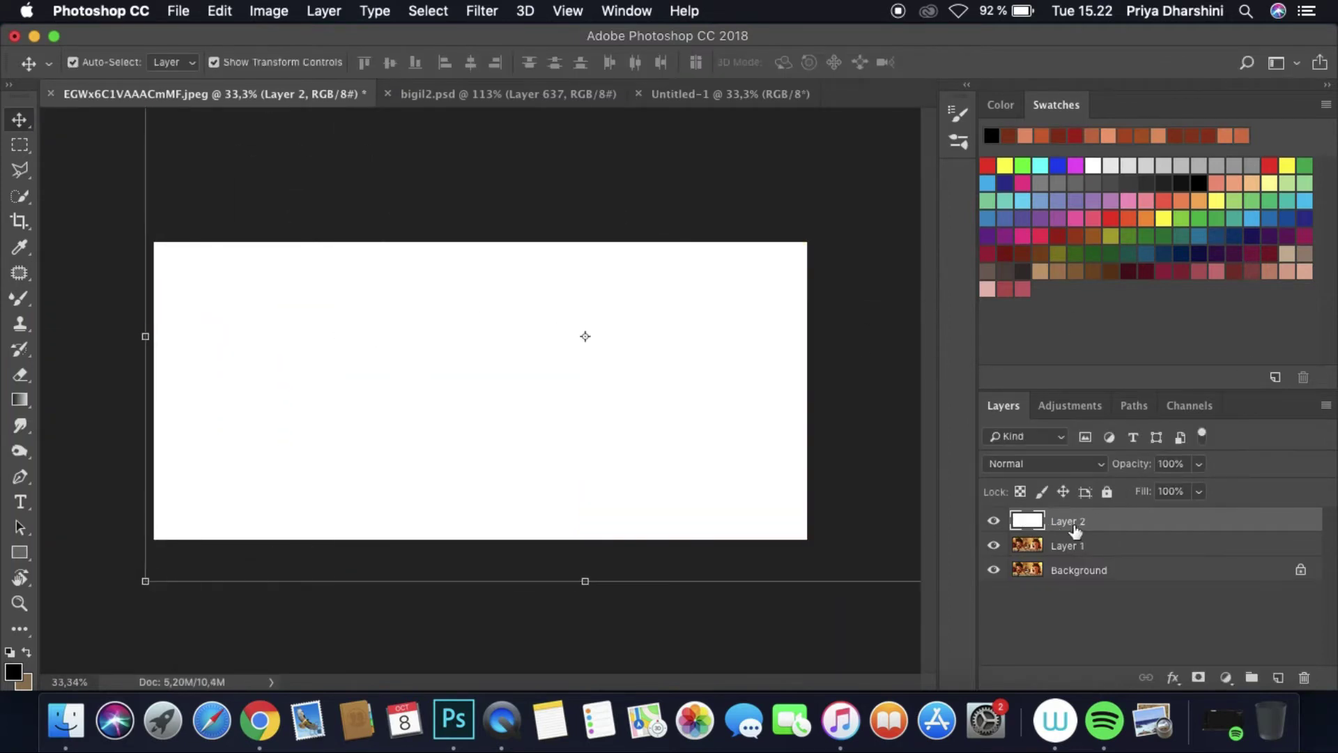
Step: Rename the white Layer 2 as "background", lower its opacity to reveal the photo, and add a new layer above it
type("und")
key("Return")
mouse_move(1067, 545)
left_mouse_down()
mouse_move(1067, 516)
mouse_move(1129, 490)
left_mouse_up()
left_click(1079, 545)
left_click(1279, 677)
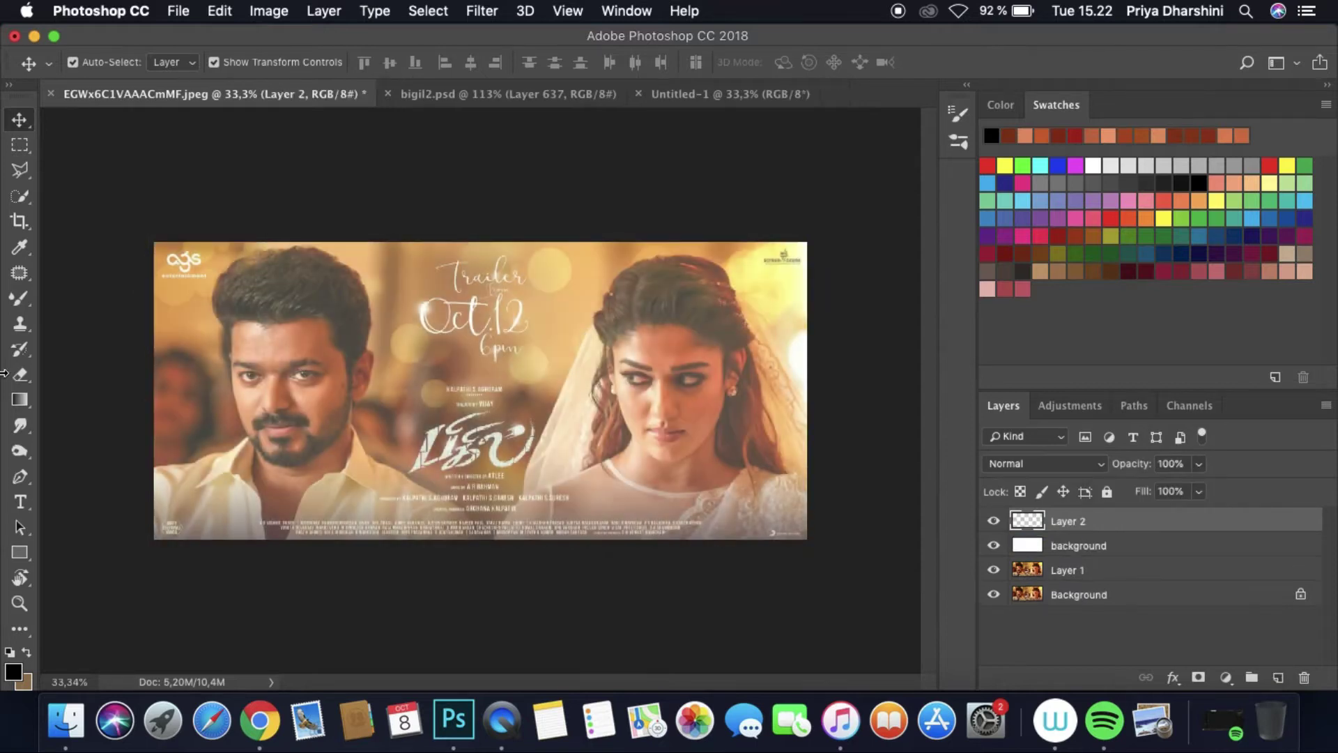
Step: Set up the Mixer Brush with a 3 px tip for drawing black outlines on the new layer
key("b")
scroll(241, 340, "up", 5)
left_click(103, 64)
scroll(233, 337, "up", 5)
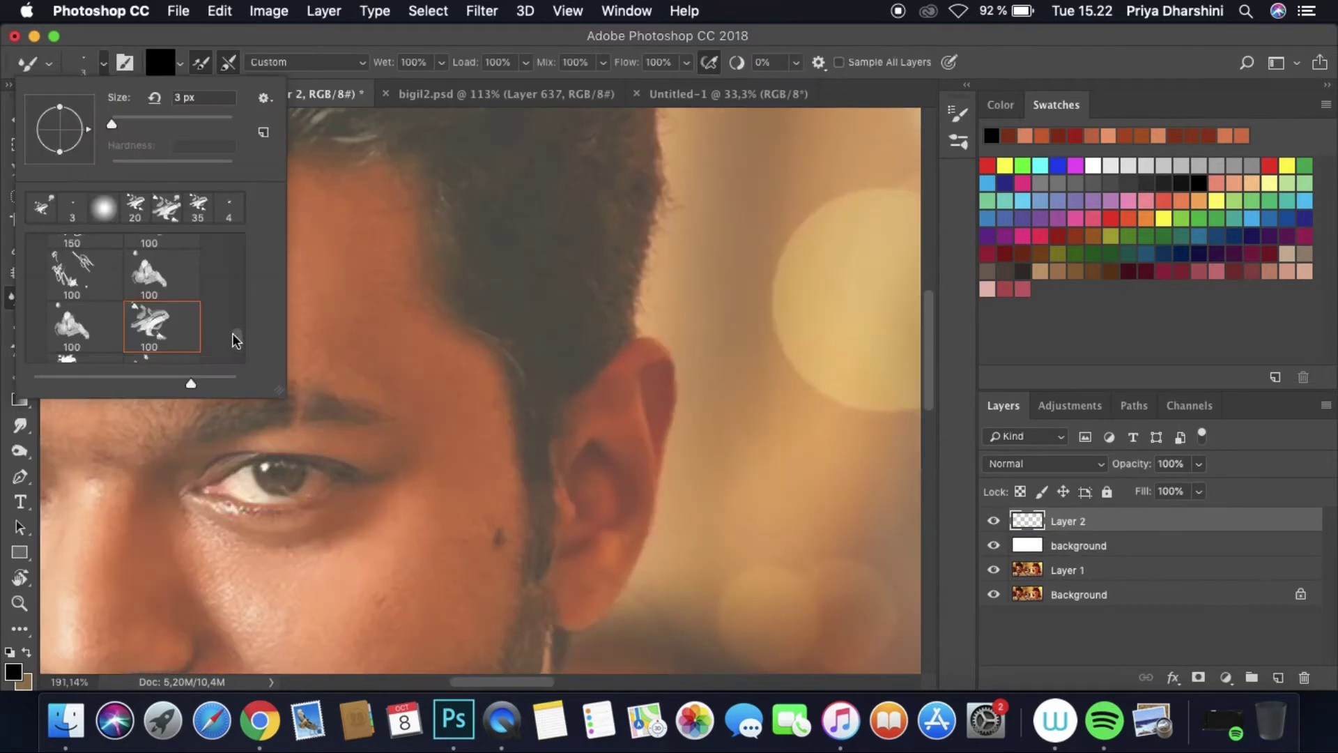
left_click(32, 336)
Step: Trace the man's ear, the adjoining outer hair edge, the temple hairline and the sideburn in black
left_click(657, 115)
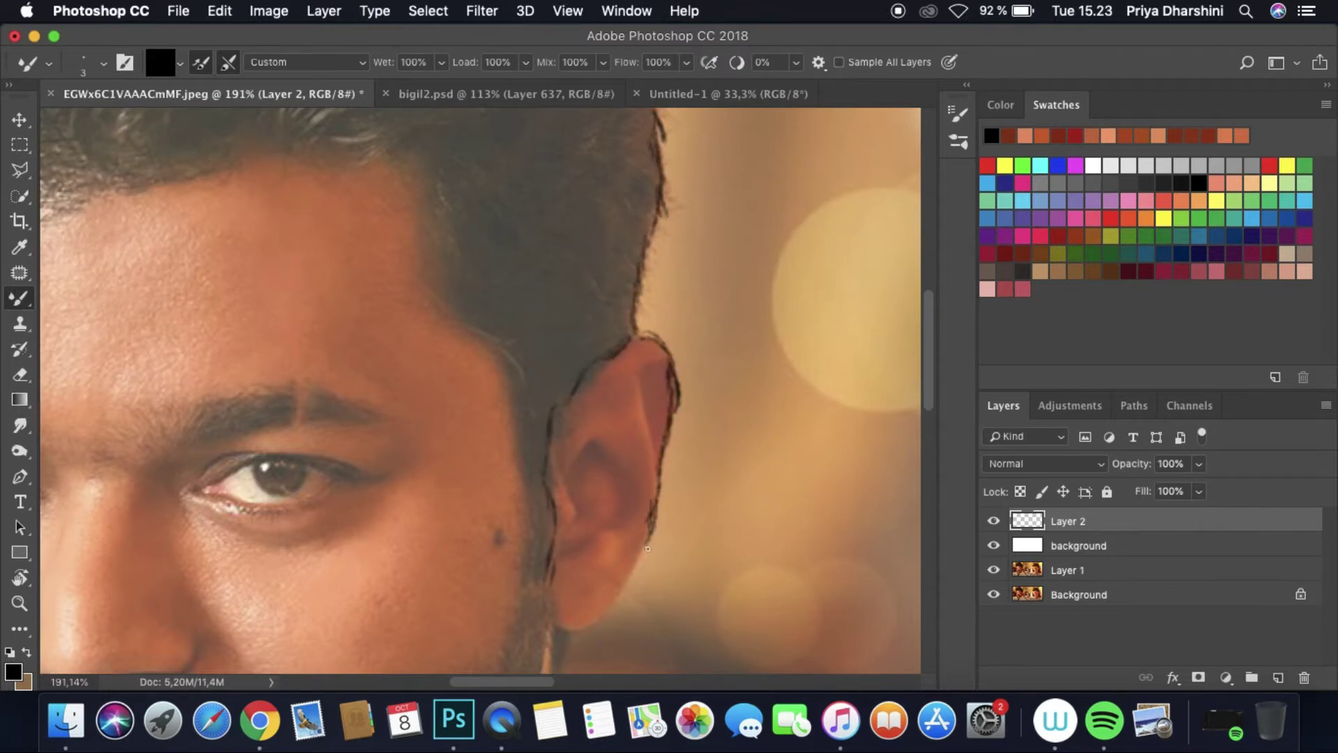
scroll(751, 417, "up", 5)
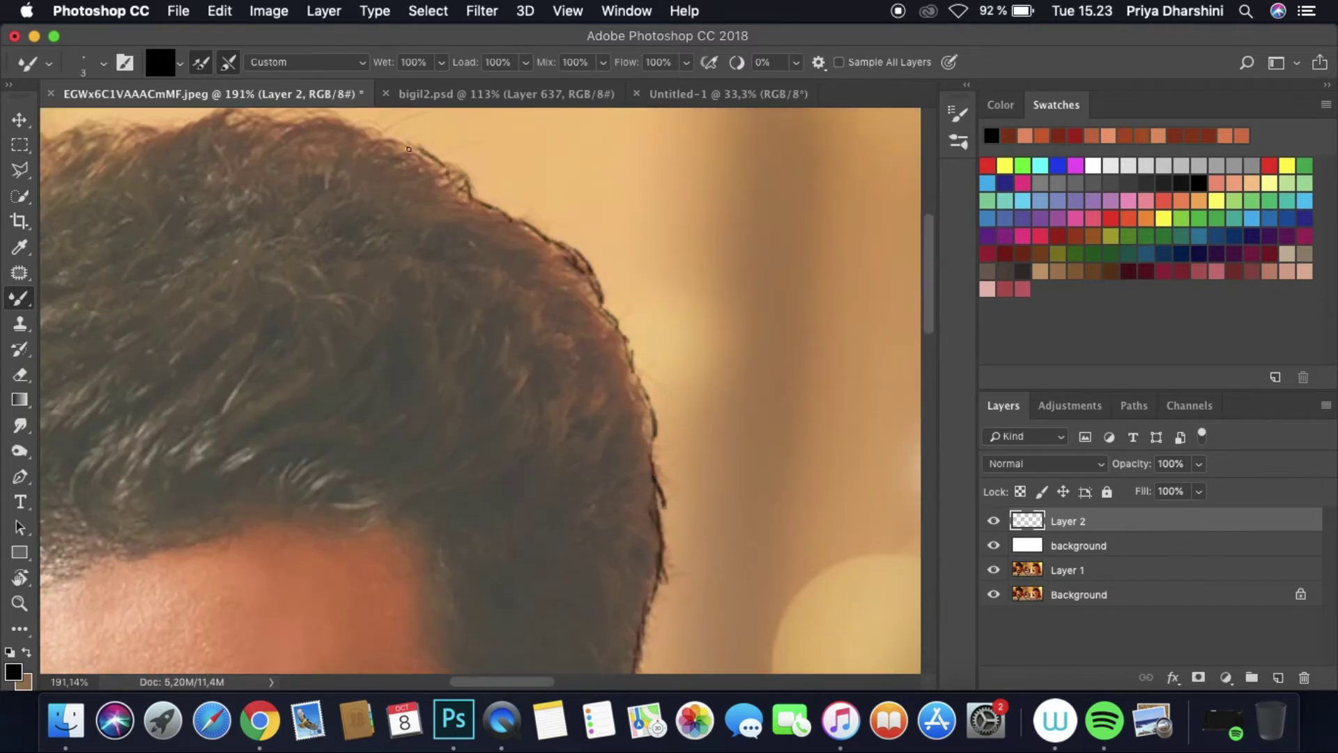
scroll(386, 215, "down", 5)
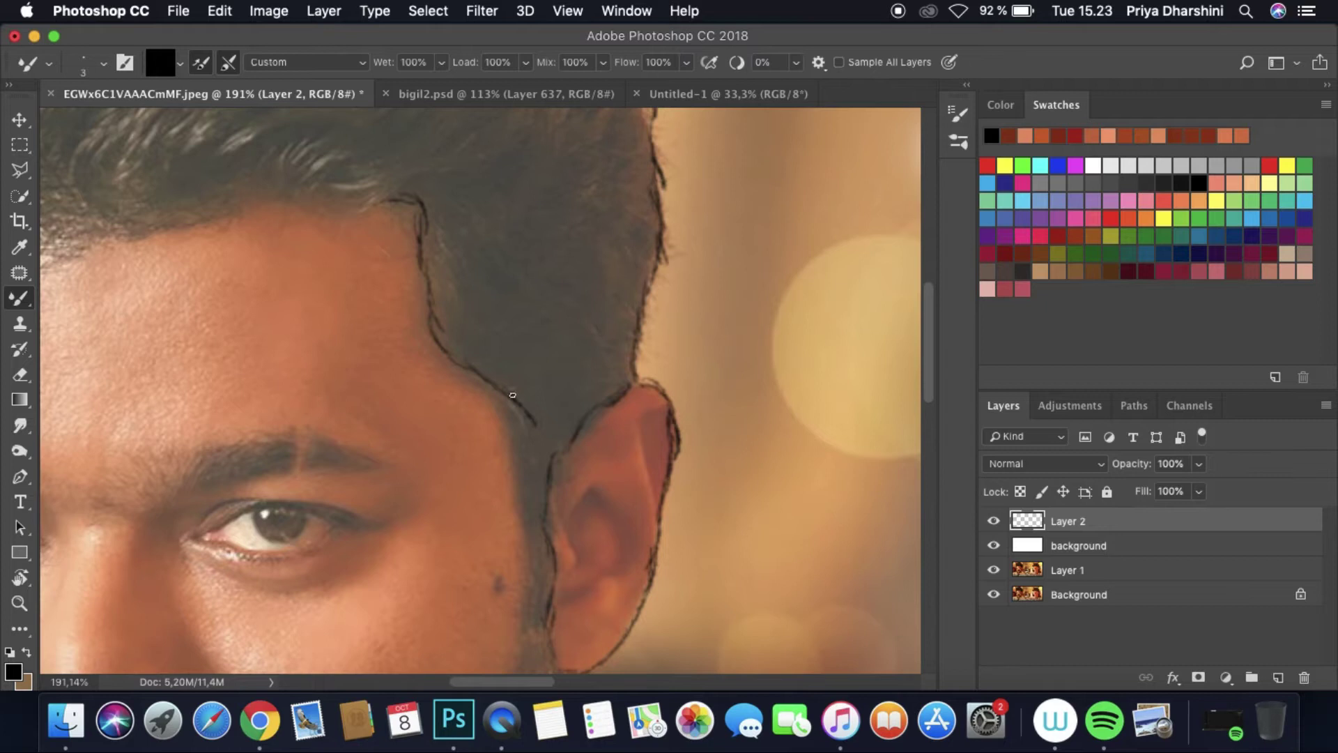
left_click_drag(513, 395, 524, 606)
Step: Trace the man's neck and collar below the visible ear, and the shoulder line down to the image's lower edge
scroll(905, 443, "down", 5)
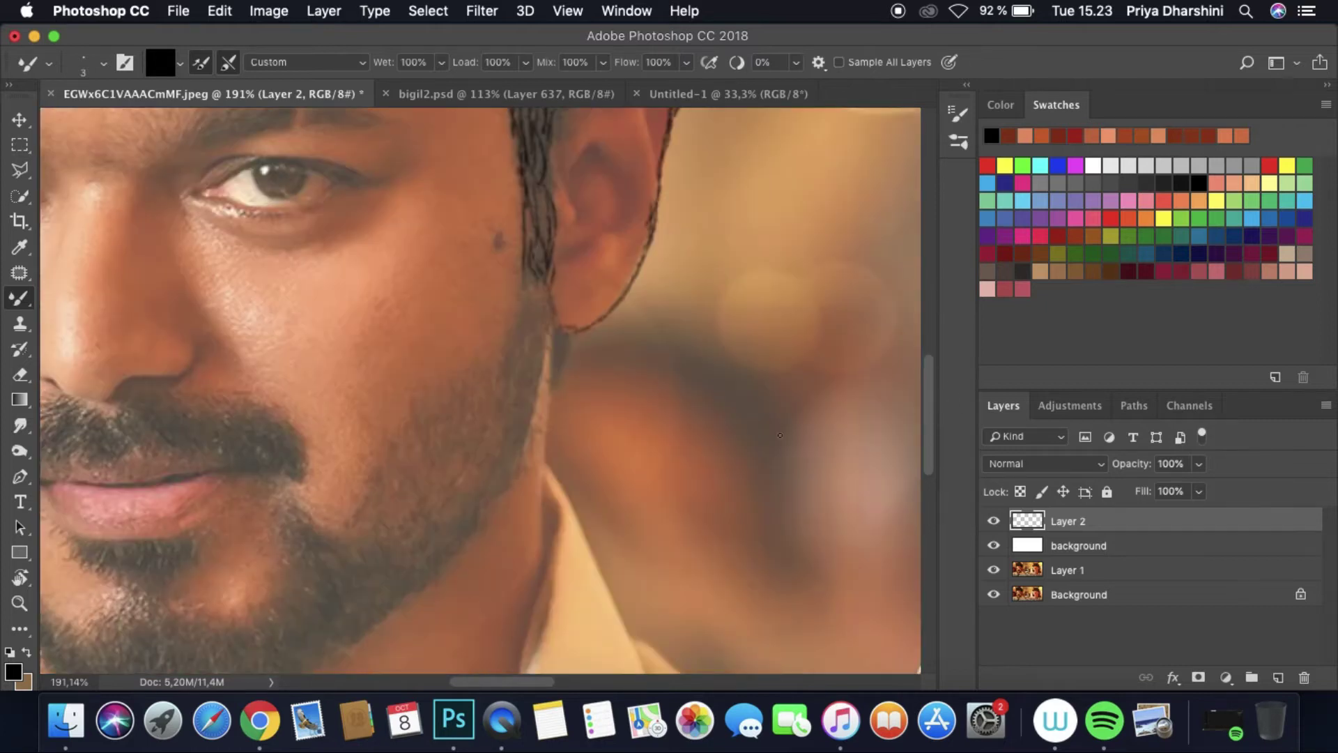
left_click_drag(547, 405, 543, 563)
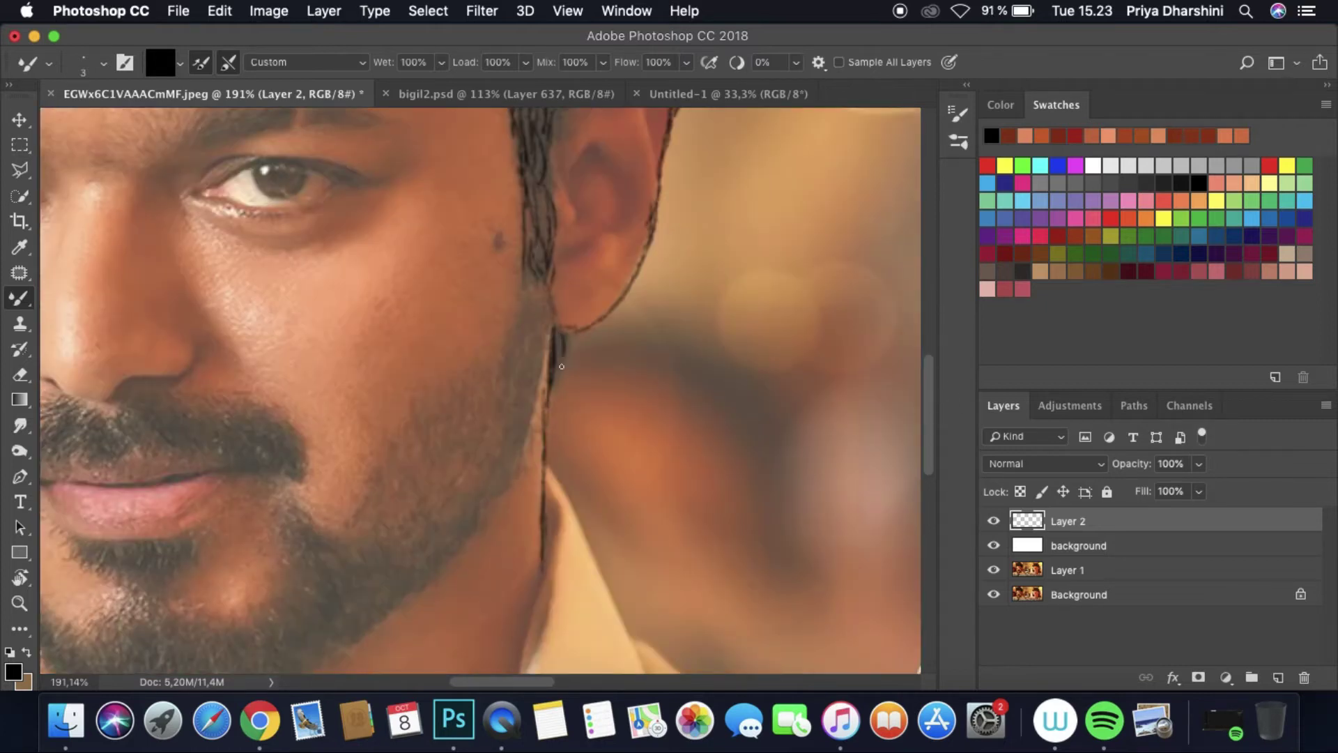
scroll(875, 421, "down", 5)
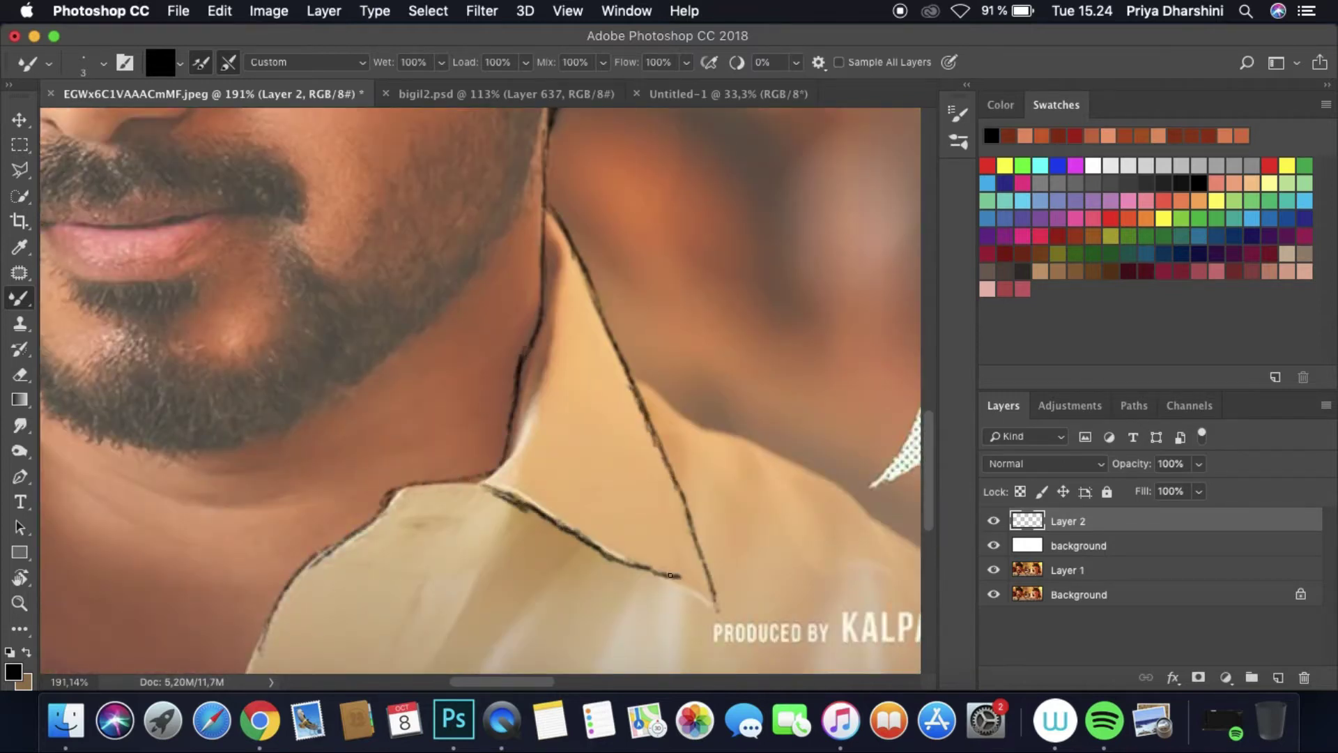
scroll(875, 509, "right", 8)
scroll(875, 509, "down", 4)
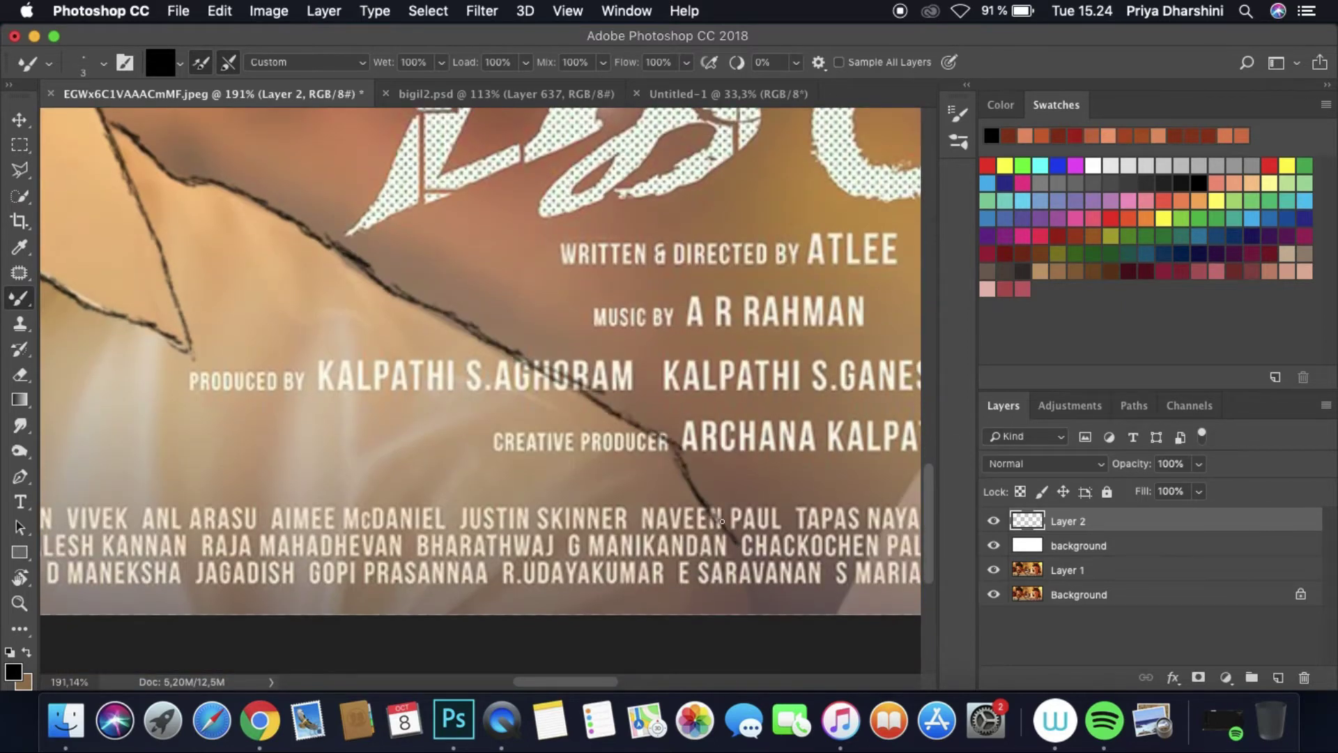
Step: Trace the man's opposite shoulder, its pointed collar and the shirt opening in black
scroll(634, 666, "up", 5)
scroll(633, 666, "left", 10)
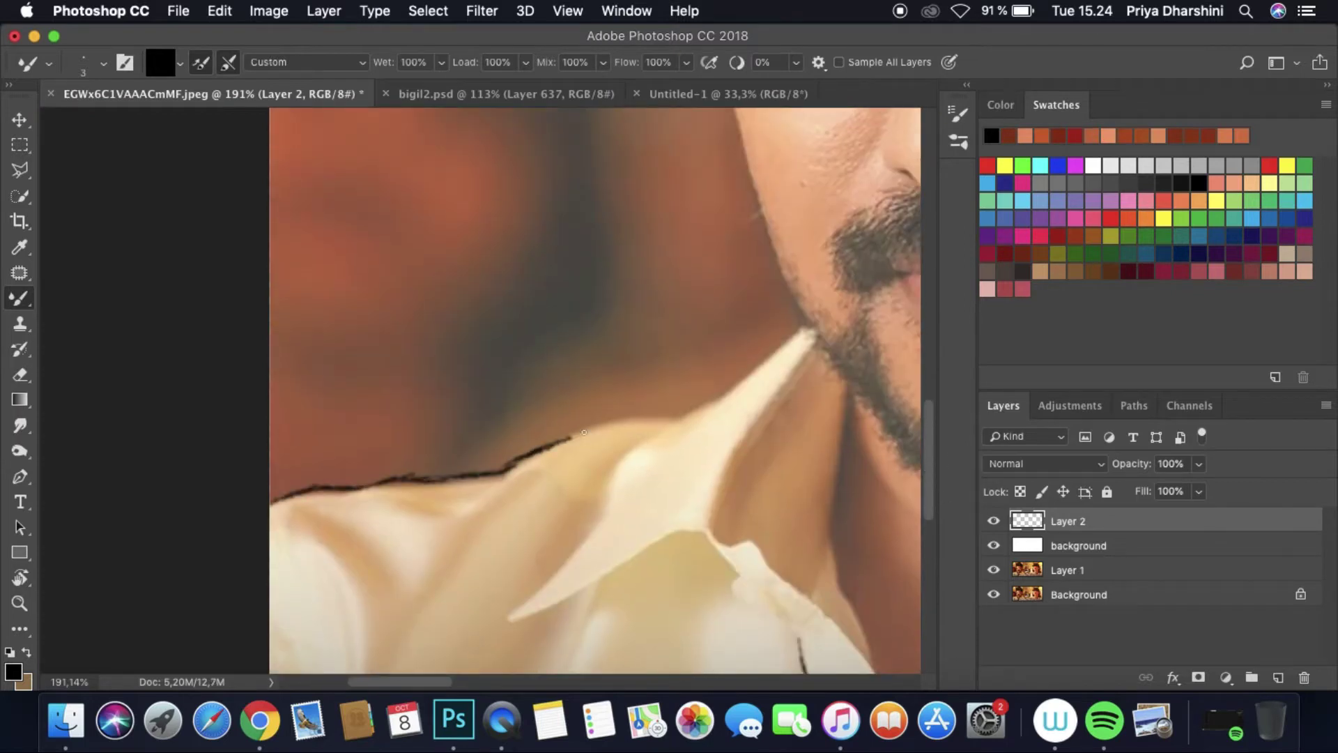
left_click_drag(584, 433, 692, 412)
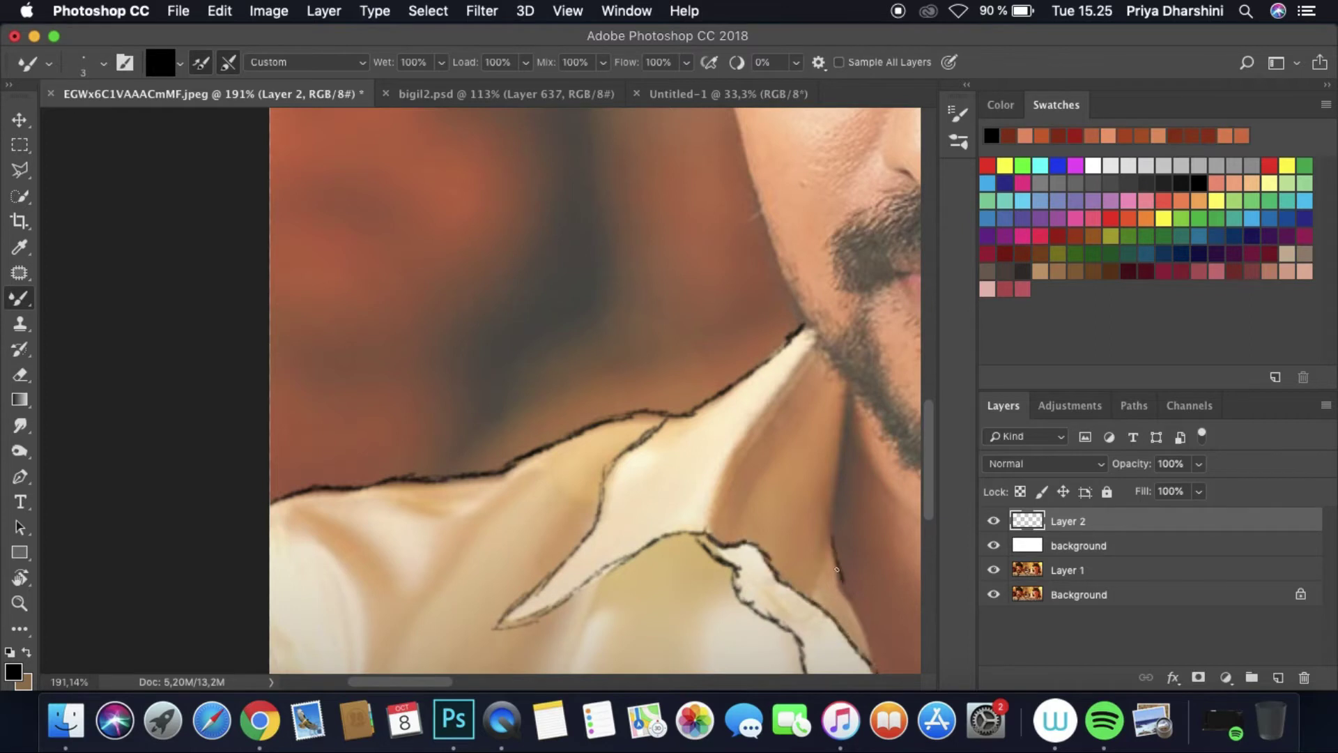
Step: Draw the man's beard edge with short hair strokes and trace his jaw and cheek up to the far ear
mouse_move(707, 515)
left_mouse_down()
mouse_move(797, 374)
mouse_move(645, 404)
mouse_move(290, 411)
left_mouse_up()
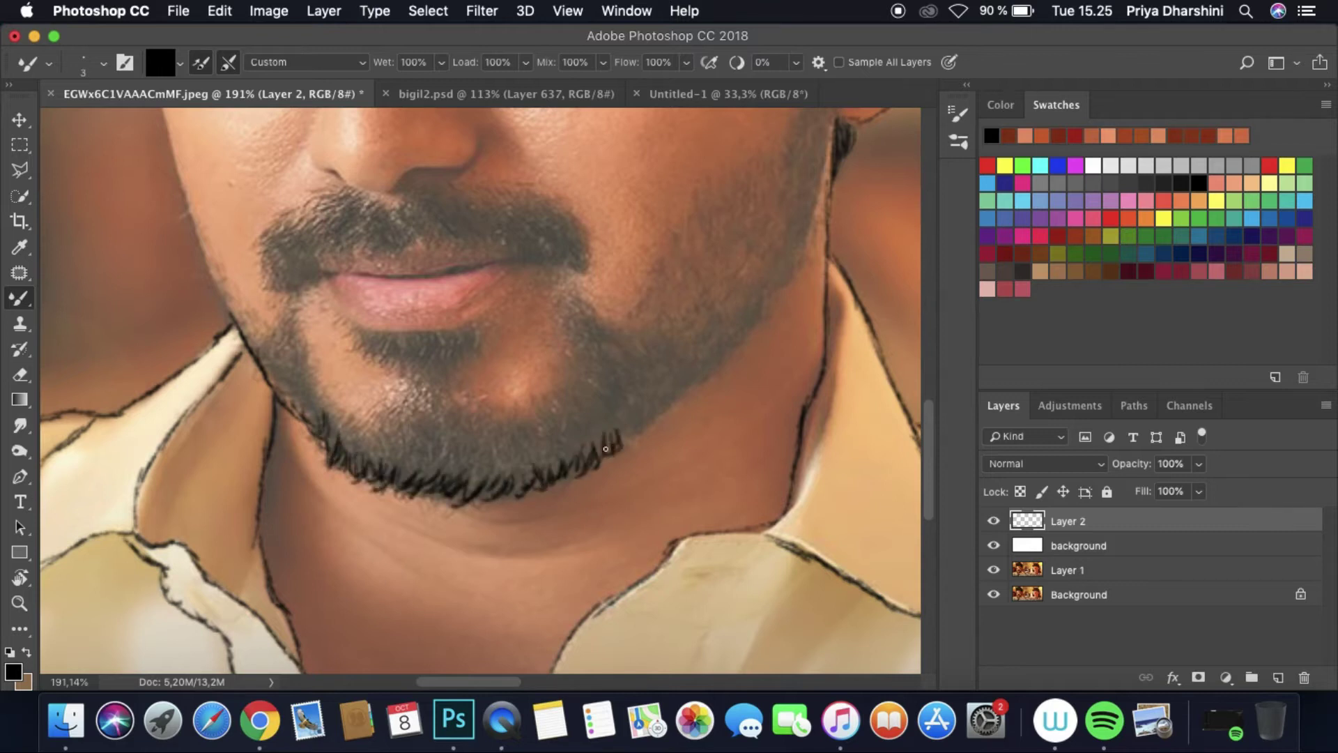
left_click_drag(823, 190, 826, 284)
scroll(934, 441, "up", 5)
left_click_drag(143, 382, 181, 547)
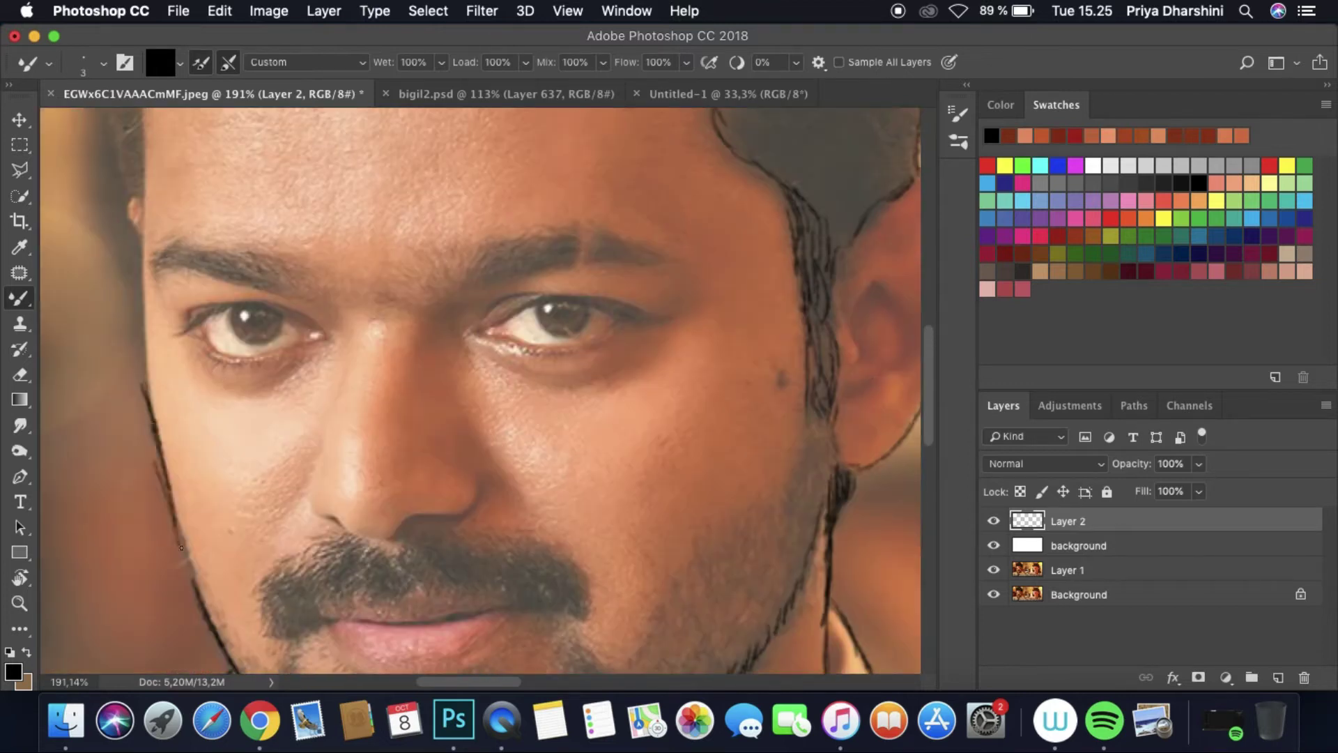
mouse_move(141, 256)
left_mouse_down()
mouse_move(137, 474)
mouse_move(135, 398)
left_mouse_up()
scroll(148, 411, "up", 4)
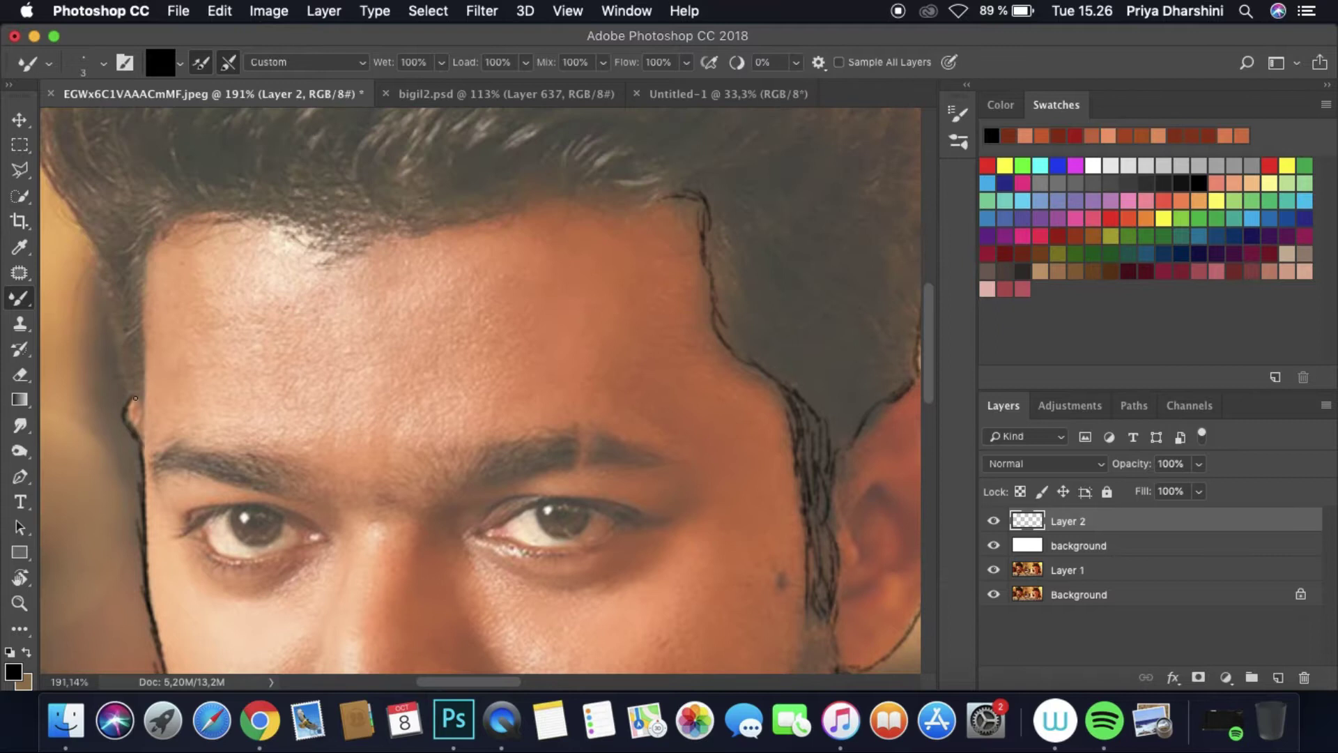
Step: Trace the man's hairline across the forehead and the outer hair contour from the far ear up to the crown
left_click_drag(165, 225, 403, 234)
left_click_drag(668, 202, 697, 199)
left_click_drag(102, 269, 141, 419)
scroll(141, 418, "up", 5)
left_click_drag(96, 584, 85, 533)
scroll(457, 685, "left", 10)
mouse_move(446, 499)
left_mouse_down()
mouse_move(427, 356)
mouse_move(460, 272)
mouse_move(655, 132)
left_mouse_up()
scroll(841, 327, "right", 10)
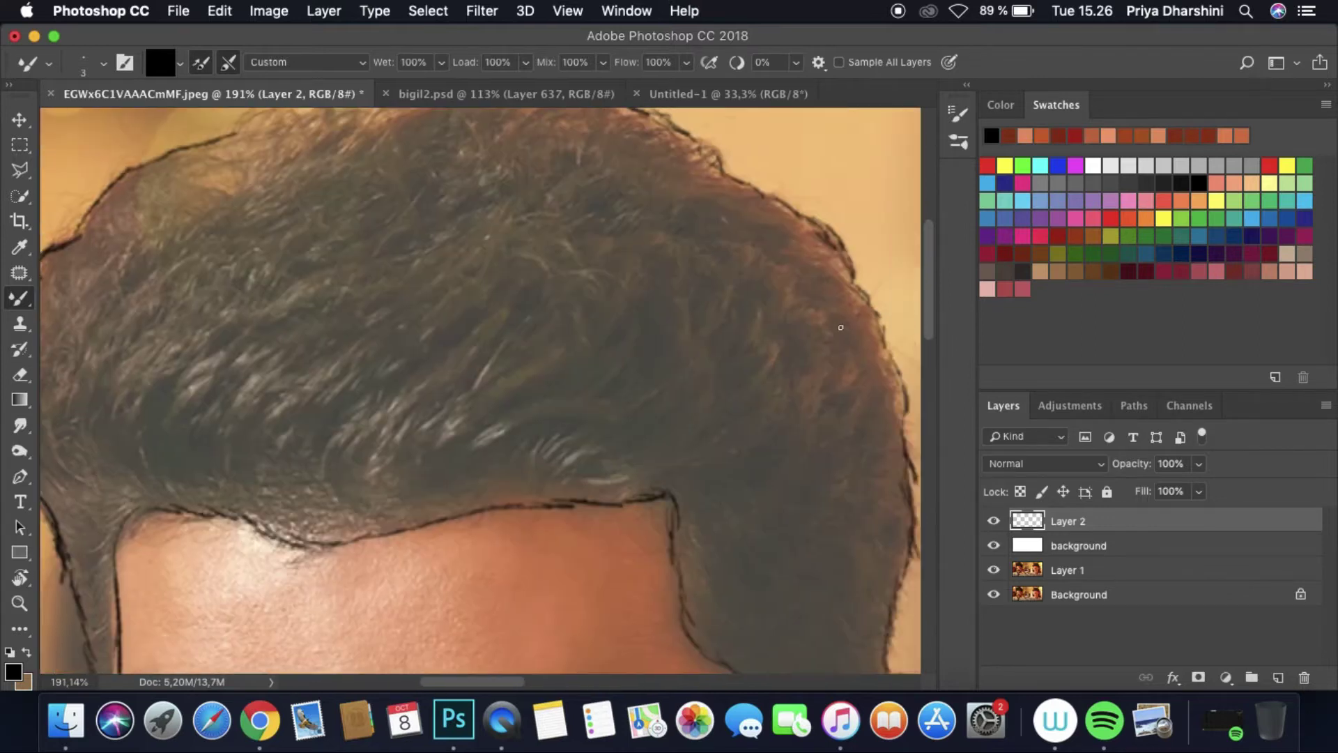
Step: Complete the top hair contour and sketch the first strands in the front section of the man's hair
scroll(248, 305, "up", 5)
mouse_move(203, 346)
left_mouse_down()
mouse_move(274, 349)
mouse_move(283, 299)
mouse_move(352, 285)
left_mouse_up()
left_click_drag(328, 307, 397, 297)
mouse_move(121, 396)
left_mouse_down()
mouse_move(143, 359)
mouse_move(135, 435)
left_mouse_up()
scroll(136, 418, "down", 5)
left_click_drag(157, 324, 150, 429)
left_click_drag(202, 322, 188, 415)
mouse_move(199, 366)
left_mouse_down()
mouse_move(237, 313)
mouse_move(284, 293)
mouse_move(202, 419)
left_mouse_up()
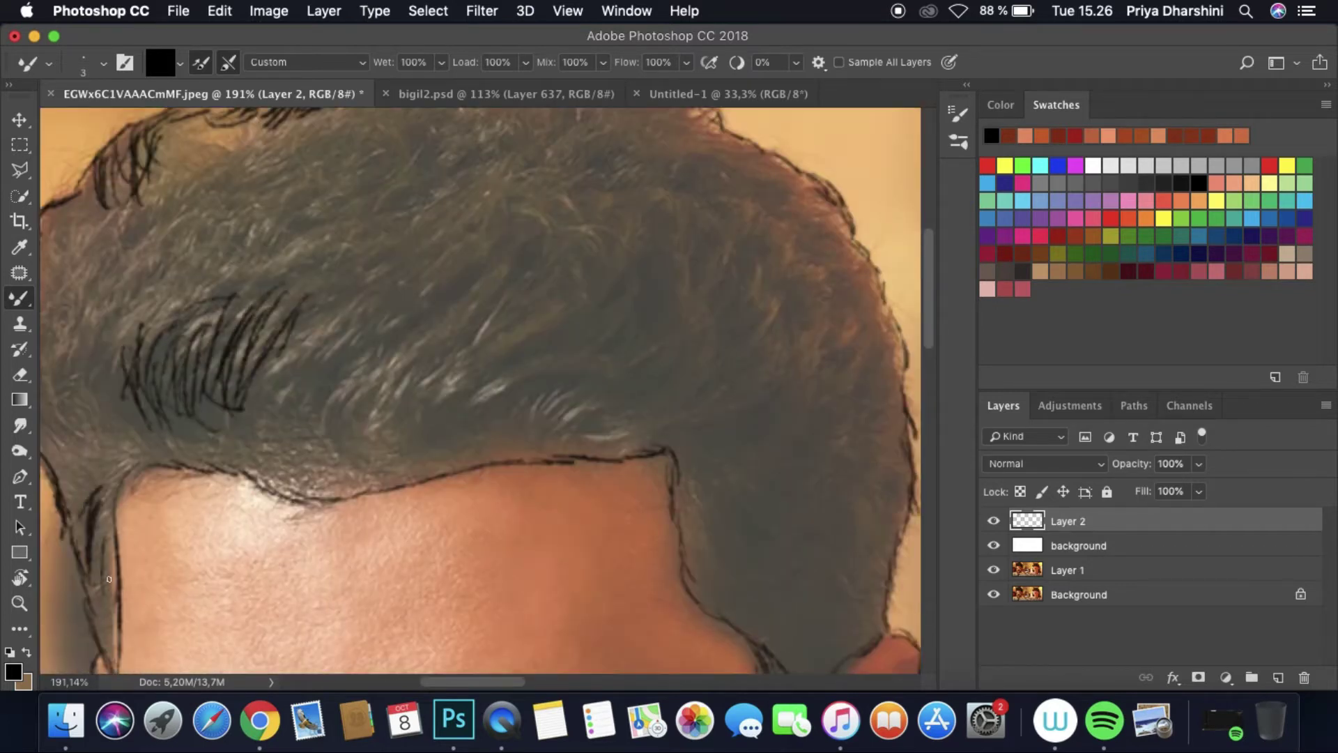
Step: Fill the front, side and middle of the man's hair with fine black strands following the hair direction
mouse_move(66, 445)
left_mouse_down()
mouse_move(126, 433)
mouse_move(110, 462)
mouse_move(131, 436)
left_mouse_up()
scroll(536, 667, "left", 5)
mouse_move(279, 432)
left_mouse_down()
mouse_move(279, 342)
mouse_move(314, 209)
mouse_move(296, 311)
mouse_move(363, 223)
mouse_move(348, 376)
mouse_move(404, 223)
mouse_move(410, 287)
mouse_move(391, 349)
mouse_move(446, 244)
mouse_move(412, 164)
mouse_move(487, 237)
mouse_move(453, 307)
mouse_move(515, 293)
mouse_move(553, 375)
mouse_move(669, 250)
mouse_move(578, 272)
mouse_move(627, 230)
mouse_move(625, 348)
mouse_move(731, 278)
mouse_move(669, 390)
mouse_move(781, 293)
mouse_move(828, 350)
mouse_move(781, 327)
mouse_move(690, 412)
left_mouse_up()
scroll(690, 411, "right", 5)
mouse_move(210, 411)
left_mouse_down()
mouse_move(292, 355)
mouse_move(357, 398)
left_mouse_up()
mouse_move(401, 506)
left_mouse_down()
mouse_move(436, 613)
mouse_move(456, 419)
mouse_move(516, 428)
mouse_move(554, 453)
mouse_move(571, 572)
mouse_move(496, 537)
mouse_move(483, 617)
mouse_move(554, 557)
mouse_move(520, 544)
mouse_move(529, 638)
mouse_move(255, 268)
left_mouse_up()
key("h")
mouse_move(230, 188)
left_mouse_down()
mouse_move(242, 223)
mouse_move(299, 209)
mouse_move(303, 265)
mouse_move(328, 181)
mouse_move(359, 154)
mouse_move(328, 216)
mouse_move(438, 237)
mouse_move(407, 142)
left_mouse_up()
mouse_move(711, 432)
left_mouse_down()
mouse_move(697, 376)
mouse_move(627, 342)
mouse_move(573, 351)
mouse_move(488, 325)
mouse_move(460, 275)
mouse_move(460, 199)
mouse_move(415, 111)
left_mouse_up()
left_click_drag(788, 387, 755, 443)
left_click_drag(540, 318, 457, 136)
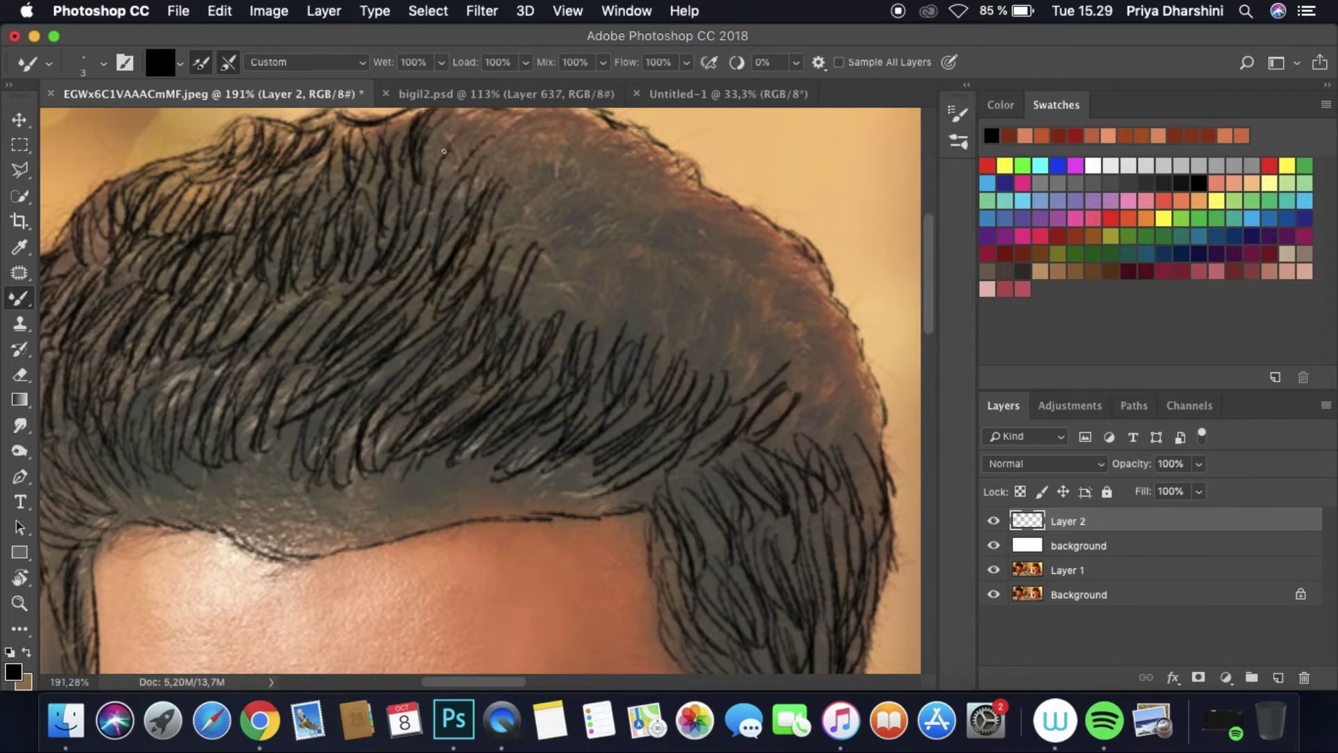
Step: Fill the remaining crown area of the man's hair with black strands
left_click_drag(516, 188, 439, 111)
left_click_drag(540, 320, 502, 139)
scroll(488, 313, "up", 3)
mouse_move(481, 244)
left_mouse_down()
mouse_move(558, 224)
mouse_move(544, 320)
mouse_move(614, 334)
left_mouse_up()
mouse_move(613, 334)
left_mouse_down()
mouse_move(658, 288)
mouse_move(572, 335)
mouse_move(551, 418)
mouse_move(613, 314)
mouse_move(585, 420)
mouse_move(665, 363)
mouse_move(703, 299)
mouse_move(742, 328)
mouse_move(662, 405)
mouse_move(767, 432)
mouse_move(858, 481)
mouse_move(773, 362)
mouse_move(725, 328)
mouse_move(665, 328)
left_mouse_up()
scroll(637, 365, "down", 5)
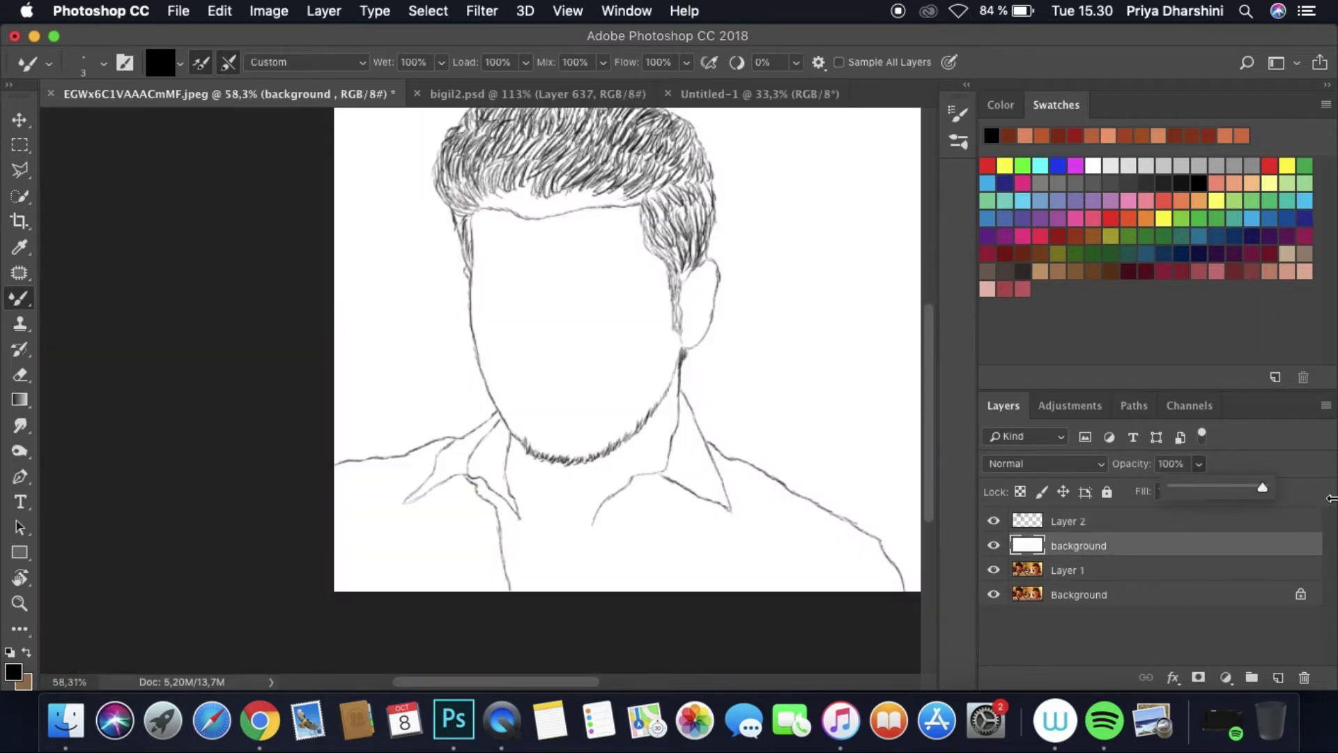
Step: Make Layer 2 active and add more black line strokes to the sketch
scroll(359, 303, "up", 4)
scroll(360, 301, "up", 2)
key("alt+bracketright")
mouse_move(442, 421)
left_mouse_down()
mouse_move(488, 328)
mouse_move(448, 290)
mouse_move(481, 174)
mouse_move(460, 495)
mouse_move(481, 160)
mouse_move(467, 292)
left_mouse_up()
scroll(886, 438, "up", 5)
mouse_move(512, 425)
left_mouse_down()
mouse_move(481, 550)
mouse_move(488, 673)
left_mouse_up()
scroll(488, 628, "down", 5)
left_click_drag(492, 310, 451, 573)
Step: Lower the white background layer's opacity until the woman's photo shows through clearly, and make Layer 2 active for drawing
key("super+0")
left_click(1079, 545)
left_click_drag(1199, 463, 1116, 481)
left_click(1046, 525)
scroll(628, 349, "up", 10)
scroll(414, 360, "right", 5)
scroll(415, 361, "up", 4)
left_click(1079, 545)
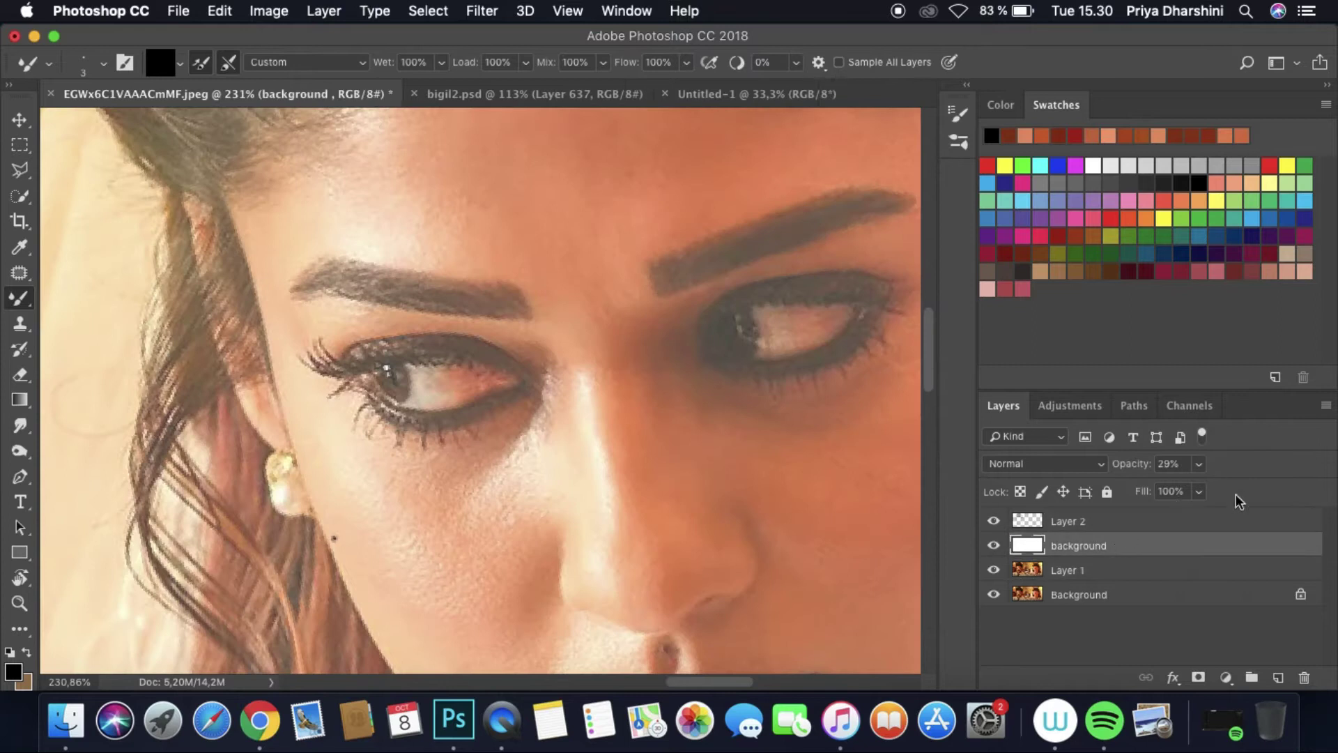
left_click_drag(1237, 478, 1181, 486)
left_click(1074, 522)
Step: Trace the woman's near cheek, ear edge and earring, and her chin and jawline in black
mouse_move(216, 184)
left_mouse_down()
mouse_move(275, 382)
mouse_move(394, 672)
left_mouse_up()
mouse_move(188, 189)
left_mouse_down()
mouse_move(209, 333)
mouse_move(273, 458)
left_mouse_up()
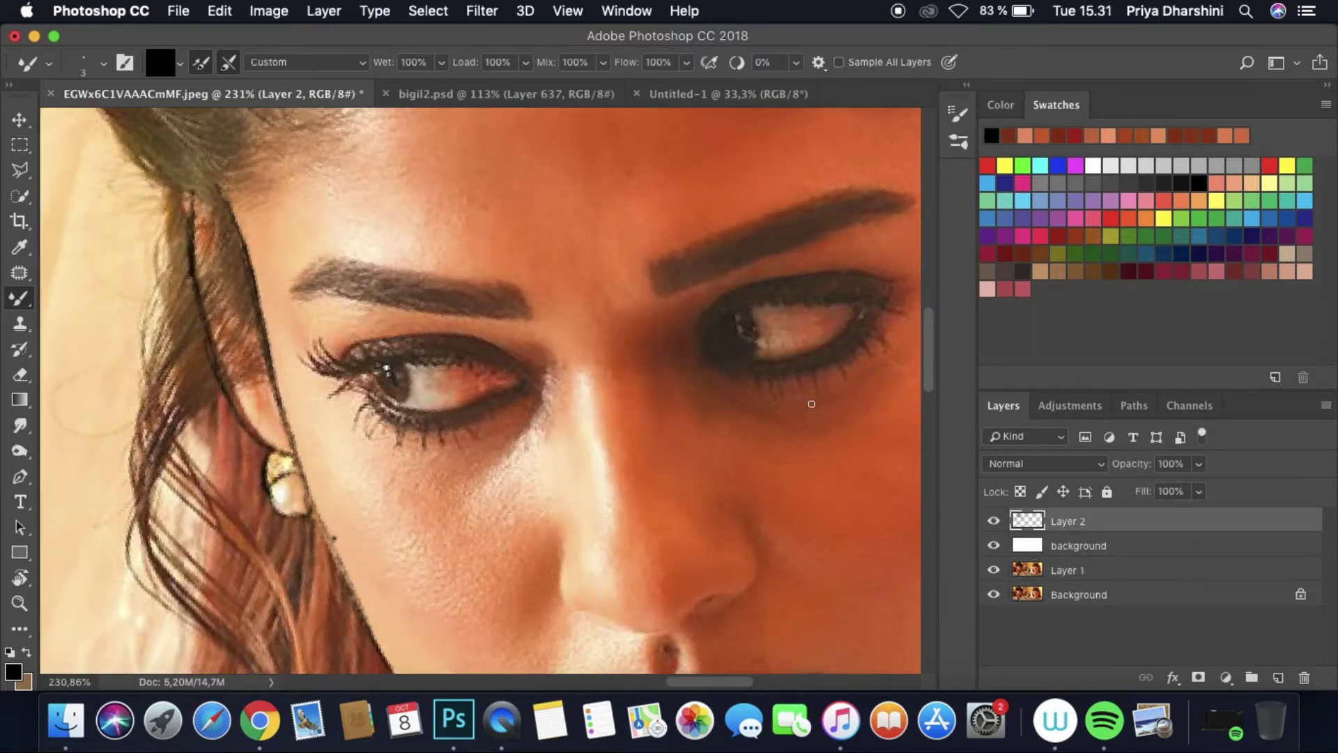
scroll(580, 409, "down", 5)
mouse_move(464, 452)
left_mouse_down()
mouse_move(628, 548)
mouse_move(854, 529)
mouse_move(920, 453)
left_mouse_up()
left_click_drag(920, 453, 326, 446)
mouse_move(327, 446)
left_mouse_down()
mouse_move(373, 374)
mouse_move(449, 188)
left_mouse_up()
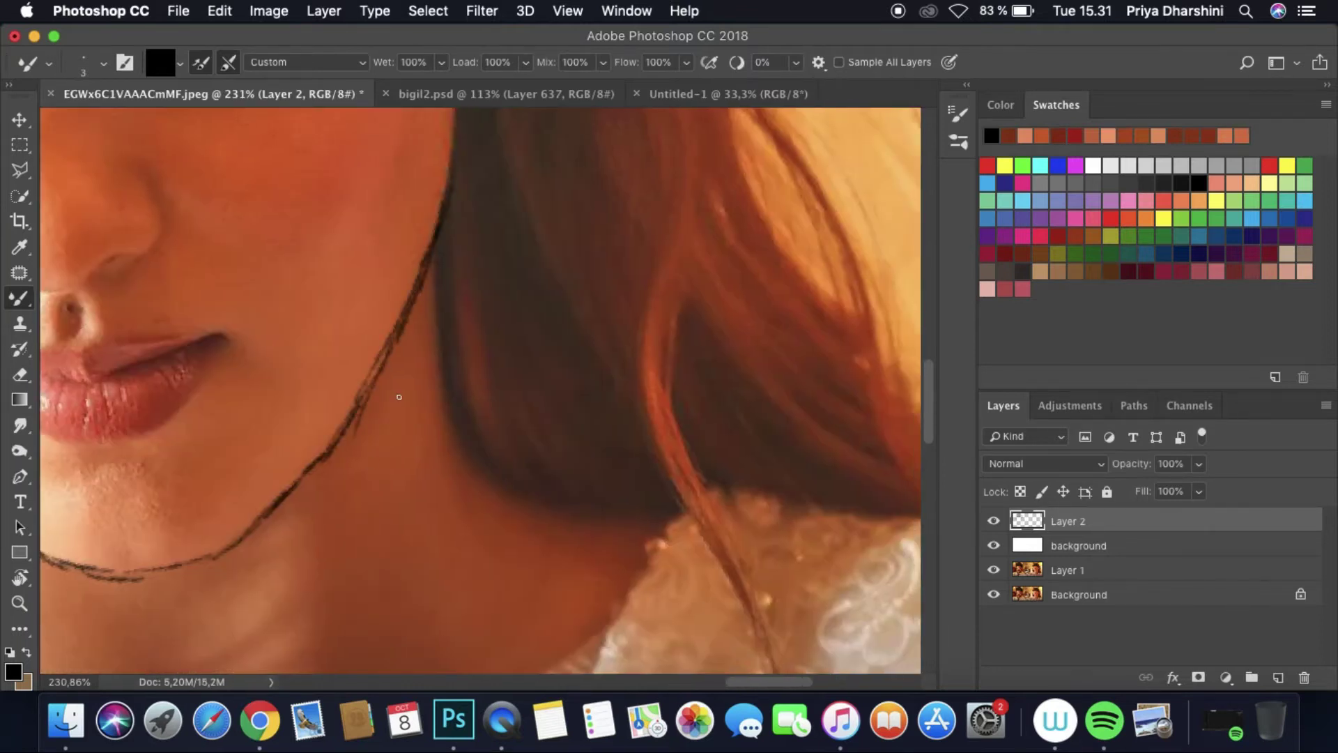
Step: Trace the woman's opposite cheek up to the temple, along with that side's ear and round earring
scroll(450, 279, "up", 5)
left_click_drag(457, 544, 447, 325)
scroll(447, 324, "up", 2)
left_click_drag(447, 468, 454, 584)
mouse_move(464, 528)
left_mouse_down()
mouse_move(538, 401)
mouse_move(527, 254)
left_mouse_up()
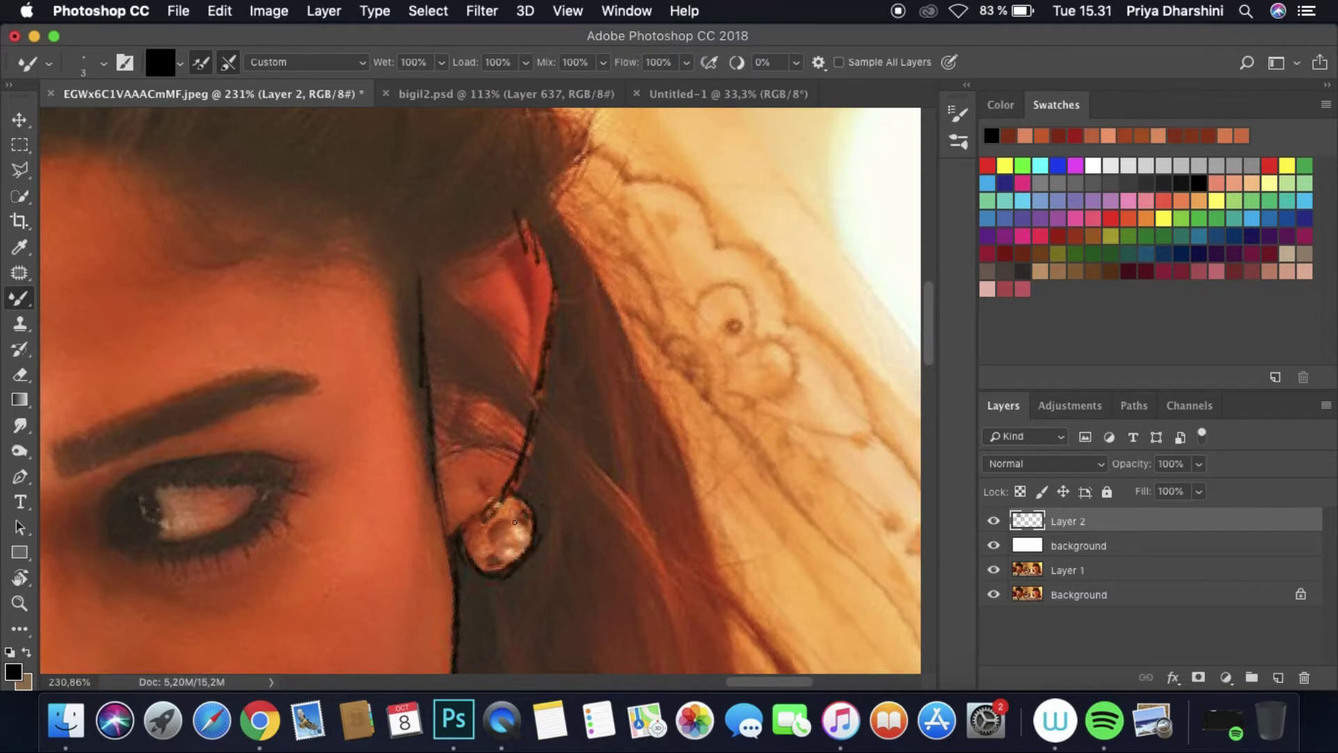
Step: Trace the woman's forehead hairline and the lower hair edge and loose lock beside her near ear
scroll(548, 471, "down", 5)
scroll(444, 502, "up", 4)
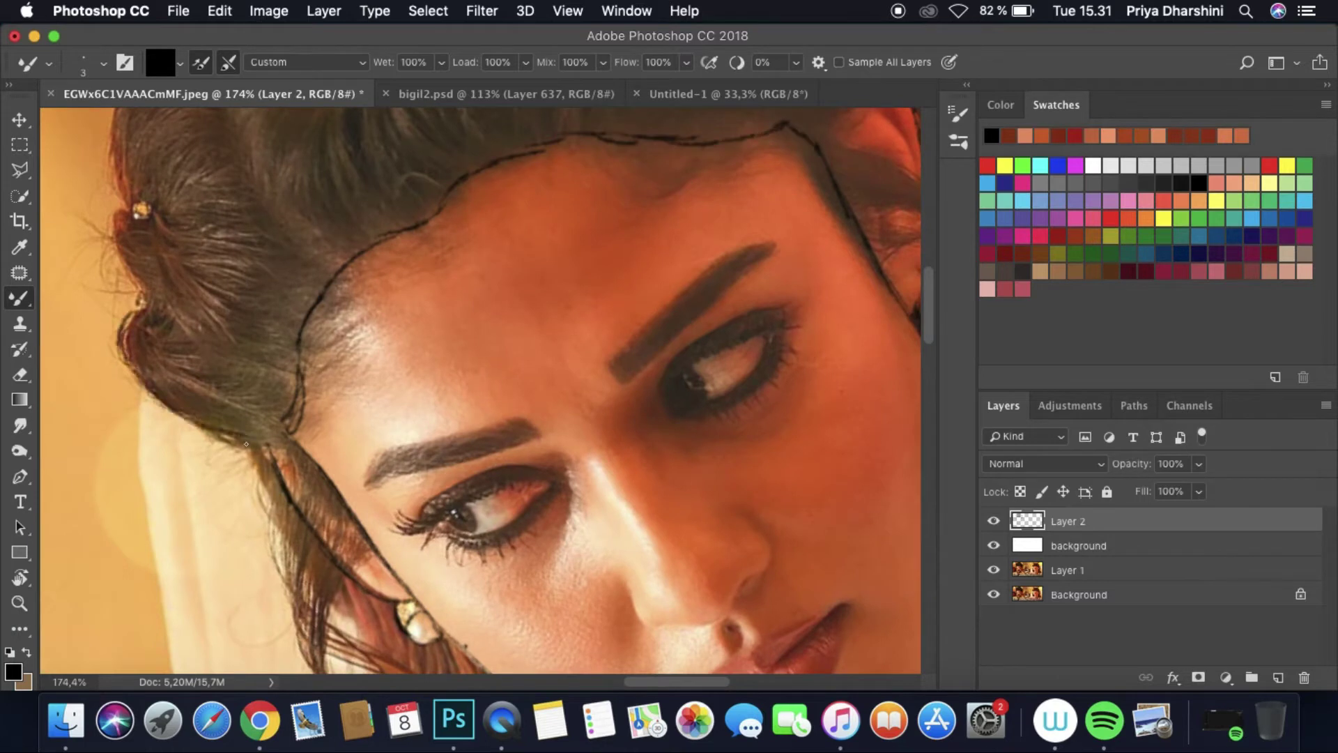
mouse_move(292, 492)
left_mouse_down()
mouse_move(303, 649)
mouse_move(331, 529)
mouse_move(327, 557)
left_mouse_up()
Step: Trace the outer contour of the woman's hair over the crown and down toward the far ear
scroll(117, 223, "up", 5)
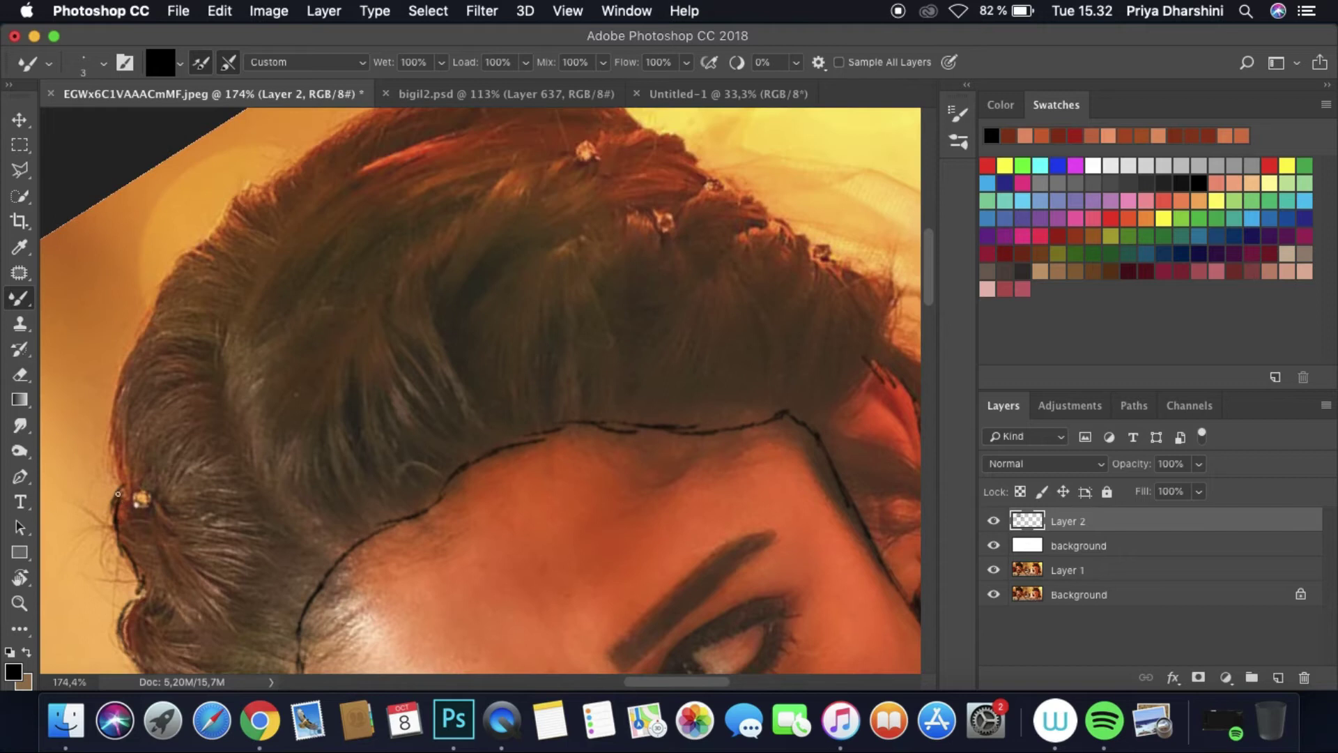
scroll(313, 143, "up", 2)
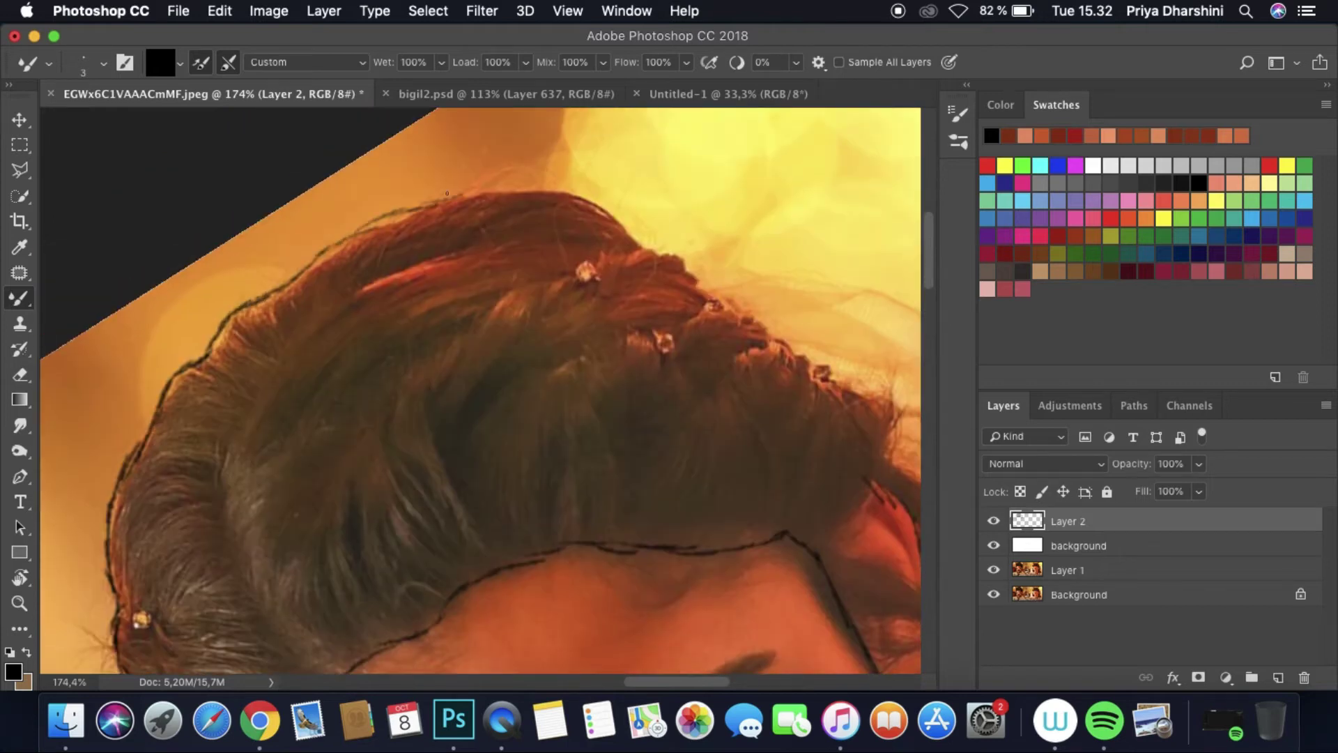
left_click_drag(833, 376, 904, 430)
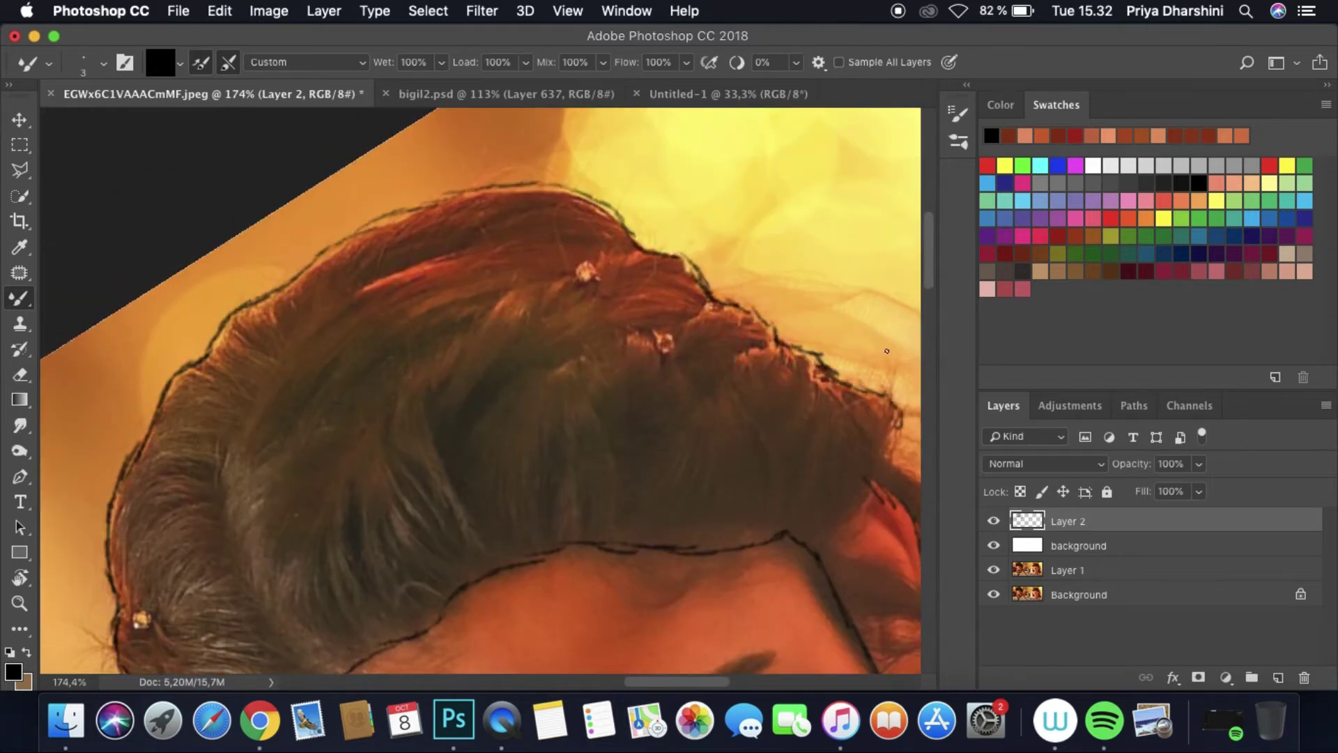
Step: Fill the woman's lower side roll, loose lock and outer side hair around the hairpin with fine black strands
scroll(446, 391, "down", 6)
mouse_move(150, 366)
left_mouse_down()
mouse_move(150, 394)
mouse_move(280, 434)
left_mouse_up()
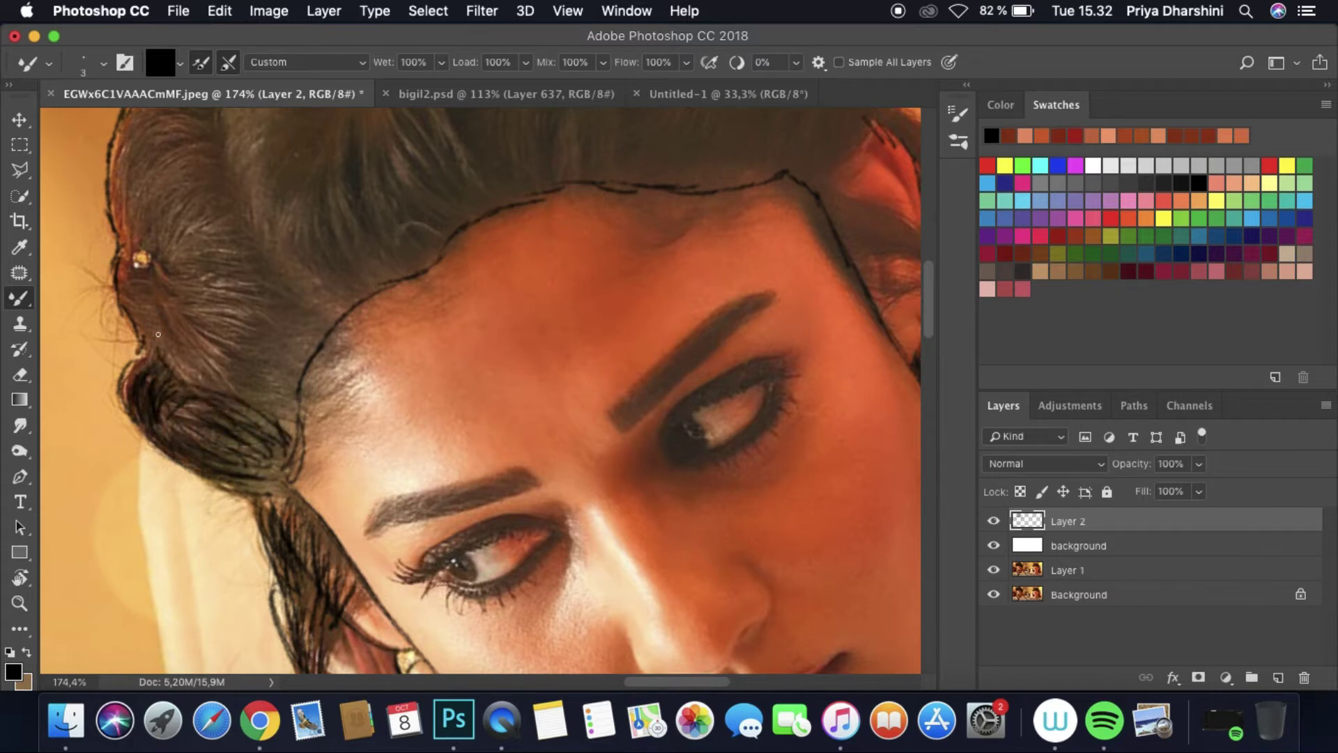
left_click_drag(141, 259, 190, 349)
left_click_drag(244, 270, 157, 329)
mouse_move(215, 232)
left_mouse_down()
mouse_move(156, 240)
mouse_move(168, 161)
mouse_move(234, 223)
left_mouse_up()
mouse_move(290, 274)
left_mouse_down()
mouse_move(209, 376)
mouse_move(293, 335)
mouse_move(251, 404)
mouse_move(214, 356)
left_mouse_up()
scroll(214, 355, "up", 5)
left_click_drag(125, 439, 144, 400)
left_click_drag(193, 349, 173, 320)
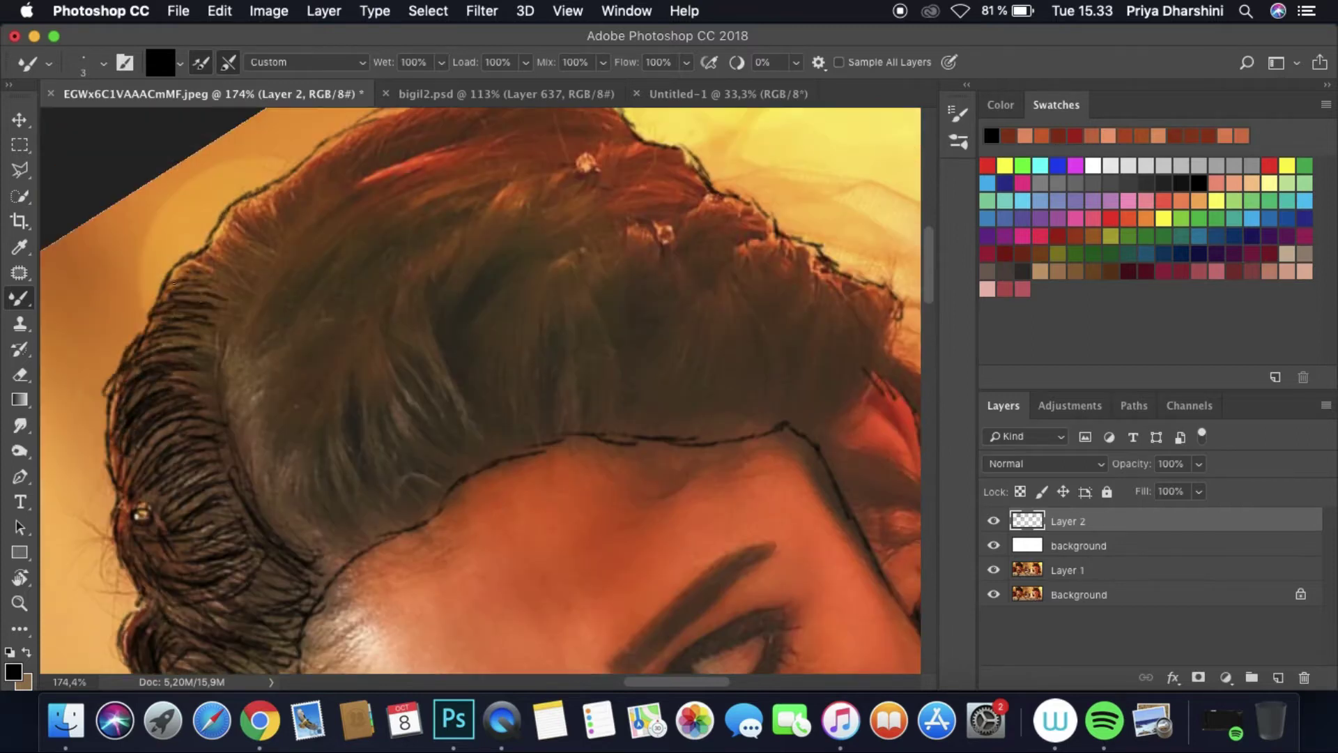
Step: Draw long curved strands in the woman's hair section between the side roll and the forehead hairline
left_click_drag(251, 467, 237, 345)
mouse_move(290, 536)
left_mouse_down()
mouse_move(227, 321)
mouse_move(251, 390)
left_mouse_up()
mouse_move(324, 332)
left_mouse_down()
mouse_move(279, 442)
mouse_move(327, 342)
left_mouse_up()
left_click_drag(314, 544, 334, 376)
left_click_drag(321, 487, 352, 380)
mouse_move(348, 544)
left_mouse_down()
mouse_move(385, 406)
mouse_move(342, 265)
left_mouse_up()
left_click_drag(363, 356, 272, 261)
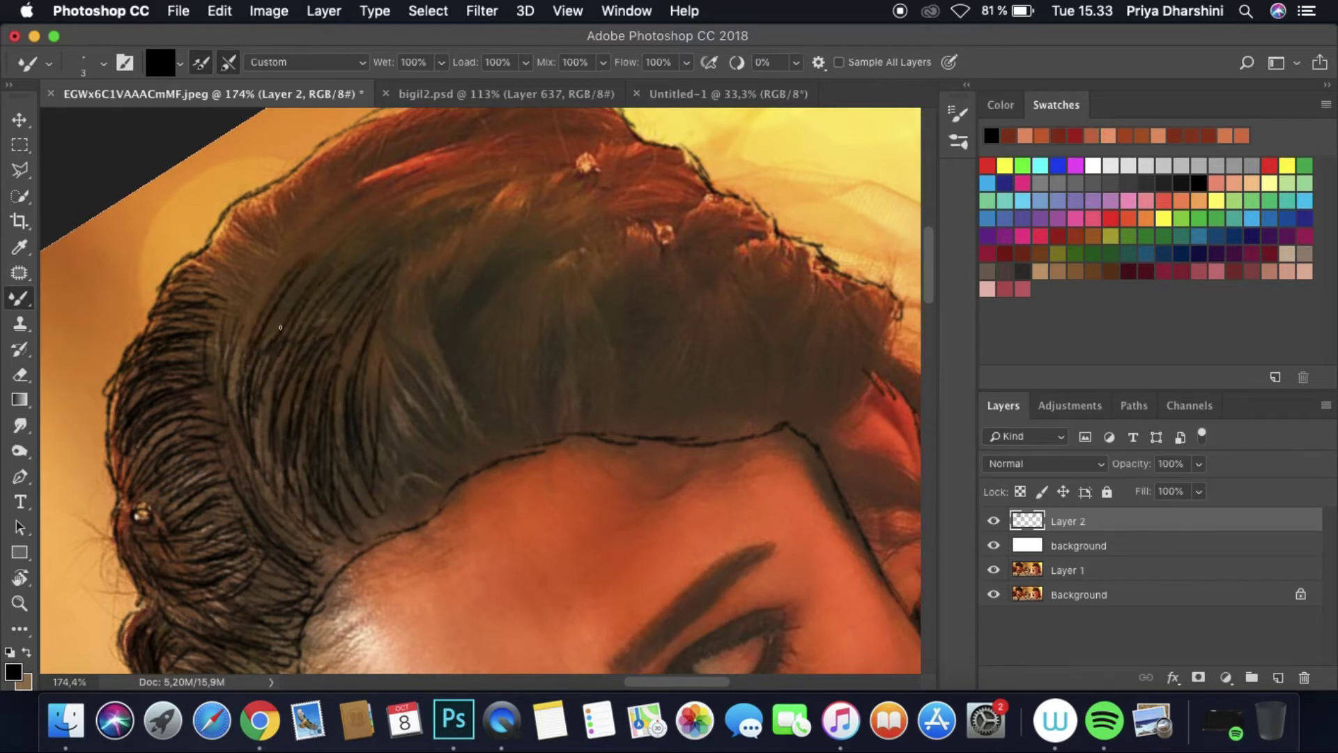
Step: Extend the strands across the woman's swept-back hair toward the outer contour and the middle of the forehead
left_click_drag(411, 272, 307, 185)
left_click_drag(275, 366, 244, 293)
mouse_move(206, 234)
left_mouse_down()
mouse_move(247, 282)
mouse_move(251, 182)
left_mouse_up()
left_click_drag(282, 268, 264, 185)
left_click_drag(445, 161, 314, 240)
left_click_drag(481, 147, 370, 333)
left_click_drag(383, 395, 378, 317)
left_click_drag(368, 449, 384, 343)
left_click_drag(439, 410, 401, 249)
left_click_drag(446, 444, 407, 357)
left_click_drag(464, 423, 425, 345)
left_click_drag(391, 488, 412, 483)
Step: Draw dense dark strands sweeping from the woman's mid-forehead up to the upper hairpin and outer hair edge
left_click_drag(436, 321, 550, 183)
left_click_drag(481, 328, 582, 214)
mouse_move(446, 432)
left_mouse_down()
mouse_move(506, 301)
mouse_move(589, 205)
mouse_move(634, 178)
mouse_move(588, 184)
left_mouse_up()
mouse_move(673, 171)
left_mouse_down()
mouse_move(596, 187)
mouse_move(550, 230)
mouse_move(586, 226)
left_mouse_up()
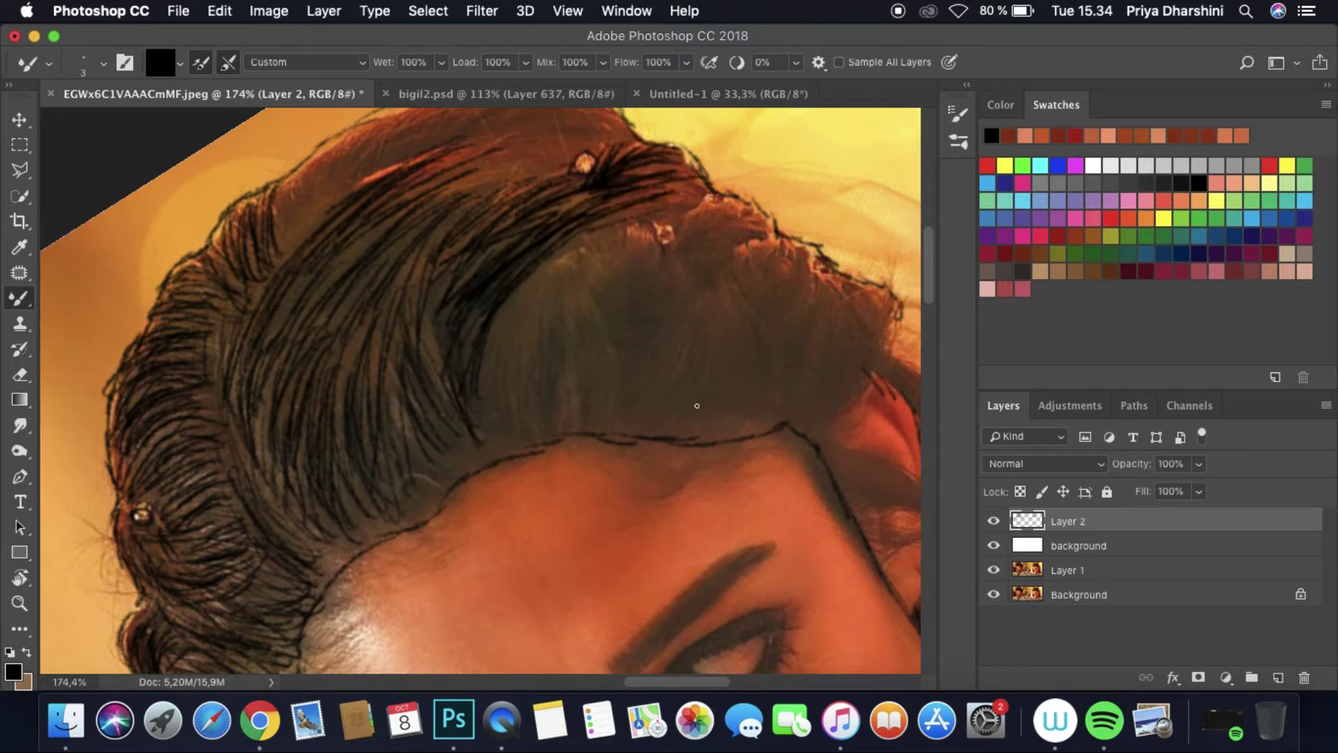
Step: Fill the hair between the woman's mid-forehead hairline and the lower hairpin with black strands
left_click_drag(481, 436, 526, 307)
left_click_drag(488, 383, 506, 312)
left_click_drag(582, 254, 554, 314)
left_click_drag(531, 376, 577, 265)
mouse_move(580, 286)
left_mouse_down()
mouse_move(548, 409)
mouse_move(609, 237)
mouse_move(577, 324)
left_mouse_up()
left_click_drag(628, 293, 610, 358)
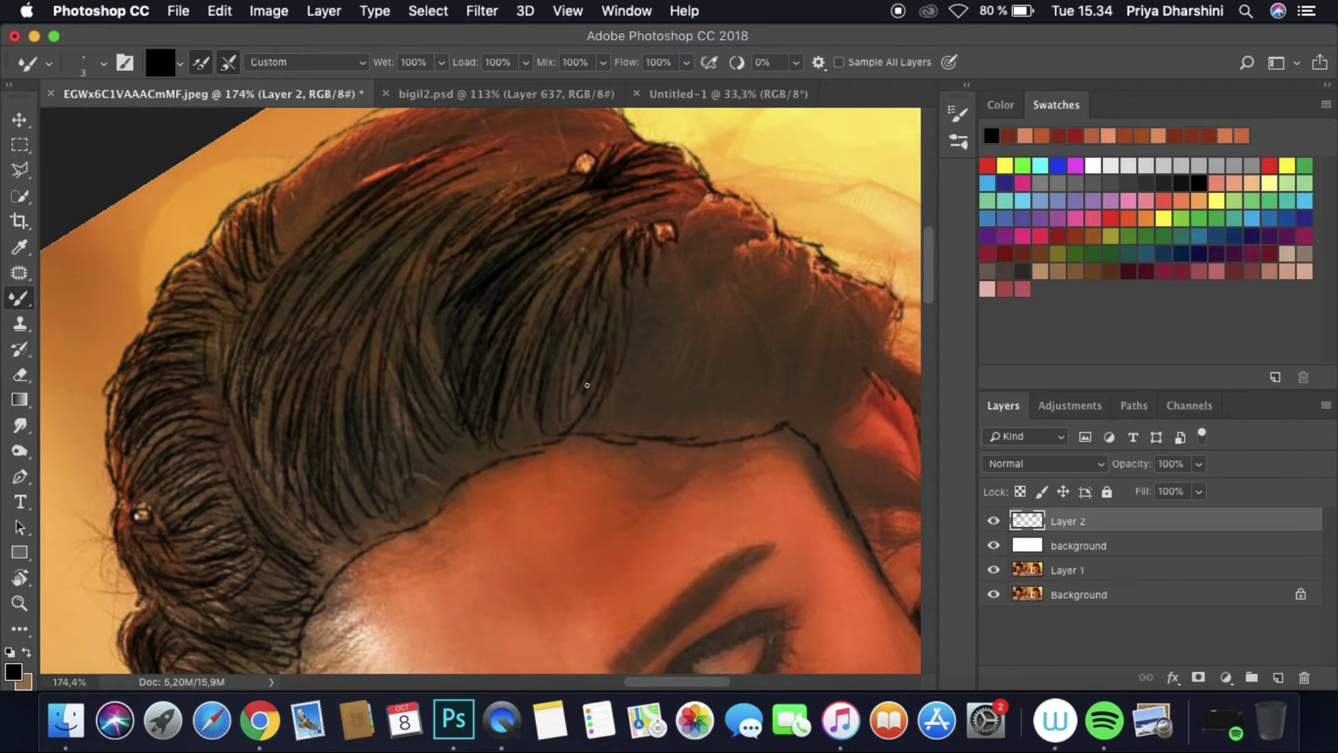
Step: Fill the crown of the woman's hair around the hairpins with black strands up to the top contour
mouse_move(682, 209)
left_mouse_down()
mouse_move(686, 286)
mouse_move(627, 241)
mouse_move(543, 307)
left_mouse_up()
left_click_drag(928, 290, 928, 273)
mouse_move(293, 310)
left_mouse_down()
mouse_move(282, 390)
mouse_move(335, 283)
mouse_move(391, 244)
mouse_move(496, 214)
mouse_move(585, 268)
left_mouse_up()
left_click_drag(453, 241, 565, 187)
mouse_move(592, 258)
left_mouse_down()
mouse_move(453, 312)
mouse_move(620, 259)
mouse_move(443, 306)
mouse_move(606, 275)
left_mouse_up()
Step: Fill the remaining hair between the woman's forehead hairline and the far ear with black strands
left_click_drag(669, 454, 589, 561)
left_click_drag(699, 431, 620, 551)
left_click_drag(700, 477, 603, 561)
left_click_drag(759, 404, 696, 526)
mouse_move(791, 376)
left_mouse_down()
mouse_move(689, 438)
mouse_move(746, 469)
left_mouse_up()
left_click_drag(847, 412, 718, 565)
left_click_drag(839, 467, 752, 551)
Step: Finish the woman's crown strands and fill the hair behind her far ear and earring with black strands
left_click_drag(585, 671, 579, 325)
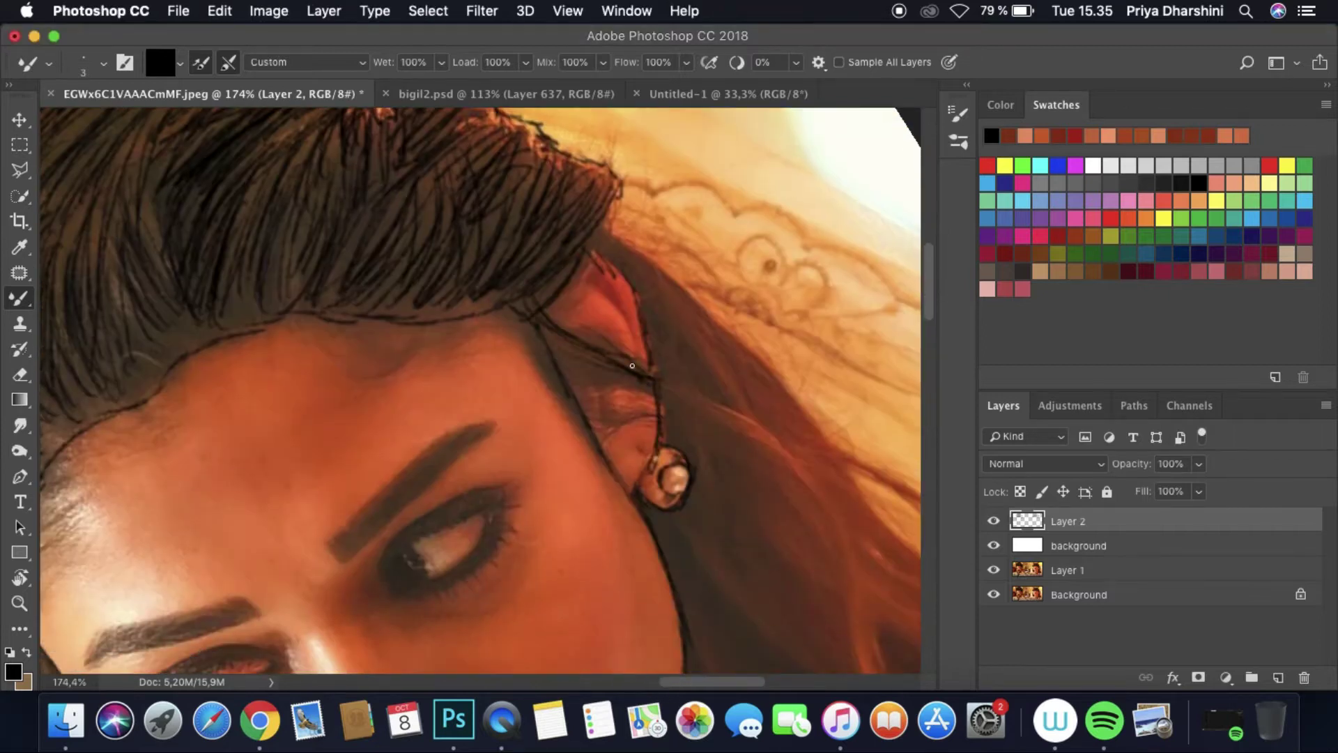
mouse_move(612, 258)
left_mouse_down()
mouse_move(718, 331)
mouse_move(684, 333)
mouse_move(781, 422)
left_mouse_up()
left_click_drag(704, 324, 791, 418)
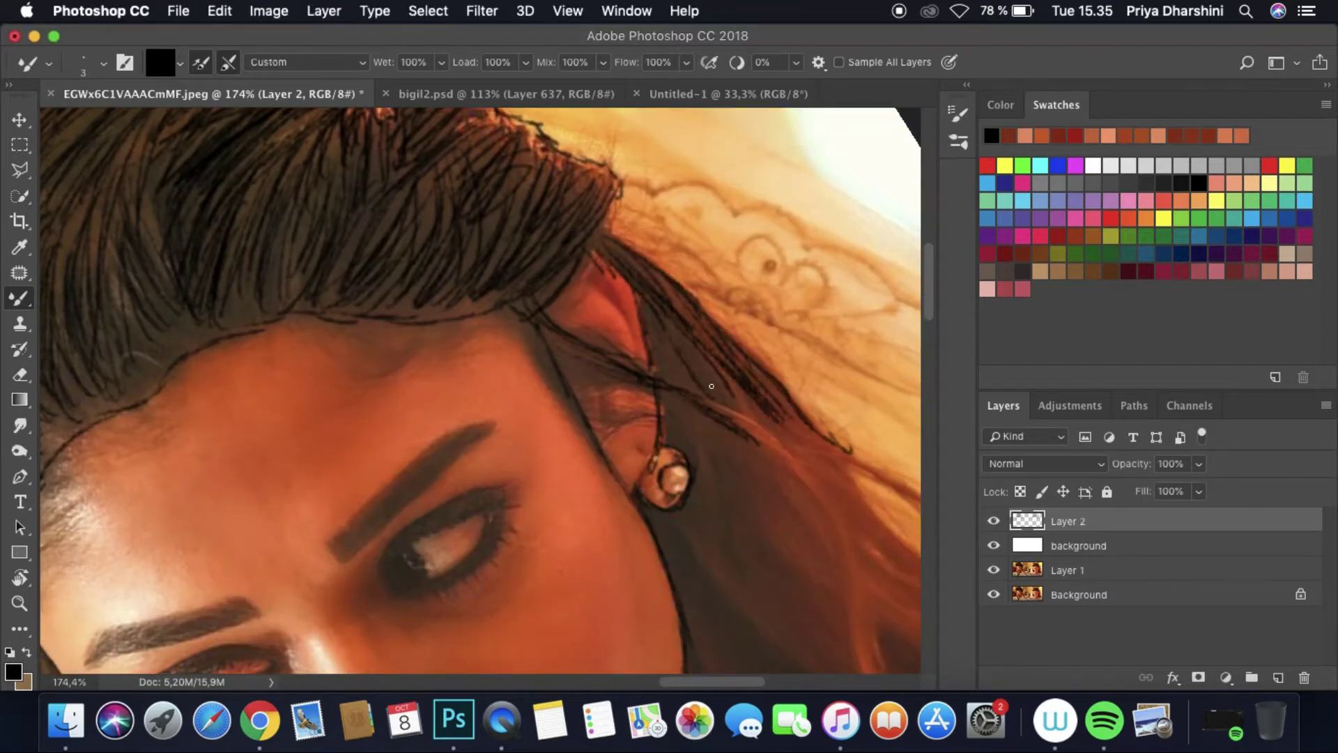
mouse_move(707, 363)
left_mouse_down()
mouse_move(794, 490)
mouse_move(856, 650)
left_mouse_up()
mouse_move(686, 404)
left_mouse_down()
mouse_move(760, 488)
mouse_move(802, 578)
left_mouse_up()
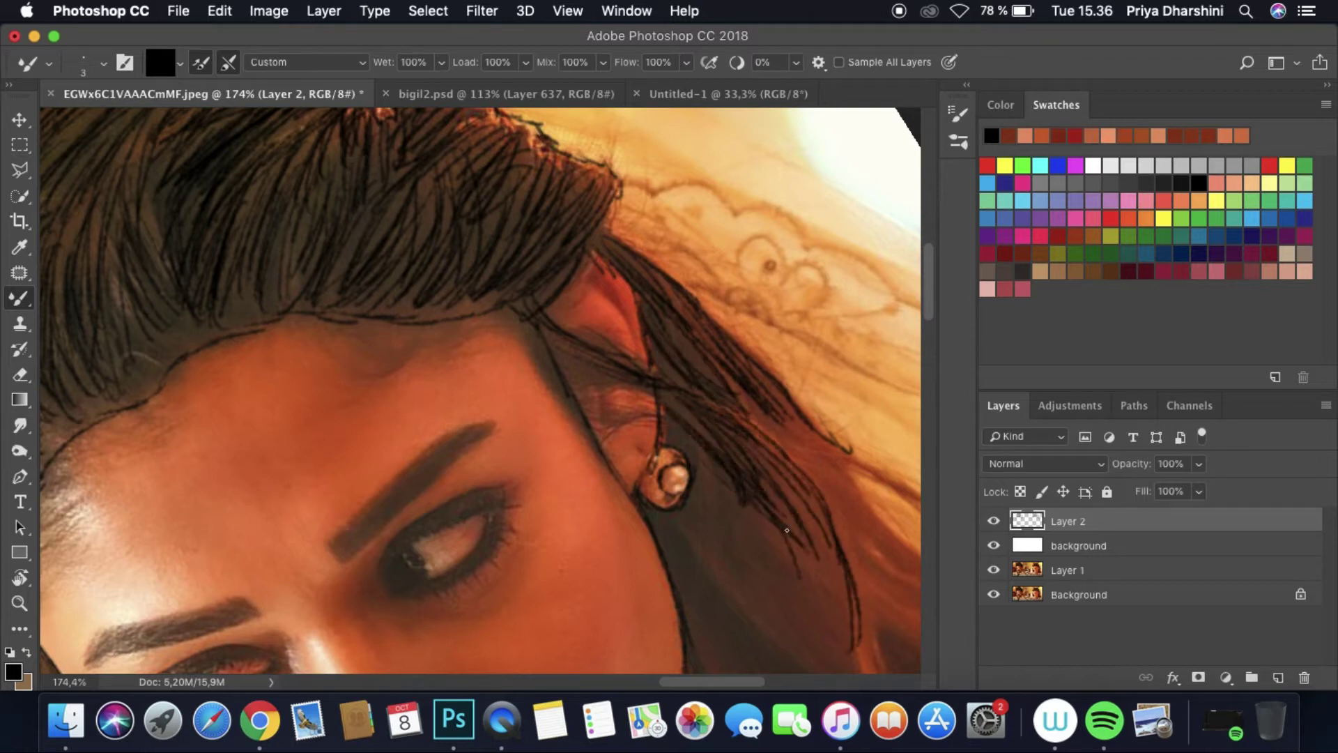
left_click_drag(714, 493, 840, 622)
mouse_move(739, 394)
left_mouse_down()
mouse_move(846, 623)
mouse_move(868, 565)
left_mouse_up()
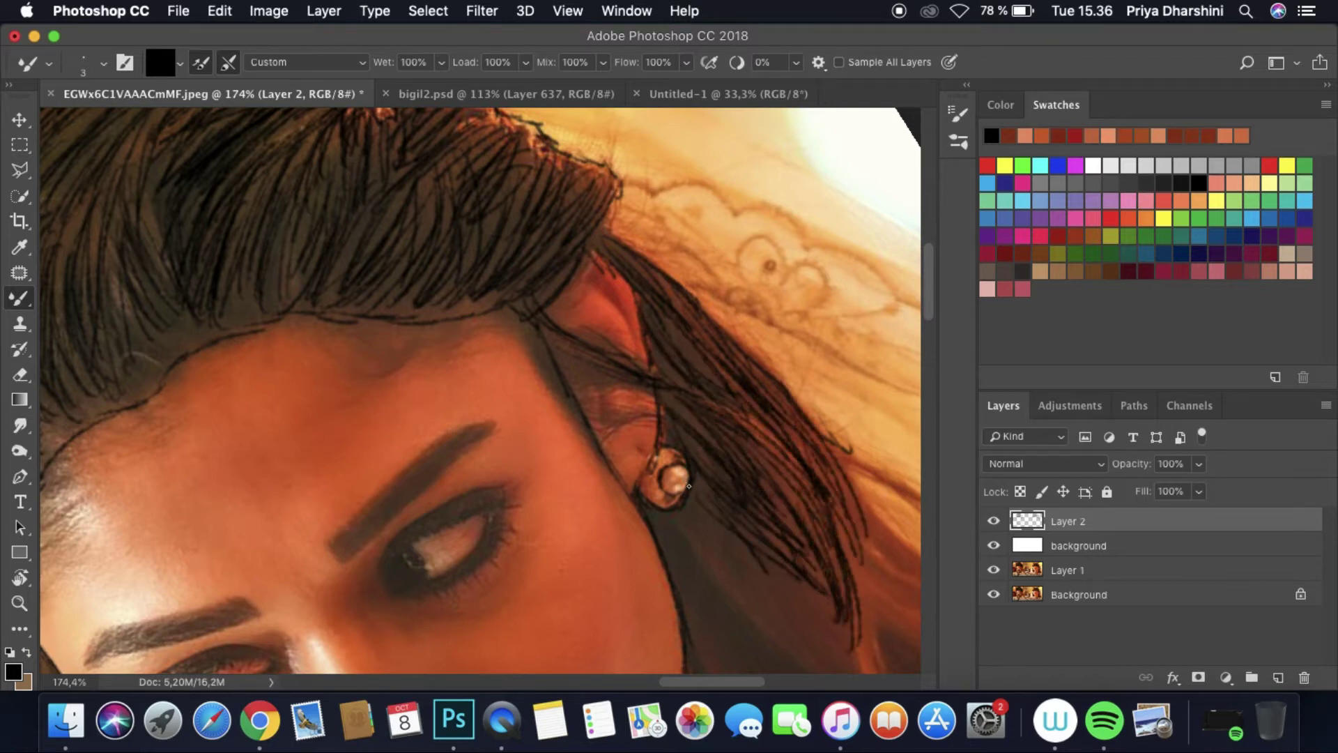
Step: Draw the loose lock that sweeps outward over the veil and extend the strands behind the earring
scroll(638, 630, "right", 10)
left_click_drag(512, 443, 648, 537)
mouse_move(530, 481)
left_mouse_down()
mouse_move(690, 596)
mouse_move(669, 621)
left_mouse_up()
left_click_drag(614, 566, 742, 655)
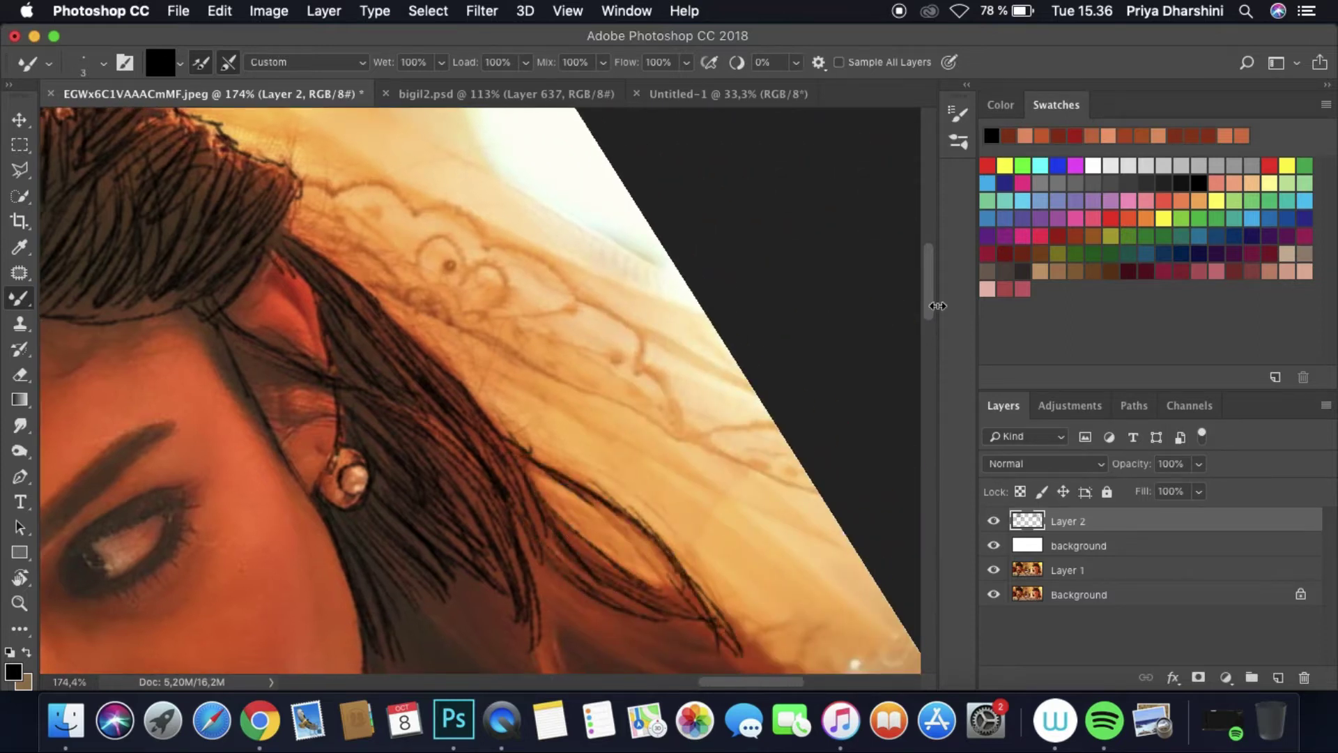
Step: Fill the hair below the woman's far earring along the neck down to the lace shoulder with black strands
scroll(417, 324, "down", 5)
left_click_drag(394, 390, 481, 491)
left_click_drag(414, 421, 574, 509)
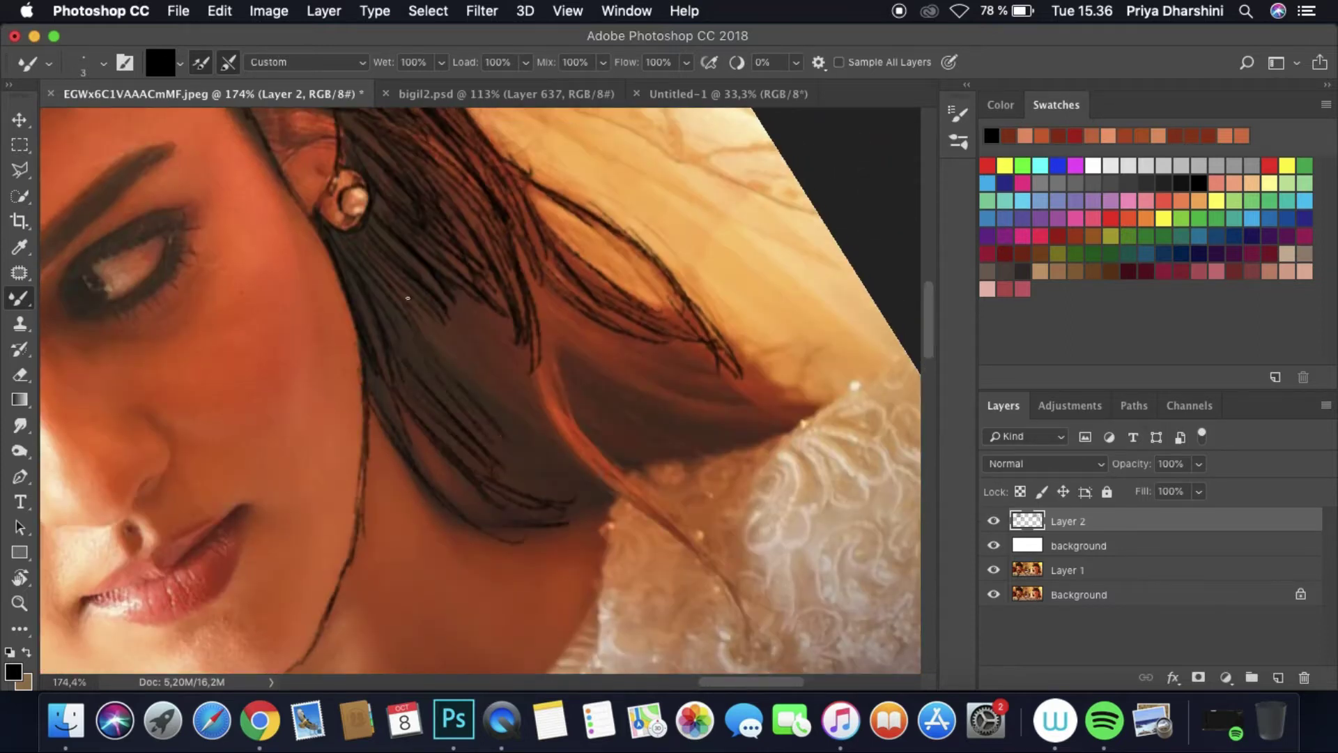
left_click_drag(461, 306, 530, 436)
left_click_drag(502, 321, 613, 494)
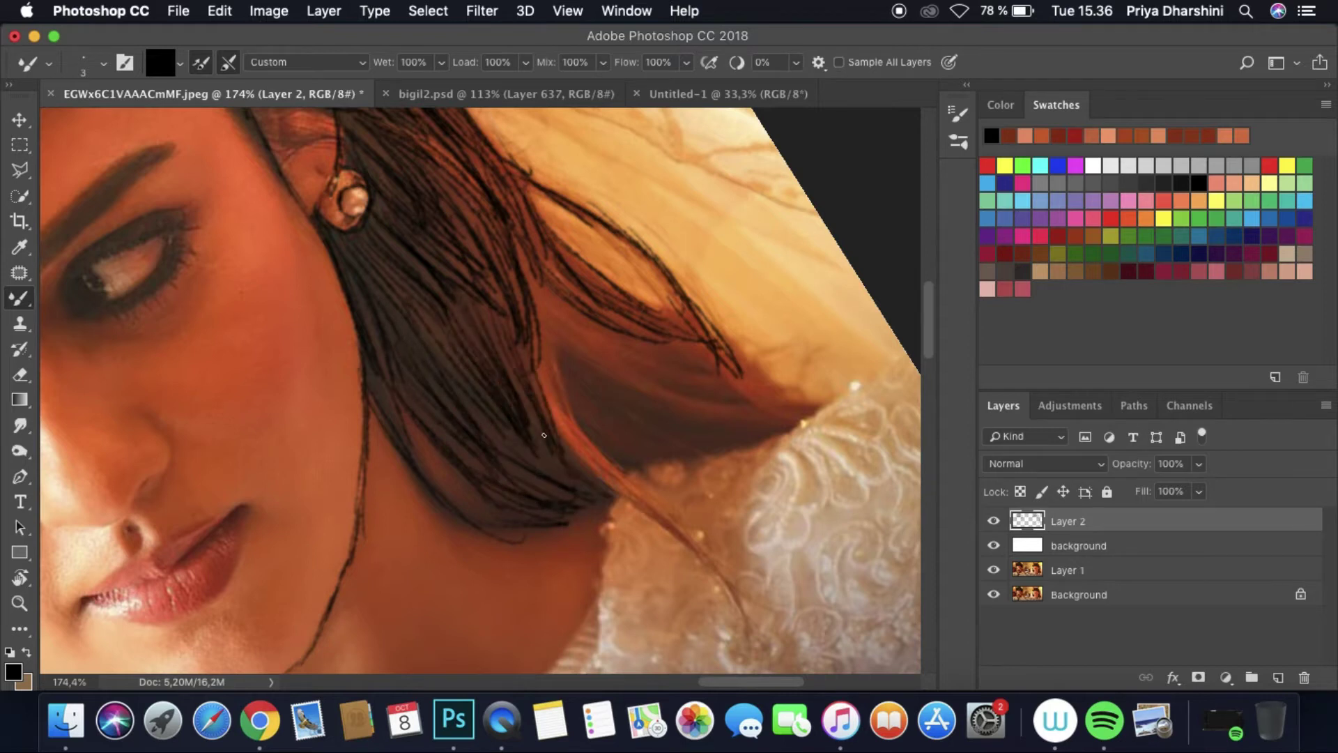
Step: Trace the thin lock falling over the lace shoulder and fill the outer hair down to its pointed tip
left_click_drag(531, 340, 700, 543)
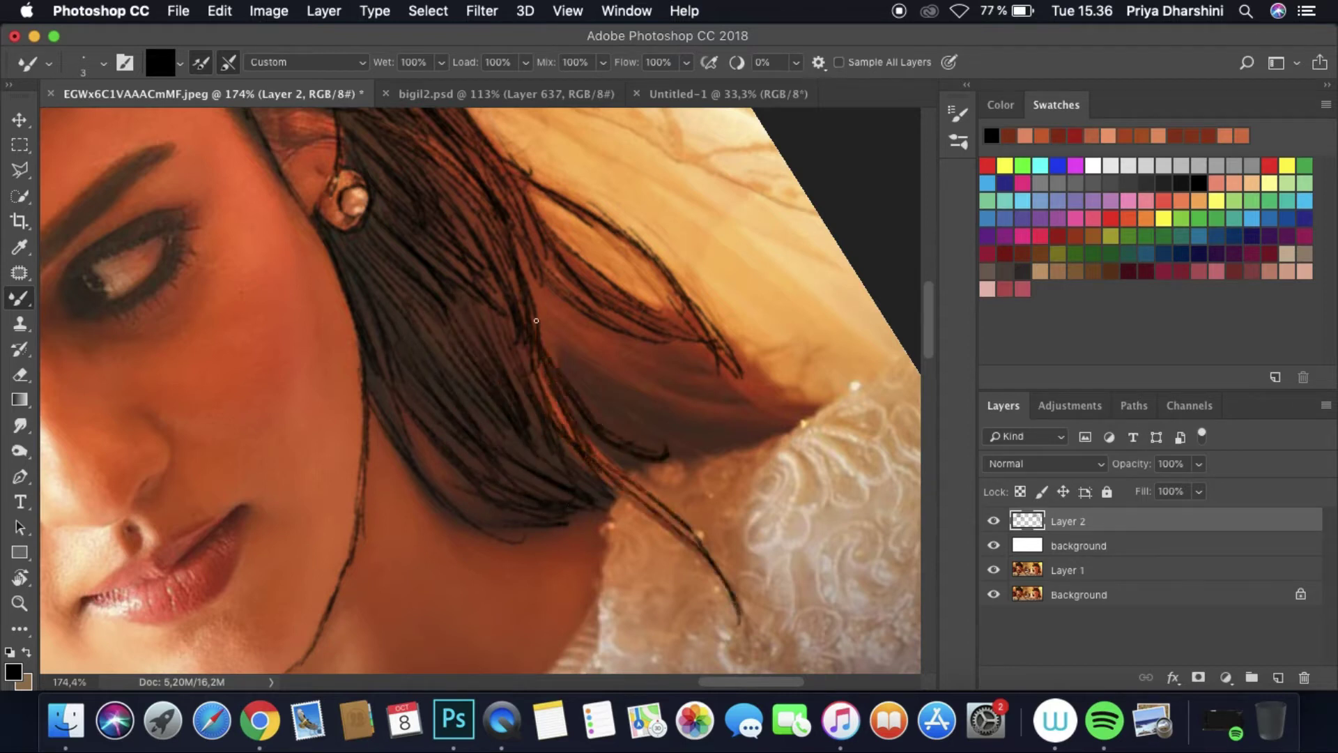
left_click_drag(524, 263, 658, 418)
mouse_move(543, 291)
left_mouse_down()
mouse_move(751, 426)
mouse_move(744, 409)
left_mouse_up()
left_click_drag(586, 331, 809, 399)
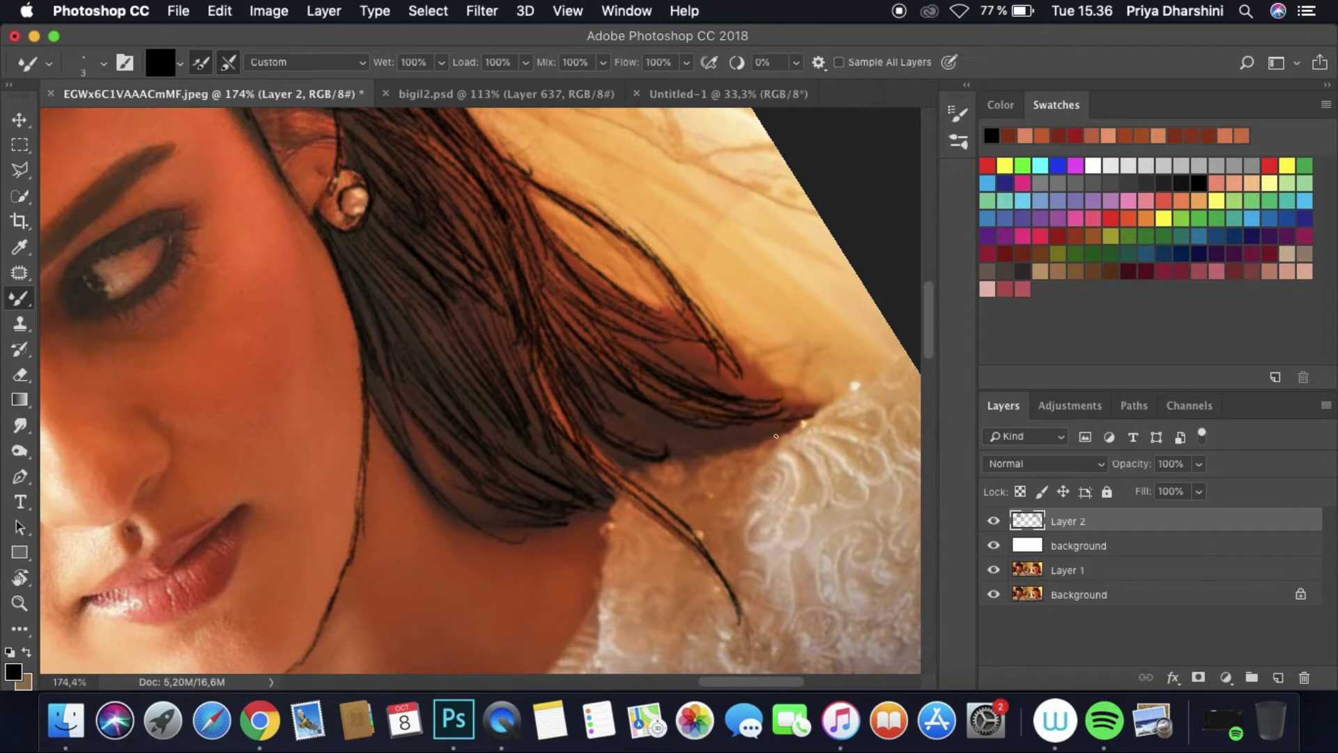
left_click_drag(596, 408, 723, 435)
left_click_drag(650, 339, 791, 394)
left_click_drag(675, 347, 809, 408)
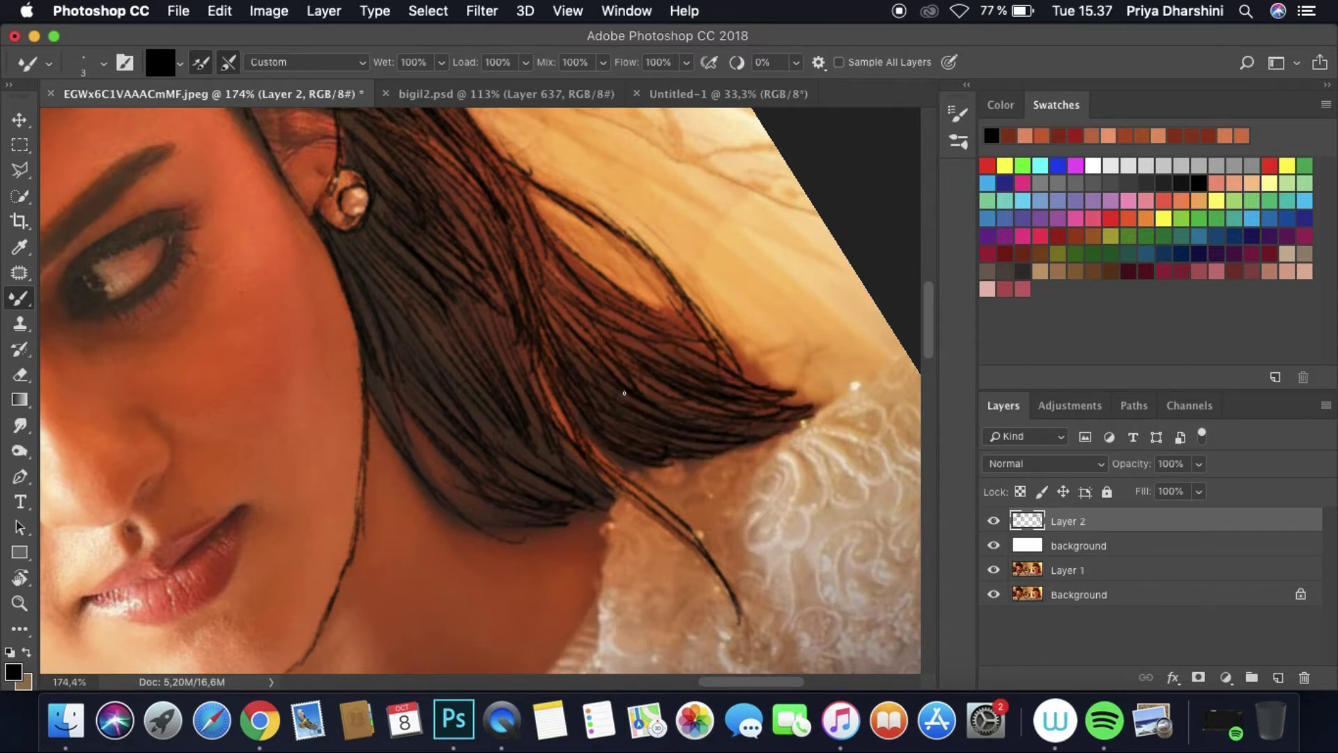
Step: Trace the long edges of the veil on the woman's near side and her shoulder line up to the hair
scroll(725, 347, "down", 5)
scroll(540, 278, "up", 5)
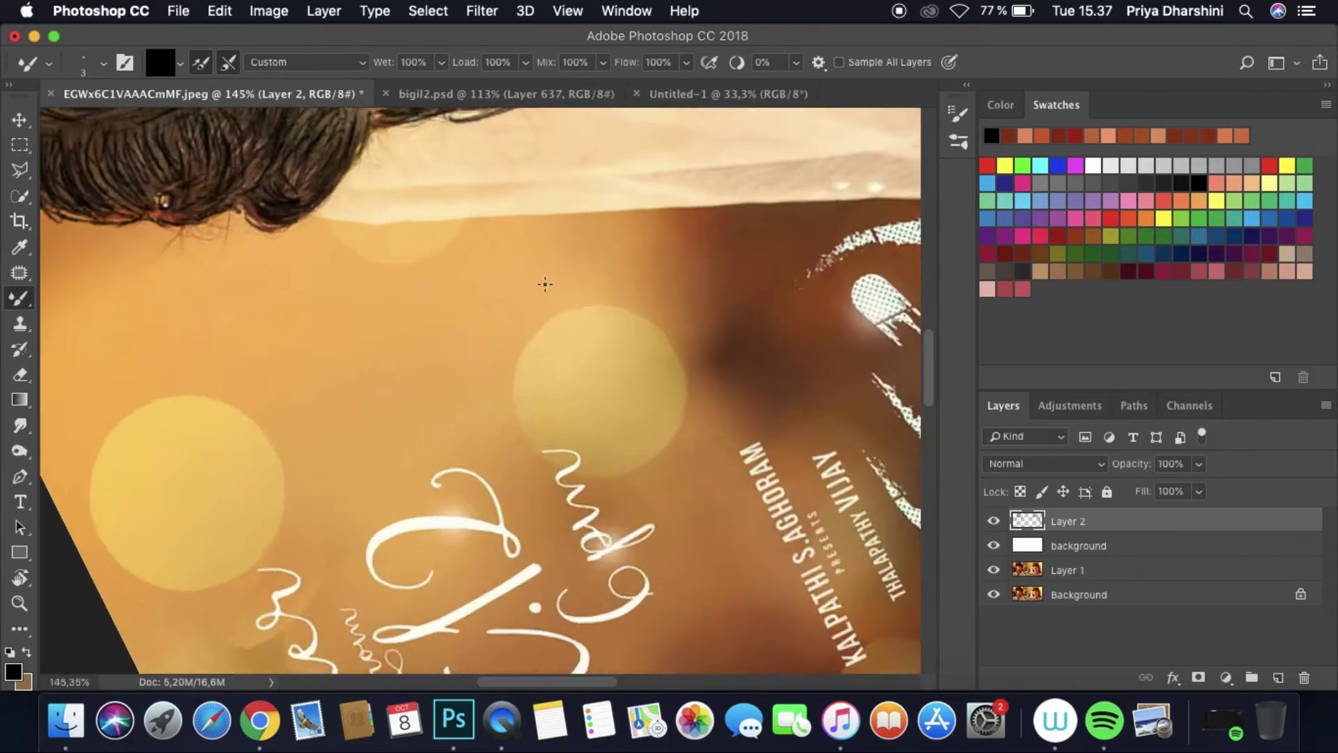
mouse_move(665, 269)
left_mouse_down()
mouse_move(648, 652)
mouse_move(689, 627)
mouse_move(694, 673)
mouse_move(632, 561)
mouse_move(638, 652)
left_mouse_up()
scroll(690, 627, "down", 5)
left_click_drag(675, 276, 690, 557)
scroll(694, 627, "down", 3)
mouse_move(679, 436)
left_mouse_down()
mouse_move(693, 670)
mouse_move(631, 558)
mouse_move(697, 509)
left_mouse_up()
scroll(655, 588, "down", 2)
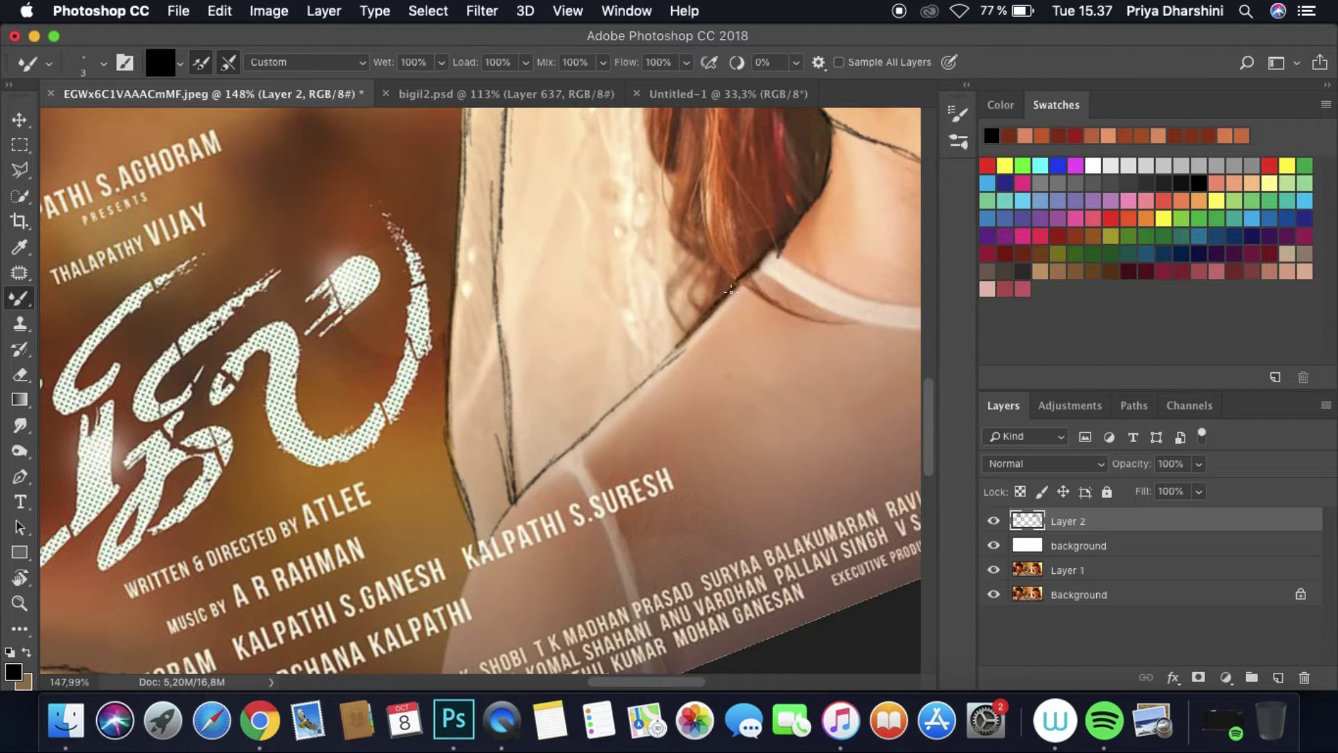
Step: Trace the narrow trim strip on the woman's sleeve and the outer edge of her arm to the poster's lower border
left_click_drag(635, 572, 659, 670)
scroll(908, 439, "down", 4)
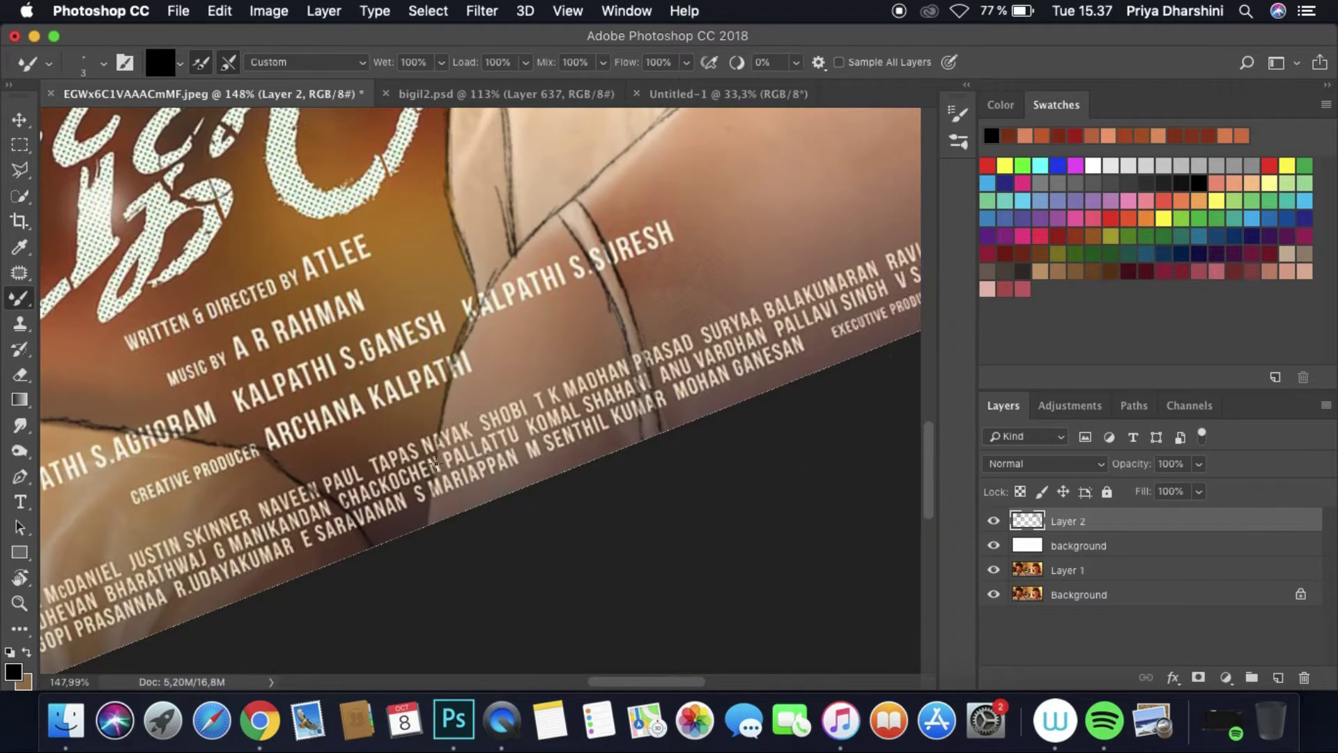
left_click_drag(445, 394, 431, 524)
Step: Outline and fill the wavy hair beside the veil from the near ear to the shoulder with black strands
scroll(431, 524, "up", 10)
left_click_drag(588, 314, 641, 394)
left_click_drag(593, 352, 800, 647)
left_click_drag(697, 446, 805, 652)
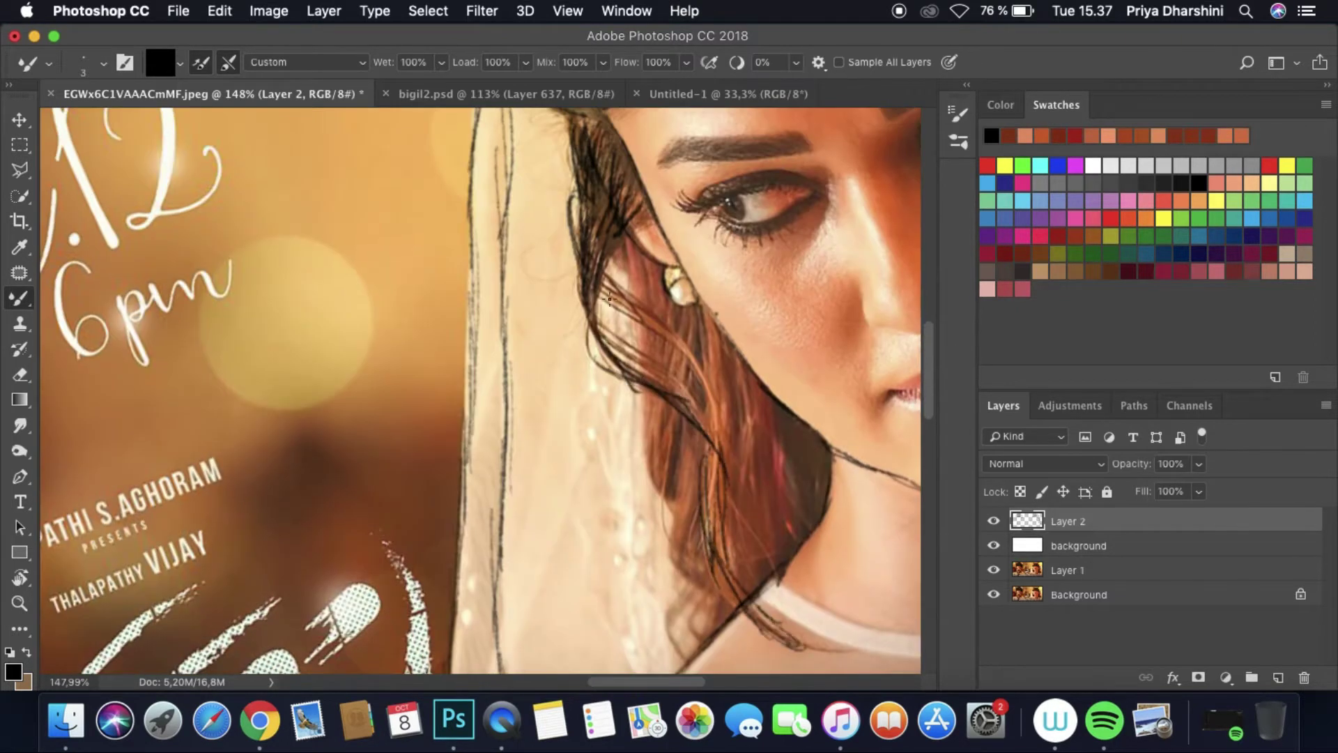
left_click_drag(622, 335, 725, 435)
left_click_drag(697, 376, 728, 579)
mouse_move(624, 245)
left_mouse_down()
mouse_move(656, 262)
mouse_move(675, 352)
mouse_move(665, 491)
left_mouse_up()
mouse_move(679, 436)
left_mouse_down()
mouse_move(694, 508)
mouse_move(693, 565)
mouse_move(666, 519)
mouse_move(703, 661)
mouse_move(722, 550)
mouse_move(749, 578)
left_mouse_up()
left_click_drag(711, 355, 766, 543)
left_click_drag(701, 314, 767, 467)
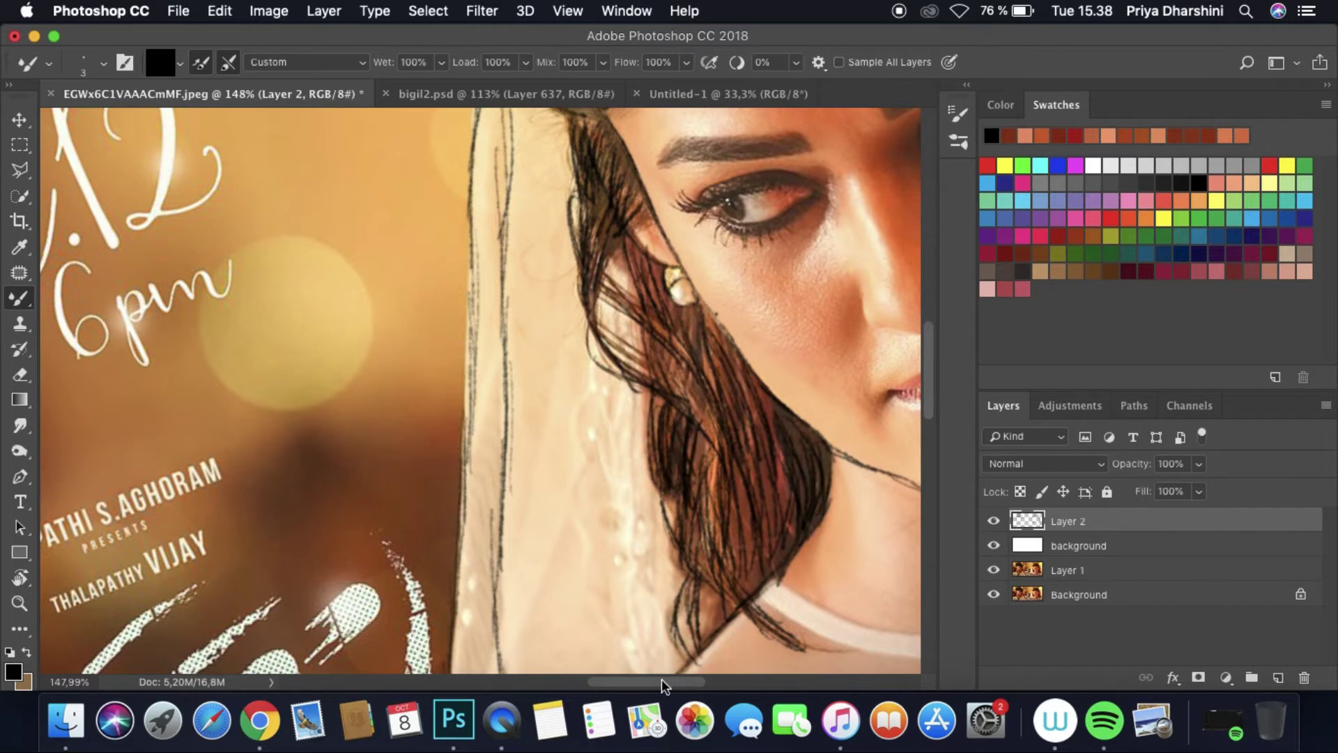
Step: Trace the dress's neckline band and both edges of the lace border running down from the far shoulder
left_click_drag(664, 686, 742, 686)
scroll(690, 439, "down", 5)
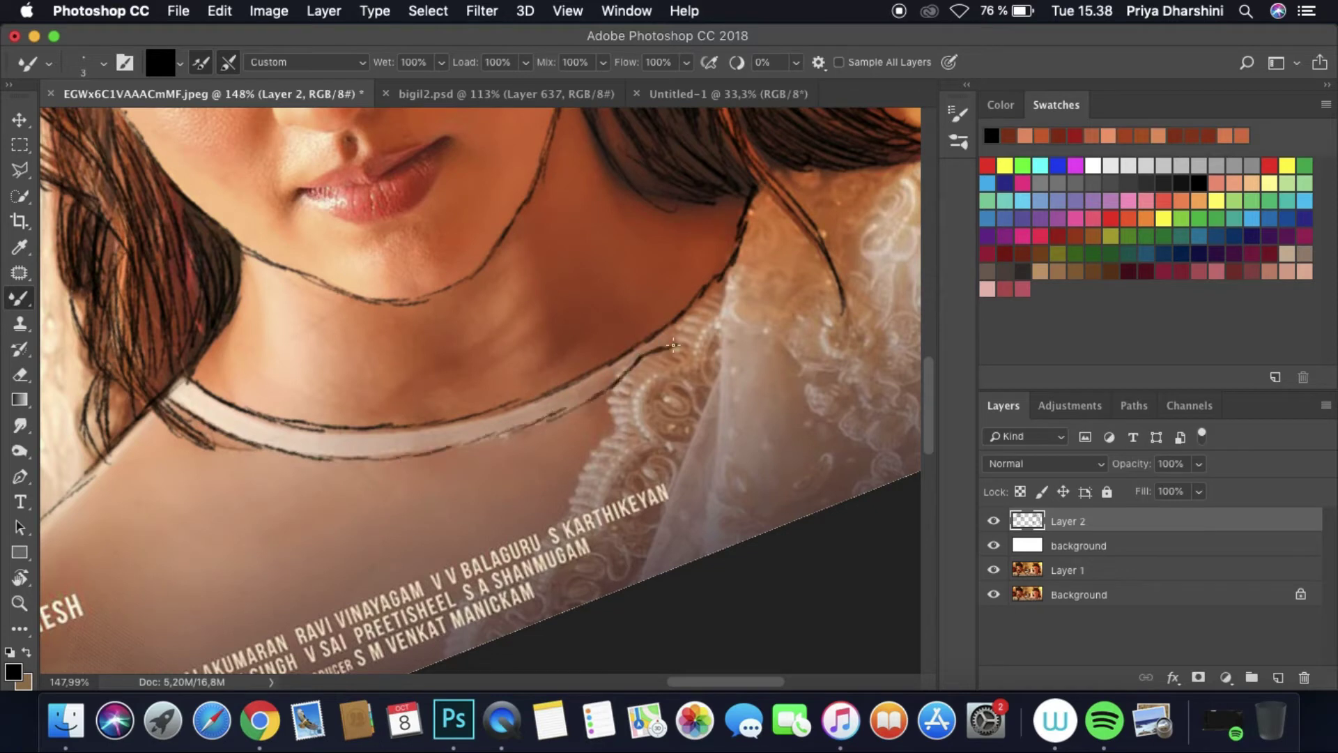
left_click_drag(707, 341, 633, 569)
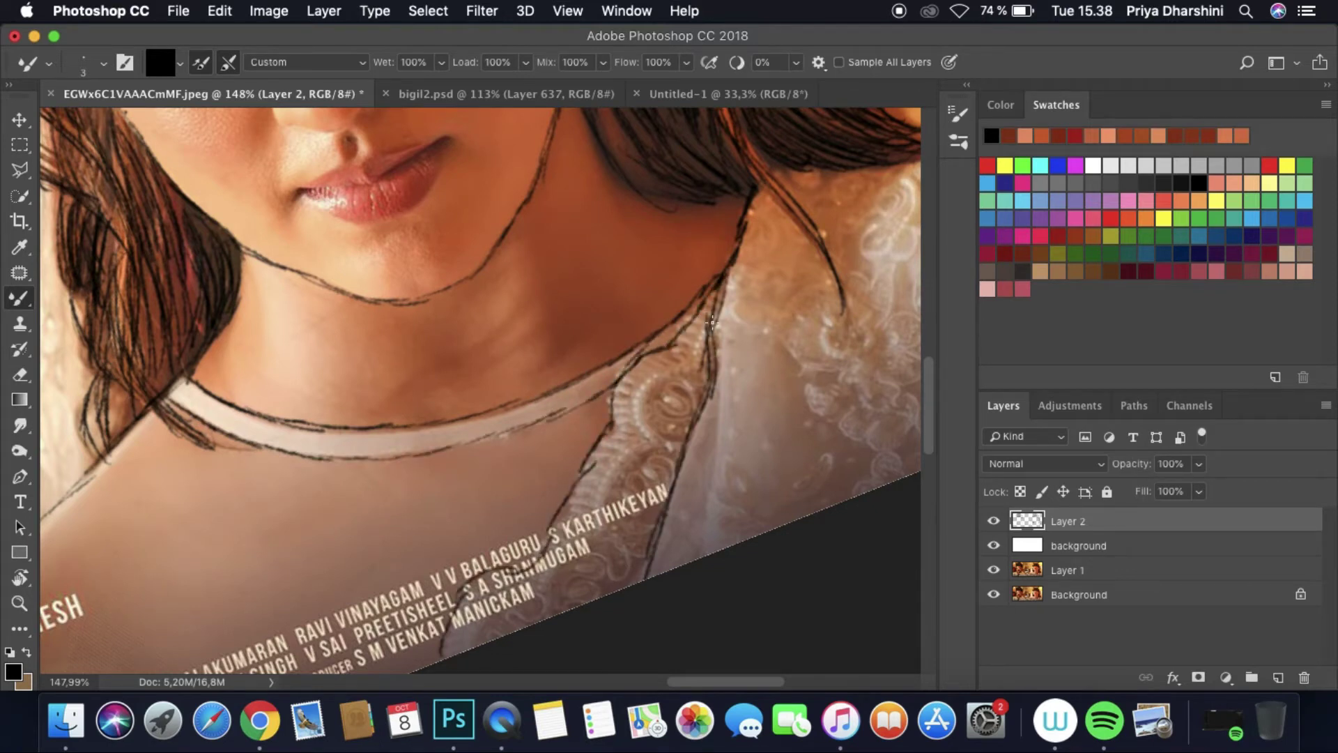
Step: Trace the veil's edges on the woman's far side from the hair to the poster's border
scroll(711, 322, "down", 5)
scroll(785, 334, "right", 5)
scroll(718, 556, "up", 10)
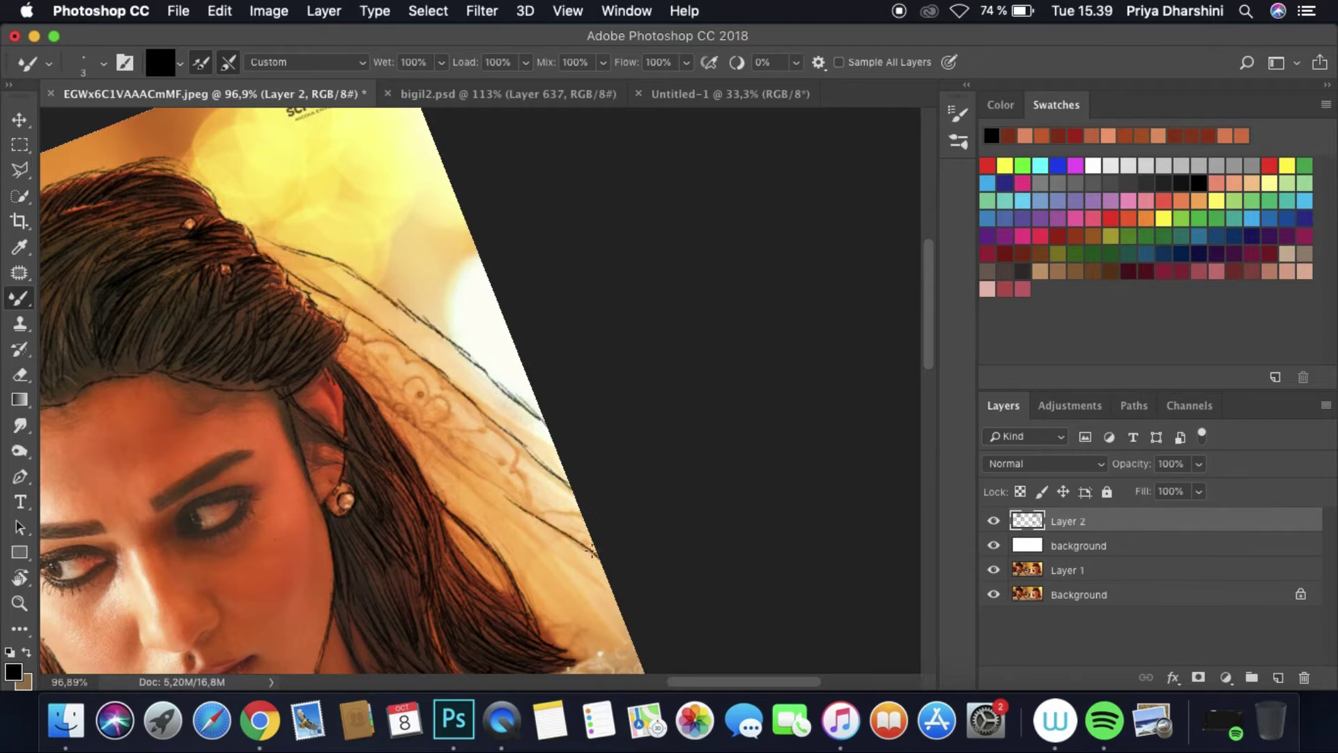
Step: Restore the white background layer to full fill, toggle its visibility to compare, and check the line art with Layer 2 reselected
key("super+0")
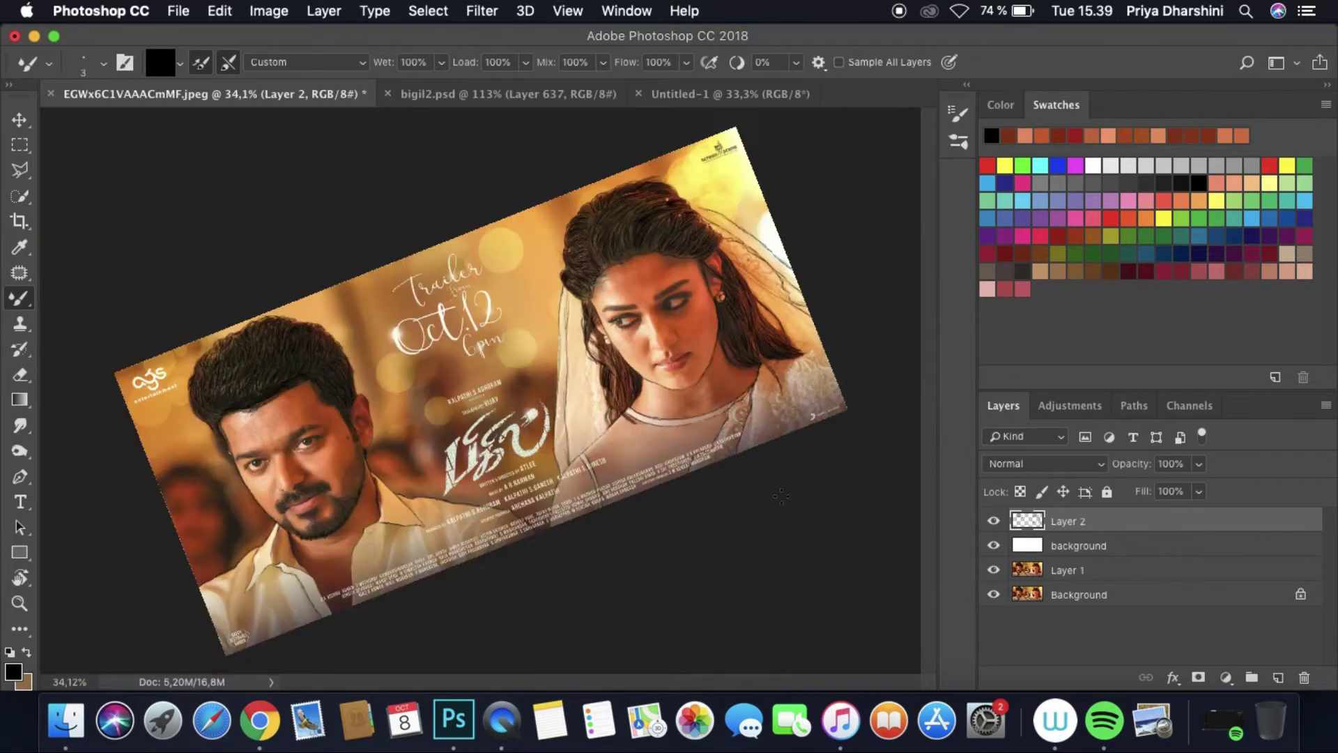
left_click(1079, 546)
left_click_drag(1199, 491, 1331, 488)
left_click(994, 546)
left_click(993, 546)
left_click(994, 545)
left_click(994, 546)
scroll(697, 380, "up", 5)
key("alt+bracketright")
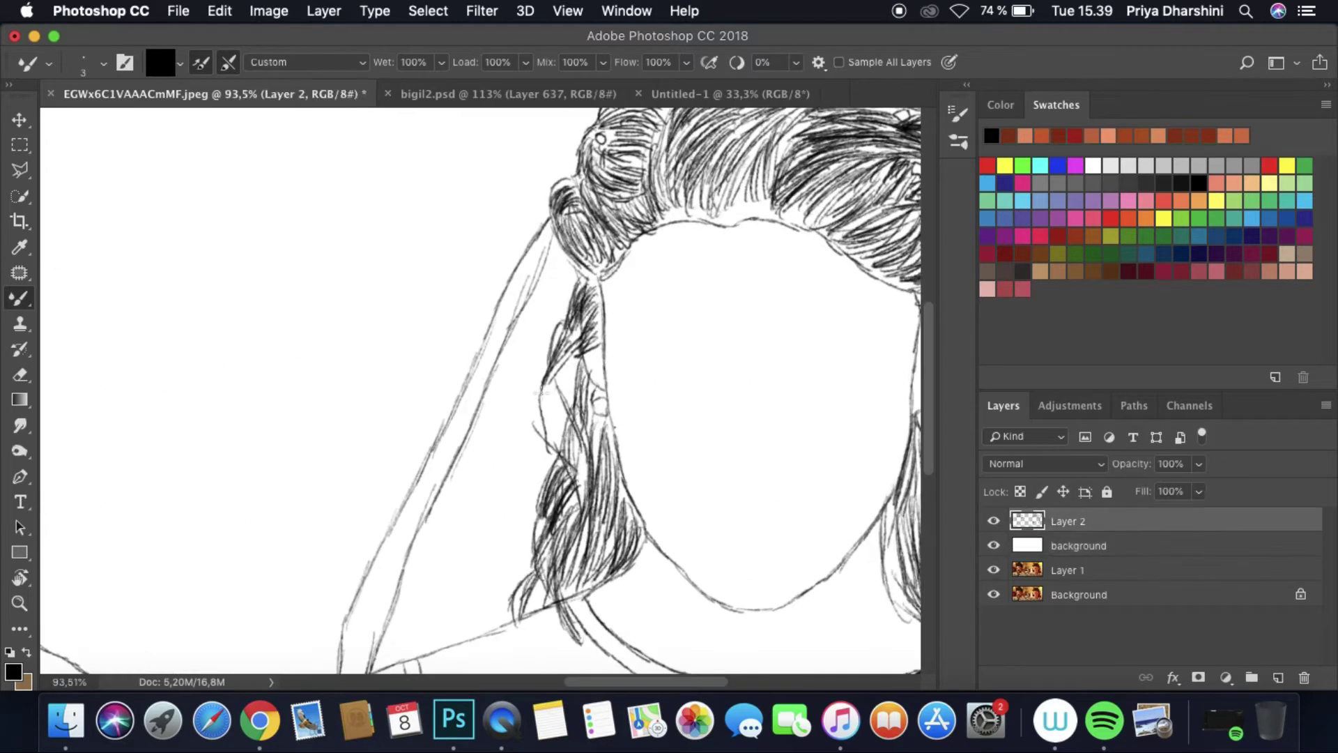
scroll(527, 591, "down", 5)
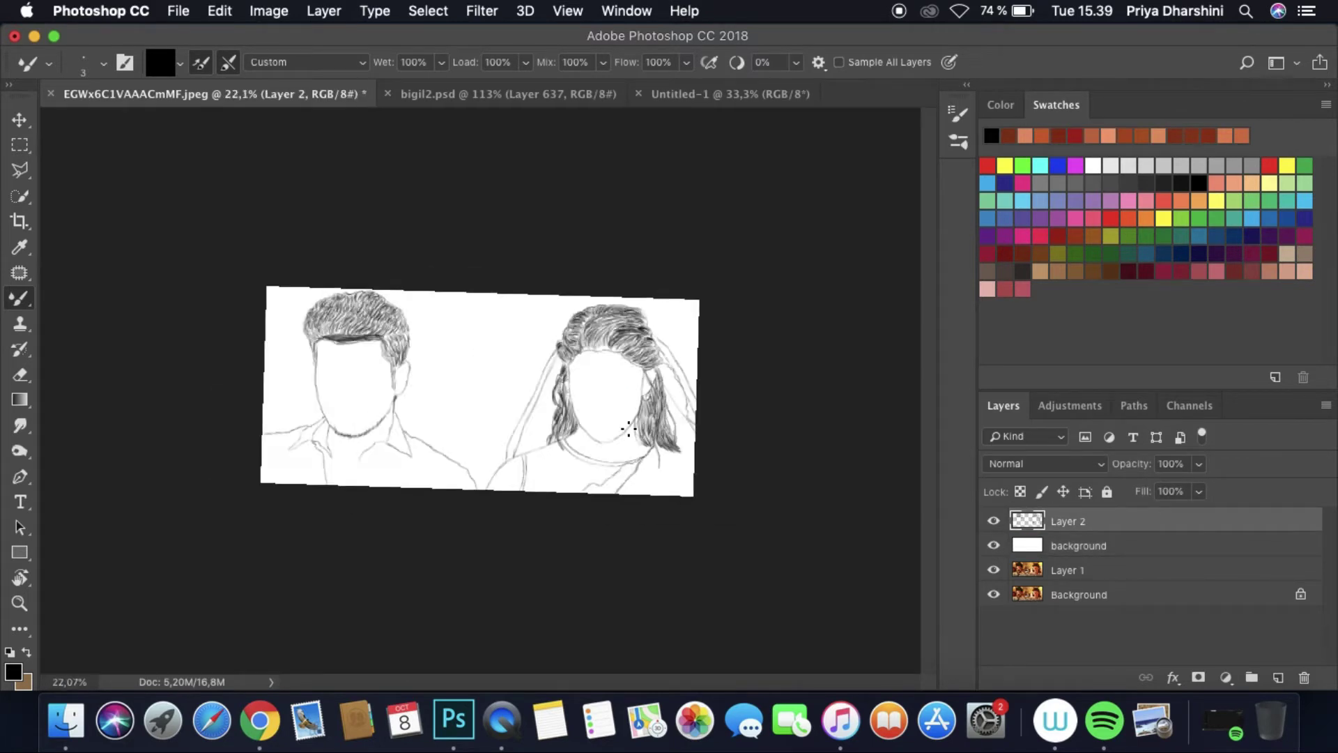
scroll(528, 591, "up", 3)
Step: Save the sketch in Downloads as "bigil-romantic poster .psd" in Photoshop format with layers
left_click(178, 10)
left_click(245, 206)
type("bigil-romantic poster .psd")
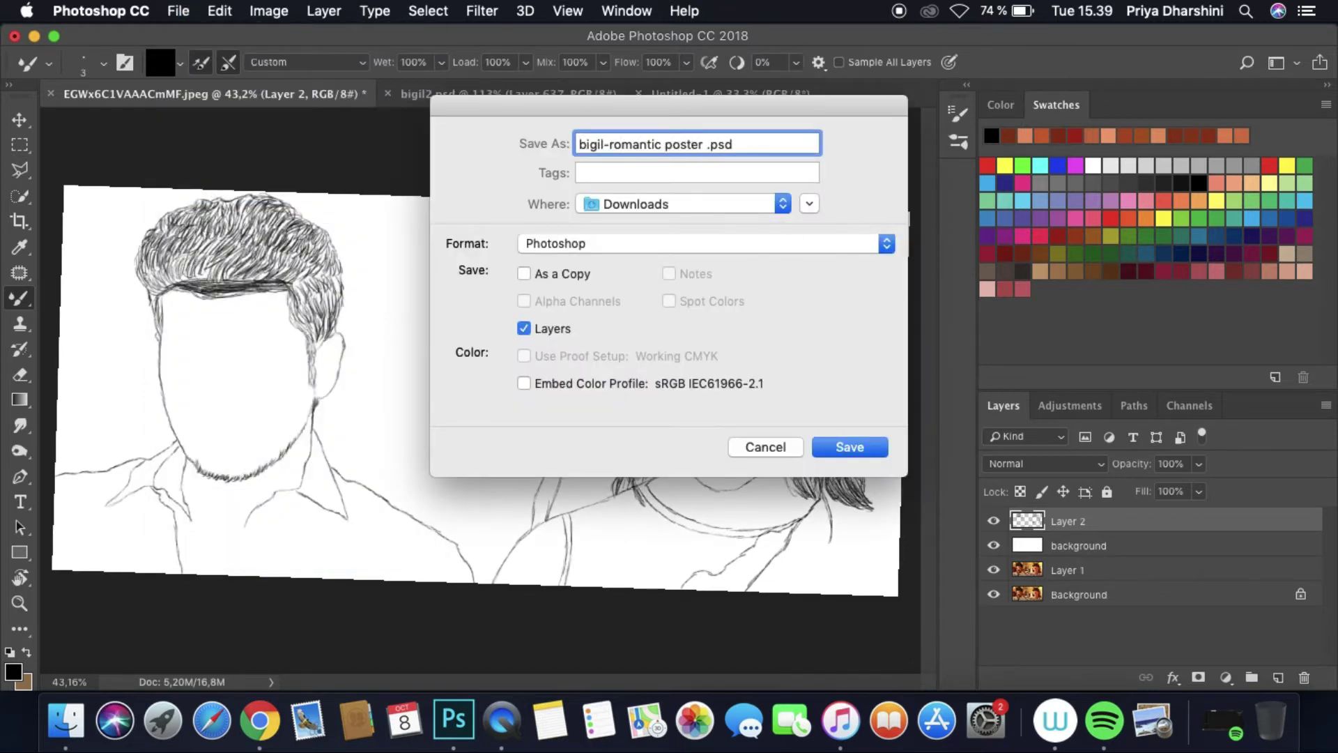
key("Return")
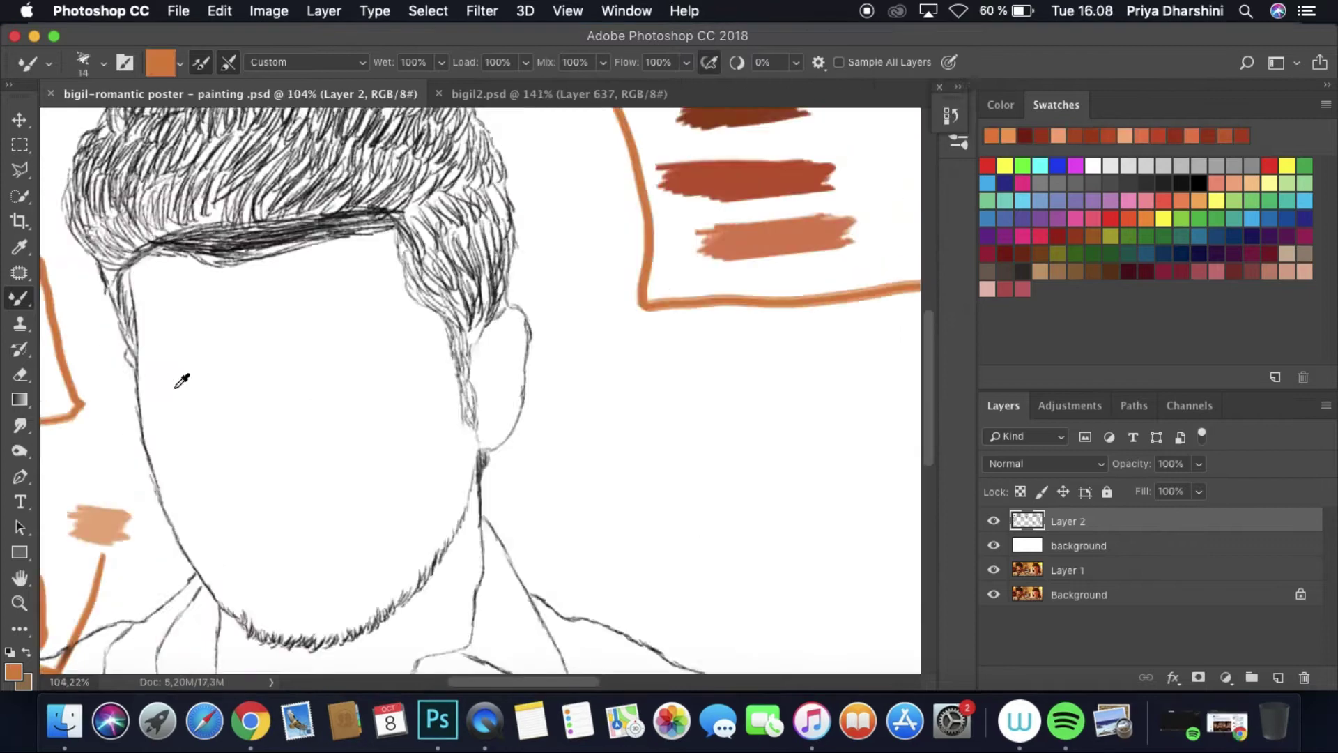
Step: Place Layer 1 above the sketch and paint the man's face dark reddish brown on Layer 3 with a 30-size Mixer Brush
left_click(103, 62)
double_click(149, 262)
left_click_drag(1068, 593, 1067, 536)
mouse_move(265, 286)
left_mouse_down()
mouse_move(279, 369)
mouse_move(436, 335)
mouse_move(297, 198)
mouse_move(132, 286)
mouse_move(140, 397)
mouse_move(159, 440)
mouse_move(230, 418)
mouse_move(328, 218)
mouse_move(478, 388)
mouse_move(299, 577)
mouse_move(161, 502)
mouse_move(262, 586)
mouse_move(478, 472)
mouse_move(492, 613)
left_mouse_up()
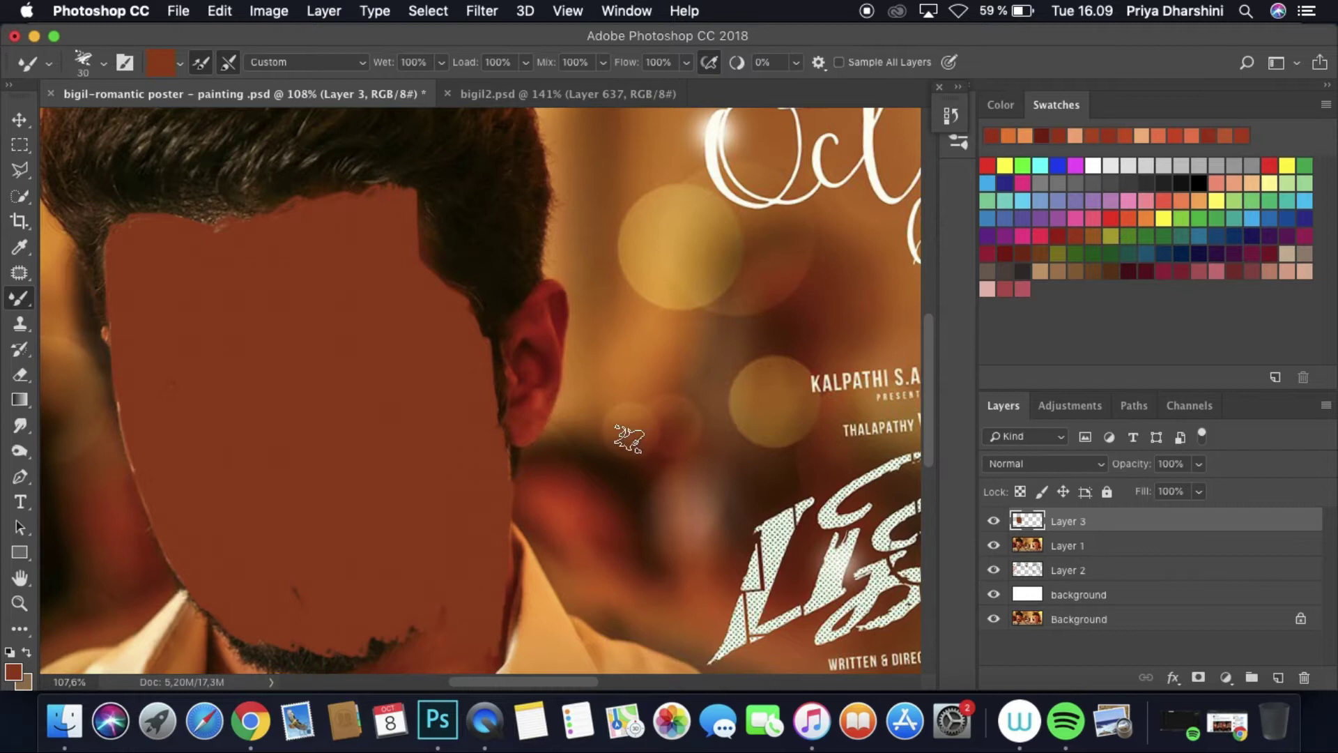
Step: Extend the dark reddish-brown base over the man's chin and neck down to the shirt opening, and hide Layer 1
scroll(628, 439, "down", 5)
mouse_move(252, 442)
left_mouse_down()
mouse_move(376, 464)
mouse_move(401, 444)
left_mouse_up()
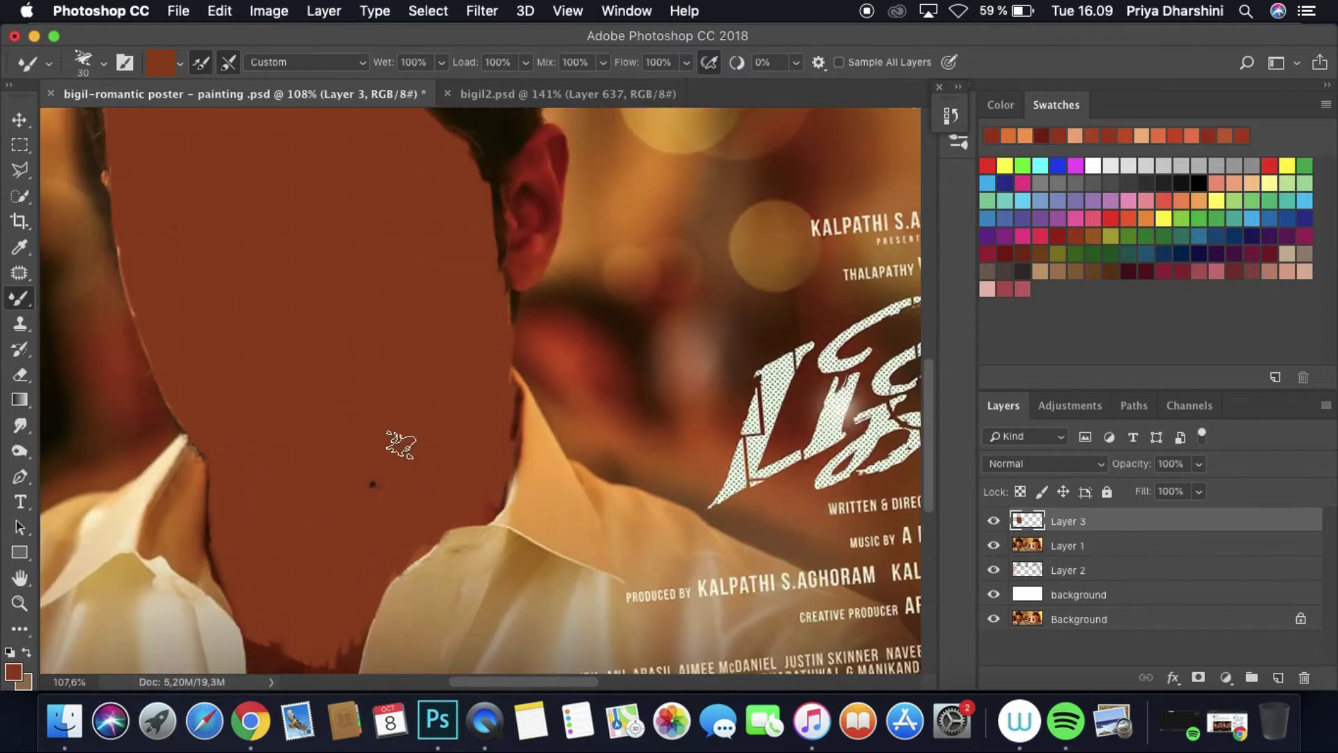
scroll(927, 428, "down", 3)
left_click(993, 545)
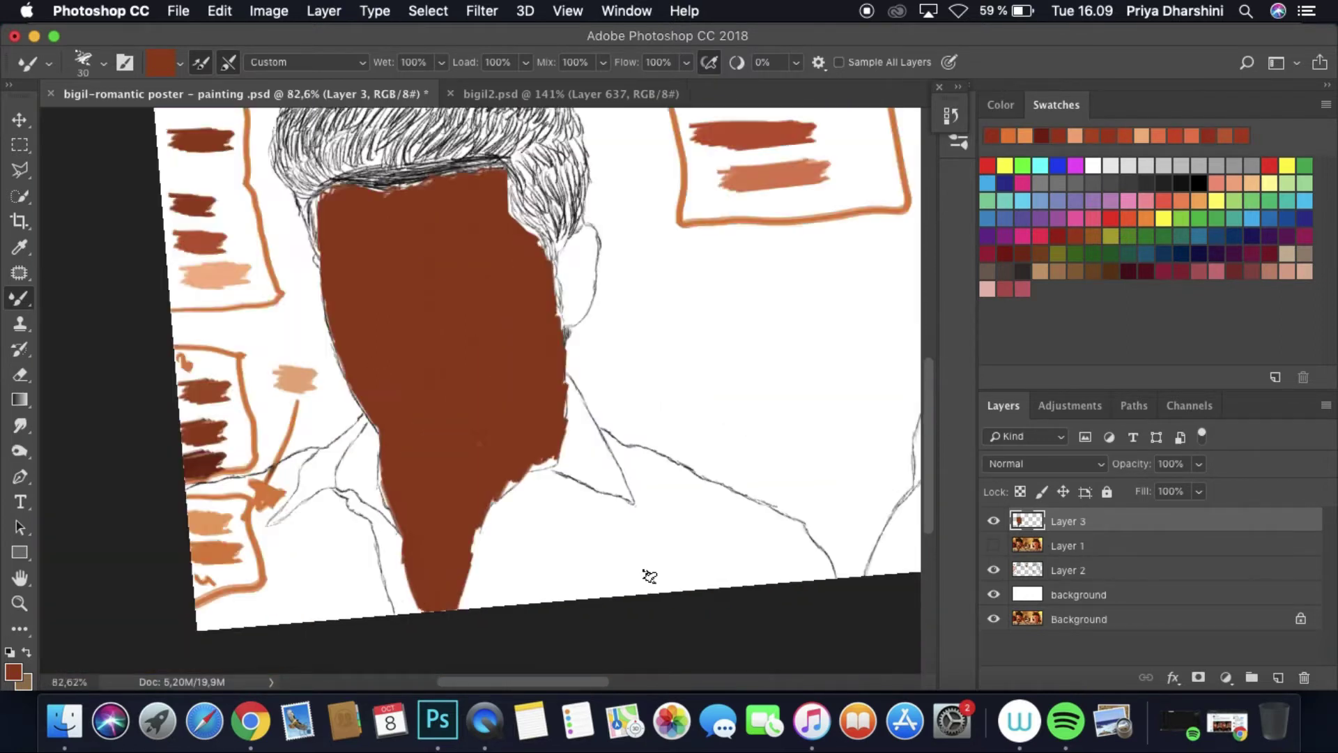
Step: Open the recent file "mersal artY .psd" and bring its skin-tone swatches beside the man's face into close view
scroll(650, 576, "down", 2)
scroll(649, 576, "right", 5)
left_click(178, 10)
mouse_move(229, 98)
left_click(498, 274)
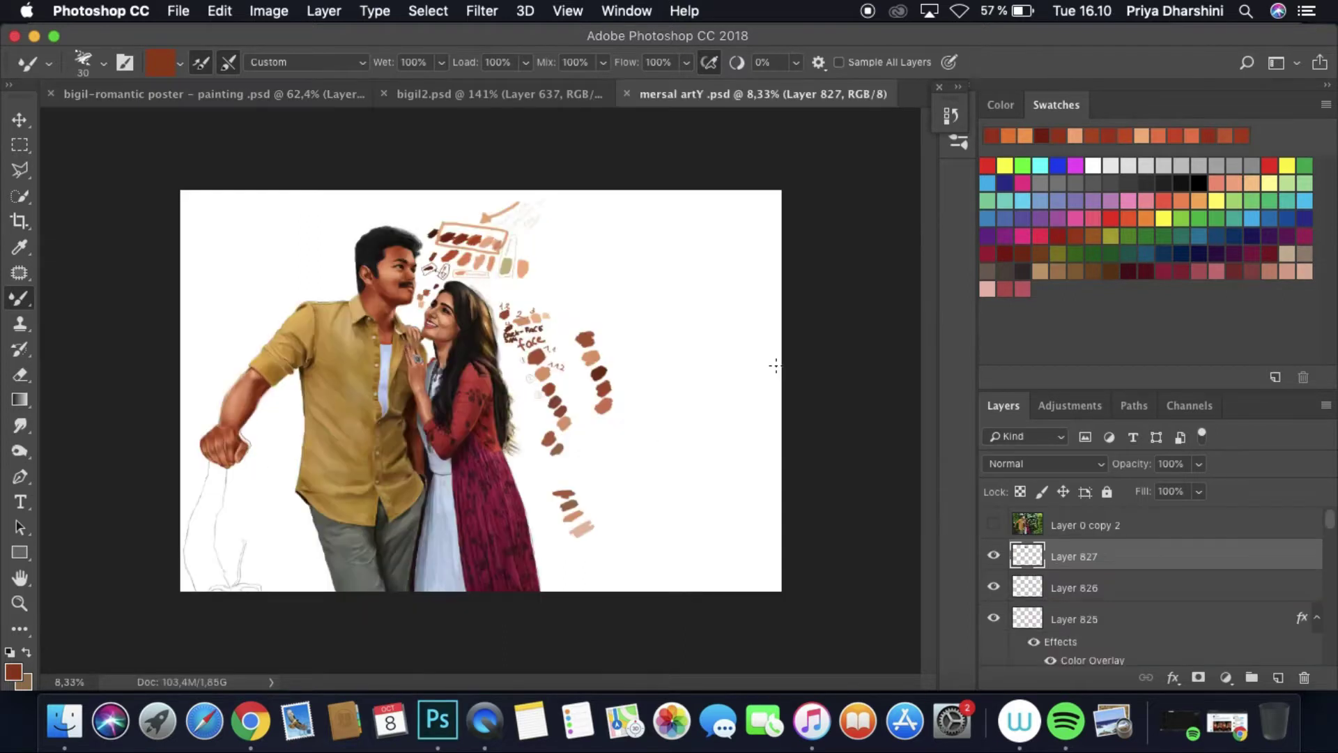
scroll(437, 207, "up", 5)
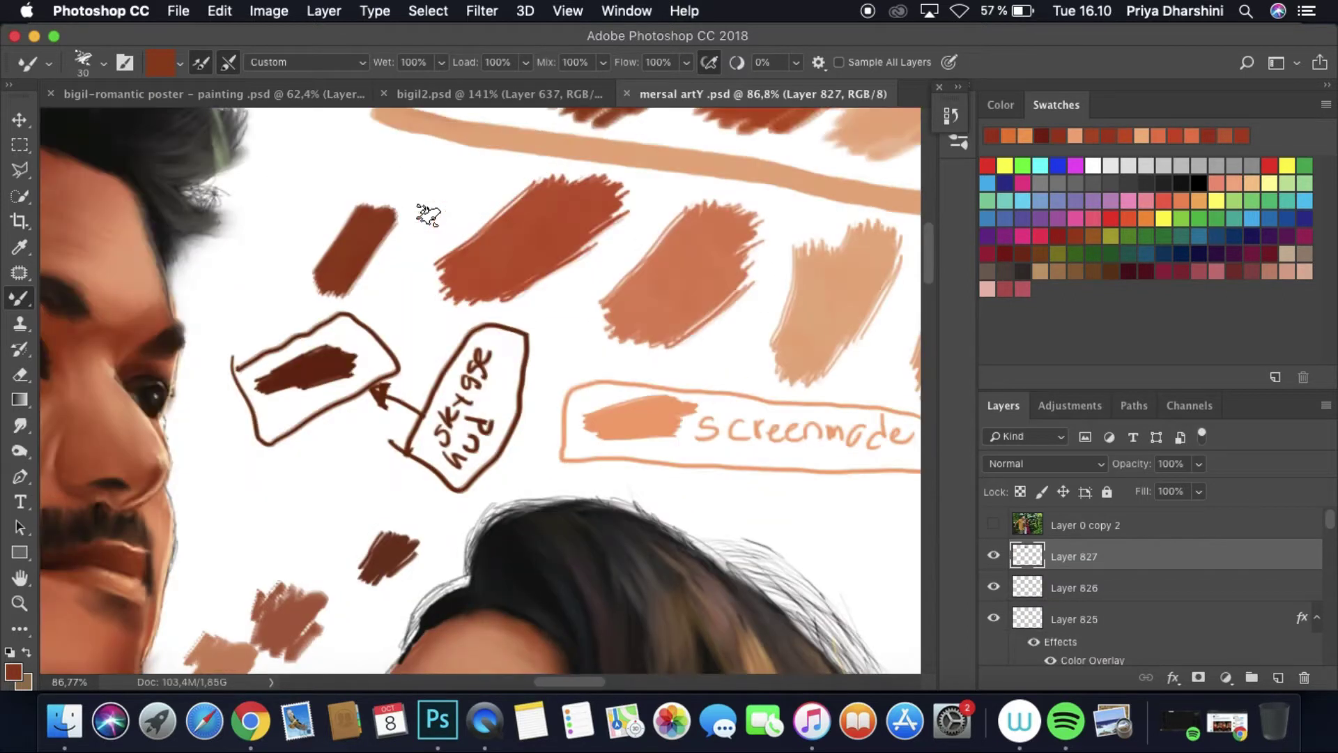
Step: Sample the dark brown, brick red and salmon skin tones from the painted swatches in "mersal artY .psd"
key("i")
left_click(365, 238)
left_click(570, 225)
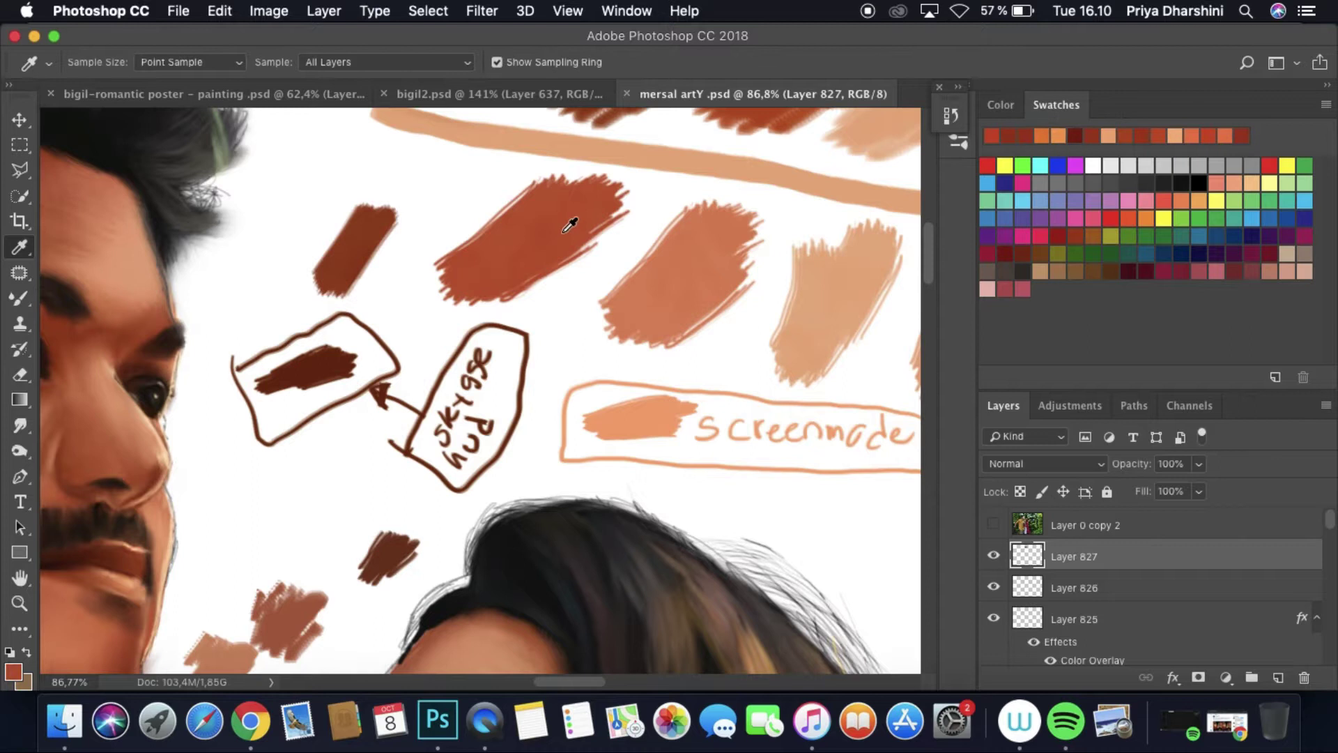
left_click(105, 94)
left_click(415, 240)
left_click(433, 273)
key("ctrl+shift+Tab")
left_click(681, 233)
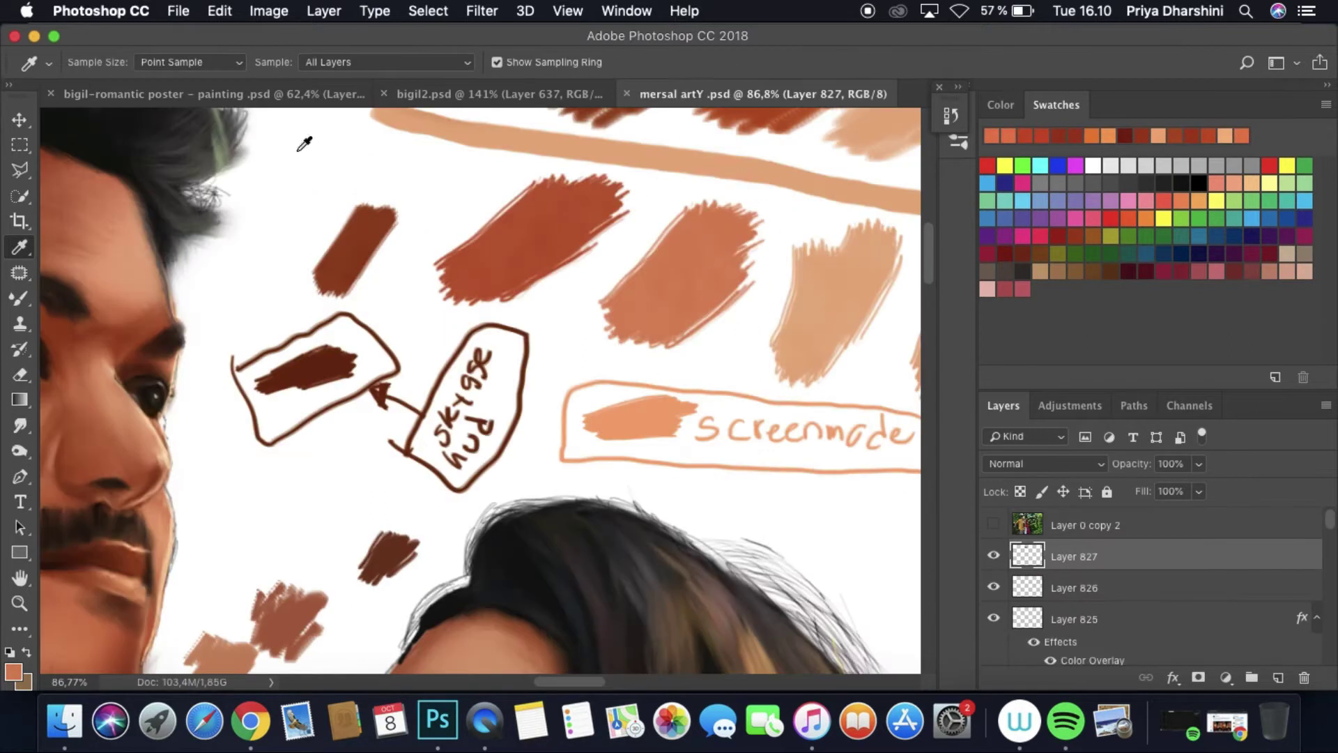
Step: Return to the poster painting, add Layer 4, and paint a brick-red mid-tone over the centre of the man's face
key("ctrl+Tab")
left_click_drag(589, 675, 519, 674)
key("ctrl+alt+shift+n")
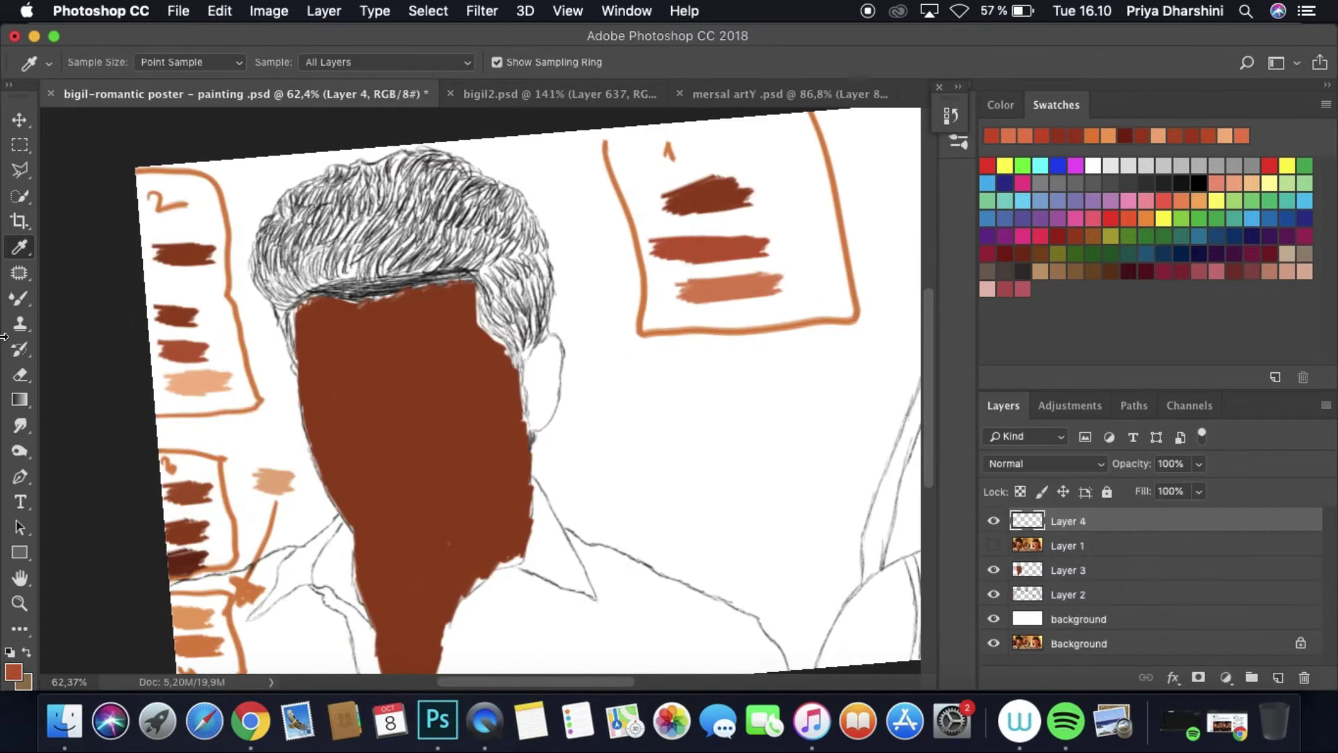
key("b")
mouse_move(325, 345)
left_mouse_down()
mouse_move(333, 363)
mouse_move(421, 376)
mouse_move(416, 404)
mouse_move(463, 454)
mouse_move(496, 418)
left_mouse_up()
Step: Smudge the edges of the brick-red area into the dark base with a 67-size brush at 79% strength
left_click(19, 425)
left_click(103, 62)
left_click_drag(148, 129, 159, 129)
key("Return")
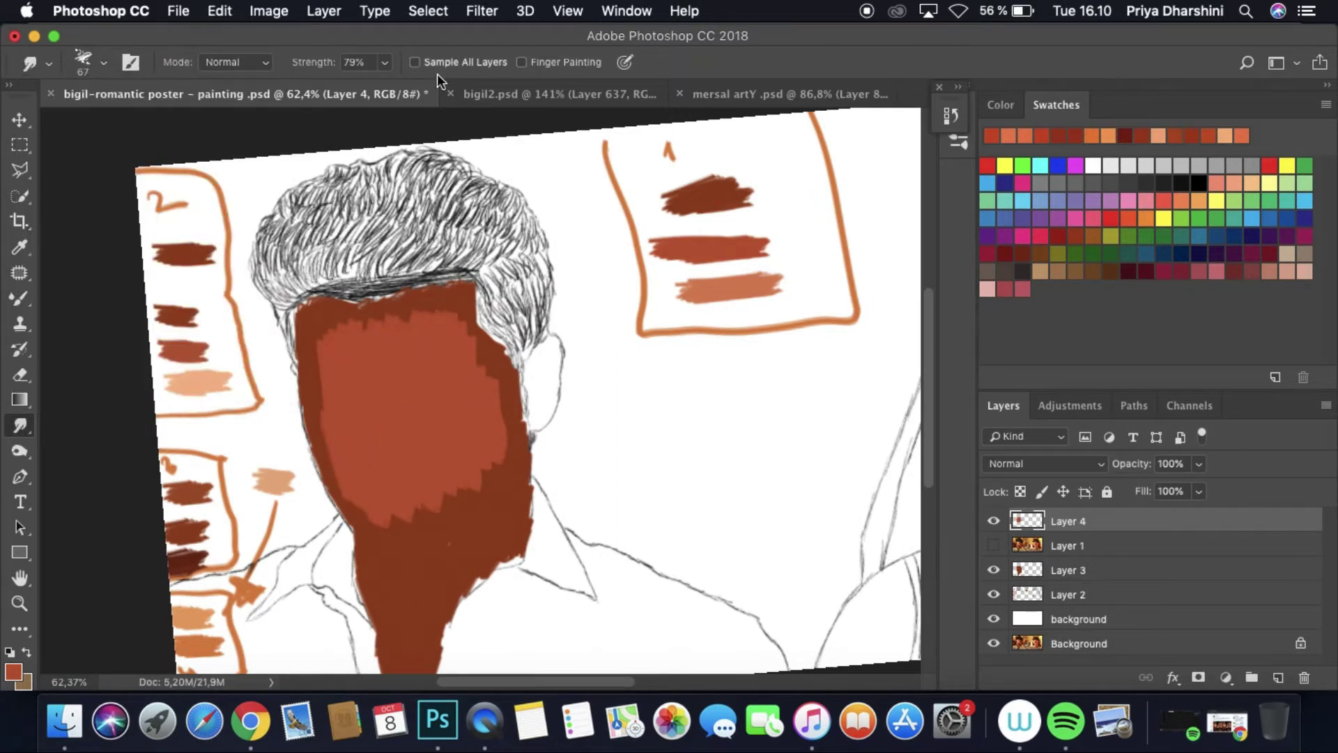
mouse_move(326, 409)
left_mouse_down()
mouse_move(343, 484)
mouse_move(364, 505)
mouse_move(388, 321)
mouse_move(416, 306)
mouse_move(455, 336)
mouse_move(456, 322)
mouse_move(381, 326)
left_mouse_up()
left_click_drag(490, 416, 503, 481)
mouse_move(369, 505)
left_mouse_down()
mouse_move(442, 514)
mouse_move(491, 499)
left_mouse_up()
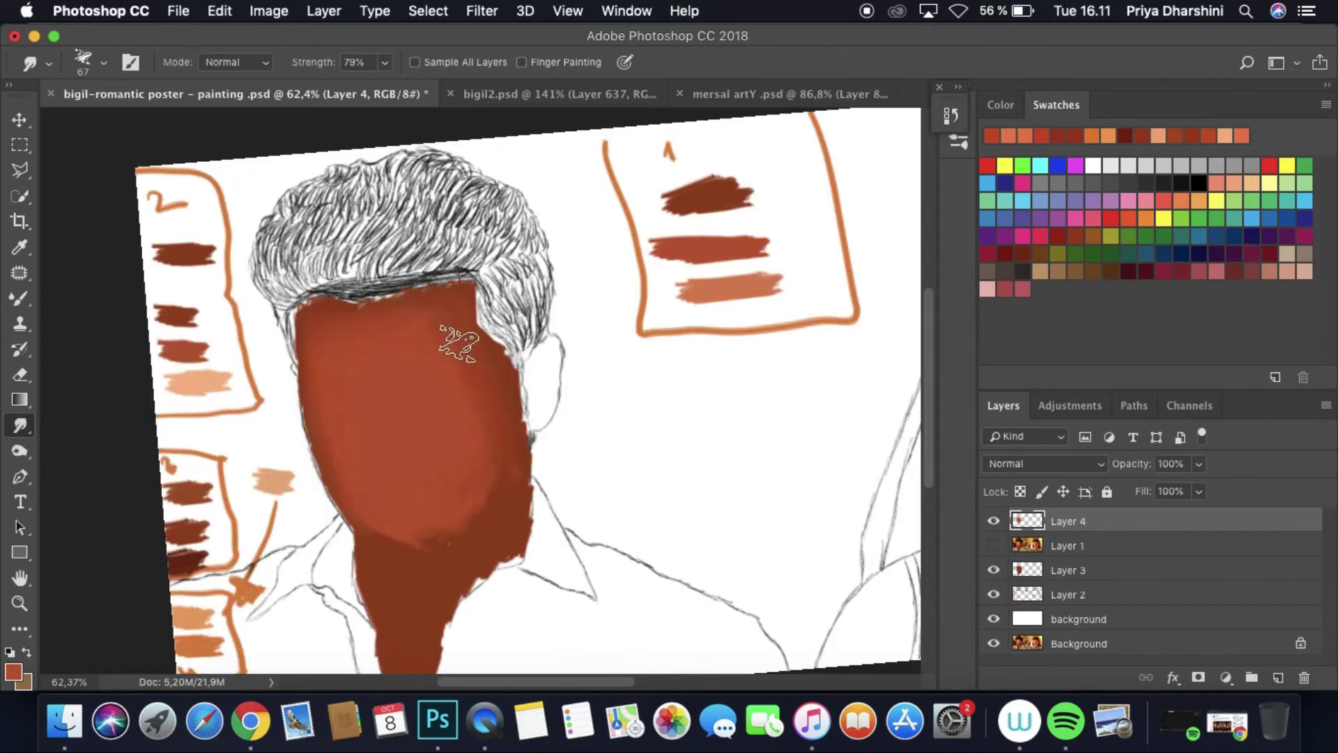
Step: Paint salmon highlights on the man's forehead, cheeks and chin on new Layer 5, using Layer 1 temporarily as reference
key("b")
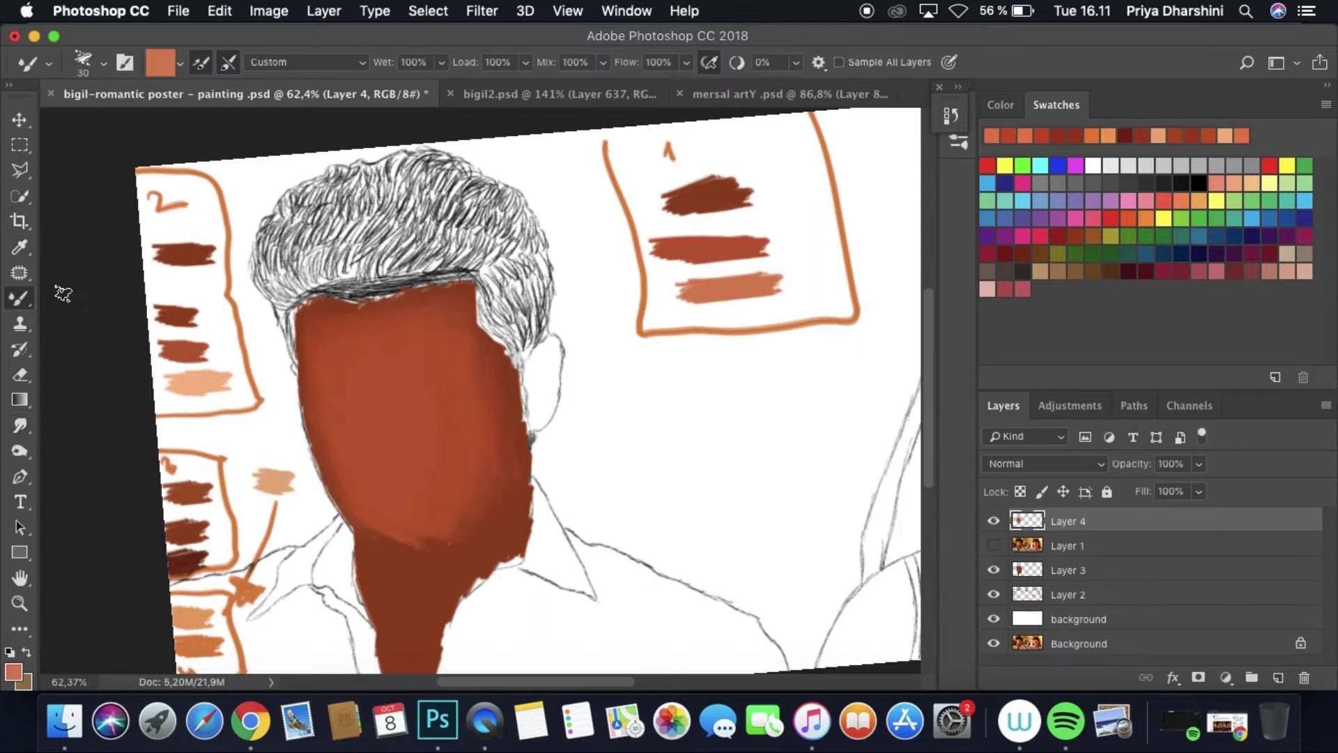
left_click_drag(1066, 545, 1067, 519)
left_click(1278, 677)
left_click(994, 545)
mouse_move(307, 327)
left_mouse_down()
mouse_move(331, 380)
mouse_move(453, 439)
mouse_move(391, 475)
mouse_move(391, 454)
mouse_move(487, 419)
mouse_move(488, 390)
left_mouse_up()
left_click(993, 545)
key("r")
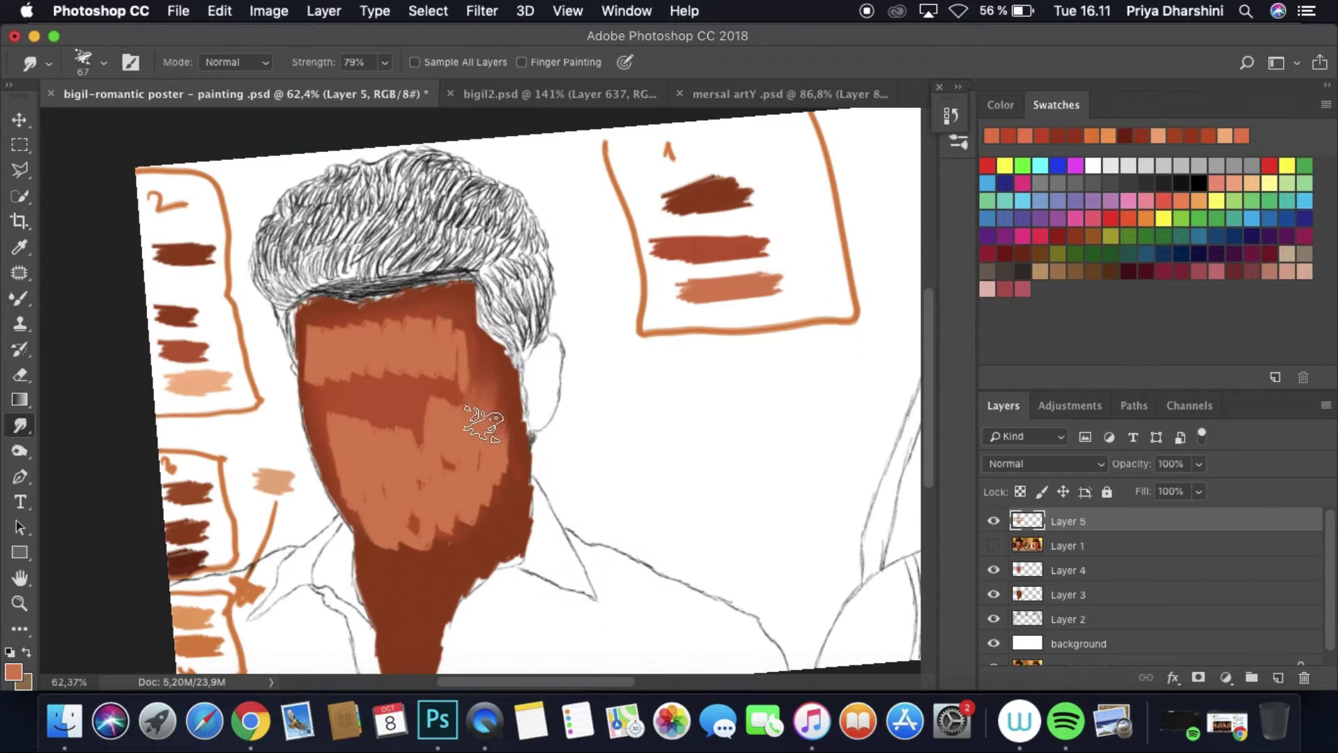
Step: Smudge the salmon highlights into the brick-red and dark tones of the man's face, working on Layers 4 and 5
key("alt+[")
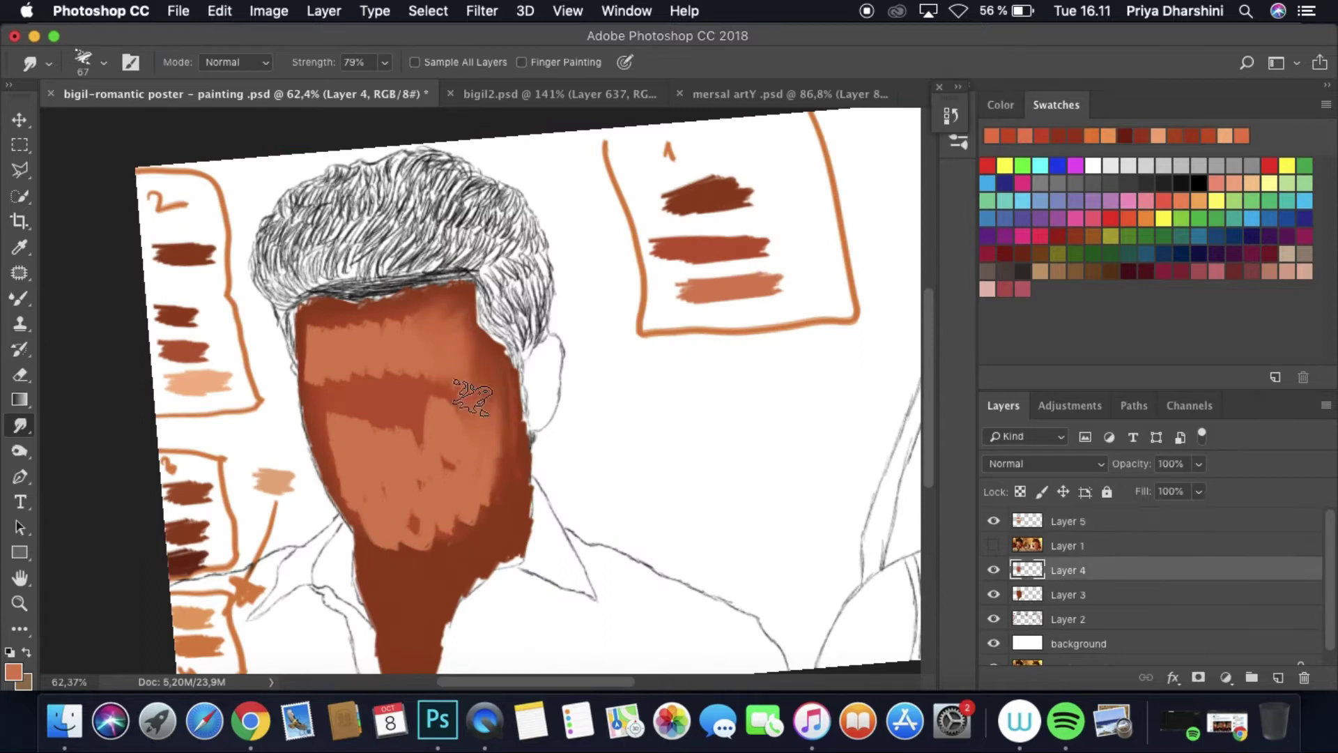
left_click_drag(472, 397, 471, 527)
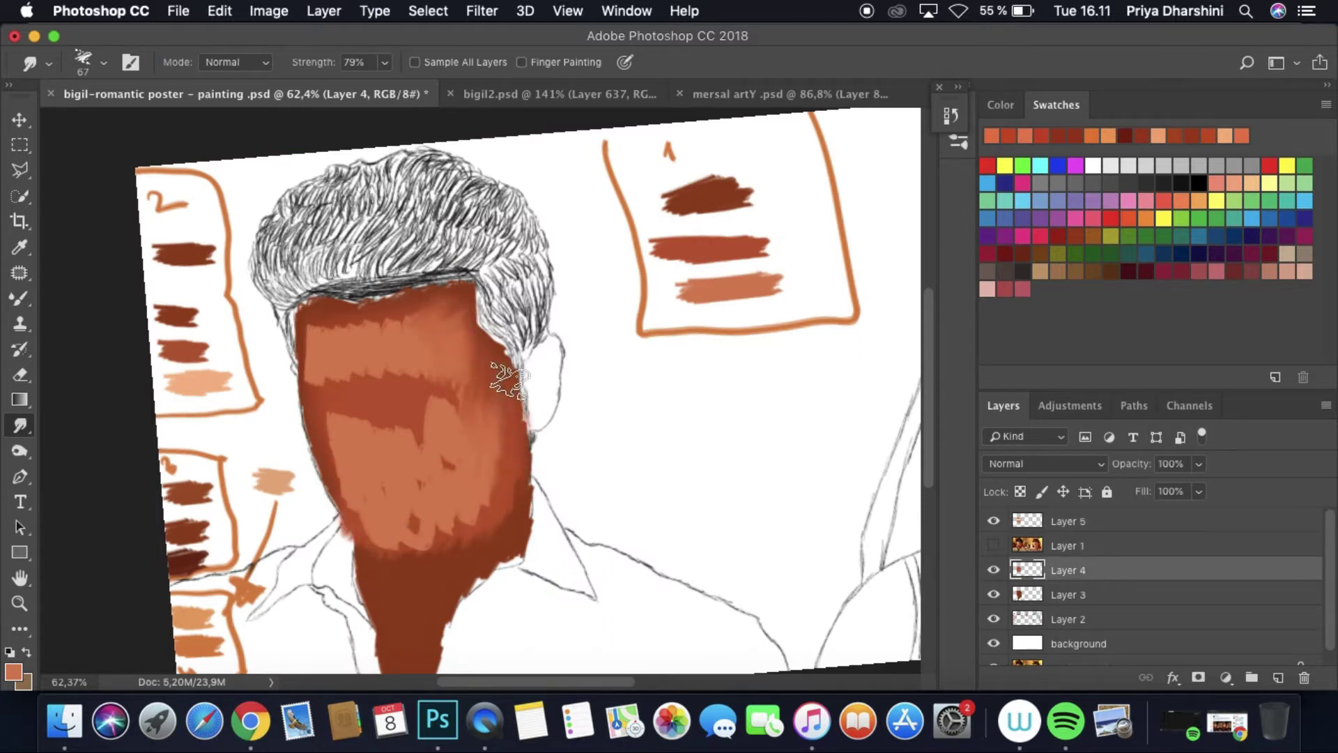
key("alt+]")
mouse_move(427, 373)
left_mouse_down()
mouse_move(457, 352)
mouse_move(418, 307)
mouse_move(310, 331)
mouse_move(417, 432)
left_mouse_up()
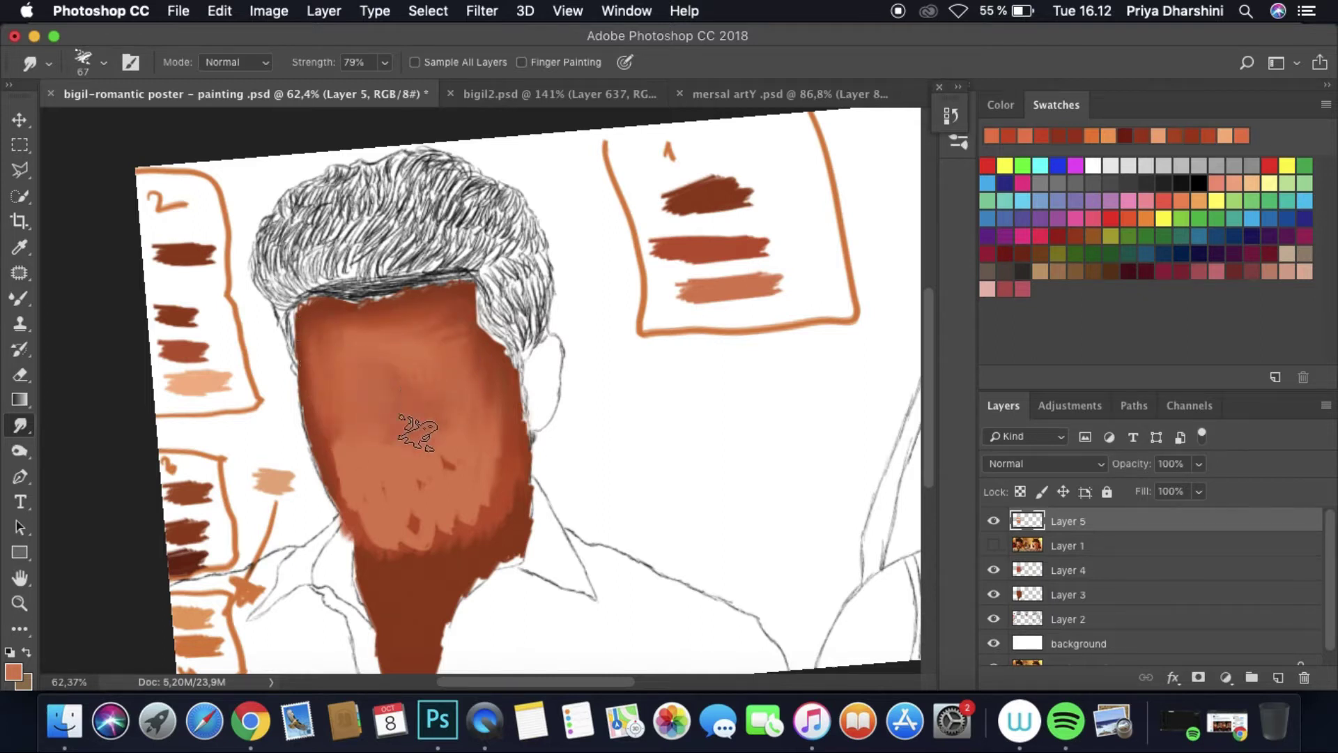
mouse_move(360, 342)
left_mouse_down()
mouse_move(405, 332)
mouse_move(352, 498)
left_mouse_up()
left_click_drag(304, 348, 501, 474)
mouse_move(436, 310)
left_mouse_down()
mouse_move(488, 383)
mouse_move(418, 488)
mouse_move(345, 492)
mouse_move(359, 509)
left_mouse_up()
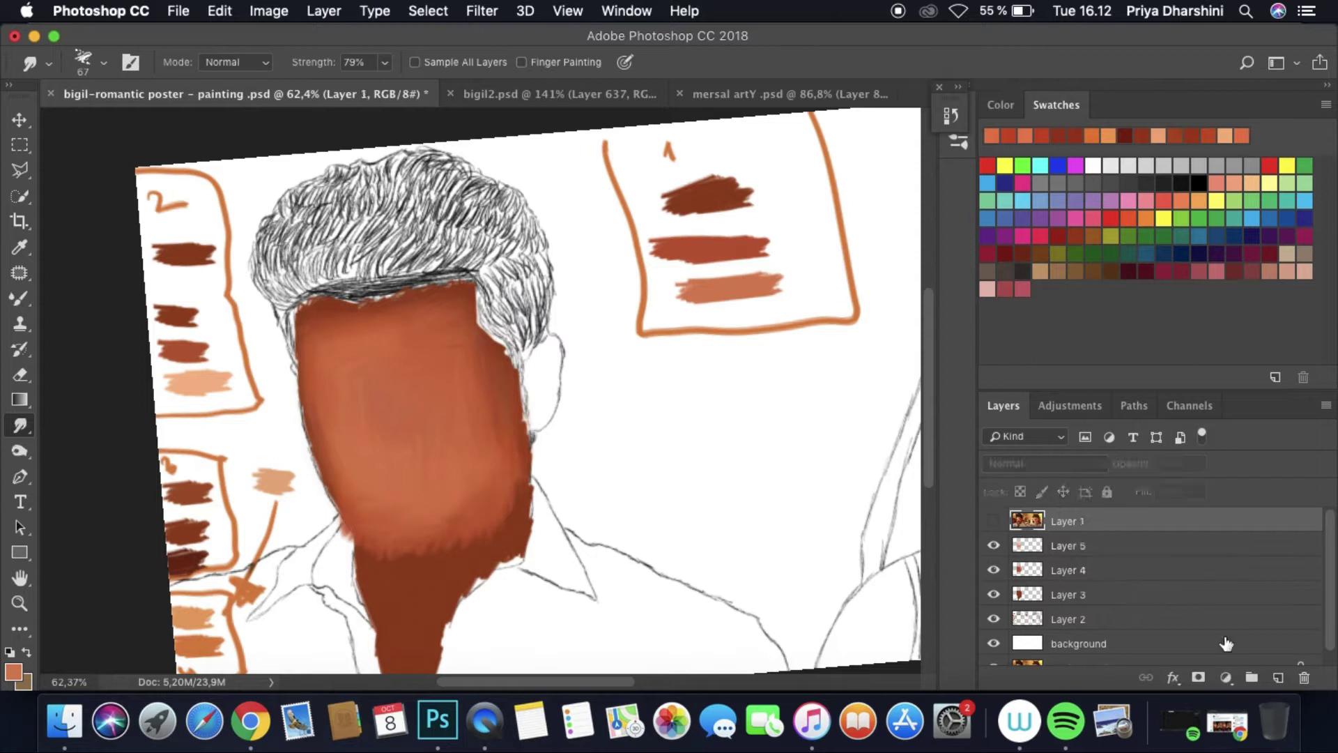
Step: Add Layer 6, sample the dark brown swatch, and fill both of the man's eye shapes over the reference with a 9 px Mixer Brush
left_click(1278, 677)
key("i")
left_click(172, 255)
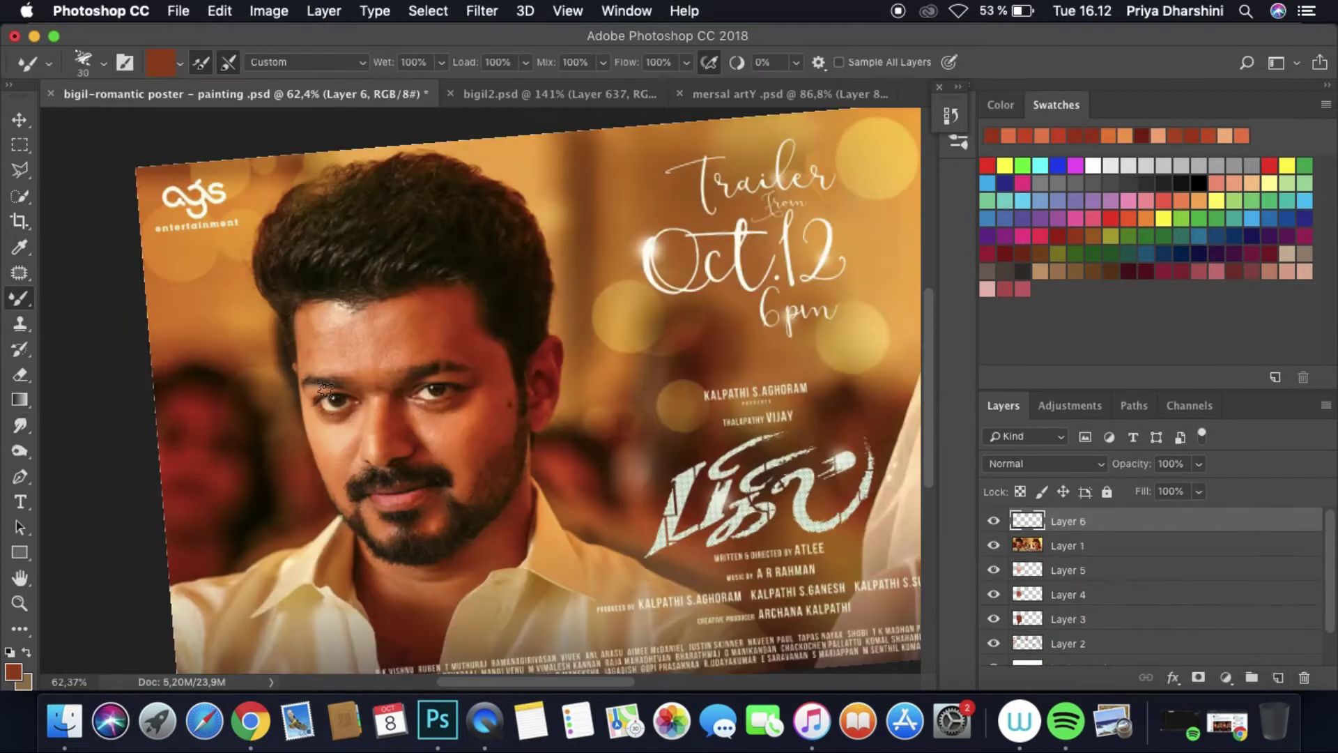
left_click(103, 62)
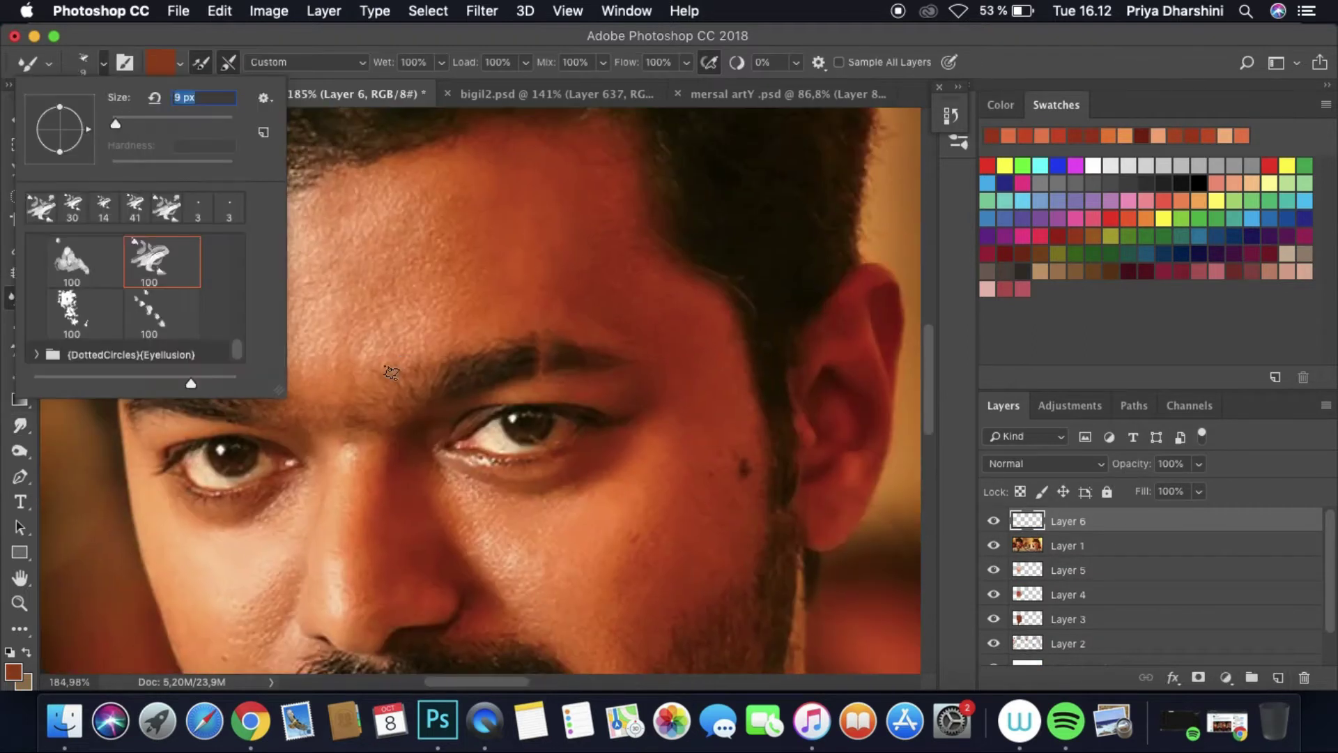
key("Return")
mouse_move(492, 418)
left_mouse_down()
mouse_move(555, 442)
mouse_move(498, 446)
left_mouse_up()
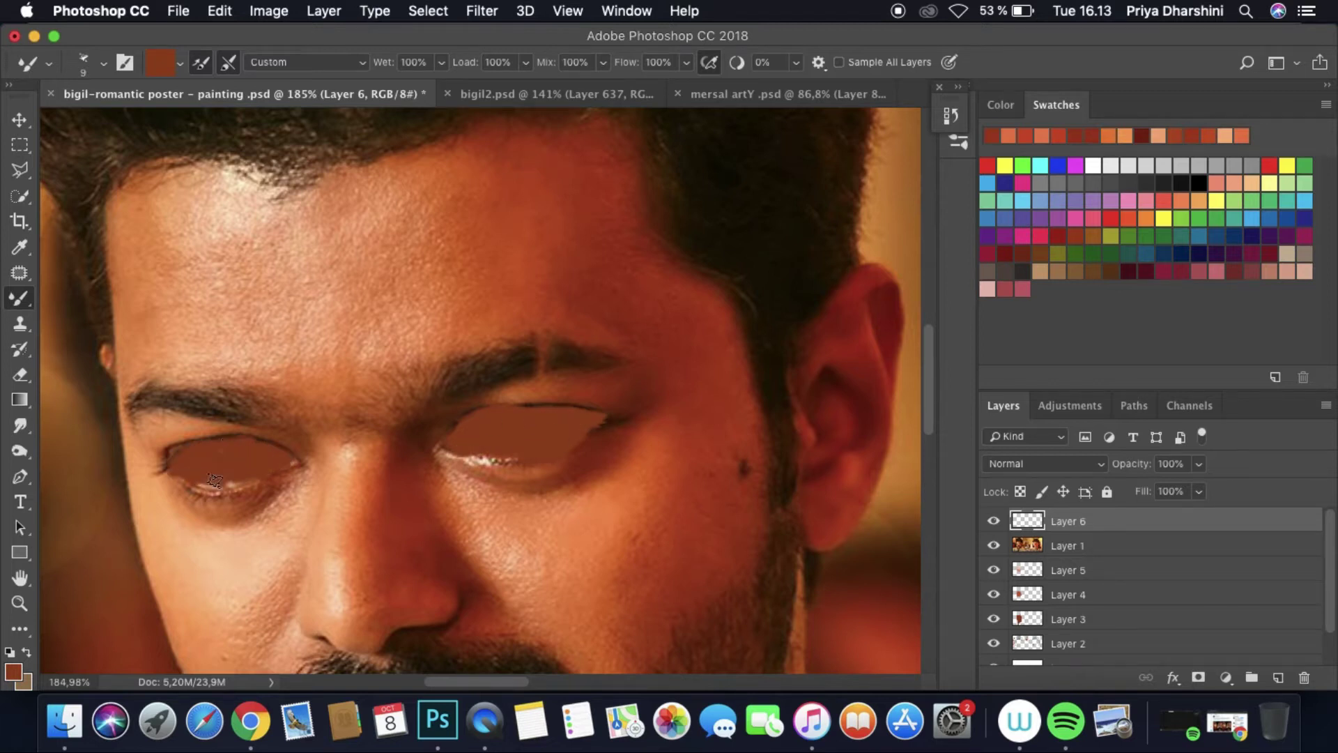
Step: Hide Layer 1 and soften the edges of the brown eye shapes with an 11-size Smudge brush
left_click(993, 545)
left_click(19, 426)
left_click(103, 62)
key("Return")
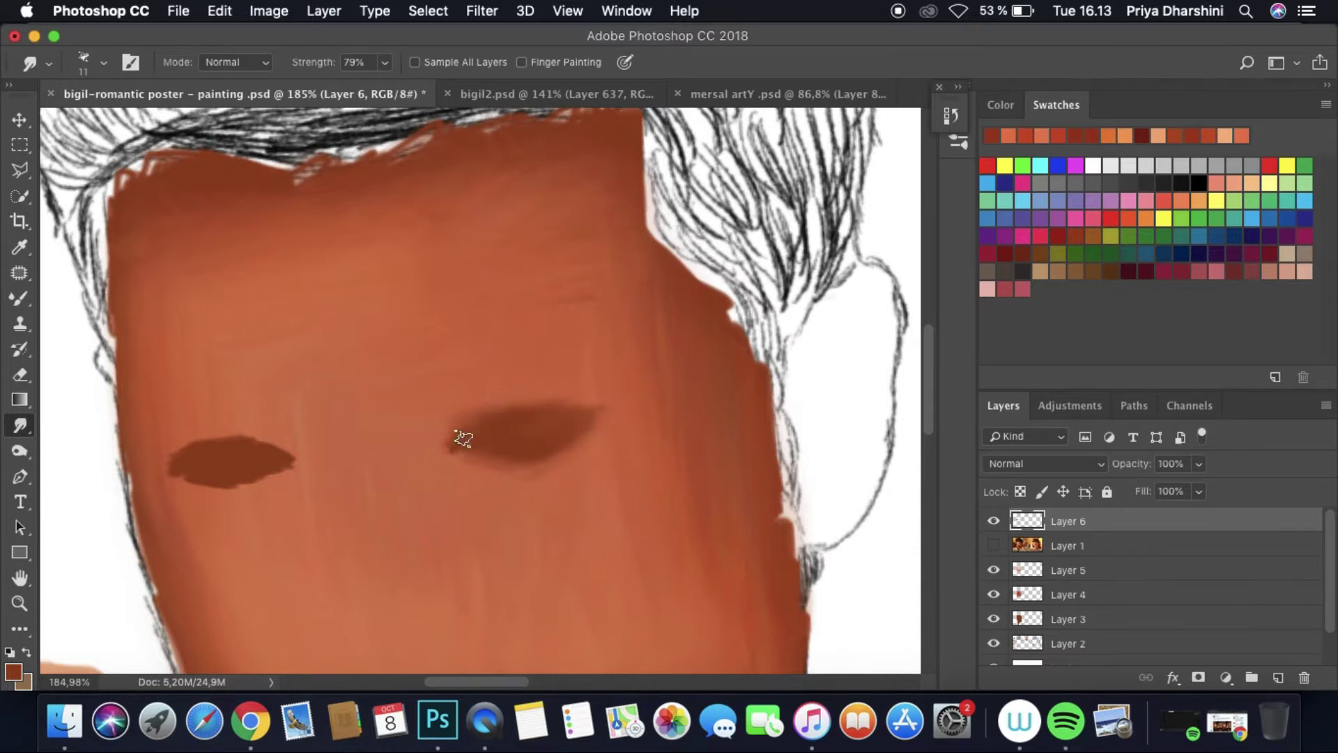
scroll(385, 358, "down", 5)
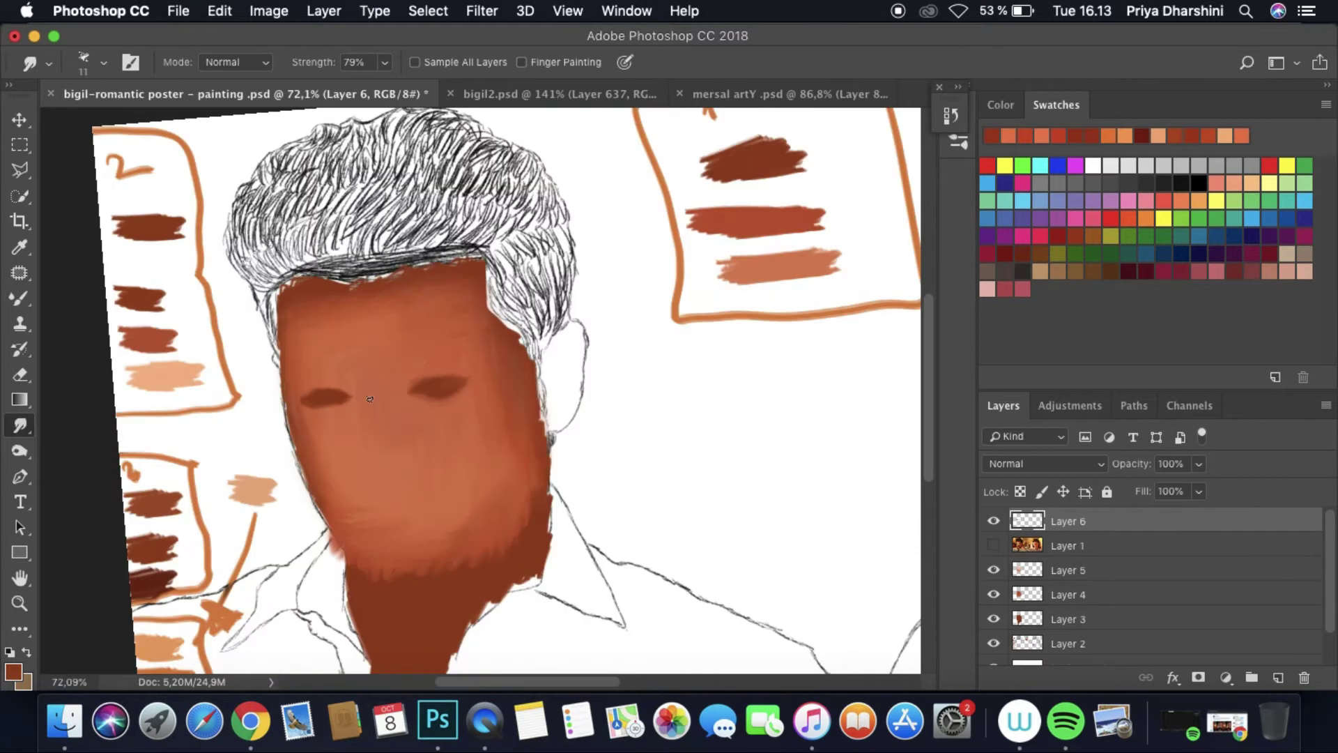
Step: Add Layer 7 and sample the darkest brown swatch and the near-black of the man's iris from the Layer 1 reference
left_click(1279, 677)
scroll(481, 390, "up", 8)
scroll(219, 487, "down", 8)
key("b")
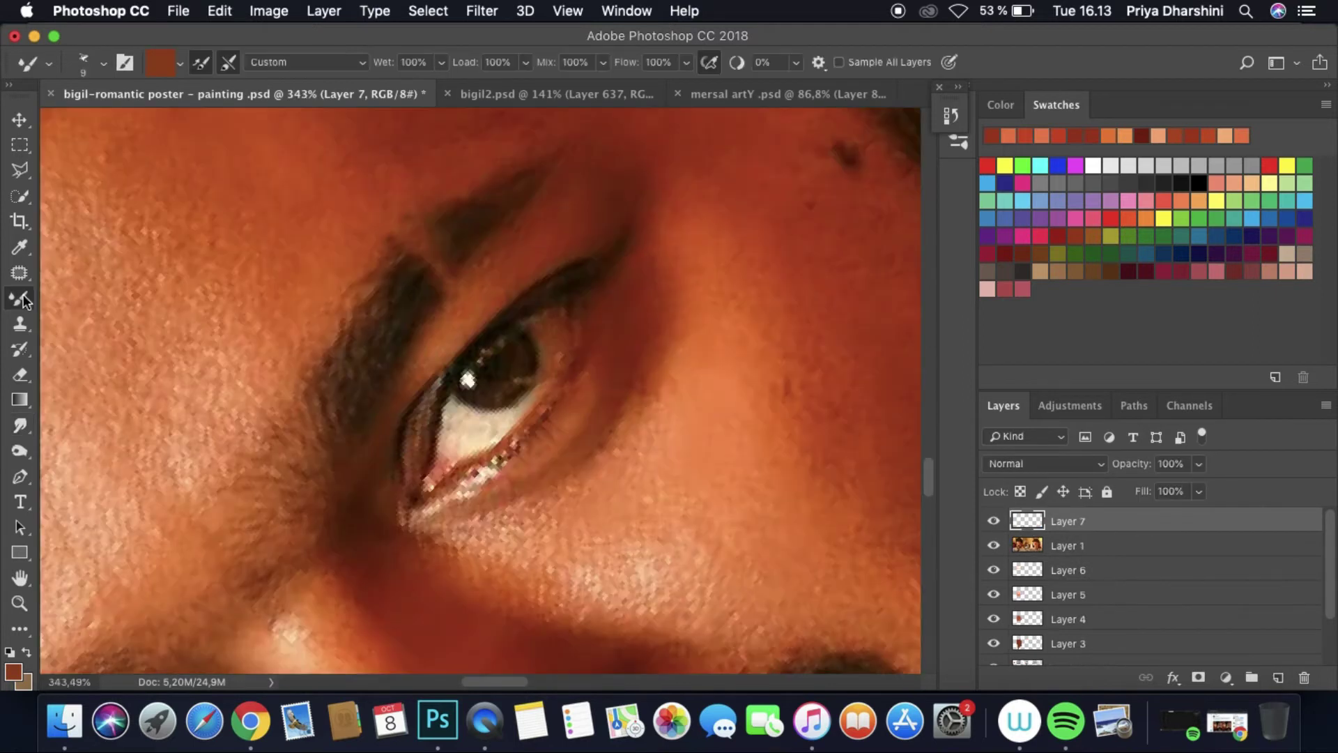
key("i")
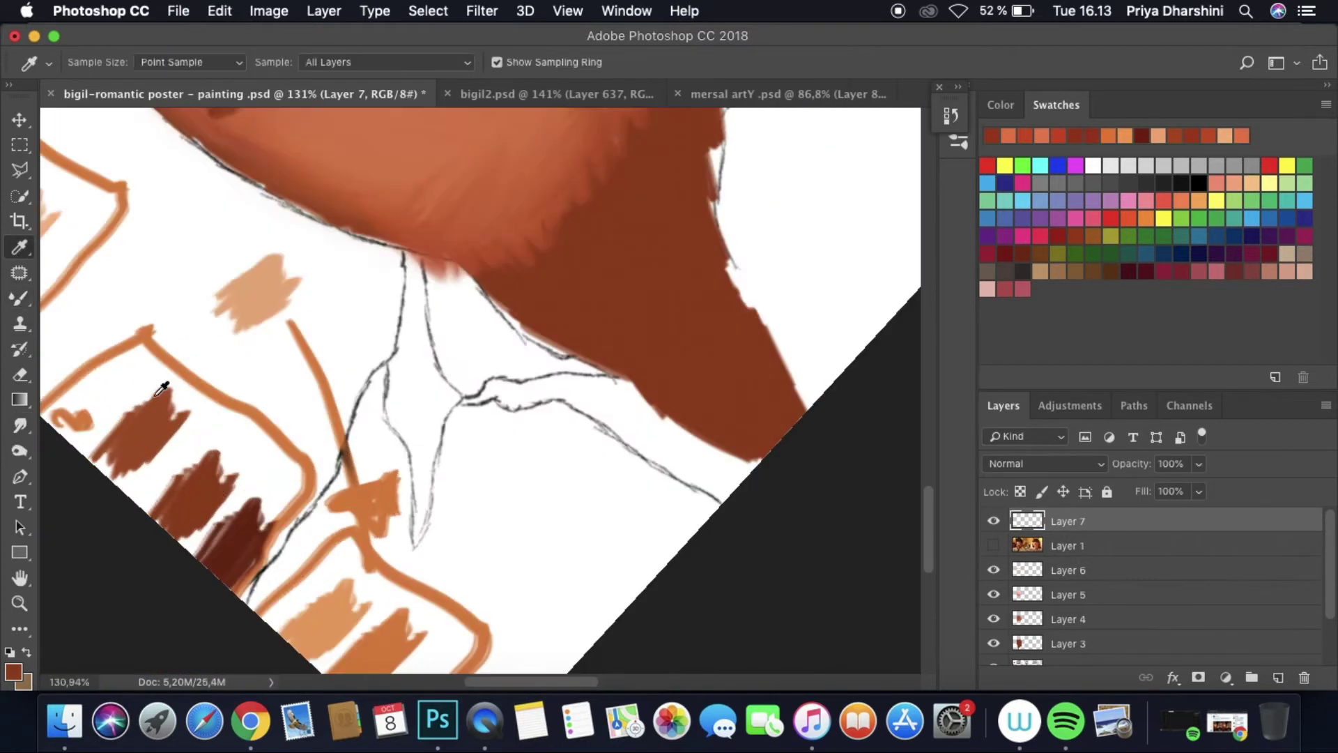
left_click(248, 547)
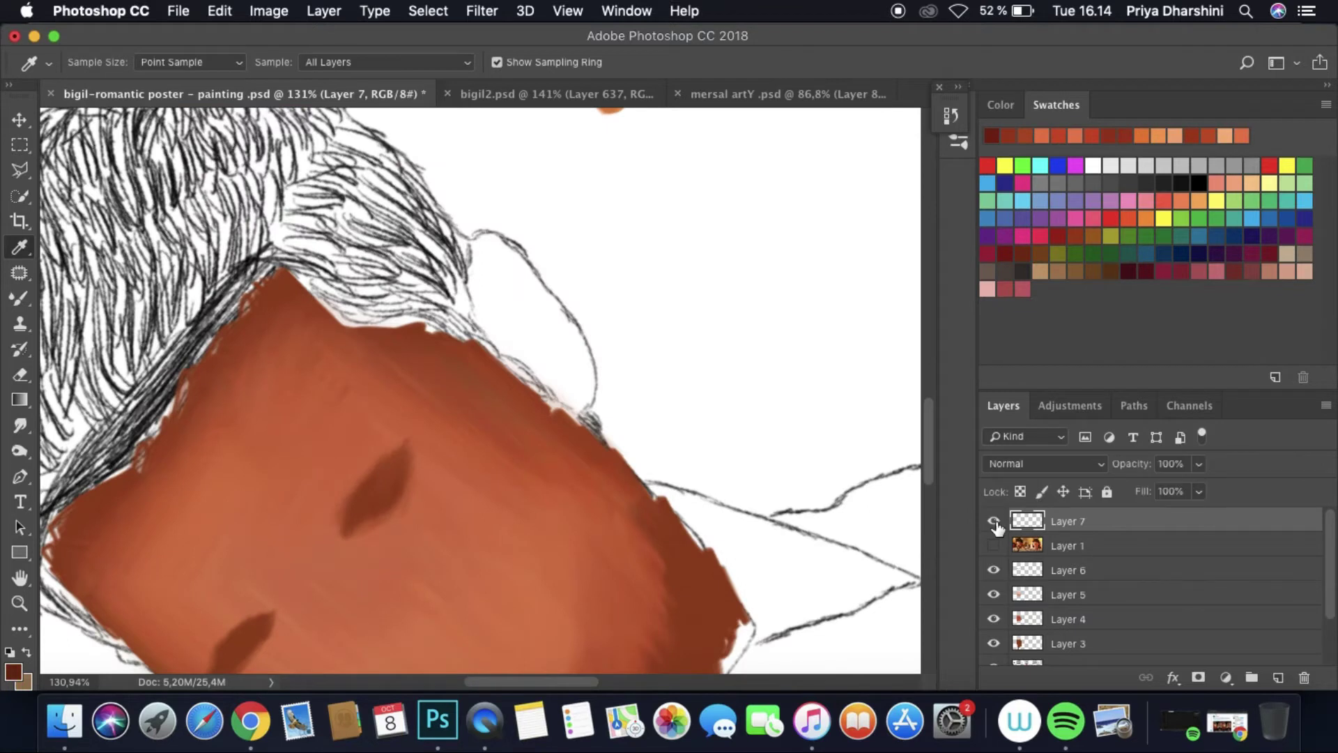
left_click(993, 545)
scroll(353, 472, "up", 6)
left_click(427, 340)
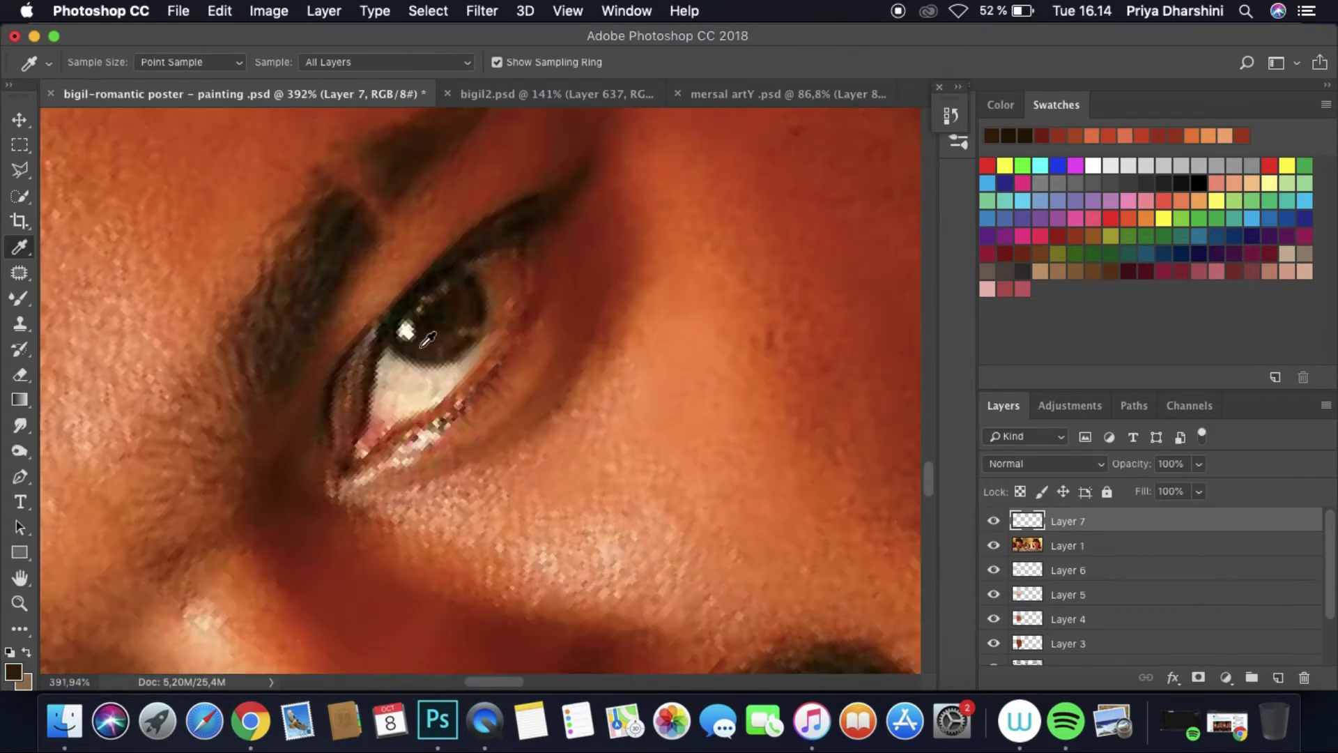
Step: Darken the shadows of both of the man's eyes on Layer 1 with a 23-size Burn tool at 8% exposure
left_click(1055, 549)
left_click(19, 434)
left_click(20, 450)
mouse_move(467, 347)
left_mouse_down()
mouse_move(418, 425)
mouse_move(397, 391)
mouse_move(568, 179)
mouse_move(552, 310)
left_mouse_up()
scroll(553, 309, "down", 5)
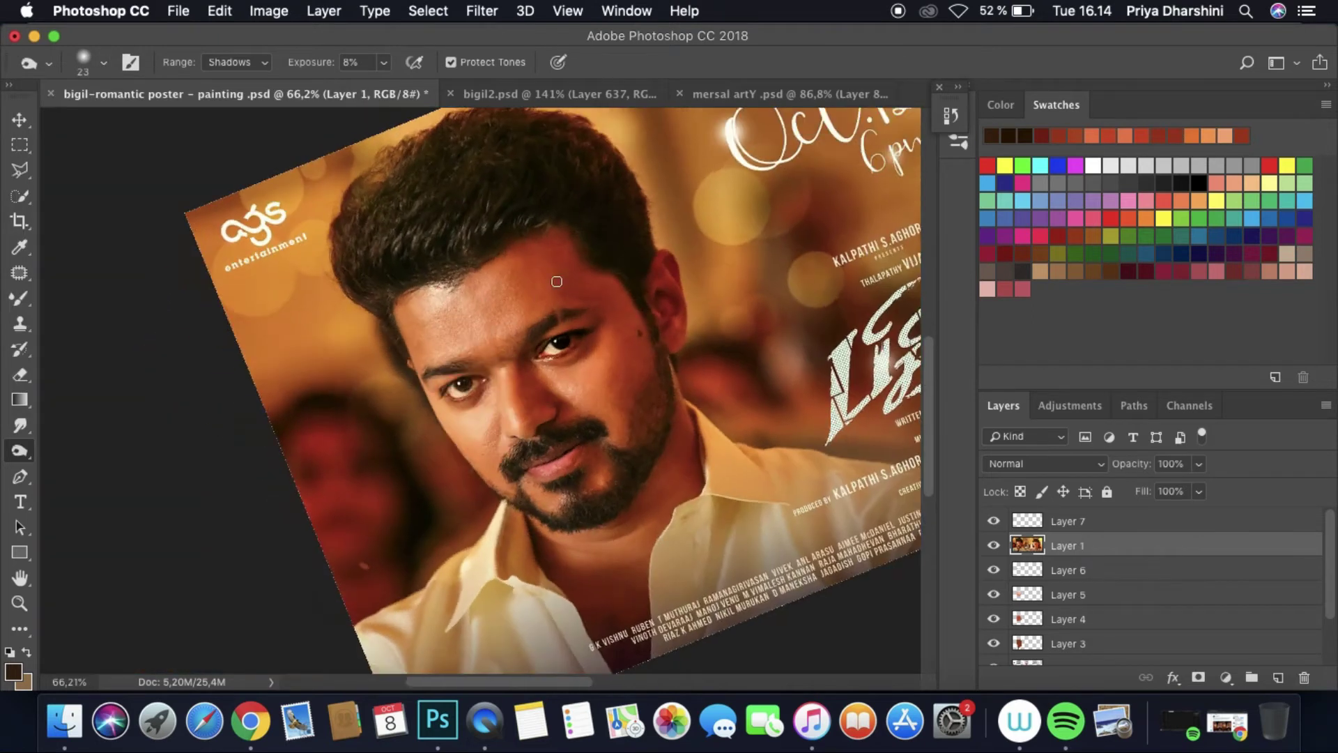
scroll(561, 541, "up", 5)
left_click_drag(561, 541, 380, 654)
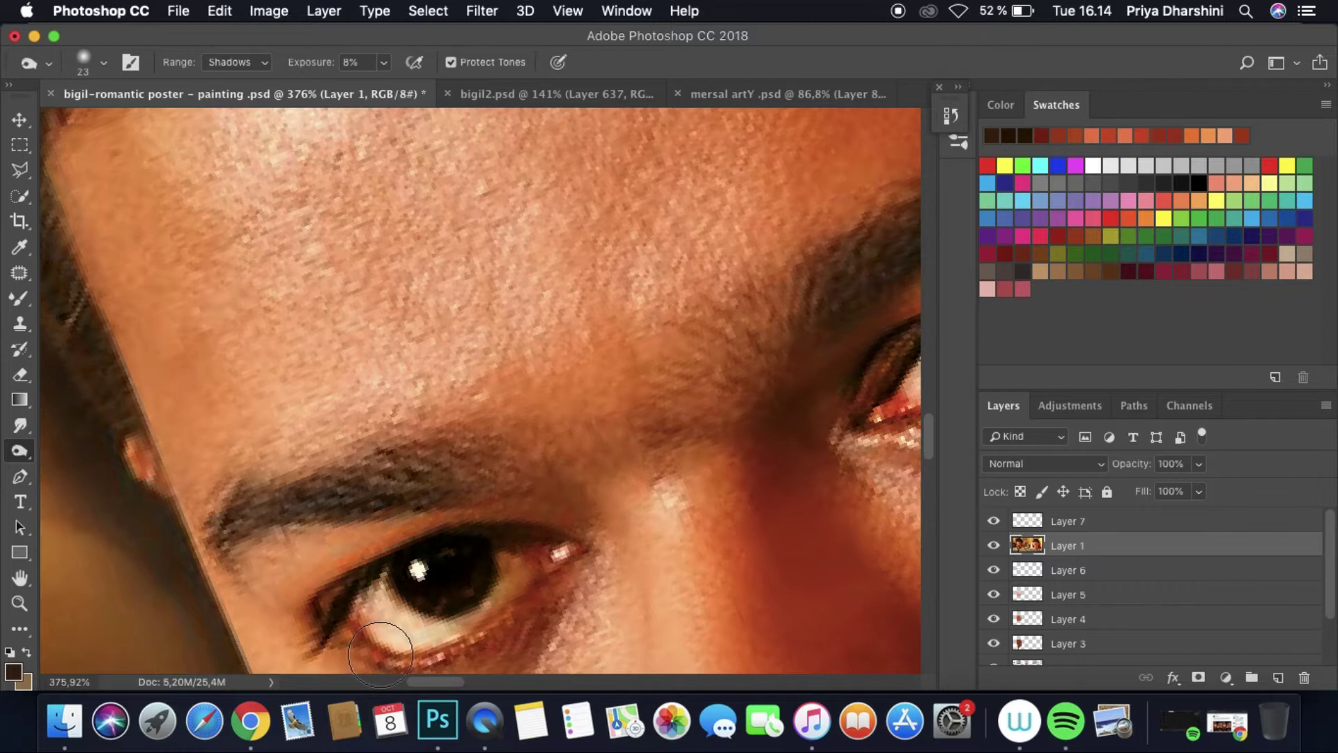
Step: Examine the man's and the woman's faces across the whole reference poster
scroll(664, 481, "down", 5)
scroll(717, 417, "right", 10)
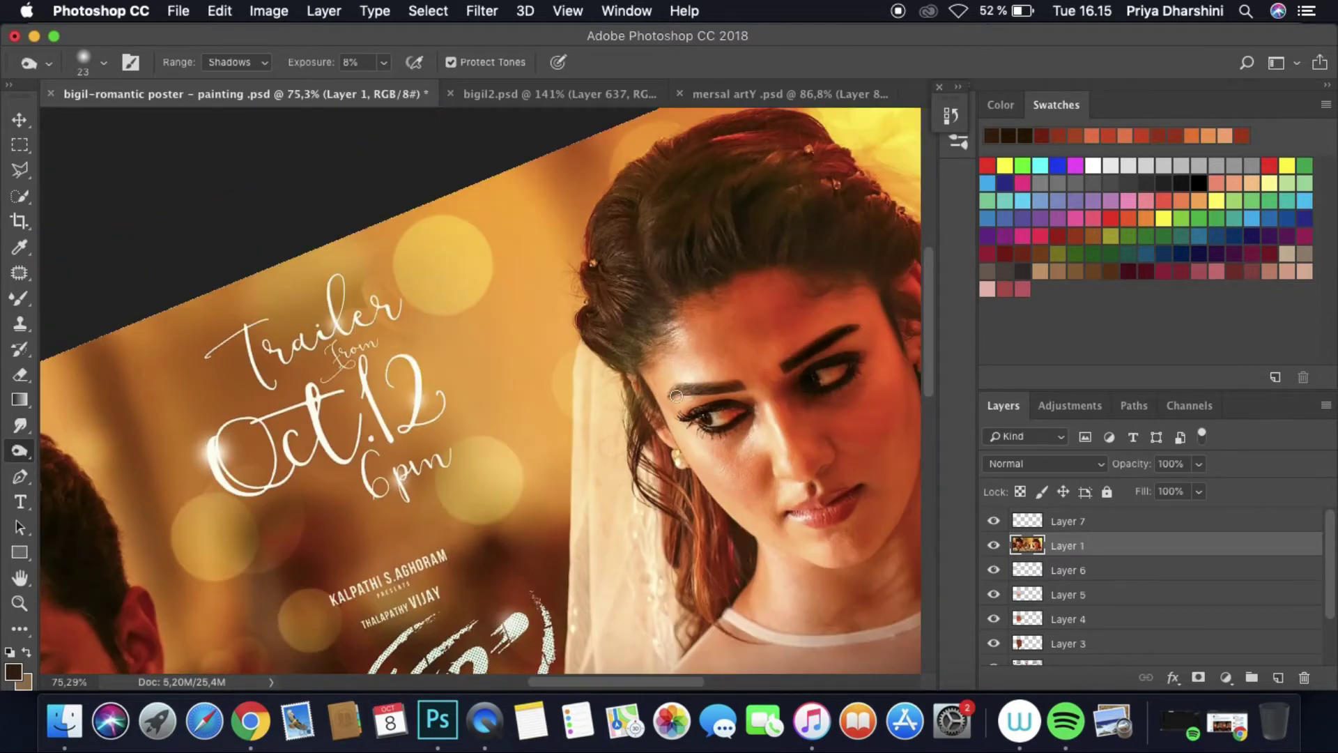
scroll(823, 514, "left", 10)
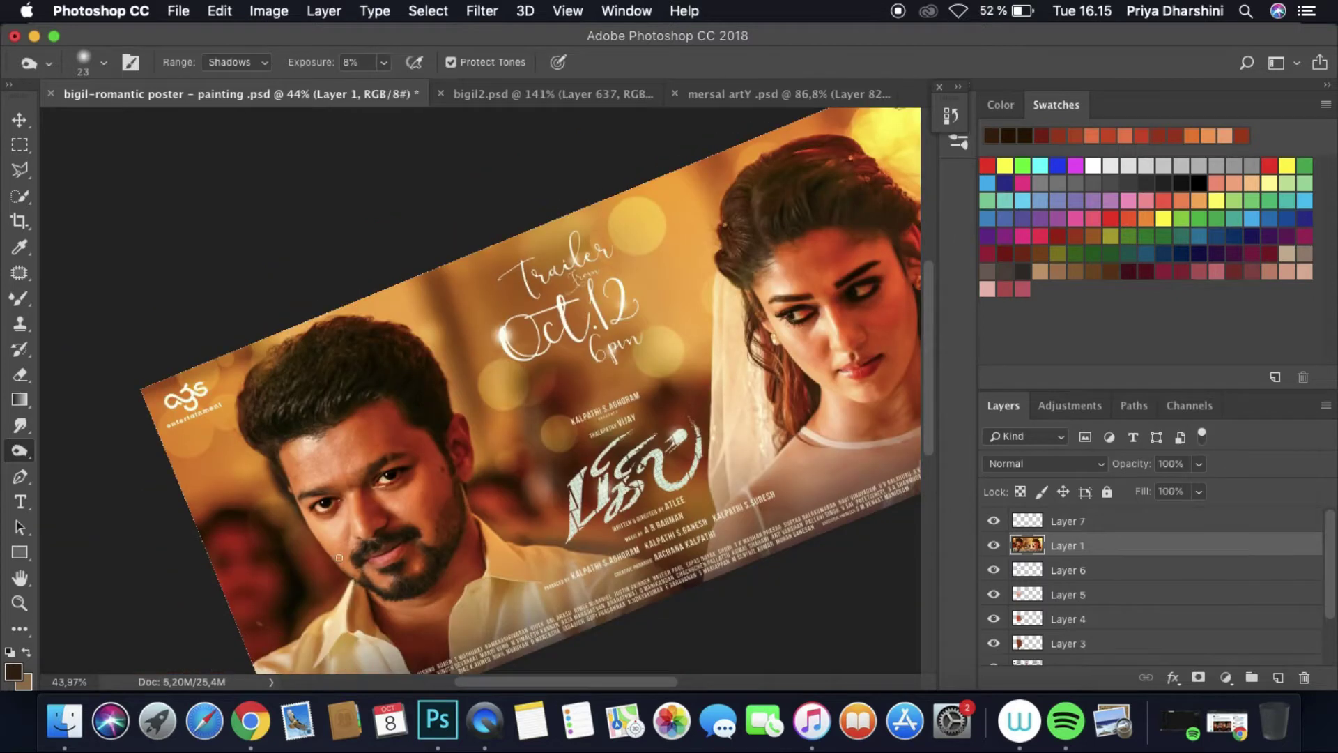
scroll(522, 218, "up", 5)
scroll(395, 362, "down", 4)
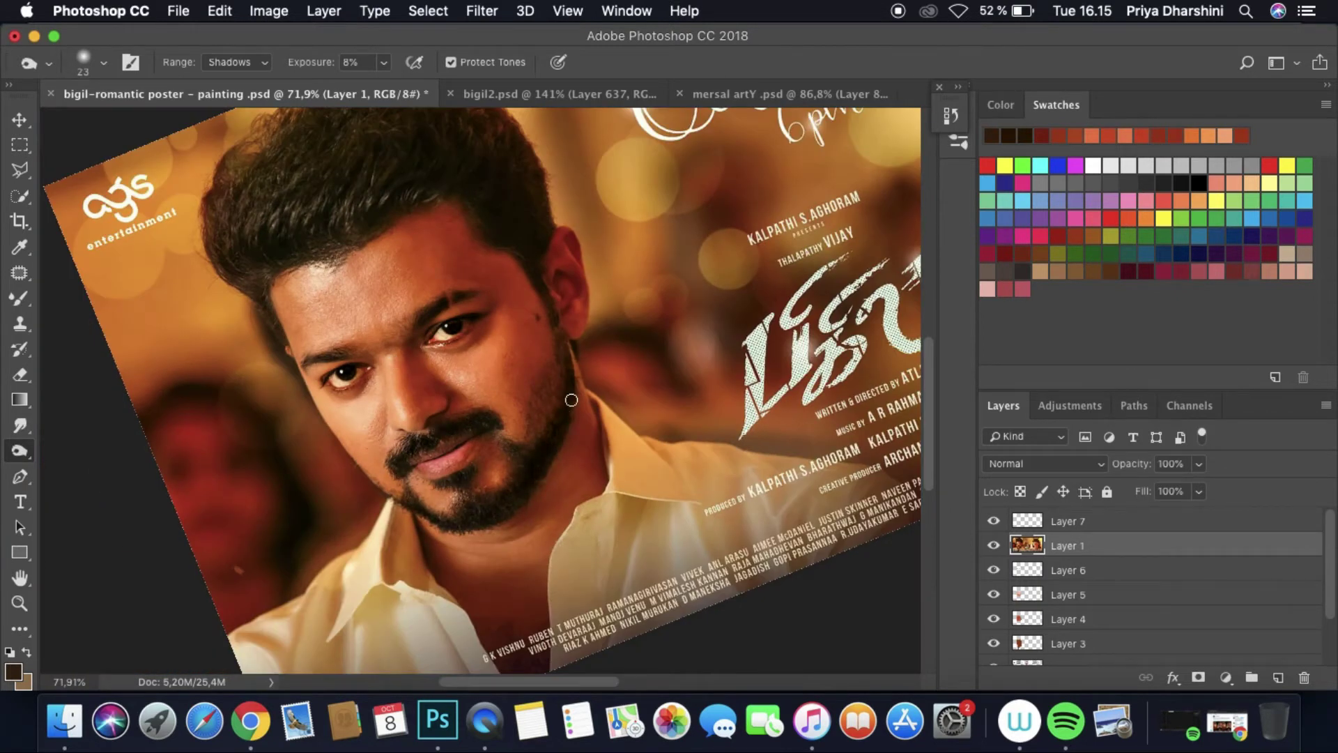
scroll(571, 400, "down", 4)
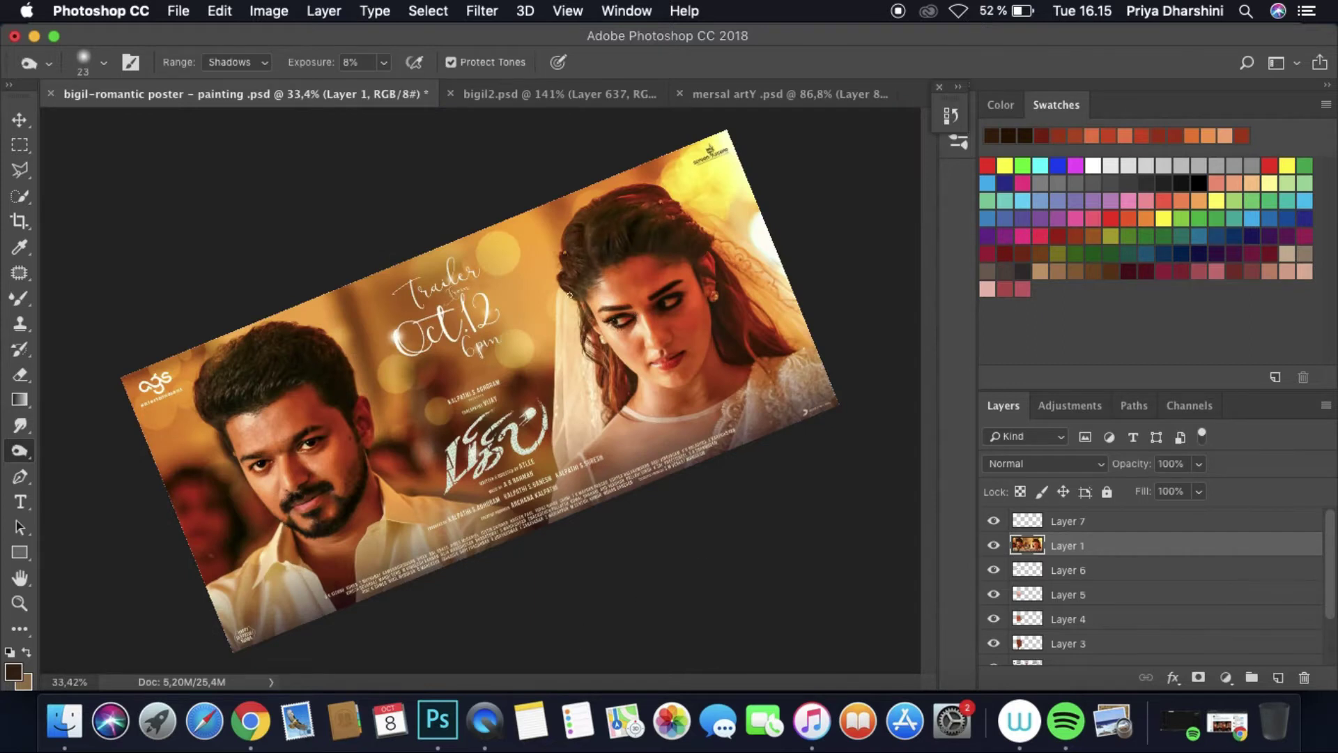
scroll(230, 446, "up", 5)
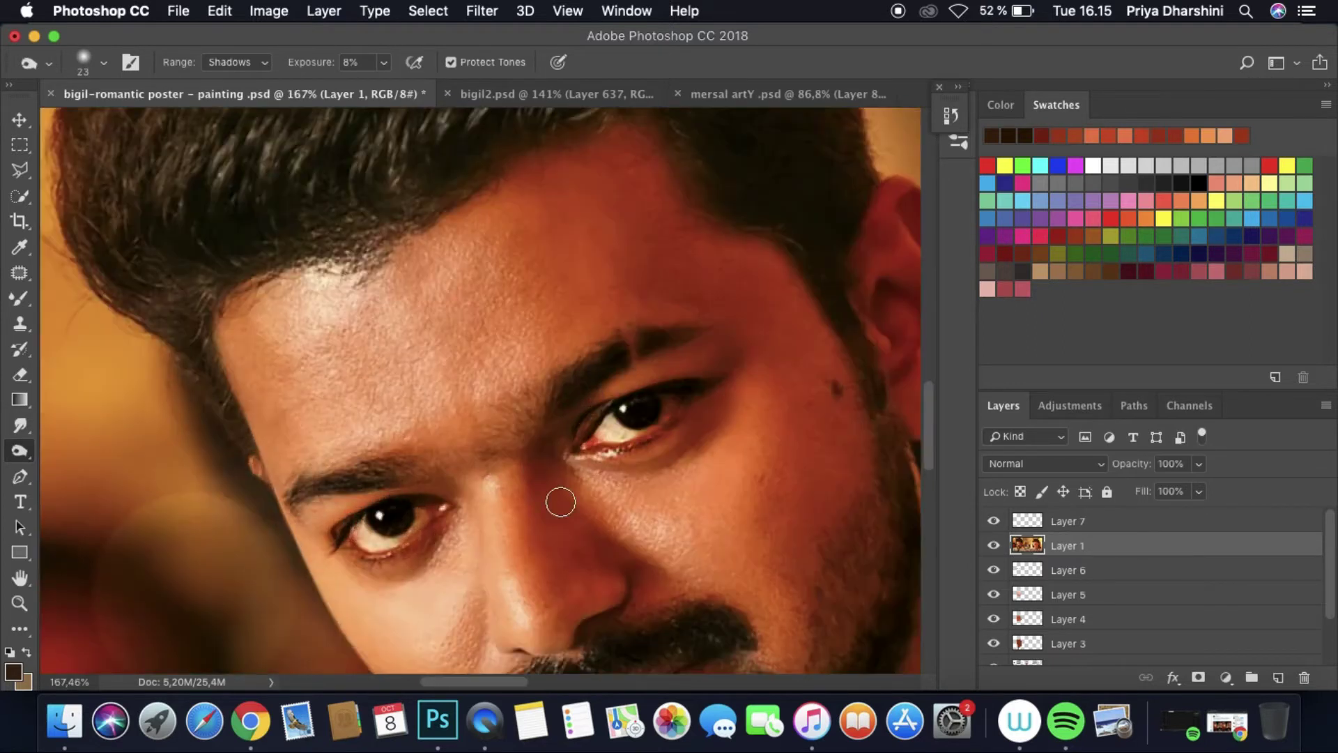
Step: Set the Mixer Brush to size 3 and give Layer 7 a dark brown Color Overlay at 100% opacity
key("alt+]")
key("b")
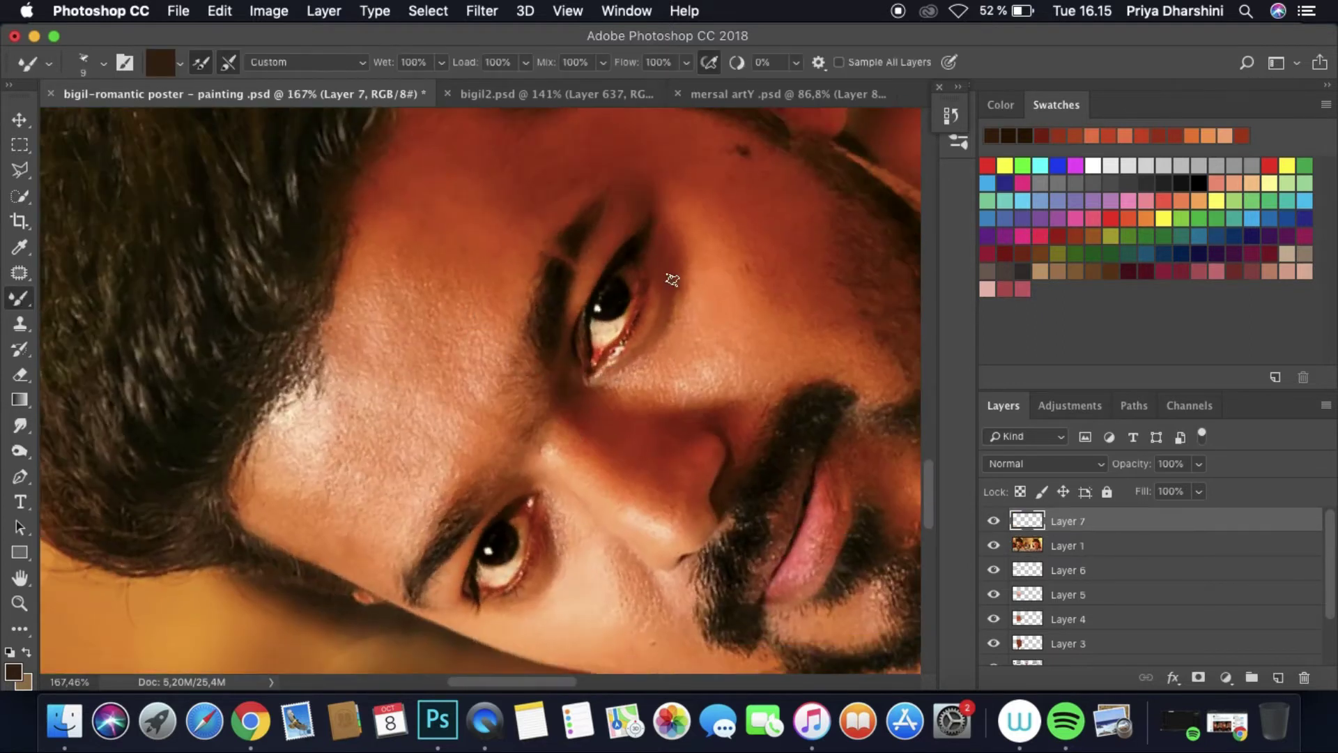
scroll(672, 280, "up", 5)
left_click(87, 62)
left_click_drag(184, 104, 136, 101)
key("Return")
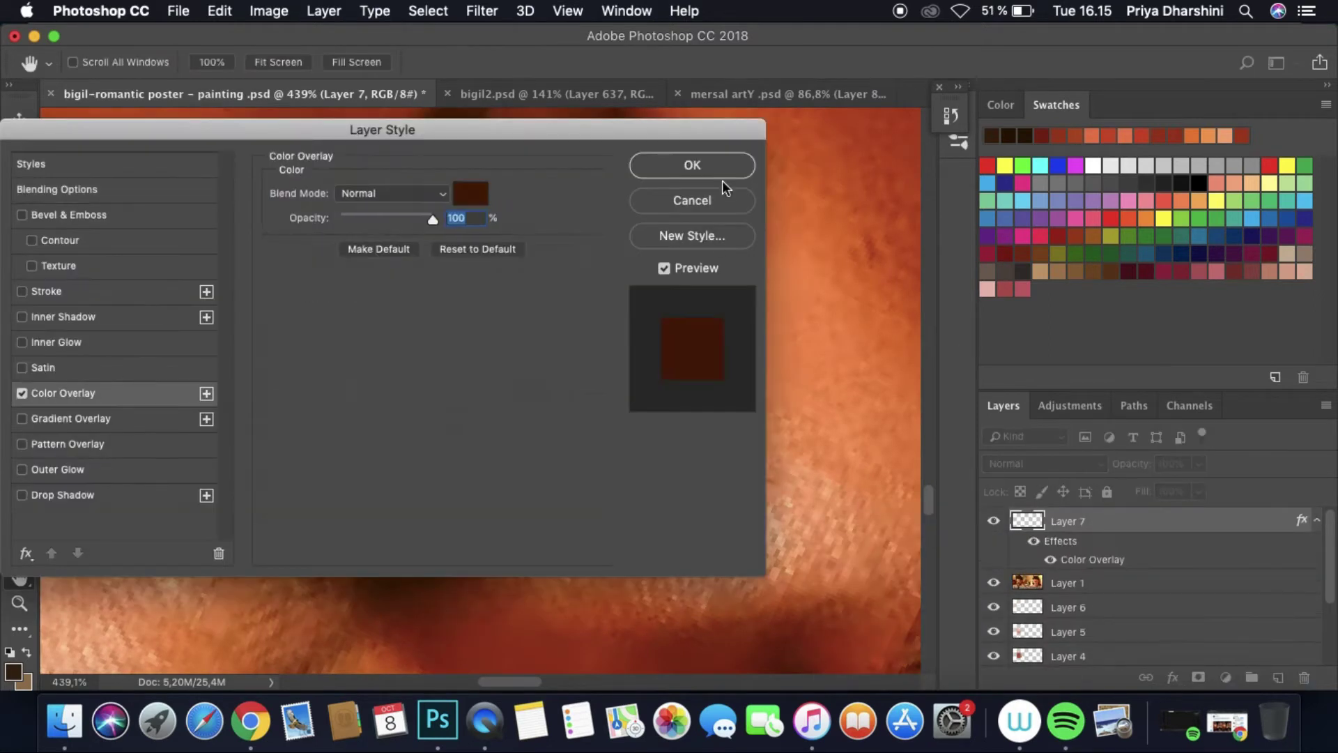
left_click(690, 164)
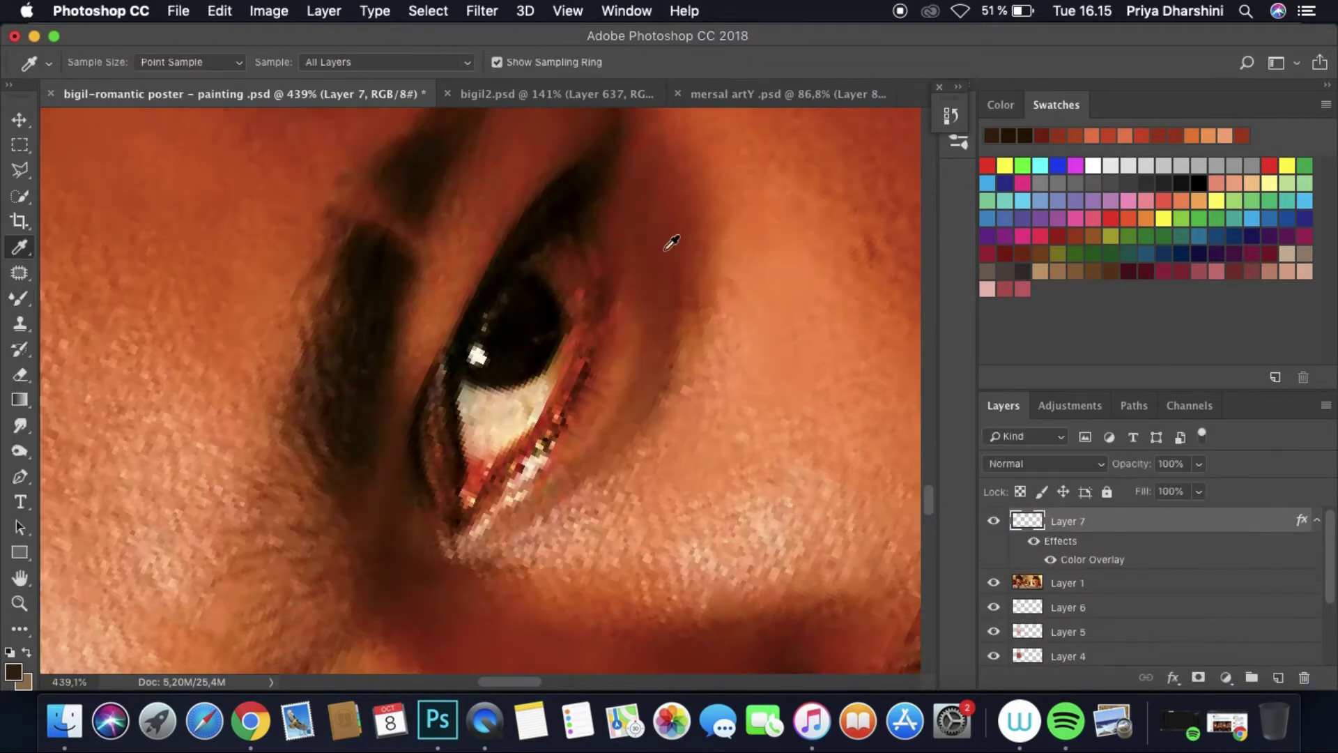
Step: Paint the outer upper lid and the iris of the man's left eye on Layer 7 with dark tones sampled from the reference
left_click(669, 239, "alt")
left_click(571, 239, "alt")
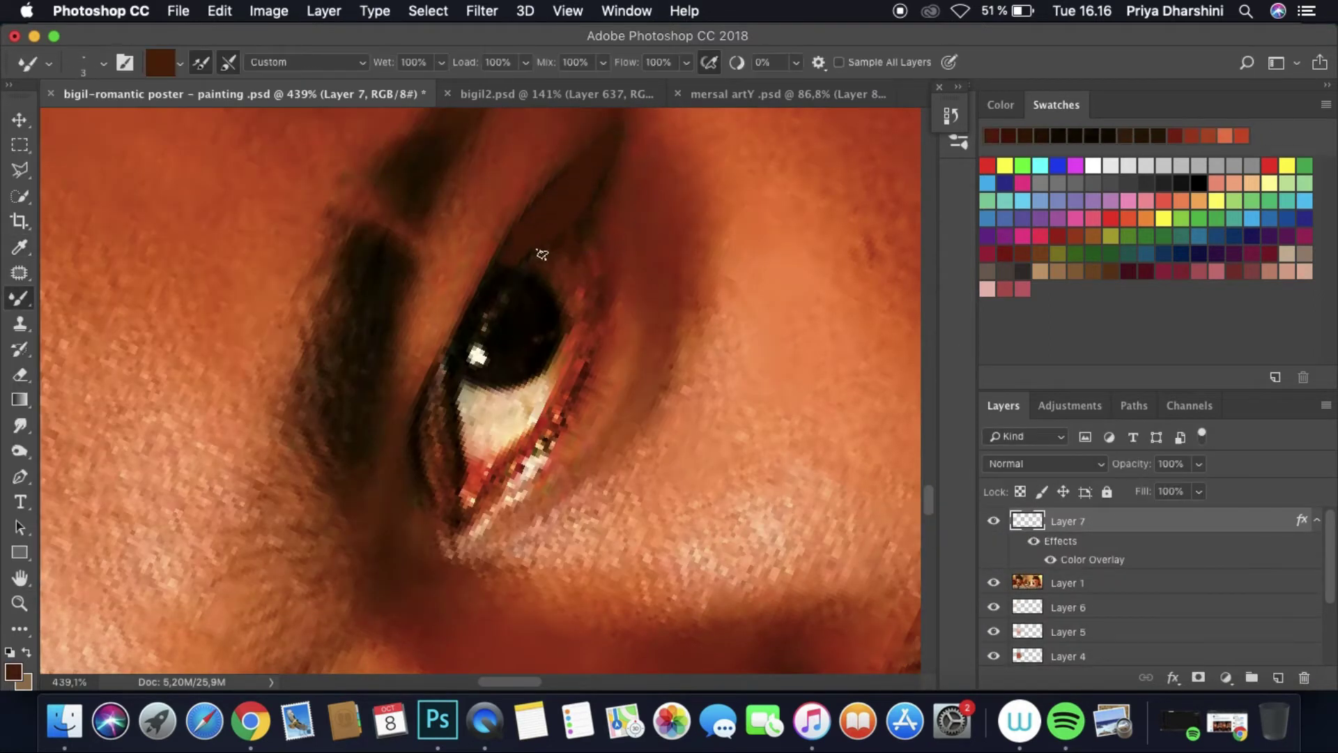
key("i")
left_click(499, 304)
mouse_move(500, 305)
left_mouse_down()
mouse_move(488, 327)
mouse_move(514, 290)
mouse_move(553, 278)
left_mouse_up()
left_click(474, 359)
left_click(559, 339)
key("b")
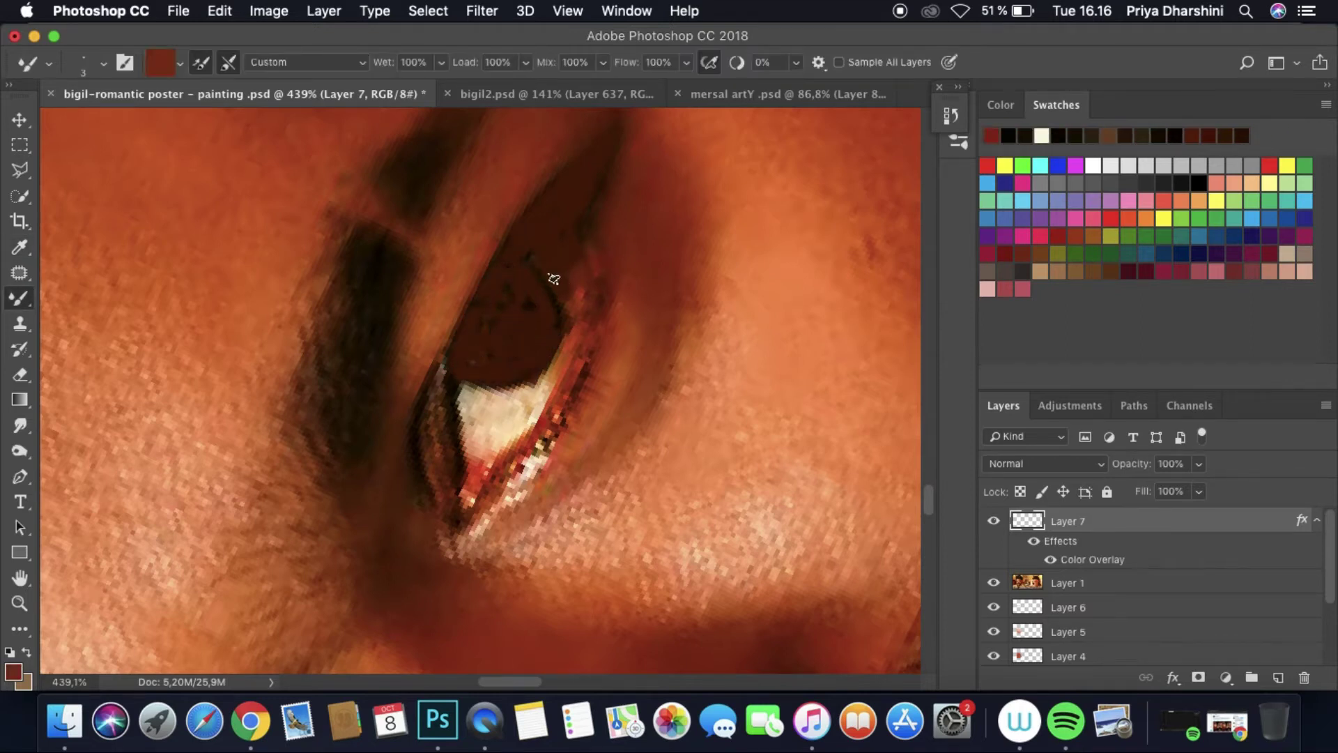
Step: Paint the inner corner beside the iris of the man's left eye with colours sampled from that area of the reference
left_click(534, 386, "alt")
left_click(488, 349, "alt")
mouse_move(452, 377)
left_mouse_down()
mouse_move(461, 446)
mouse_move(442, 514)
left_mouse_up()
key("i")
left_click(432, 438)
key("b")
left_click(415, 426, "alt")
Step: Paint the eye white and lower lid with sampled cream and red tones, then hide Layer 1 and disable Layer 7's Color Overlay
key("i")
left_click_drag(456, 441, 488, 400)
key("b")
mouse_move(498, 429)
left_mouse_down()
mouse_move(510, 383)
mouse_move(529, 425)
mouse_move(521, 476)
mouse_move(492, 488)
mouse_move(520, 421)
left_mouse_up()
key("i")
left_click(590, 372)
key("b")
key("i")
key("b")
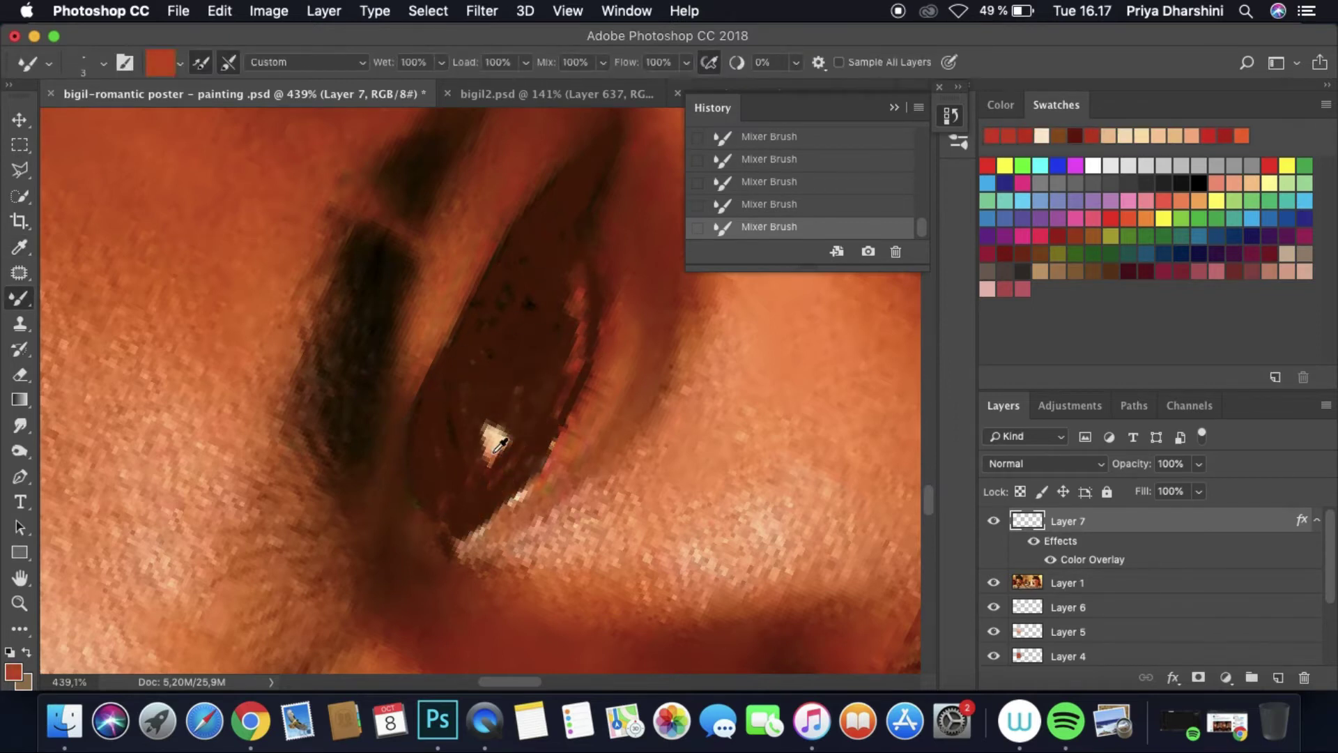
left_click_drag(488, 477, 498, 432)
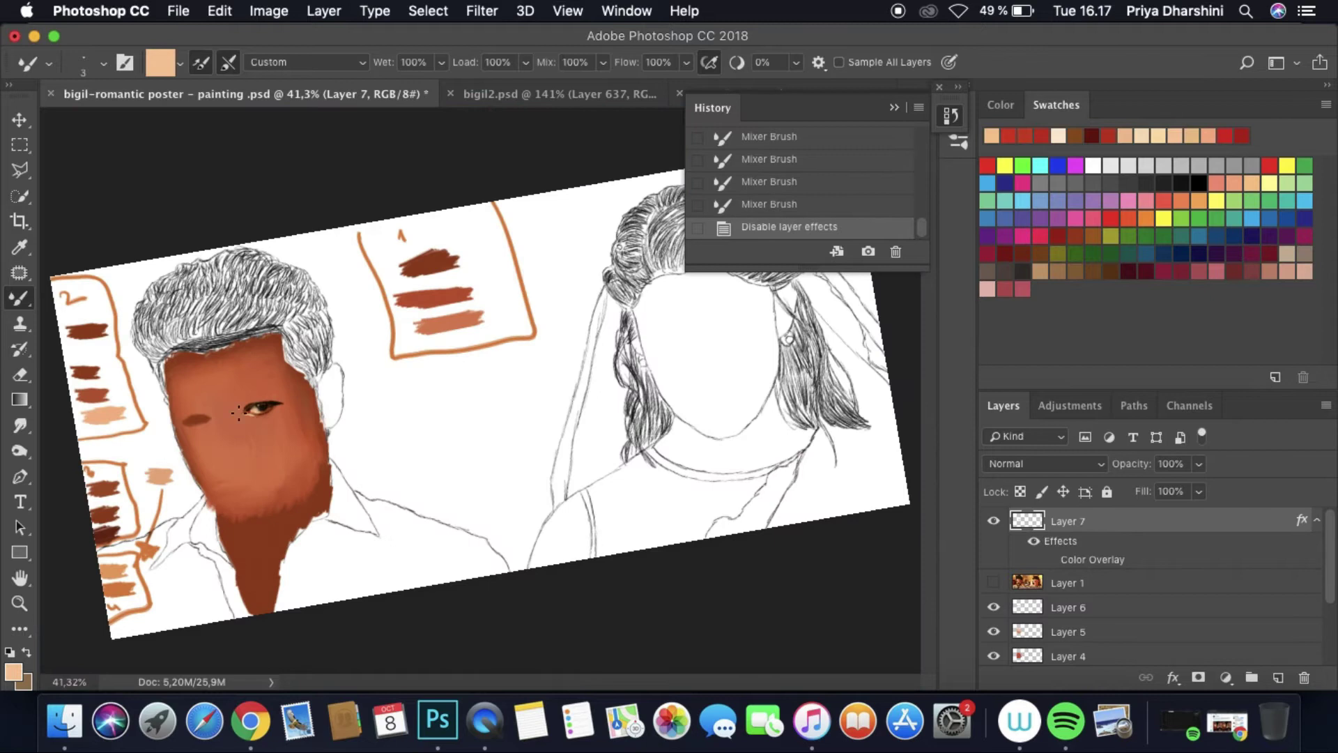
Step: Sample near-black from the painted iris and touch up the iris and upper lid line
scroll(463, 460, "up", 5)
scroll(488, 399, "up", 5)
key("i")
left_click(569, 424)
key("b")
left_click_drag(572, 445, 565, 411)
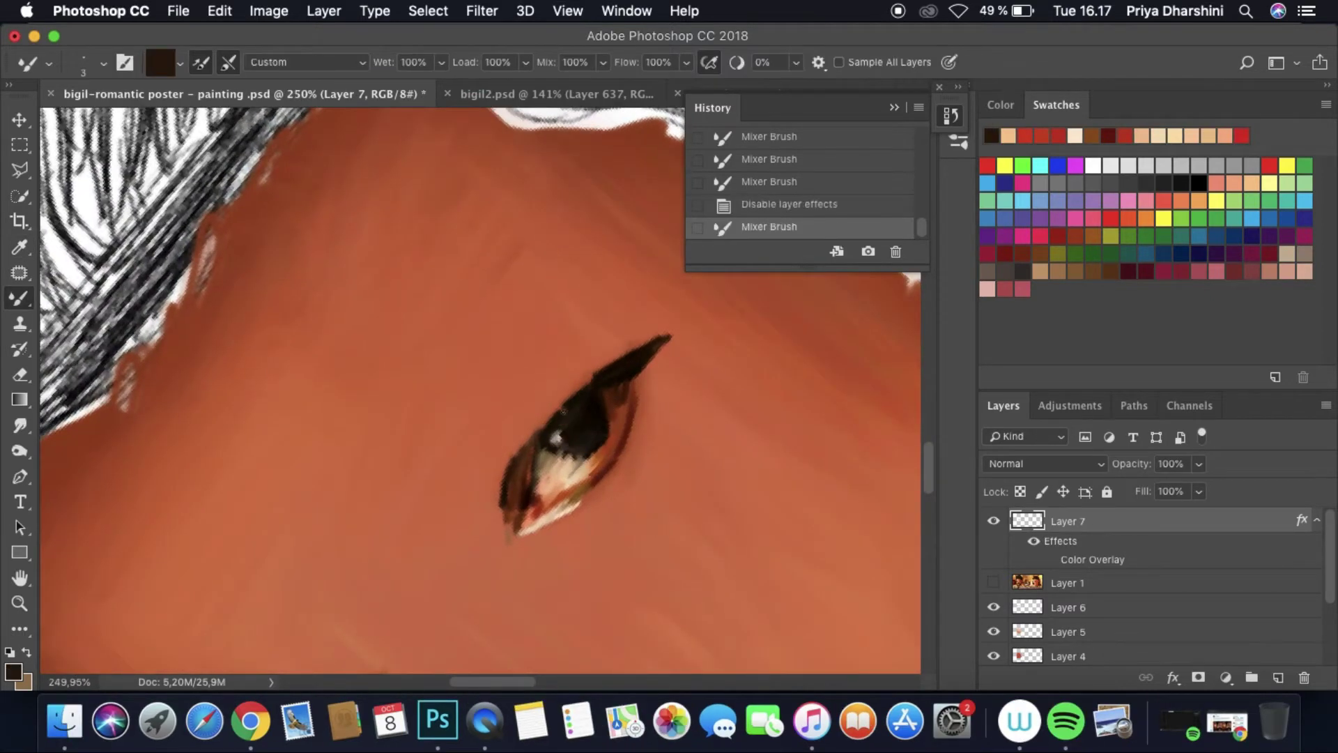
left_click(604, 365)
Step: Toggle Layer 7 to check the painted eye and move the layer below Layer 1
scroll(603, 365, "down", 10)
left_click(993, 522)
left_click(994, 521)
scroll(446, 509, "up", 5)
scroll(682, 504, "right", 5)
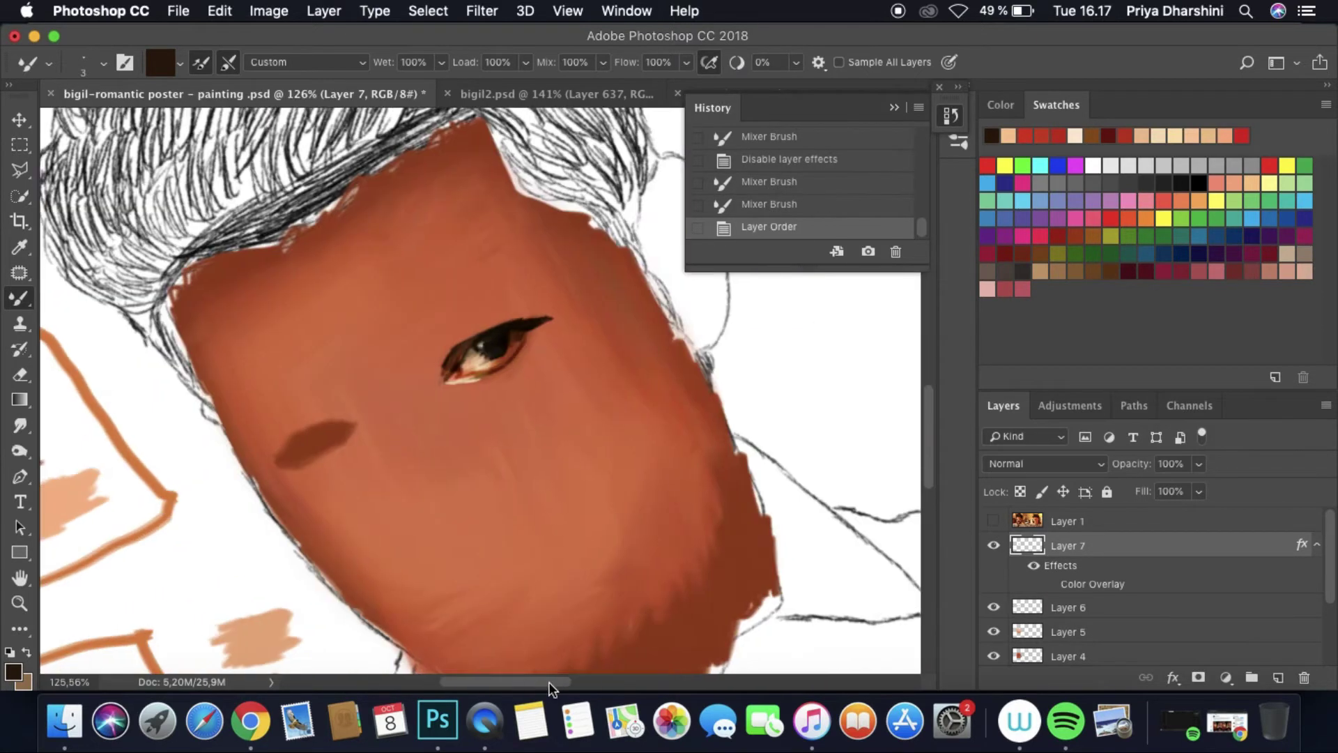
Step: Sample a reddish brown from the painted swatches, add Layer 8 on top, and show the Layer 1 reference
scroll(683, 504, "down", 5)
key("i")
left_click(170, 442)
scroll(443, 374, "up", 5)
scroll(443, 374, "down", 3)
key("b")
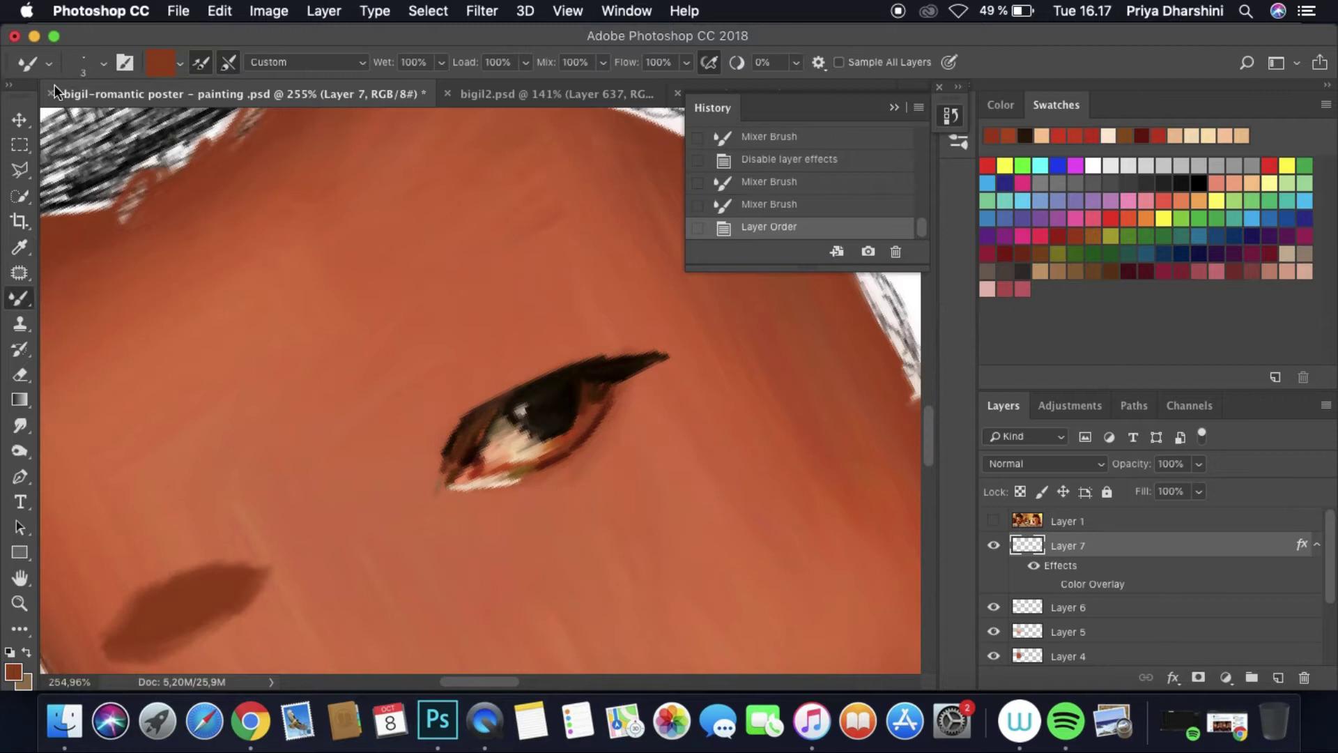
left_click(1277, 678)
left_click(993, 546)
Step: Paint a brown shadow beneath the man's left eye with a 15-size Mixer Brush and soften it with an 11-size Smudge brush
mouse_move(440, 496)
left_mouse_down()
mouse_move(553, 508)
mouse_move(603, 474)
left_mouse_up()
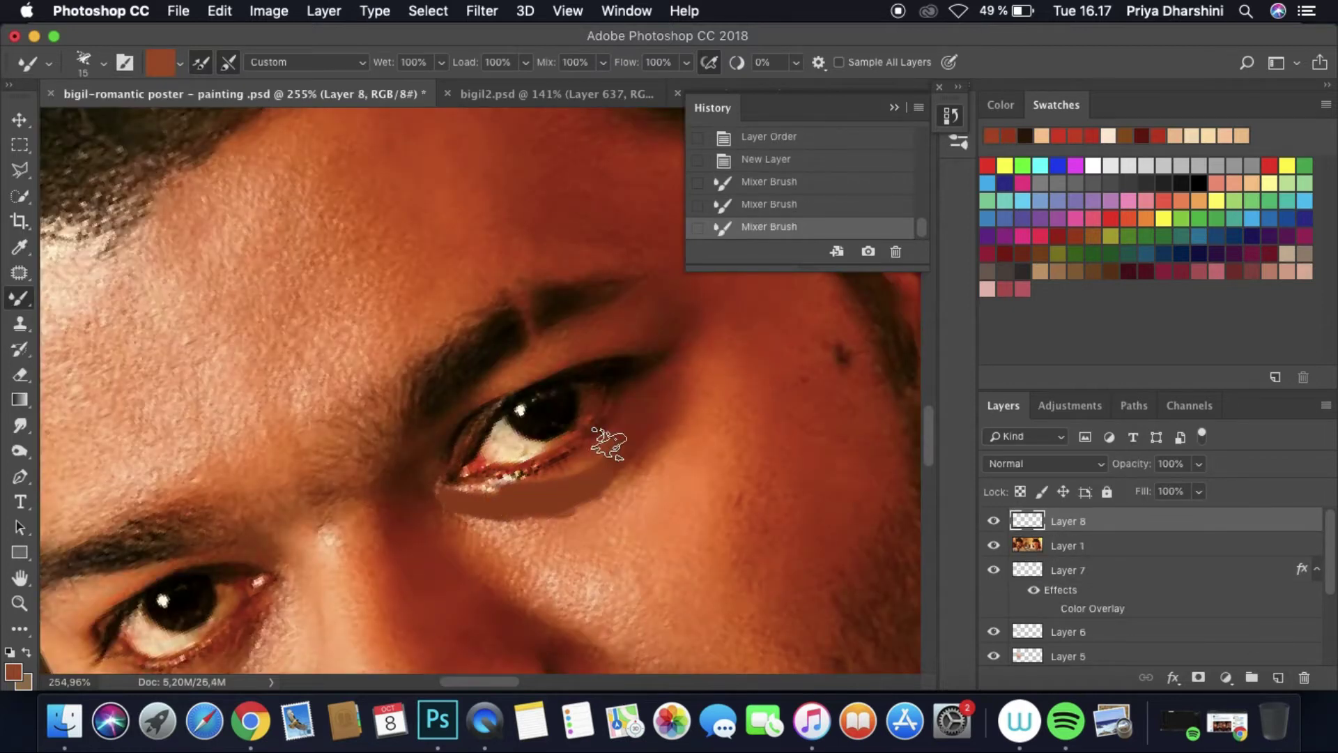
left_click_drag(621, 418, 557, 488)
left_click(993, 545)
left_click(20, 426)
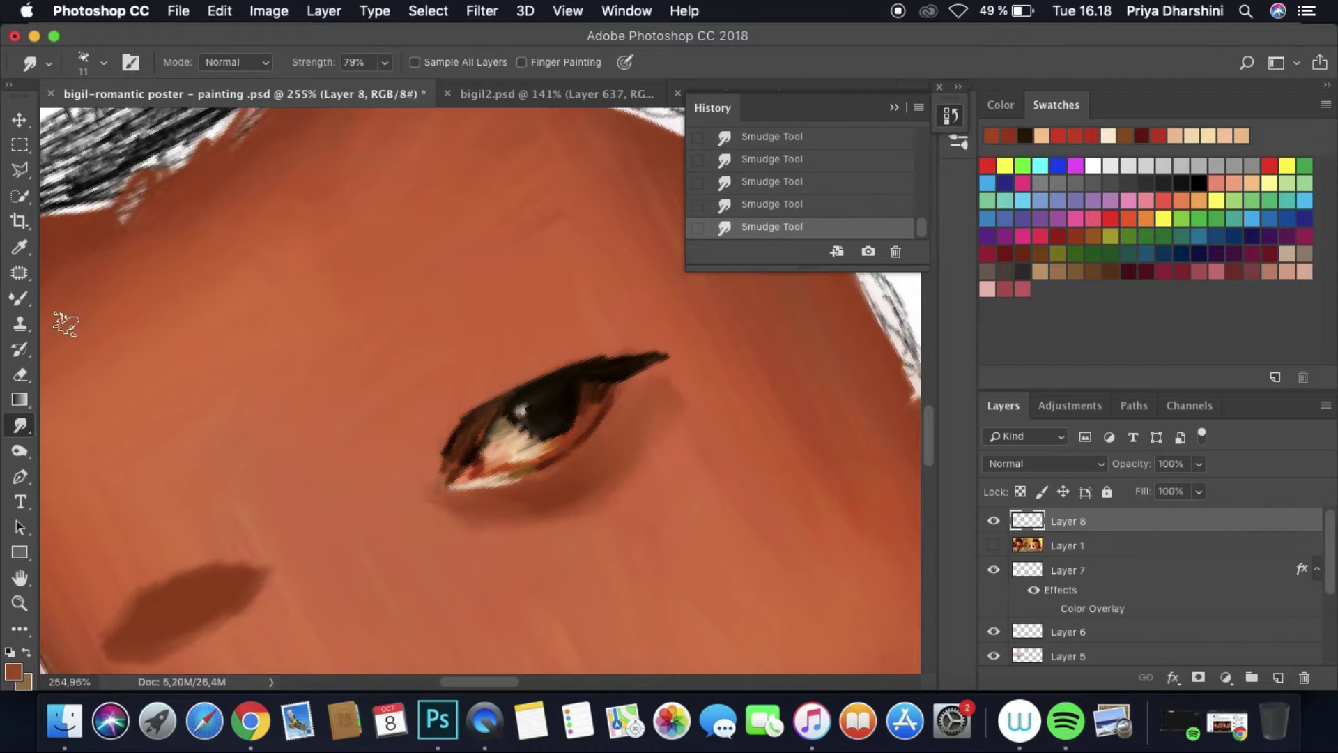
Step: Paint a brown base for the eyebrow above the finished eye over the reference, then hide Layer 1 and smudge its edges
key("b")
left_click(993, 546)
mouse_move(487, 335)
left_mouse_down()
mouse_move(628, 277)
mouse_move(394, 439)
left_mouse_up()
left_click(993, 546)
left_click(20, 425)
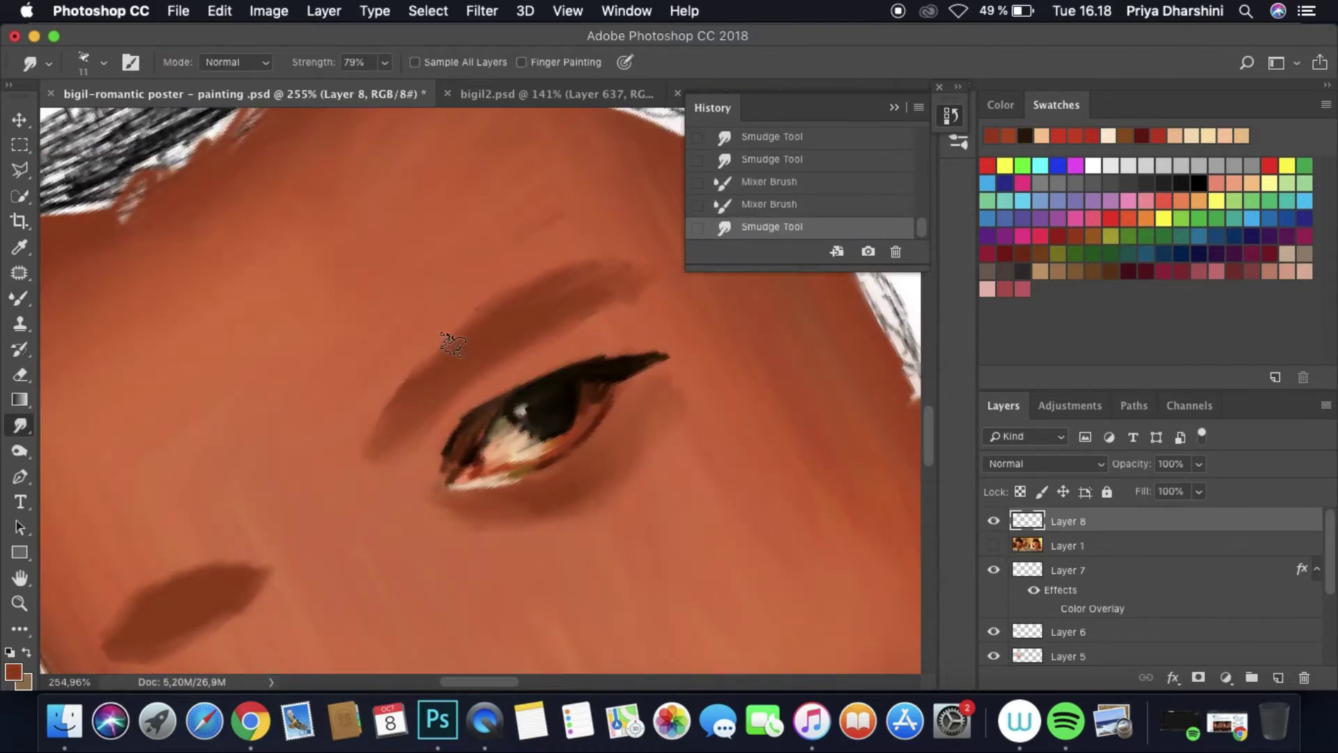
left_click_drag(438, 377, 547, 299)
Step: Move Layer 8 below Layer 1 in the layer stack
scroll(546, 299, "down", 5)
scroll(299, 469, "up", 6)
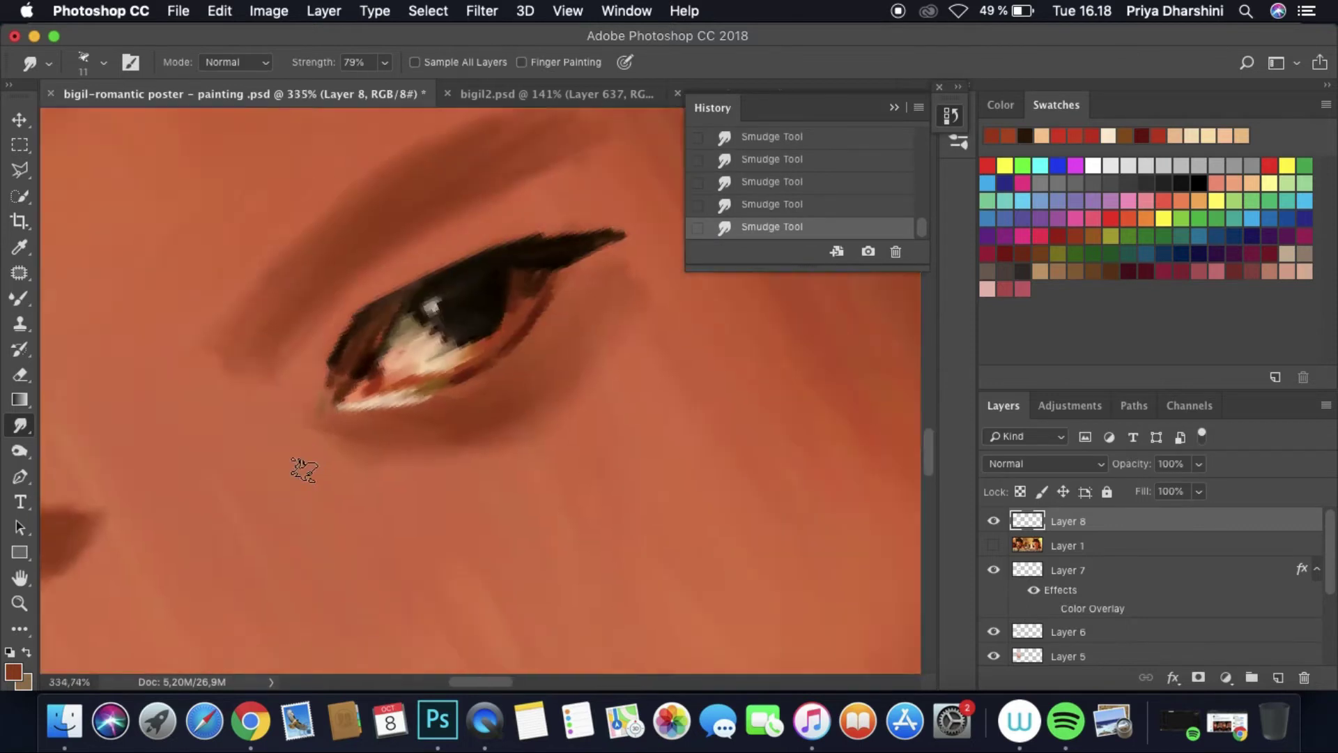
key("super+bracketleft")
scroll(396, 471, "down", 6)
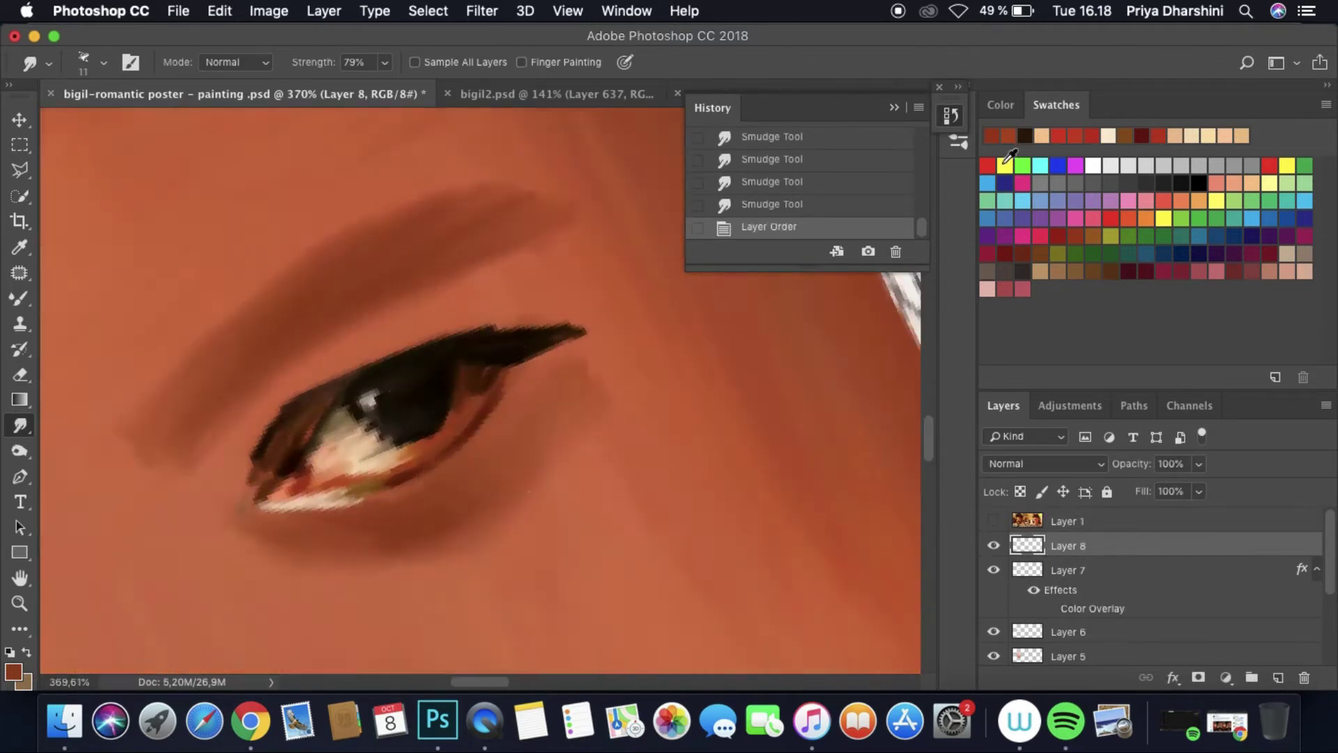
Step: Add Layer 9 above Layer 1 and paint a dark brown shadow around the finished eye's inner corner with a 15-size Mixer Brush
left_click(19, 298)
scroll(370, 400, "up", 8)
left_click(1068, 521)
left_click(1279, 677)
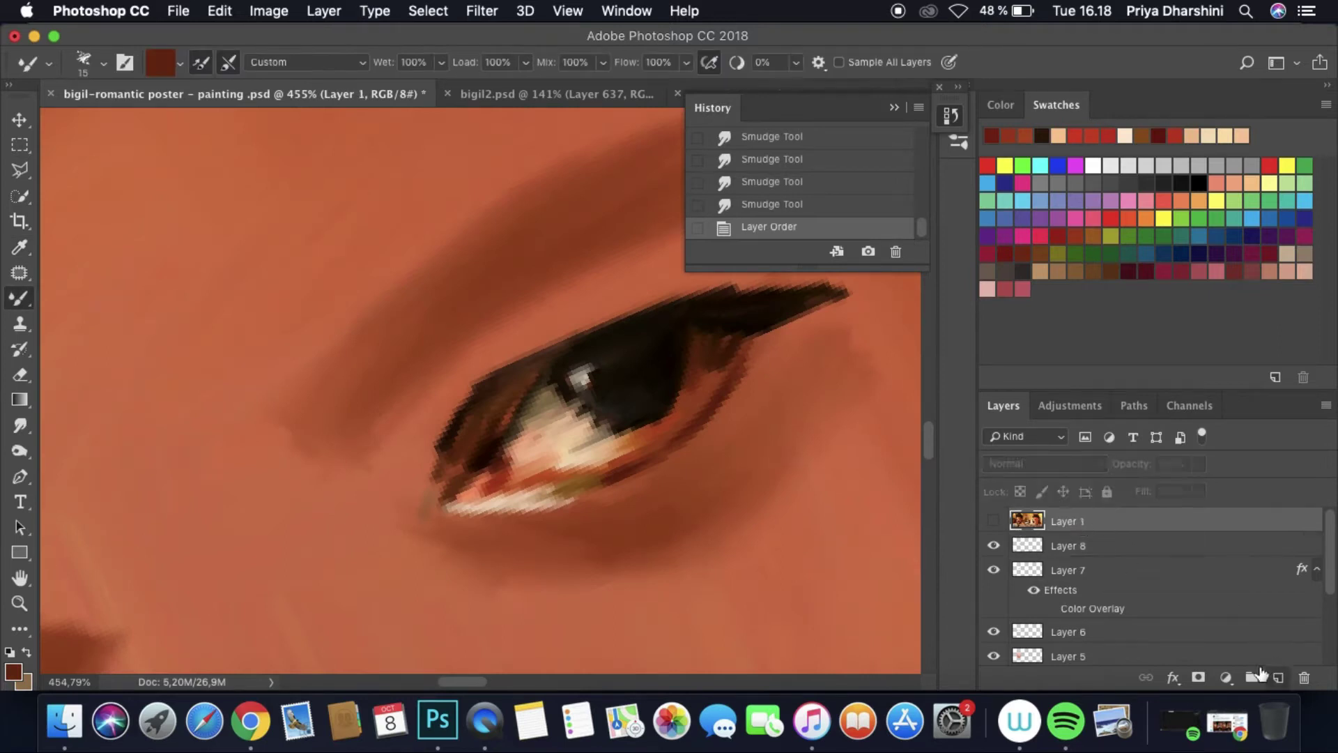
left_click(993, 545)
left_click_drag(380, 469, 481, 376)
left_click_drag(390, 488, 404, 593)
left_click(993, 545)
Step: Soften the dark shadow beside the eye's inner corner with an 11-size Smudge brush and compare it with the Layer 1 reference
left_click(20, 425)
mouse_move(481, 362)
left_mouse_down()
mouse_move(433, 403)
mouse_move(423, 380)
mouse_move(446, 411)
left_mouse_up()
left_click_drag(380, 544, 432, 669)
scroll(356, 460, "down", 5)
scroll(361, 454, "up", 2)
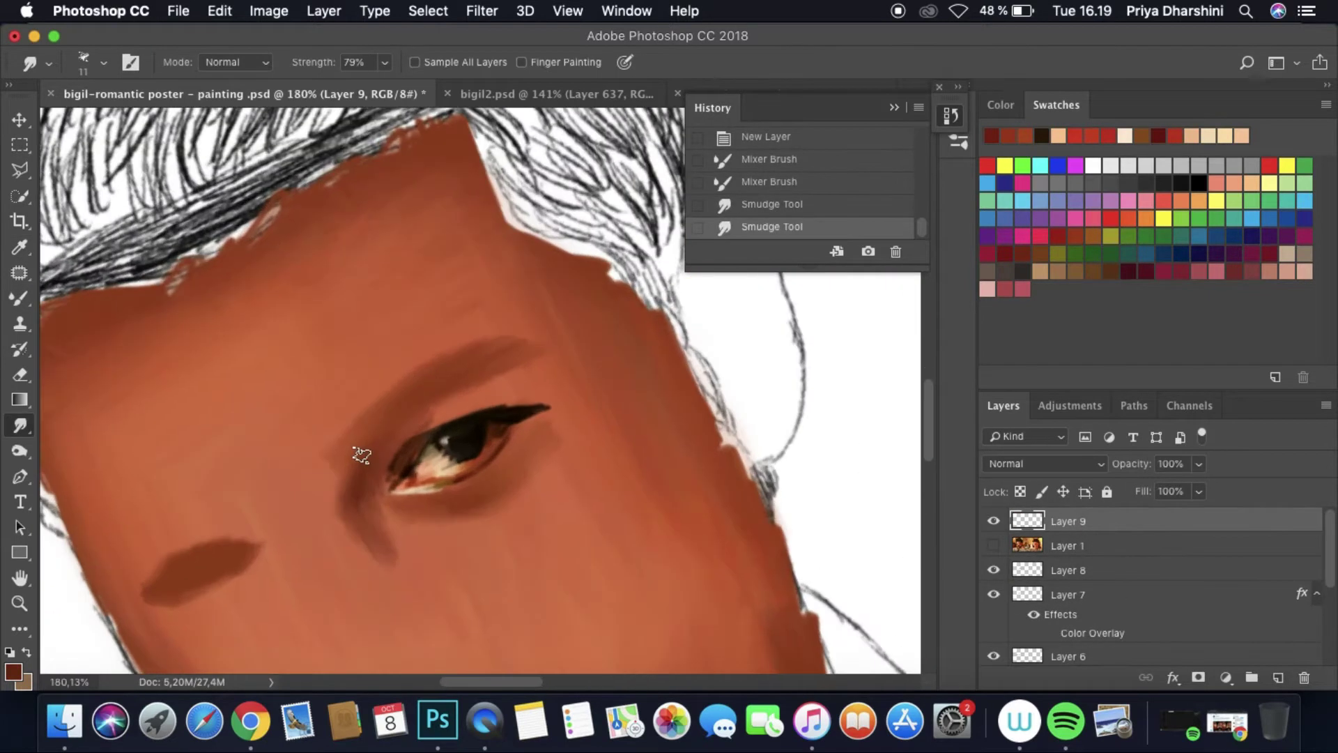
left_click(993, 545)
left_click(993, 545)
Step: Paint broad brown shadows from the upper forehead down the temple to the cheek with a 15-size Mixer Brush, using the Layer 1 reference
left_click(20, 299)
left_click(994, 545)
mouse_move(439, 237)
left_mouse_down()
mouse_move(496, 277)
mouse_move(621, 532)
mouse_move(636, 617)
left_mouse_up()
left_click_drag(432, 237, 373, 216)
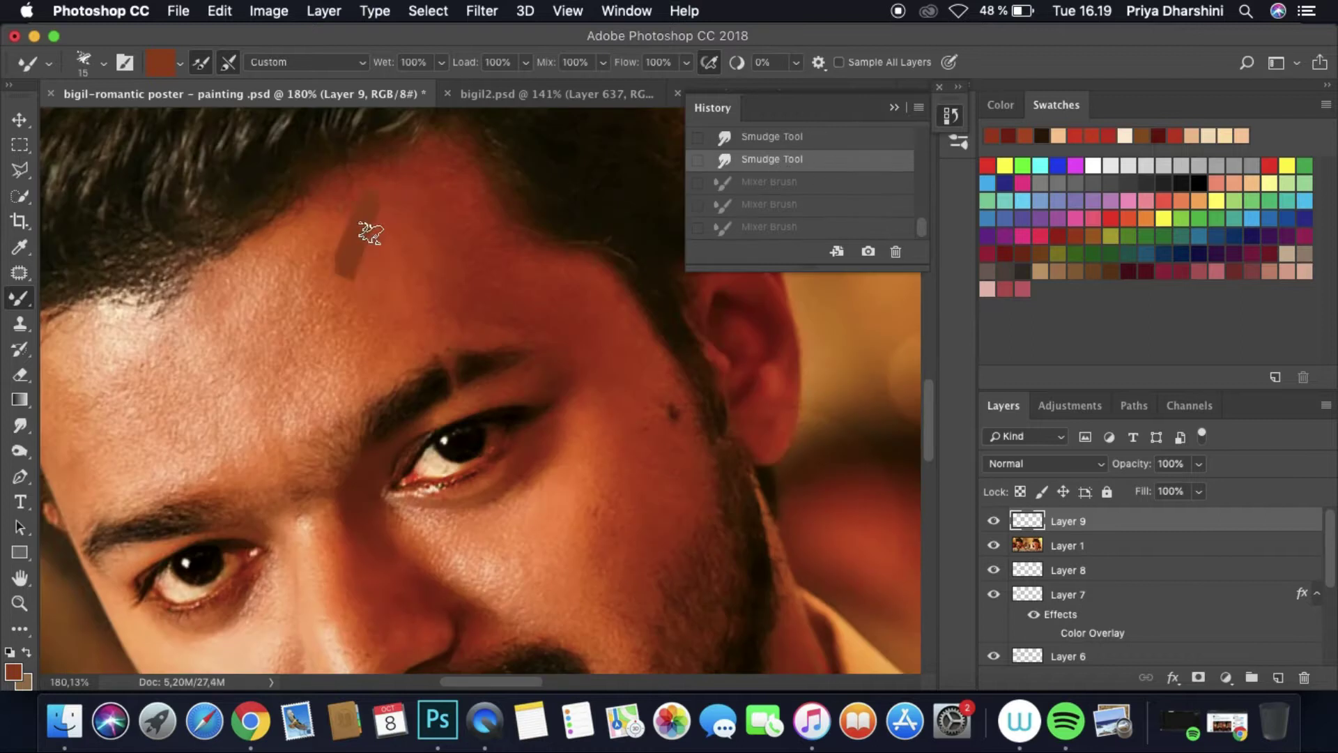
mouse_move(365, 227)
left_mouse_down()
mouse_move(612, 389)
mouse_move(627, 585)
left_mouse_up()
mouse_move(662, 530)
left_mouse_down()
mouse_move(630, 409)
mouse_move(392, 217)
left_mouse_up()
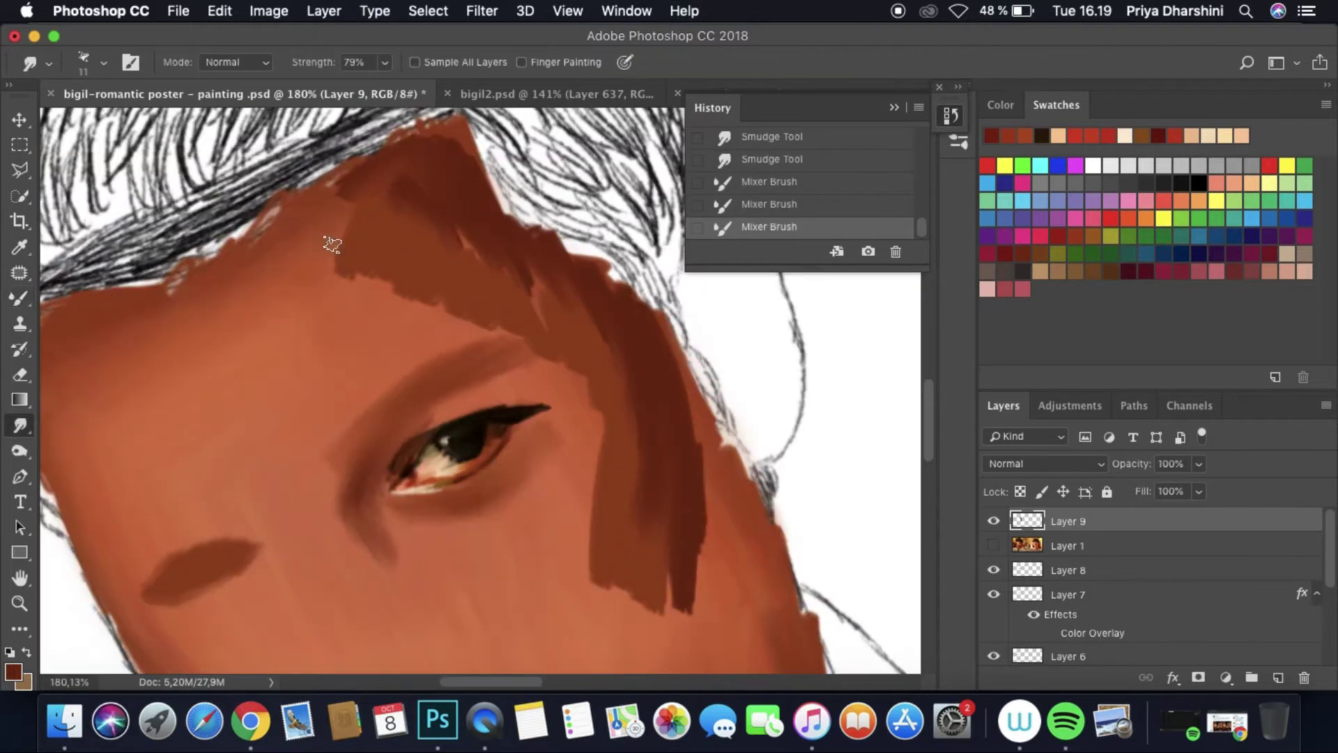
Step: Set the Smudge brush size to 35 px and blend the forehead and temple shadows into the skin
left_click(103, 62)
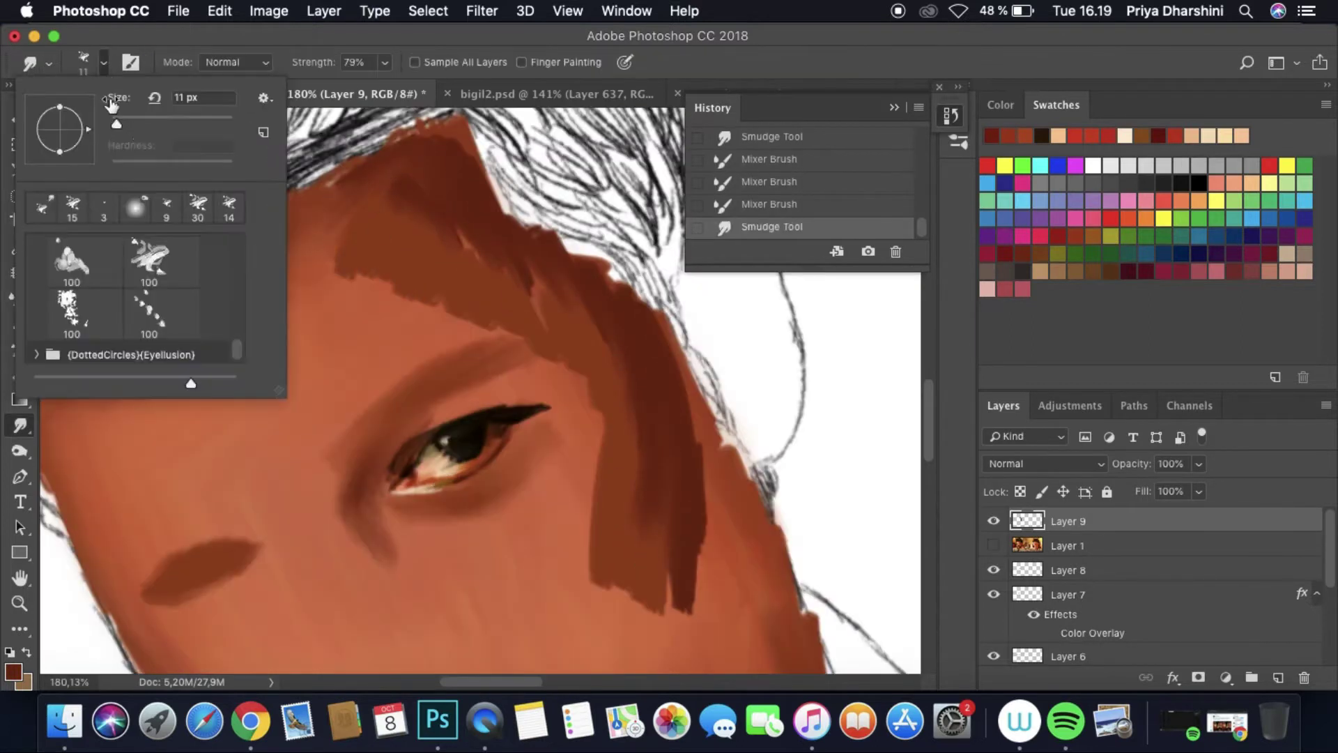
left_click(446, 167)
mouse_move(449, 169)
left_mouse_down()
mouse_move(404, 262)
mouse_move(442, 305)
mouse_move(478, 293)
mouse_move(725, 547)
mouse_move(654, 388)
left_mouse_up()
mouse_move(666, 488)
left_mouse_down()
mouse_move(716, 483)
mouse_move(630, 593)
mouse_move(550, 354)
mouse_move(677, 644)
mouse_move(697, 522)
mouse_move(669, 376)
left_mouse_up()
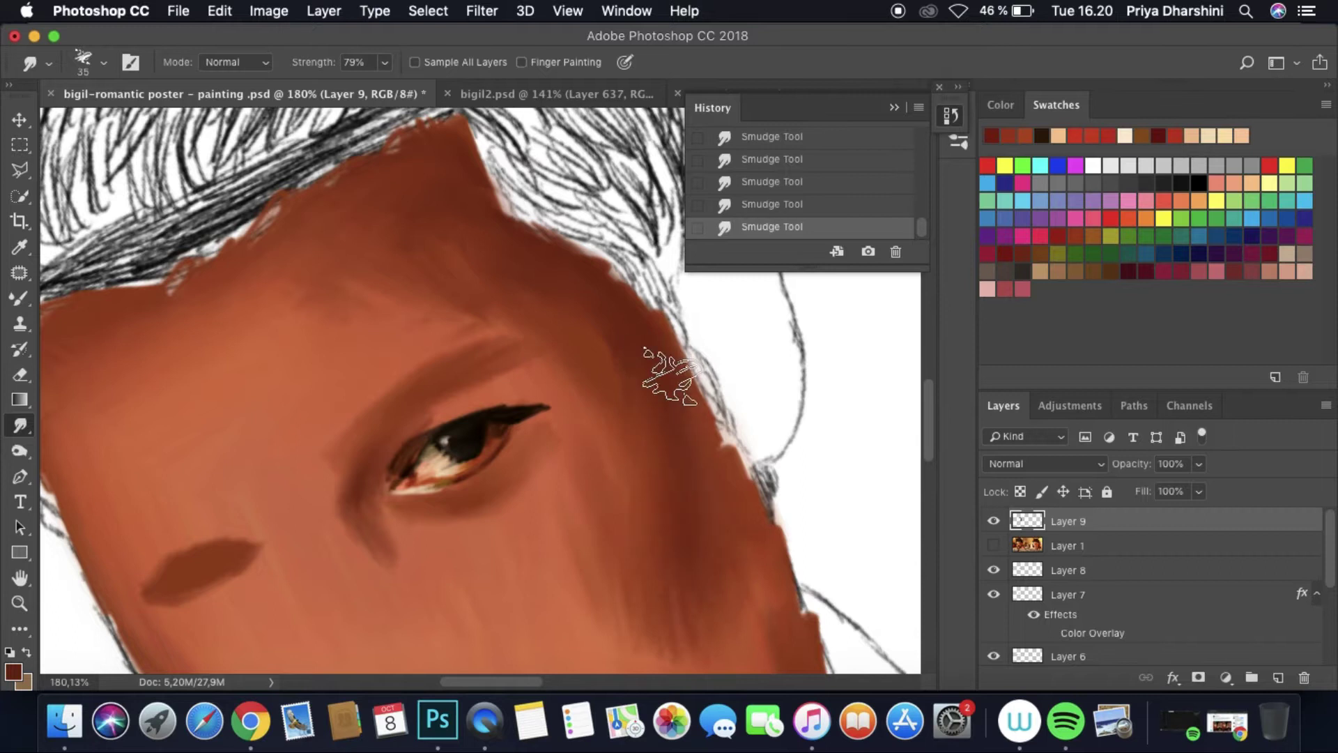
scroll(669, 377, "down", 10)
scroll(669, 376, "right", 5)
scroll(669, 376, "up", 8)
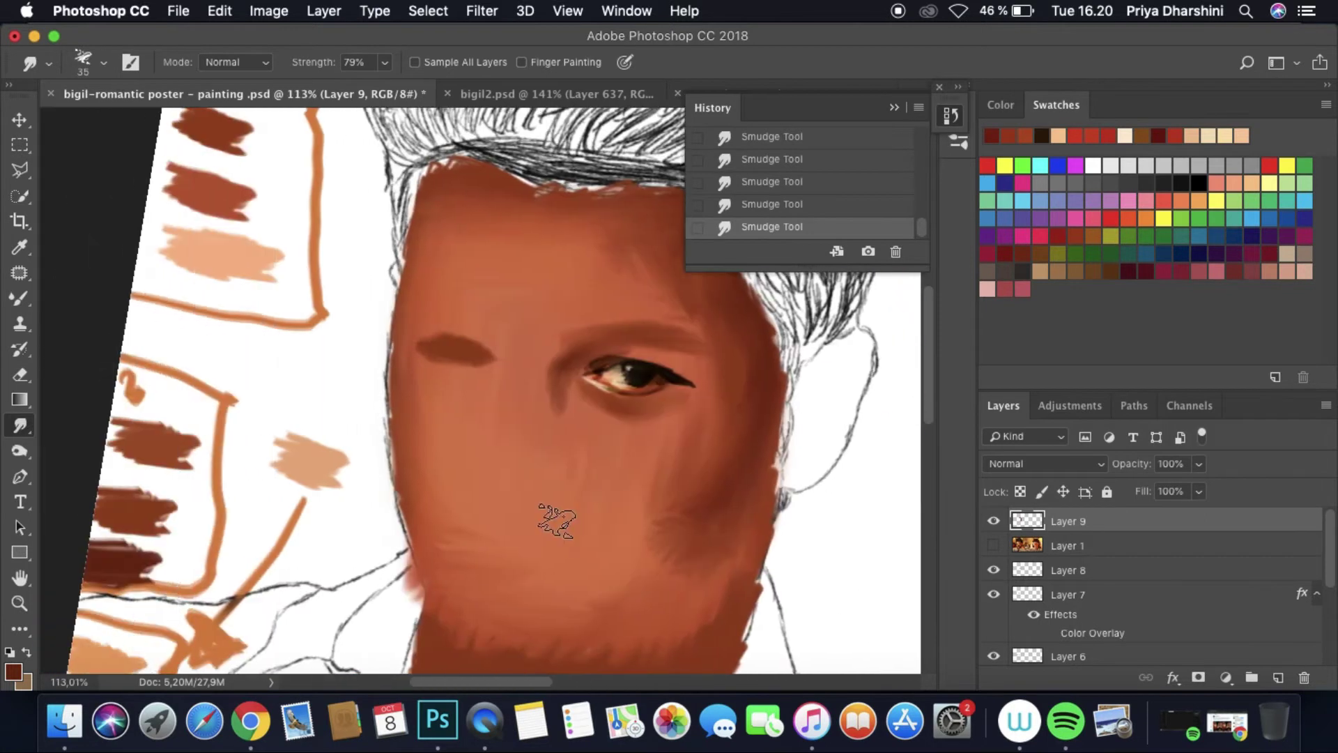
Step: Move Layer 9 below Layer 1, then add Layer 10 on top with the reference shown
scroll(557, 521, "up", 5)
key("shift+b")
left_click_drag(1068, 545, 1069, 517)
left_click(1279, 678)
left_click(992, 545)
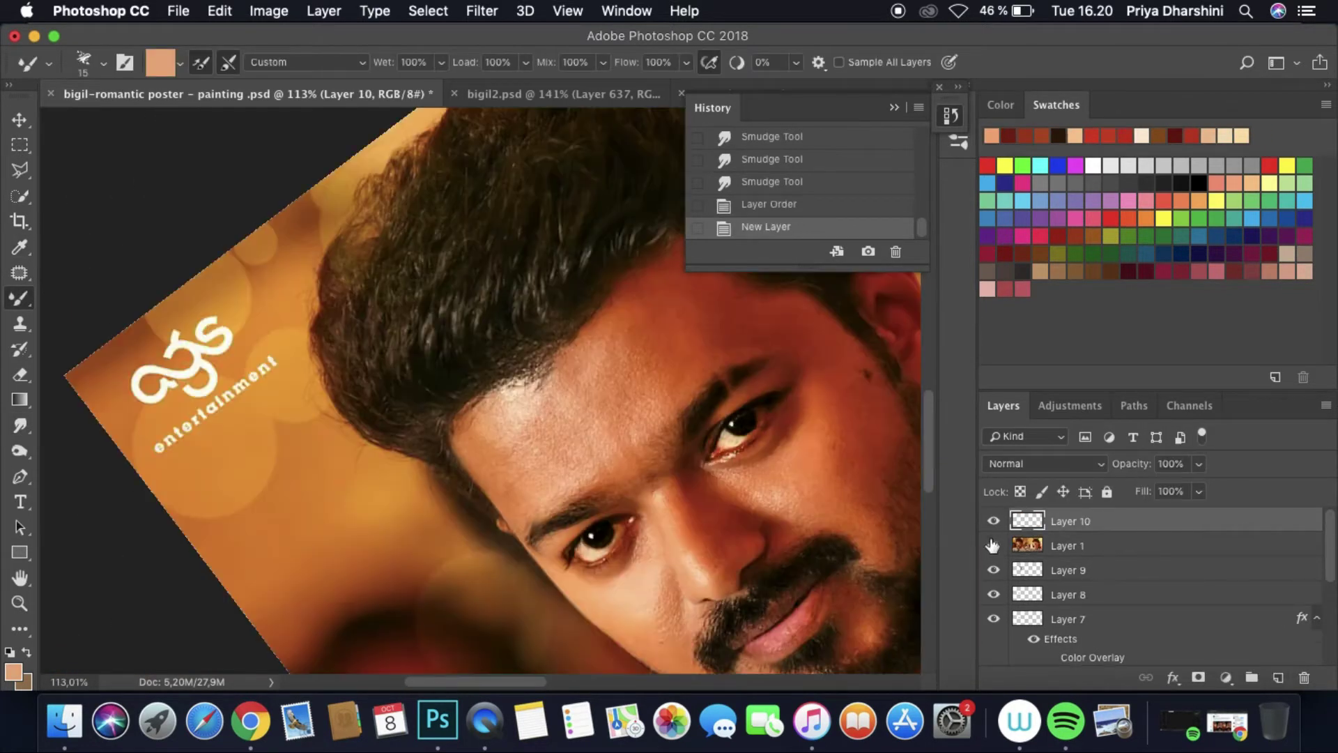
Step: Paint peach highlights on the forehead and the cheek under the finished eye with a 15-size Mixer Brush, then hide the reference
left_click_drag(613, 327, 697, 374)
left_click_drag(760, 446, 851, 530)
left_click_drag(837, 391, 794, 515)
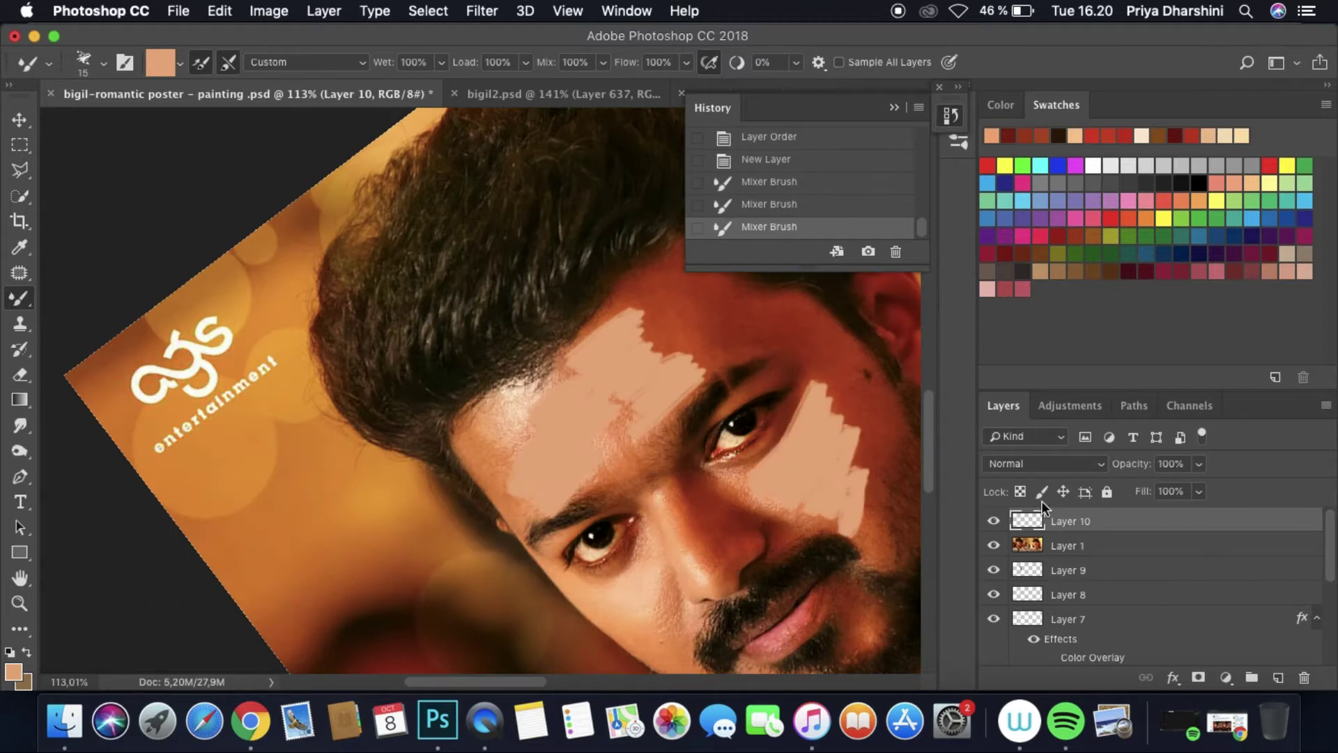
left_click(992, 545)
Step: Blend the peach forehead highlight into the surrounding skin with a 35-size Smudge brush at 79% strength
left_click(20, 424)
mouse_move(695, 350)
left_mouse_down()
mouse_move(642, 284)
mouse_move(621, 327)
mouse_move(669, 293)
mouse_move(669, 327)
left_mouse_up()
left_click_drag(606, 335, 557, 380)
left_click_drag(693, 286, 669, 385)
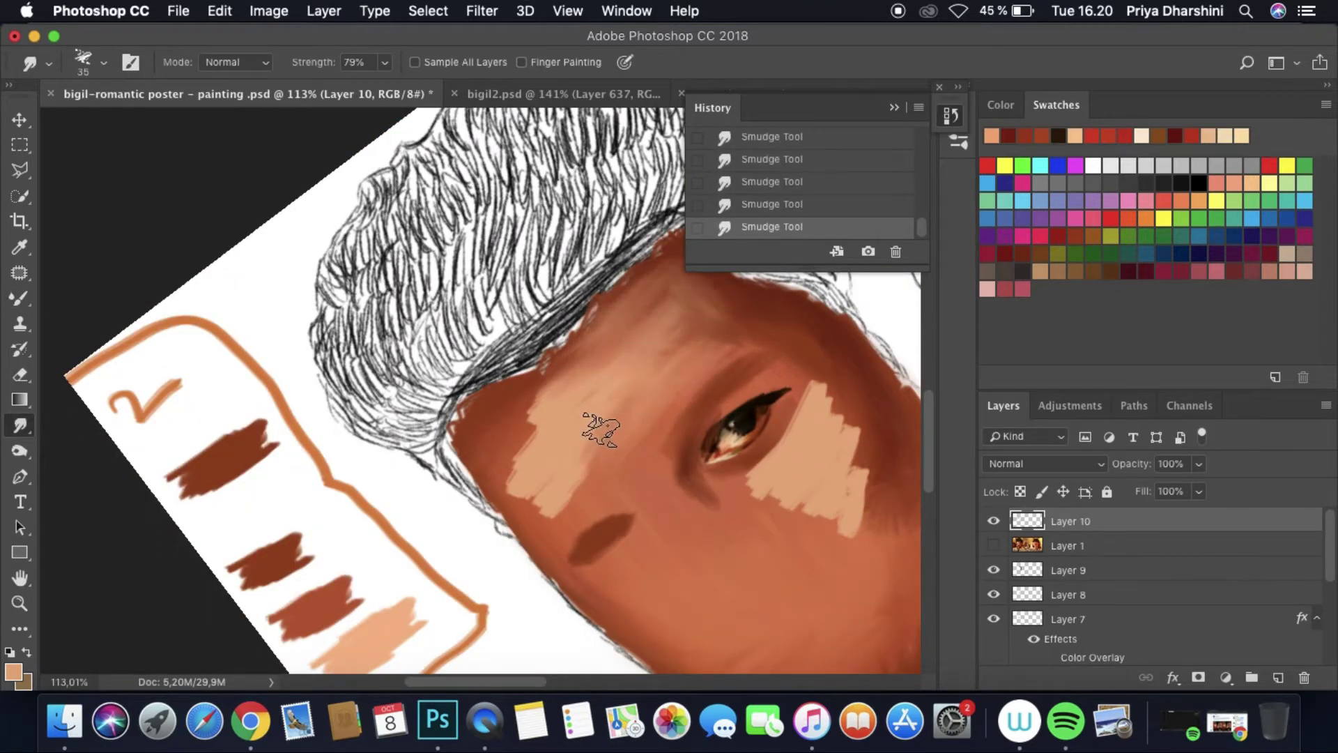
mouse_move(523, 437)
left_mouse_down()
mouse_move(521, 489)
mouse_move(595, 455)
left_mouse_up()
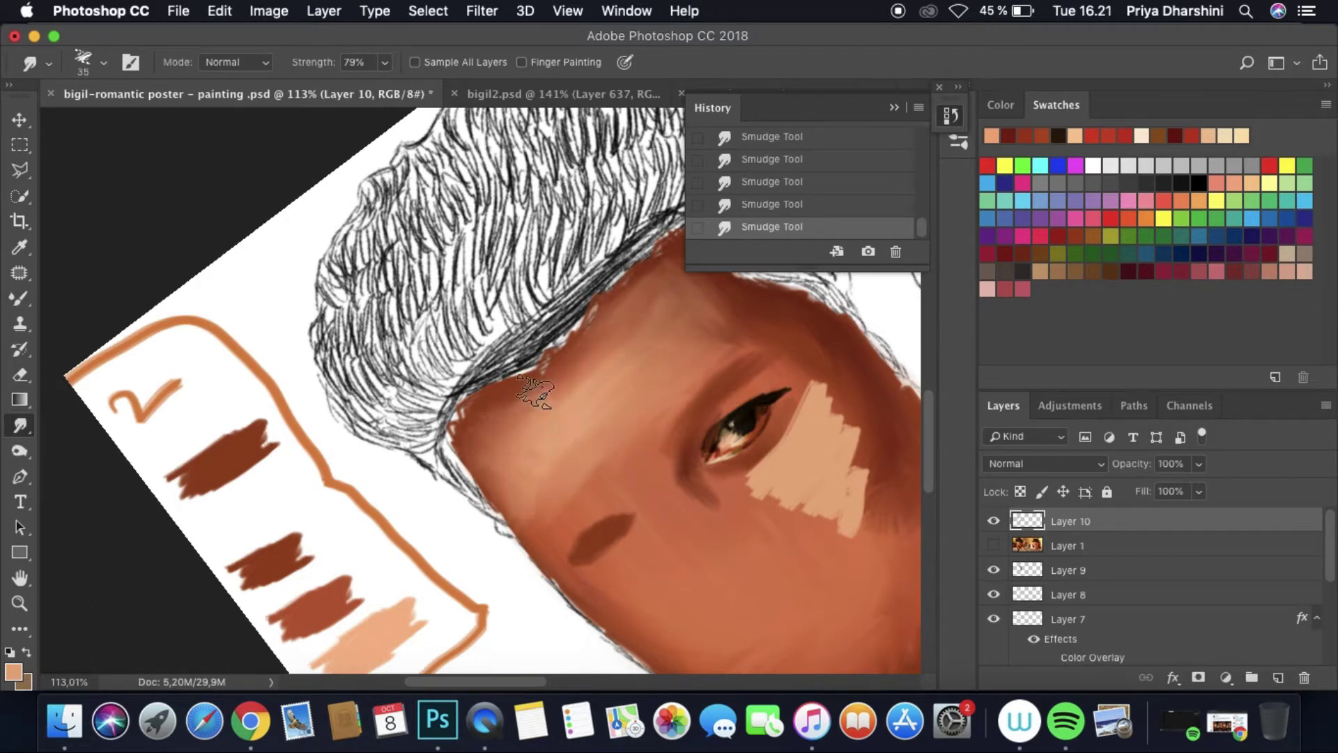
Step: Collapse the History panel and smudge the peach cheek highlight into the surrounding skin
left_click(894, 109)
scroll(701, 289, "down", 10)
scroll(538, 635, "up", 5)
scroll(538, 634, "up", 3)
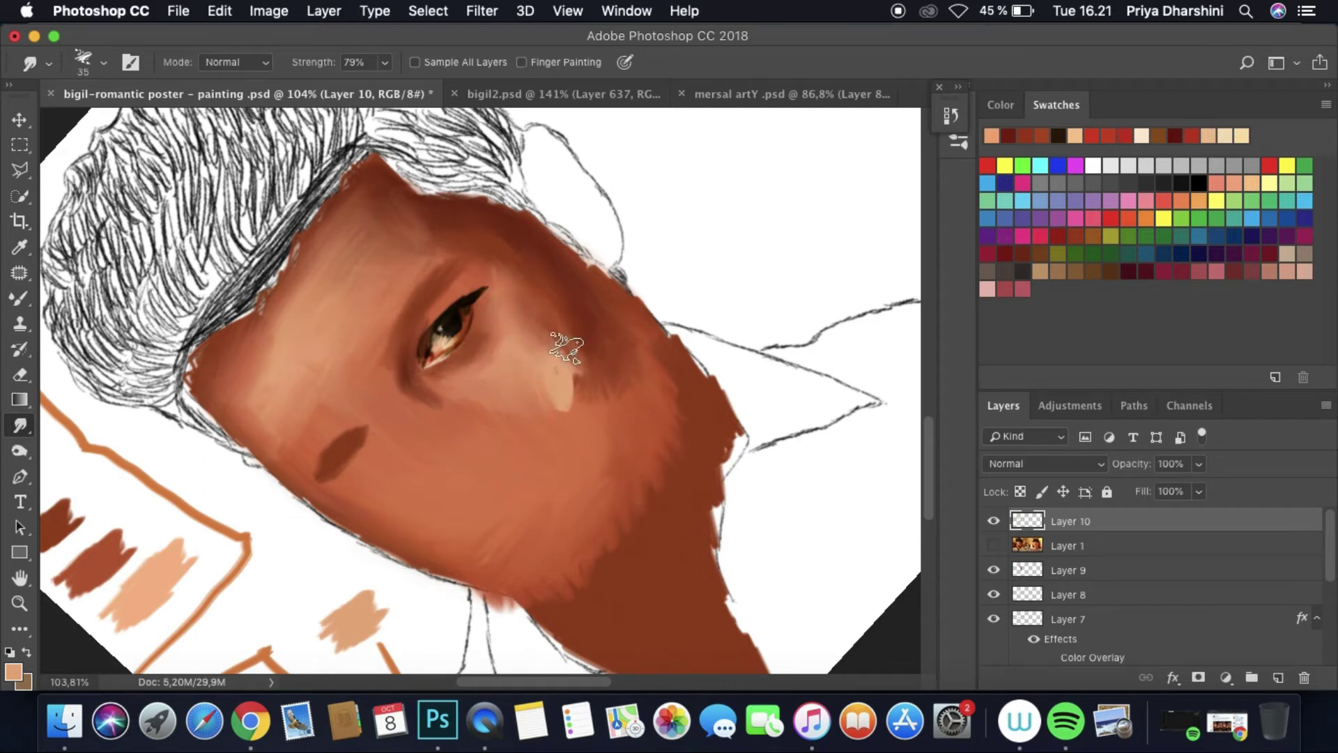
scroll(612, 240, "down", 4)
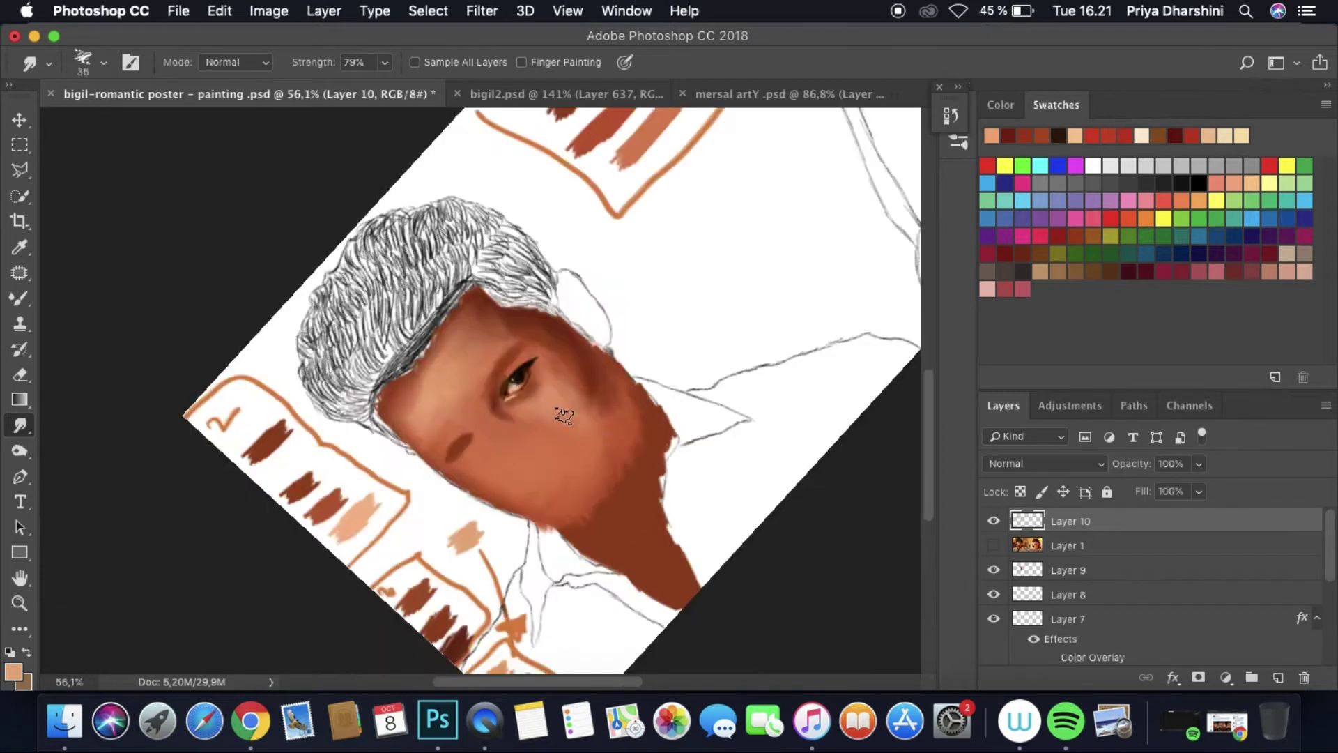
Step: Move Layer 10 below Layer 1, show the reference, and add Layer 11 on top
key("super+bracketleft")
left_click(993, 520)
left_click(994, 521)
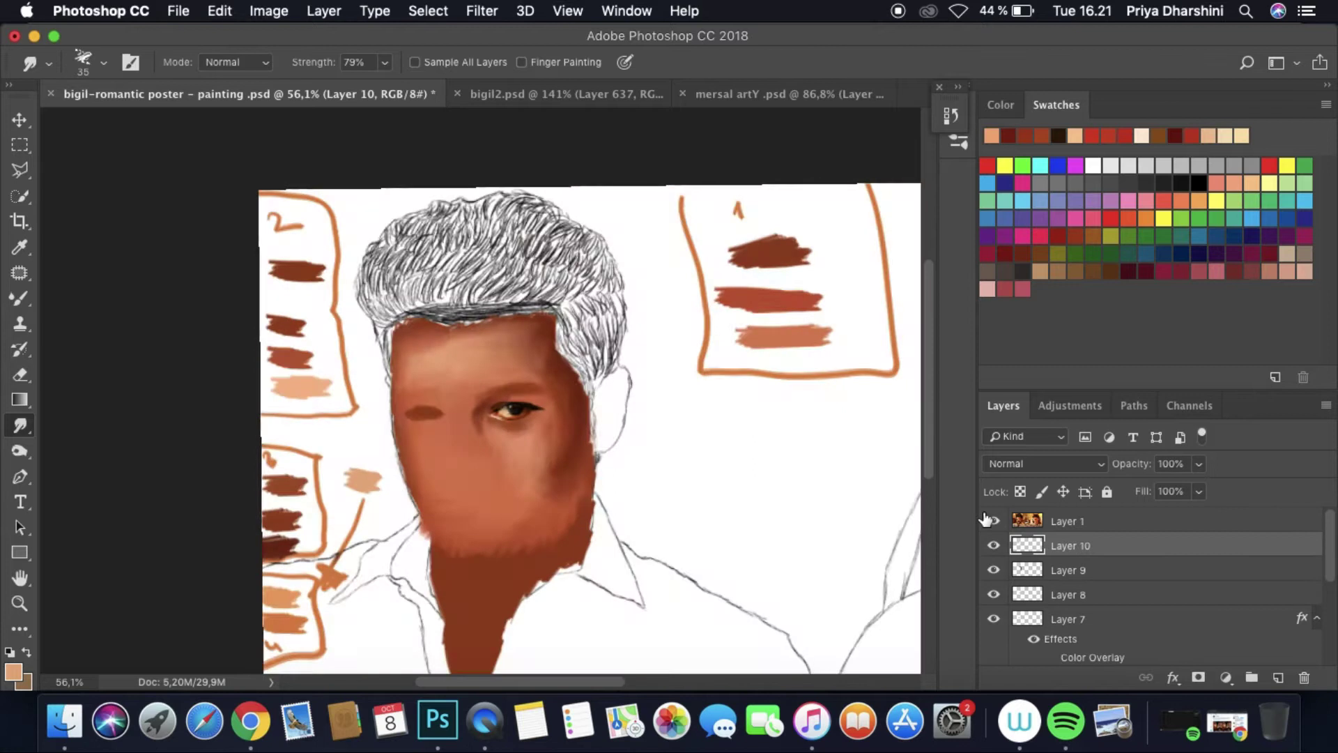
scroll(463, 388, "up", 10)
key("super+shift+alt+n")
Step: Set the Mixer Brush size to 4 px and apply Layer 7's Color Overlay effect to Layer 11
left_click(23, 300)
left_click(103, 62)
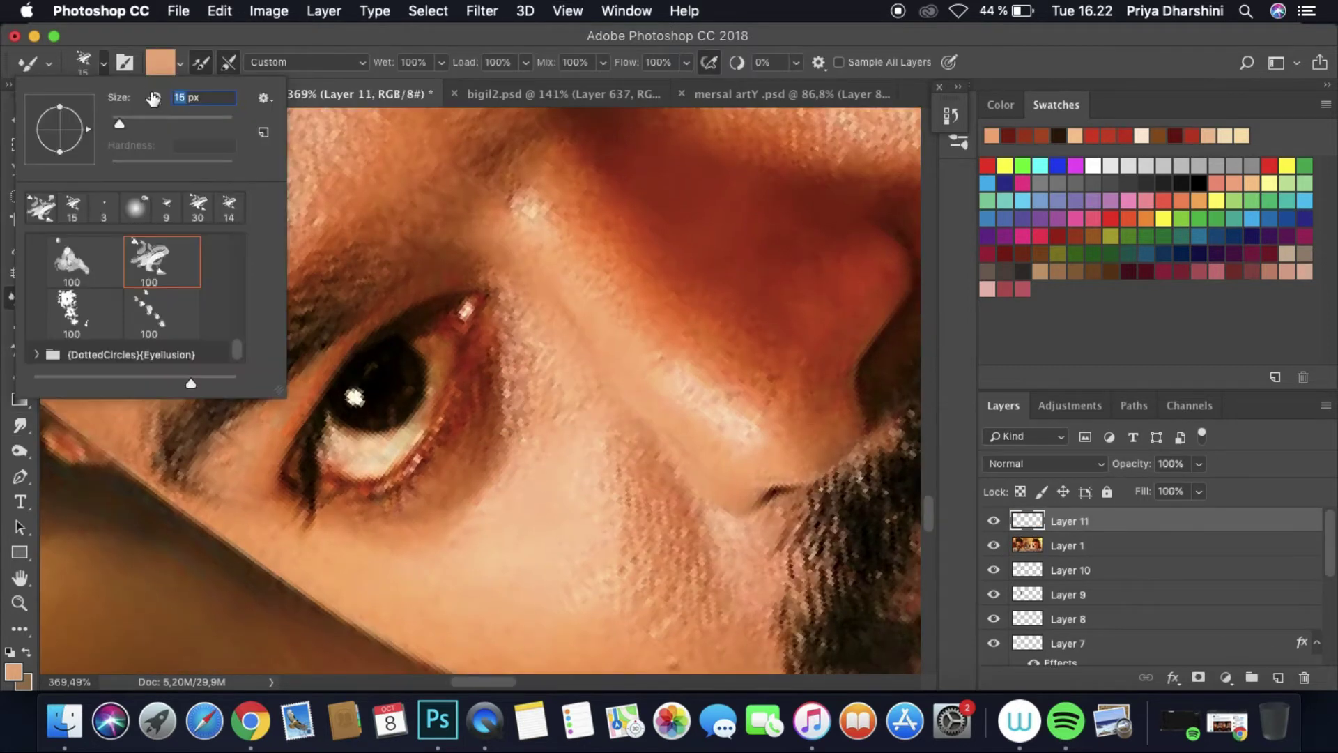
left_click_drag(1302, 642, 1070, 521)
Step: Sample dark tones from the reference's unpainted eye and paint its upper lash line, iris and highlight on Layer 11
left_click(432, 321, "alt")
left_click(312, 492, "alt")
left_click(328, 397, "alt")
left_click(393, 329, "alt")
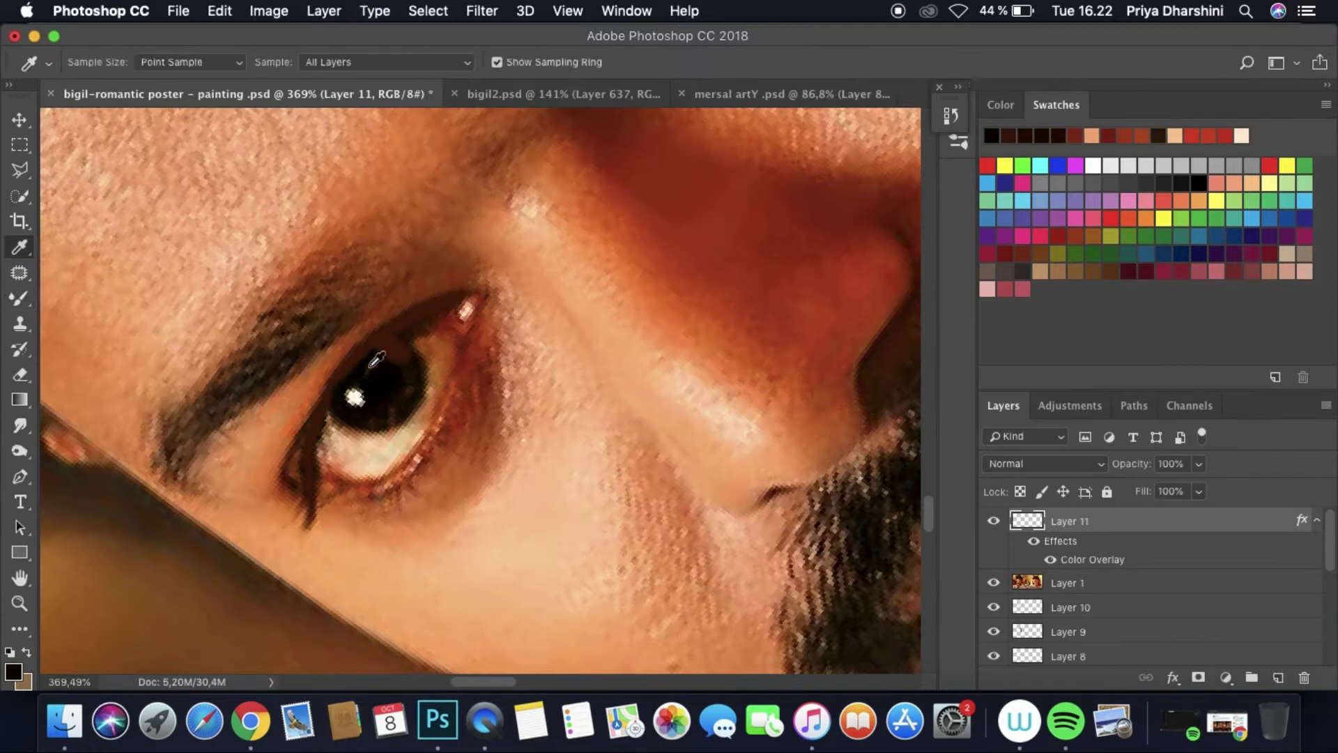
left_click(407, 346, "alt")
mouse_move(355, 397)
left_mouse_down()
mouse_move(389, 391)
mouse_move(374, 371)
mouse_move(334, 397)
left_mouse_up()
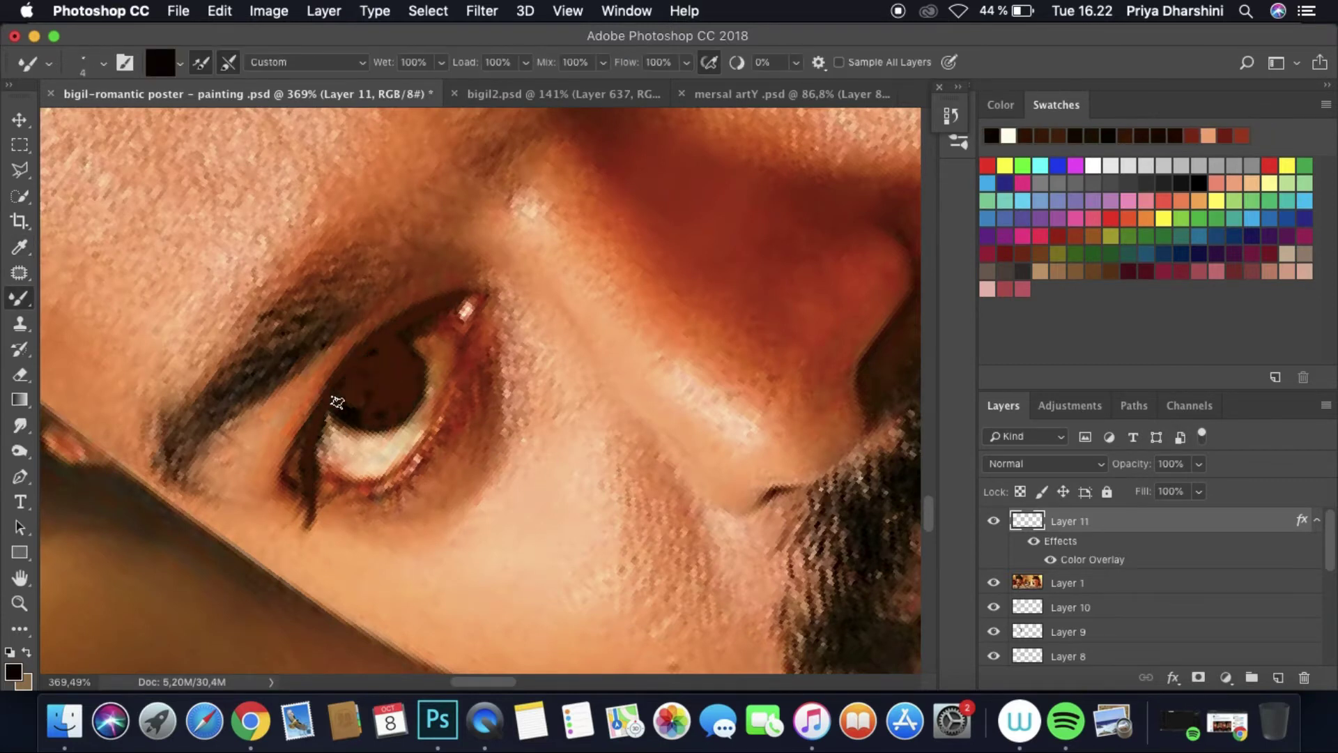
Step: Sample the reference's orange and skin tones and paint along the second eye's lower rim and inner corner
left_click(345, 446, "alt")
left_click(372, 477, "alt")
left_click_drag(373, 476, 422, 407)
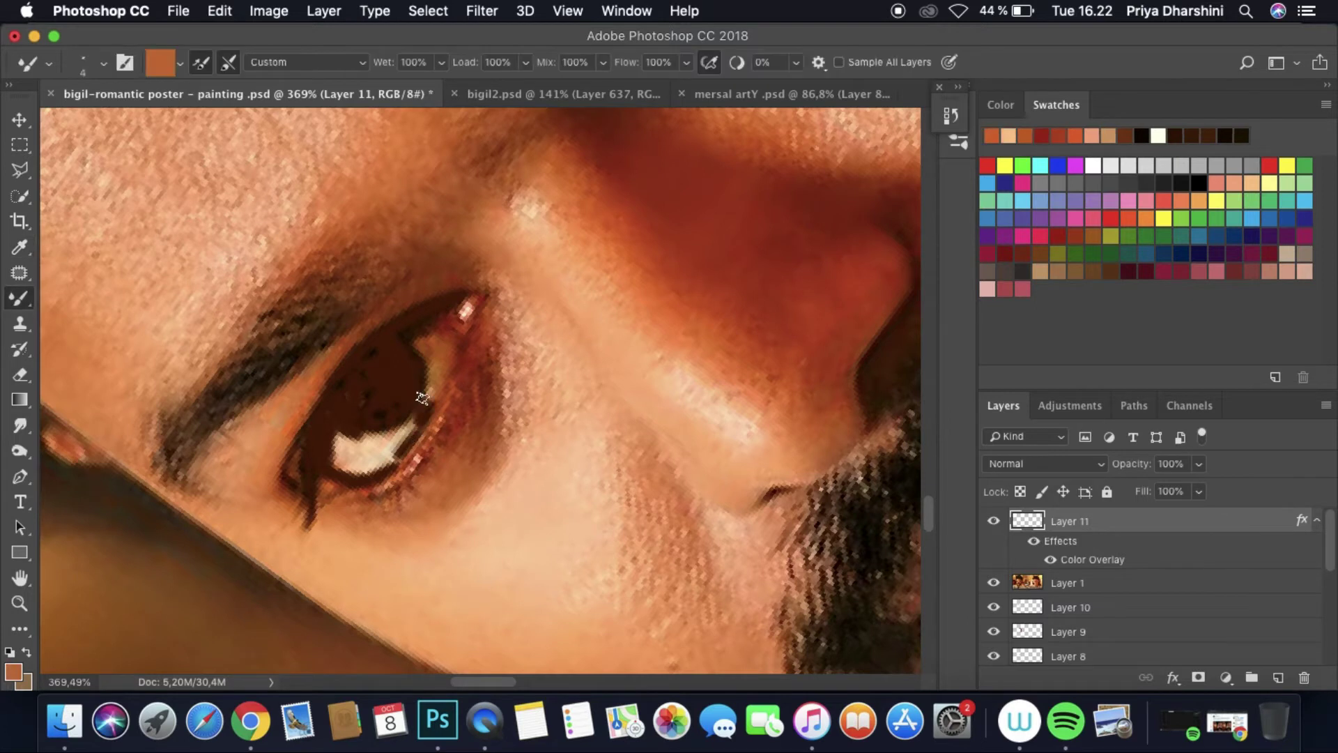
left_click(442, 319, "alt")
mouse_move(442, 319)
left_mouse_down()
mouse_move(474, 296)
mouse_move(465, 338)
mouse_move(451, 336)
mouse_move(434, 432)
mouse_move(405, 479)
mouse_move(339, 490)
left_mouse_up()
Step: Paint the second eye's red lower-lid edge and cream eye white in sampled tones, then hide the reference
left_click(442, 307, "alt")
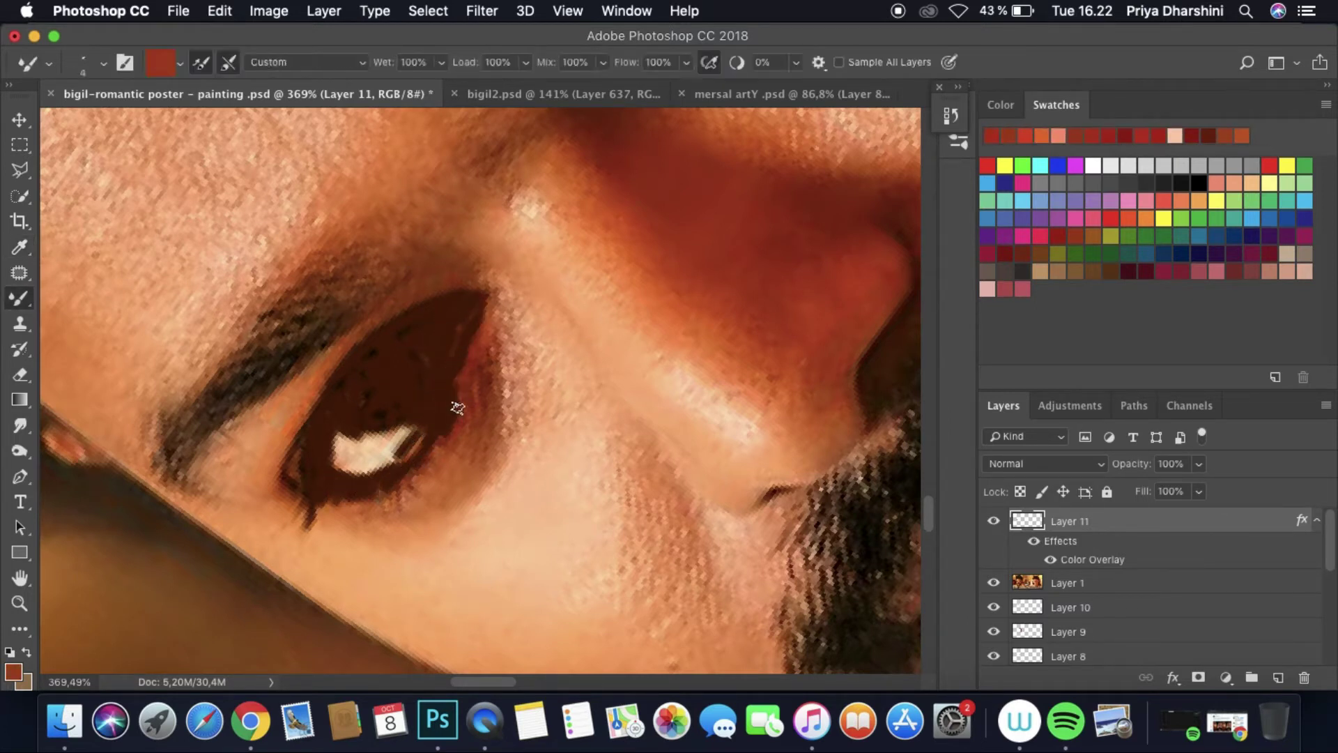
left_click_drag(457, 404, 467, 376)
left_click_drag(488, 307, 463, 418)
left_click(351, 446, "alt")
left_click_drag(351, 446, 390, 453)
left_click(993, 583)
key("super+0")
scroll(697, 505, "up", 10)
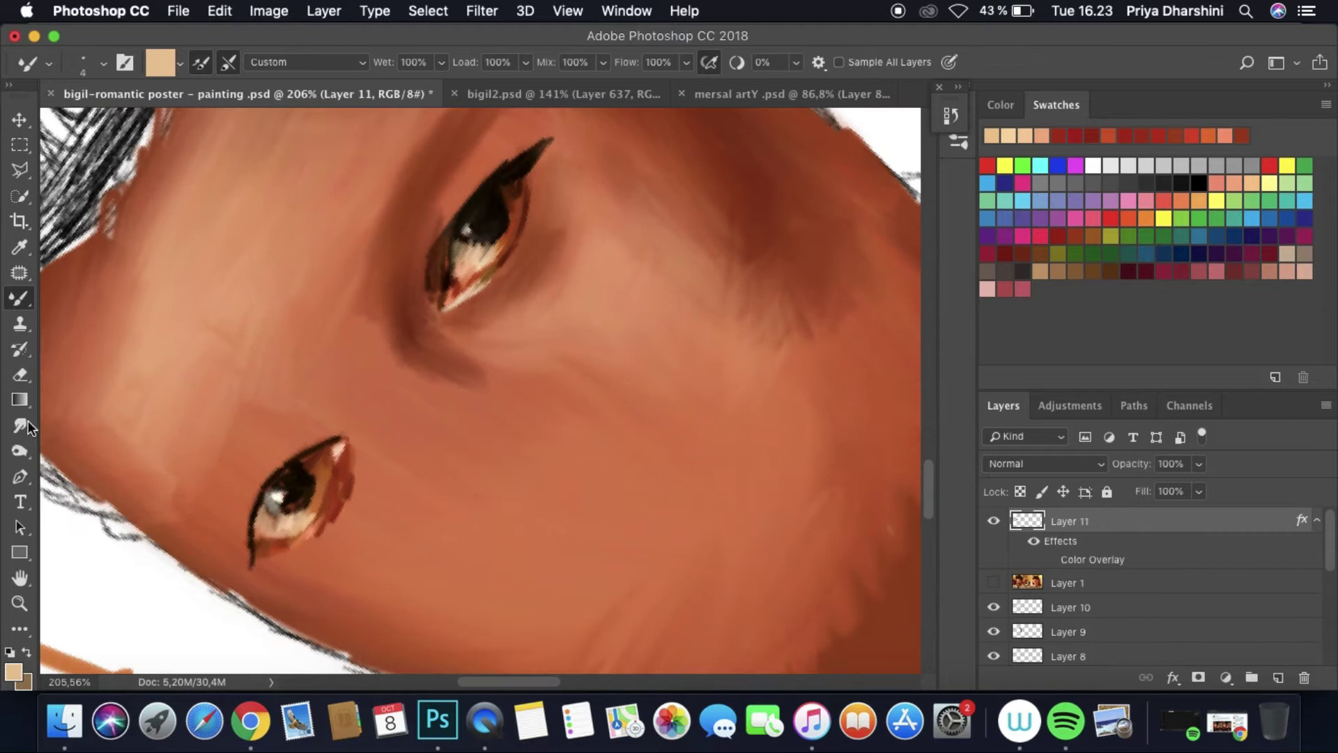
Step: Soften the second eye's lower lid into the skin with a 15-size Smudge brush
left_click(20, 425)
left_click(103, 62)
double_click(69, 209)
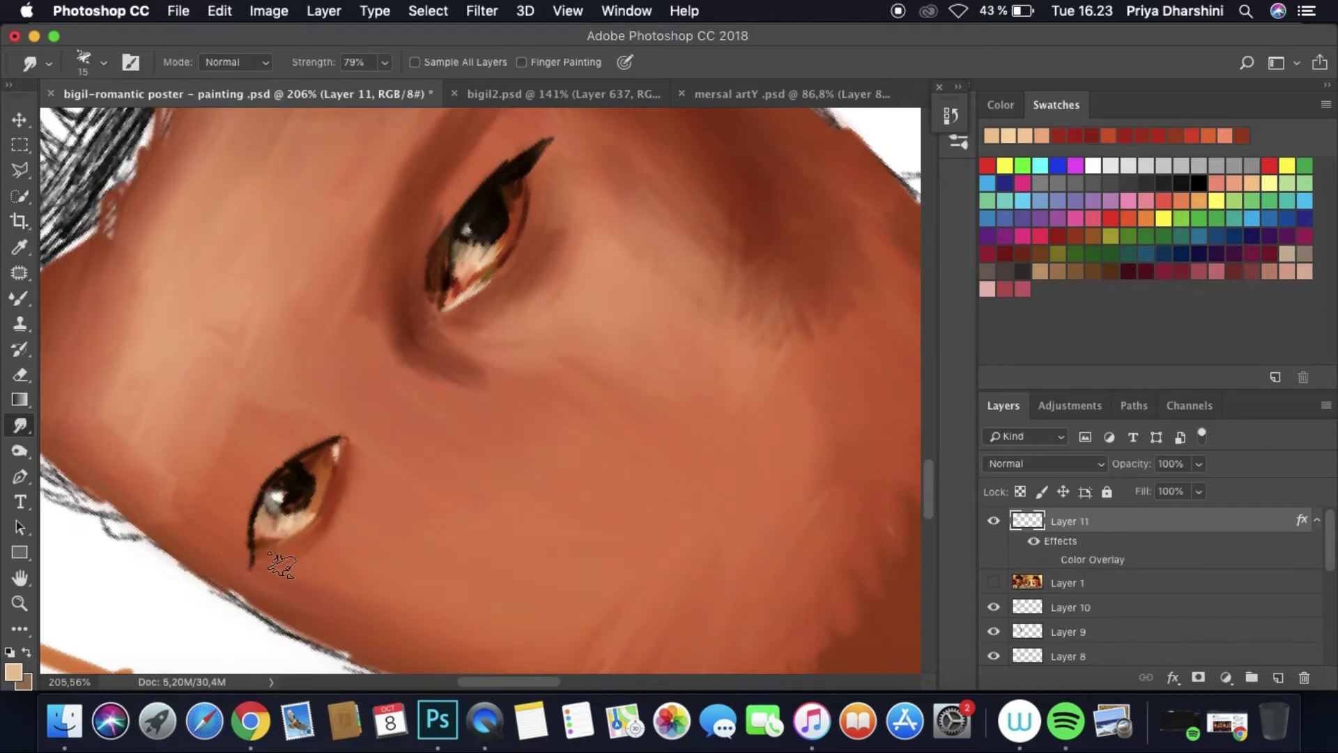
Step: Add Layer 12 above Layer 1 and darken the second eye's iris with a dark brown Mixer Brush
key("super+bracketleft")
left_click(1073, 521)
left_click(1278, 677)
key("i")
left_click(59, 230)
left_click(20, 304)
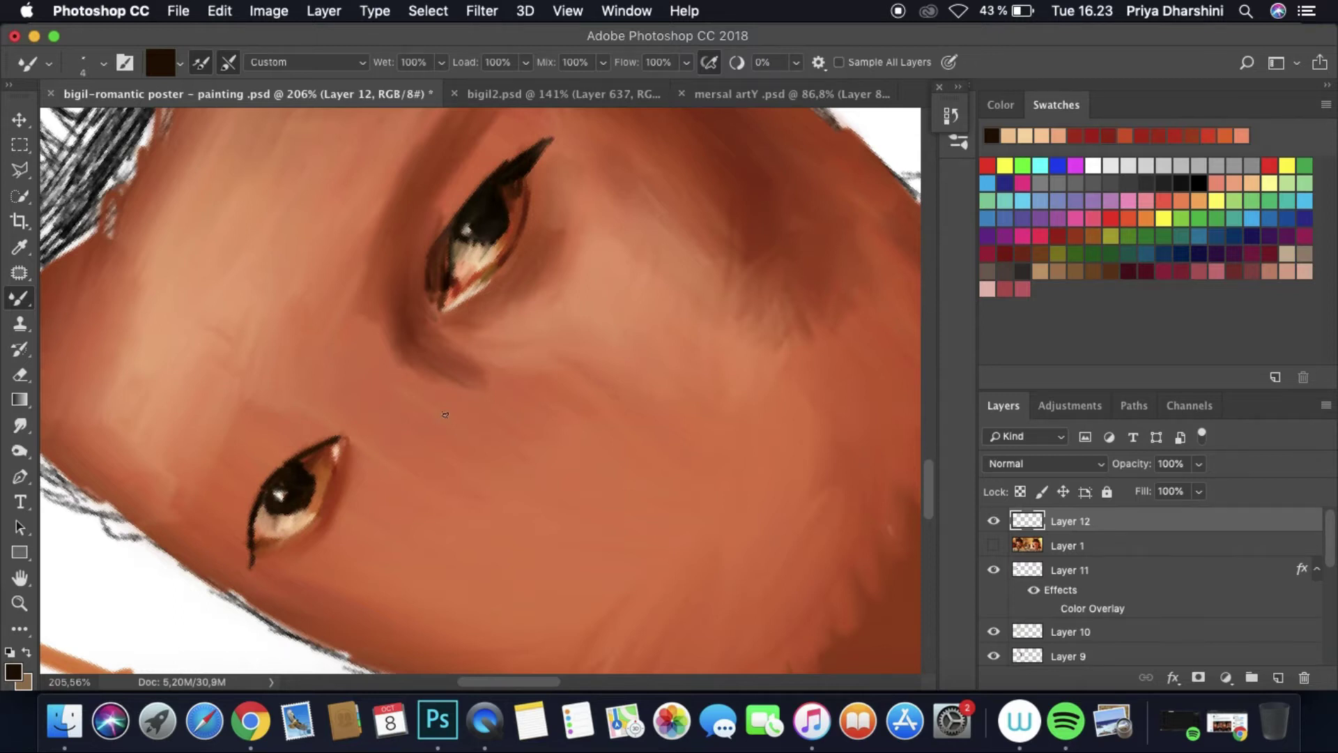
Step: Move Layer 1 above Layer 12 and add Layer 13 on top
key("super+0")
left_click_drag(1068, 546, 1068, 519)
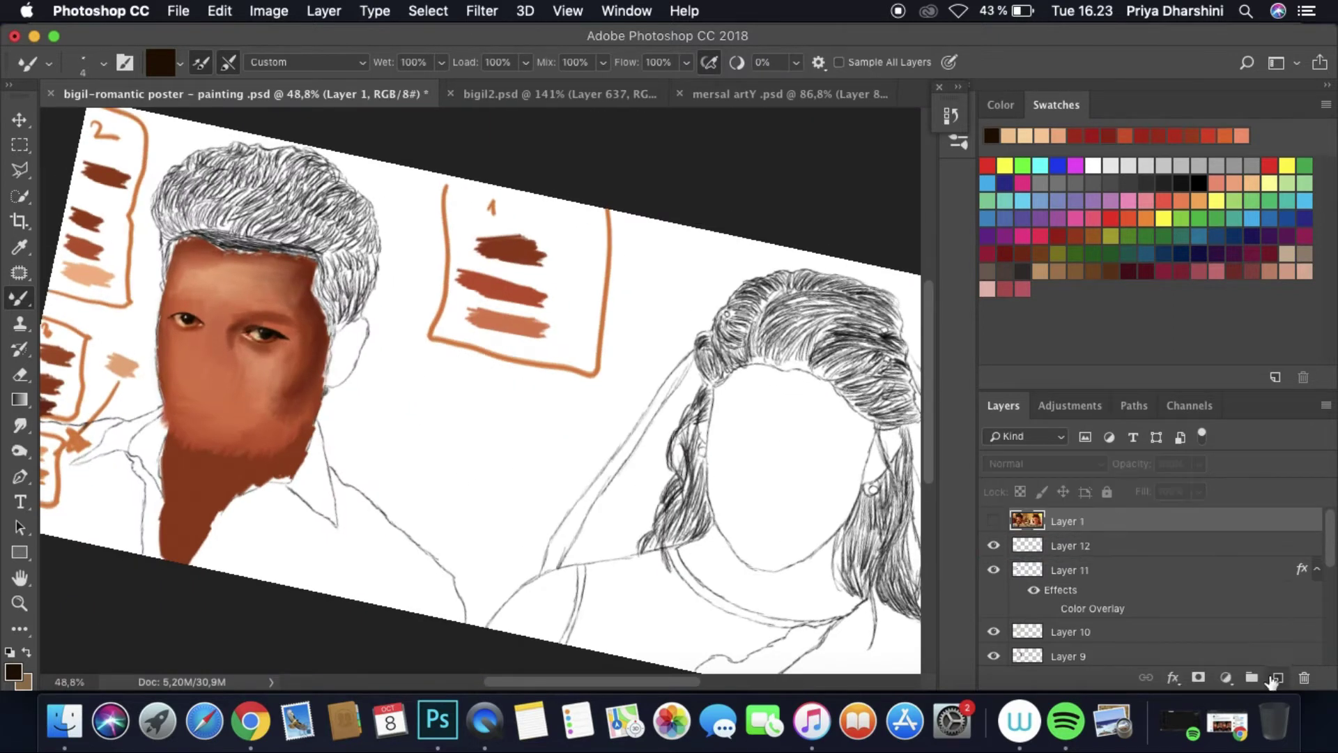
left_click(1275, 677)
scroll(399, 367, "up", 6)
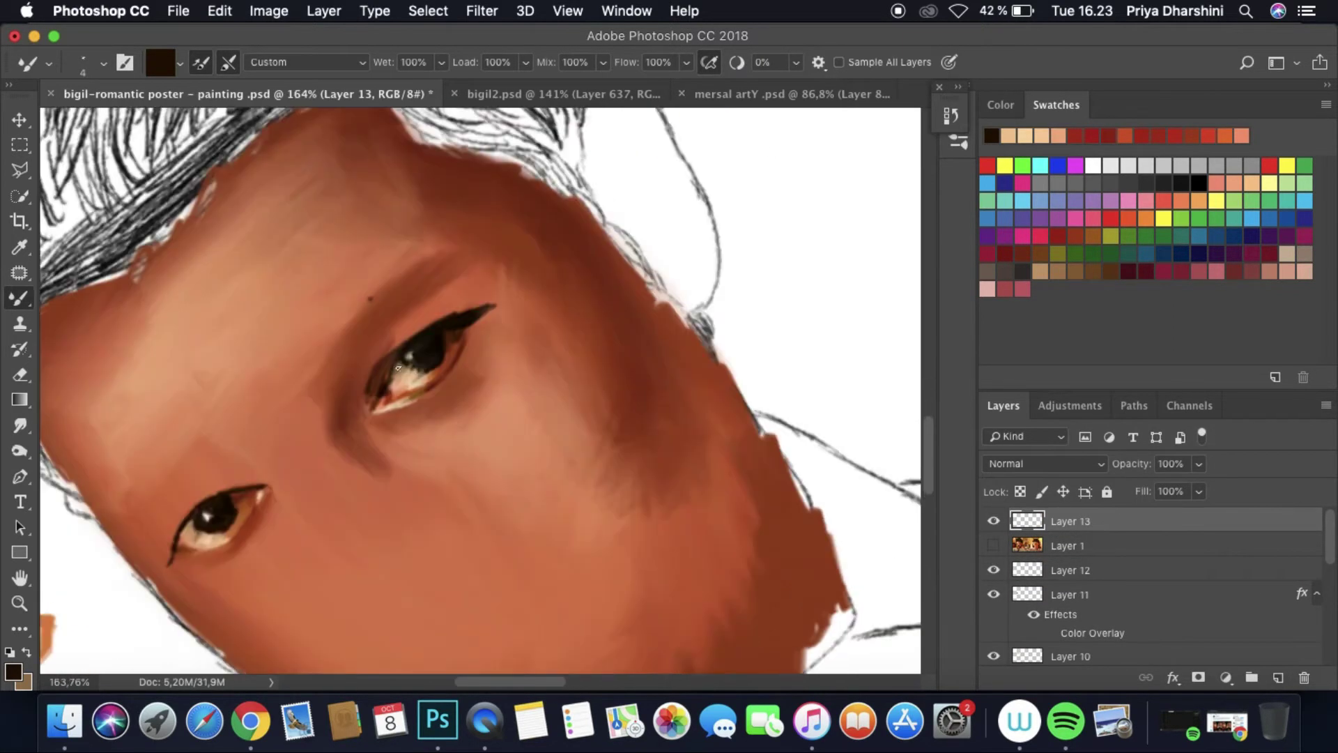
Step: Check the Layer 1 reference, hide it again, and sample a brown skin tone from the painted cheek as the foreground colour
left_click(993, 545)
scroll(399, 368, "down", 2)
key("i")
left_click(94, 352)
left_click(993, 545)
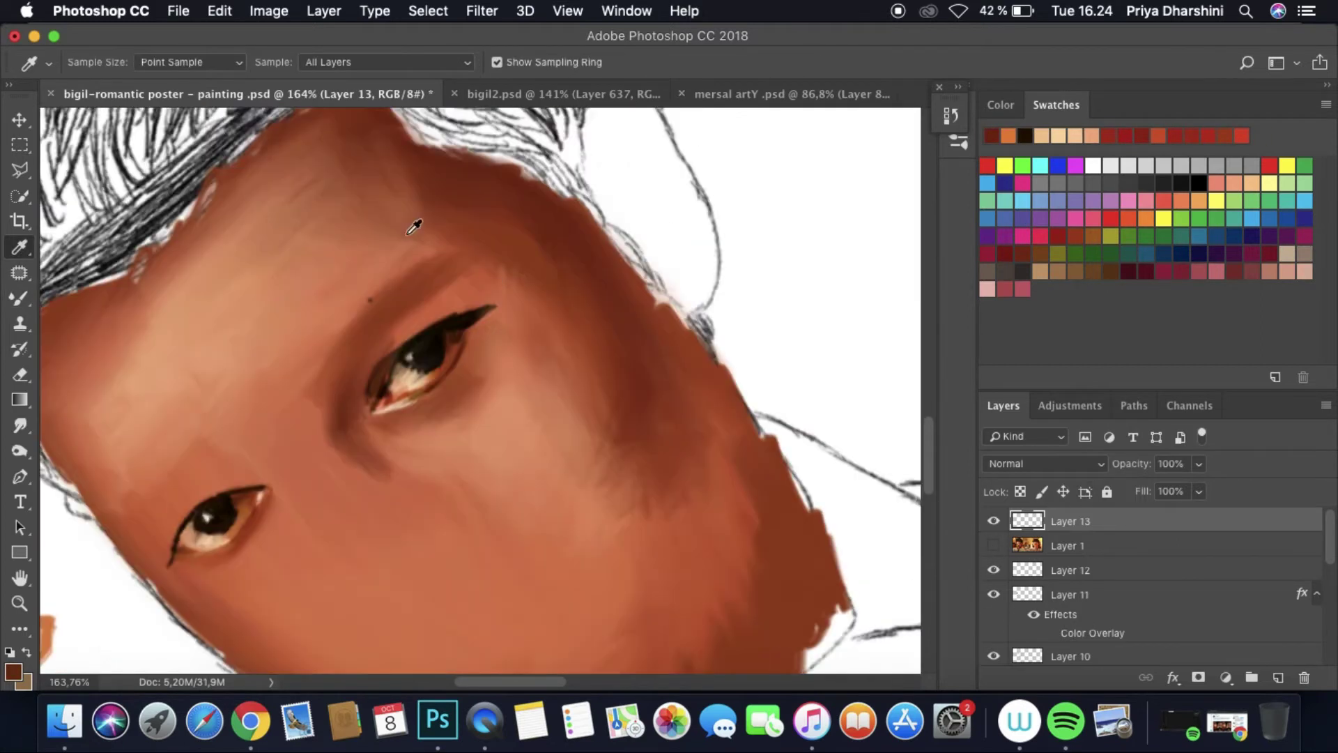
left_click(600, 461)
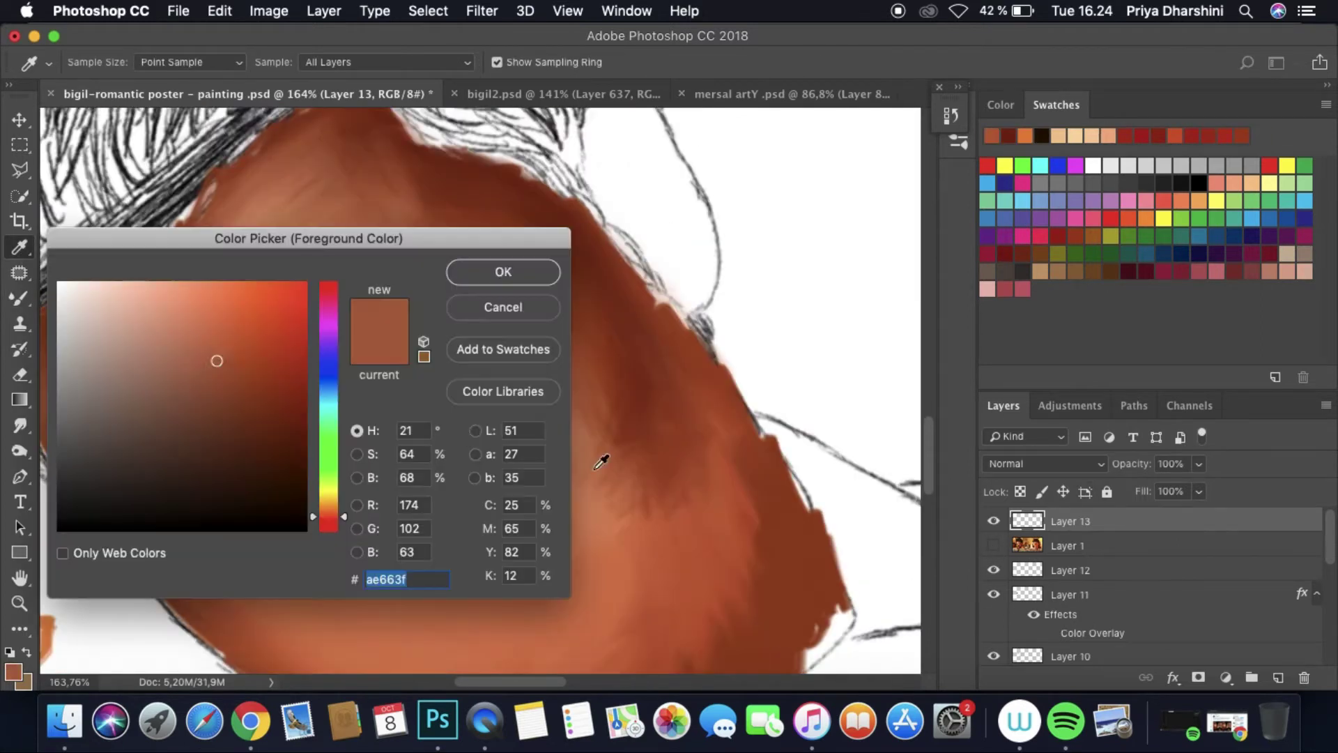
left_click(503, 272)
Step: Add Layer 14, paint a muted skin tone over the forehead and cheek, and blend it with a 39-size Smudge brush
key("b")
key("super+shift+alt+n")
left_click(104, 62)
left_click_drag(488, 390, 578, 461)
mouse_move(230, 307)
left_mouse_down()
mouse_move(269, 186)
mouse_move(379, 236)
left_mouse_up()
key("r")
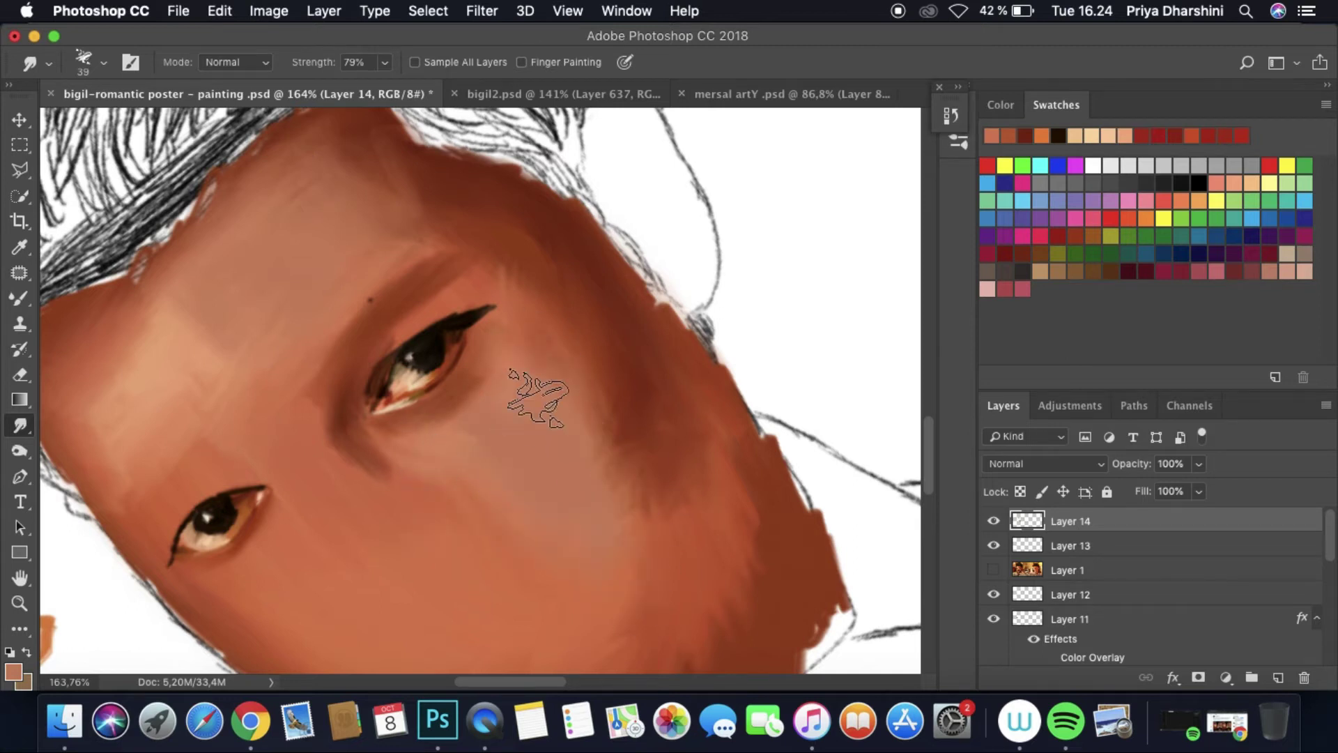
scroll(638, 557, "down", 5)
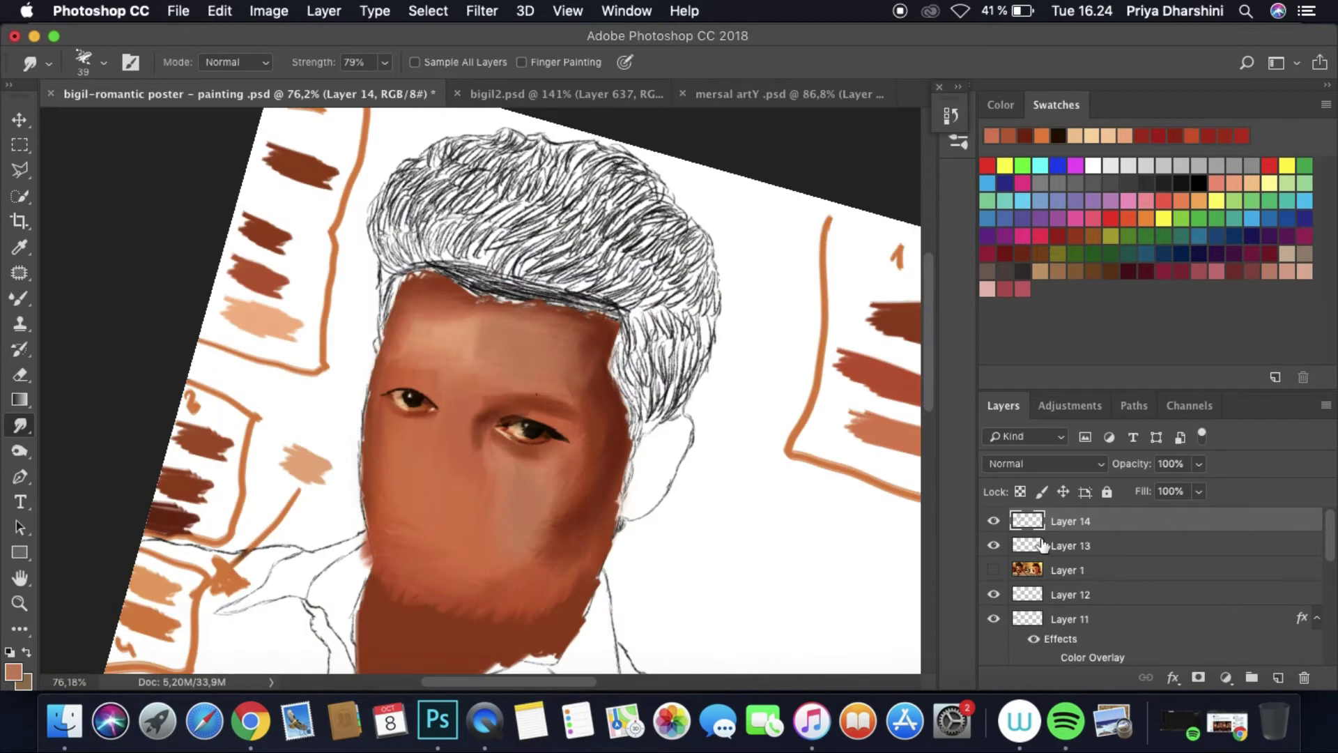
Step: Sample orange from swatch group 4 and paint it over the far cheek and forehead edge with a 30-size Mixer Brush
right_click(1044, 545)
key("Escape")
key("i")
scroll(142, 533, "down", 3)
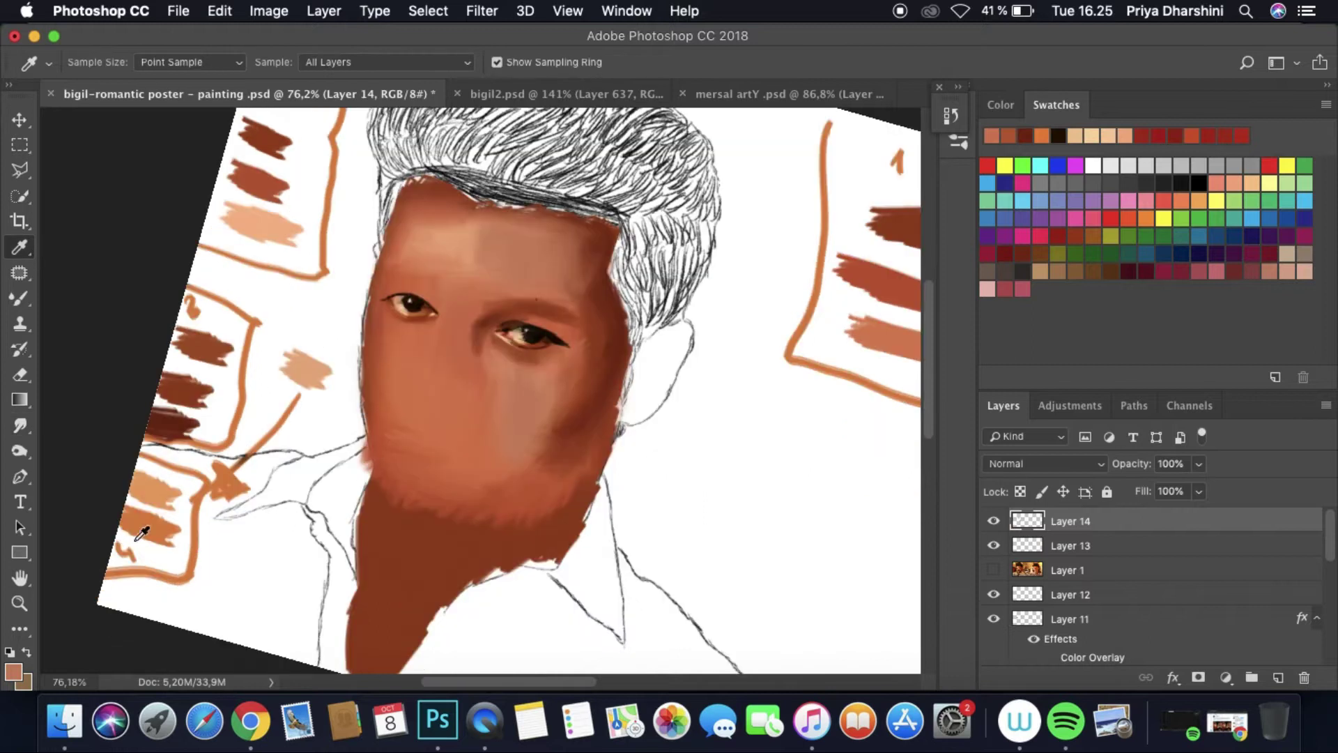
left_click(142, 534)
scroll(141, 533, "up", 4)
key("b")
left_click(994, 570)
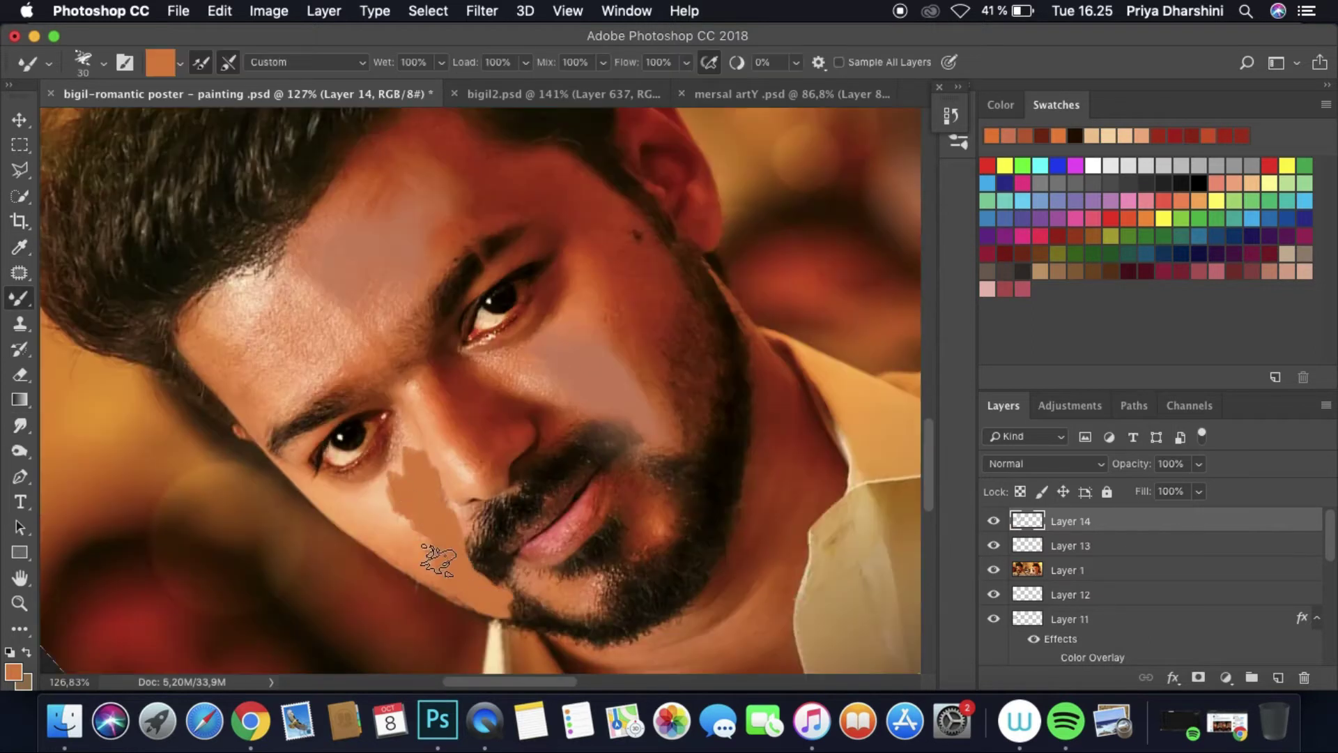
left_click_drag(348, 370, 222, 366)
Step: Hide the reference and blend the orange cheek and forehead strokes with a 39-size Smudge brush
left_click(994, 545)
left_click(993, 570)
left_click(19, 424)
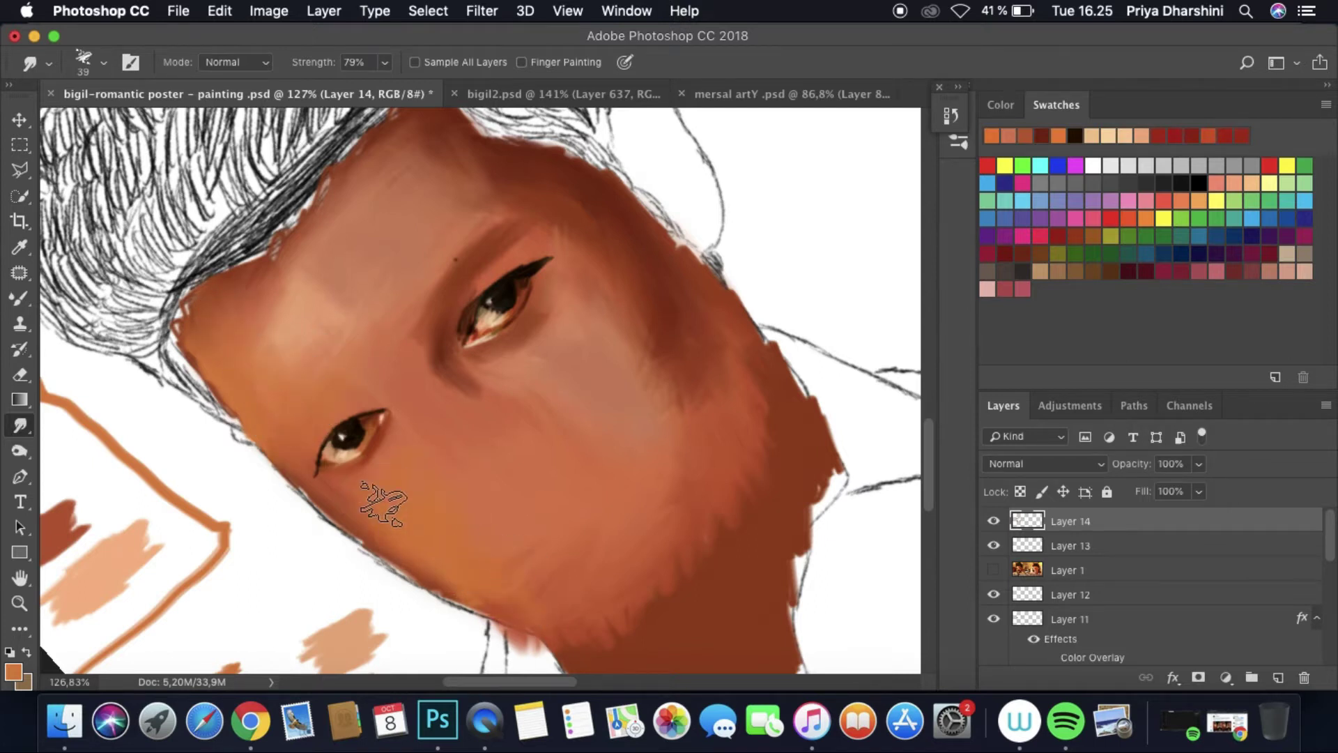
scroll(422, 526, "down", 5)
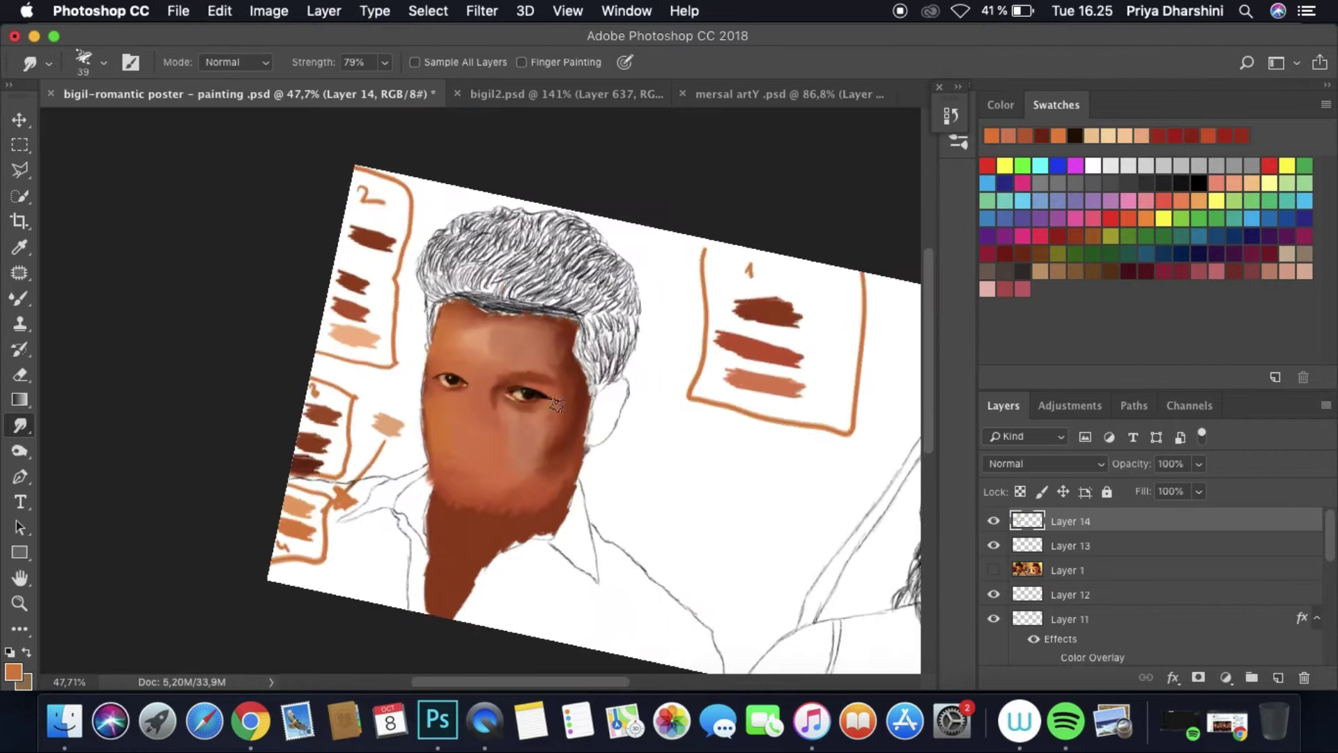
Step: Move Layer 1 above Layer 14, add Layer 15 on top, and prepare a 7-size dark brown Mixer Brush over the shown reference
left_click_drag(1038, 569, 1038, 518)
scroll(506, 398, "up", 5)
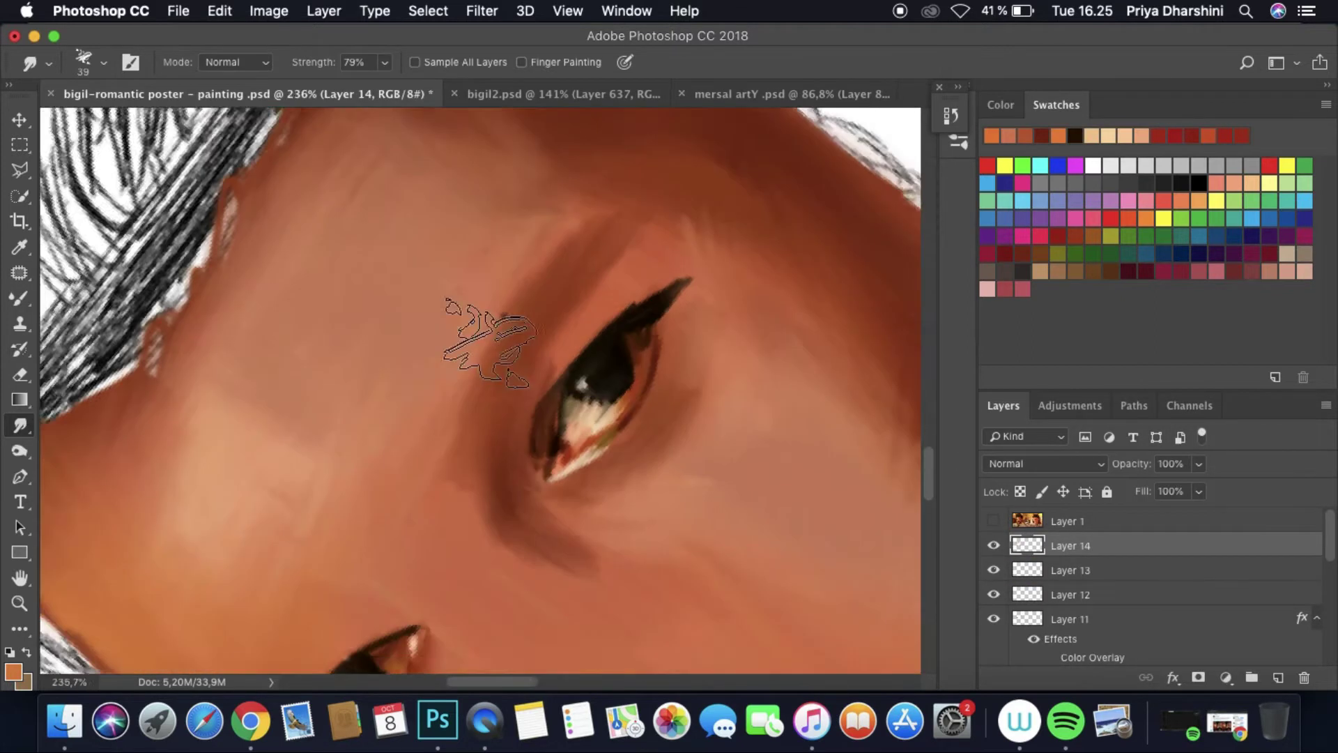
key("super+shift+alt+n")
left_click(1076, 135)
key("b")
right_click(114, 123)
left_click(993, 545)
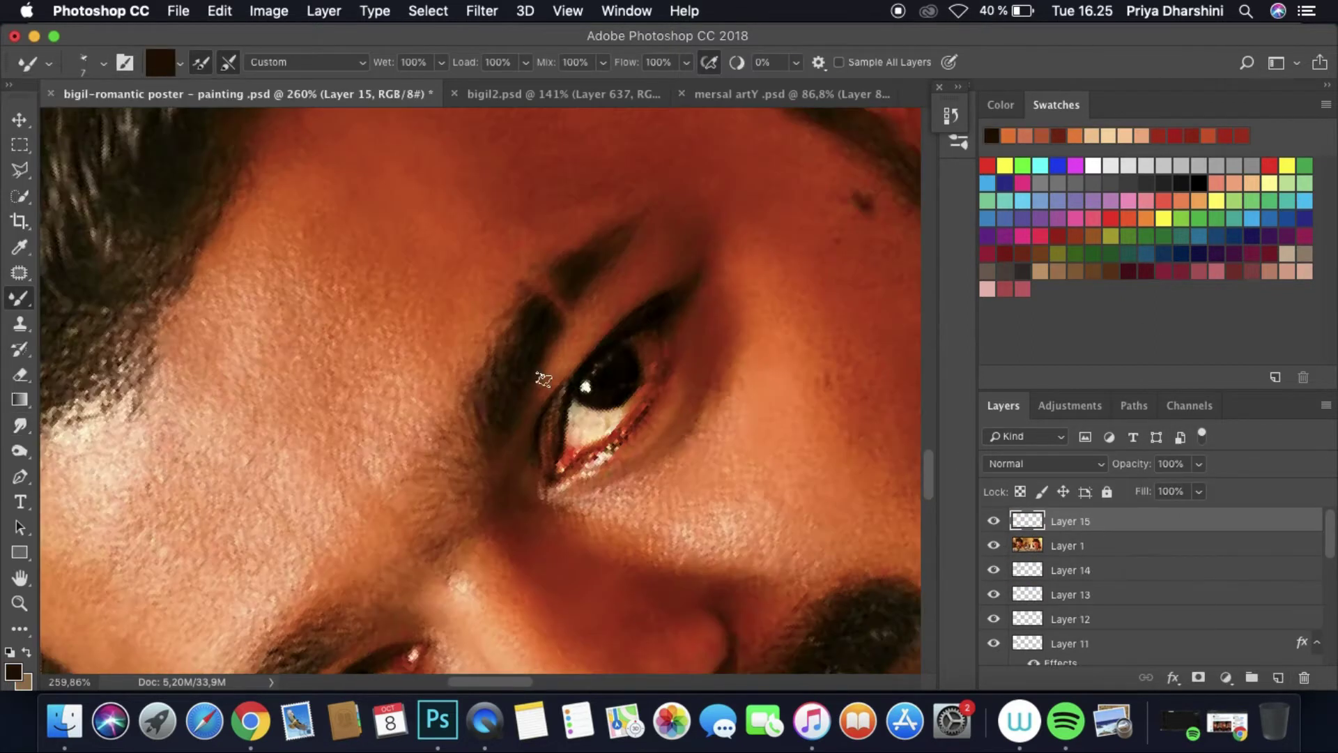
Step: Apply a Color Overlay to Layer 15 and paint the dark brown eyebrow above the finished eye
left_click(993, 545)
double_click(1185, 521)
left_click(105, 472)
left_click(469, 188)
left_click(502, 272)
left_click(690, 165)
key("r")
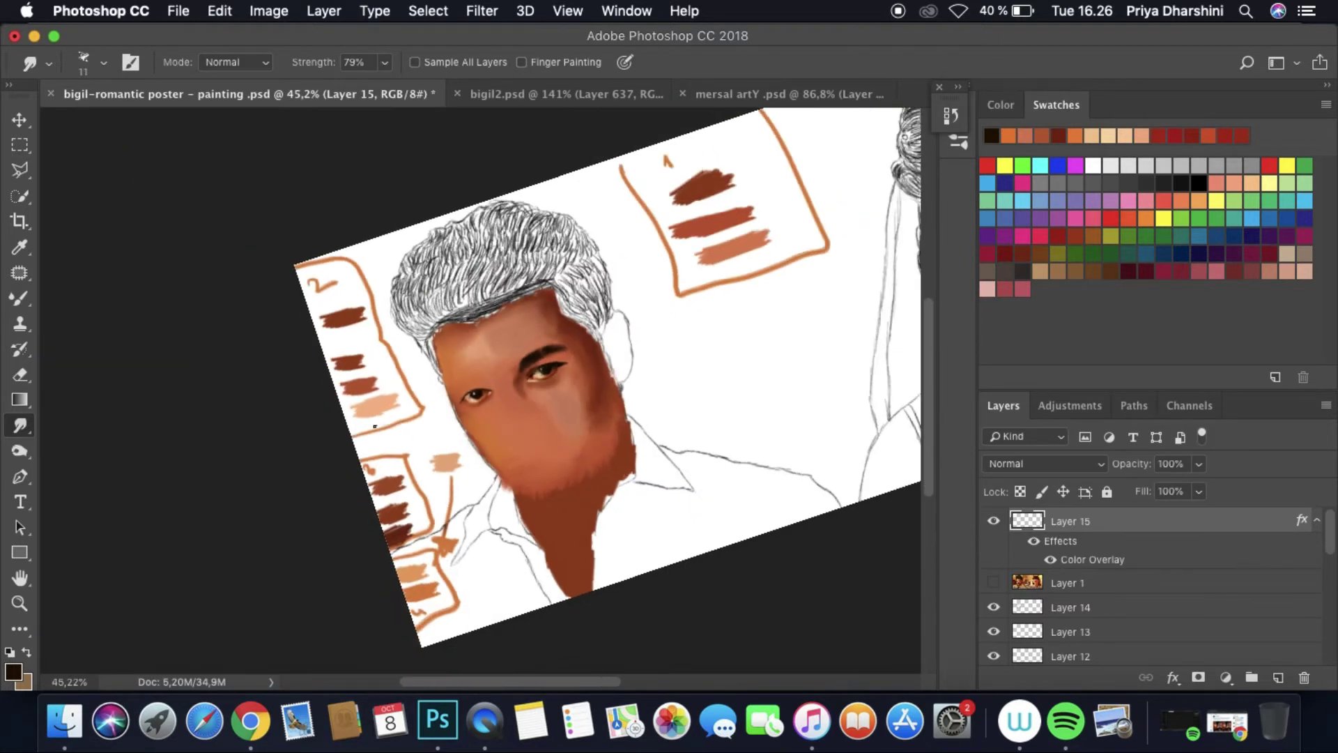
Step: Sample rosy brown and orange skin tones from the face and dab them as two small swatches on Layer 14 beside the forehead
key("i")
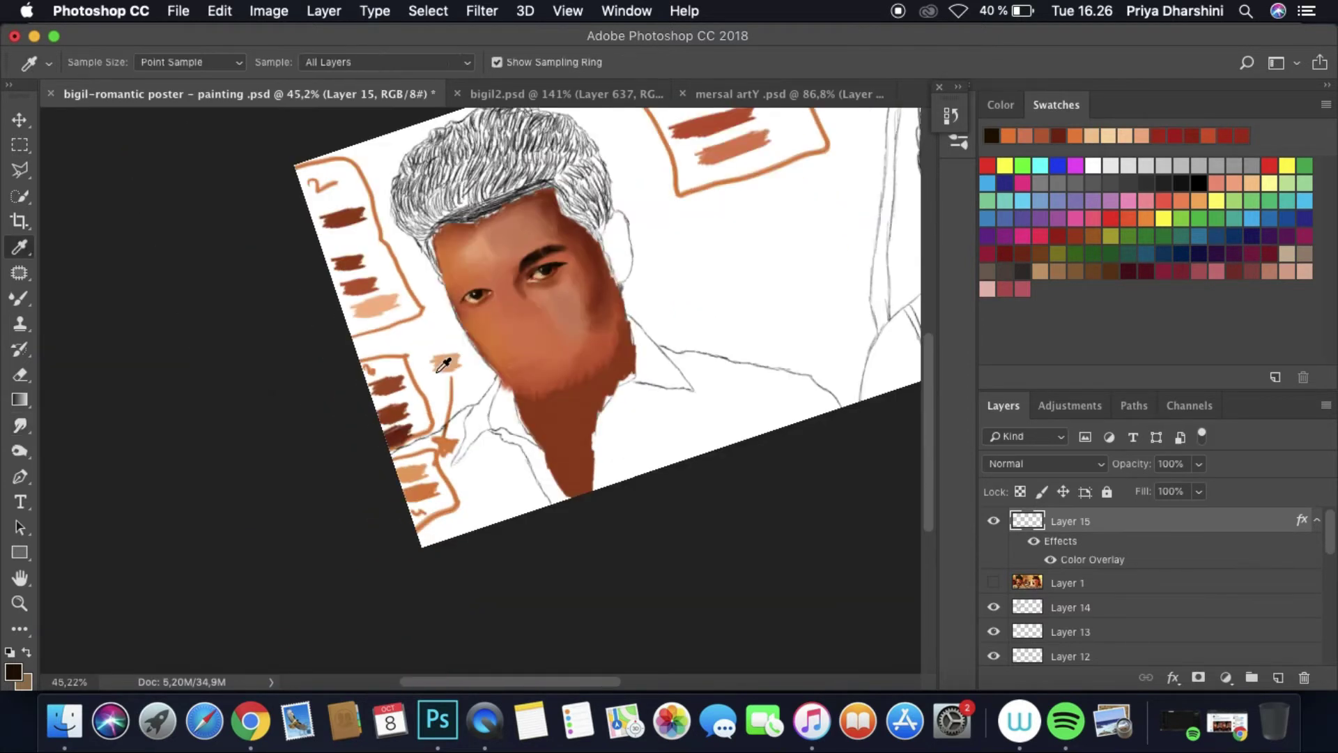
scroll(470, 448, "up", 5)
scroll(469, 445, "up", 5)
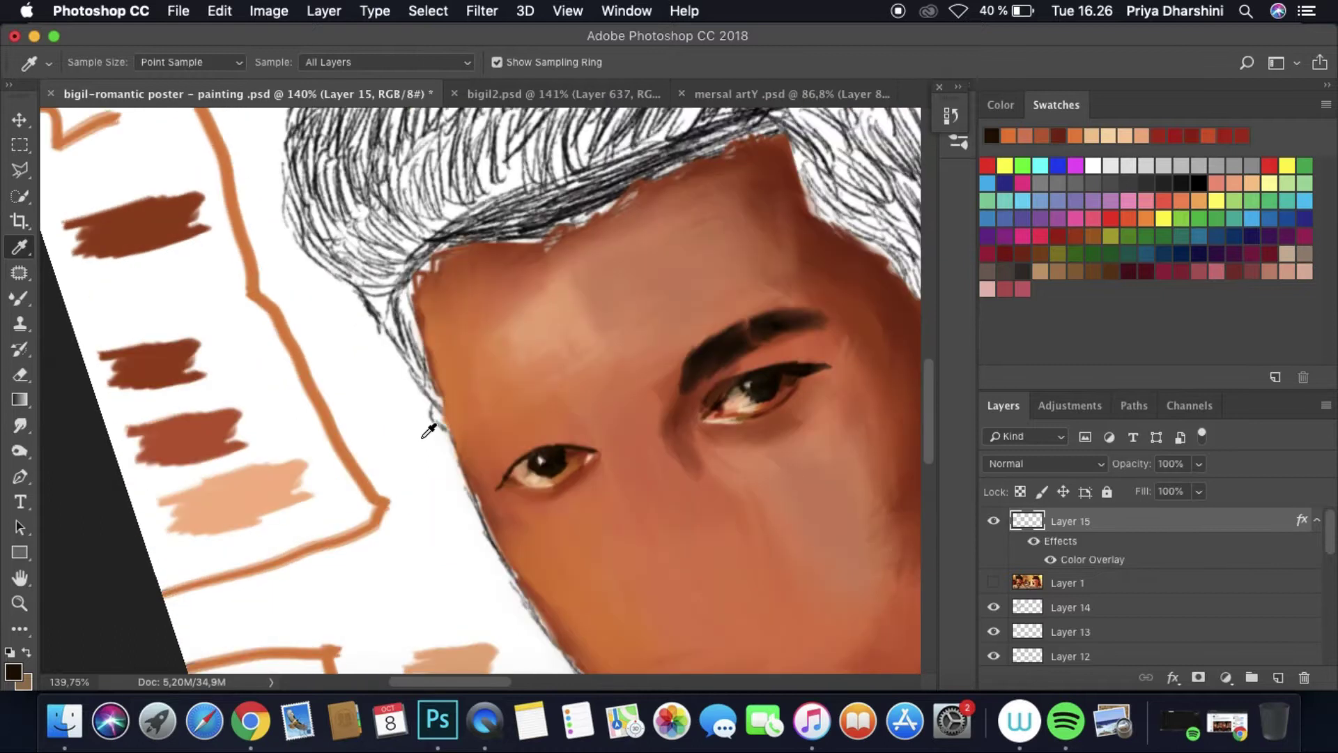
left_click(722, 227)
key("b")
left_click(347, 332, "super")
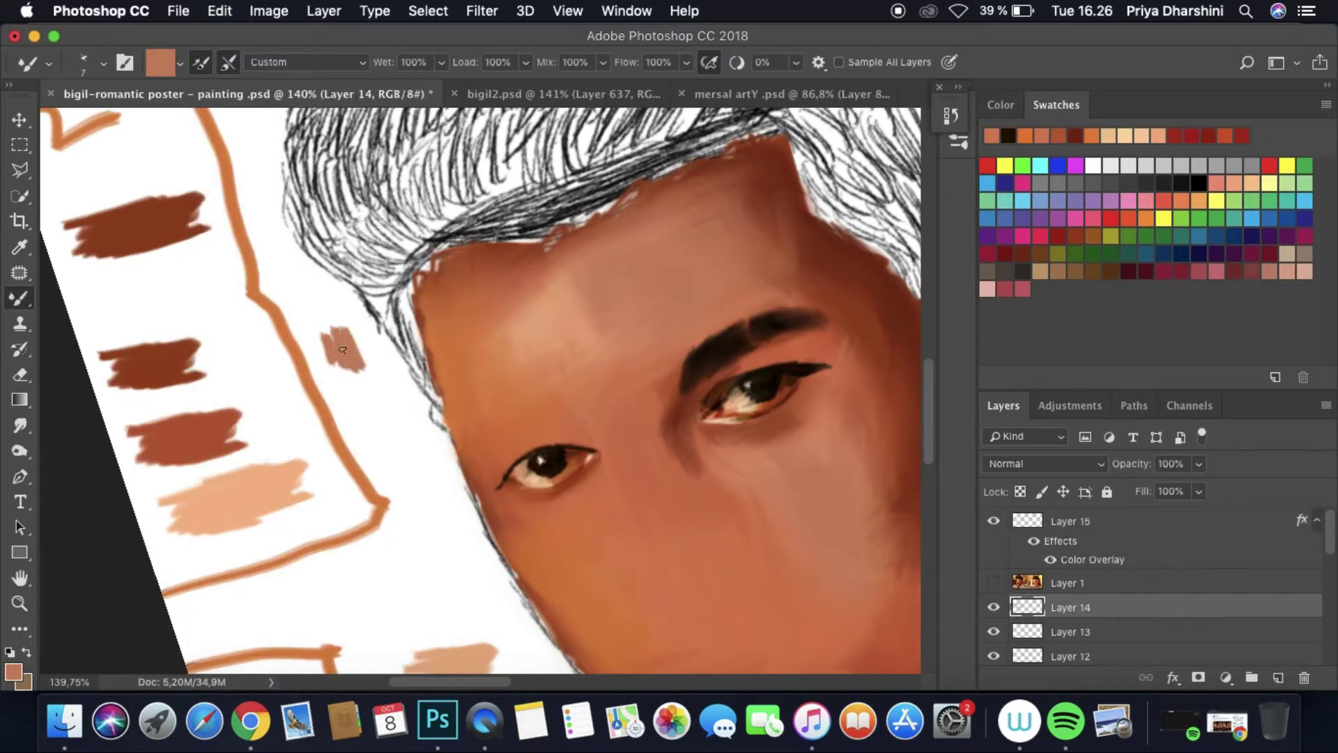
left_click(359, 400, "alt")
left_click_drag(360, 400, 282, 326)
scroll(281, 326, "up", 2)
Step: Sample reddish brown, add Layer 16, and paint and smudge the lid shadow above the far eye using a 14-size Mixer Brush and the reference
scroll(282, 326, "down", 10)
left_click(469, 383, "alt")
scroll(469, 382, "up", 10)
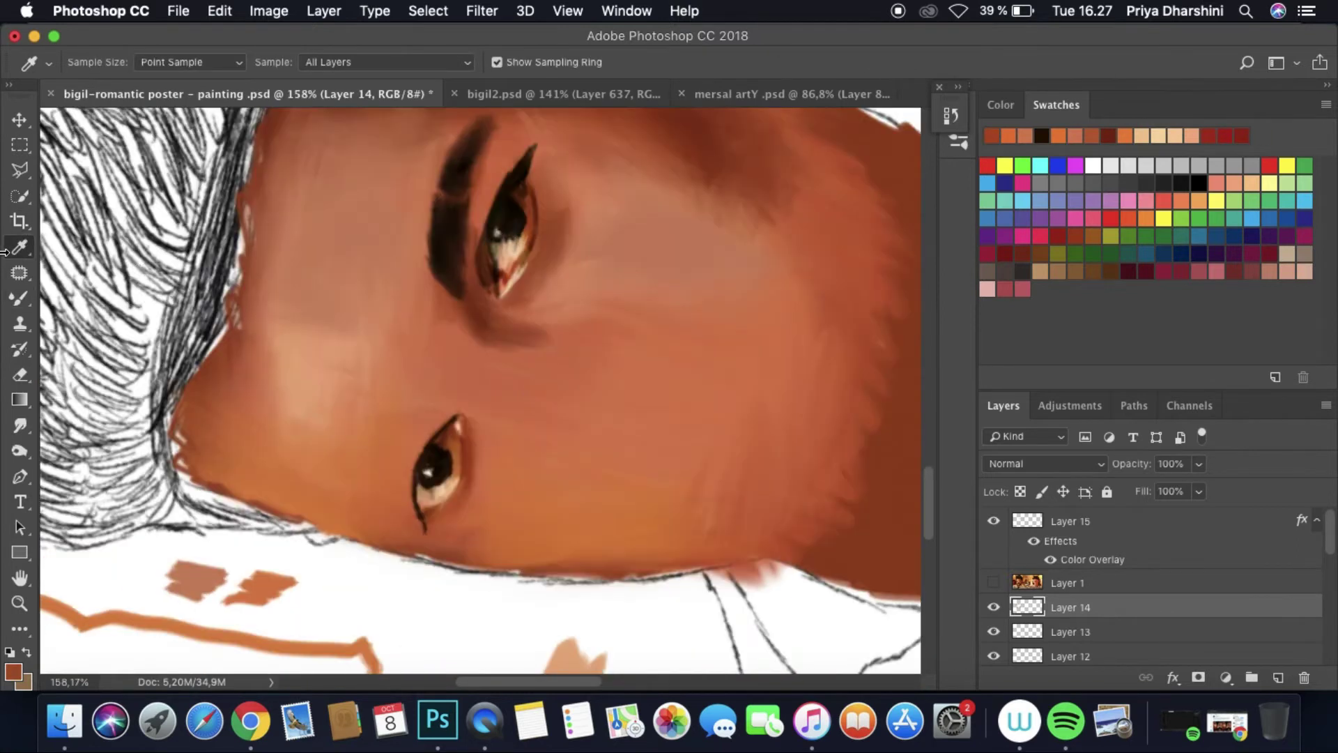
left_click(103, 62)
left_click_drag(115, 124, 120, 124)
key("super+shift+alt+n")
left_click(993, 607)
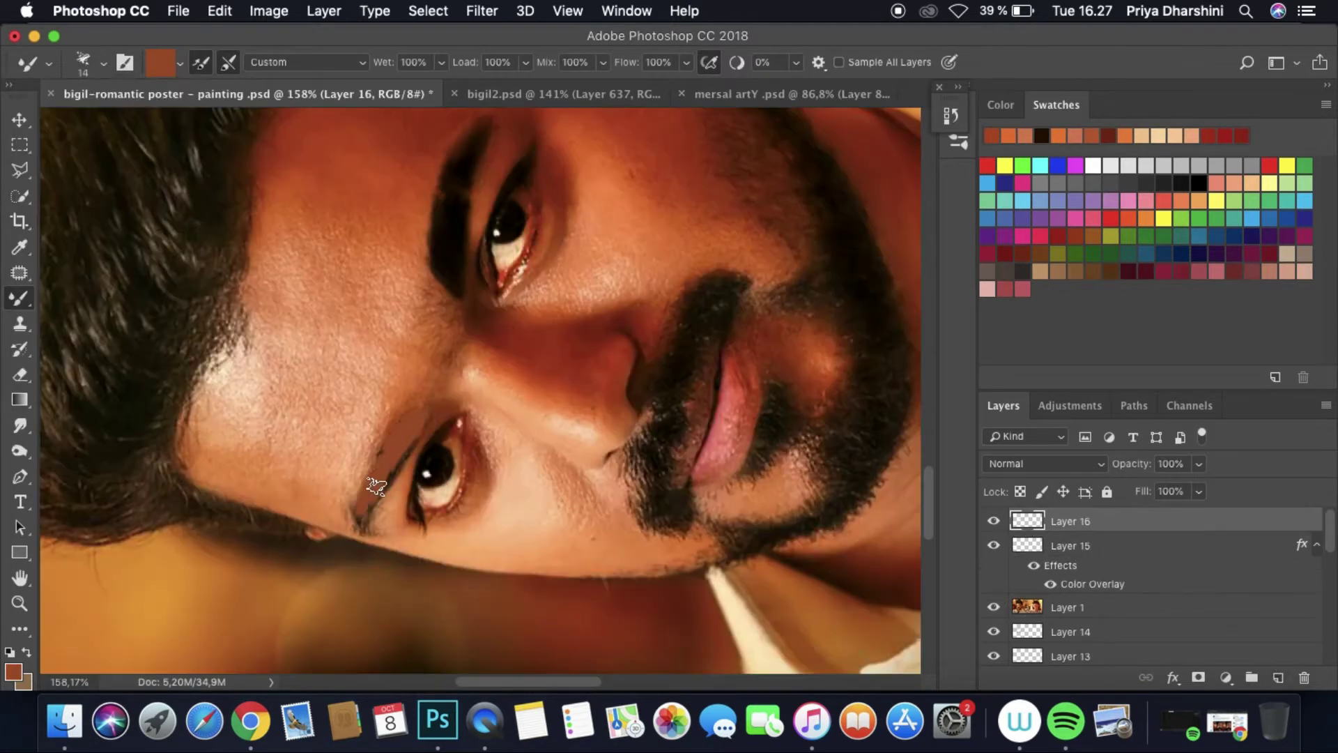
left_click(993, 607)
key("r")
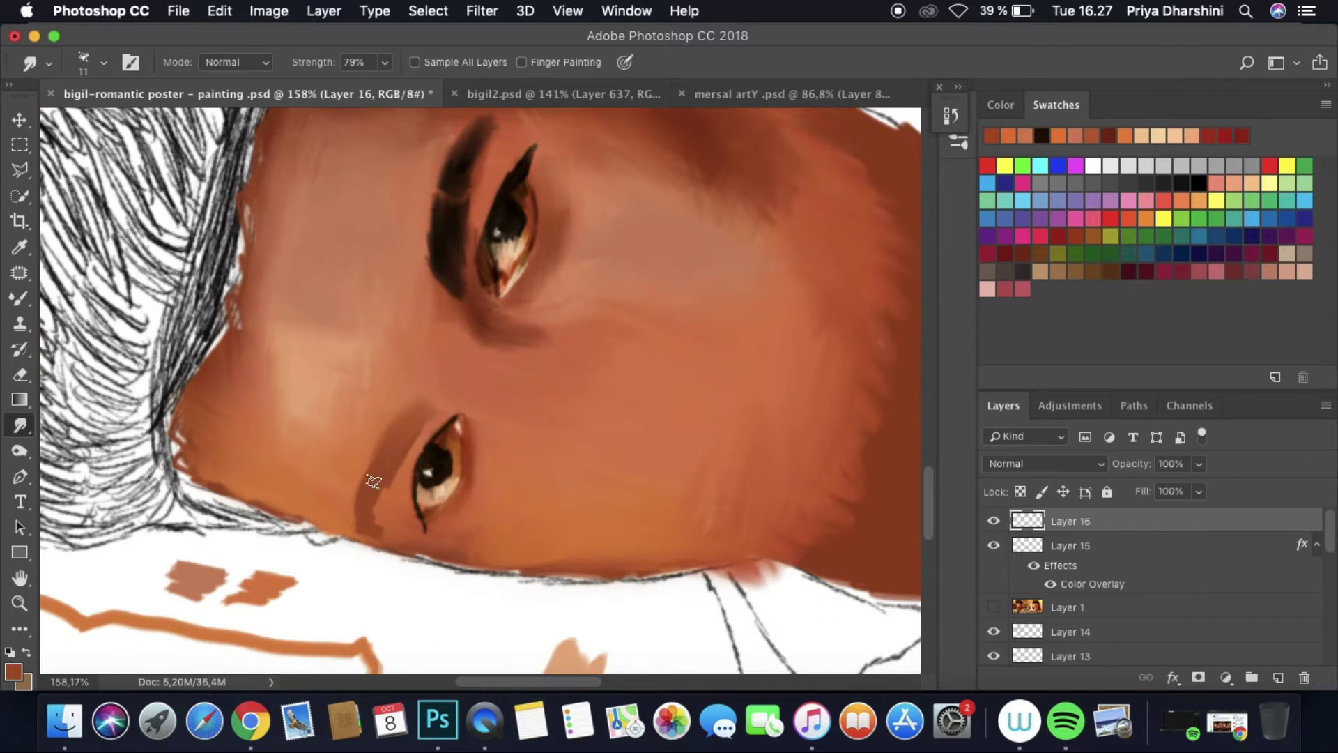
Step: Sample dark red-brown from the hand-painted swatches and paint shadow patches across the nose bridge between the eyes over the reference
scroll(920, 410, "down", 10)
key("b")
left_click(488, 488, "alt")
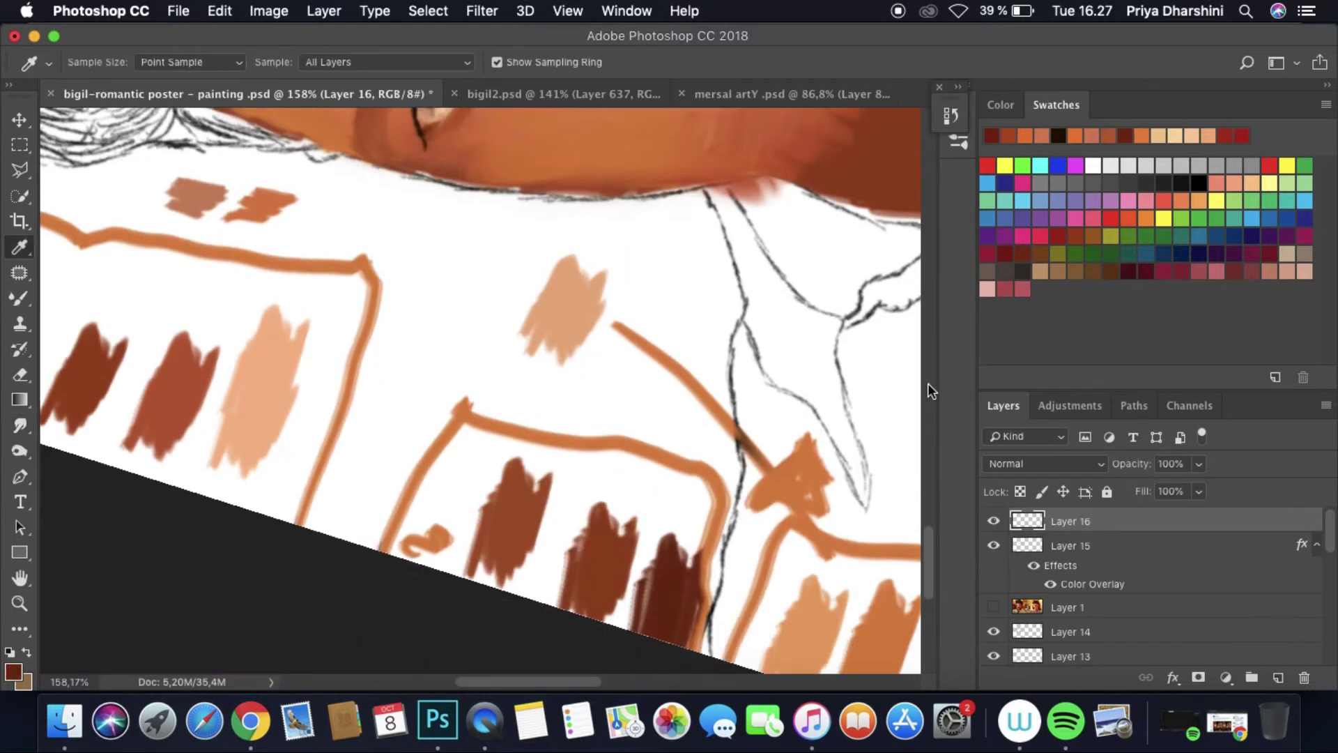
scroll(927, 383, "up", 10)
left_click(993, 607)
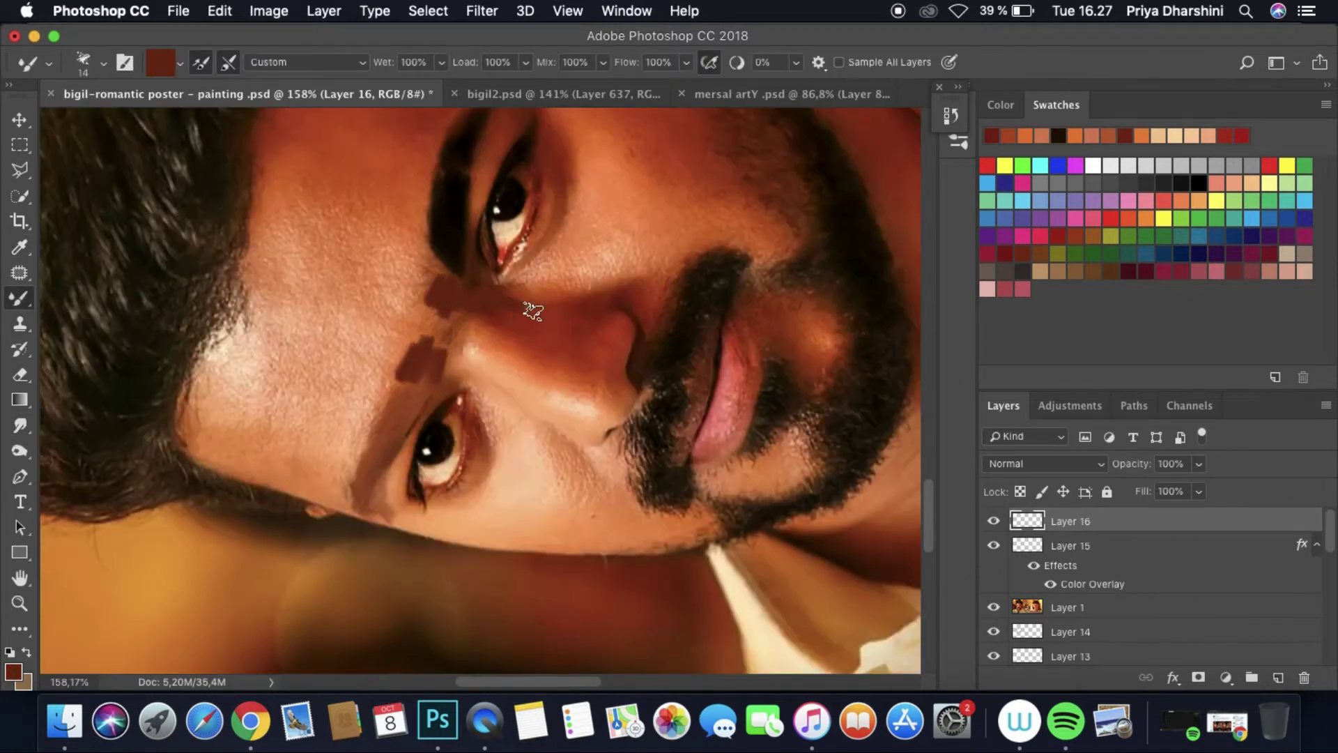
Step: Hide the reference and blend the nose-bridge shadows down the side of the nose with a 19-size Smudge brush
left_click(993, 607)
key("r")
left_click(103, 62)
left_click_drag(488, 318, 491, 346)
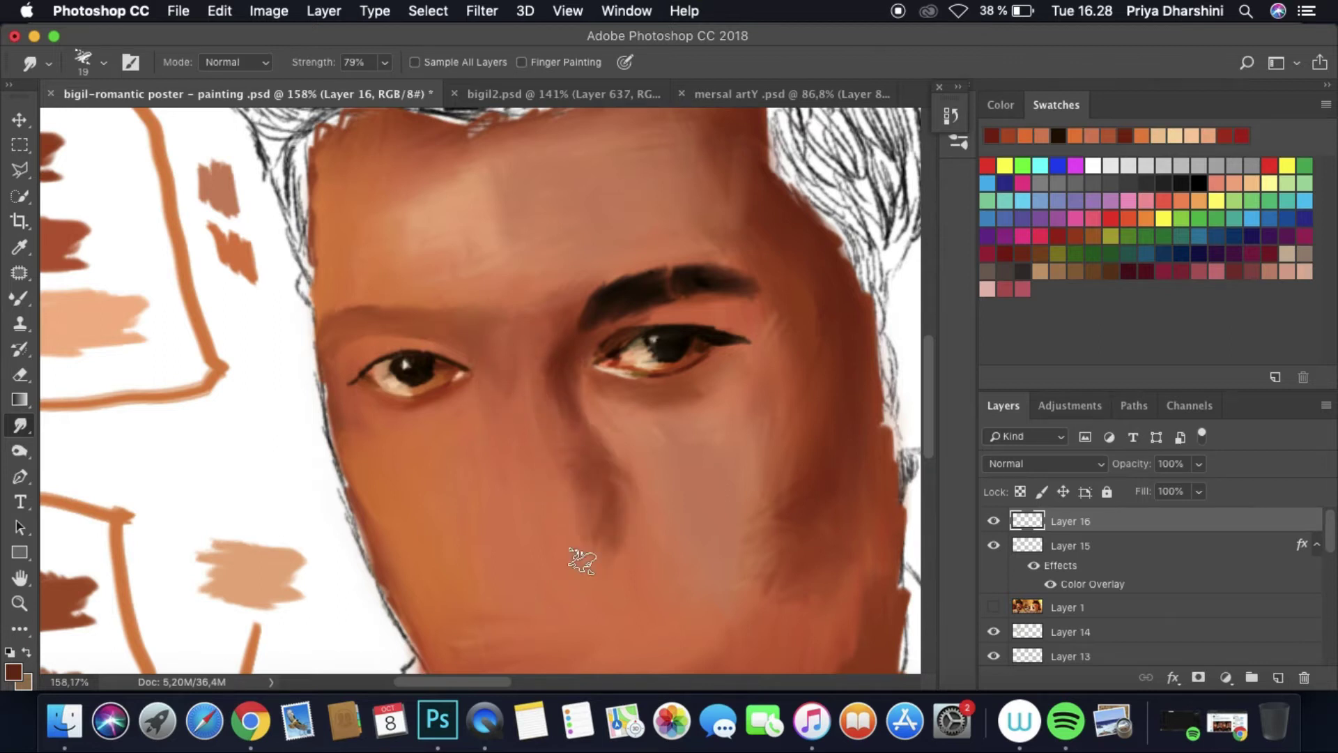
left_click_drag(575, 529, 607, 379)
Step: Place Layer 15 on top of the shown reference and paint the eyebrow above the far eye with a 7-size Mixer Brush
key("i")
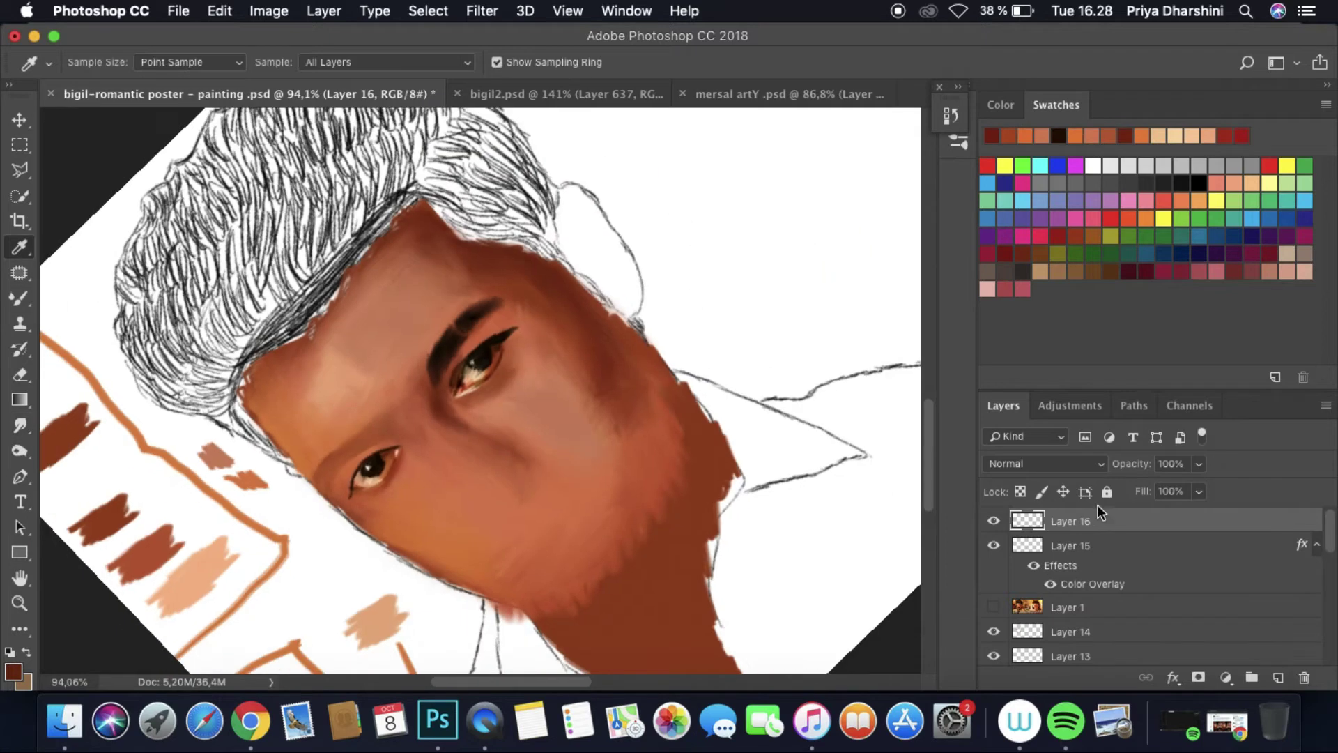
left_click(1087, 545)
left_click(994, 607)
key("b")
left_click_drag(1029, 539, 1031, 617)
key("bracketleft")
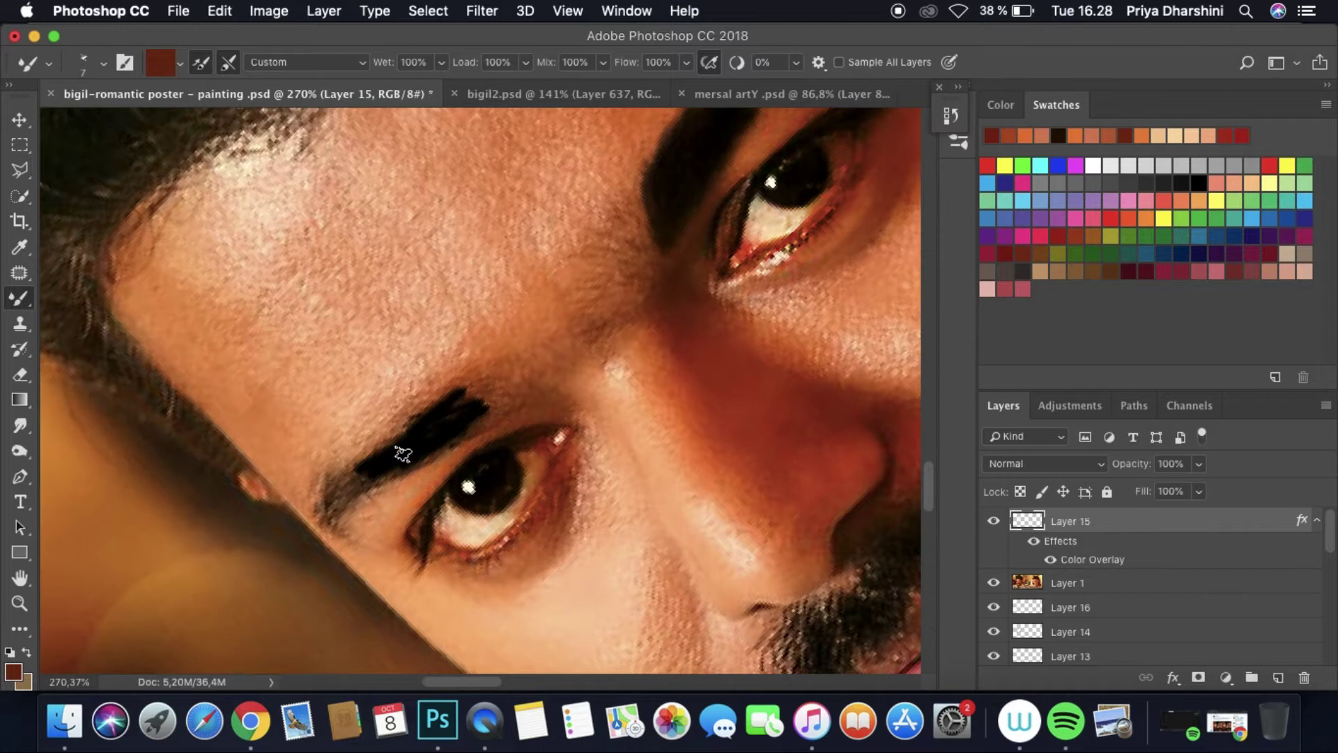
Step: Hide the reference, soften the far eyebrow with a 14-size Smudge brush, and move Layer 1 above Layer 15
left_click(994, 583)
key("r")
right_click(481, 407)
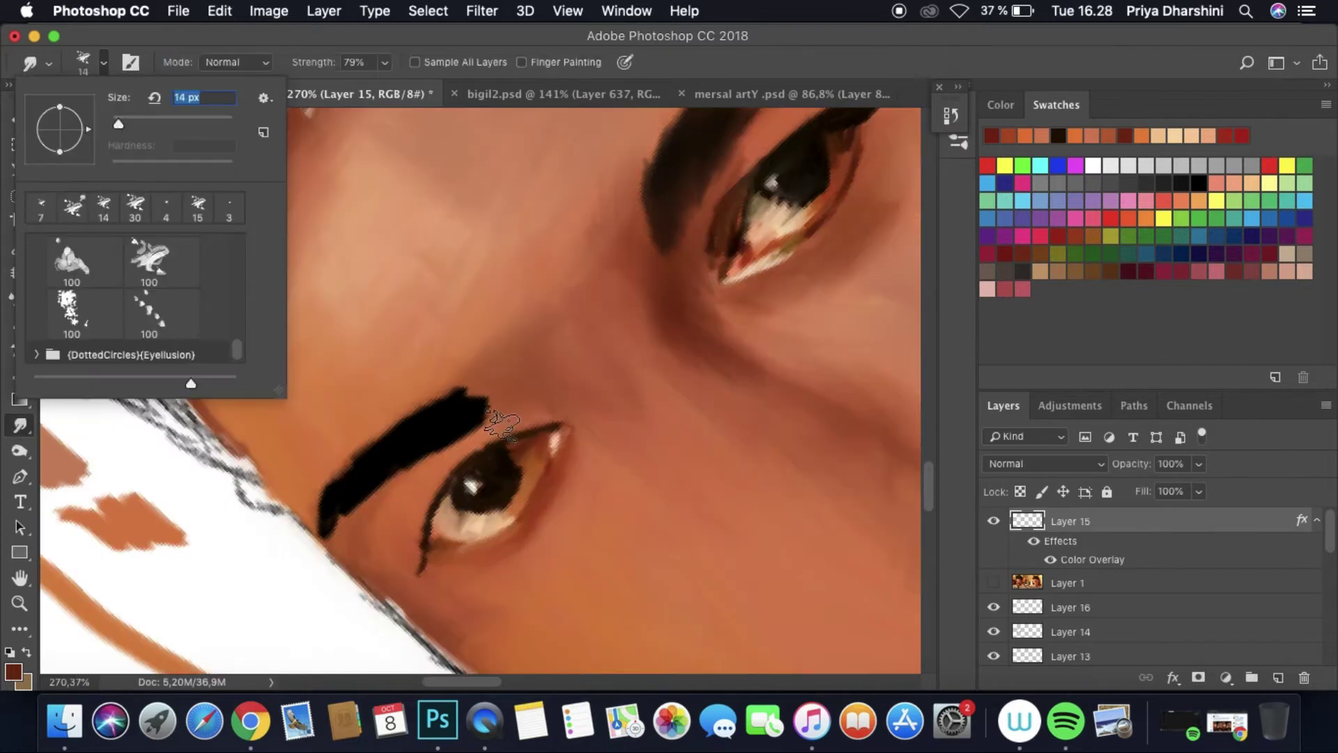
key("Escape")
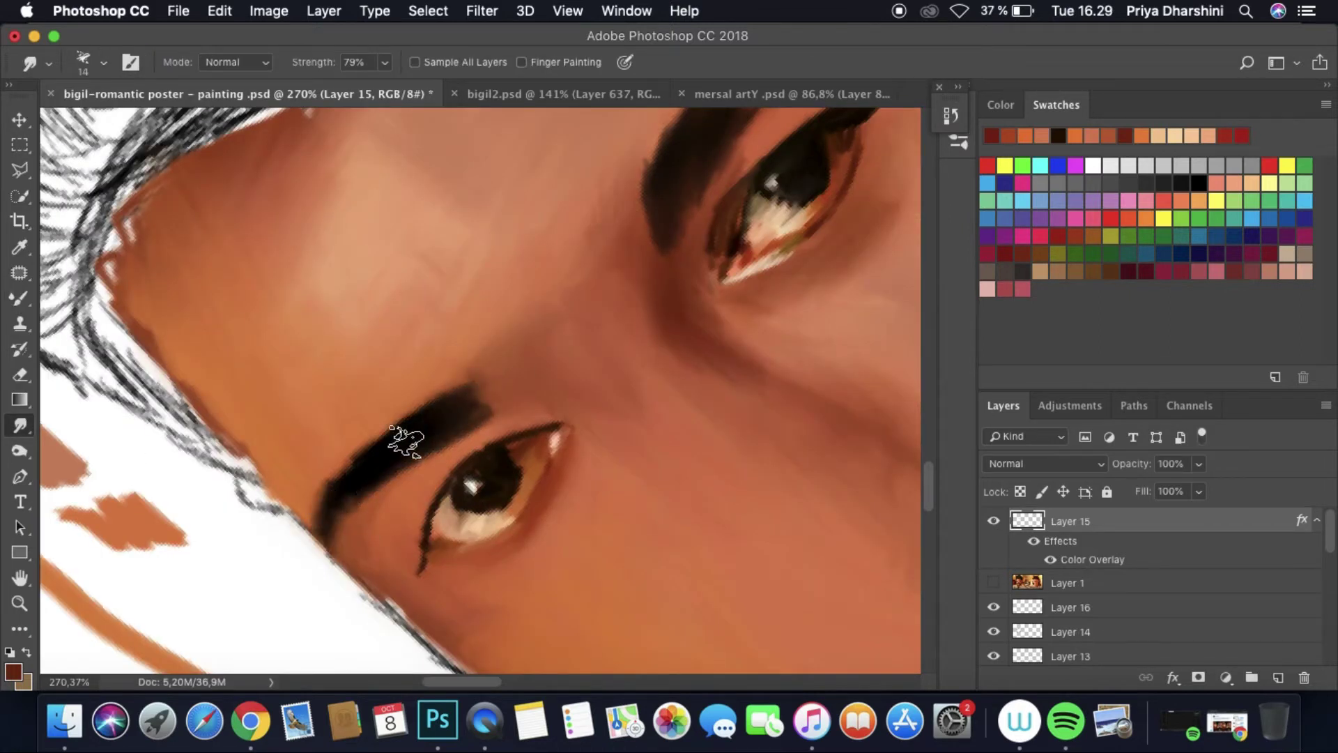
scroll(629, 375, "down", 5)
left_click_drag(1041, 528, 1042, 596)
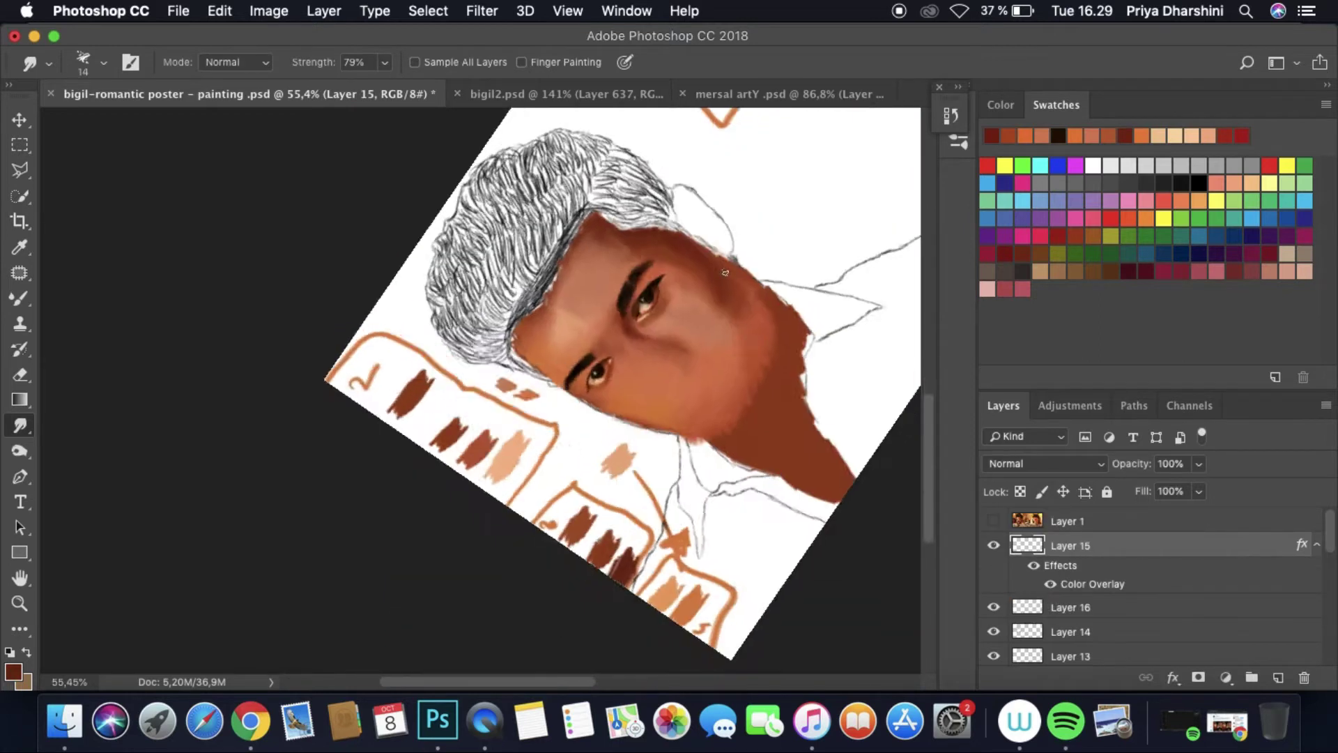
Step: Sample reddish skin tones, add Layer 17, and paint the shadow beneath the far eye over the reference with a 7-size Mixer Brush
scroll(495, 387, "up", 5)
key("i")
scroll(494, 387, "down", 4)
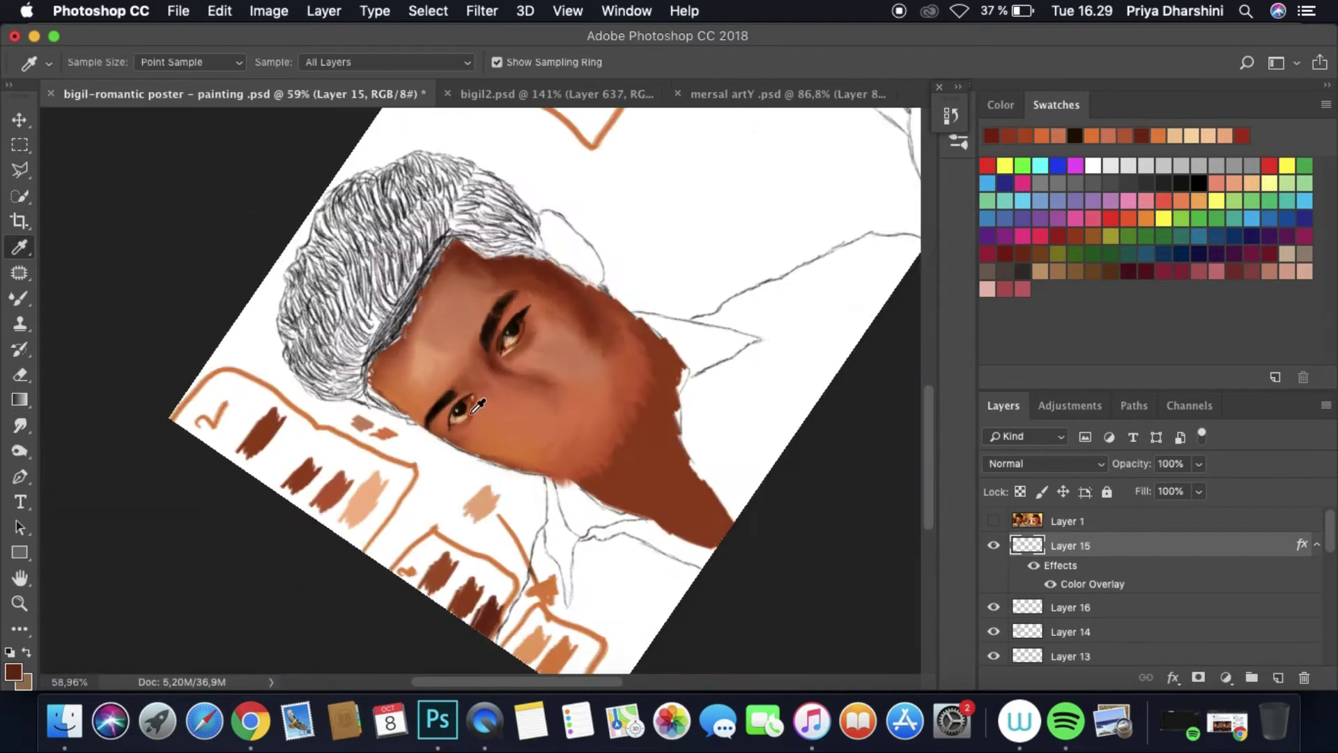
scroll(792, 395, "up", 4)
scroll(822, 403, "up", 4)
left_click(31, 301)
key("super+shift+alt+n")
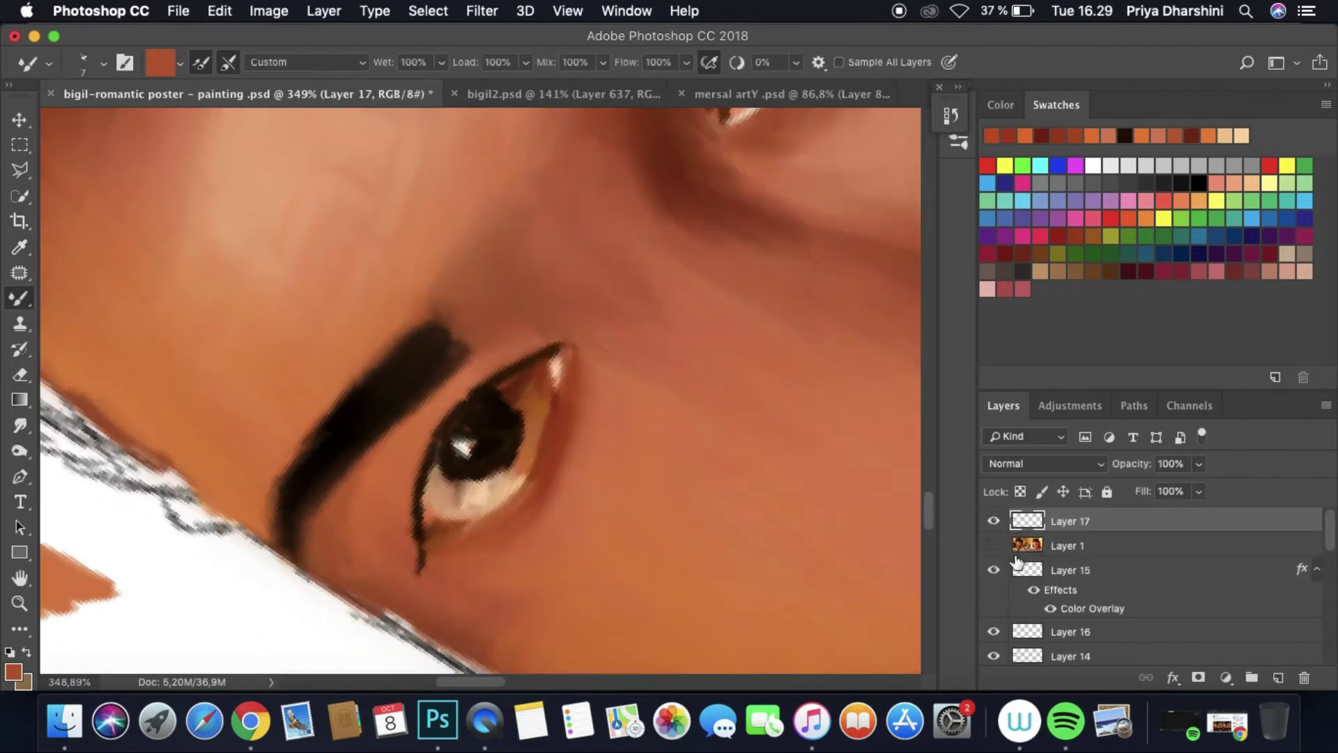
left_click(993, 545)
mouse_move(488, 551)
left_mouse_down()
mouse_move(572, 530)
mouse_move(561, 471)
left_mouse_up()
Step: Hide the reference and smudge the shadow beneath the far eye into the cheek
left_click(993, 545)
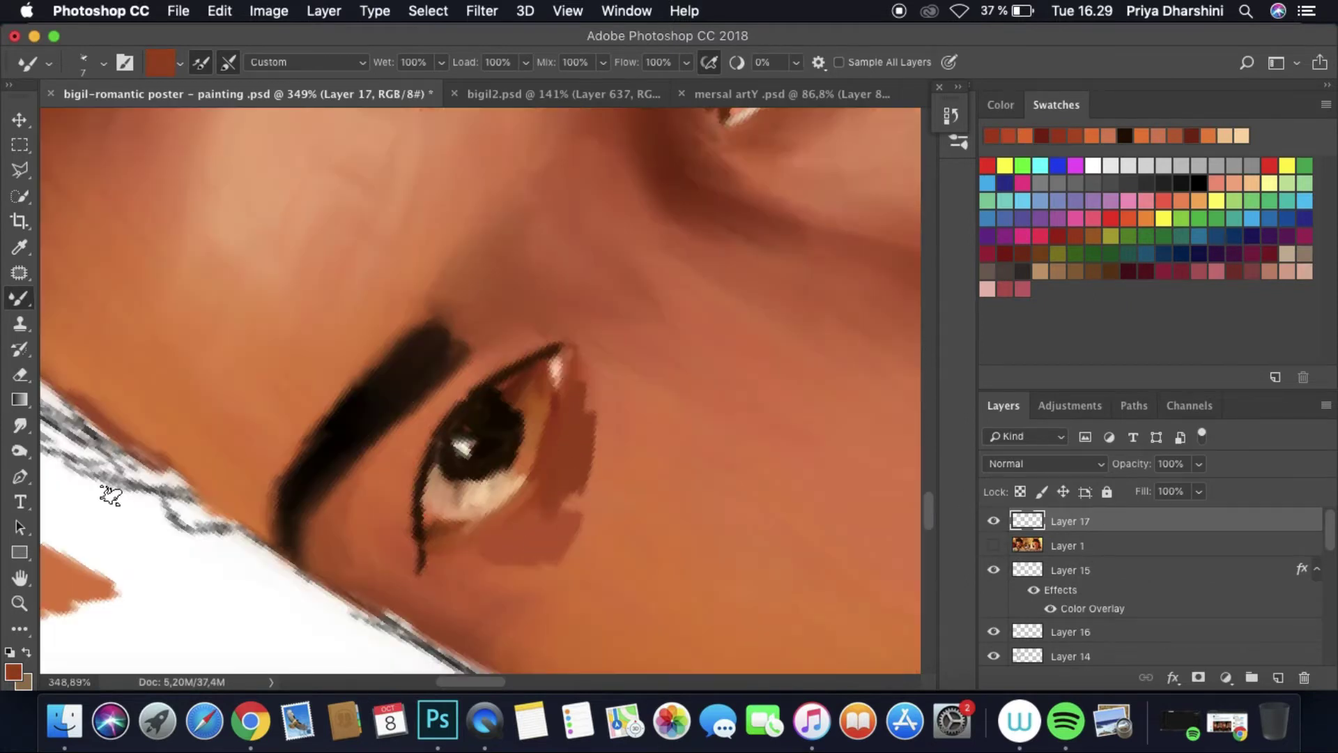
left_click(20, 424)
scroll(541, 561, "down", 5)
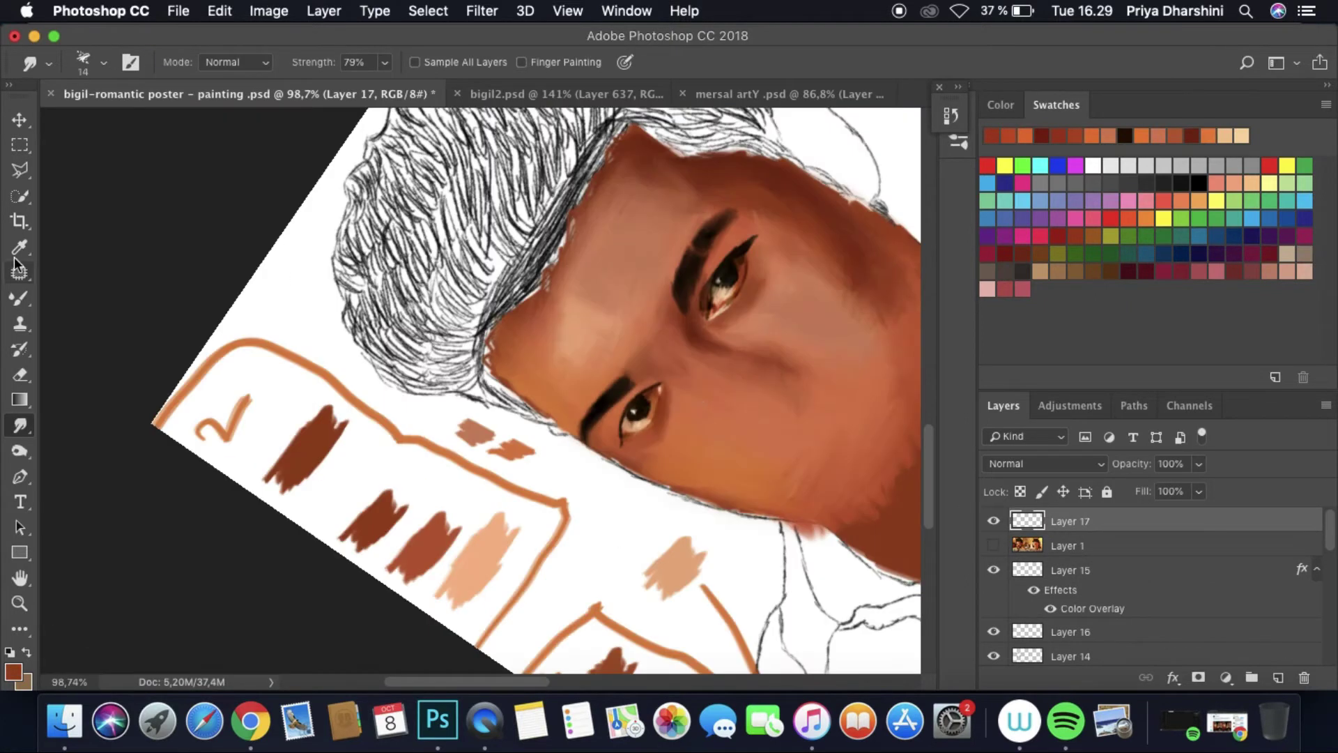
Step: Sample dark red-brown from the face, add Layer 18, and paint a deeper lower-lid shadow on the far eye over the reference
key("b")
left_click(708, 290, "alt")
scroll(692, 471, "up", 5)
key("super+shift+alt+n")
left_click(994, 545)
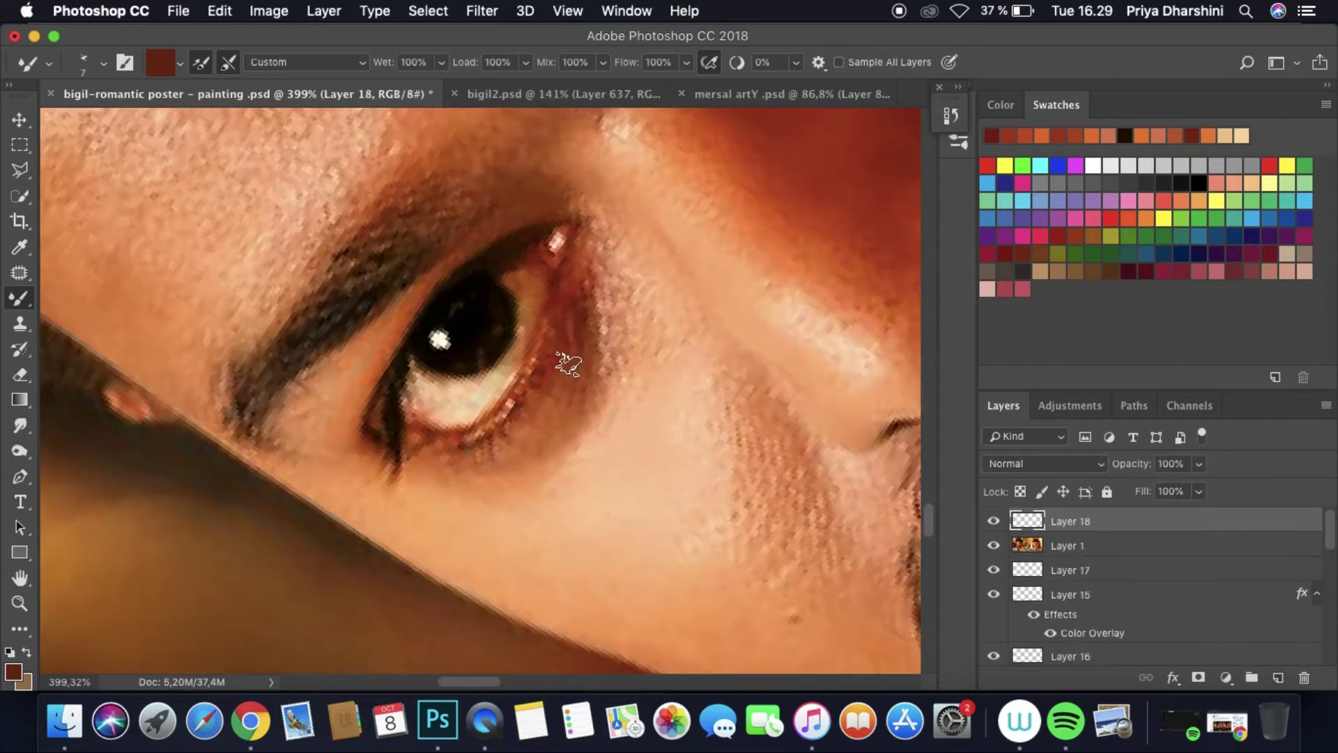
Step: Hide the reference and smudge the deeper lower-lid shadow of the far eye with the 14-size Smudge brush
left_click(993, 545)
left_click(20, 425)
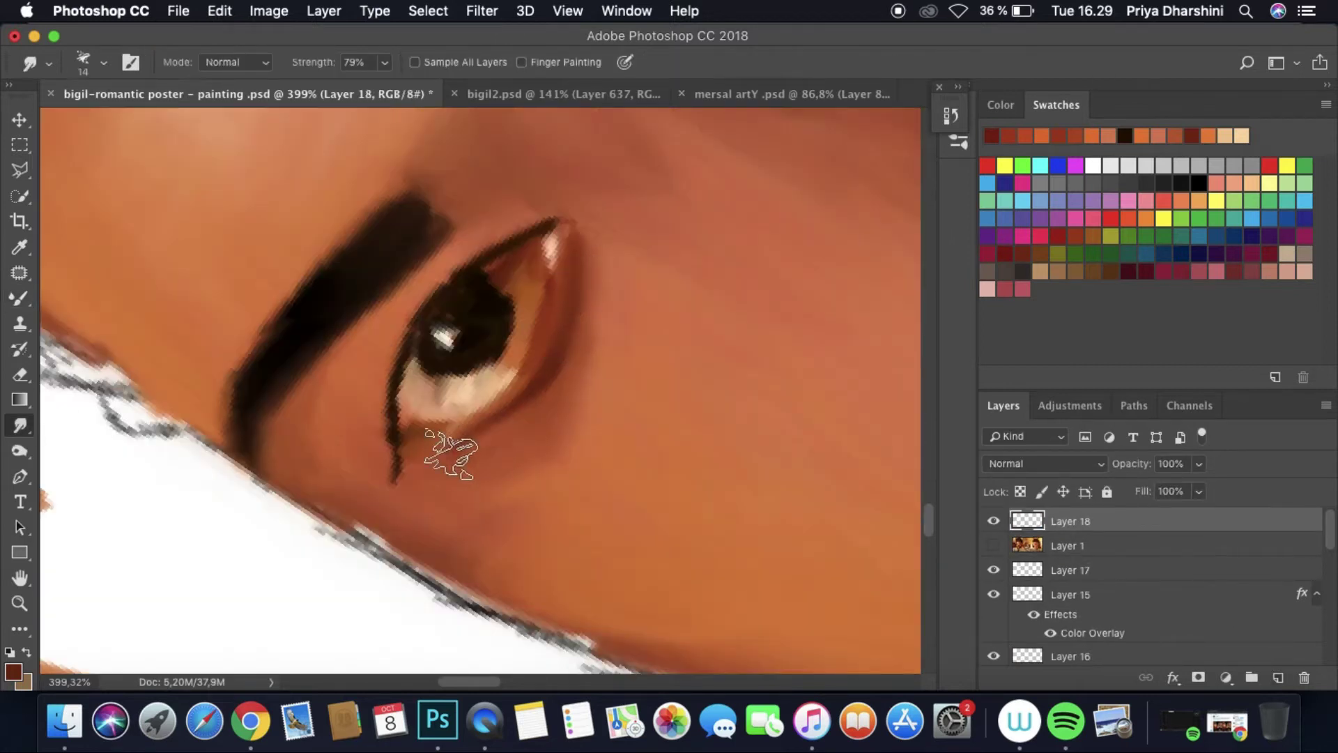
scroll(450, 454, "down", 5)
scroll(717, 547, "up", 3)
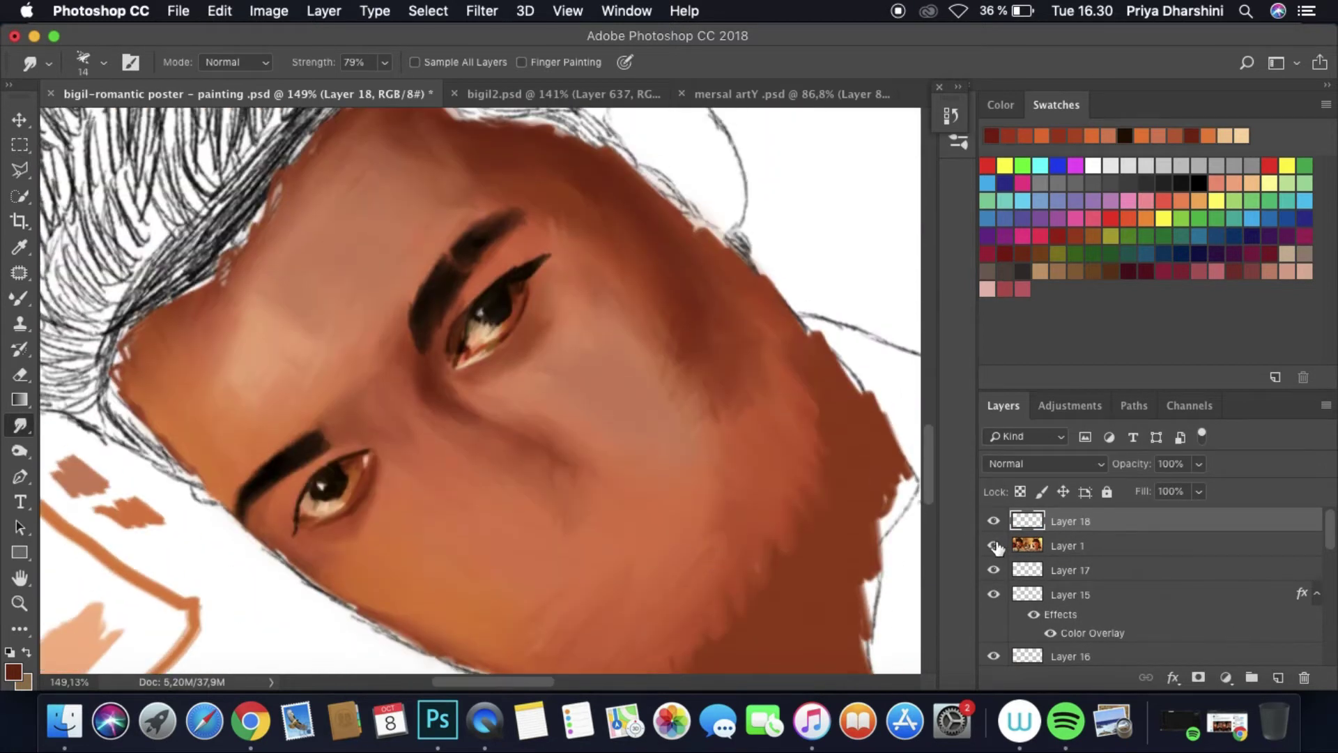
Step: Show the reference and paint dark red-brown shadow below the outer corner of the near eye with the Mixer Brush
left_click(993, 545)
scroll(562, 284, "up", 3)
left_click(19, 297)
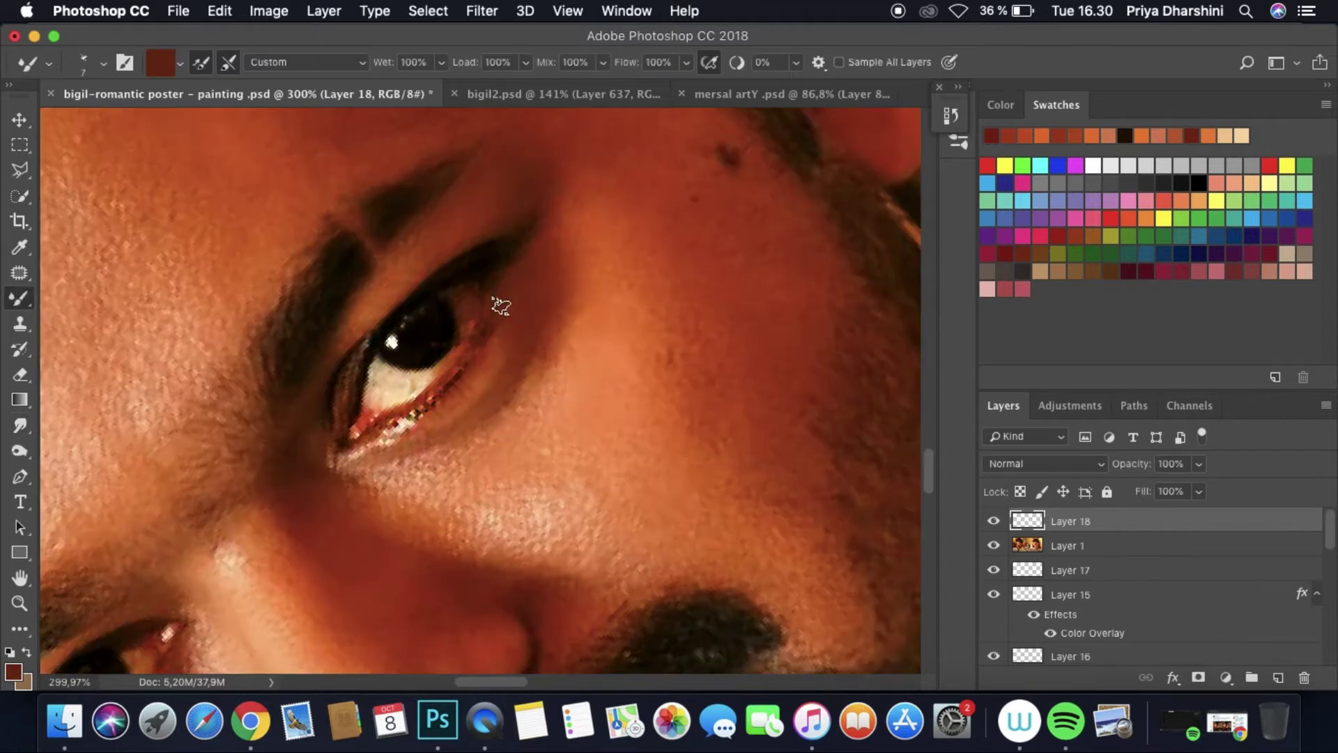
Step: Hide the reference and smudge the outer-corner shadow of the near eye along the lower lid
left_click(994, 545)
left_click(20, 424)
mouse_move(488, 285)
left_mouse_down()
mouse_move(547, 250)
mouse_move(535, 364)
left_mouse_up()
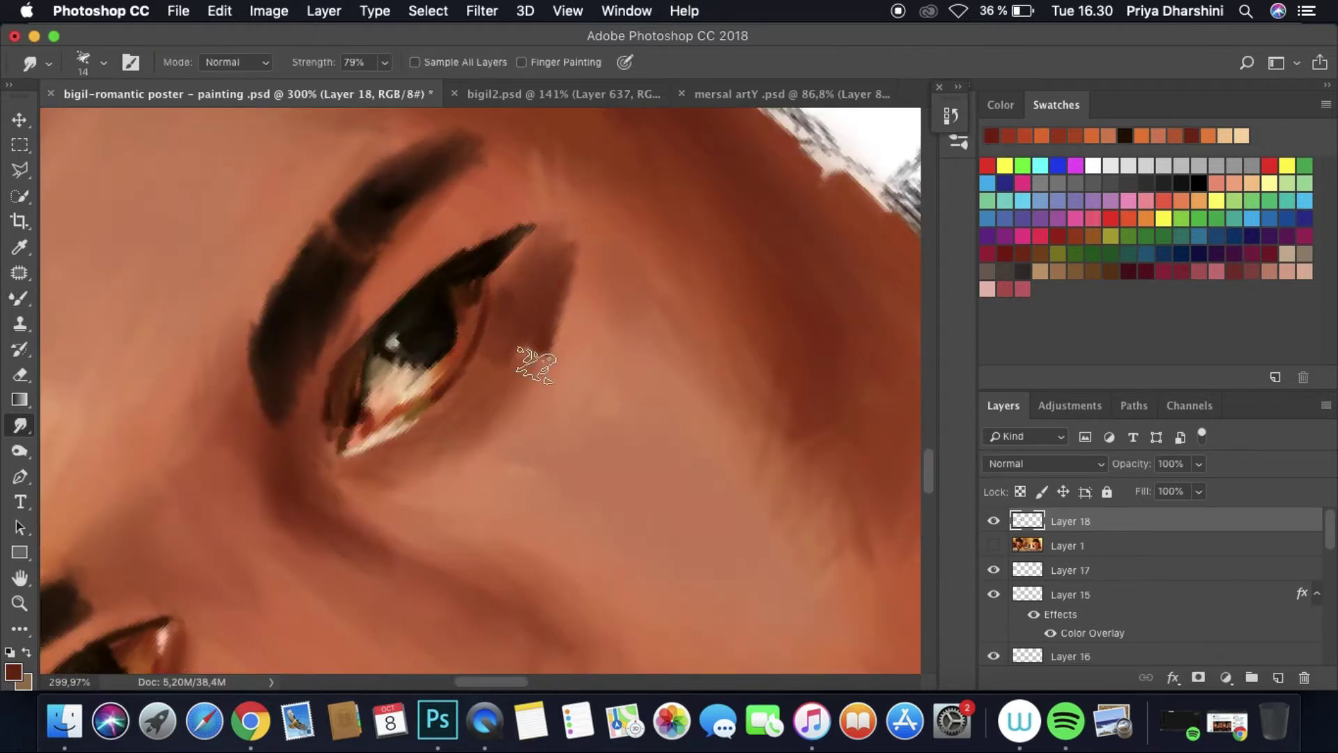
scroll(535, 245, "down", 5)
scroll(612, 481, "up", 5)
Step: Move Layer 18 below Layer 1 and blend the near eye's under-eye shadow using the Smudge tool with Sample All Layers enabled
key("super+bracketleft")
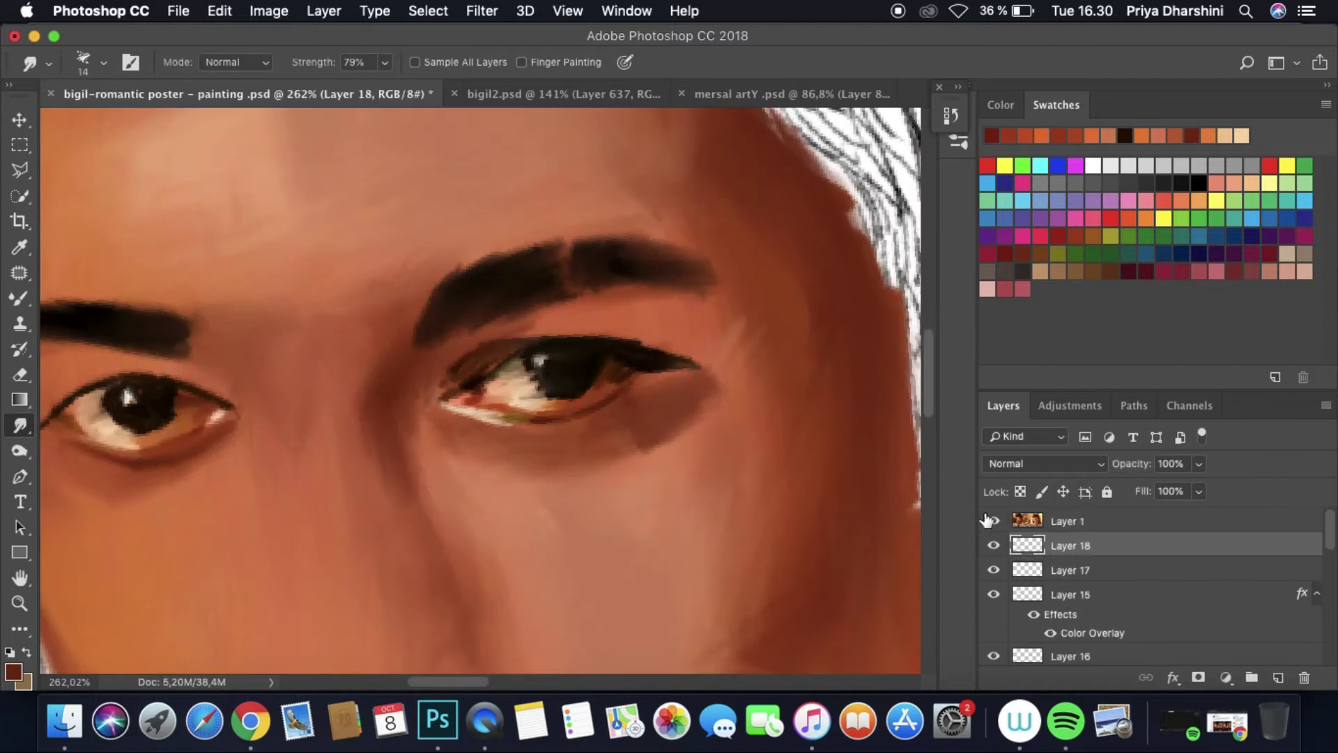
left_click_drag(617, 451, 398, 117)
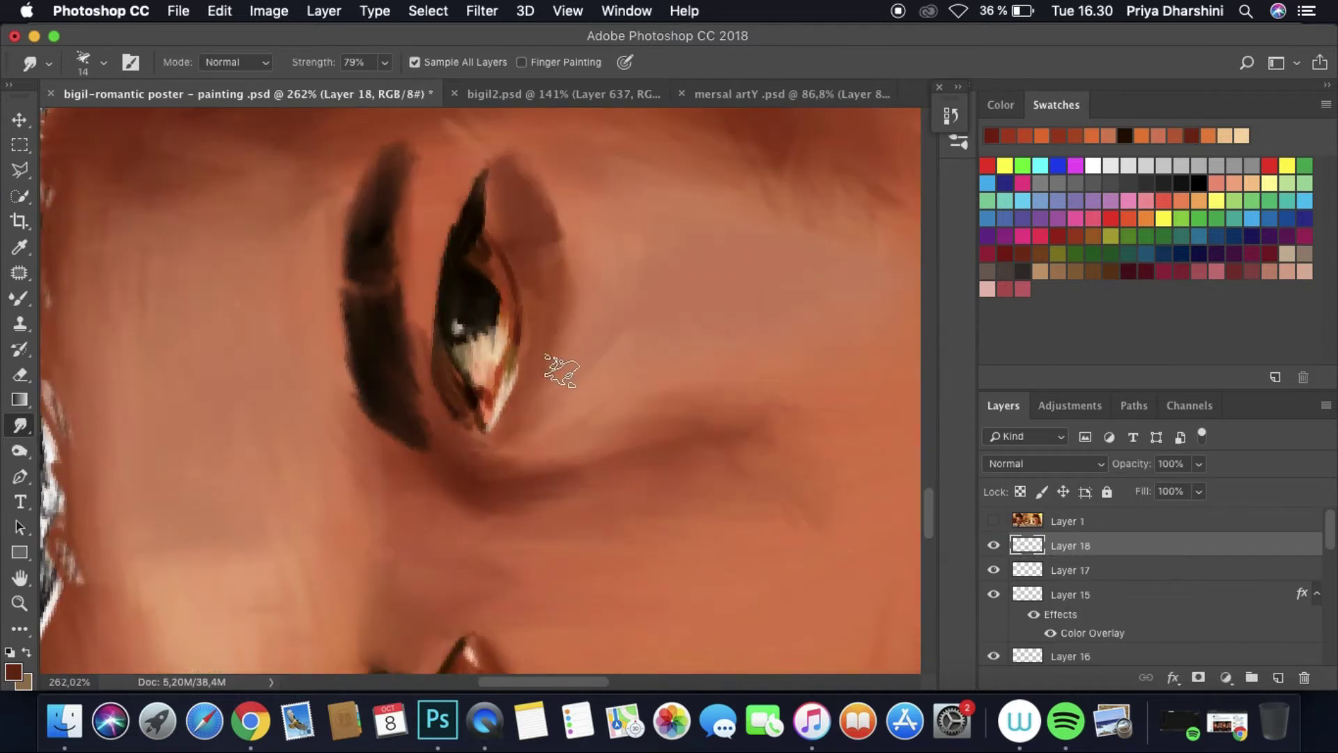
scroll(589, 349, "down", 10)
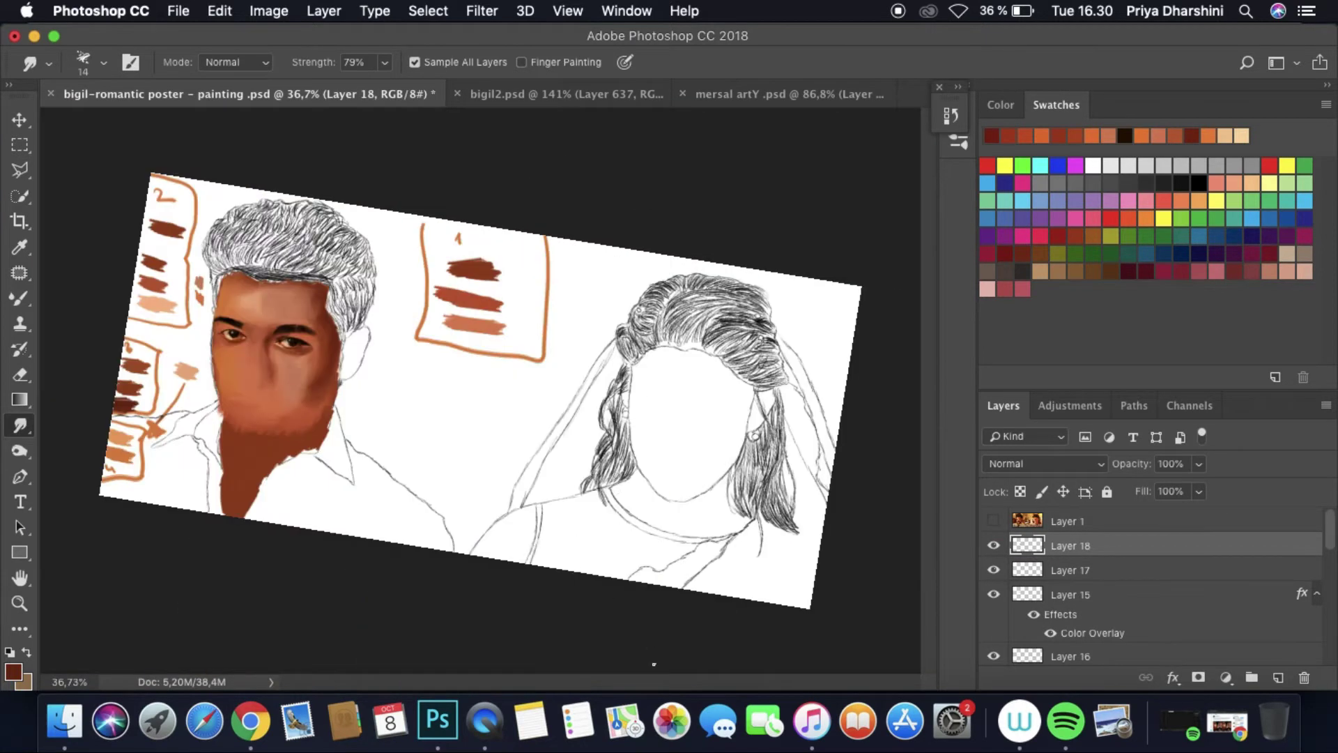
scroll(564, 658, "up", 8)
scroll(565, 657, "down", 3)
scroll(330, 269, "up", 5)
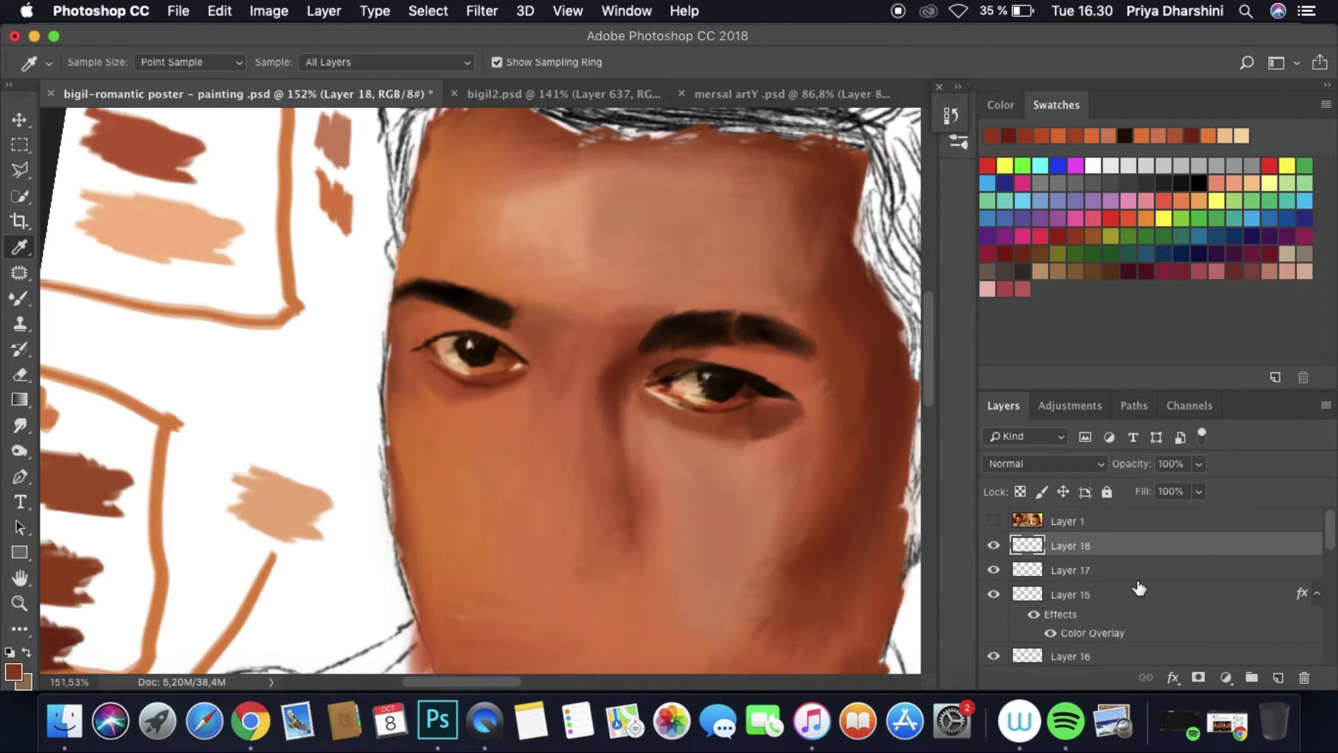
Step: Add Layer 19 above Layer 1, fill in the nose shape in brown over the reference, and smudge it with the reference hidden
left_click(1068, 521)
left_click(1278, 678)
left_click(993, 545)
key("shift+b")
mouse_move(568, 372)
left_mouse_down()
mouse_move(538, 416)
mouse_move(600, 429)
left_mouse_up()
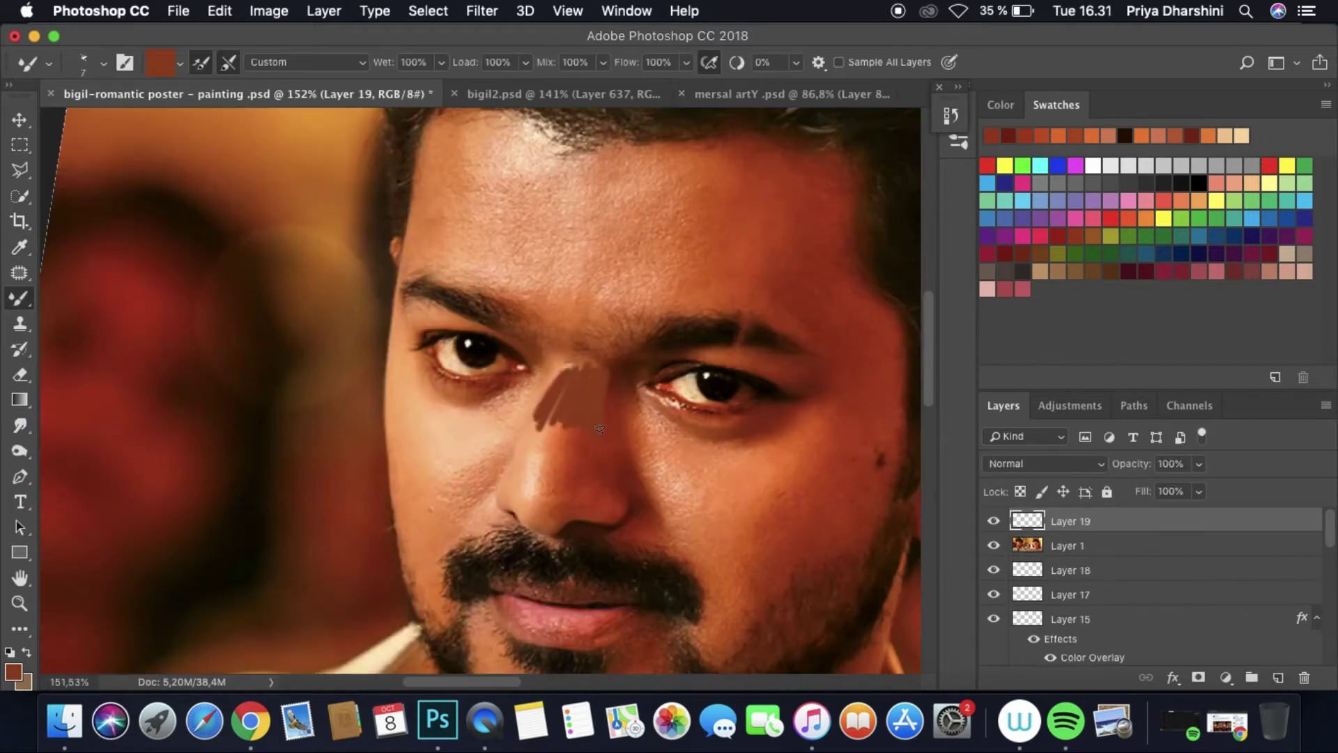
mouse_move(510, 471)
left_mouse_down()
mouse_move(584, 447)
mouse_move(530, 514)
left_mouse_up()
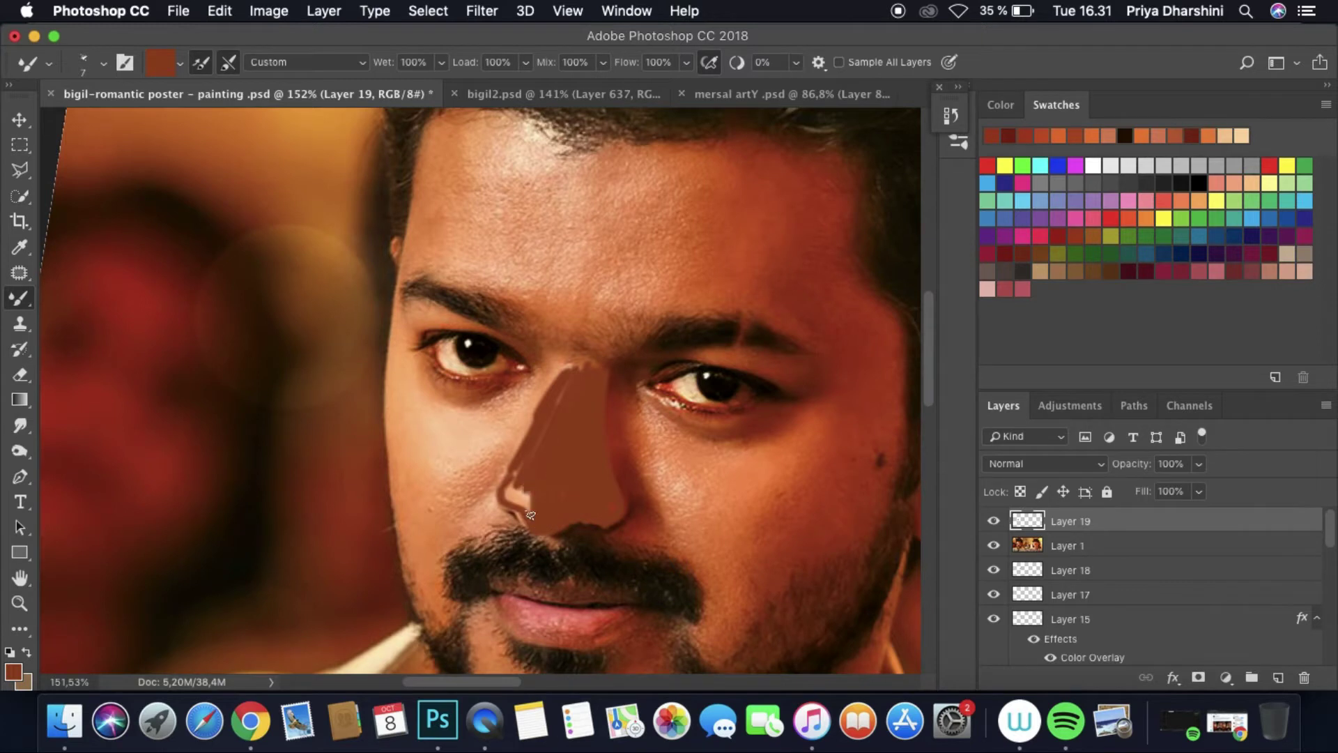
left_click(993, 545)
key("r")
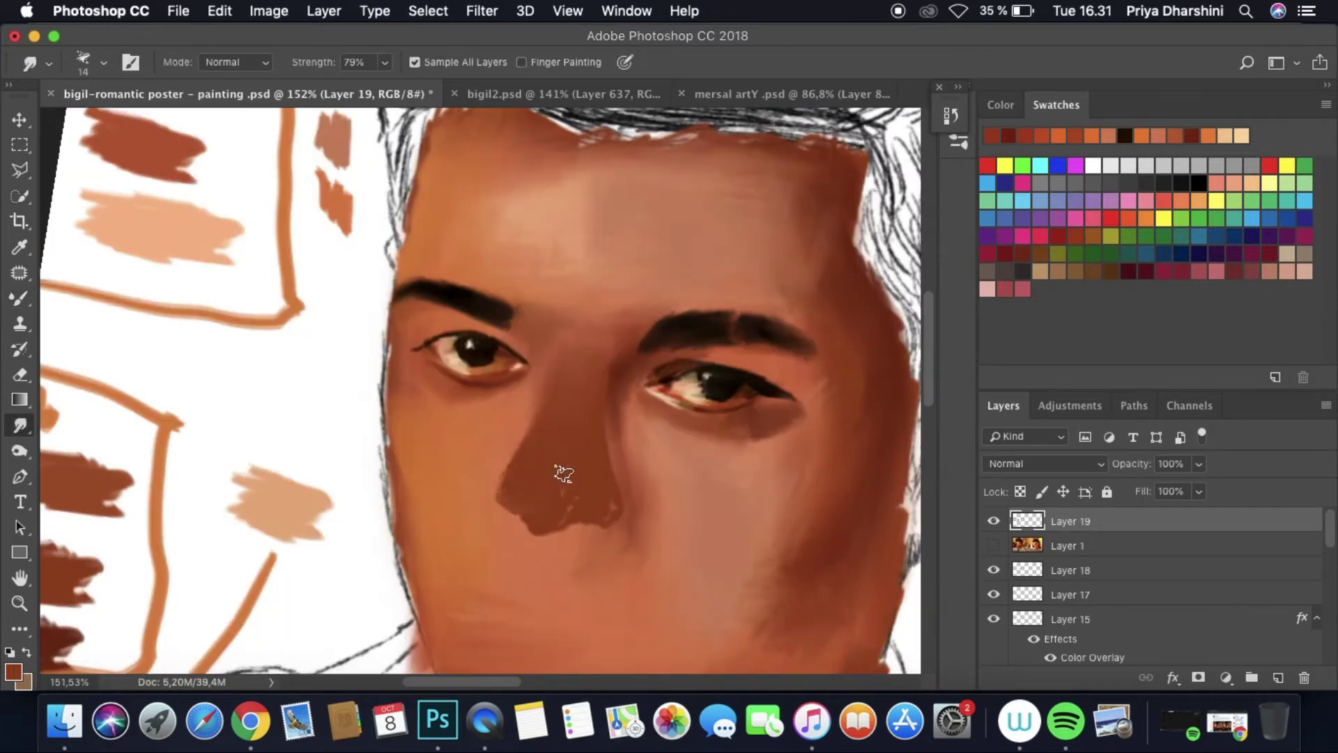
Step: Move Layer 1 above Layer 19, add Layer 20, and paint a lighter red-brown midtone along the nose
key("b")
key("super+bracketright")
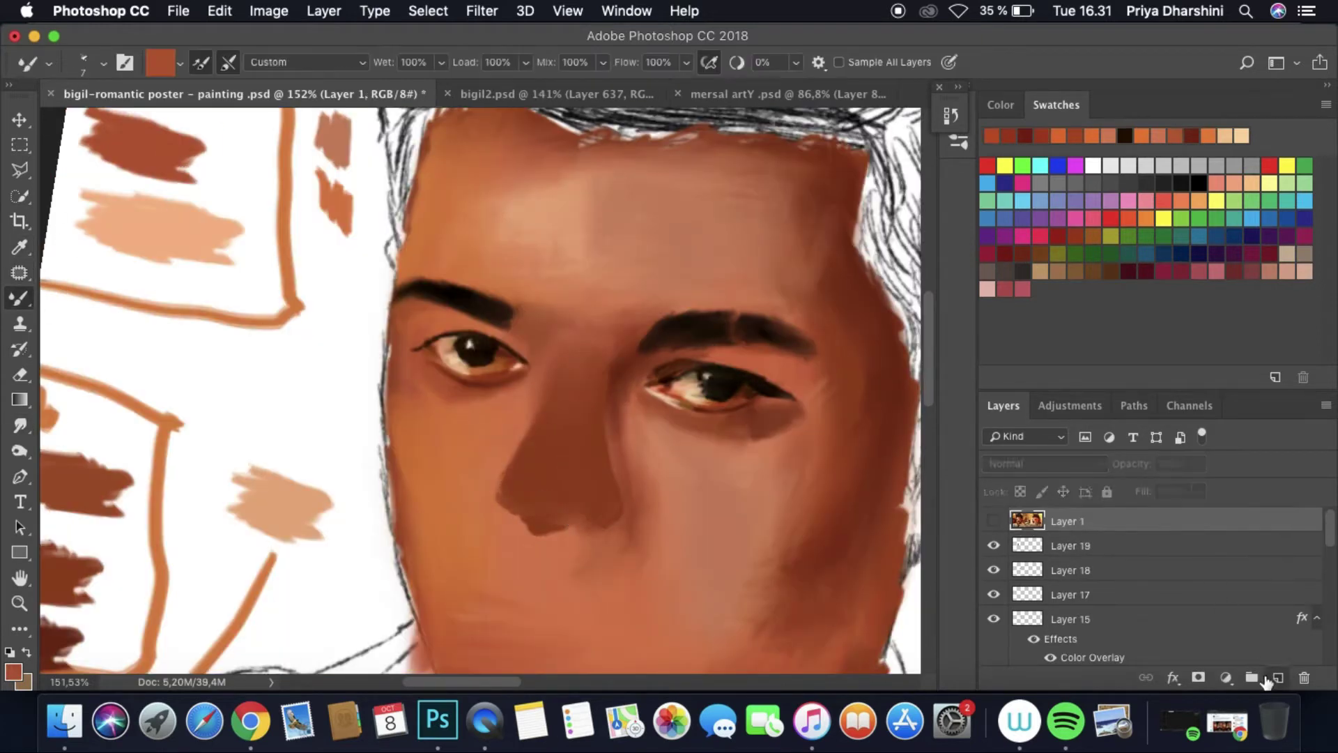
key("super+shift+alt+n")
left_click(993, 545)
Step: Sample peach from swatch group 2 and paint the highlight along the far side of the nose over the reference
key("i")
left_click(156, 236)
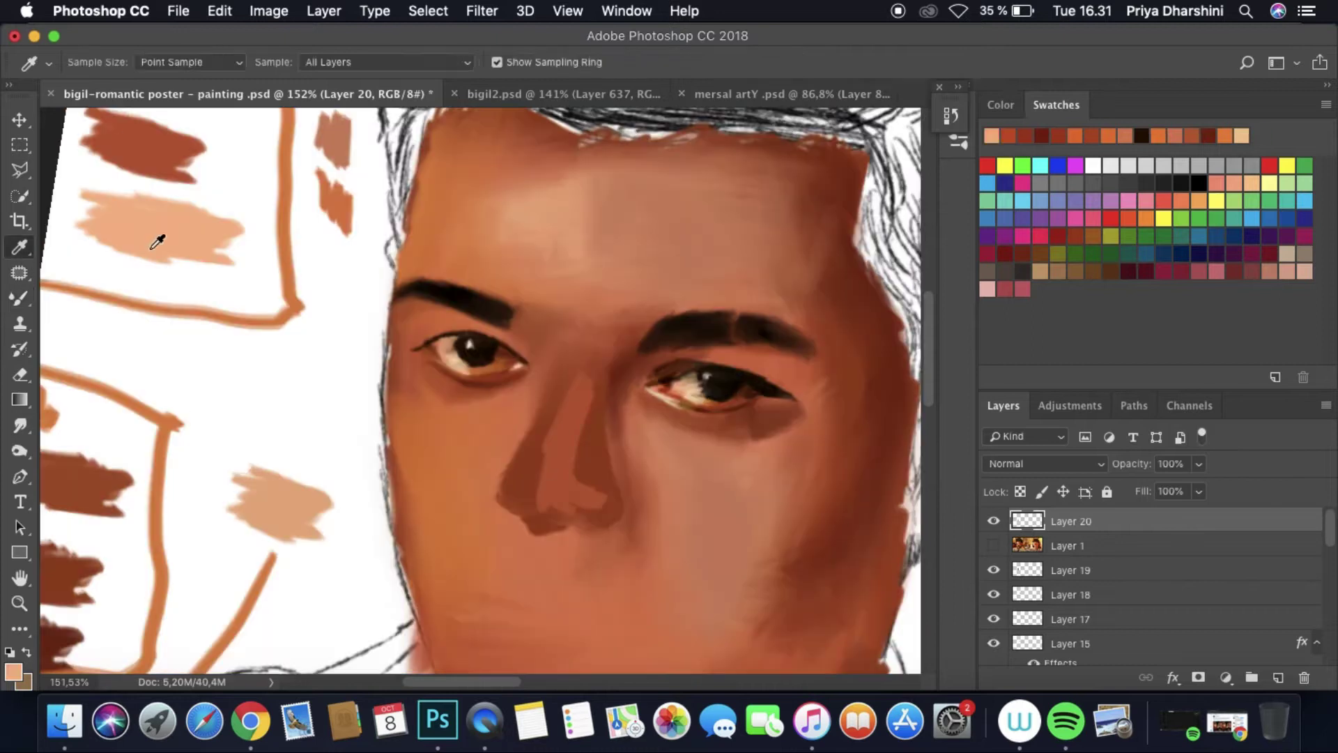
key("b")
left_click(994, 545)
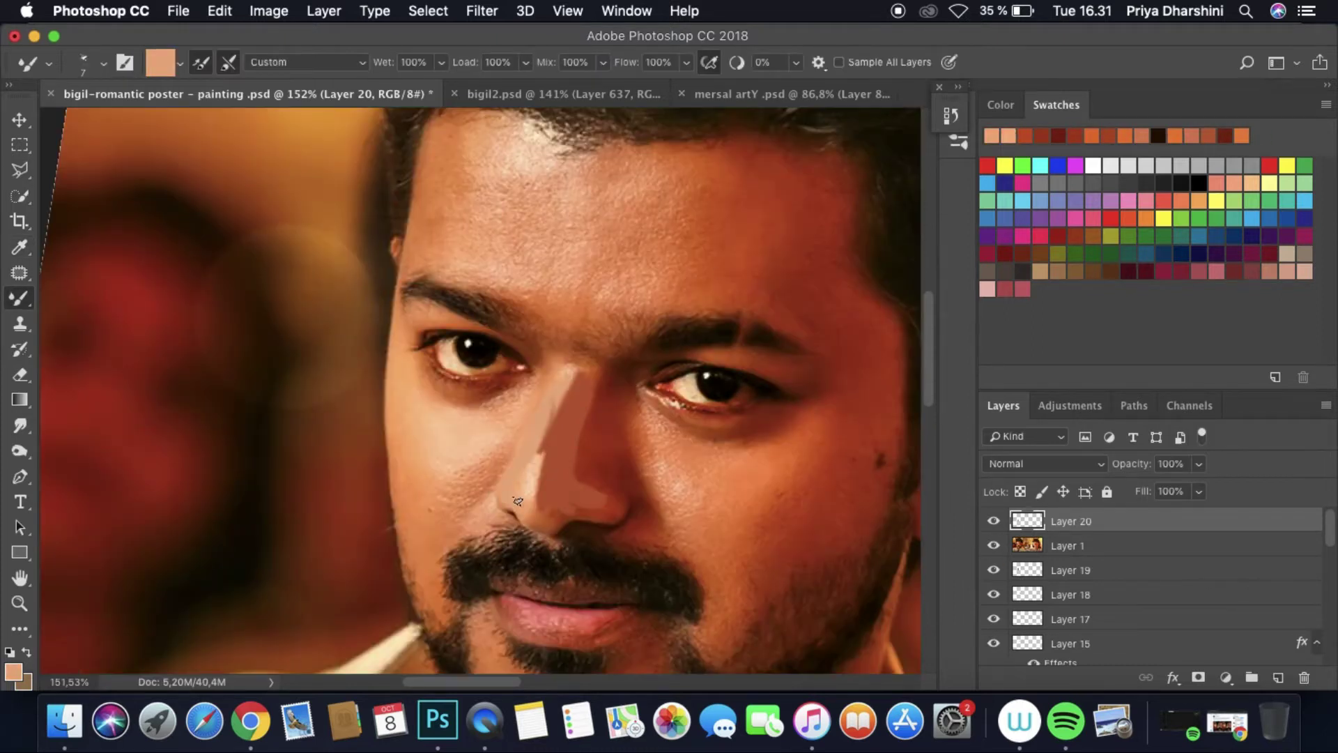
Step: Hide the reference and smudge the peach highlight and midtone together across the nose
left_click(993, 545)
key("r")
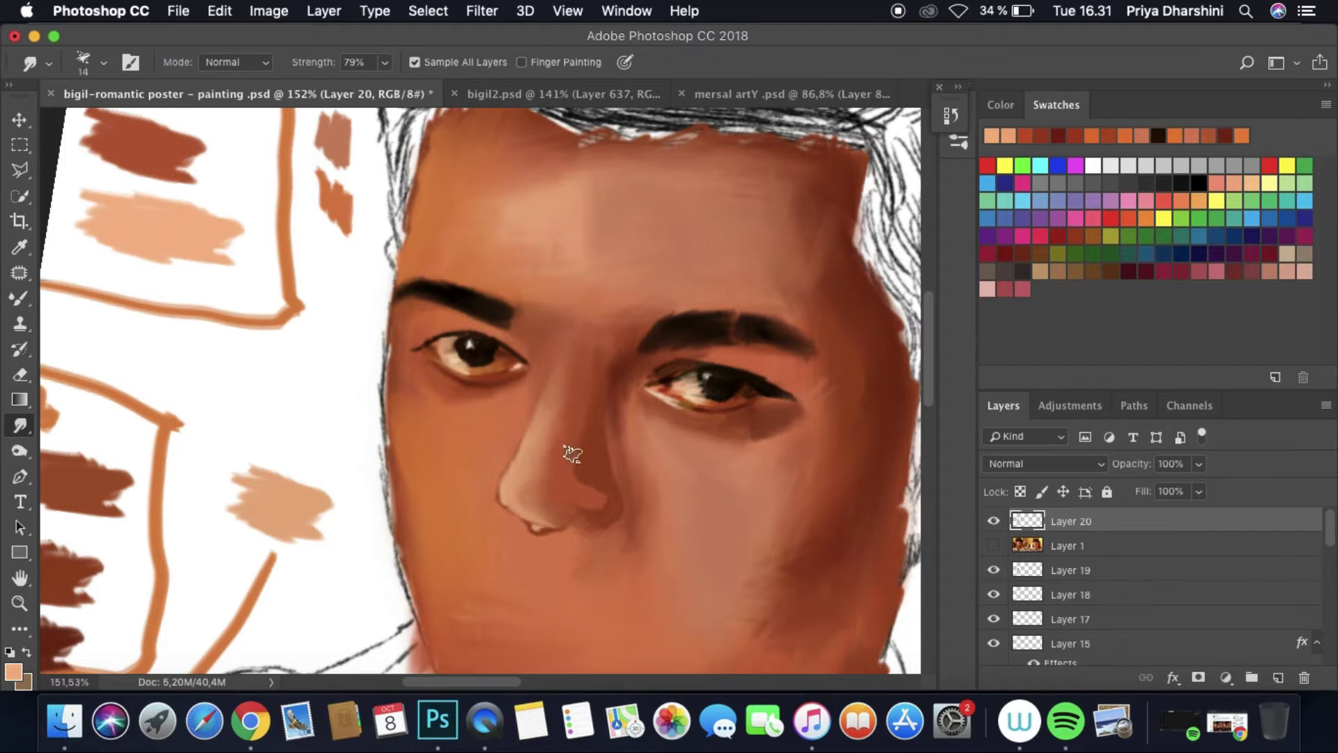
scroll(555, 478, "down", 5)
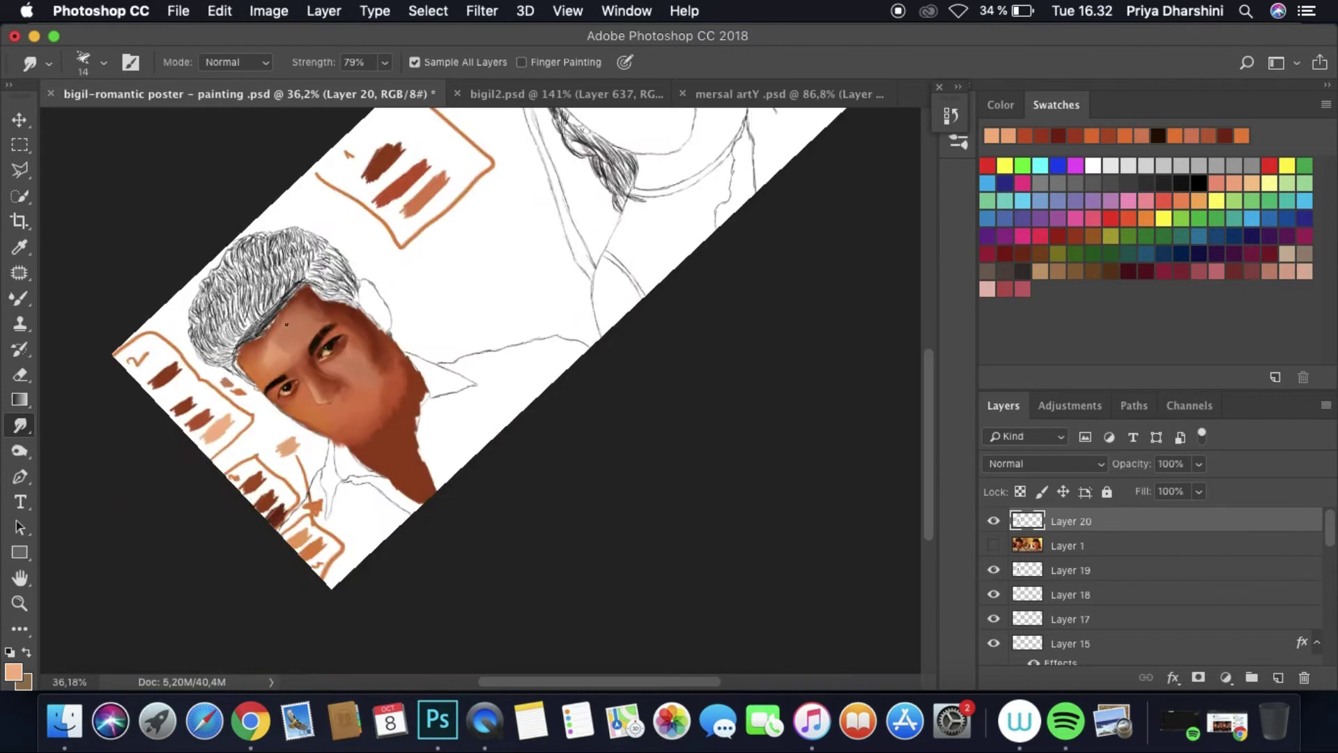
Step: Move Layer 1 above Layer 20 and compare the painted nose with the reference
scroll(555, 478, "up", 6)
left_click_drag(1058, 541, 1057, 518)
left_click(1328, 85)
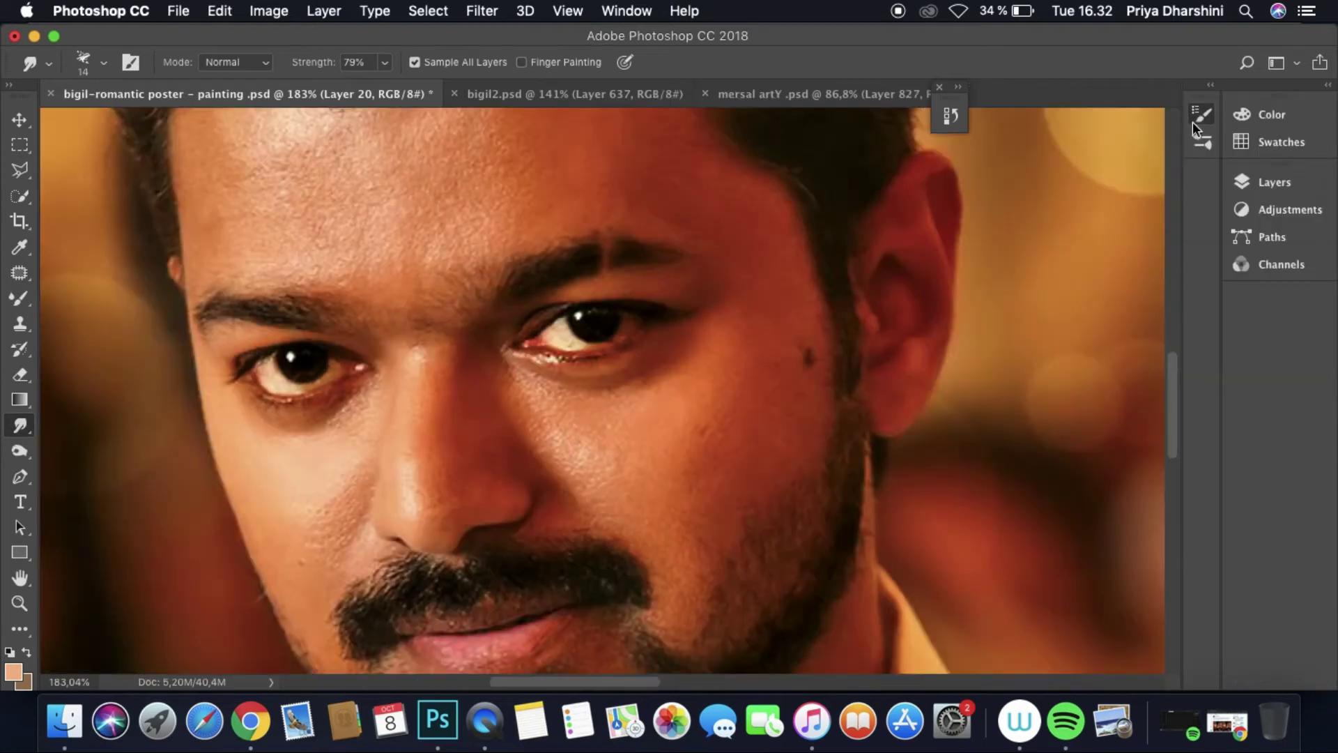
left_click(1275, 182)
left_click(1328, 84)
left_click(990, 520)
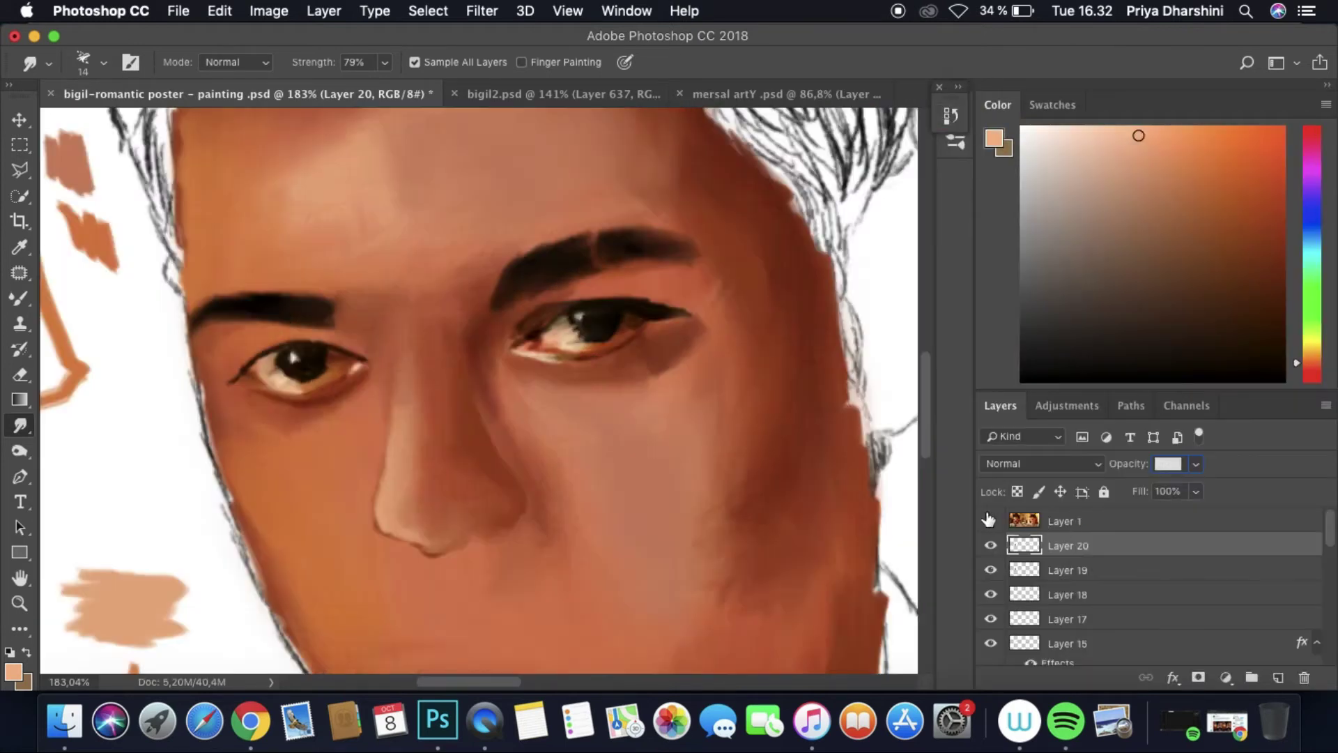
Step: Add Layer 21 and paint dark red detail with the Mixer Brush at the inner eye corner over the reference
key("super+alt+shift+n")
key("shift+b")
left_click(1053, 105)
left_click(989, 135)
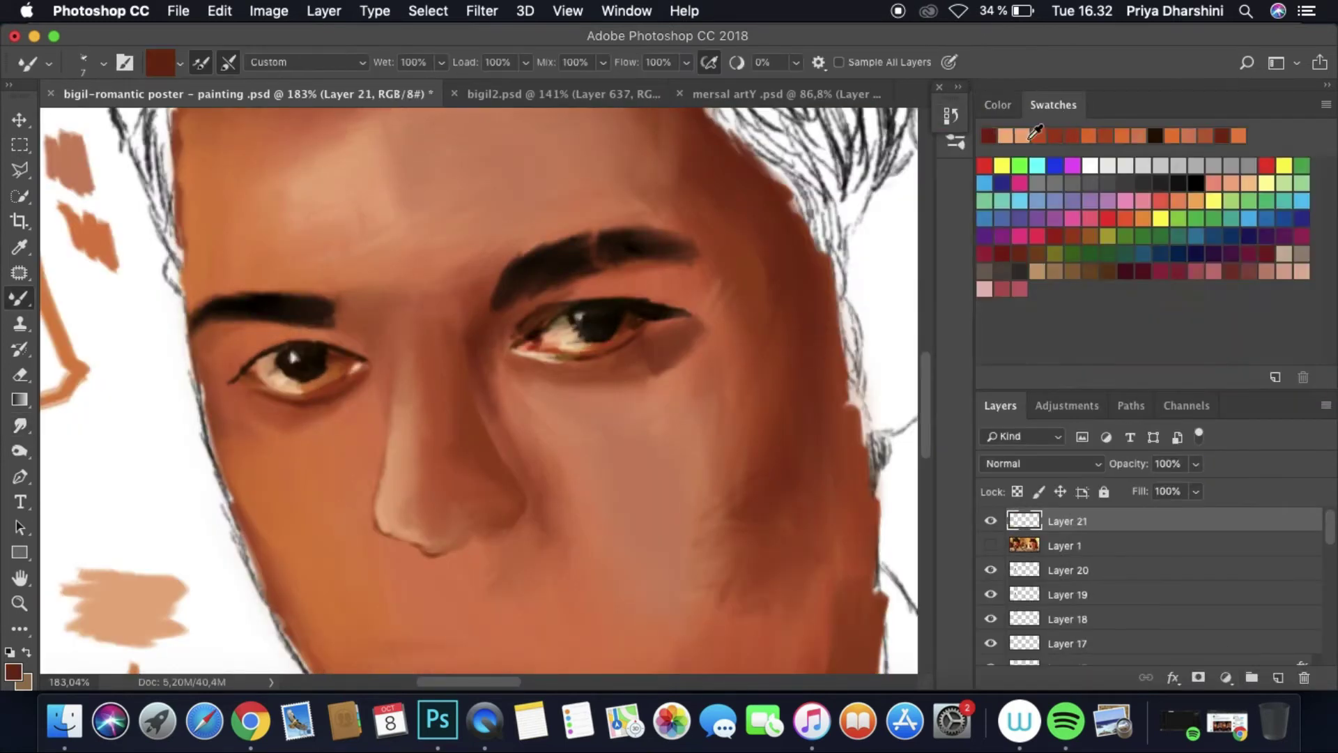
left_click(990, 545)
left_click_drag(488, 391, 279, 430)
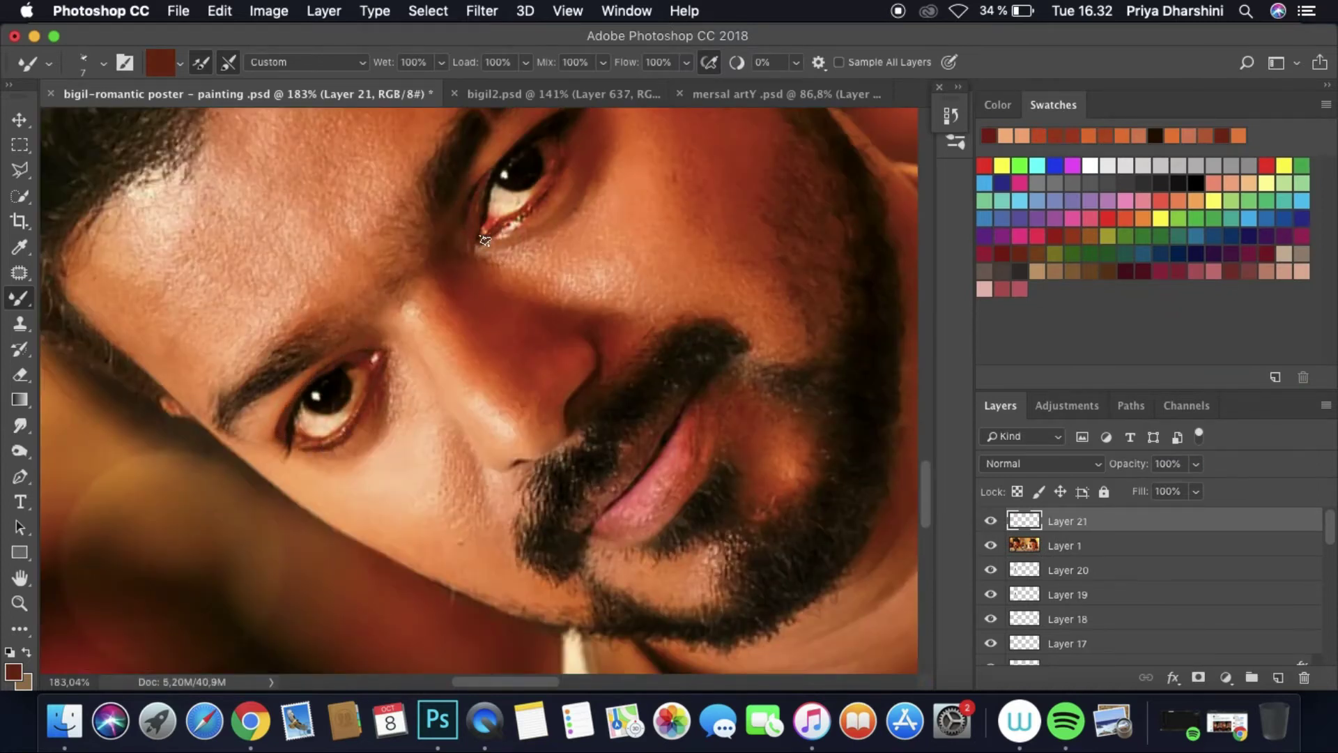
Step: Hide the reference and smudge the dark red paint around the inner eye corner with Sample All Layers off
left_click(990, 545)
key("r")
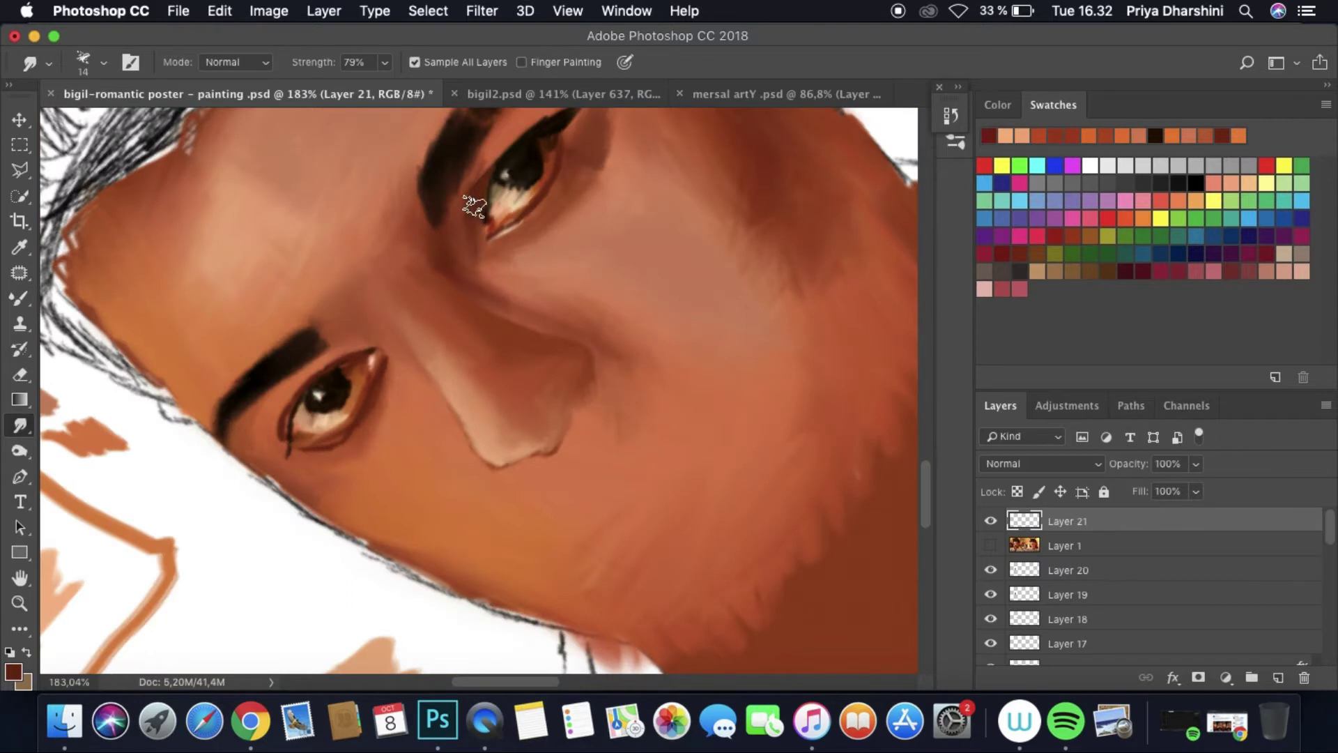
left_click(951, 115)
left_click_drag(481, 230, 502, 155)
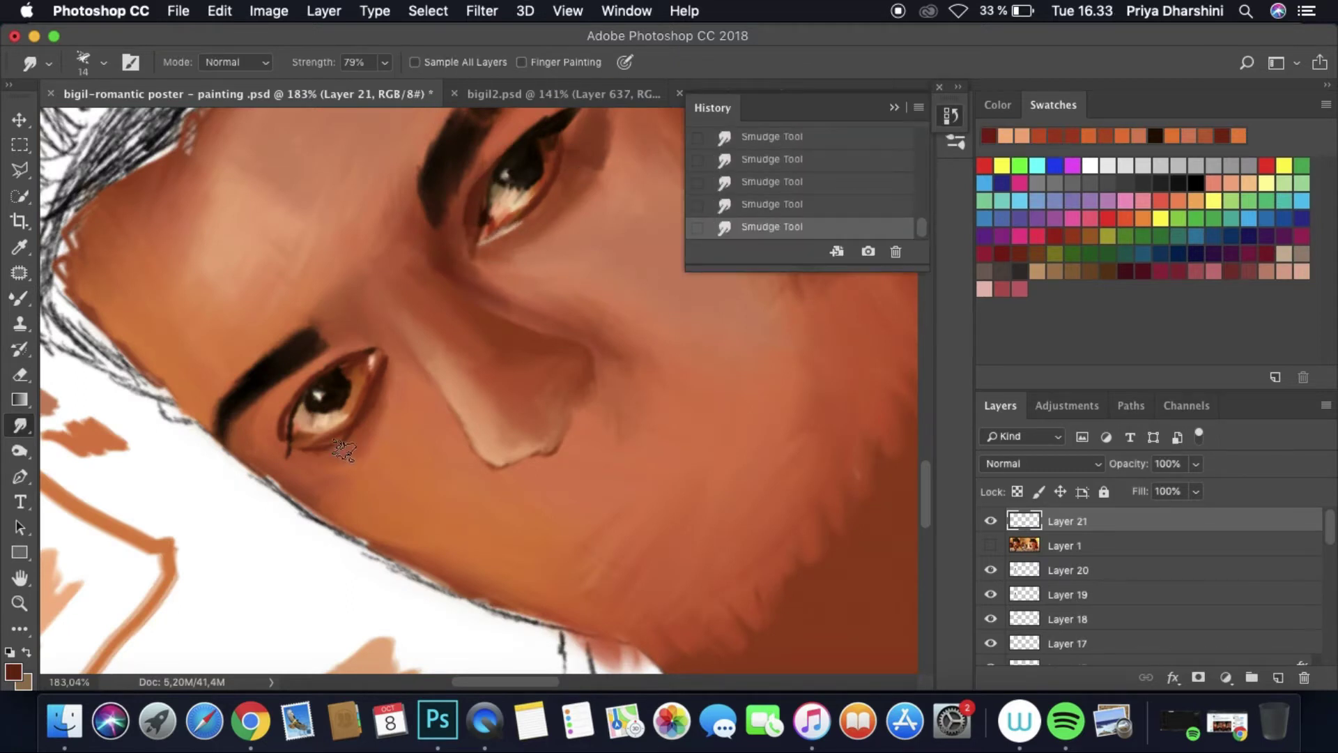
Step: Move Layer 1 above Layer 21 and compare the painted eyes with the reference
scroll(369, 345, "down", 10)
scroll(418, 383, "up", 8)
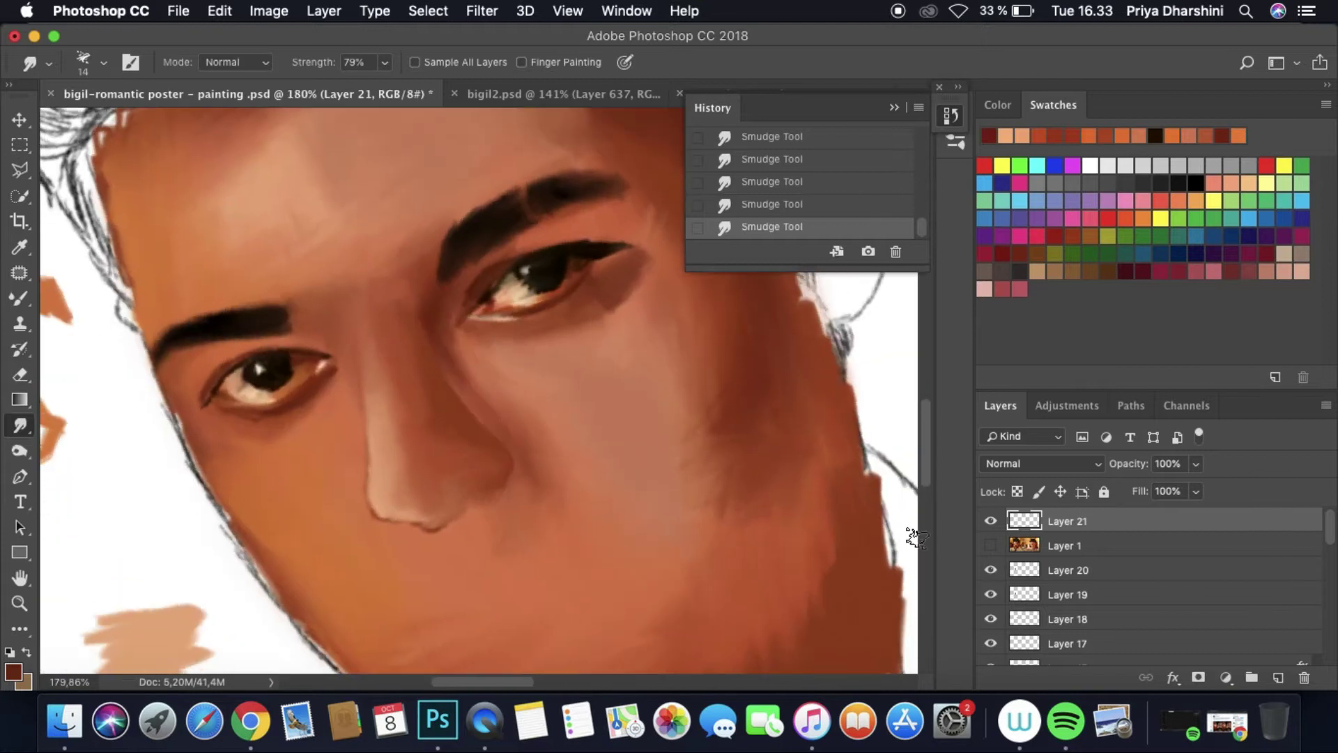
left_click_drag(1025, 545, 1025, 519)
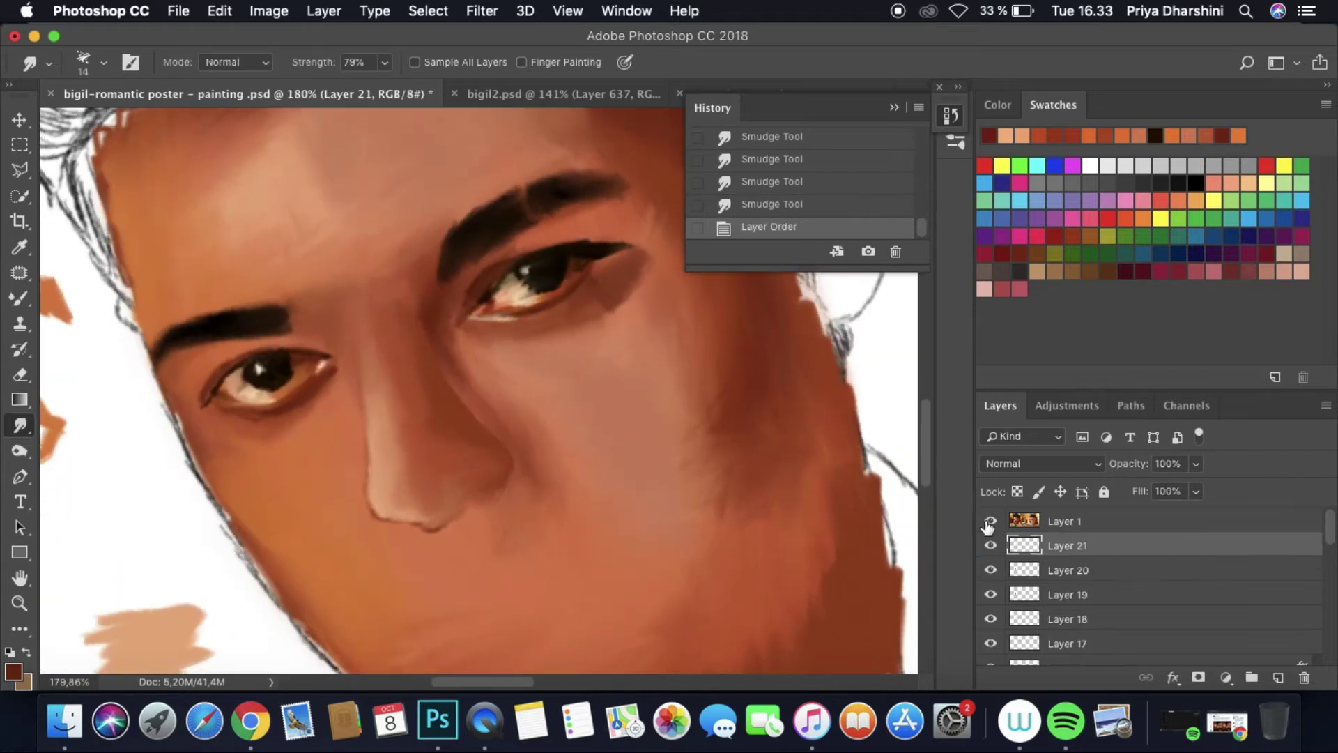
left_click(990, 521)
left_click(989, 521)
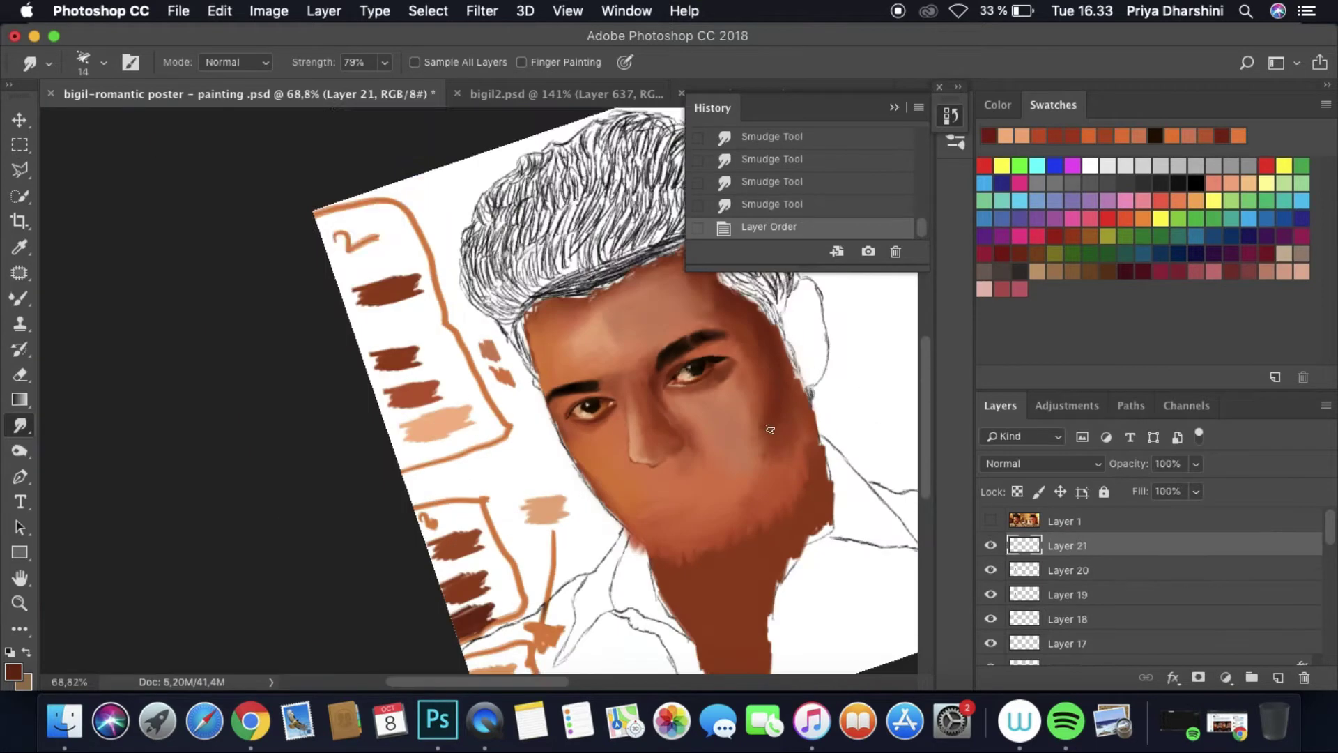
Step: Sample a red-brown skin tone, add Layer 22, and paint the shadow along the side of the nose over the reference
key("i")
scroll(770, 429, "down", 3)
left_click(687, 397)
scroll(687, 398, "up", 5)
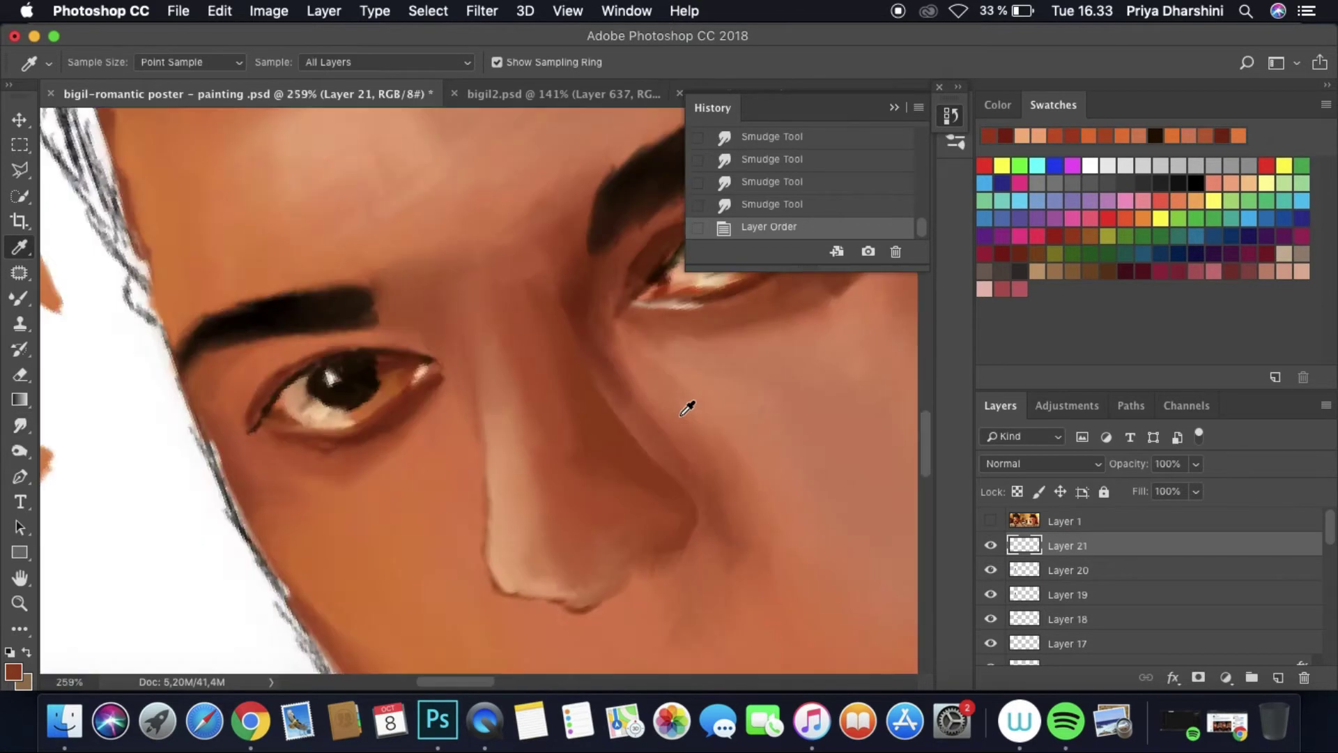
left_click(1087, 521)
left_click(1278, 678)
key("b")
left_click(103, 62)
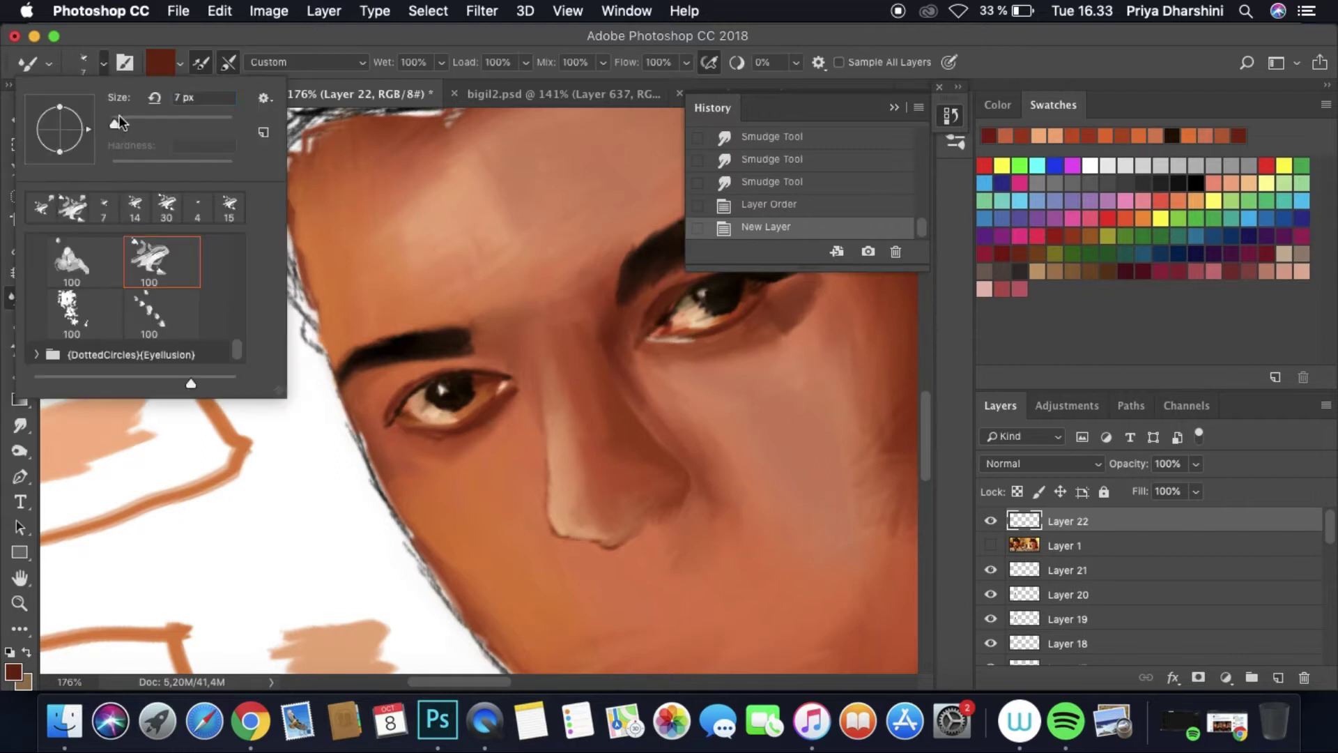
left_click(990, 545)
left_click(678, 441)
left_click_drag(612, 427, 586, 388)
Step: Hide the reference and smudge the red-brown shadow down the bridge and side of the nose
left_click(989, 545)
key("r")
mouse_move(607, 324)
left_mouse_down()
mouse_move(636, 400)
mouse_move(705, 470)
mouse_move(671, 440)
mouse_move(711, 449)
mouse_move(615, 411)
left_mouse_up()
left_click_drag(643, 474, 601, 467)
left_click_drag(606, 501, 621, 451)
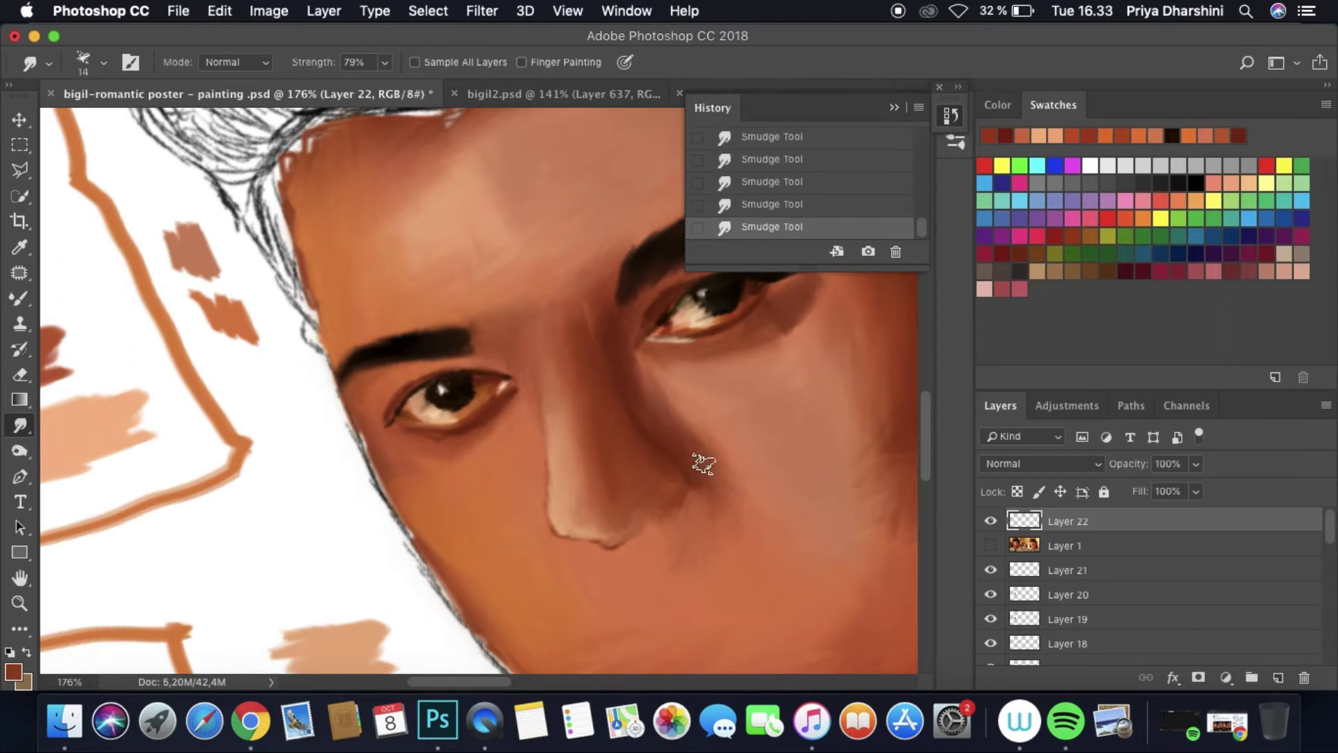
Step: Save the document, move Layer 1 above Layer 22, and compare the nose with the reference
scroll(682, 438, "down", 5)
key("super+s")
left_click_drag(248, 204, 465, 212)
scroll(465, 211, "up", 2)
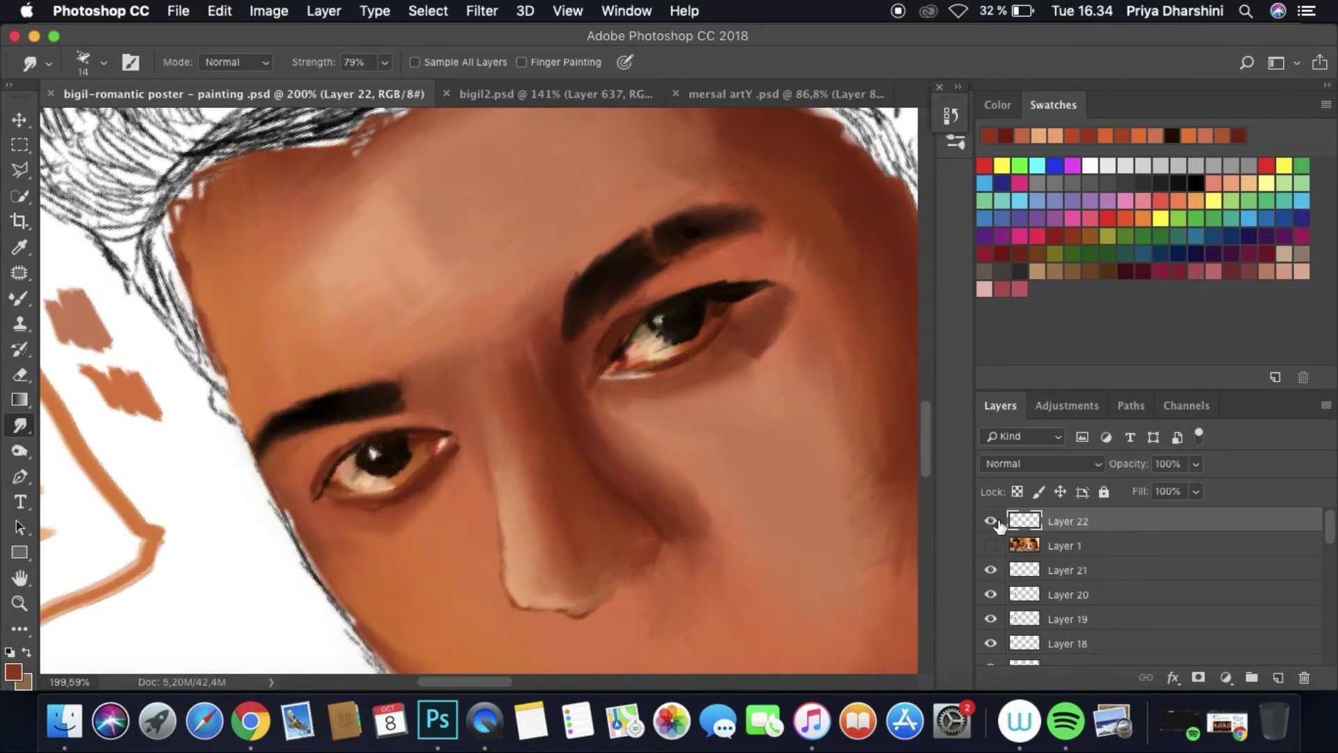
left_click_drag(1031, 545, 1028, 519)
left_click(990, 521)
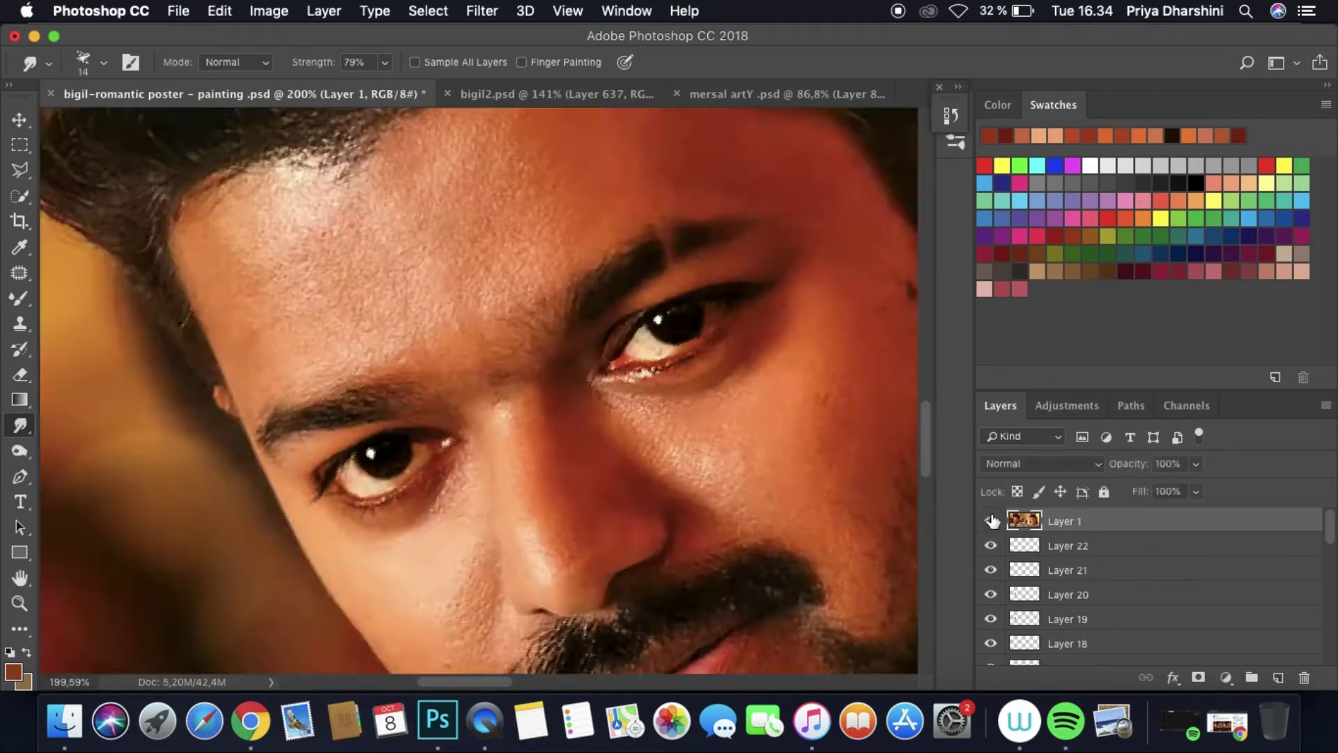
left_click(991, 521)
Step: Add Layer 23 below Layer 1 and blend the nose shading with the Smudge tool, sampling all layers
left_click(1278, 678)
left_click(415, 62)
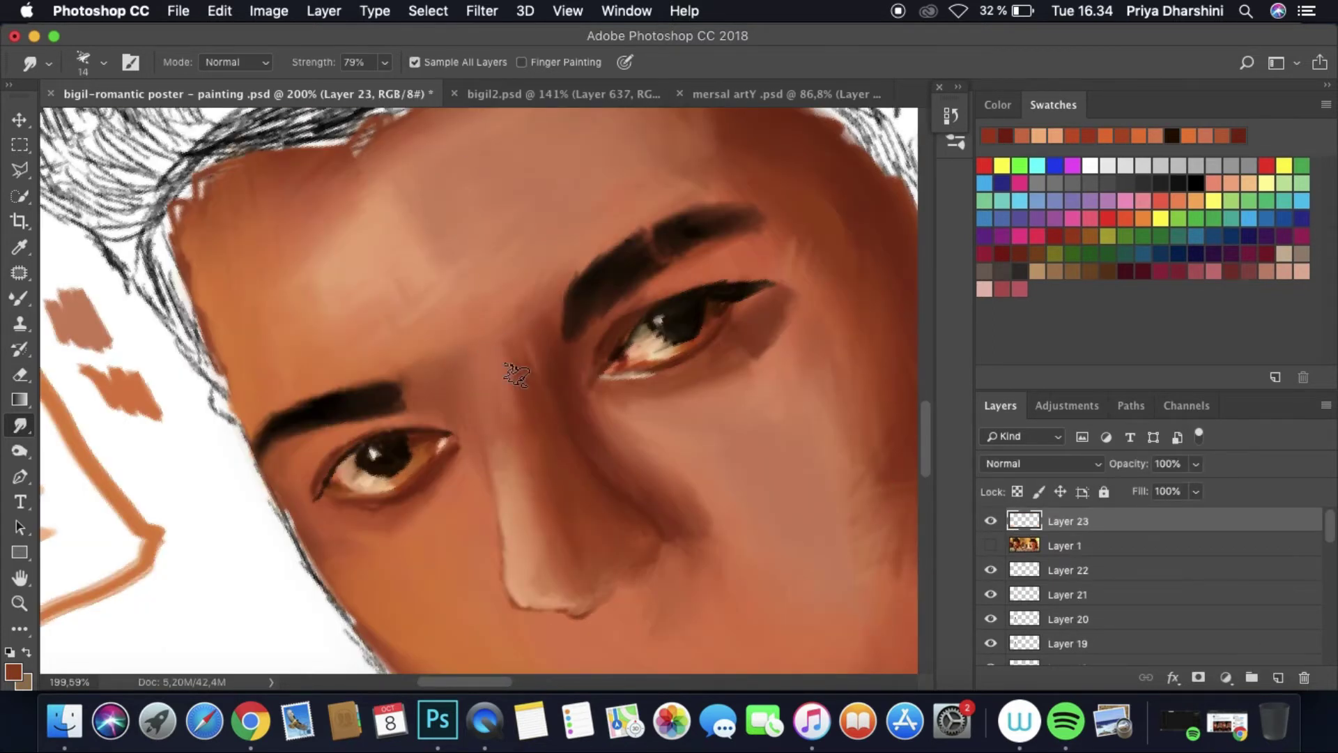
left_click_drag(1025, 521, 1025, 548)
left_click(991, 520)
left_click(997, 545)
left_click(991, 546)
left_click(991, 520)
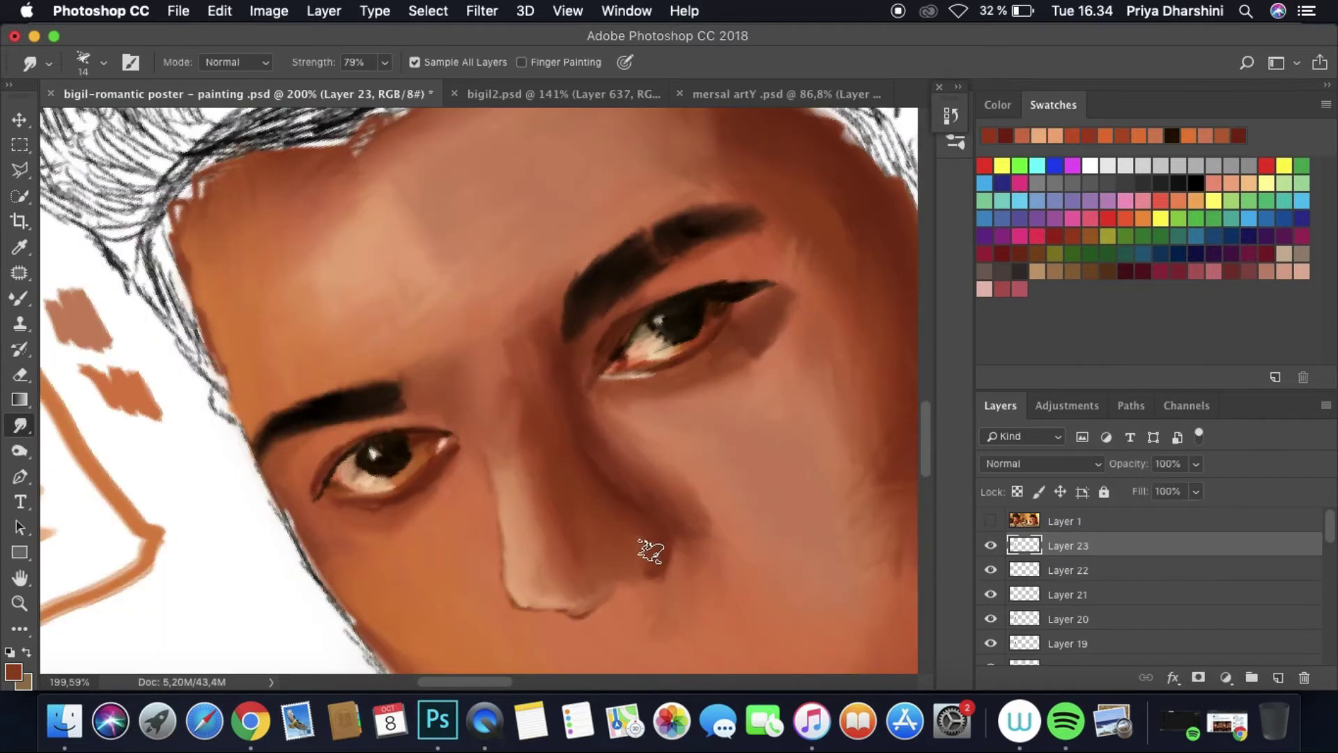
Step: Smudge the shading along the nose bridge on Layer 23, checking it against the reference
left_click_drag(503, 463, 516, 399)
left_click(991, 520)
left_click(991, 520)
mouse_move(531, 395)
left_mouse_down()
mouse_move(528, 428)
mouse_move(571, 436)
left_mouse_up()
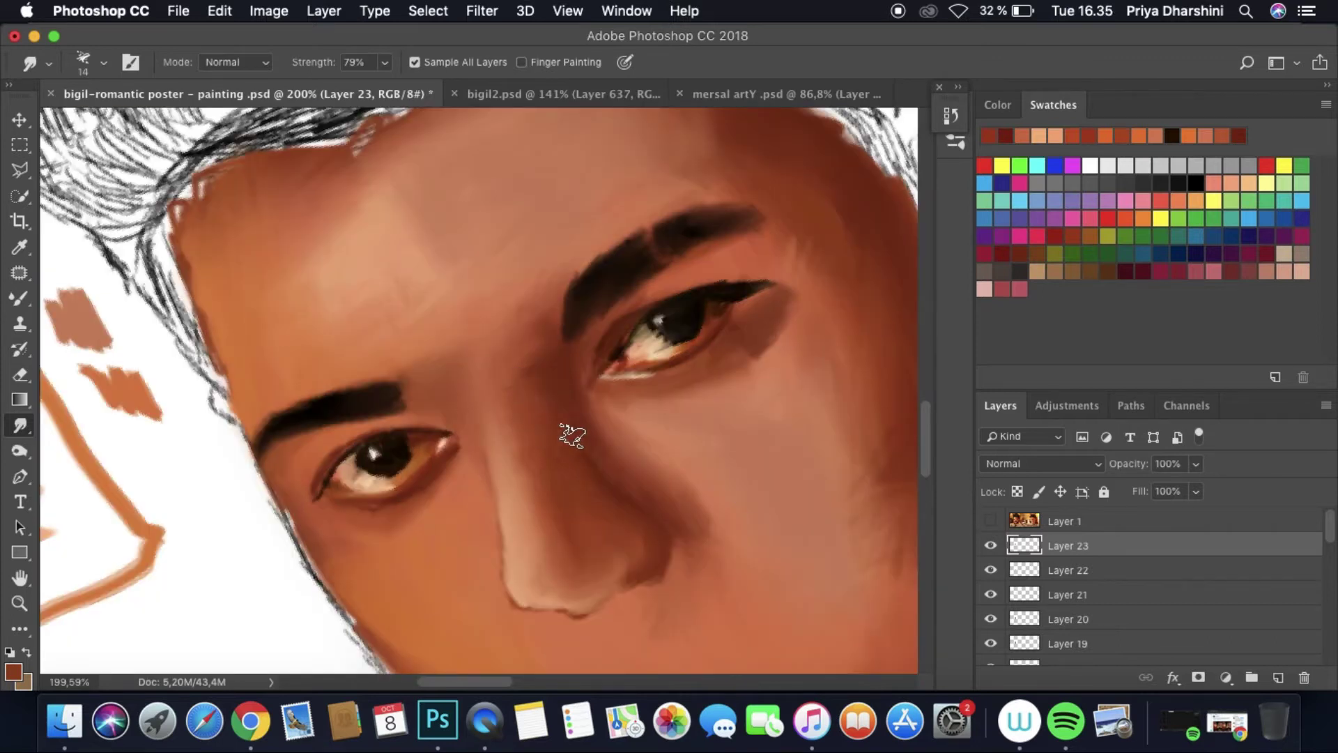
left_click(997, 528)
left_click(996, 528)
Step: Add Layer 24 and outline the nostril and nose base over the reference with a 3 px Mixer Brush in dark brown #673216
scroll(575, 440, "down", 5)
left_click_drag(576, 441, 836, 488)
key("ctrl+shift+alt+n")
scroll(331, 467, "up", 5)
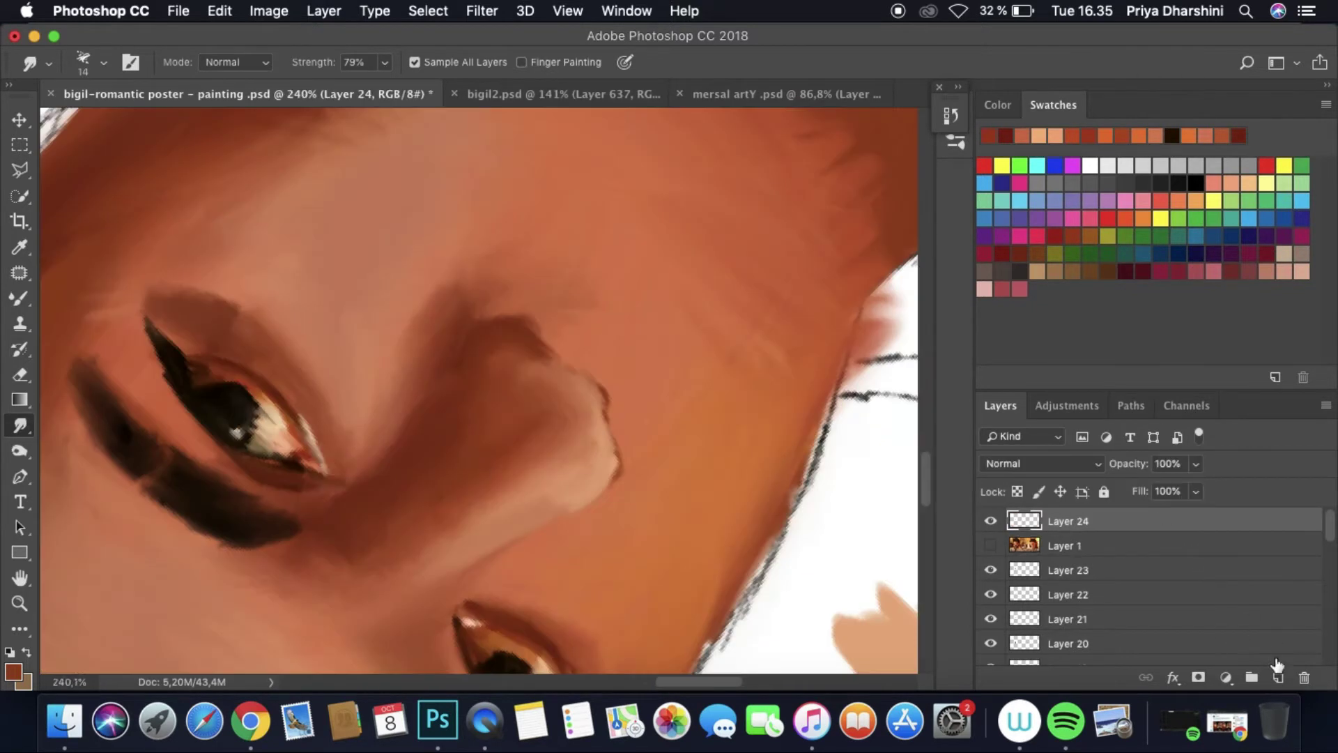
left_click(990, 545)
key("b")
left_click(173, 68)
left_click(161, 62)
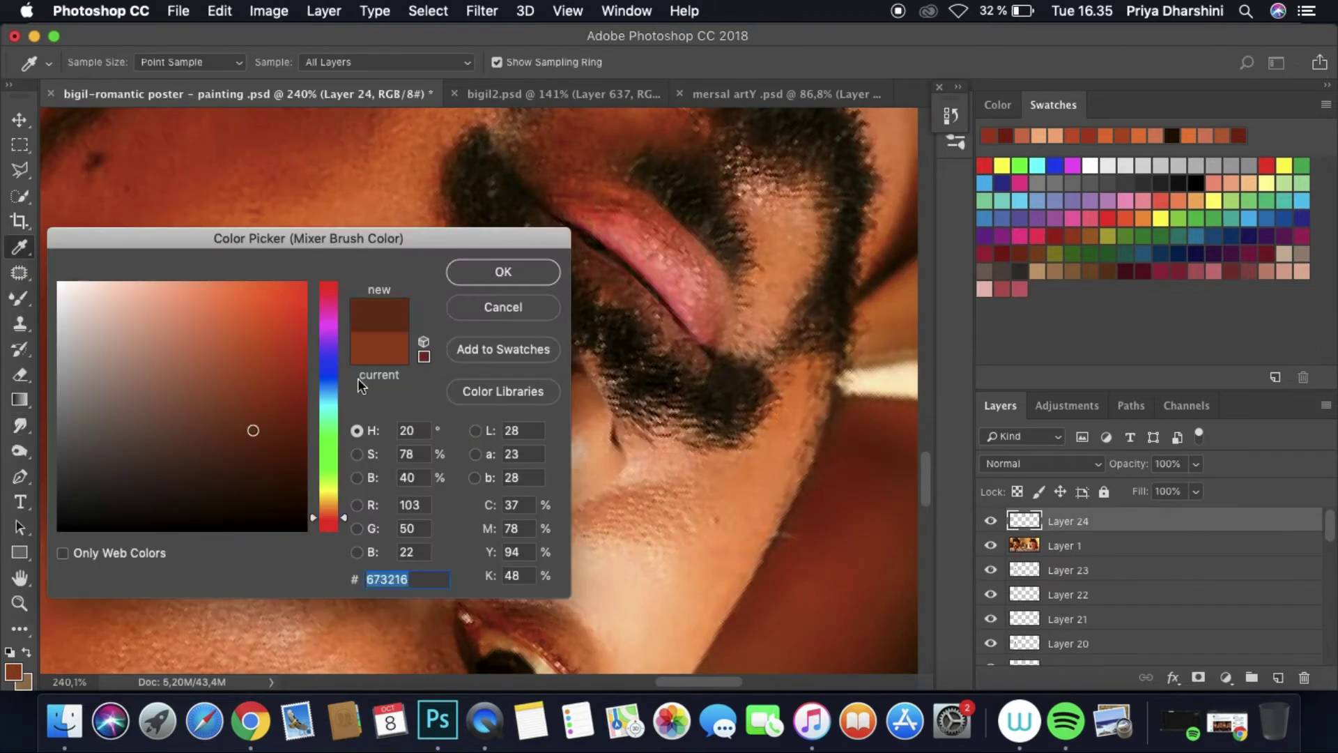
key("Return")
key("Return")
key("Return")
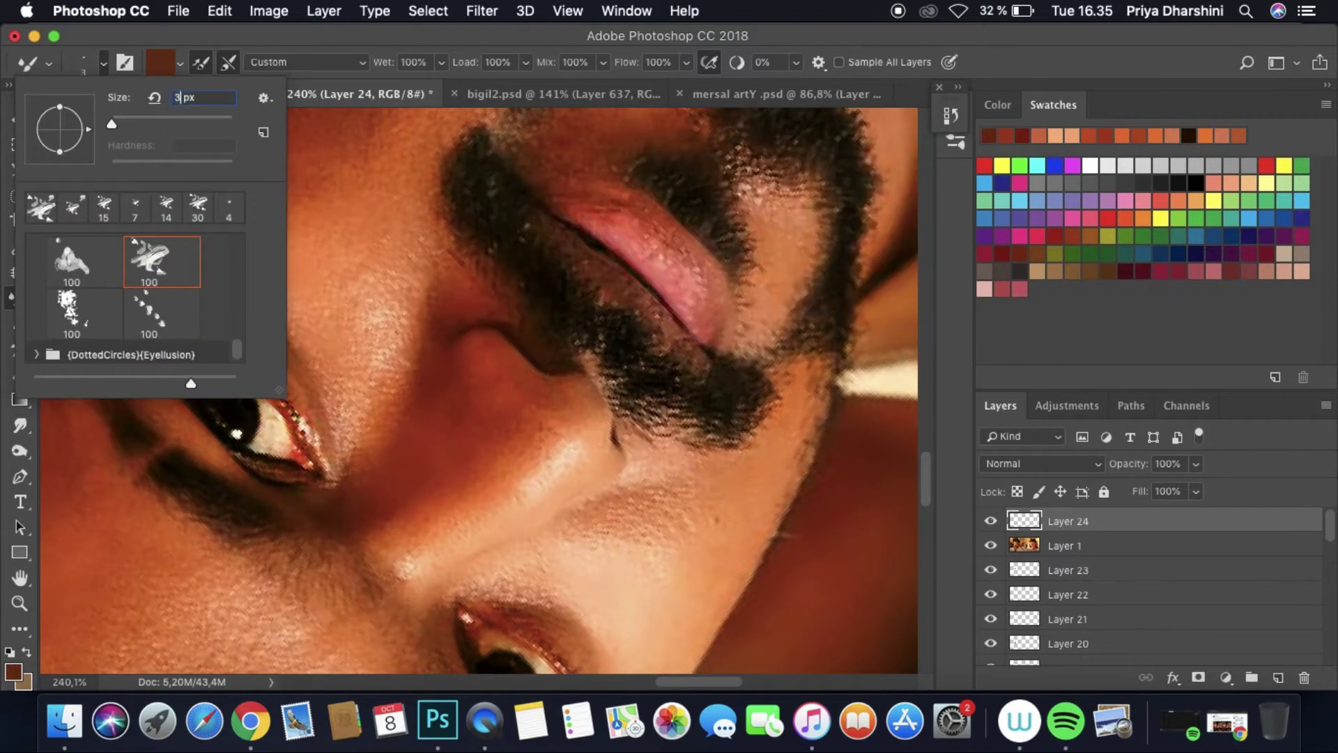
key("Return")
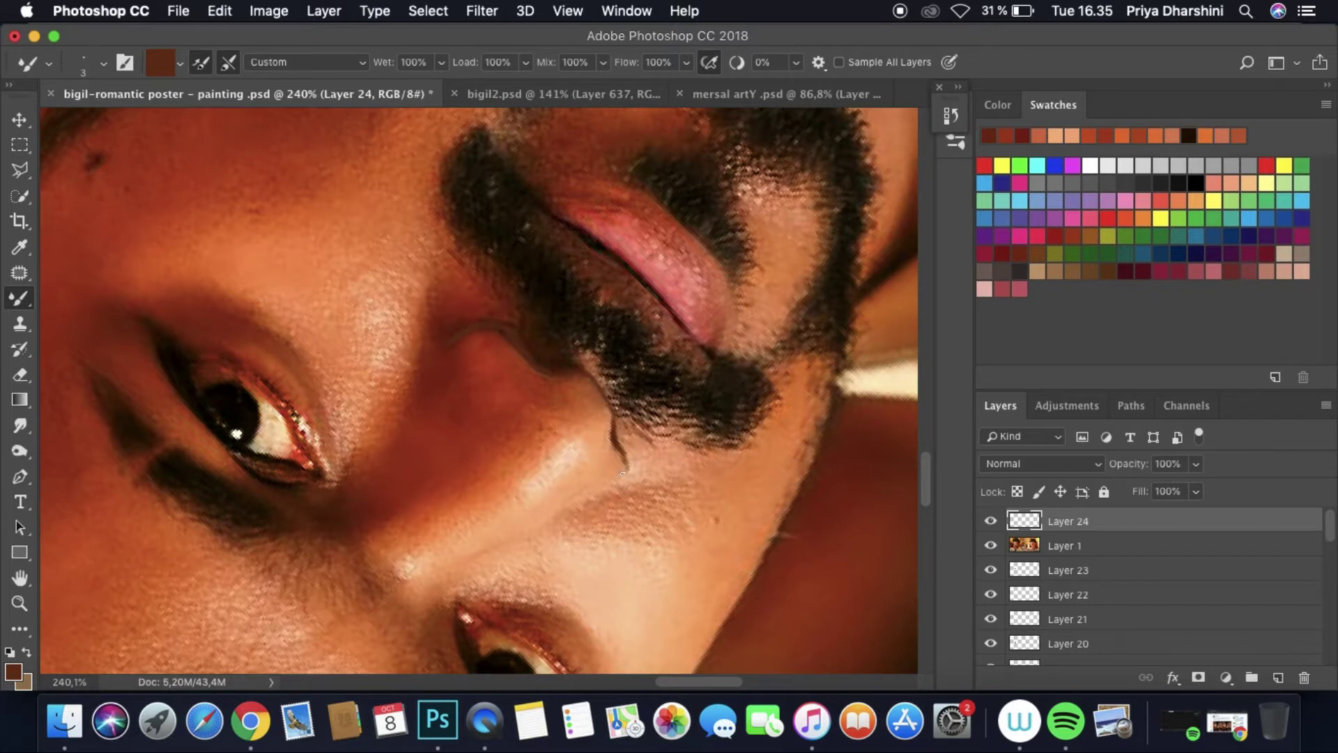
Step: Hide the reference and smudge the end of the dark nostril outline into the nose shadow
left_click(991, 545)
left_click(20, 424)
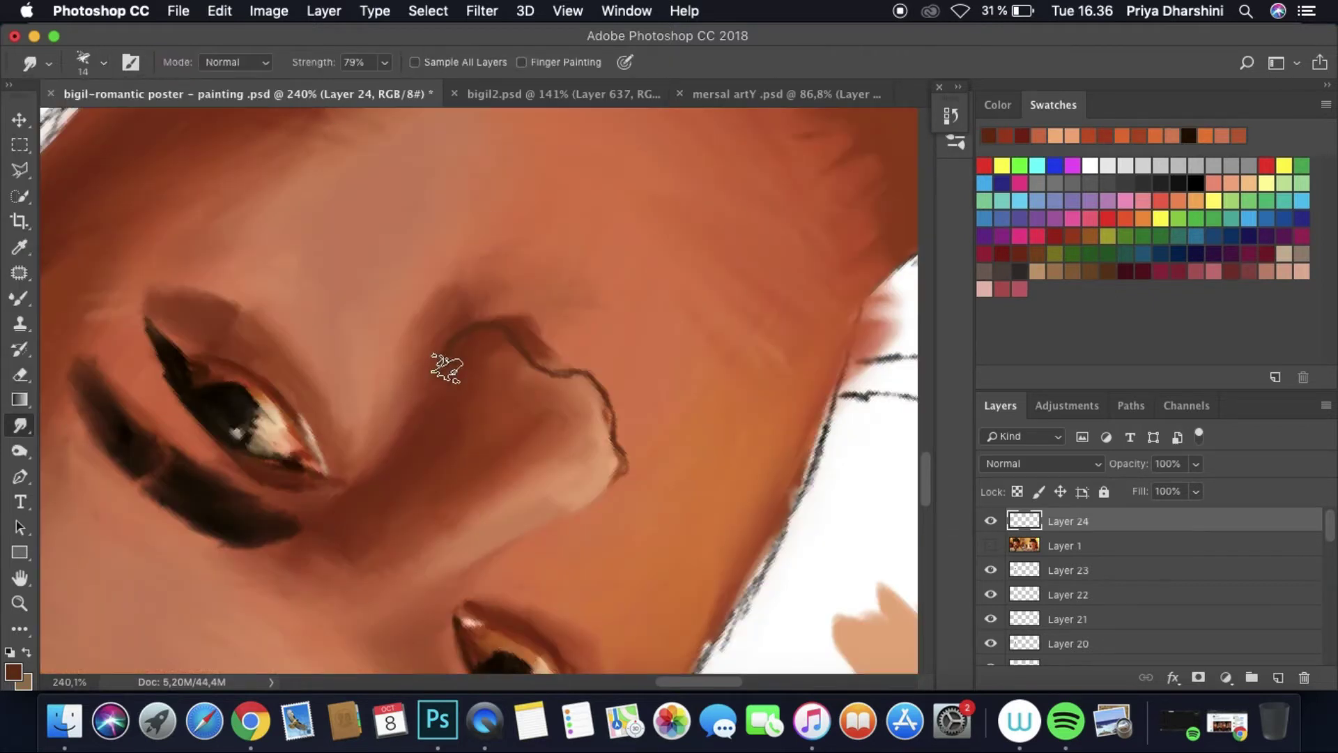
key("alt+bracketleft")
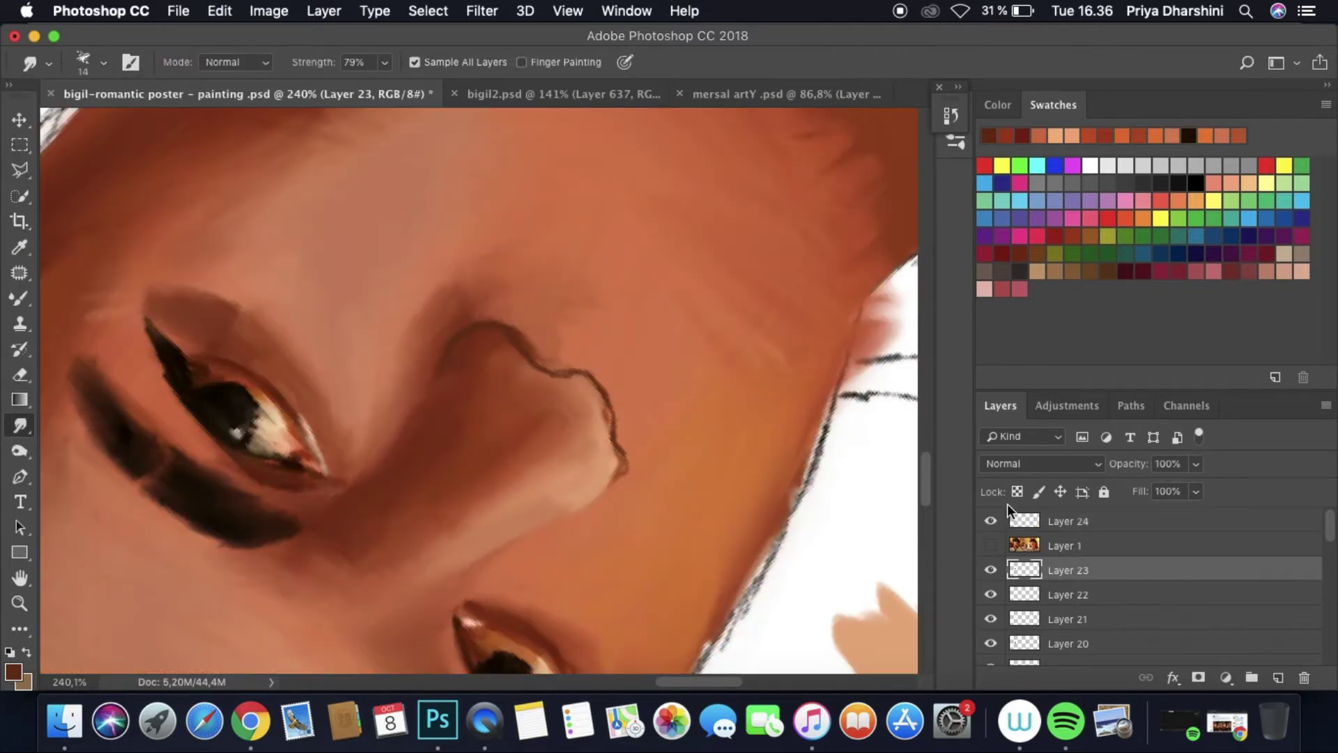
left_click(1009, 515)
Step: Place Layer 24 below Layer 1 and compare the outlined nose with the reference
scroll(661, 322, "down", 5)
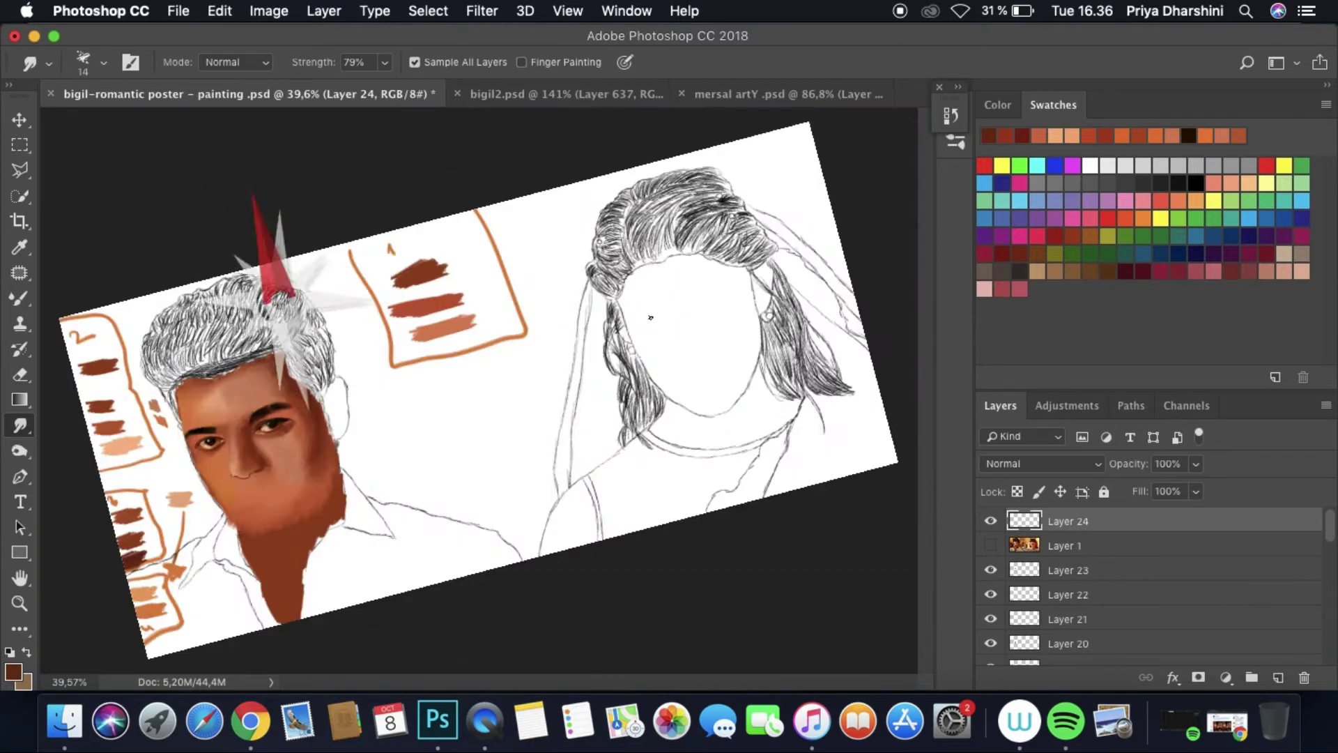
scroll(488, 348, "up", 5)
key("super+bracketleft")
left_click(990, 520)
left_click(990, 521)
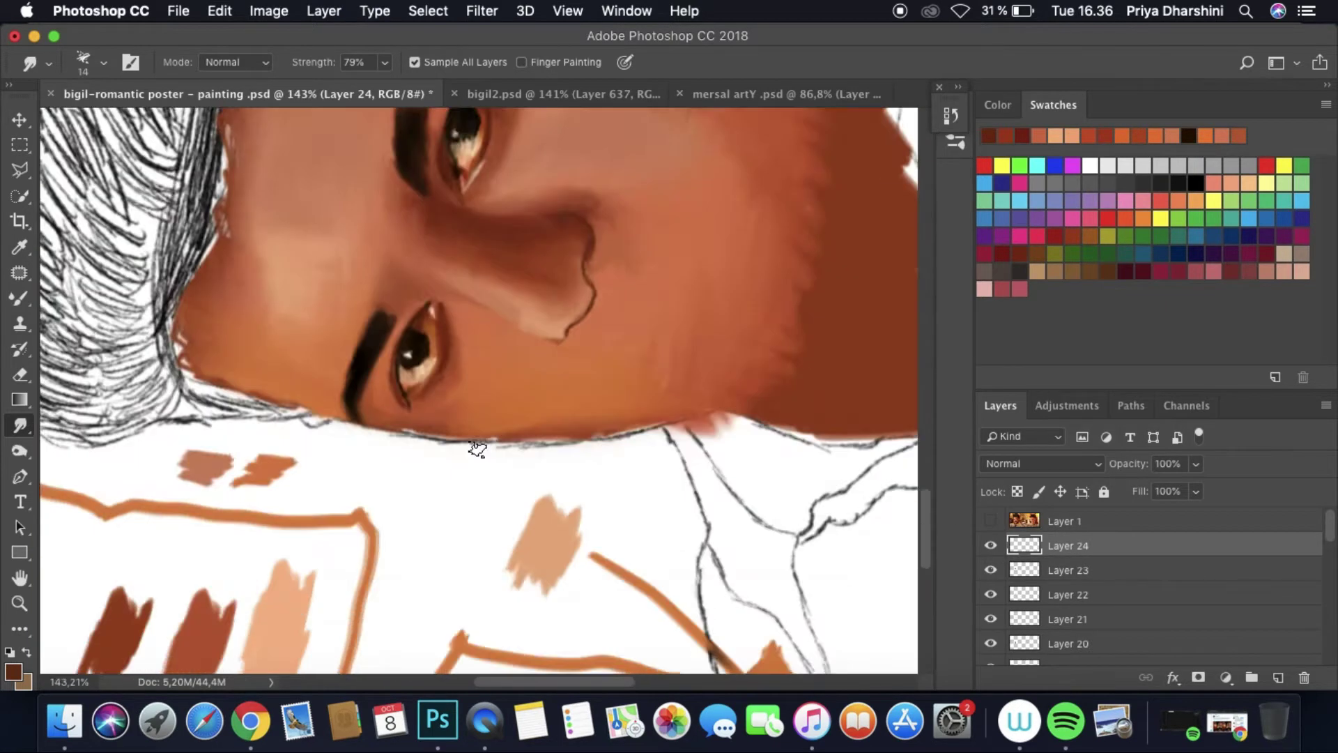
Step: Add Layer 25 below Layer 1 and refine the edges of the far eye with a 6 px Smudge brush
scroll(574, 418, "up", 5)
left_click(1067, 520)
left_click(1277, 678)
left_click(103, 62)
left_click_drag(119, 122, 114, 122)
key("Return")
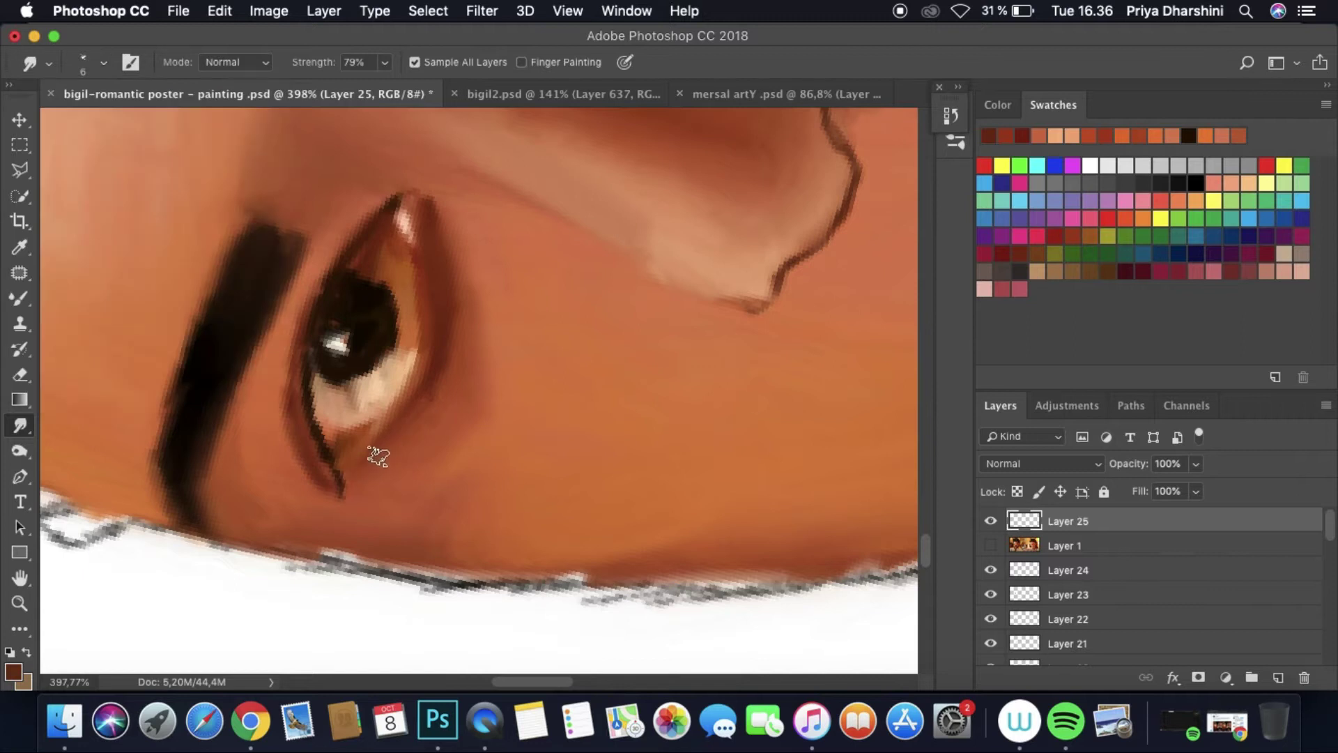
left_click(991, 545)
key("super+bracketleft")
left_click(991, 521)
Step: Add Layer 26, show the reference, and sample a tone from the far eye's lower lid for the Mixer Brush
left_click(1066, 521)
left_click(1278, 677)
left_click(103, 62)
key("Escape")
left_click(991, 545)
key("i")
left_click(424, 390)
key("b")
Step: Sample reds and browns from the reference and paint the lower lid and inner corner of the far eye
key("i")
left_click(427, 263)
key("b")
left_click(428, 261, "alt")
left_click(444, 287, "alt")
key("i")
left_click(395, 441)
key("b")
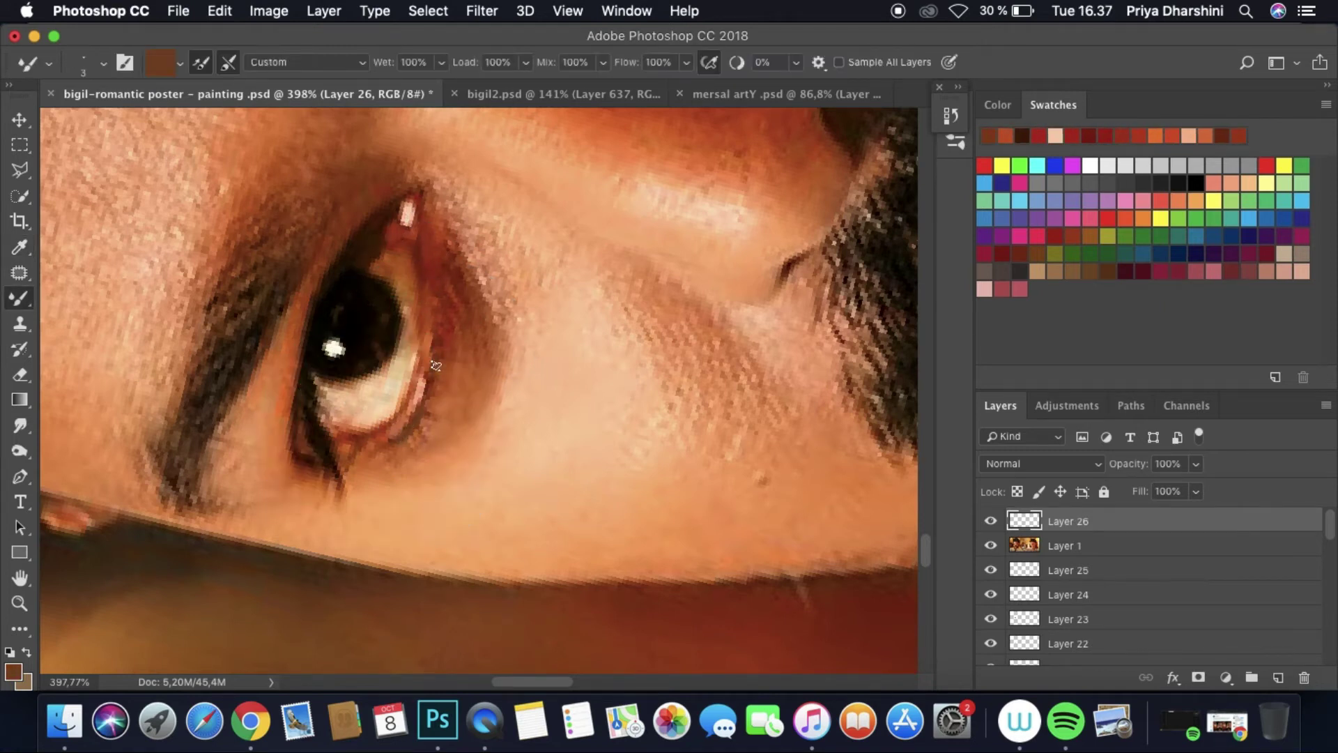
left_click(373, 428, "alt")
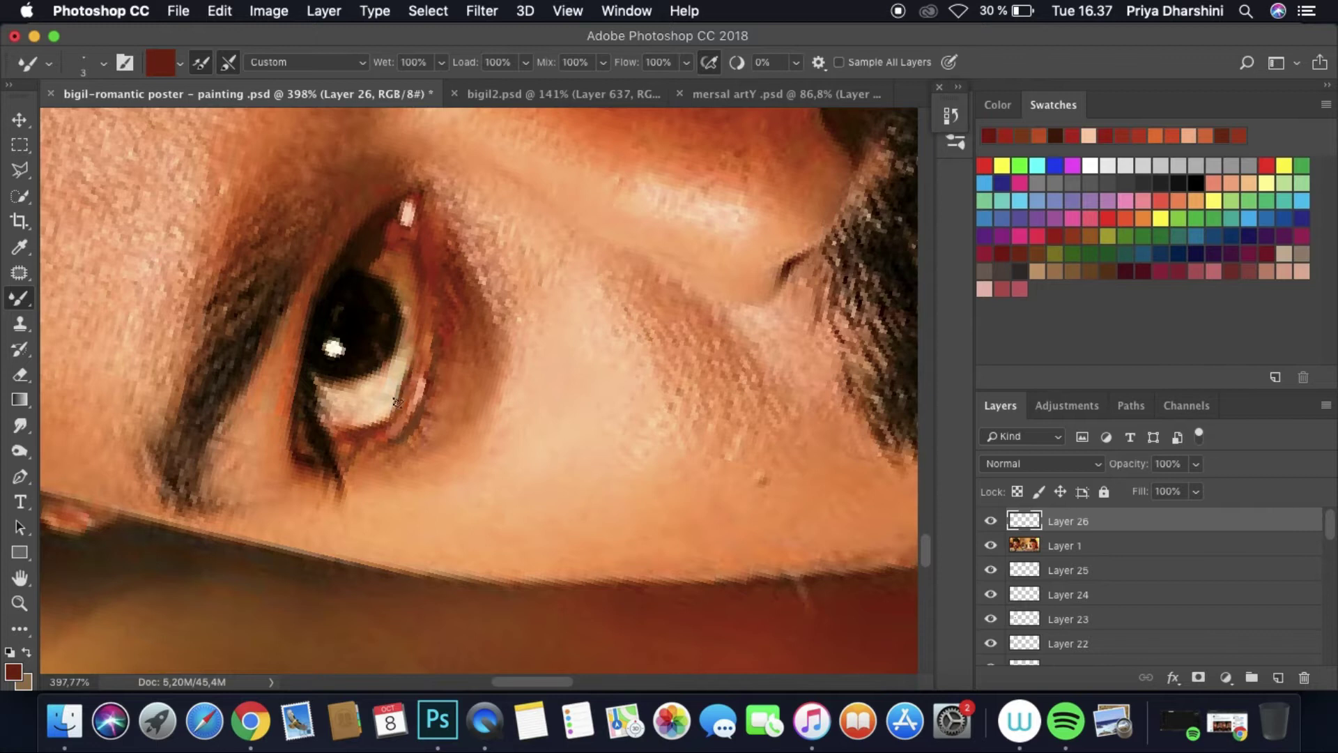
Step: Hide the reference, move Layer 26 below Layer 1, and compare the far eye with the photo
key("super+comma")
key("super+0")
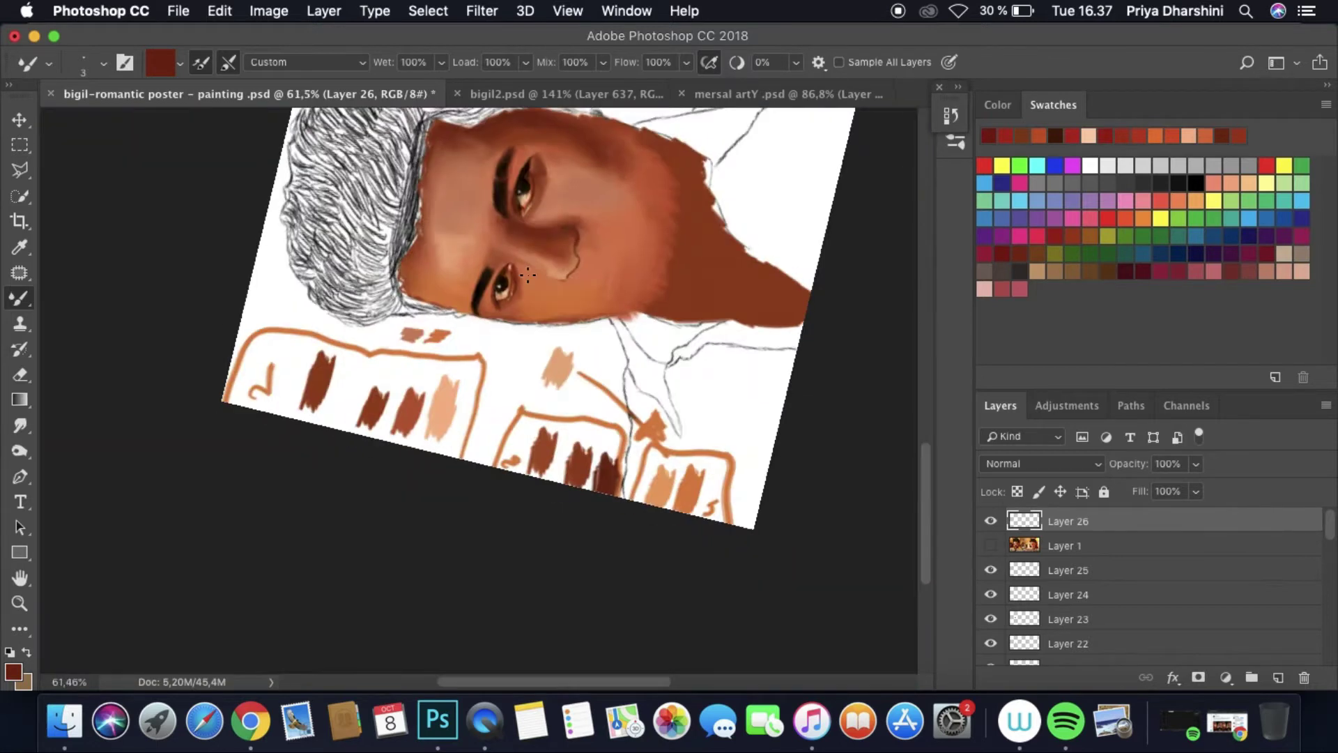
left_click_drag(1154, 522, 1154, 558)
left_click(990, 520)
left_click(990, 521)
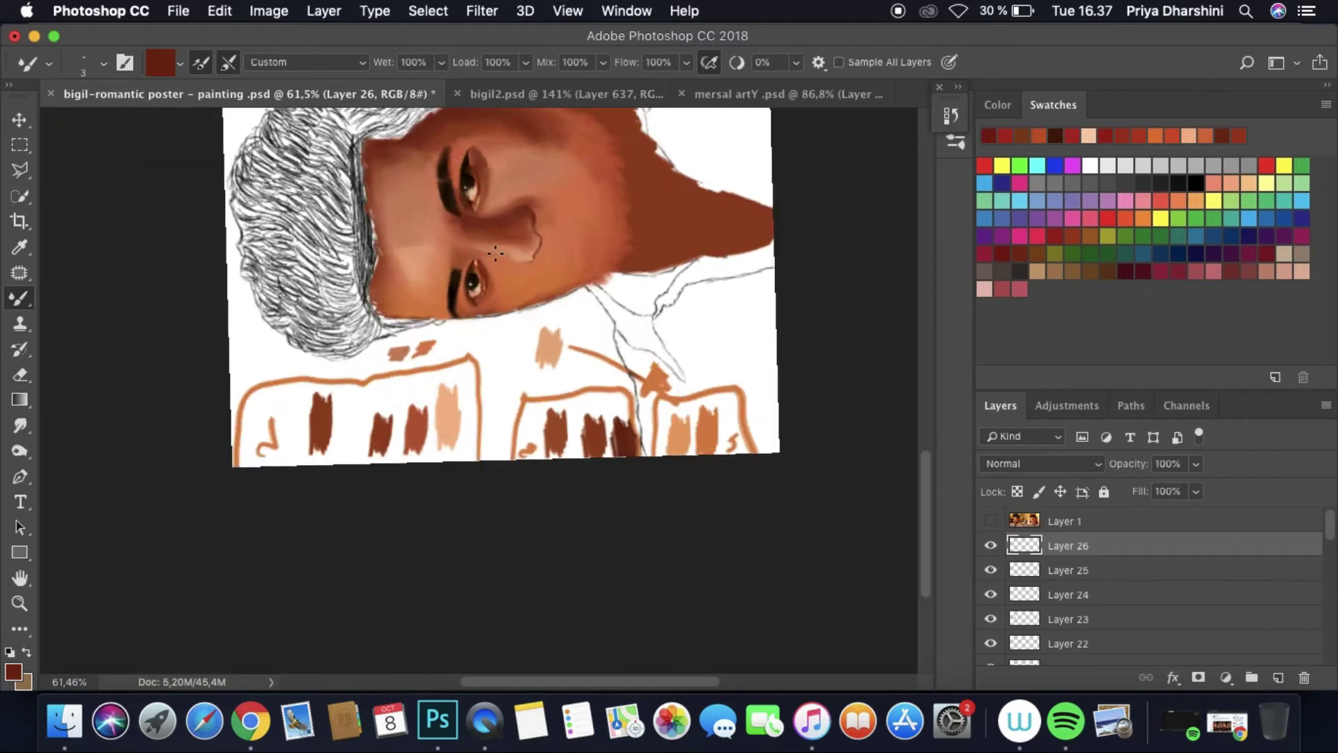
scroll(481, 390, "up", 5)
left_click(990, 522)
left_click(990, 521)
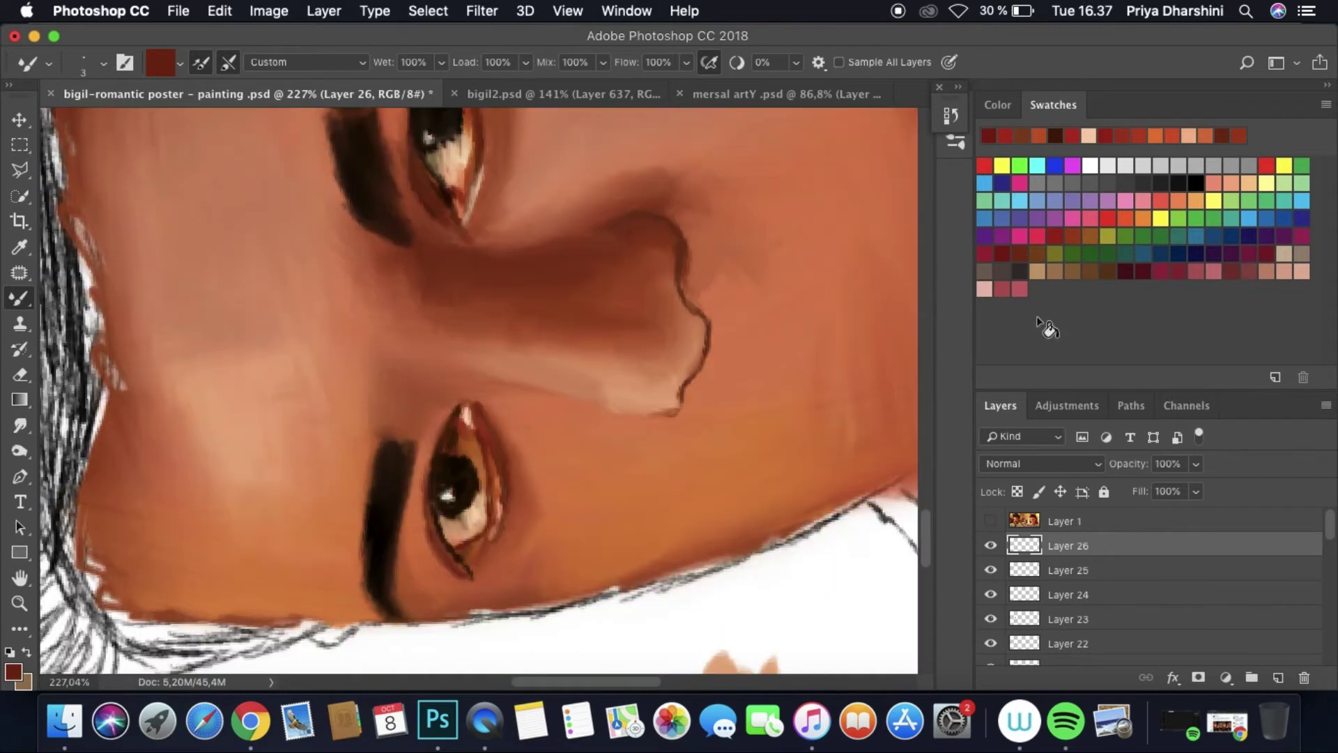
Step: Sample dark brown, add Layer 27, and paint fine dark detail around the far eye over the reference
key("i")
left_click(504, 272)
key("super+shift+alt+n")
key("b")
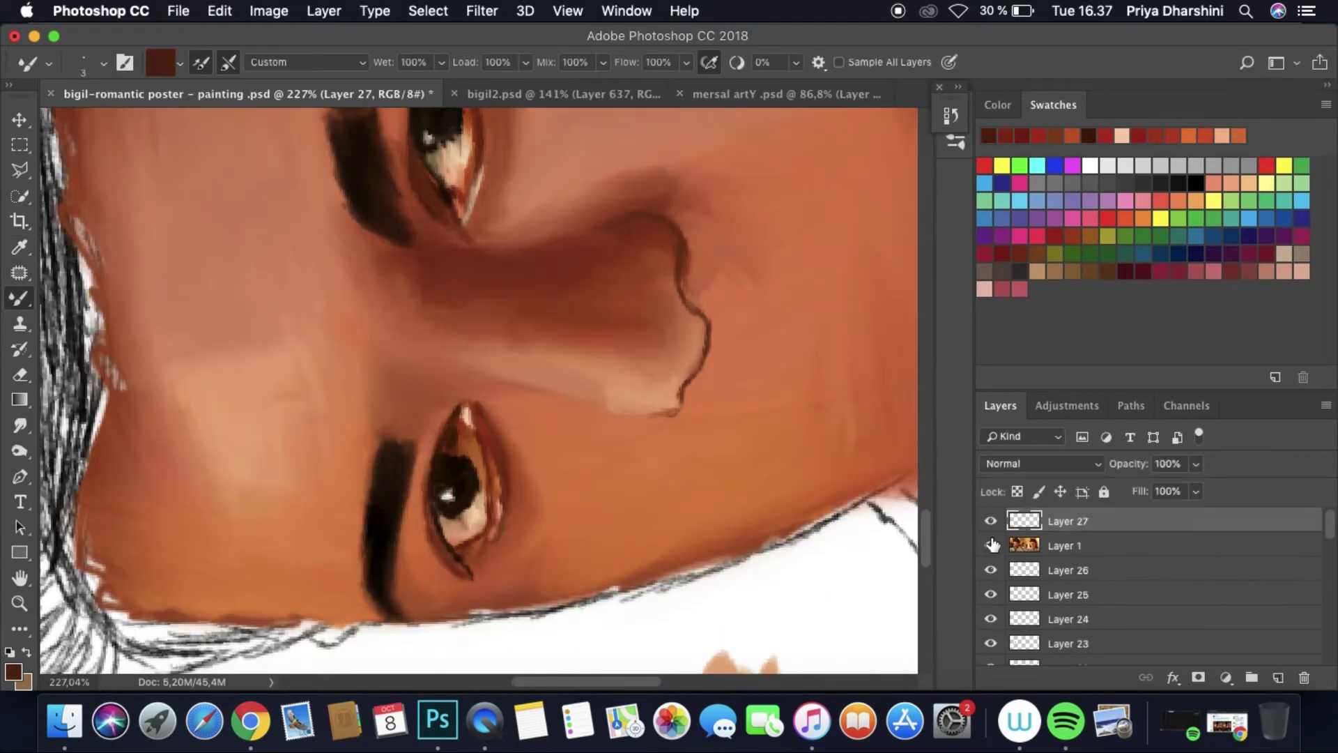
left_click(990, 545)
left_click(990, 545)
key("r")
key("alt+bracketleft")
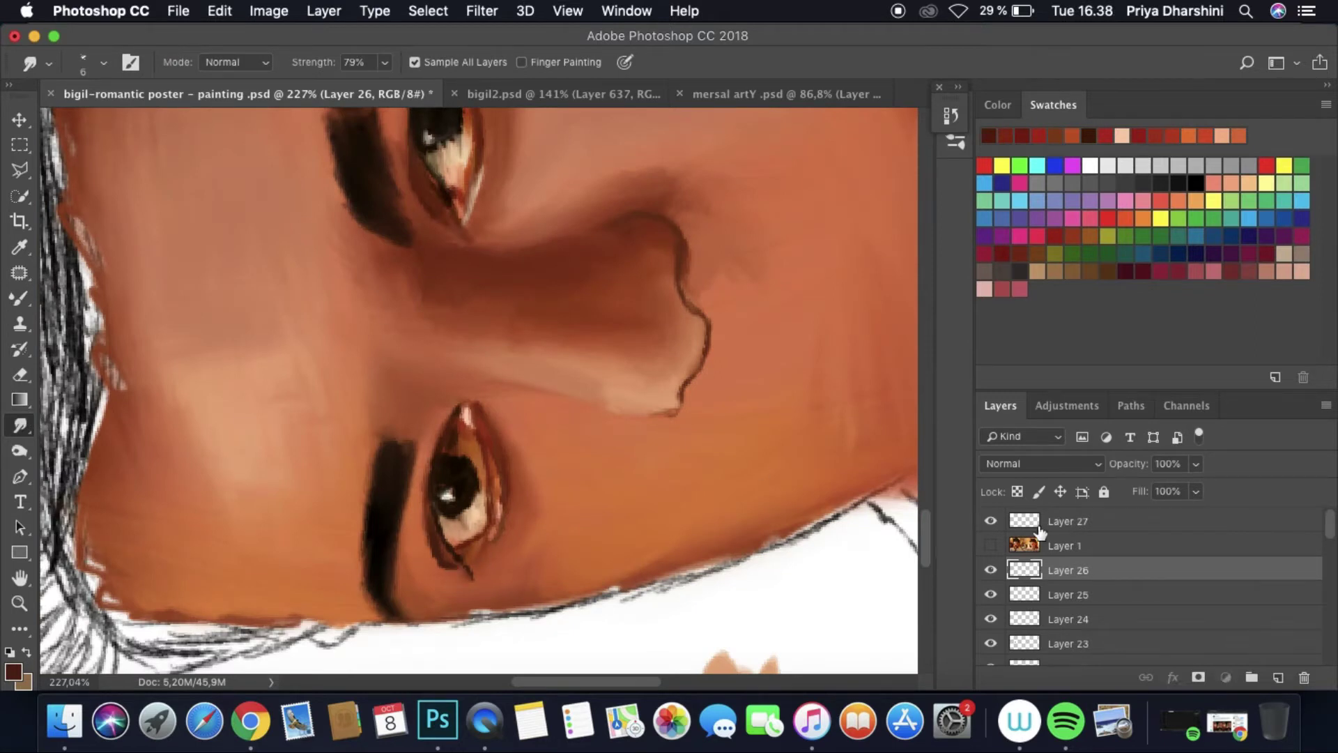
left_click(1039, 528)
Step: Sample black and paint the dark lash lines of the eyes over the visible reference on Layer 27
key("i")
left_click(488, 270)
key("b")
left_click(990, 545)
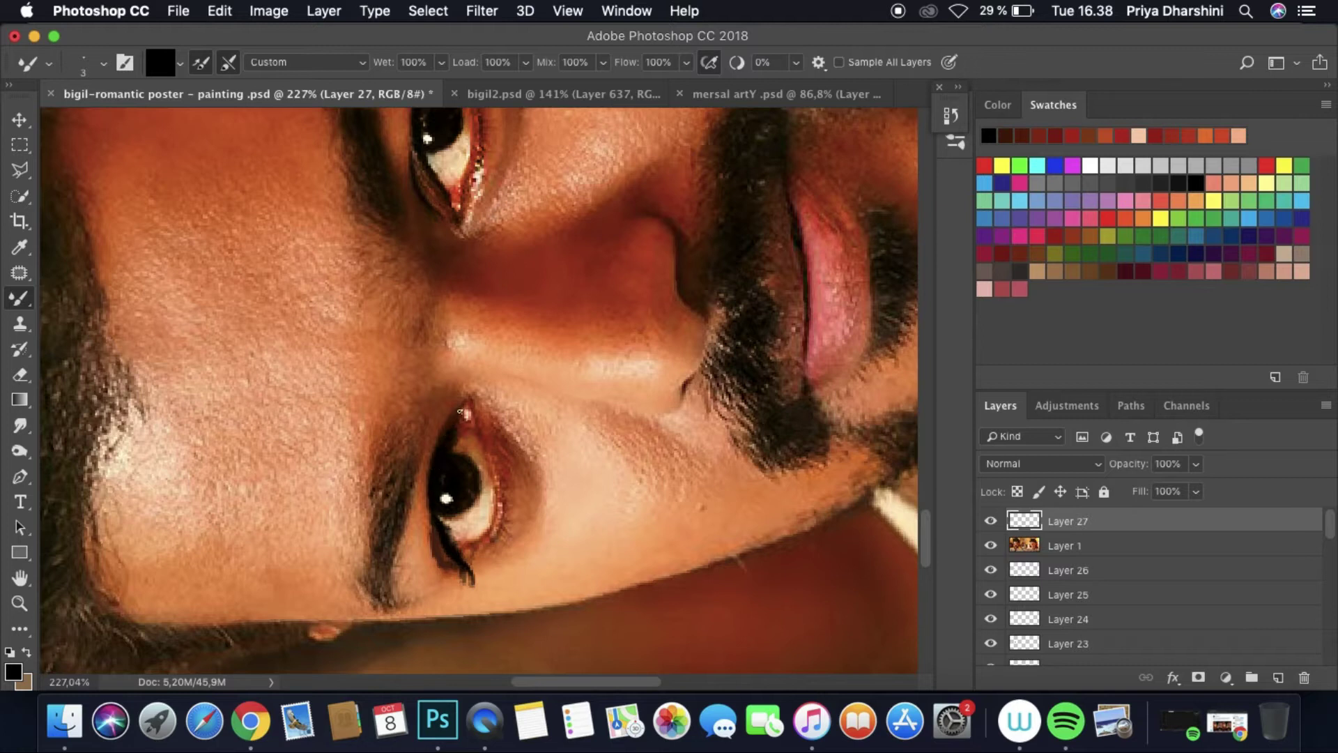
scroll(433, 330, "up", 5)
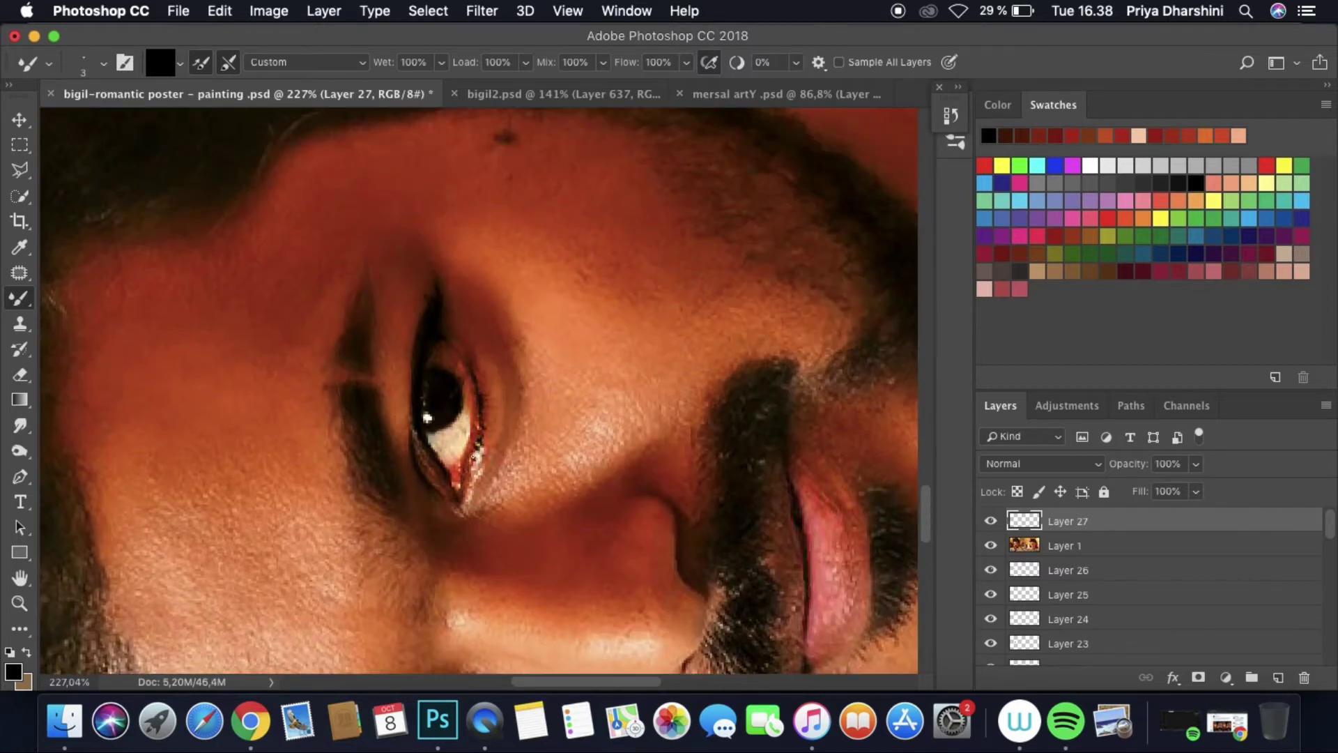
Step: Hide the reference and soften the black eyeliner on the far eye with the Smudge tool
left_click(991, 546)
scroll(488, 390, "down", 5)
key("Escape")
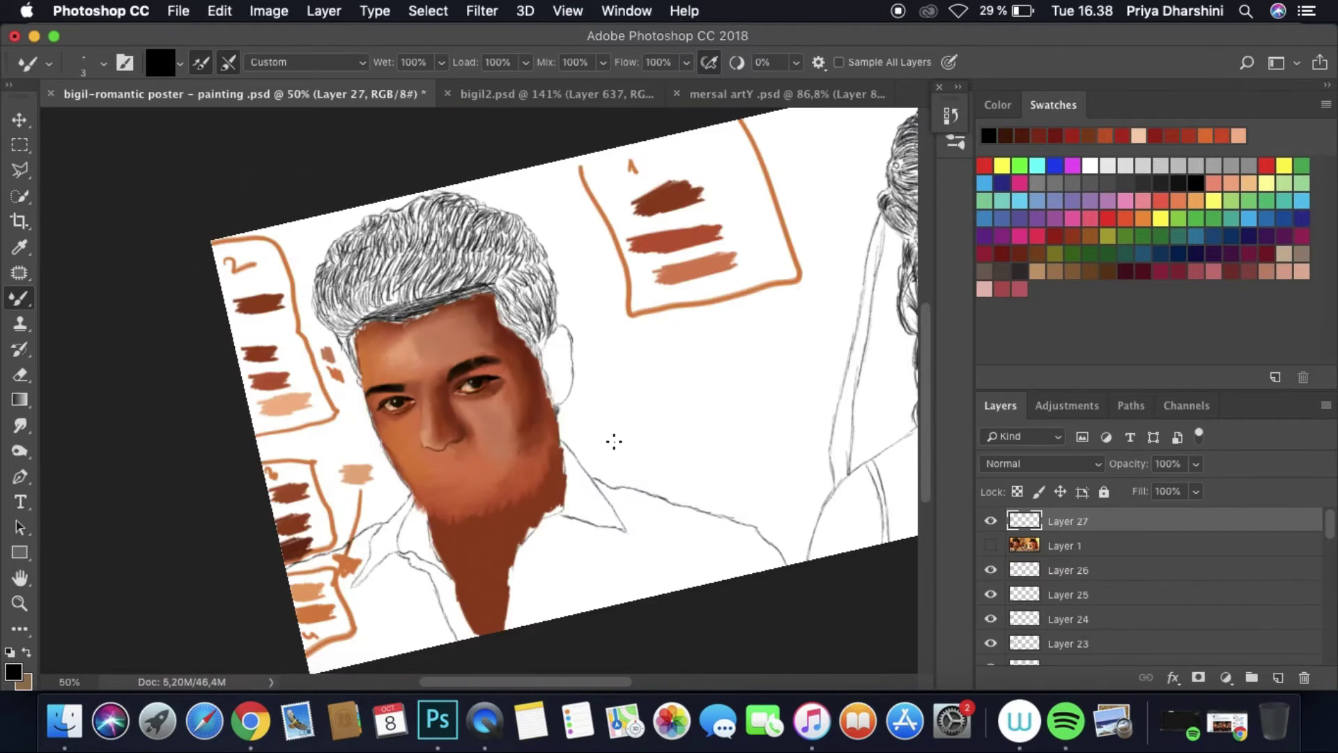
scroll(377, 368, "up", 5)
key("r")
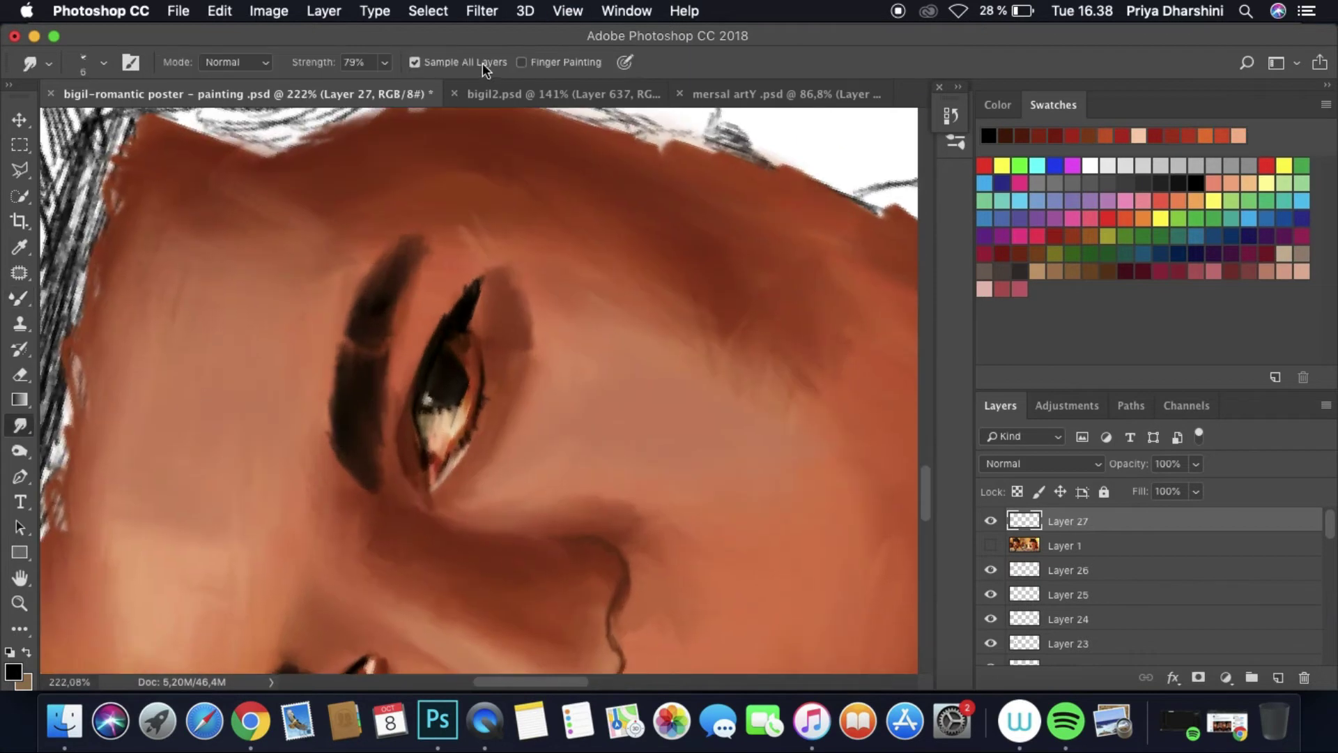
scroll(435, 494, "down", 5)
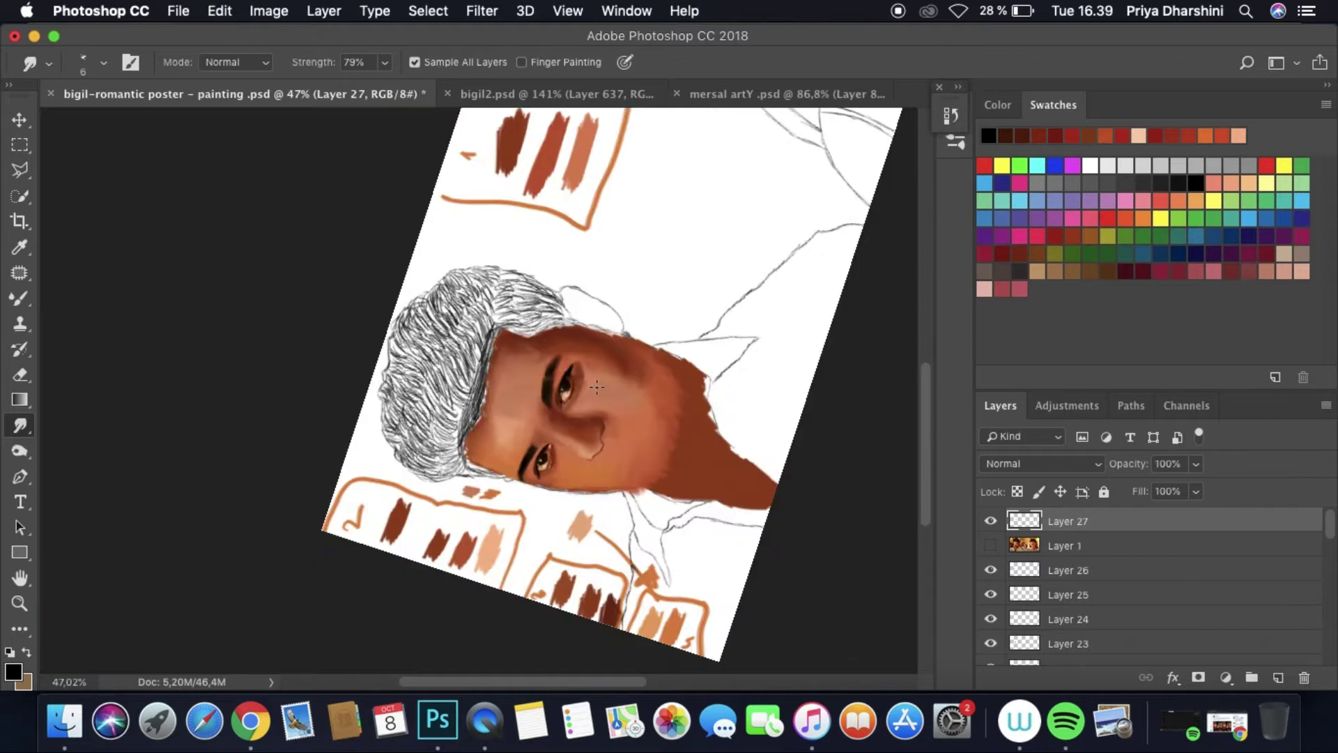
Step: Move Layer 27 below Layer 1 and compare the painted eyes with the reference
scroll(487, 390, "up", 4)
key("super+[")
left_click(991, 521)
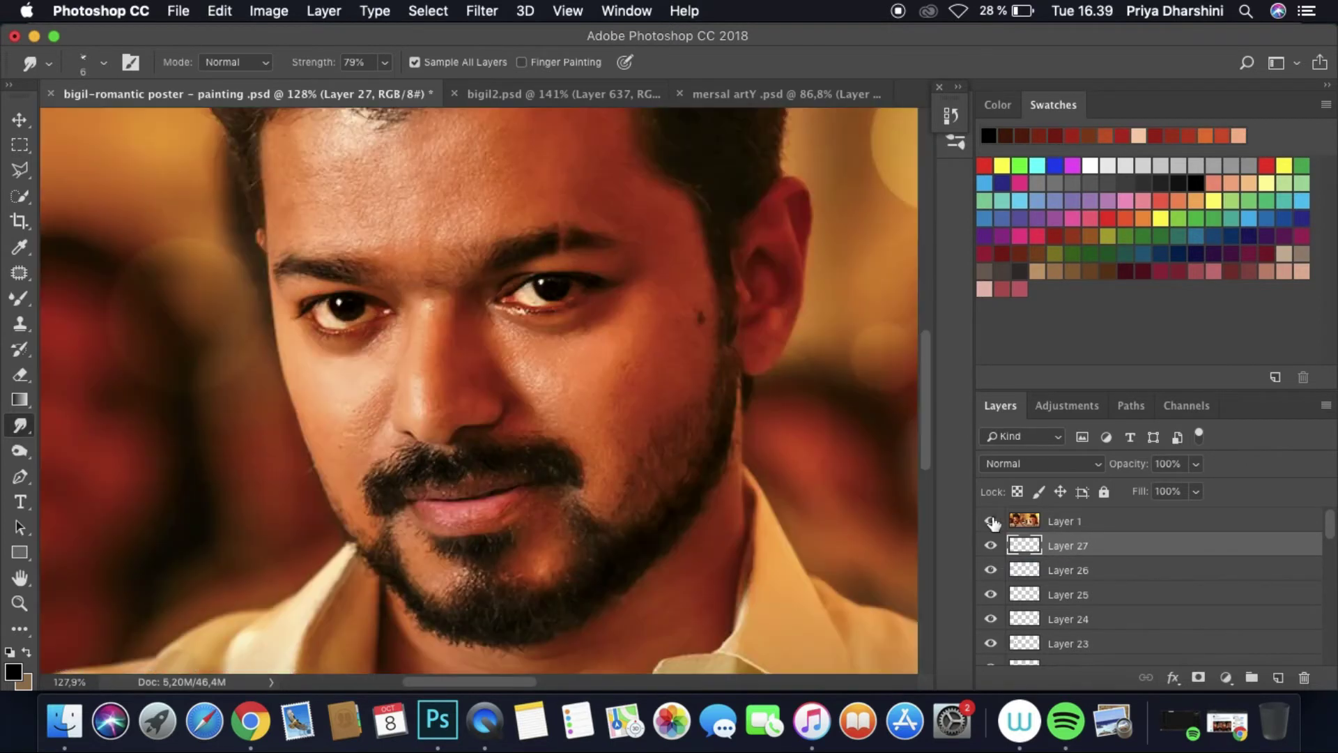
left_click(990, 520)
Step: Sample a reddish brown, add Layer 28, and paint the contour around the far eye's lower lid over the reference
scroll(478, 390, "up", 4)
left_click(19, 247)
left_click(20, 298)
key("super+shift+alt+n")
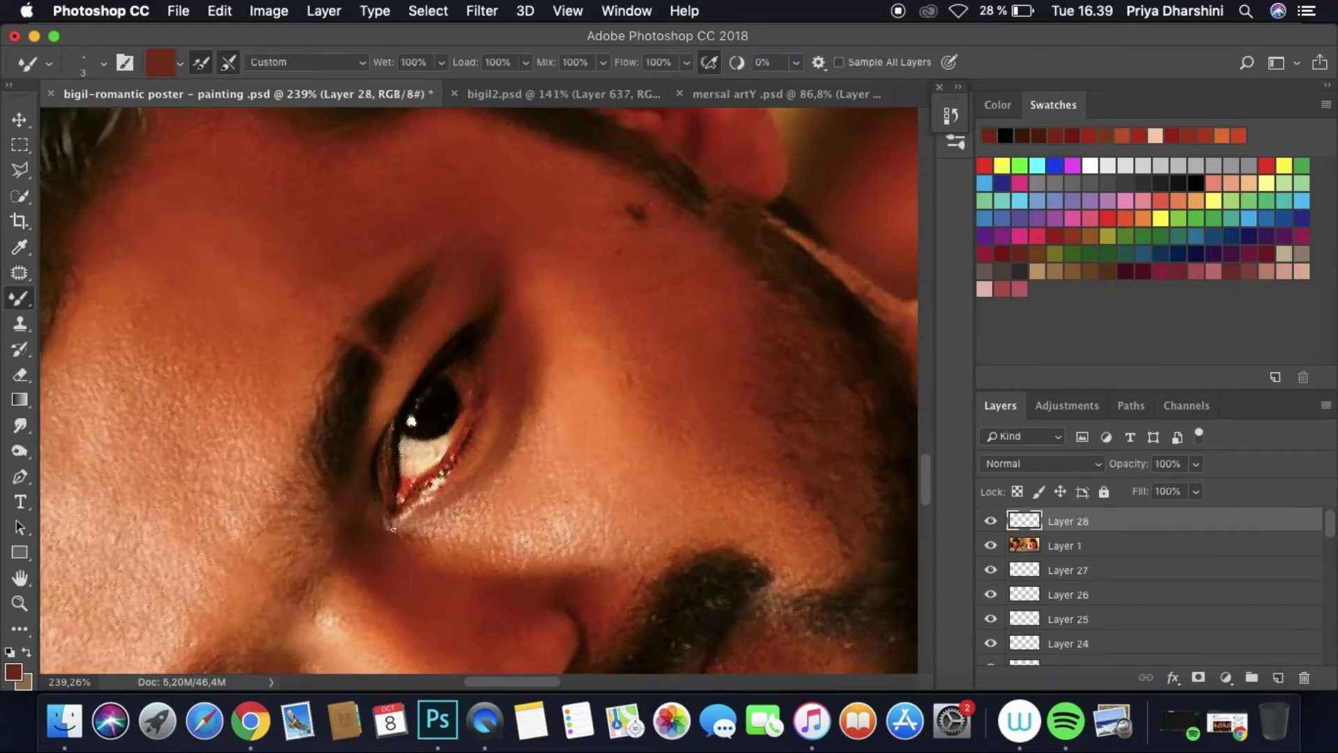
left_click(991, 545)
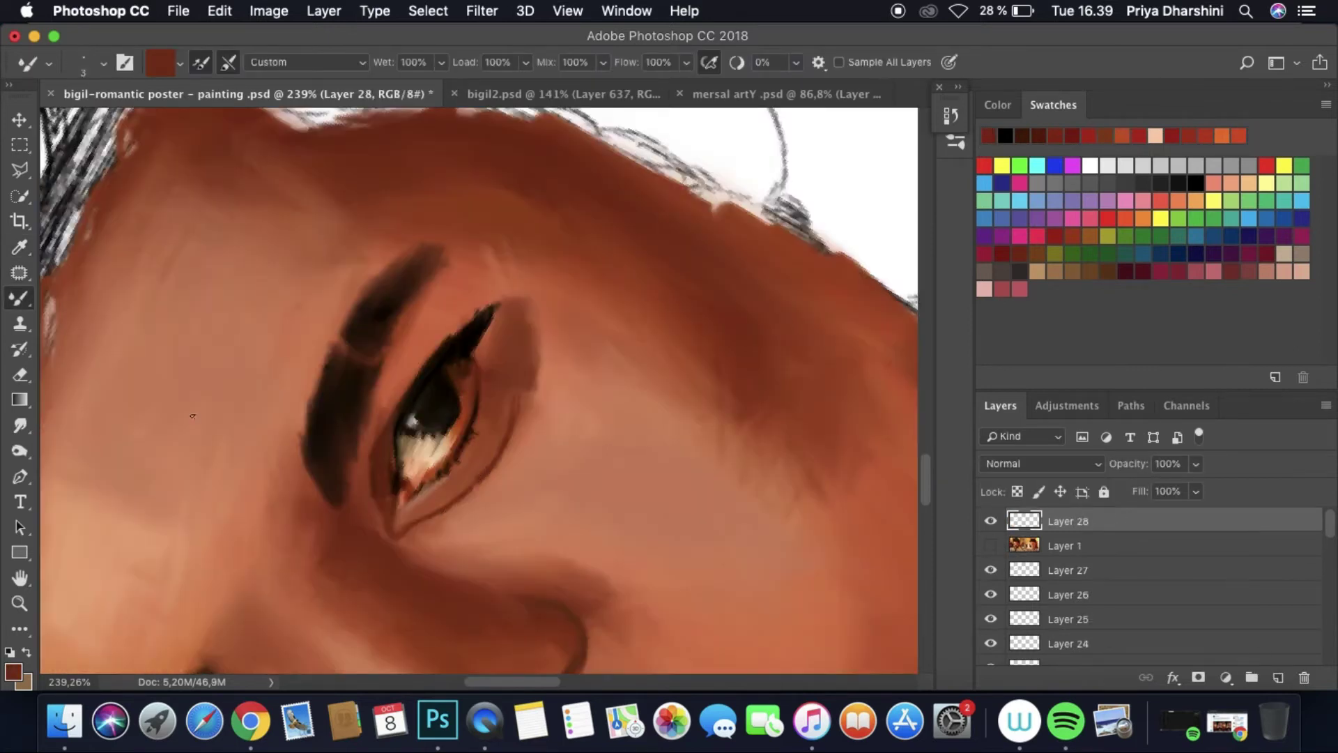
key("r")
Step: Paint black detail at the inner corner of the far eye over the reference, then hide the reference and smudge it
left_click(990, 545)
left_click(990, 545)
key("b")
left_click(990, 545)
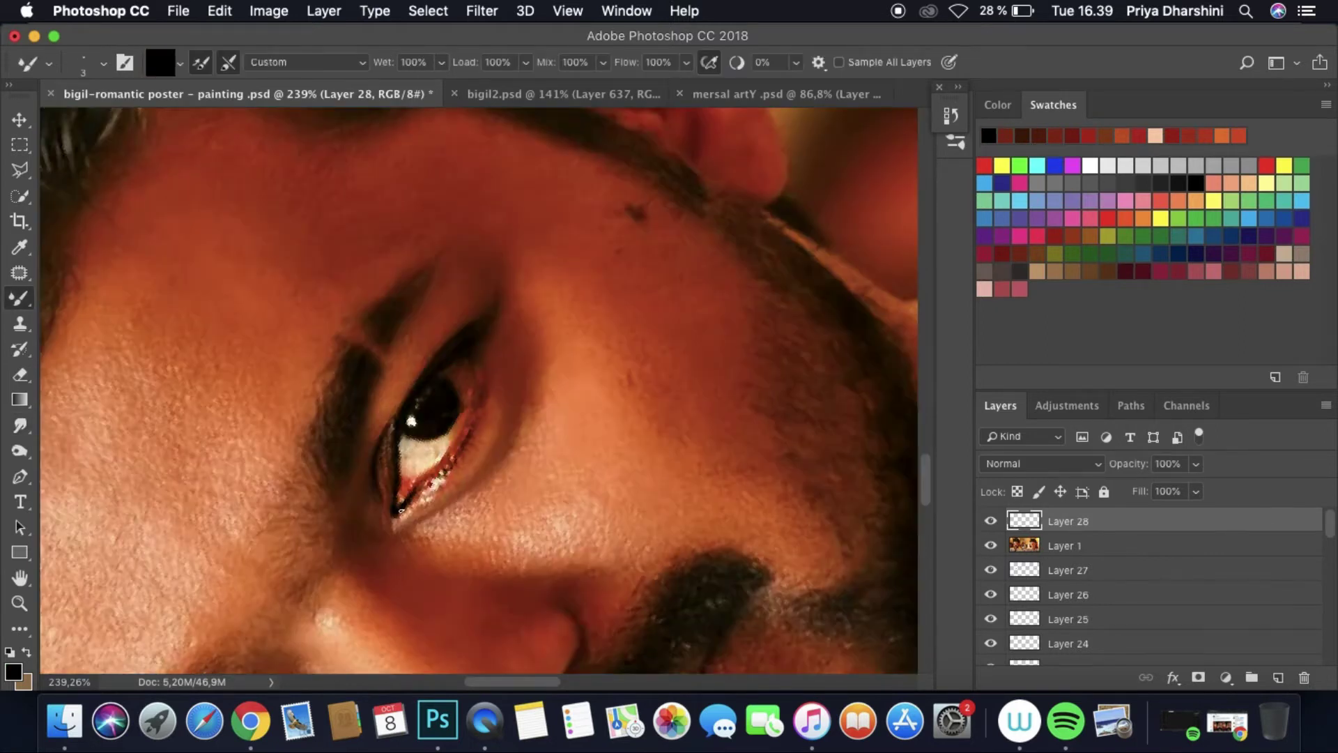
left_click(991, 545)
key("r")
Step: Switch the Smudge tool to a 38-pixel textured brush and blend the shading around the eyes and brows
key("super+0")
scroll(531, 437, "down", 3)
scroll(597, 514, "up", 6)
left_click(103, 62)
left_click(415, 62)
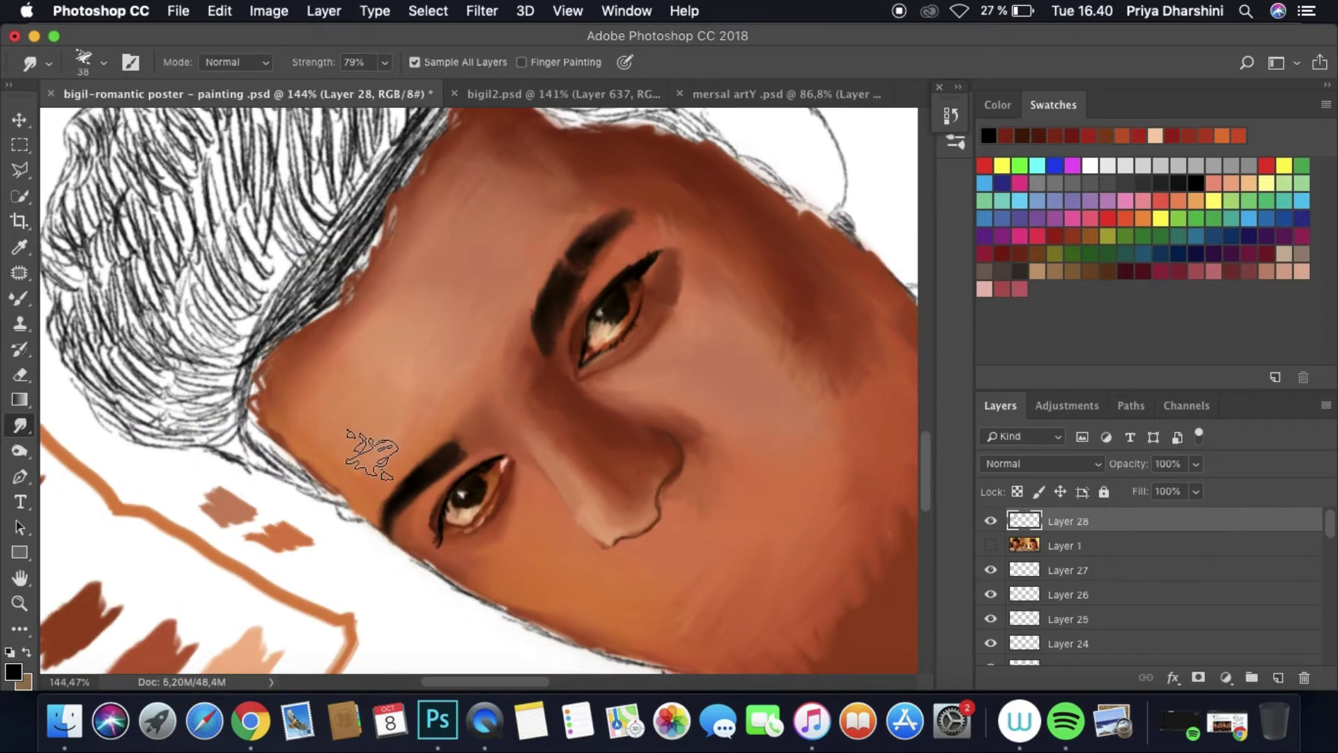
scroll(697, 320, "down", 3)
scroll(836, 381, "up", 5)
Step: Add Layer 29, pick a very dark brown, and paint hair strokes at the near eyebrow's inner end over the reference
left_click(990, 545)
left_click(990, 545)
left_click(1278, 678)
left_click(13, 671)
key("Return")
scroll(412, 279, "up", 3)
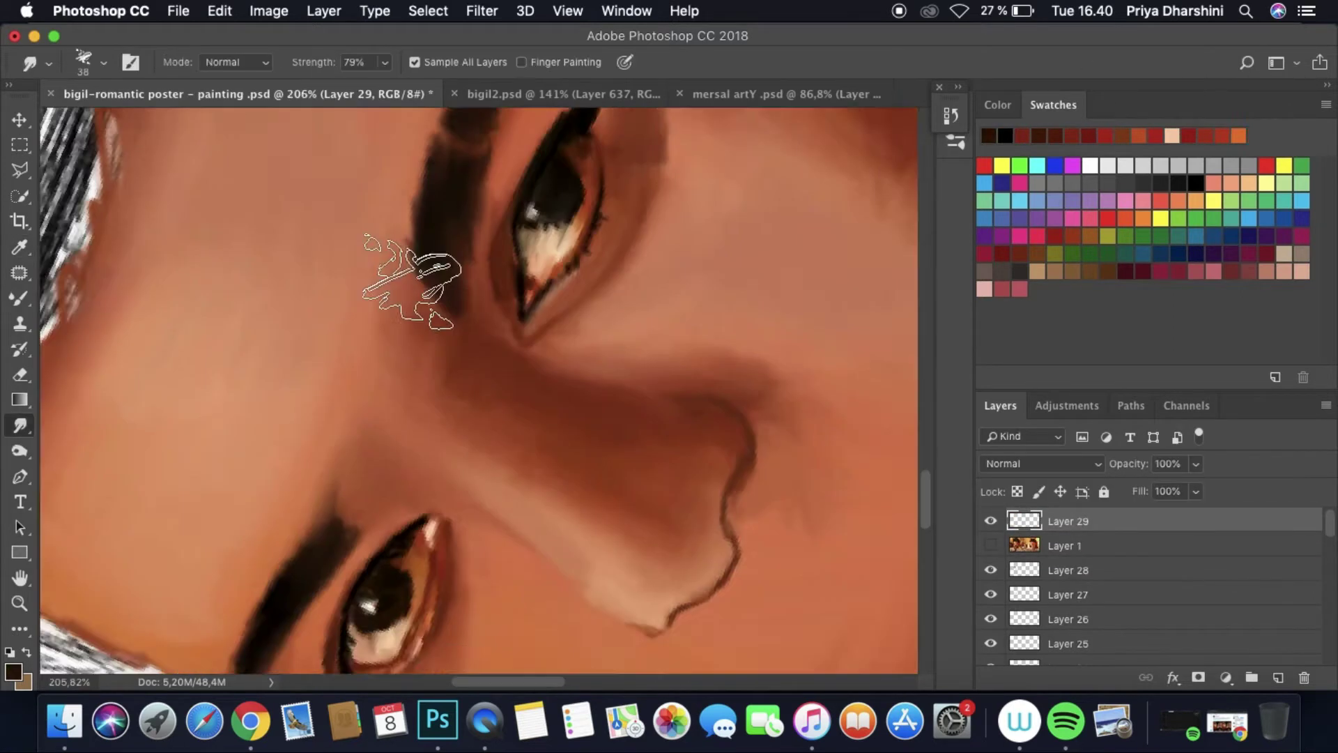
scroll(411, 279, "up", 2)
left_click(21, 299)
left_click(991, 545)
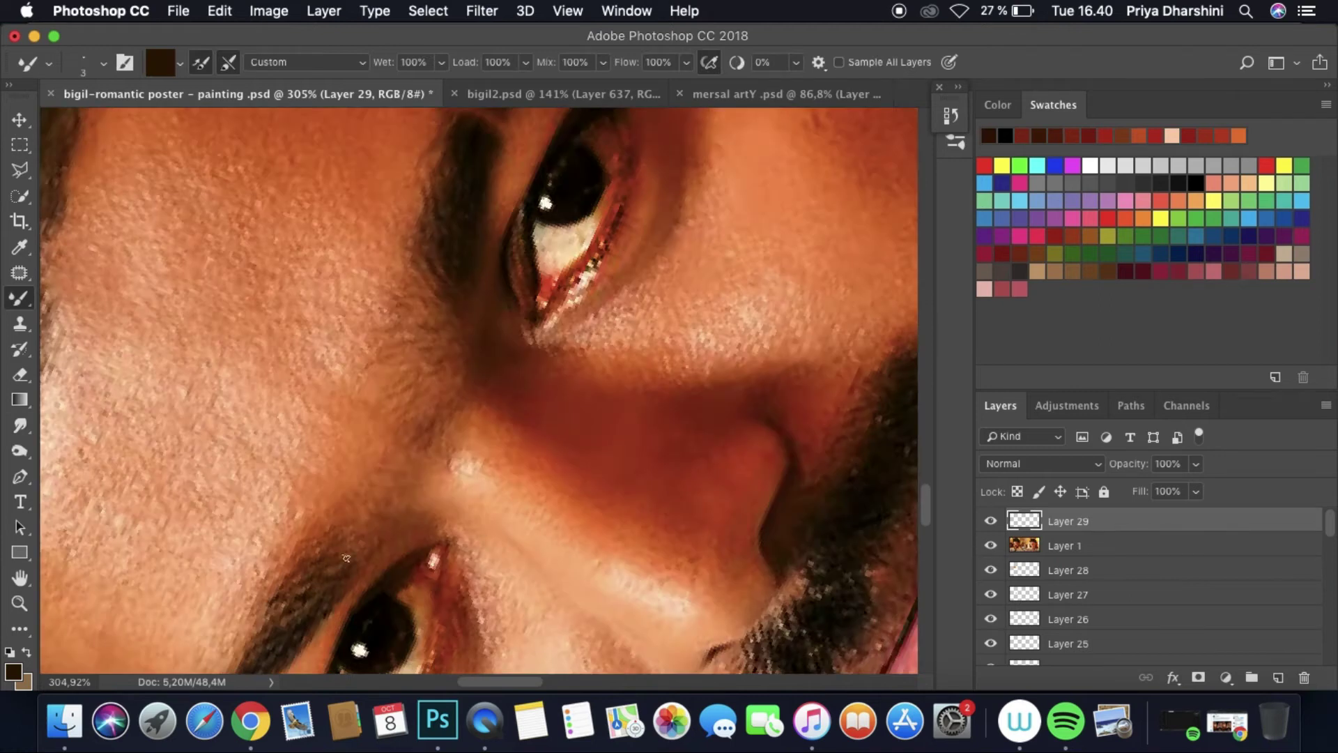
left_click(990, 546)
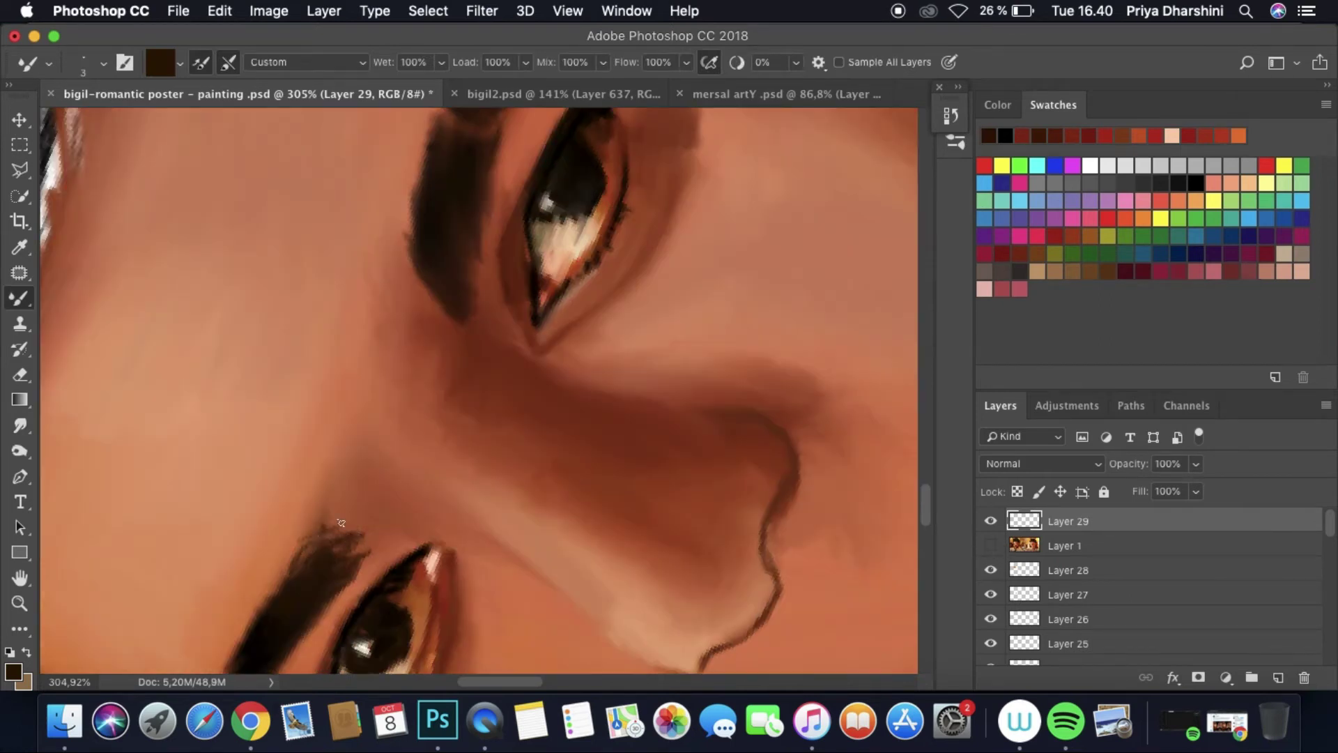
Step: Paint dark brown hairs at the inner end of the far eyebrow over the reference and compare both brows with the photo
left_click(991, 545)
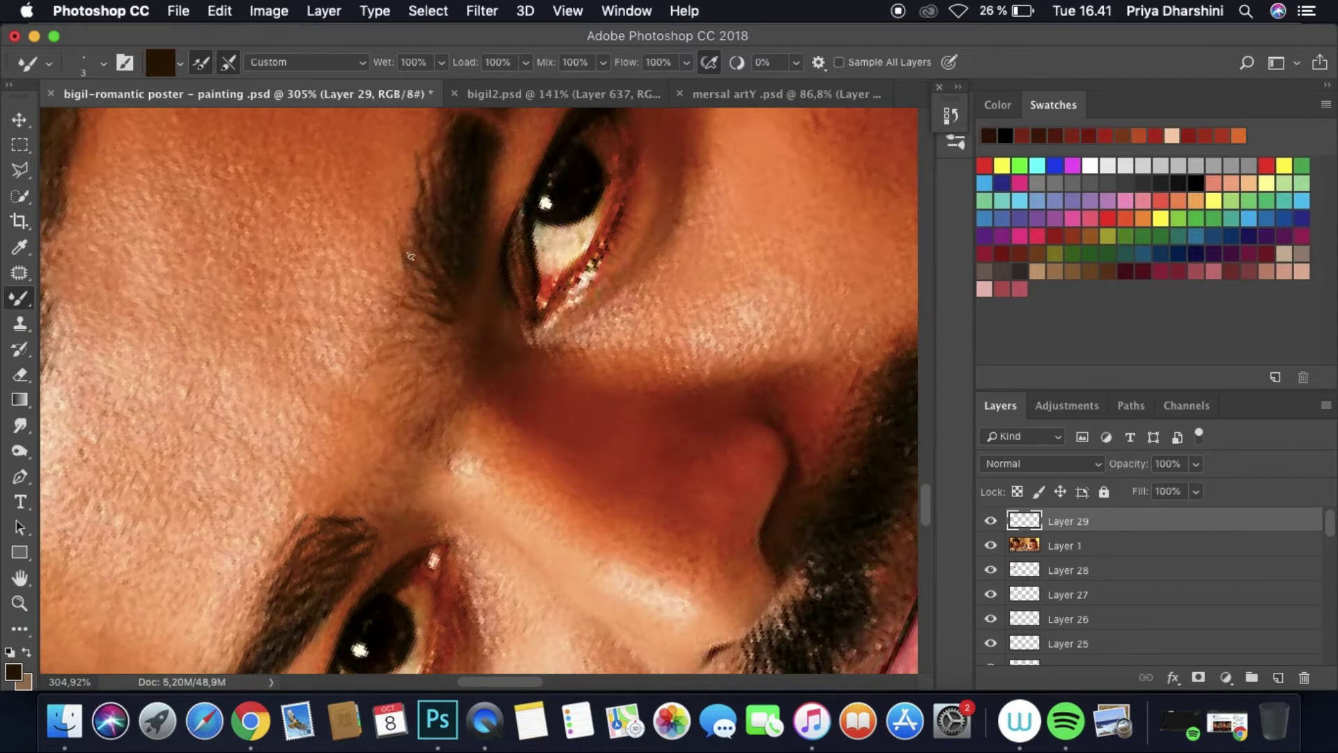
left_click(990, 545)
scroll(460, 390, "down", 5)
scroll(427, 389, "up", 6)
left_click(990, 545)
left_click(990, 546)
Step: Set the foreground color to 4f2310 and paint the shadow between the far eye and nose bridge with a 14-pixel textured Mixer Brush
key("i")
left_click(13, 671)
left_click(778, 480)
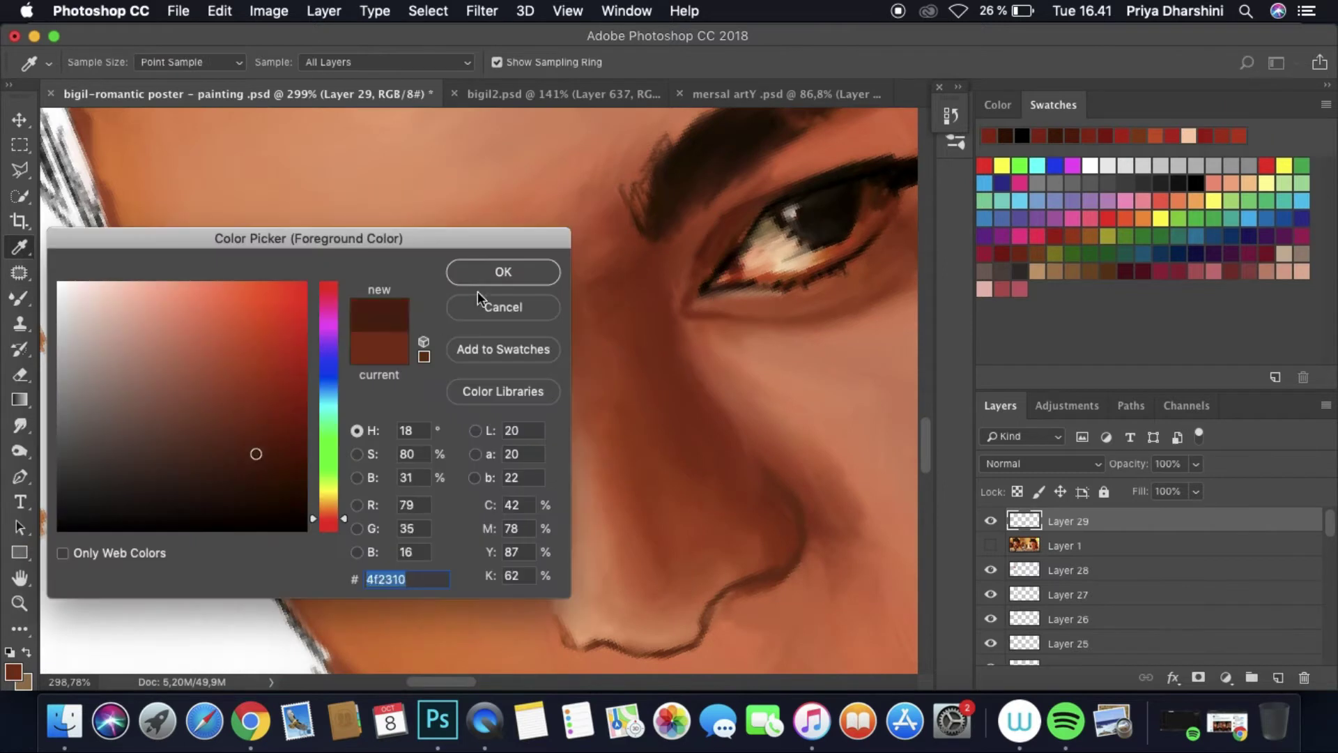
left_click(481, 277)
key("b")
left_click(105, 63)
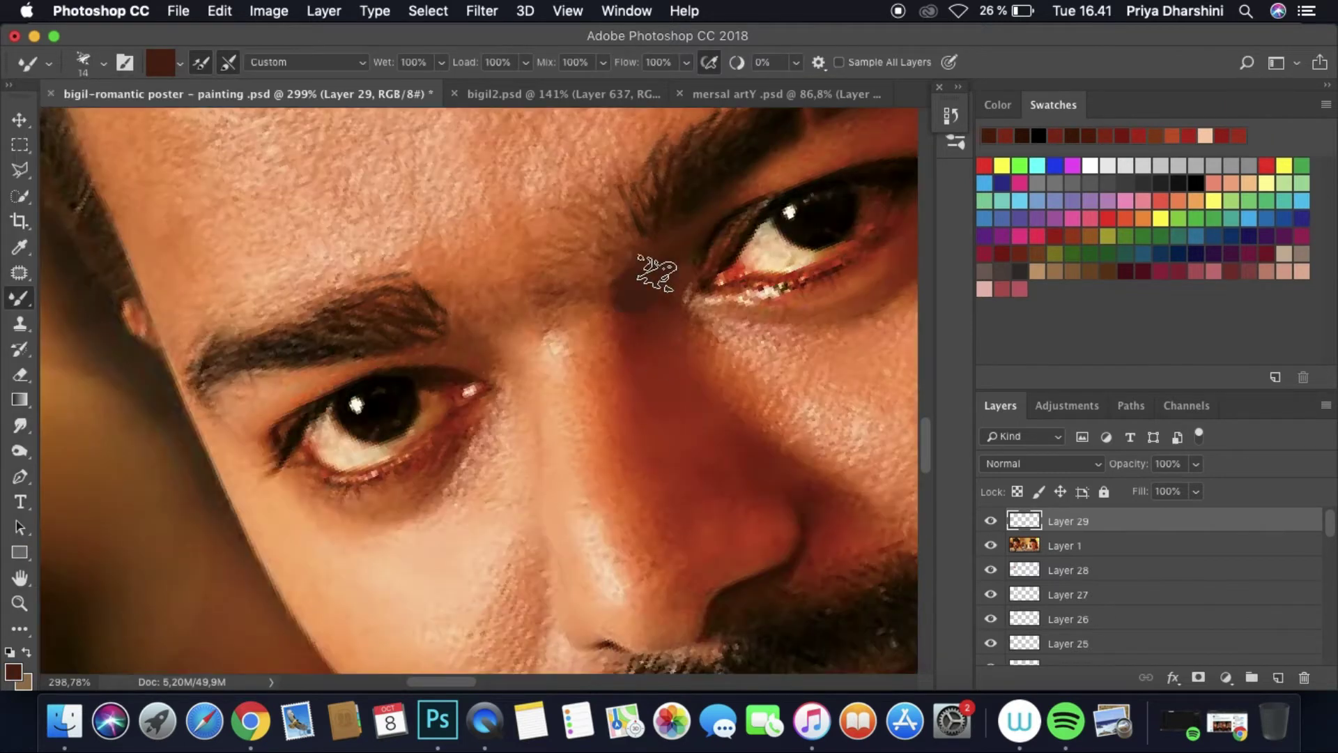
left_click_drag(651, 275, 666, 286)
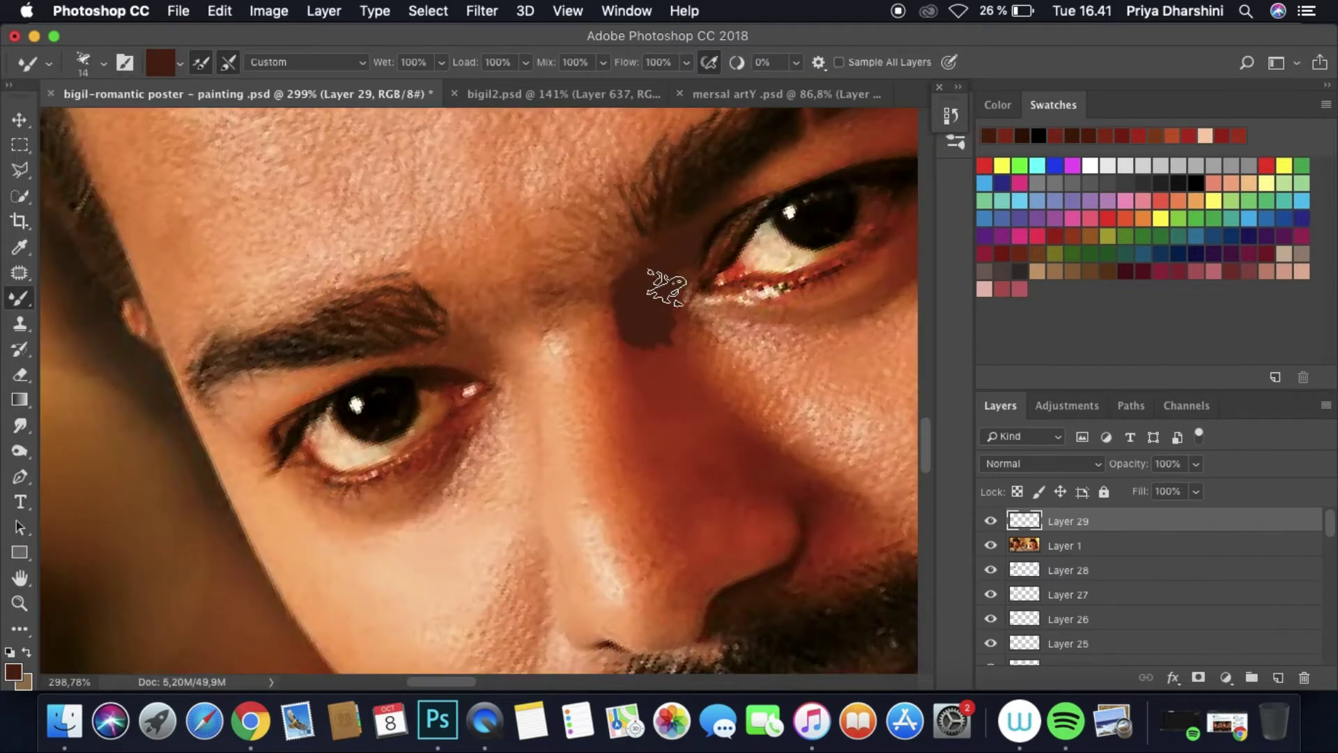
Step: Hide the reference and blend the shadow around the nose bridge with a 25-pixel textured Smudge brush, Sample All Layers off
left_click(991, 545)
left_click(19, 425)
left_click(105, 63)
key("Return")
mouse_move(680, 338)
left_mouse_down()
mouse_move(687, 275)
mouse_move(621, 290)
mouse_move(628, 303)
mouse_move(663, 239)
left_mouse_up()
left_click_drag(492, 364, 497, 368)
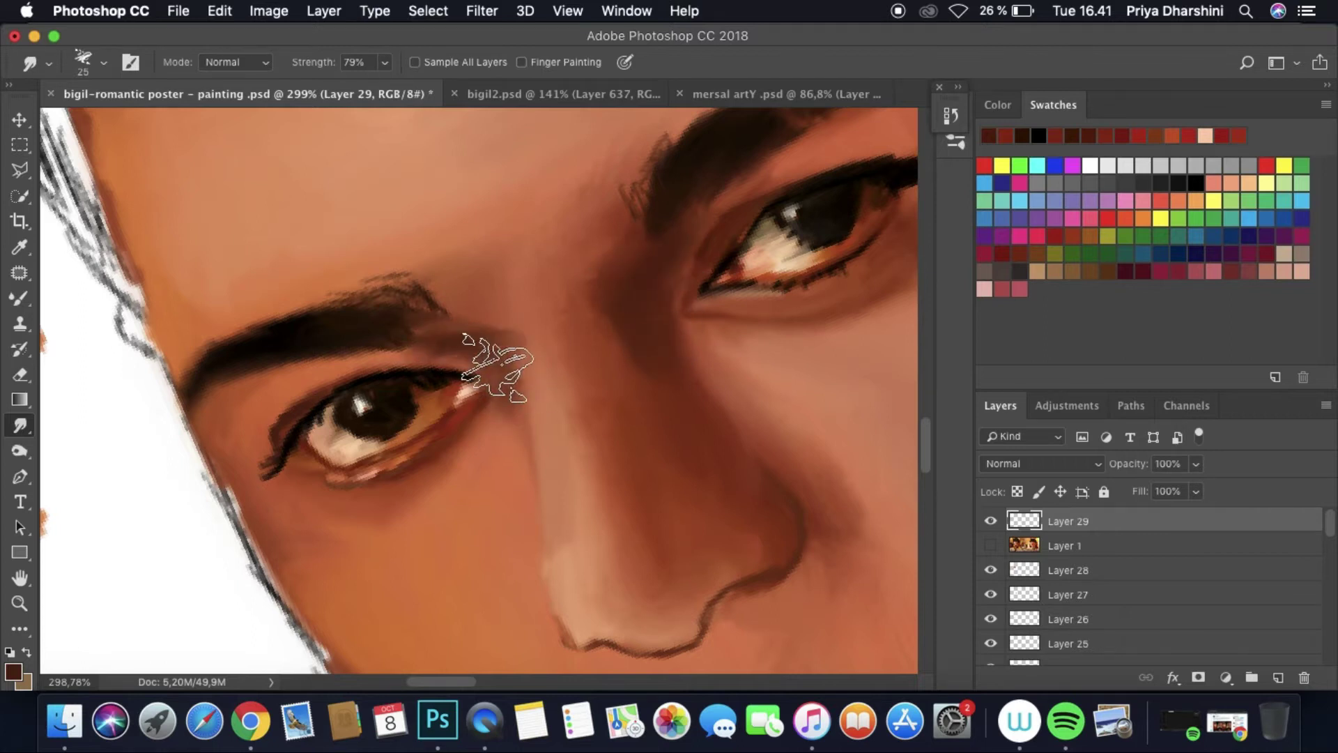
scroll(672, 269, "down", 10)
scroll(496, 432, "up", 10)
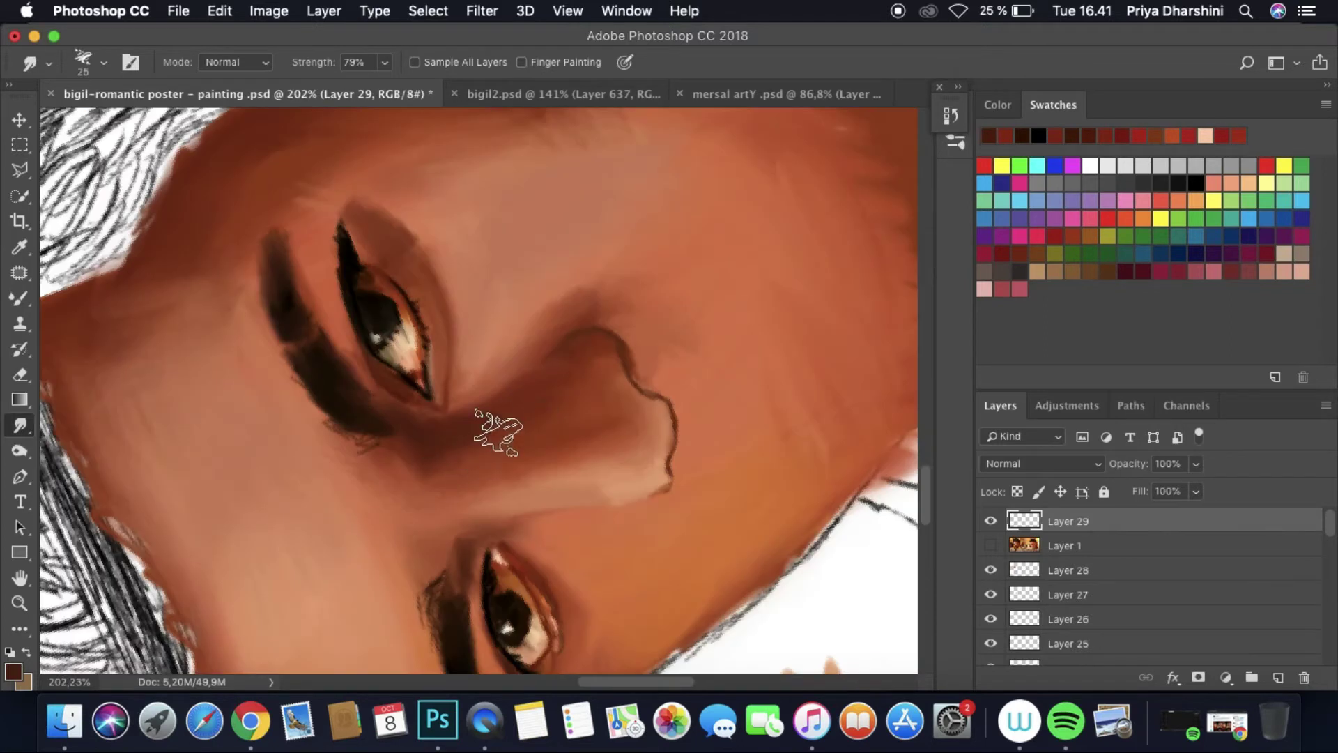
scroll(403, 388, "down", 10)
scroll(913, 445, "up", 8)
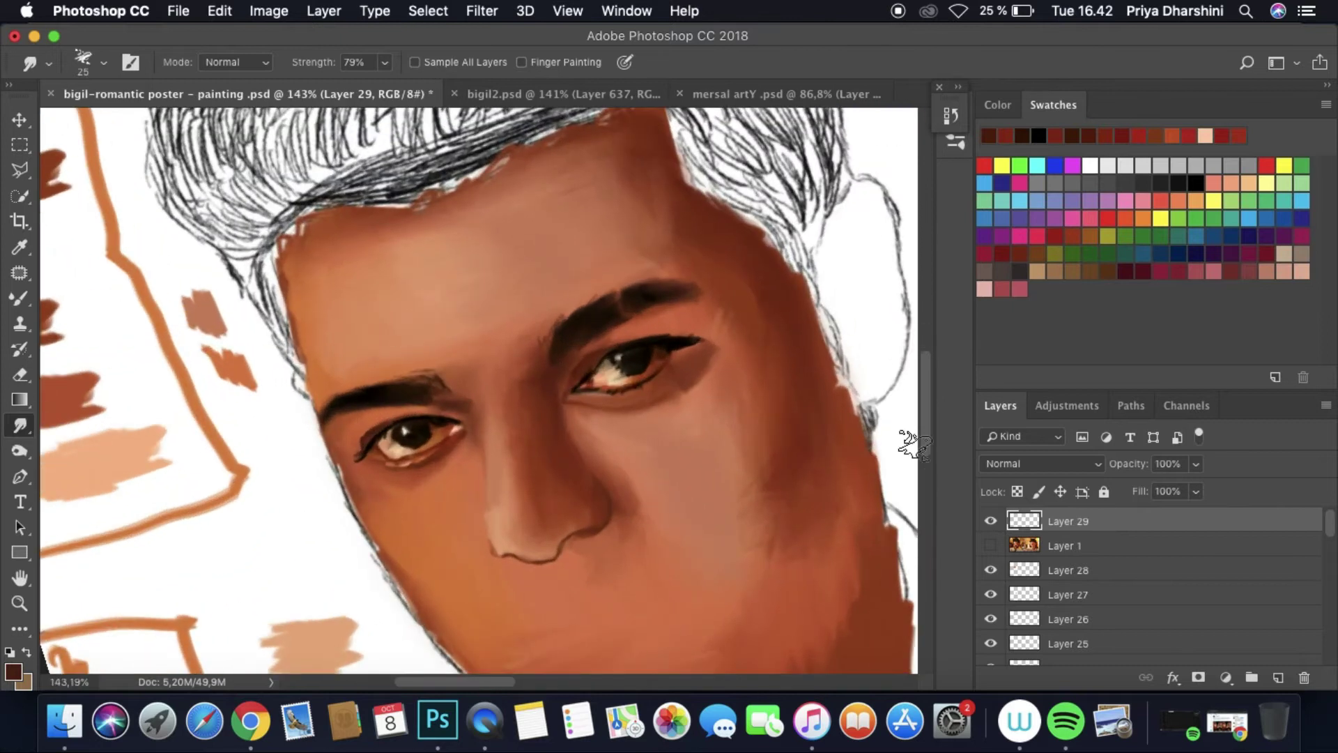
Step: Move Layer 29 below Layer 1, add Layer 30, and paint and smudge reddish-brown shading on the cheek beside the nostril
key("super+bracketleft")
mouse_move(49, 248)
left_mouse_down()
mouse_move(409, 419)
mouse_move(107, 329)
left_mouse_up()
key("b")
key("ctrl+shift+alt+n")
left_click(980, 545)
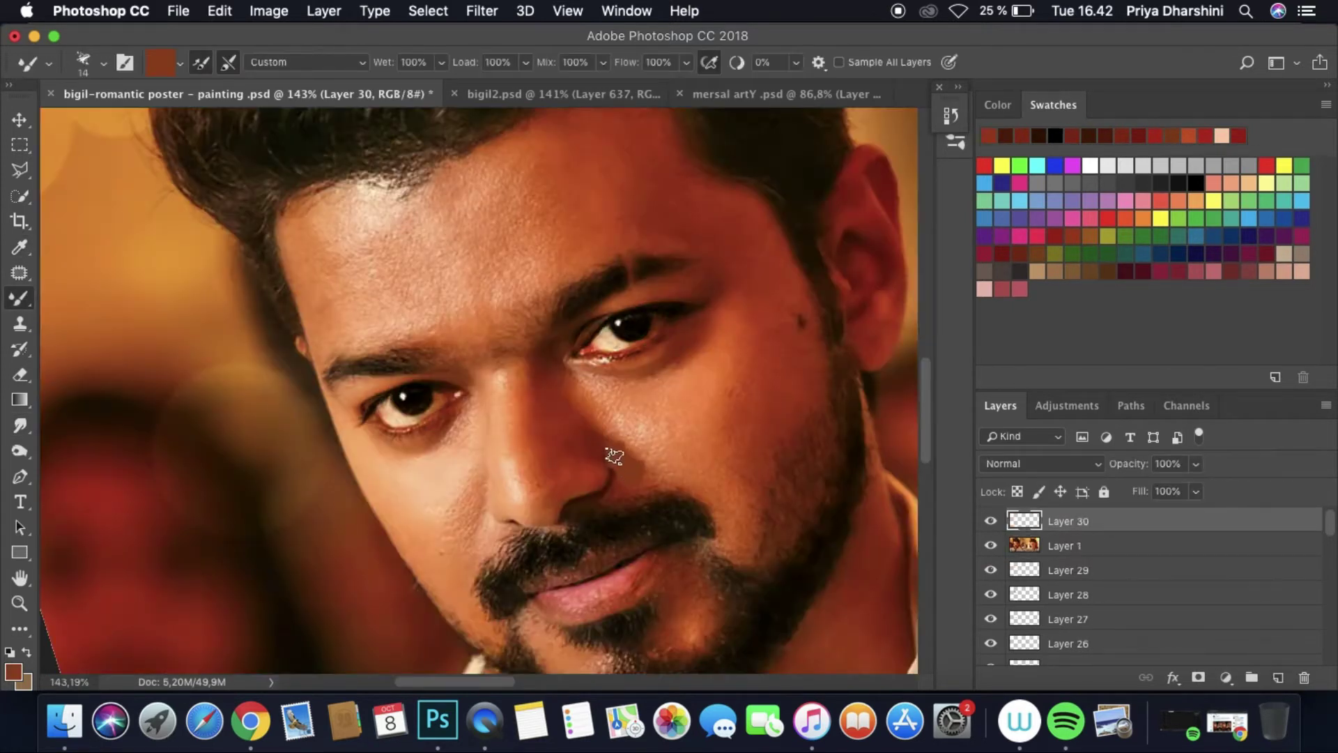
left_click(991, 545)
left_click(20, 425)
mouse_move(614, 390)
left_mouse_down()
mouse_move(589, 436)
mouse_move(597, 383)
mouse_move(648, 463)
left_mouse_up()
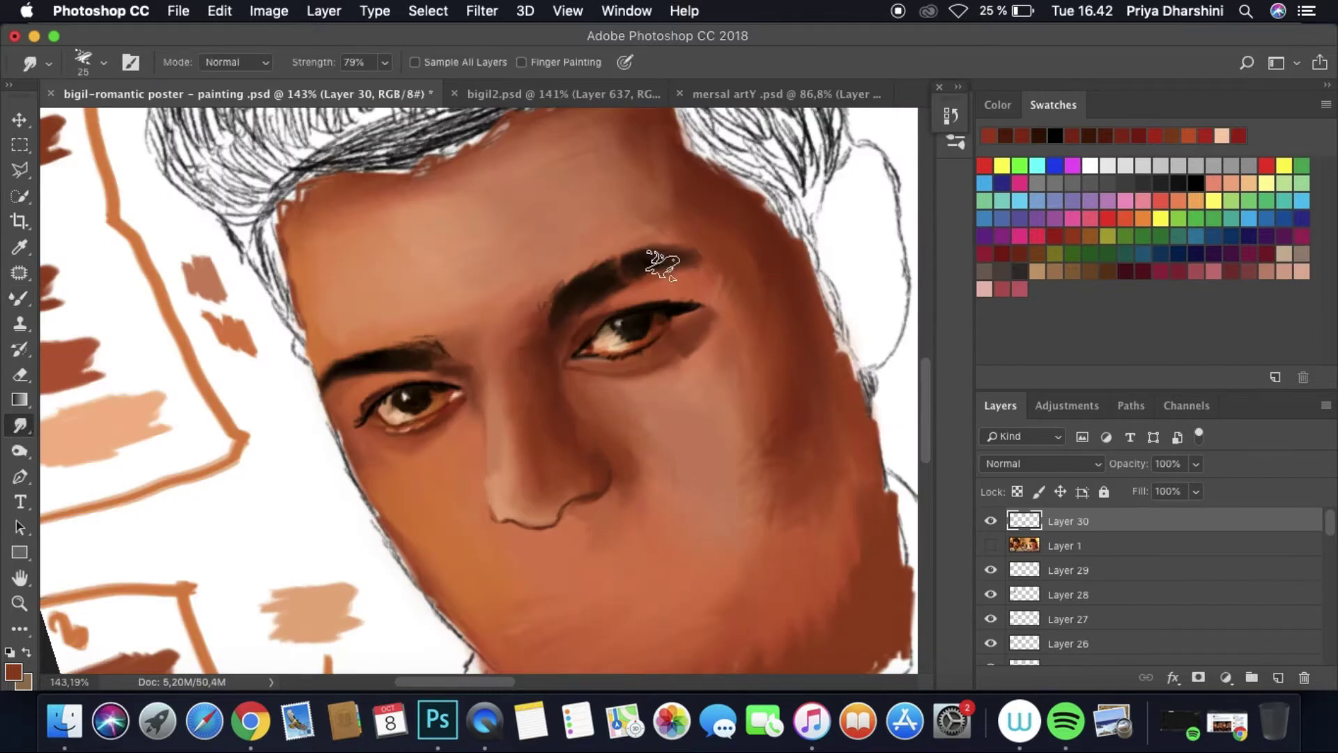
Step: Paint reddish brown along the forehead's edge above the near eyebrow over the reference, then hide it and smudge the strokes
key("b")
left_click(991, 545)
left_click_drag(307, 209, 317, 328)
left_click_drag(320, 275, 335, 331)
left_click(991, 545)
key("r")
mouse_move(307, 209)
left_mouse_down()
mouse_move(345, 348)
mouse_move(366, 291)
left_mouse_up()
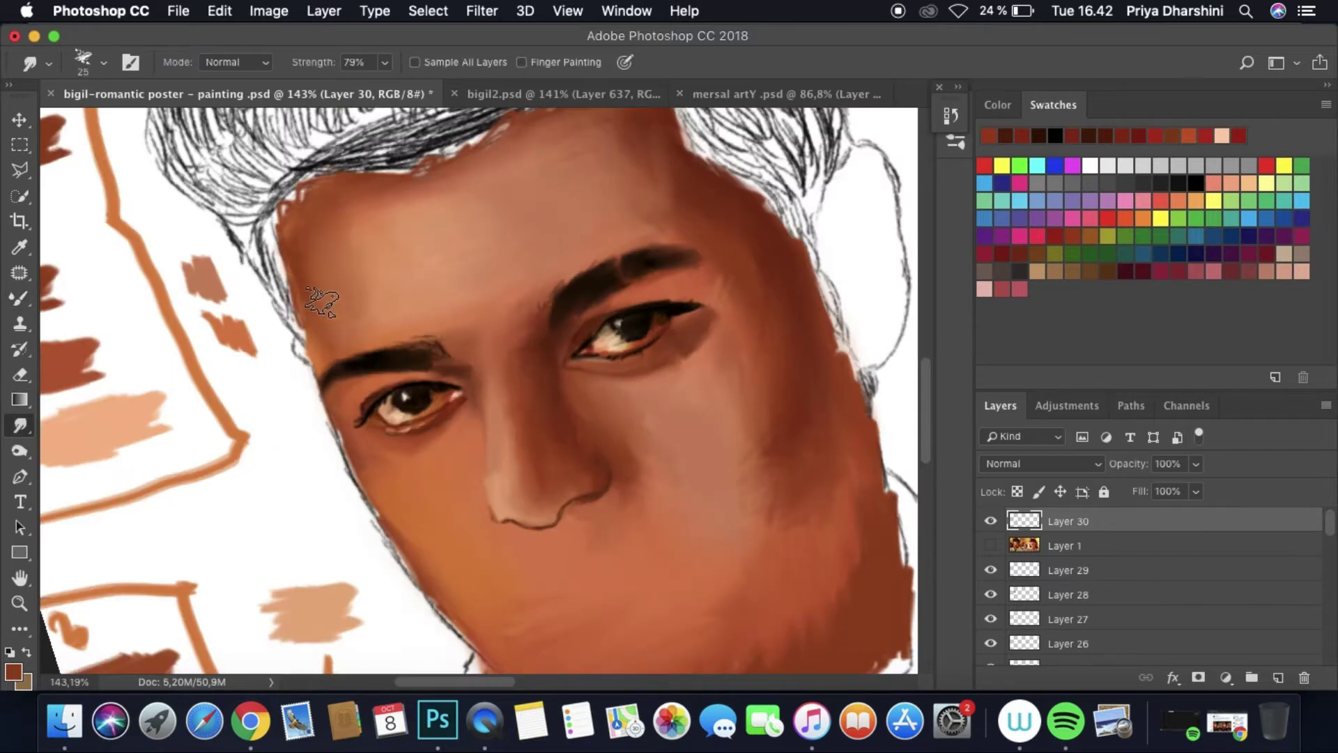
scroll(478, 308, "down", 3)
scroll(708, 360, "up", 5)
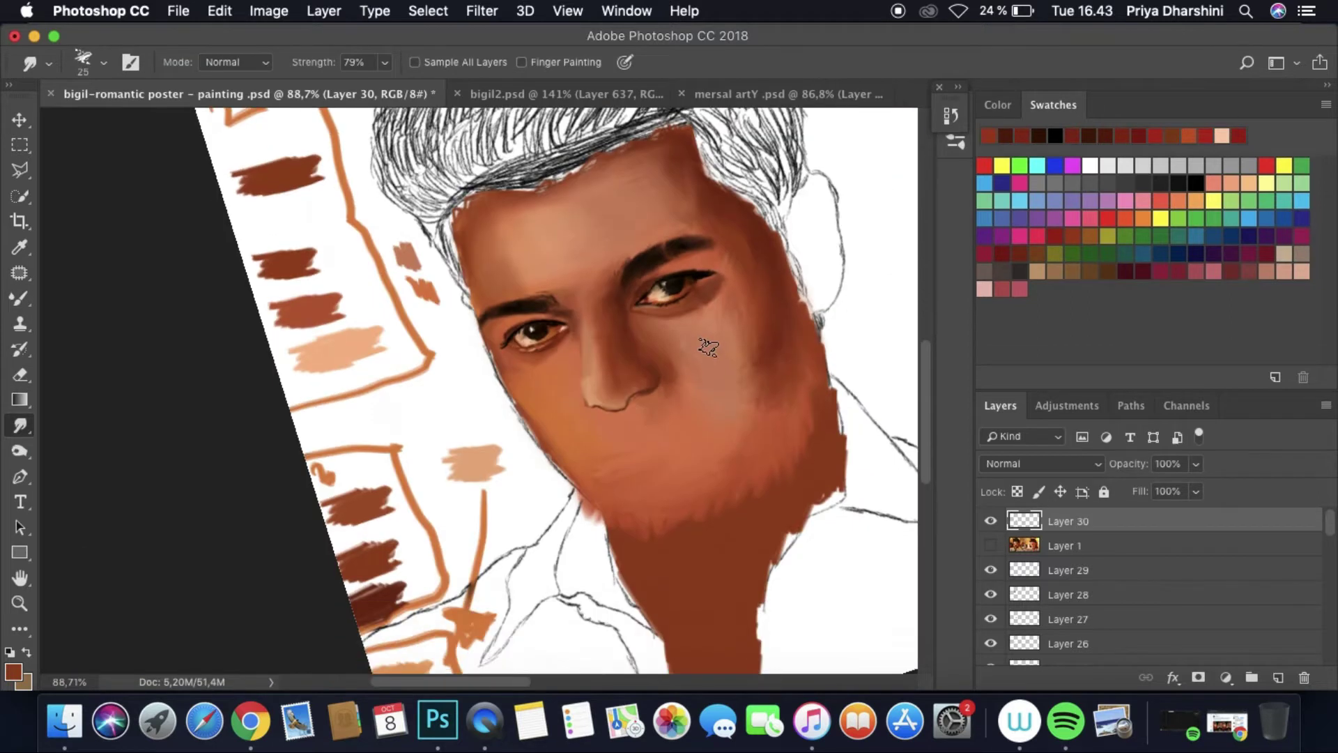
Step: Compare the face with the reference, sample a skin tone from the painting, and change it to a lighter salmon
left_click(990, 545)
left_click(991, 545)
key("i")
scroll(568, 365, "up", 3)
left_click(567, 365)
left_click(13, 671)
left_click(180, 263)
key("Return")
Step: Paint a salmon patch on the cheek below the far eye over the reference, then hide the reference and smudge the patch
key("b")
left_click(990, 545)
left_click_drag(617, 373, 648, 390)
left_click(990, 545)
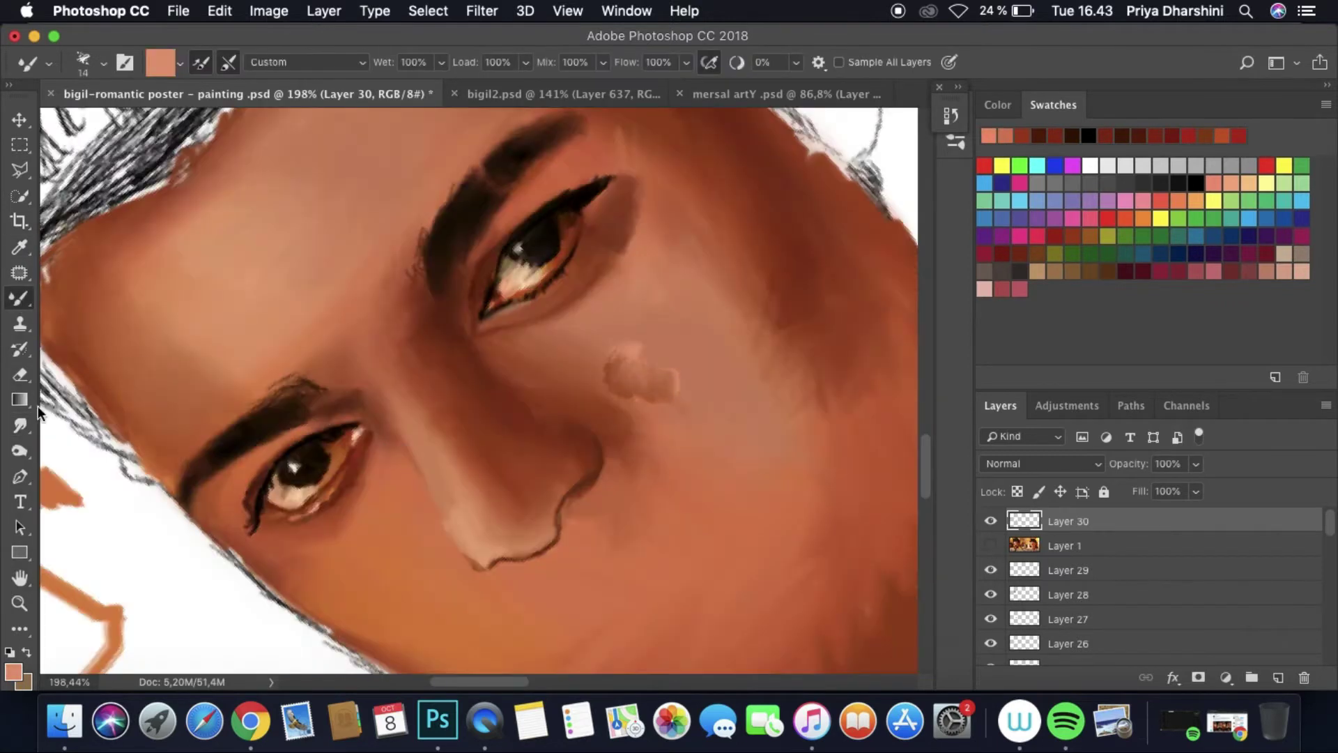
key("r")
scroll(678, 372, "down", 2)
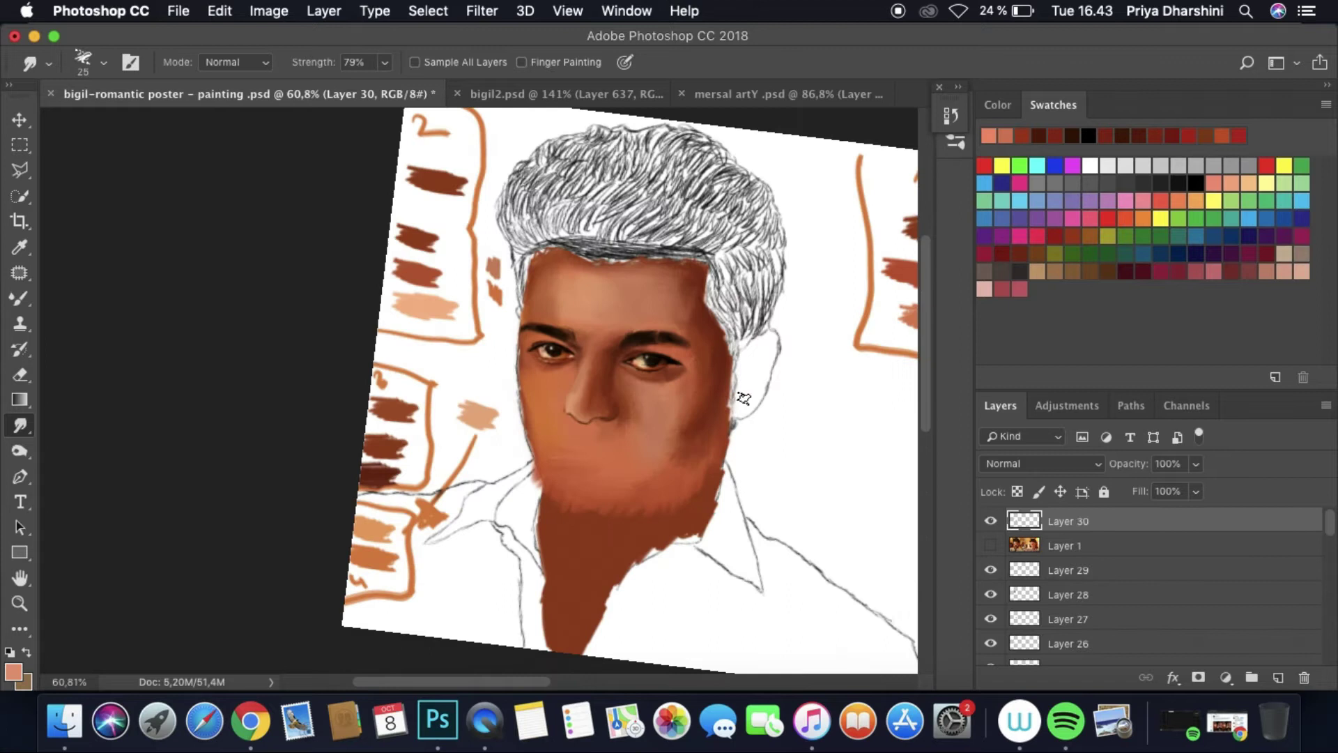
left_click_drag(647, 398, 537, 233)
Step: Sample a tone at the far eye, set the color to bb6a40, and paint and smudge the skin around the upper lid
left_click(990, 545)
left_click(991, 545)
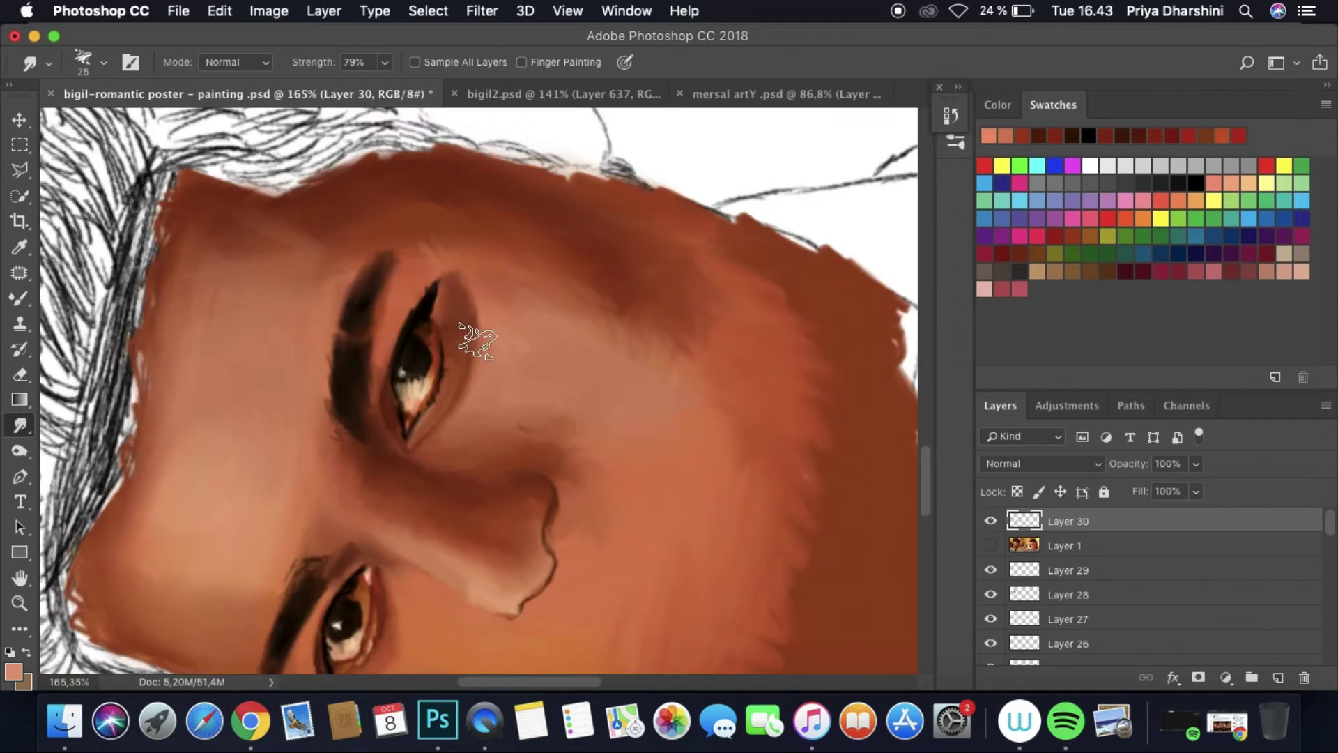
key("b")
left_click(440, 343, "alt")
left_click(13, 671)
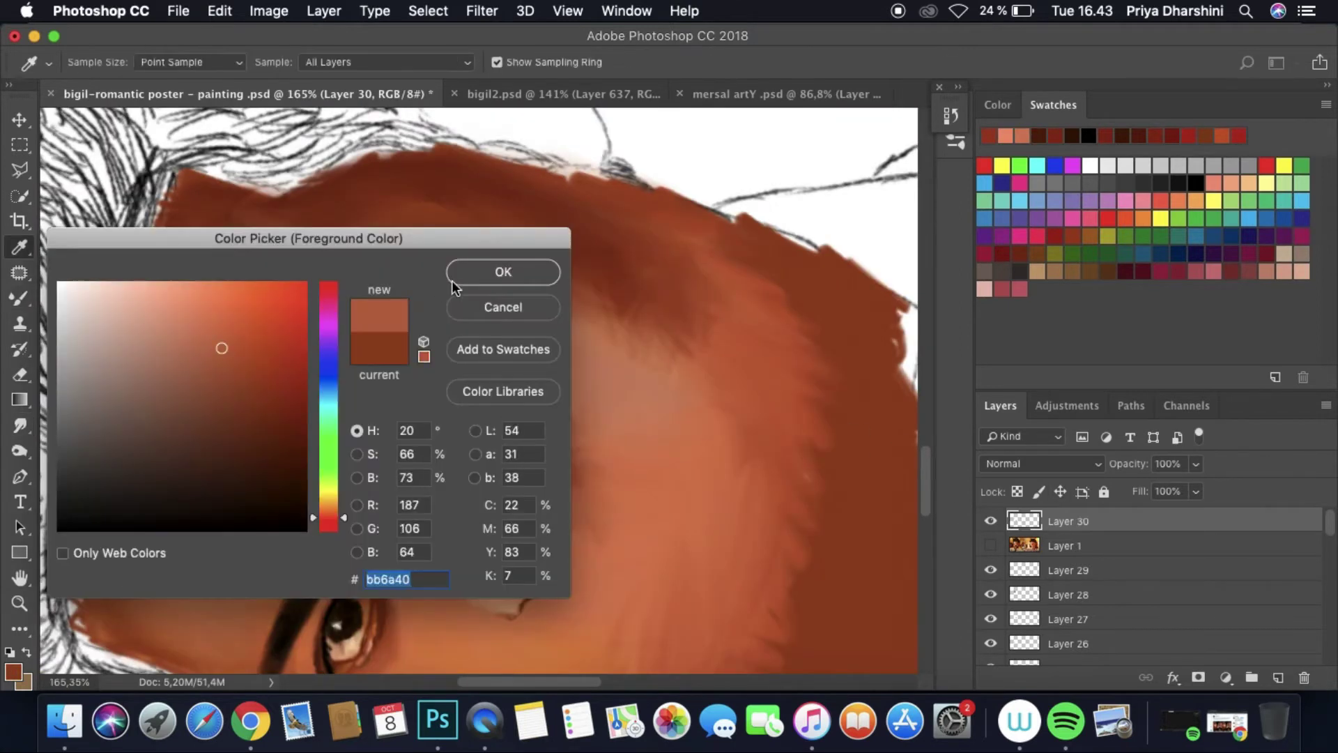
key("Return")
left_click(19, 425)
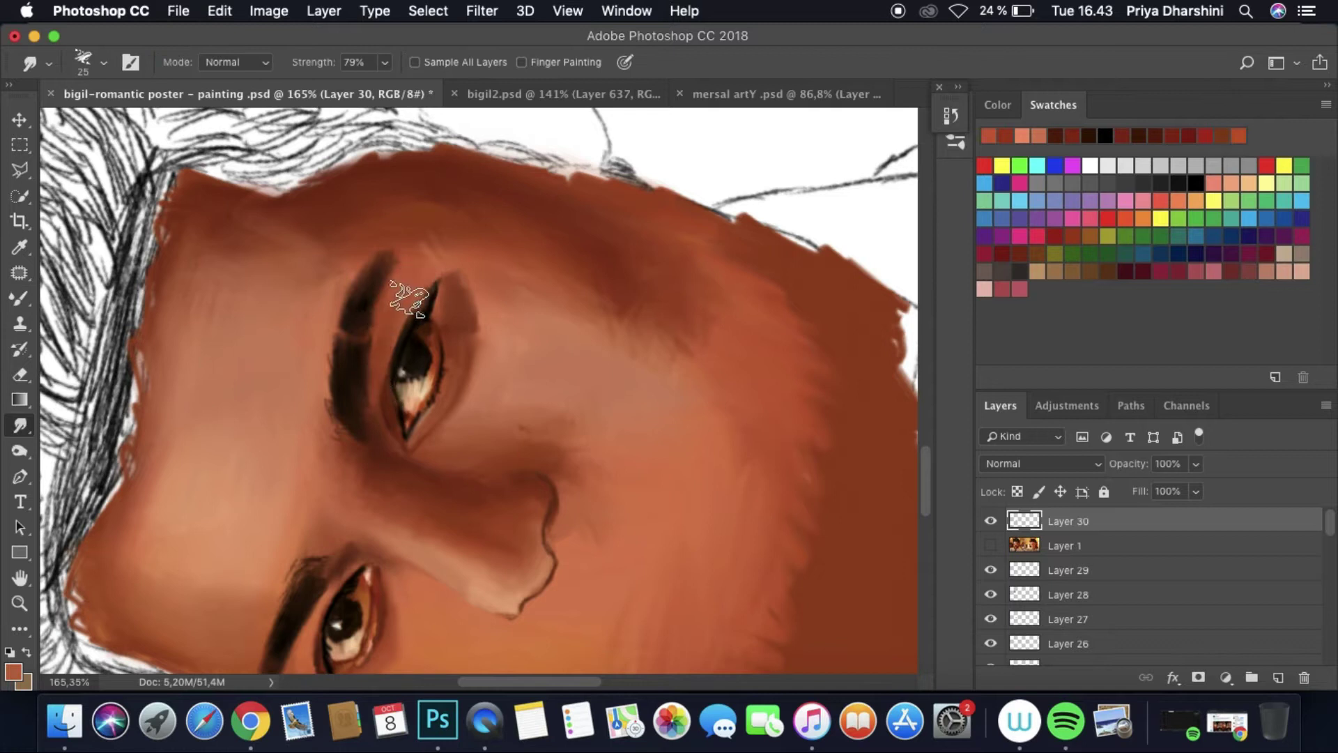
scroll(410, 298, "down", 5)
scroll(479, 390, "up", 8)
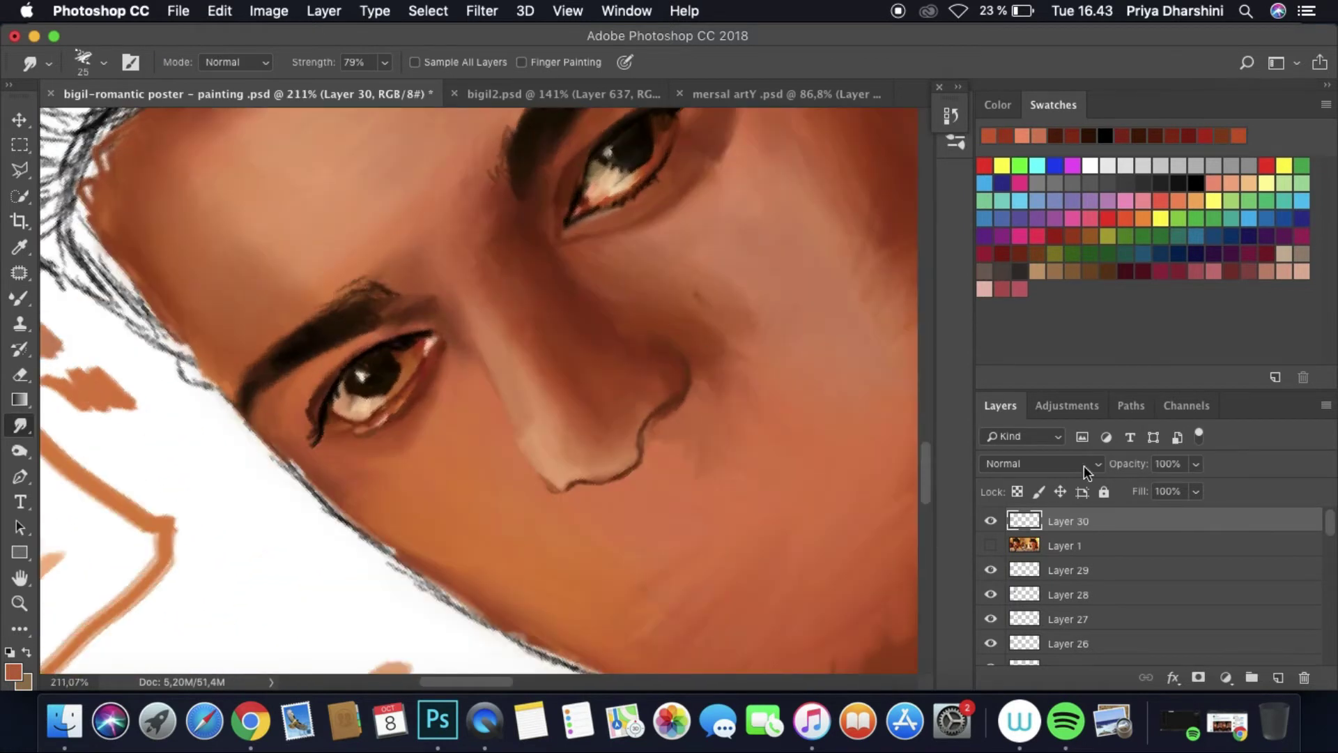
Step: Sample the skin tone beside the nostril, lighten it to a pale orange, and show the reference
left_click(990, 545)
left_click(990, 546)
key("i")
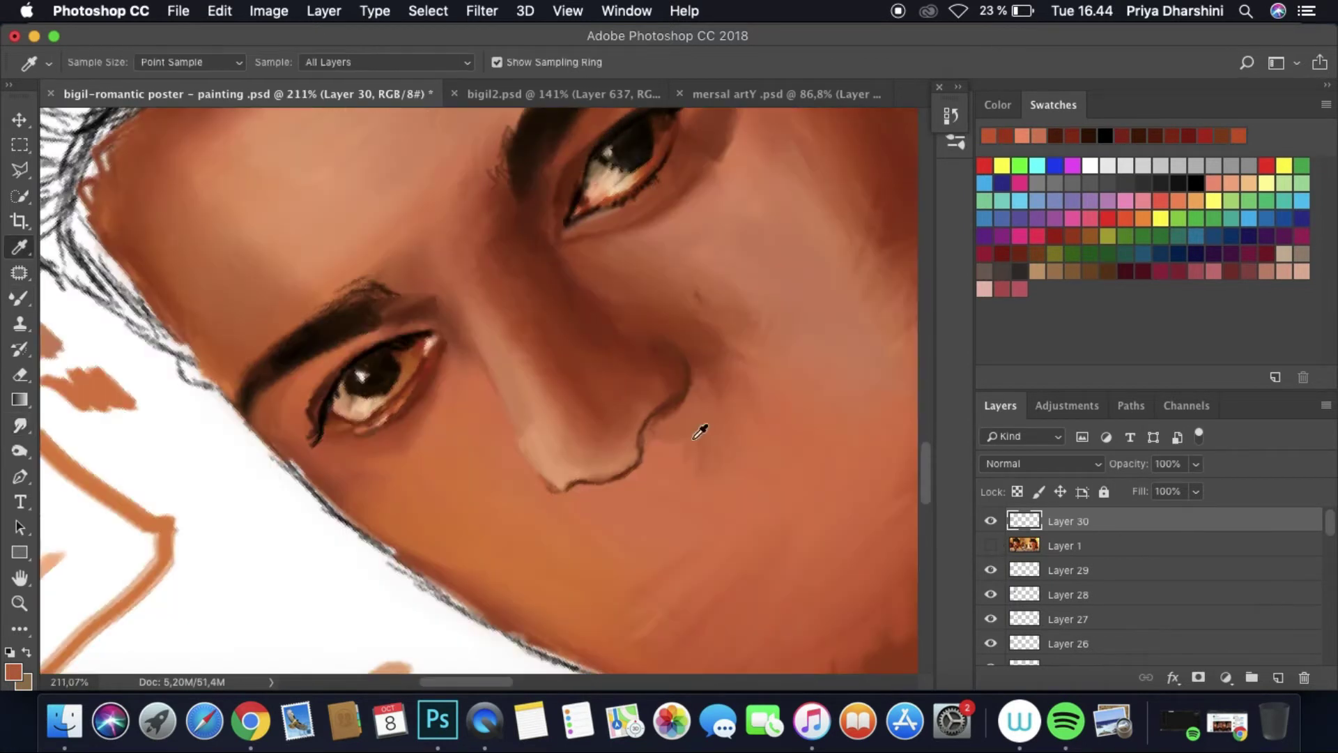
left_click(700, 432)
left_click(13, 672)
left_click(178, 298)
left_click(990, 545)
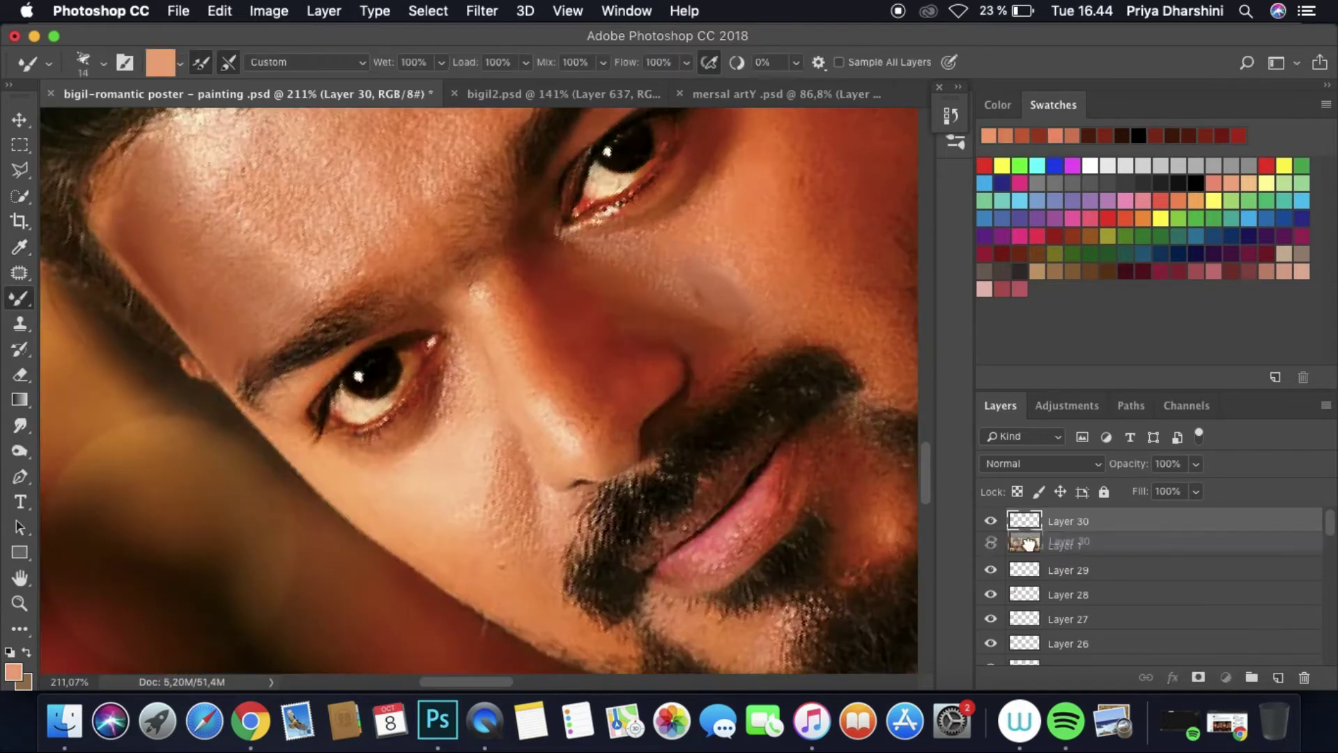
Step: Add Layer 31 in Screen mode and paint and smudge highlights on the nose's bridge and tip
key("super+shift+alt+n")
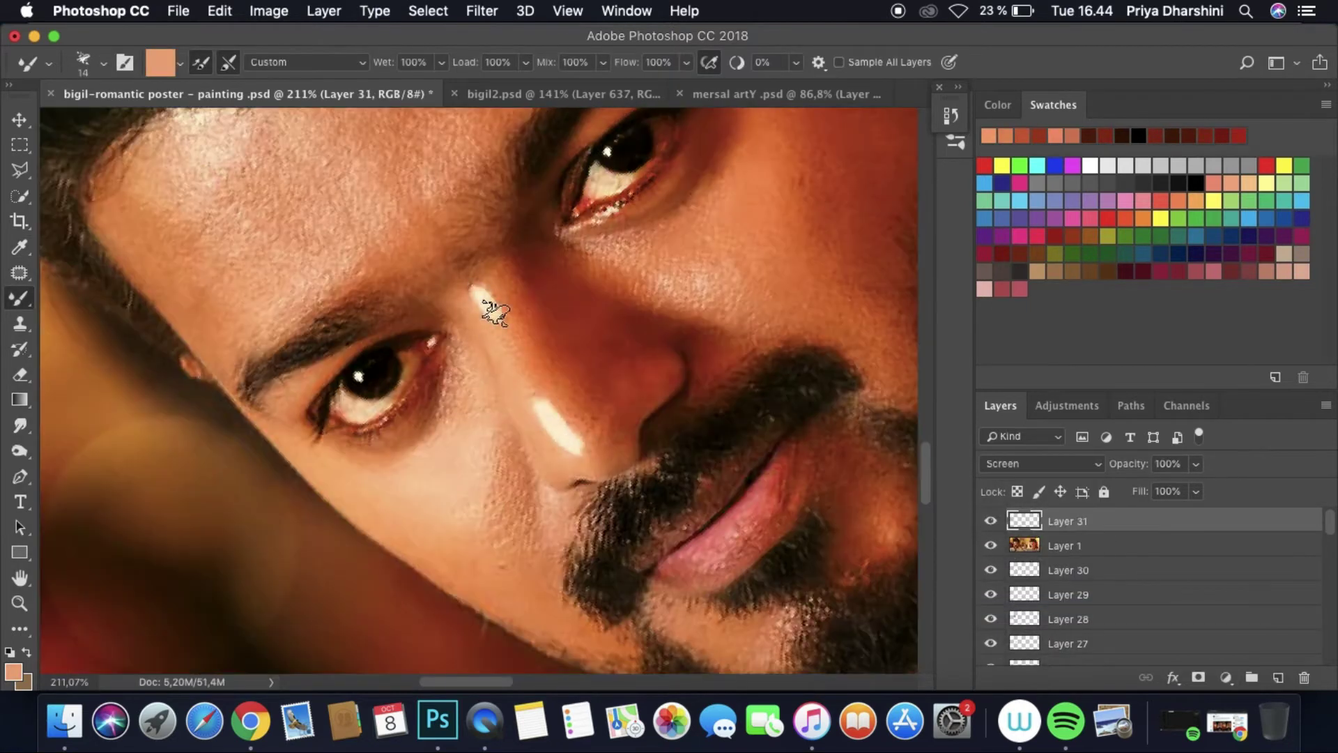
left_click(991, 545)
key("r")
left_click_drag(526, 376, 566, 432)
Step: Move Layer 1 above Layer 31, show the reference, and add Layer 32
scroll(653, 279, "down", 3)
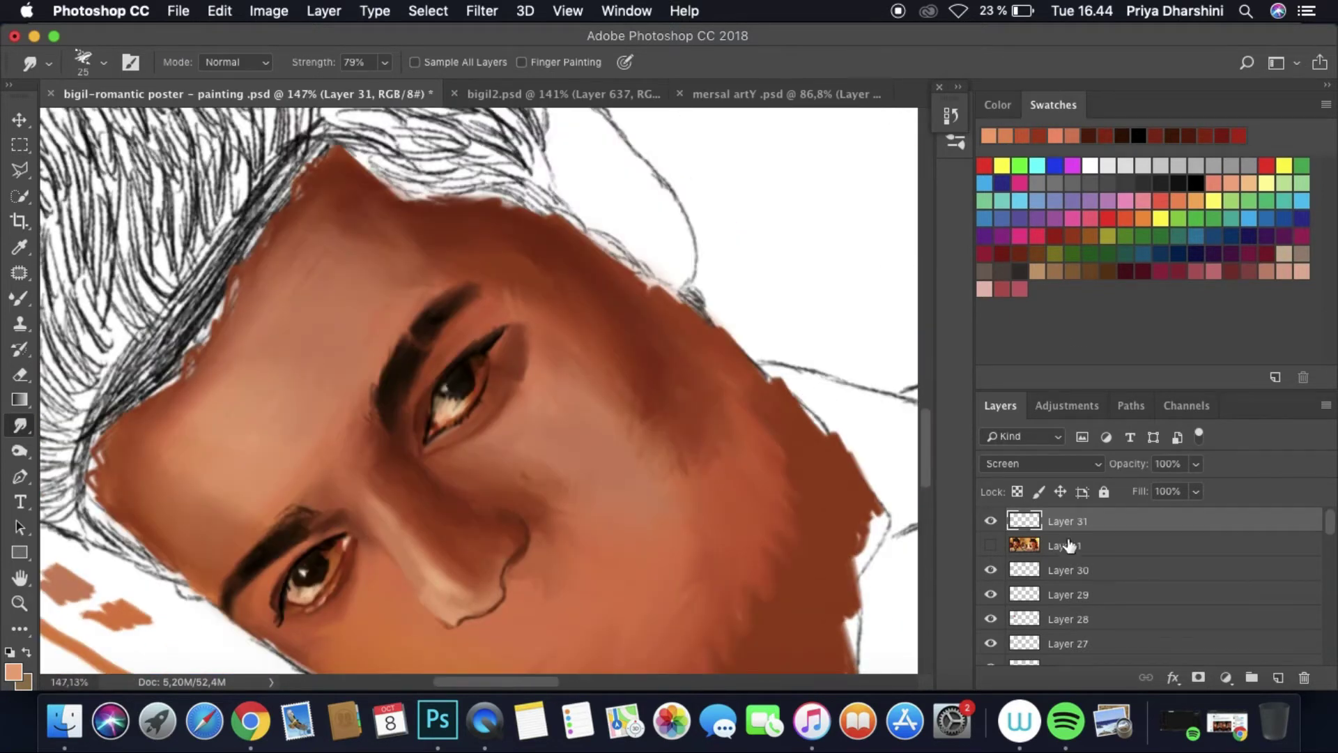
left_click_drag(1070, 545, 1070, 516)
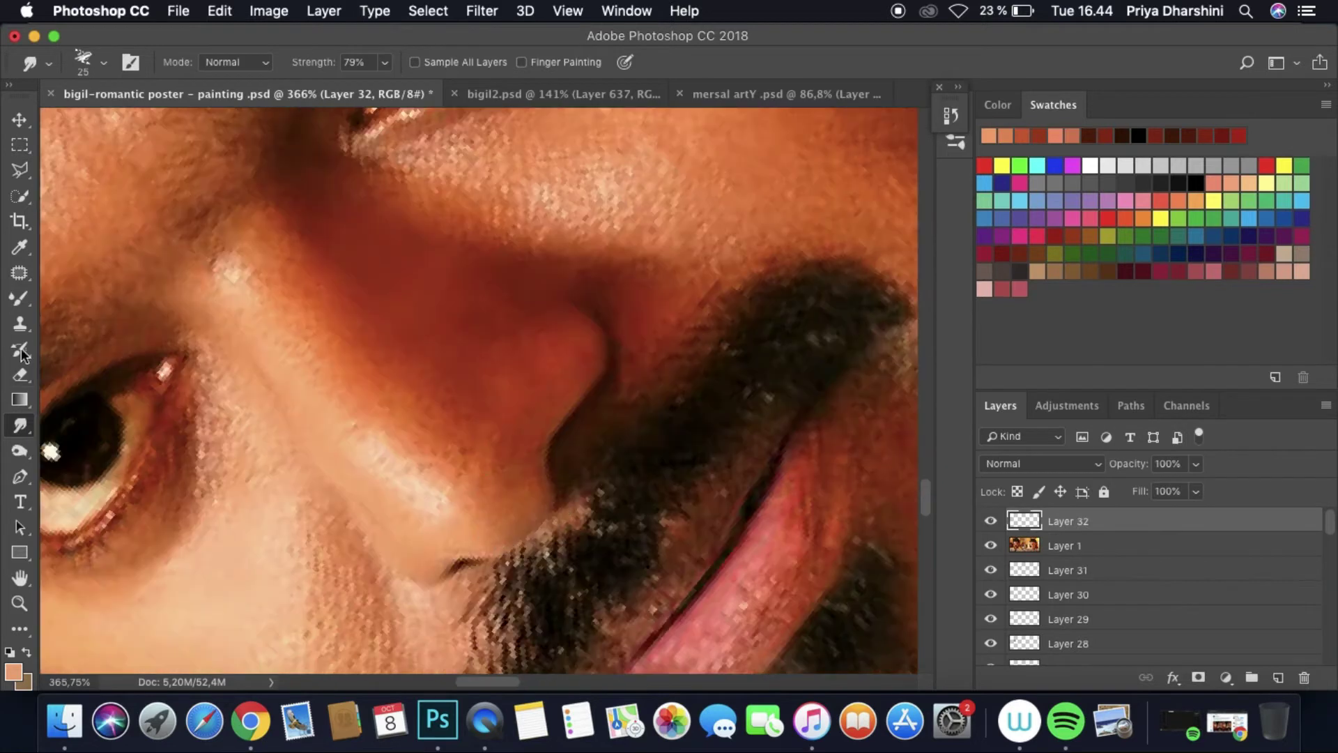
Step: Paint the nostril's outline on Layer 32 and smudge it with a 19 px brush that samples all layers
key("b")
left_click(989, 547)
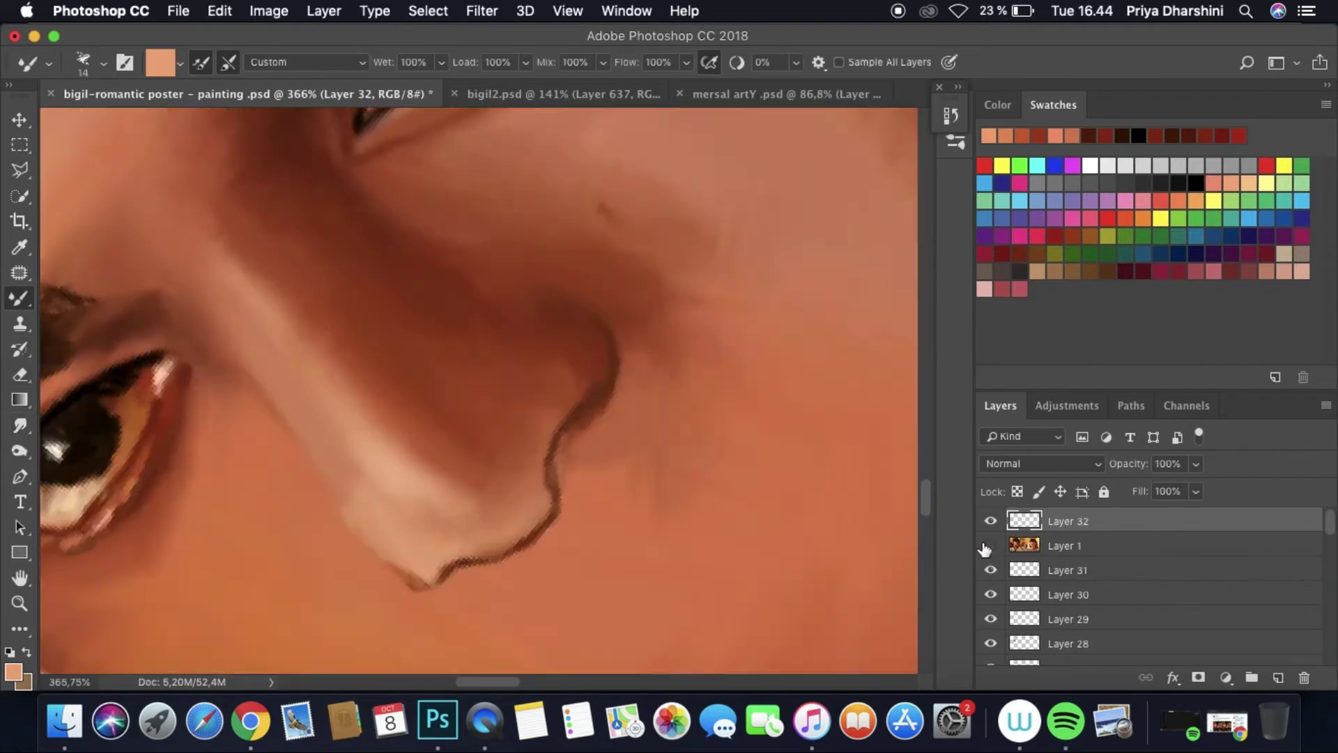
key("r")
left_click(103, 62)
left_click_drag(118, 127, 120, 127)
key("Return")
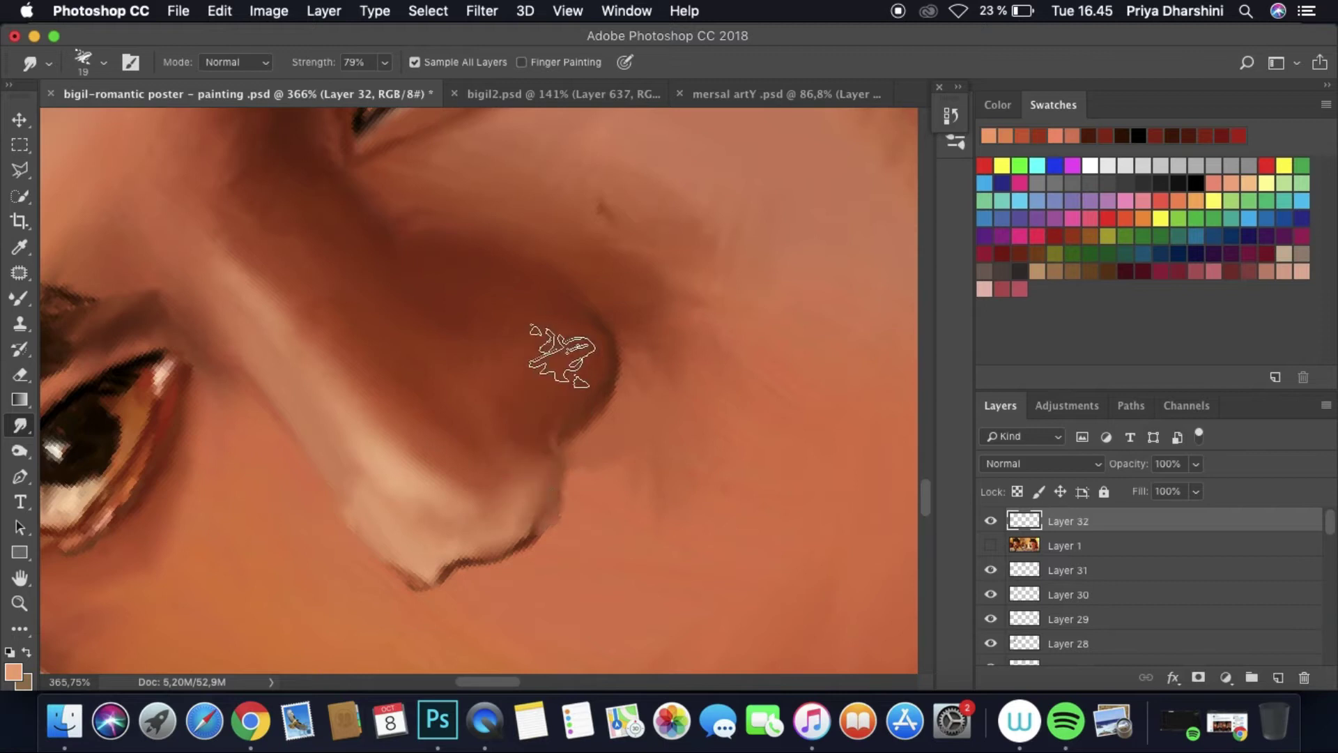
scroll(690, 373, "down", 10)
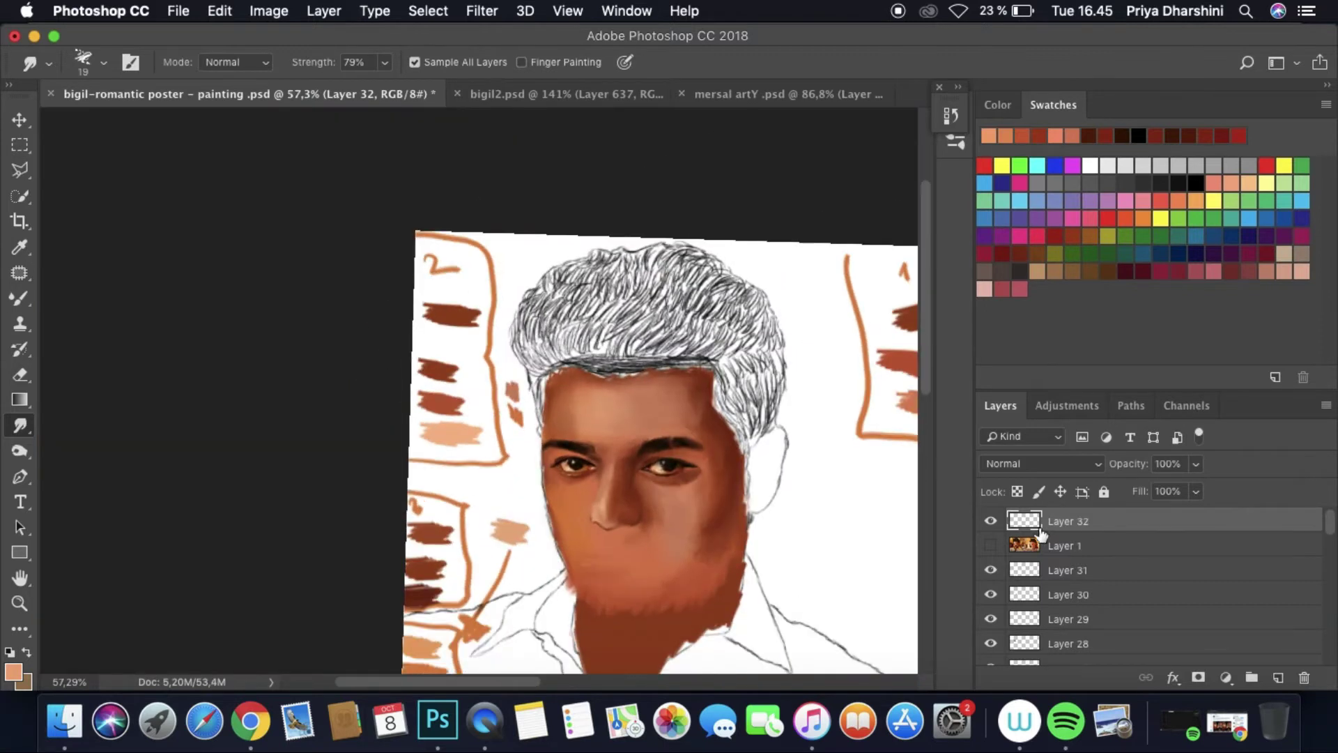
Step: Place Layer 32 below Layer 1 and add Layer 33 above it with the reference shown
left_click_drag(1074, 521, 1094, 539)
left_click(1279, 678)
left_click(991, 546)
key("b")
scroll(598, 403, "up", 10)
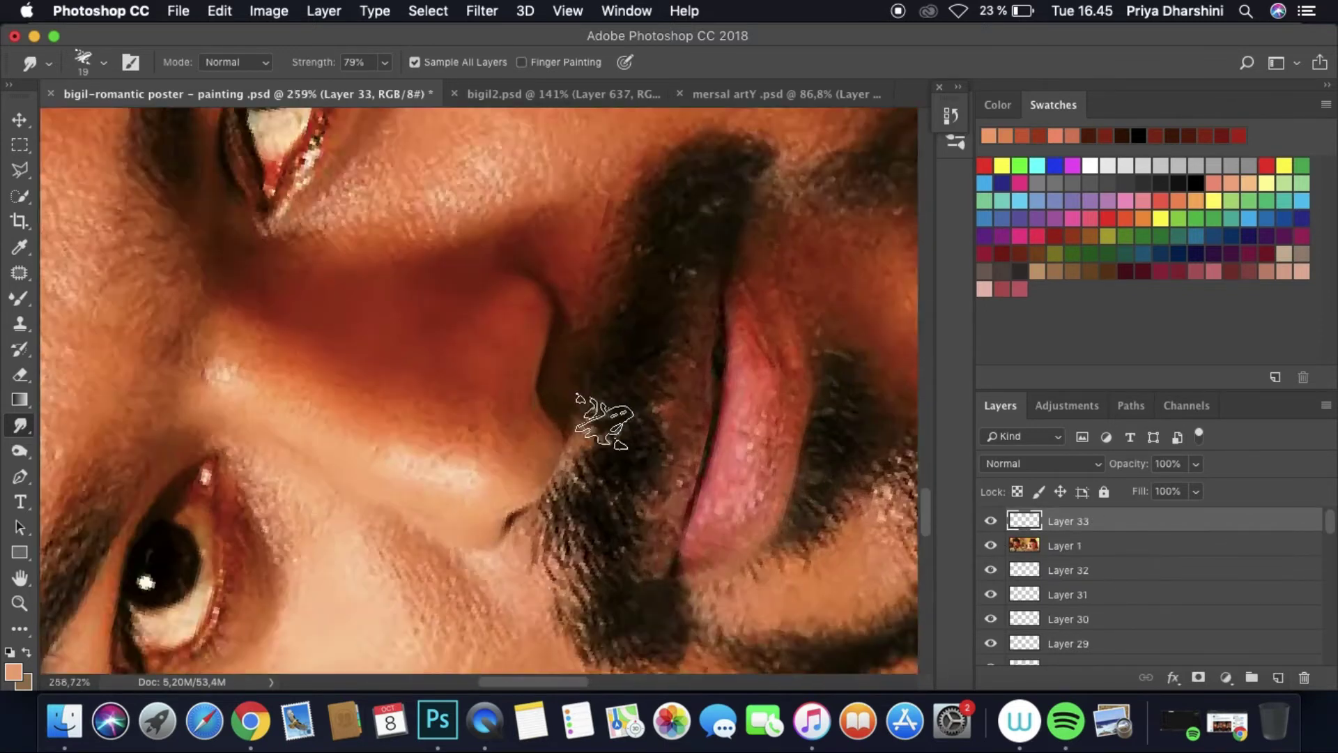
Step: Paint reddish-brown shading around the nostril on Layer 33 and smudge it into the skin with the reference hidden
left_click(1039, 136)
left_click(991, 545)
left_click(991, 545)
left_click(993, 544)
left_click(20, 426)
mouse_move(537, 358)
left_mouse_down()
mouse_move(597, 418)
mouse_move(529, 215)
mouse_move(592, 352)
left_mouse_up()
scroll(592, 352, "down", 10)
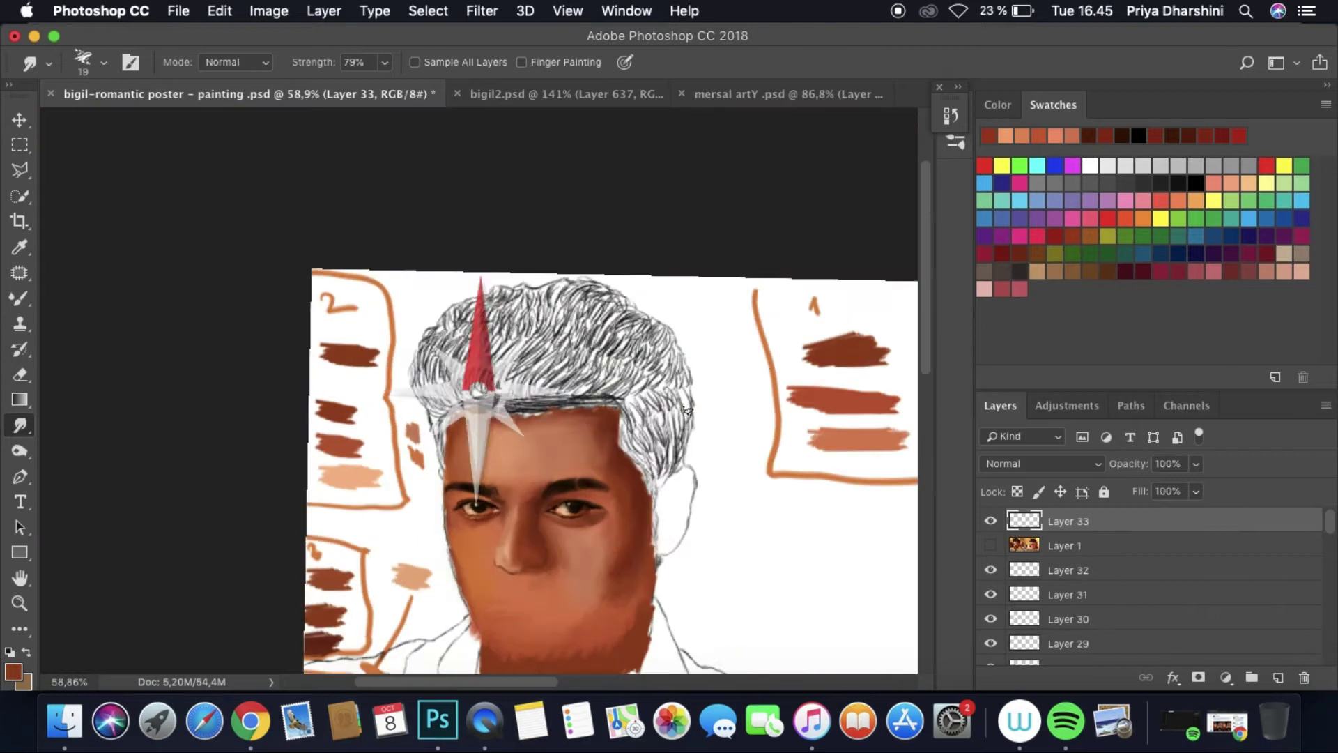
Step: Move Layer 33 below Layer 1 and add Layer 34 on top
key("super+bracketleft")
left_click(991, 521)
scroll(523, 418, "up", 10)
key("alt+shift+super+n")
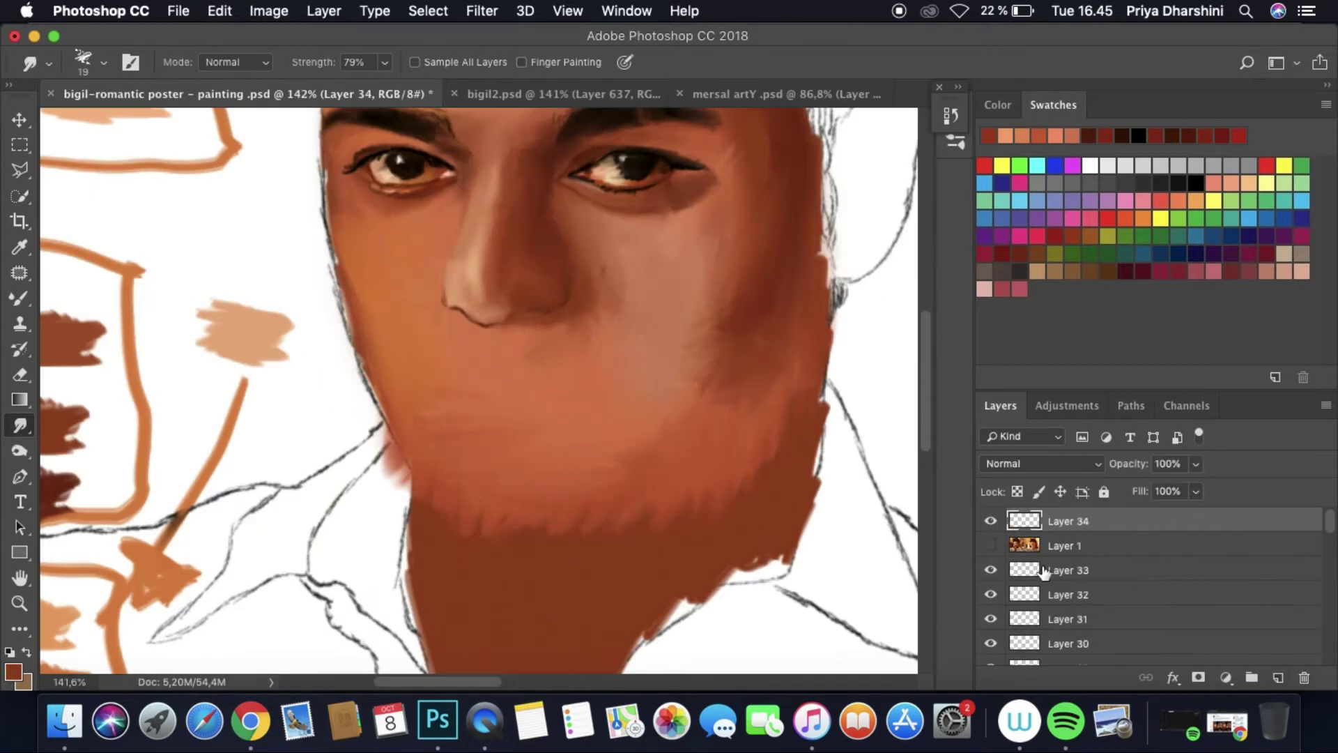
Step: Paint a brown base over the man's jaw and chin on Layer 34 and smudge its edges into the skin
left_click(991, 545)
key("b")
mouse_move(432, 437)
left_mouse_down()
mouse_move(467, 488)
mouse_move(502, 484)
mouse_move(553, 530)
mouse_move(543, 486)
mouse_move(674, 488)
mouse_move(701, 459)
left_mouse_up()
left_click(991, 545)
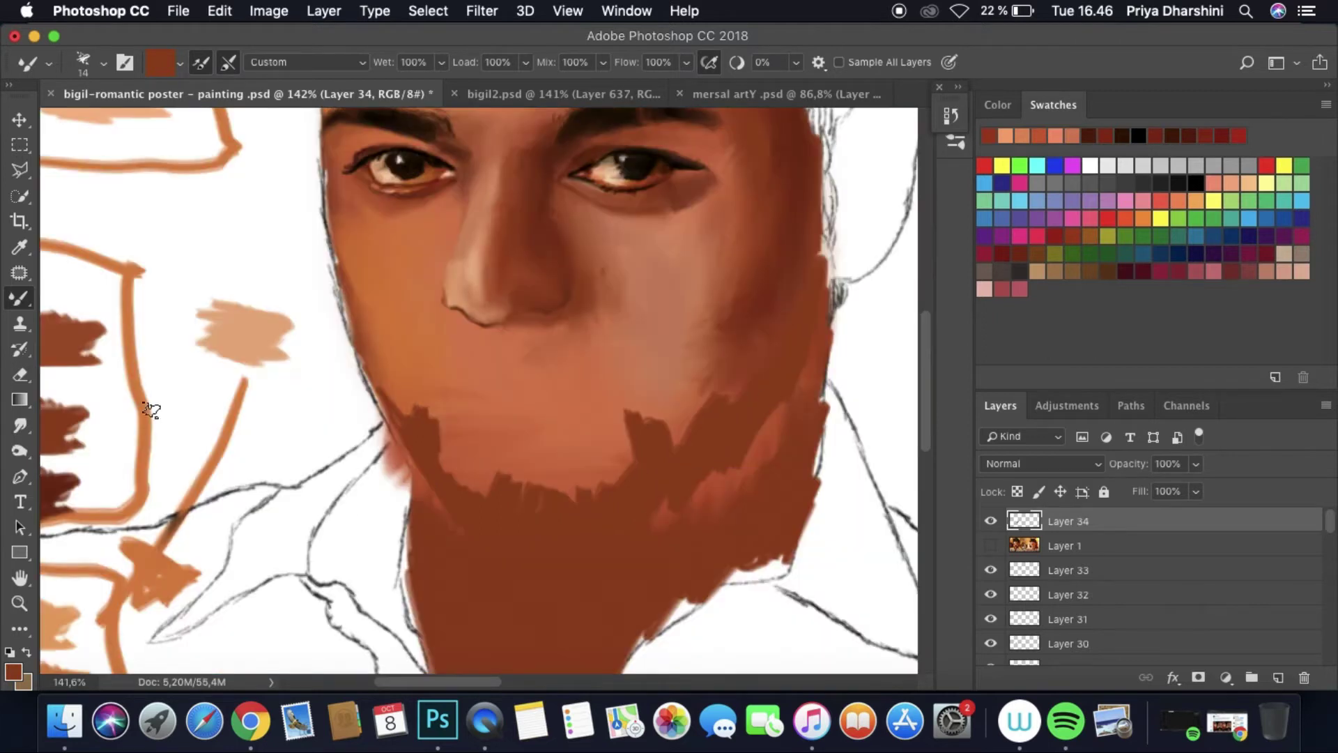
key("r")
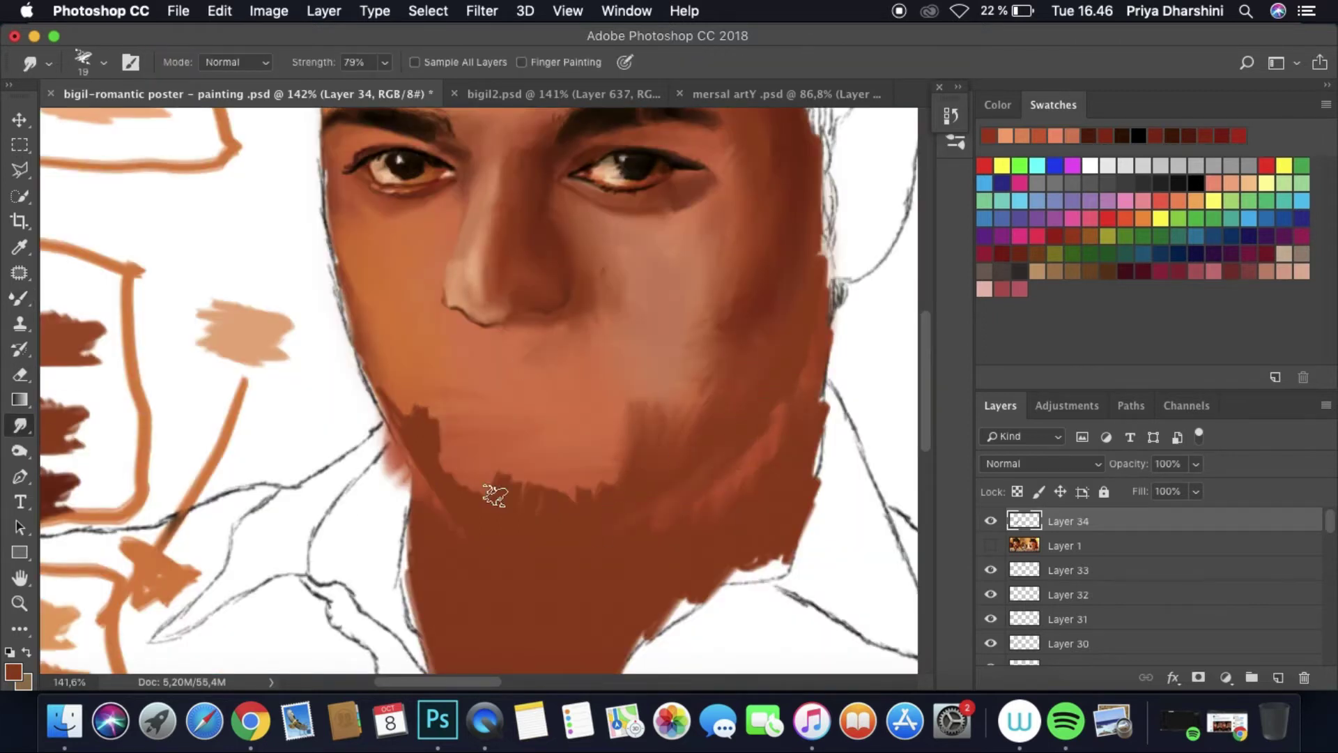
left_click_drag(550, 512, 377, 395)
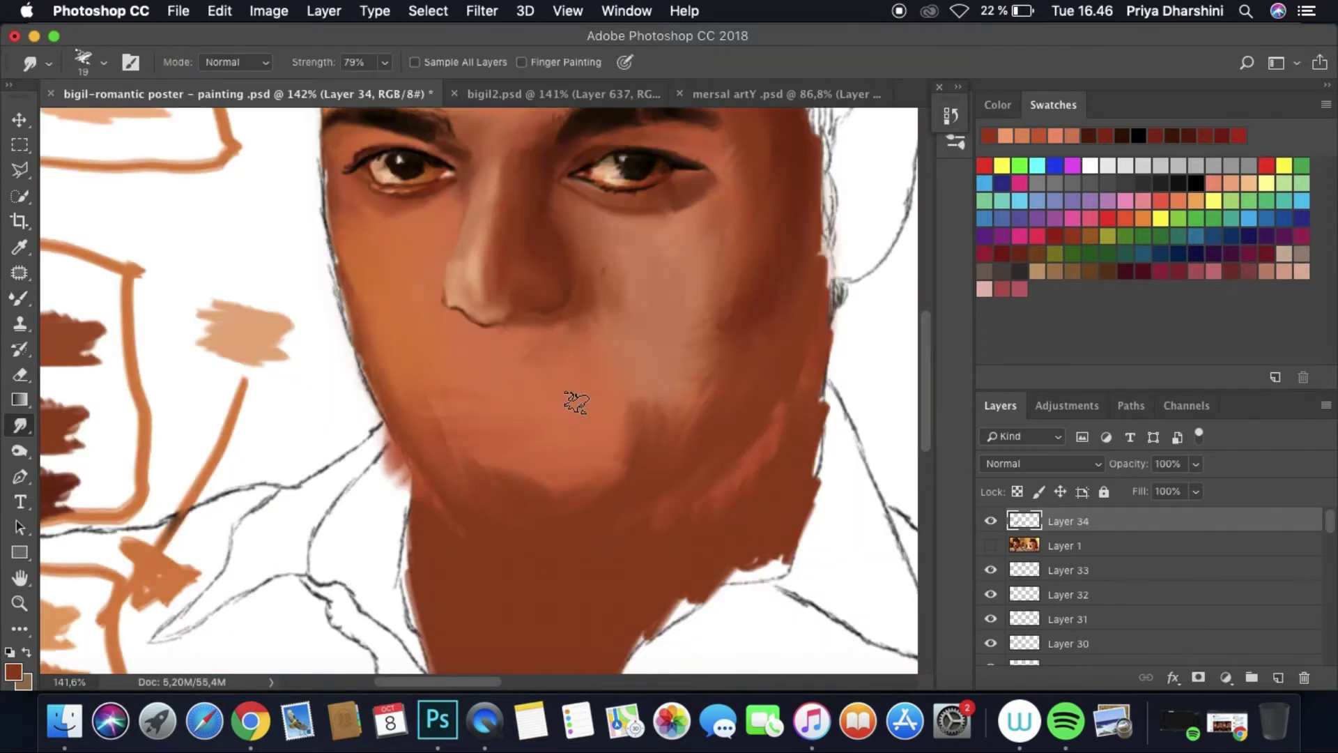
Step: Add Layer 35 and paint the jawline in a darker brown following the reference, smudging it into the neck
key("super+shift+alt+n")
key("i")
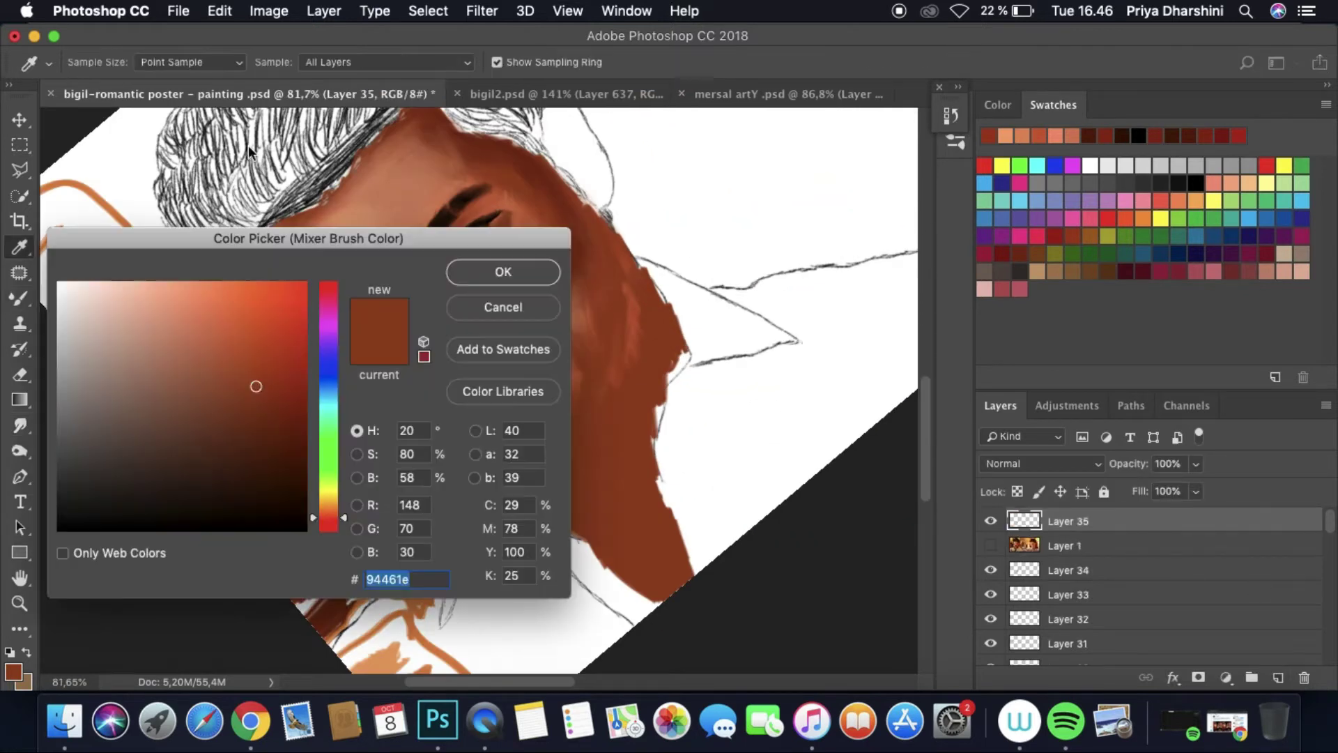
key("Return")
left_click(990, 545)
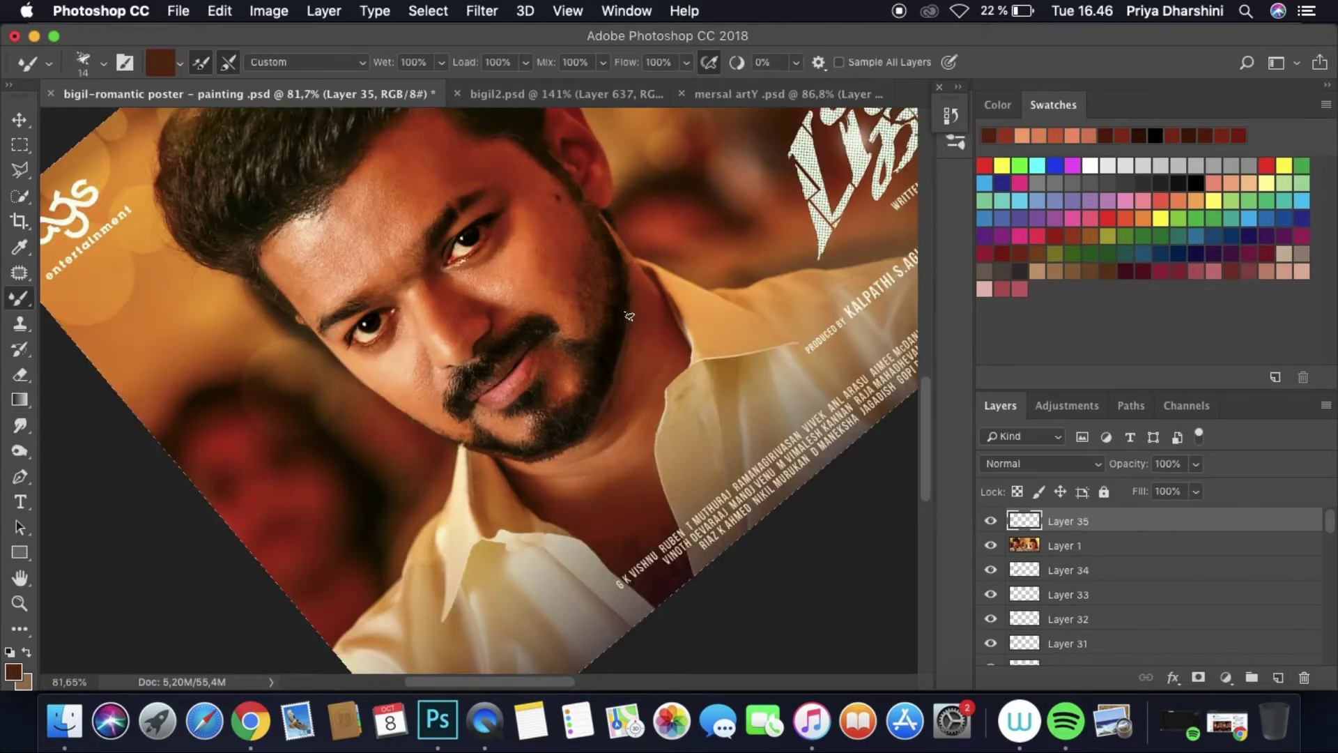
left_click(991, 545)
key("r")
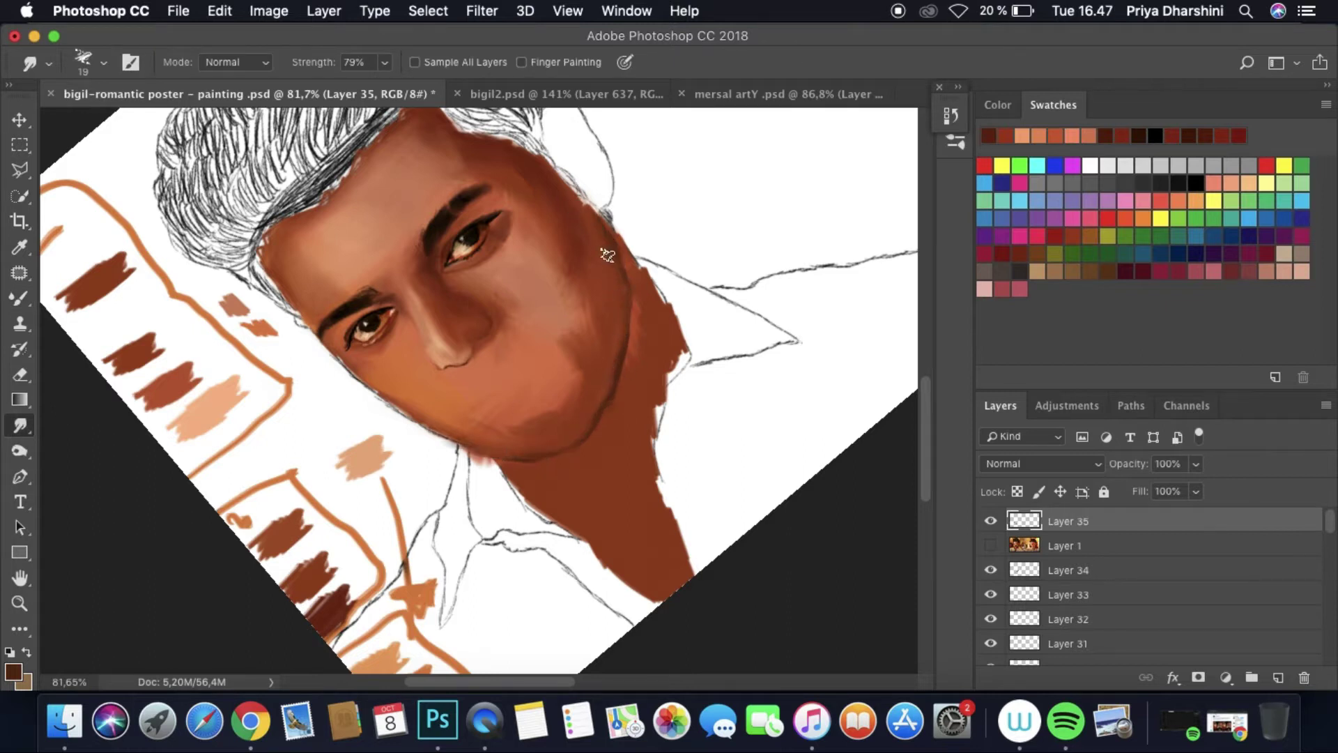
Step: Move Layer 35 below Layer 1 and save the document
scroll(607, 255, "down", 3)
key("ctrl+[")
left_click(185, 7)
key("Return")
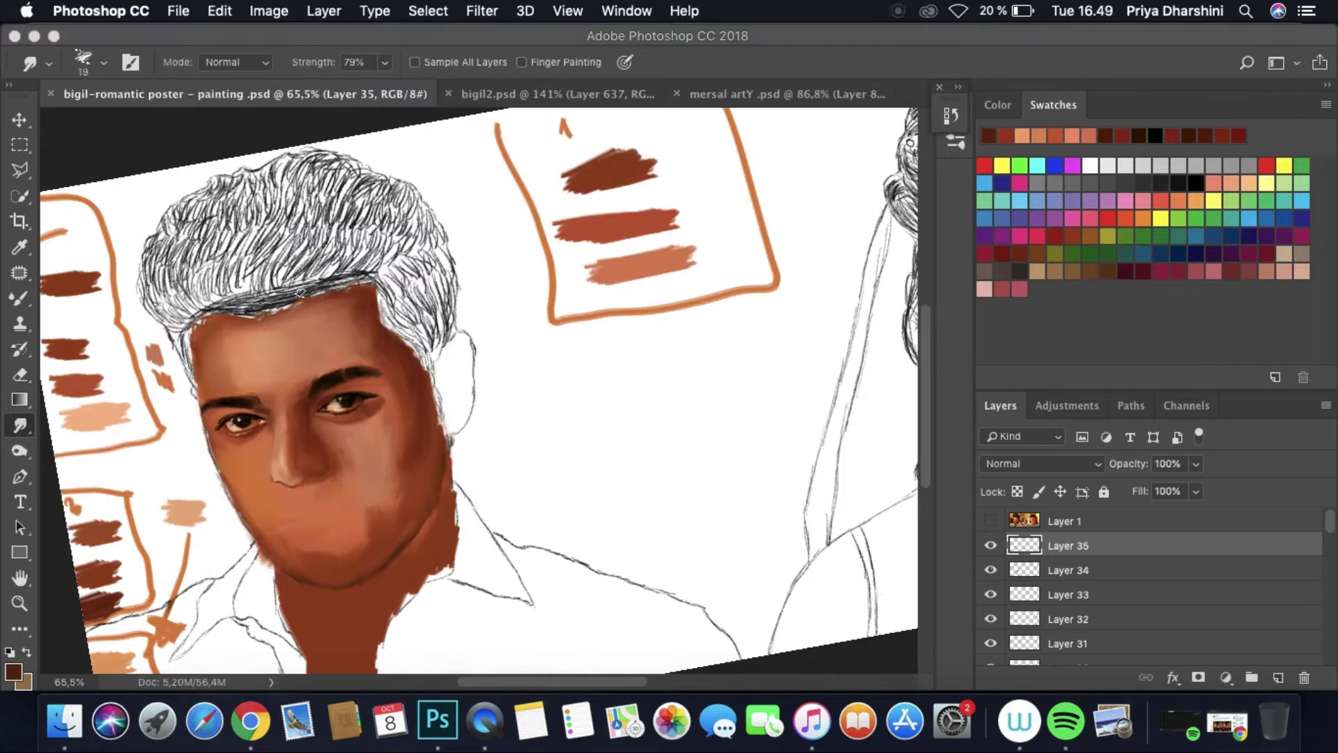
Step: Add Layer 36 and paint a thin pale orange highlight along the nostril's lower edge with a 3 px brush
scroll(479, 390, "up", 5)
left_click(991, 521)
left_click(991, 520)
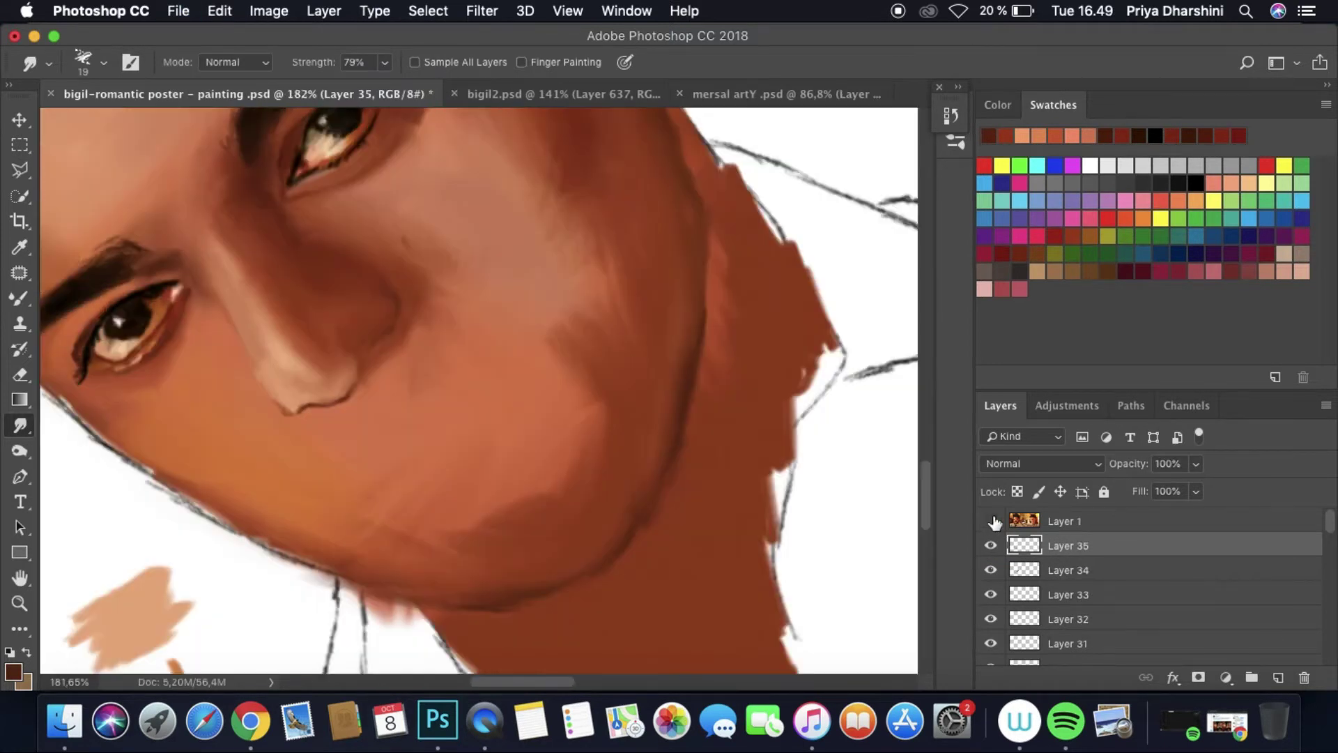
key("ctrl+shift+alt+n")
scroll(314, 404, "up", 4)
key("b")
left_click(102, 62)
type("3")
key("Return")
left_click(1021, 135)
left_click(990, 545)
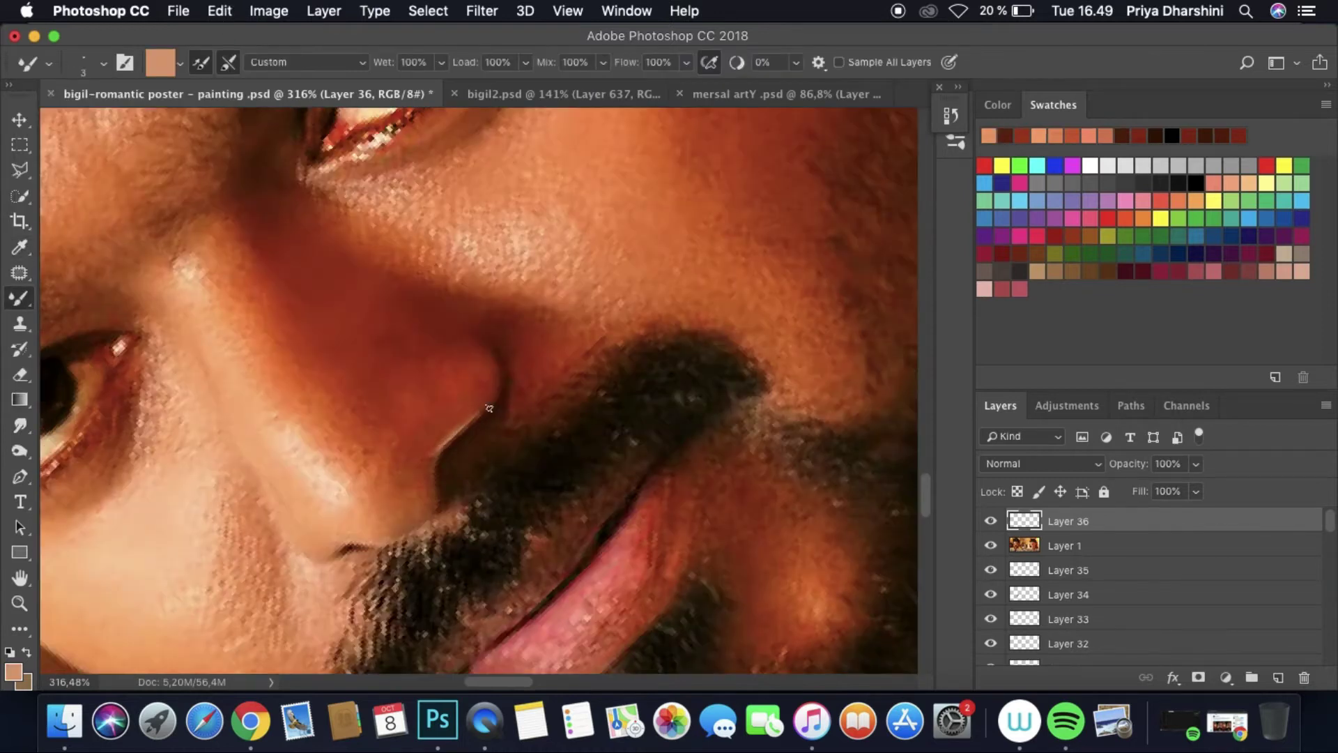
left_click(990, 545)
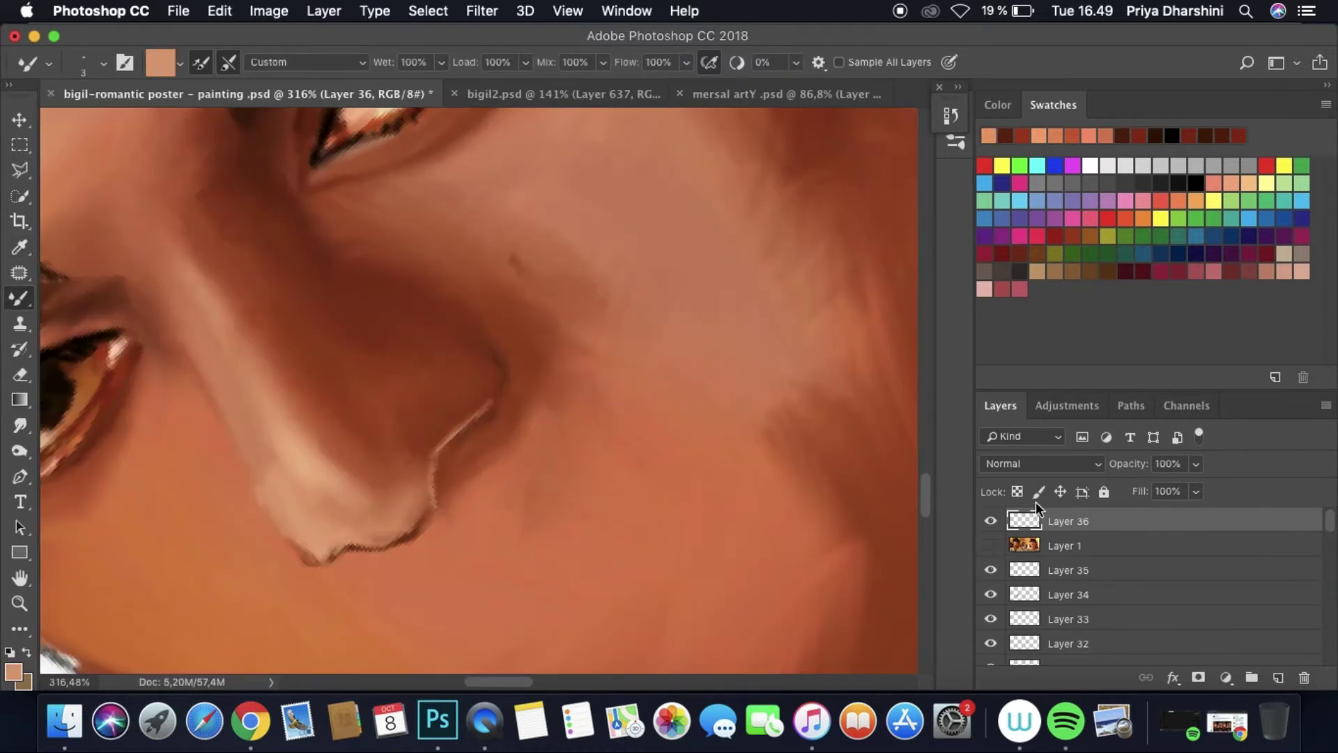
Step: Set Layer 36 to Screen mode and smudge the nostril highlight with an 11 px brush
left_click(20, 425)
left_click(103, 62)
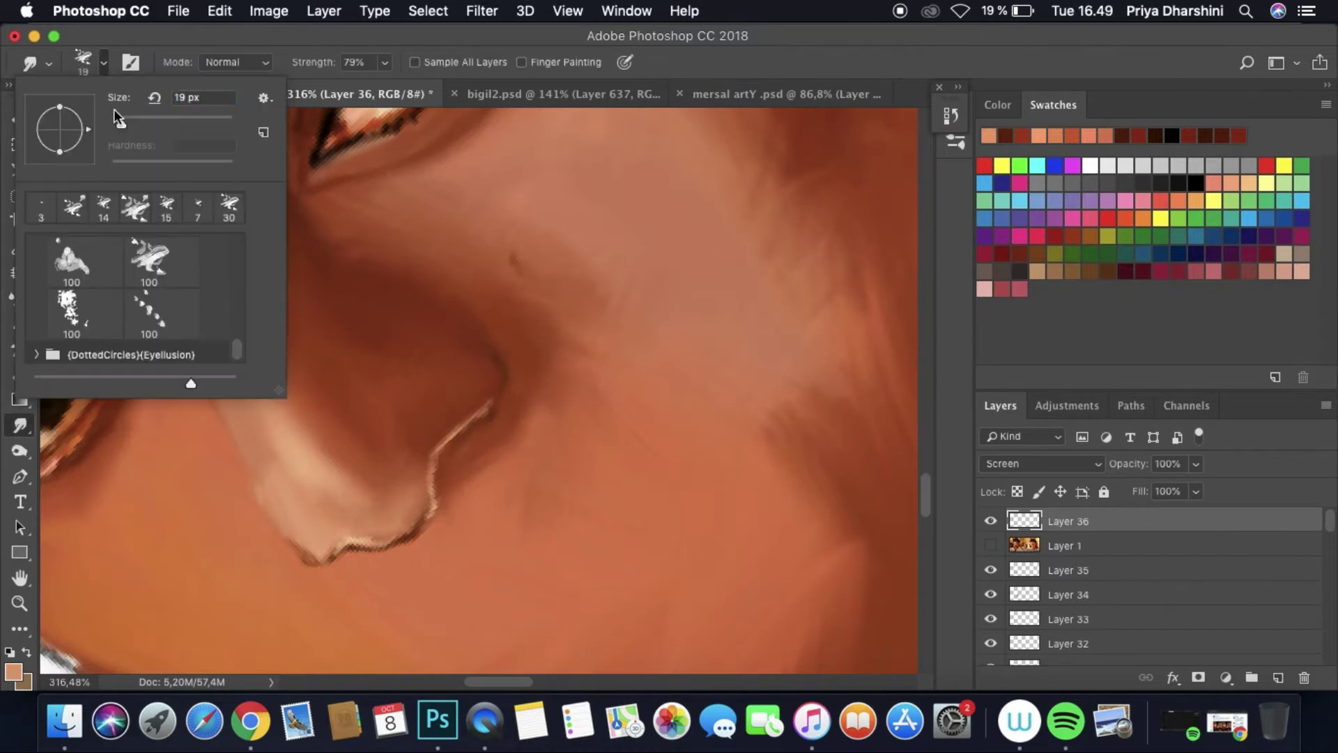
key("Return")
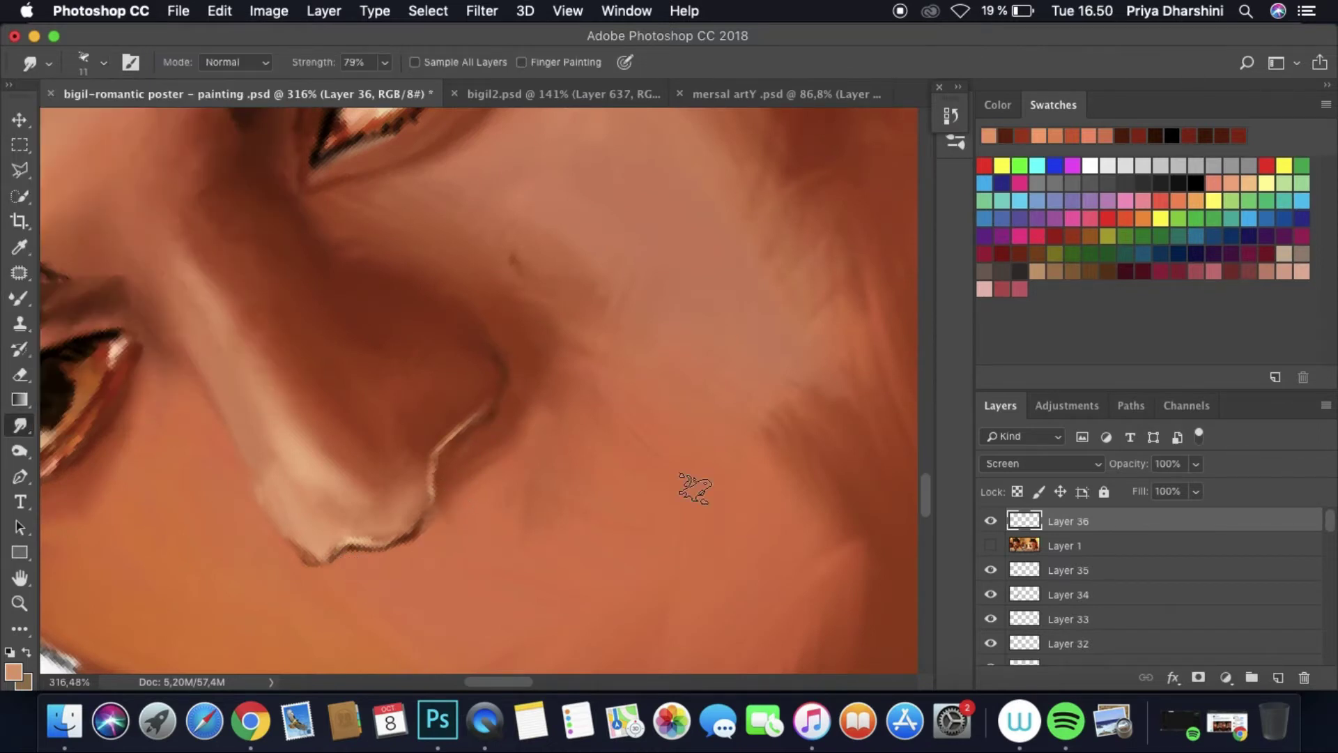
Step: Add Layer 37 and paint dark brown shadows under the nostrils using the reference
key("b")
key("super+shift+alt+n")
left_click(990, 545)
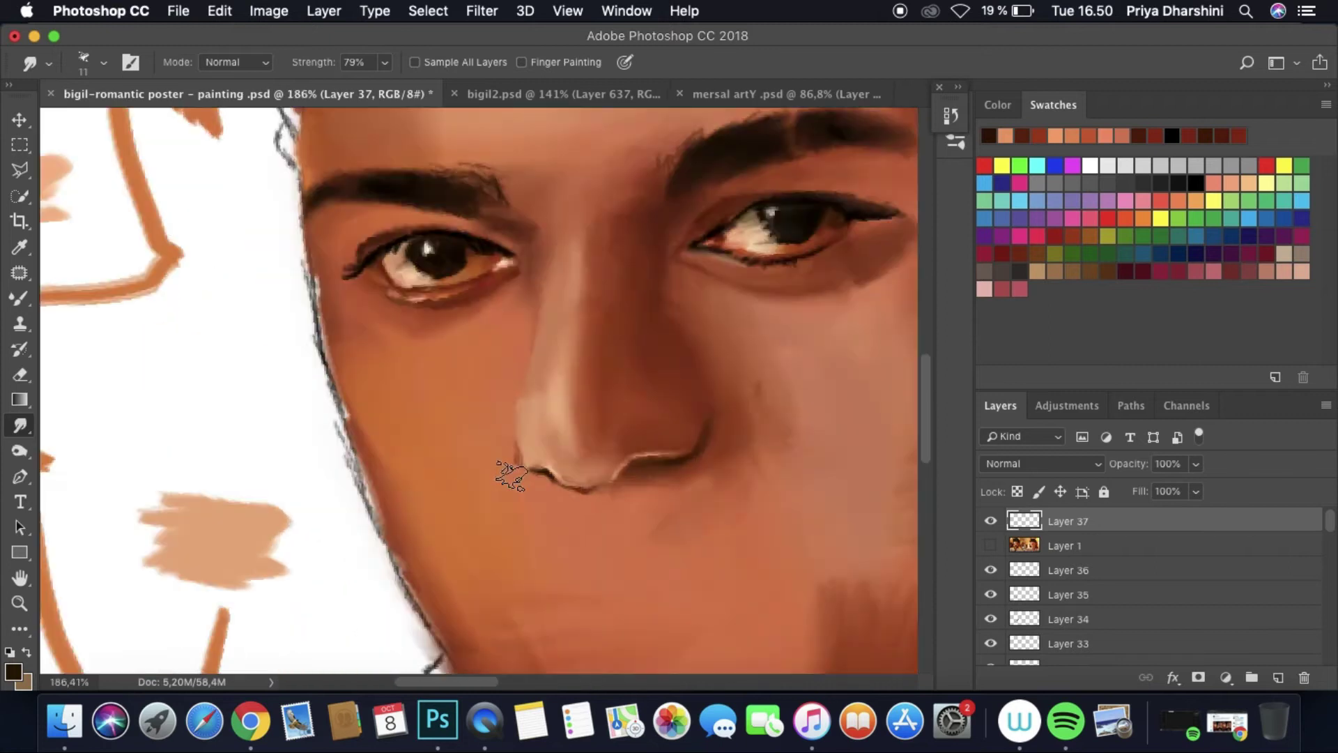
Step: Sample the light skin tone on the nose, paint the near nostril's outer edge and smudge it with all layers sampled
left_click(556, 370)
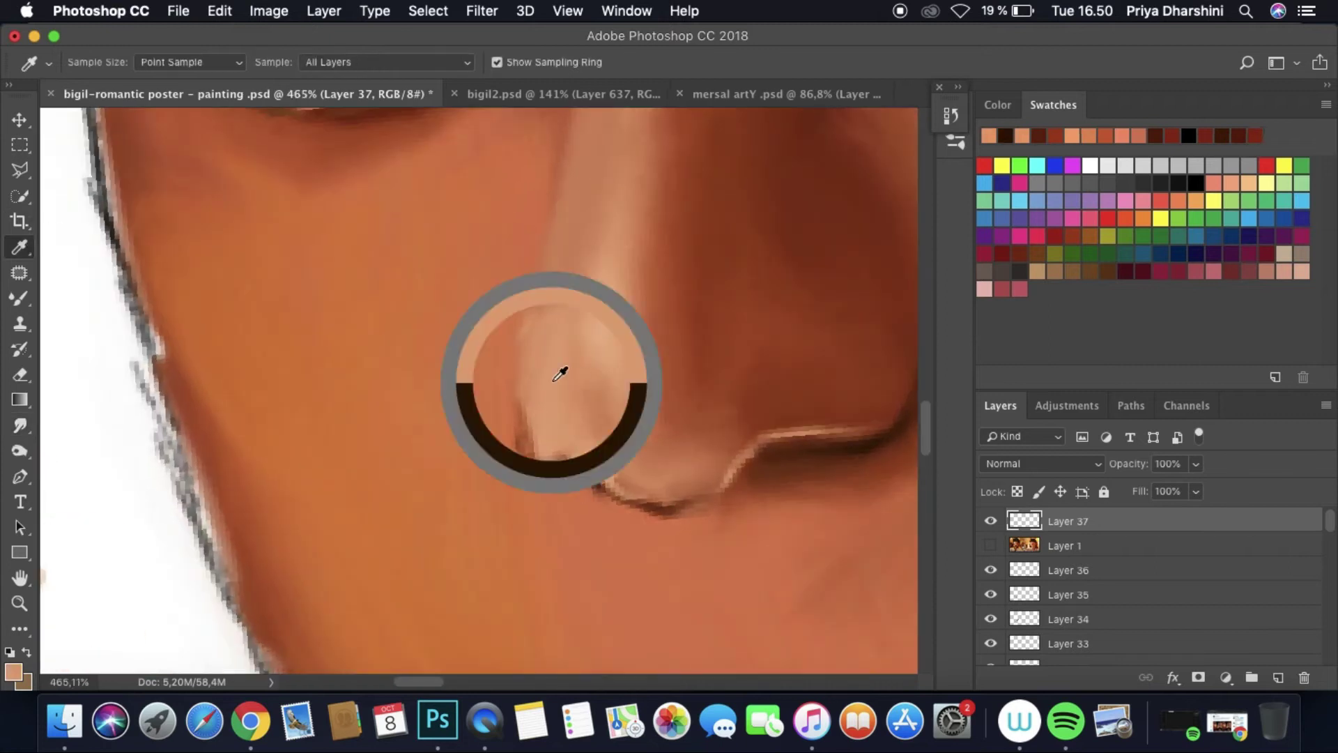
key("b")
left_click(990, 545)
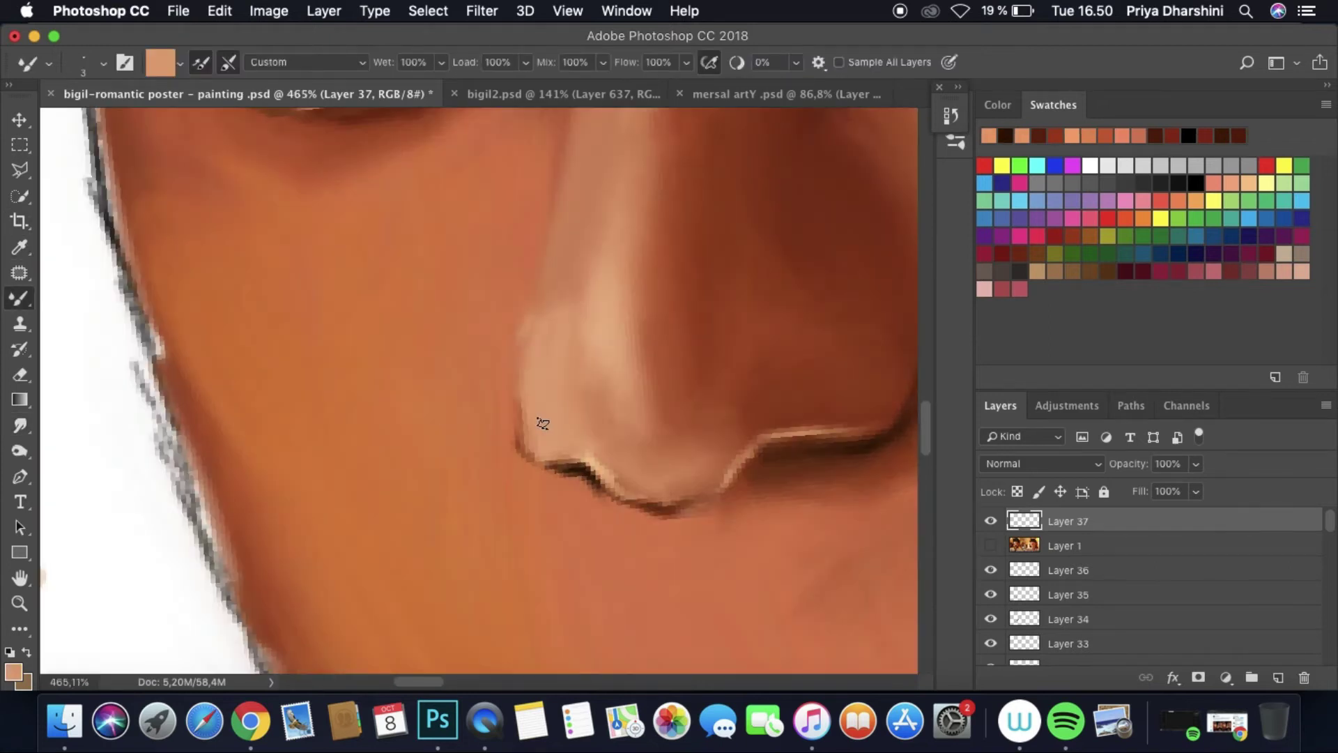
key("r")
mouse_move(480, 256)
left_mouse_down()
mouse_move(545, 435)
mouse_move(543, 387)
left_mouse_up()
key("super+0")
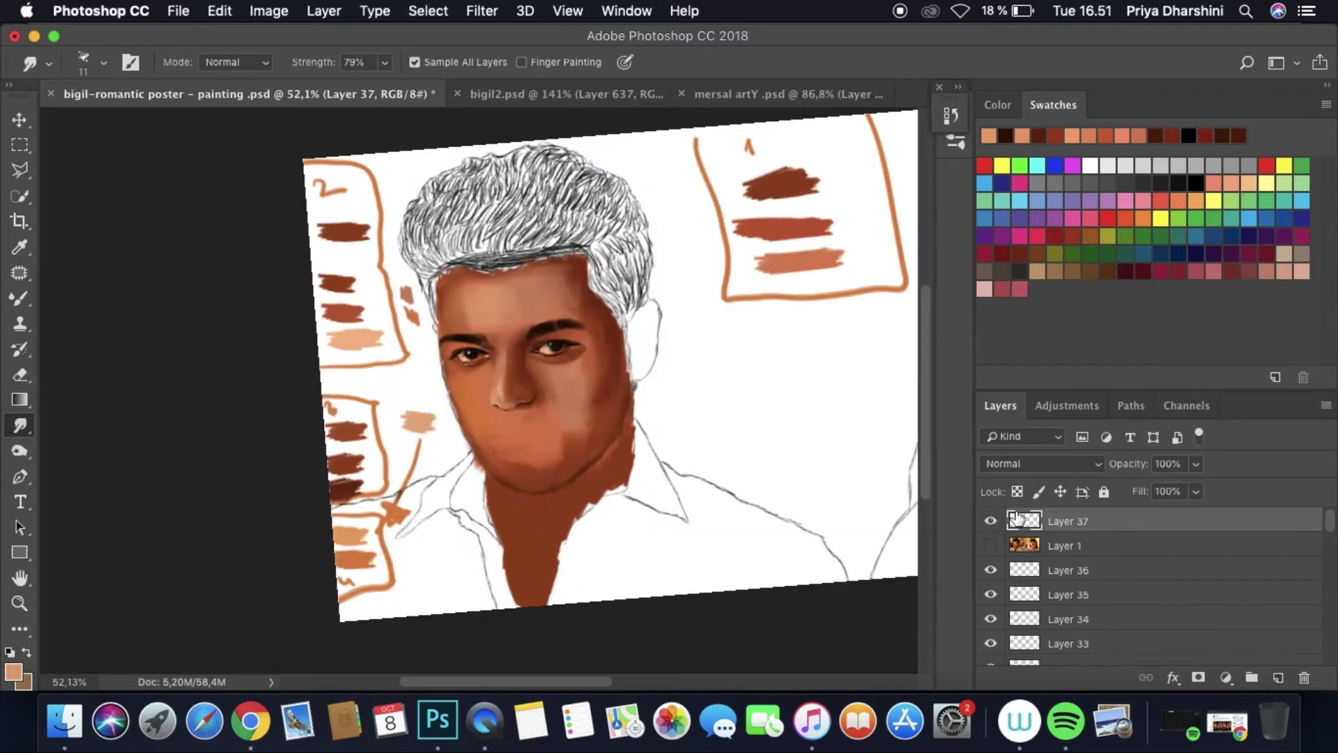
Step: Add Layer 38 with Layer 1 above Layer 37, and paint a light orange patch on the cheek below the near eye
left_click_drag(1065, 545, 1065, 517)
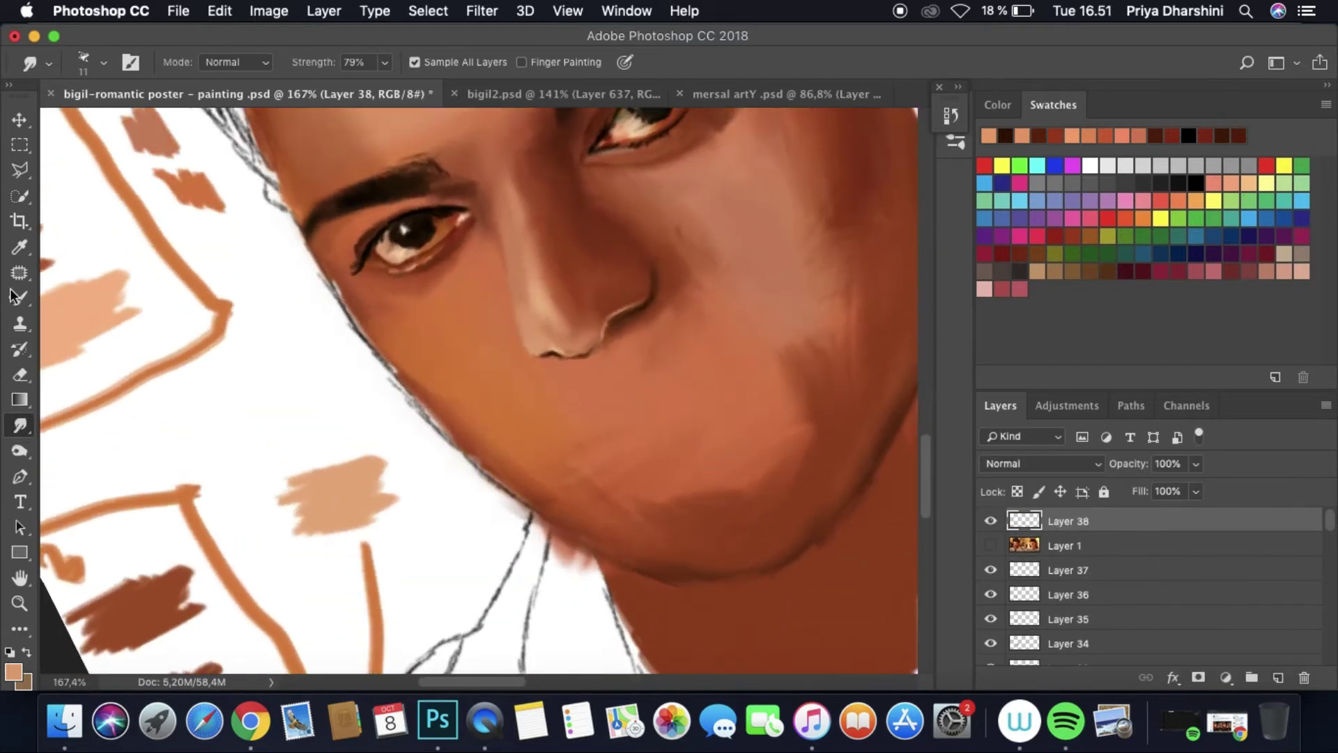
key("i")
left_click(12, 672)
left_click(503, 271)
key("b")
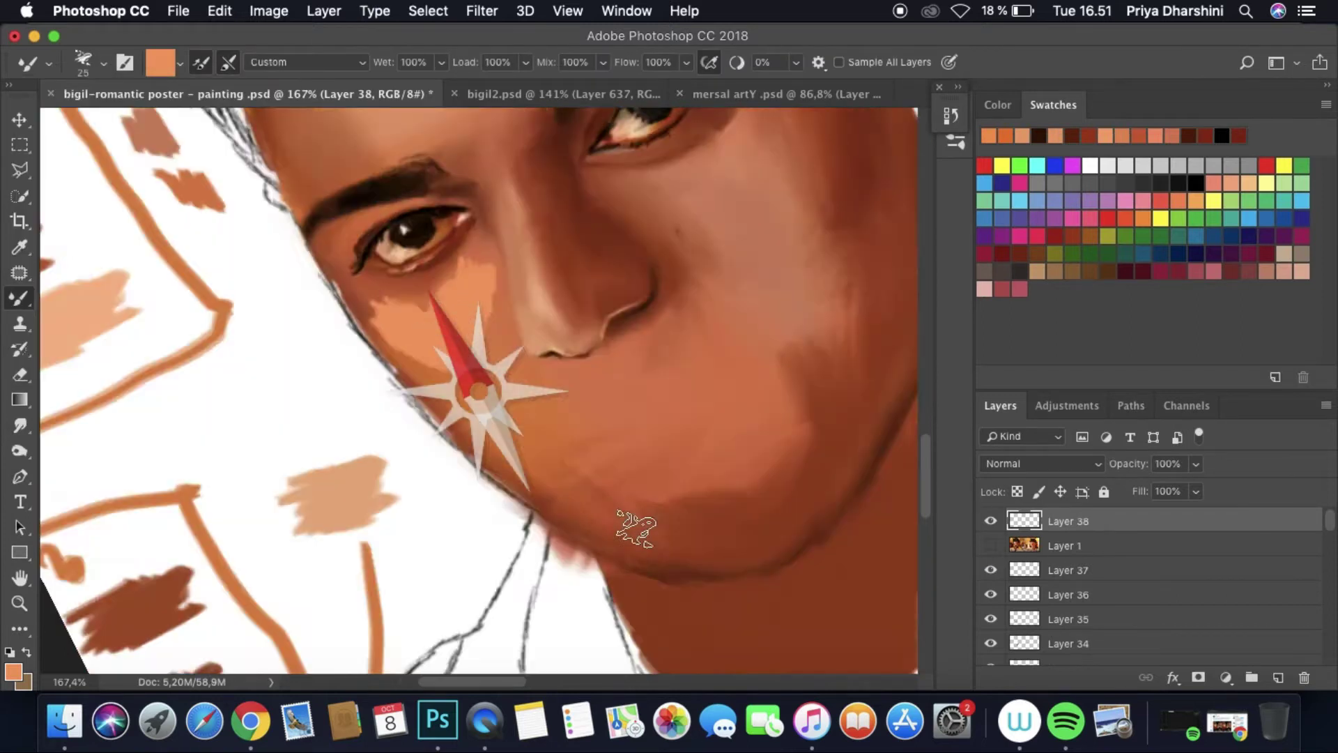
Step: Smudge the cheek patch on Layer 38 with a 23 px brush and Sample All Layers off
scroll(635, 529, "up", 3)
left_click(20, 425)
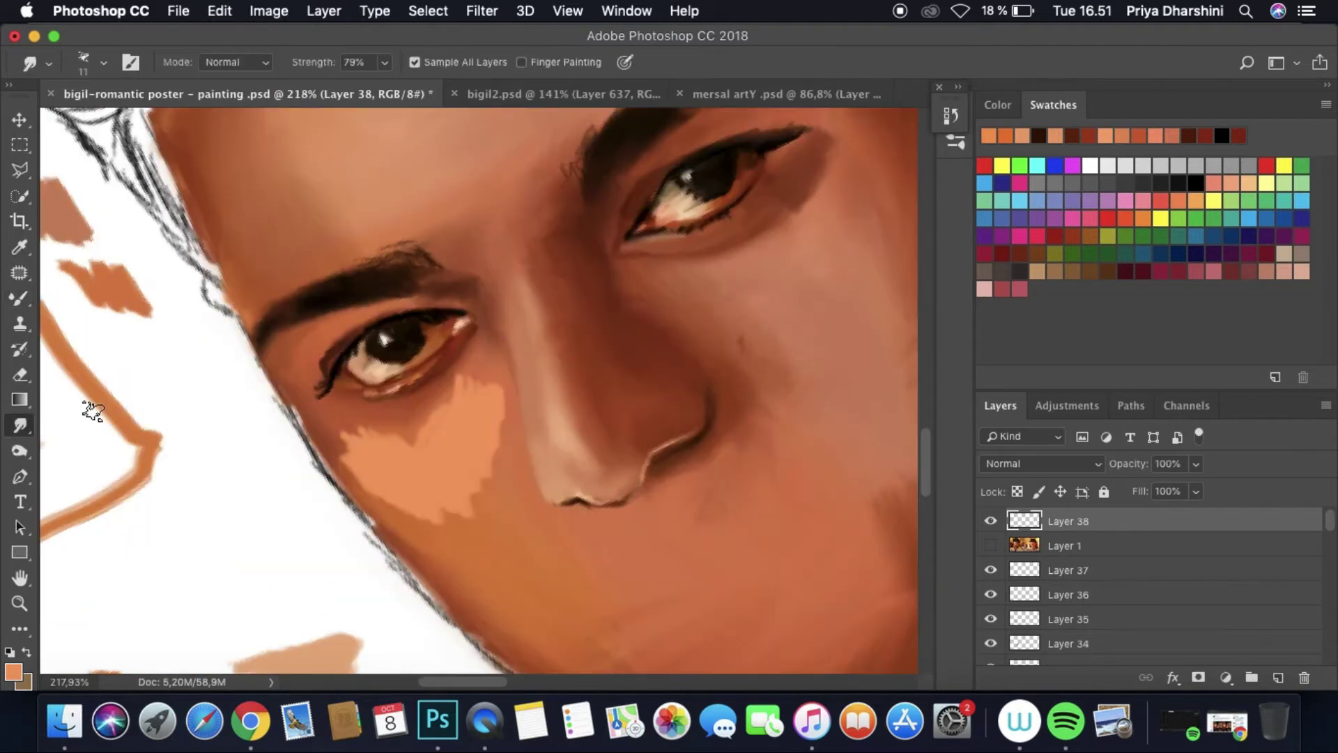
left_click(415, 62)
left_click(103, 62)
mouse_move(488, 397)
left_mouse_down()
mouse_move(444, 413)
mouse_move(373, 500)
mouse_move(402, 432)
mouse_move(448, 407)
mouse_move(459, 524)
left_mouse_up()
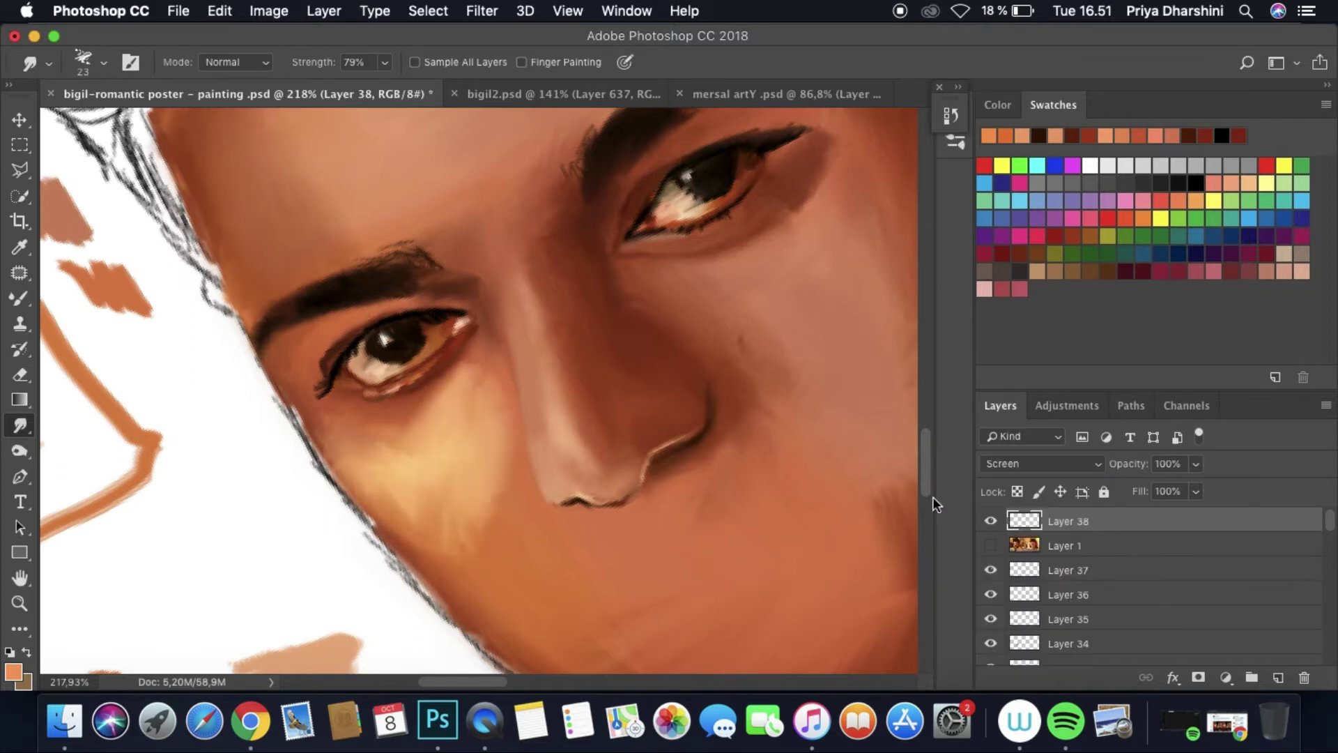
scroll(662, 435, "down", 3)
Step: Select Layer 34 and smudge the brown jaw shading into the cheek and chin
left_click_drag(662, 435, 744, 363)
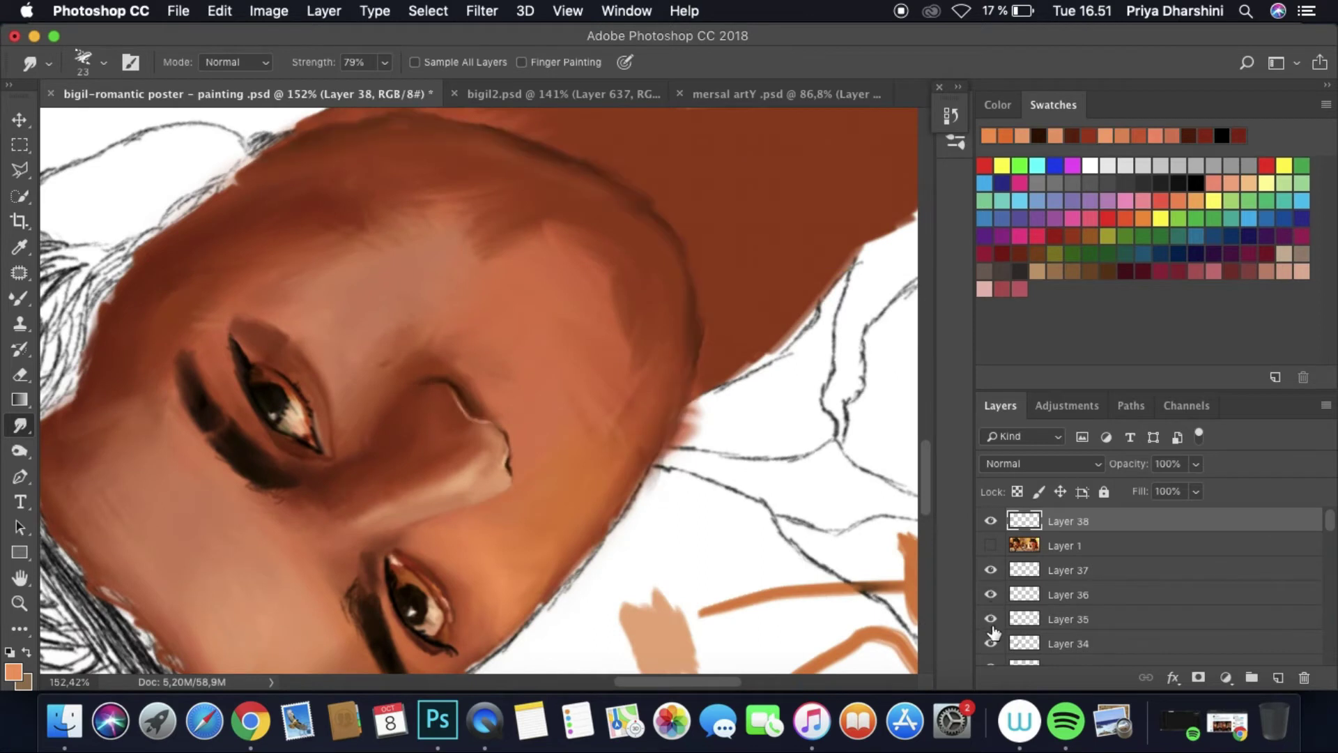
left_click(1012, 642)
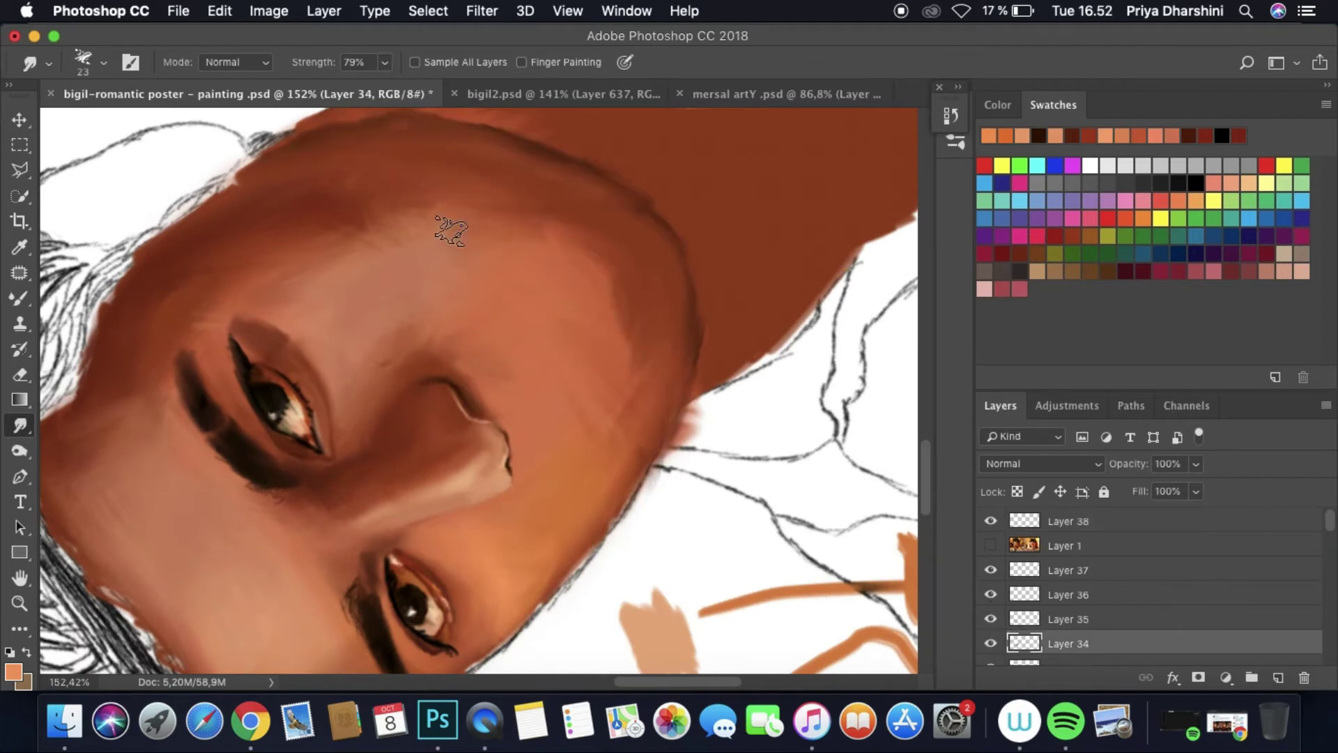
left_click_drag(661, 317, 663, 298)
scroll(493, 388, "down", 3)
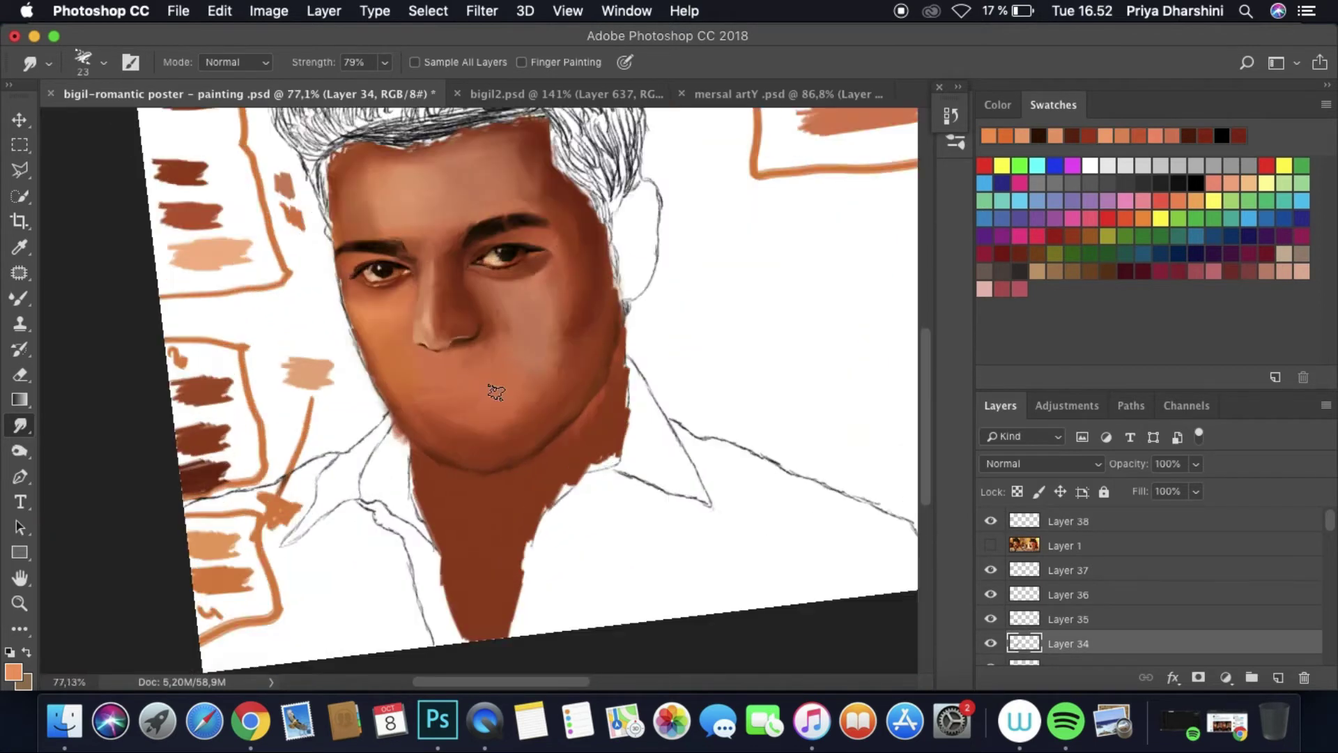
Step: Add Layer 39, show the reference, and start painting the mustache in black with a 9 px brush
scroll(493, 388, "up", 2)
key("super+shift+alt+n")
left_click(990, 545)
scroll(374, 374, "up", 3)
key("b")
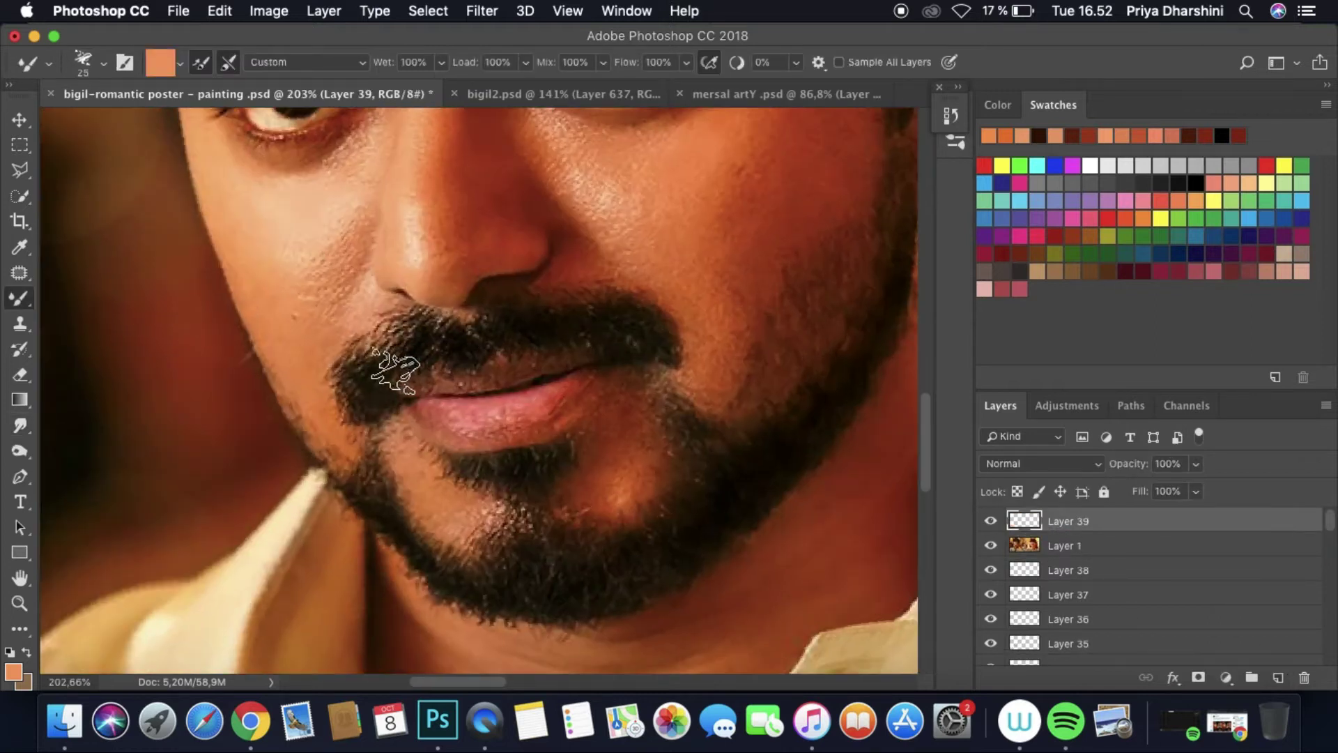
left_click(104, 63)
left_click(1222, 135)
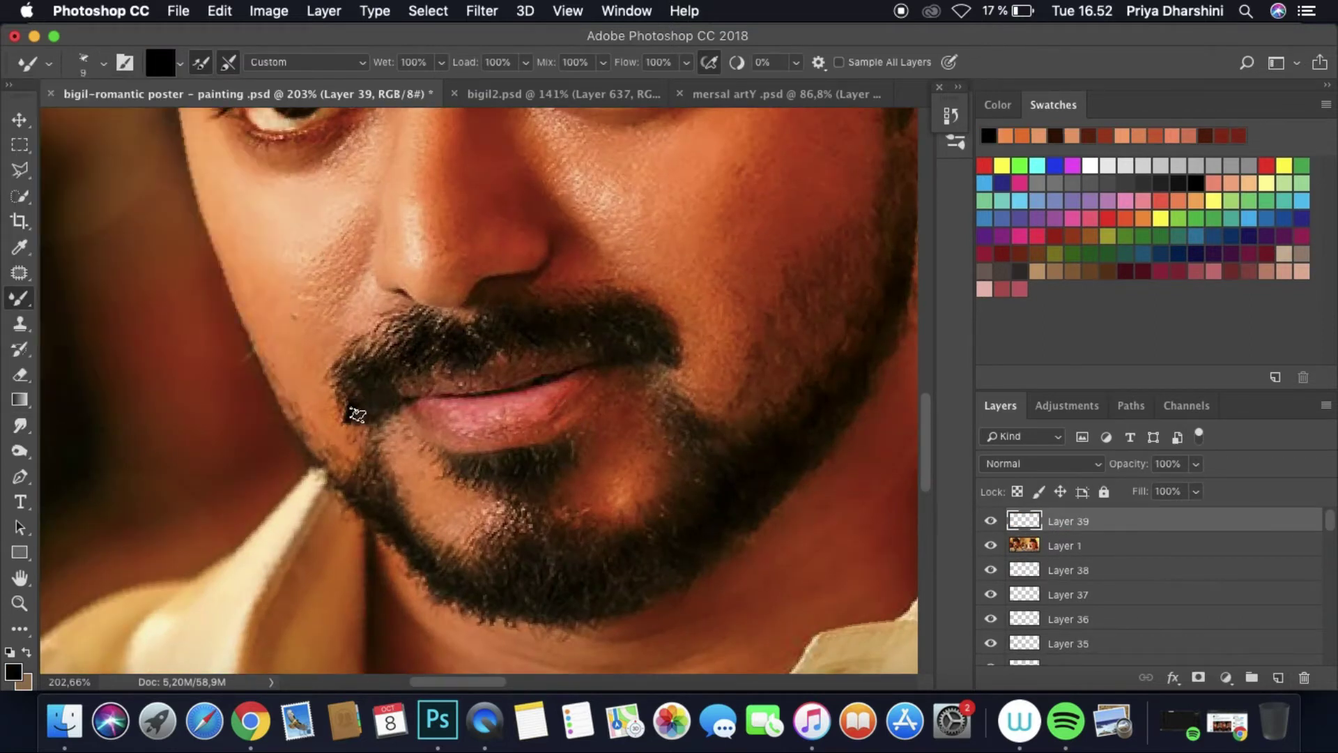
Step: Set the color to a very dark brown sampled from the mustache and fill in the mustache
left_click(14, 671)
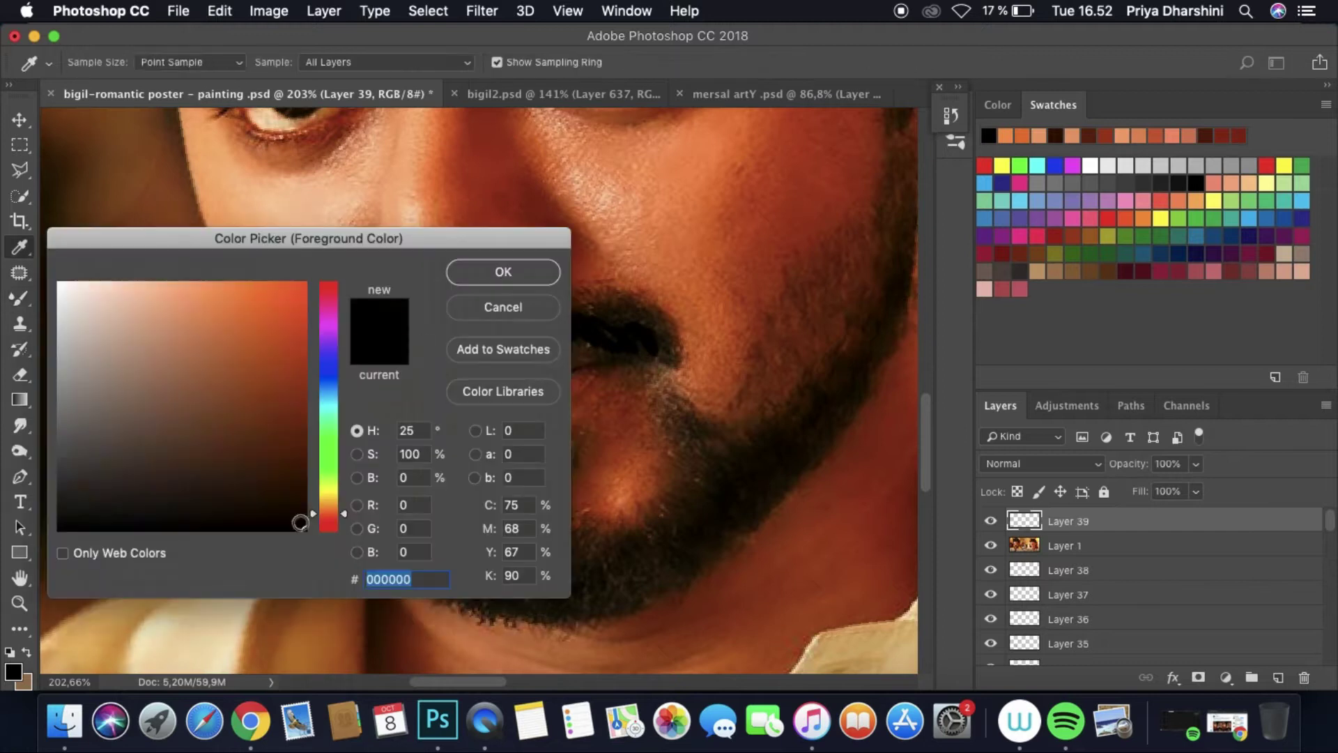
left_click(644, 313)
key("Return")
left_click(990, 545)
mouse_move(361, 355)
left_mouse_down()
mouse_move(342, 412)
mouse_move(446, 324)
mouse_move(579, 345)
left_mouse_up()
left_click(990, 545)
Step: Paint the beard along the chin and far jaw in black
left_click(1006, 136)
mouse_move(397, 538)
left_mouse_down()
mouse_move(461, 601)
mouse_move(492, 573)
mouse_move(548, 581)
left_mouse_up()
mouse_move(779, 443)
left_mouse_down()
mouse_move(839, 407)
mouse_move(905, 261)
mouse_move(901, 228)
mouse_move(872, 317)
mouse_move(792, 416)
left_mouse_up()
Step: Paint the upper chin beard and mouth-corner hair in sampled dark brown and the patch below the lower lip in black
left_click(896, 224, "alt")
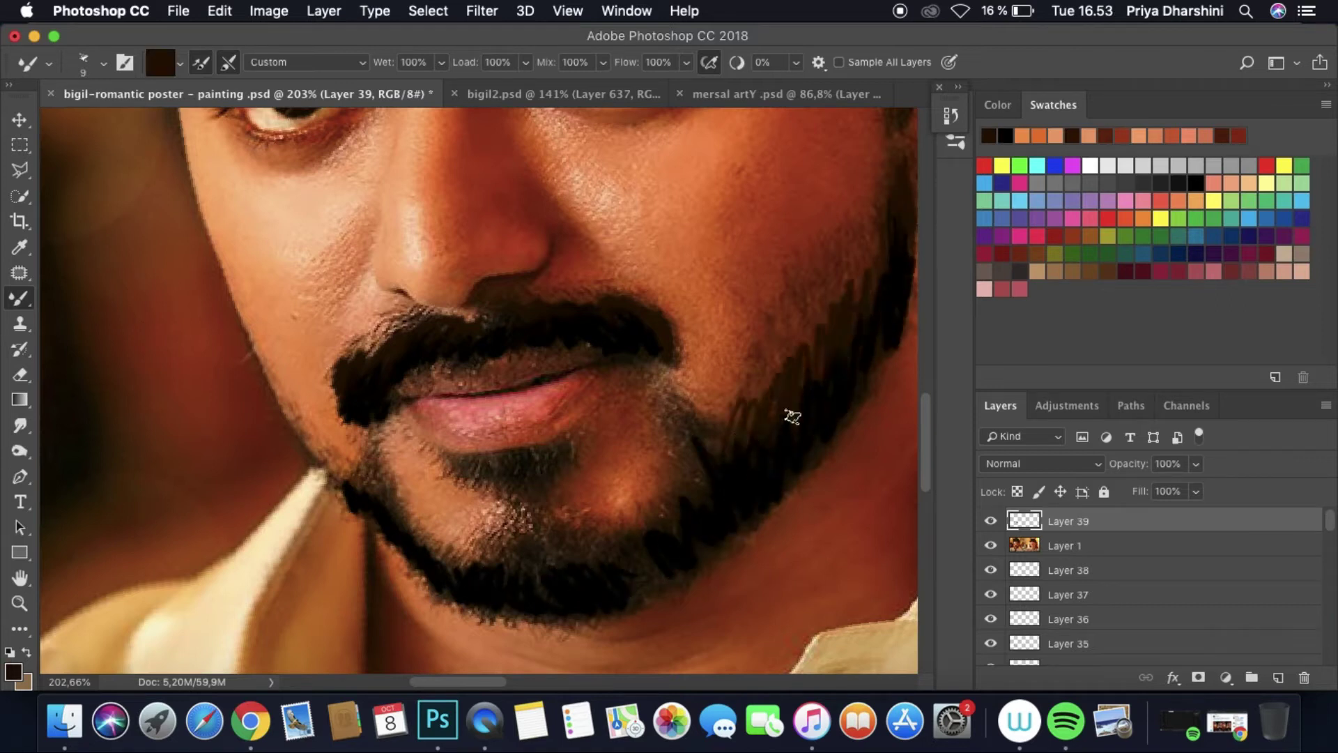
left_click_drag(541, 539, 512, 565)
left_click_drag(696, 439, 679, 481)
left_click(697, 418, "alt")
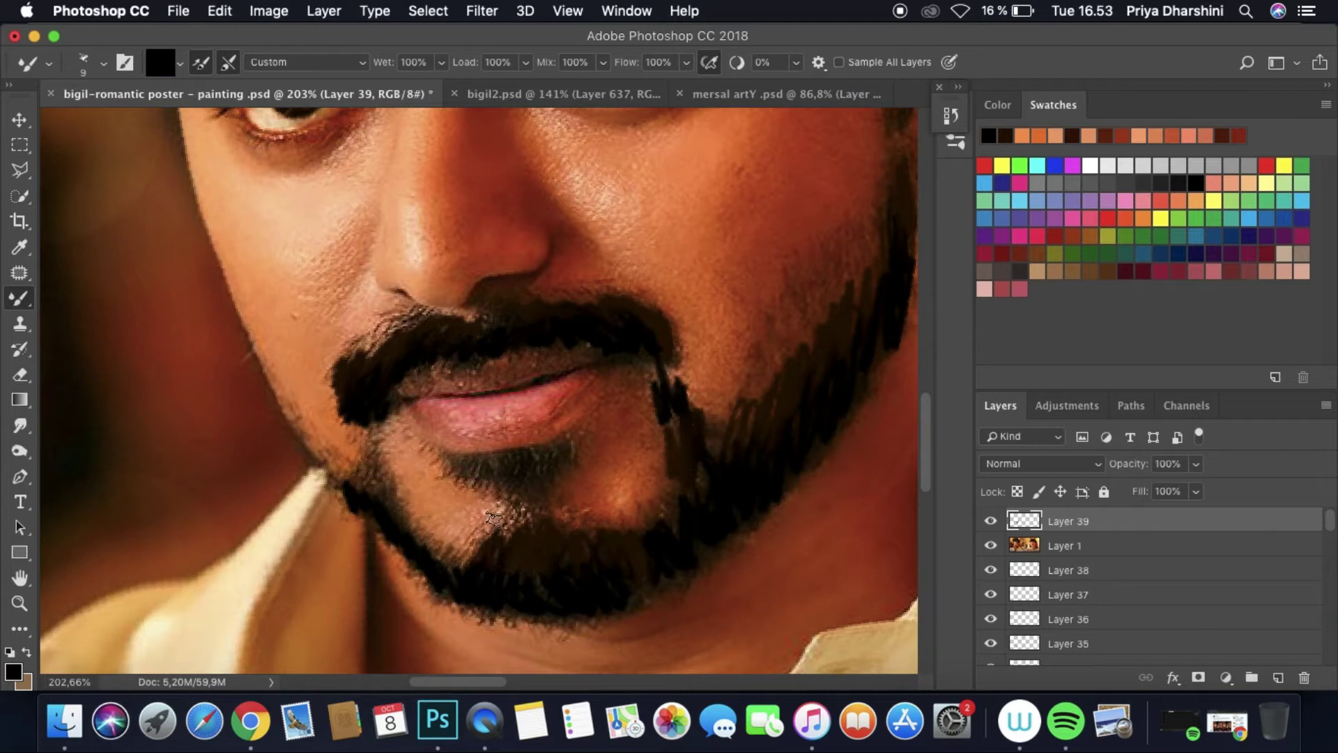
left_click_drag(554, 457, 461, 462)
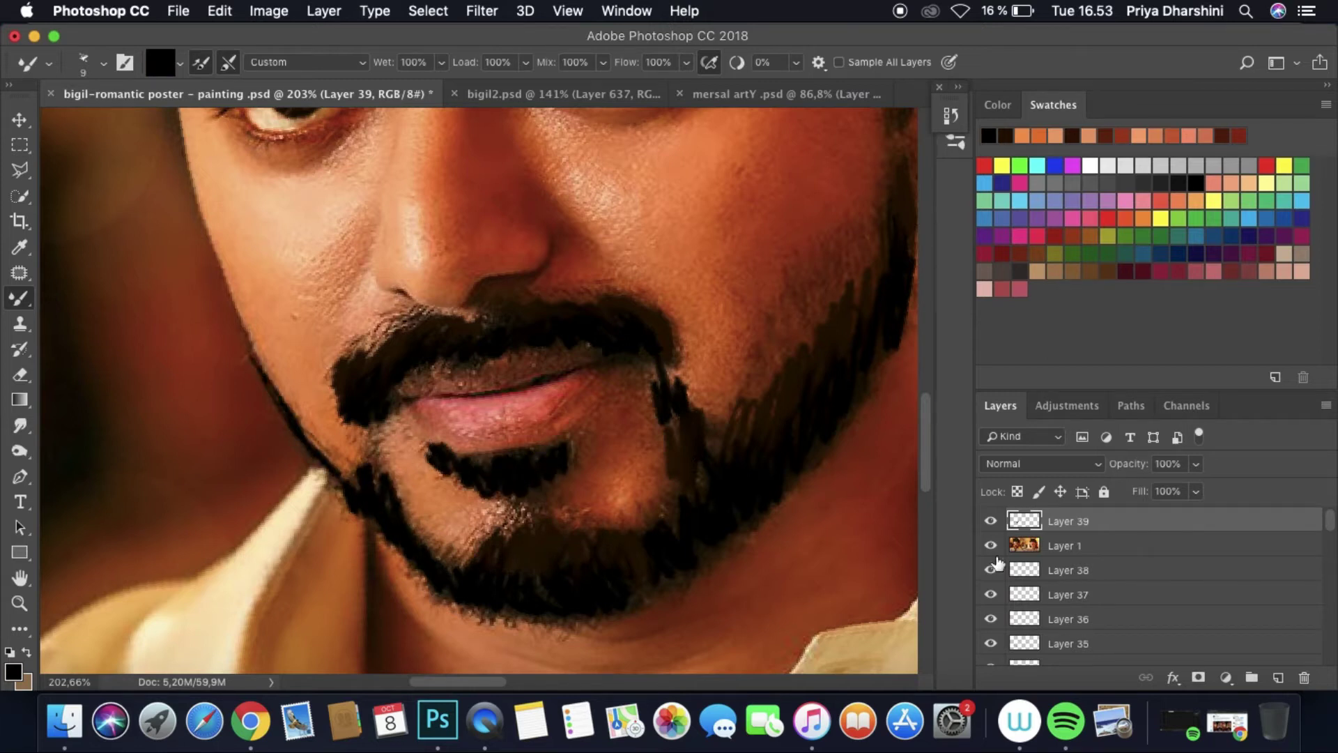
Step: Hide the reference and smudge the mustache, lower-lip patch and chin beard at 79% strength
left_click(991, 551)
scroll(485, 365, "down", 3)
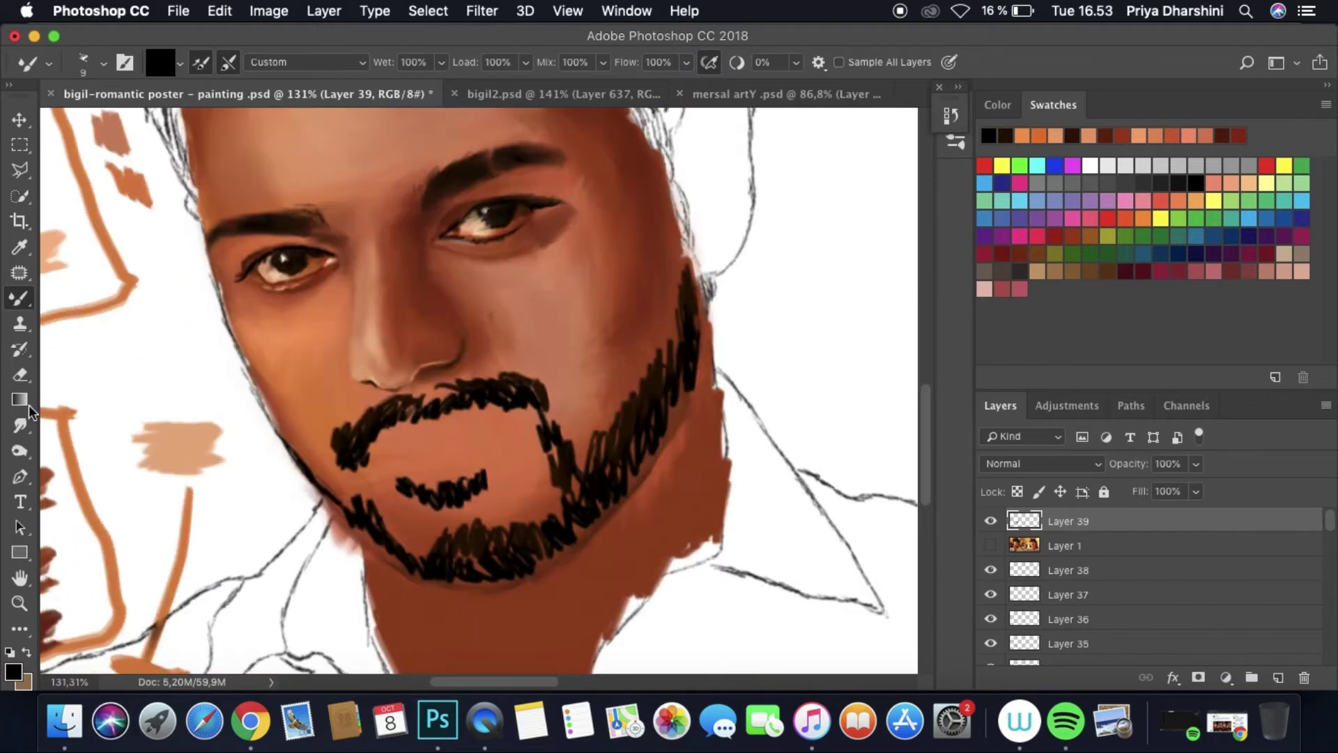
left_click(19, 424)
mouse_move(338, 449)
left_mouse_down()
mouse_move(368, 411)
mouse_move(389, 426)
mouse_move(377, 427)
mouse_move(444, 384)
mouse_move(524, 401)
mouse_move(532, 379)
mouse_move(491, 405)
mouse_move(528, 392)
mouse_move(481, 419)
left_mouse_up()
mouse_move(349, 515)
left_mouse_down()
mouse_move(441, 563)
mouse_move(407, 489)
mouse_move(484, 478)
mouse_move(469, 508)
mouse_move(540, 471)
mouse_move(556, 441)
mouse_move(568, 477)
mouse_move(527, 458)
mouse_move(543, 389)
left_mouse_up()
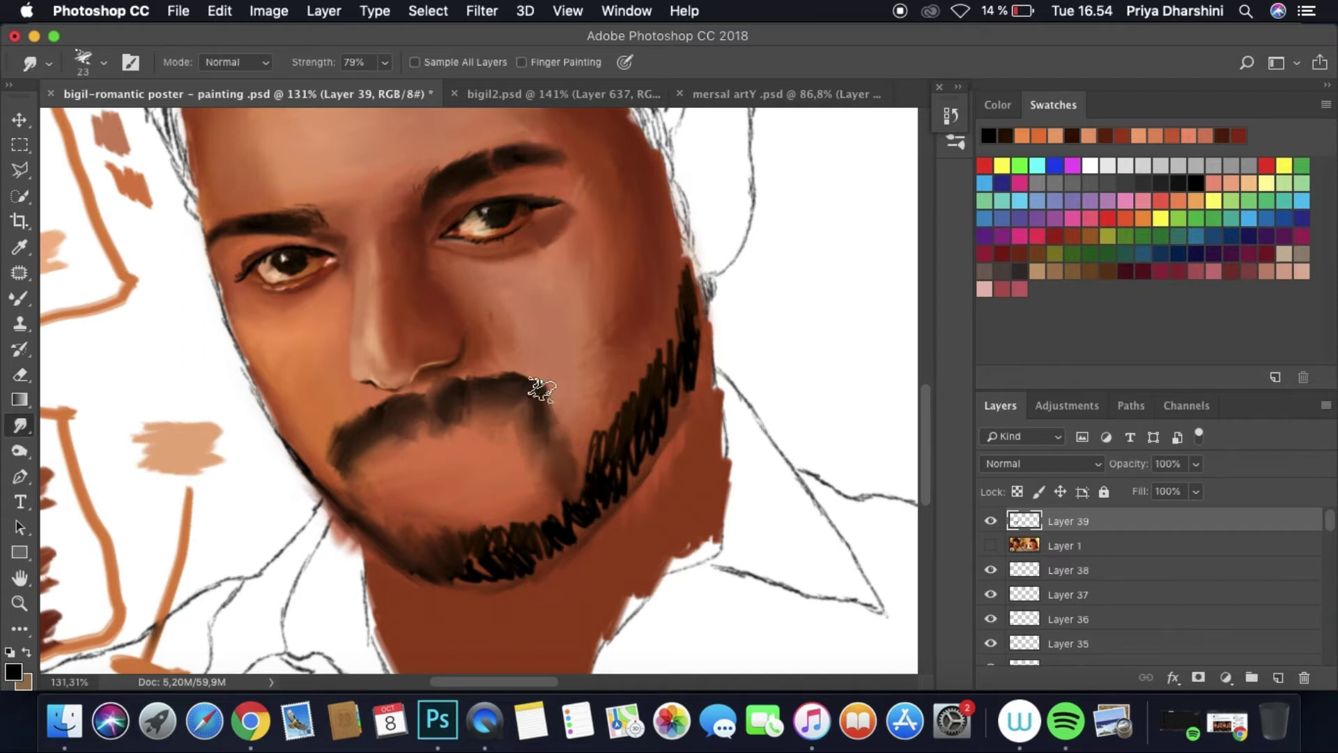
mouse_move(298, 451)
left_mouse_down()
mouse_move(457, 562)
mouse_move(399, 544)
left_mouse_up()
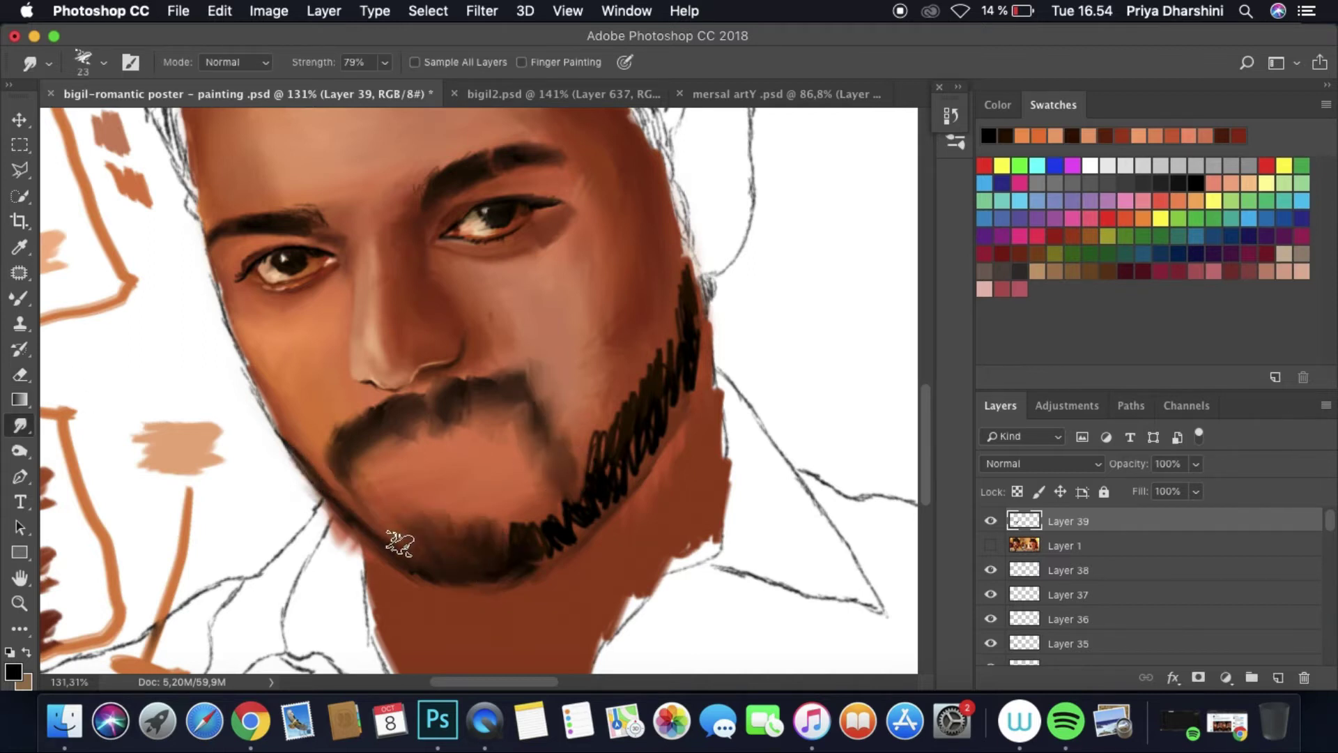
mouse_move(327, 444)
left_mouse_down()
mouse_move(372, 419)
mouse_move(373, 464)
left_mouse_up()
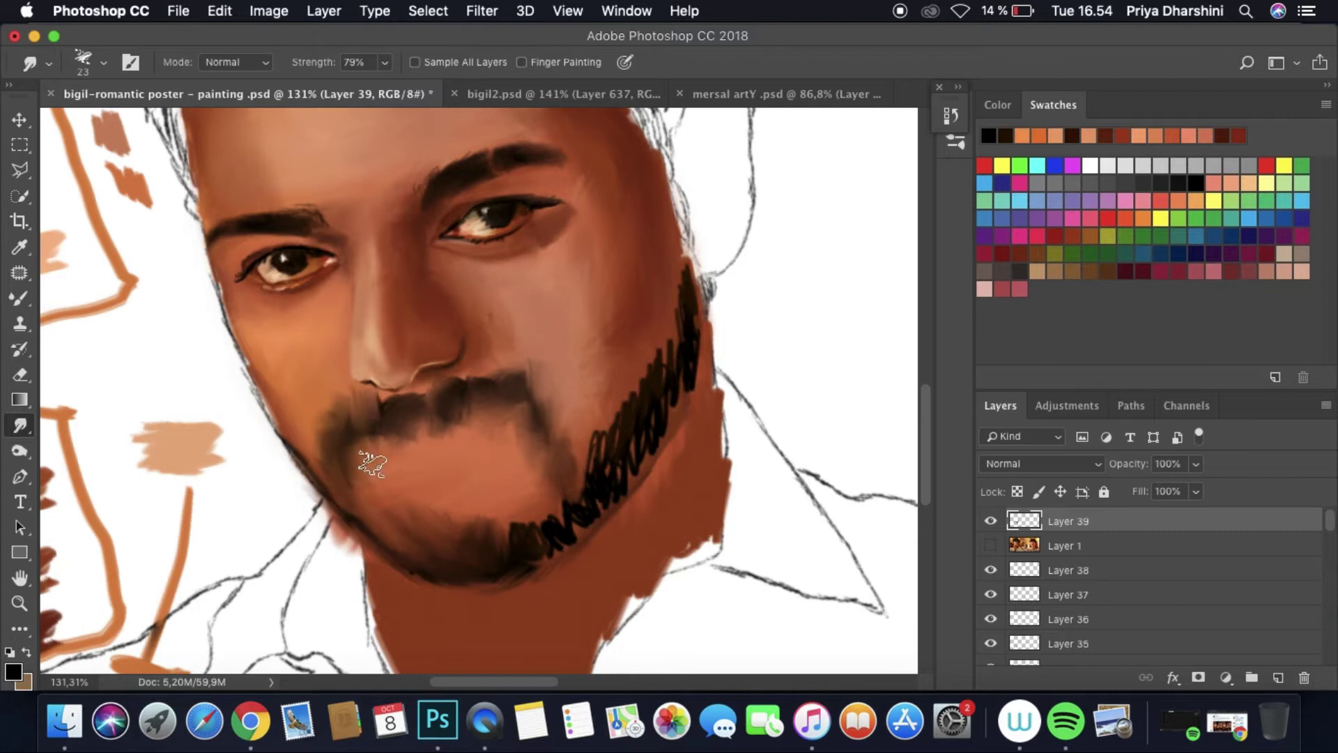
Step: Smudge the beard along the far side of the chin and jaw to blend it into the skin
scroll(334, 425, "down", 5)
scroll(418, 454, "up", 5)
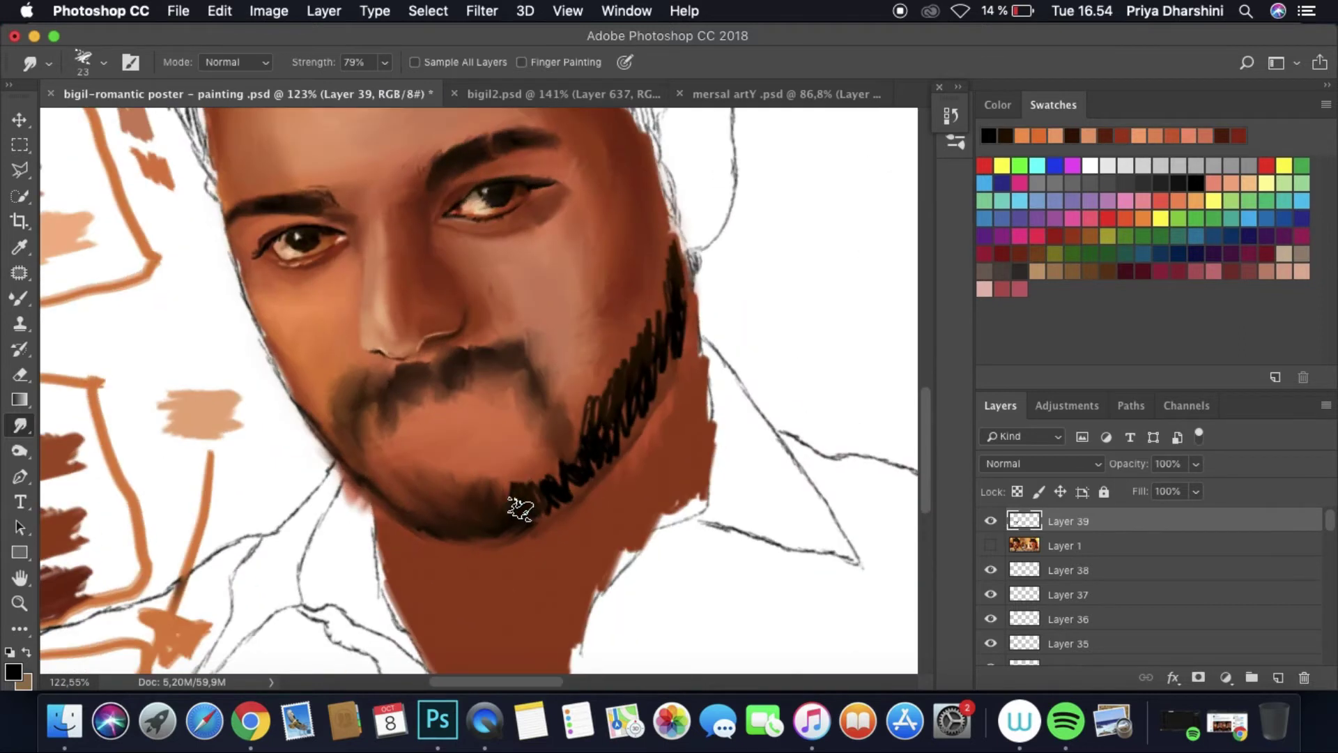
mouse_move(516, 478)
left_mouse_down()
mouse_move(588, 450)
mouse_move(609, 380)
mouse_move(595, 463)
mouse_move(519, 515)
mouse_move(371, 493)
mouse_move(602, 397)
mouse_move(637, 336)
mouse_move(665, 364)
mouse_move(669, 247)
mouse_move(669, 377)
mouse_move(626, 353)
mouse_move(658, 359)
left_mouse_up()
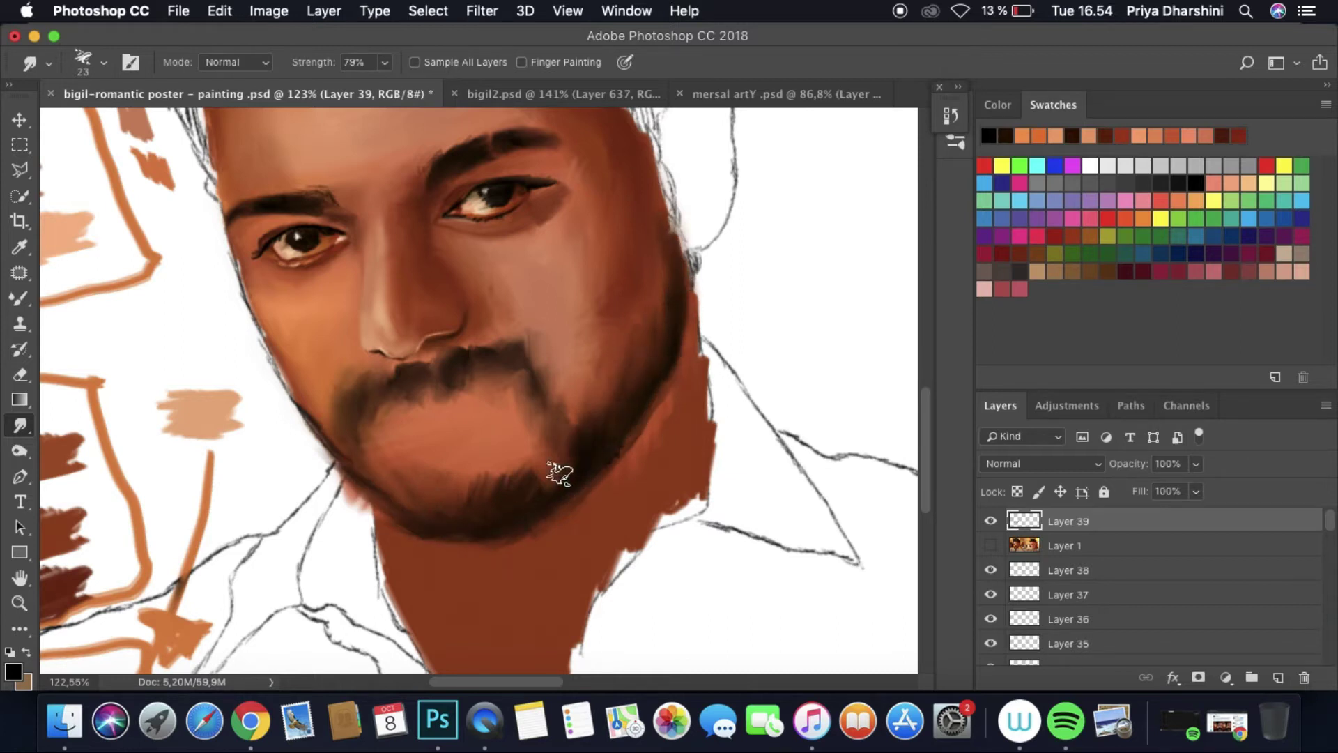
scroll(634, 358, "down", 5)
scroll(634, 358, "up", 5)
Step: Move Layer 39 below the reference, add Layer 40, and paint fine black mustache hairs with a 3 px brush
left_click_drag(1063, 546, 1072, 522)
key("super+shift+alt+n")
scroll(472, 383, "up", 5)
left_click(991, 546)
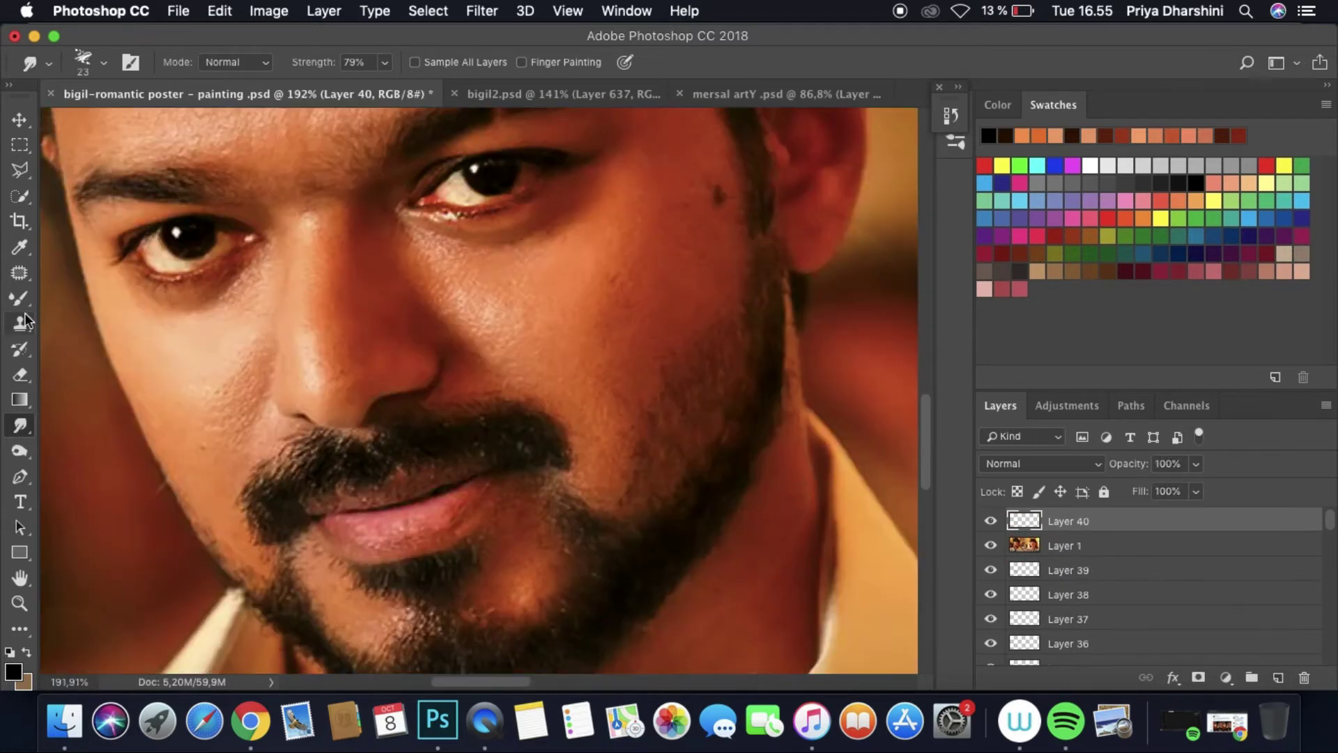
key("b")
right_click(226, 108)
key("Return")
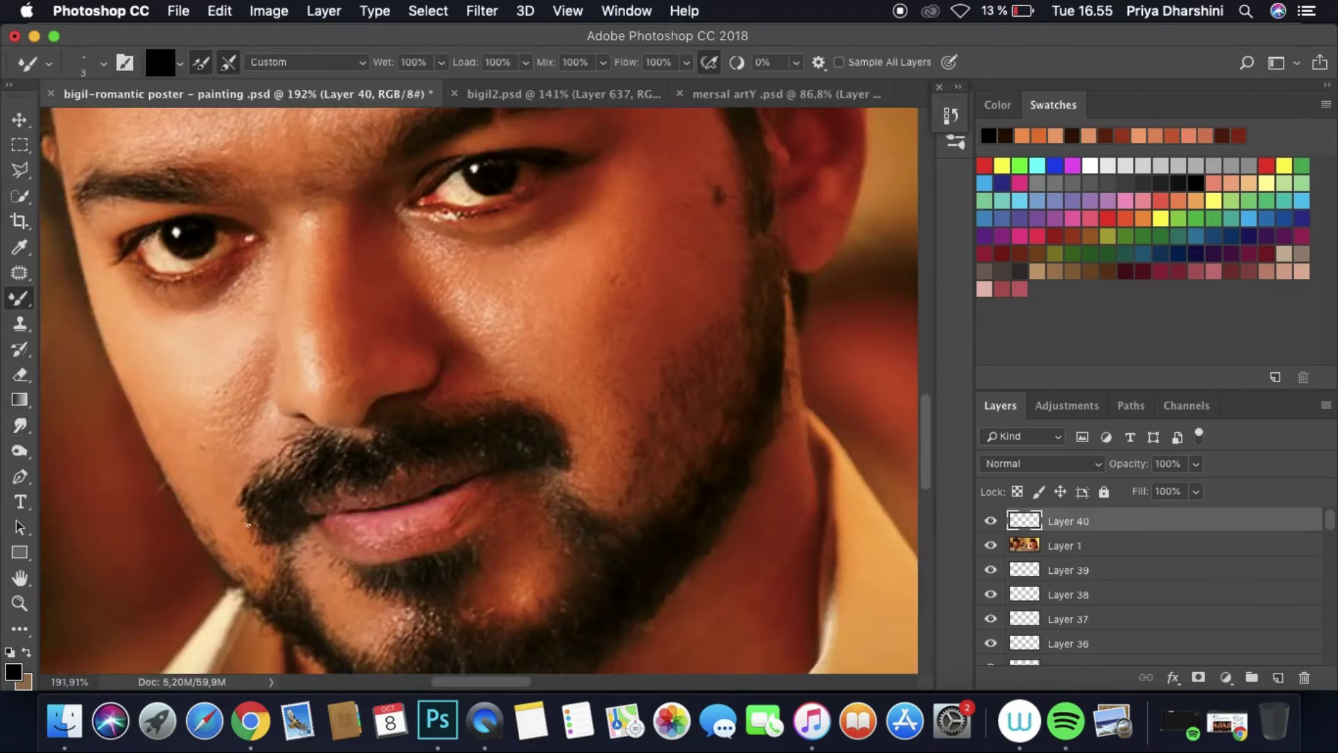
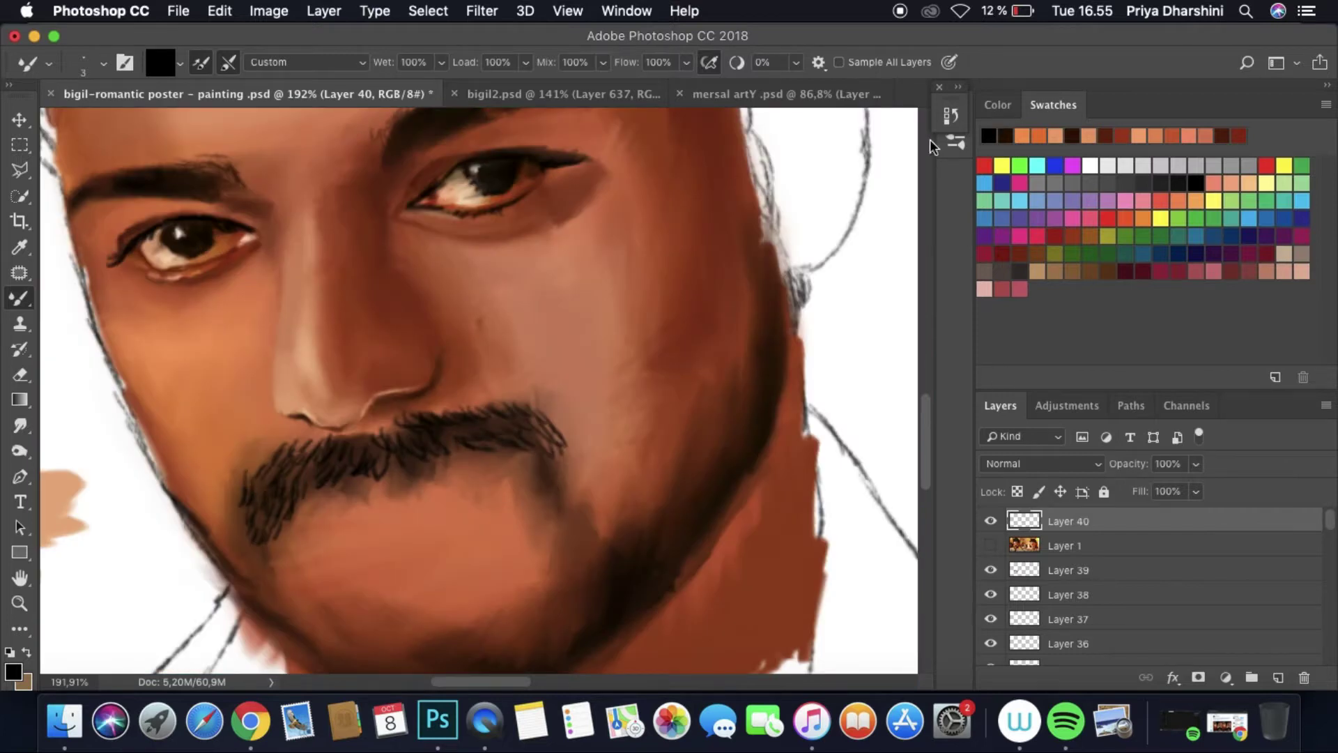
Step: Fill the mustache body in black with a 12 px brush on Layer 41, hide the reference and place the layer below Layer 40
mouse_move(331, 481)
left_mouse_down()
mouse_move(427, 442)
mouse_move(519, 436)
left_mouse_up()
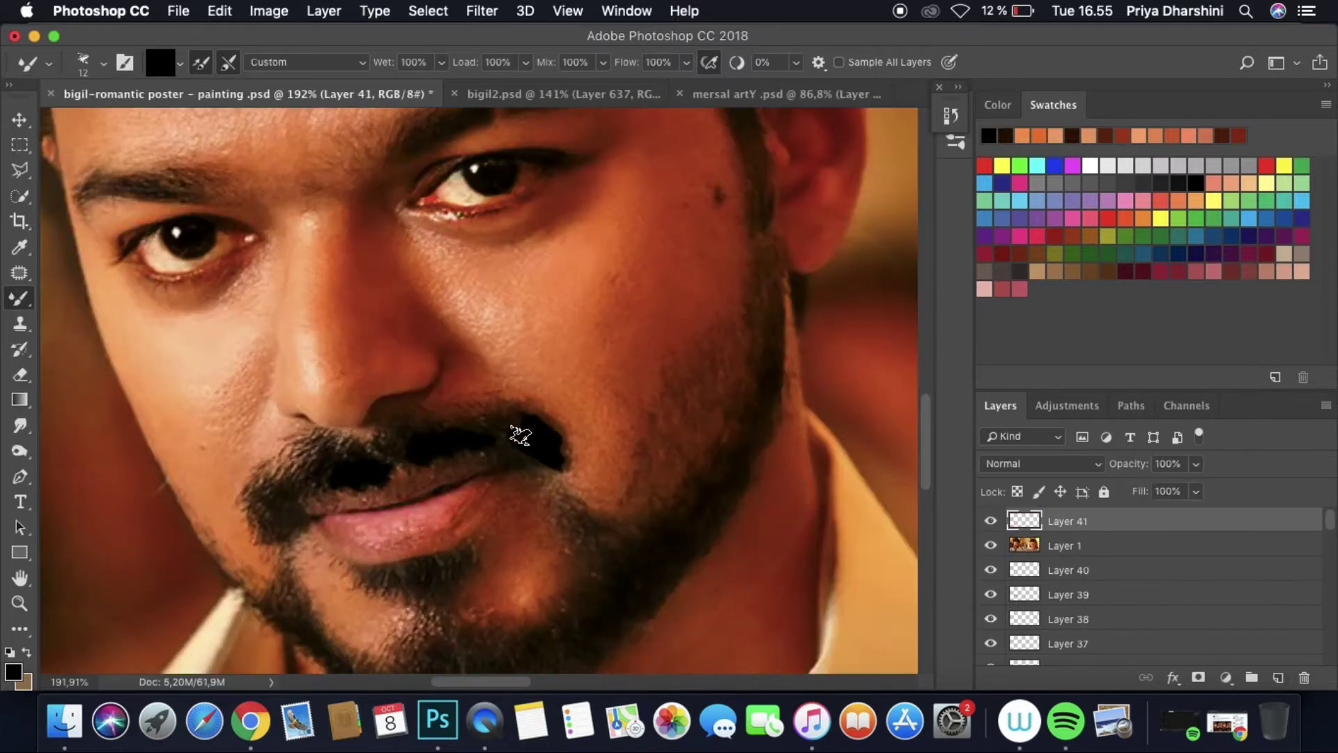
left_click(990, 545)
left_click_drag(1066, 522, 1066, 582)
Step: Smudge the black mustache fill on Layer 41 with a 19 px brush
left_click(20, 425)
right_click(202, 419)
left_click(572, 463)
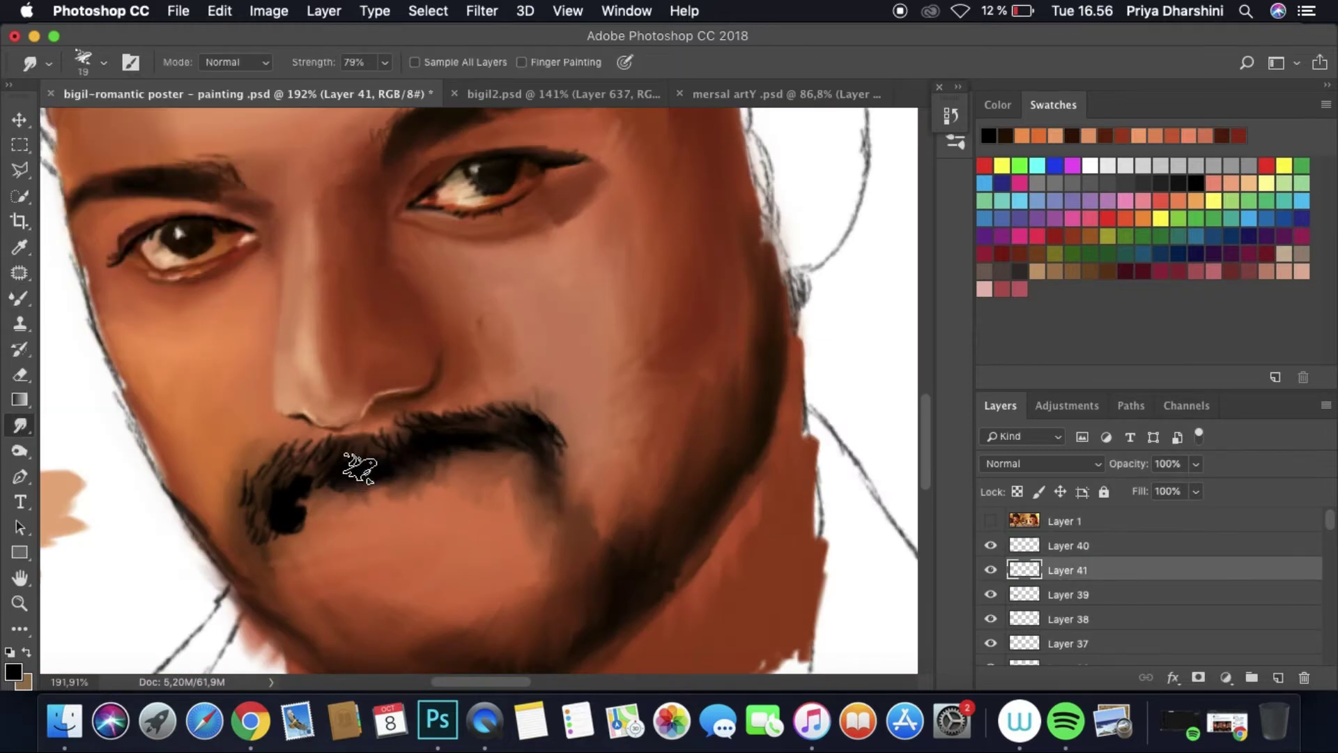
left_click_drag(282, 537, 305, 493)
scroll(577, 446, "down", 5)
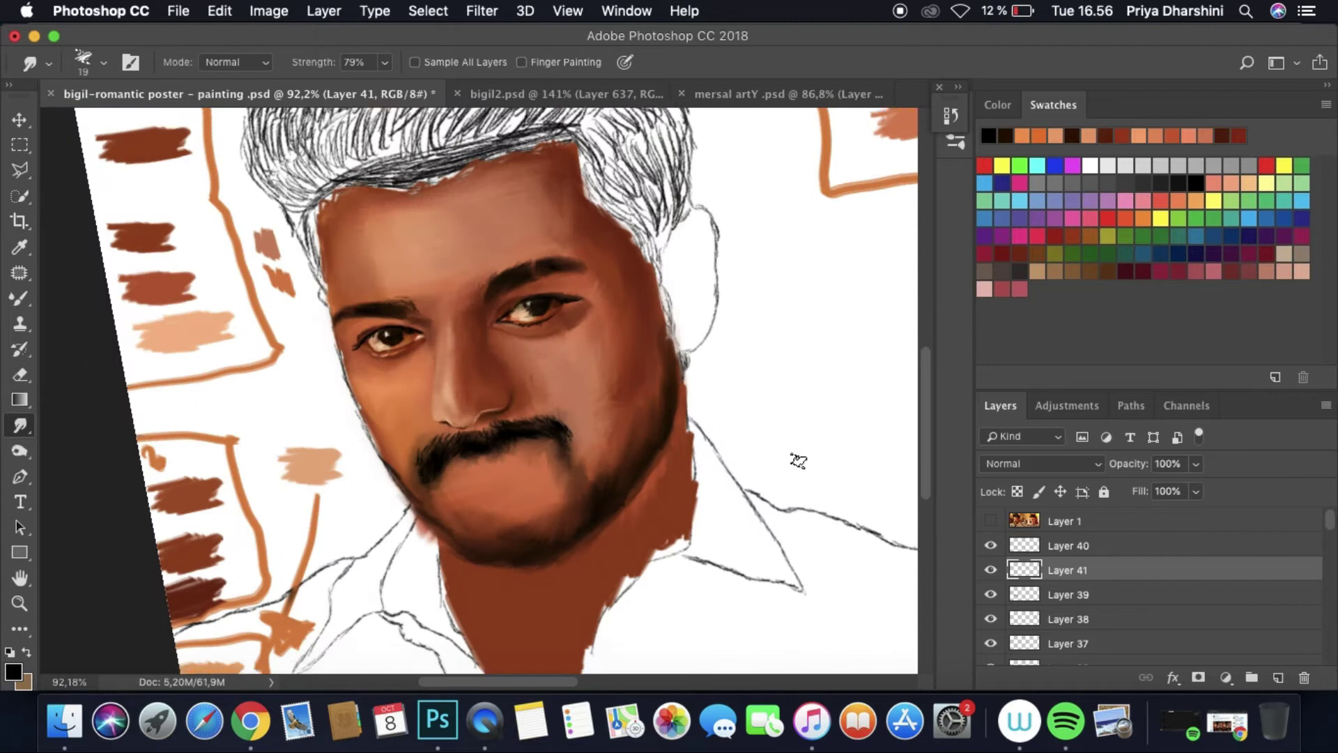
left_click_drag(794, 454, 428, 418)
scroll(600, 460, "up", 5)
scroll(481, 390, "down", 5)
left_click_drag(627, 432, 481, 390)
scroll(481, 391, "up", 5)
Step: Smudge the fine mustache hairs on Layer 40 with a 3 px brush
key("alt+bracketright")
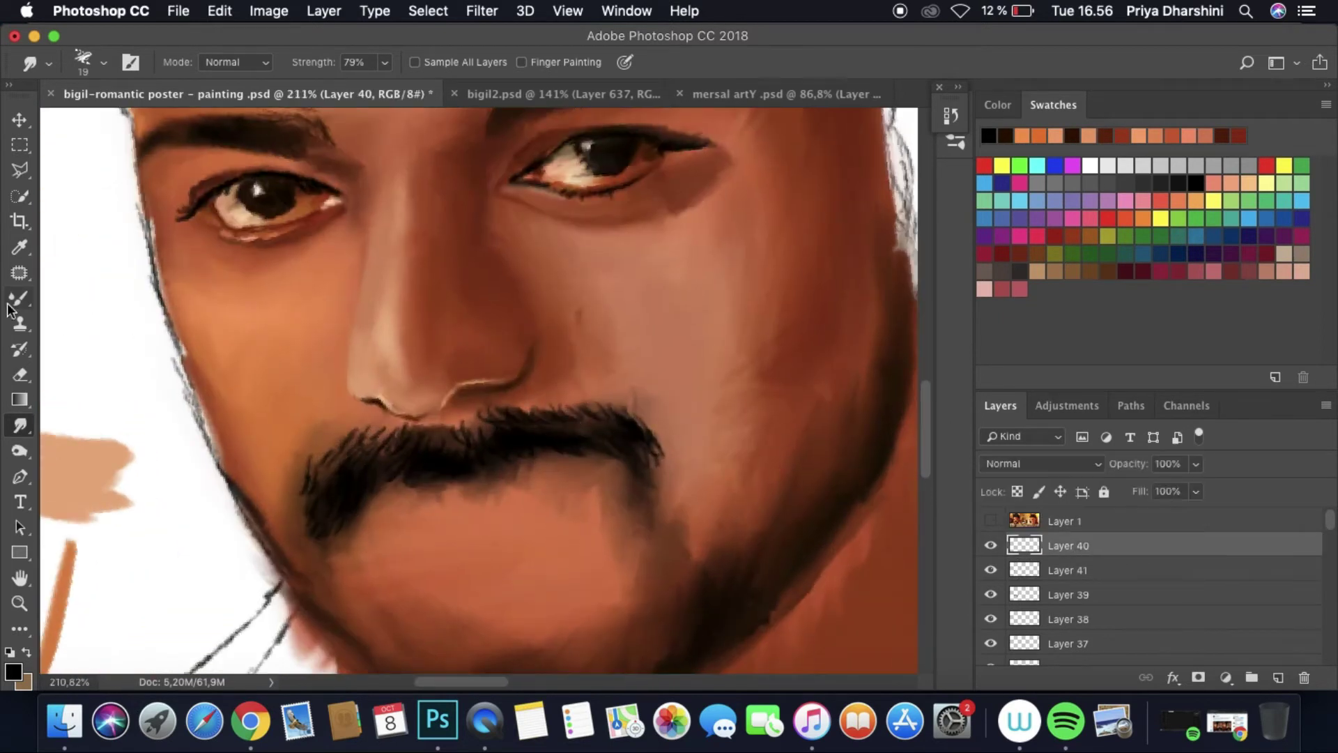
left_click(103, 62)
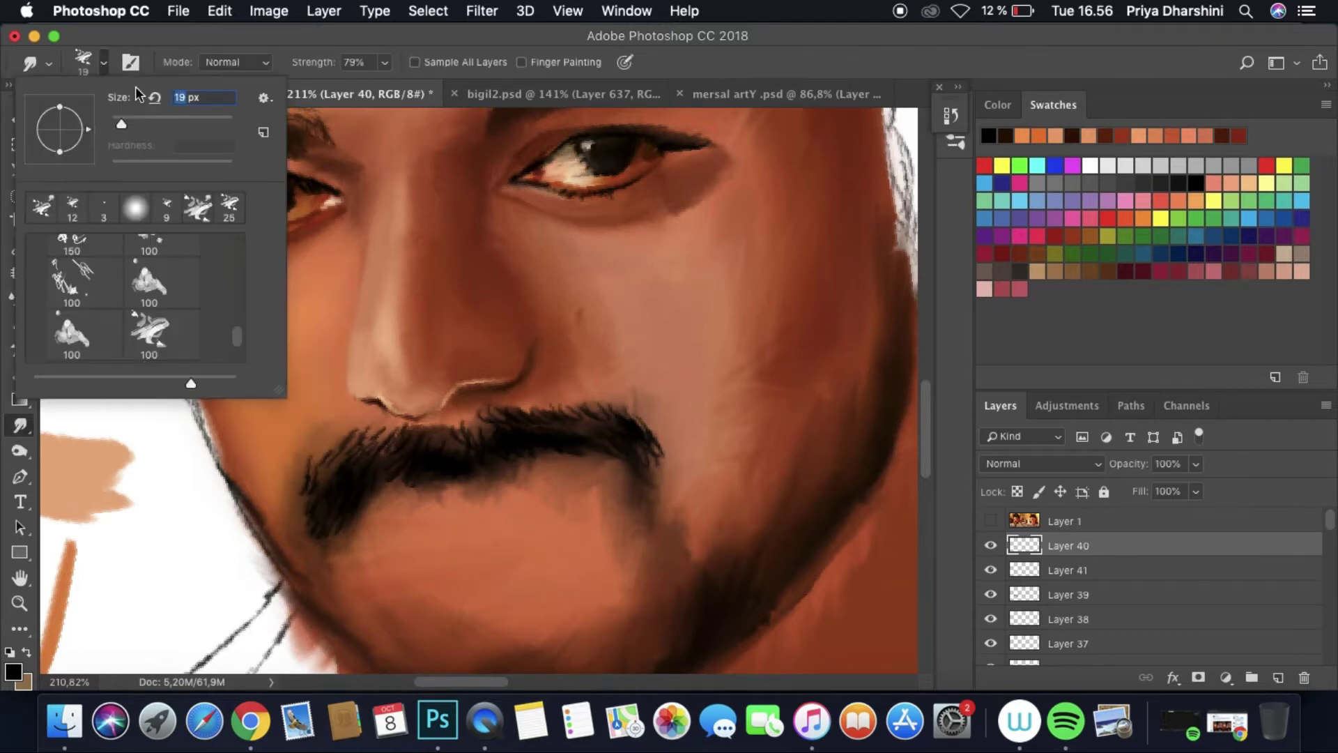
key("Return")
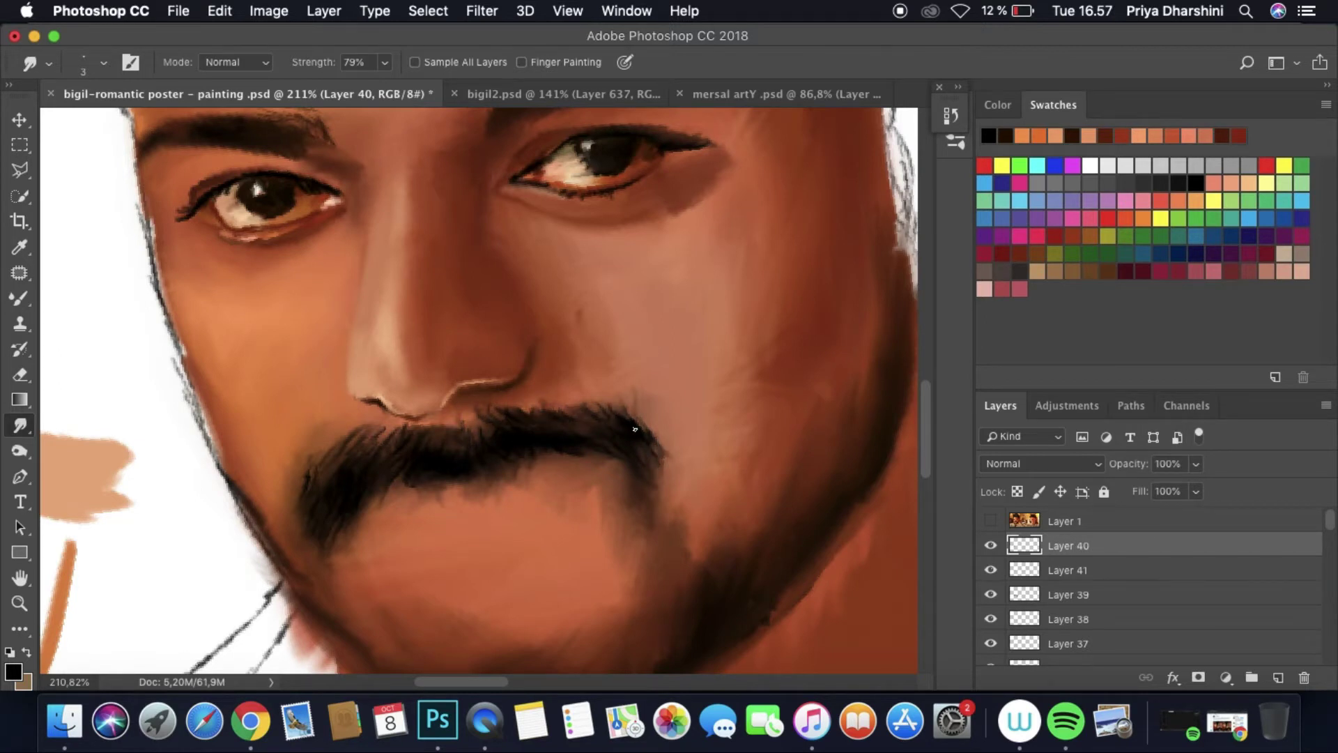
Step: Add Layer 42 above the reference and paint the upper lip in reddish brown with a 12 px brush
key("super+0")
left_click(1064, 521)
left_click(1277, 677)
key("b")
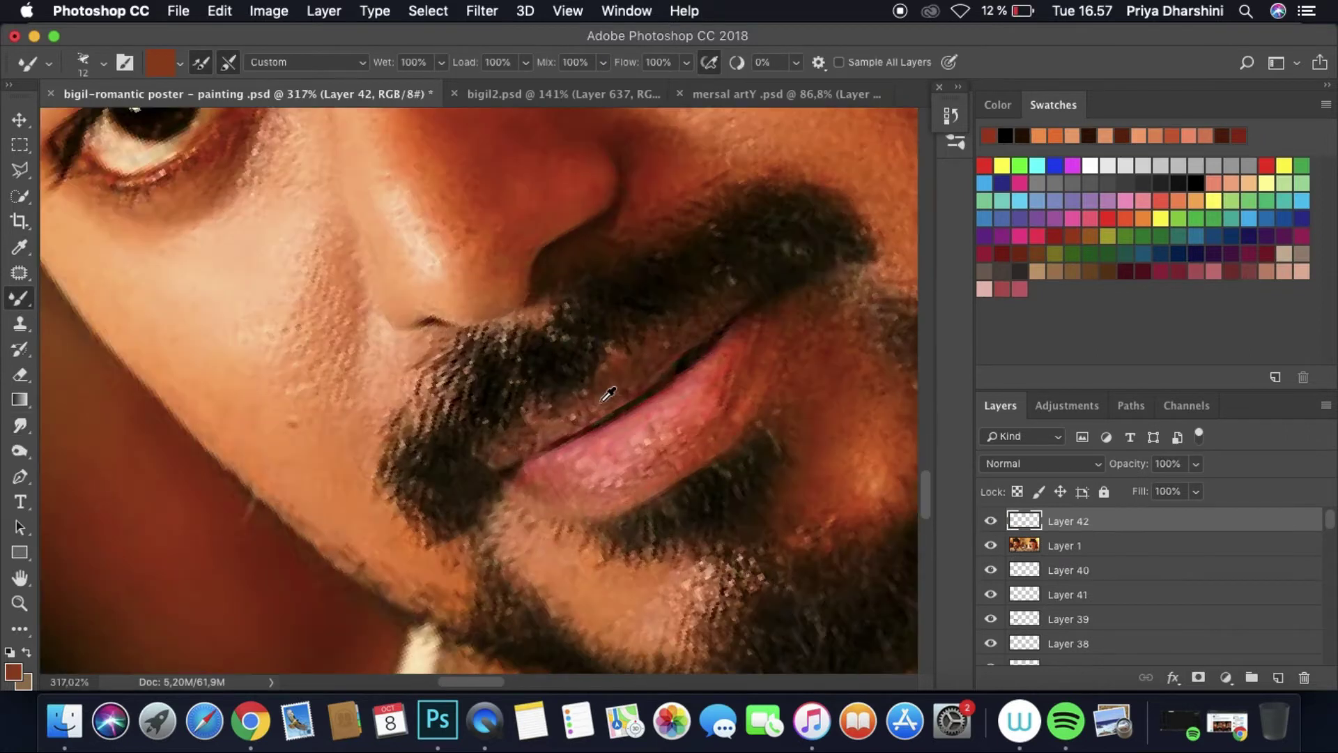
left_click_drag(488, 460, 638, 382)
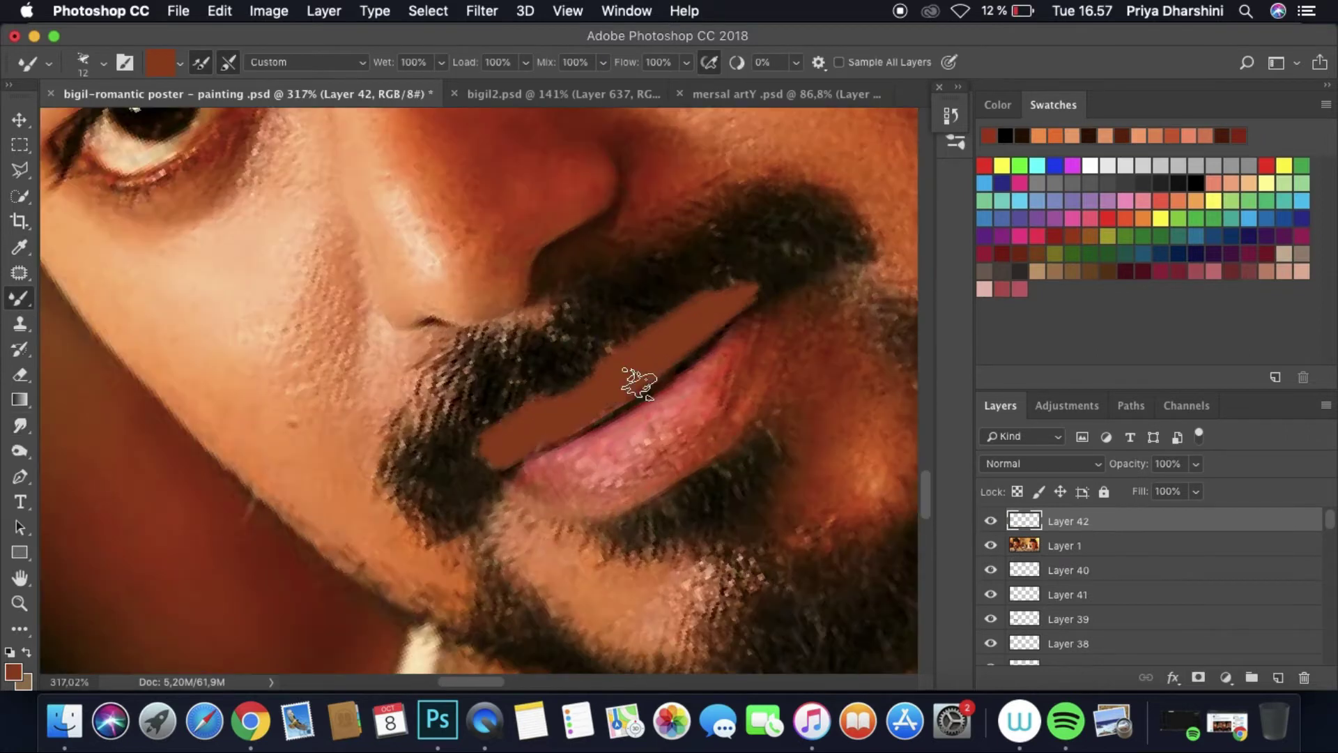
Step: Move Layer 42 below Layer 41 and fill in the whole lip shape with the same reddish brown
key("super+bracketleft")
key("super+bracketleft")
key("super+bracketleft")
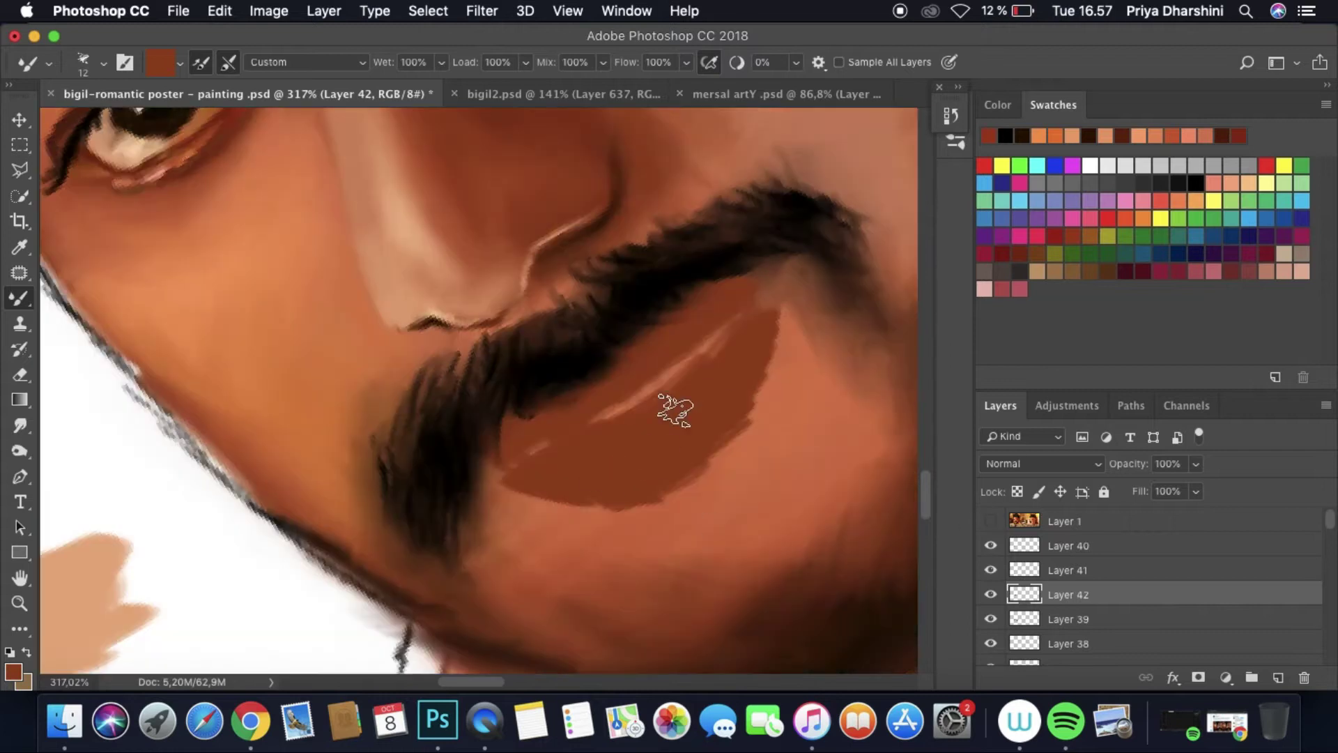
left_click_drag(669, 409, 586, 442)
scroll(732, 388, "down", 3)
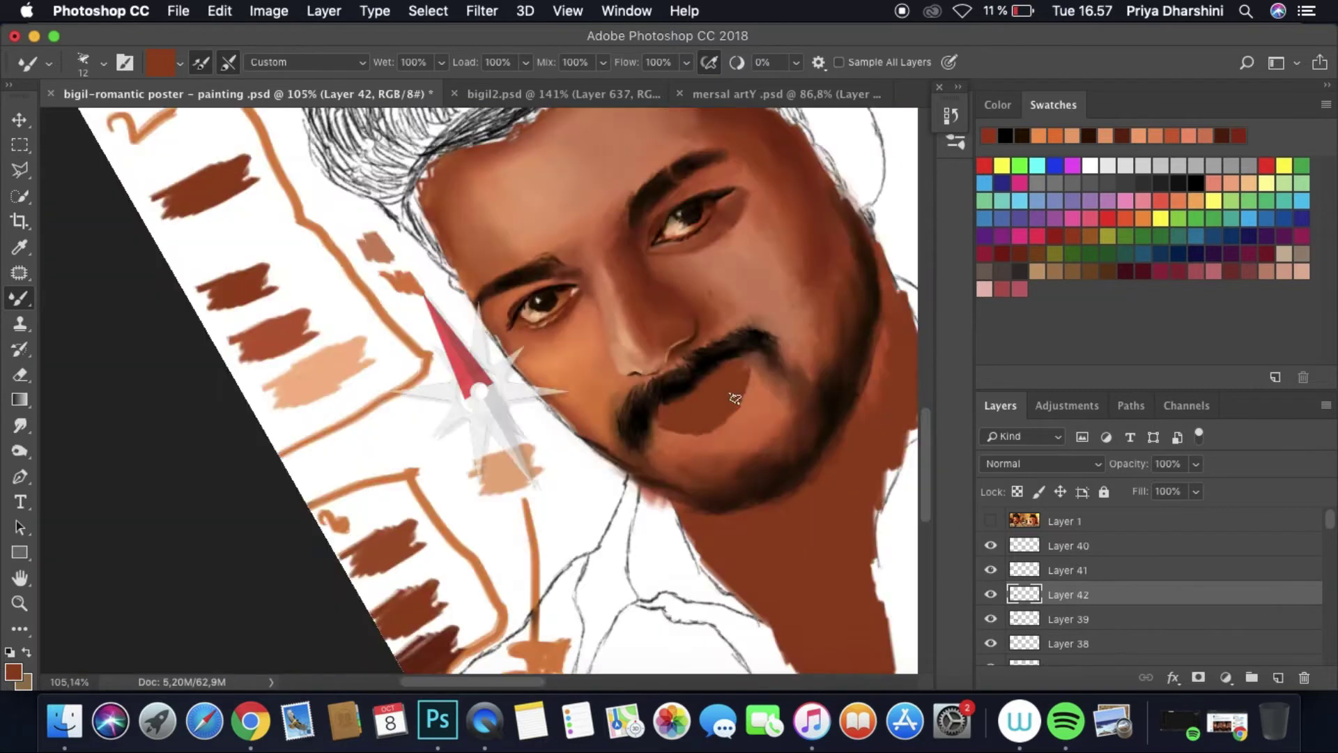
Step: Smudge the edges of the lips on Layer 42 with a 20 px brush
key("r")
right_click(643, 395)
left_click_drag(145, 123, 125, 123)
left_click_drag(670, 536, 606, 565)
left_click_drag(704, 516, 662, 390)
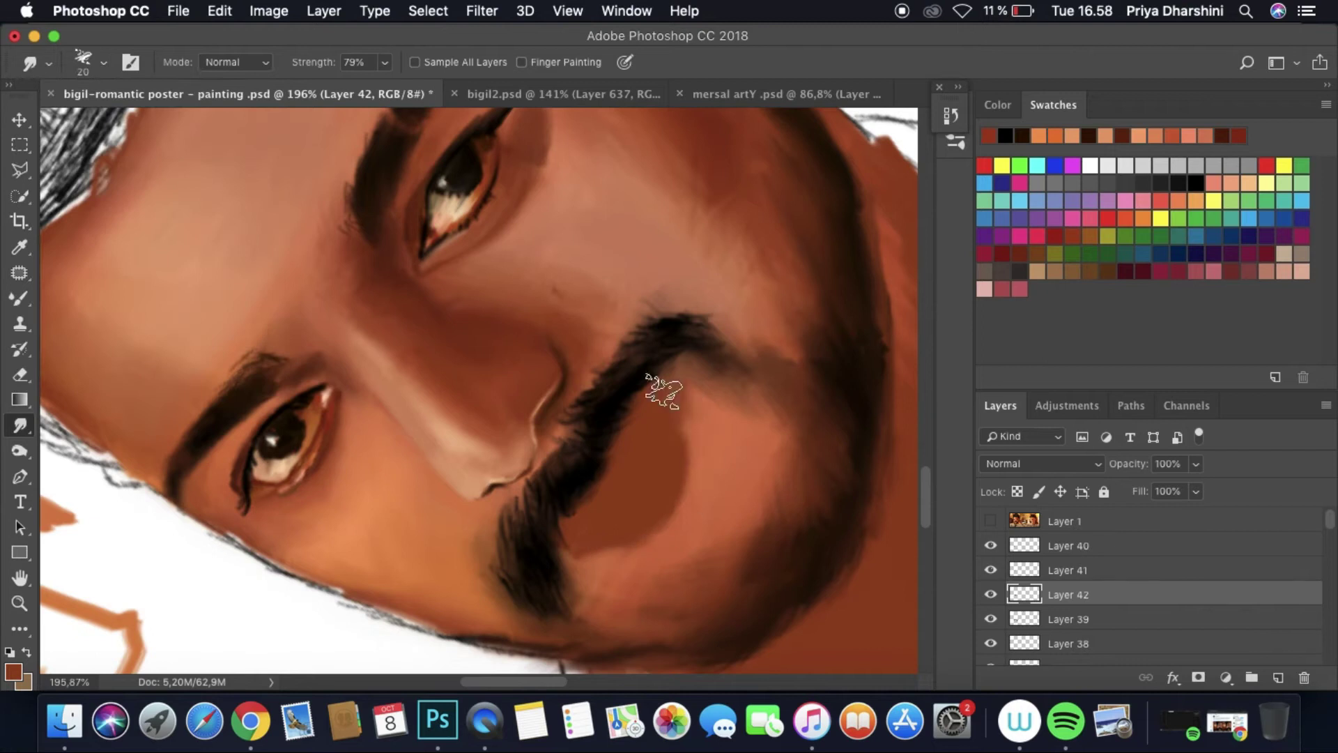
scroll(697, 422, "down", 5)
scroll(481, 390, "down", 3)
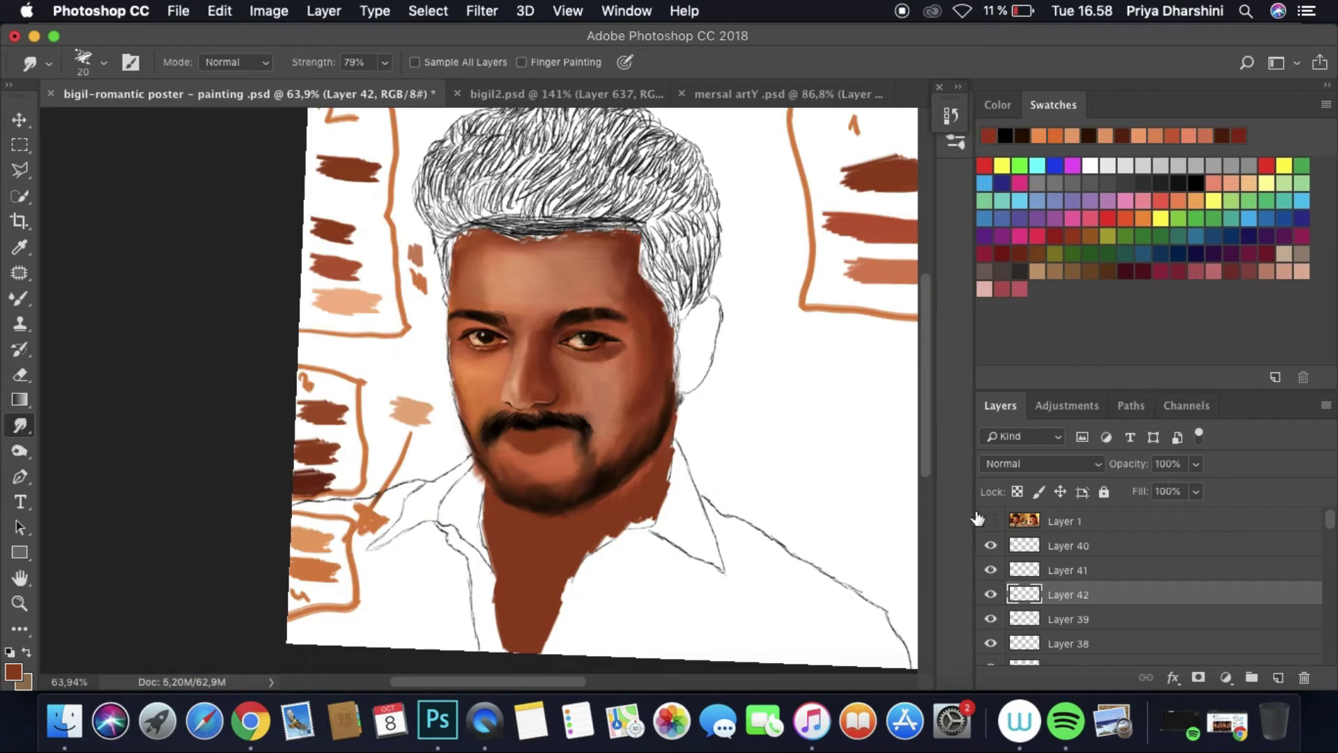
Step: Add Layer 43, sample a dark red-brown from the painted color patches, and paint the upper lip over the reference
left_click(1066, 520)
key("super+shift+alt+n")
key("i")
left_click(537, 481)
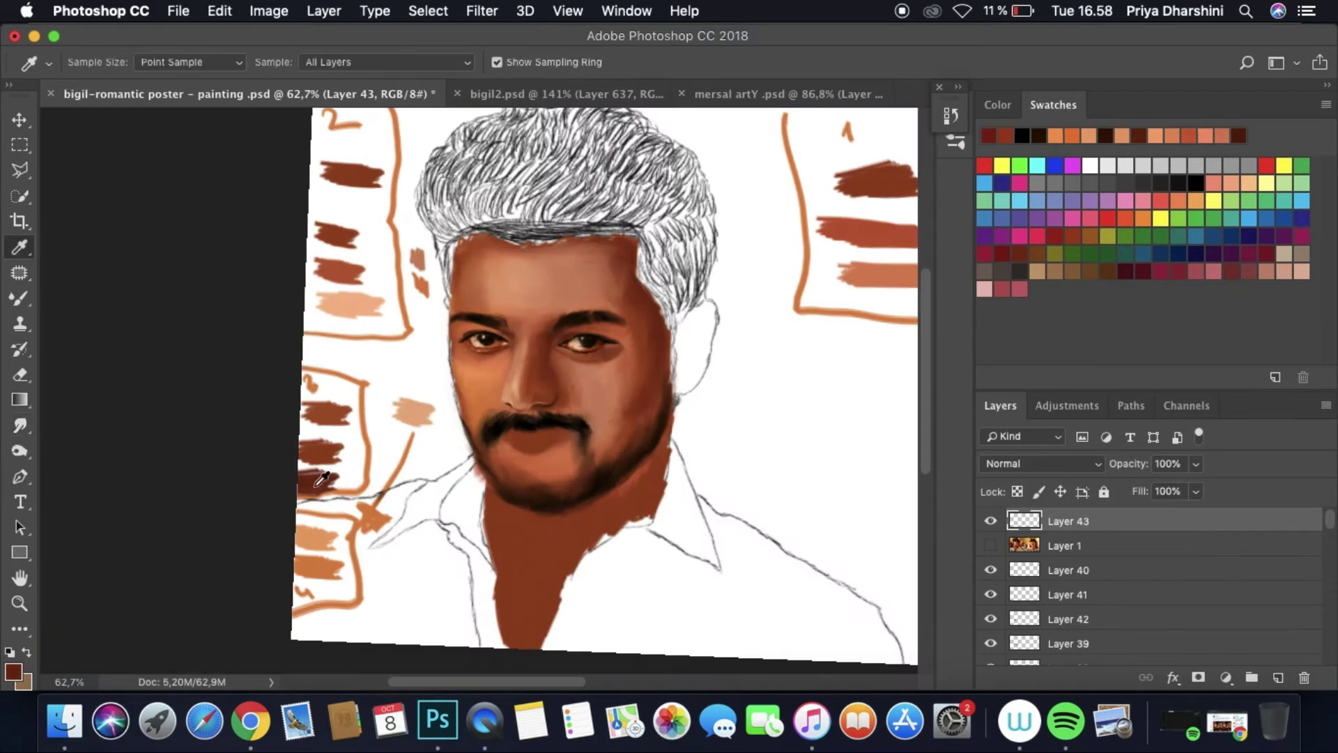
scroll(547, 349, "up", 10)
key("b")
left_click(991, 546)
mouse_move(628, 446)
left_mouse_down()
mouse_move(697, 404)
mouse_move(729, 536)
left_mouse_up()
Step: Hide the reference and smudge the dark upper-lip shading into the mouth
left_click(990, 546)
key("r")
mouse_move(618, 454)
left_mouse_down()
mouse_move(653, 469)
mouse_move(584, 563)
mouse_move(704, 462)
mouse_move(675, 558)
left_mouse_up()
scroll(674, 557, "down", 10)
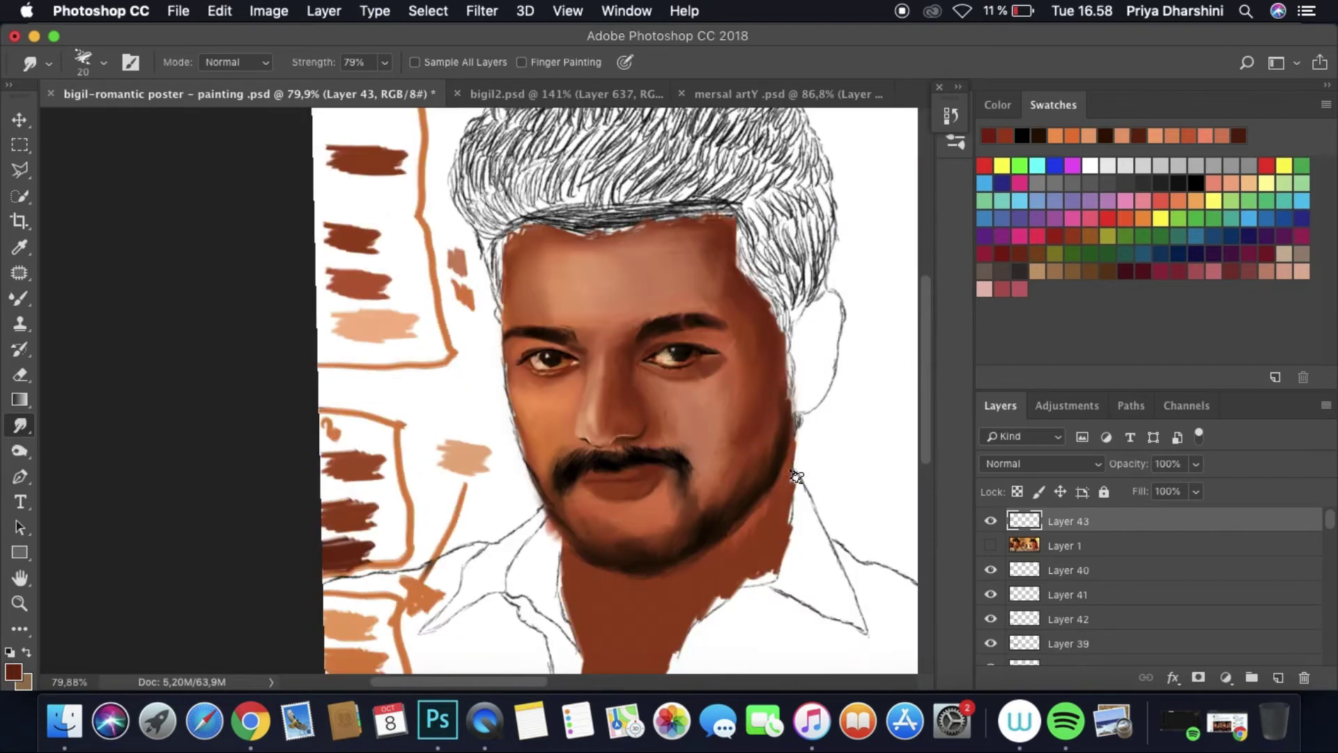
Step: Move Layer 43 below the reference, add Layer 44, set the color to black and show the reference for painting the hair
left_click_drag(1046, 546, 1045, 519)
key("super+shift+alt+n")
left_click(1022, 135)
scroll(747, 230, "up", 3)
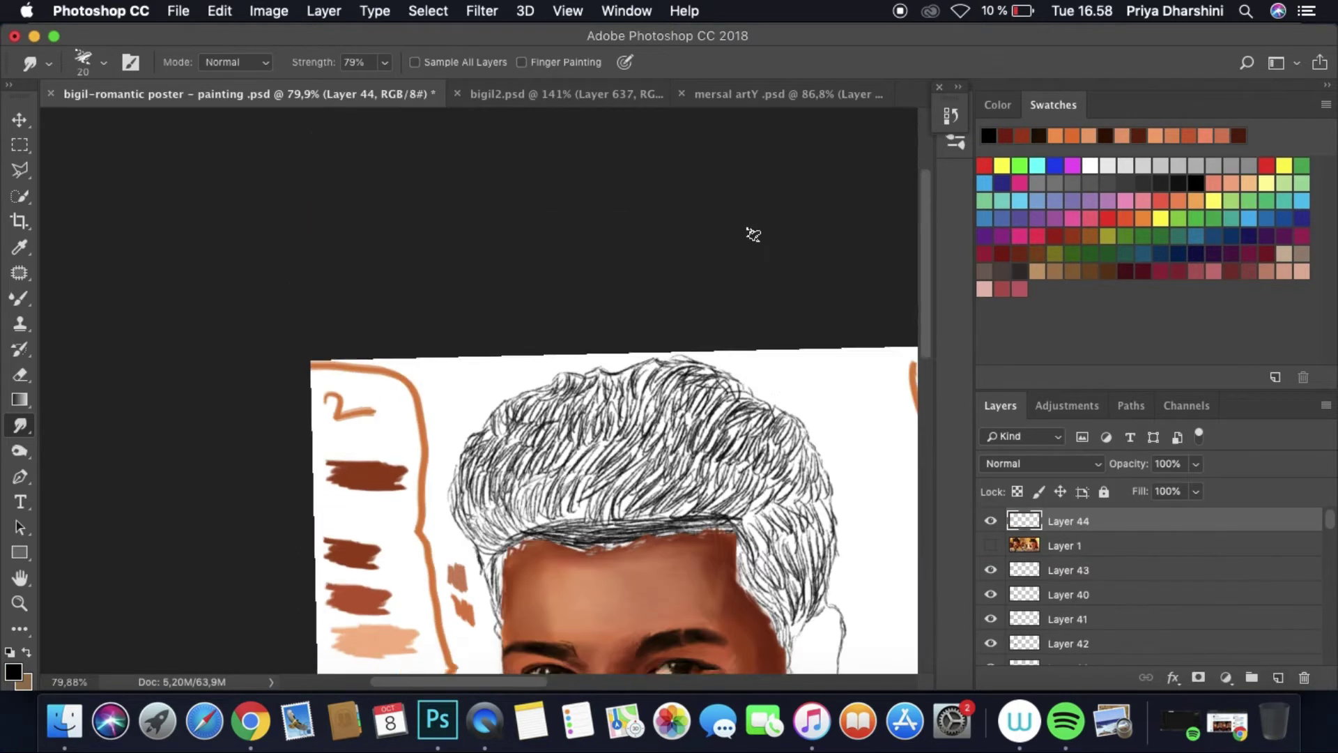
left_click(991, 546)
key("b")
key("super+z")
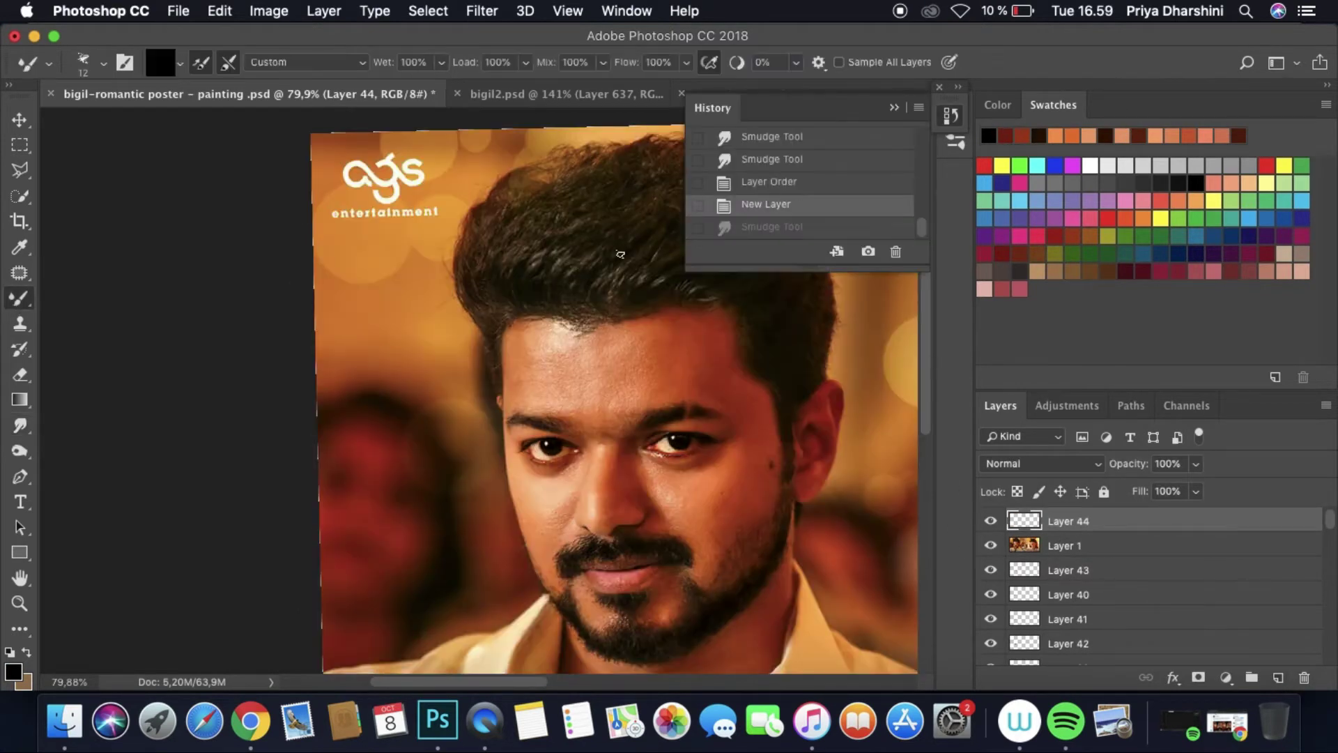
Step: Fill the front and upper part of the man's hair in black with a 12 px brush on Layer 44
left_click_drag(568, 265, 619, 216)
scroll(641, 226, "up", 5)
mouse_move(275, 279)
left_mouse_down()
mouse_move(263, 353)
mouse_move(283, 218)
mouse_move(310, 460)
left_mouse_up()
mouse_move(325, 556)
left_mouse_down()
mouse_move(331, 348)
mouse_move(403, 418)
mouse_move(538, 427)
mouse_move(568, 290)
mouse_move(655, 313)
left_mouse_up()
scroll(901, 335, "up", 5)
mouse_move(273, 634)
left_mouse_down()
mouse_move(263, 423)
mouse_move(365, 356)
left_mouse_up()
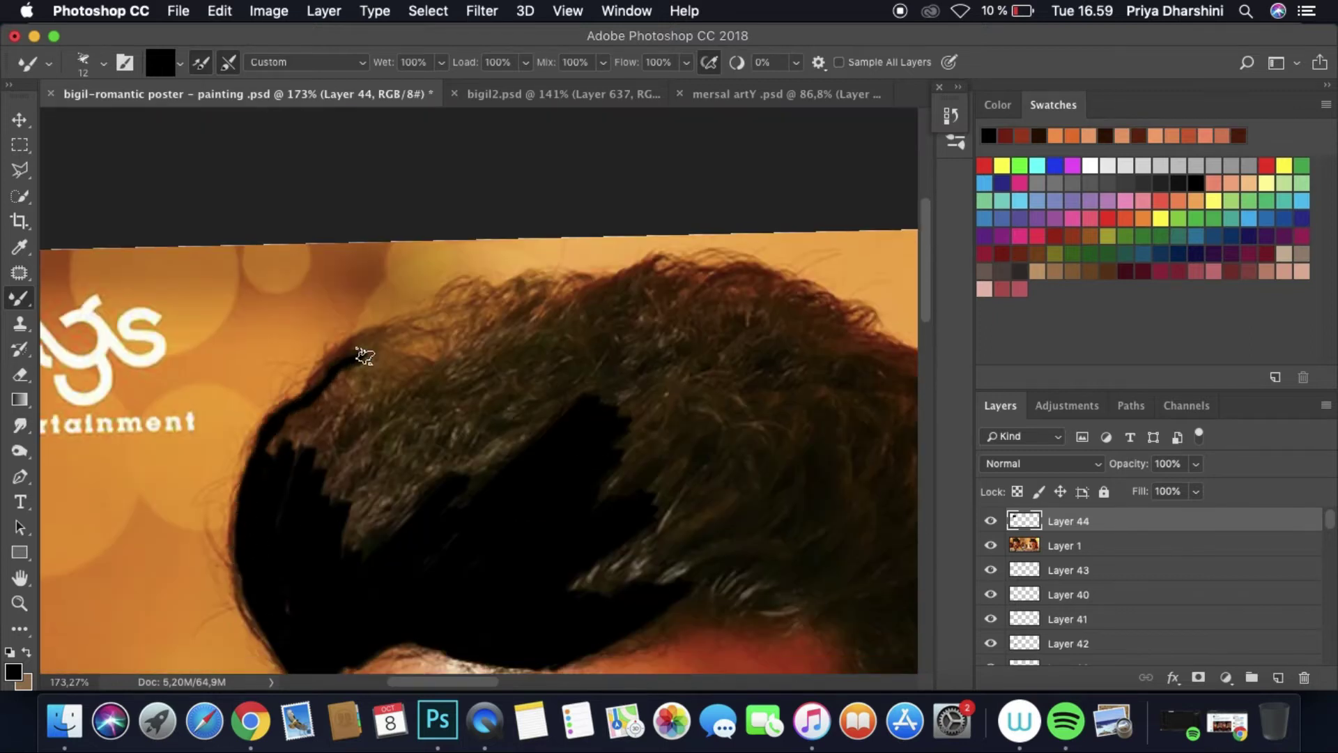
mouse_move(447, 356)
left_mouse_down()
mouse_move(544, 302)
mouse_move(303, 440)
mouse_move(367, 408)
mouse_move(383, 543)
mouse_move(473, 371)
mouse_move(528, 450)
mouse_move(592, 303)
mouse_move(673, 269)
mouse_move(761, 280)
mouse_move(640, 288)
mouse_move(704, 409)
mouse_move(700, 522)
mouse_move(630, 648)
left_mouse_up()
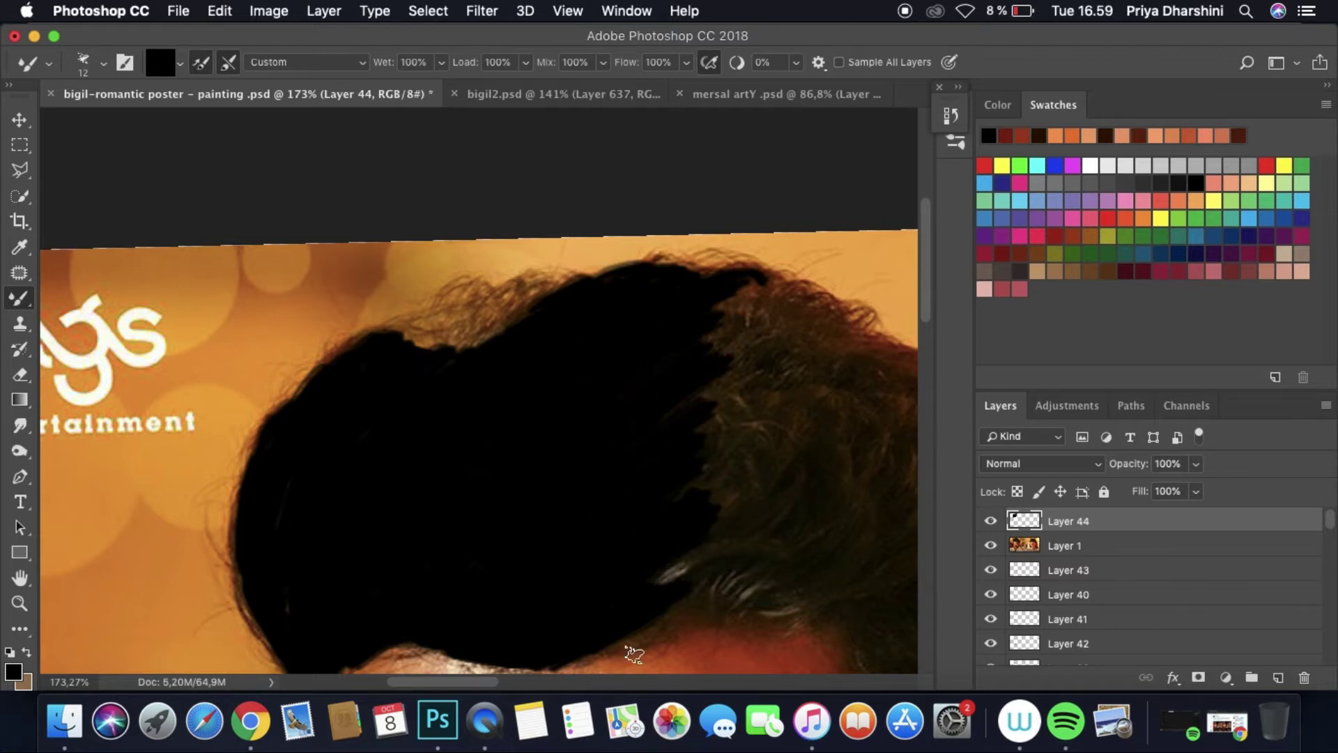
Step: Fill the hair above the ear, the sideburn and the rest of the crown in black
scroll(767, 488, "right", 5)
scroll(932, 328, "down", 10)
mouse_move(562, 514)
left_mouse_down()
mouse_move(645, 354)
mouse_move(648, 200)
mouse_move(630, 395)
mouse_move(566, 418)
mouse_move(507, 378)
mouse_move(493, 274)
mouse_move(311, 174)
mouse_move(353, 202)
mouse_move(290, 193)
mouse_move(482, 162)
mouse_move(480, 201)
mouse_move(517, 206)
mouse_move(569, 280)
mouse_move(631, 307)
left_mouse_up()
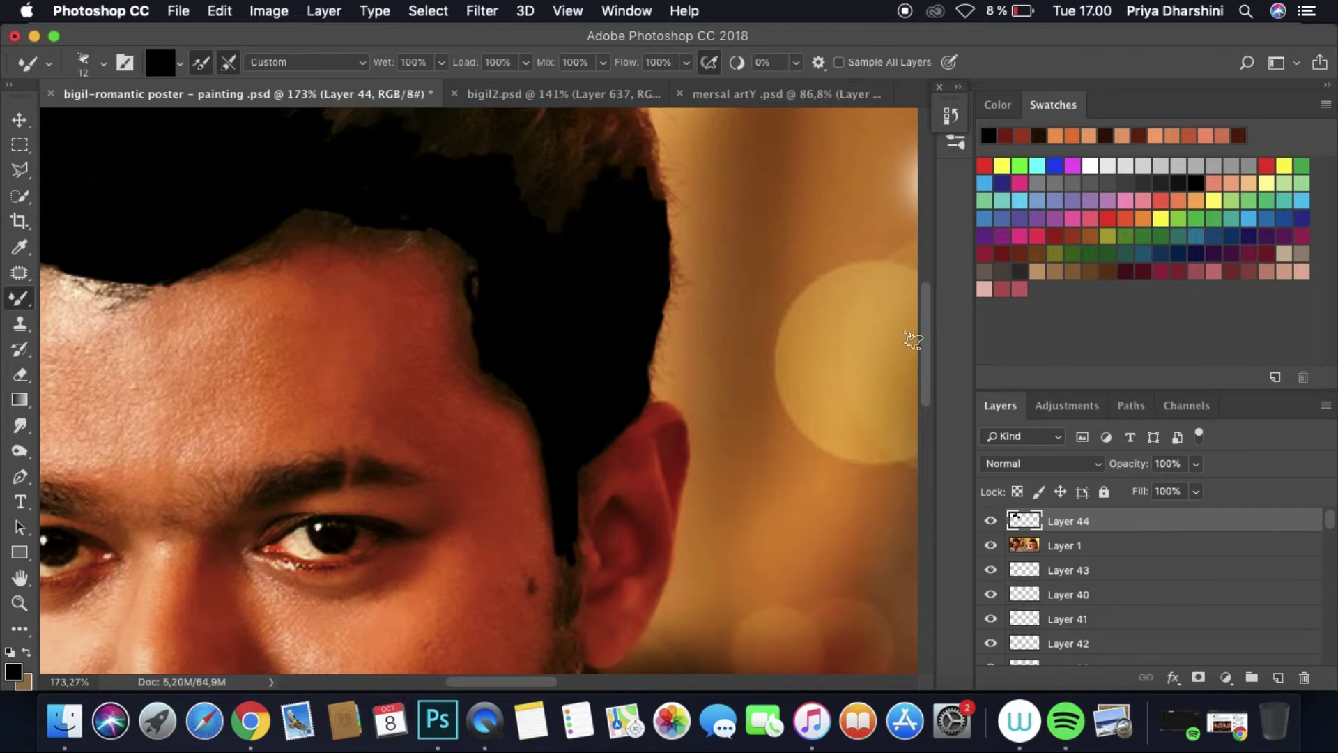
scroll(390, 220, "up", 5)
mouse_move(390, 221)
left_mouse_down()
mouse_move(303, 427)
mouse_move(436, 300)
mouse_move(482, 341)
mouse_move(522, 421)
mouse_move(612, 396)
left_mouse_up()
mouse_move(588, 337)
left_mouse_down()
mouse_move(588, 380)
mouse_move(397, 210)
mouse_move(533, 283)
left_mouse_up()
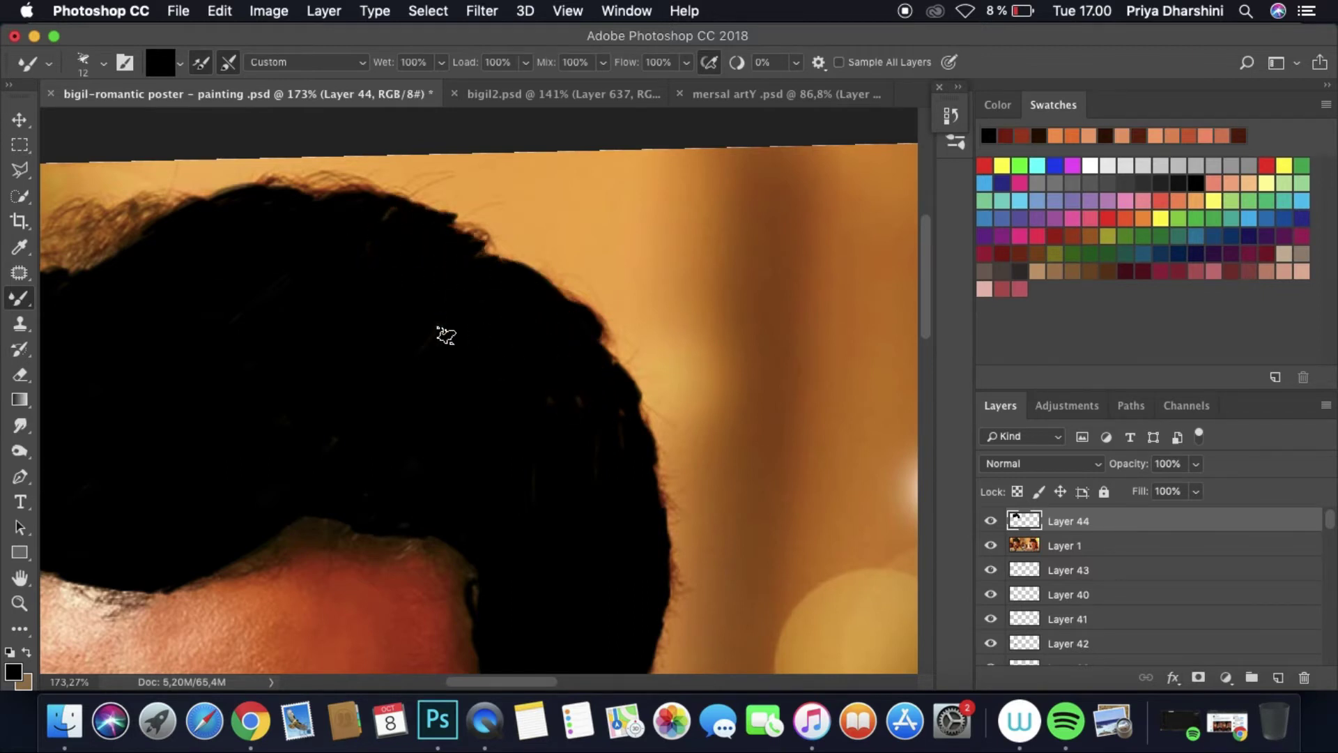
Step: Reduce the black hair brush to 1 px
key("ctrl+0")
scroll(279, 390, "up", 6)
left_click(103, 62)
left_click_drag(118, 117, 110, 118)
left_click(556, 394)
key("ctrl+0")
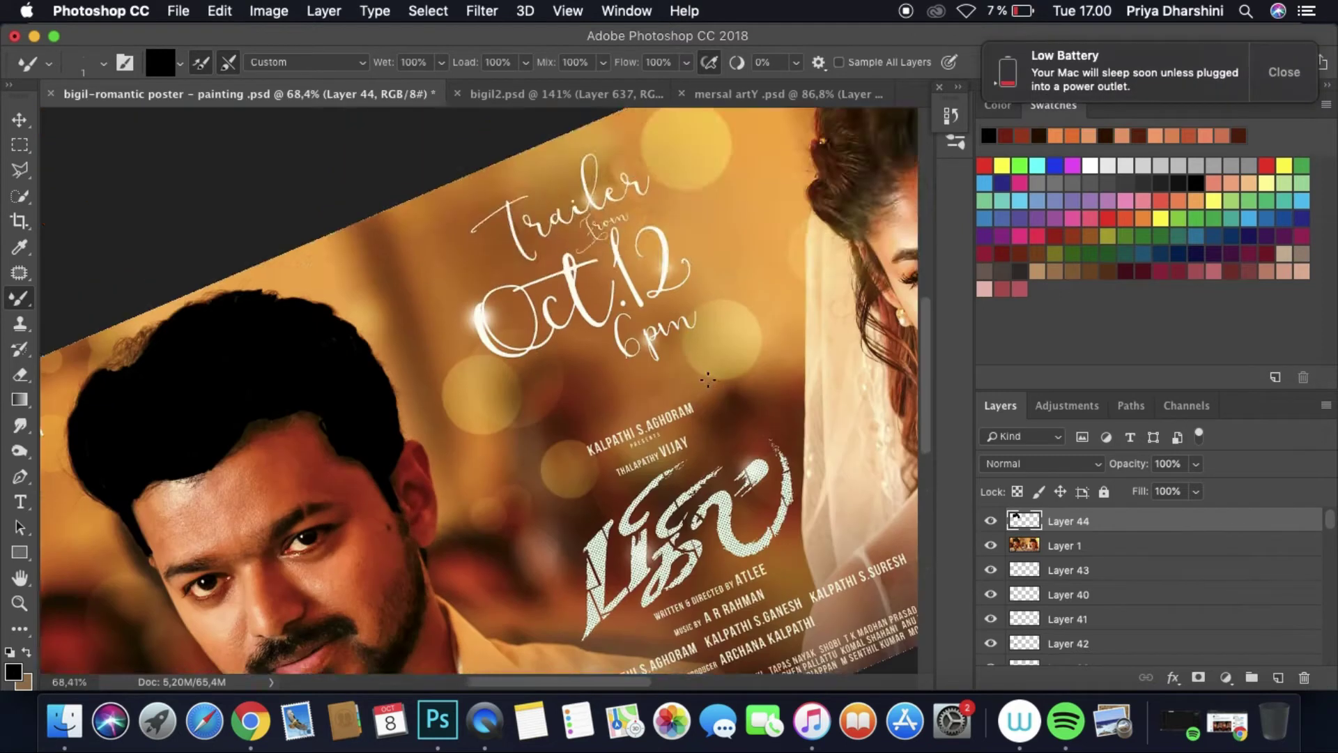
Step: Hide the reference and save the painting
left_click(990, 545)
left_click(179, 11)
left_click(366, 238)
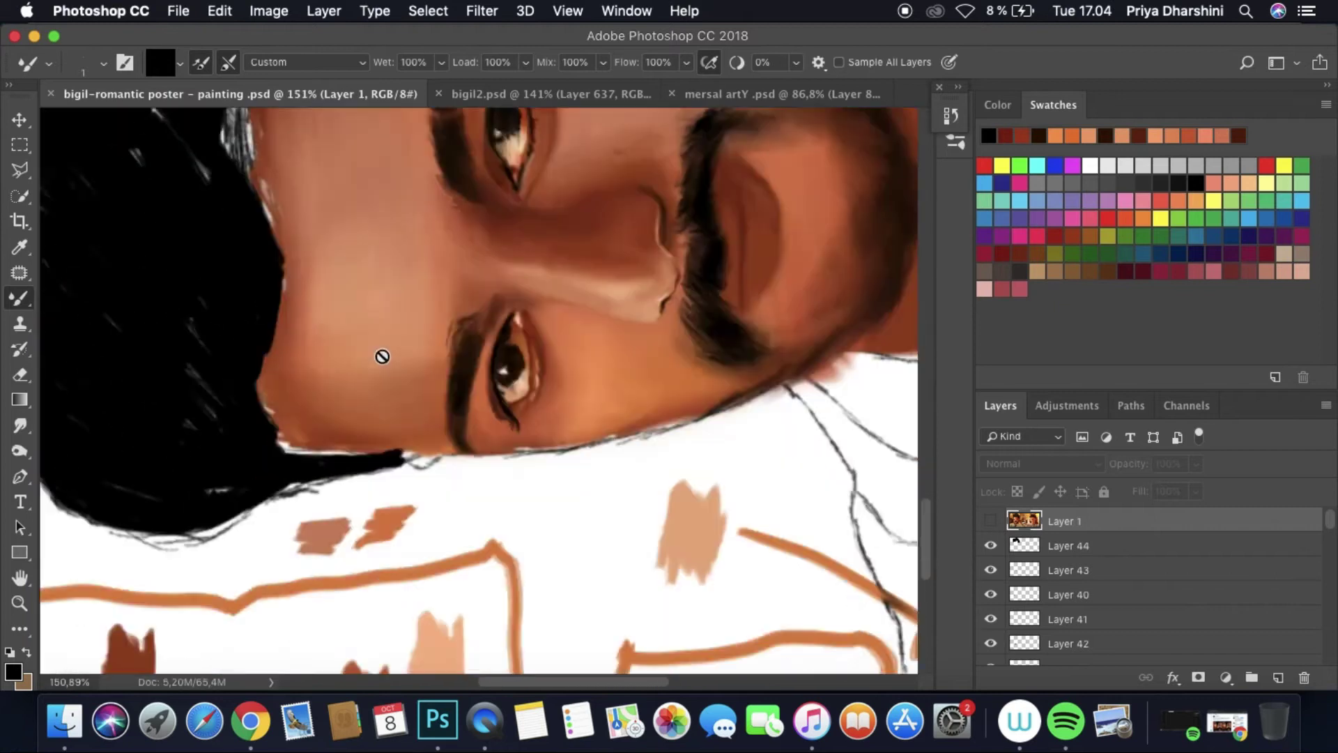
Step: Sample a dark reddish brown and paint shading beneath the man's eye on a new layer above the reference
left_click(20, 247)
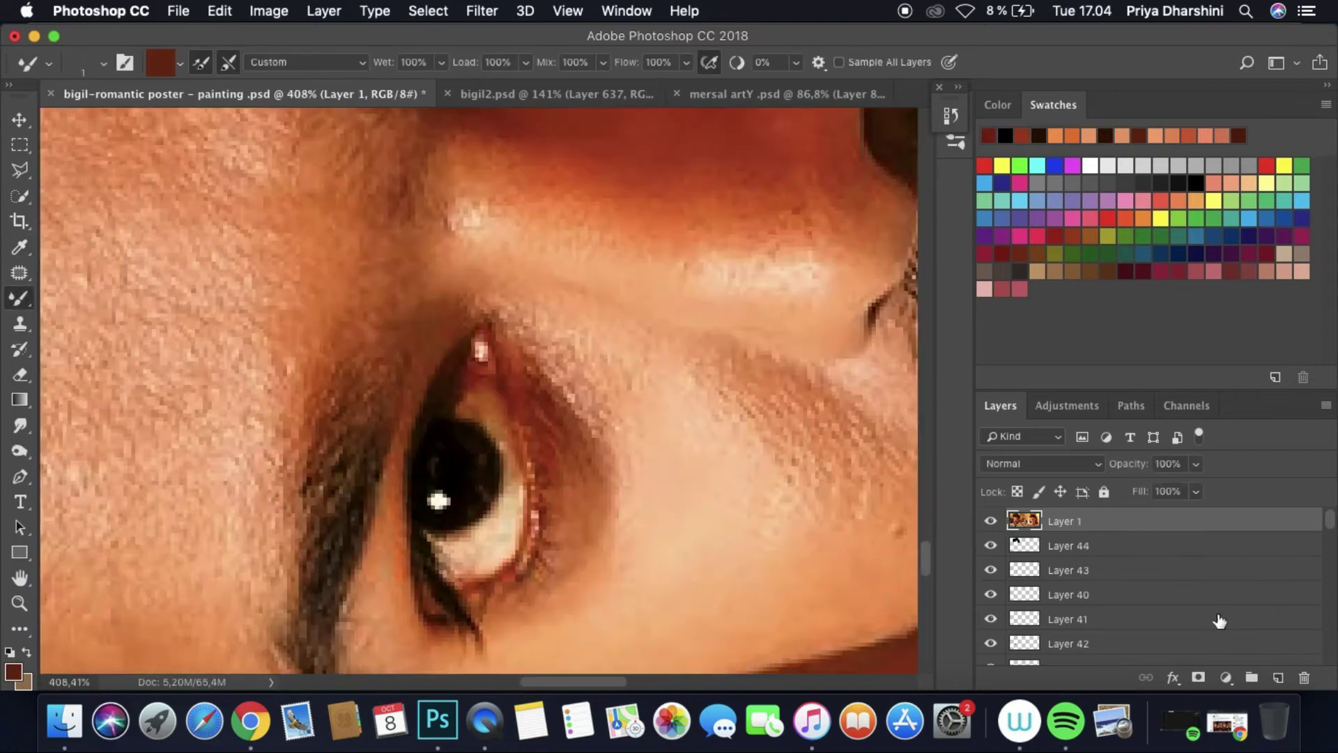
left_click(1279, 678)
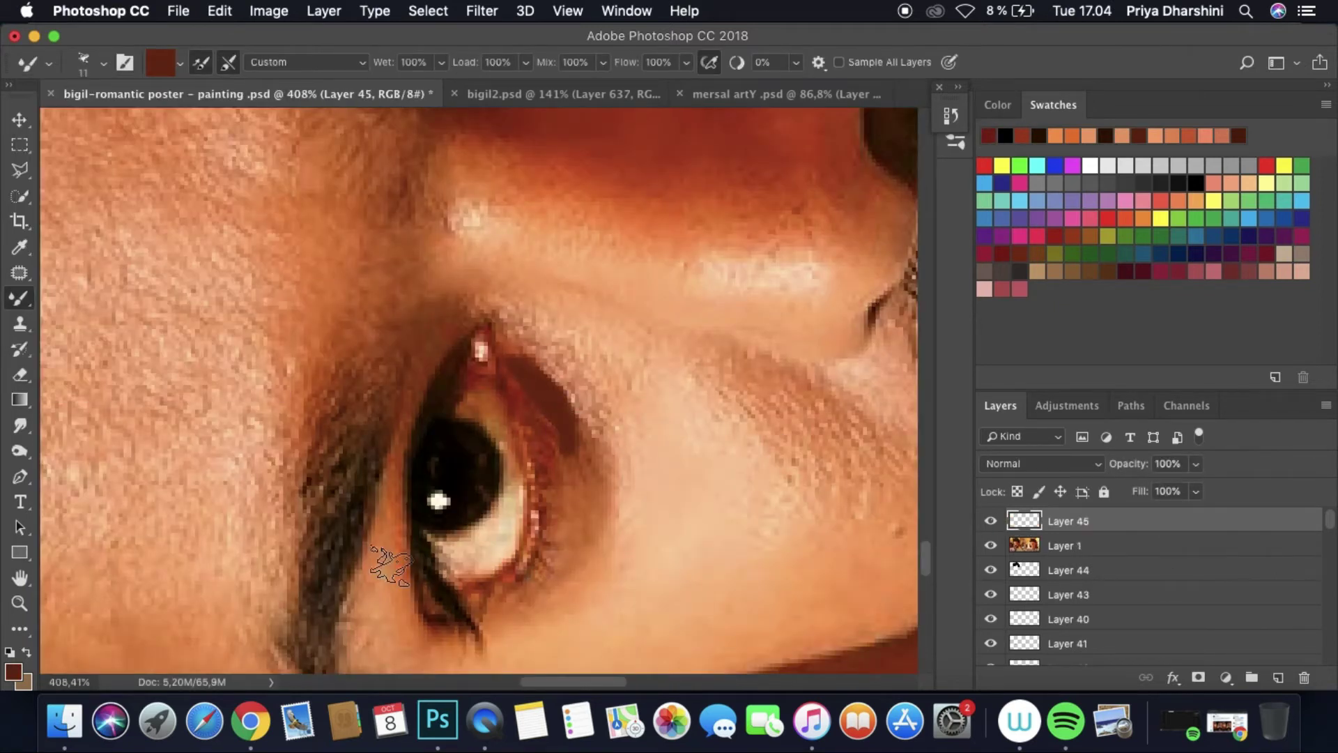
left_click(13, 671)
left_click_drag(240, 397, 287, 385)
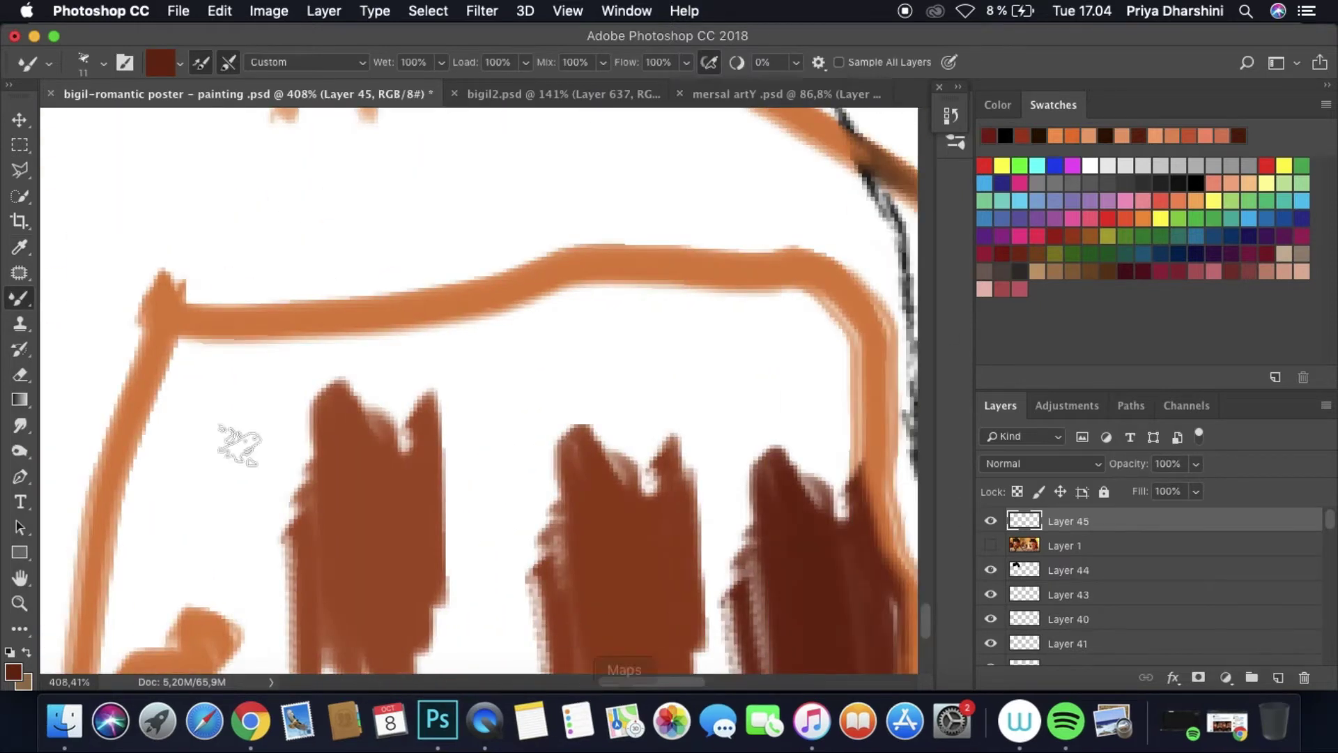
Step: Sample a lighter reddish brown from the painted colour patches and extend the shading below the eye
key("i")
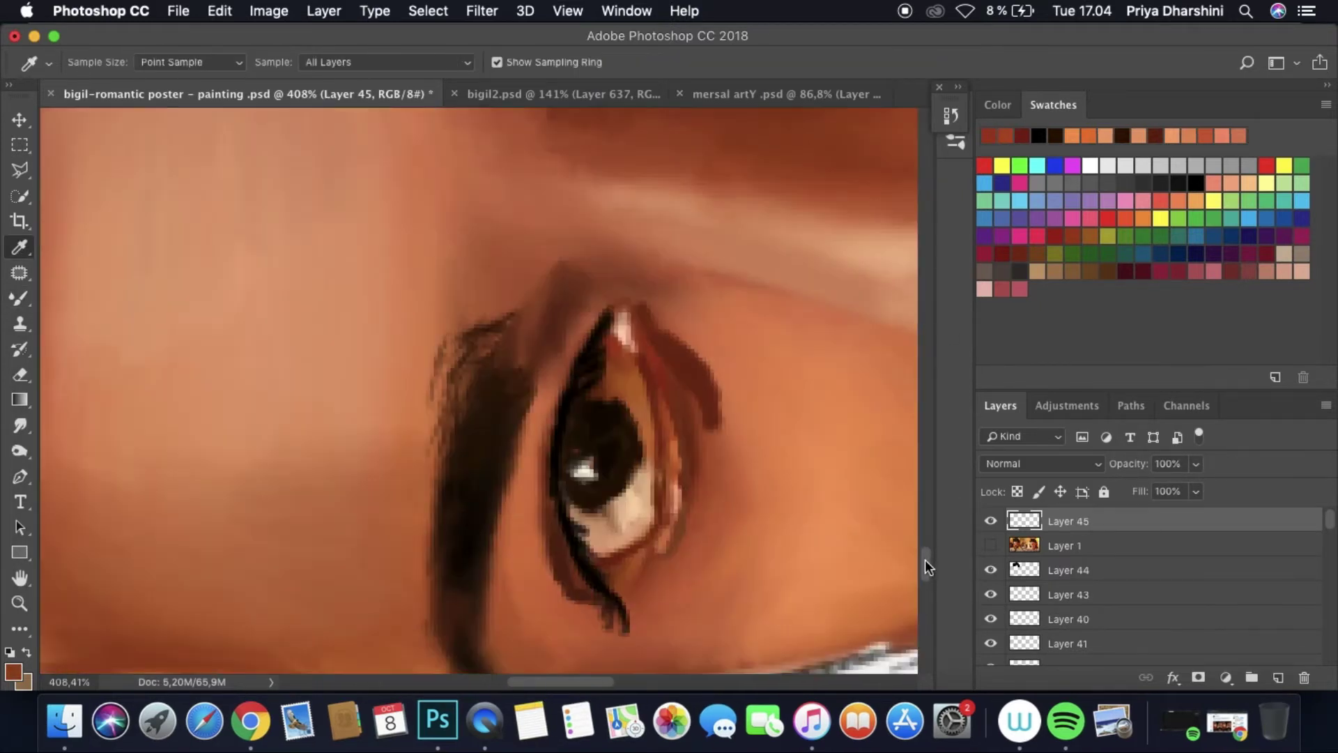
key("b")
left_click(991, 546)
mouse_move(767, 481)
left_mouse_down()
mouse_move(718, 453)
mouse_move(737, 458)
left_mouse_up()
left_click(990, 545)
Step: Smudge the under-eye shading into the cheek with a 15 px brush at 79% strength
key("r")
right_click(335, 194)
mouse_move(768, 365)
left_mouse_down()
mouse_move(681, 330)
mouse_move(743, 402)
left_mouse_up()
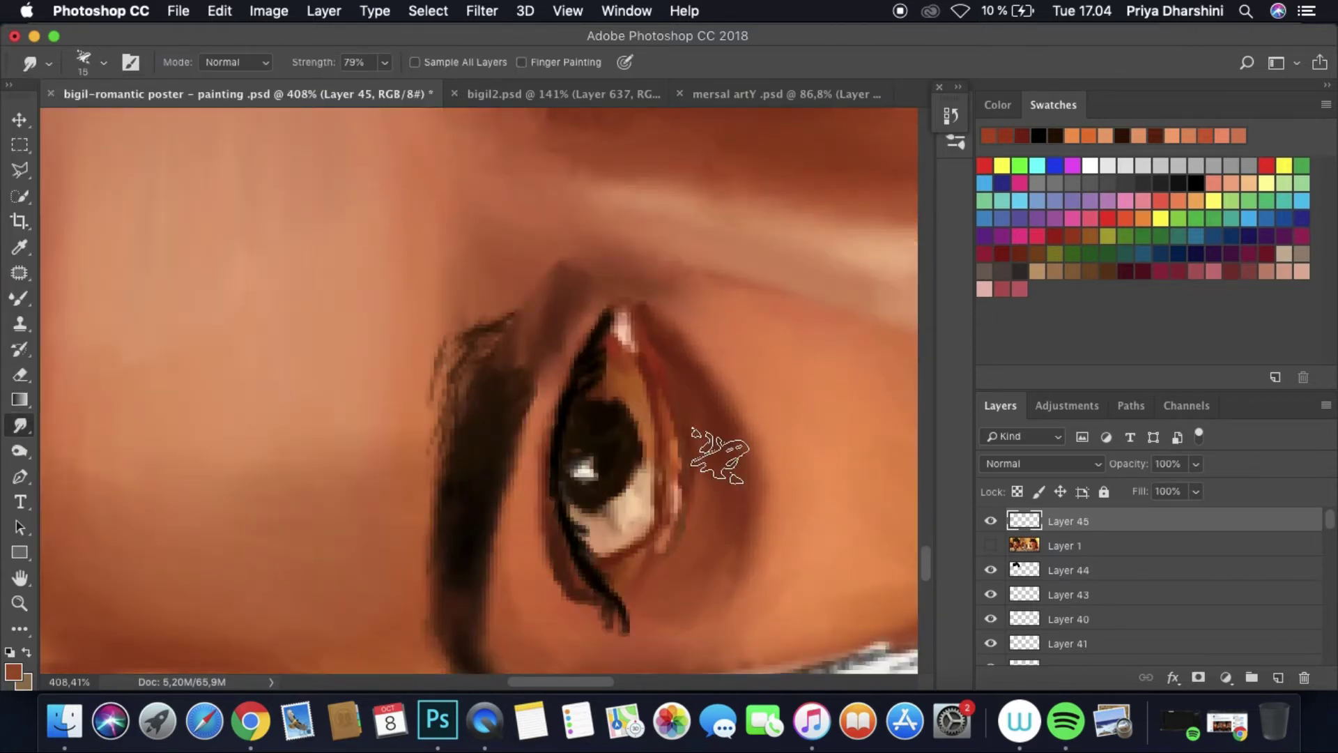
key("super+0")
scroll(690, 352, "up", 10)
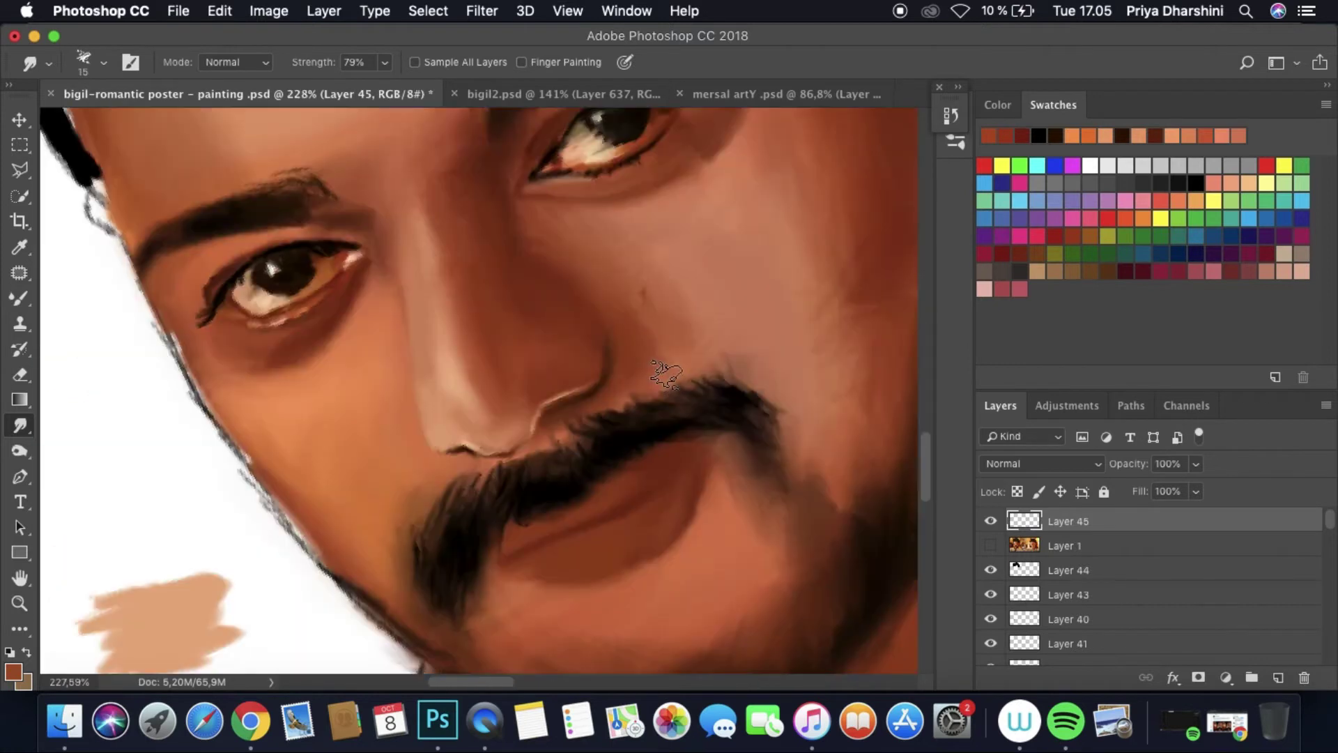
Step: Show the reference layer and open the happy_birthday_thalaiva artwork as a colour source
left_click(990, 546)
left_click(178, 11)
left_click(209, 51)
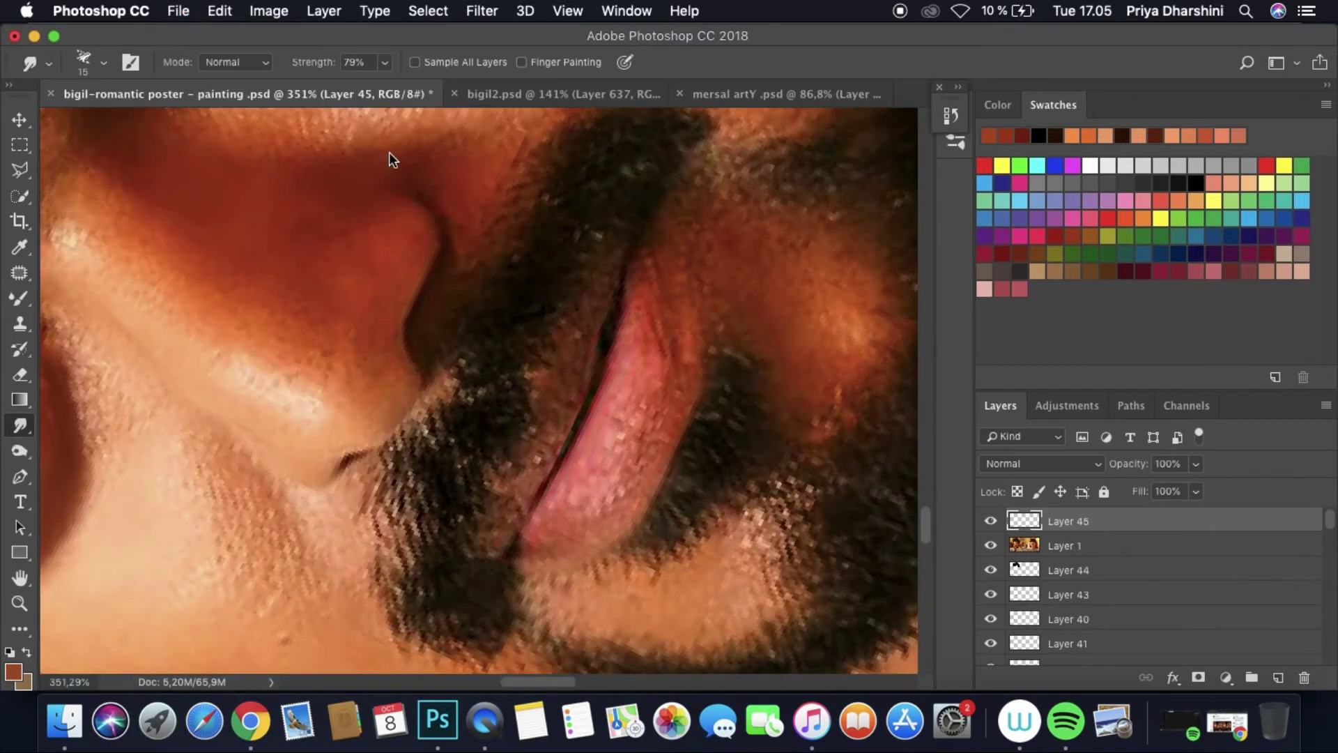
scroll(1160, 151, "down", 15)
double_click(378, 380)
scroll(593, 418, "up", 5)
Step: Sample lip tones from the opened artwork, paint the man's lower lip on Layer 45 and smudge it smooth
left_click(20, 248)
left_click_drag(617, 582, 543, 572)
left_click(77, 94)
left_click(12, 300)
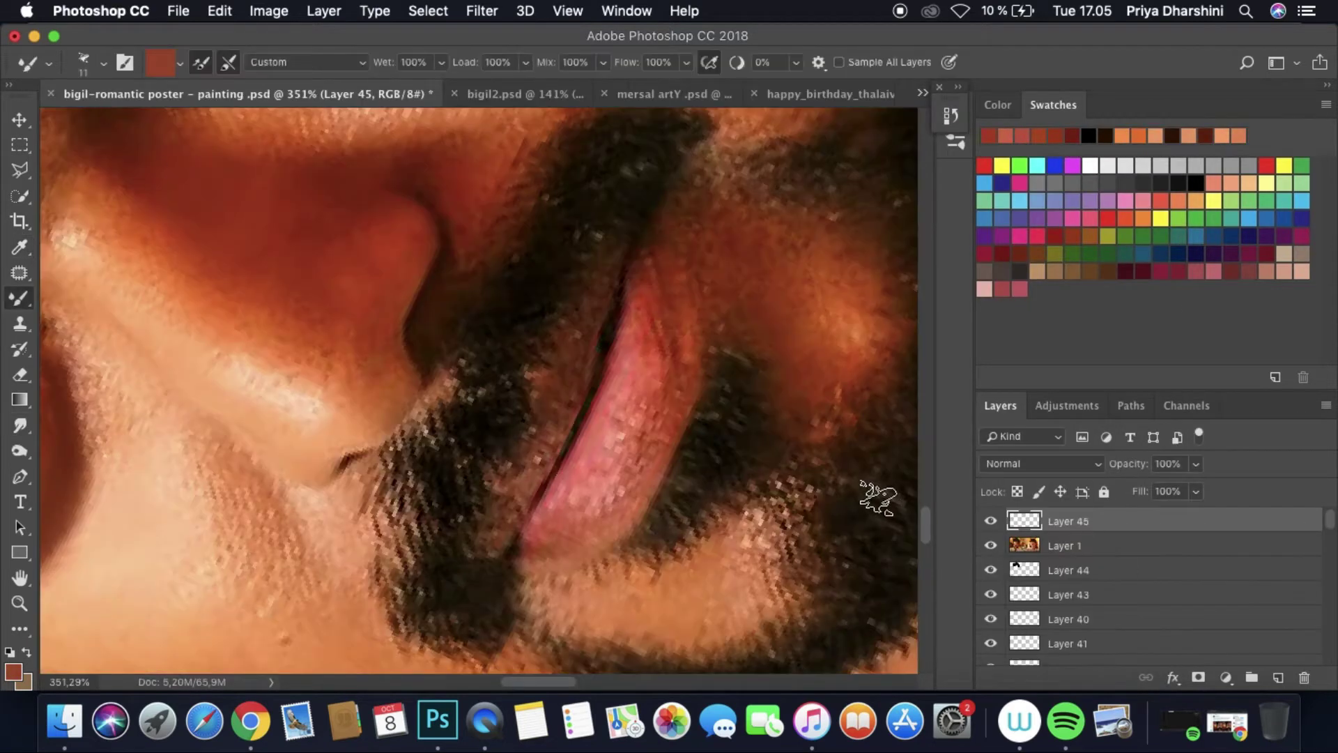
mouse_move(688, 331)
left_mouse_down()
mouse_move(640, 301)
mouse_move(666, 340)
mouse_move(601, 389)
mouse_move(565, 447)
mouse_move(645, 375)
mouse_move(570, 507)
mouse_move(534, 527)
mouse_move(564, 561)
mouse_move(572, 533)
mouse_move(539, 549)
mouse_move(664, 364)
mouse_move(645, 289)
mouse_move(589, 460)
mouse_move(651, 262)
mouse_move(653, 428)
mouse_move(558, 509)
left_mouse_up()
left_click(991, 545)
left_click(20, 426)
key("super+0")
Step: Sample a dark red-brown from the other open artwork and paint the man's upper lip over the reference
key("ctrl+Tab")
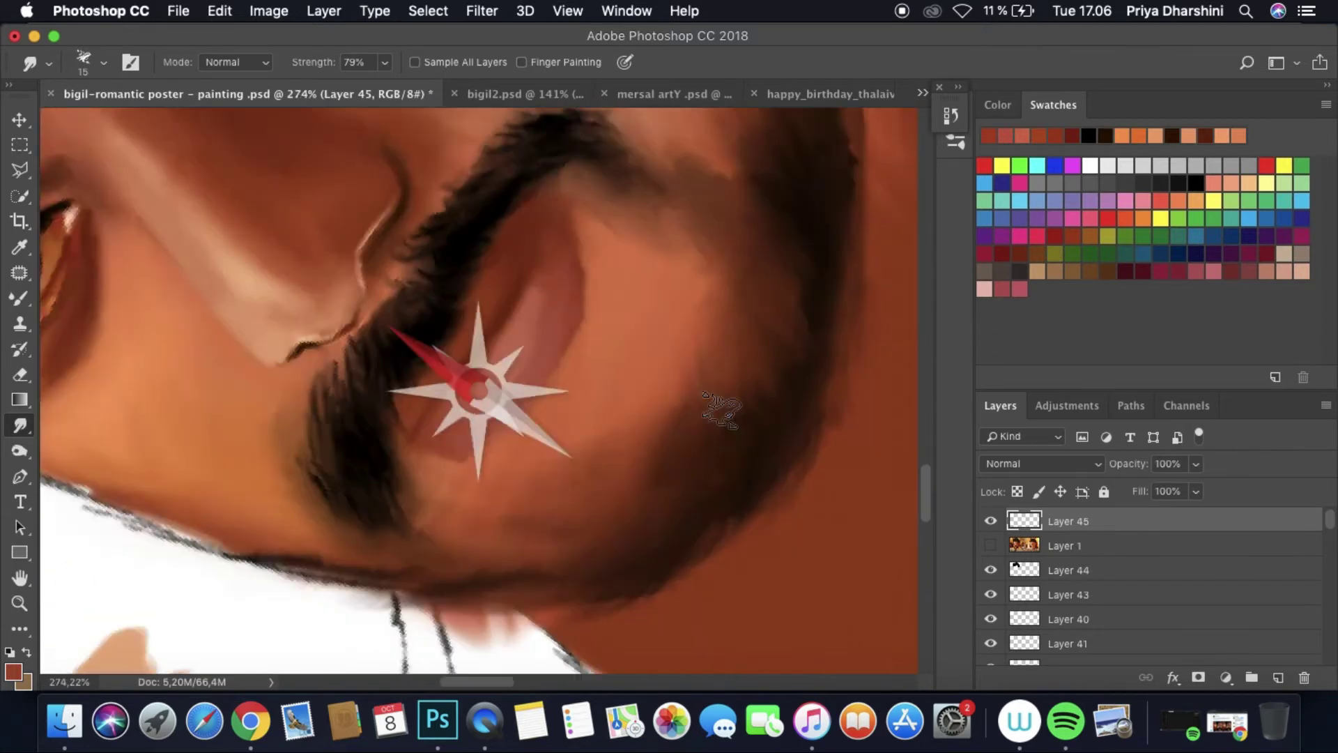
key("ctrl+Tab")
key("ctrl+Tab")
key("i")
left_click(669, 342)
key("ctrl+Tab")
key("b")
left_click(991, 545)
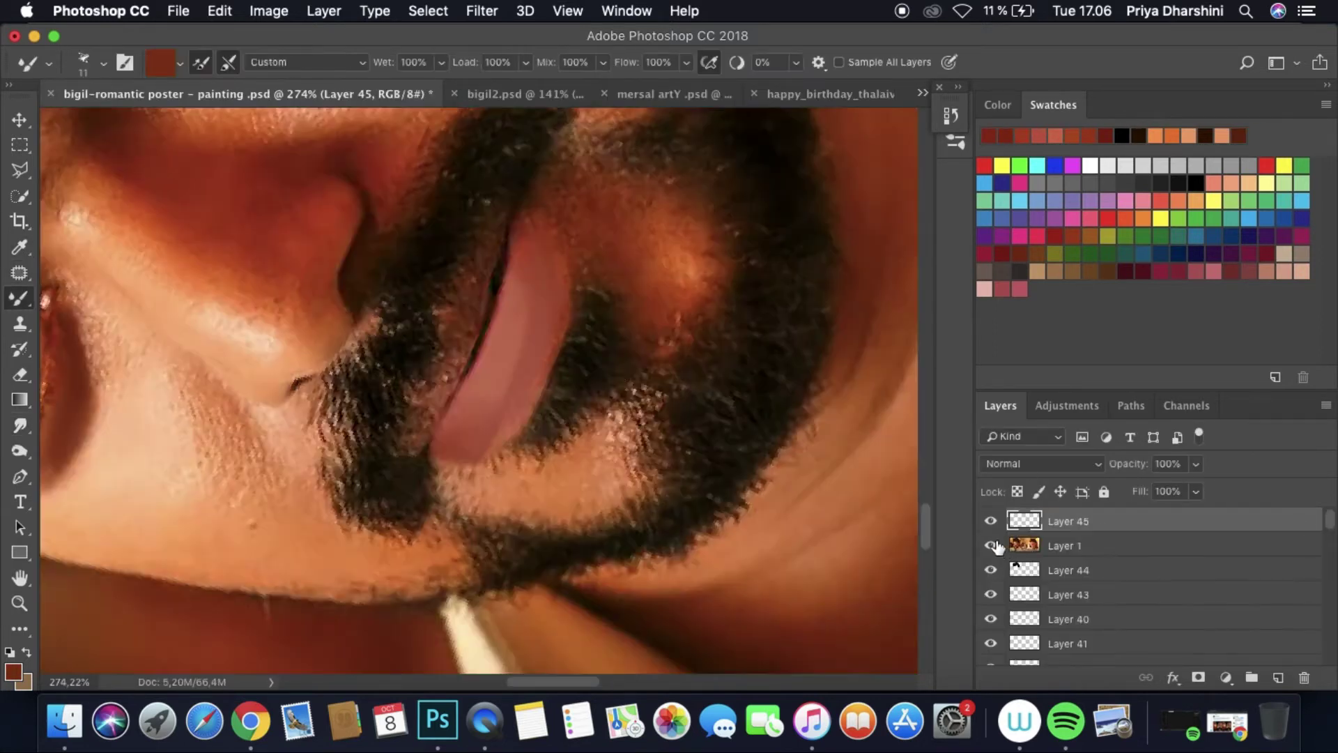
left_click_drag(461, 268, 430, 383)
Step: Pick a darker brown for the brush, shade the upper lip and hide the reference
left_click(12, 671)
left_click(275, 432)
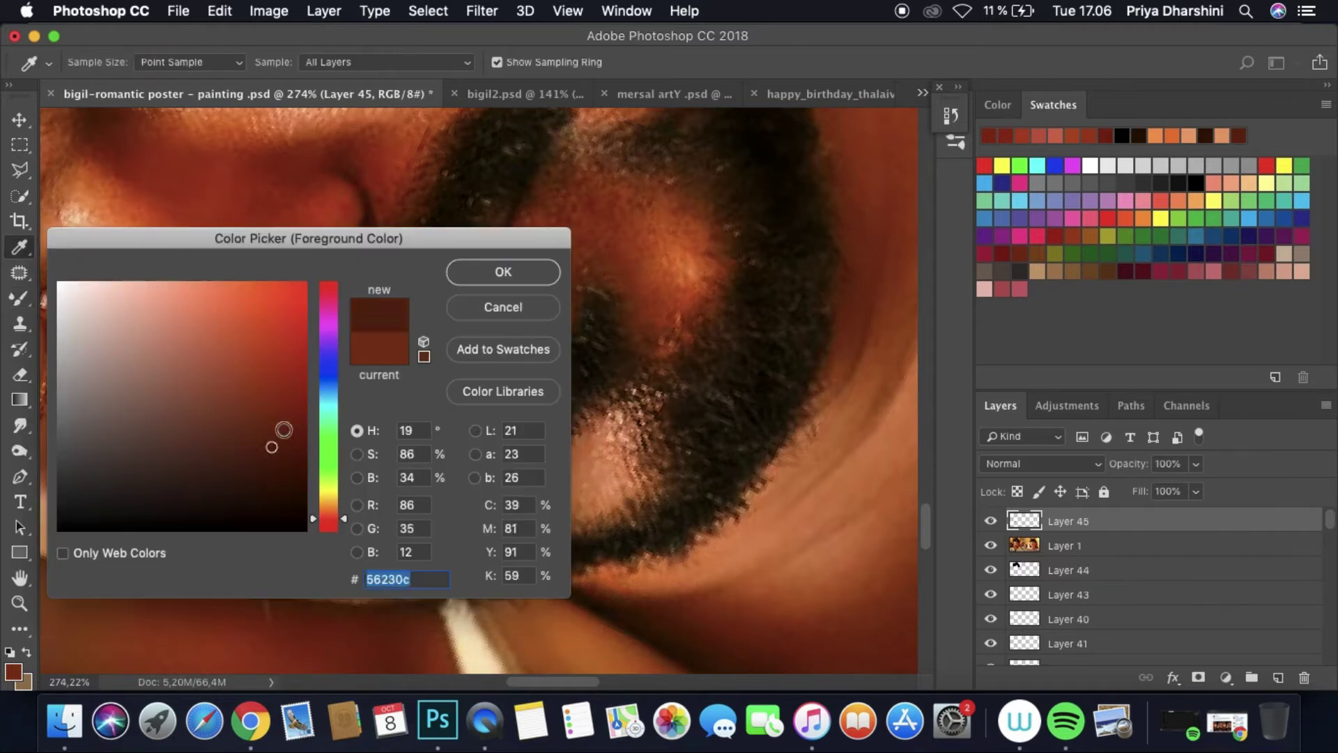
left_click(501, 269)
left_click(991, 545)
Step: Reorder the layers so that Layer 45 and Layer 43 sit below the moustache's Layer 40
left_click_drag(1067, 520, 1028, 573)
left_click(991, 545)
left_click(990, 545)
left_click(990, 545)
left_click_drag(1067, 619, 1066, 566)
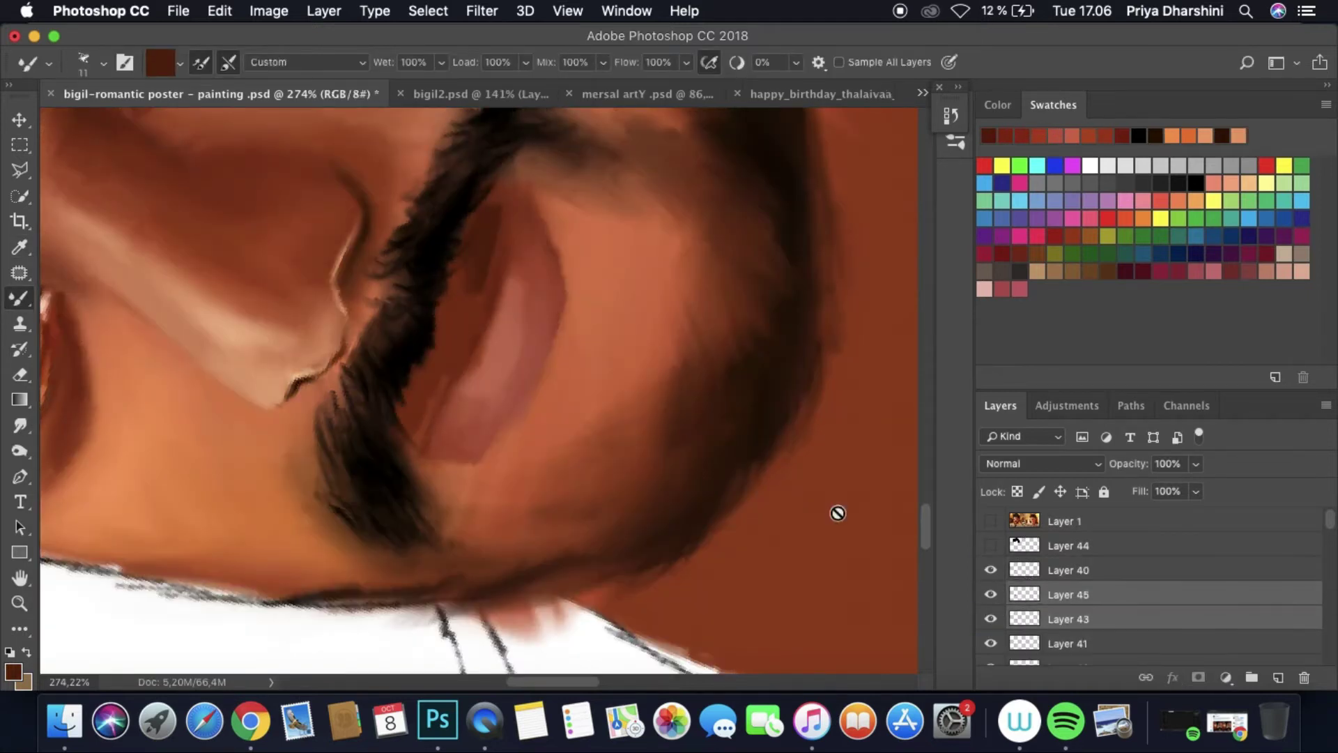
Step: Smudge the upper lip's dark shading on Layer 45 and check the whole painting
left_click(1066, 594)
key("r")
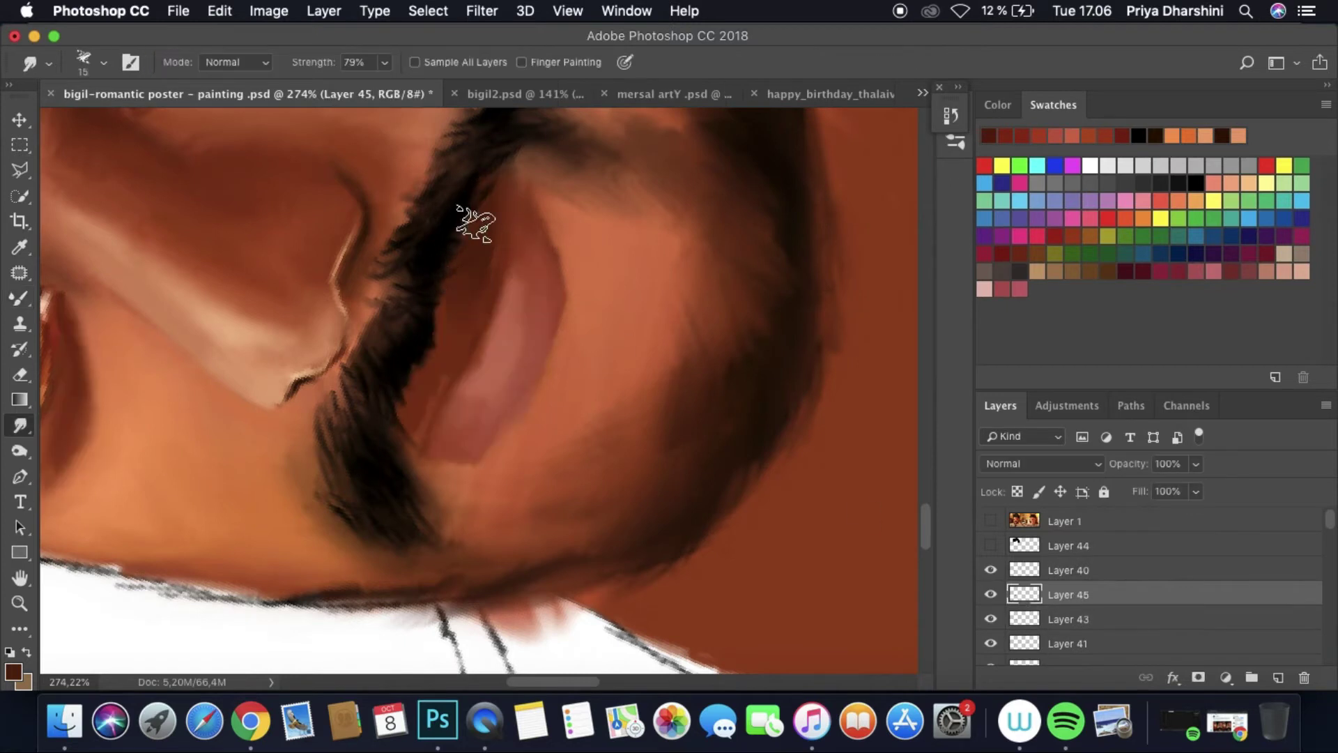
key("super+0")
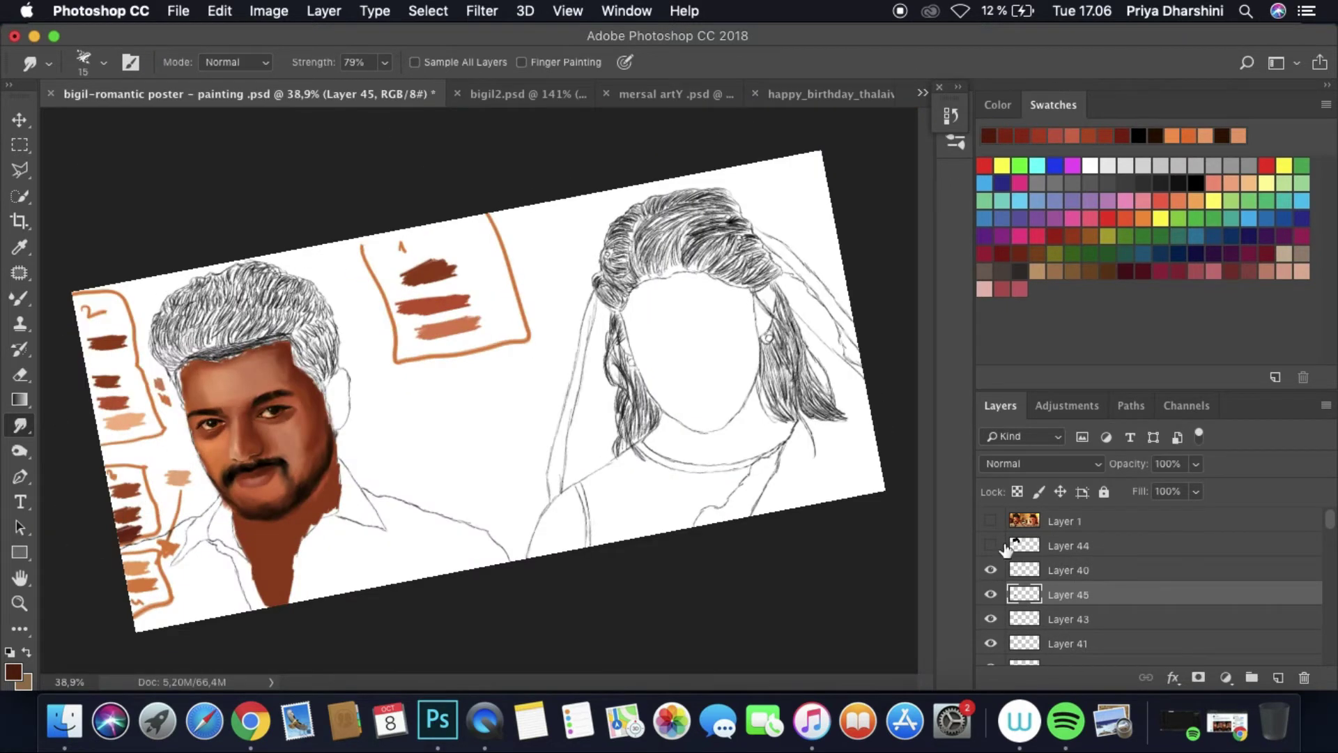
Step: Add a new layer above the reference and set the Mixer Brush to a very dark brown
left_click(991, 521)
key("super+shift+alt+n")
scroll(243, 474, "up", 6)
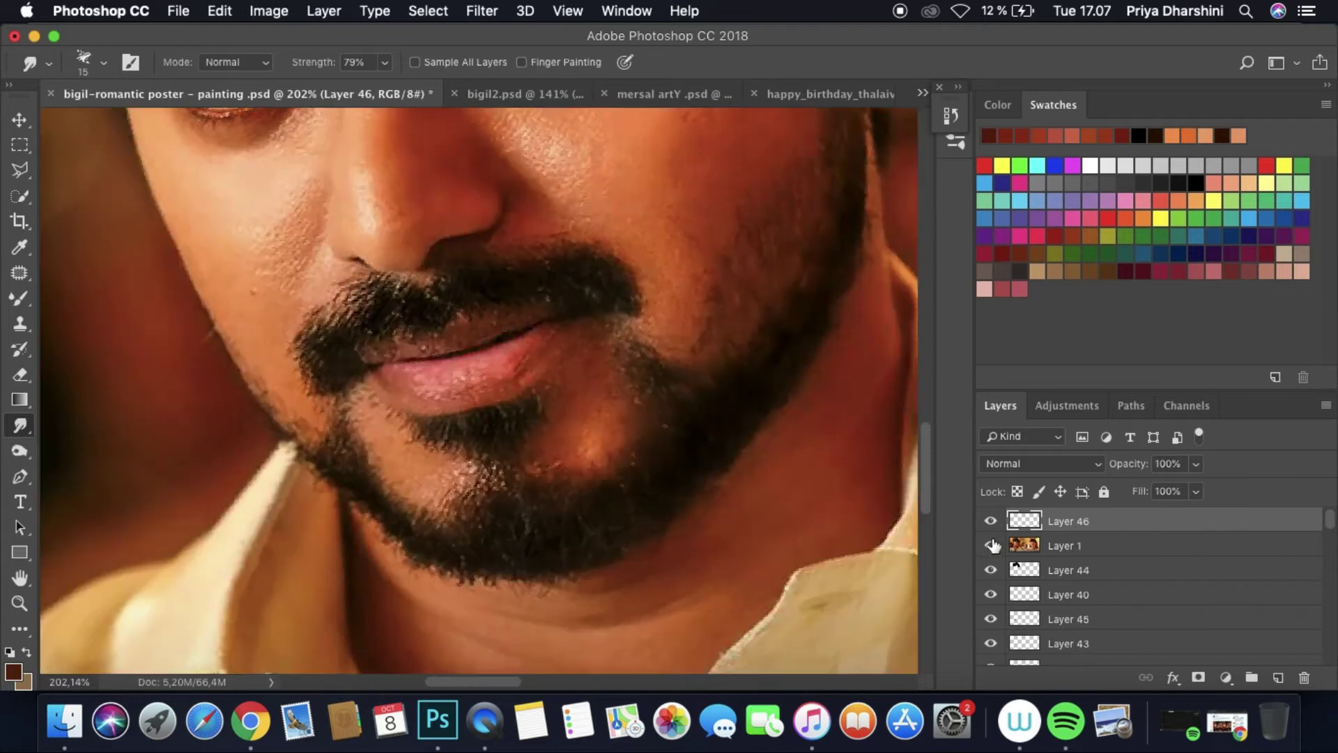
left_click(991, 545)
key("i")
left_click(13, 671)
key("Return")
key("b")
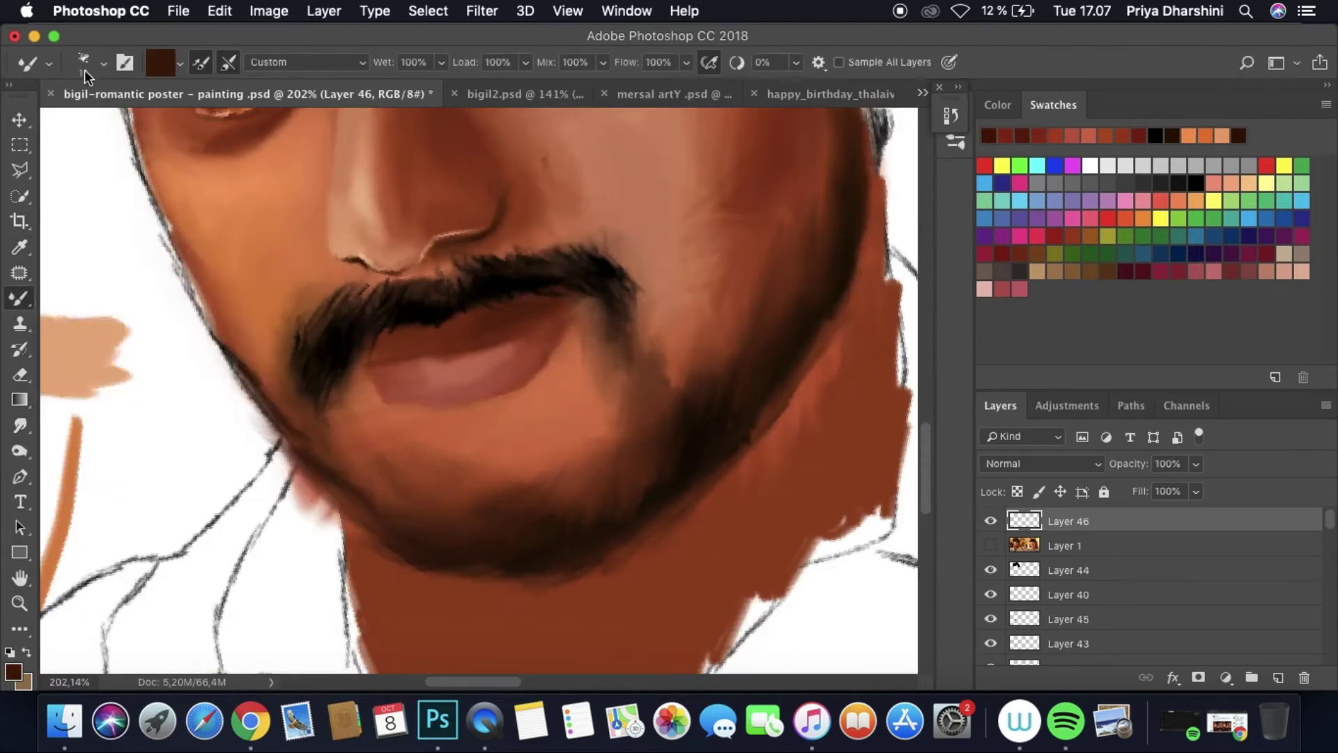
Step: Paint the dark line between the lips with a 4 px brush and soften it by smudging, sampling all layers
left_click(991, 545)
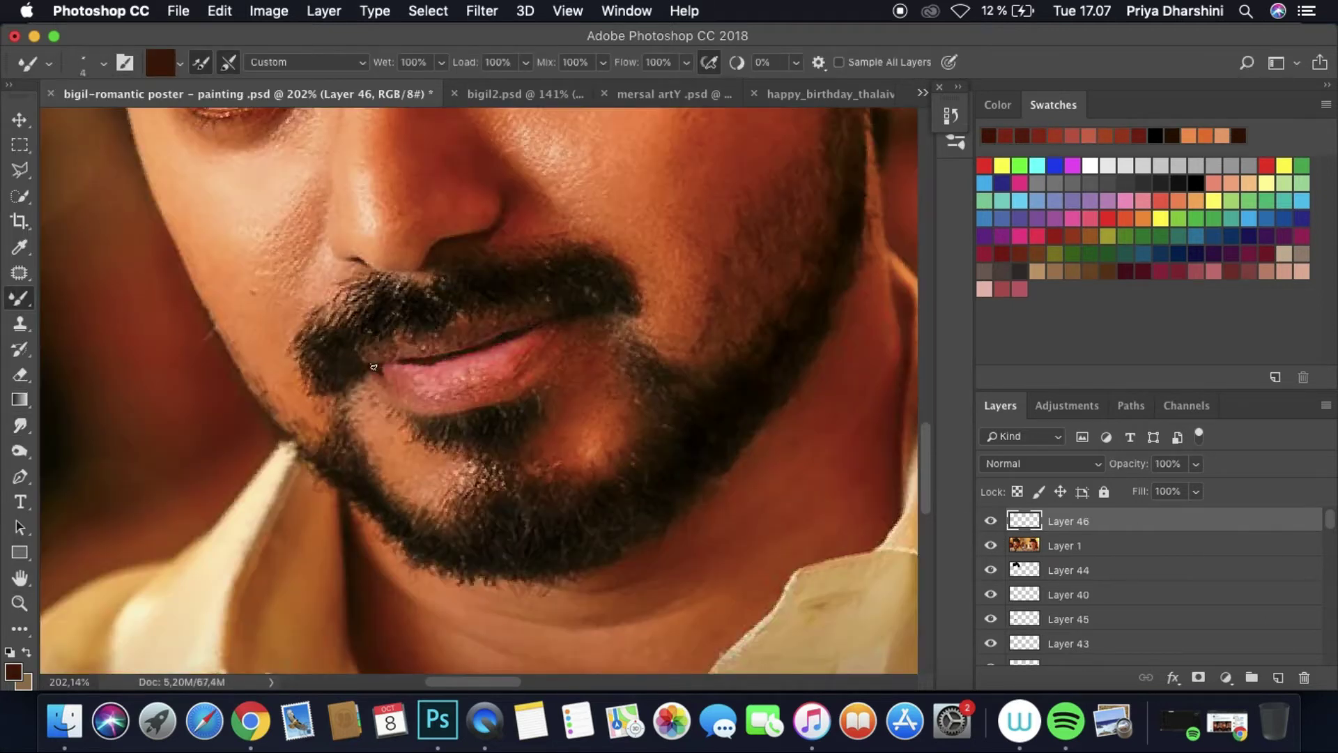
left_click(990, 546)
left_click(19, 426)
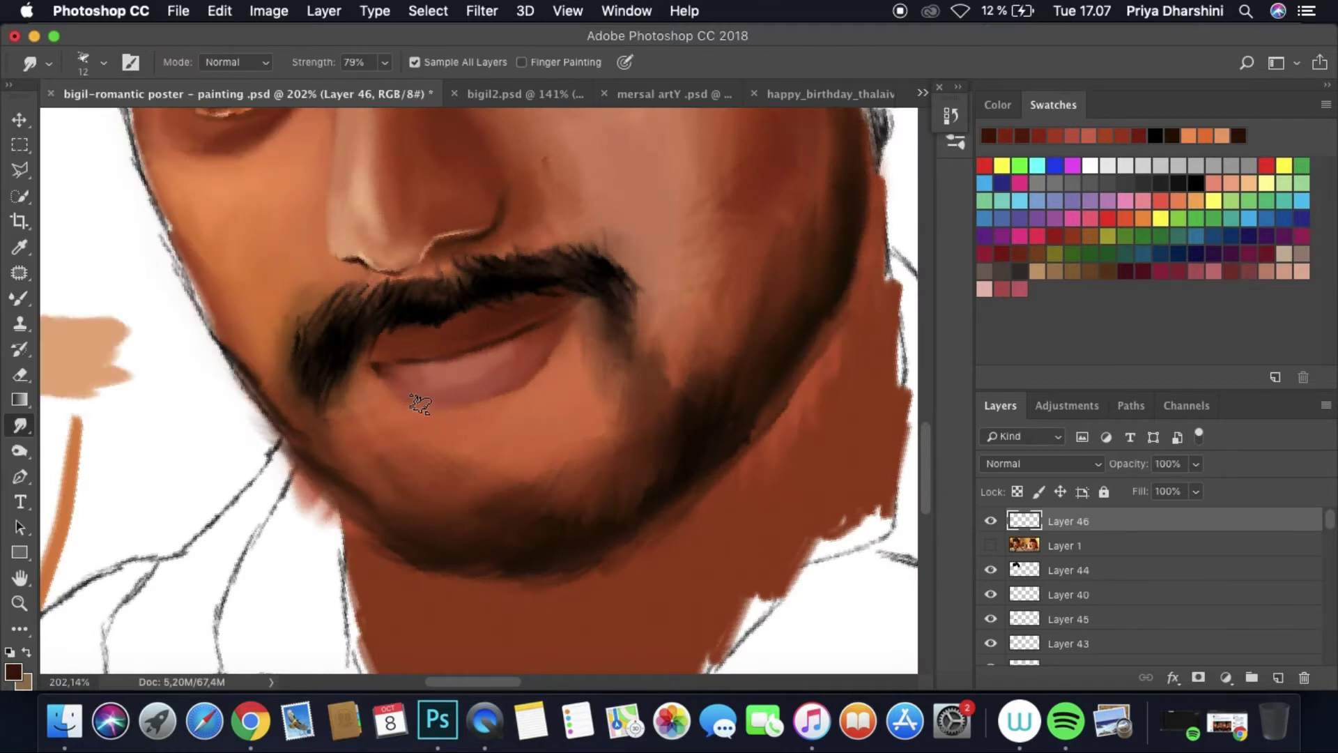
Step: Move Layer 46 below the reference layer and hide the reference
left_click(991, 545)
left_click_drag(1024, 521, 1025, 551)
left_click(990, 521)
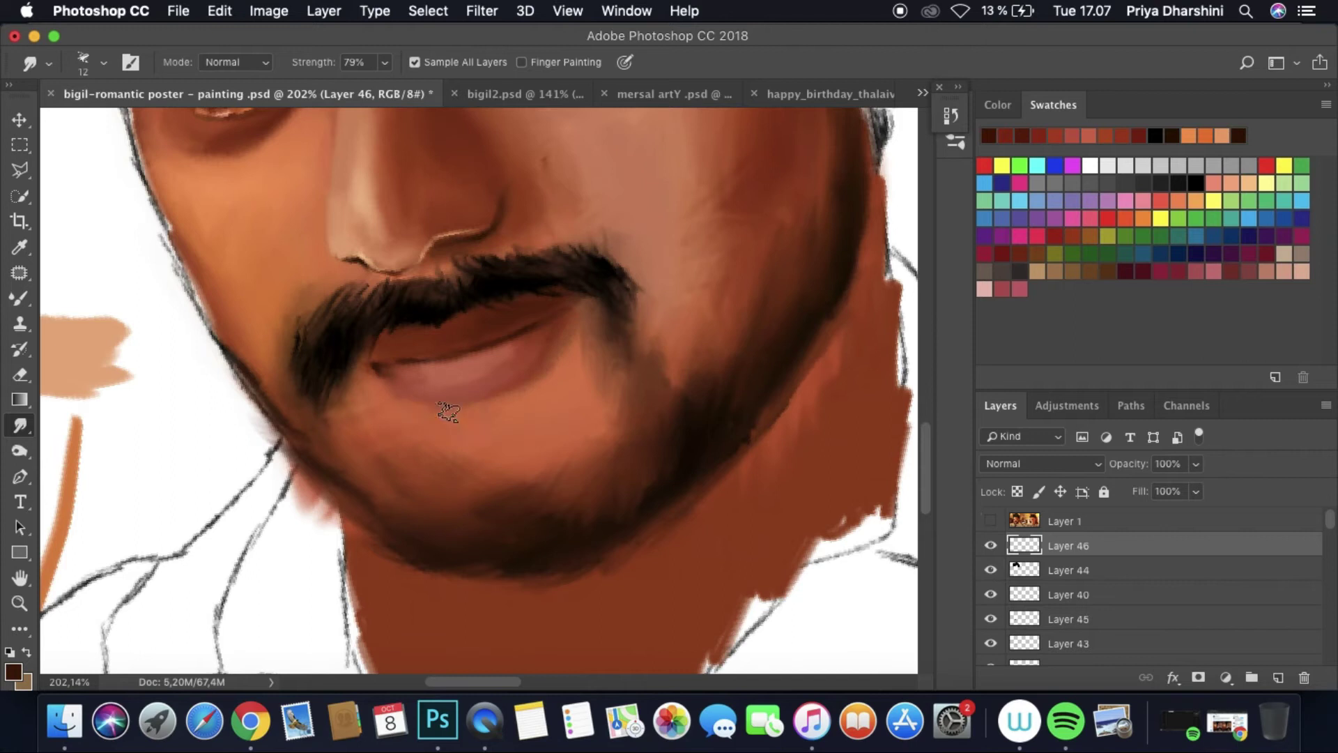
Step: Smudge the line at the corner of the man's mouth and compare the face with the reference
key("h")
left_click_drag(515, 404, 463, 338)
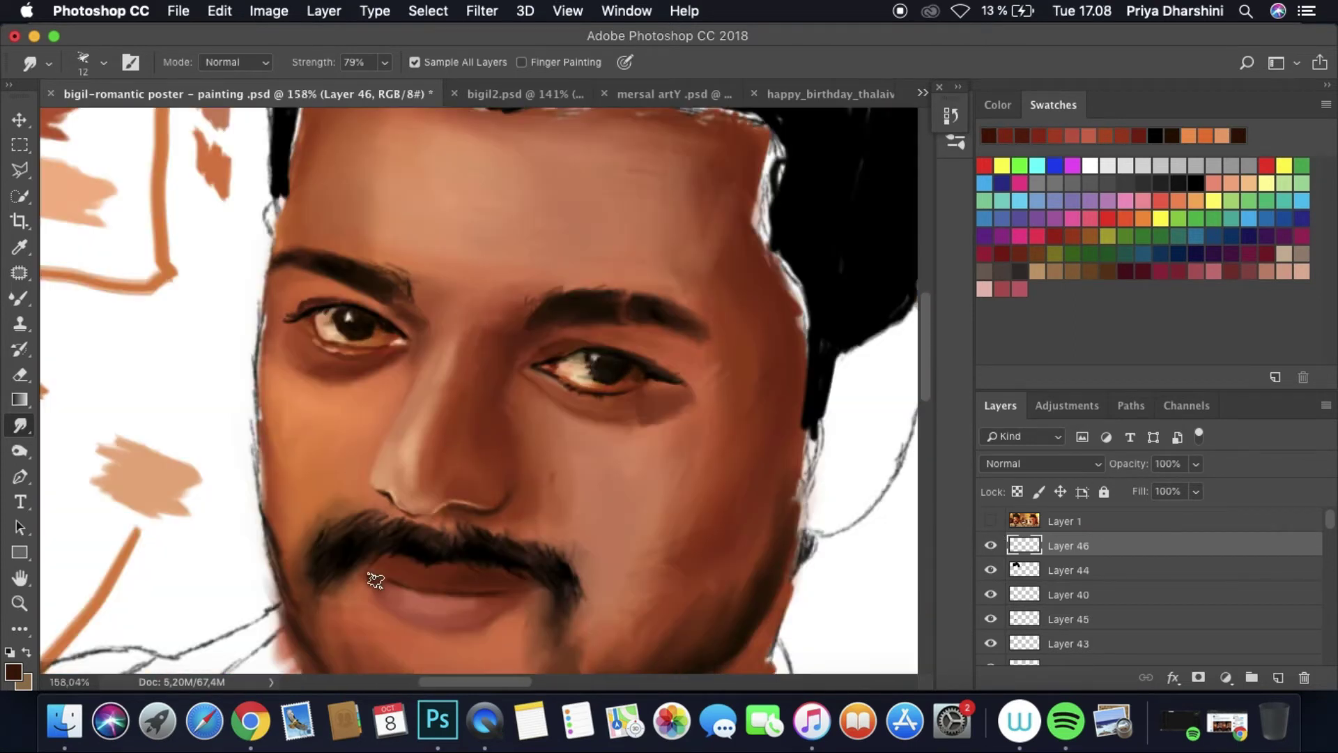
left_click(990, 522)
left_click(991, 522)
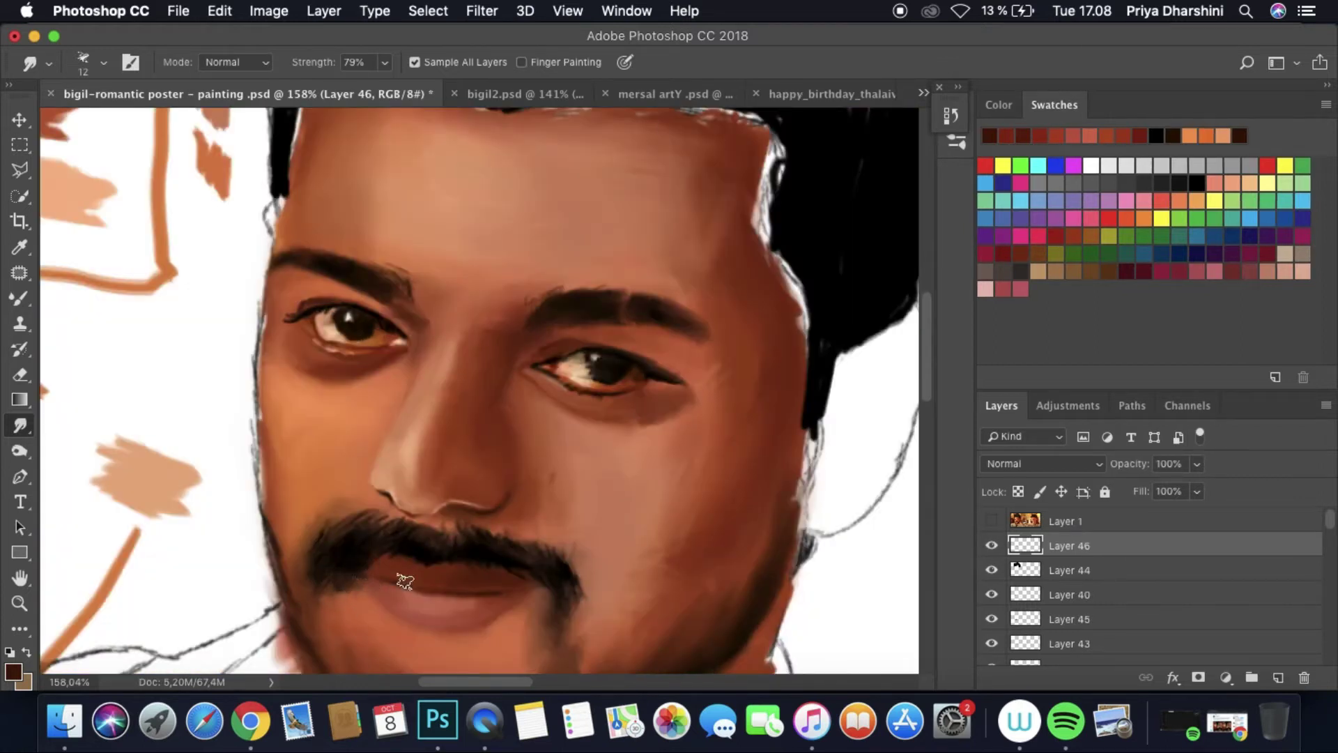
Step: Paint black hairs along the moustache's lower edge with a 4 px brush on a new layer and smudge them
key("b")
key("alt+bracketright")
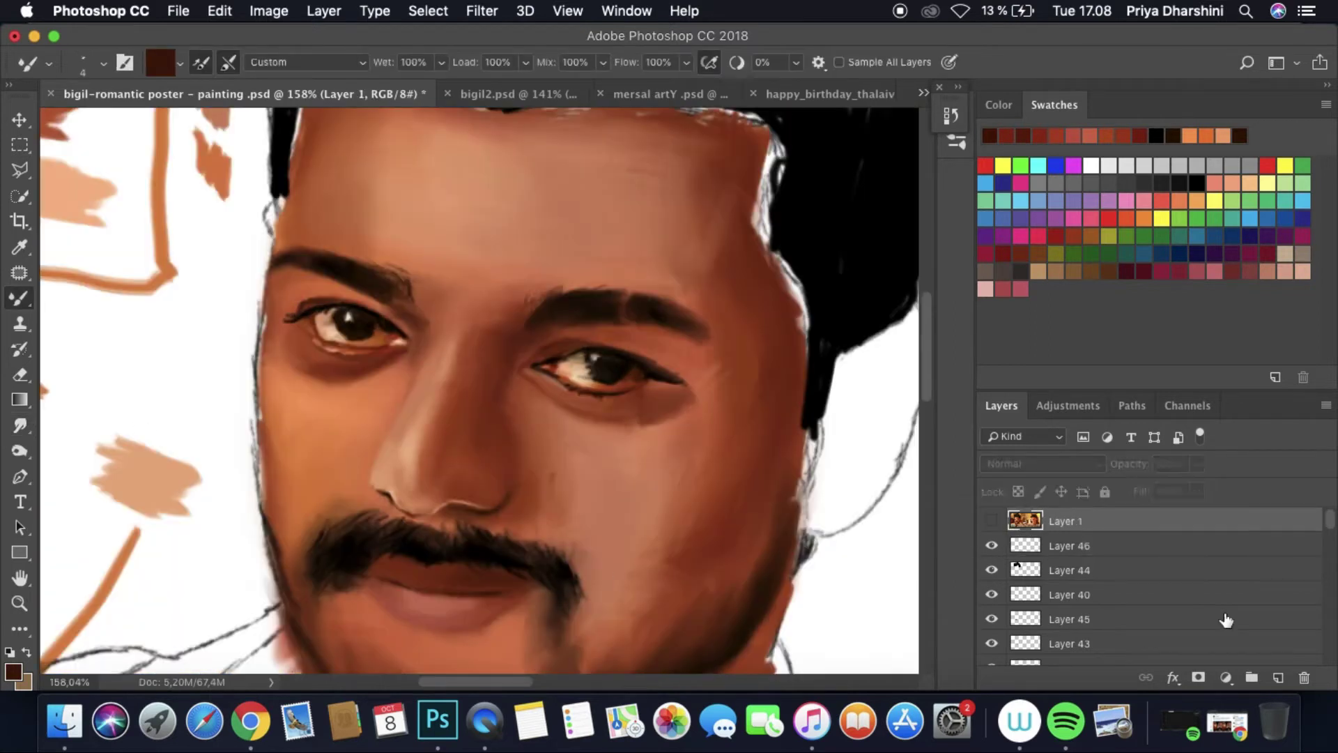
key("super+comma")
key("super+shift+alt+n")
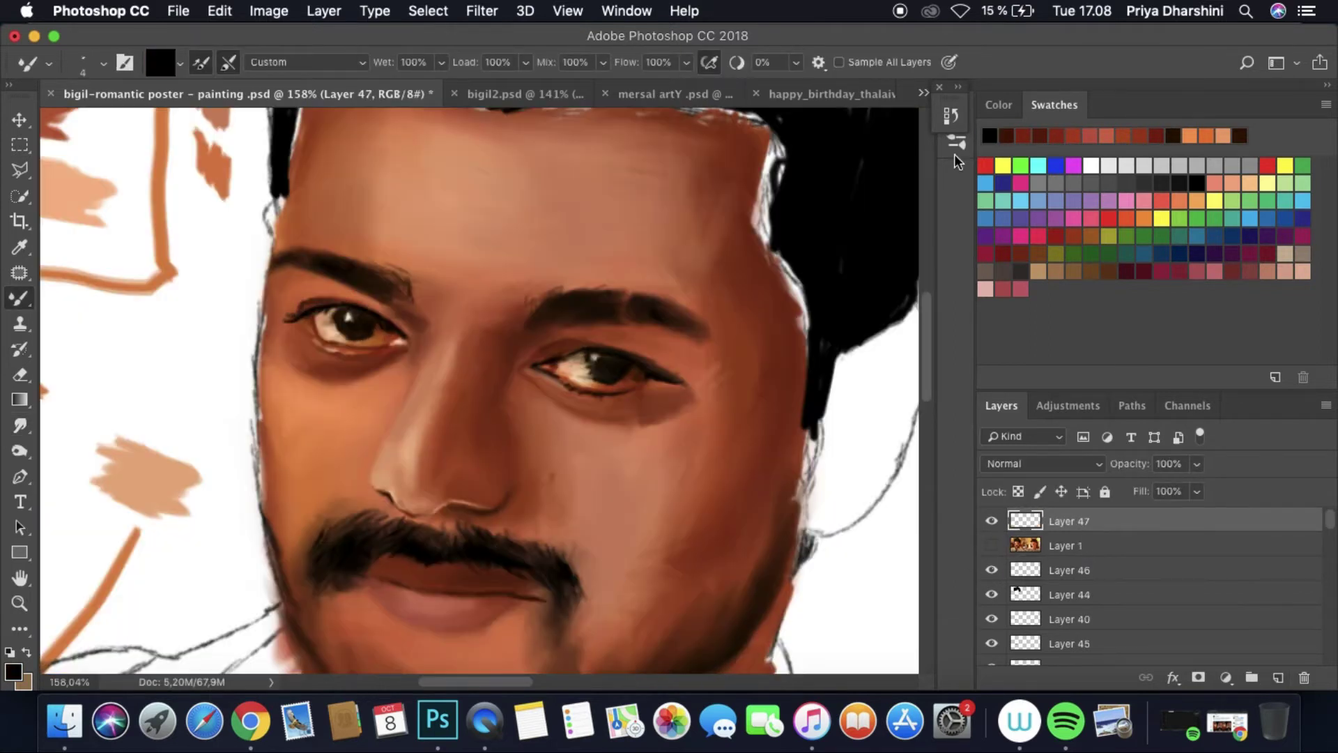
left_click(951, 115)
mouse_move(545, 597)
left_mouse_down()
mouse_move(527, 572)
mouse_move(479, 564)
left_mouse_up()
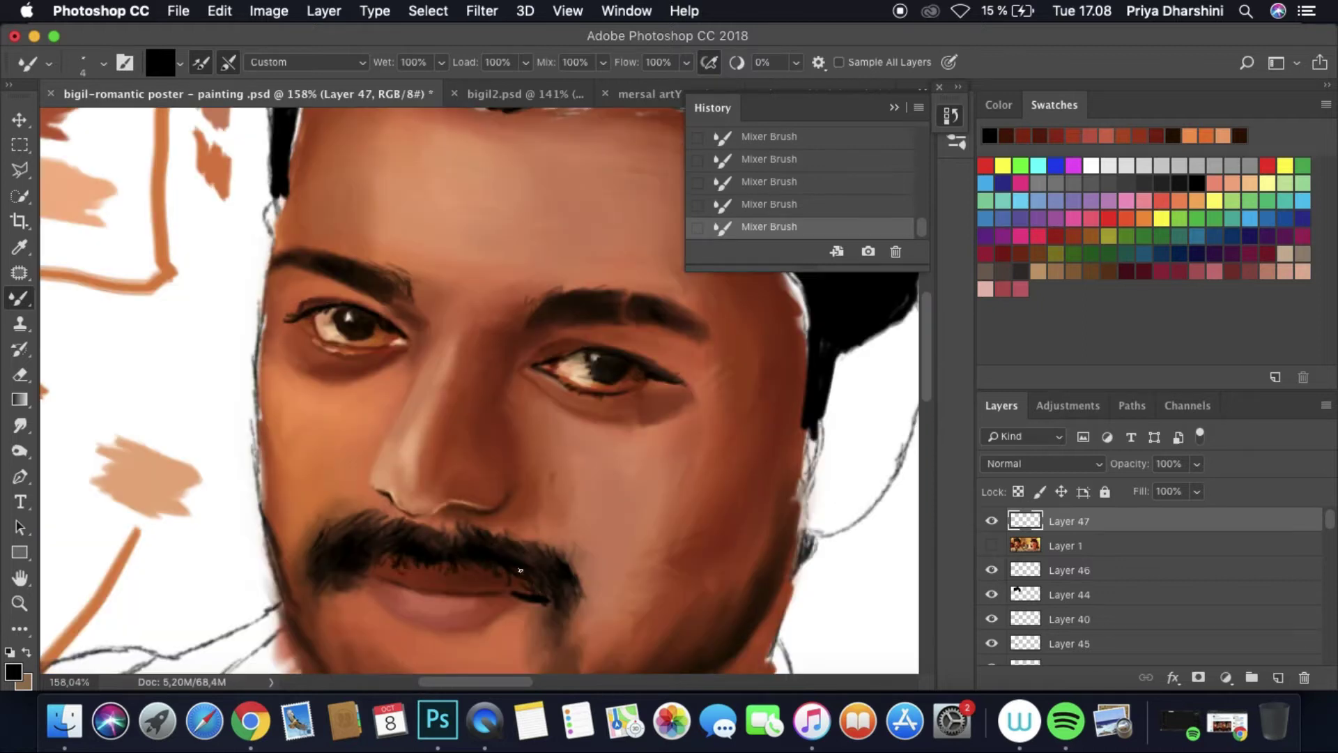
left_click(19, 424)
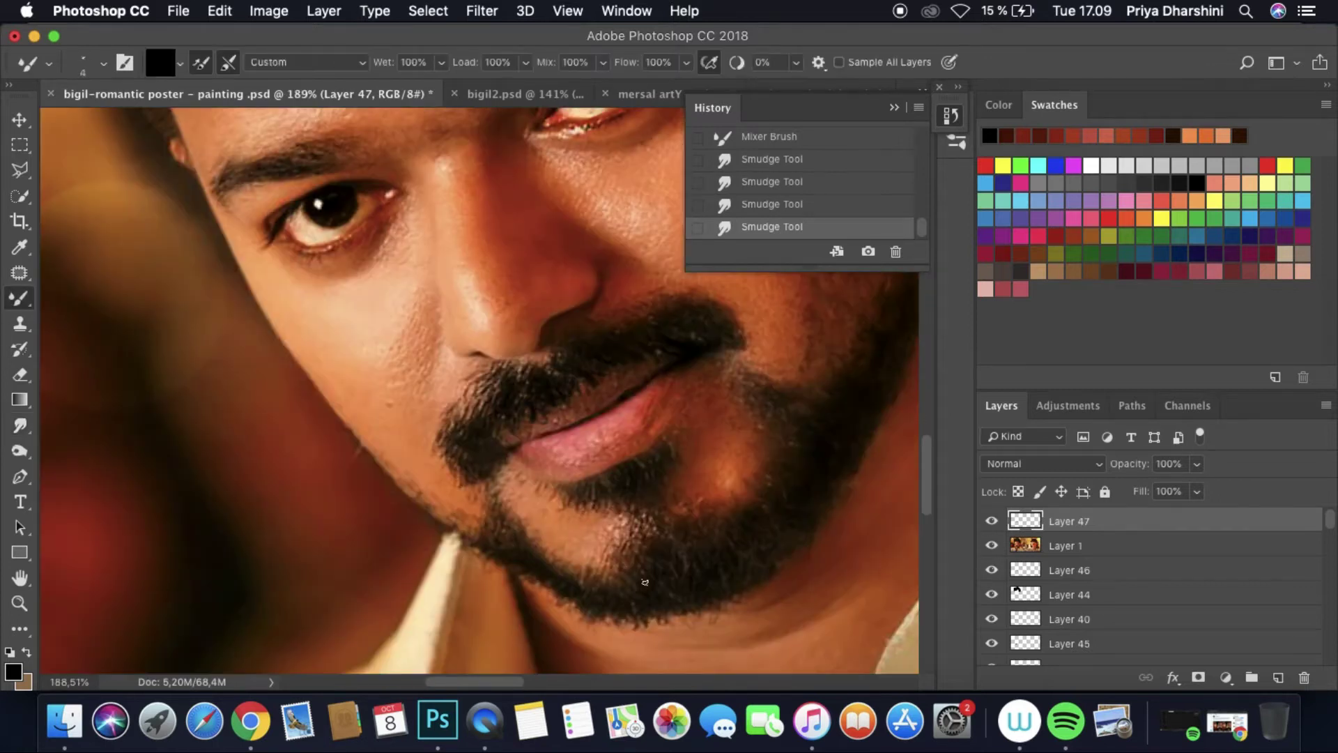
Step: Paint the beard along the chin and jaw over the reference in black and dark brown
left_click_drag(512, 553, 534, 575)
left_click_drag(631, 579, 688, 599)
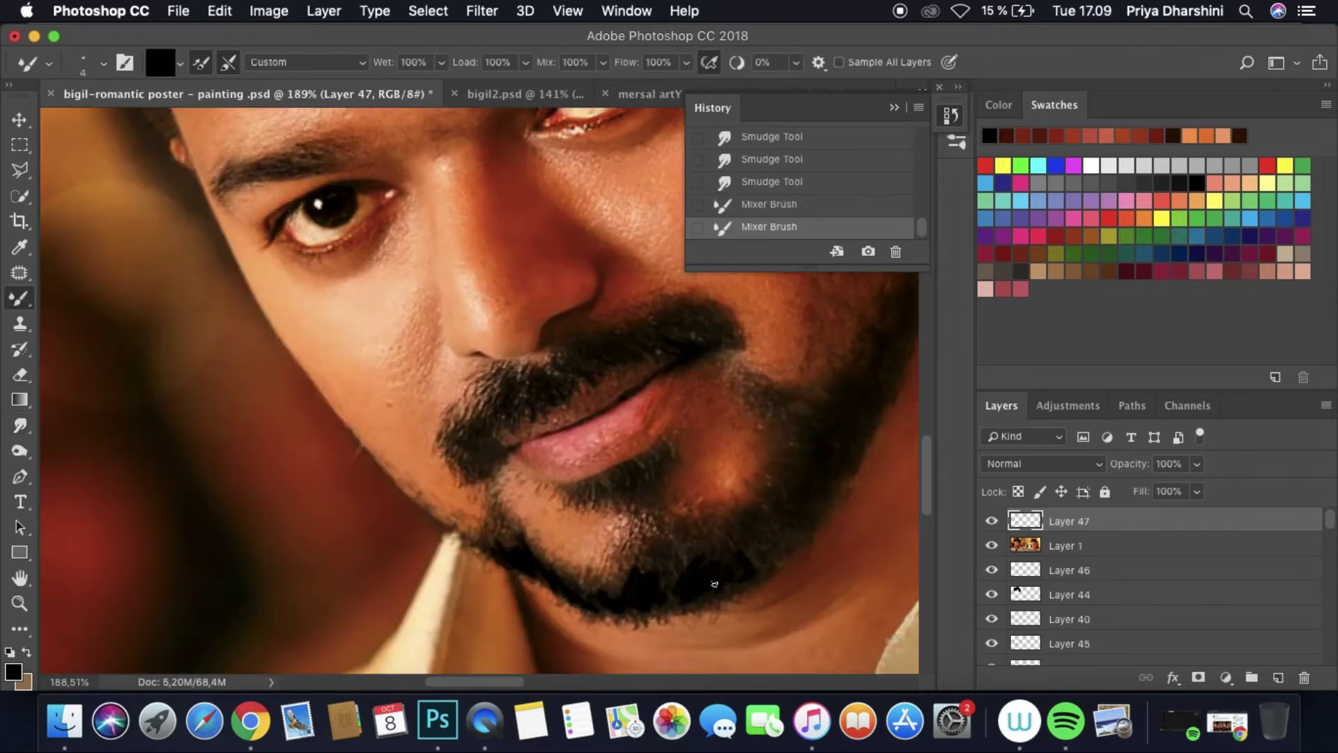
left_click_drag(820, 419, 864, 356)
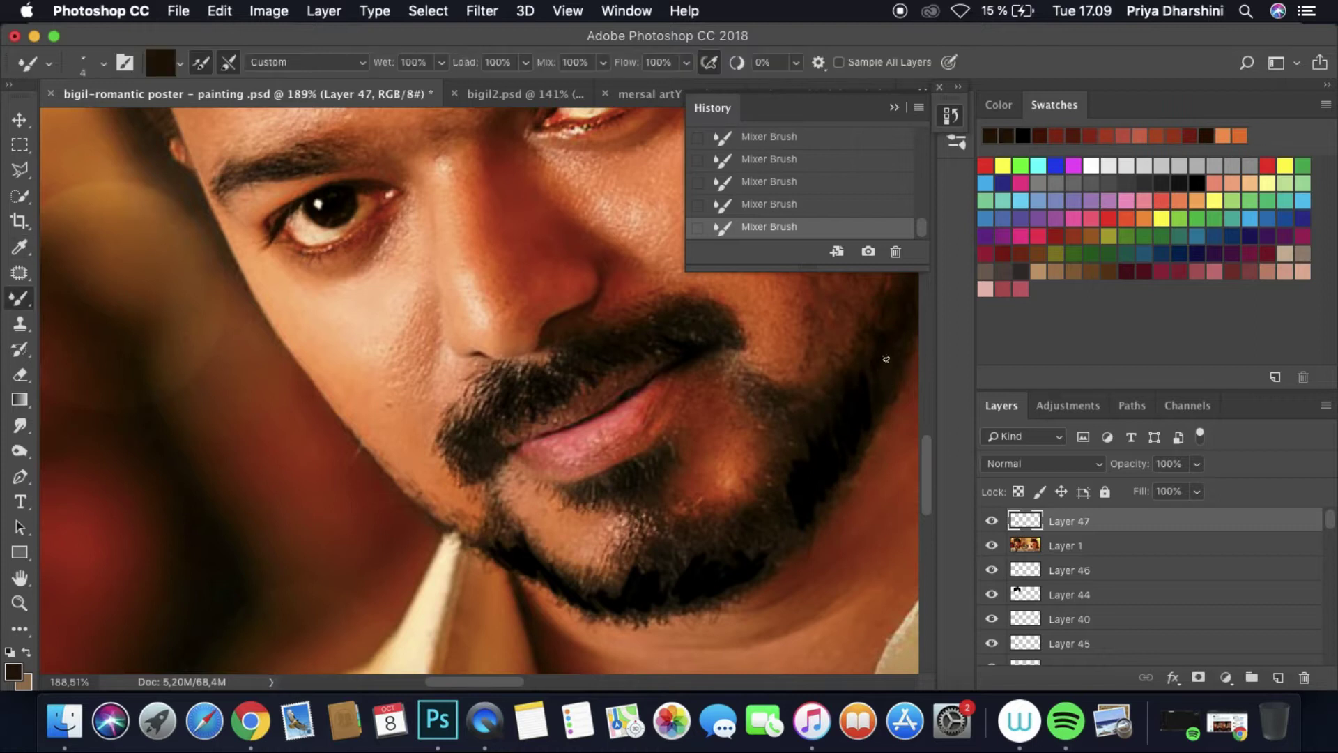
mouse_move(732, 522)
left_mouse_down()
mouse_move(608, 593)
mouse_move(562, 581)
mouse_move(600, 597)
mouse_move(530, 530)
mouse_move(499, 534)
left_mouse_up()
Step: Paint the beard patch beside the mouth corner in black and continue the beard up the jaw to the sideburn
scroll(564, 367, "right", 5)
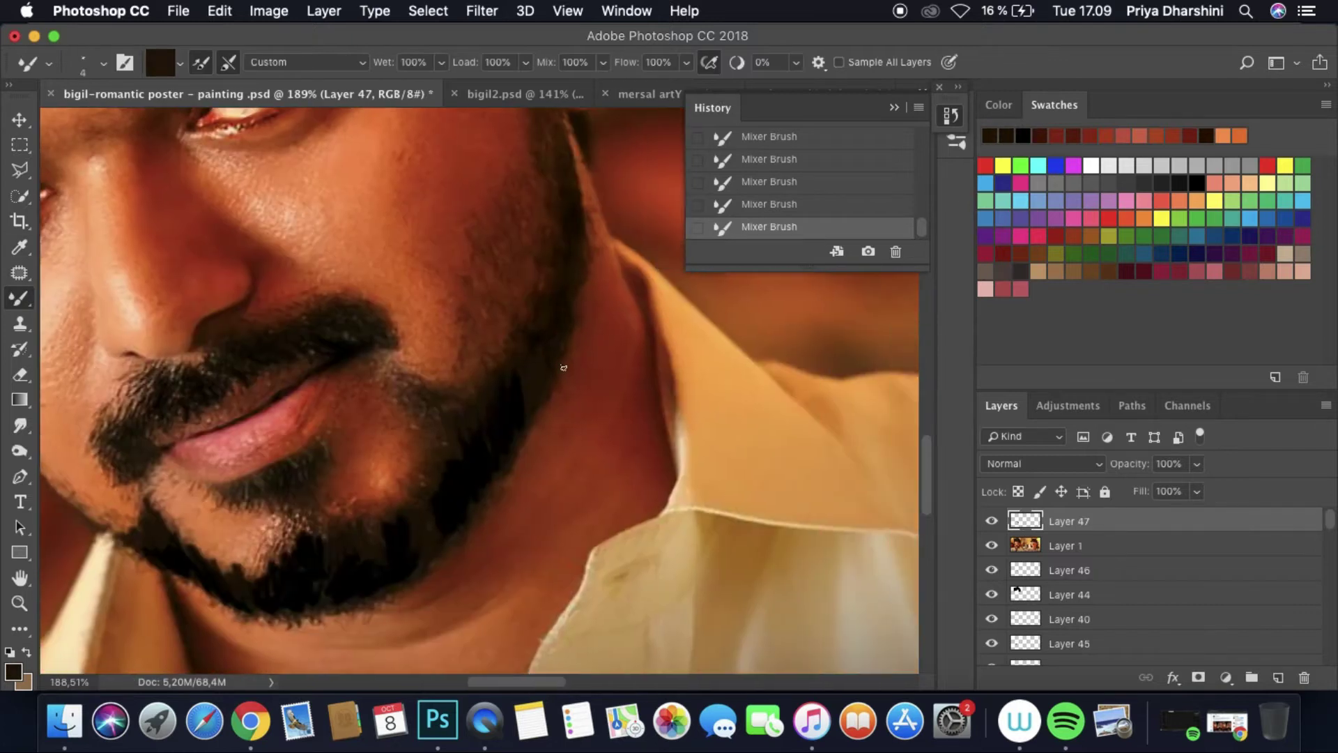
left_click(1022, 135)
left_click_drag(404, 372, 428, 404)
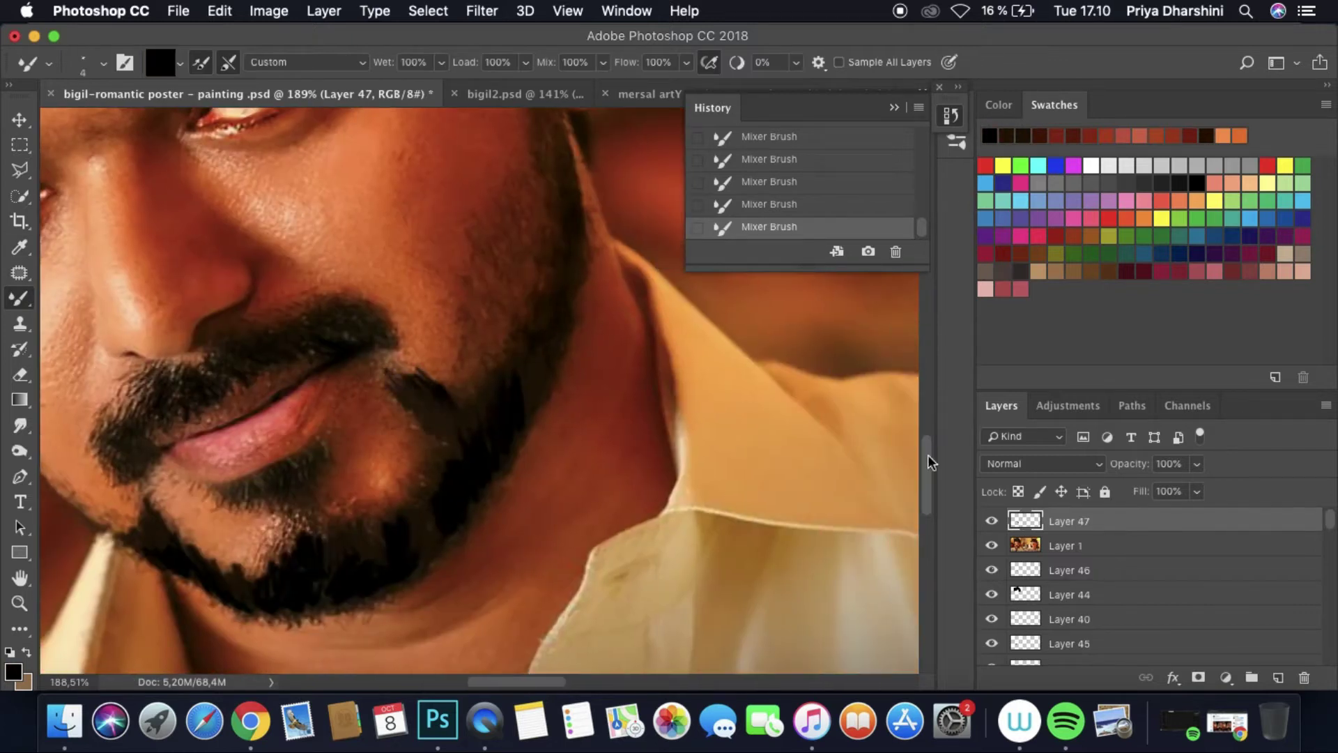
left_click_drag(927, 461, 927, 443)
left_click_drag(554, 443, 558, 499)
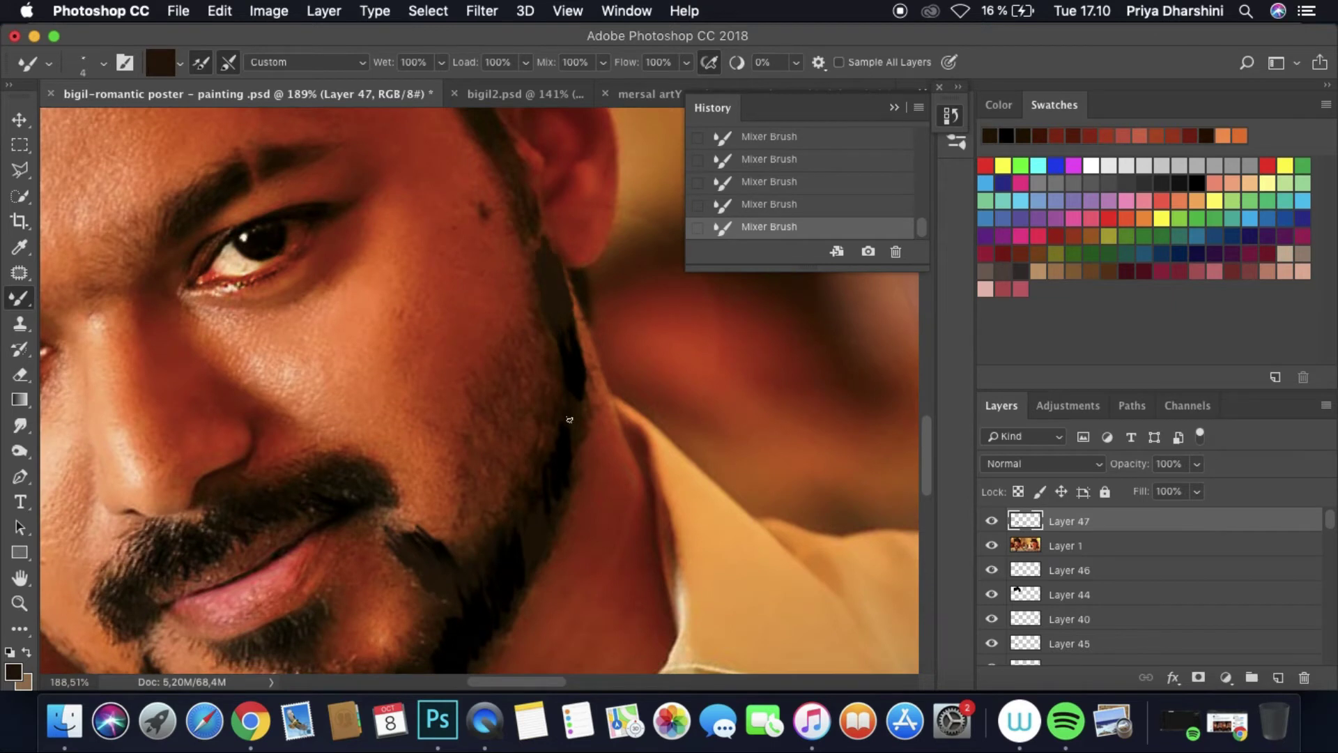
Step: Hide the reference photo layer, smudge the painted beard along the jaw and chin to soften it, and save the document
left_click(991, 547)
scroll(663, 433, "down", 5)
scroll(678, 514, "up", 3)
scroll(539, 415, "up", 5)
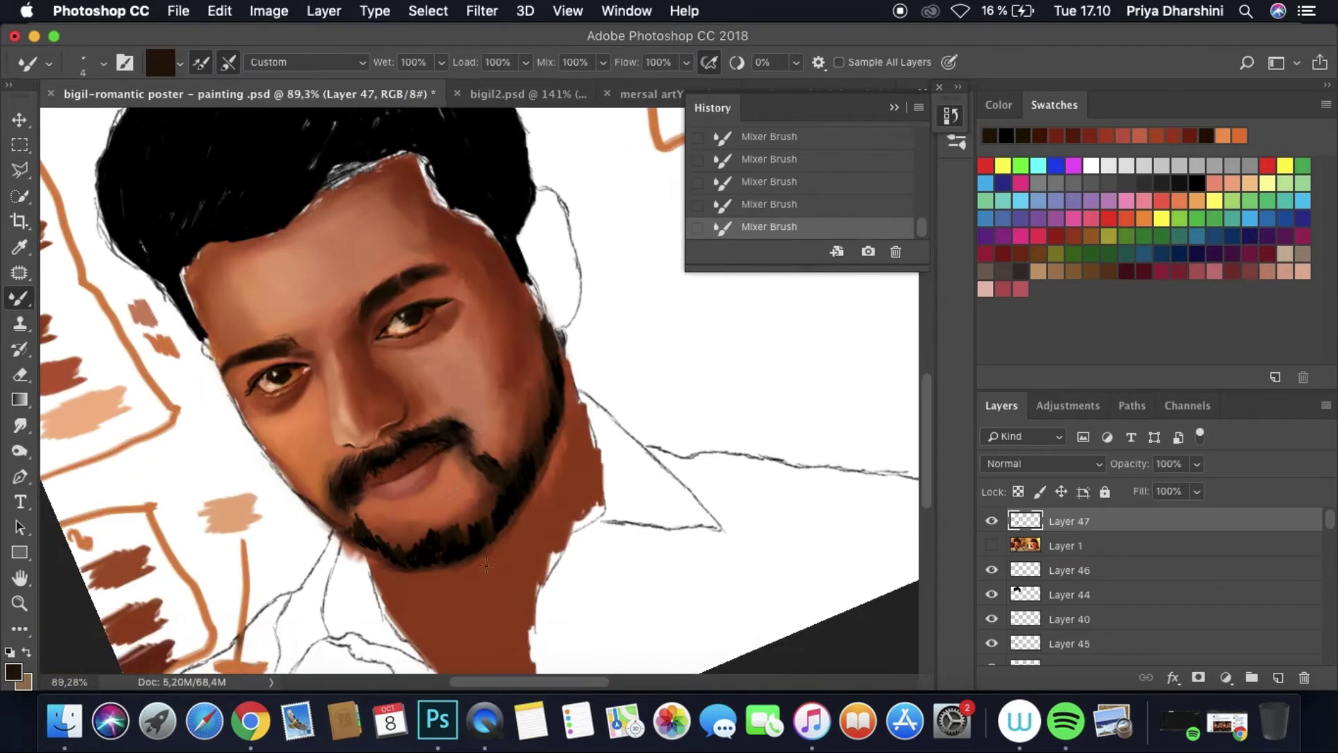
scroll(538, 415, "up", 4)
key("r")
mouse_move(359, 418)
left_mouse_down()
mouse_move(397, 415)
mouse_move(457, 319)
left_mouse_up()
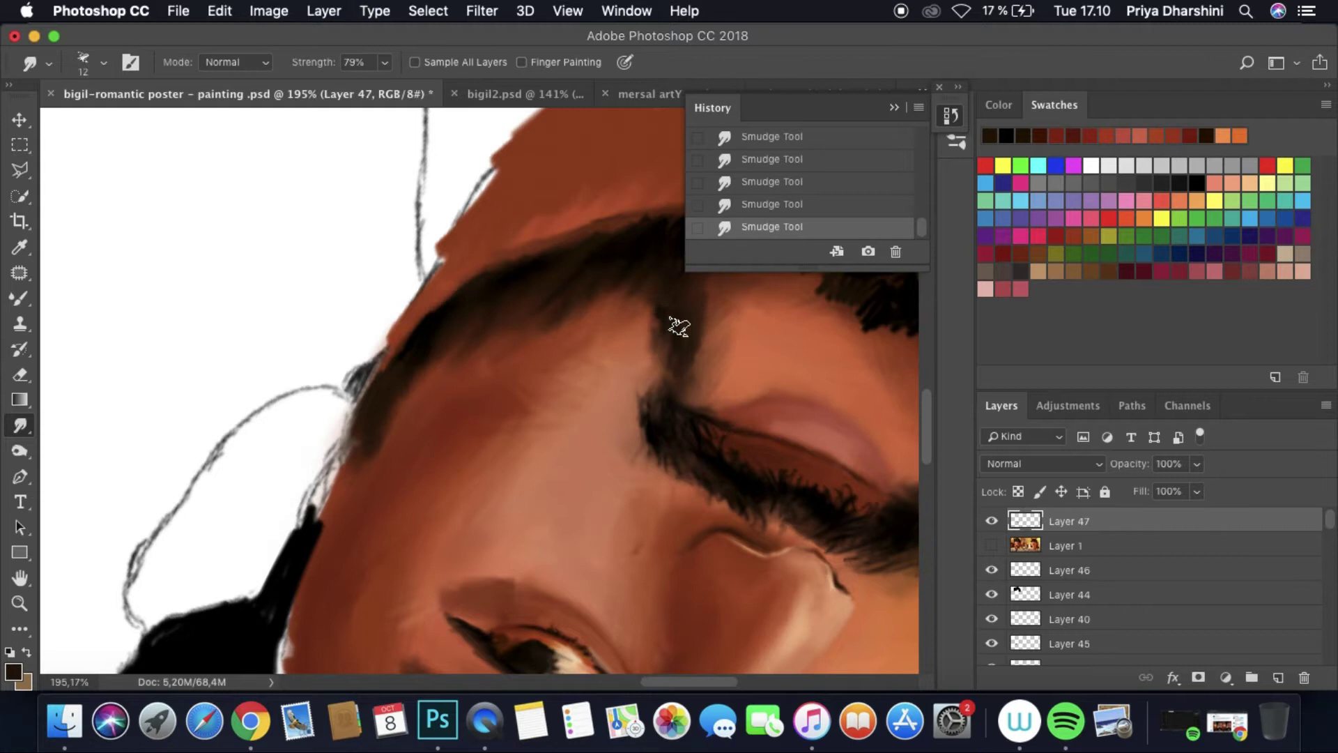
scroll(678, 326, "down", 6)
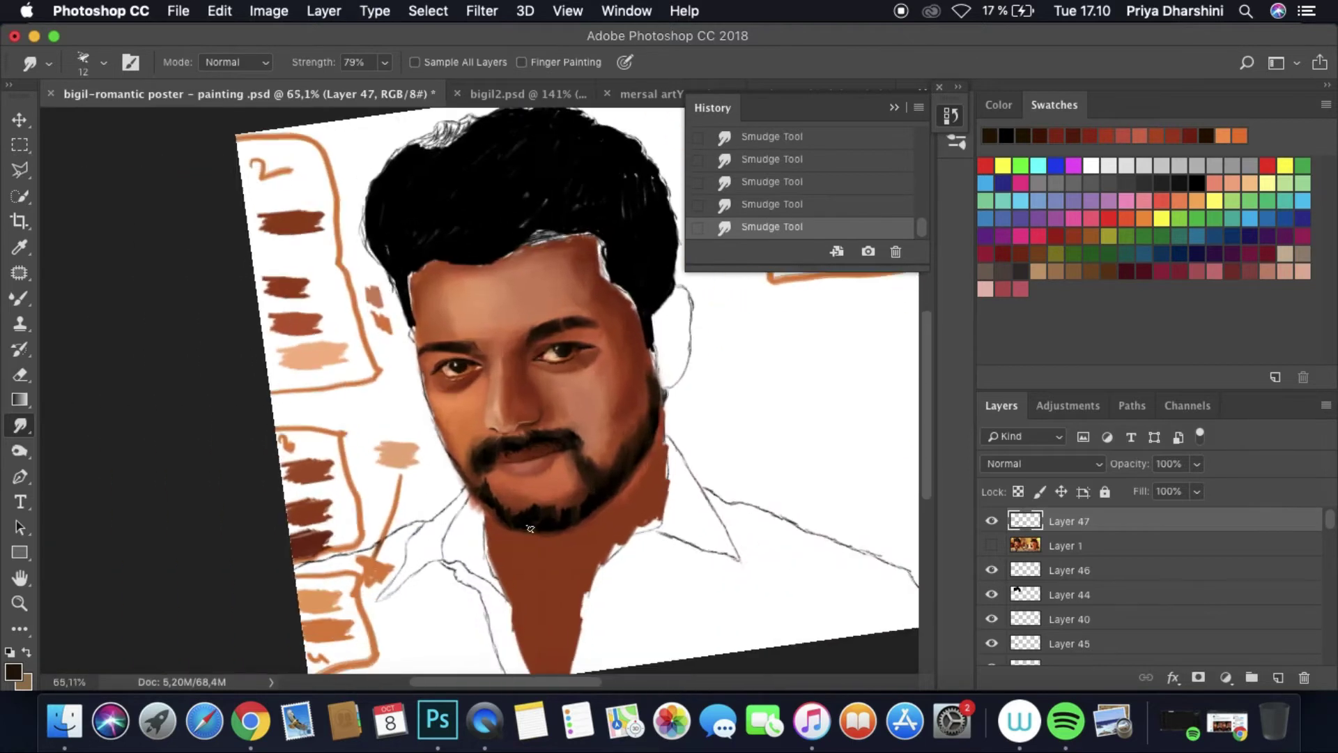
scroll(530, 528, "up", 3)
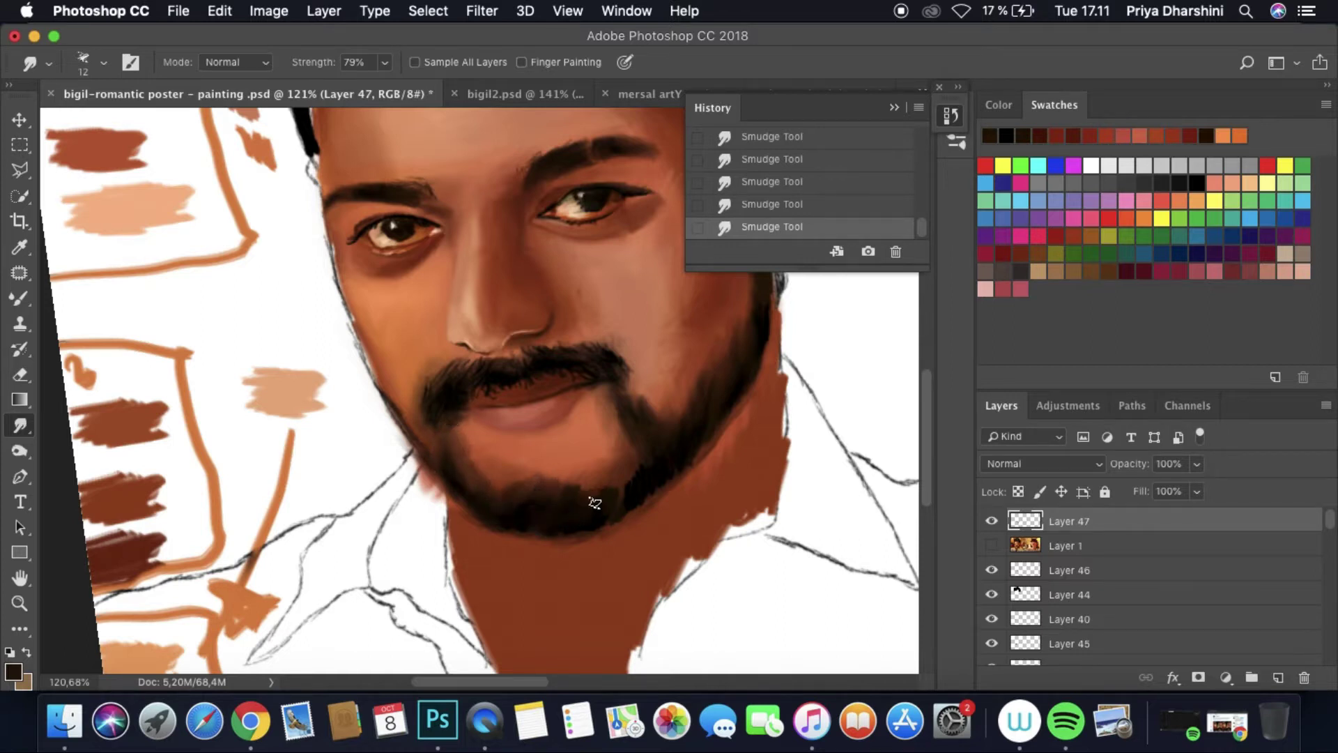
scroll(636, 485, "down", 5)
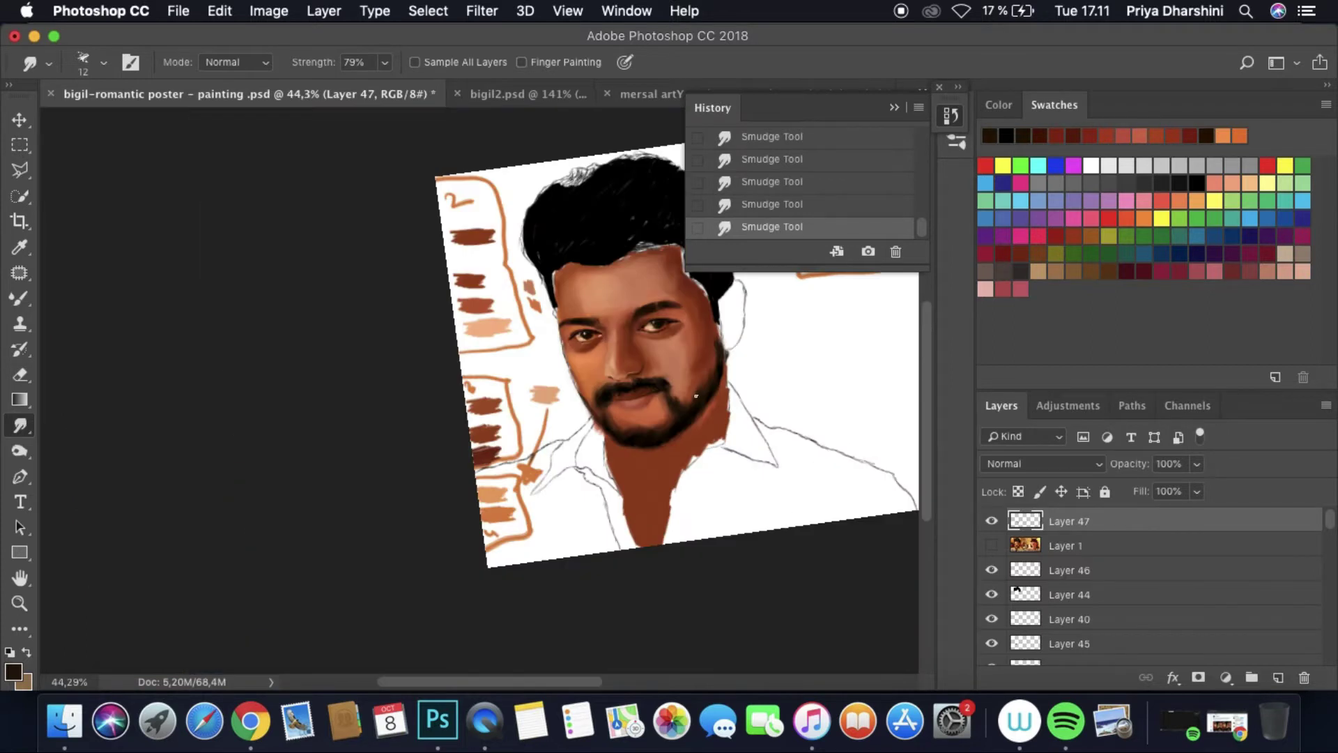
left_click(161, 12)
key("Escape")
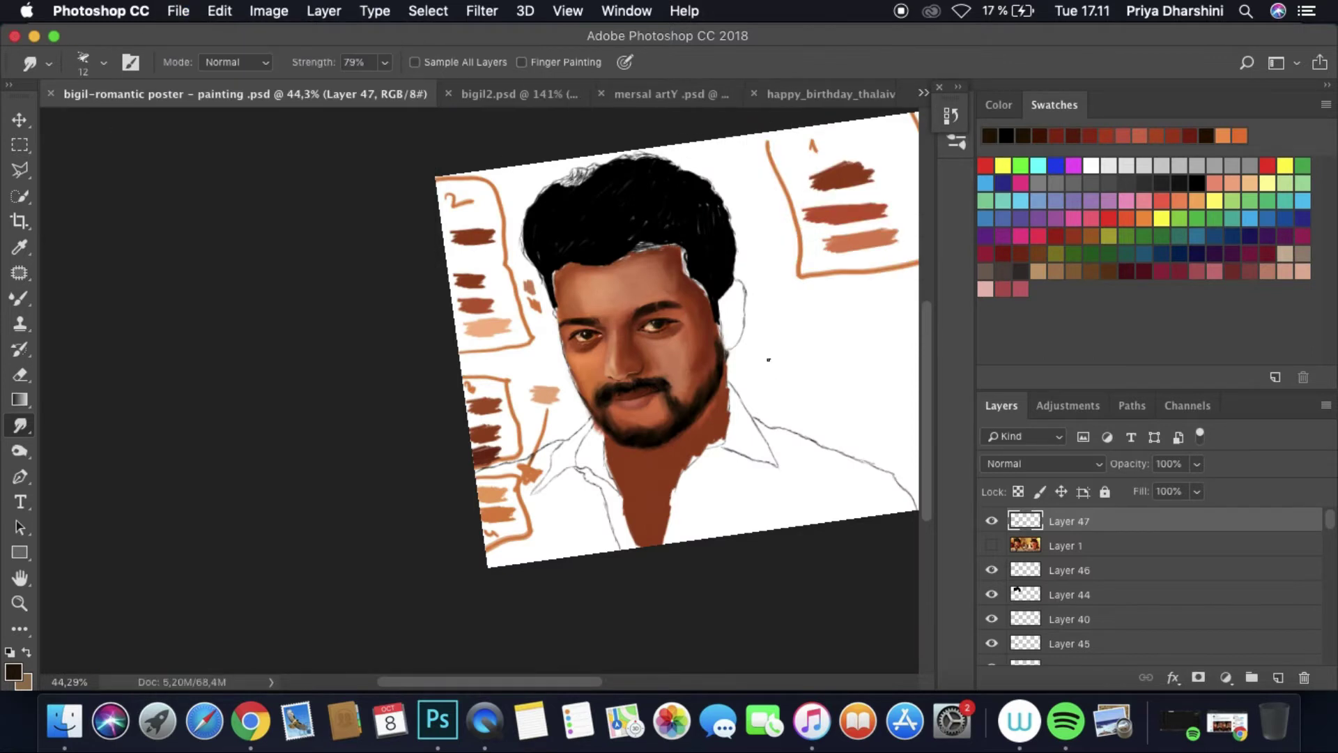
Step: Move the reference photo above Layer 47, add a new layer over it, and set up a black Mixer Brush at size 4
scroll(541, 487, "up", 5)
mouse_move(1028, 545)
left_mouse_down()
mouse_move(1040, 548)
mouse_move(1039, 519)
left_mouse_up()
key("super+shift+alt+n")
scroll(165, 439, "up", 3)
key("shift+b")
left_click(131, 62)
key("Return")
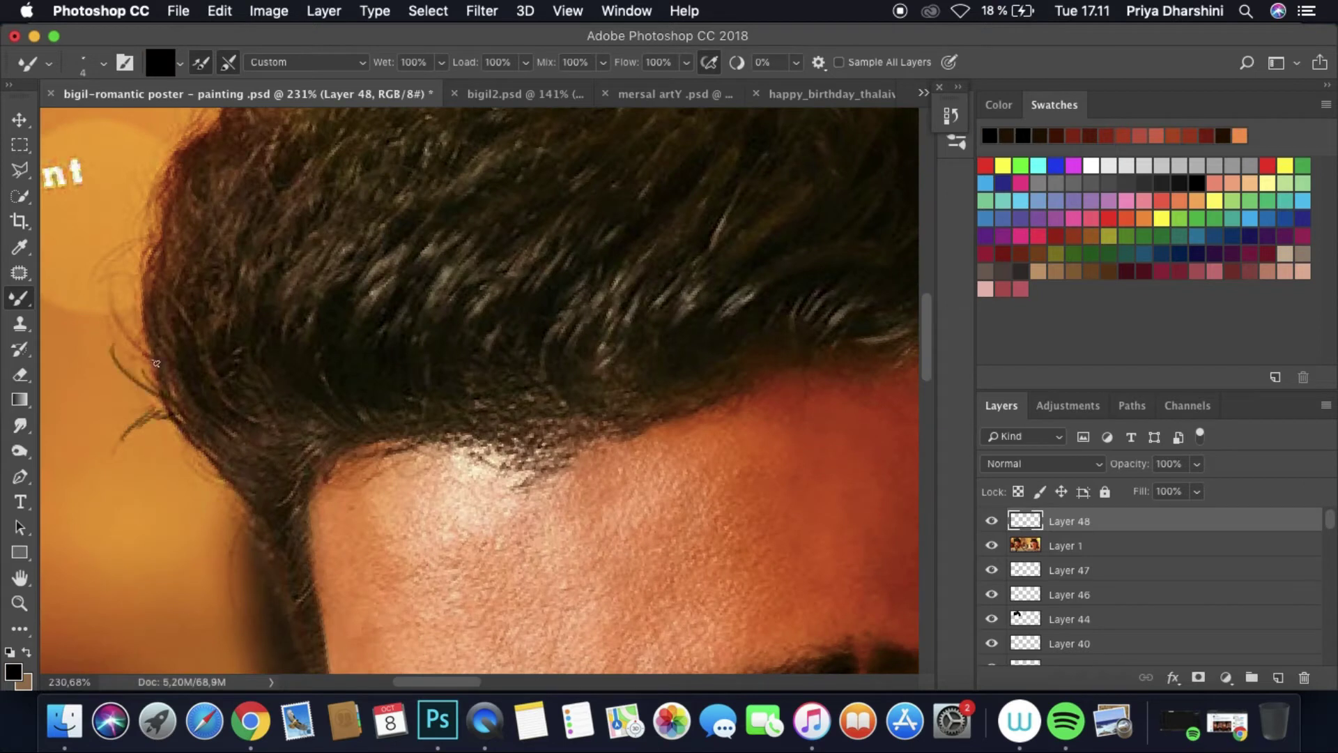
Step: Paint thin black strands along the outer edge of the man's hair using the reference photo, and hide the photo
mouse_move(122, 276)
left_mouse_down()
mouse_move(224, 461)
mouse_move(246, 608)
mouse_move(271, 557)
mouse_move(179, 402)
left_mouse_up()
scroll(272, 558, "up", 5)
mouse_move(317, 272)
left_mouse_down()
mouse_move(377, 304)
mouse_move(397, 207)
mouse_move(427, 273)
mouse_move(400, 271)
mouse_move(386, 235)
mouse_move(414, 295)
mouse_move(433, 241)
mouse_move(526, 186)
mouse_move(502, 225)
mouse_move(364, 238)
left_mouse_up()
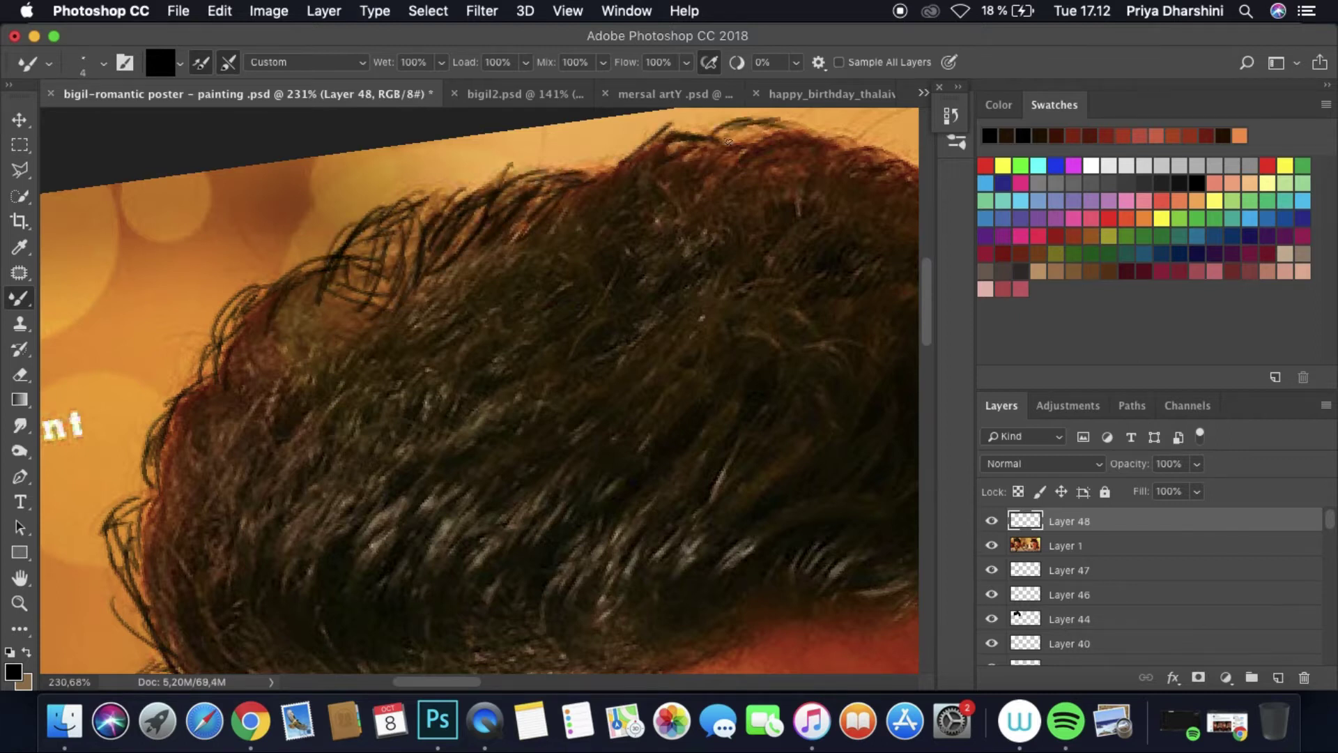
left_click(991, 545)
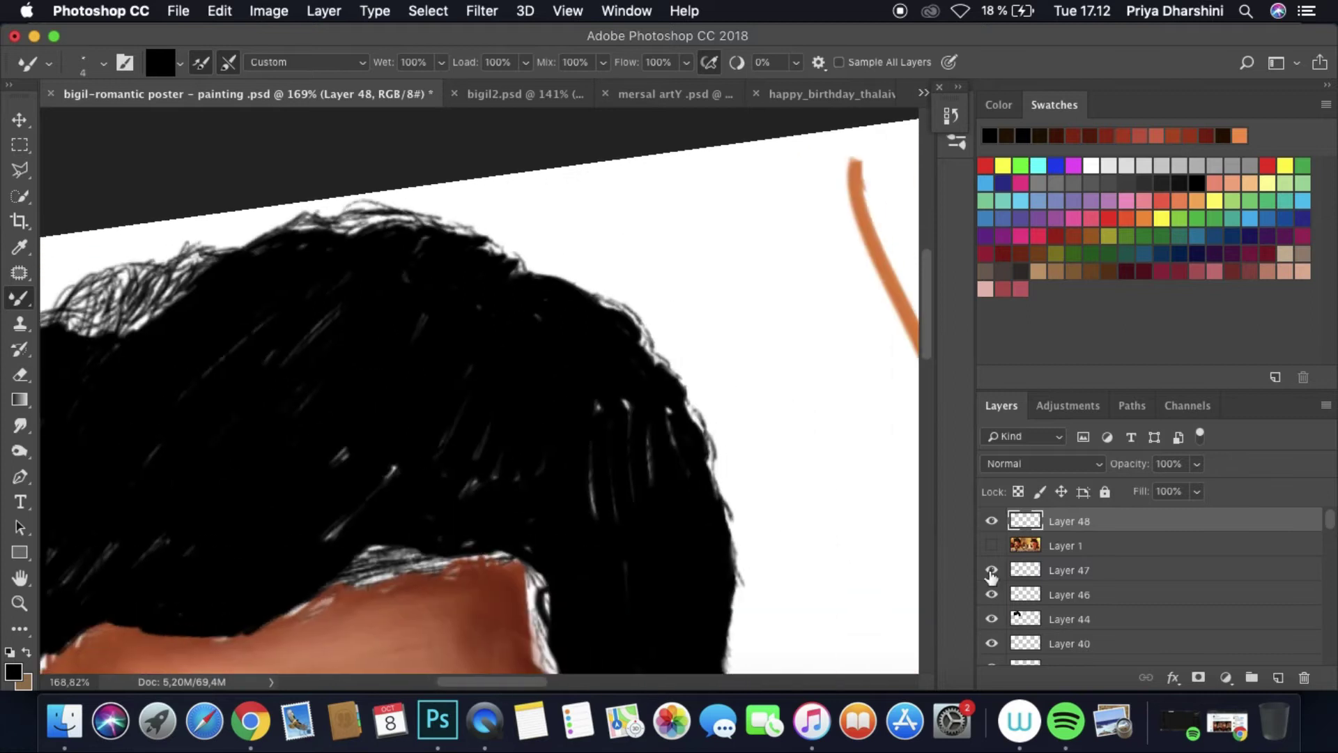
left_click(992, 545)
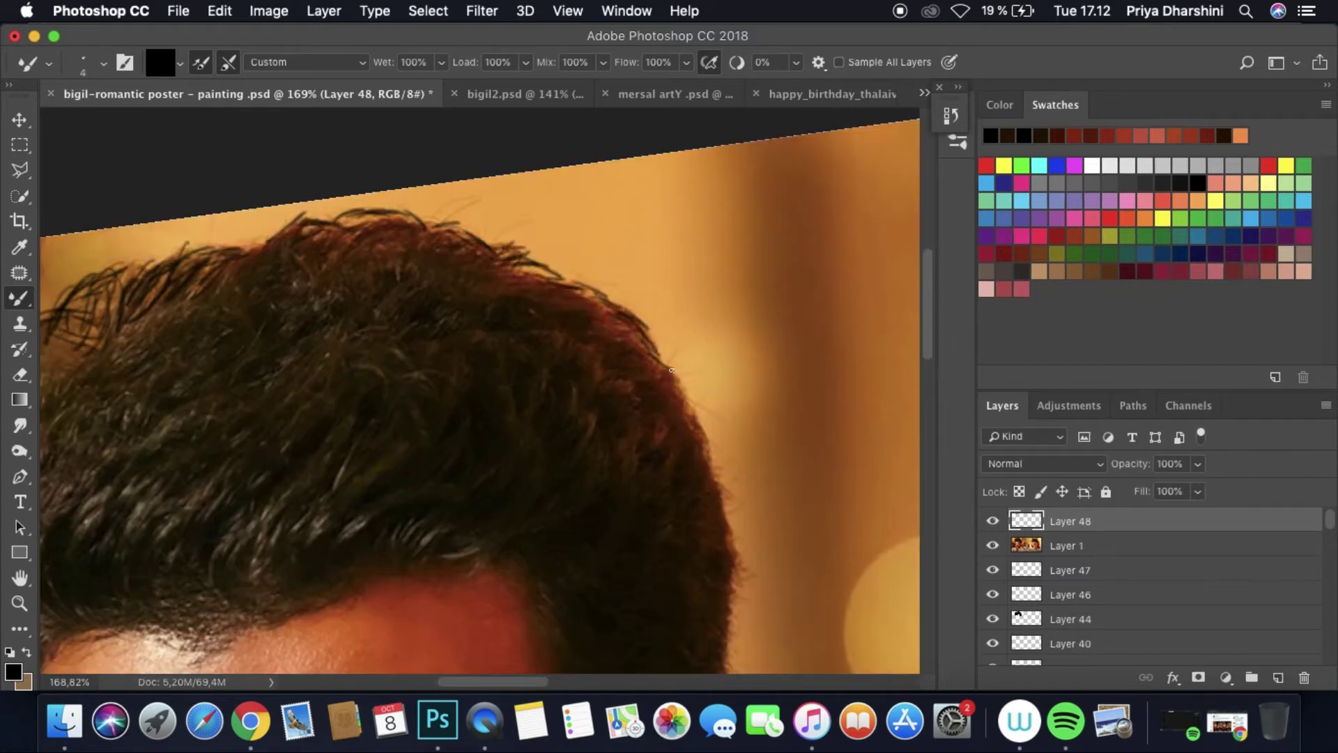
scroll(730, 627, "down", 10)
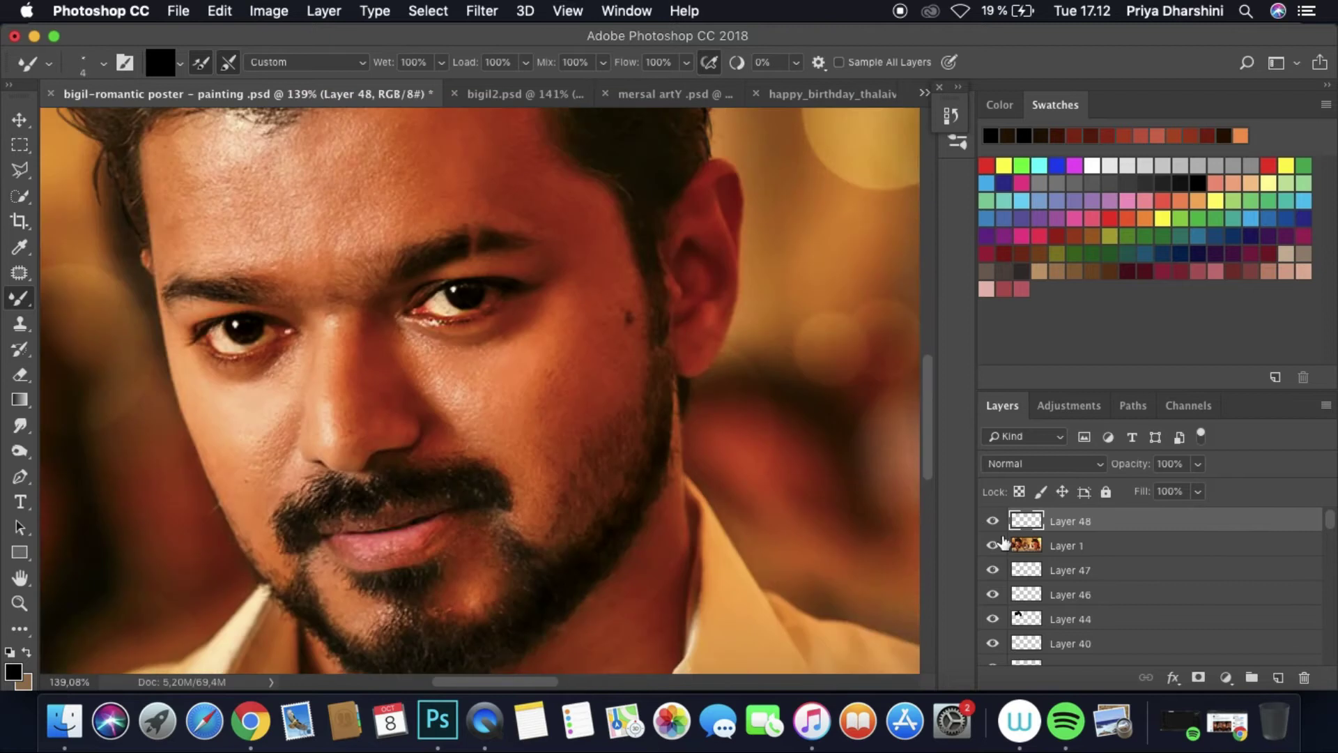
left_click(992, 546)
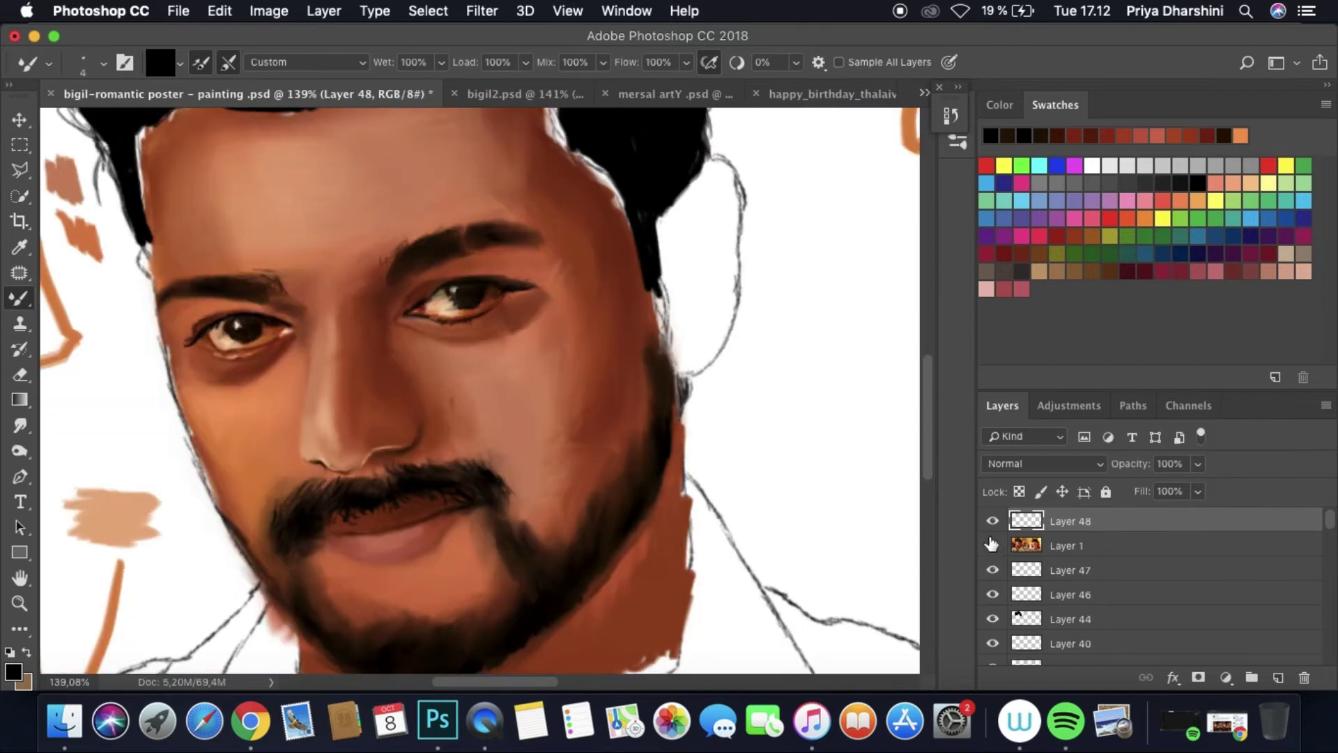
Step: Sample a red-brown from the painted palette, choose a size 20 Mixer Brush, and add a new layer
scroll(456, 576, "up", 3)
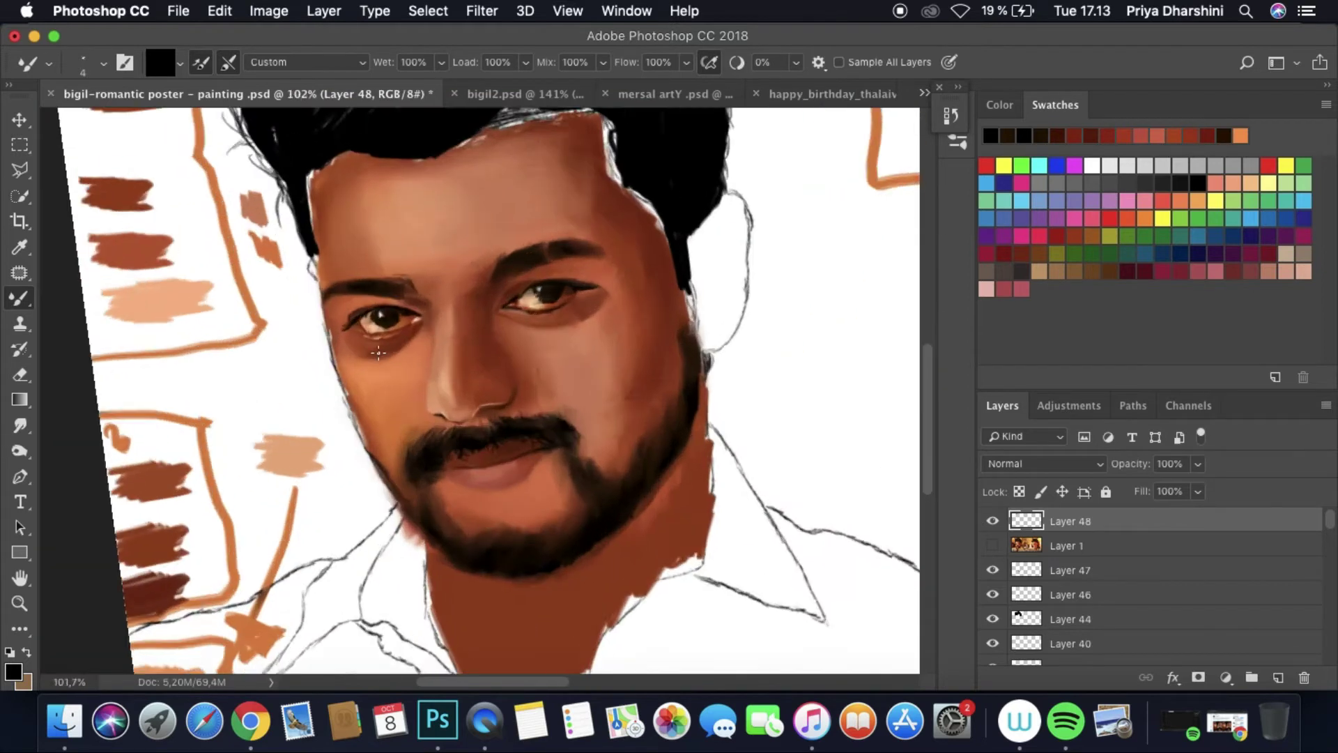
key("i")
left_click(105, 486)
key("b")
scroll(488, 453, "up", 4)
left_click(82, 61)
double_click(161, 325)
key("ctrl+shift+n")
Step: Paint red-brown shadow patches below the lips on both sides of the chin and blend them with the Smudge tool
left_click(992, 545)
mouse_move(593, 412)
left_mouse_down()
mouse_move(553, 439)
mouse_move(546, 541)
mouse_move(614, 481)
left_mouse_up()
left_click_drag(394, 554, 329, 509)
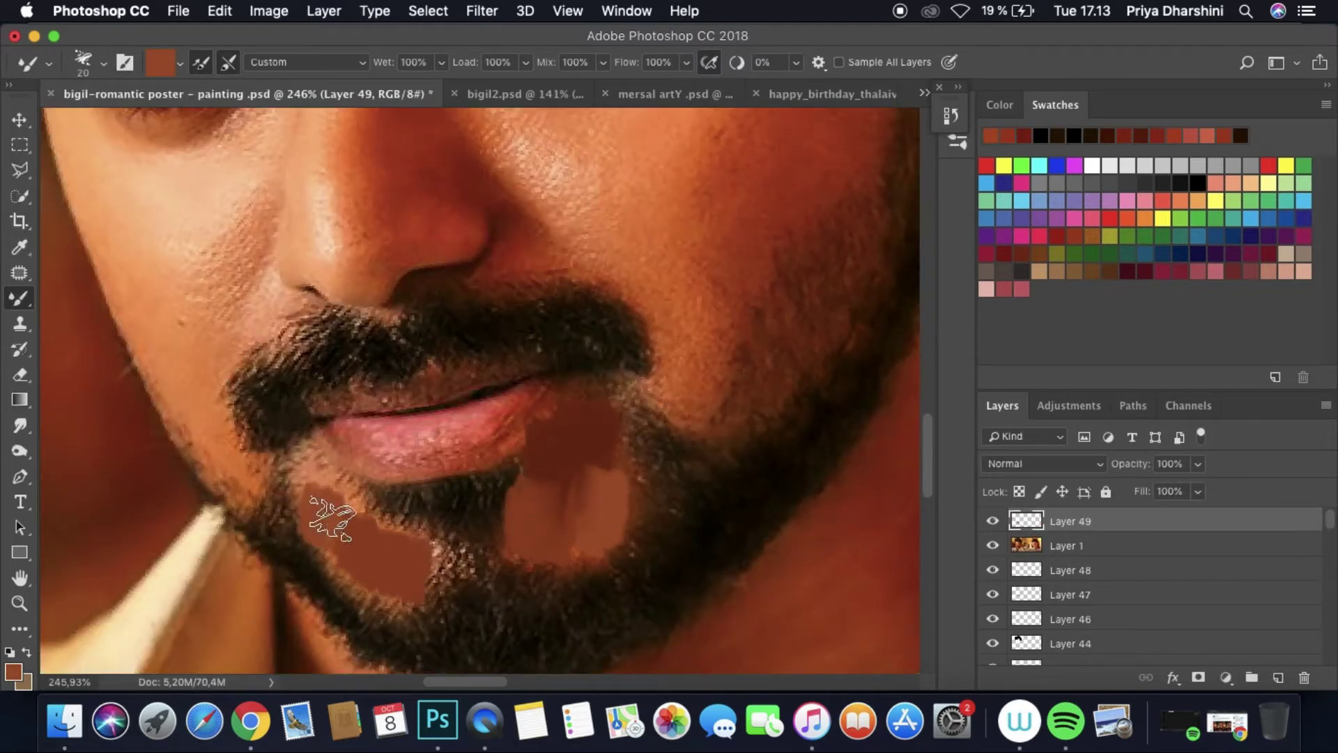
left_click(992, 545)
key("r")
mouse_move(562, 412)
left_mouse_down()
mouse_move(598, 469)
mouse_move(517, 464)
mouse_move(562, 558)
mouse_move(587, 562)
mouse_move(599, 584)
mouse_move(540, 433)
left_mouse_up()
mouse_move(525, 483)
left_mouse_down()
mouse_move(327, 474)
mouse_move(422, 590)
mouse_move(338, 546)
mouse_move(415, 531)
left_mouse_up()
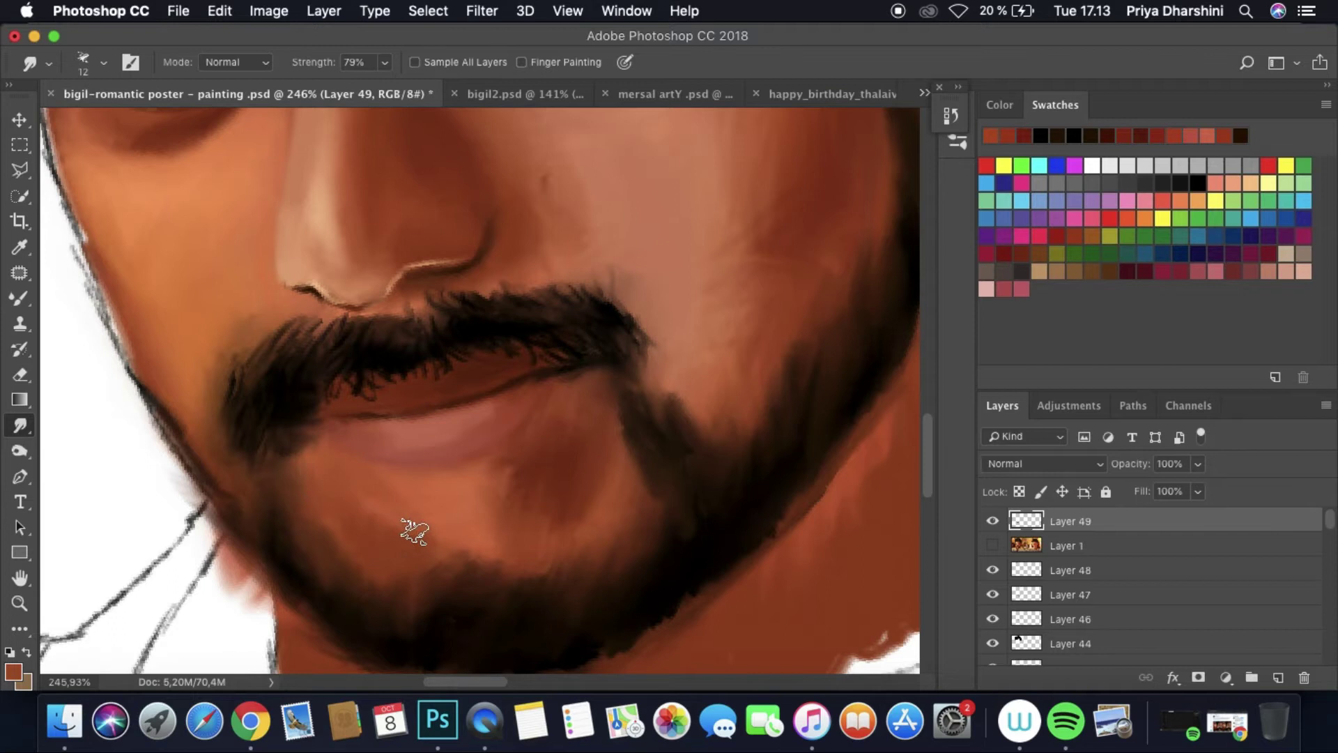
Step: Paint the neck in a brighter red-brown and smudge it smooth with a size 39 brush
scroll(574, 507, "down", 5)
key("i")
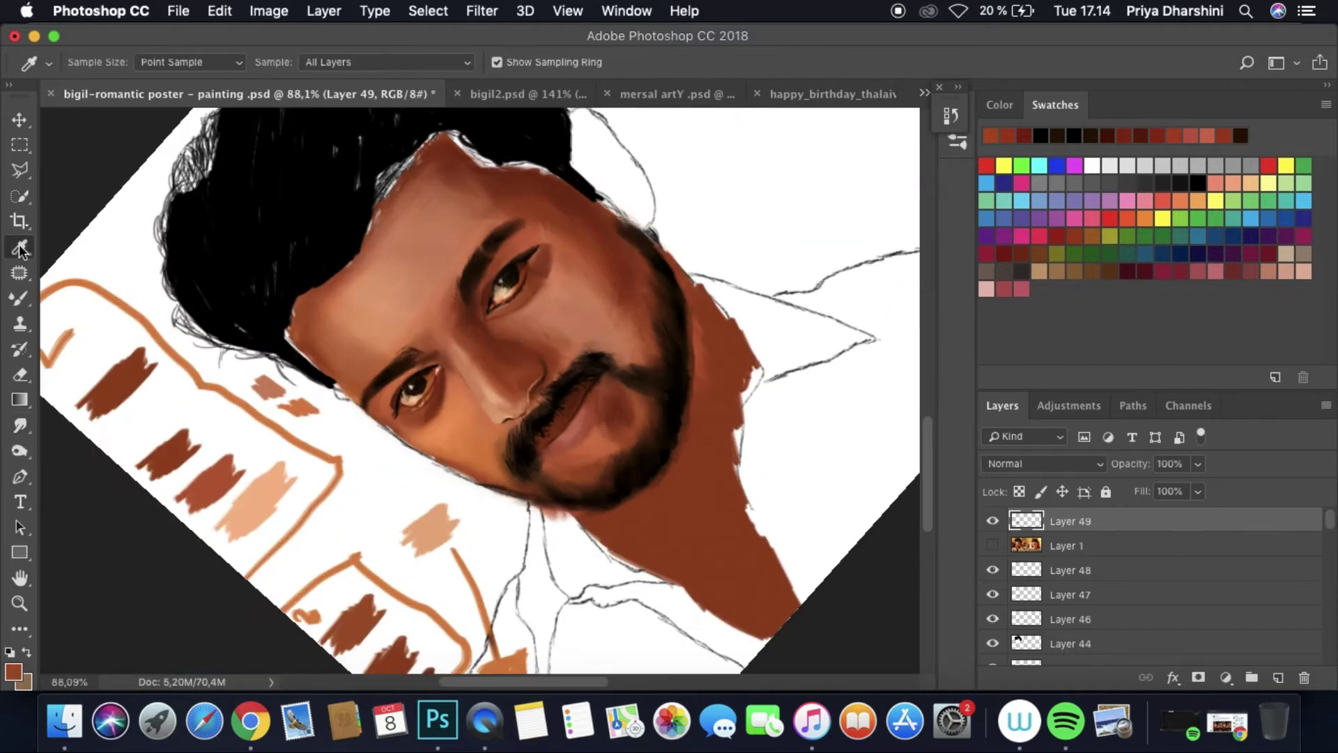
scroll(213, 428, "down", 2)
key("b")
mouse_move(704, 418)
left_mouse_down()
mouse_move(712, 277)
mouse_move(699, 433)
mouse_move(611, 477)
mouse_move(721, 486)
mouse_move(726, 525)
mouse_move(718, 517)
mouse_move(766, 568)
left_mouse_up()
key("r")
left_click(103, 62)
left_click_drag(70, 114, 105, 114)
left_click(739, 282)
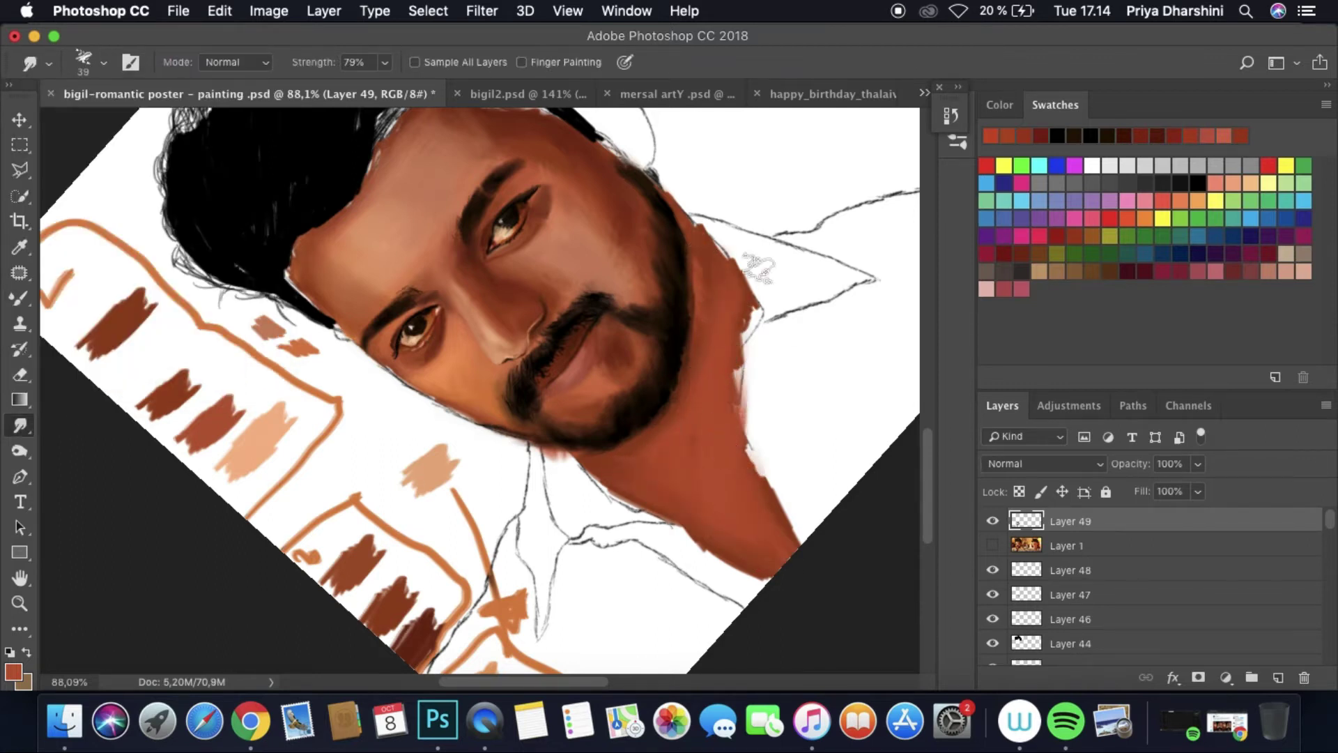
Step: Sample an ochre for the shirt and add a new layer above the visible reference photo
key("i")
scroll(139, 306, "down", 3)
left_click(992, 545)
key("b")
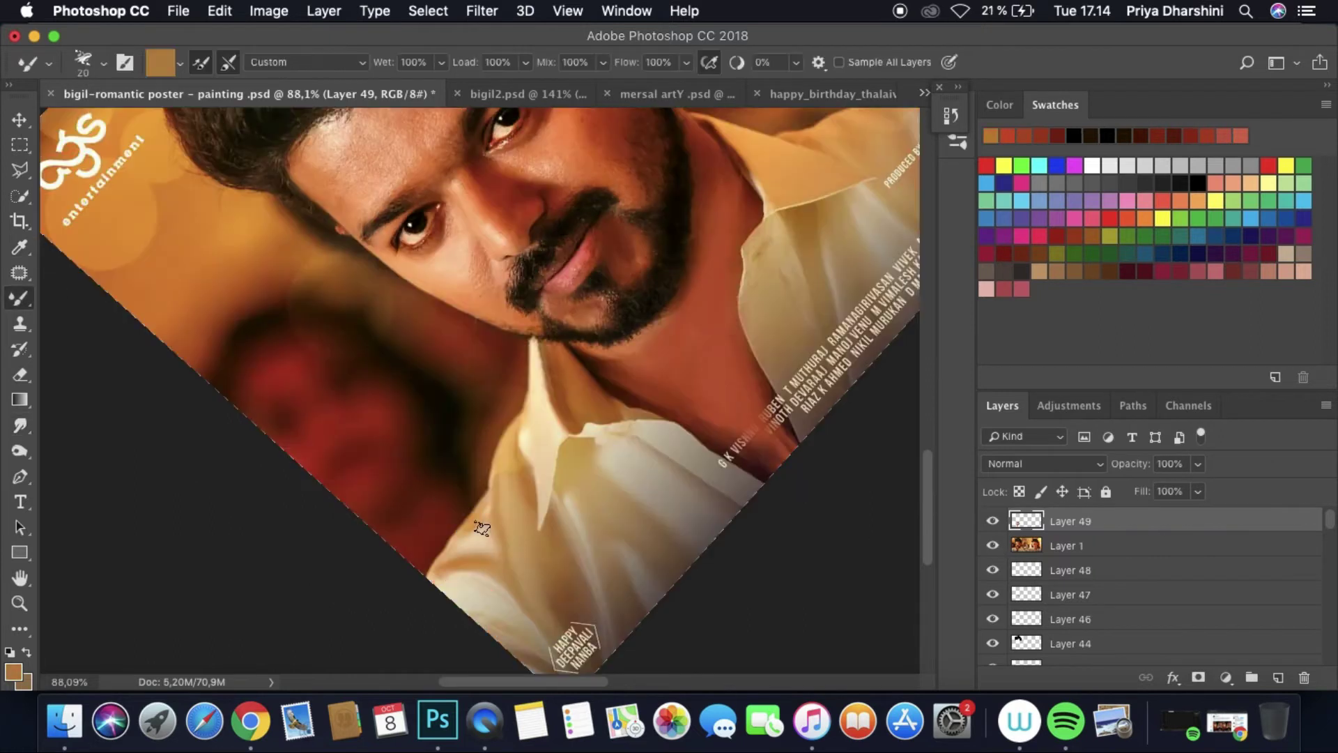
left_click(993, 545)
key("super+shift+alt+n")
left_click(992, 545)
Step: Paint the shirt's near shoulder, collar and front below the chin in flat ochre with the Mixer Brush
left_click_drag(481, 534, 441, 584)
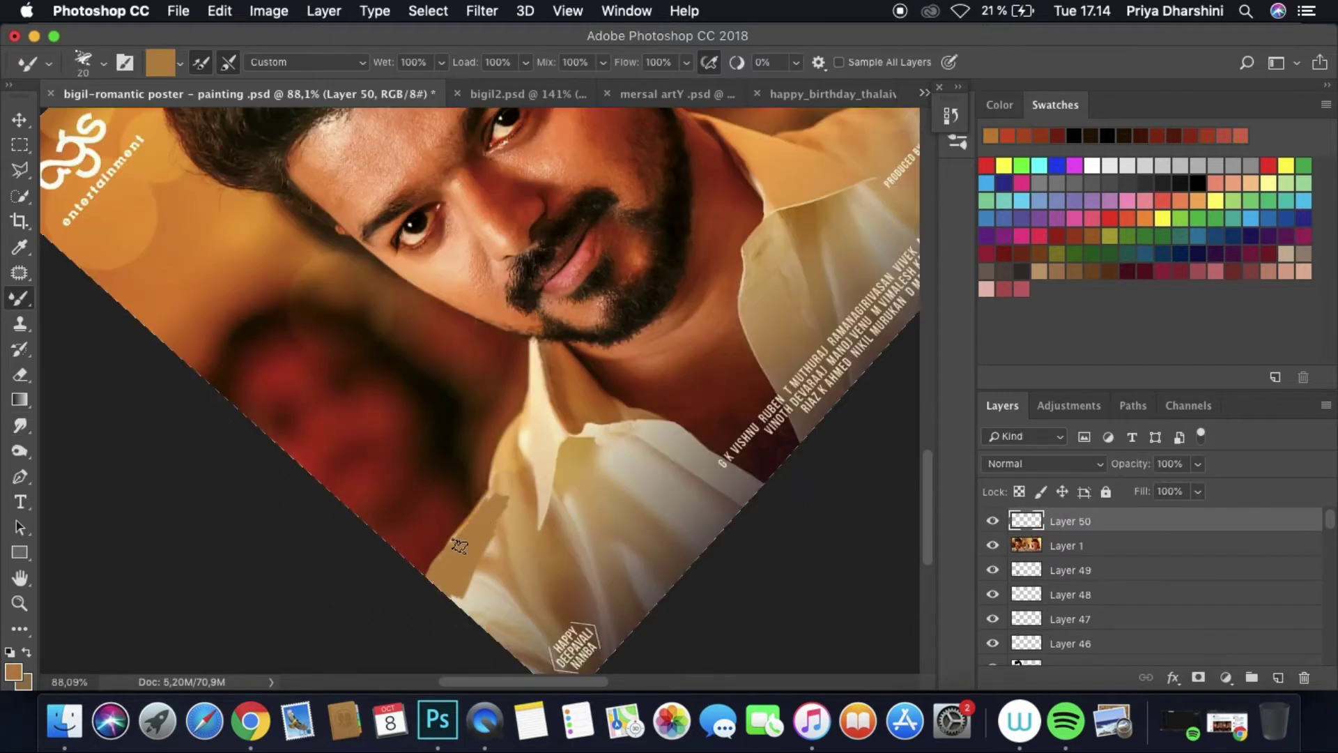
mouse_move(526, 417)
left_mouse_down()
mouse_move(509, 531)
mouse_move(454, 626)
mouse_move(527, 540)
mouse_move(555, 631)
mouse_move(590, 681)
mouse_move(716, 524)
left_mouse_up()
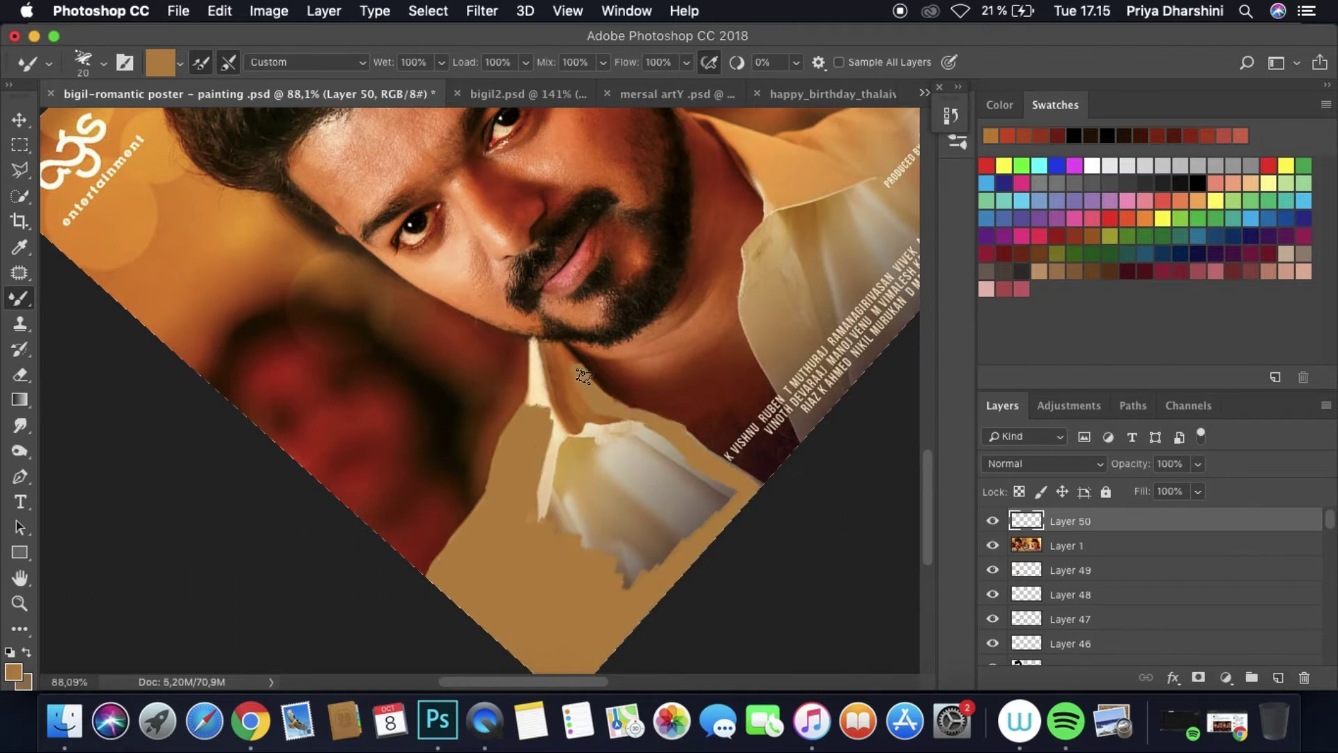
mouse_move(539, 373)
left_mouse_down()
mouse_move(546, 403)
mouse_move(566, 377)
mouse_move(685, 462)
mouse_move(599, 431)
mouse_move(593, 510)
mouse_move(551, 491)
mouse_move(621, 592)
left_mouse_up()
Step: Fill the other side of the shirt, from collar to far shoulder, with flat ochre and hide the reference photo
scroll(764, 477, "up", 5)
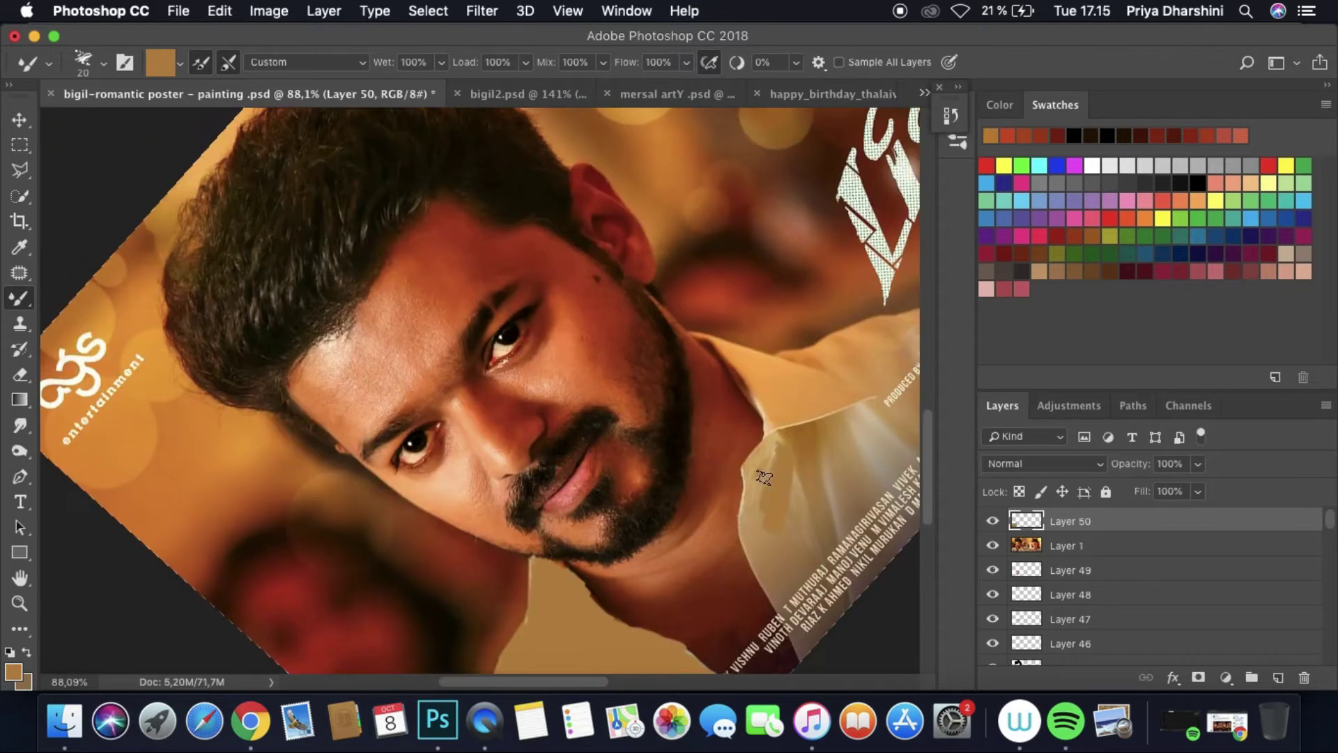
mouse_move(807, 663)
left_mouse_down()
mouse_move(823, 516)
mouse_move(899, 488)
left_mouse_up()
scroll(673, 507, "right", 5)
mouse_move(867, 293)
left_mouse_down()
mouse_move(648, 453)
mouse_move(509, 425)
mouse_move(437, 336)
left_mouse_up()
mouse_move(498, 421)
left_mouse_down()
mouse_move(495, 361)
mouse_move(749, 287)
mouse_move(720, 308)
mouse_move(796, 274)
left_mouse_up()
mouse_move(690, 345)
left_mouse_down()
mouse_move(603, 390)
mouse_move(530, 380)
mouse_move(617, 370)
left_mouse_up()
key("super+comma")
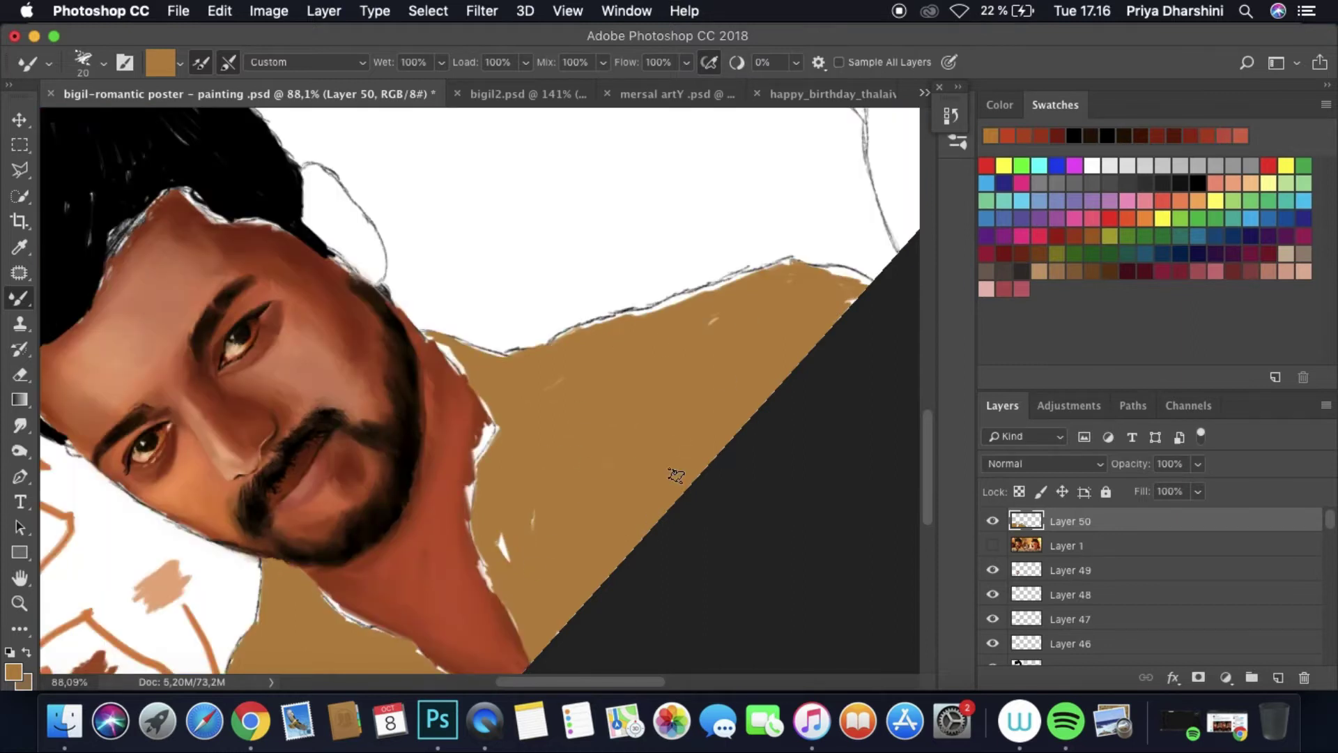
scroll(817, 302, "down", 5)
scroll(125, 307, "up", 4)
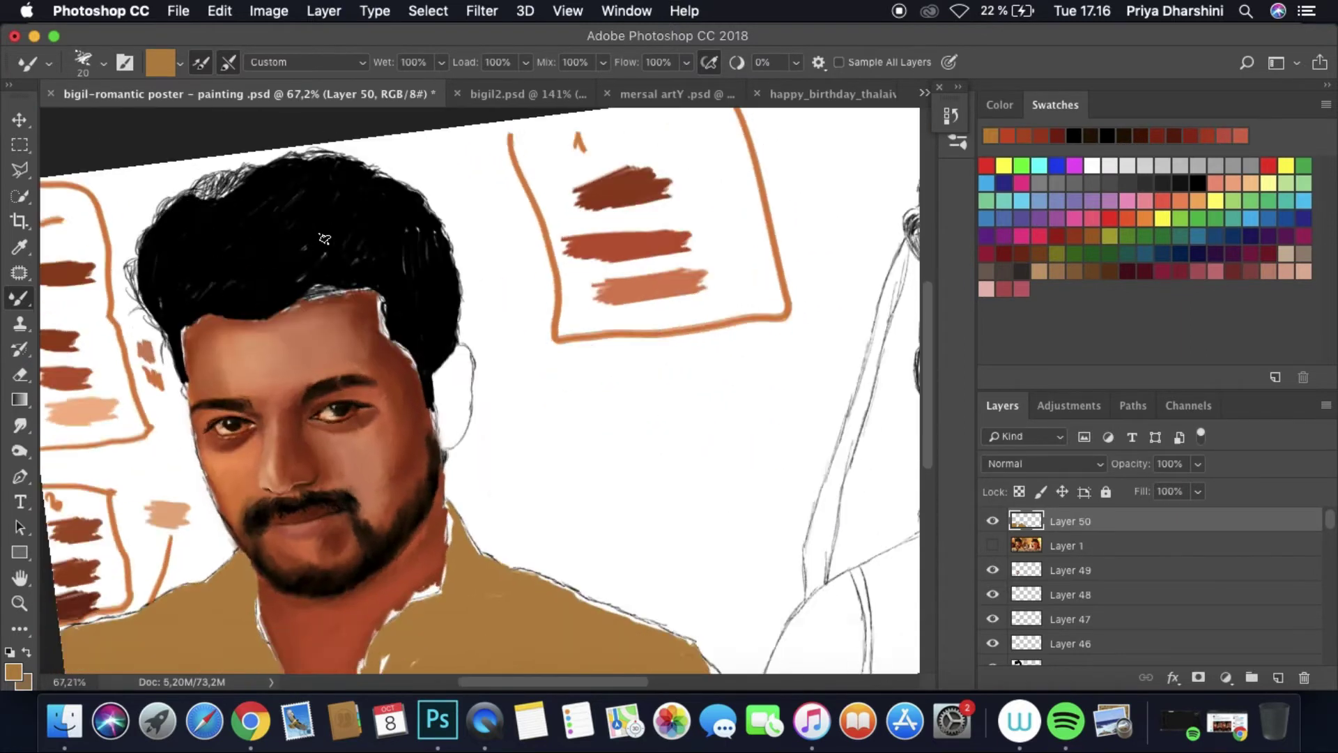
Step: Move Layer 50 below the reference photo layer and hide the photo
scroll(124, 306, "up", 3)
key("super+bracketleft")
left_click(992, 520)
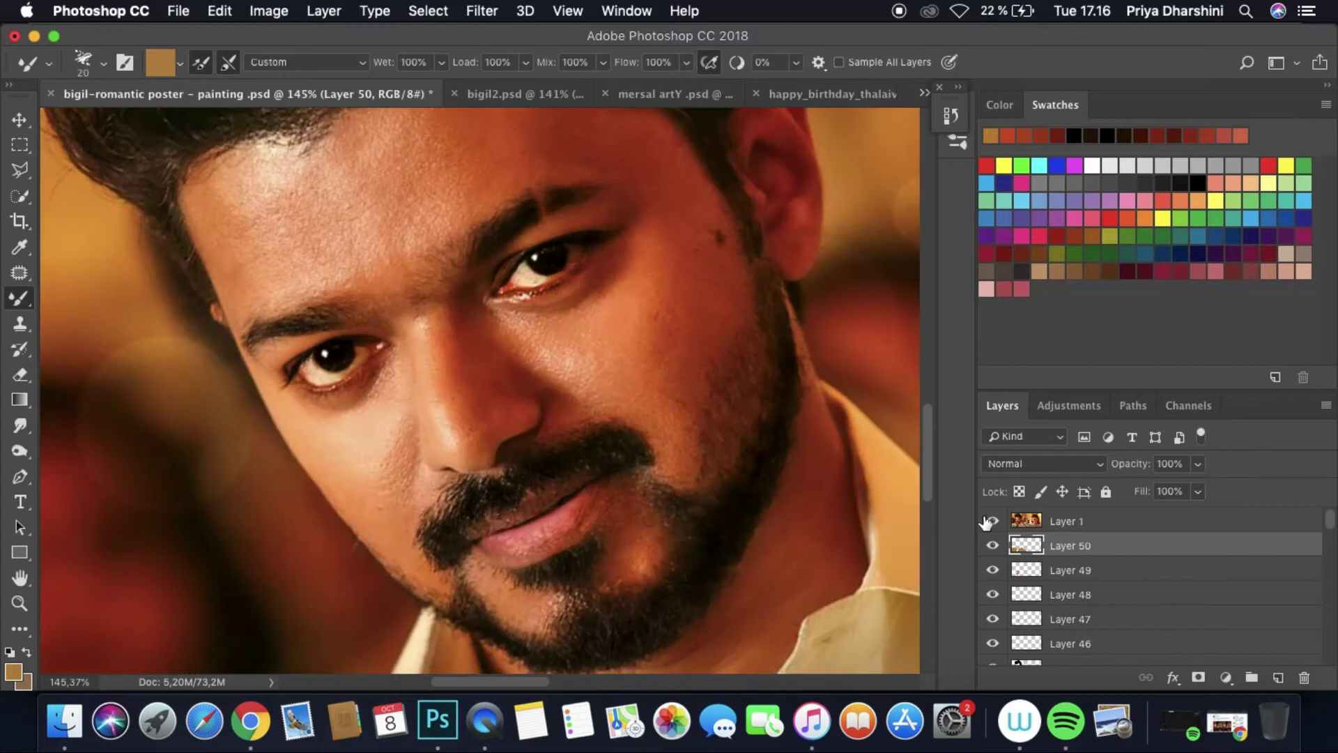
left_click(992, 521)
Step: Refine the eyebrow on the lighter side of the face with a size 14 Smudge brush sampling all layers, checking the reference photo
left_click(19, 425)
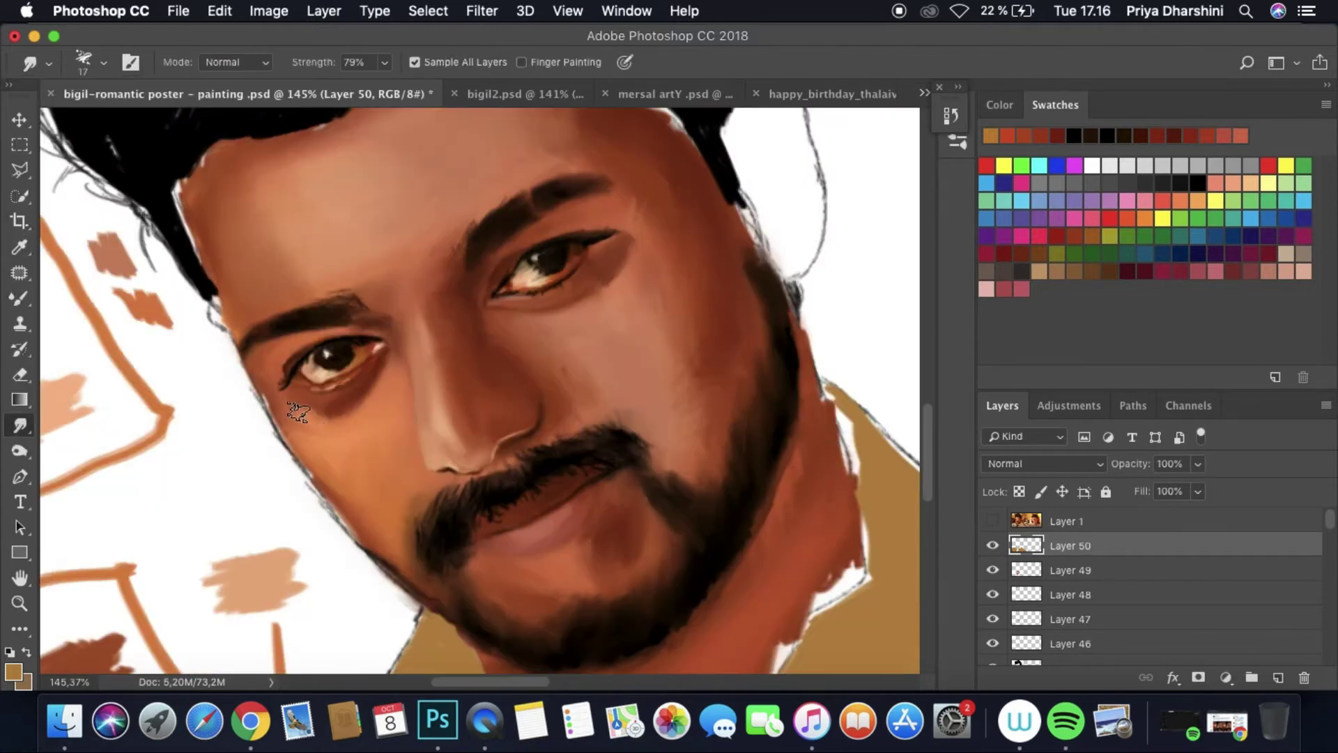
left_click(993, 521)
left_click(992, 521)
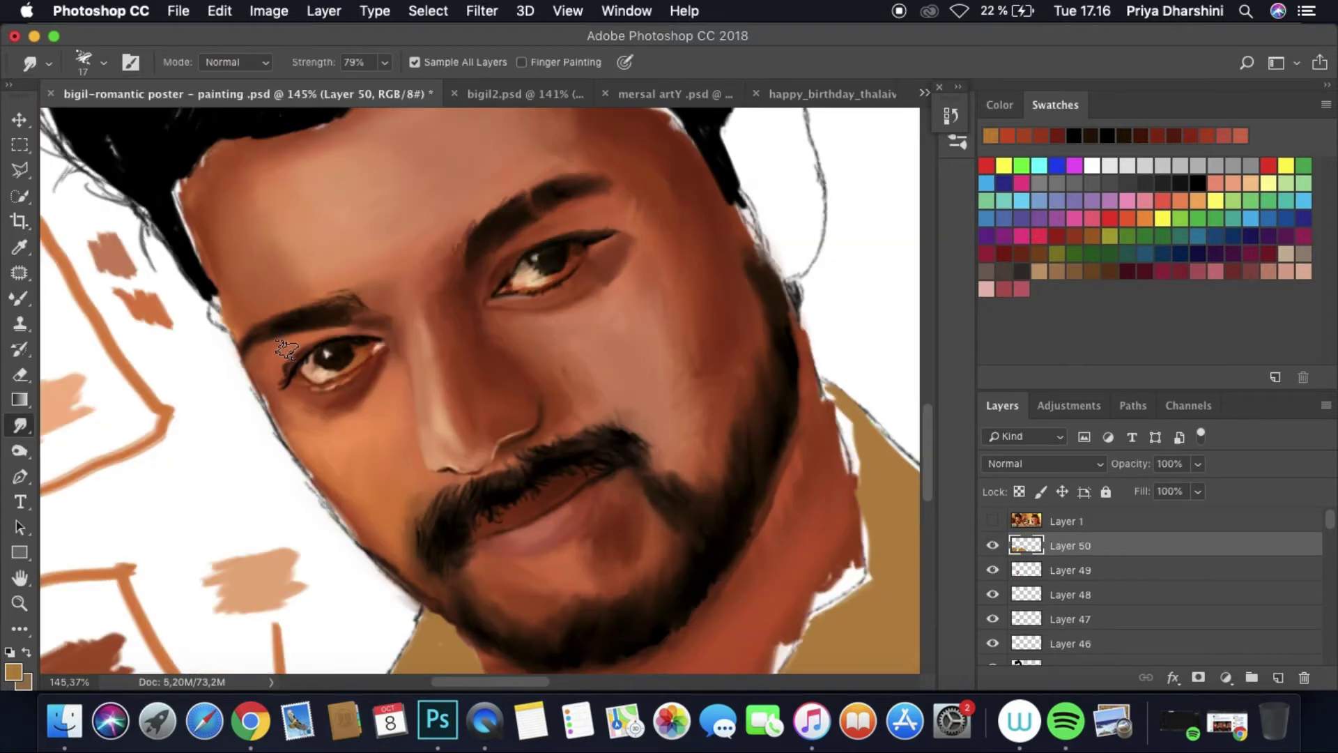
right_click(276, 359)
key("Return")
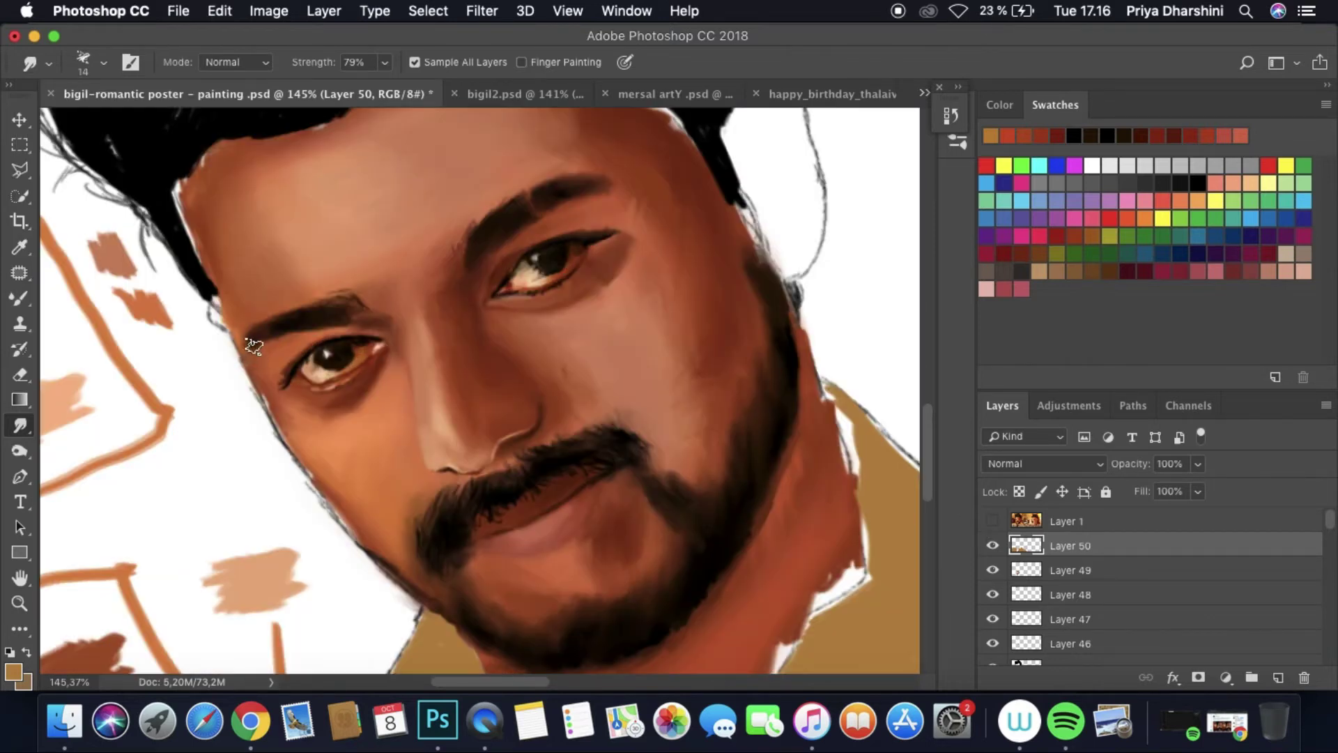
left_click(990, 524)
left_click(991, 525)
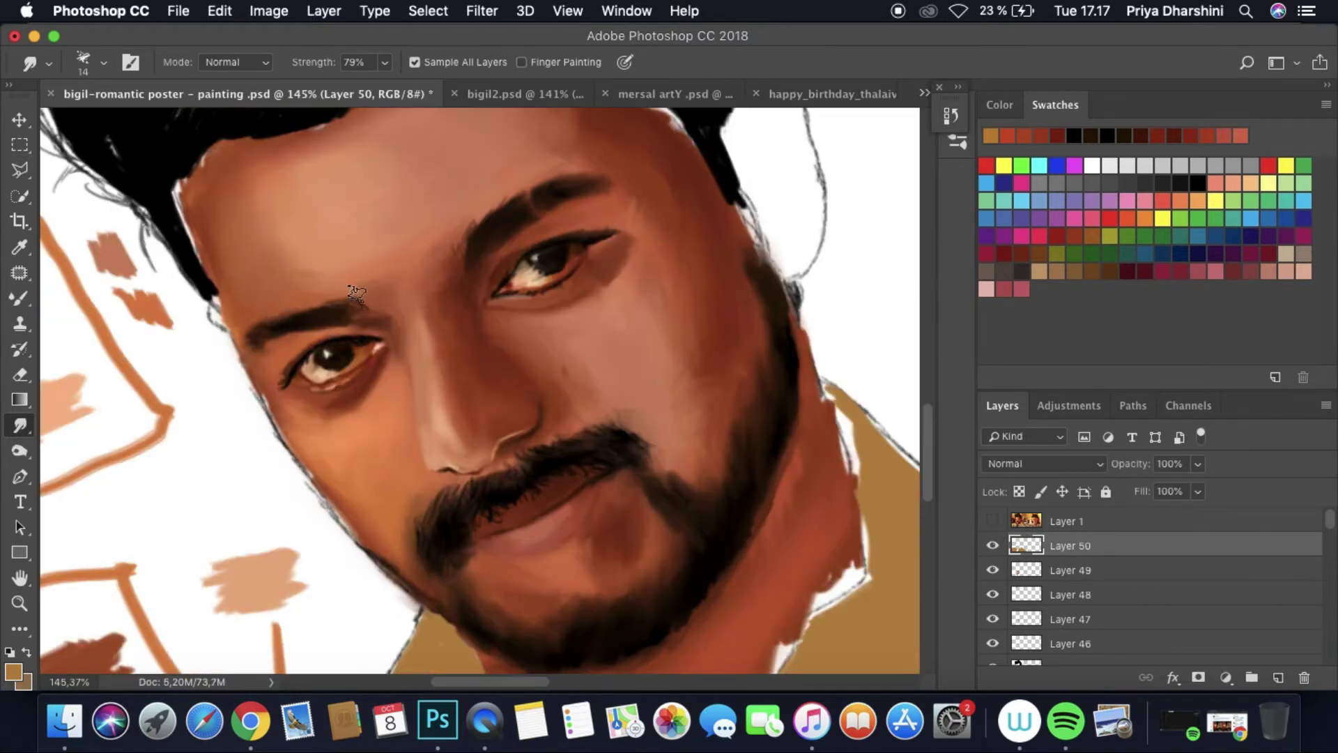
left_click(992, 525)
left_click(991, 525)
Step: Compare the painted face with the reference photo by toggling the photo layer's visibility
scroll(662, 384, "down", 3)
left_click(991, 523)
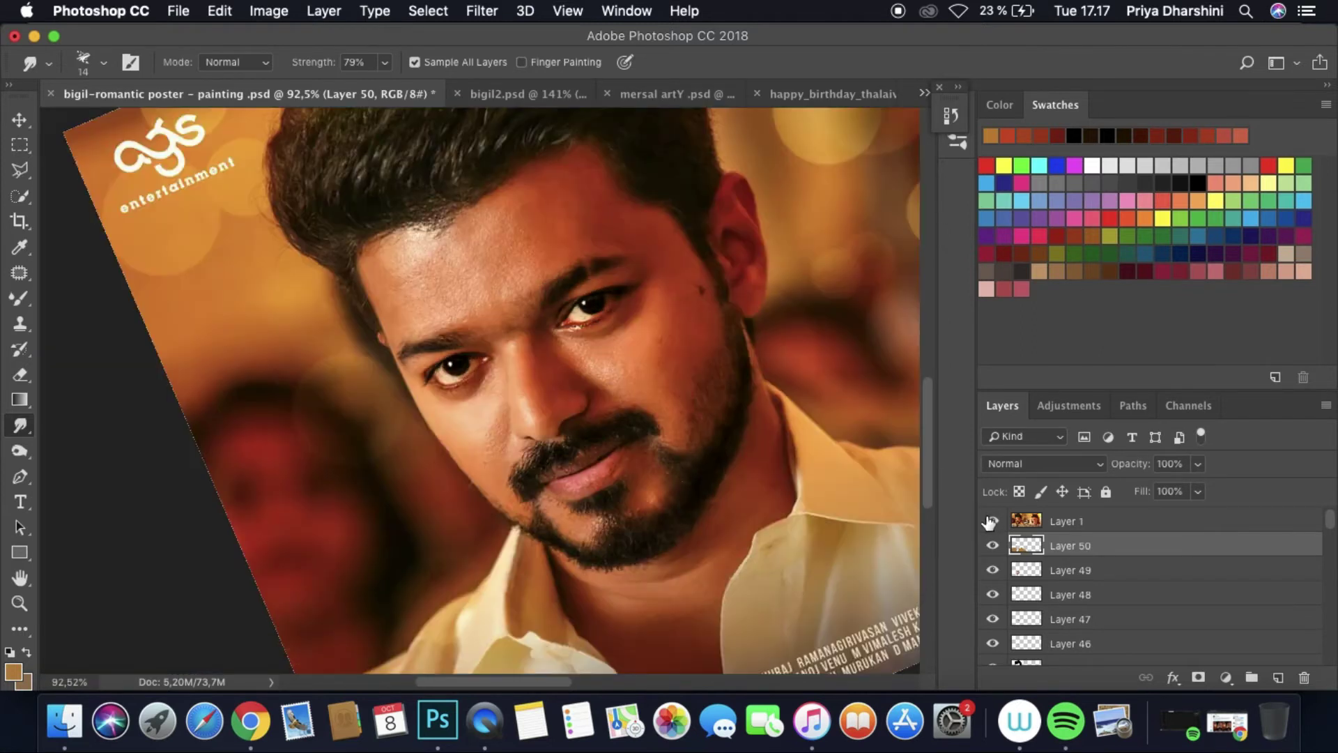
left_click(990, 523)
left_click(992, 523)
left_click(992, 523)
left_click(992, 523)
left_click(991, 523)
left_click(992, 522)
left_click(992, 523)
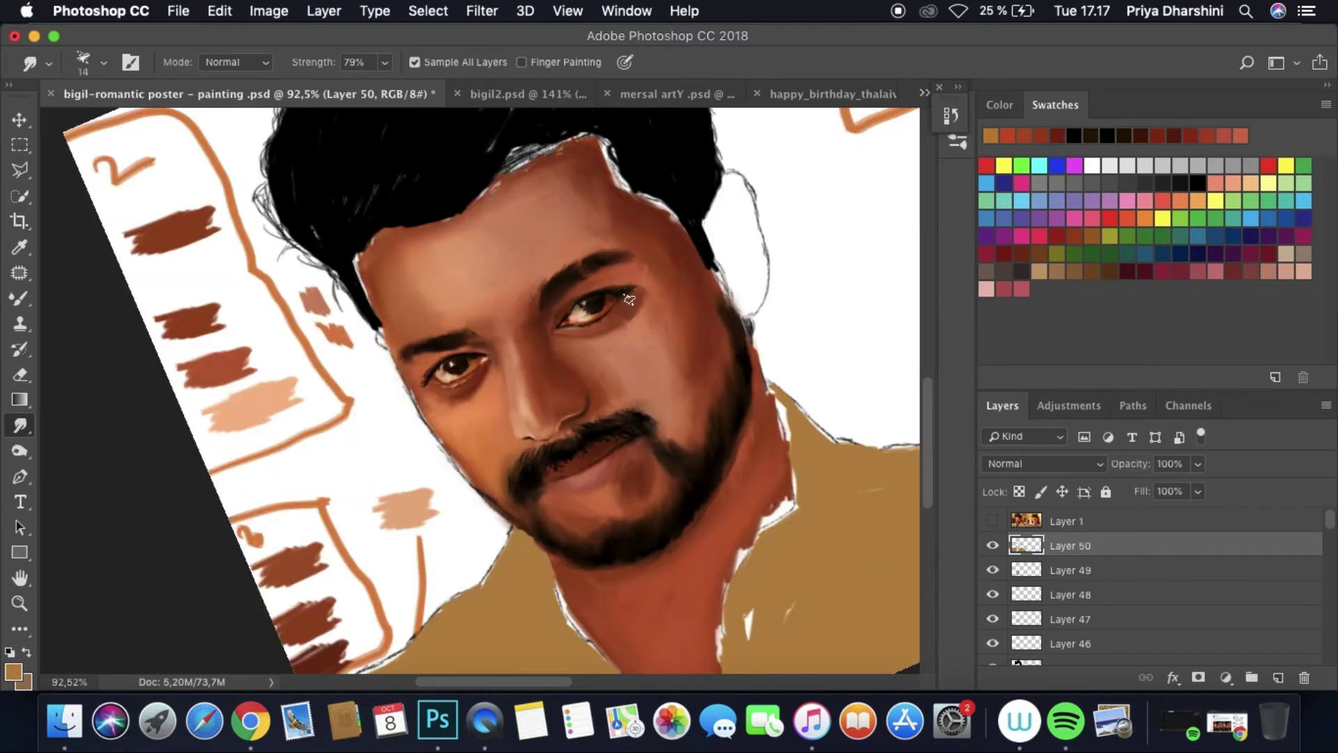
Step: Save the painting document
scroll(634, 307, "down", 5)
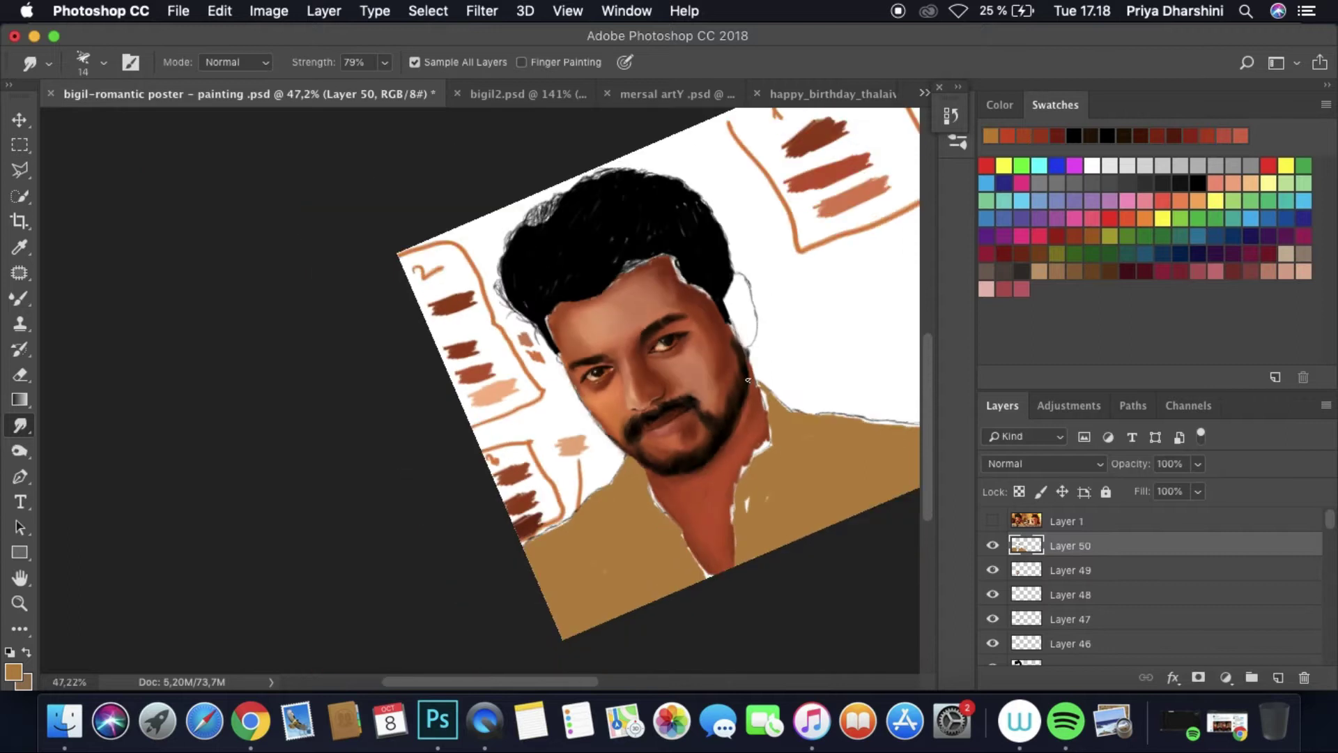
left_click(179, 10)
left_click(202, 185)
Step: Sample the hair's black and paint over the light gaps inside the hair with the Mixer Brush
left_click_drag(446, 390, 544, 533)
scroll(540, 300, "up", 5)
key("i")
left_click(519, 321)
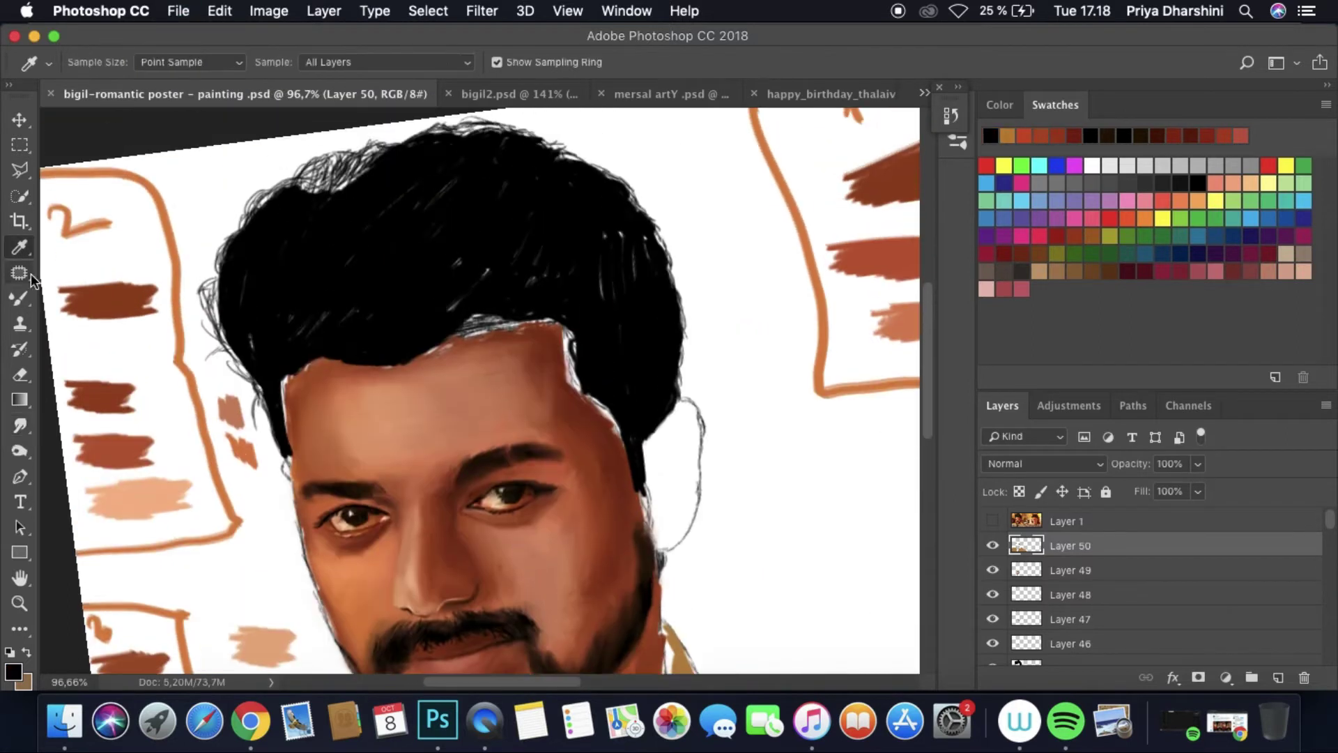
key("b")
left_click_drag(314, 311, 556, 280)
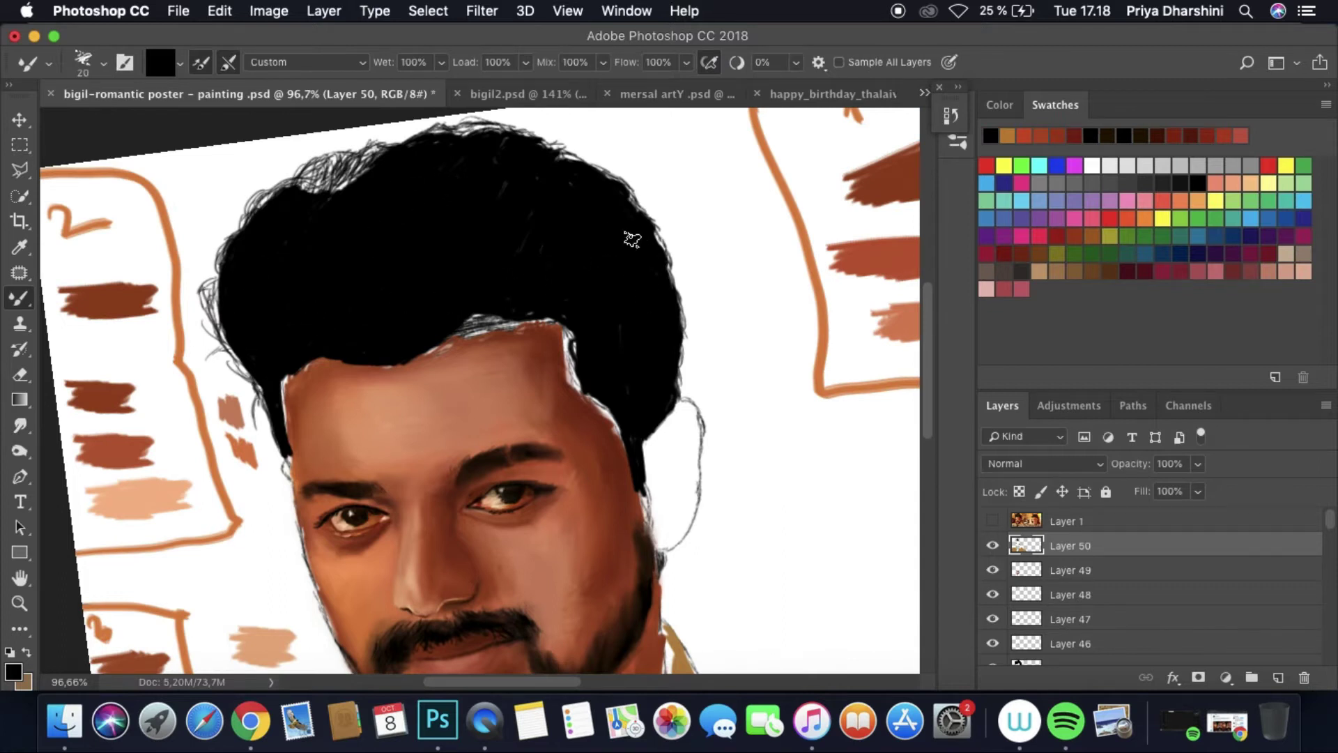
Step: Pick a dark reddish brown for the hairline and add a new layer above the reference photo
left_click(992, 520)
left_click(992, 522)
key("i")
left_click(12, 671)
left_click(502, 269)
key("b")
left_click(1066, 521)
left_click(1279, 676)
Step: Paint a dark brown band along the forehead hairline and temple following the reference photo, and hide the photo
left_click(992, 546)
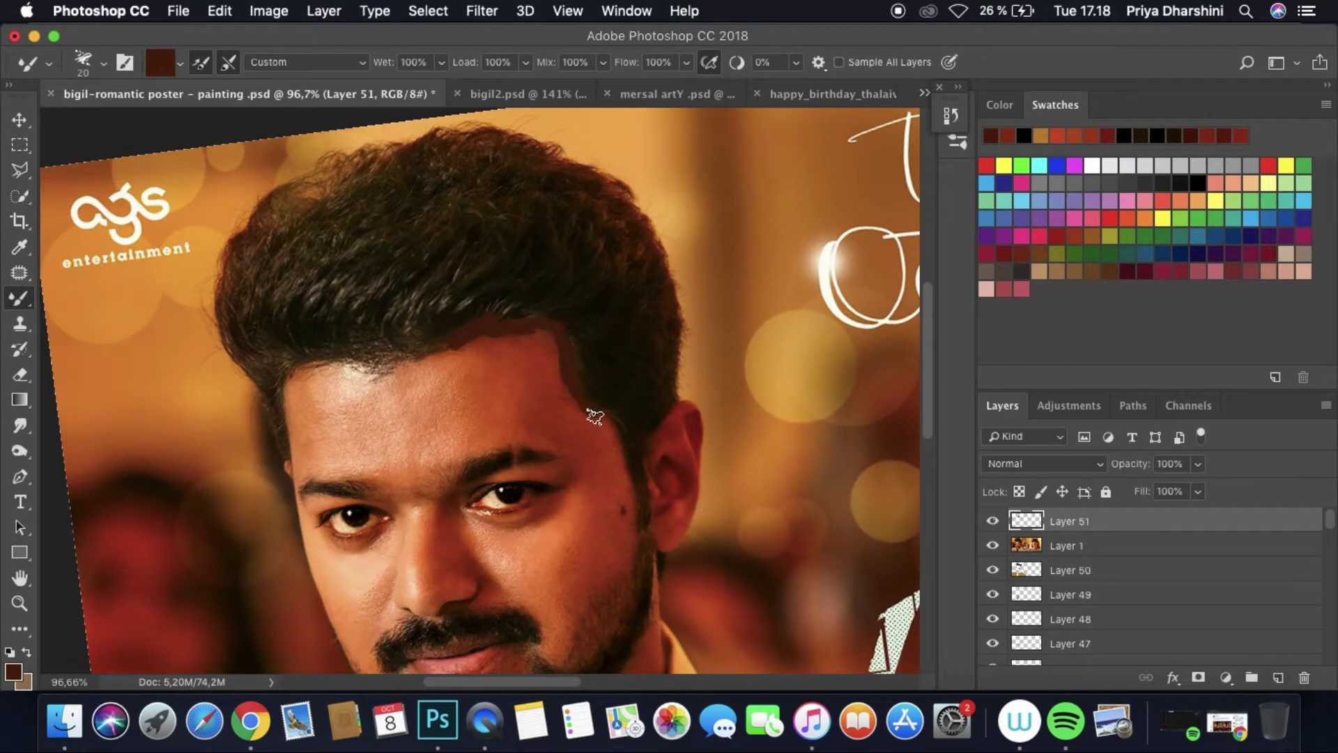
left_click_drag(561, 342, 603, 418)
left_click(992, 545)
left_click_drag(450, 328, 543, 324)
Step: Smudge the dark brown hairline band into the forehead skin with Sample All Layers enabled
left_click(20, 426)
left_click(103, 62)
left_click(448, 346)
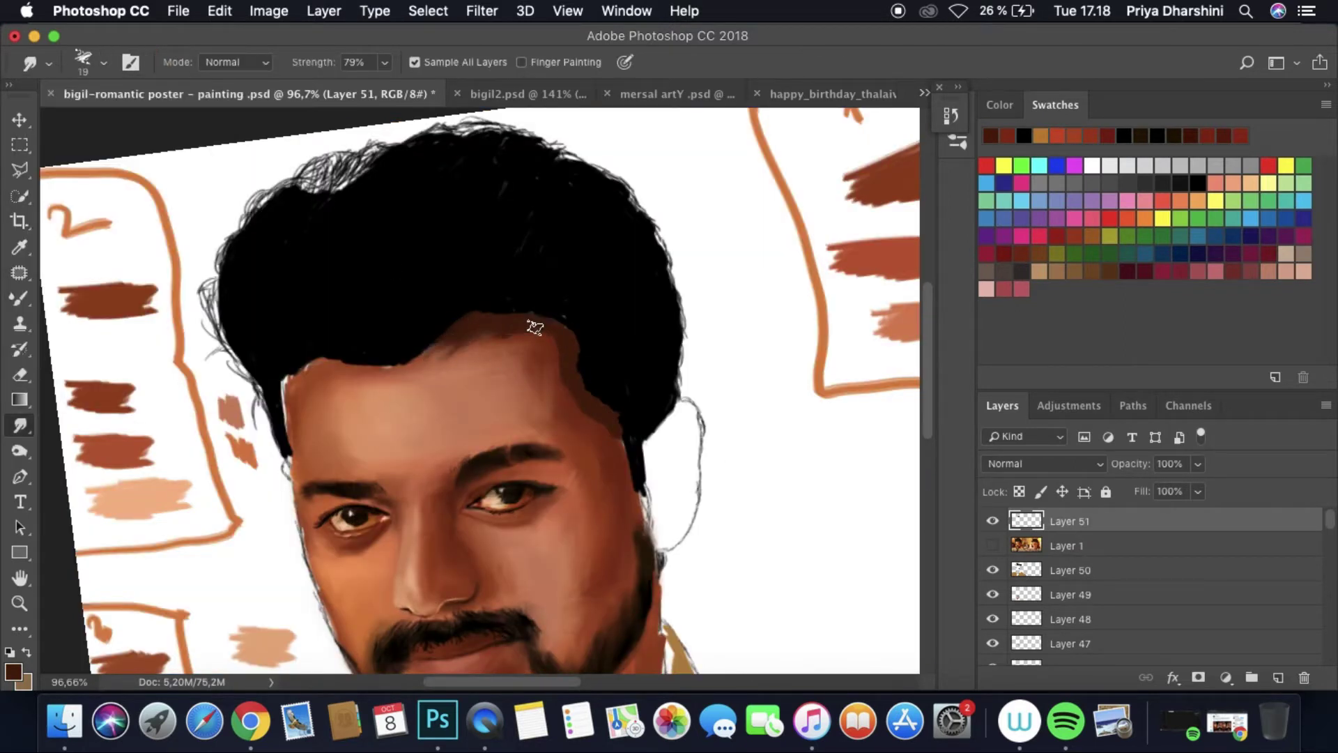
Step: Add a layer above the reference photo and paint a black hairline along the forehead and temple, smudging its edge into the skin
left_click_drag(1046, 544, 1046, 517)
left_click(1279, 676)
left_click(1024, 135)
key("shift+b")
left_click(992, 545)
mouse_move(426, 343)
left_mouse_down()
mouse_move(498, 309)
mouse_move(572, 339)
mouse_move(619, 432)
left_mouse_up()
left_click(992, 545)
left_click(20, 425)
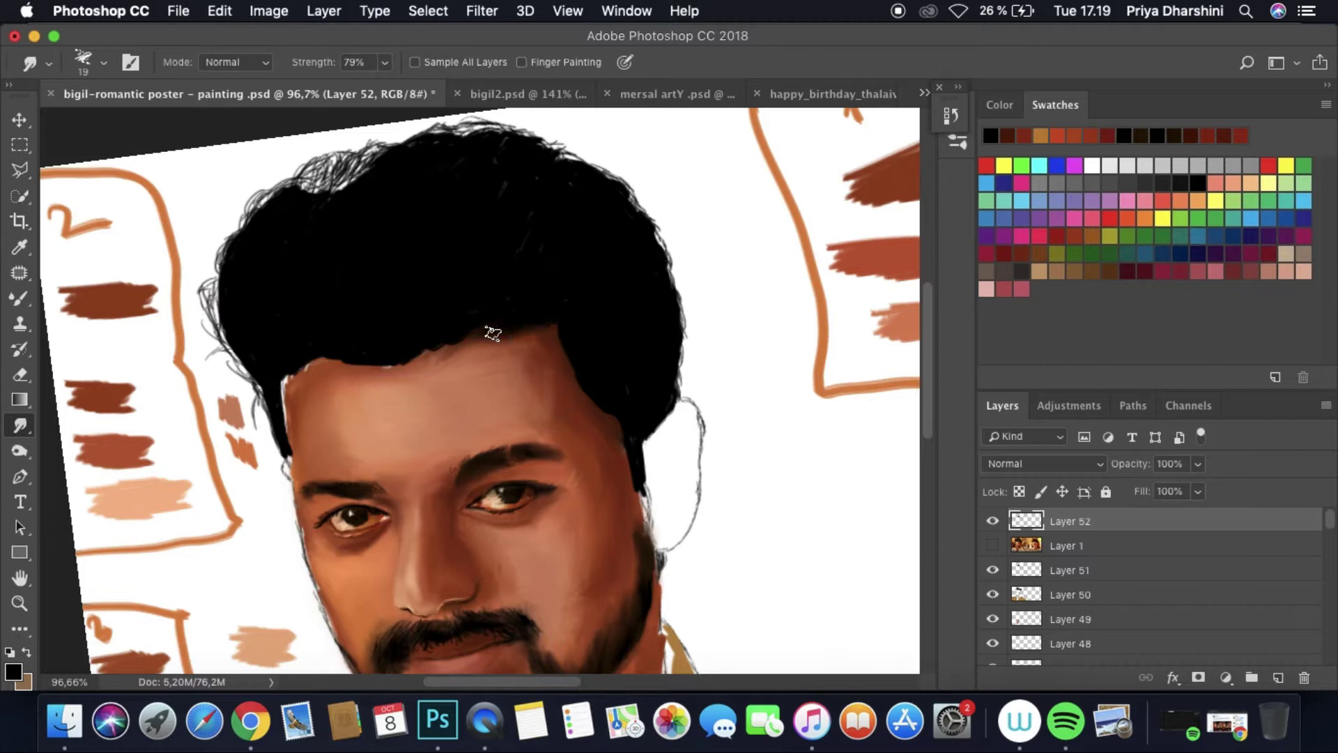
scroll(594, 252, "down", 3)
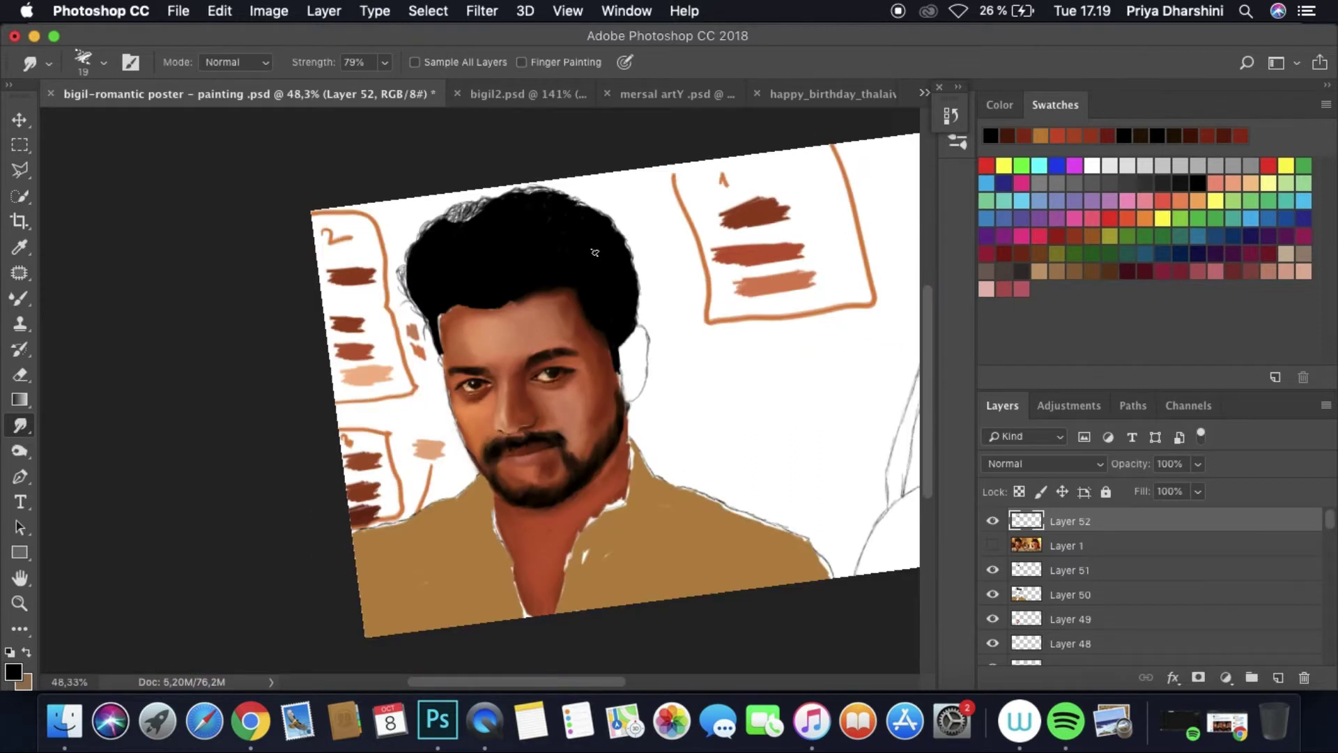
Step: Sample a reddish brown, add a layer above the reference photo and fill in the ear following the photo
scroll(603, 262, "up", 3)
key("i")
left_click(619, 388)
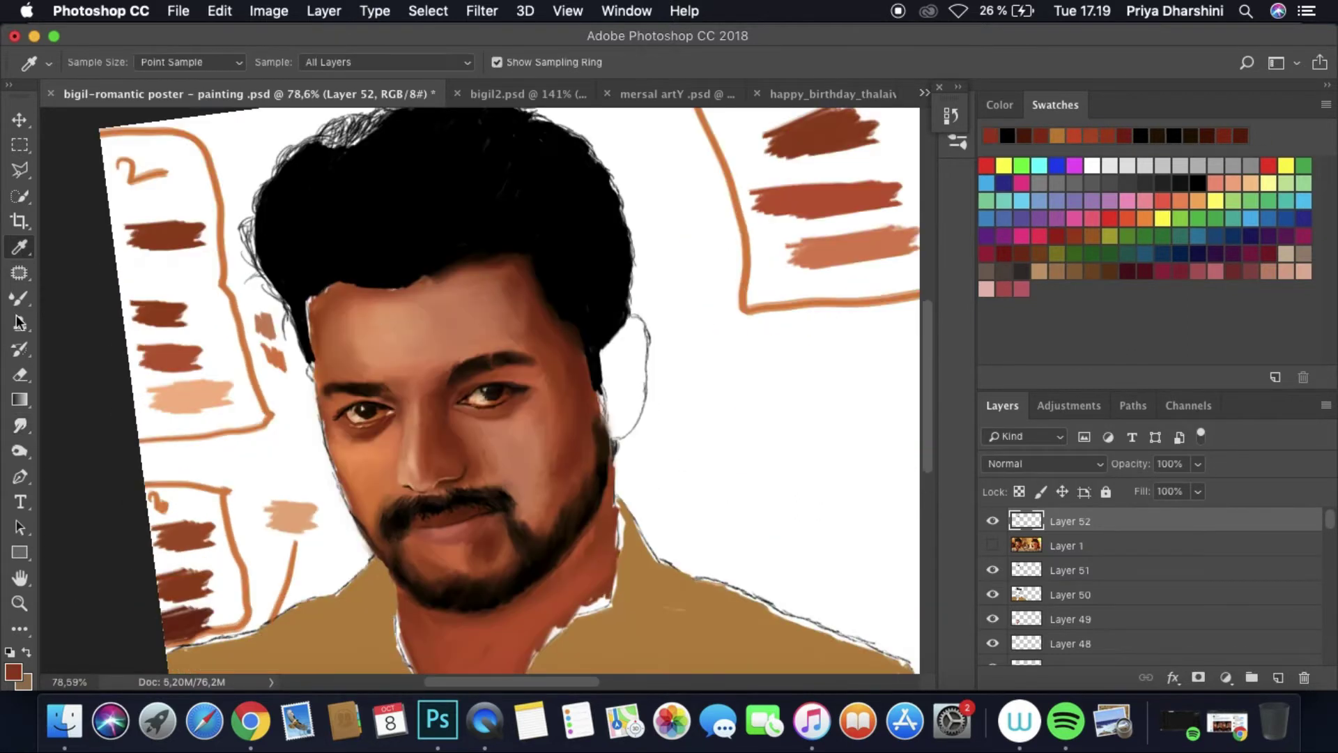
key("shift+b")
left_click_drag(1067, 546, 1066, 521)
left_click(1277, 678)
left_click(992, 545)
mouse_move(613, 349)
left_mouse_down()
mouse_move(624, 422)
mouse_move(641, 402)
mouse_move(633, 324)
left_mouse_up()
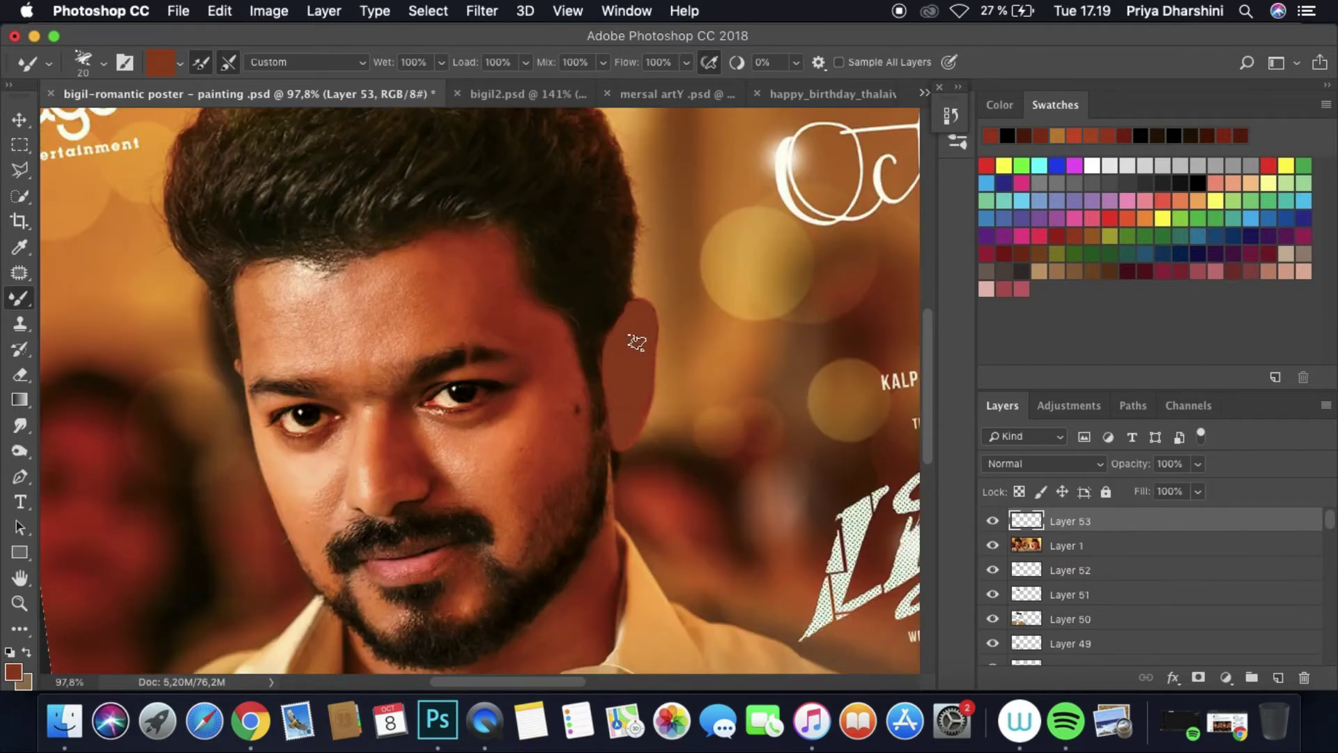
Step: Hide the reference photo, add a layer beneath the ear layer and paint the black sideburn beside the ear
key("super+comma")
left_click(1007, 135)
left_click(1277, 678, "super")
left_click_drag(598, 335, 603, 416)
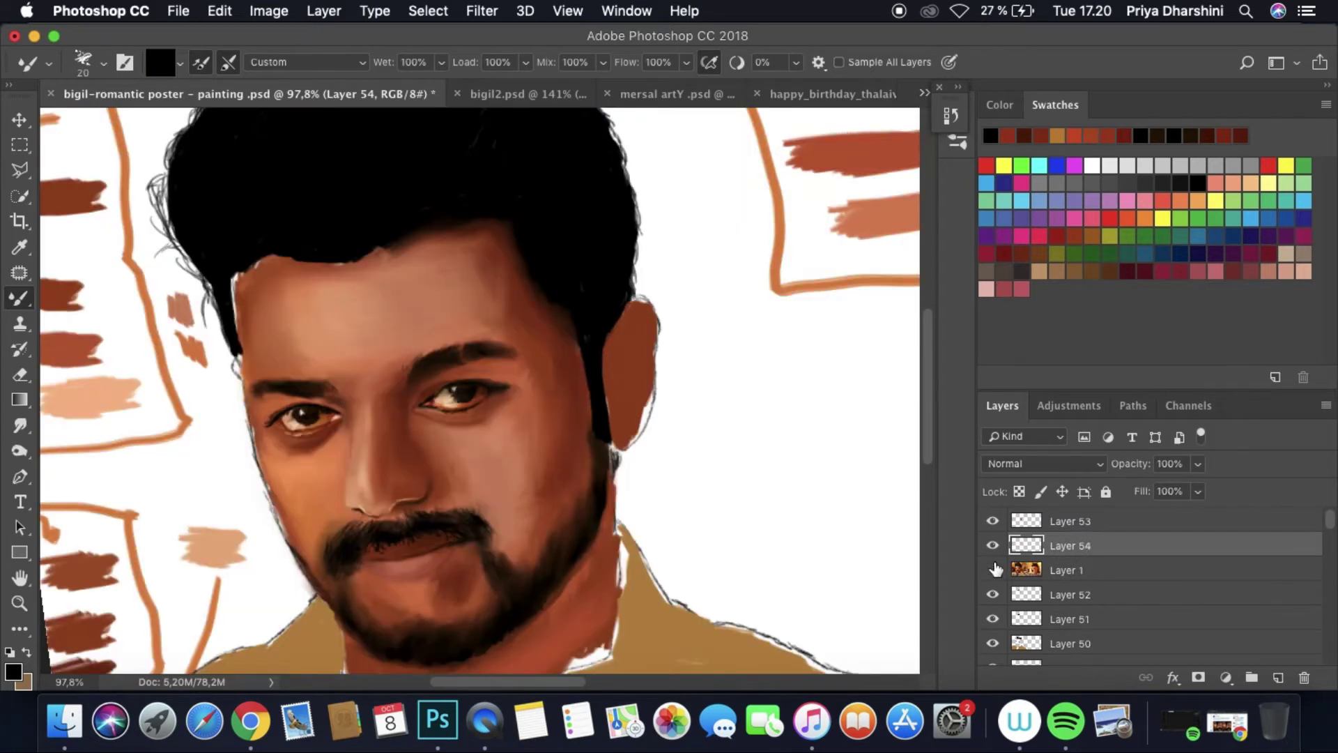
Step: Return to the ear layer with its reddish brown as the brush color, and save the painting
left_click(1017, 521)
left_click(661, 420, "alt")
scroll(647, 329, "down", 5)
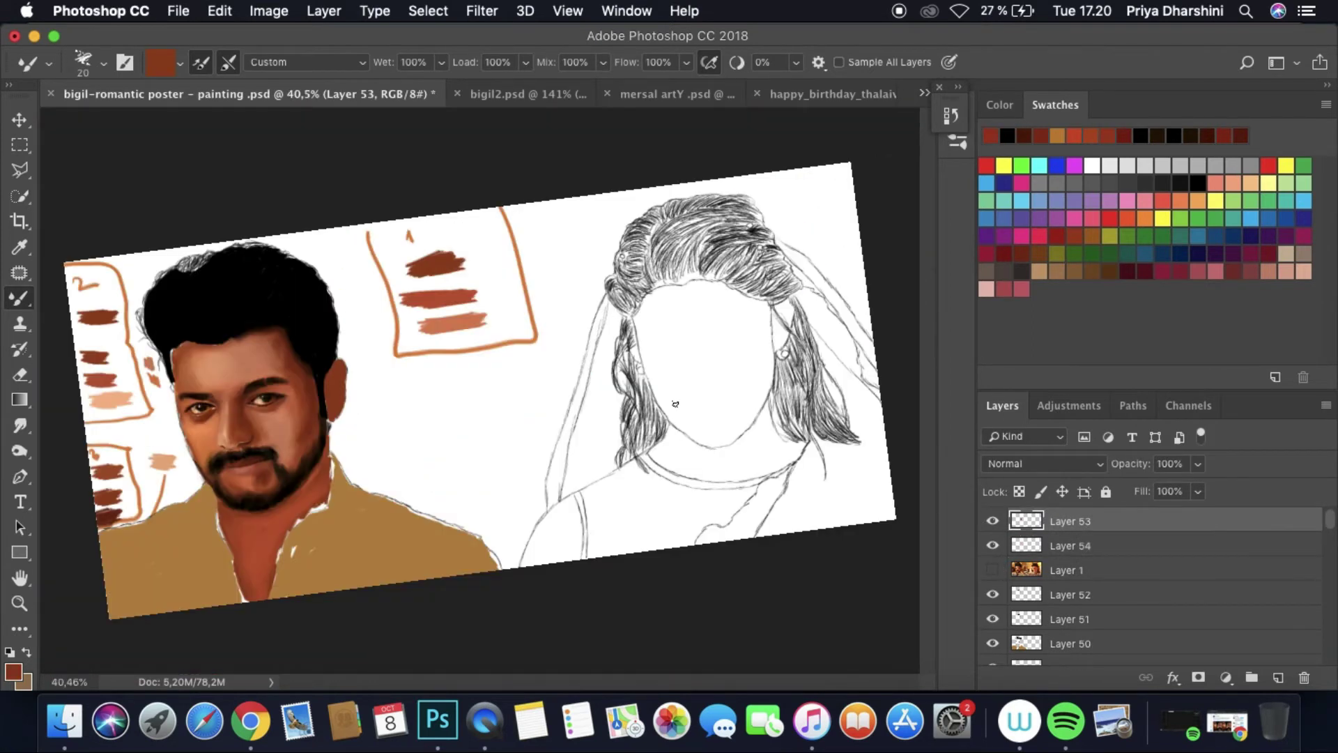
scroll(282, 429, "up", 6)
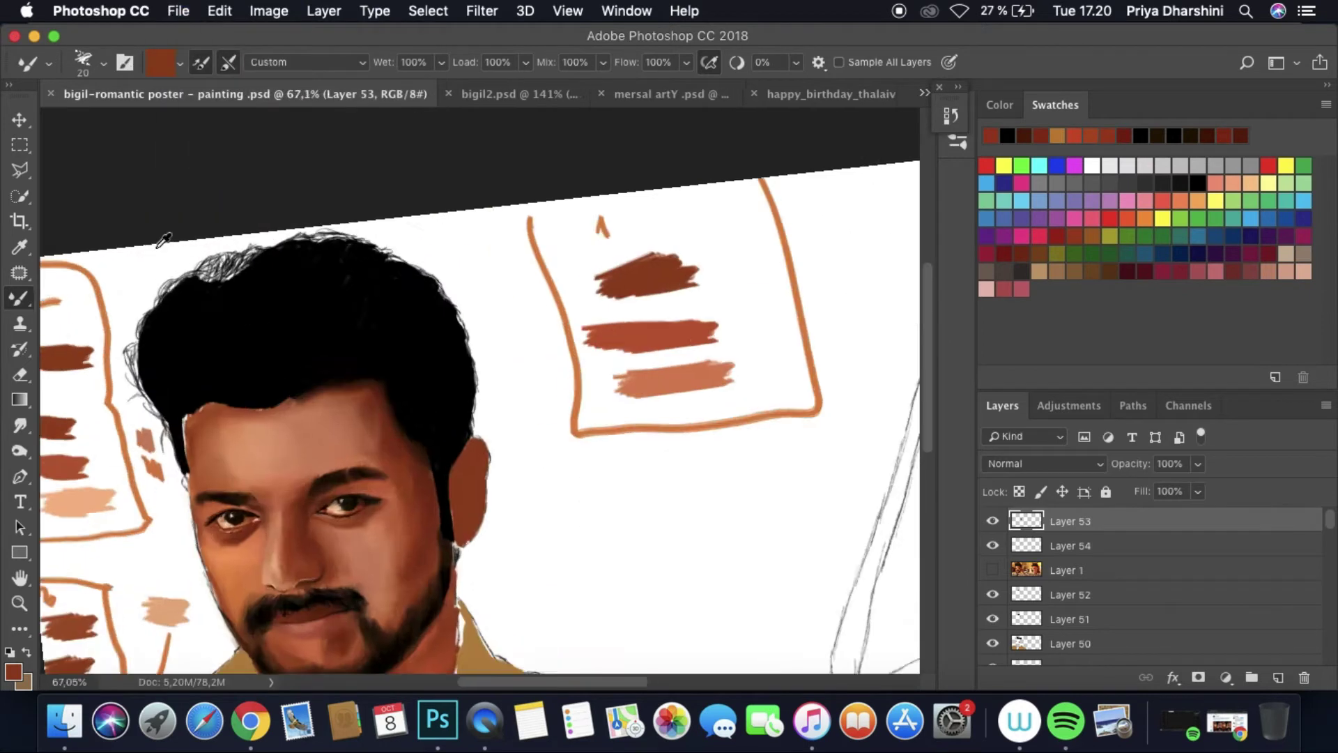
Step: Sample the hair's black and paint over the sketchy outer hair outline and the hairline edge
left_click(563, 296, "alt")
mouse_move(242, 315)
left_mouse_down()
mouse_move(293, 269)
mouse_move(188, 299)
mouse_move(167, 334)
left_mouse_up()
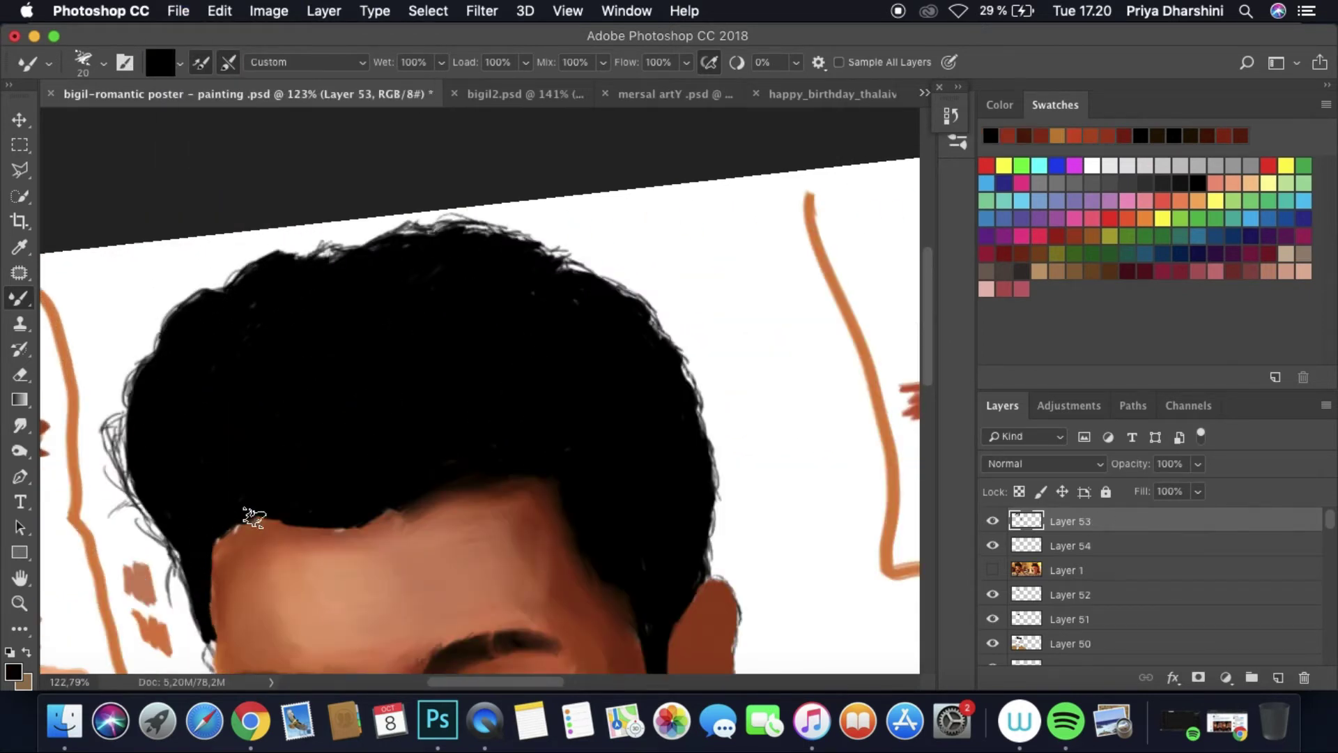
scroll(382, 407, "down", 6)
scroll(382, 407, "up", 3)
left_click_drag(634, 682, 581, 663)
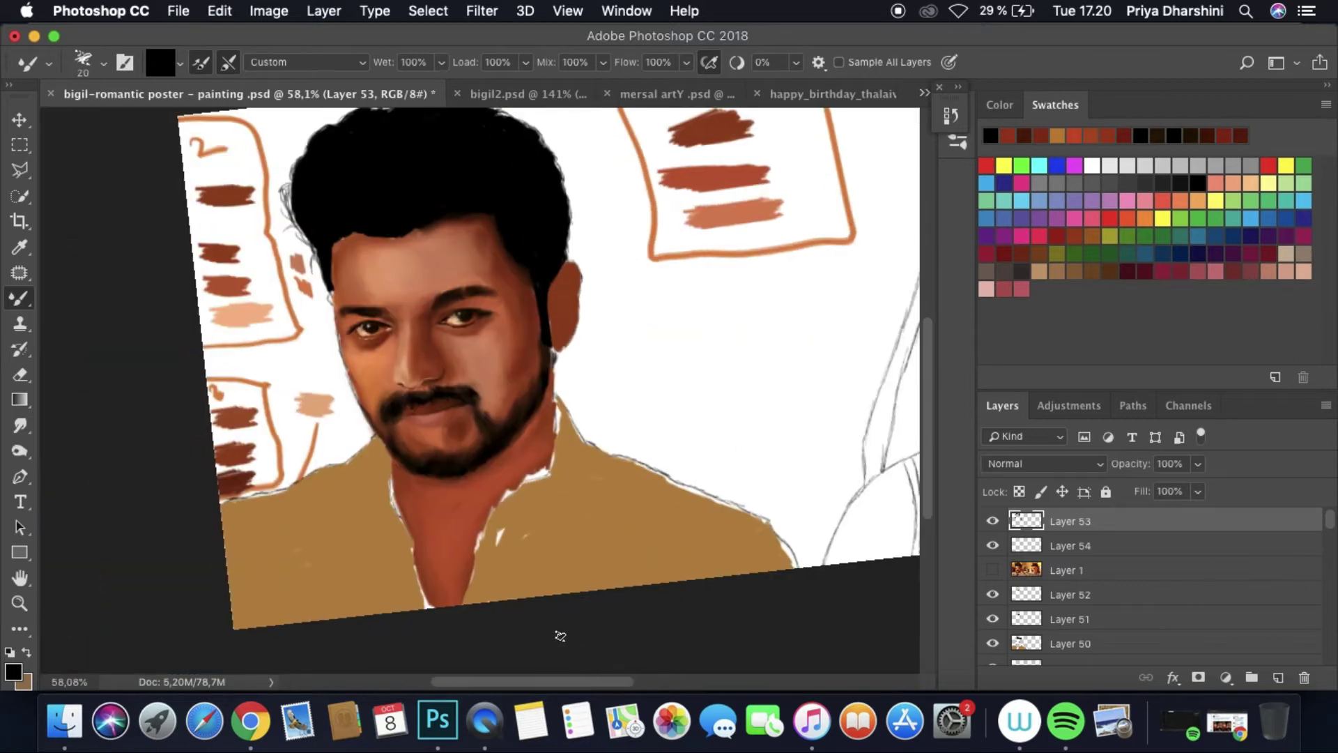
Step: Move the reference photo above the painted layers, add a new layer over it and sample the neck's reddish orange
left_click(179, 15)
key("super+bracketright")
key("super+bracketright")
key("super+alt+shift+n")
left_click(994, 543)
scroll(493, 478, "up", 3)
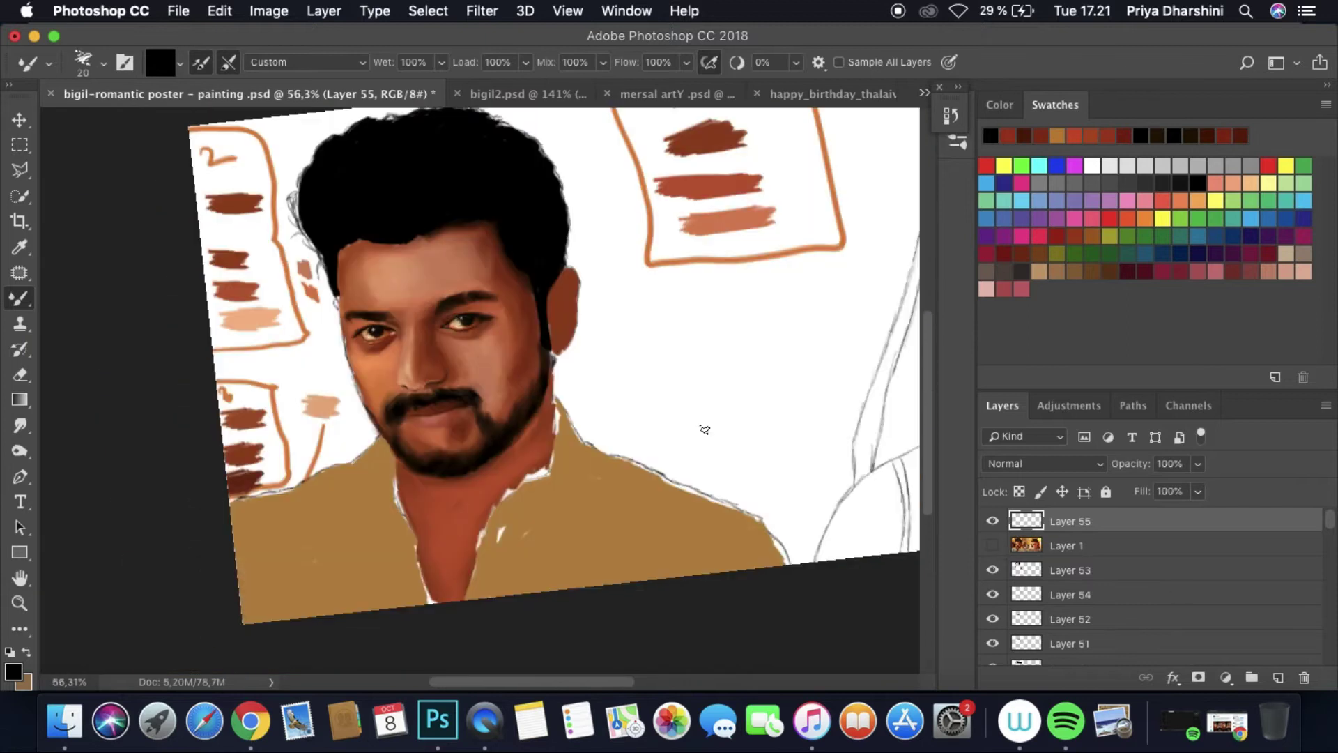
left_click(508, 479, "alt")
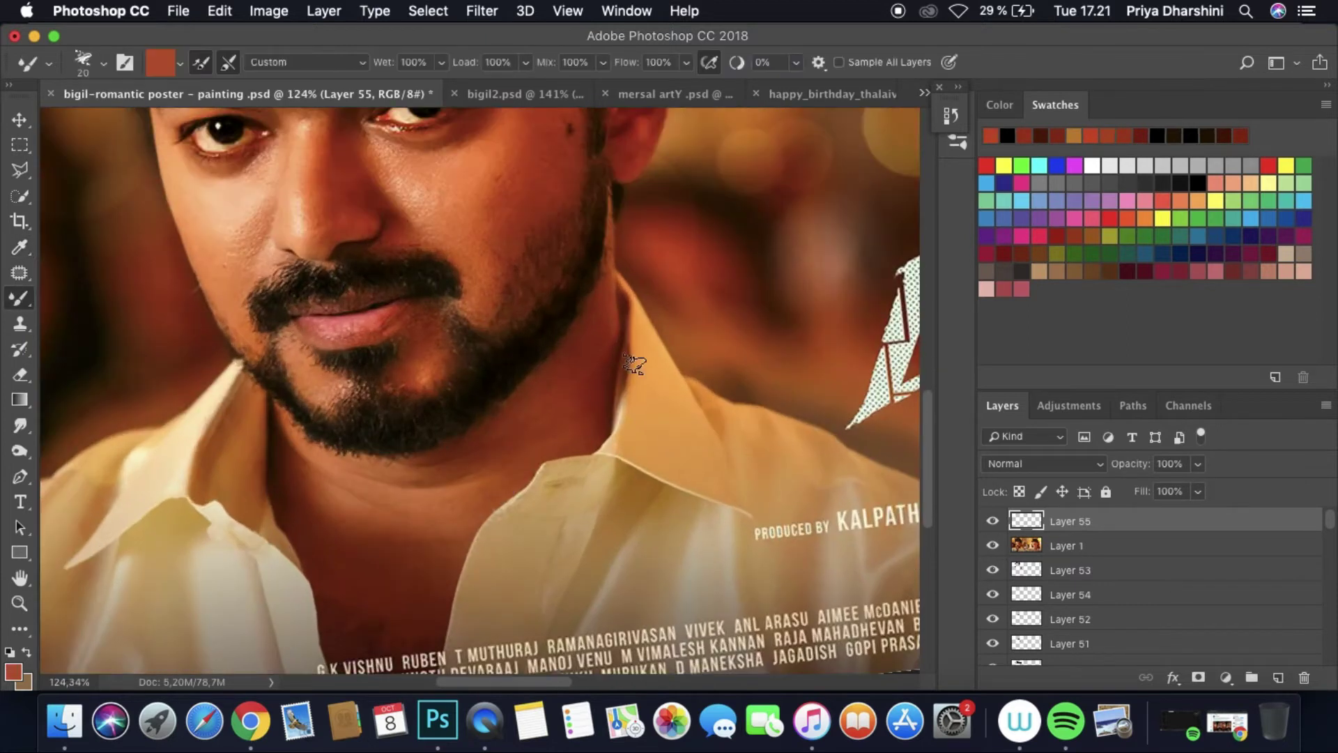
Step: Paint the neck's edges along both sides of the open collar in reddish orange, covering the white gaps beside the shirt
mouse_move(563, 451)
left_mouse_down()
mouse_move(457, 547)
mouse_move(450, 631)
left_mouse_up()
left_click_drag(613, 377, 615, 292)
left_click_drag(278, 509, 334, 673)
scroll(283, 518, "down", 5)
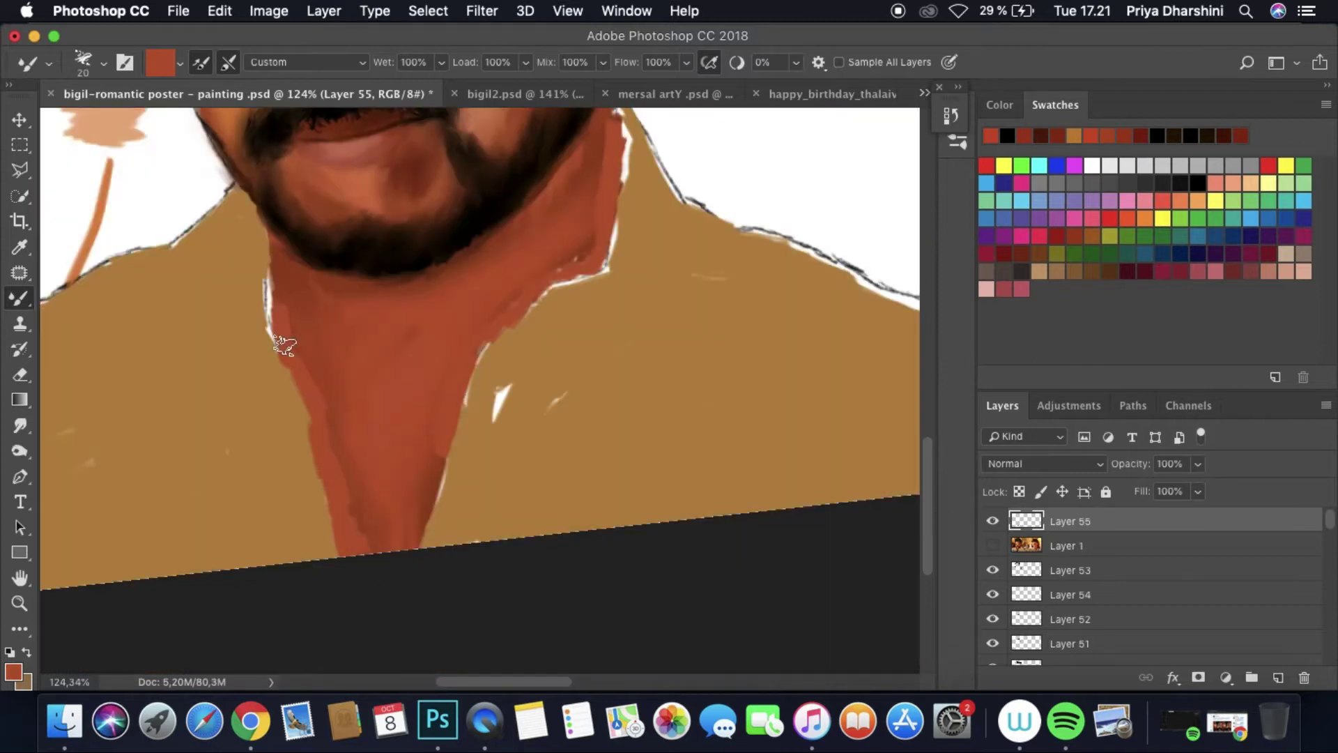
mouse_move(557, 289)
left_mouse_down()
mouse_move(613, 230)
mouse_move(613, 203)
left_mouse_up()
Step: Smudge the new neck edges into the skin and collar at 79% strength with Sample All Layers enabled
key("r")
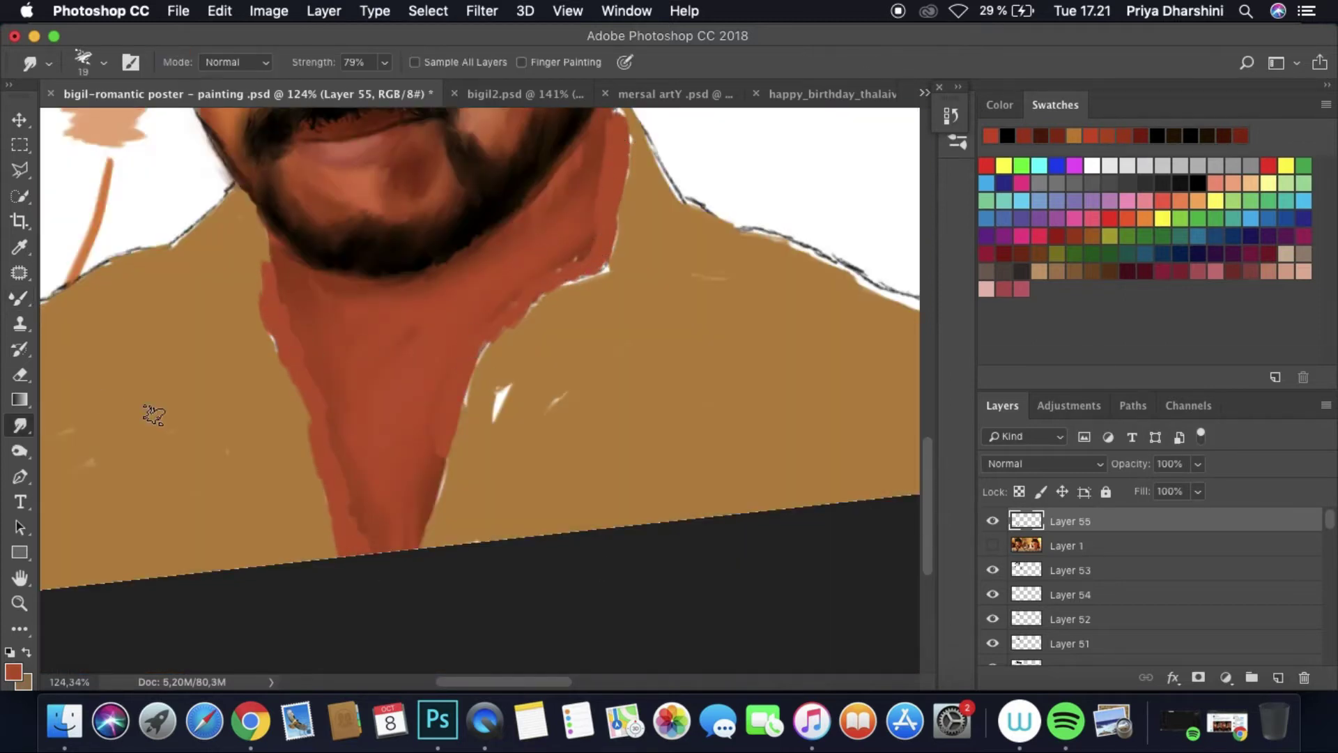
left_click_drag(277, 274, 281, 347)
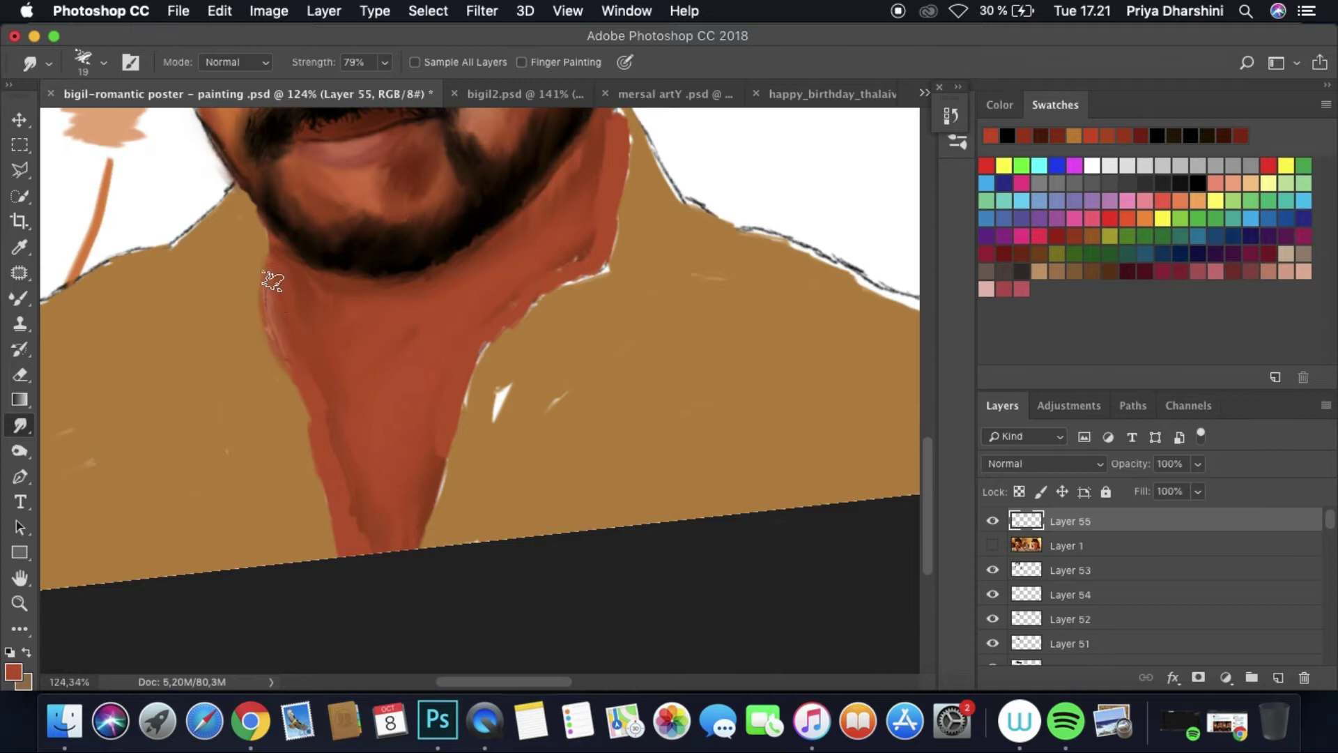
left_click(414, 62)
mouse_move(569, 276)
left_mouse_down()
mouse_move(569, 234)
mouse_move(598, 259)
mouse_move(605, 184)
left_mouse_up()
left_click_drag(469, 364, 433, 516)
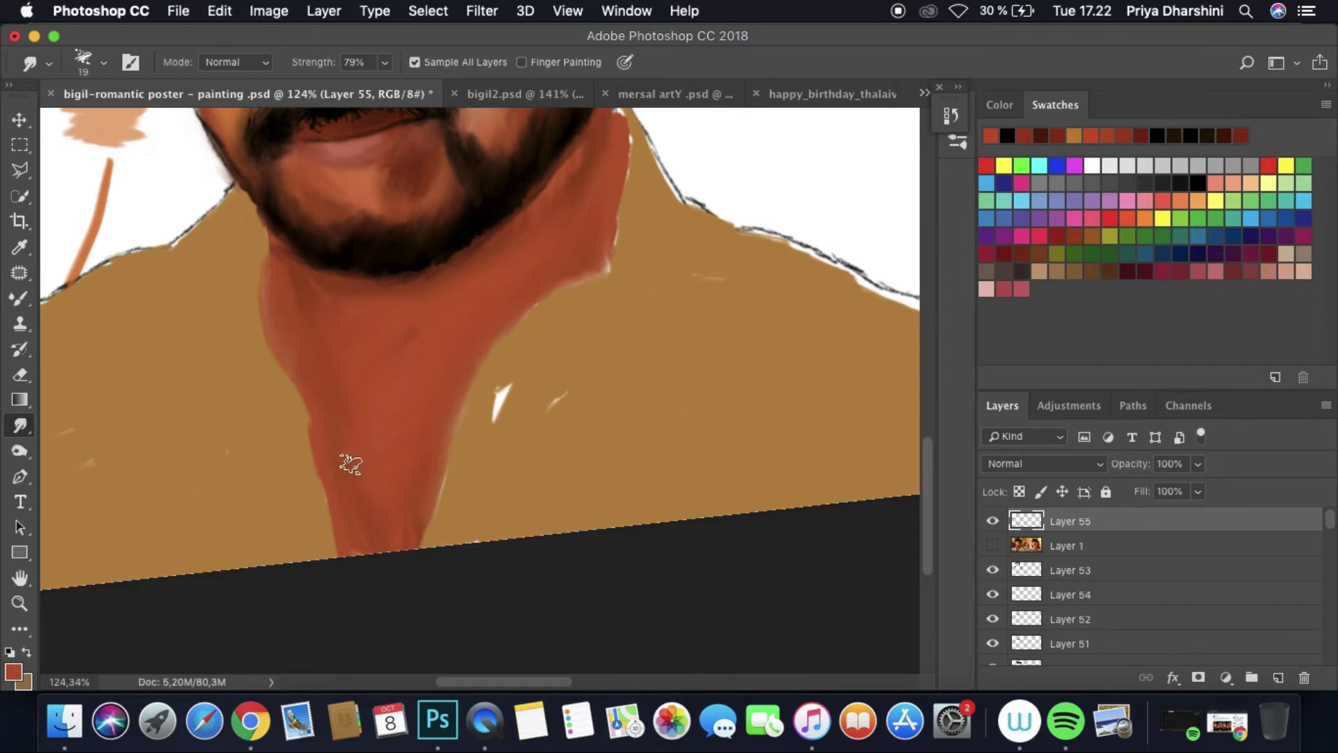
scroll(351, 464, "down", 5)
scroll(351, 464, "up", 3)
Step: Add a new layer above the reference photo and paint a salmon patch on the side of the neck below the jaw
key("super+shift+alt+n")
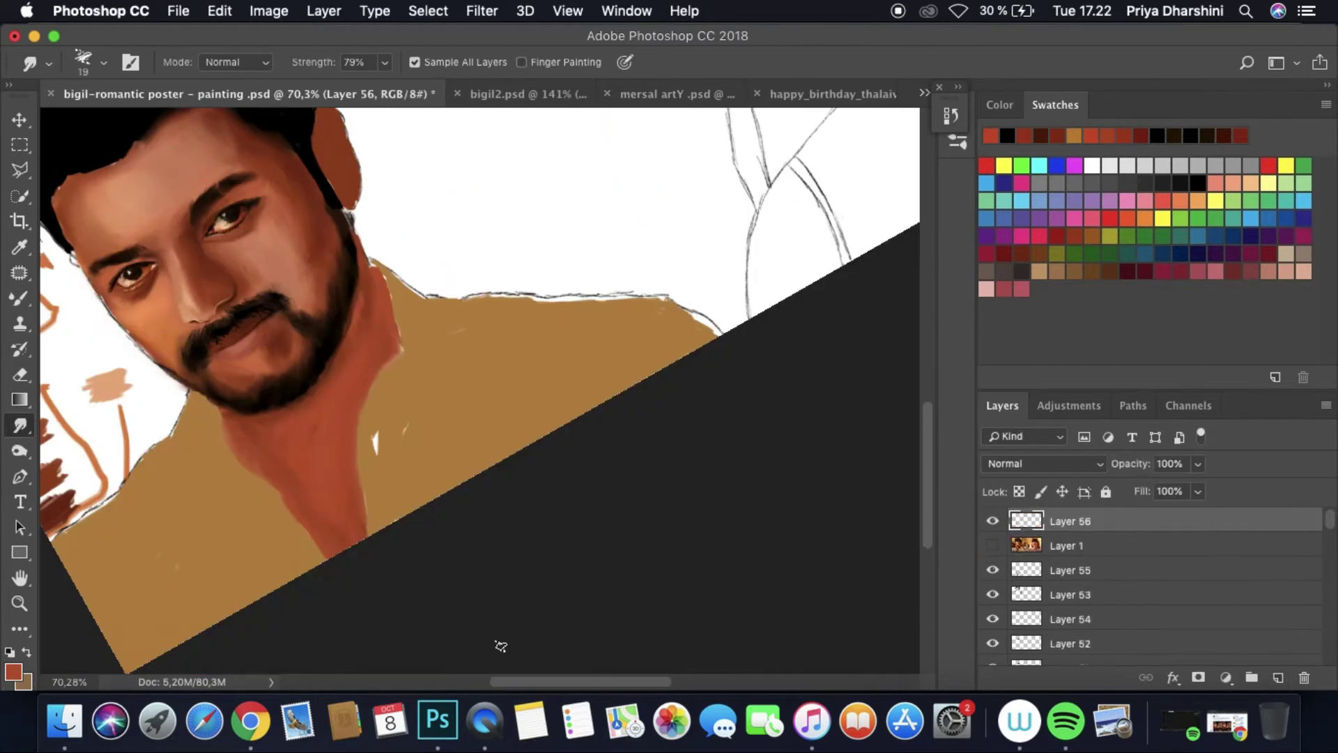
scroll(501, 646, "up", 3)
key("i")
scroll(610, 471, "up", 3)
left_click(992, 545)
key("b")
mouse_move(711, 334)
left_mouse_down()
mouse_move(739, 371)
mouse_move(669, 460)
left_mouse_up()
left_click(992, 545)
Step: Sample a light peach and paint a highlight across the neck beneath the chin, following the reference photo
key("super+0")
key("i")
left_click(396, 549)
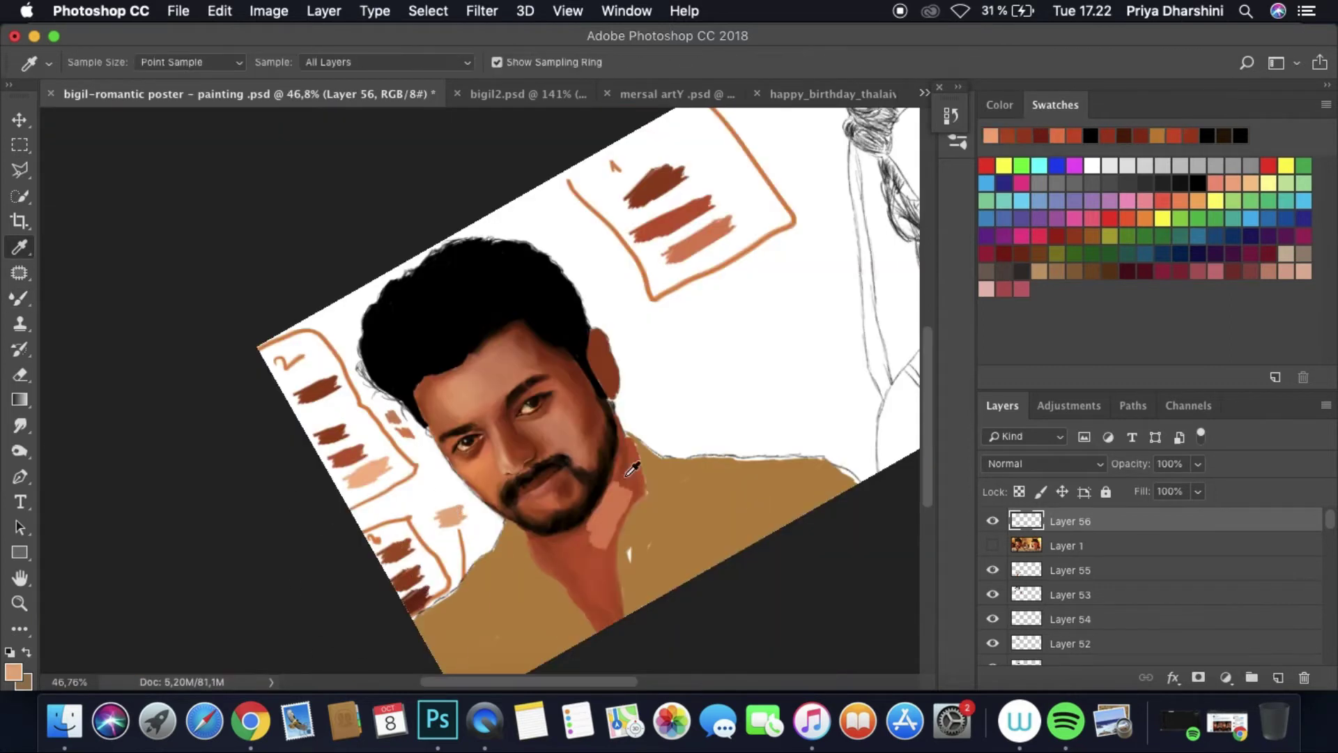
scroll(632, 470, "up", 3)
key("b")
scroll(888, 511, "down", 3)
left_click(993, 546)
left_click_drag(588, 546, 628, 571)
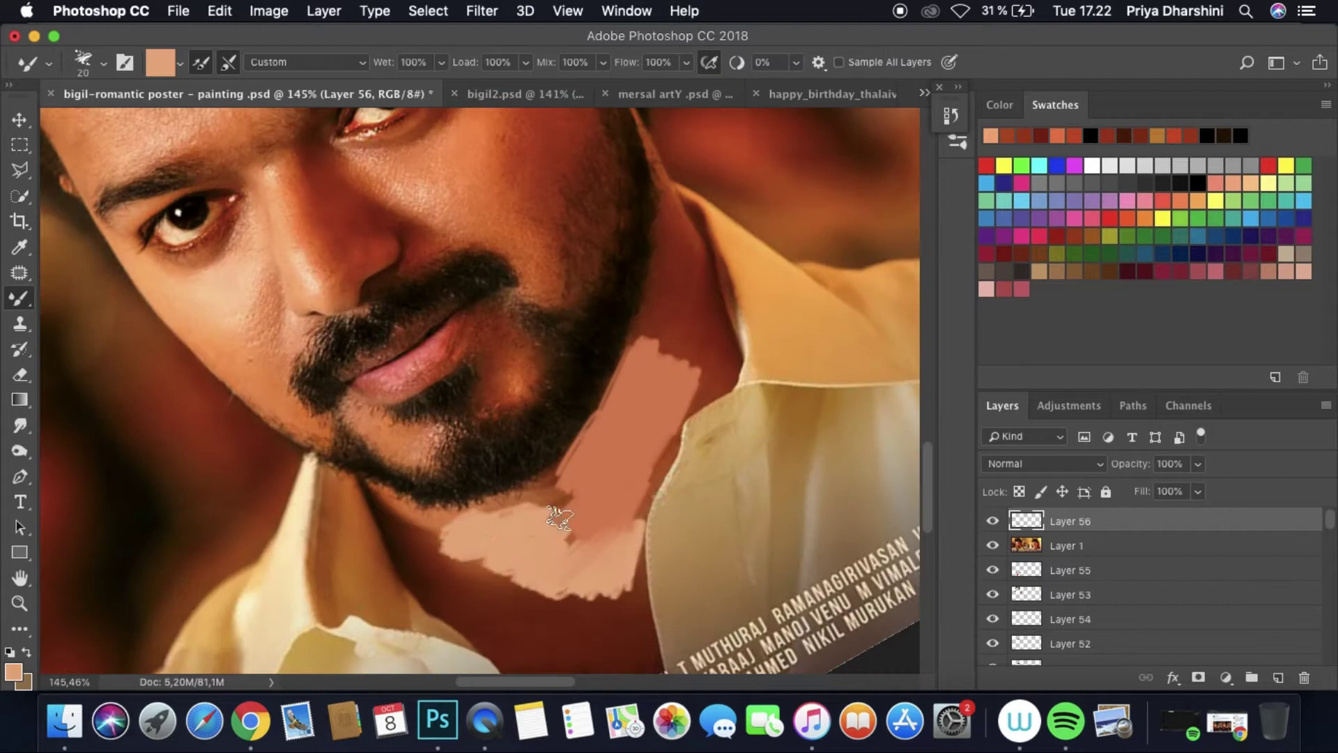
left_click_drag(560, 517, 555, 487)
Step: Paint dark reddish brown shadows along the neck's sides and lower opening following the reference photo, and hide the photo
left_click(1022, 135)
left_click_drag(693, 306, 729, 394)
left_click_drag(689, 267, 700, 411)
mouse_move(397, 531)
left_mouse_down()
mouse_move(432, 558)
mouse_move(419, 607)
left_mouse_up()
left_click_drag(450, 554, 541, 653)
scroll(542, 653, "down", 5)
left_click(578, 395, "alt")
left_click(992, 545)
scroll(756, 556, "down", 5)
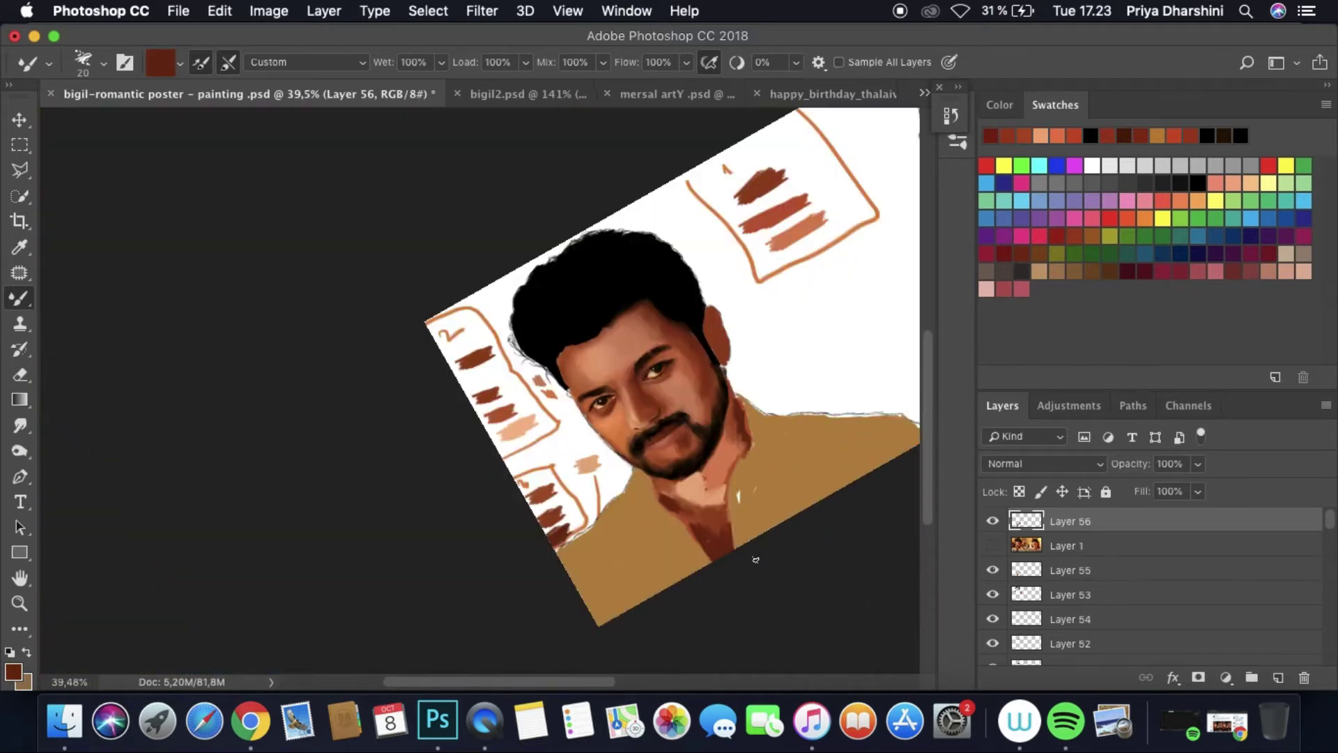
Step: Blend the neck's highlight, midtone and shadow patches with the Smudge tool using a size 49 brush
scroll(756, 556, "up", 6)
scroll(763, 509, "down", 4)
left_click(19, 425)
left_click(103, 62)
left_click(589, 183)
mouse_move(570, 158)
left_mouse_down()
mouse_move(612, 352)
mouse_move(564, 224)
mouse_move(576, 209)
mouse_move(669, 391)
mouse_move(597, 427)
mouse_move(586, 479)
mouse_move(637, 382)
mouse_move(613, 299)
left_mouse_up()
scroll(747, 298, "down", 5)
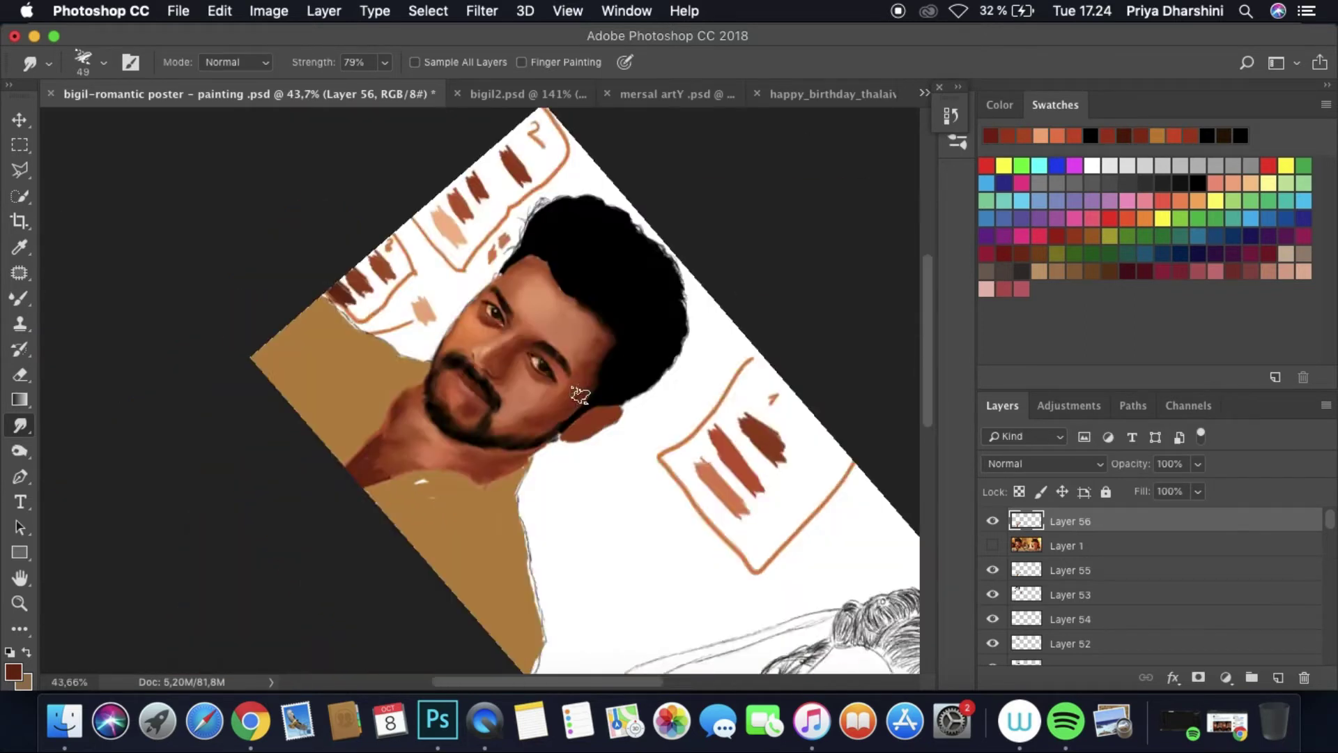
Step: Move the neck shading layer below the reference photo and smooth the neck tones along the beard and collar
scroll(478, 327, "up", 5)
mouse_move(354, 411)
left_mouse_down()
mouse_move(379, 452)
mouse_move(368, 473)
mouse_move(498, 401)
left_mouse_up()
key("super+bracketleft")
mouse_move(577, 497)
left_mouse_down()
mouse_move(407, 359)
mouse_move(429, 354)
mouse_move(366, 452)
left_mouse_up()
left_click(993, 521)
left_click(992, 521)
mouse_move(435, 303)
left_mouse_down()
mouse_move(514, 398)
mouse_move(437, 450)
mouse_move(539, 437)
mouse_move(525, 421)
mouse_move(601, 465)
mouse_move(441, 441)
mouse_move(418, 288)
mouse_move(472, 424)
mouse_move(548, 440)
mouse_move(465, 473)
mouse_move(383, 435)
left_mouse_up()
scroll(383, 436, "down", 5)
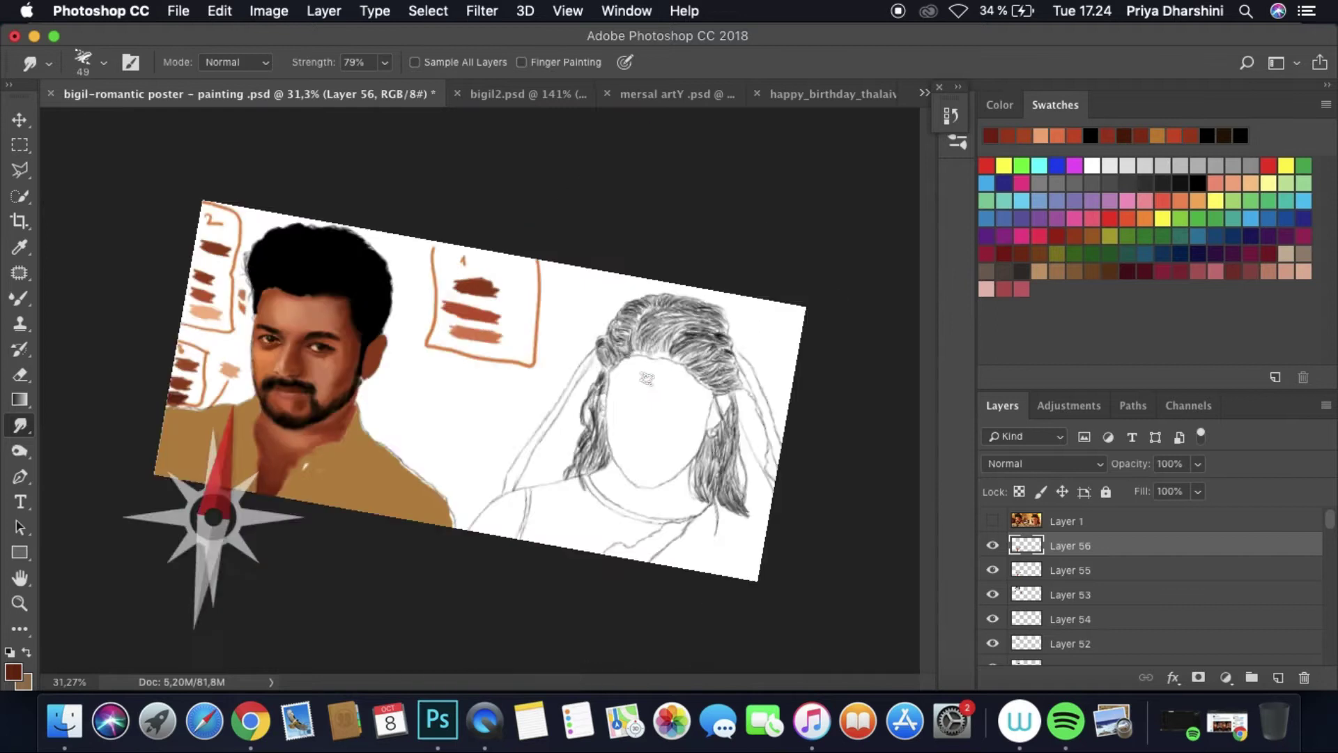
scroll(303, 591, "up", 4)
mouse_move(304, 591)
left_mouse_down()
mouse_move(361, 506)
mouse_move(370, 543)
mouse_move(302, 595)
mouse_move(317, 620)
mouse_move(333, 559)
mouse_move(304, 569)
mouse_move(301, 603)
left_mouse_up()
scroll(462, 547, "down", 4)
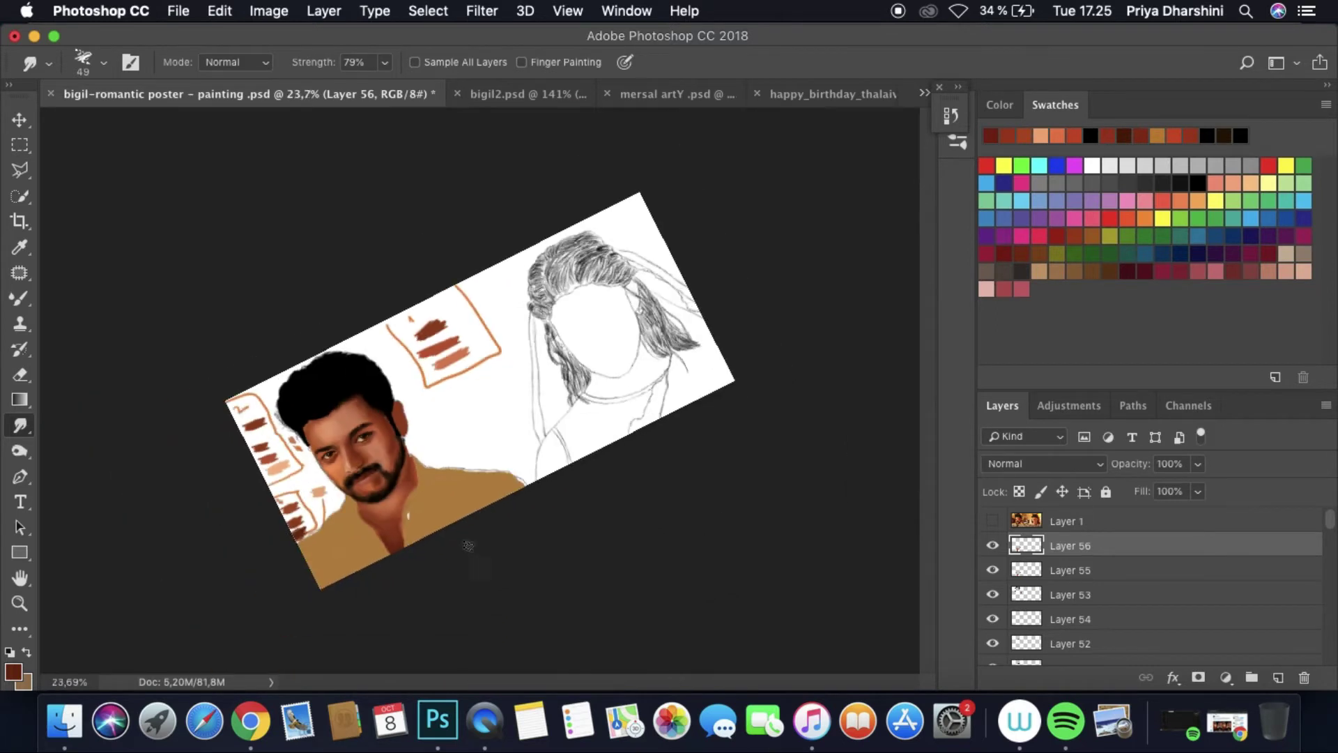
Step: Add a layer above the reference photo, sample a dark hair color from bigil2.psd and return to the portrait document
scroll(469, 546, "up", 4)
scroll(573, 646, "left", 4)
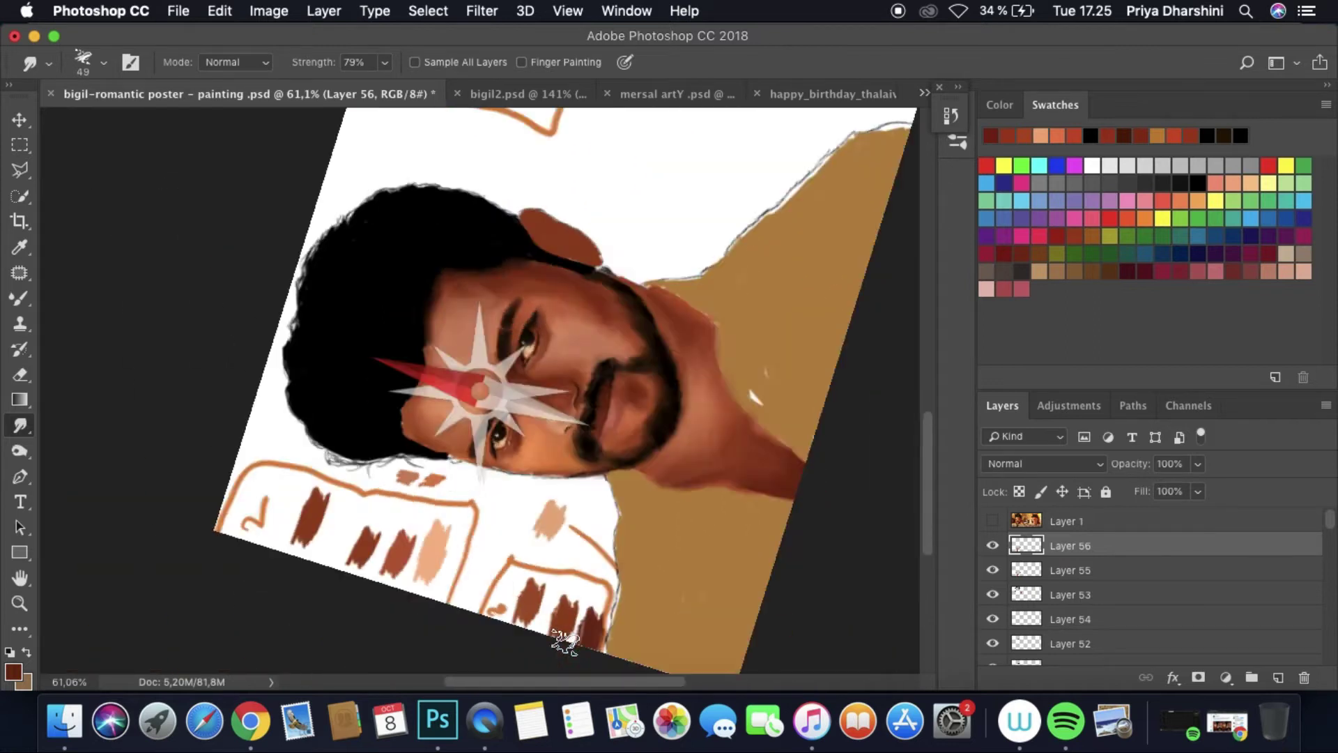
left_click(1066, 521)
left_click(179, 10)
left_click(179, 10)
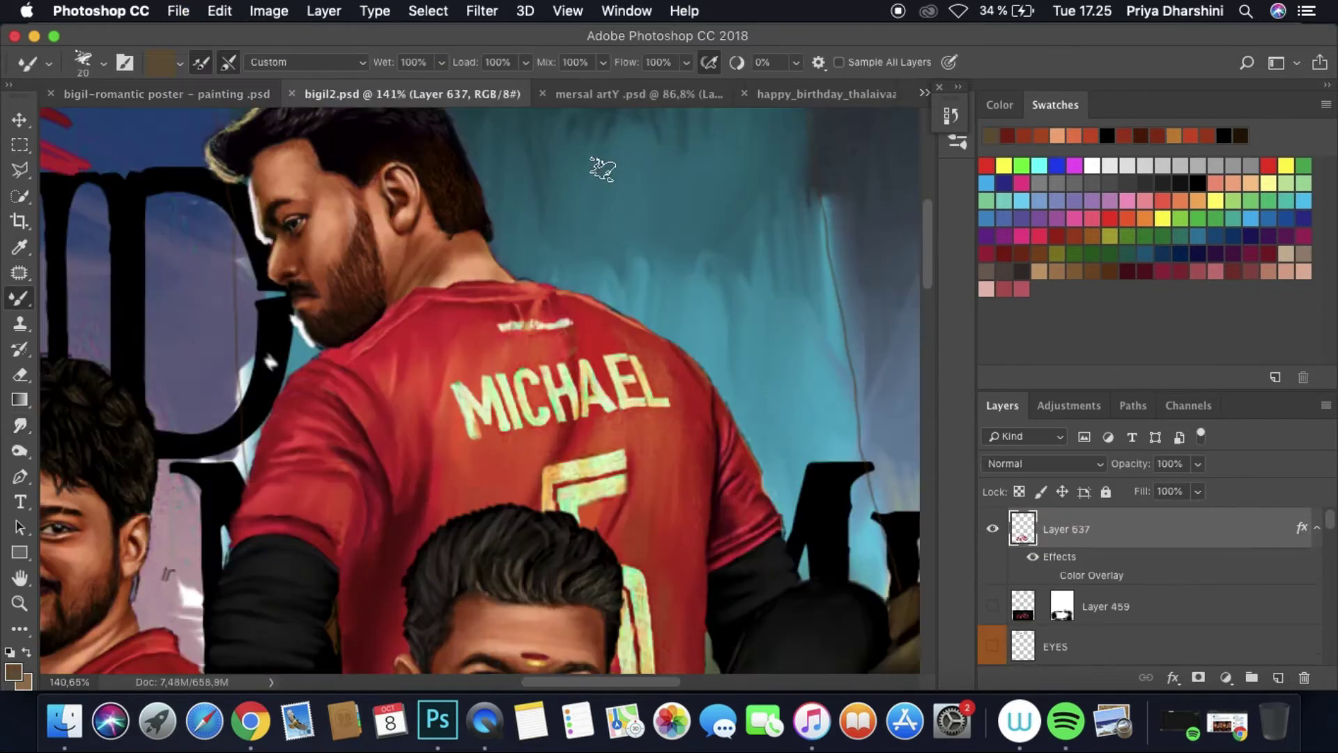
key("i")
left_click(119, 448)
scroll(480, 390, "down", 5)
scroll(480, 391, "right", 8)
left_click(601, 152)
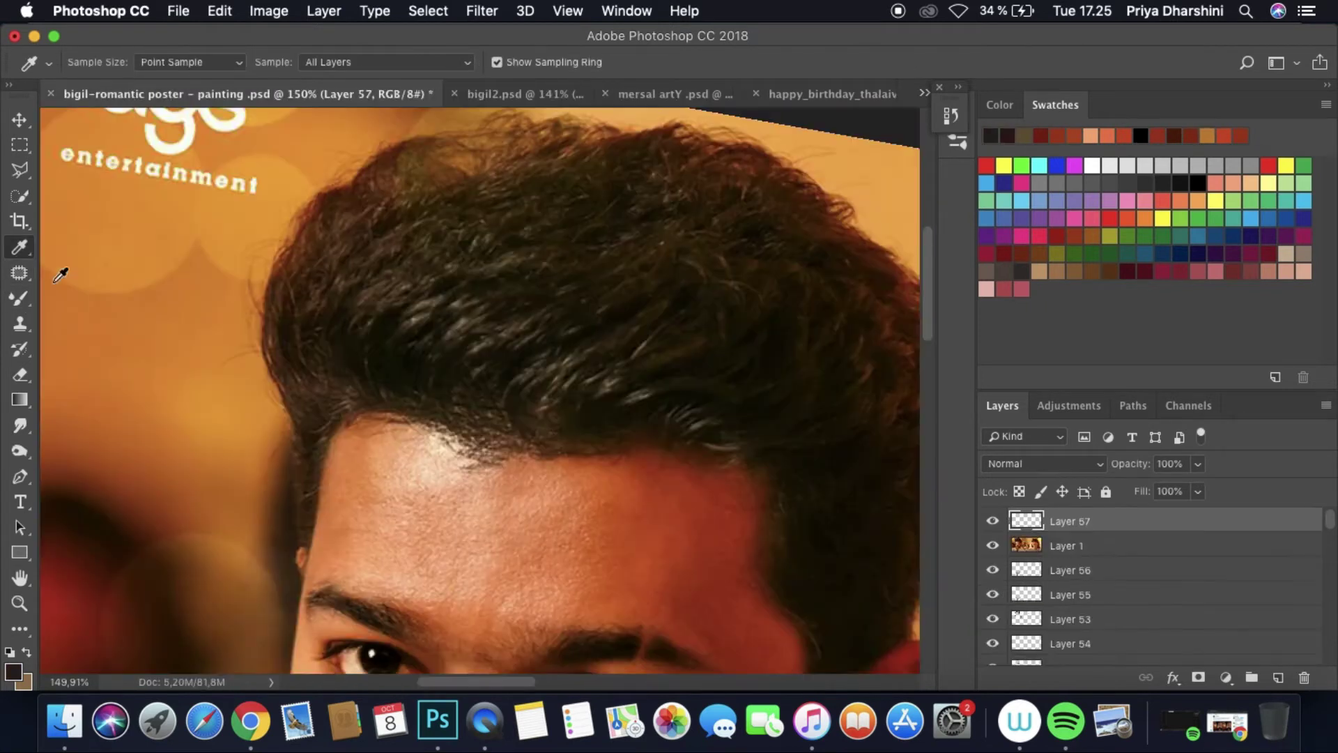
Step: Paint fine dark grey strands over the front hair with a size 7 Mixer Brush following the reference photo, and hide the photo
left_click(103, 62)
key("Return")
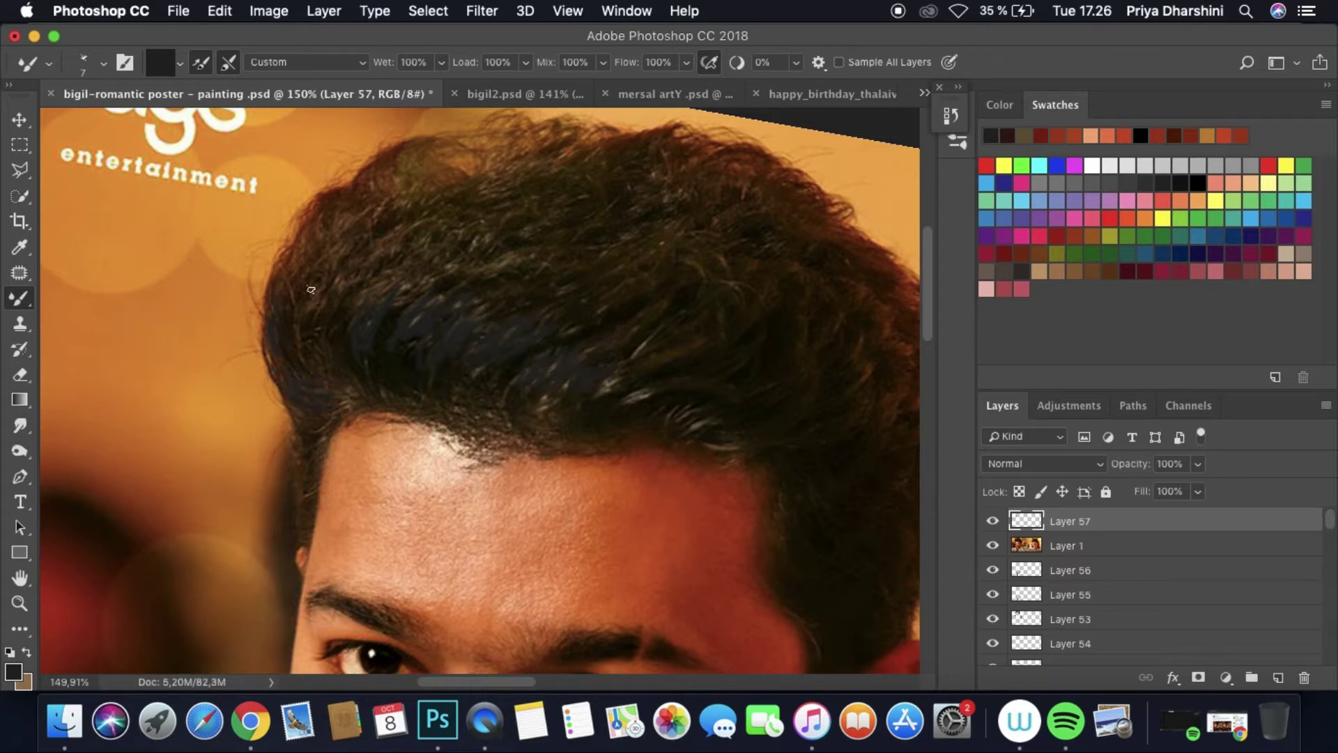
left_click_drag(317, 267, 322, 298)
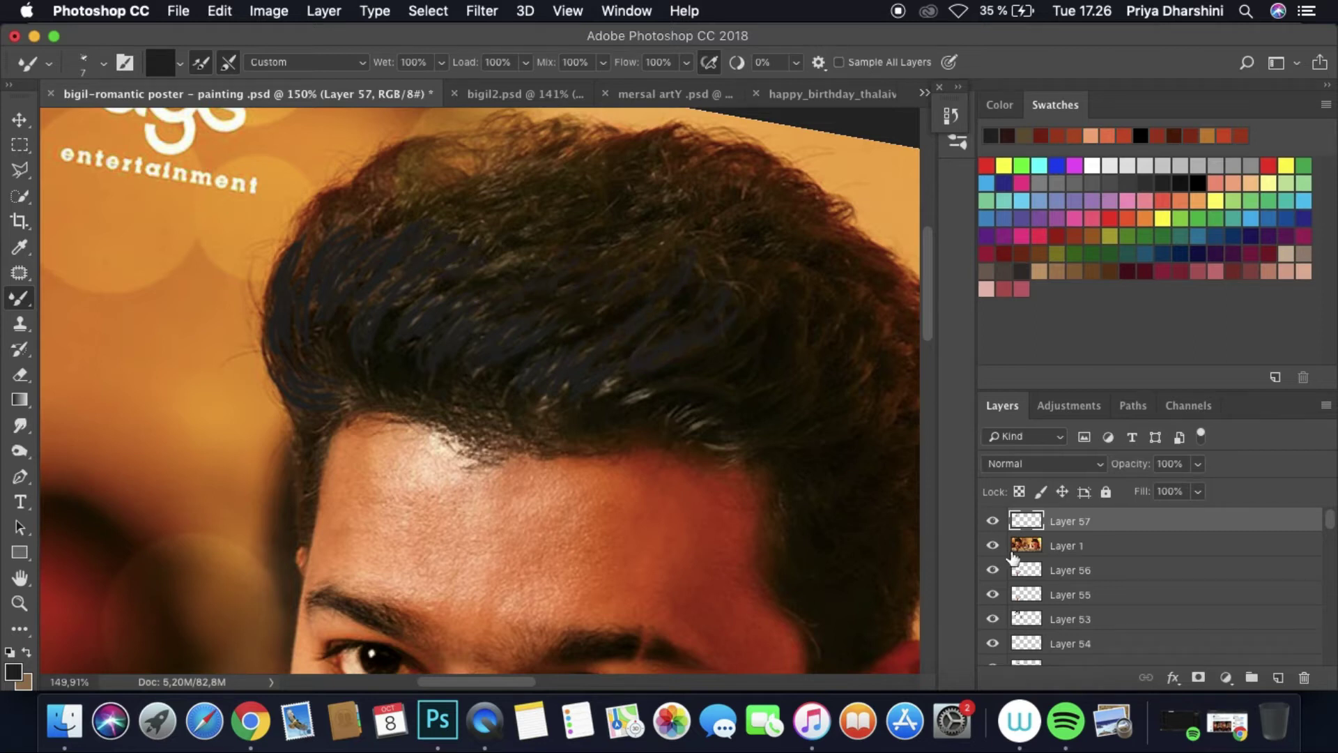
left_click(992, 545)
scroll(499, 462, "down", 5)
scroll(233, 254, "up", 5)
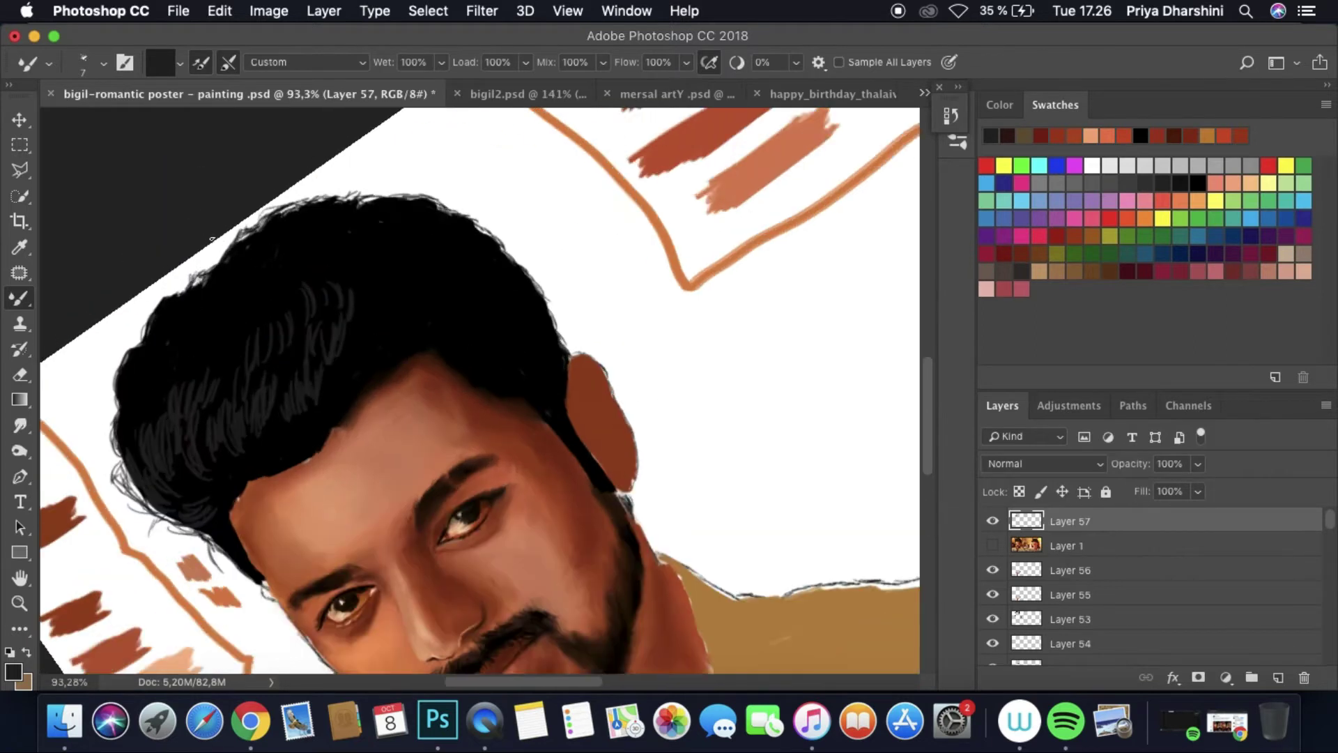
Step: Show the reference photo to paint more dark grey strands across the crown and side hair, and hide it again
scroll(212, 239, "down", 2)
left_click(992, 545)
scroll(327, 260, "up", 5)
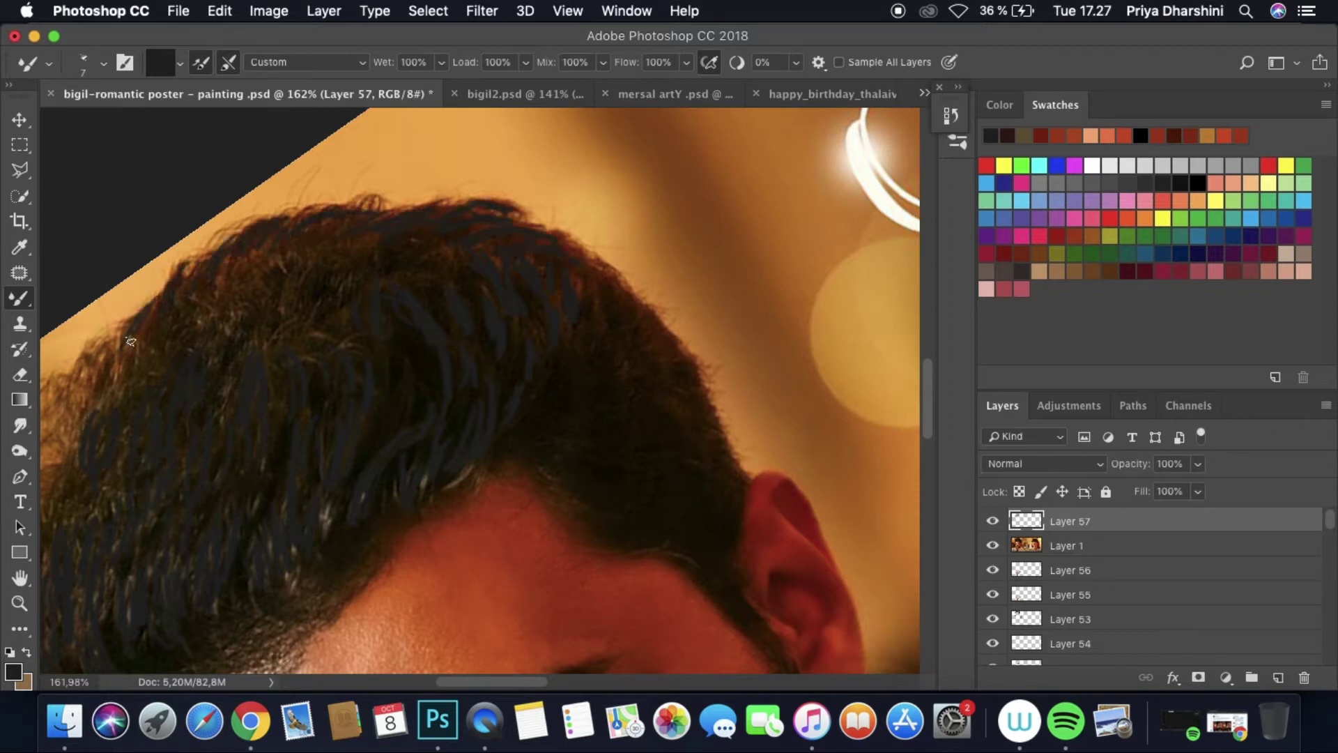
left_click(993, 546)
left_click_drag(597, 493, 416, 249)
scroll(416, 249, "down", 2)
Step: Choose a size 11 smudge brush and soften the grey strands at the top and front of the hair
left_click(20, 425)
left_click(87, 58)
left_click(91, 46)
left_click(90, 46)
left_click(364, 196)
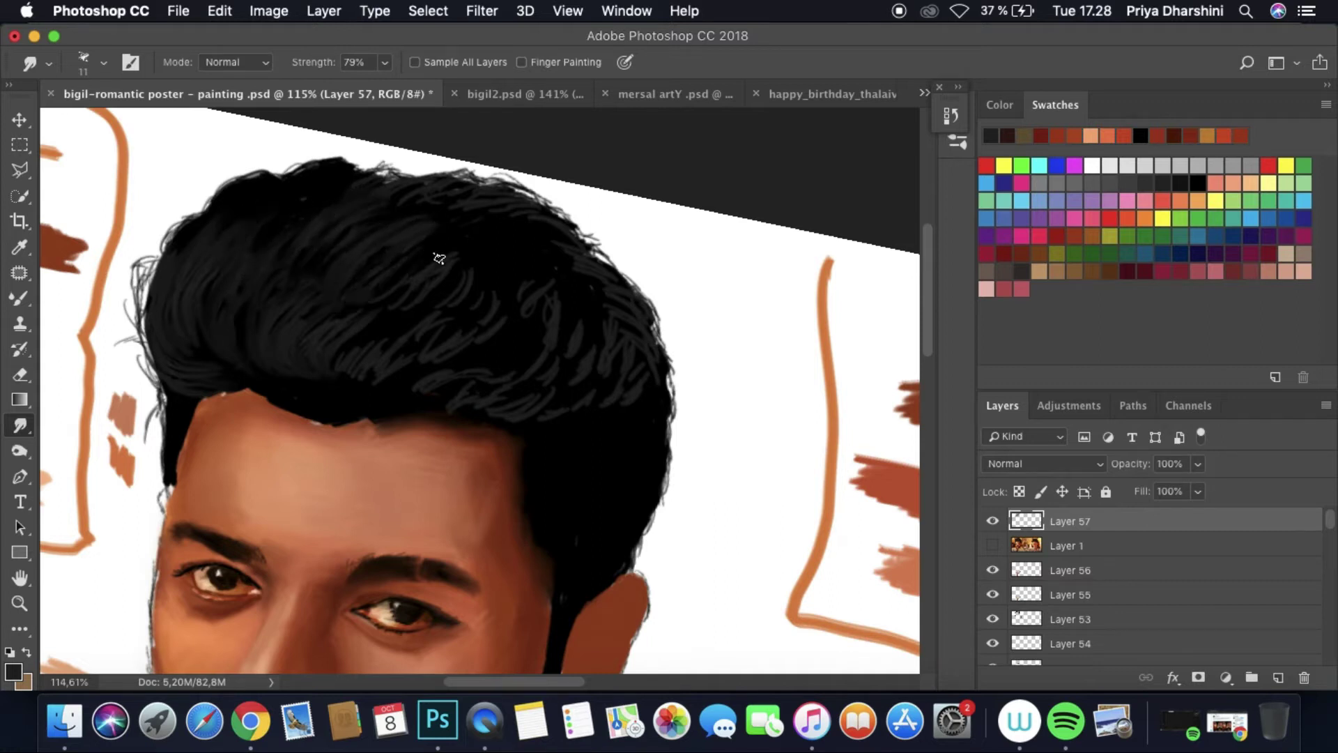
left_click_drag(506, 200, 479, 236)
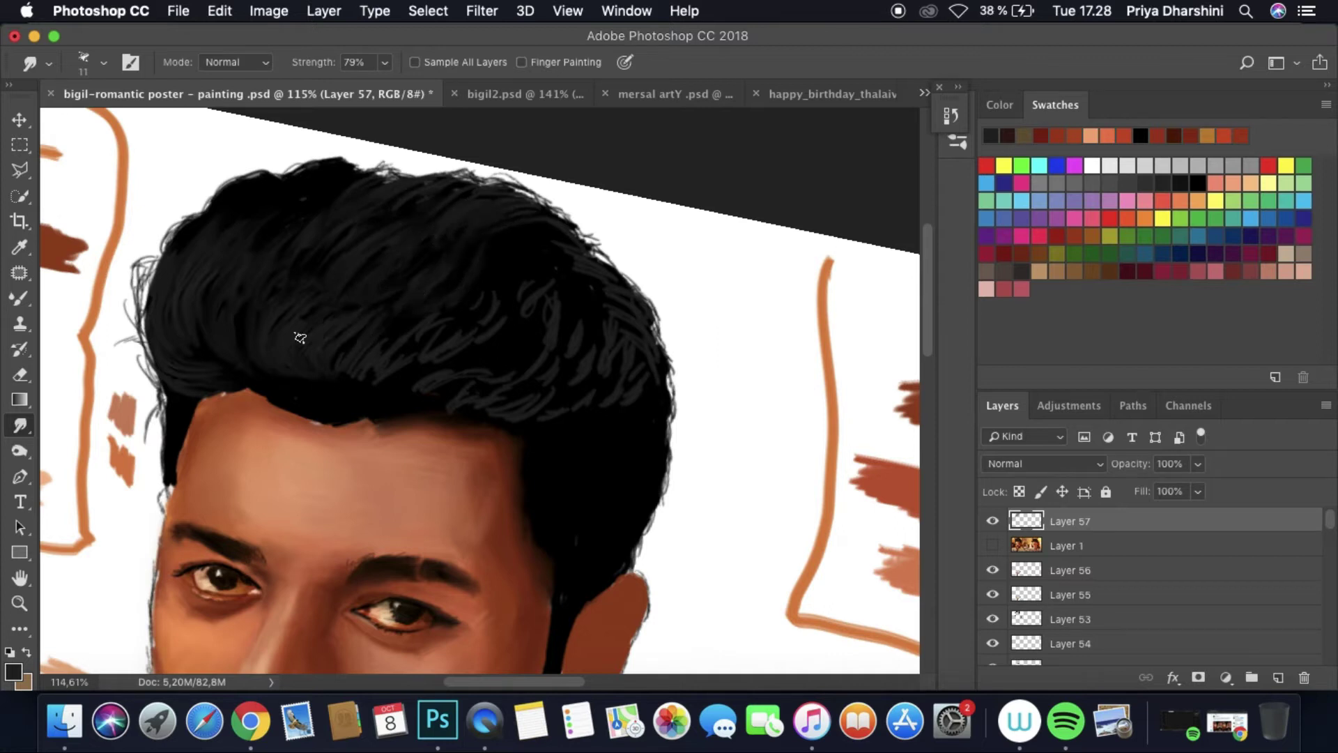
Step: Smudge the remaining strands above the hairline and along the side of the head, and save the painting
left_click_drag(454, 346, 519, 281)
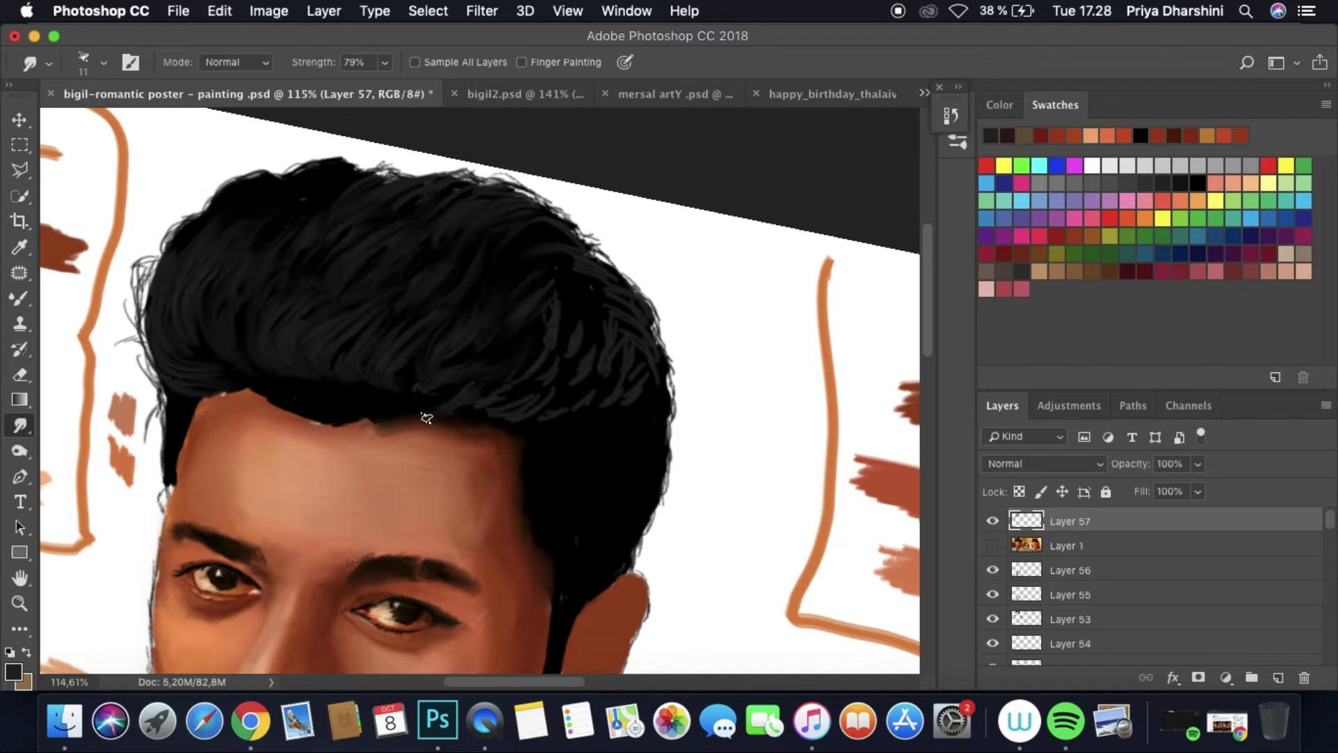
left_click_drag(518, 349, 573, 368)
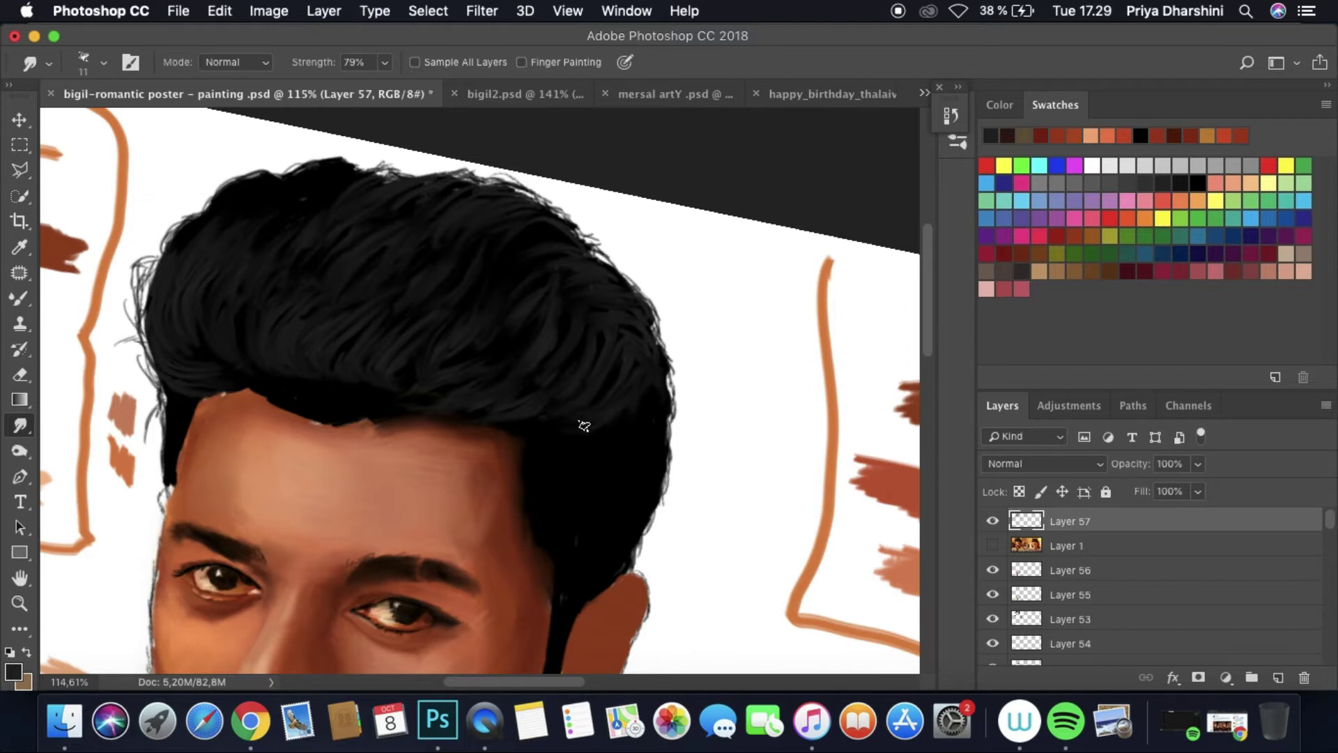
key("super+0")
key("super+s")
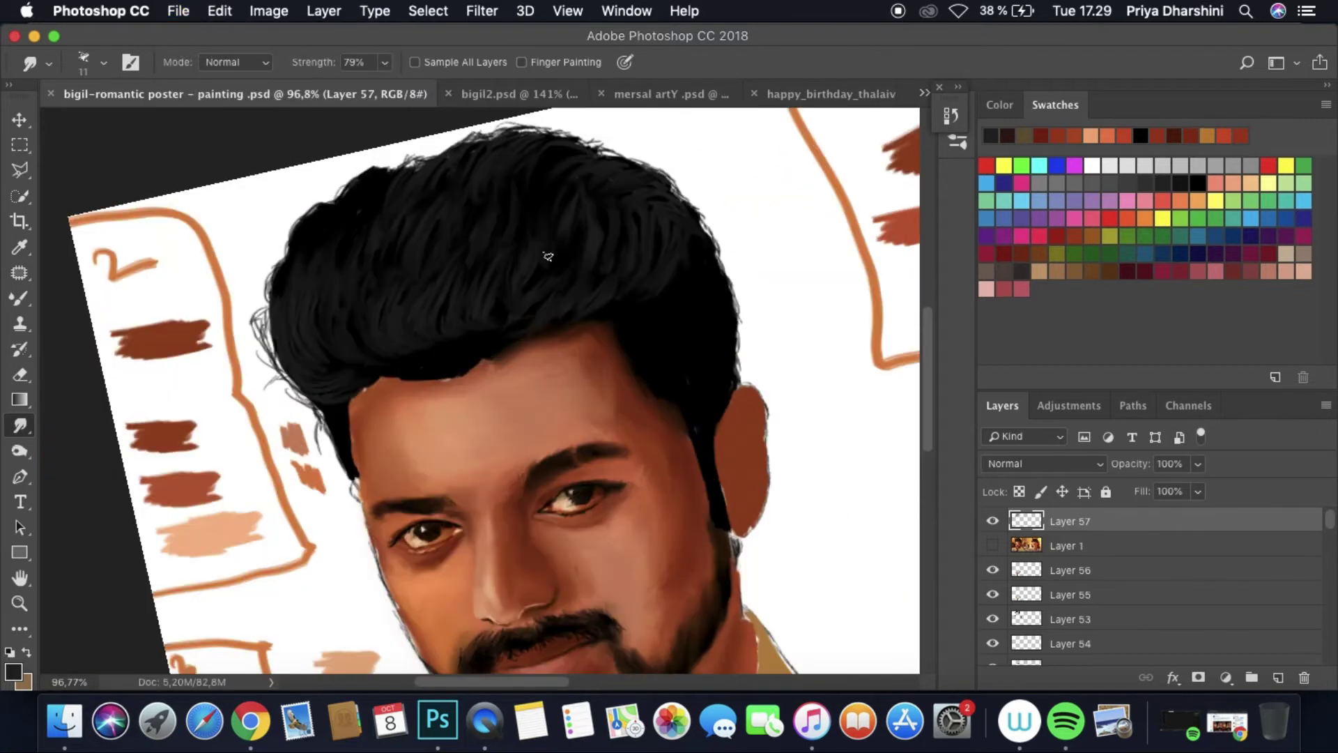
Step: Paint dark grey #383838 strands along the front hairline with the Mixer Brush on a new layer, following the reference photo
left_click(993, 545)
left_click(993, 546)
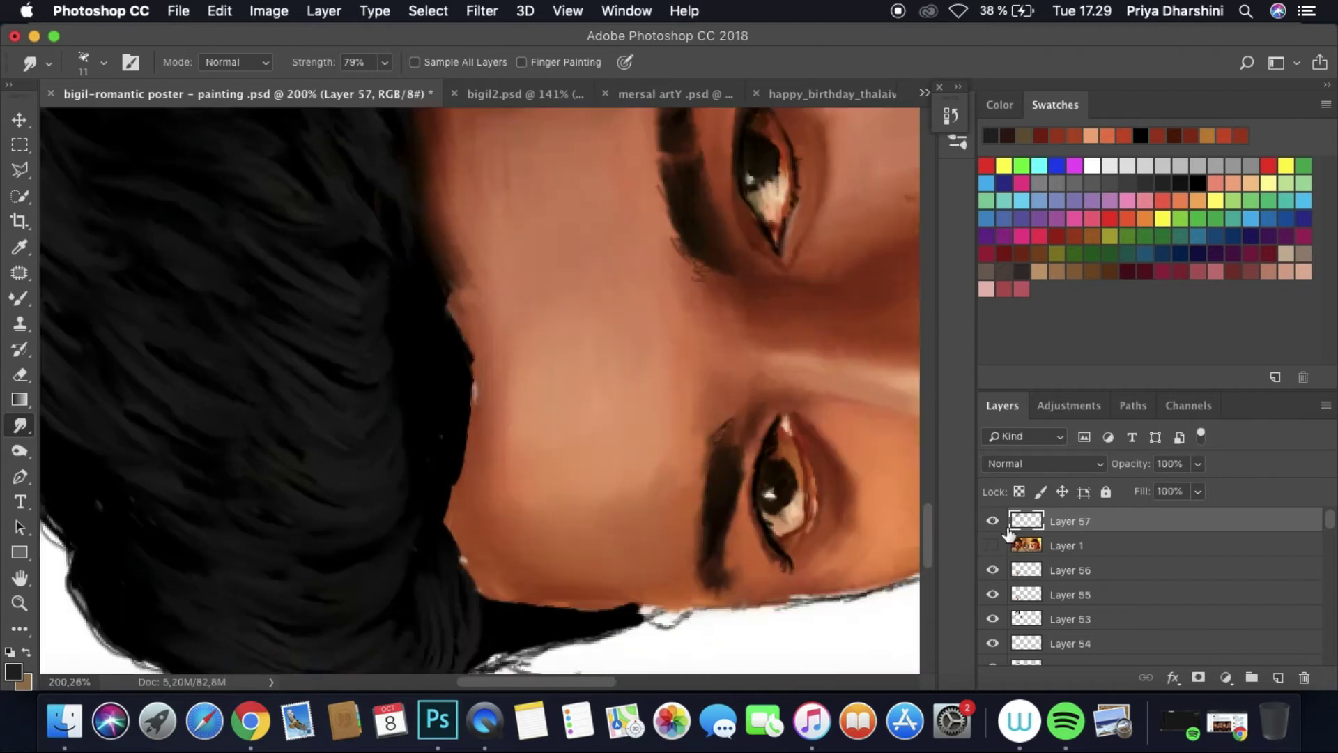
key("b")
left_click(166, 62)
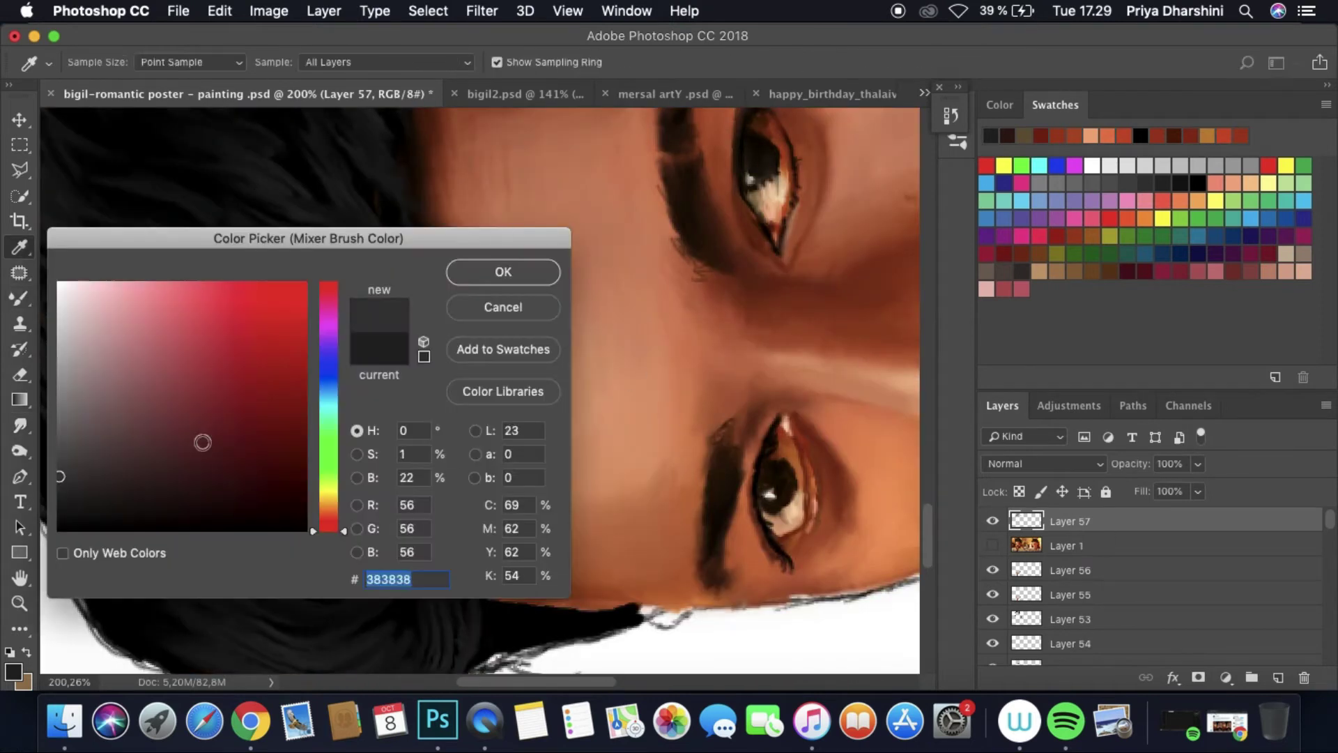
left_click(502, 272)
key("super+shift+alt+n")
left_click(993, 546)
left_click_drag(431, 468, 399, 436)
mouse_move(436, 293)
left_mouse_down()
mouse_move(423, 325)
mouse_move(452, 349)
mouse_move(464, 575)
left_mouse_up()
left_click(993, 546)
Step: Apply a dark reddish-brown Color Overlay to the hairline strands layer, leaving Gradient Overlay off
right_click(1066, 521)
left_click(897, 529)
left_click(103, 418)
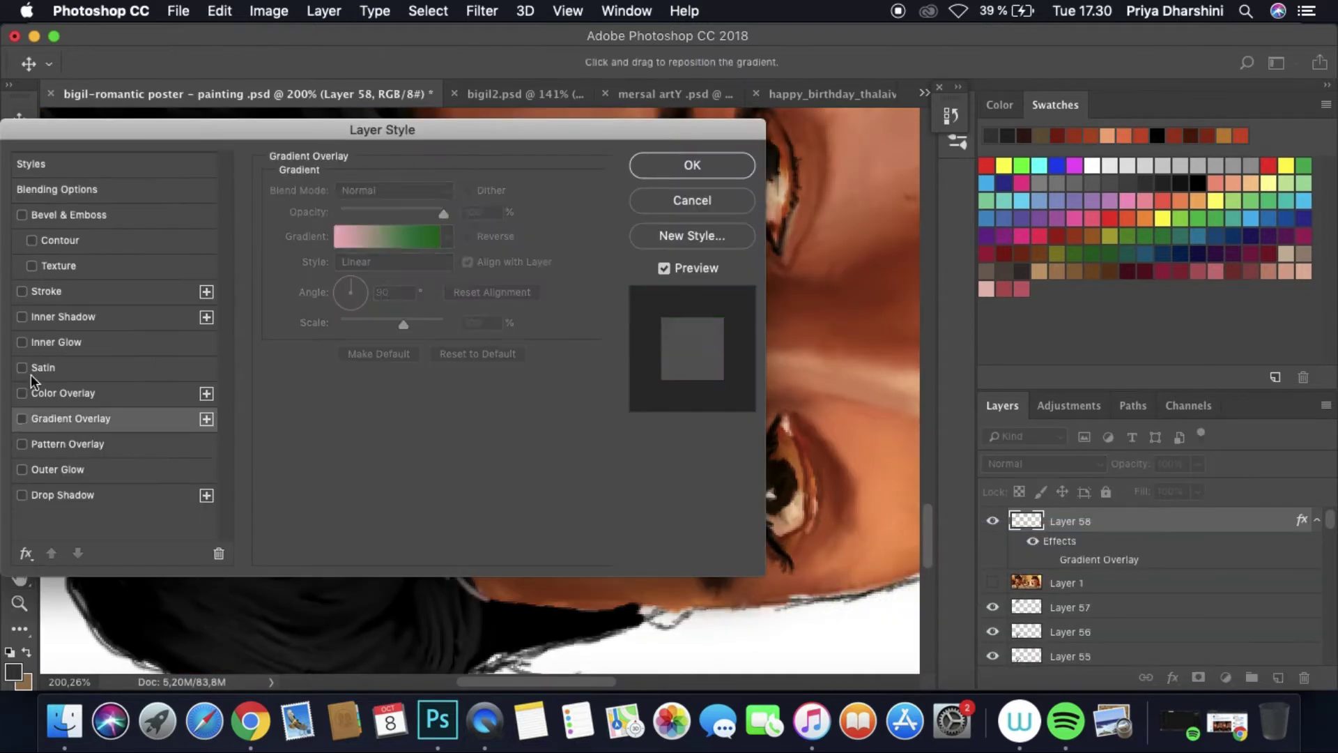
left_click(21, 418)
left_click(63, 393)
left_click(470, 191)
left_click(502, 269)
left_click(686, 167)
Step: Smudge the hair edge above the forehead on Layer 44
left_click(21, 424)
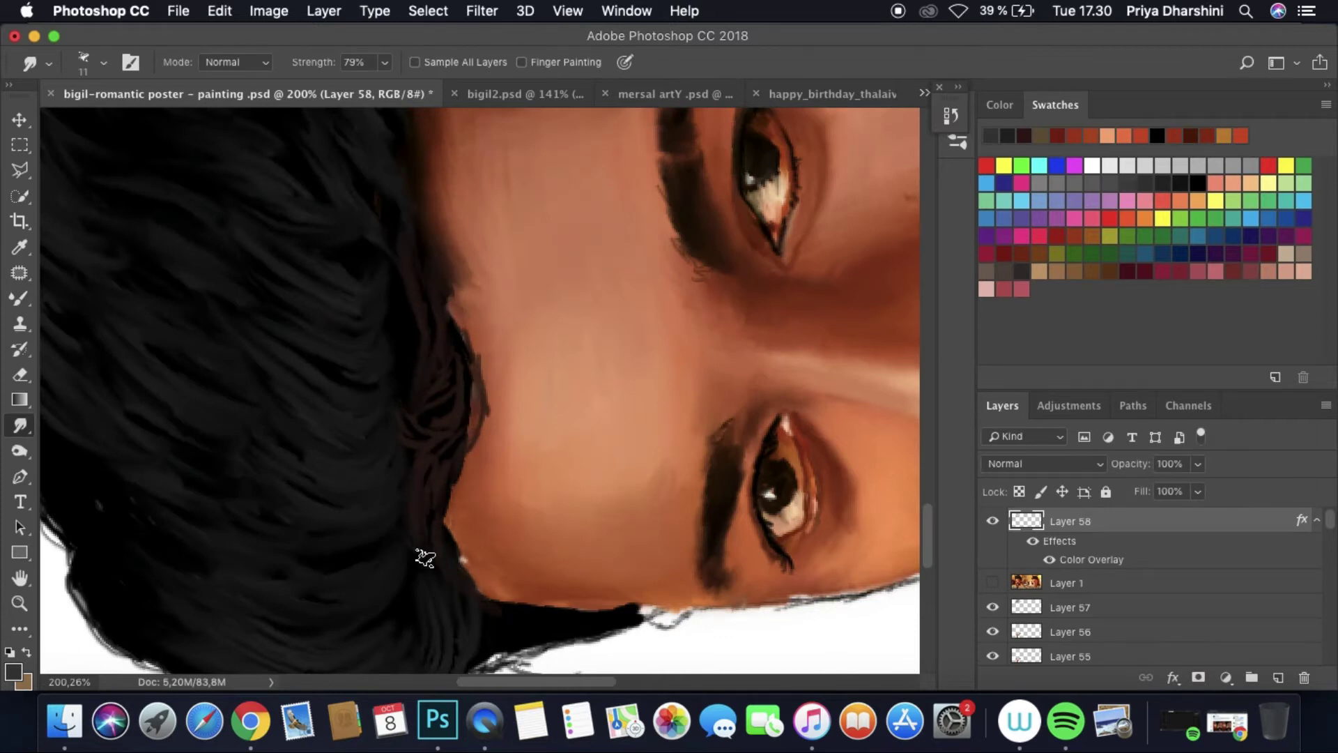
scroll(1124, 586, "down", 3)
scroll(1124, 587, "down", 2)
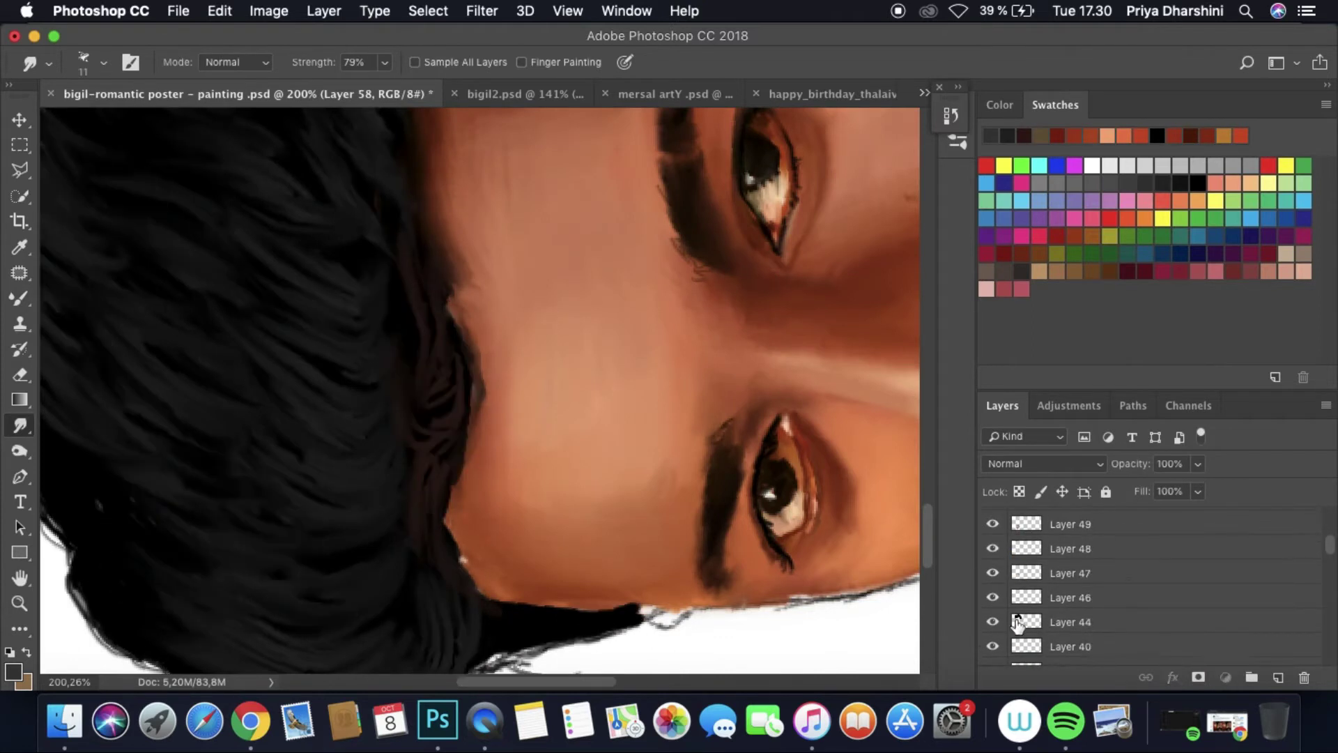
left_click(1115, 622)
left_click_drag(448, 479, 469, 352)
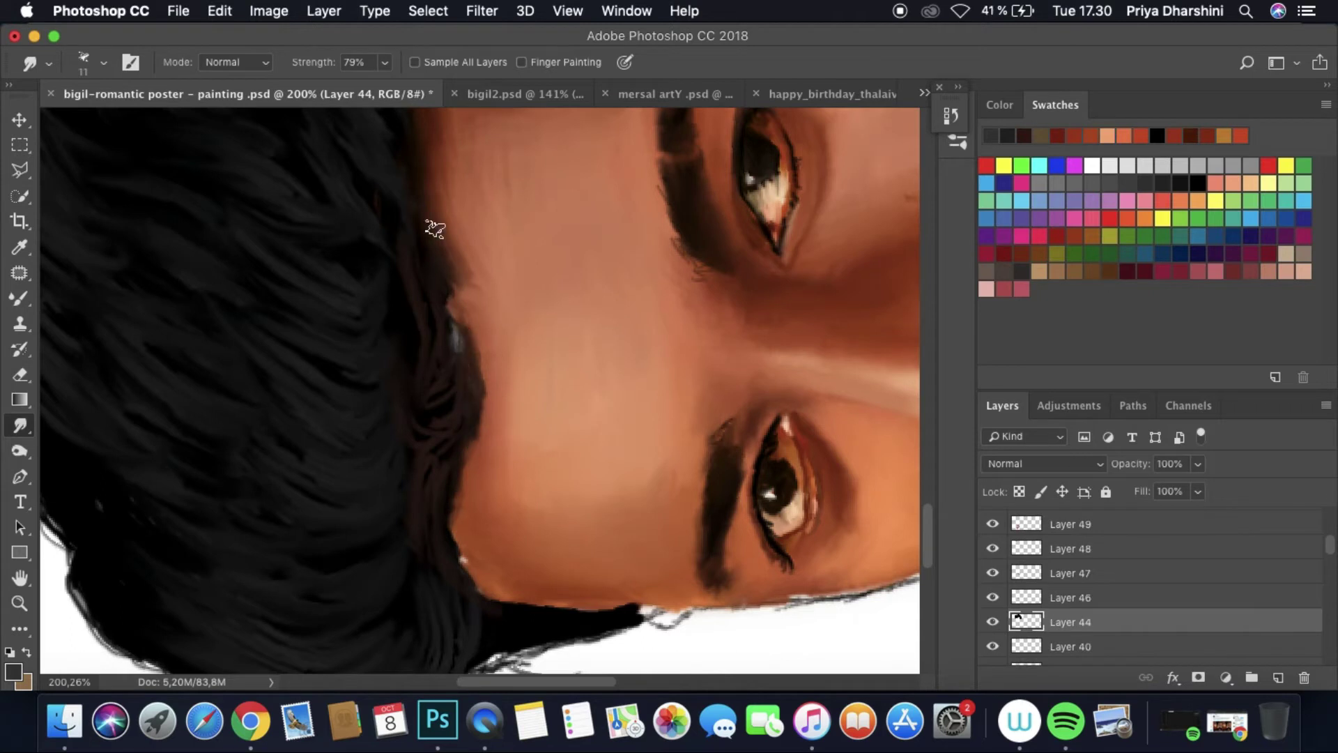
scroll(526, 431, "down", 6)
scroll(526, 432, "up", 6)
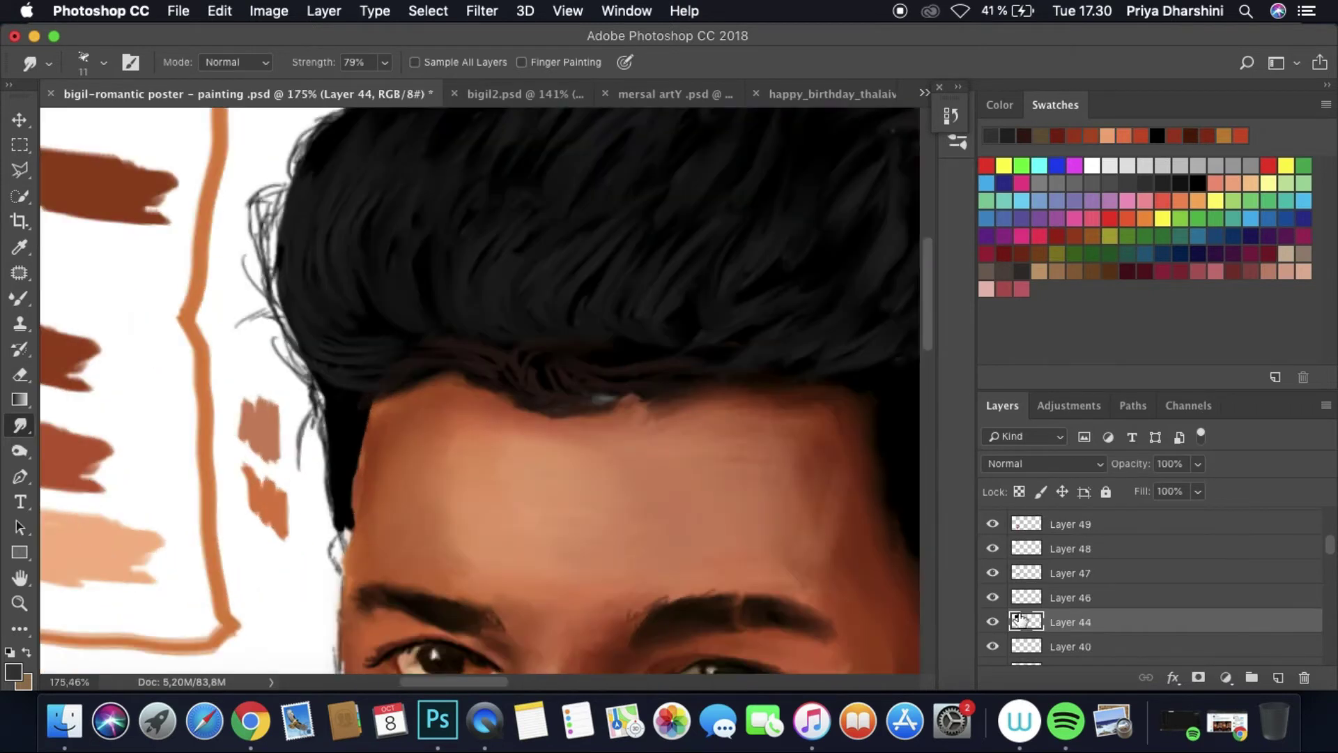
Step: With the hair layers hidden, smudge the forehead edge on Layer 57 using Sample All Layers, and show the hair again
left_click(993, 622)
scroll(1115, 586, "up", 4)
left_click(1115, 607)
left_click(415, 62)
left_click_drag(460, 380, 619, 383)
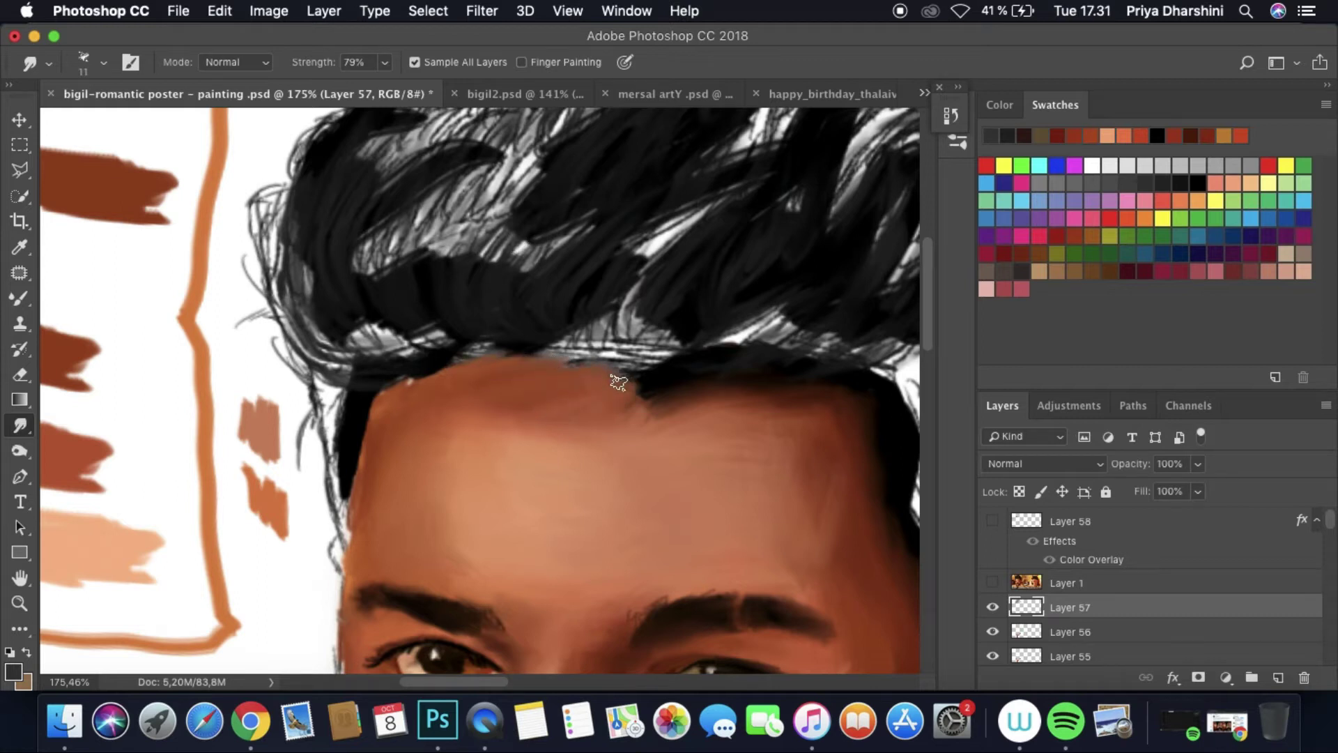
left_click(995, 589)
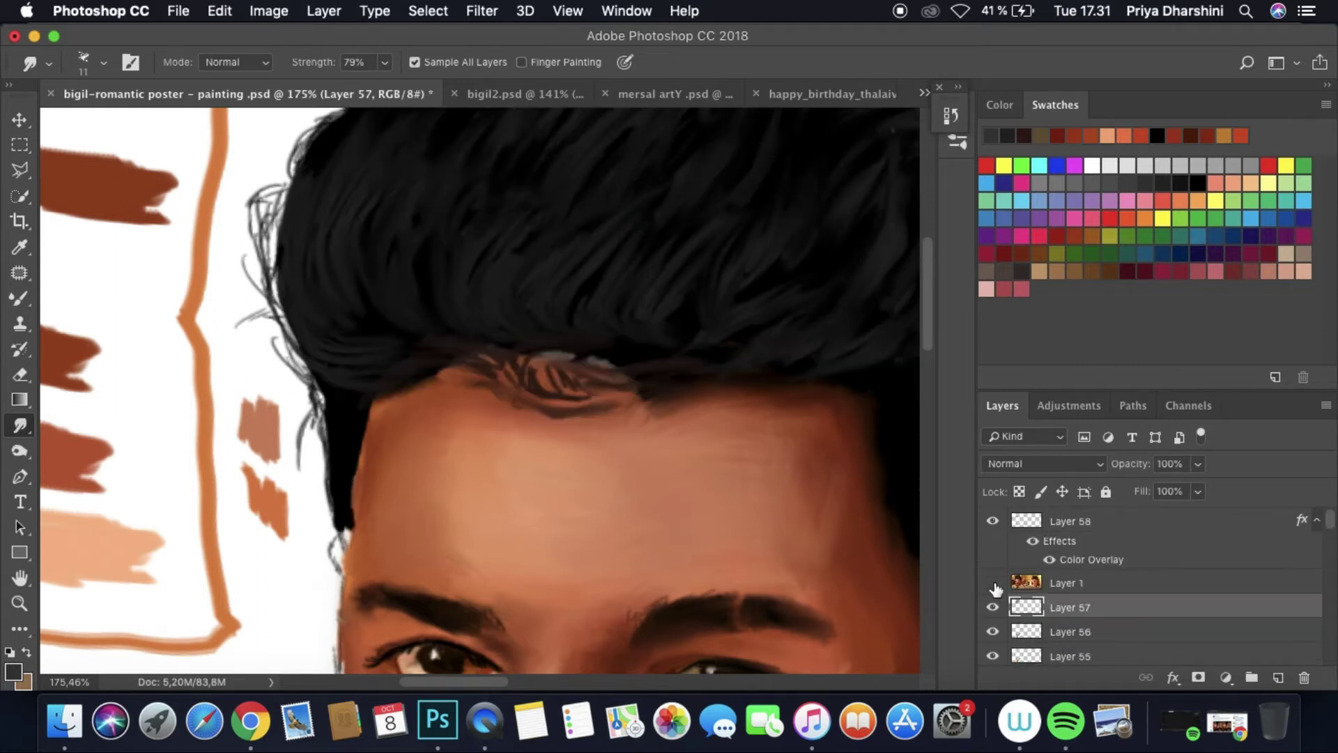
Step: Add a new layer directly below the hairline strands layer and set the foreground colour to black
left_click(1094, 521)
left_click(1278, 677)
key("ctrl+bracketleft")
left_click(13, 671)
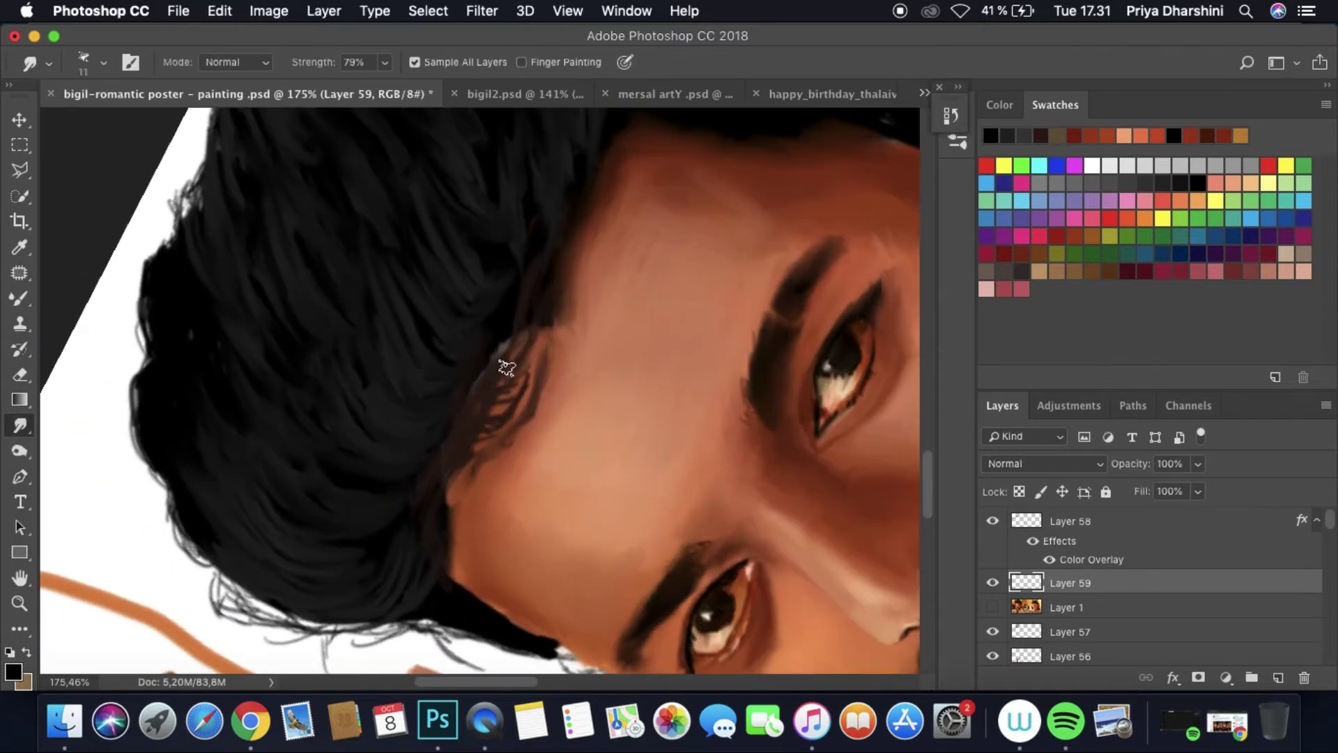
Step: Undo the last two smudge strokes and paint black over the gap in the front hairline with the Mixer Brush
left_click(951, 116)
key("ctrl+alt+z")
key("ctrl+alt+z")
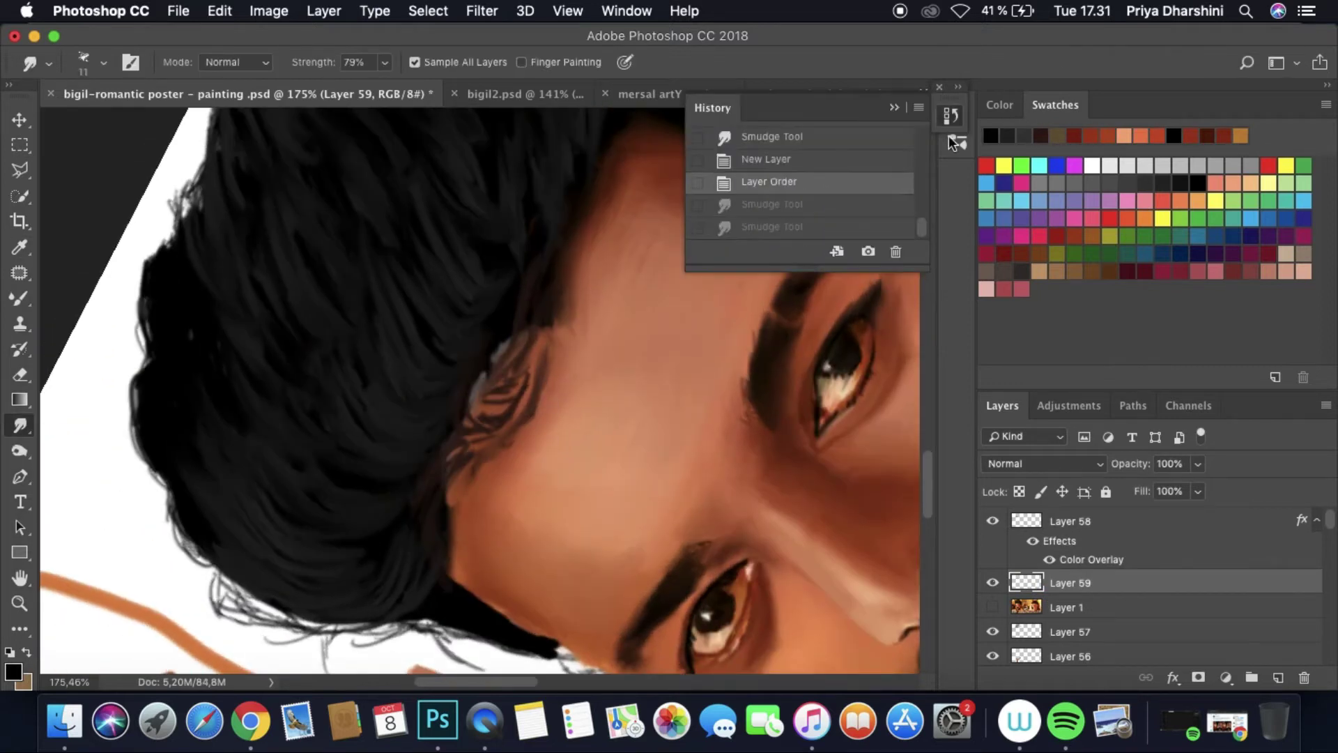
key("b")
mouse_move(526, 391)
left_mouse_down()
mouse_move(486, 381)
mouse_move(543, 322)
mouse_move(471, 471)
mouse_move(520, 391)
left_mouse_up()
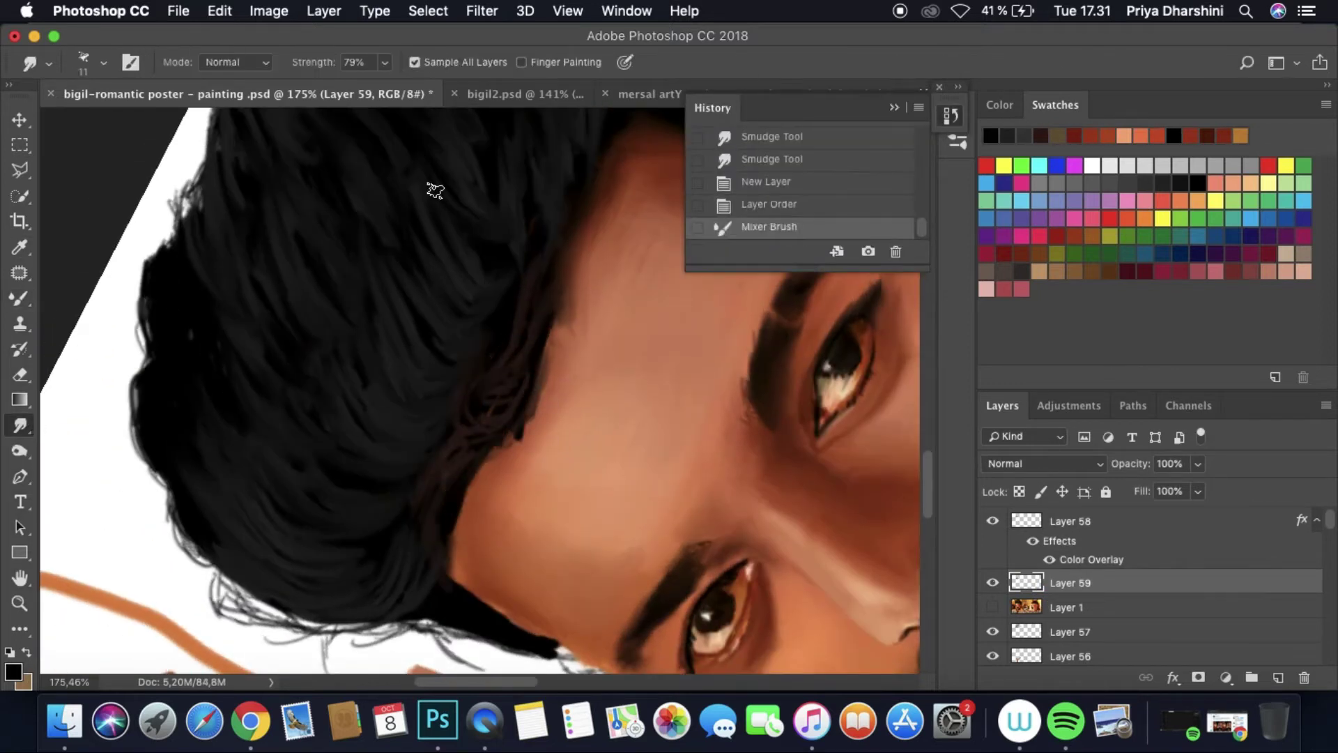
Step: Smudge the black hairline patch toward the forehead and along the hair edge with Sample All Layers off
left_click(415, 62)
left_click_drag(481, 565, 491, 450)
left_click_drag(488, 498, 550, 327)
left_click_drag(516, 453, 554, 279)
left_click_drag(530, 377, 540, 338)
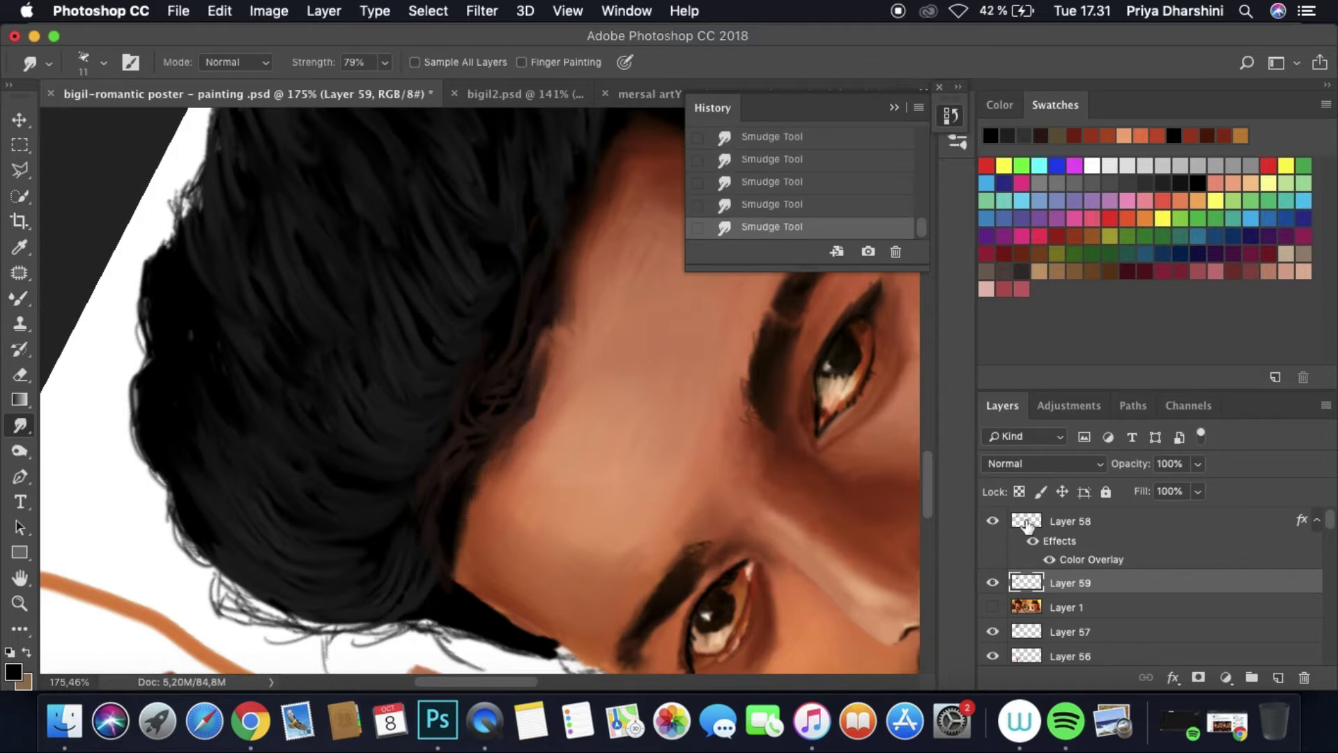
Step: Delete Layer 58 containing the hairline strands
left_click(1028, 524)
scroll(585, 345, "down", 5)
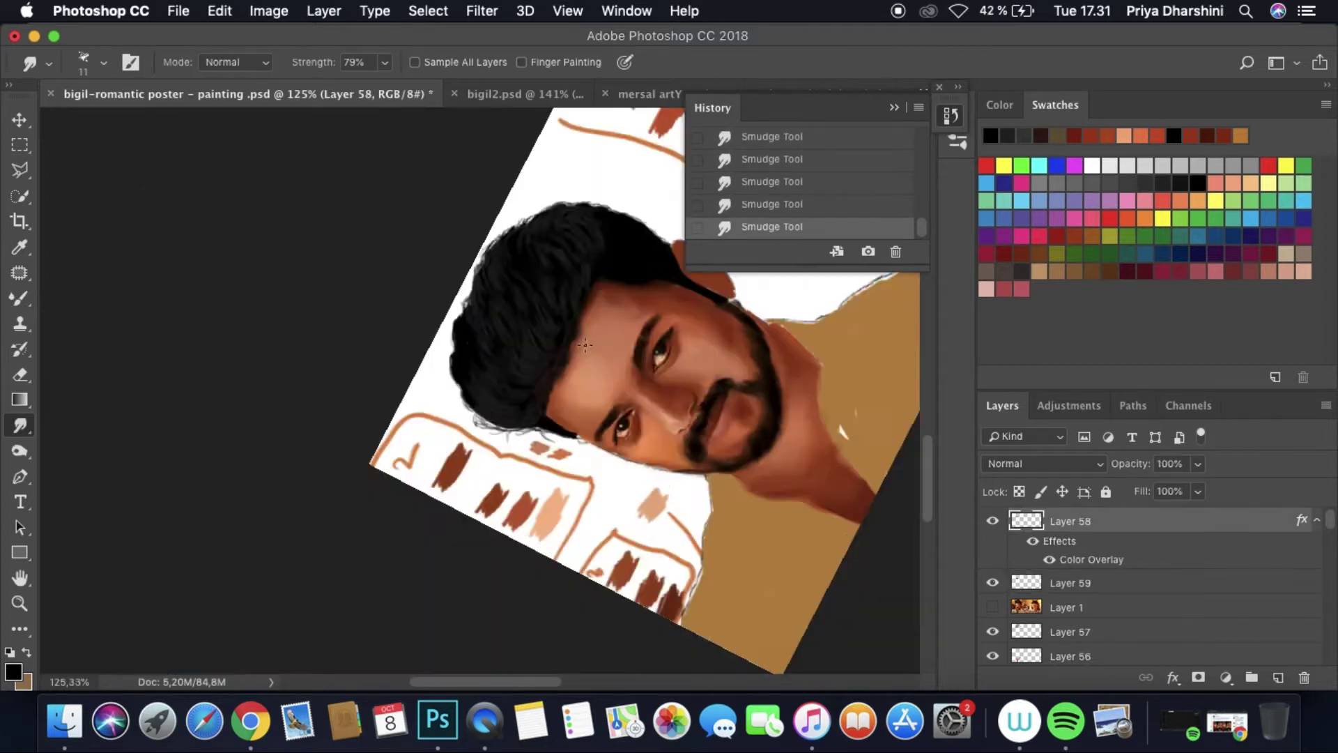
scroll(586, 344, "down", 5)
left_click_drag(586, 345, 614, 342)
scroll(645, 348, "up", 6)
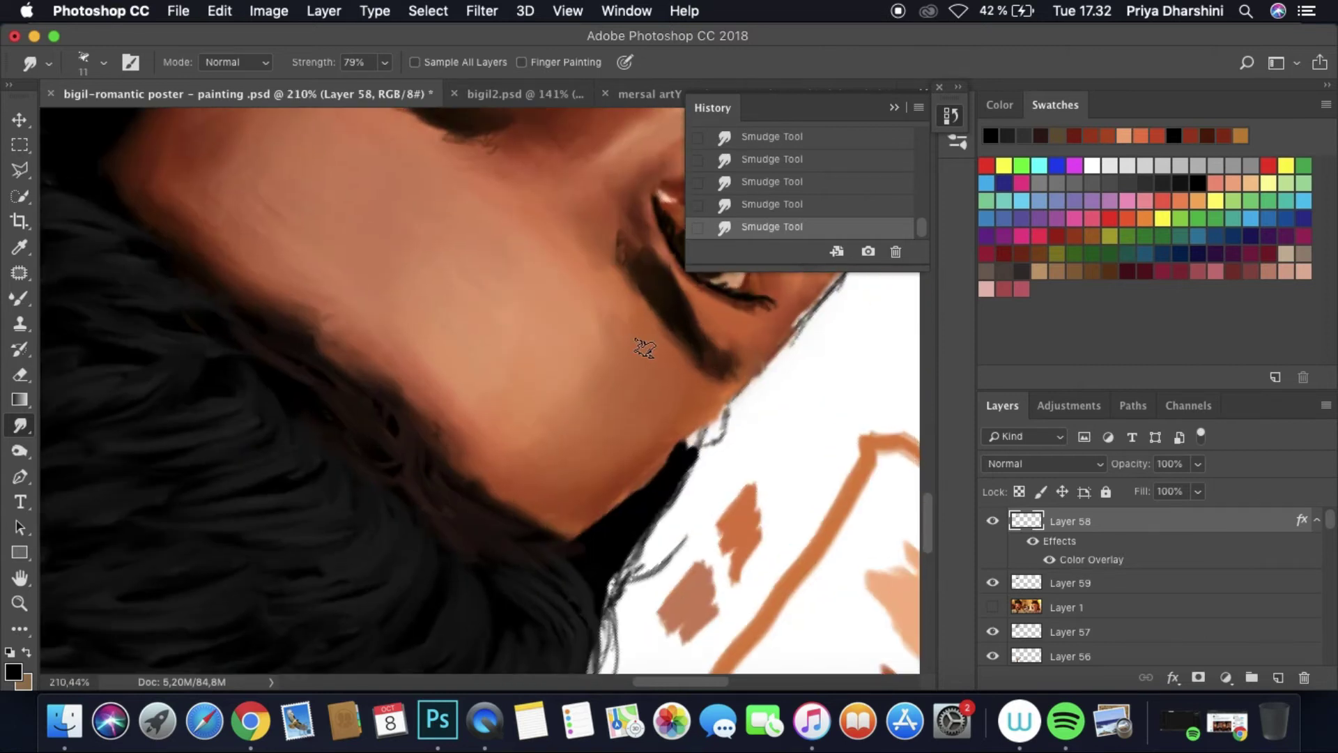
key("BackSpace")
Step: Give the black hairline patch on Layer 59 a dark brown #271209 Color Overlay at 100% opacity
right_click(1025, 523)
left_click(1067, 283)
left_click(70, 393)
left_click_drag(449, 132, 1132, 85)
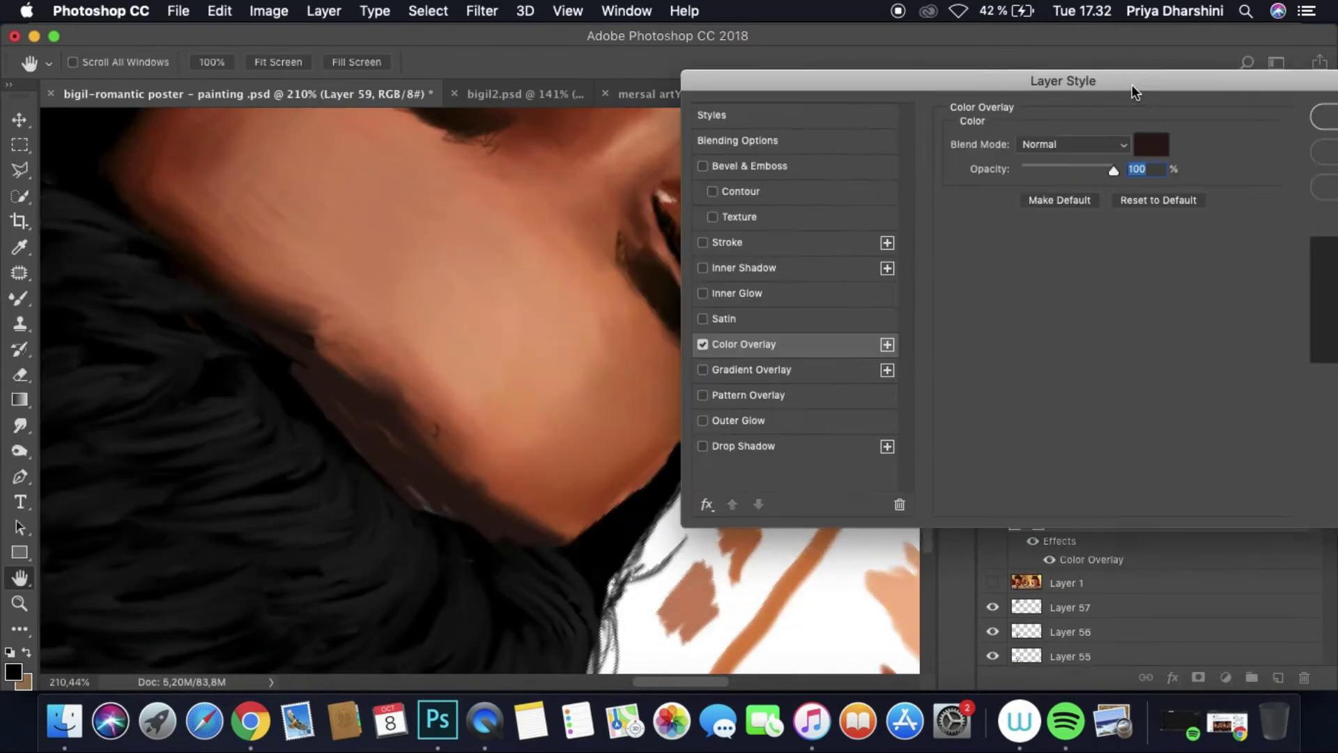
left_click(1151, 145)
key("Escape")
left_click(948, 265)
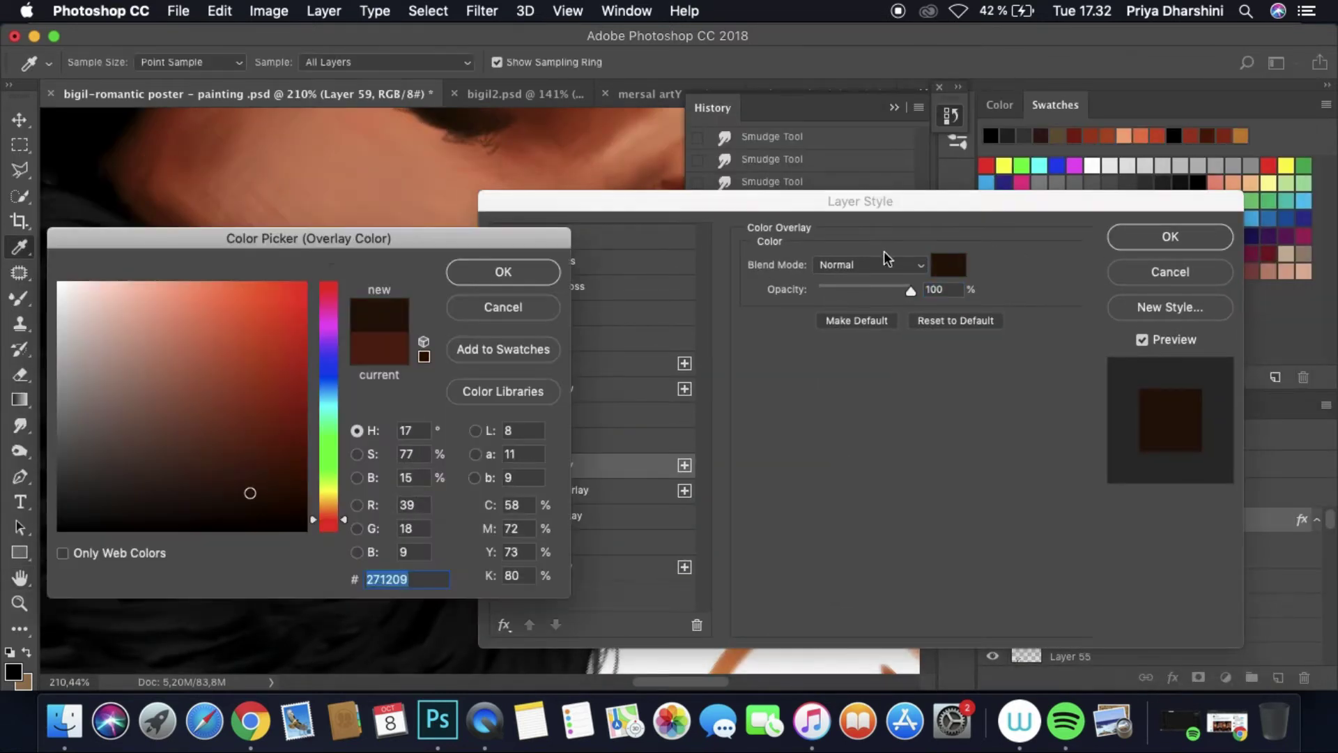
key("Return")
key("Return")
Step: Add Layer 60 and smudge the brown hairline into the forehead and hair with Sample All Layers on
left_click(20, 425)
left_click_drag(418, 487, 439, 505)
mouse_move(320, 342)
left_mouse_down()
mouse_move(349, 383)
mouse_move(313, 342)
mouse_move(335, 391)
mouse_move(285, 346)
mouse_move(328, 335)
mouse_move(376, 427)
mouse_move(463, 514)
mouse_move(418, 487)
mouse_move(418, 441)
mouse_move(463, 484)
left_mouse_up()
key("super+shift+alt+n")
key("super+0")
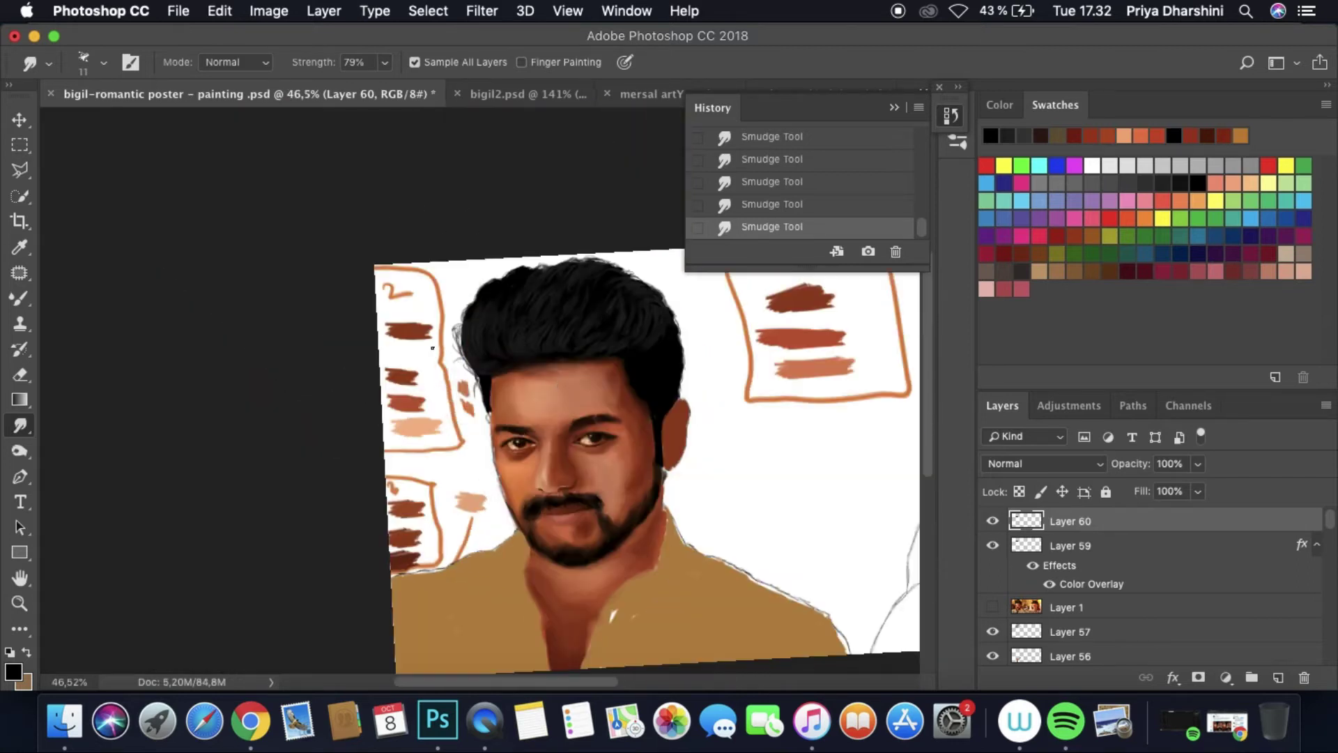
scroll(554, 334, "up", 6)
mouse_move(439, 437)
left_mouse_down()
mouse_move(524, 443)
mouse_move(391, 456)
left_mouse_up()
key("super+0")
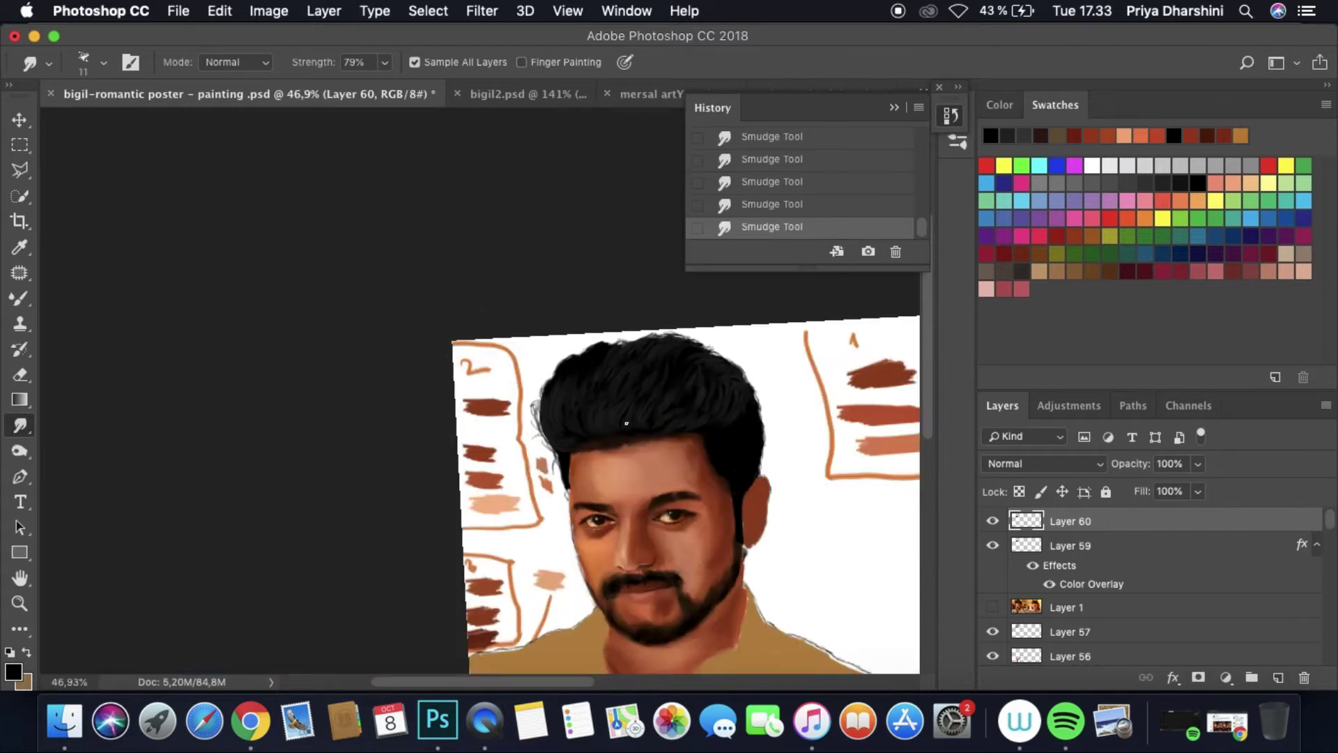
Step: Blend the hairline further with the smudge brush at size 28, and reduce its size to 9 for finer strokes
scroll(627, 424, "up", 6)
right_click(530, 544)
key("Return")
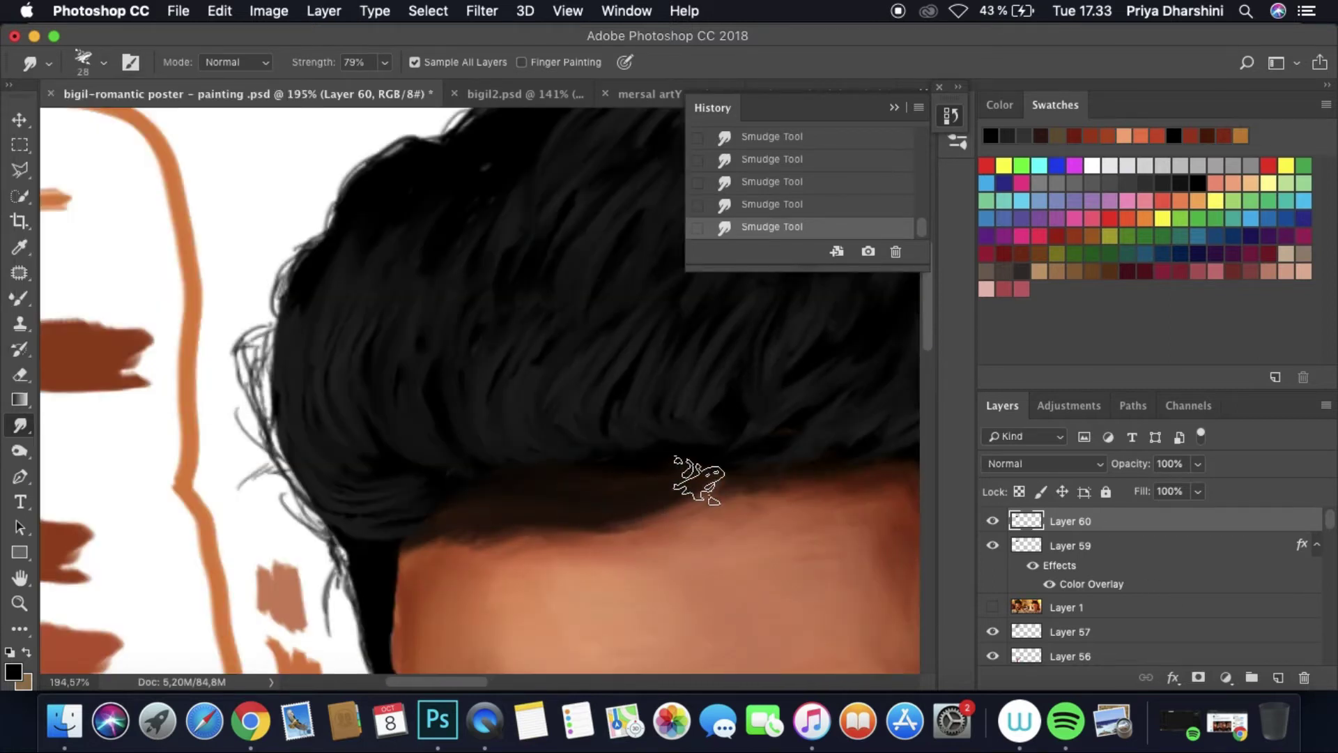
right_click(515, 537)
type("9")
key("Return")
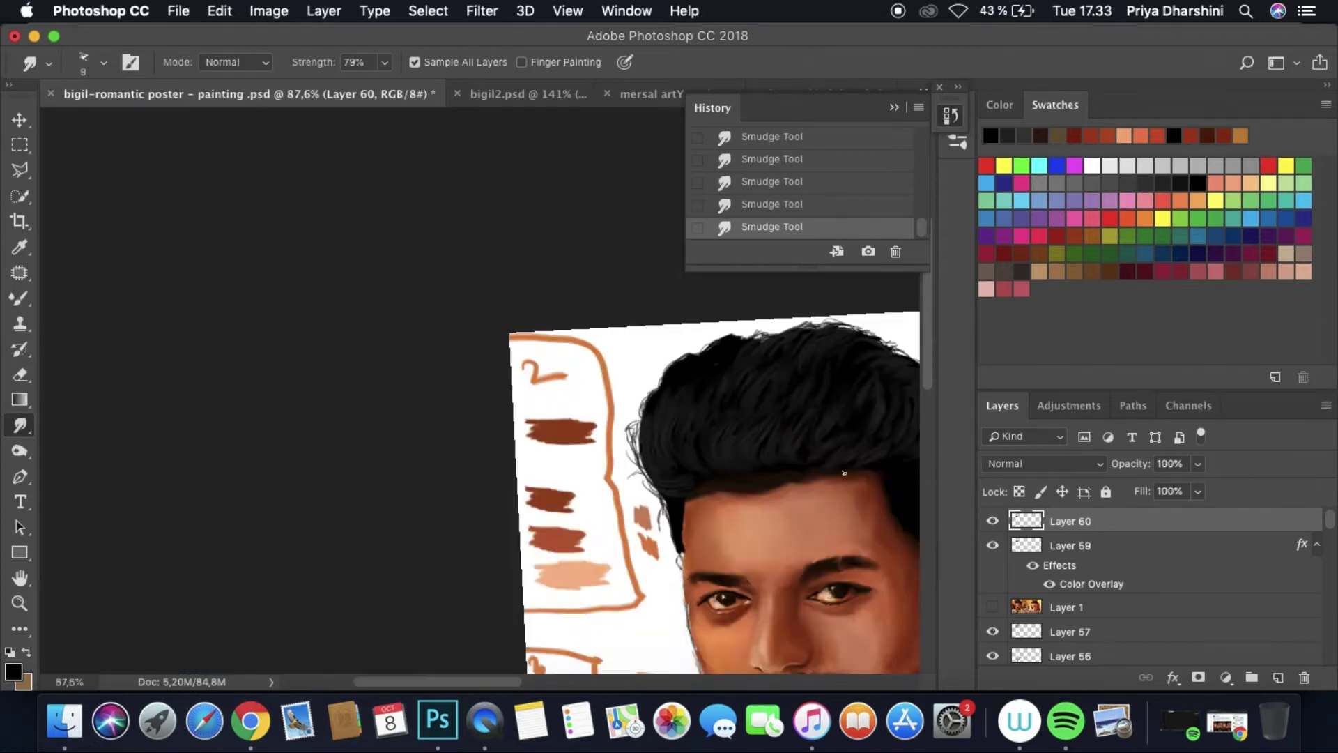
scroll(774, 485, "down", 5)
scroll(771, 484, "up", 5)
Step: Move the reference photo layer above Layer 60 and add a new layer on top of it
left_click_drag(1066, 607, 1052, 520)
left_click(1277, 677)
left_click(993, 545)
left_click(992, 545)
Step: Paint black strands along the front hairline with the Mixer Brush over the reference photo, hide the photo, and extend the strands
key("shift+b")
left_click(992, 545)
mouse_move(400, 428)
left_mouse_down()
mouse_move(406, 462)
mouse_move(376, 460)
left_mouse_up()
left_click_drag(439, 448, 383, 463)
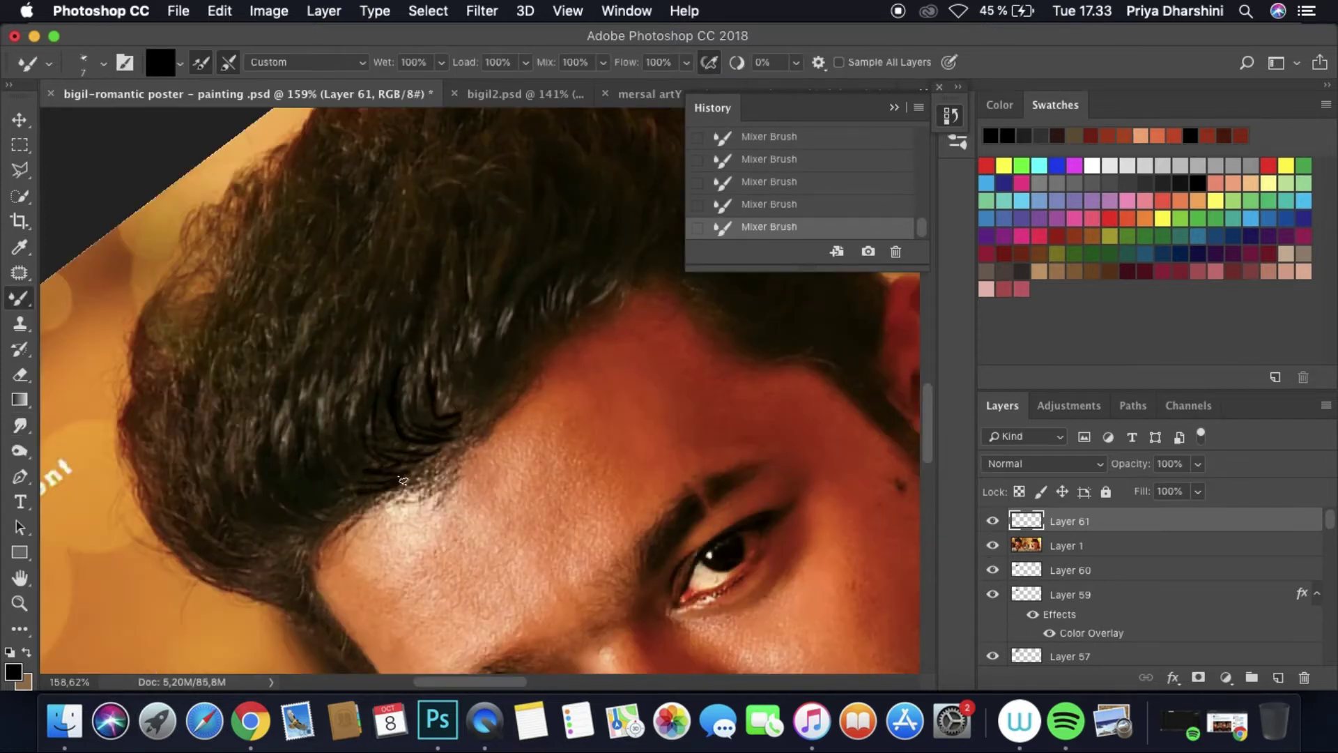
left_click(992, 521)
left_click(993, 521)
left_click(992, 545)
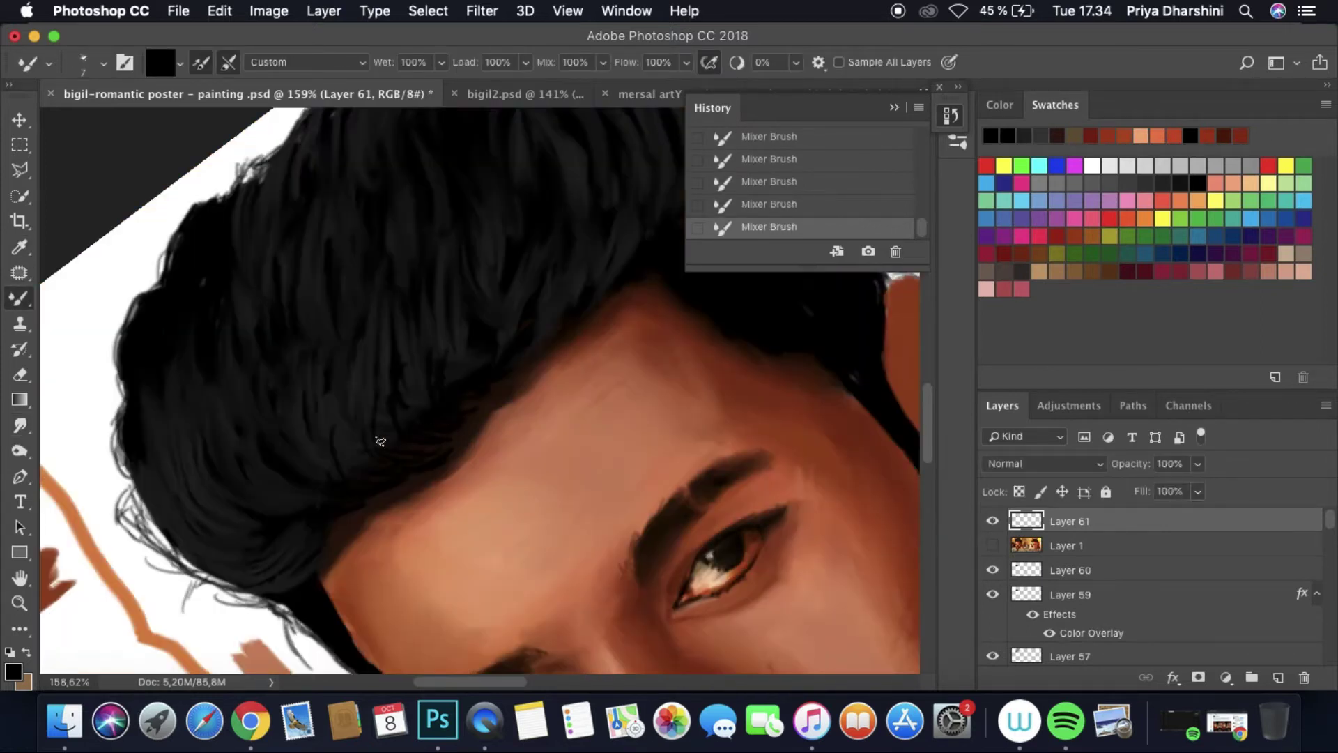
left_click_drag(416, 472, 504, 370)
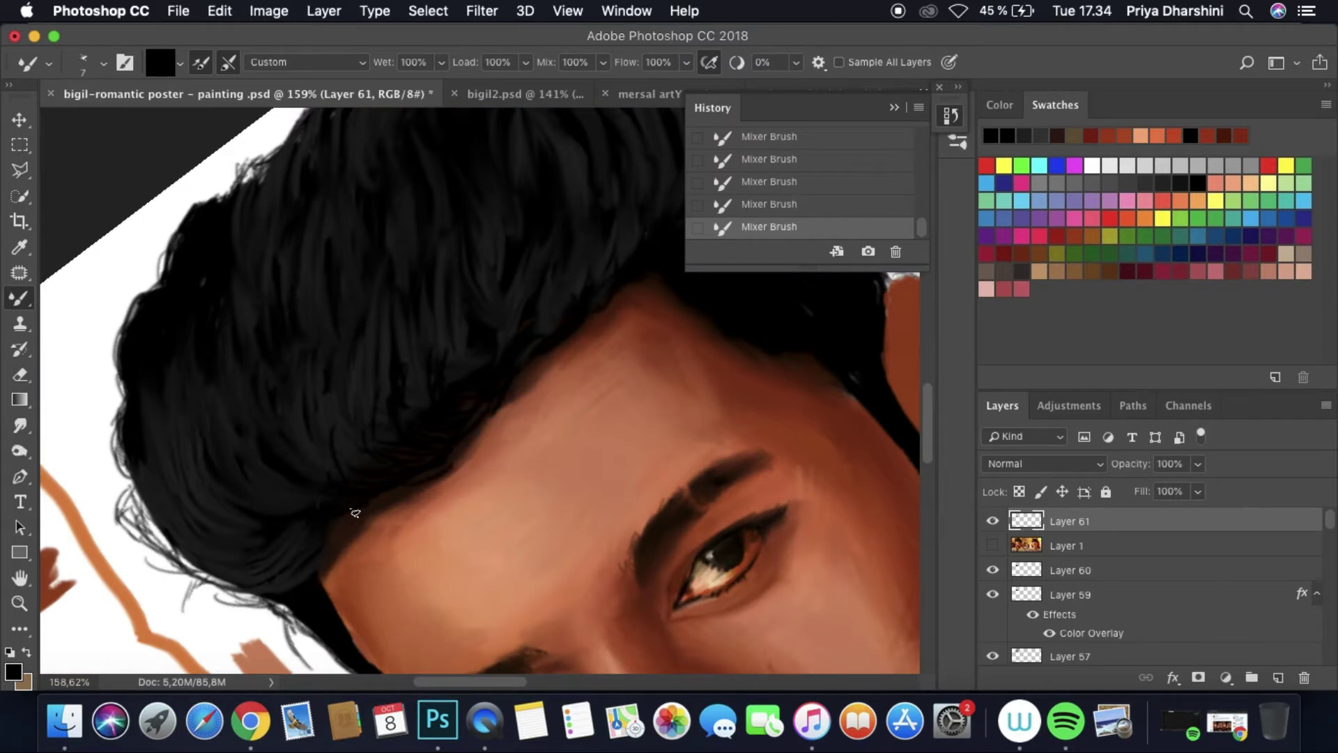
Step: Smudge the new black strands along the front hairline with the size 9 brush
key("r")
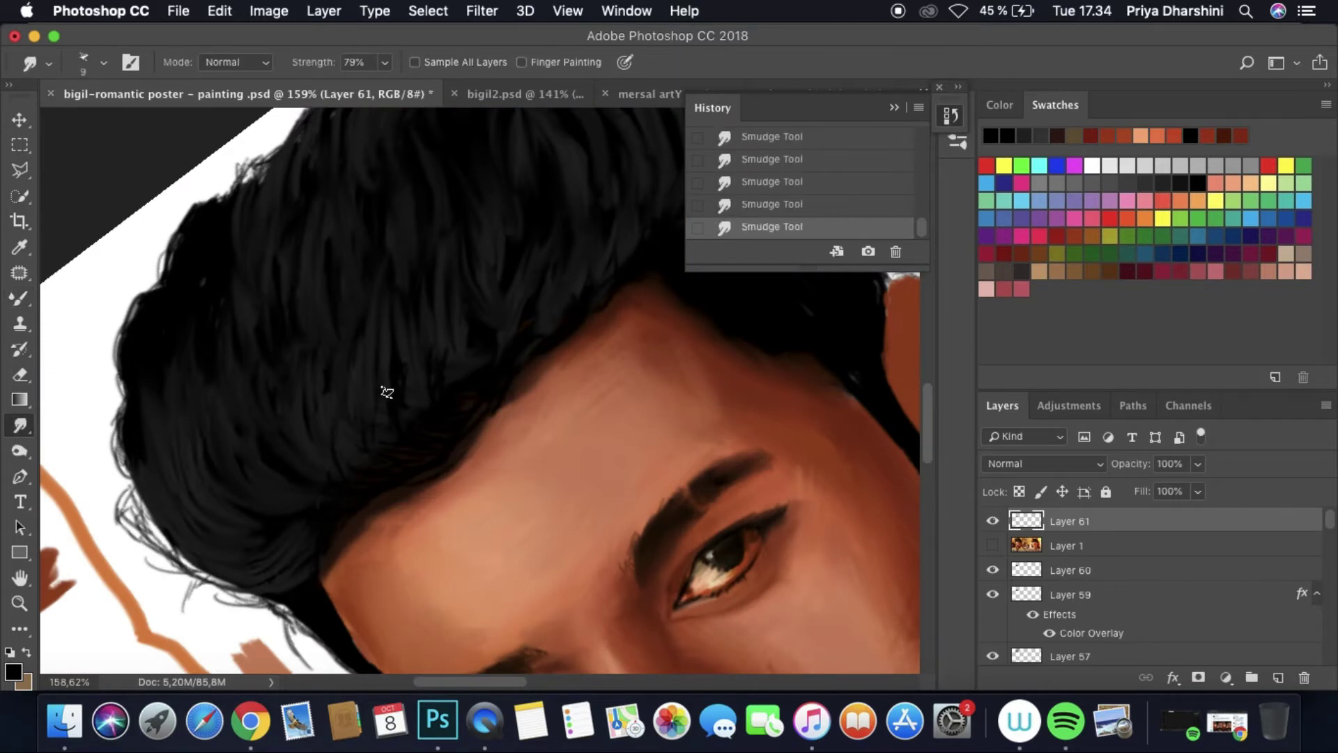
scroll(541, 307, "down", 4)
key("Escape")
scroll(541, 303, "up", 3)
Step: Sample a dark grey and paint strands on the side hair above the ear using the reference photo, then hide the photo
key("i")
key("b")
left_click(992, 521)
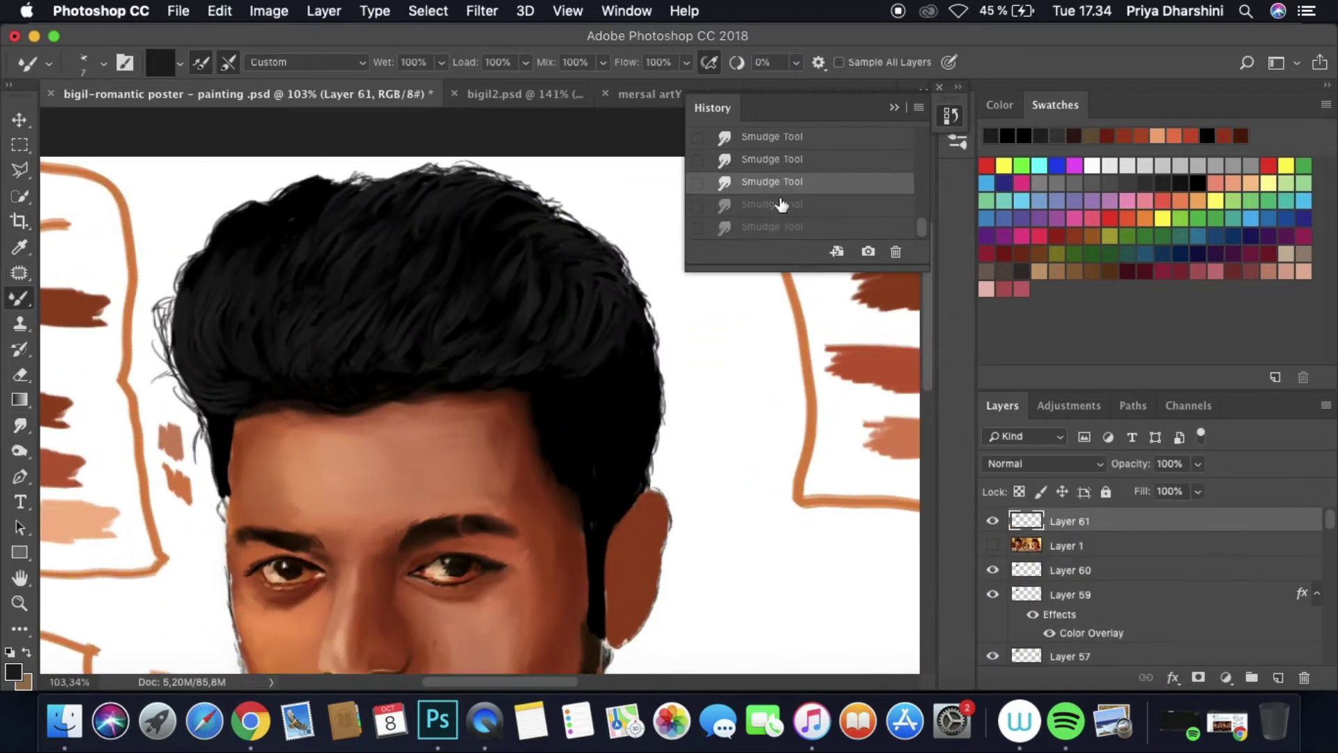
left_click(992, 545)
left_click(992, 521)
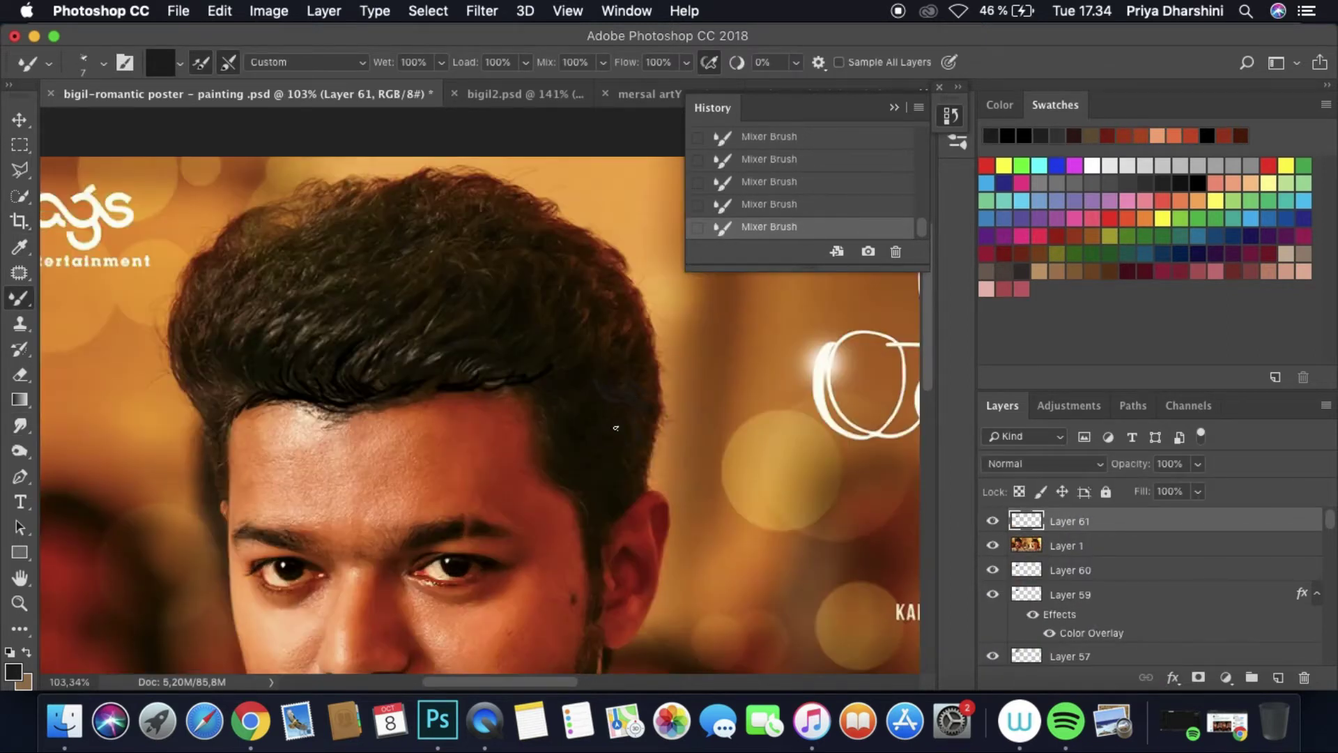
left_click(993, 545)
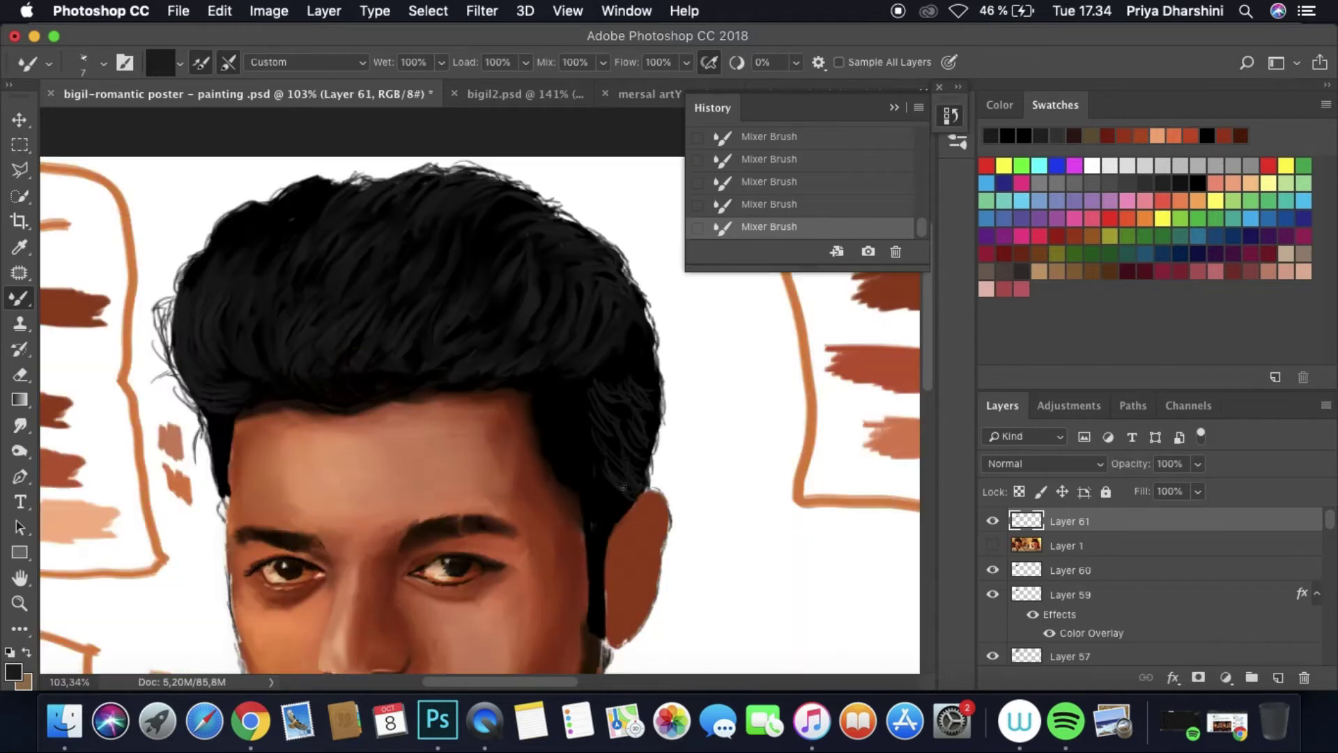
Step: Smudge the dark grey strands on the side hair above the ear and save the painting
key("r")
mouse_move(614, 418)
left_mouse_down()
mouse_move(640, 446)
mouse_move(598, 433)
left_mouse_up()
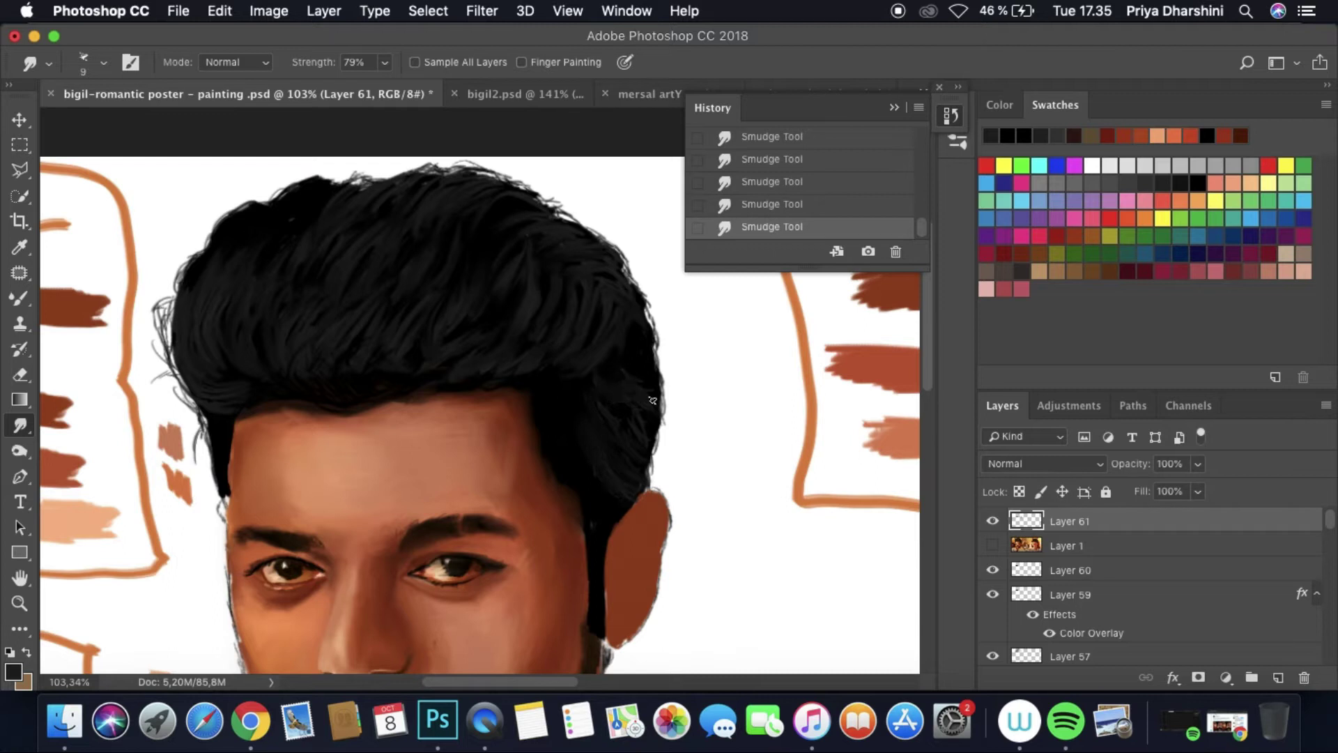
scroll(597, 460, "down", 5)
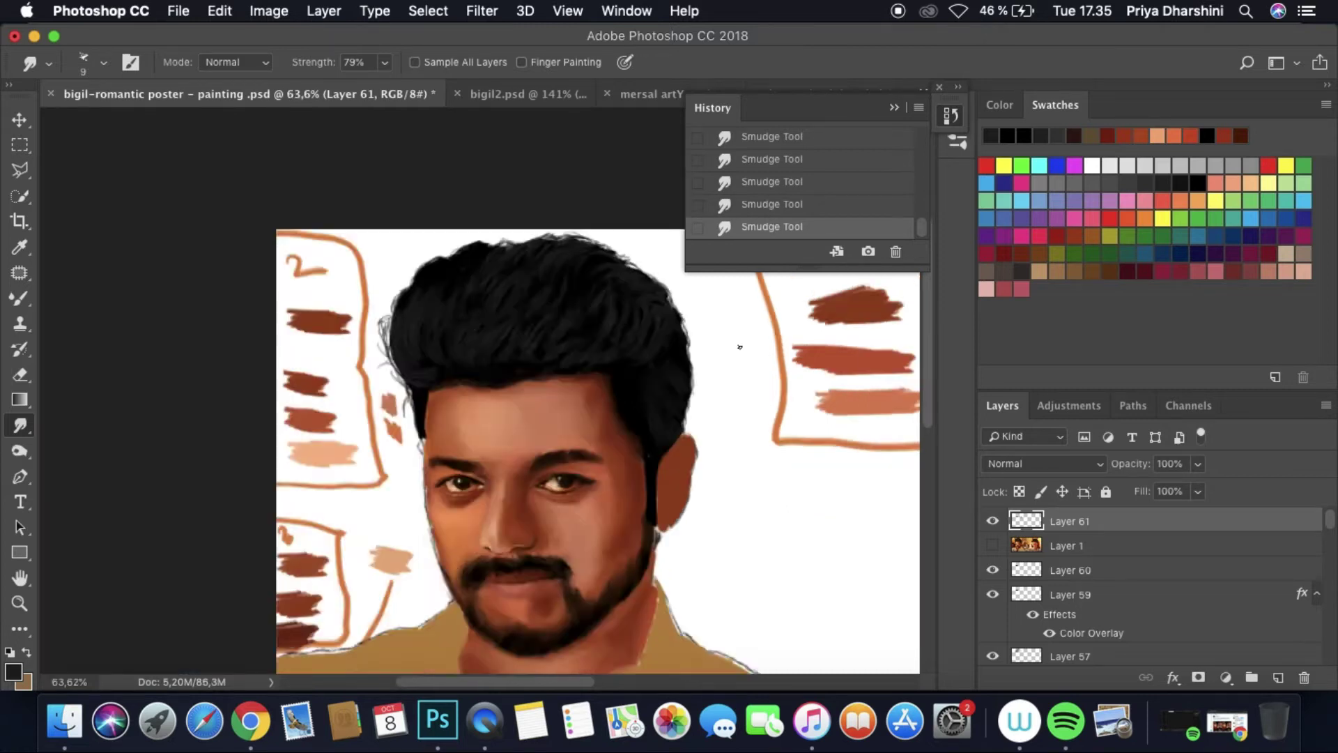
left_click(178, 11)
left_click(233, 209)
scroll(260, 568, "up", 5)
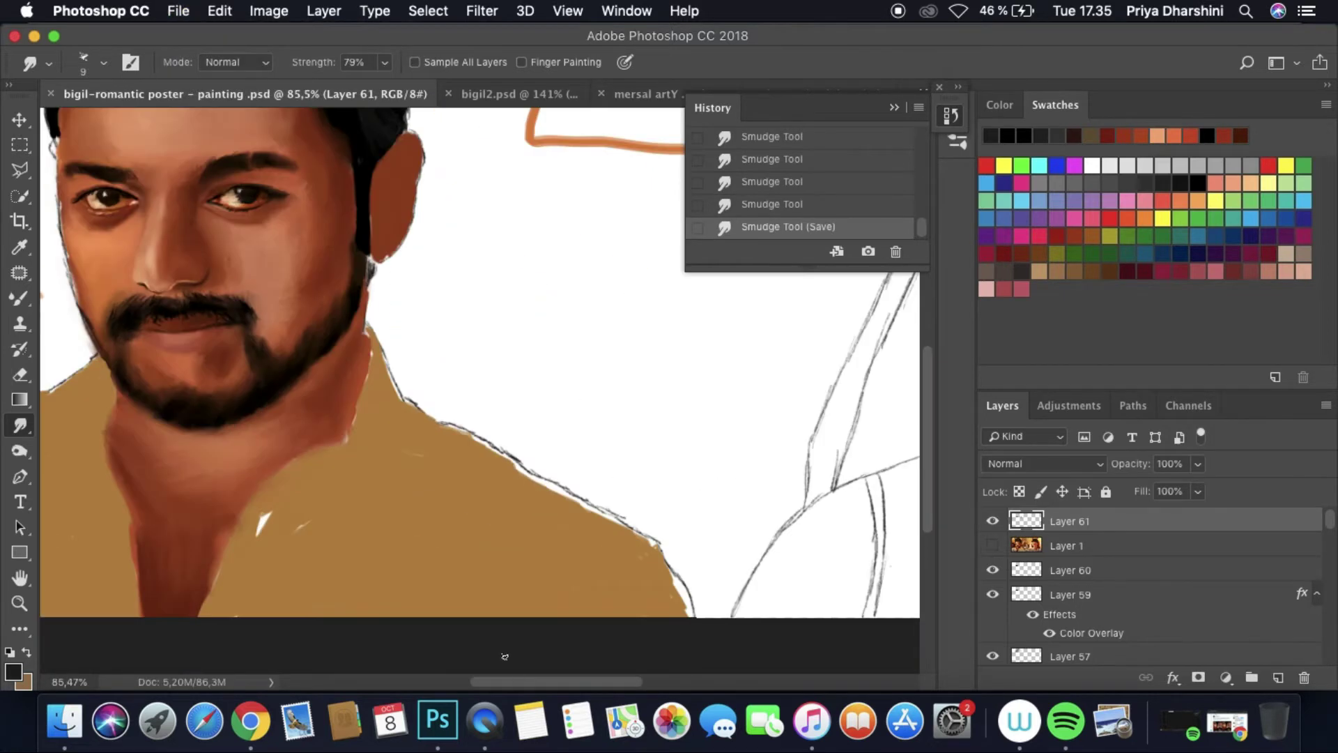
scroll(260, 568, "left", 5)
left_click(992, 545)
left_click(993, 545)
scroll(564, 386, "up", 5)
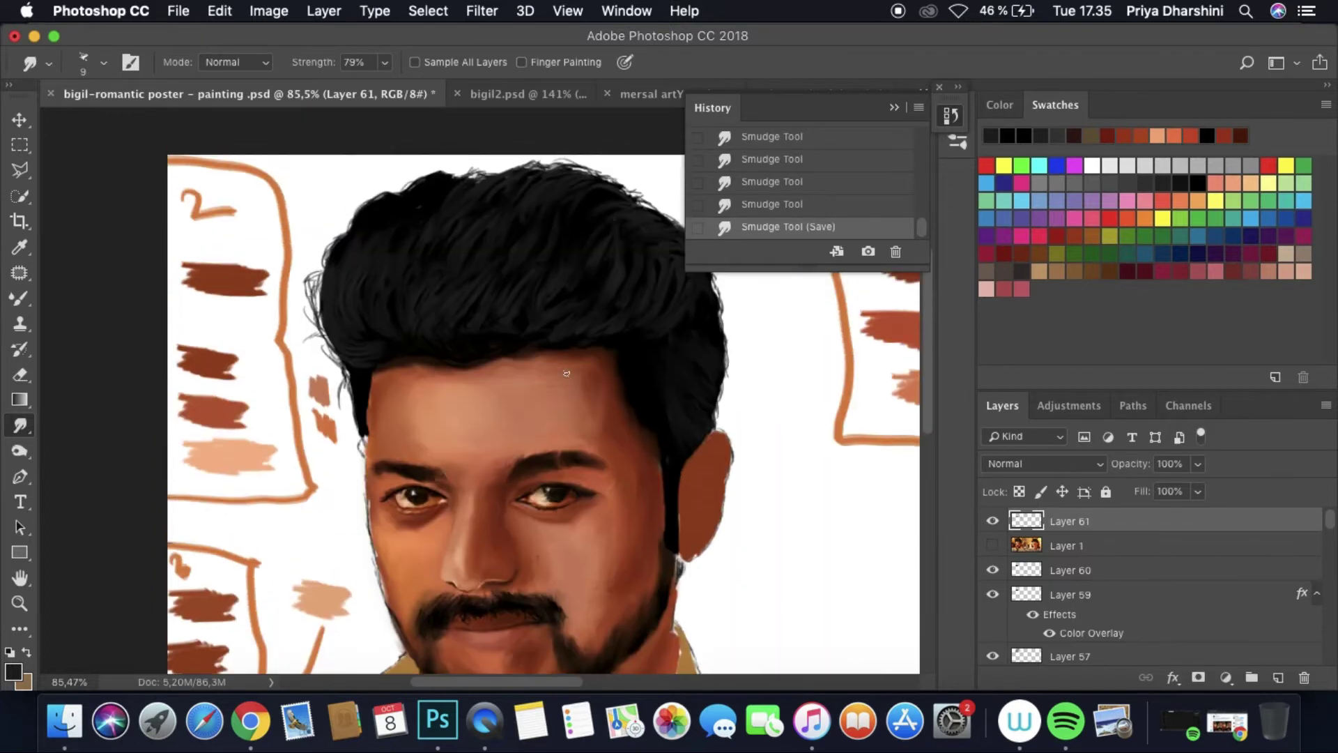
Step: Sample a light peach skin tone with the Eyedropper as the foreground colour
key("i")
scroll(627, 427, "down", 5)
scroll(791, 508, "up", 5)
scroll(647, 497, "right", 8)
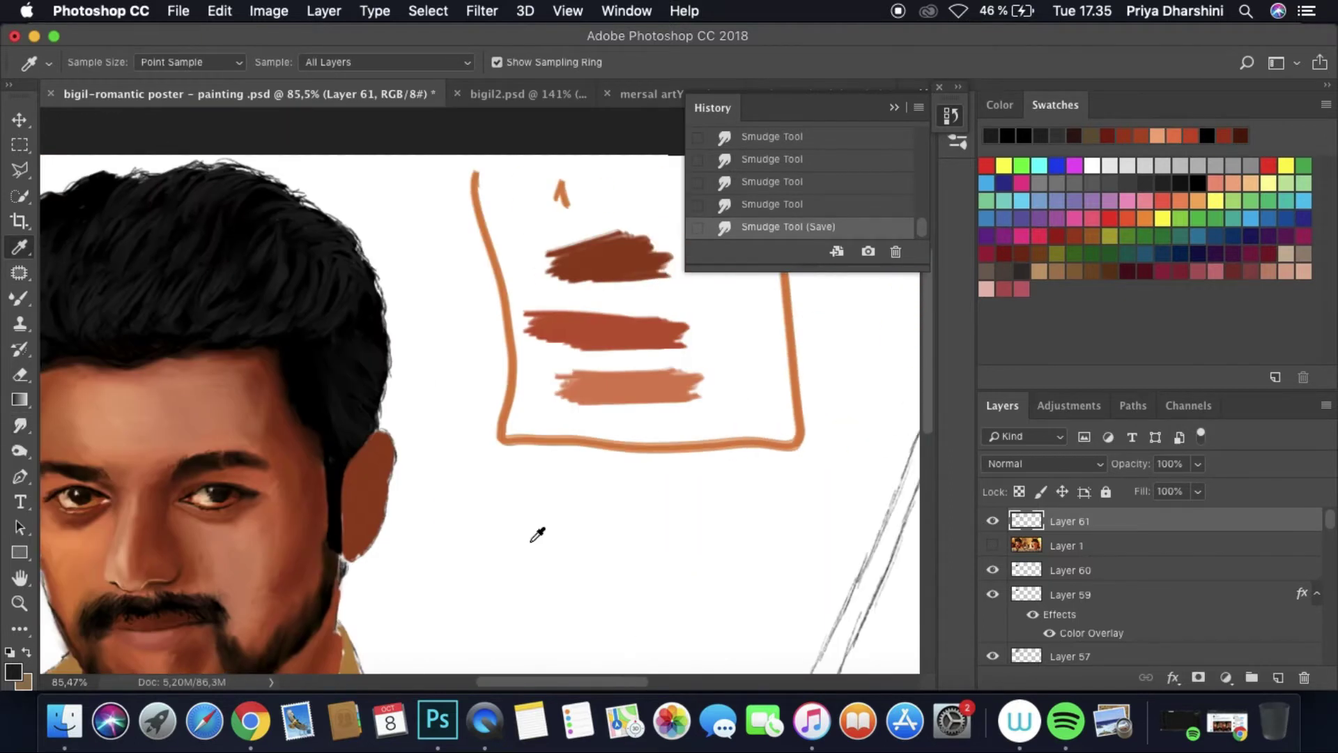
scroll(537, 534, "left", 5)
left_click(358, 472)
Step: Show the reference photo and paint light peach highlight strokes on the ear's inner folds and rim
scroll(358, 471, "up", 5)
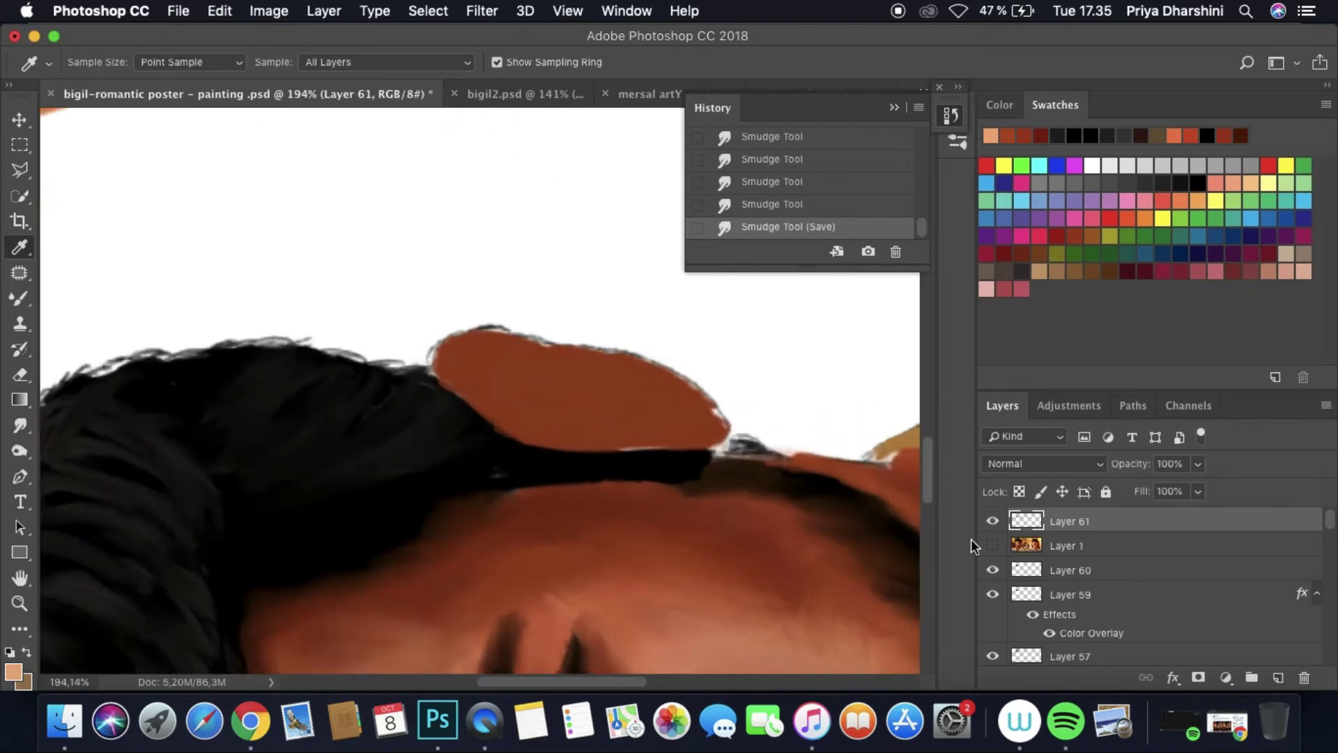
left_click(993, 545)
key("b")
mouse_move(489, 369)
left_mouse_down()
mouse_move(538, 360)
mouse_move(538, 433)
left_mouse_up()
left_click_drag(638, 387, 661, 427)
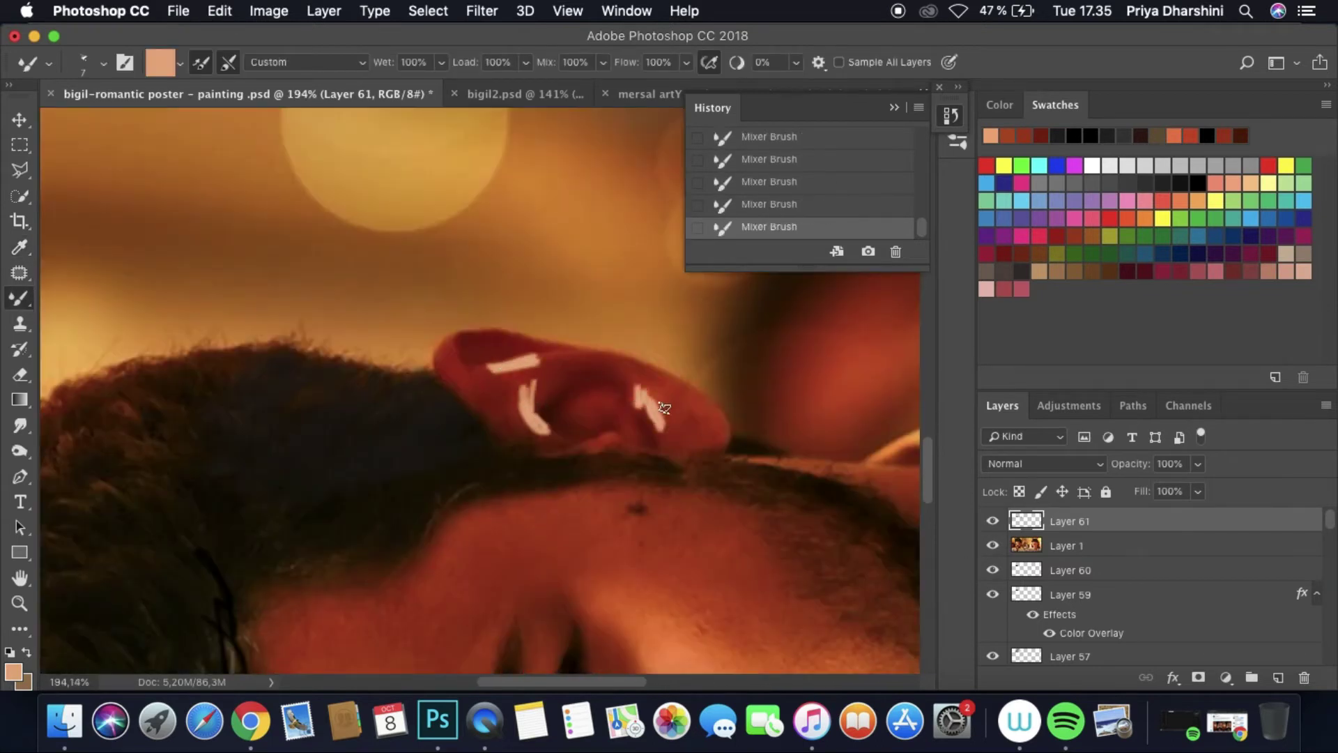
Step: Sample reddish-brown and darker tones and paint the ear's folds and shadows over the reference photo, then hide the photo
left_click(663, 407, "alt")
left_click_drag(460, 377, 502, 422)
mouse_move(458, 349)
left_mouse_down()
mouse_move(512, 429)
mouse_move(523, 338)
left_mouse_up()
left_click(487, 348, "alt")
left_click(791, 204)
left_click(474, 344)
mouse_move(592, 376)
left_mouse_down()
mouse_move(540, 419)
mouse_move(614, 377)
left_mouse_up()
mouse_move(655, 387)
left_mouse_down()
mouse_move(669, 432)
mouse_move(693, 439)
mouse_move(561, 415)
mouse_move(570, 449)
mouse_move(697, 444)
left_mouse_up()
left_click(698, 404, "alt")
left_click(1057, 133)
left_click(593, 445, "alt")
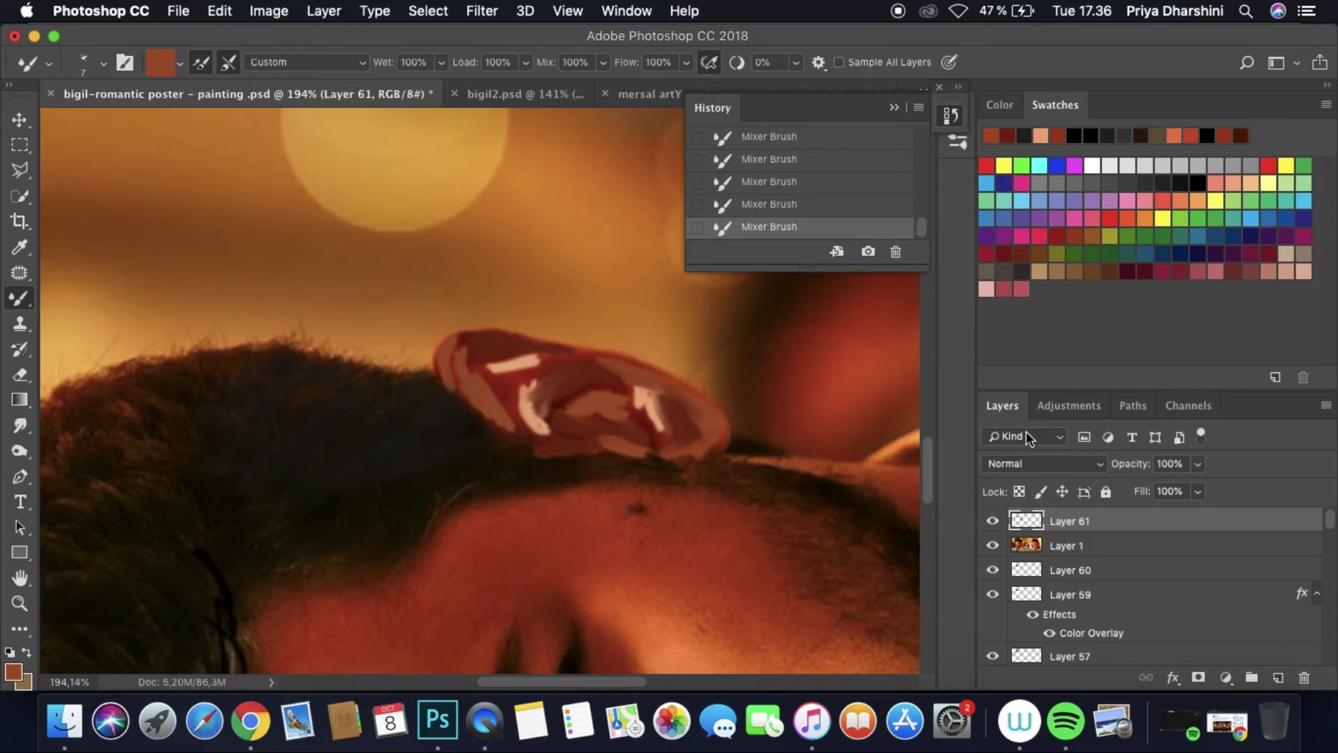
left_click(992, 545)
Step: Smudge the highlight and shadow strokes inside the ear with the size 9 brush at 79% strength
scroll(488, 390, "down", 5)
scroll(108, 457, "up", 5)
key("r")
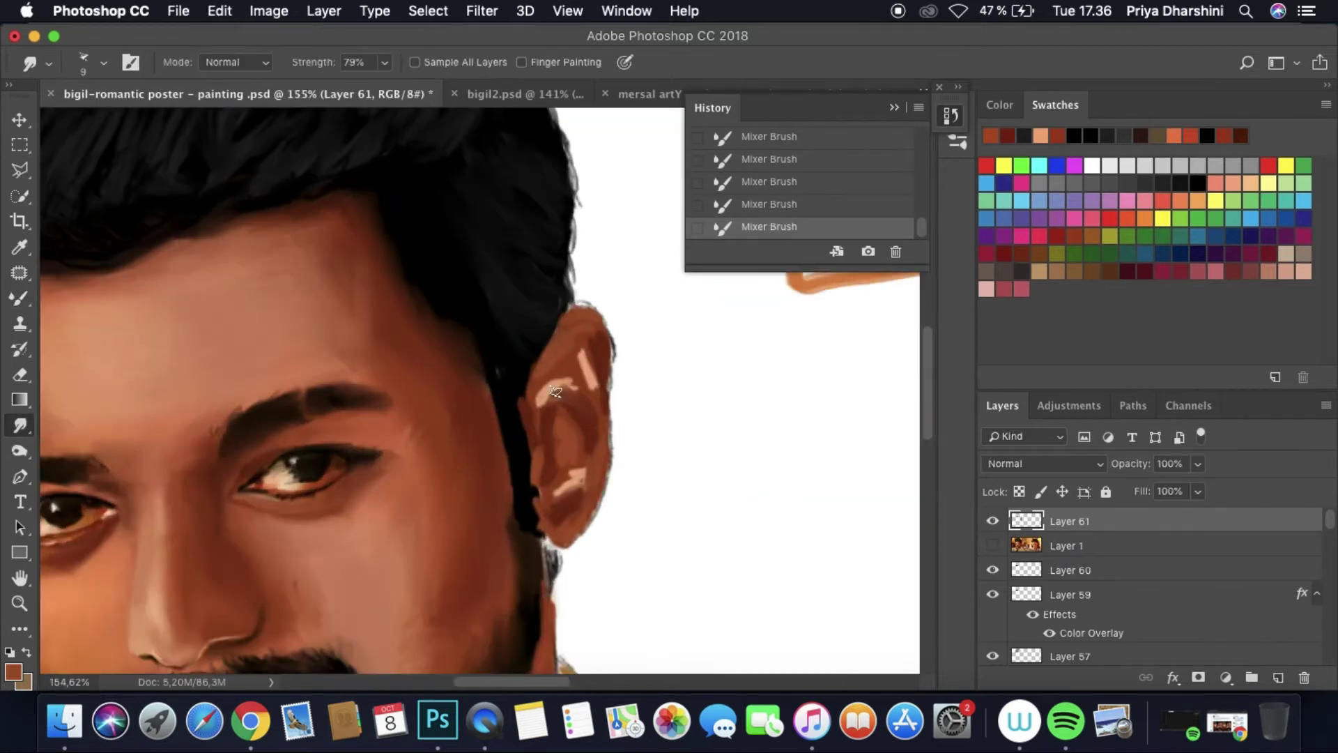
left_click_drag(530, 453, 545, 498)
mouse_move(533, 488)
left_mouse_down()
mouse_move(554, 529)
mouse_move(589, 466)
left_mouse_up()
mouse_move(550, 505)
left_mouse_down()
mouse_move(581, 460)
mouse_move(580, 430)
mouse_move(552, 460)
mouse_move(562, 394)
left_mouse_up()
mouse_move(554, 394)
left_mouse_down()
mouse_move(539, 453)
mouse_move(582, 323)
mouse_move(602, 351)
mouse_move(588, 337)
mouse_move(593, 393)
left_mouse_up()
left_click_drag(568, 538, 591, 463)
mouse_move(556, 391)
left_mouse_down()
mouse_move(597, 409)
mouse_move(575, 354)
mouse_move(595, 354)
mouse_move(605, 488)
left_mouse_up()
key("super+0")
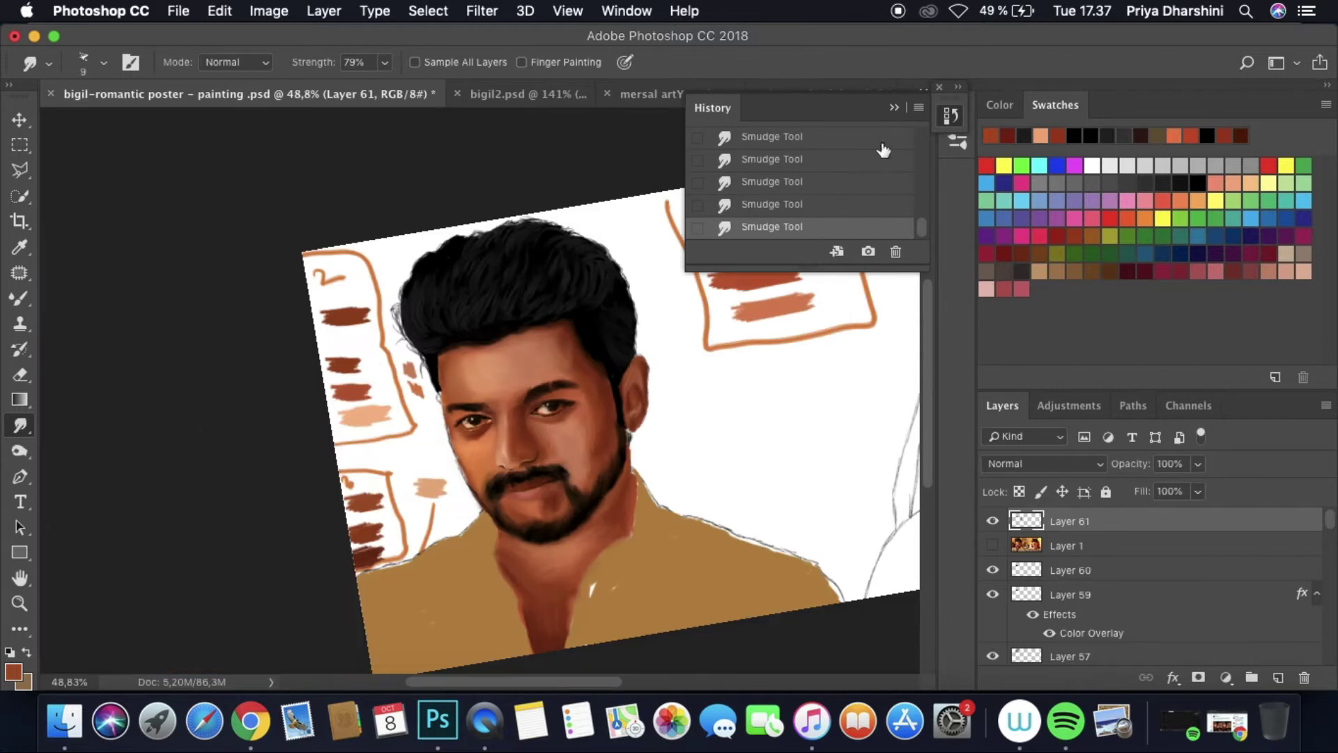
Step: Compare the portrait with the reference photo and move the photo layer above Layer 61
scroll(465, 618, "up", 5)
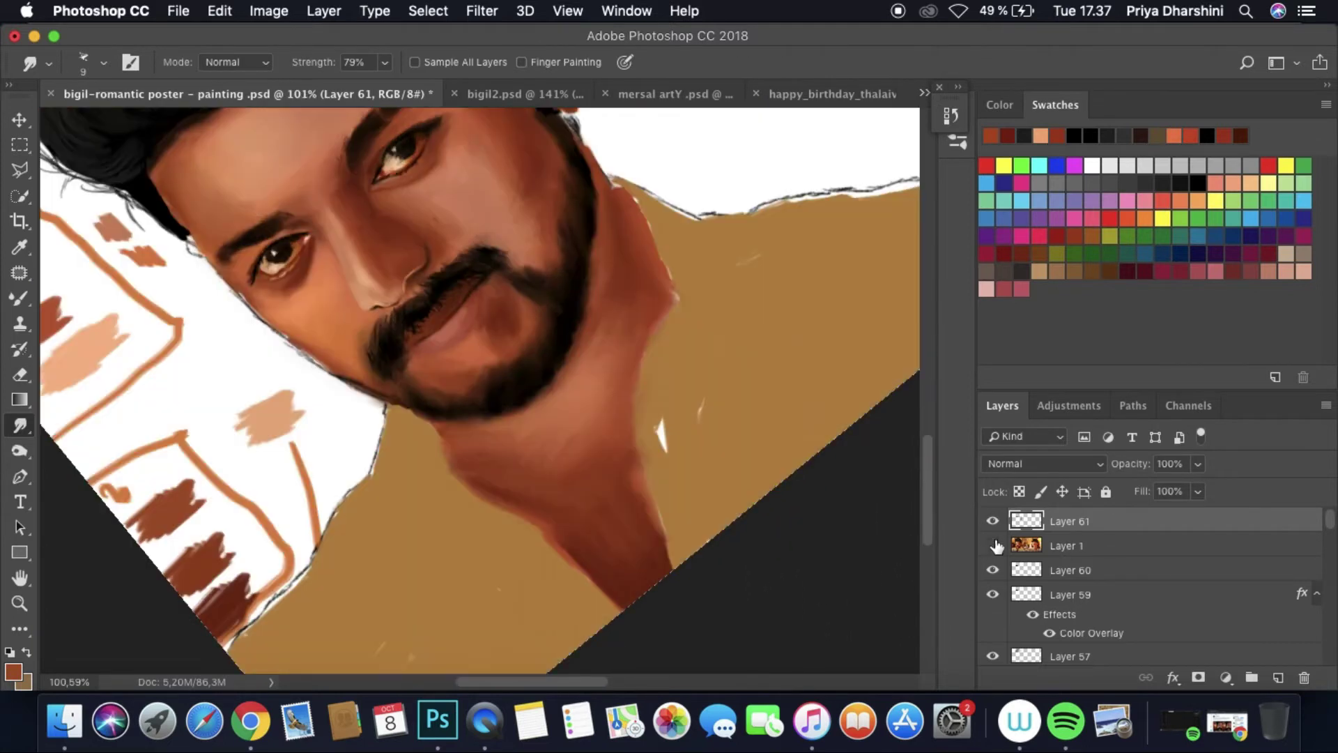
left_click(993, 545)
left_click(992, 545)
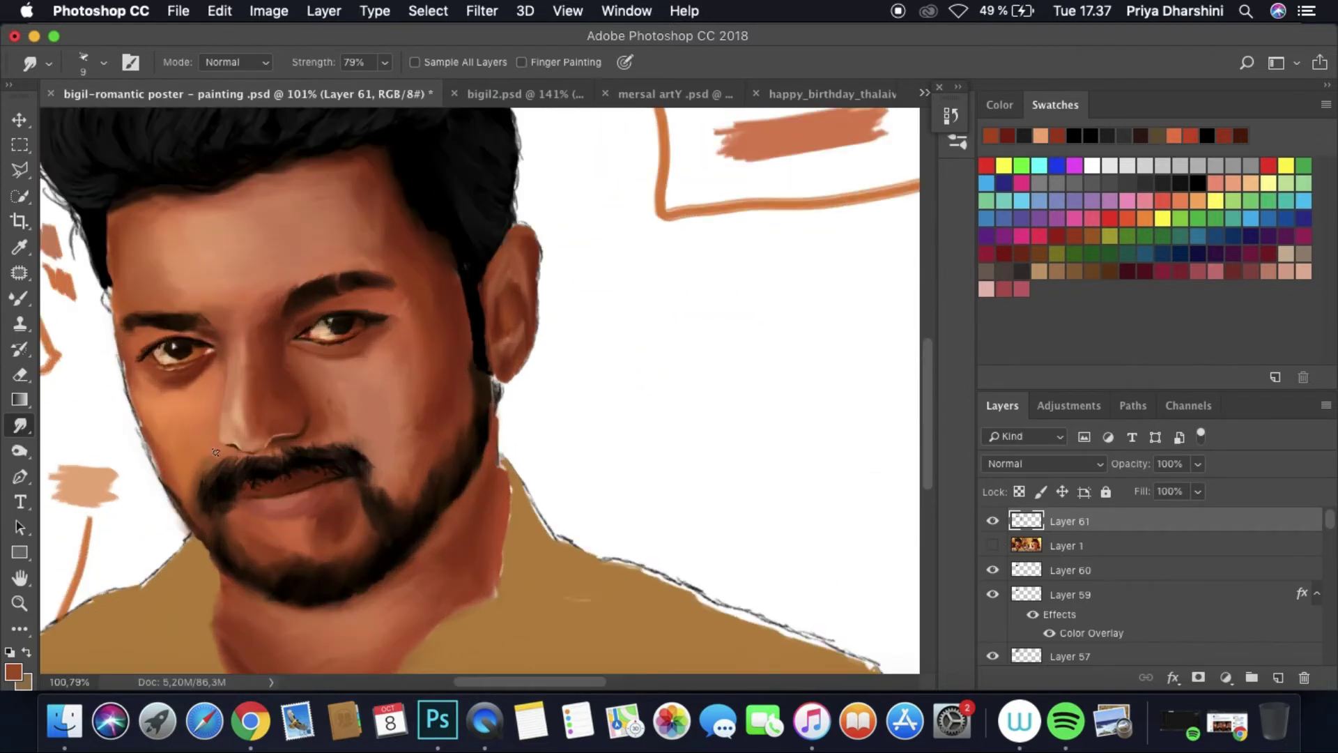
left_click_drag(1066, 545, 1066, 521)
left_click(993, 520)
left_click(993, 521)
scroll(210, 488, "down", 5)
Step: Pick a dark reddish brown and paint shadows down both sides of the neck on a new layer, using the reference photo
key("i")
left_click(12, 671)
key("Return")
key("b")
key("ctrl+shift+alt+n")
left_click(993, 538)
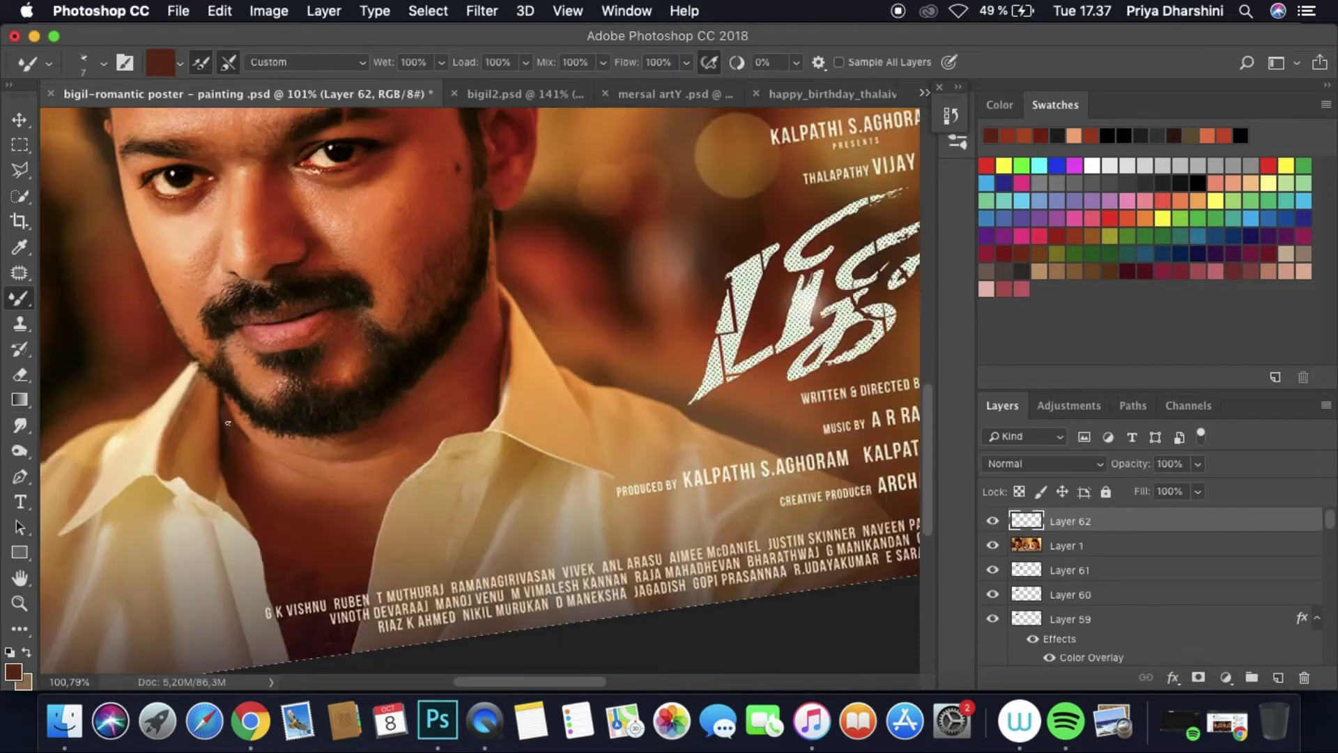
left_click(992, 545)
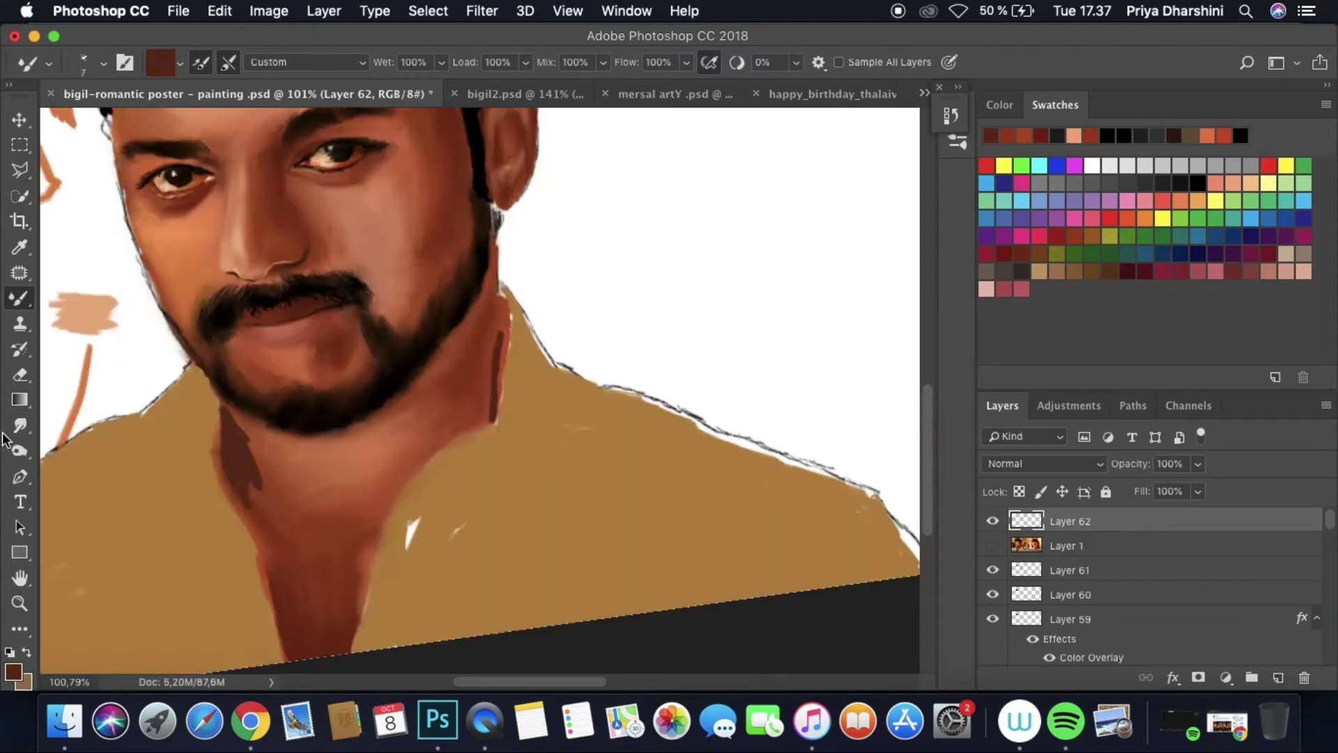
Step: Smudge the dark brown shadows on both sides of the neck with a size 15 brush
left_click(20, 425)
left_click(103, 62)
key("Escape")
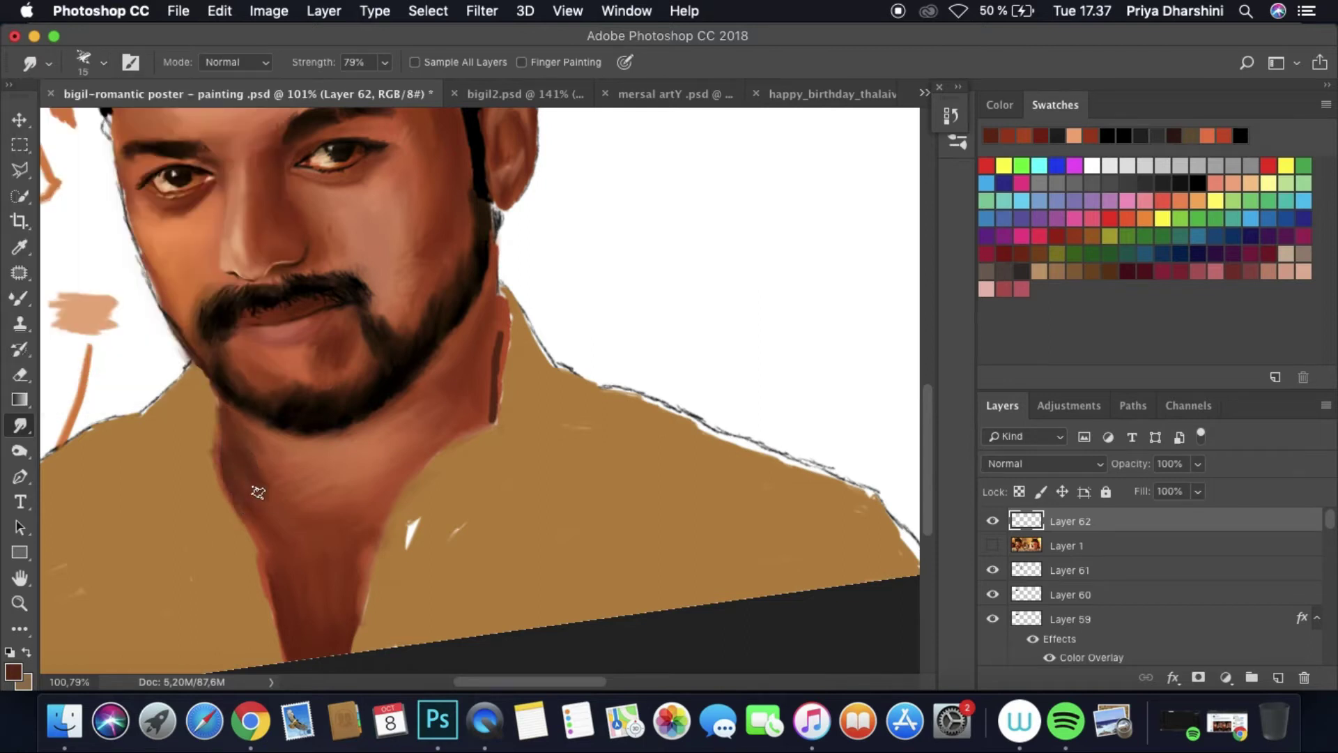
left_click_drag(492, 419, 490, 377)
Step: Pick a deeper brown and paint darker shadows along the neck edges on a new layer, with the photo layer moved beneath it
left_click(13, 670)
left_click(481, 269)
left_click(19, 298)
left_click_drag(1071, 545, 1070, 517)
left_click(1277, 678)
left_click(993, 545)
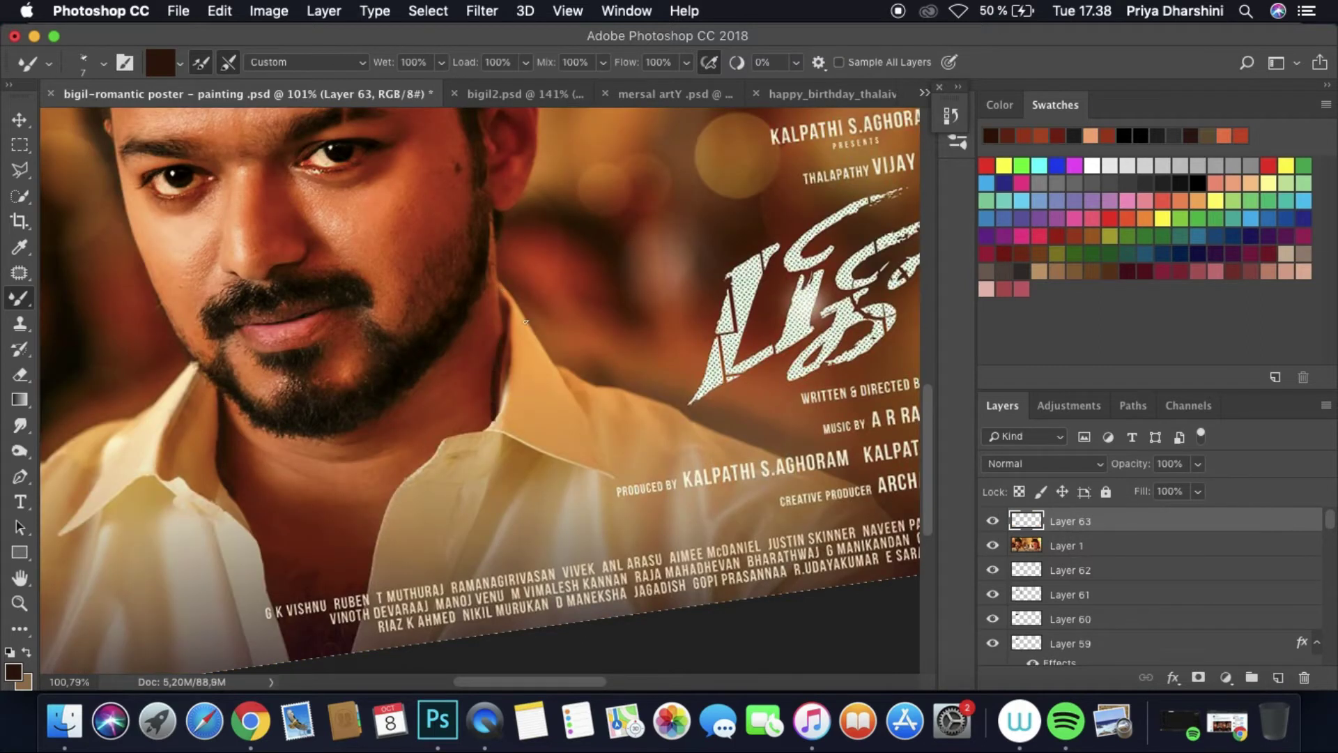
left_click(993, 545)
Step: Smudge the deeper brown shadows along the neck edges with the size 15 brush
left_click(19, 425)
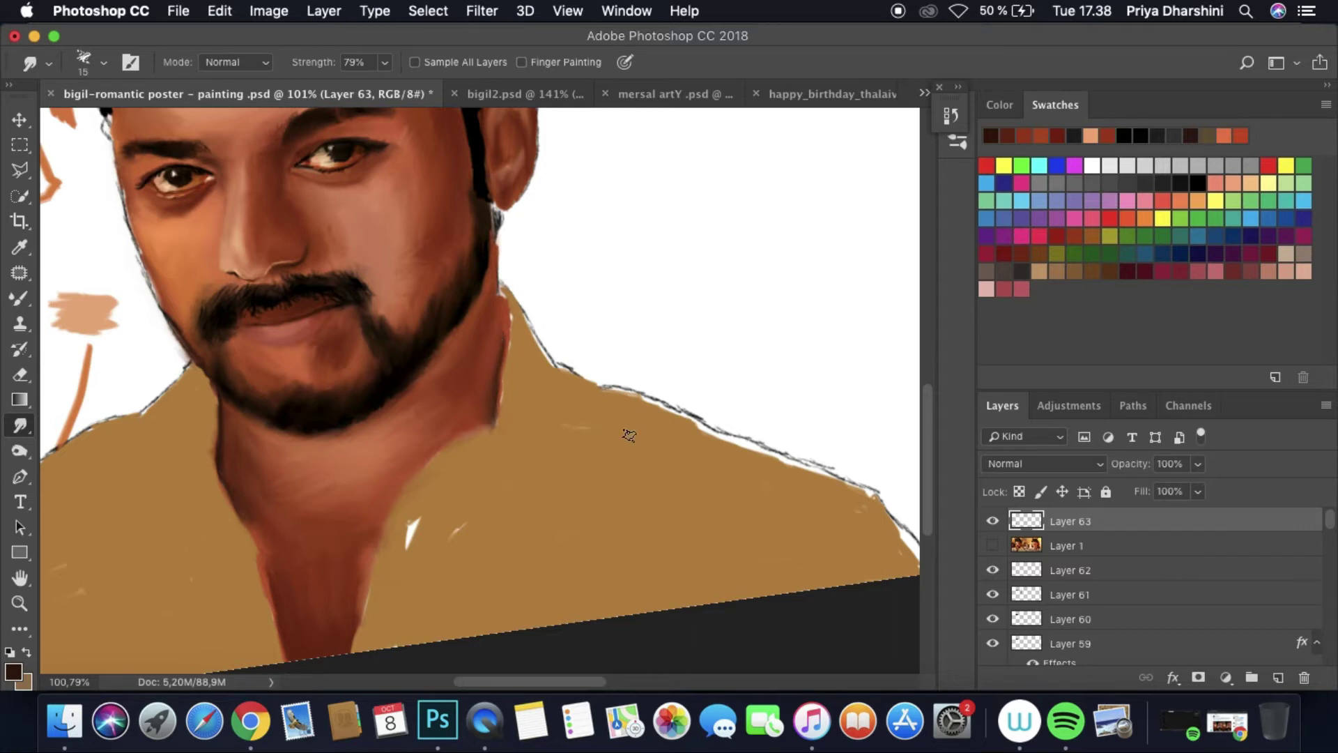
scroll(628, 435, "down", 5)
scroll(513, 484, "up", 5)
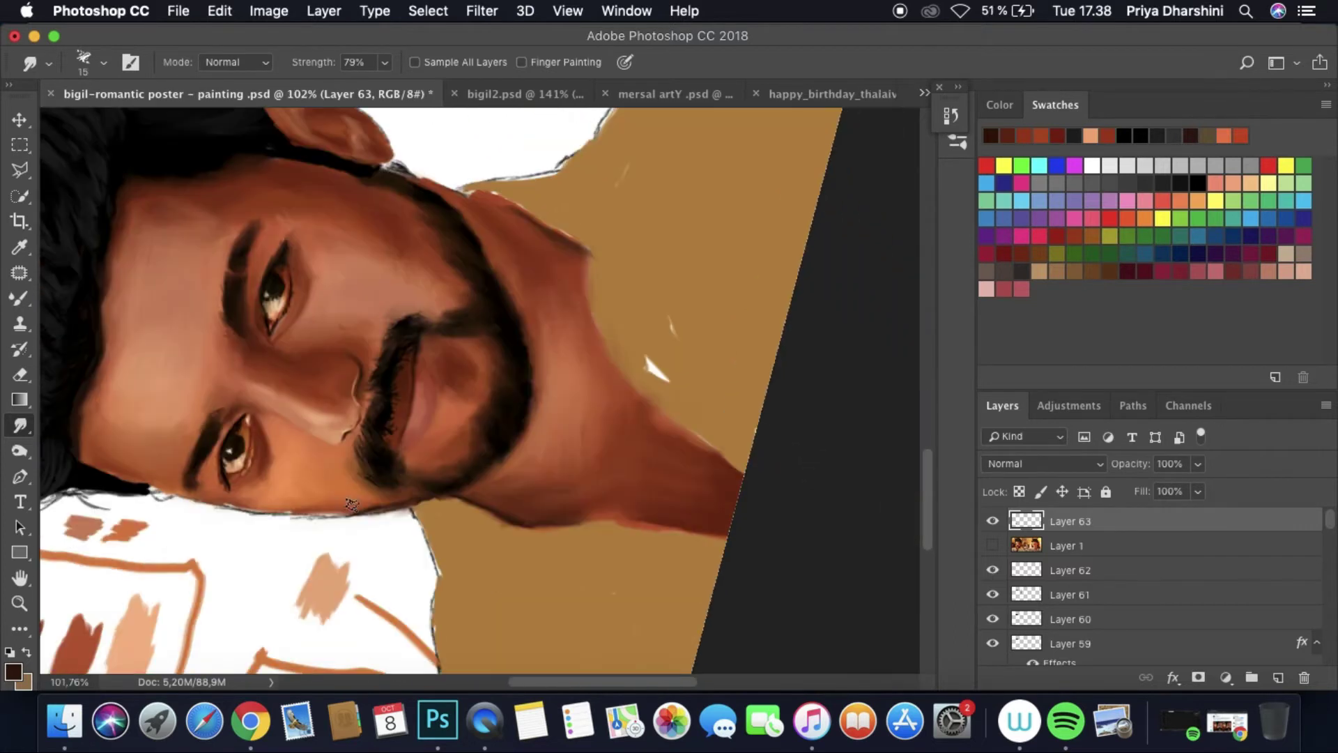
Step: Paint fine near-black hair strands over the moustache, chin beard and cheek with a size 3 brush, following the reference photo
scroll(352, 505, "up", 5)
key("b")
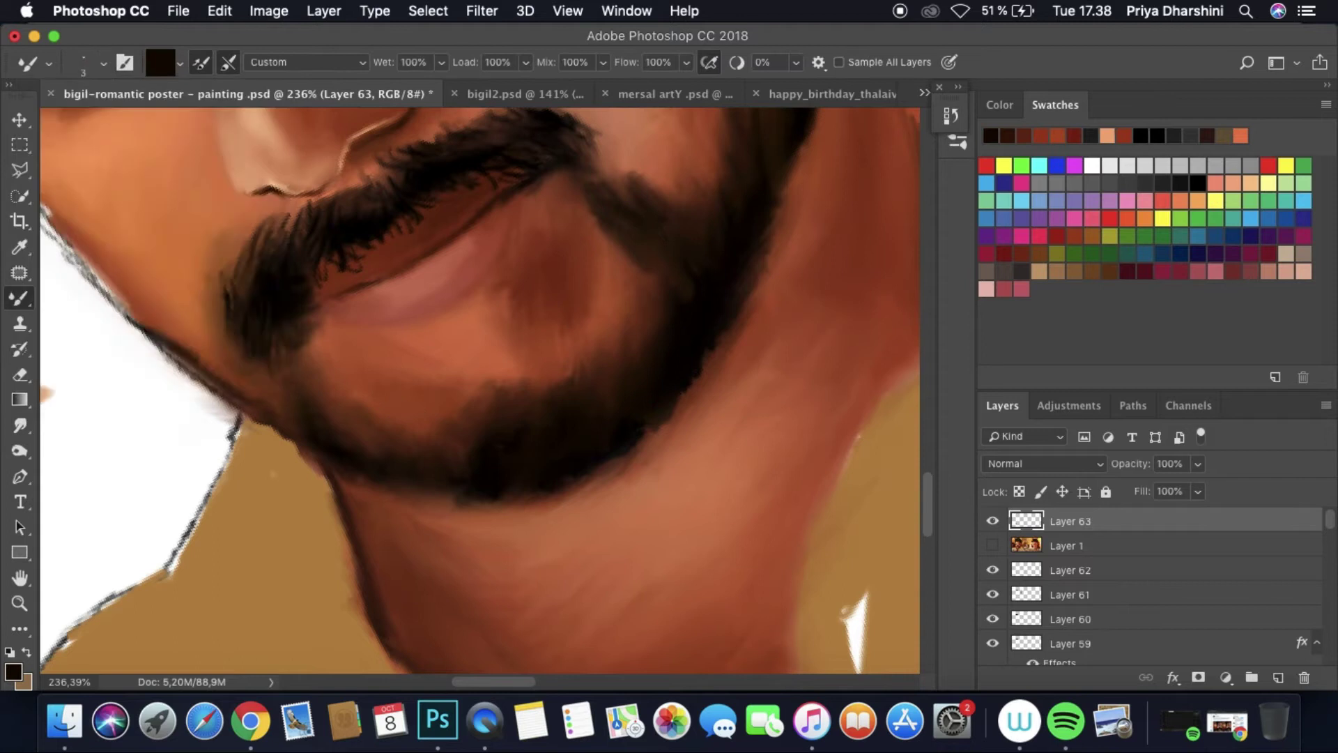
left_click(992, 545)
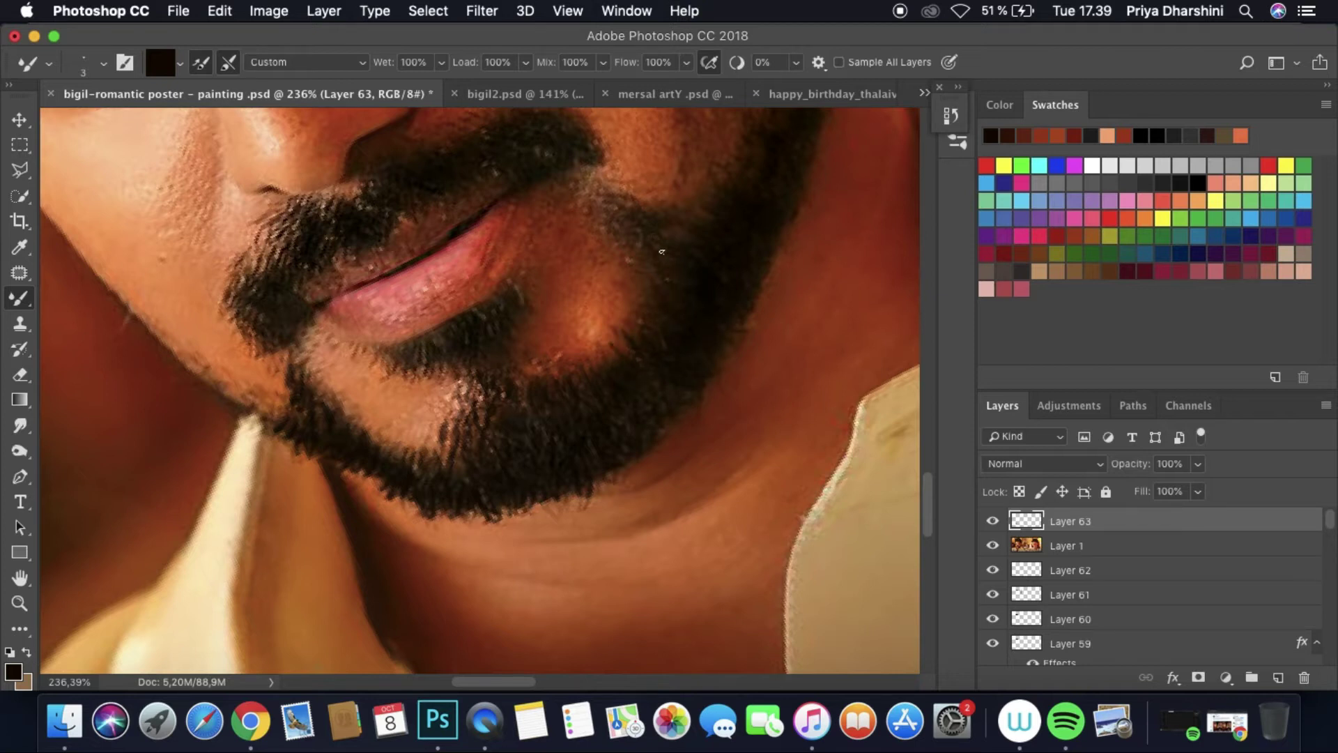
left_click_drag(594, 201, 627, 179)
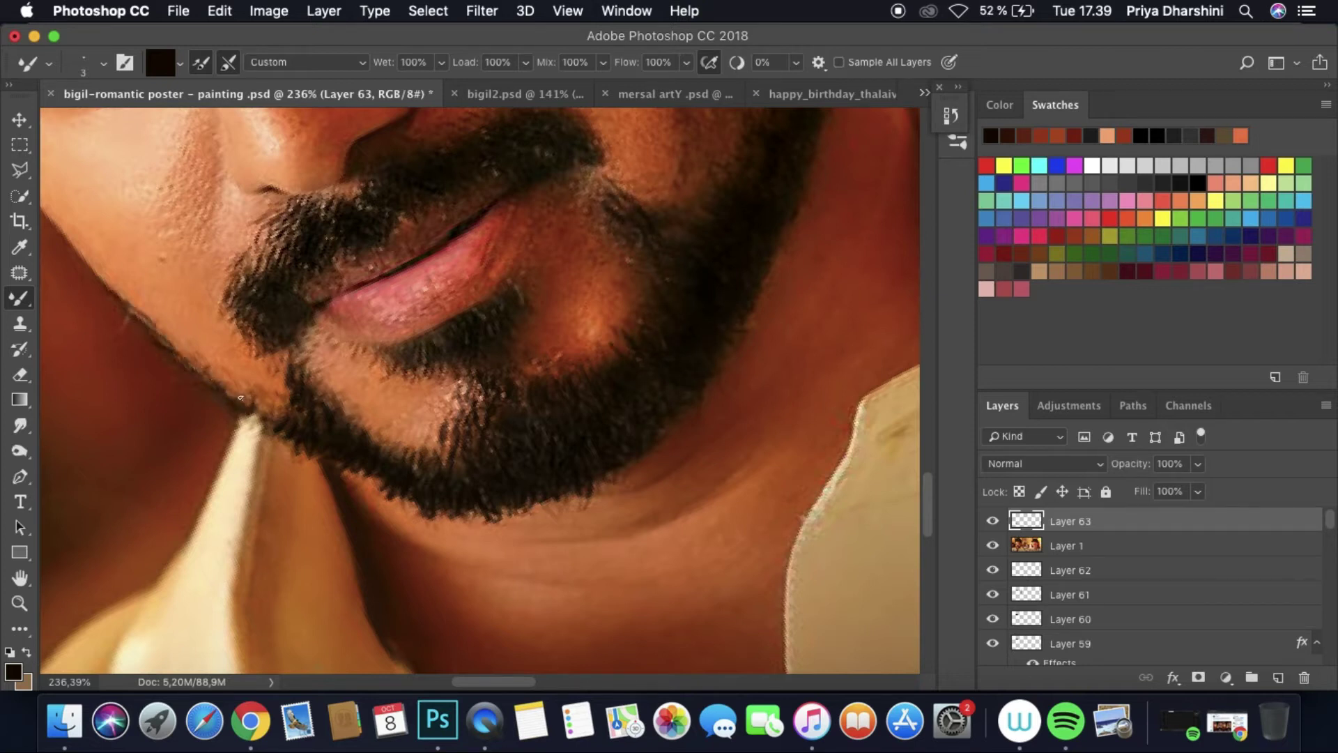
left_click_drag(929, 523, 929, 497)
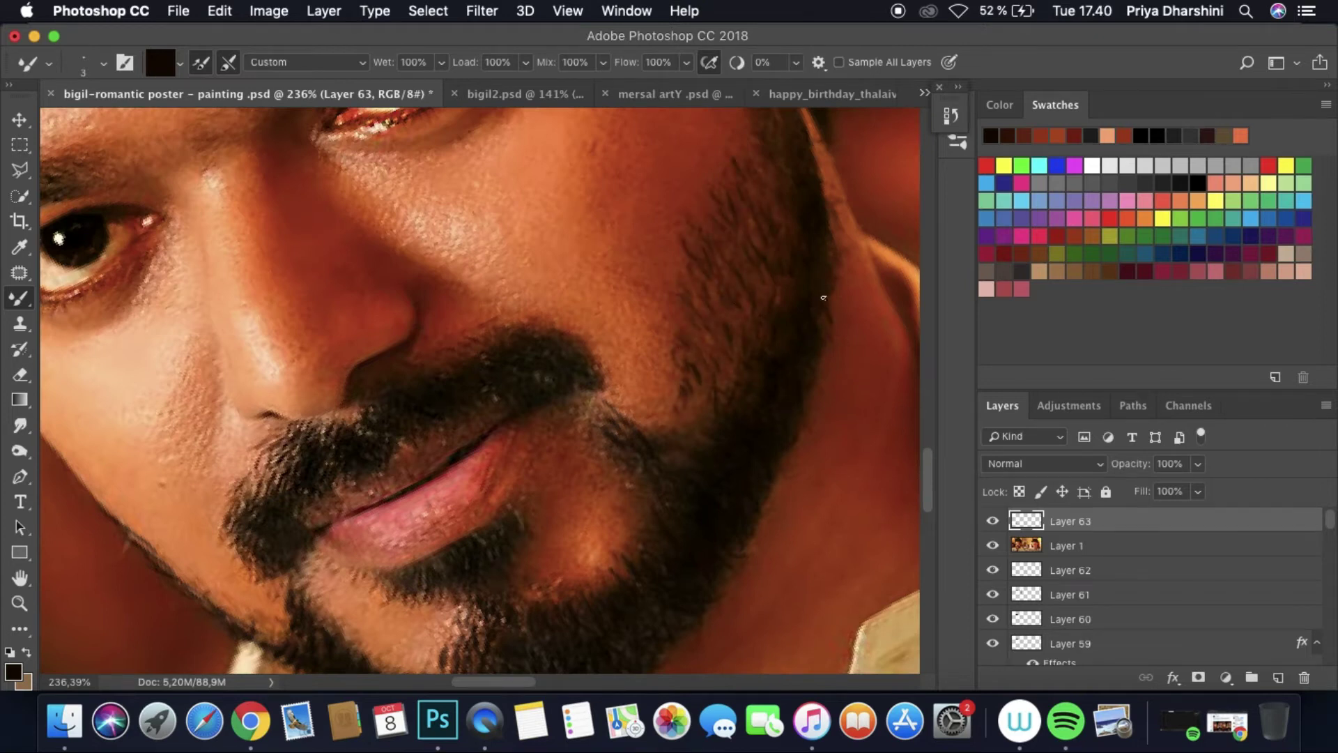
left_click_drag(929, 462, 929, 434)
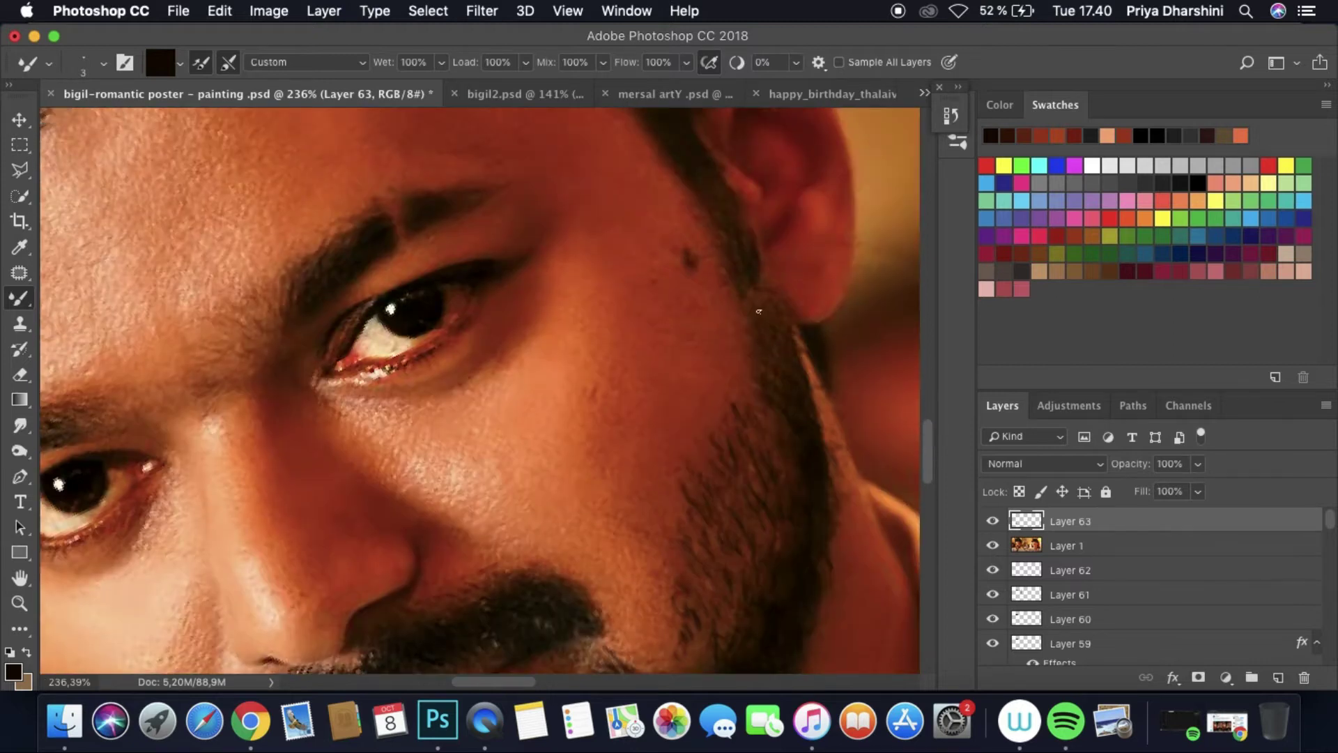
left_click(993, 545)
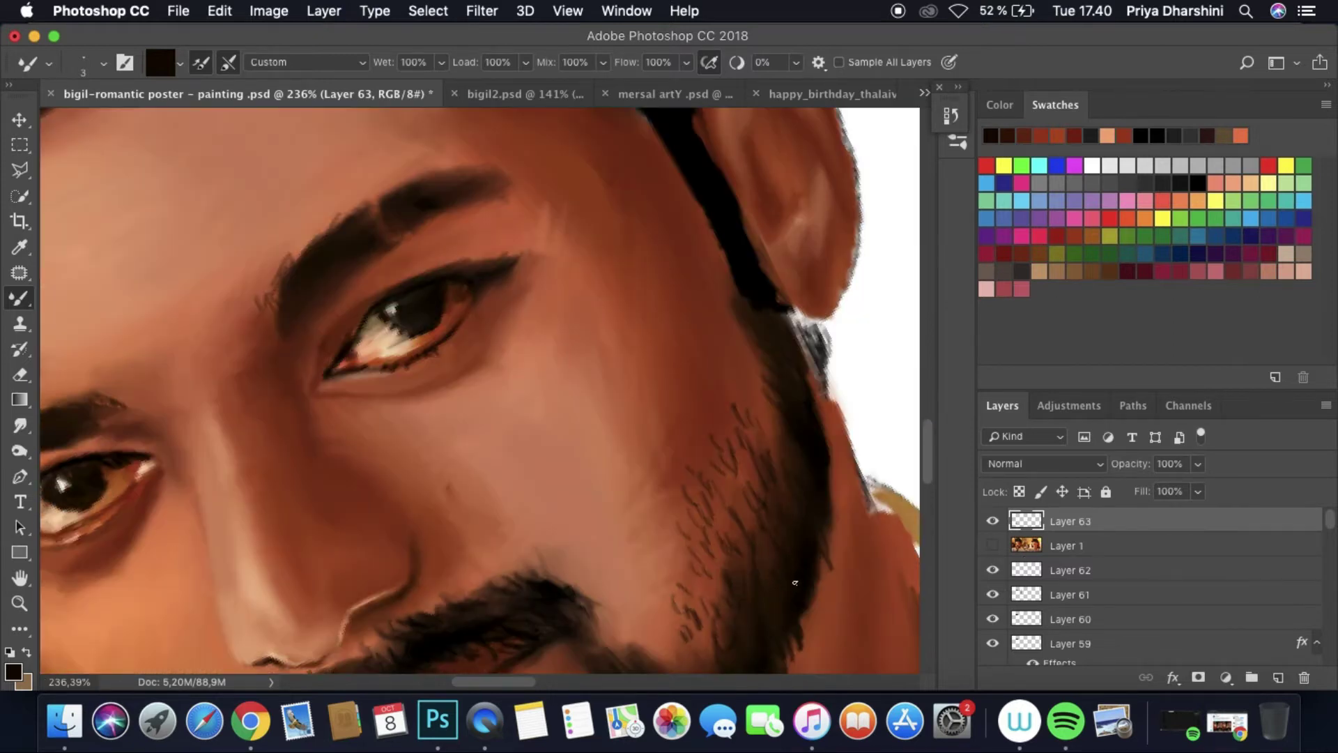
Step: Add fine near-black strands along the beard's outer jaw edge and save the painting
scroll(824, 513, "down", 5)
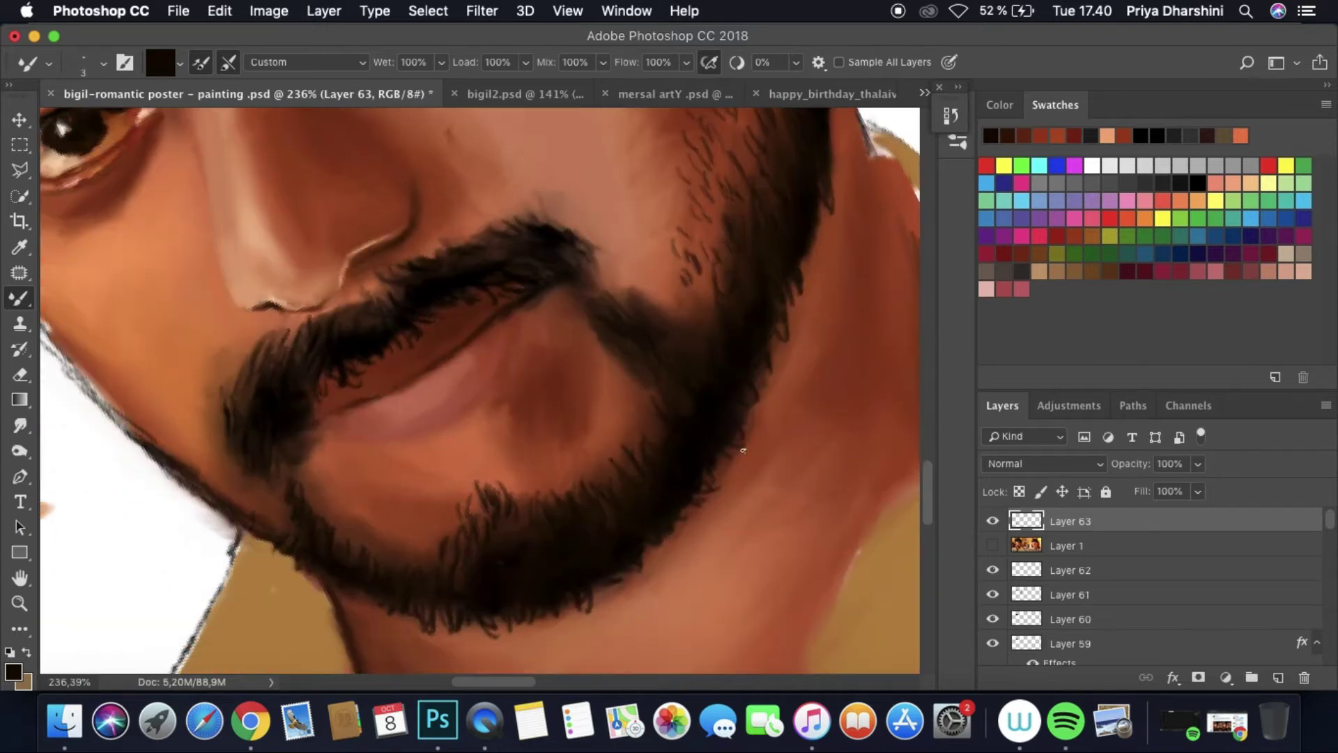
key("super+0")
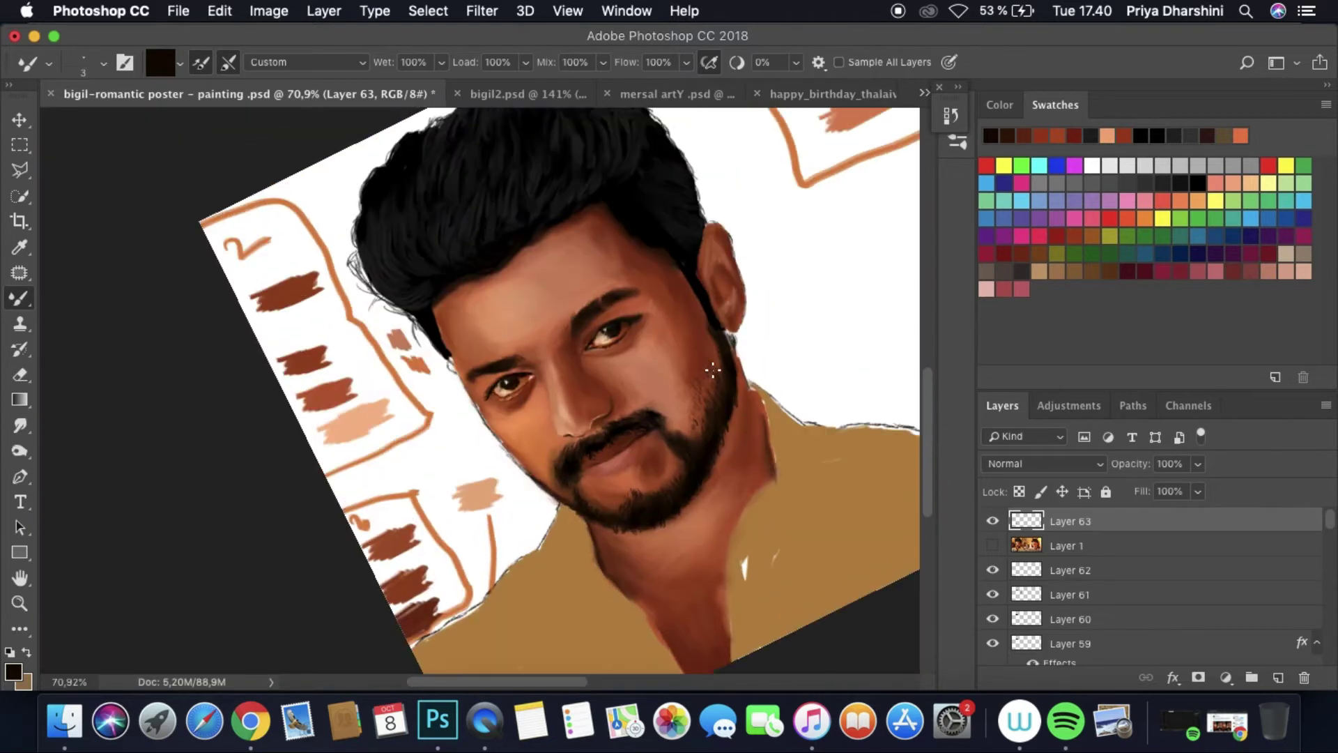
key("super+s")
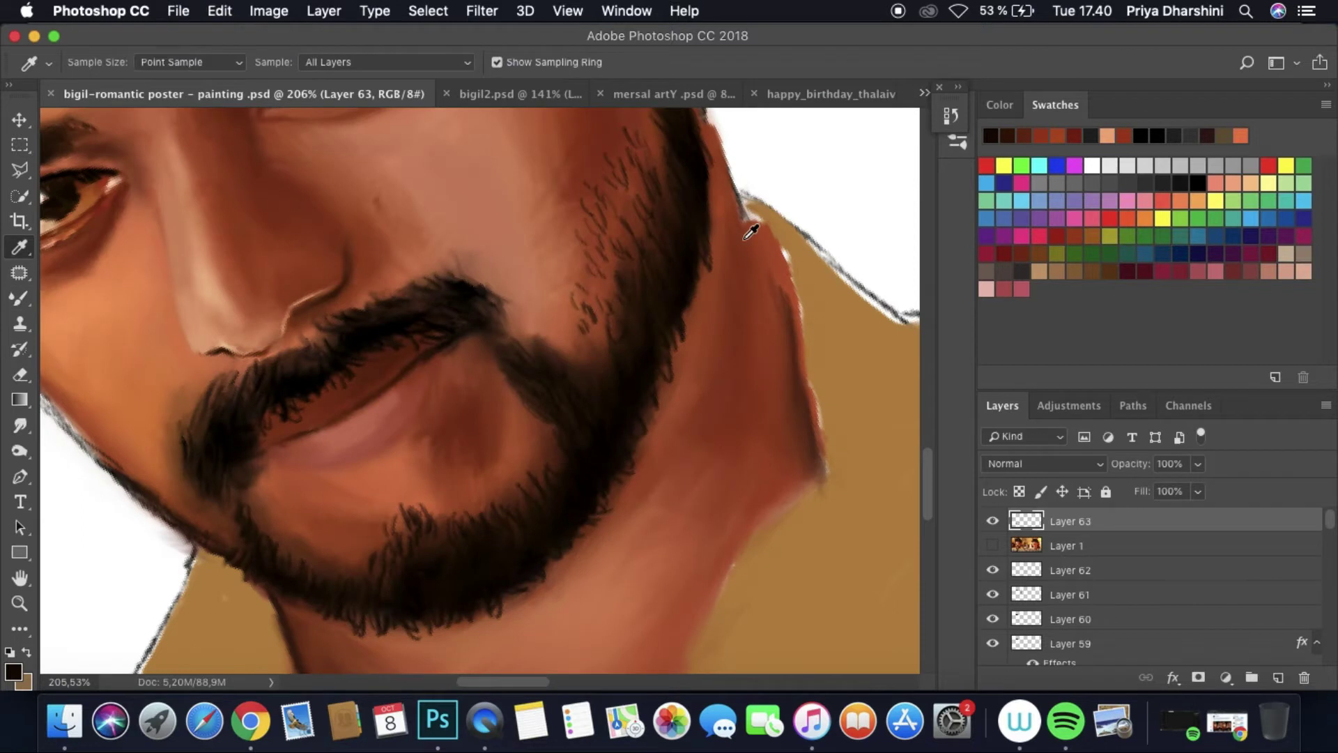
Step: Pick a reddish orange and paint a light strip along the neck's outer edge on a new layer above the reference photo
left_click(12, 671)
left_click(227, 338)
left_click(502, 271)
left_click_drag(1038, 543, 1031, 520)
key("super+shift+alt+n")
left_click(992, 545)
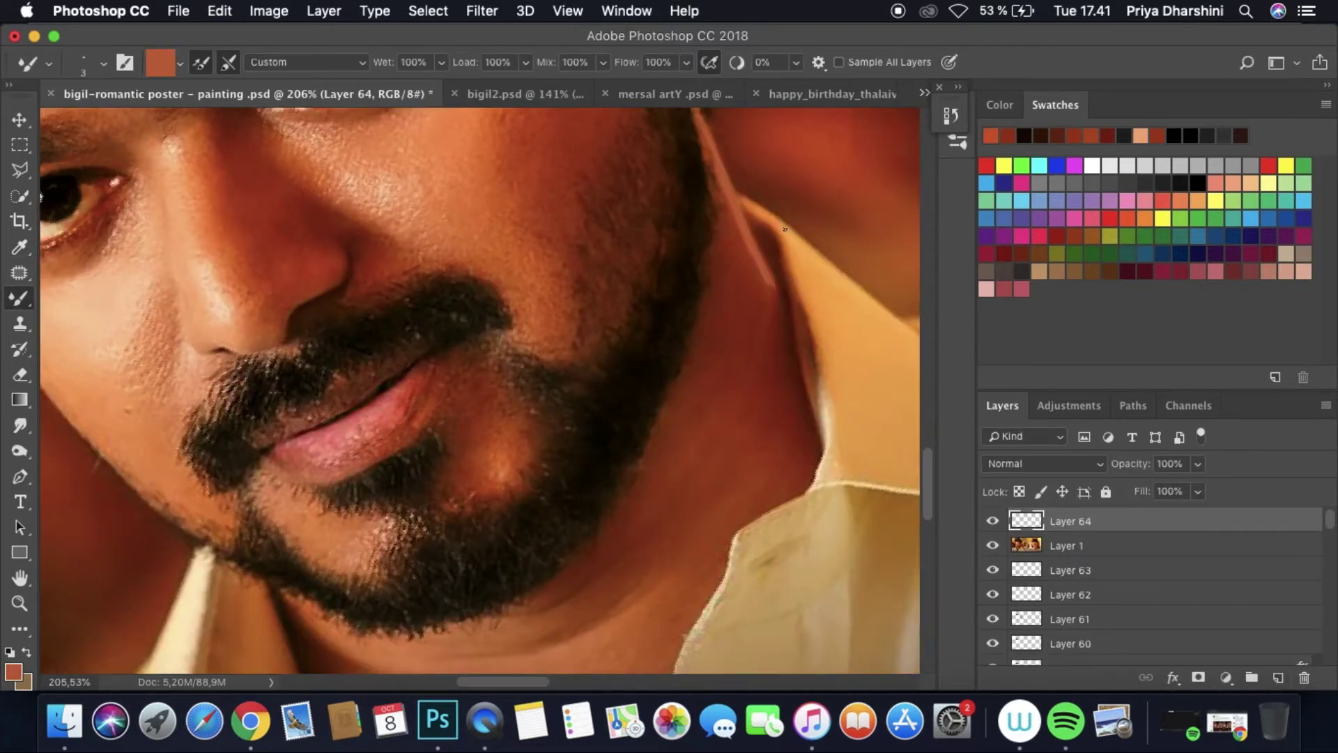
left_click(992, 545)
Step: Smudge the reddish-orange strip along the neck's outer edge and save the painting
left_click_drag(927, 462, 930, 434)
key("r")
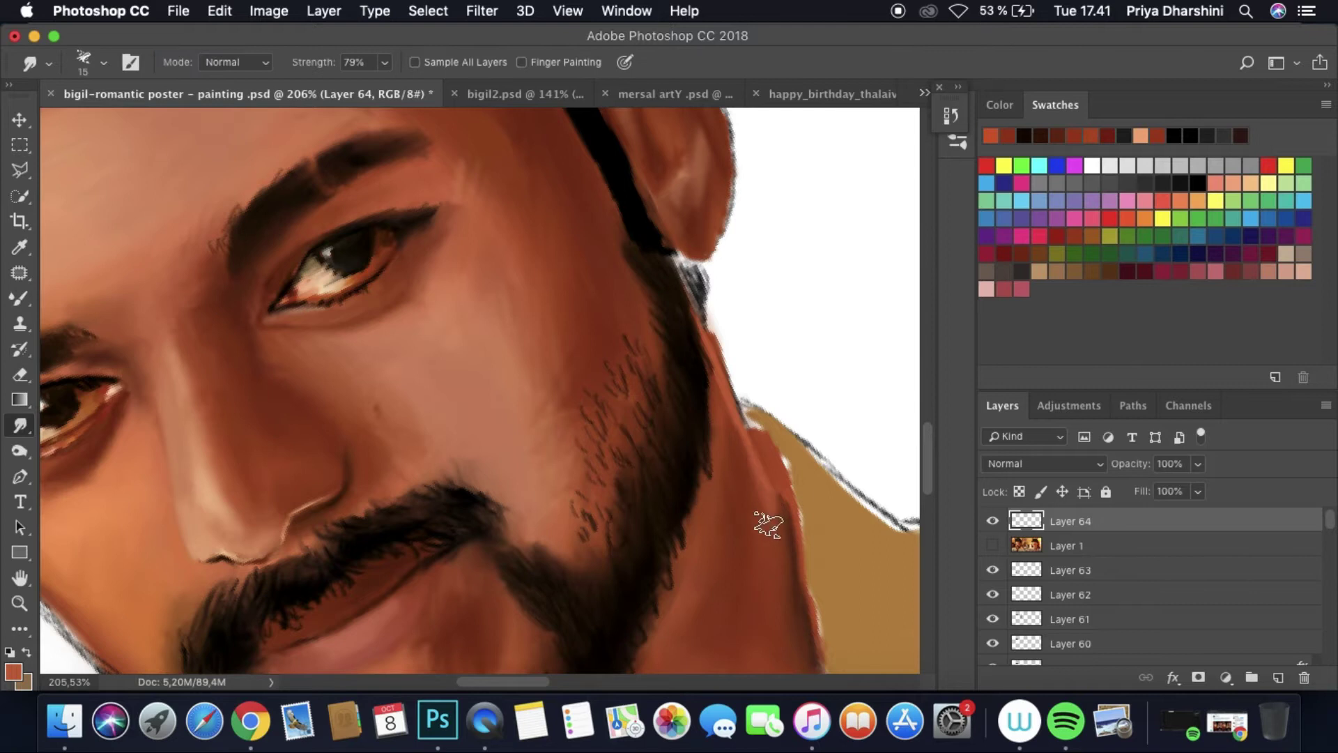
scroll(756, 507, "down", 5)
scroll(802, 537, "right", 3)
left_click_drag(847, 562, 761, 412)
scroll(762, 412, "up", 5)
key("super+0")
key("super+s")
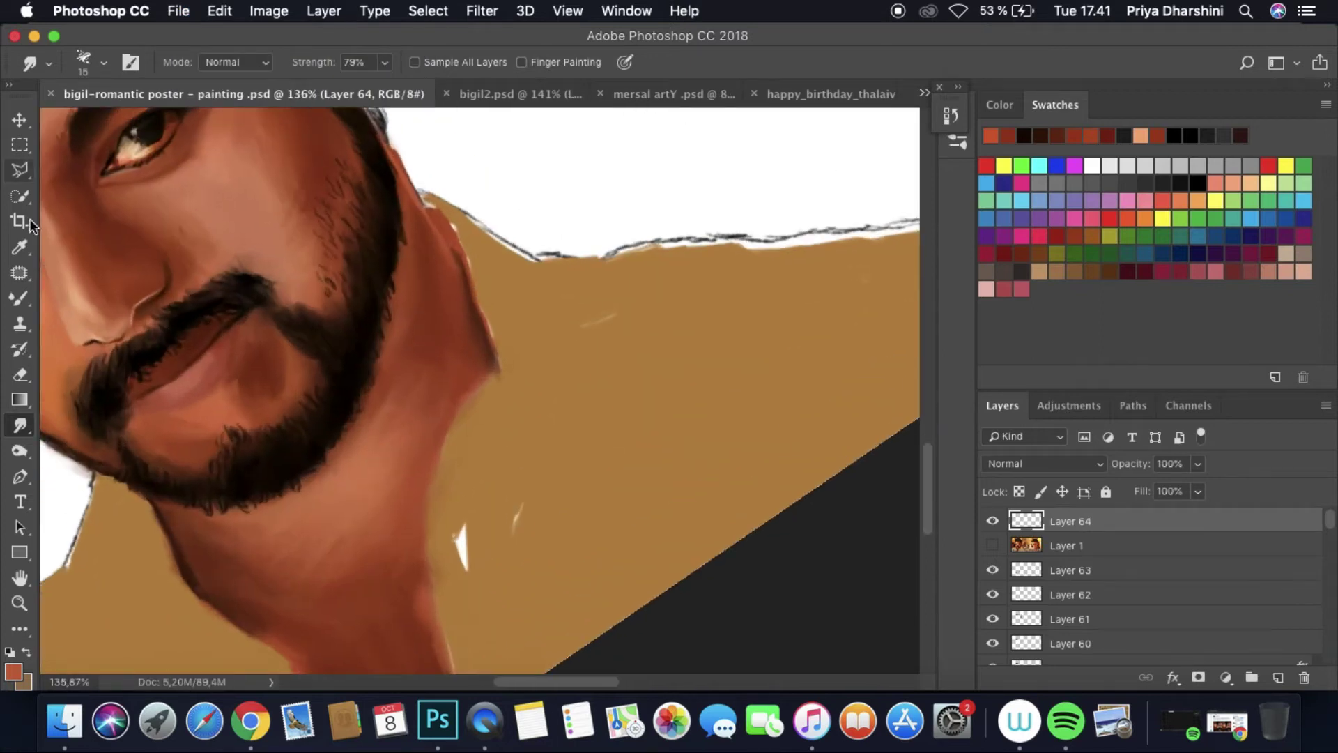
key("i")
left_click(501, 290)
left_click(13, 671)
key("super+v")
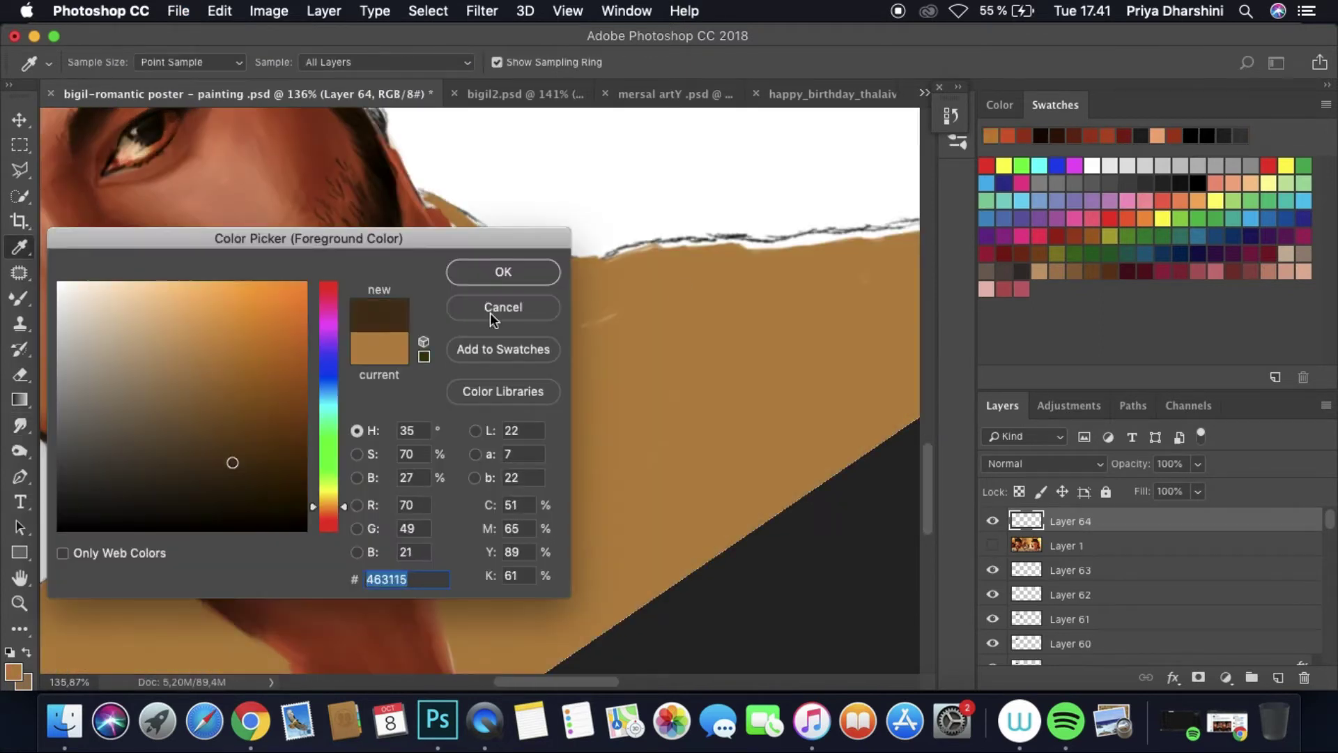
left_click(503, 272)
Step: Pick a dark reddish brown and paint a shadow on the neck beside the collar on a new layer, using the reference photo
left_click(13, 672)
key("Return")
key("b")
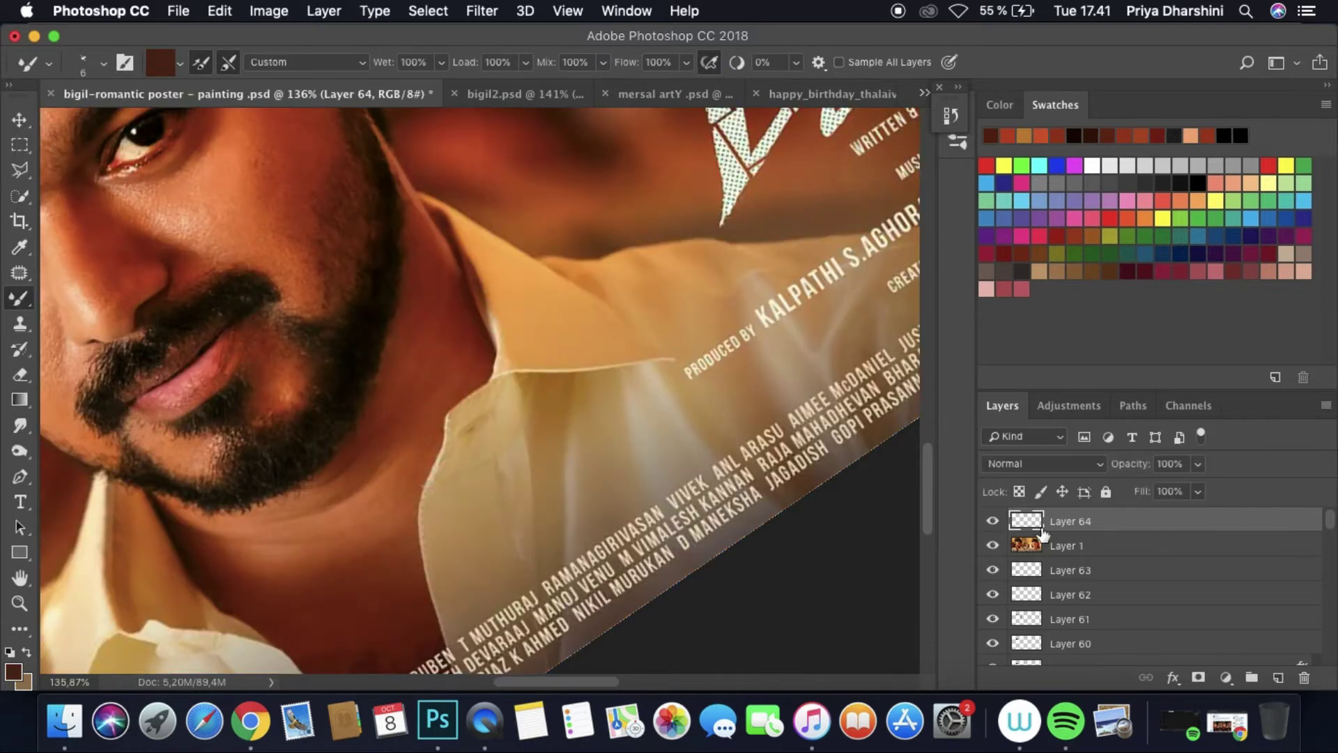
key("shift+super+alt+n")
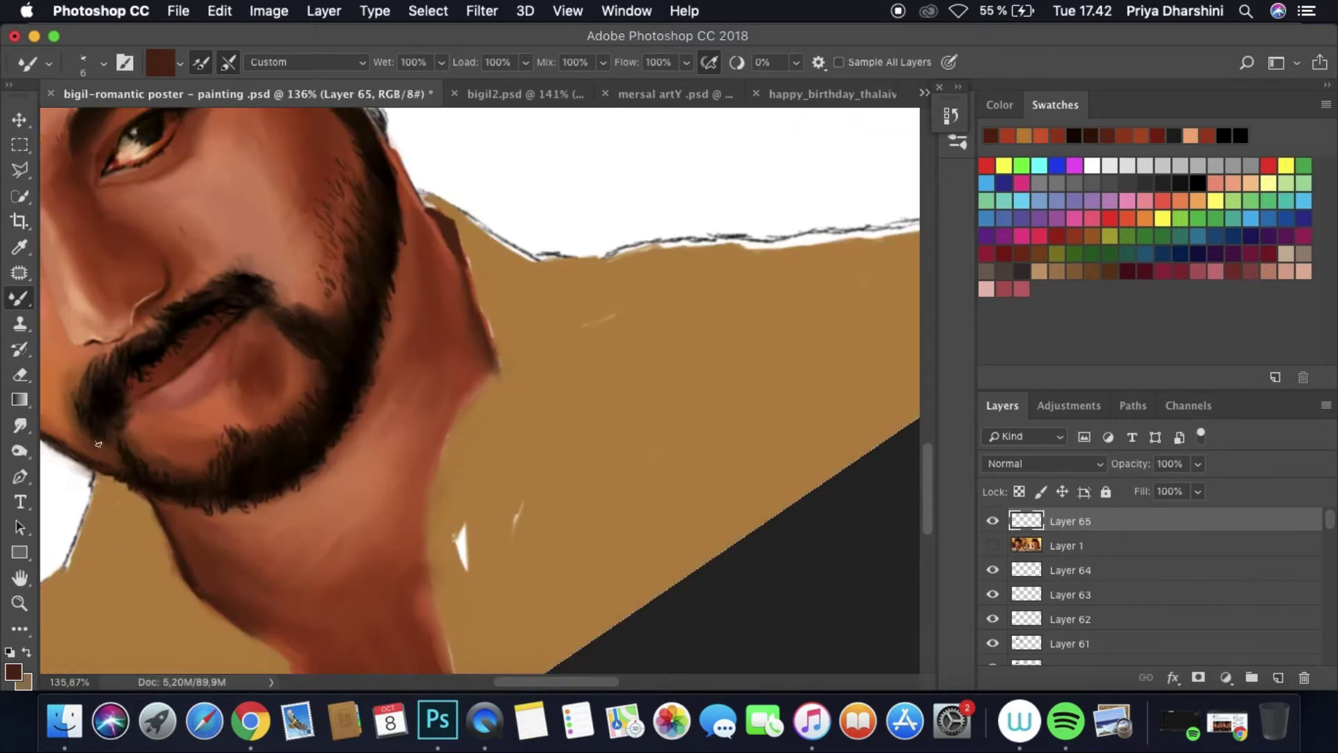
Step: Smudge the dark reddish-brown shadow on the neck beside the collar
left_click(19, 425)
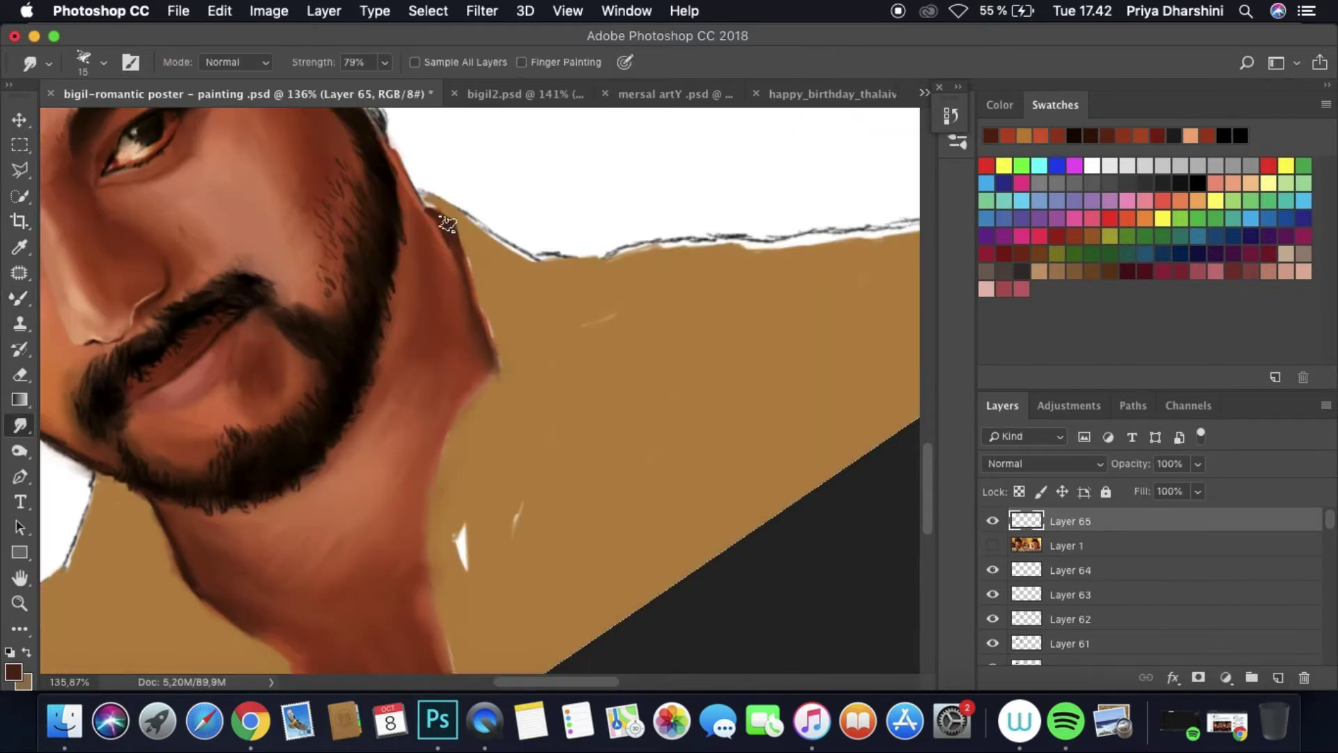
scroll(469, 246, "down", 5)
scroll(391, 265, "up", 10)
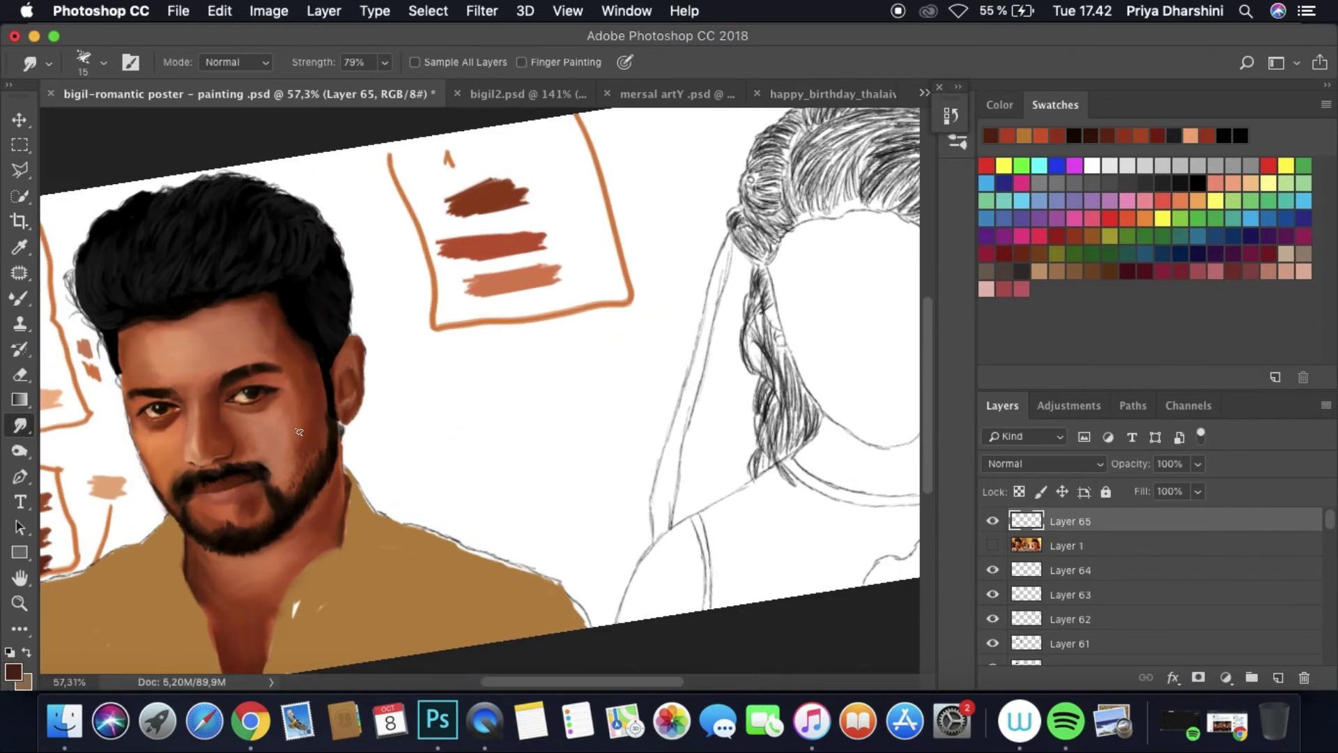
Step: Smudge the sideburn's edge in front of the ear with Sample All Layers enabled and save the painting
left_click(992, 546)
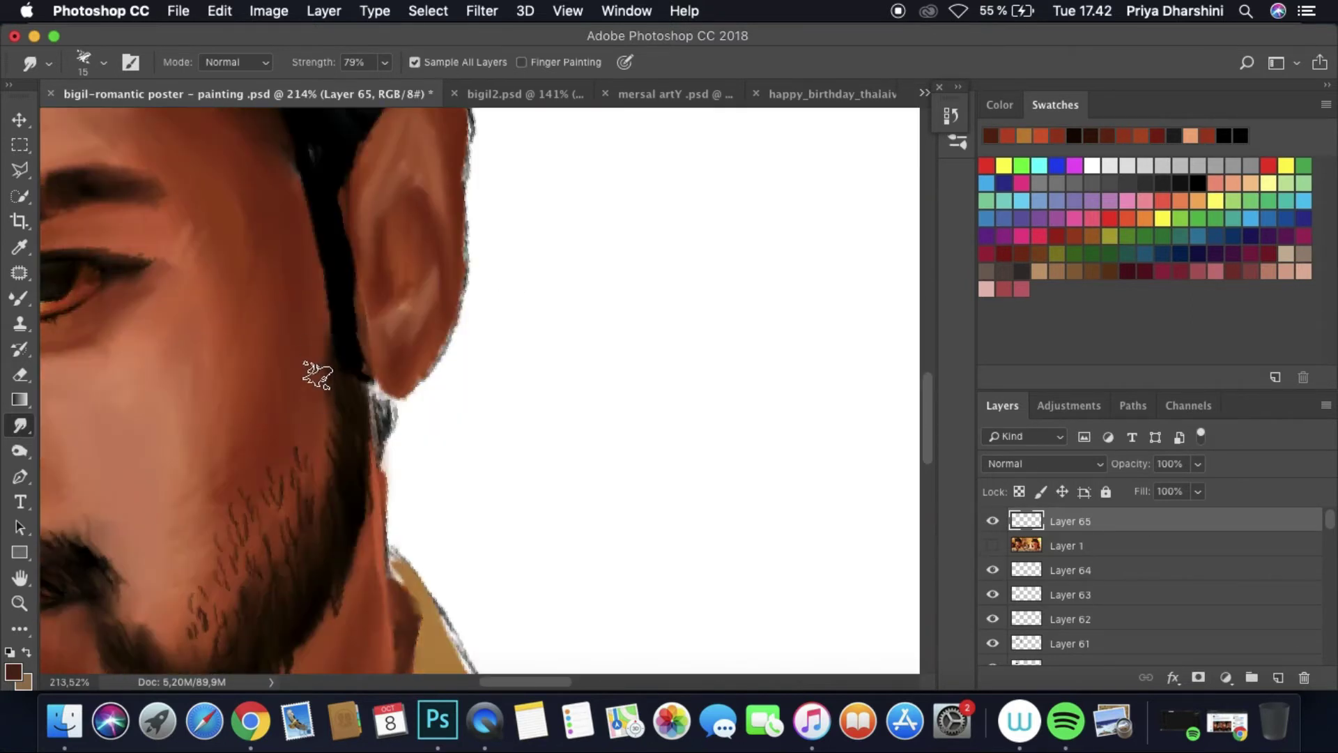
scroll(487, 348, "down", 5)
left_click(179, 11)
key("Escape")
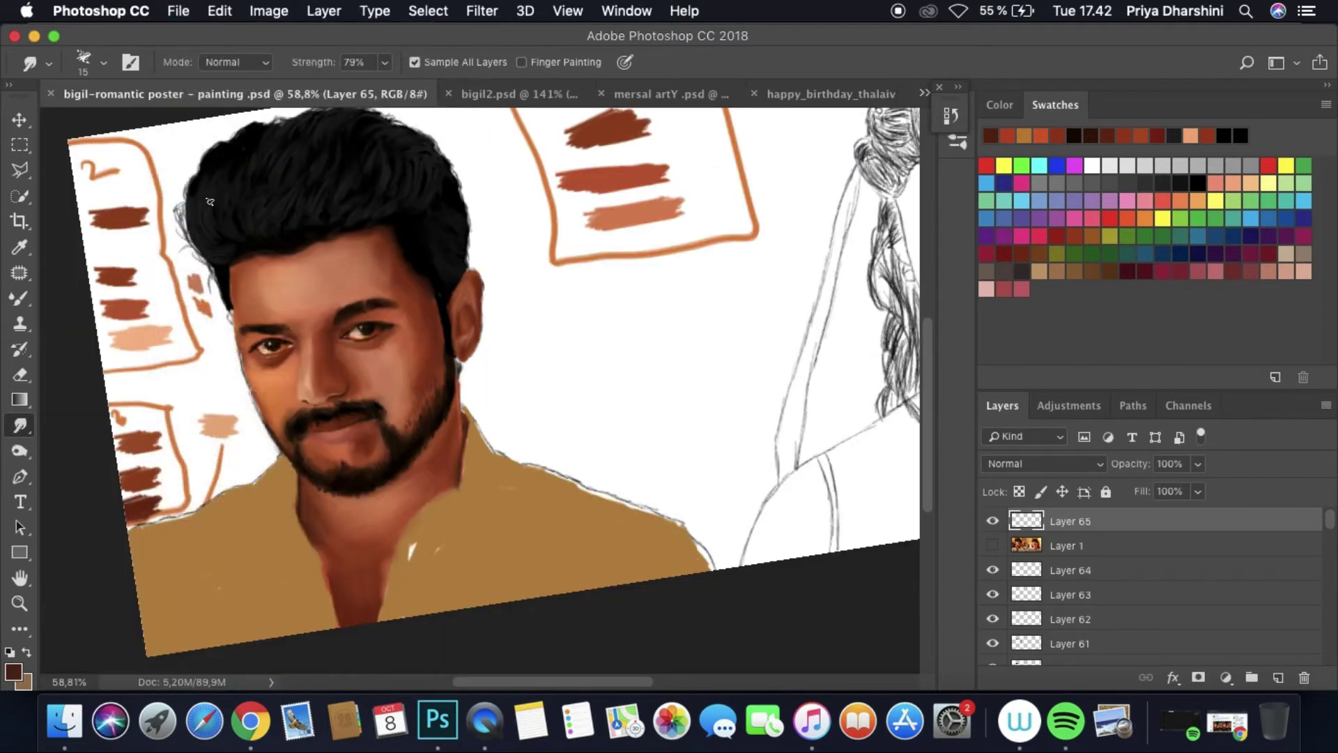
Step: Paint near-black hair strokes for the soul patch below the lower lip, using the reference photo as a guide
scroll(334, 462, "up", 5)
key("b")
left_click(1123, 143)
left_click(992, 543)
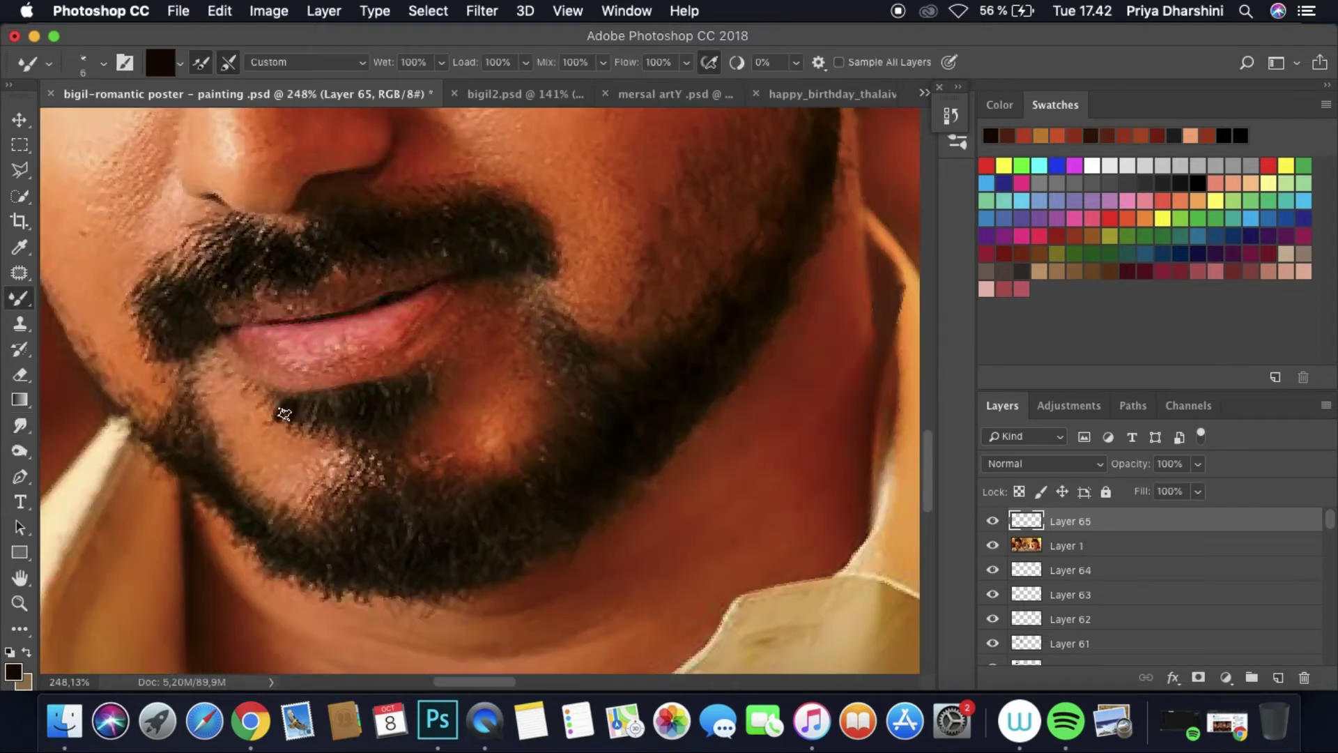
left_click(992, 544)
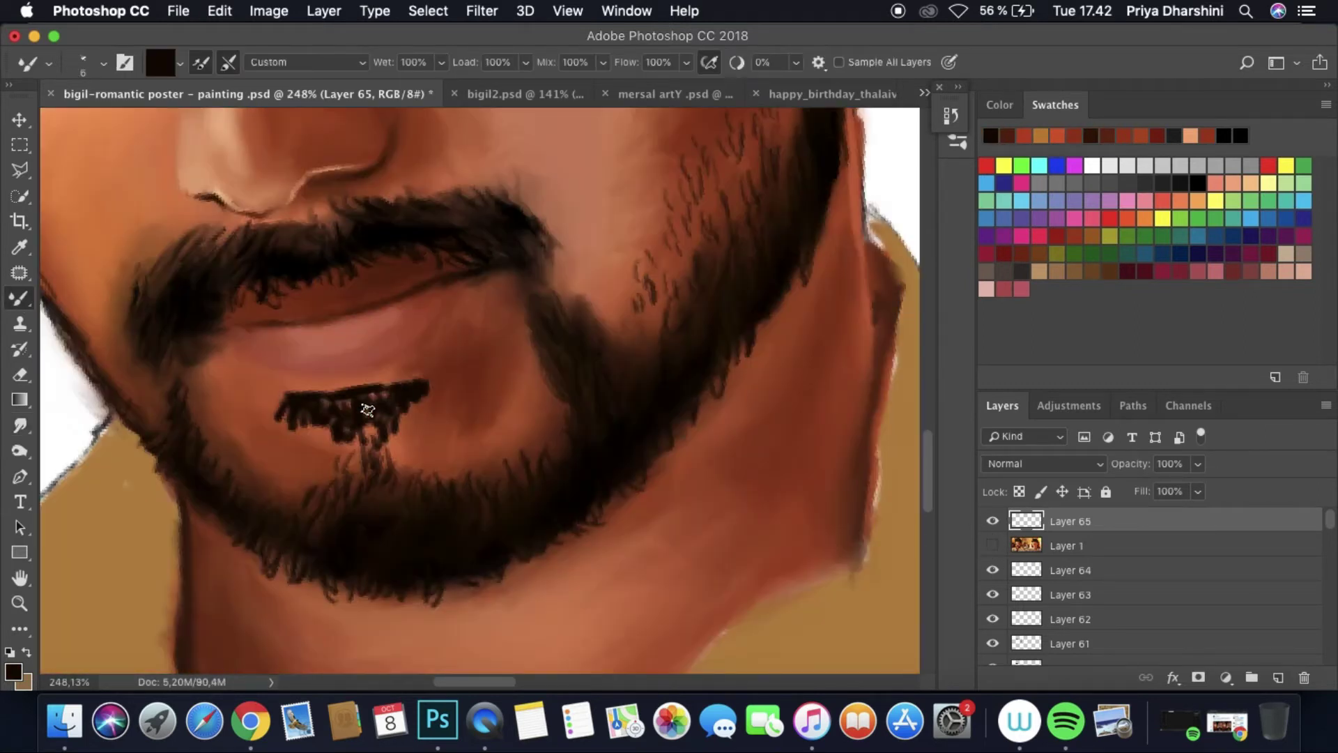
Step: Smudge the soul patch strokes into the skin below the lower lip and save the painting
key("r")
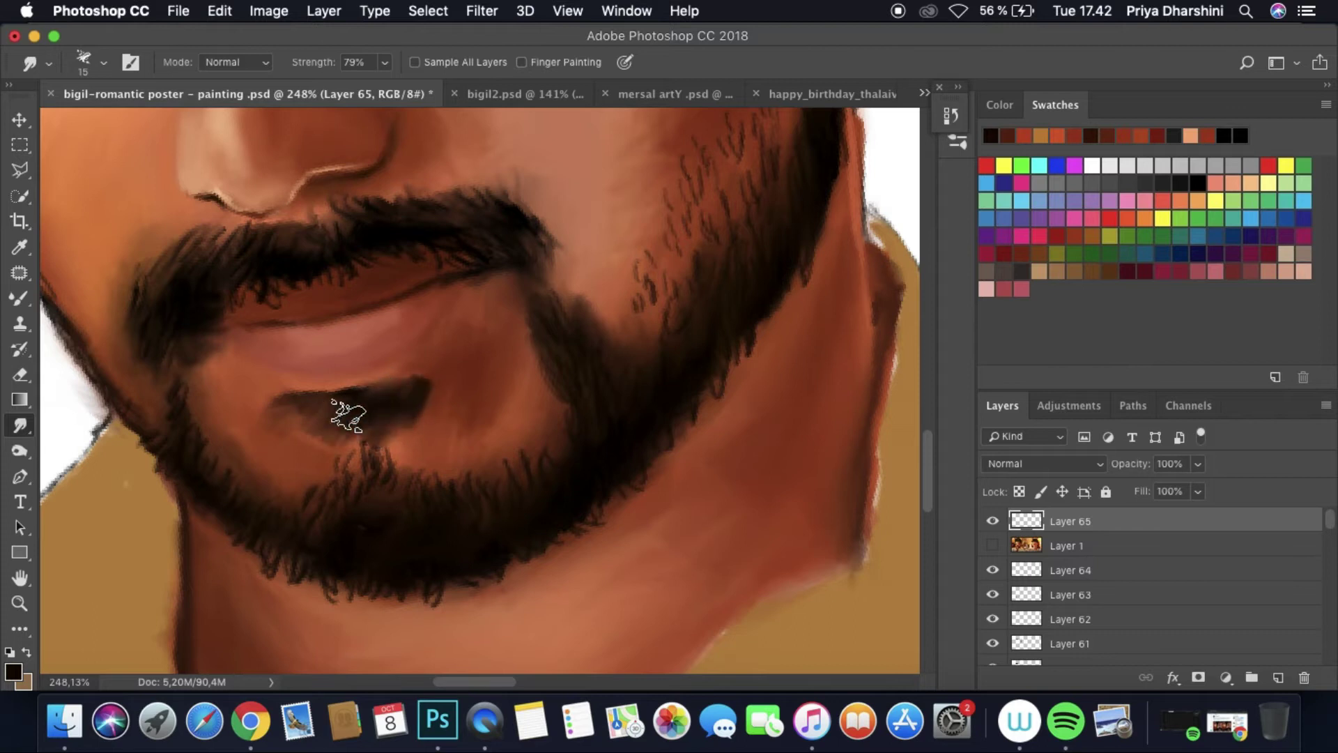
scroll(456, 392, "down", 5)
scroll(455, 392, "up", 2)
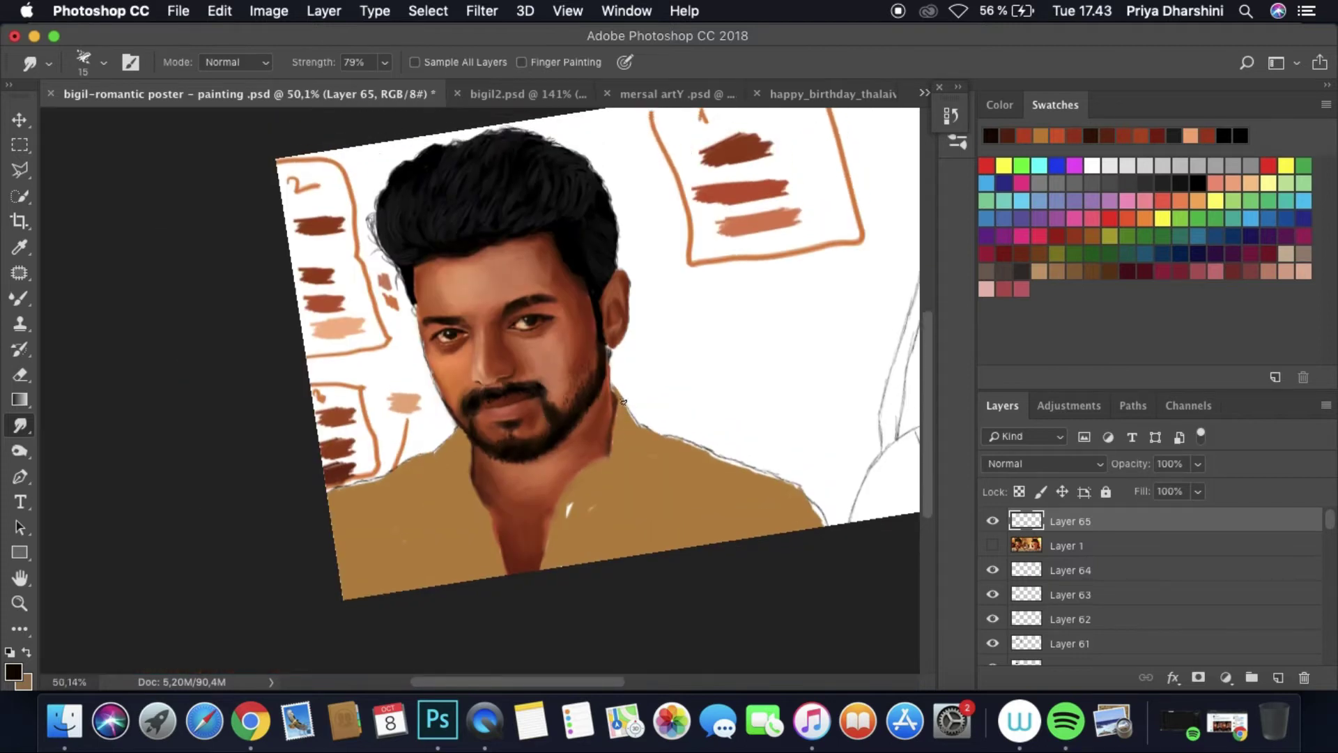
left_click(178, 10)
left_click(220, 196)
Step: Pick the dark reddish brown 774231 and paint a shadow line along the lower lip's bottom edge, following the reference photo
scroll(419, 385, "up", 6)
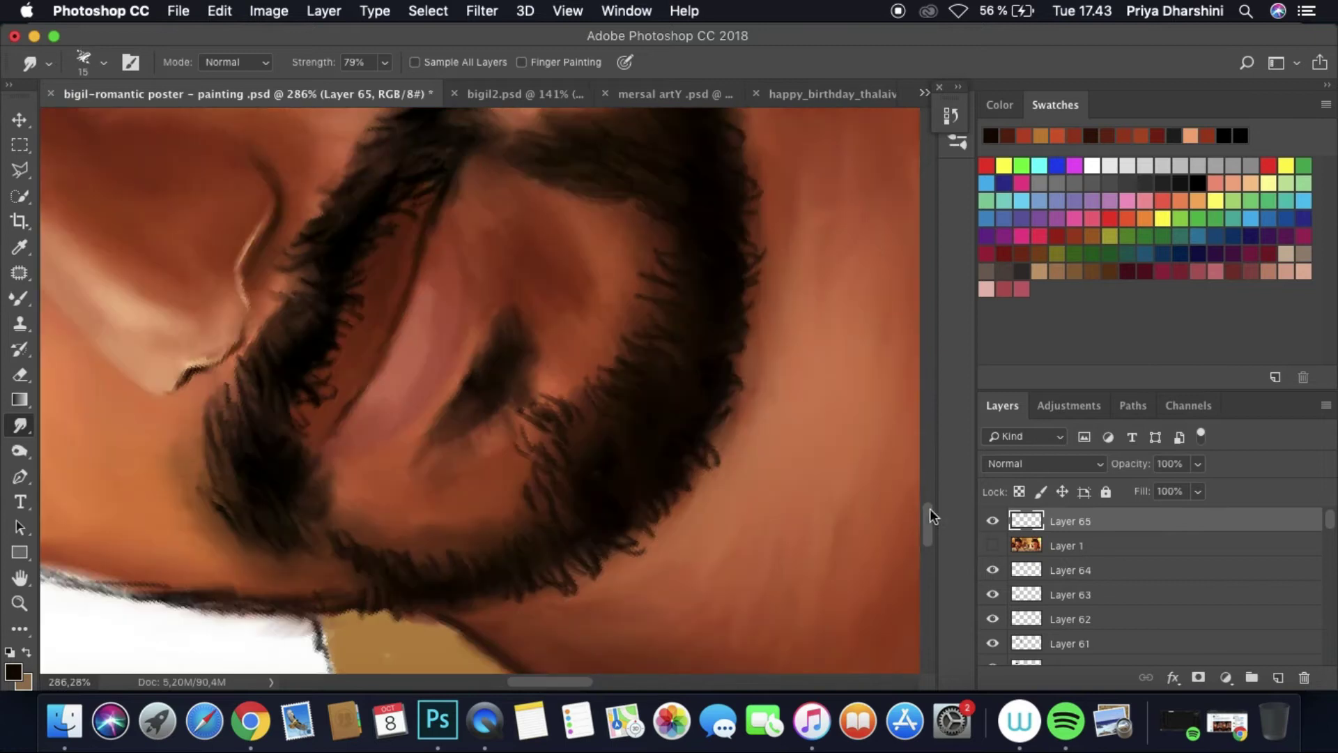
key("i")
left_click(12, 671)
left_click(203, 421)
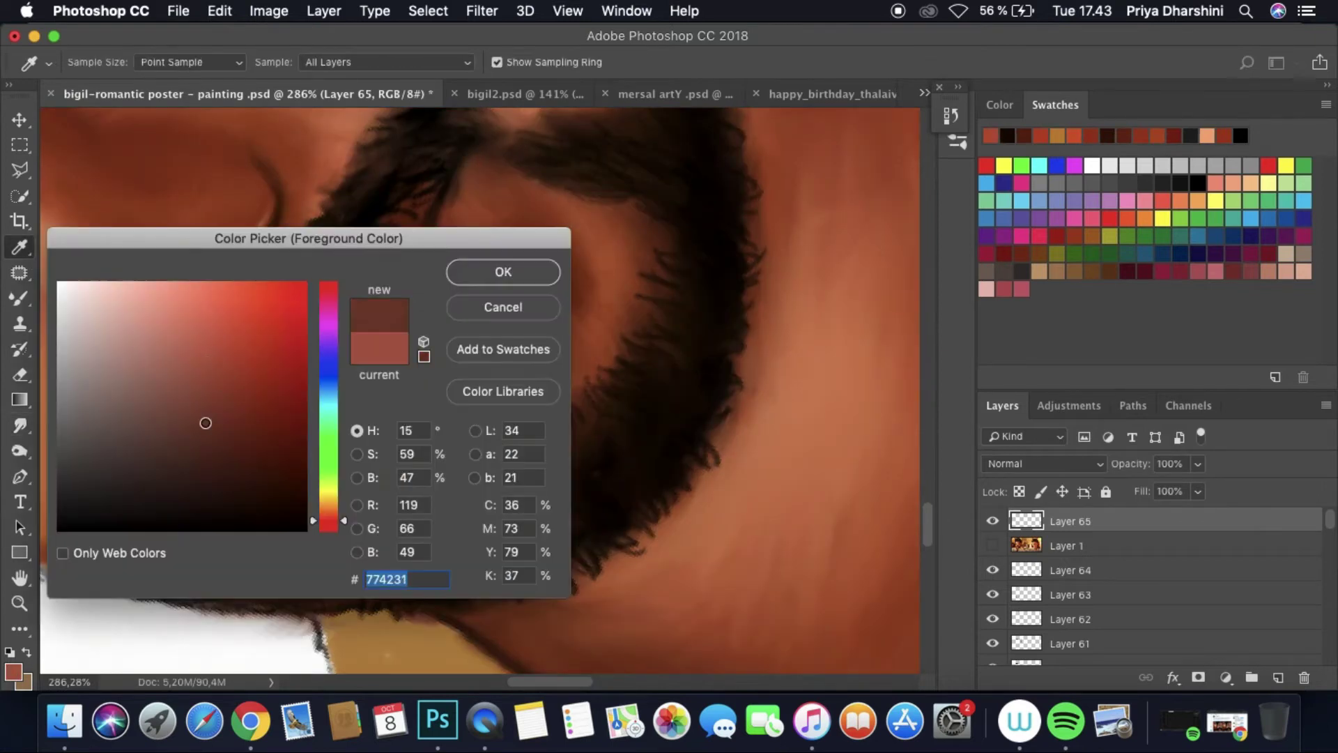
key("Return")
key("b")
left_click(991, 545)
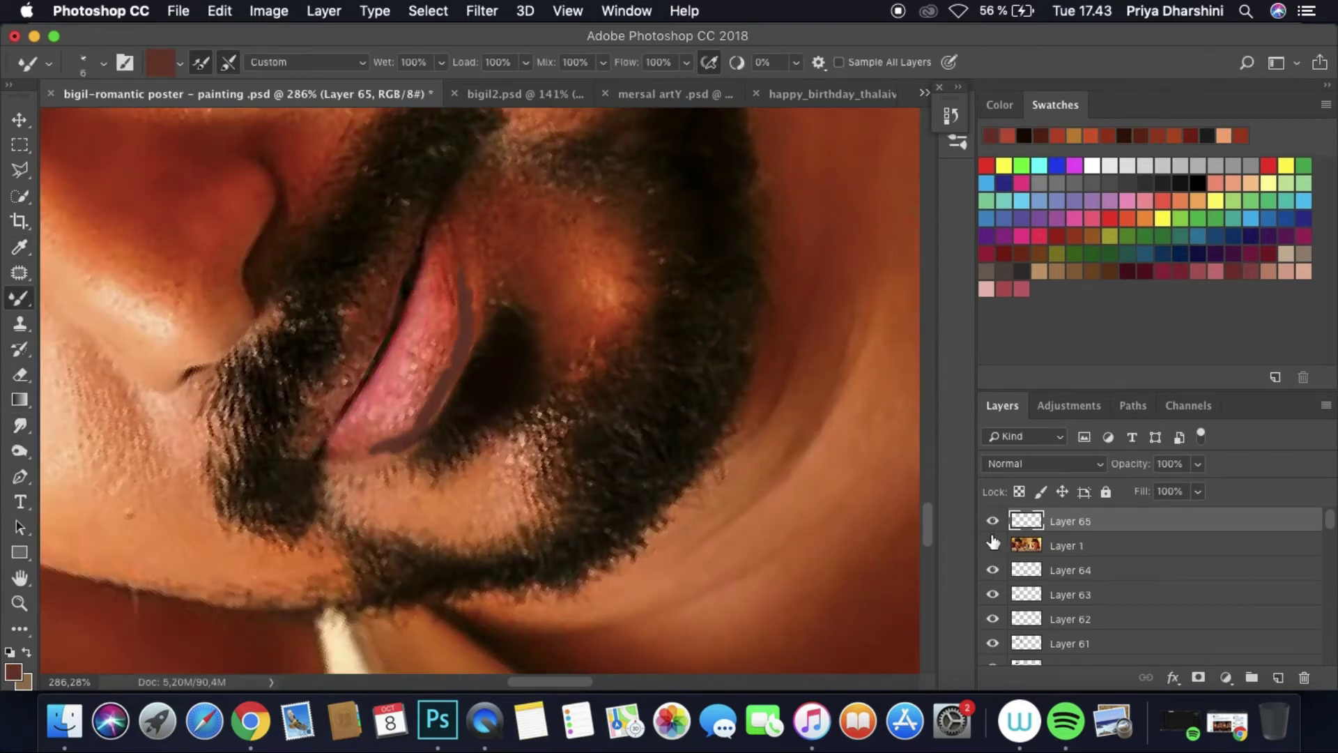
Step: Hide the reference photo and smudge the reddish-brown shadow line along the lower lip
left_click(993, 545)
key("r")
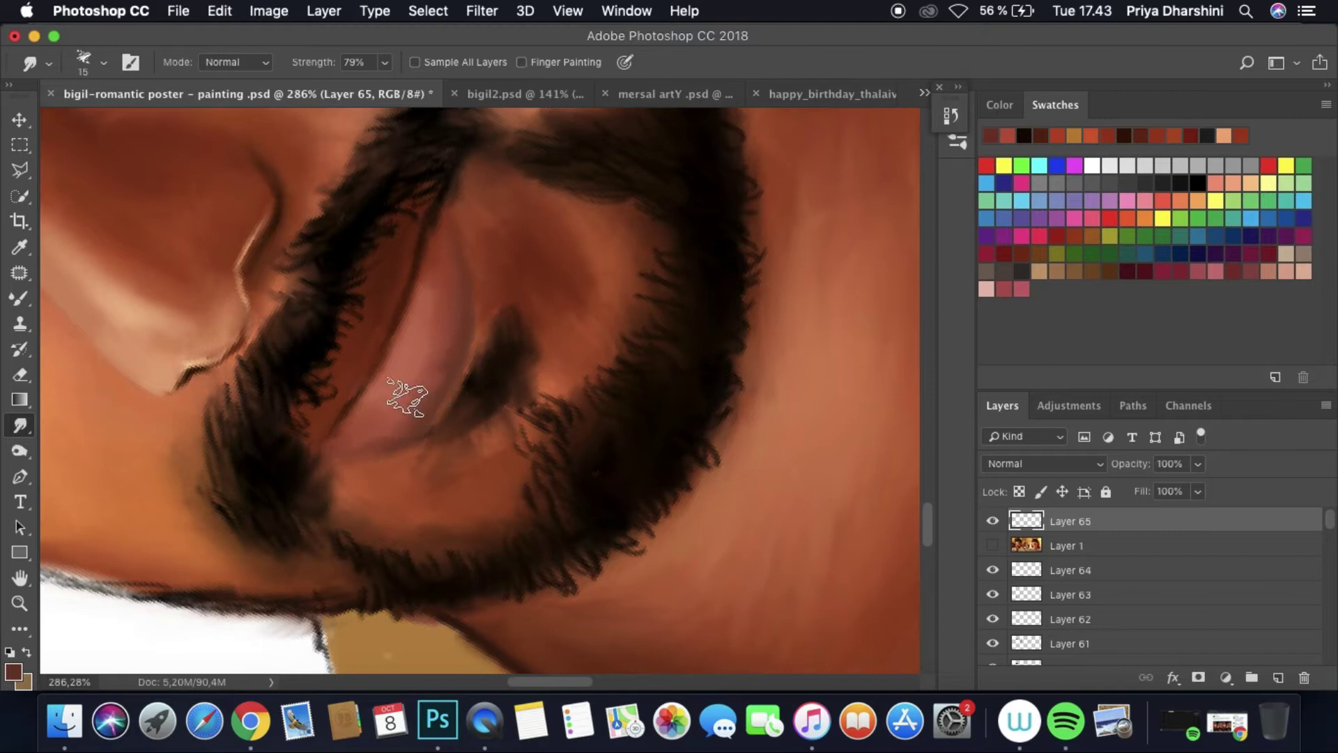
key("super+0")
key("r")
key("Escape")
Step: Pick a lighter reddish pink and paint the lower edge of the lower lip on a new layer, using the reference photo
scroll(627, 348, "up", 6)
key("i")
left_click(13, 671)
left_click(79, 636)
key("Return")
key("b")
key("super+shift+alt+n")
left_click(992, 545)
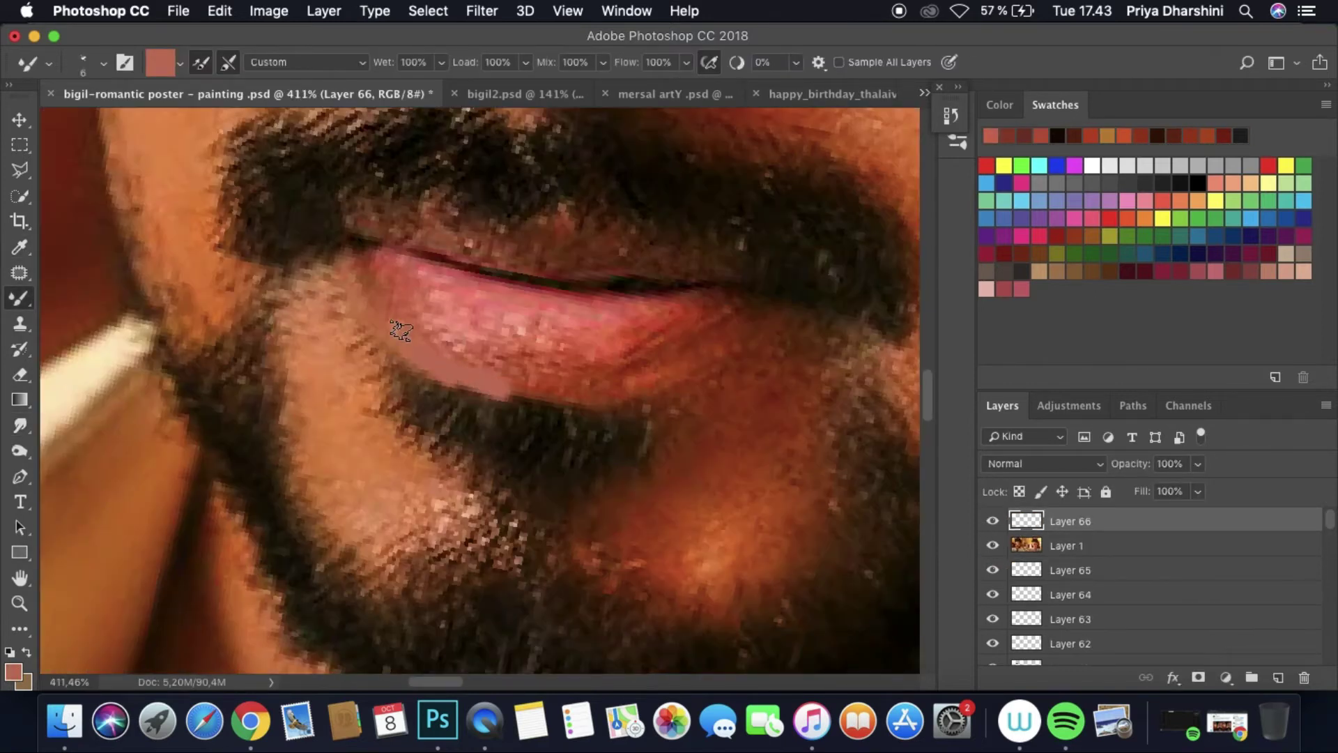
Step: Smudge the pink stroke on the lower lip with the reference hidden and set its layer's blend mode to Screen
left_click(992, 545)
key("r")
left_click_drag(478, 383, 532, 376)
left_click(1044, 463)
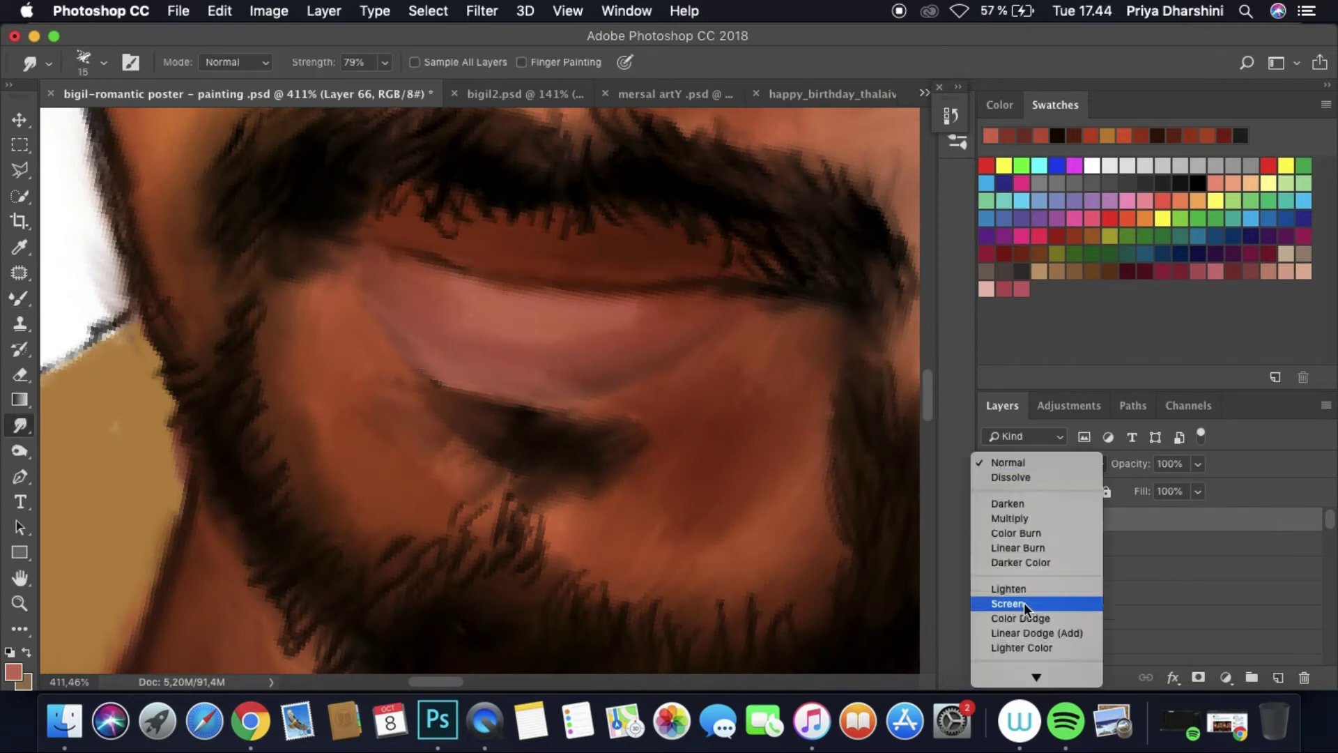
left_click(1025, 604)
Step: Pick a dark red and paint a shadow along the lower lip toward the mouth corner on a new layer
key("i")
left_click(54, 647)
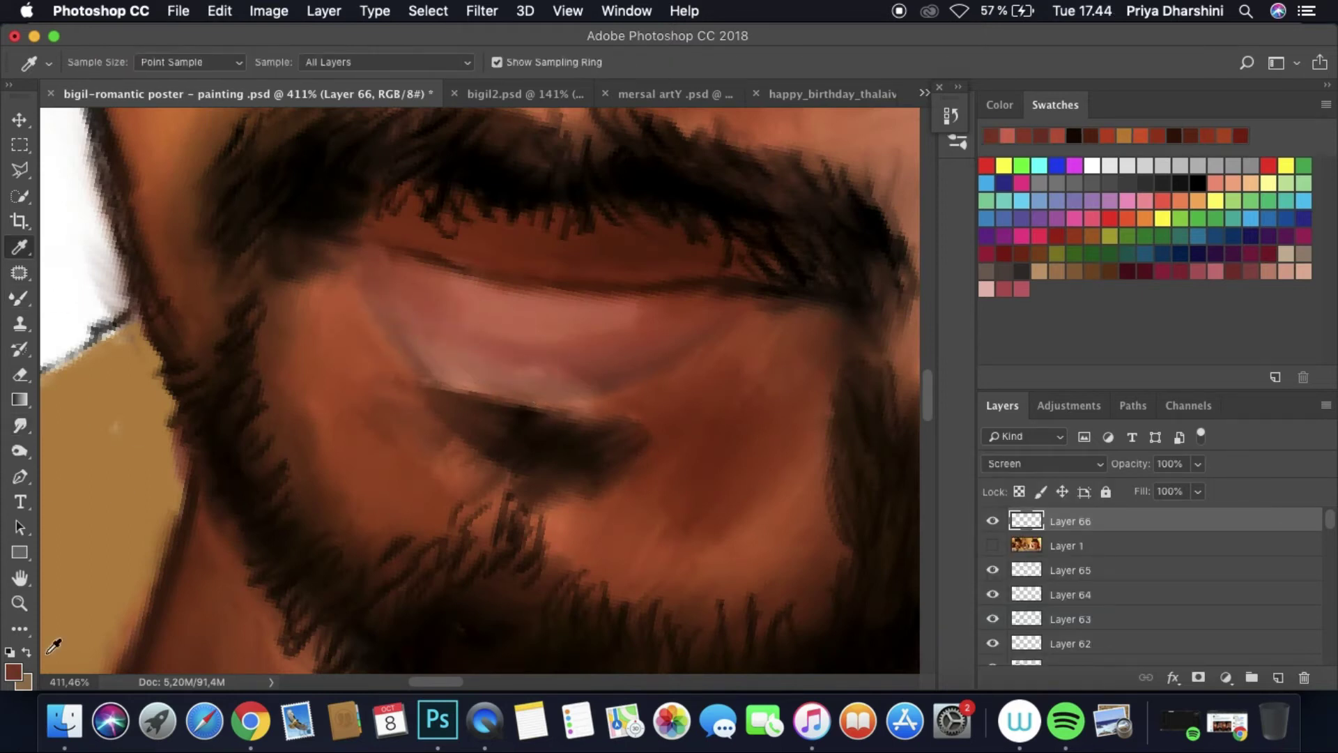
left_click(12, 671)
left_click(530, 271)
key("super+alt+shift+n")
key("b")
mouse_move(607, 374)
left_mouse_down()
mouse_move(709, 328)
mouse_move(660, 363)
mouse_move(584, 364)
mouse_move(702, 324)
left_mouse_up()
Step: Smudge the dark red shadow into the lower lip and the surrounding skin
key("r")
scroll(702, 324, "down", 5)
left_click_drag(774, 376, 605, 416)
scroll(605, 416, "up", 5)
scroll(525, 396, "down", 5)
left_click_drag(488, 404, 349, 447)
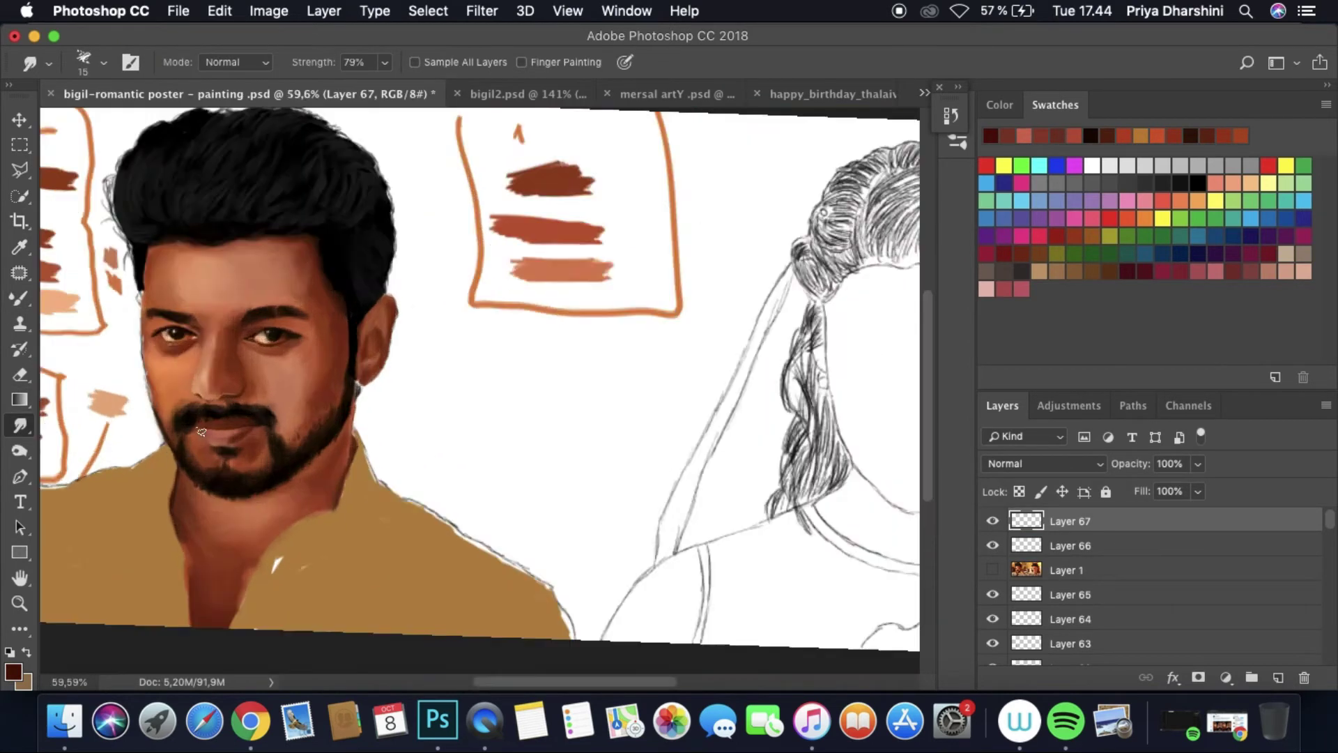
scroll(295, 465, "up", 5)
scroll(540, 356, "down", 5)
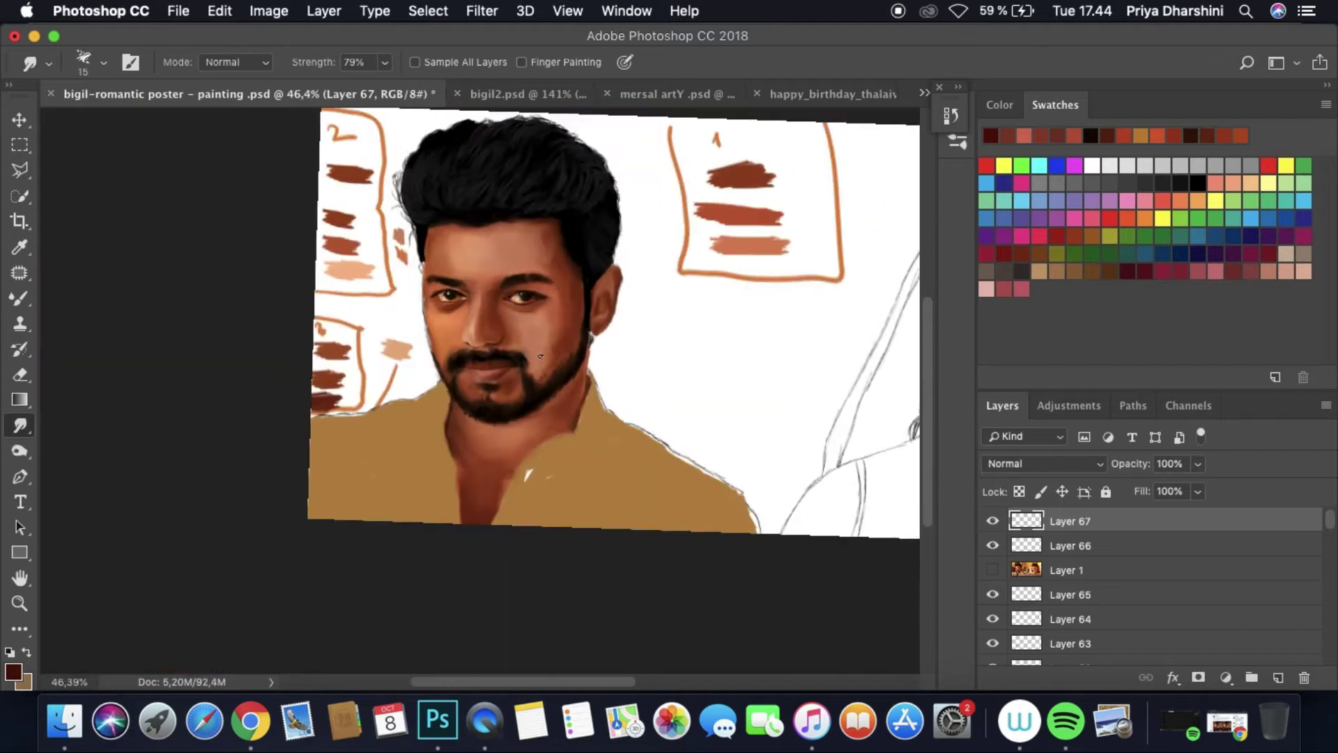
Step: Move the reference photo layer to the top of the layer stack
left_click_drag(1064, 573, 1046, 523)
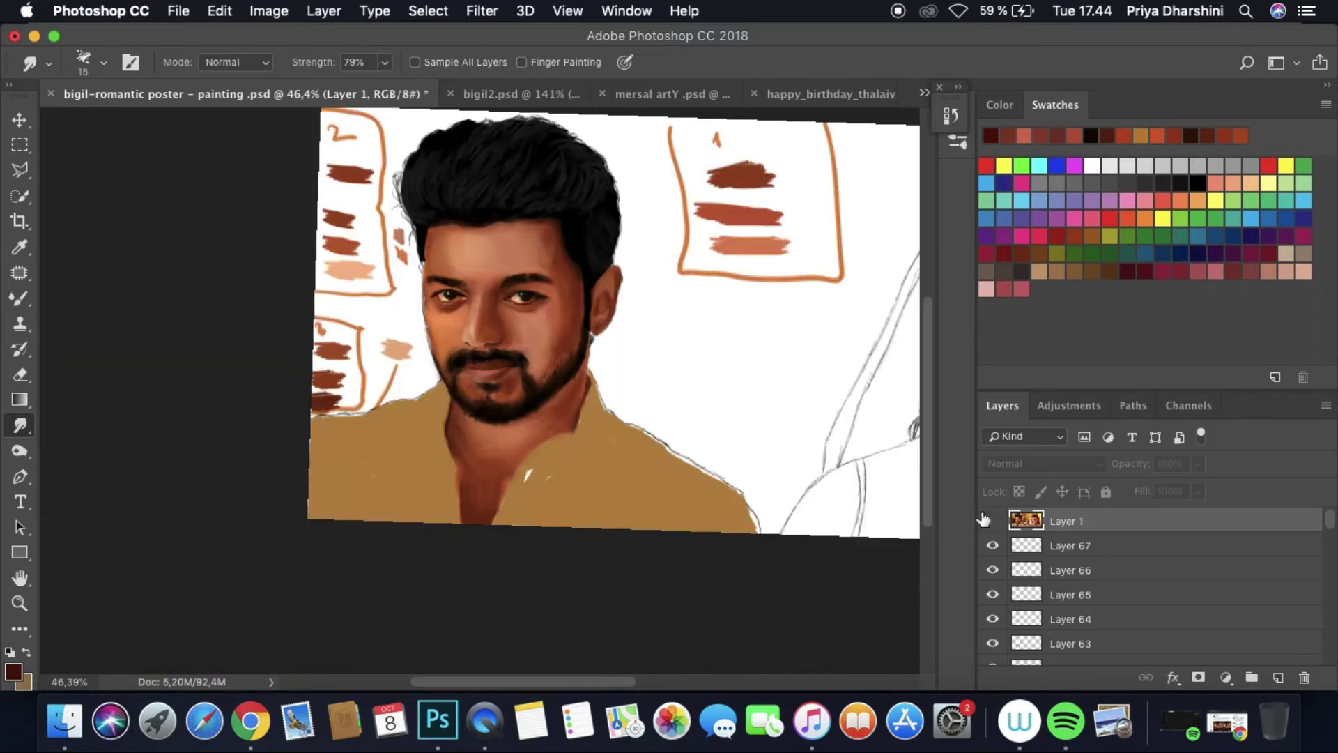
scroll(556, 361, "up", 5)
scroll(788, 570, "down", 5)
scroll(463, 361, "up", 5)
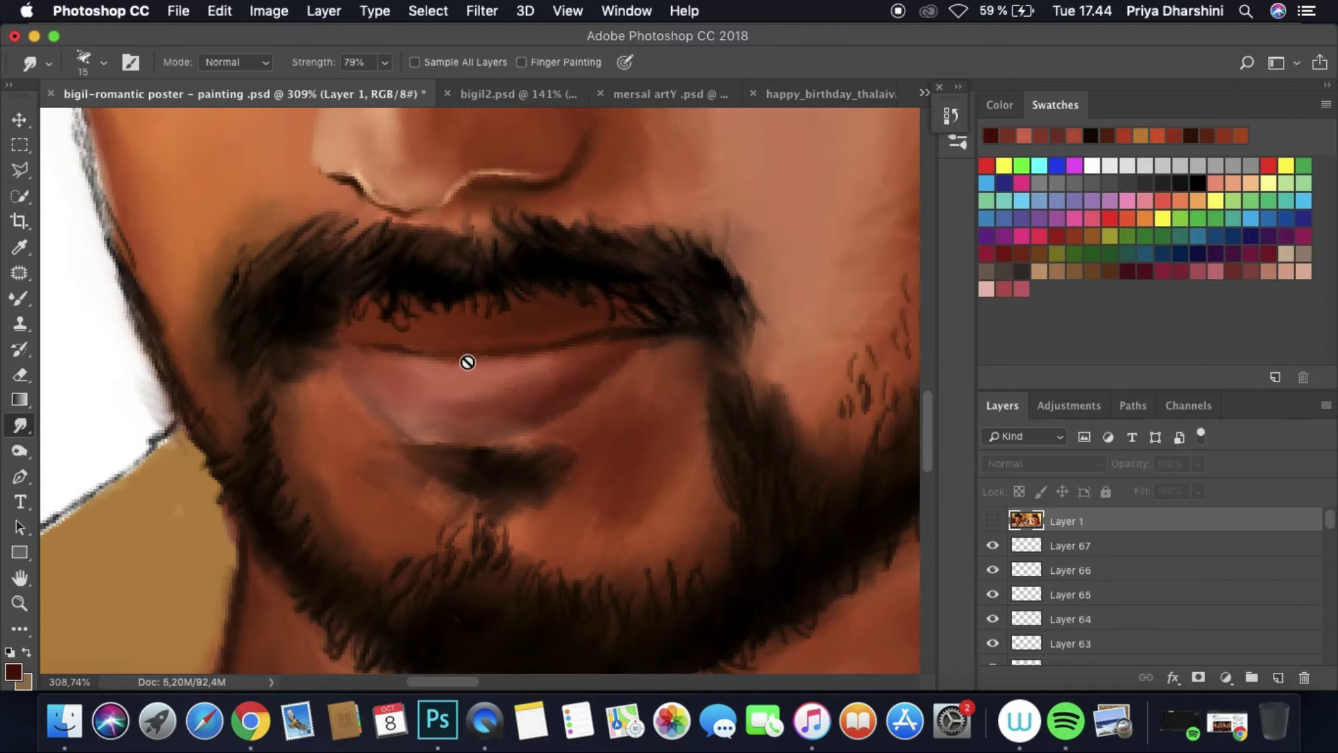
Step: Smudge the moustache's outer edge on a new layer with Sample All Layers enabled, placing that layer below the reference photo
left_click(1278, 678)
left_click(417, 63)
left_click_drag(223, 311, 195, 265)
scroll(519, 340, "down", 5)
key("super+bracketleft")
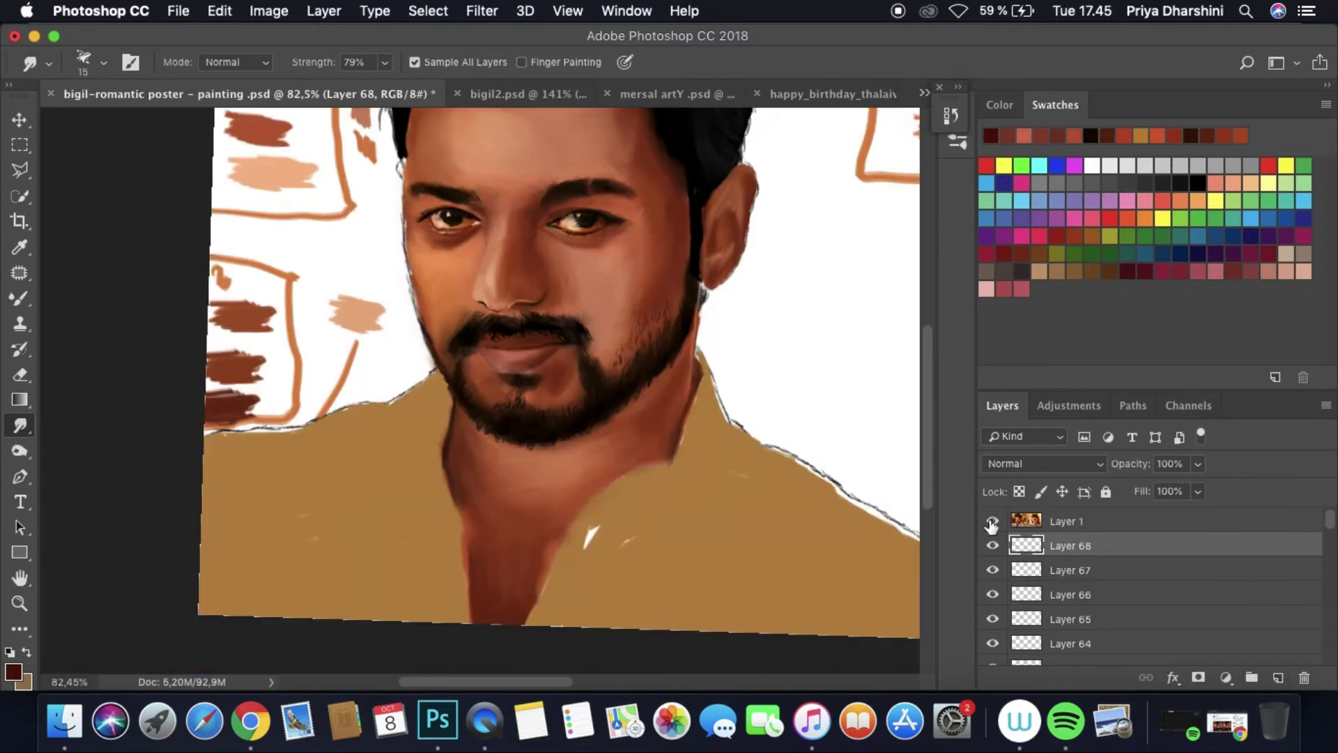
scroll(493, 288, "up", 4)
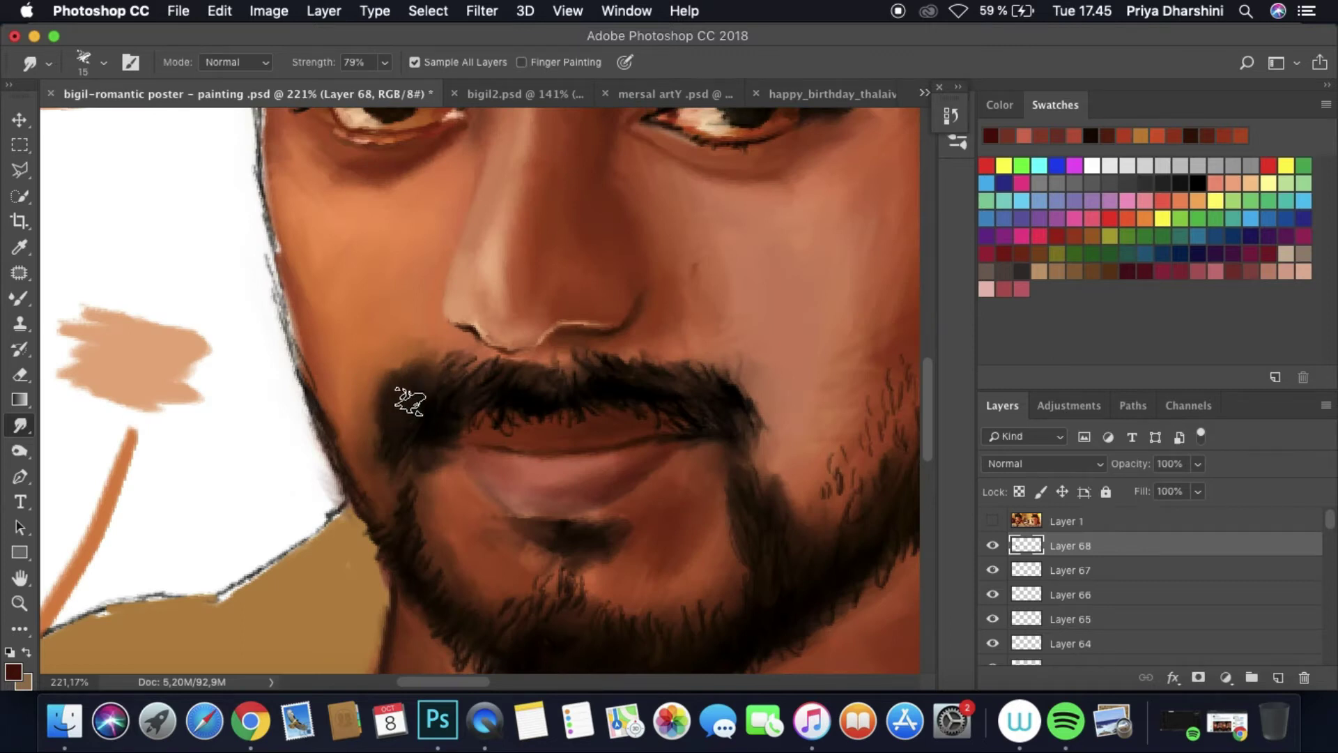
scroll(685, 438, "down", 6)
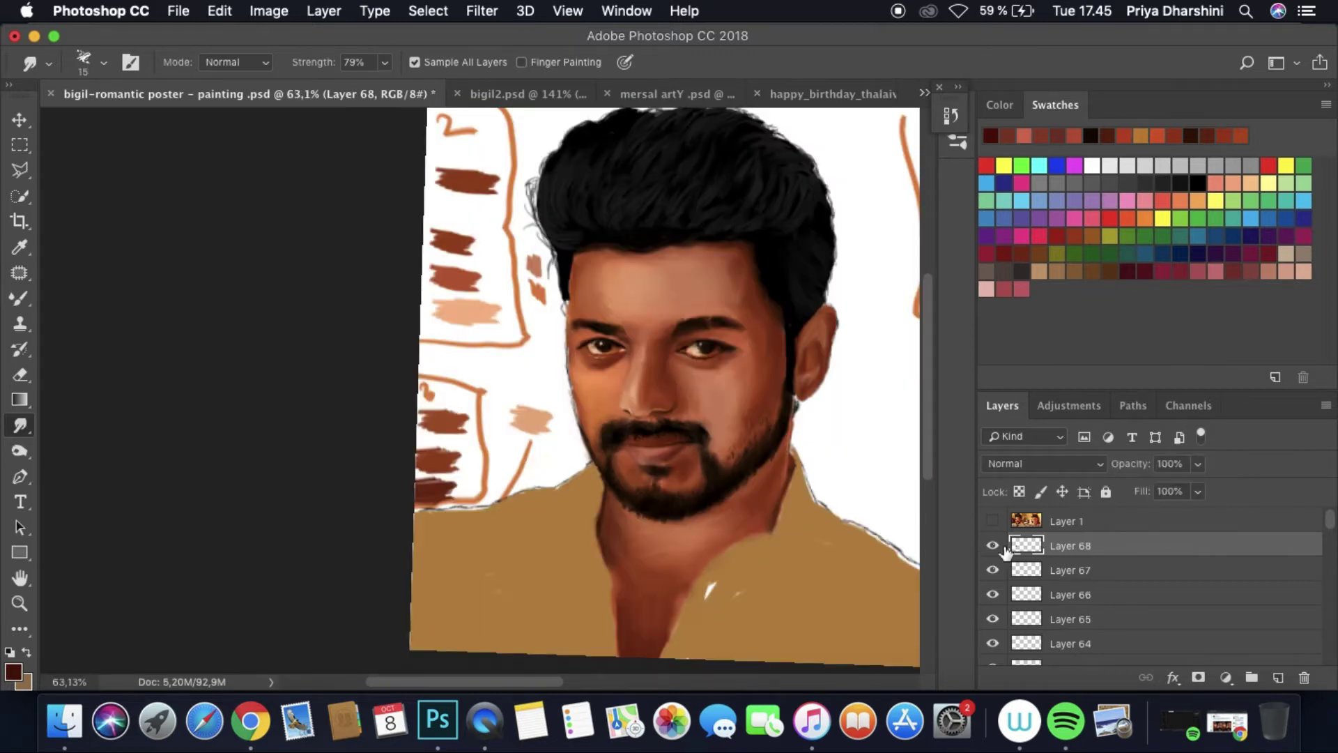
Step: Pick the dark brown 5c3017 and paint thin crease lines across the neck on a new layer, using the reference photo
key("alt+bracketright")
left_click(993, 520)
scroll(923, 502, "up", 5)
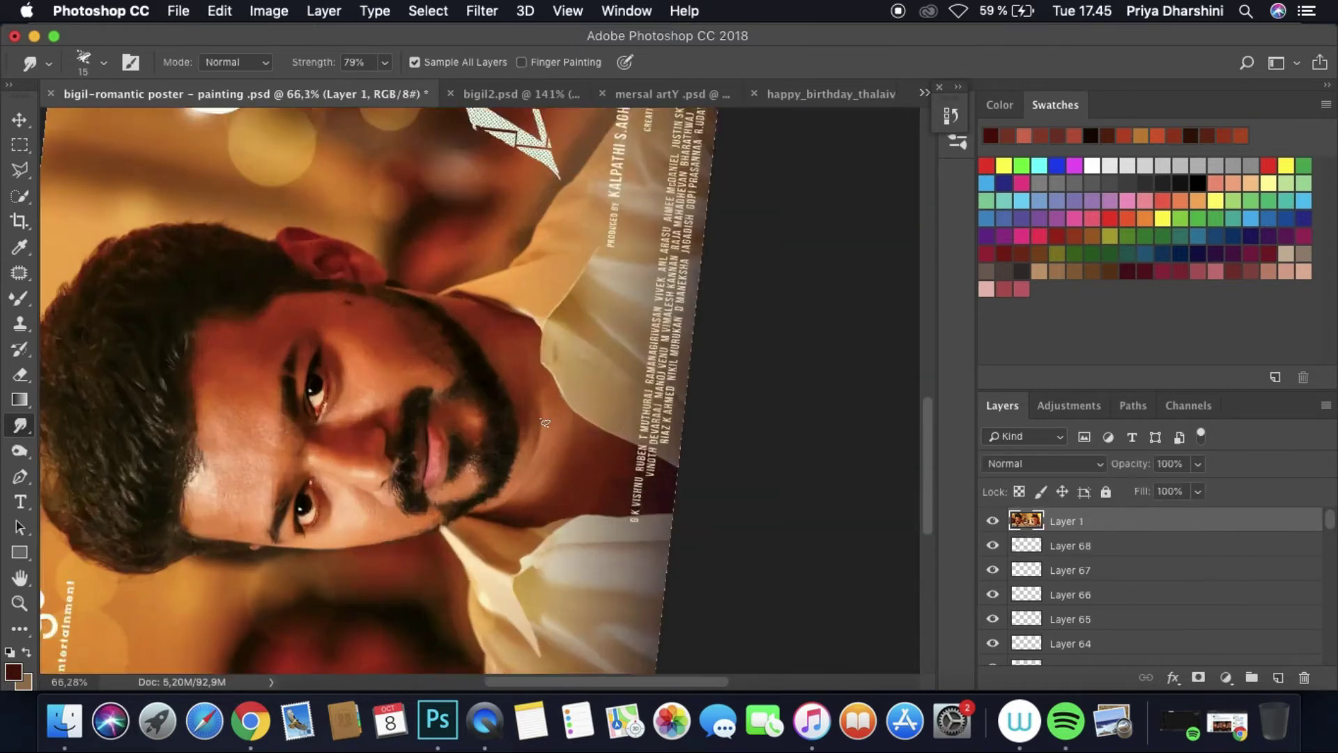
left_click(993, 520)
left_click(19, 247)
left_click(13, 671)
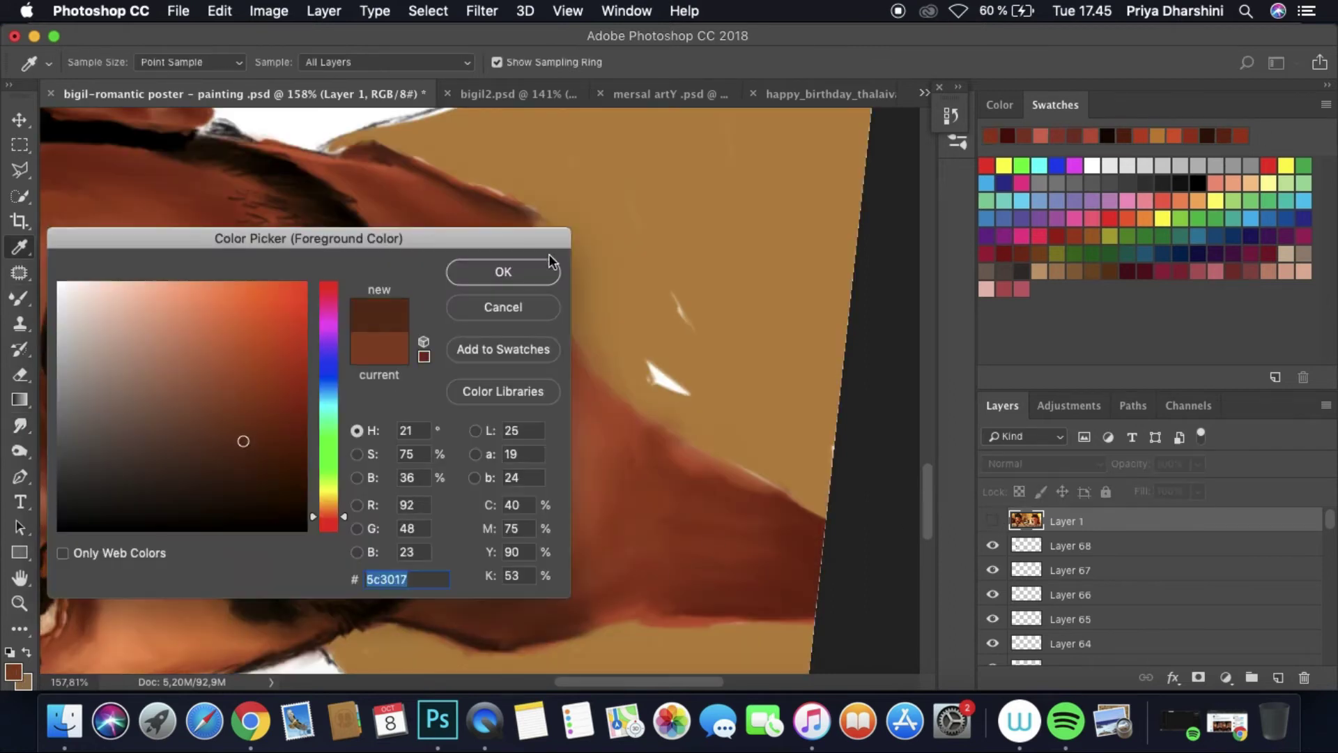
left_click(499, 272)
left_click(20, 298)
left_click(1278, 678)
left_click(993, 545)
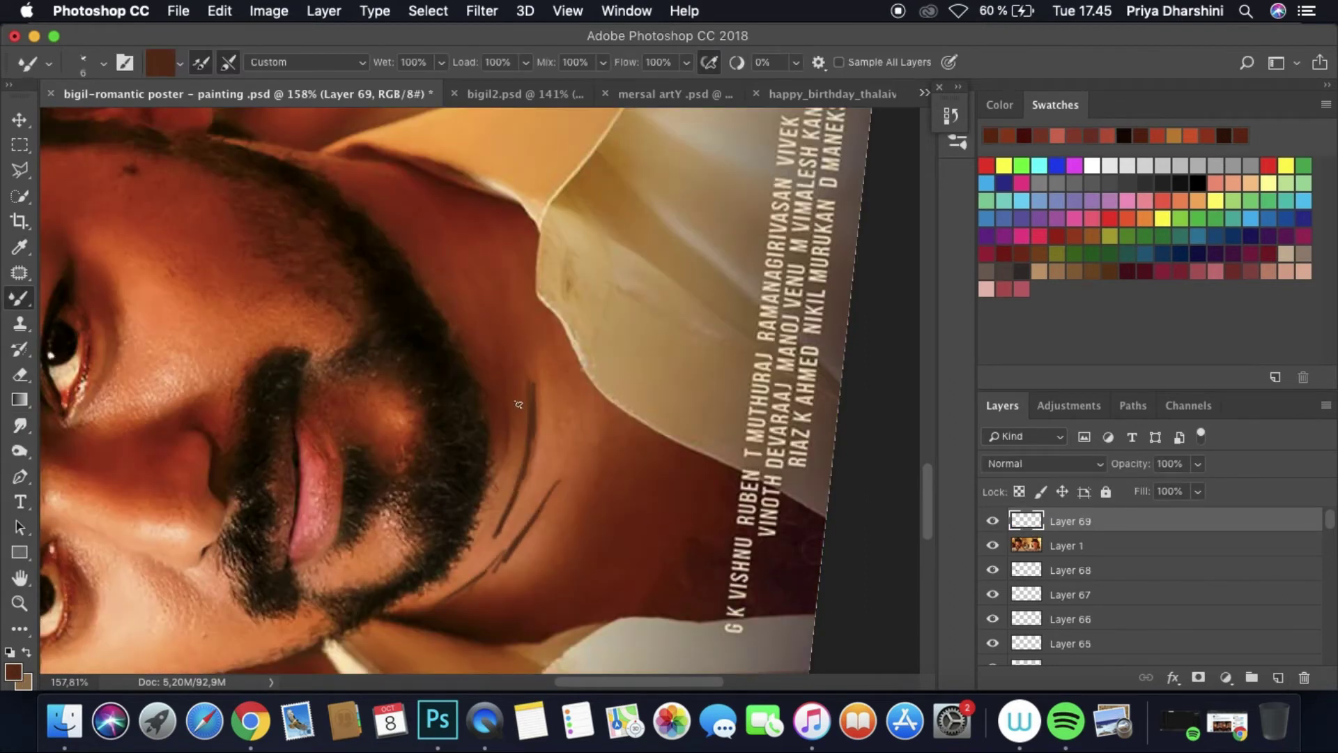
Step: Hide the reference photo and smudge the brown crease lines into the neck
left_click(993, 545)
key("r")
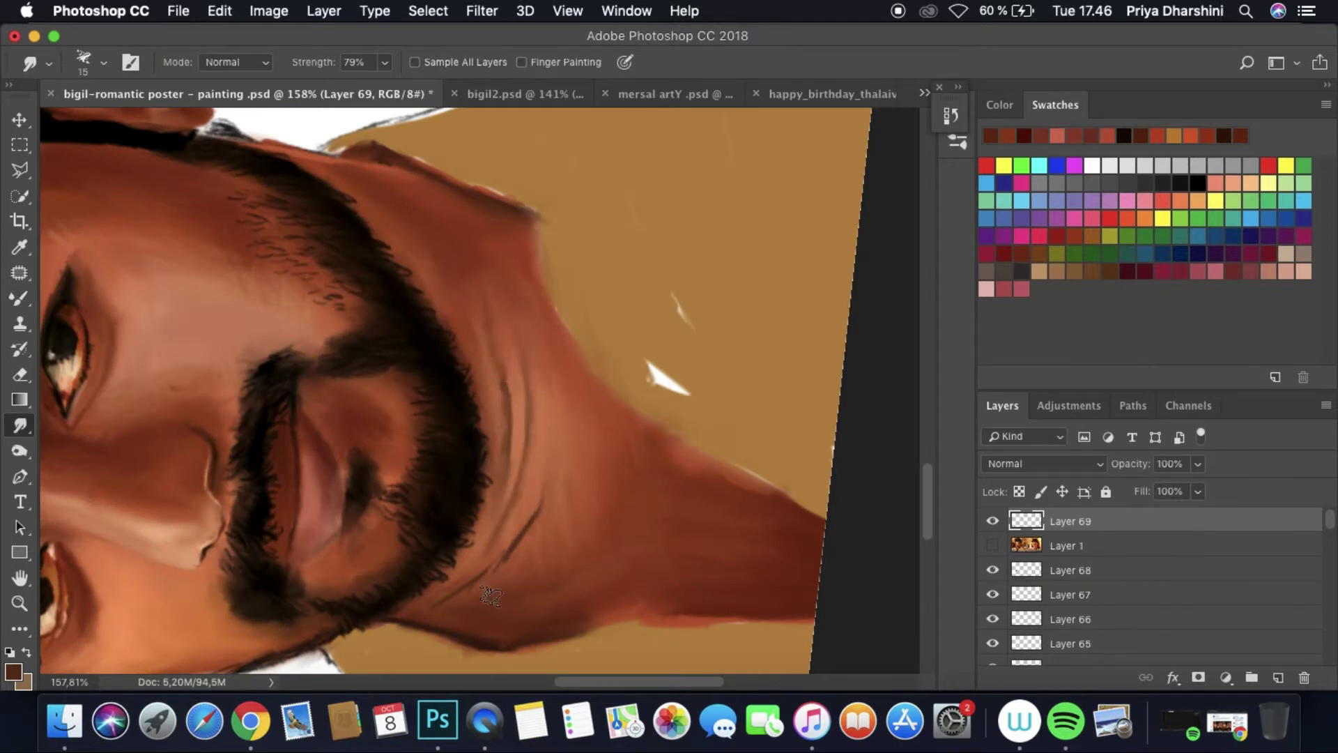
scroll(505, 603, "down", 5)
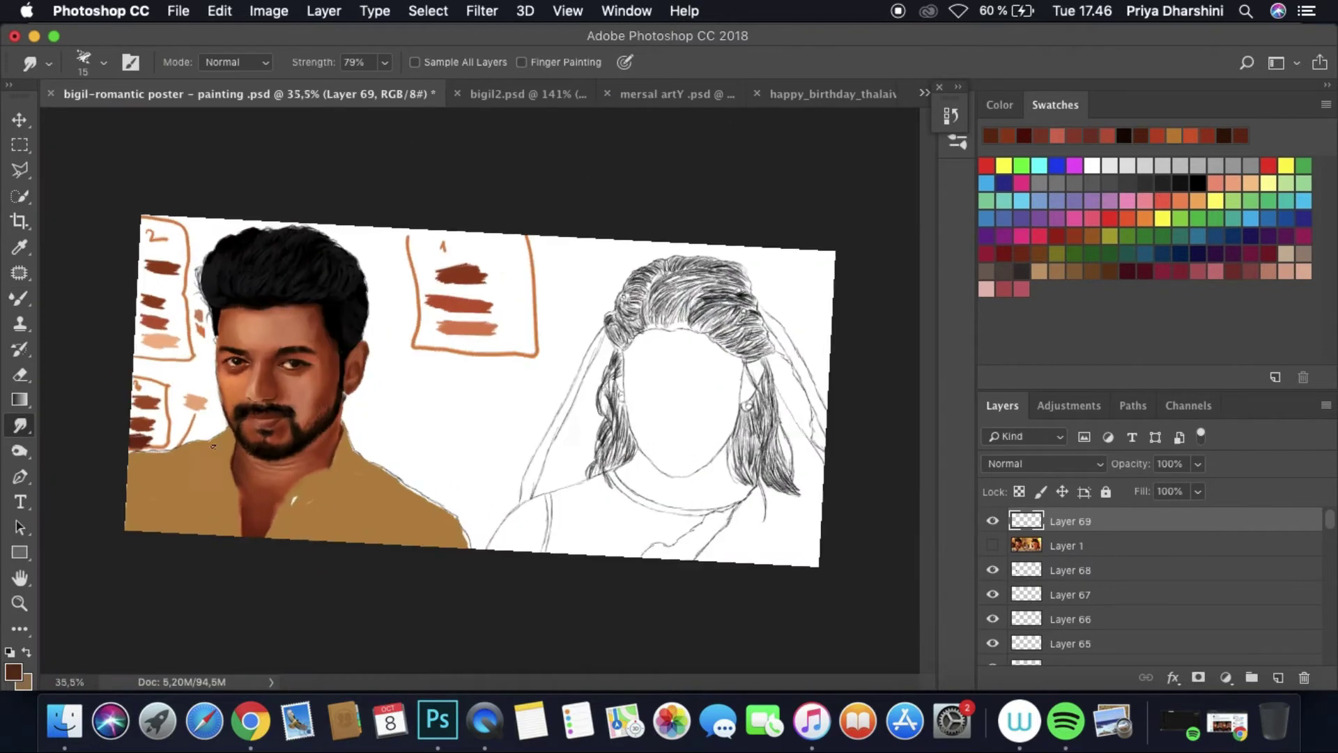
scroll(354, 556, "up", 5)
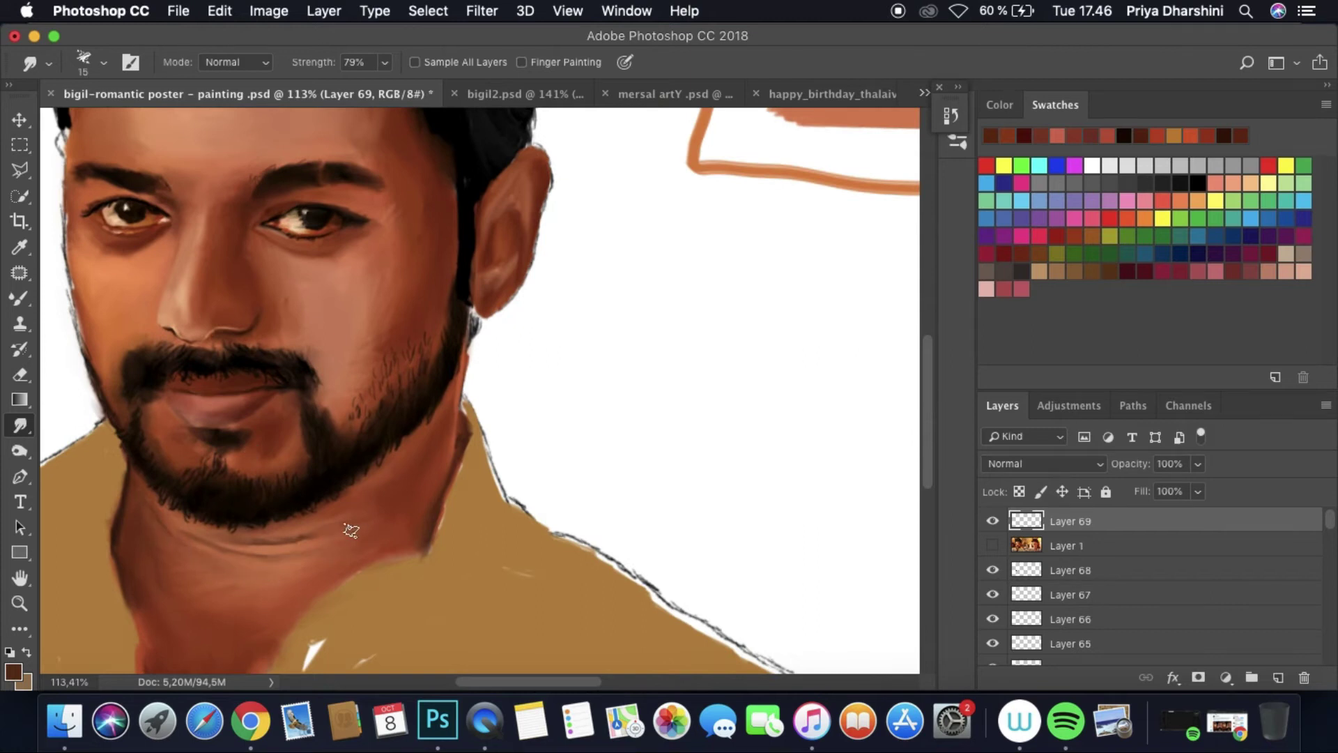
Step: Apply a Color Overlay to the neck crease layer in Normal mode at 100% opacity, sampling its colour from the painting
key("super+0")
left_click(1173, 677)
left_click(906, 613)
left_click(947, 265)
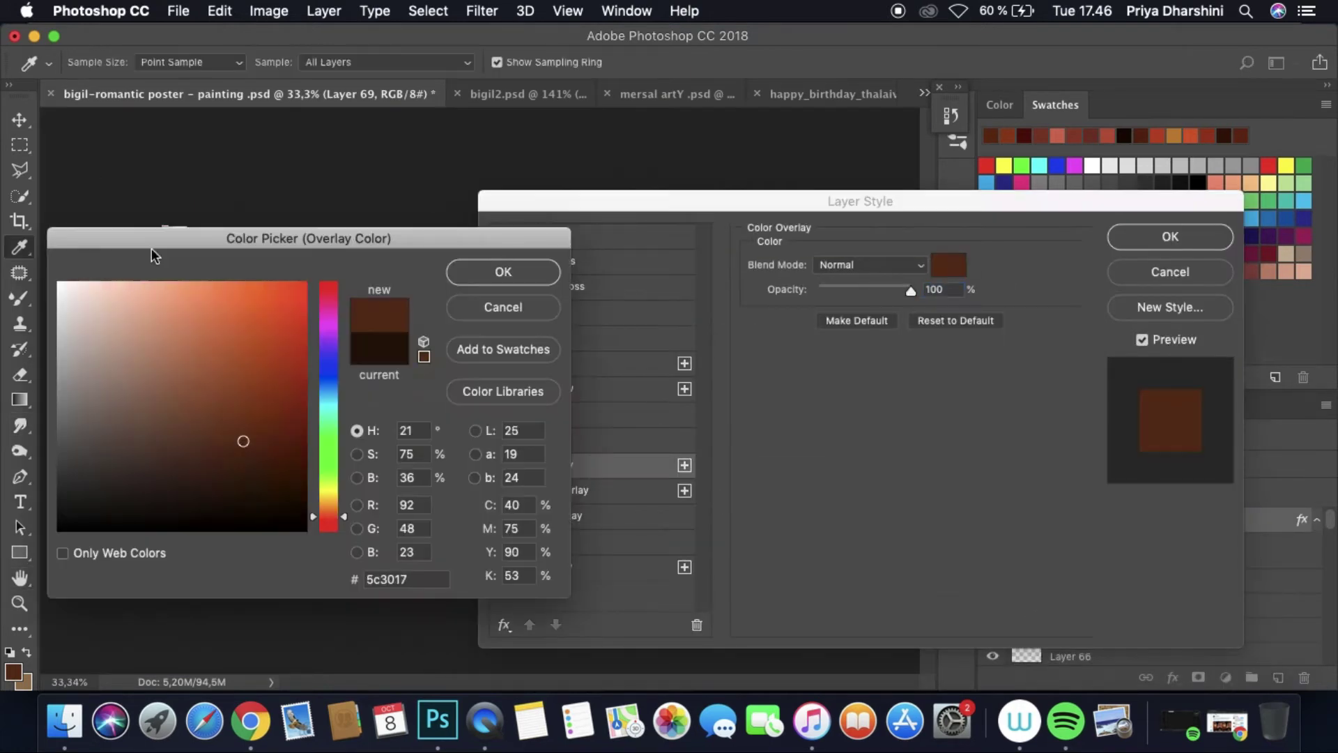
left_click_drag(152, 255, 626, 233)
left_click(471, 271)
scroll(470, 270, "up", 3)
left_click(446, 230)
scroll(446, 230, "left", 3)
left_click(419, 251)
left_click(962, 259)
left_click(1171, 237)
scroll(836, 418, "down", 3)
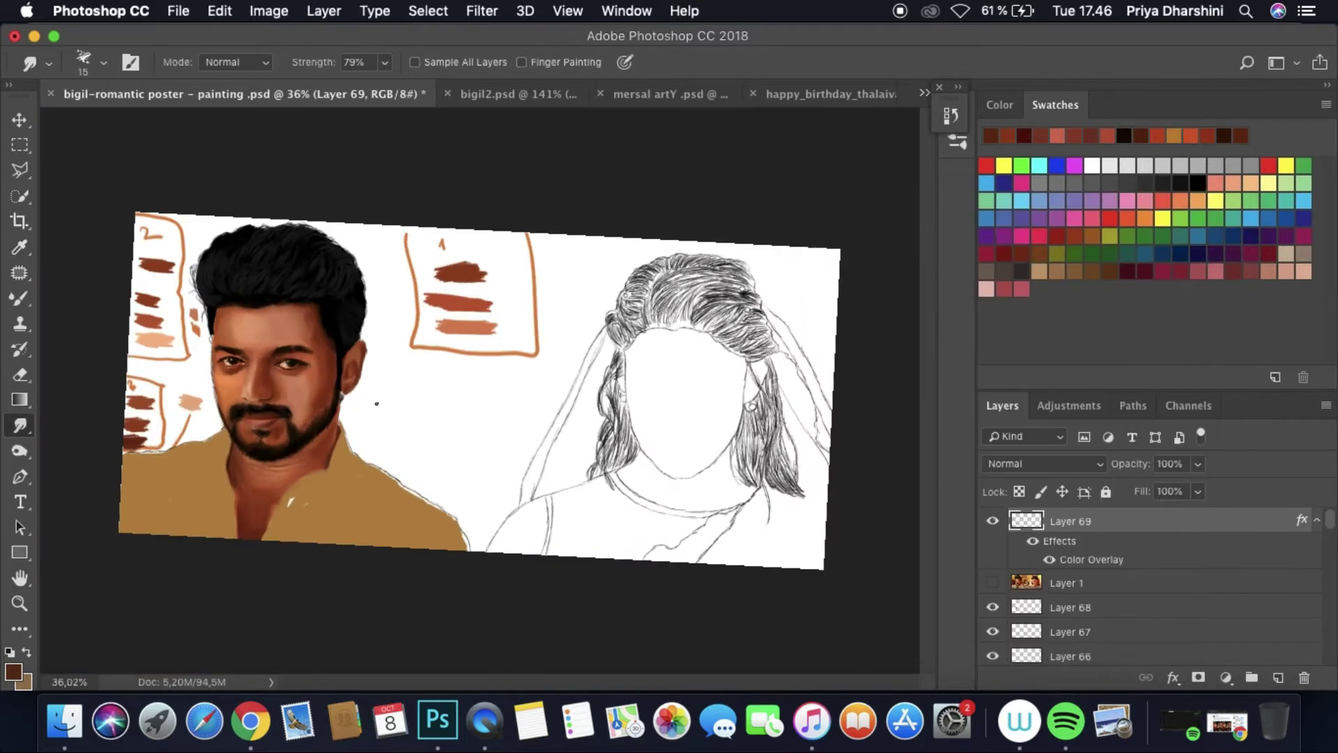
Step: Move the reference photo layer above the neck crease layer and undo the last smudge stroke
left_click_drag(1056, 575, 1056, 520)
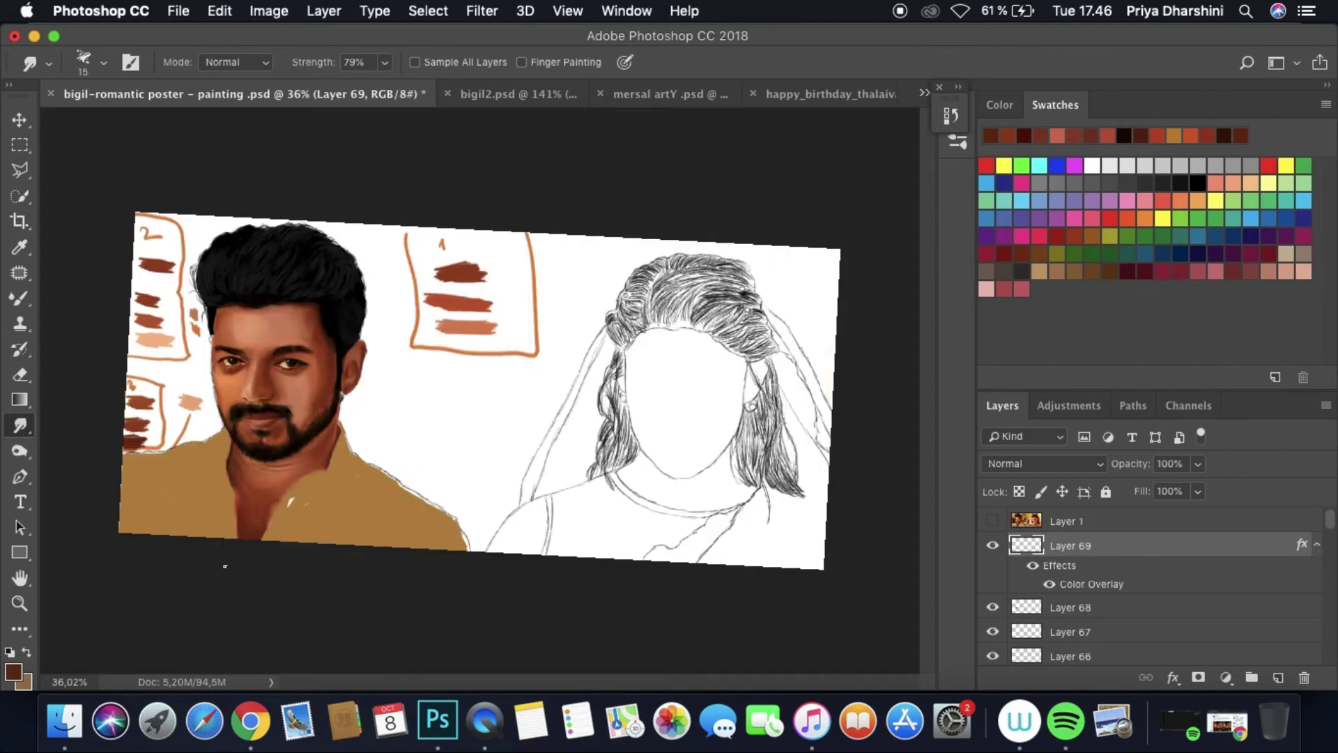
scroll(230, 551, "up", 5)
left_click(951, 115)
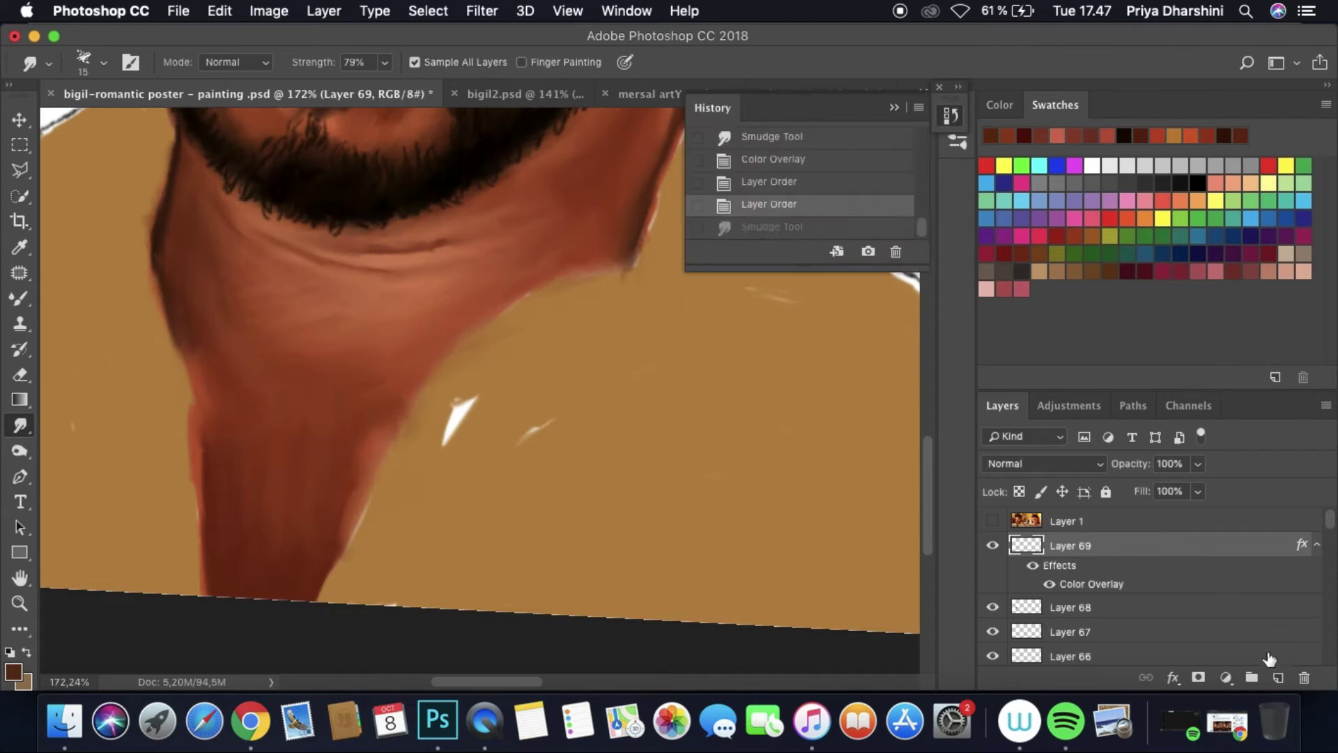
Step: Smudge the neck's edges and the white gaps in the shirt on a new layer with Sample All Layers enabled
key("alt+shift+super+n")
left_click_drag(223, 446, 203, 384)
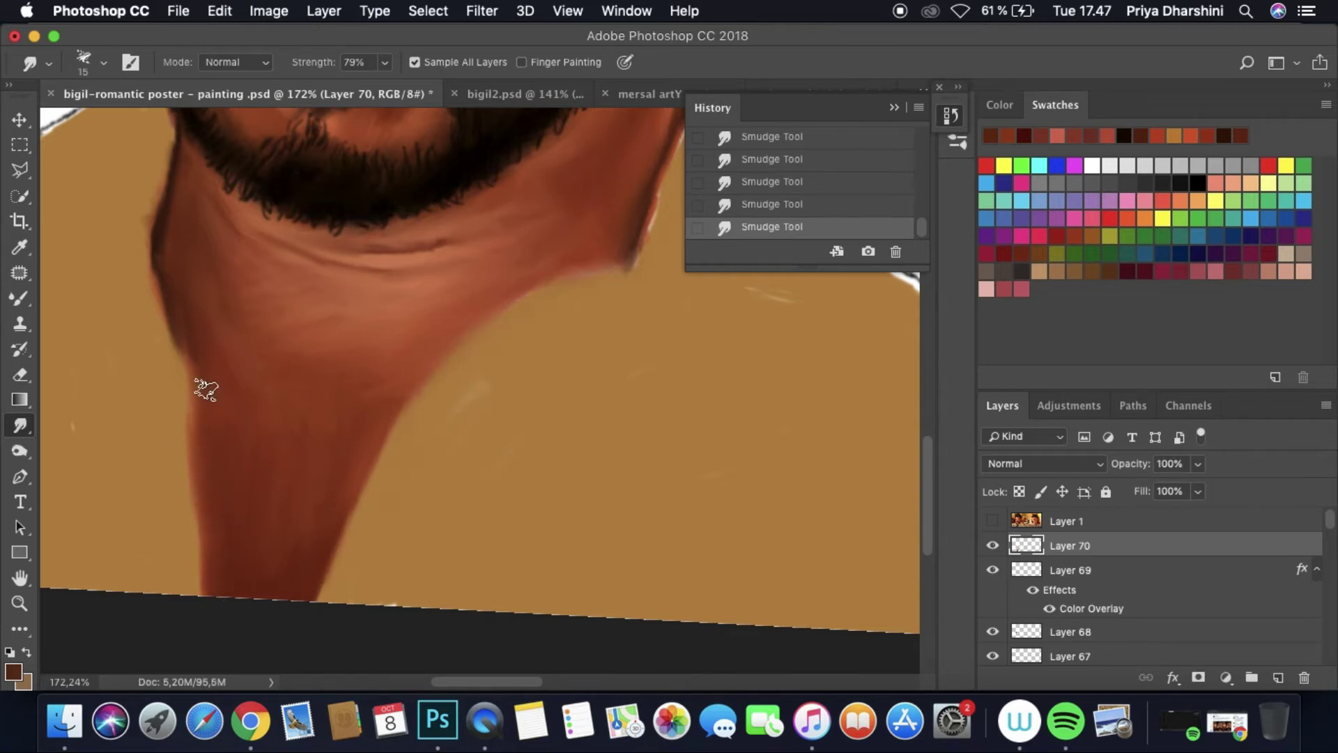
scroll(206, 390, "down", 6)
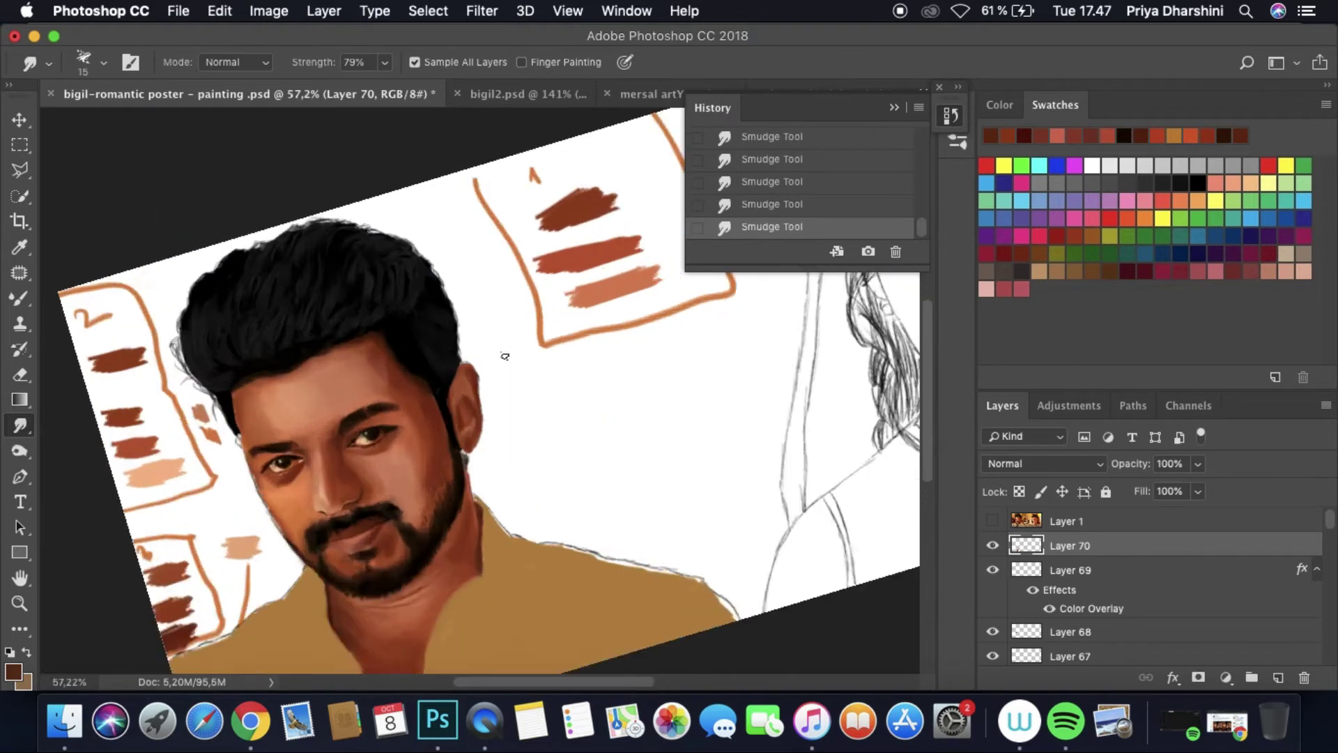
scroll(499, 384, "up", 5)
scroll(492, 406, "down", 6)
scroll(513, 425, "up", 4)
scroll(536, 449, "down", 4)
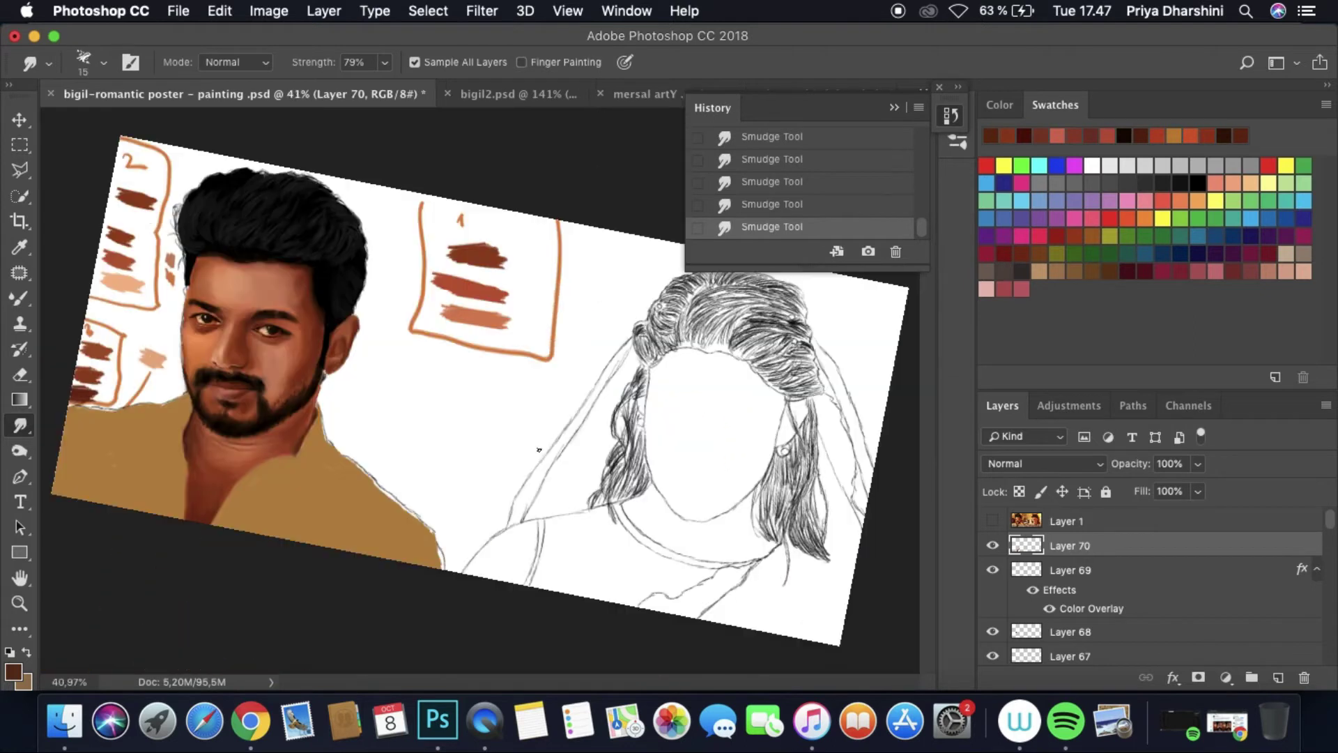
left_click(938, 88)
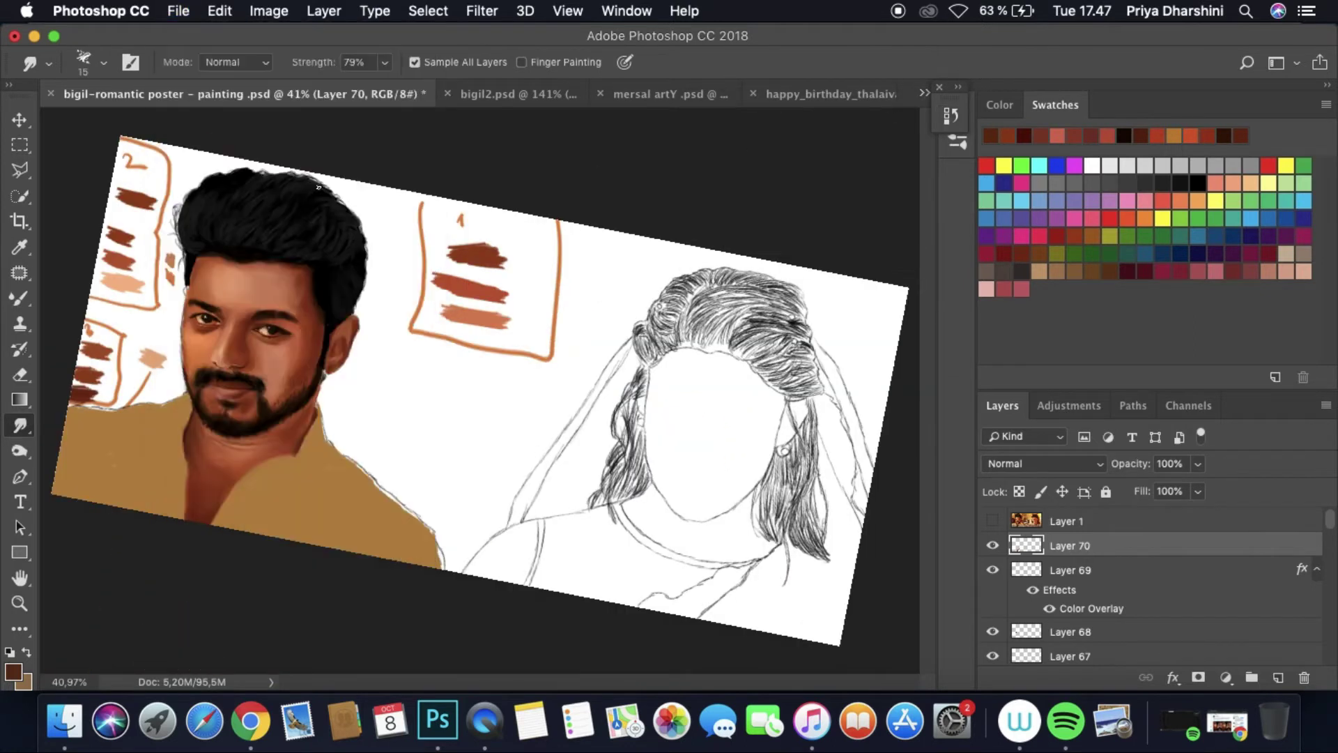
Step: Try overlaying the reference photo on the painting with a High Pass filter and Soft Light blending
left_click(1066, 521)
left_click(992, 521)
left_click(1043, 464)
left_click(1032, 586)
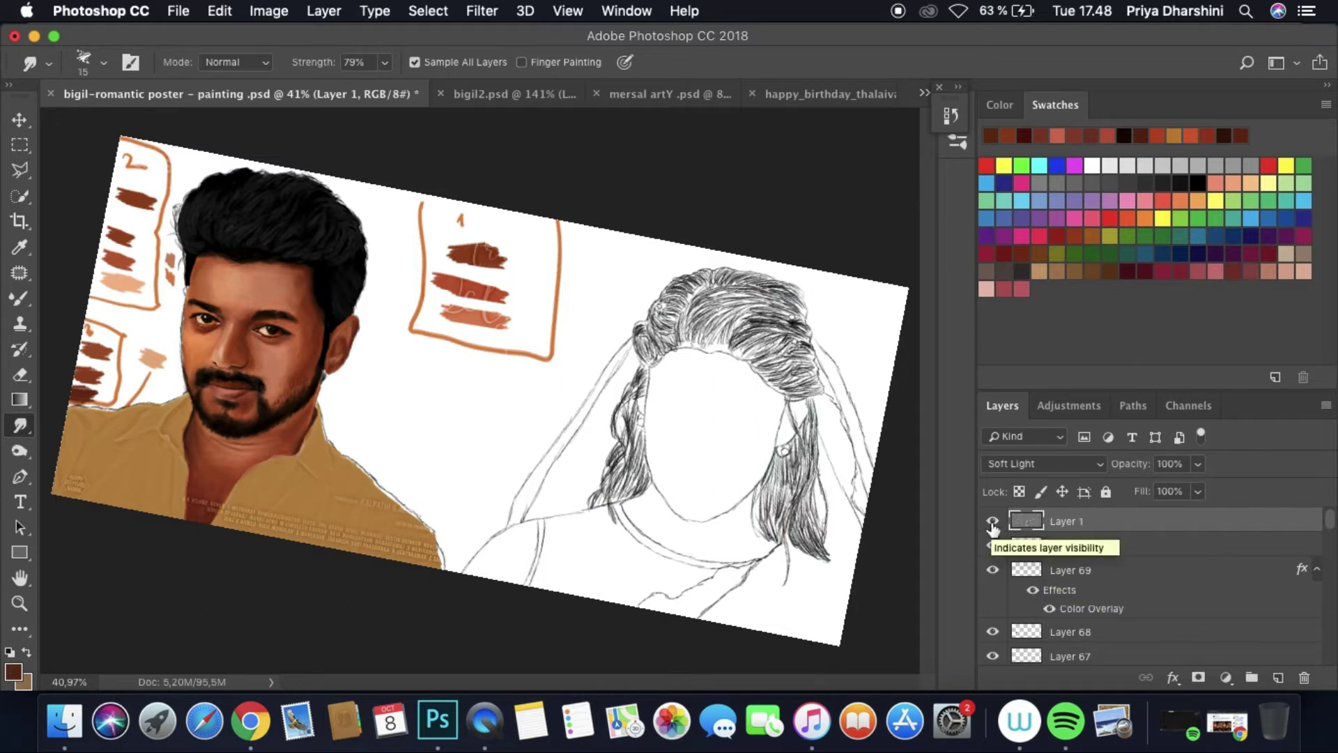
Step: Undo the High Pass filter and the blend mode change on the reference photo layer
key("super+alt+z")
key("super+alt+z")
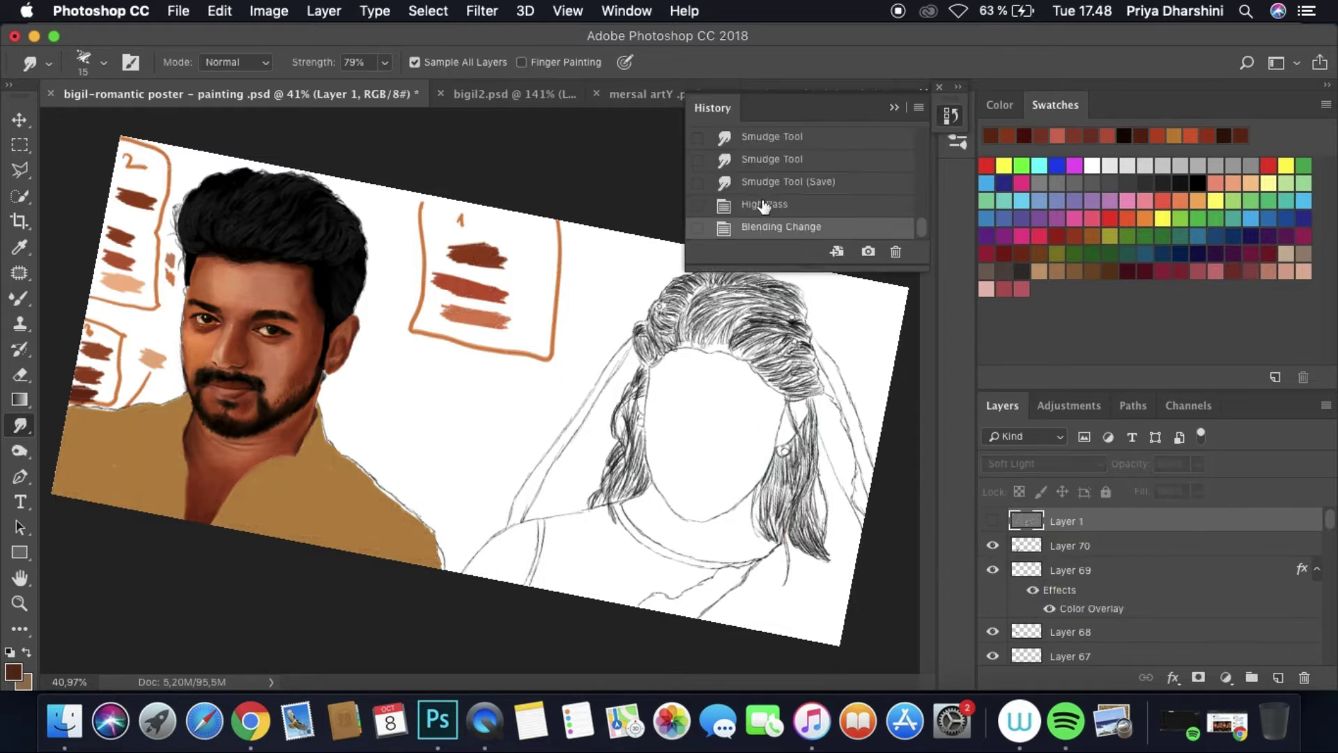
left_click(939, 87)
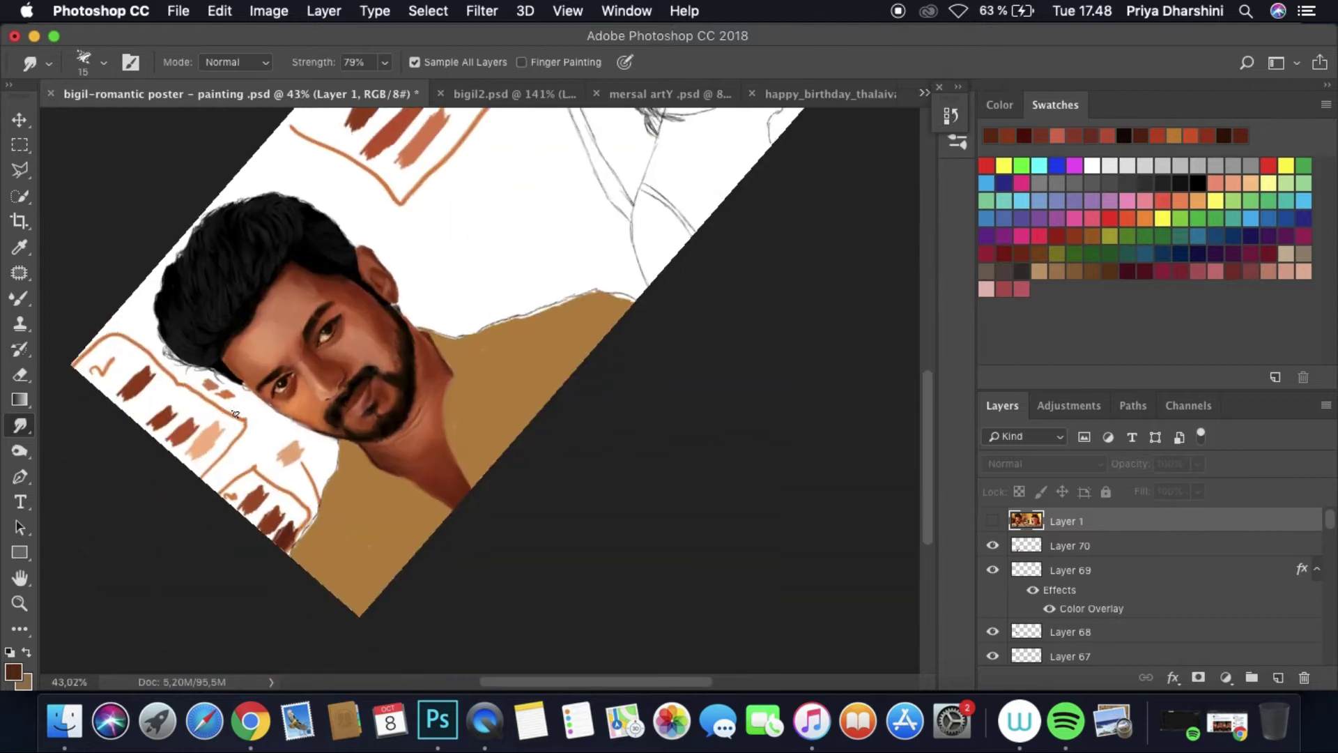
Step: Add a new layer above the reference photo, show the photo, and give the new layer a dark red Color Overlay effect
key("Return")
left_click(1278, 677)
left_click(993, 545)
right_click(1049, 522)
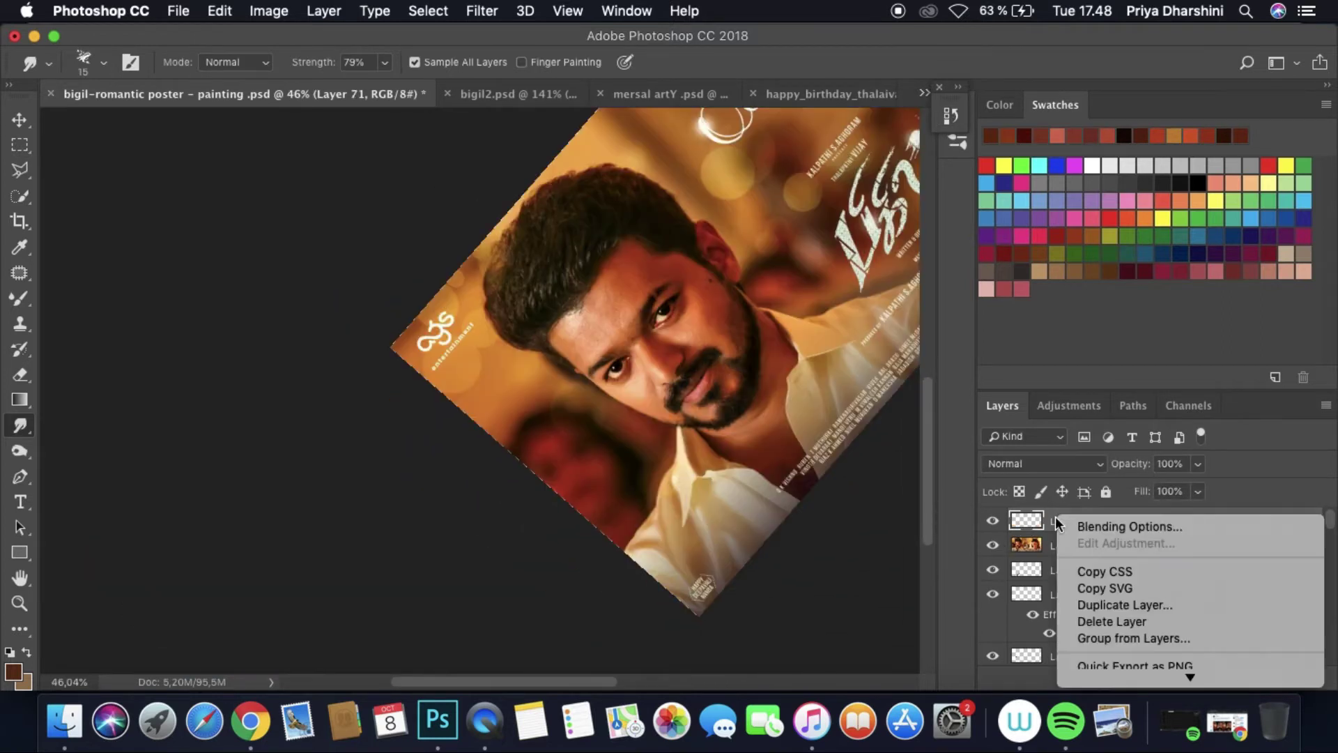
left_click(1075, 523)
left_click(502, 463)
left_click(1168, 236)
Step: Paint the tip and upper edge of the shirt's left collar with the Mixer Brush in colours sampled from the reference photo
scroll(729, 541, "up", 5)
scroll(730, 541, "up", 1)
key("b")
left_click(576, 364, "alt")
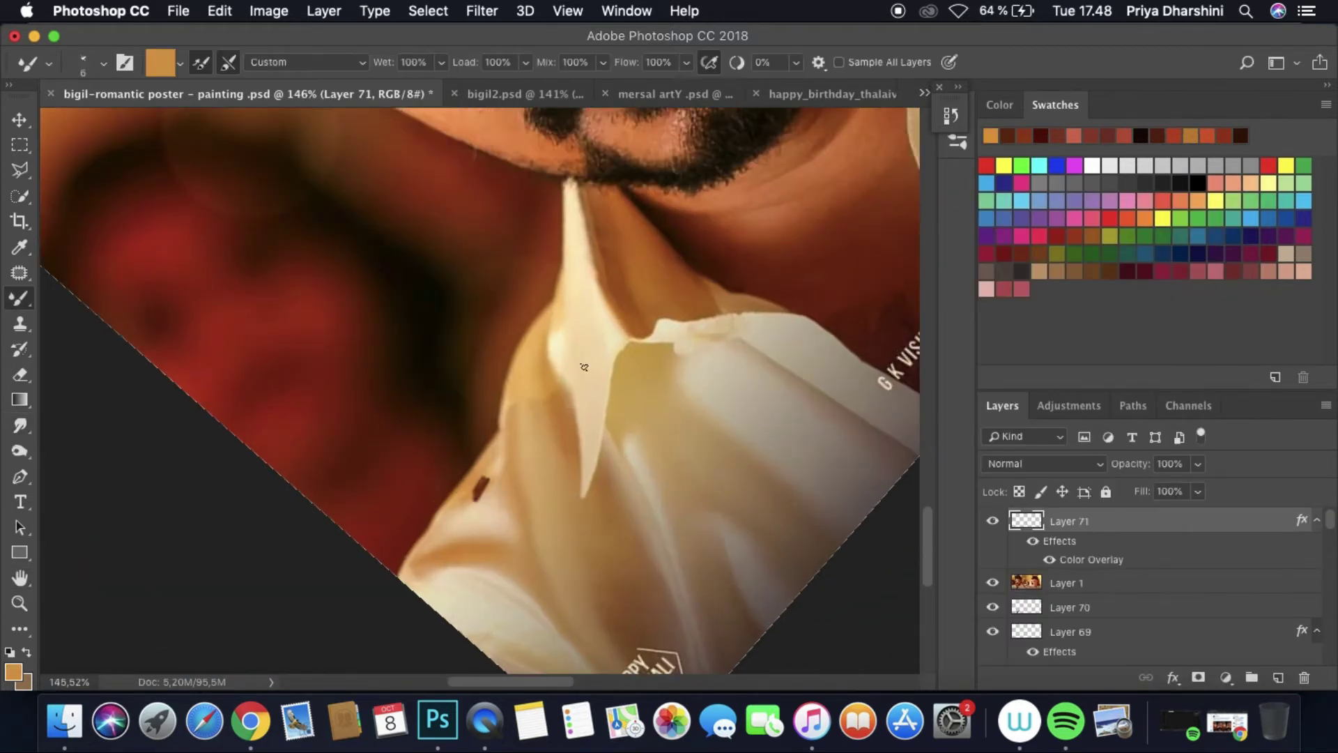
left_click(723, 400)
key("super+z")
left_click_drag(610, 361, 601, 408)
left_click(103, 62)
key("Return")
mouse_move(587, 353)
left_mouse_down()
mouse_move(582, 408)
mouse_move(565, 265)
left_mouse_up()
left_click_drag(568, 317, 566, 214)
mouse_move(582, 277)
left_mouse_down()
mouse_move(573, 184)
mouse_move(598, 196)
left_mouse_up()
left_click_drag(613, 251, 631, 196)
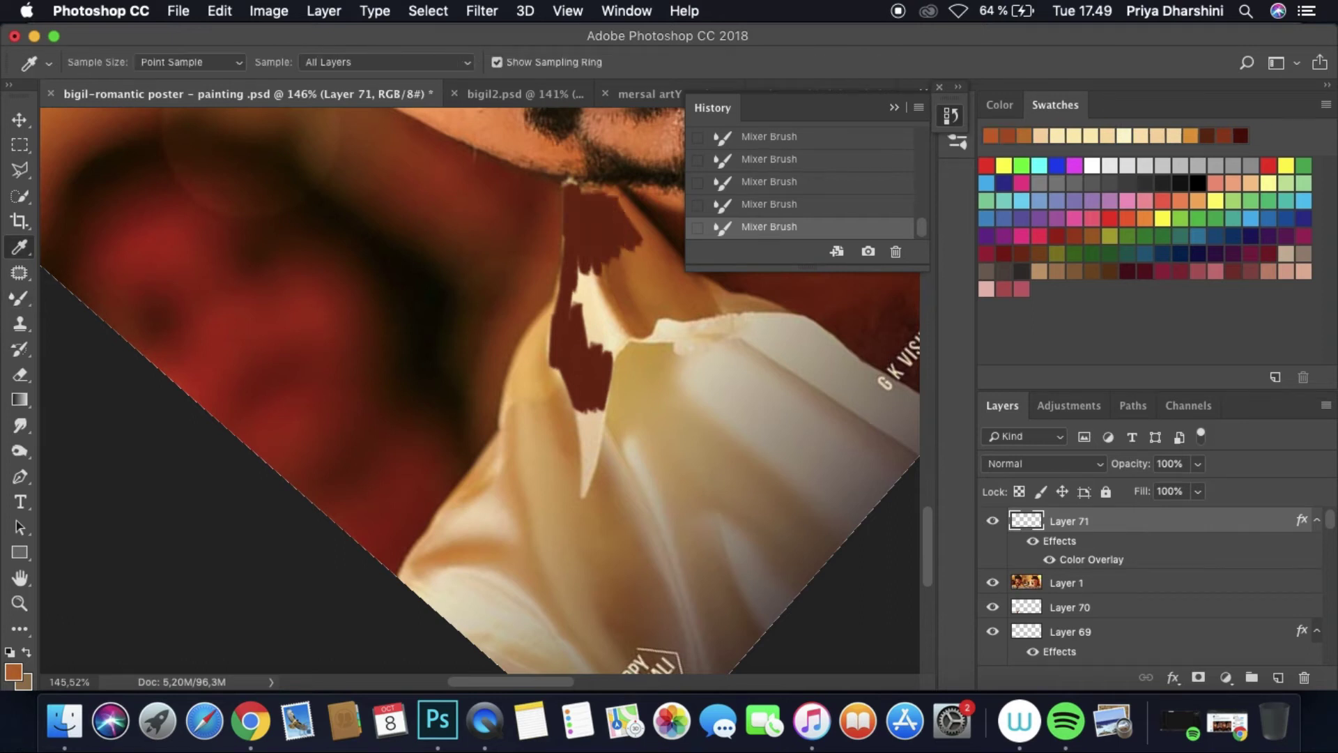
Step: Fill the rest of the left collar and its fold beside the neck with cream, orange and tan tones sampled from the photo
left_click(613, 209, "alt")
mouse_move(662, 237)
left_mouse_down()
mouse_move(634, 297)
mouse_move(600, 328)
left_mouse_up()
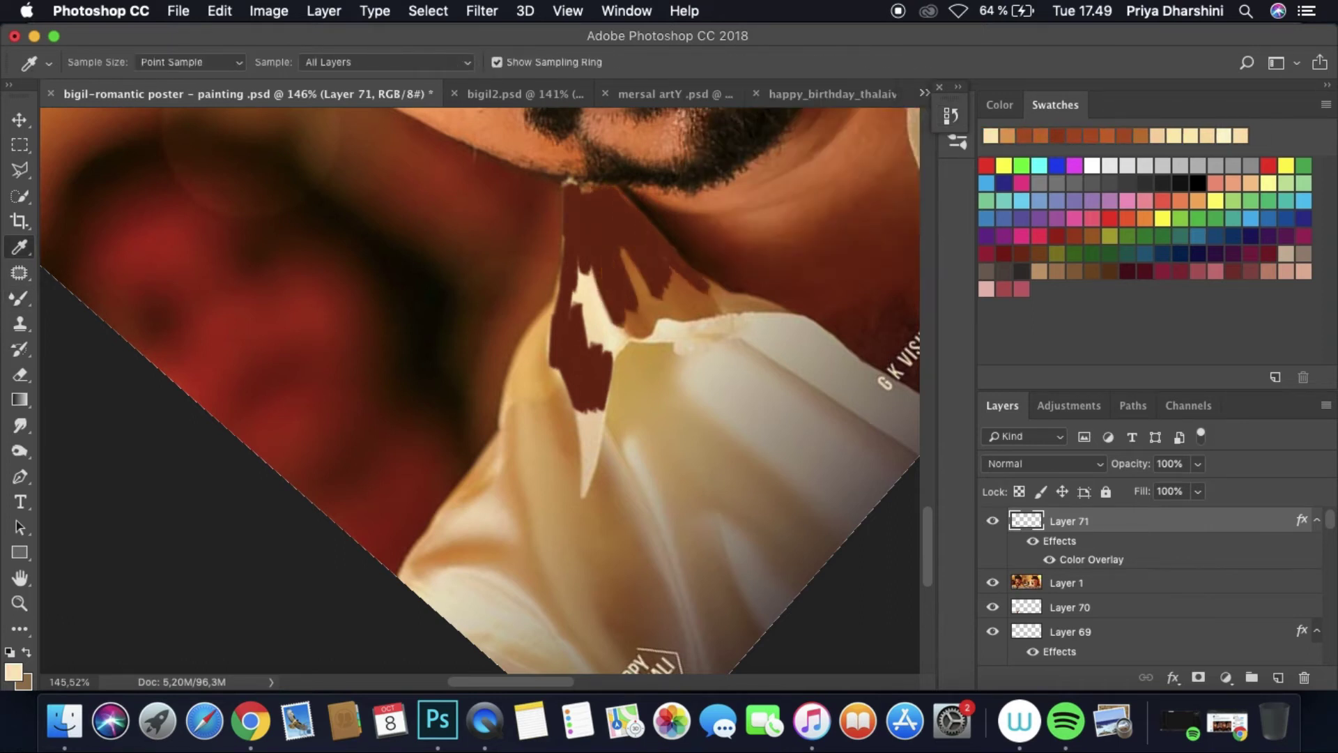
left_click_drag(600, 279, 592, 474)
left_click(662, 362, "alt")
left_click_drag(589, 428, 589, 492)
mouse_move(627, 307)
left_mouse_down()
mouse_move(651, 338)
mouse_move(679, 251)
left_mouse_up()
left_click(739, 209, "alt")
mouse_move(665, 321)
left_mouse_down()
mouse_move(702, 289)
mouse_move(770, 302)
left_mouse_up()
left_click(708, 339, "alt")
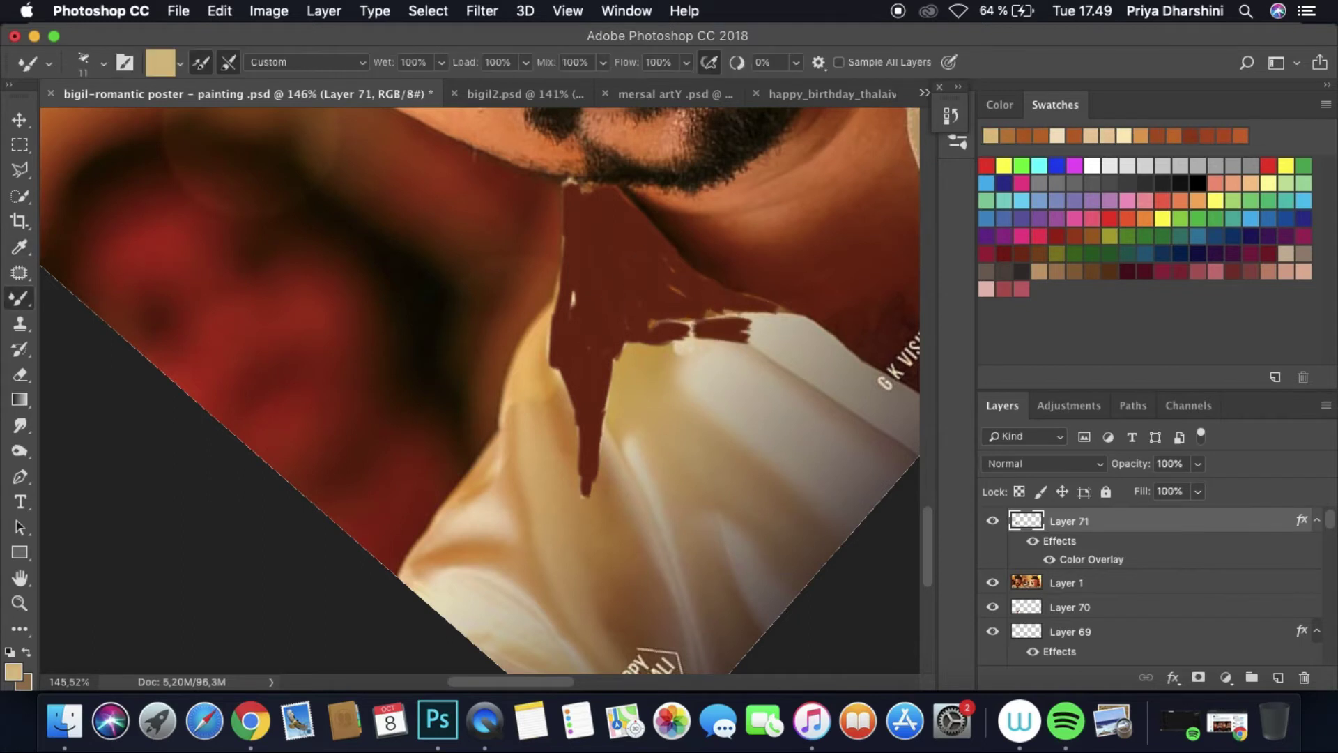
left_click_drag(669, 352, 704, 340)
Step: Paint the left shoulder of the shirt from the collar to the canvas edge using colours sampled from the photo
left_click(534, 363, "alt")
left_click_drag(554, 296, 521, 359)
left_click(526, 487, "alt")
left_click_drag(523, 561, 529, 481)
mouse_move(533, 505)
left_mouse_down()
mouse_move(551, 464)
mouse_move(586, 537)
left_mouse_up()
left_click(571, 418, "alt")
left_click(458, 502, "alt")
mouse_move(446, 512)
left_mouse_down()
mouse_move(494, 481)
mouse_move(502, 456)
left_mouse_up()
left_click(460, 550, "alt")
left_click(446, 550, "alt")
left_click_drag(436, 547, 404, 575)
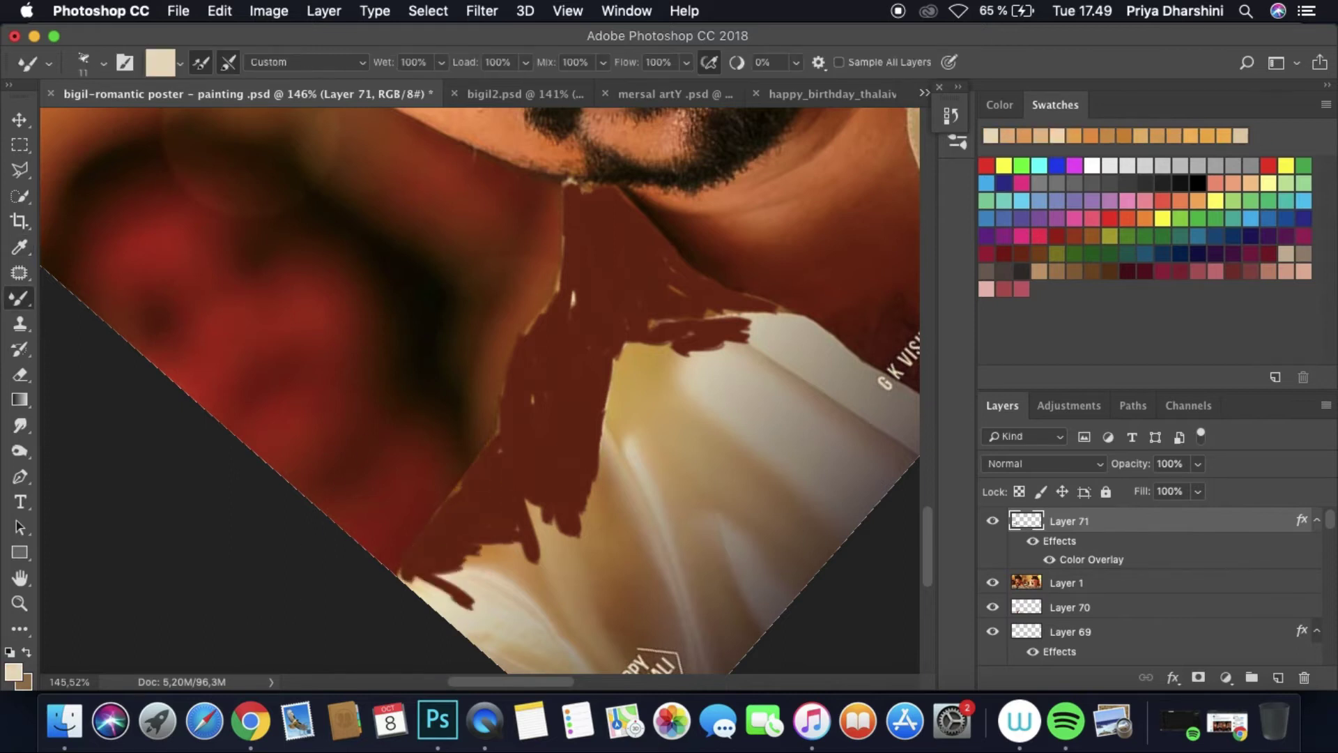
Step: Paint the shirt folds below the left collar and along the shirt opening in sampled beige and grey tones
left_click(537, 558, "alt")
left_click_drag(617, 418, 634, 544)
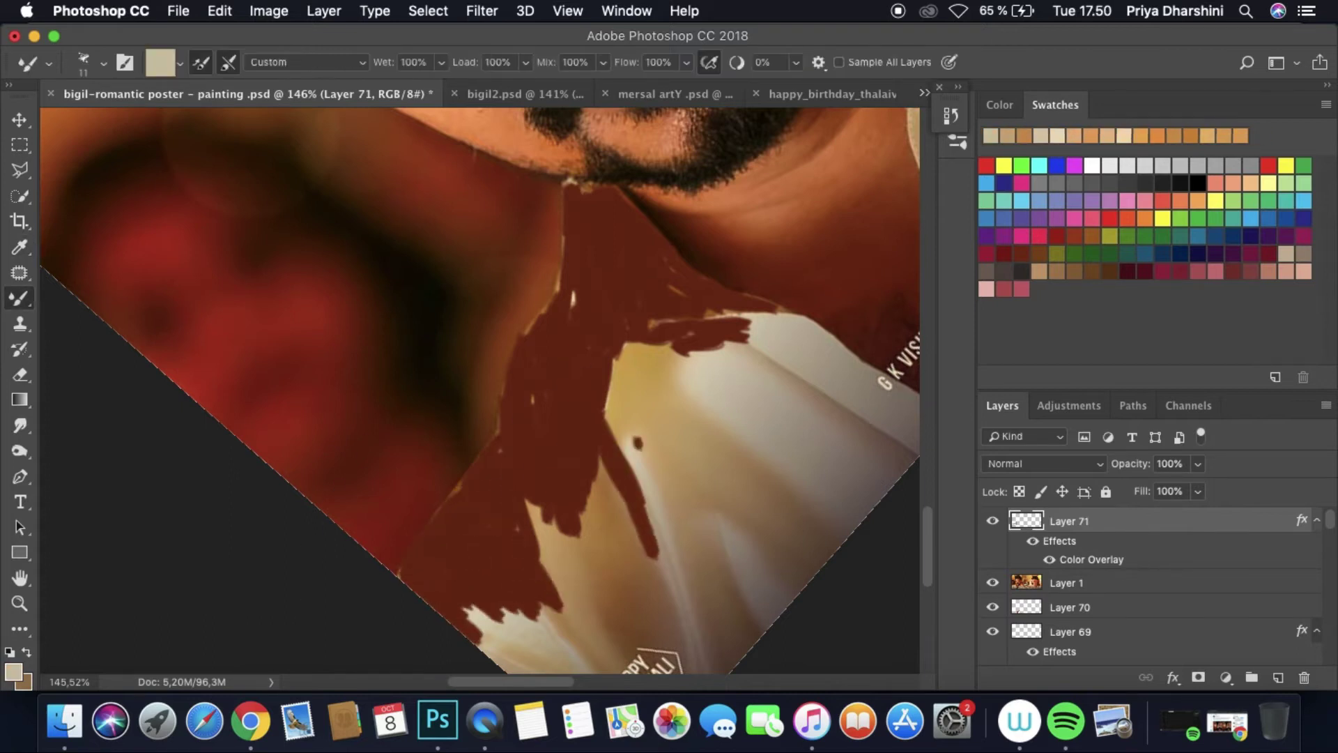
left_click(627, 446, "alt")
left_click_drag(613, 380, 662, 557)
left_click(704, 390, "alt")
mouse_move(627, 397)
left_mouse_down()
mouse_move(693, 345)
mouse_move(850, 355)
left_mouse_up()
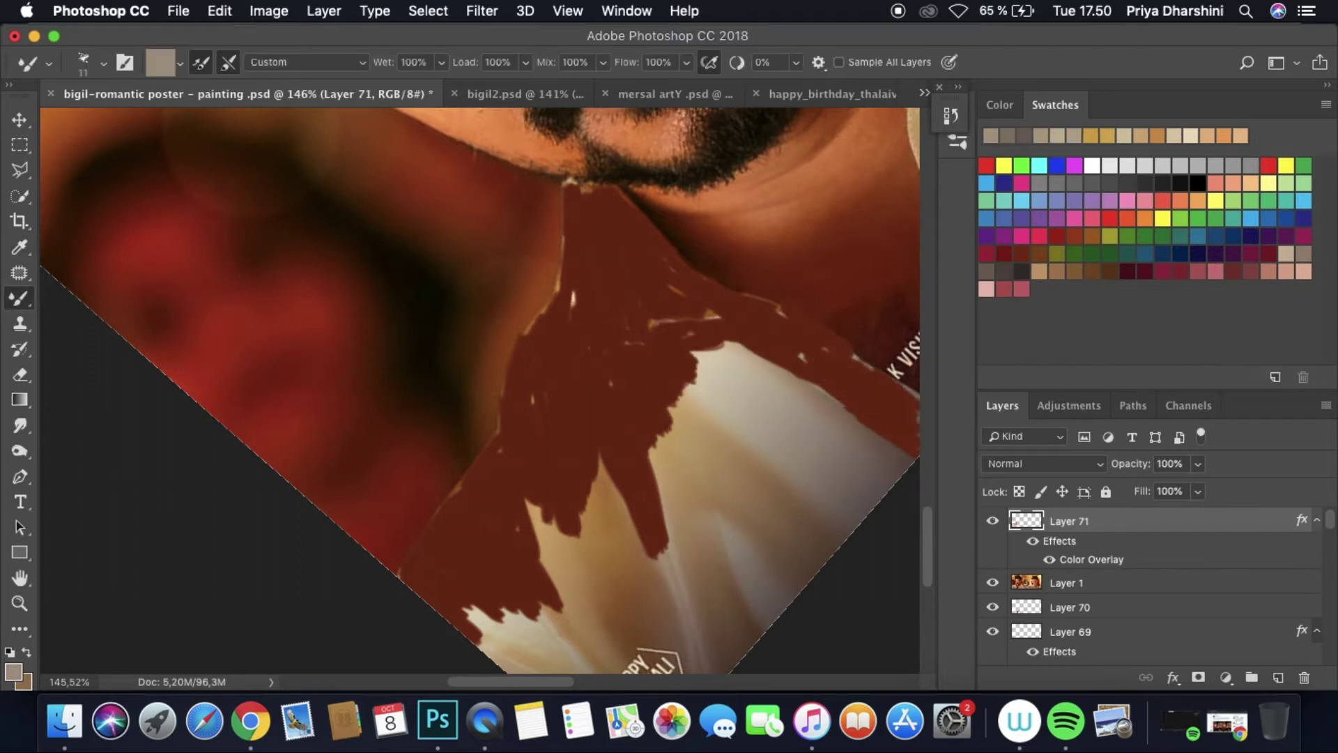
mouse_move(787, 380)
left_mouse_down()
mouse_move(683, 453)
mouse_move(753, 495)
left_mouse_up()
Step: Extend the fold strokes down the middle of the left shirt front with sampled brown and grey colours
left_click(697, 453, "alt")
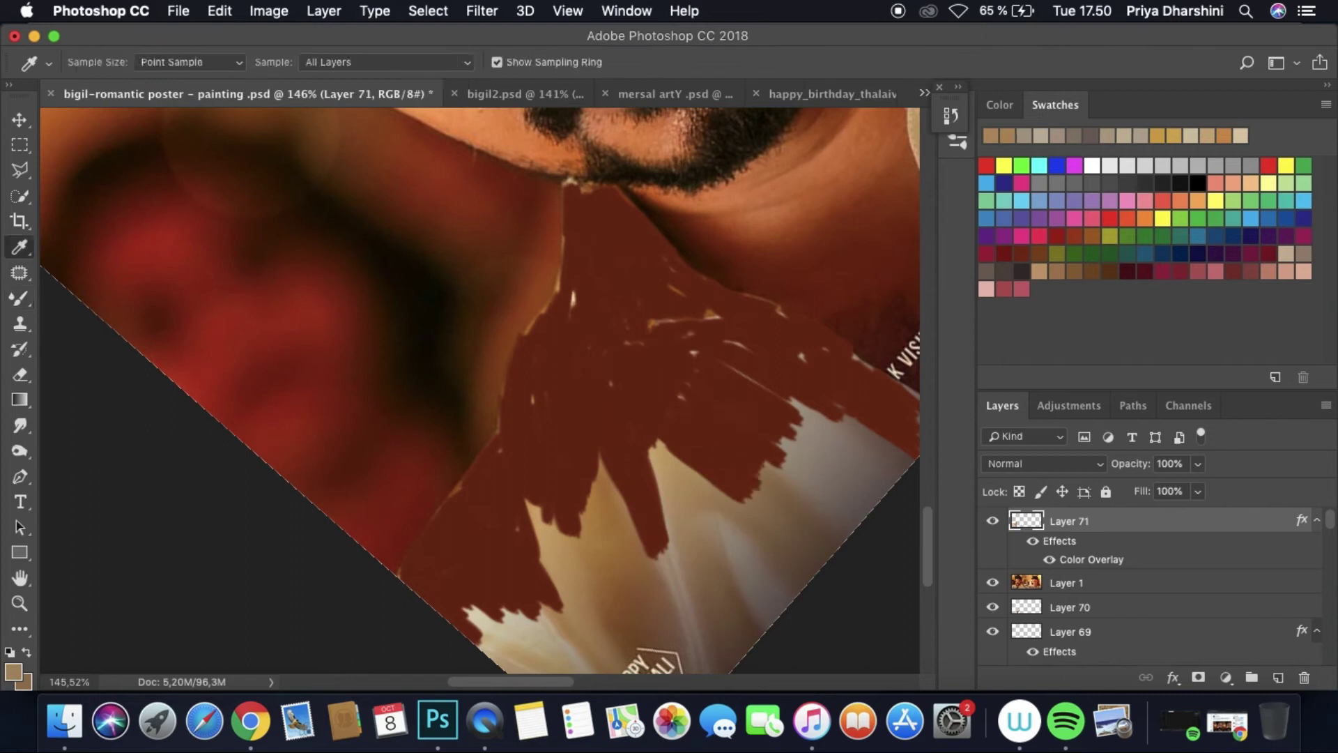
left_click_drag(836, 481, 753, 565)
left_click(732, 516, "alt")
left_click_drag(697, 446, 690, 669)
left_click(725, 488, "alt")
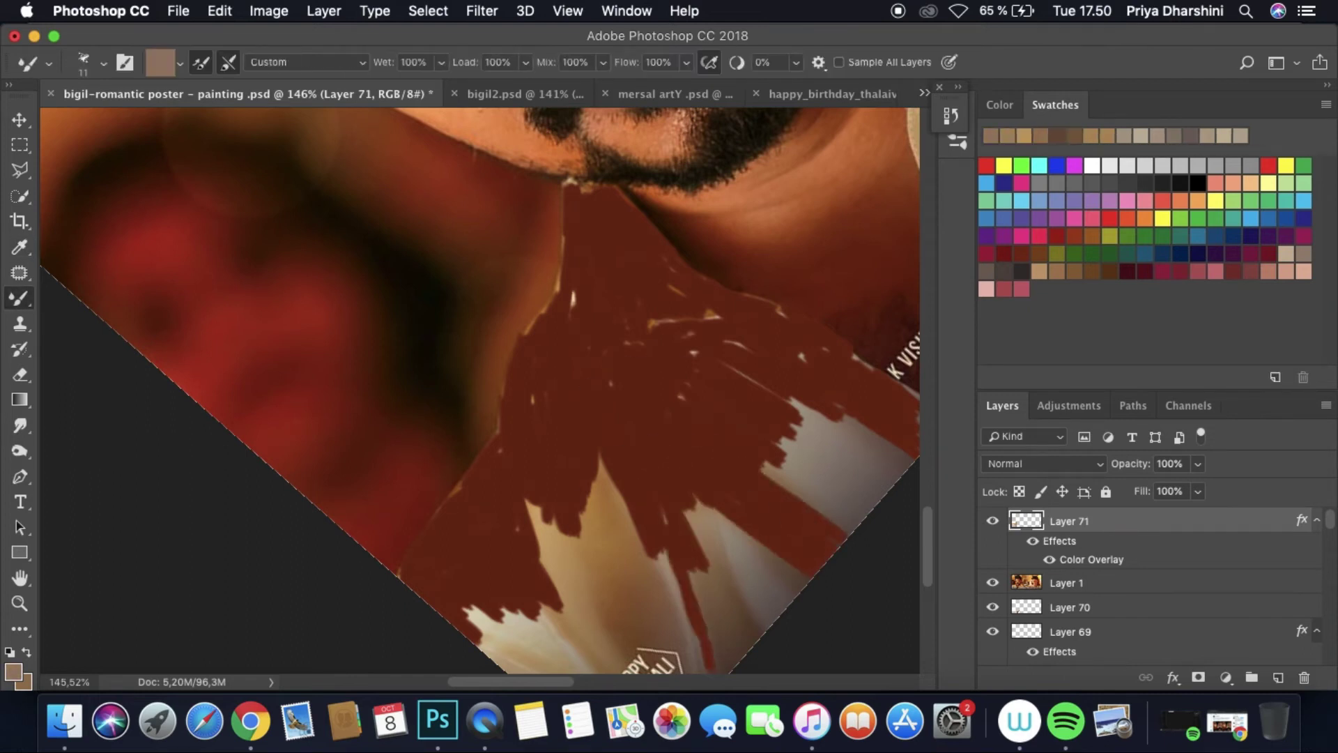
left_click_drag(683, 551, 670, 673)
left_click_drag(634, 481, 606, 592)
left_click_drag(627, 457, 614, 578)
left_click_drag(613, 495, 592, 620)
left_click_drag(537, 502, 585, 631)
Step: Cover the shirt's bottom corner and the greeting emblem area with sampled brown strokes
scroll(481, 390, "down", 5)
left_click(614, 488, "alt")
left_click_drag(627, 481, 516, 419)
mouse_move(586, 439)
left_mouse_down()
mouse_move(481, 369)
mouse_move(648, 487)
left_mouse_up()
left_click(581, 393, "alt")
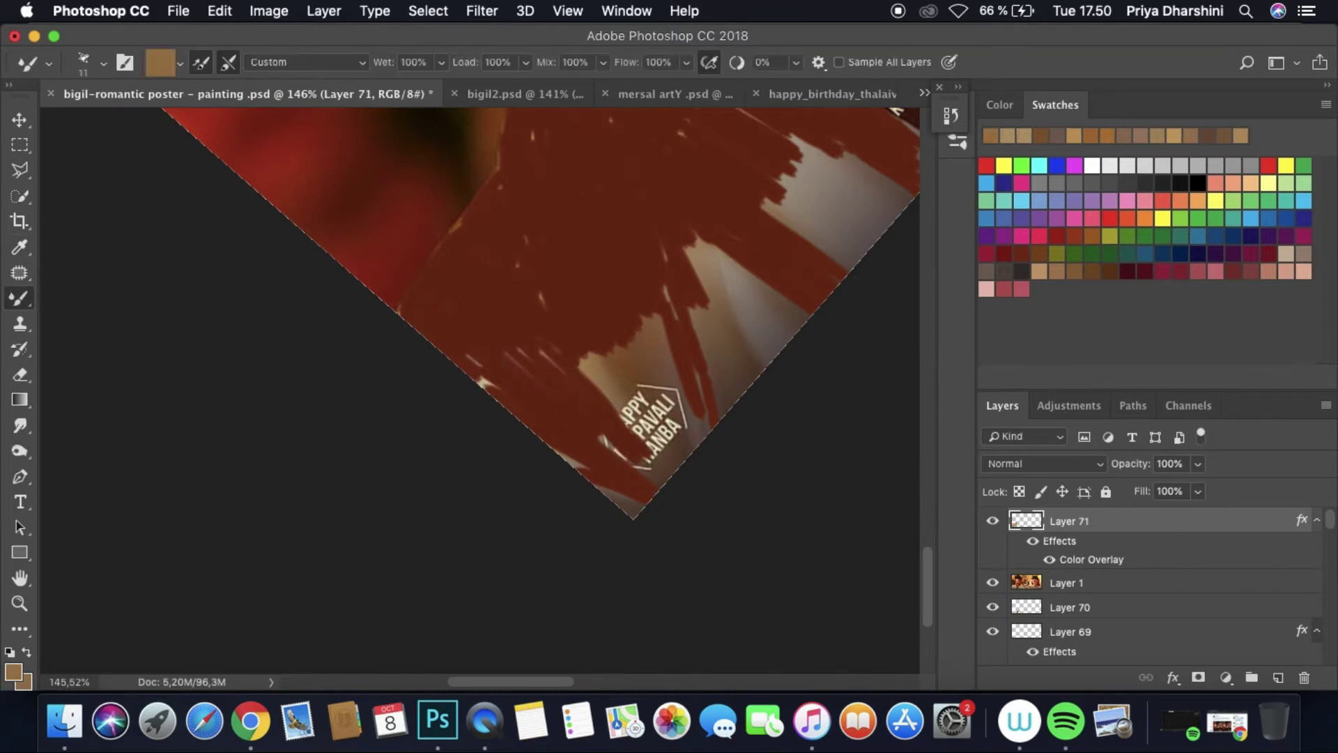
left_click_drag(690, 411, 649, 481)
left_click_drag(669, 341, 592, 432)
left_click_drag(675, 418, 690, 314)
left_click(697, 349, "alt")
left_click_drag(732, 408, 697, 276)
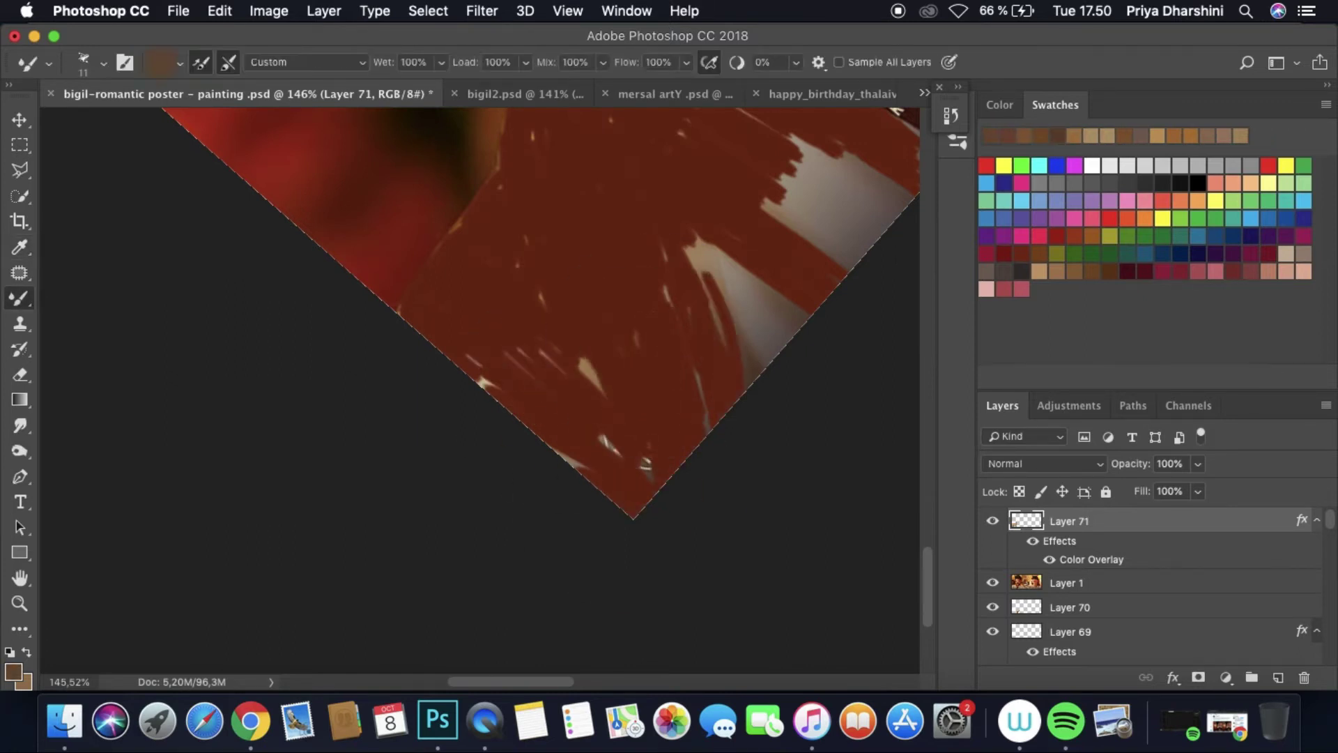
Step: Fill the remaining grey patches of the left shirt front near the shirt opening with sampled colour
left_click(724, 314, "alt")
left_click_drag(763, 363, 721, 255)
left_click_drag(739, 331, 686, 240)
mouse_move(798, 359)
left_mouse_down()
mouse_move(743, 268)
mouse_move(753, 279)
left_mouse_up()
left_click_drag(857, 265, 767, 195)
left_click_drag(871, 237, 788, 167)
left_click_drag(906, 223, 788, 140)
Step: Hide the reference photo and the Color Overlay effect to reveal the painted shirt colours
key("super+minus")
key("super+minus")
key("super+minus")
key("r")
left_click_drag(627, 313, 529, 230)
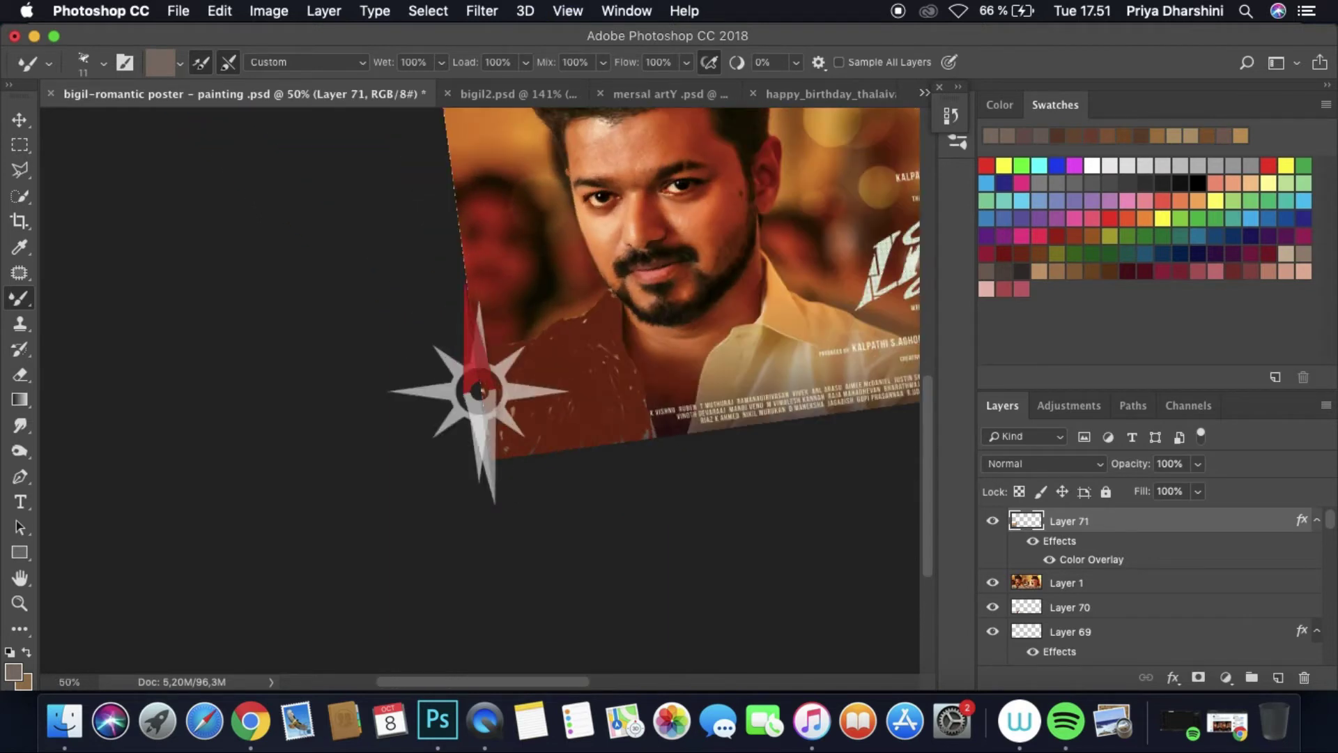
left_click(993, 583)
left_click(1049, 559)
scroll(600, 327, "right", 5)
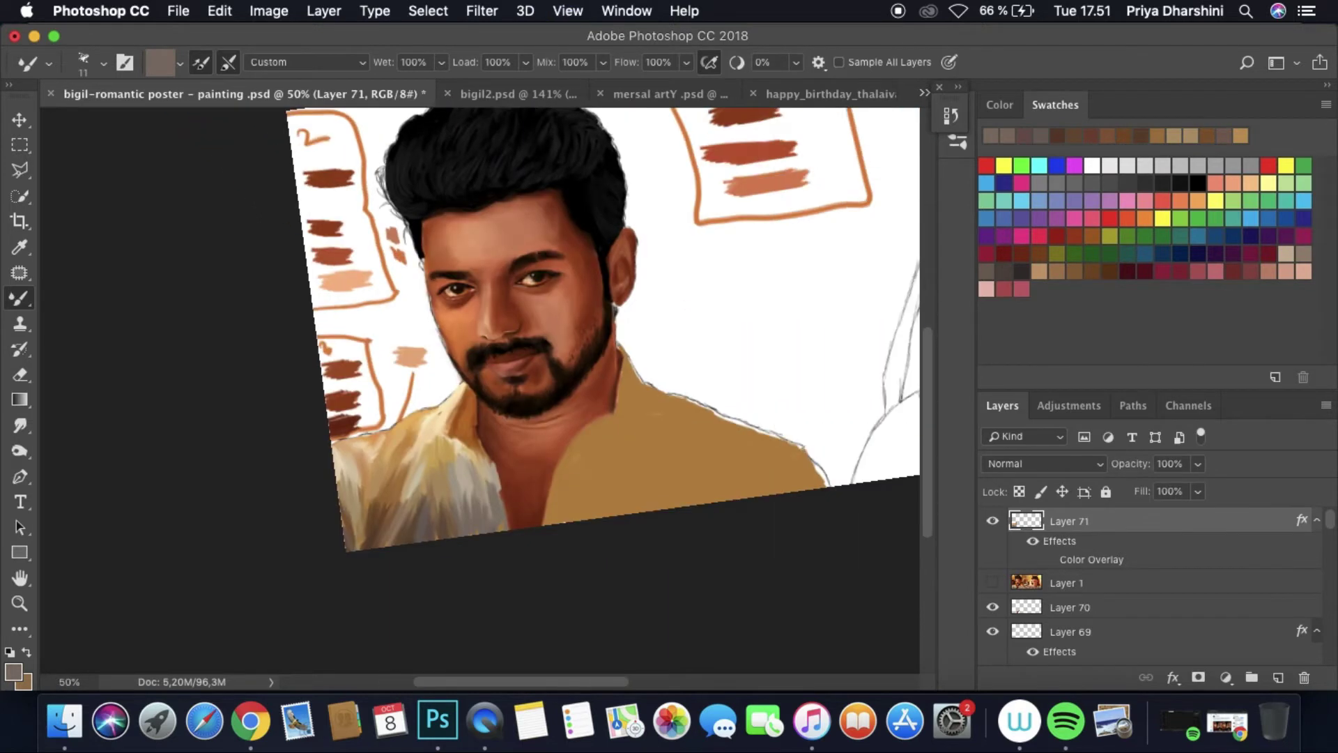
Step: Erase the streaky lower part of the painted left shirt front, keeping the collar and shoulder
key("r")
key("super+1")
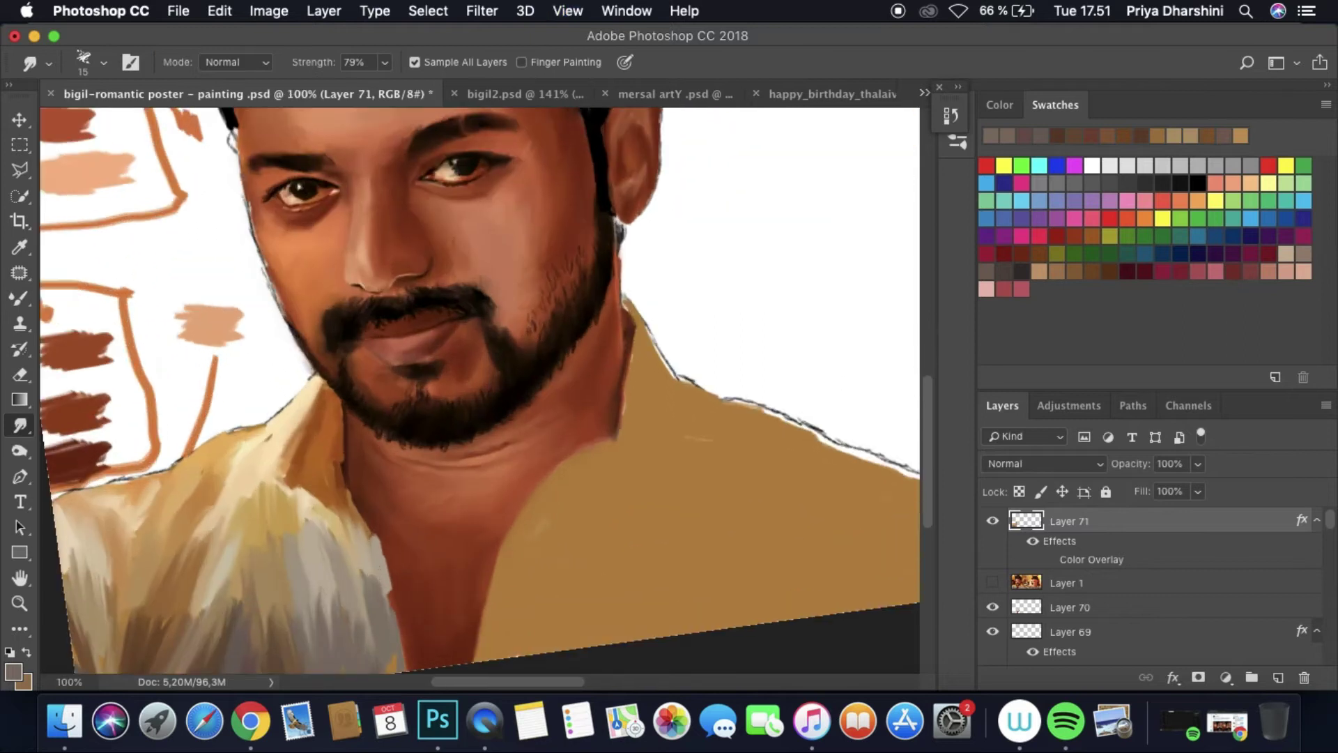
scroll(479, 391, "down", 5)
key("e")
mouse_move(77, 565)
left_mouse_down()
mouse_move(167, 418)
mouse_move(349, 390)
mouse_move(390, 433)
left_mouse_up()
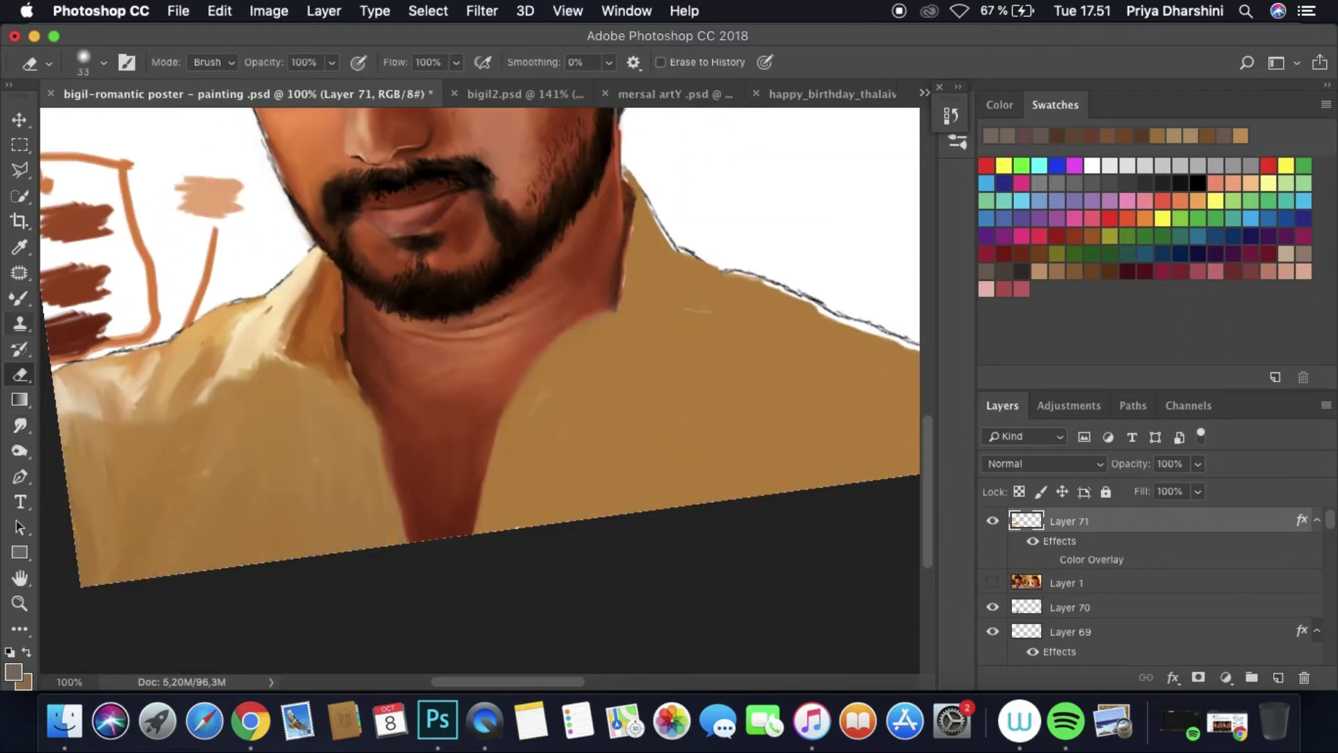
Step: Show the photo and Color Overlay again and repaint the outer left side of the shirt with sampled orange-tan
key("b")
left_click(992, 582)
left_click(164, 494, "alt")
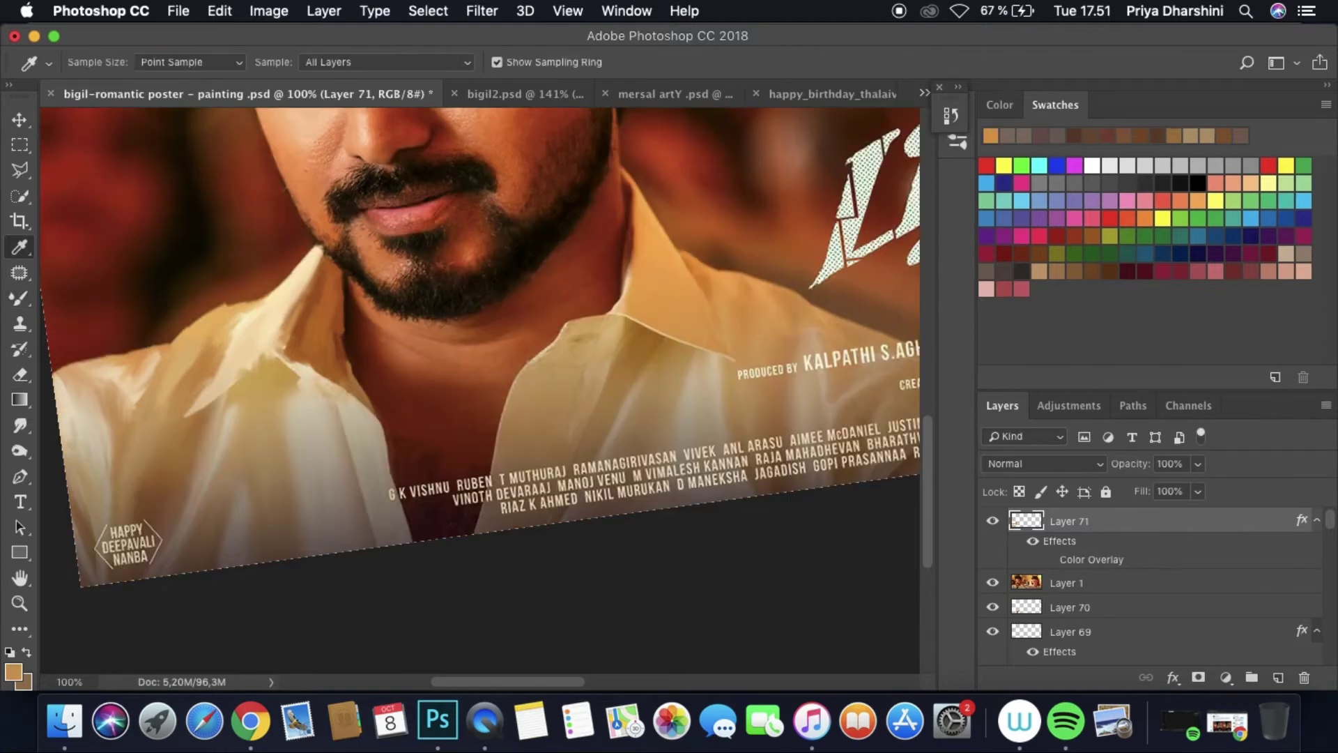
left_click(1049, 559)
left_click_drag(160, 425, 119, 579)
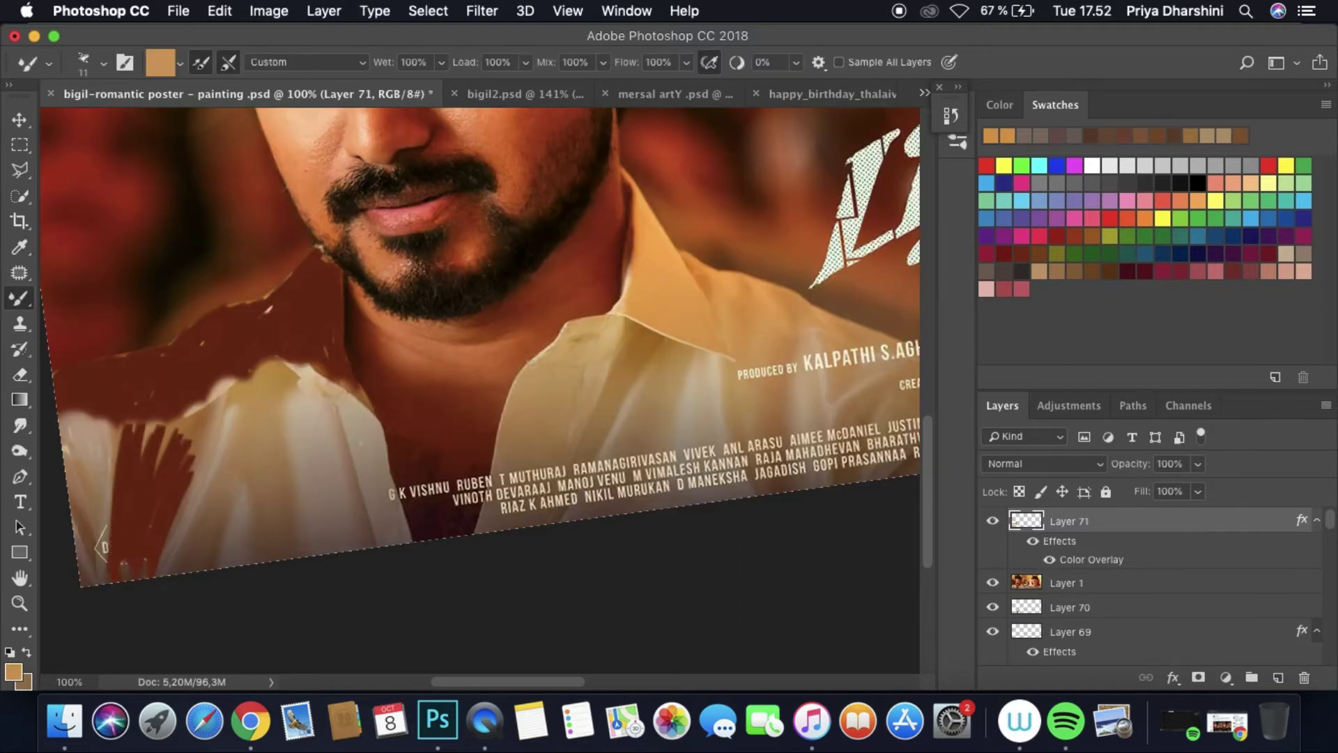
mouse_move(119, 419)
left_mouse_down()
mouse_move(97, 582)
mouse_move(66, 575)
mouse_move(70, 498)
left_mouse_up()
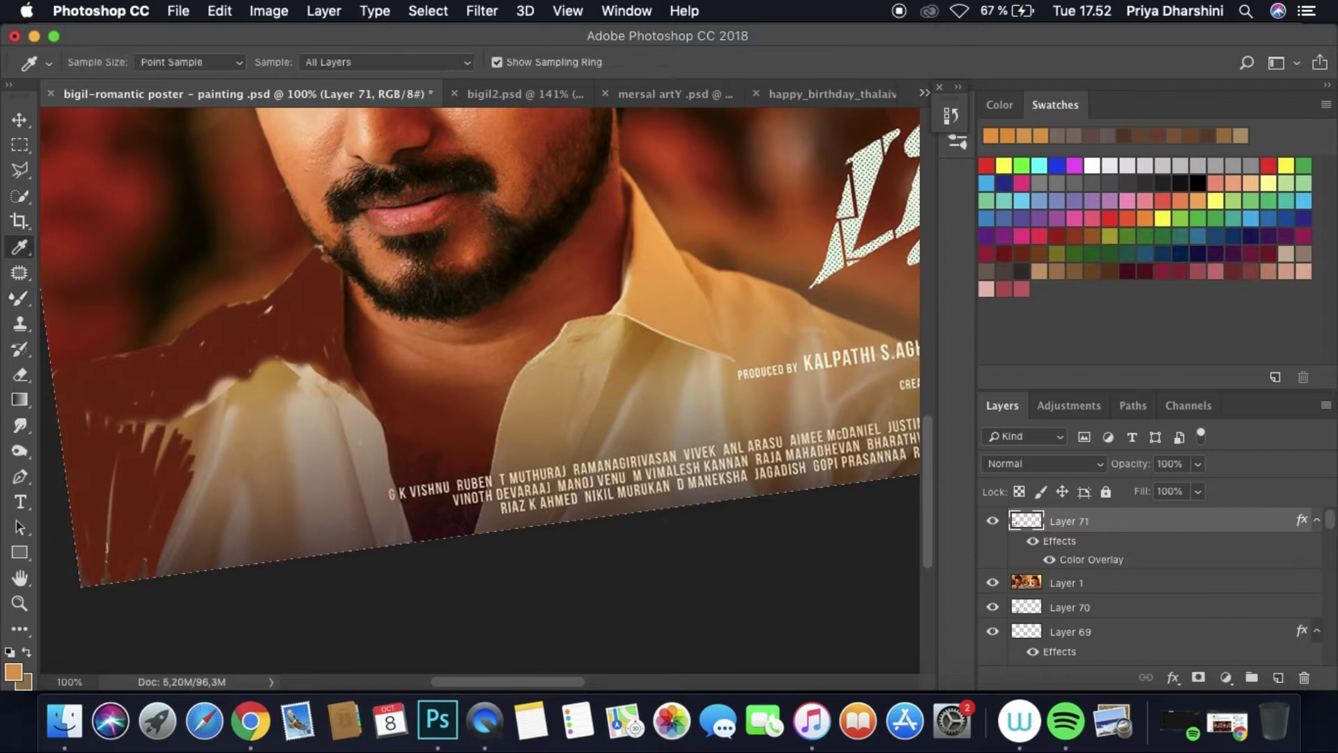
Step: Repaint the left shirt front folds up to the shirt opening, and hide the reference photo and Color Overlay
left_click_drag(252, 389, 210, 561)
left_click_drag(237, 446, 202, 568)
left_click_drag(244, 383, 184, 506)
left_click_drag(217, 401, 143, 456)
mouse_move(290, 362)
left_mouse_down()
mouse_move(223, 568)
mouse_move(234, 565)
left_mouse_up()
left_click_drag(359, 366, 292, 554)
left_click_drag(342, 495, 299, 558)
mouse_move(408, 401)
left_mouse_down()
mouse_move(348, 544)
mouse_move(335, 540)
left_mouse_up()
left_click(993, 582)
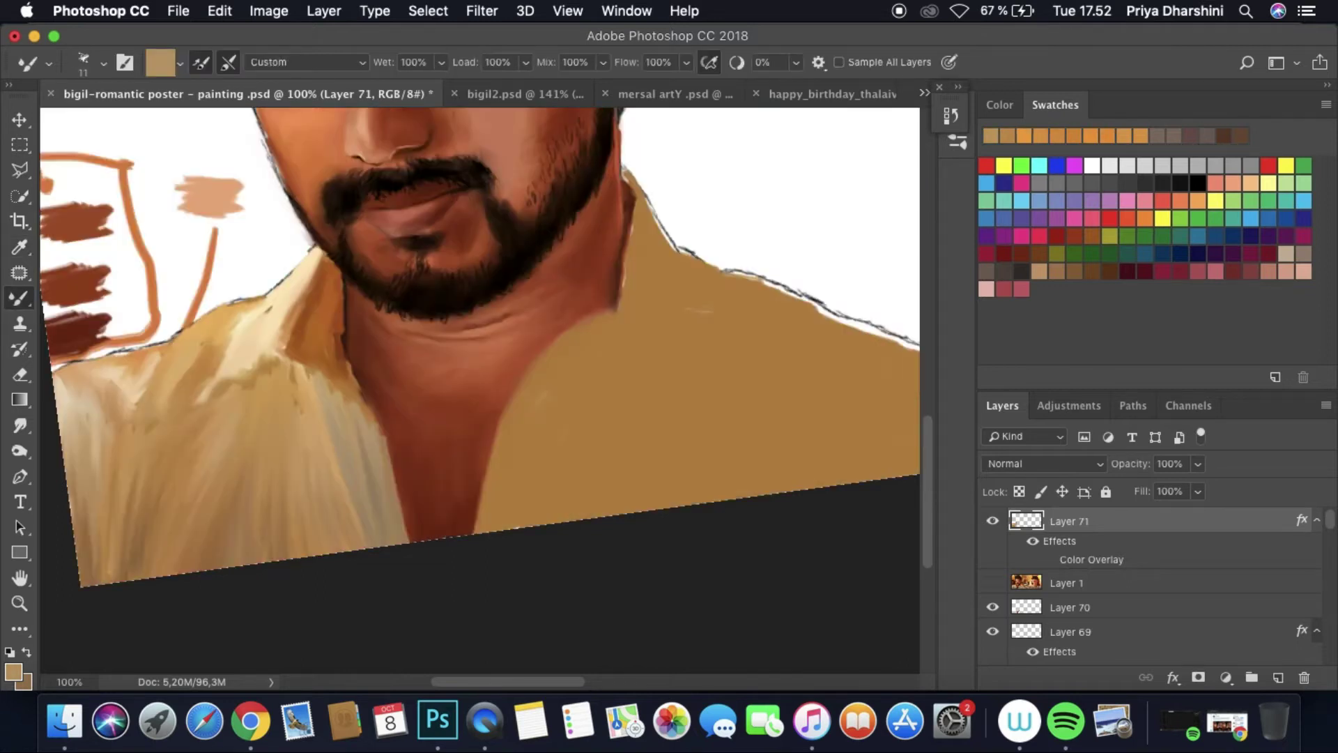
Step: Smudge the left collar and shirt folds into smooth blends with Sample All Layers disabled
scroll(291, 482, "down", 5)
scroll(380, 495, "up", 3)
key("r")
mouse_move(628, 313)
left_mouse_down()
mouse_move(530, 209)
mouse_move(446, 182)
left_mouse_up()
scroll(478, 391, "up", 3)
left_click(19, 425)
left_click(950, 115)
left_click(789, 182)
left_click(773, 226)
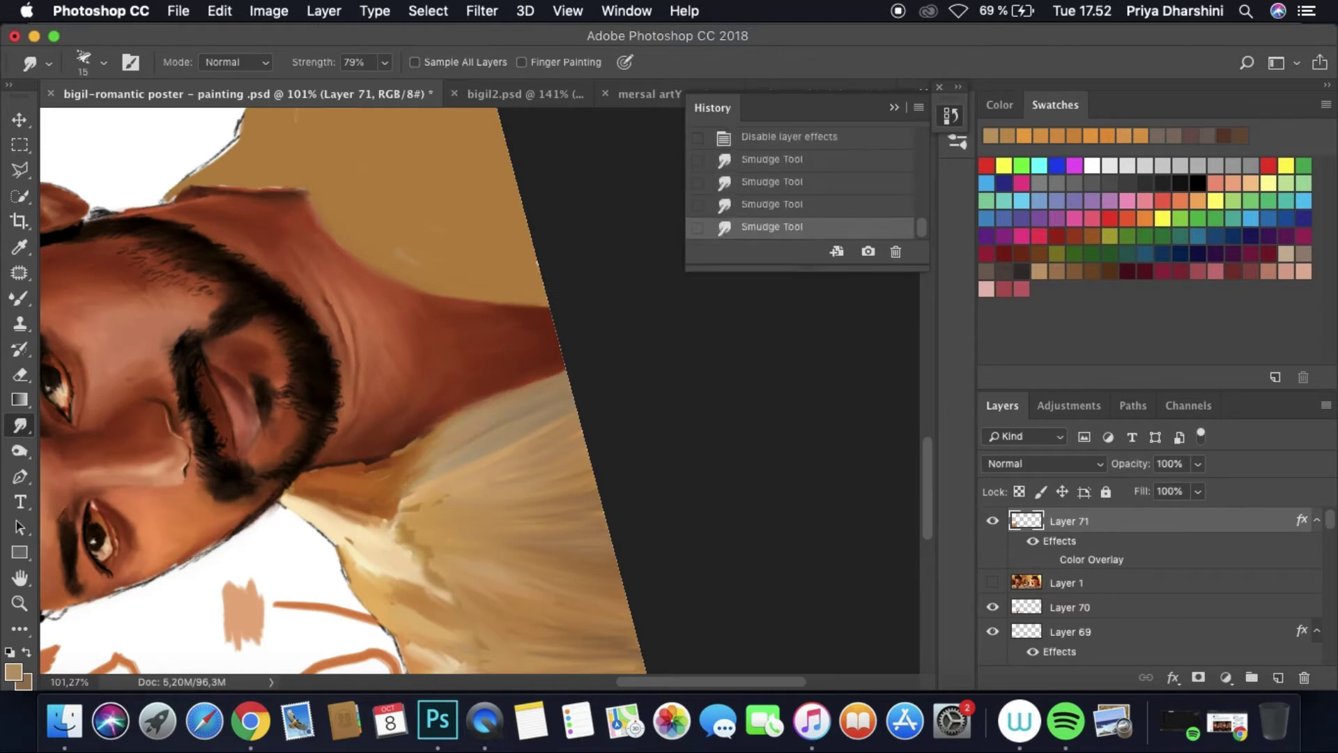
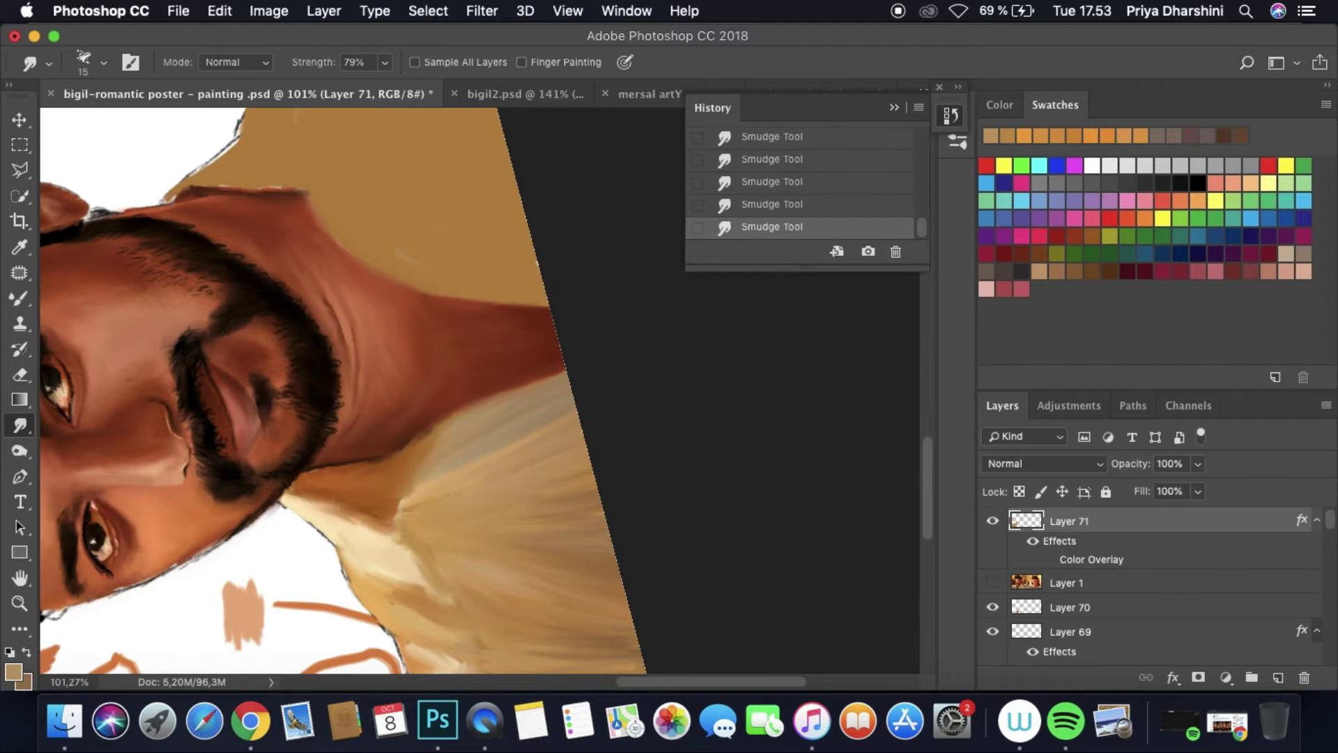
left_click_drag(530, 293, 460, 419)
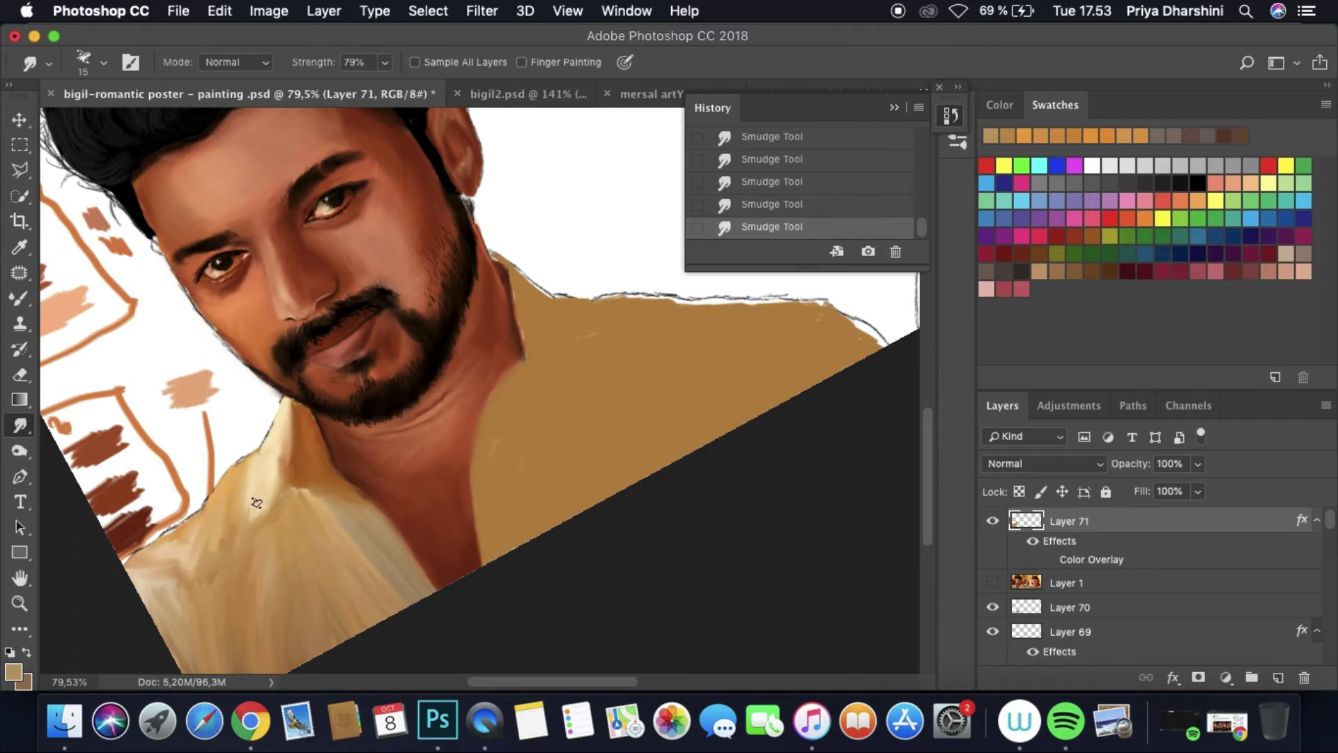
Step: Save the painting document
scroll(406, 531, "down", 5)
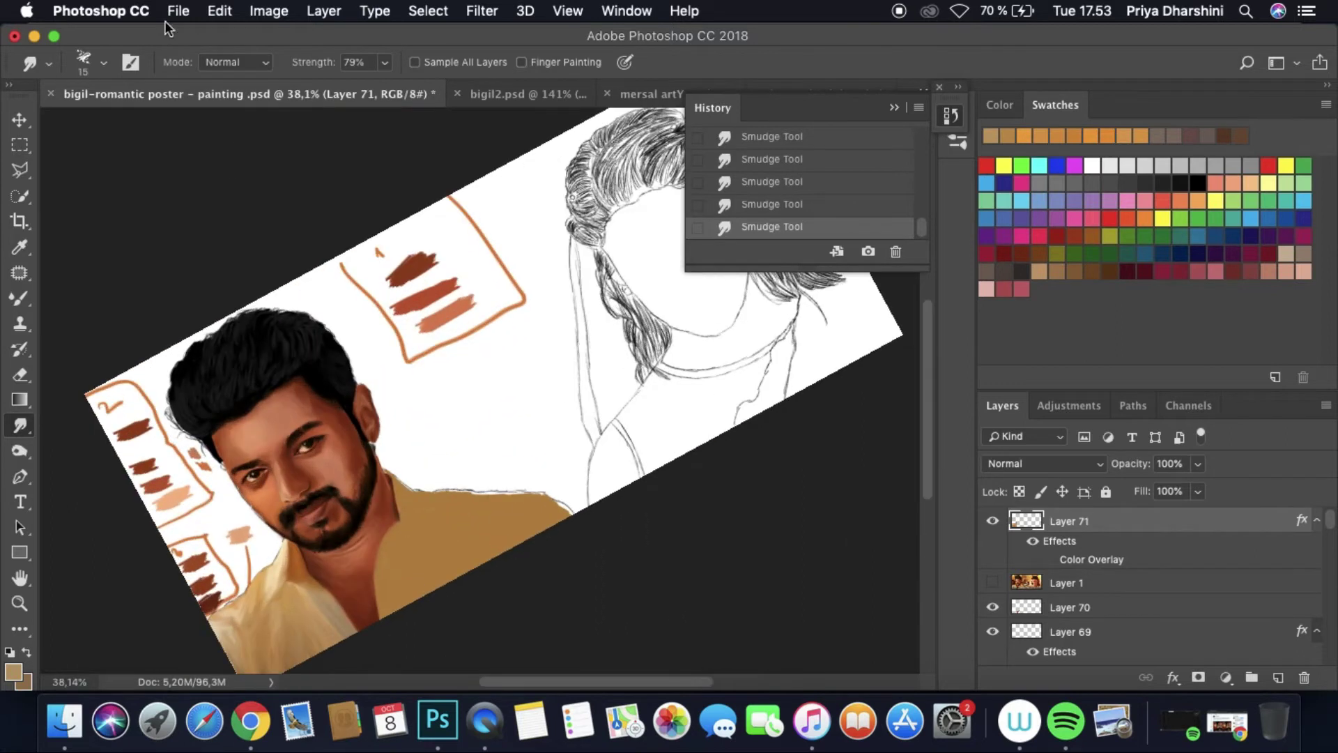
scroll(386, 452, "up", 5)
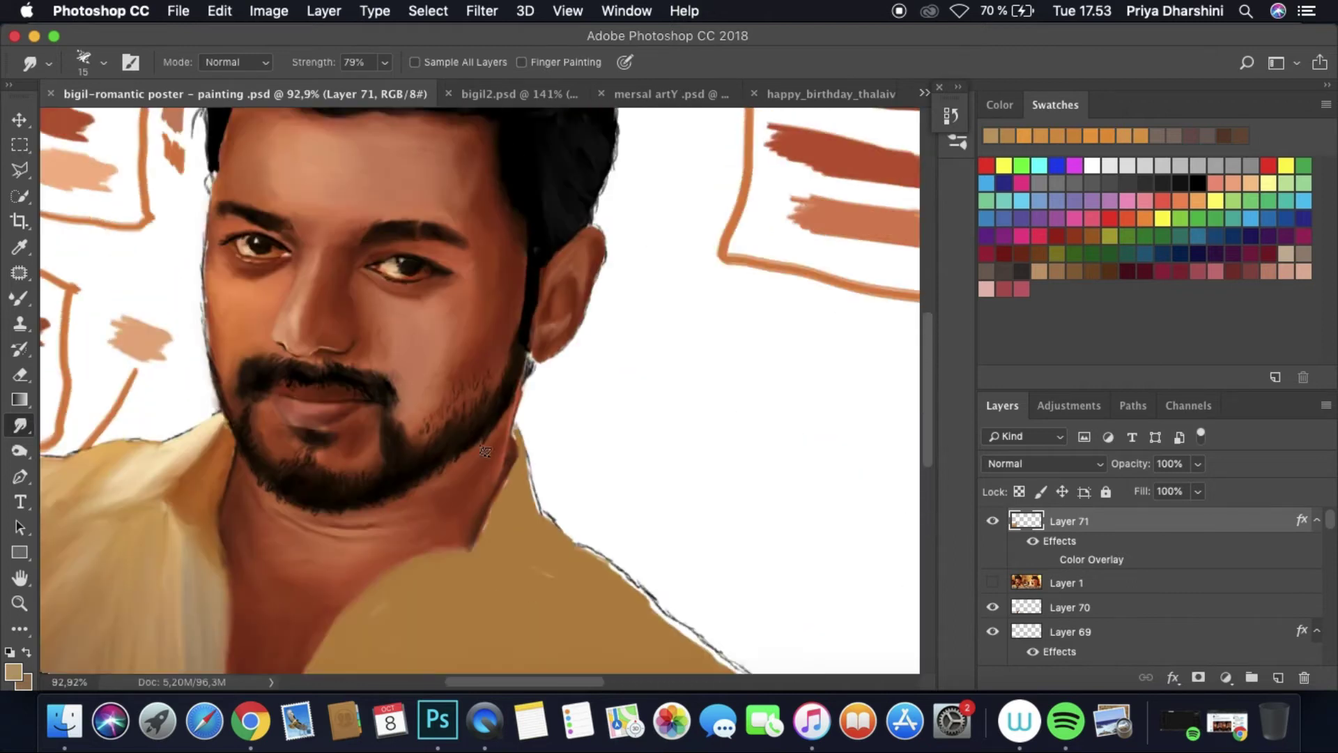
scroll(386, 452, "down", 5)
left_click(179, 10)
left_click(374, 234)
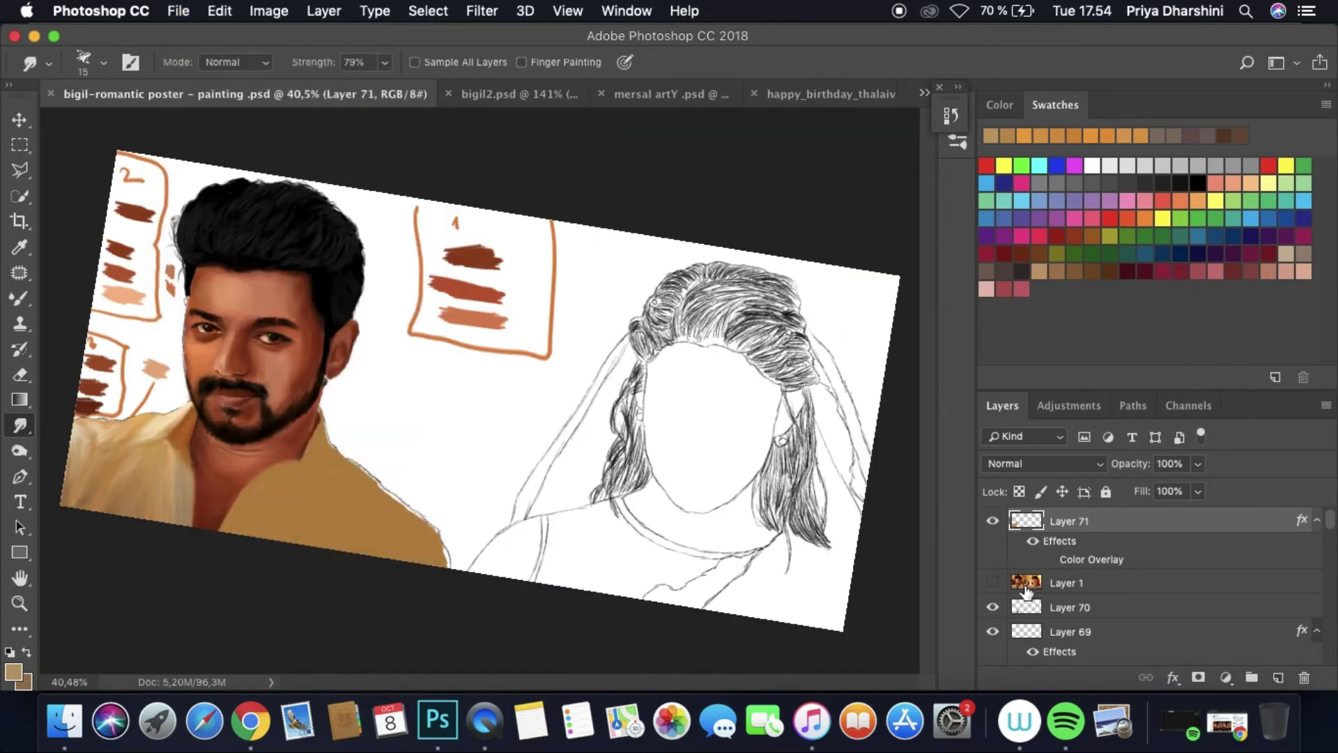
Step: Show the reference photo and paint the shirt's right collar with the Mixer Brush in sampled colours
left_click(992, 582)
scroll(427, 268, "up", 5)
key("shift+b")
left_click(423, 319, "alt")
mouse_move(427, 285)
left_mouse_down()
mouse_move(421, 349)
mouse_move(461, 408)
mouse_move(411, 446)
mouse_move(473, 467)
left_mouse_up()
left_click(421, 366, "alt")
left_click(422, 386, "alt")
Step: Paint the right shirt front's inner edge along the chest opening and the area under the collar with sampled tones
left_click(289, 434, "alt")
mouse_move(286, 436)
left_mouse_down()
mouse_move(164, 600)
mouse_move(293, 509)
mouse_move(369, 418)
mouse_move(275, 498)
mouse_move(248, 568)
left_mouse_up()
left_click(296, 435, "alt")
left_click(374, 439, "alt")
left_click_drag(407, 451, 383, 472)
left_click(287, 599, "alt")
mouse_move(287, 599)
left_mouse_down()
mouse_move(293, 571)
mouse_move(366, 524)
left_mouse_up()
Step: Paint the folds of the right shirt front below the collar with sampled brown and grey tones
left_click(961, 116)
left_click(376, 488, "alt")
mouse_move(390, 460)
left_mouse_down()
mouse_move(418, 506)
mouse_move(369, 548)
left_mouse_up()
left_click(418, 495, "alt")
left_click(405, 488, "alt")
left_click_drag(405, 488, 349, 578)
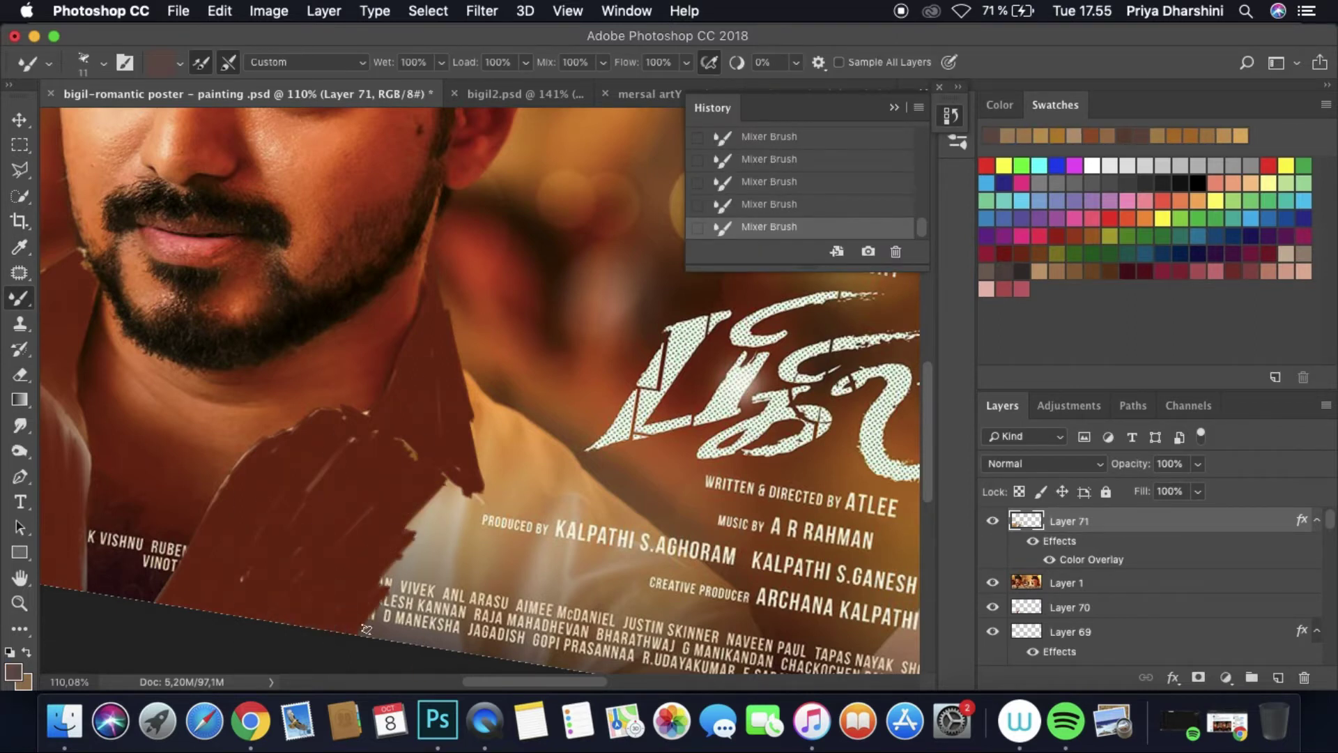
Step: Extend the right shirt front down to the canvas edge and paint the start of the right shoulder in sampled colours
mouse_move(444, 533)
left_mouse_down()
mouse_move(457, 488)
mouse_move(421, 613)
mouse_move(460, 648)
left_mouse_up()
left_click(432, 505, "alt")
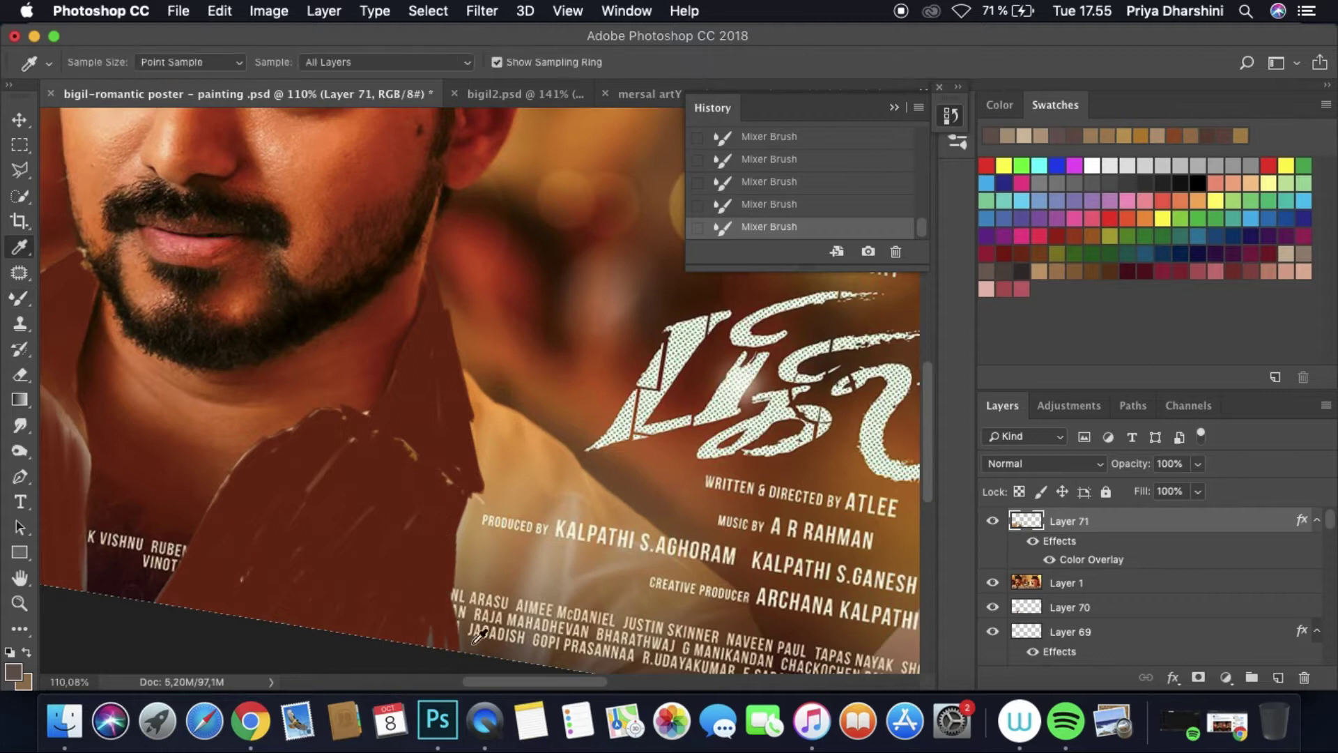
left_click_drag(453, 579, 486, 640)
left_click_drag(467, 580, 516, 519)
left_click(474, 416, "alt")
mouse_move(488, 446)
left_mouse_down()
mouse_move(475, 416)
mouse_move(579, 502)
mouse_move(529, 537)
left_mouse_up()
Step: Paint the right shoulder slope and upper sleeve over the credits text using colours sampled from the photo
left_click(550, 557, "alt")
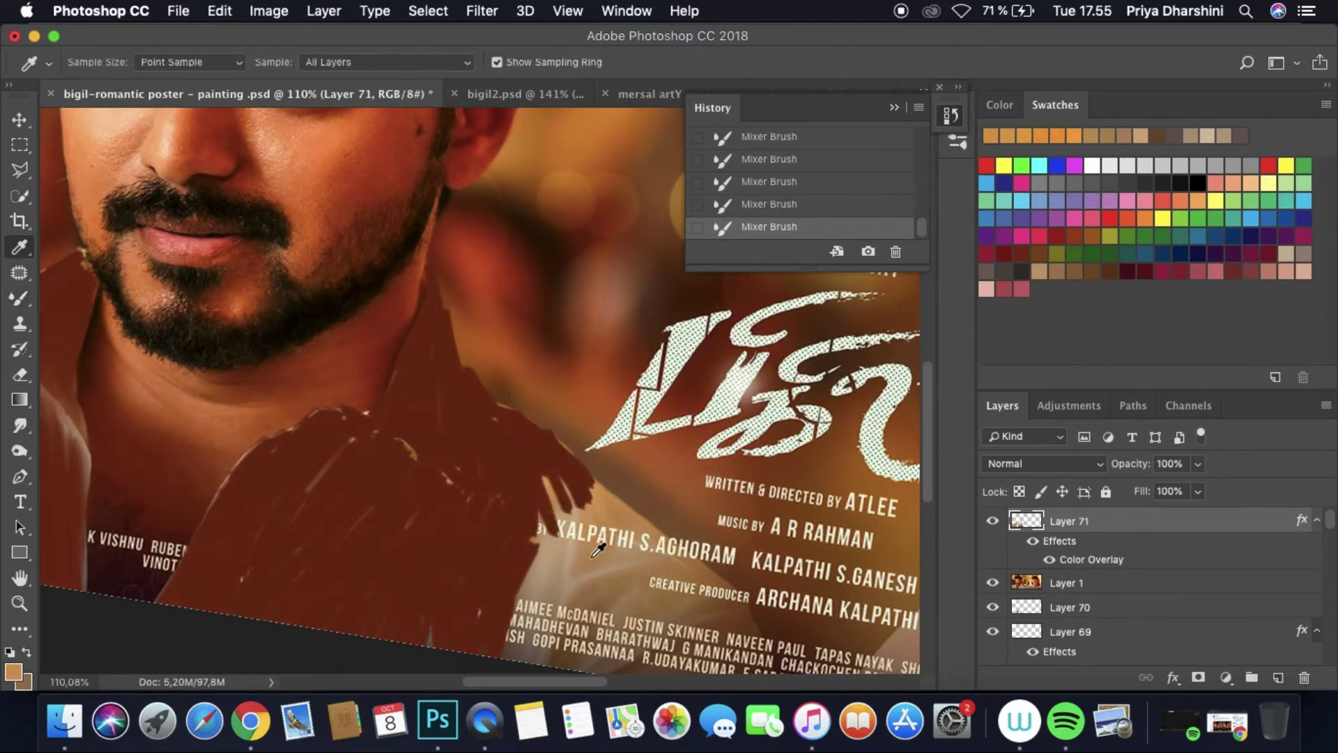
left_click_drag(572, 488, 540, 568)
left_click_drag(627, 488, 580, 514)
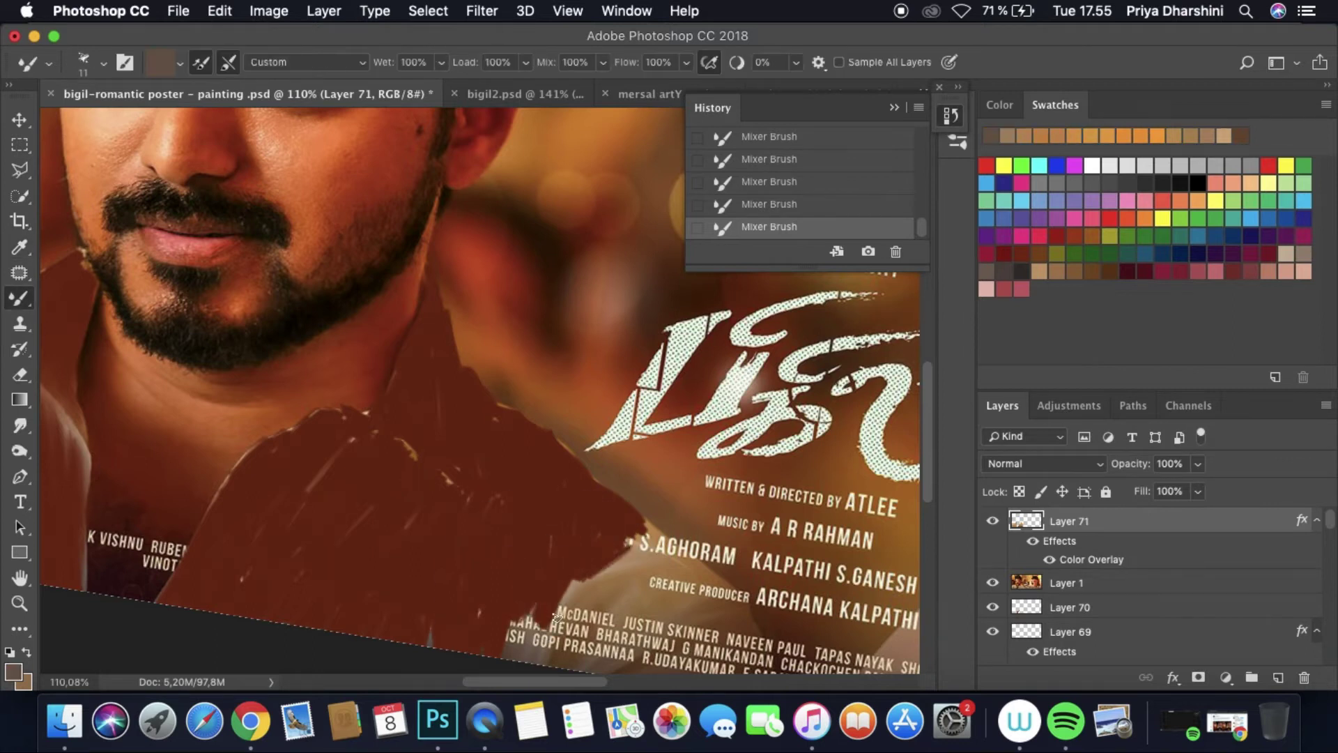
key("i")
left_click(680, 558)
left_click_drag(715, 571, 715, 572)
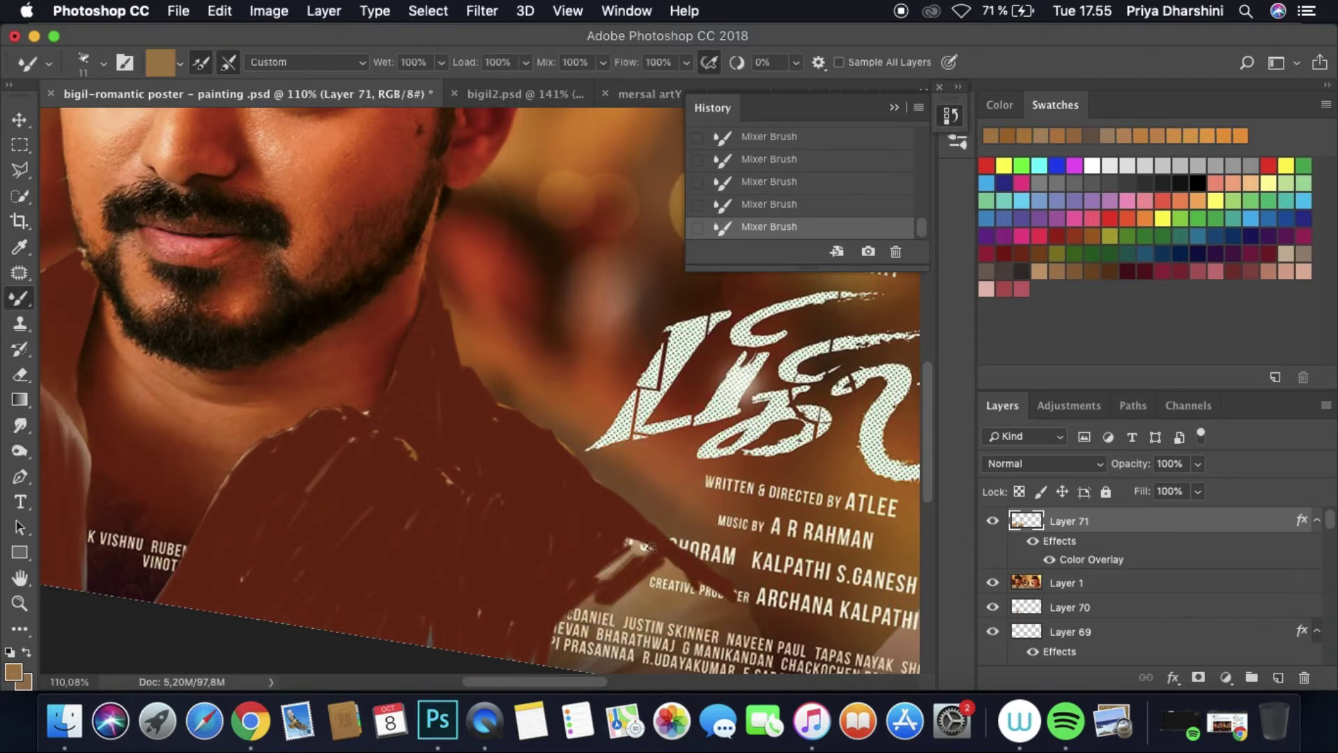
Step: Paint the outer edge and lower part of the right sleeve with a sampled dark brown
scroll(767, 558, "down", 5)
left_click(778, 558)
key("b")
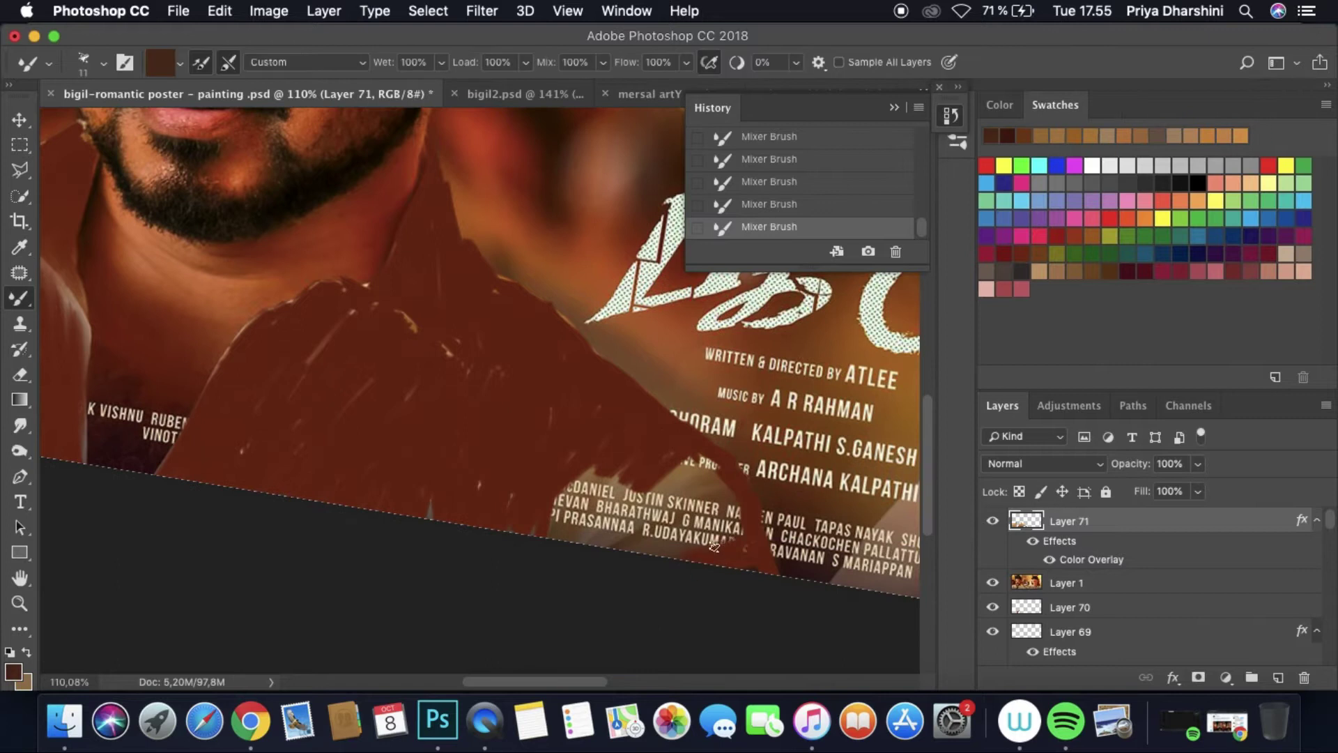
mouse_move(690, 530)
left_mouse_down()
mouse_move(670, 498)
mouse_move(572, 494)
mouse_move(656, 547)
left_mouse_up()
Step: Turn off the Color Overlay effect and the reference photo to review the painted right side of the shirt
left_click(1049, 559)
left_click(993, 583)
scroll(633, 571, "down", 6)
scroll(413, 478, "up", 5)
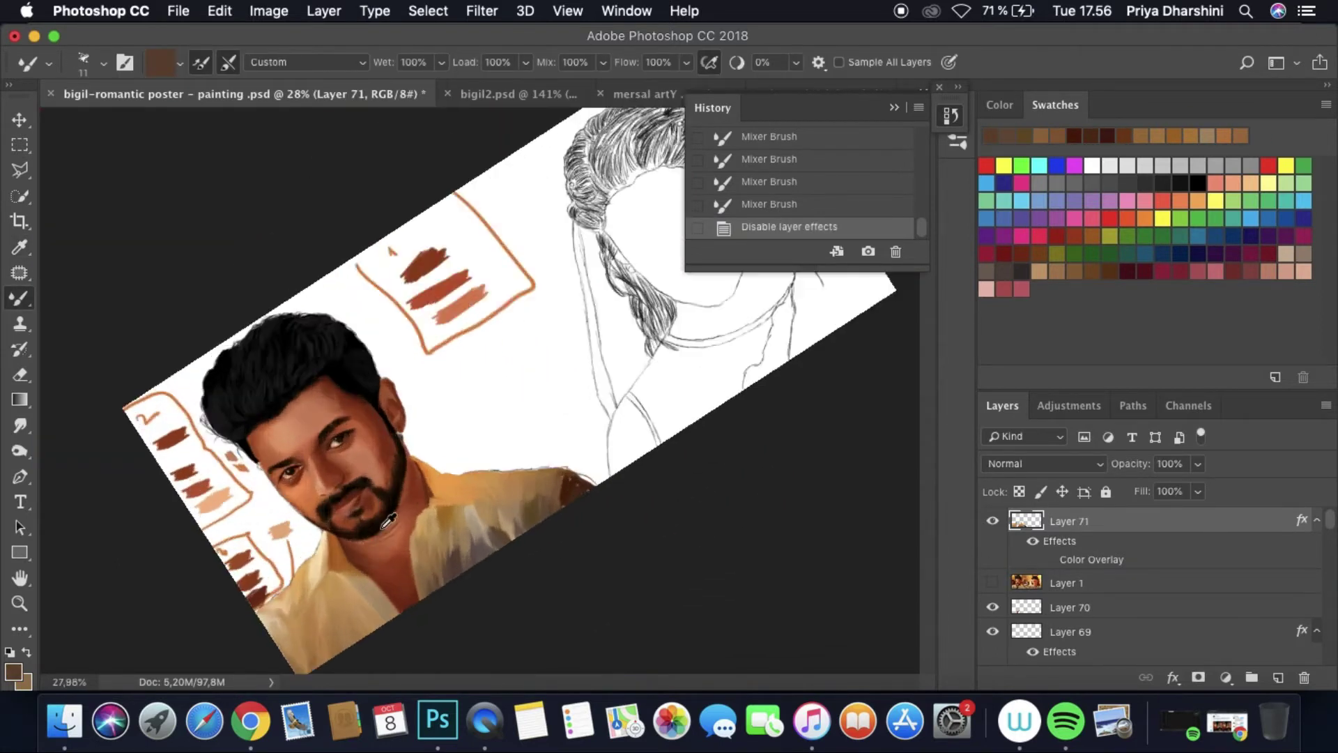
Step: On a new layer, paint tan and cream strokes over the dark folds of the right shirt front using colours sampled from the shirt
scroll(537, 532, "down", 1)
left_click(1278, 677)
left_click(344, 554, "alt")
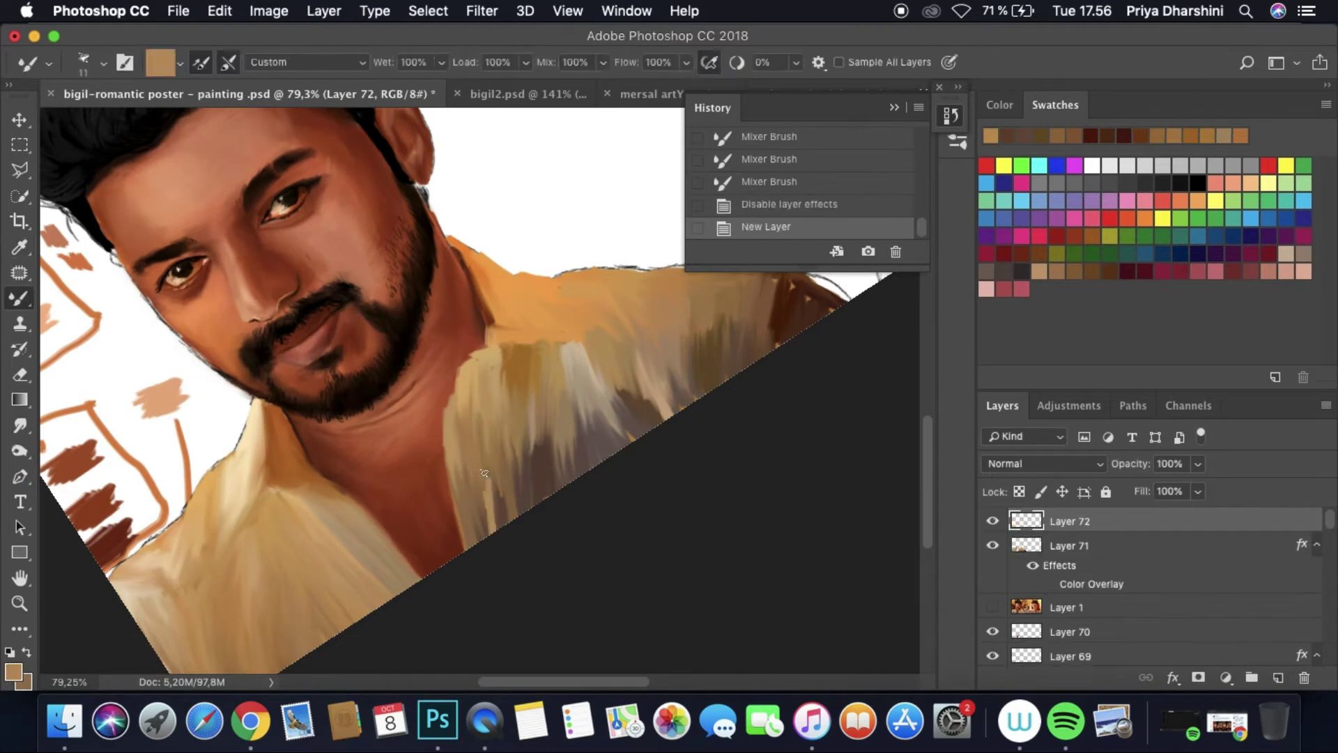
left_click_drag(512, 520, 509, 442)
mouse_move(557, 497)
left_mouse_down()
mouse_move(551, 418)
mouse_move(533, 403)
mouse_move(568, 343)
left_mouse_up()
left_click(345, 554, "alt")
left_click(236, 557, "alt")
mouse_move(596, 479)
left_mouse_down()
mouse_move(579, 420)
mouse_move(593, 355)
left_mouse_up()
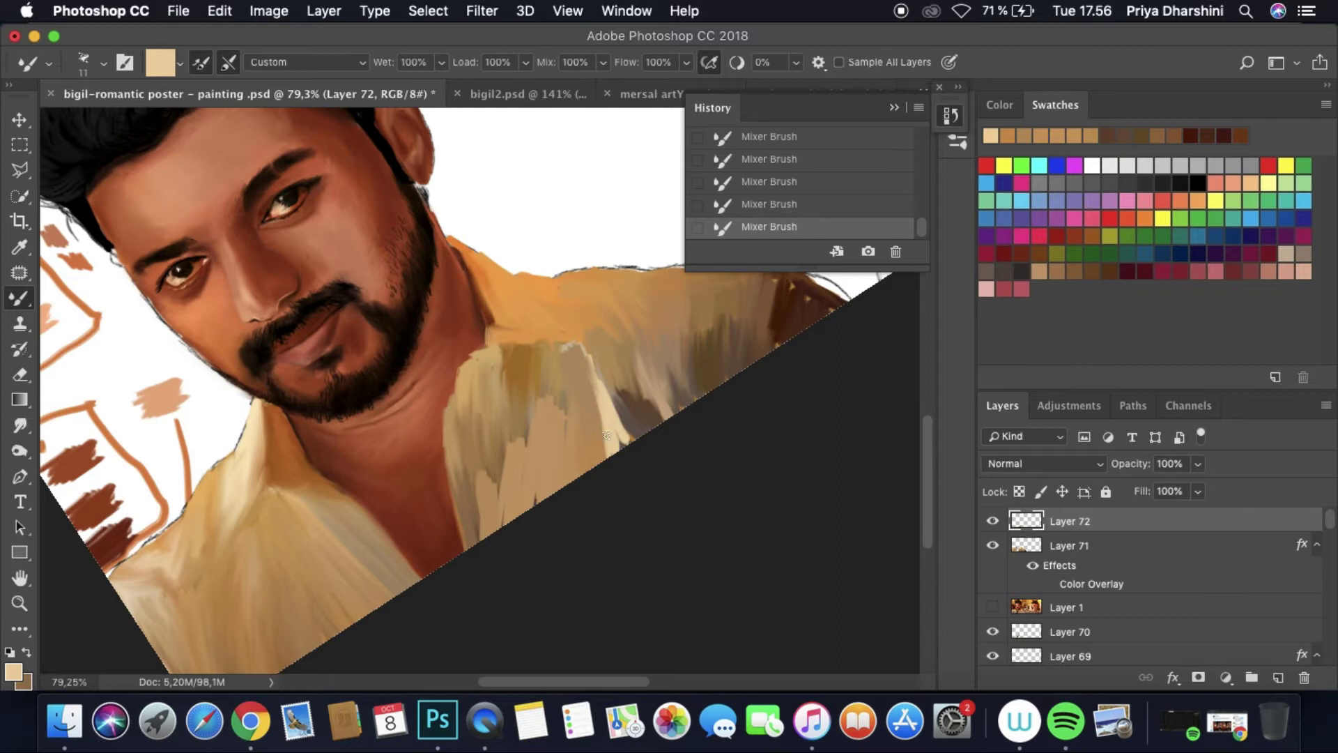
Step: Repaint the lower right shoulder and the dark brown sleeve with tan colours sampled from the painted shirt
mouse_move(634, 443)
left_mouse_down()
mouse_move(620, 387)
mouse_move(662, 387)
mouse_move(714, 328)
left_mouse_up()
left_click(673, 391, "alt")
left_click_drag(686, 411, 683, 335)
mouse_move(732, 313)
left_mouse_down()
mouse_move(749, 363)
mouse_move(763, 307)
left_mouse_up()
left_click(200, 651, "alt")
mouse_move(781, 352)
left_mouse_down()
mouse_move(794, 294)
mouse_move(823, 303)
left_mouse_up()
left_click(263, 499, "alt")
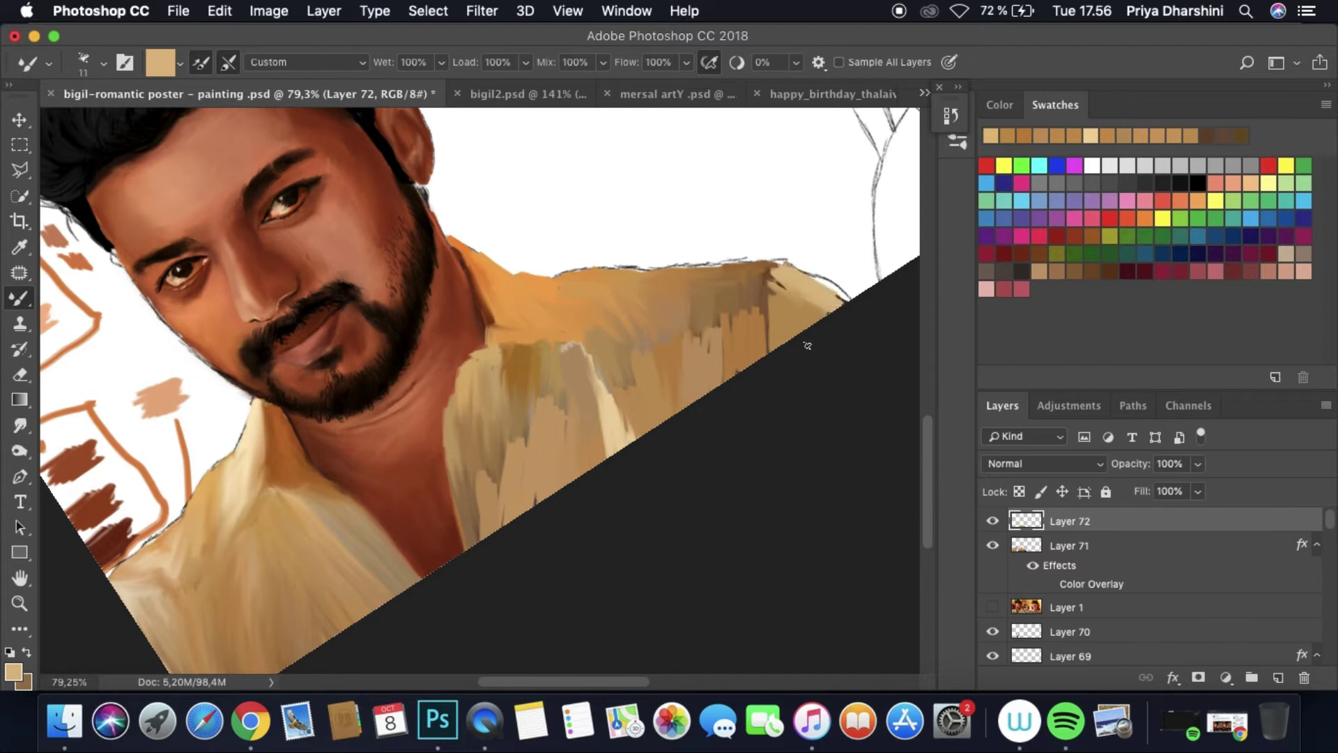
Step: Merge the new shirt strokes down into Layer 71 and smudge them along the folds of the right front, shoulder and sleeve
scroll(808, 346, "down", 5)
right_click(1077, 520)
left_click(863, 467)
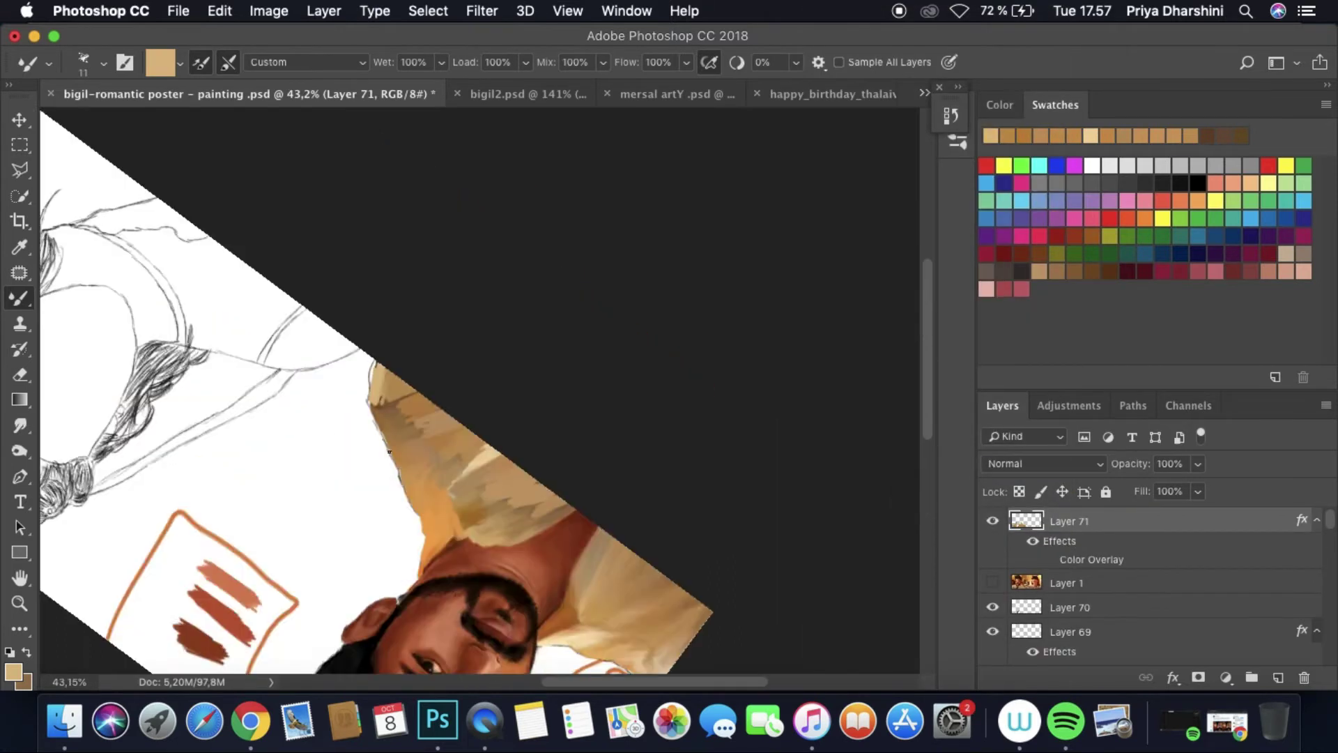
scroll(389, 452, "up", 5)
key("r")
left_click_drag(402, 386, 364, 436)
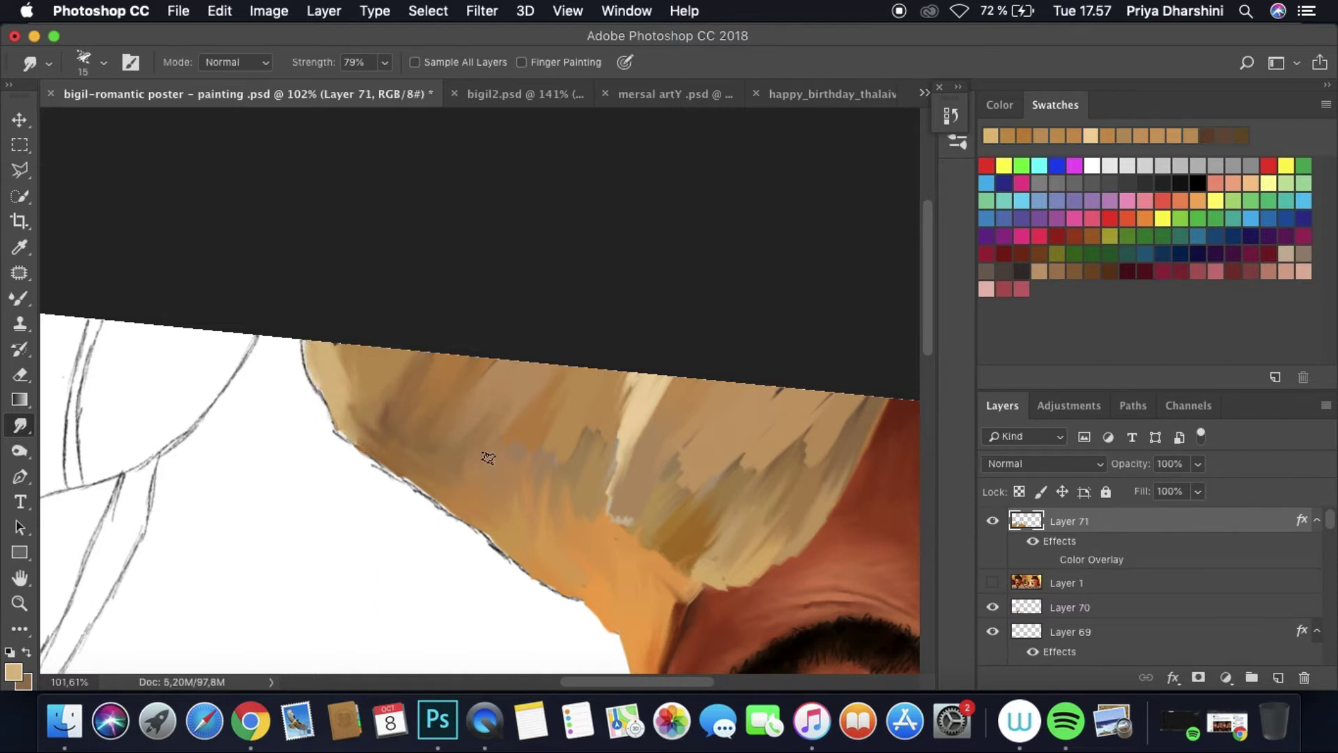
mouse_move(574, 469)
left_mouse_down()
mouse_move(620, 413)
mouse_move(639, 414)
mouse_move(640, 393)
mouse_move(616, 462)
mouse_move(620, 537)
mouse_move(597, 529)
mouse_move(697, 438)
mouse_move(620, 465)
mouse_move(679, 369)
left_mouse_up()
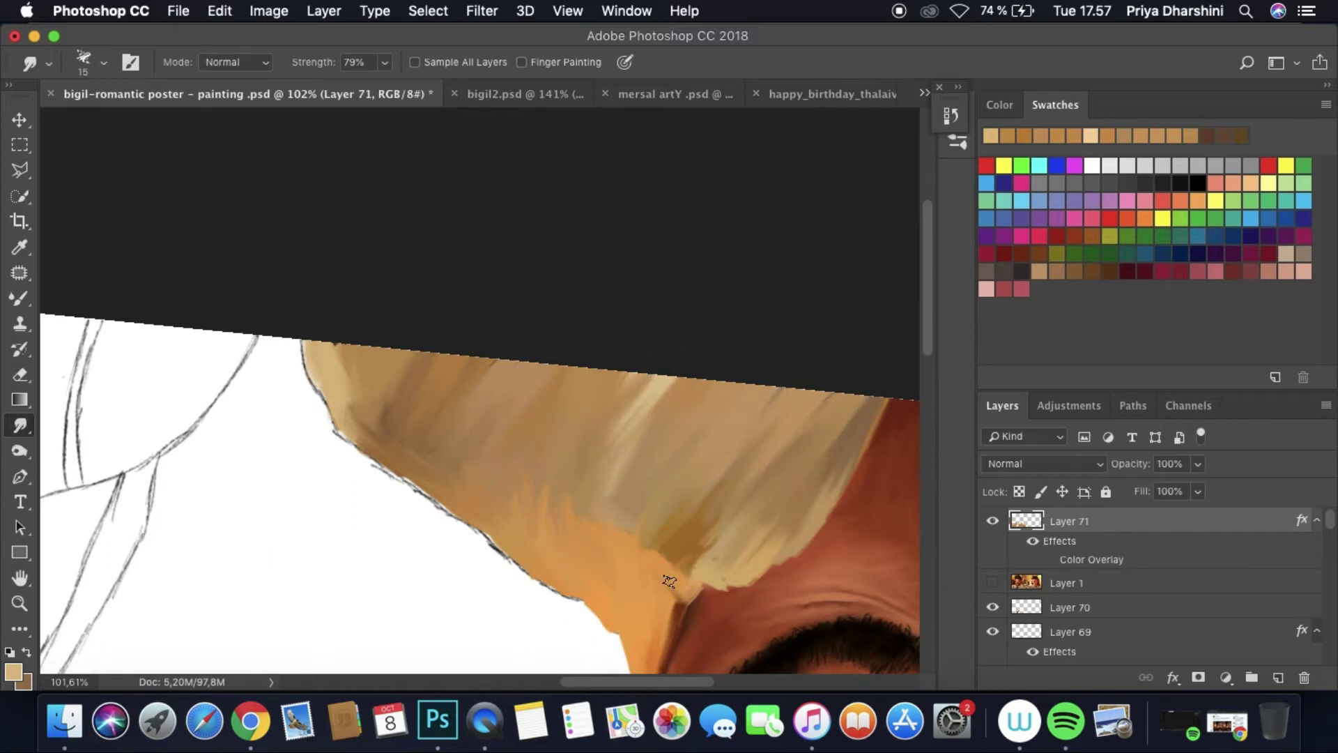
scroll(637, 536, "down", 5)
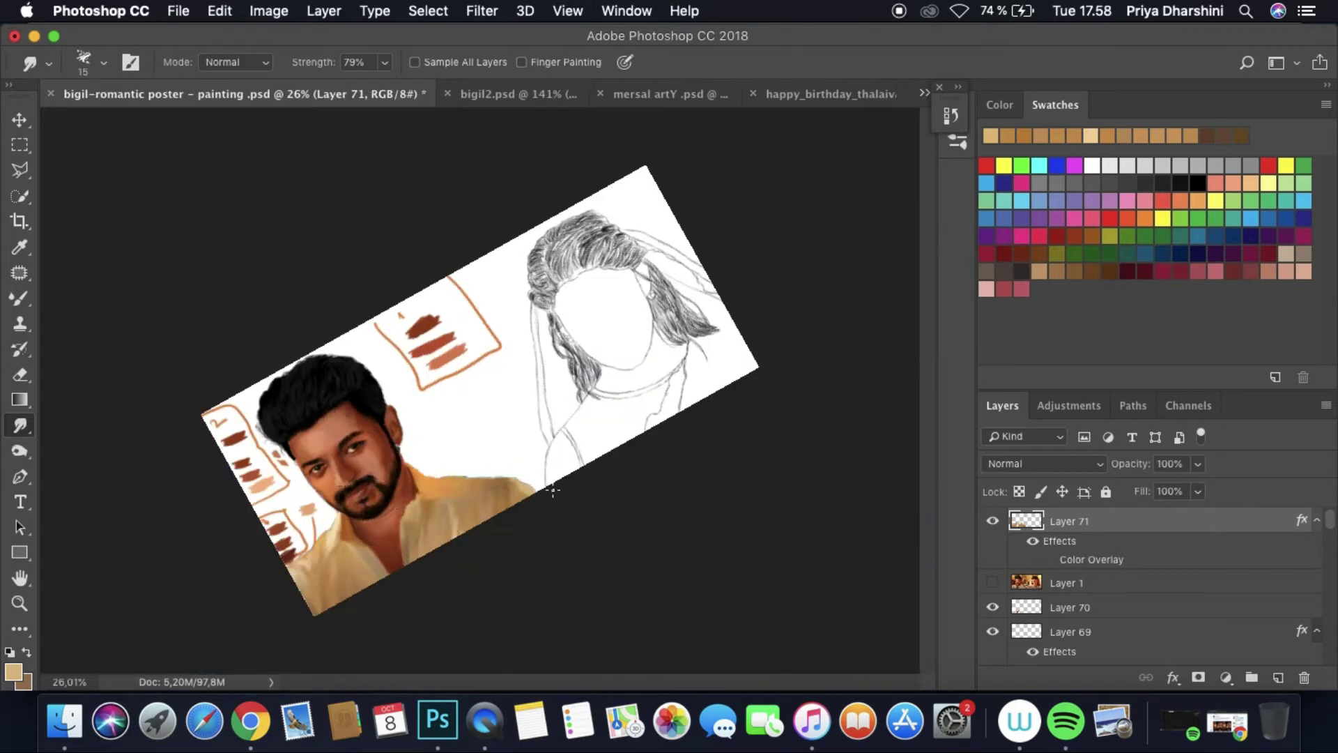
scroll(332, 555, "up", 4)
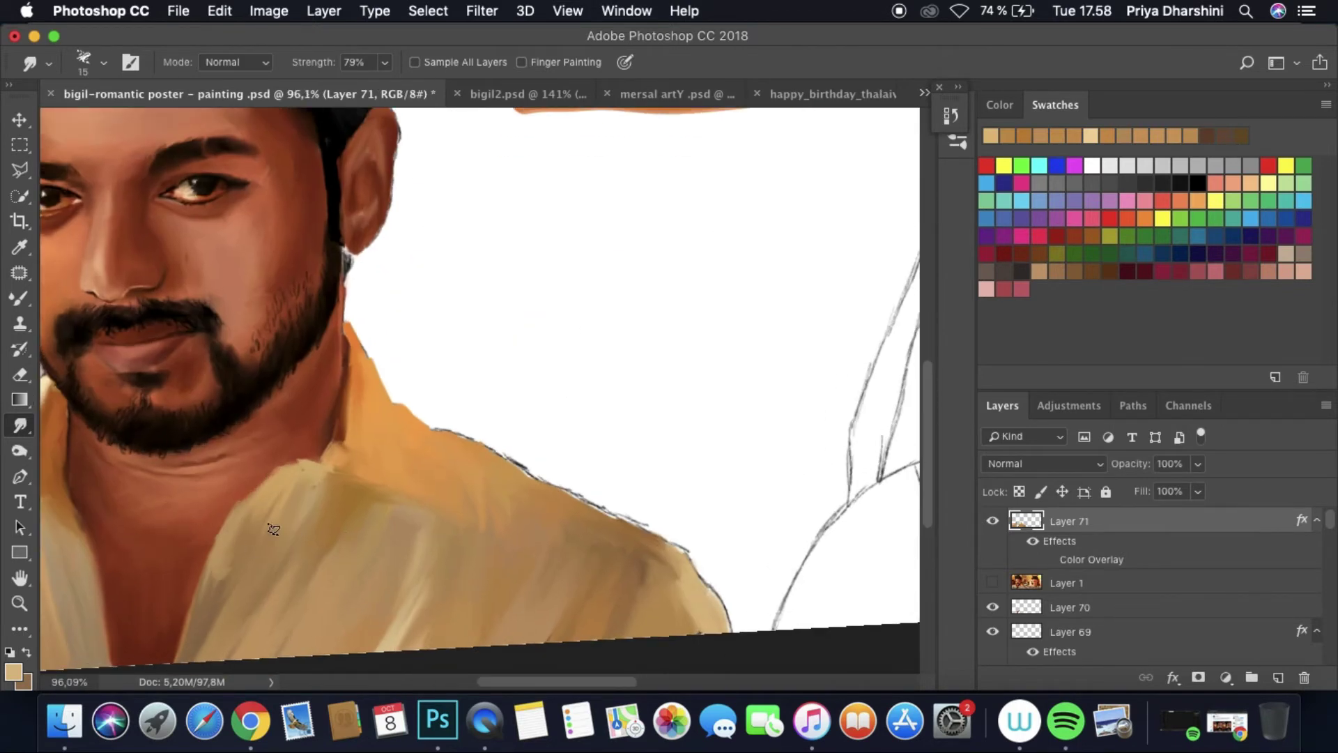
Step: Hide Layer 71's effects, move the reference photo Layer 1 above it, and save the document
double_click(1046, 563)
key("Escape")
left_click_drag(1028, 583, 1028, 524)
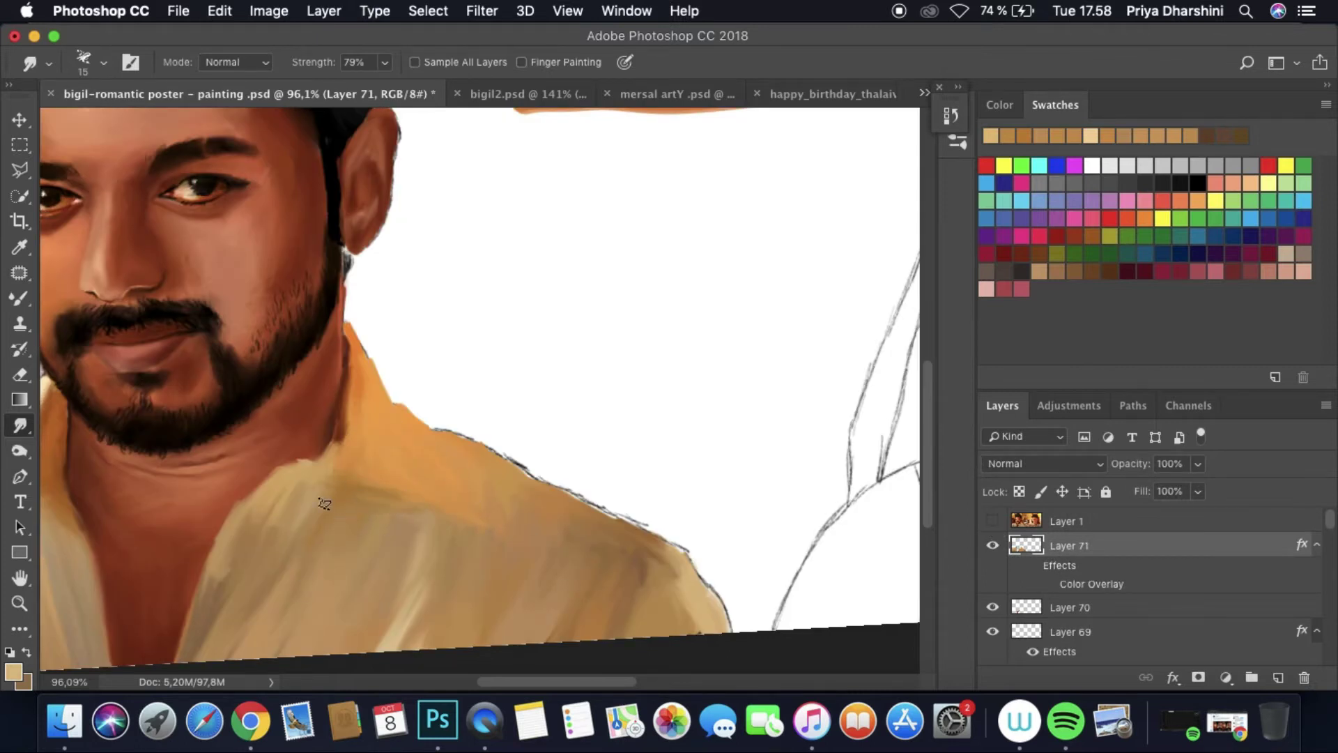
scroll(235, 551, "down", 5)
scroll(373, 514, "up", 2)
left_click(179, 10)
left_click(184, 188)
Step: Show the reference photo and paint the inner ear's contour on a new layer above it in a sampled dark red-brown
left_click(1063, 528)
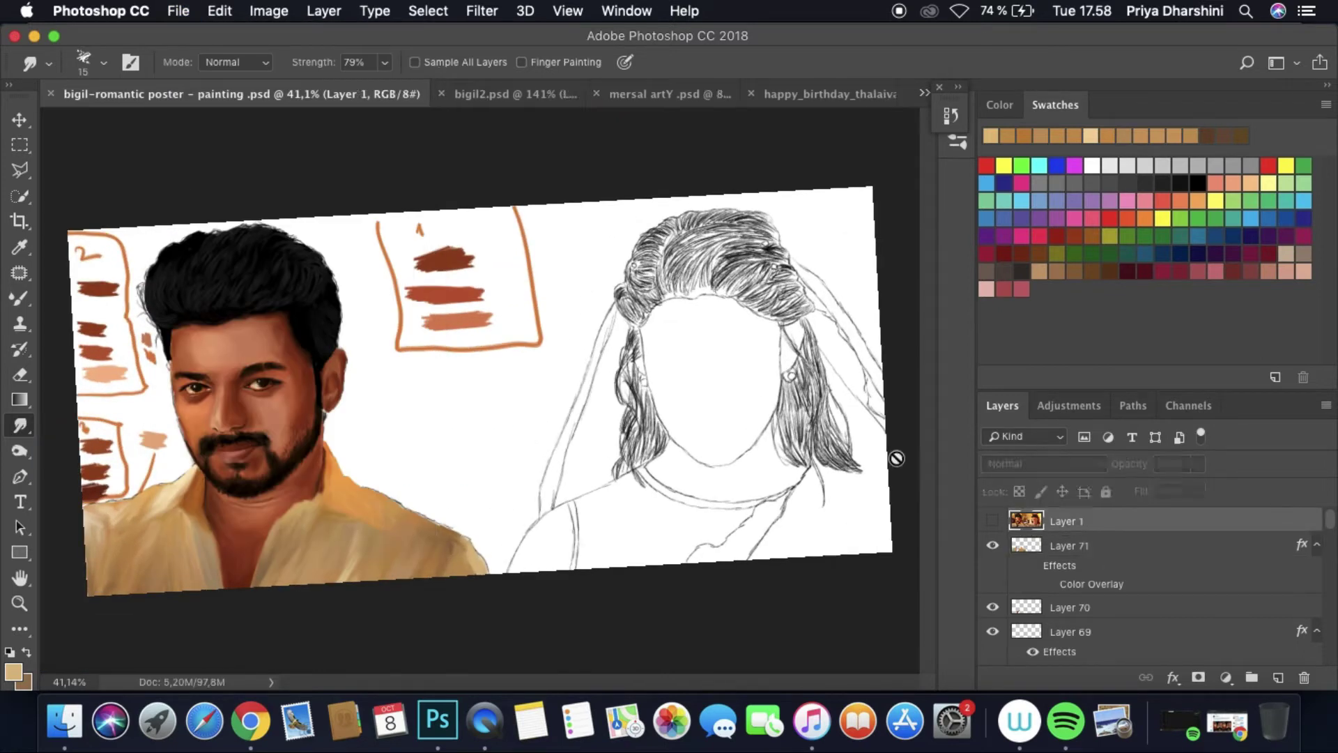
scroll(341, 390, "up", 10)
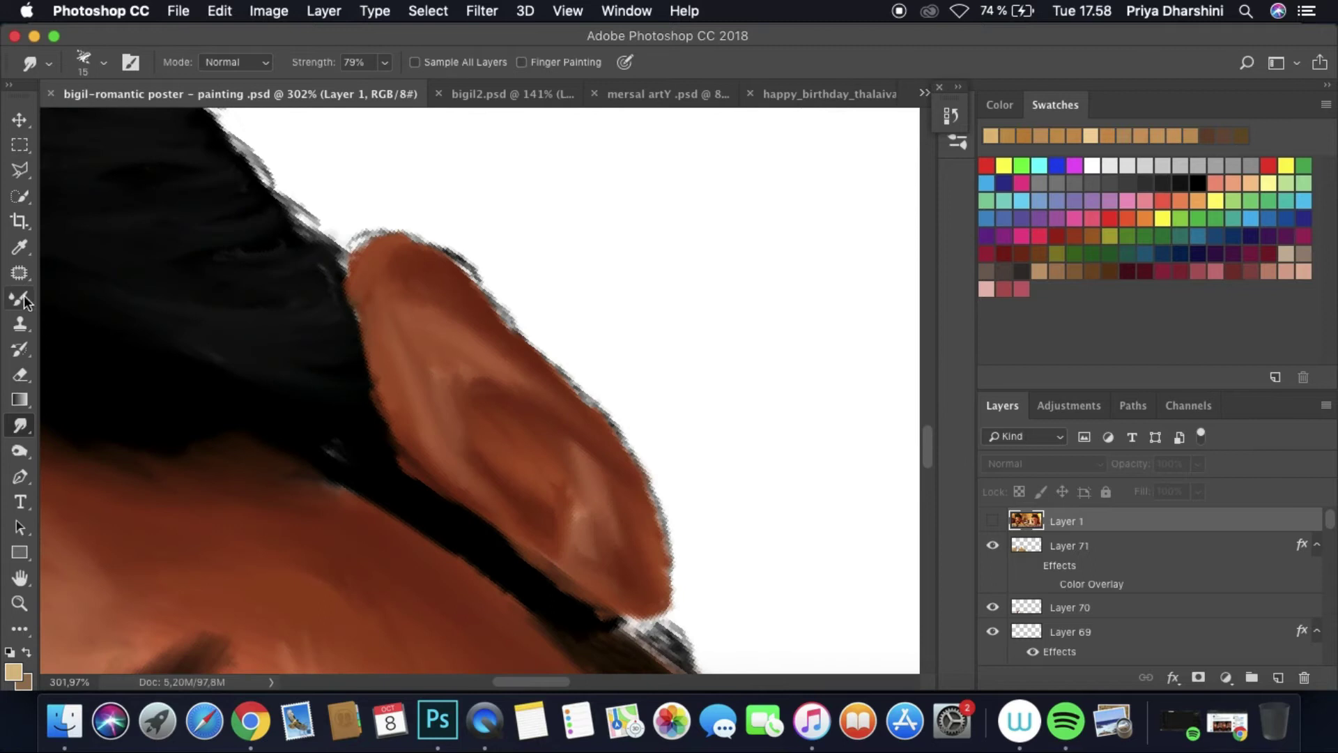
key("i")
left_click(421, 279)
key("super+comma")
key("super+alt+shift+n")
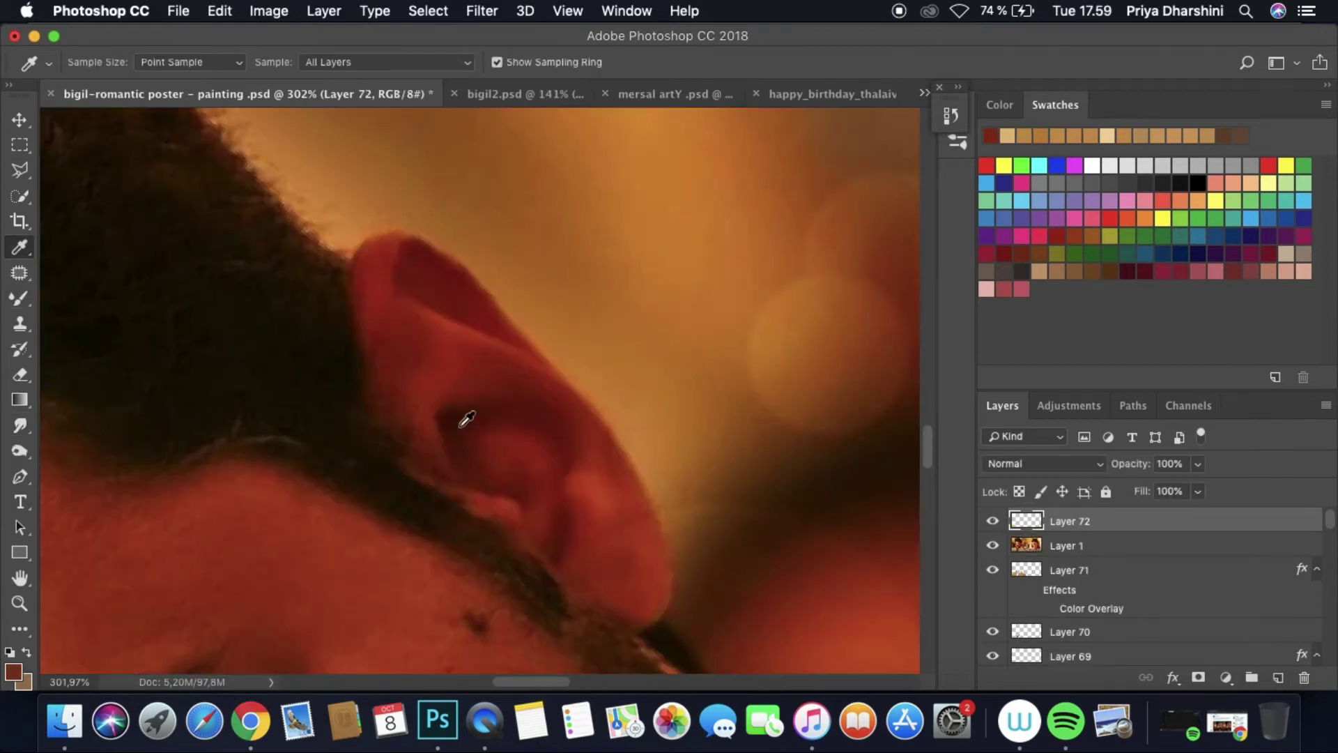
key("b")
mouse_move(450, 411)
left_mouse_down()
mouse_move(463, 454)
mouse_move(562, 448)
mouse_move(547, 544)
left_mouse_up()
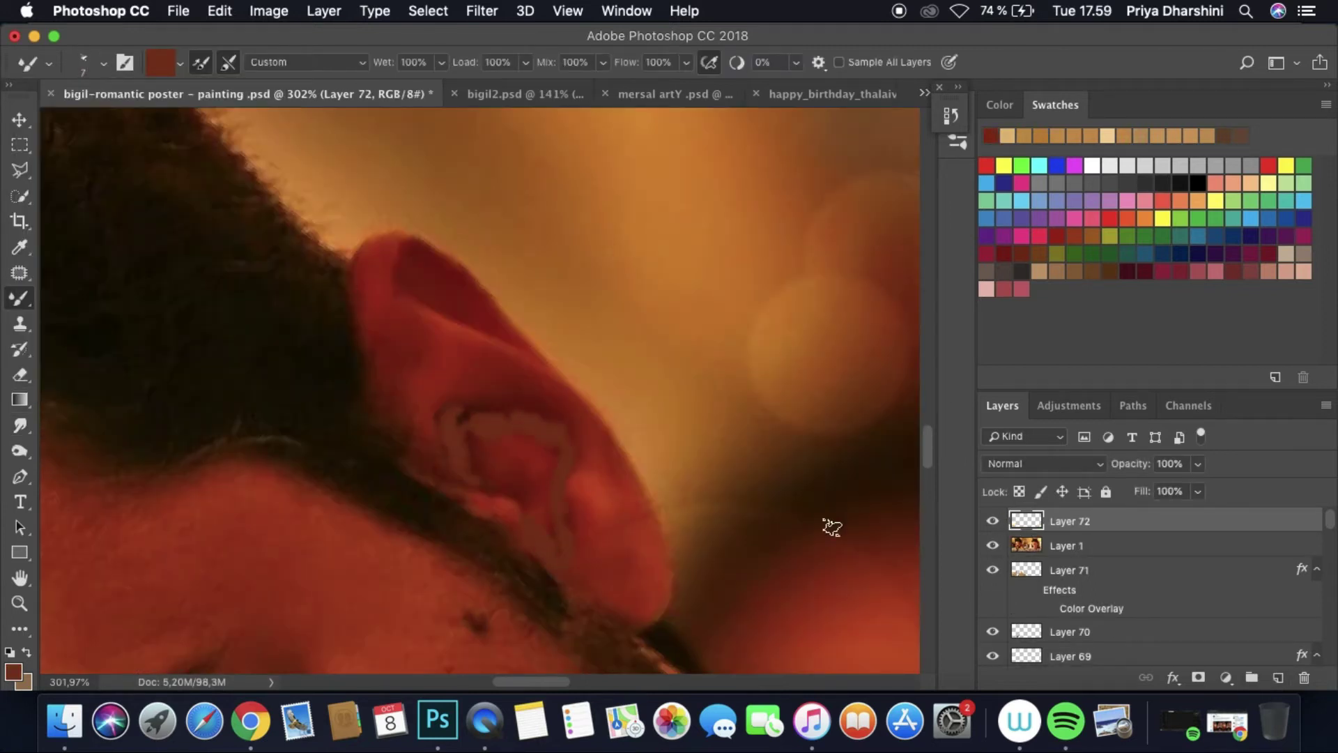
Step: Hide the reference photo and blend the dark inner-ear strokes with a size 7 Smudge brush
key("super+comma")
key("r")
left_click(90, 62)
left_click(463, 414)
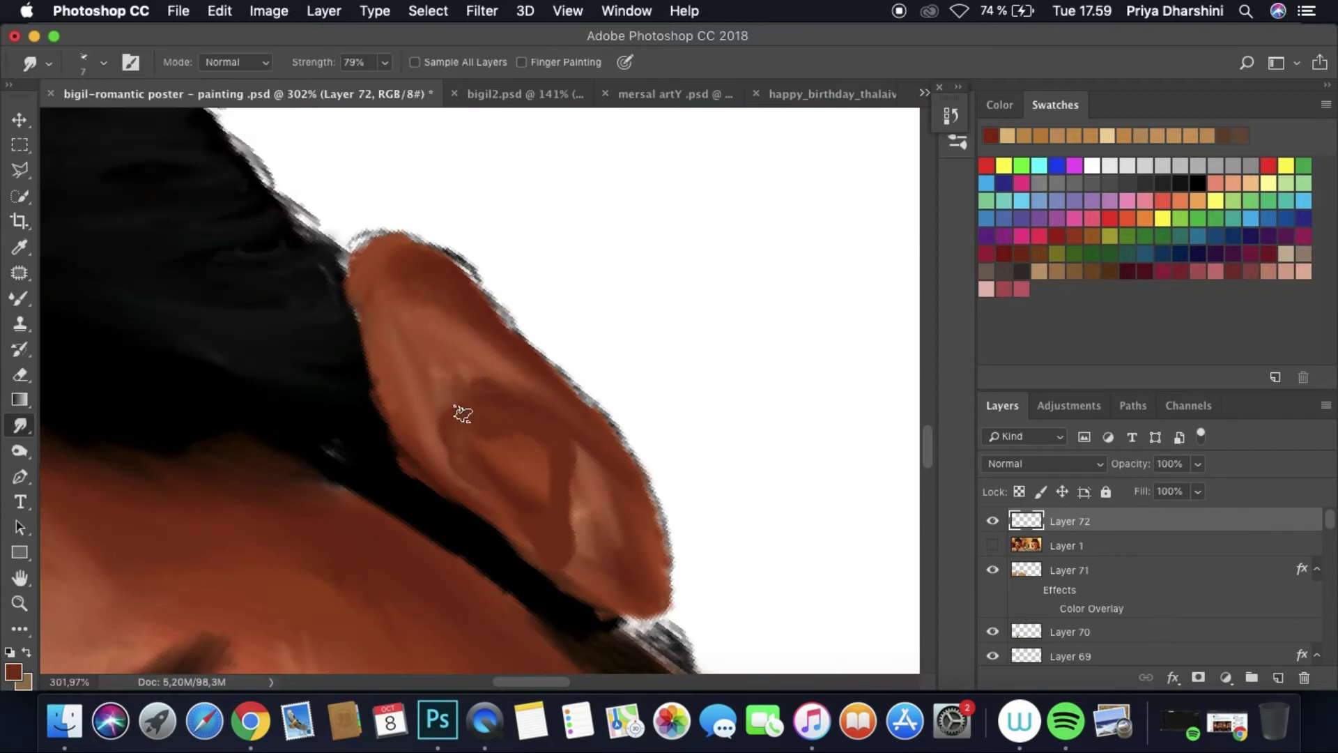
left_click_drag(570, 481, 577, 585)
key("super+minus")
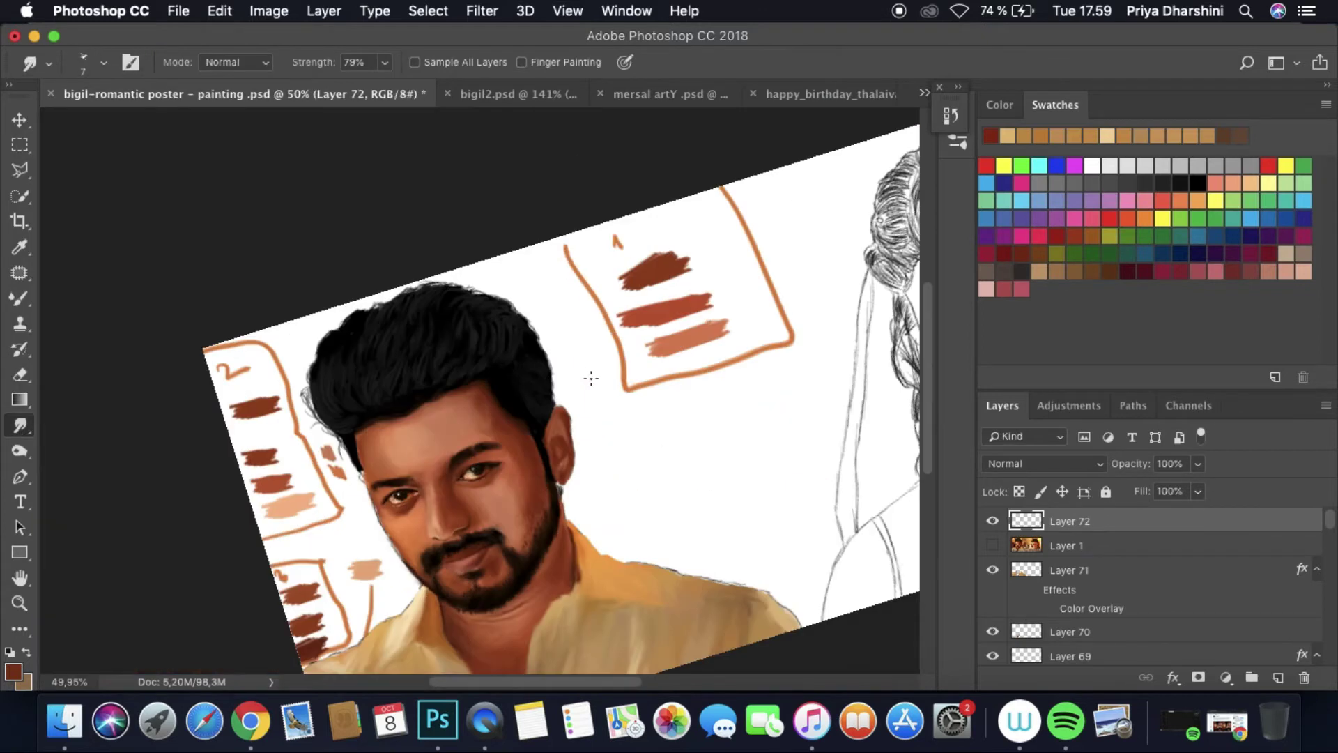
Step: Paint peach highlights on the ear's inner rim, front edge and lobe on a new layer, using the reference photo as guide
key("i")
left_click(206, 410)
key("b")
left_click_drag(1066, 545, 1095, 524)
left_click(1094, 524)
key("super+shift+alt+n")
left_click(993, 545)
left_click_drag(536, 403, 575, 478)
left_click_drag(537, 359, 507, 389)
left_click_drag(563, 530, 544, 613)
mouse_move(508, 533)
left_mouse_down()
mouse_move(522, 375)
mouse_move(515, 387)
mouse_move(552, 350)
left_mouse_up()
left_click(992, 545)
Step: Smudge the peach ear highlights into the surrounding skin tones
key("r")
left_click_drag(558, 437, 580, 484)
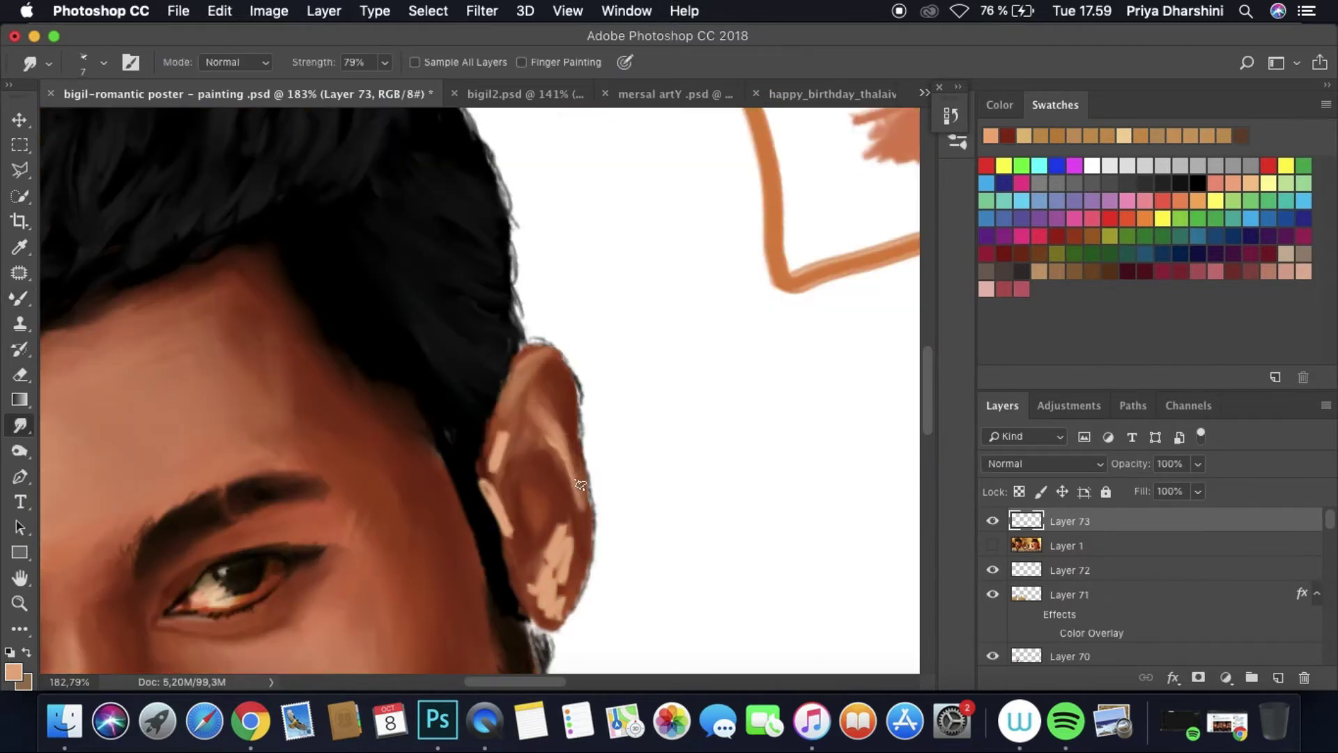
mouse_move(497, 466)
left_mouse_down()
mouse_move(503, 528)
mouse_move(494, 450)
mouse_move(502, 478)
left_mouse_up()
mouse_move(561, 512)
left_mouse_down()
mouse_move(568, 557)
mouse_move(531, 610)
mouse_move(542, 616)
mouse_move(575, 558)
mouse_move(561, 550)
mouse_move(549, 563)
mouse_move(548, 593)
left_mouse_up()
scroll(687, 462, "down", 5)
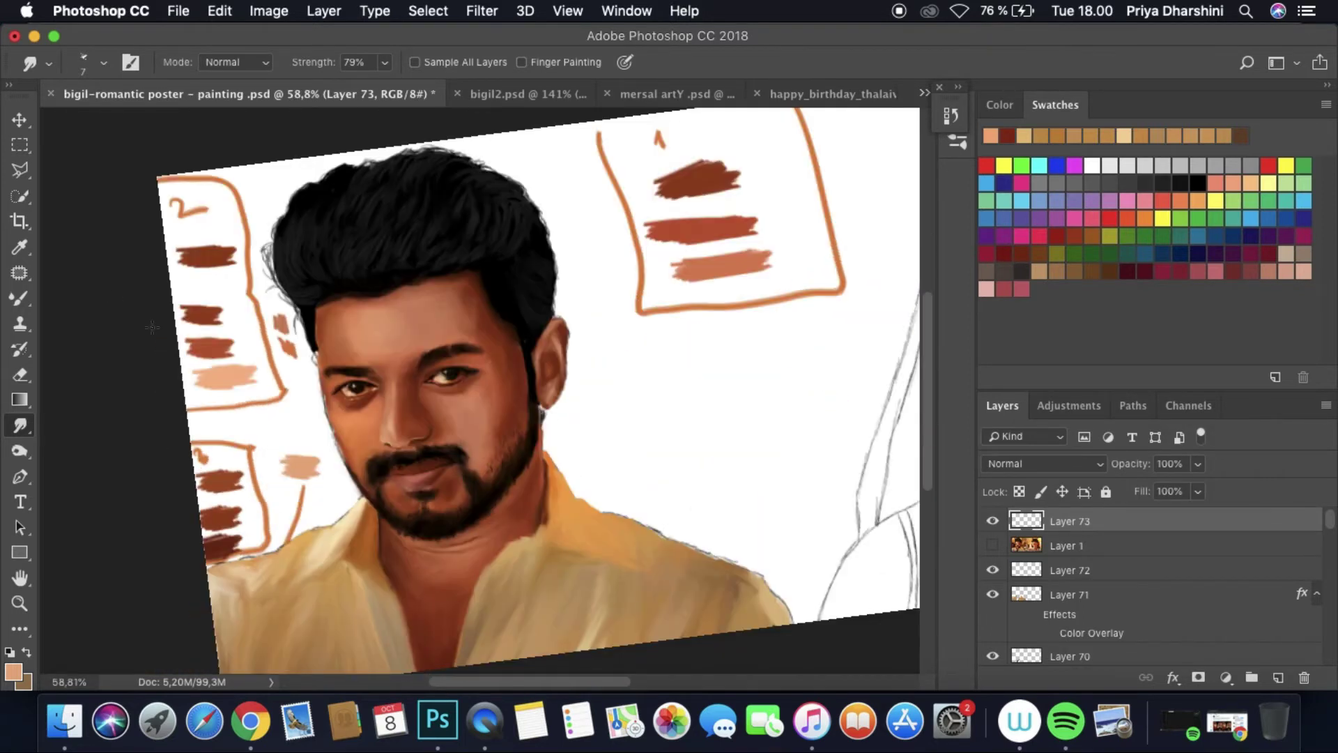
Step: Sample a dark red-brown from the palette and paint shadows on the ear and lobe on a new layer over the reference photo
key("i")
left_click(231, 506)
scroll(335, 278, "up", 5)
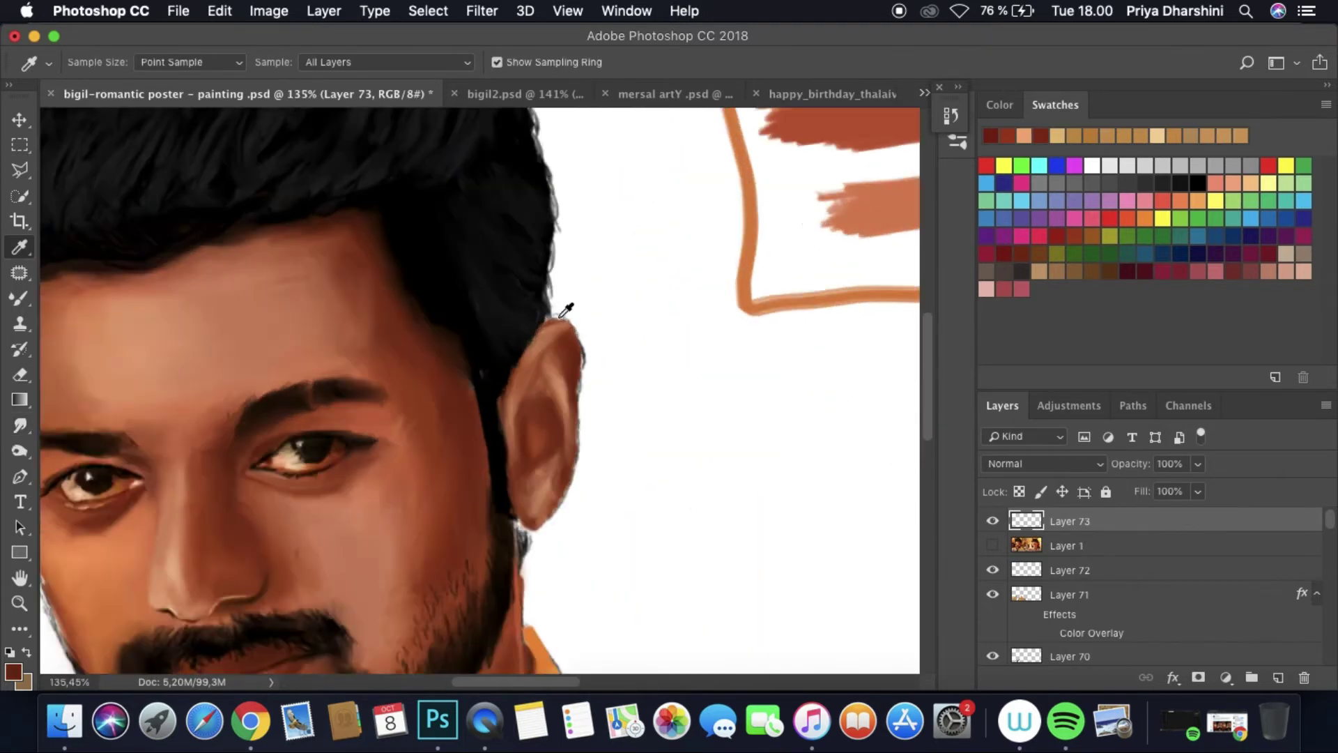
left_click_drag(1067, 546, 1093, 522)
left_click(993, 521)
key("super+shift+alt+n")
key("b")
left_click_drag(577, 406, 559, 437)
Step: Hide the reference photo, smudge the ear lobe shadow into the skin, and save the document
left_click(992, 546)
key("r")
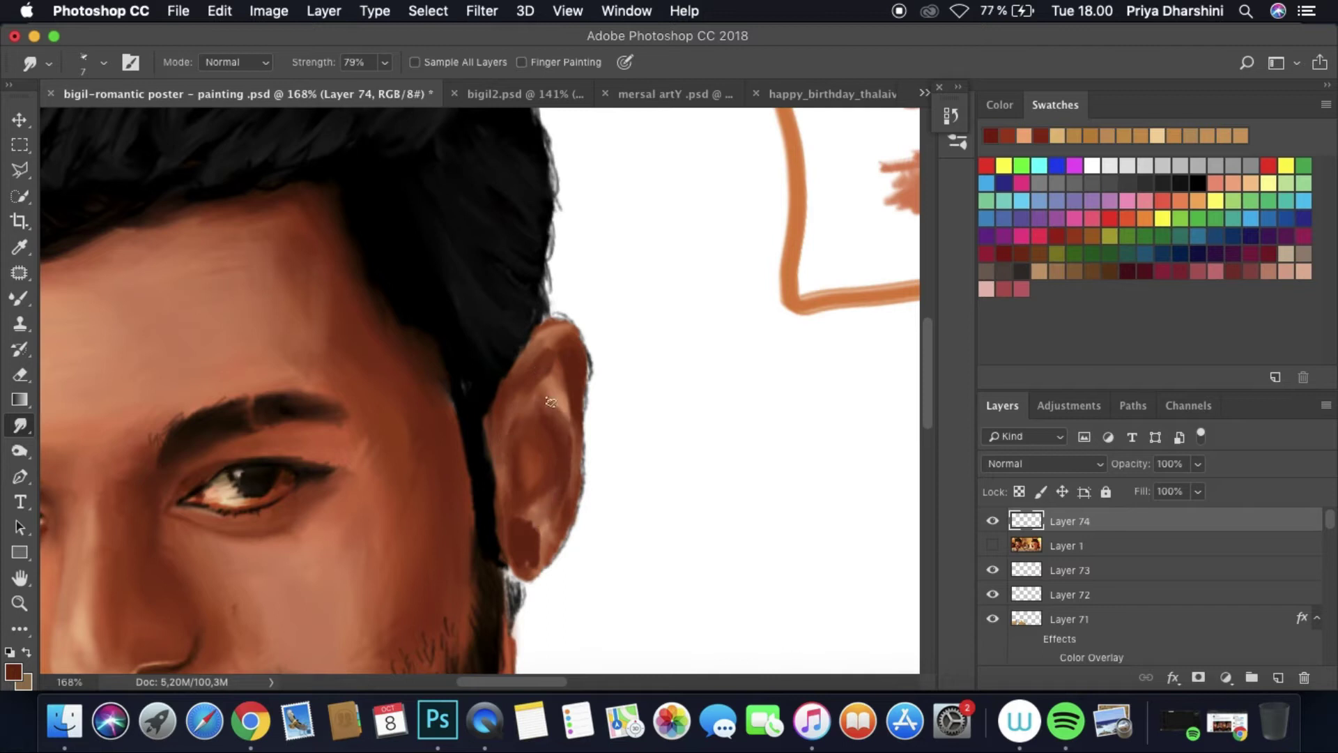
left_click_drag(533, 519, 524, 551)
scroll(673, 411, "down", 5)
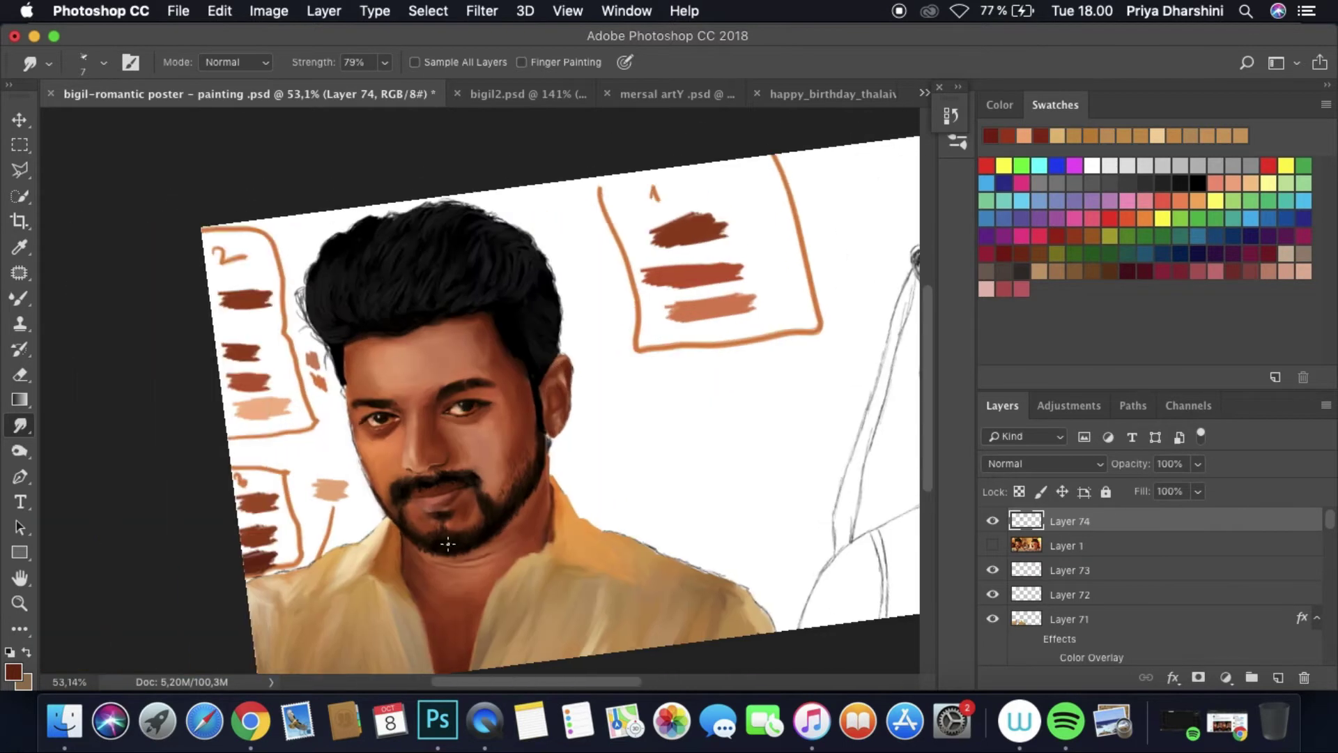
left_click(178, 10)
left_click(219, 196)
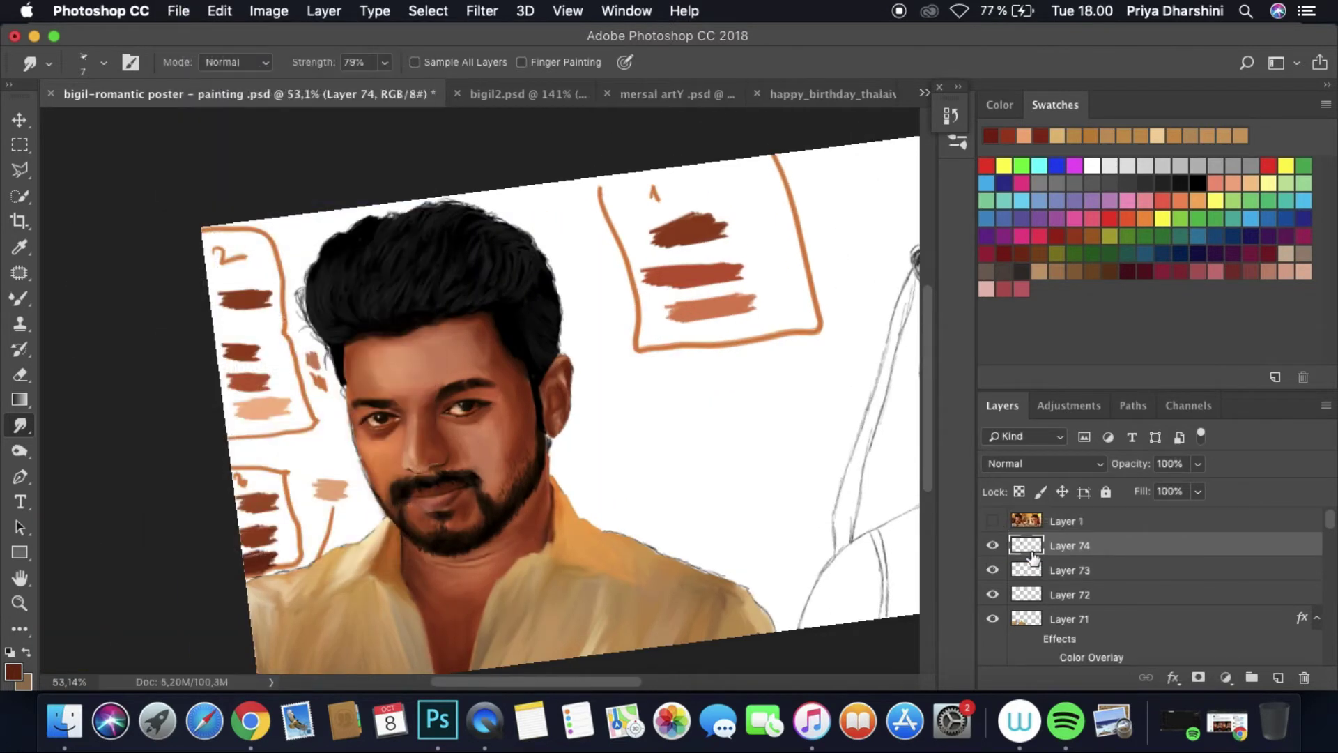
Step: Paint the deepest inner-ear shadows in a darker red-brown on a new layer and start smudging them
scroll(421, 369, "up", 6)
key("i")
left_click(421, 370)
left_click(12, 671)
left_click(935, 251)
key("shift+b")
left_click(1067, 521)
key("super+alt+shift+n")
left_click(993, 545)
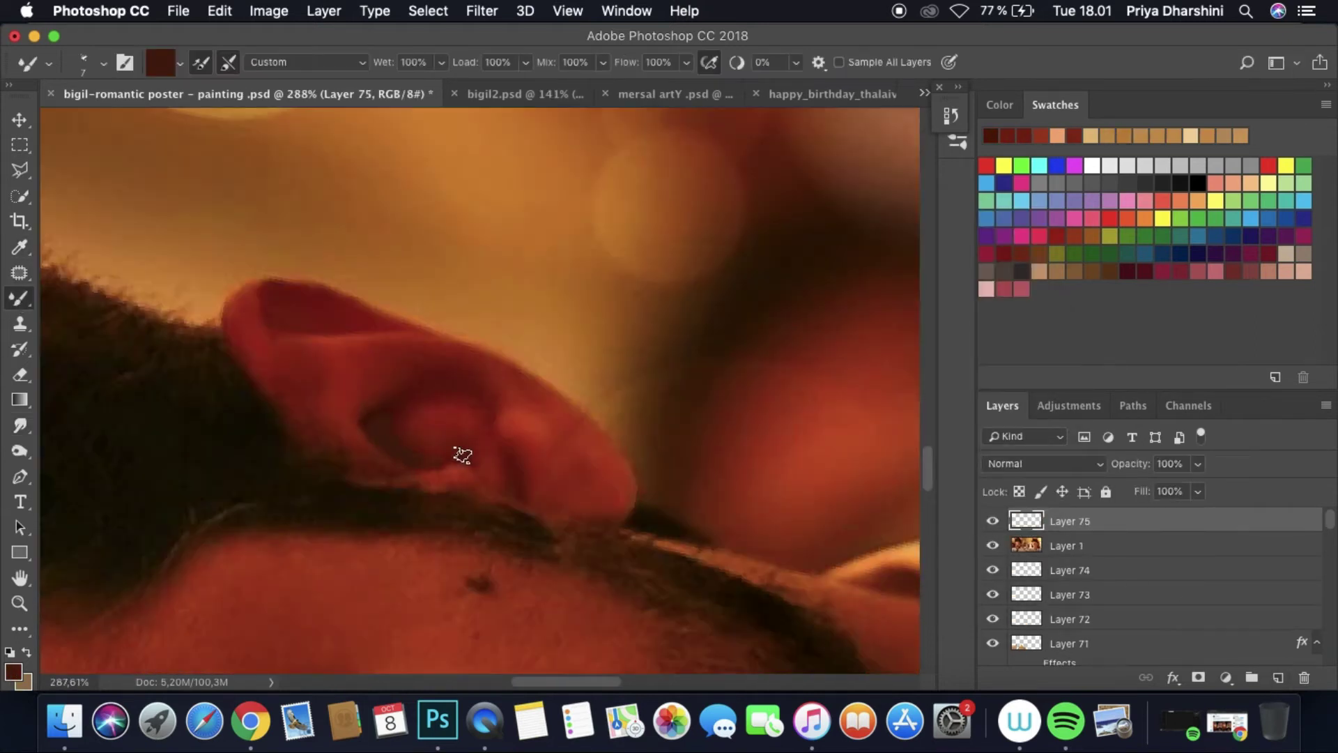
left_click(993, 545)
key("r")
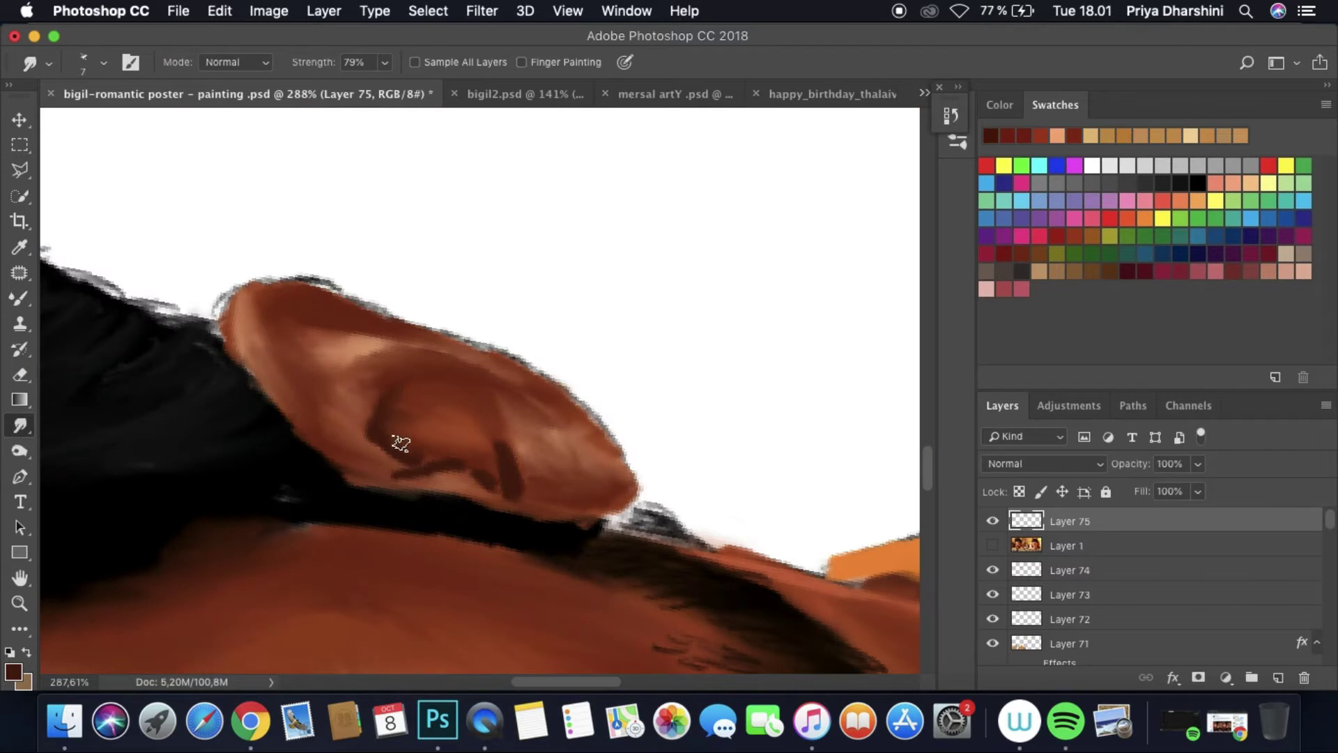
Step: Paint the dark fold at the top of the ear following the reference photo and smudge it smooth
left_click(992, 545)
key("b")
mouse_move(265, 292)
left_mouse_down()
mouse_move(374, 320)
mouse_move(237, 348)
mouse_move(319, 391)
mouse_move(247, 348)
mouse_move(230, 302)
left_mouse_up()
key("super+comma")
key("r")
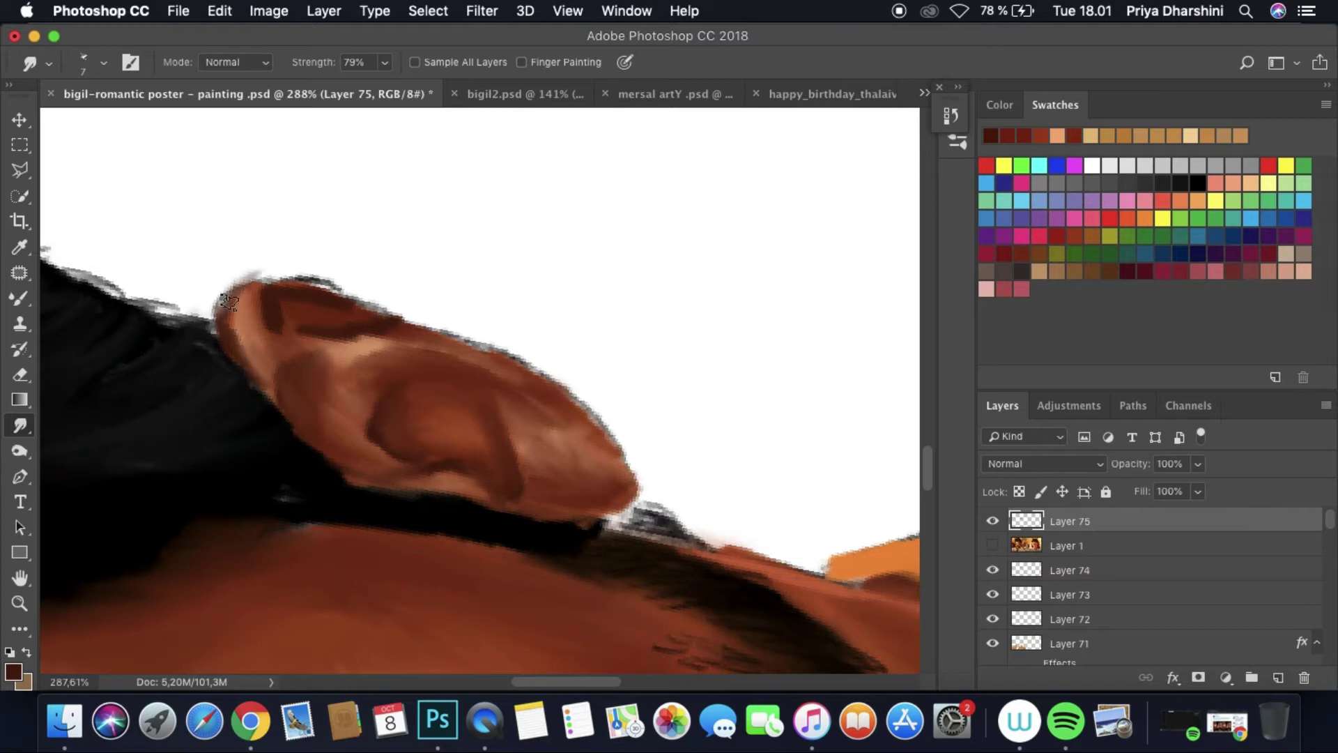
left_click_drag(322, 310, 418, 342)
scroll(556, 320, "down", 5)
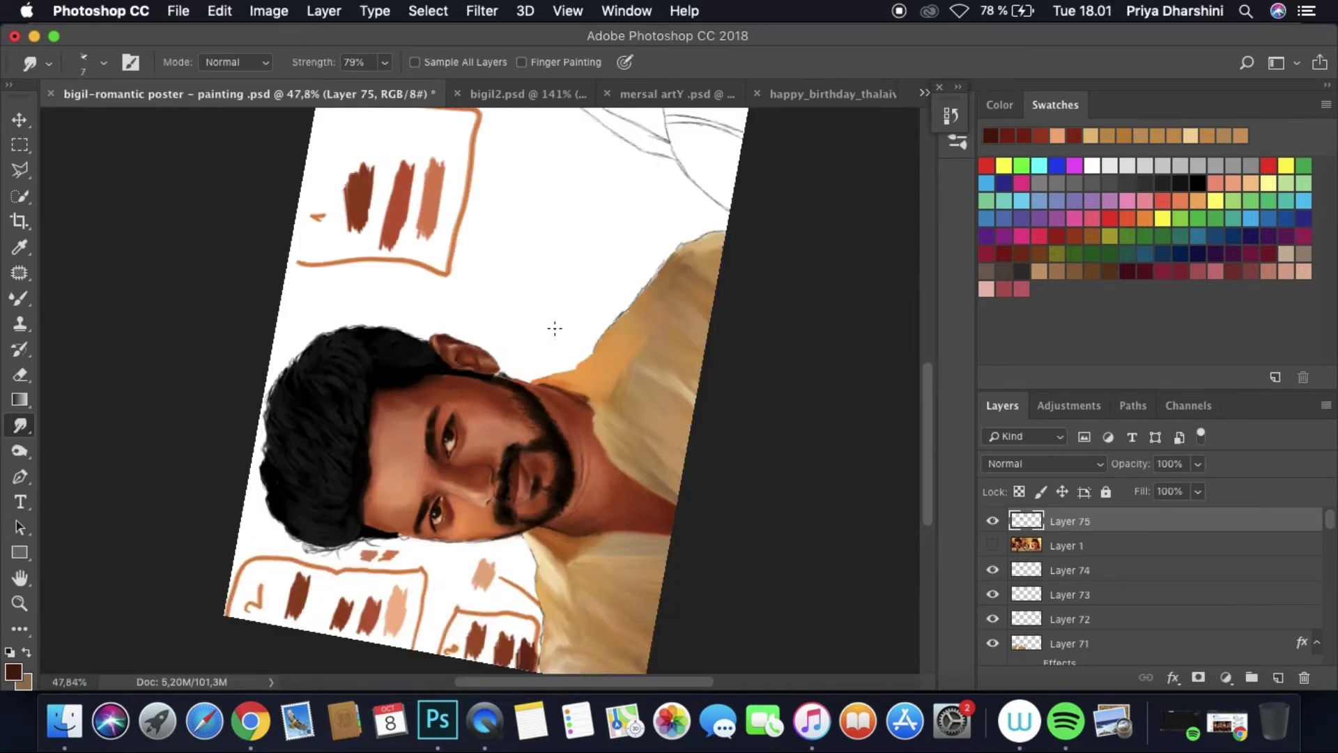
Step: Review the finished ear against the whole portrait and save the document
scroll(531, 373, "up", 3)
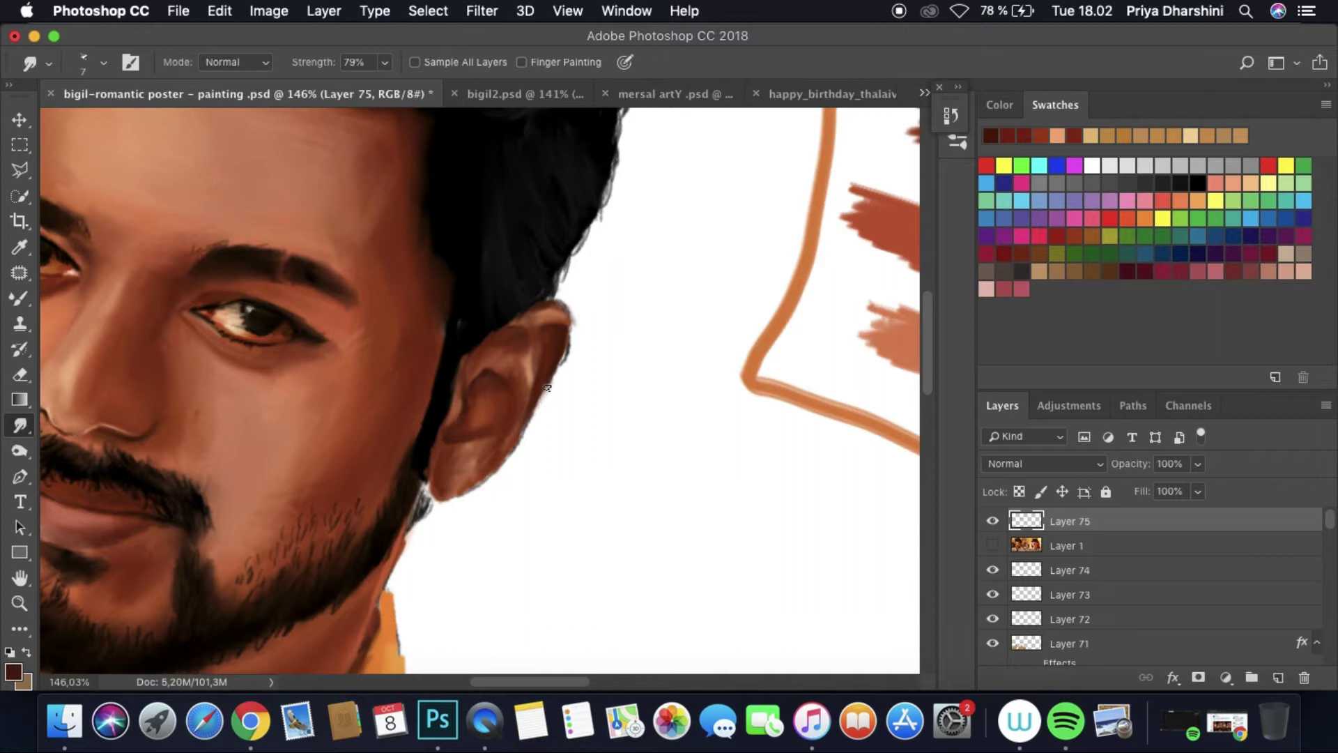
scroll(547, 388, "down", 5)
left_click(178, 11)
left_click(192, 191)
left_click_drag(440, 682, 512, 677)
scroll(628, 544, "up", 2)
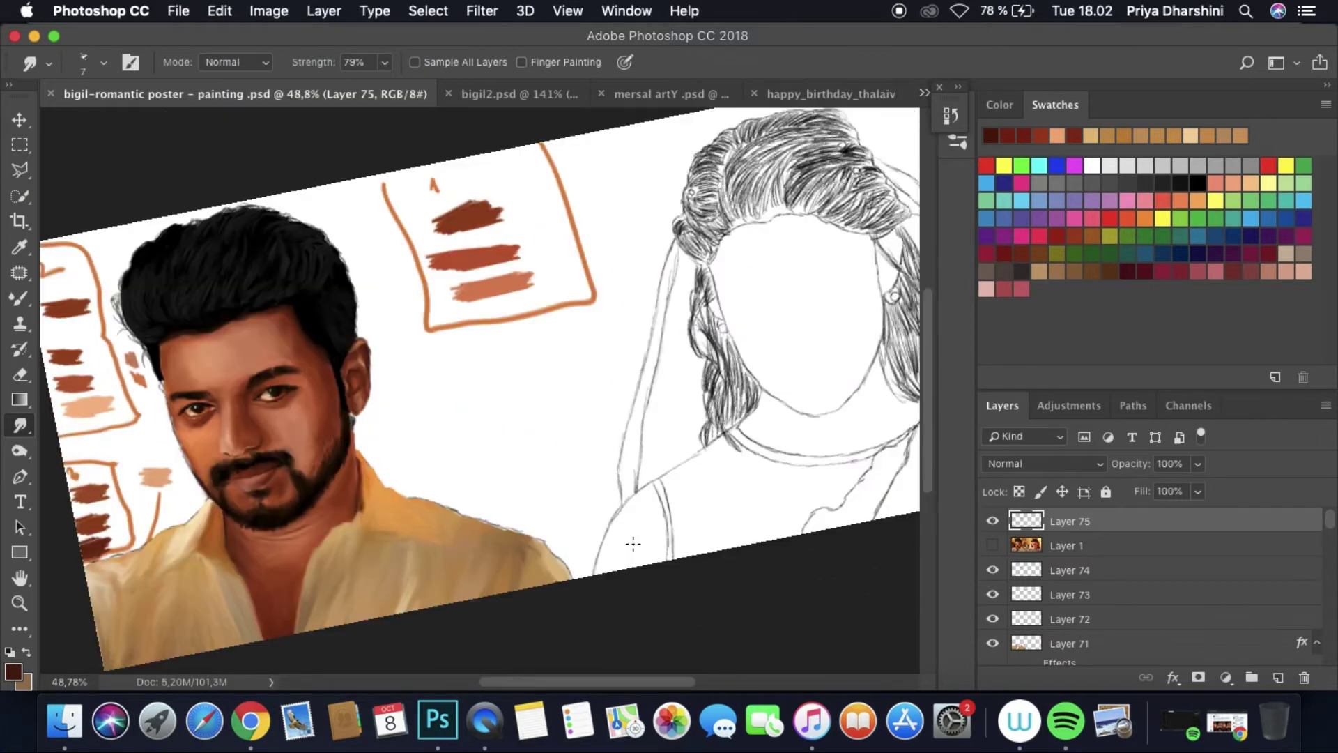
Step: Compare the painted eyes and lower lids with the reference photo by repeatedly showing and hiding it
scroll(626, 544, "up", 5)
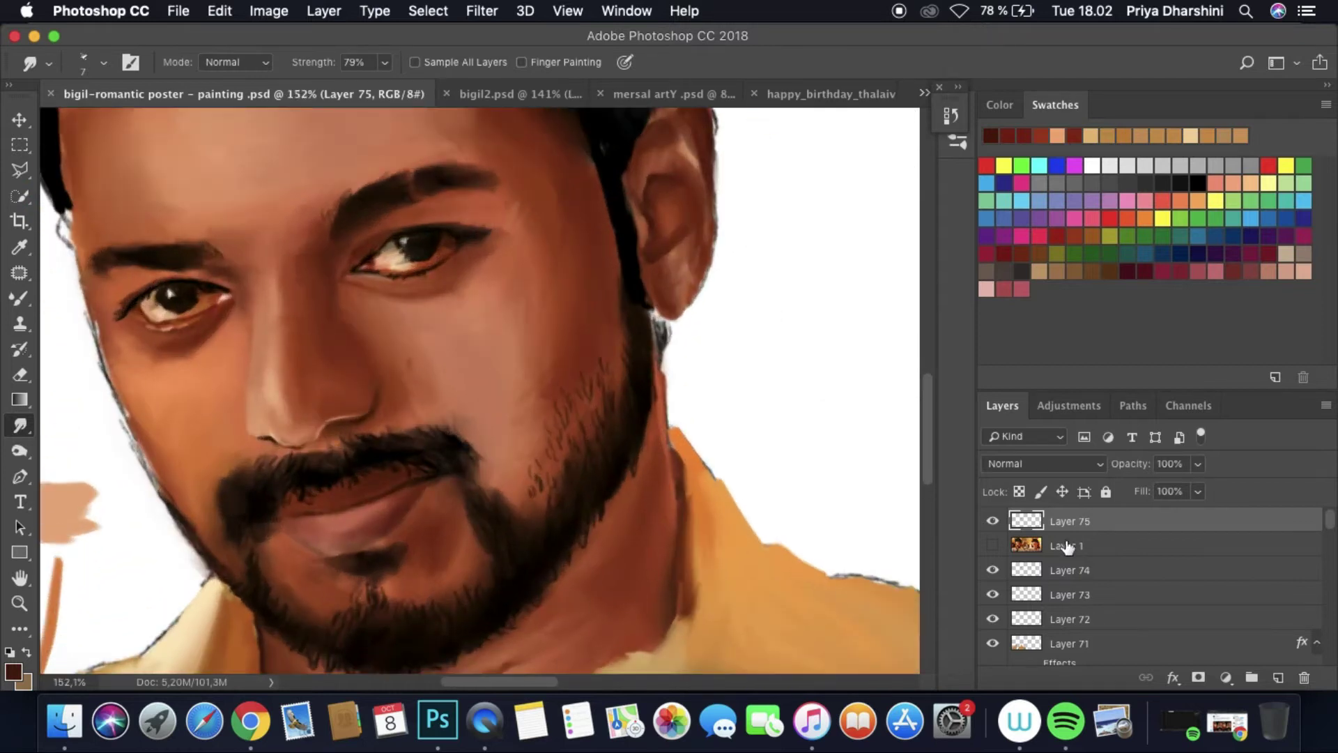
scroll(625, 544, "down", 5)
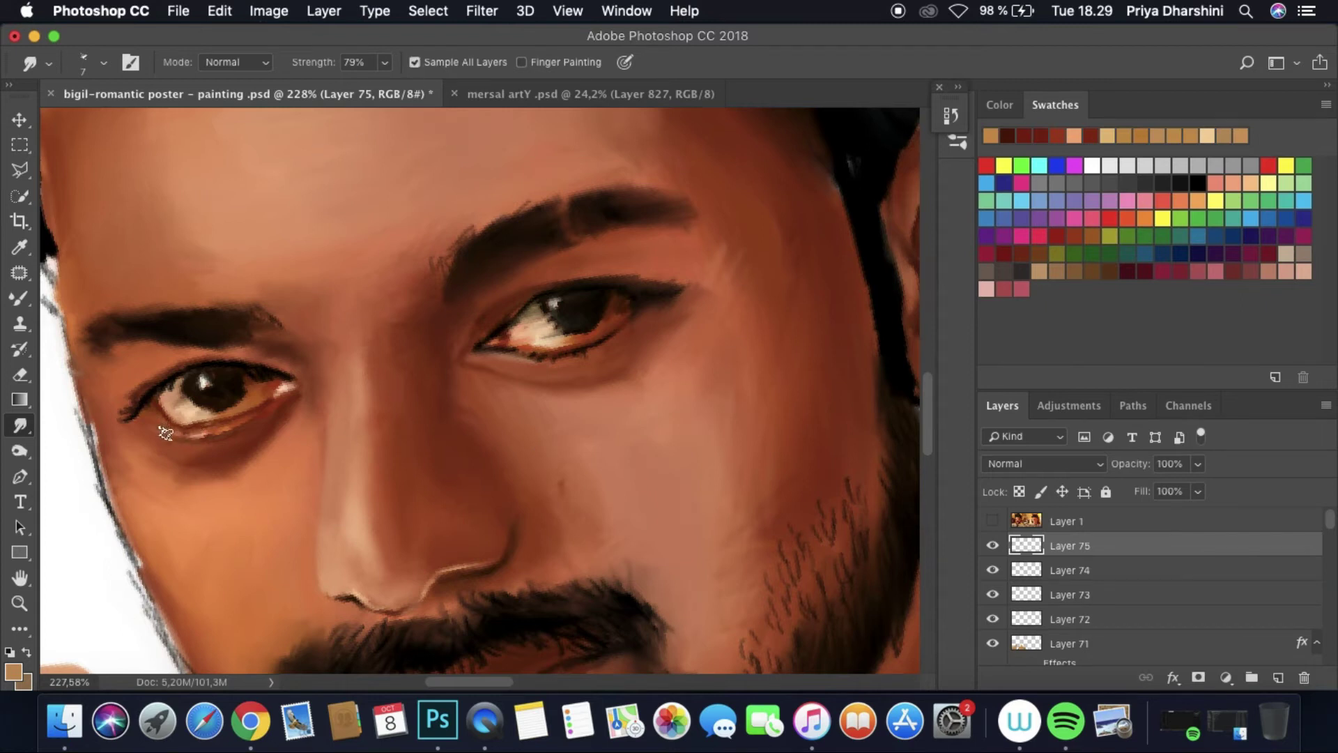
left_click(993, 521)
left_click(992, 521)
left_click(993, 521)
left_click(992, 520)
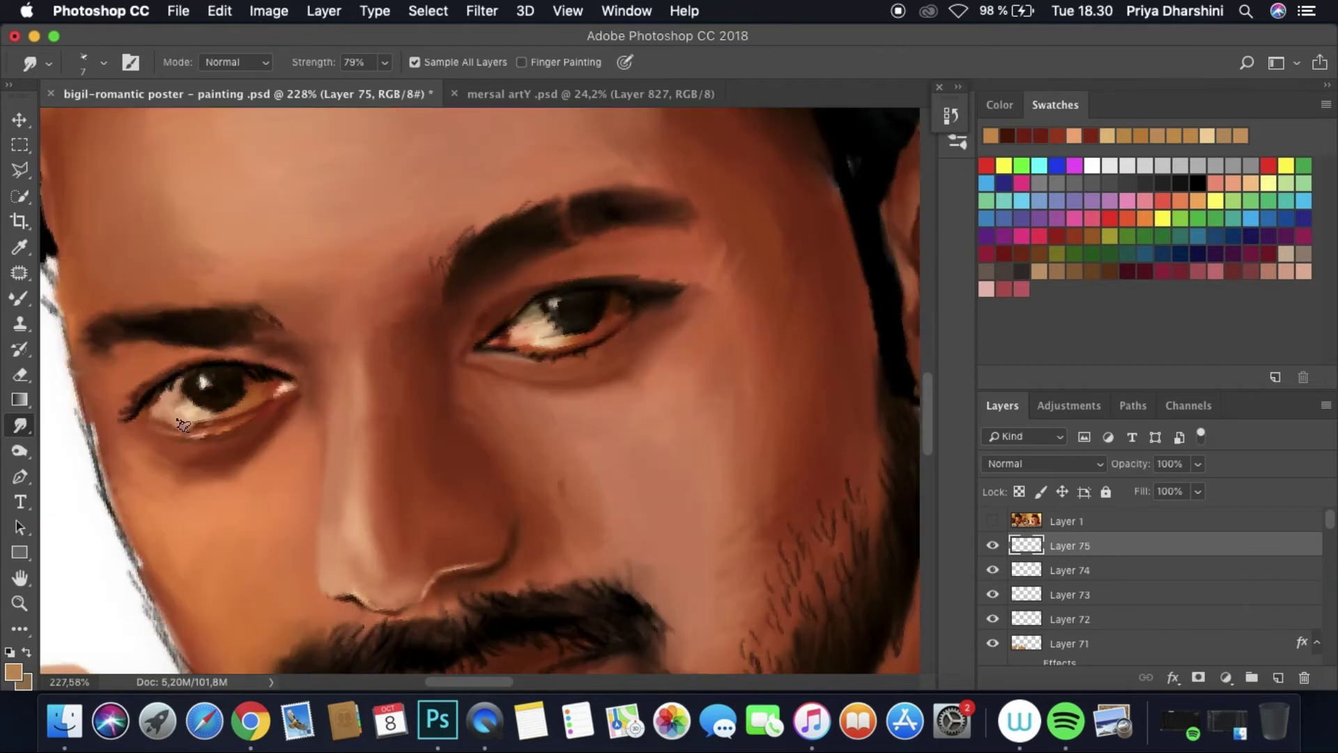
left_click(992, 521)
left_click(992, 520)
left_click(992, 522)
left_click(992, 521)
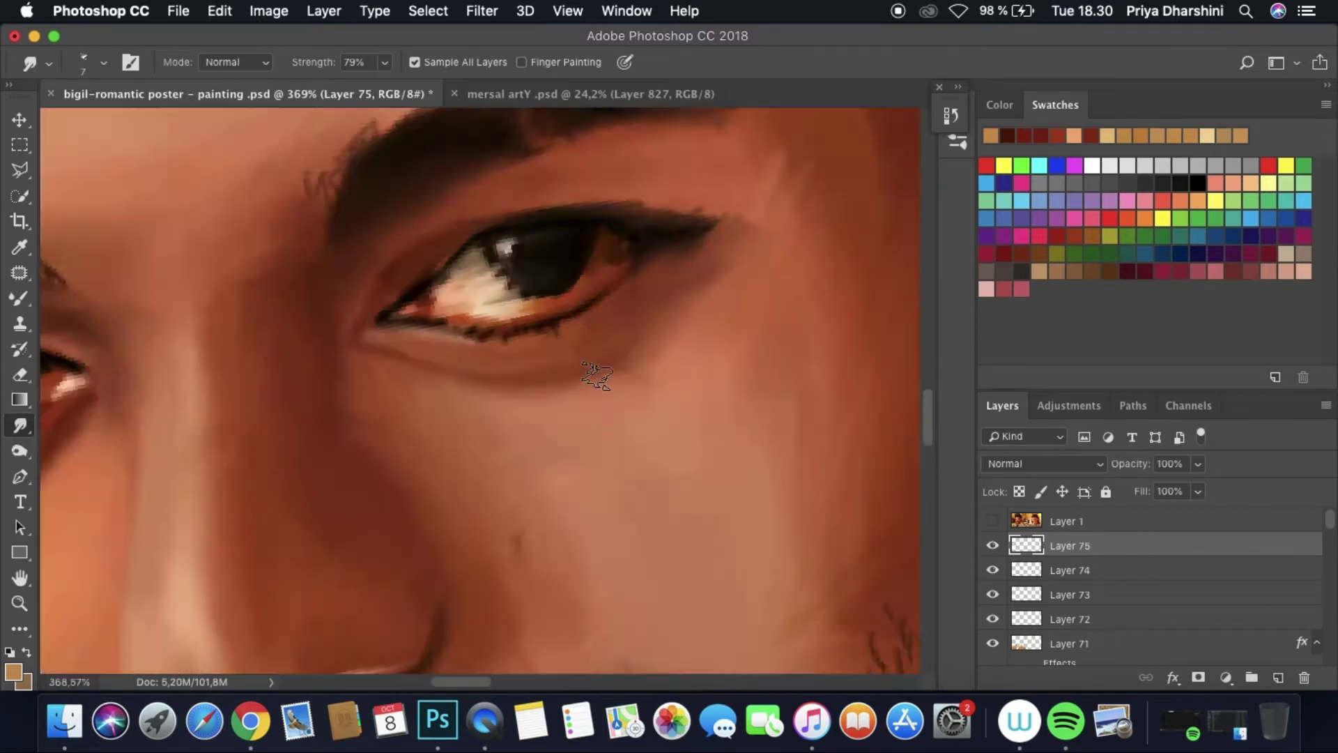
Step: Smudge the skin under the eye nearest the ear to soften the lower-lid shadow
key("r")
left_click_drag(597, 373, 577, 361)
scroll(577, 362, "up", 3)
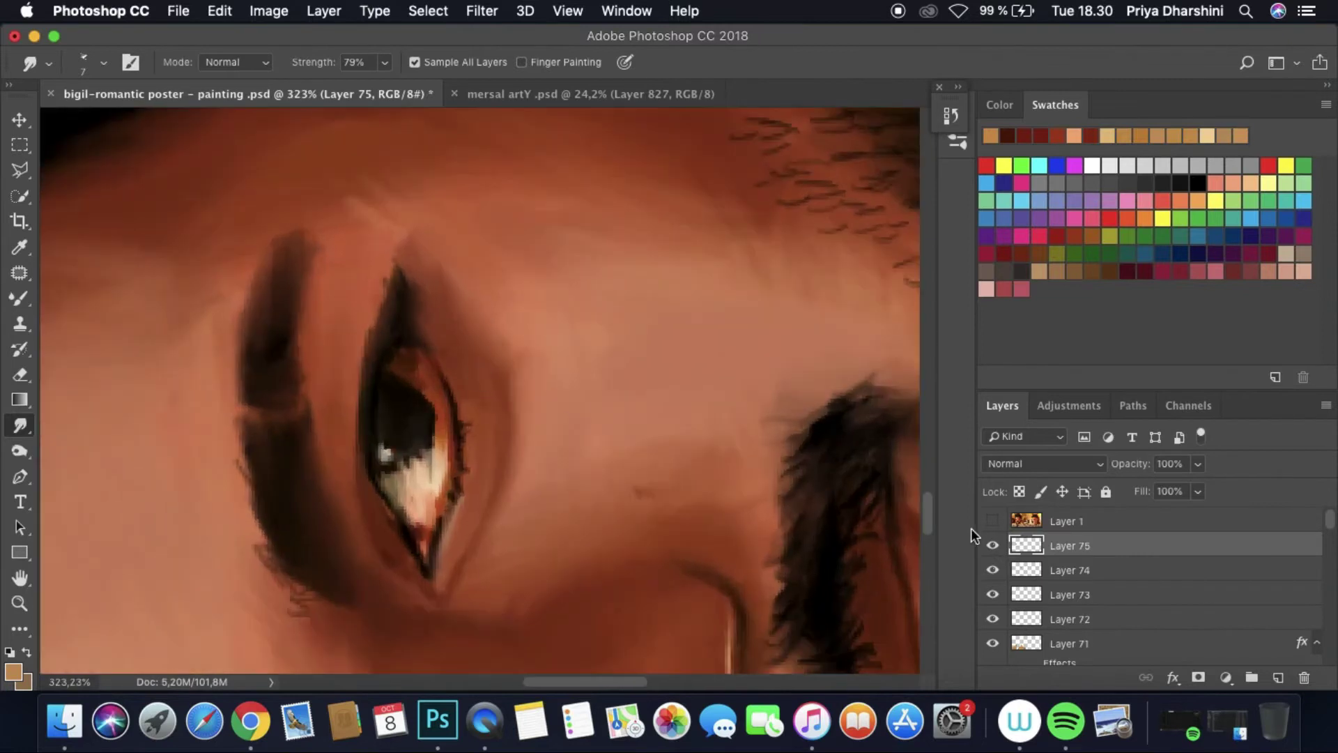
Step: Soften the dark outer corner of the eye nearest the ear with the Smudge tool, checking it against the reference photo
left_click(992, 520)
left_click(997, 522)
scroll(448, 365, "down", 5)
key("r")
left_click_drag(448, 365, 488, 334)
left_click(993, 521)
left_click(992, 521)
scroll(672, 426, "up", 4)
left_click_drag(526, 395, 540, 399)
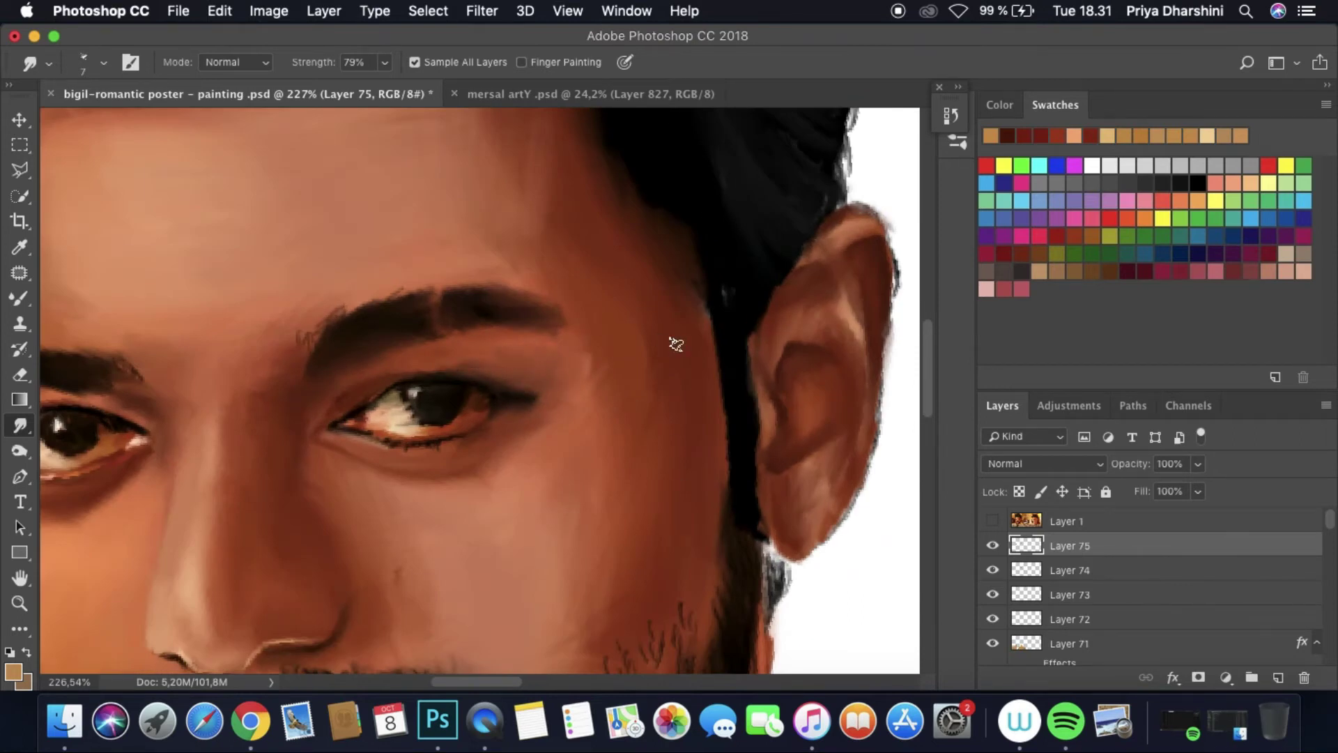
Step: Save the document with the refined eyes and review the whole portrait
scroll(676, 343, "down", 5)
left_click(180, 12)
left_click(202, 174)
scroll(335, 391, "up", 3)
scroll(334, 282, "down", 3)
scroll(425, 183, "up", 2)
Step: Sample the reddish-brown face tone labelled 1.1 in mersal artY .psd and return to the poster painting with the Mixer Brush
left_click(482, 105)
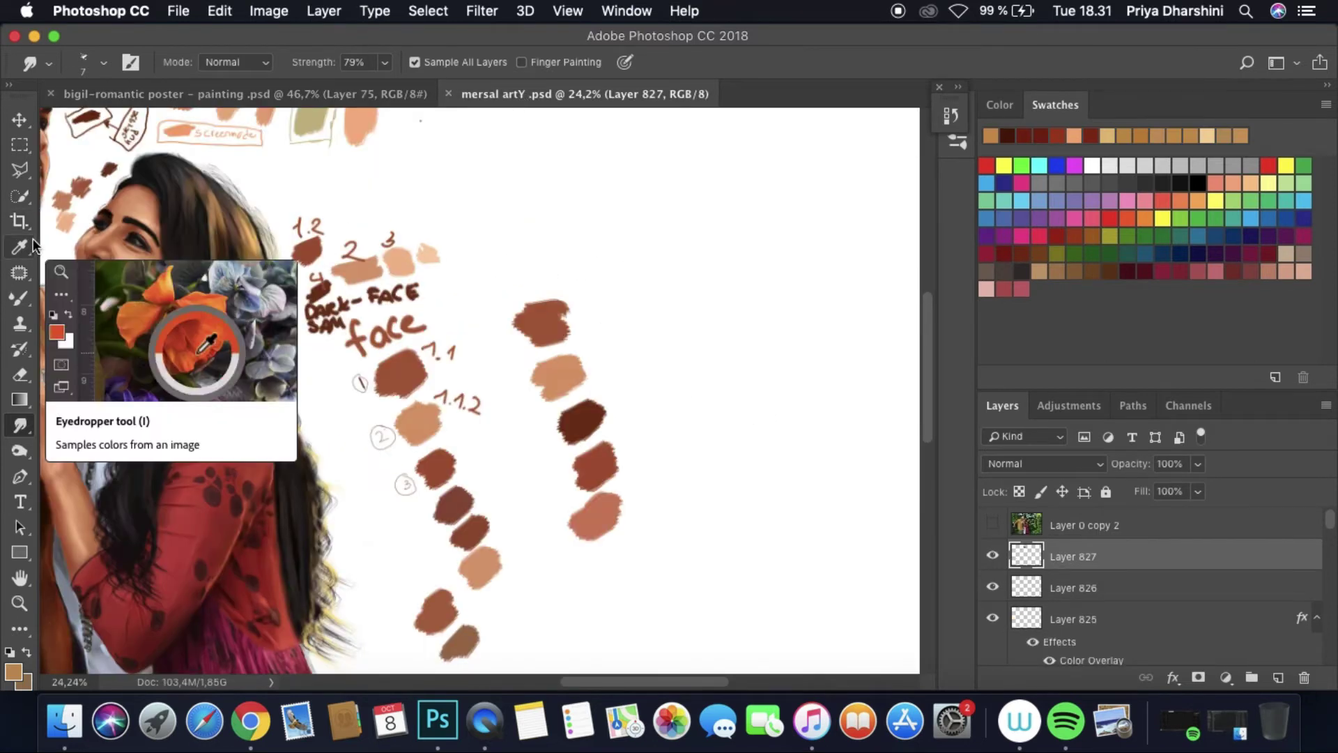
left_click(21, 248)
left_click(399, 370)
left_click(323, 92)
key("b")
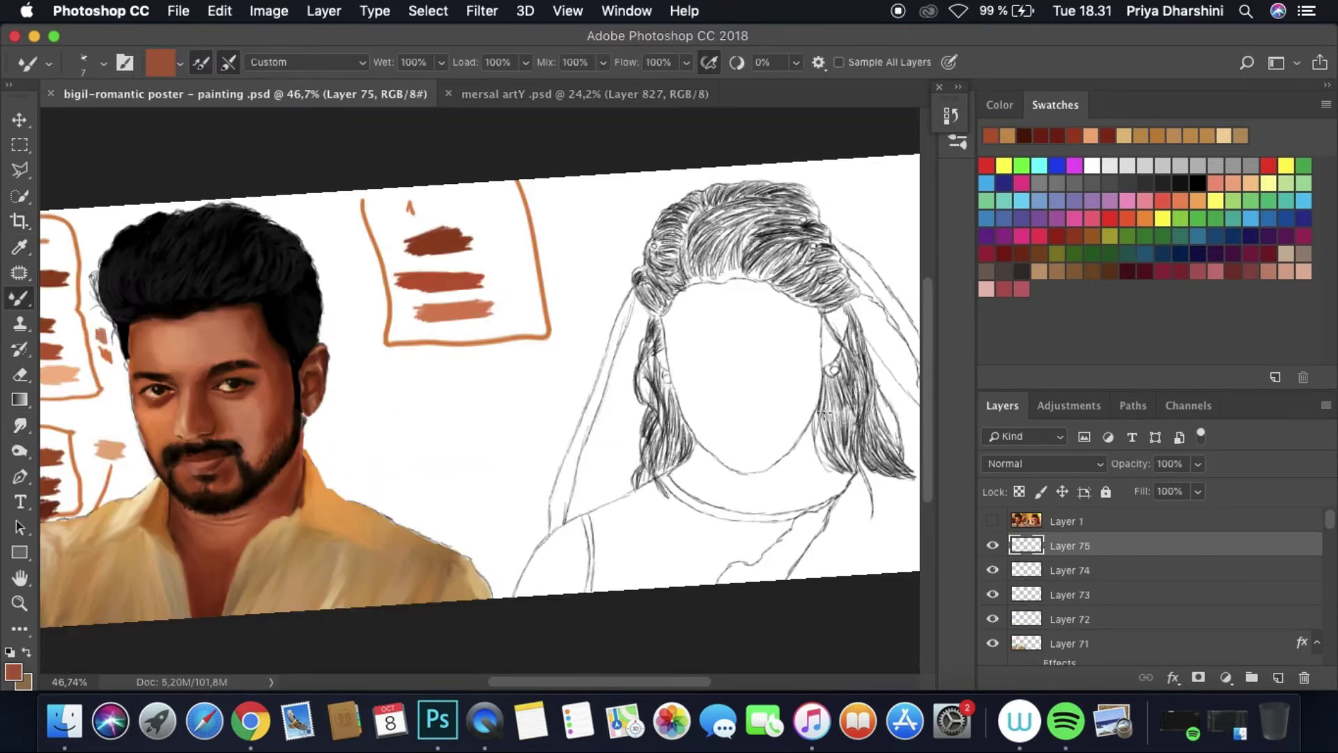
Step: Paint the woman's face and neck with a flat reddish-brown base on a new layer, using the reference photo as a guide
scroll(766, 292, "up", 3)
left_click(90, 64)
left_click(90, 64)
left_click(1066, 521)
left_click(1277, 677)
left_click(993, 545)
mouse_move(474, 265)
left_mouse_down()
mouse_move(481, 314)
mouse_move(624, 460)
mouse_move(663, 237)
mouse_move(370, 230)
mouse_move(352, 348)
mouse_move(488, 558)
mouse_move(621, 391)
mouse_move(697, 530)
mouse_move(669, 627)
left_mouse_up()
mouse_move(601, 272)
left_mouse_down()
mouse_move(400, 230)
mouse_move(460, 488)
mouse_move(477, 305)
left_mouse_up()
mouse_move(690, 306)
left_mouse_down()
mouse_move(731, 266)
mouse_move(657, 254)
left_mouse_up()
mouse_move(433, 537)
left_mouse_down()
mouse_move(388, 547)
mouse_move(488, 655)
left_mouse_up()
scroll(932, 399, "down", 1)
scroll(931, 399, "down", 5)
mouse_move(380, 446)
left_mouse_down()
mouse_move(446, 488)
mouse_move(523, 502)
mouse_move(614, 447)
mouse_move(720, 454)
left_mouse_up()
left_click(993, 545)
scroll(597, 472, "down", 5)
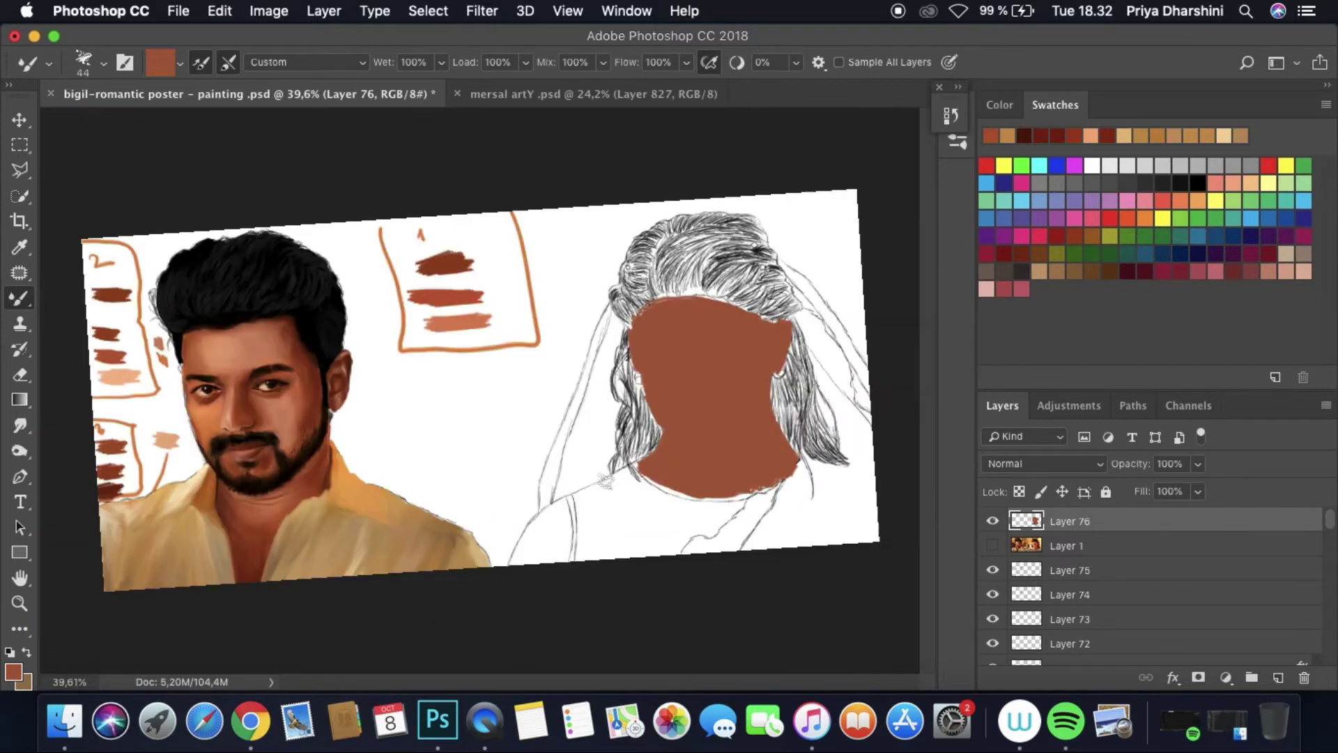
Step: Sample the light skin tone labelled 1.1.2 in mersal artY .psd and fill the middle of the woman's face on a new layer
scroll(732, 419, "right", 2)
left_click_drag(1041, 536, 1082, 531)
key("super+alt+shift+n")
left_click(592, 94)
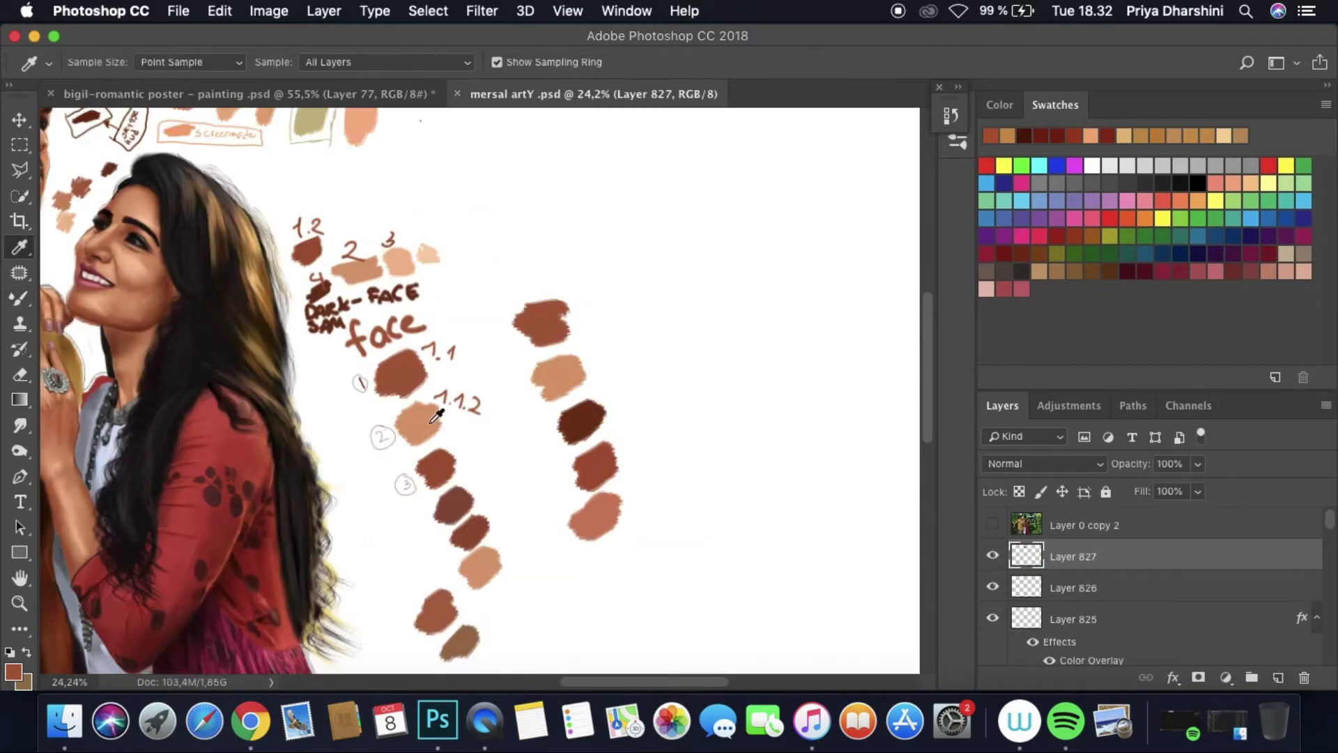
left_click(437, 416, "alt")
left_click(244, 94)
left_click(993, 545)
mouse_move(540, 326)
left_mouse_down()
mouse_move(550, 281)
mouse_move(596, 356)
mouse_move(680, 376)
mouse_move(645, 314)
mouse_move(515, 342)
mouse_move(540, 386)
mouse_move(680, 390)
left_mouse_up()
left_click(993, 545)
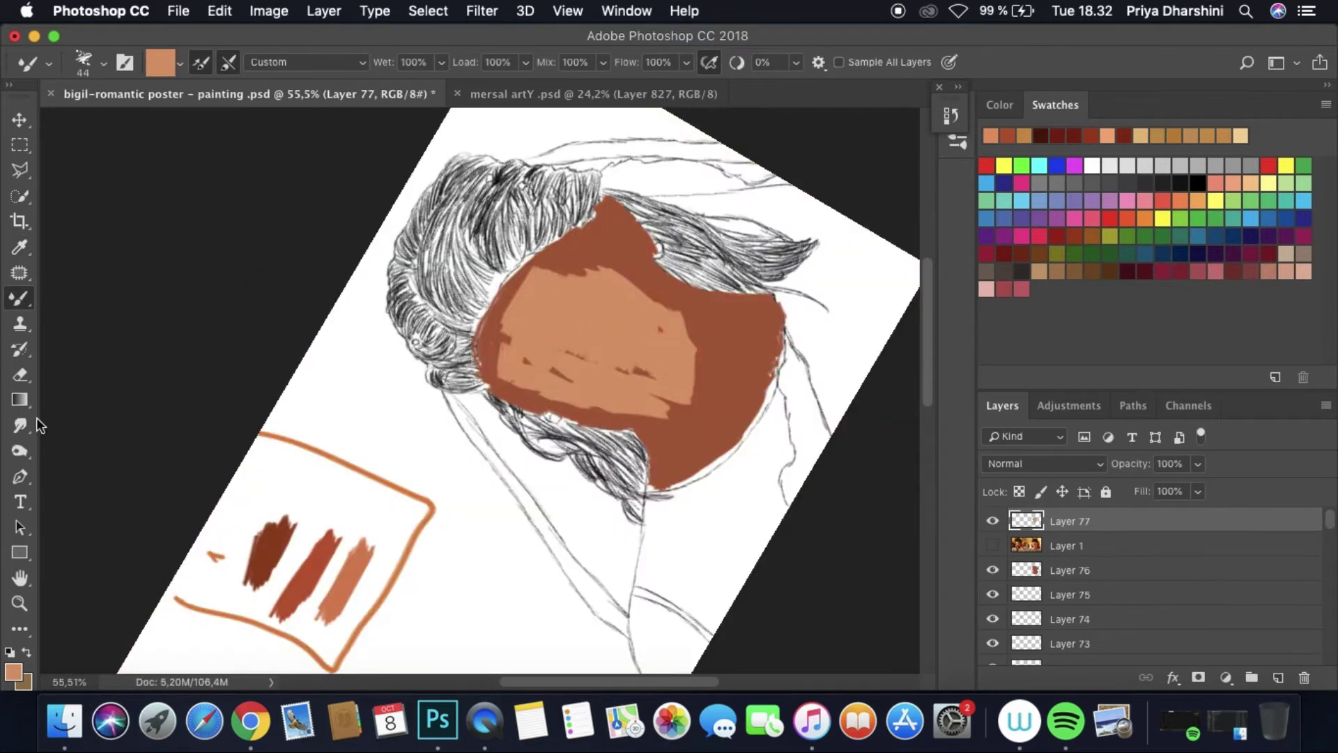
Step: Smudge the edges of the light face tone into the darker base around the woman's forehead and cheeks
left_click(20, 425)
left_click(91, 62)
left_click(516, 201)
mouse_move(530, 272)
left_mouse_down()
mouse_move(498, 328)
mouse_move(501, 398)
mouse_move(509, 360)
mouse_move(560, 397)
left_mouse_up()
mouse_move(516, 349)
left_mouse_down()
mouse_move(543, 265)
mouse_move(546, 377)
left_mouse_up()
scroll(865, 339, "down", 10)
scroll(866, 339, "up", 9)
left_click_drag(557, 259, 620, 275)
left_click_drag(601, 398, 505, 352)
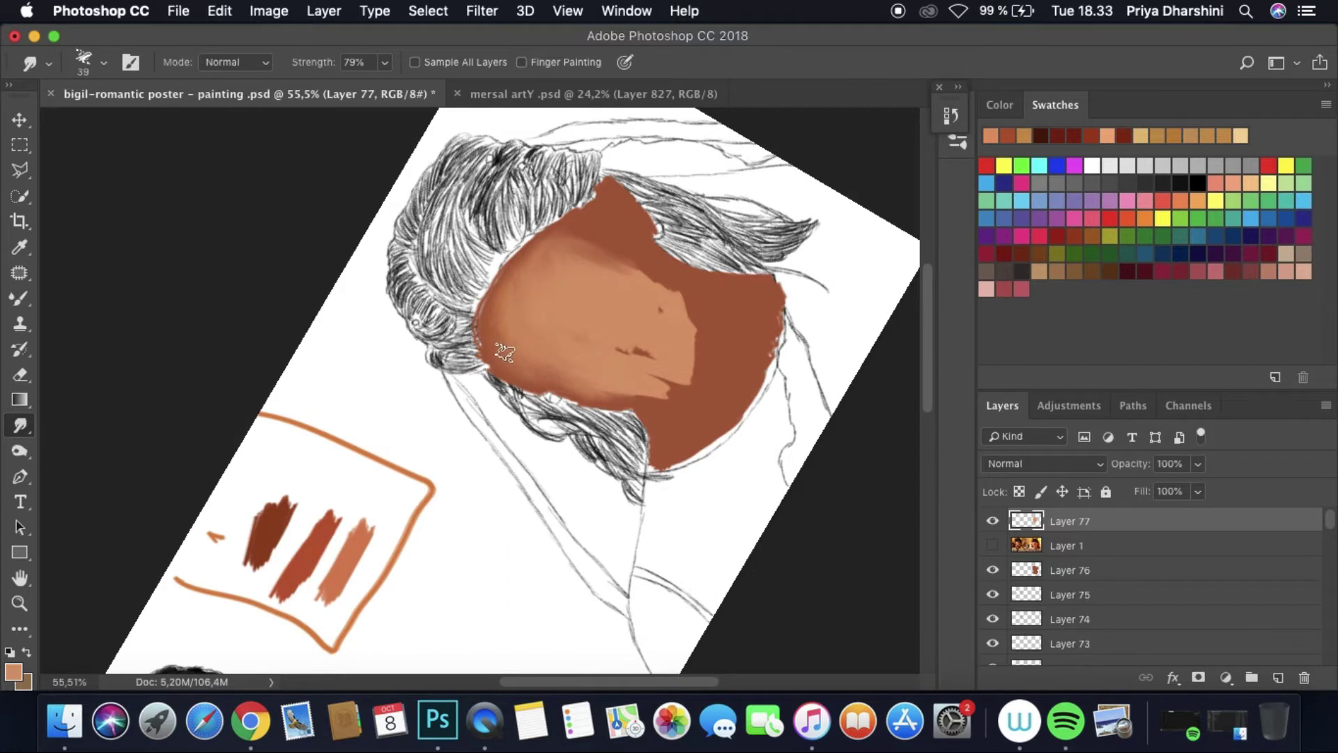
mouse_move(642, 399)
left_mouse_down()
mouse_move(677, 374)
mouse_move(645, 277)
left_mouse_up()
Step: Place Layer 77 below the reference photo layer and keep smudging the woman's face until the two skin tones blend smoothly
left_click_drag(1070, 521, 1070, 557)
left_click(992, 522)
left_click(992, 521)
mouse_move(634, 397)
left_mouse_down()
mouse_move(681, 337)
mouse_move(577, 240)
left_mouse_up()
mouse_move(682, 288)
left_mouse_down()
mouse_move(541, 307)
mouse_move(550, 276)
left_mouse_up()
mouse_move(552, 324)
left_mouse_down()
mouse_move(639, 262)
mouse_move(589, 378)
mouse_move(667, 353)
mouse_move(643, 368)
left_mouse_up()
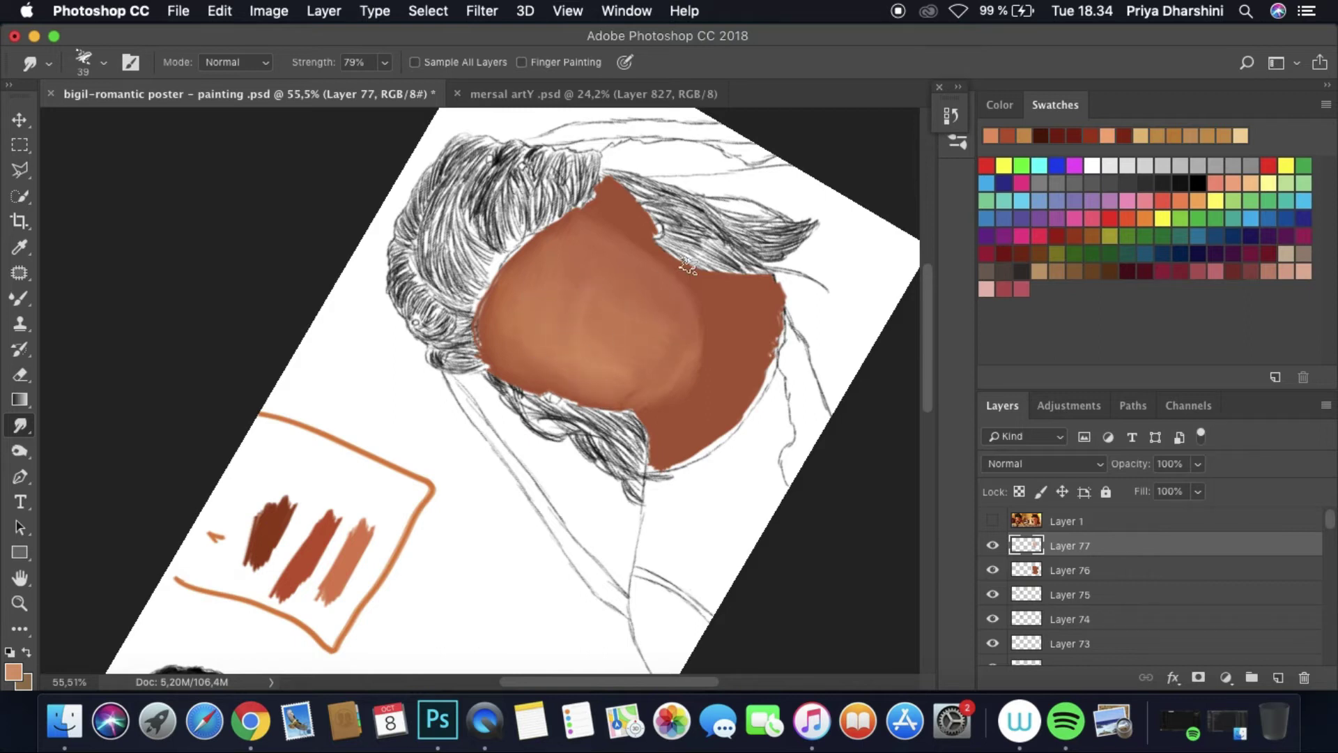
Step: Trace the woman's jawline over the reference photo on a new layer, using a dark reddish-brown sampled from mersal artY .psd
scroll(688, 265, "down", 5)
left_click(1001, 521)
left_click(992, 520)
key("super+shift+alt+n")
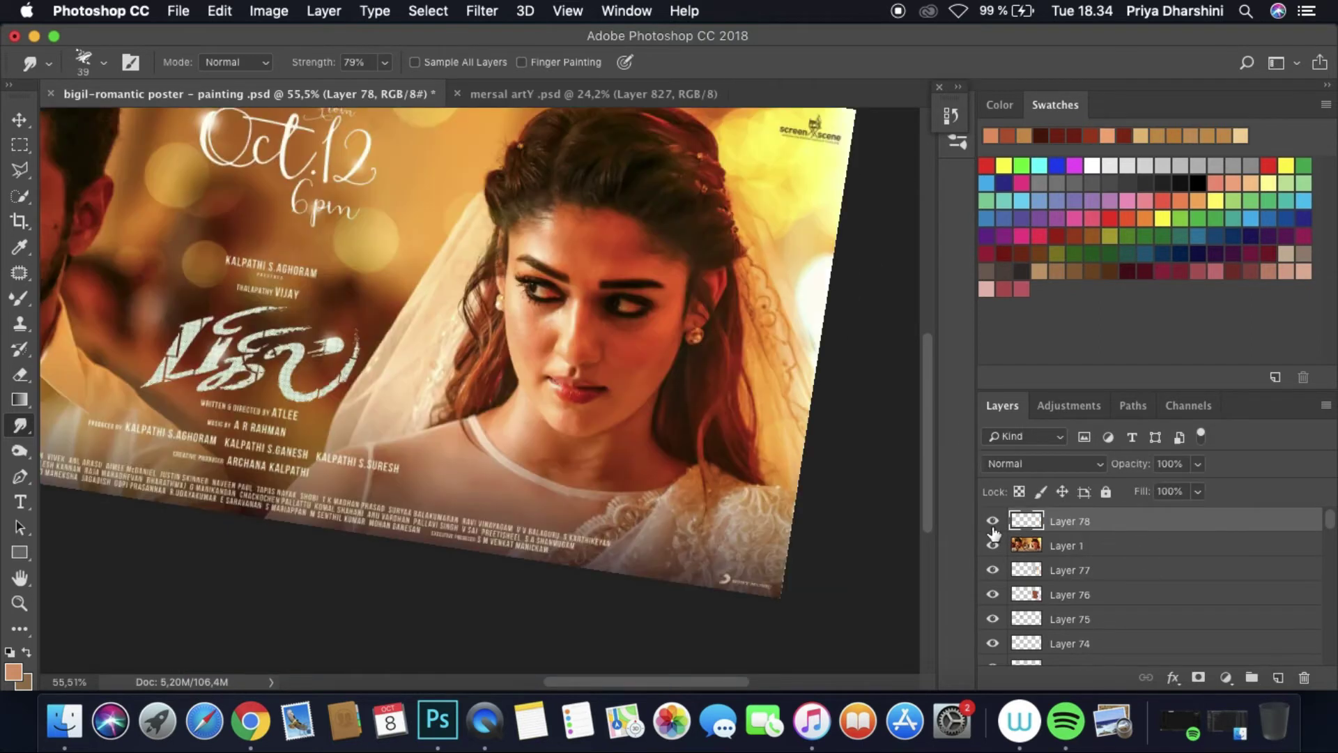
key("ctrl+Tab")
key("i")
left_click(391, 437)
key("ctrl+Tab")
key("b")
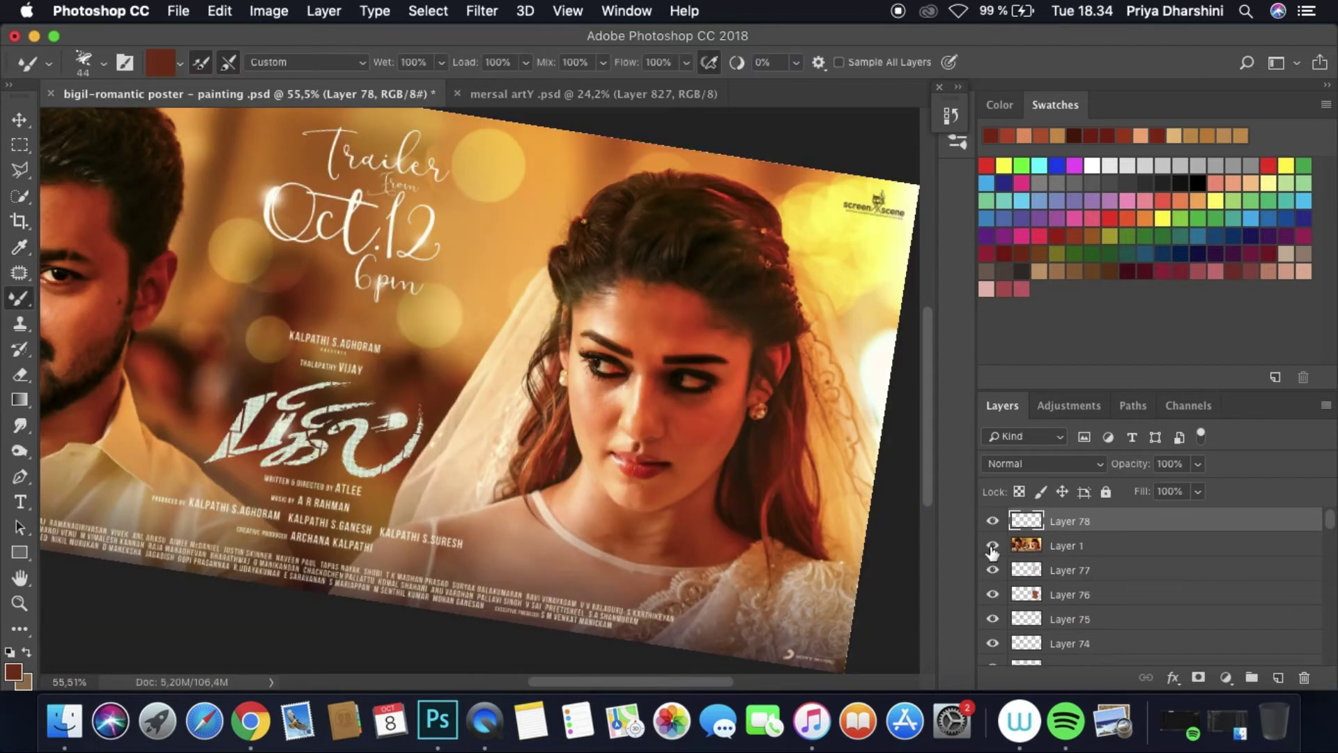
right_click(652, 508)
key("Return")
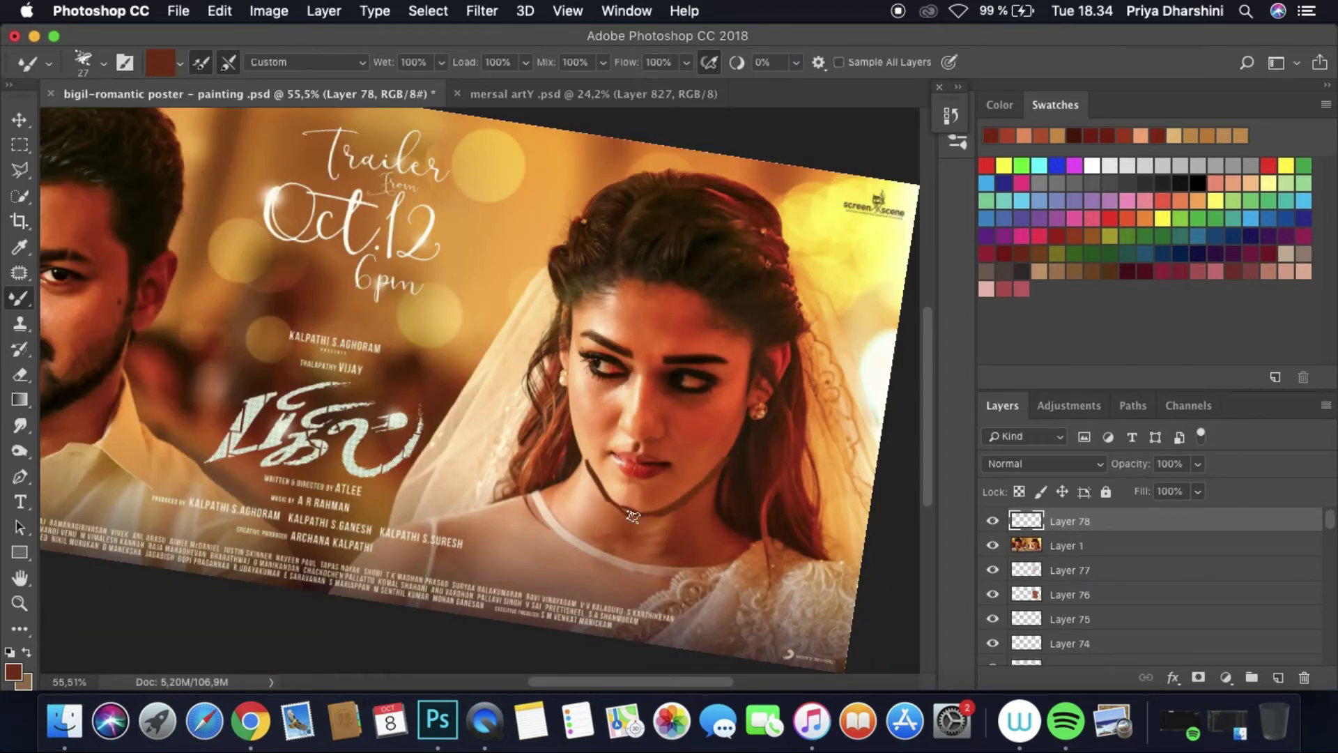
Step: Smudge the dark jawline into the woman's chin and neck, and place its layer below the reference photo layer
left_click(992, 545)
key("r")
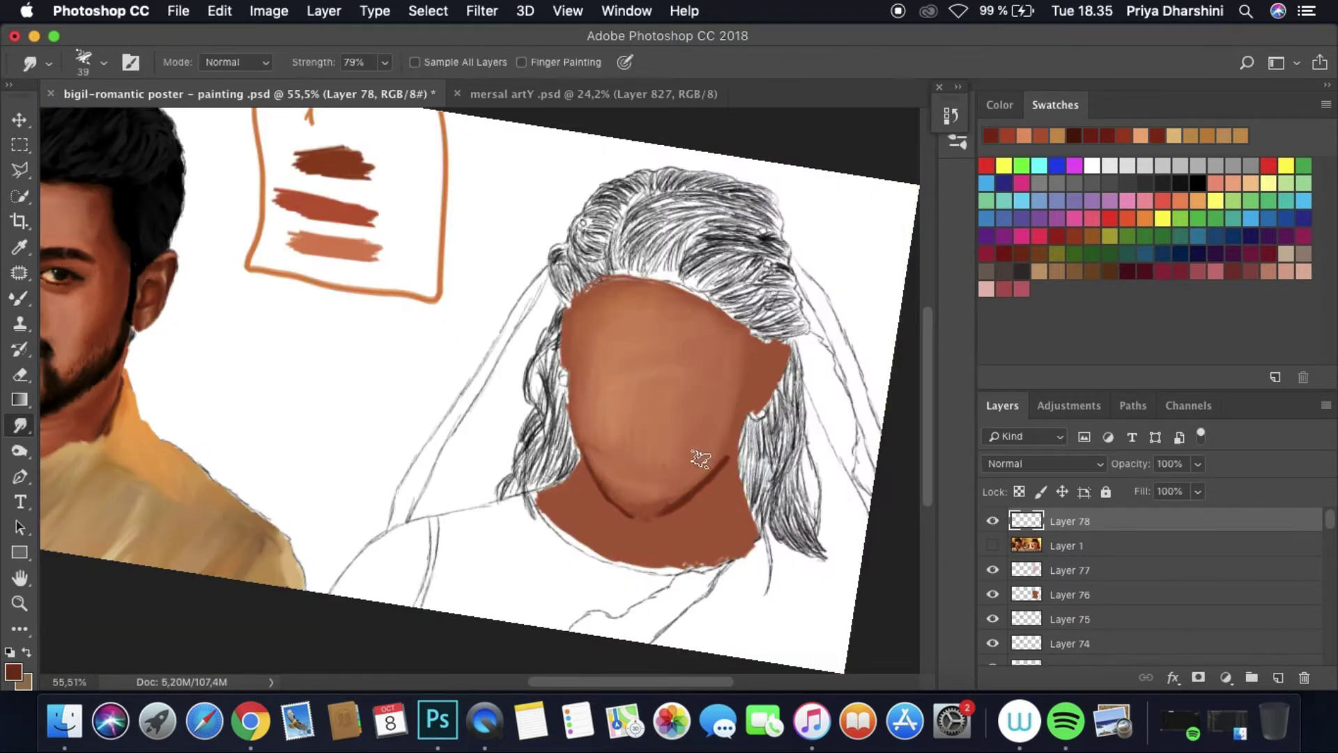
left_click_drag(662, 504, 717, 438)
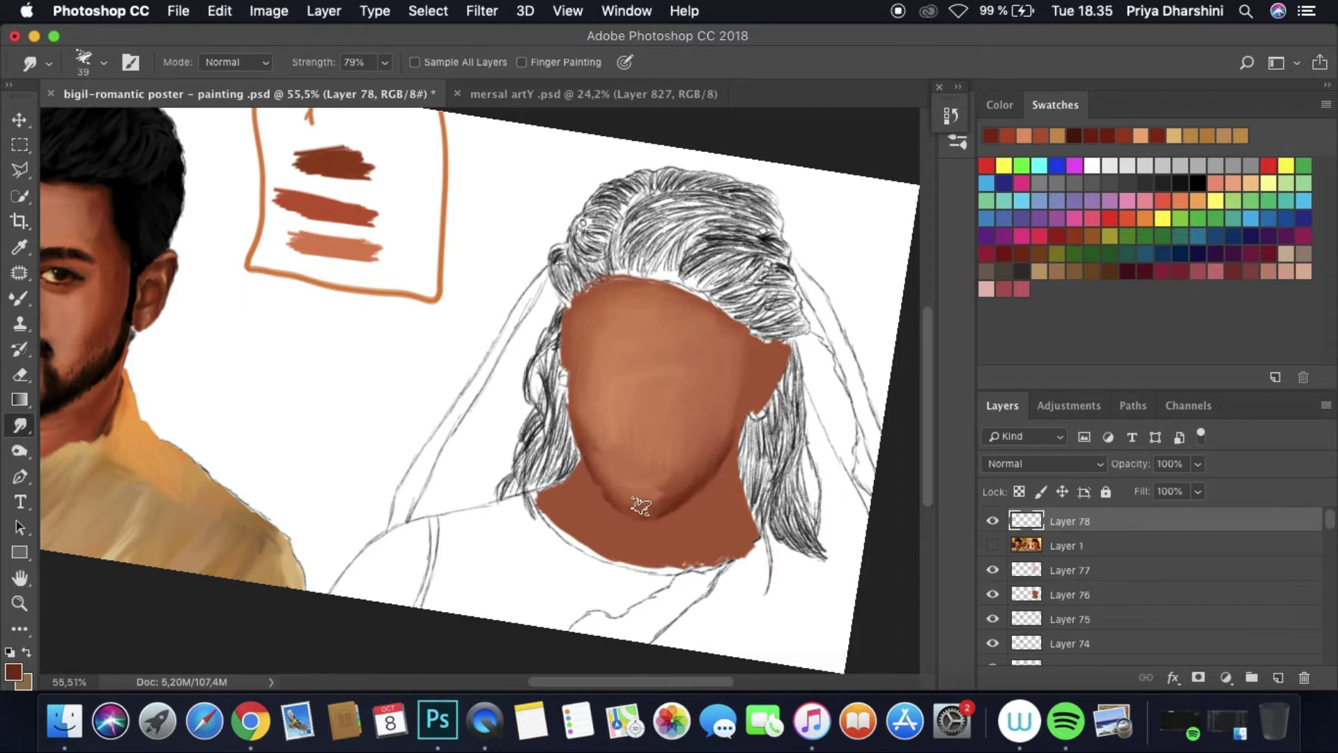
left_click_drag(1015, 531, 1014, 557)
left_click(993, 533)
Step: Soften the woman's face tone toward the ear on Layer 77, refine the chin on Layer 78, and save the document
left_click(1008, 568)
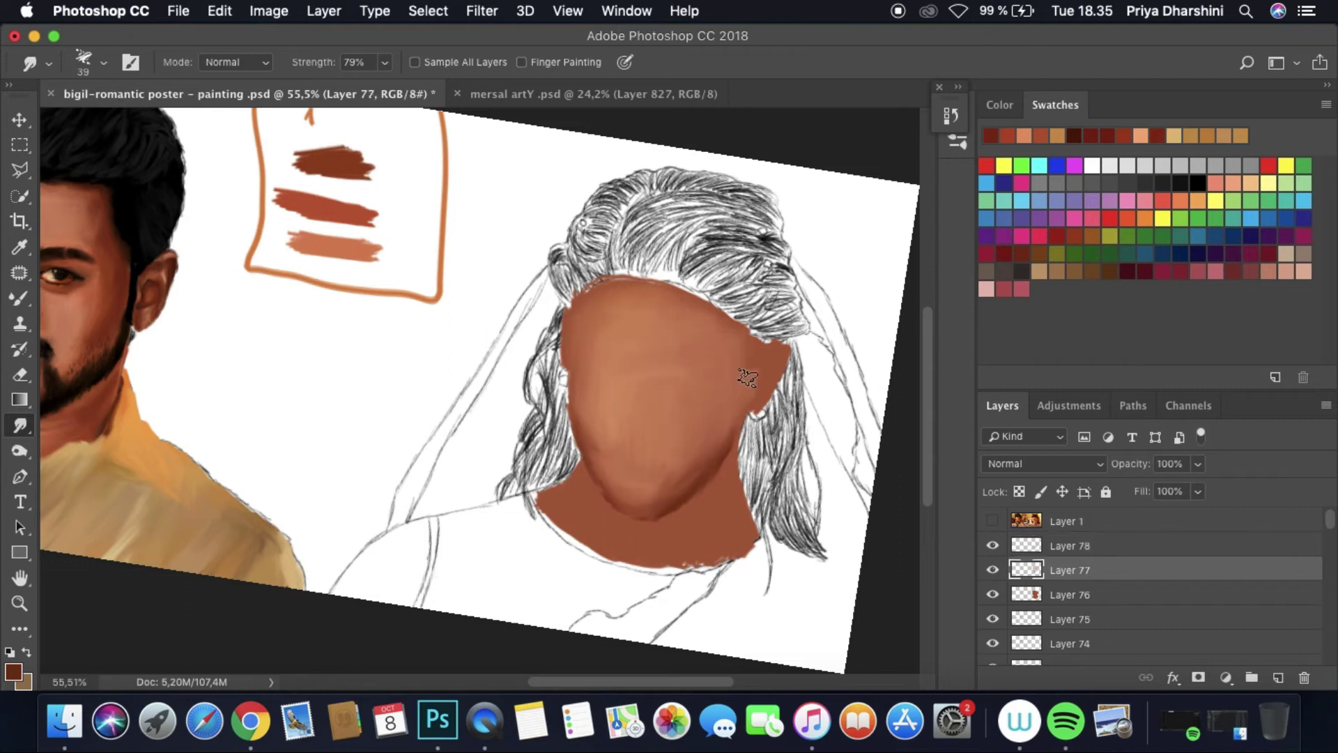
left_click(1015, 544)
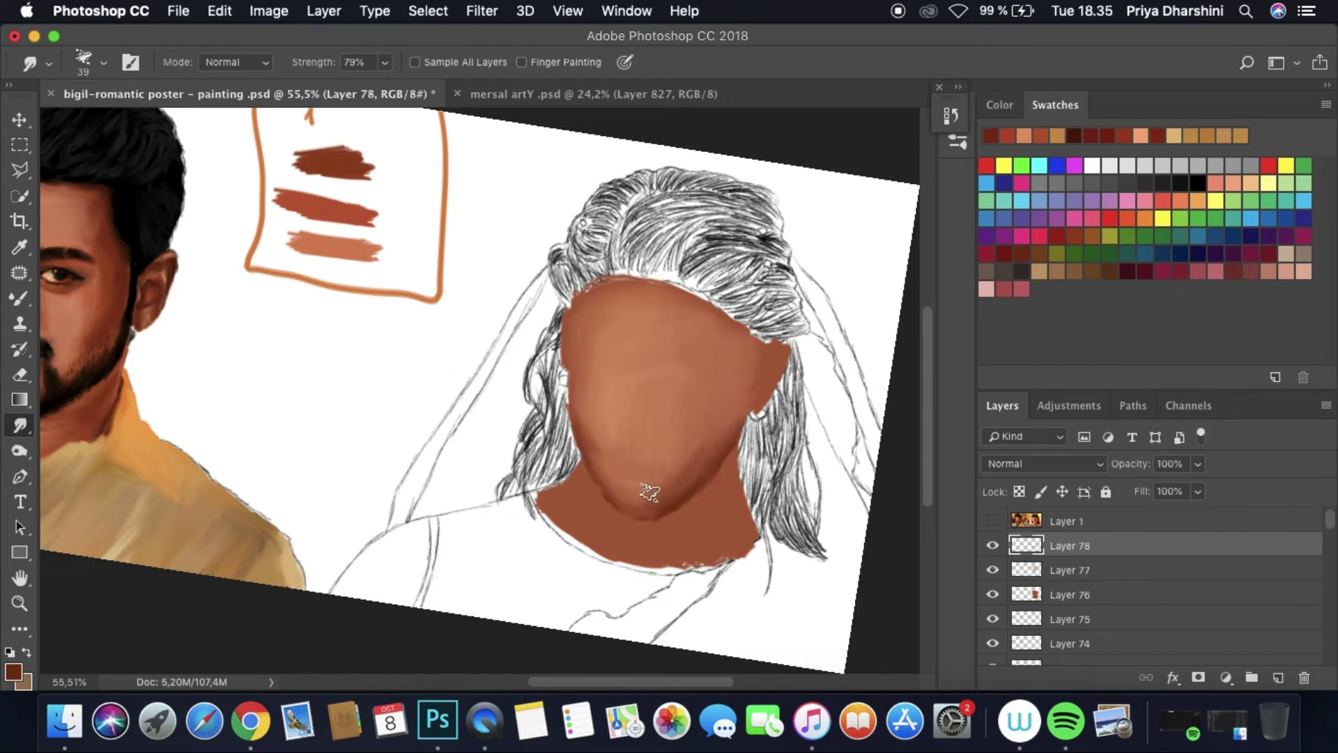
scroll(584, 421, "down", 3)
left_click_drag(584, 422, 287, 263)
key("super+s")
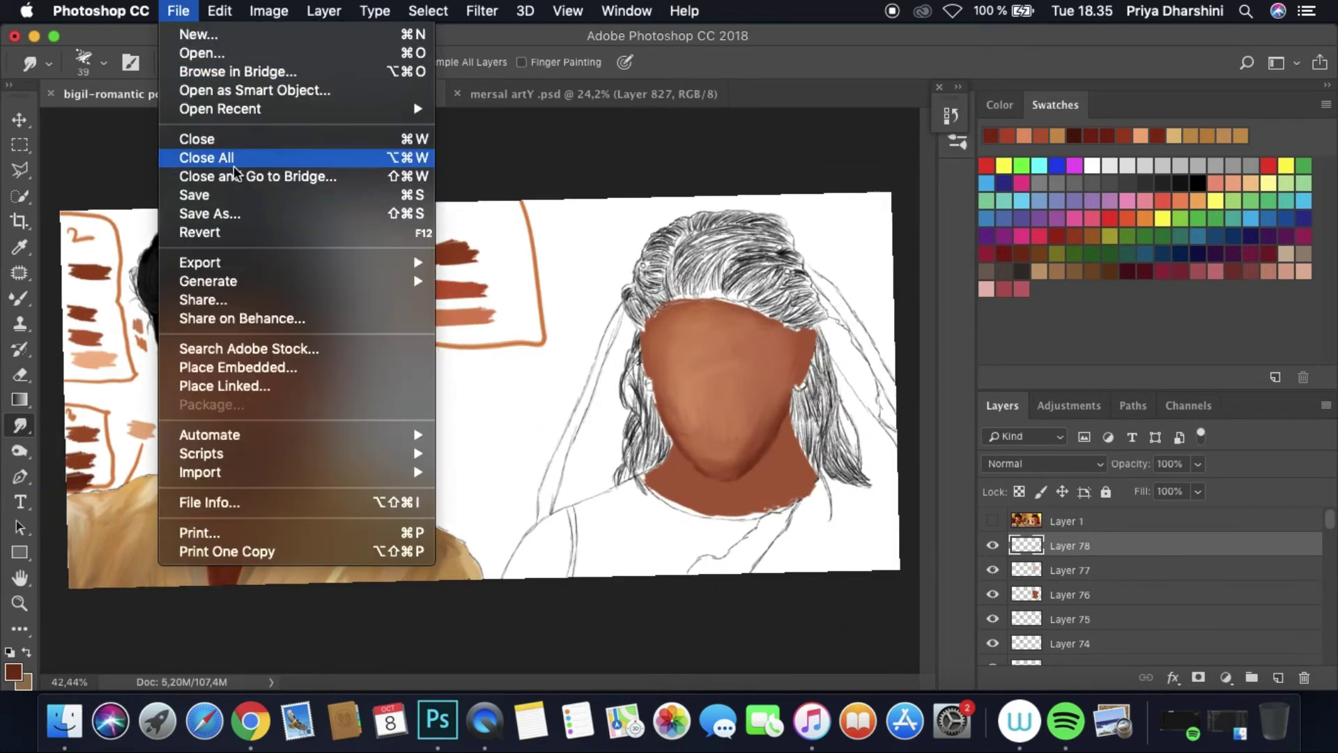
Step: Smudge the man's lips with Sample All Layers enabled, checking their shape against the reference photo
scroll(259, 578, "up", 5)
left_click_drag(403, 448, 418, 474)
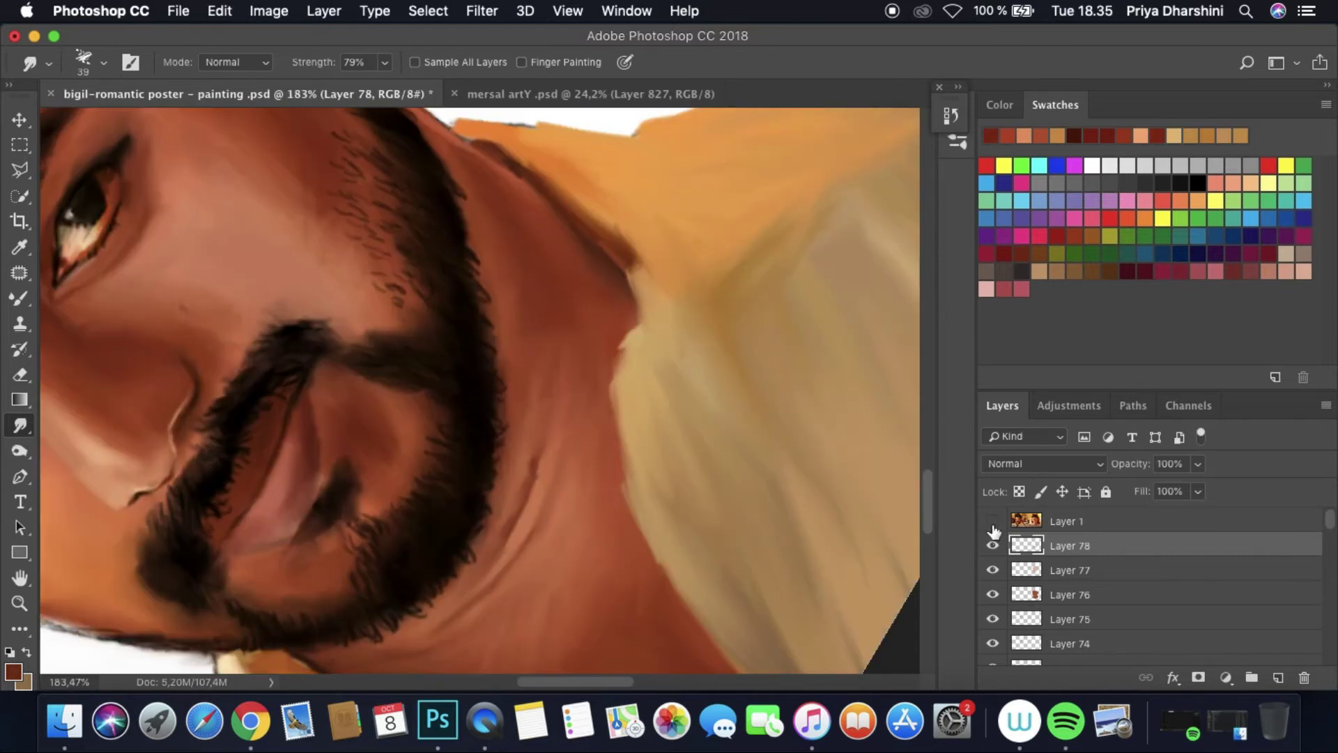
left_click(993, 524)
left_click_drag(128, 131, 121, 131)
left_click(429, 62)
left_click_drag(247, 538, 186, 546)
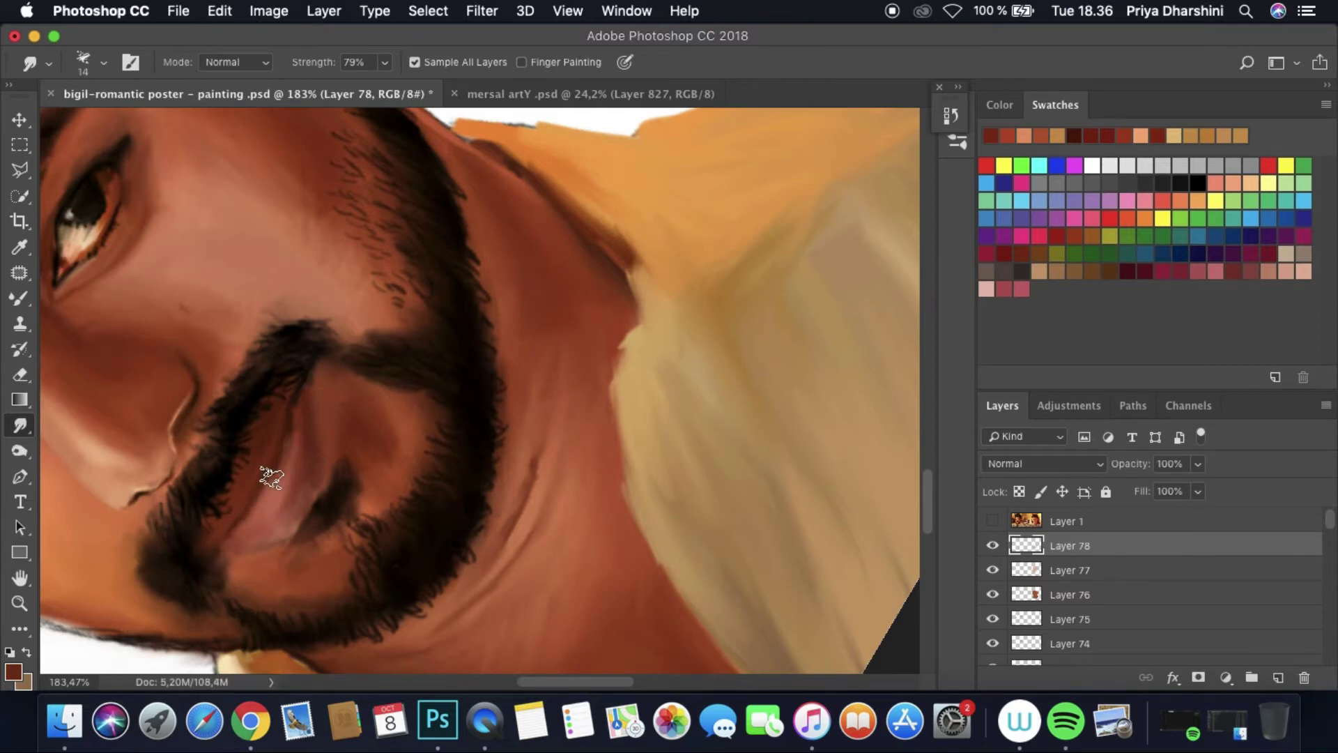
scroll(272, 481, "down", 10)
scroll(542, 344, "up", 3)
left_click(179, 10)
key("Escape")
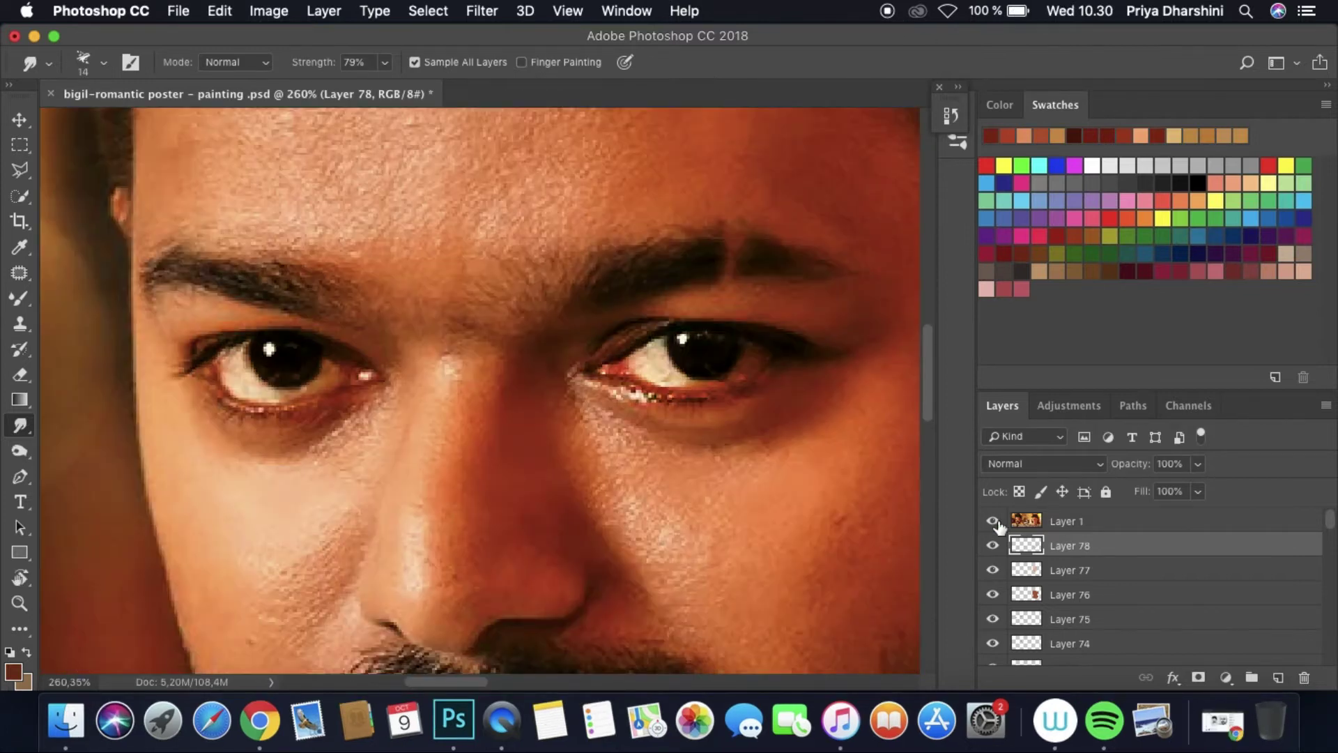
Step: Compare the man's eyes with the reference, add a new layer with a Color Overlay effect, and ready a size 3 Mixer Brush
left_click(993, 522)
left_click(993, 522)
left_click(992, 522)
left_click(1087, 521)
key("super+shift+alt+n")
right_click(1110, 519)
left_click(892, 519)
left_click(541, 464)
left_click(1171, 237)
key("b")
left_click(103, 62)
key("Escape")
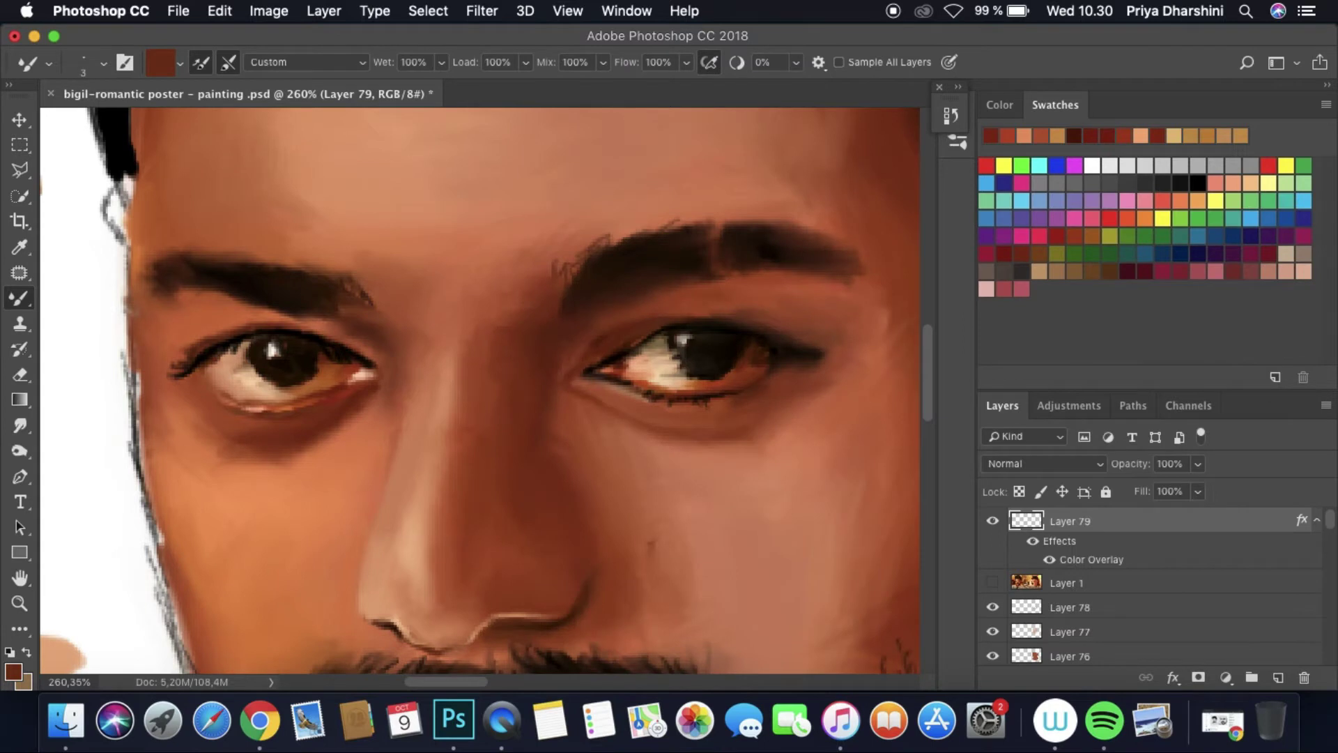
Step: Paint fine red and brown lower-lid details on the eye nearest the ear with colours sampled from the reference photo
left_click(993, 582)
left_click(657, 374, "alt")
left_click(657, 374, "alt")
left_click(708, 376, "alt")
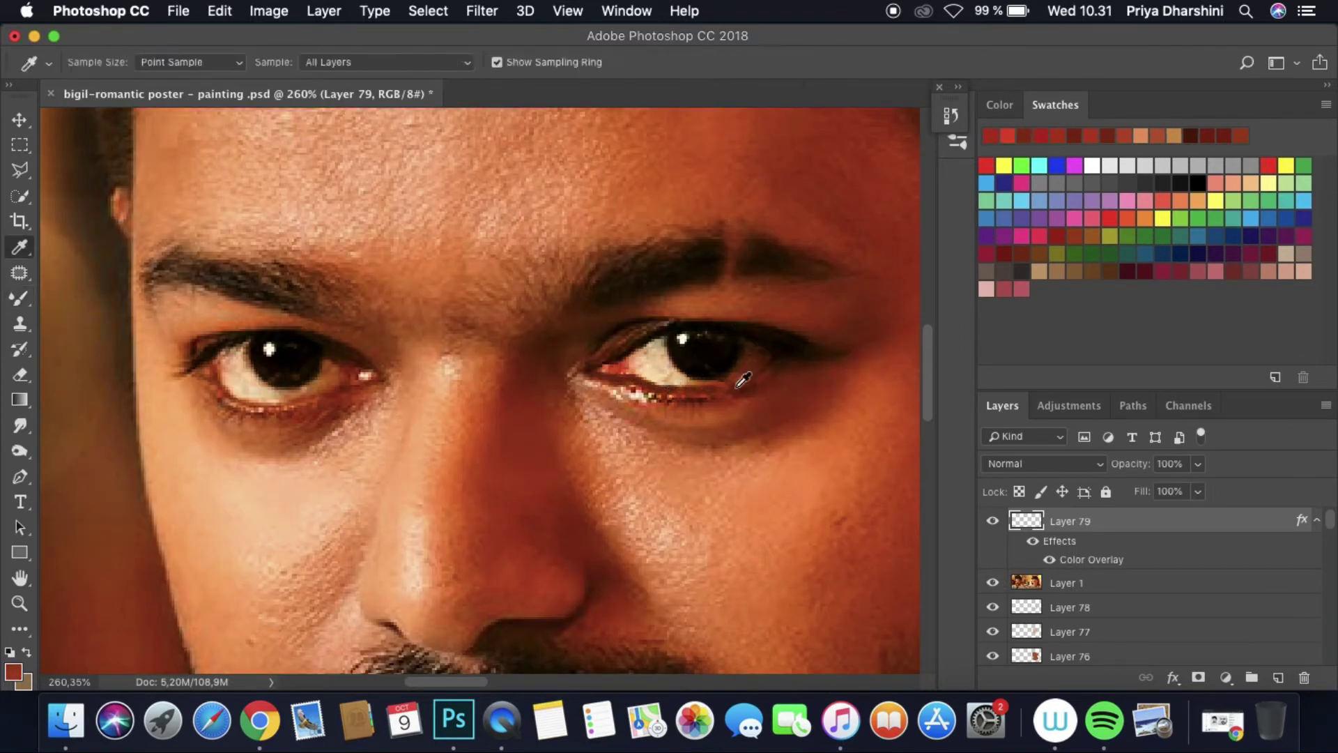
left_click(771, 377, "alt")
left_click(993, 583)
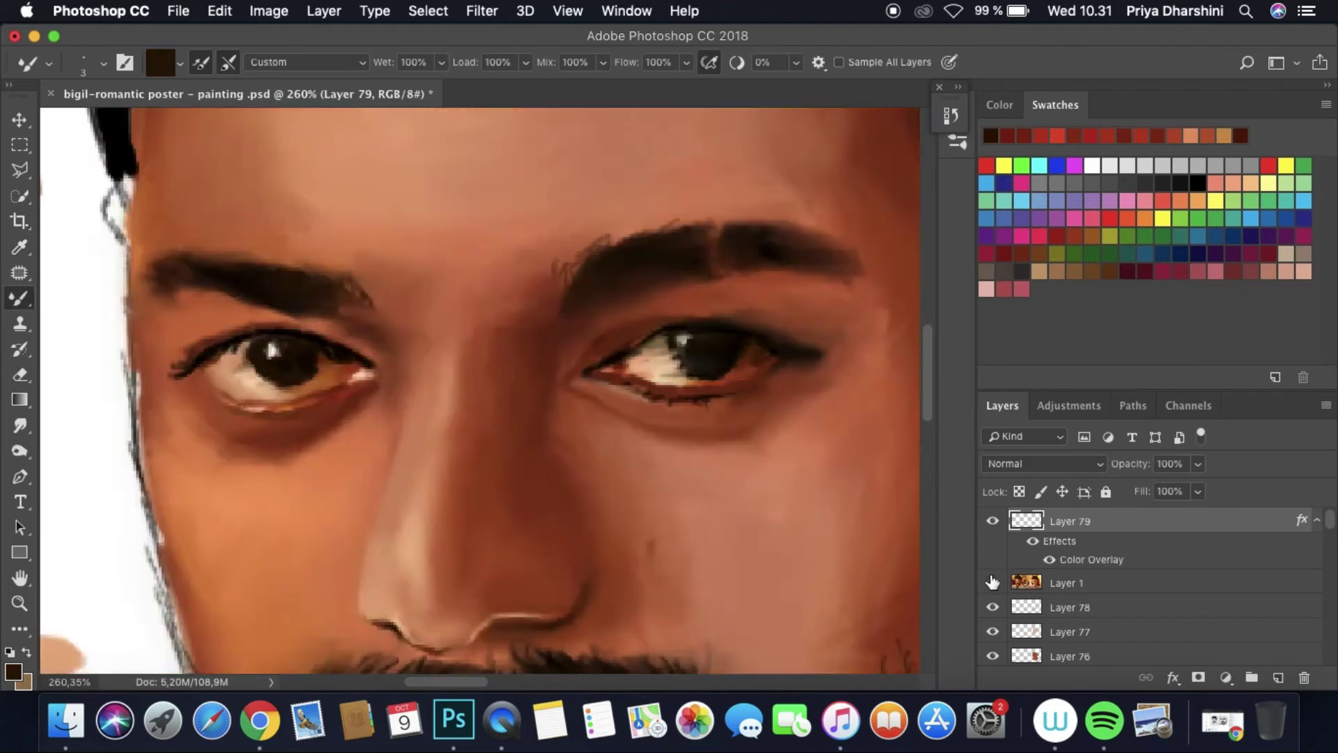
Step: Draw the dark upper-lid folds at the outer corner of that eye with sampled dark browns, comparing painting and reference
left_click(993, 583)
left_click(795, 342, "alt")
left_click(595, 343, "alt")
left_click(993, 582)
left_click(992, 583)
left_click(993, 582)
left_click(993, 582)
left_click(993, 583)
left_click(993, 583)
Step: Paint the lower-lid rim, iris edge and inner corner of the eye nearest the ear with tones sampled around it
left_click(913, 545, "alt")
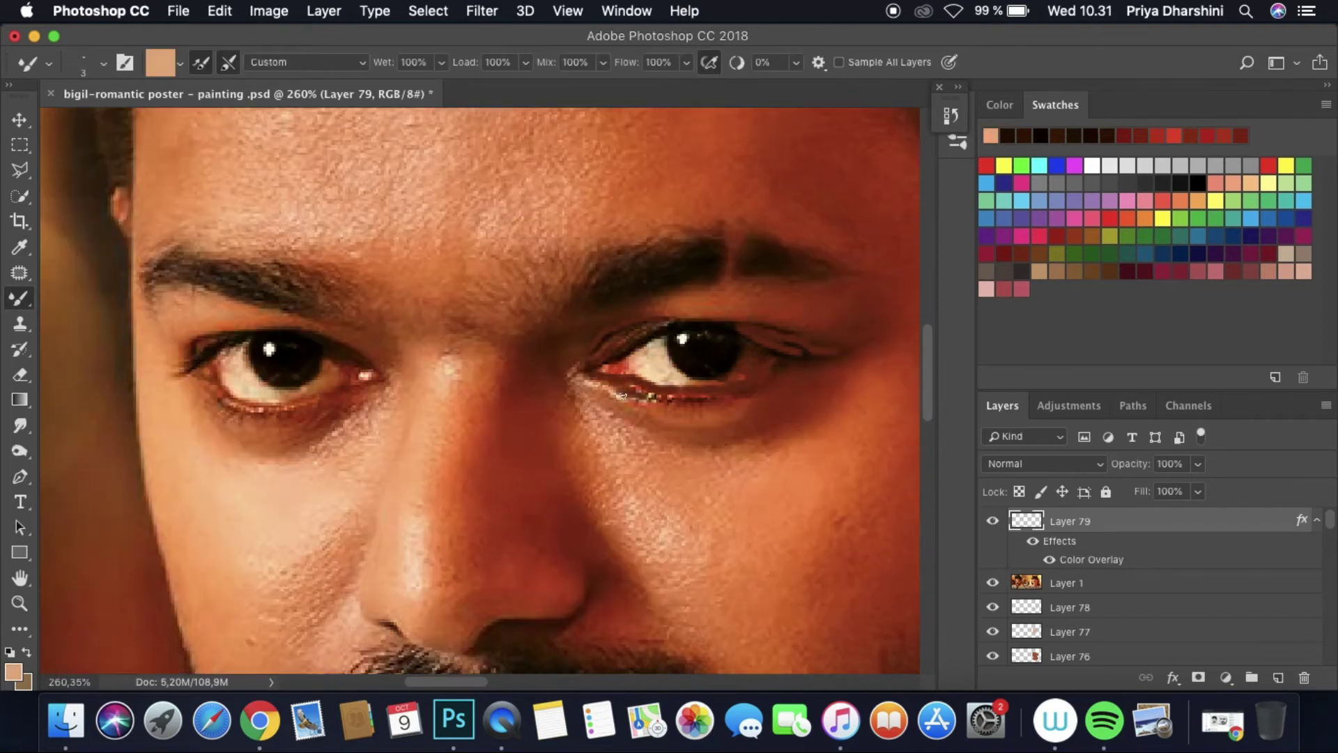
left_click(672, 396, "alt")
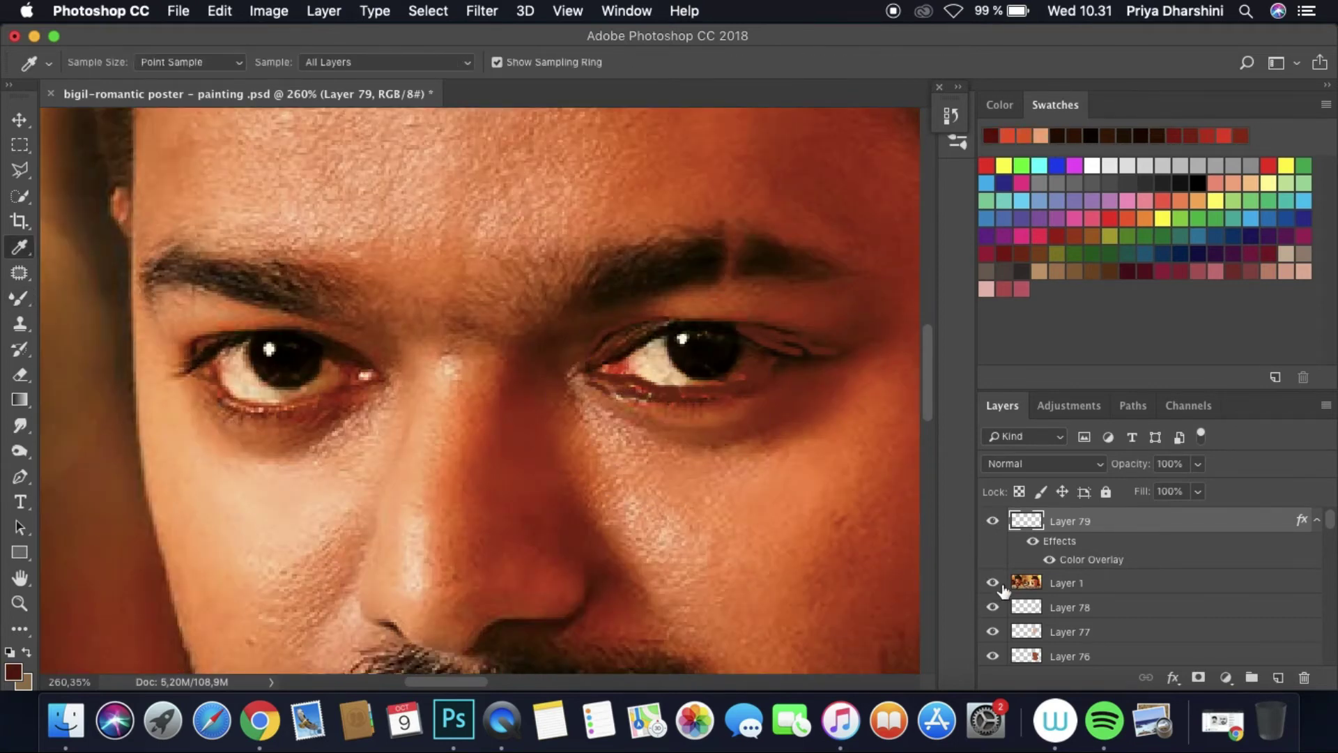
left_click(673, 338, "alt")
left_click(993, 583)
left_click(992, 582)
left_click(635, 346, "alt")
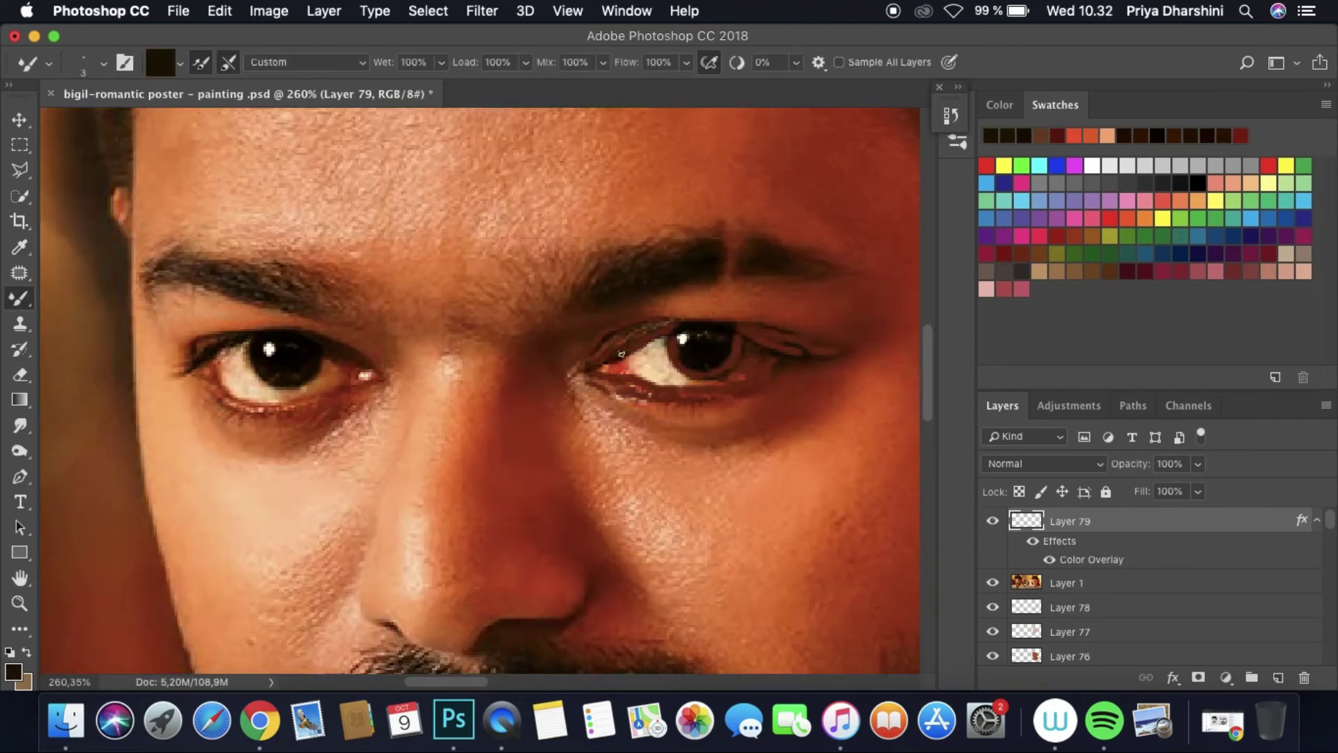
left_click(634, 343, "alt")
left_click(599, 352, "alt")
left_click(578, 381, "alt")
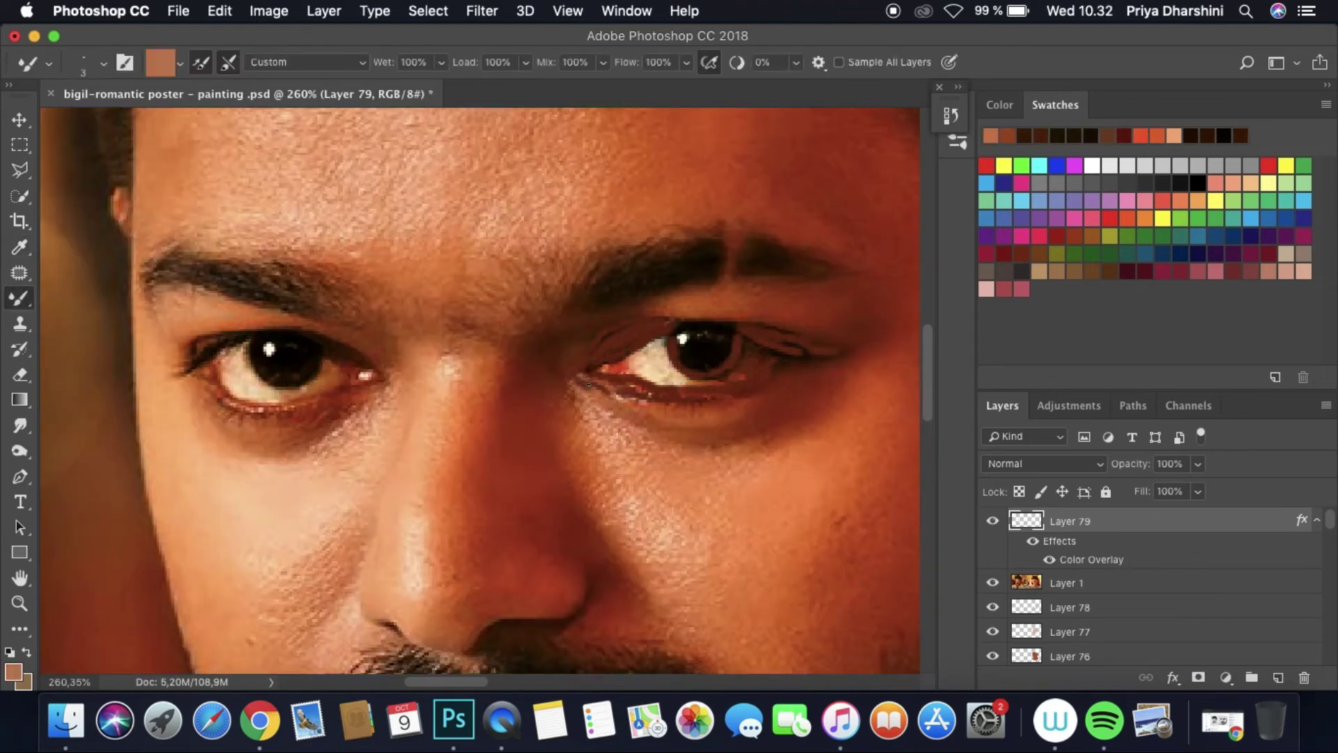
Step: Paint the shadow beneath the eye nearest the ear out to its outer corner with sampled reddish-browns
left_click(992, 583)
left_click(691, 407, "alt")
left_click(12, 671)
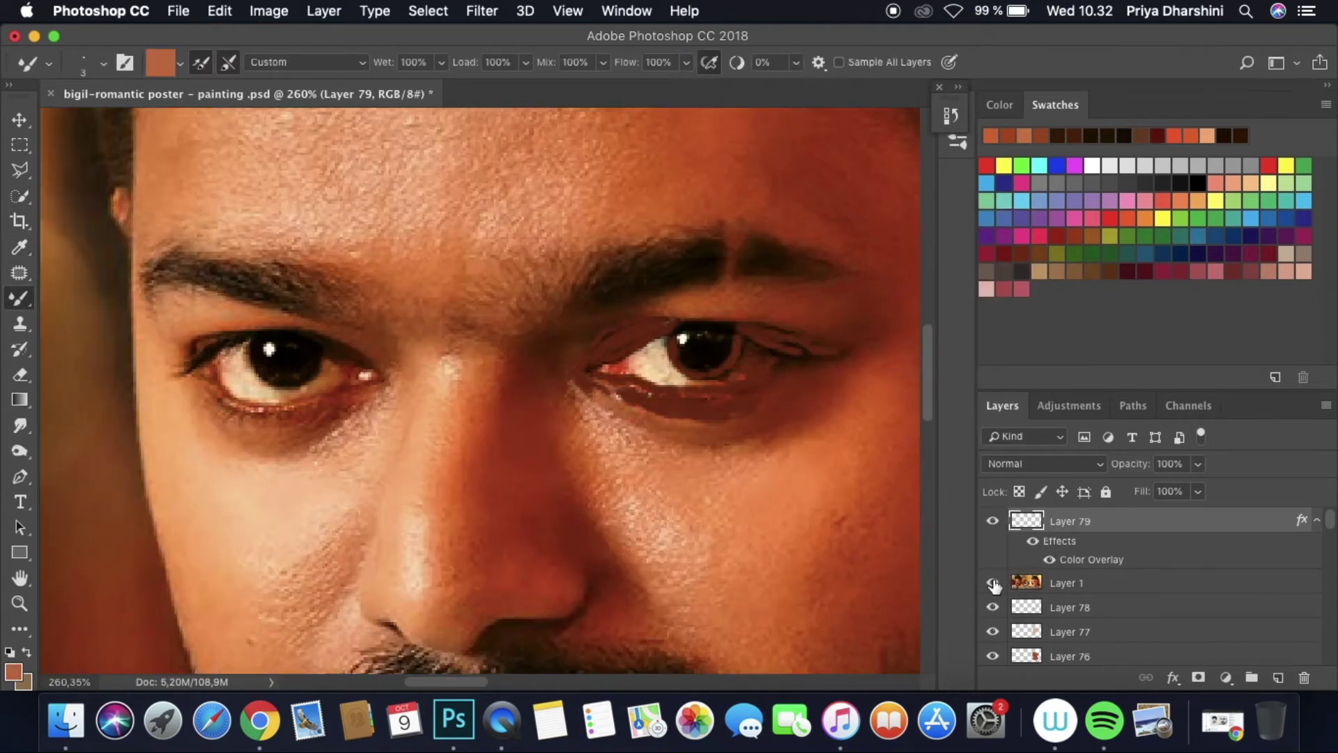
left_click(992, 583)
left_click(558, 488, "alt")
left_click(993, 583)
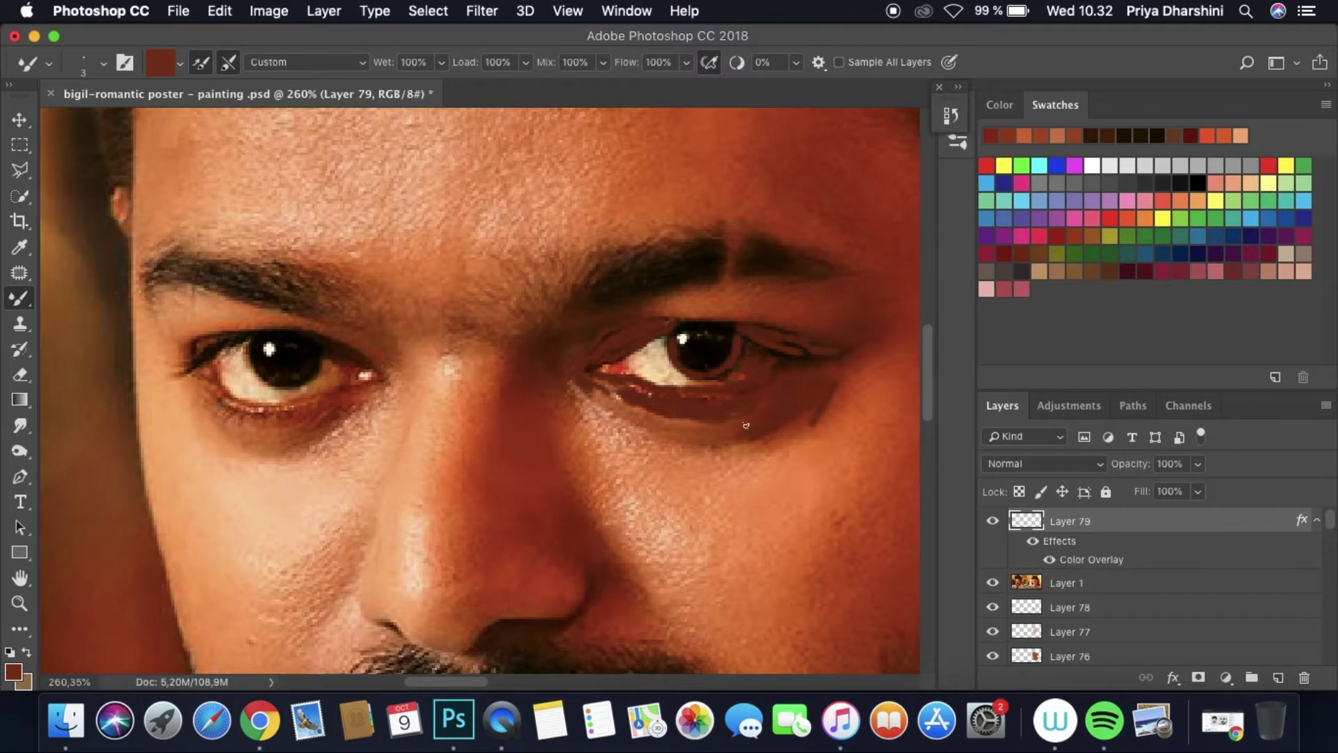
left_click(993, 583)
Step: Smudge the new shadow at the outer corner of the eye nearest the ear with Sample All Layers disabled
key("ctrl+0")
left_click_drag(488, 390, 612, 672)
scroll(612, 672, "up", 5)
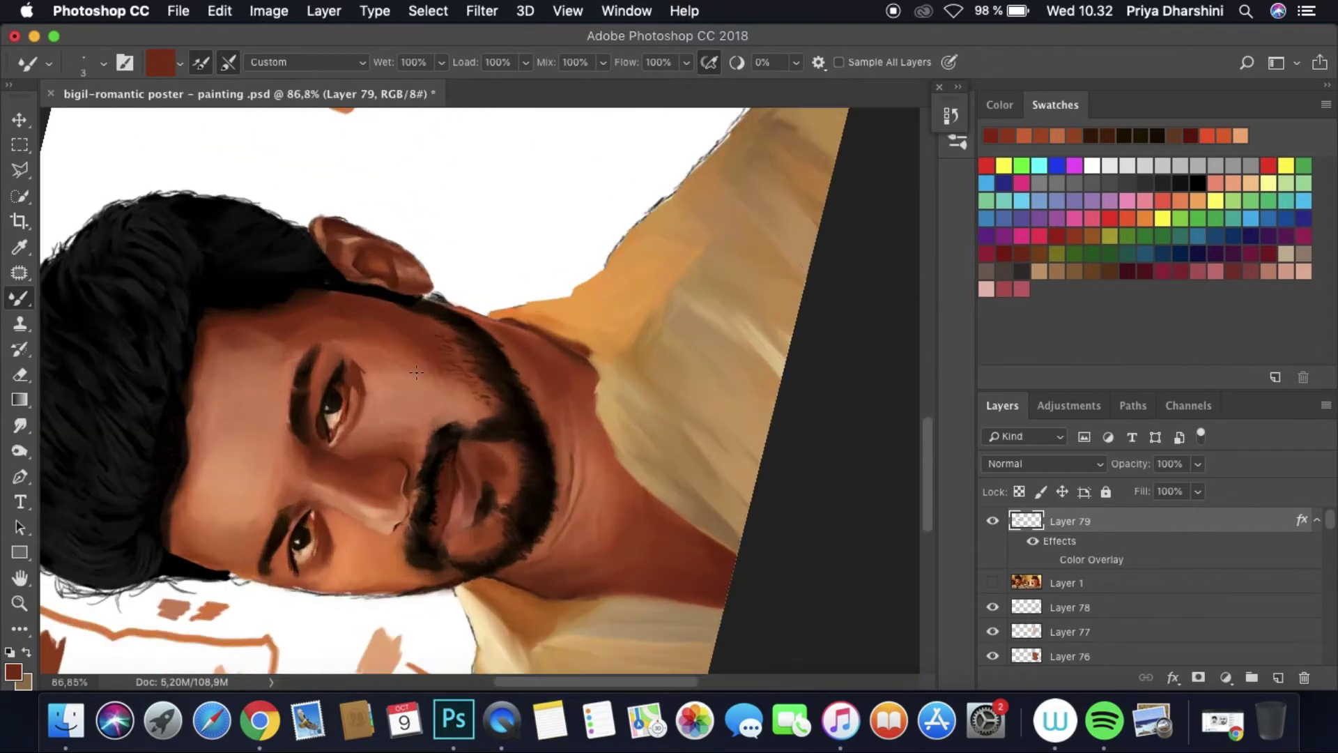
scroll(293, 419, "up", 3)
left_click(20, 424)
left_click(103, 62)
left_click(425, 62)
left_click_drag(576, 336, 568, 377)
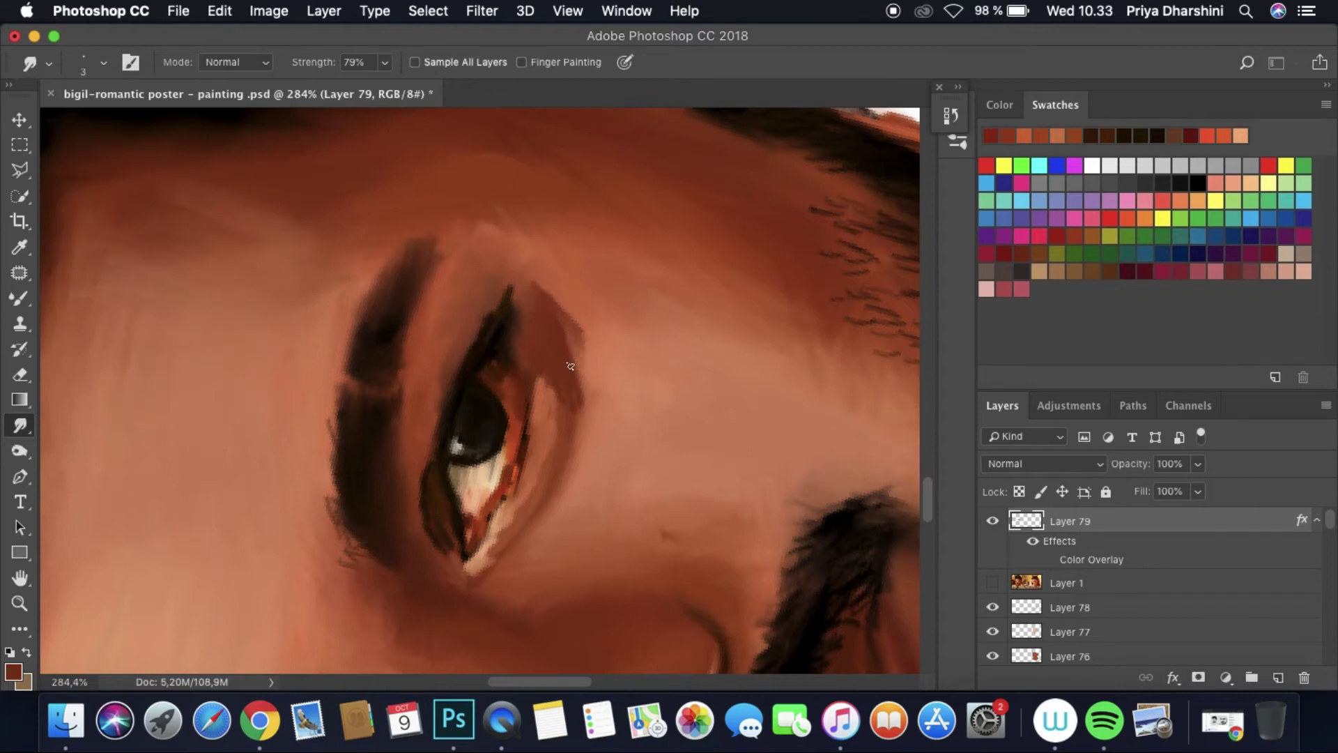
Step: Switch to other Smudge brush tips and blend the lower lid and under-eye shadow into the surrounding skin
left_click(104, 63)
double_click(136, 207)
mouse_move(551, 422)
left_mouse_down()
mouse_move(493, 583)
mouse_move(512, 551)
left_mouse_up()
left_click(103, 63)
left_click(197, 207)
key("Return")
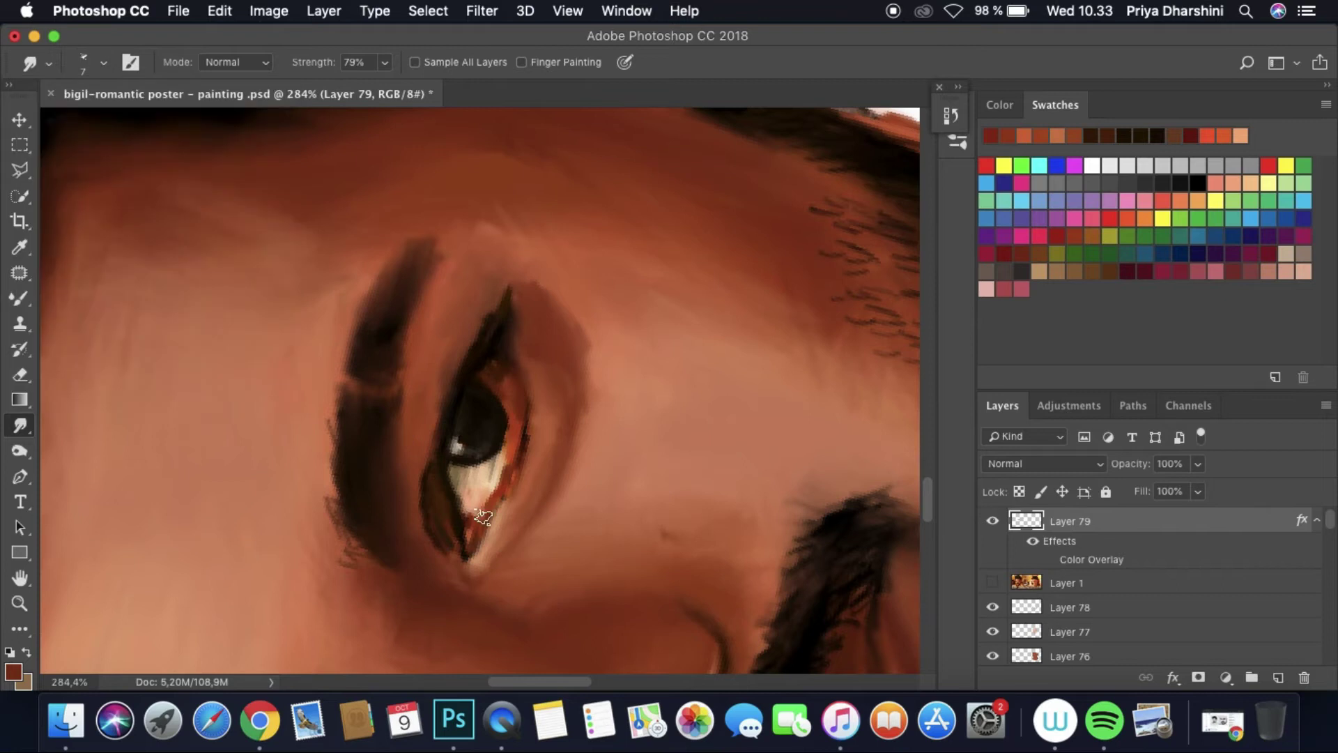
Step: Place the reference photo layer above Layer 79 and toggle visibility to compare the reworked eye
scroll(496, 370, "down", 5)
scroll(546, 514, "up", 5)
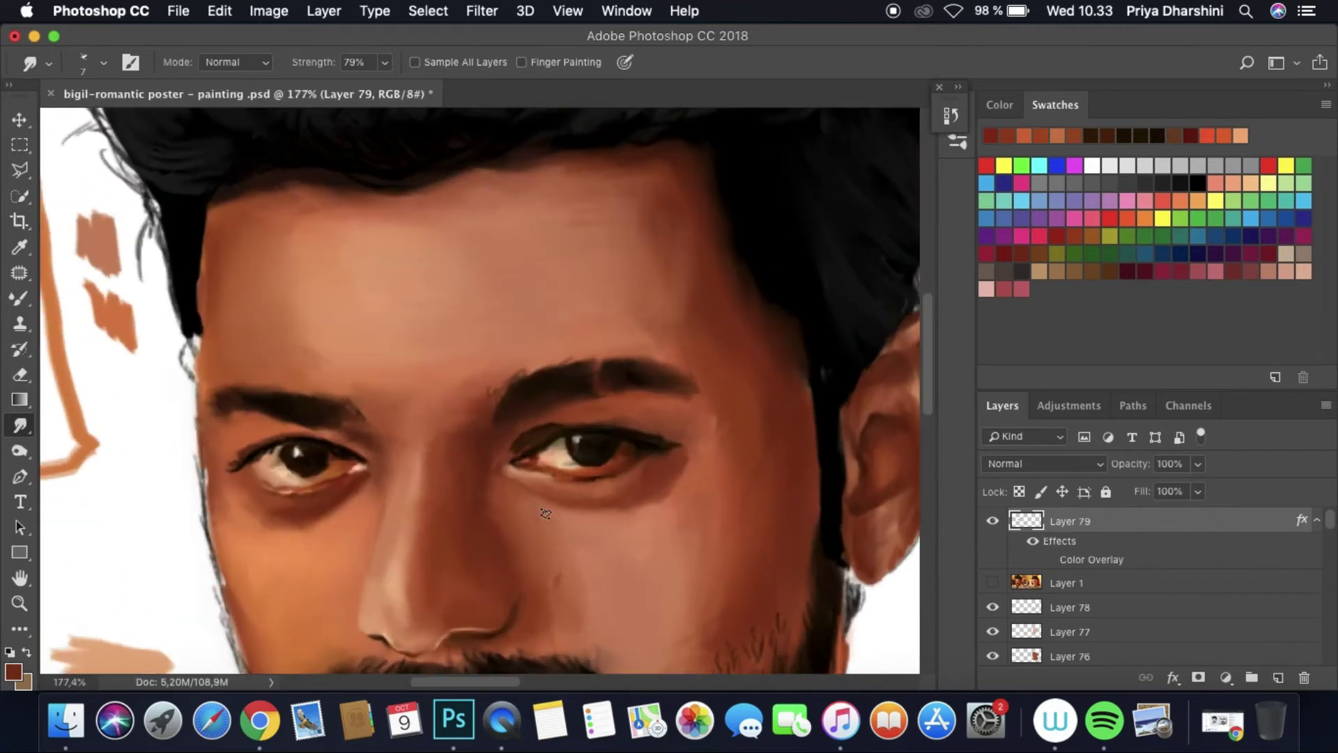
left_click_drag(1026, 582, 997, 529)
left_click(993, 526)
left_click(993, 526)
left_click(993, 526)
left_click(993, 526)
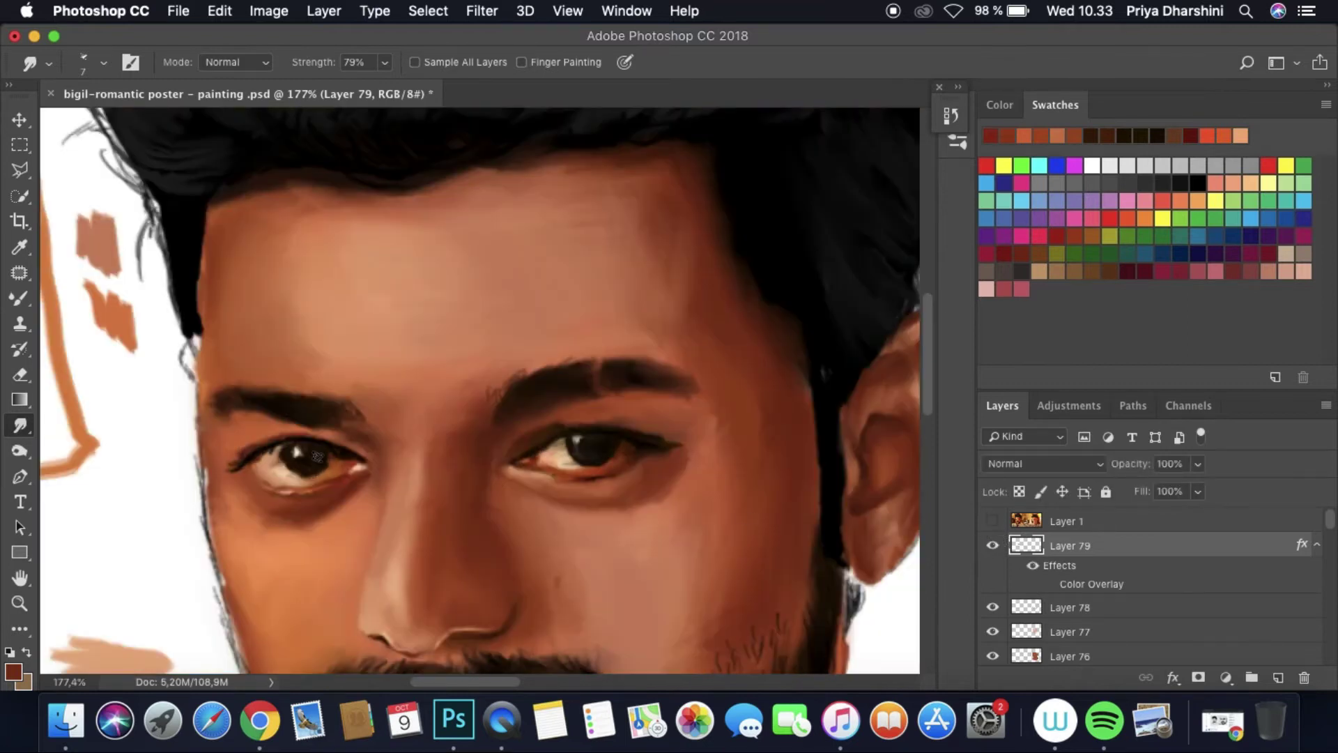
Step: Paint light peach highlights along the inner corner and lower lid on a new Screen-mode layer, and soften them with Smudge
key("b")
left_click(1233, 183)
left_click(1220, 521)
key("super+shift+alt+n")
left_click(993, 545)
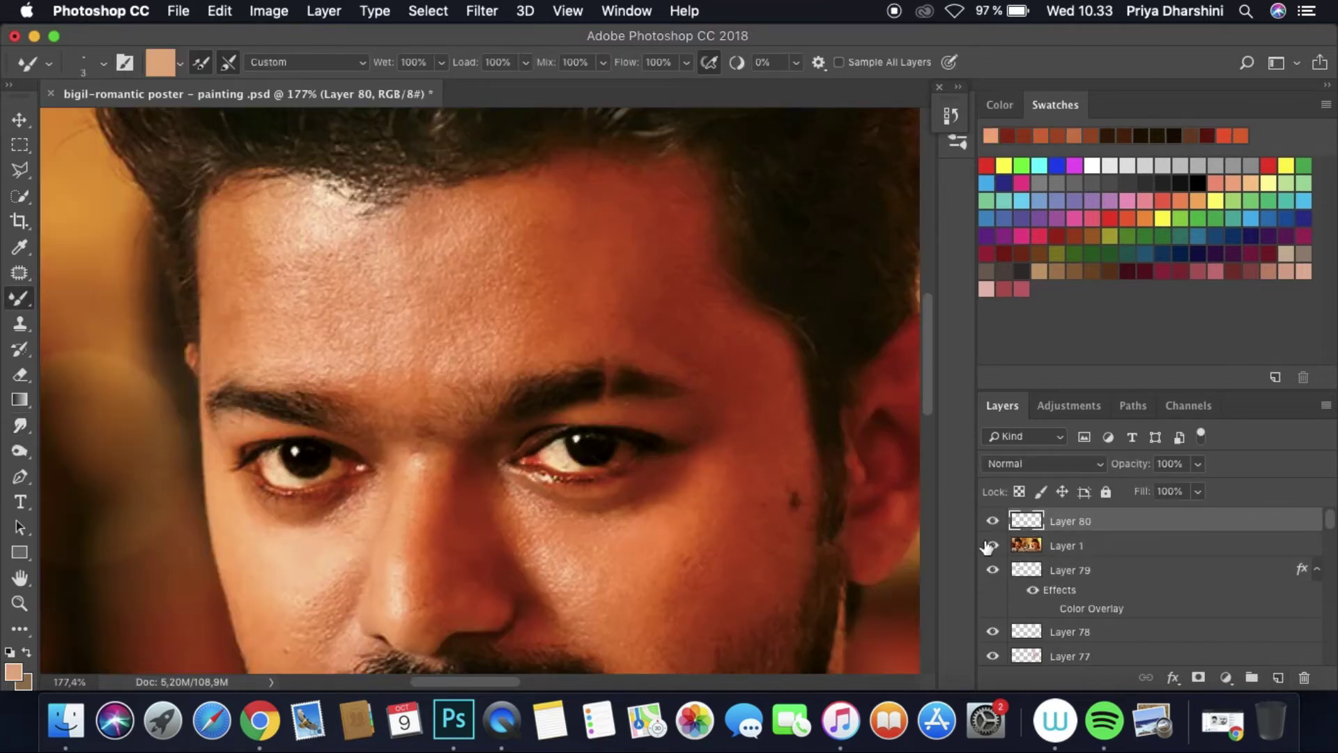
left_click(992, 545)
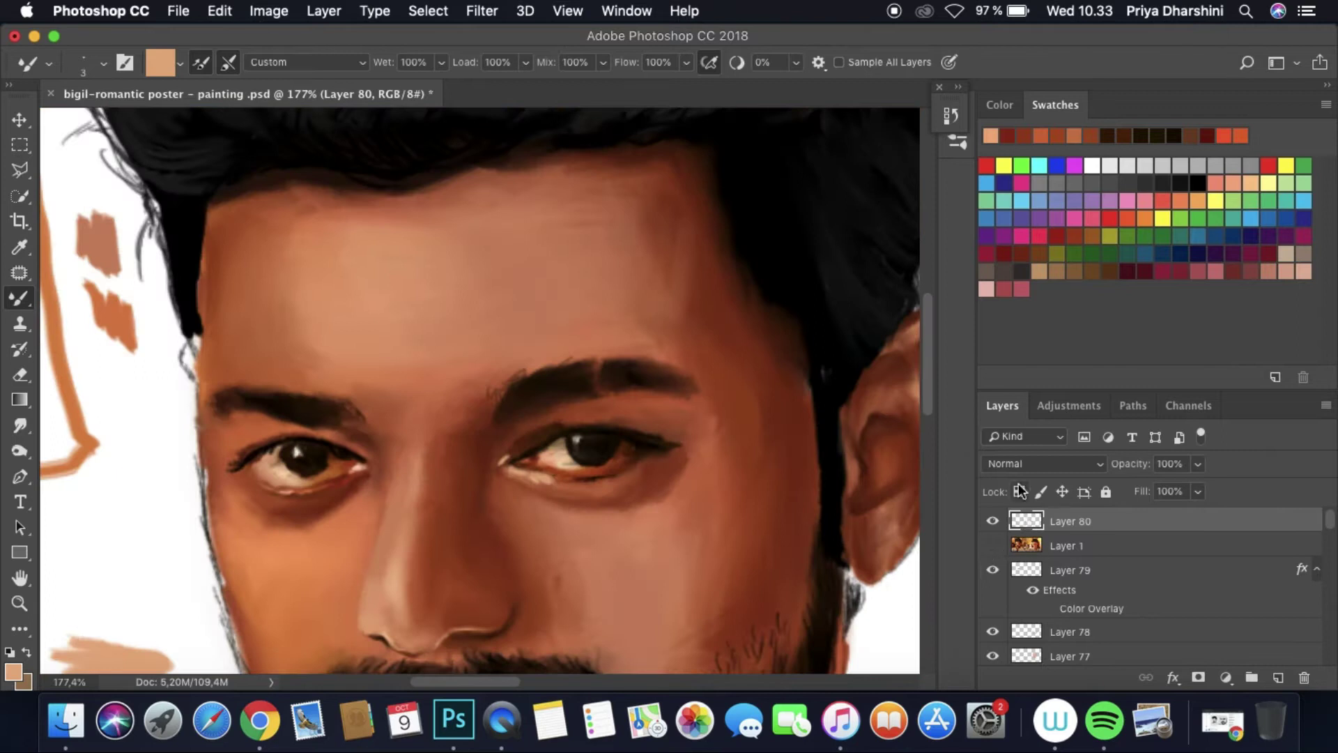
left_click(19, 425)
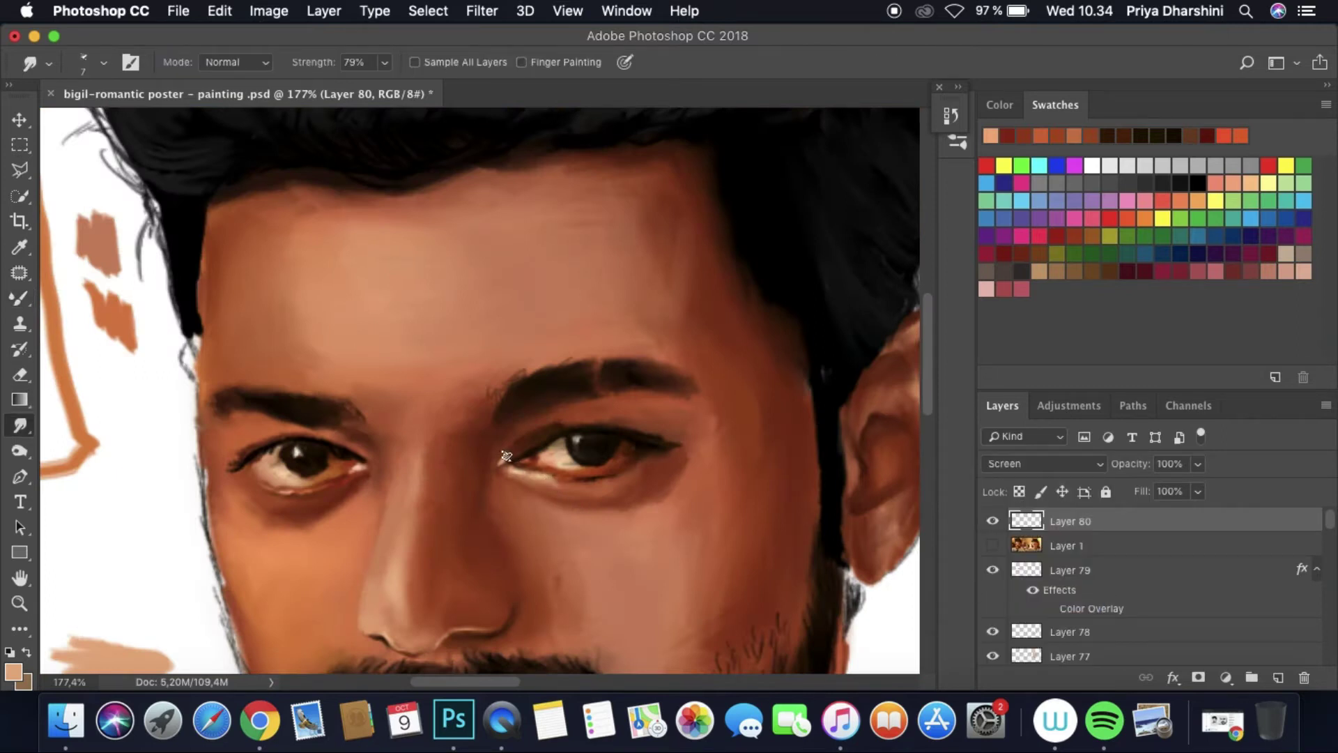
Step: Smudge the skin beneath the eye nearest the ear on a new layer with Sample All Layers enabled, comparing with the reference photo
left_click(992, 545)
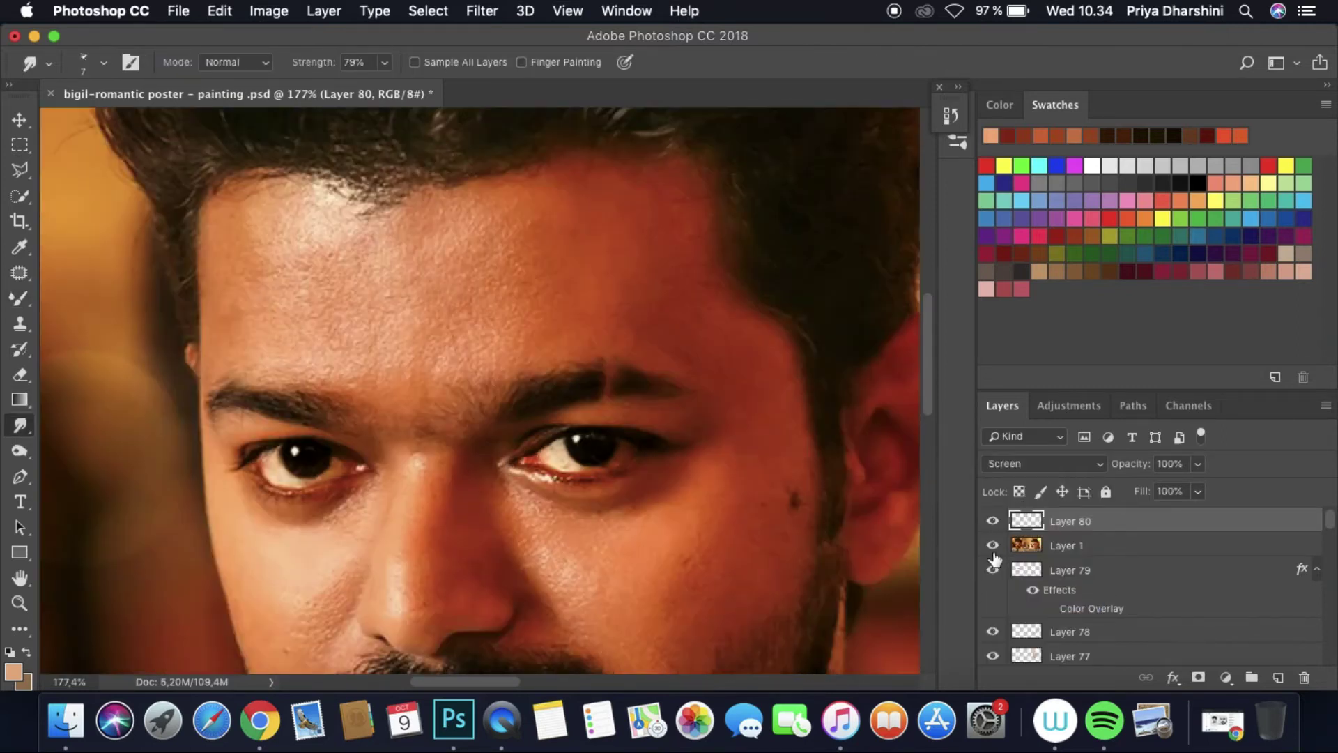
left_click(992, 545)
left_click(415, 62)
key("super+shift+alt+n")
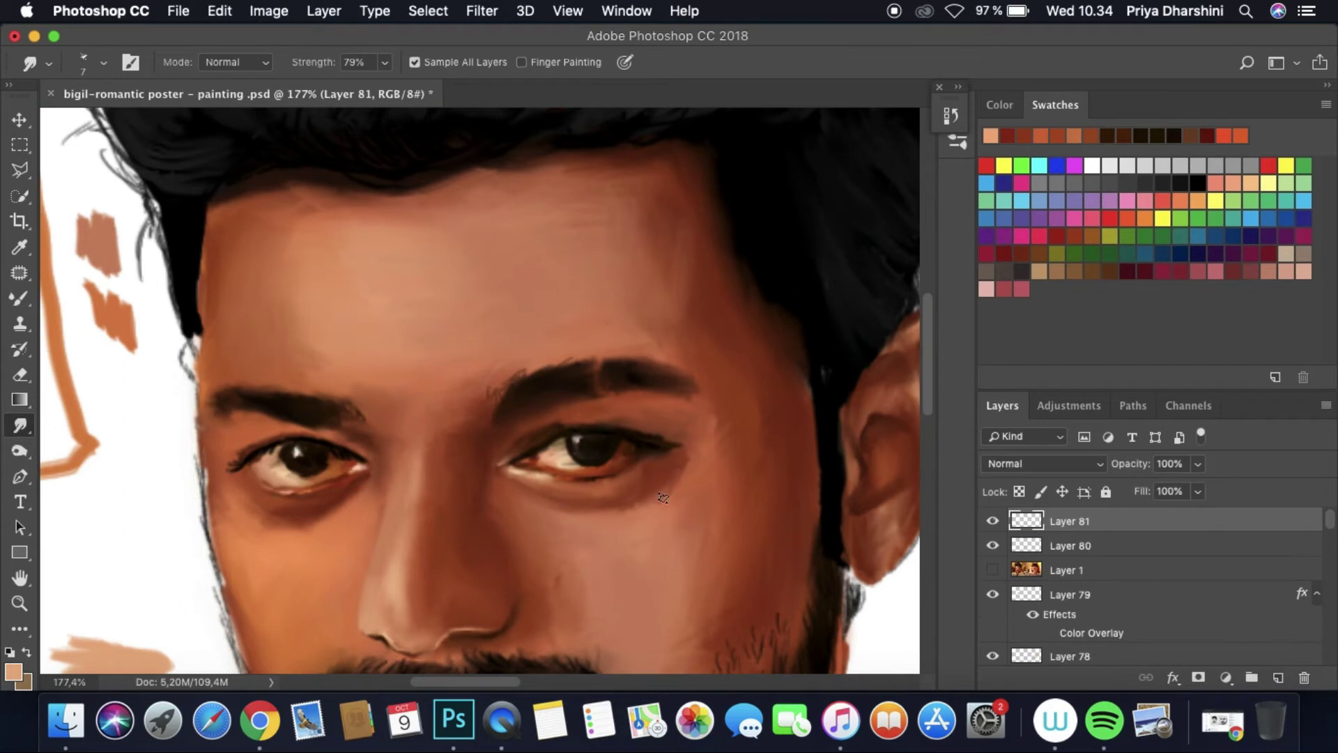
left_click(993, 569)
left_click(993, 570)
Step: Load the Mixer Brush with a dark brown sampled from the upper eyelid and compare the painted eye with the reference photo
key("i")
left_click(523, 433)
left_click(13, 671)
key("Return")
key("b")
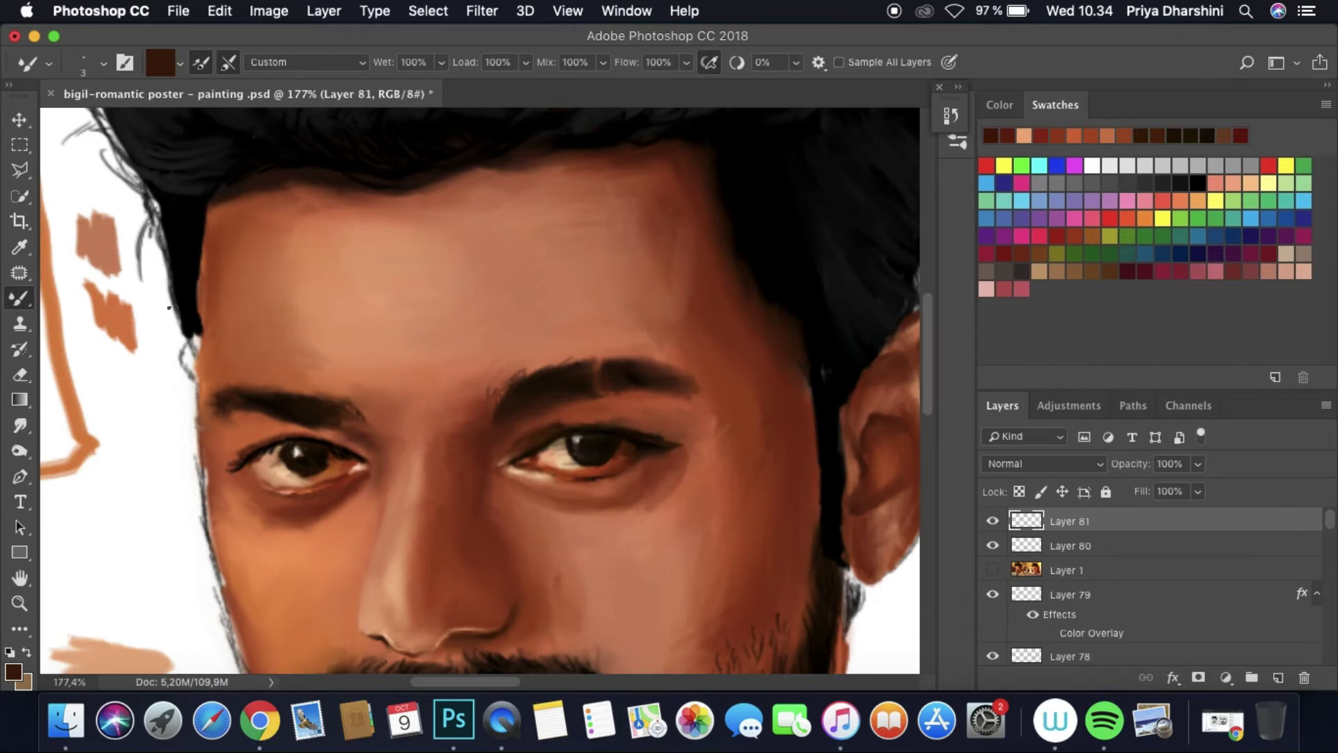
left_click(992, 570)
left_click(992, 569)
left_click(992, 569)
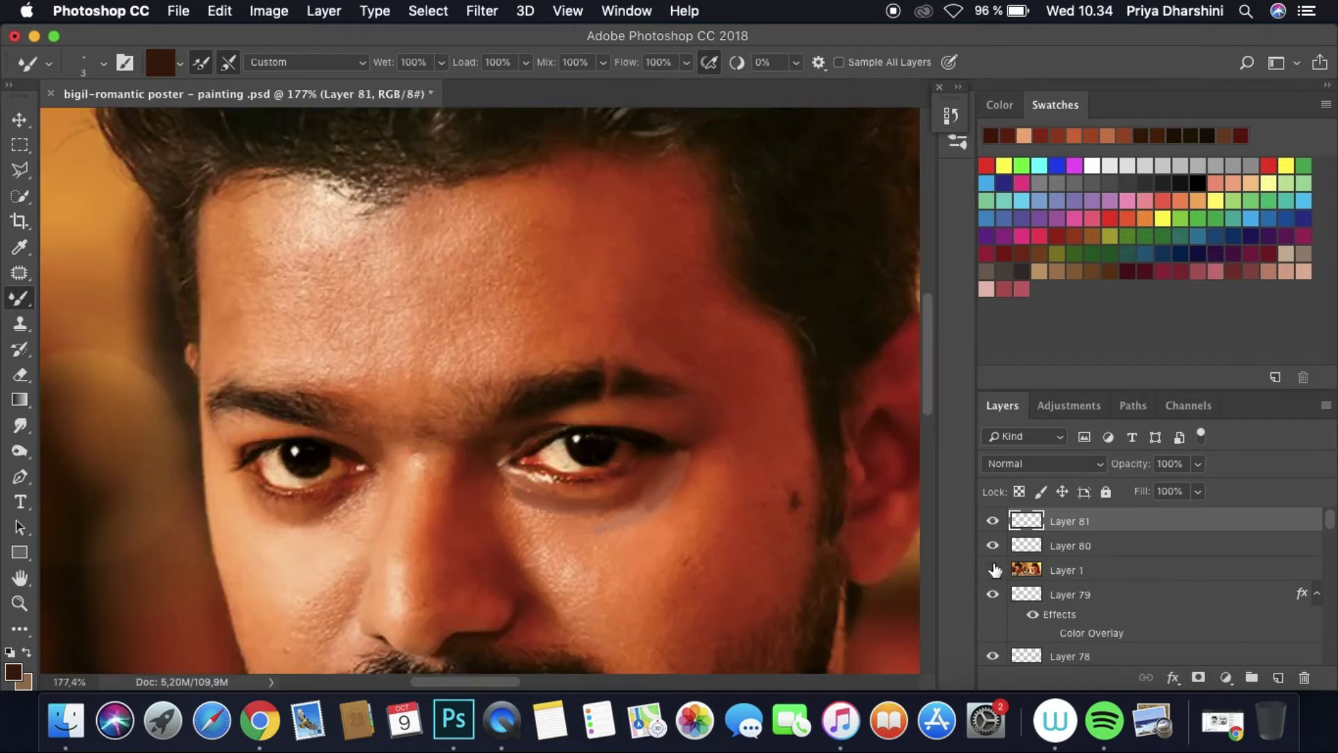
left_click(992, 568)
Step: Paint the upper-lid crease near the inner corner in sampled brown on a new layer, and blend it with Smudge
left_click(20, 425)
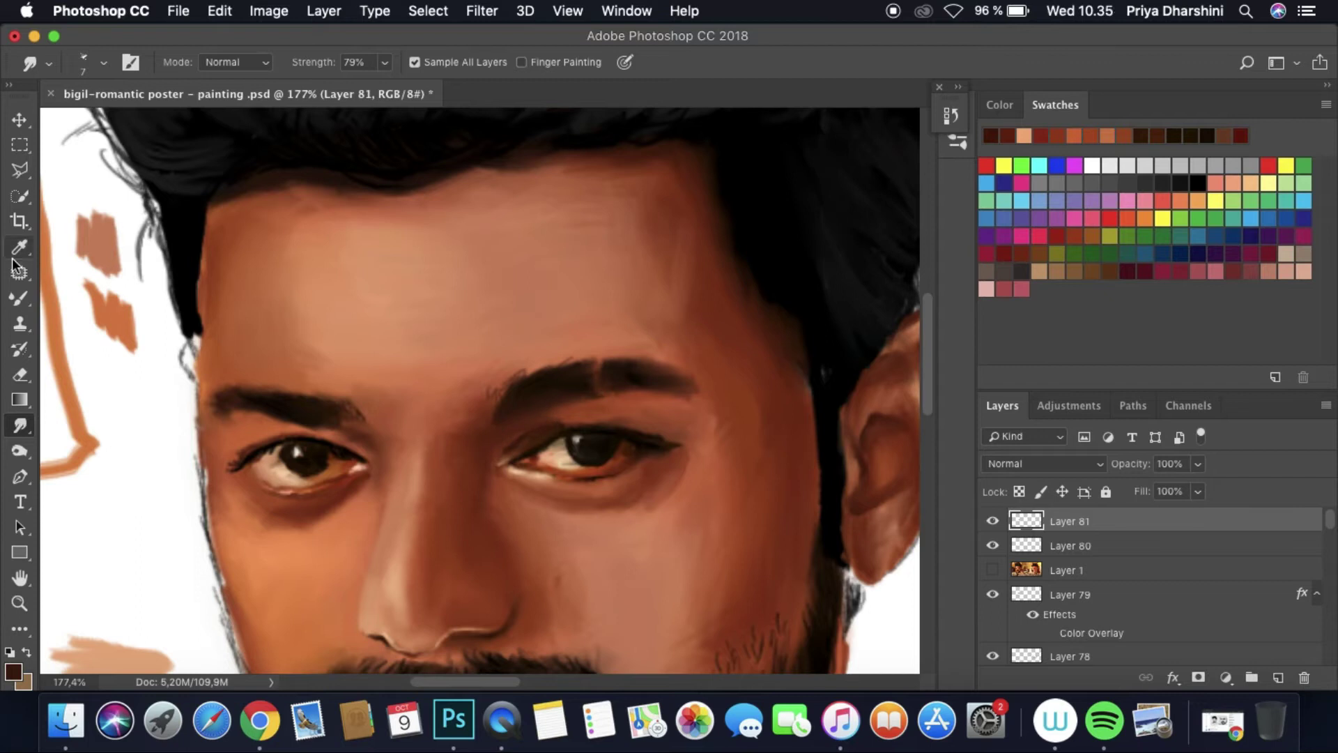
key("i")
left_click(536, 443)
key("b")
key("alt+shift+super+n")
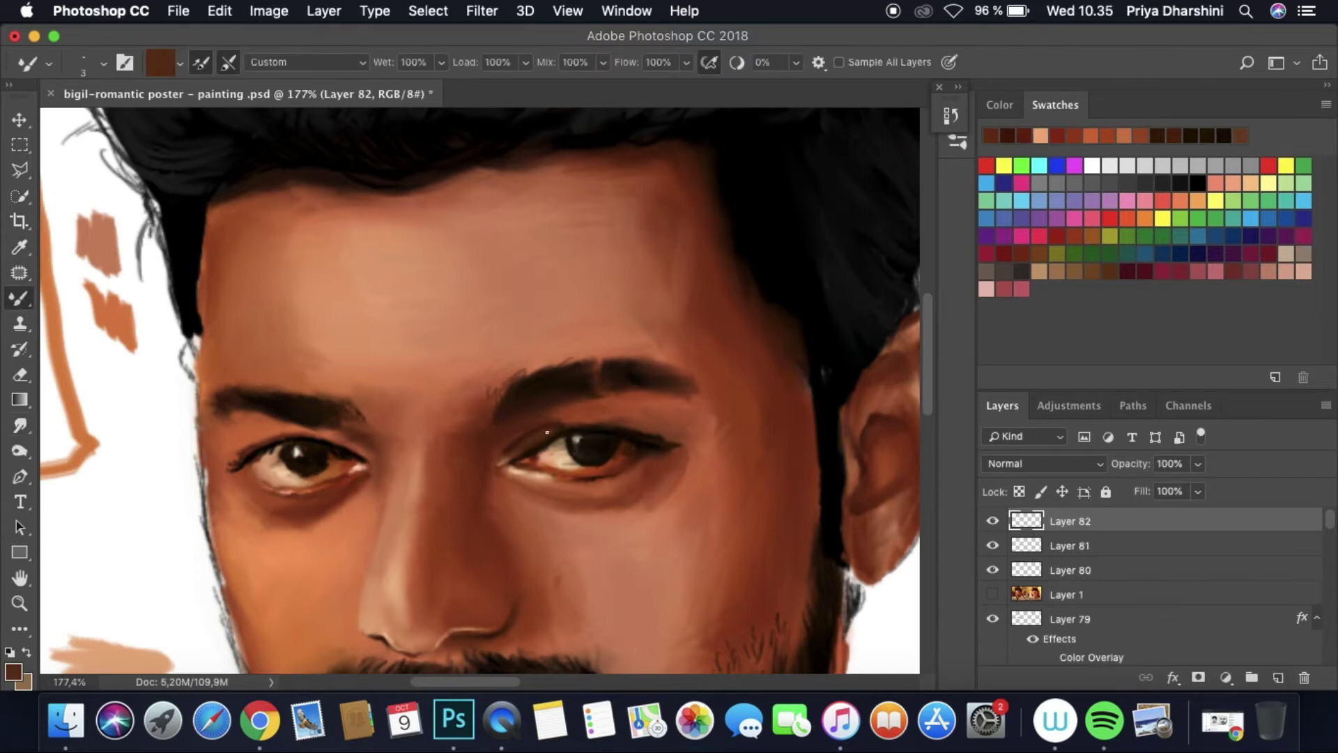
key("r")
left_click(414, 62)
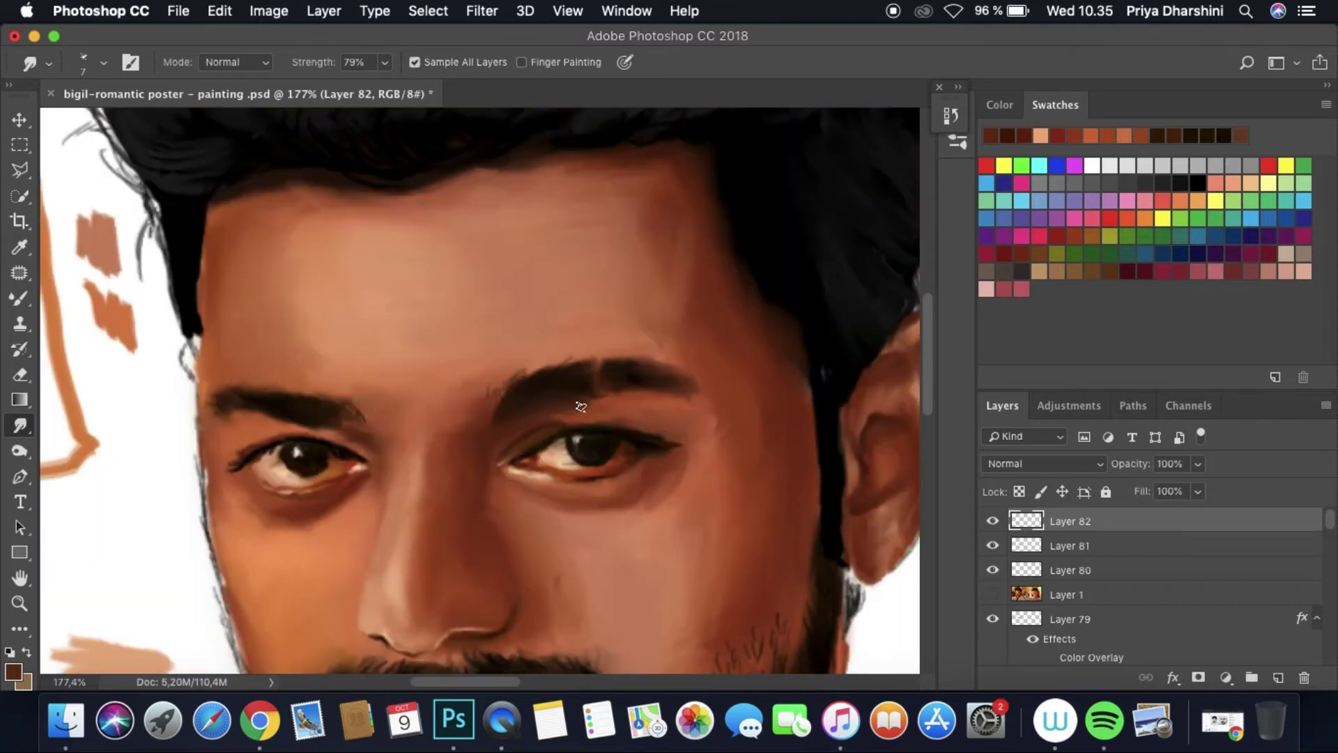
Step: Place the reference photo layer above Layer 82 and add a new empty layer directly beneath it
mouse_move(750, 408)
left_mouse_down()
mouse_move(766, 413)
mouse_move(748, 361)
left_mouse_up()
left_click_drag(1025, 594, 994, 525)
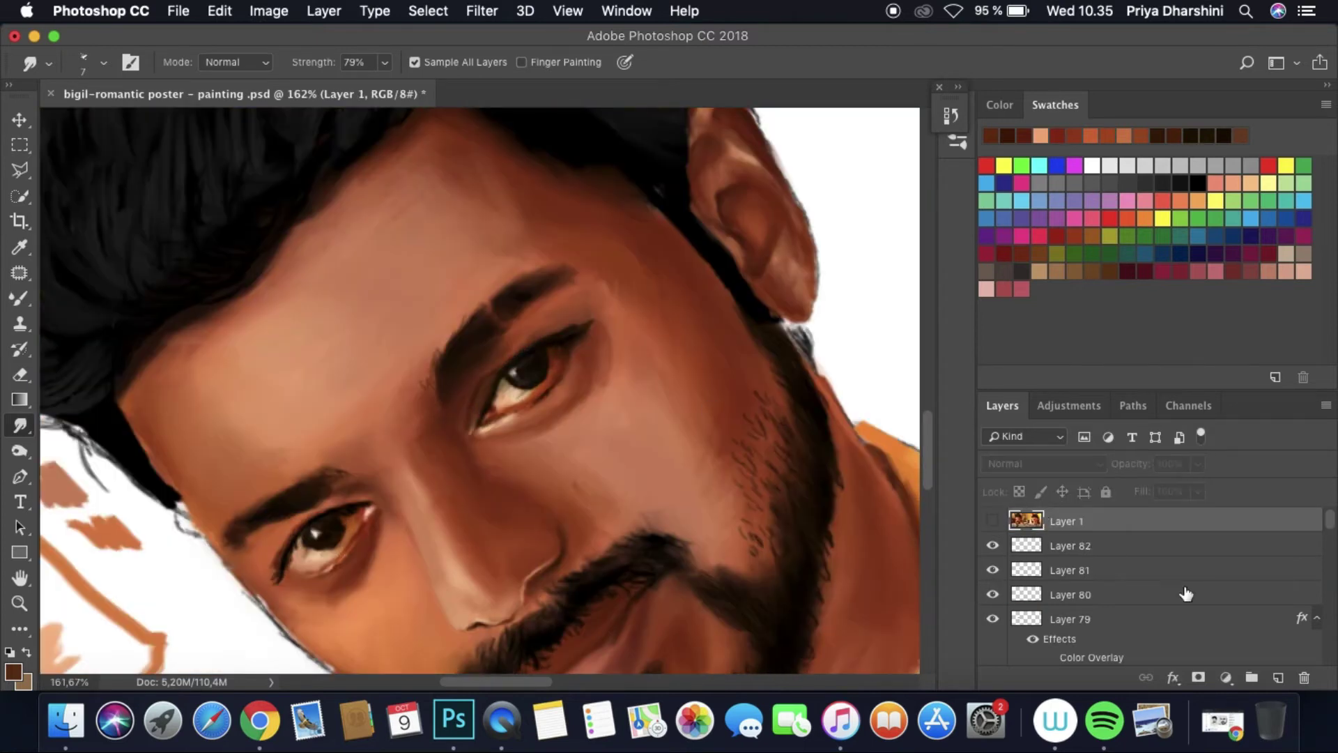
key("super+shift+alt+n")
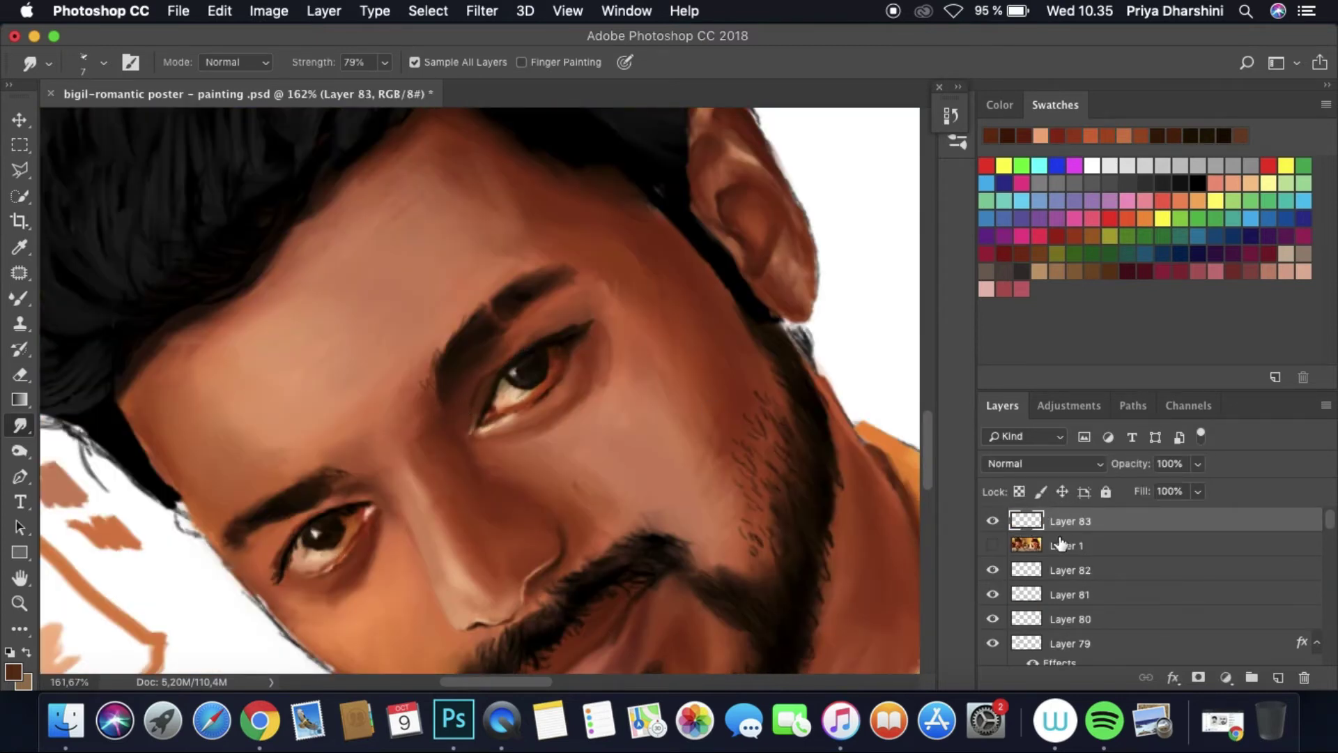
key("super+bracketleft")
left_click(993, 521)
left_click(993, 521)
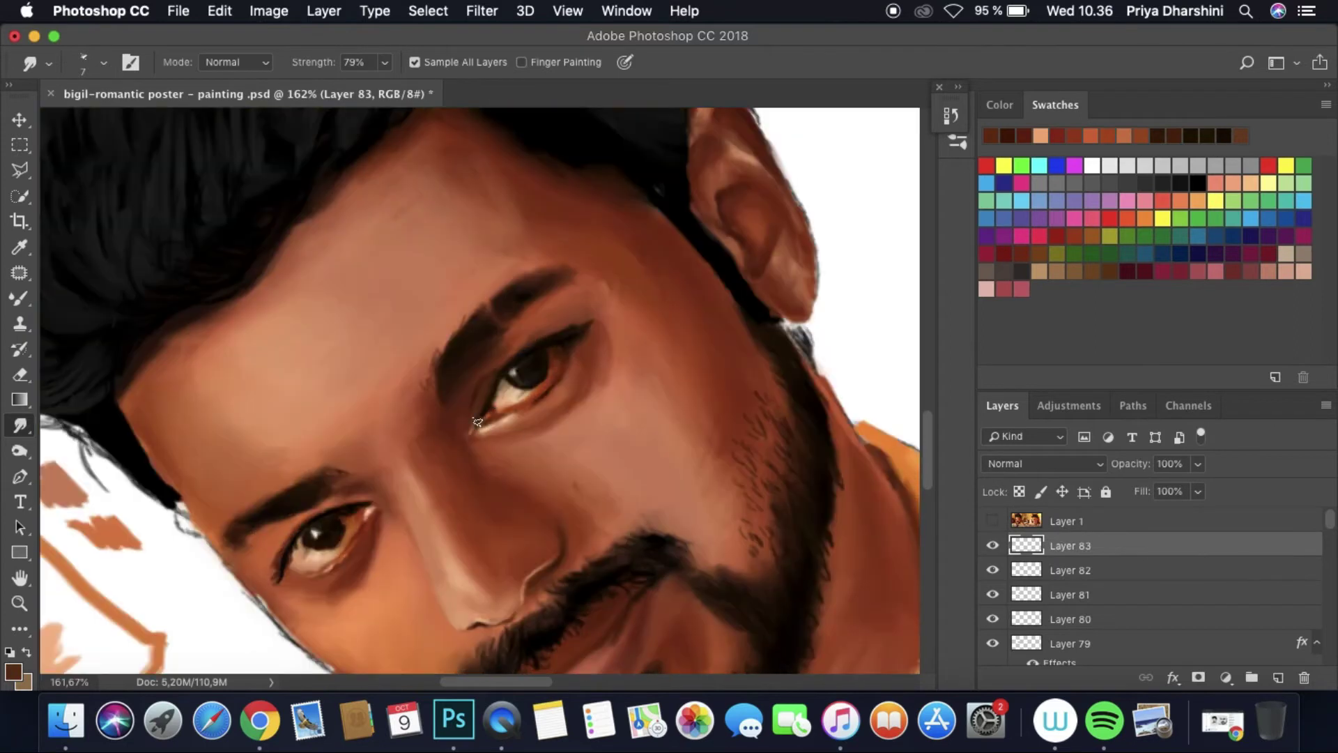
Step: Smudge the inner corner of the eye nearest the ear while toggling the reference photo for comparison
left_click(992, 520)
left_click(993, 521)
left_click(993, 520)
left_click(992, 521)
left_click(993, 520)
left_click(992, 520)
Step: Paint dark reddish-brown shading at the inner corner of the eye nearest the ear on a new layer above the reference photo
key("i")
left_click(53, 279)
left_click(12, 671)
left_click(962, 251)
key("b")
left_click(1115, 520)
key("super+shift+alt+n")
left_click(992, 545)
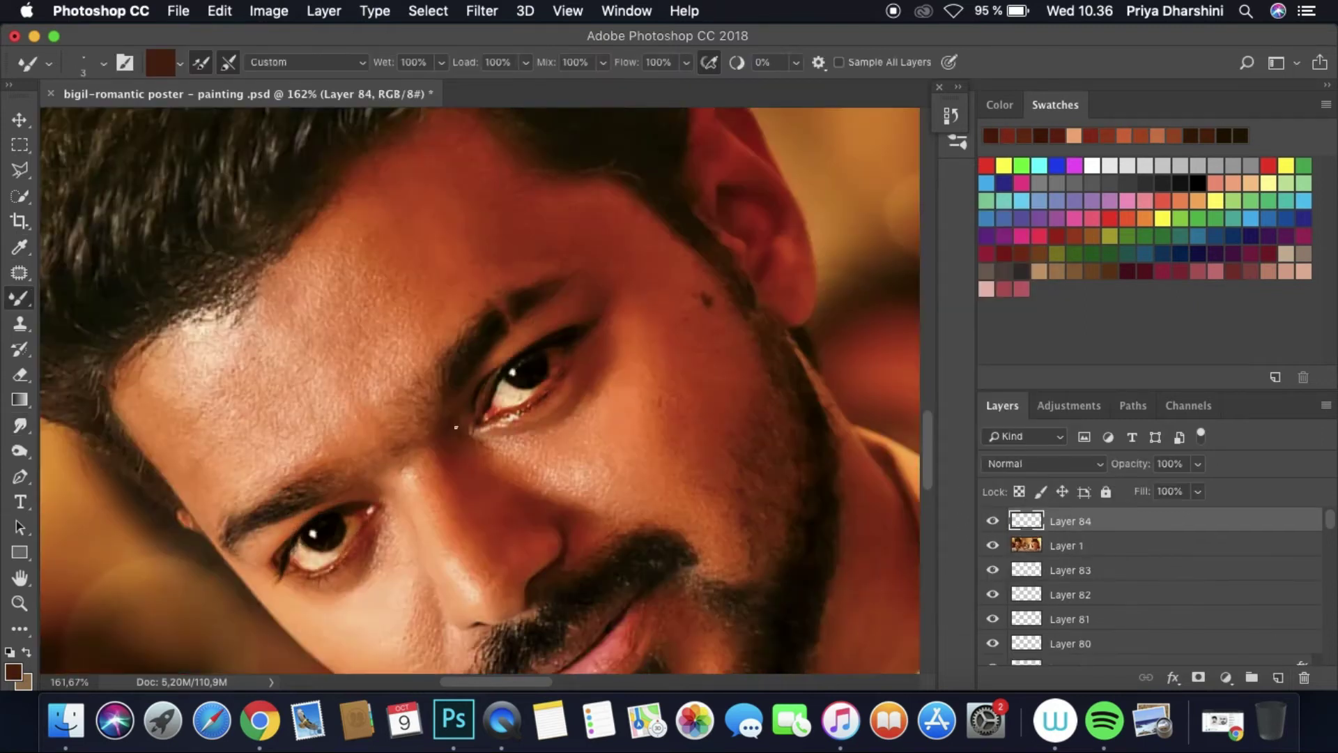
left_click(992, 545)
left_click(992, 545)
left_click(993, 545)
Step: Blend the inner-corner shading into the nose and cheek with a size 17 textured Smudge tip and Sample All Layers disabled
left_click(19, 425)
left_click(103, 62)
double_click(118, 112)
mouse_move(574, 488)
left_mouse_down()
mouse_move(577, 525)
mouse_move(566, 514)
mouse_move(592, 536)
mouse_move(561, 497)
left_mouse_up()
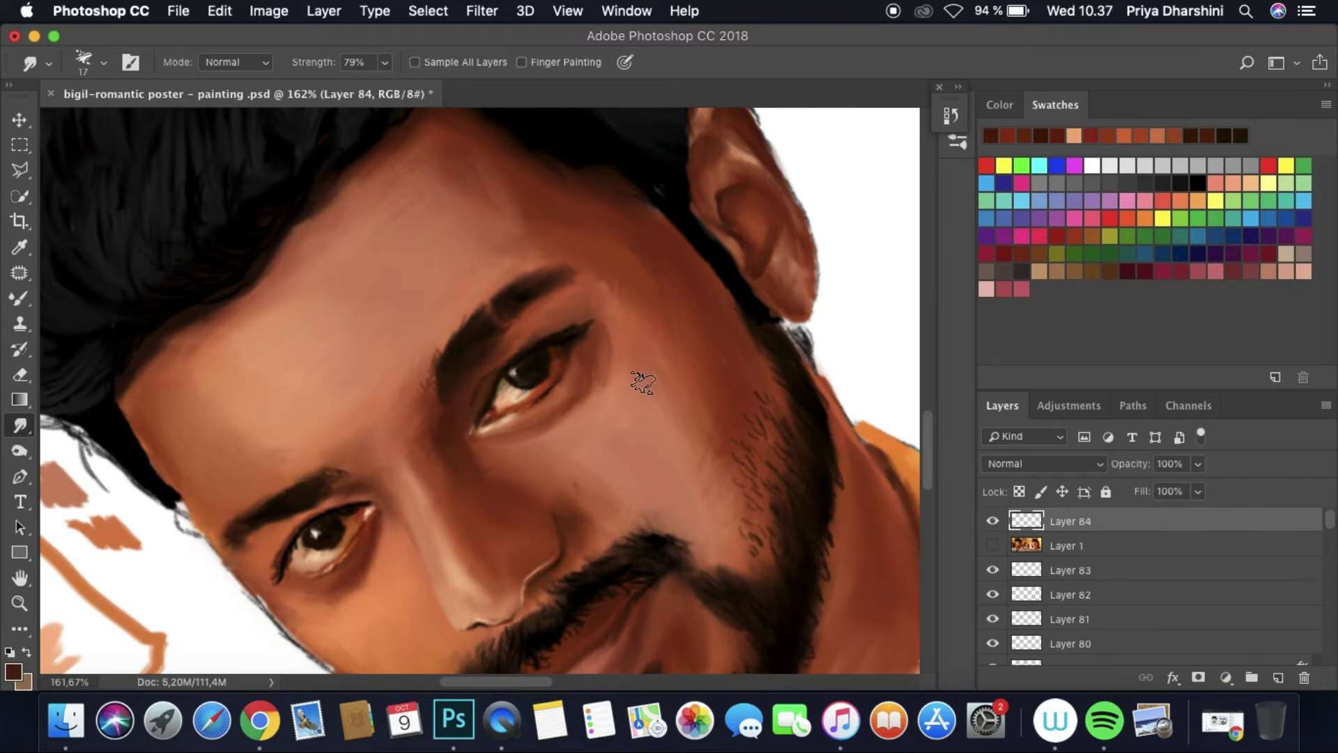
scroll(643, 382, "down", 5)
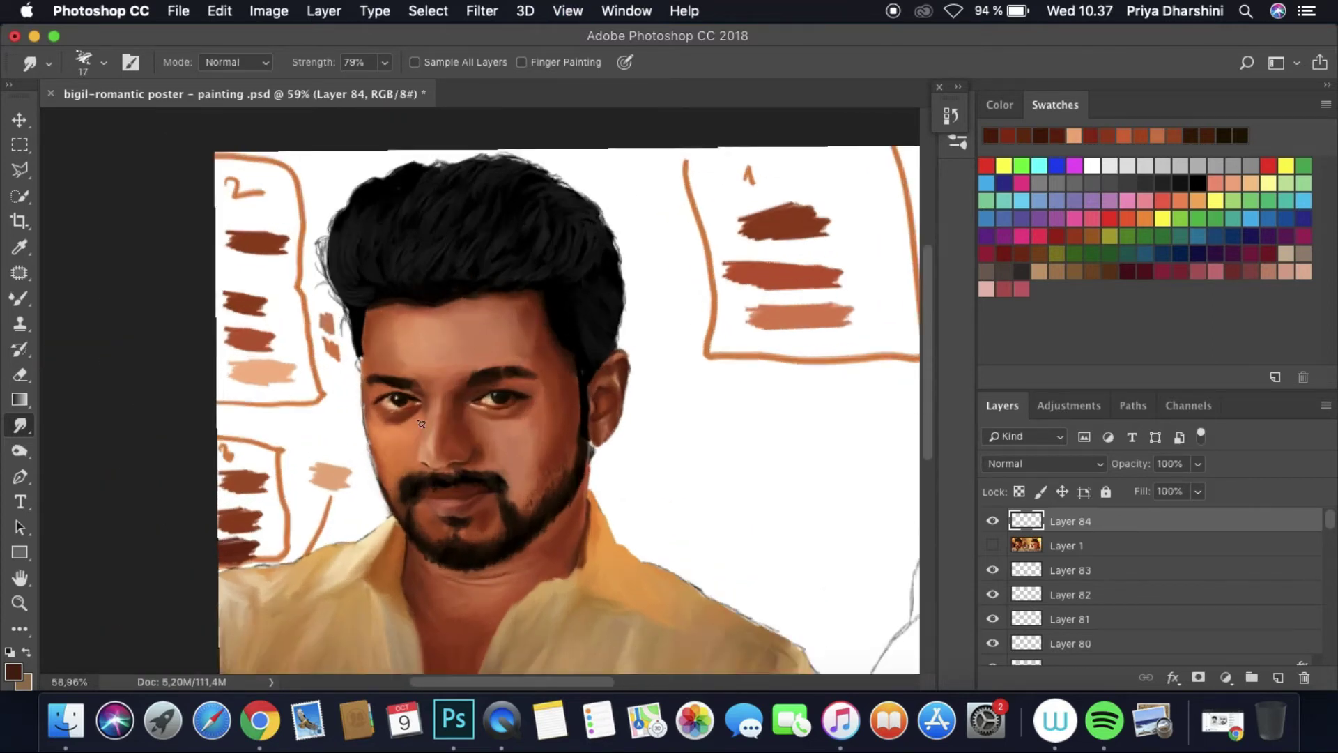
scroll(421, 423, "up", 5)
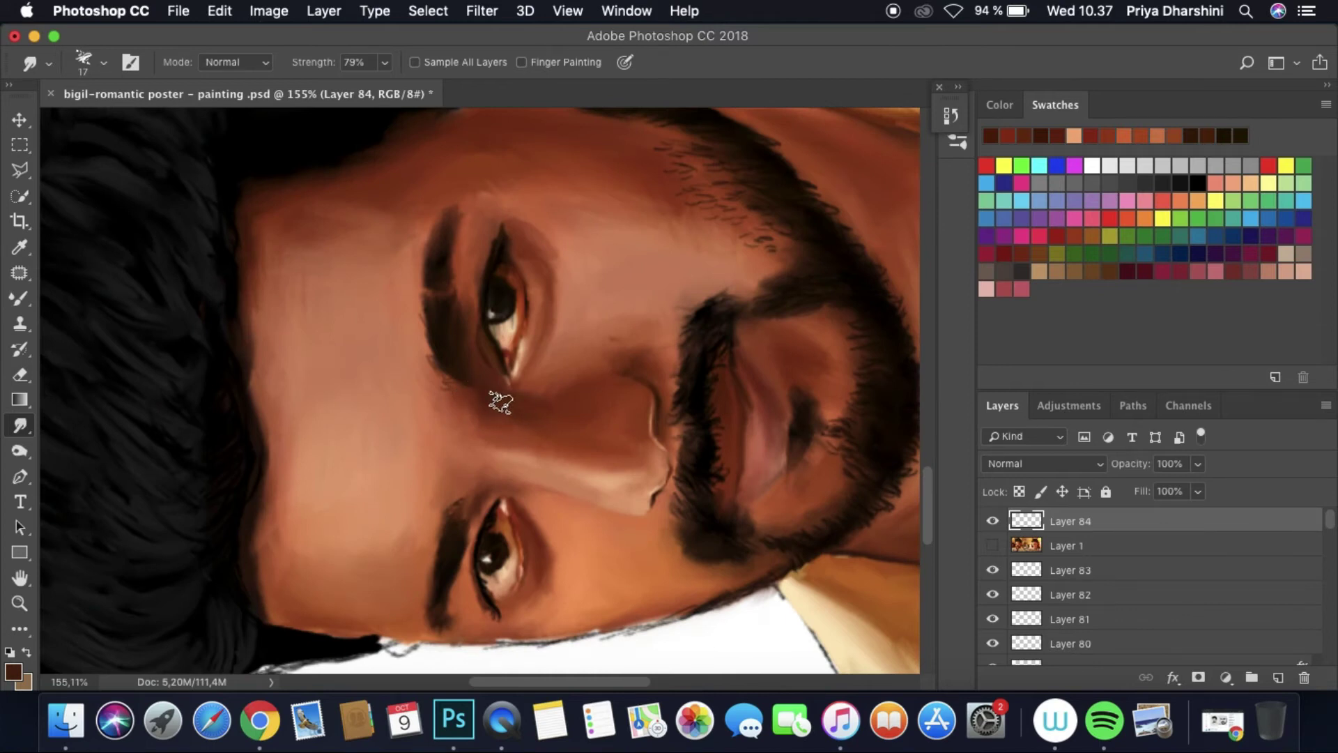
Step: Reduce the Smudge tip to size 3, enable Sample All Layers, and place Layer 84 beneath the reference photo
left_click(993, 546)
left_click(993, 546)
left_click(993, 546)
left_click(992, 546)
left_click(103, 62)
left_click_drag(133, 125, 108, 125)
left_click(415, 62)
key("super+bracketleft")
Step: Smudge fine details around the eye corners and lower lids, checking them against the reference photo
left_click(992, 520)
left_click(993, 521)
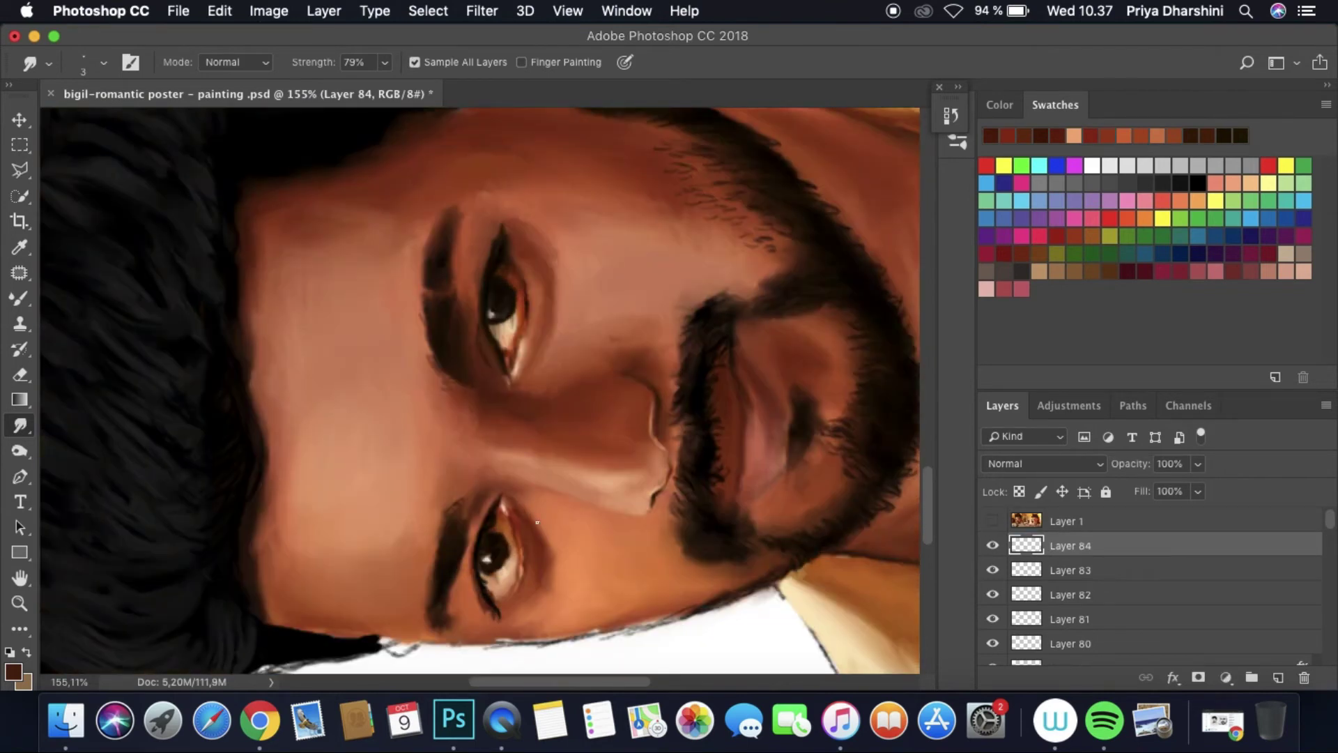
left_click(993, 520)
left_click(993, 521)
scroll(480, 609, "down", 5)
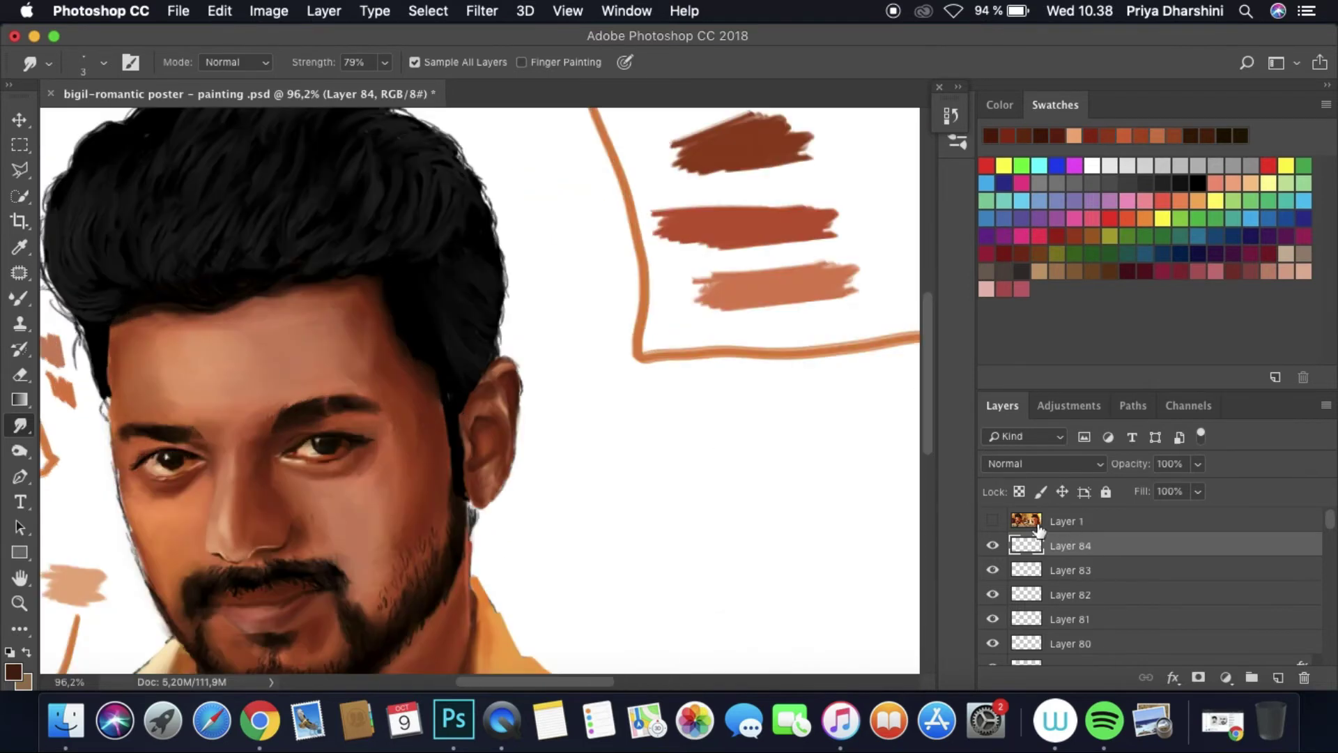
left_click(992, 520)
left_click(993, 520)
Step: Paint a dark brown shadow above the outer corner of the eye farthest from the ear on a new layer, and smudge it
left_click(1073, 522)
left_click(1277, 677)
scroll(265, 460, "up", 5)
key("b")
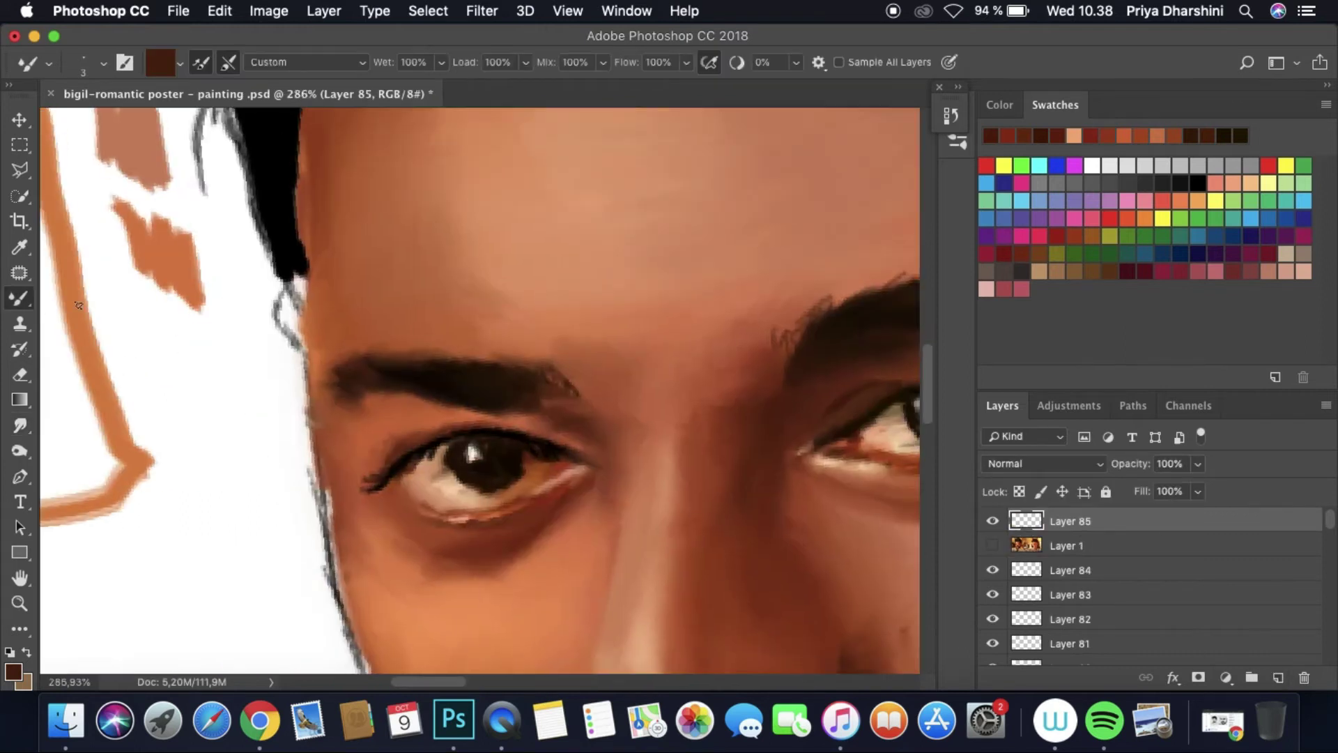
left_click(993, 545)
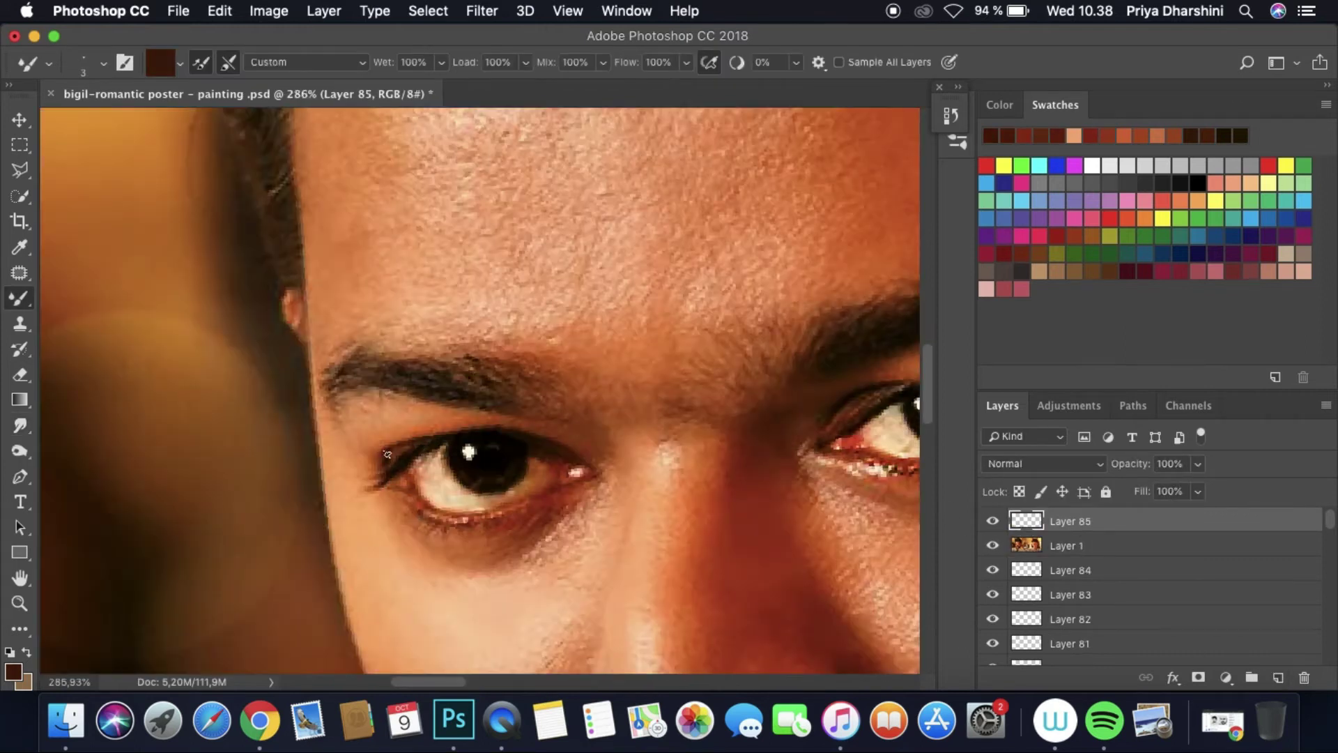
left_click(993, 545)
key("r")
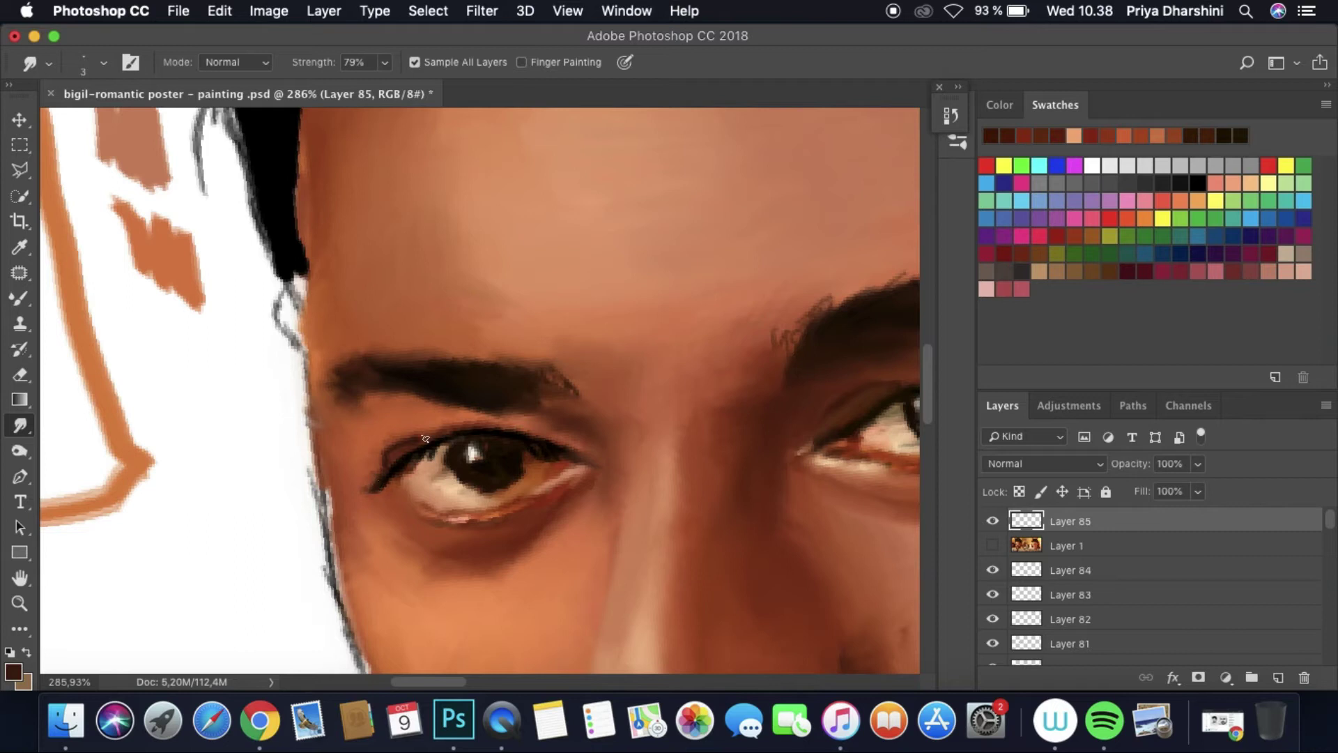
Step: Sample a reddish brown from the reference photo for the Mixer Brush, move Layer 85 beneath the photo, and add a new top layer
left_click(993, 545)
left_click(993, 545)
key("i")
left_click(514, 515)
key("b")
left_click_drag(1024, 520, 1036, 552)
key("super+shift+alt+n")
Step: Paint the upper-lid crease of the eye farthest from the ear in reddish brown and soften it with Smudge
left_click(993, 545)
mouse_move(370, 465)
left_mouse_down()
mouse_move(404, 433)
mouse_move(502, 421)
mouse_move(589, 452)
left_mouse_up()
left_click(997, 548)
left_click(995, 547)
left_click(993, 545)
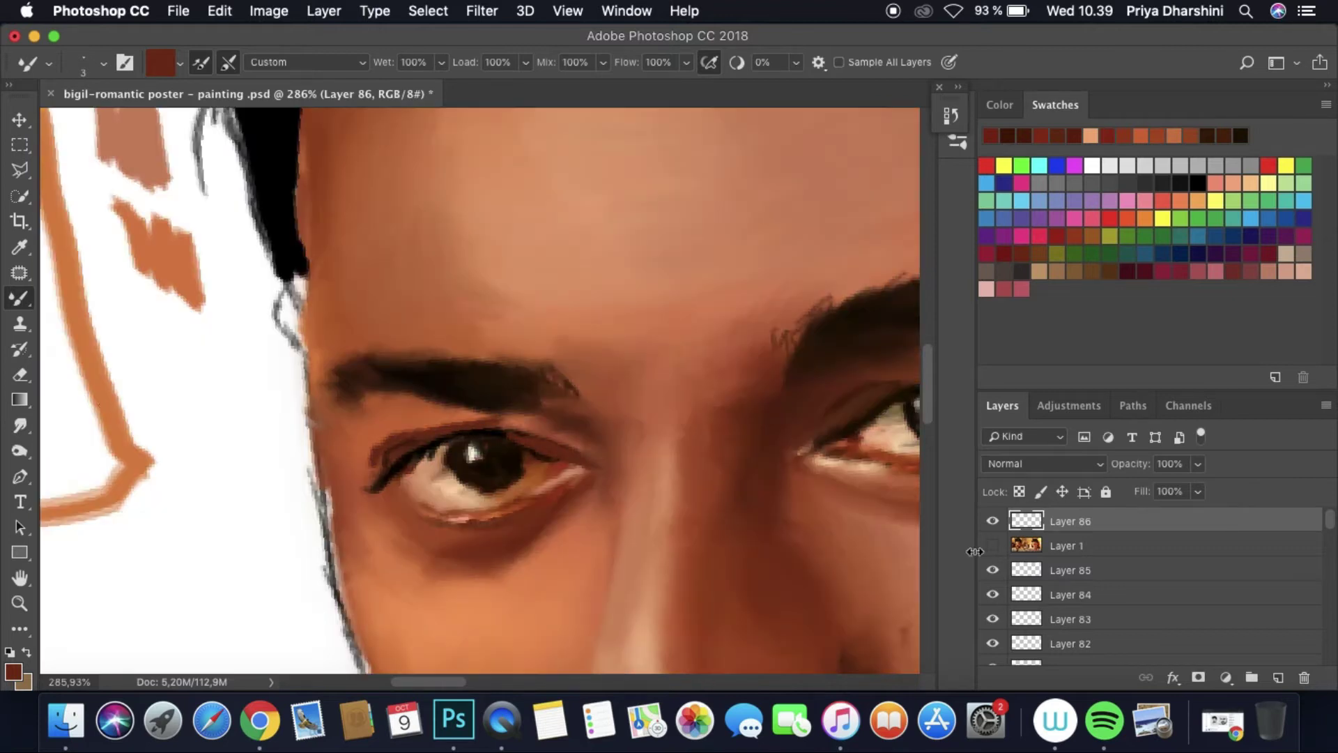
key("r")
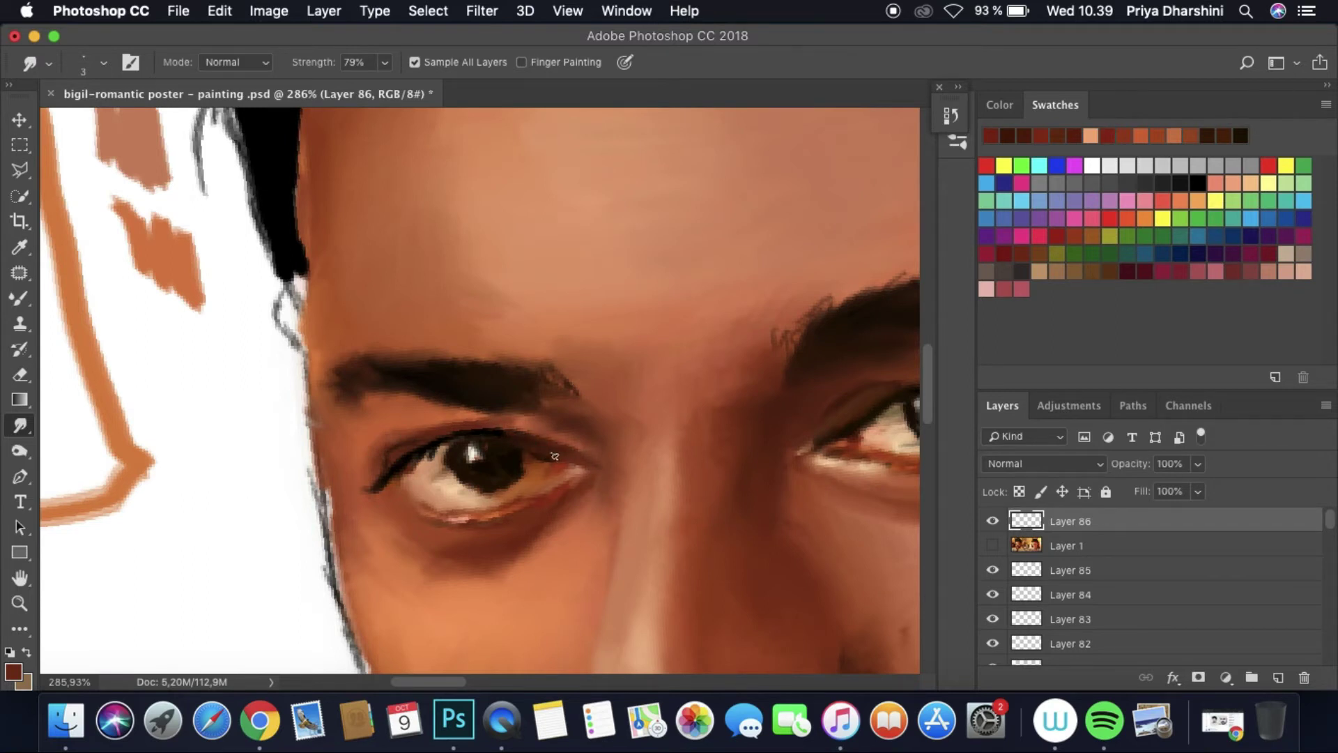
scroll(669, 315, "down", 5)
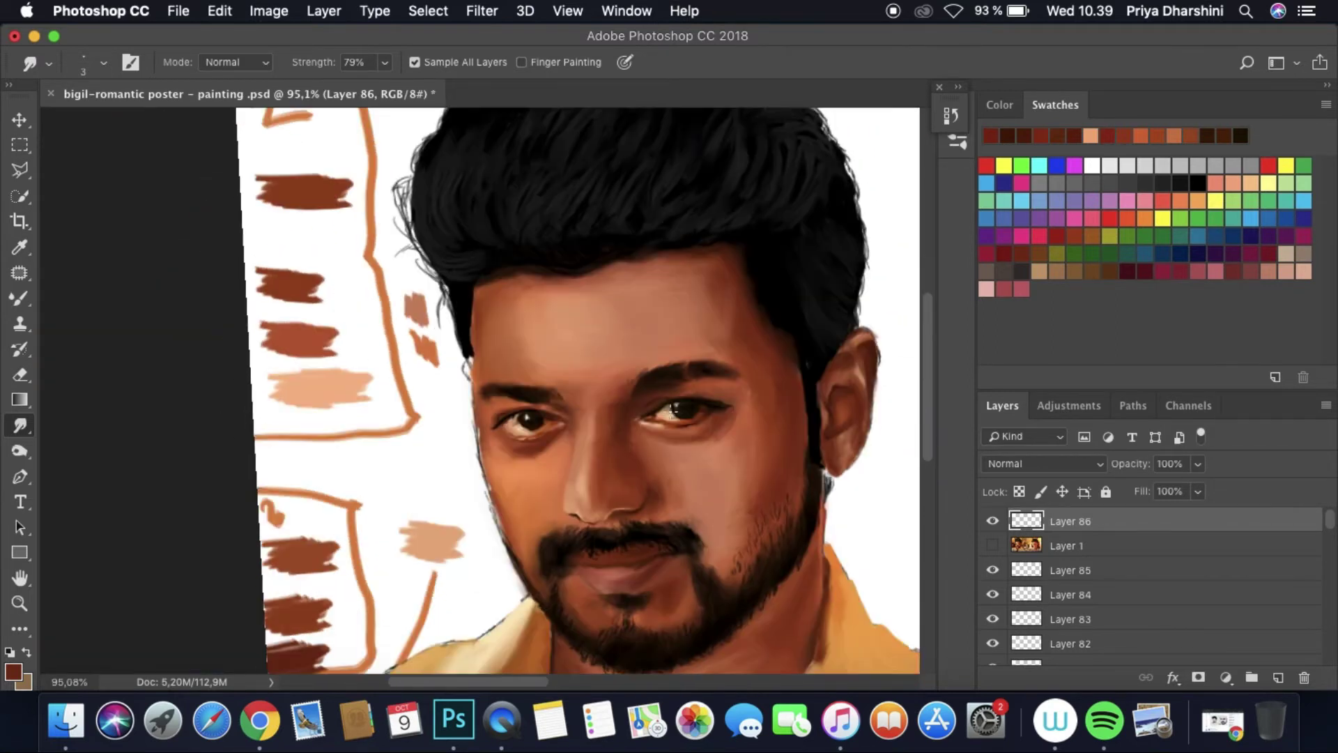
left_click(179, 11)
key("Escape")
Step: Sample near-black from the reference iris, darken the iris edge of the eye farthest from the ear, and smudge it
scroll(723, 309, "up", 5)
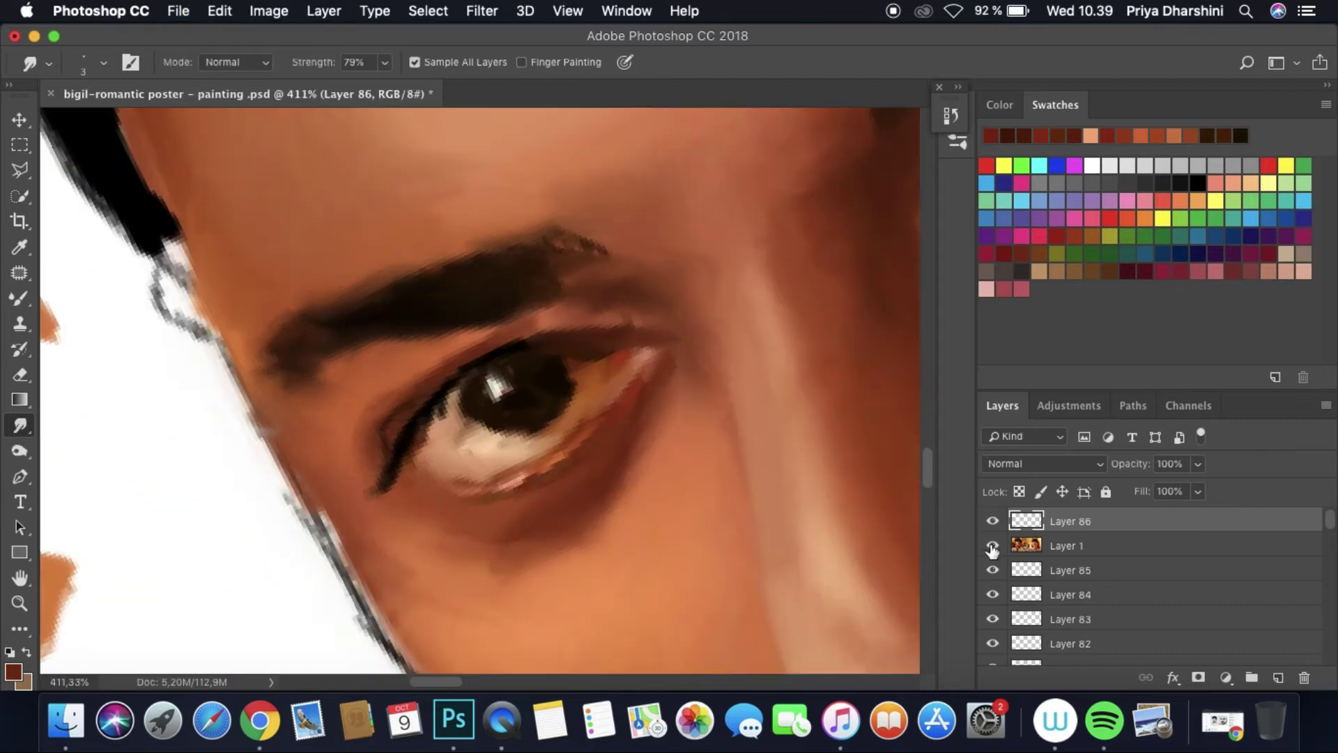
left_click(992, 545)
key("i")
left_click(551, 397)
key("b")
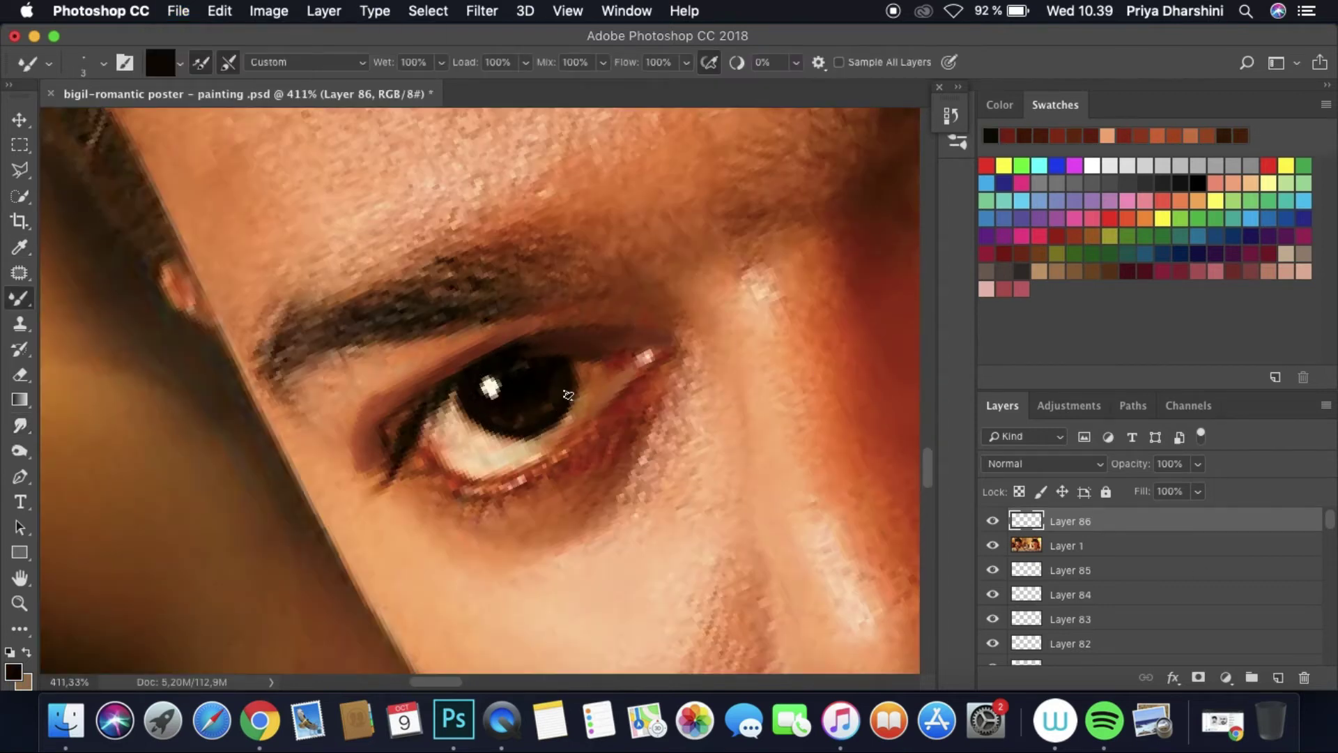
left_click(990, 545)
left_click(993, 545)
left_click(993, 546)
key("r")
scroll(396, 454, "down", 10)
left_click_drag(697, 363, 771, 342)
left_click(178, 10)
left_click(179, 10)
Step: Check the mouth against the reference photo and set the Mixer Brush color to dark brown #542d1c
left_click_drag(627, 418, 697, 488)
scroll(488, 390, "up", 6)
left_click(993, 545)
left_click(993, 545)
key("i")
left_click(512, 418)
left_click(12, 671)
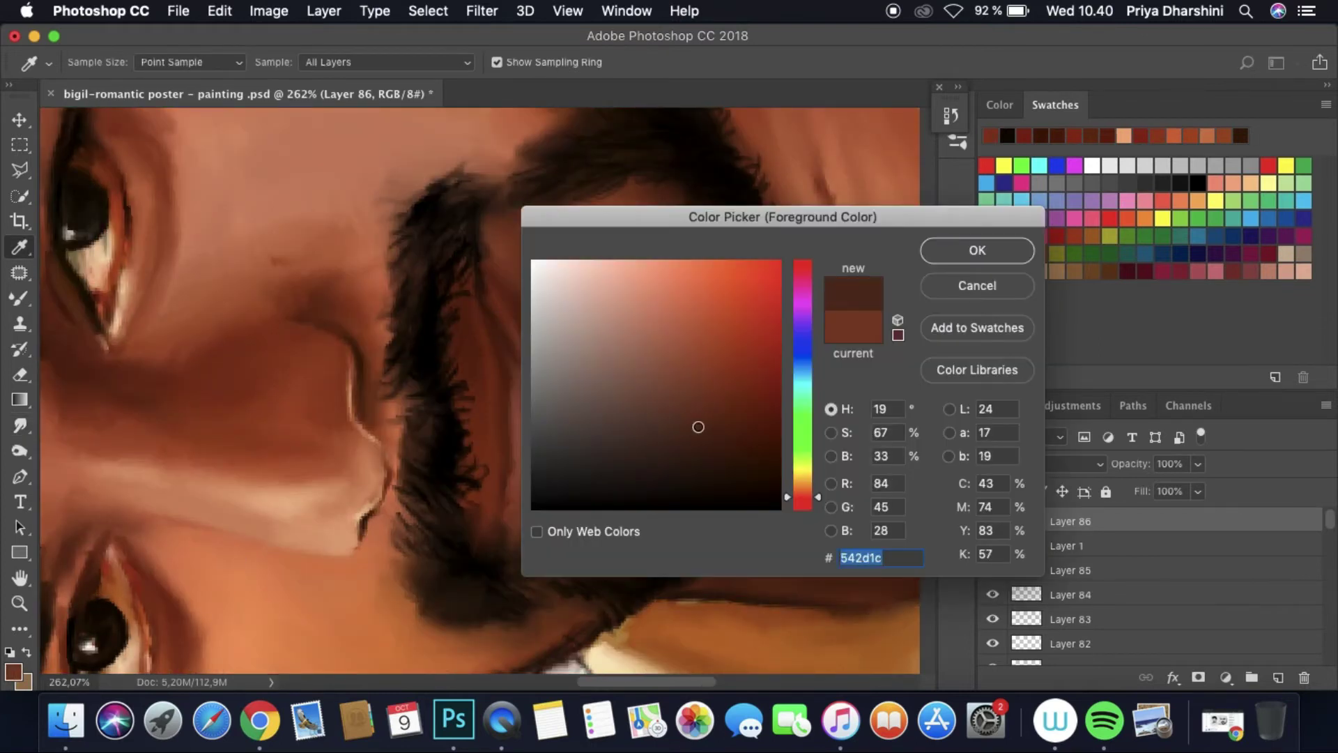
key("Return")
key("b")
Step: Place the reference photo layer above Layer 86 and add a new layer on top
left_click(993, 569)
left_click_drag(992, 570, 1030, 519)
left_click(992, 545)
key("super+alt+shift+n")
Step: Paint the line between the lips in a very dark brown and soften it with Smudge
key("i")
left_click(12, 670)
left_click(977, 250)
key("b")
left_click(993, 546)
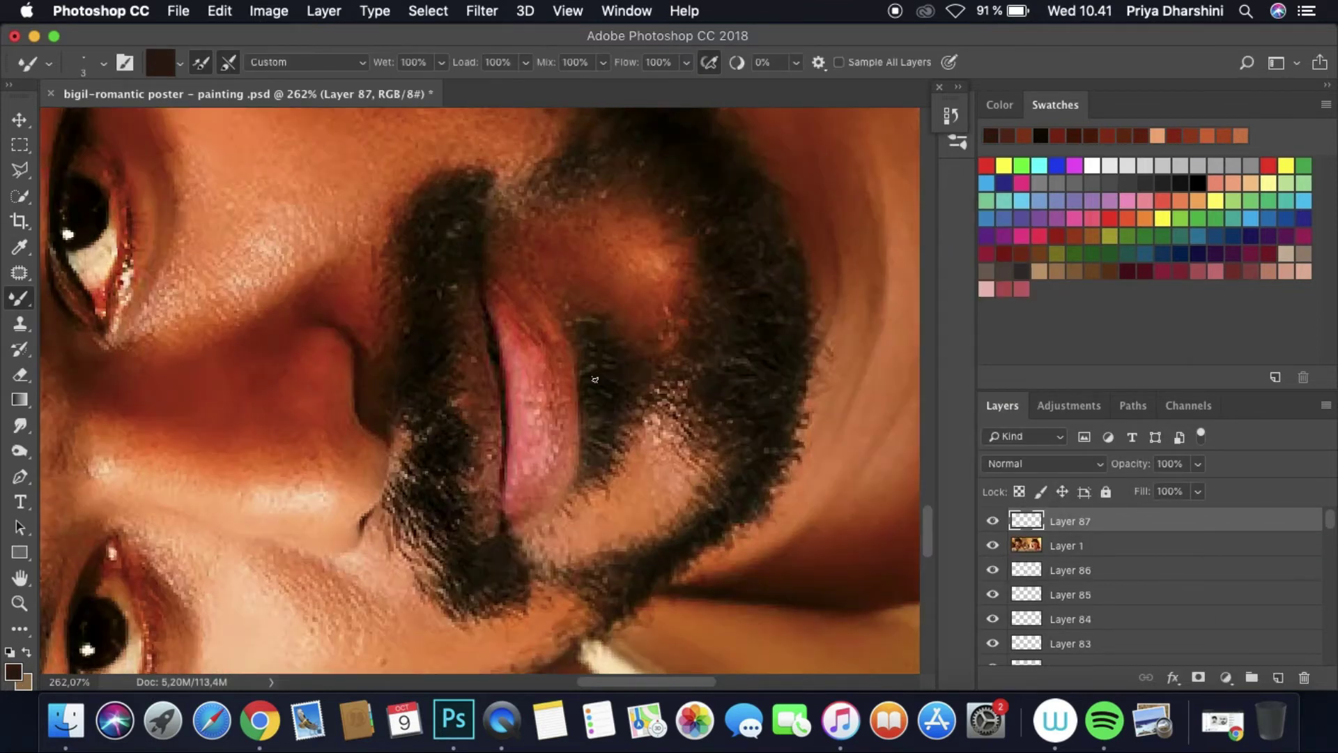
left_click(993, 545)
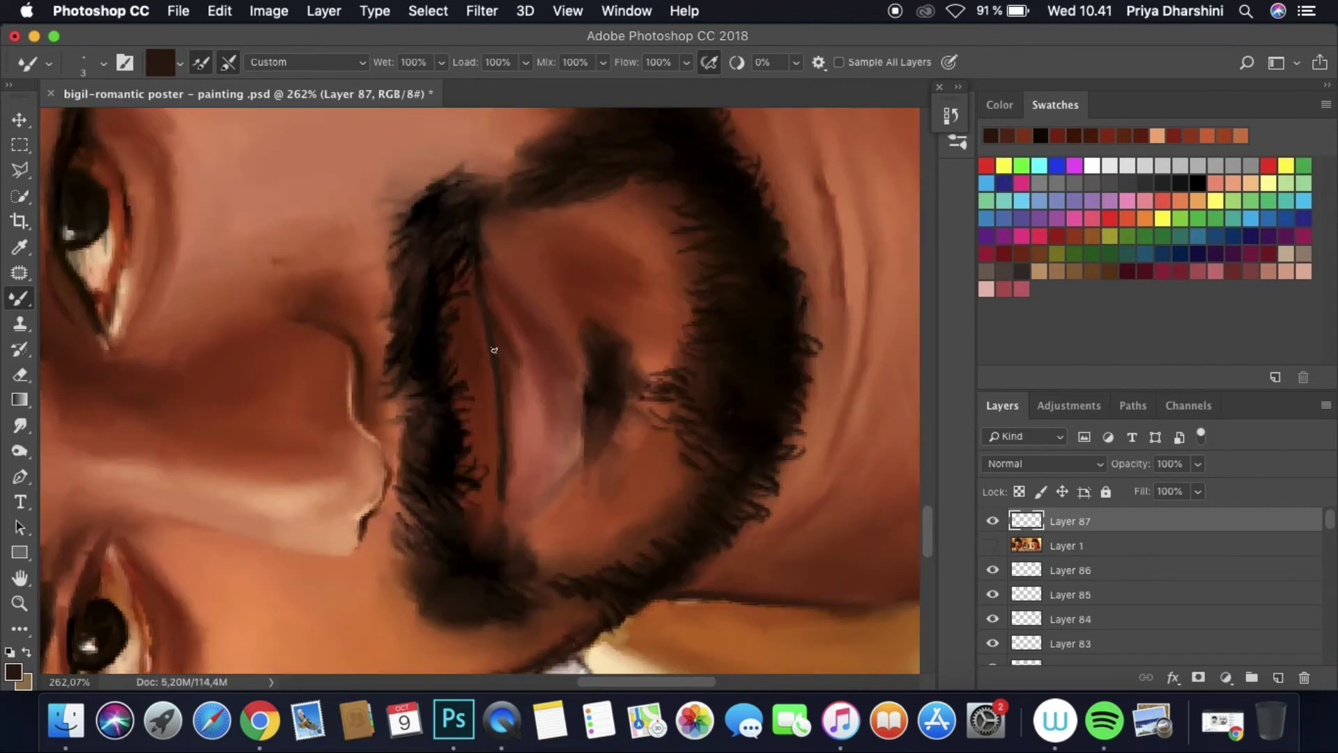
key("shift+r")
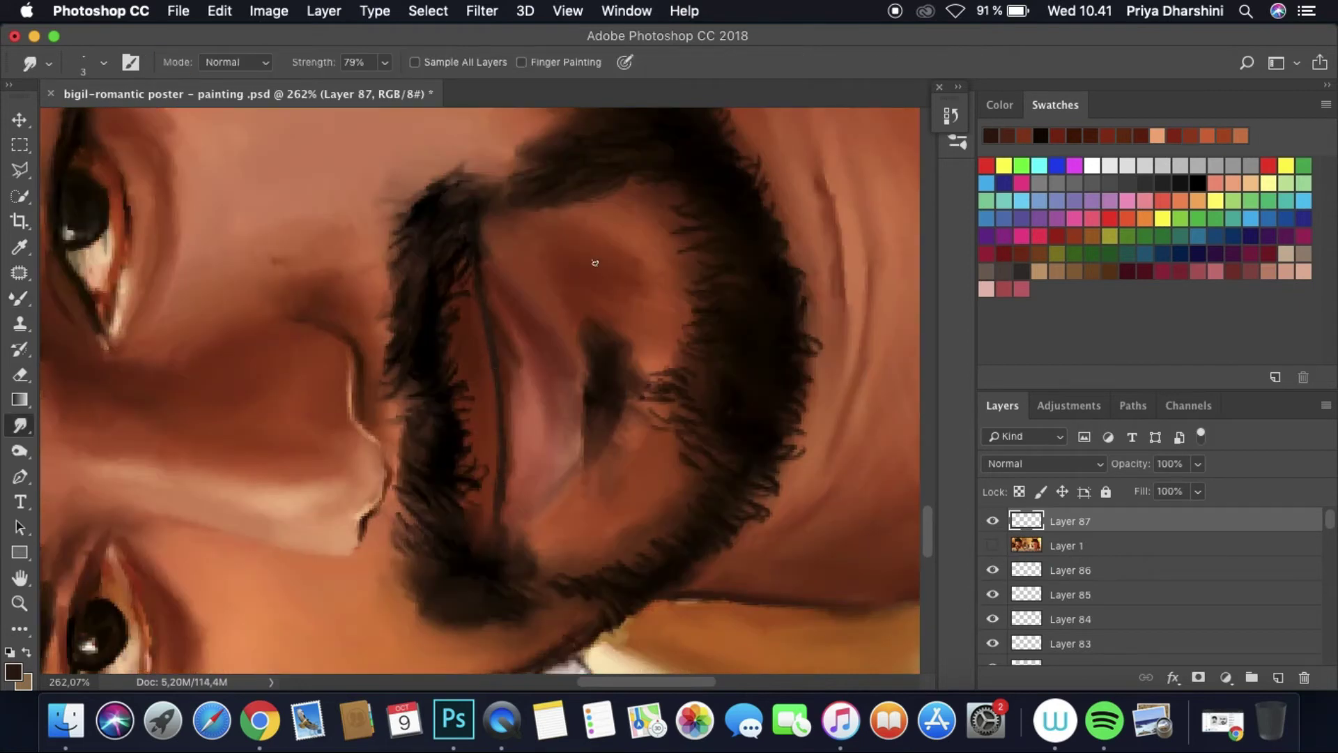
Step: Compare the lips with the reference photo and paint sampled reddish-brown shading along the lower lip near the mouth corner
key("ctrl+0")
scroll(631, 476, "up", 5)
left_click(992, 545)
left_click(993, 545)
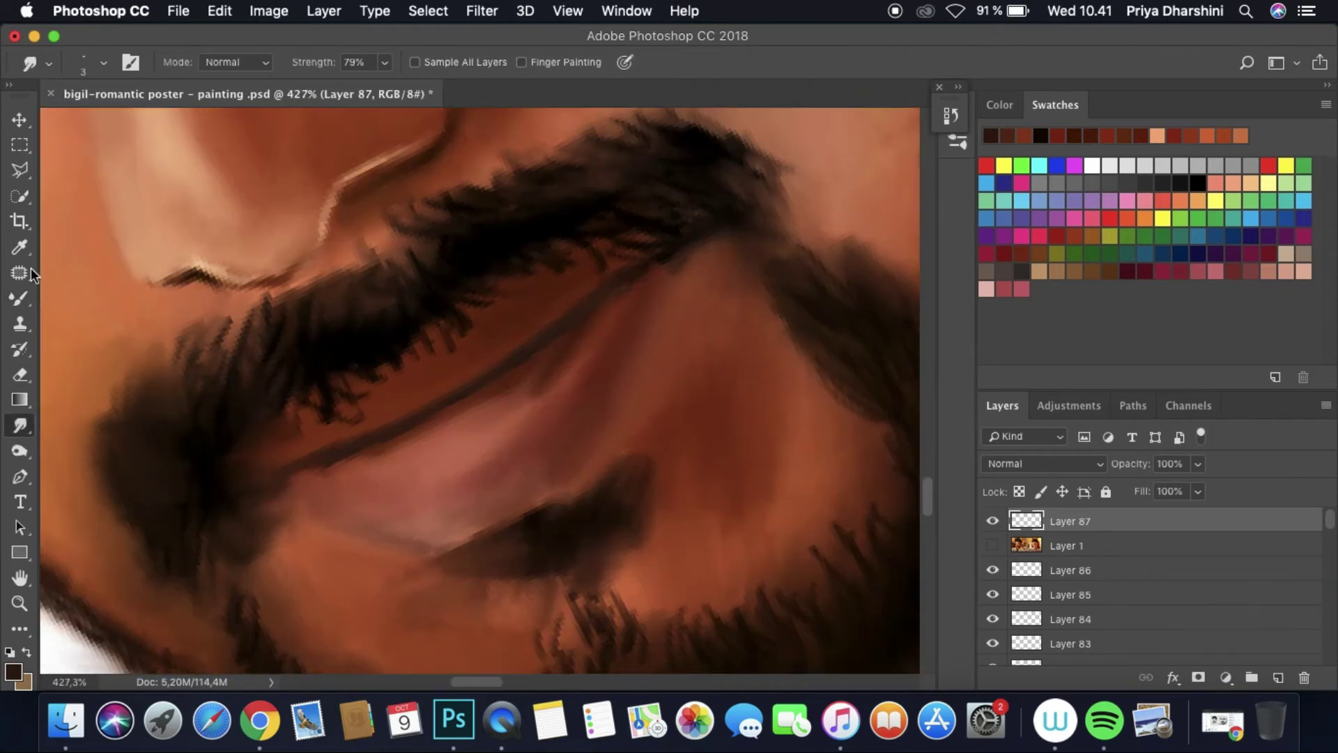
left_click(20, 246)
left_click(83, 446)
left_click(13, 672)
left_click(950, 251)
key("b")
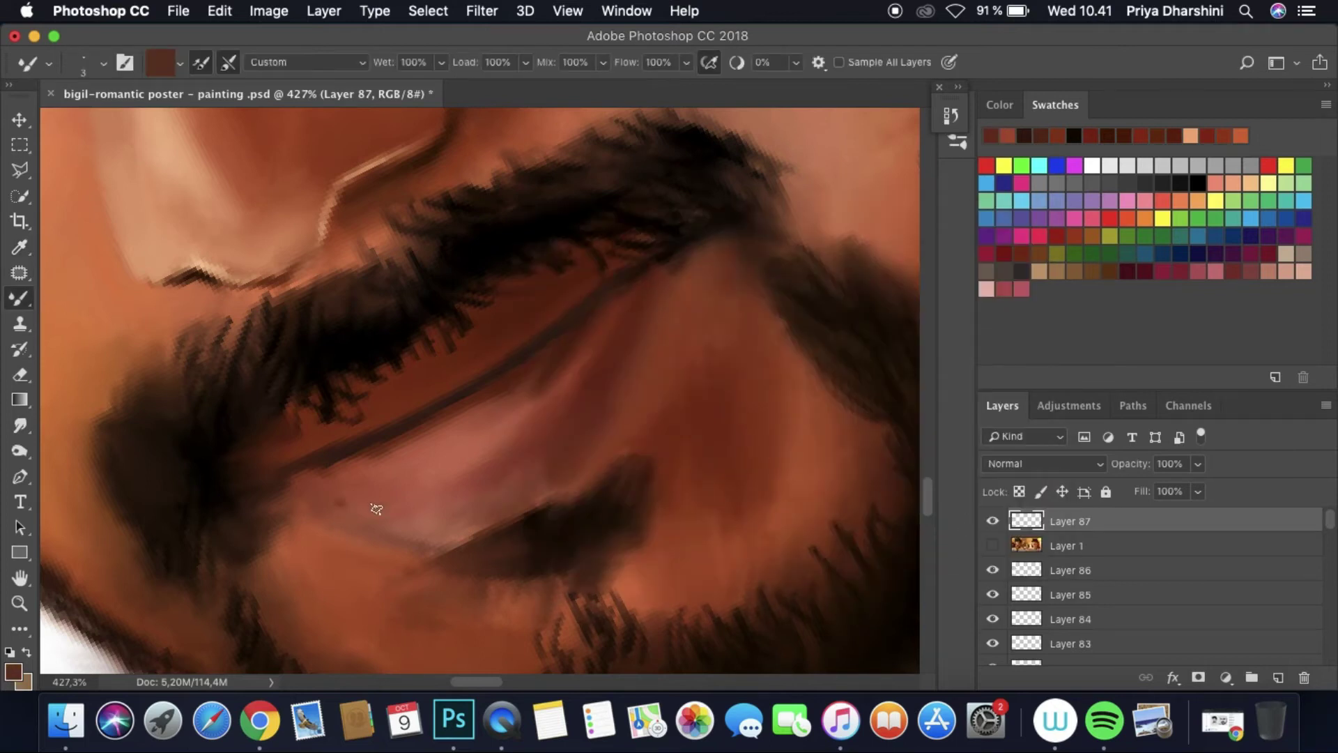
mouse_move(376, 509)
left_mouse_down()
mouse_move(344, 484)
mouse_move(418, 519)
left_mouse_up()
Step: Blend the lower-lip shading into the mouth corner using a size 15 textured Smudge tip
key("r")
right_click(131, 368)
key("Escape")
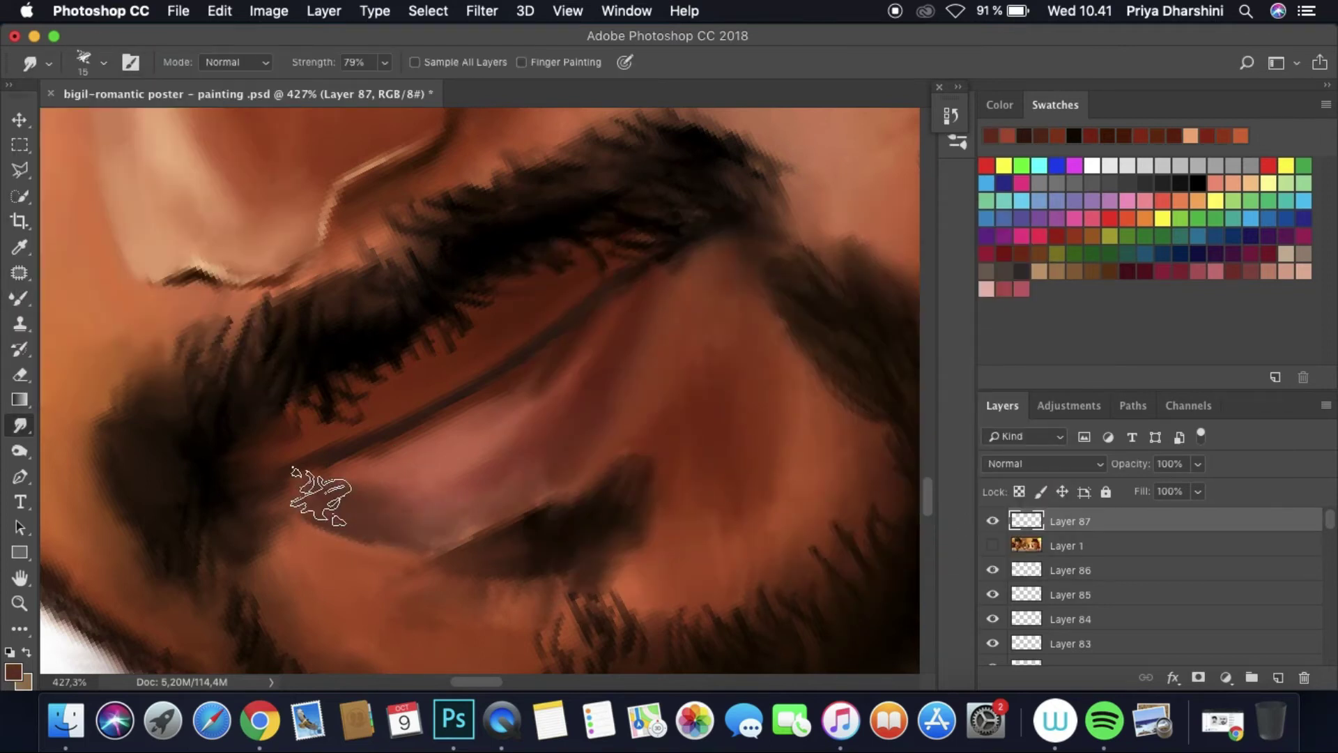
key("super+0")
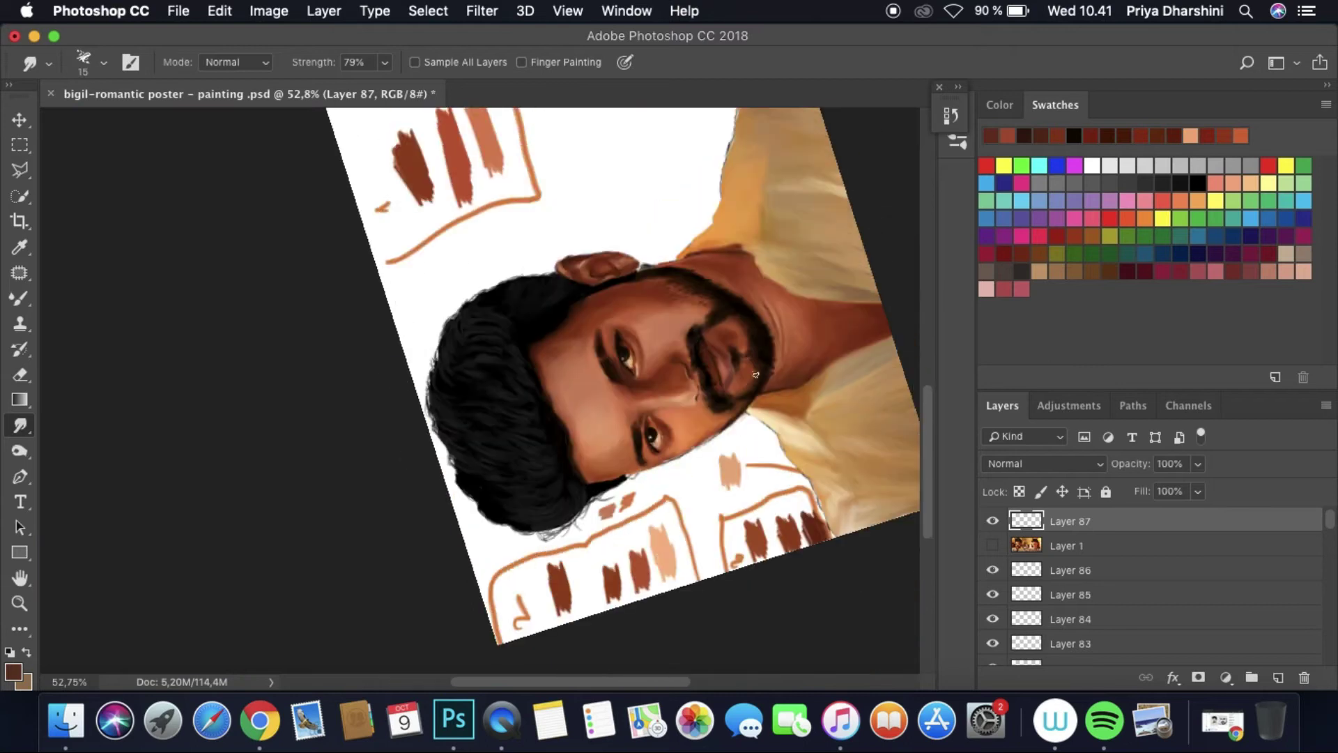
scroll(755, 374, "up", 5)
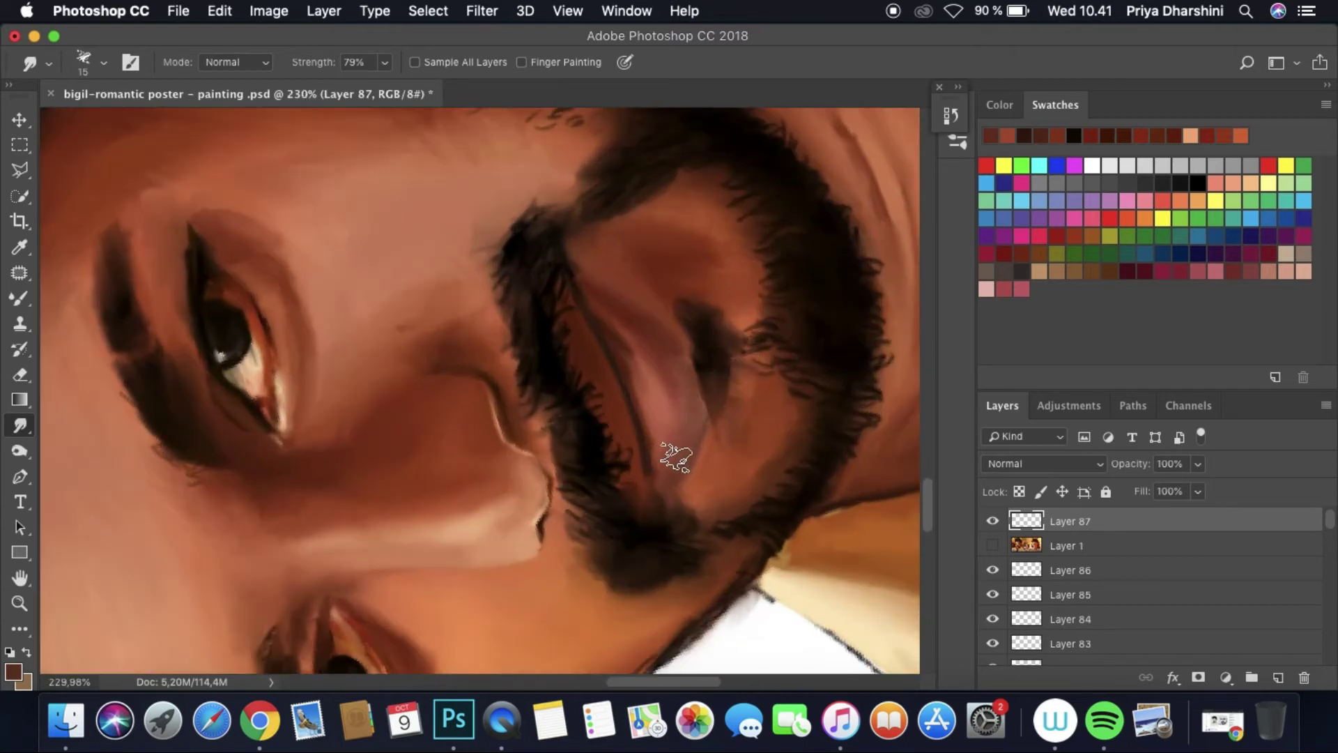
Step: Smudge the lip edges with a size 7 tip and Sample All Layers enabled
left_click(992, 547)
left_click(415, 62)
left_click(103, 62)
type("7")
key("Return")
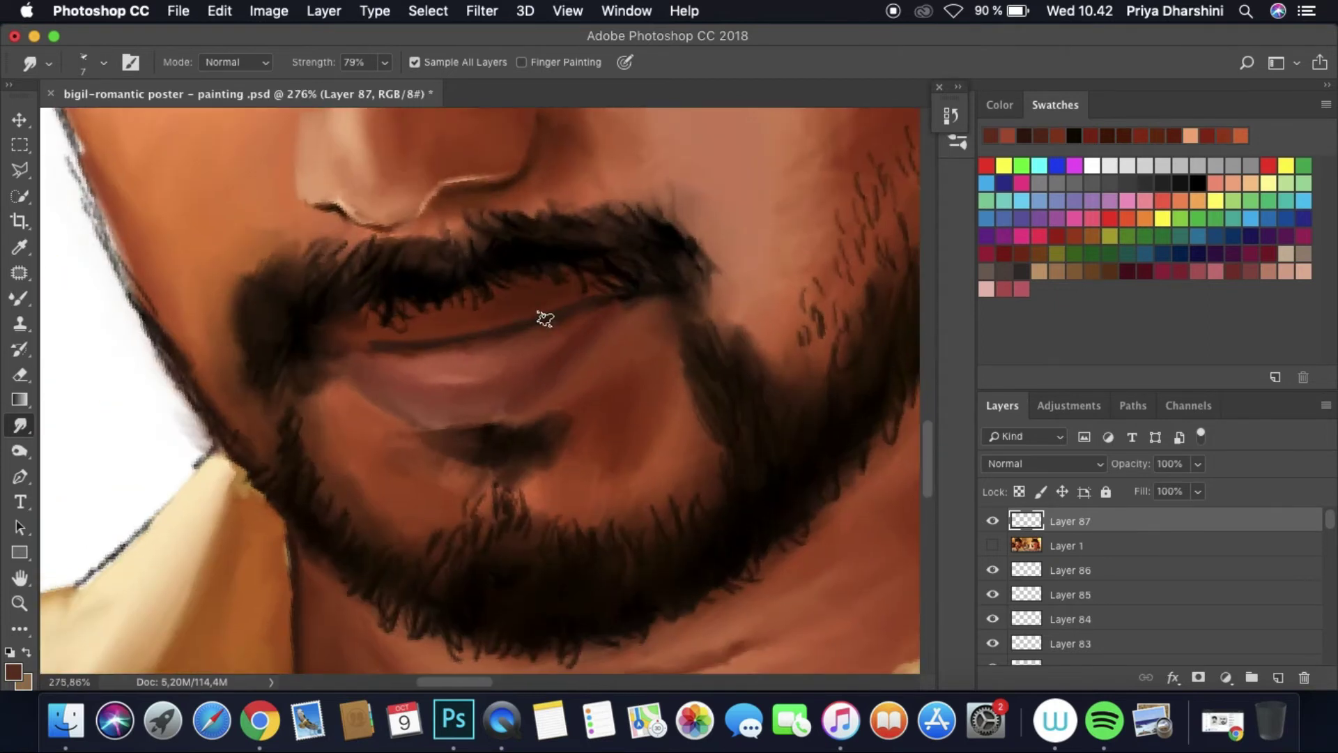
Step: Move the reference photo layer above Layer 87 and toggle its visibility to compare the reworked lips
left_click(992, 547)
left_click(992, 547)
left_click_drag(1066, 546, 1066, 515)
left_click(992, 522)
left_click(991, 521)
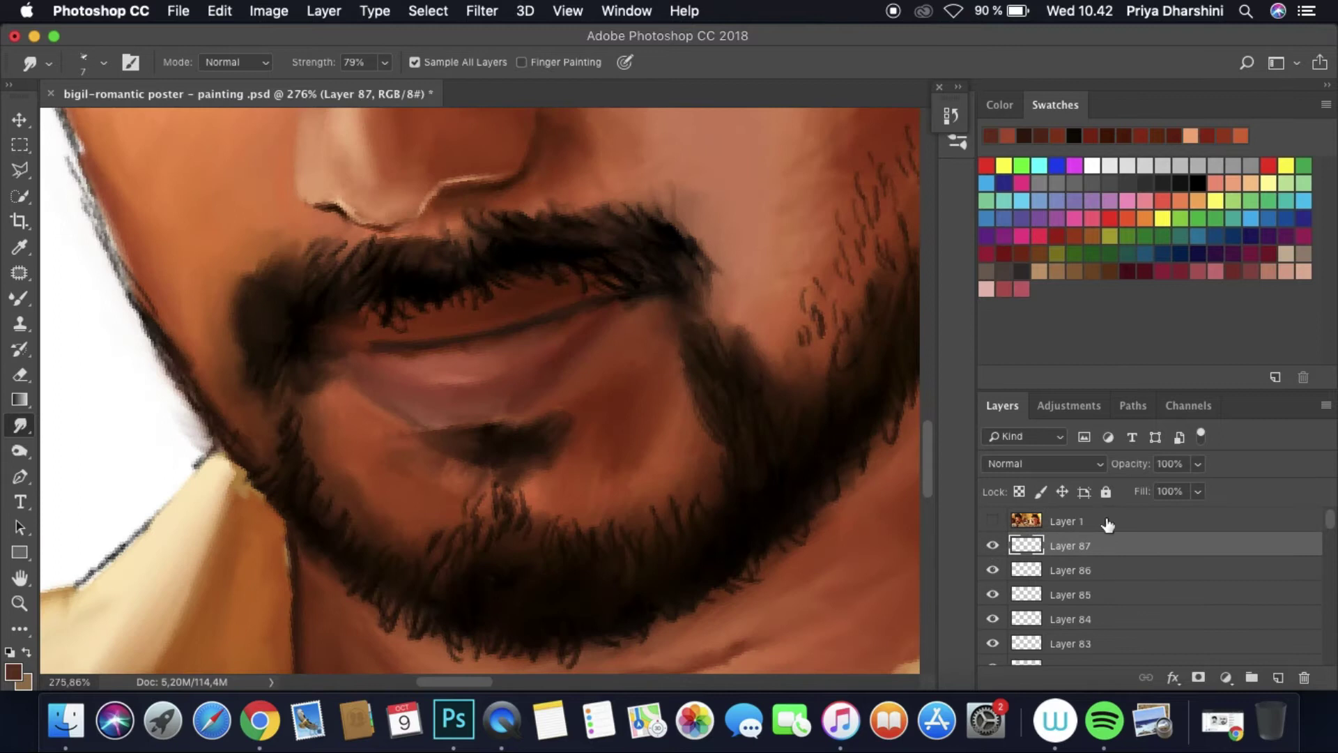
Step: Add a new layer above the reference photo layer and smudge the lower edge of the man's lower lip
left_click(1066, 521)
left_click(1278, 677)
left_click_drag(528, 403, 500, 410)
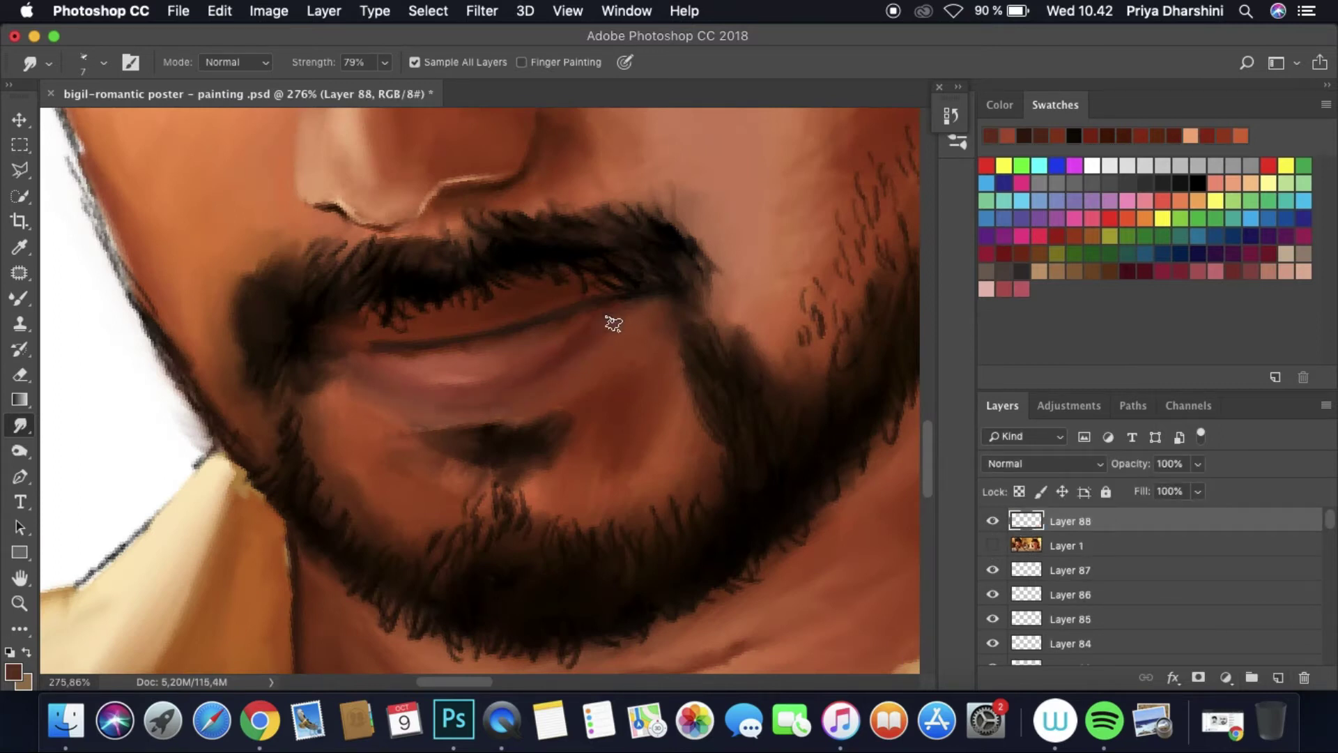
key("super+0")
Step: Sample a pink from the lower lip and lighten it to a salmon color for the Mixer Brush
scroll(732, 426, "up", 3)
key("i")
scroll(732, 426, "right", 3)
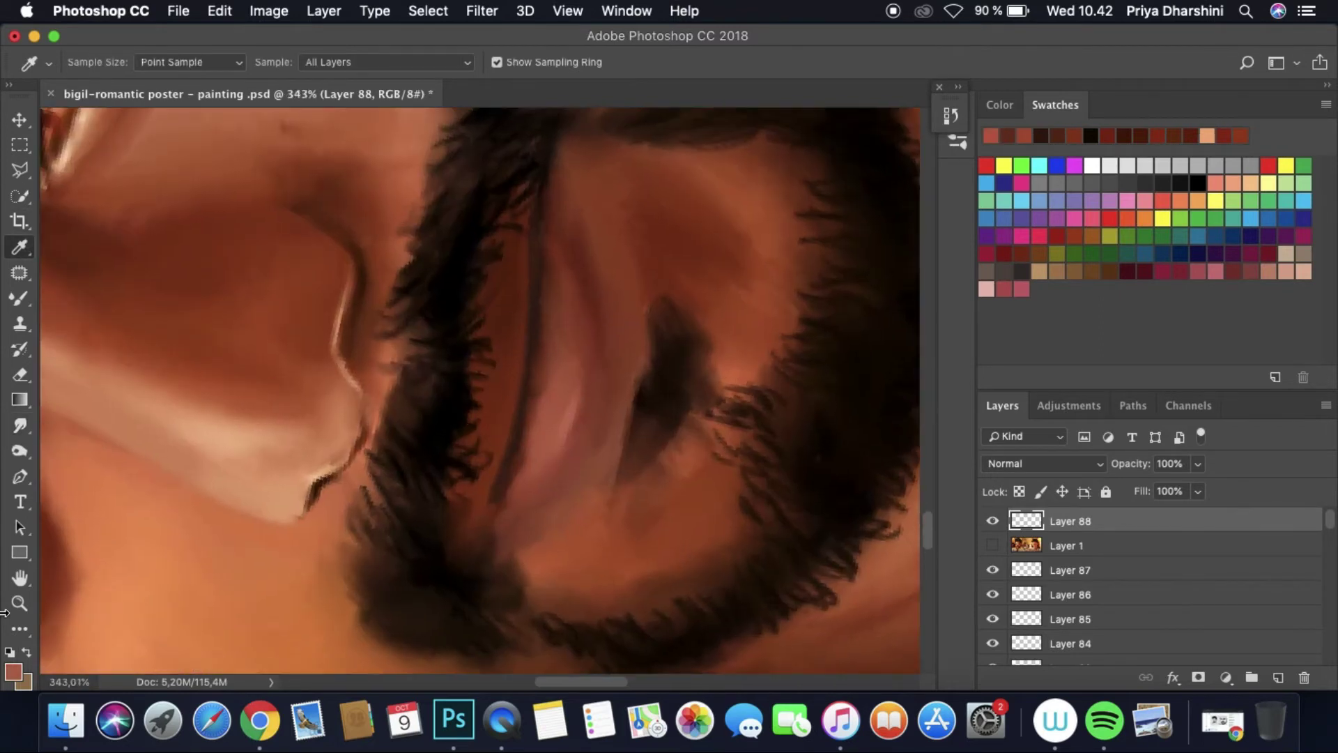
left_click(12, 670)
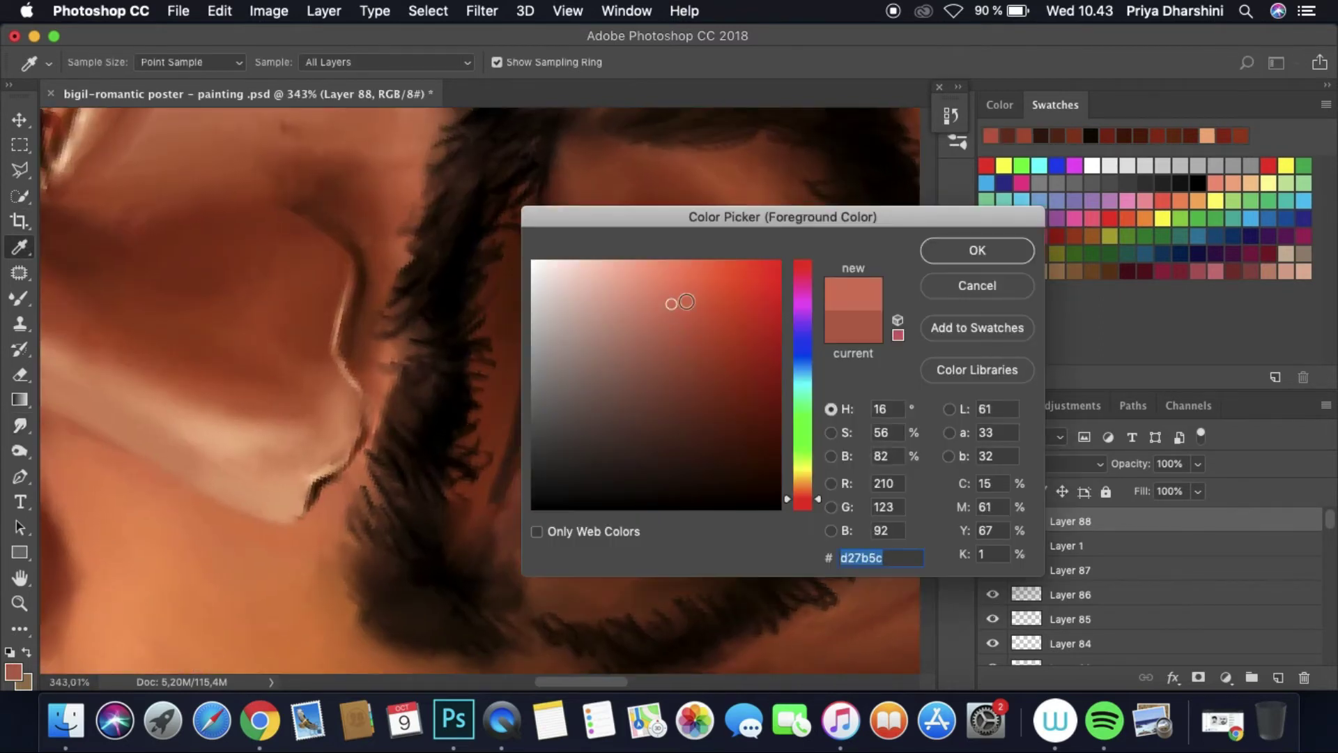
left_click(934, 251)
key("b")
Step: Move the reference photo layer above Layer 88, show it, and add a new layer on top for the salmon lip highlight
left_click_drag(1067, 545, 1066, 519)
left_click(992, 520)
left_click(1278, 677)
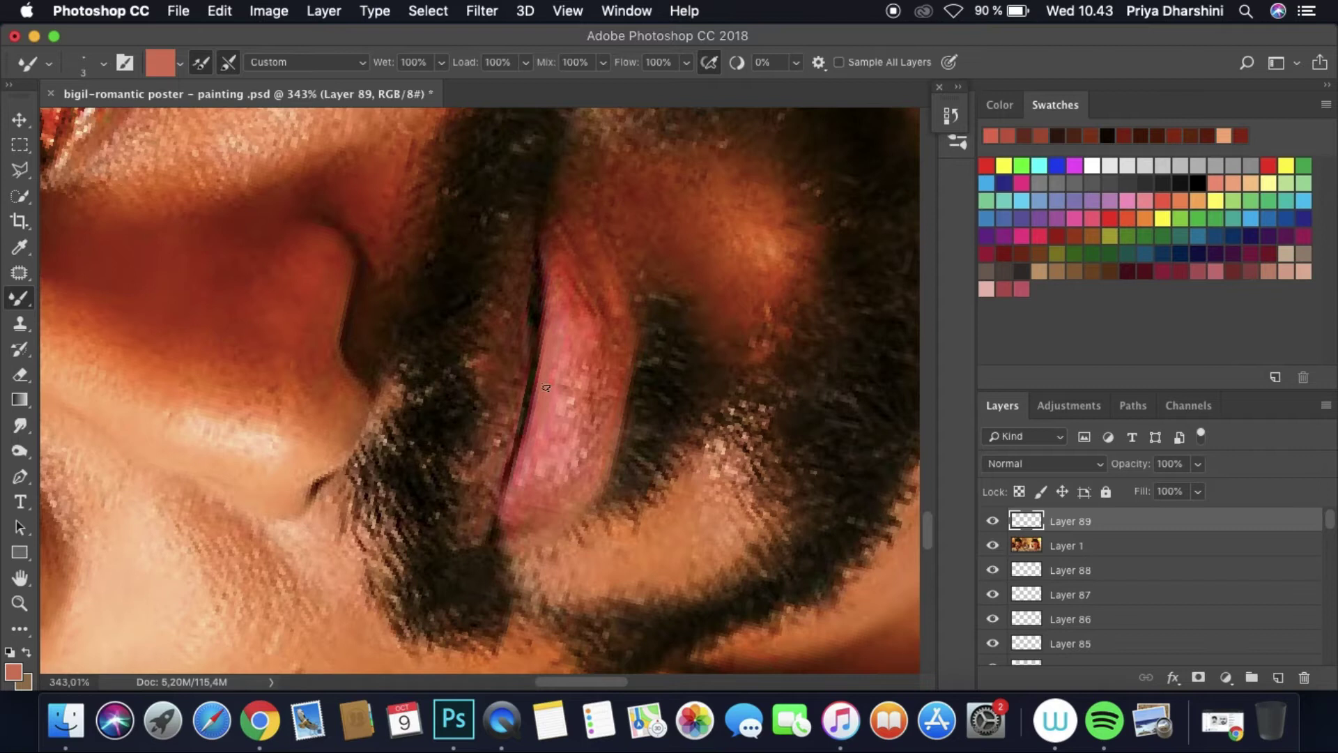
Step: Paint the lower lip's mouth corner with dark red 9b3615 and a deeper red-brown, following the reference photo
left_click(13, 671)
left_click_drag(586, 217, 694, 161)
left_click(857, 264)
left_click(856, 302)
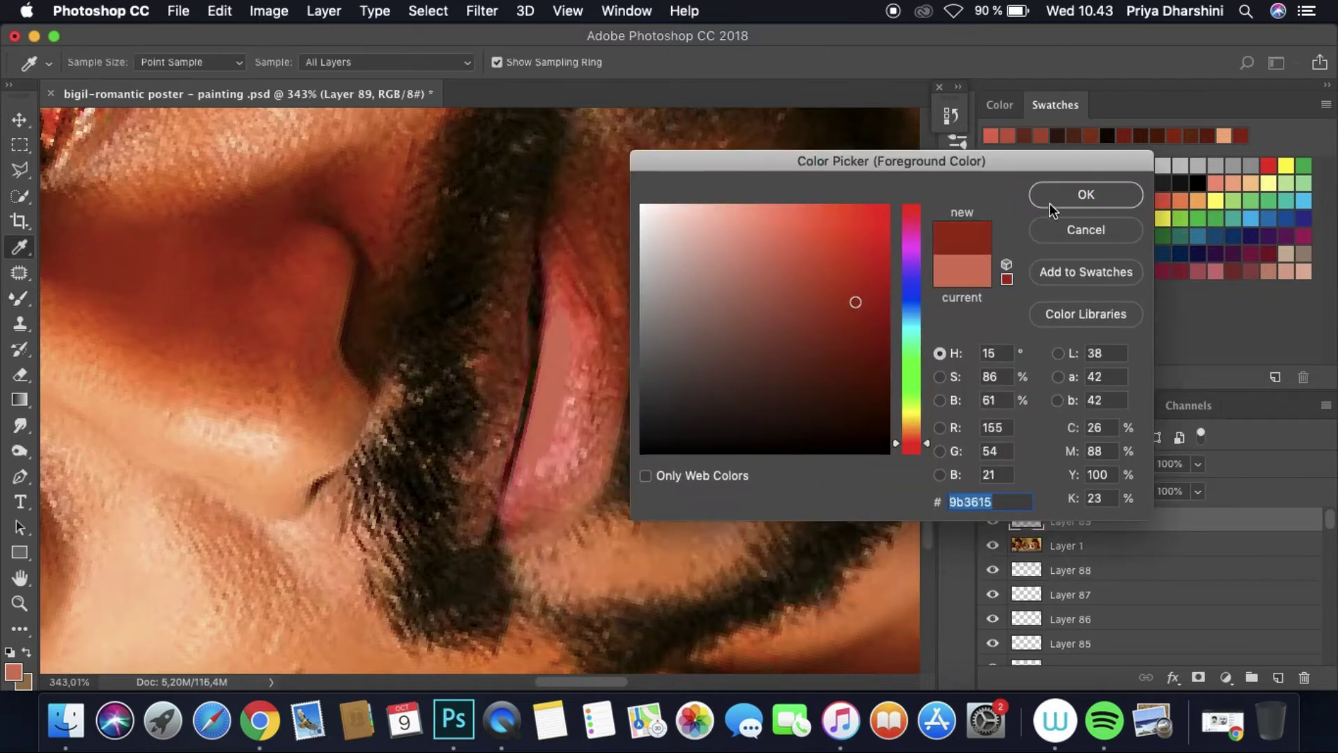
key("Return")
left_click_drag(575, 335, 579, 283)
left_click(13, 670)
left_click_drag(549, 266, 575, 282)
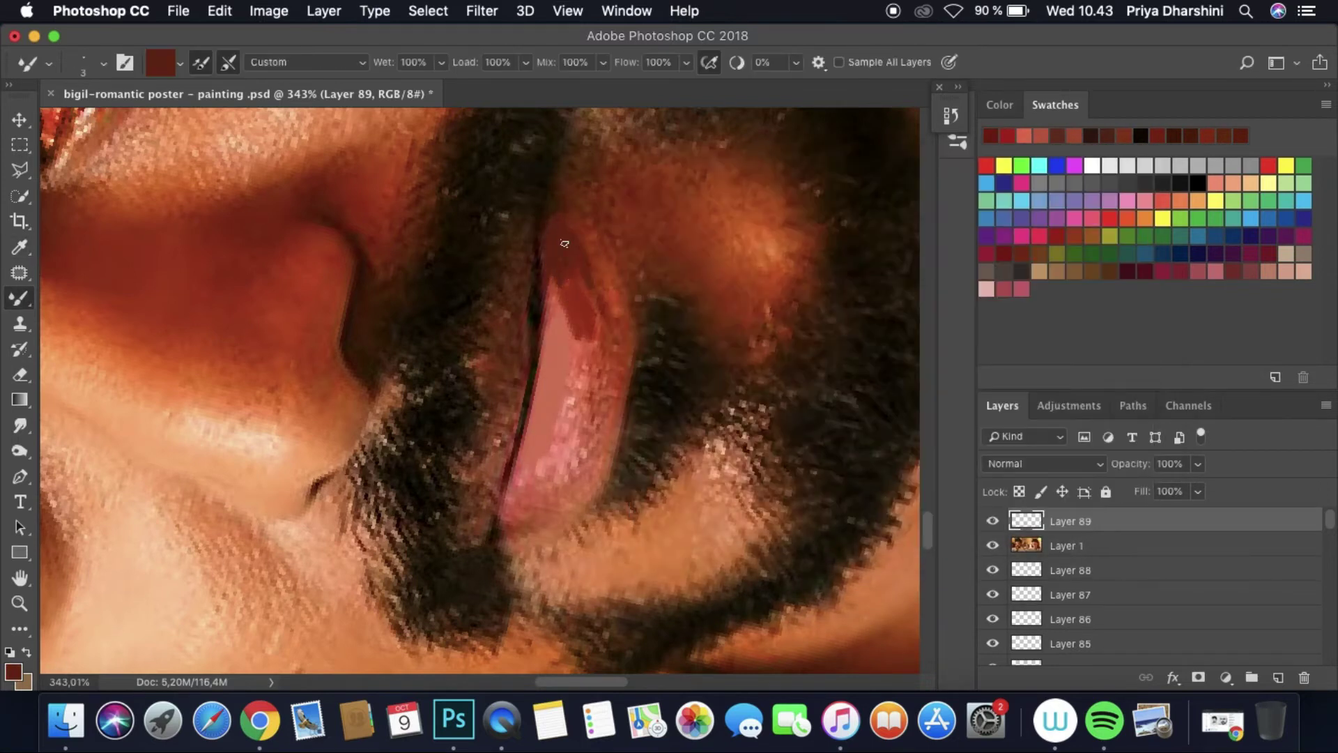
Step: Hide the reference photo, smudge the new lower-lip colors together with the size 7 tip, and save the document
left_click(992, 545)
left_click(19, 425)
mouse_move(549, 366)
left_mouse_down()
mouse_move(581, 422)
mouse_move(547, 255)
left_mouse_up()
key("super+0")
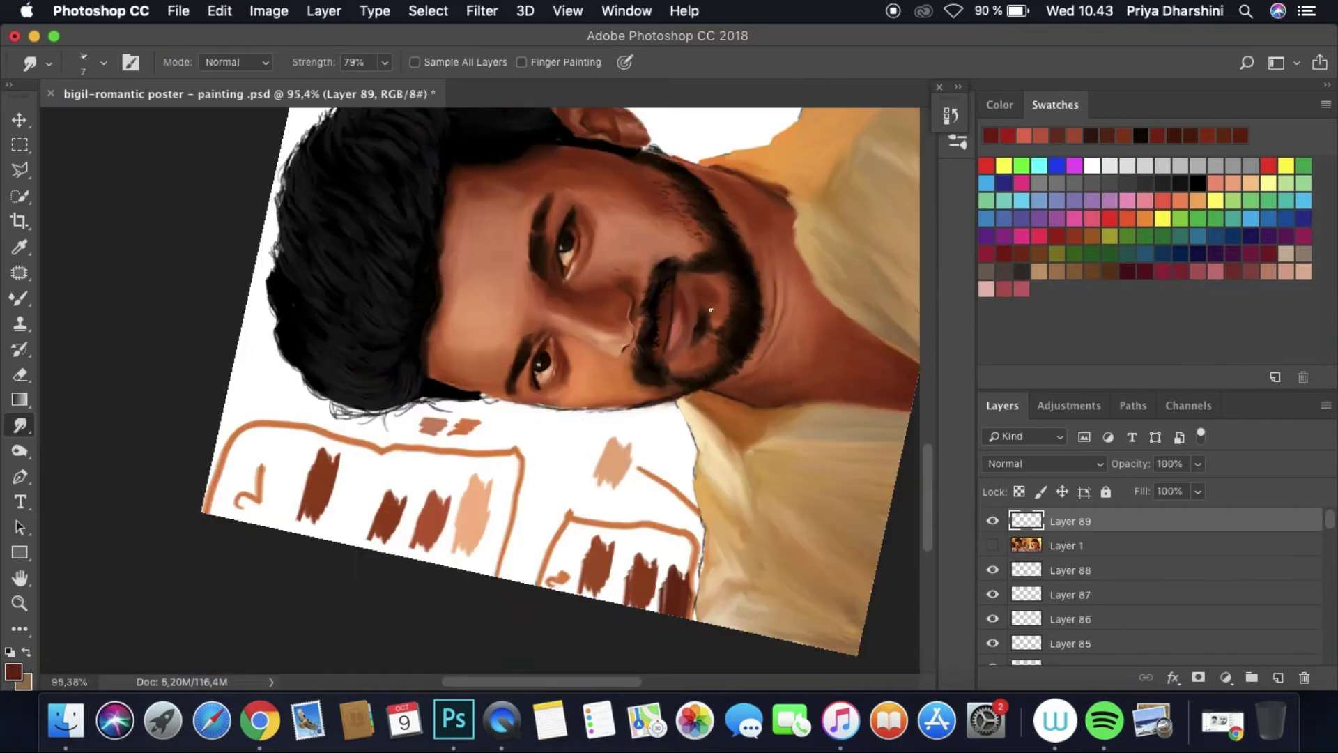
left_click(179, 10)
key("Escape")
scroll(255, 465, "up", 5)
scroll(255, 465, "down", 4)
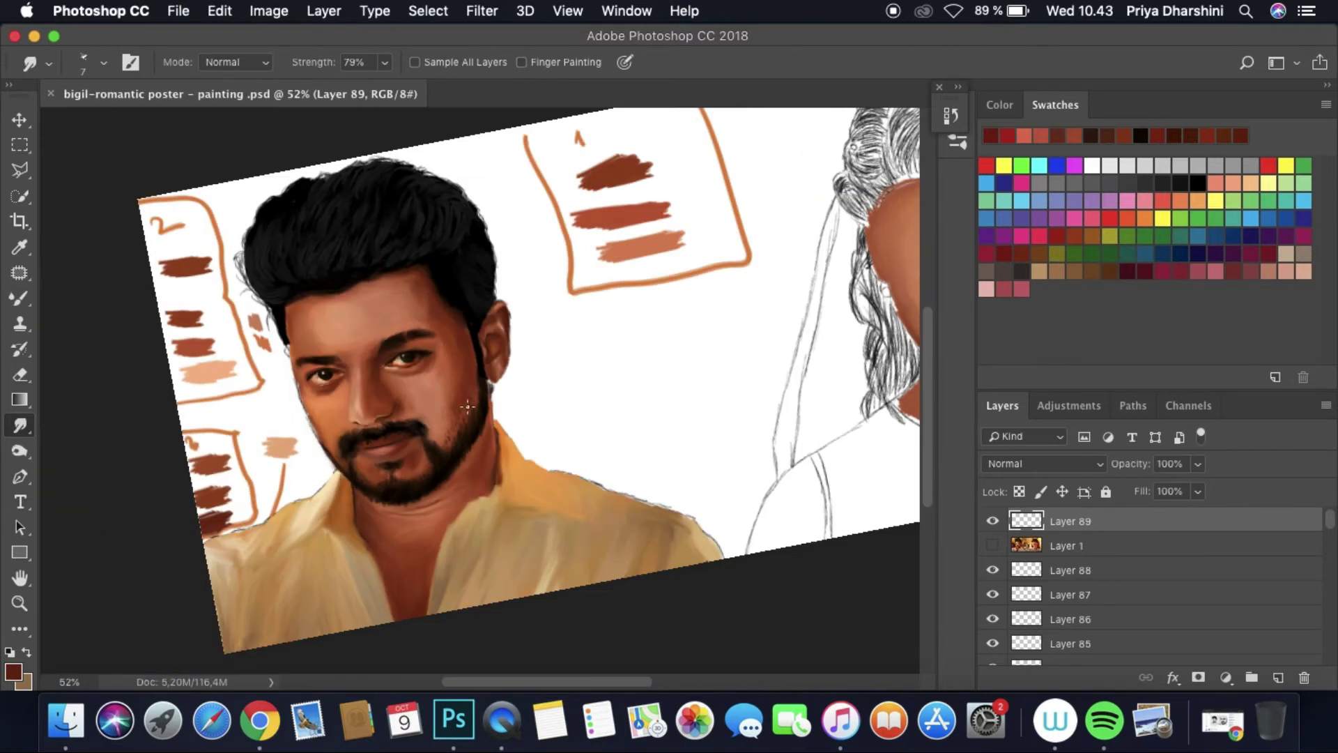
Step: Move Layer 89 below the reference photo layer and review the man's and woman's portraits side by side
key("super+[")
scroll(707, 479, "right", 5)
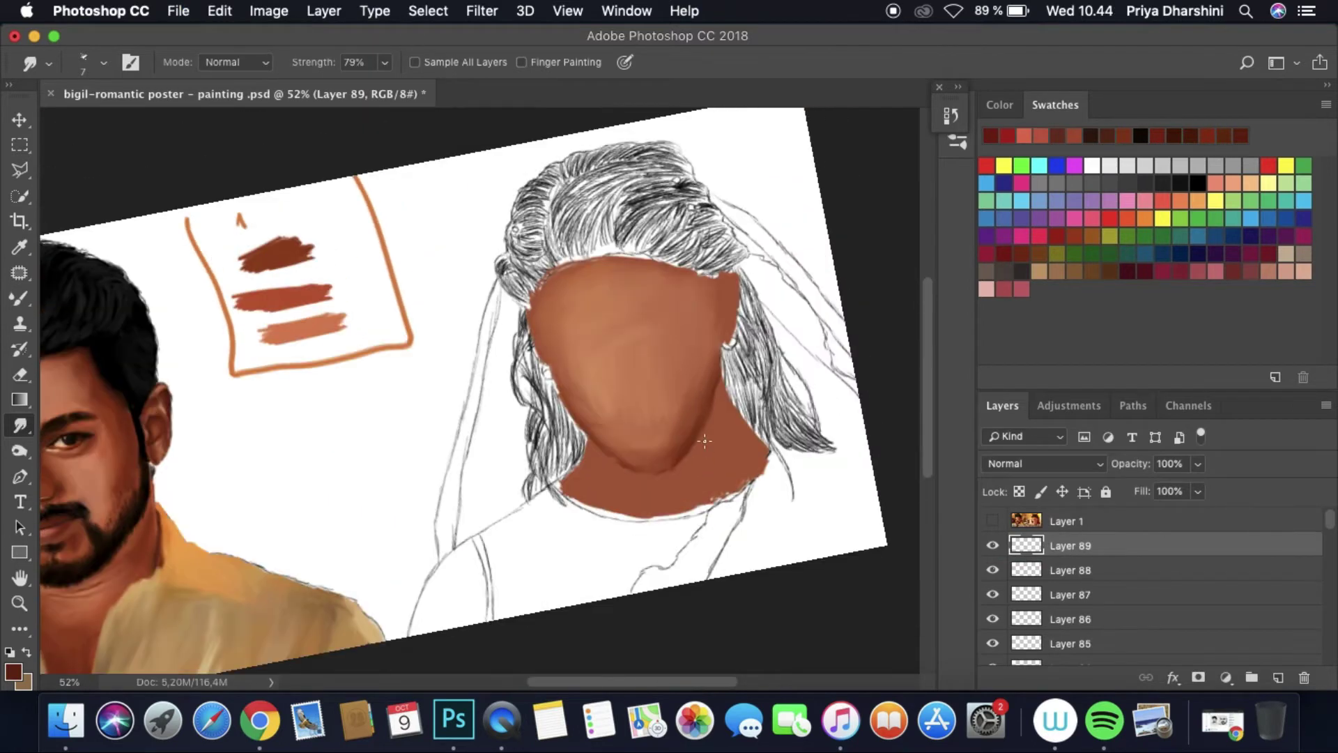
scroll(705, 441, "left", 5)
scroll(705, 441, "down", 3)
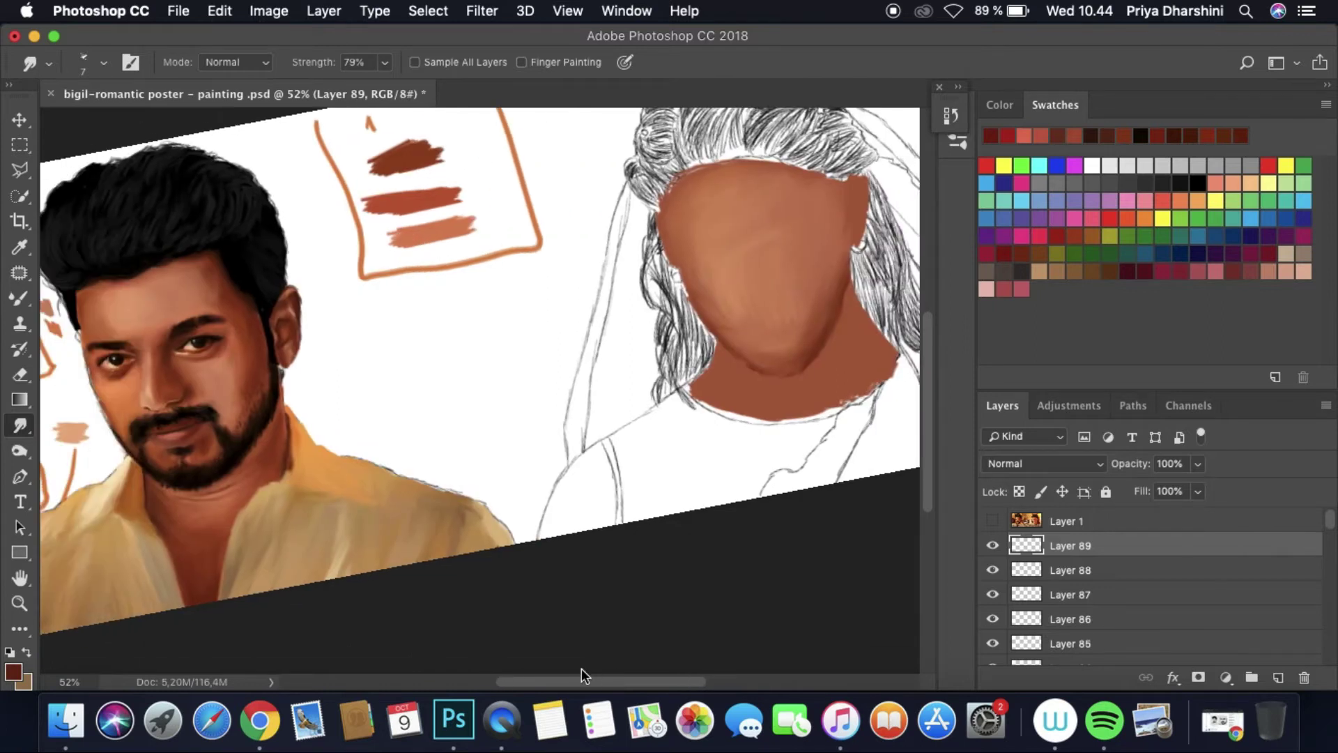
scroll(582, 668, "left", 3)
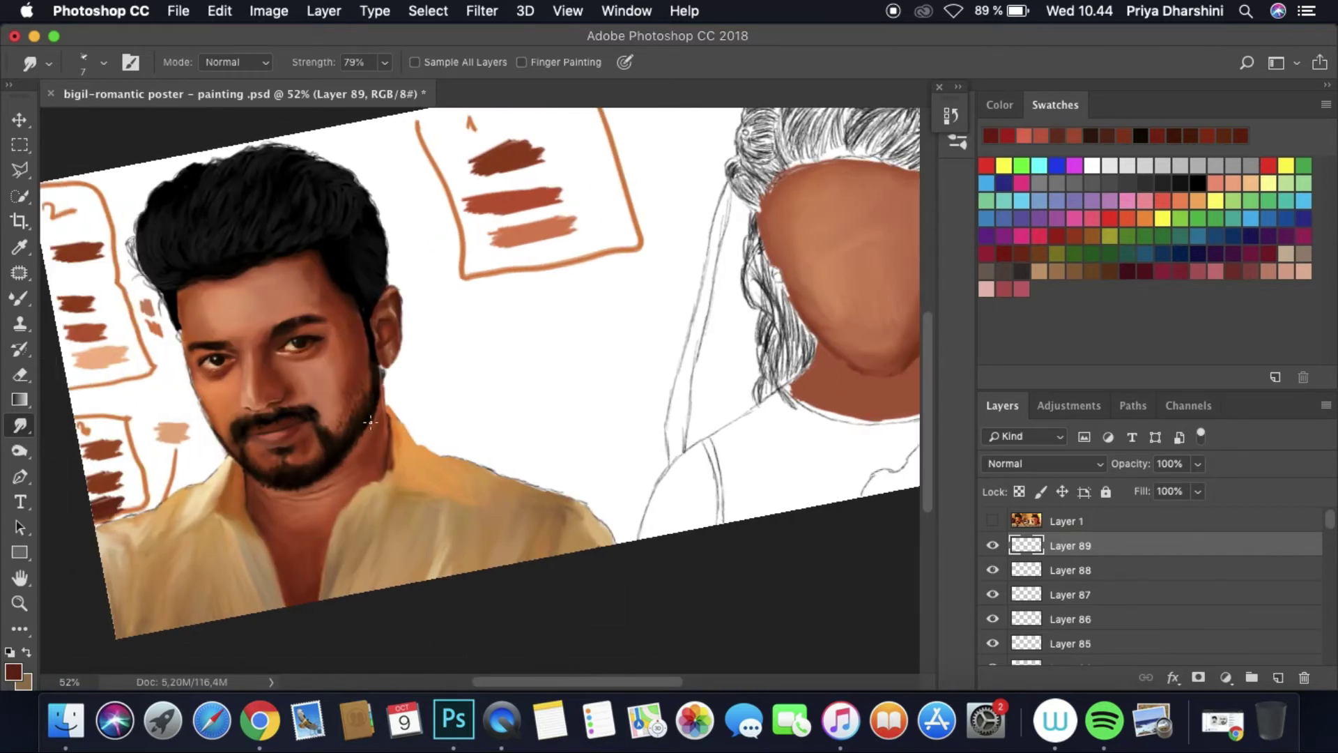
Step: Paint light peach highlights on the man's ear with a size 3 Mixer Brush and blend them with Smudge
scroll(370, 421, "up", 5)
left_click(20, 299)
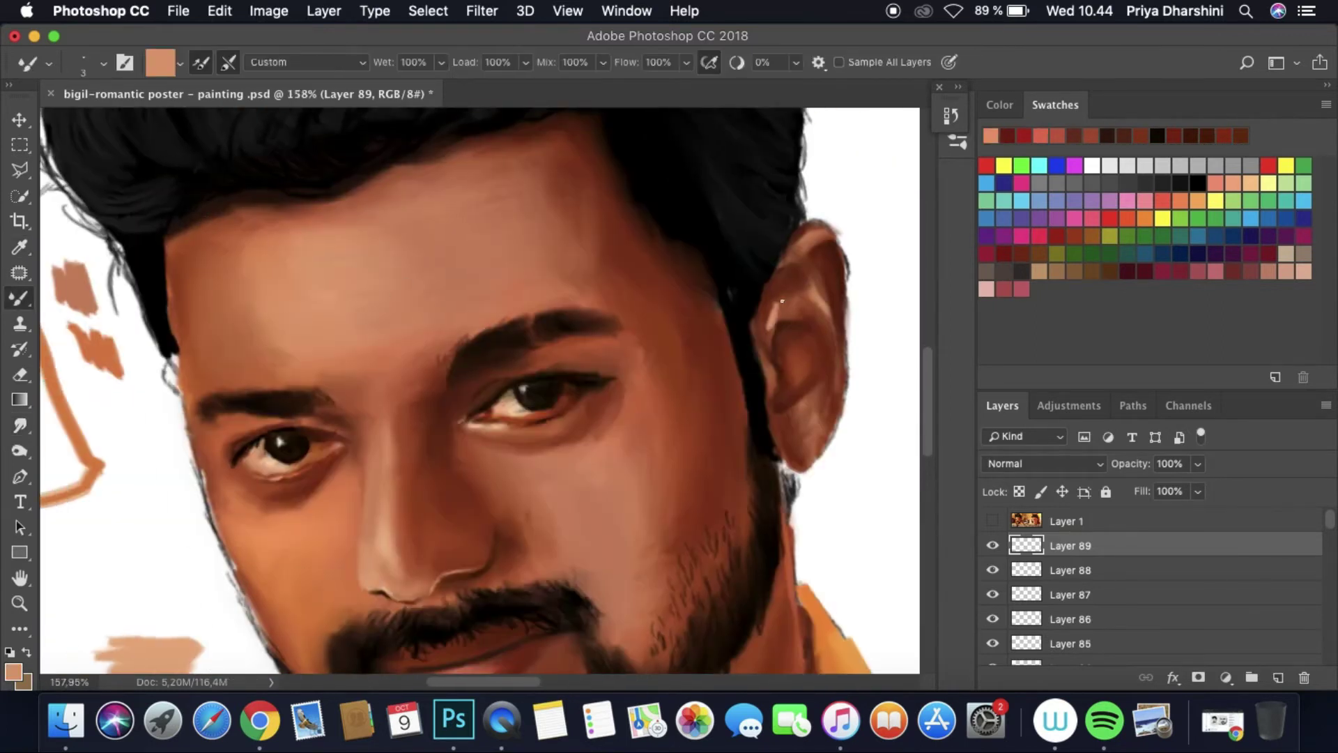
key("r")
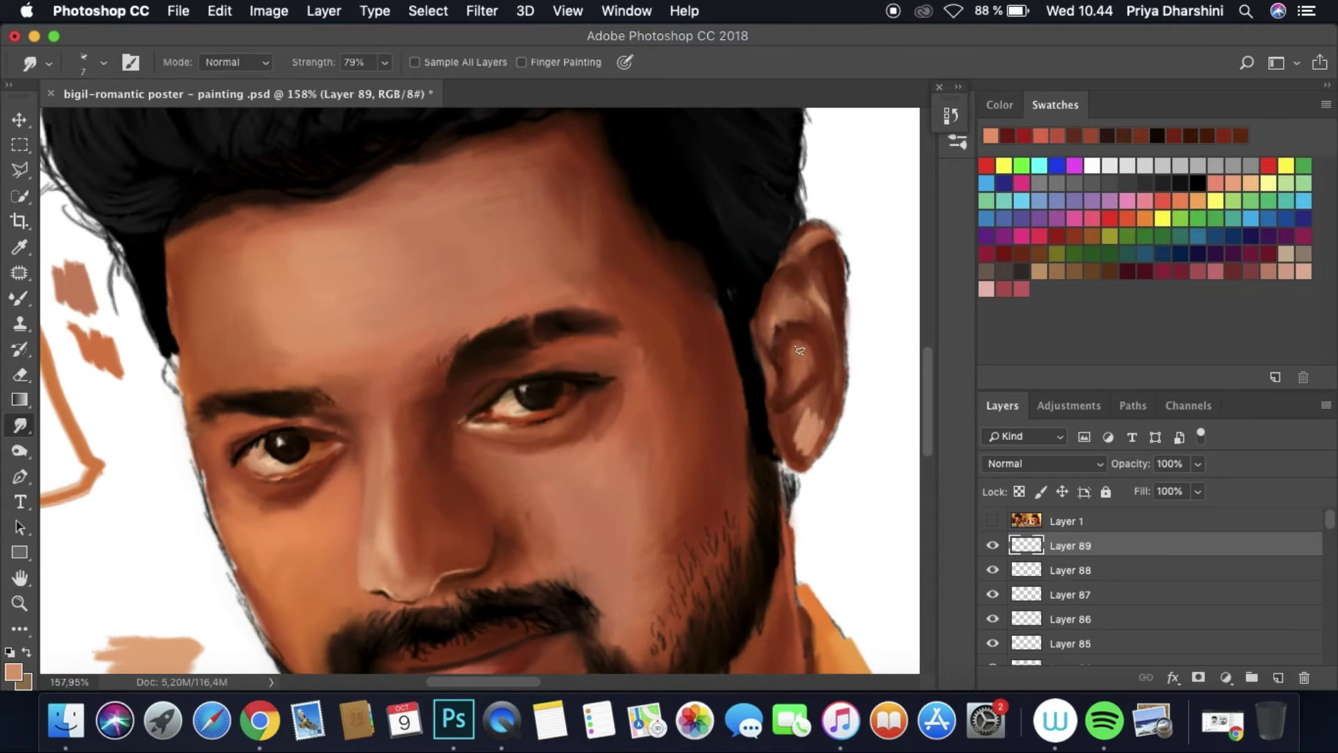
scroll(803, 395, "down", 5)
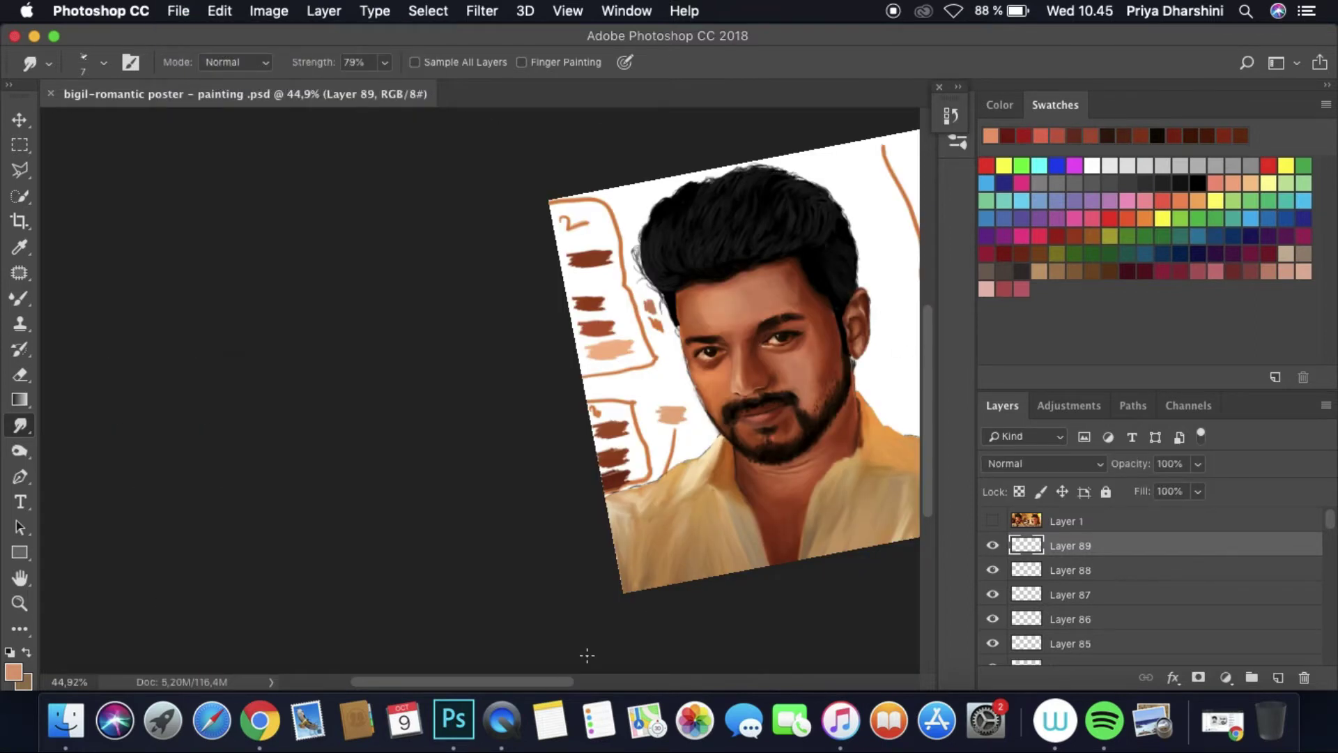
scroll(585, 651, "right", 10)
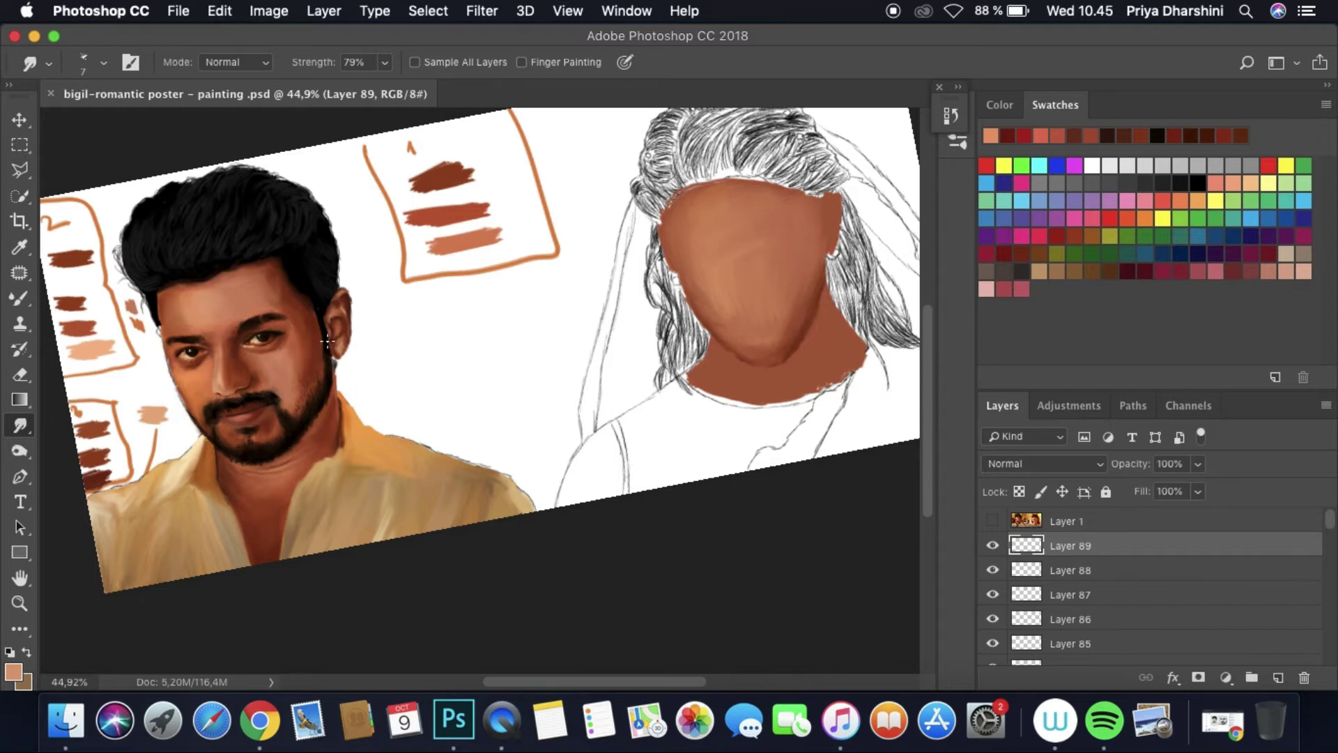
Step: Toggle the reference photo to compare it with the painting, select Layer 1, and save the document
left_click(993, 521)
left_click(992, 521)
left_click(1080, 522)
scroll(914, 487, "up", 1)
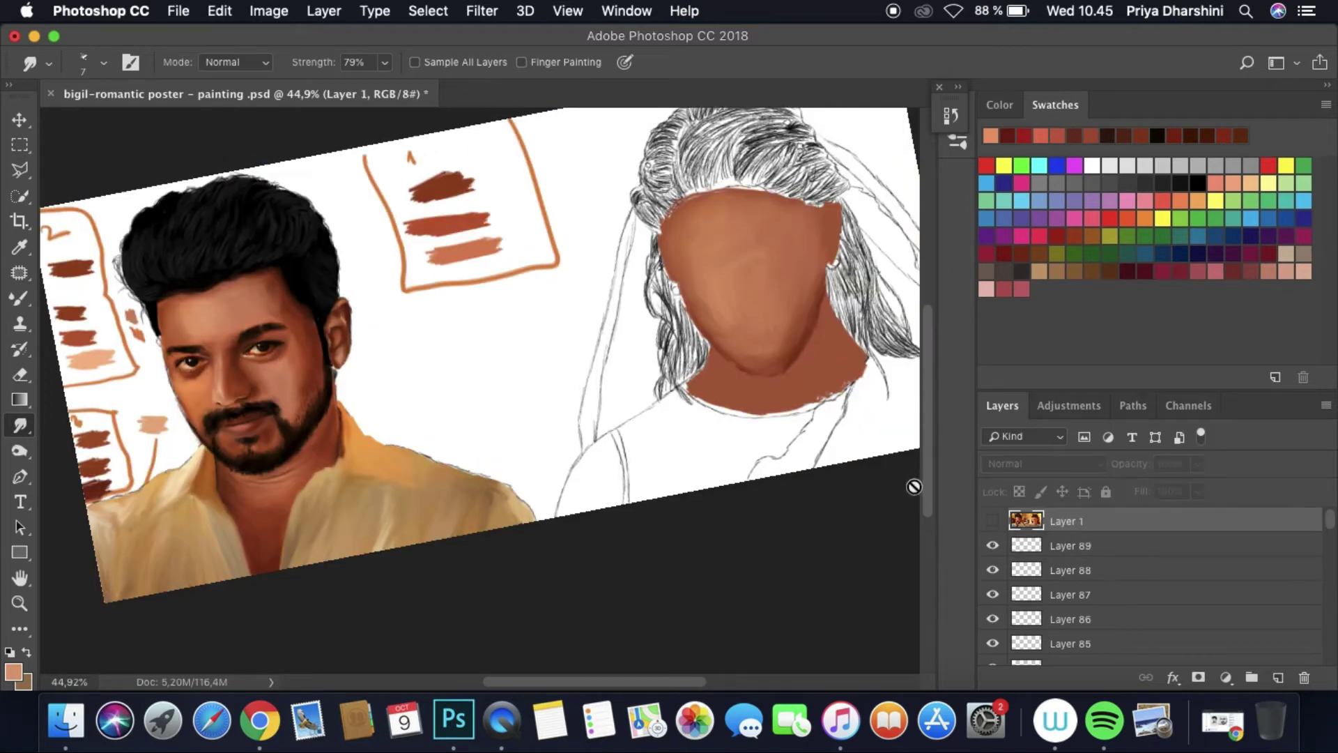
scroll(914, 487, "up", 2)
left_click(179, 10)
left_click(185, 189)
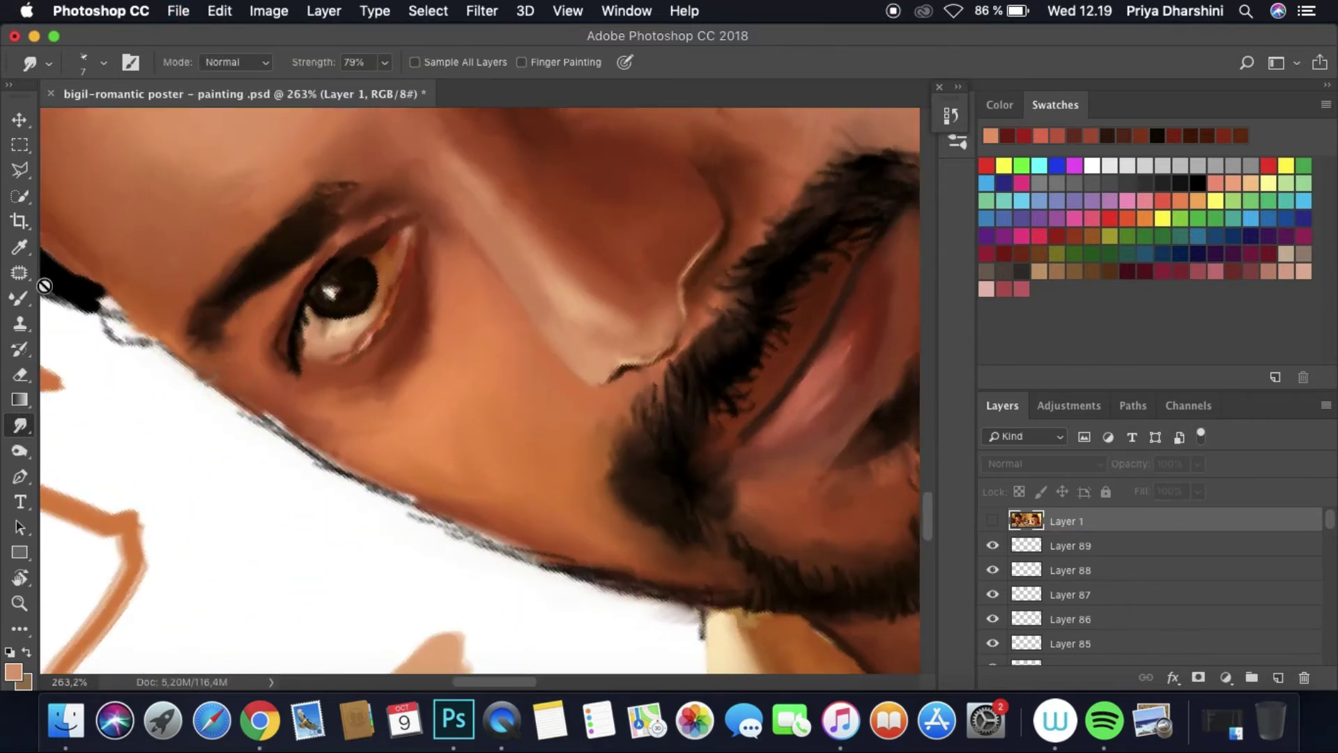
Step: Pick a light orange and paint the cheek beside the nose on a new layer over the reference, using a size 20 textured tip
key("i")
left_click(13, 672)
left_click(1086, 194)
key("b")
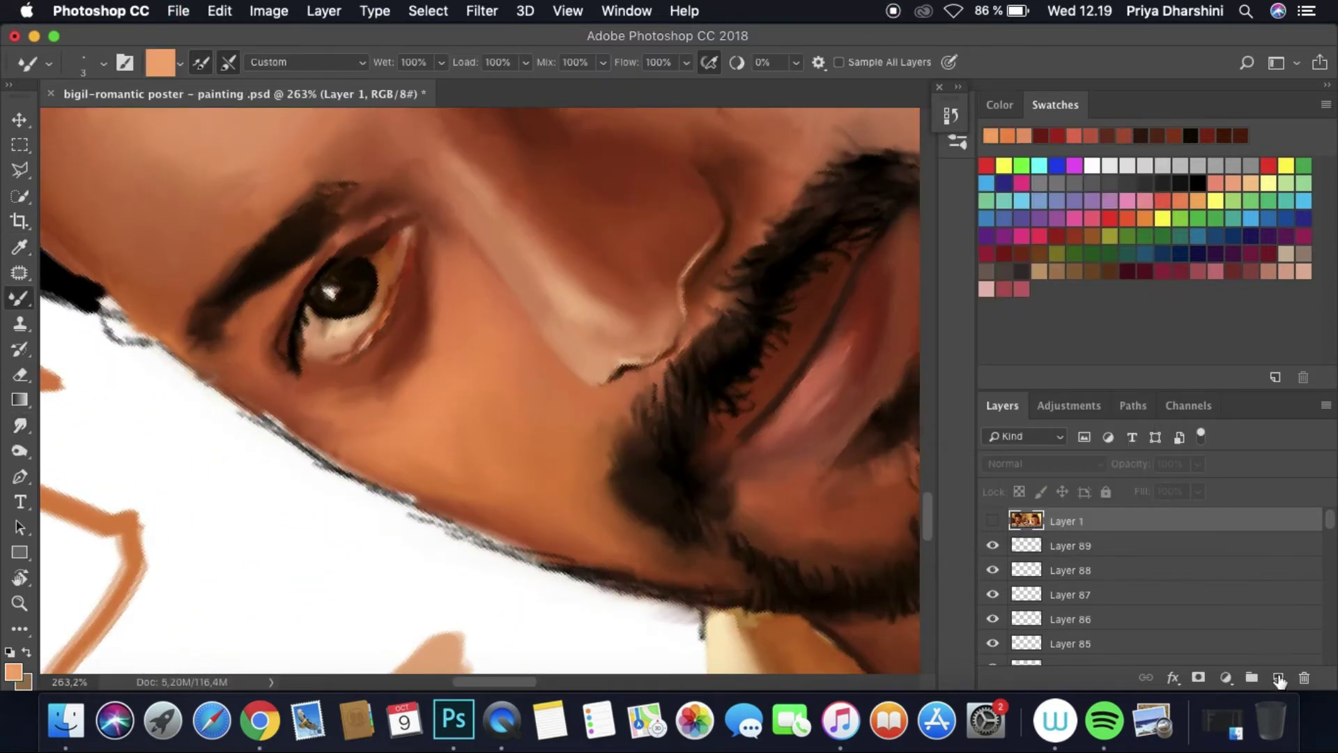
left_click(992, 521)
left_click(1277, 678)
left_click(103, 63)
double_click(179, 356)
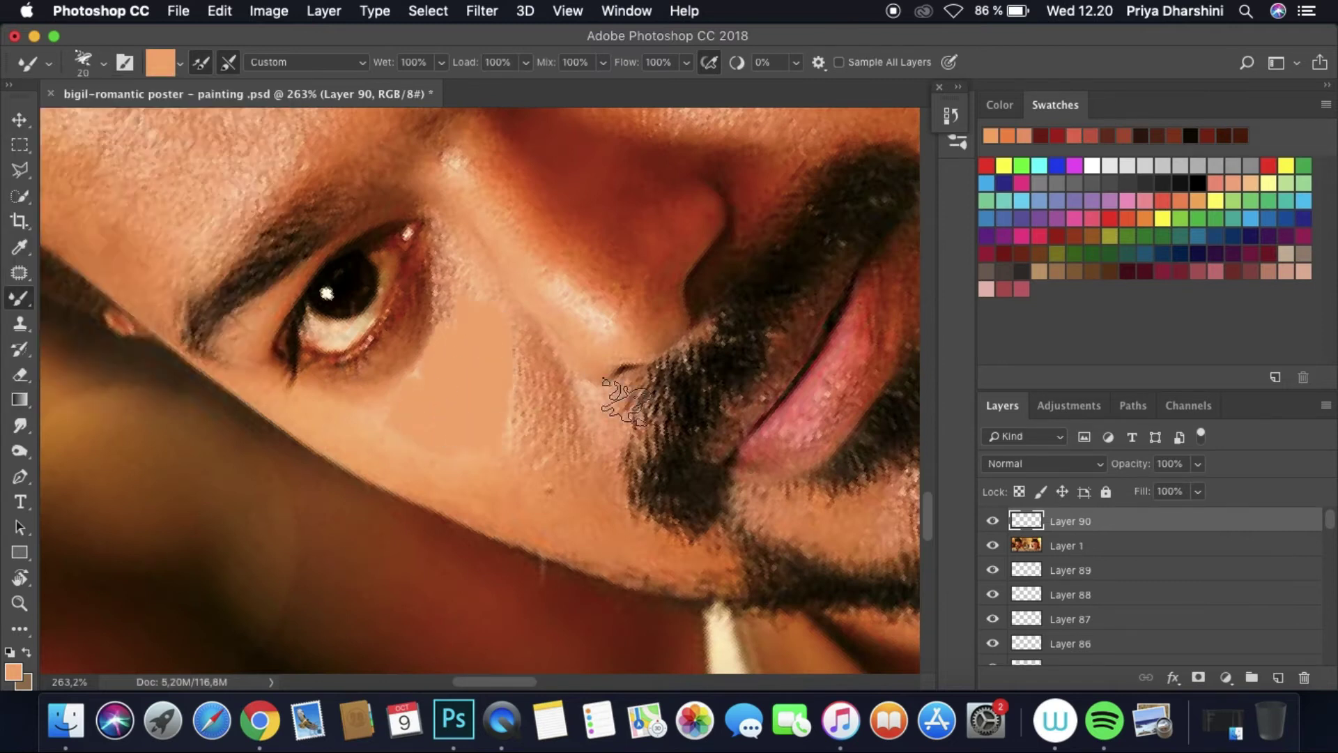
Step: Hide the reference photo and smudge the light orange cheek patch with a size 19 textured tip
left_click(992, 546)
left_click(20, 426)
left_click(103, 63)
mouse_move(426, 370)
left_mouse_down()
mouse_move(469, 295)
mouse_move(503, 365)
mouse_move(437, 453)
mouse_move(391, 400)
mouse_move(440, 466)
mouse_move(474, 481)
left_mouse_up()
key("super+0")
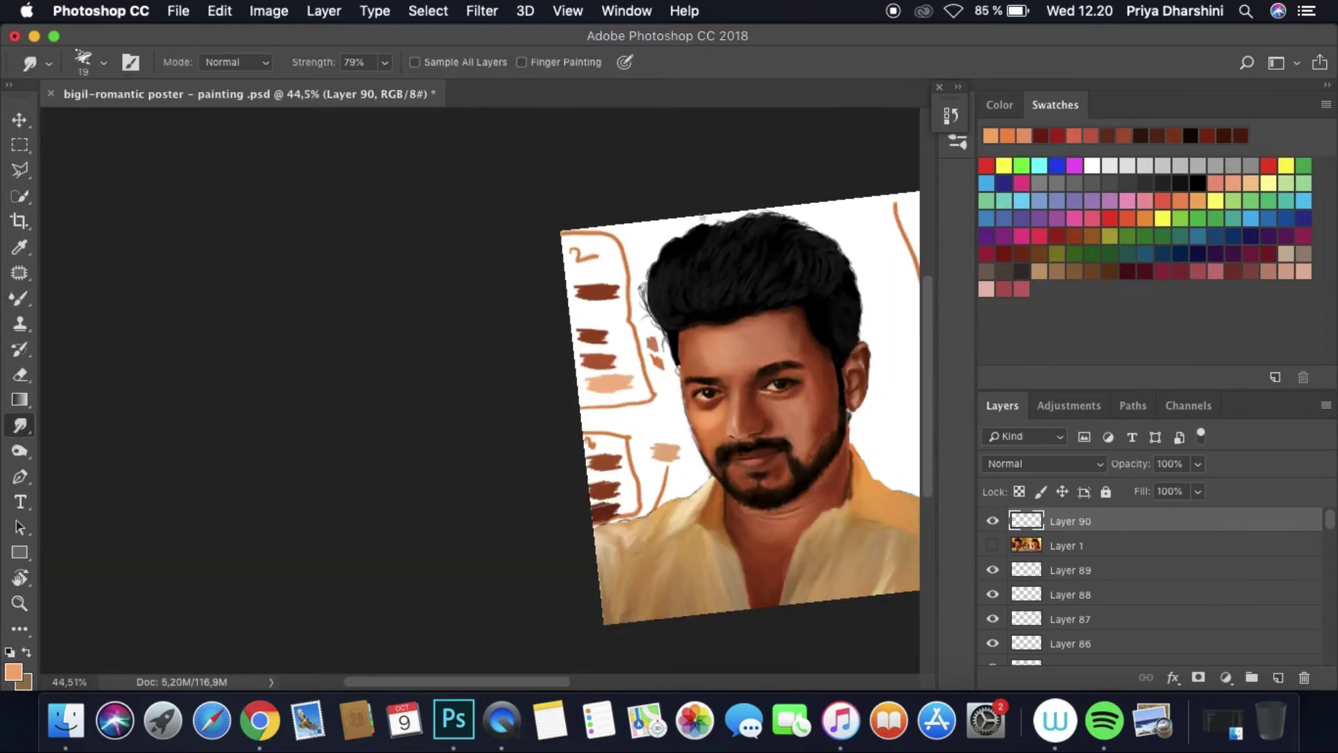
Step: Pick an orange-brown and paint shading down the cheek beside the nose over the visible reference photo
scroll(104, 335, "up", 5)
key("i")
left_click(12, 670)
key("Return")
key("b")
left_click(992, 546)
left_click_drag(568, 333, 512, 411)
Step: Hide the reference photo and smudge the orange-brown shading into the cheek beside the nose
left_click(992, 545)
left_click(26, 428)
mouse_move(537, 364)
left_mouse_down()
mouse_move(517, 433)
mouse_move(541, 379)
mouse_move(502, 408)
left_mouse_up()
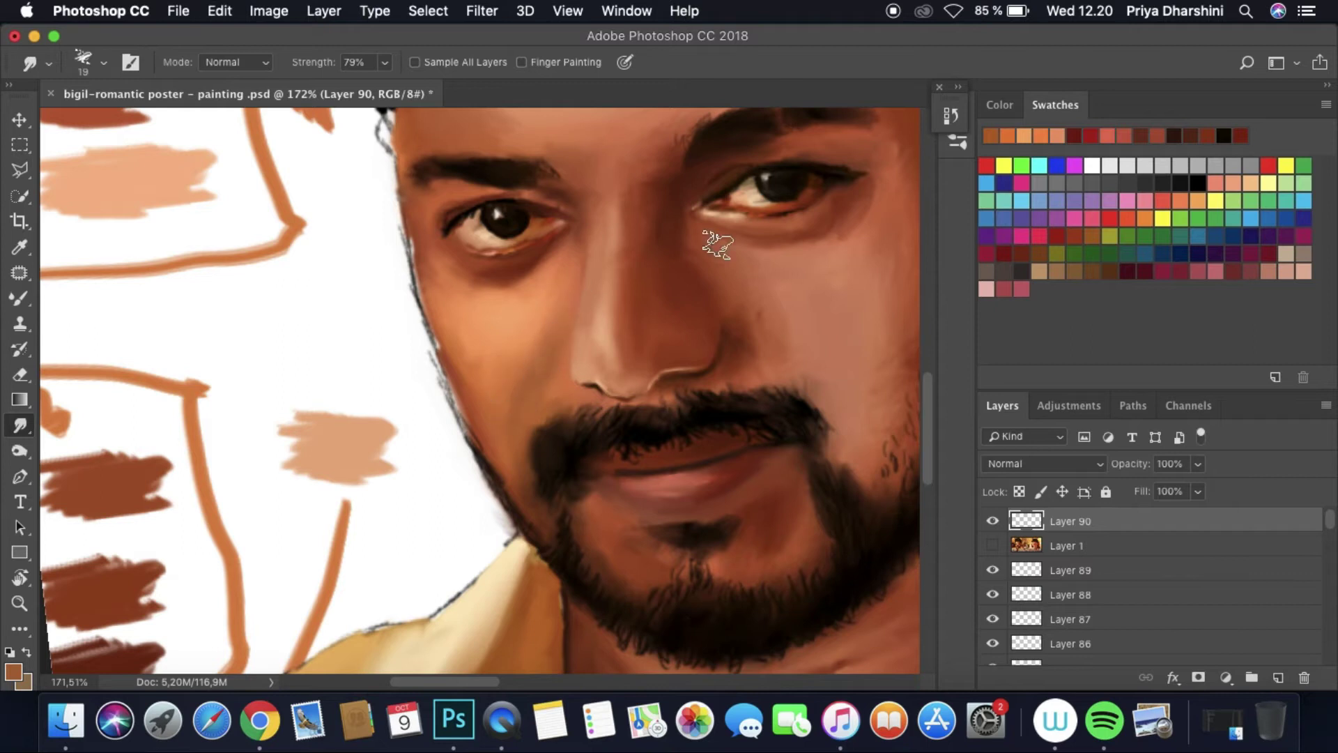
scroll(718, 408, "down", 5)
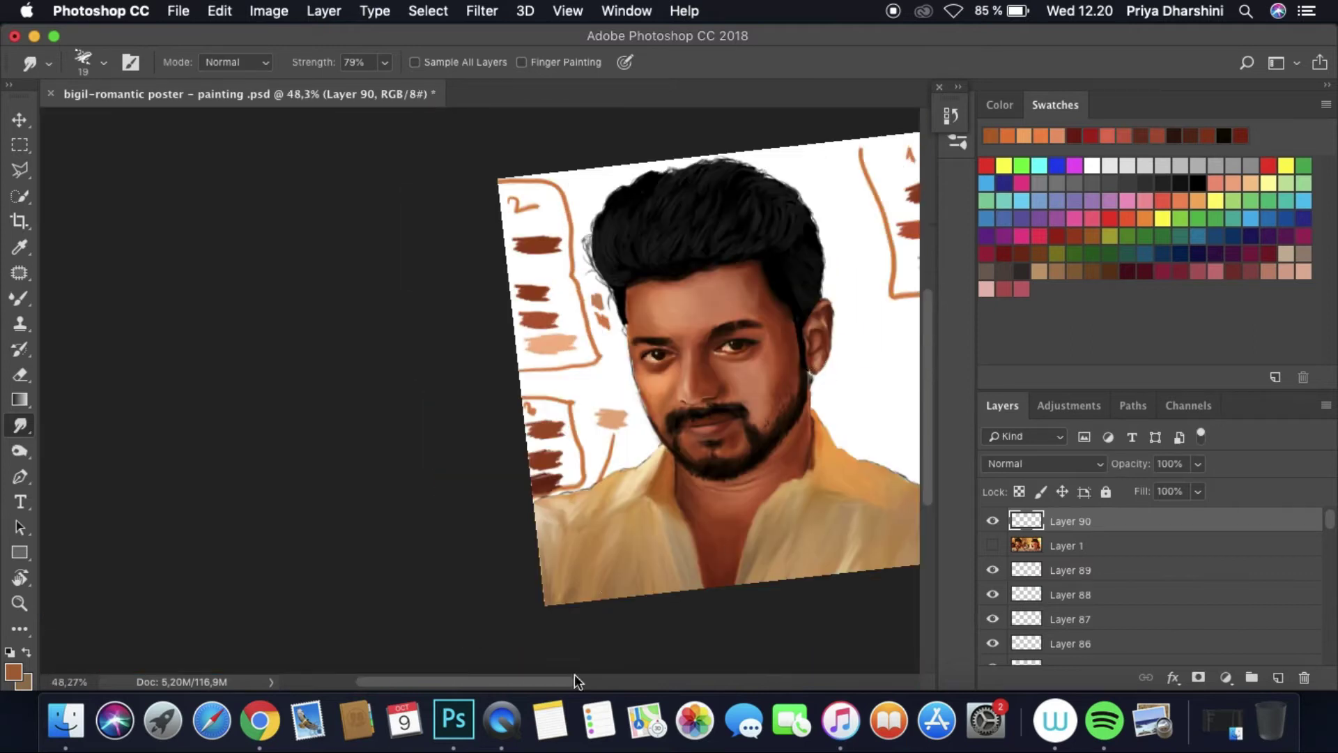
Step: Compare with the reference photo, paint a sampled salmon highlight on the cheek below the ear-side eye, and hide the reference
scroll(697, 348, "up", 4)
left_click(993, 546)
left_click(993, 545)
key("i")
left_click(13, 672)
key("Return")
key("b")
left_click(993, 545)
left_click_drag(557, 369, 481, 415)
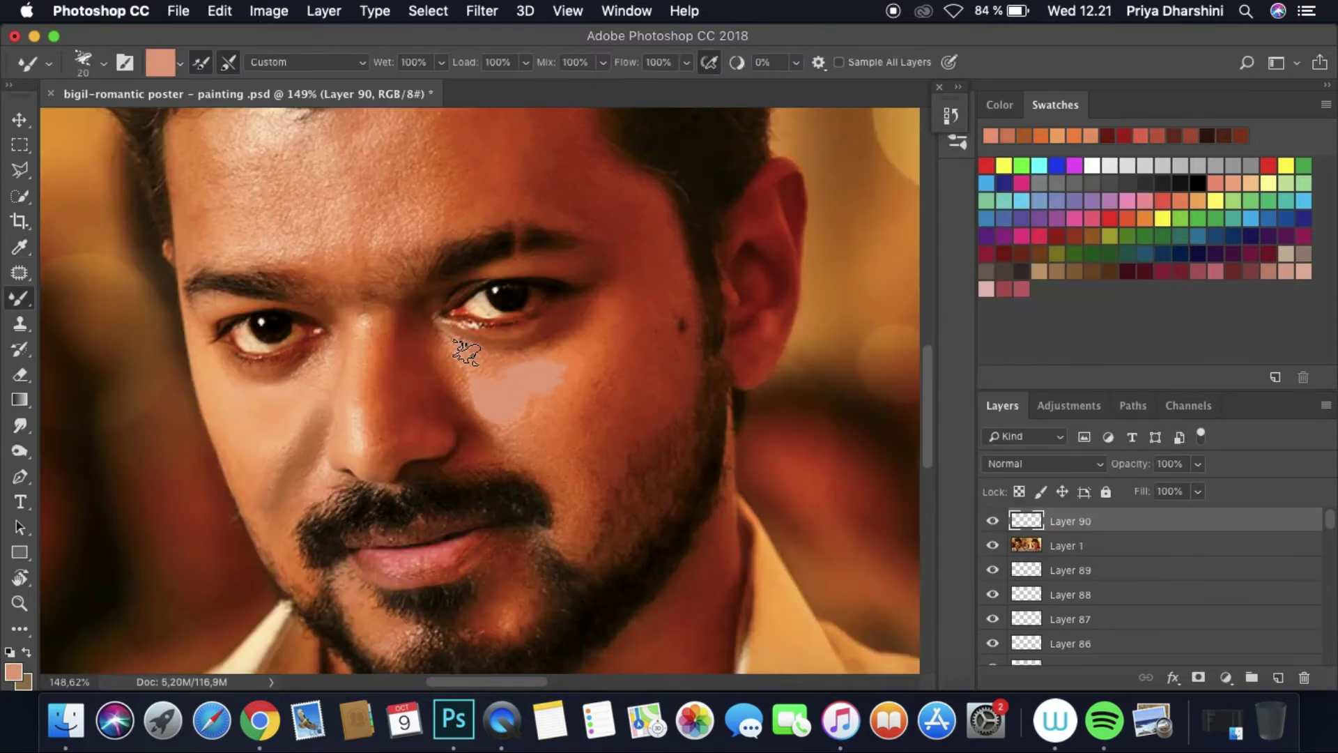
left_click_drag(467, 352, 460, 345)
left_click(993, 545)
key("r")
Step: Try the Screen blend mode on Layer 90 and revert it through History
left_click(1043, 463)
left_click(1022, 594)
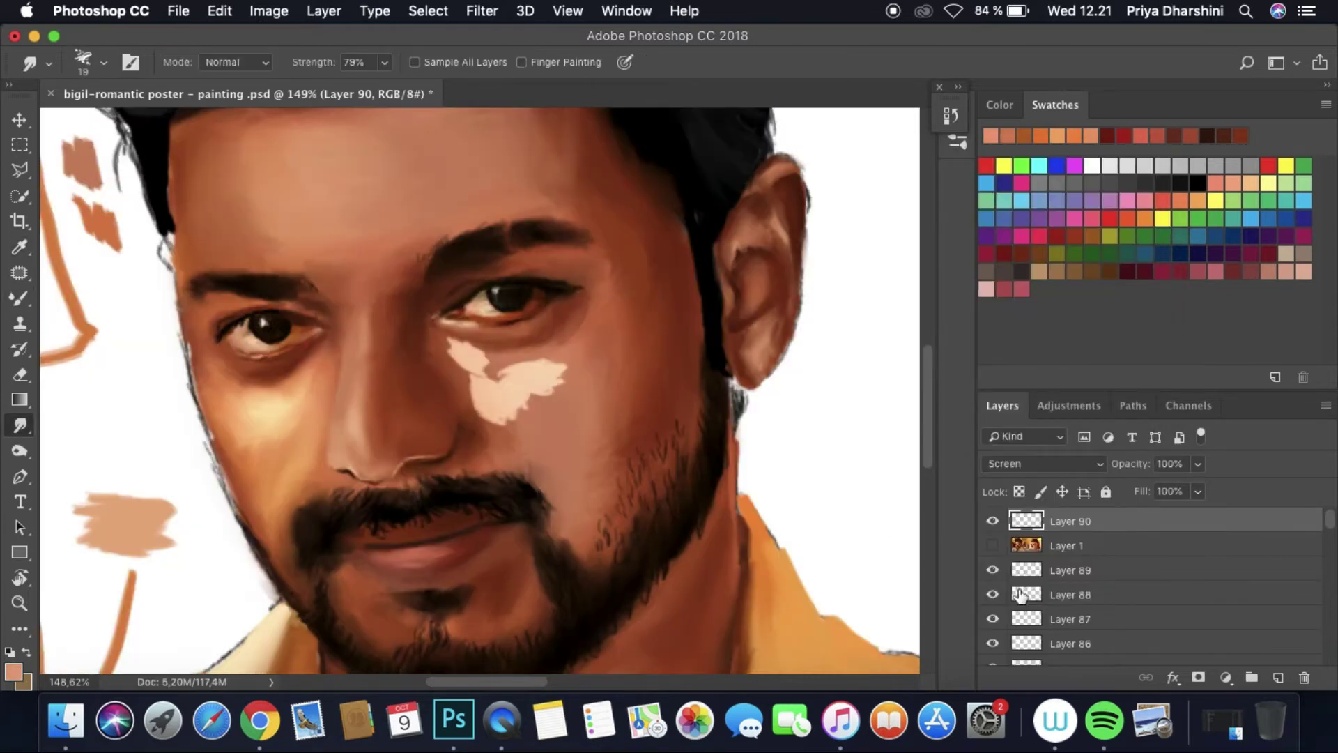
left_click(946, 123)
Step: Smudge the salmon highlight into the under-eye cheek with the size 19 tip and move the reference photo layer above Layer 90
mouse_move(562, 370)
left_mouse_down()
mouse_move(516, 419)
mouse_move(451, 340)
mouse_move(482, 363)
mouse_move(429, 330)
mouse_move(483, 406)
mouse_move(455, 375)
mouse_move(526, 403)
mouse_move(503, 356)
mouse_move(431, 339)
mouse_move(508, 364)
left_mouse_up()
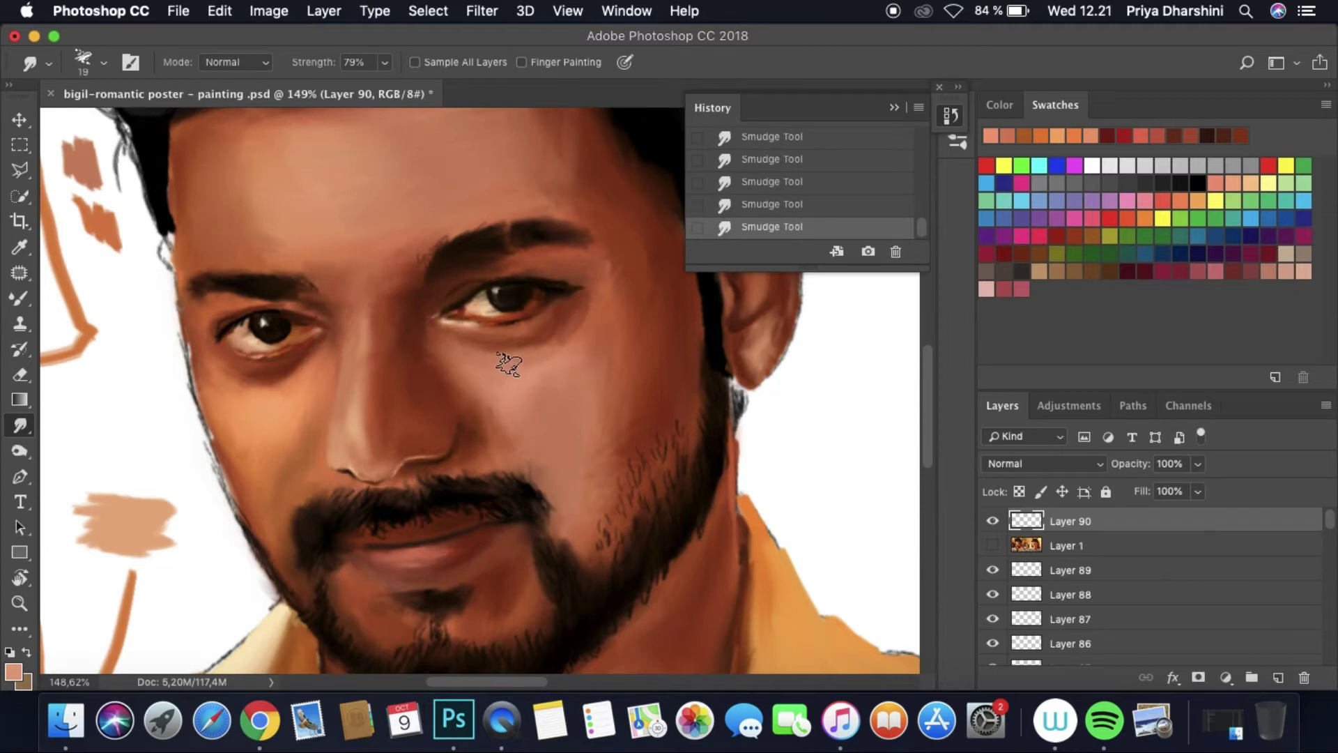
scroll(509, 364, "down", 5)
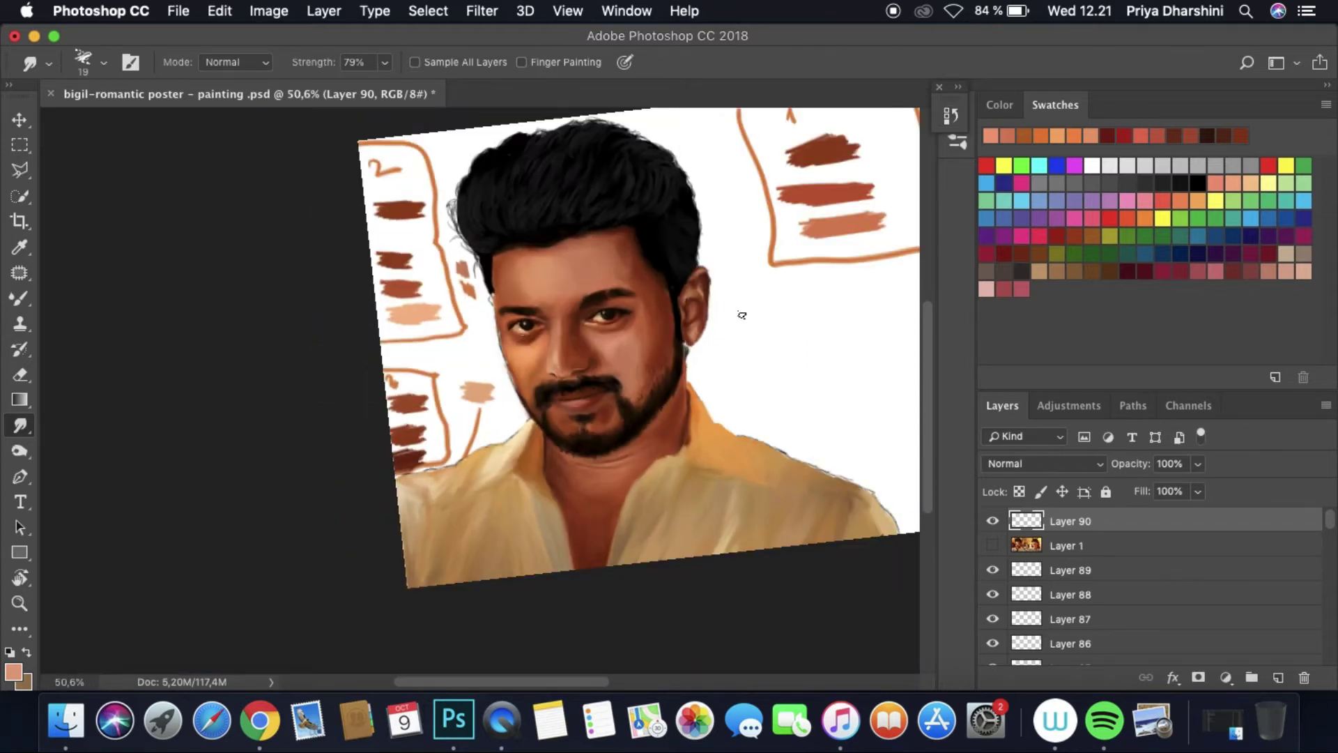
scroll(741, 315, "up", 5)
scroll(599, 383, "down", 6)
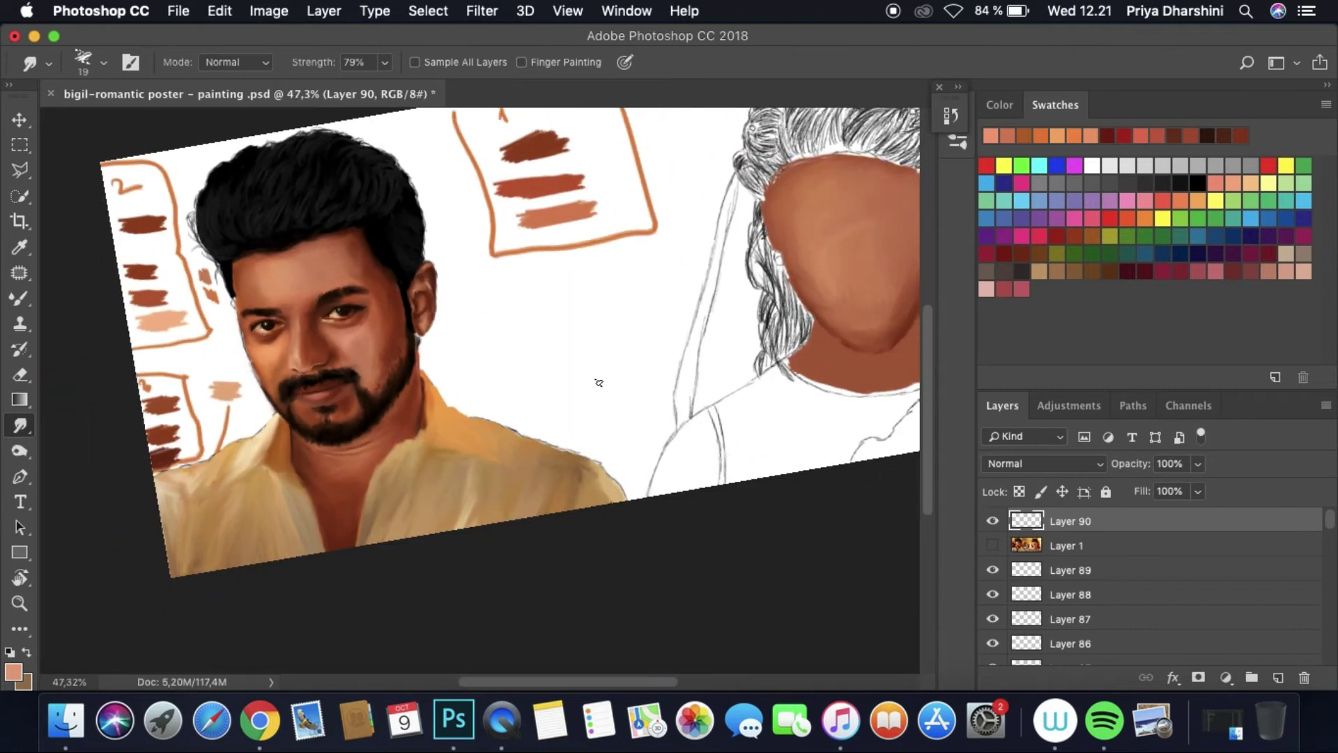
left_click_drag(1012, 529, 1012, 516)
Step: Sample the dark brown where the neck meets the collar and adjust it to a reddish brown for the Mixer Brush
scroll(363, 398, "up", 5)
key("i")
left_click(365, 388)
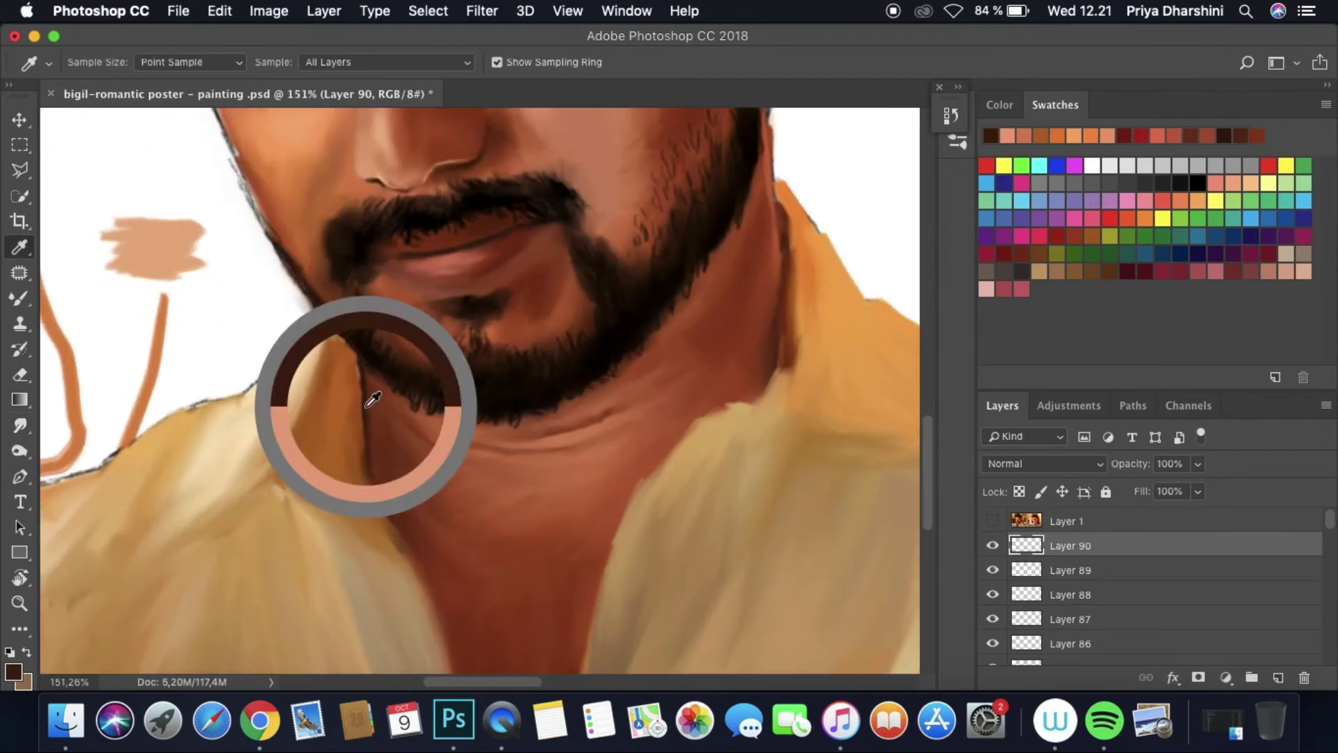
left_click(13, 671)
left_click(879, 392)
scroll(418, 418, "up", 4)
key("Return")
key("b")
Step: Add a new layer above the visible reference photo and set the Mixer Brush color to dark brown 241705
key("super+shift+alt+n")
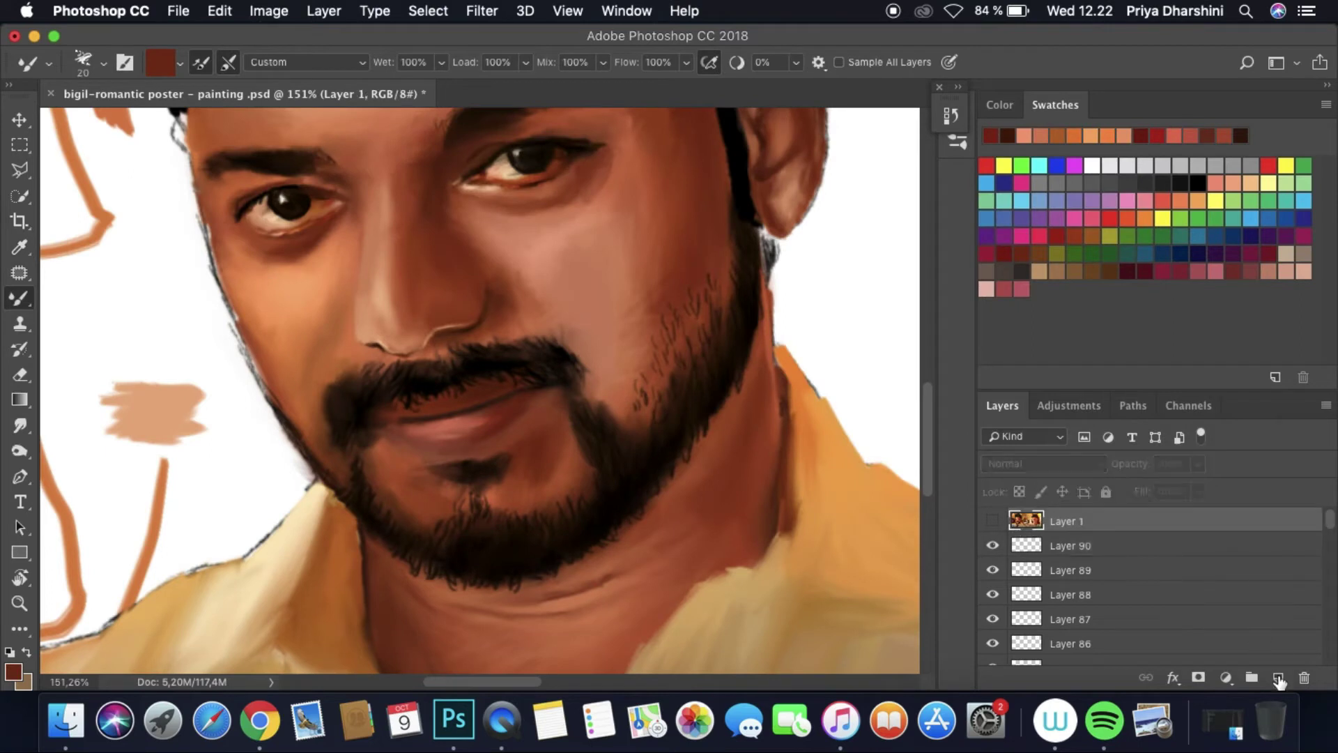
scroll(377, 592, "right", 3)
left_click(103, 62)
left_click(13, 671)
left_click(375, 534)
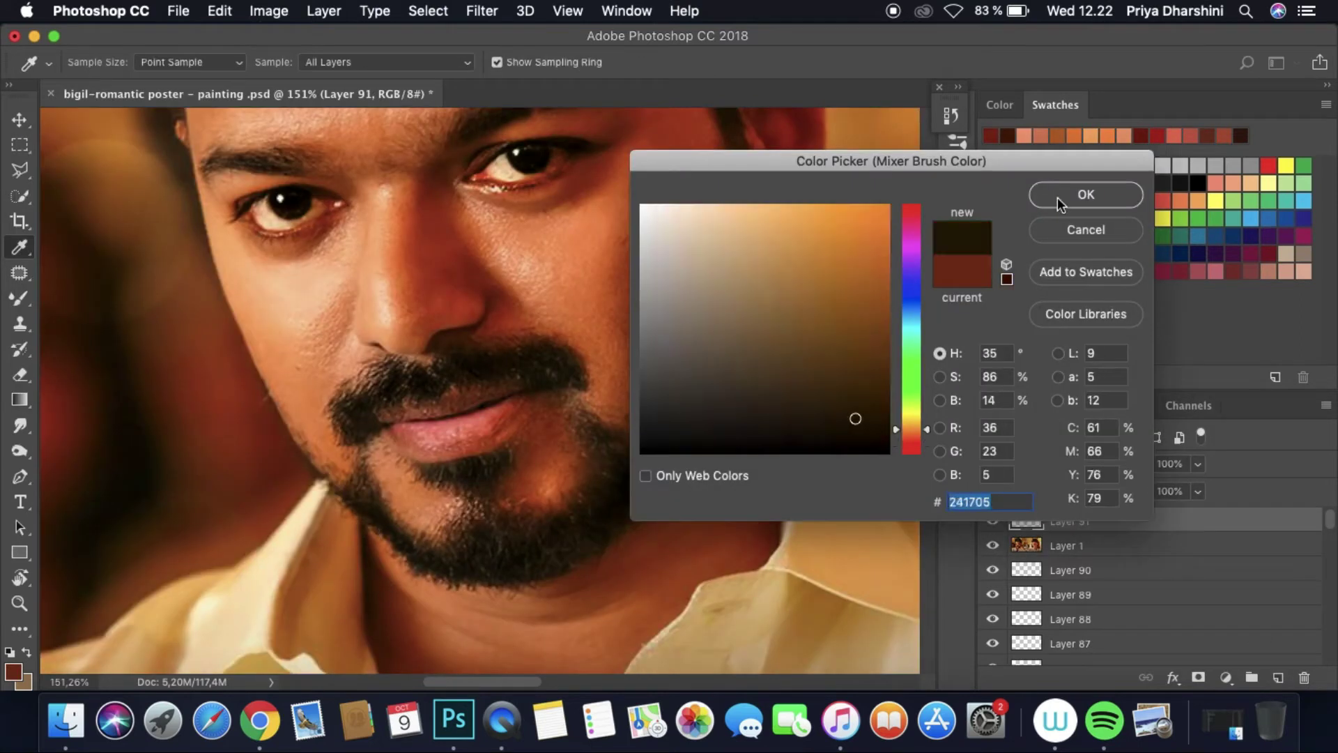
Step: Set the Mixer Brush color to dark brown 241705 and hide the reference photo on Layer 1
key("Return")
left_click(993, 545)
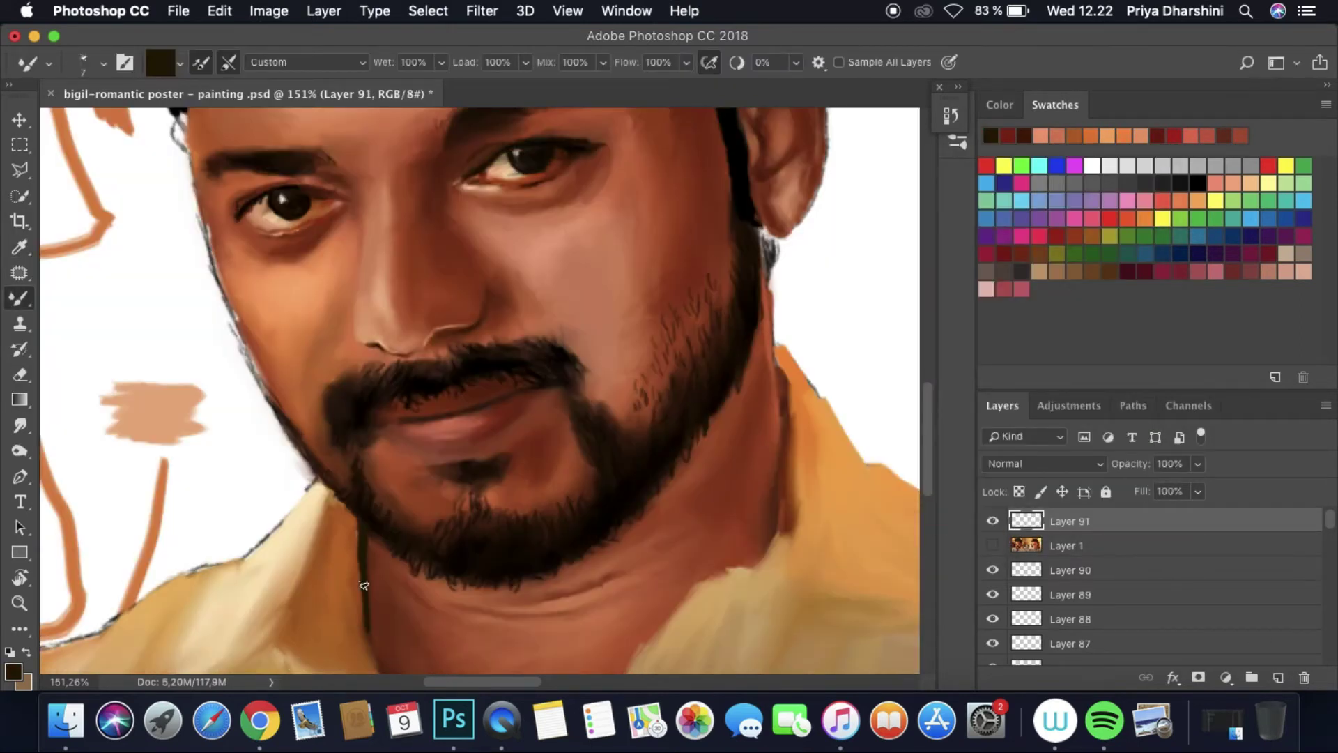
left_click(20, 425)
key("super+0")
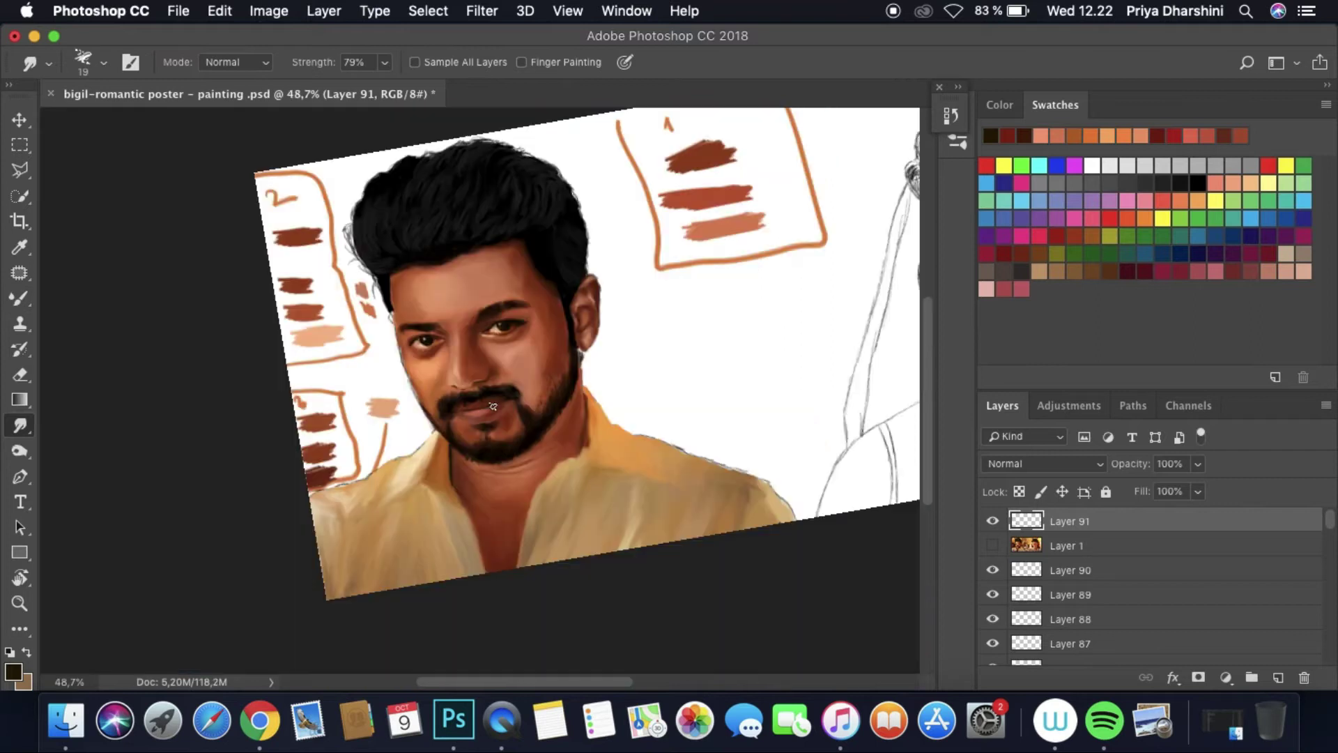
Step: Open the earlier painting mersal artY .psd and look over its skin color swatches
scroll(752, 410, "up", 2)
left_click_drag(520, 681, 561, 683)
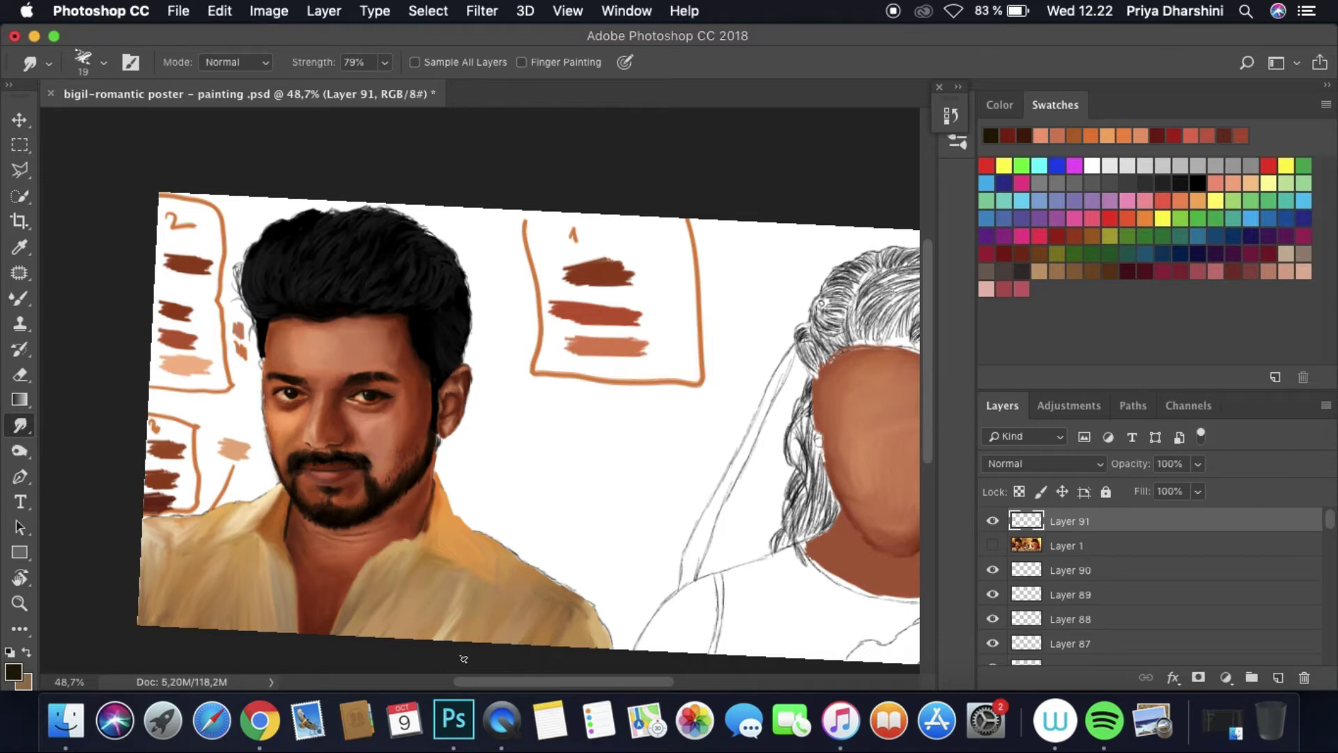
scroll(543, 458, "right", 5)
left_click(179, 10)
left_click(484, 124)
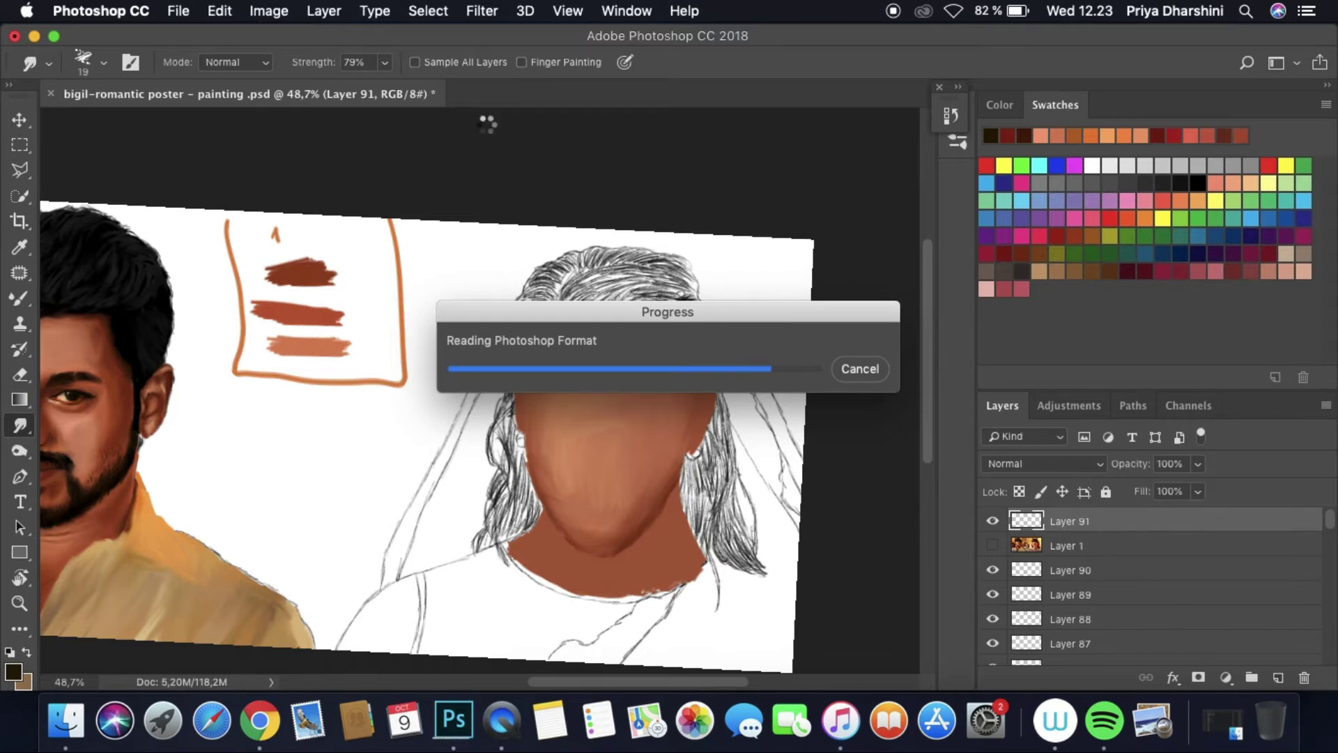
scroll(474, 258, "up", 5)
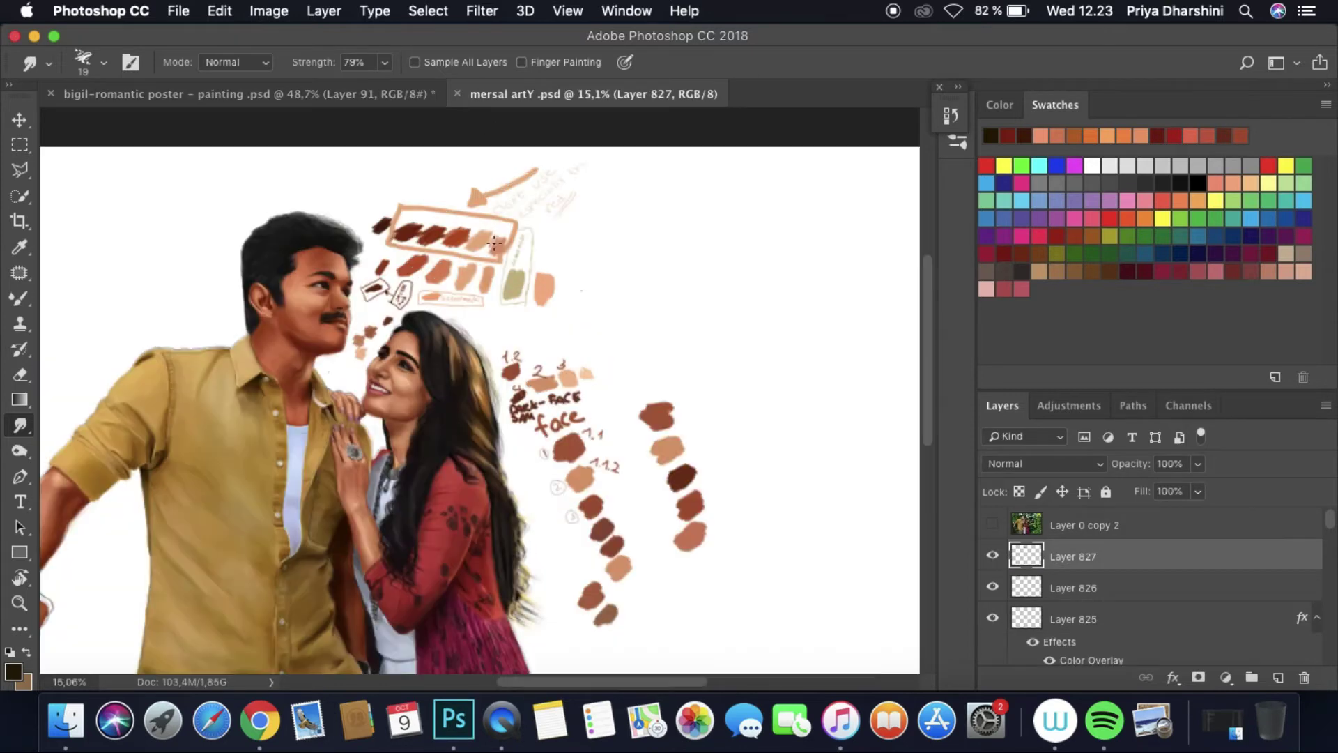
scroll(467, 265, "down", 4)
Step: Return to the bigil-romantic poster painting and save it
key("ctrl+Tab")
key("super+s")
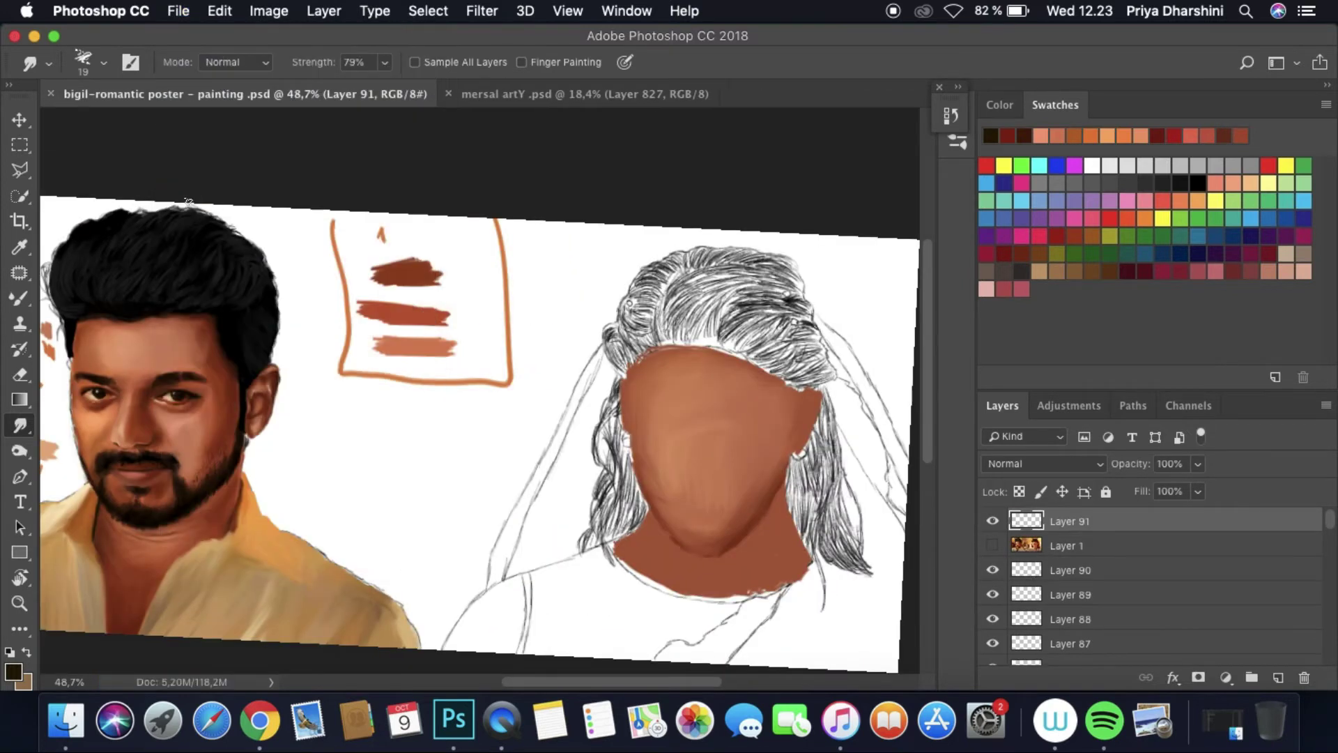
left_click_drag(188, 202, 419, 327)
scroll(702, 397, "up", 5)
Step: Sample the topmost reddish-brown swatch of the far column in mersal artY .psd and return to the poster painting
key("ctrl+Tab")
key("i")
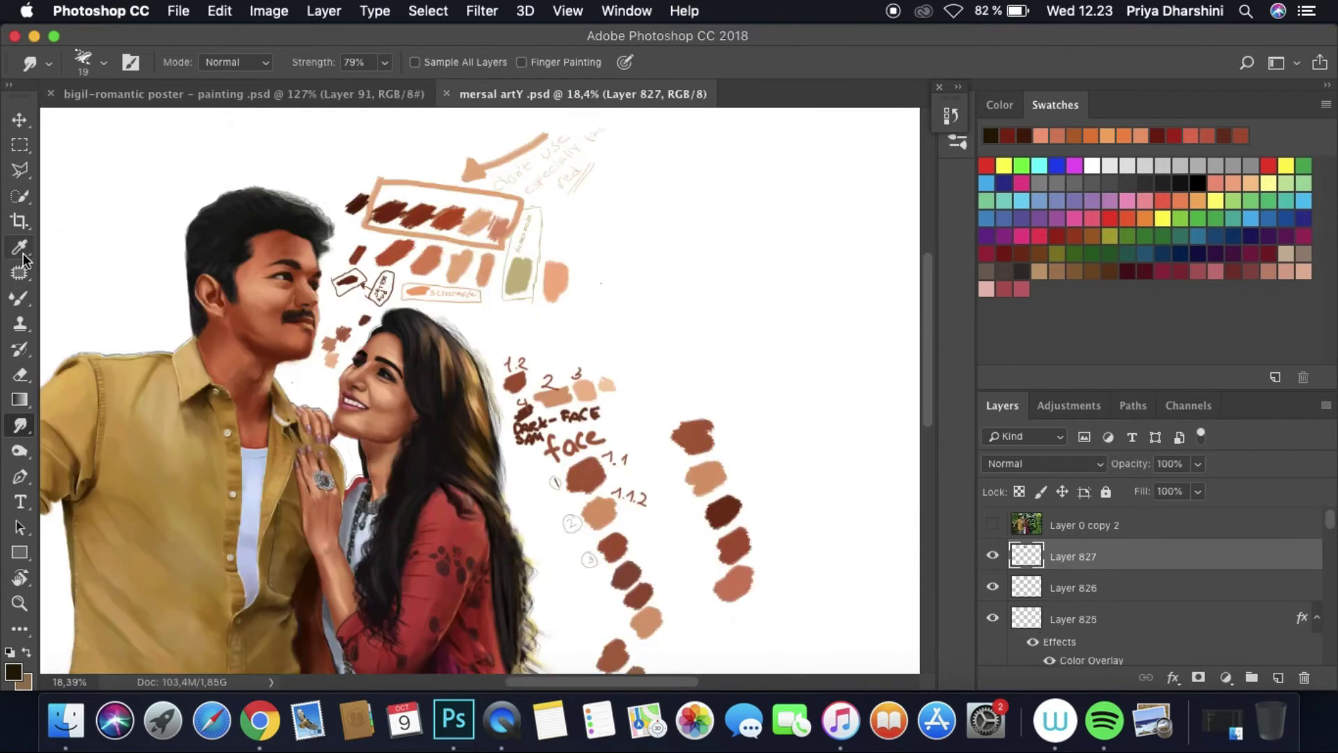
left_click(691, 437)
key("ctrl+Tab")
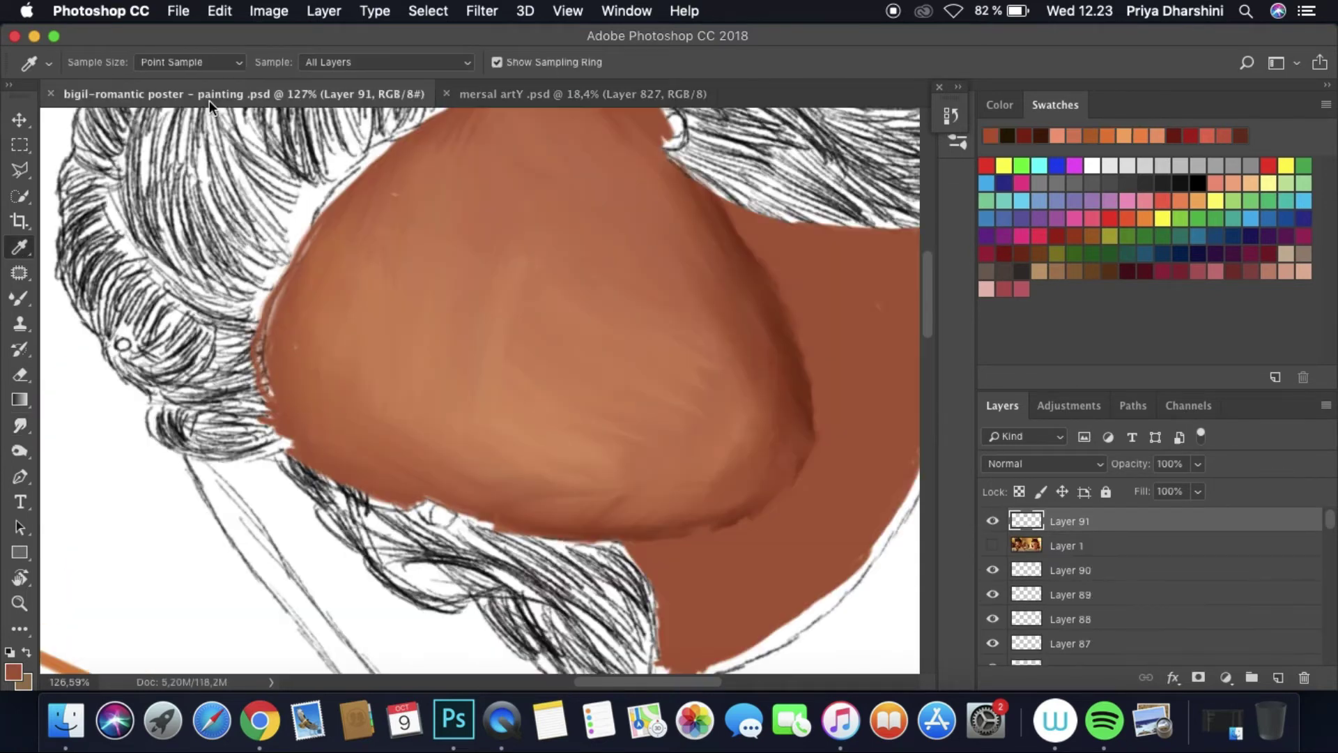
Step: Block in both of the woman's eye shapes in reddish brown on Layer 91 with the Mixer Brush
key("b")
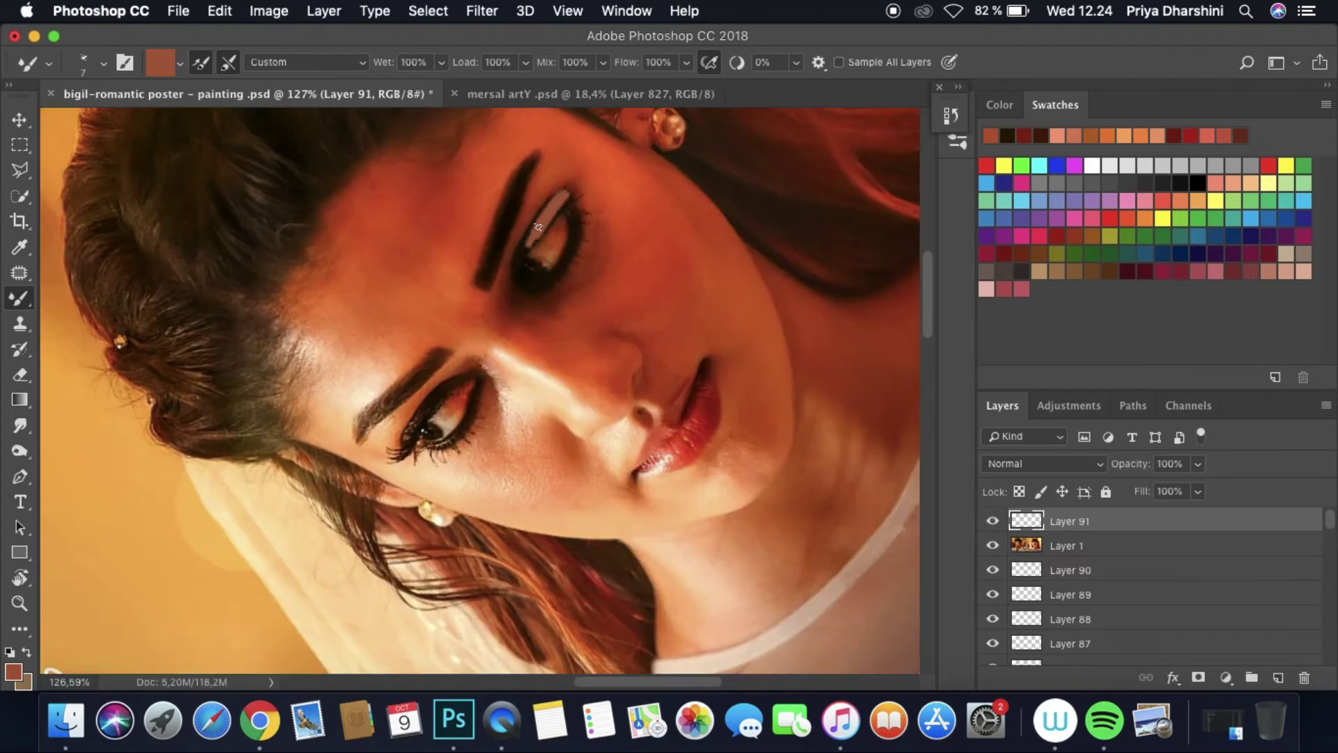
mouse_move(561, 194)
left_mouse_down()
mouse_move(570, 239)
mouse_move(525, 287)
left_mouse_up()
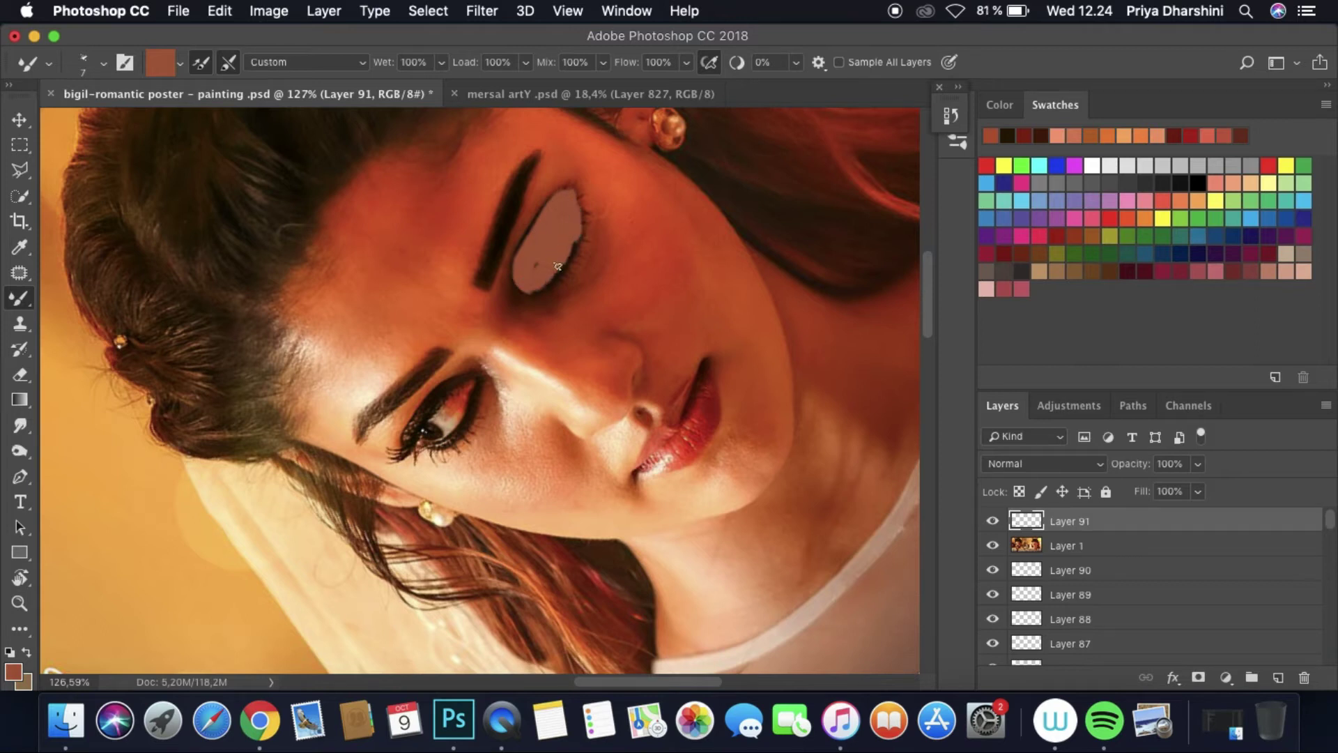
left_click_drag(459, 432, 450, 401)
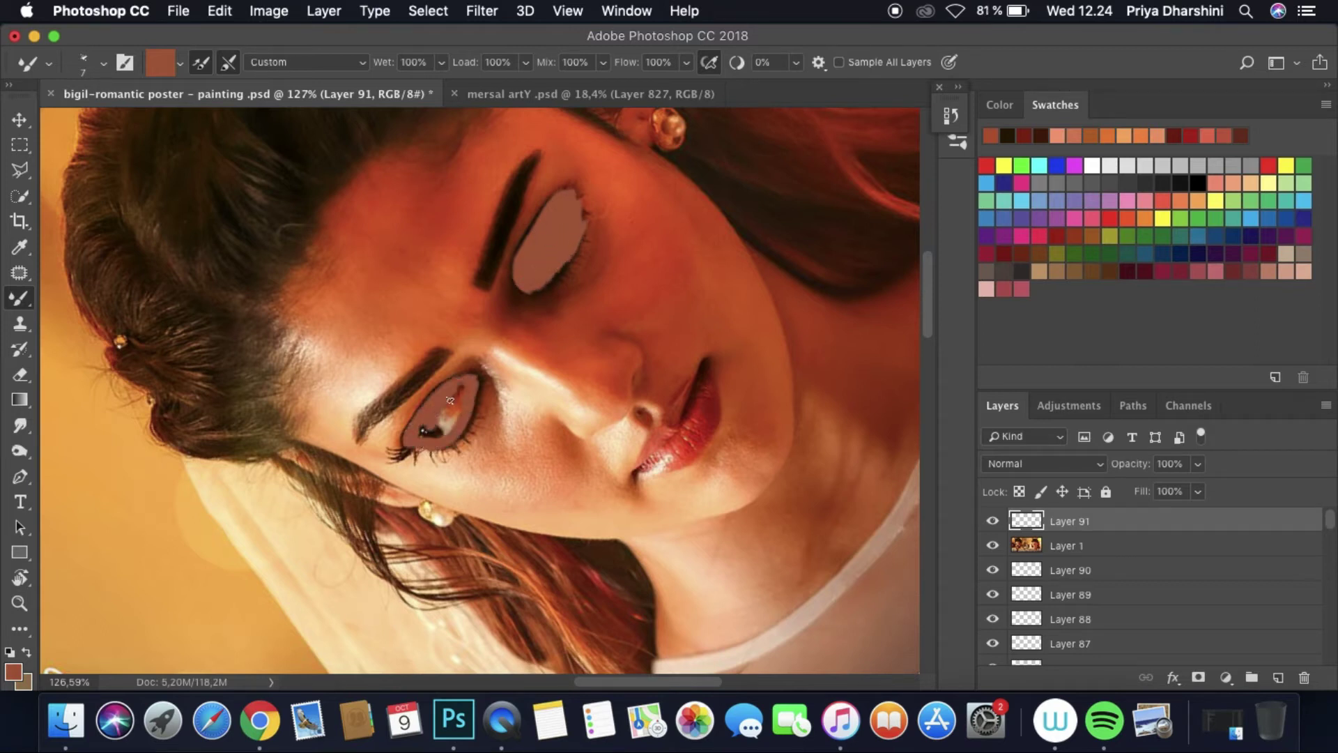
Step: Hide the reference photo on Layer 1 and smudge the brown eye patches into the face
left_click(993, 545)
key("r")
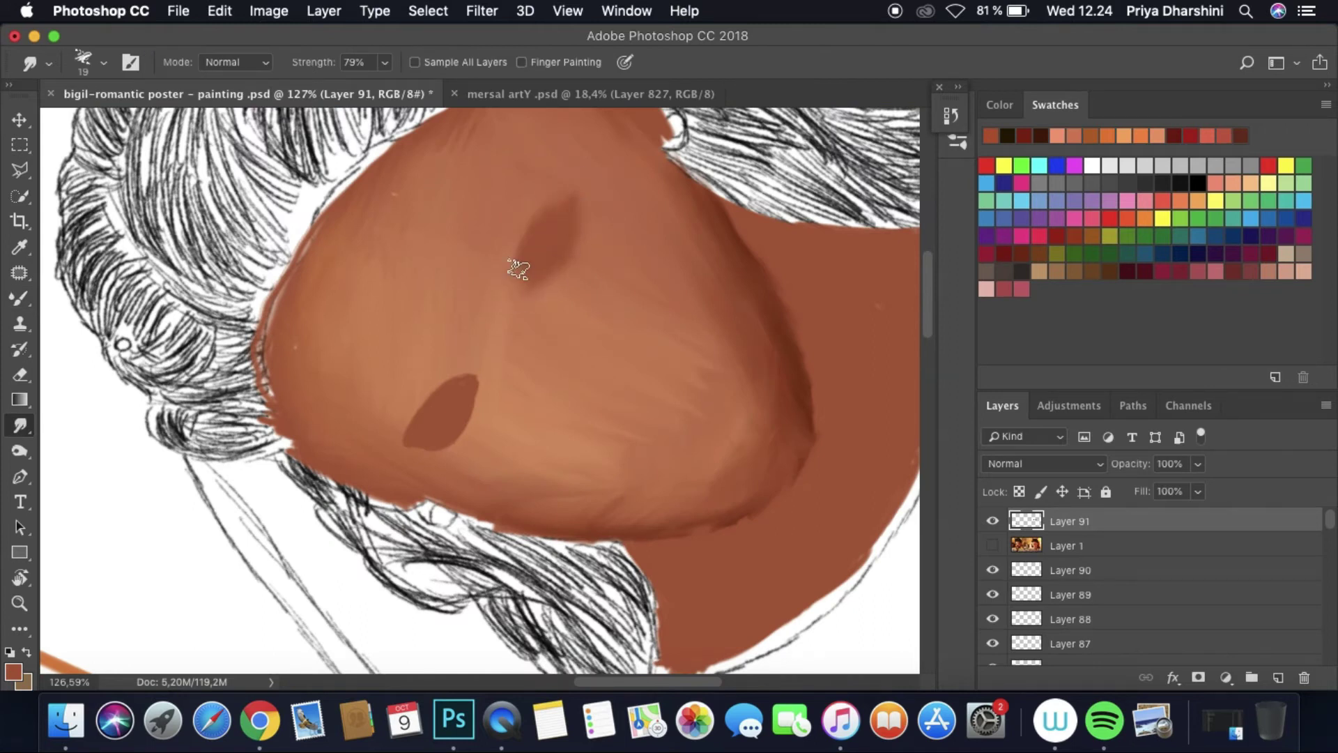
left_click_drag(448, 389, 449, 348)
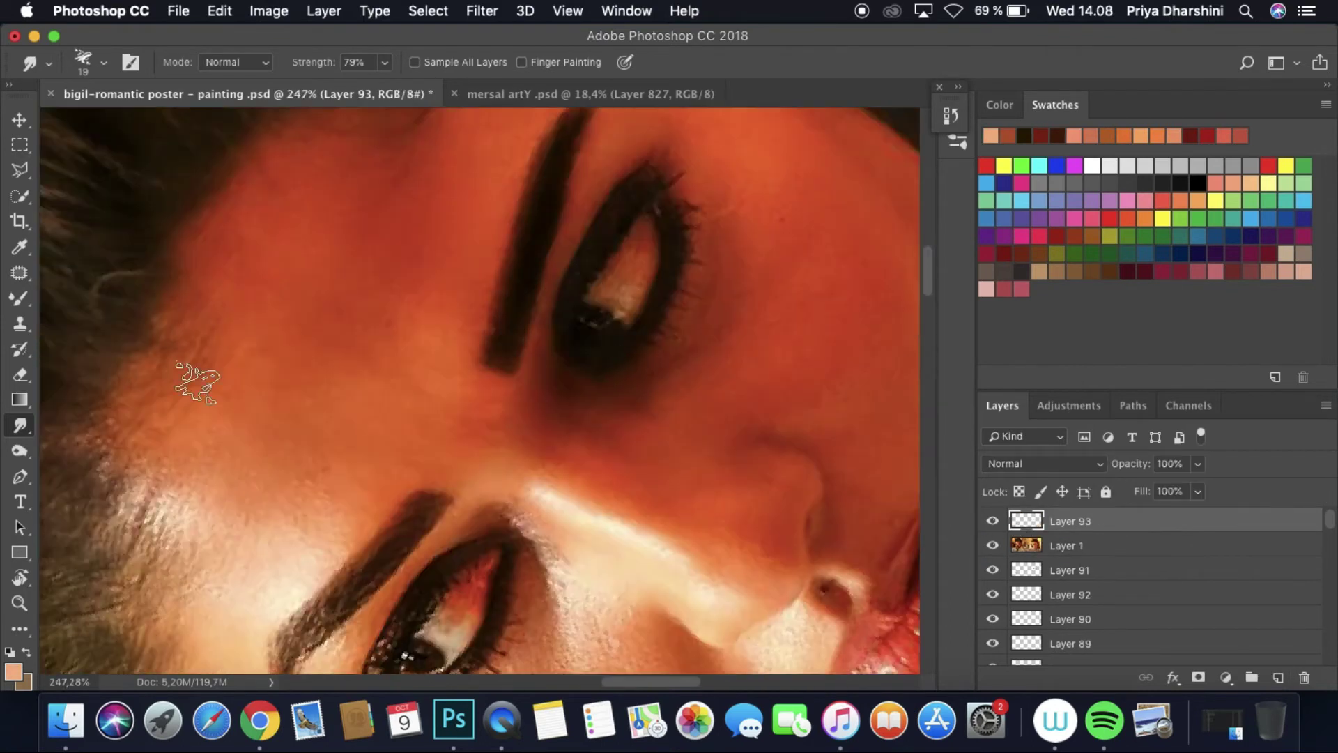
Step: Add a Selective Color adjustment layer above the reference photo on Layer 1
key("b")
scroll(557, 464, "up", 3)
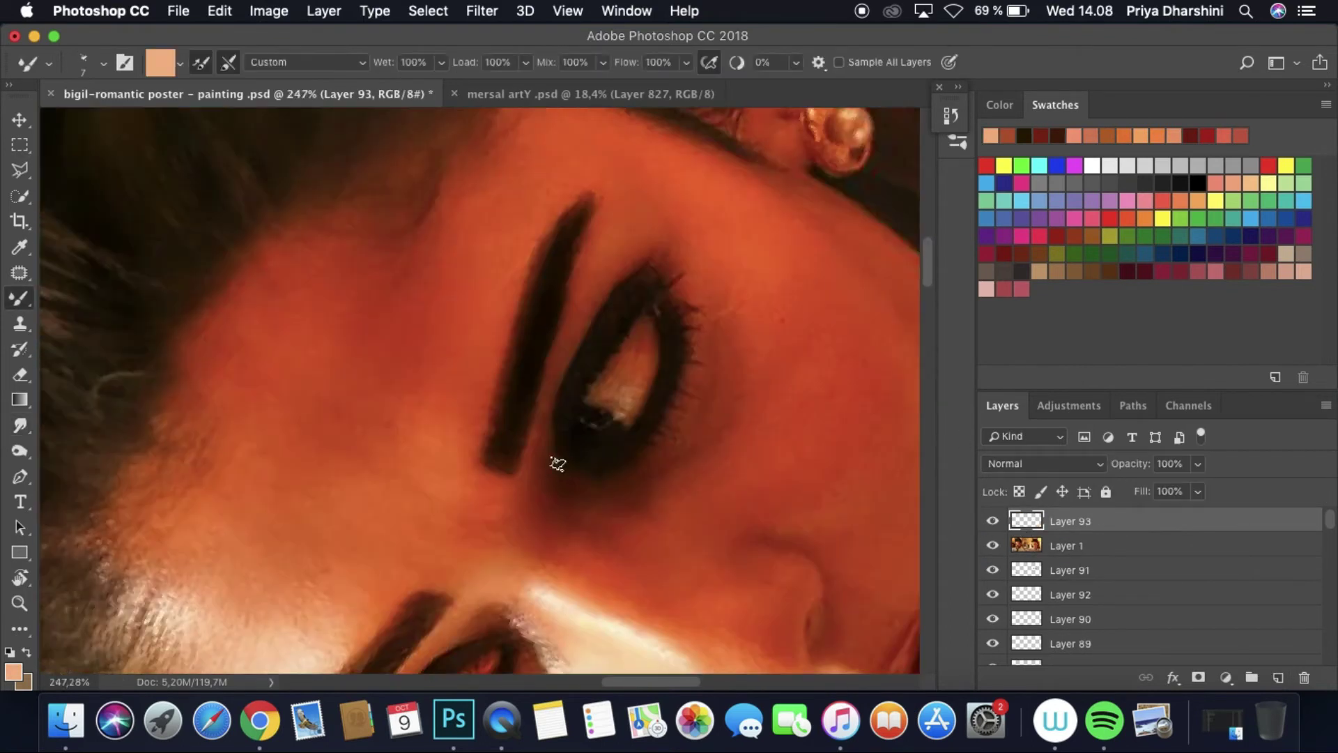
scroll(564, 462, "down", 3)
left_click(1073, 545)
left_click(1226, 678)
left_click(1220, 637)
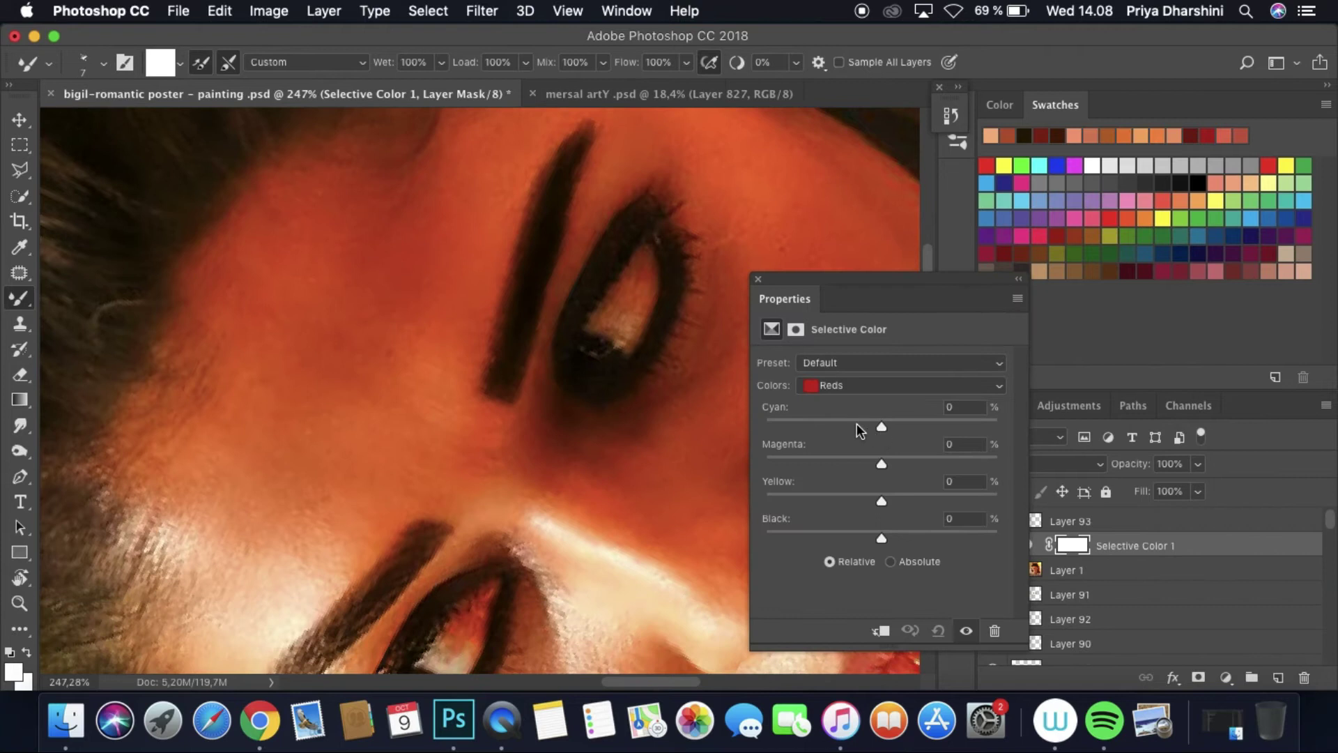
Step: Clip the Selective Color adjustment to Layer 1 and lower the magenta in the reds
left_click(918, 630)
left_click_drag(881, 464, 829, 495)
left_click(839, 384)
left_click(839, 404)
left_click(642, 343)
key("i")
scroll(636, 320, "down", 6)
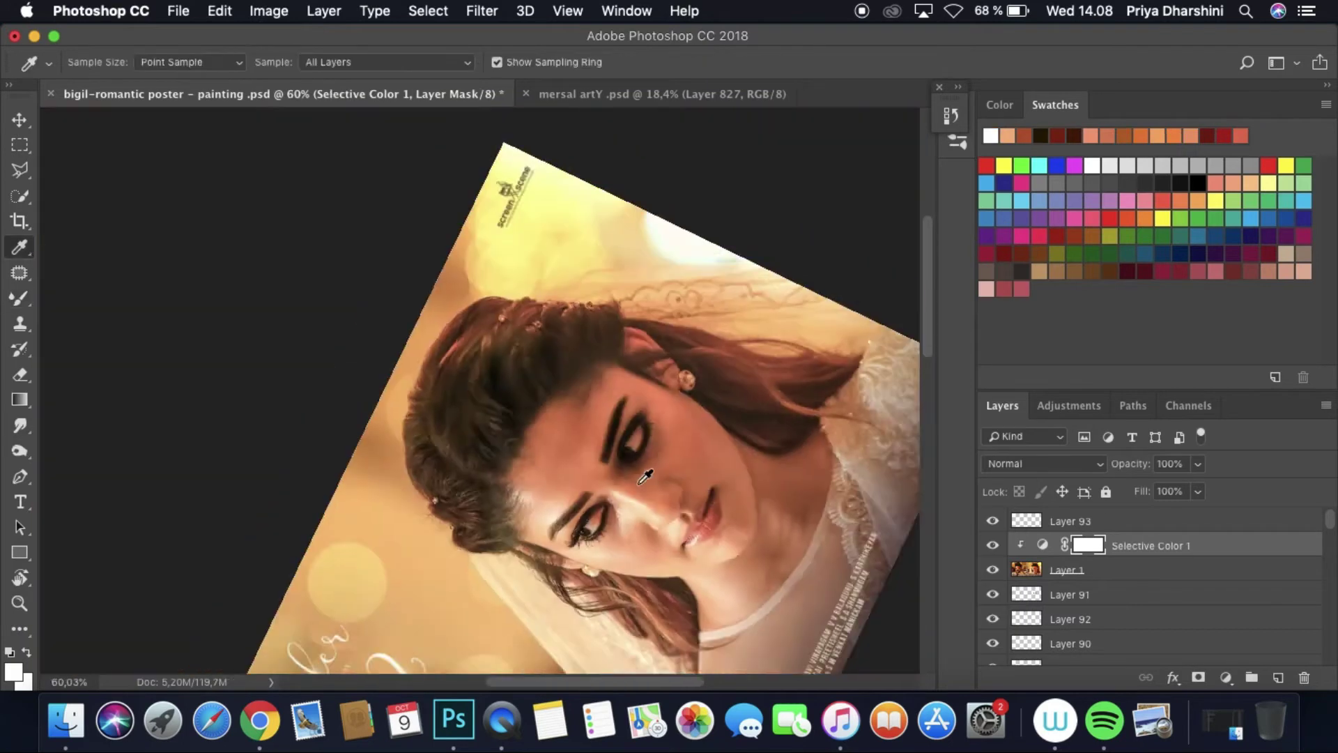
Step: Sample reddish-brown tones around the woman's lit eye from the reference photo on Layer 1
scroll(486, 184, "up", 5)
scroll(237, 446, "up", 2)
left_click(237, 446, "super")
left_click(237, 446)
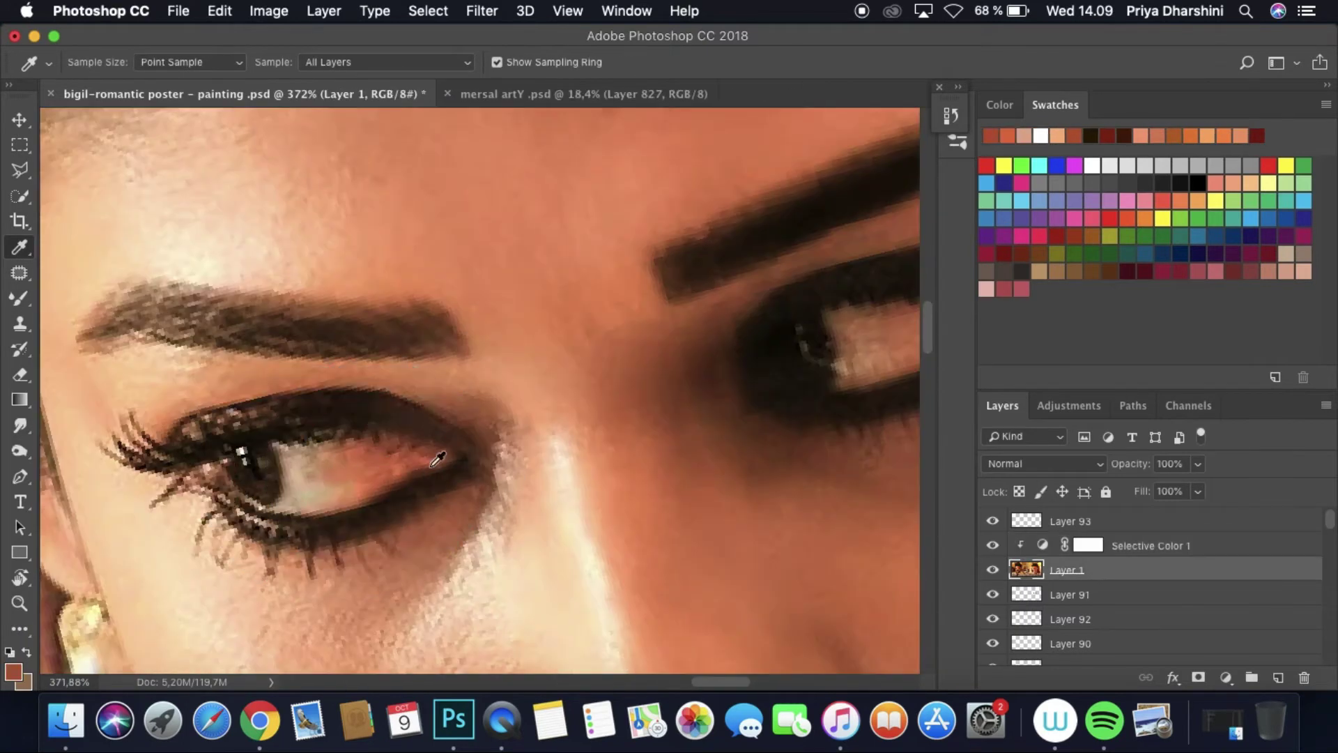
Step: Hide the Selective Color adjustment for comparison and delete it
scroll(876, 343, "down", 4)
scroll(877, 343, "down", 2)
left_click(993, 547)
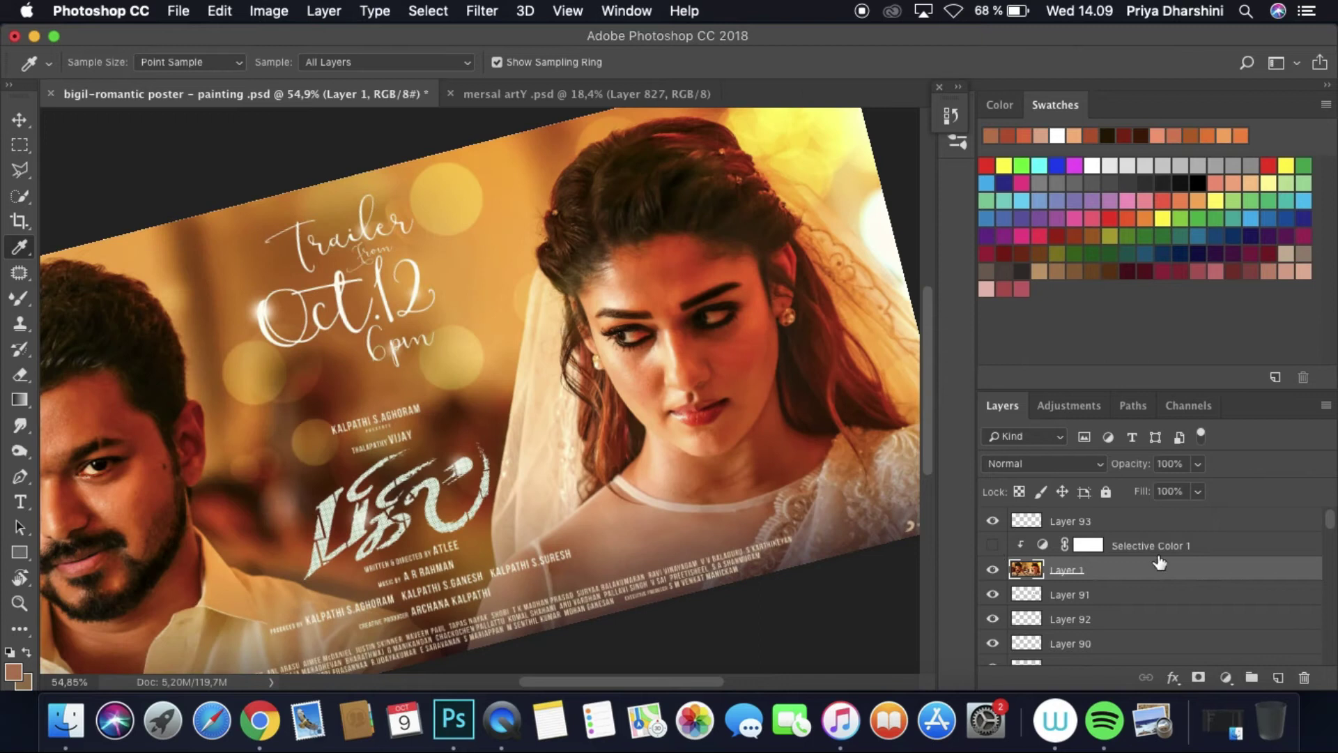
left_click_drag(1159, 564, 1304, 678)
Step: Select Layer 93 and sample the dark brown of the shaded eye's liner for the Mixer Brush
left_click(1124, 520)
scroll(412, 418, "up", 8)
left_click(412, 418)
key("b")
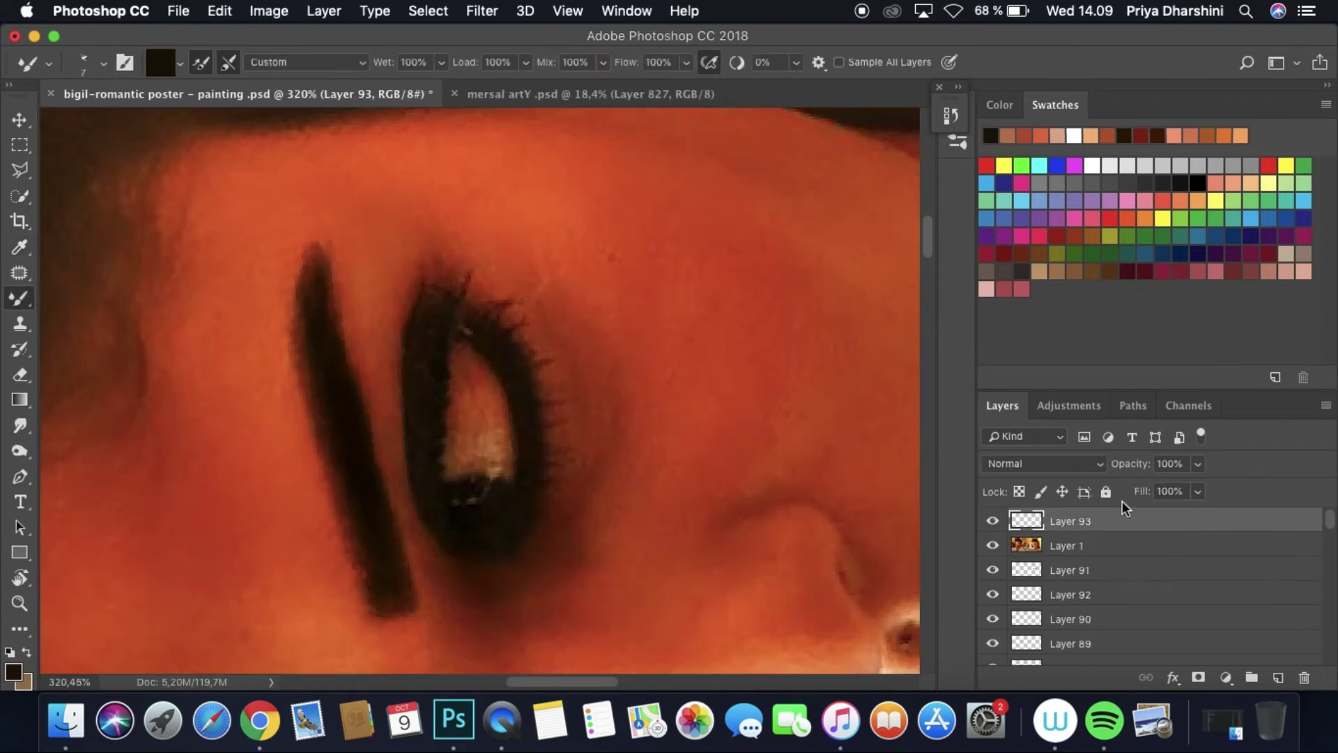
Step: Apply a Color Overlay effect to Layer 93
double_click(1124, 522)
left_click(497, 546)
key("Return")
scroll(418, 383, "down", 5)
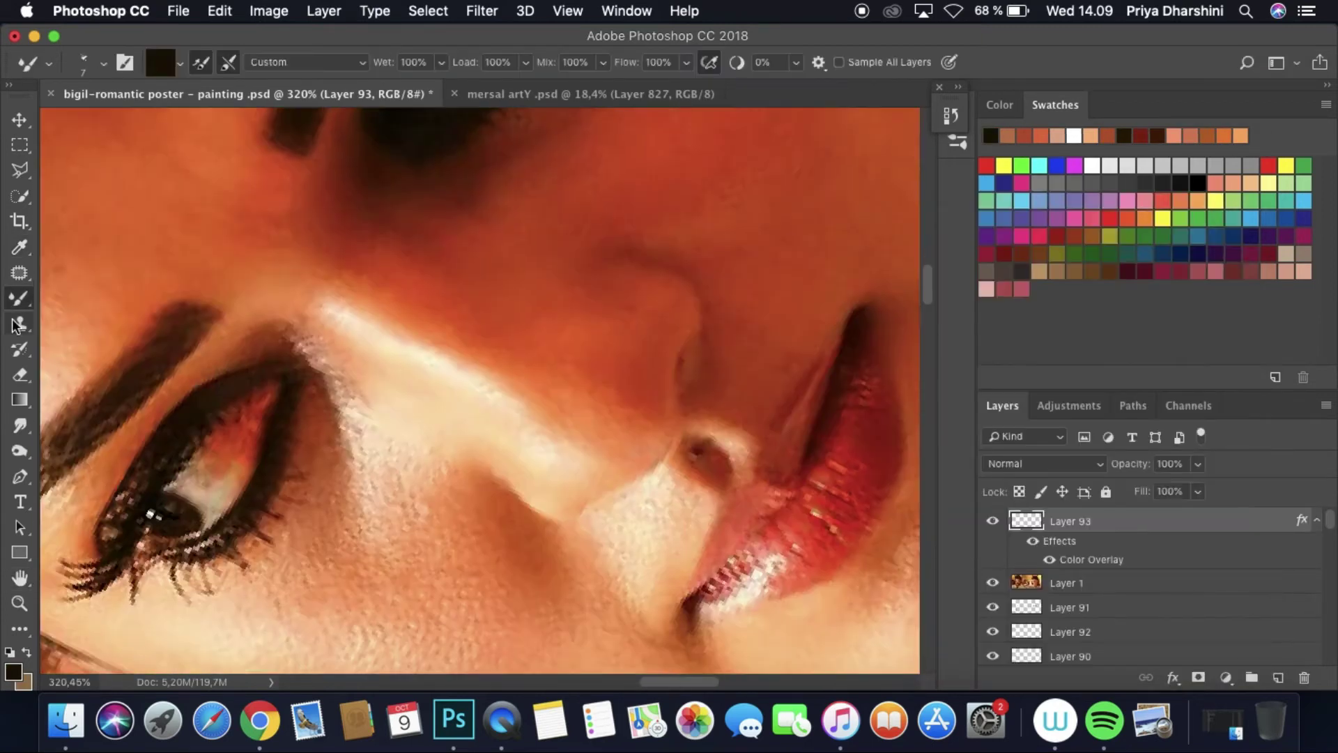
Step: Sample the dark eyeliner color from the photo and paint the outline of the woman's shaded eye on Layer 93
key("i")
left_click(268, 390)
scroll(268, 390, "down", 8)
scroll(329, 326, "up", 8)
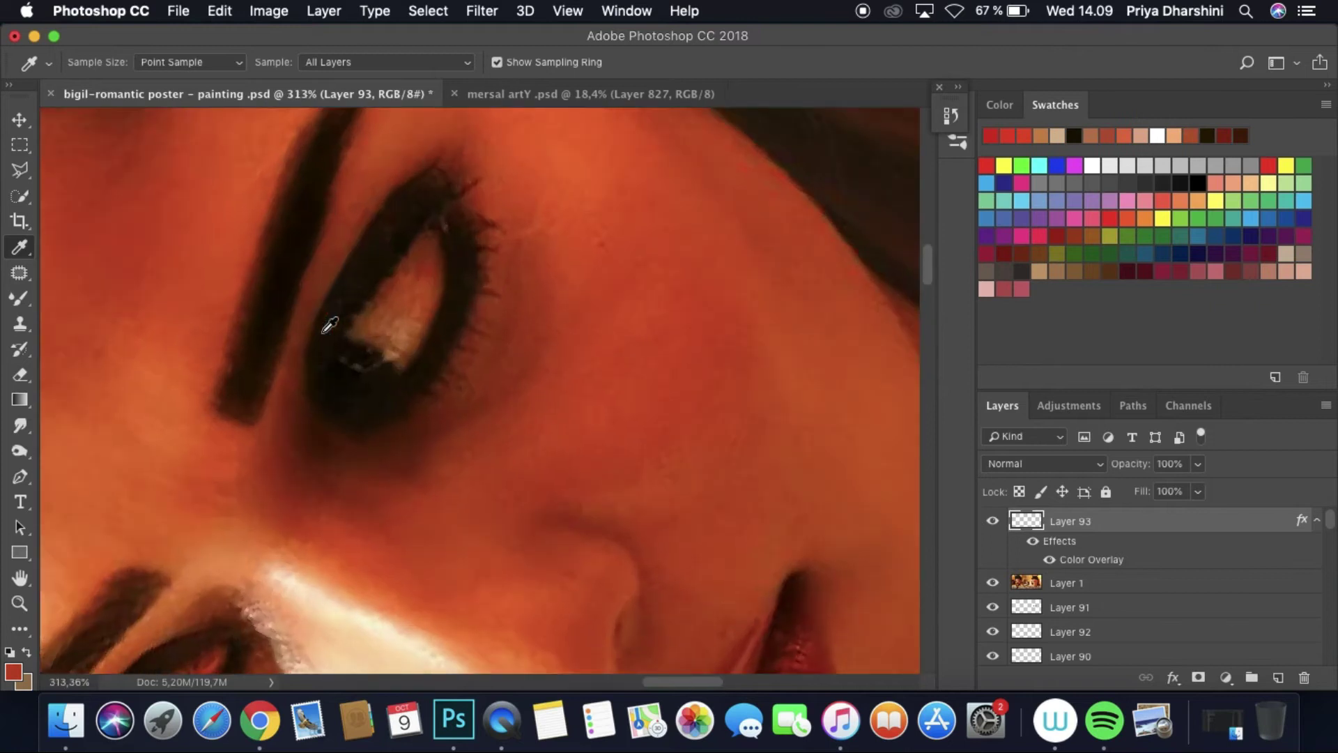
left_click(329, 325)
key("b")
mouse_move(342, 311)
left_mouse_down()
mouse_move(412, 195)
mouse_move(321, 325)
mouse_move(315, 391)
mouse_move(335, 417)
mouse_move(339, 397)
mouse_move(410, 366)
mouse_move(433, 328)
mouse_move(436, 197)
left_mouse_up()
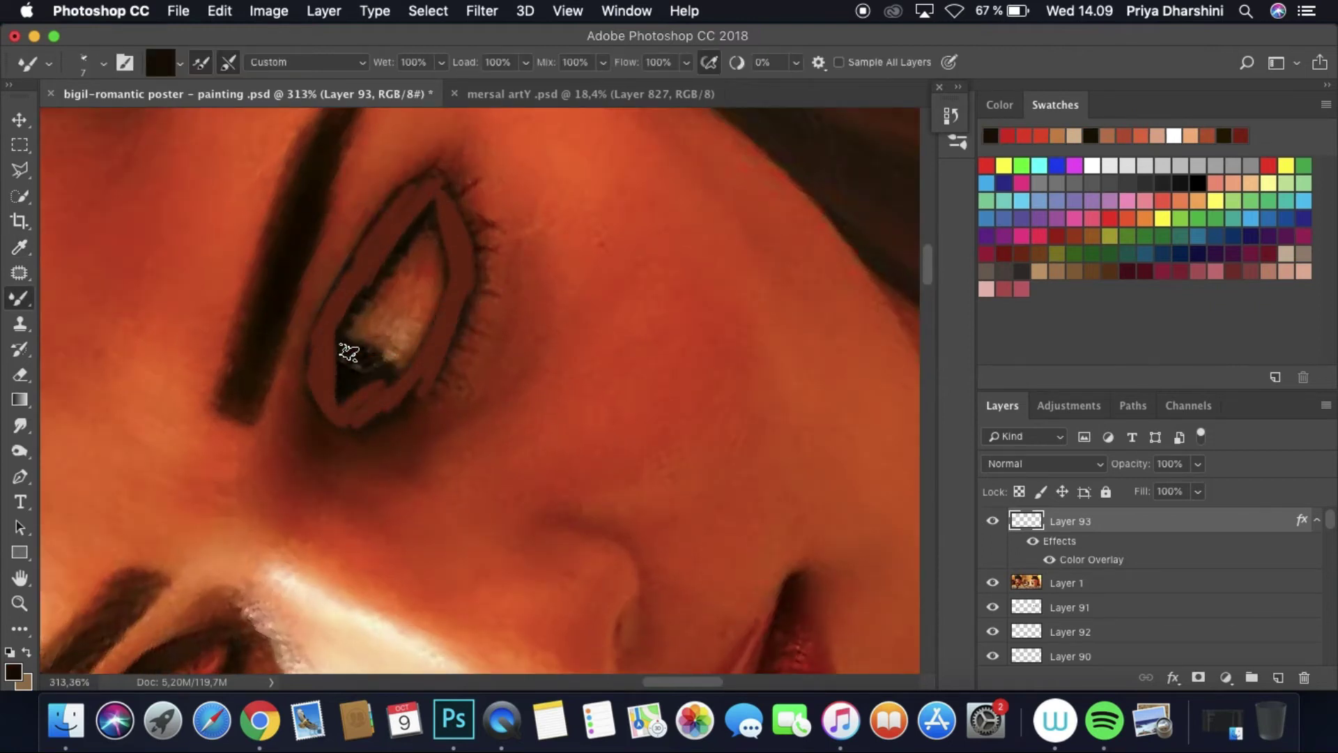
Step: Sample the tan eye white from the lit eye and set the foreground color to deba91 for the Mixer Brush
scroll(353, 353, "down", 8)
scroll(293, 418, "up", 8)
left_click(328, 462, "alt")
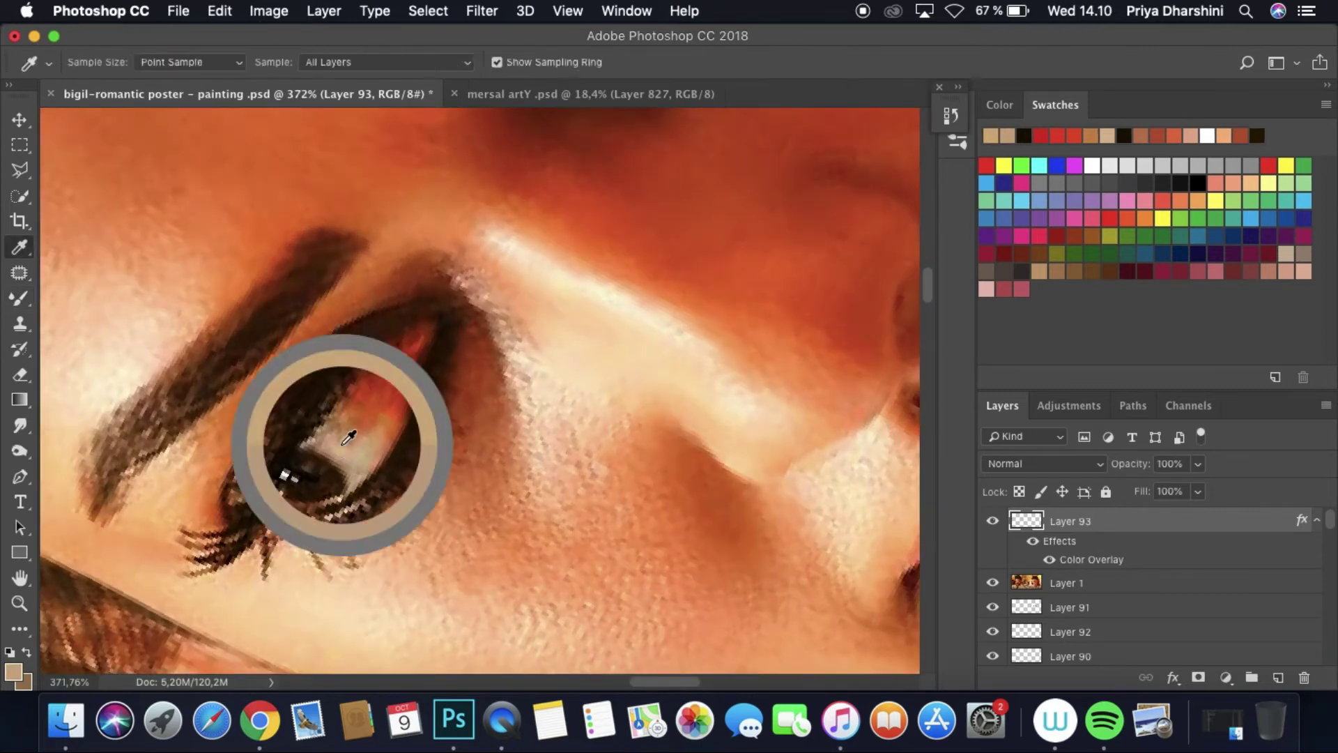
key("ctrl+Tab")
key("ctrl+Tab")
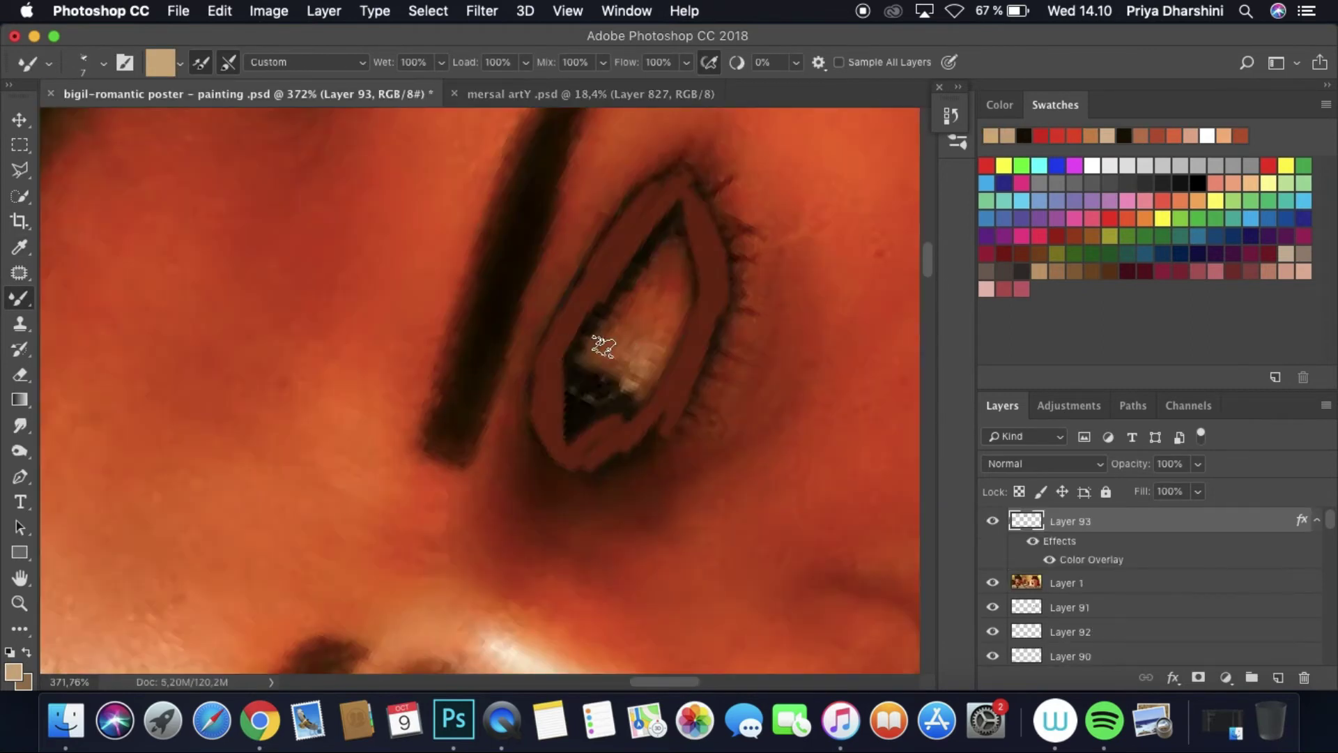
left_click(12, 671)
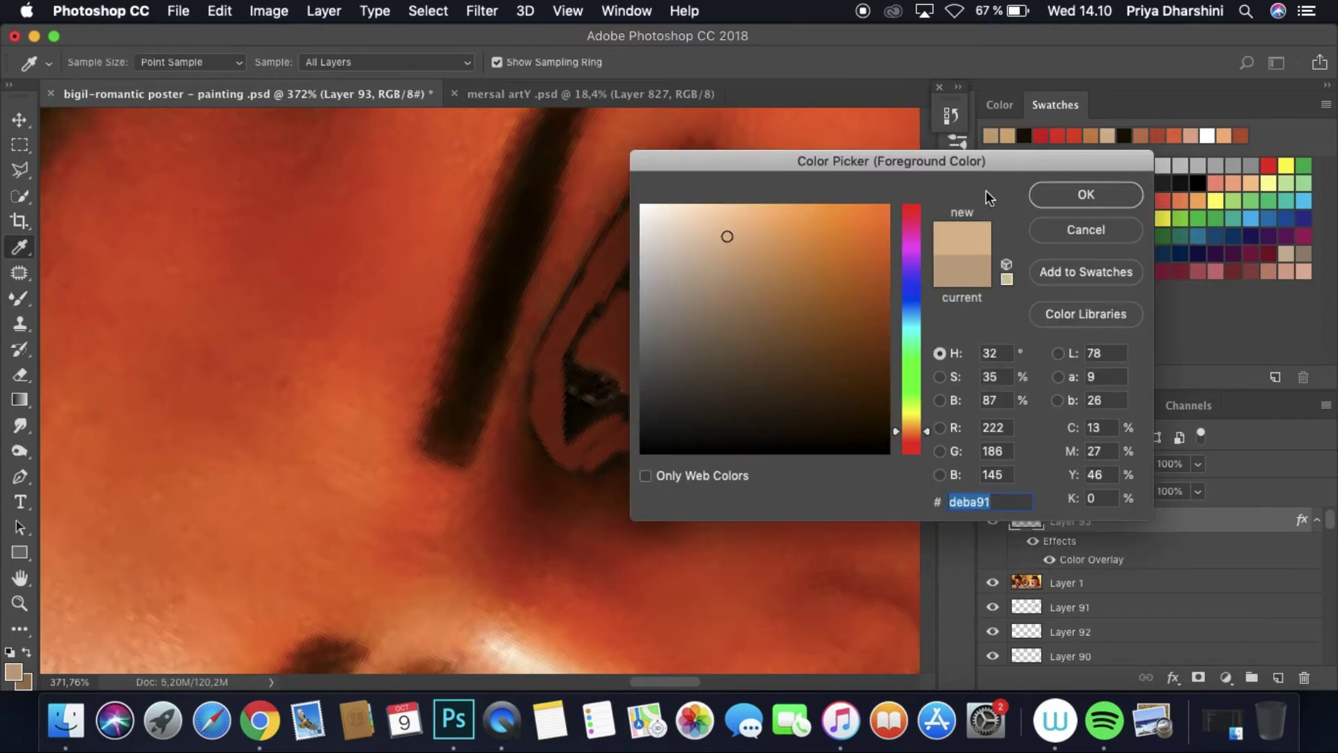
key("Return")
key("b")
Step: Hide Layer 1 and the Color Overlay effect, and fill the white of the shaded eye with tan
left_click(993, 583)
scroll(630, 489, "down", 5)
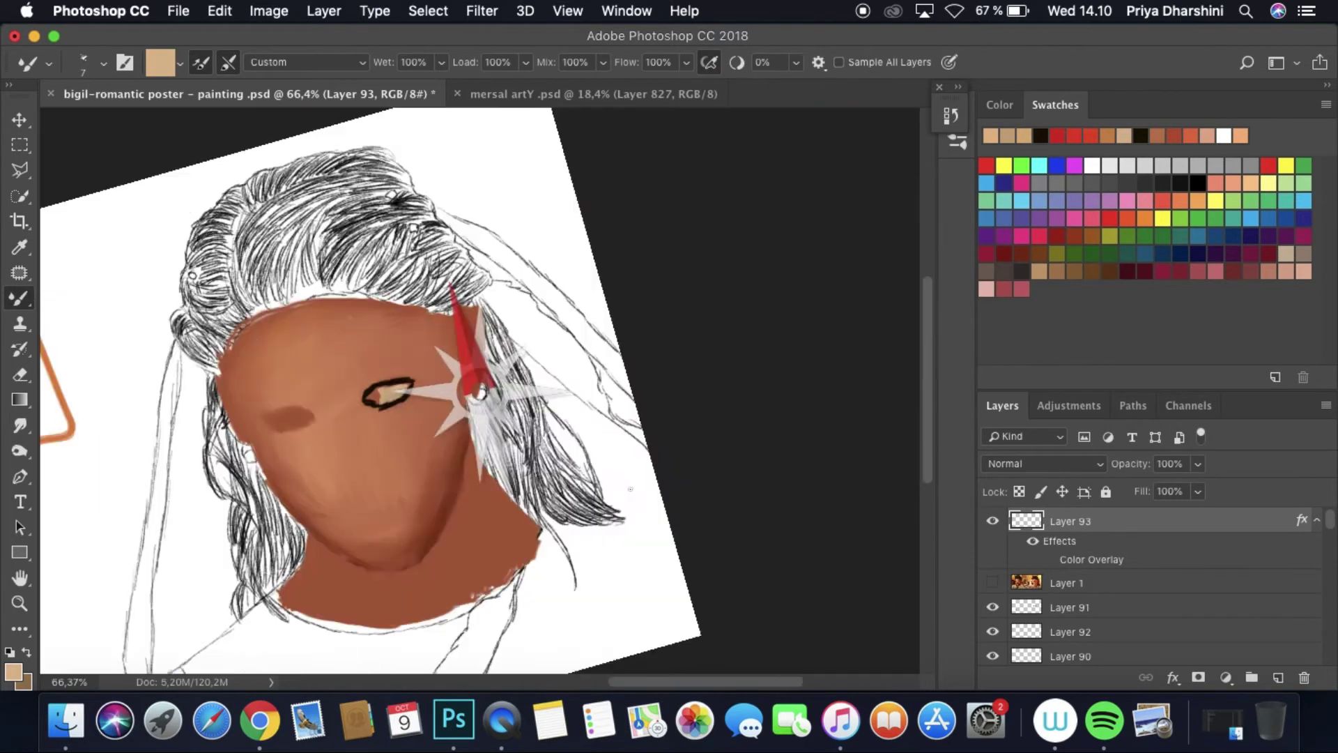
scroll(331, 247, "up", 8)
mouse_move(573, 232)
left_mouse_down()
mouse_move(358, 257)
mouse_move(597, 296)
left_mouse_up()
left_click_drag(362, 335, 694, 349)
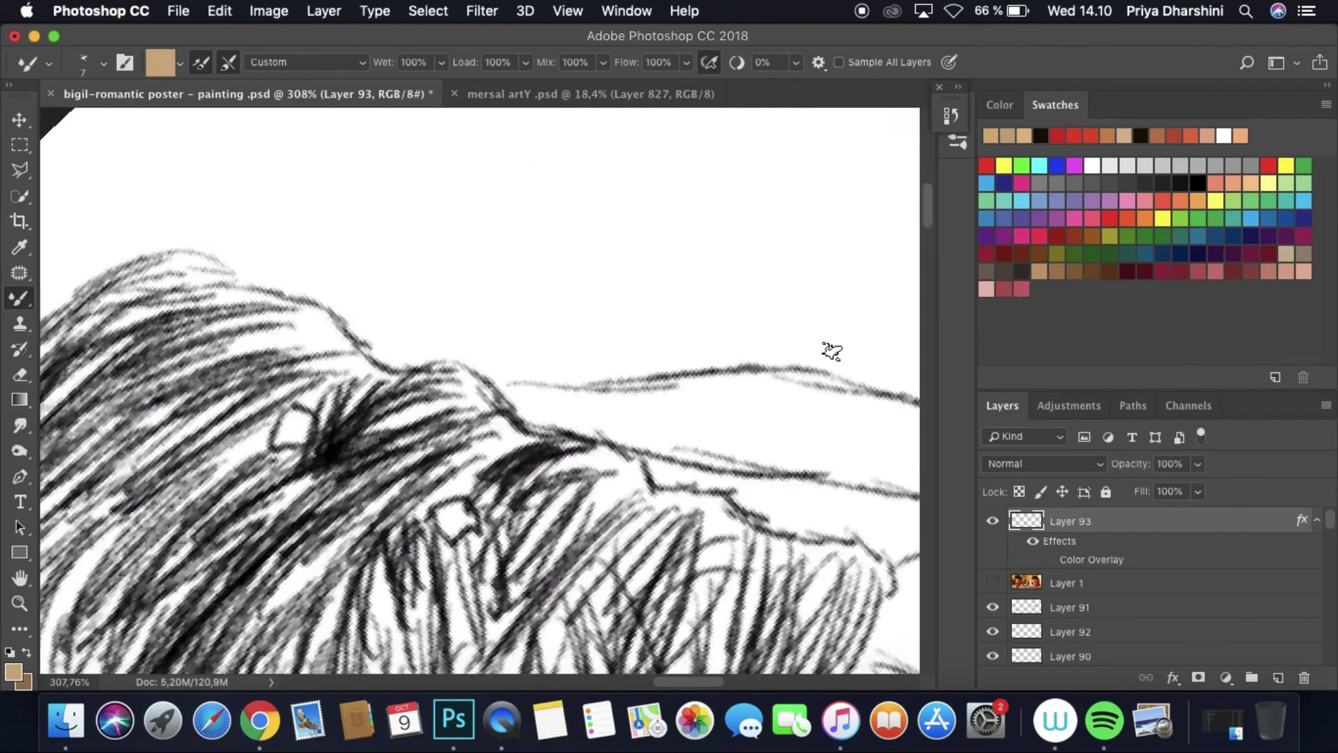
Step: Reduce the Smudge brush size to 1 px and blend the shaded eye's dark outline and tan white
key("r")
left_click(104, 62)
left_click(114, 124)
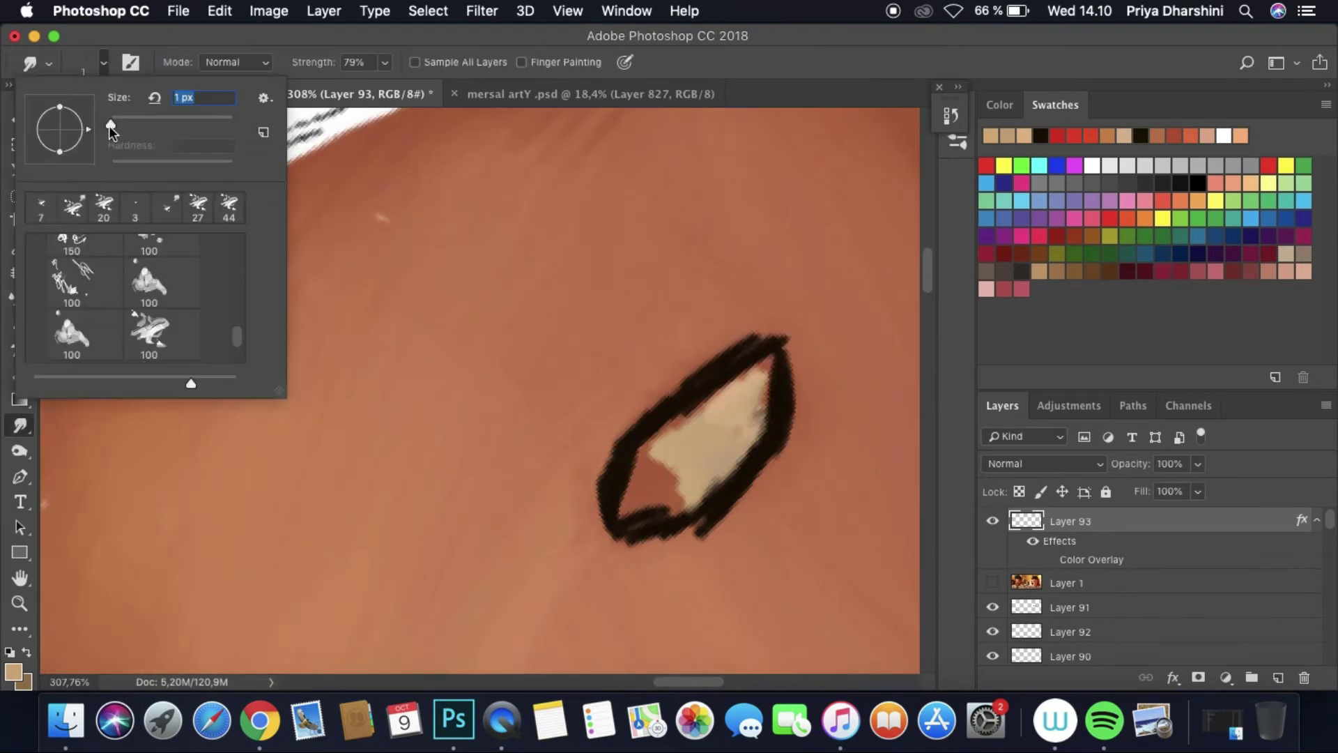
left_click(599, 301)
mouse_move(726, 337)
left_mouse_down()
mouse_move(595, 489)
mouse_move(608, 517)
mouse_move(660, 419)
mouse_move(734, 372)
mouse_move(790, 398)
mouse_move(755, 479)
mouse_move(704, 527)
mouse_move(650, 528)
mouse_move(713, 497)
mouse_move(643, 517)
mouse_move(744, 441)
mouse_move(773, 373)
mouse_move(661, 448)
mouse_move(693, 409)
mouse_move(741, 405)
mouse_move(700, 477)
mouse_move(662, 472)
mouse_move(679, 421)
mouse_move(769, 366)
mouse_move(724, 428)
mouse_move(685, 421)
mouse_move(730, 459)
left_mouse_up()
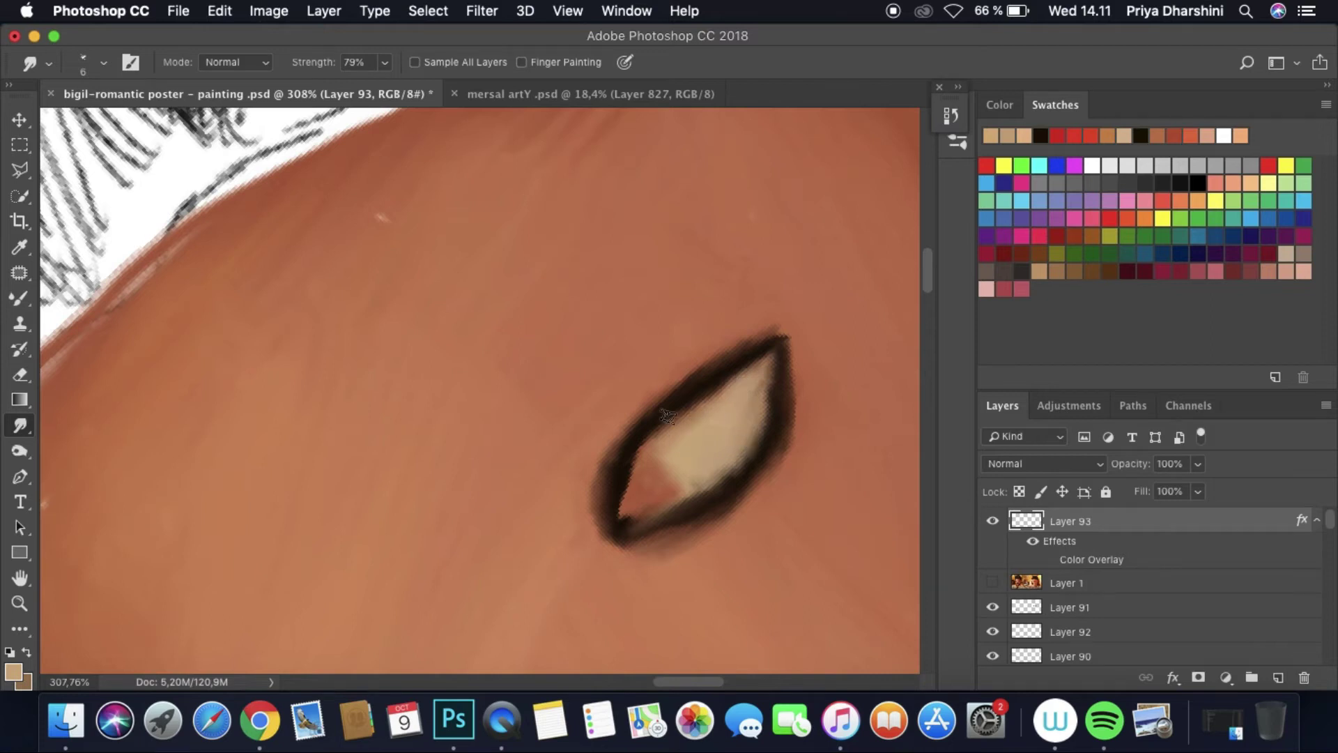
Step: Show the reference photo on Layer 1 and outline the woman's lit eye with the recent dark brown color
key("r")
left_click_drag(796, 378, 516, 476)
left_click(993, 585)
key("b")
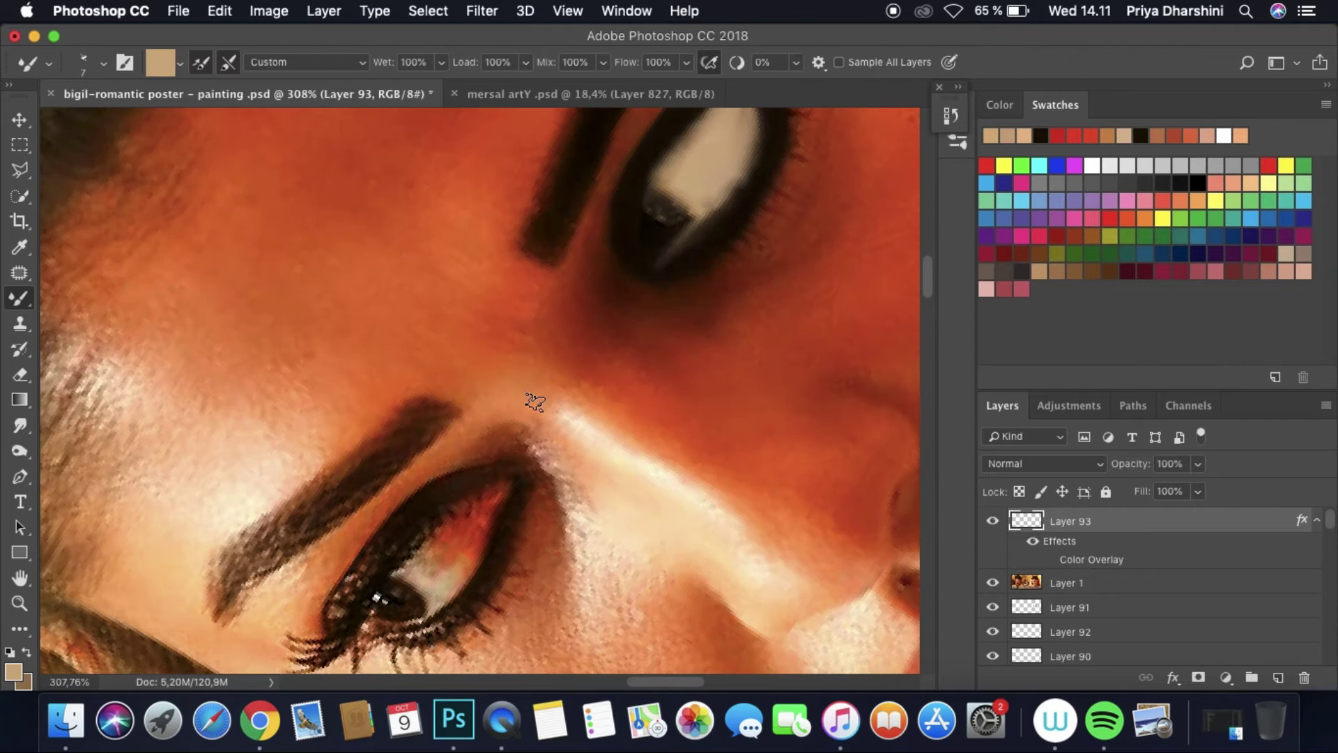
left_click(1040, 135)
mouse_move(439, 495)
left_mouse_down()
mouse_move(362, 613)
mouse_move(418, 631)
mouse_move(508, 483)
left_mouse_up()
Step: Paint the lit eye's white in a recent tan and its inner corner in red sampled from the photo
left_click(1009, 135)
mouse_move(453, 526)
left_mouse_down()
mouse_move(435, 559)
mouse_move(493, 531)
mouse_move(406, 580)
mouse_move(436, 609)
left_mouse_up()
left_click(480, 502, "alt")
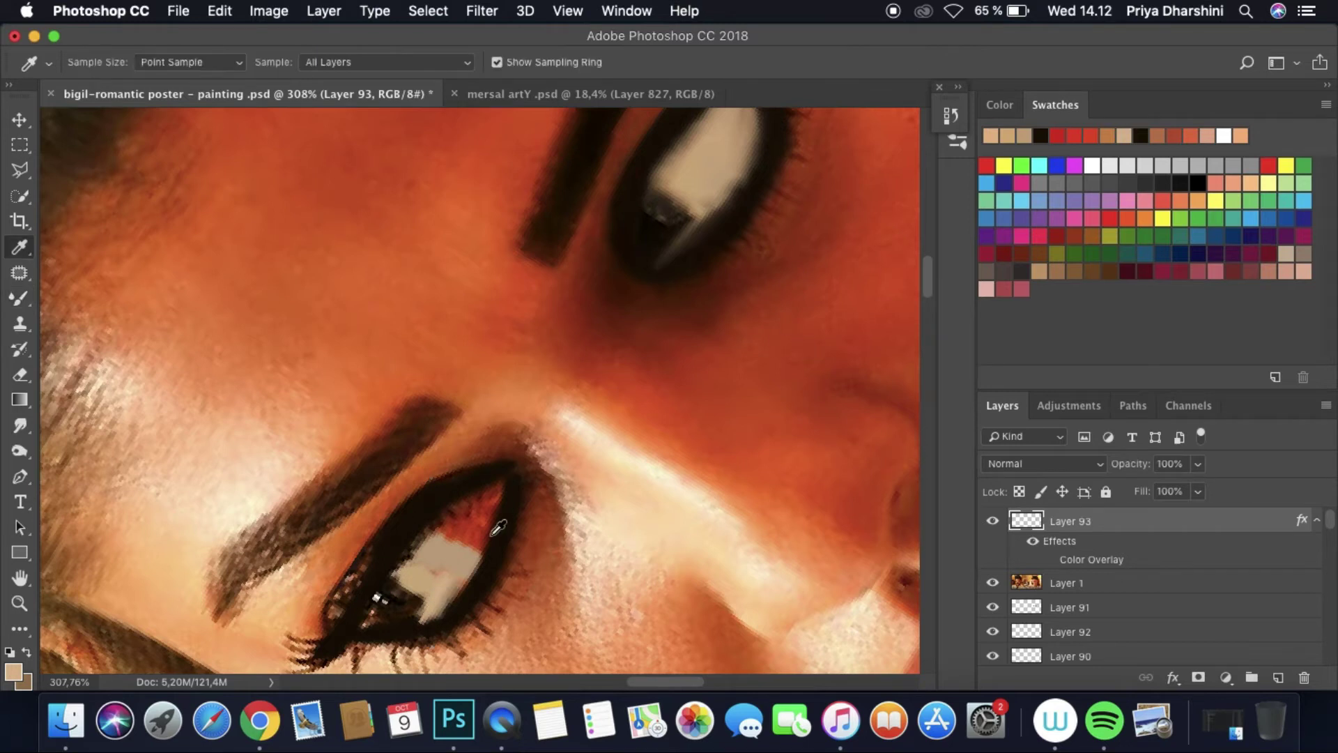
left_click_drag(470, 530, 481, 495)
Step: Hide Layer 1 and fill the lit eye's iris area with dark brown sampled from its outline
left_click(993, 583)
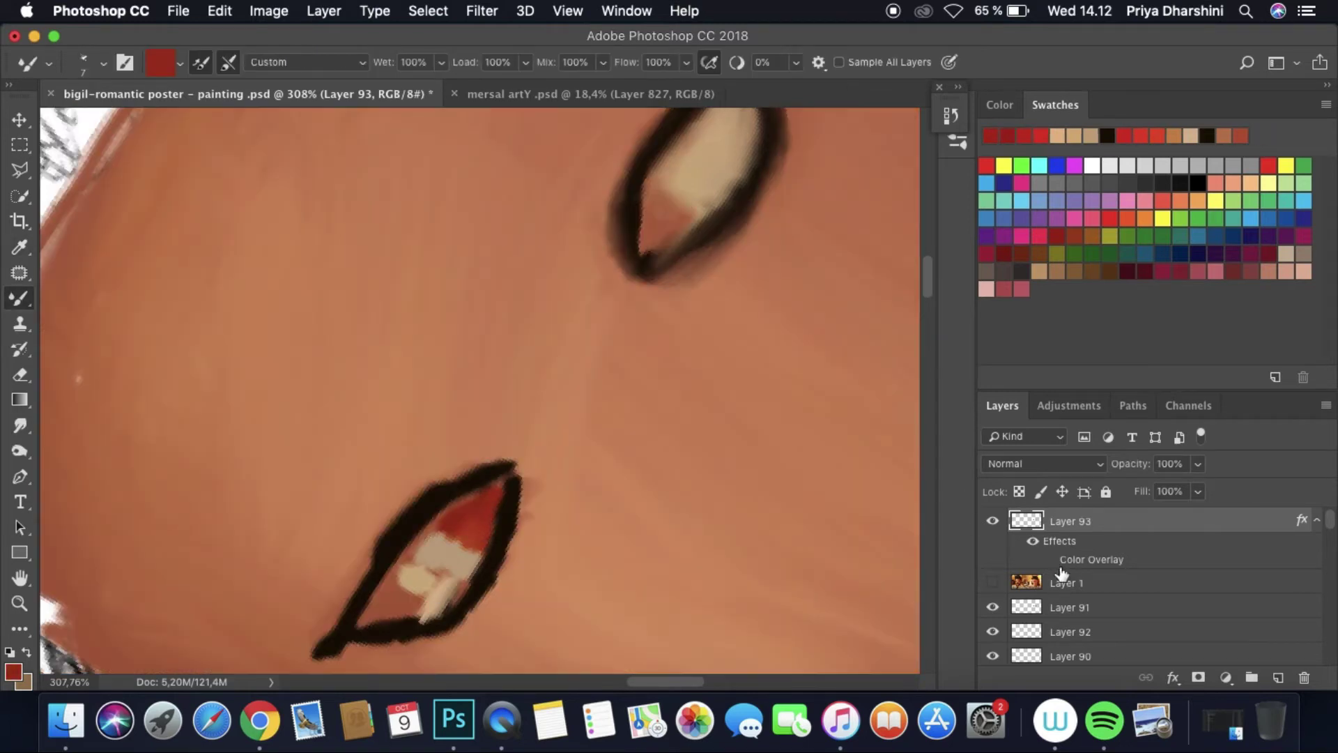
left_click(446, 586, "alt")
left_click(358, 614, "alt")
mouse_move(359, 613)
left_mouse_down()
mouse_move(390, 600)
mouse_move(411, 613)
left_mouse_up()
Step: Smudge the lit eye's outline, iris, white and red corner into smooth transitions
scroll(639, 448, "down", 6)
scroll(640, 448, "up", 5)
key("r")
mouse_move(639, 448)
left_mouse_down()
mouse_move(530, 509)
mouse_move(390, 530)
left_mouse_up()
key("shift+r")
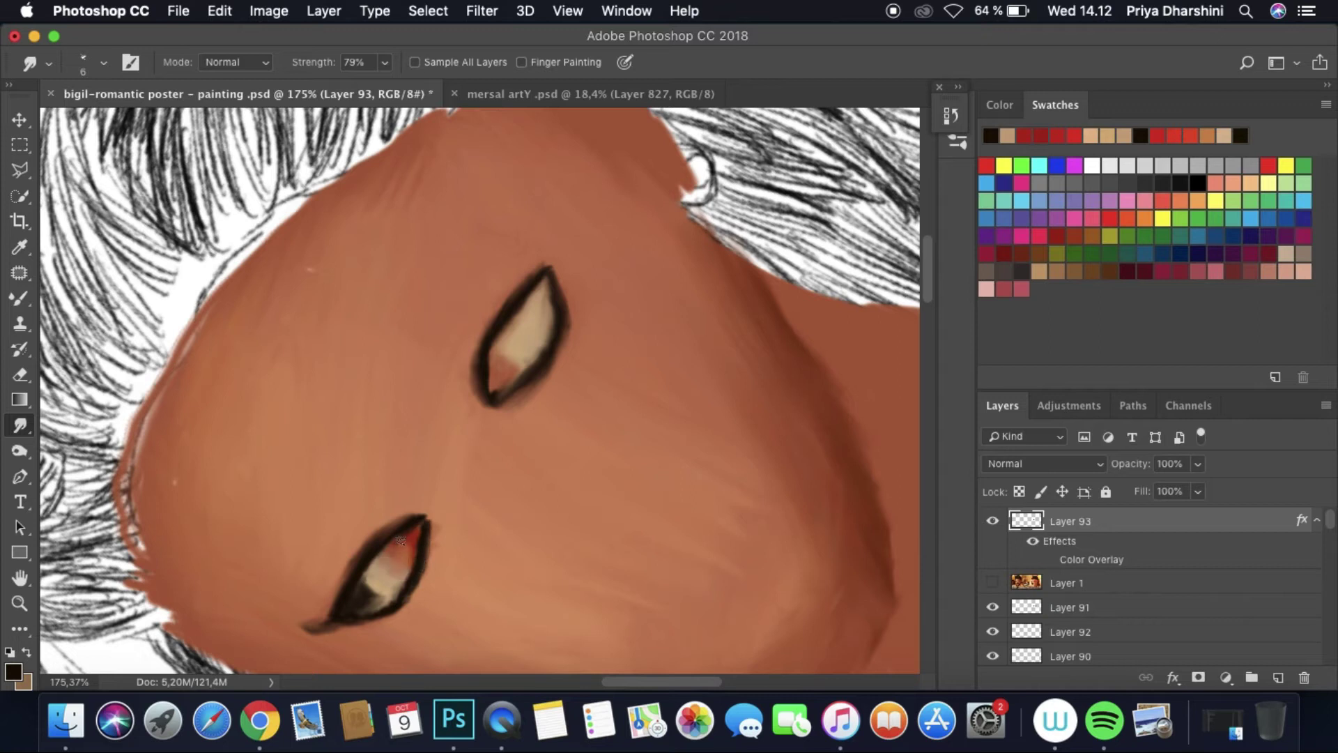
Step: Create a new layer on top of the stack and move Layer 93 below Layer 1
scroll(472, 456, "down", 5)
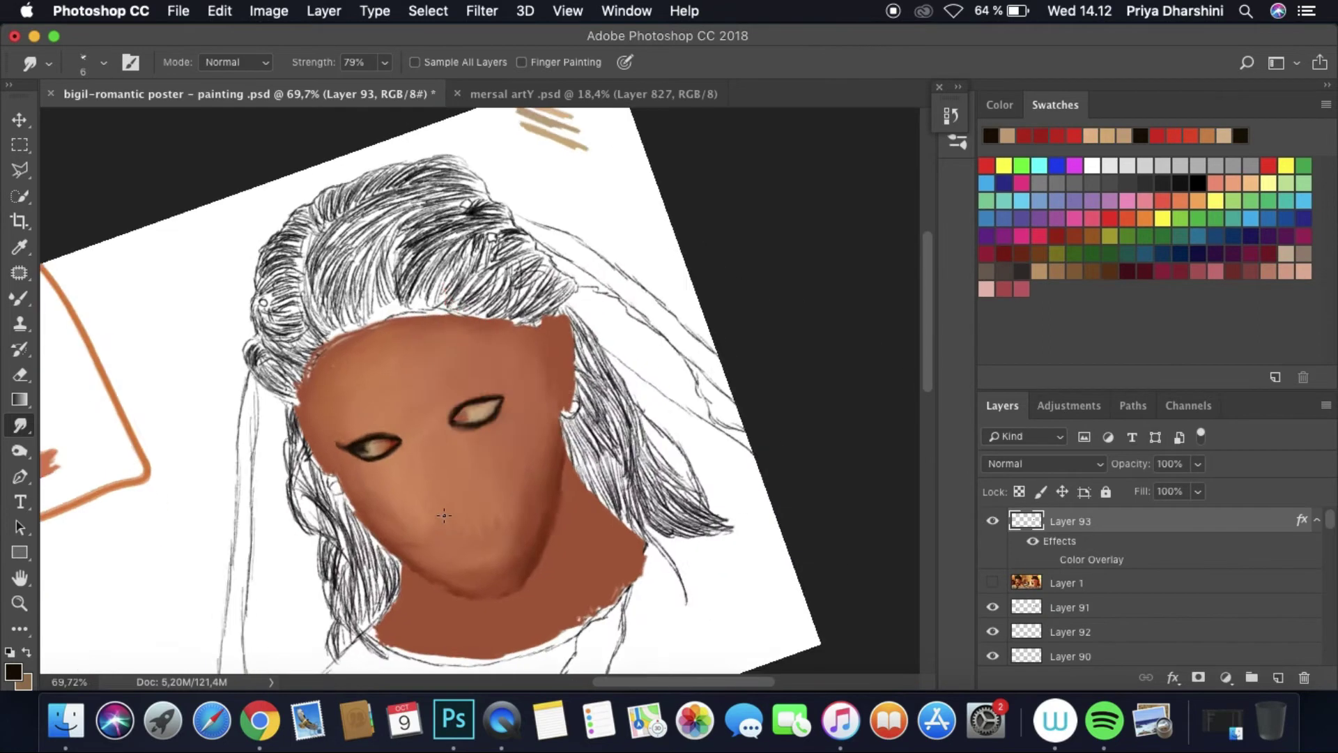
left_click(1279, 677)
left_click_drag(1069, 545, 1111, 589)
scroll(441, 393, "up", 2)
scroll(441, 393, "up", 6)
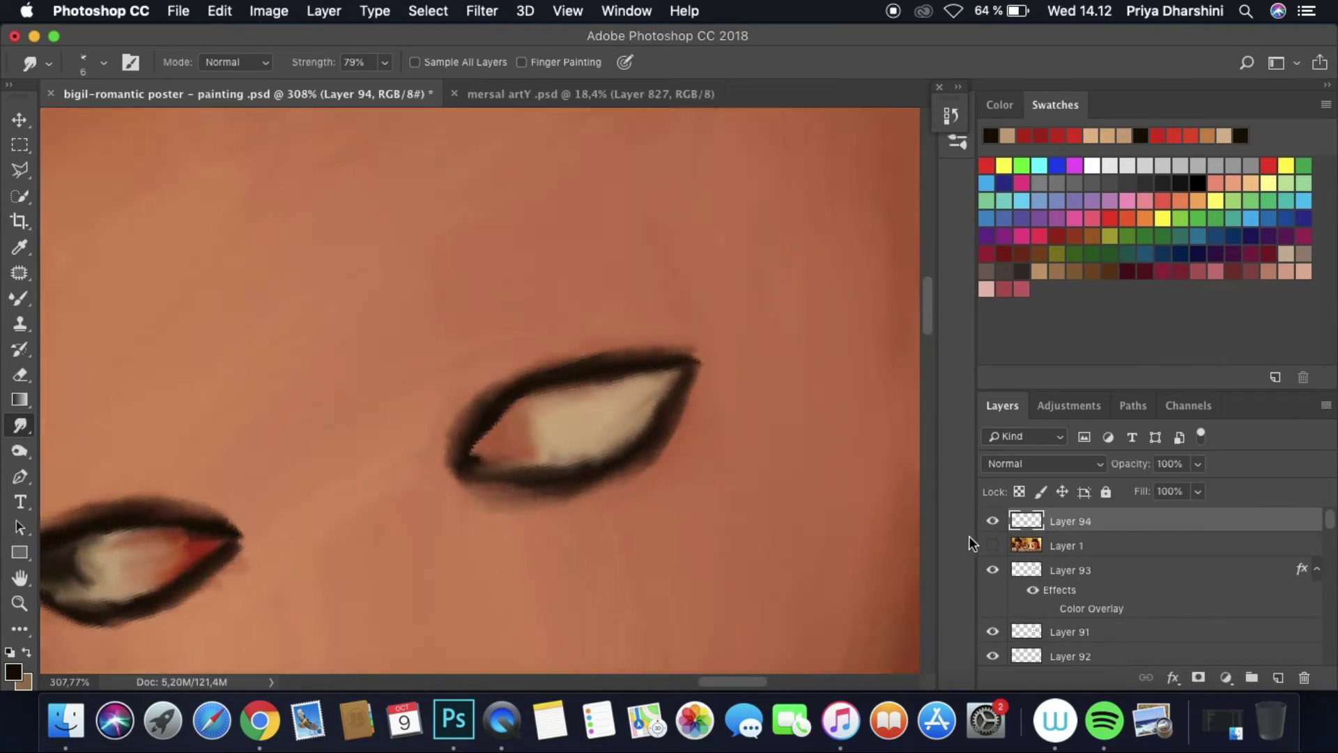
Step: Fill the shaded eye's iris with dark brown on Layer 94, following the photo, and smudge its edges with Layer 1 hidden
left_click(993, 545)
key("b")
left_click(992, 545)
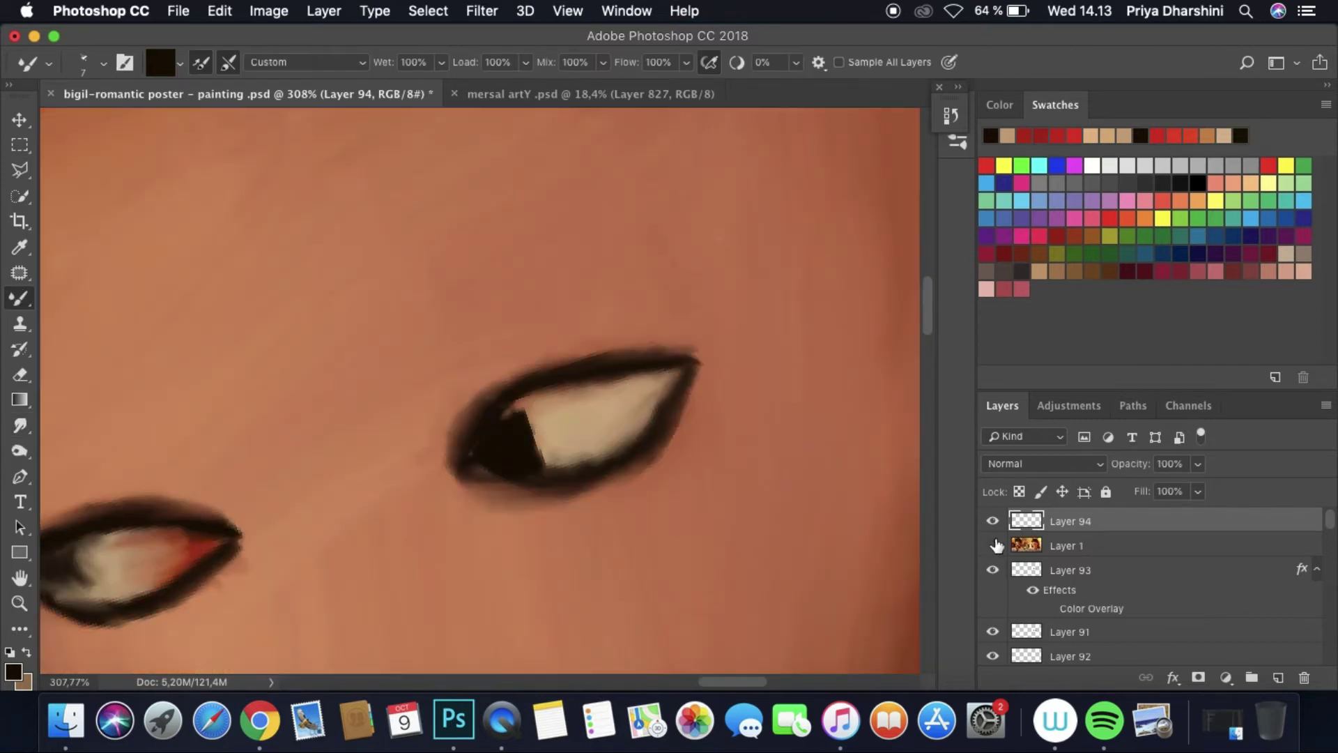
key("r")
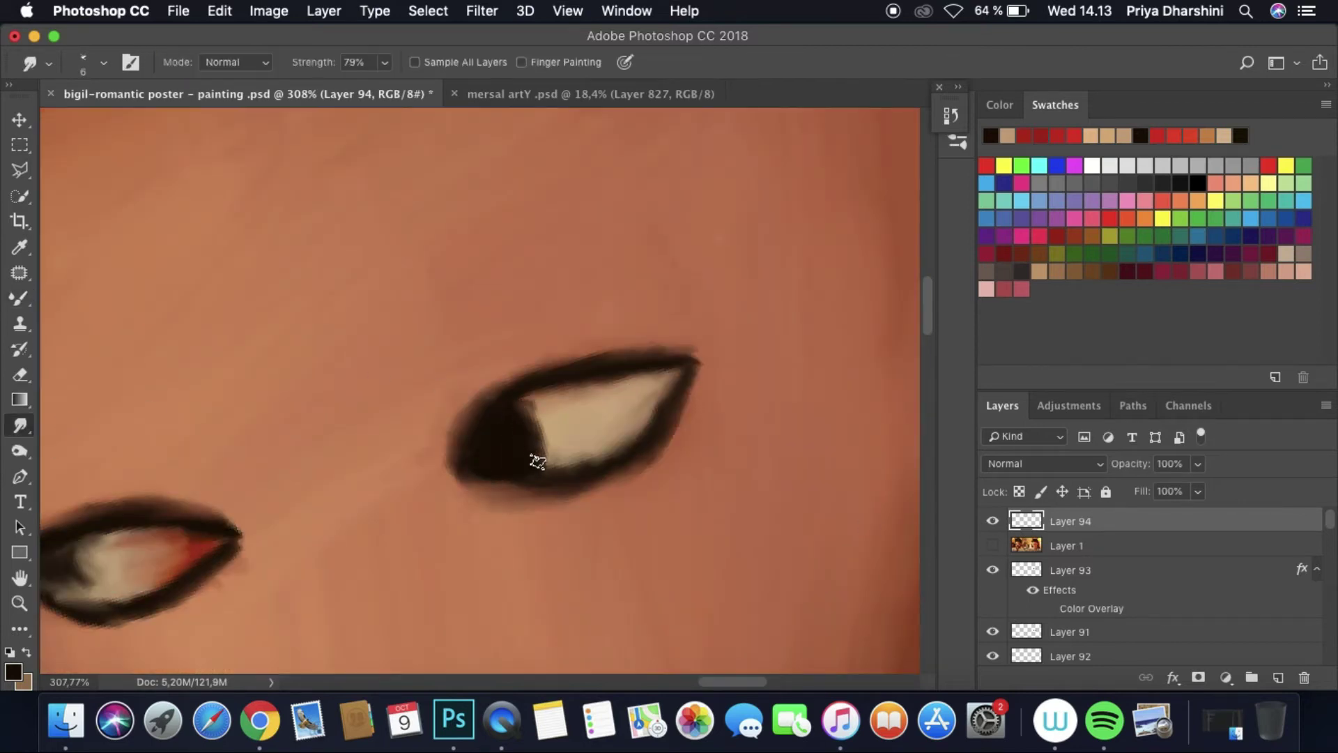
Step: Move Layer 94 below Layer 1 and paint the shaded eye's lashes on a new layer with a 3 px Mixer Brush
scroll(698, 451, "down", 3)
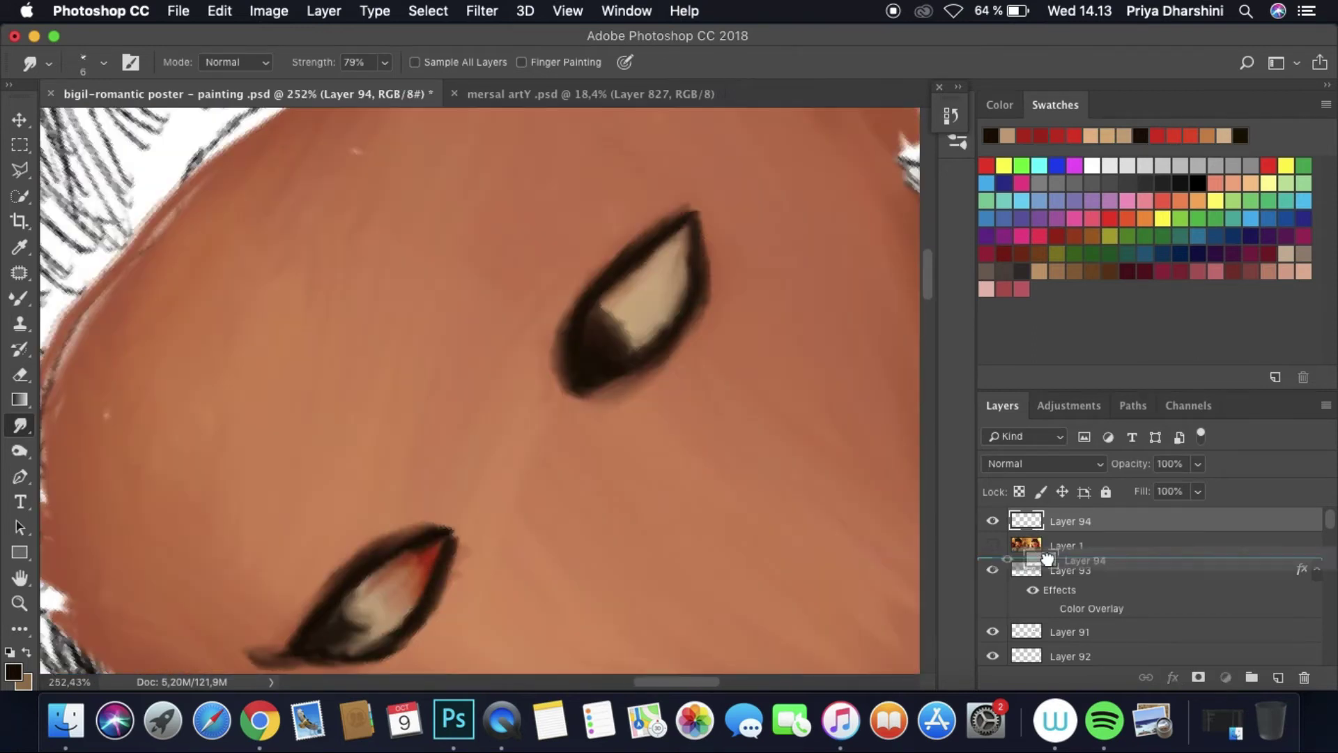
key("super+shift+alt+n")
key("b")
left_click(103, 62)
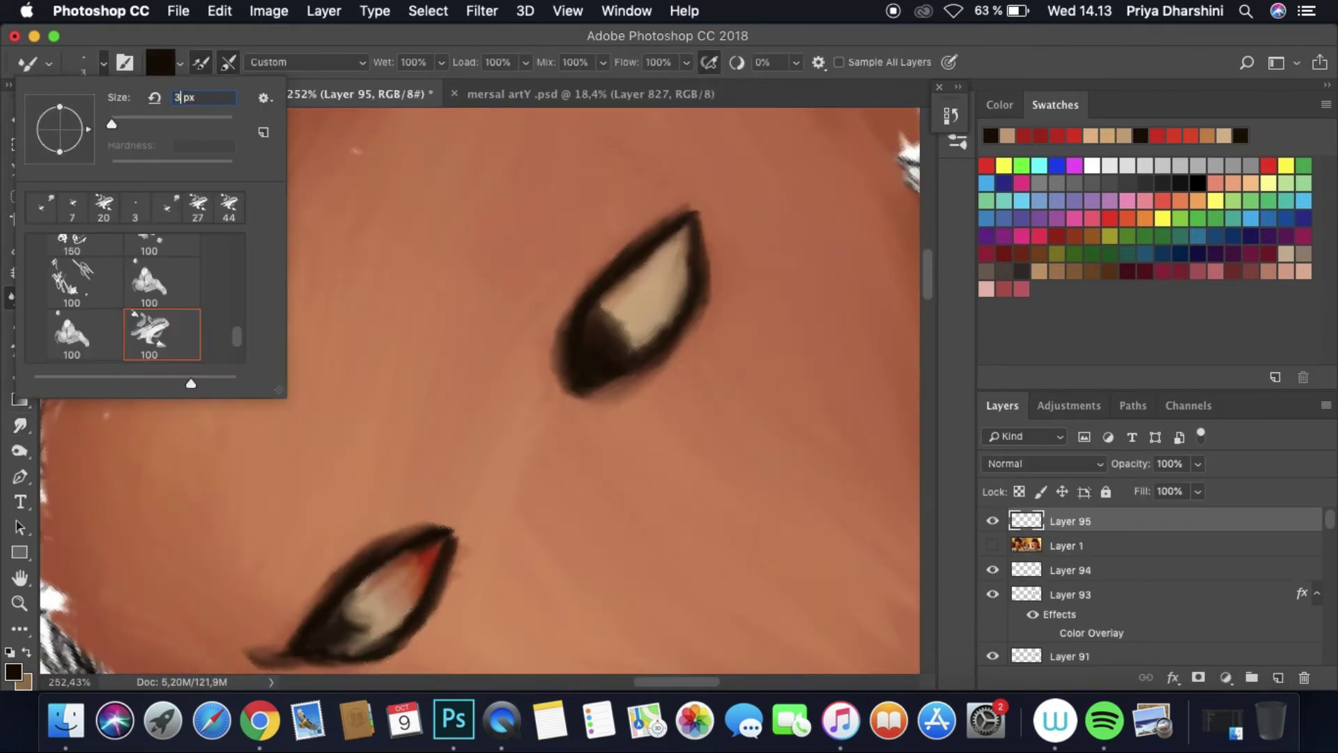
key("Return")
left_click(993, 545)
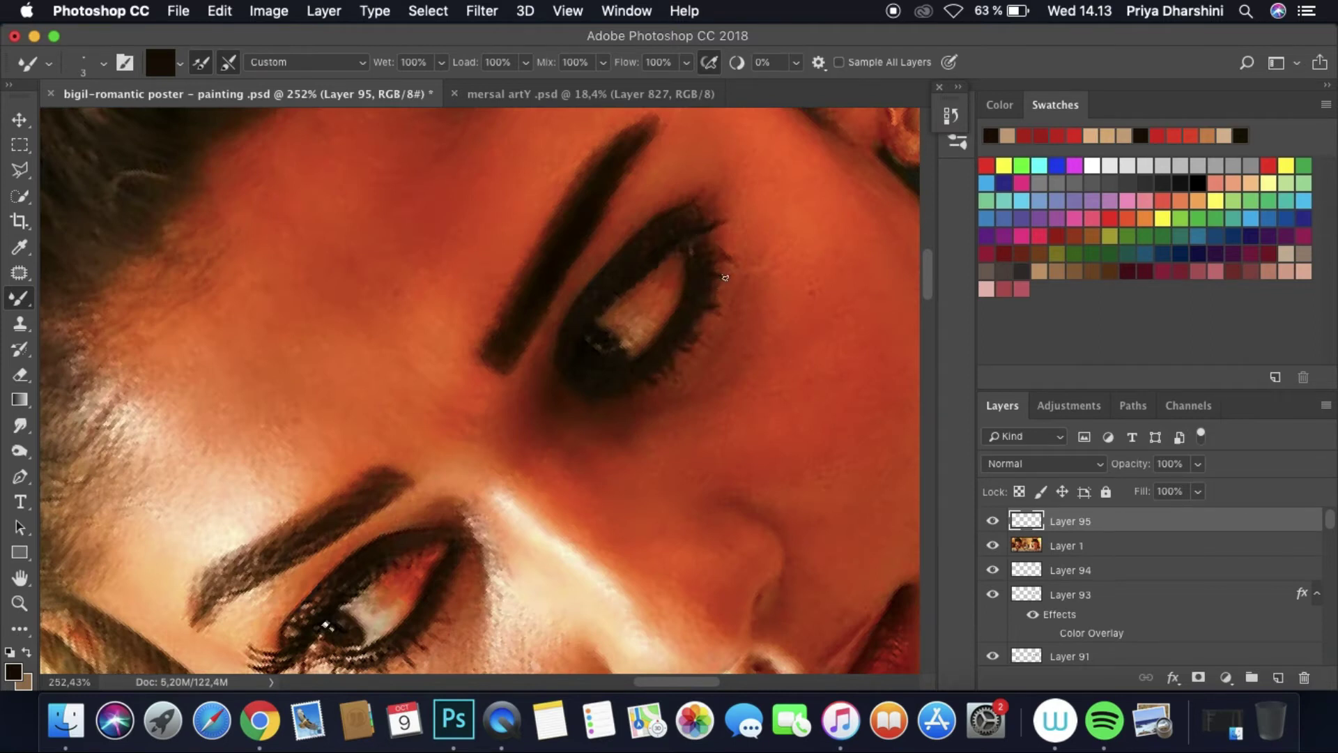
left_click(993, 545)
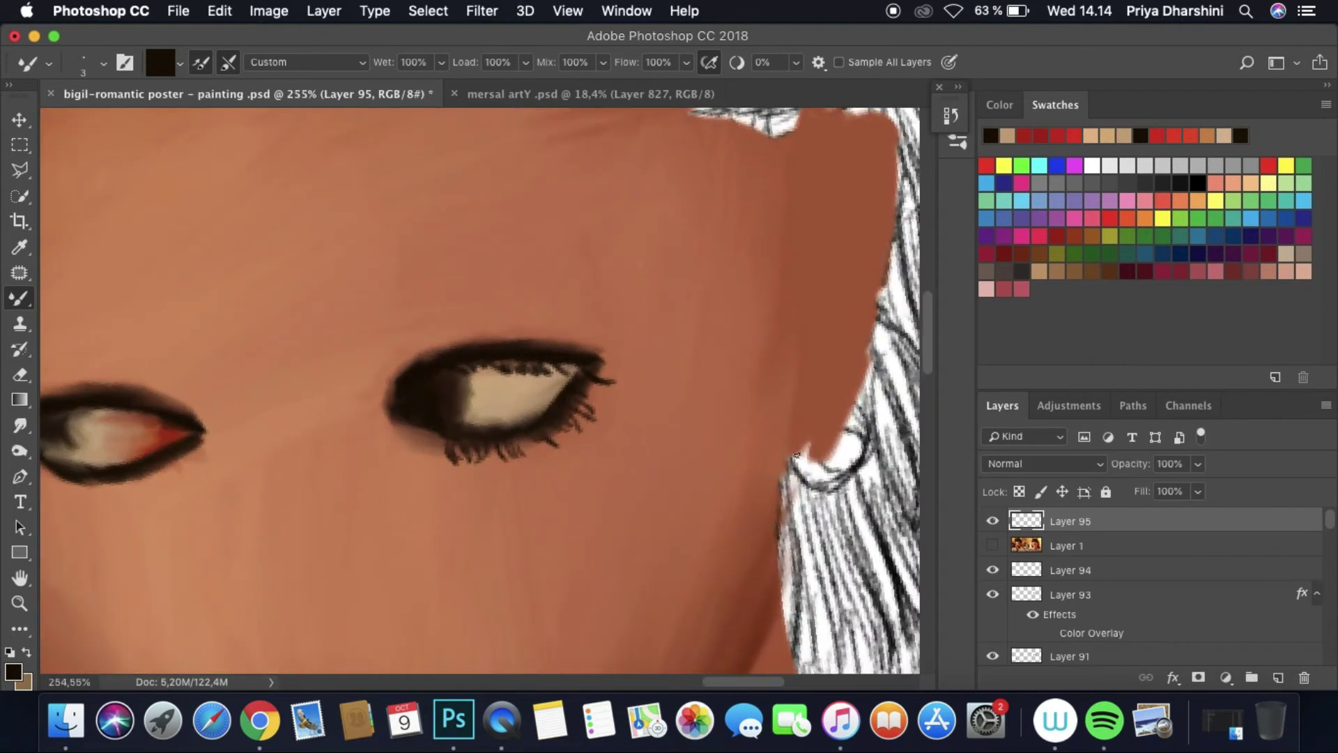
Step: Soften the shaded eye's lower and outer lashes using the Smudge tool at size 3
left_click(19, 425)
left_click(103, 62)
key("Return")
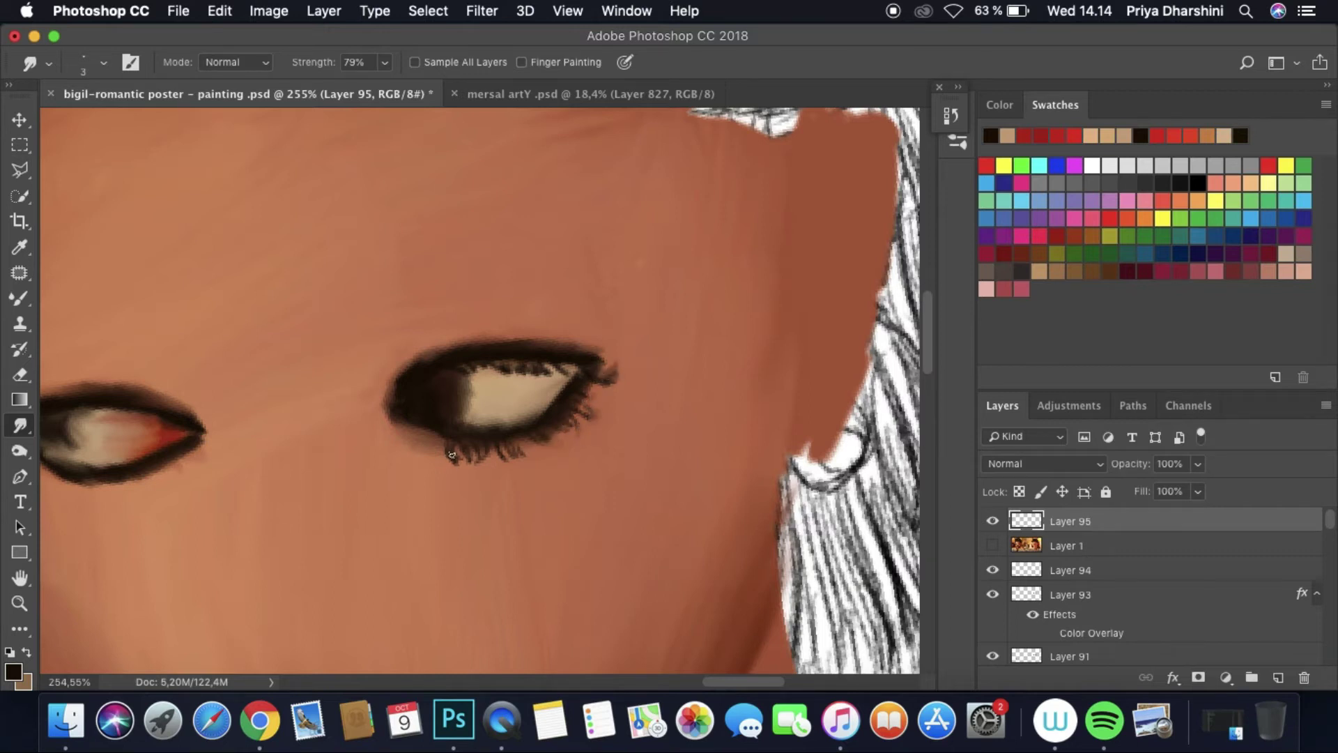
left_click_drag(480, 285, 418, 300)
Step: Move Layer 1 above Layer 95, make it visible and create a new layer on top
left_click_drag(1066, 545, 1066, 517)
left_click(992, 521)
left_click(1277, 678)
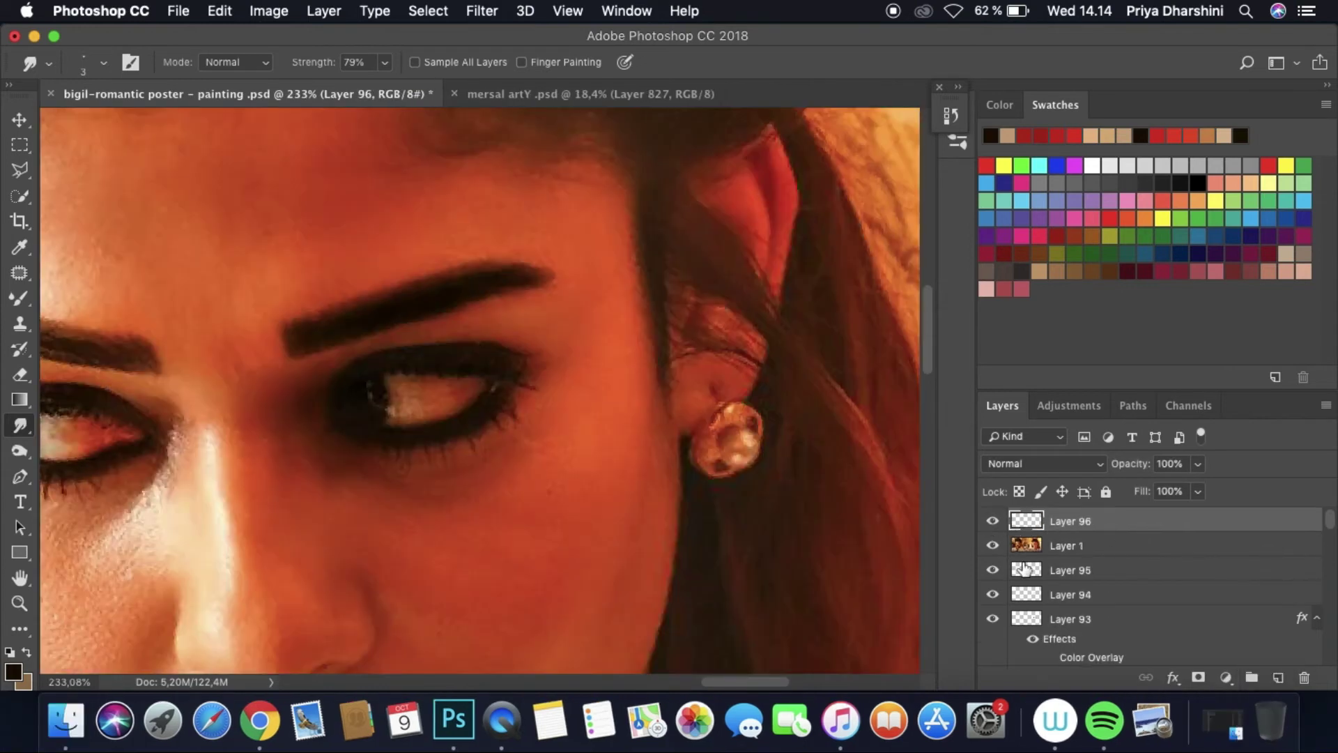
Step: Hide Layer 1 and sample a reddish brown from the already painted parts of the poster
left_click(992, 545)
scroll(624, 673, "down", 6)
scroll(427, 418, "down", 3)
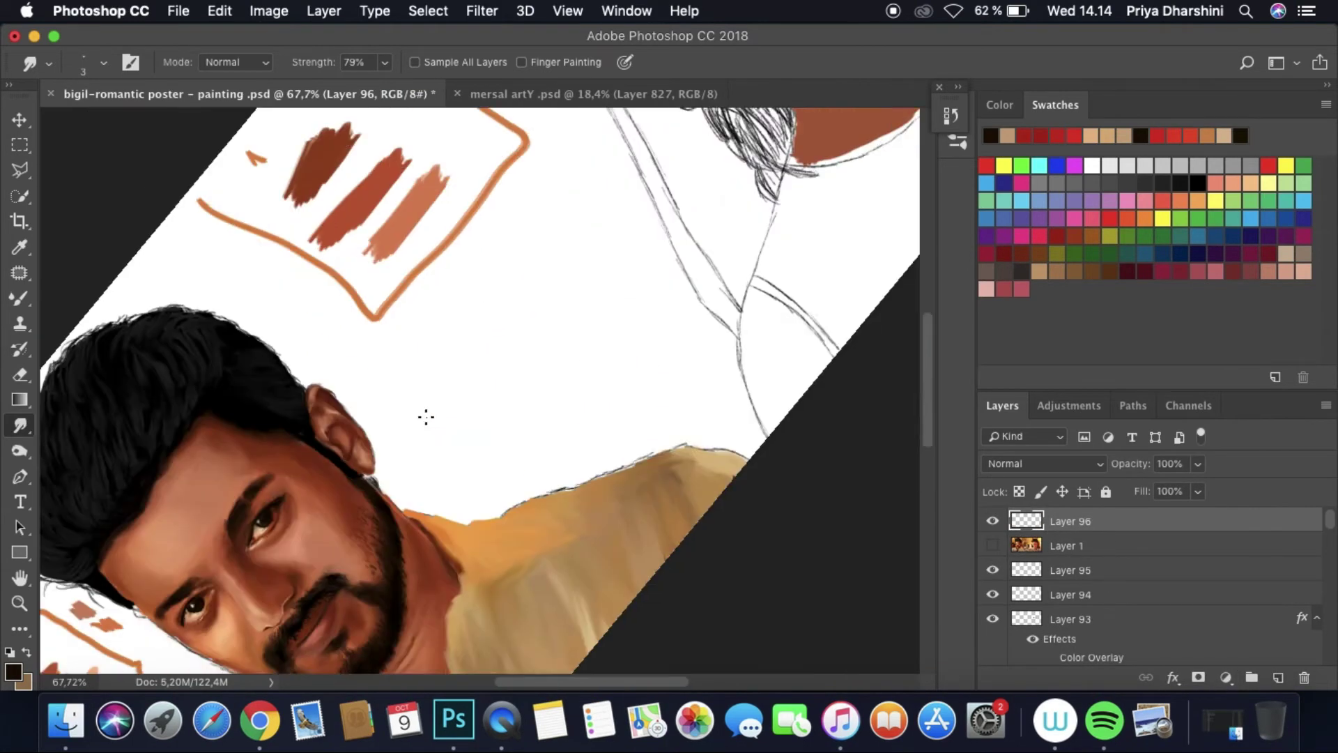
scroll(358, 390, "up", 5)
key("i")
left_click(359, 391)
scroll(486, 385, "down", 5)
scroll(486, 386, "up", 8)
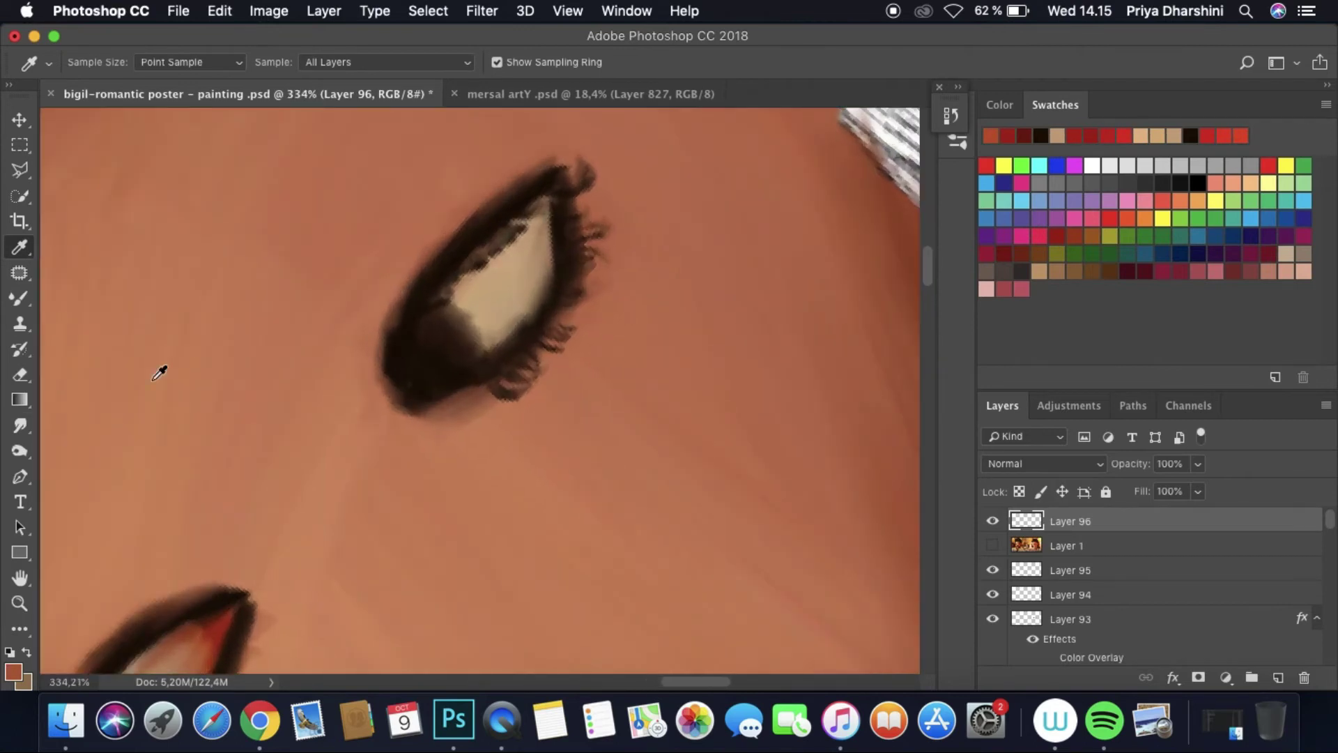
Step: Paint reddish-brown strokes over the outer part of the shaded eye's white and darken its corner, checking against the photo
key("b")
left_click(992, 545)
left_click(1014, 133)
left_click(1023, 133)
left_click(993, 546)
left_click(992, 545)
left_click(993, 545)
left_click(521, 223, "alt")
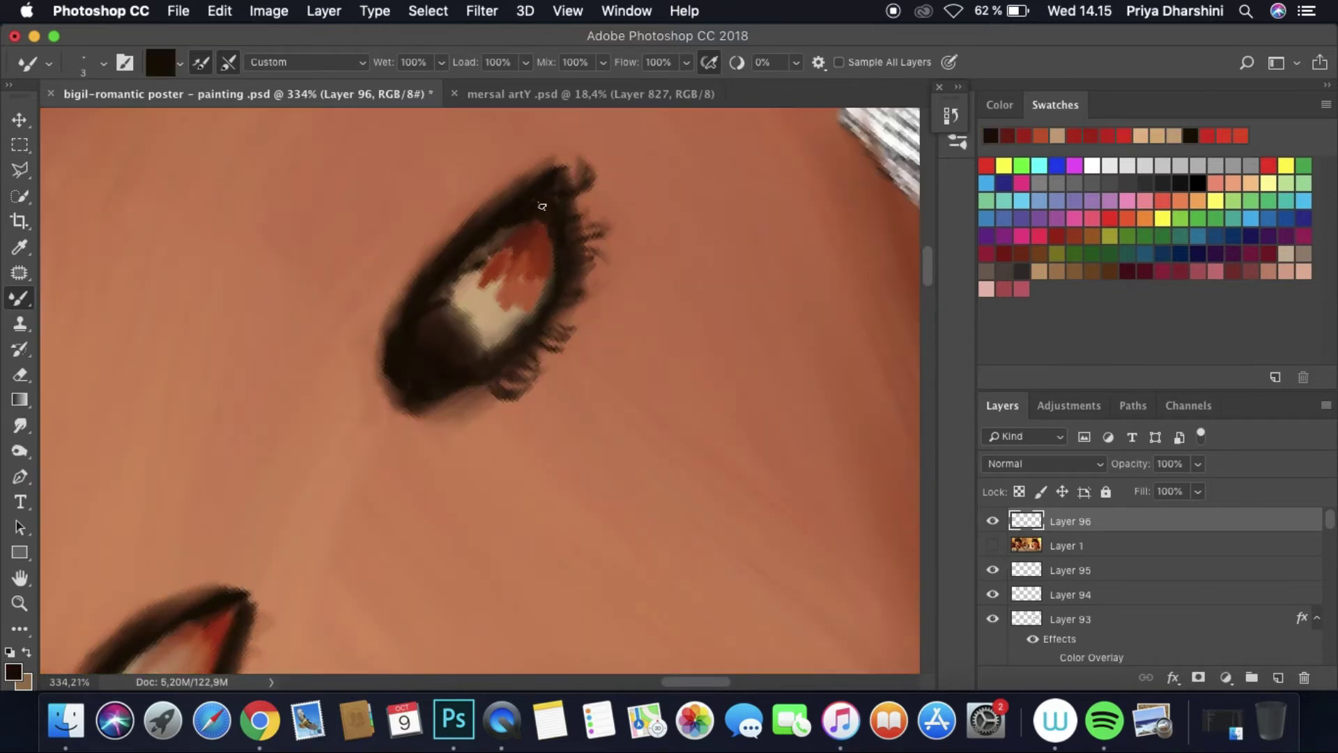
Step: Smudge the red strokes into the shaded eye's white and dark outline with a size 9 brush
key("r")
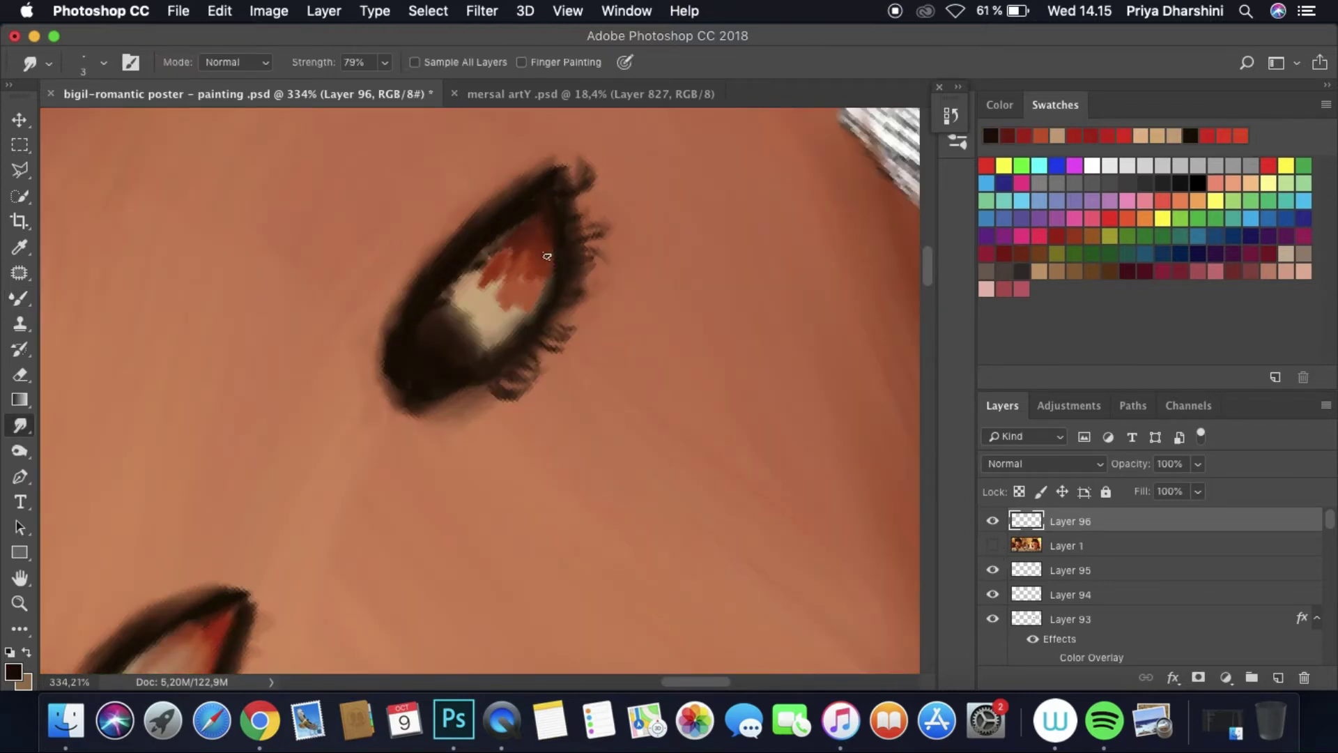
left_click(103, 62)
double_click(115, 125)
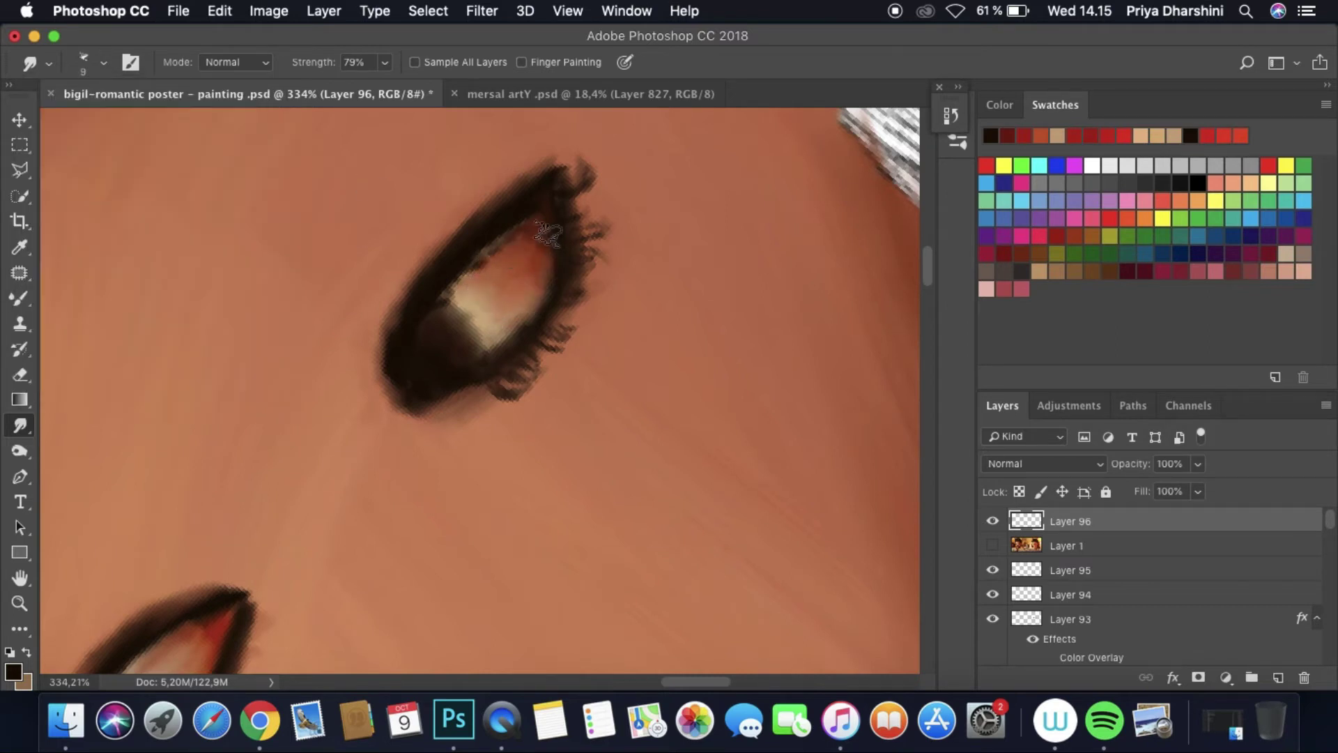
scroll(660, 272, "down", 5)
scroll(786, 364, "up", 5)
Step: Place Layer 1 above Layer 96, add a new layer on top and show the photo
left_click_drag(1021, 545, 1021, 514)
left_click(1278, 677)
left_click(993, 545)
Step: Repaint the shaded eye's white and iris edge in browns and reds sampled from the photo, and hide Layer 1
key("i")
left_click(521, 421)
left_click(521, 422)
left_click(526, 416, "alt")
mouse_move(537, 418)
left_mouse_down()
mouse_move(568, 398)
mouse_move(558, 388)
left_mouse_up()
left_click(567, 398, "alt")
left_click(558, 387, "alt")
left_click(568, 397, "alt")
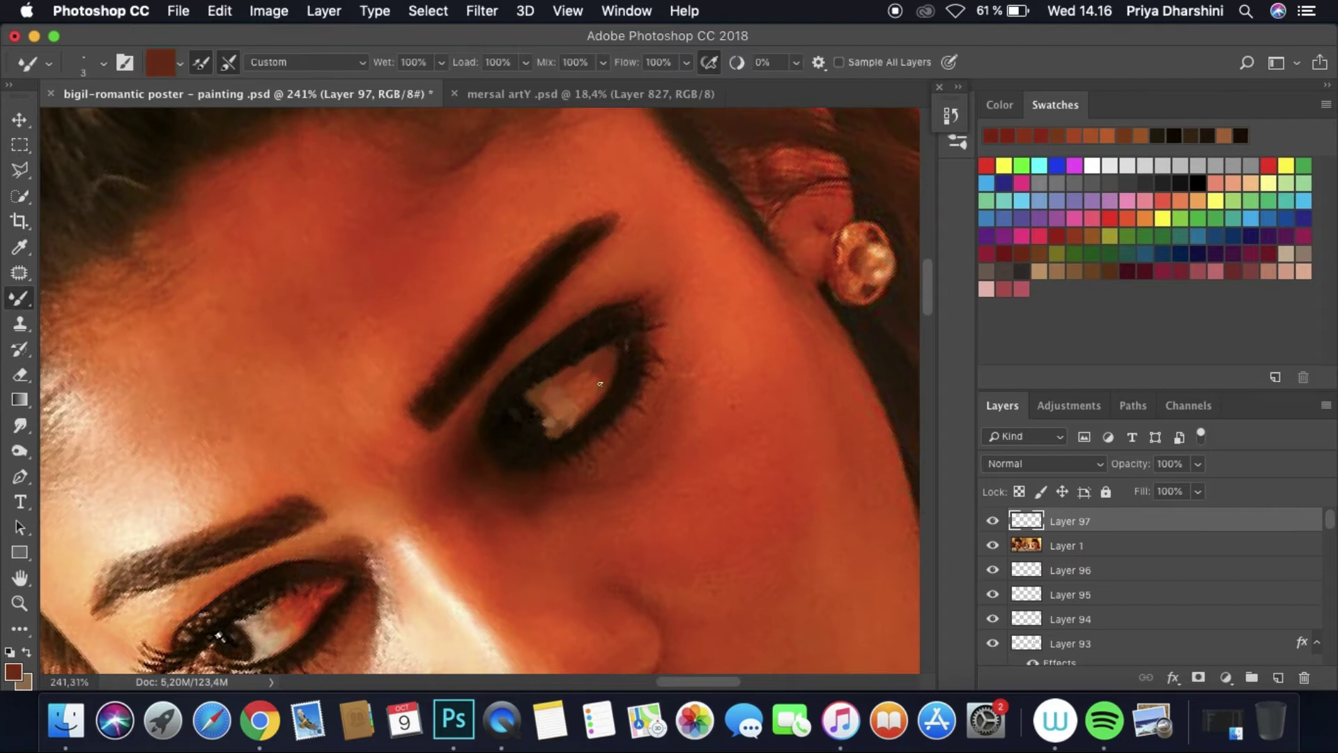
left_click(576, 405, "alt")
left_click(993, 546)
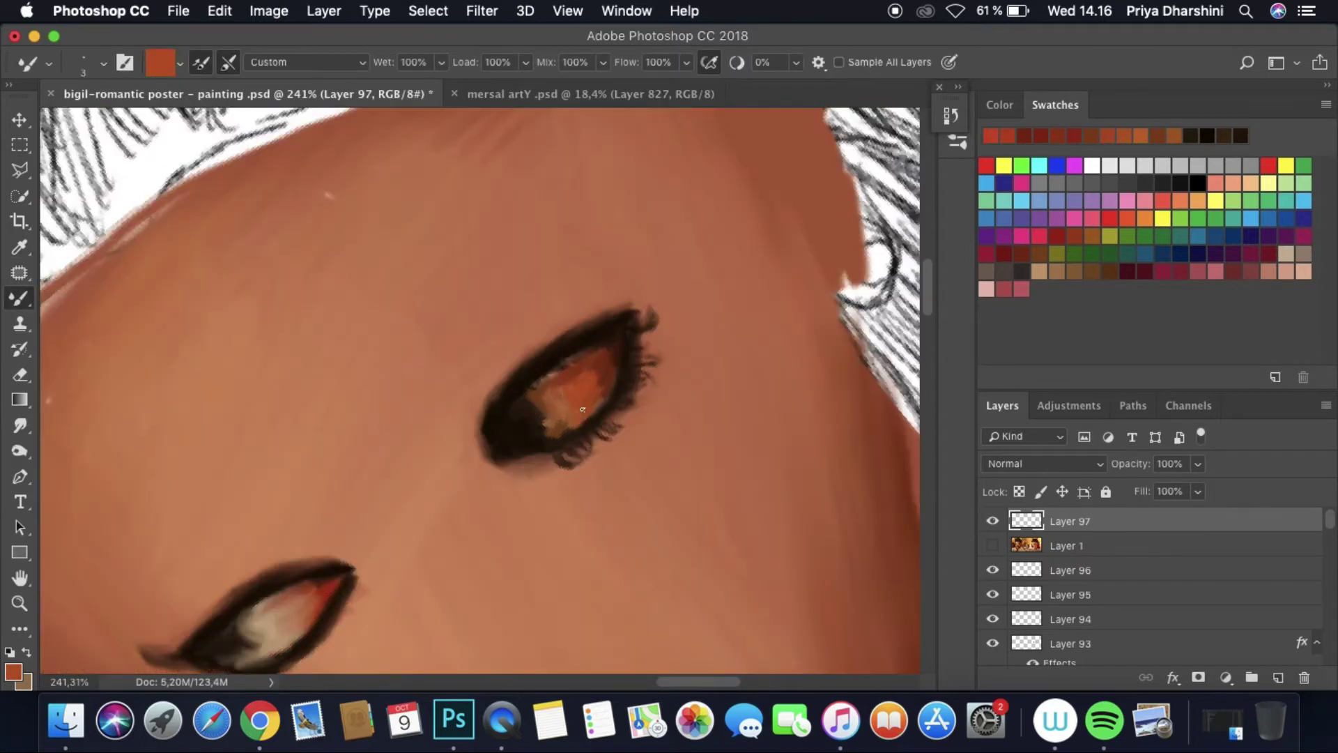
Step: Smudge the repainted orange and brown tones inside the shaded eye with a size 9 brush
key("r")
left_click(103, 62)
left_click(580, 364)
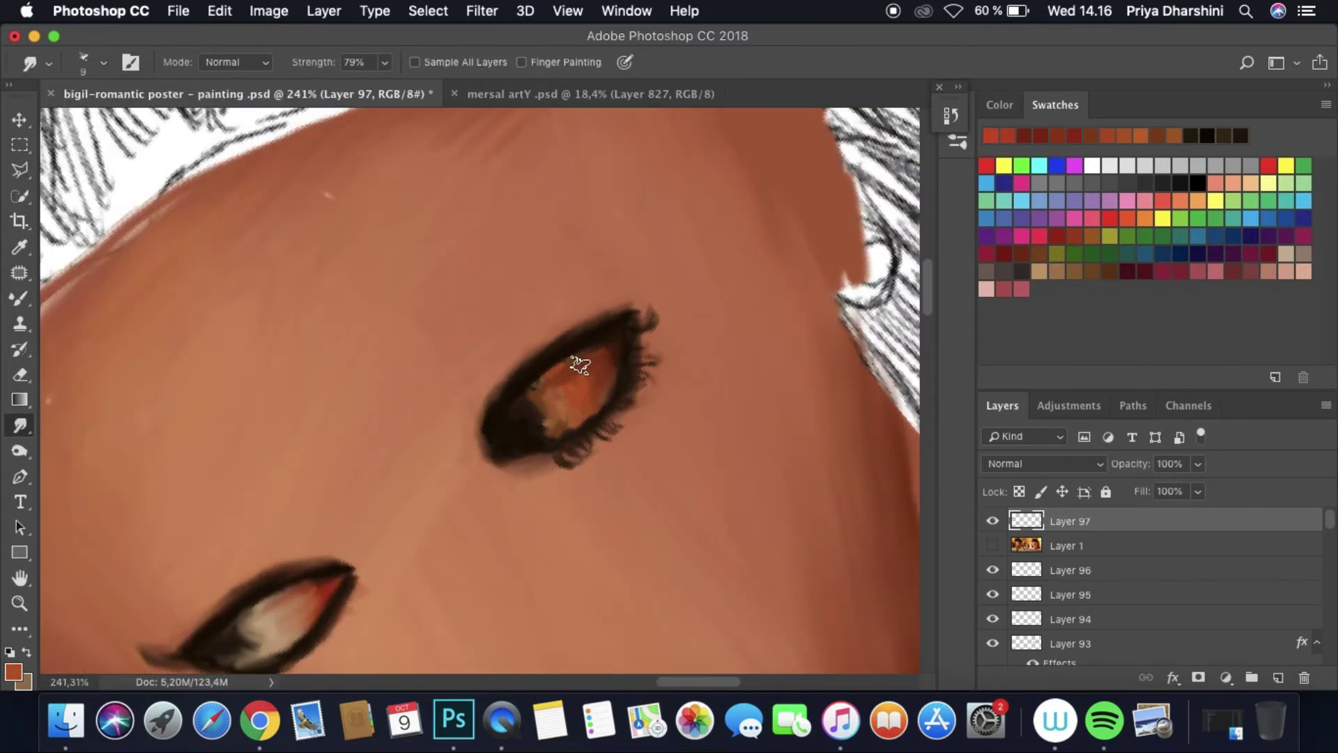
scroll(605, 389, "down", 5)
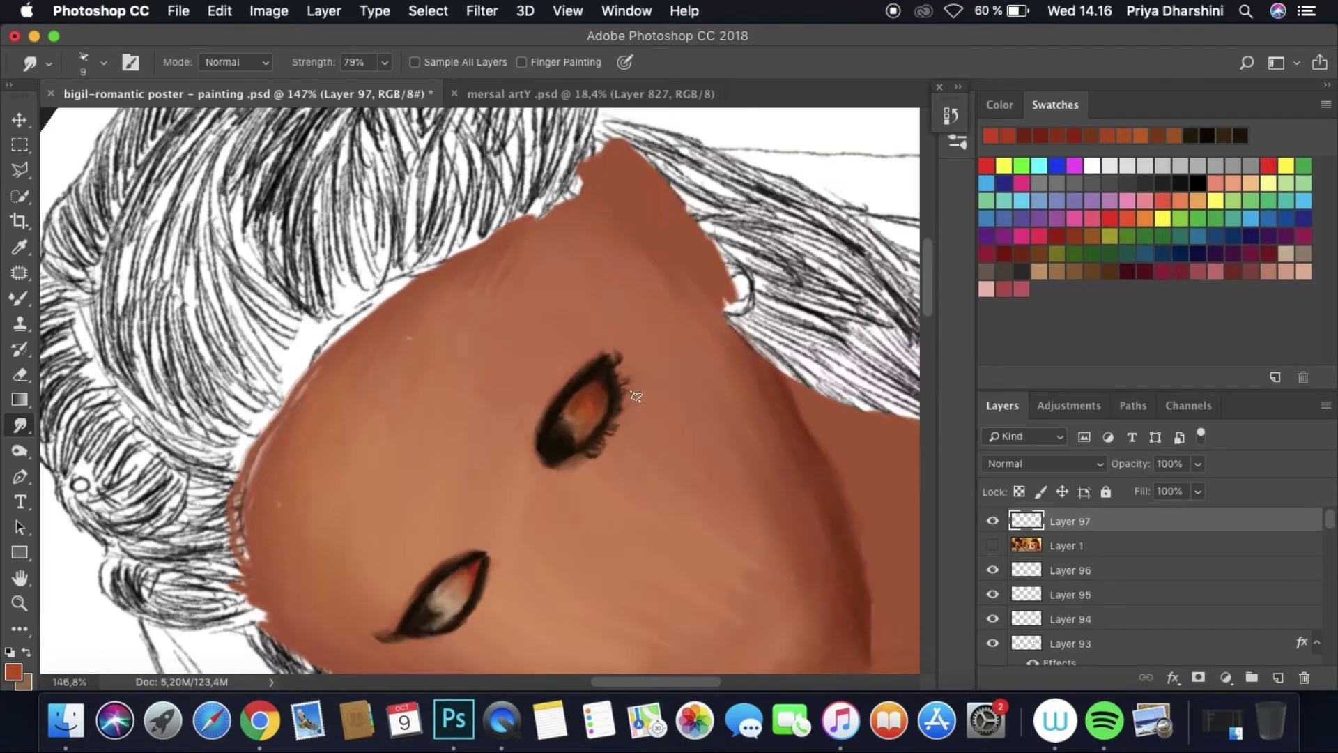
Step: Discard the repainted eye layer and clip a Selective Color adjustment to Layer 1 with Yellows cyan at -28%
left_click(992, 522)
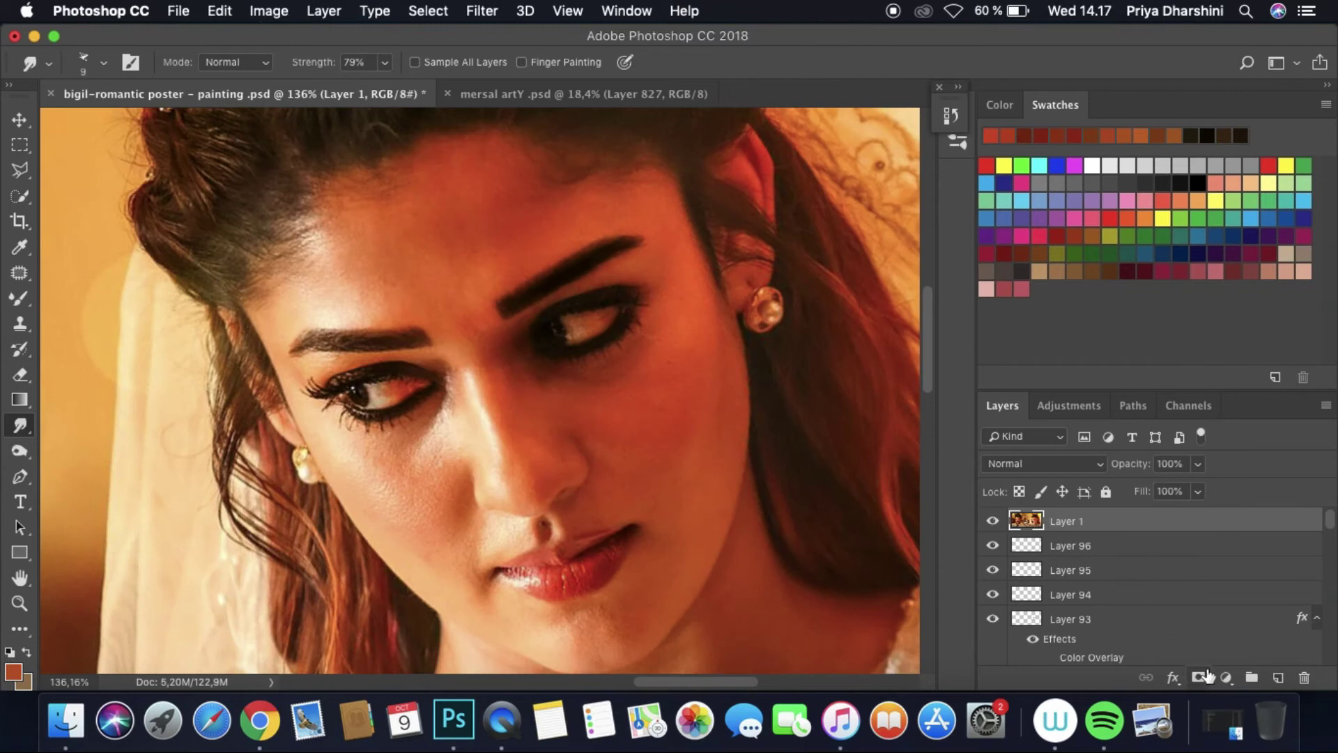
left_click(1226, 677)
left_click(1232, 642)
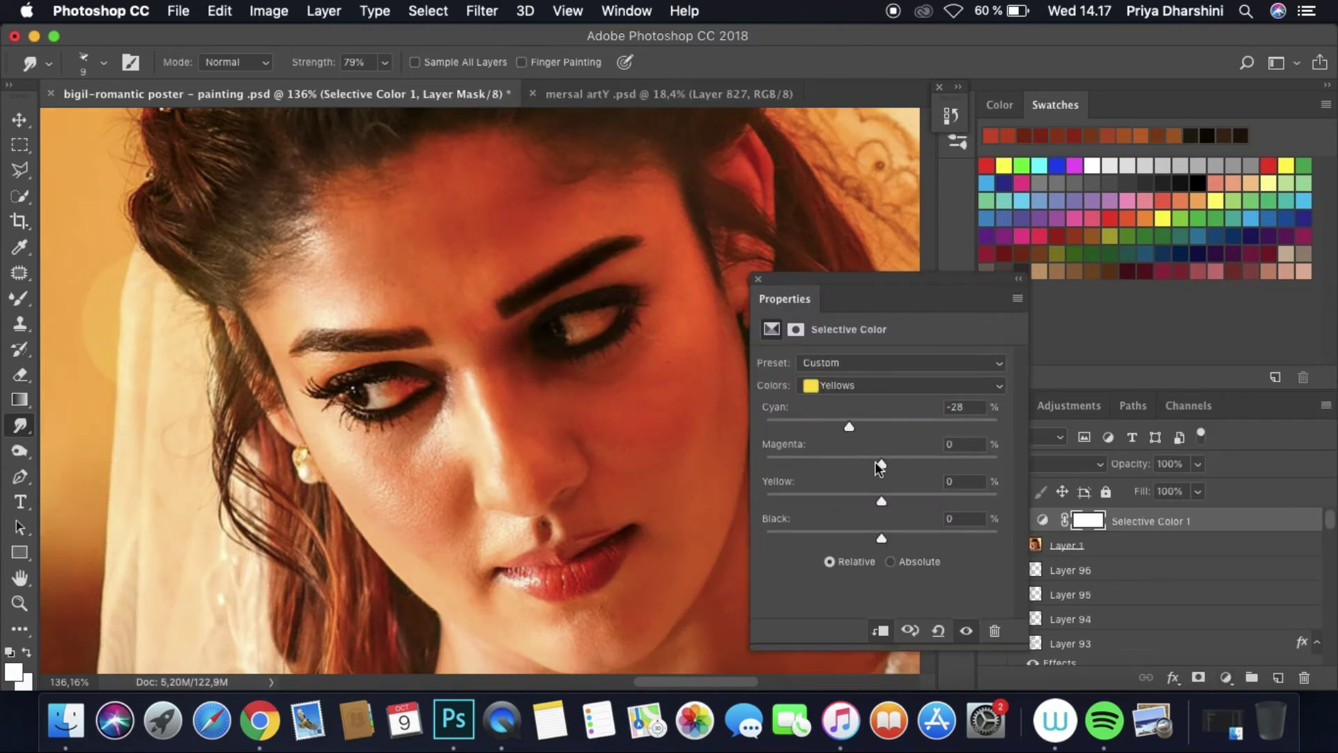
Step: Set the Selective Color adjustment's Reds to cyan -3% and yellow -20%
left_click(842, 385)
left_click(838, 369)
left_click_drag(845, 491, 858, 487)
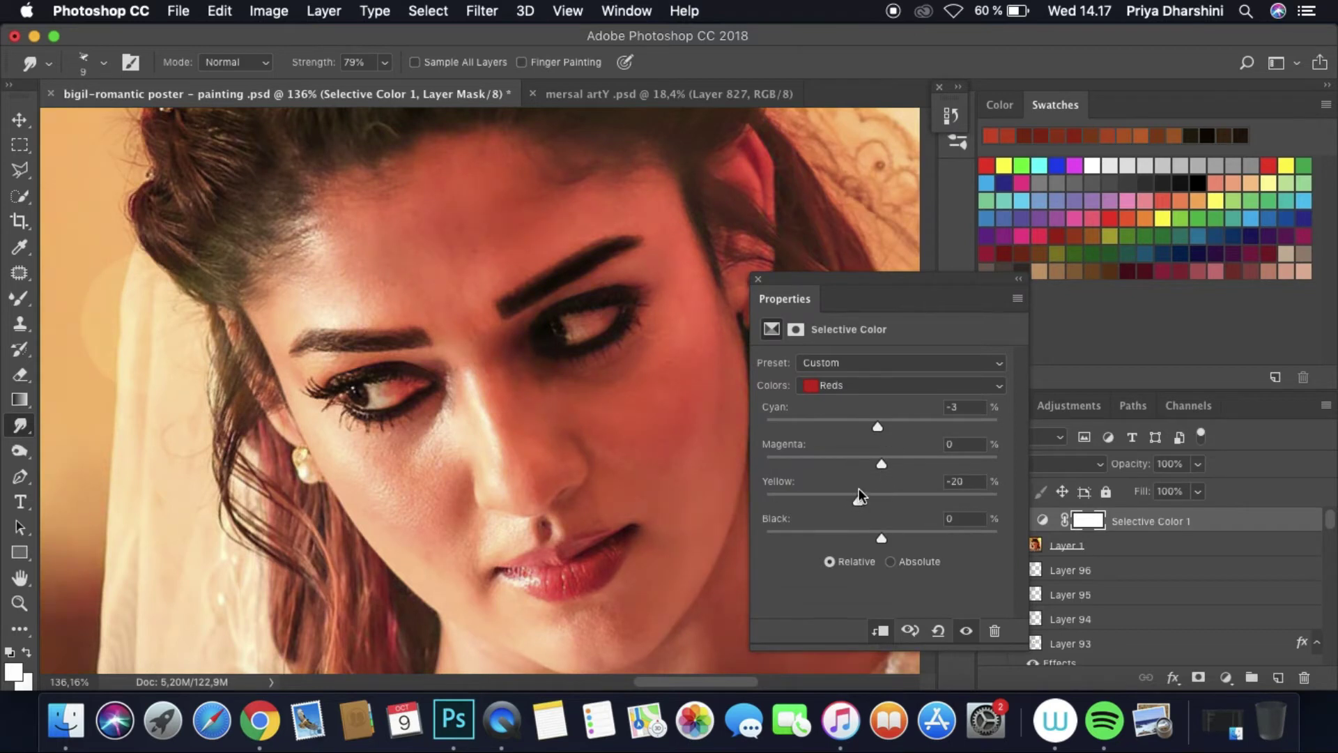
Step: Compare the photo with and without the Selective Color adjustment and merge the adjustment into Layer 1
left_click(759, 279)
key("super+0")
left_click(992, 538)
left_click(992, 538)
left_click(992, 538)
left_click(993, 539)
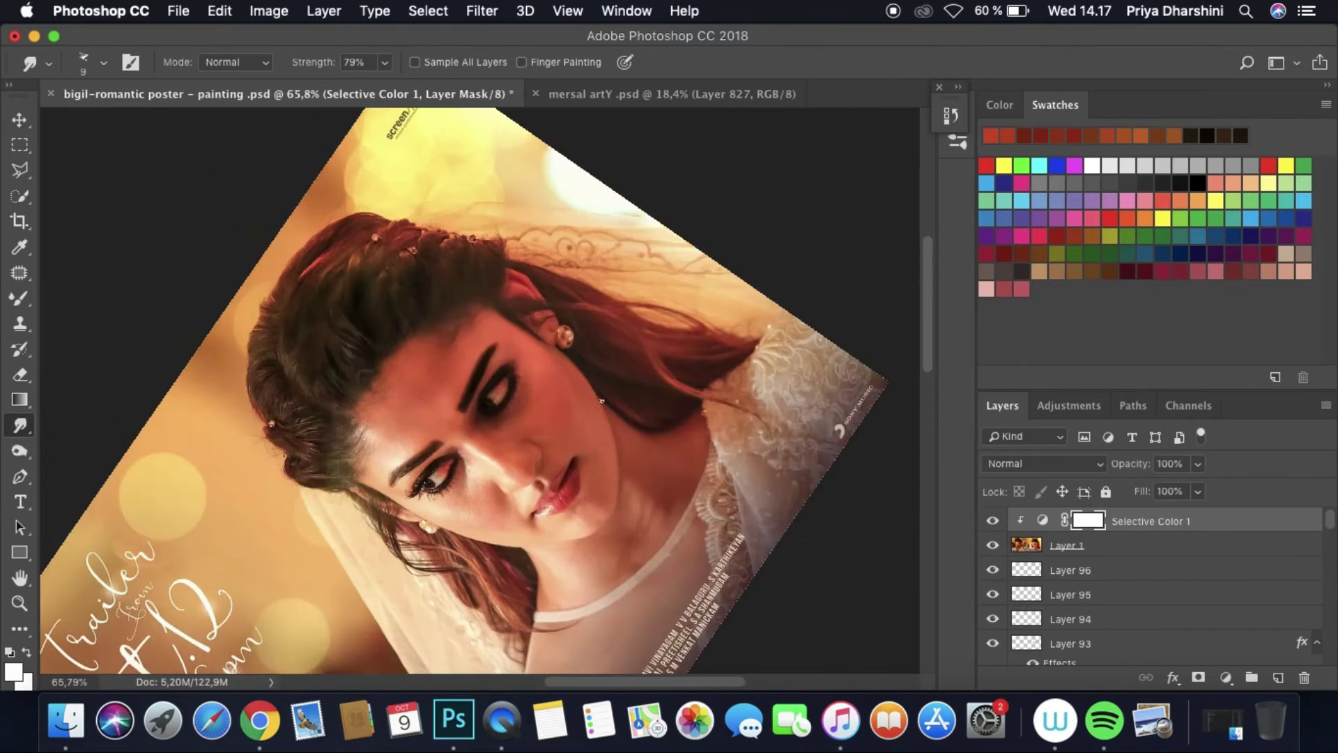
right_click(1163, 521)
left_click(934, 472)
Step: On a new layer, paint the shaded eye's upper outline and iris in near-black tones sampled from the recoloured photo
left_click_drag(500, 418, 652, 423)
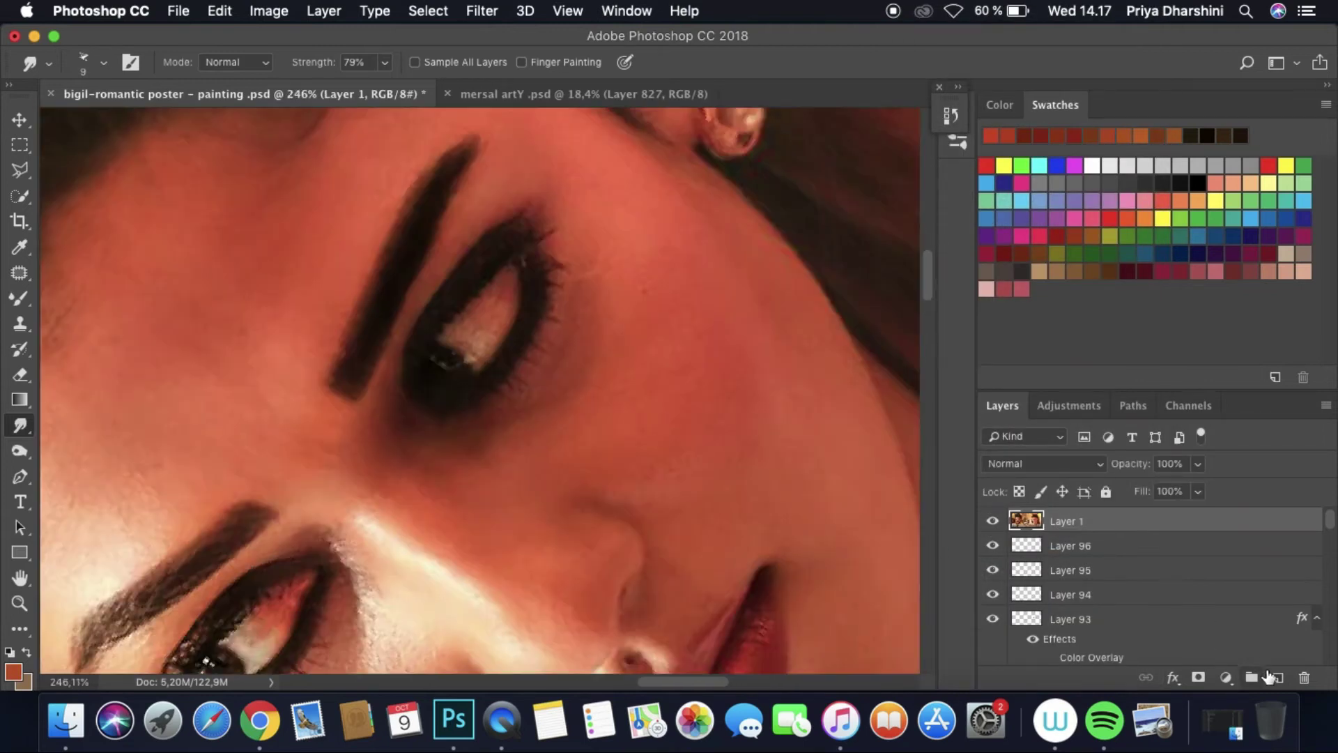
left_click(1278, 677)
left_click(21, 298)
left_click(456, 301, "alt")
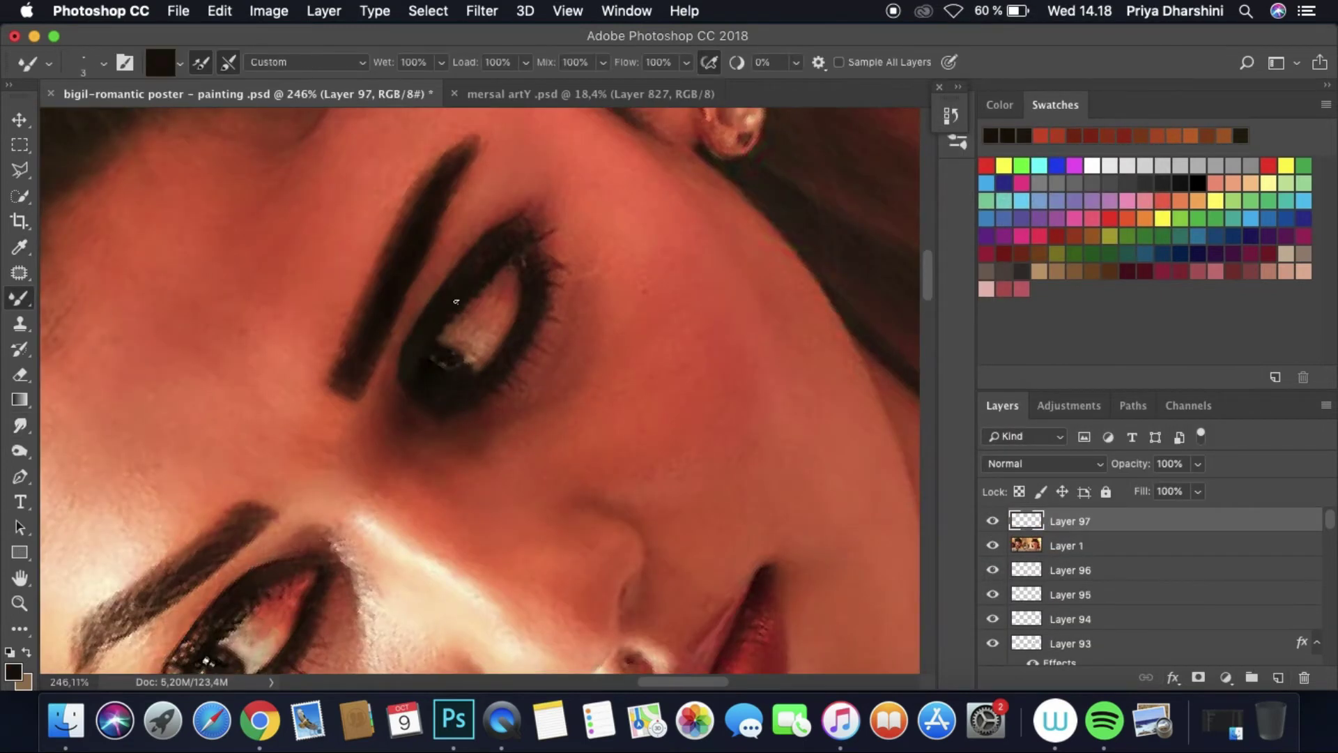
left_click(454, 356, "alt")
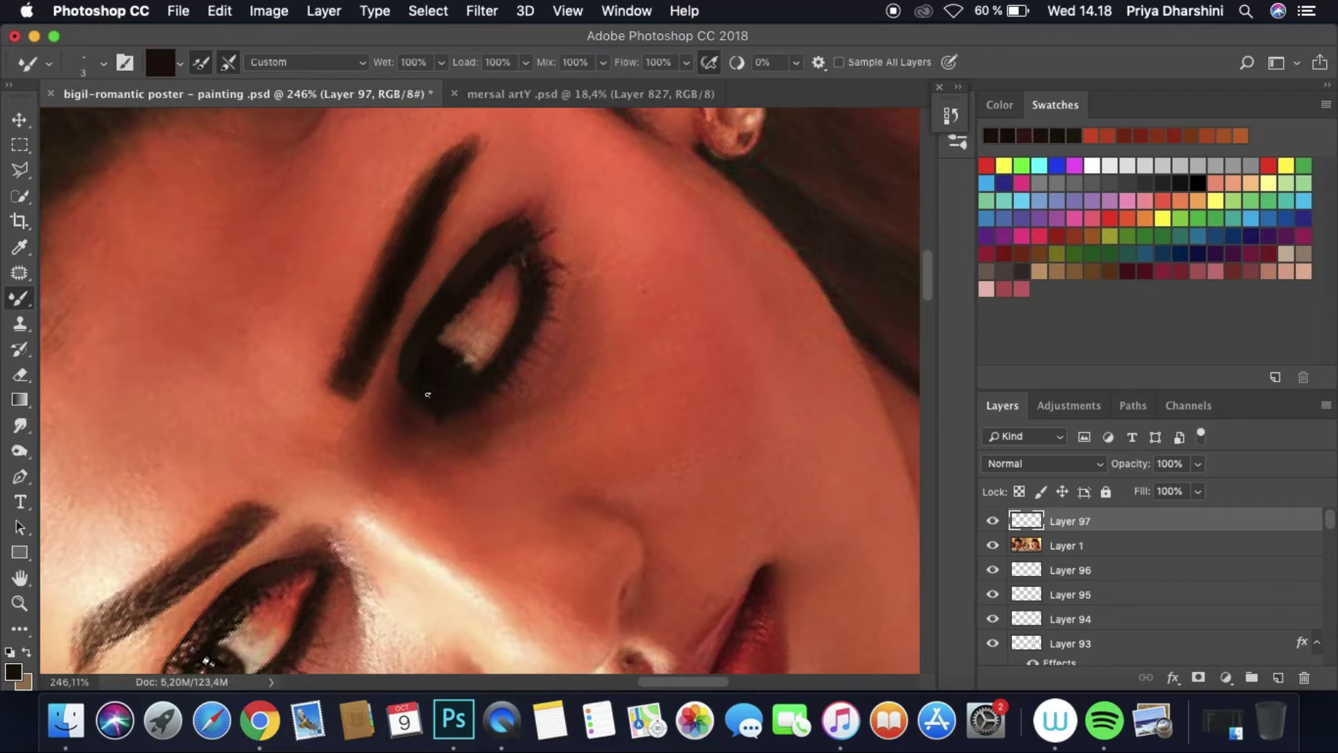
Step: Paint the shaded eye's white and outer corner in brownish pink and red sampled from the photo, and hide Layer 1
left_click(486, 354, "alt")
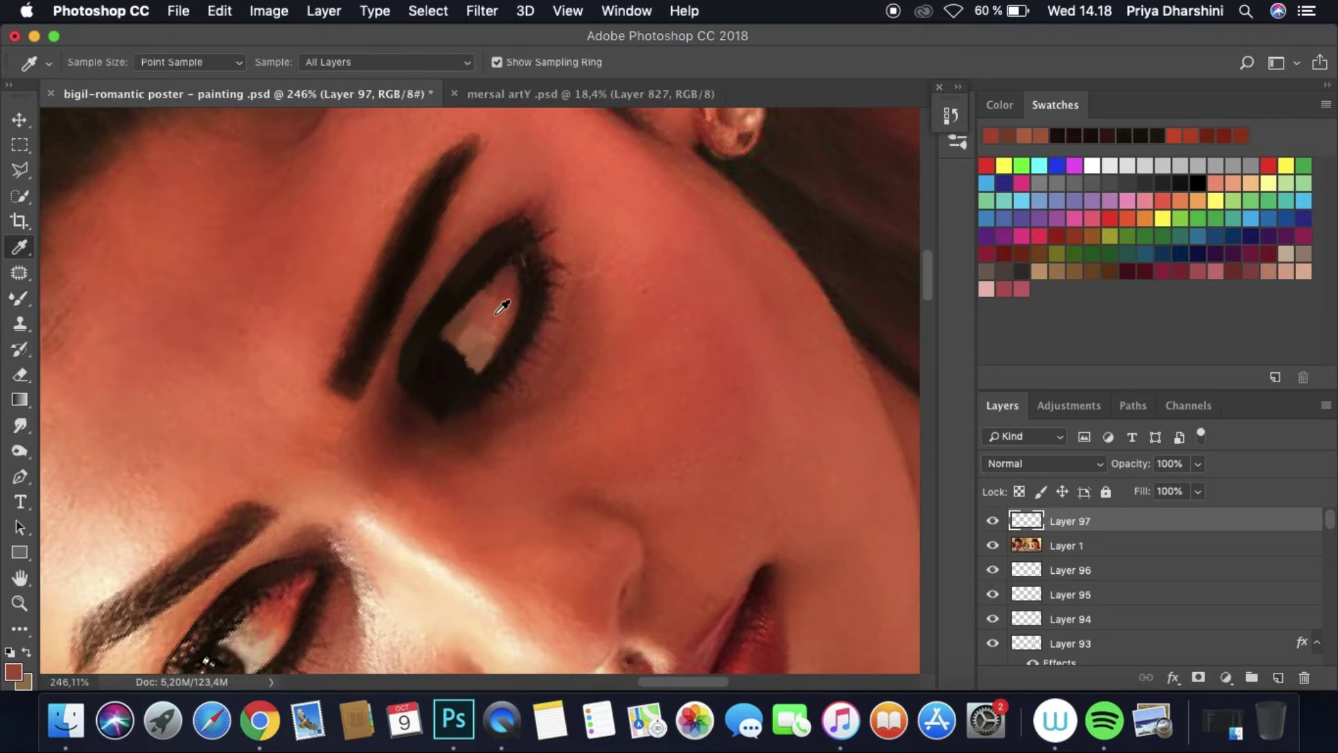
left_click(526, 263, "alt")
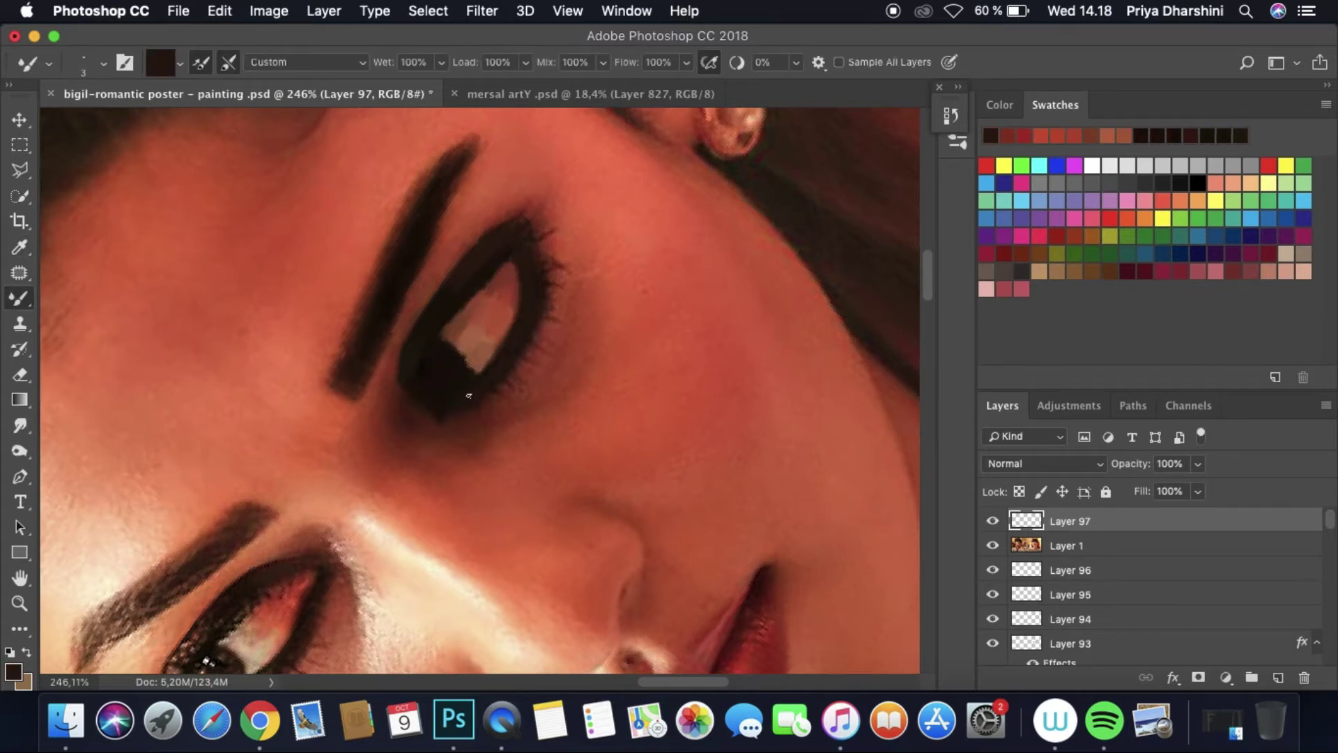
left_click(993, 545)
Step: Smudge the shaded eye's new white, red corner and dark outline into soft transitions
left_click(19, 425)
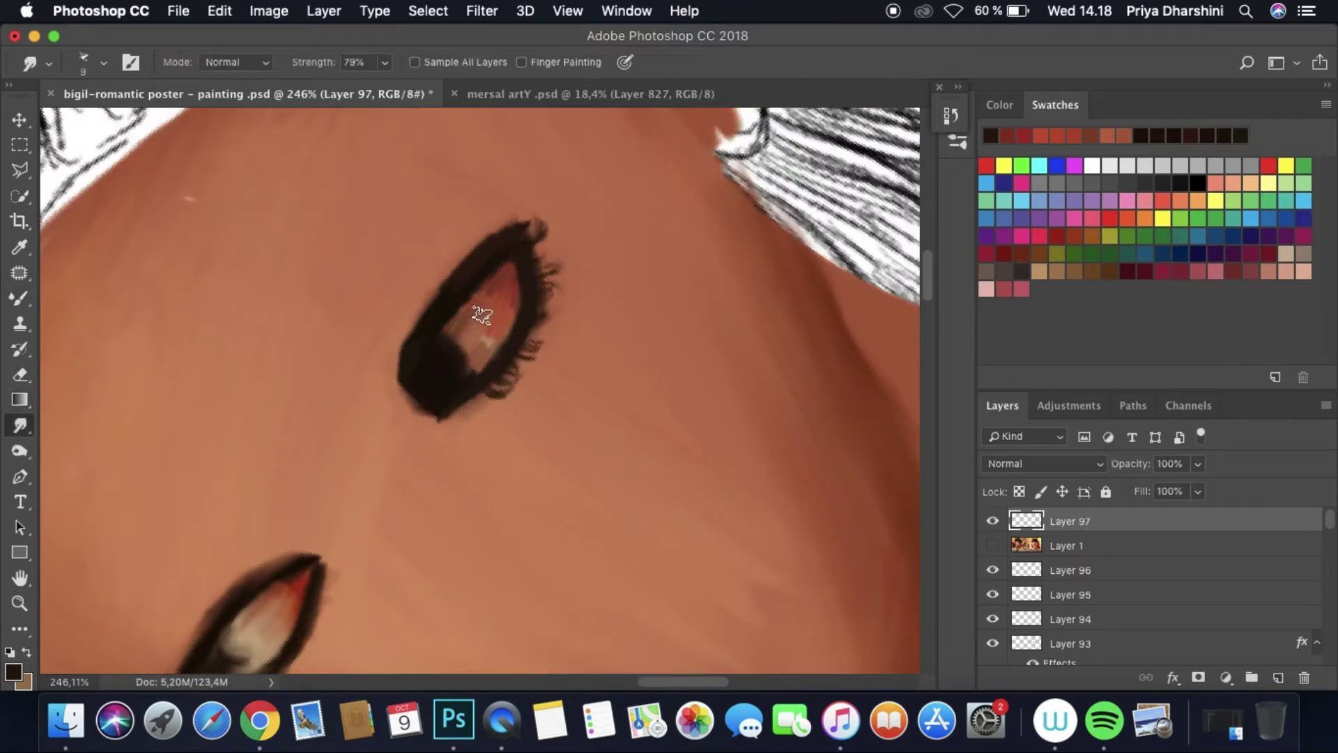
scroll(400, 377, "down", 5)
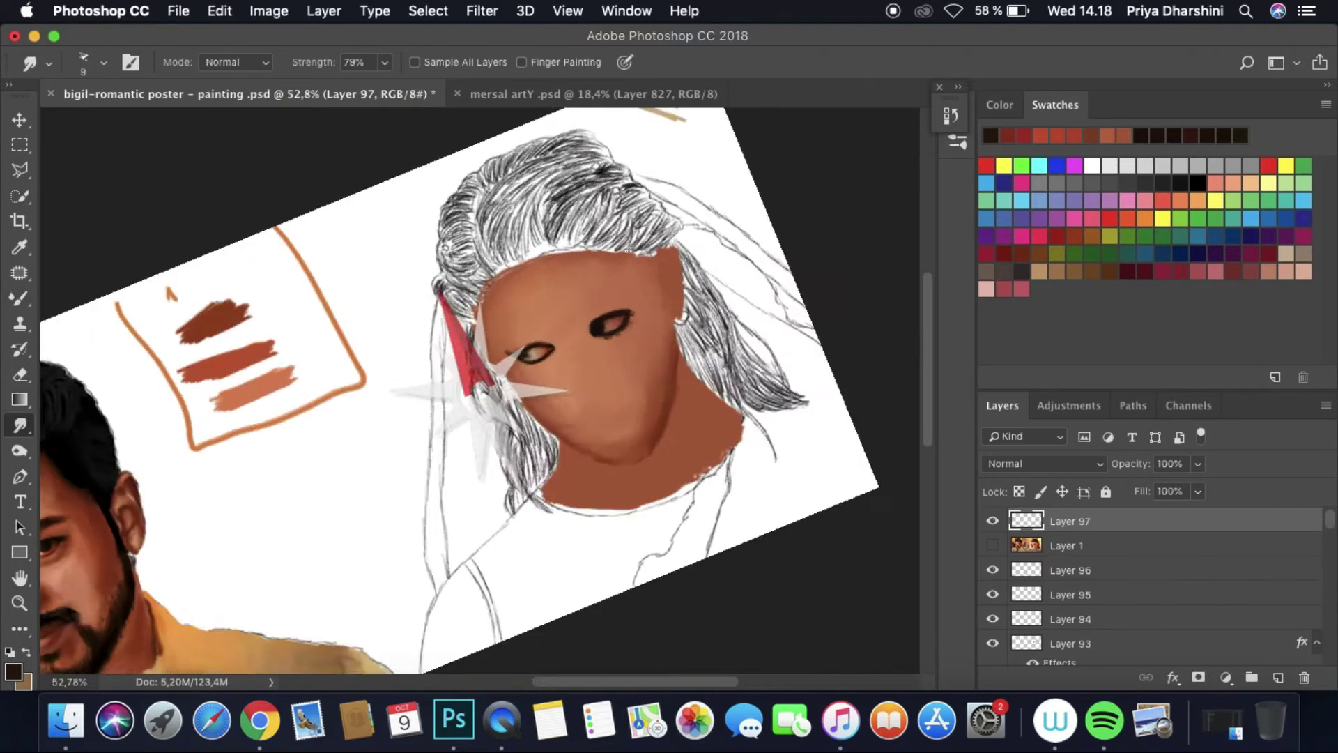
scroll(667, 341, "up", 3)
Step: Move Layer 97 below Layer 1 and create a new layer on top of the stack
left_click_drag(1037, 528, 1036, 554)
left_click(993, 521)
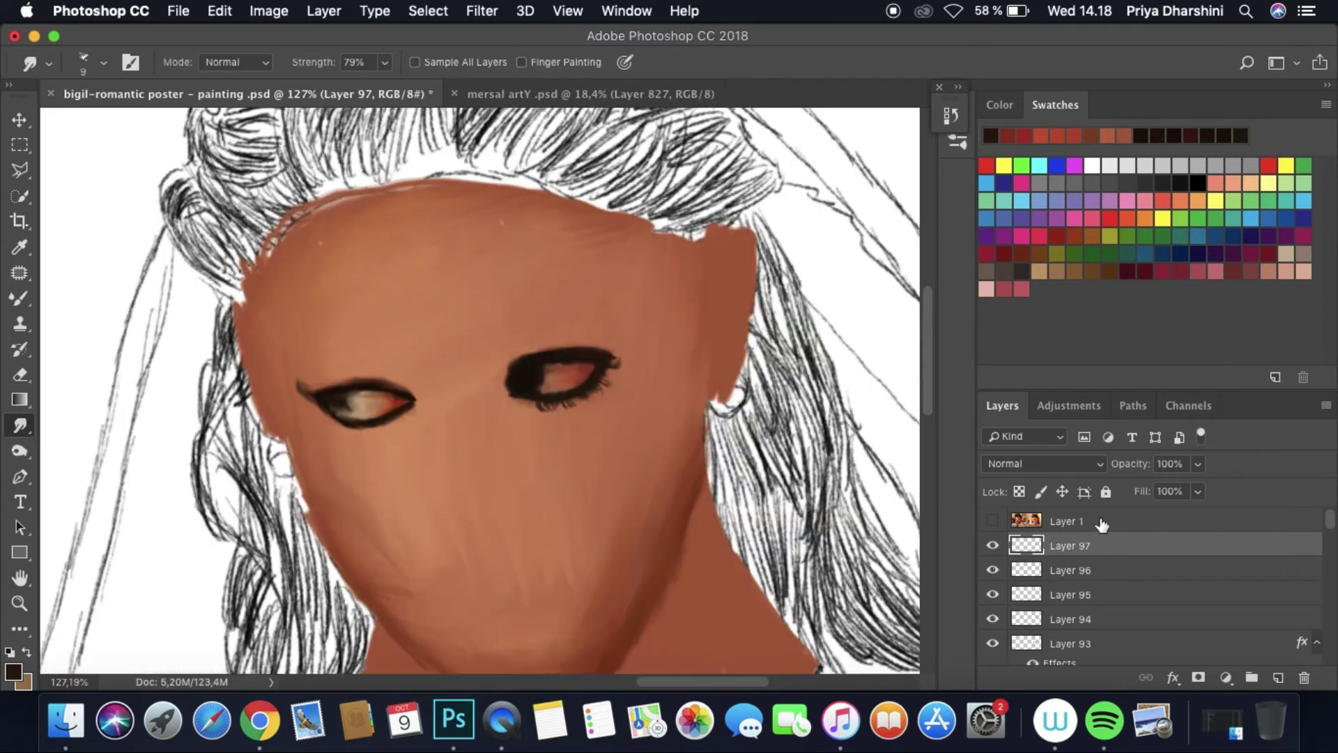
key("super+alt+shift+n")
Step: Sample orange-tan and reddish-brown skin tones from mersal artY.psd and set the poster's Mixer Brush to 52 px
left_click(575, 93)
left_click(20, 248)
key("ctrl+Tab")
key("b")
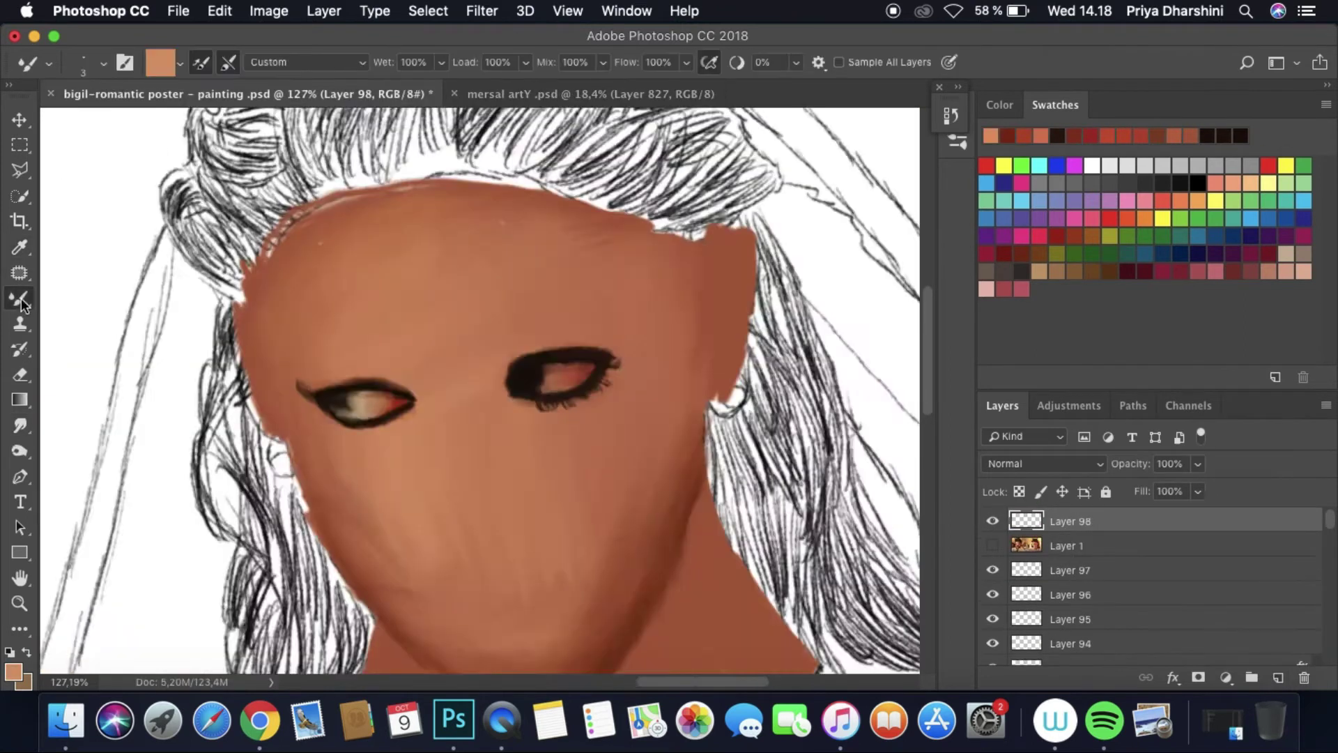
left_click(104, 62)
Step: Paint reddish-brown shadow over the shaded forehead and cheek following the photo, and move Layer 98 below Layer 94
left_click(992, 545)
left_click(749, 223, "alt")
mouse_move(321, 488)
left_mouse_down()
mouse_move(307, 418)
mouse_move(454, 306)
mouse_move(593, 391)
left_mouse_up()
mouse_move(638, 339)
left_mouse_down()
mouse_move(612, 373)
mouse_move(578, 317)
mouse_move(522, 299)
mouse_move(390, 307)
left_mouse_up()
left_click(1026, 135)
mouse_move(687, 278)
left_mouse_down()
mouse_move(633, 352)
mouse_move(389, 428)
mouse_move(348, 306)
left_mouse_up()
left_click(992, 545)
left_click_drag(1070, 521, 1069, 656)
Step: Smudge the facial shadow's edge down the forehead and cheek with a size 28 brush and compare it with the photo
left_click(19, 425)
mouse_move(328, 279)
left_mouse_down()
mouse_move(332, 338)
mouse_move(405, 427)
mouse_move(362, 502)
mouse_move(279, 391)
mouse_move(349, 397)
left_mouse_up()
scroll(612, 419, "down", 5)
scroll(734, 494, "up", 5)
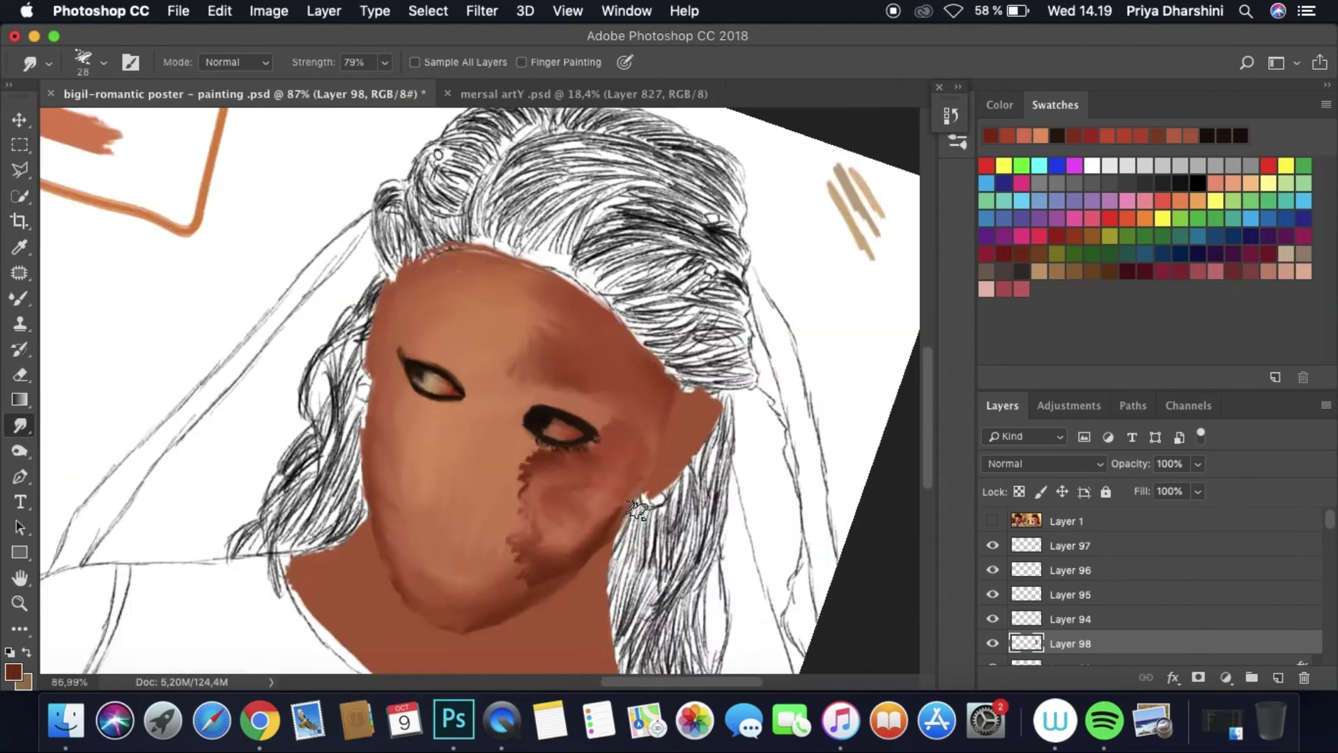
mouse_move(558, 406)
left_mouse_down()
mouse_move(596, 400)
mouse_move(638, 464)
mouse_move(591, 533)
mouse_move(484, 563)
mouse_move(491, 553)
mouse_move(501, 572)
mouse_move(571, 510)
mouse_move(584, 522)
mouse_move(579, 481)
mouse_move(556, 537)
mouse_move(511, 571)
mouse_move(560, 506)
mouse_move(563, 339)
mouse_move(480, 312)
mouse_move(570, 382)
mouse_move(554, 337)
left_mouse_up()
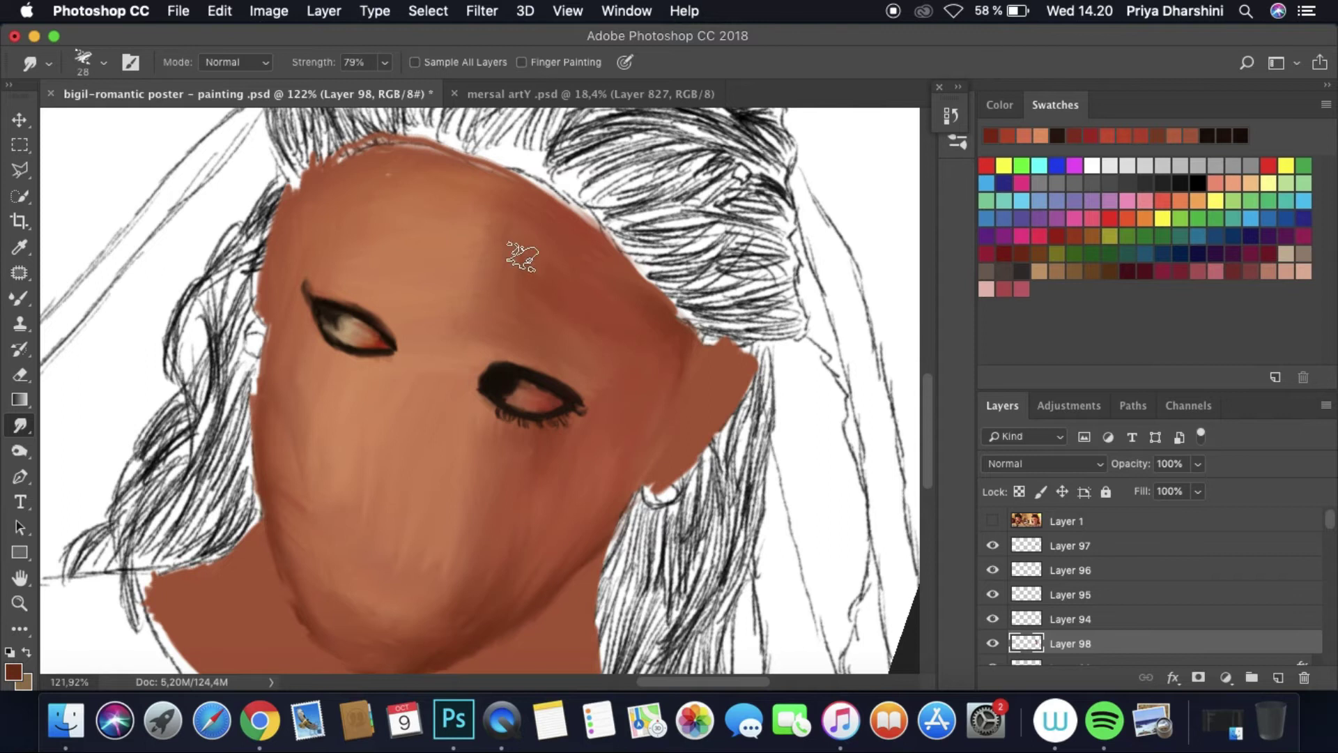
left_click_drag(522, 256, 573, 382)
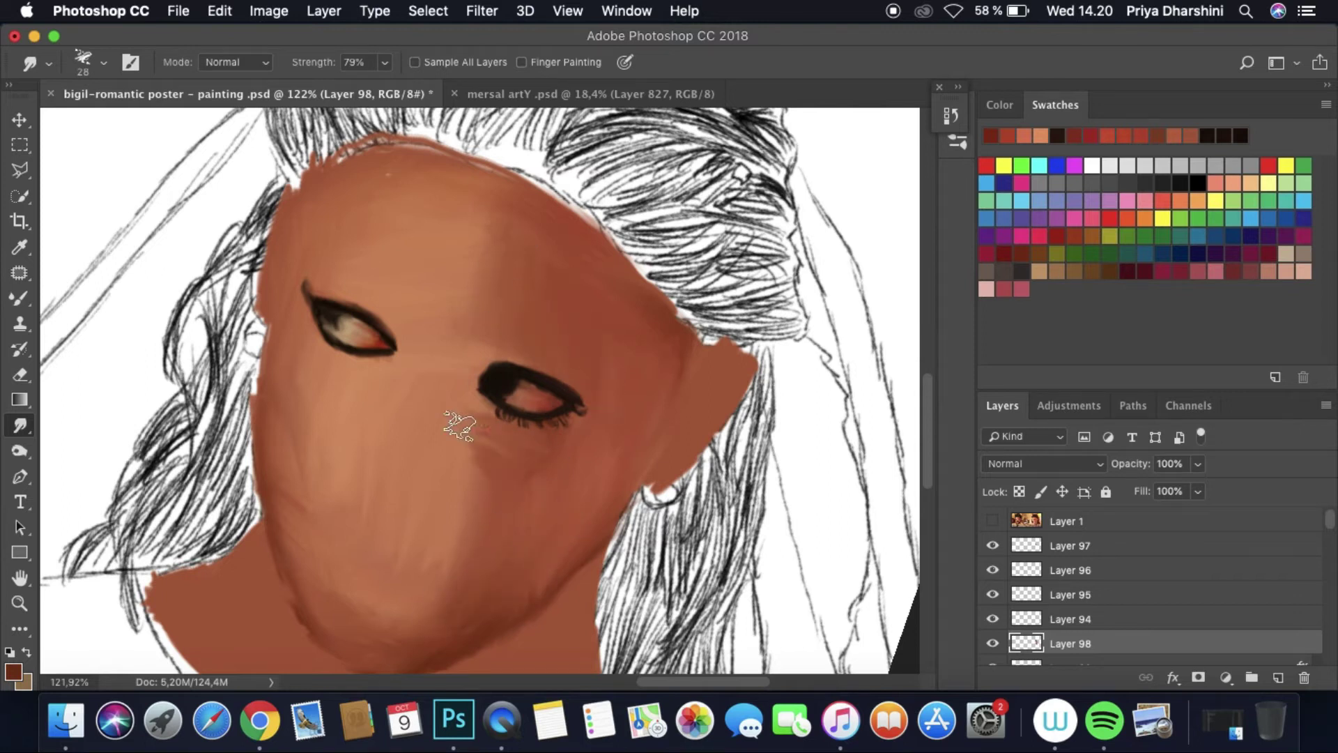
scroll(544, 461, "down", 5)
left_click(992, 520)
left_click(993, 521)
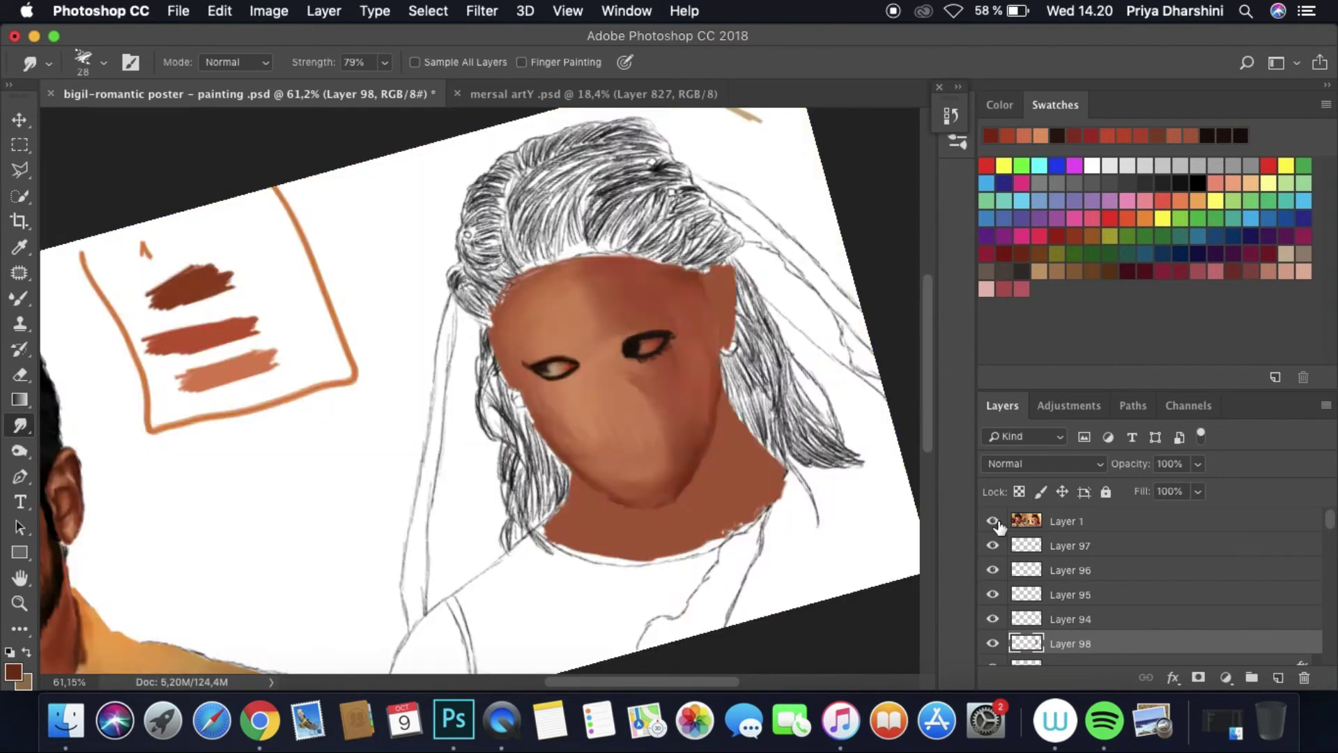
Step: Create a new layer above Layer 1, sample a reddish-brown from mersal artY.psd and set the poster's Mixer Brush to 23 px
scroll(481, 391, "up", 6)
left_click(1057, 528)
key("super+shift+alt+n")
key("i")
left_click(590, 93)
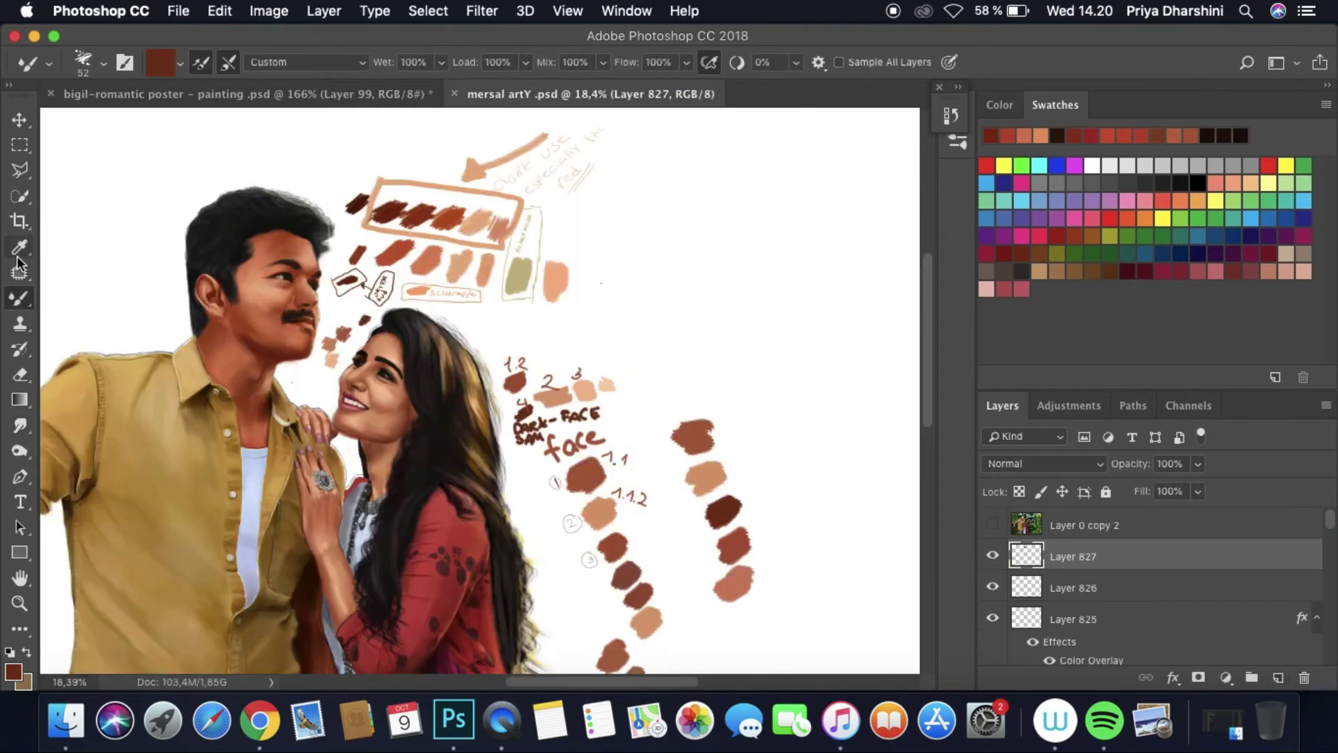
left_click(174, 94)
key("b")
left_click(103, 62)
Step: Try painting the shaded-side eyebrow in the sampled reddish-brown over the photo and undo the strokes
left_click(993, 545)
left_click_drag(520, 403, 582, 254)
left_click(992, 546)
left_click(951, 115)
key("super+alt+z")
key("super+alt+z")
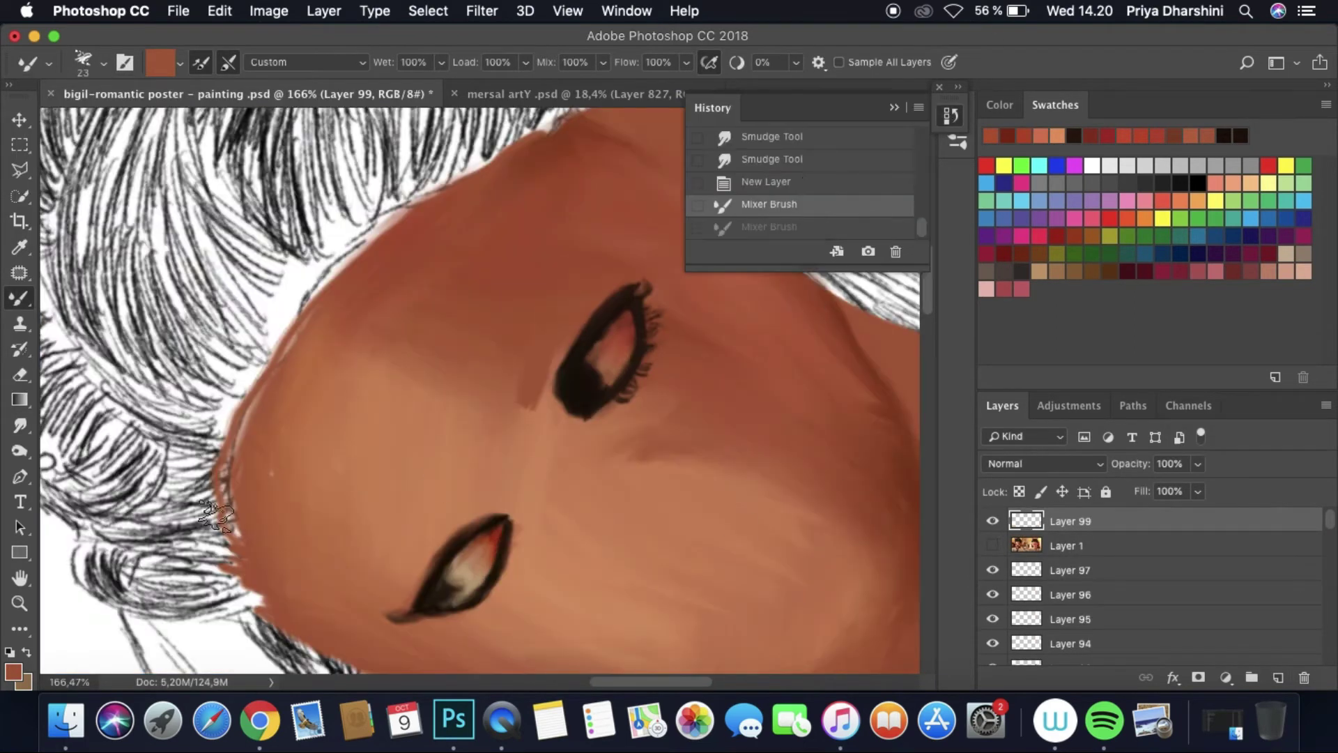
Step: Pick a darker brown and paint the base shapes of both eyebrows following the photo
left_click(12, 671)
left_click(807, 324)
left_click(1108, 192)
left_click(992, 545)
left_click_drag(516, 403, 592, 237)
left_click_drag(465, 489, 349, 594)
left_click(992, 545)
Step: Soften both brown eyebrow shapes with the Smudge tool at size 14 and 79% strength
left_click(19, 425)
left_click(104, 62)
left_click_drag(519, 415, 542, 345)
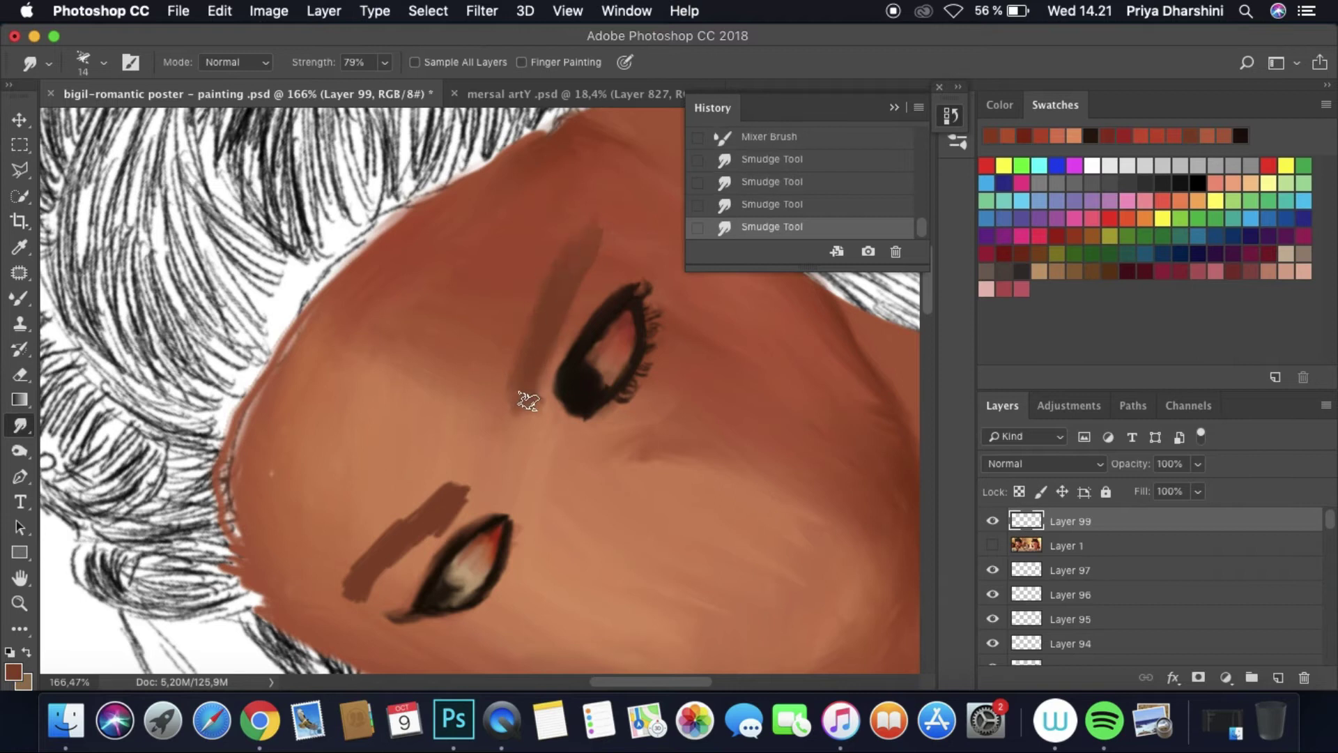
scroll(519, 397, "down", 10)
scroll(463, 359, "up", 10)
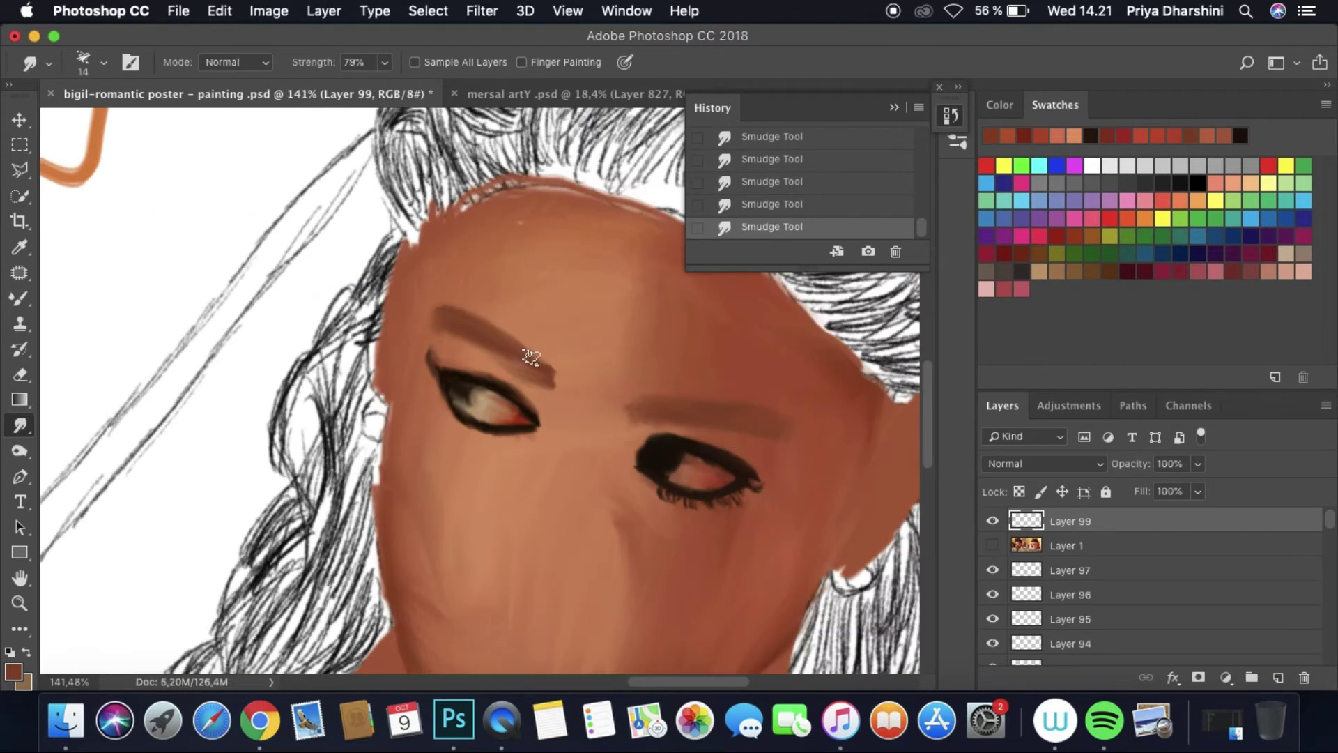
scroll(490, 291, "down", 8)
scroll(669, 374, "up", 9)
Step: Move Layer 1 above Layer 99, create a new layer on top and set the Smudge tool to sample all layers
left_click_drag(1067, 545, 1066, 518)
key("super+shift+alt+n")
left_click(993, 545)
left_click(993, 547)
left_click(429, 62)
Step: Smudge inside the shaded-side eye near the iris, move Layer 100 below Layer 1 and compare with the photo
left_click_drag(516, 345, 505, 355)
left_click_drag(517, 348, 506, 359)
left_click_drag(515, 352, 507, 354)
key("super+bracketleft")
left_click(993, 521)
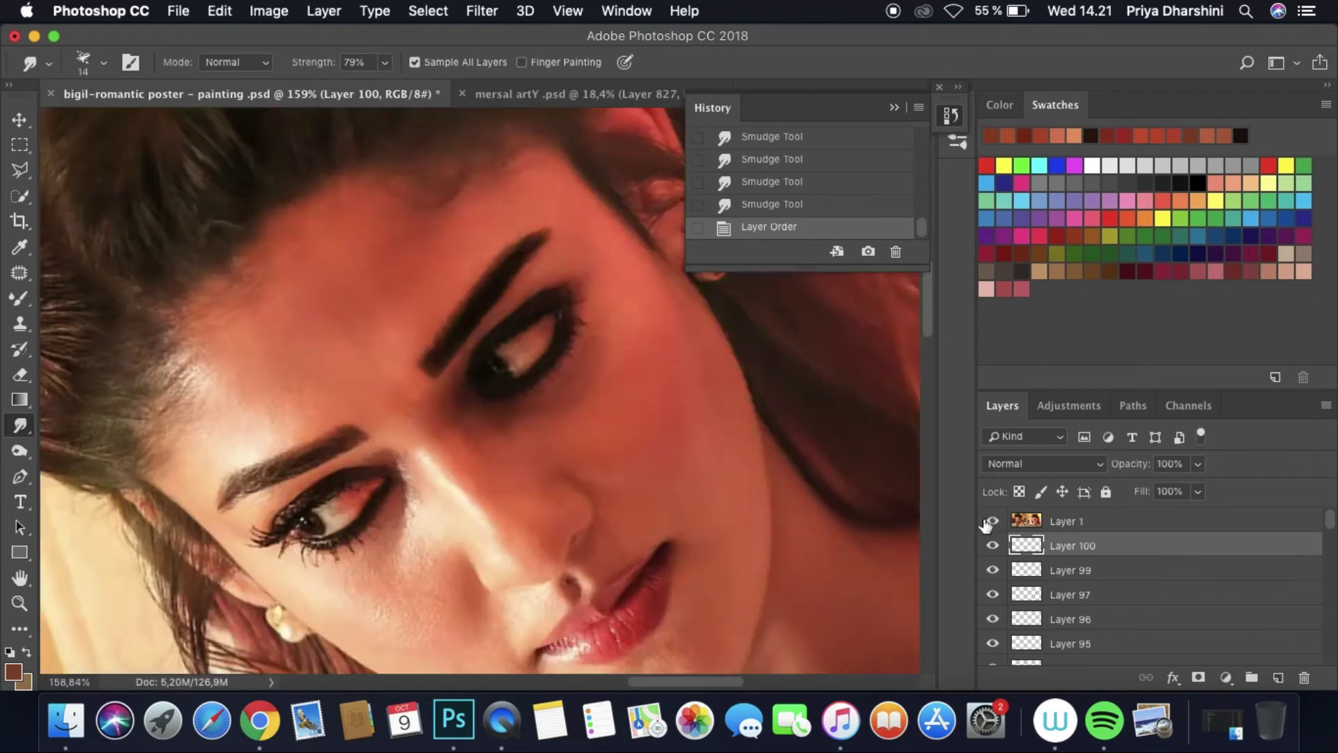
left_click(992, 520)
Step: Set the Mixer Brush to black at 3 px and create a new layer above the shown Layer 1 photo
key("b")
left_click(160, 62)
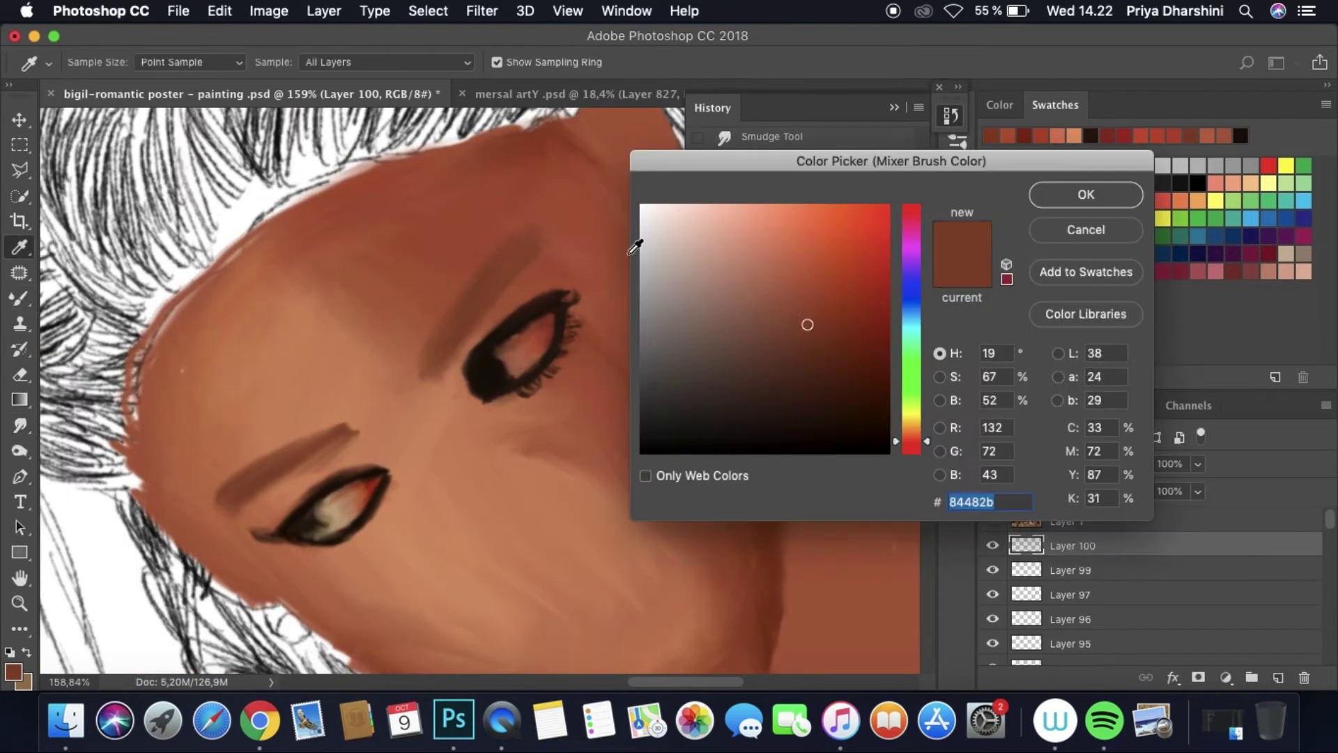
key("Escape")
left_click(1096, 521)
key("super+alt+shift+n")
left_click(993, 545)
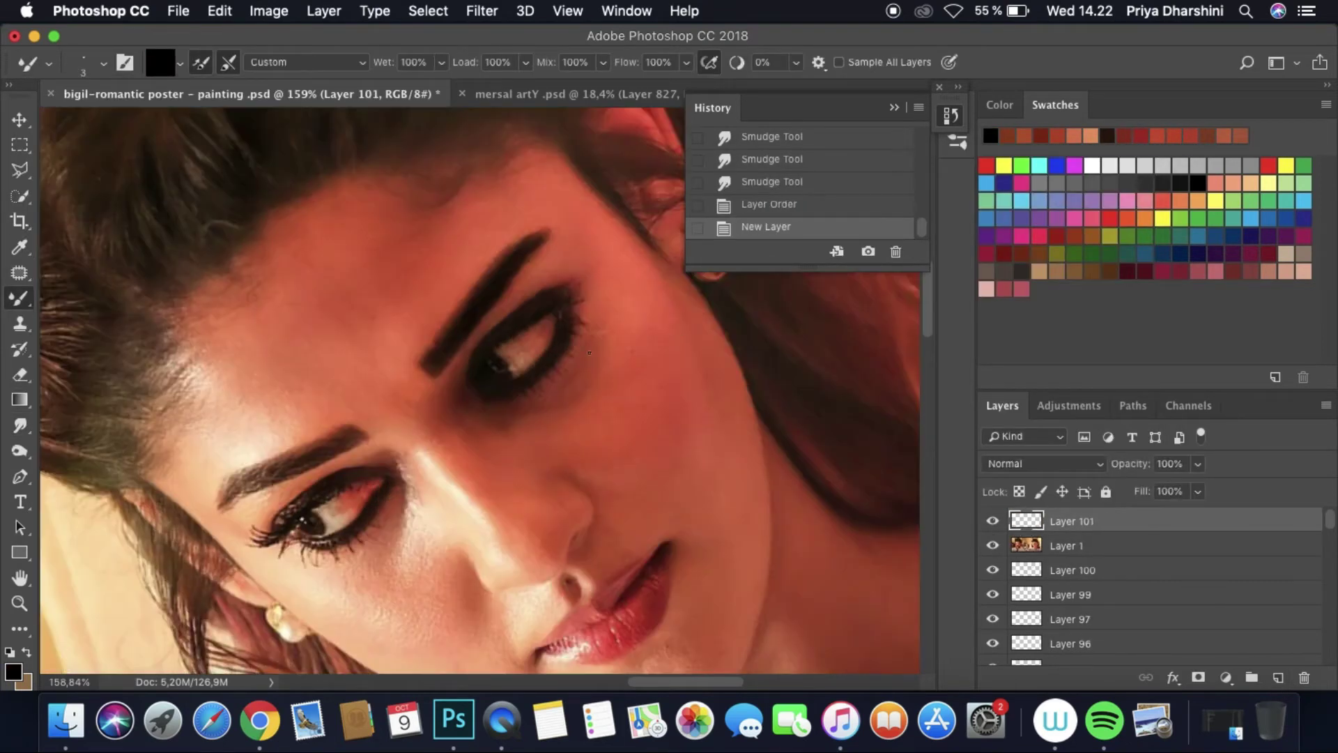
Step: Sample a dark brown from the photo's shaded-side eye, paint small strokes on its iris and hide the photo
key("i")
left_click(513, 367)
key("b")
left_click(506, 370)
left_click(504, 370)
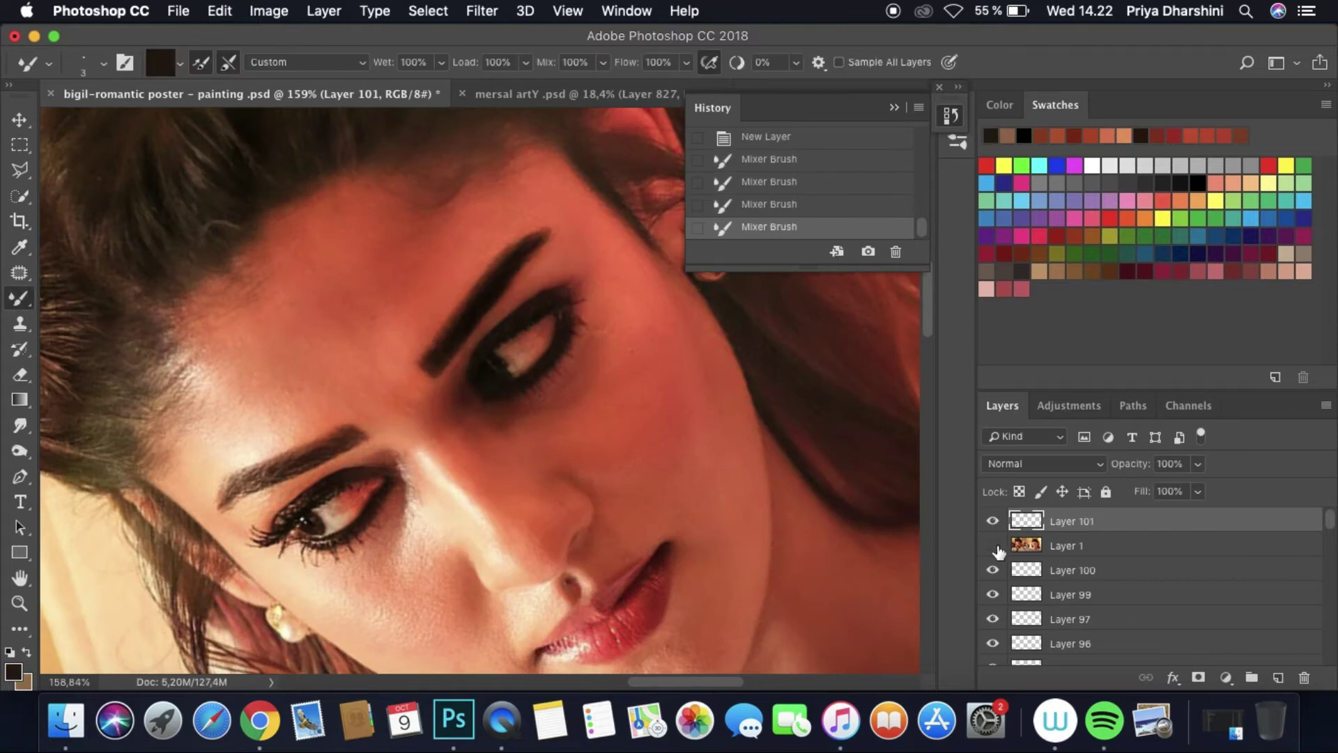
left_click(993, 545)
Step: Set Layer 101's blending mode to Screen and smudge its iris strokes at size 4 with all-layer sampling off
left_click(1044, 464)
left_click(1003, 604)
left_click(20, 425)
left_click(103, 62)
left_click(415, 62)
left_click(513, 364)
left_click(513, 364)
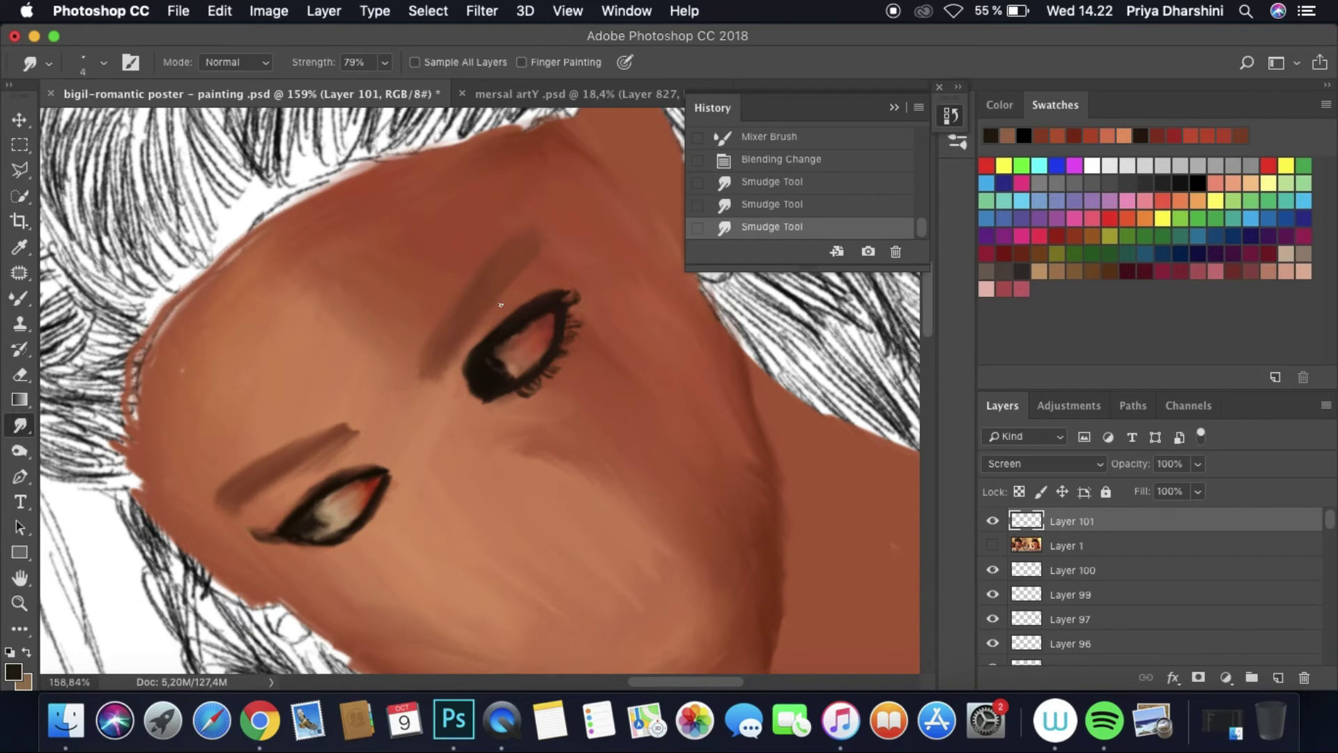
left_click(993, 545)
left_click(993, 545)
Step: Move Layer 101 below Layer 1 and paint dark grey over the shaded-side eye's iris on a new top layer
key("b")
left_click(12, 671)
left_click(1084, 190)
left_click_drag(1072, 522, 1054, 557)
key("super+alt+shift+n")
left_click(997, 546)
left_click_drag(488, 361, 505, 368)
left_click(993, 545)
Step: Smudge the dark grey iris strokes, change Layer 102's blending mode and compare with the photo
left_click(23, 423)
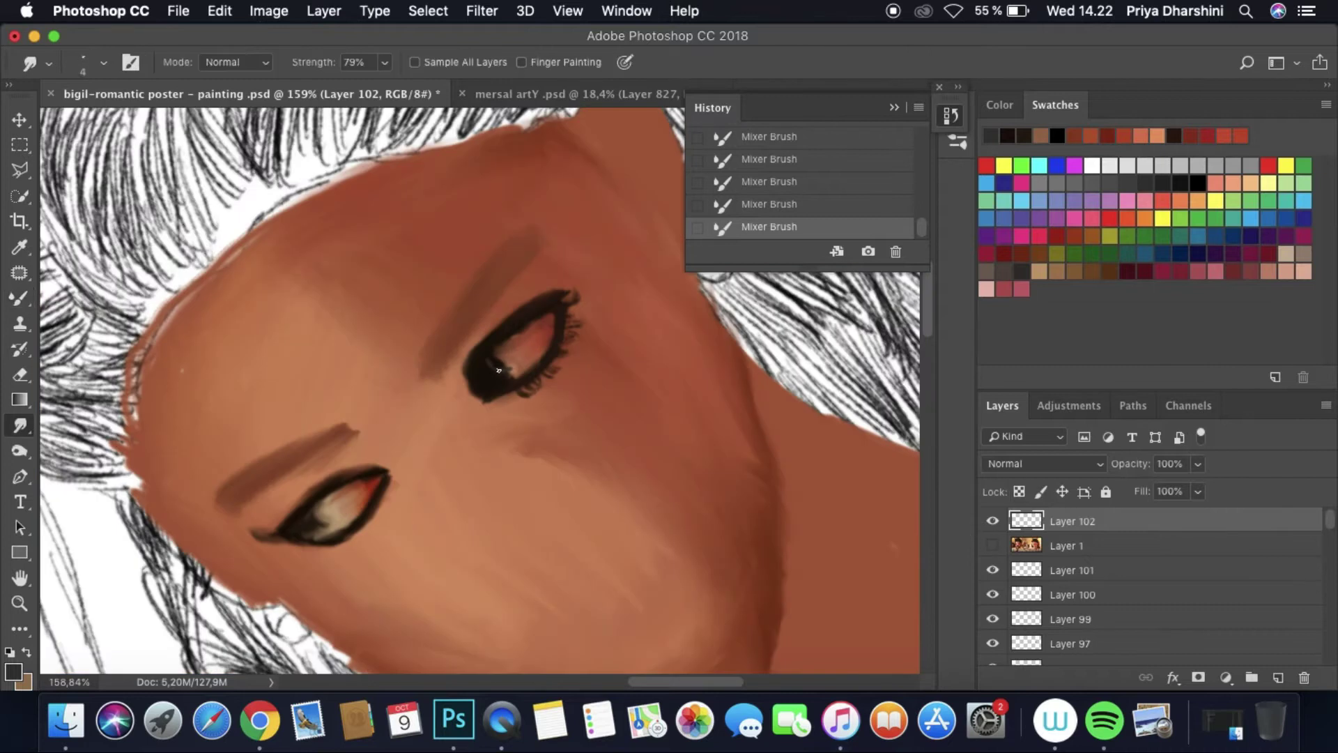
left_click(1042, 464)
left_click(1032, 589)
left_click(992, 545)
left_click(993, 545)
Step: Move Layer 1 above Layer 102, create a new layer over the shown photo and set the Mixer Brush to 6 px
left_click_drag(1067, 545, 1066, 516)
left_click(1278, 677)
left_click(993, 545)
key("b")
left_click(48, 62)
Step: Paint the shaded-side eyebrow in near-black along the photo's brow and hide the photo
left_click(486, 304)
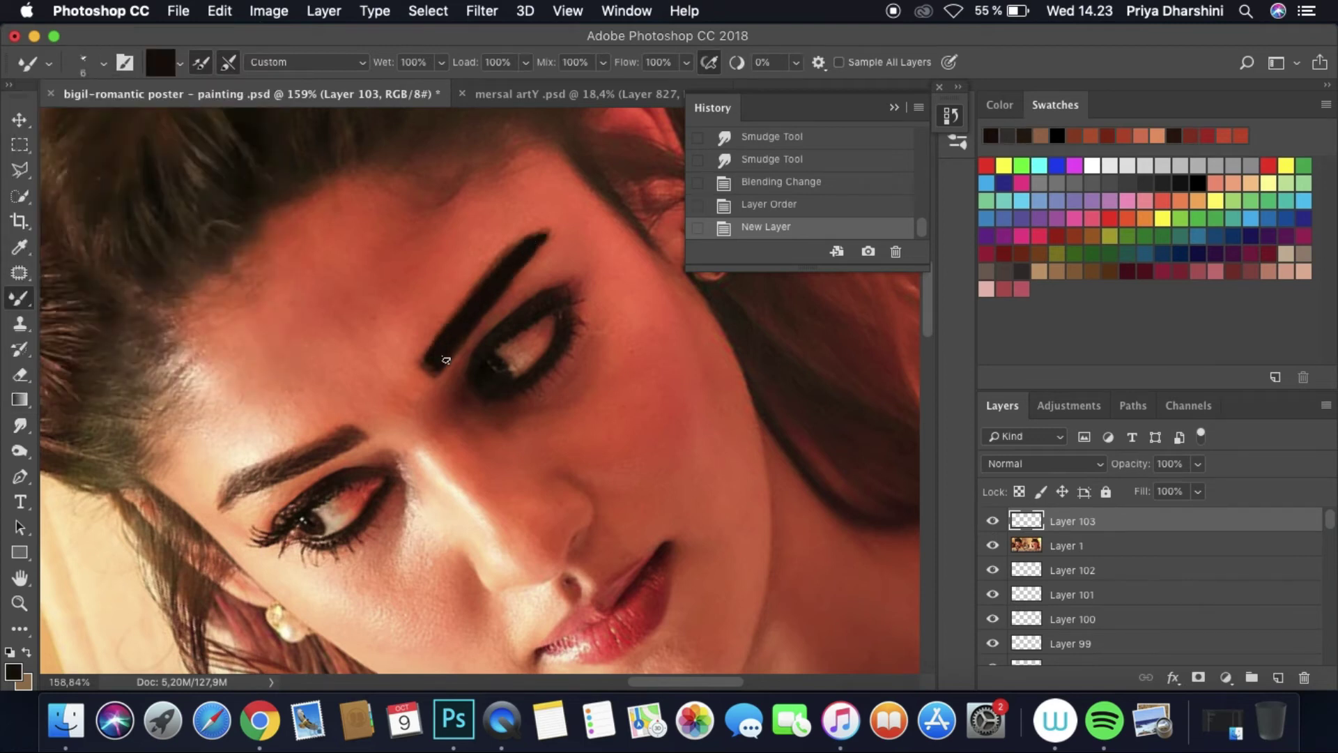
left_click(447, 360)
left_click(992, 545)
left_click_drag(540, 238, 511, 277)
Step: Smudge the near-black shaded-side eyebrow and feather its two ends with a size 12 brush
key("r")
left_click(104, 62)
left_click(433, 352)
left_click_drag(433, 356, 446, 345)
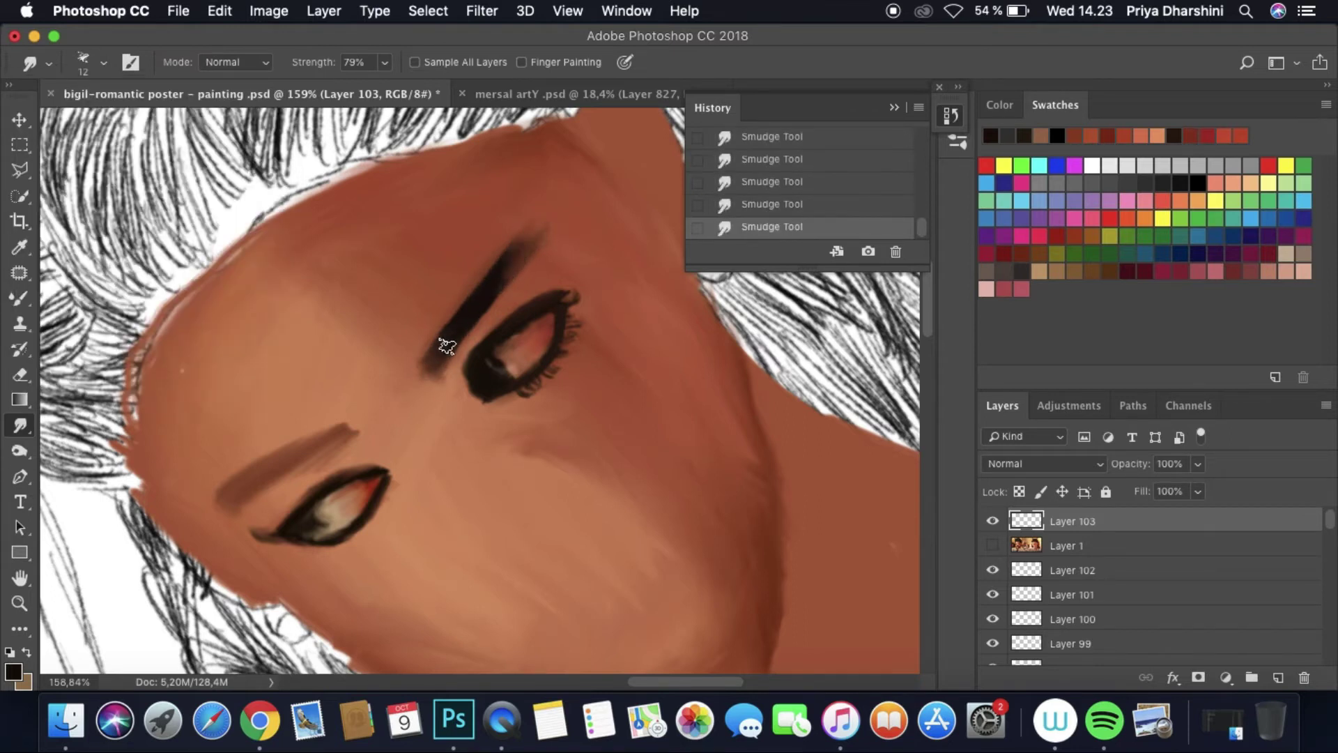
scroll(570, 301, "down", 5)
scroll(570, 301, "up", 6)
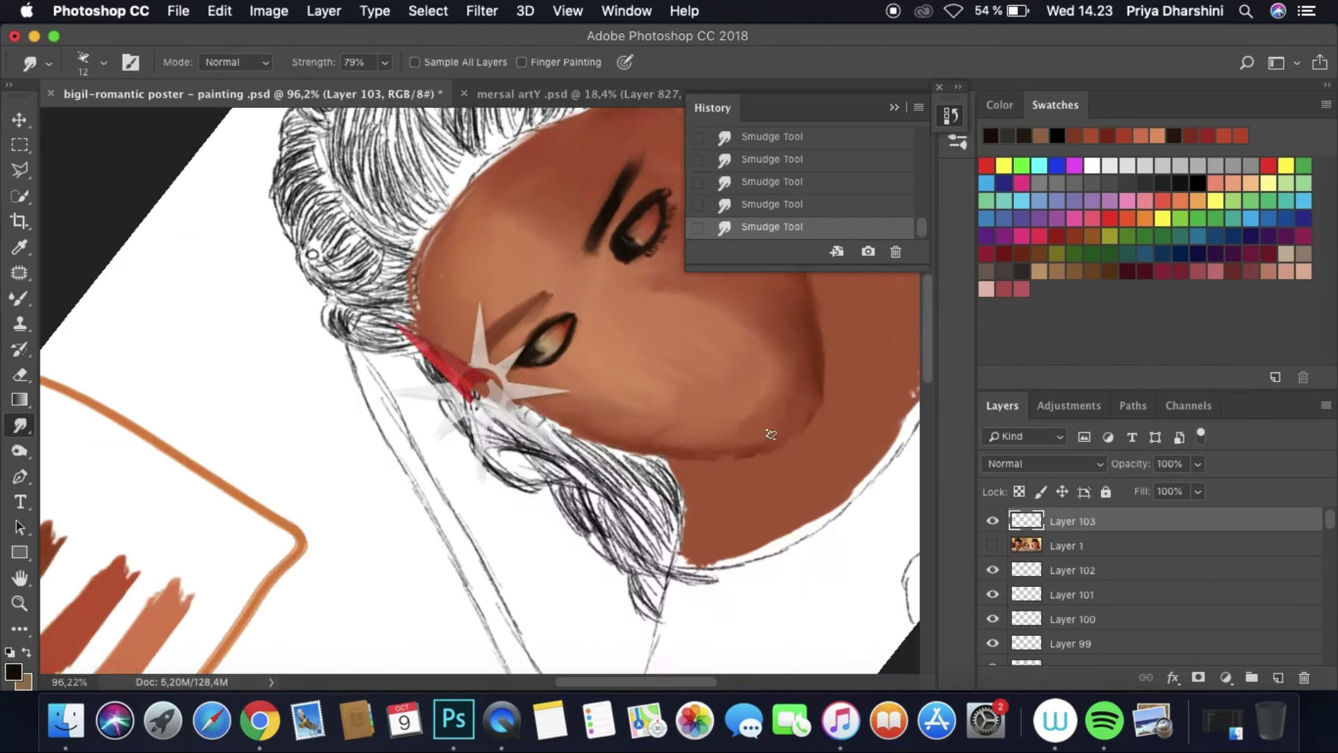
Step: Soften the shaded-side eye's dark outline with the Smudge tool sampling all layers, and save the poster
left_click(993, 545)
left_click(993, 545)
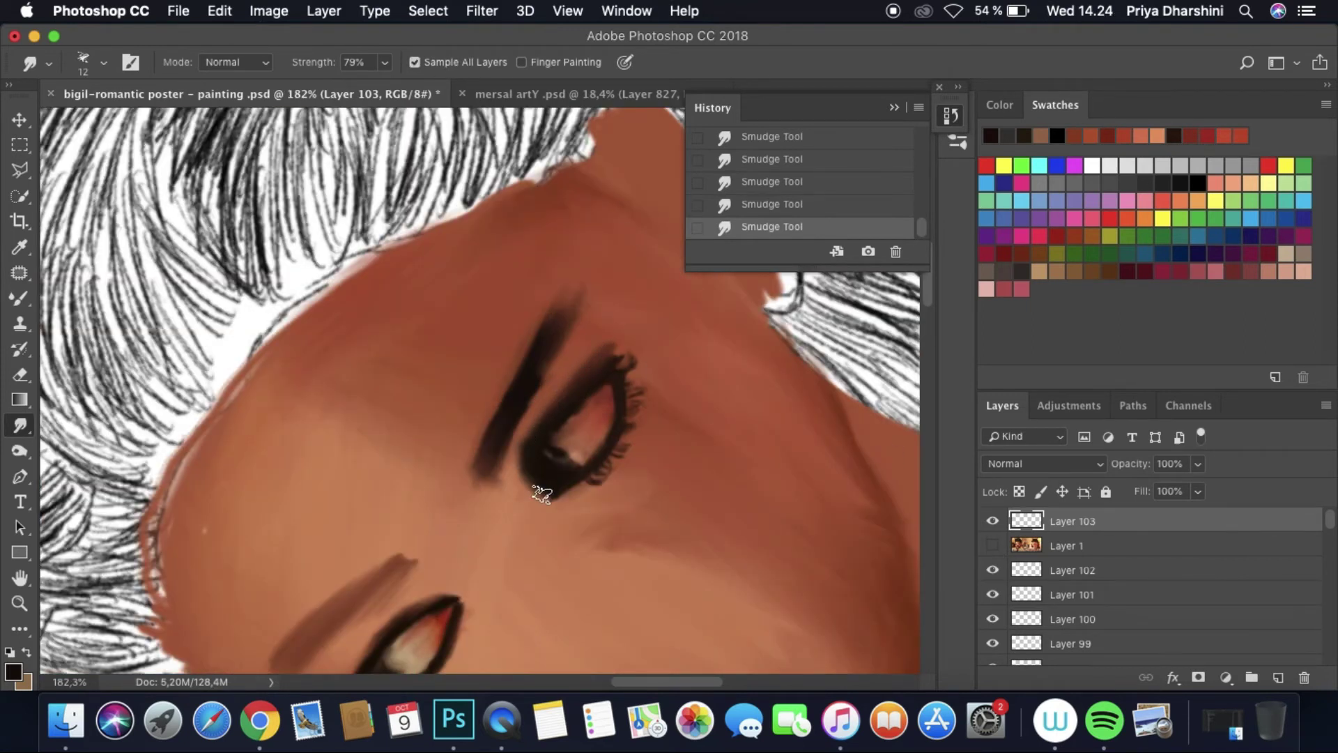
scroll(558, 496, "down", 5)
key("super+s")
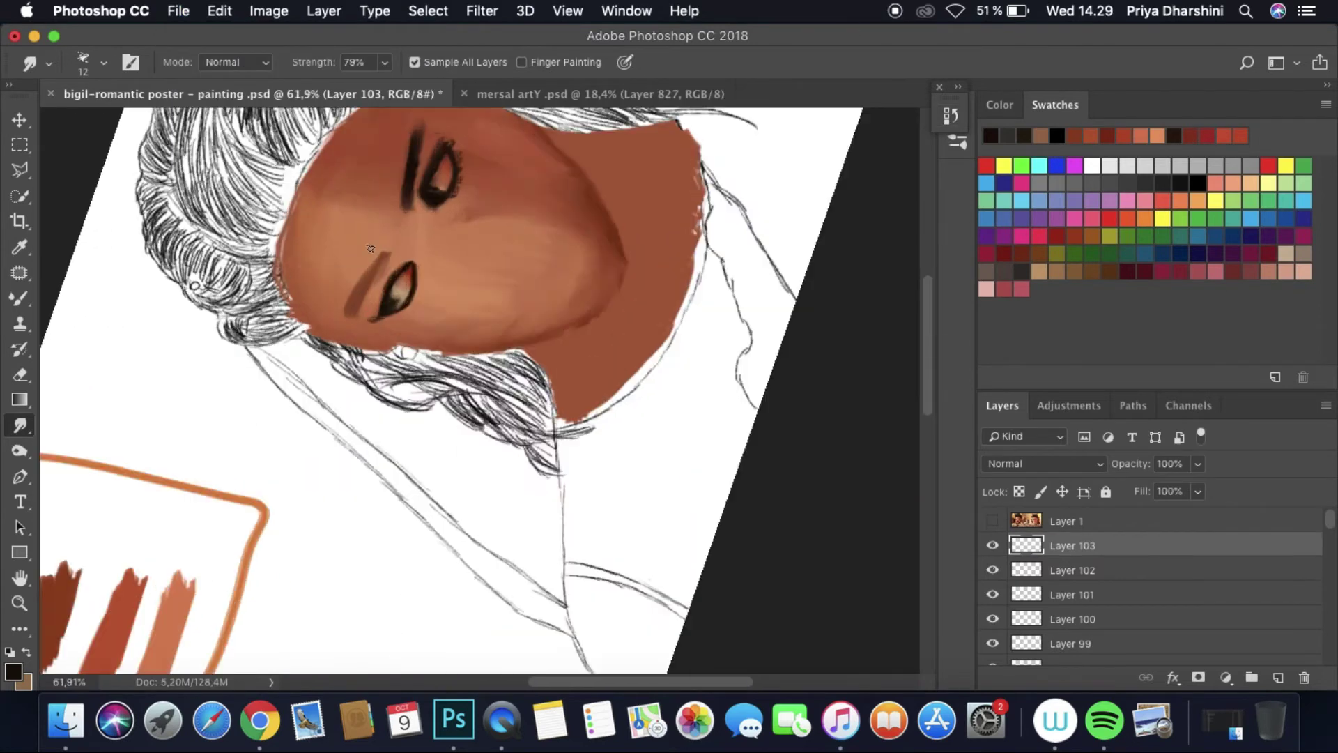
Step: Compare the face with the photo and refine the shaded-side eyebrow and eye edges with a size 6 Smudge brush
scroll(313, 209, "up", 4)
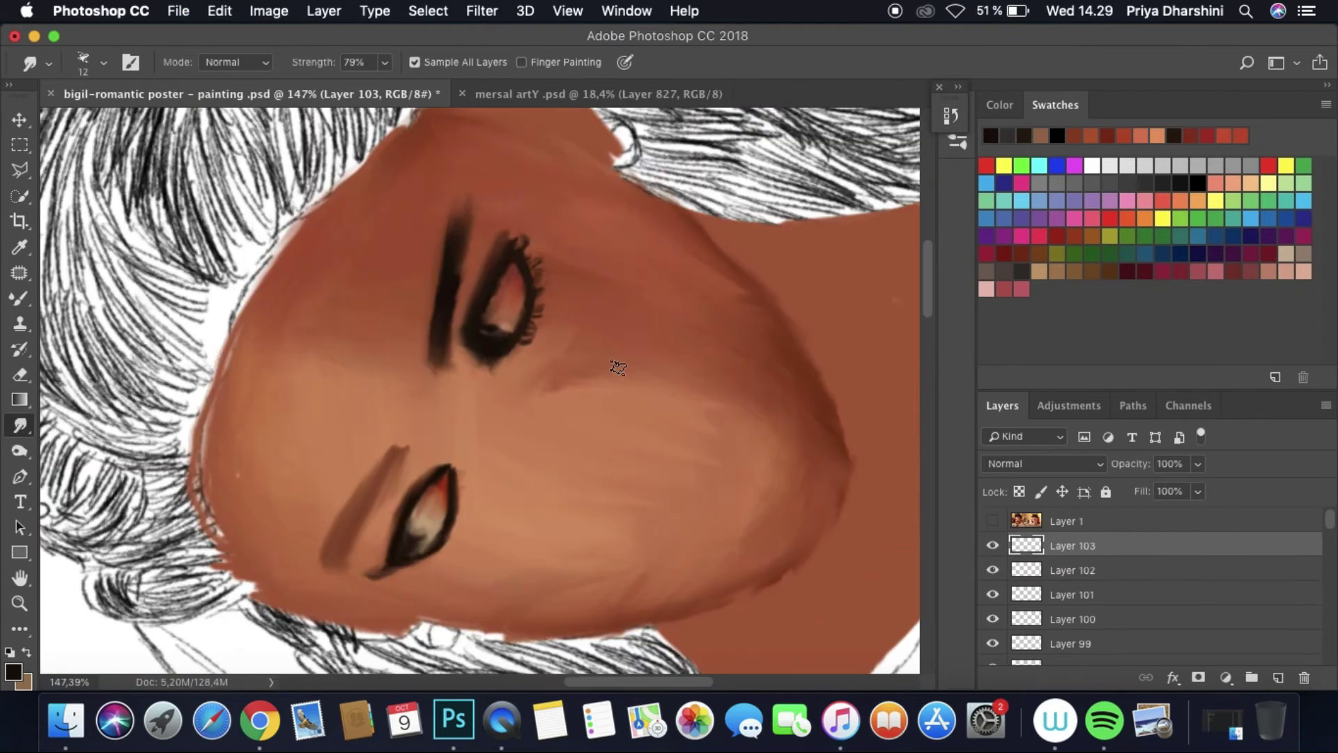
left_click(992, 521)
left_click(992, 521)
left_click(993, 521)
left_click(993, 521)
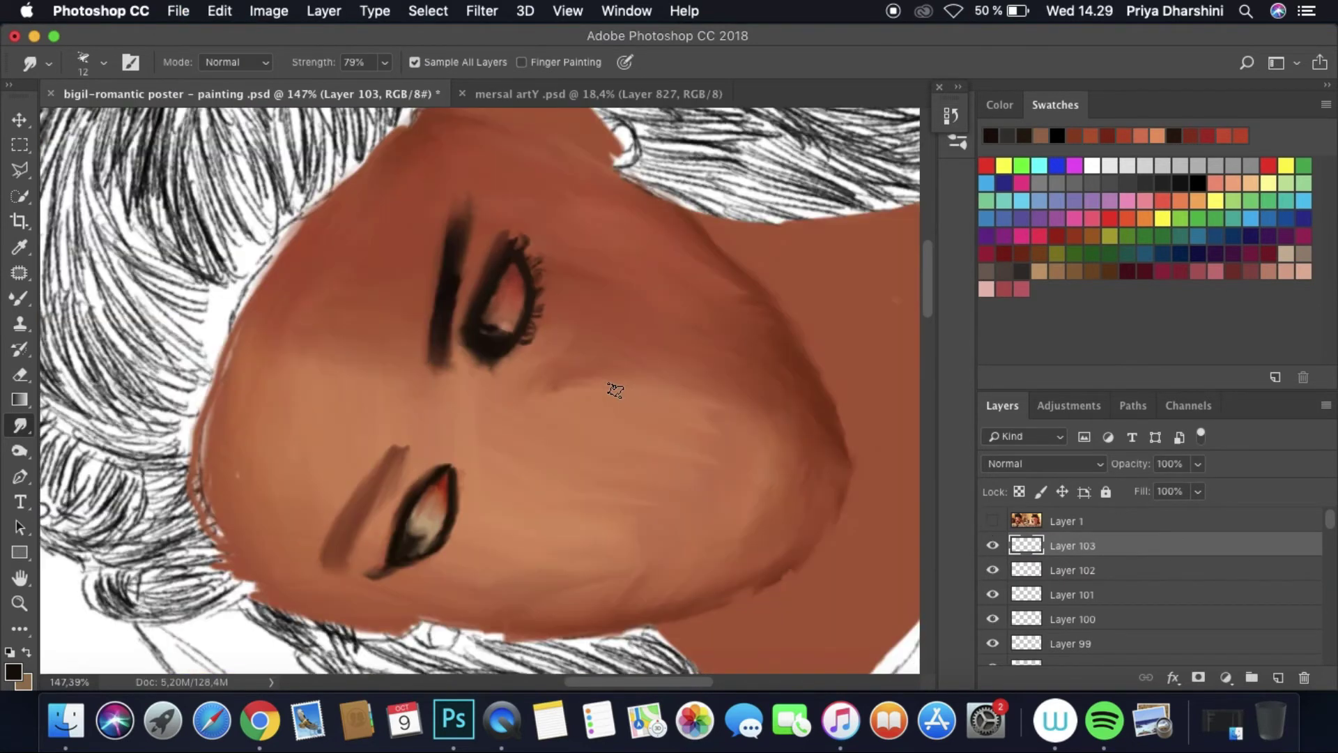
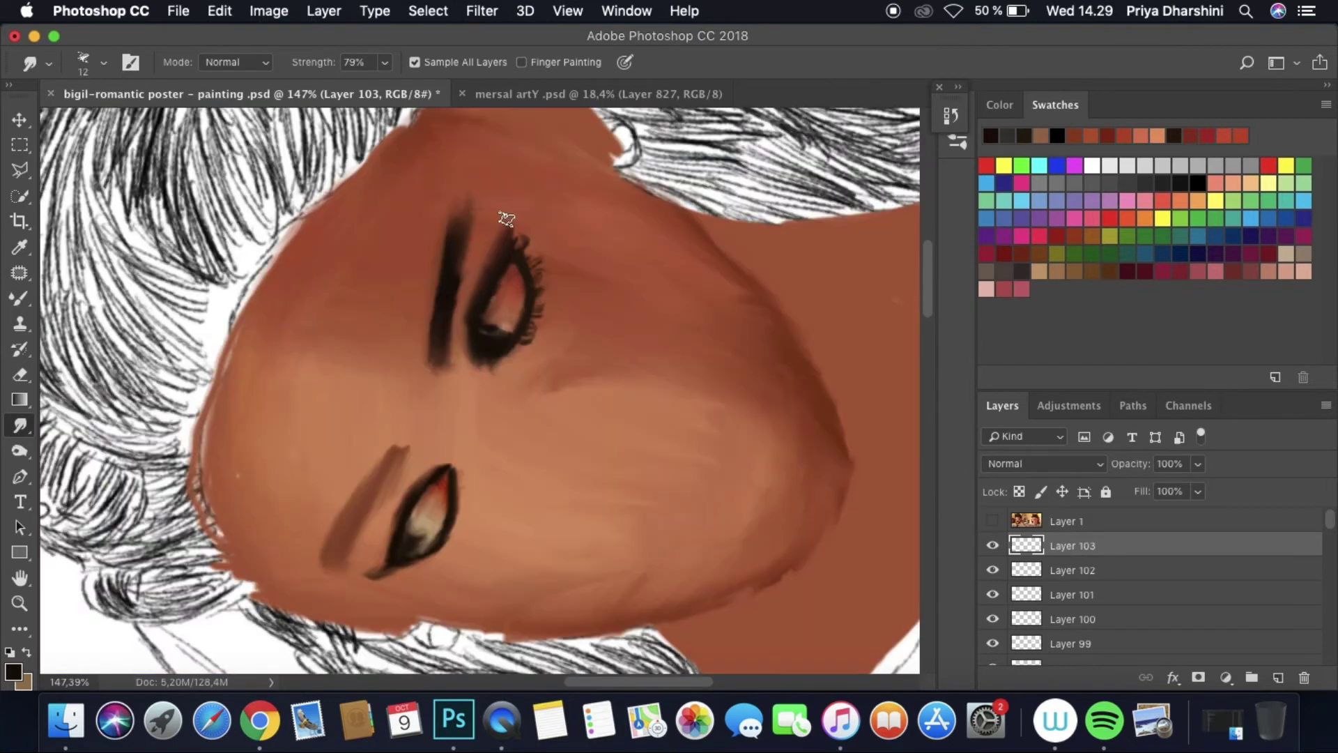
left_click(103, 62)
type("6")
key("Return")
scroll(519, 340, "down", 5)
scroll(582, 383, "up", 6)
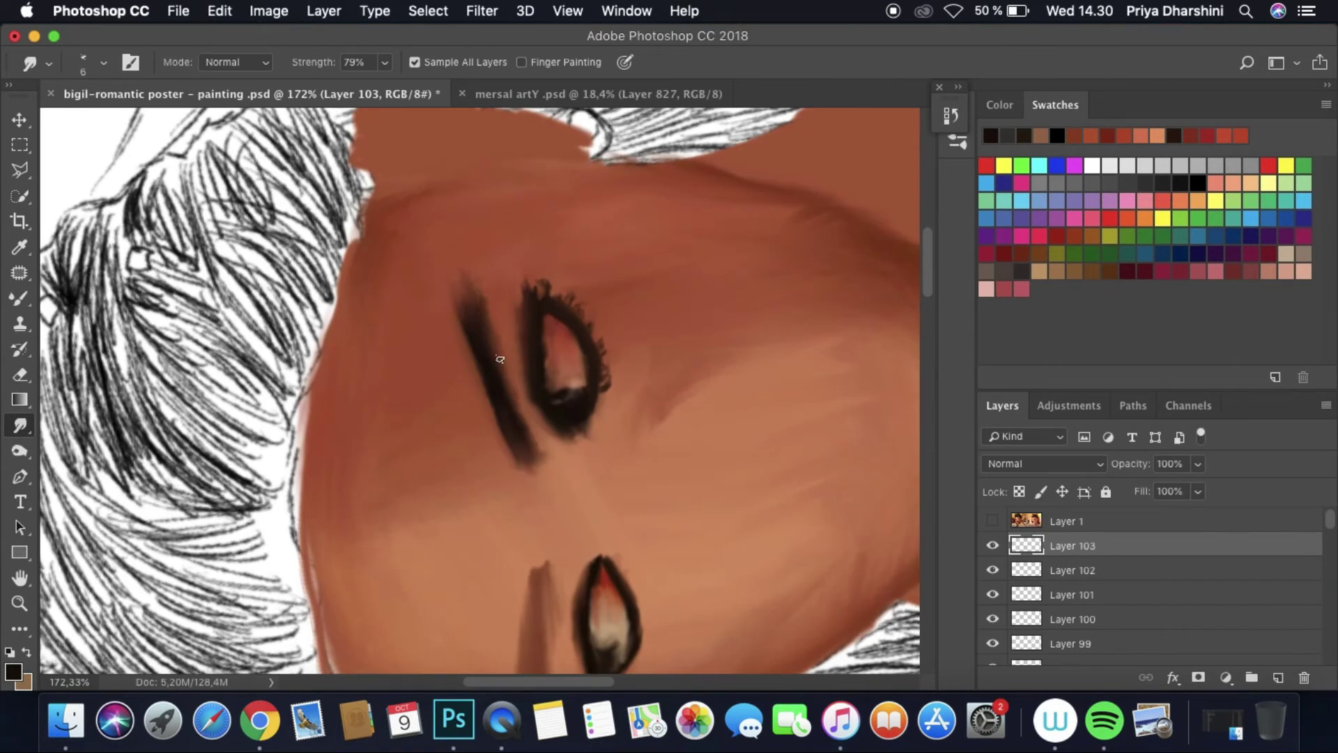
scroll(495, 359, "down", 4)
scroll(693, 290, "up", 4)
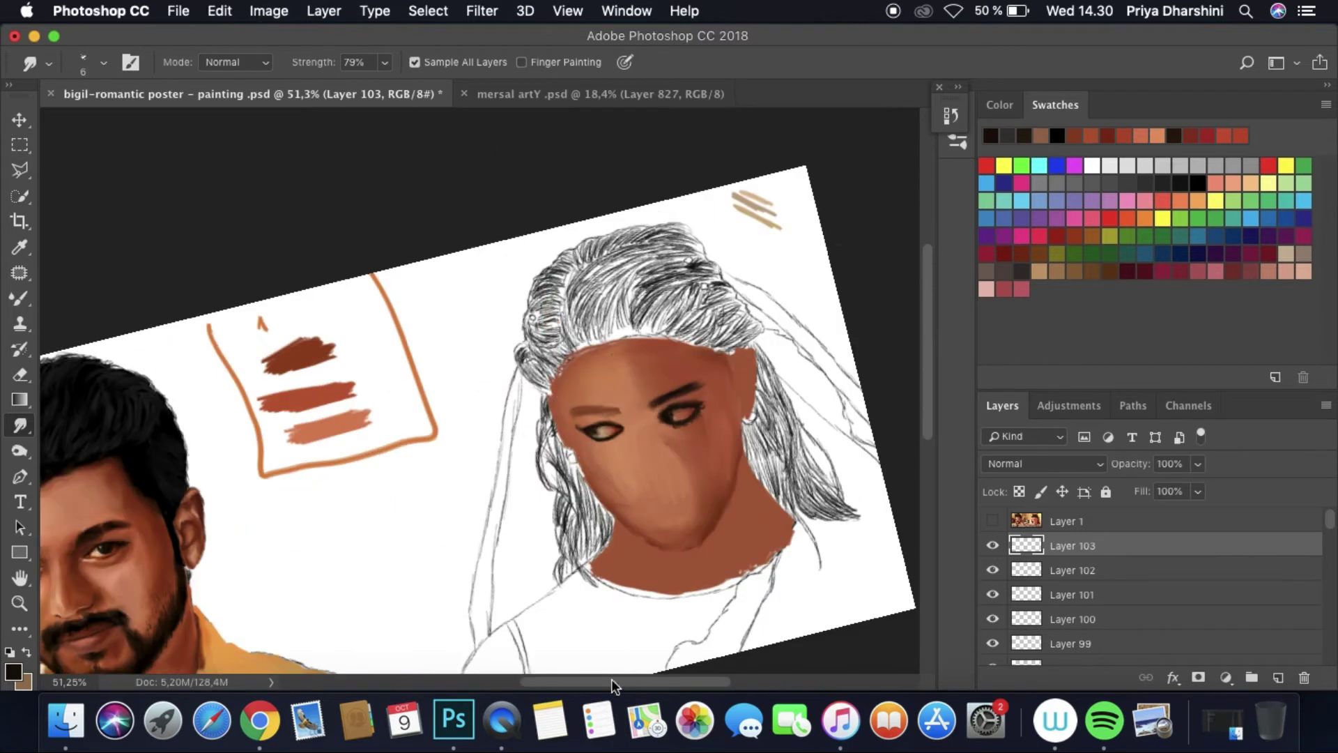
Step: Create a new layer above the shown Layer 1 photo and sample dark brown from the lit-side eye
scroll(693, 290, "up", 3)
key("alt+bracketright")
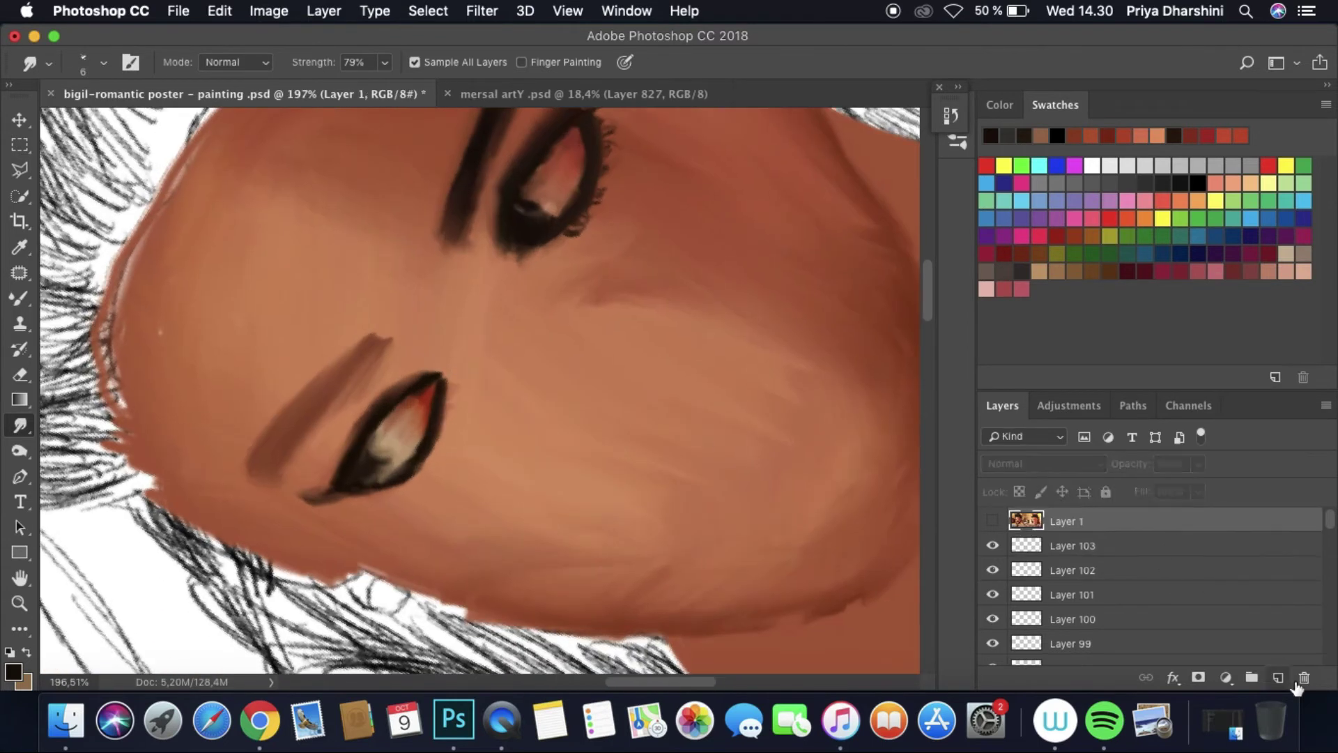
key("super+comma")
key("super+shift+alt+n")
key("i")
left_click(400, 395)
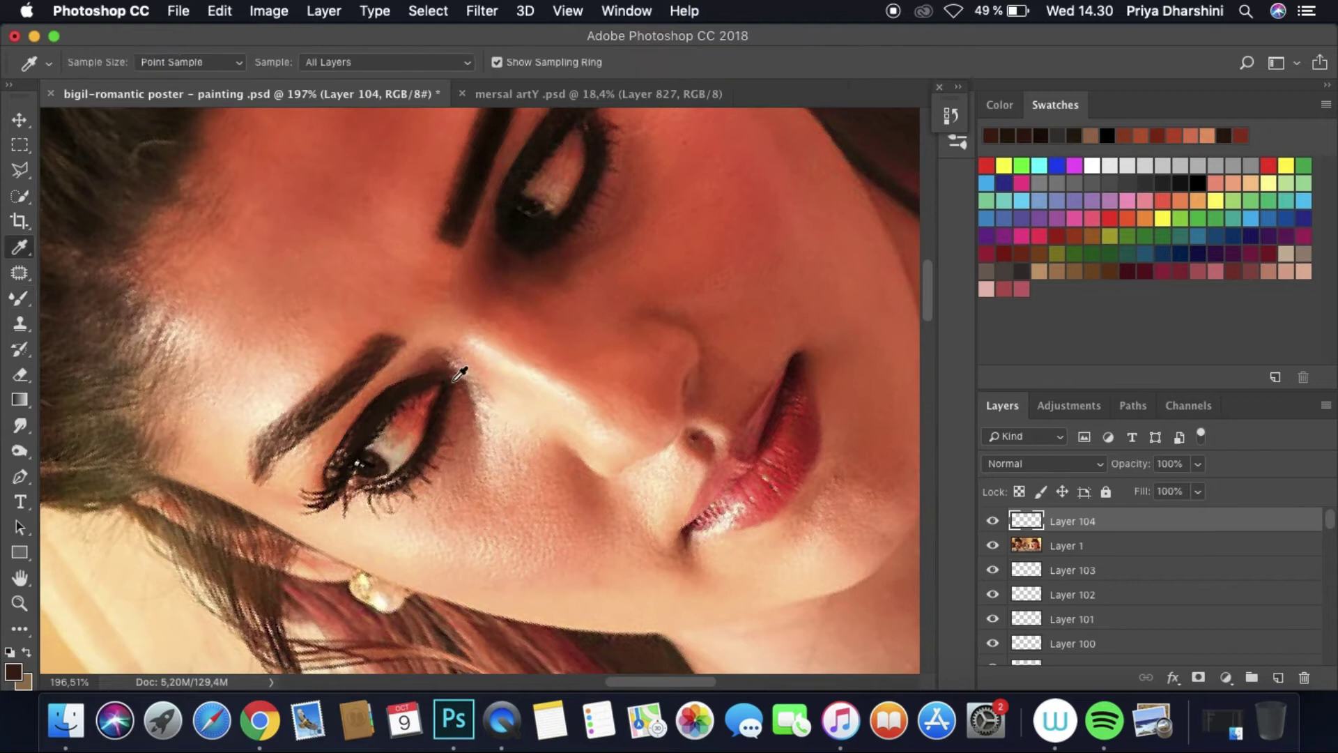
Step: Paint the lit-side eye's dark outline, beige white, reddish inner corner and dark iris following the photo
key("b")
left_click(408, 476, "alt")
left_click_drag(380, 466, 391, 453)
left_click(399, 425, "alt")
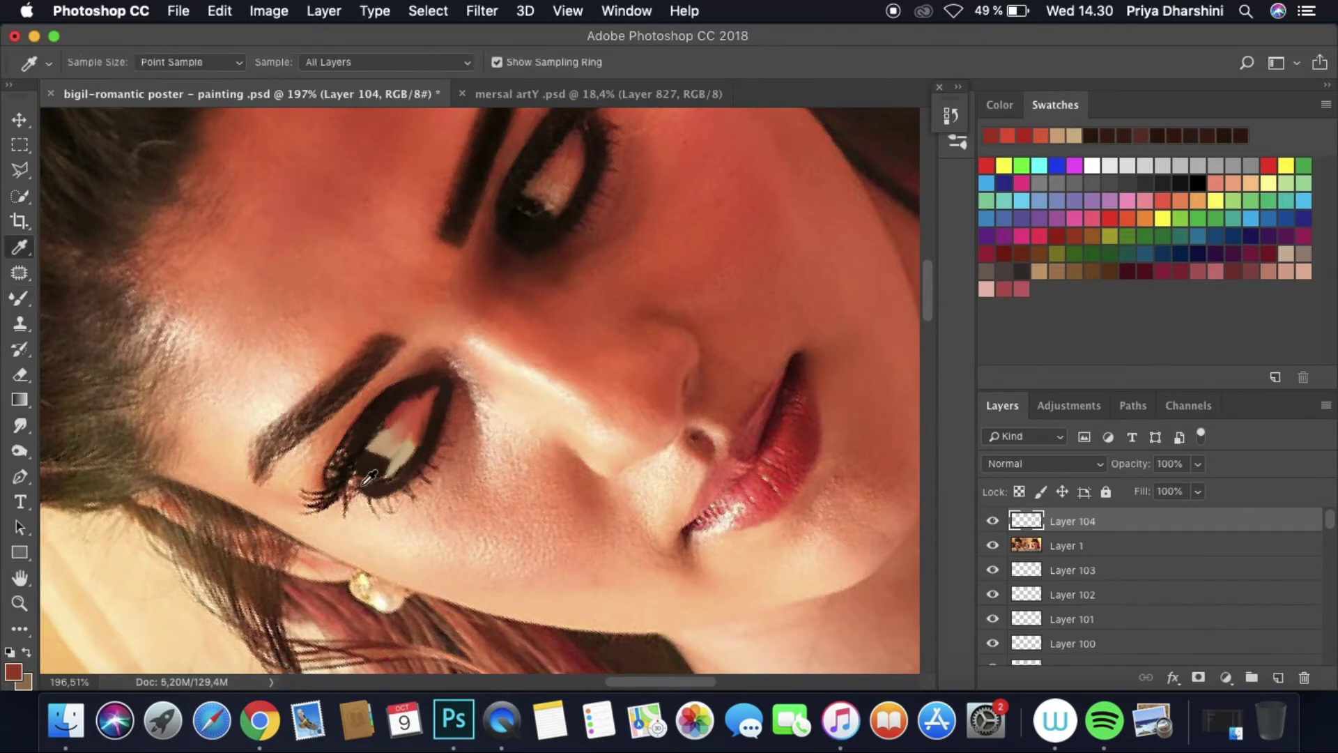
Step: Paint the lit-side eye's upper-lid shadow and lashes in dark brown with a 3 px Mixer Brush and hide the photo
left_click(346, 448, "alt")
left_click(382, 390, "alt")
right_click(381, 390)
key("Return")
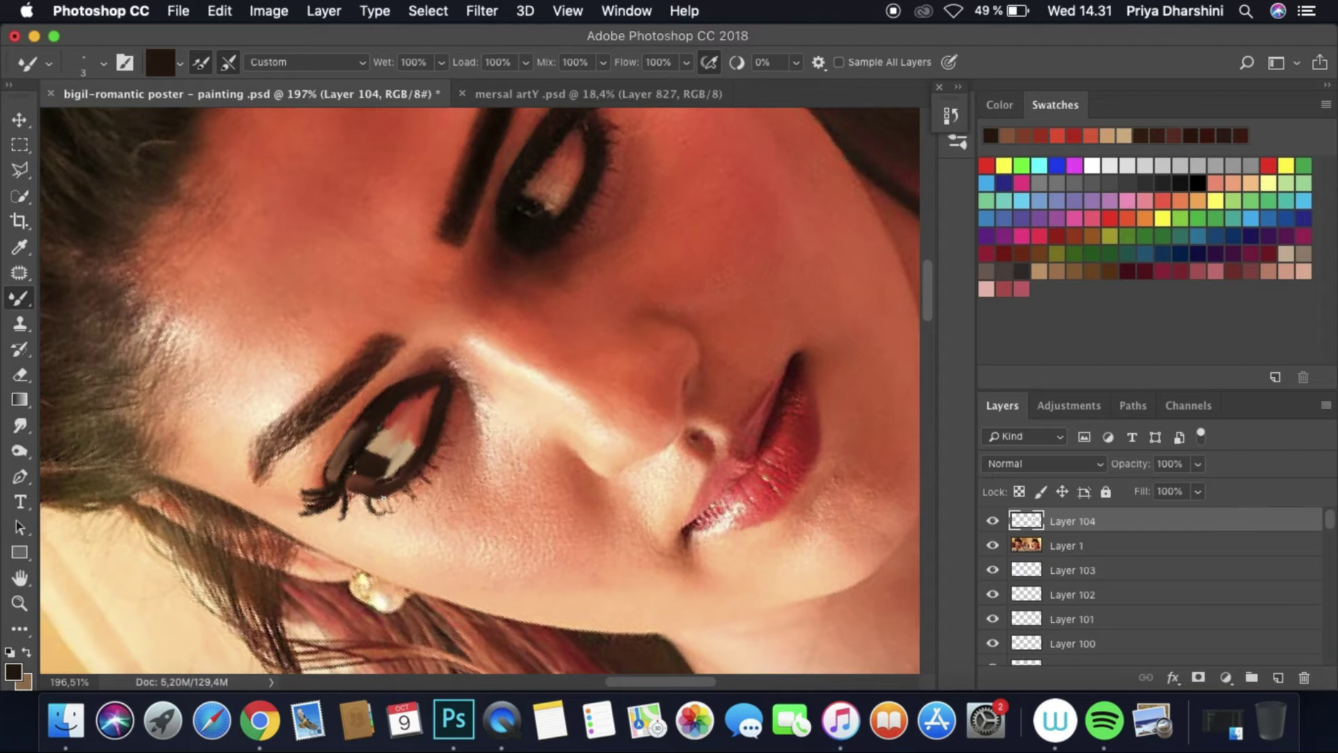
left_click(992, 545)
scroll(618, 368, "down", 5)
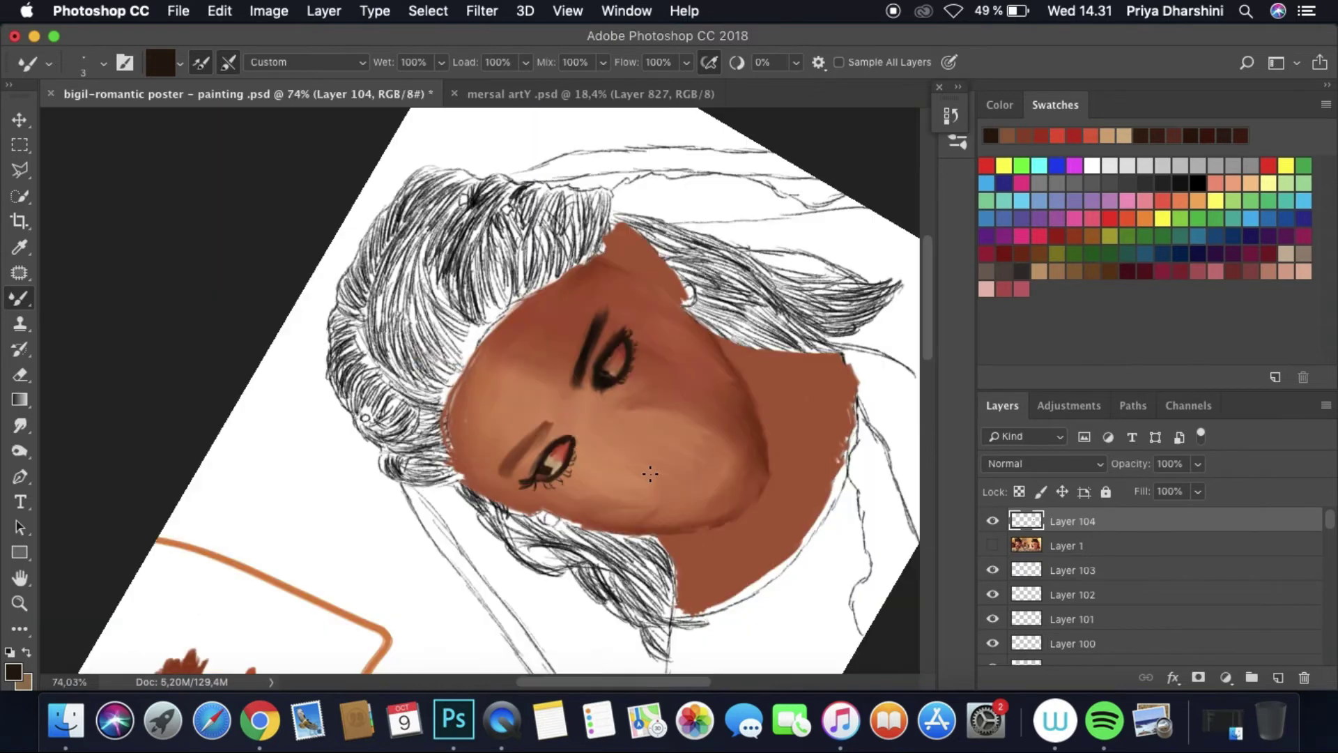
Step: Erase the stray lower lashes along the lit-side eye with a 17 px Eraser
scroll(618, 367, "up", 6)
left_click(20, 375)
left_click(103, 62)
key("Return")
left_click_drag(557, 349, 575, 532)
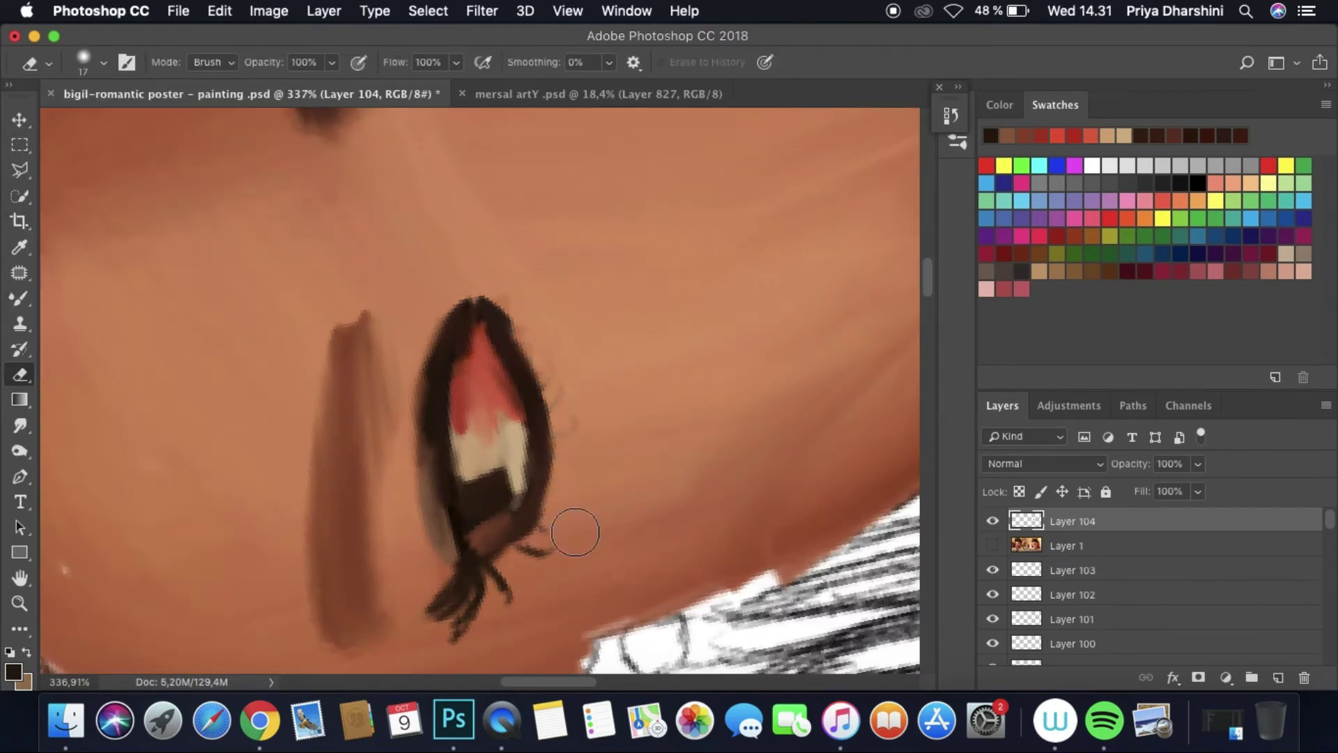
Step: Try smudging the lit-side eye's upper outline with all layers sampled and revert the strokes
key("r")
left_click_drag(427, 363, 439, 460)
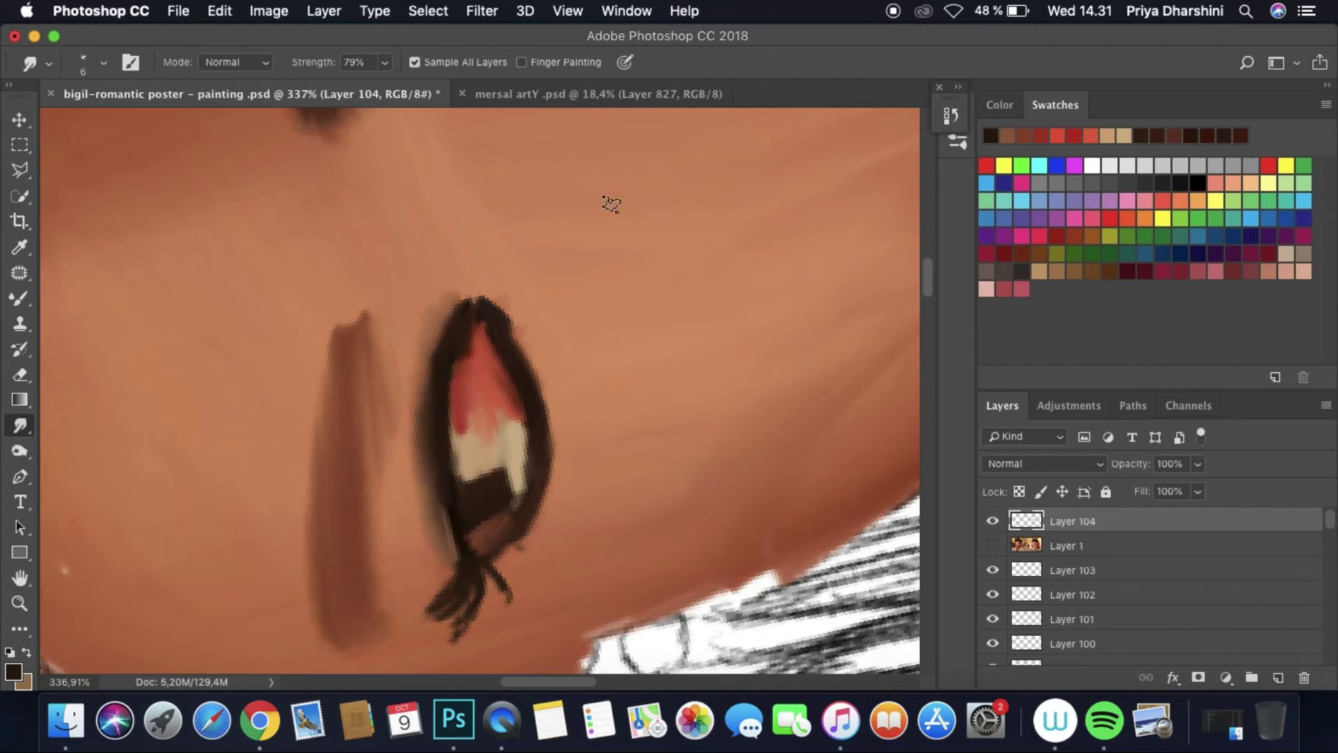
left_click(950, 115)
left_click(772, 159)
Step: Turn off all-layer sampling and smudge the lit-side eye's outline and inner colours together
left_click(415, 62)
left_click(772, 226)
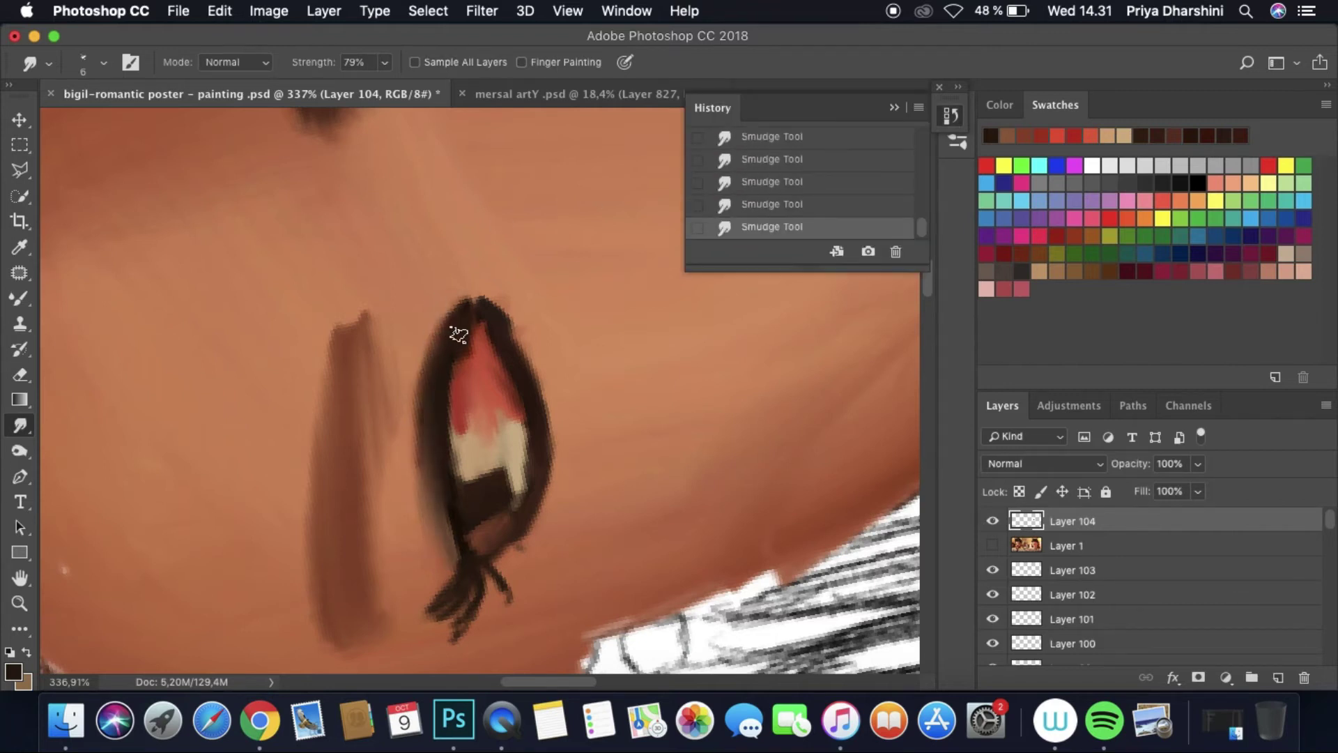
mouse_move(500, 339)
left_mouse_down()
mouse_move(462, 476)
mouse_move(517, 435)
left_mouse_up()
scroll(516, 432, "down", 10)
scroll(461, 410, "up", 10)
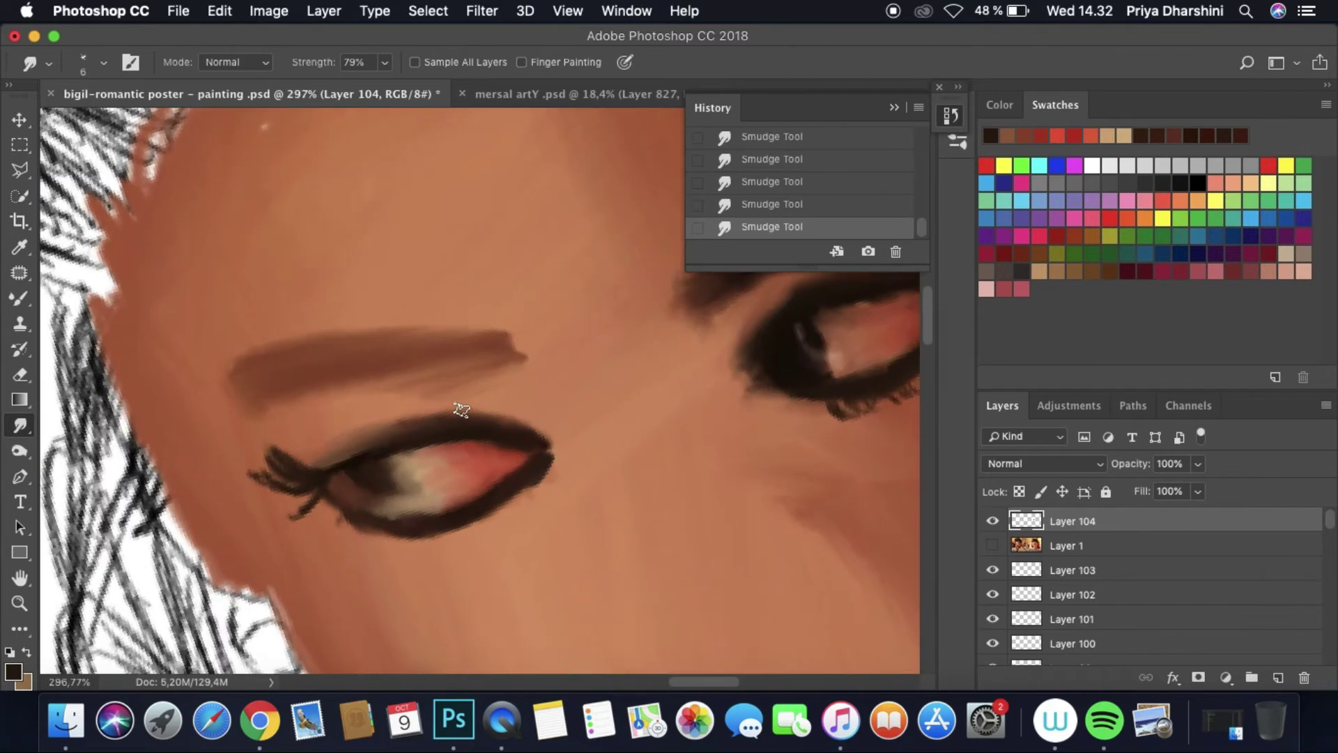
Step: Pick a dark red and paint it over the lit-side eye's inner corner on a new layer above Layer 104
key("b")
left_click(12, 671)
left_click(1034, 192)
left_click(1278, 677)
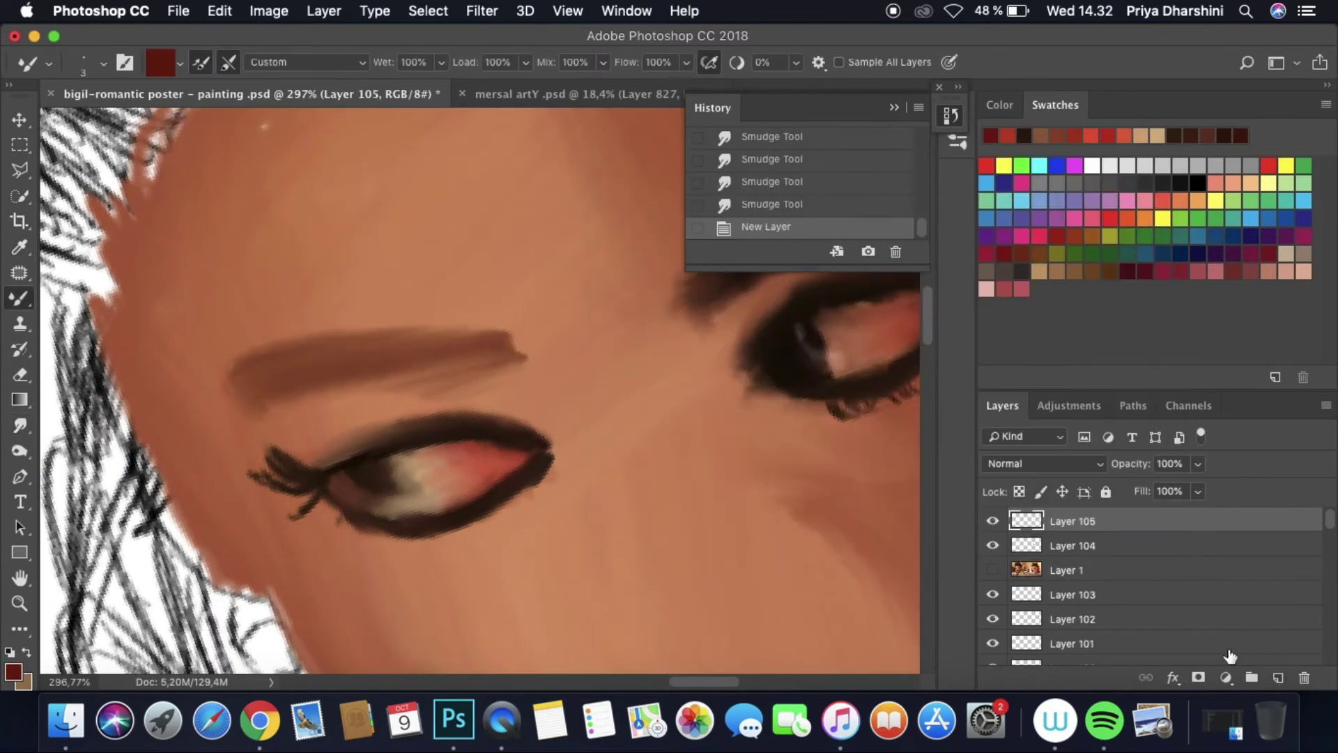
left_click(12, 671)
left_click(845, 320)
left_click(1024, 191)
left_click_drag(481, 461, 450, 457)
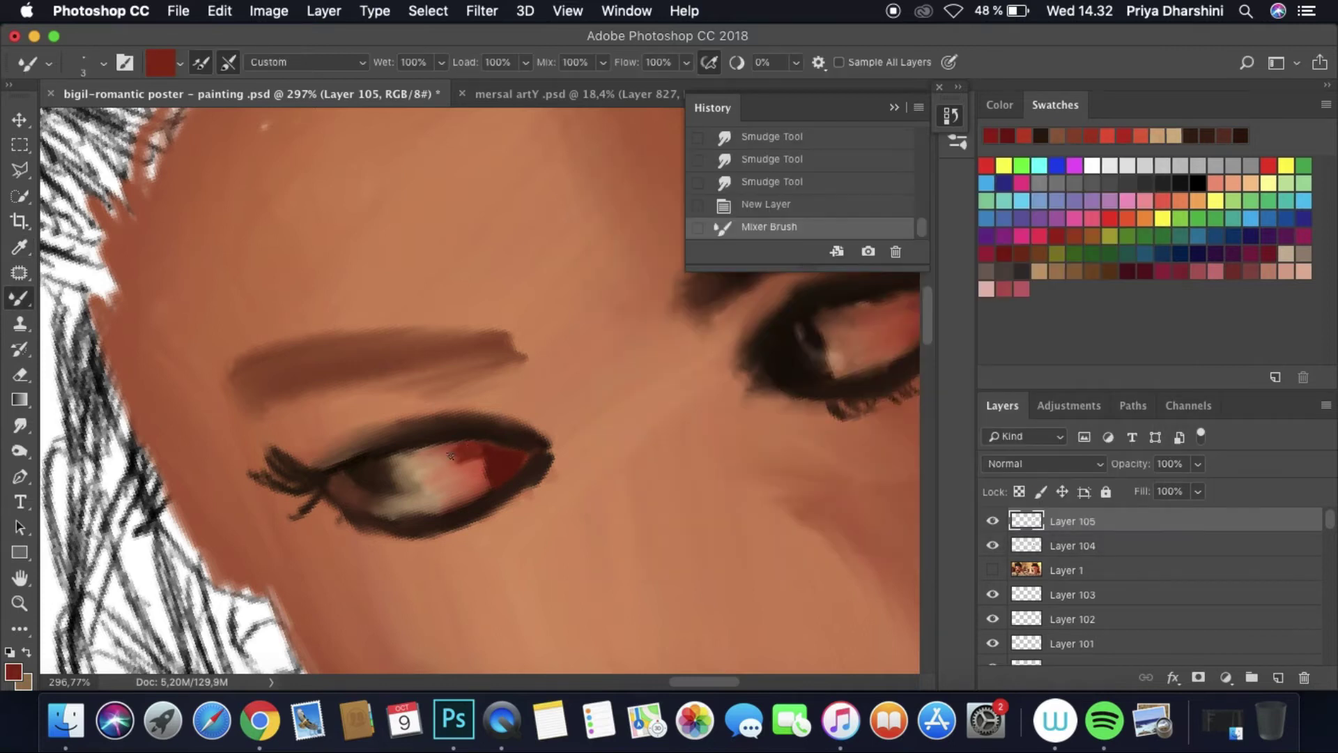
left_click(486, 486)
Step: Smudge the dark red into the lit-side eye's beige white and move Layer 1 above Layer 105
key("r")
left_click_drag(538, 379, 573, 408)
mouse_move(573, 391)
left_mouse_down()
mouse_move(550, 418)
mouse_move(568, 418)
left_mouse_up()
left_click_drag(557, 384, 570, 408)
left_click_drag(1050, 582, 1050, 582)
left_click_drag(1074, 545, 1074, 516)
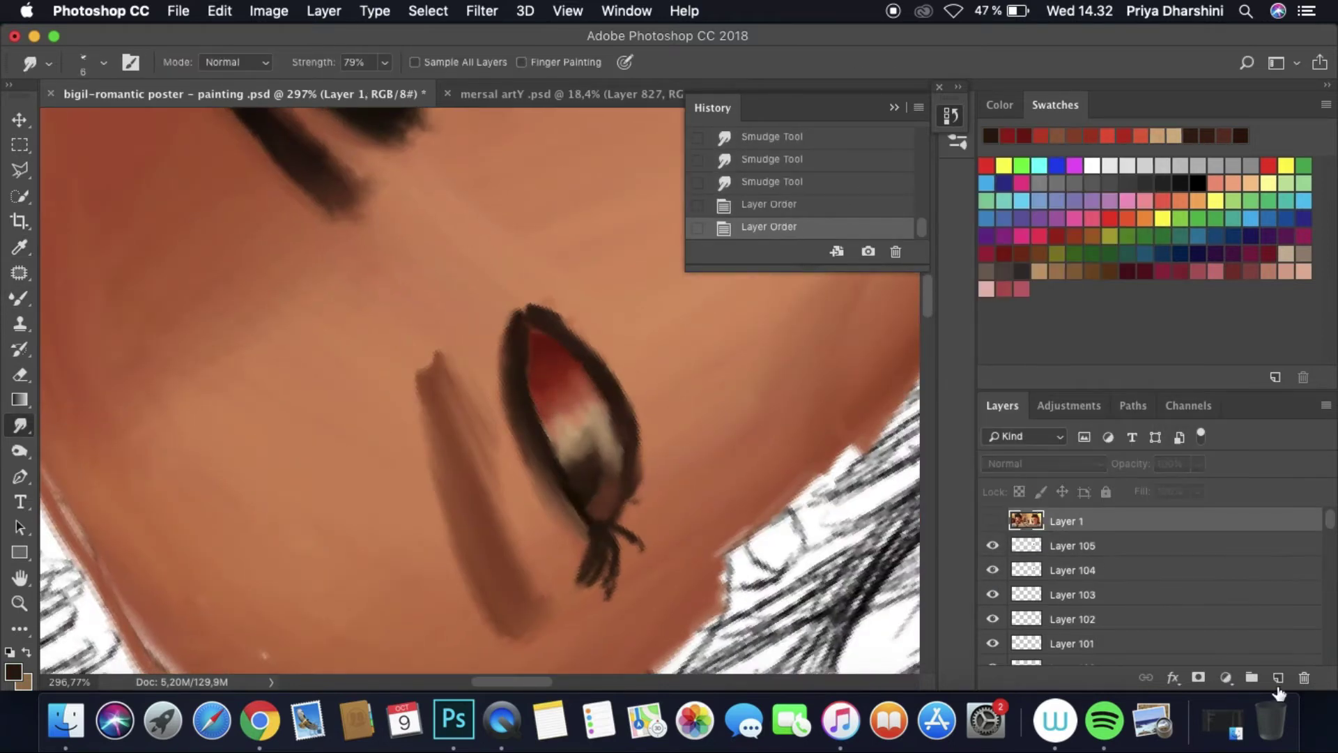
Step: Create a new layer above the photo and paint the lit-side eye's iris as a black circle with the 3 px Mixer Brush
left_click(992, 521)
left_click(1279, 678)
key("b")
left_click(575, 479)
key("ctrl+z")
left_click(159, 62)
key("Return")
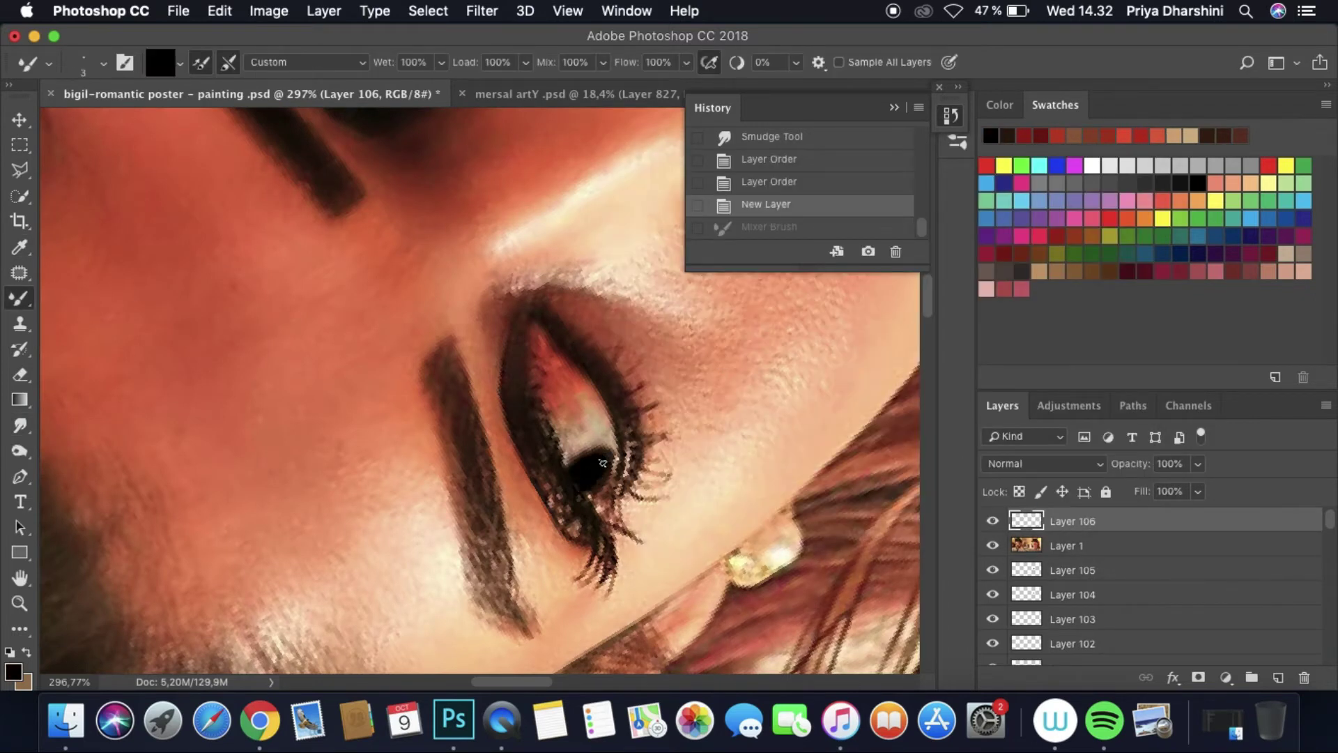
left_click(585, 490)
left_click(570, 481)
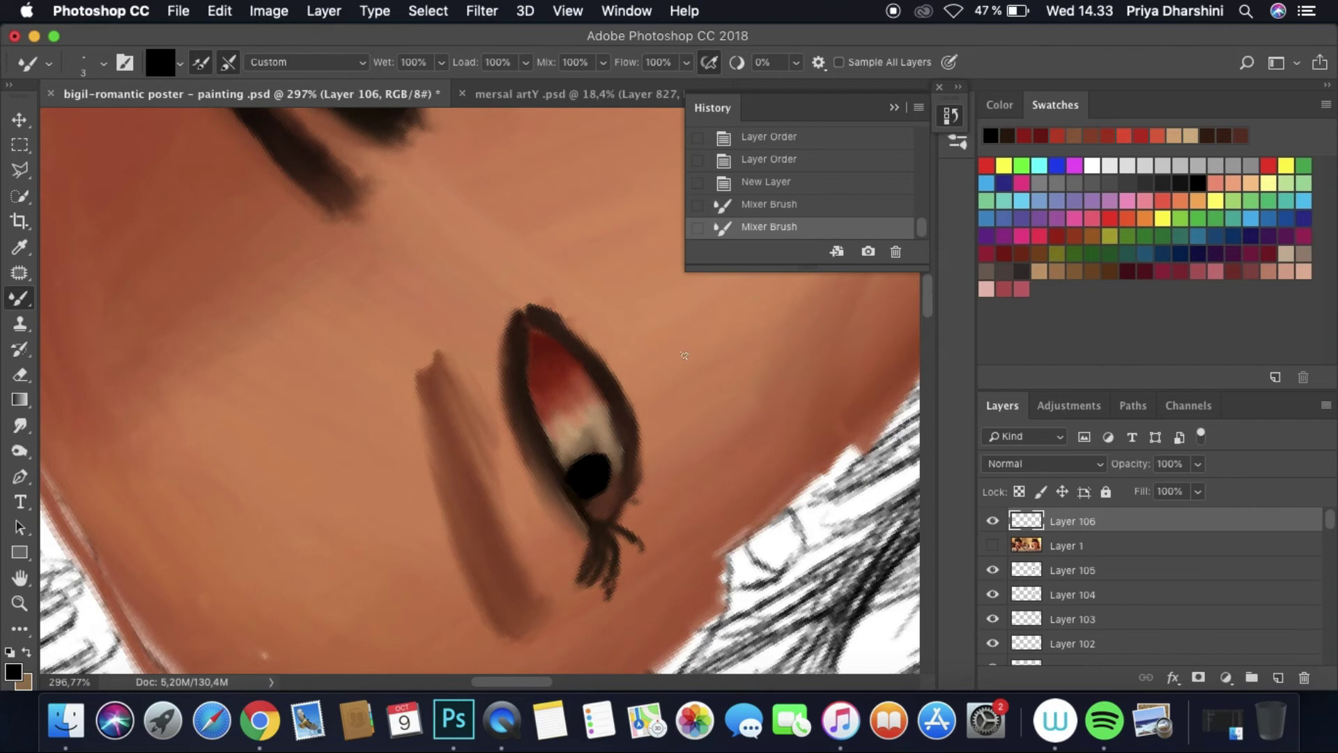
Step: Check the reference photo and paint black strokes along the lit-side eye's upper and lower outlines with the Mixer Brush
scroll(569, 482, "down", 5)
scroll(569, 482, "up", 8)
left_click(992, 545)
left_click(993, 545)
left_click(993, 545)
left_click_drag(418, 488, 376, 460)
mouse_move(390, 480)
left_mouse_down()
mouse_move(423, 510)
mouse_move(498, 559)
mouse_move(587, 575)
left_mouse_up()
mouse_move(416, 394)
left_mouse_down()
mouse_move(500, 435)
mouse_move(544, 436)
mouse_move(618, 488)
mouse_move(561, 447)
mouse_move(569, 429)
mouse_move(402, 361)
mouse_move(376, 538)
mouse_move(384, 499)
mouse_move(499, 579)
mouse_move(683, 585)
left_mouse_up()
left_click(993, 545)
mouse_move(355, 477)
left_mouse_down()
mouse_move(349, 442)
mouse_move(418, 509)
left_mouse_up()
scroll(356, 390, "down", 5)
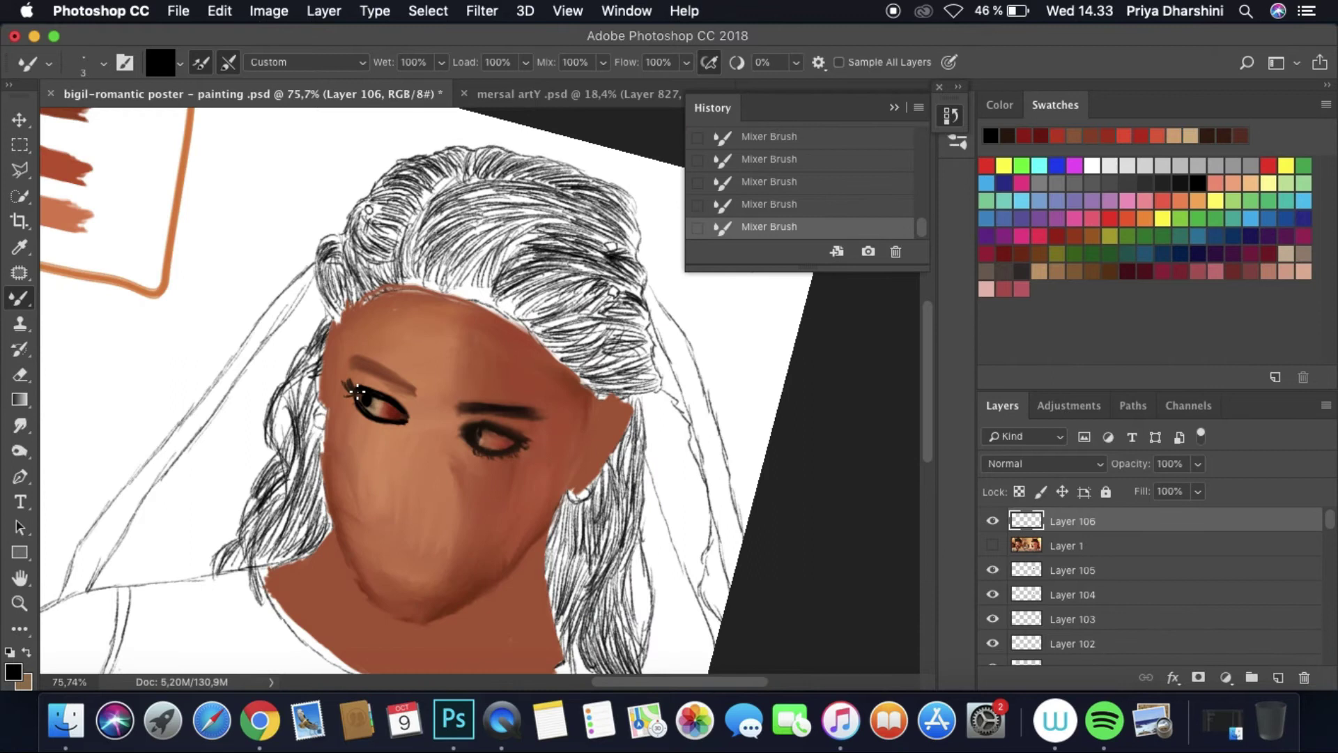
Step: Smudge the black outline around the lit-side eye with all layers sampled
scroll(552, 363, "up", 5)
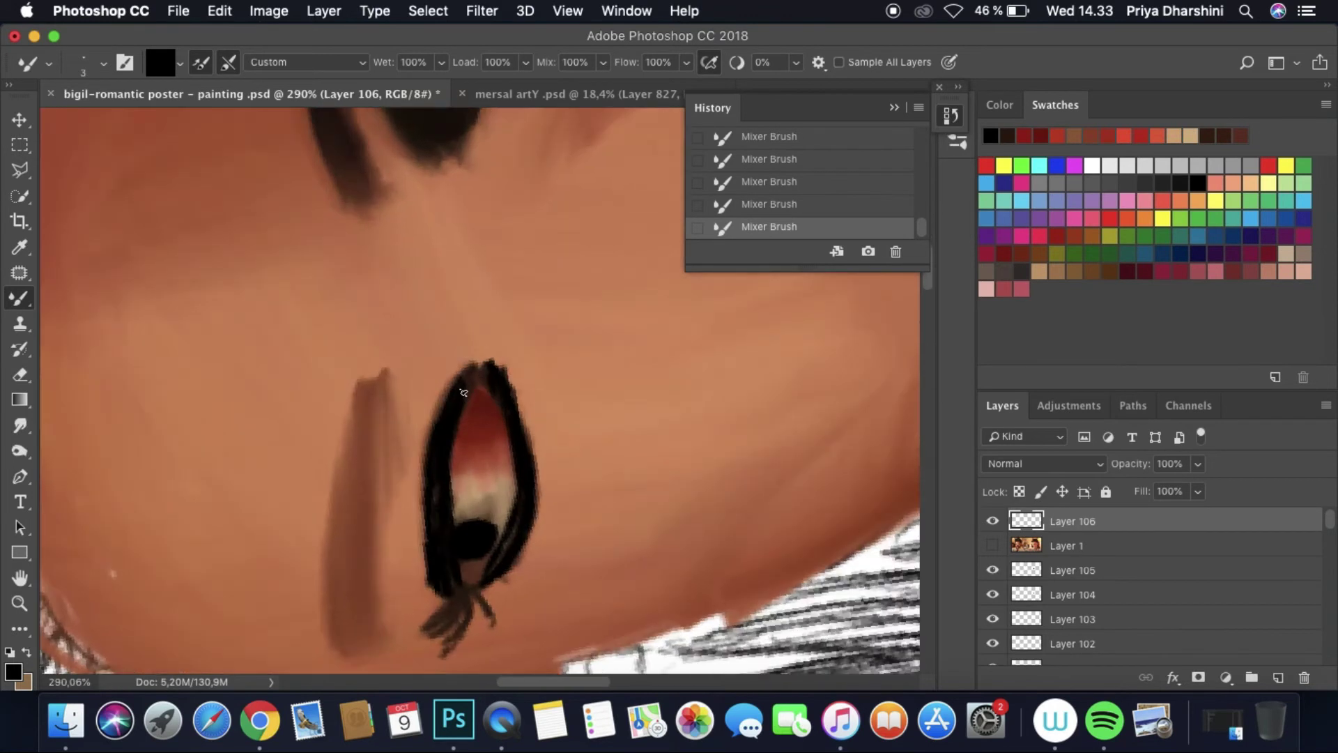
key("r")
left_click_drag(488, 356, 516, 404)
left_click_drag(523, 454, 530, 505)
mouse_move(519, 537)
left_mouse_down()
mouse_move(506, 568)
mouse_move(530, 502)
left_mouse_up()
mouse_move(488, 345)
left_mouse_down()
mouse_move(508, 368)
mouse_move(497, 382)
mouse_move(513, 392)
mouse_move(483, 359)
mouse_move(525, 442)
left_mouse_up()
left_click_drag(530, 505, 509, 571)
scroll(448, 582, "down", 5)
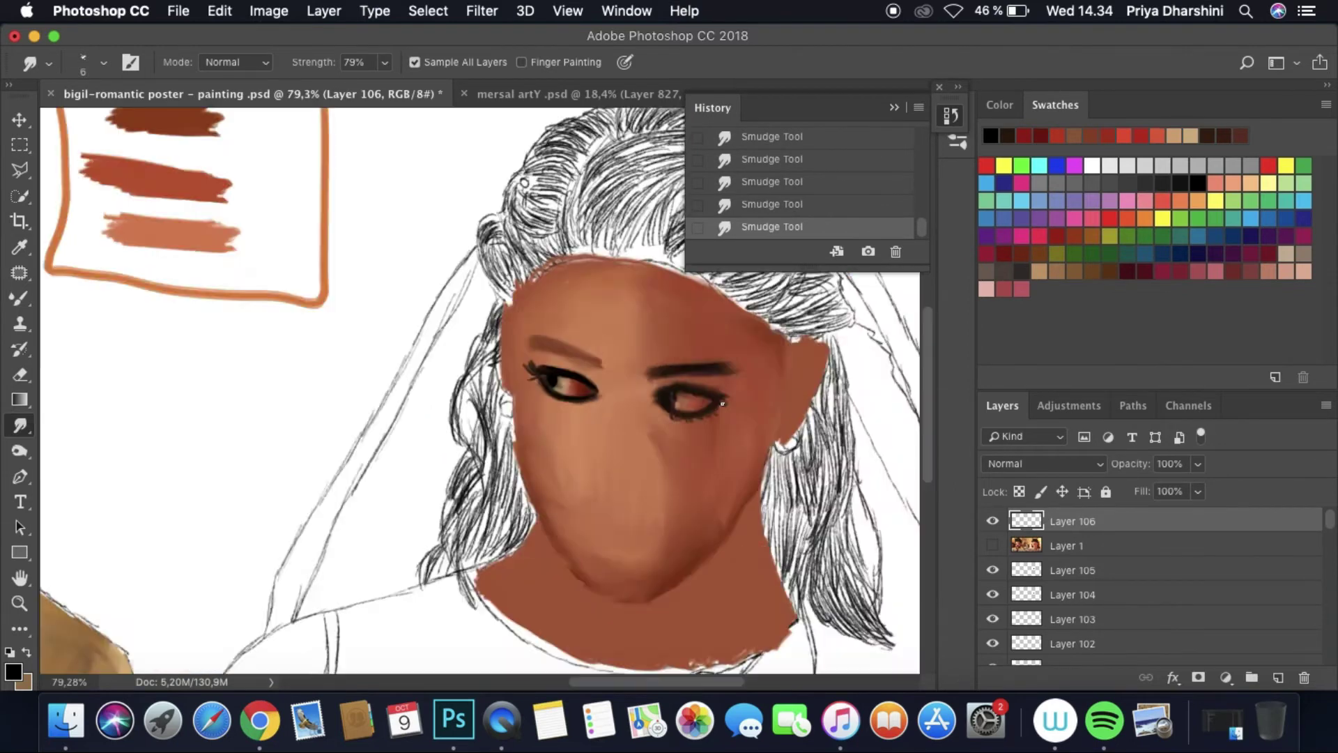
Step: Sample a dark brown and paint it along the lit-side eye's outlines on a new layer with the Mixer Brush
scroll(723, 403, "up", 3)
key("i")
left_click_drag(723, 403, 551, 624)
left_click(1284, 680)
scroll(537, 522, "up", 3)
key("b")
left_click_drag(366, 271, 369, 492)
left_click_drag(453, 314, 481, 418)
Step: Smudge the dark brown into the lit-side eye's outlines and move Layer 1 above Layer 107
key("r")
mouse_move(364, 392)
left_mouse_down()
mouse_move(362, 499)
mouse_move(374, 293)
mouse_move(382, 499)
left_mouse_up()
left_click_drag(474, 418, 431, 288)
scroll(474, 412, "down", 5)
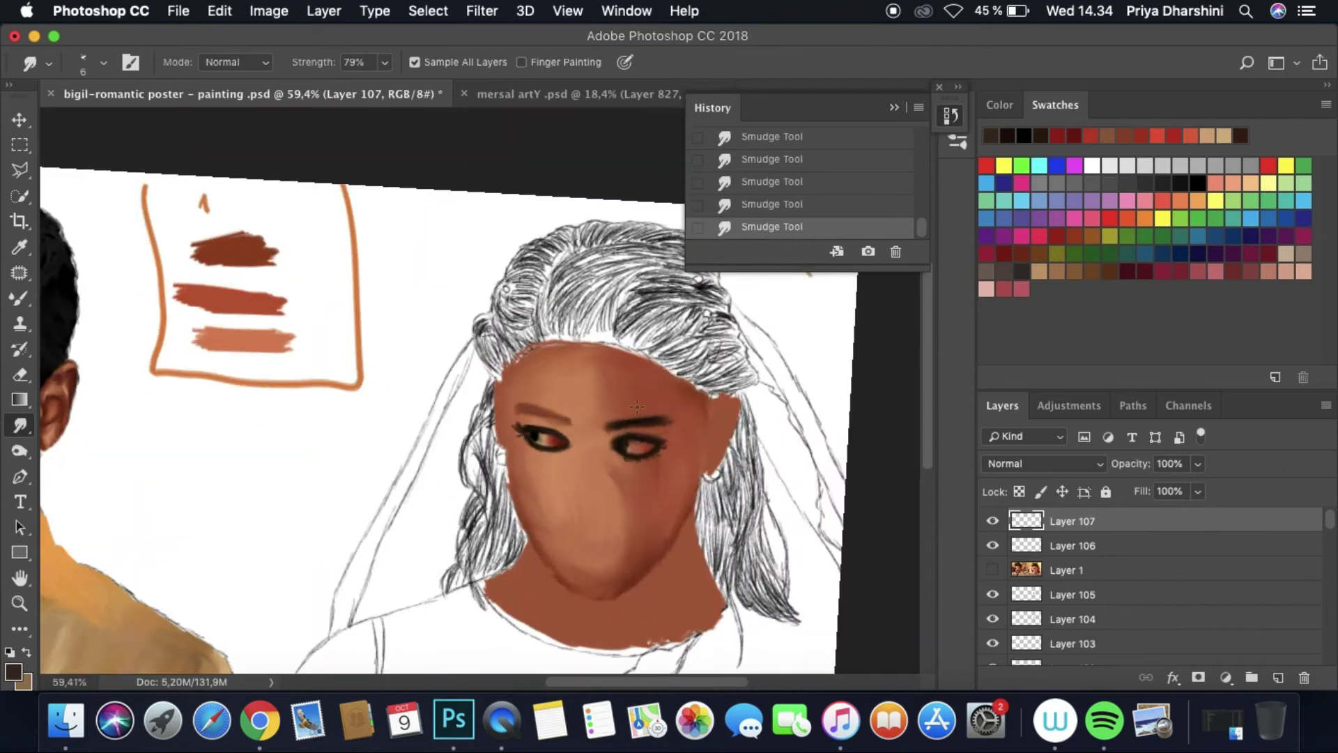
left_click_drag(1033, 565, 1032, 517)
left_click(993, 520)
left_click(993, 521)
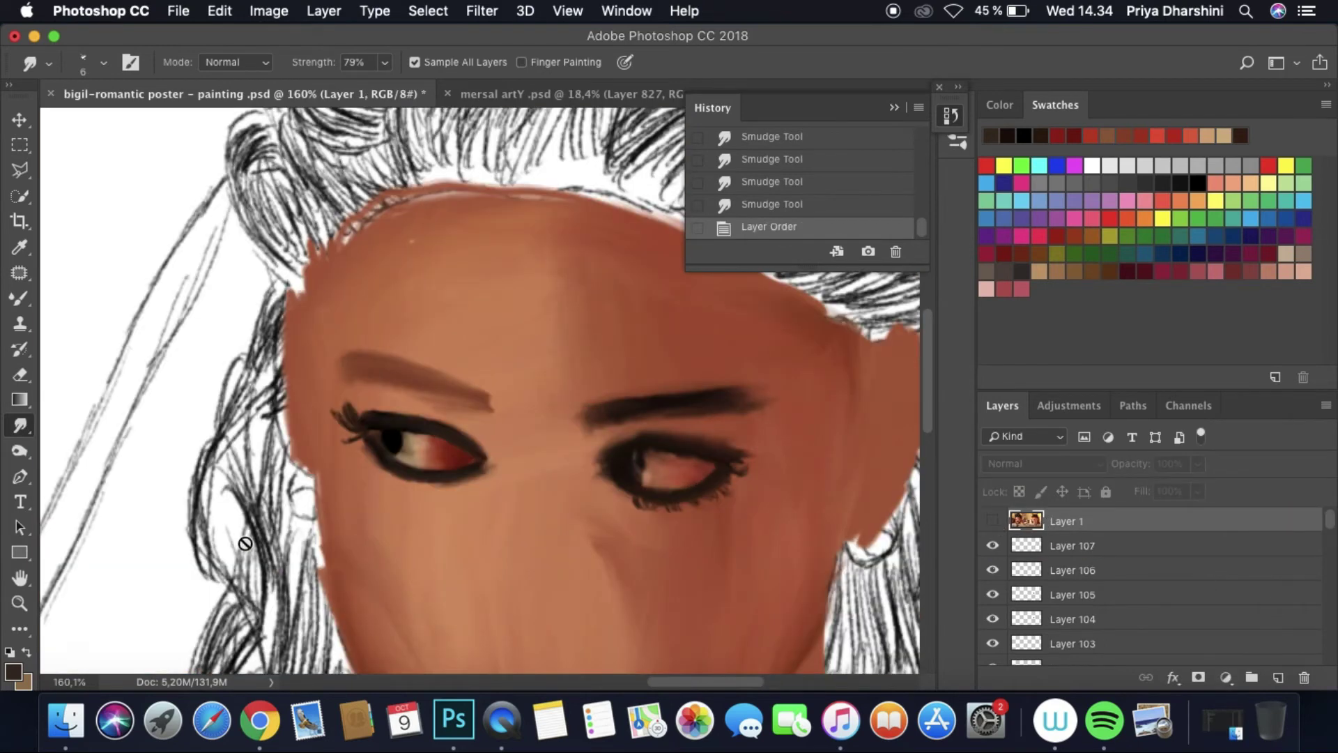
Step: Smudge the lit-side eye's outer corner on a new layer and move Layer 1 above Layer 108
scroll(318, 454, "up", 3)
left_click(1278, 678)
left_click_drag(387, 437, 382, 444)
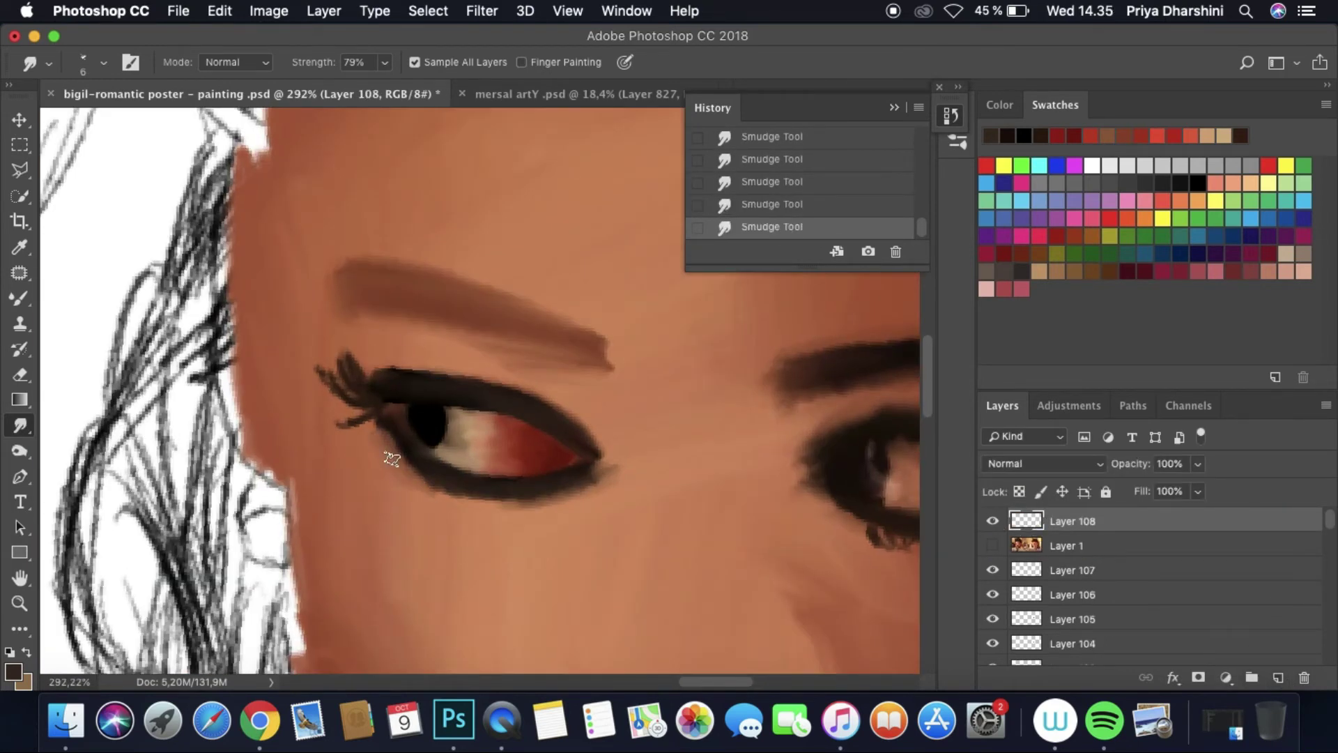
left_click_drag(1015, 542, 1018, 519)
left_click(993, 521)
left_click(992, 520)
left_click(992, 521)
left_click(992, 521)
Step: Soften the lit-side eye's lower and upper outlines into the skin with the Smudge tool and collapse the history list
mouse_move(410, 476)
left_mouse_down()
mouse_move(508, 500)
mouse_move(414, 472)
mouse_move(554, 495)
left_mouse_up()
left_click_drag(472, 508, 507, 516)
mouse_move(547, 491)
left_mouse_down()
mouse_move(600, 471)
mouse_move(492, 515)
left_mouse_up()
mouse_move(606, 446)
left_mouse_down()
mouse_move(502, 380)
mouse_move(397, 362)
left_mouse_up()
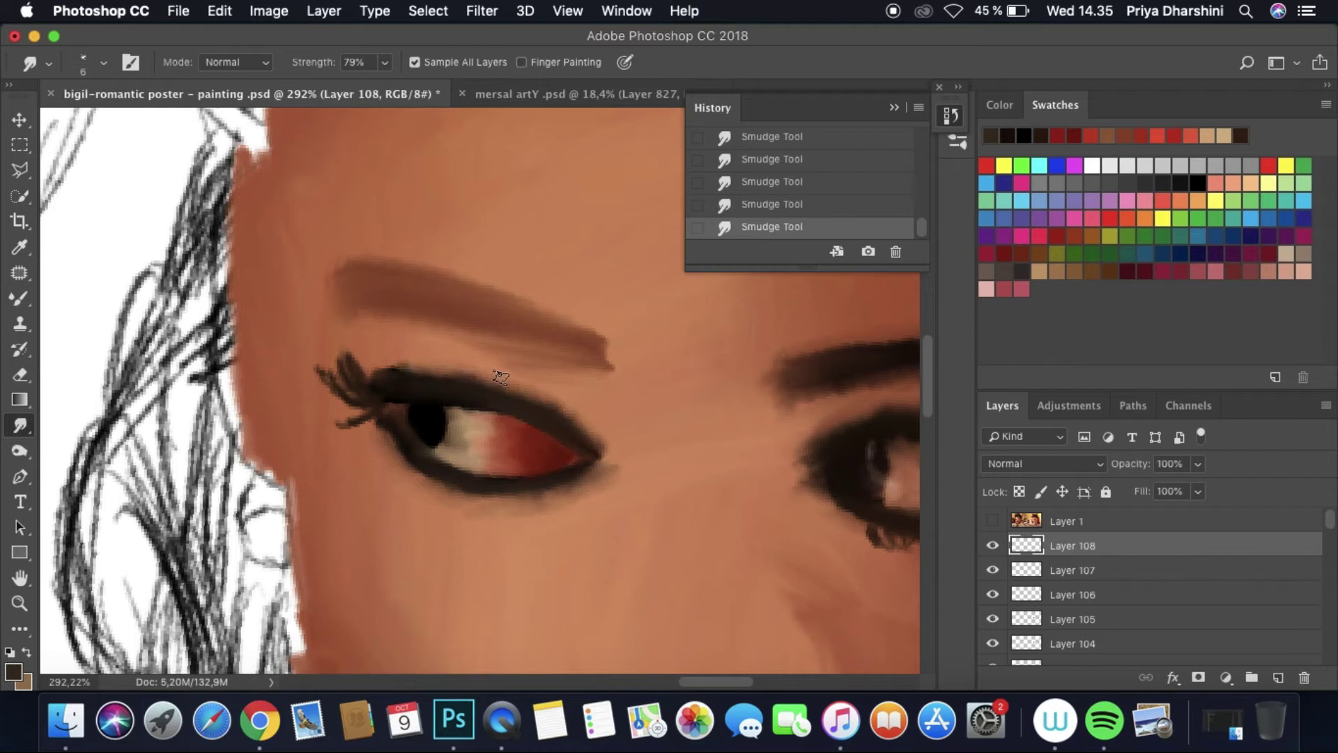
key("super+0")
left_click(893, 108)
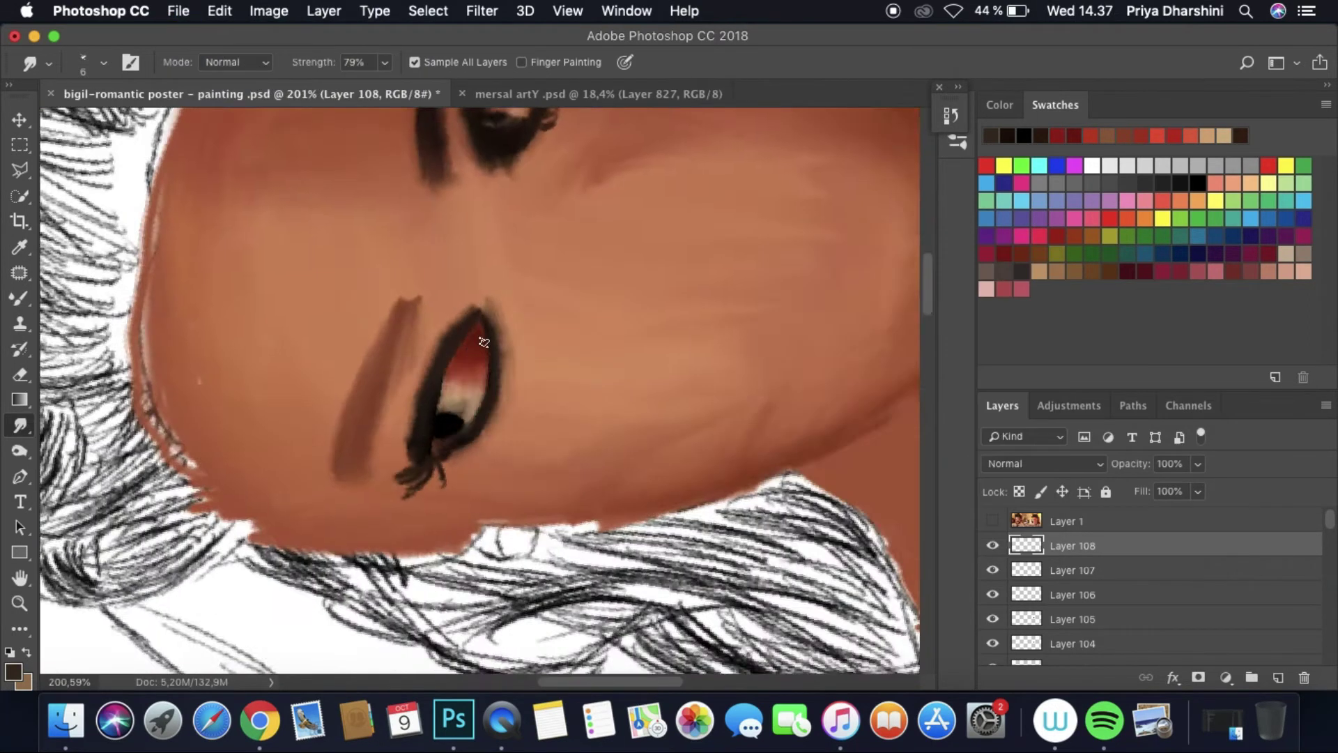
Step: Create a new layer above the visible photo and paint the lit-side eye's lower waterline and outer corner with sampled pink tones
scroll(484, 343, "up", 3)
left_click(1278, 678)
left_click(992, 546)
key("i")
left_click(460, 512)
mouse_move(460, 512)
left_mouse_down()
mouse_move(460, 492)
mouse_move(418, 516)
left_mouse_up()
key("b")
left_click(406, 541, "alt")
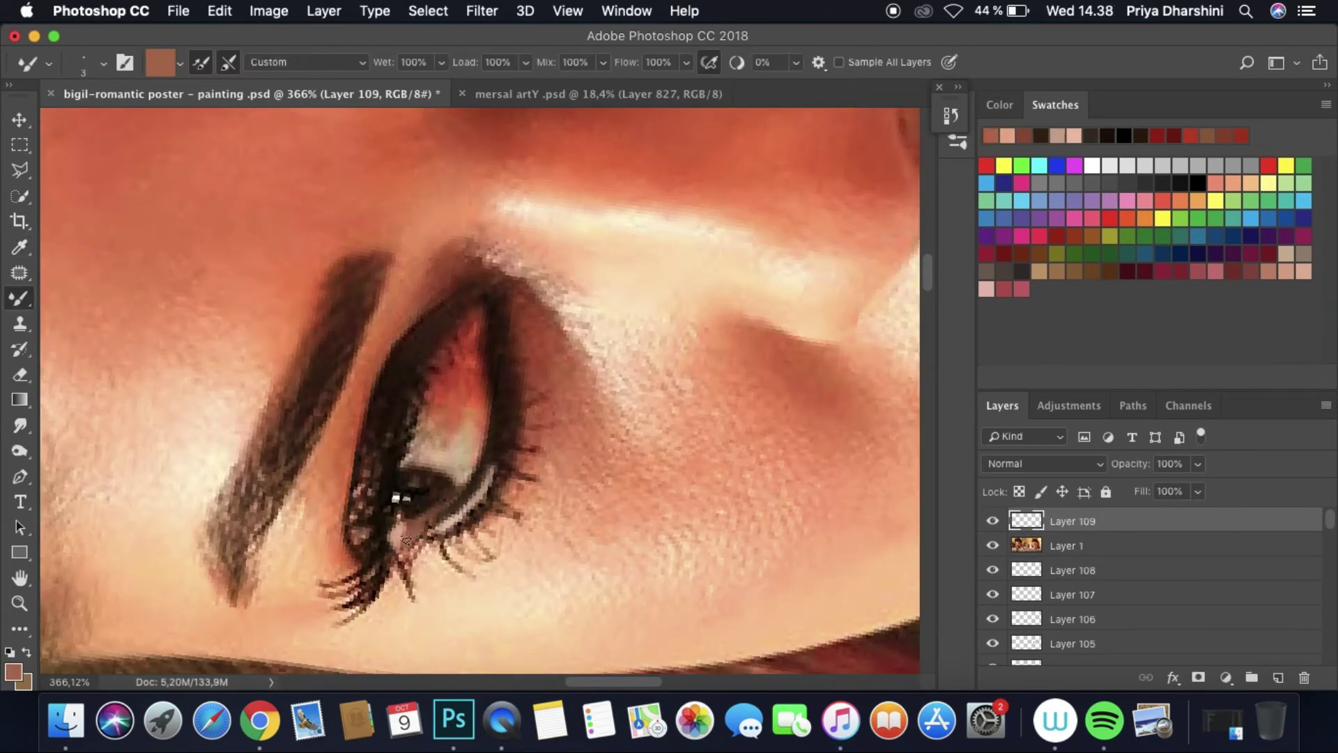
Step: Sample dark browns from the photo and paint them over the lit-side eye's upper lid
left_click(373, 434, "alt")
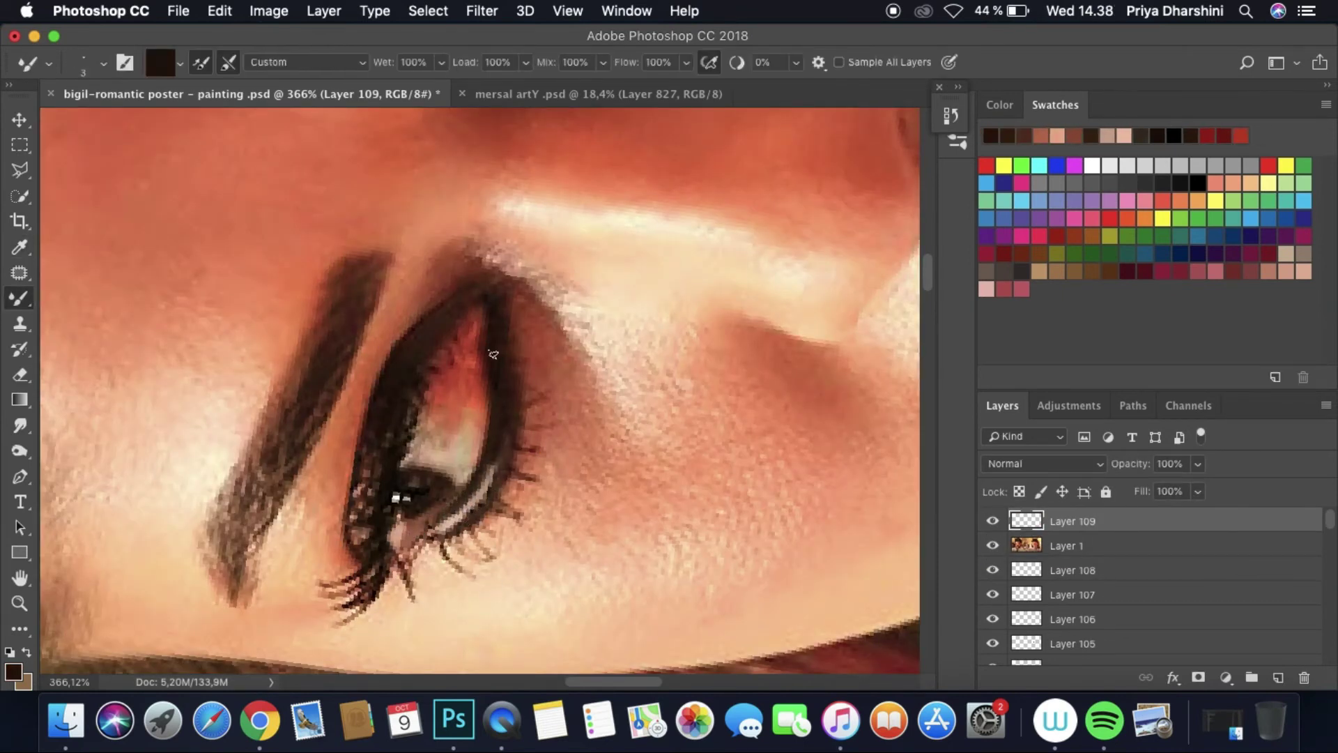
left_click(359, 446, "alt")
left_click(370, 443, "alt")
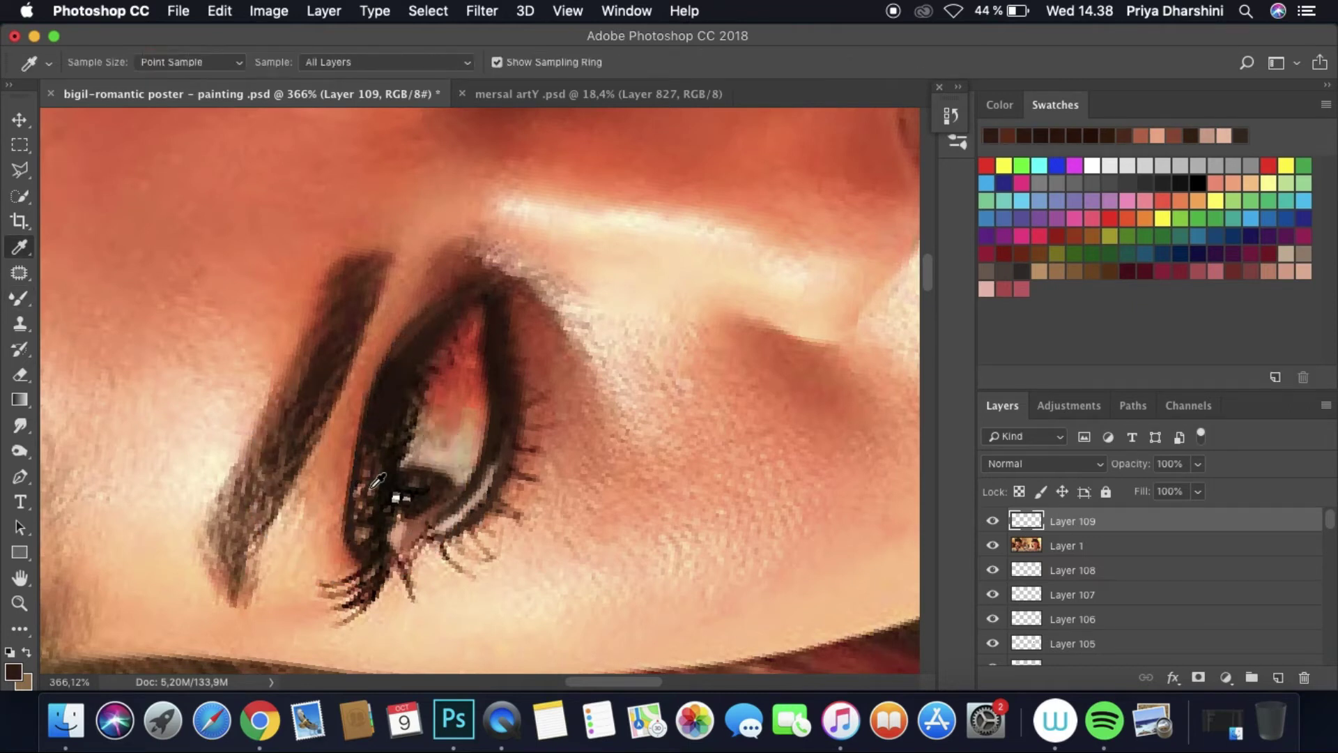
left_click_drag(369, 442, 361, 516)
Step: Hide the photo, smudge the waterline and lid colours on the current layer only, and move Layer 1 above Layer 109
left_click(993, 545)
left_click(20, 425)
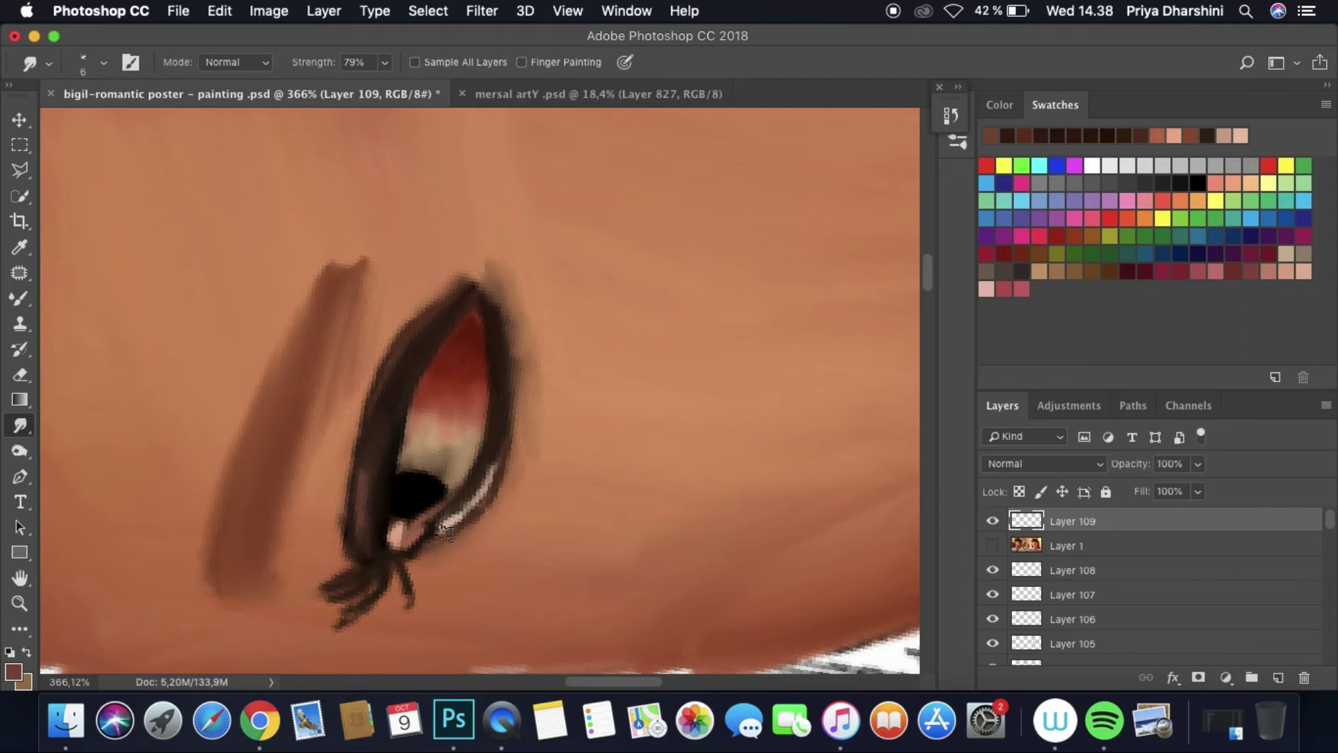
mouse_move(499, 430)
left_mouse_down()
mouse_move(456, 519)
mouse_move(487, 451)
mouse_move(411, 524)
mouse_move(456, 481)
left_mouse_up()
key("super+0")
left_click_drag(1029, 523, 1043, 558)
Step: Paint the lit-side eye's lower outline in black with a 2 px Mixer Brush on a new layer above the visible photo
key("ctrl+alt+shift+n")
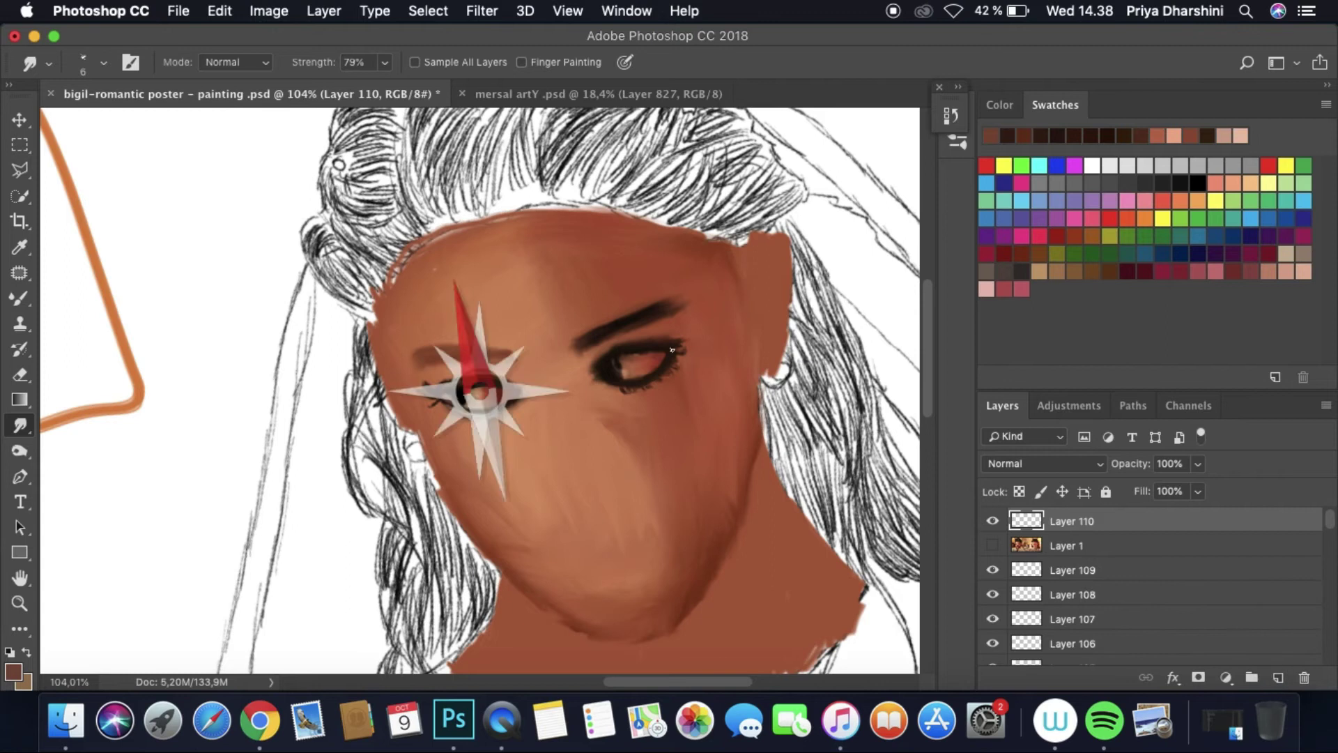
left_click(992, 545)
scroll(479, 376, "up", 5)
left_click(20, 298)
left_click(1198, 183)
left_click(95, 63)
type("2")
key("Return")
mouse_move(503, 482)
left_mouse_down()
mouse_move(561, 545)
mouse_move(686, 593)
left_mouse_up()
Step: Paint black lashes at the lit-side eye's outer corner and outline both edges of the upper lid
left_click_drag(464, 314, 456, 236)
left_click_drag(481, 327, 472, 245)
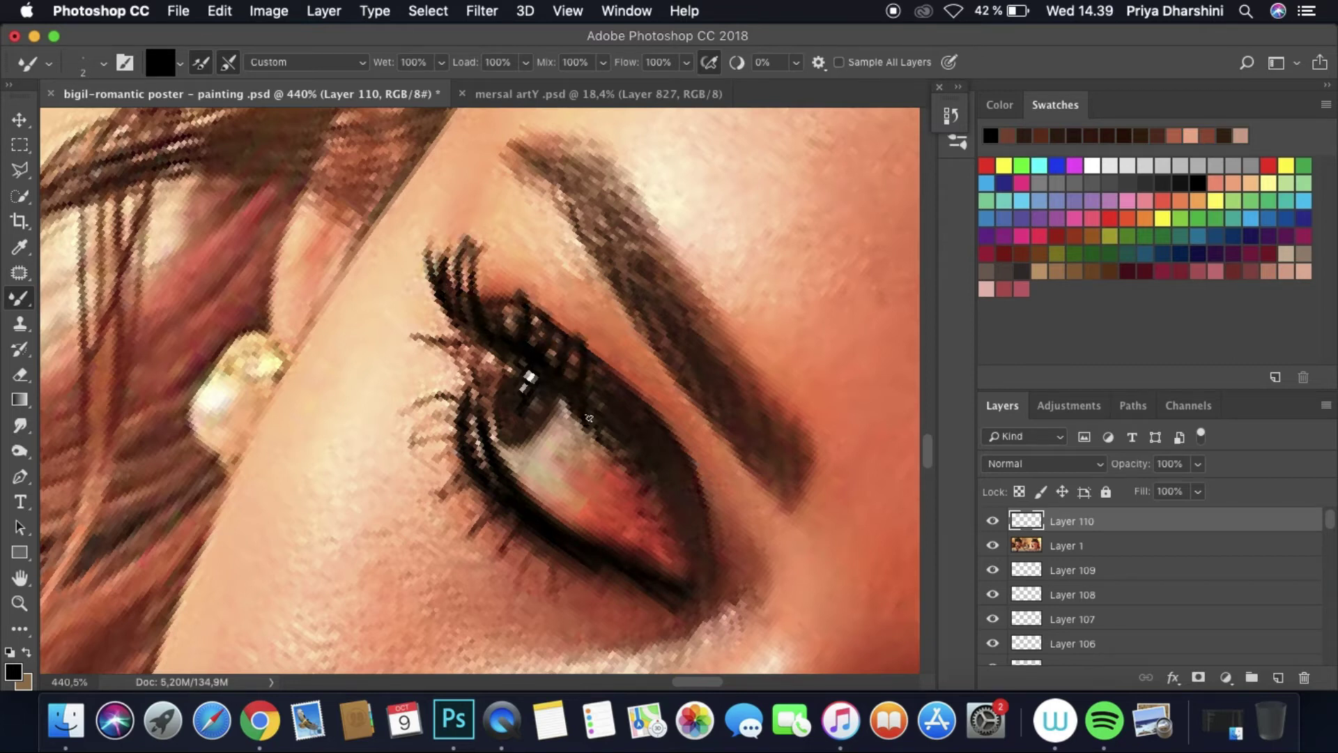
left_click_drag(621, 441, 691, 557)
left_click_drag(631, 394, 702, 533)
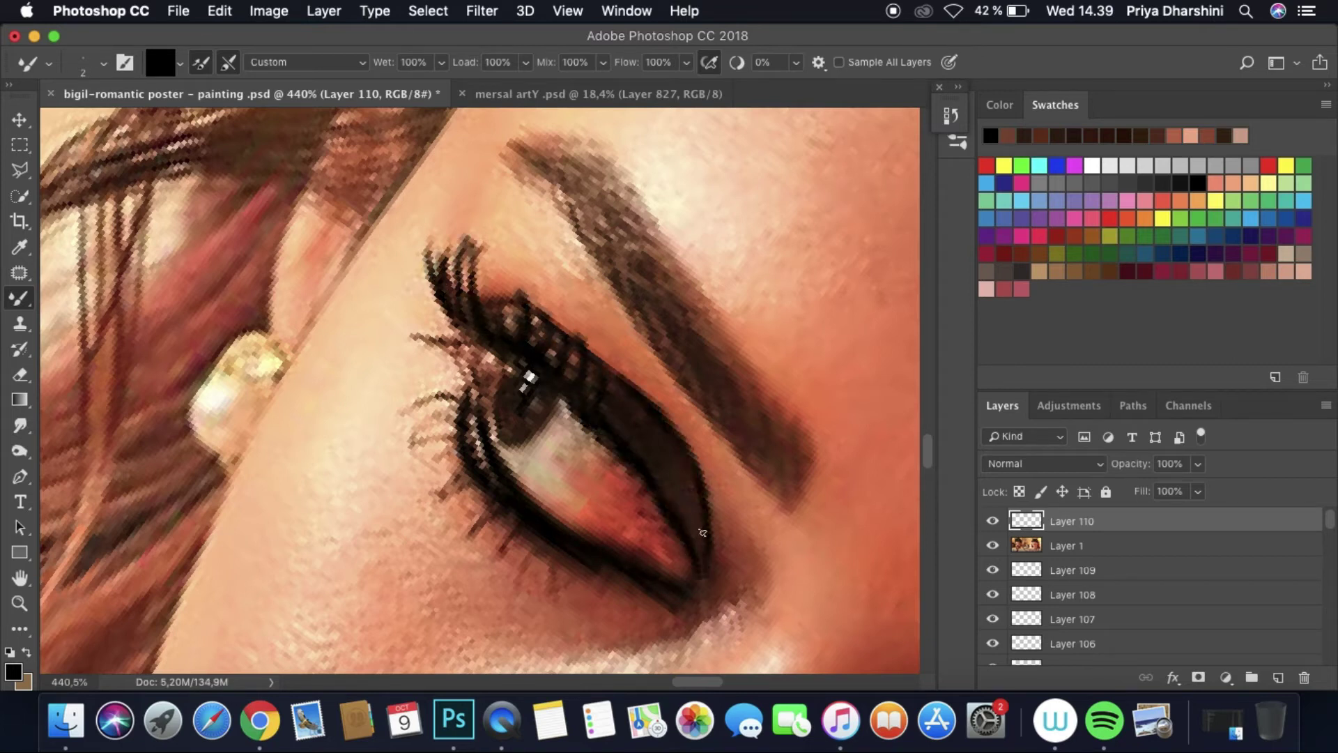
Step: Hide the photo and smudge the black strokes along the upper lid with a 4 px Smudge brush
left_click(993, 545)
left_click(19, 425)
left_click(103, 62)
left_click(601, 340)
mouse_move(556, 329)
left_mouse_down()
mouse_move(669, 437)
mouse_move(696, 543)
left_mouse_up()
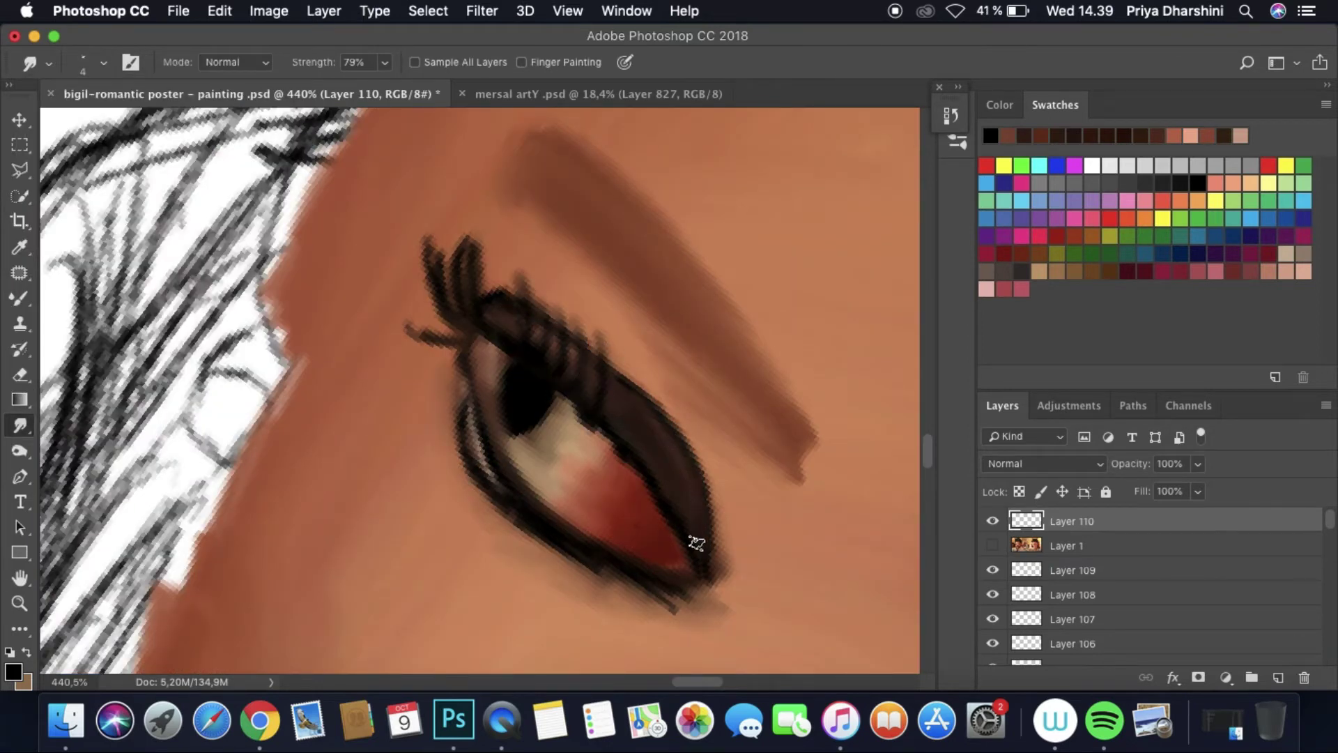
Step: Darken the lit-side eye's upper lid with black and smudge the outer part of its lower outline
left_click(21, 297)
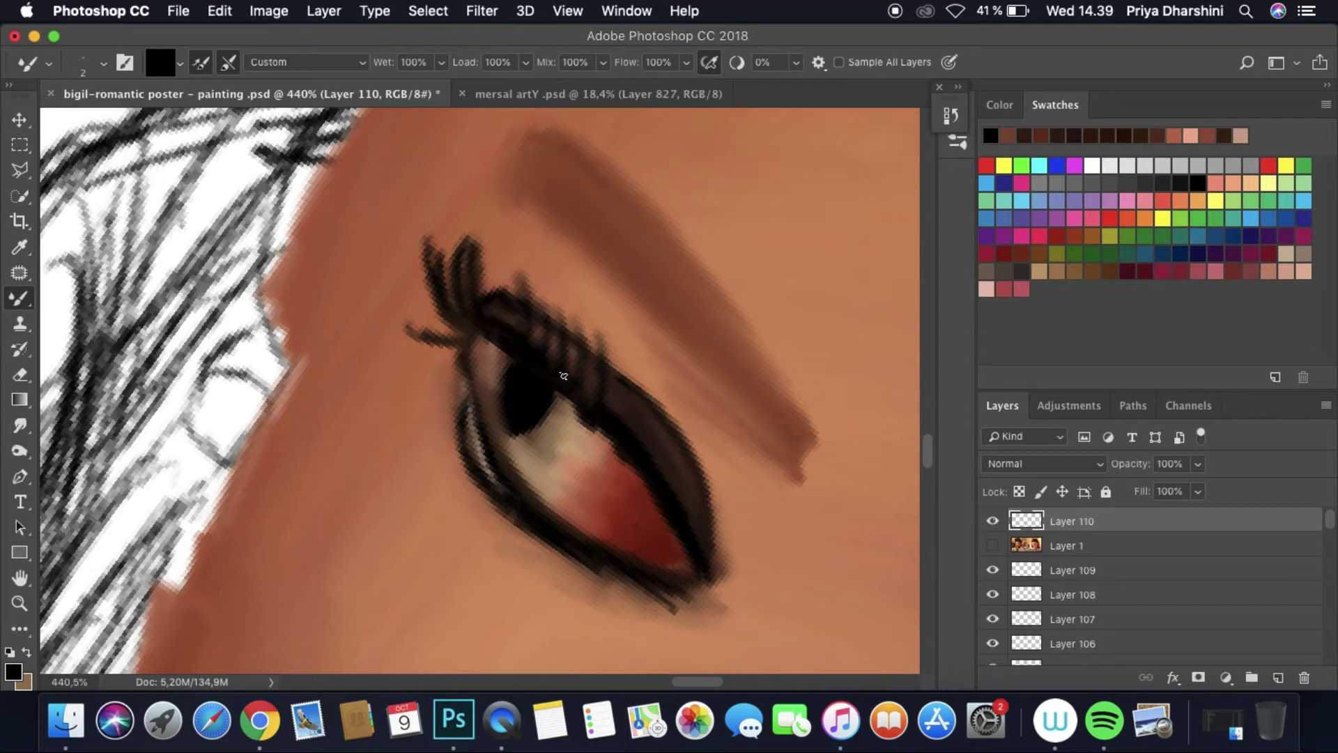
key("r")
left_click_drag(456, 382, 463, 451)
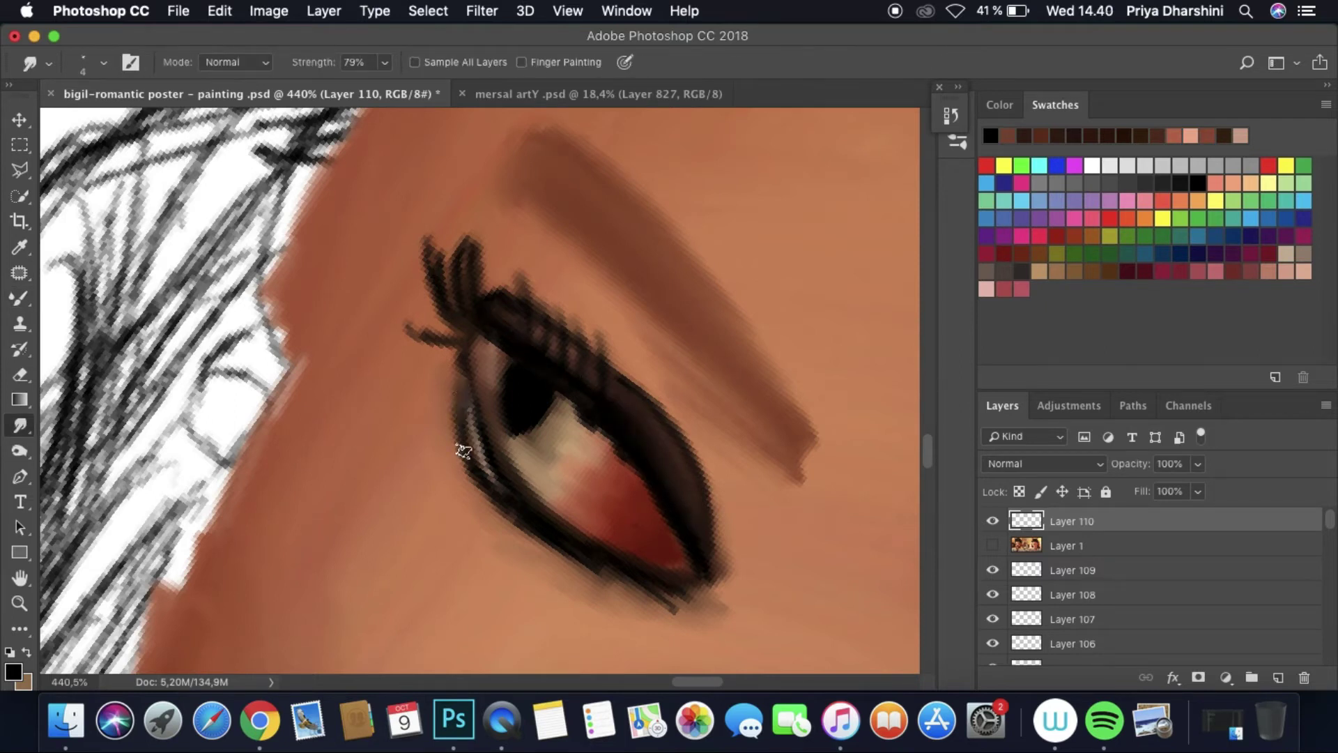
scroll(695, 601, "down", 10)
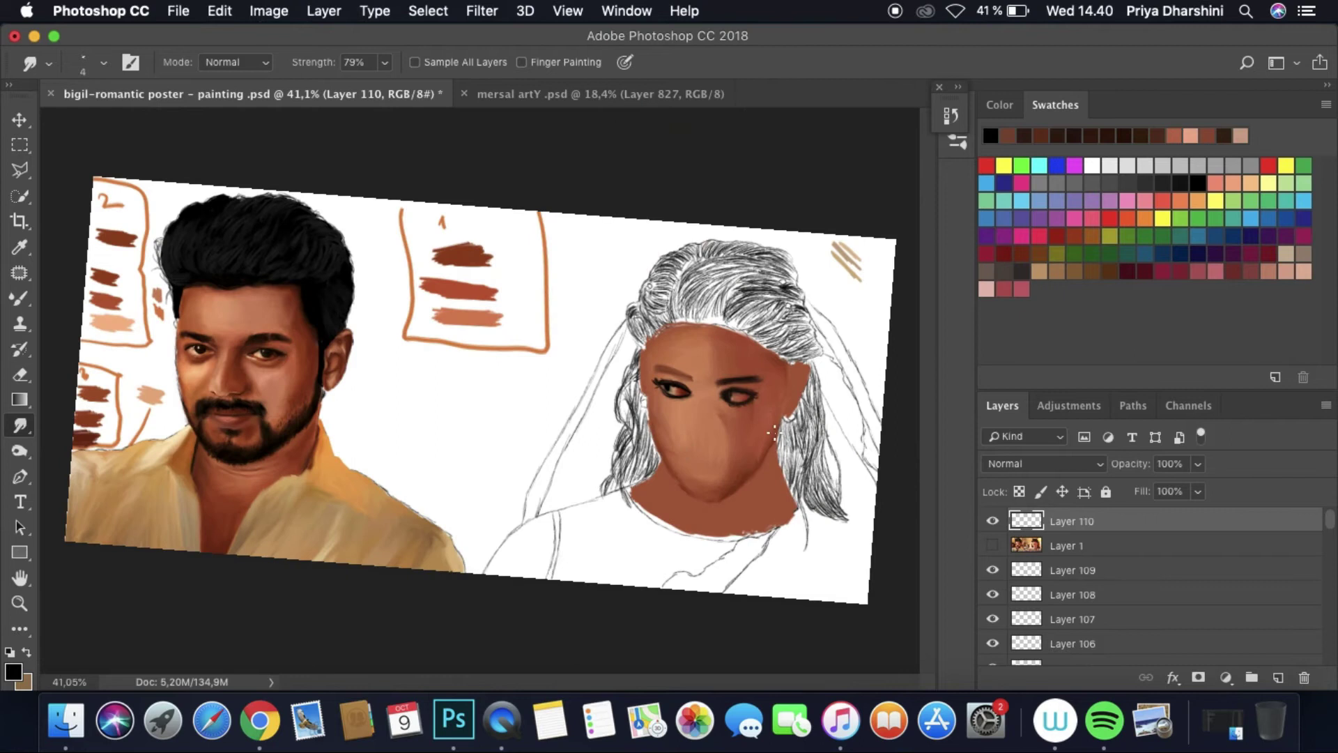
Step: Move Layer 110 below Layer 1 and compare the painted lit-side eye with the reference photo
scroll(773, 432, "up", 4)
key("ctrl+bracketleft")
left_click(992, 522)
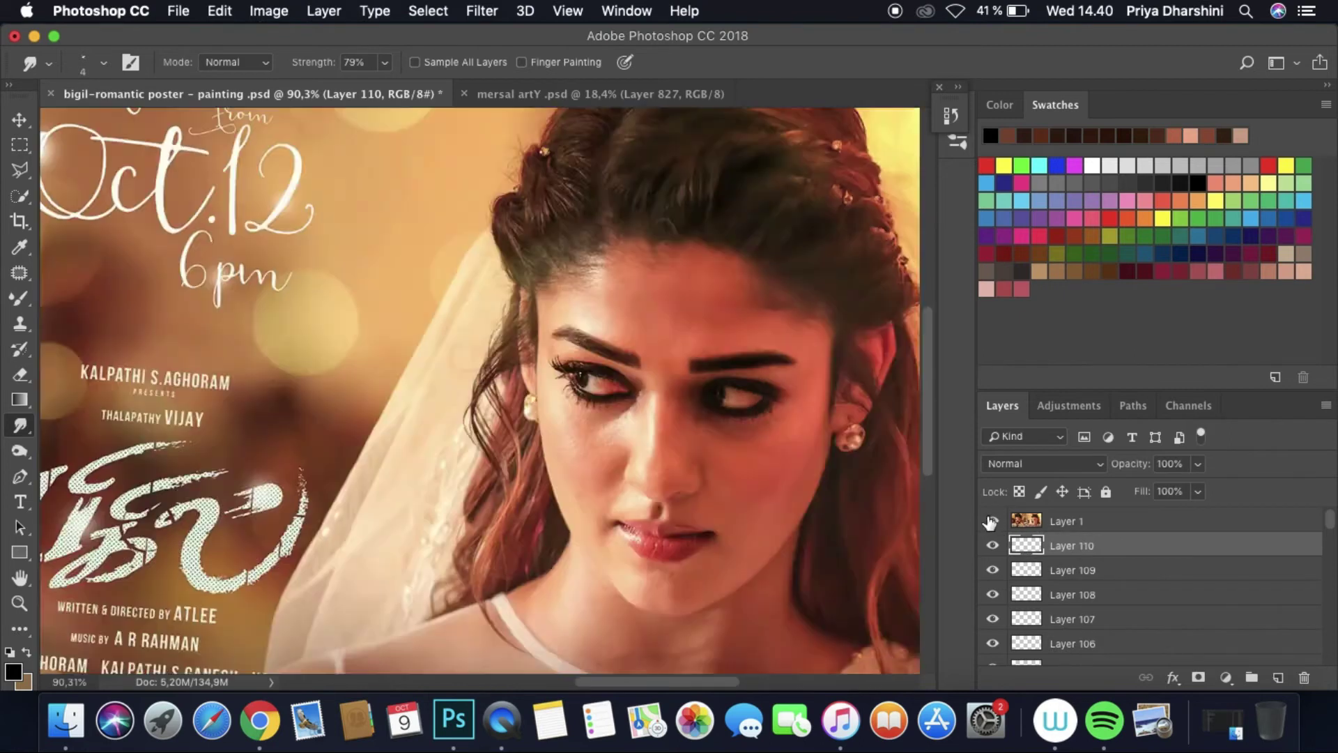
left_click(991, 521)
scroll(987, 526, "up", 6)
left_click(992, 545)
left_click(993, 545)
left_click(992, 521)
left_click(993, 521)
Step: Sample the skin tone beside the outer lashes and paint it between them on a new layer above the photo
key("i")
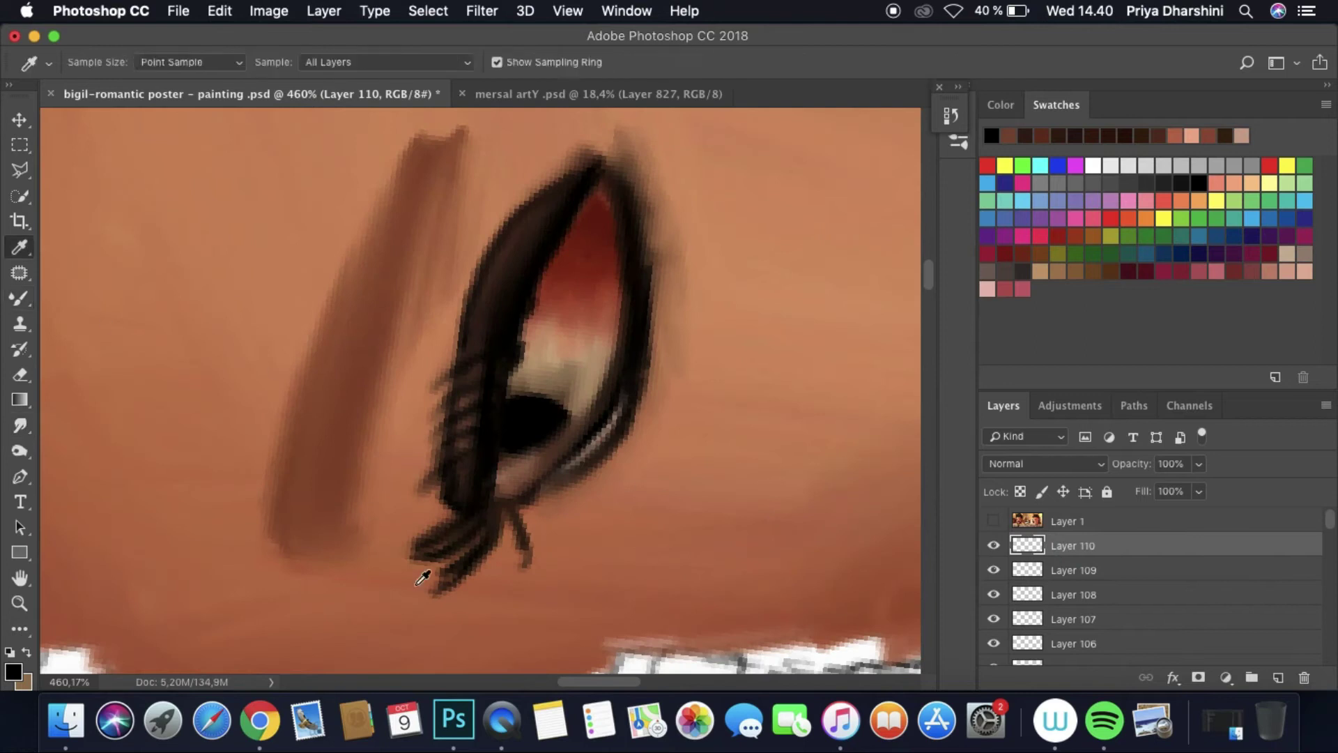
left_click(423, 579)
key("b")
key("ctrl+alt+shift+n")
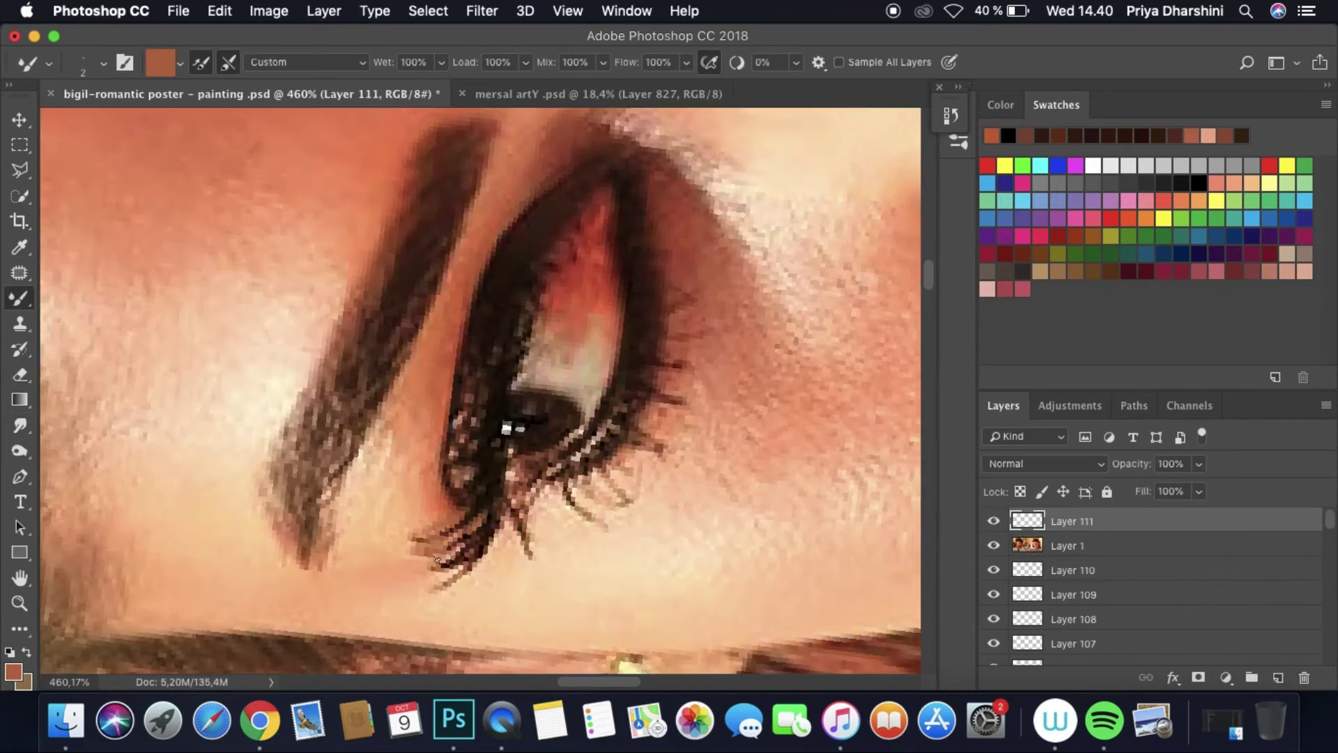
left_click(992, 545)
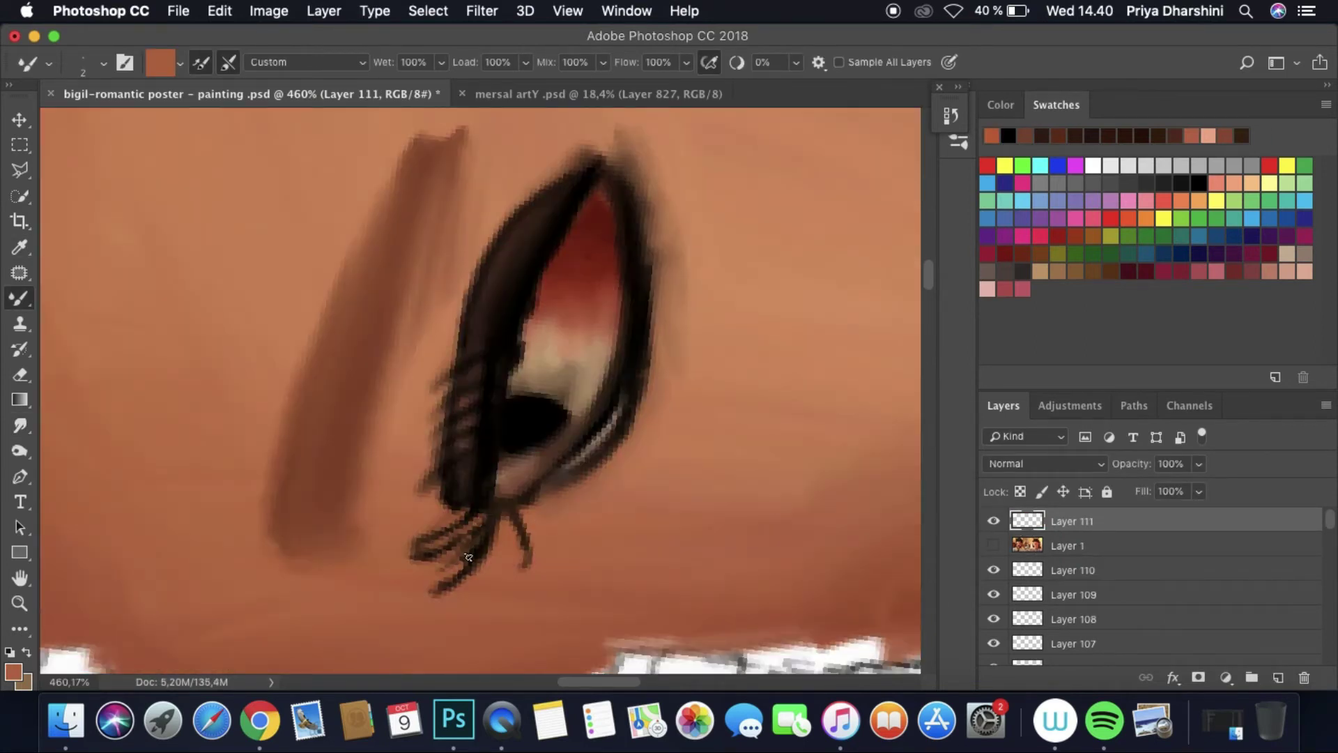
Step: Turn on all-layer sampling and smudge the upper-lid lashes and lower outline into smooth dark shading
key("r")
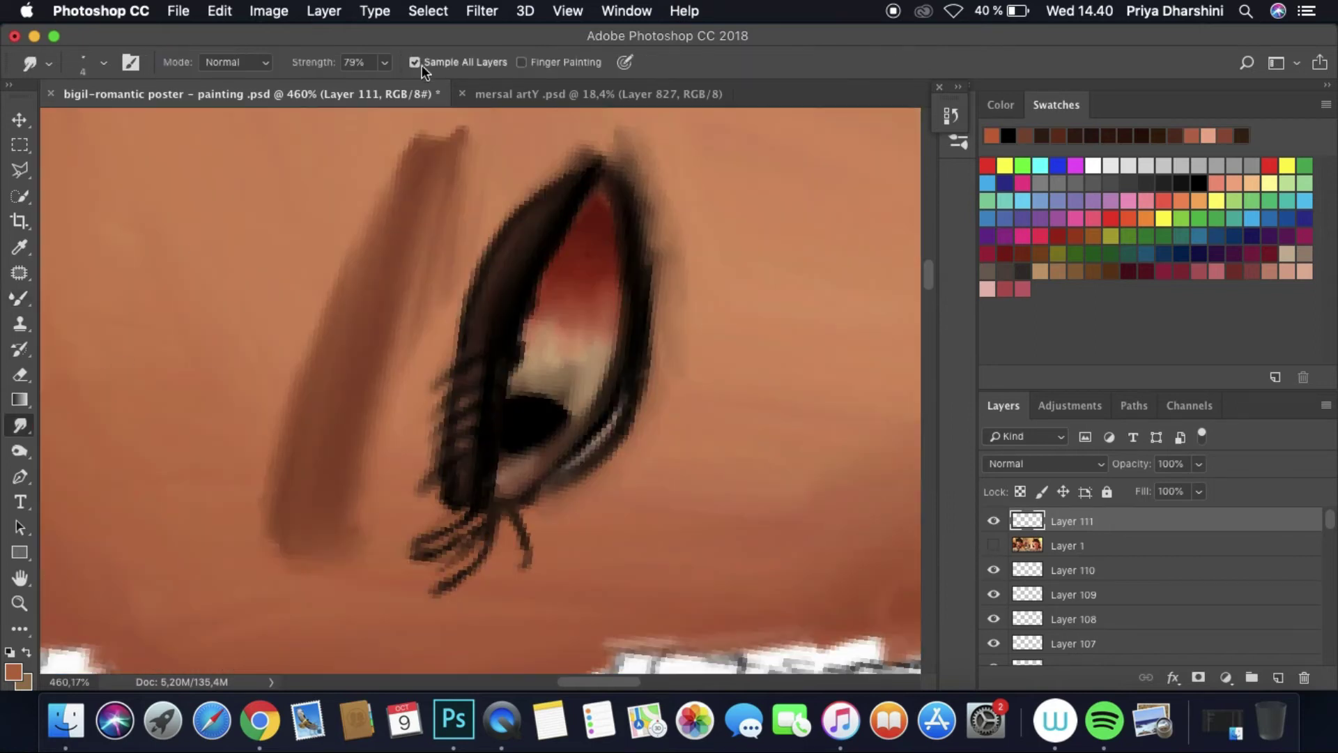
mouse_move(522, 332)
left_mouse_down()
mouse_move(478, 449)
mouse_move(434, 481)
mouse_move(469, 269)
mouse_move(511, 231)
left_mouse_up()
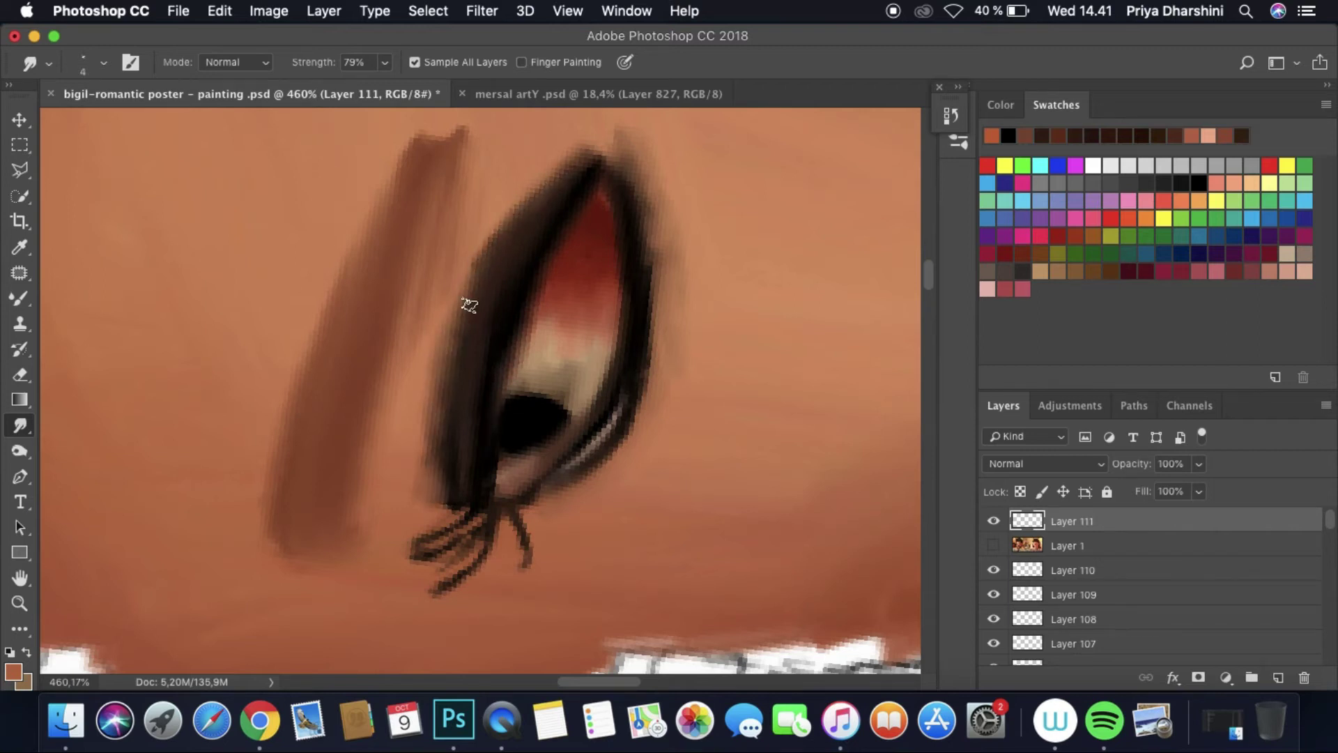
mouse_move(627, 406)
left_mouse_down()
mouse_move(636, 365)
mouse_move(556, 469)
mouse_move(637, 370)
mouse_move(573, 486)
left_mouse_up()
scroll(574, 487, "down", 10)
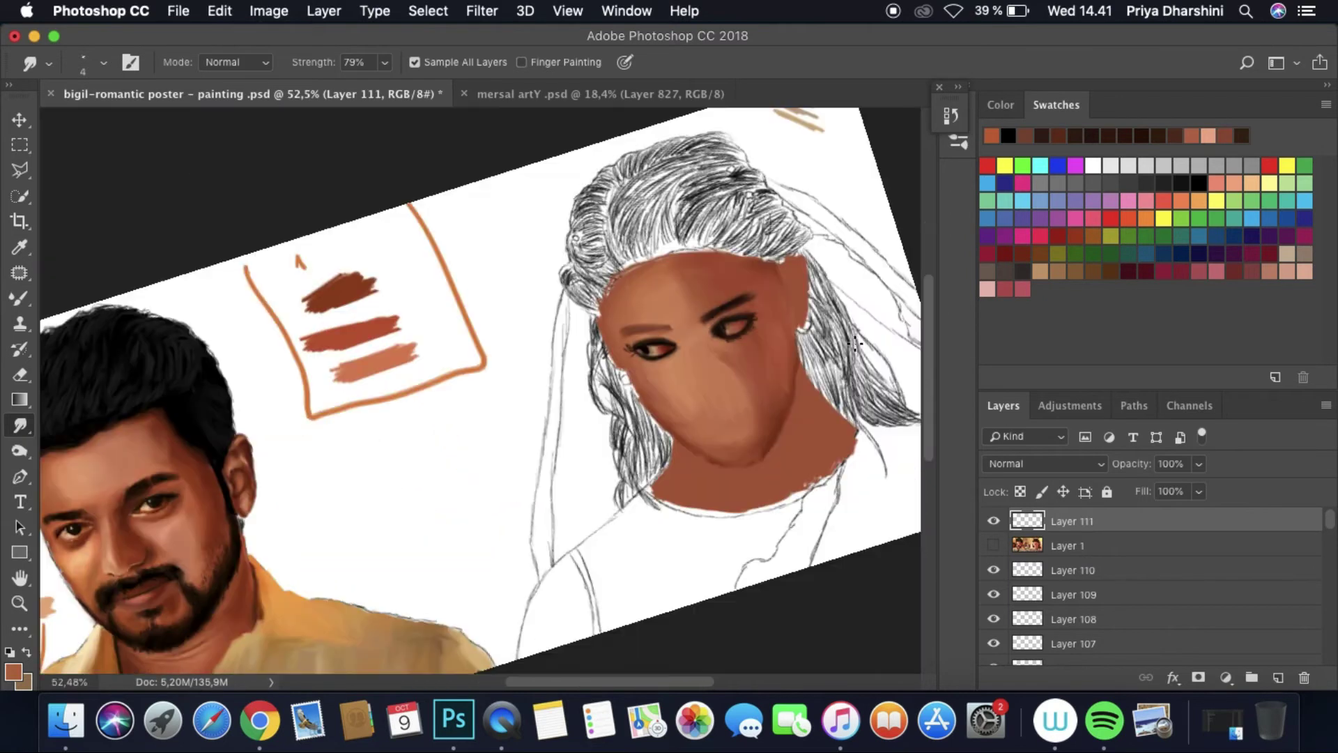
Step: Move Layer 1 above Layer 111 and paint black lower lashes over the photo on a new layer with the Mixer Brush
scroll(573, 486, "up", 6)
left_click(20, 300)
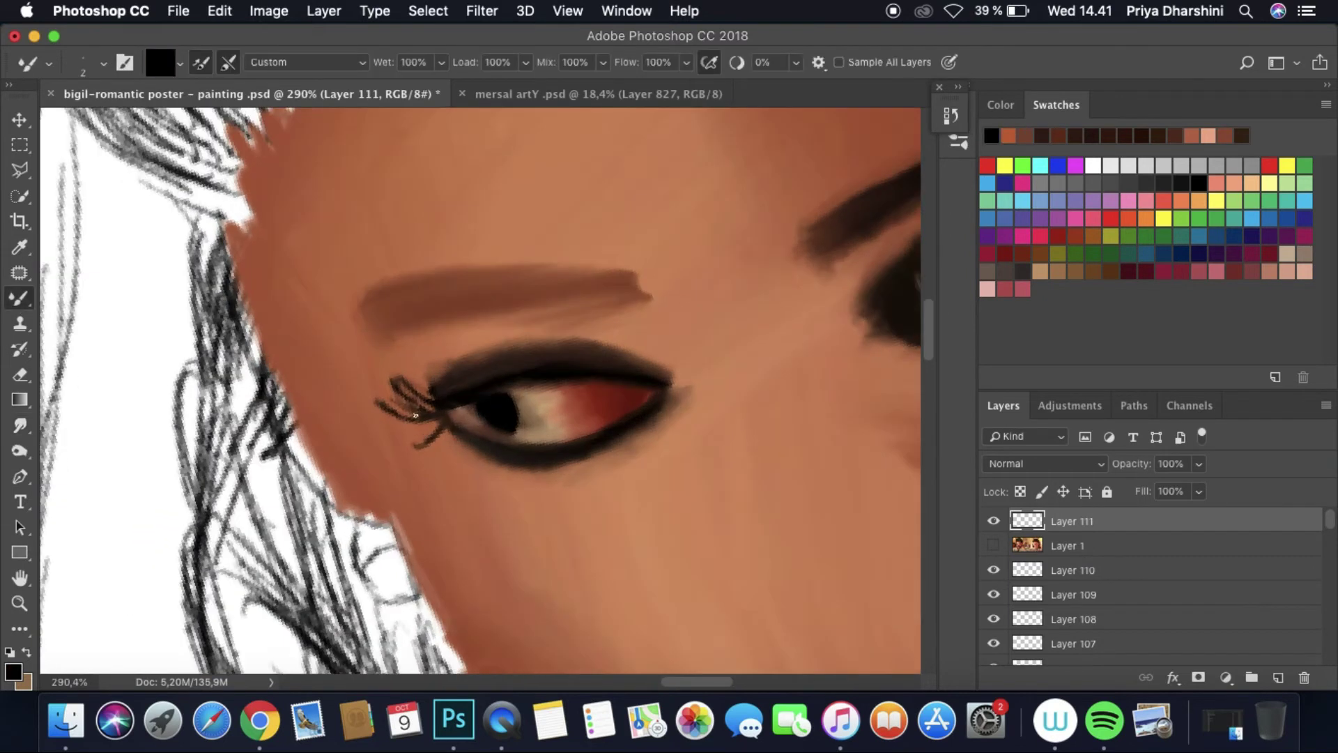
left_click_drag(1067, 545, 1068, 519)
left_click(1278, 677)
left_click(993, 545)
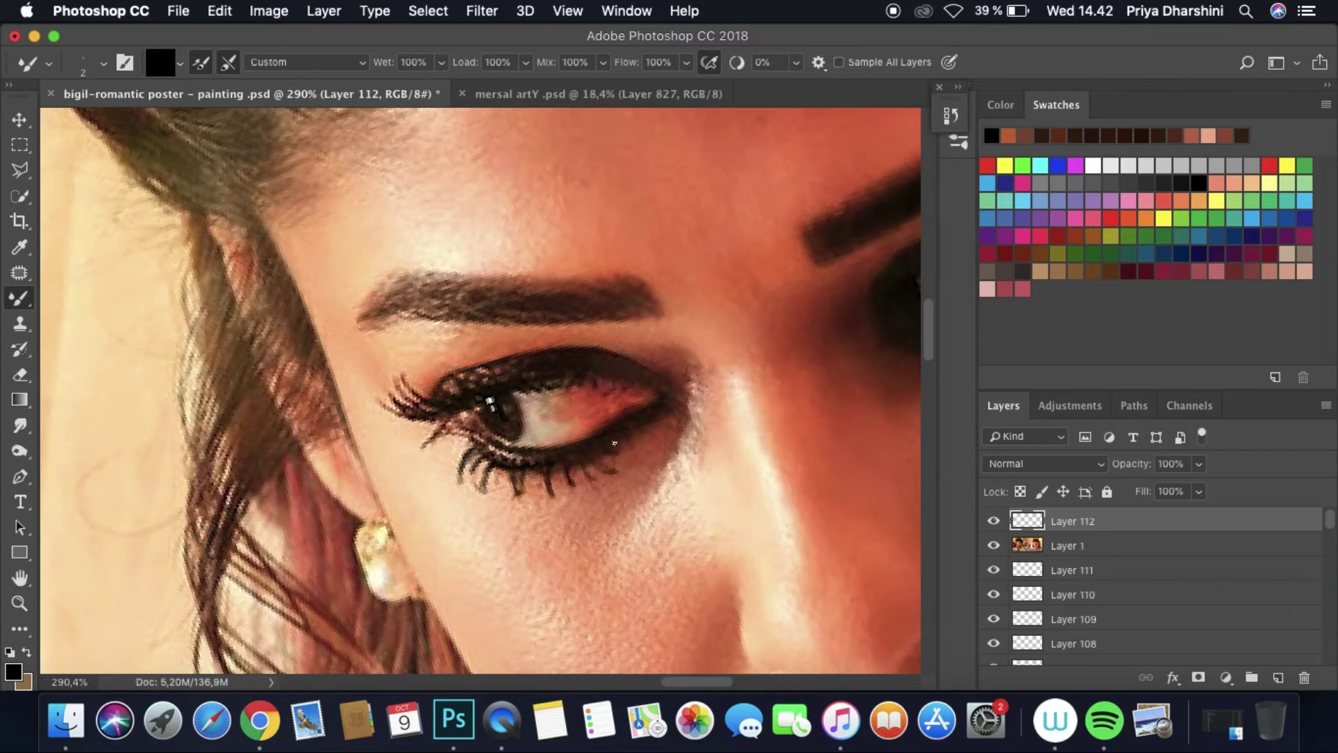
left_click(995, 545)
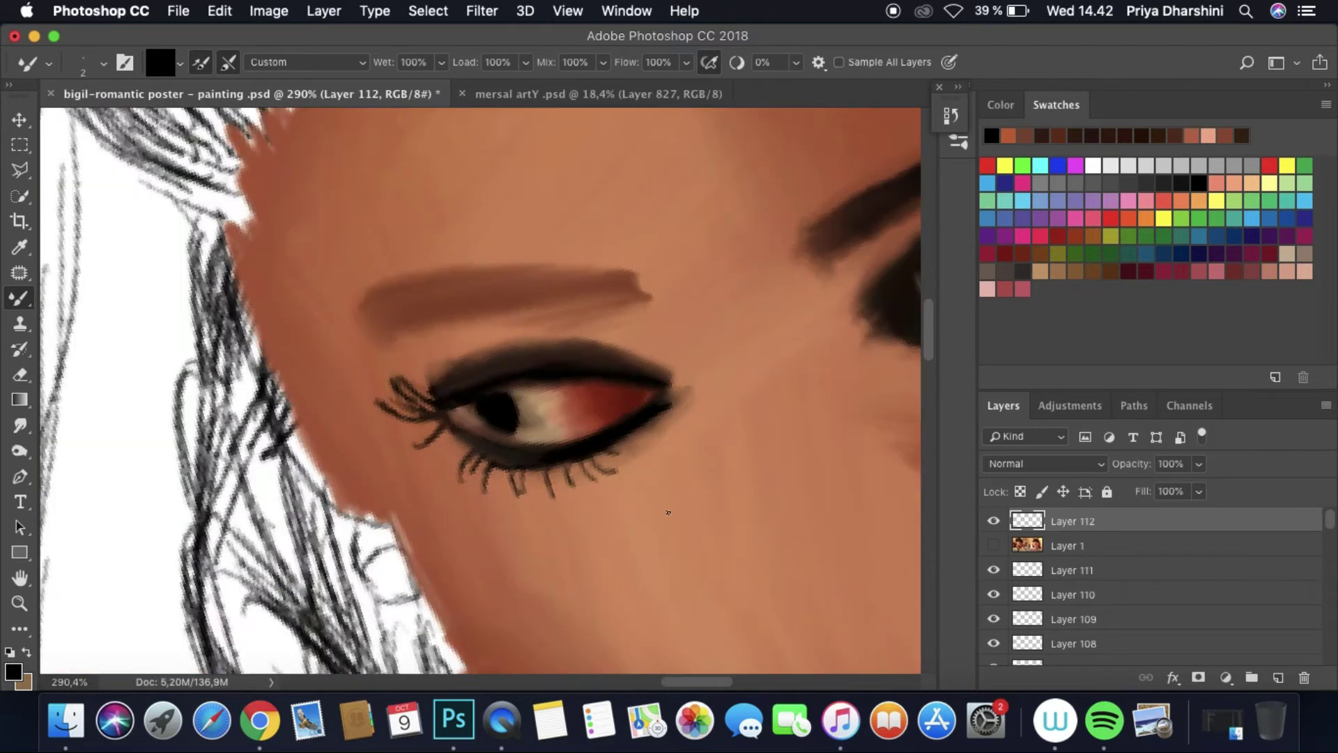
Step: Choose a near-black red and paint around the lit-side eye's iris on a new layer above the photo
scroll(675, 506, "down", 5)
scroll(675, 506, "up", 8)
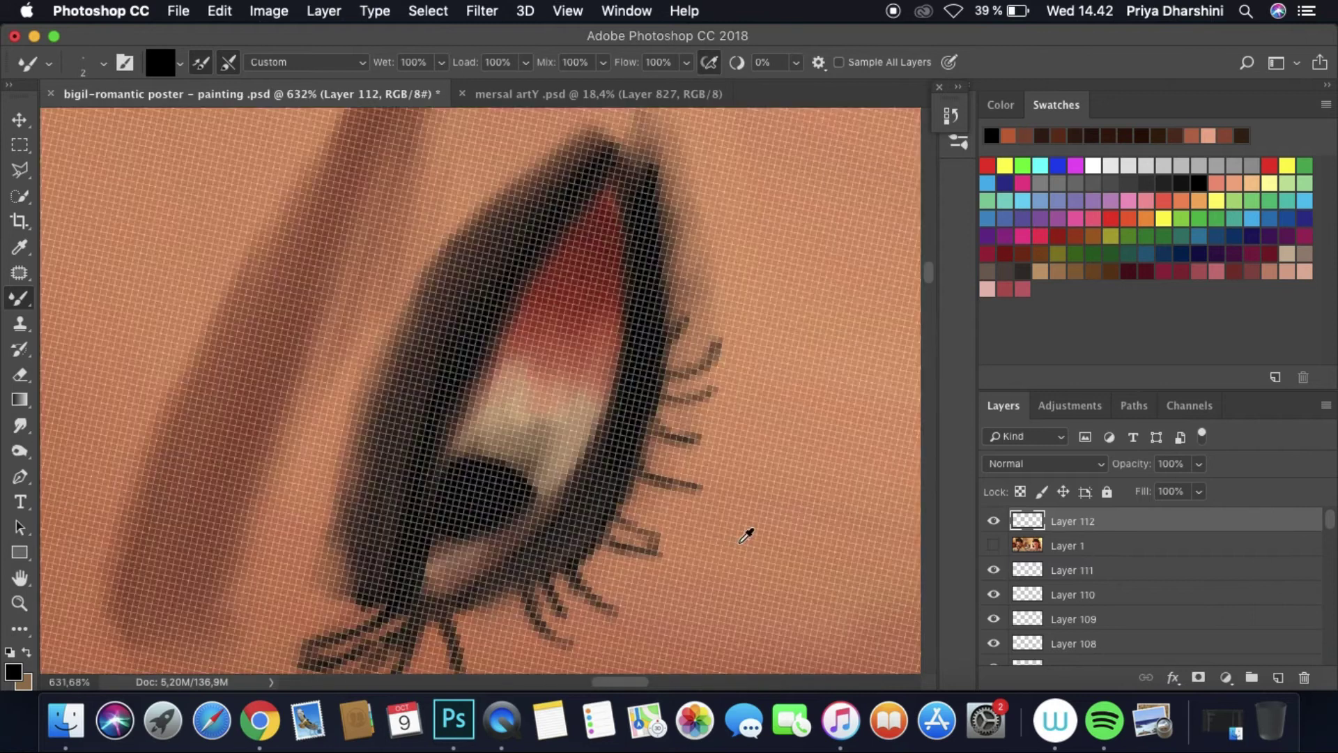
left_click(13, 672)
key("Return")
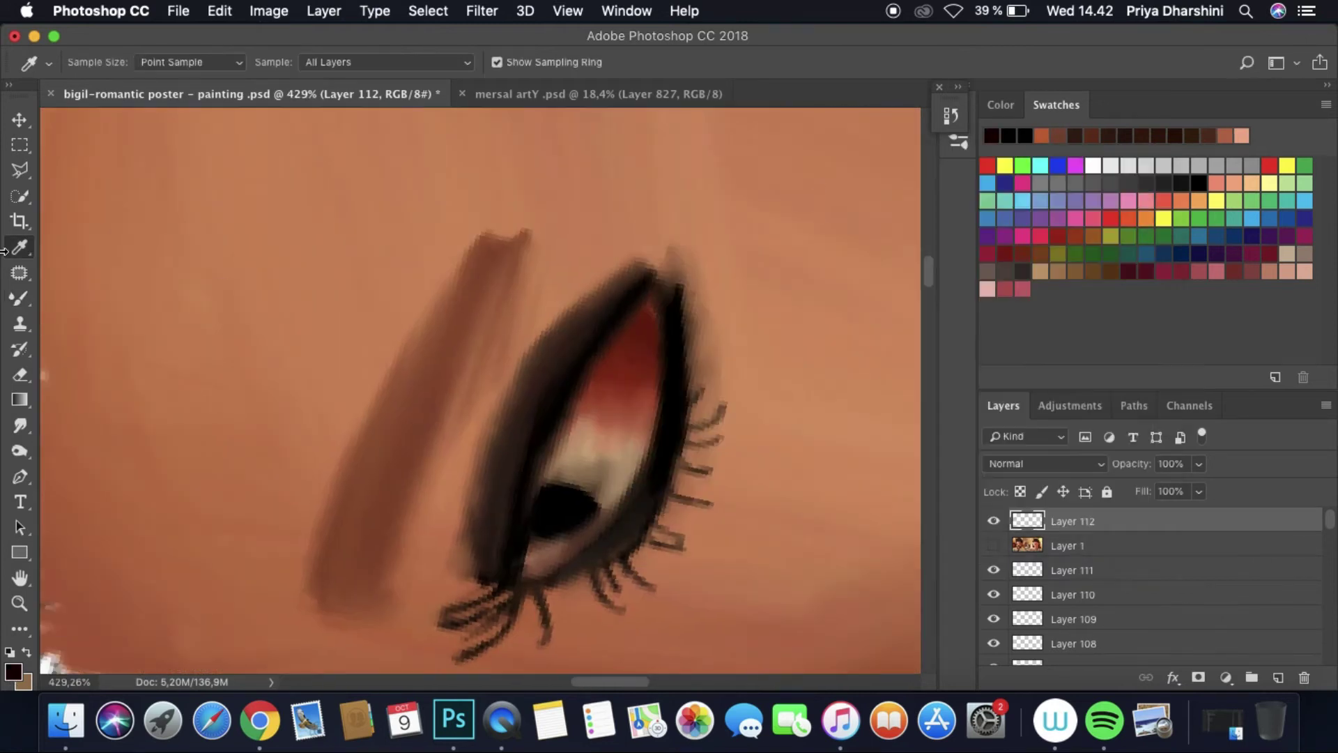
key("alt+bracketleft")
key("ctrl+bracketright")
key("ctrl+shift+alt+n")
left_click(994, 547)
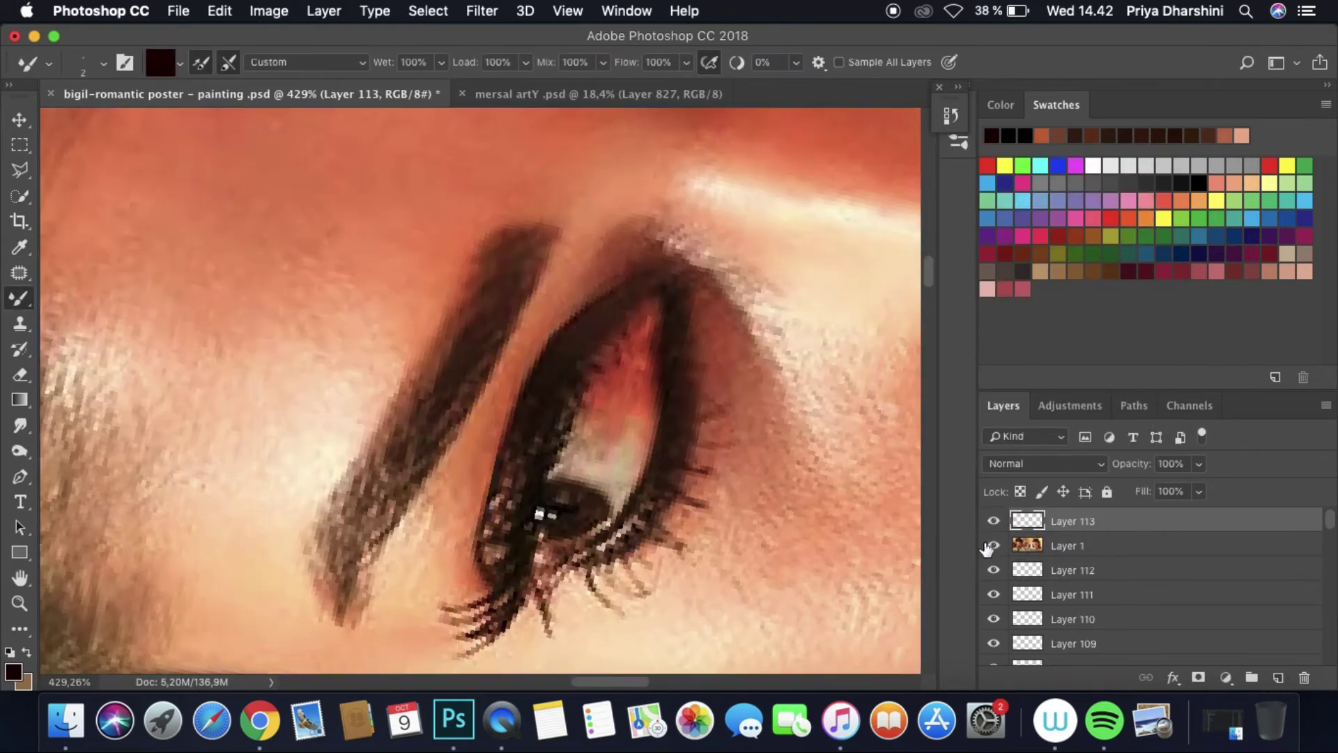
left_click(993, 546)
Step: Set the Smudge brush to 2 px, blend the iris edge and lower waterline, and move Layer 113 below Layer 1
key("r")
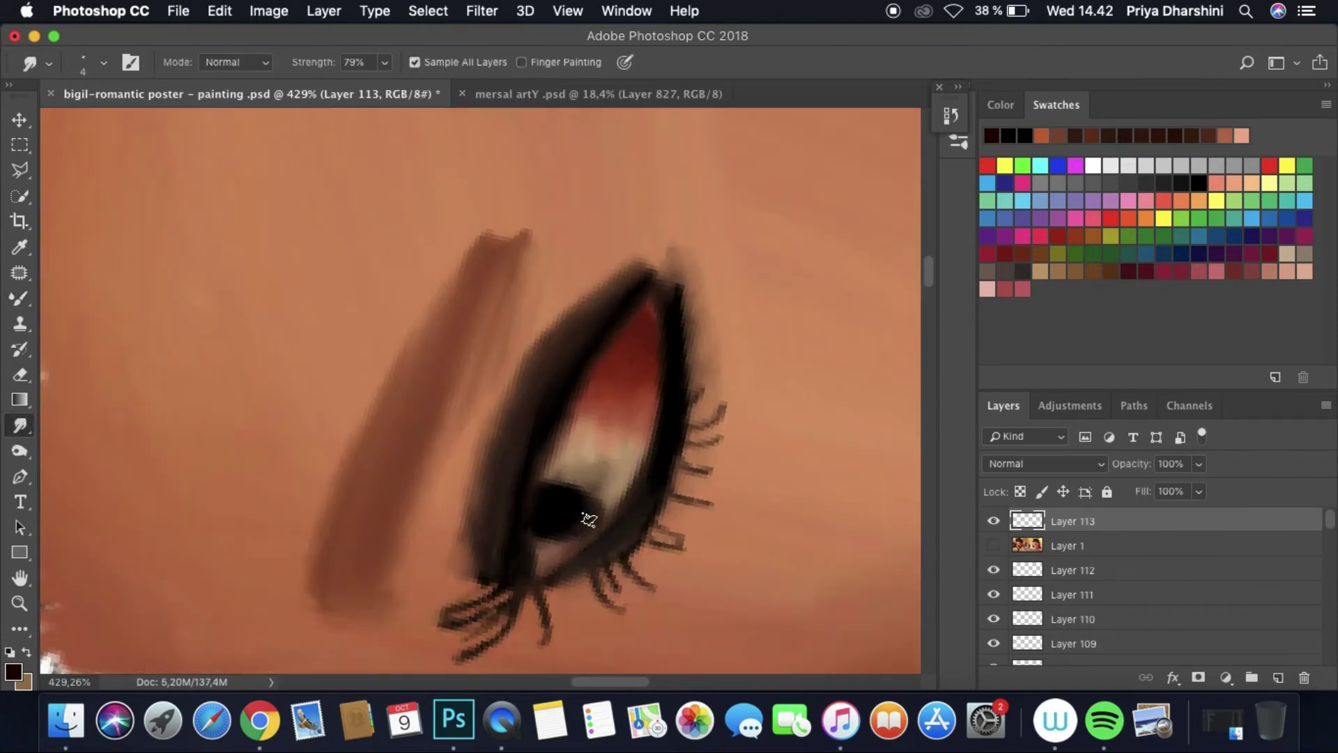
left_click(86, 62)
type("2")
key("Return")
key("super+bracketleft")
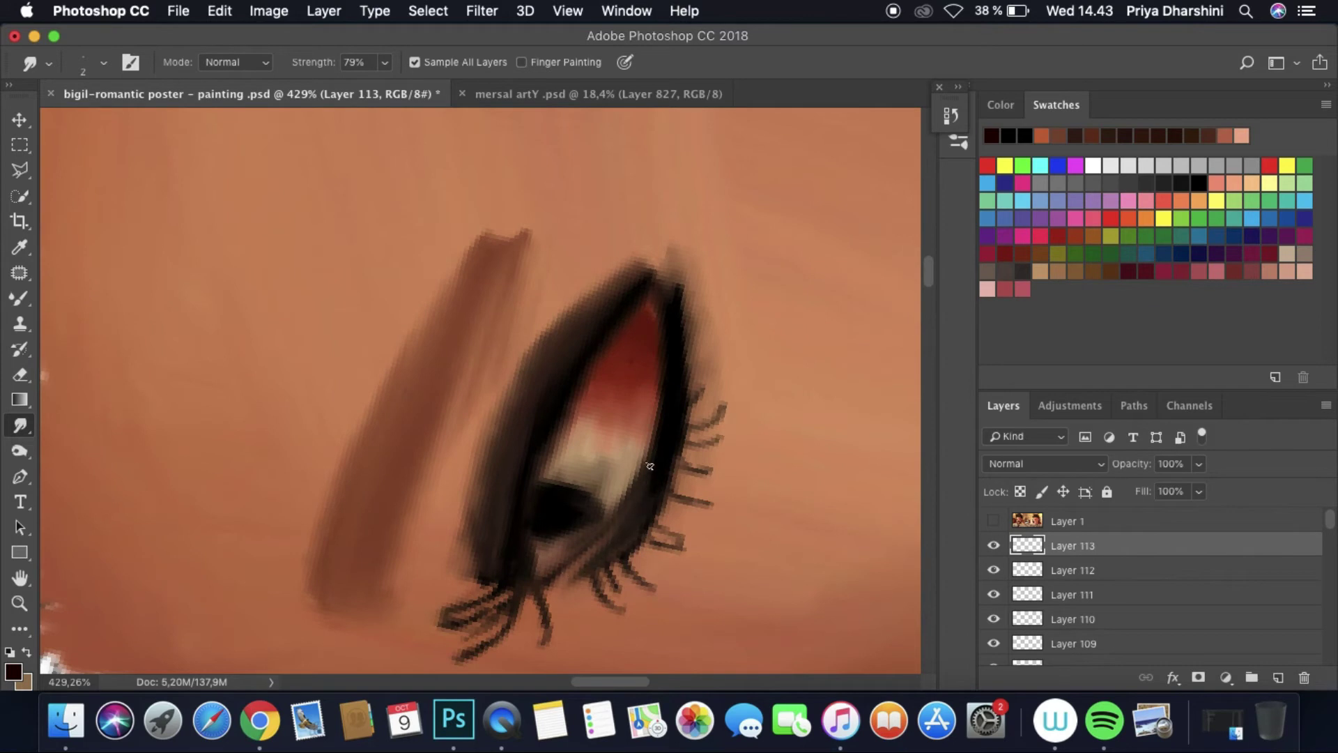
Step: Sample black and paint a thin line along the lit-side eye's lower waterline with the Mixer Brush on a new layer above the photo
key("b")
key("super+shift+alt+n")
key("super+comma")
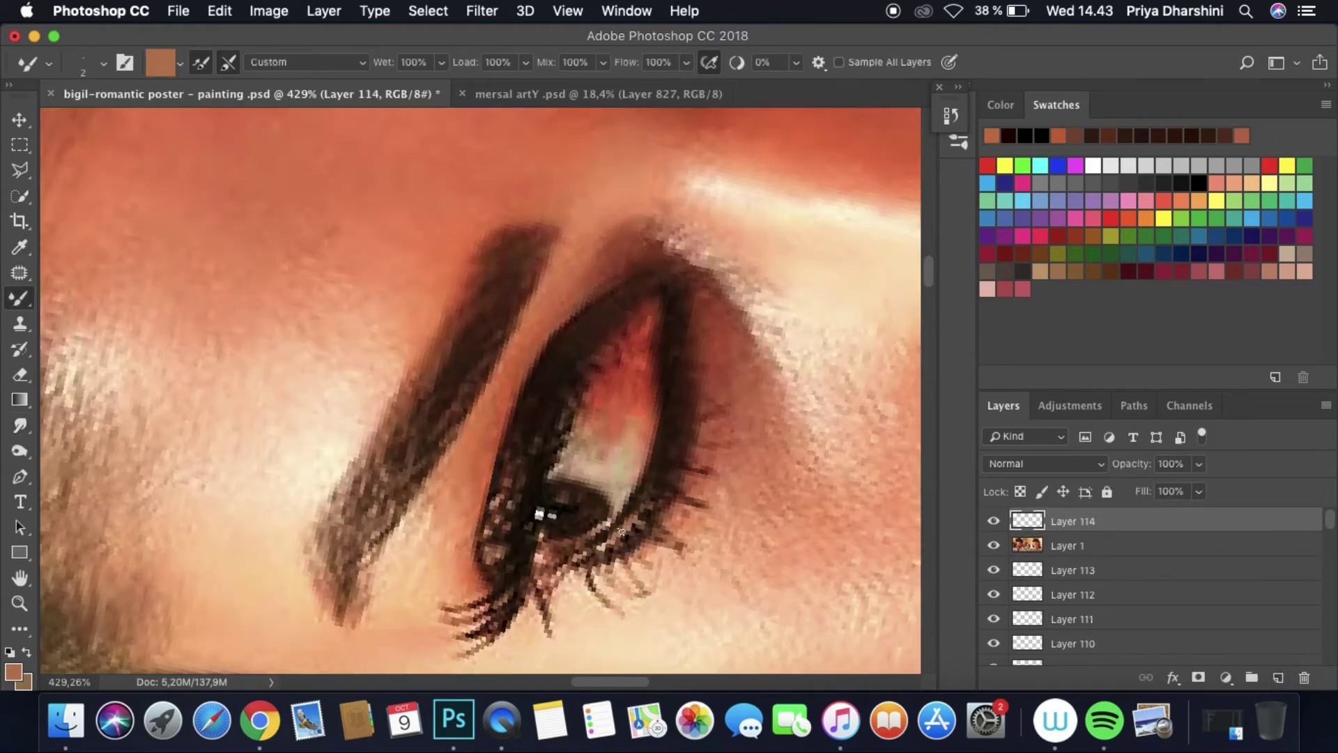
key("super+comma")
key("r")
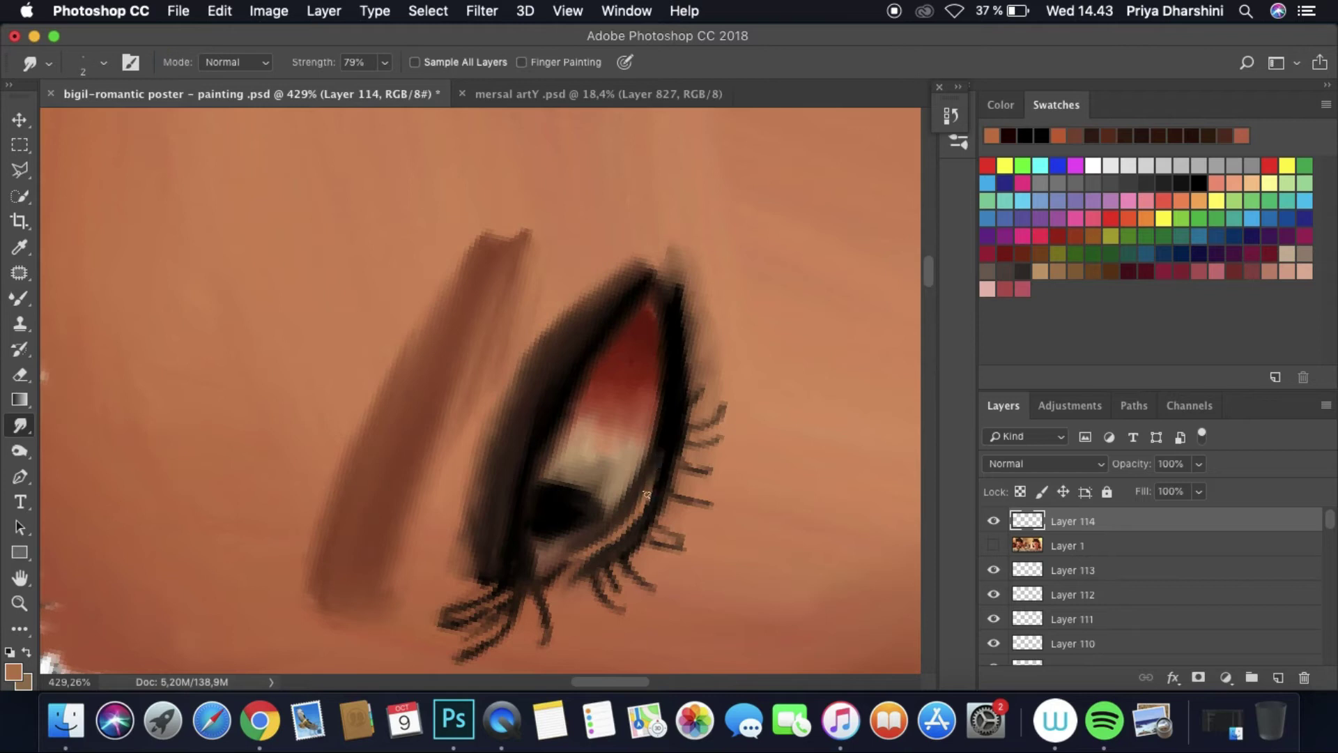
key("b")
left_click(98, 358, "alt")
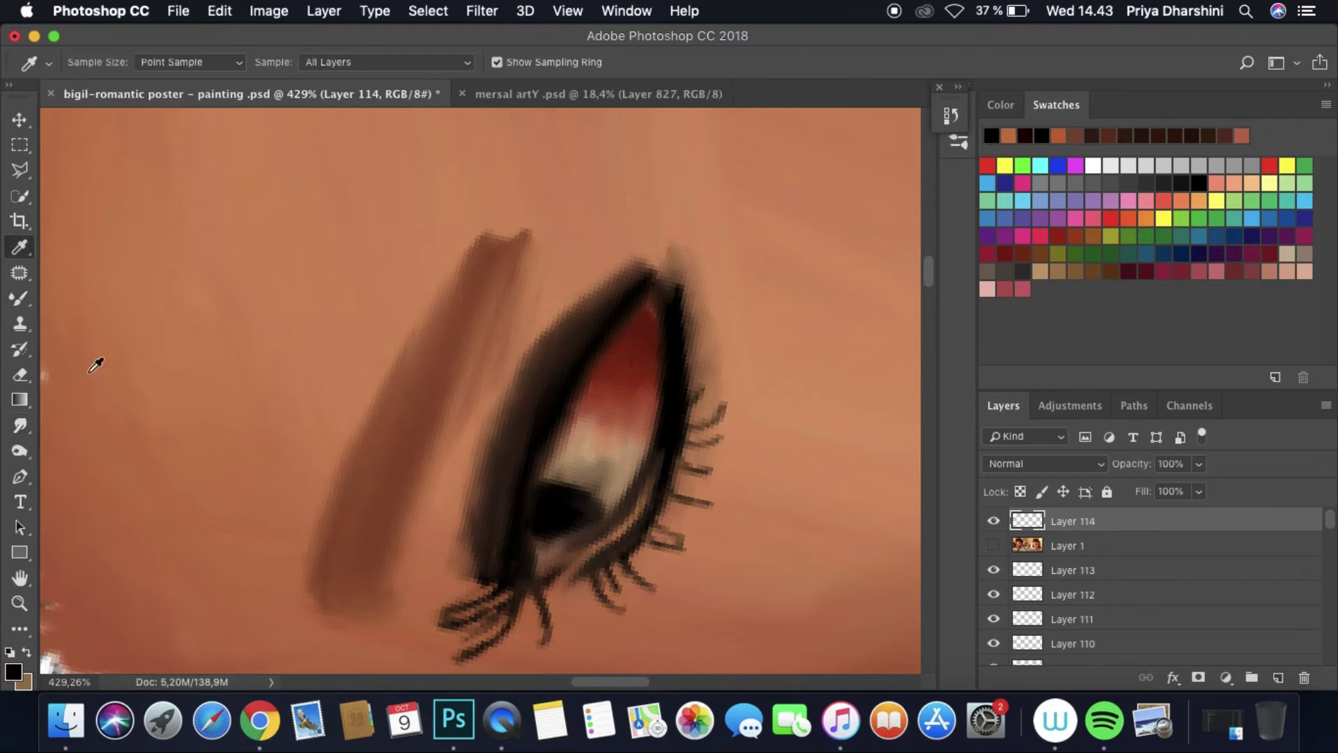
key("super+comma")
left_click_drag(638, 485, 660, 303)
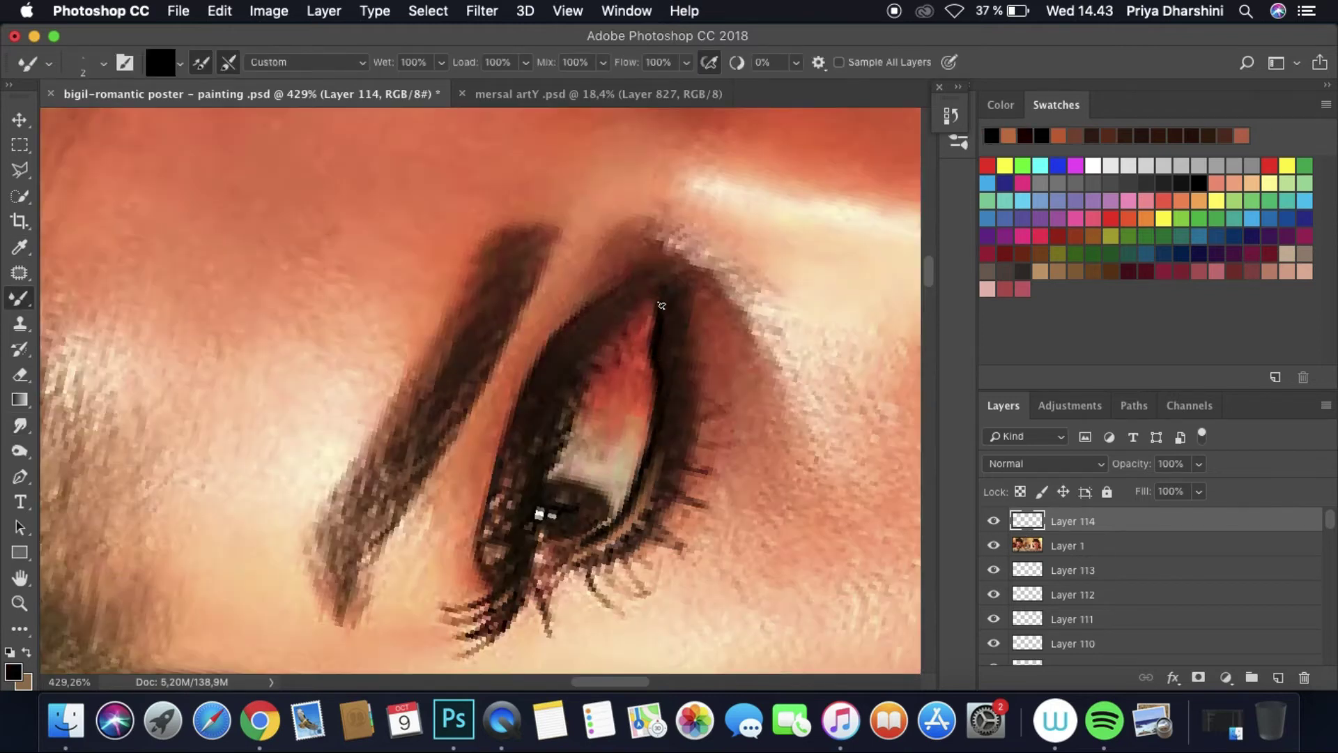
Step: Try a very dark red for the band between the lower waterline and lashes, and undo that stroke
key("super+comma")
key("i")
left_click(13, 670)
left_click(871, 432)
key("Return")
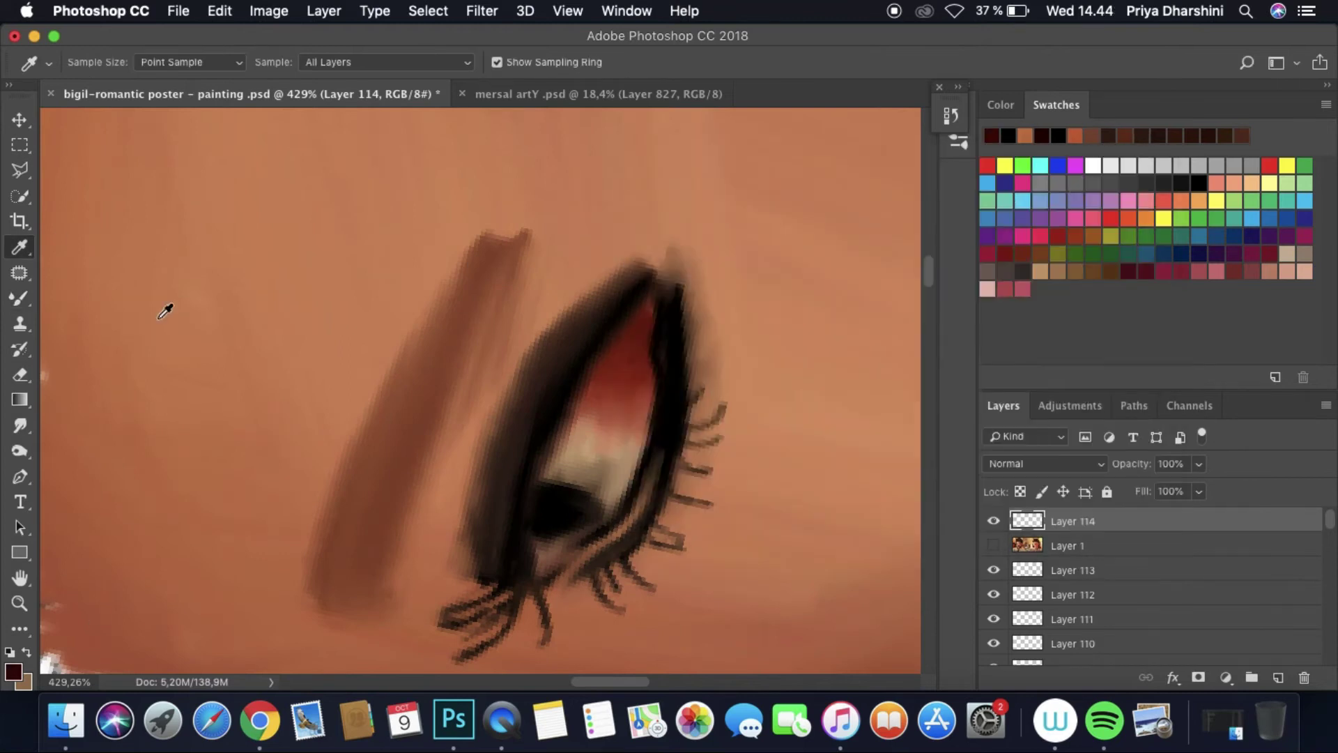
key("b")
key("super+comma")
left_click_drag(659, 499, 589, 561)
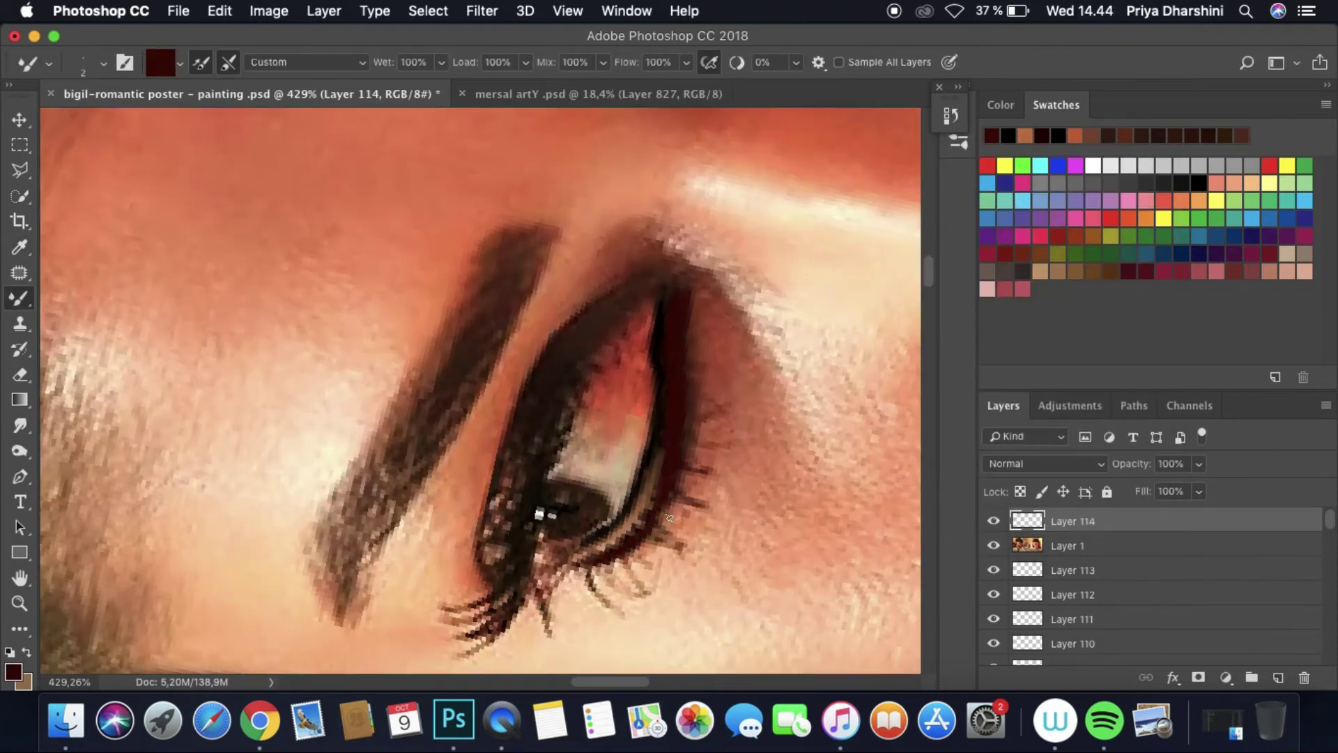
key("super+comma")
left_click(951, 115)
left_click(792, 213)
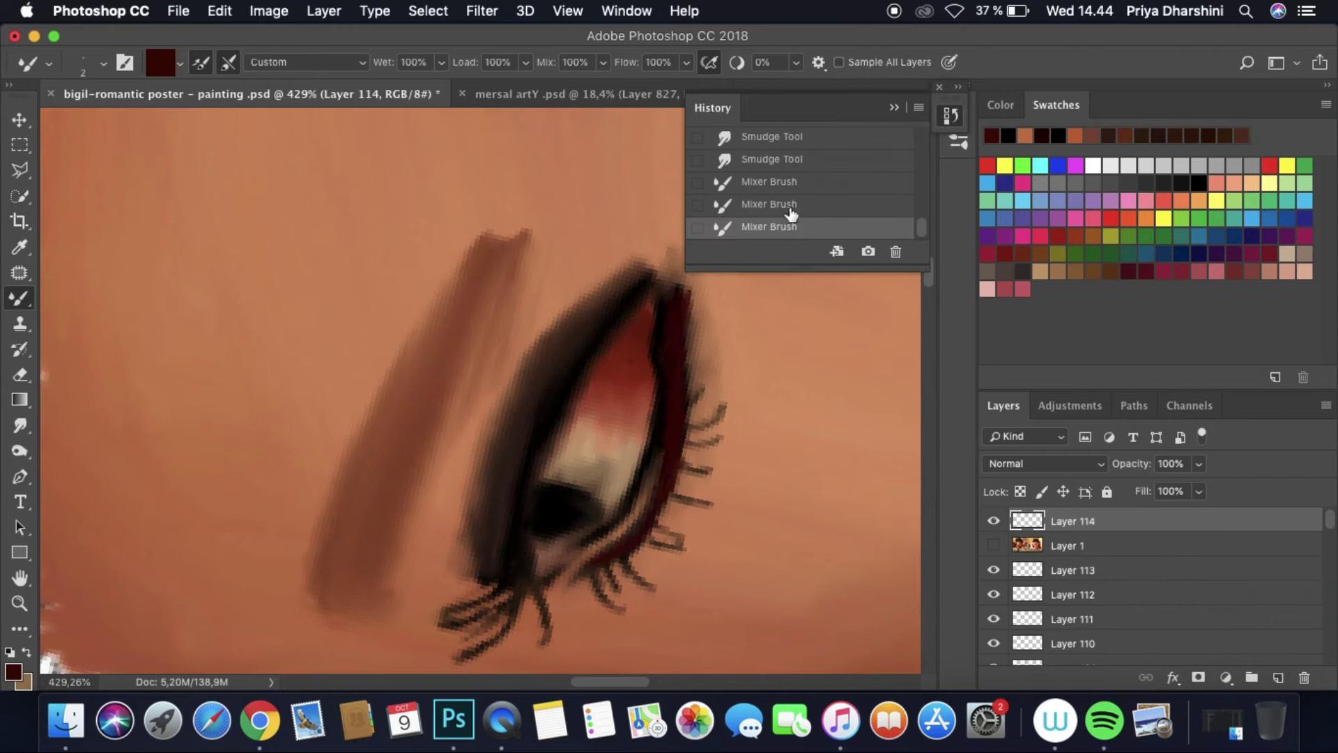
Step: Choose a blackish brown and paint the lower-lid outline on a new layer above the photo
key("i")
left_click(516, 511)
key("Return")
key("b")
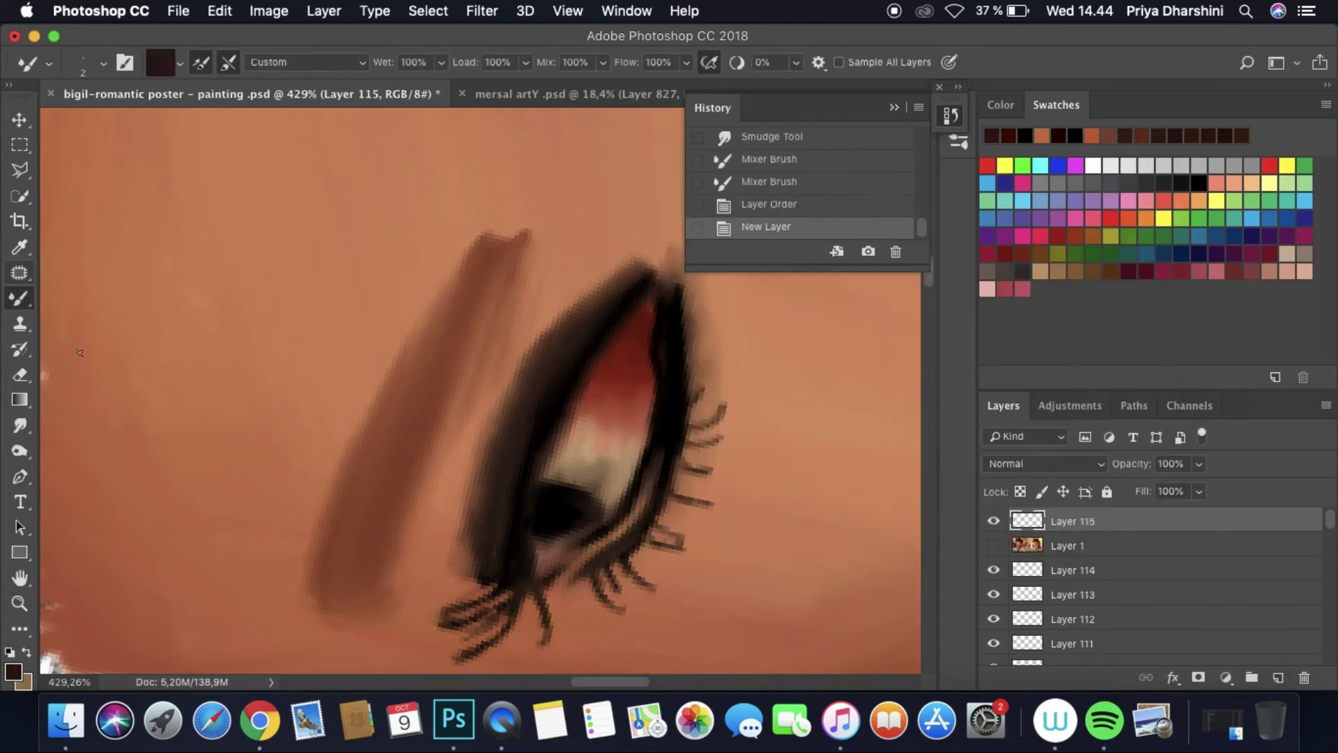
key("super+comma")
left_click_drag(669, 495, 647, 535)
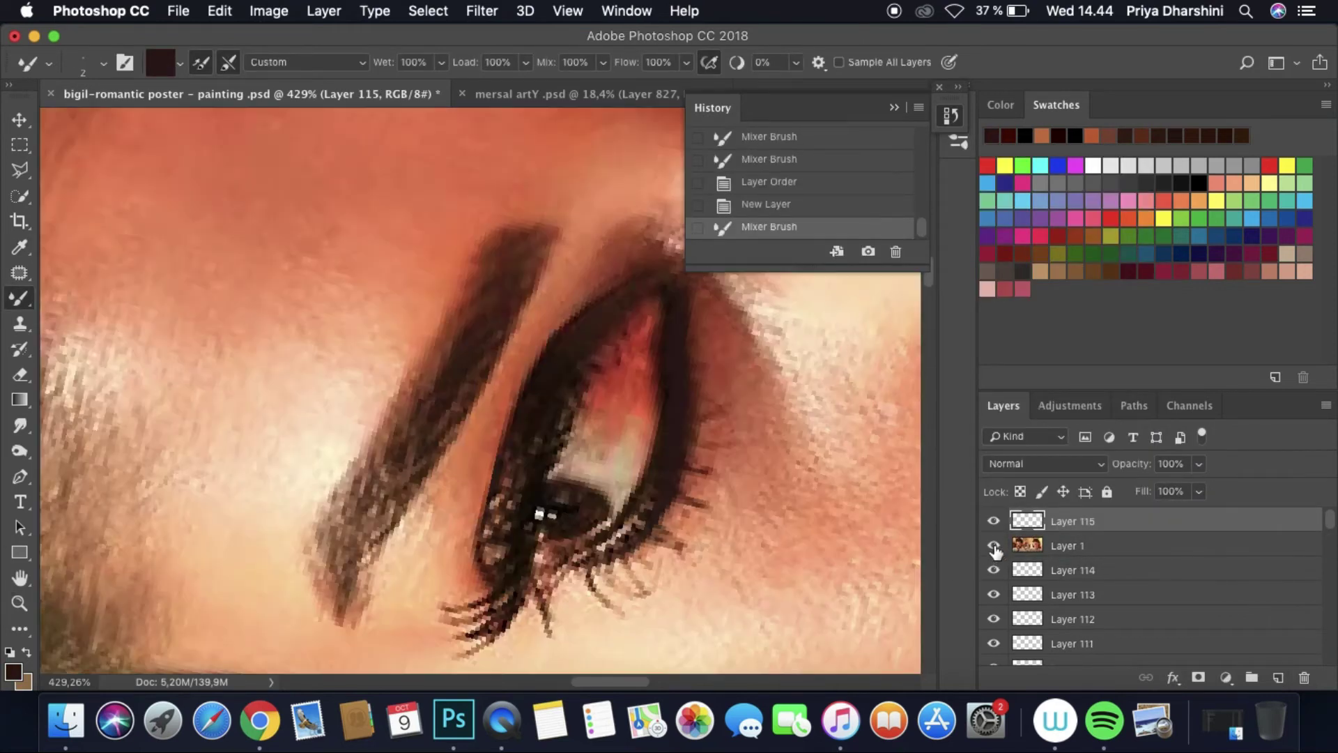
Step: Hide the reference photo, smudge the lower-lid outline and move Layer 115 below Layer 1
left_click(994, 546)
left_click(19, 425)
left_click(674, 334)
key("super+bracketleft")
Step: Paint black strokes along the lower waterline and outer lower lid on a new layer, using the visible photo as guide
key("b")
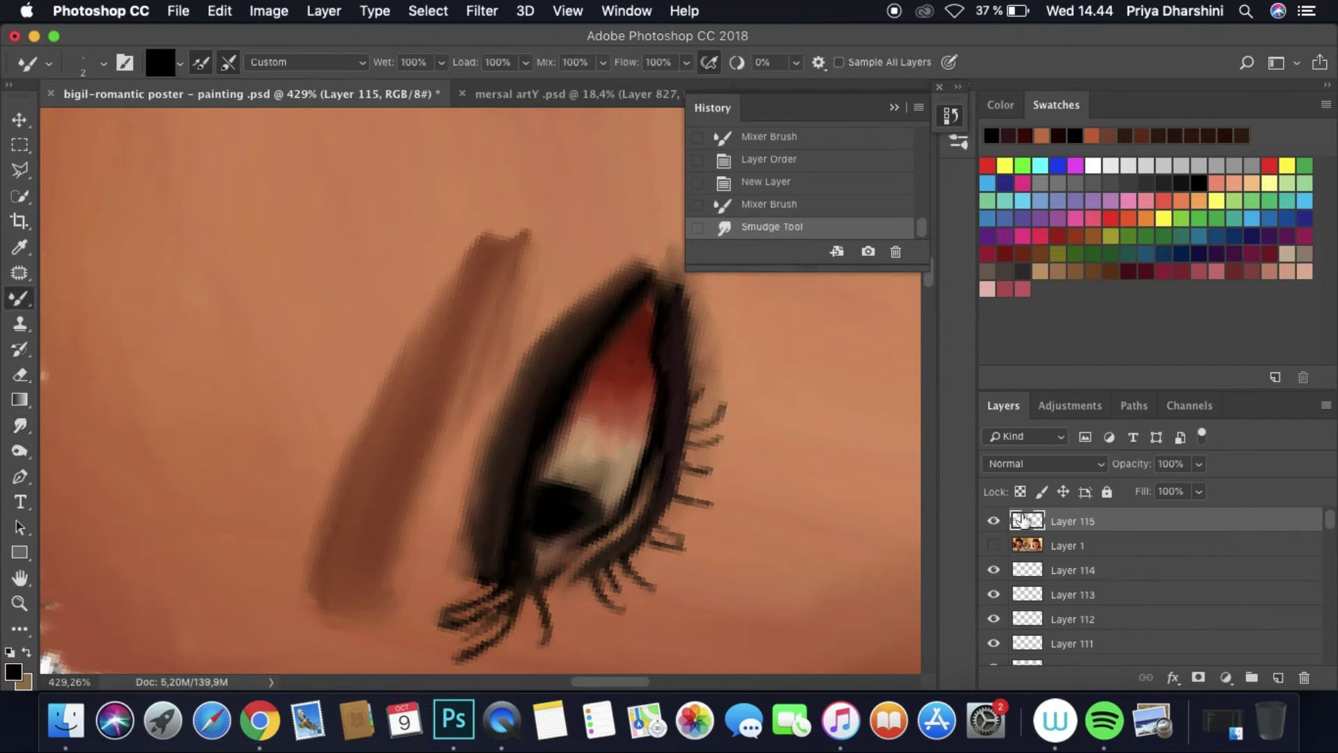
key("super+shift+alt+n")
left_click(994, 545)
mouse_move(655, 523)
left_mouse_down()
mouse_move(676, 427)
mouse_move(593, 461)
left_mouse_up()
left_click_drag(673, 481, 639, 410)
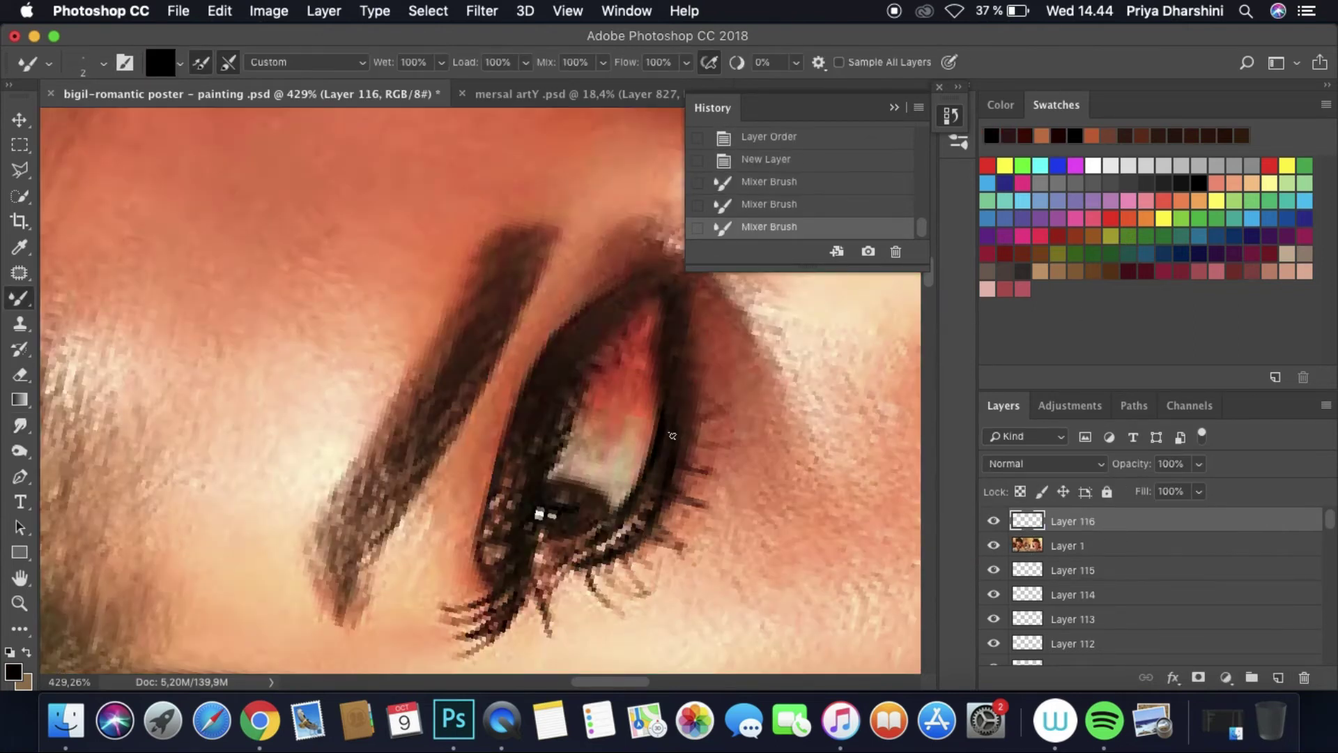
Step: Hide the photo and smudge the black lower-lid strokes into the waterline with all-layer sampling turned on
left_click(994, 545)
left_click(19, 425)
left_click_drag(617, 516, 568, 547)
left_click(439, 62)
left_click_drag(645, 481, 653, 450)
Step: Move Layer 116 below Layer 1 and compare the painted eye with the reference photo
scroll(646, 528, "down", 3)
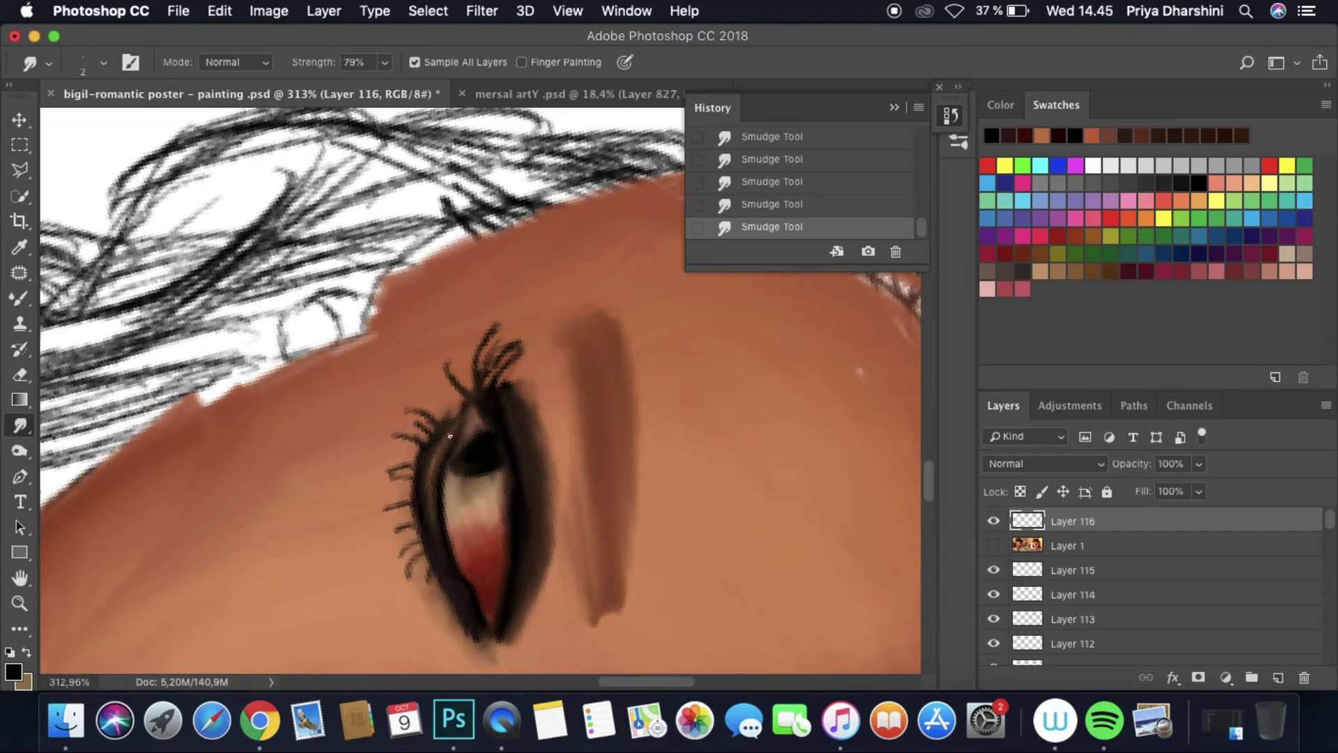
scroll(496, 359, "down", 10)
scroll(611, 405, "up", 6)
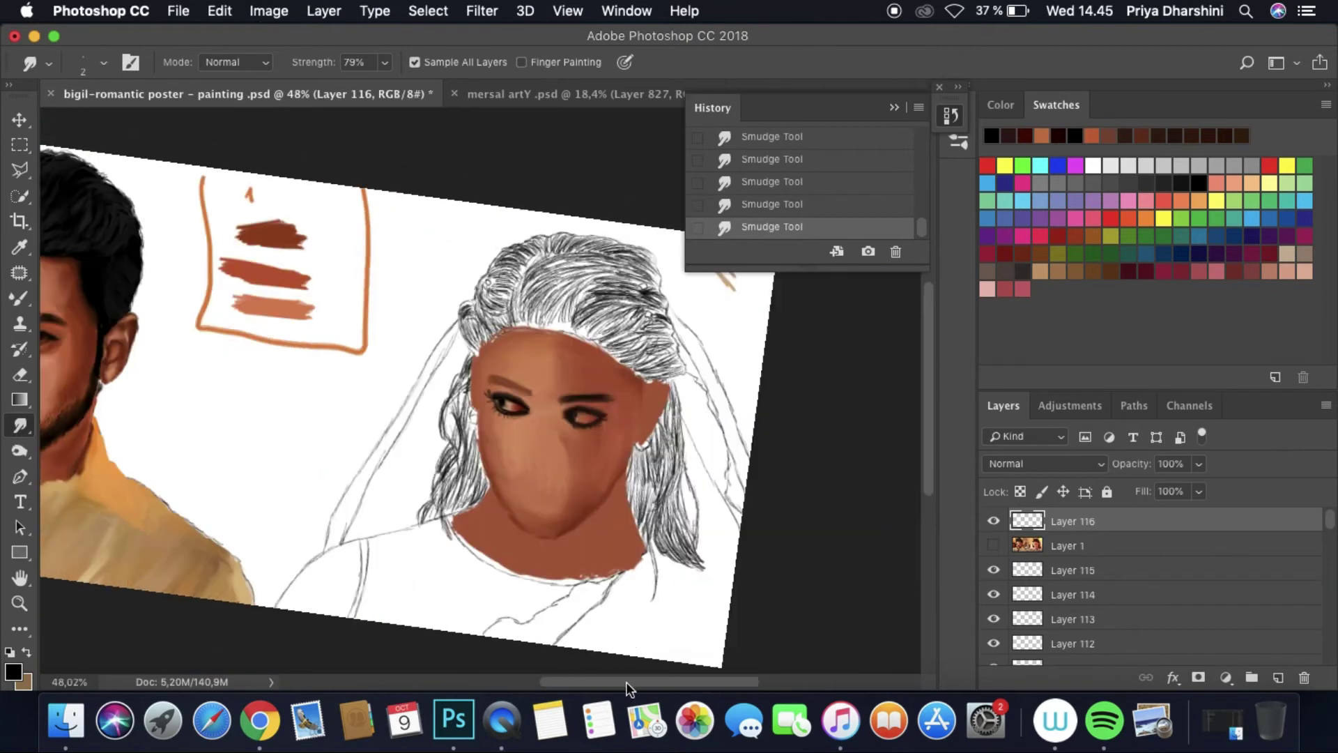
scroll(611, 406, "up", 5)
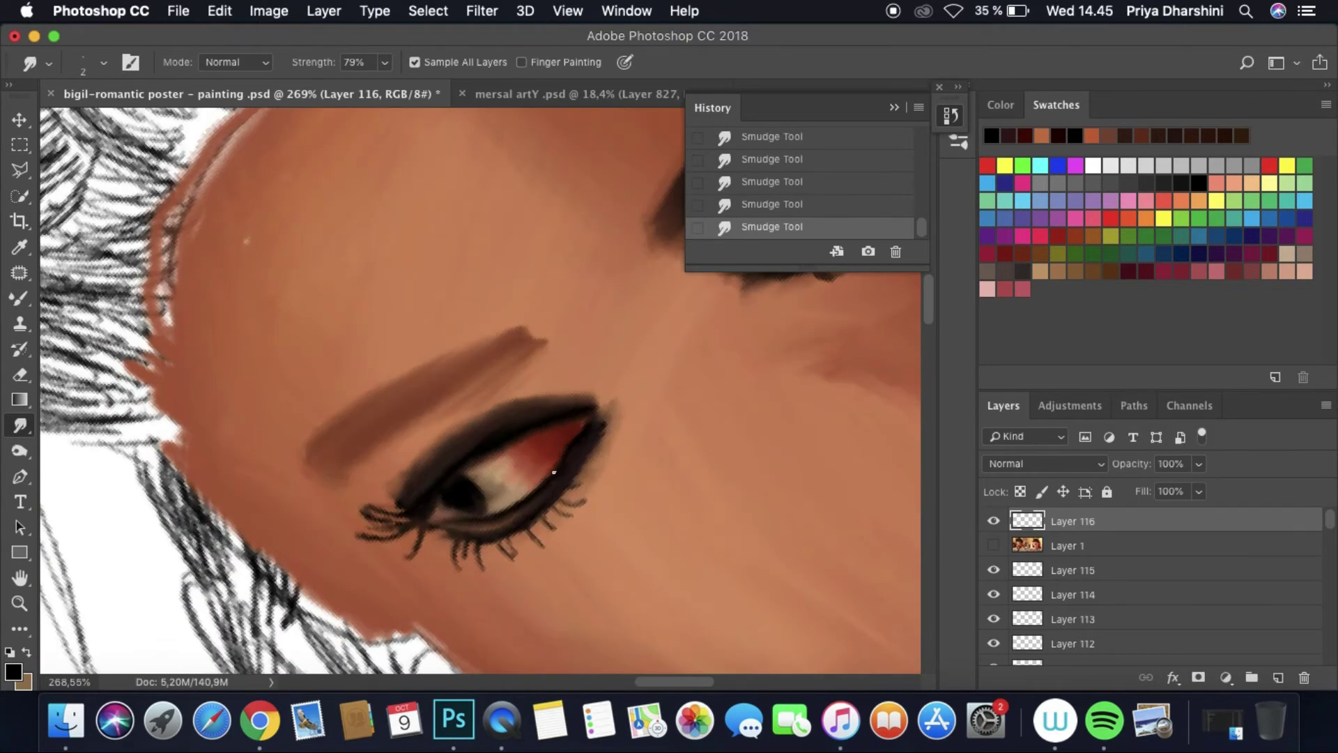
key("ctrl+[")
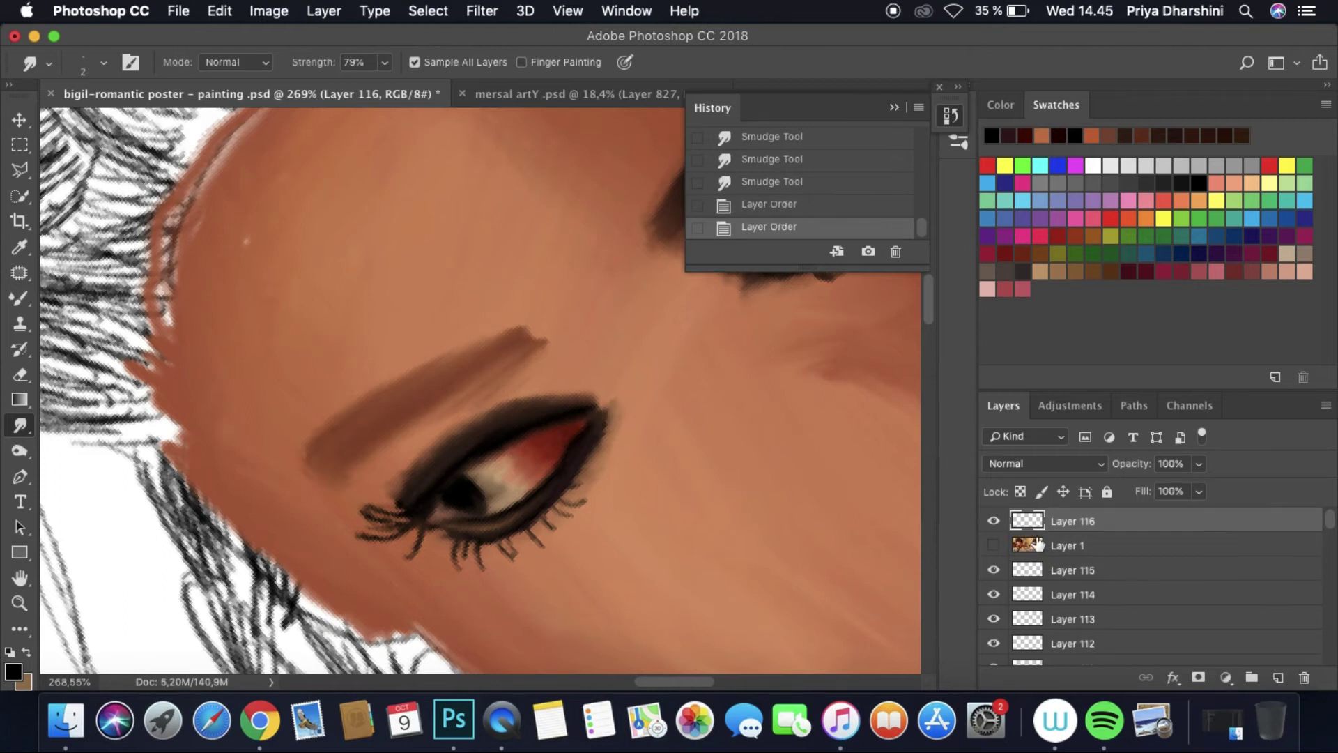
left_click(993, 521)
scroll(429, 544, "up", 3)
left_click(993, 522)
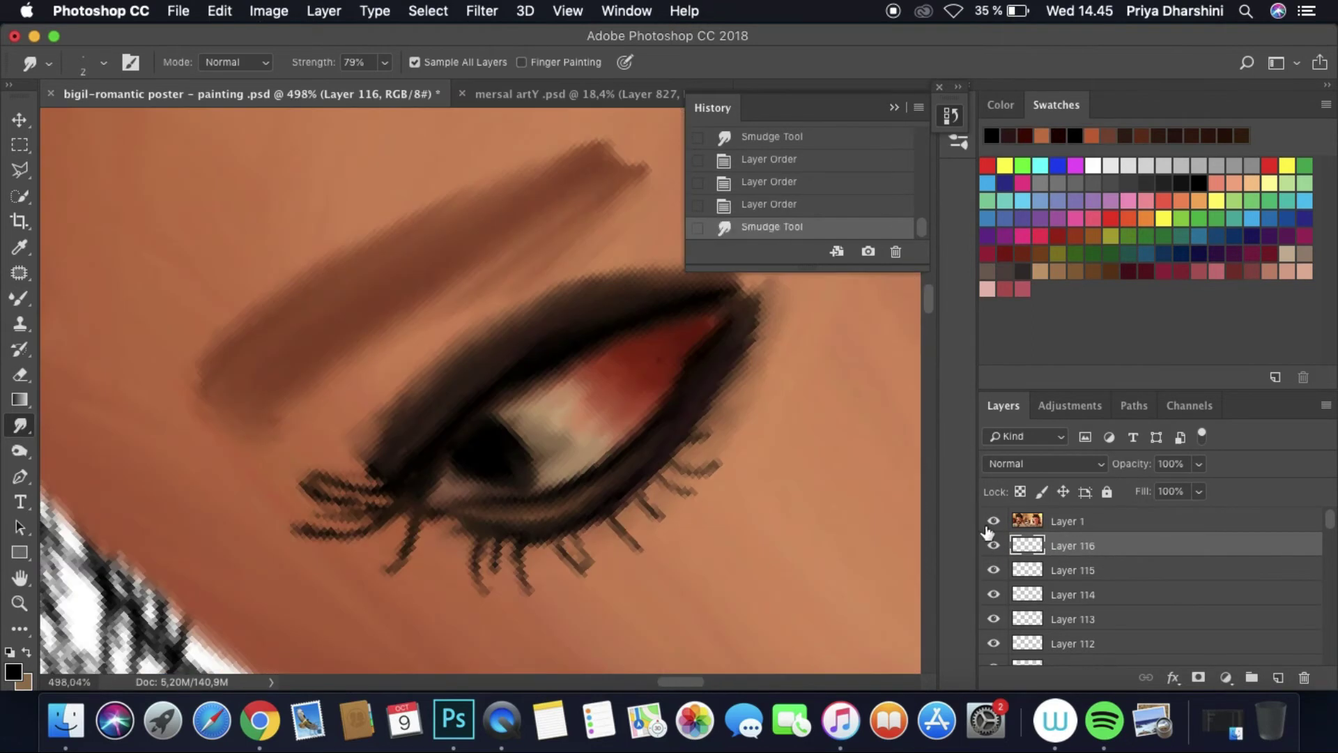
Step: Smudge the lower waterline beneath the iris on a new layer and place Layer 117 below Layer 1
key("ctrl+shift+alt+n")
left_click(993, 546)
left_click(993, 547)
left_click_drag(453, 496, 519, 496)
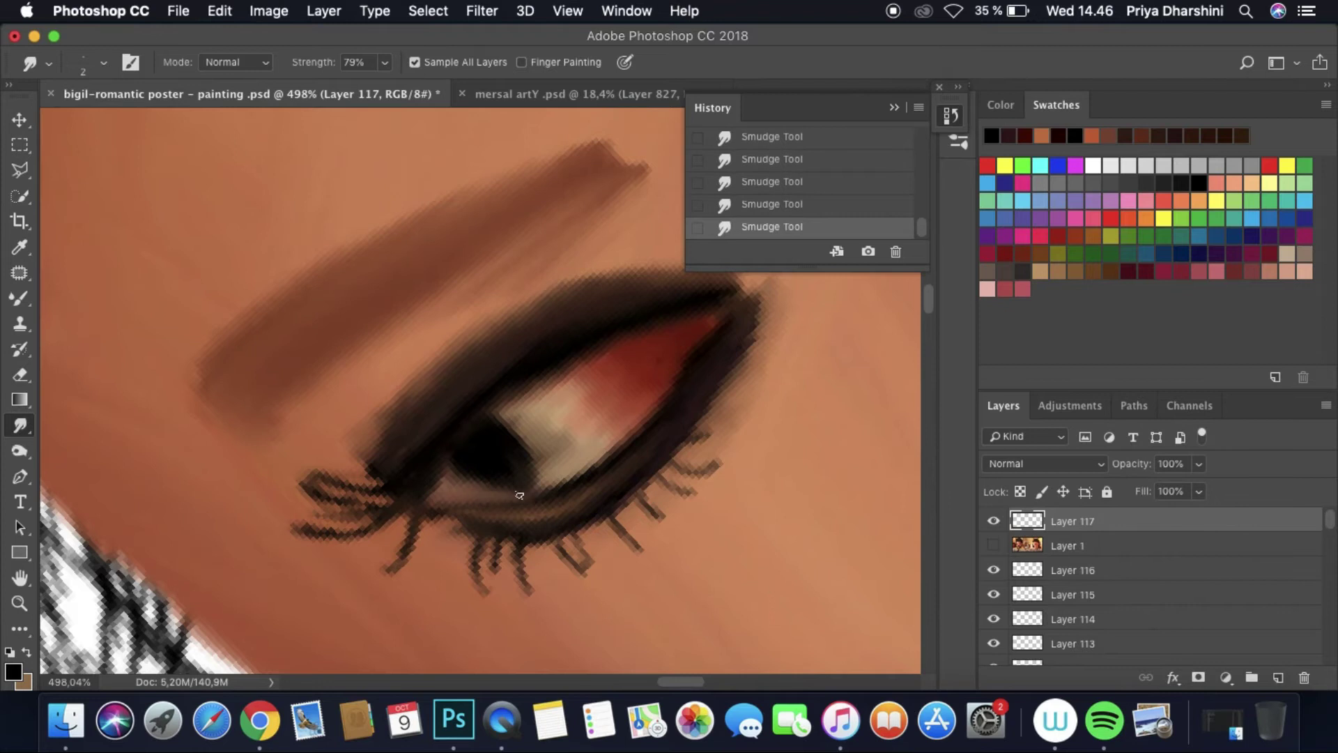
key("ctrl+[")
left_click(993, 521)
left_click(993, 522)
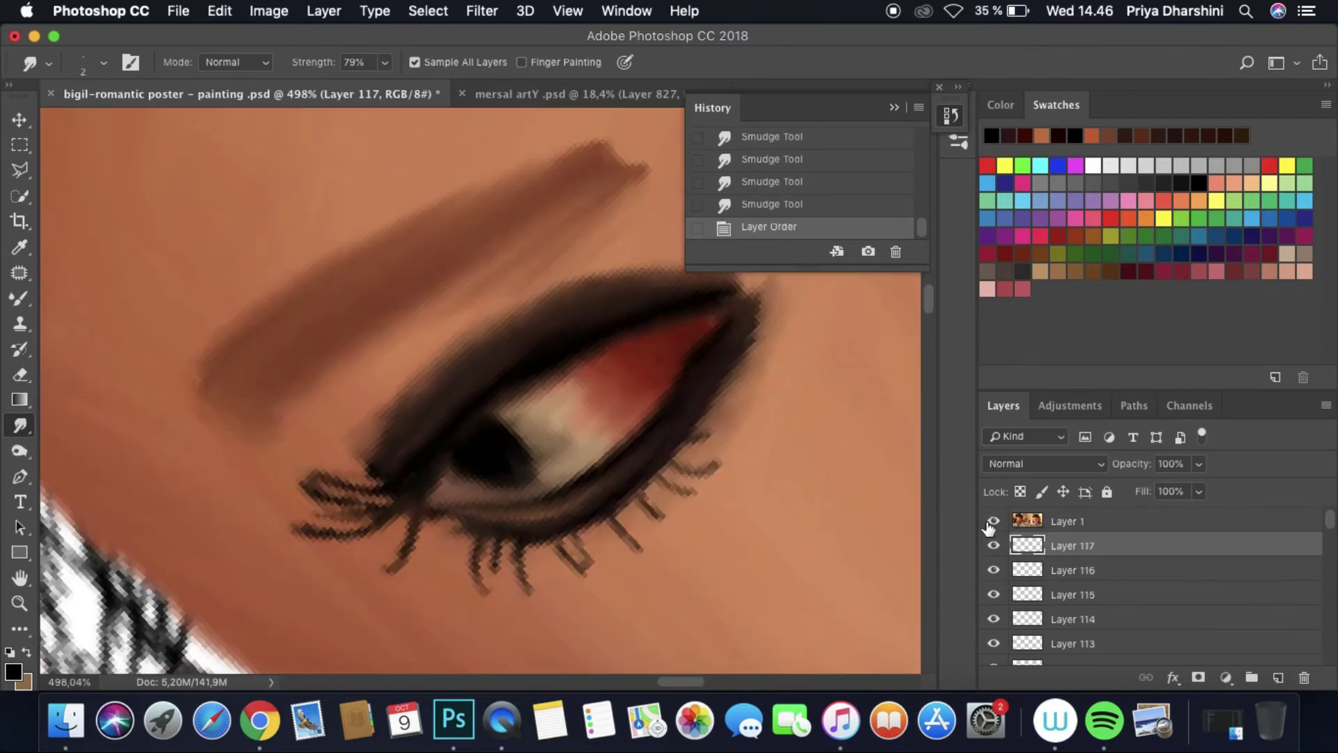
left_click(993, 521)
left_click_drag(446, 519, 460, 525)
left_click_drag(460, 524, 468, 526)
Step: Paint the iris and its white highlight on a new layer above the photo with the Mixer Brush, sampling colours as needed
key("b")
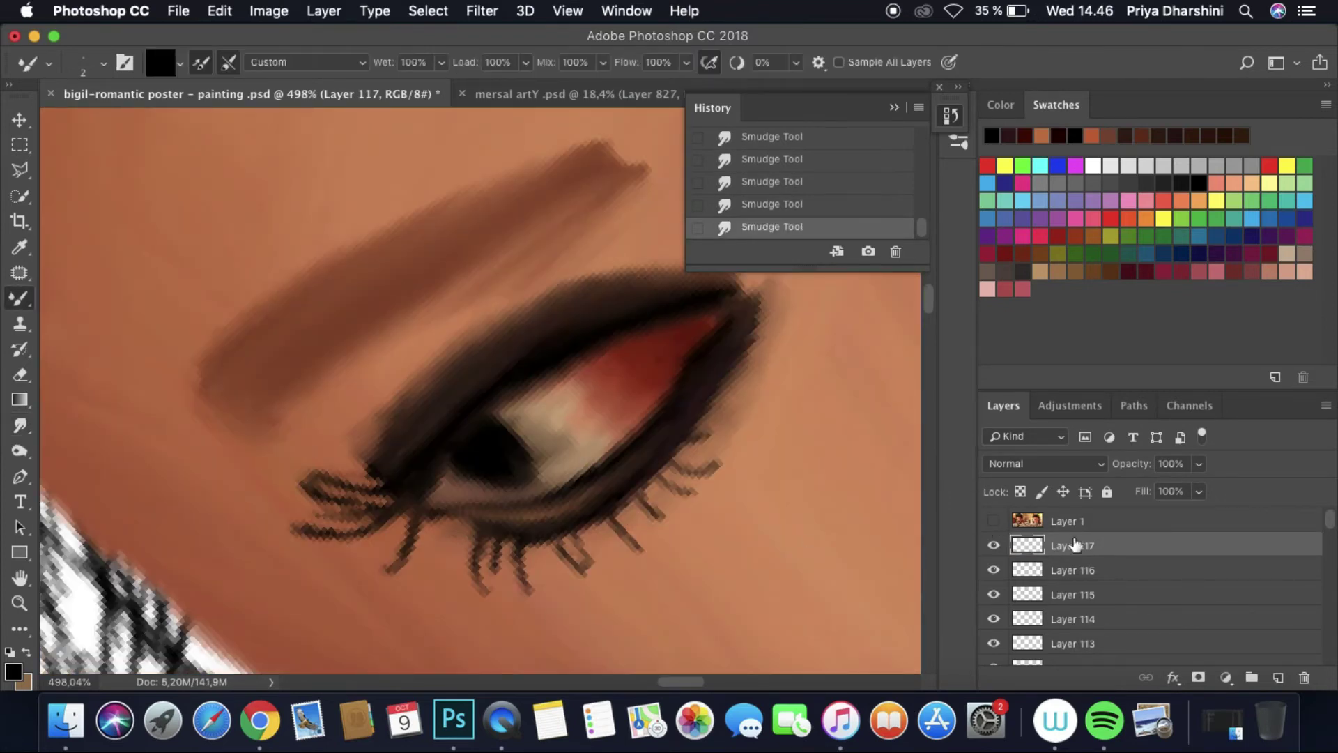
key("ctrl+shift+alt+n")
left_click(498, 451)
left_click(497, 451)
left_click(498, 451)
left_click(497, 451)
left_click(498, 451)
key("i")
left_click_drag(488, 460, 452, 448)
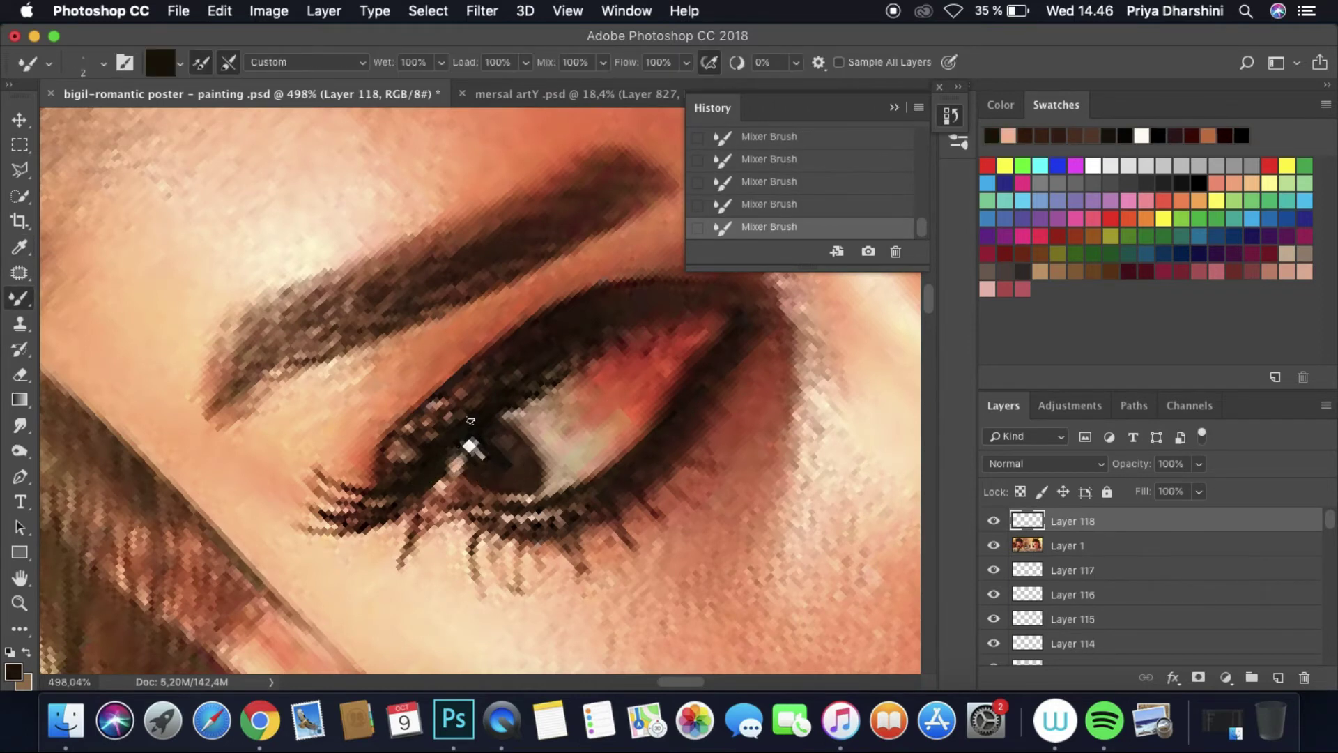
Step: Sample skin tones from the photo, paint the eye's inner corner and hide the reference photo
key("i")
key("b")
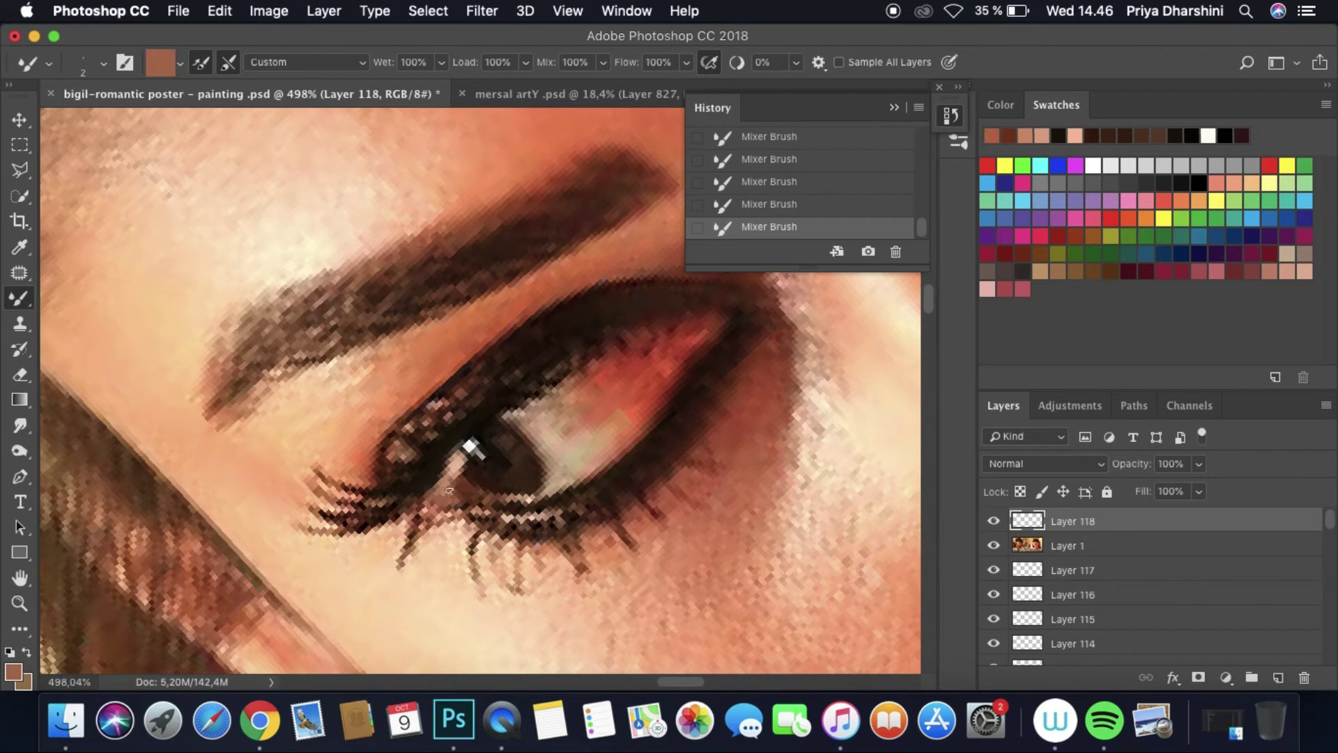
left_click(993, 545)
scroll(416, 514, "down", 5)
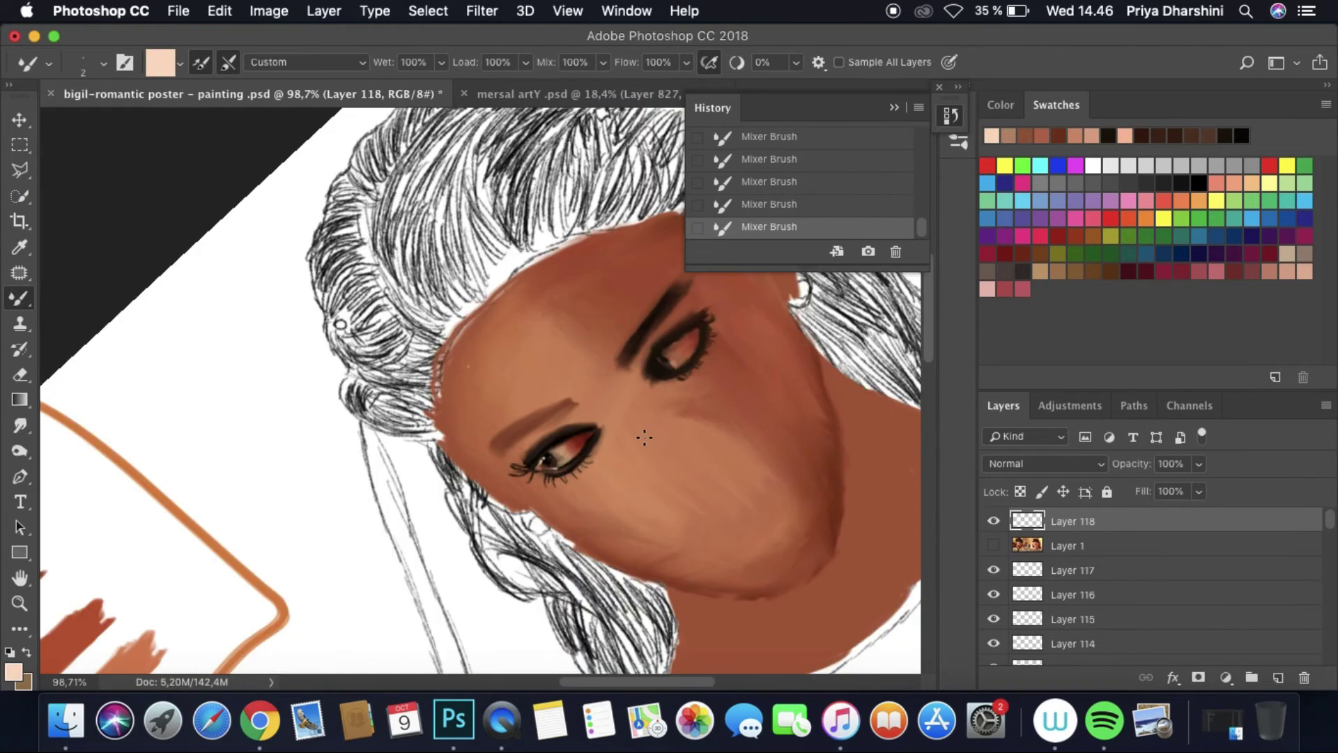
Step: Smudge the new iris and inner-corner strokes on Layer 118 into the surrounding eye
scroll(423, 285, "up", 5)
key("r")
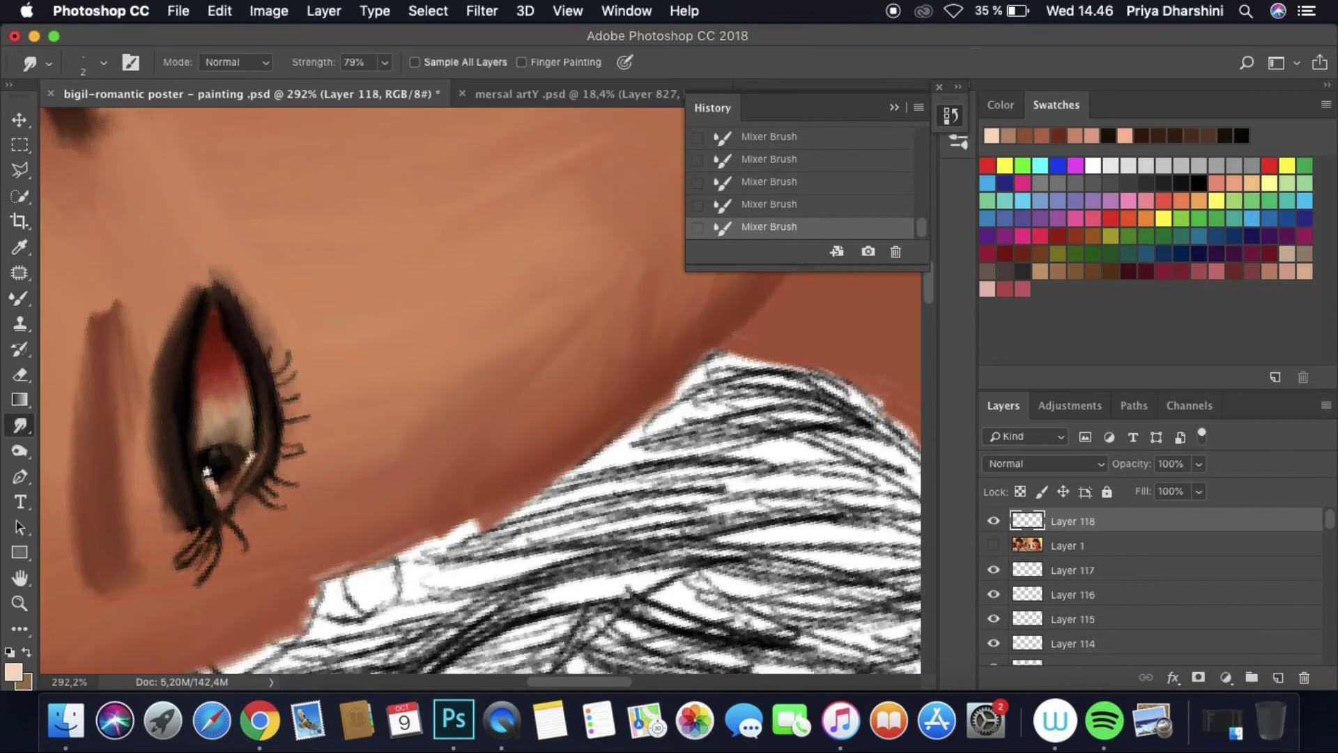
scroll(363, 336, "down", 5)
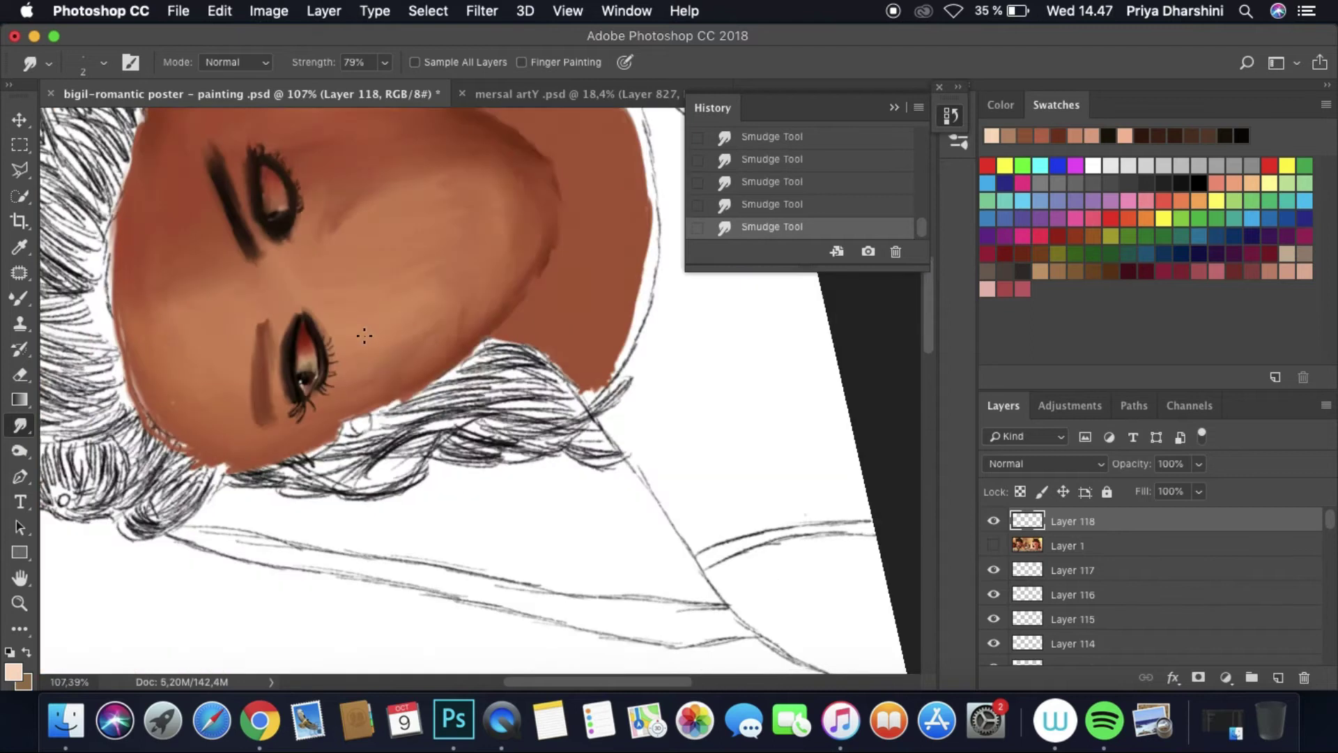
scroll(364, 336, "down", 6)
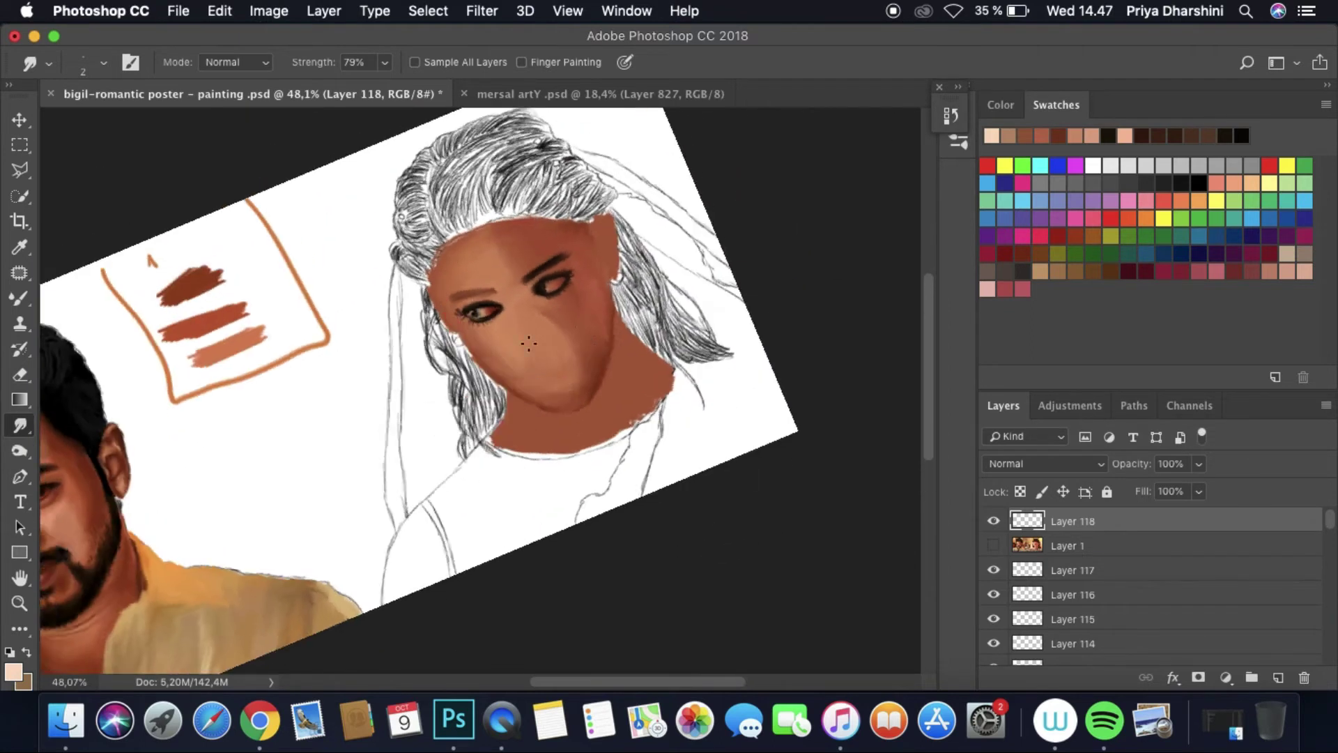
scroll(492, 282, "up", 7)
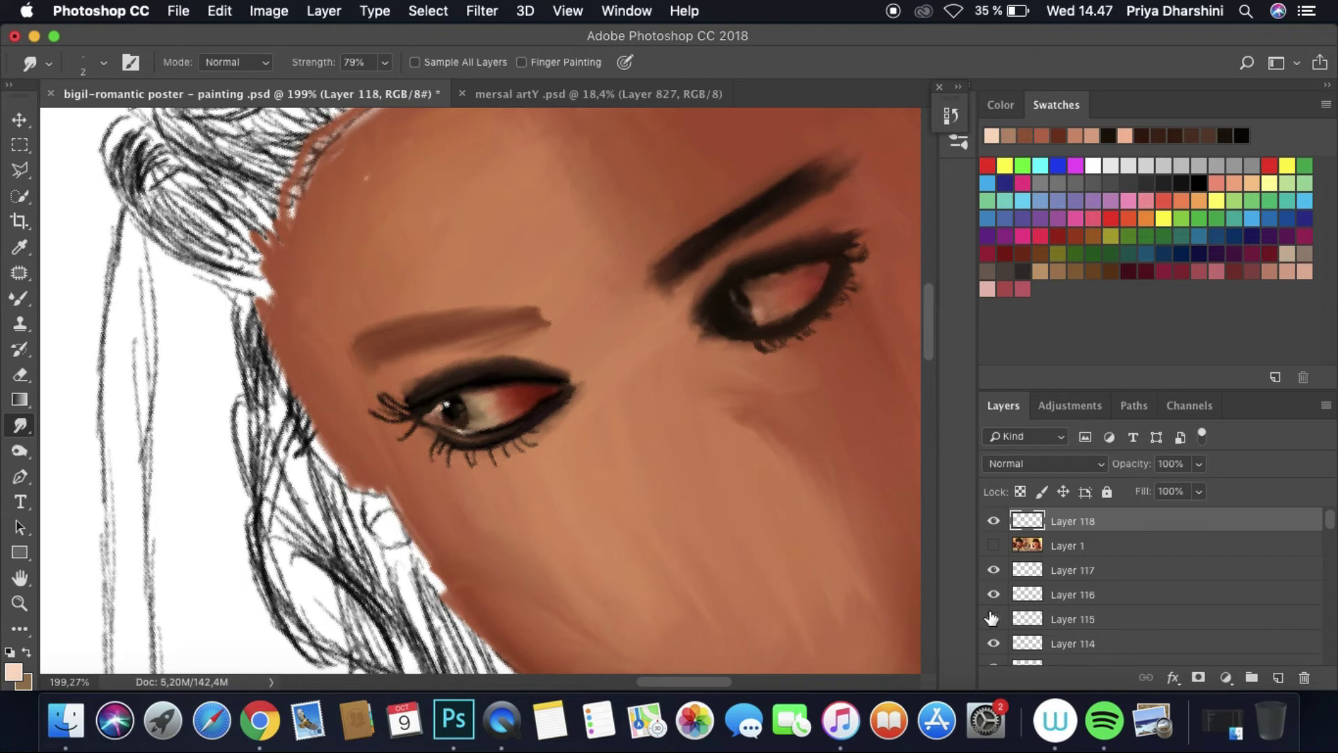
Step: Smudge the lit-side eye's lower lashes into finer tips on Layer 112 and save the poster
scroll(990, 617, "down", 3)
left_click(1007, 563)
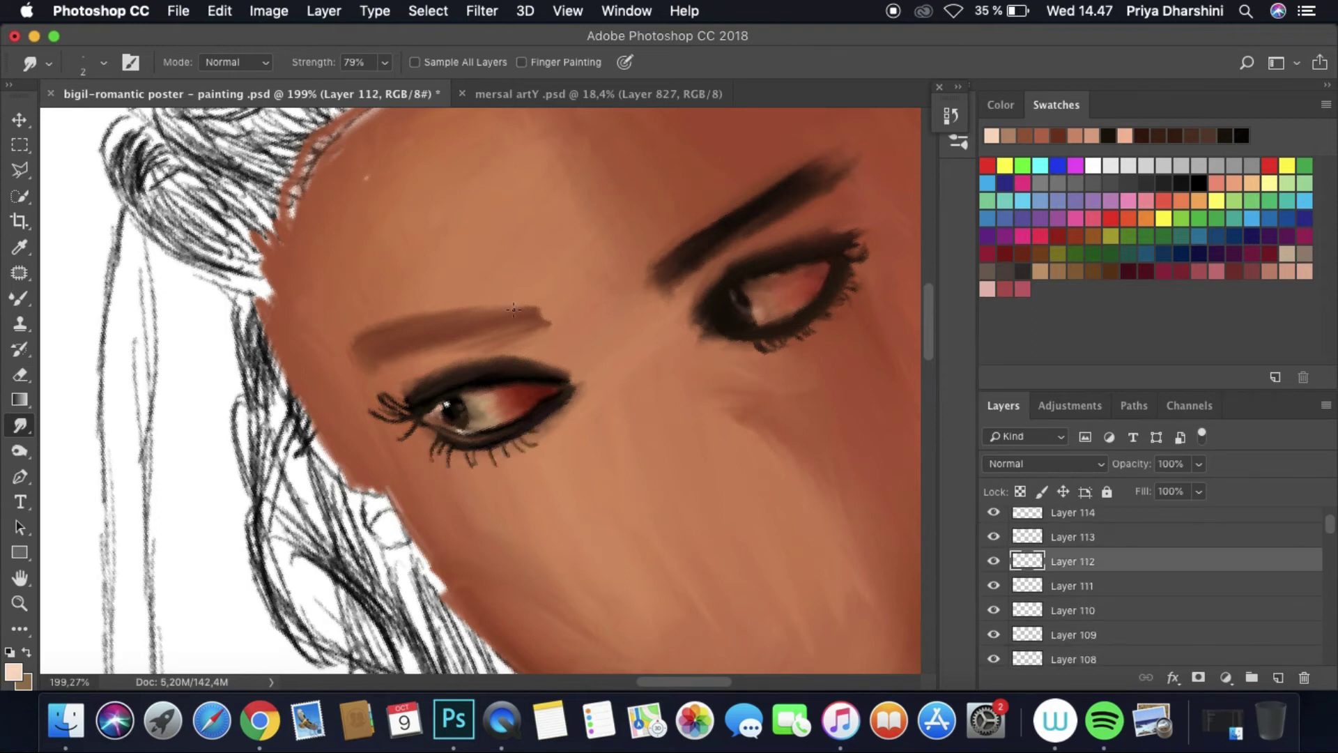
scroll(514, 309, "up", 2)
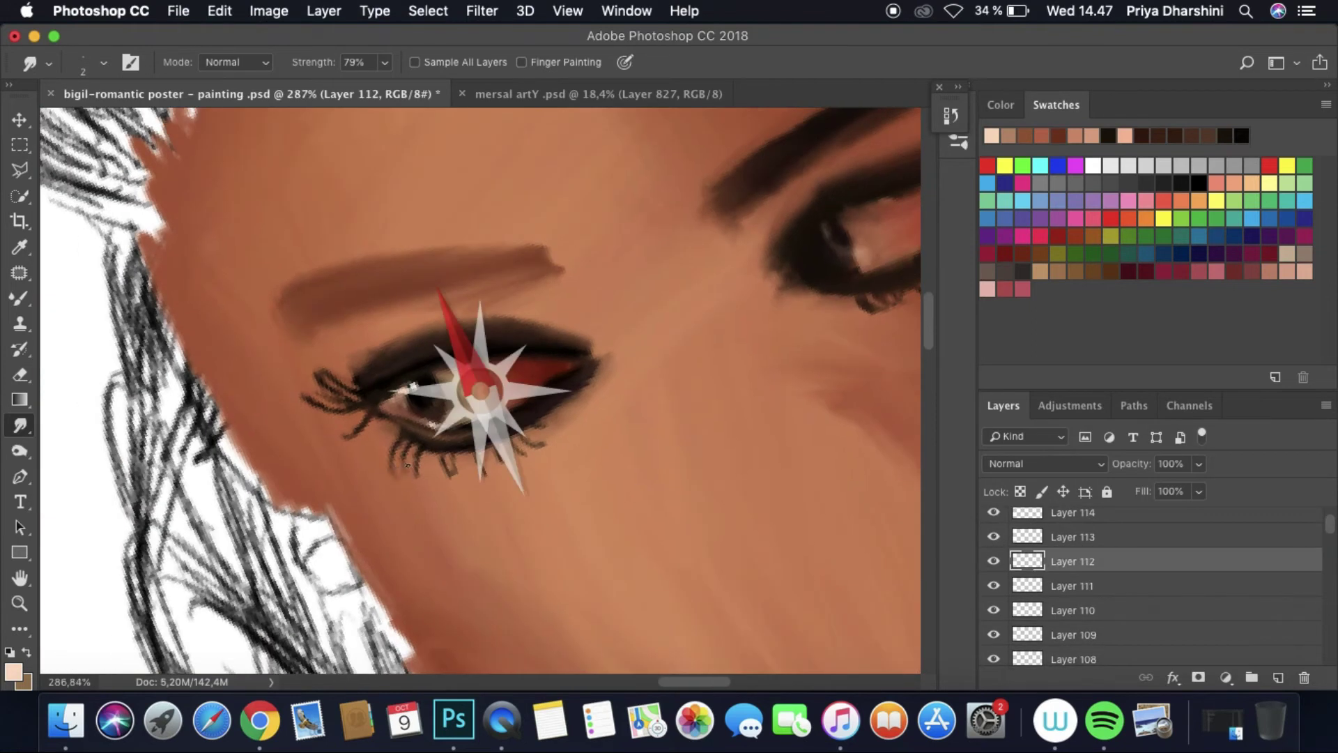
left_click(477, 460)
scroll(555, 423, "down", 5)
scroll(672, 333, "up", 3)
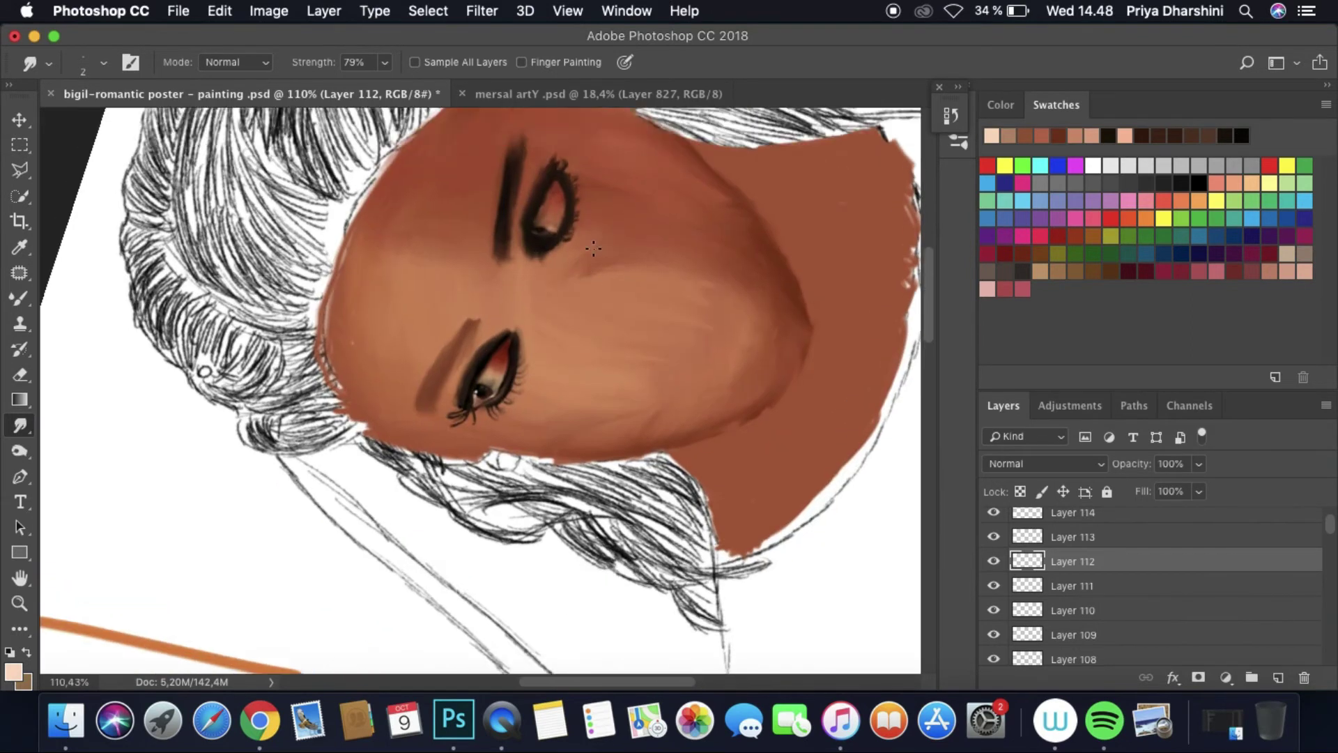
left_click(179, 11)
left_click(189, 198)
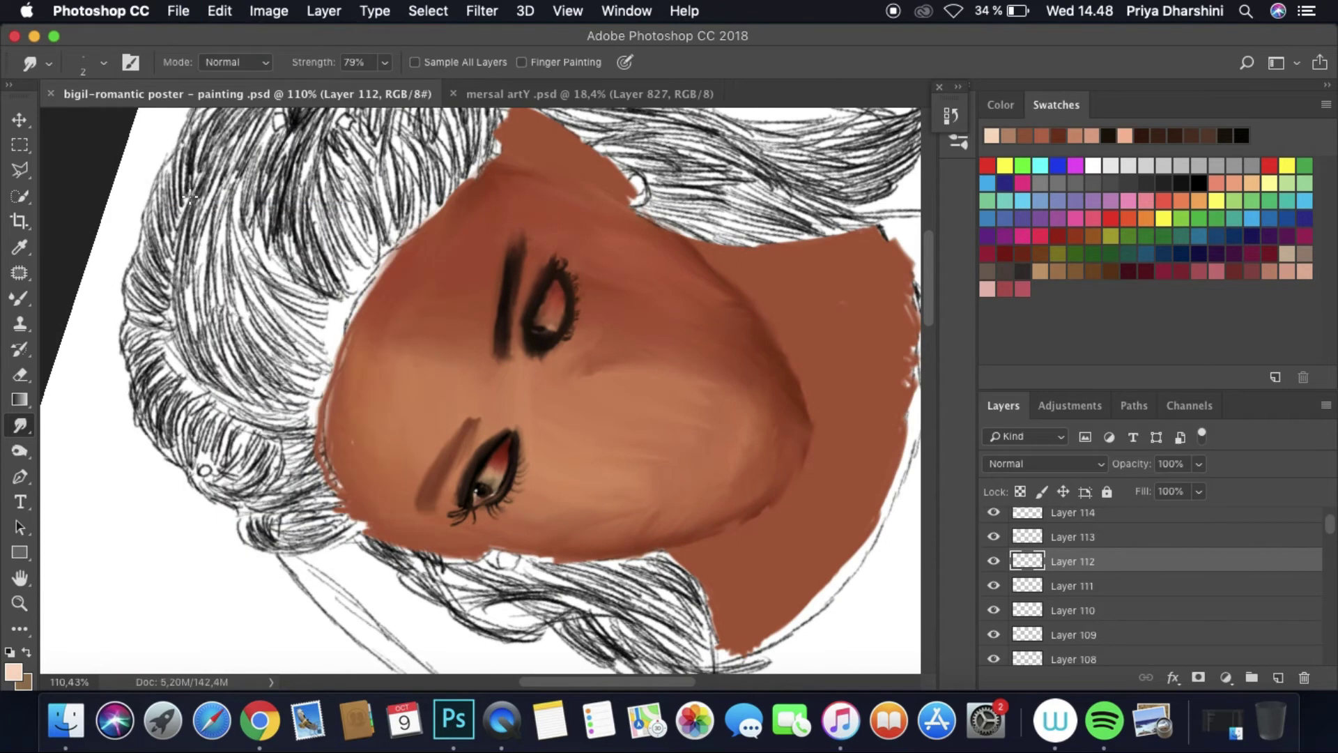
Step: Select Layer 118, smudge the lit-side eye's lashes with all-layer sampling and save the poster
scroll(446, 481, "up", 3)
left_click(993, 586)
left_click(993, 586)
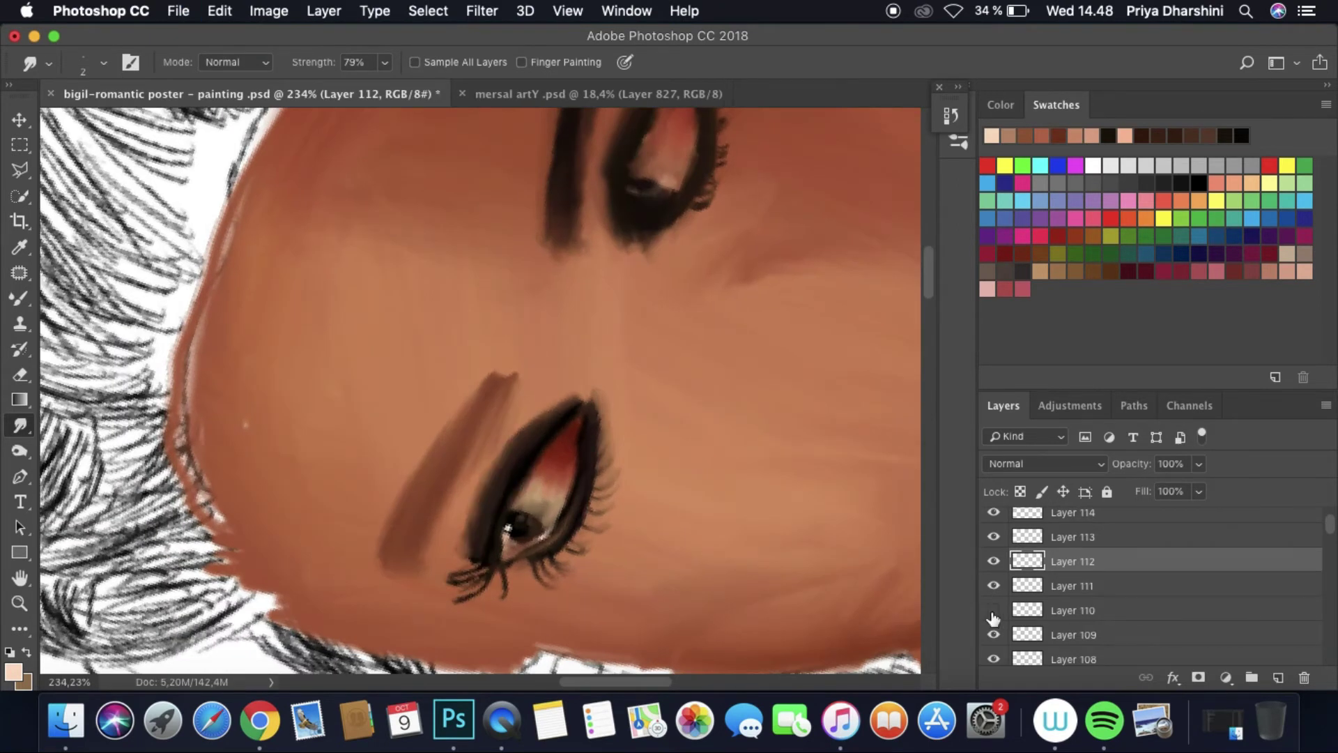
scroll(640, 458, "right", 3)
key("alt+period")
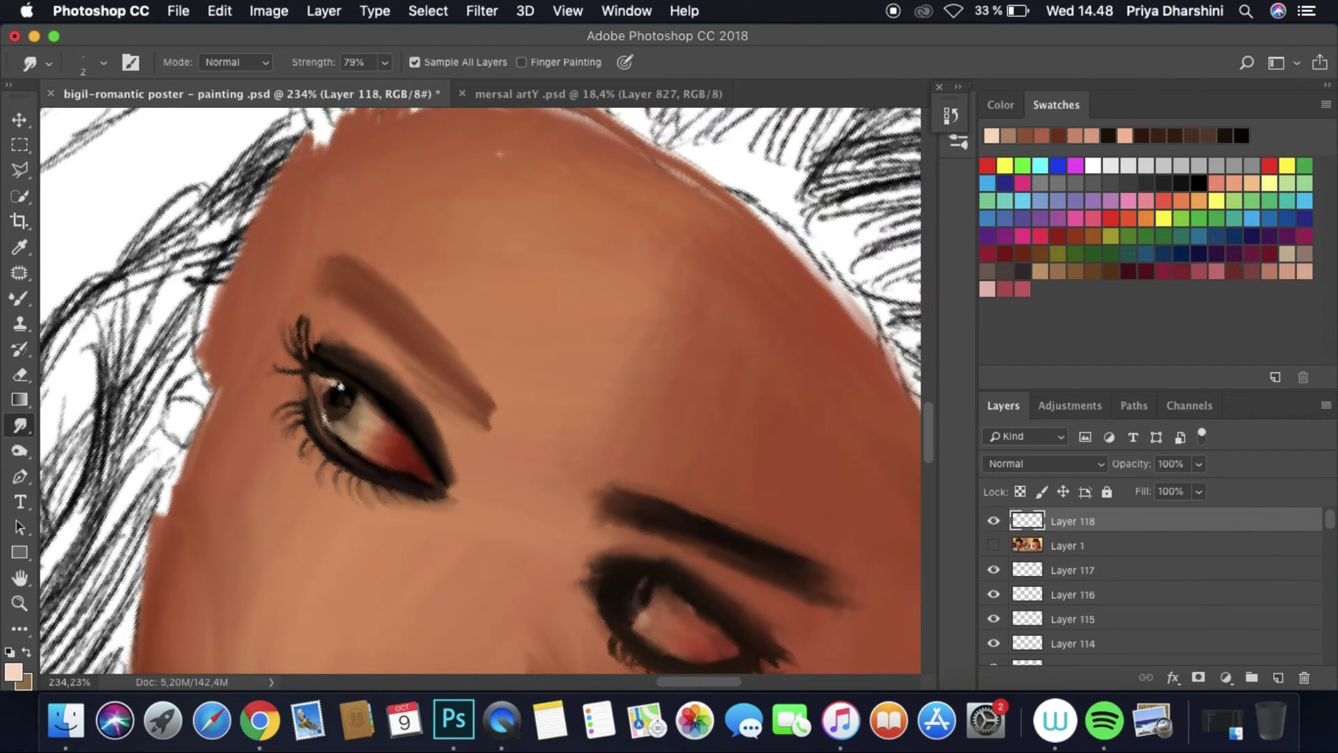
scroll(368, 252, "down", 5)
scroll(705, 594, "left", 5)
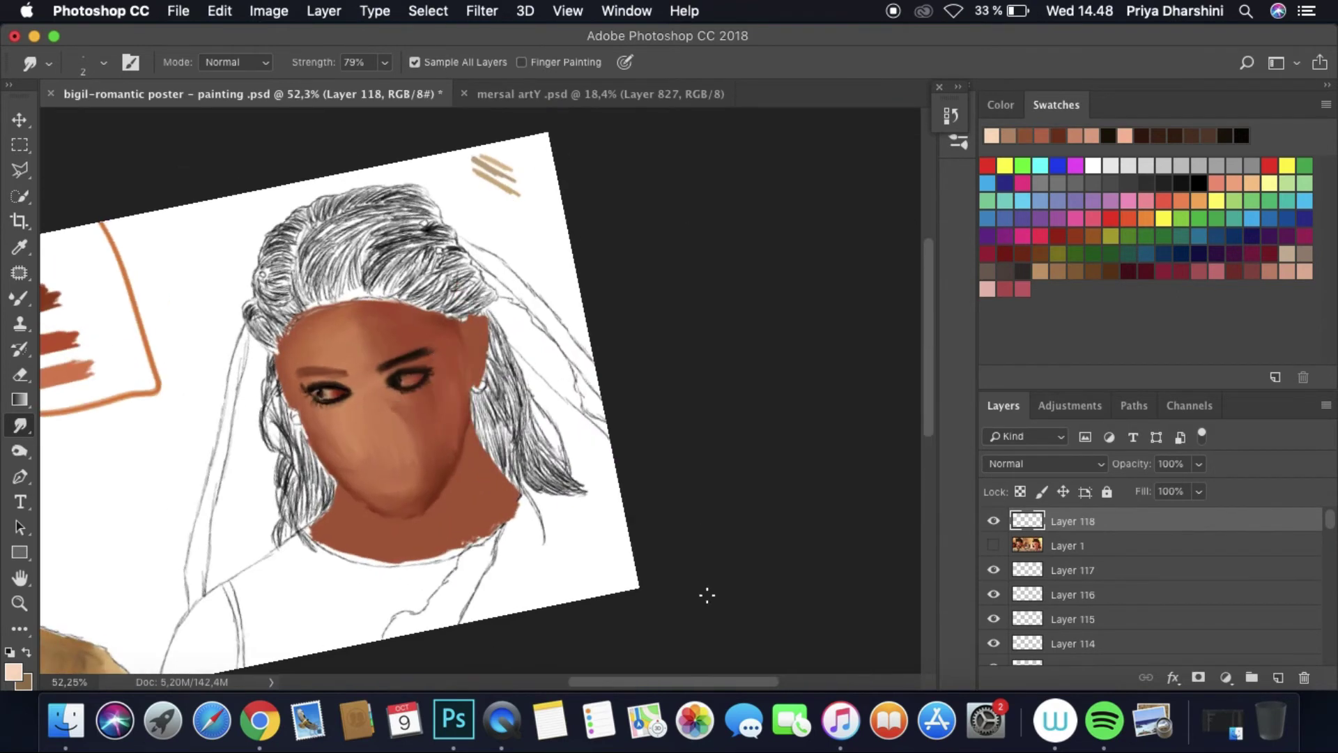
left_click(187, 13)
left_click(202, 190)
Step: Trace the lit-side eyebrow over the reference photo on Layer 118 with a near-black 7 px Mixer Brush
scroll(649, 390, "up", 6)
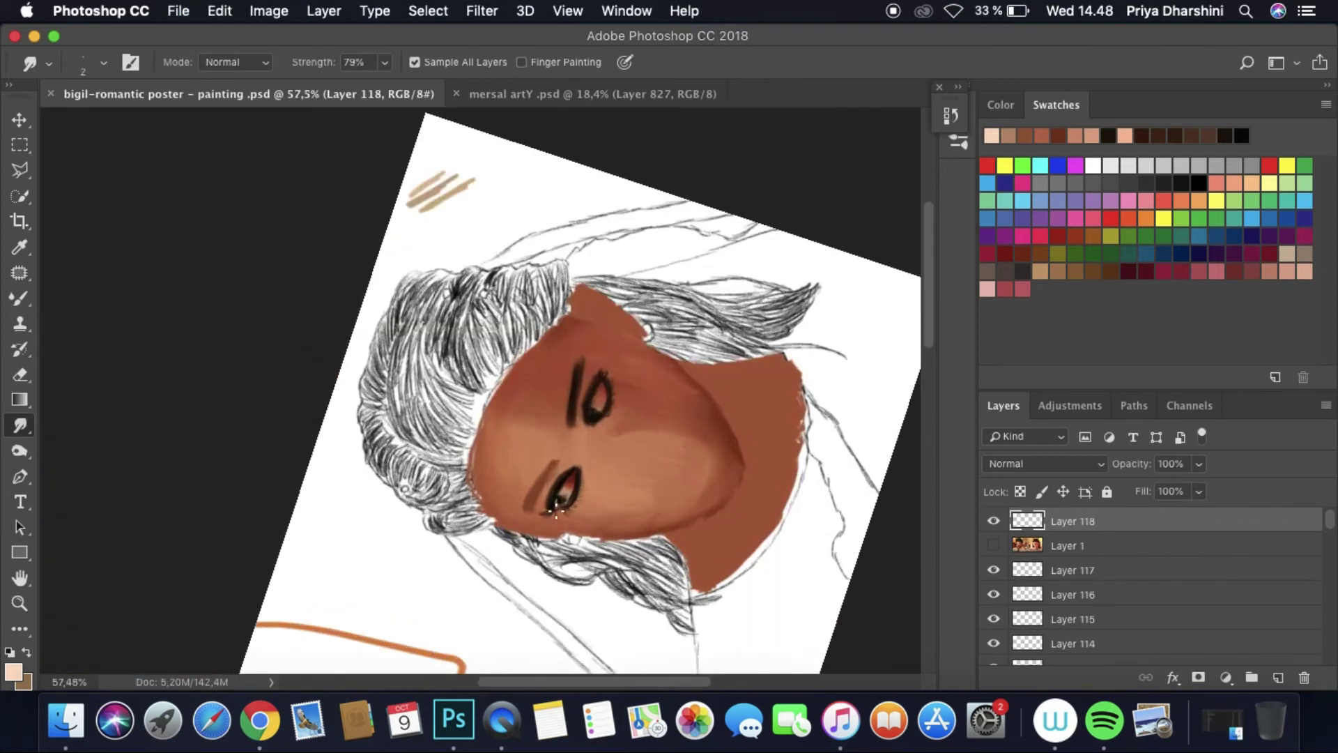
left_click(19, 298)
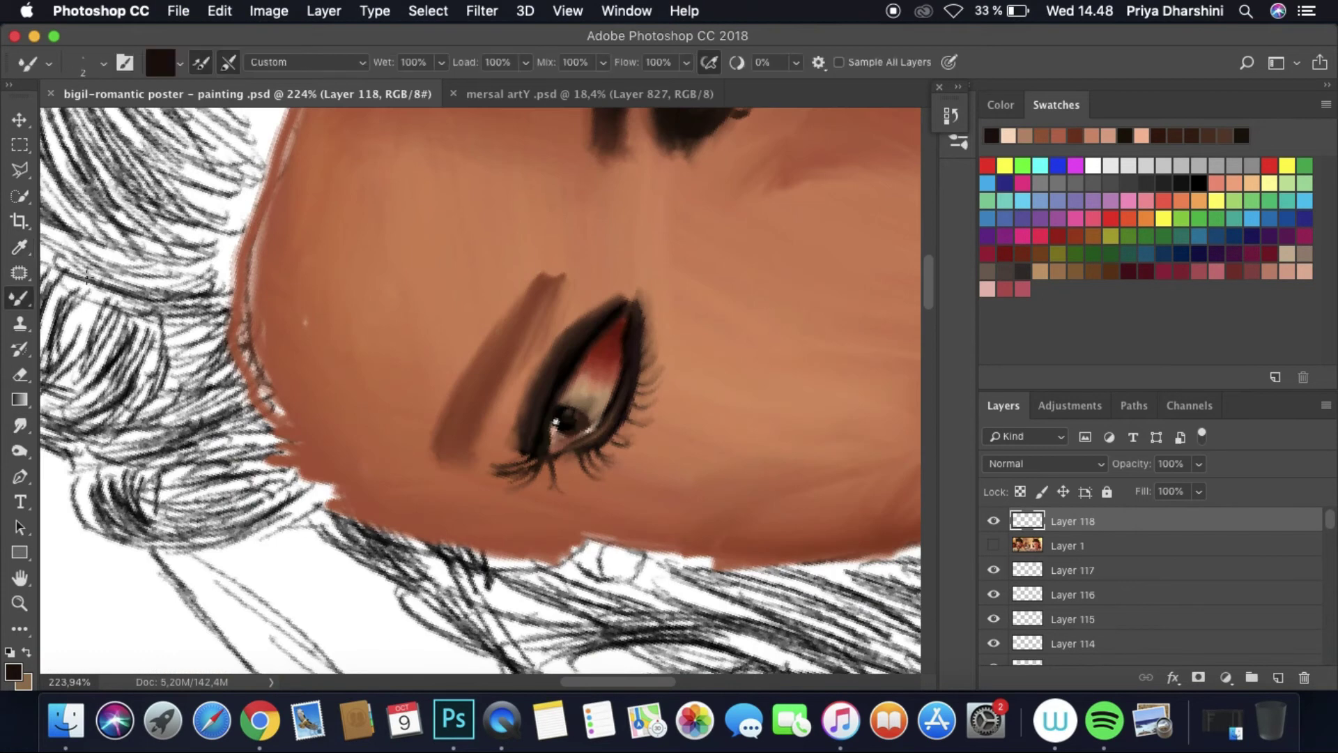
left_click(103, 62)
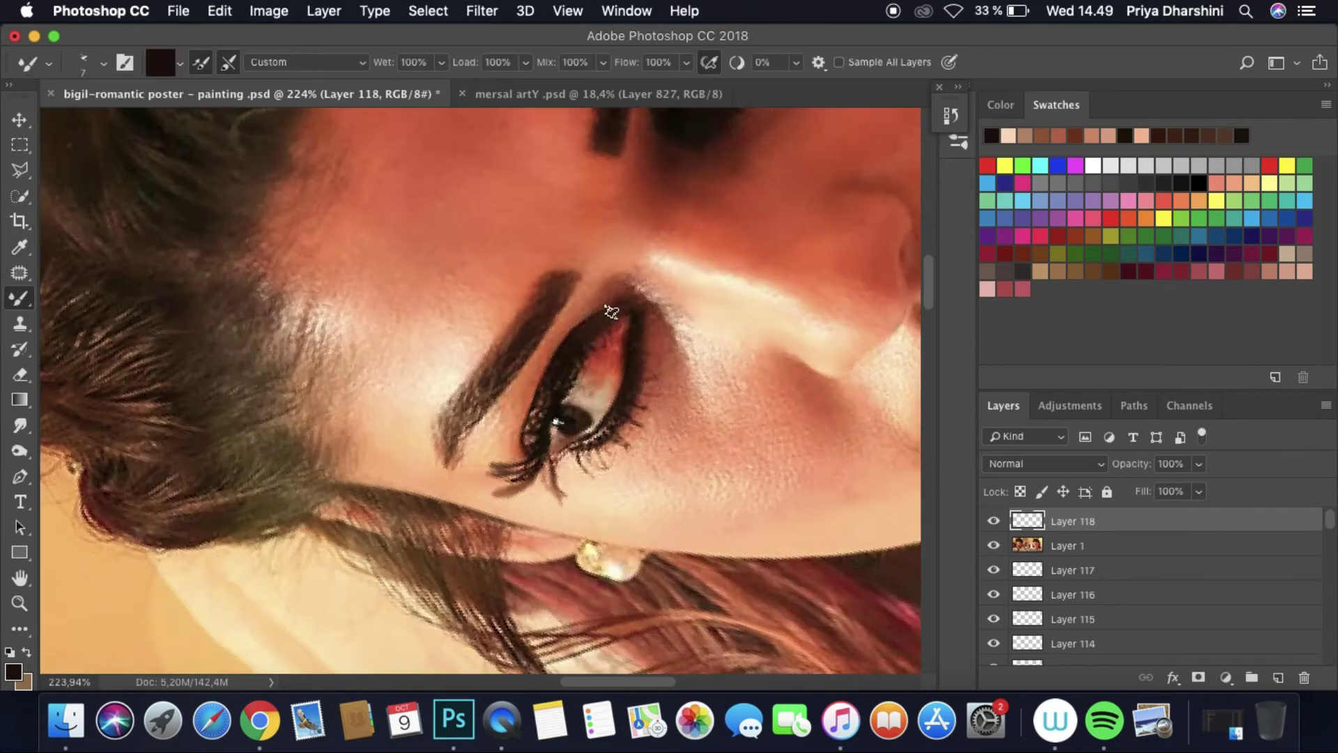
left_click_drag(566, 279, 444, 427)
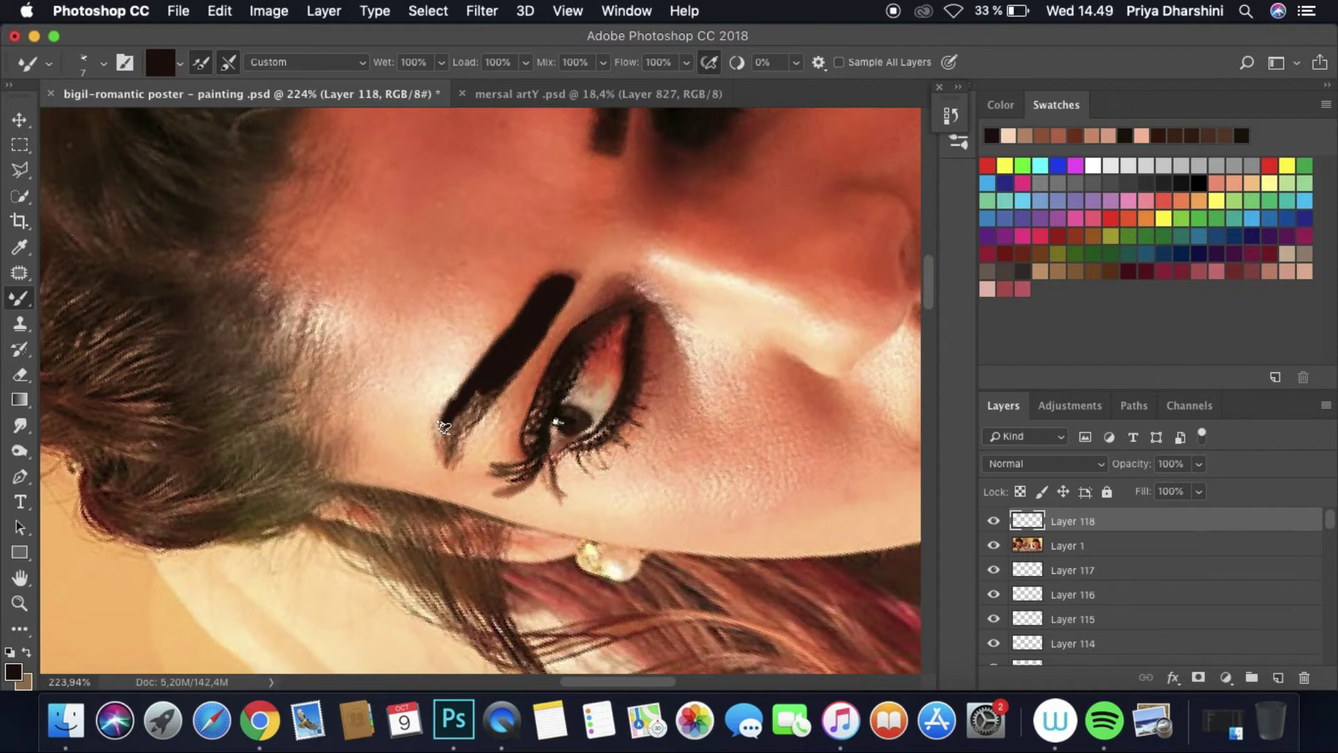
Step: Hide the reference photo and smudge the lit-side eyebrow's edges with a 9 px brush, all-layer sampling off
left_click(994, 545)
left_click(19, 425)
left_click(103, 62)
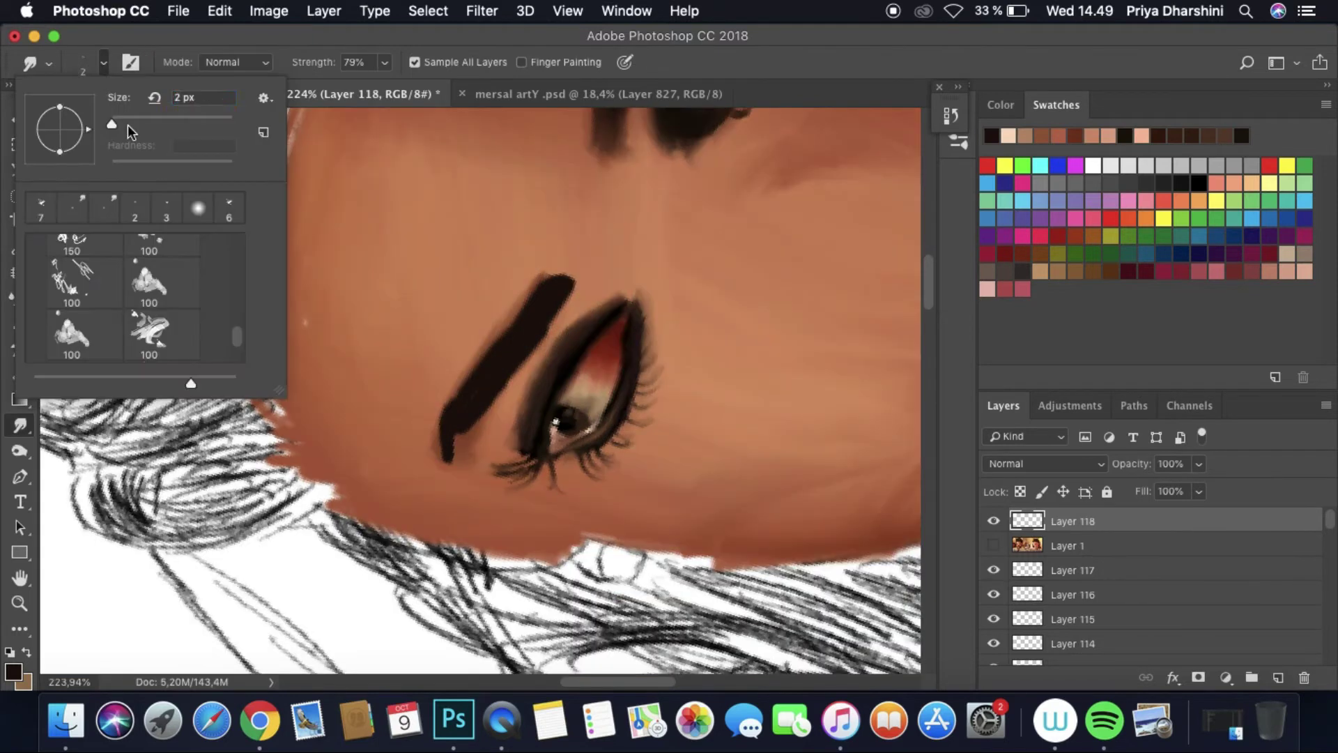
left_click(430, 63)
left_click_drag(512, 320, 548, 276)
mouse_move(520, 359)
left_mouse_down()
mouse_move(447, 426)
mouse_move(447, 457)
left_mouse_up()
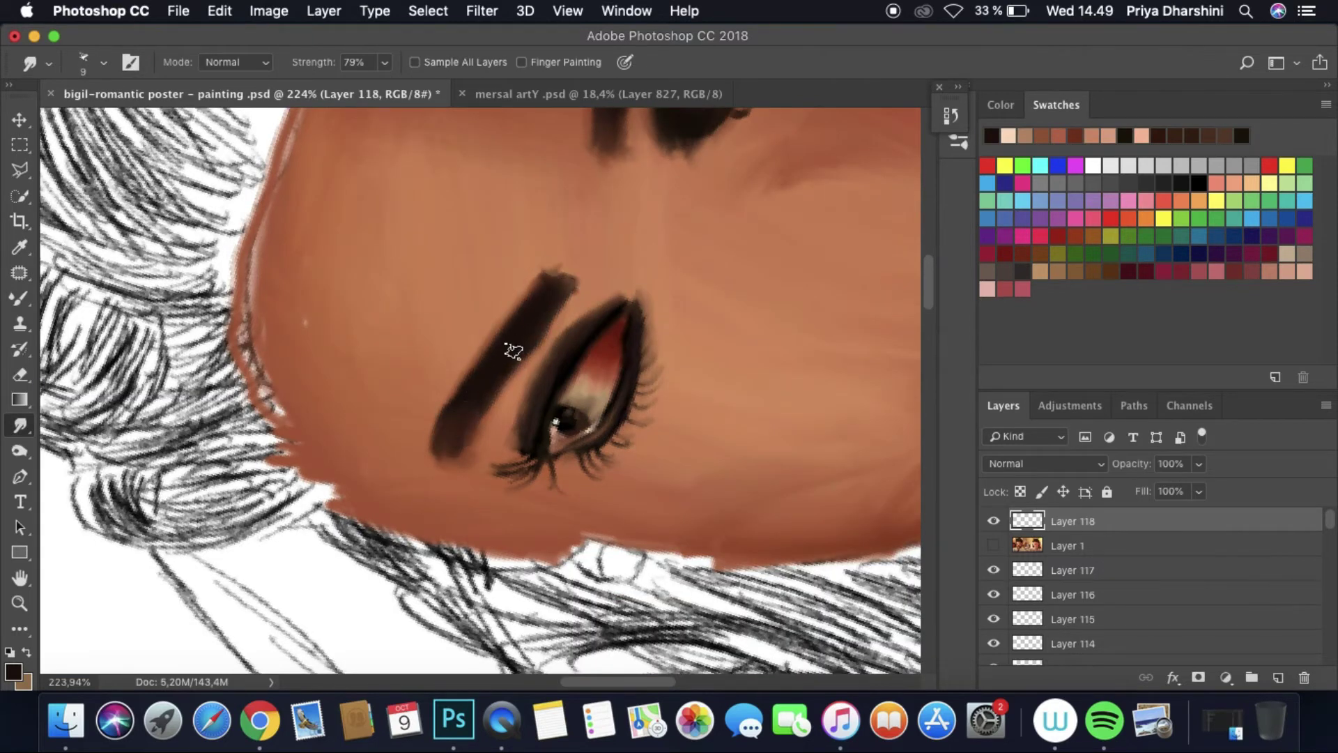
left_click_drag(513, 351, 562, 278)
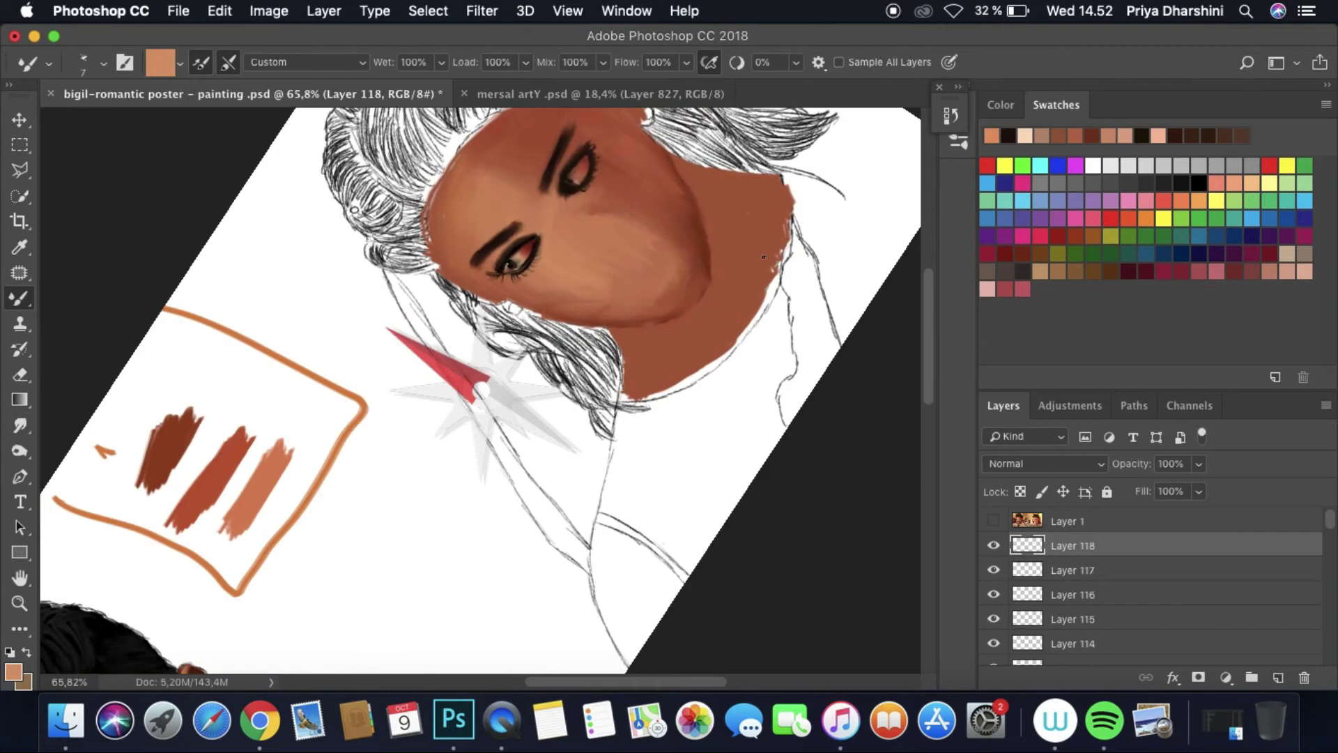
Step: Create Layer 119 and paint light orange-tan patches above the shadow-side brow and on the cheek with a 19 px brush, using the reference photo
scroll(480, 391, "up", 3)
left_click(103, 62)
left_click(1278, 678)
left_click(993, 545)
mouse_move(519, 341)
left_mouse_down()
mouse_move(488, 391)
mouse_move(607, 390)
left_mouse_up()
left_click_drag(707, 460, 757, 547)
left_click(994, 545)
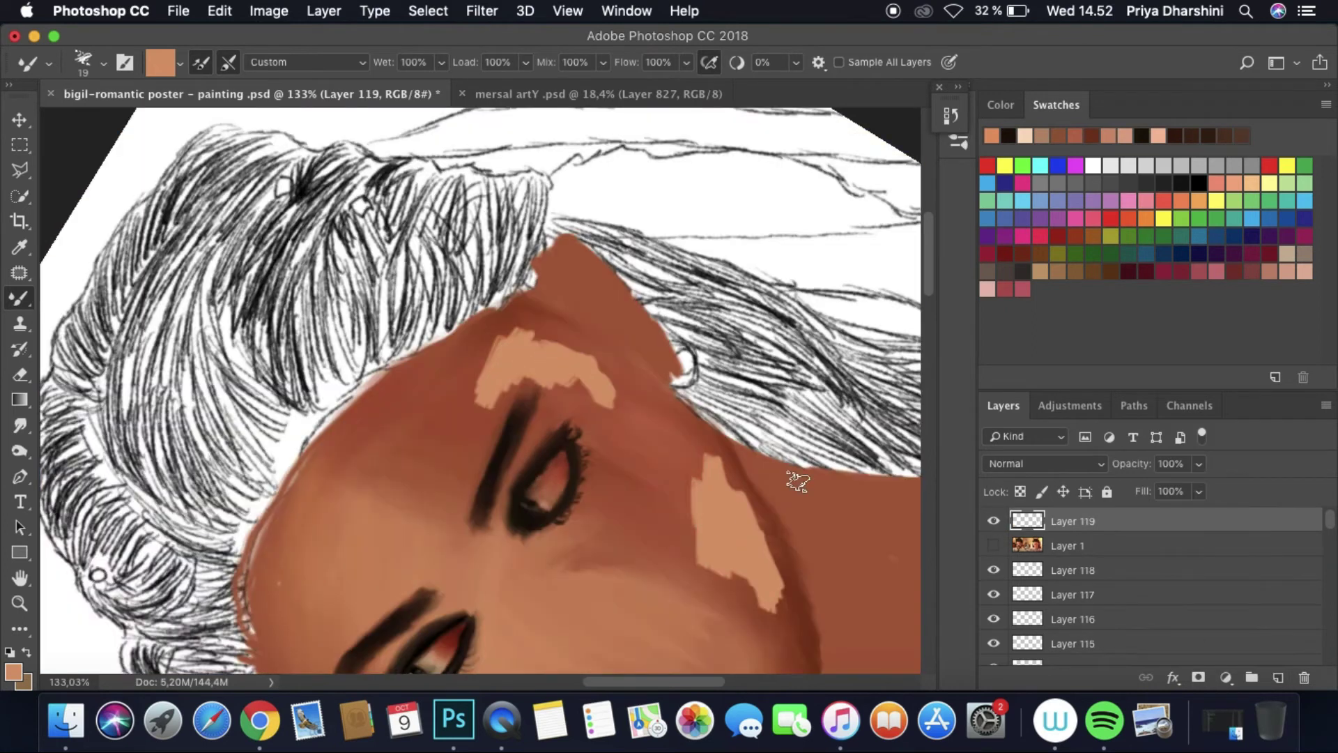
Step: Smudge the light patches around the shadow-side brow and temple into the surrounding skin
left_click(20, 425)
mouse_move(508, 342)
left_mouse_down()
mouse_move(556, 335)
mouse_move(598, 401)
mouse_move(527, 390)
mouse_move(490, 334)
mouse_move(480, 347)
mouse_move(495, 316)
mouse_move(485, 369)
mouse_move(479, 343)
mouse_move(506, 384)
mouse_move(477, 429)
mouse_move(431, 377)
mouse_move(453, 388)
mouse_move(537, 333)
mouse_move(572, 343)
mouse_move(587, 414)
left_mouse_up()
mouse_move(608, 311)
left_mouse_down()
mouse_move(599, 403)
mouse_move(548, 467)
left_mouse_up()
left_click_drag(490, 518, 550, 462)
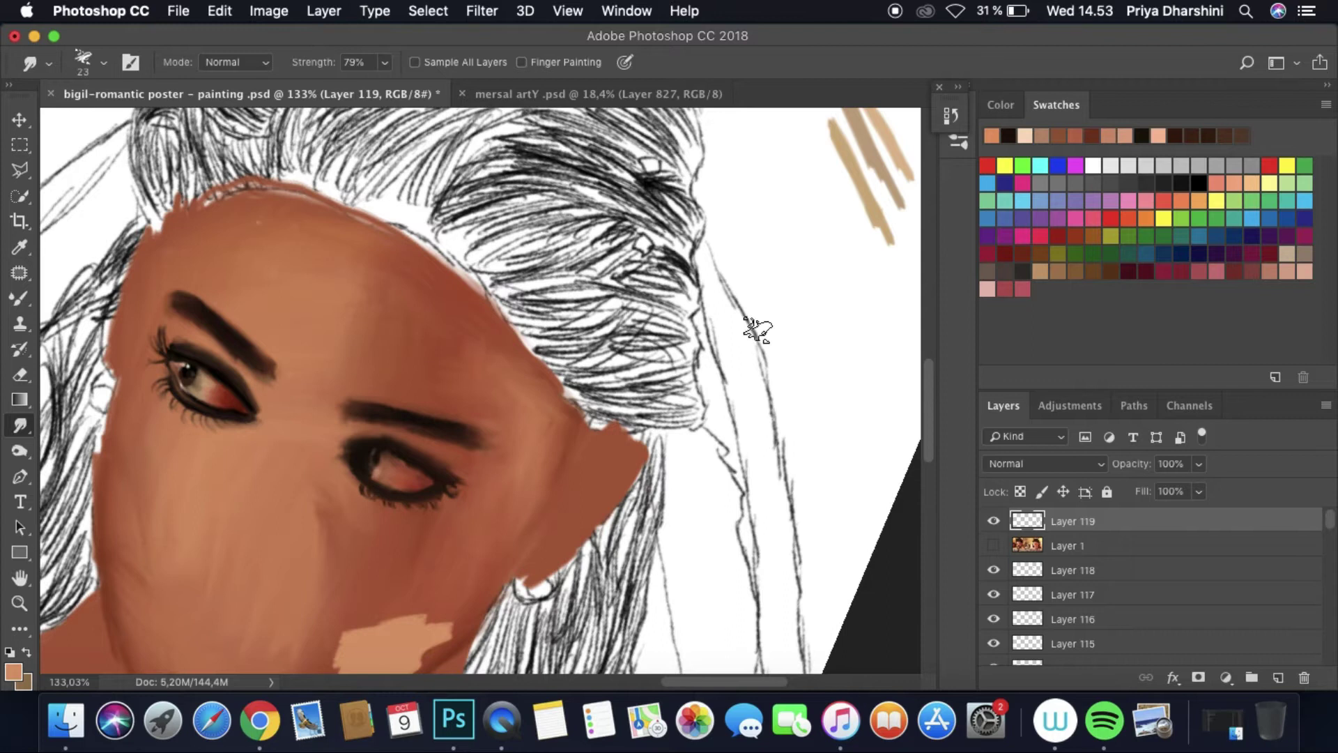
scroll(758, 330, "down", 5)
left_click_drag(412, 436, 418, 371)
Step: Sample the light peach swatch from the mersal artY document, then paint and blend it on the shadow-side lower cheek
key("ctrl+Tab")
key("i")
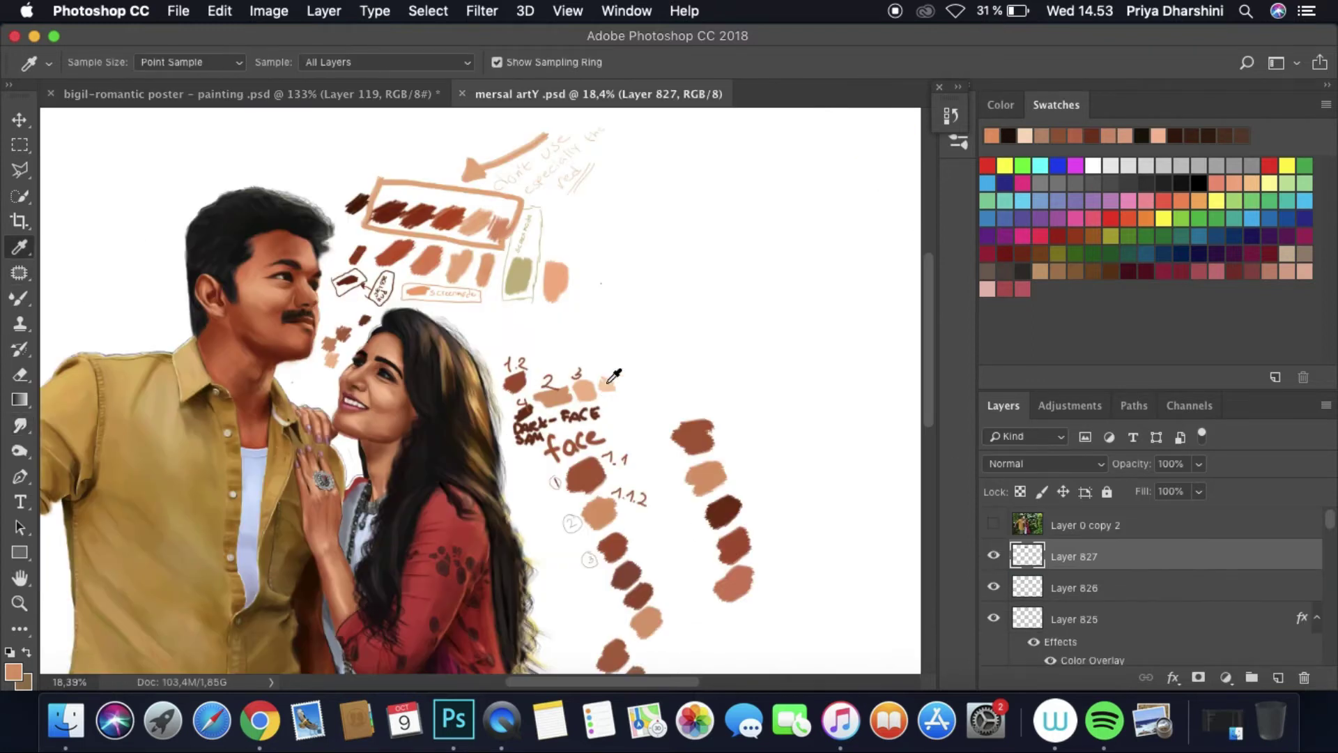
left_click(608, 382)
key("ctrl+Tab")
key("b")
mouse_move(348, 435)
left_mouse_down()
mouse_move(394, 366)
mouse_move(328, 508)
mouse_move(411, 440)
left_mouse_up()
left_click(951, 115)
key("r")
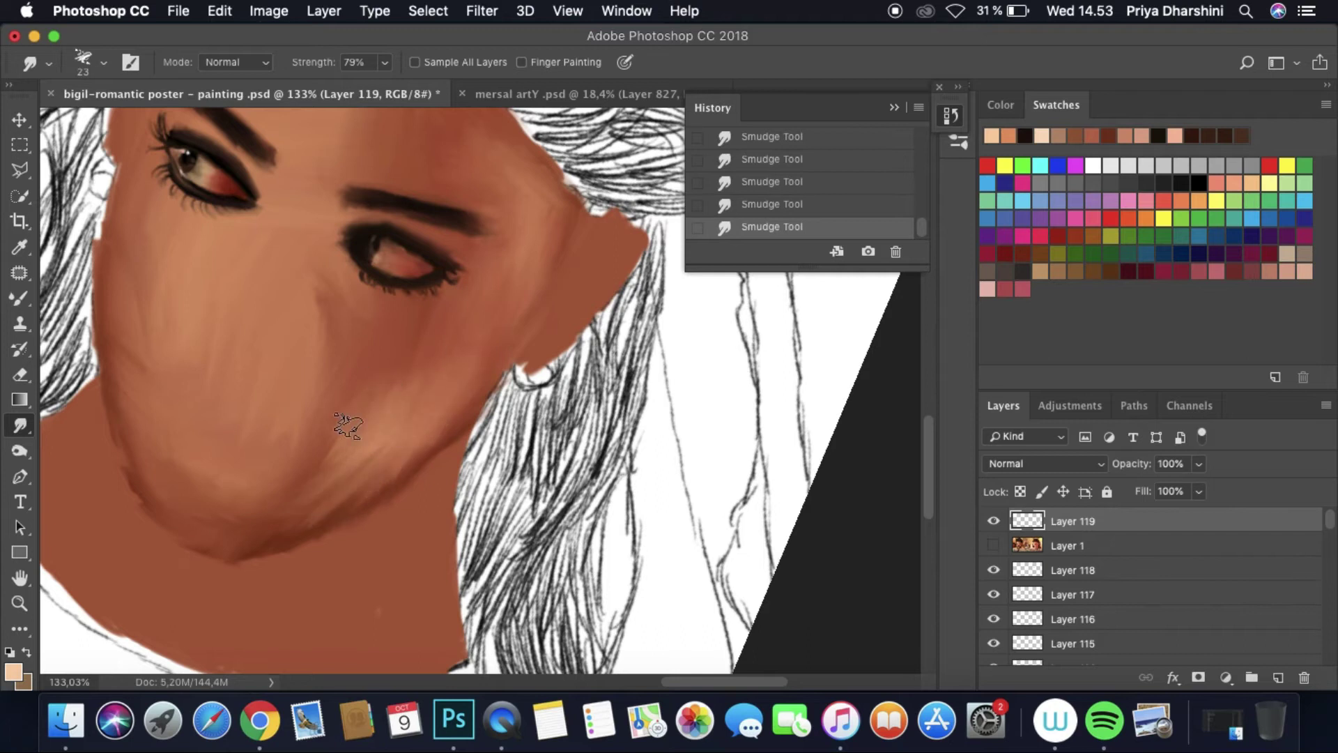
Step: Sample reddish brown from the mersal artY document and paint skin tones beneath the shadow-side eye over the reference photo
key("ctrl+Tab")
key("i")
left_click(697, 530)
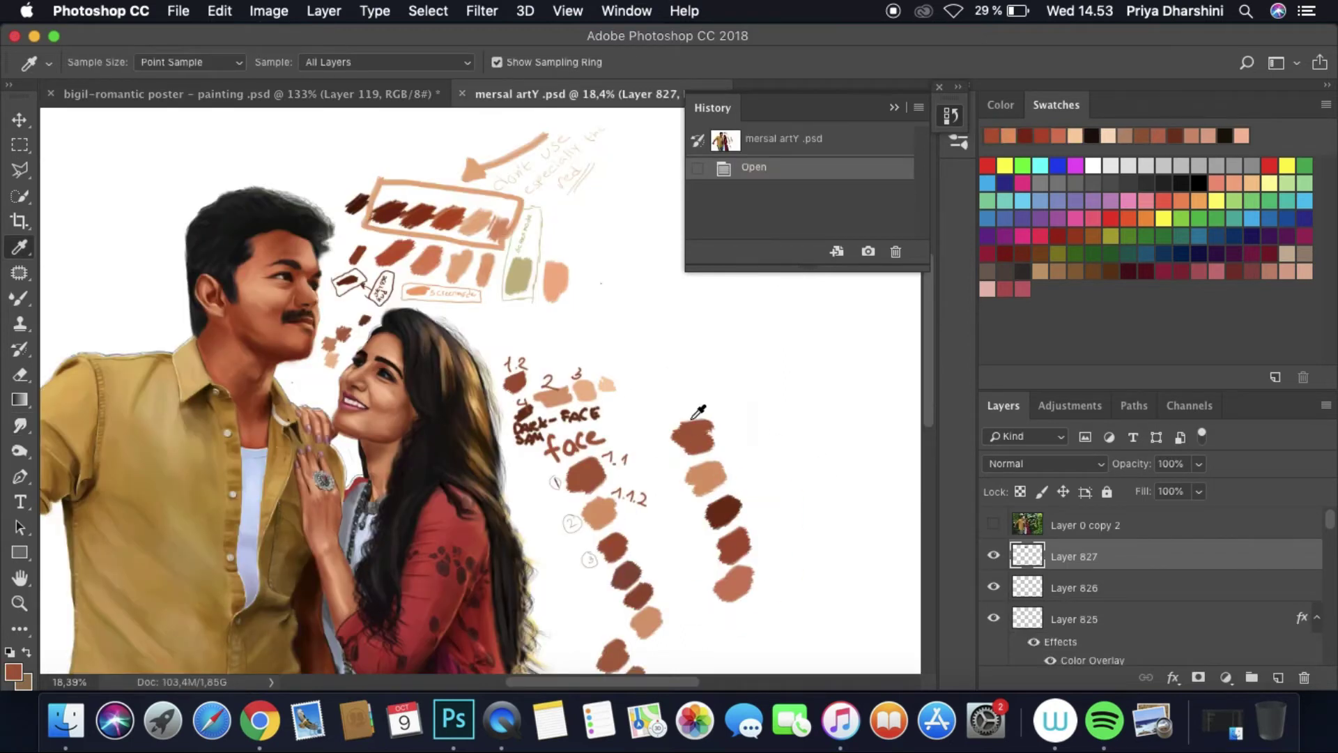
key("ctrl+Tab")
key("b")
left_click(993, 545)
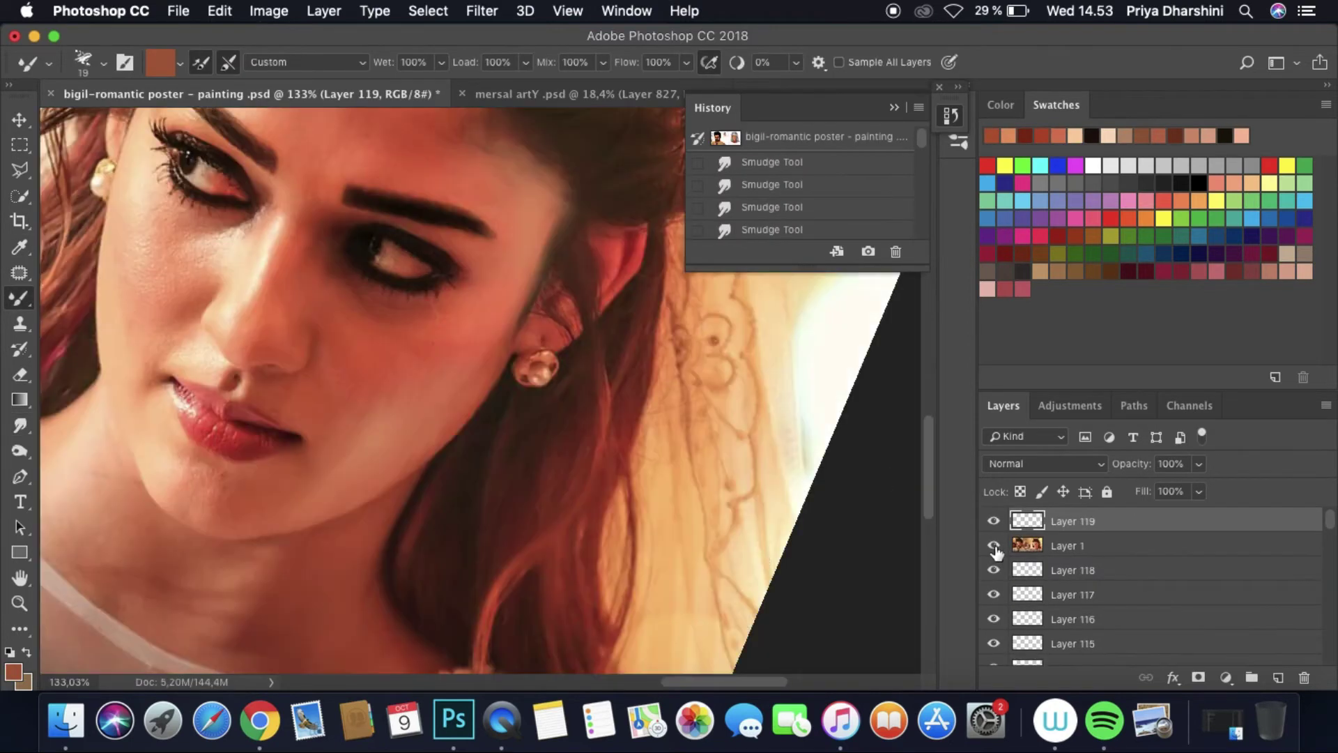
mouse_move(339, 349)
left_mouse_down()
mouse_move(368, 265)
mouse_move(339, 277)
mouse_move(402, 278)
mouse_move(342, 374)
mouse_move(406, 343)
mouse_move(406, 314)
mouse_move(435, 293)
mouse_move(488, 279)
left_mouse_up()
left_click(446, 327, "alt")
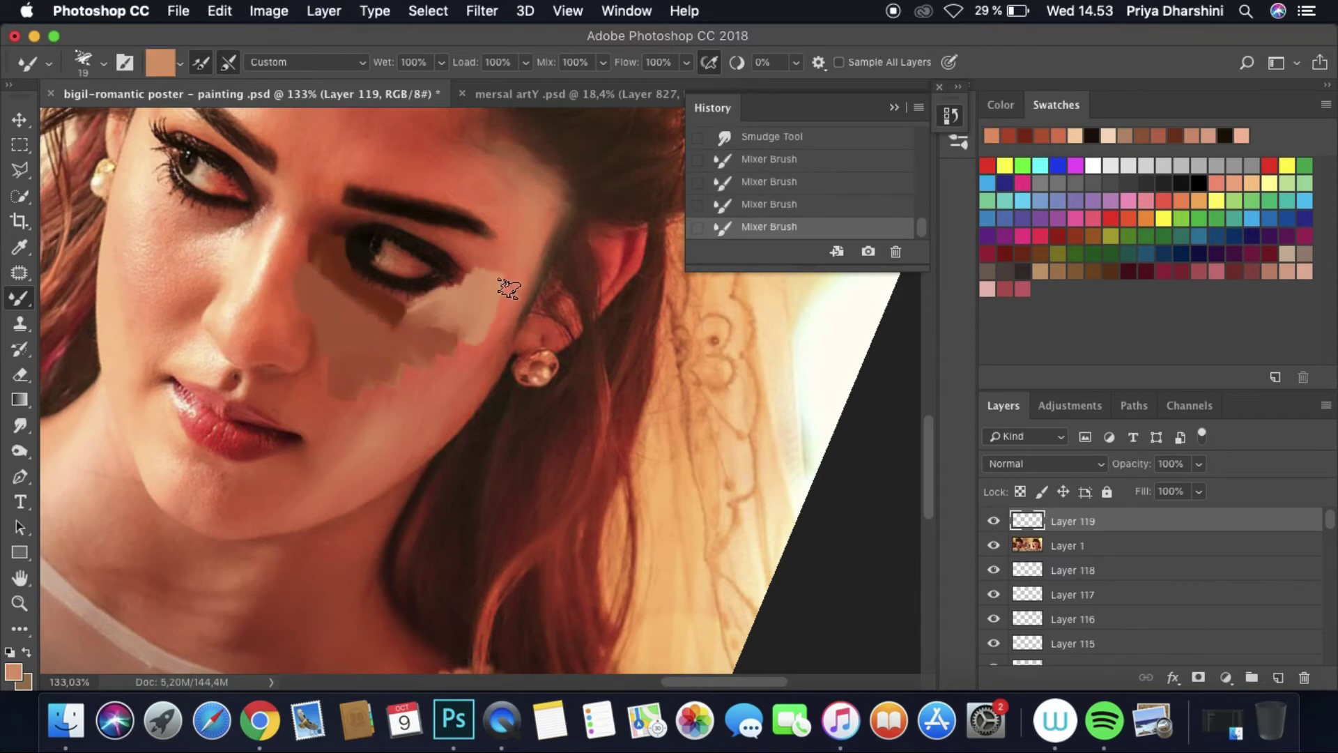
Step: Hide the reference photo and smudge the under-eye tones into the shadow-side cheek
left_click(993, 546)
key("r")
mouse_move(327, 253)
left_mouse_down()
mouse_move(377, 298)
mouse_move(304, 254)
mouse_move(337, 336)
mouse_move(363, 311)
mouse_move(457, 298)
mouse_move(511, 259)
mouse_move(415, 344)
left_mouse_up()
left_click_drag(319, 220, 318, 331)
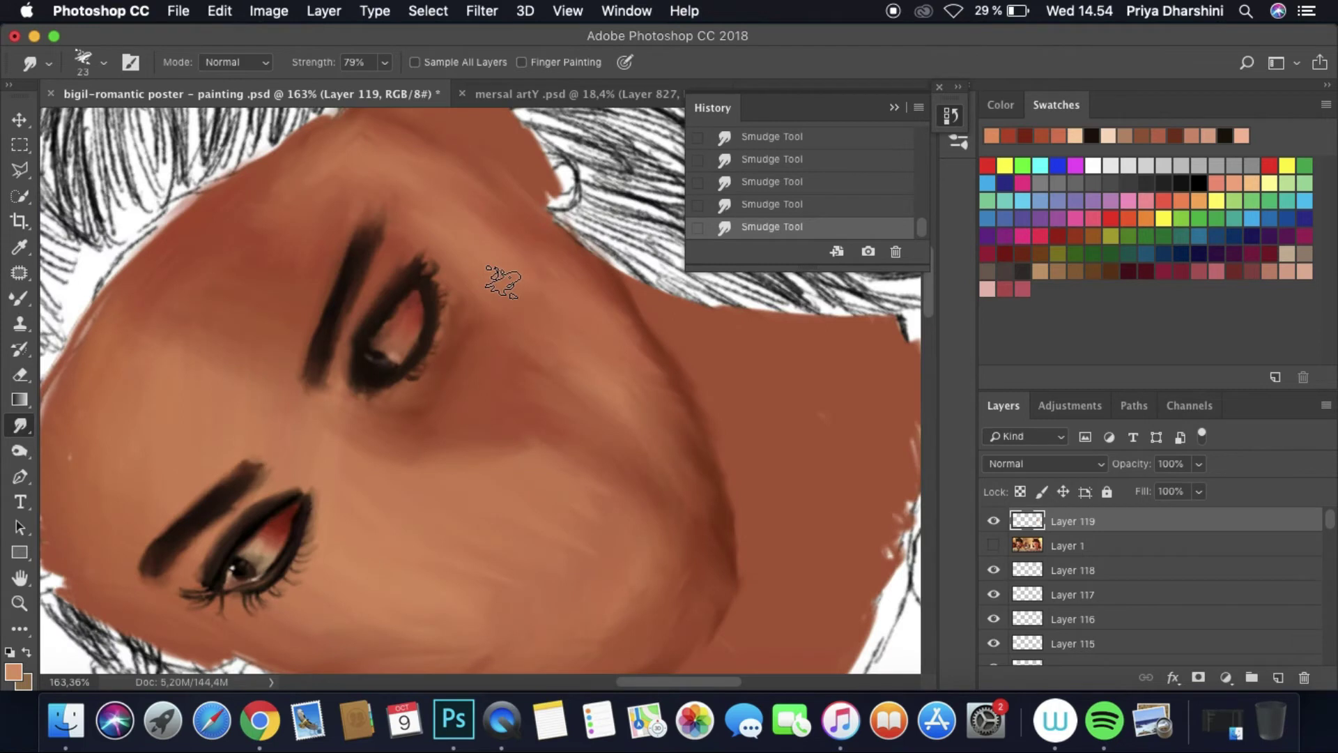
Step: Move the reference photo above Layer 119, create Layer 120 and paint a dark brown shadow beneath the shadow-side eye
left_click_drag(1031, 545, 997, 523)
left_click(1025, 521)
key("super+alt+shift+n")
key("b")
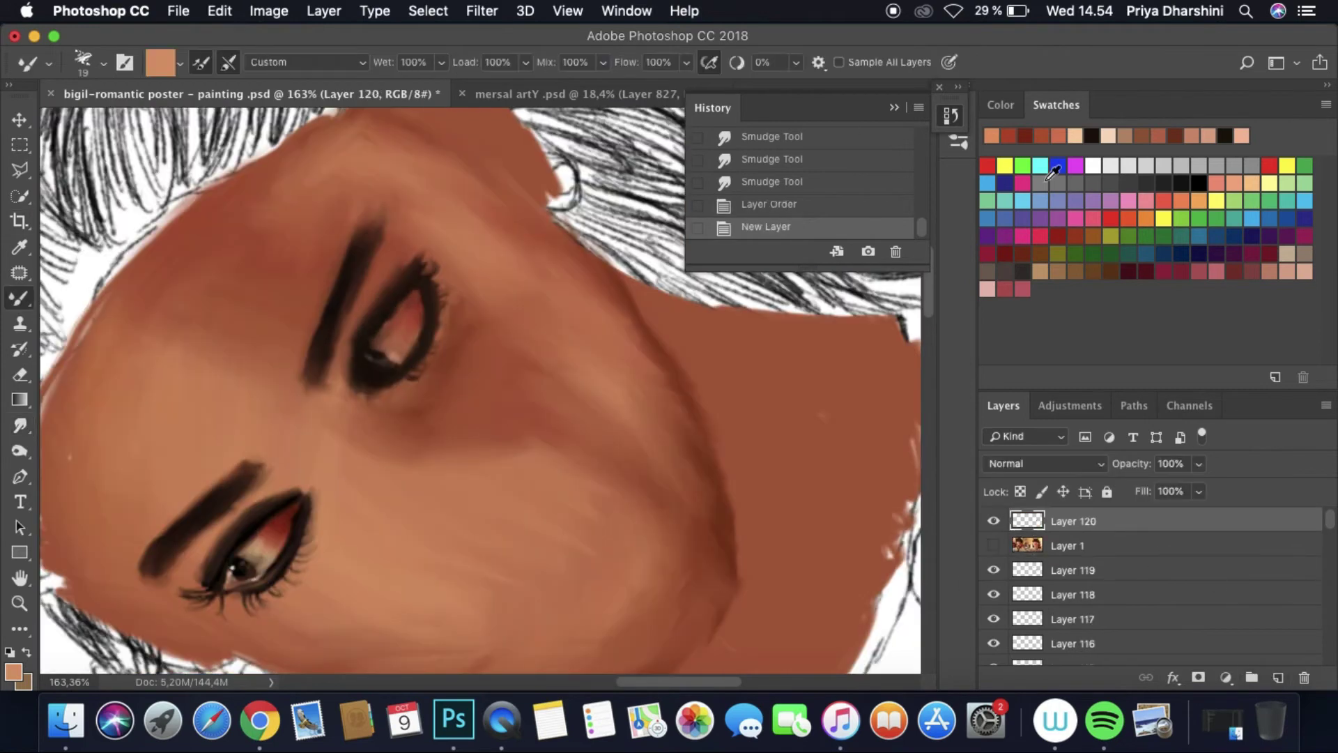
left_click(994, 545)
mouse_move(356, 406)
left_mouse_down()
mouse_move(444, 378)
mouse_move(363, 405)
mouse_move(391, 411)
left_mouse_up()
left_click(993, 545)
Step: Smudge the dark brown shadow around the inner corner and underside of the shadow-side eye
left_click(19, 424)
mouse_move(446, 341)
left_mouse_down()
mouse_move(447, 377)
mouse_move(454, 328)
mouse_move(368, 377)
left_mouse_up()
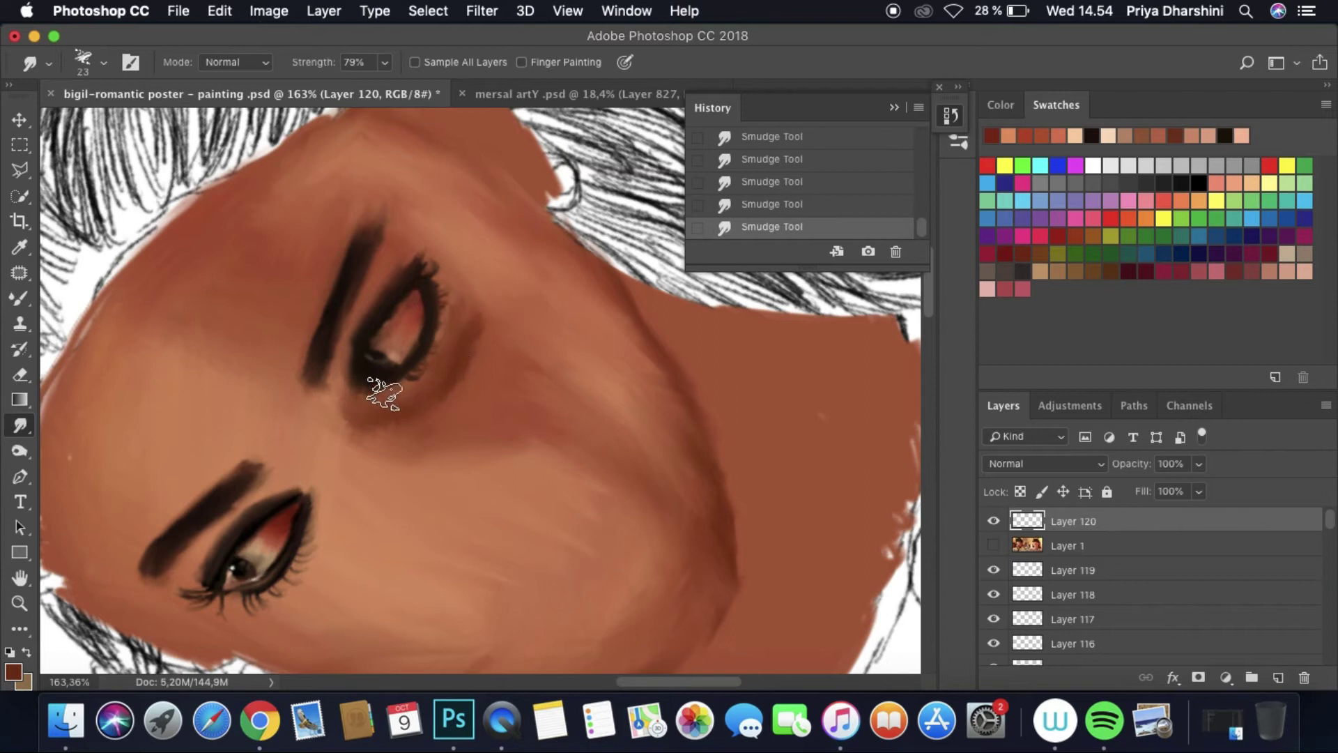
scroll(421, 414, "down", 5)
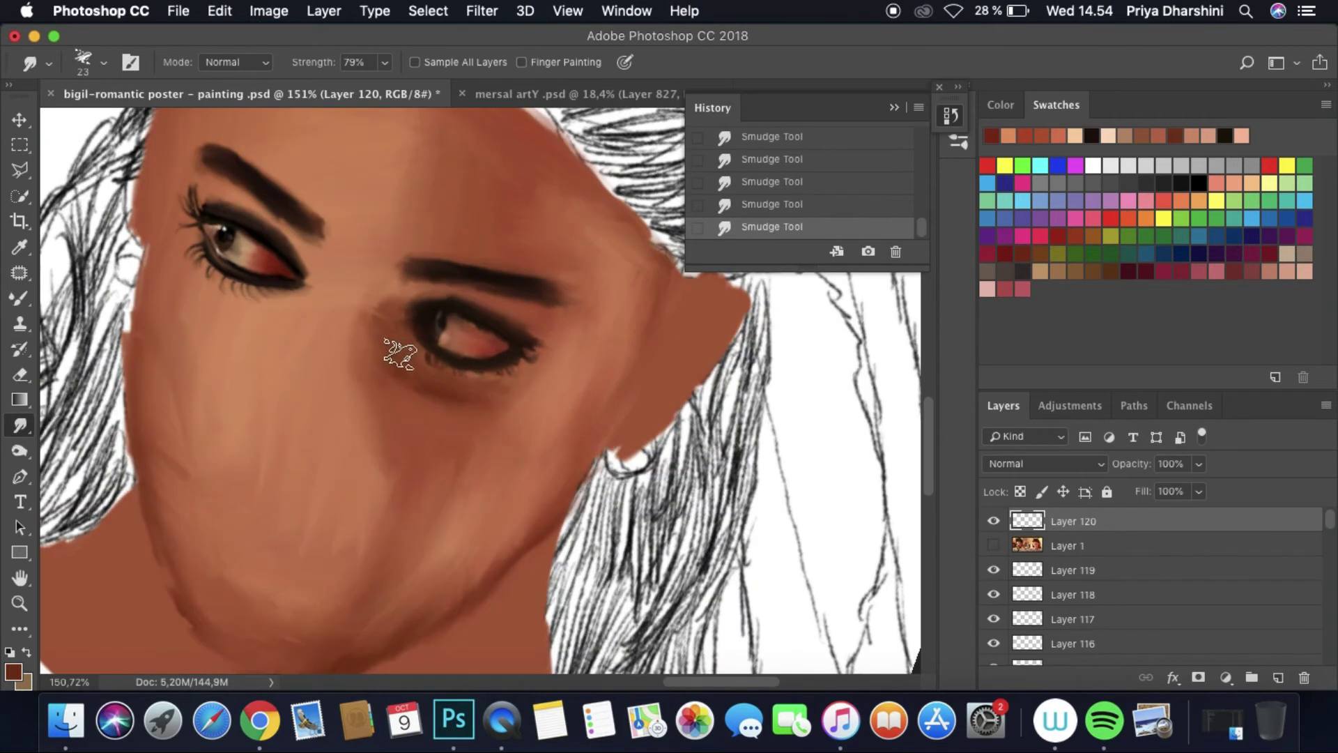
scroll(386, 308, "down", 3)
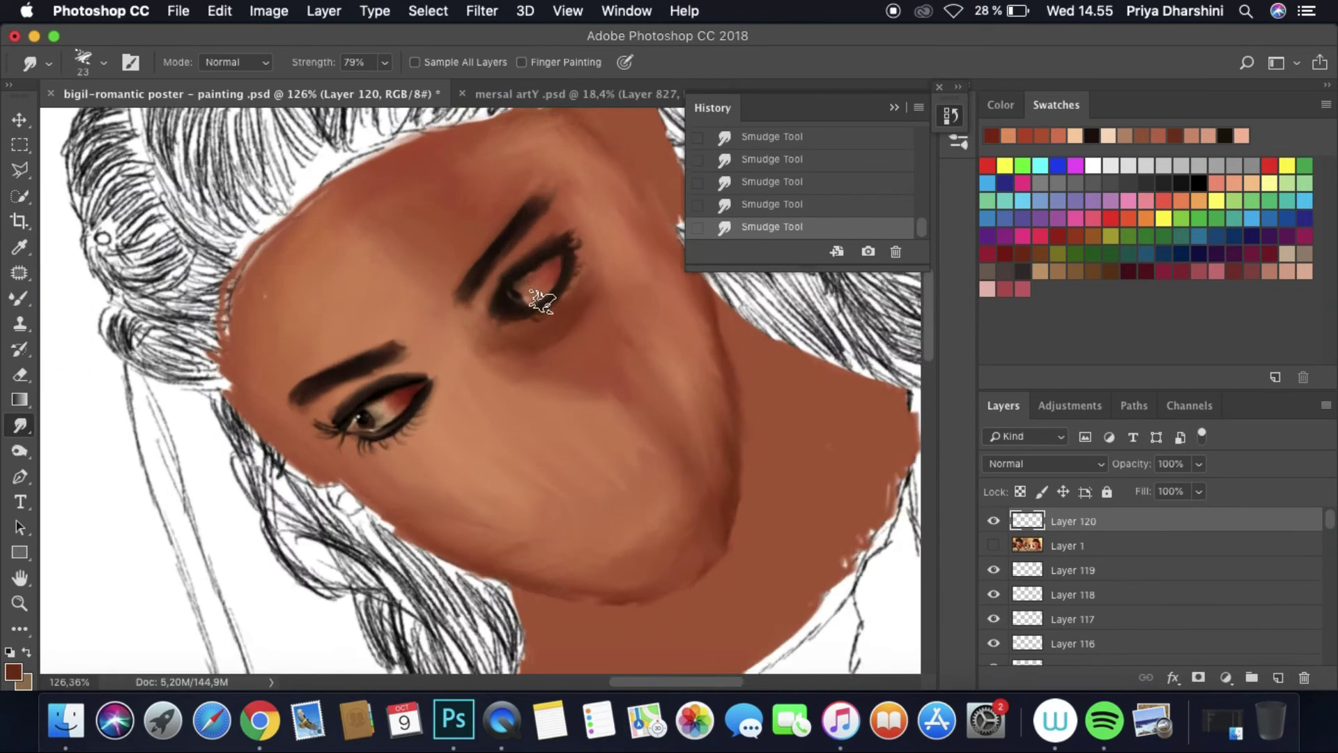
Step: Paint brown, pinkish and reddish-brown strokes across the lit side of the forehead on Layer 120
key("b")
mouse_move(322, 214)
left_mouse_down()
mouse_move(302, 279)
mouse_move(359, 278)
left_mouse_up()
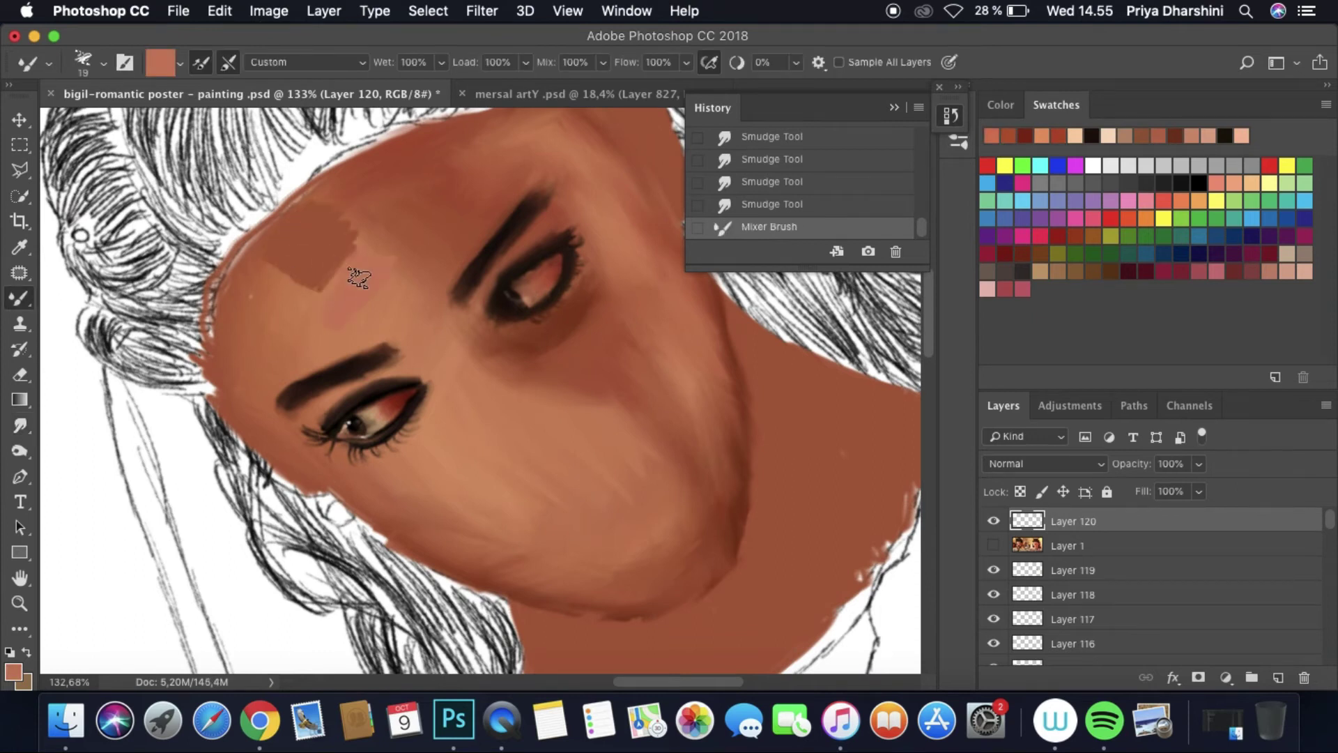
left_click(1061, 132)
left_click_drag(247, 275, 299, 376)
Step: Smudge the new forehead strokes into the surrounding skin from brow to hairline
key("r")
left_click_drag(363, 334, 230, 365)
left_click_drag(297, 287, 338, 209)
left_click_drag(327, 212, 364, 282)
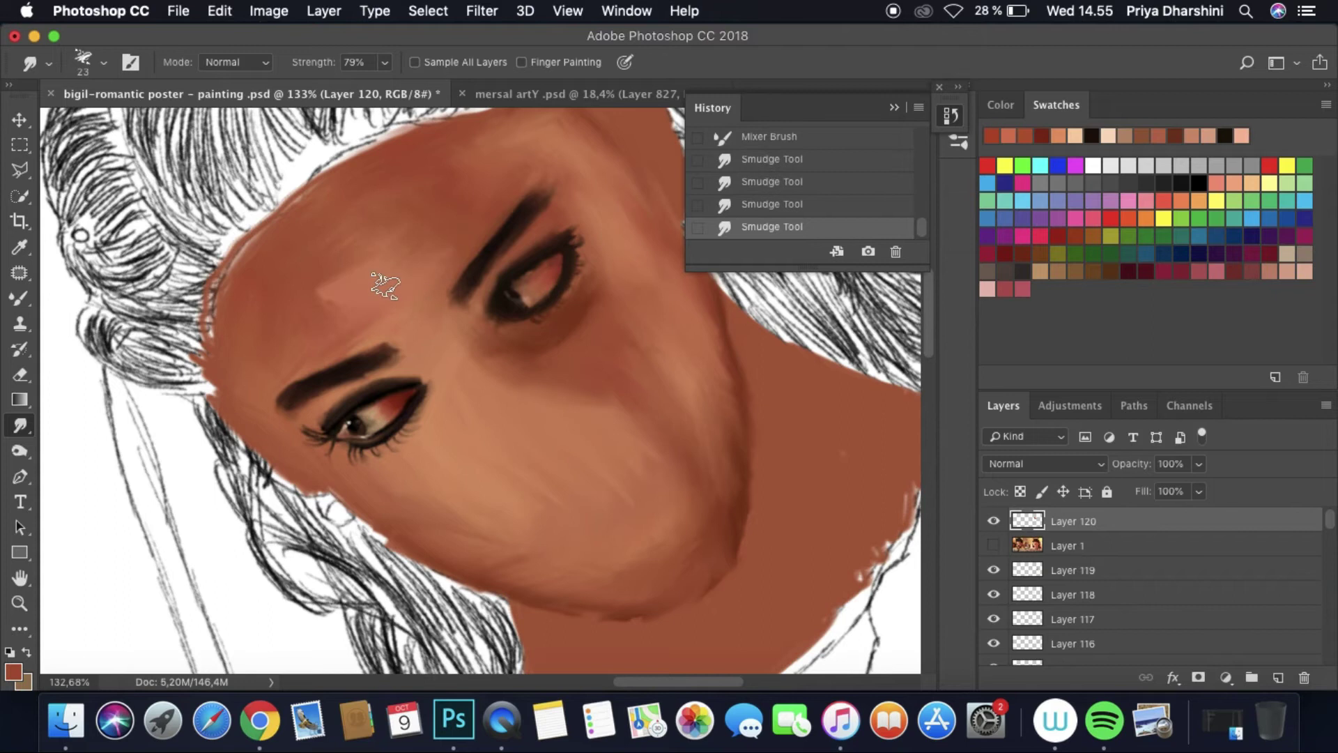
Step: Create Layer 121, paint a pinkish-orange tone on the forehead and smudge it smooth
left_click(20, 298)
key("super+shift+alt+n")
left_click_drag(286, 293, 370, 223)
key("r")
mouse_move(290, 257)
left_mouse_down()
mouse_move(345, 245)
mouse_move(396, 267)
left_mouse_up()
left_click_drag(328, 301, 296, 280)
mouse_move(326, 257)
left_mouse_down()
mouse_move(299, 279)
mouse_move(335, 254)
left_mouse_up()
left_click_drag(349, 306, 387, 204)
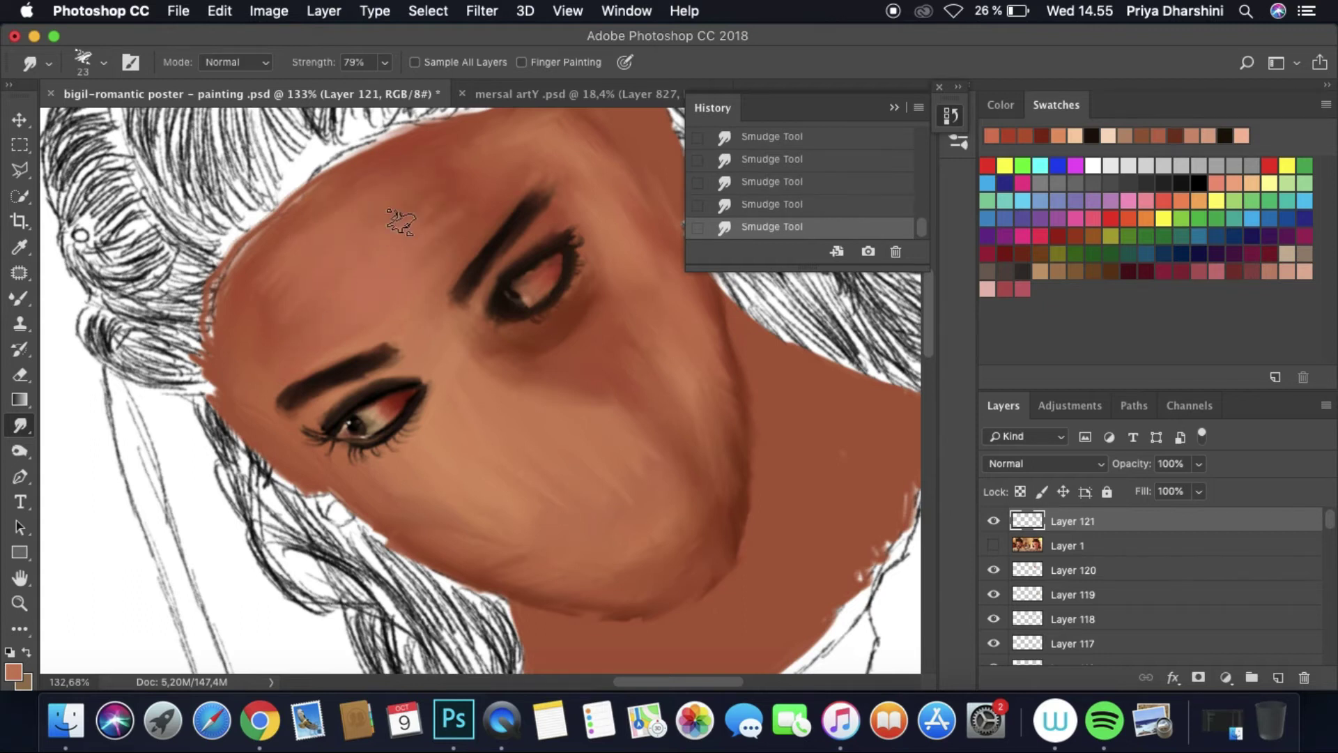
Step: Paint pinkish-orange Mixer Brush strokes on the shadow-side temple and lower cheek
scroll(523, 233, "down", 5)
scroll(523, 234, "up", 5)
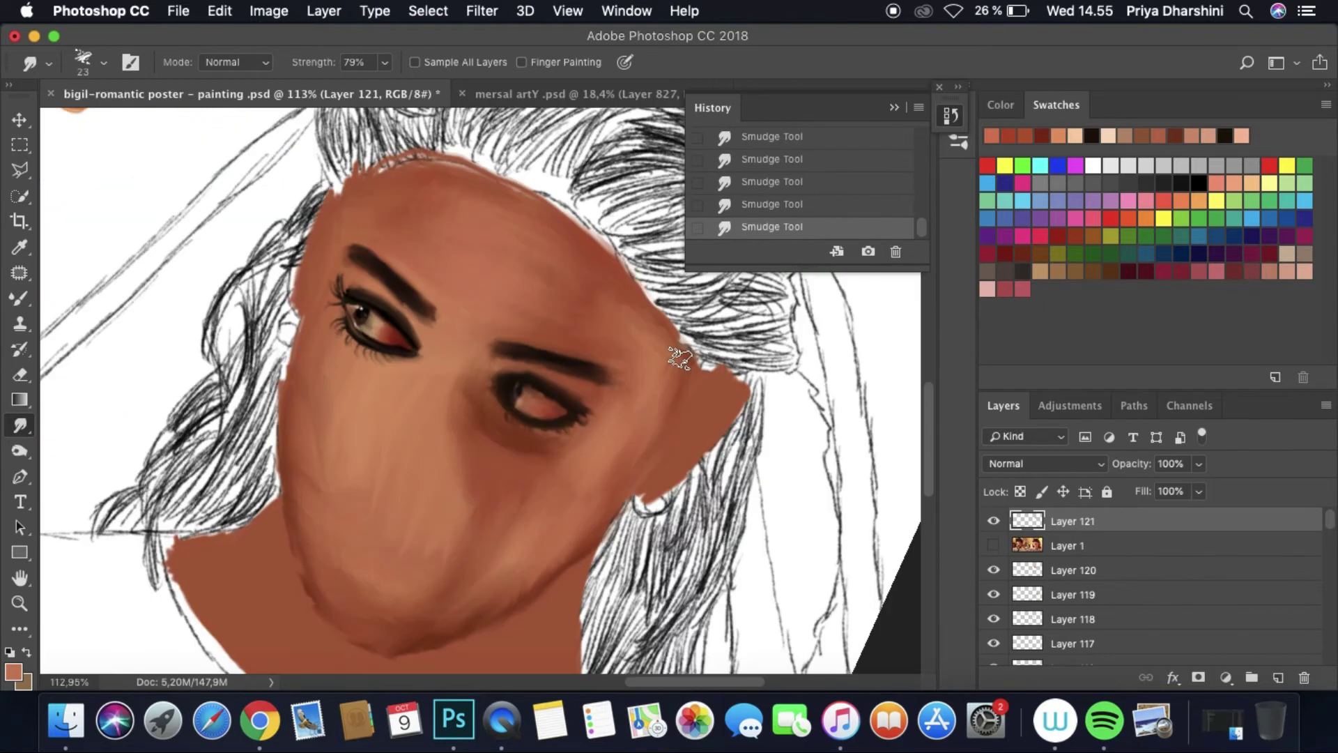
key("b")
left_click_drag(623, 349, 659, 362)
left_click_drag(488, 519, 523, 572)
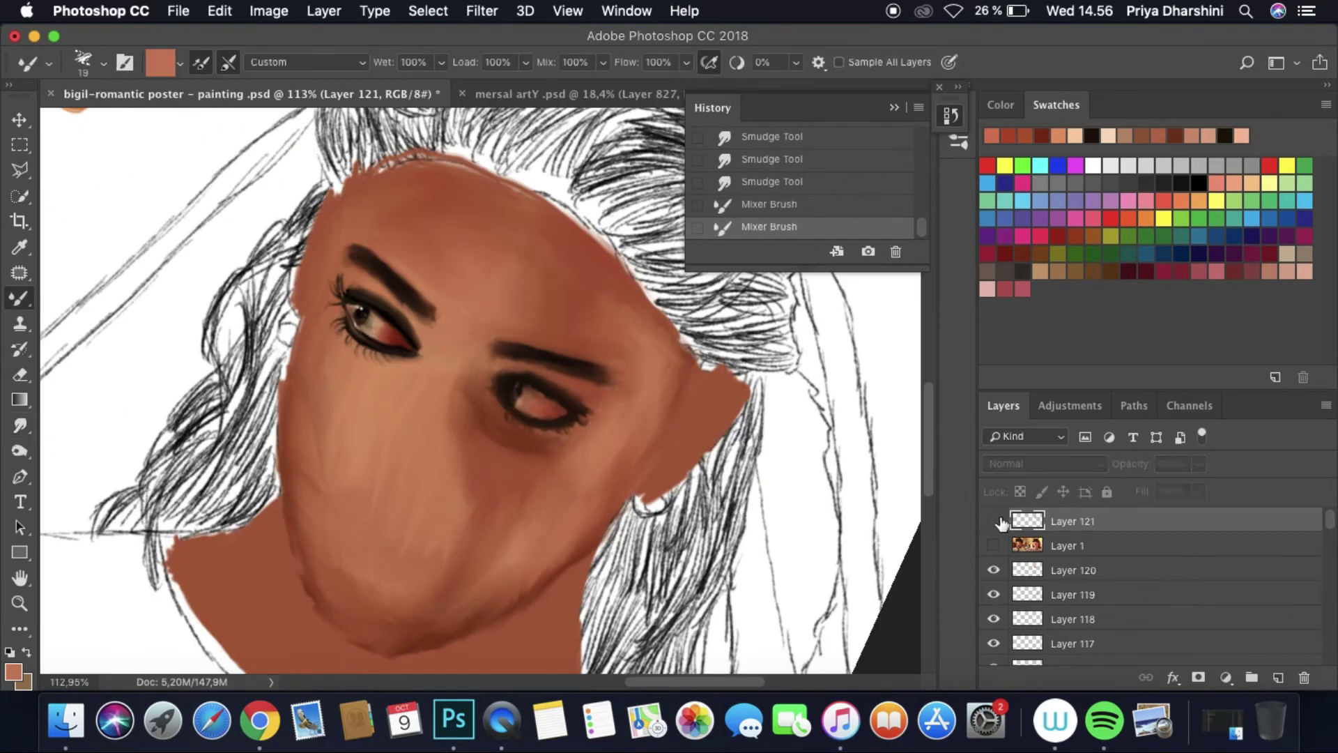
Step: Delete the skin-shading layers 121, 120 and 119
key("BackSpace")
key("BackSpace")
key("BackSpace")
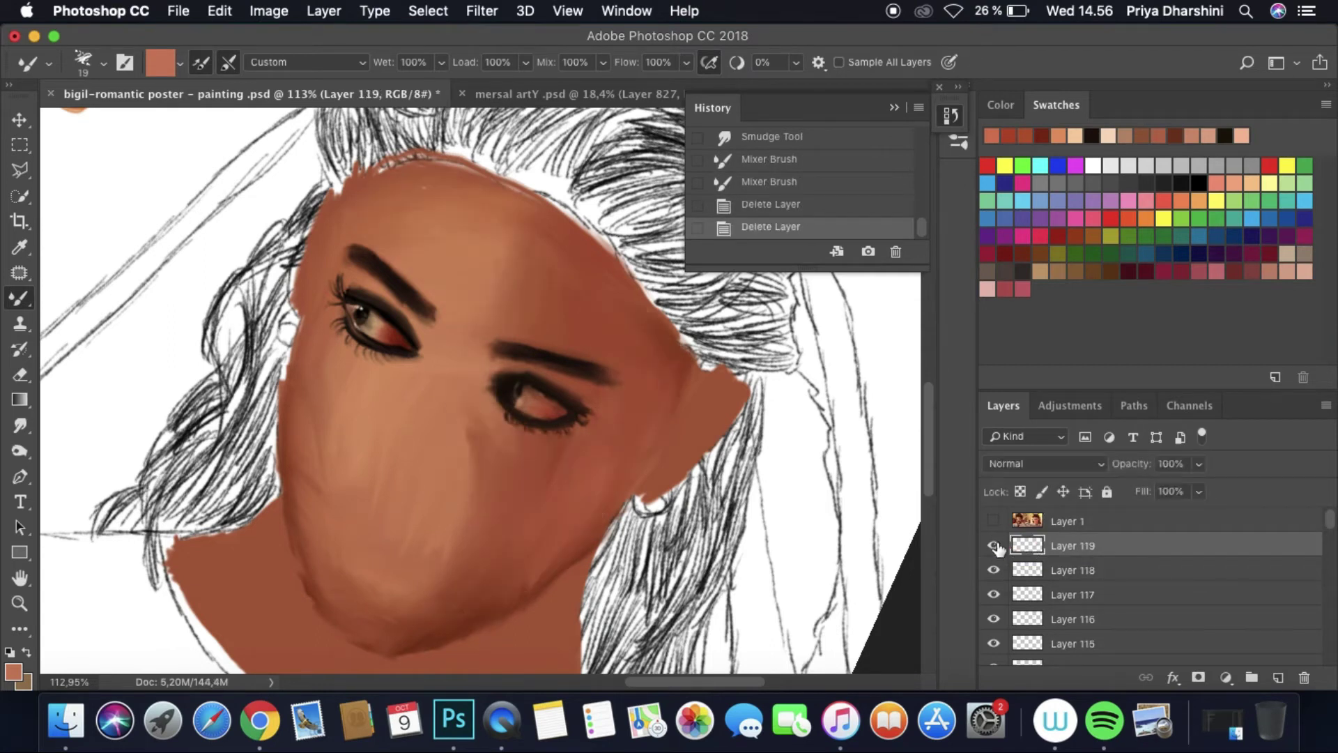
Step: Create a fresh Layer 119 and sample a light peach tone from the mersal artY document
key("super+alt+shift+n")
left_click(558, 94)
key("i")
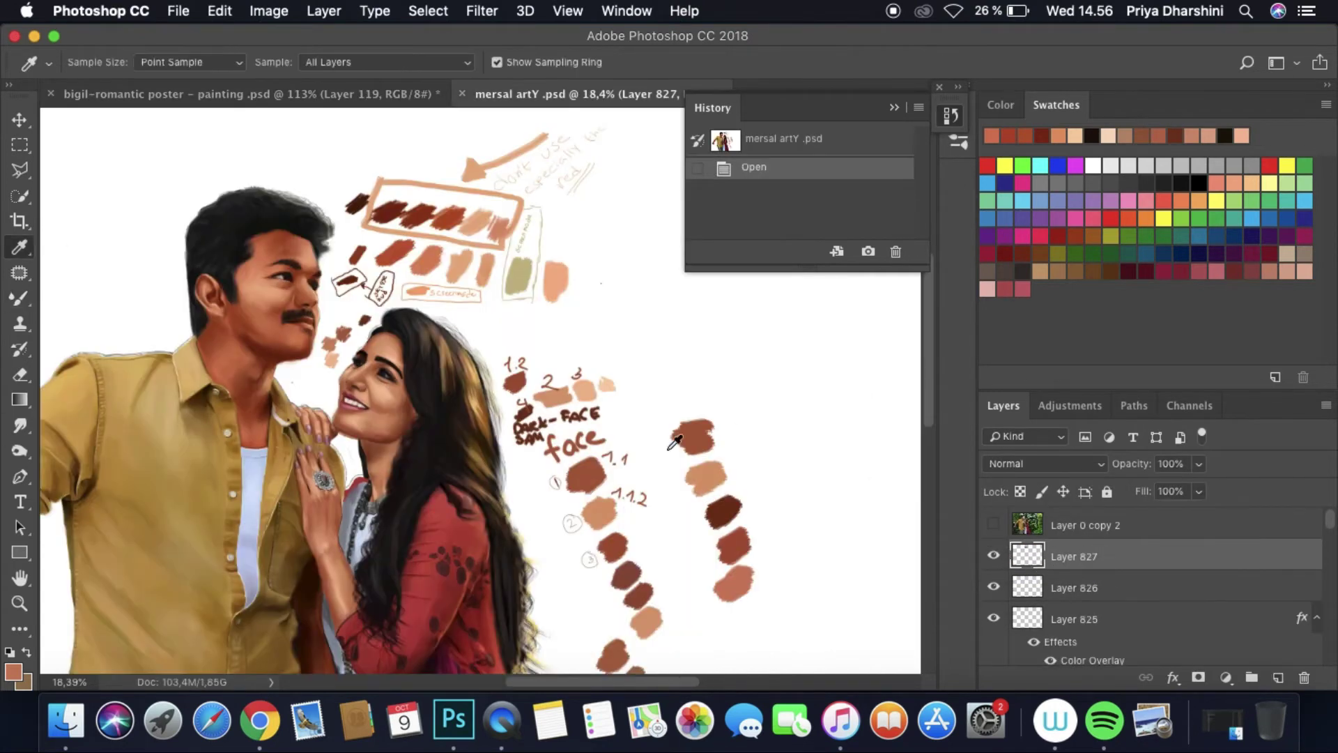
left_click(708, 482)
left_click(244, 94)
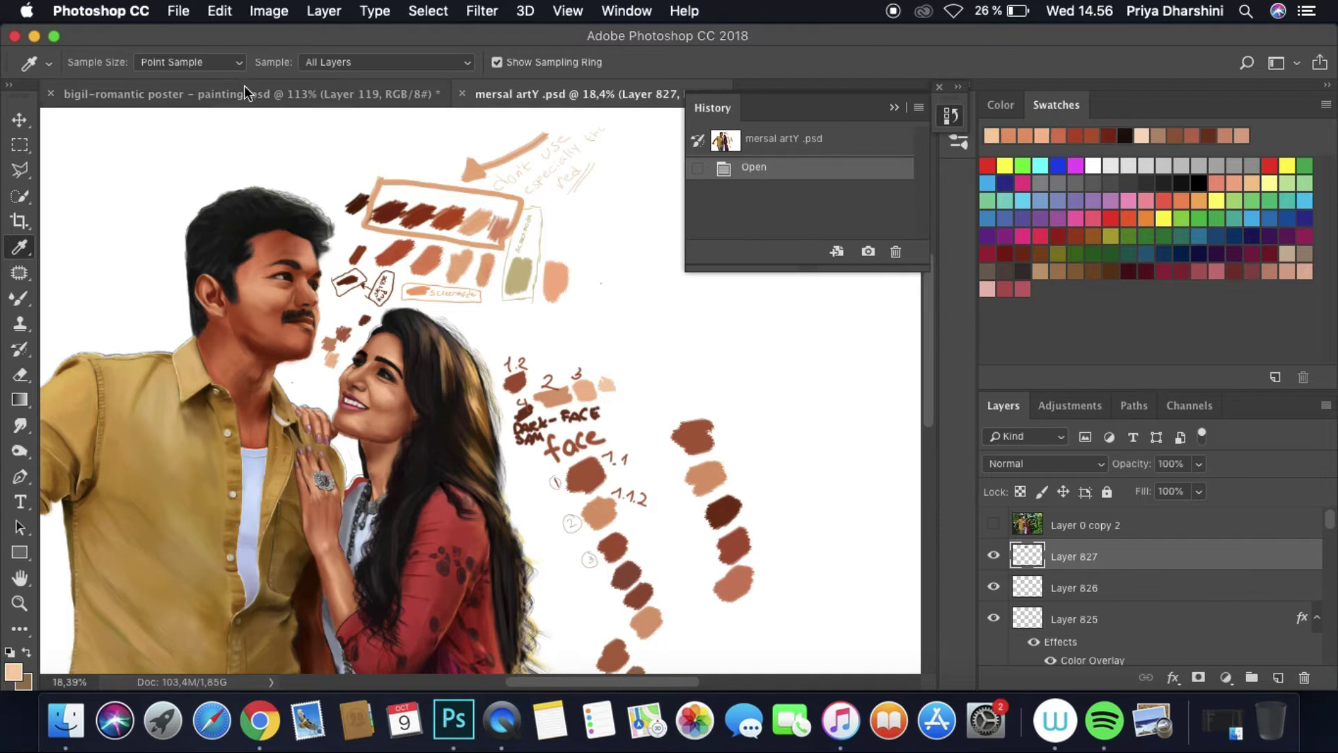
Step: Show the reference photo and paint an orange-tan skin tone over the shadow-side cheek and jaw with the Mixer Brush
key("b")
left_click(994, 545)
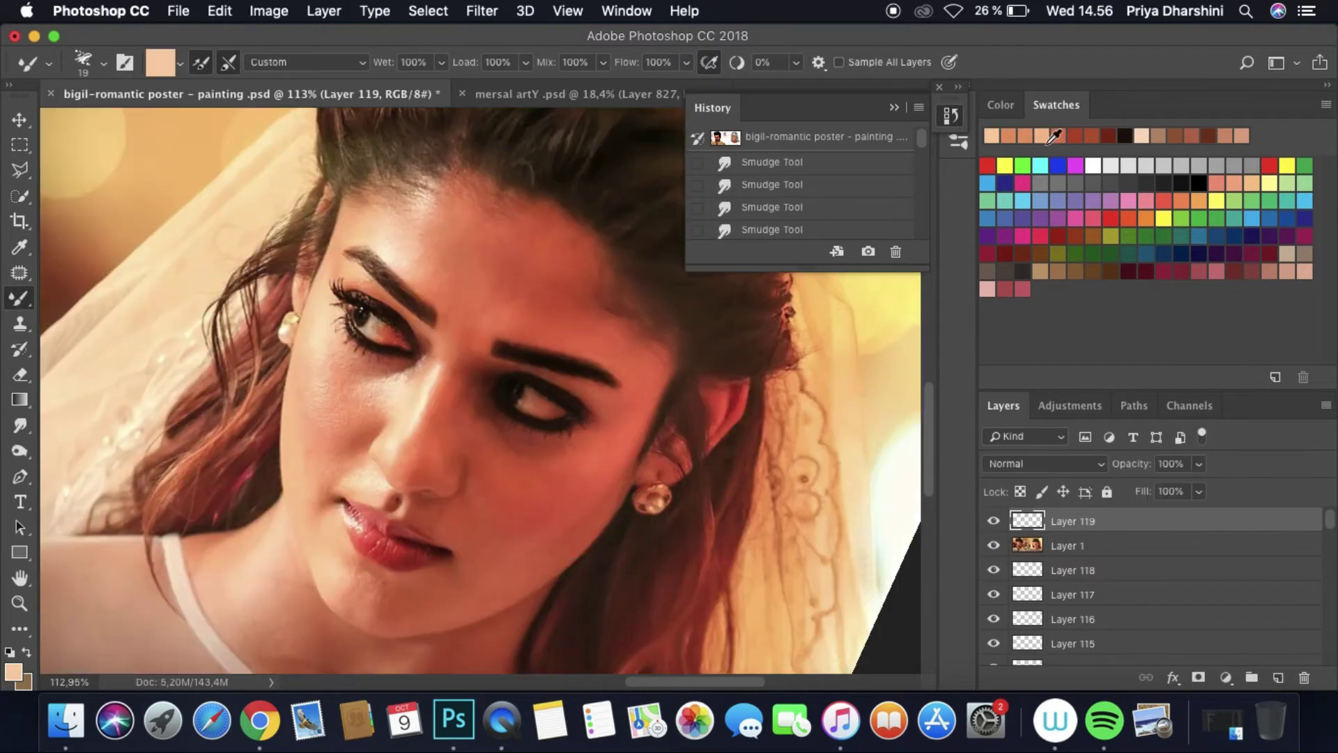
left_click(1054, 137)
mouse_move(603, 481)
left_mouse_down()
mouse_move(638, 335)
mouse_move(536, 324)
left_mouse_up()
mouse_move(488, 439)
left_mouse_down()
mouse_move(555, 510)
mouse_move(425, 606)
mouse_move(366, 613)
left_mouse_up()
Step: Hide the reference photo and smudge the new tones into the shadow-side temple, cheek and jaw
left_click(993, 545)
left_click(20, 425)
mouse_move(537, 305)
left_mouse_down()
mouse_move(599, 324)
mouse_move(520, 336)
left_mouse_up()
left_click_drag(634, 279, 549, 353)
mouse_move(367, 437)
left_mouse_down()
mouse_move(388, 362)
mouse_move(347, 436)
left_mouse_up()
mouse_move(396, 396)
left_mouse_down()
mouse_move(404, 337)
mouse_move(460, 342)
mouse_move(461, 362)
mouse_move(424, 339)
mouse_move(518, 339)
mouse_move(492, 369)
mouse_move(506, 371)
mouse_move(531, 328)
mouse_move(511, 396)
mouse_move(546, 393)
mouse_move(551, 378)
mouse_move(536, 461)
mouse_move(559, 398)
mouse_move(508, 379)
mouse_move(540, 447)
mouse_move(501, 468)
mouse_move(544, 372)
mouse_move(589, 360)
mouse_move(656, 379)
mouse_move(620, 418)
mouse_move(661, 402)
mouse_move(711, 437)
mouse_move(737, 464)
mouse_move(723, 497)
mouse_move(702, 495)
mouse_move(707, 472)
mouse_move(651, 403)
mouse_move(683, 434)
mouse_move(685, 407)
mouse_move(725, 509)
mouse_move(596, 354)
left_mouse_up()
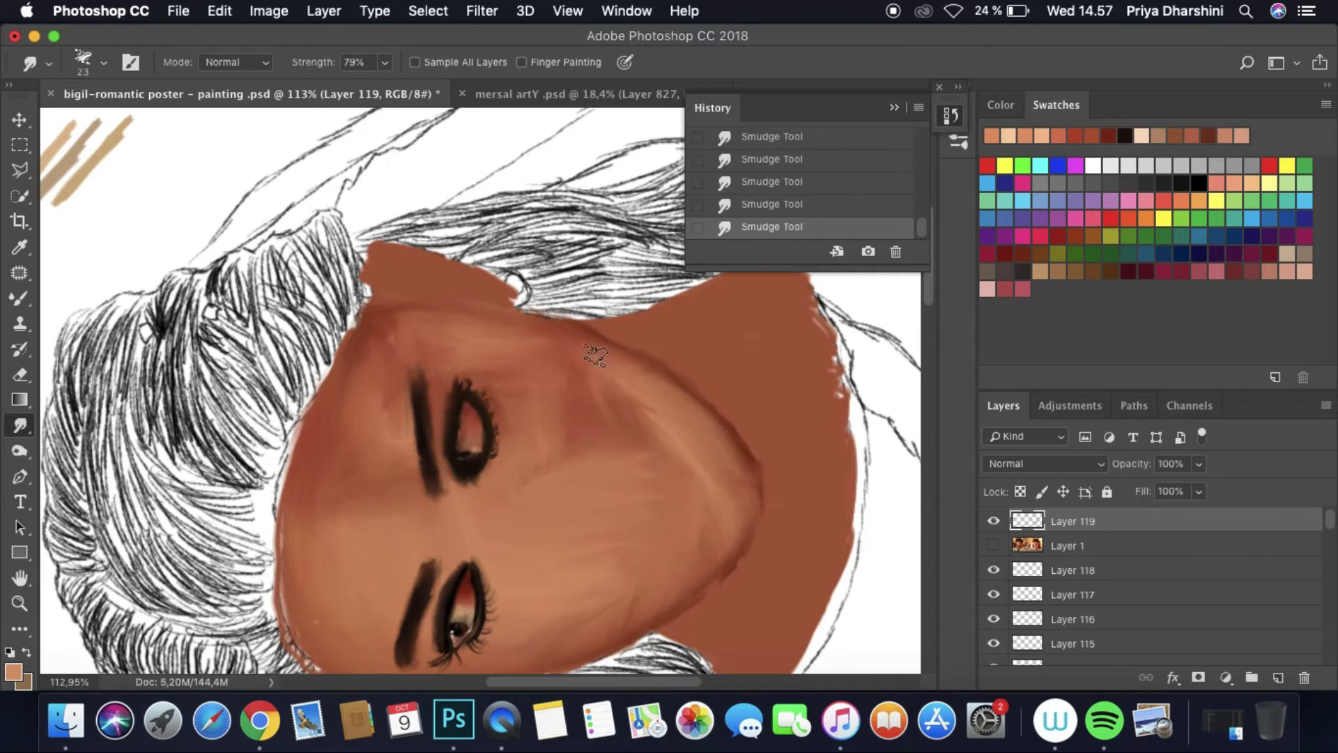
scroll(681, 468, "down", 5)
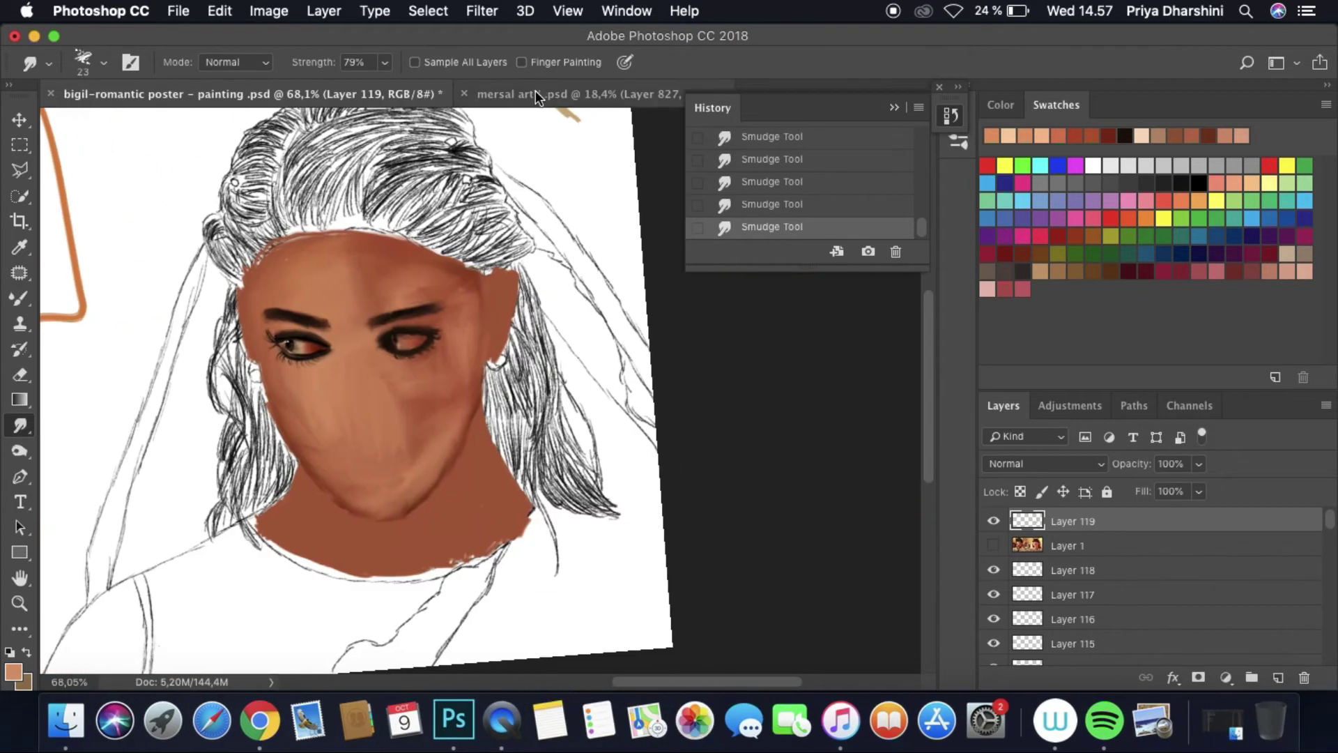
Step: Create Layer 120 above the reference photo and paint a reddish-orange tone on the shadow-side cheek beside the eye
left_click(536, 93)
left_click(251, 93)
key("shift+b")
scroll(446, 391, "up", 4)
left_click_drag(1073, 521, 1038, 557)
key("super+shift+alt+n")
left_click(993, 545)
left_click(570, 439, "alt")
mouse_move(570, 441)
left_mouse_down()
mouse_move(594, 377)
mouse_move(564, 348)
mouse_move(579, 324)
left_mouse_up()
Step: Hide the reference photo and smudge the reddish tone into the cheek around the shadow-side eye
left_click(993, 545)
key("r")
mouse_move(543, 487)
left_mouse_down()
mouse_move(483, 452)
mouse_move(551, 411)
left_mouse_up()
left_click_drag(544, 419, 600, 320)
left_click_drag(613, 390, 564, 424)
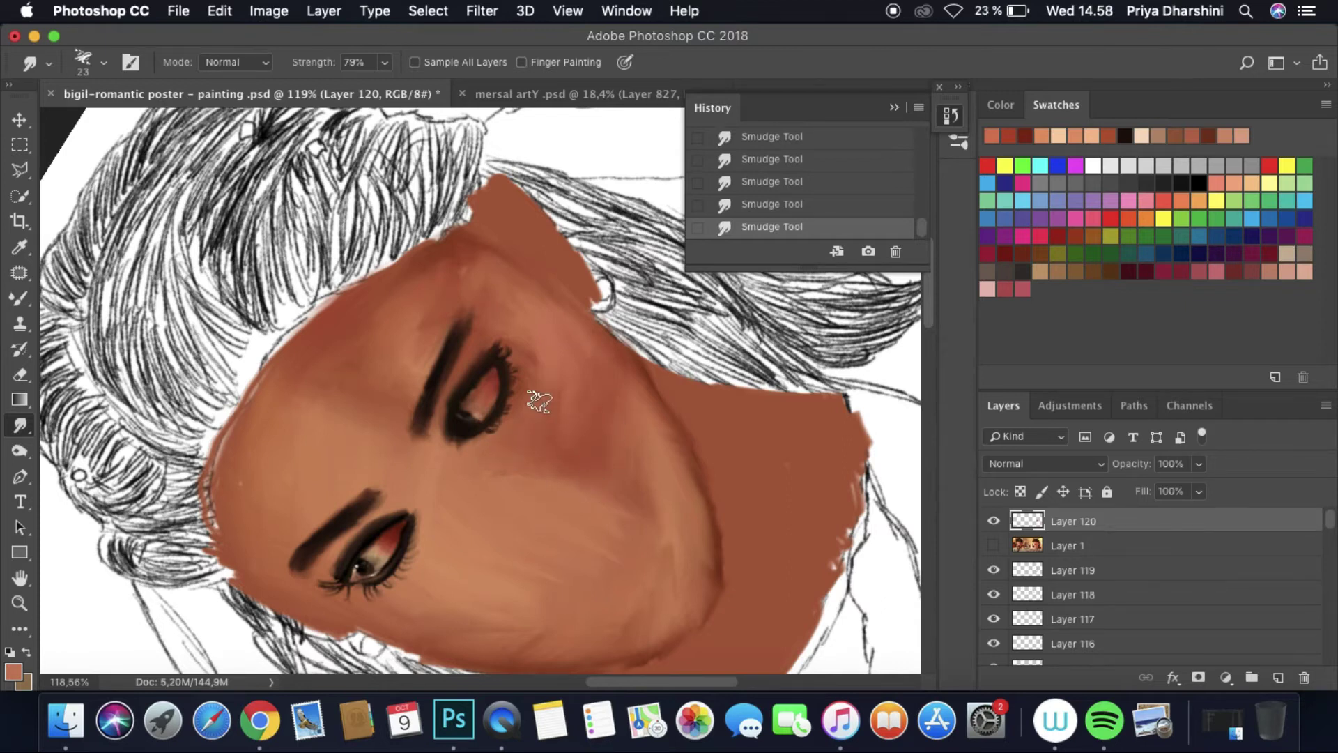
key("super+0")
key("Escape")
key("super+plus")
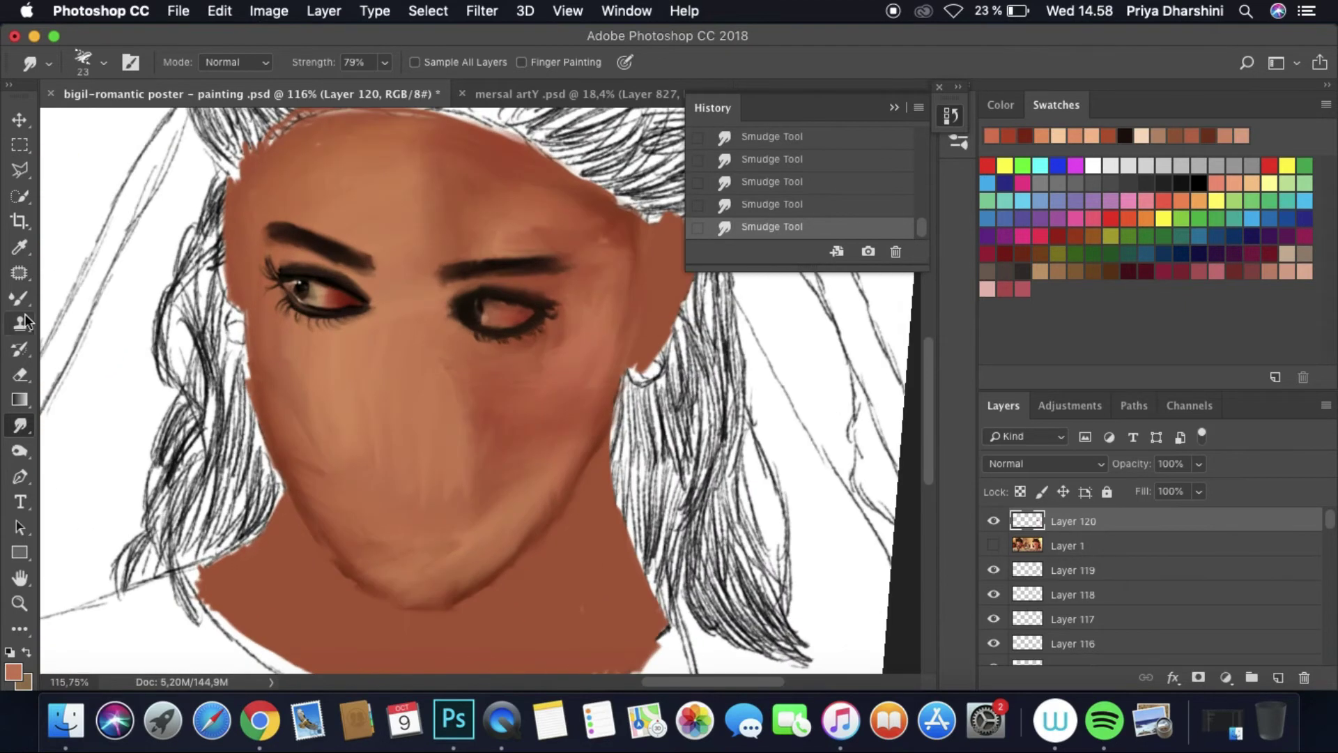
Step: Paint the nose's planes over the reference photo and add dark brown beside the shadow-side eye's inner corner
key("b")
left_click(994, 545)
mouse_move(407, 325)
left_mouse_down()
mouse_move(421, 421)
mouse_move(394, 418)
mouse_move(391, 303)
left_mouse_up()
left_click(1044, 134)
left_click(445, 302, "alt")
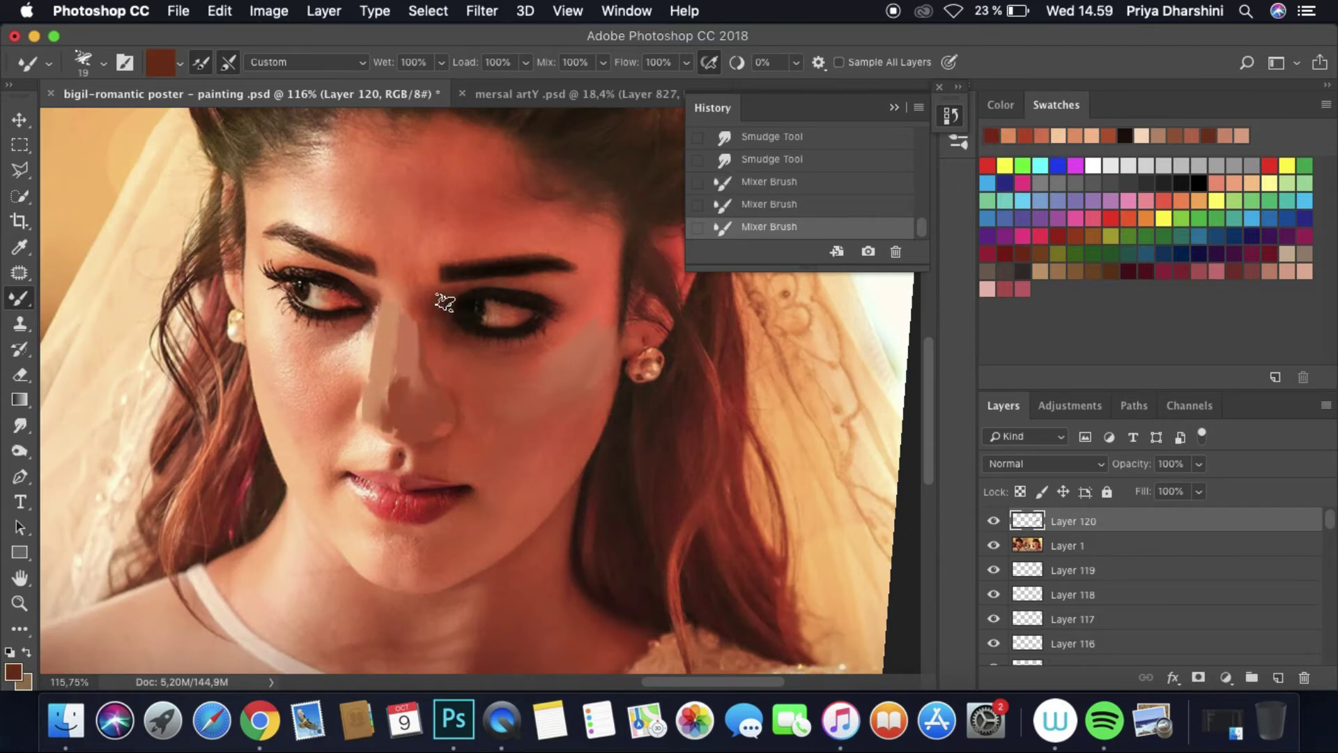
Step: Hide the reference photo and smudge the nose bridge, nose tip and inner-eye shadow into the face
left_click(993, 545)
left_click(20, 424)
mouse_move(460, 351)
left_mouse_down()
mouse_move(448, 298)
mouse_move(476, 343)
mouse_move(427, 291)
left_mouse_up()
left_click_drag(424, 292, 443, 329)
mouse_move(439, 292)
left_mouse_down()
mouse_move(444, 354)
mouse_move(382, 349)
mouse_move(431, 418)
left_mouse_up()
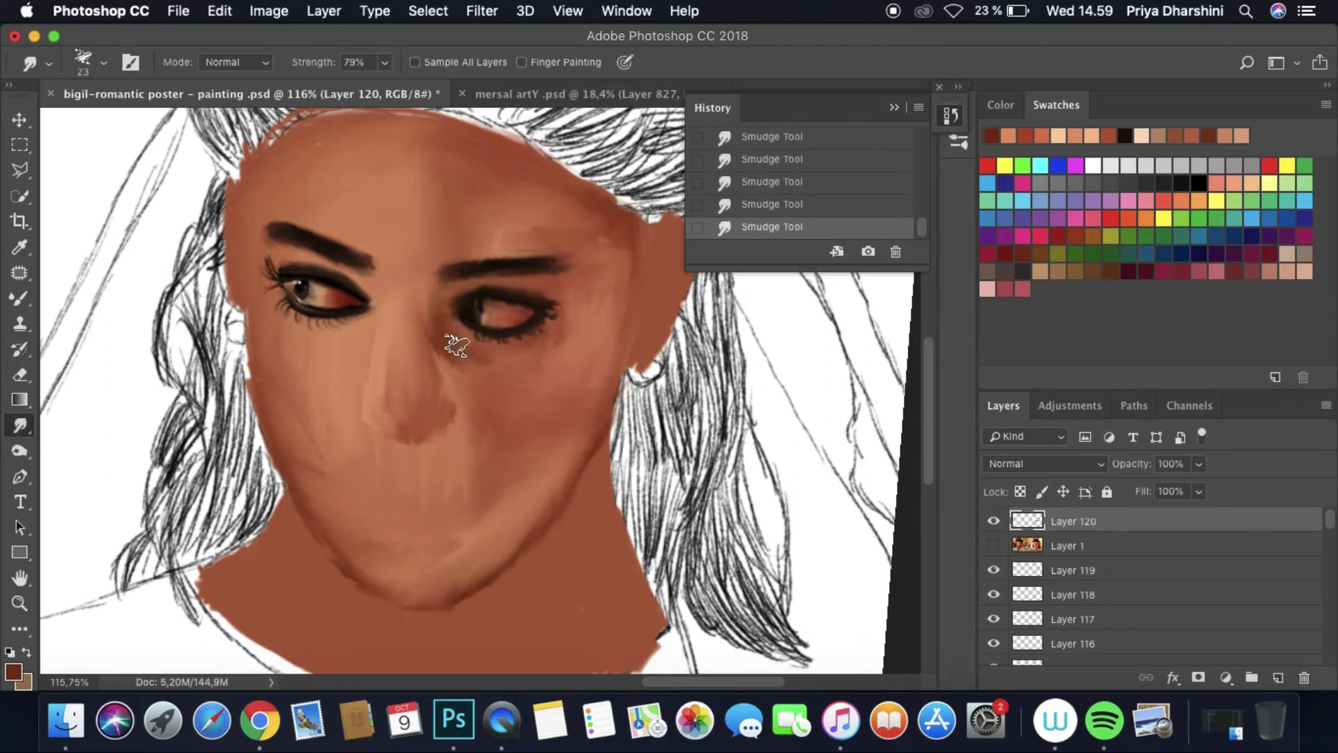
left_click_drag(625, 403, 488, 362)
Step: Create Layer 121 above the reference photo and outline the nostrils and nose base in dark brown with a 3 px Mixer Brush
left_click(1067, 545)
key("super+shift+bracketright")
left_click(1278, 676)
left_click(994, 545)
key("b")
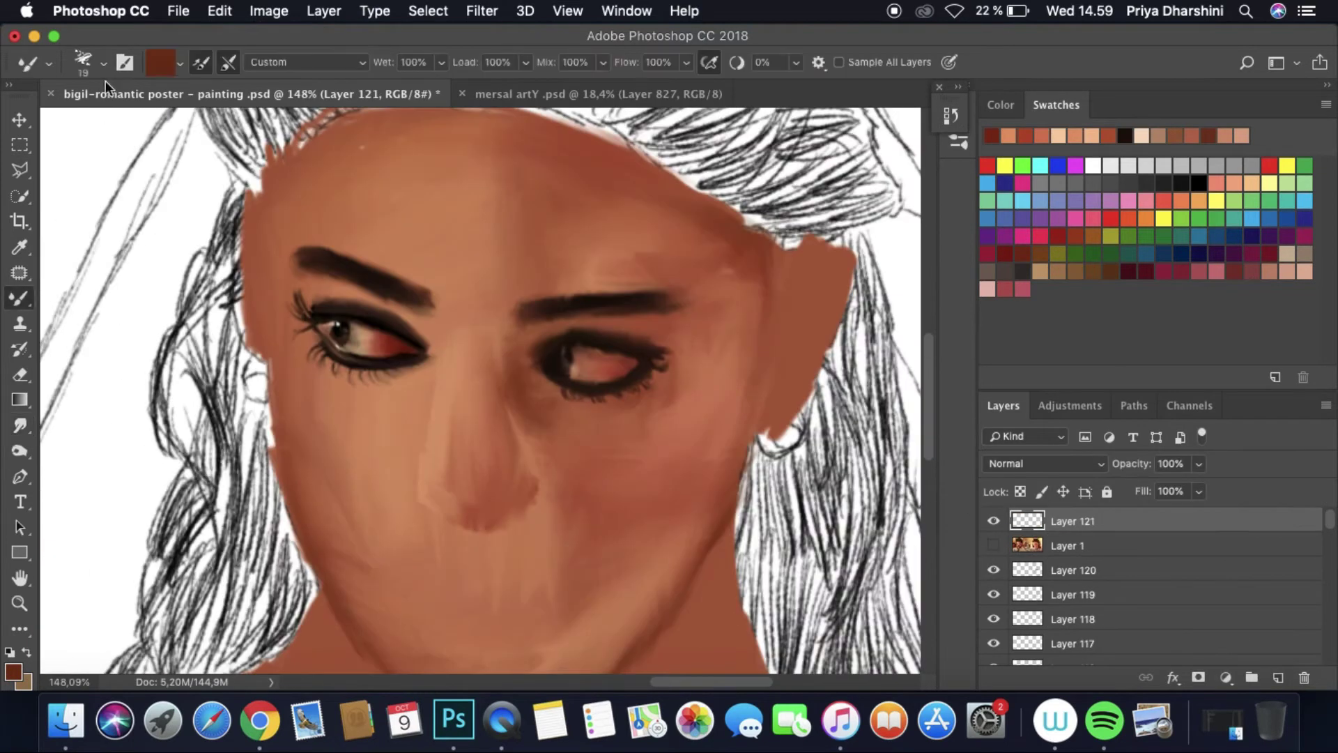
left_click(103, 62)
left_click(103, 62)
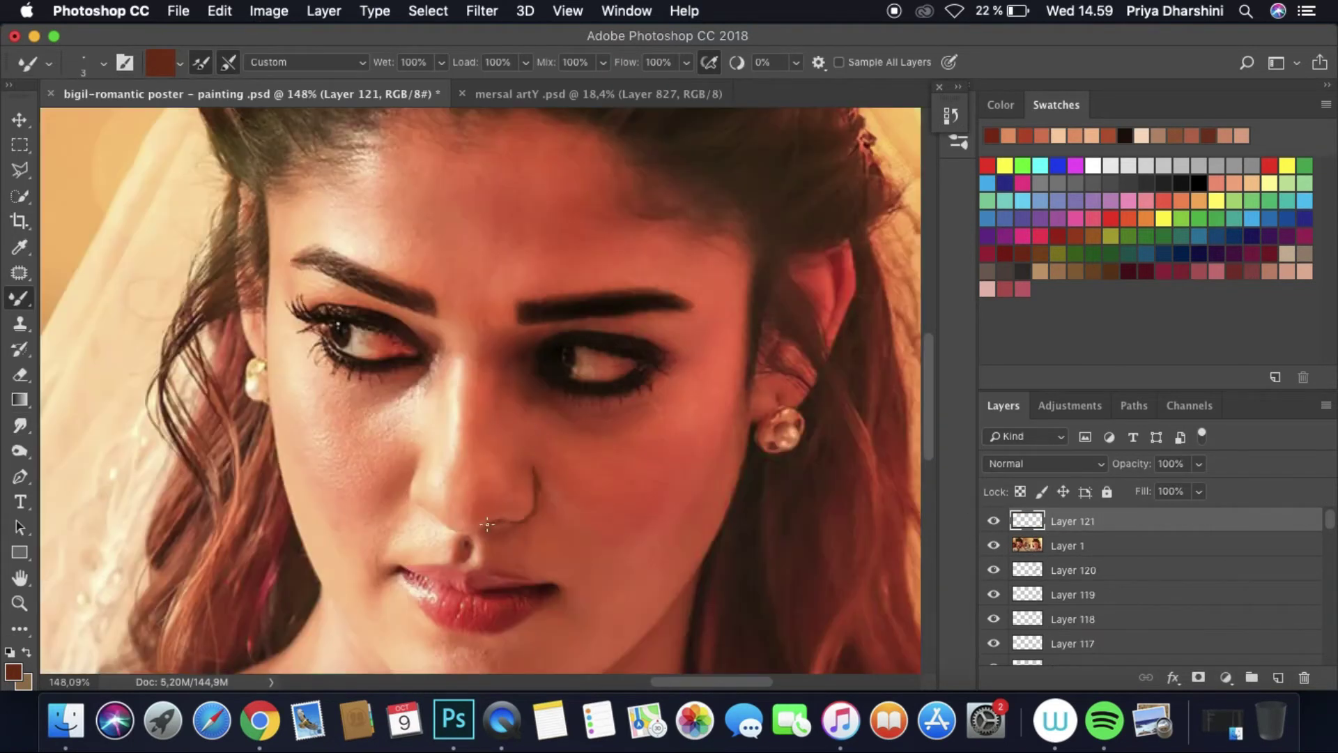
Step: Hide the reference photo and soften the nose outline on Layer 121 with a 15 px Smudge brush
left_click(994, 545)
key("r")
left_click(103, 62)
left_click(1012, 572)
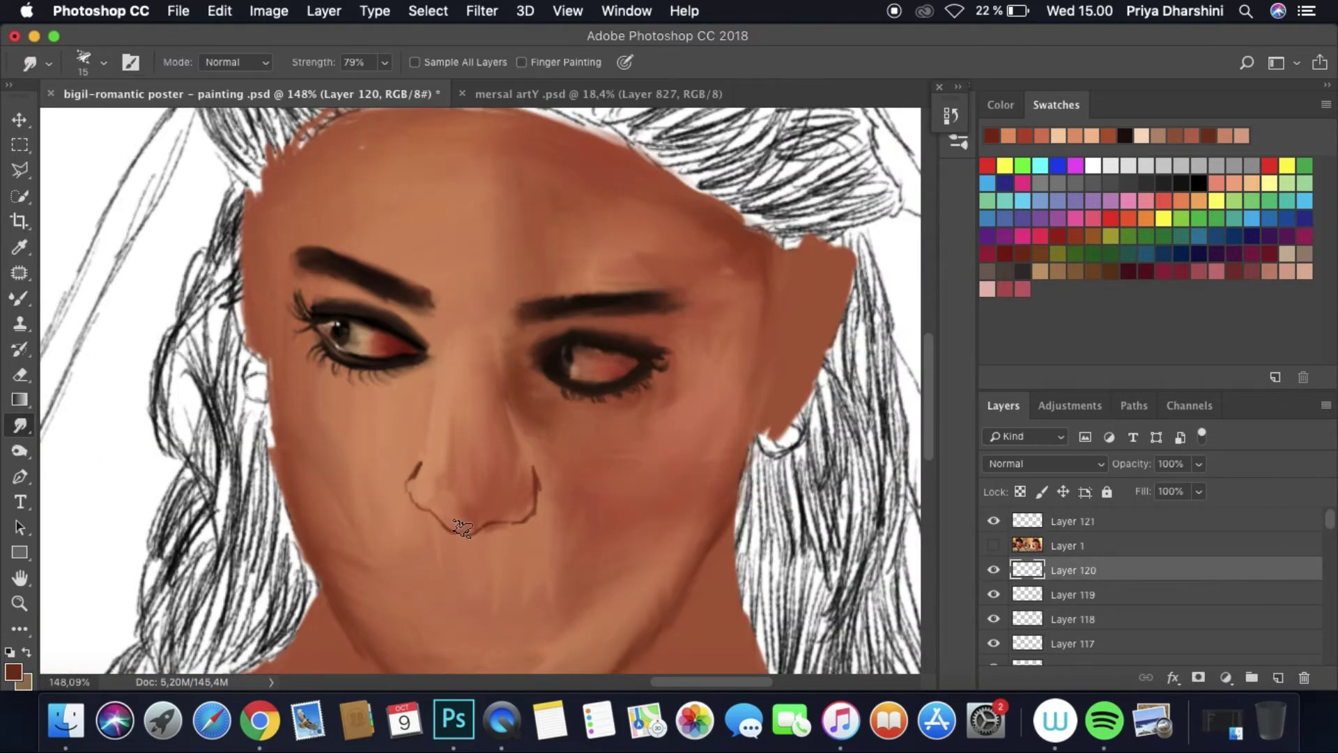
key("alt+bracketright")
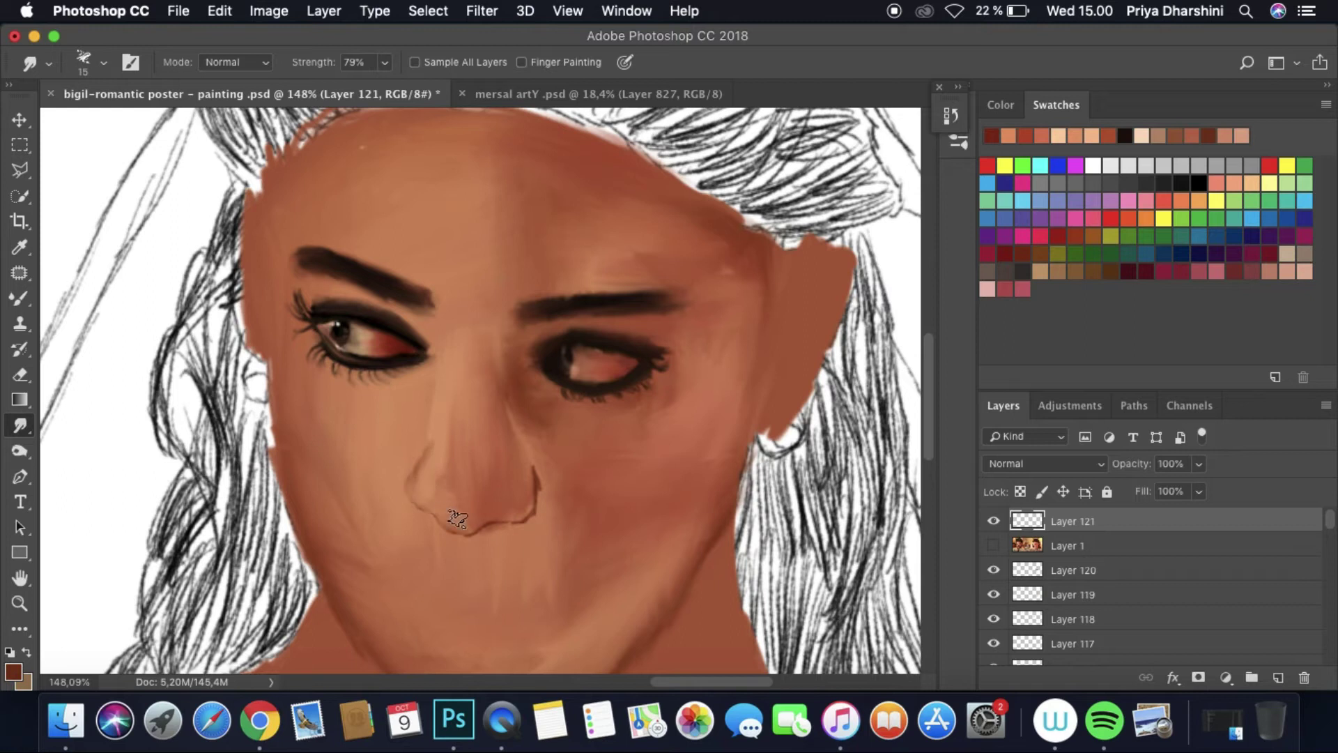
Step: Sample a light peach tone from the mersal artY painting and paint nose highlights on new Layer 122 over the reference photo
key("super+0")
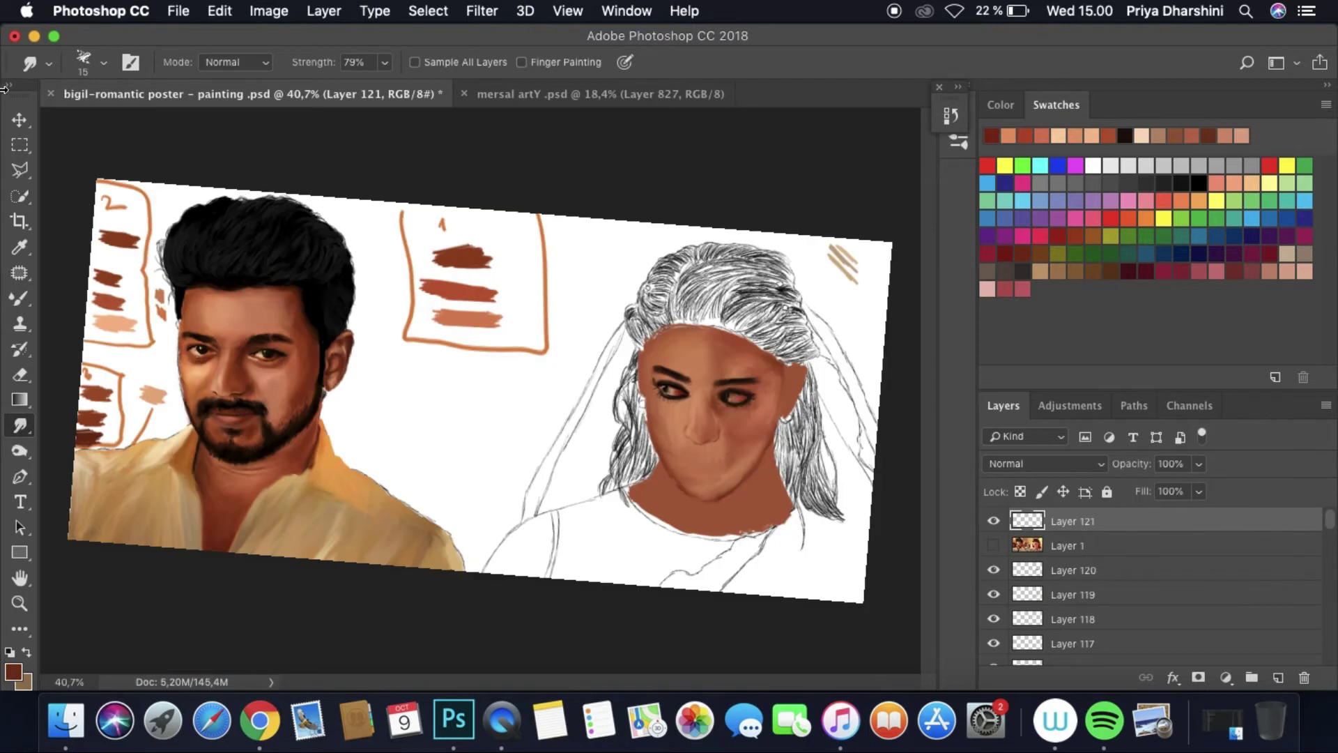
left_click(178, 11)
key("Escape")
left_click_drag(697, 418, 635, 327)
scroll(635, 328, "down", 3)
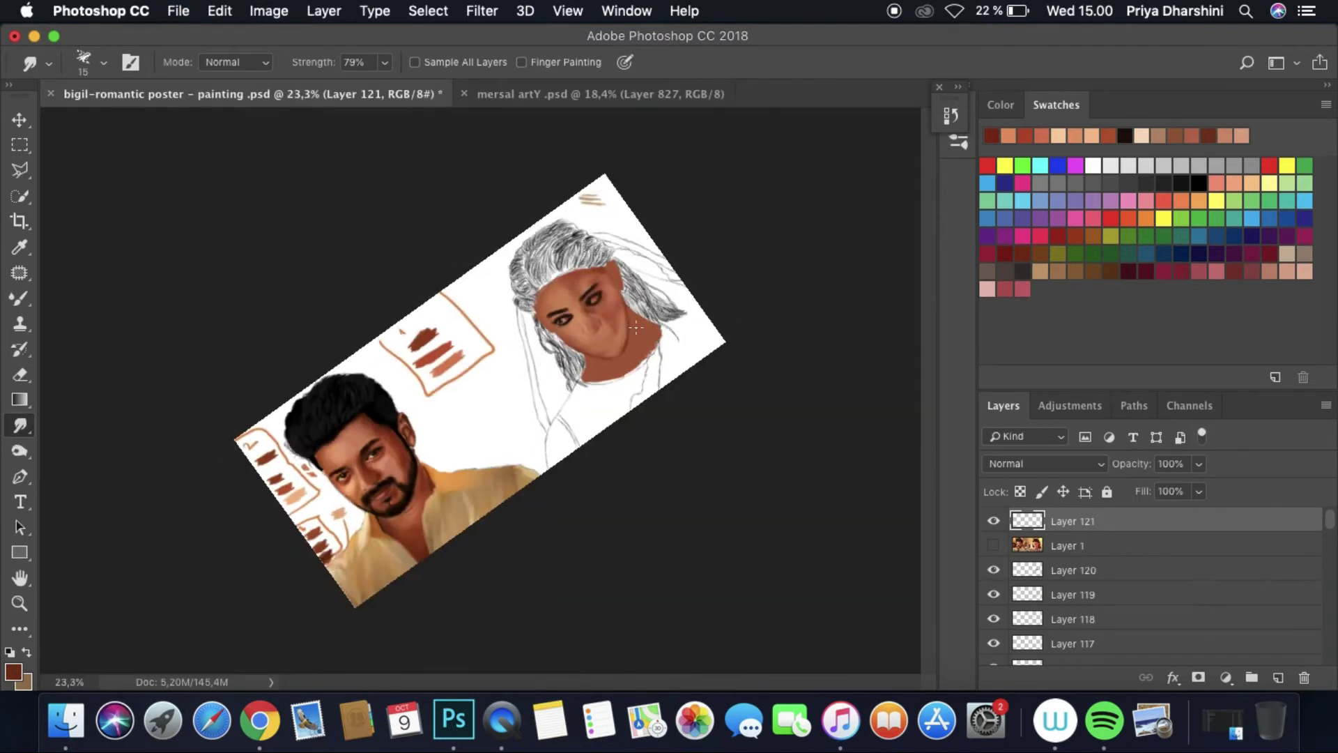
key("r")
key("ctrl+Tab")
key("i")
key("ctrl+Tab")
key("b")
left_click(1278, 678)
left_click(993, 545)
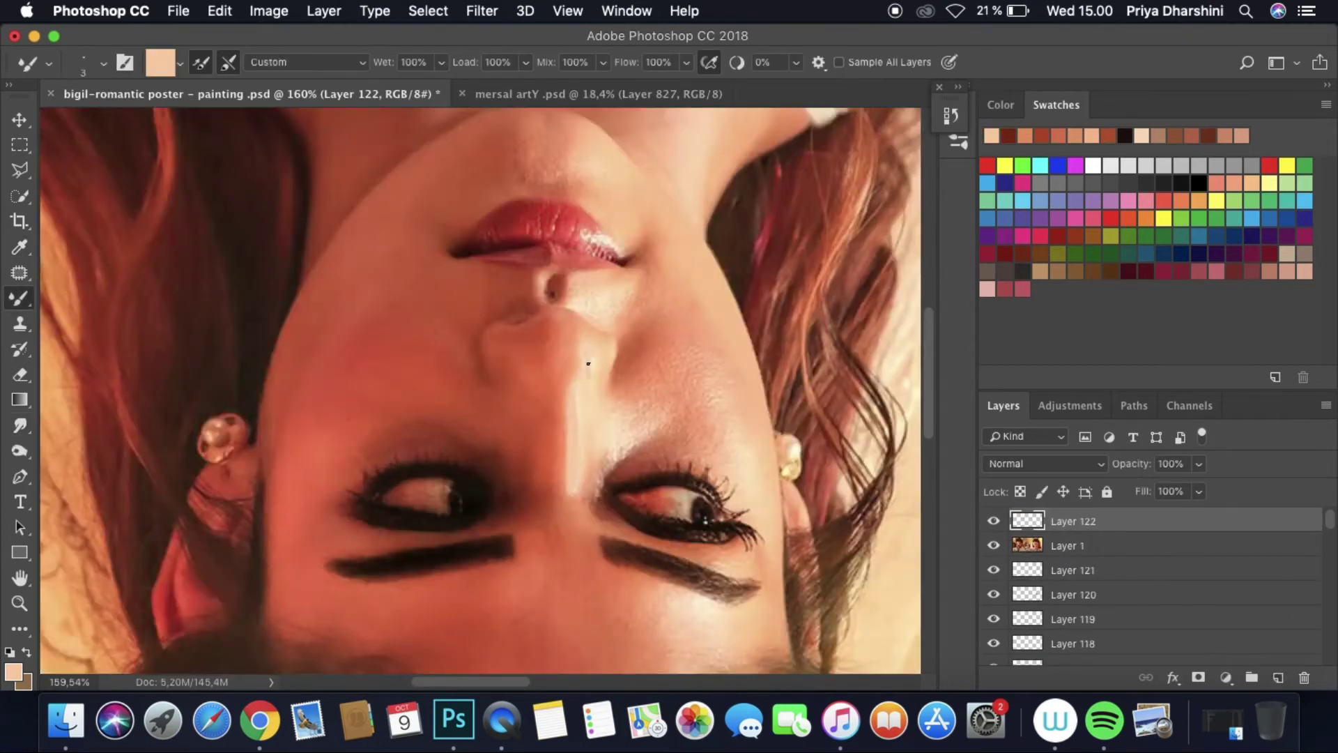
Step: Hide the reference photo and smudge the peach highlights into the nose bridge and nose tip
left_click(993, 545)
left_click(20, 426)
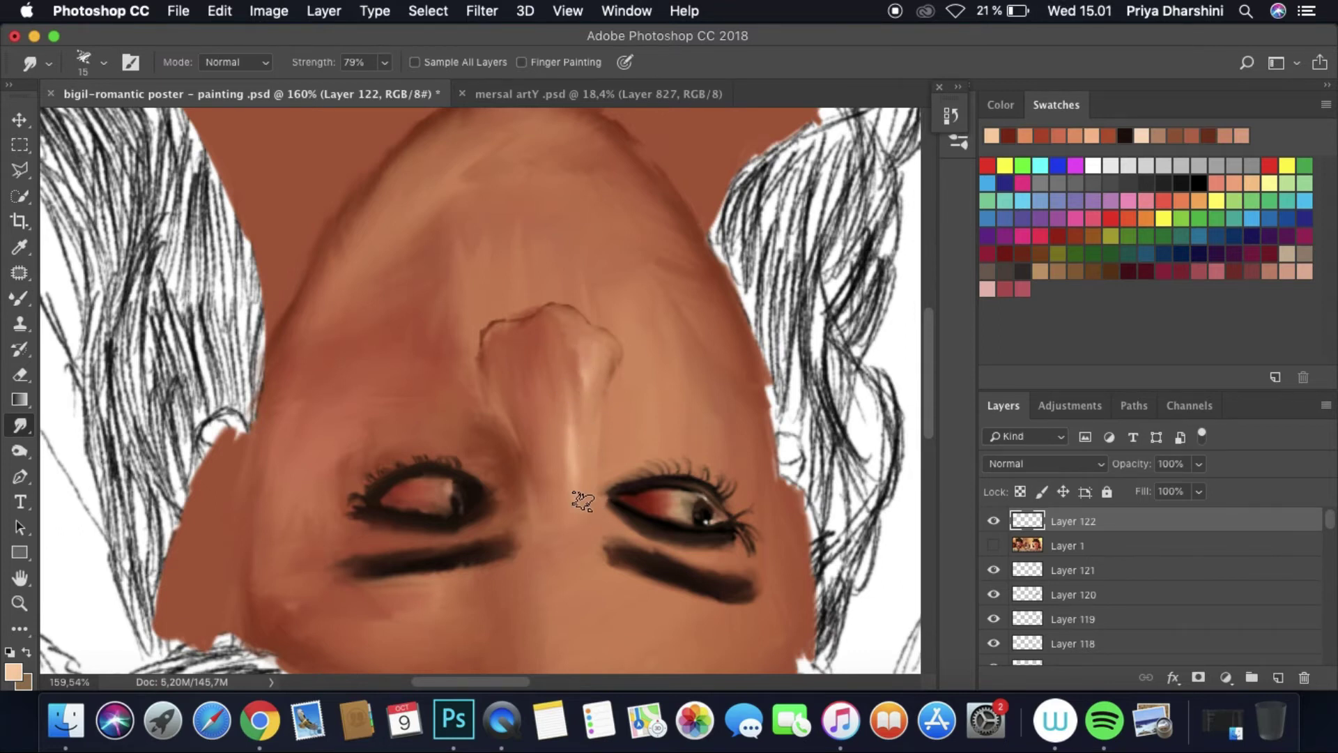
scroll(583, 500, "down", 6)
key("r")
mouse_move(583, 500)
left_mouse_down()
mouse_move(688, 416)
mouse_move(628, 400)
left_mouse_up()
scroll(617, 396, "up", 6)
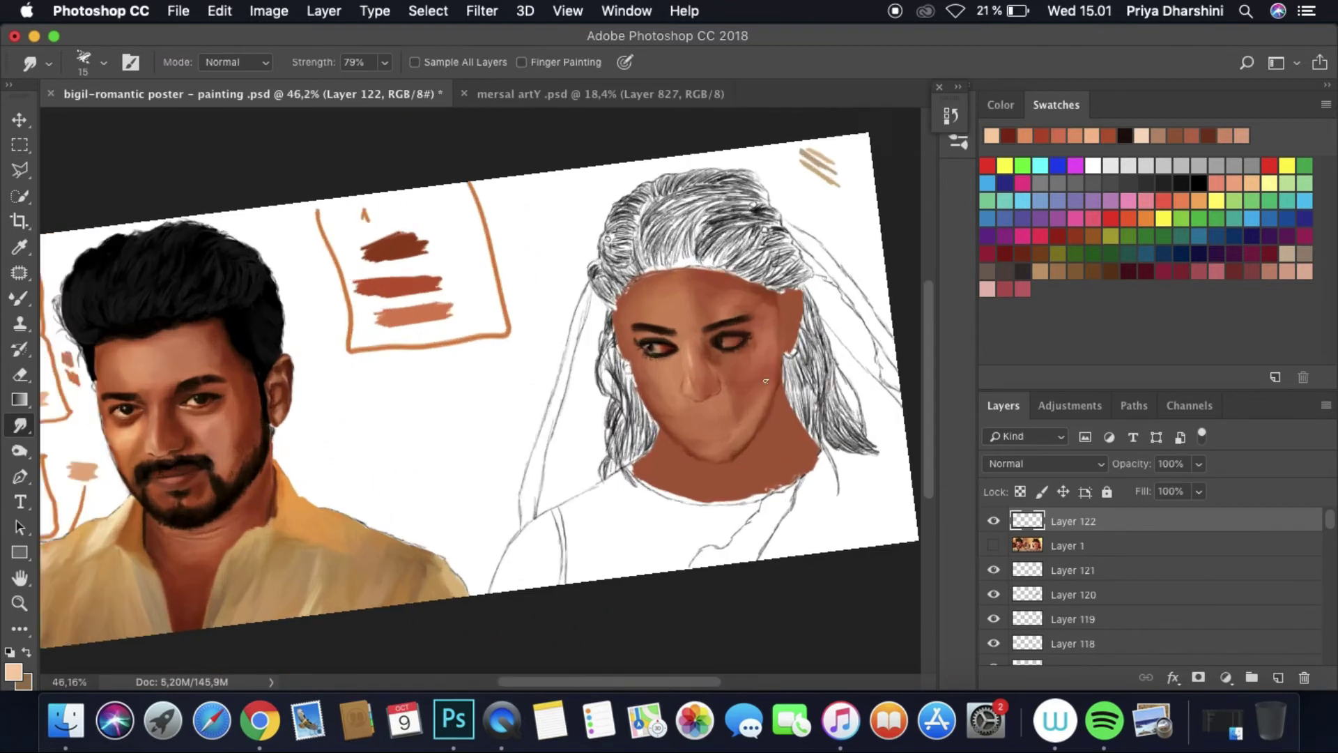
Step: Create Layer 123 above the reference photo and paint dark brown shading between the nose bridge and the shadow-side eye
key("super+shift+alt+n")
left_click(993, 545)
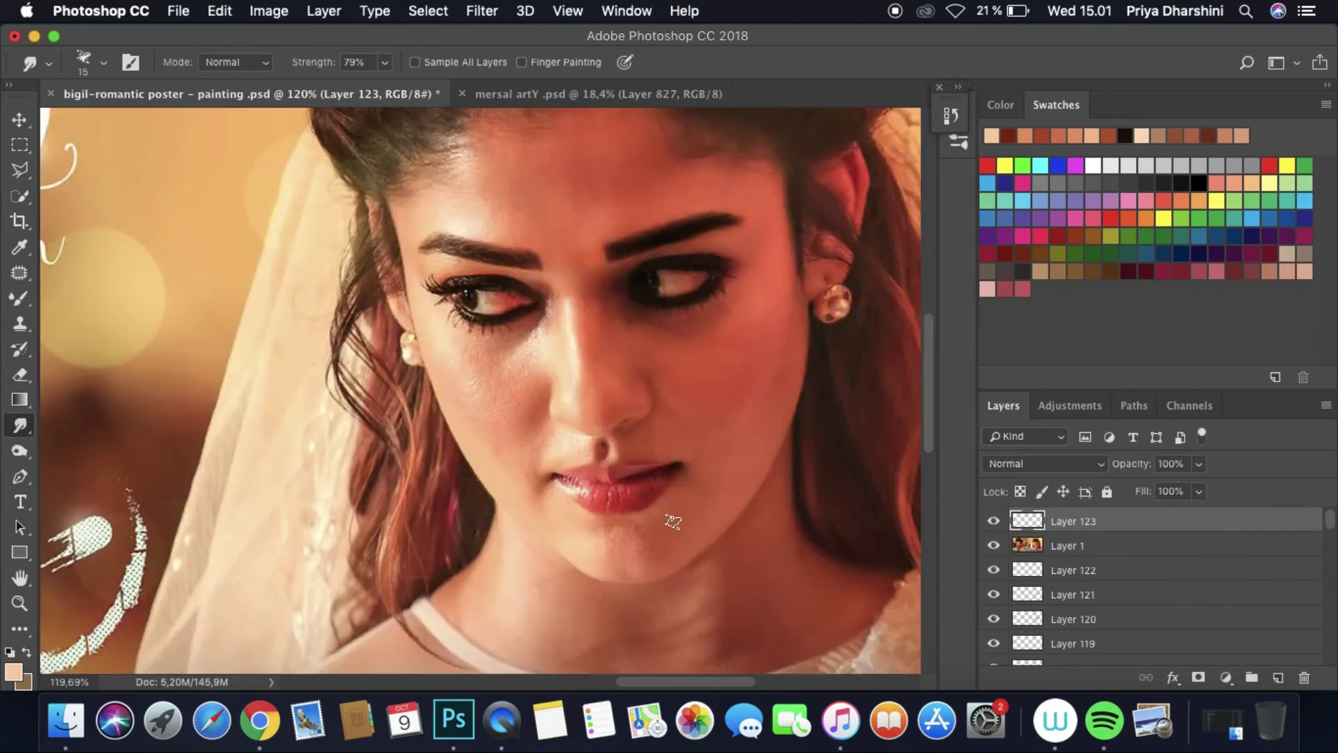
key("b")
left_click(994, 545)
left_click(1008, 136)
left_click(993, 545)
left_click(103, 62)
left_click_drag(591, 296, 604, 328)
Step: Hide the reference photo and smudge the dark brown shading into the side of the nose bridge
left_click(993, 545)
key("r")
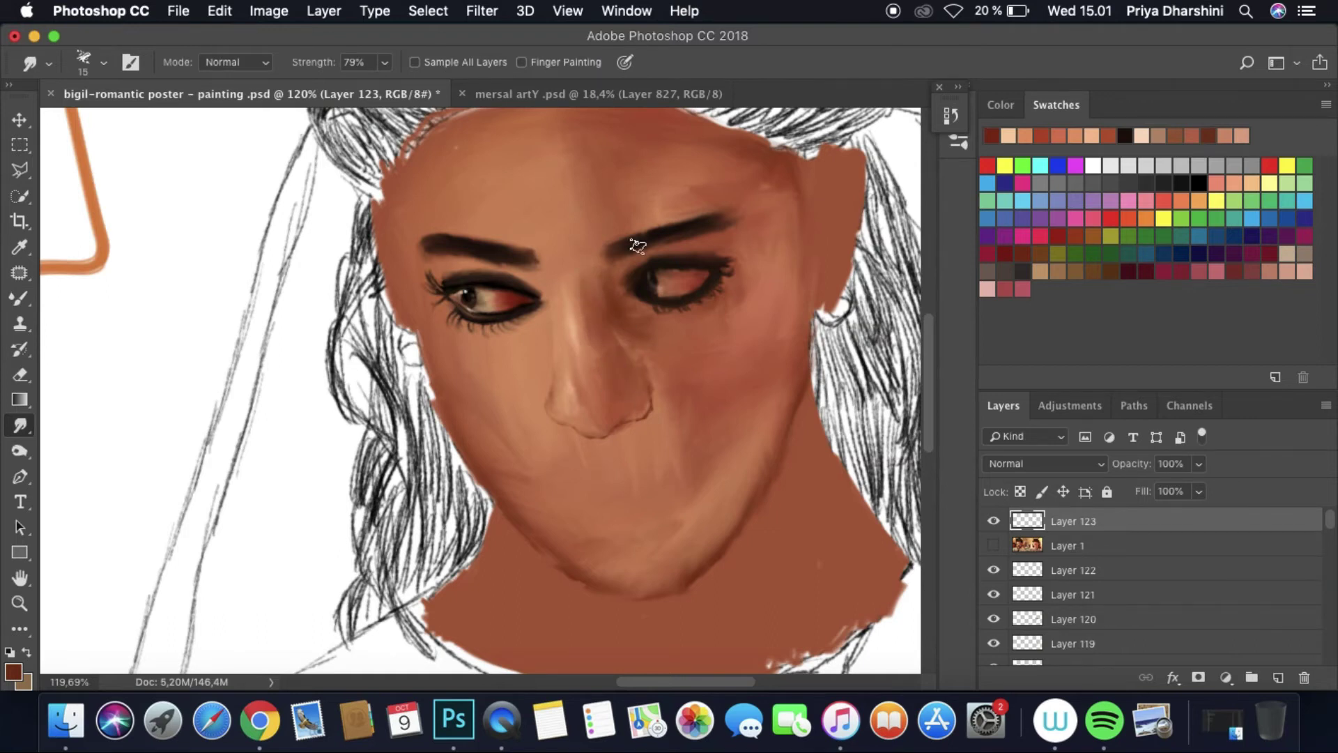
scroll(637, 245, "up", 5)
Step: Hide the nose outline on Layer 121 and select that layer
left_click(993, 593)
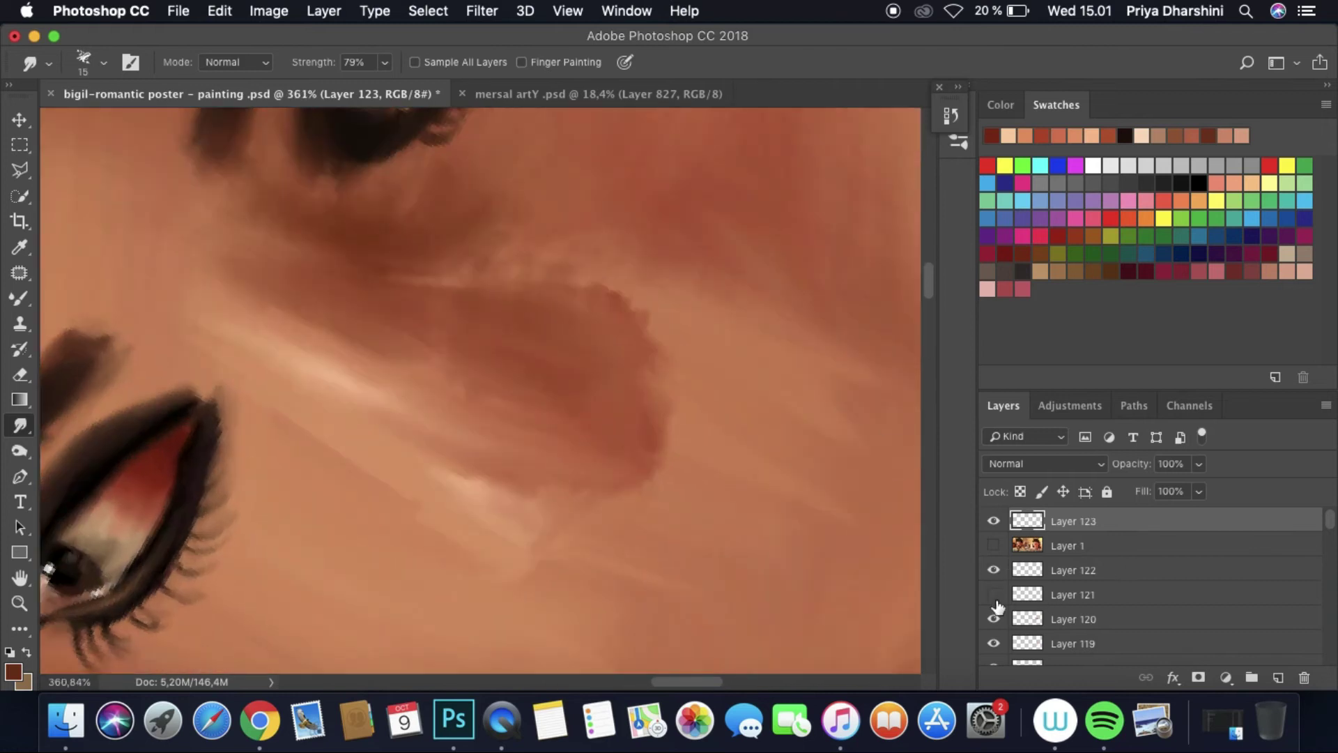
left_click(1032, 595)
scroll(657, 433, "down", 10)
left_click_drag(657, 433, 648, 467)
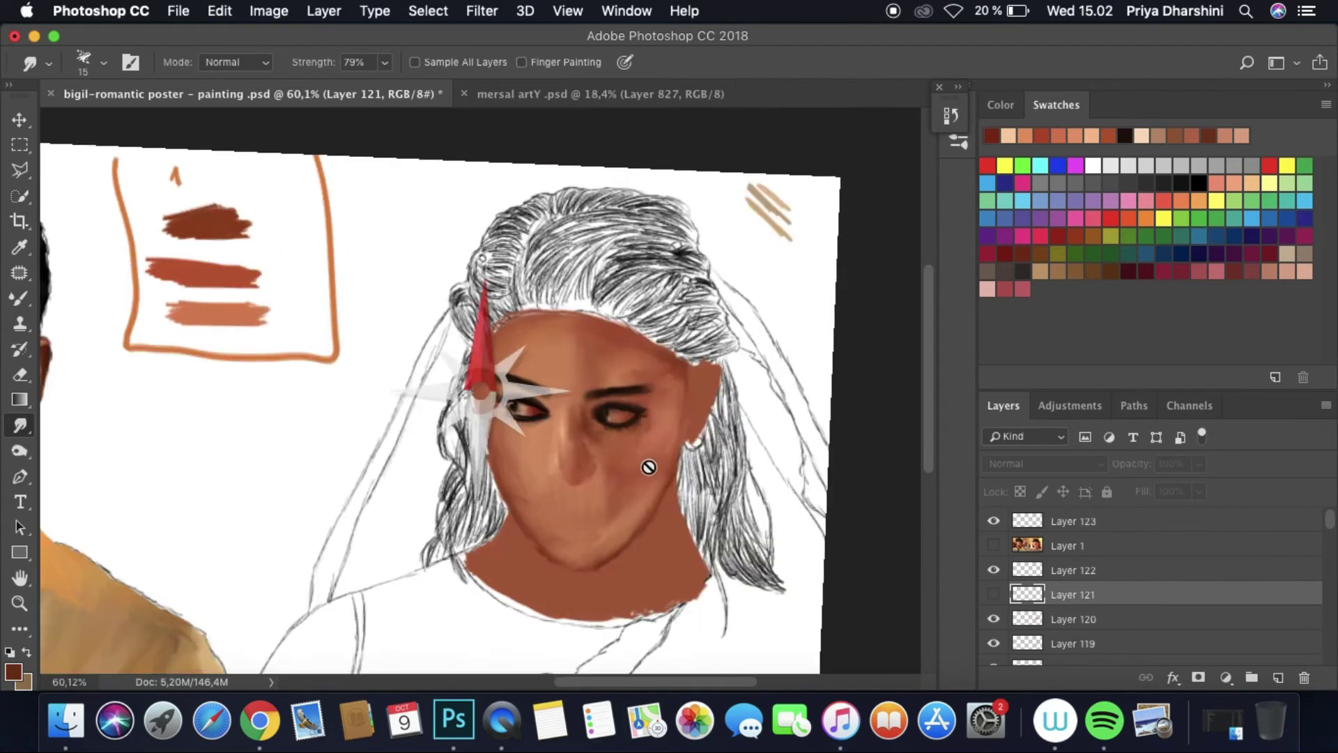
Step: Create Layer 124 above the reference photo and paint reddish-brown around the shadow-side nostril with a 9 px Mixer Brush
scroll(648, 467, "up", 5)
left_click_drag(1073, 545, 1074, 517)
left_click(993, 521)
left_click(1278, 678)
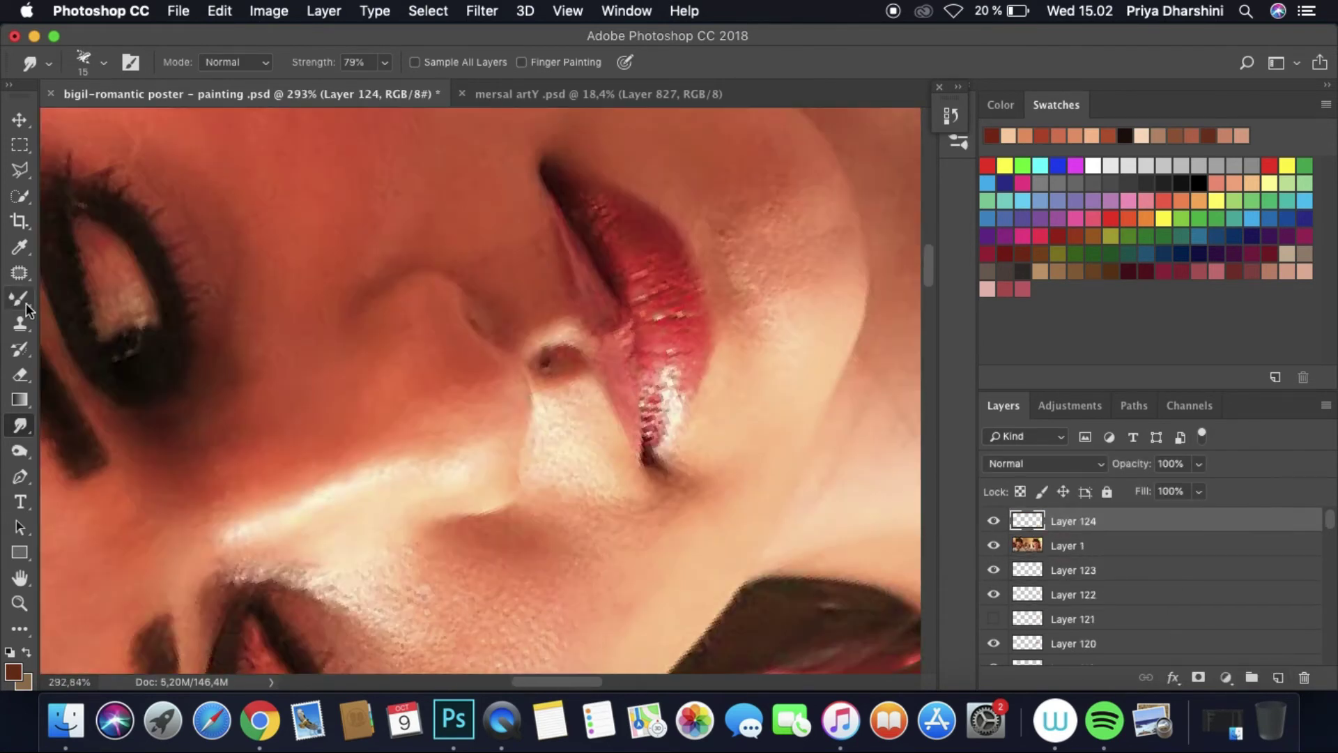
left_click(21, 300)
left_click(103, 62)
key("Return")
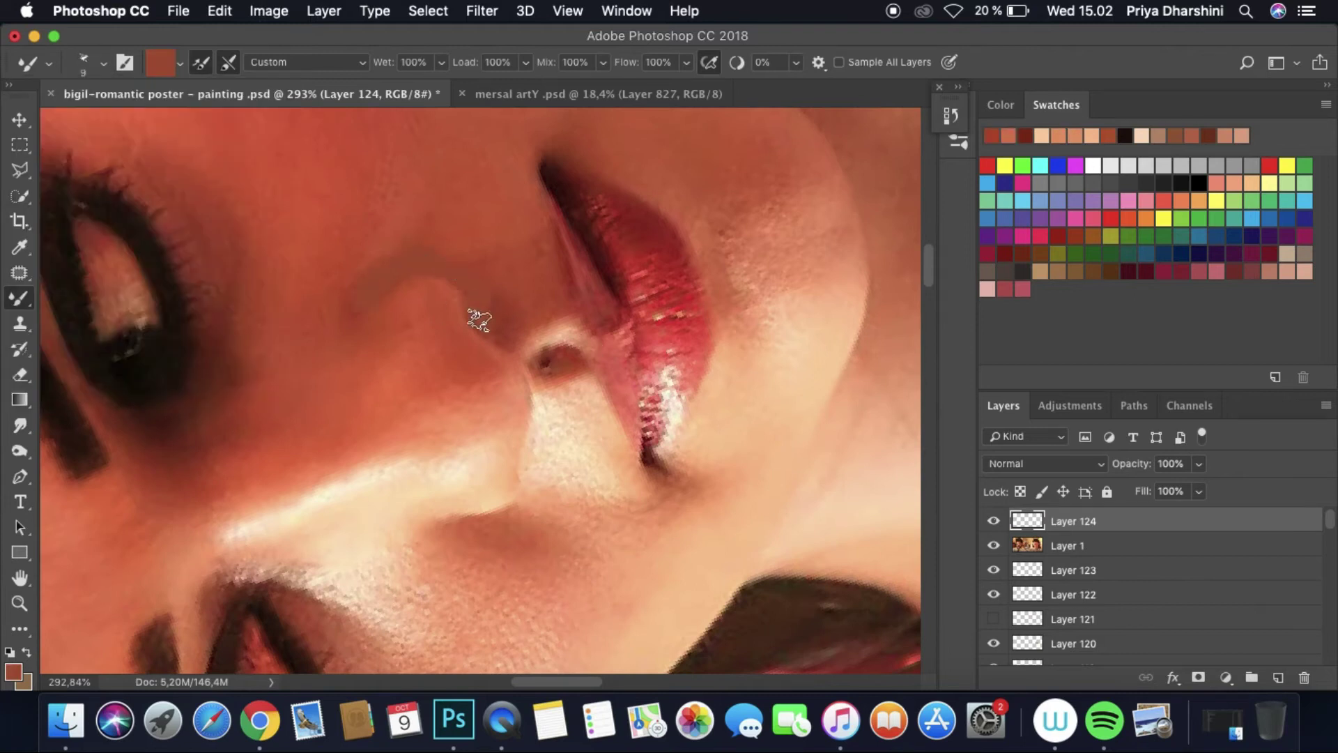
Step: Hide the reference photo and smudge the reddish-brown around the shadow-side nostril into the skin
left_click(994, 545)
key("r")
mouse_move(448, 284)
left_mouse_down()
mouse_move(427, 275)
mouse_move(538, 325)
mouse_move(616, 460)
mouse_move(610, 311)
left_mouse_up()
scroll(528, 335, "down", 5)
Step: Create Layer 125 above the reference photo and paint a darker brown along the shadow-side nostril's crease and lower edge
left_click_drag(1073, 545, 1073, 517)
key("ctrl+shift+alt+n")
left_click(994, 545)
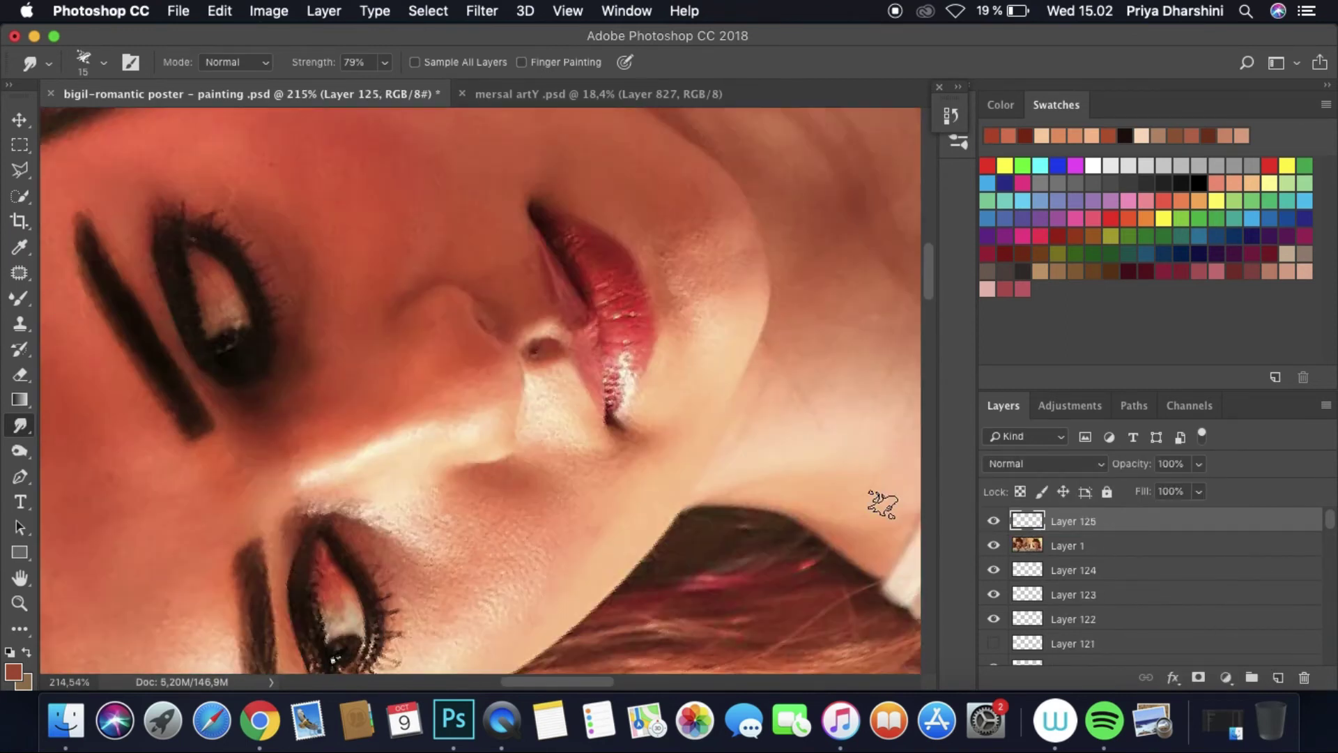
key("b")
left_click(993, 545)
left_click(13, 670)
left_click(1024, 191)
left_click_drag(391, 308, 457, 269)
left_click_drag(479, 294, 509, 331)
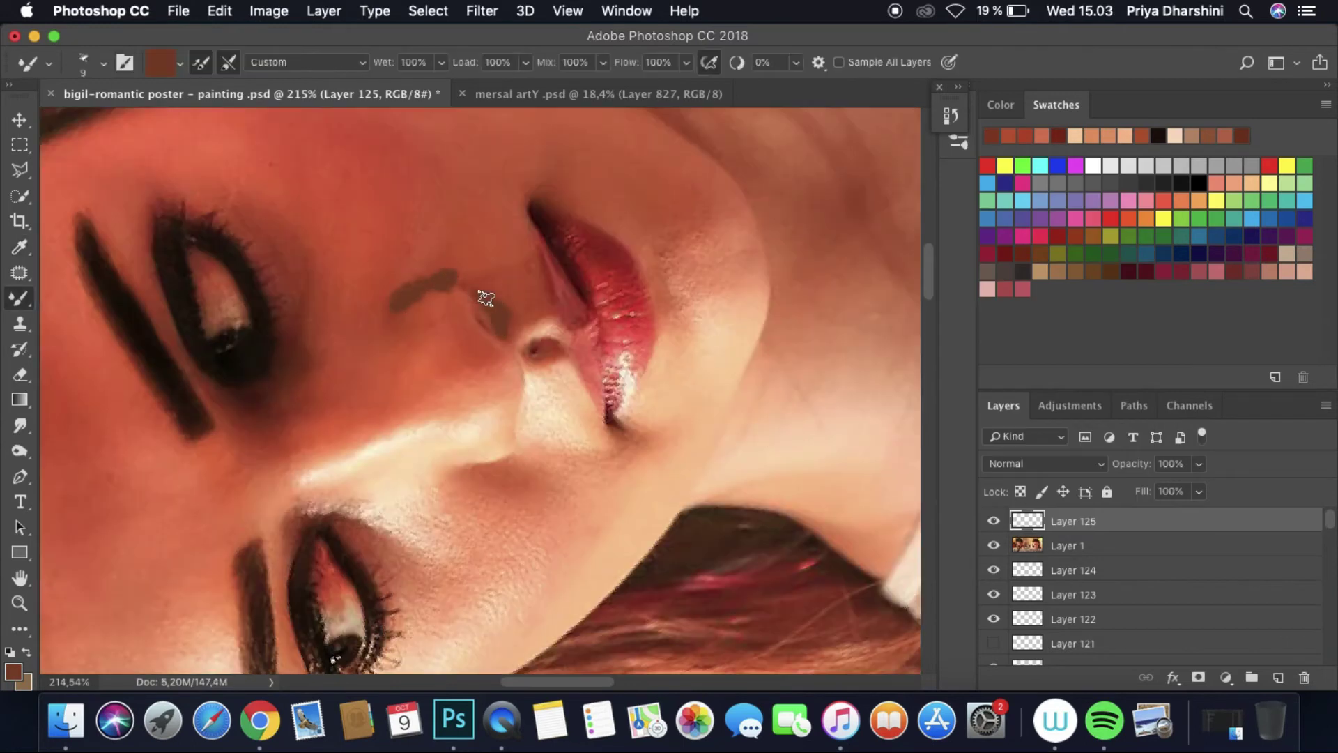
Step: Hide the reference photo and smudge the dark nostril strokes into the nose wing and nose base
key("r")
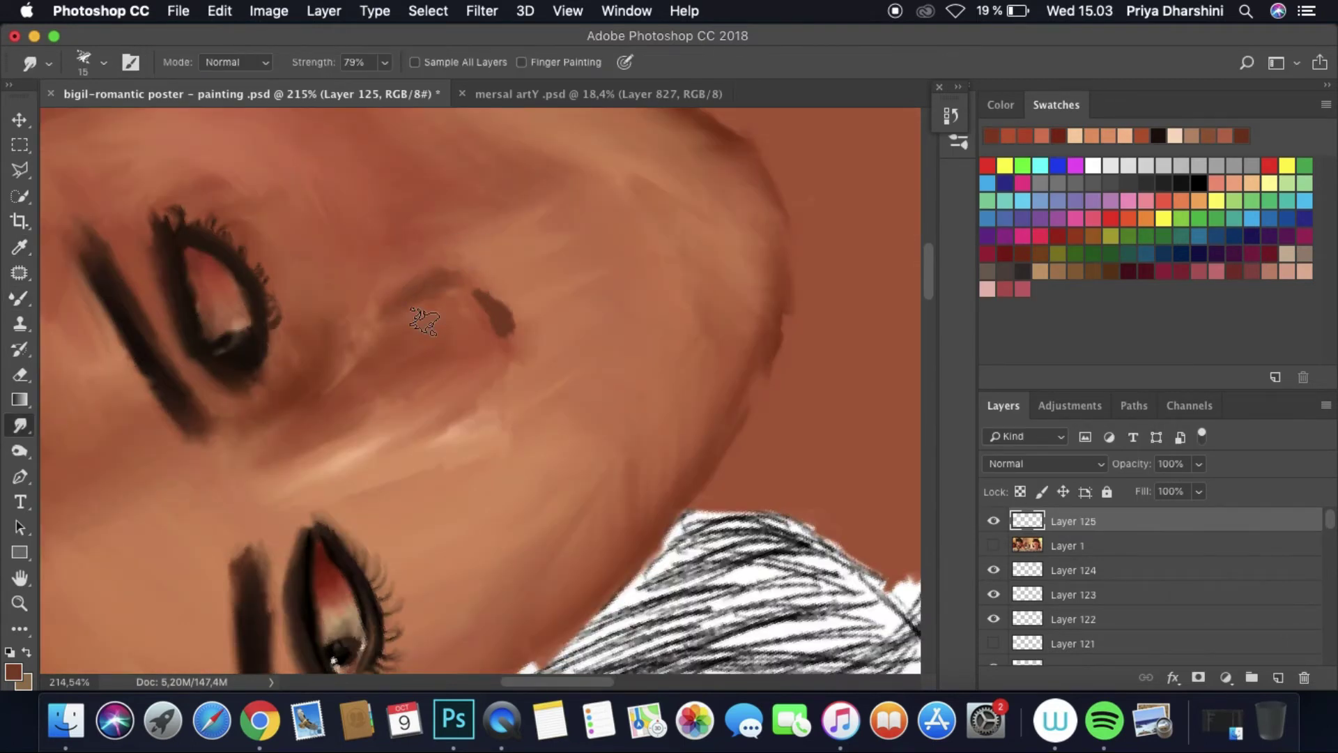
left_click_drag(536, 296, 520, 307)
scroll(520, 307, "down", 3)
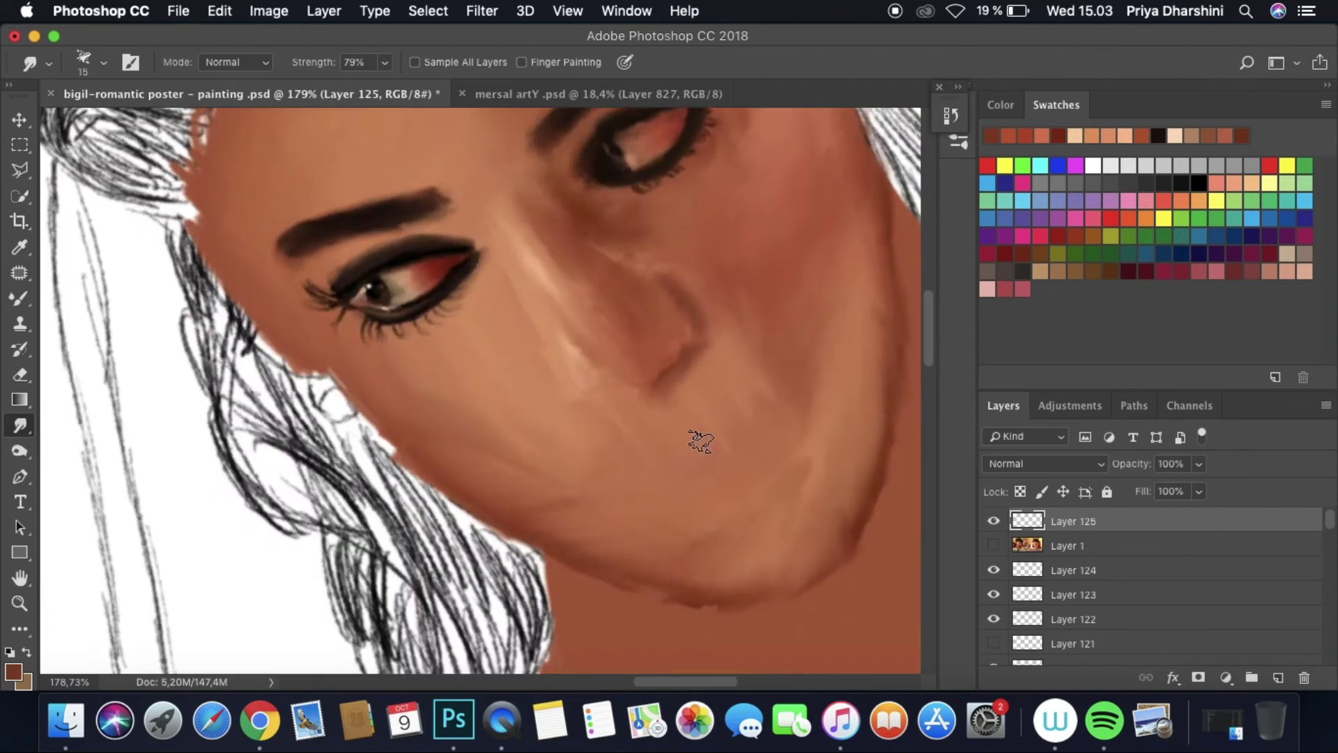
scroll(701, 441, "up", 2)
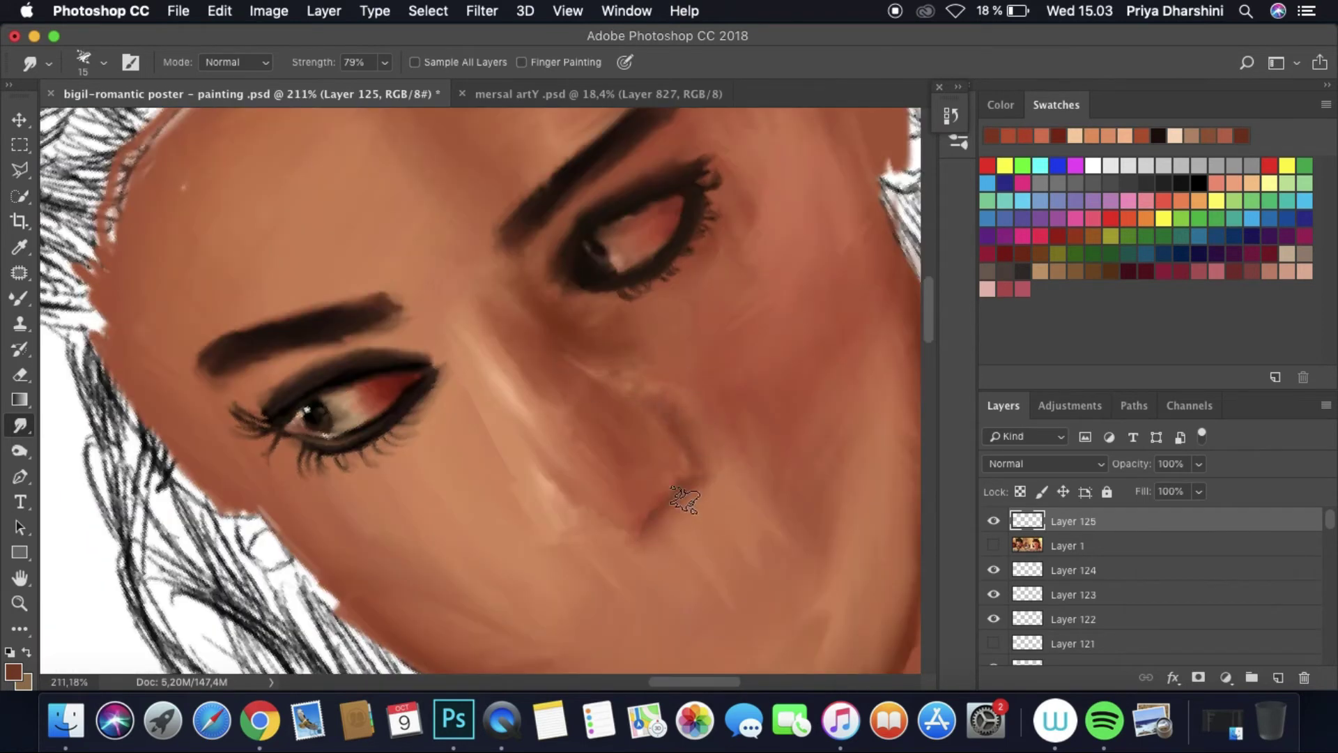
left_click(994, 545)
left_click(993, 545)
Step: Reduce the Mixer Brush to 3 px and create Layer 126 above the reference photo
key("b")
left_click(82, 62)
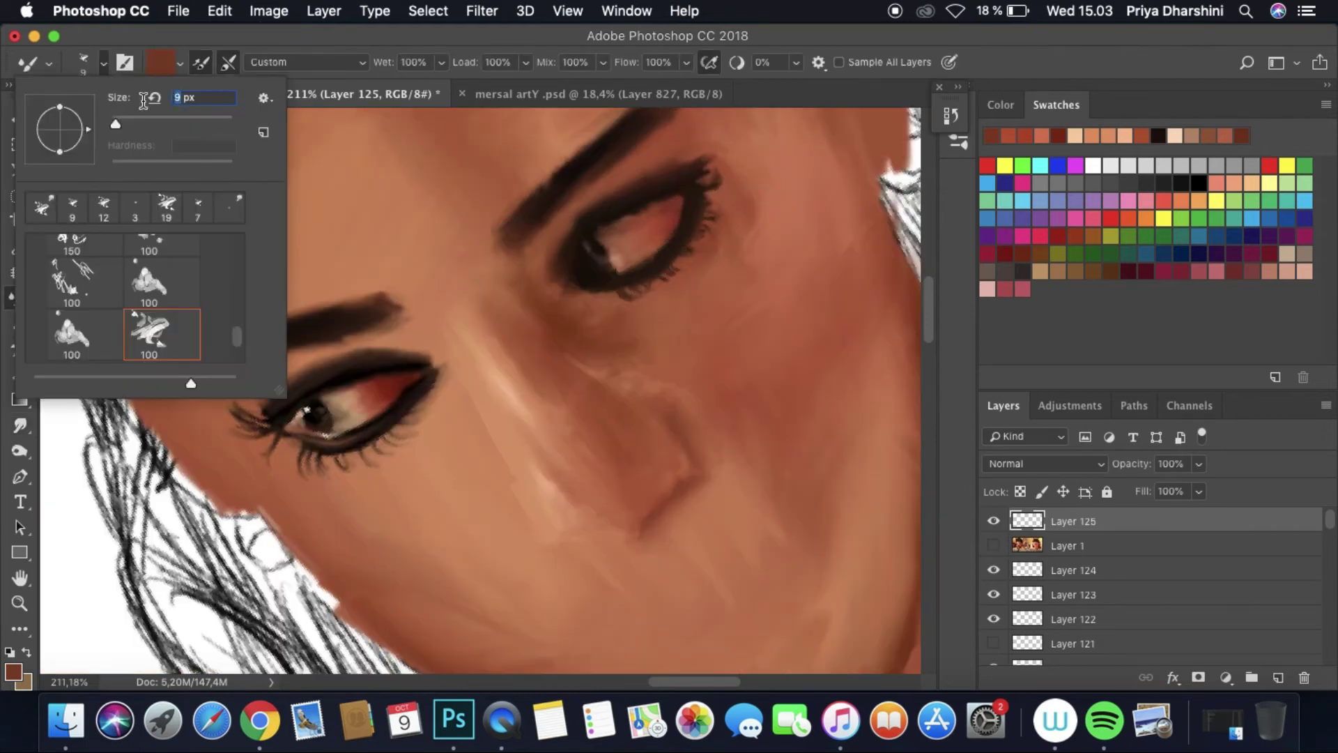
left_click(258, 391, "alt")
scroll(129, 307, "down", 5)
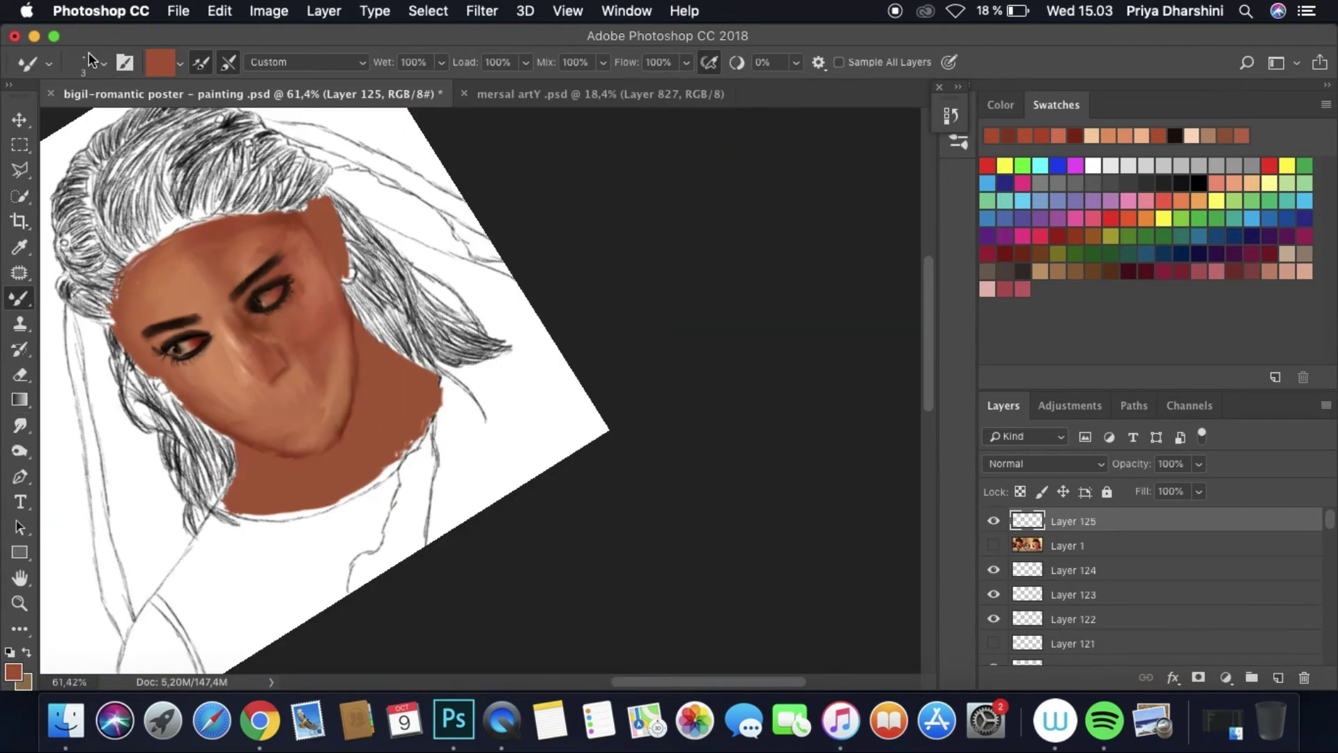
scroll(590, 380, "up", 2)
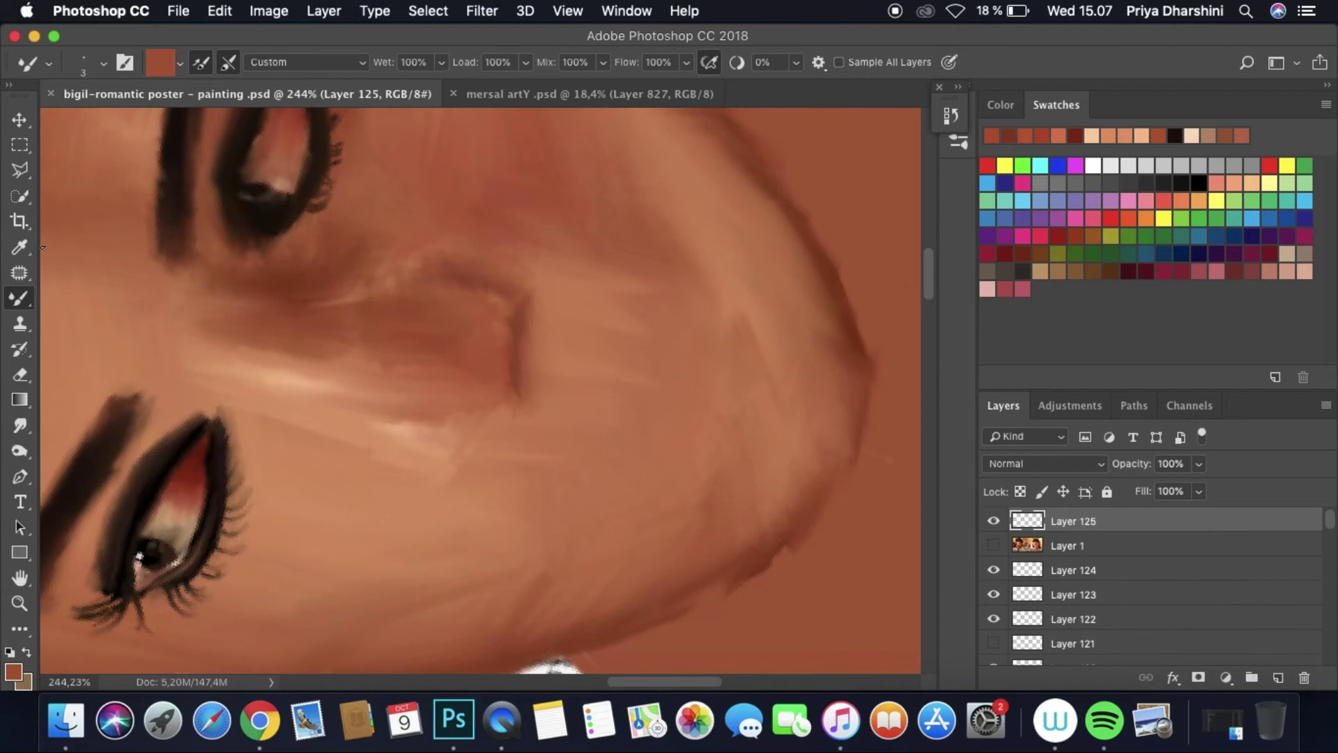
left_click(591, 380, "alt")
key("super+shift+alt+n")
left_click(993, 545)
left_click(993, 545)
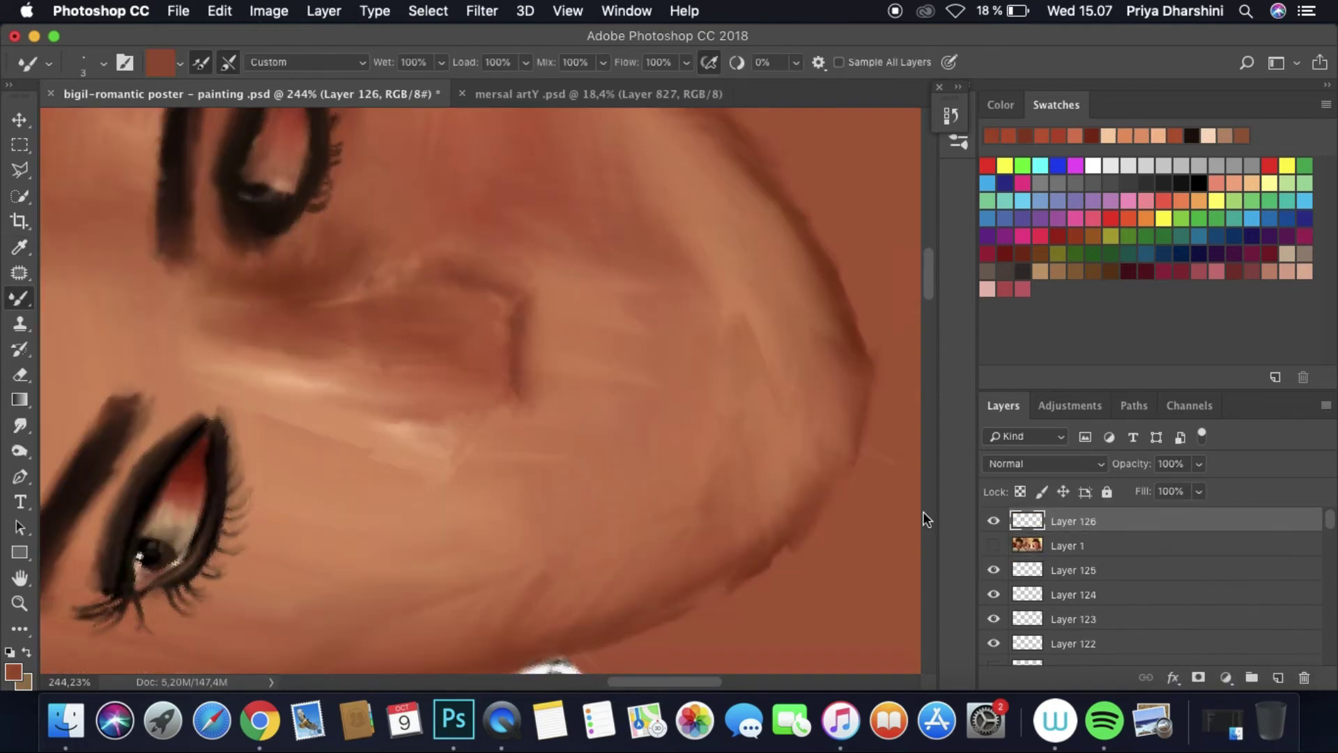
Step: Pick a lighter brown from the painted skin and draw a thin line along the light-side nose base over the reference photo
key("i")
left_click(463, 448)
left_click(12, 672)
key("Return")
left_click(994, 545)
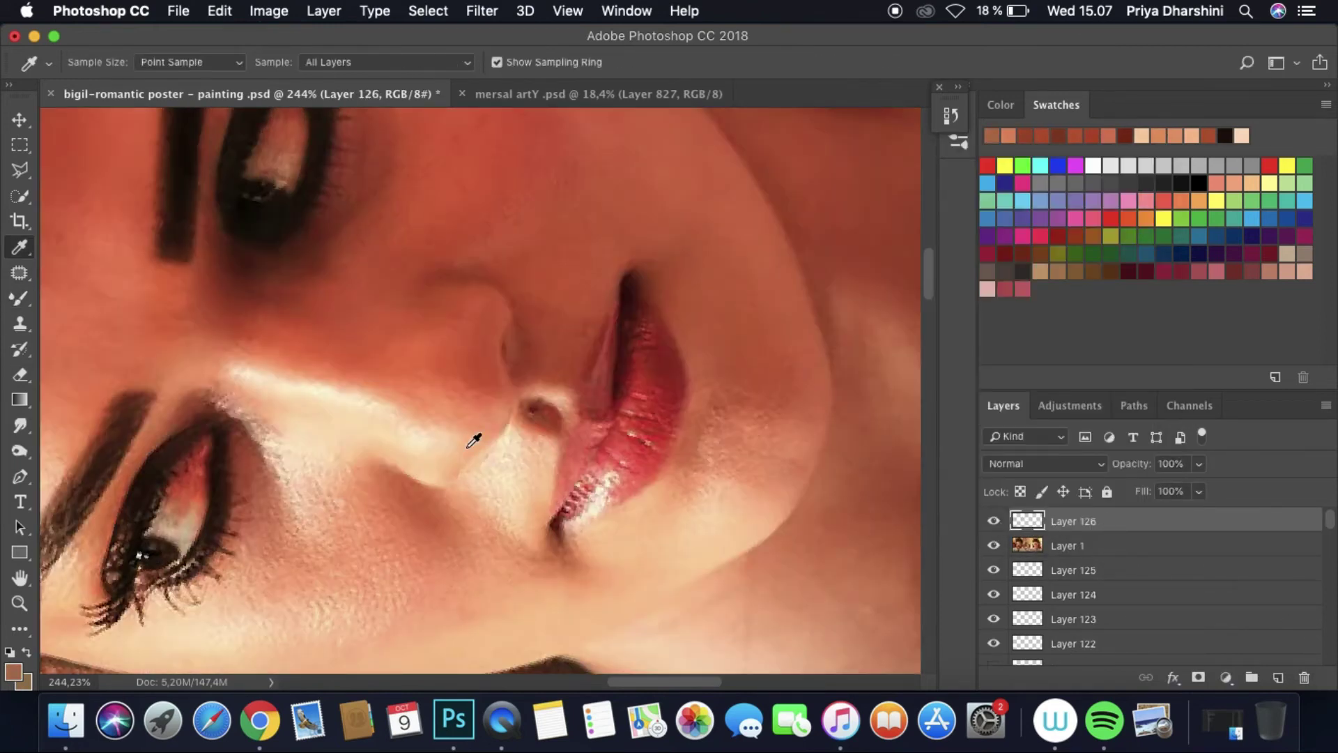
key("b")
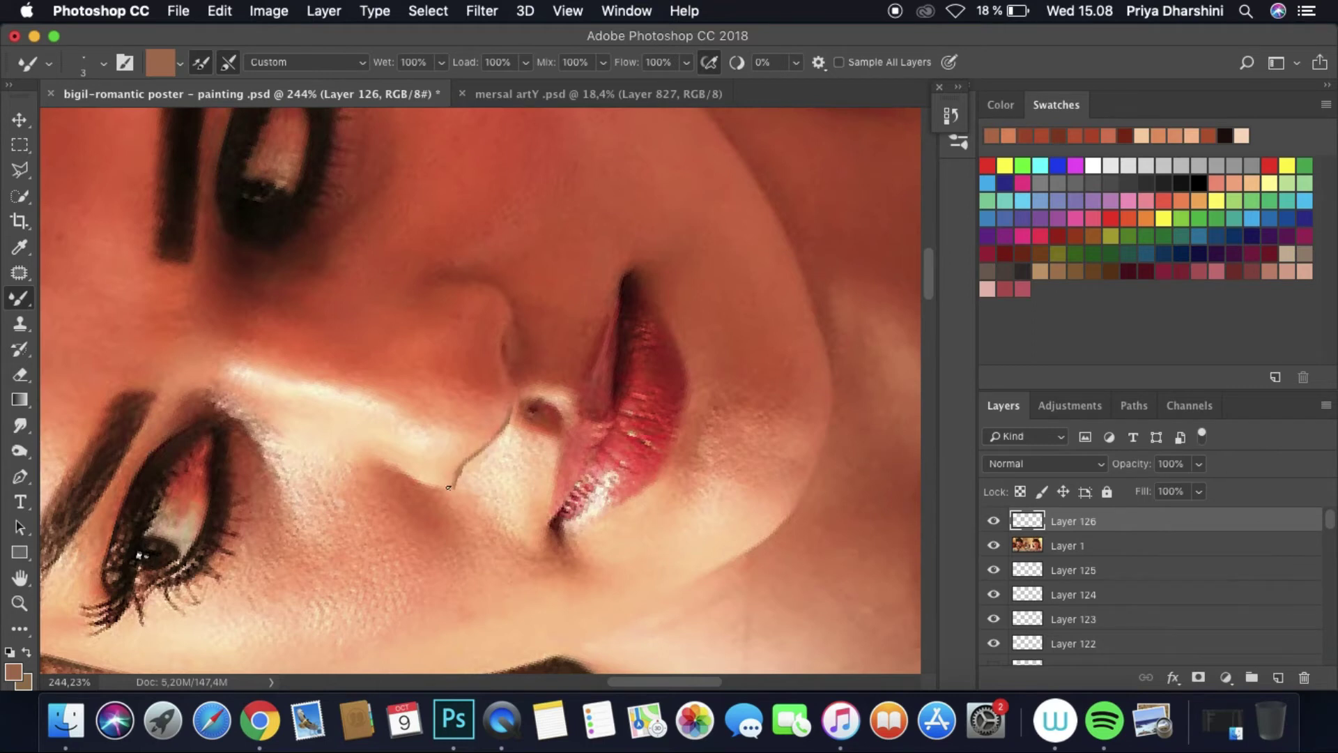
Step: Hide the reference photo and soften the thin nose-base line with a 6 px Smudge brush
key("i")
left_click(993, 545)
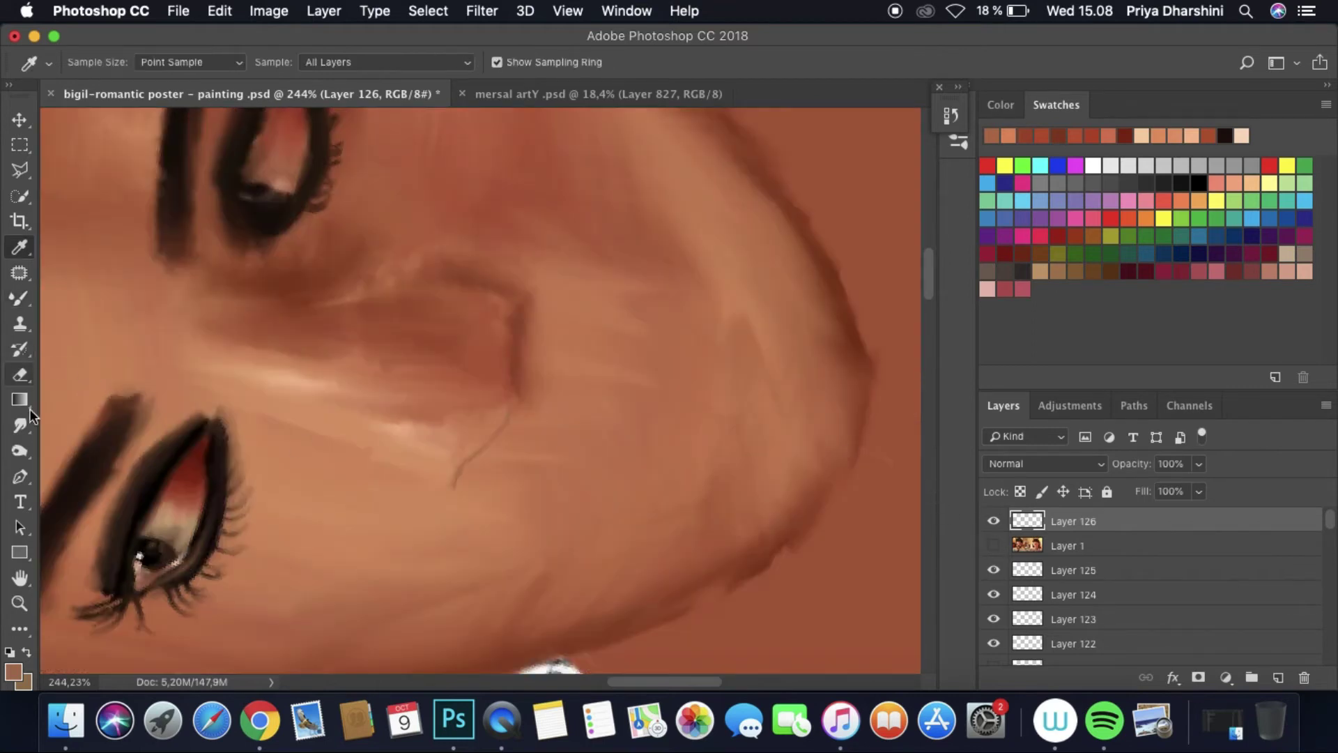
left_click(20, 423)
left_click(103, 62)
left_click(467, 492)
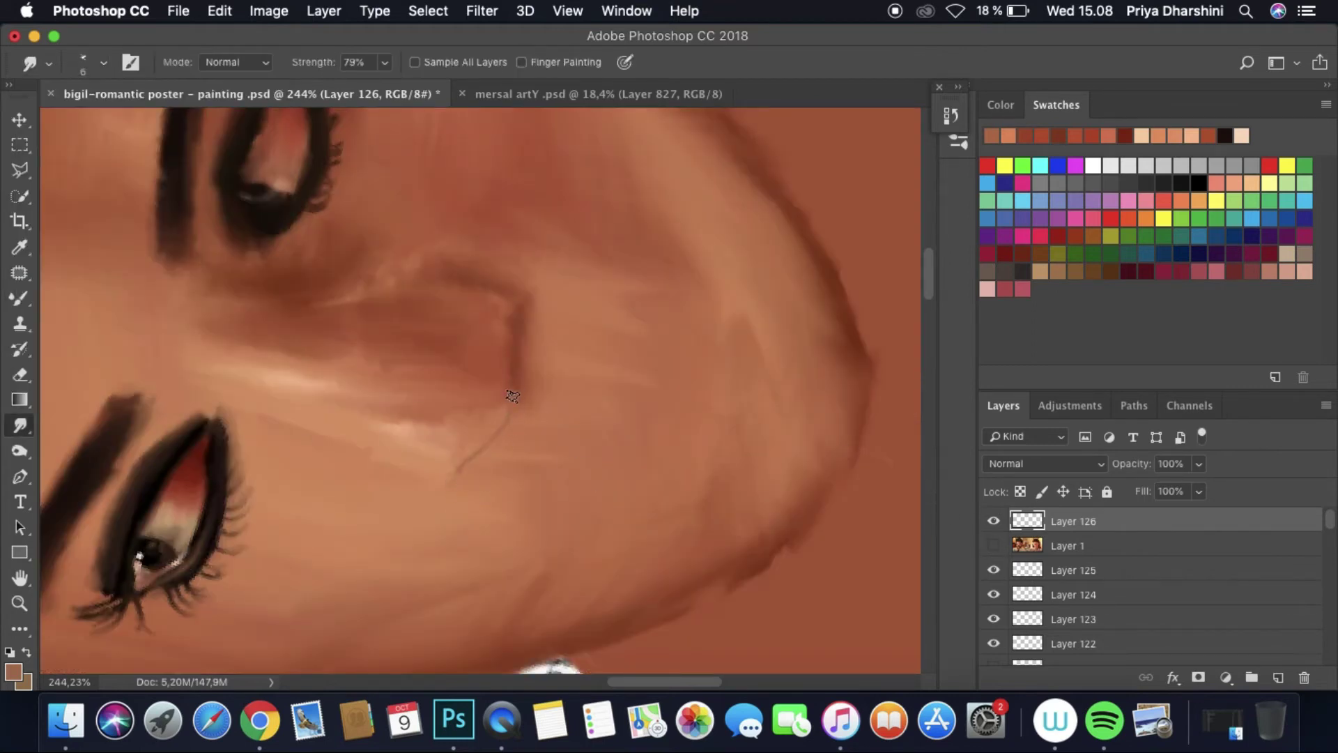
Step: Move Layer 126 below the reference photo and apply a darker brown Color Overlay to its nose line
scroll(605, 356, "down", 5)
scroll(507, 490, "up", 8)
key("super+bracketleft")
left_click(987, 553)
left_click(993, 545)
double_click(1059, 540)
key("Return")
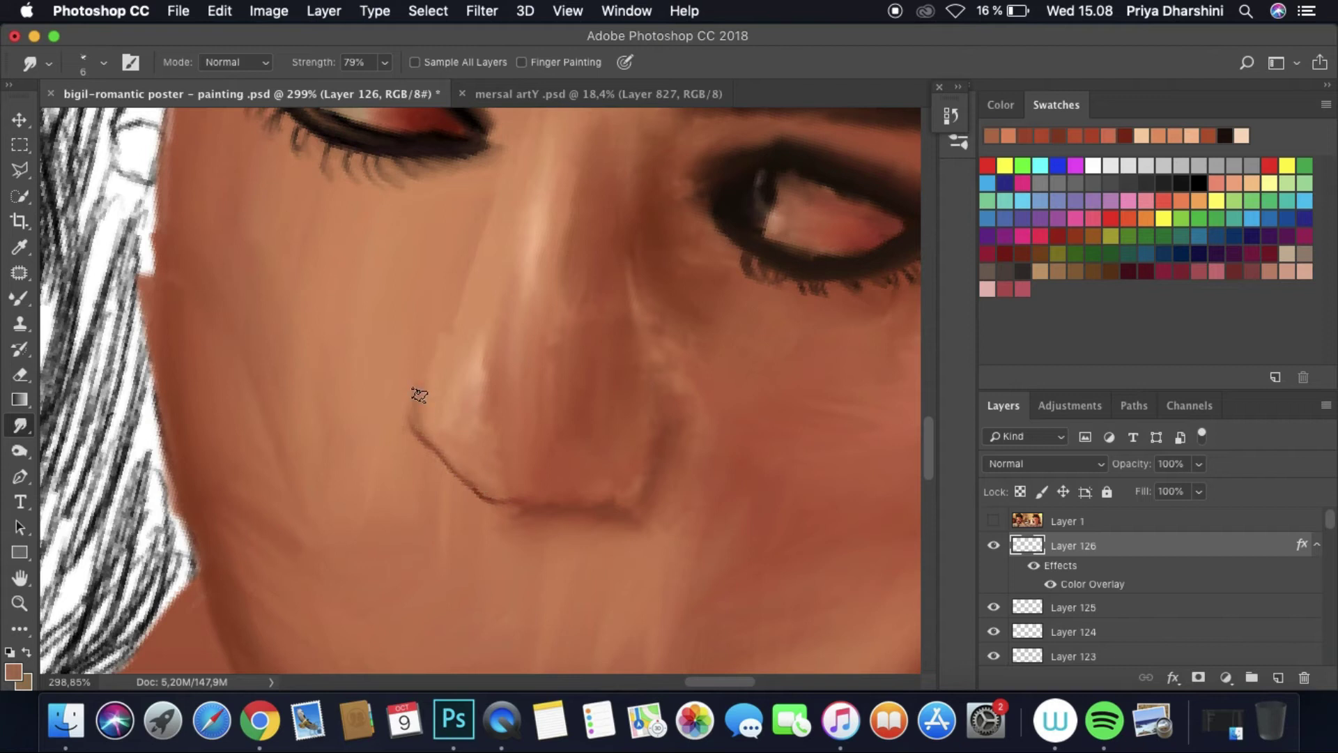
Step: Create Layer 127 above the reference photo and show the photo for tracing the nostril
scroll(466, 457, "down", 5)
scroll(466, 456, "up", 6)
key("b")
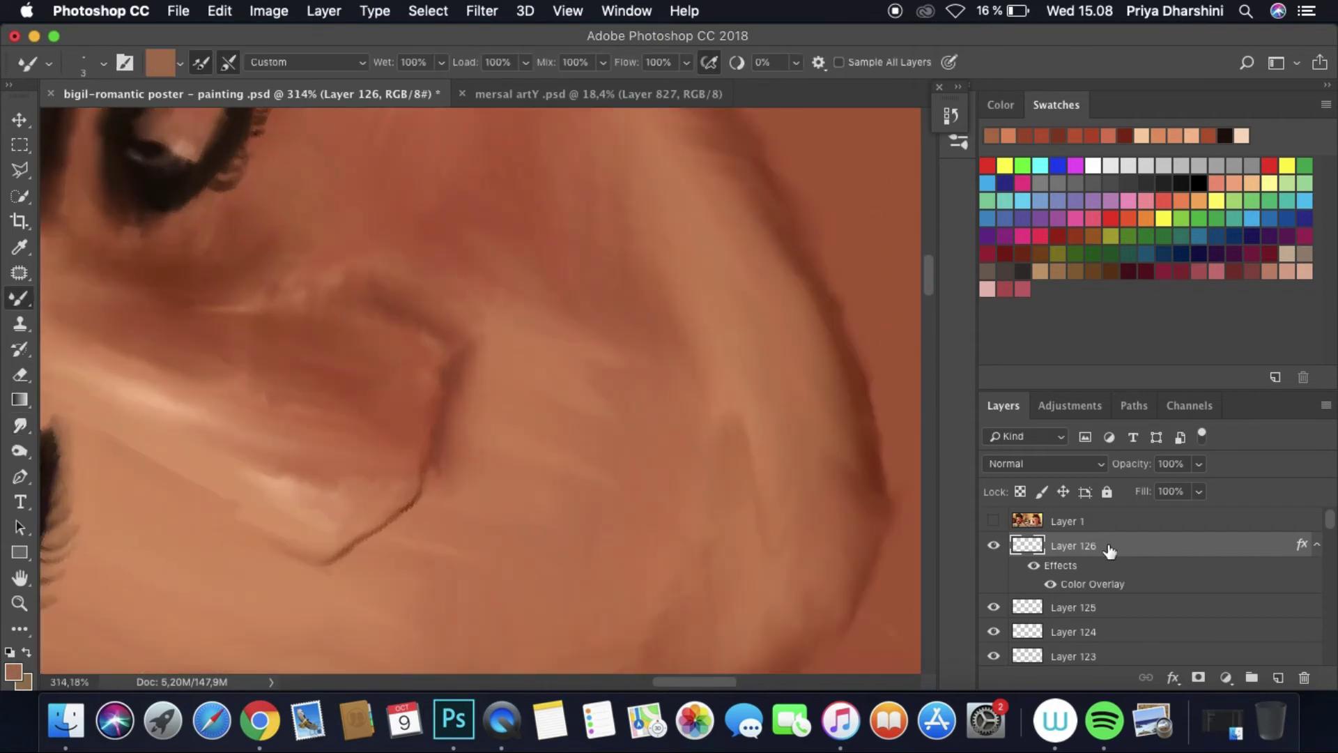
key("super+bracketright")
left_click(994, 521)
left_click(993, 521)
key("super+shift+alt+n")
left_click(993, 545)
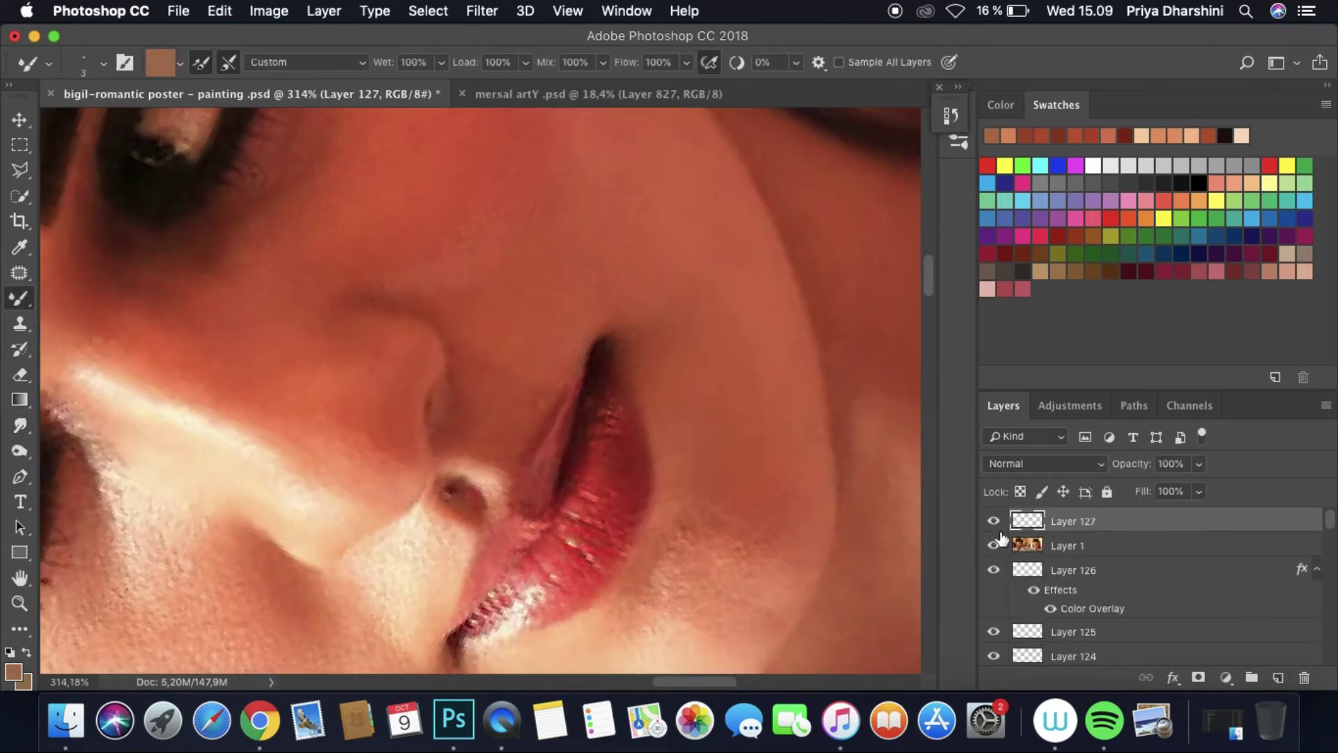
Step: Sample a light orange-tan from the mersal artY painting and paint a highlight along the nose's lower edge
key("ctrl+Tab")
left_click(619, 131, "alt")
key("ctrl+Tab")
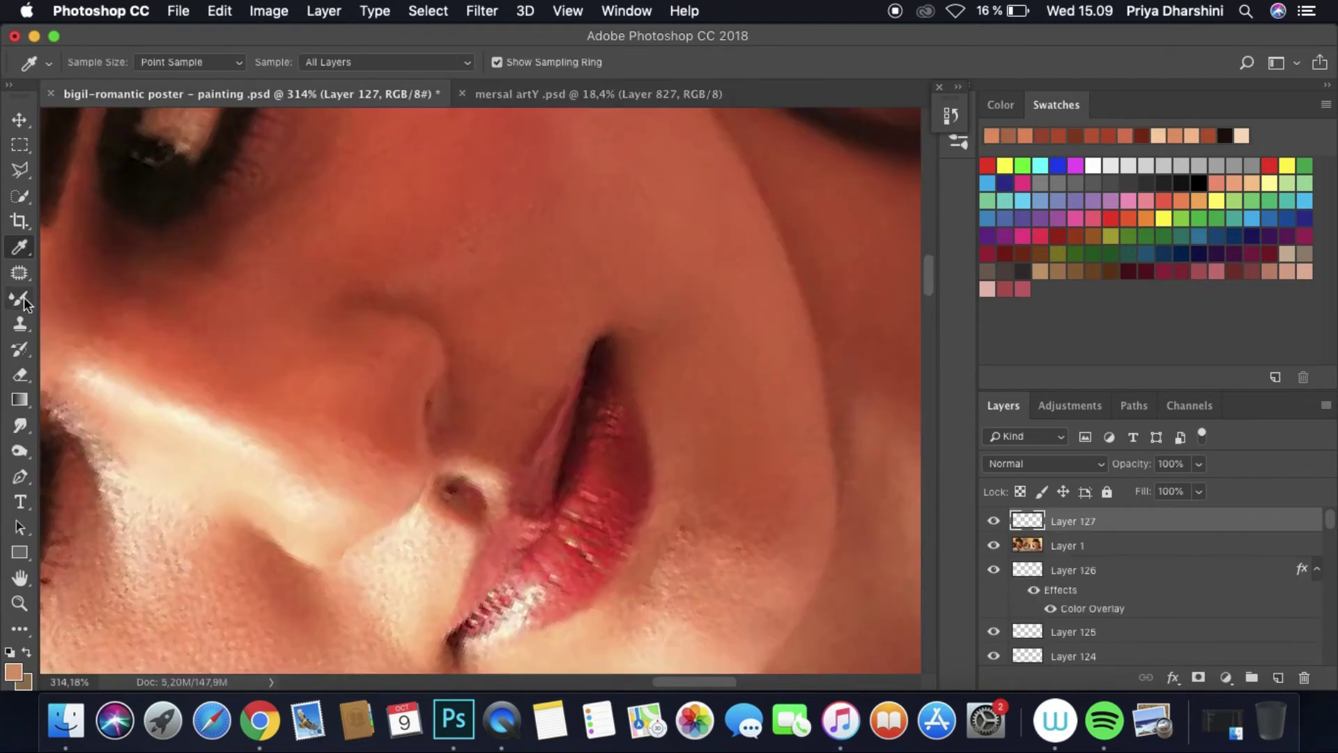
left_click_drag(416, 415, 419, 446)
Step: Hide the reference photo and smudge the light highlight along the nose's lower edge
left_click(993, 545)
left_click(20, 425)
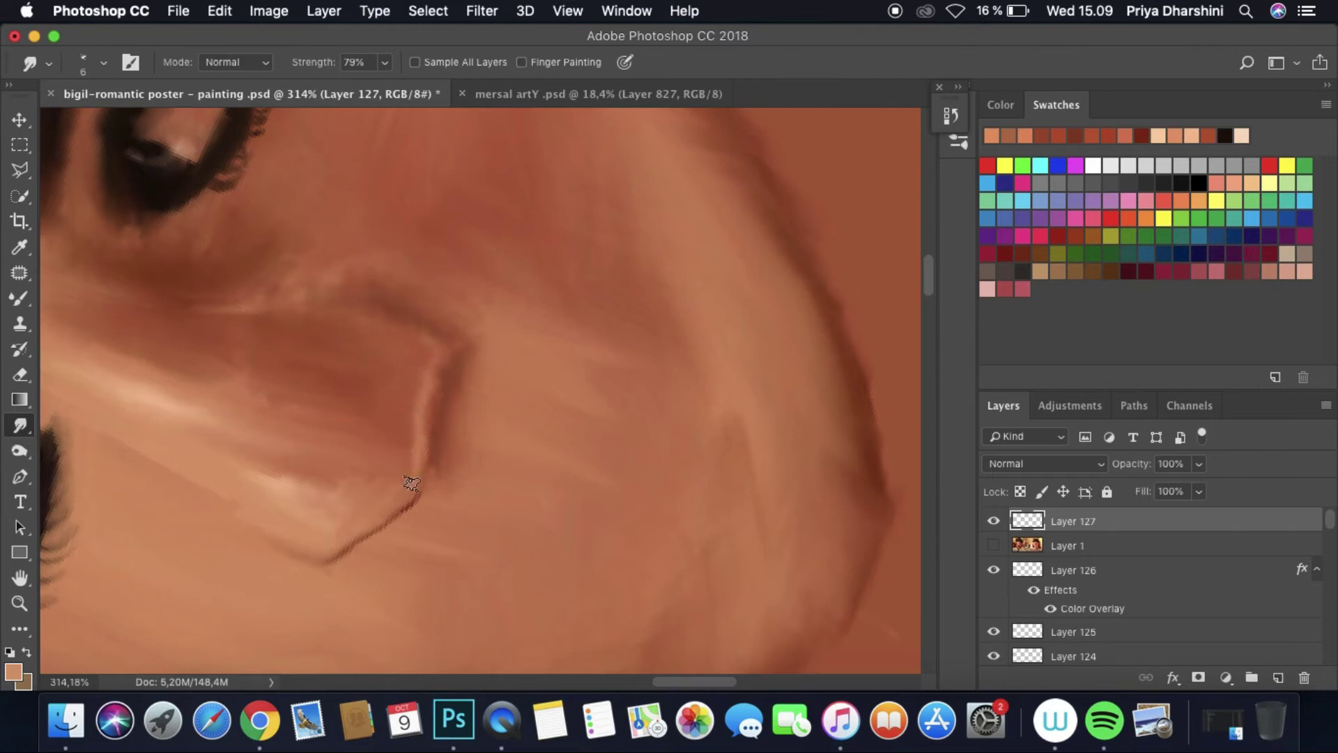
scroll(559, 272, "down", 5)
scroll(560, 423, "up", 5)
Step: Move Layer 127 below the reference photo, sample a reddish brown from the nose, and create Layer 128 above the photo
key("super+bracketleft")
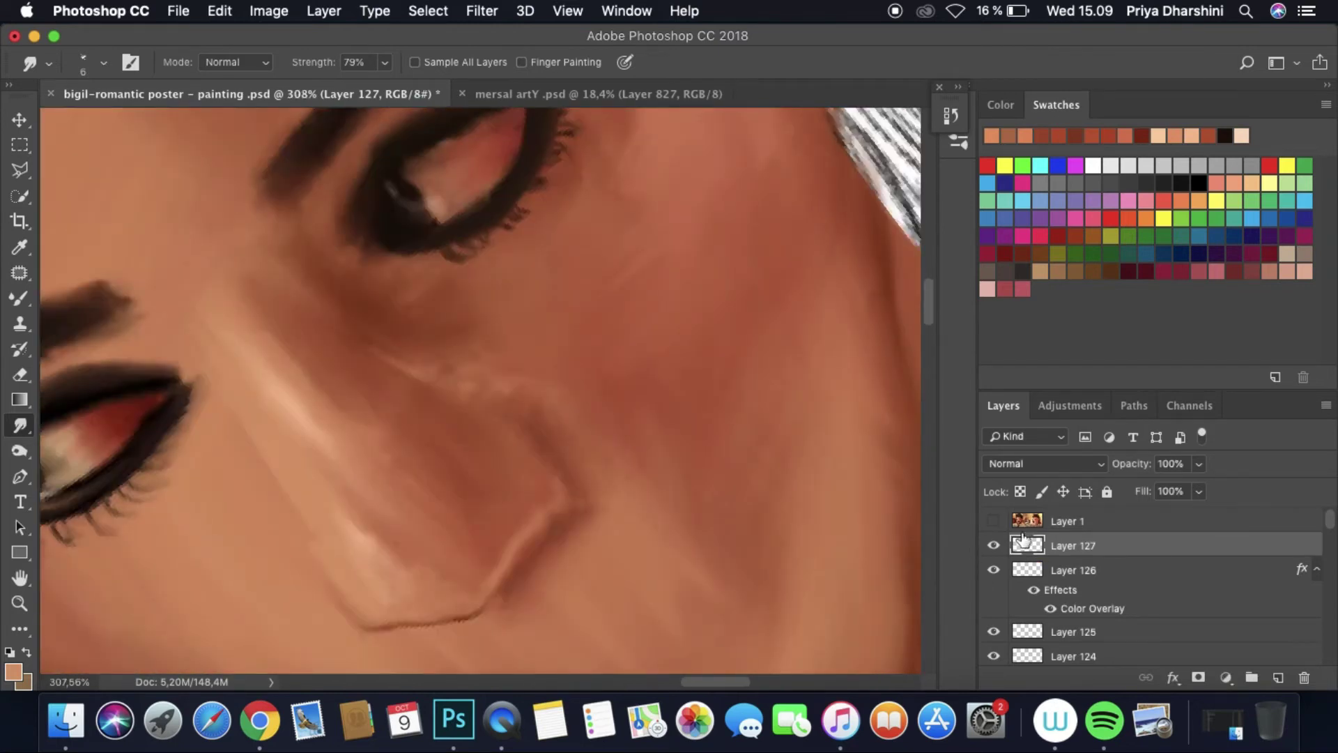
left_click(523, 457, "alt")
left_click(1074, 522)
left_click(1278, 677)
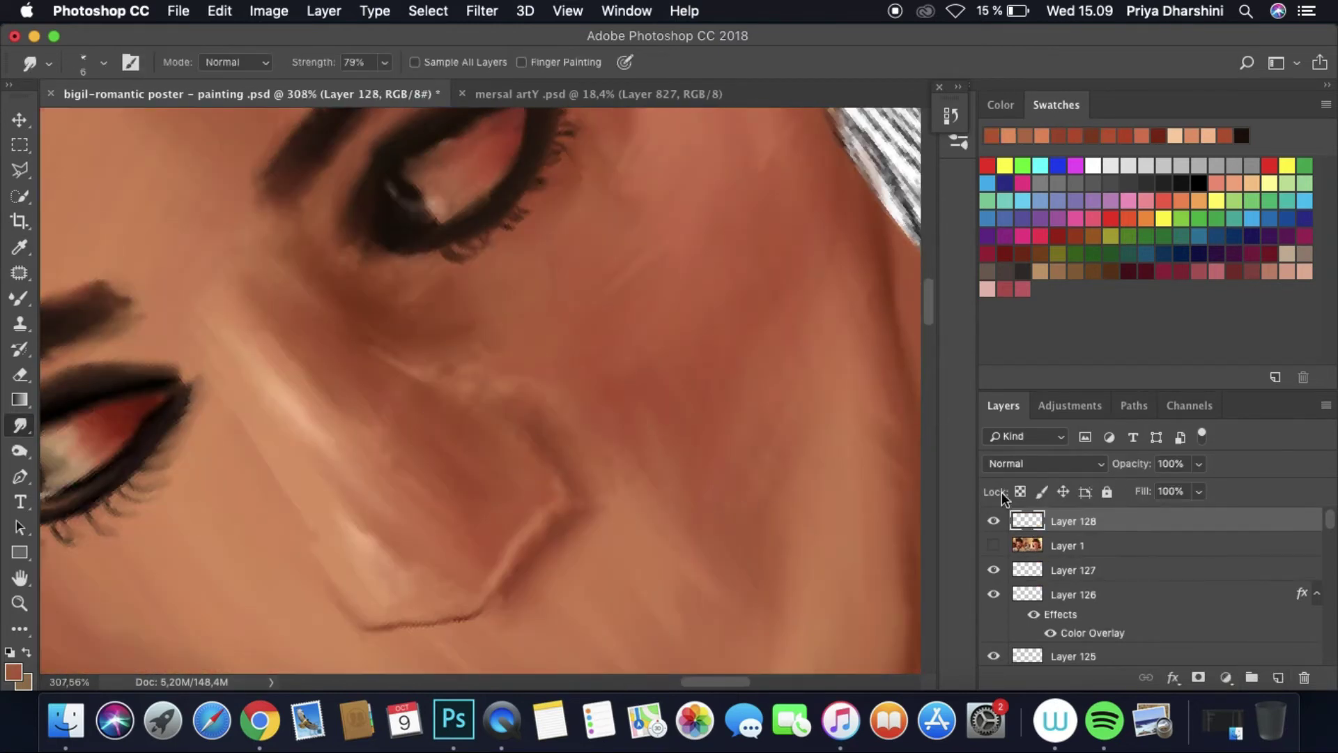
Step: Trace the nostril wing's shading in reddish brown over the reference photo with the Mixer Brush and smudge it with the photo hidden
left_click(993, 545)
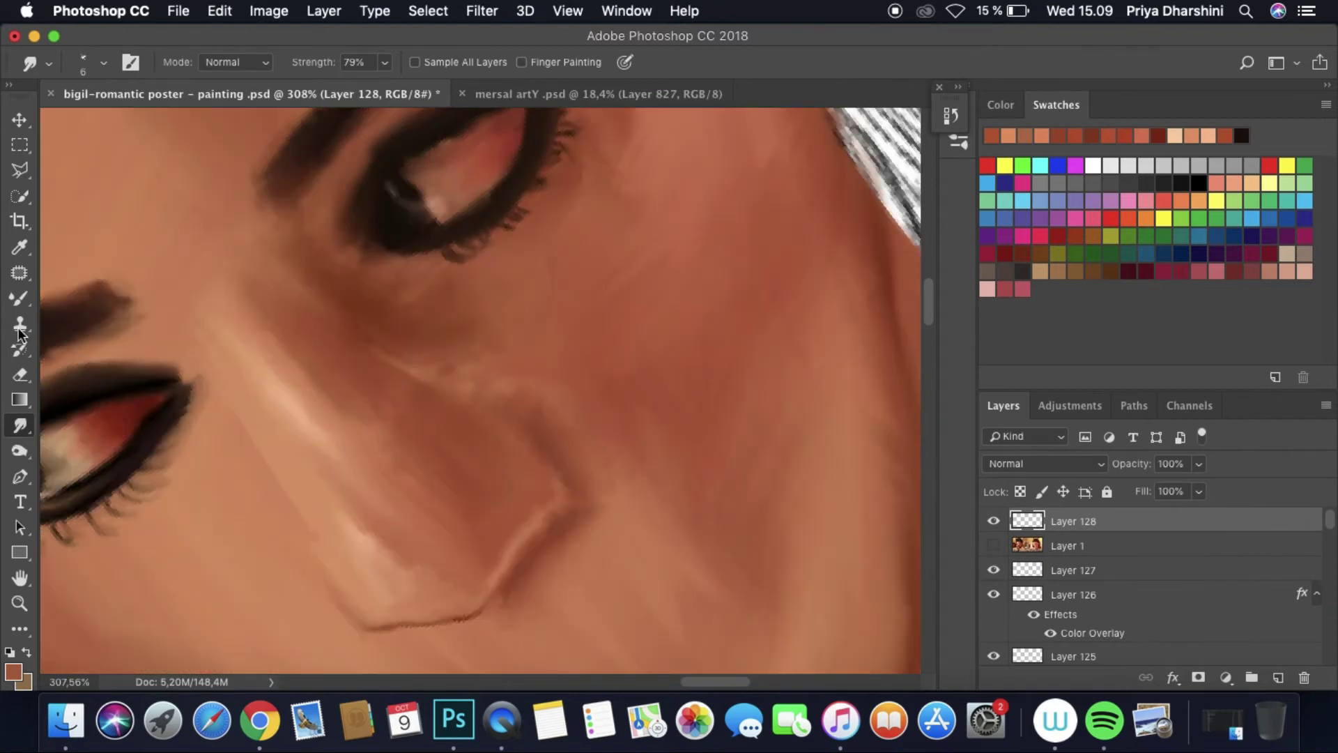
key("b")
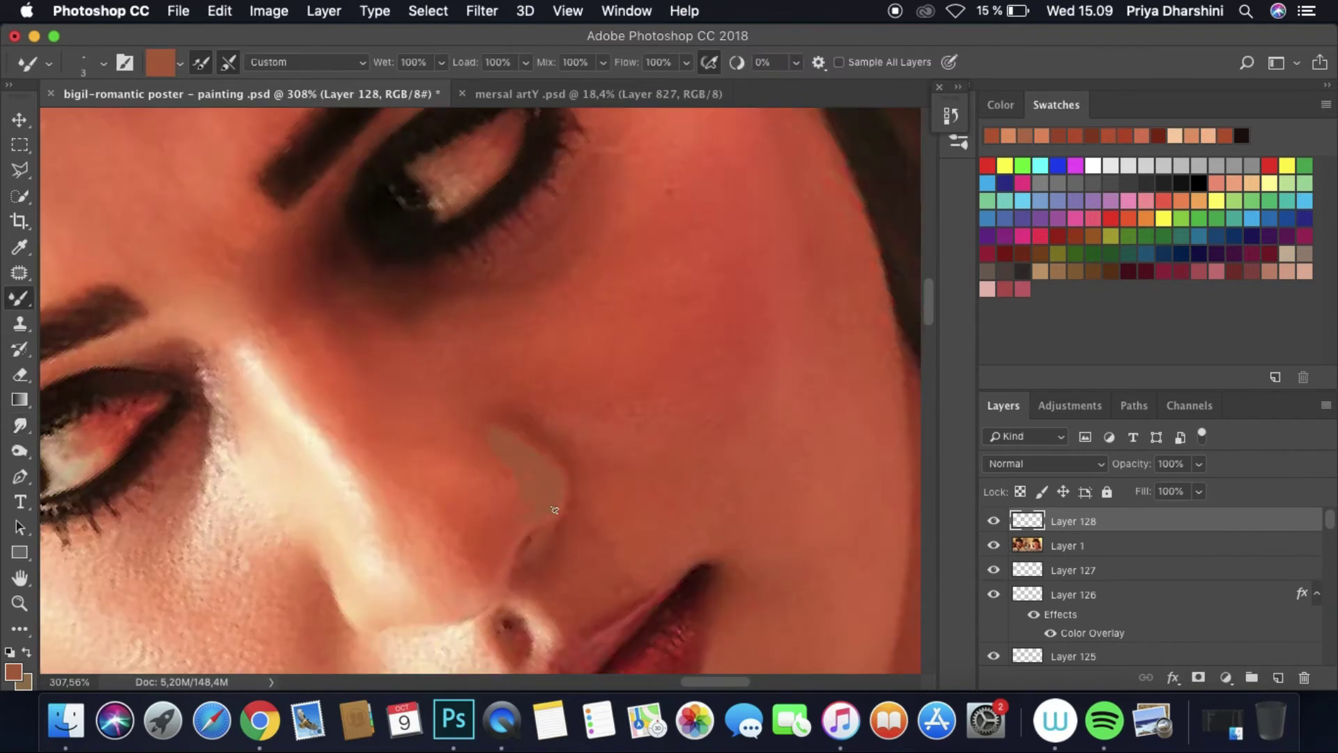
left_click(993, 545)
key("r")
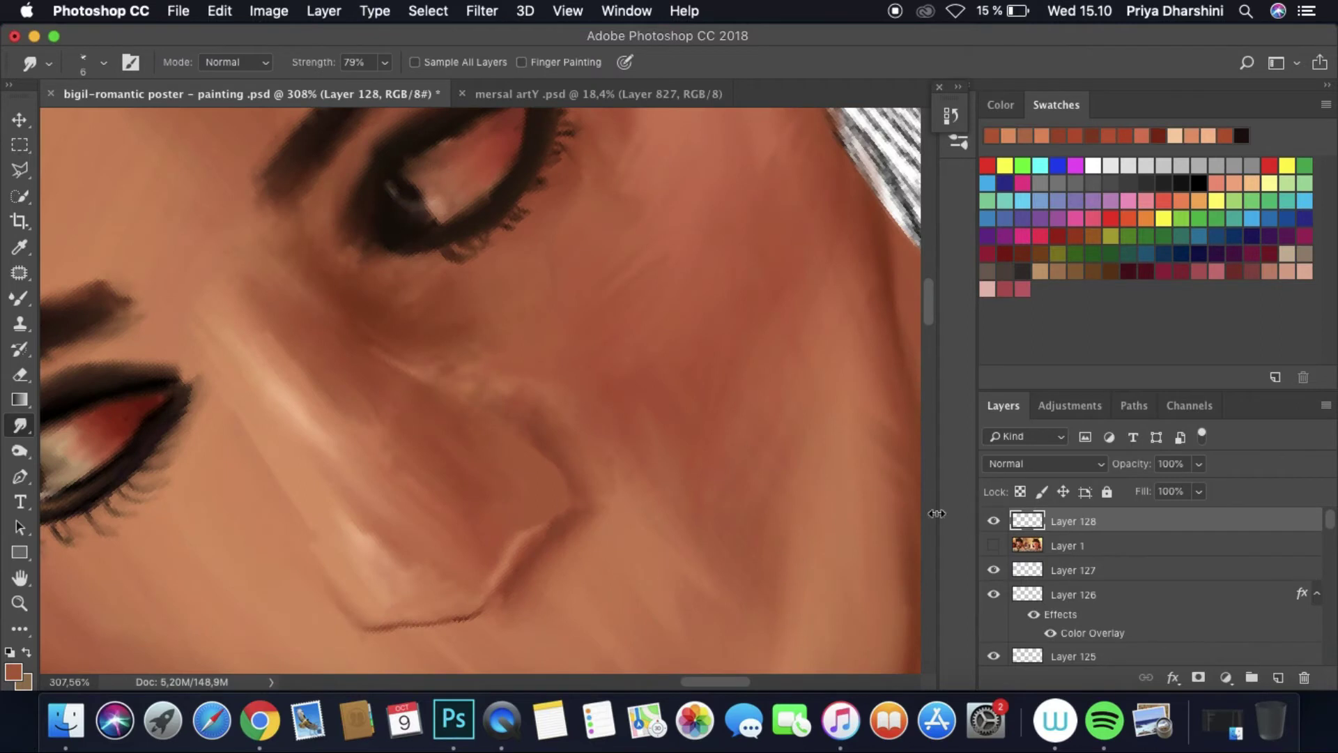
Step: Move Layer 128 below the reference photo and compare the nose with and without the new nostril shading
key("super+bracketleft")
left_click(994, 521)
left_click(993, 522)
key("alt+bracketleft")
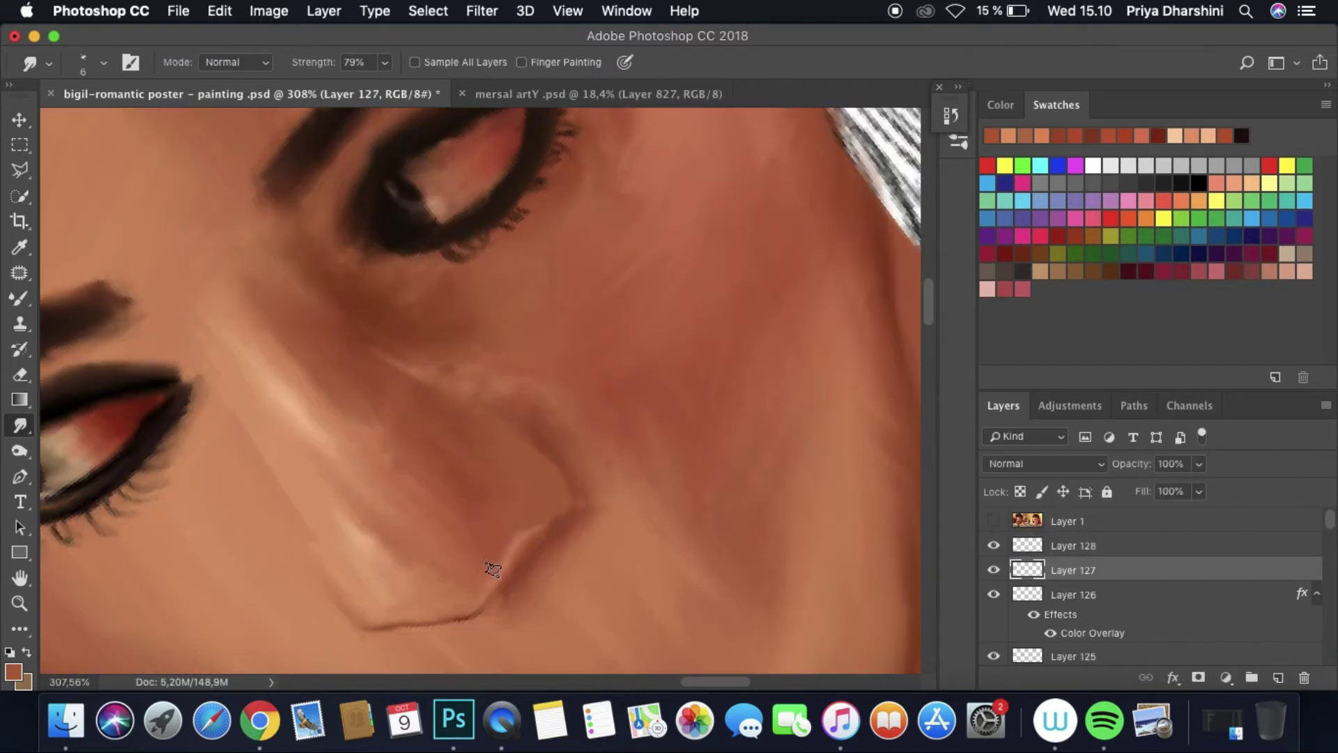
scroll(488, 574, "down", 10)
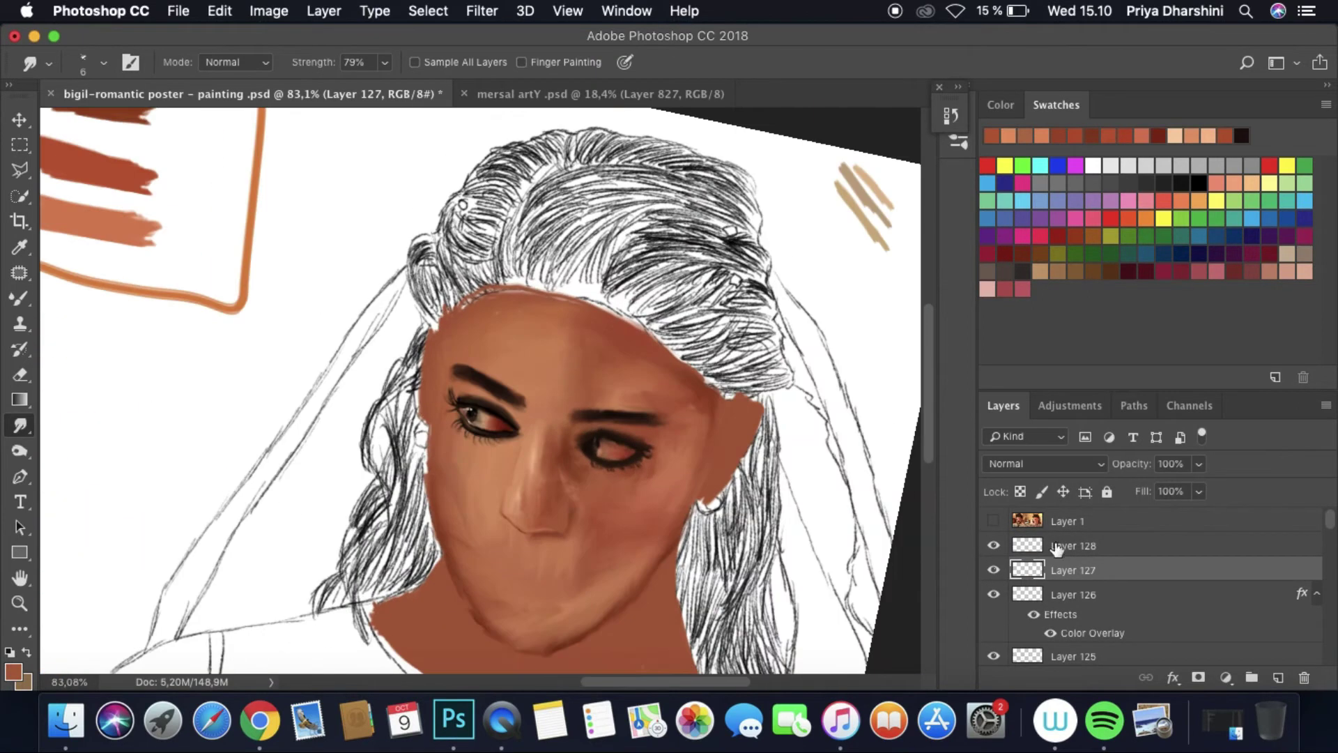
key("alt+bracketright")
key("alt+bracketright")
scroll(568, 514, "up", 8)
scroll(568, 514, "up", 3)
key("super+comma")
key("super+comma")
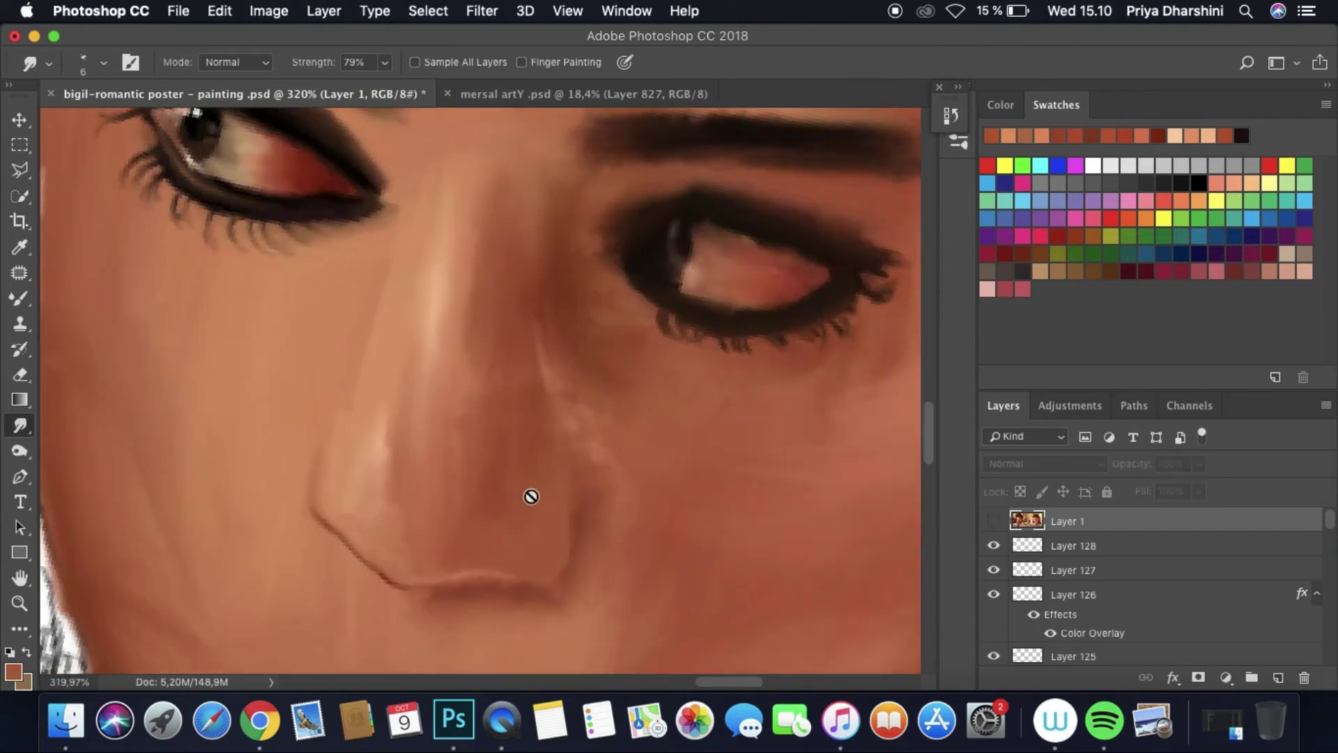
Step: Sample a darker red-brown from the mersal artY painting and create Layer 129 above the reference photo for the Mixer Brush
key("i")
left_click(596, 93)
left_click(740, 512)
left_click(101, 98)
key("b")
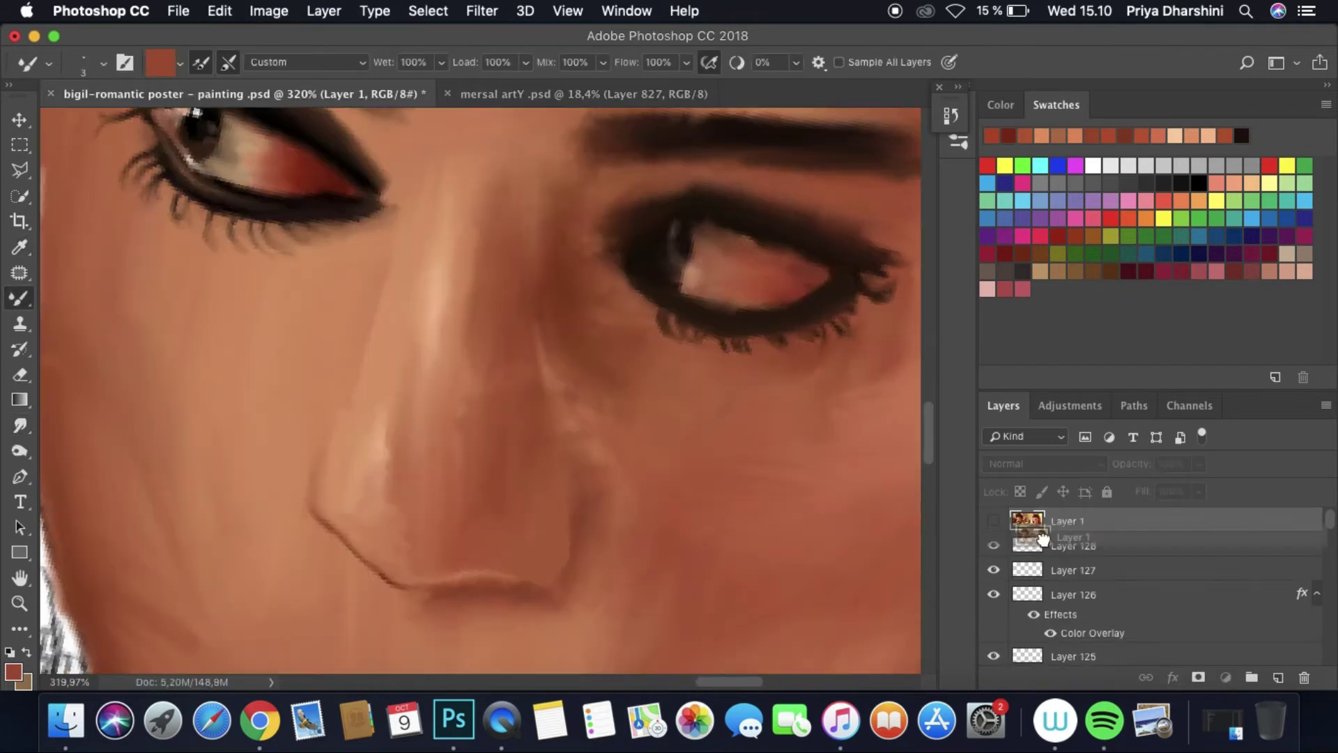
left_click(1278, 678)
Step: Enlarge the Mixer Brush to 6 px and paint dark brown patches along the nose's shaded side over the reference photo
key("bracketright")
key("bracketright")
key("bracketright")
left_click_drag(433, 530, 488, 558)
mouse_move(516, 439)
left_mouse_down()
mouse_move(550, 516)
mouse_move(519, 480)
left_mouse_up()
mouse_move(530, 382)
left_mouse_down()
mouse_move(495, 391)
mouse_move(512, 460)
left_mouse_up()
left_click_drag(488, 384, 499, 352)
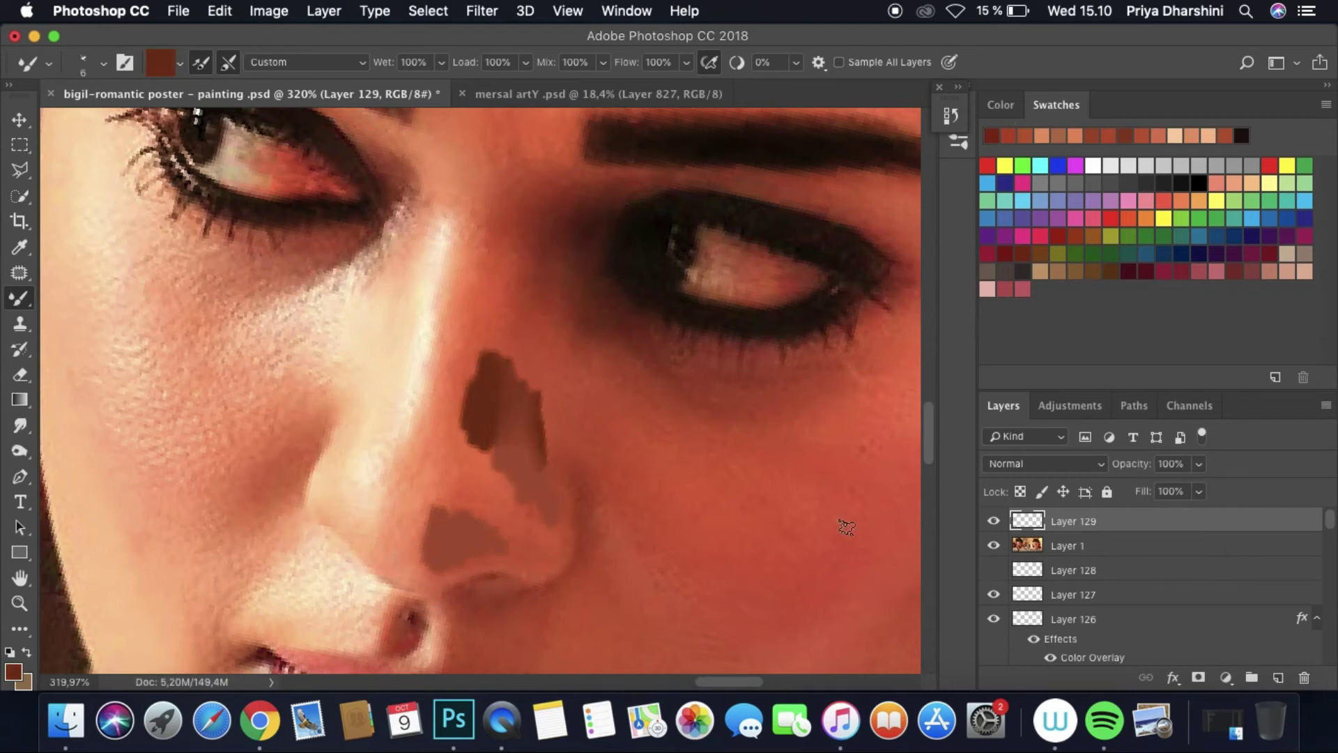
Step: Hide the reference photo and smudge the dark patches into the nose's shaded side, using a 20 px Smudge brush
left_click(993, 545)
key("r")
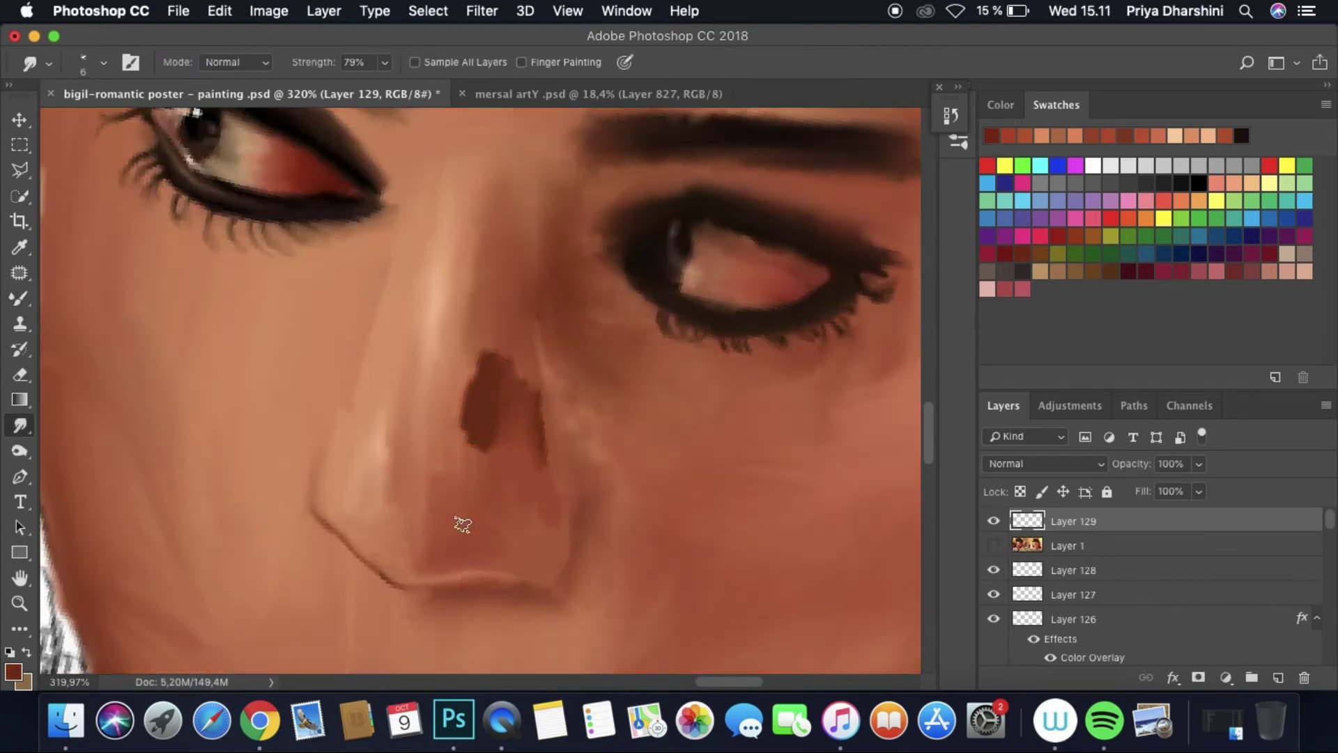
mouse_move(521, 462)
left_mouse_down()
mouse_move(461, 450)
mouse_move(514, 344)
left_mouse_up()
left_click(104, 62)
mouse_move(502, 419)
left_mouse_down()
mouse_move(463, 358)
mouse_move(523, 453)
mouse_move(830, 432)
left_mouse_up()
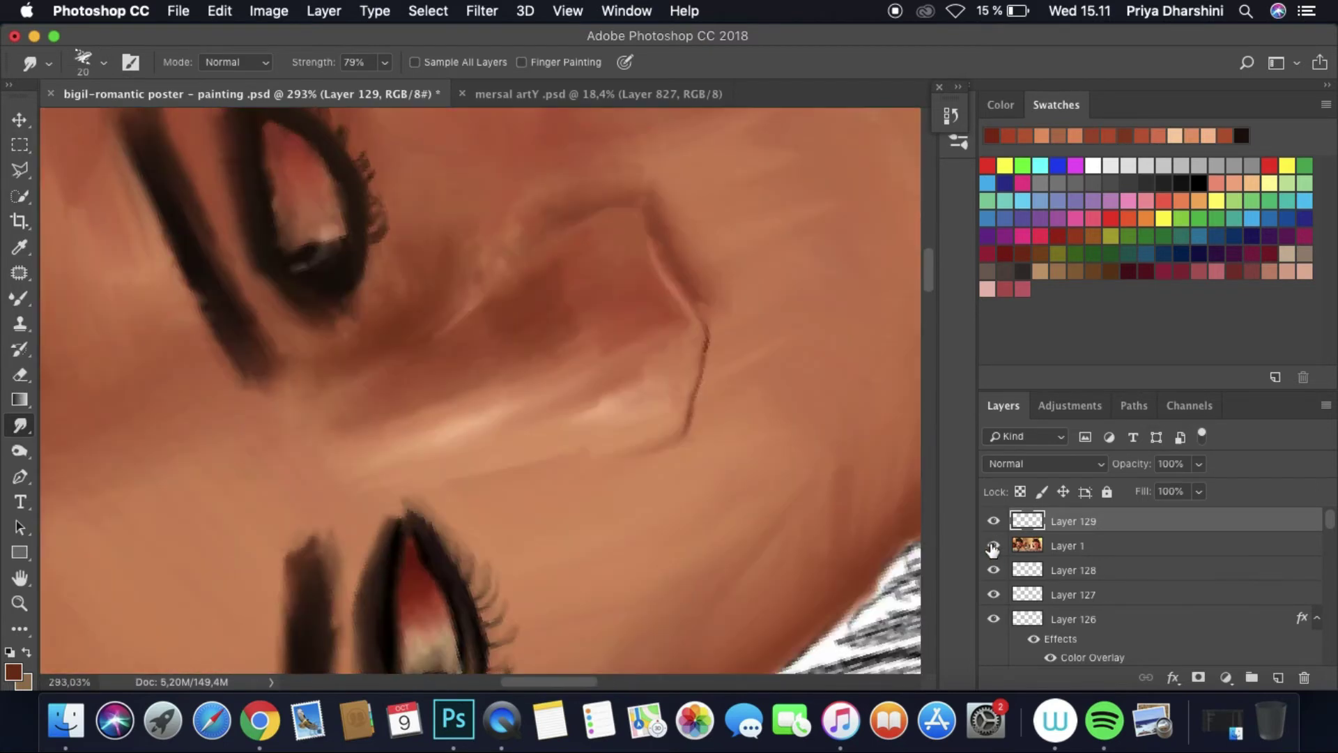
Step: Turn on Sample All Layers, set the Smudge brush to 11 px, and blend the nose shading toward the inner eye corner
left_click(993, 550)
left_click(103, 62)
left_click(414, 62)
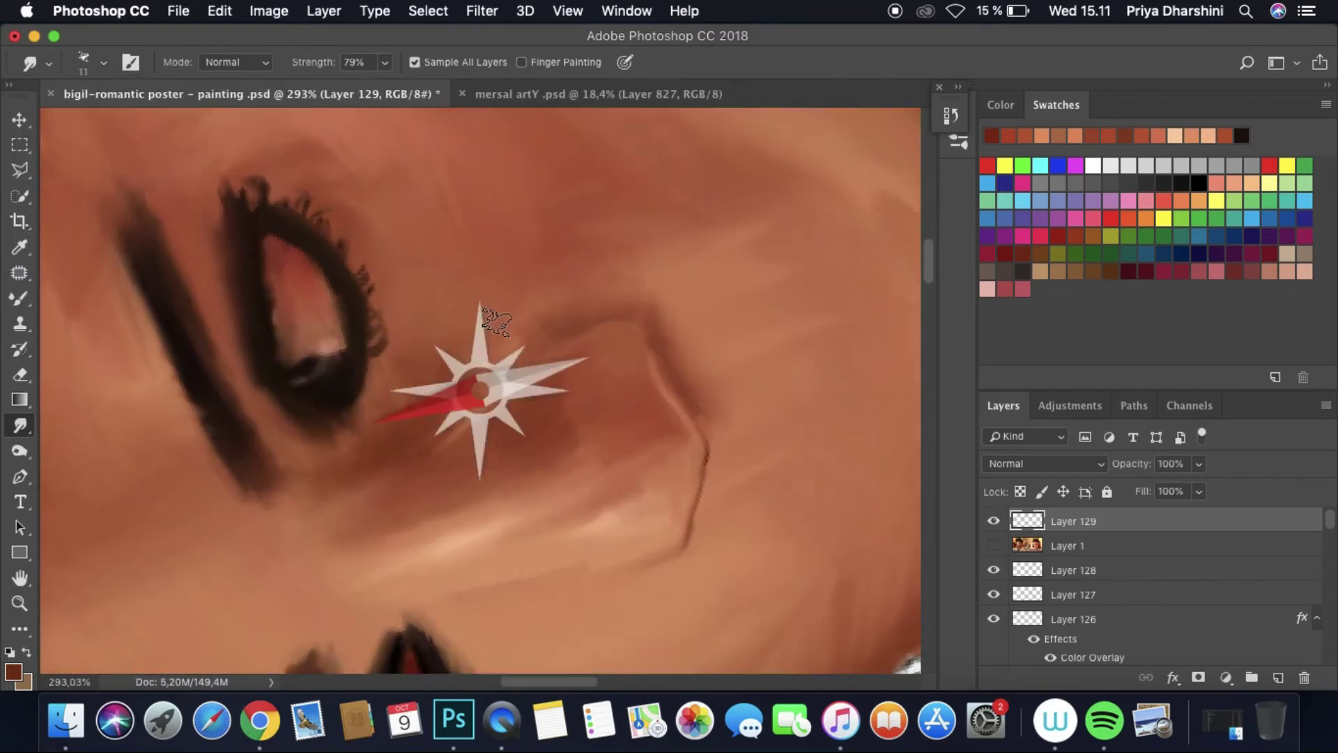
left_click_drag(481, 389, 526, 352)
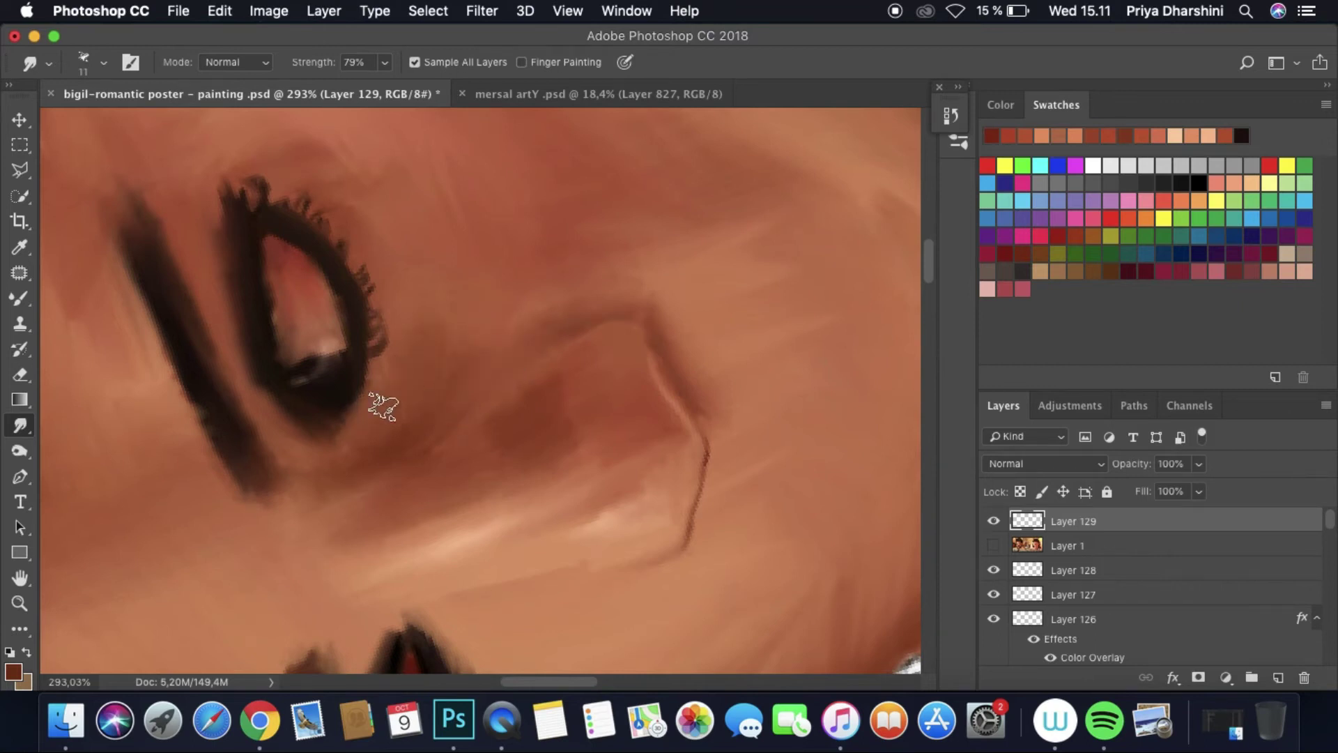
scroll(628, 300, "down", 5)
left_click(992, 545)
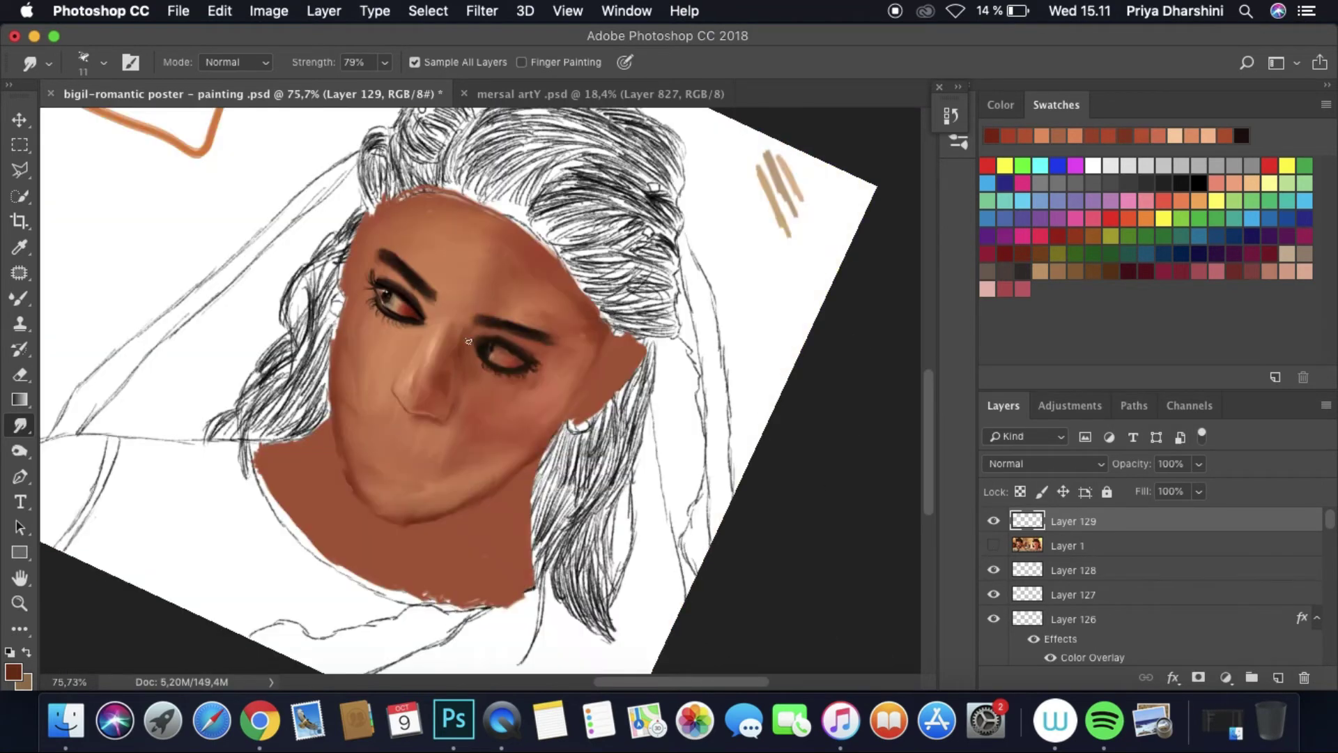
Step: Move the reference photo above Layer 129, create Layer 130 on top, and set the foreground colour to dark brown 64361e
scroll(469, 341, "up", 5)
left_click_drag(1066, 545, 1066, 522)
key("alt+shift+super+n")
key("i")
left_click(13, 671)
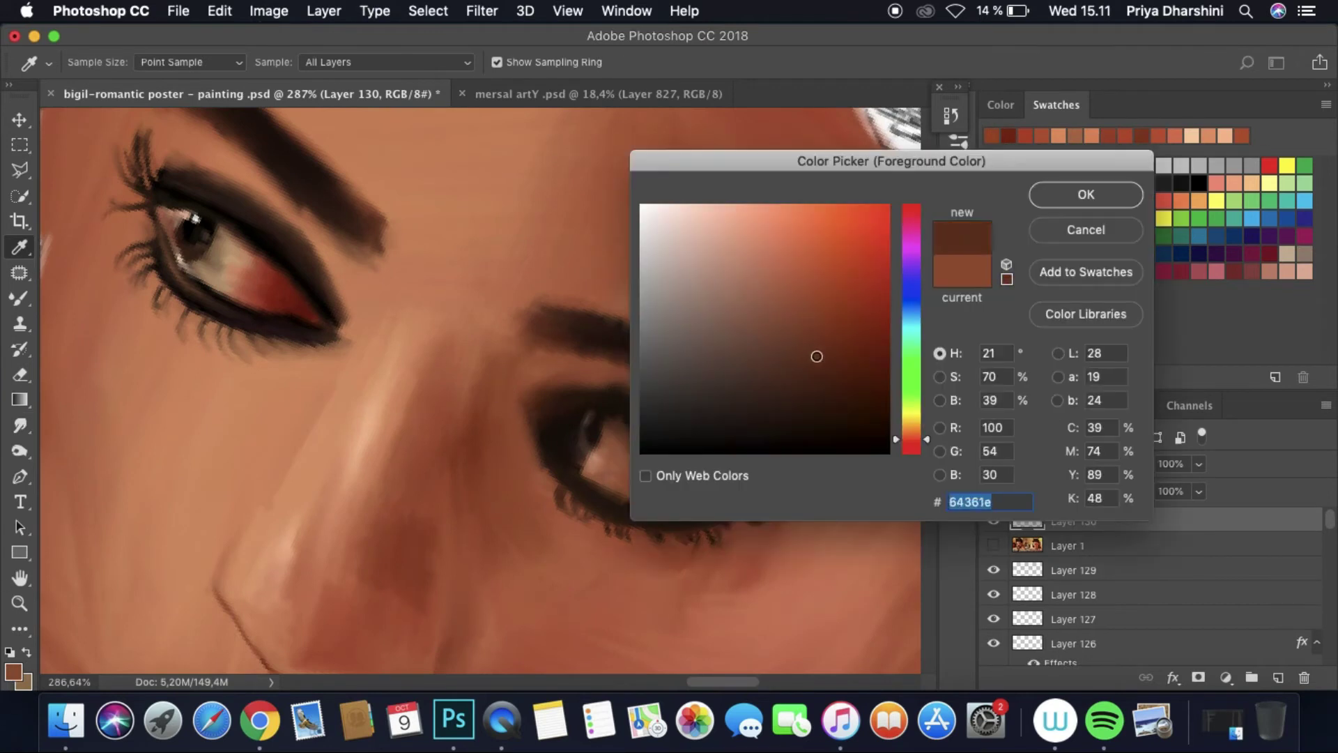
key("Return")
Step: Paint a dark brown shadow between the nose bridge and the inner eye corner, guided by the reference photo, and smudge it
key("b")
left_click(993, 545)
mouse_move(481, 439)
left_mouse_down()
mouse_move(507, 387)
mouse_move(537, 499)
mouse_move(514, 370)
mouse_move(555, 374)
left_mouse_up()
left_click(992, 545)
key("r")
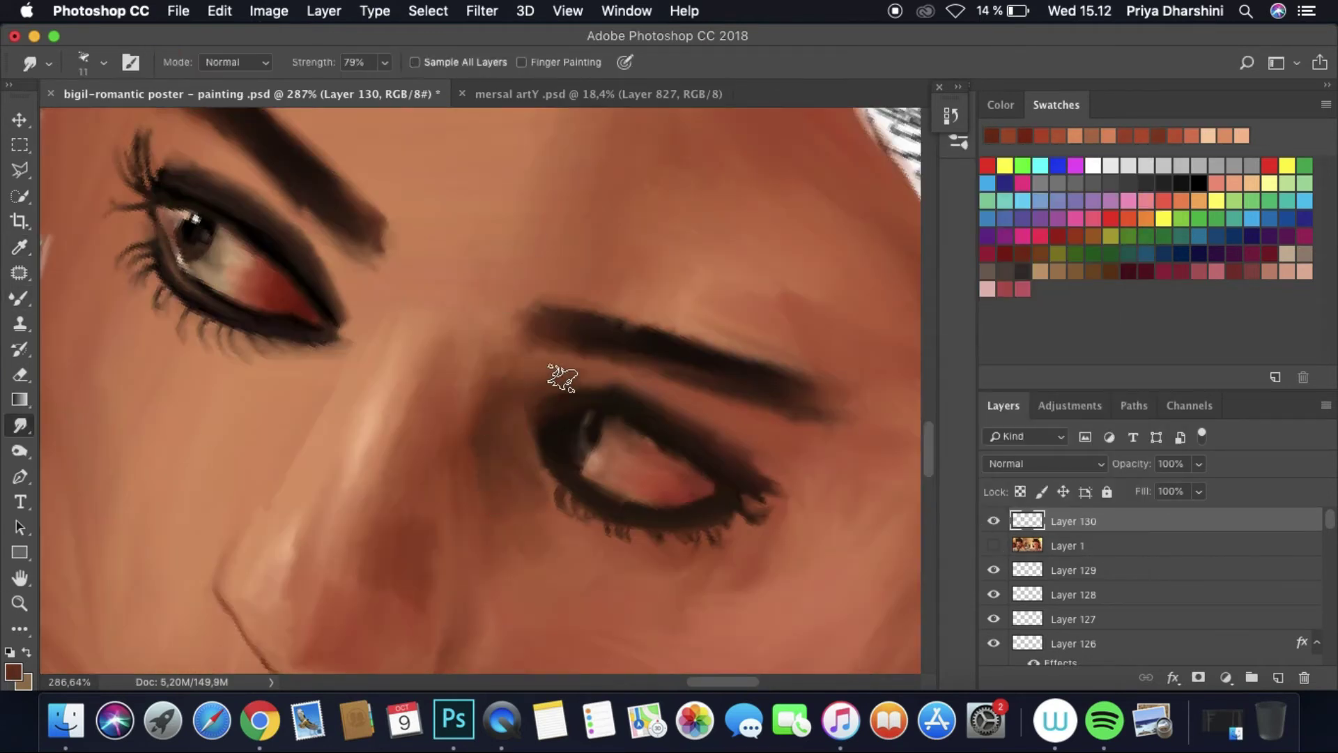
Step: Choose a darker brown for the Mixer Brush, move the reference photo above Layer 130, and create Layer 131 on top
key("i")
left_click(13, 672)
key("Return")
key("b")
left_click_drag(1067, 545, 1066, 521)
key("alt+shift+super+n")
Step: Deepen the shadow between the inner eye corner and eyebrow over the reference photo, and smudge it with the photo hidden
left_click(992, 545)
mouse_move(506, 418)
left_mouse_down()
mouse_move(545, 387)
mouse_move(504, 413)
mouse_move(561, 385)
left_mouse_up()
left_click(993, 545)
key("r")
key("super+0")
left_click_drag(363, 322, 433, 404)
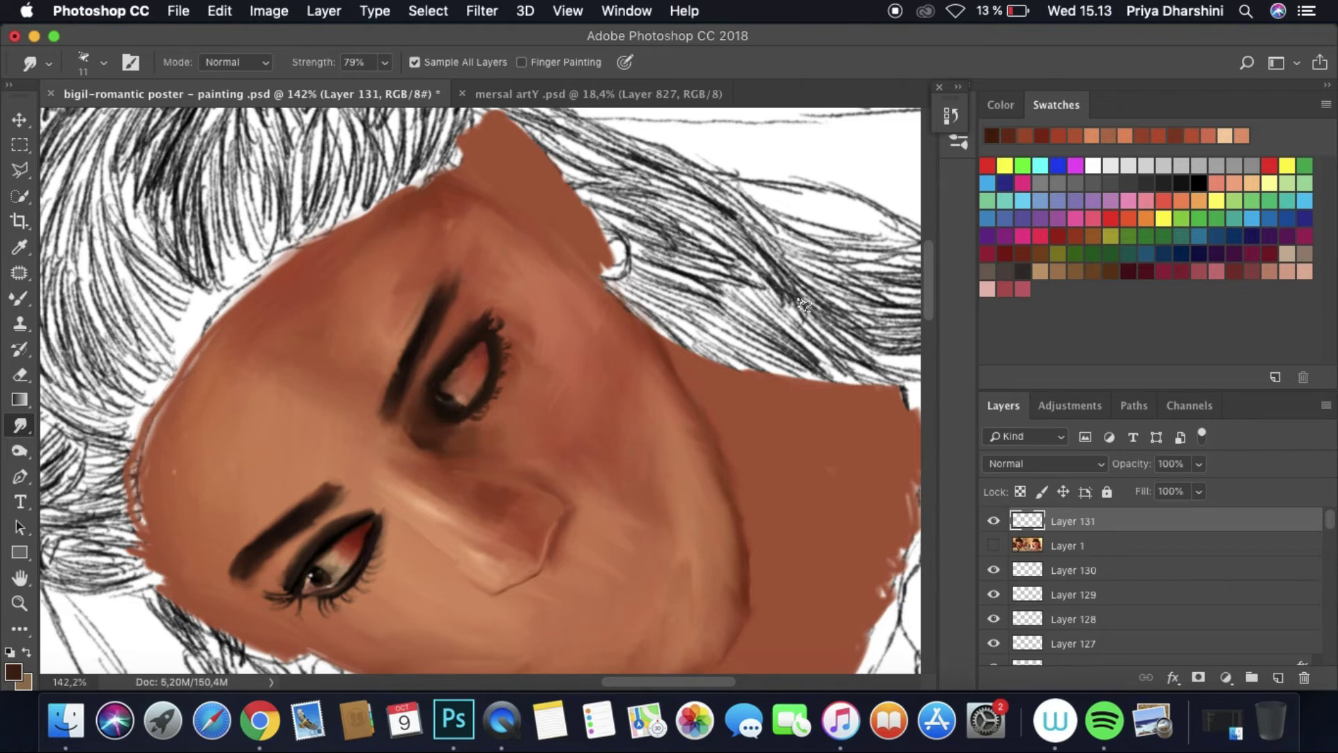
left_click_drag(464, 387, 736, 454)
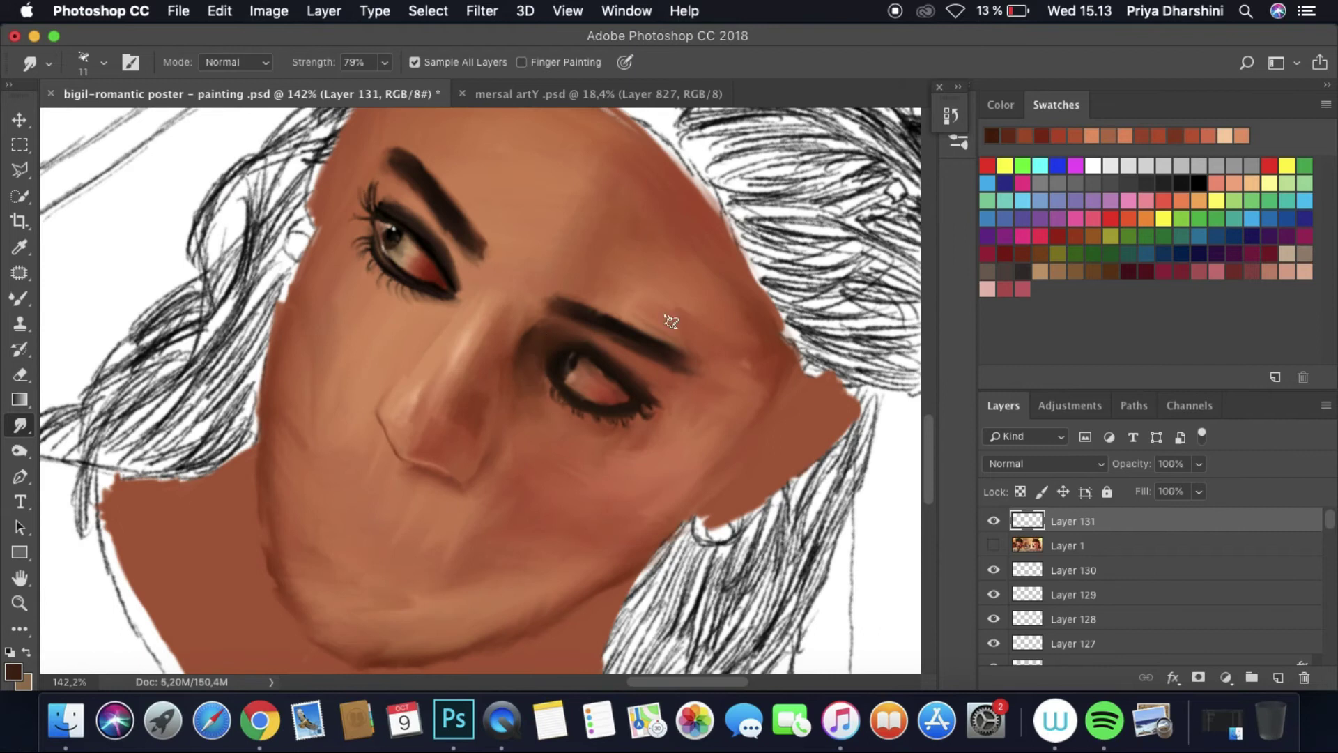
Step: Move Layer 131 below the reference photo and compare the face with and without the deeper eye-corner shadow
key("super+bracketleft")
left_click(994, 521)
left_click(994, 523)
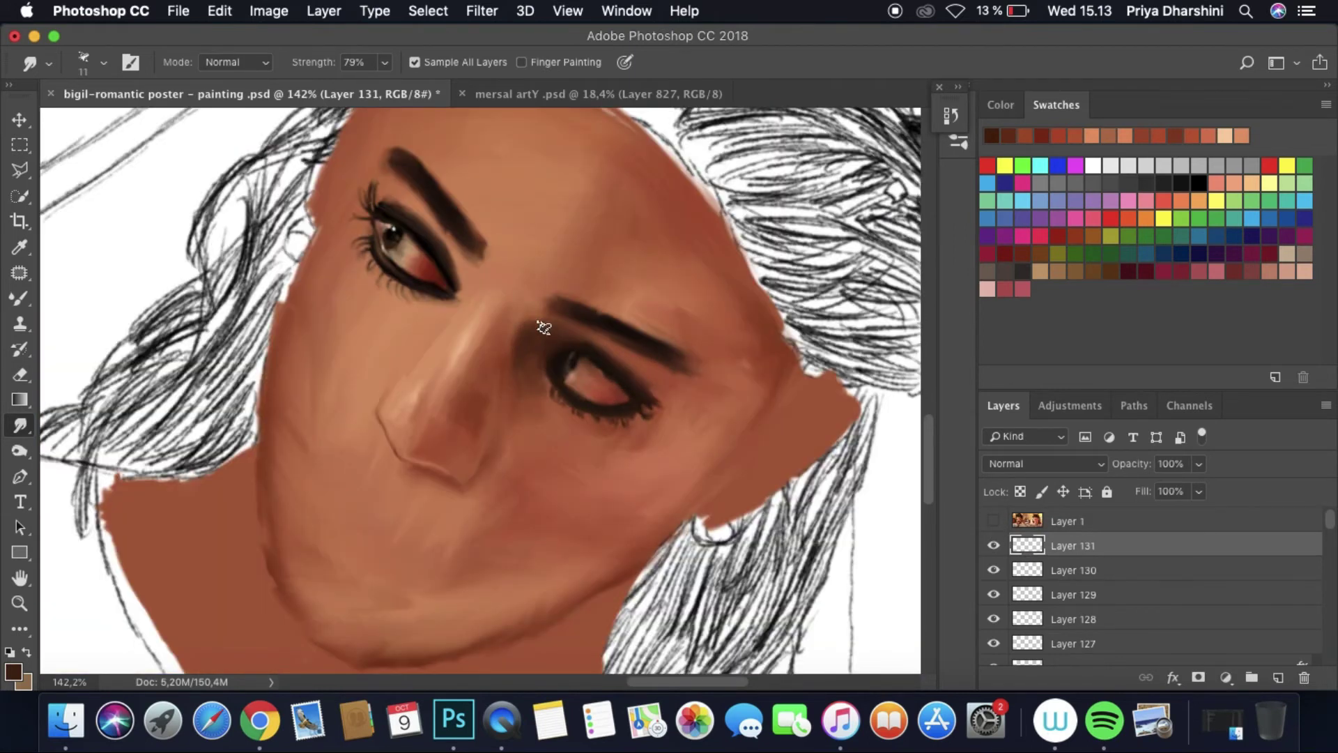
scroll(771, 332, "down", 5)
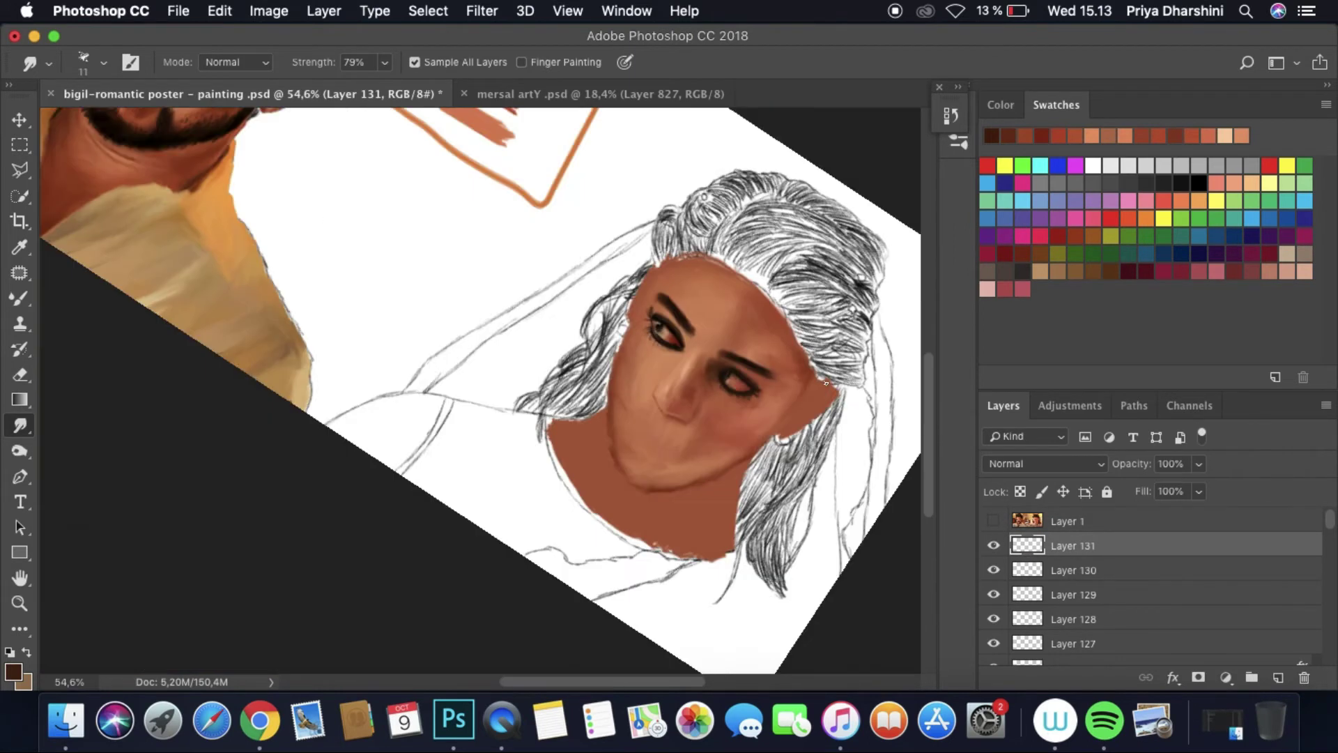
Step: Create Layer 132 above the reference photo and choose a reddish brown as the foreground colour
scroll(481, 390, "up", 8)
key("super+shift+alt+n")
left_click(13, 671)
left_click(879, 356)
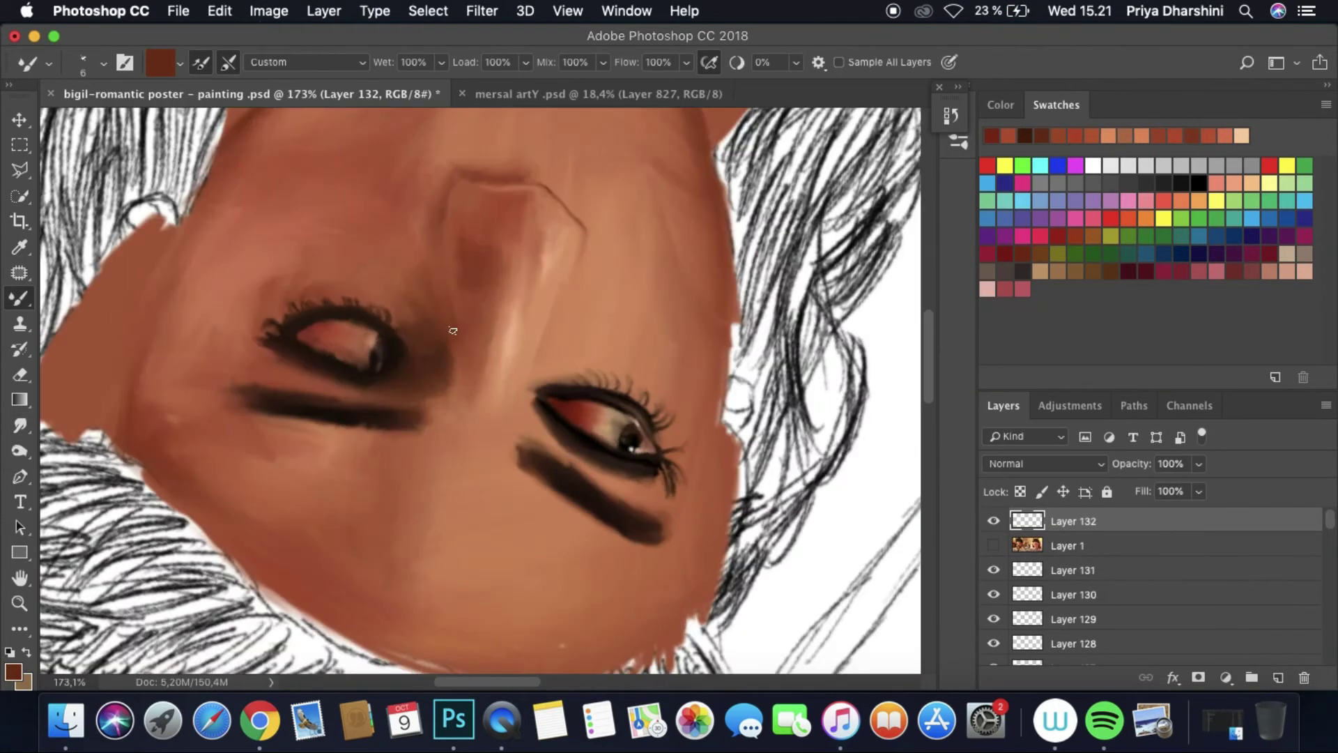
Step: Paint reddish-brown shading on the nose's shaded side against the reference photo, and switch to the Smudge tool for blending
left_click(994, 545)
left_click(994, 545)
left_click(19, 425)
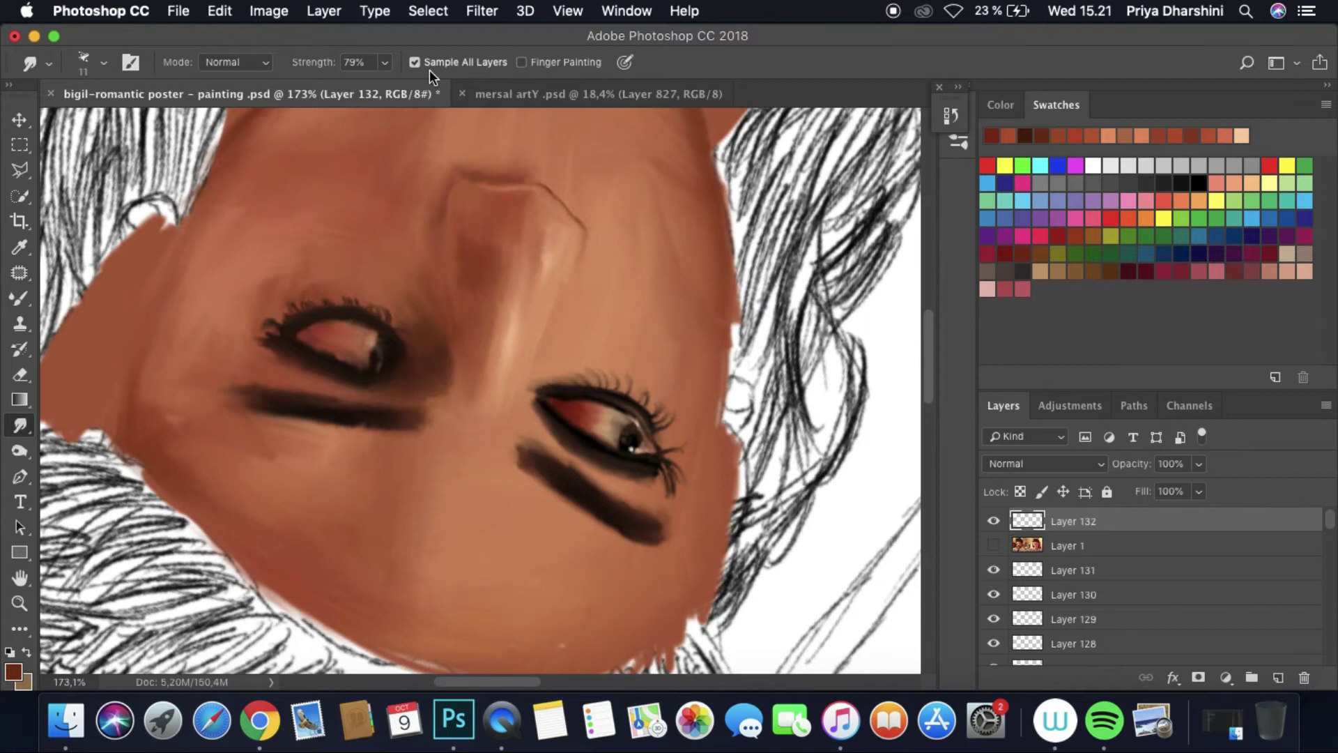
Step: Postpone the pending system updates until tonight
left_click(1279, 88)
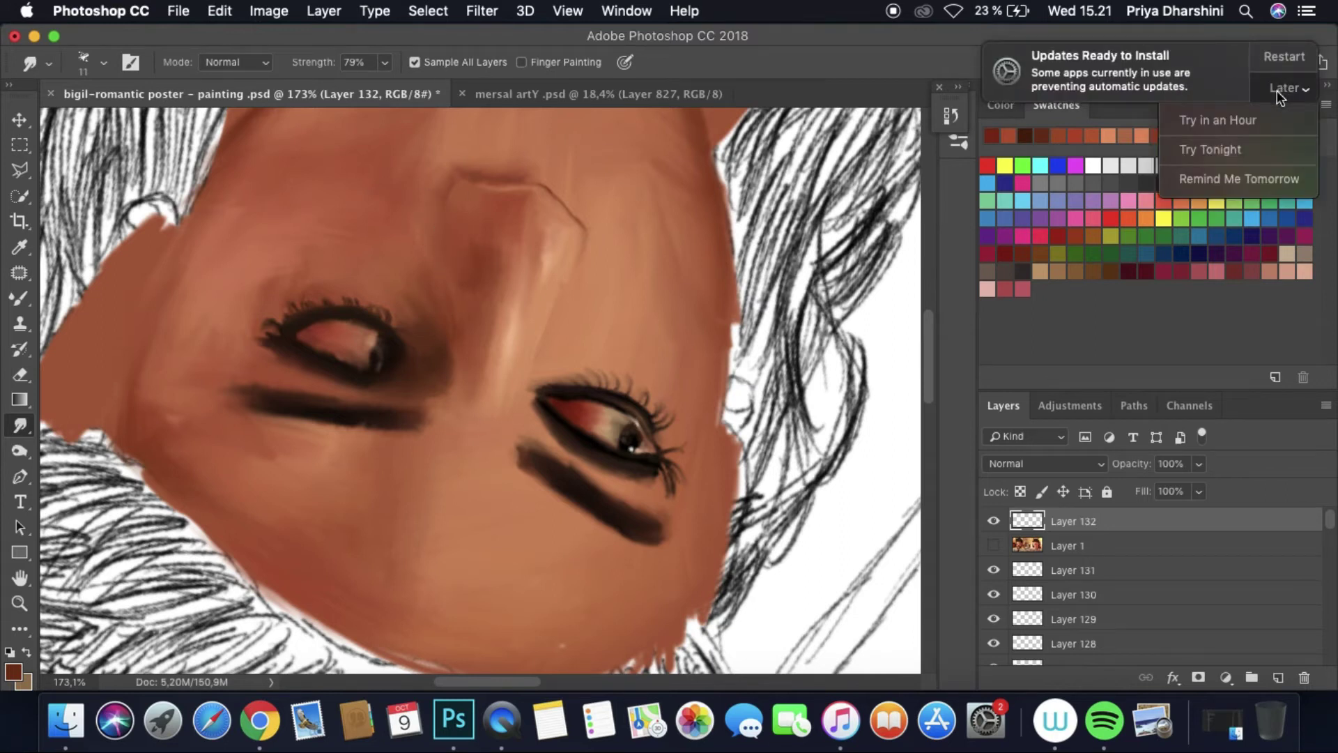
left_click(1220, 148)
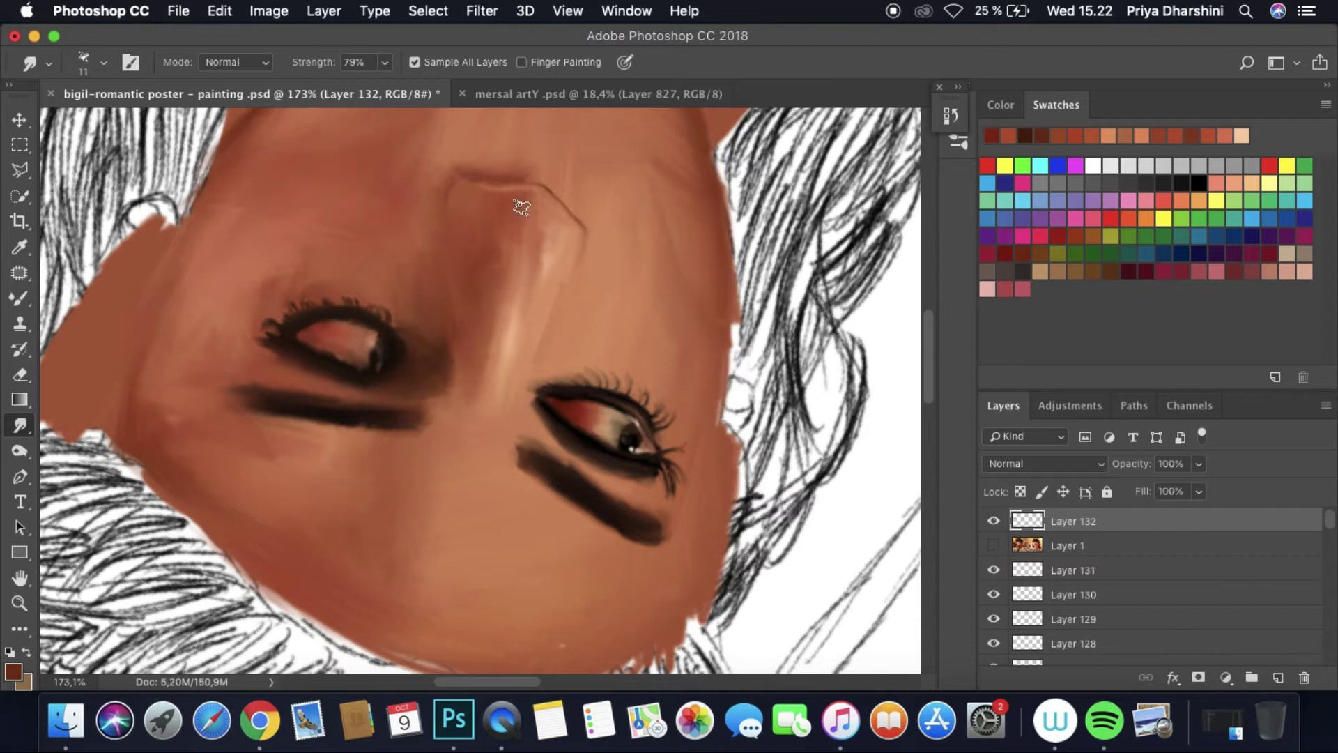
Step: Smudge the nose shading on Layer 132 into the surrounding skin, checking it repeatedly against the reference photo
left_click(994, 545)
left_click(994, 545)
left_click(995, 545)
left_click(995, 547)
scroll(480, 405, "up", 3)
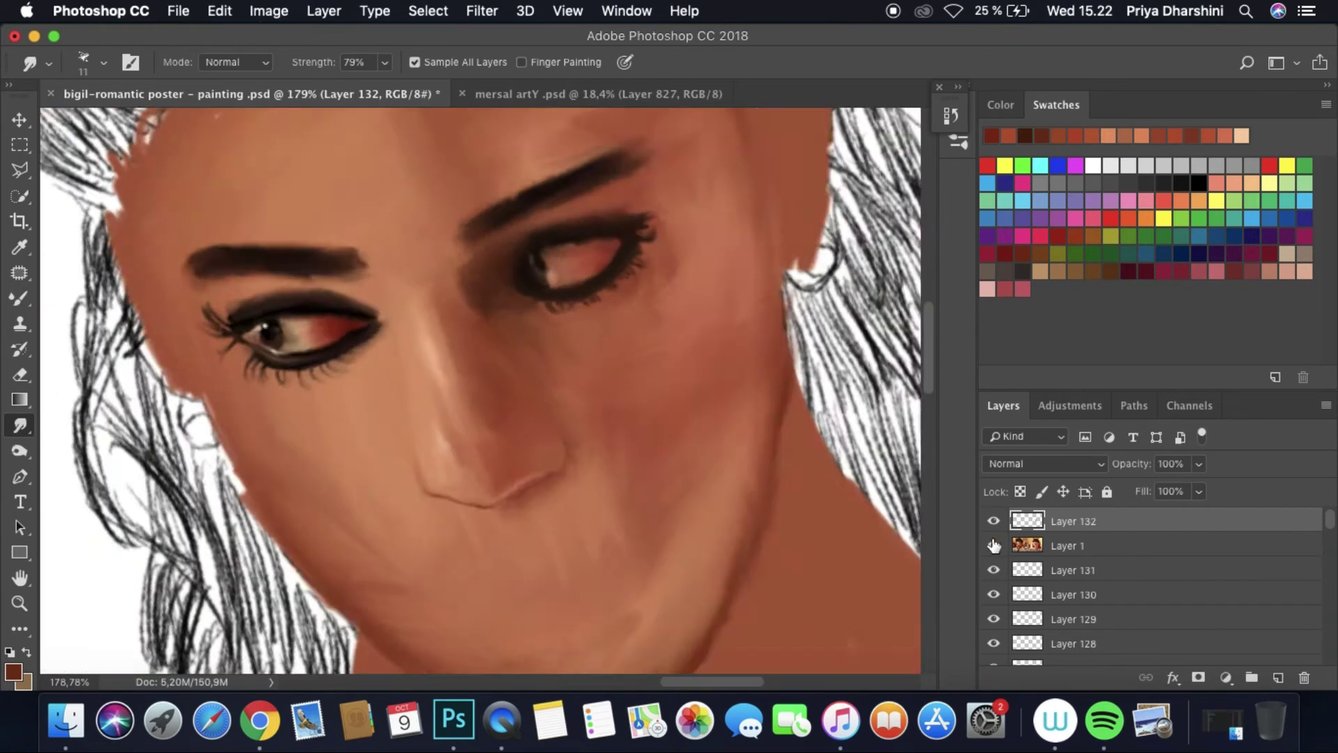
left_click(994, 545)
left_click(994, 546)
scroll(430, 483, "up", 3)
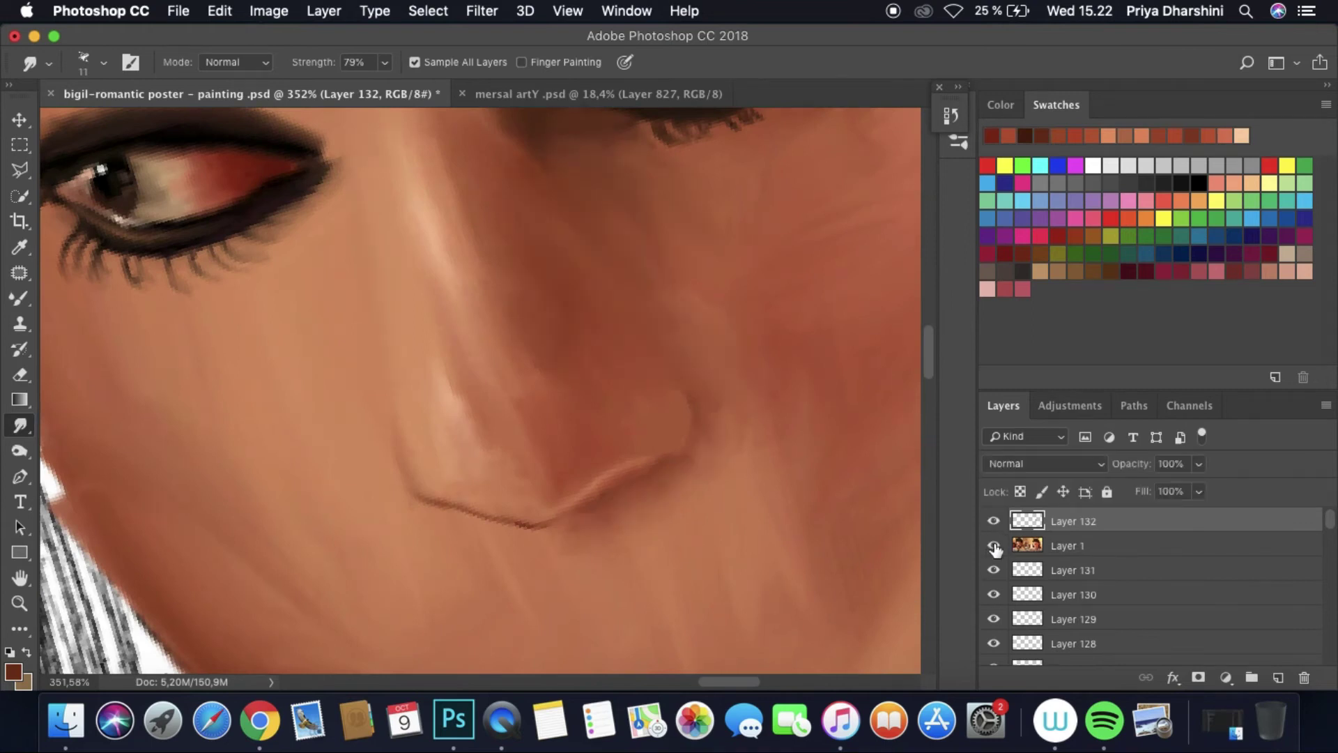
left_click(995, 546)
left_click(995, 546)
Step: Set the Smudge brush to 6 px and refine the nose's outer contour, checking it against the reference photo
left_click(103, 62)
left_click_drag(124, 125, 111, 125)
left_click(994, 546)
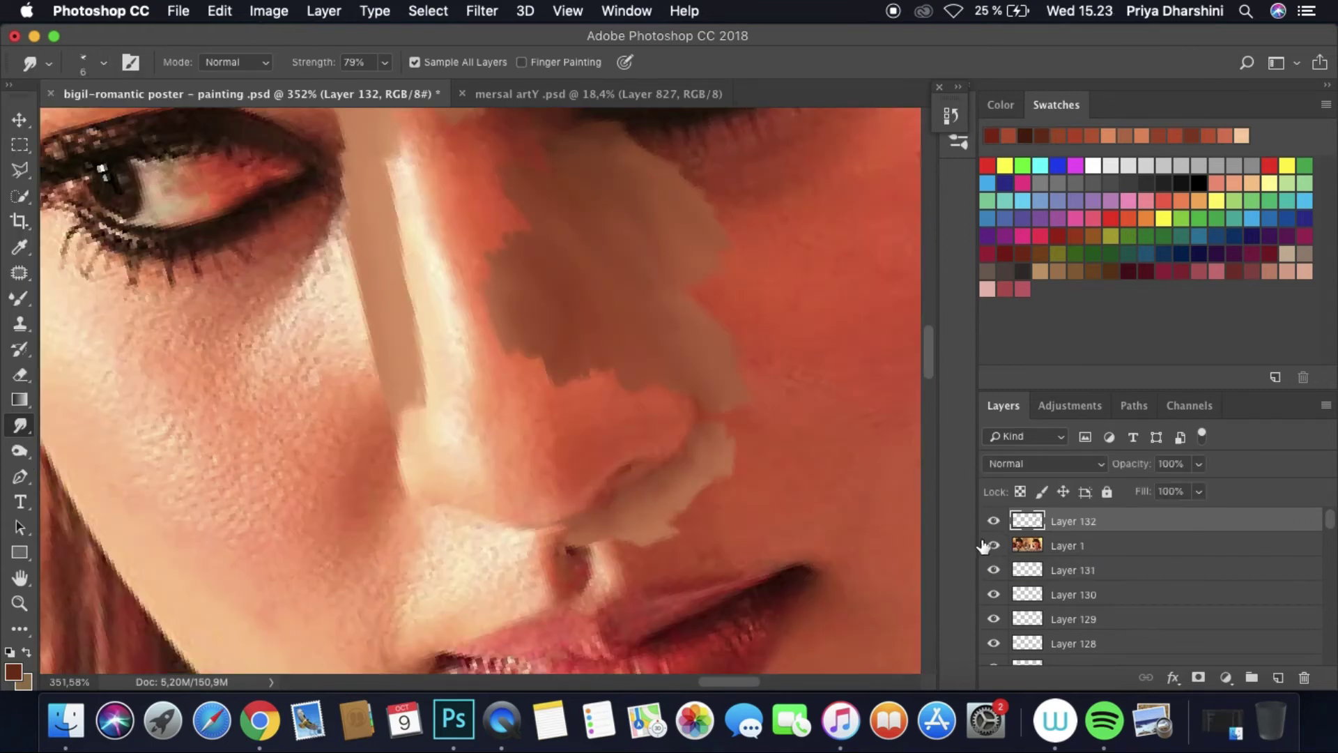
left_click(994, 547)
left_click(995, 547)
left_click(995, 547)
Step: Create Layer 133 above the reference photo and set the Mixer Brush to 3 px with a very dark brown recent swatch
key("super+shift+alt+n")
key("b")
left_click(103, 62)
key("Escape")
key("0")
left_click(103, 62)
left_click_drag(117, 126, 108, 125)
key("Escape")
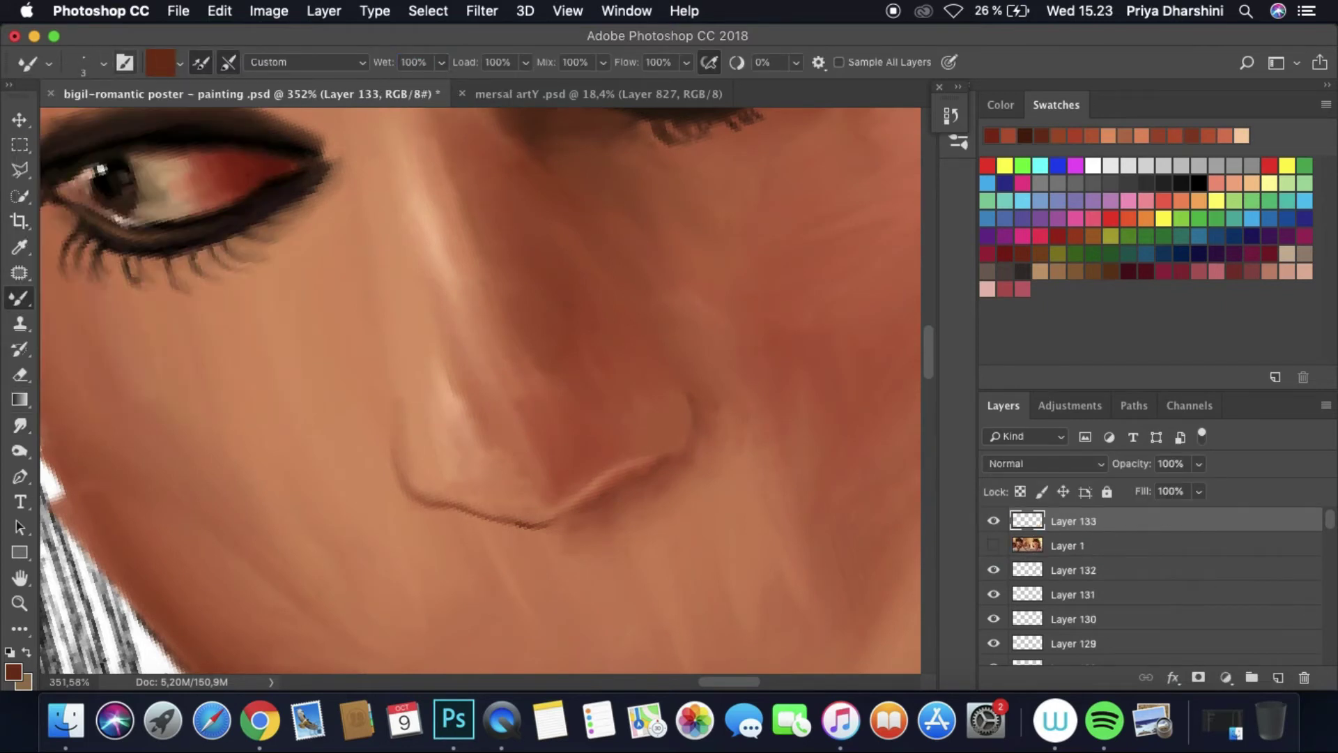
left_click(1025, 135)
Step: Trace the dark nostril opening over the reference photo, then hide the photo and smudge the nostril line
left_click(995, 545)
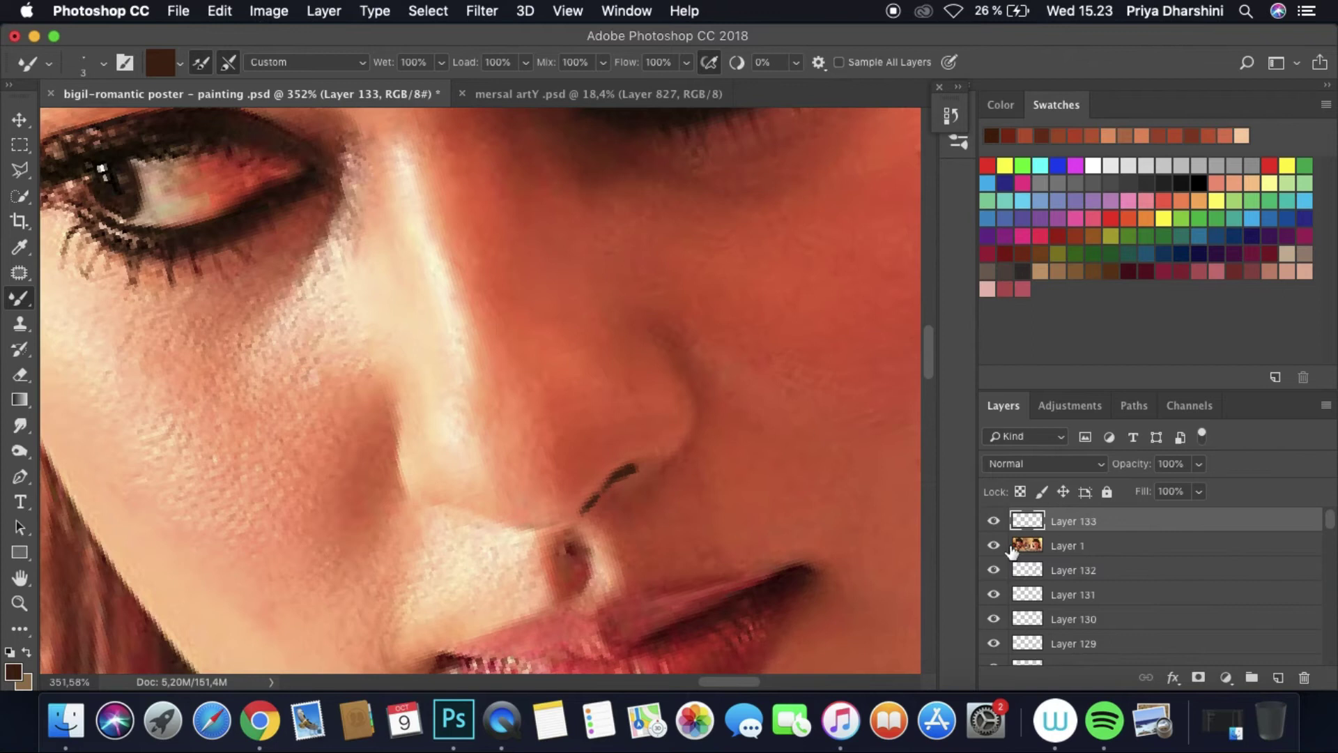
left_click(993, 545)
key("r")
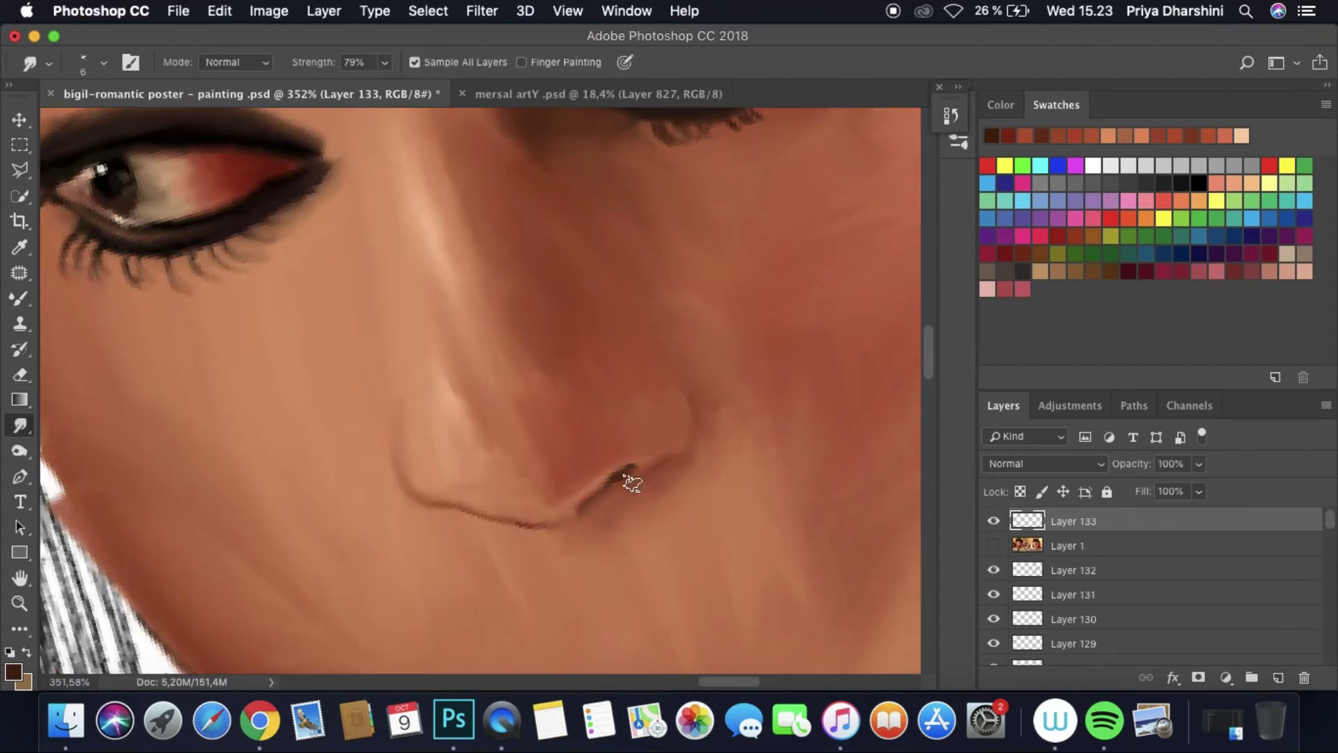
scroll(706, 300, "down", 5)
scroll(706, 300, "up", 5)
Step: Reduce the Smudge brush to 3 px and soften the dark nostril line's edges
right_click(116, 124)
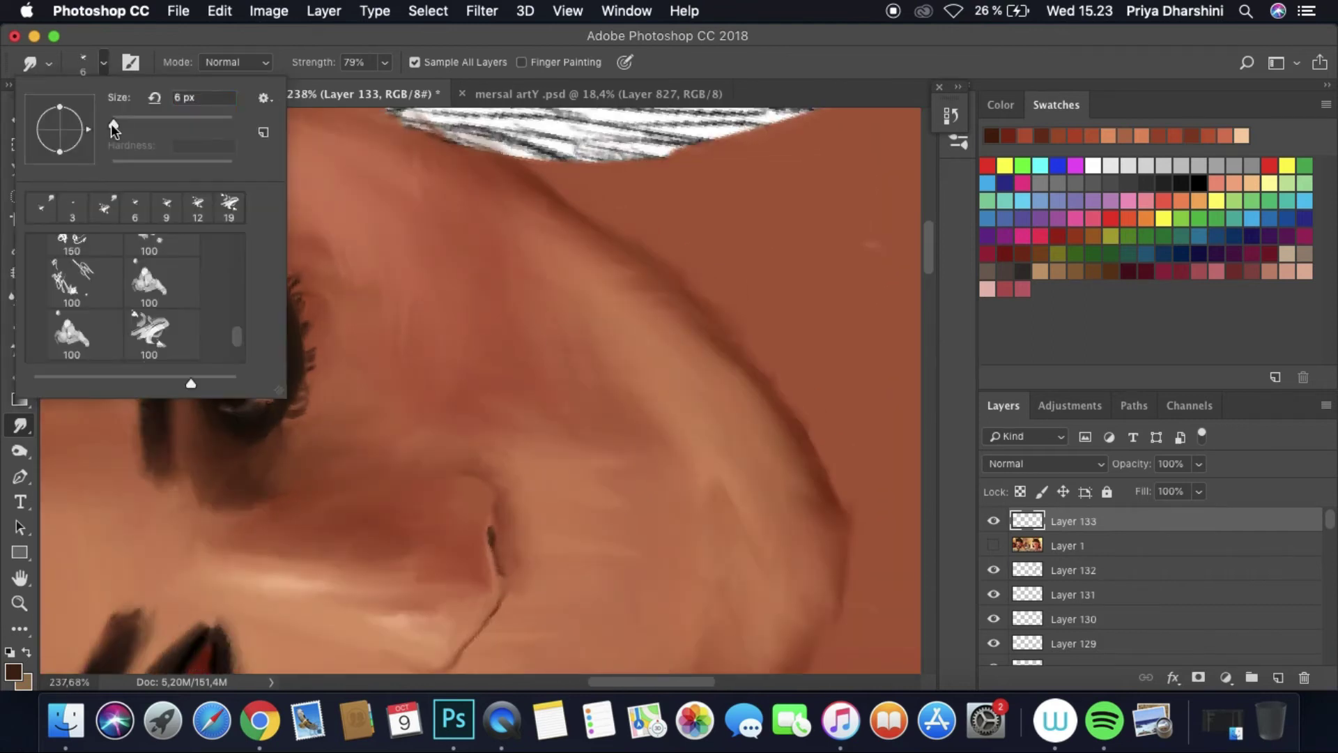
key("bracketleft")
key("bracketleft")
key("bracketleft")
key("Return")
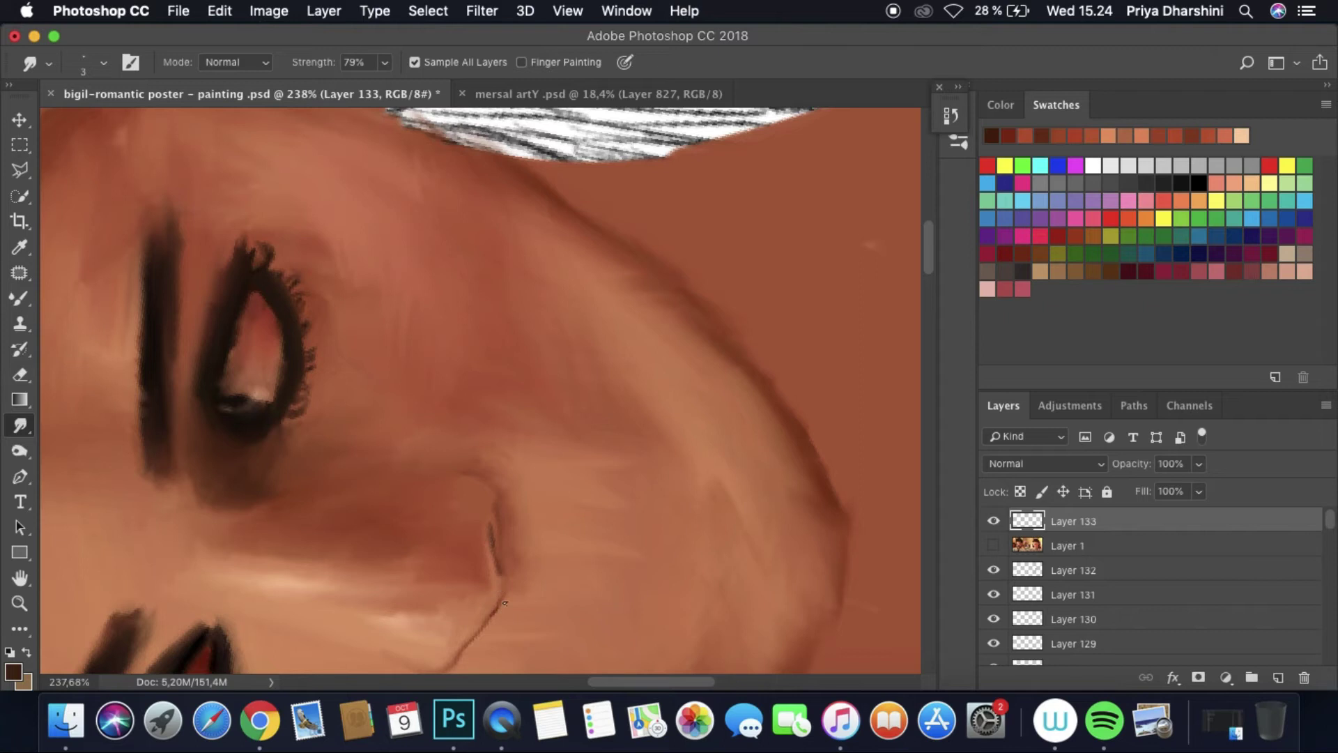
Step: Show the reference photo over the painting to examine the whole face
scroll(546, 430, "down", 5)
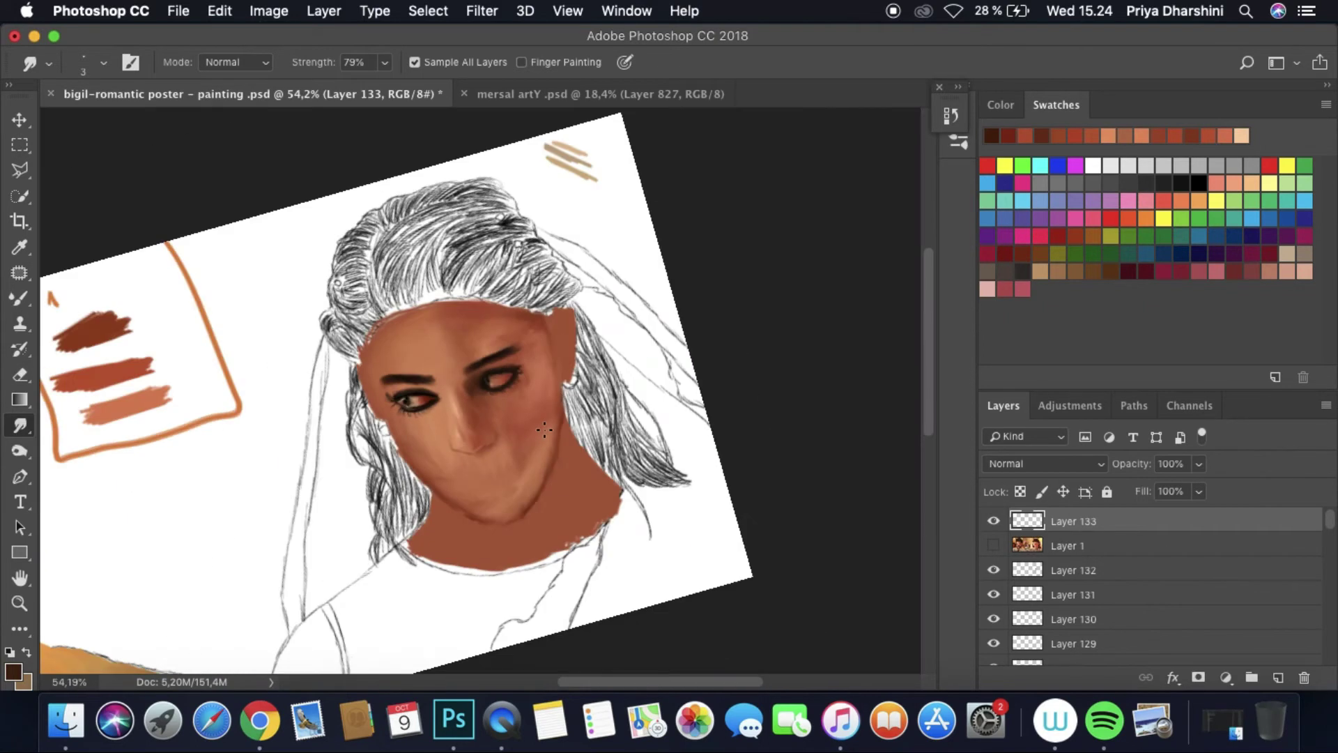
left_click(993, 545)
scroll(988, 549, "up", 5)
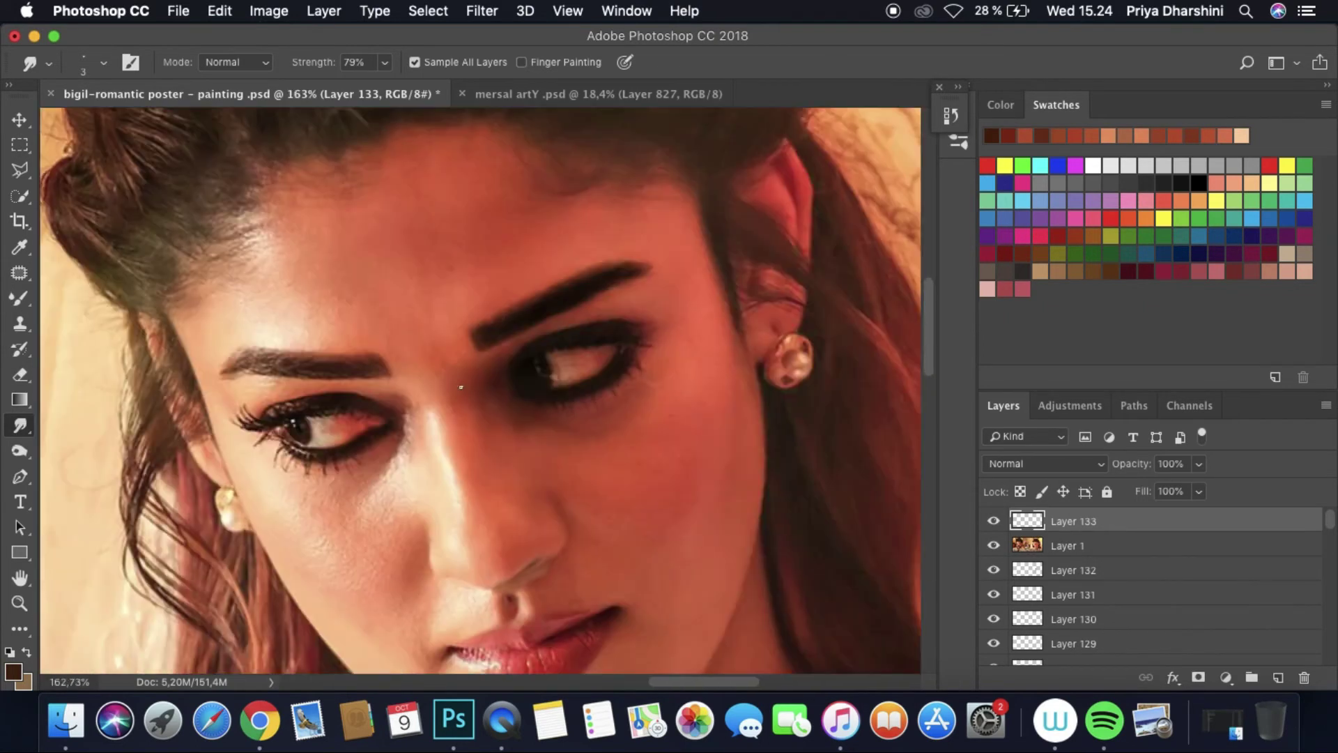
Step: Hide the reference photo and smudge the skin by the nose bridge with the brush at 12 px
left_click(993, 545)
left_click(86, 65)
left_click(487, 358)
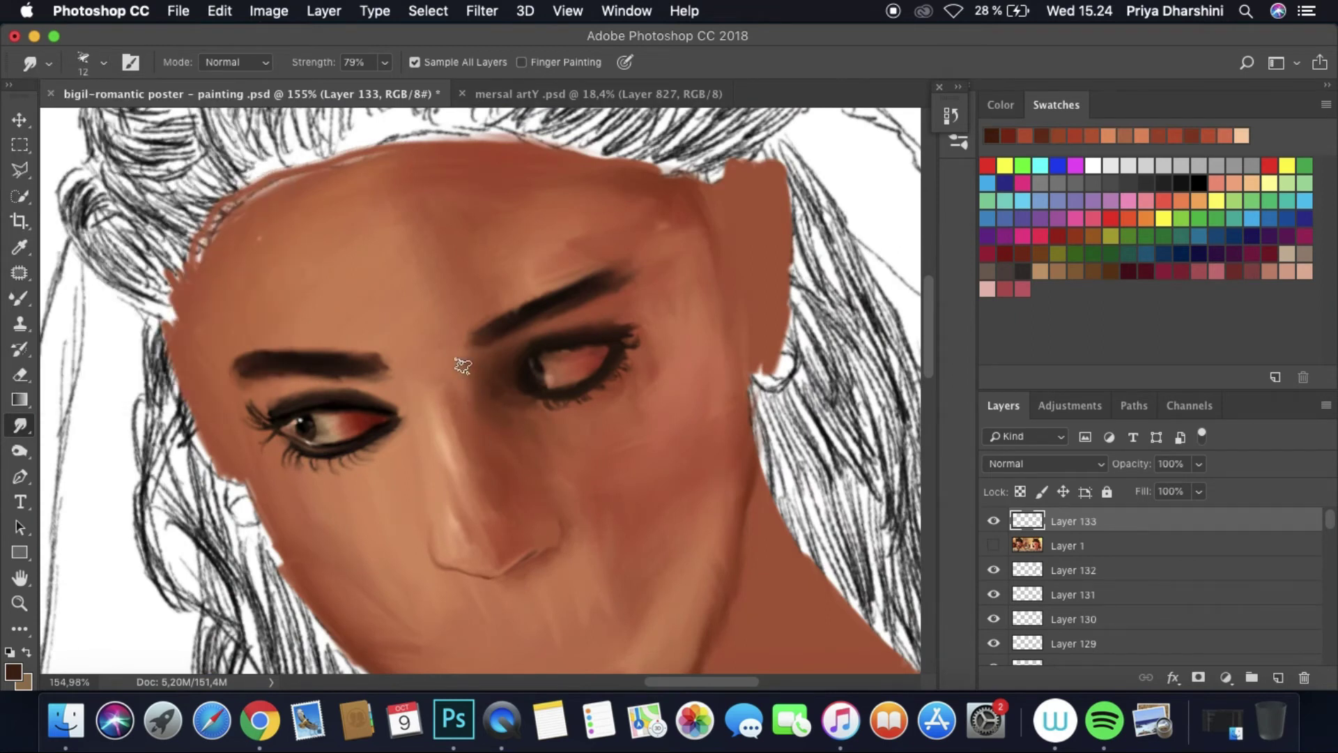
Step: Sample a dark reddish brown from the mersal artY swatches and paint shadow patches around the inner eye corners over the reference photo
left_click(86, 65)
left_click(600, 93)
key("i")
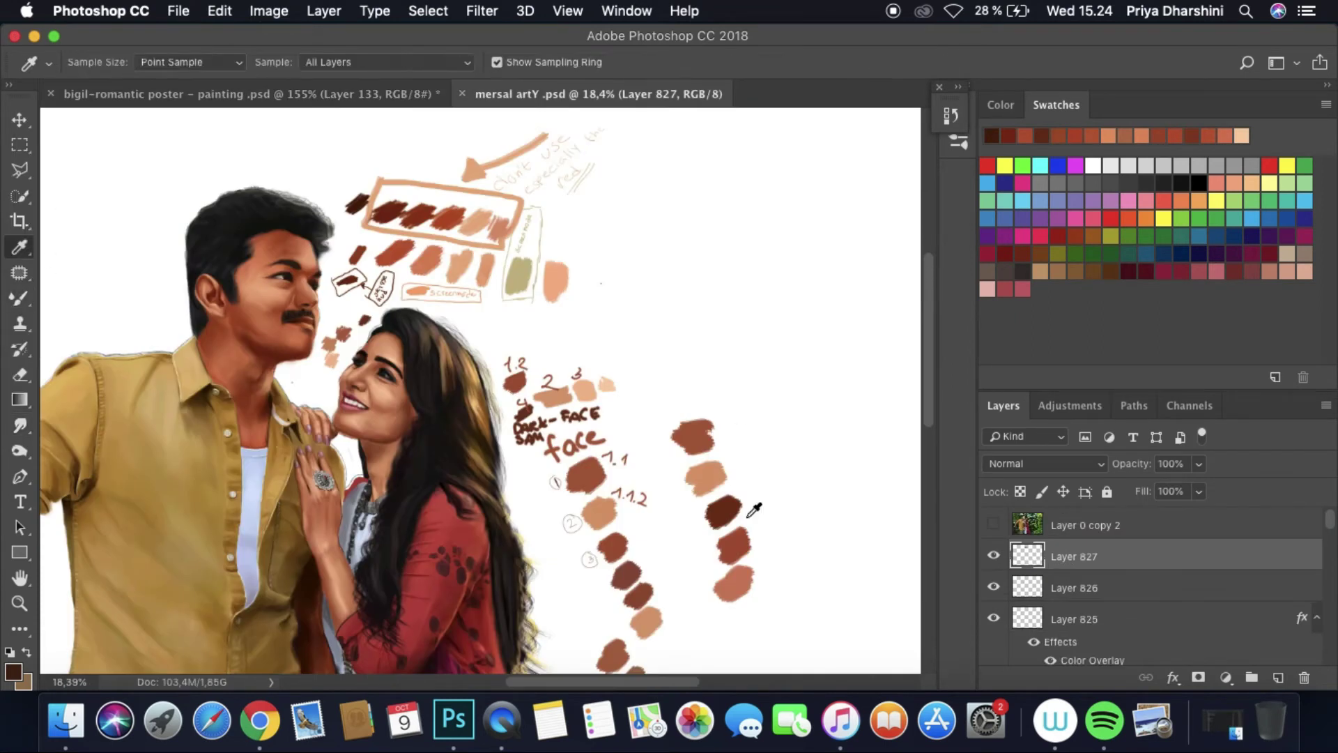
left_click(744, 508)
left_click(198, 95)
key("b")
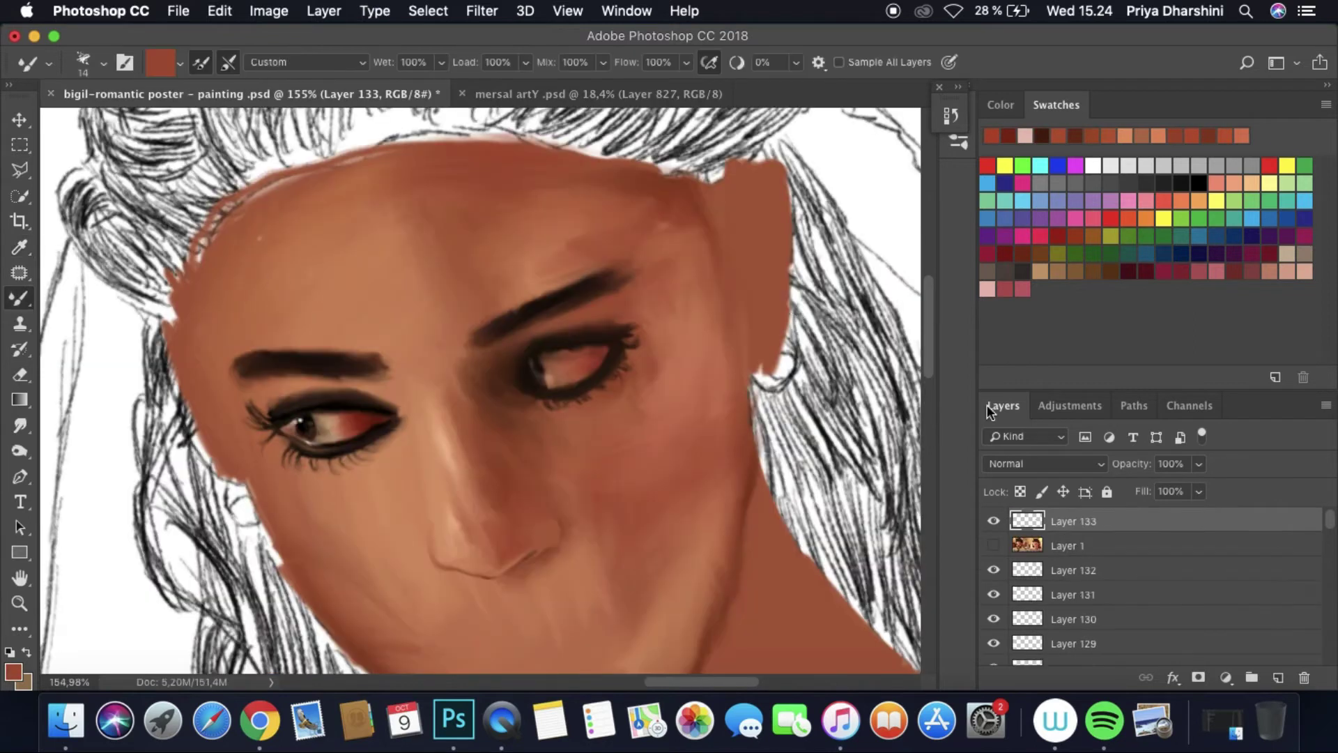
left_click(993, 546)
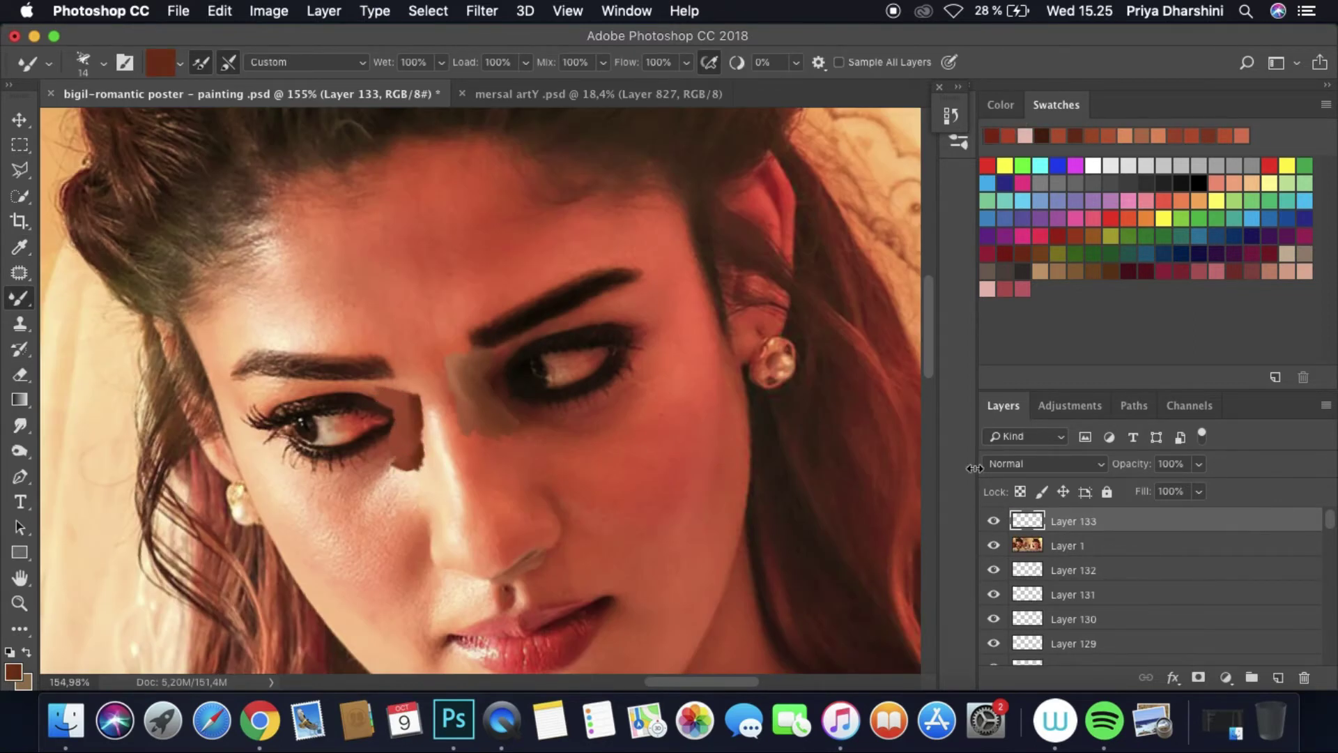
Step: Hide the reference photo, turn off Sample All Layers and smudge the shadow patch beside the inner eye corner into the skin
left_click(993, 546)
key("r")
left_click(434, 65)
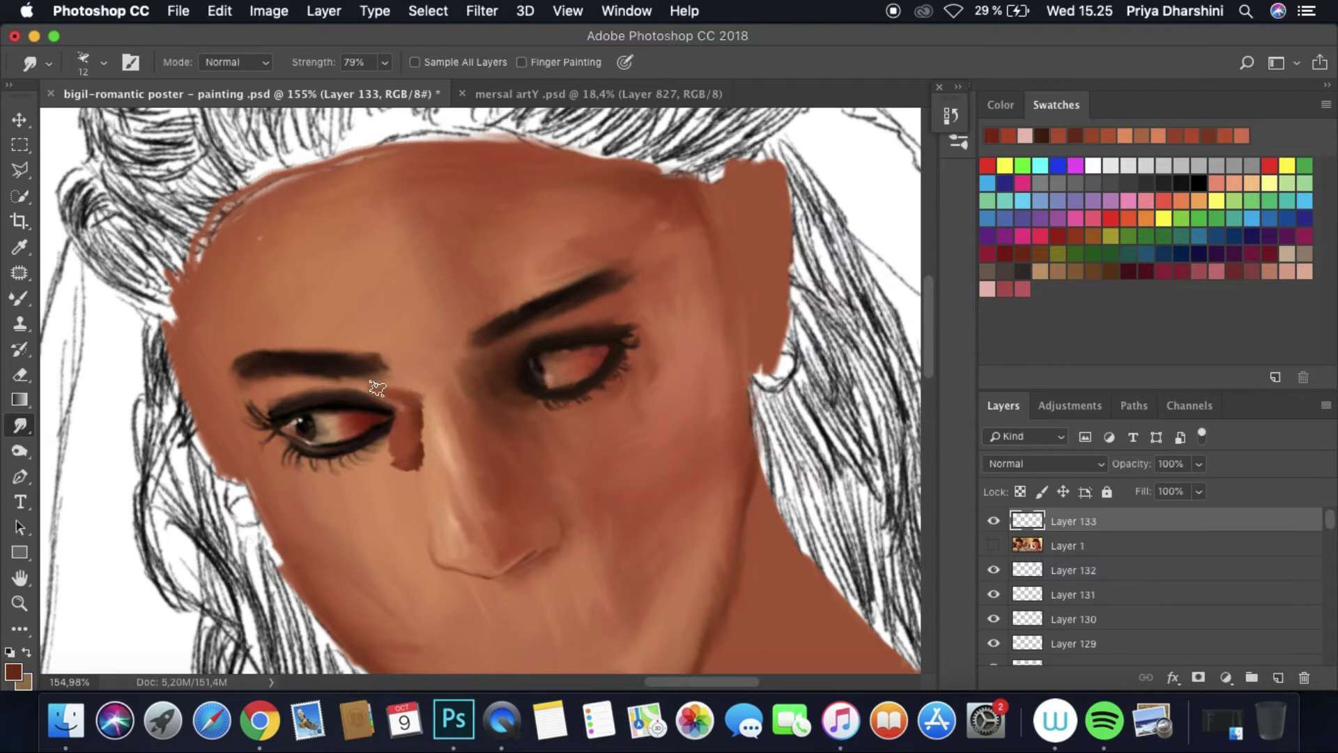
mouse_move(413, 399)
left_mouse_down()
mouse_move(419, 451)
mouse_move(391, 487)
left_mouse_up()
left_click_drag(395, 395, 399, 485)
left_click_drag(413, 396, 397, 478)
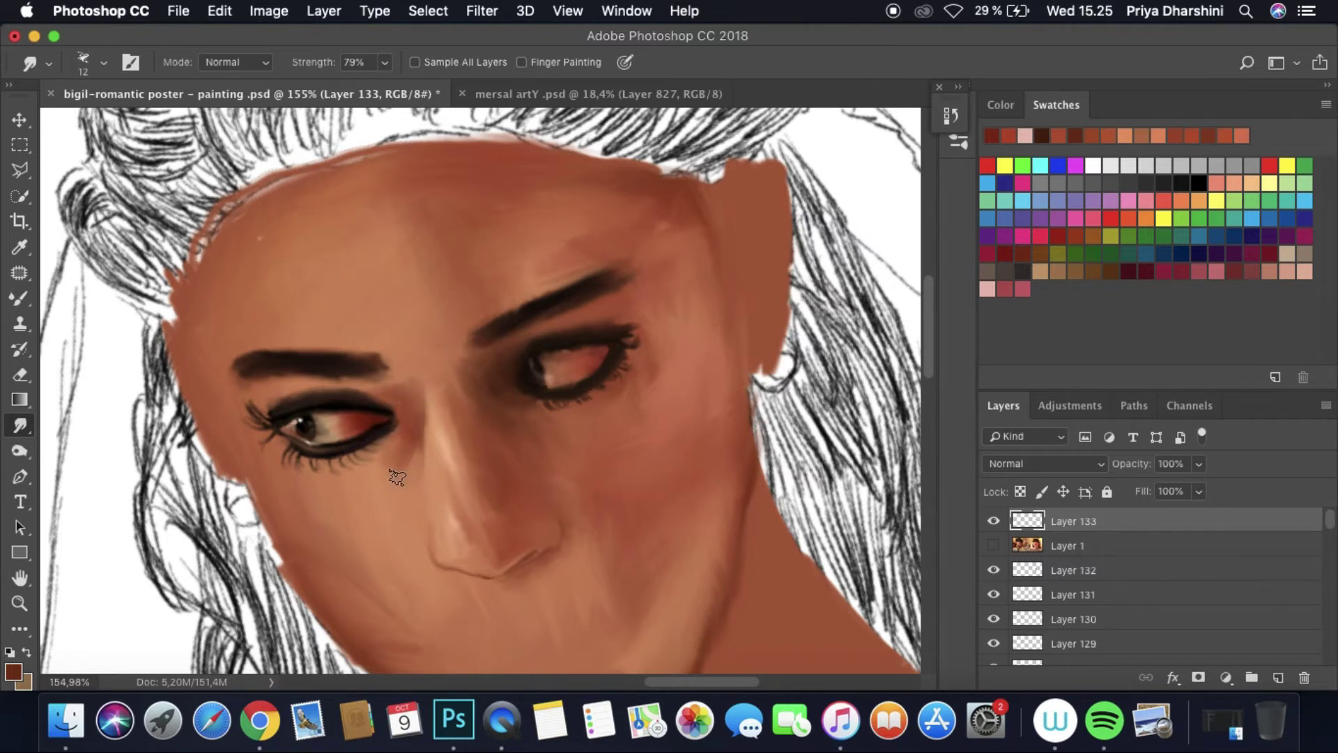
Step: Soften the remaining edges of the eye-corner shadow and move Layer 133 beneath the reference photo layer
left_click_drag(423, 401, 572, 357)
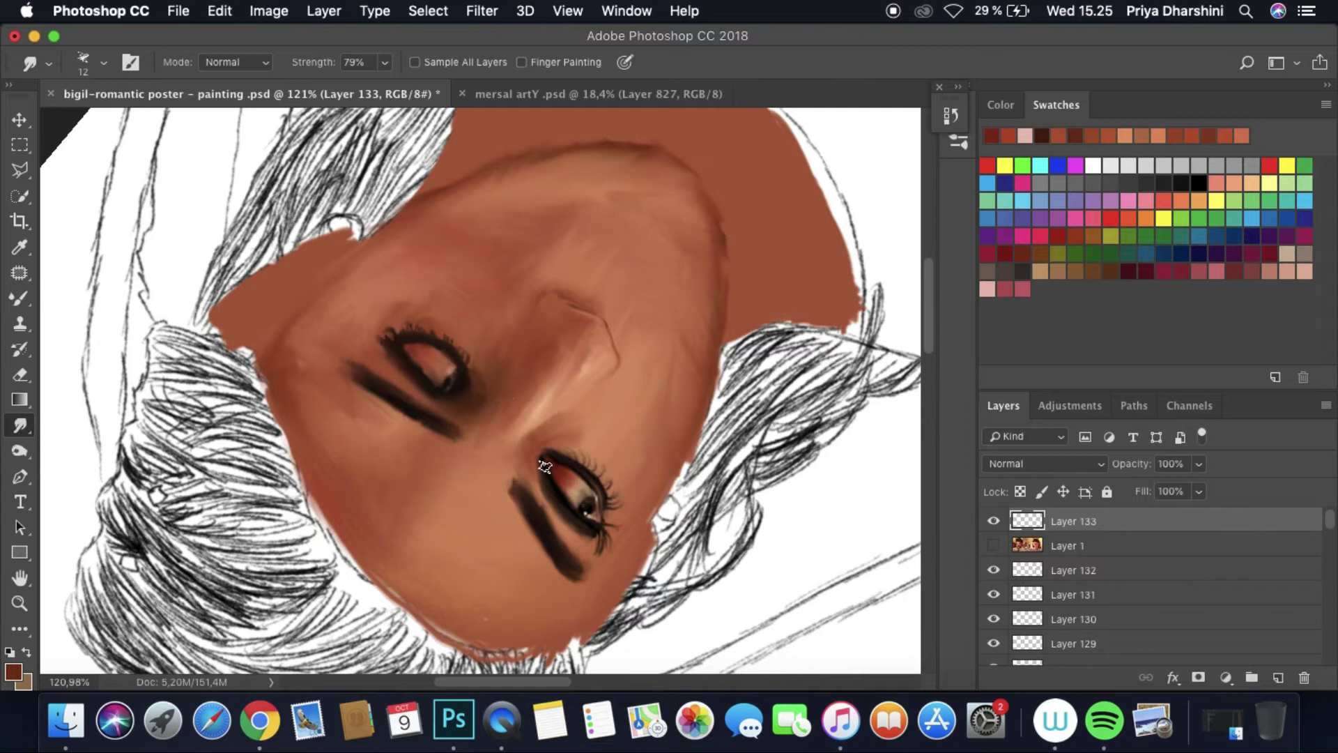
left_click_drag(630, 366, 453, 432)
key("super+bracketleft")
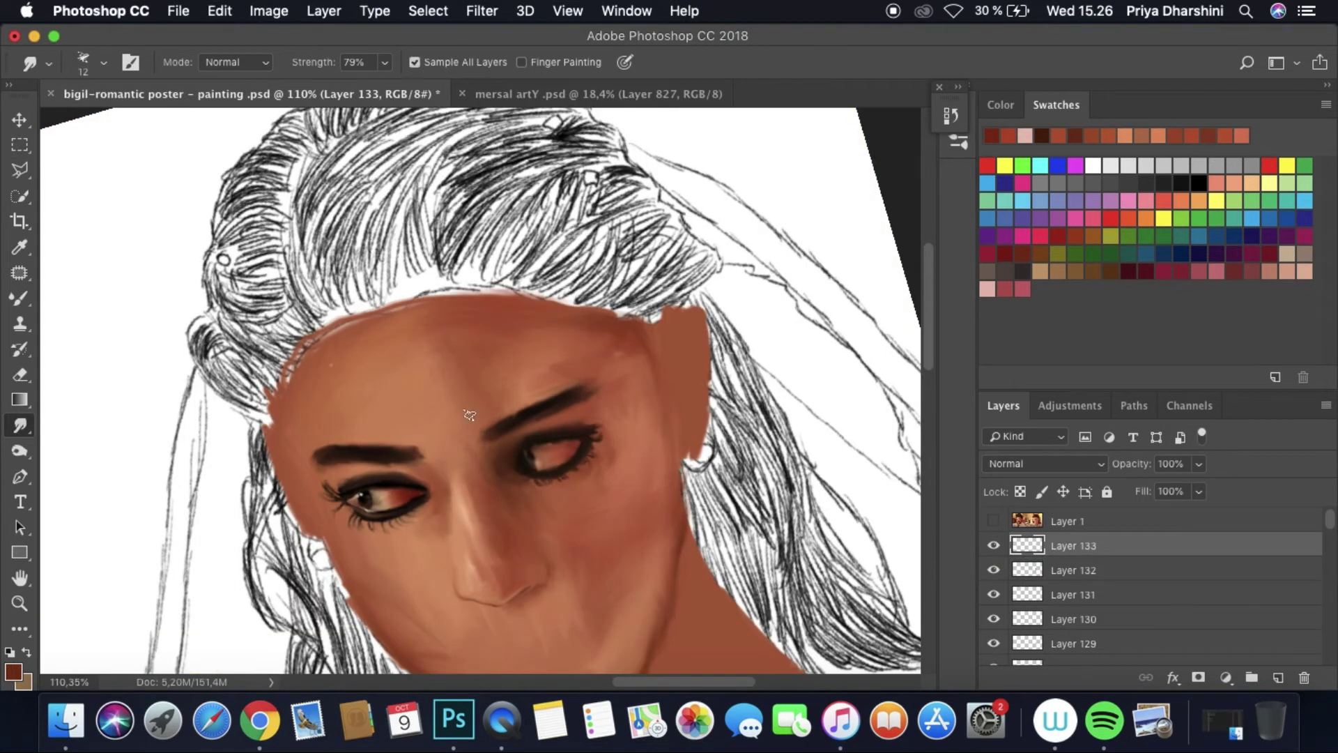
scroll(539, 387, "down", 3)
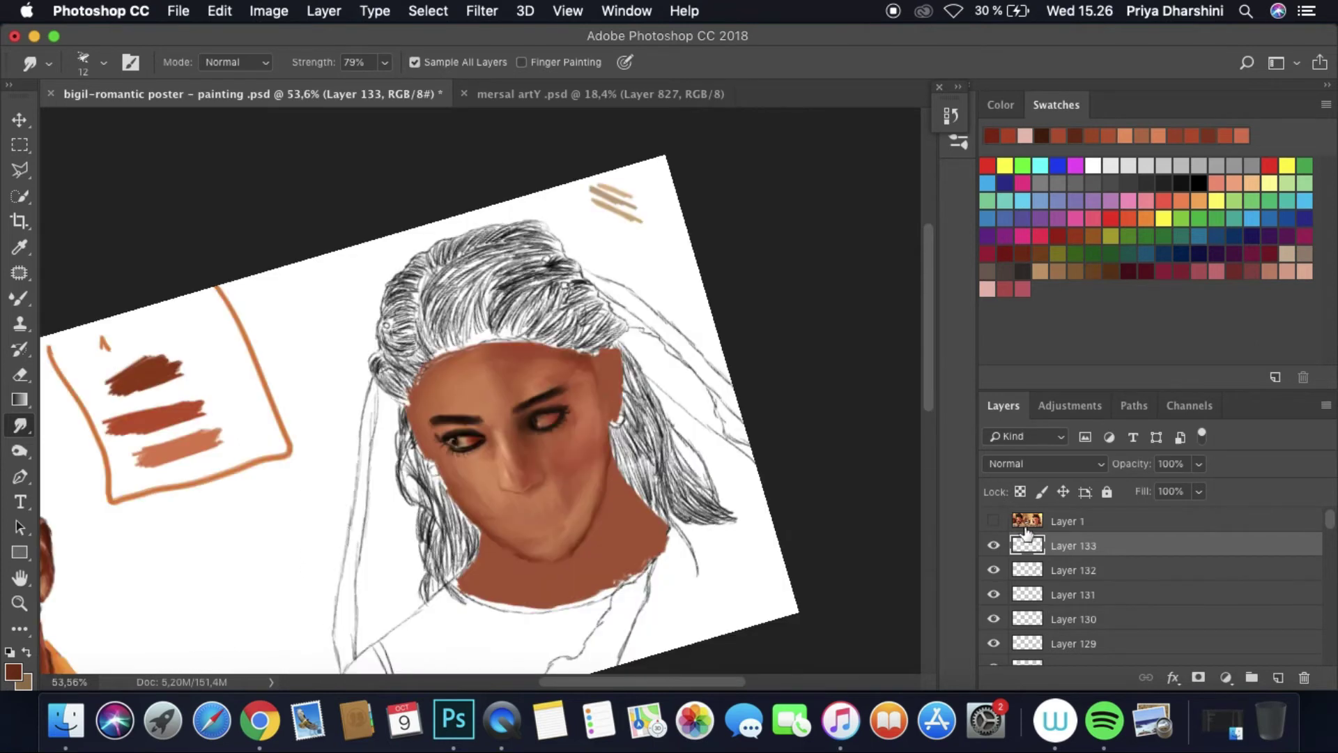
Step: Sample a light peach skin tone from the mersal artY file and create Layer 134 above the reference photo for the Mixer Brush
scroll(516, 446, "up", 3)
key("ctrl+Tab")
key("i")
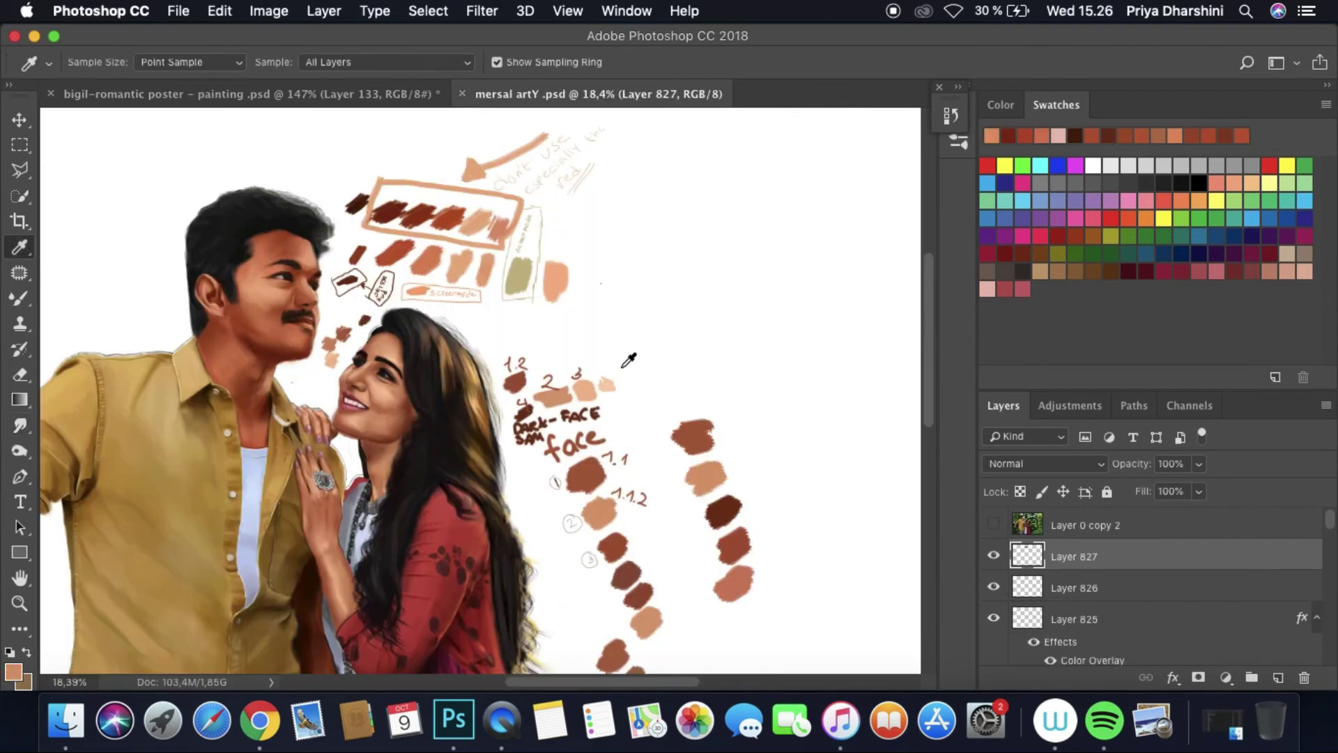
left_click(116, 93)
key("b")
left_click(1017, 546)
key("super+shift+alt+n")
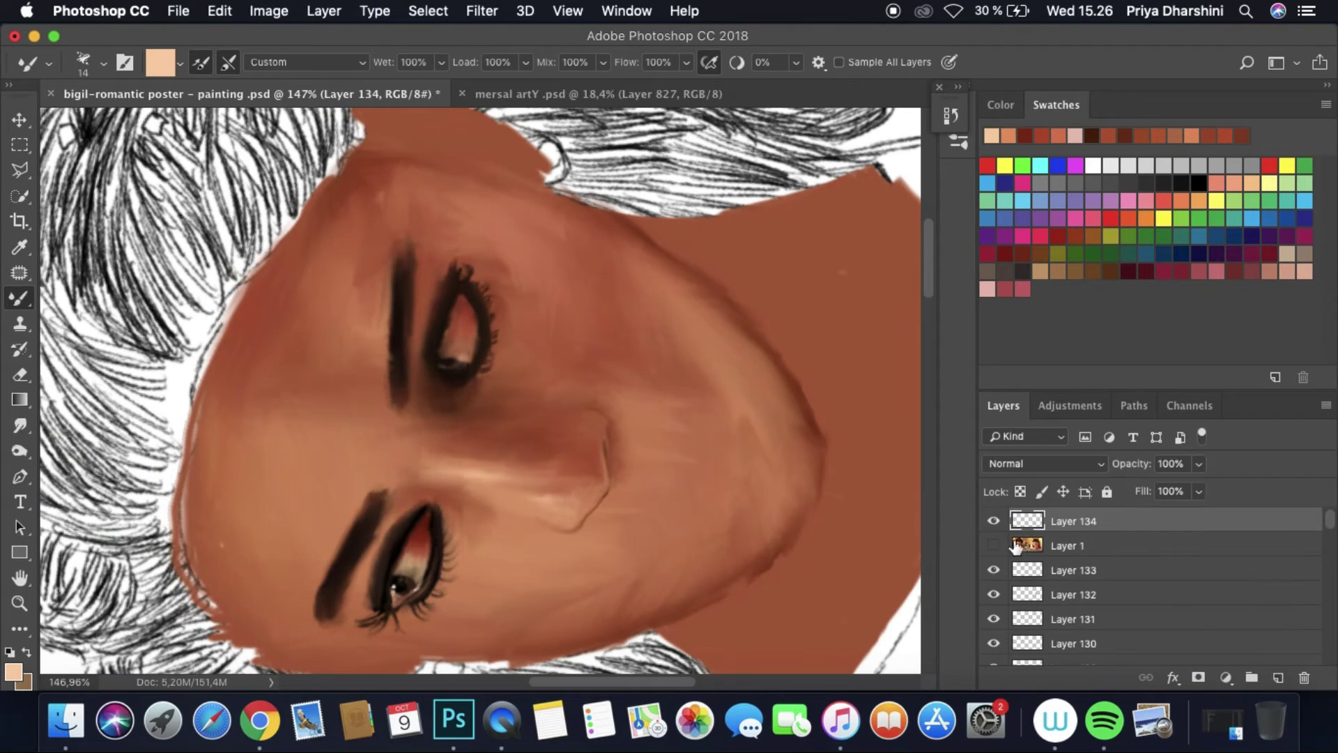
Step: Show the reference photo and paint light skin-tone patches on the forehead around the eyebrow and on the cheek
left_click(993, 546)
left_click_drag(298, 537, 327, 561)
left_click(328, 558, "alt")
left_click_drag(275, 599, 352, 638)
mouse_move(523, 618)
left_mouse_down()
mouse_move(553, 588)
mouse_move(498, 557)
left_mouse_up()
left_click(505, 524, "alt")
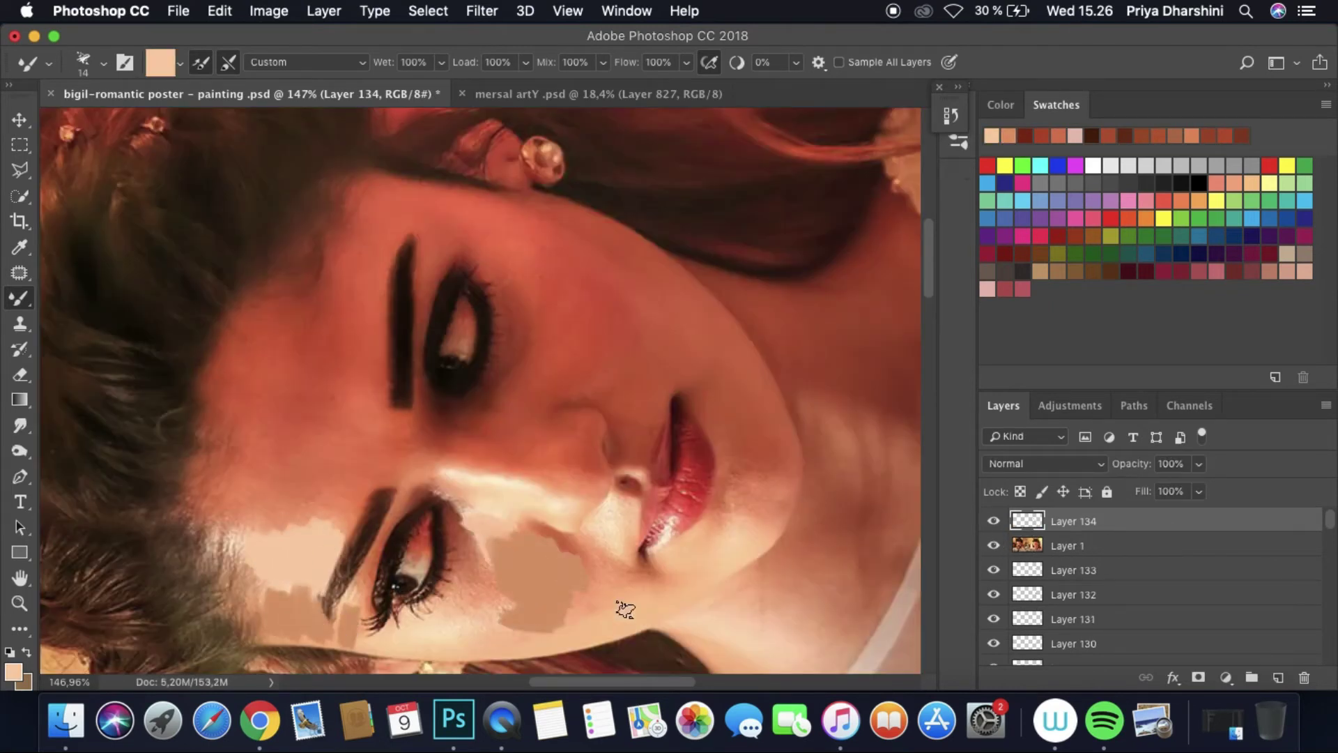
left_click(433, 651, "alt")
mouse_move(433, 651)
left_mouse_down()
mouse_move(363, 627)
mouse_move(628, 599)
mouse_move(730, 543)
mouse_move(440, 418)
left_mouse_up()
Step: Hide the reference photo and smudge the forehead and cheek highlights into the skin with a 23 px brush
left_click(993, 546)
key("w")
left_click(103, 62)
left_click(446, 67)
left_click(446, 66)
mouse_move(293, 362)
left_mouse_down()
mouse_move(239, 382)
mouse_move(254, 254)
mouse_move(418, 575)
mouse_move(314, 493)
mouse_move(227, 538)
mouse_move(299, 613)
mouse_move(317, 580)
mouse_move(230, 603)
mouse_move(260, 514)
mouse_move(239, 547)
mouse_move(306, 625)
mouse_move(262, 613)
mouse_move(251, 525)
mouse_move(239, 555)
mouse_move(352, 585)
mouse_move(269, 547)
mouse_move(477, 529)
mouse_move(514, 508)
mouse_move(532, 544)
mouse_move(481, 523)
mouse_move(508, 514)
mouse_move(373, 631)
mouse_move(394, 653)
mouse_move(432, 620)
mouse_move(391, 648)
mouse_move(544, 617)
left_mouse_up()
mouse_move(554, 557)
left_mouse_down()
mouse_move(565, 606)
mouse_move(655, 601)
mouse_move(658, 615)
mouse_move(589, 628)
mouse_move(679, 545)
mouse_move(702, 579)
mouse_move(541, 641)
mouse_move(511, 589)
mouse_move(626, 546)
mouse_move(678, 566)
mouse_move(603, 597)
mouse_move(655, 575)
left_mouse_up()
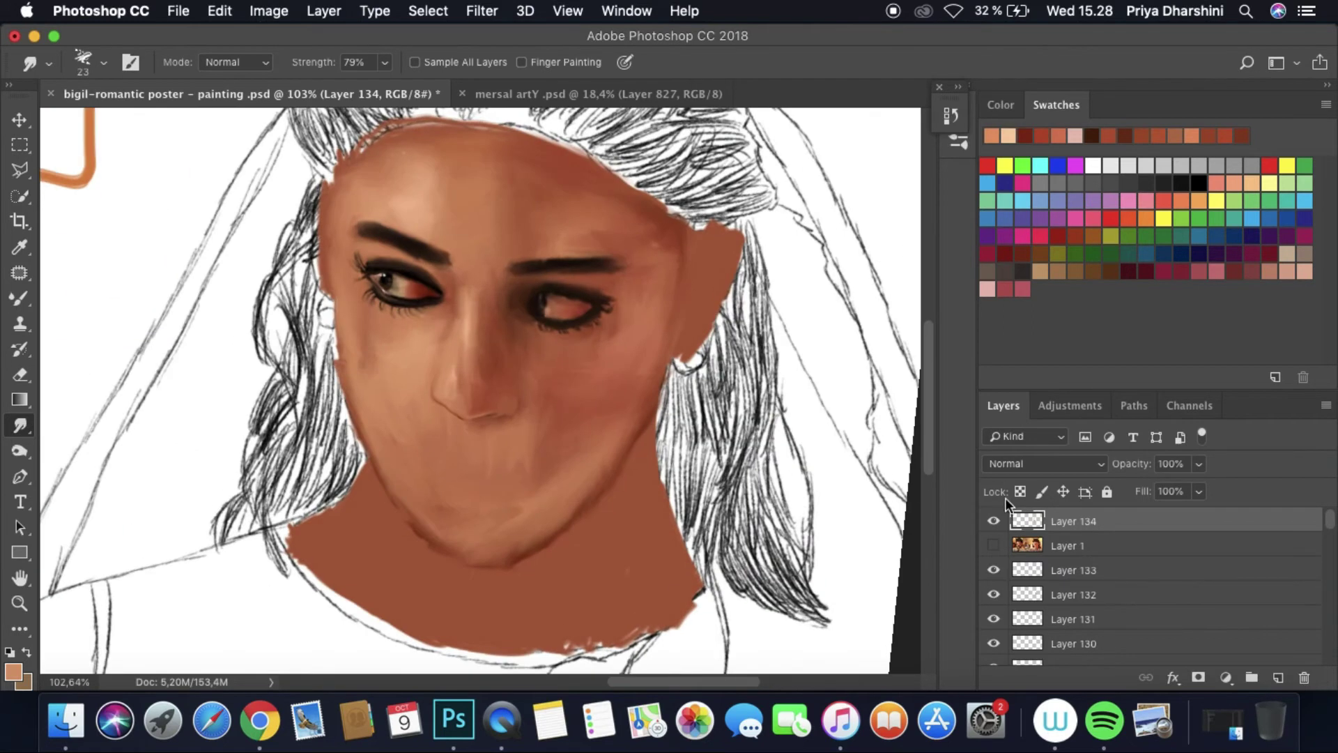
Step: Move Layer 134 beneath the reference photo, then create Layer 135 and show the photo for Mixer Brush painting
left_click_drag(1073, 545, 1074, 515)
left_click(1278, 678)
left_click(993, 545)
key("shift+b")
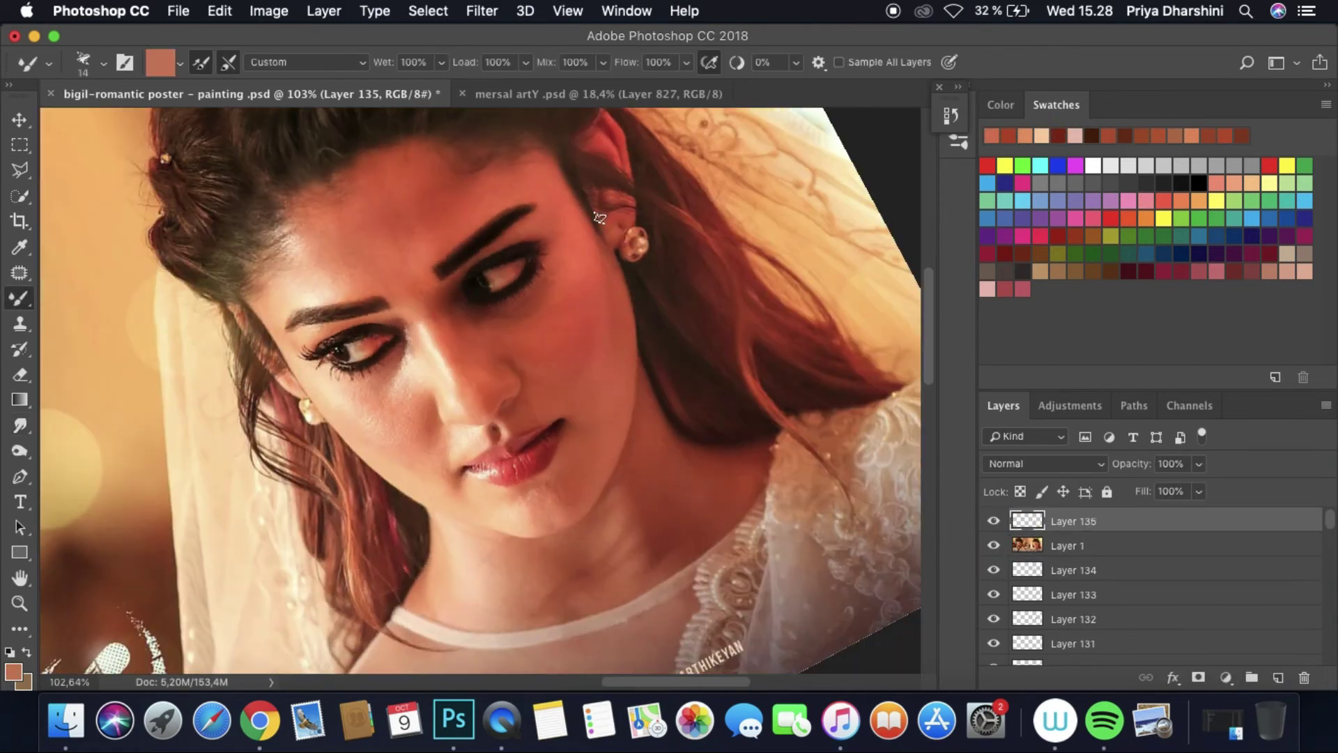
Step: Paint a reddish-brown patch on the cheek beside the nose, hide the reference photo and smudge the patch into the skin
left_click_drag(406, 419, 425, 446)
left_click(1010, 135)
left_click(993, 545)
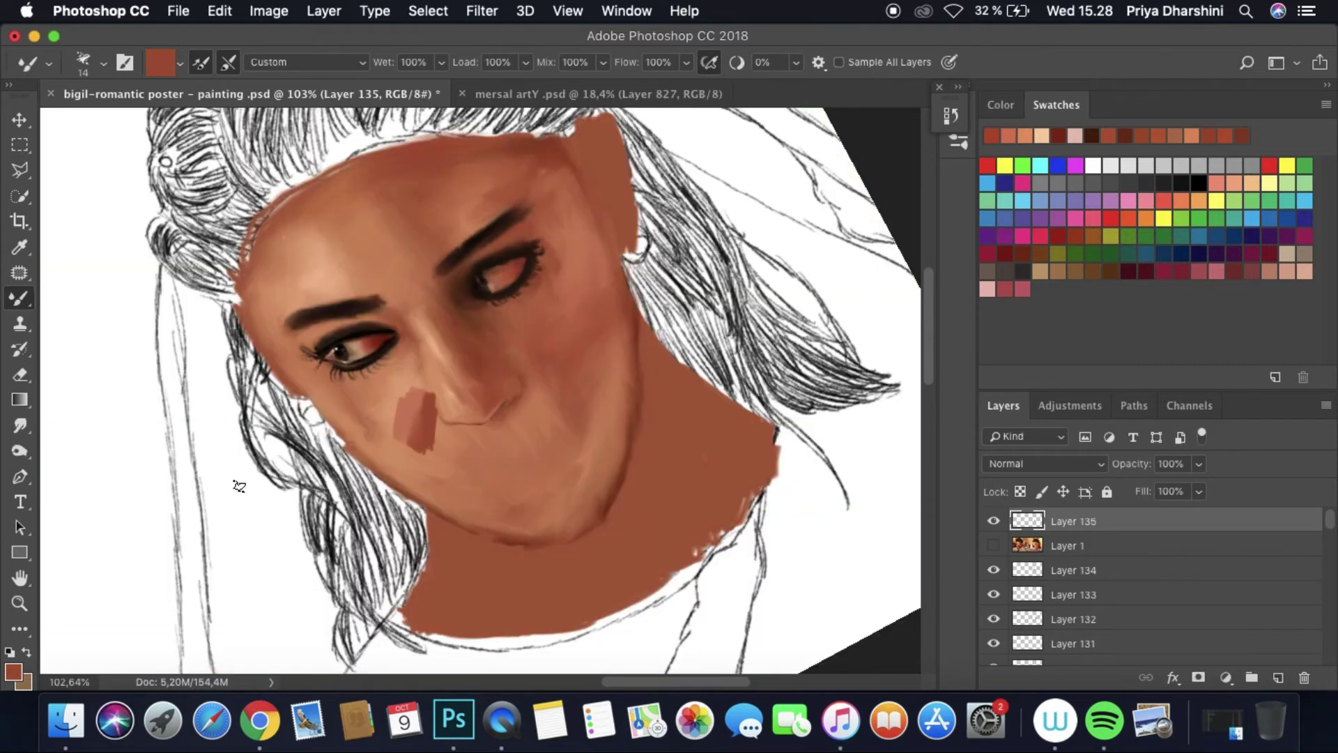
key("r")
left_click_drag(429, 400, 414, 388)
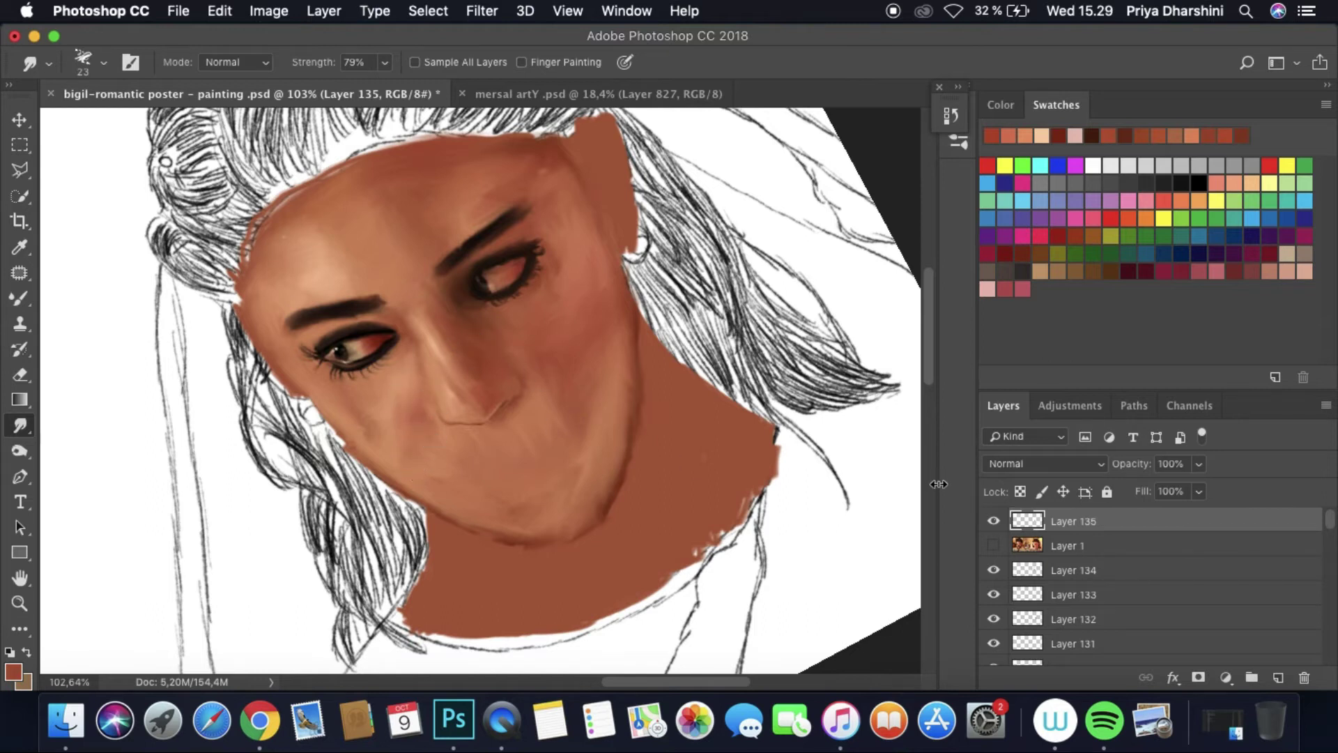
Step: Create Layer 136 and sample a light orange-brown skin tone from the mersal artY swatches for the Mixer Brush
key("super+alt+shift+n")
key("b")
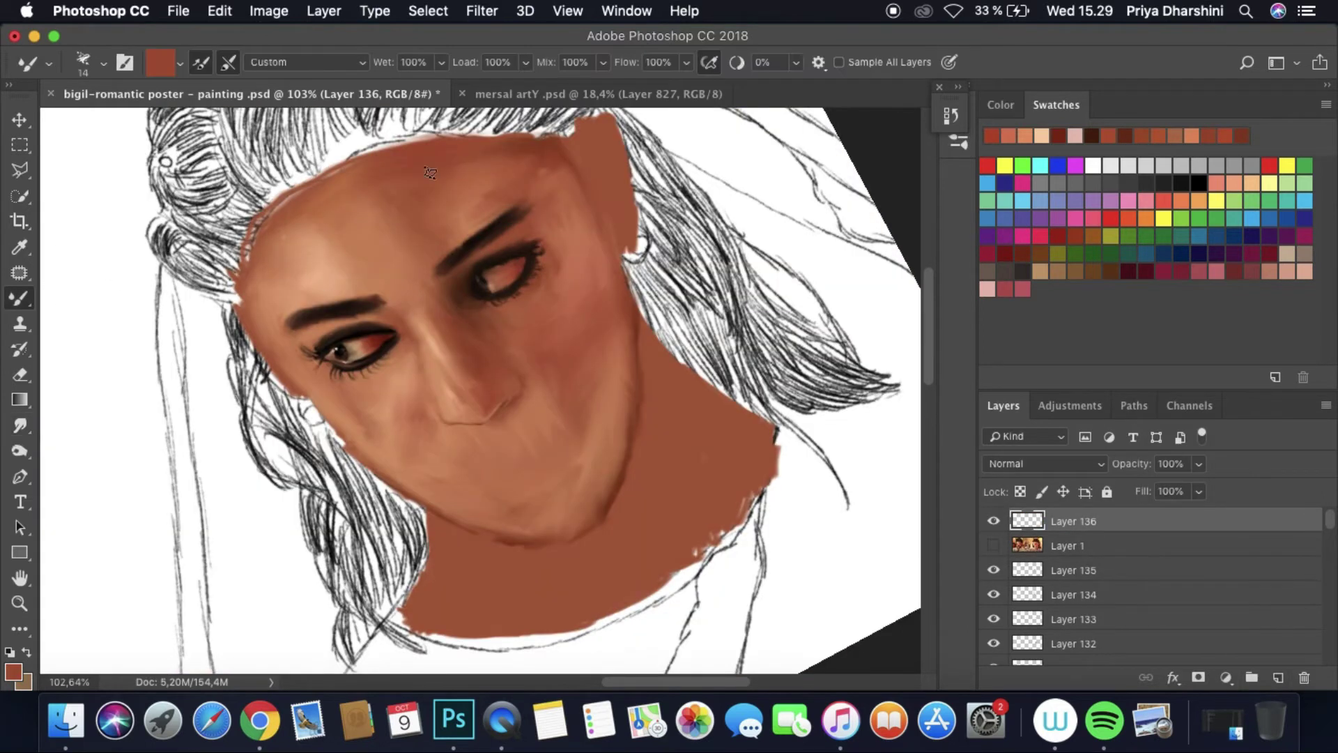
key("ctrl+Tab")
key("i")
left_click(746, 572)
key("ctrl+Tab")
key("b")
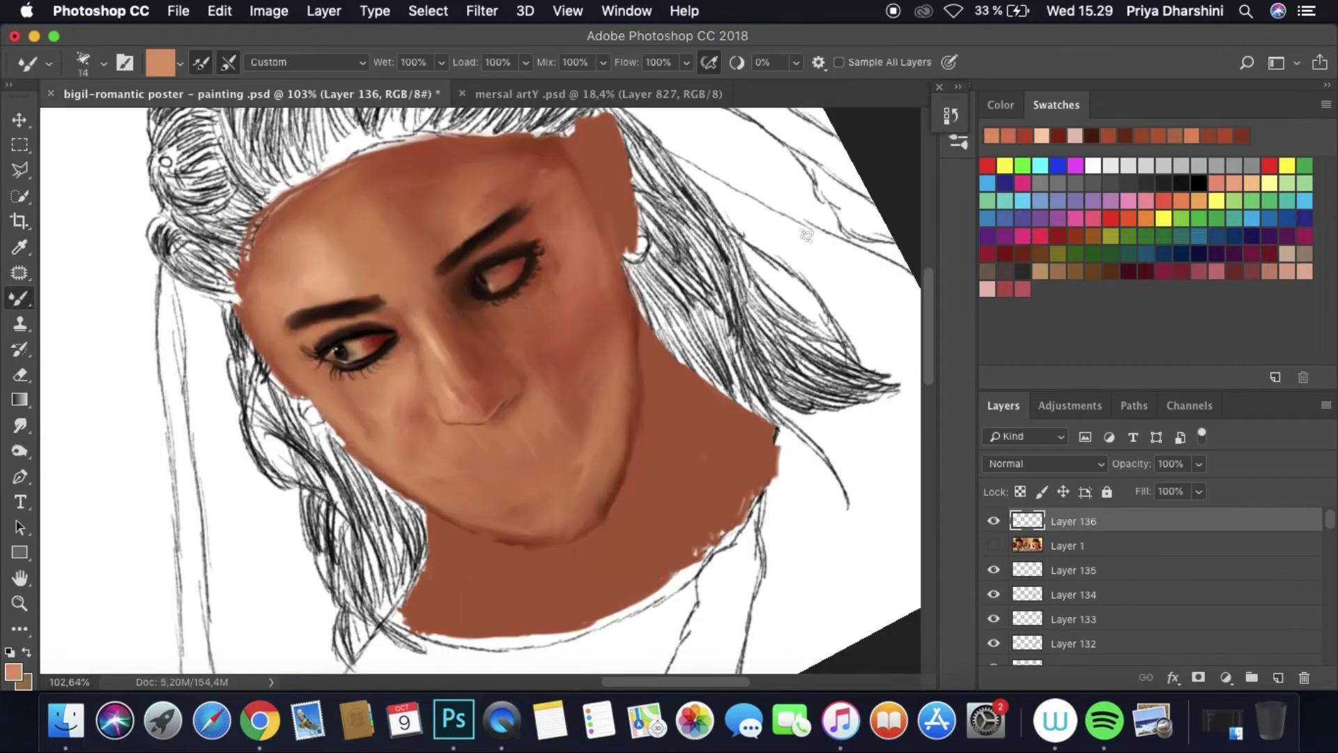
Step: Paint a skin-tone band along the cheek and jawline over the reference photo, then hide the photo and smudge the band smooth
left_click(994, 545)
mouse_move(357, 436)
left_mouse_down()
mouse_move(418, 488)
mouse_move(348, 411)
mouse_move(530, 529)
left_mouse_up()
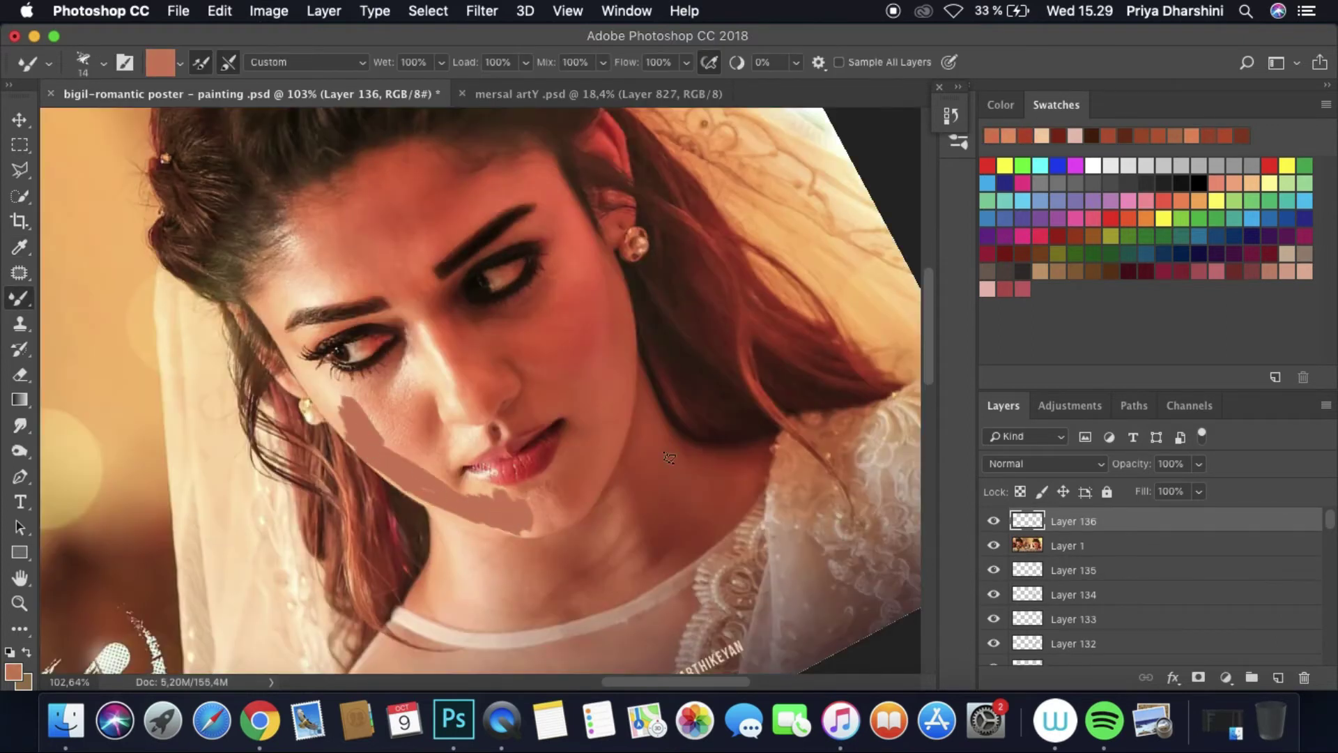
key("super+comma")
key("r")
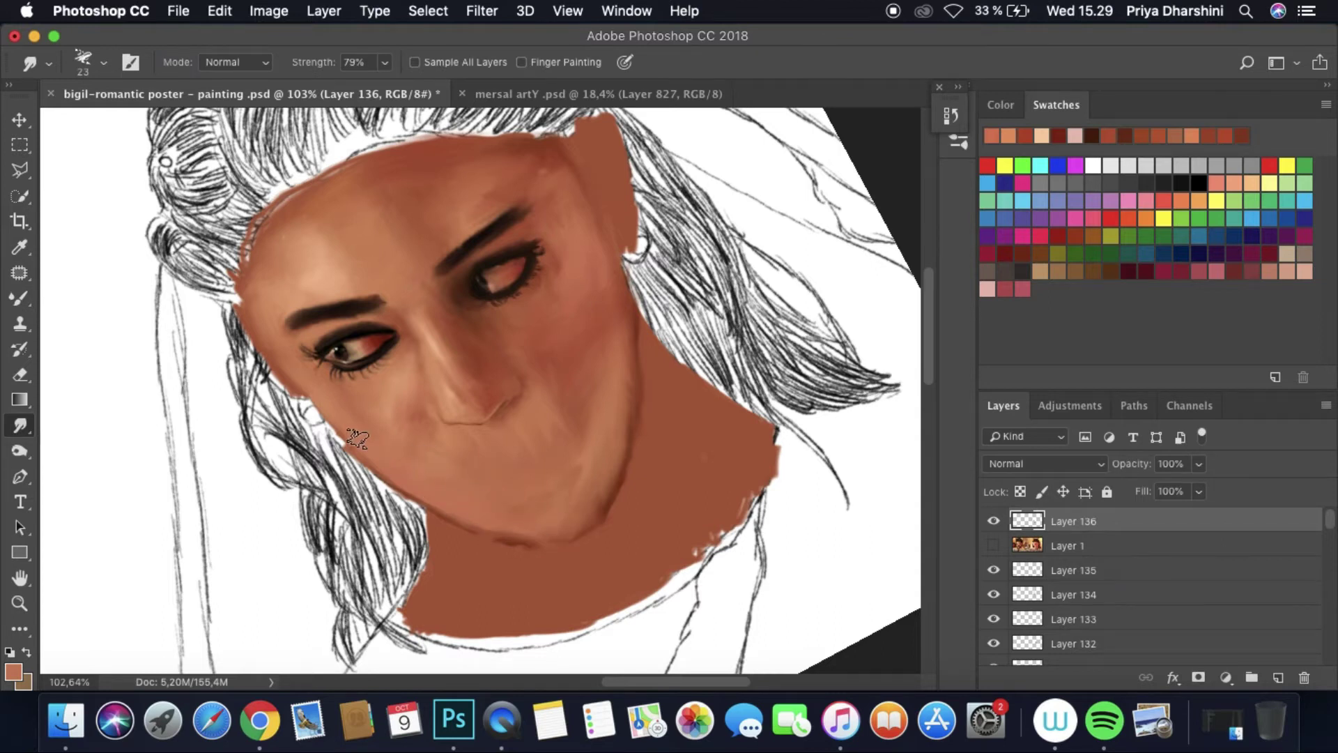
Step: Choose the light peach recent swatch, create Layer 137 and show the reference photo for Mixer Brush painting
left_click(1041, 135)
key("super+shift+alt+n")
key("super+comma")
key("b")
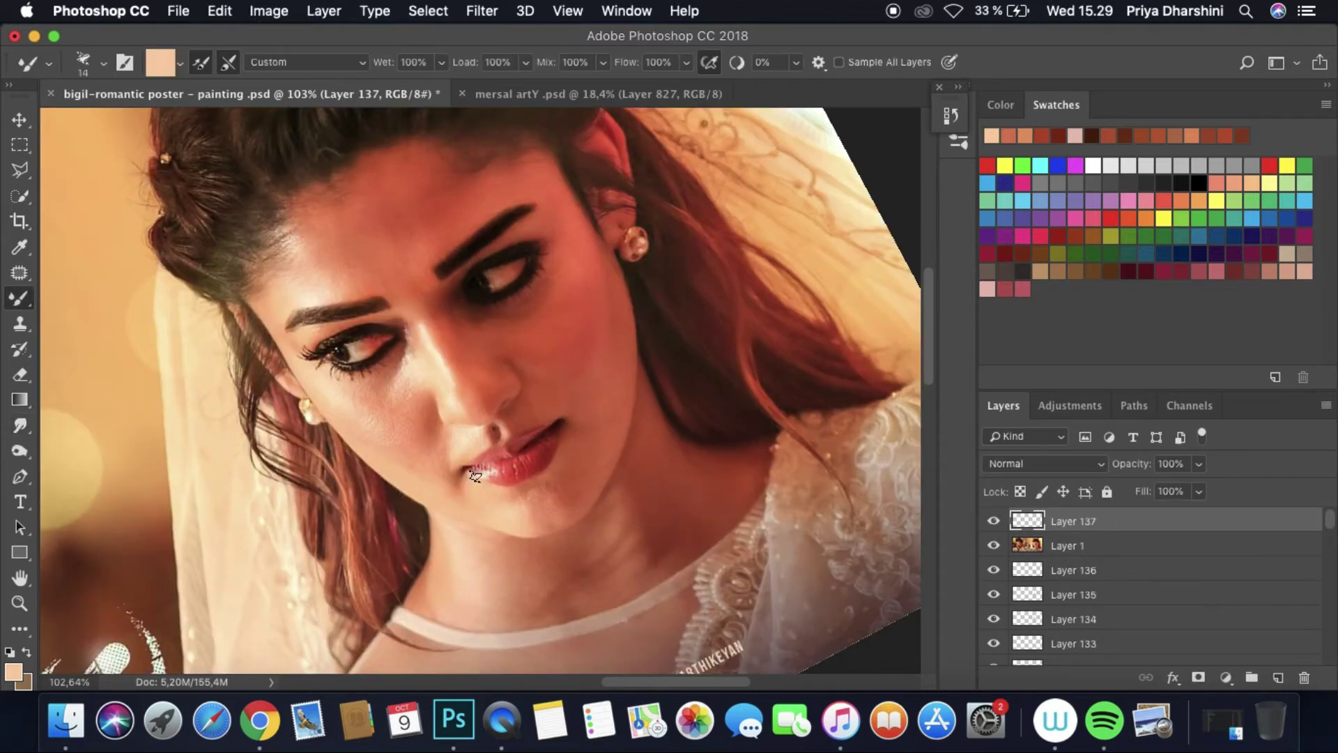
Step: Paint a light peach highlight beside the mouth, hide the reference photo and smudge it into the cheek and upper-lip area
left_click_drag(437, 475, 411, 489)
key("super+comma")
key("r")
mouse_move(306, 366)
left_mouse_down()
mouse_move(362, 425)
mouse_move(325, 387)
mouse_move(359, 409)
mouse_move(363, 422)
mouse_move(292, 377)
mouse_move(446, 483)
mouse_move(385, 474)
mouse_move(447, 469)
mouse_move(419, 476)
mouse_move(527, 513)
mouse_move(468, 519)
mouse_move(520, 521)
mouse_move(477, 499)
left_mouse_up()
mouse_move(481, 421)
left_mouse_down()
mouse_move(465, 457)
mouse_move(449, 432)
mouse_move(481, 433)
left_mouse_up()
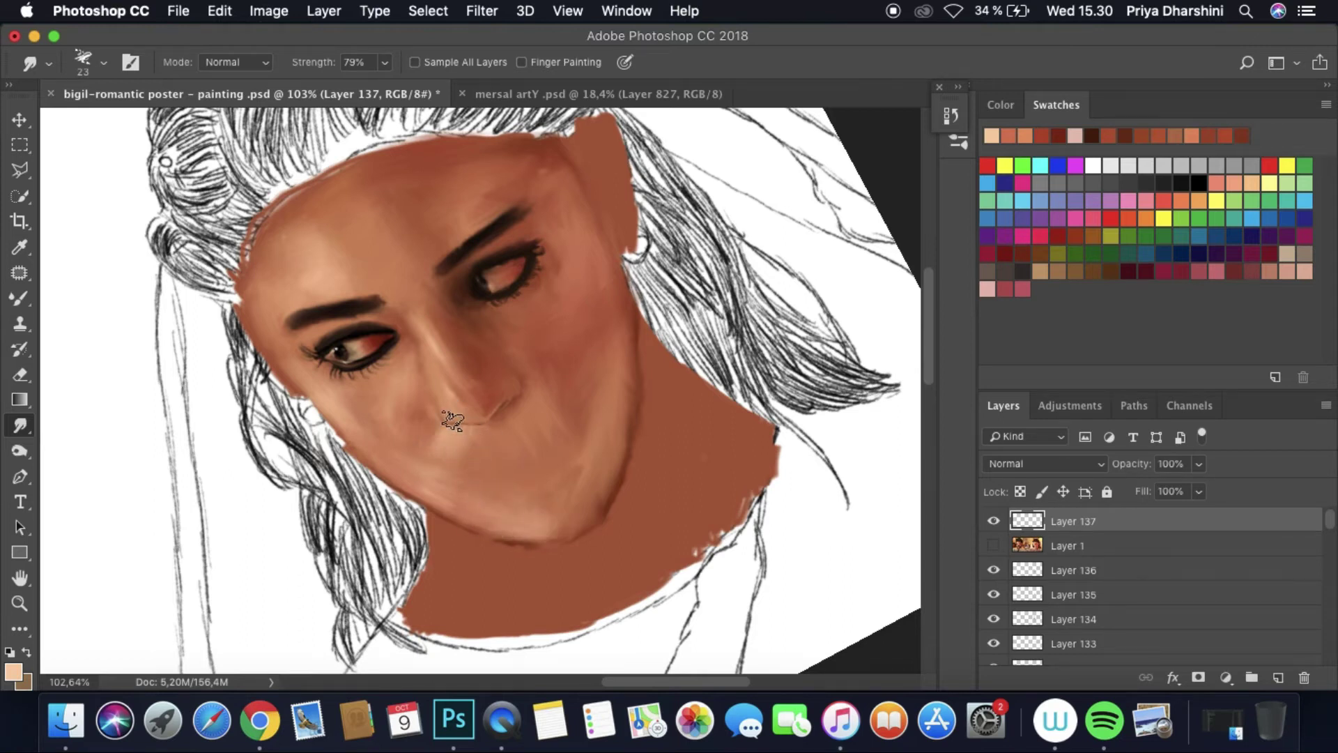
Step: Move Layer 137 beneath the reference photo, show the photo and create Layer 138 above it
key("super+minus")
key("super+minus")
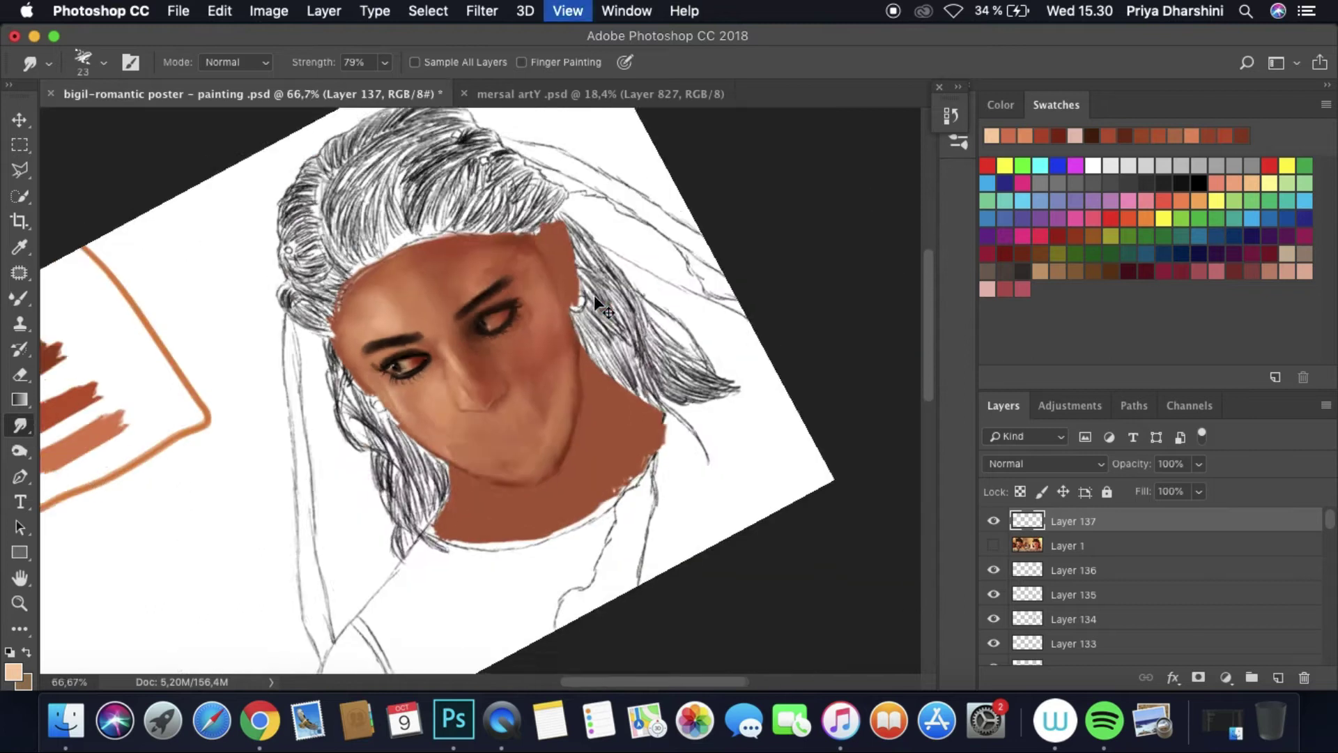
left_click_drag(419, 314, 530, 446)
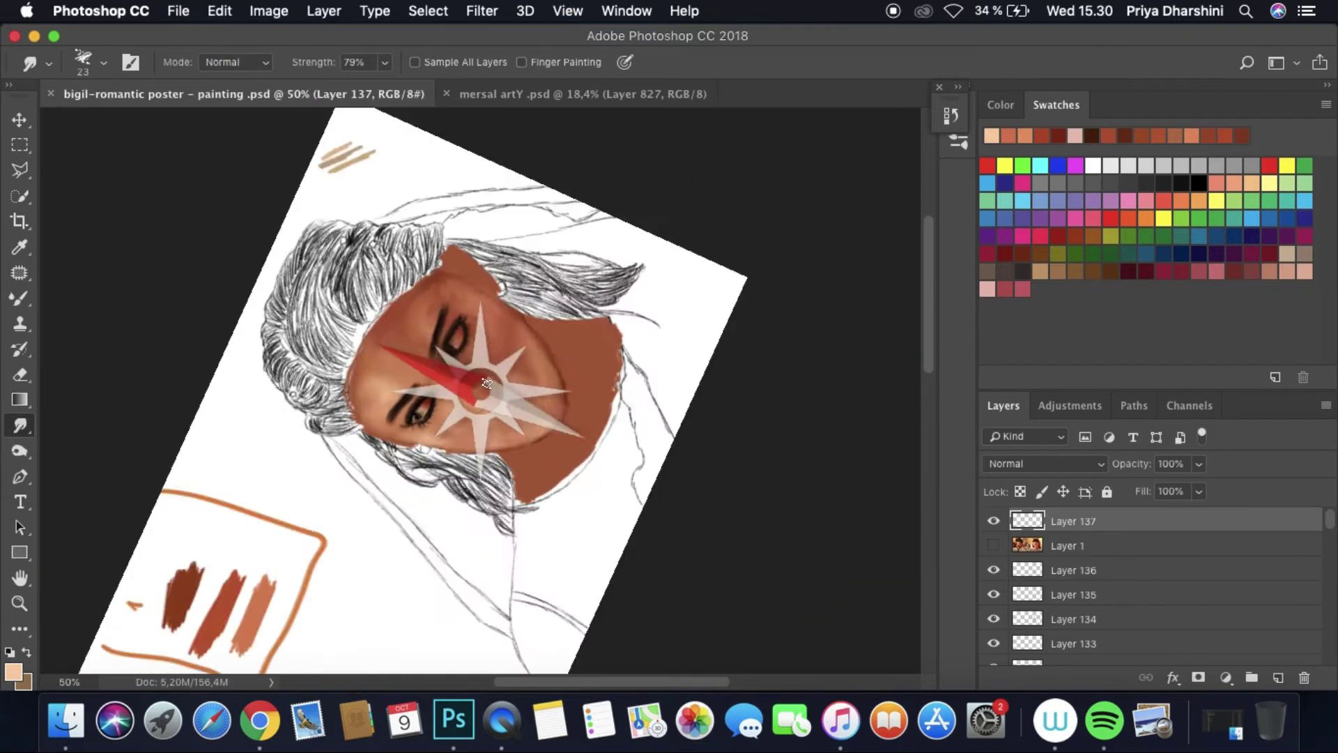
scroll(480, 391, "up", 3)
left_click_drag(1073, 521, 1097, 555)
left_click(993, 521)
left_click(1278, 678)
Step: Paint the lips over the reference photo with a 6 px Mixer Brush, using dark red to pale pink shades sampled from the photo
key("b")
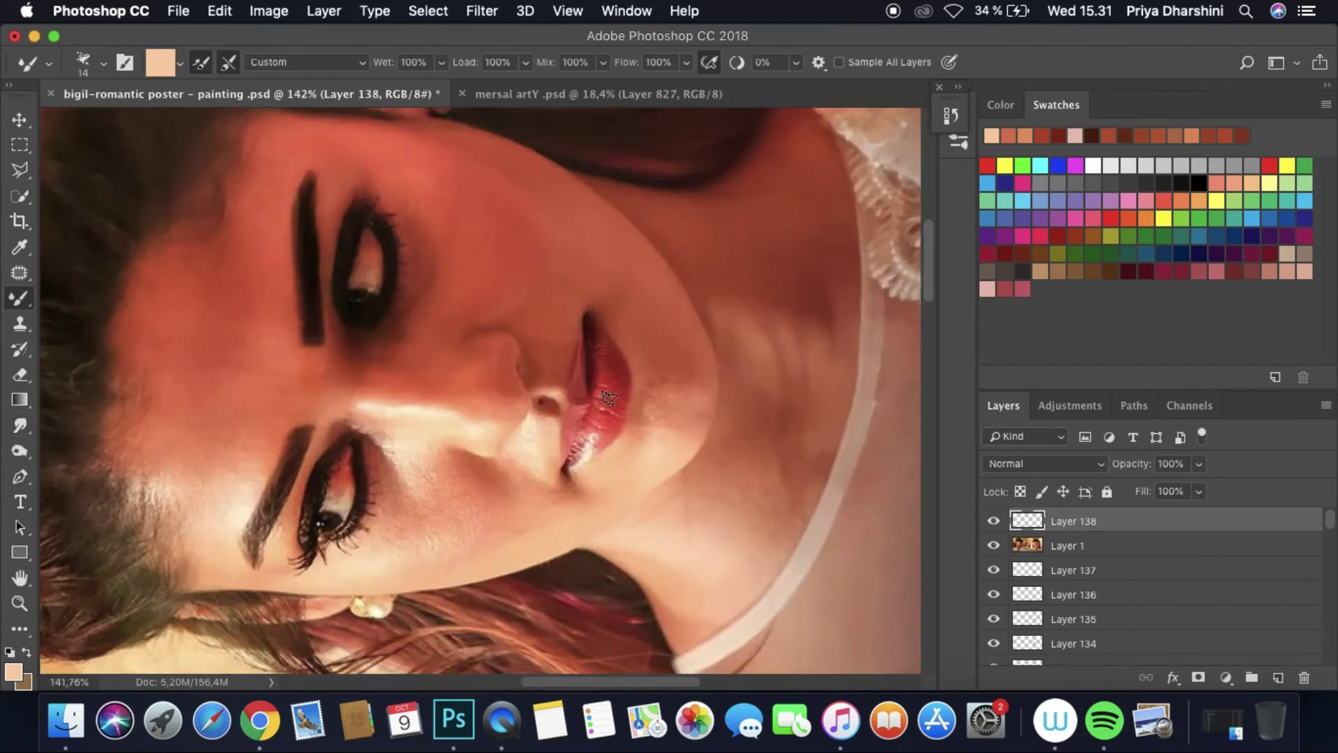
scroll(481, 390, "up", 3)
left_click(103, 62)
left_click(817, 274)
left_click(639, 367, "alt")
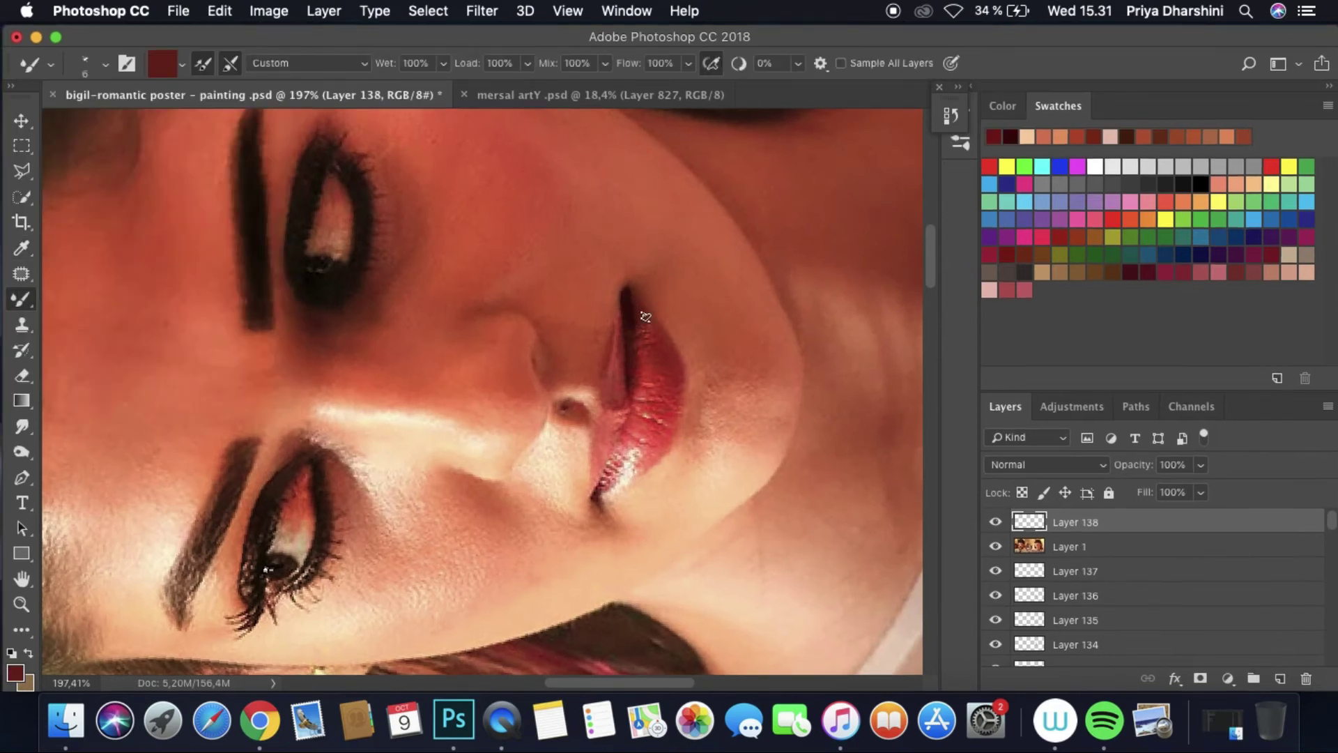
mouse_move(639, 367)
left_mouse_down()
mouse_move(670, 415)
mouse_move(651, 465)
mouse_move(606, 482)
mouse_move(647, 391)
mouse_move(631, 425)
left_mouse_up()
left_click(617, 439, "alt")
Step: Hide the reference photo, set the Smudge brush to 6 px and blend the lip colours and edges smooth
left_click(995, 546)
left_click(22, 426)
left_click(105, 64)
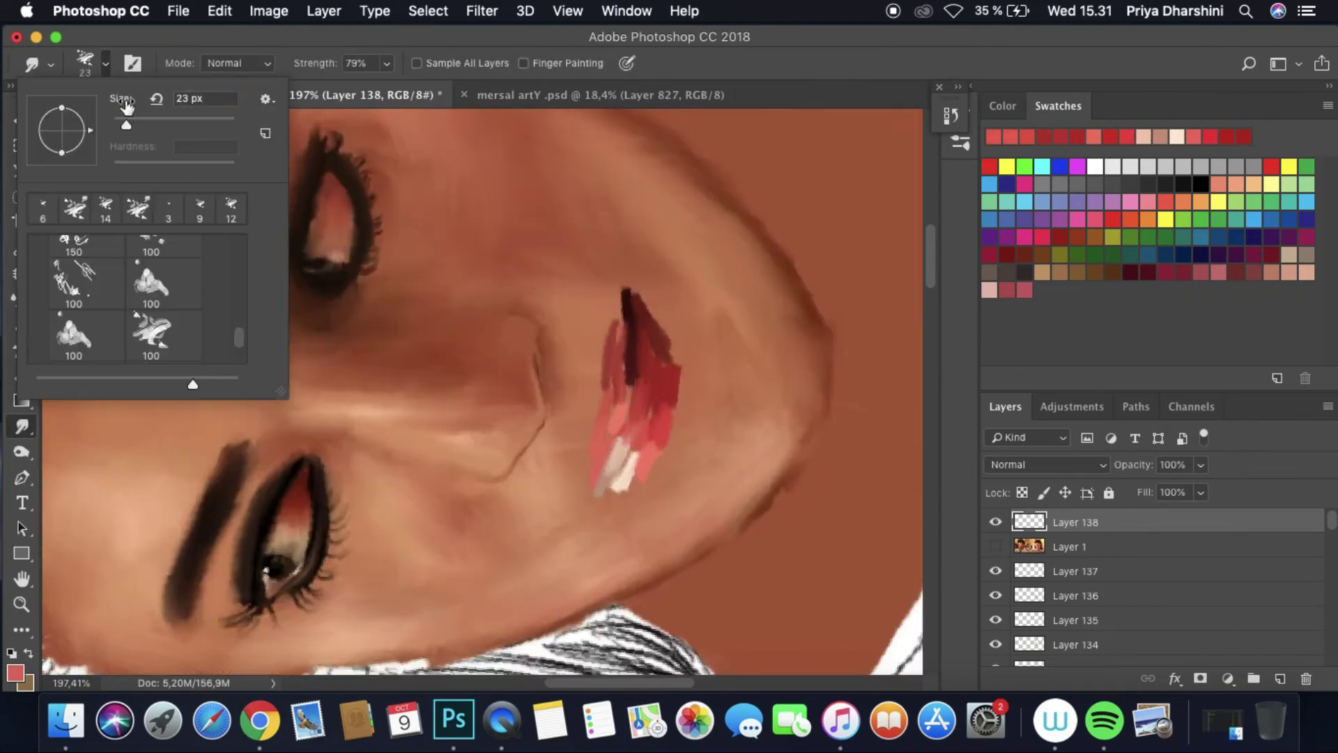
key("Return")
left_click(104, 64)
type("6")
key("Return")
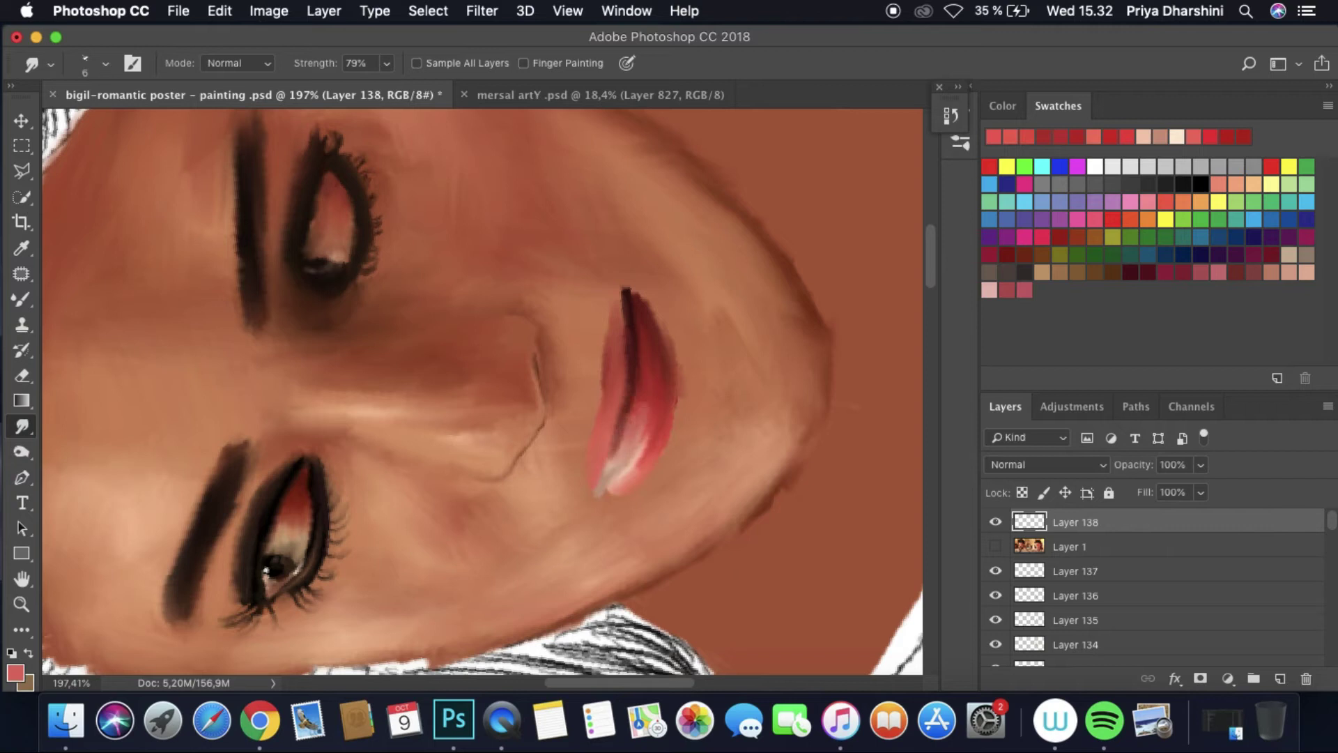
scroll(482, 391, "down", 5)
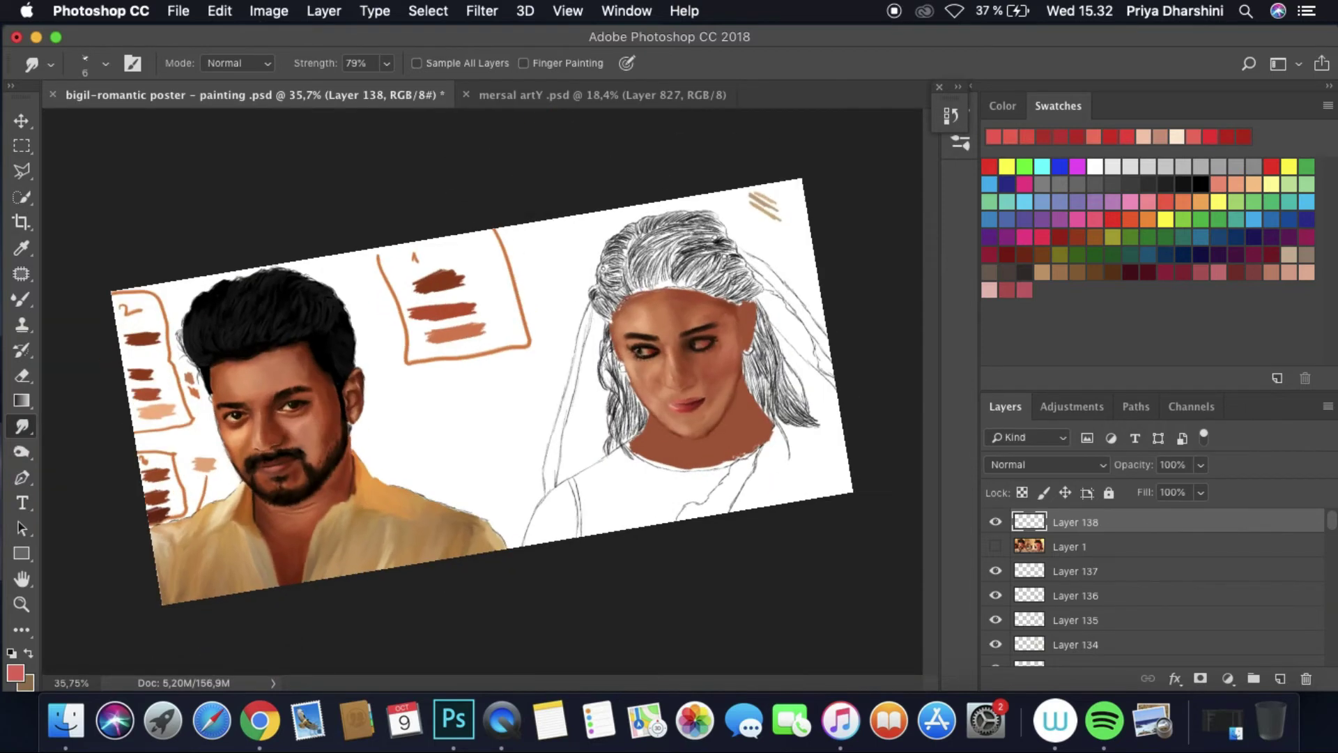
scroll(482, 390, "up", 4)
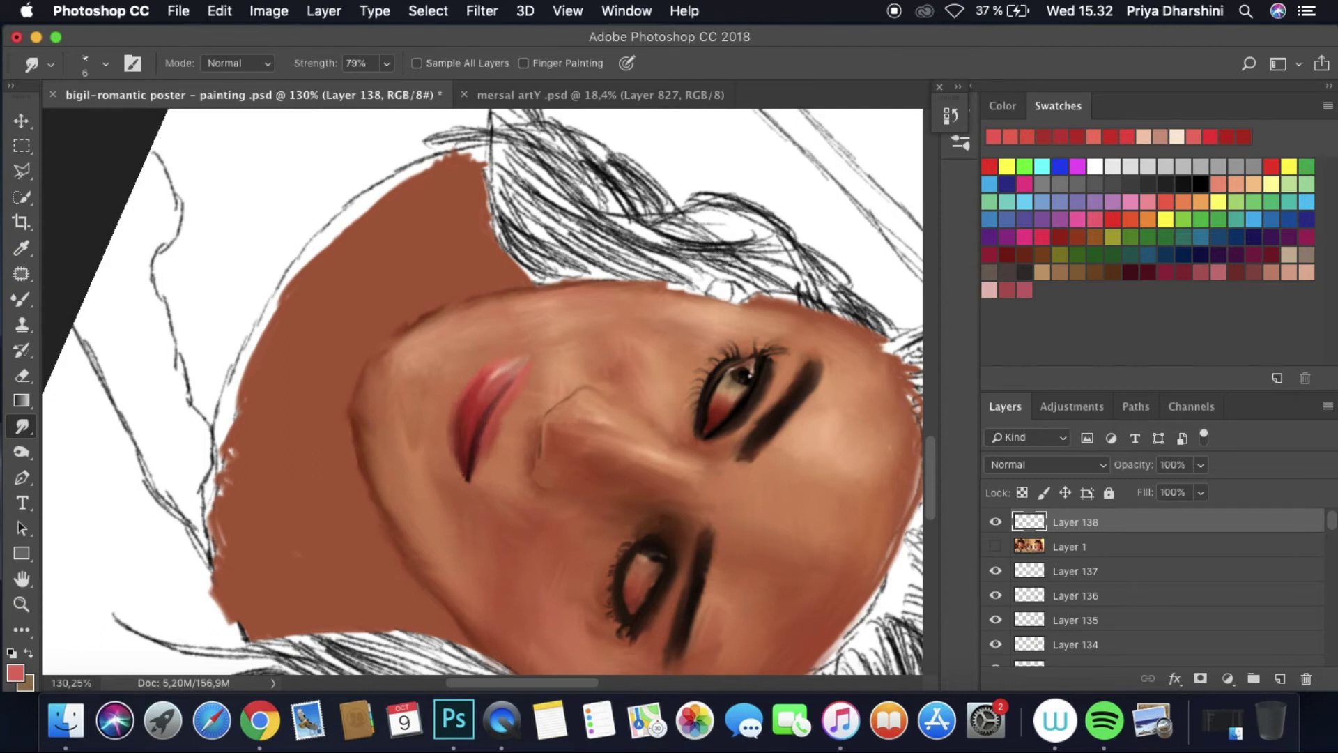
scroll(482, 390, "down", 5)
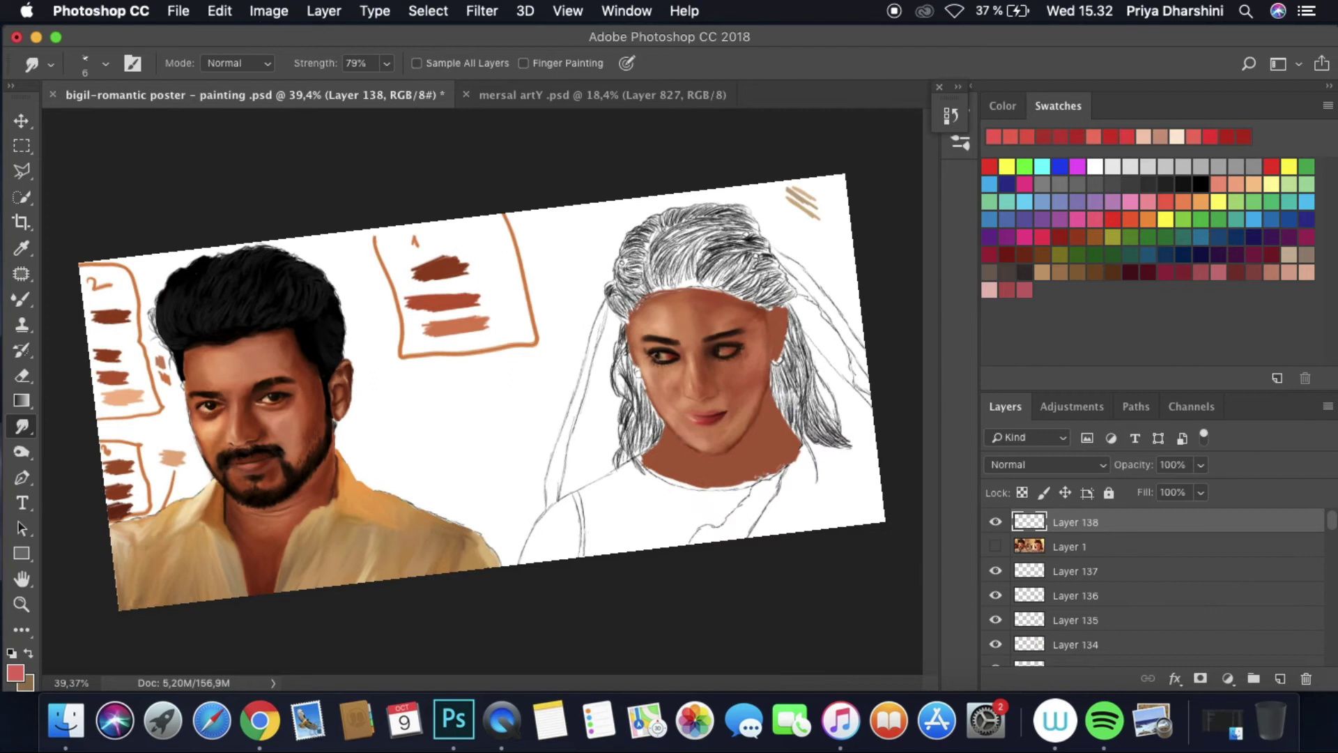
scroll(697, 391, "up", 5)
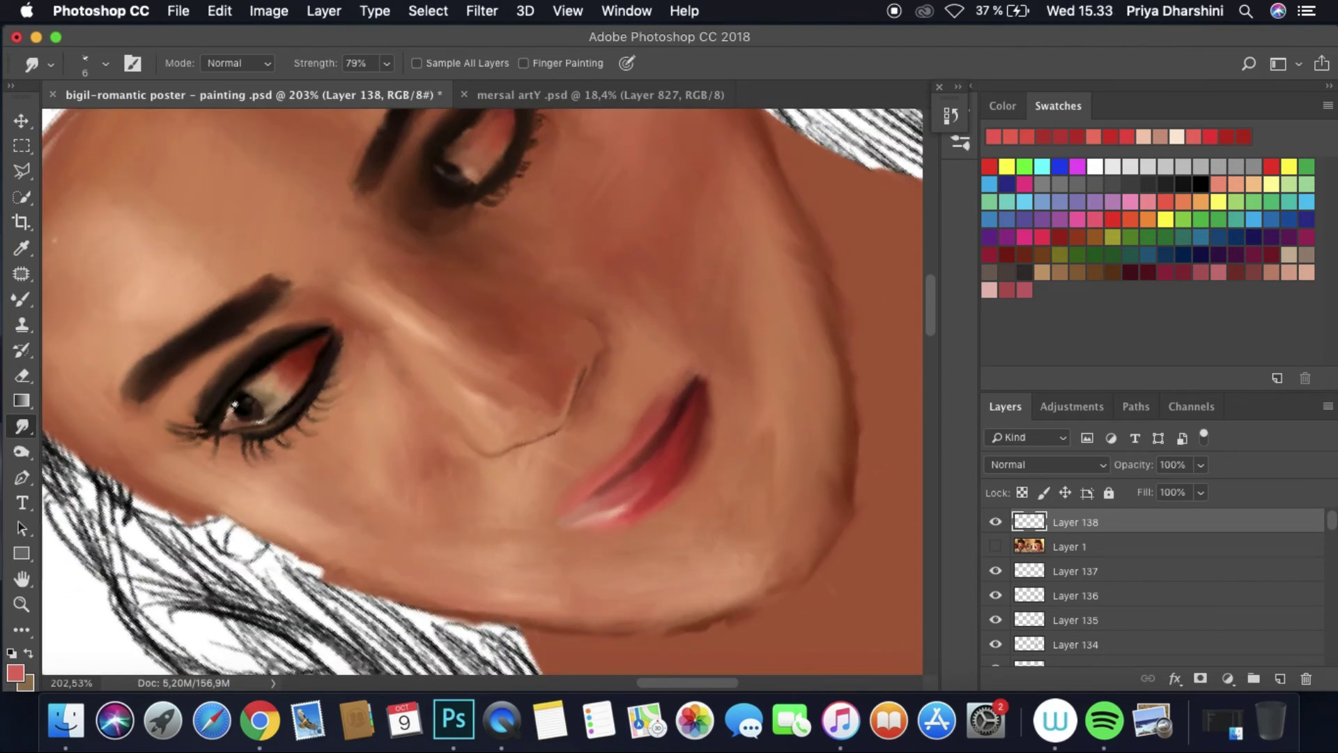
Step: Move Layer 138 beneath the reference photo and refine the lip edges and mouth corner with a sampled reddish brown, smudging it in
key("b")
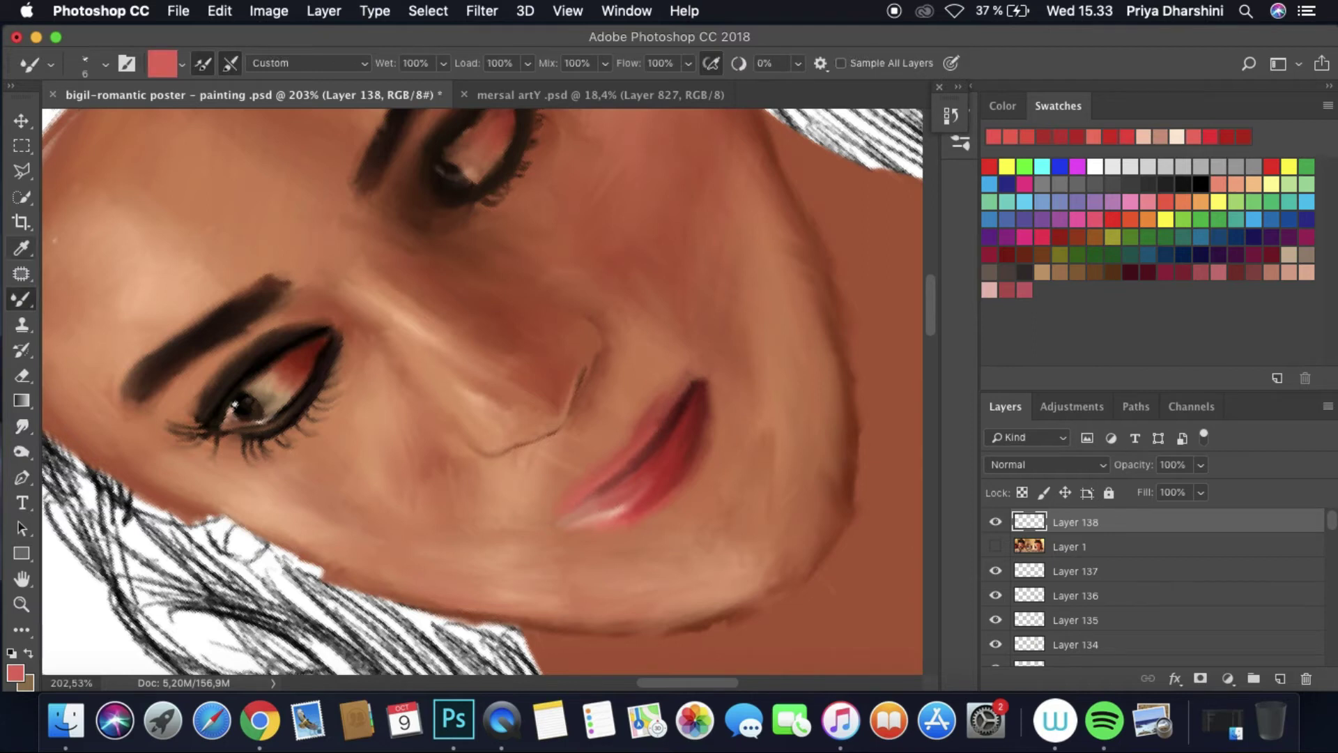
left_click(234, 403, "alt")
left_click(16, 672)
key("Return")
key("super+bracketleft")
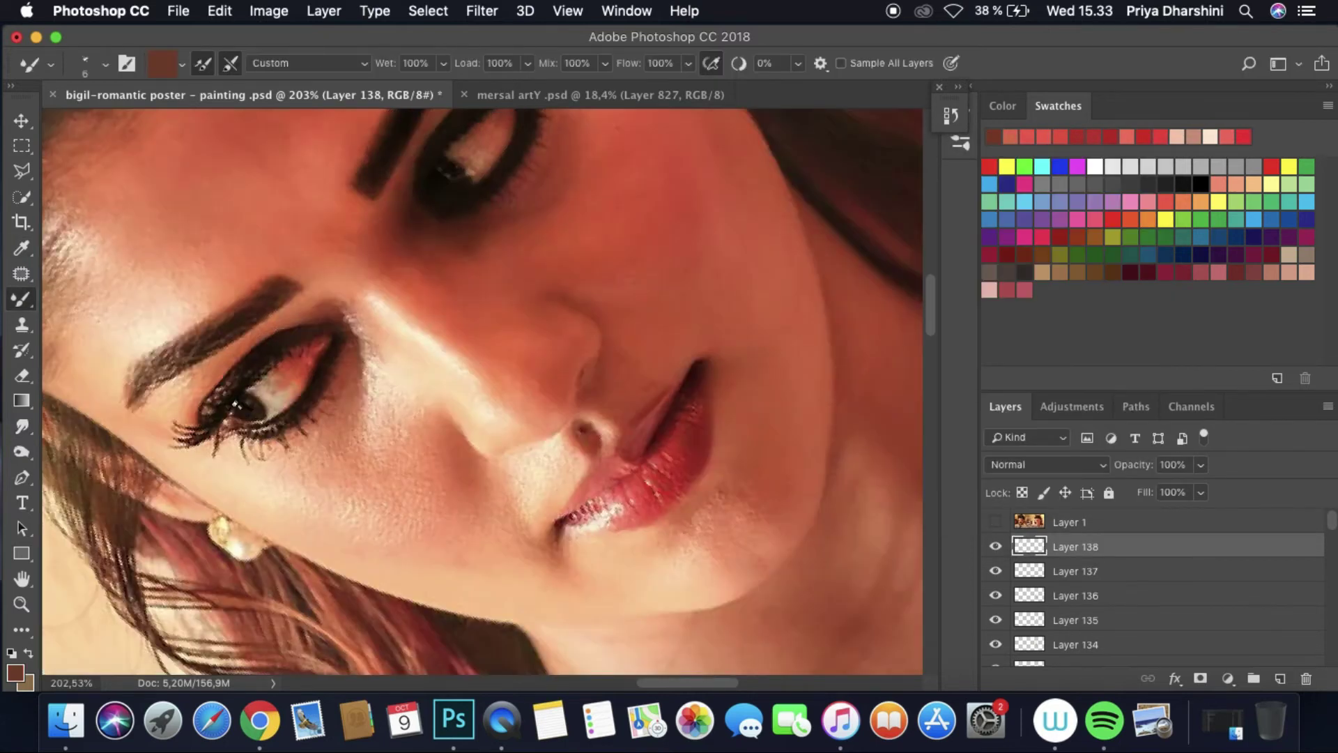
key("r")
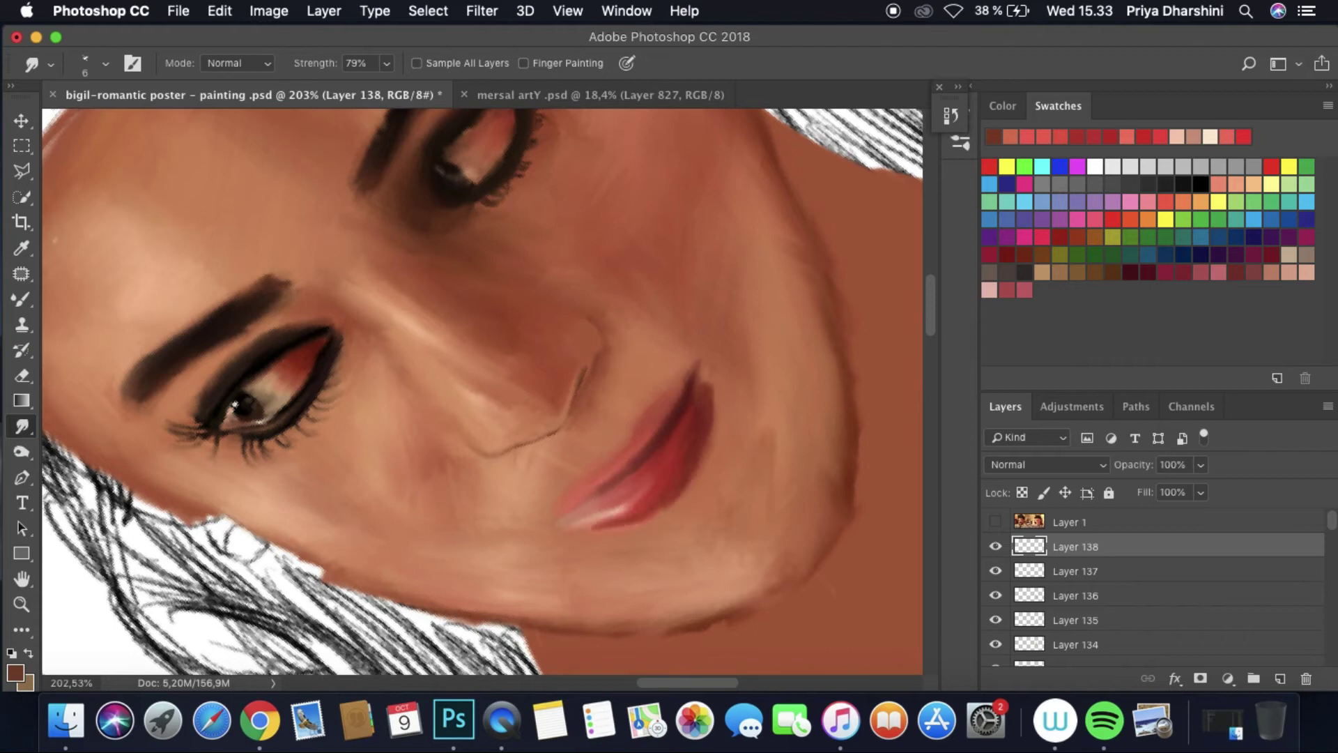
Step: Fit the whole poster in the window and save the painting
key("super+0")
left_click(178, 10)
left_click(195, 191)
Step: Show the reference photo over the face and sample a dark reddish brown from the mersal artY palette for the Mixer Brush
scroll(801, 412, "up", 5)
left_click(996, 522)
left_click(995, 522)
key("i")
left_click(995, 522)
left_click(995, 522)
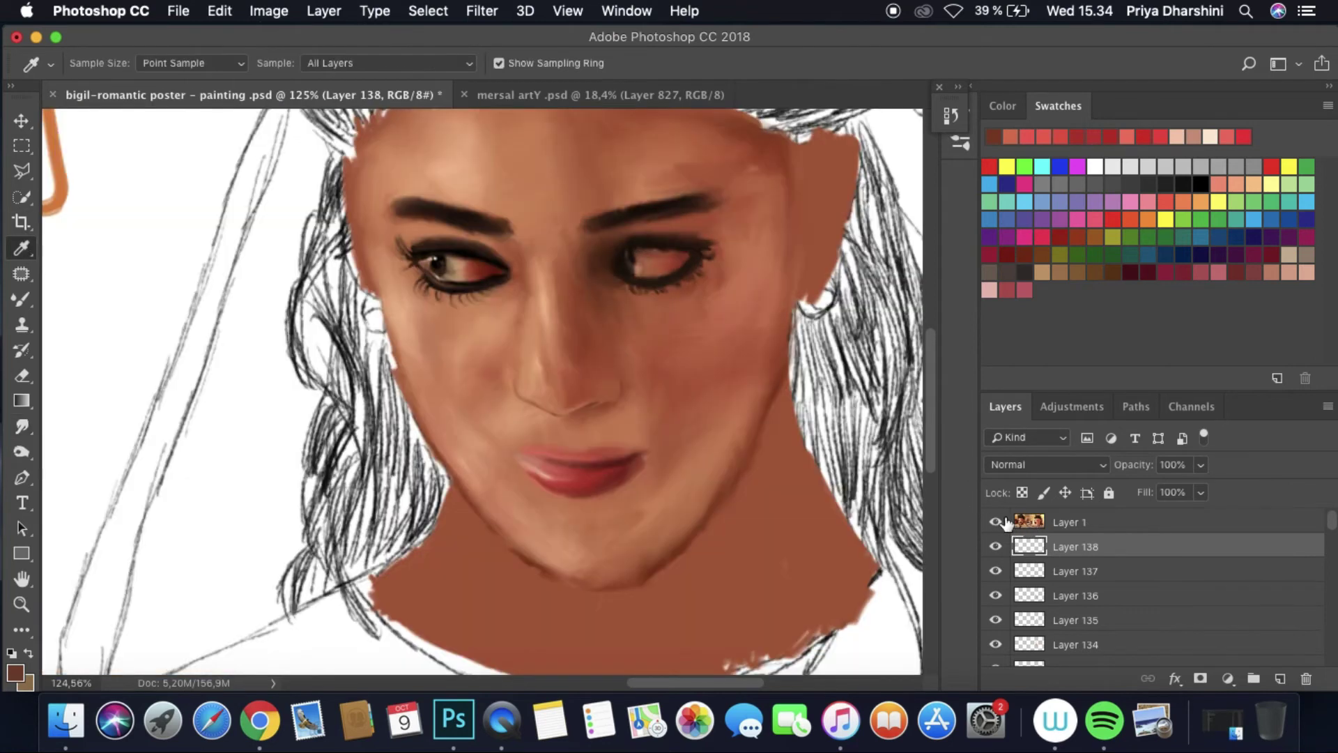
left_click(599, 94)
left_click(777, 558)
left_click(251, 95)
key("b")
Step: Create Layer 139 above the reference photo and paint the brown shadow in the groove between nose and upper lip
scroll(579, 430, "up", 5)
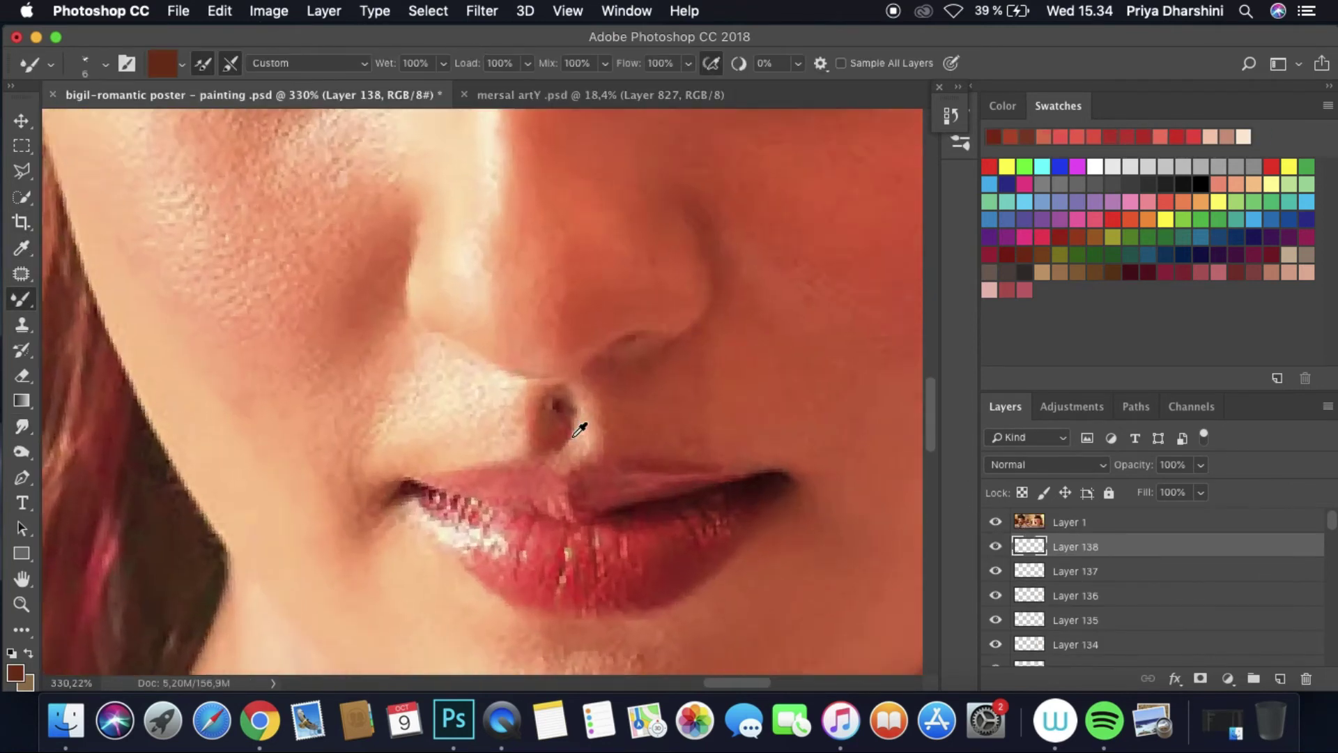
scroll(580, 430, "up", 1)
key("alt+bracketright")
key("super+alt+shift+n")
mouse_move(557, 425)
left_mouse_down()
mouse_move(553, 394)
mouse_move(568, 390)
mouse_move(561, 453)
left_mouse_up()
Step: Sample a darker brown from the mersal artY palette and paint shading under the nose and at the mouth corner with the Mixer Brush
left_click(599, 95)
key("i")
left_click(737, 497)
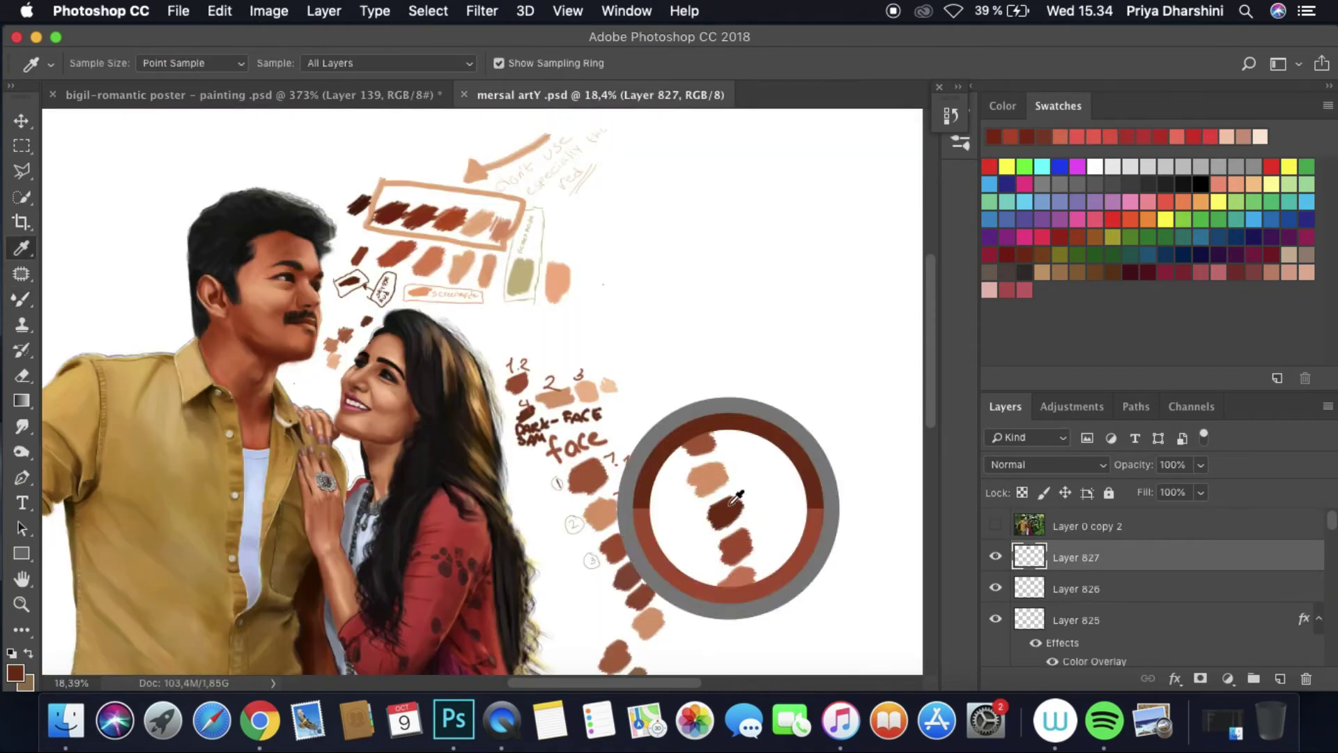
key("ctrl+Tab")
key("b")
mouse_move(610, 418)
left_mouse_down()
mouse_move(672, 367)
mouse_move(628, 467)
mouse_move(669, 456)
left_mouse_up()
left_click(1027, 136)
mouse_move(521, 400)
left_mouse_down()
mouse_move(469, 442)
mouse_move(369, 478)
mouse_move(374, 515)
mouse_move(349, 529)
mouse_move(642, 507)
mouse_move(432, 441)
left_mouse_up()
left_click(1010, 136)
Step: Smudge the brown patches above the lips and at the mouth corner into the skin, and move Layer 139 beneath the reference photo
key("r")
key("r")
mouse_move(239, 383)
left_mouse_down()
mouse_move(271, 259)
mouse_move(322, 281)
mouse_move(348, 322)
mouse_move(297, 366)
mouse_move(357, 274)
mouse_move(386, 318)
mouse_move(373, 366)
left_mouse_up()
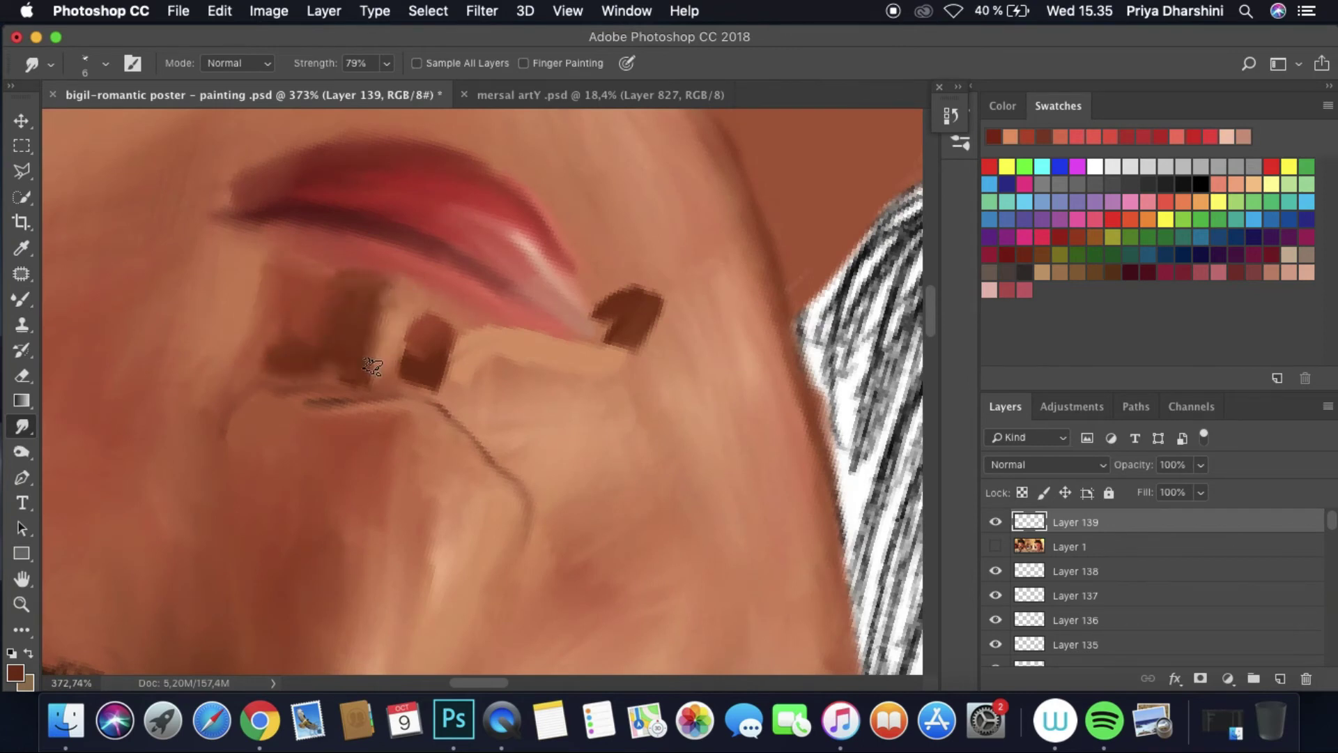
mouse_move(444, 327)
left_mouse_down()
mouse_move(421, 387)
mouse_move(456, 333)
mouse_move(481, 377)
left_mouse_up()
mouse_move(634, 306)
left_mouse_down()
mouse_move(666, 287)
mouse_move(608, 293)
mouse_move(653, 319)
mouse_move(619, 296)
left_mouse_up()
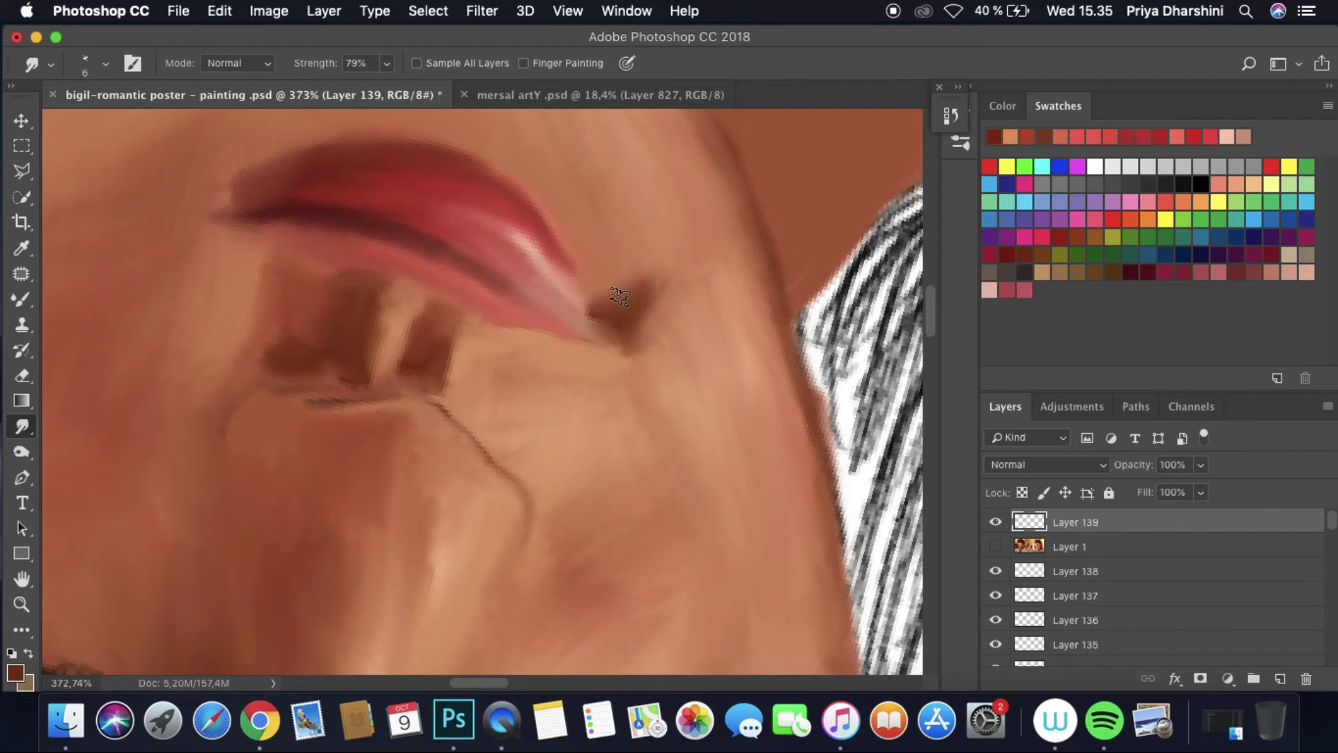
scroll(728, 232, "down", 5)
scroll(547, 327, "up", 4)
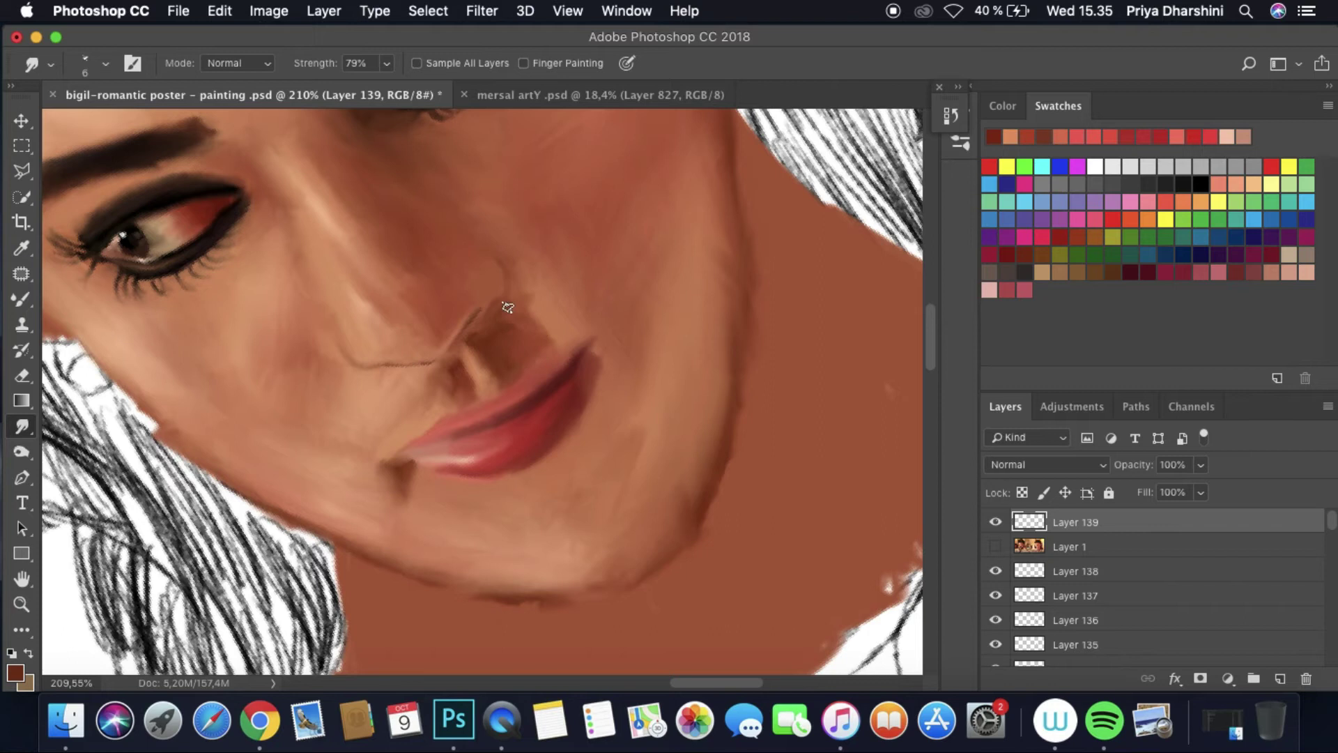
left_click_drag(1034, 528, 1034, 552)
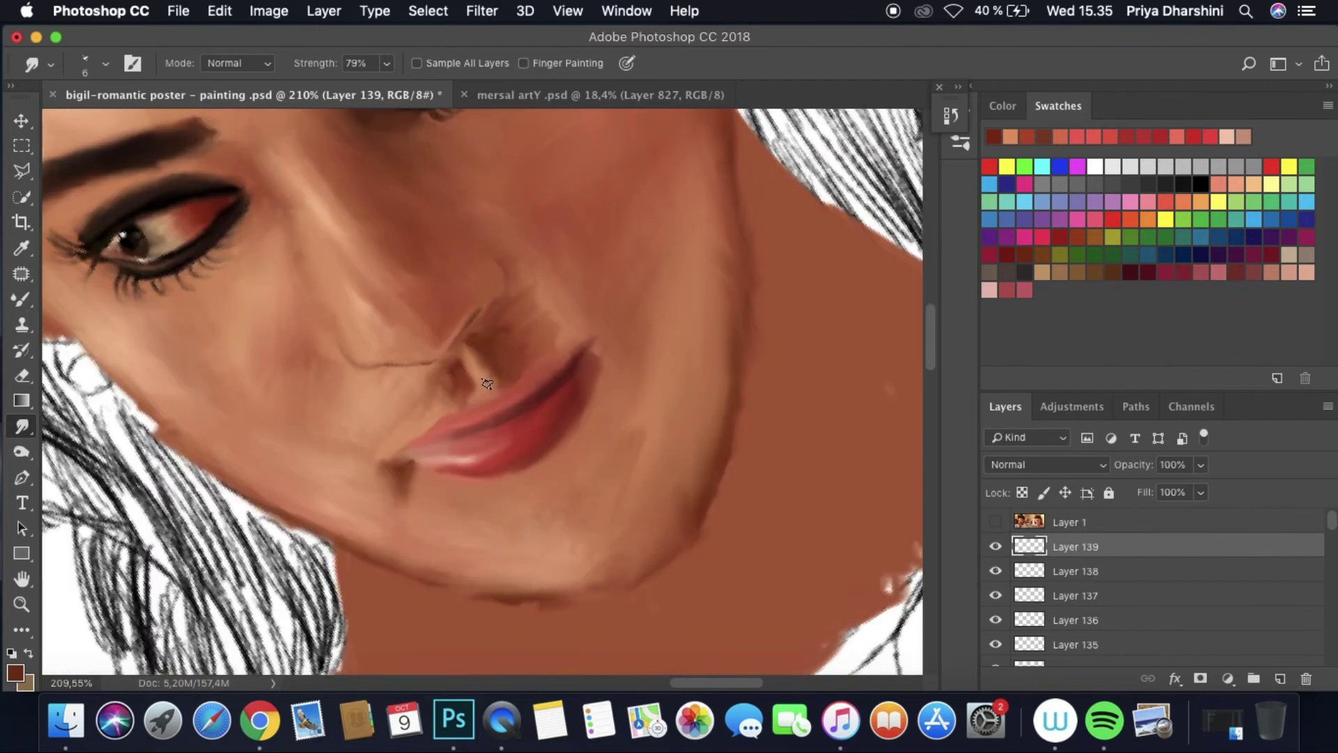
Step: Create Layer 140 above the reference photo and paint a highlight above the upper lip with light peach sampled from mersal artY
left_click(993, 521)
key("b")
key("ctrl+Tab")
left_click(589, 352, "alt")
key("ctrl+Tab")
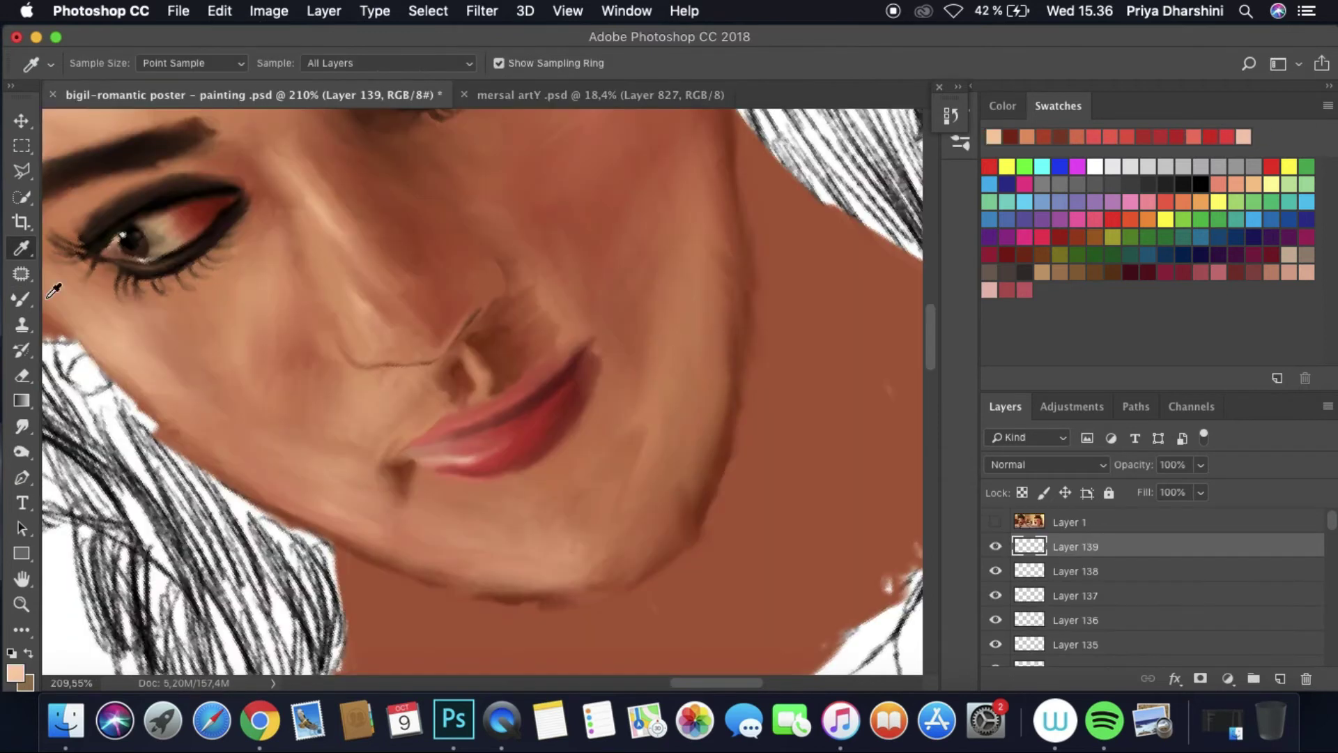
key("alt+bracketright")
left_click(1279, 679)
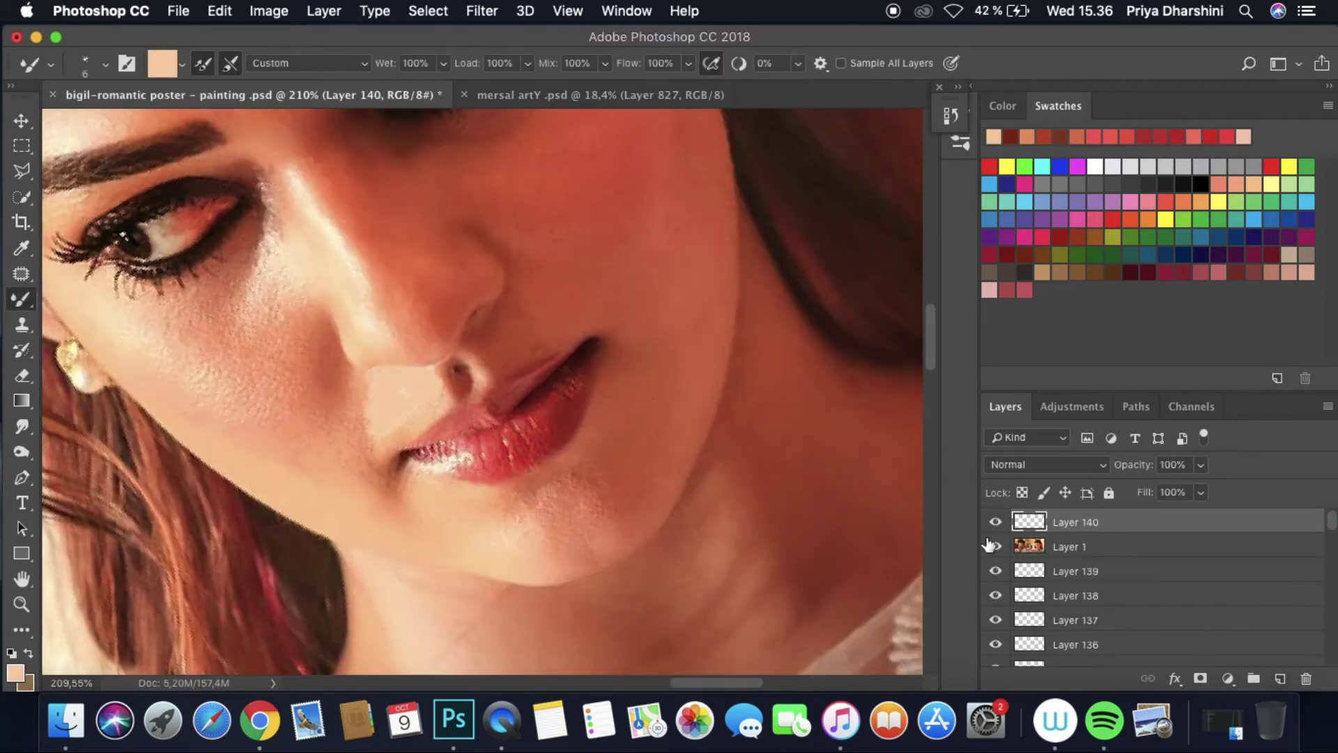
Step: Hide the reference photo, blend the peach highlight with a 15 px Smudge brush and move Layer 140 beneath the photo layer
left_click(994, 546)
key("r")
right_click(366, 434)
mouse_move(432, 390)
left_mouse_down()
mouse_move(358, 413)
mouse_move(396, 391)
mouse_move(365, 428)
left_mouse_up()
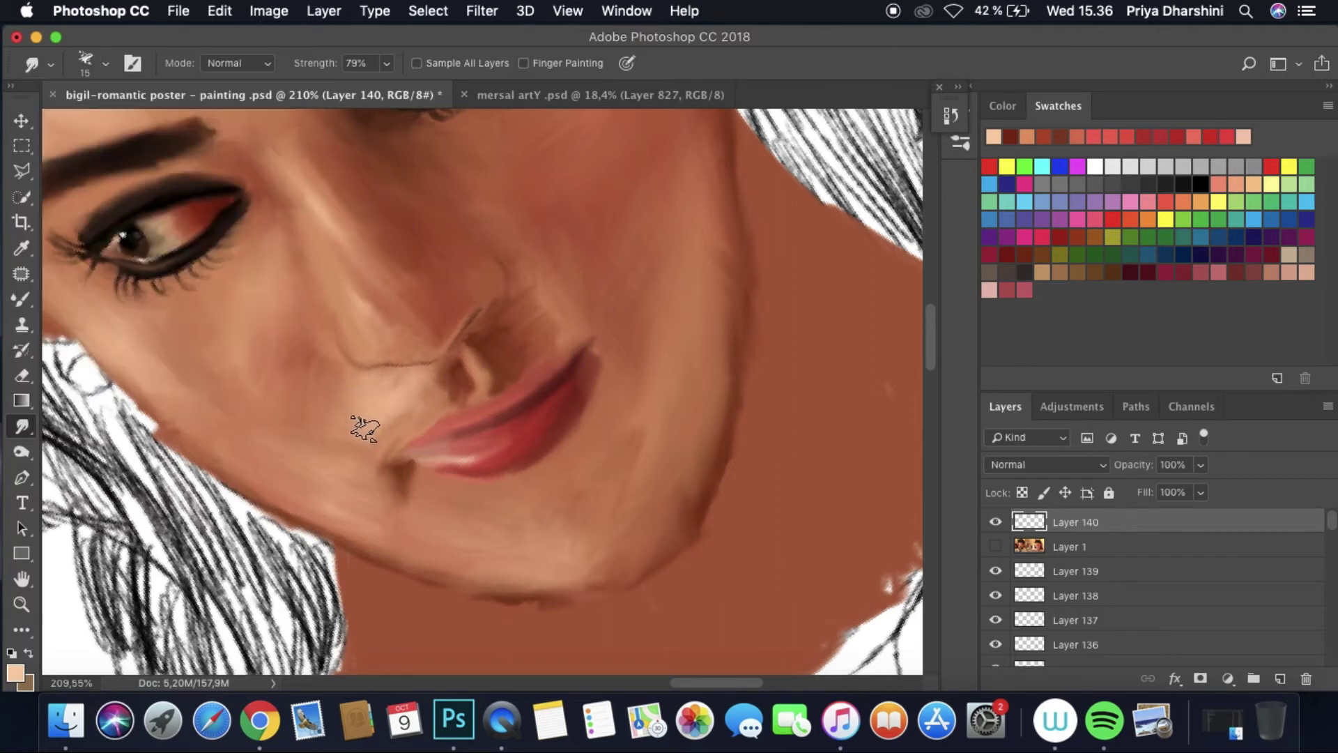
scroll(433, 376, "down", 5)
left_click_drag(1029, 522, 1026, 536)
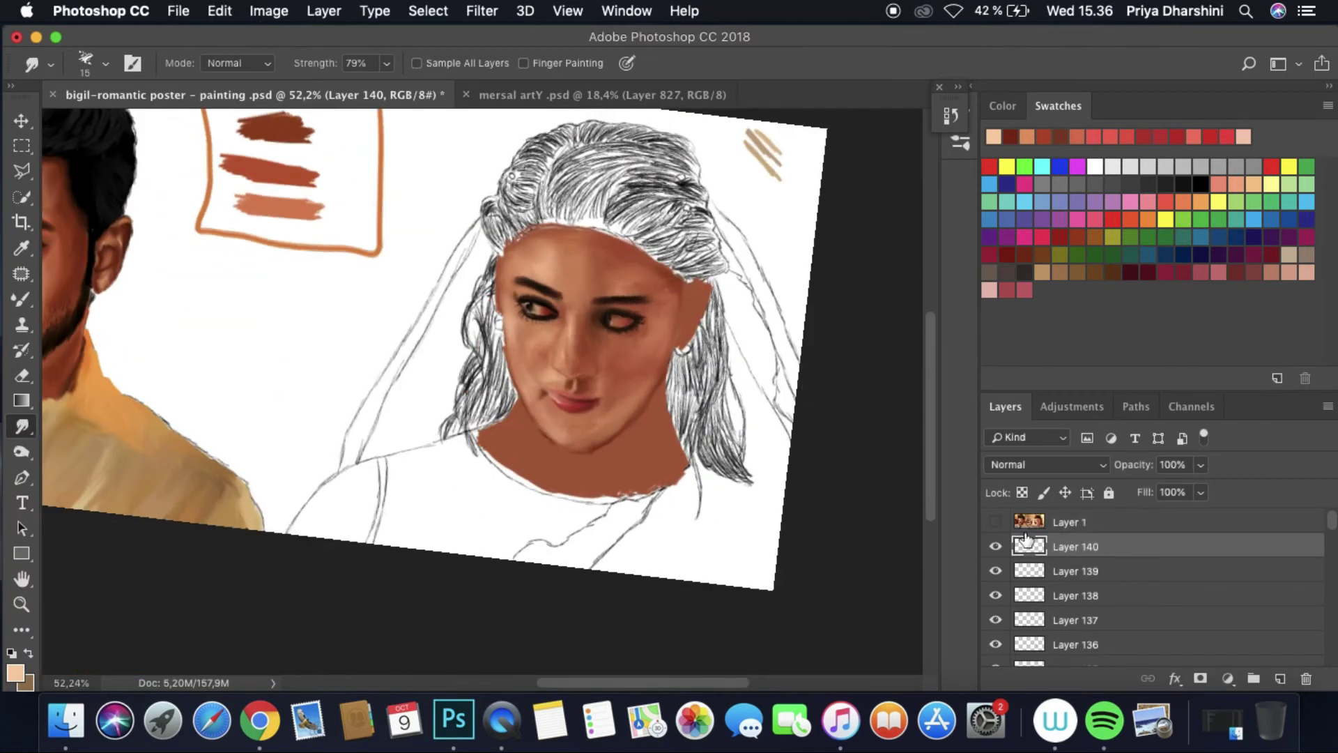
Step: Smudge the shading between nose and upper lip on Layer 139 and save the painting
scroll(530, 390, "up", 6)
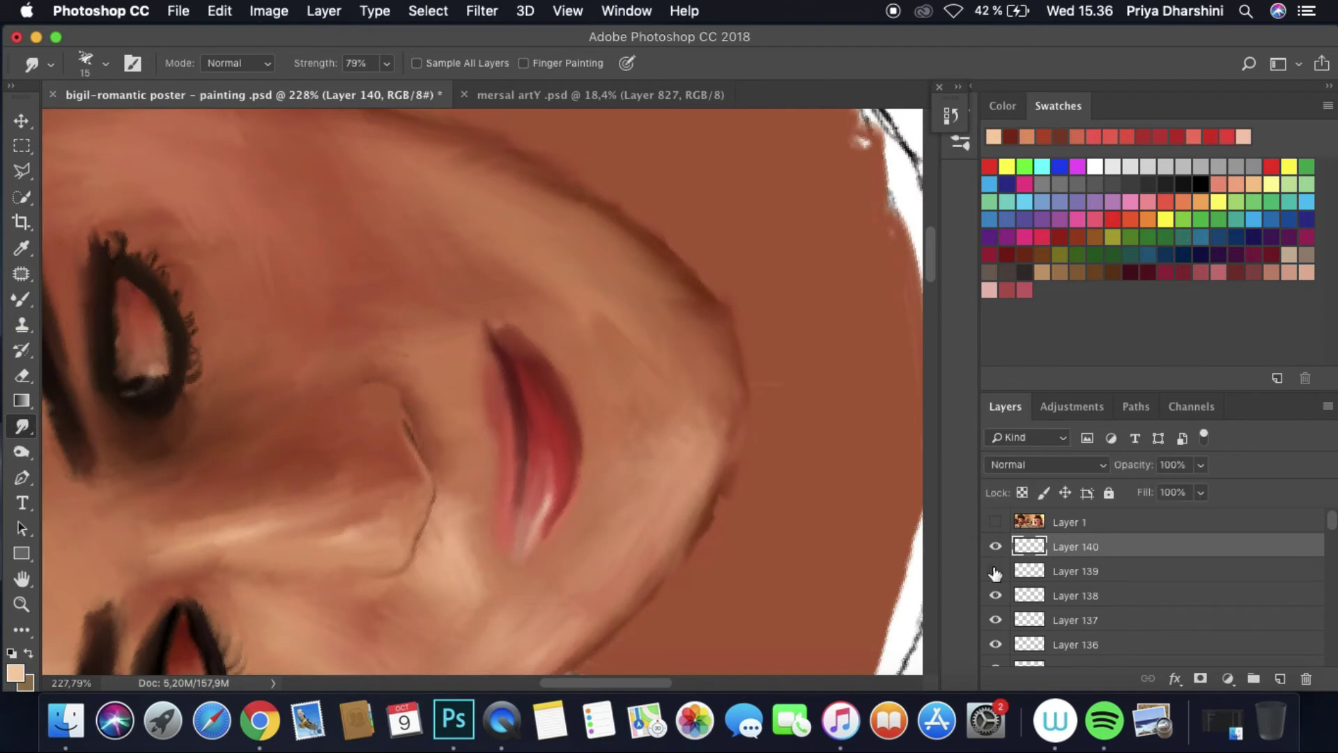
left_click(994, 573)
mouse_move(464, 434)
left_mouse_down()
mouse_move(468, 394)
mouse_move(443, 400)
mouse_move(493, 432)
mouse_move(473, 438)
mouse_move(490, 358)
mouse_move(465, 385)
mouse_move(422, 367)
mouse_move(449, 344)
mouse_move(485, 462)
mouse_move(452, 499)
mouse_move(461, 450)
mouse_move(488, 437)
left_mouse_up()
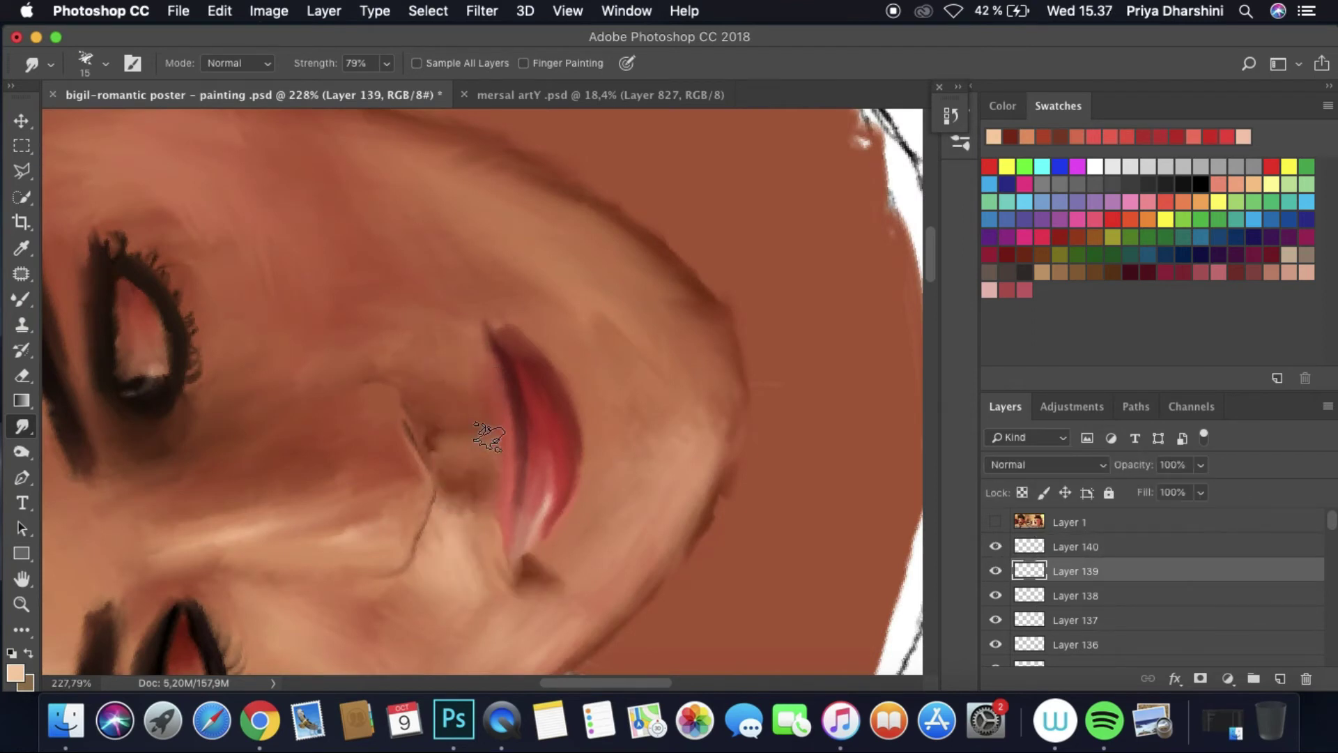
scroll(488, 437, "down", 6)
left_click(179, 10)
left_click(215, 203)
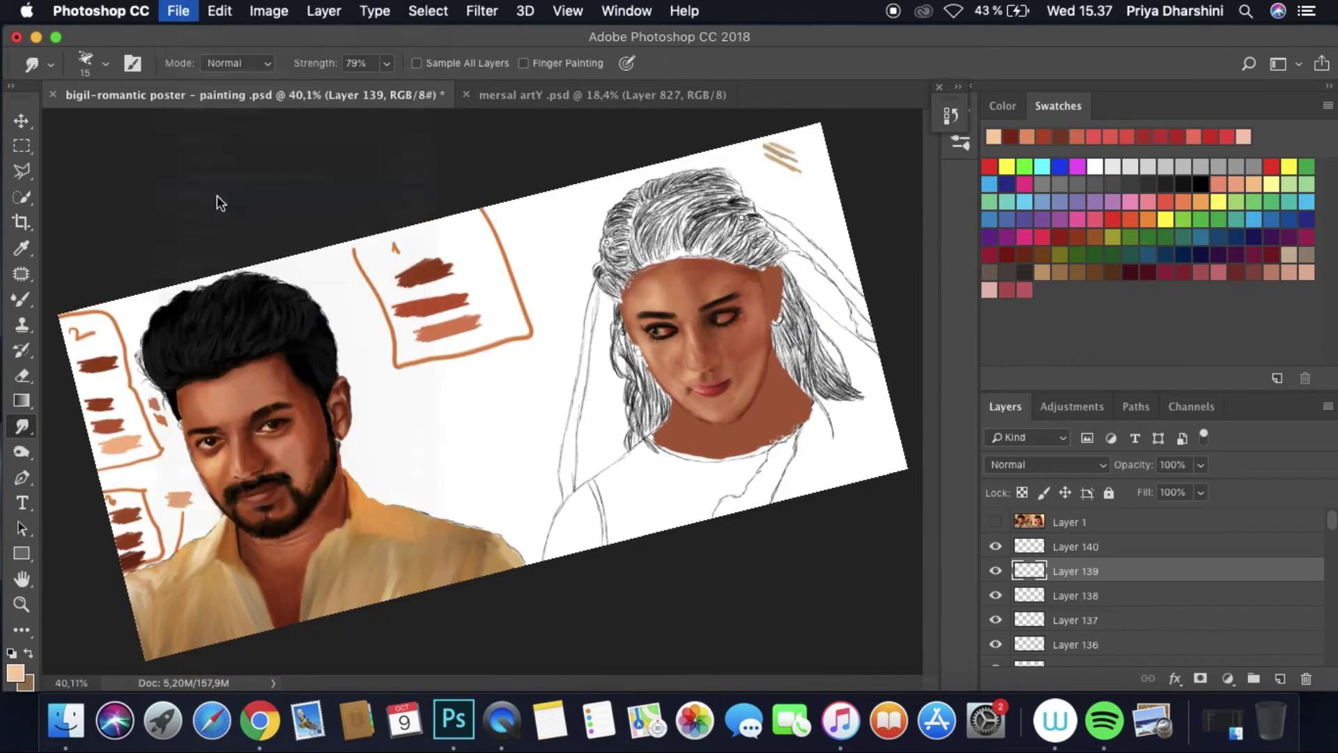
Step: Create Layer 141 above the reference photo, with the photo shown, for Mixer Brush painting on the lips
scroll(749, 423, "up", 6)
left_click(21, 299)
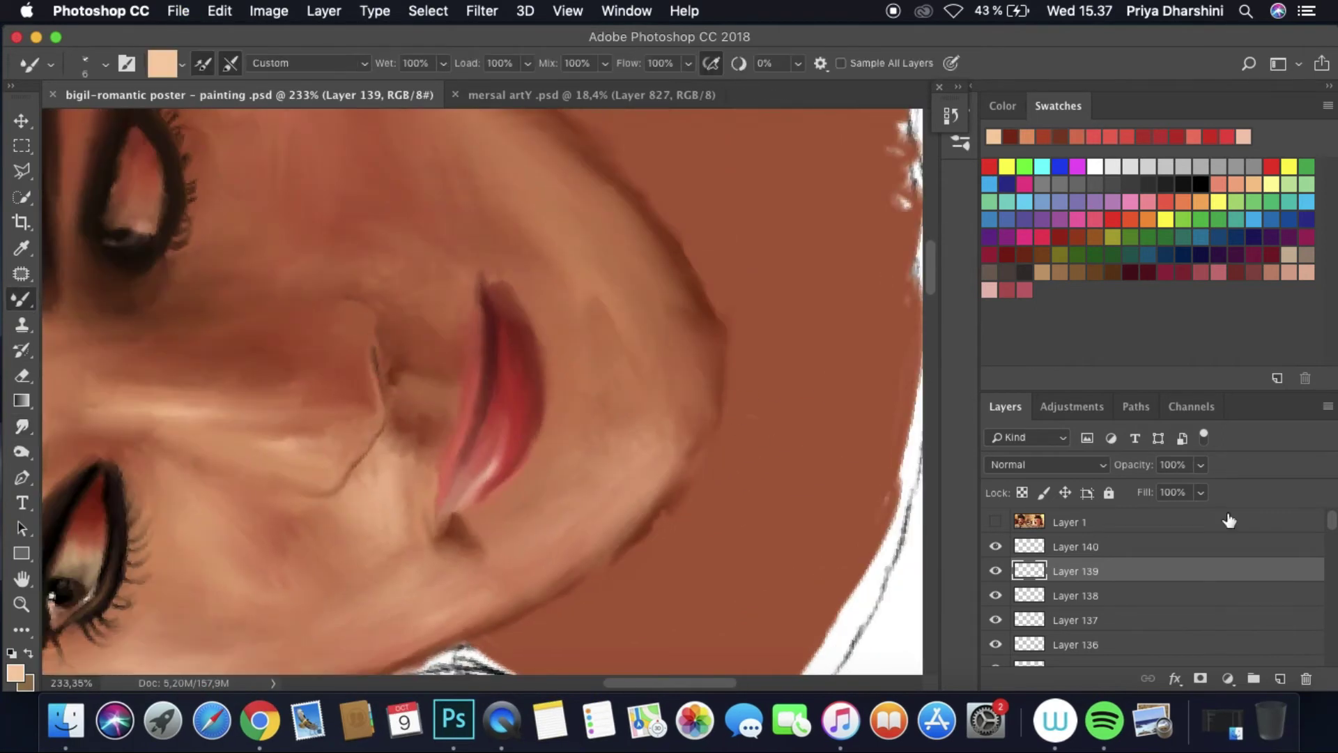
left_click(1074, 522)
left_click(1280, 678)
left_click(995, 546)
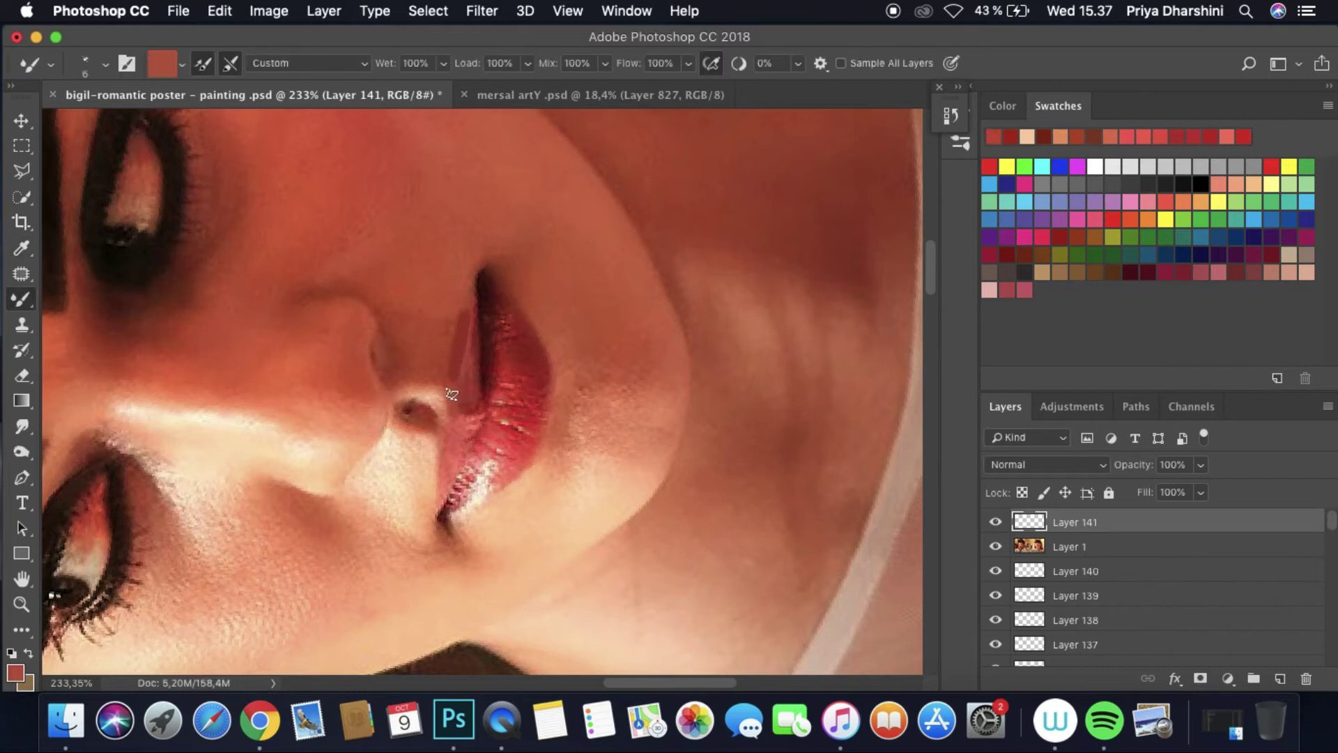
Step: Paint the dark line between the lips and the pinkish-red upper lip with colours sampled from the reference photo
left_click(483, 295, "alt")
left_click_drag(481, 272, 484, 325)
left_click(996, 547)
left_click(996, 547)
left_click(474, 426, "alt")
left_click(475, 425, "alt")
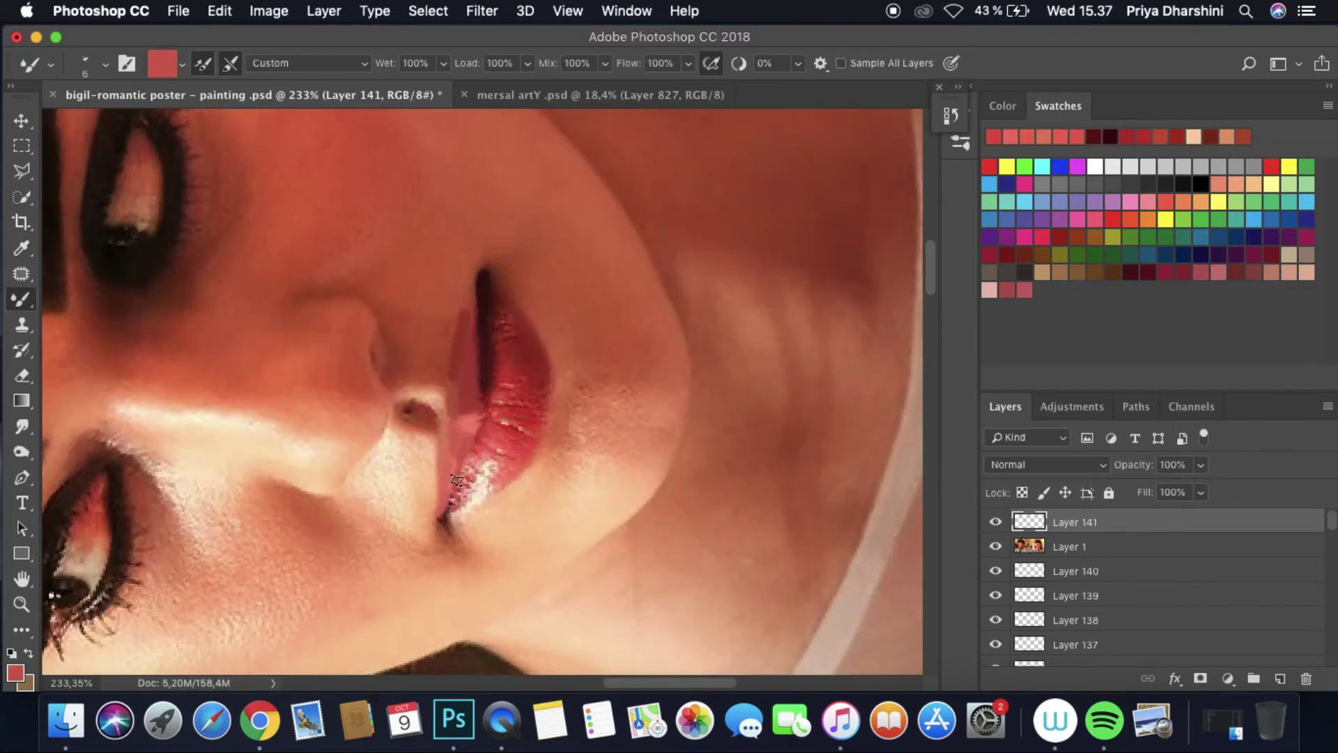
Step: Hide the reference photo and blend the upper lip strokes with a 6 px Smudge brush
left_click(995, 546)
left_click(22, 426)
left_click(105, 63)
left_click(481, 311)
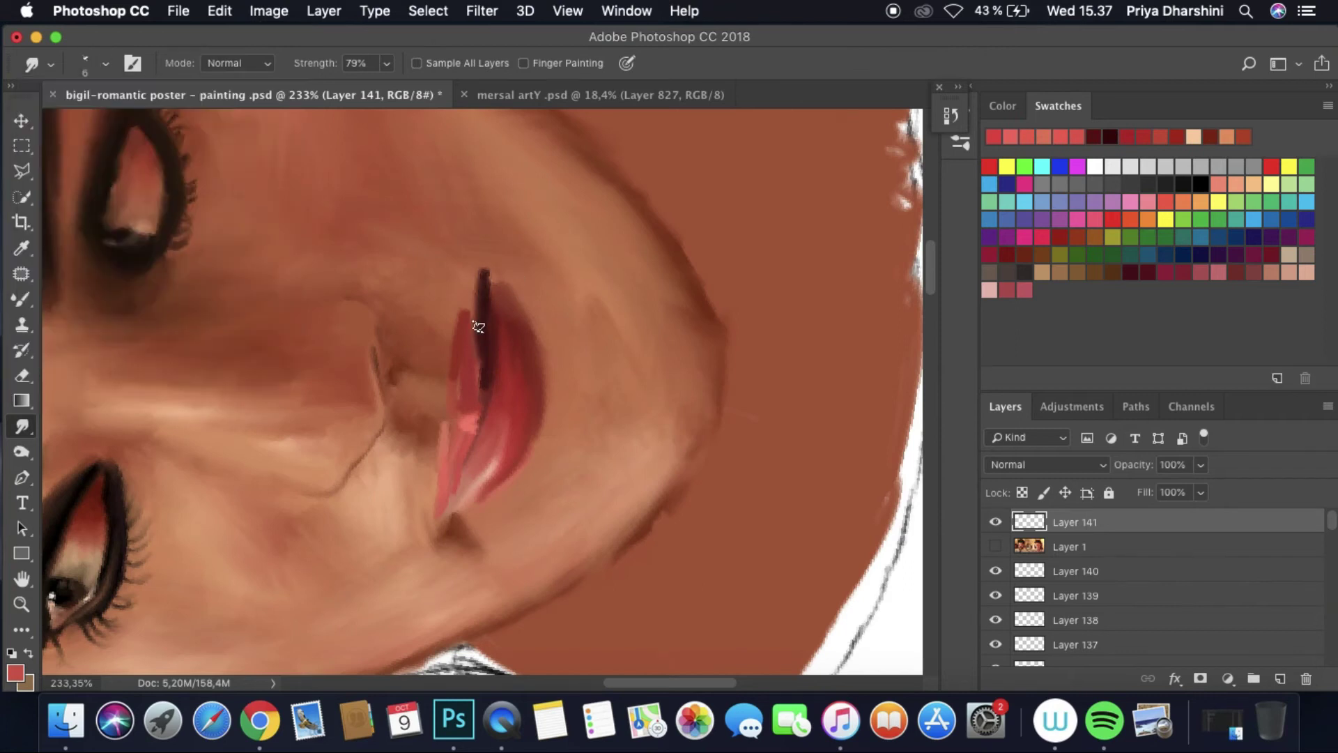
mouse_move(479, 405)
left_mouse_down()
mouse_move(458, 422)
mouse_move(462, 470)
left_mouse_up()
left_click_drag(485, 285, 481, 422)
Step: Turn on Sample All Layers for the Smudge tool and soften the dark lip line and mouth corner, comparing with the reference photo
left_click(995, 547)
left_click(995, 547)
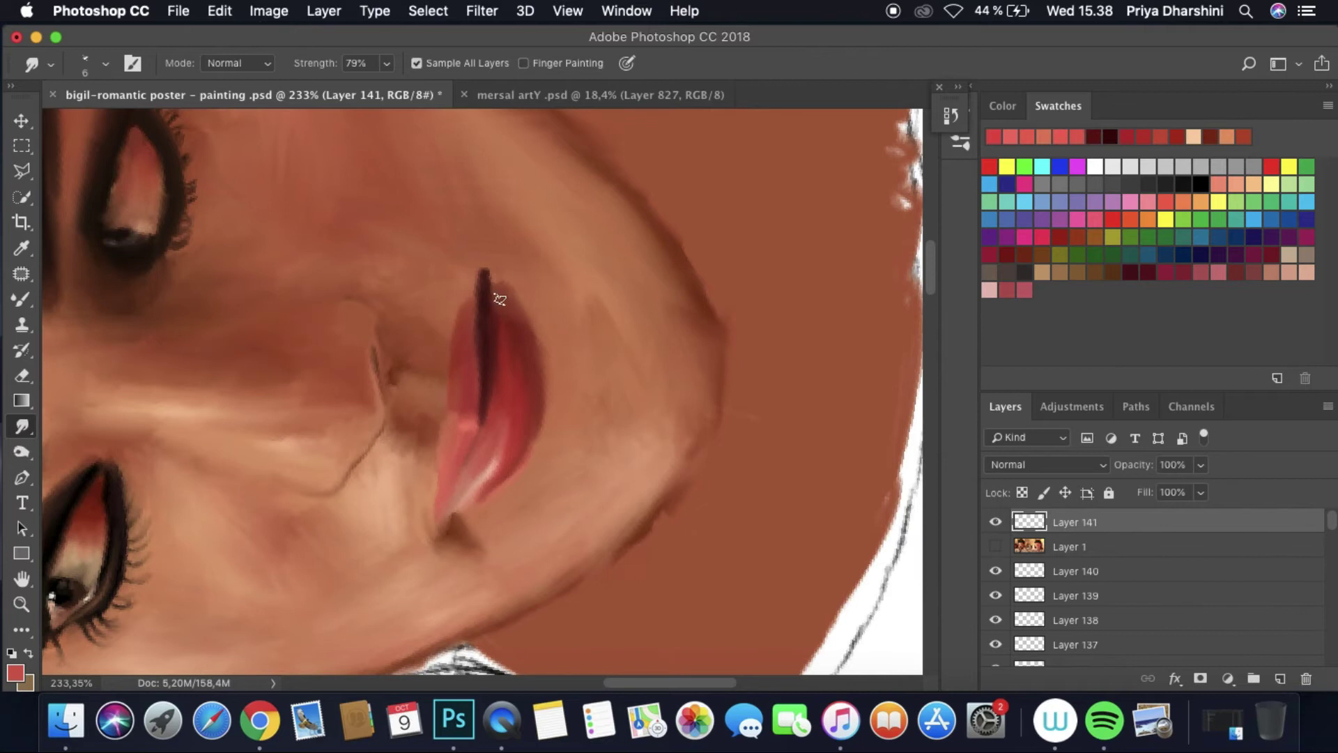
left_click_drag(602, 273, 507, 408)
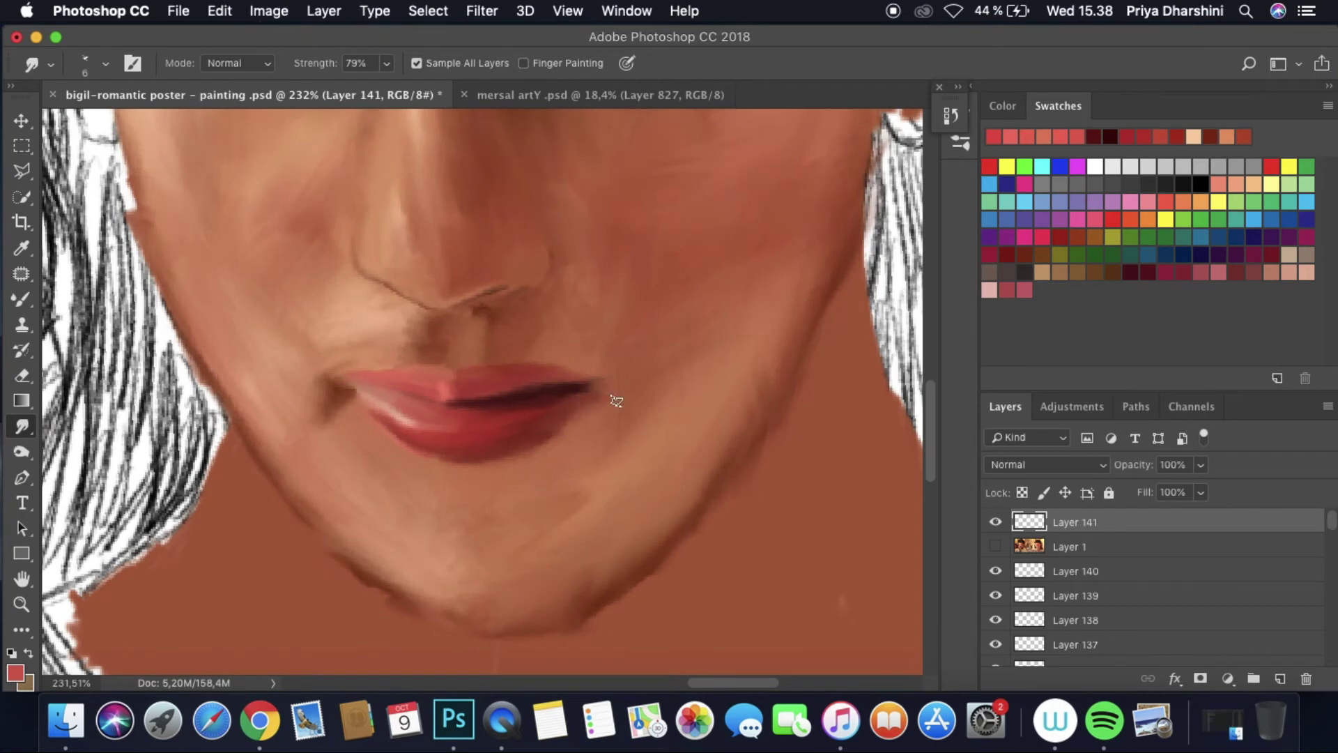
left_click(994, 546)
left_click(994, 546)
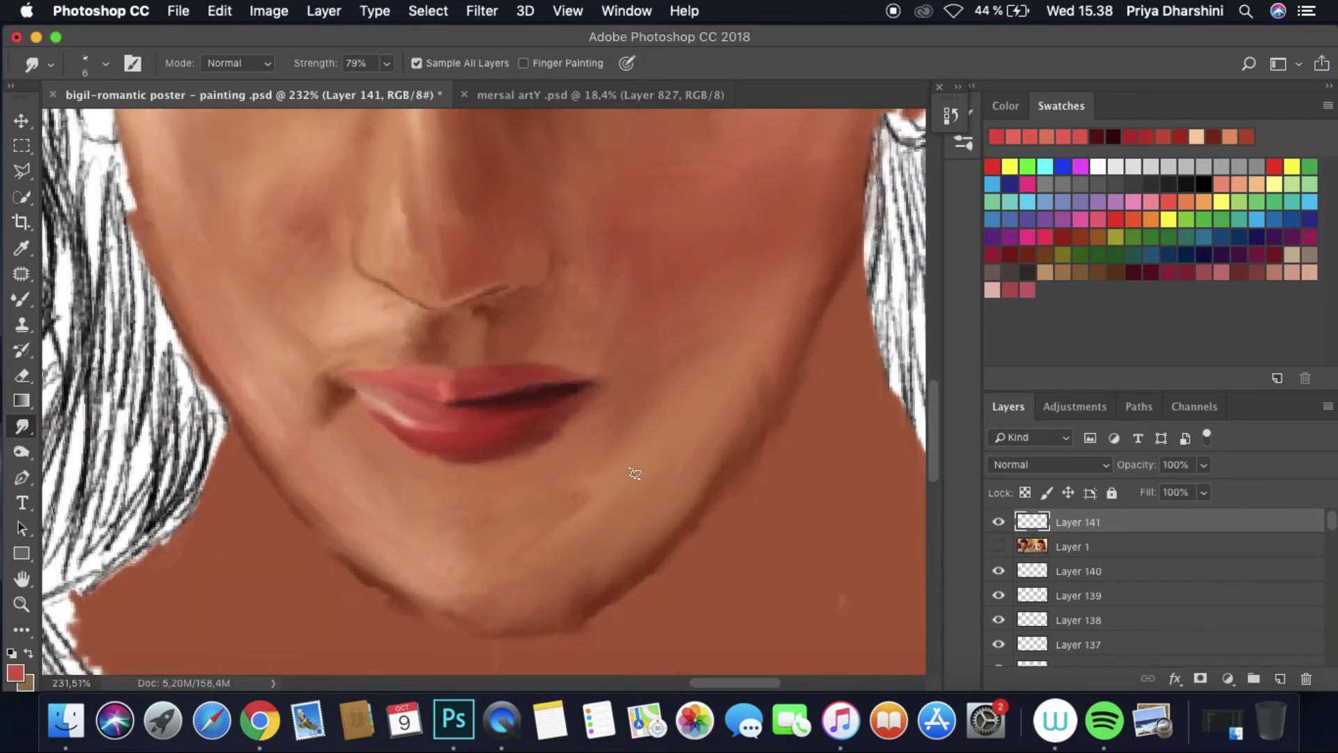
Step: Move Layer 141 beneath the reference photo and save the painting
key("b")
key("super+bracketleft")
scroll(650, 446, "down", 5)
left_click(179, 10)
left_click(199, 194)
scroll(613, 669, "right", 5)
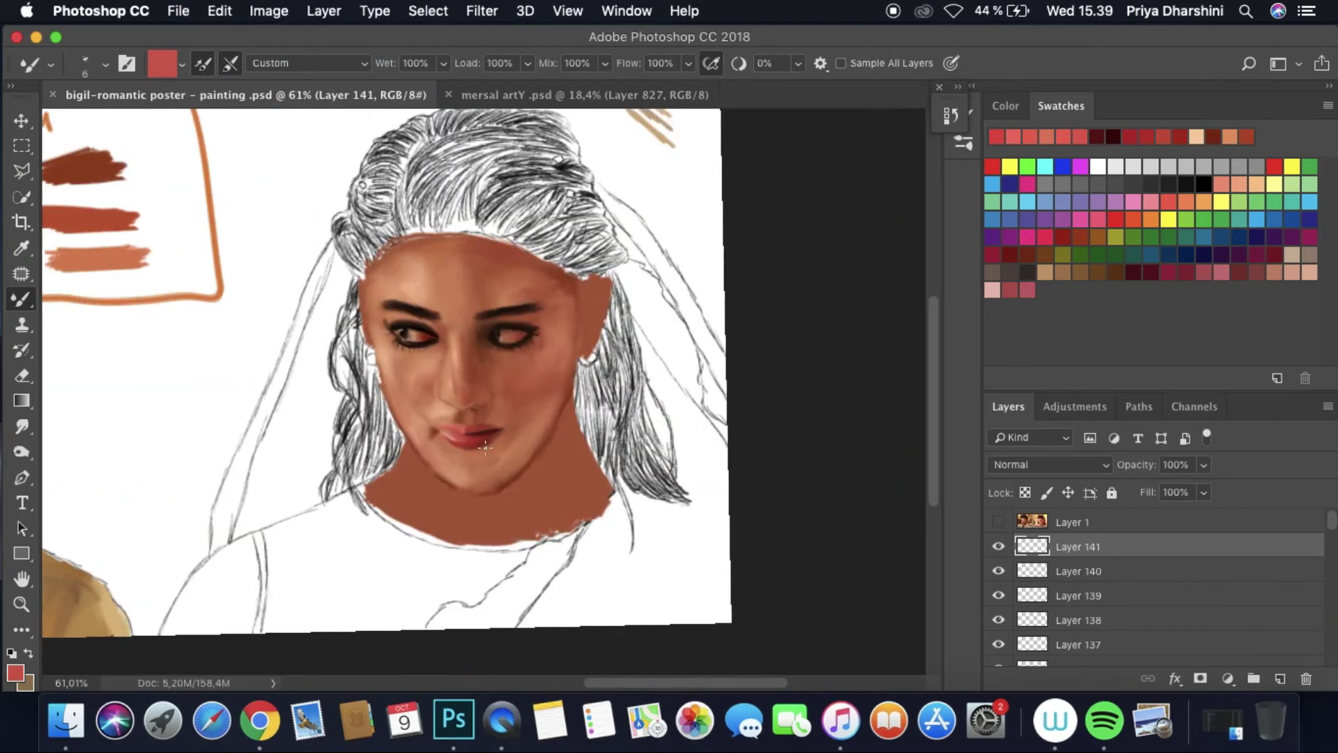
Step: Create Layer 142 above the reference photo and paint the lower lip's pale highlight and red edge with colours sampled from the photo
scroll(486, 447, "up", 5)
key("alt+bracketright")
left_click(1279, 679)
left_click(998, 546)
left_click(343, 388, "alt")
left_click(349, 403, "alt")
left_click_drag(345, 398, 377, 415)
left_click(469, 453, "alt")
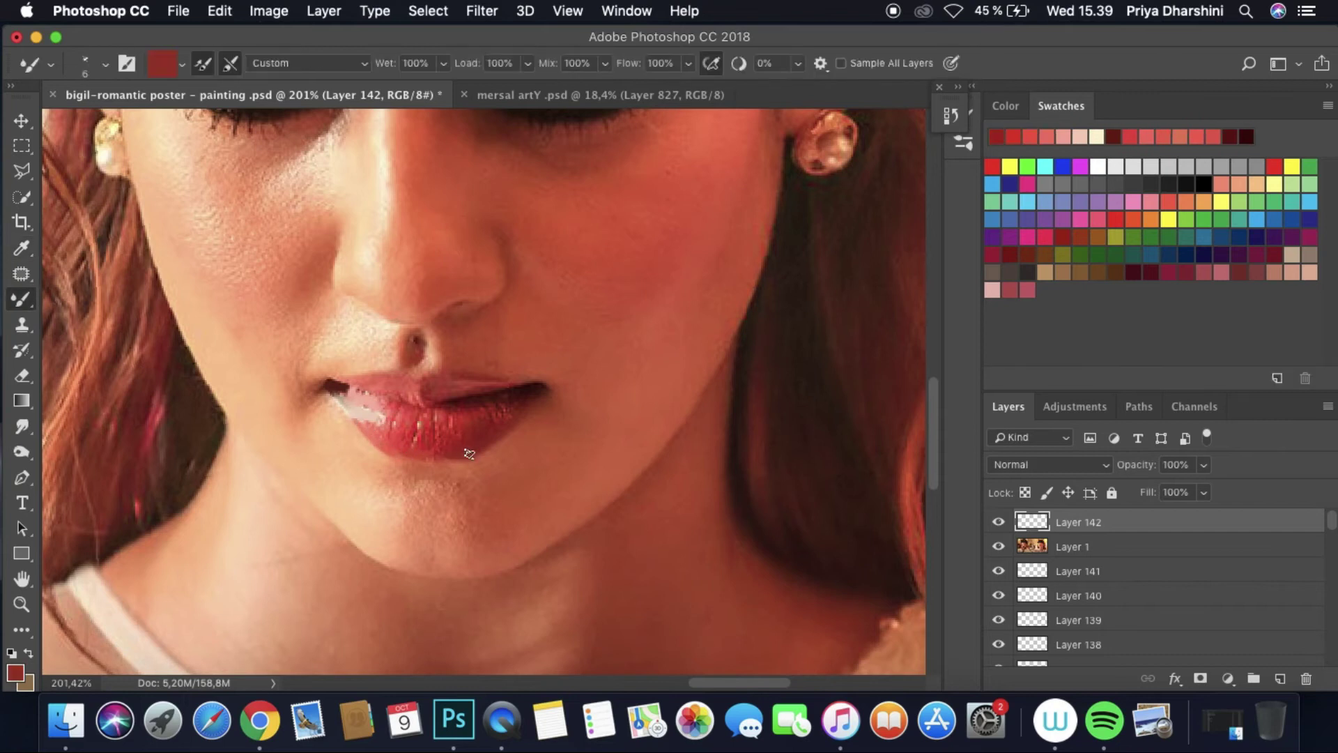
Step: Hide the reference photo and smudge the new highlight and red strokes into the lower lip
left_click(999, 546)
key("r")
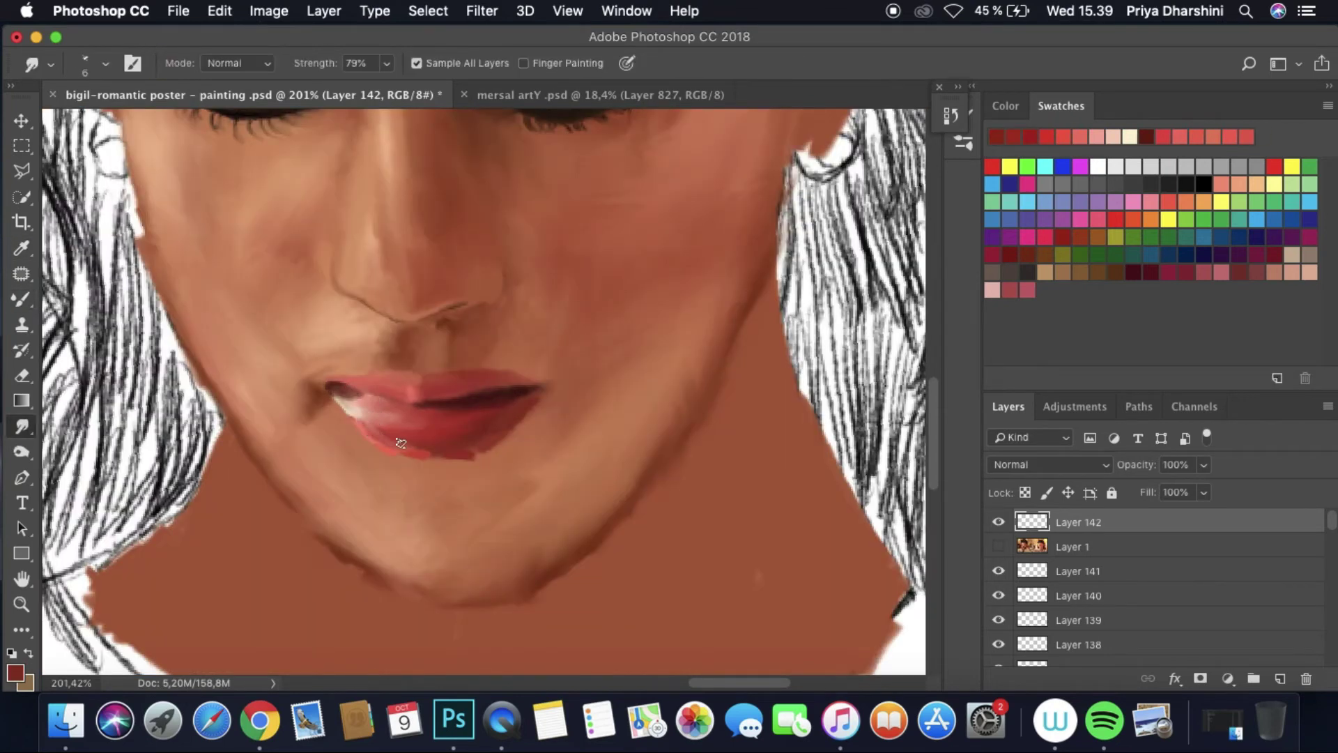
scroll(540, 404, "down", 5)
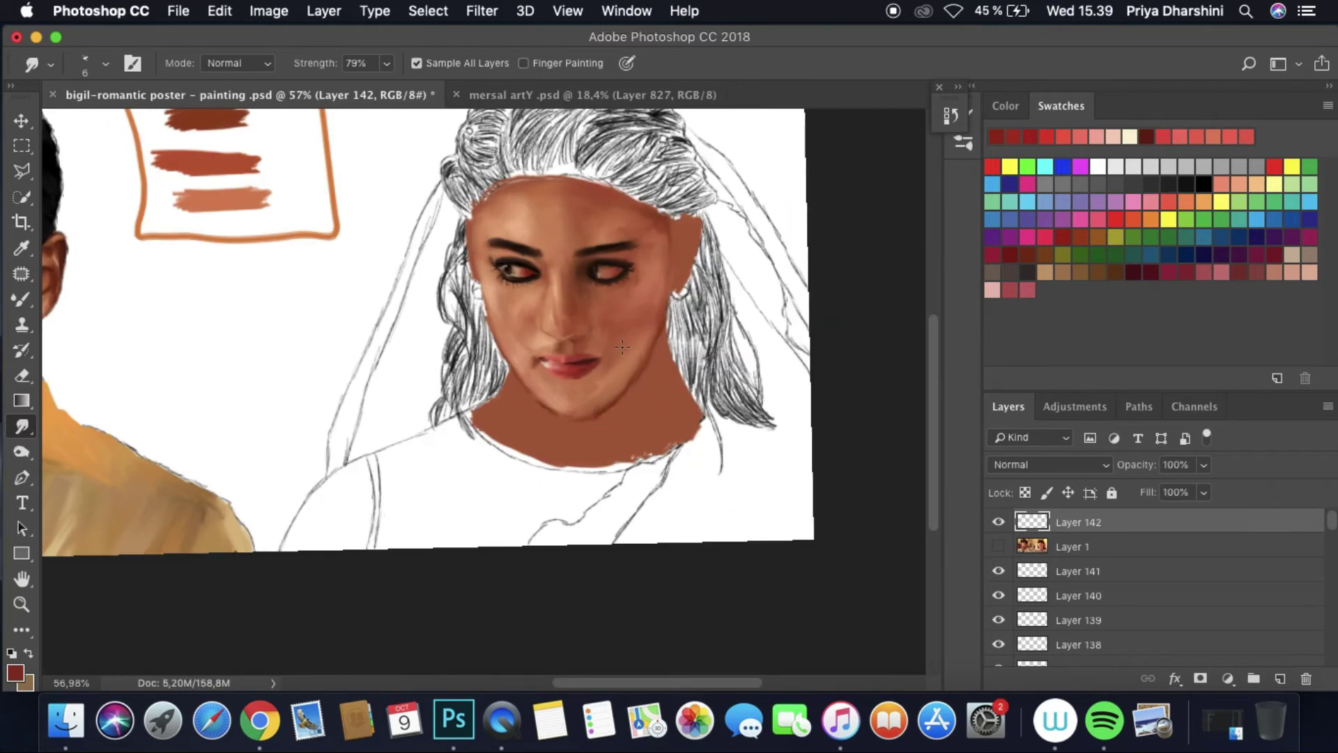
left_click_drag(761, 348, 669, 181)
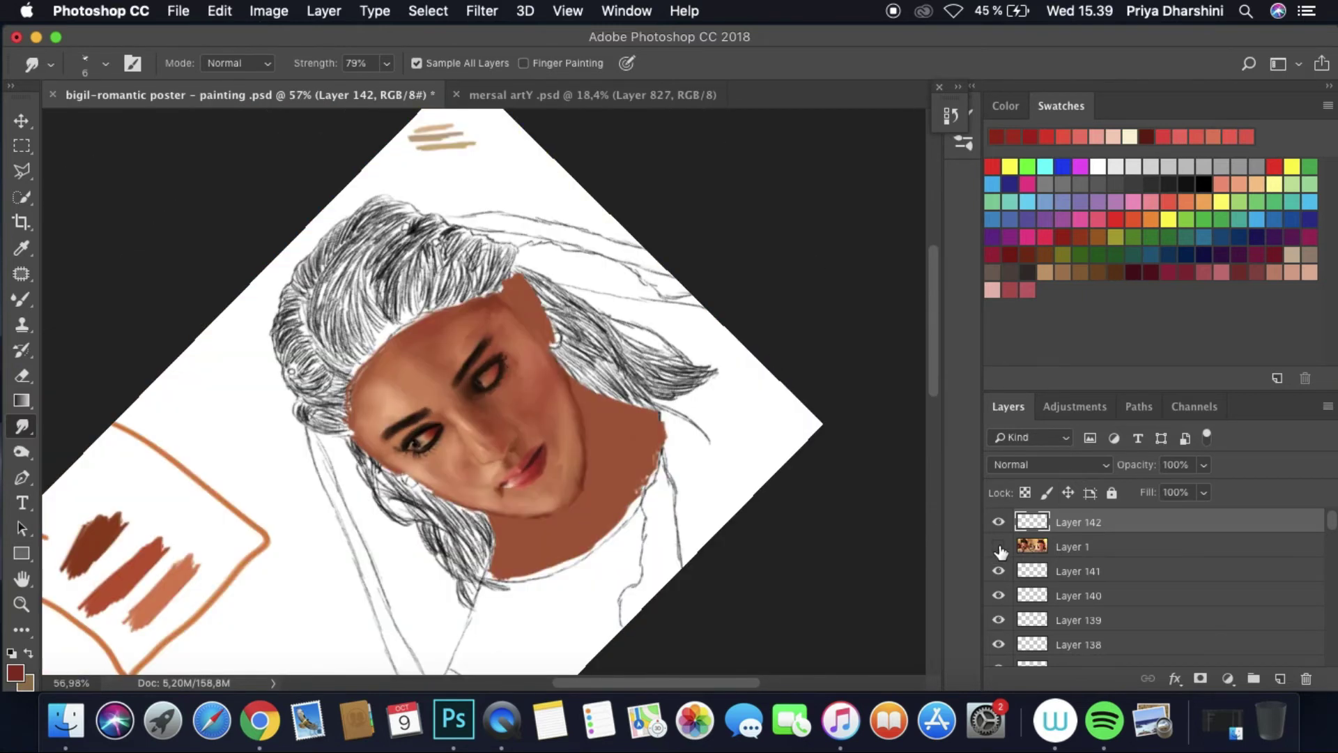
Step: Move the reference photo above Layer 142 and create Layer 143 on top of it
left_click_drag(1074, 547, 1091, 530)
left_click(1281, 678)
scroll(627, 418, "up", 4)
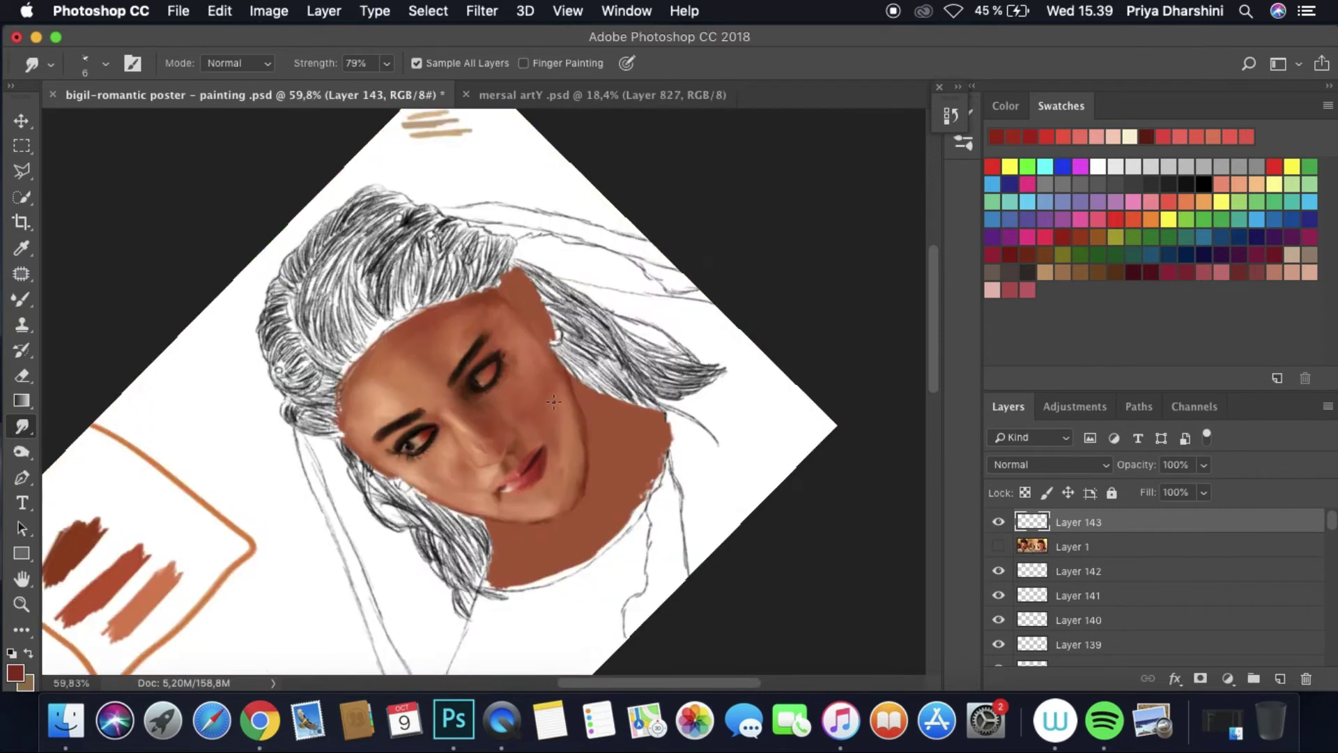
Step: Sample a dark reddish brown from the mersal artY palette for Mixer Brush work on the woman's face
key("i")
key("ctrl+Tab")
left_click(768, 531)
key("ctrl+Tab")
key("b")
scroll(558, 349, "up", 5)
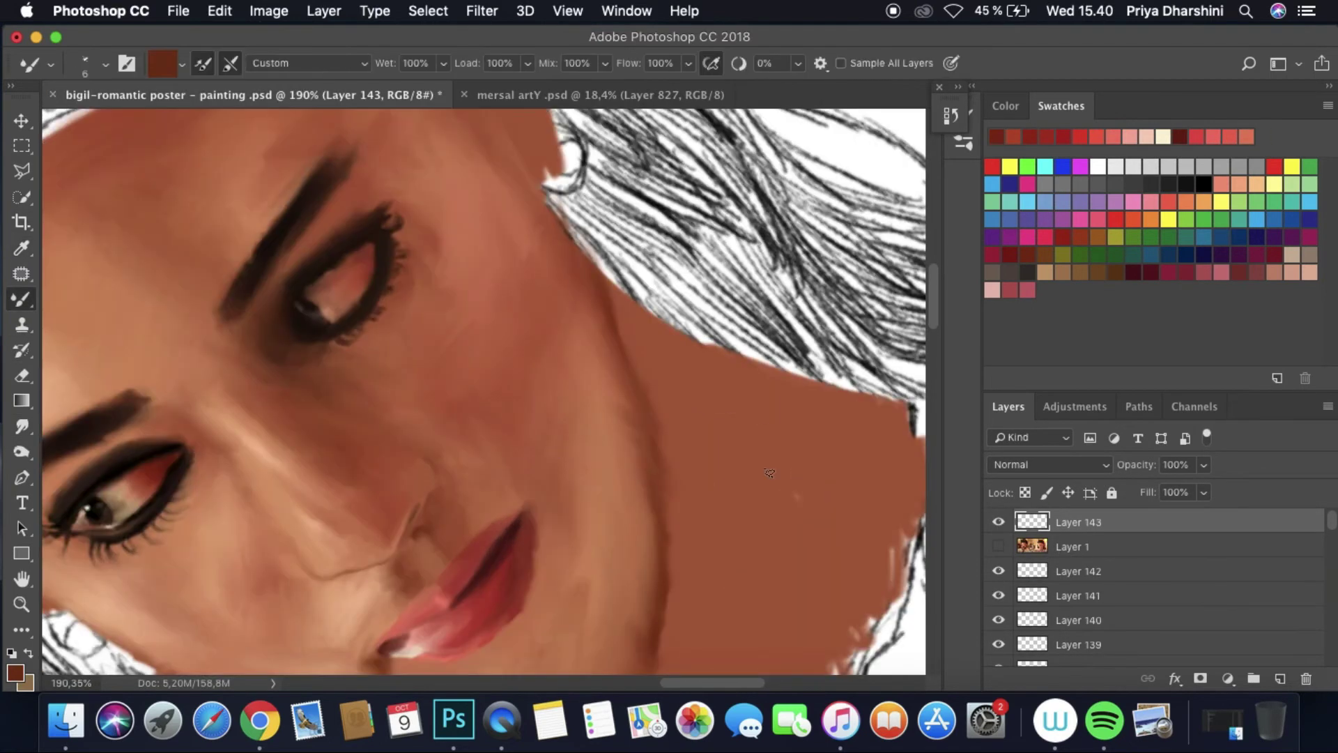
Step: Paint brown shading strokes along the outer cheek on Layer 143 over the reference photo and smudge them into the painted skin
left_click_drag(511, 188, 569, 425)
left_click_drag(516, 188, 572, 419)
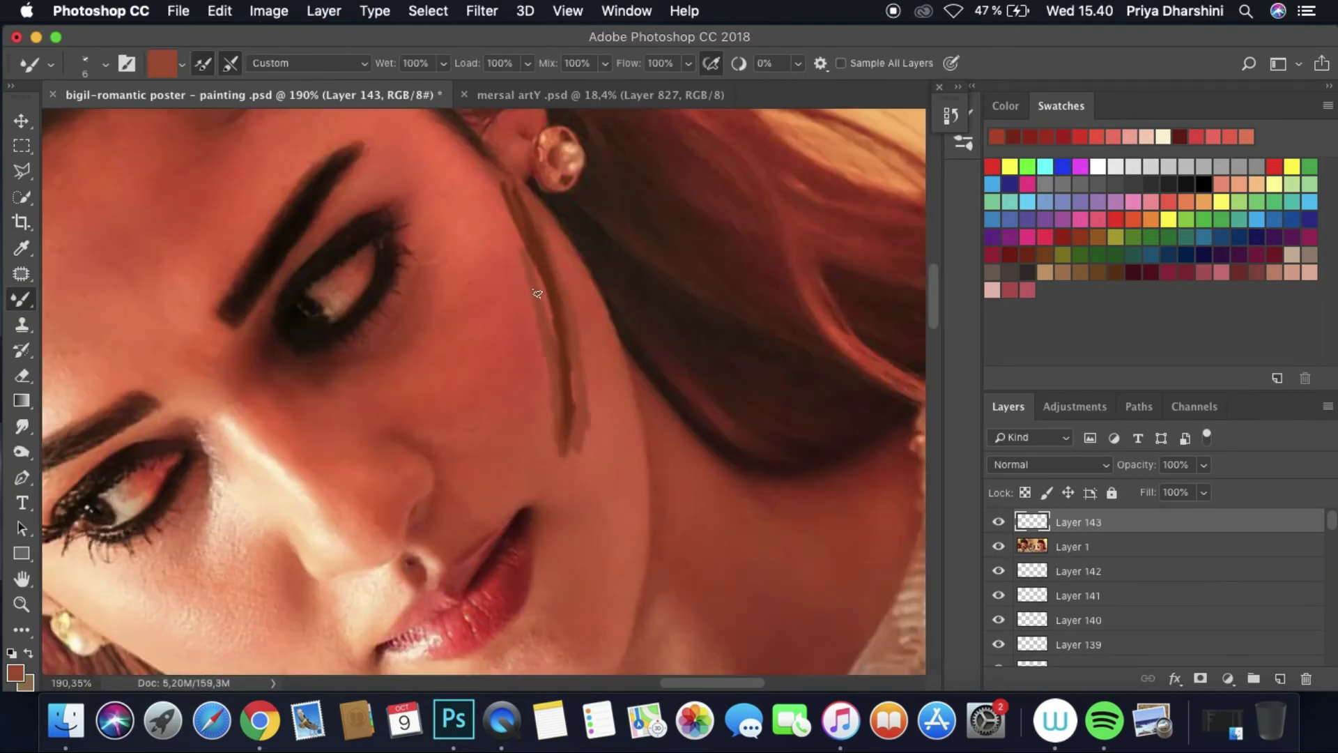
left_click(998, 547)
left_click(21, 426)
key("bracketright")
mouse_move(544, 253)
left_mouse_down()
mouse_move(544, 418)
mouse_move(544, 226)
left_mouse_up()
mouse_move(528, 278)
left_mouse_down()
mouse_move(573, 499)
mouse_move(524, 392)
left_mouse_up()
left_click_drag(484, 126, 584, 312)
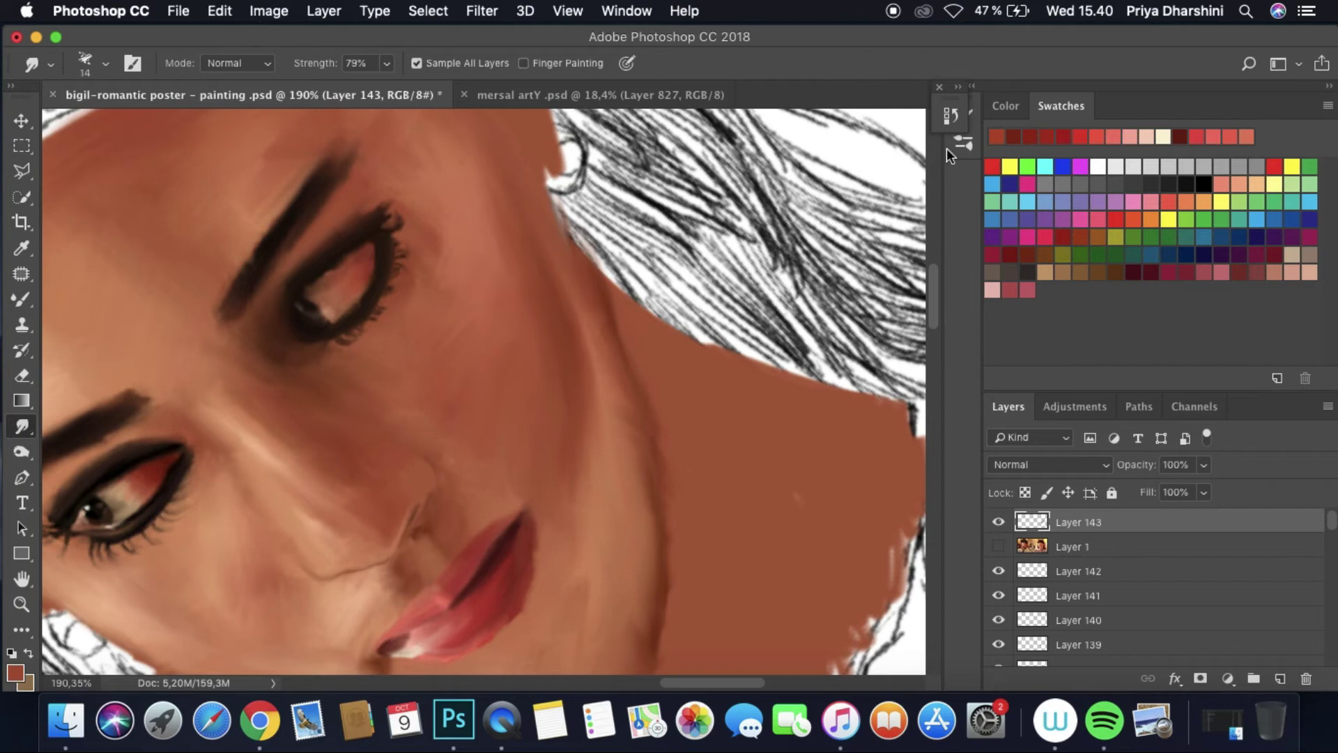
Step: Turn off Sample All Layers for the Smudge tool and move Layer 143 below the reference photo layer
left_click(951, 115)
left_click(416, 62)
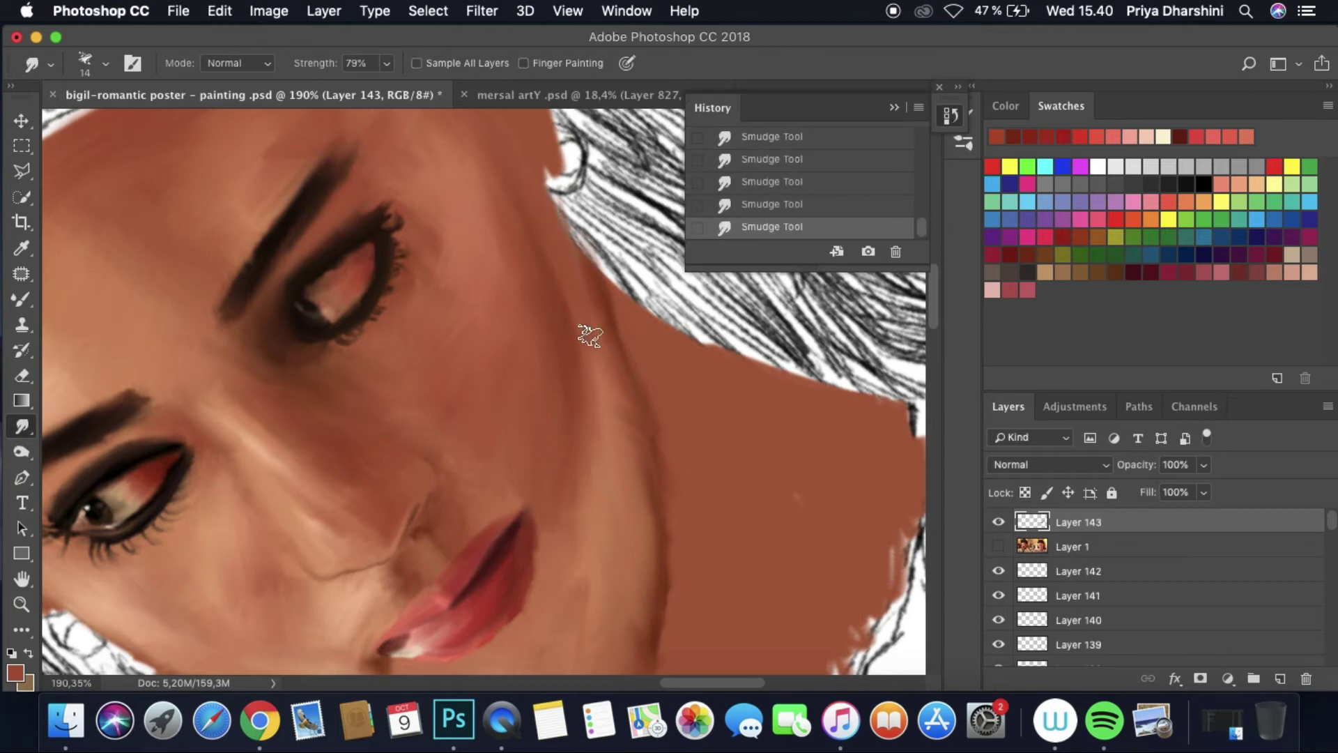
key("super+minus")
key("super+minus")
key("super+minus")
left_click_drag(466, 307, 613, 275)
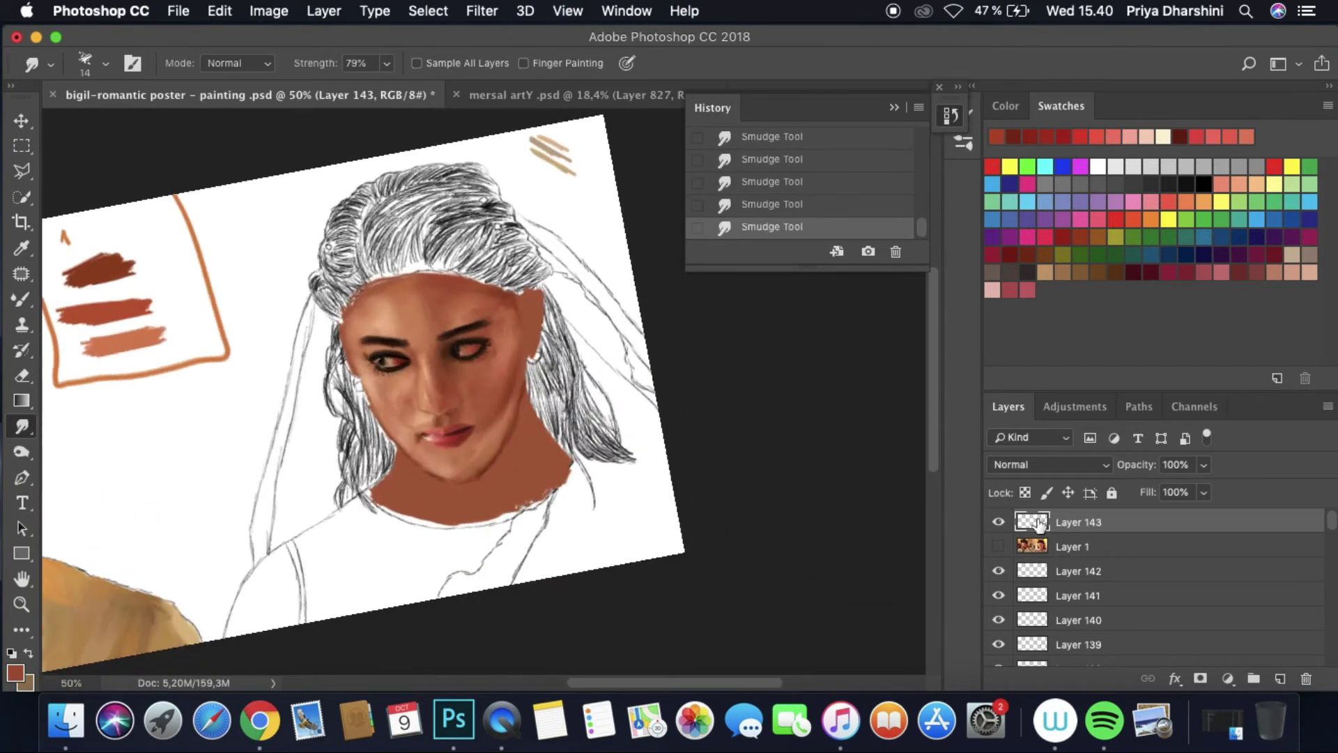
left_click_drag(1038, 522, 1038, 557)
Step: Smudge the shading on the outer cheek smooth along the side of the face
scroll(484, 391, "up", 5)
left_click_drag(446, 363, 537, 411)
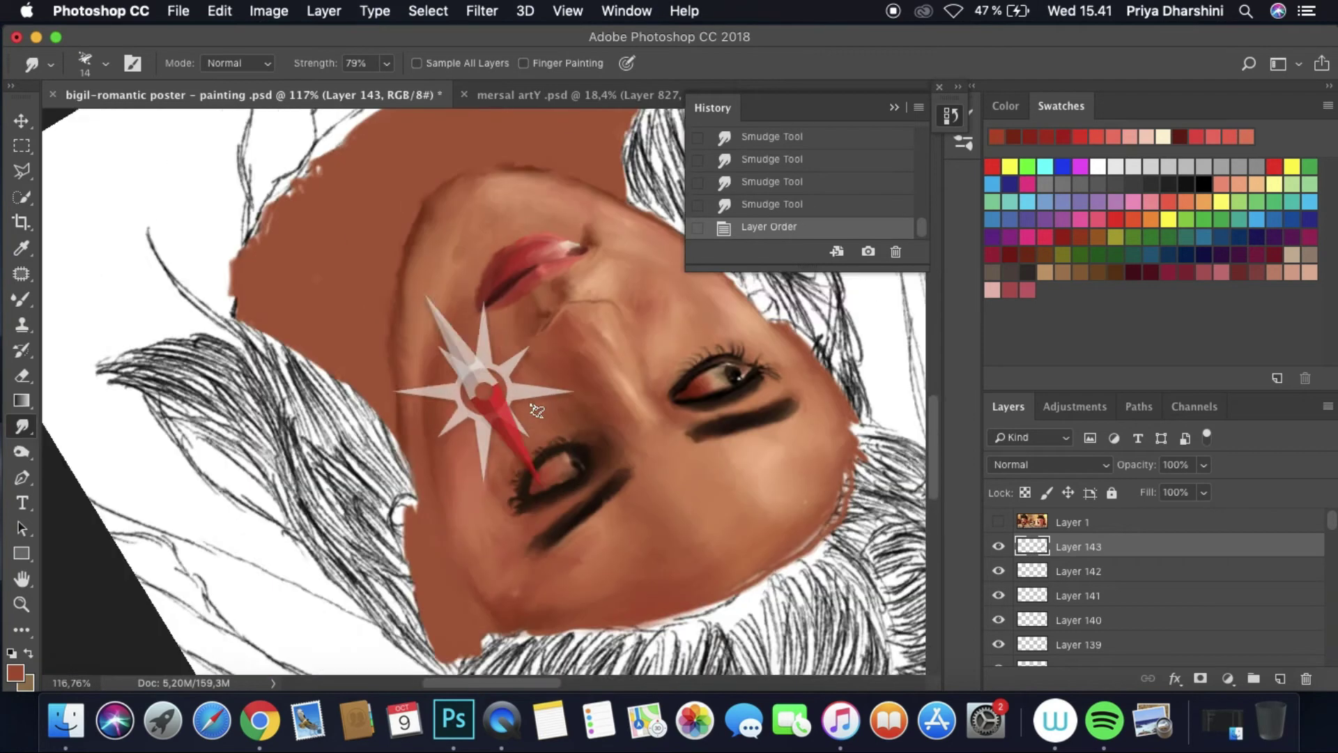
scroll(536, 411, "up", 3)
left_click_drag(403, 313, 427, 403)
left_click_drag(425, 279, 408, 465)
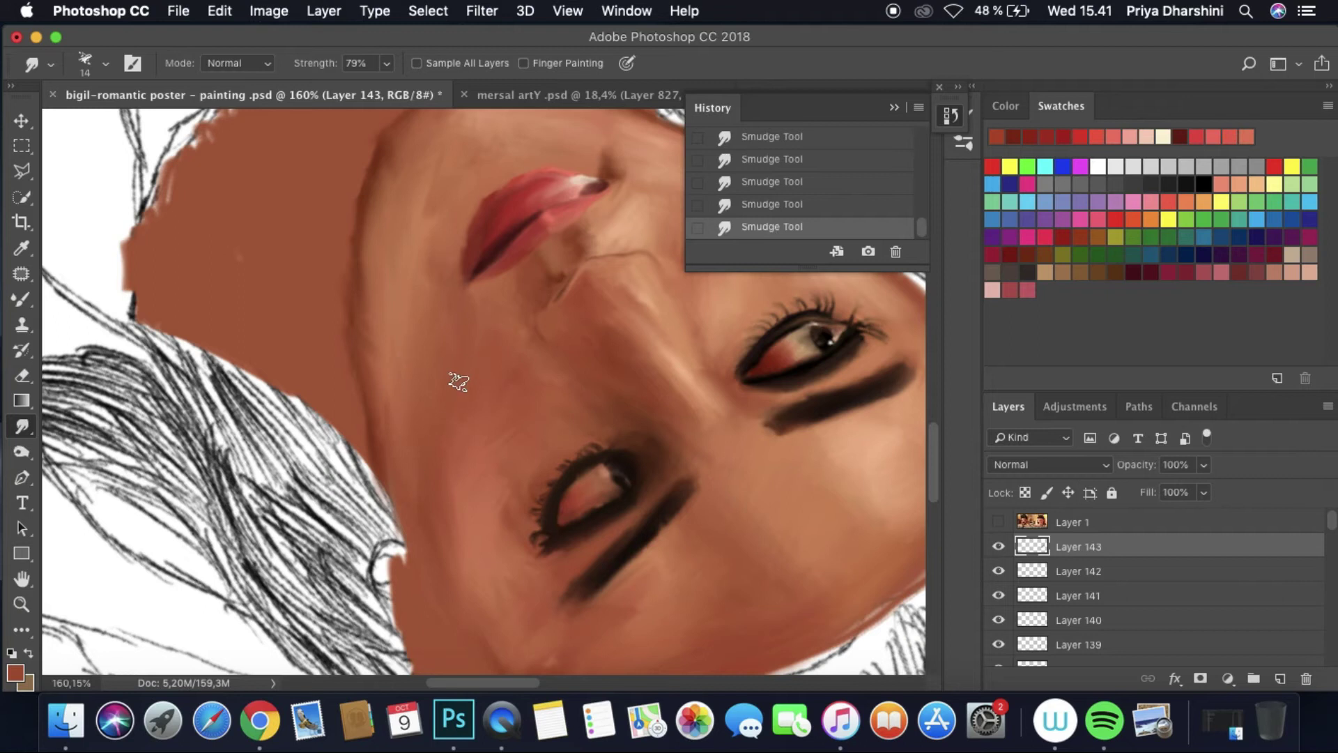
Step: Add a new layer above the reference photo and paint reddish-brown shading on the cheek beside the nose
scroll(548, 263, "down", 5)
left_click_drag(548, 263, 616, 318)
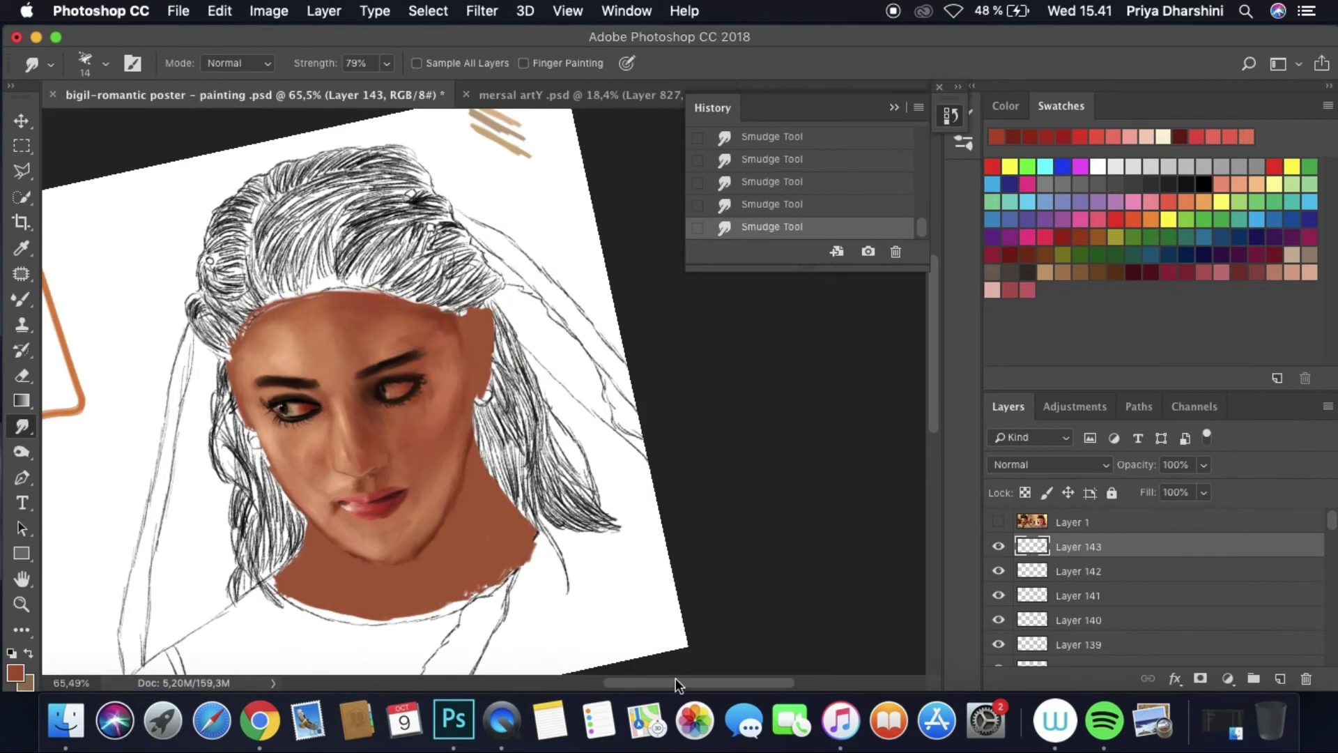
scroll(616, 317, "up", 5)
left_click(998, 521)
left_click(998, 521)
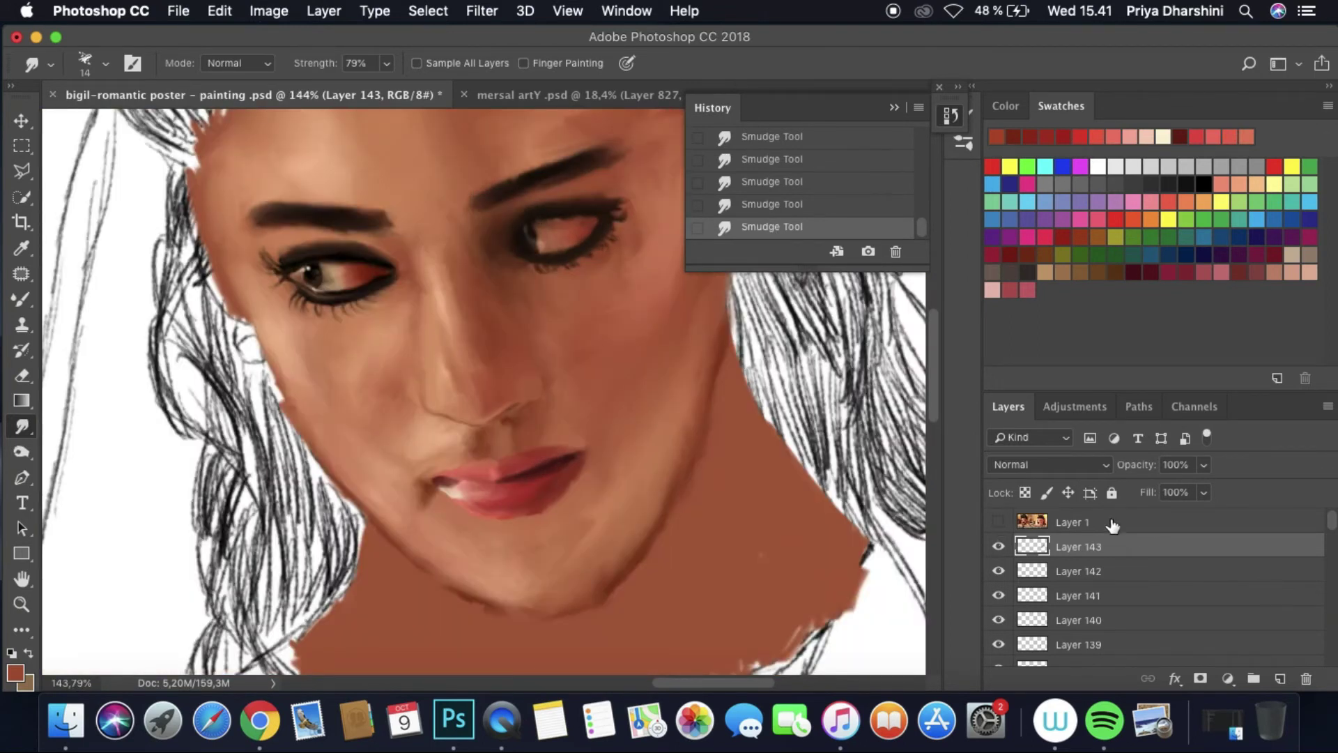
key("alt+shift+super+n")
left_click(998, 545)
key("b")
left_click_drag(397, 408, 388, 440)
left_click_drag(418, 372, 388, 442)
Step: Hide the reference photo and smudge the new shading beside the nose into the cheek
left_click(999, 546)
key("r")
left_click_drag(401, 418, 391, 451)
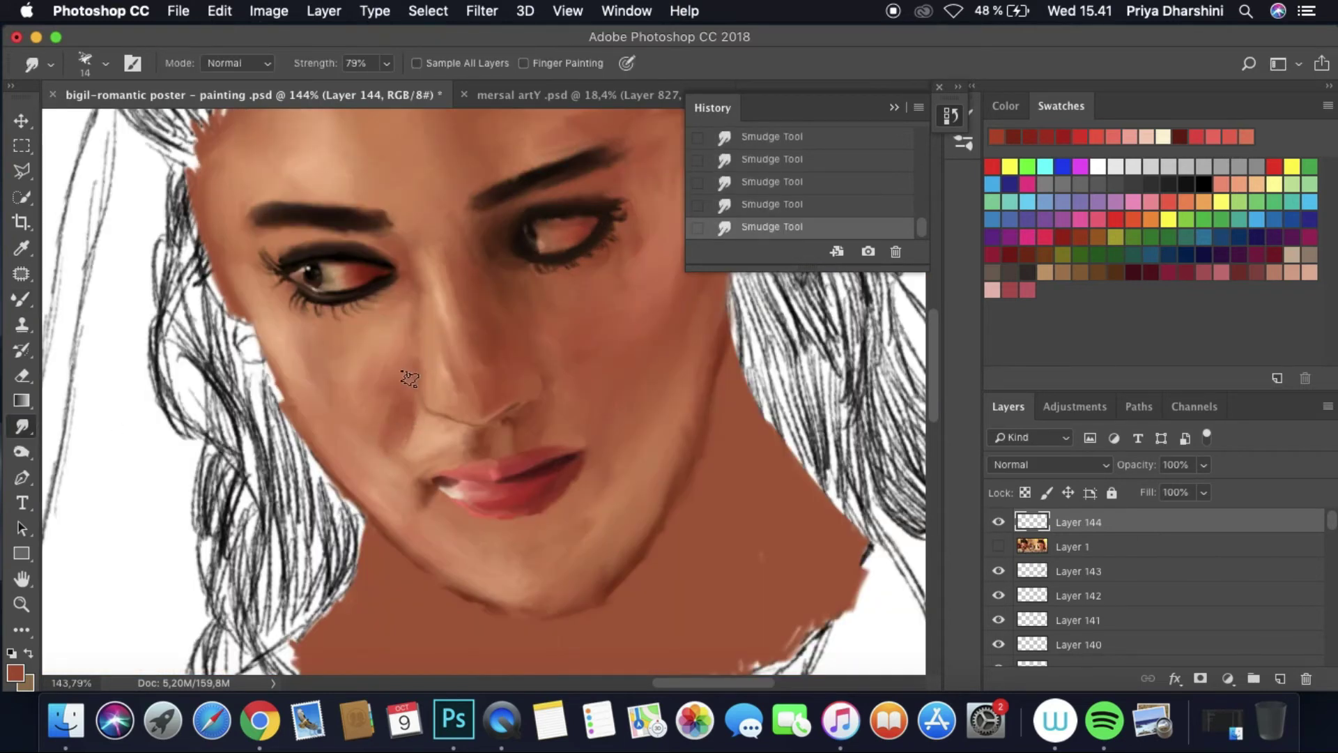
Step: Move the reference photo layer above Layer 144 and add another new layer on top
left_click(997, 136)
left_click_drag(1074, 547, 1074, 519)
left_click(1280, 678)
Step: Paint darker reddish-brown shading along the crease beside the nose on Layer 145 and smudge it into the skin
left_click(999, 546)
key("b")
mouse_move(417, 375)
left_mouse_down()
mouse_move(407, 415)
mouse_move(411, 371)
left_mouse_up()
left_click(998, 545)
key("r")
scroll(573, 392, "down", 5)
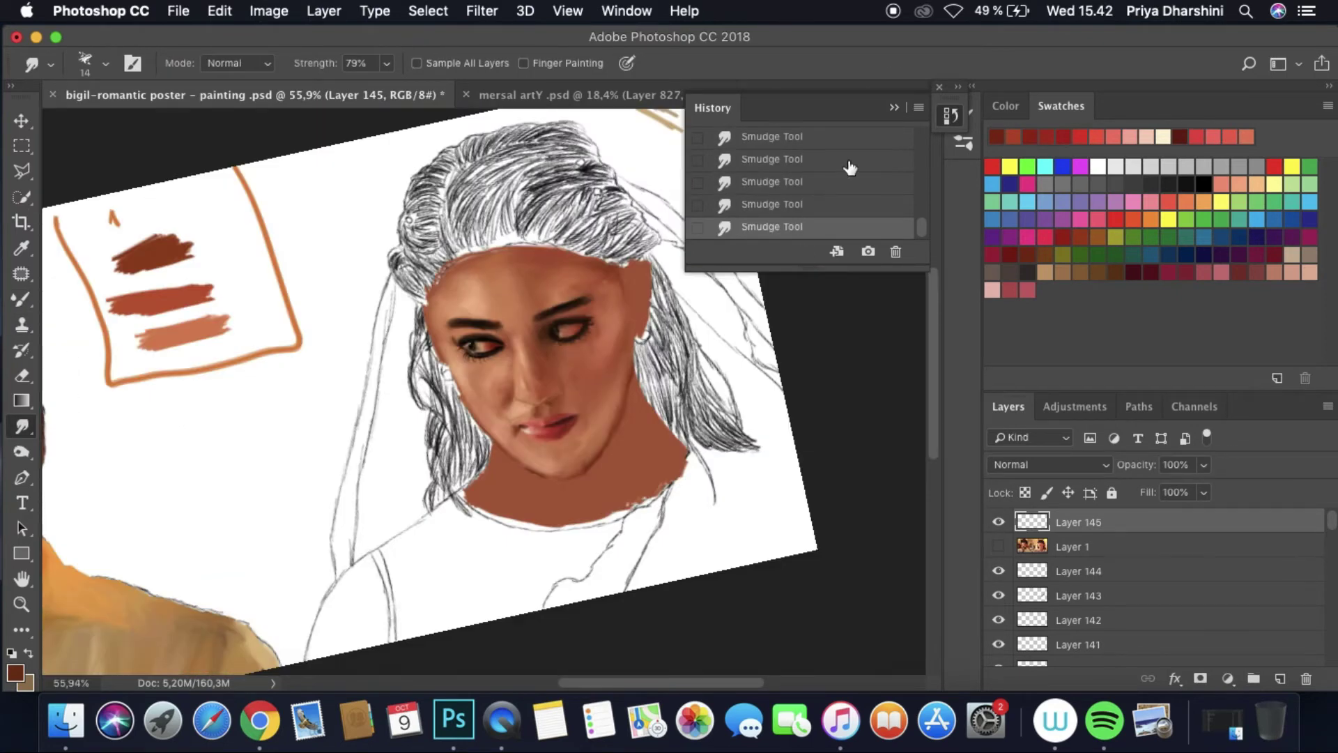
left_click(894, 107)
key("cmd+s")
Step: Paint a very dark maroon accent at the shadowed corner of the mouth on Layer 145 and smudge it into the lips
left_click(998, 546)
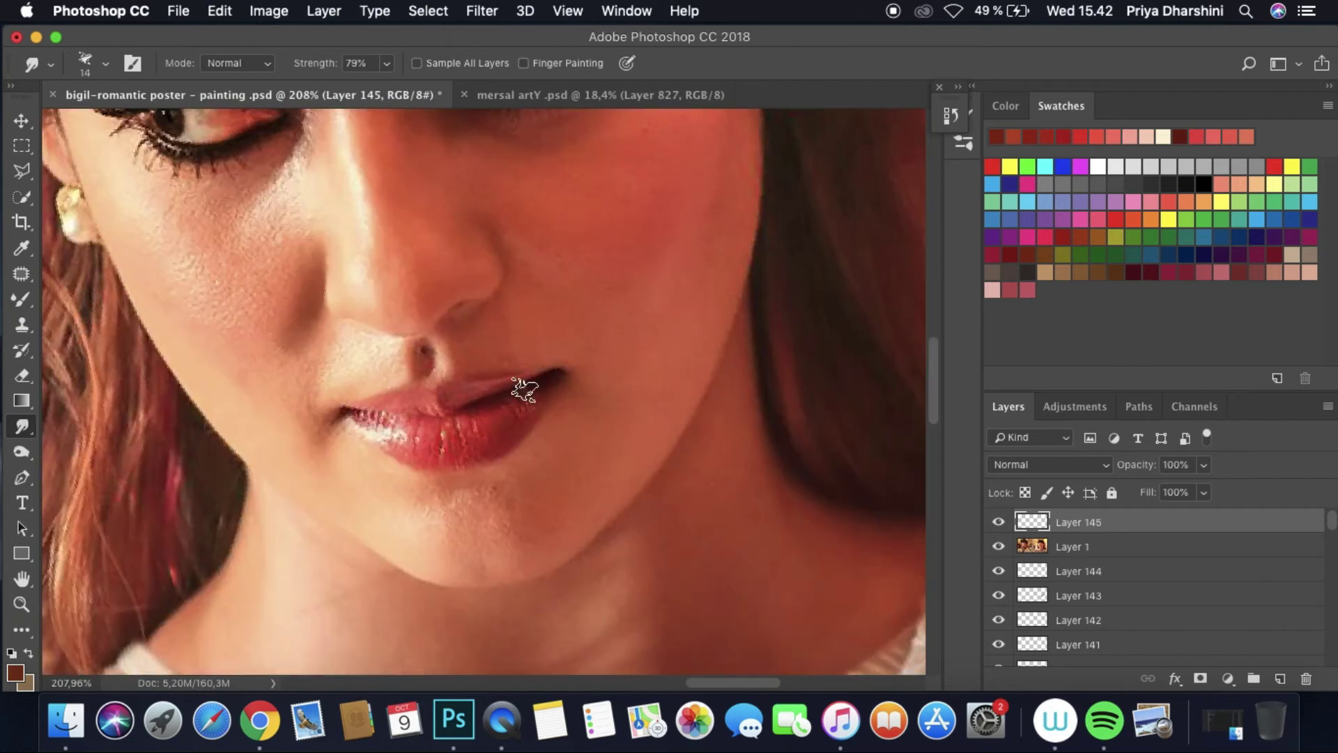
key("b")
left_click(998, 545)
left_click(998, 546)
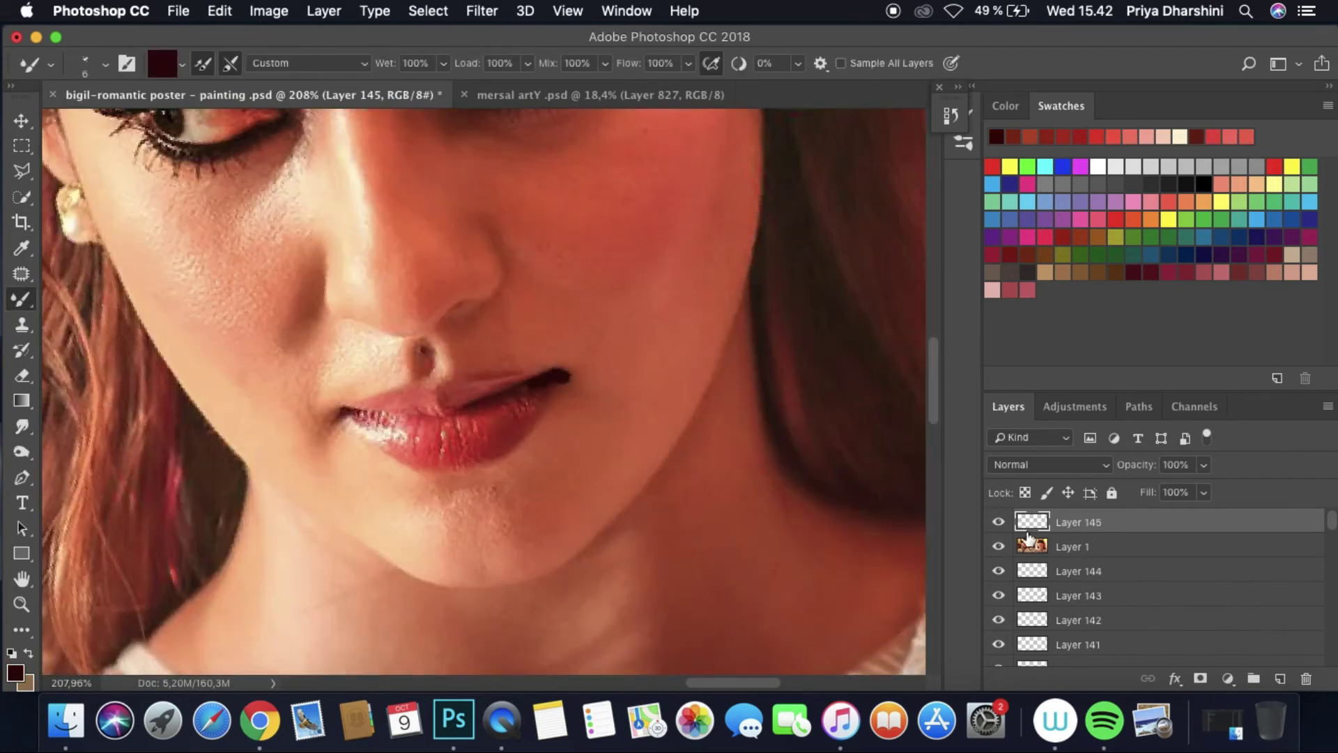
left_click(998, 545)
key("r")
left_click(105, 62)
left_click(569, 380)
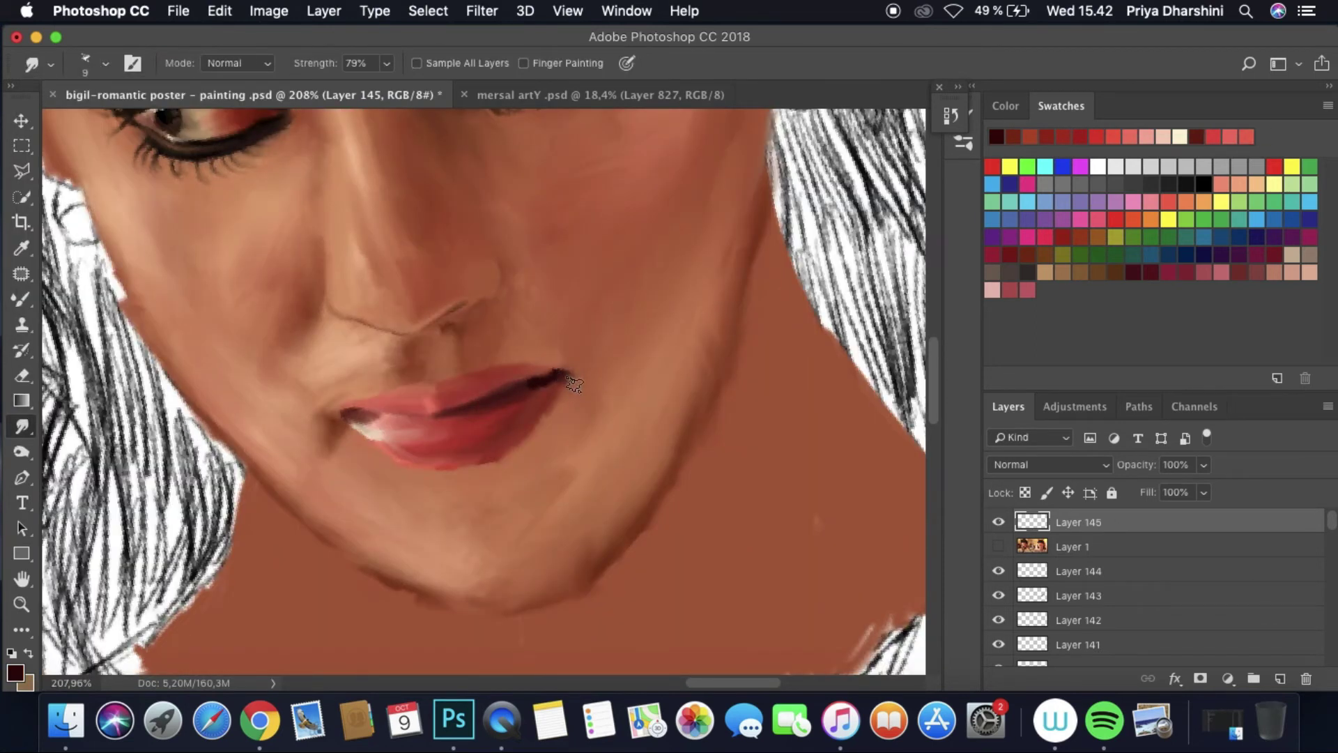
Step: Add a new layer above the reference photo and set the Mixer Brush size to 3 px
scroll(685, 304, "down", 5)
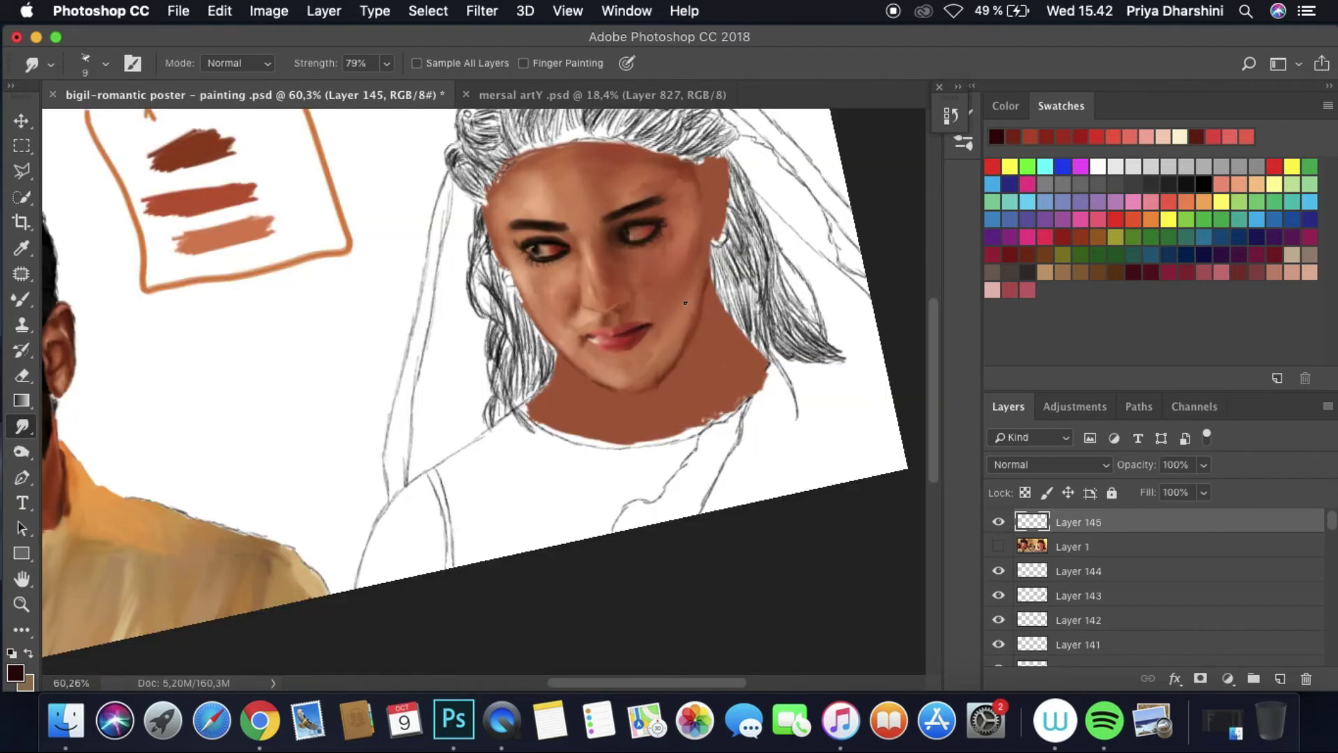
scroll(685, 303, "right", 5)
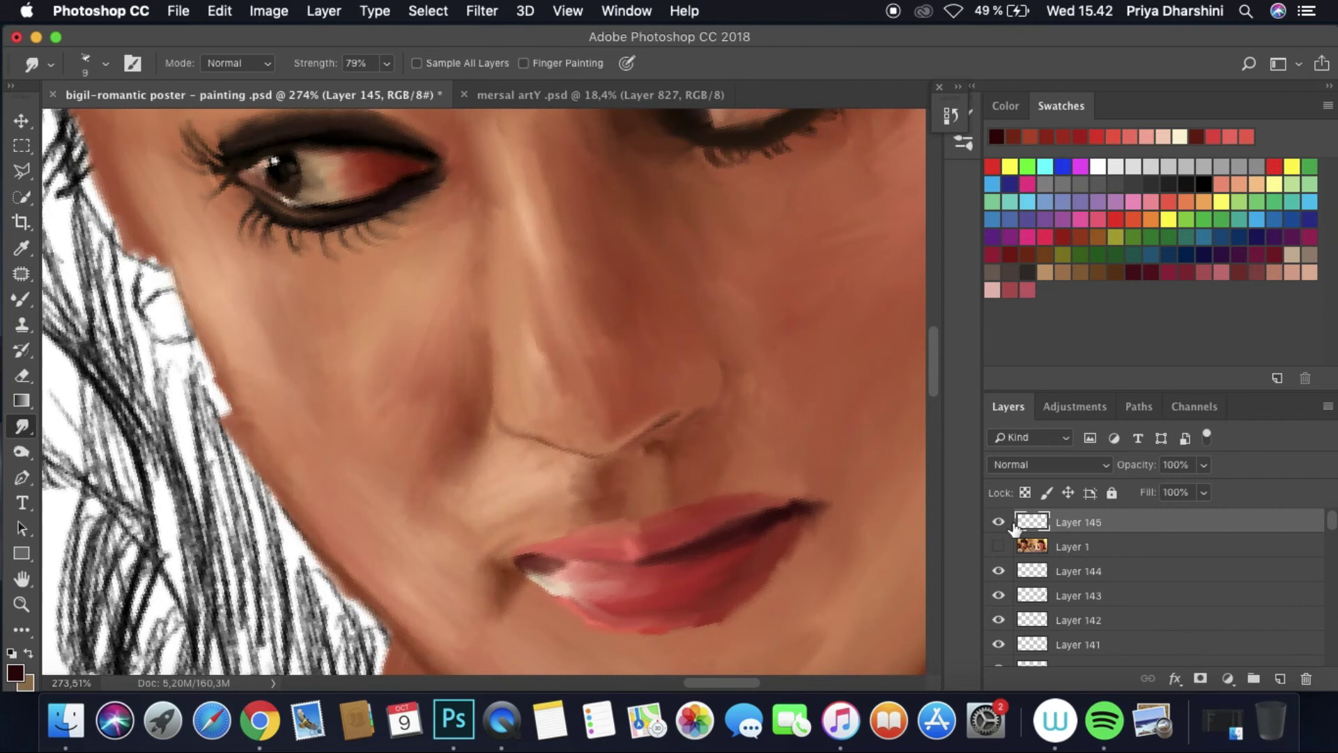
left_click(998, 522)
left_click(998, 522)
left_click(11, 304)
right_click(113, 123)
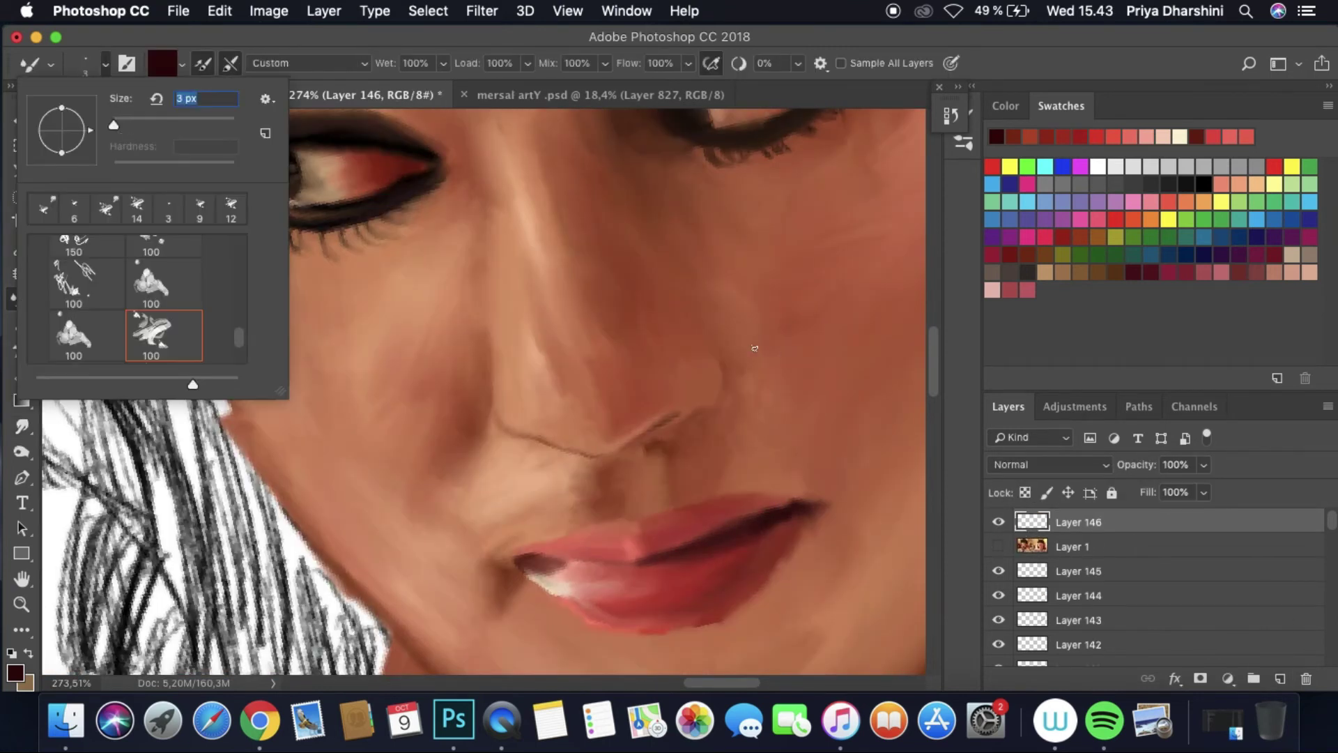
key("Return")
Step: Darken the mouth corner beside the white lip highlight using the reference photo and smudge it with Sample All Layers on
left_click(998, 547)
scroll(488, 390, "down", 3)
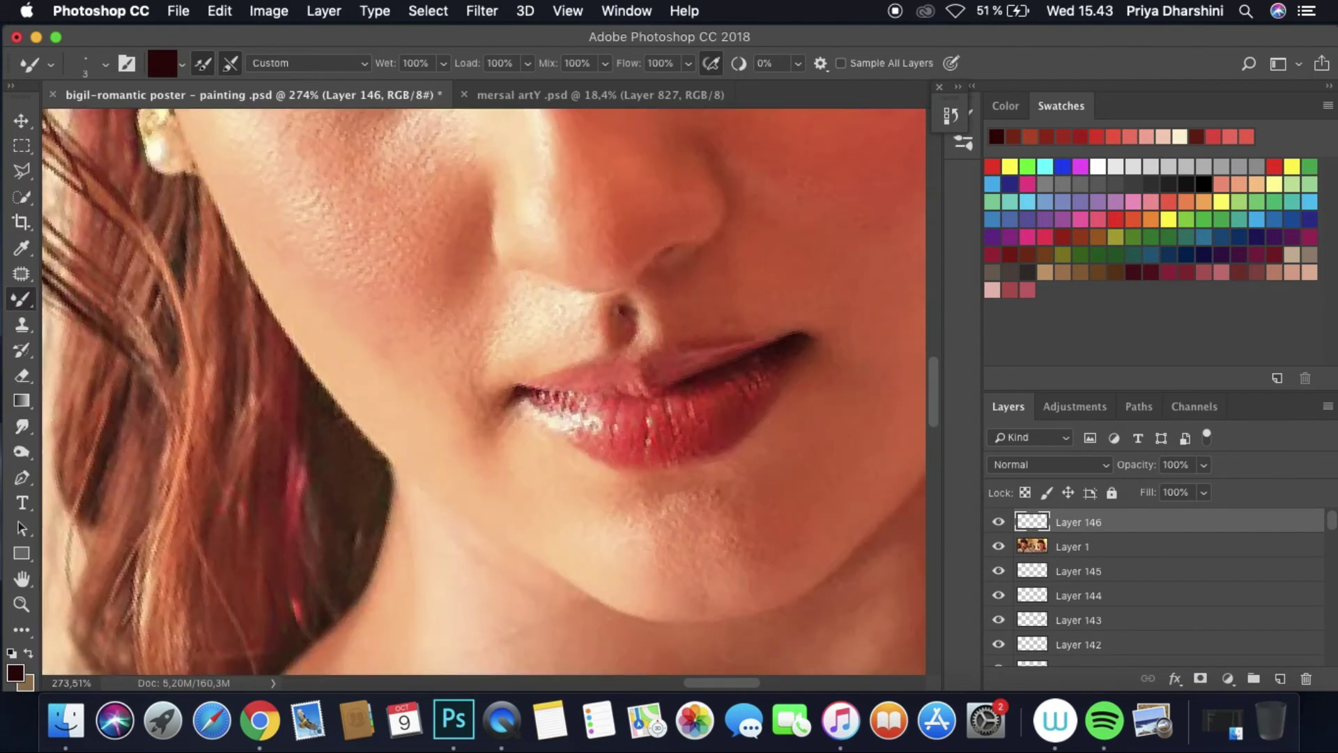
left_click(998, 546)
left_click(22, 426)
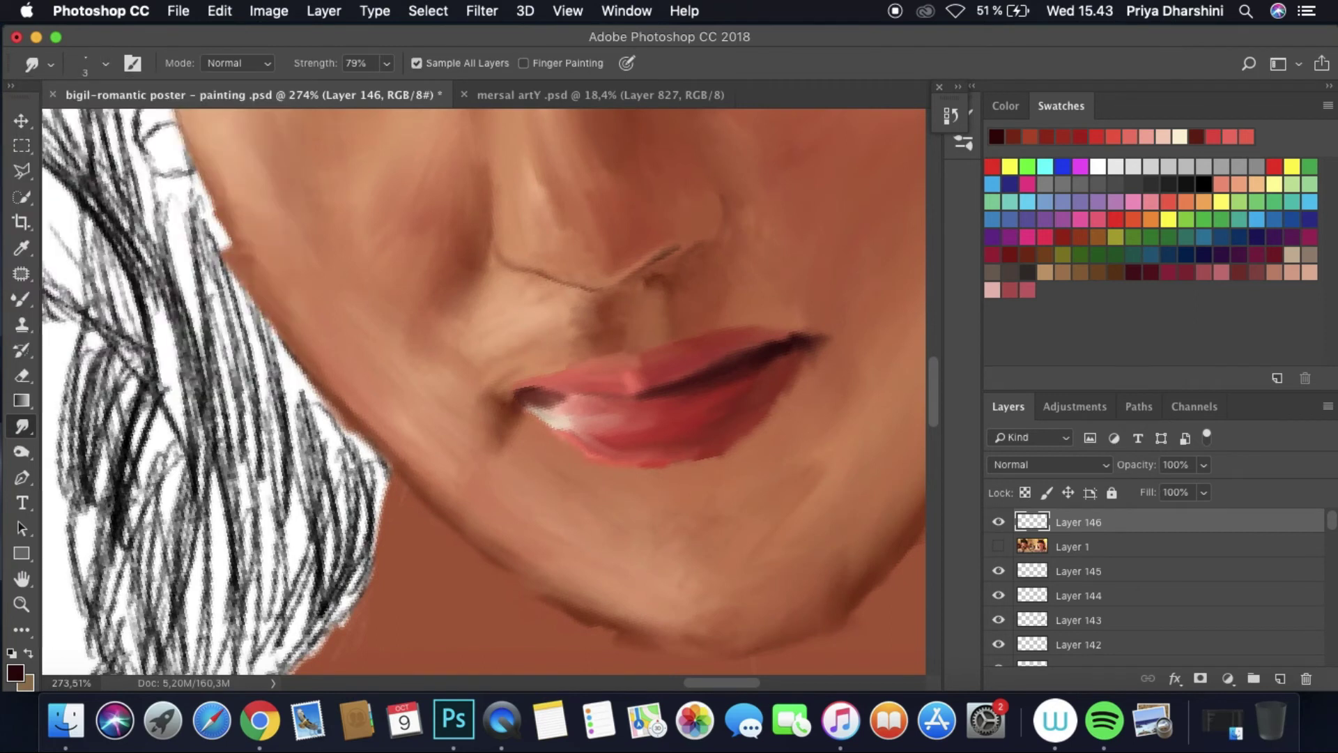
left_click_drag(628, 391, 363, 377)
left_click(998, 546)
left_click(998, 547)
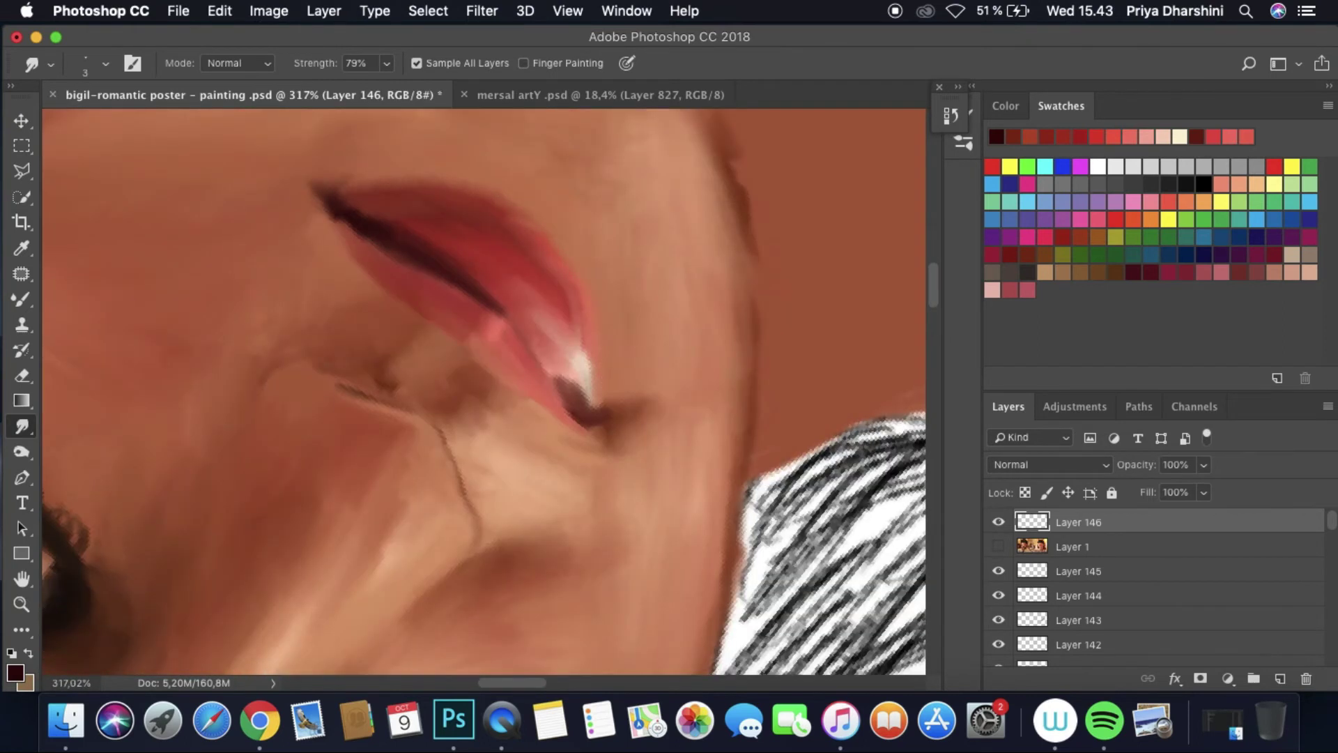
Step: Paint reddish-brown shading along the outer edge of the nostril on a new layer and smudge it into the skin
key("b")
left_click(998, 546)
left_click(1280, 679)
mouse_move(248, 382)
left_mouse_down()
mouse_move(228, 445)
mouse_move(270, 361)
left_mouse_up()
left_click(998, 546)
left_click(22, 426)
Step: Paint a light tan edge along the jawline and chin on Layer 147 and smudge it smooth
key("super+0")
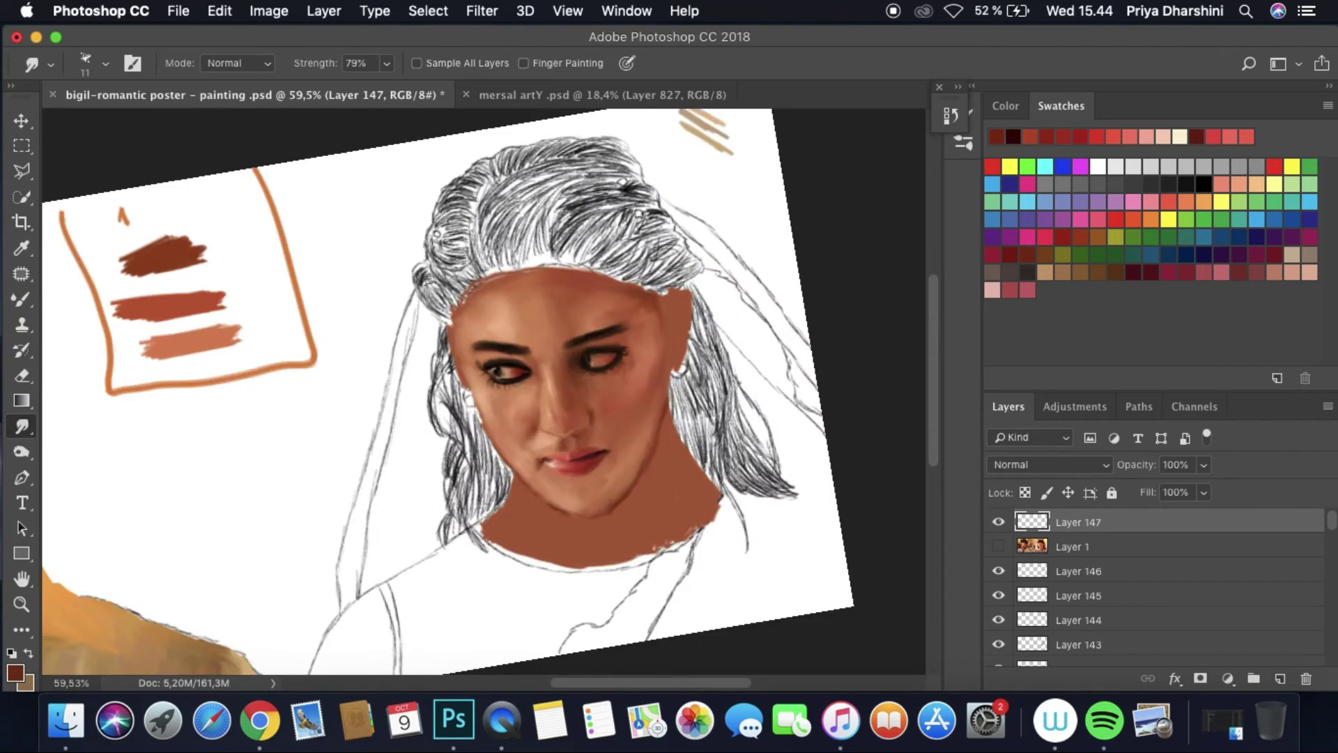
scroll(620, 452, "up", 5)
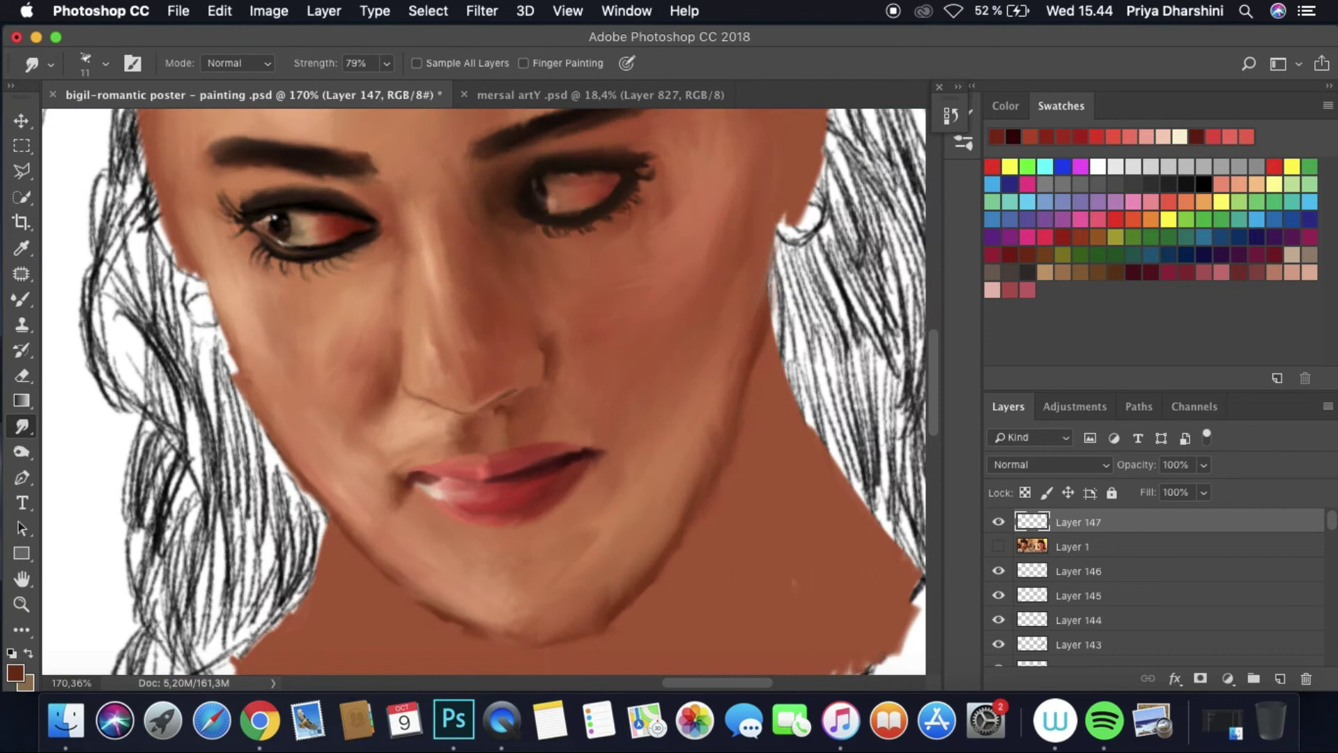
key("b")
mouse_move(690, 492)
left_mouse_down()
mouse_move(724, 432)
mouse_move(759, 310)
mouse_move(627, 605)
left_mouse_up()
left_click_drag(328, 519, 498, 634)
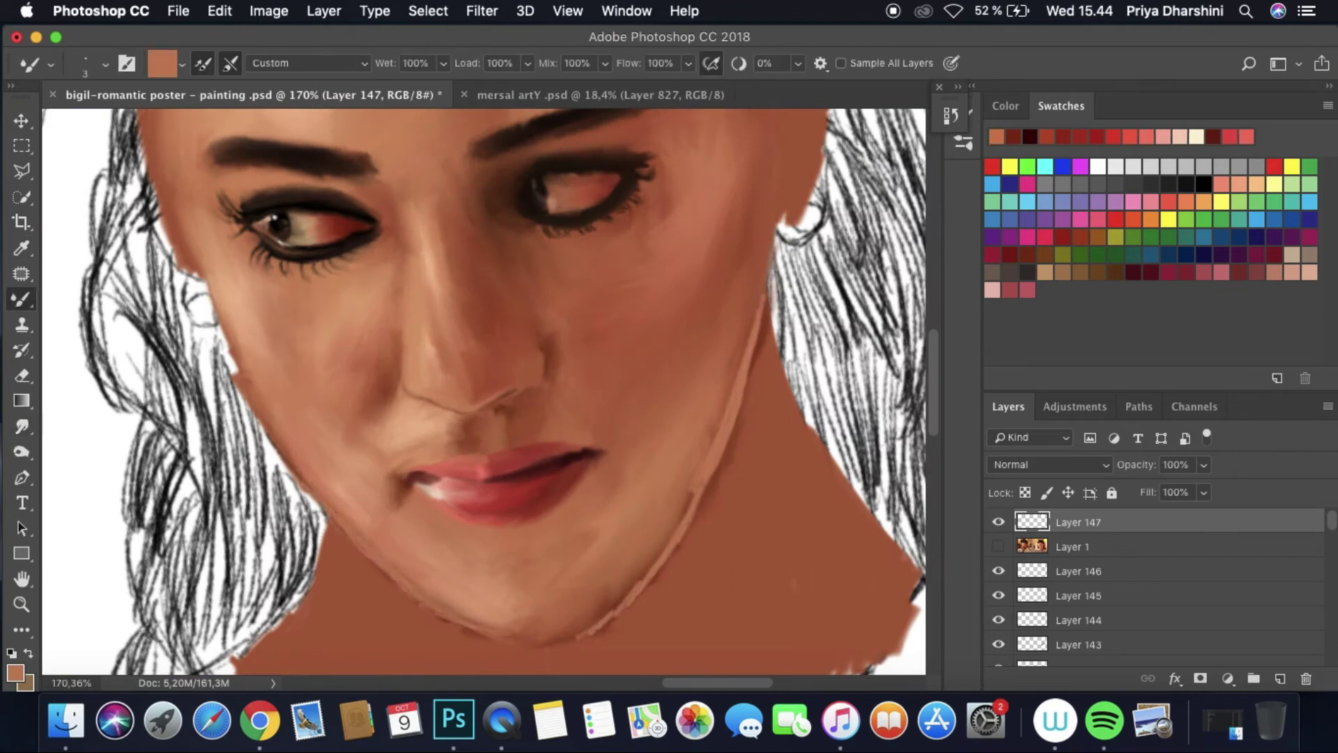
key("r")
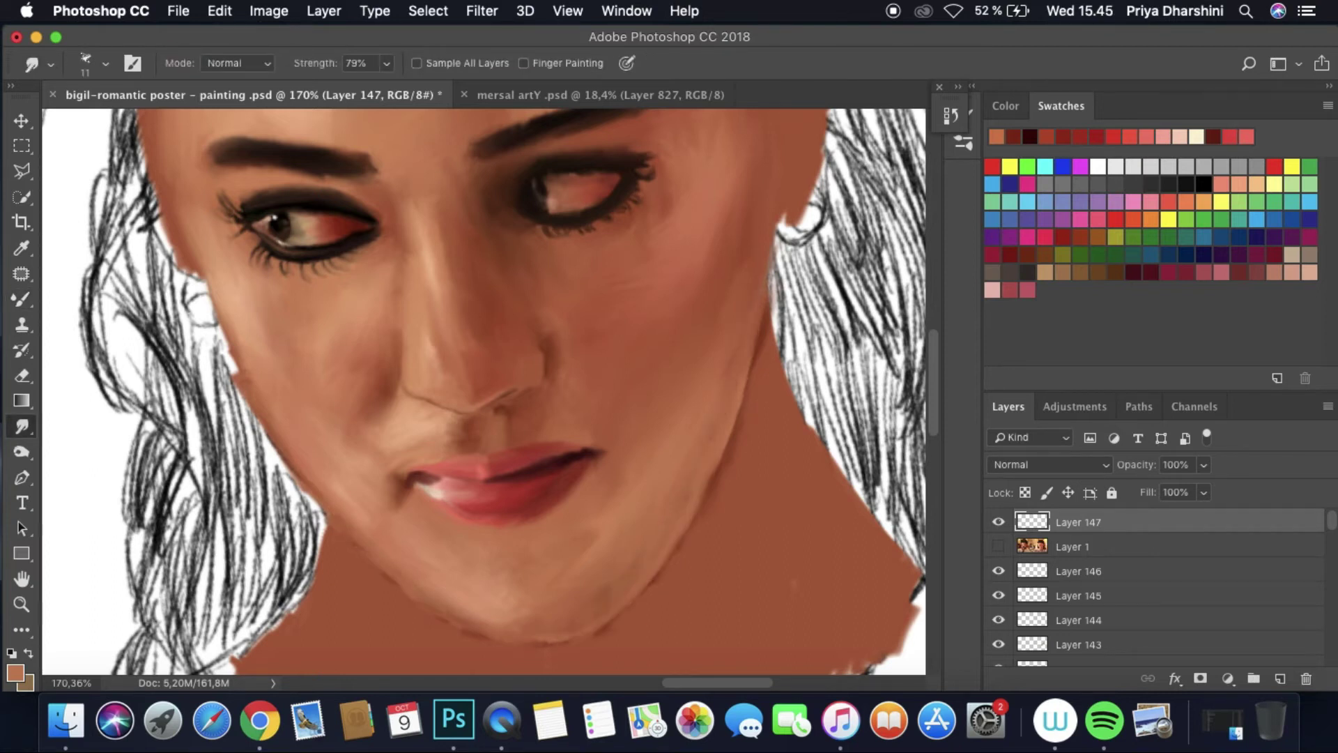
Step: Move the reference photo layer to the top of the stack and sample a light peach skin color from mersal artY .psd
key("ctrl+shift+]")
key("ctrl+Tab")
key("b")
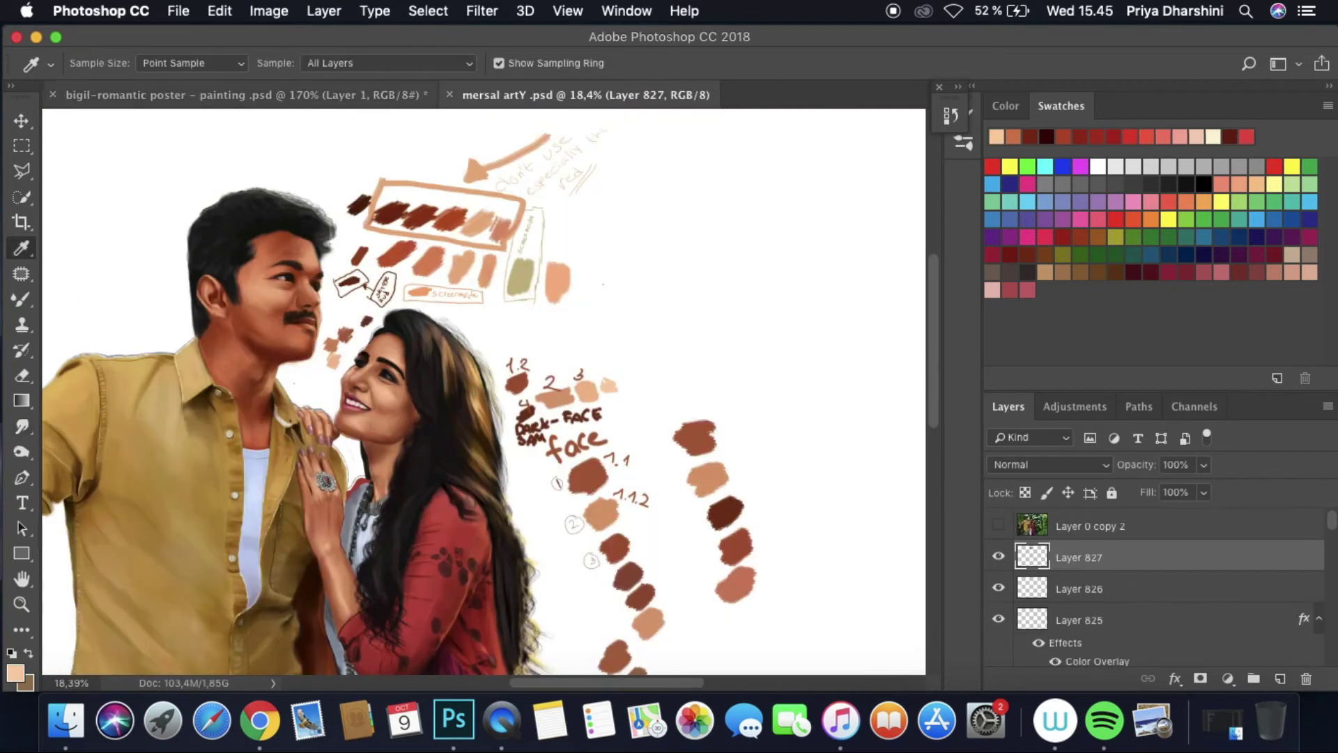
key("ctrl+Tab")
Step: Add a new layer and paint a light peach highlight patch on the chin, following the reference photo
key("ctrl+shift+alt+n")
left_click_drag(418, 568, 484, 599)
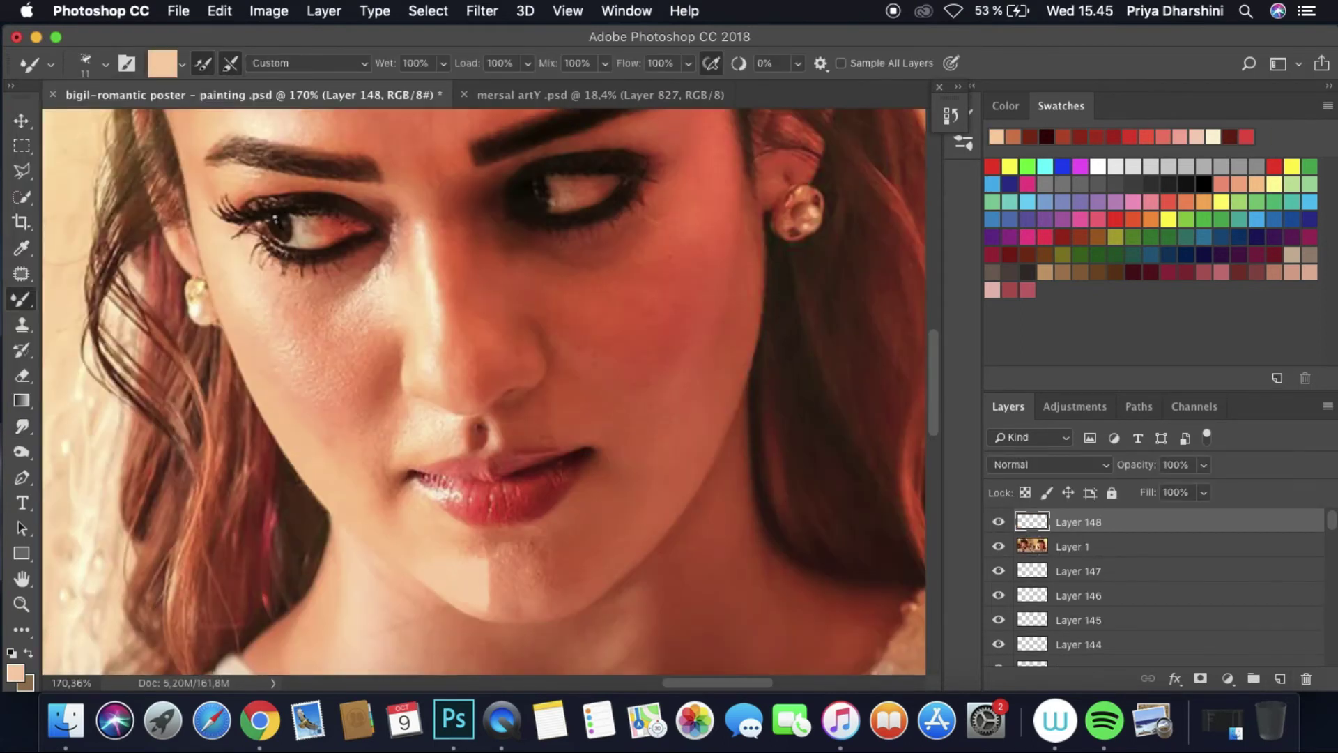
left_click(998, 546)
left_click(998, 546)
Step: Sample a reddish-brown skin tone and paint it along the underside of the chin and jawline over the reference photo
key("i")
left_click(627, 362)
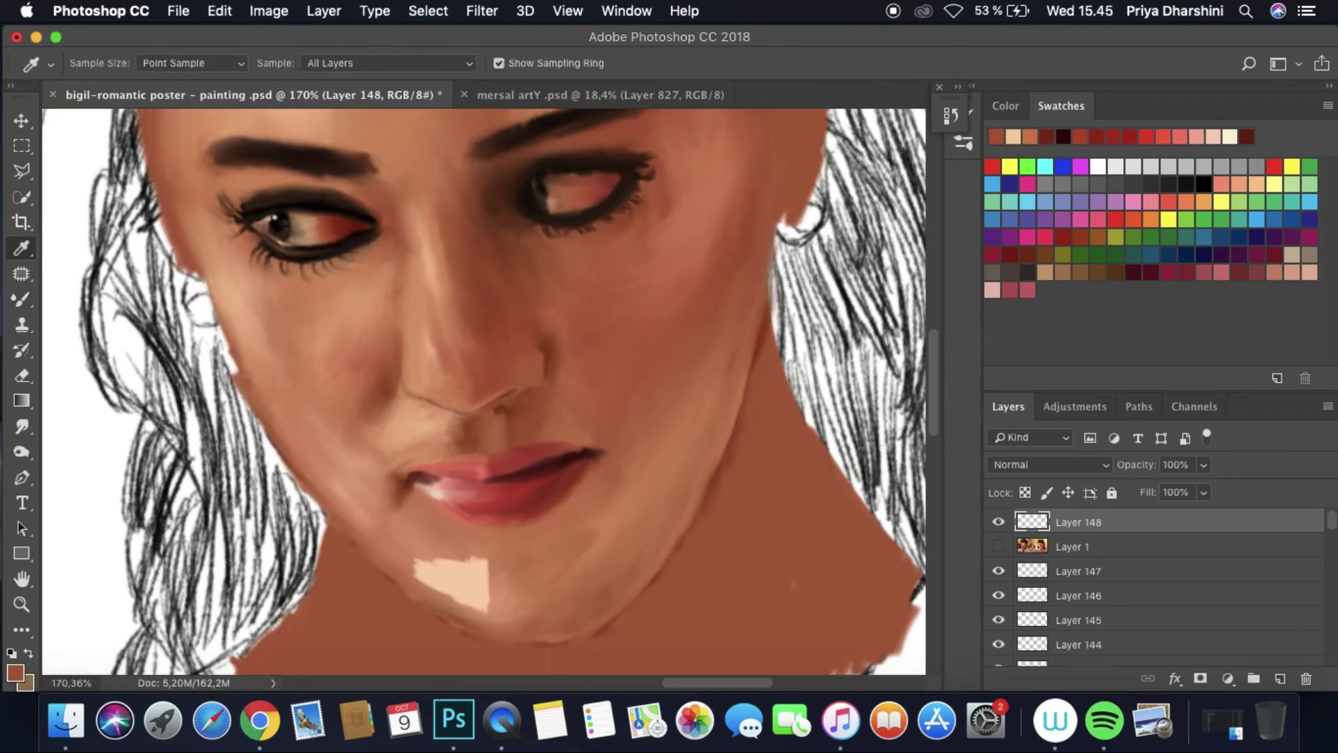
key("b")
left_click(998, 546)
left_click_drag(382, 568, 332, 526)
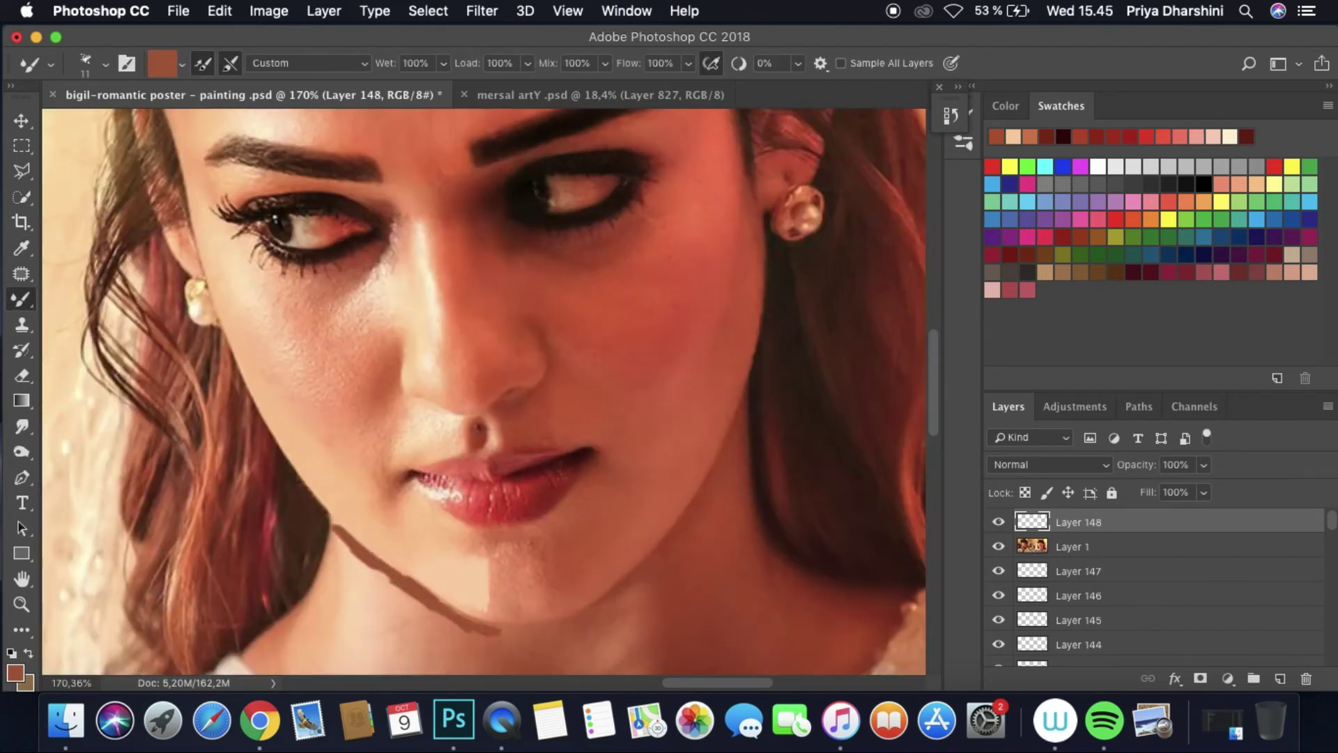
mouse_move(634, 580)
left_mouse_down()
mouse_move(705, 488)
mouse_move(745, 394)
left_mouse_up()
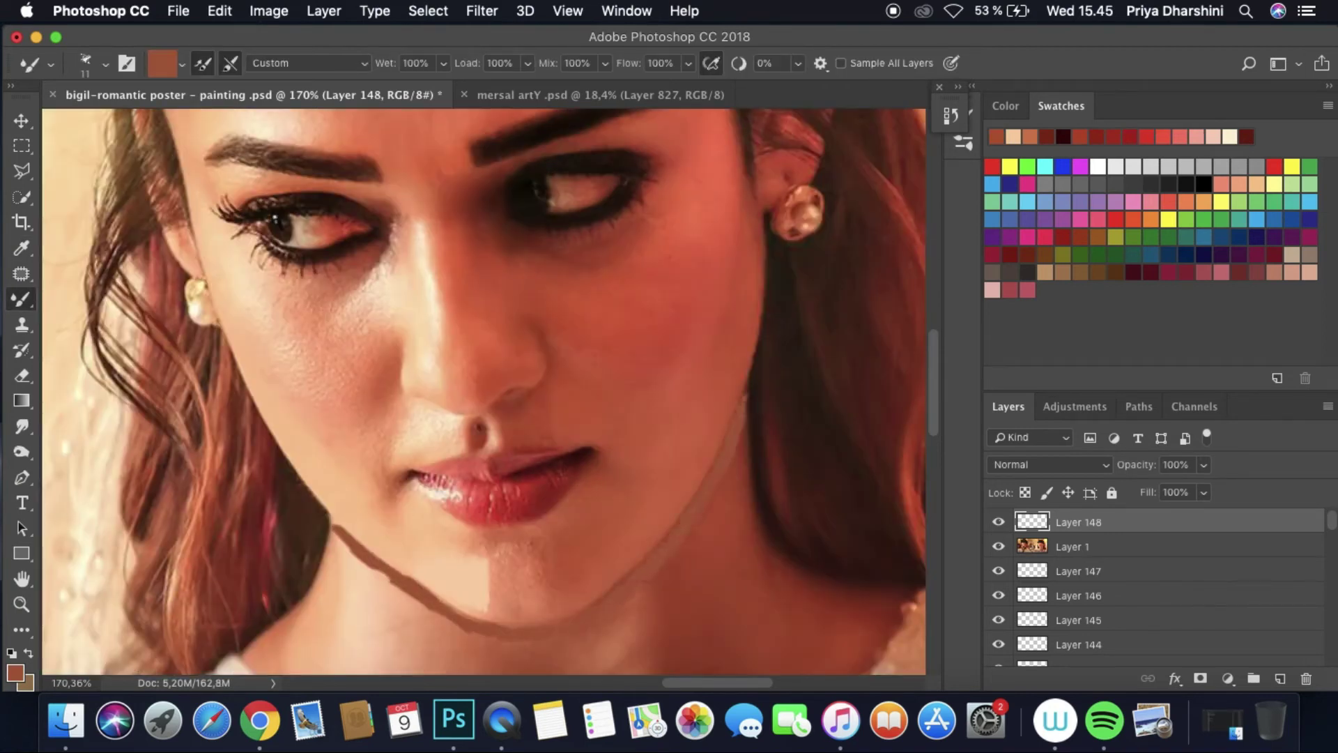
Step: Hide the reference photo and smudge the peach highlight into the chin
left_click(998, 546)
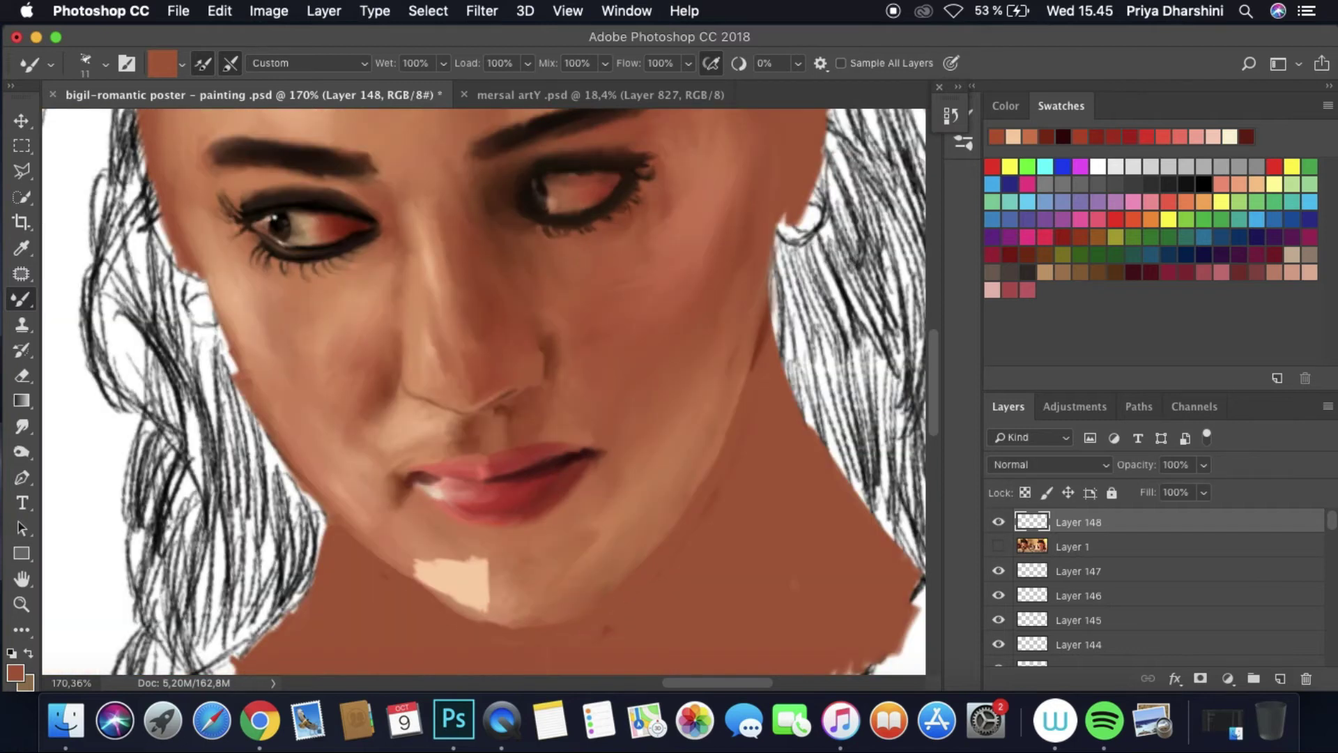
key("r")
mouse_move(411, 575)
left_mouse_down()
mouse_move(488, 564)
mouse_move(460, 613)
left_mouse_up()
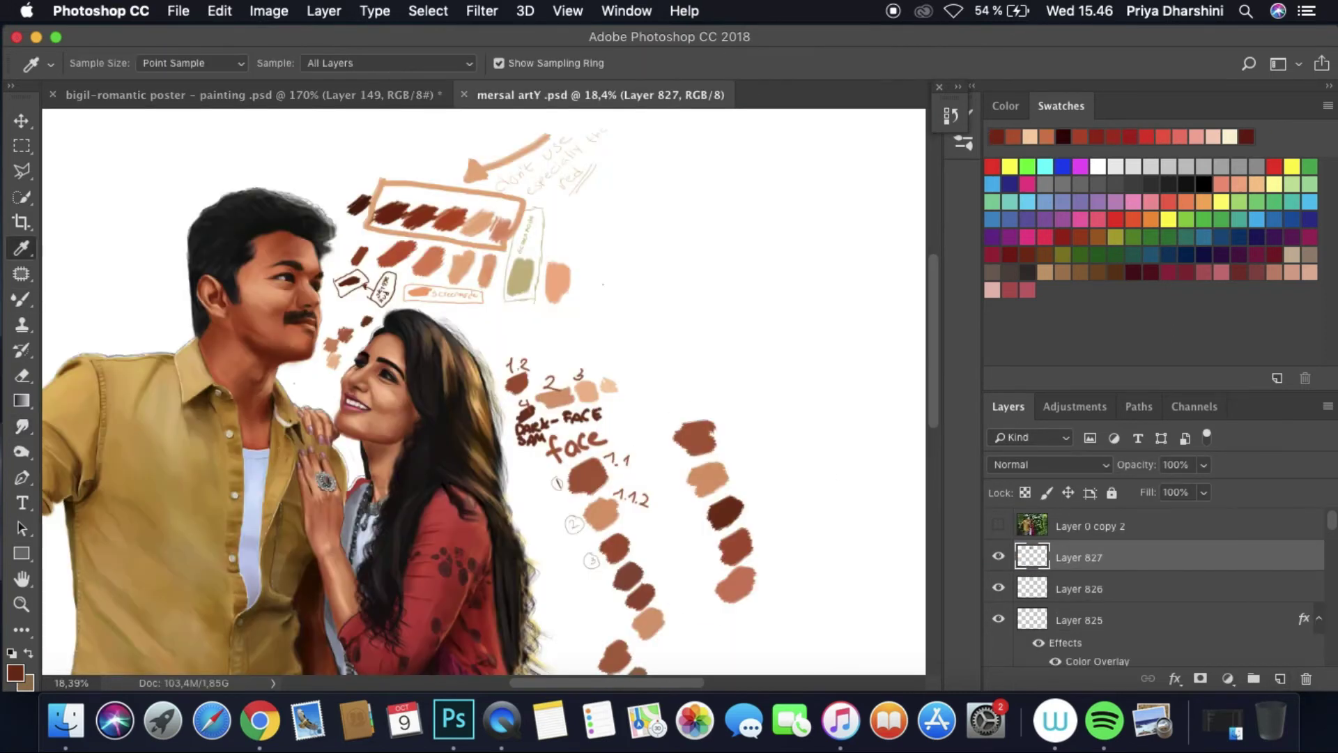
Step: Return to the poster document and paint dark reddish-brown shading below the lower lip on Layer 149 using the reference photo
key("ctrl+Tab")
mouse_move(620, 446)
left_mouse_down()
mouse_move(631, 372)
mouse_move(673, 338)
mouse_move(663, 379)
mouse_move(613, 279)
left_mouse_up()
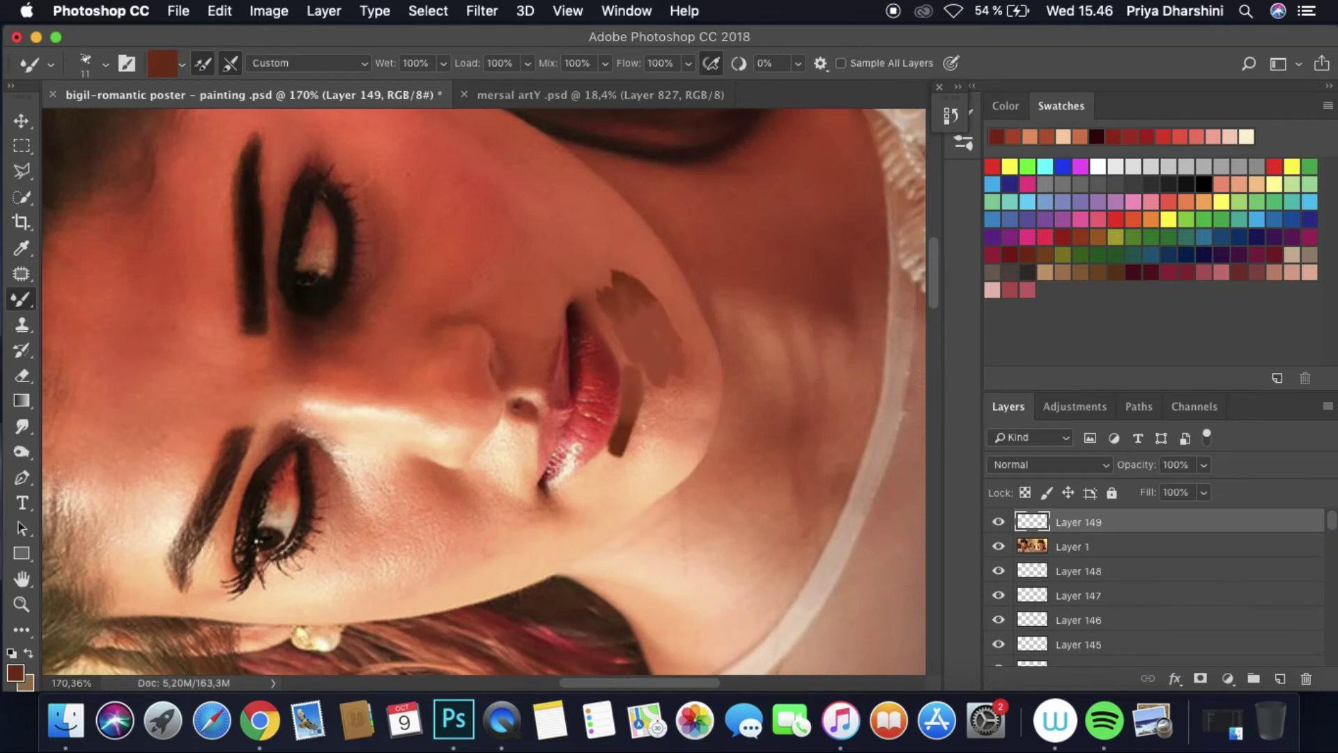
left_click(998, 547)
Step: Smudge the shading below the lower lip into the chin, enlarging the Smudge brush to 27
key("r")
left_click_drag(619, 460, 625, 415)
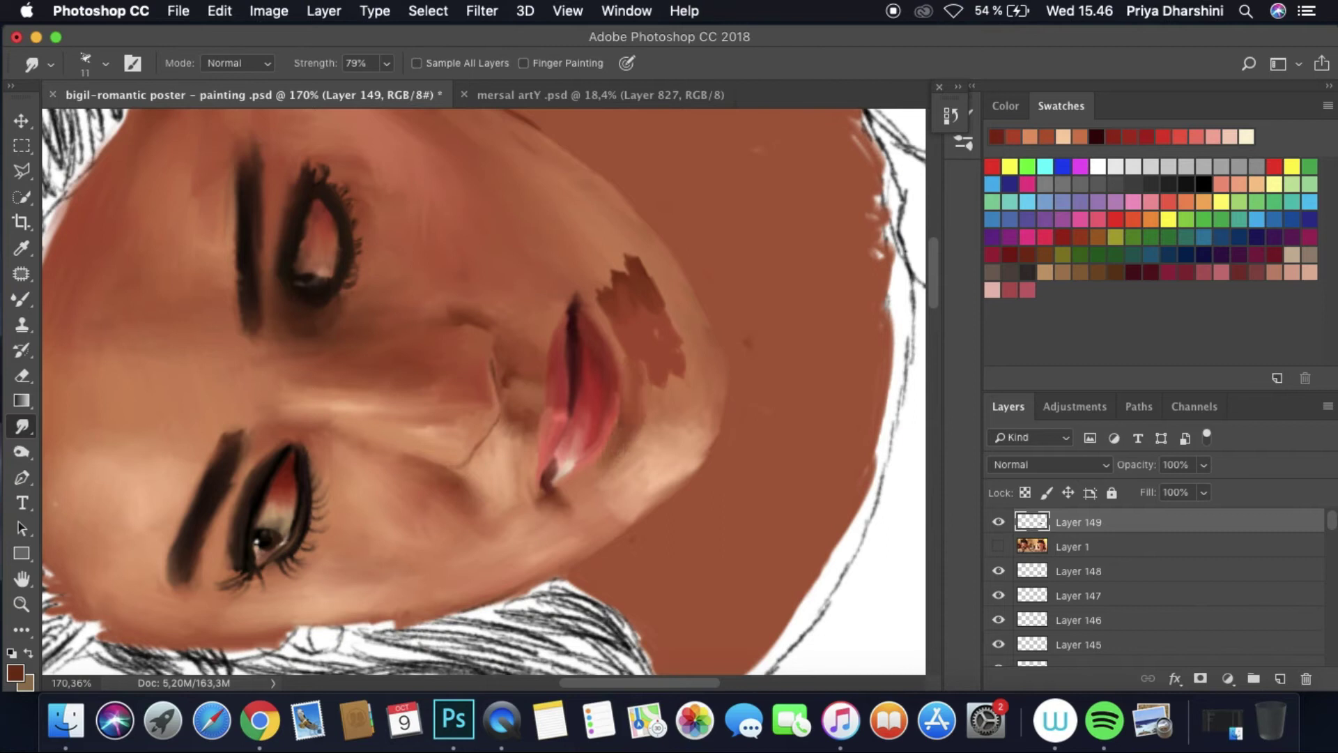
left_click_drag(660, 265, 655, 320)
left_click(106, 63)
left_click_drag(41, 135, 77, 136)
left_click_drag(627, 251, 613, 321)
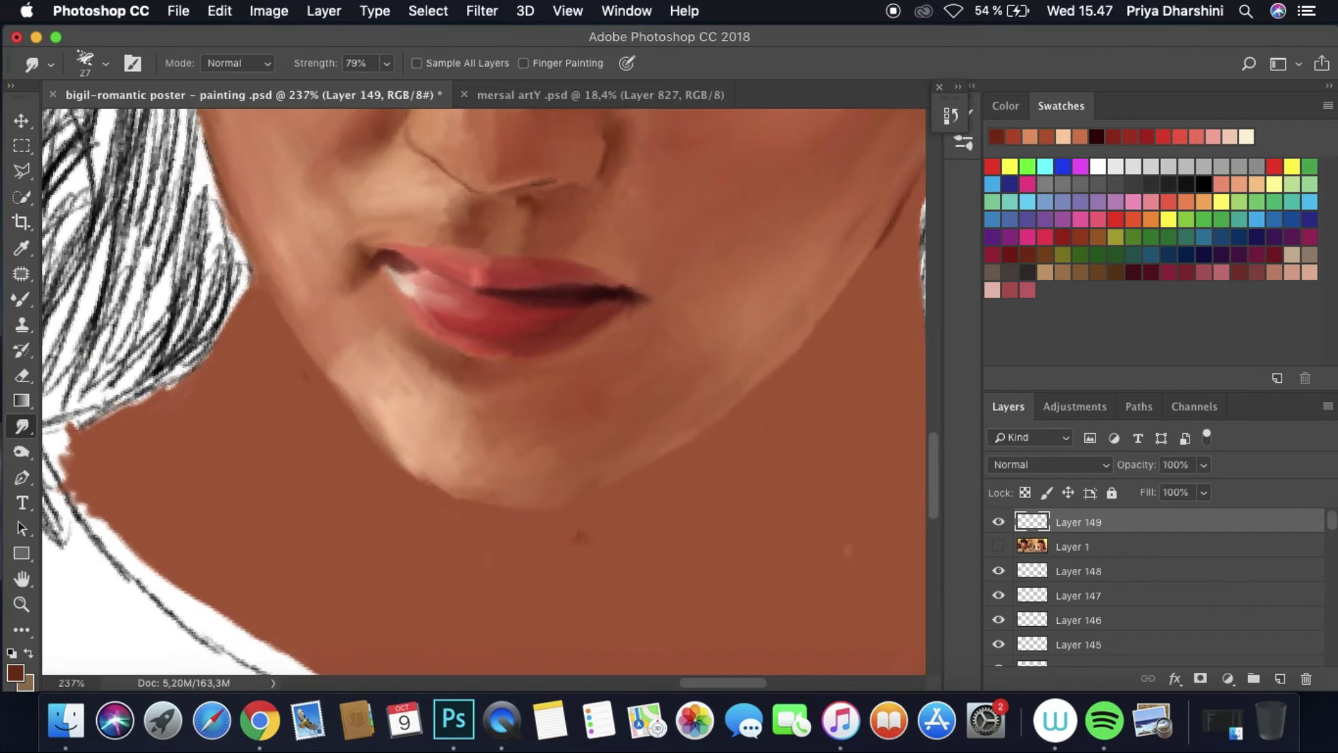
Step: Set the Smudge brush size to 19
left_click(106, 62)
type("19")
key("Return")
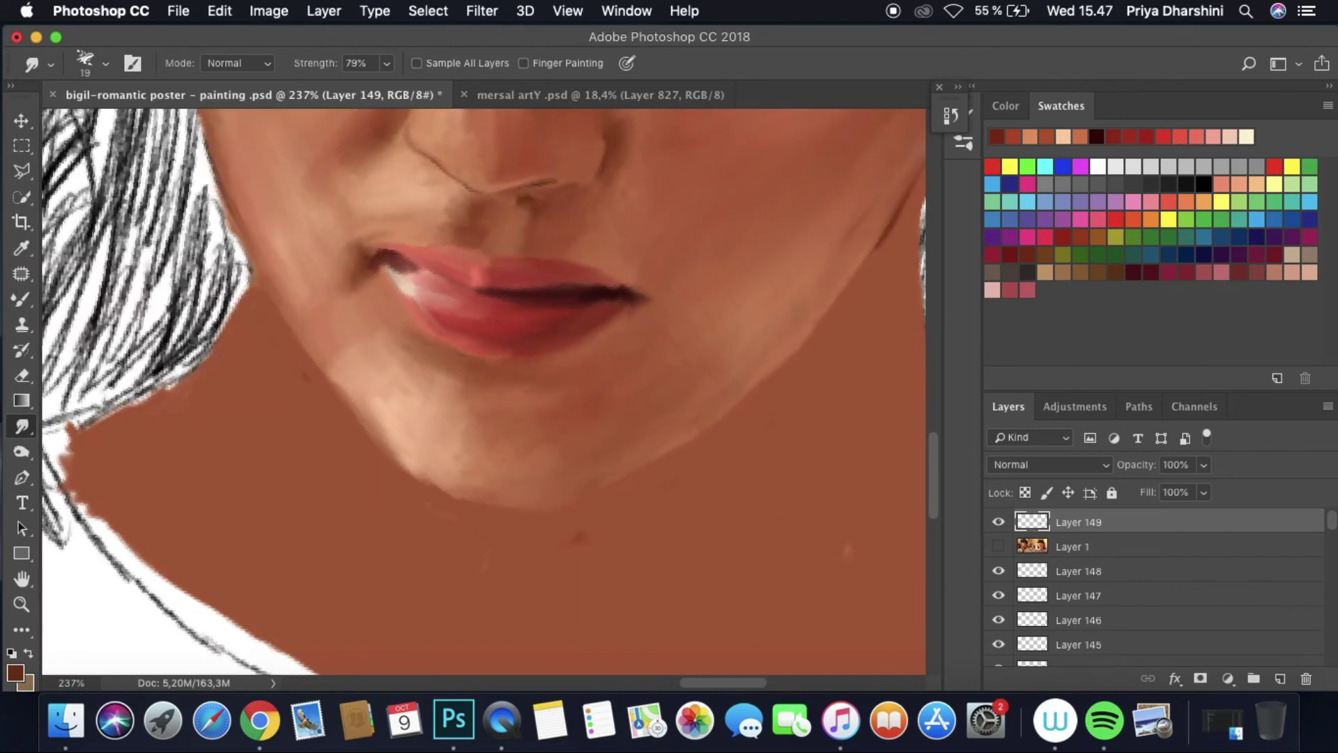
Step: Move Layer 149 below the reference photo and place Layer 148 directly above it in the stack
key("super+bracketleft")
key("alt+bracketleft")
key("super+bracketright")
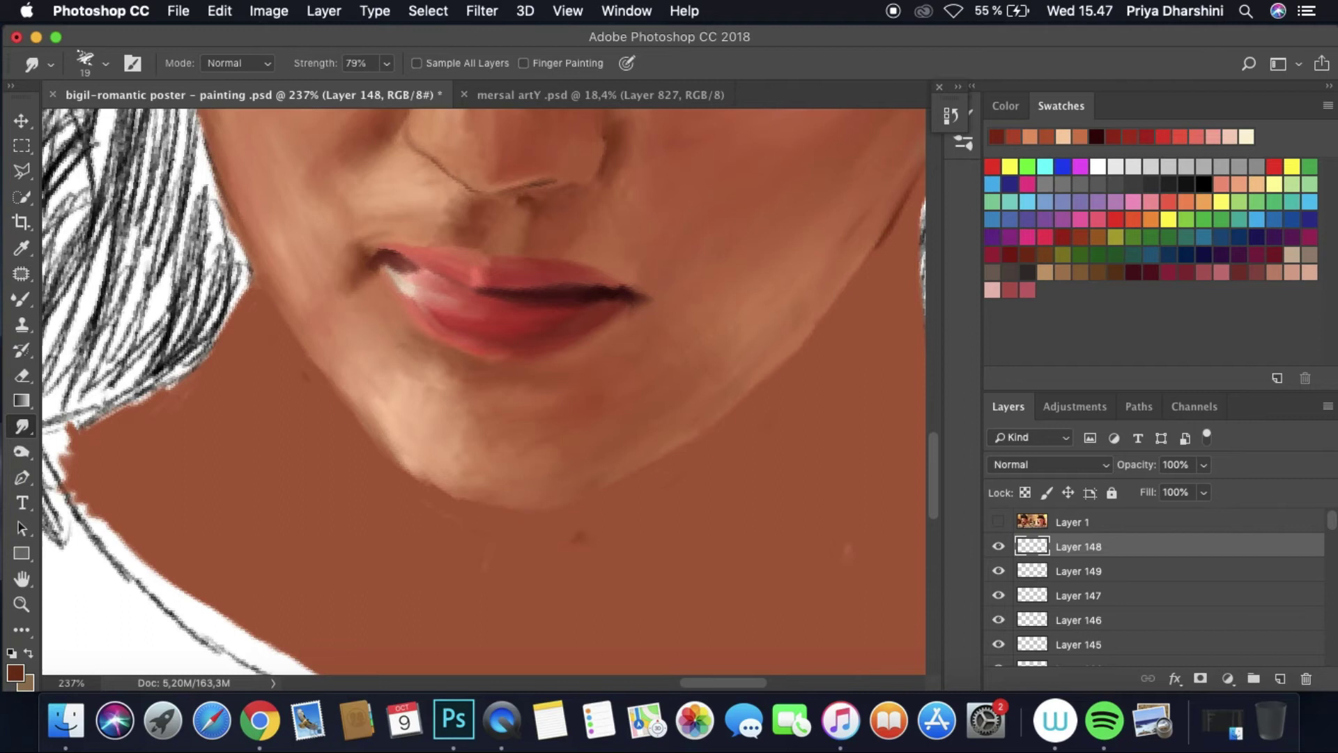
Step: Save the romantic poster document
key("super+0")
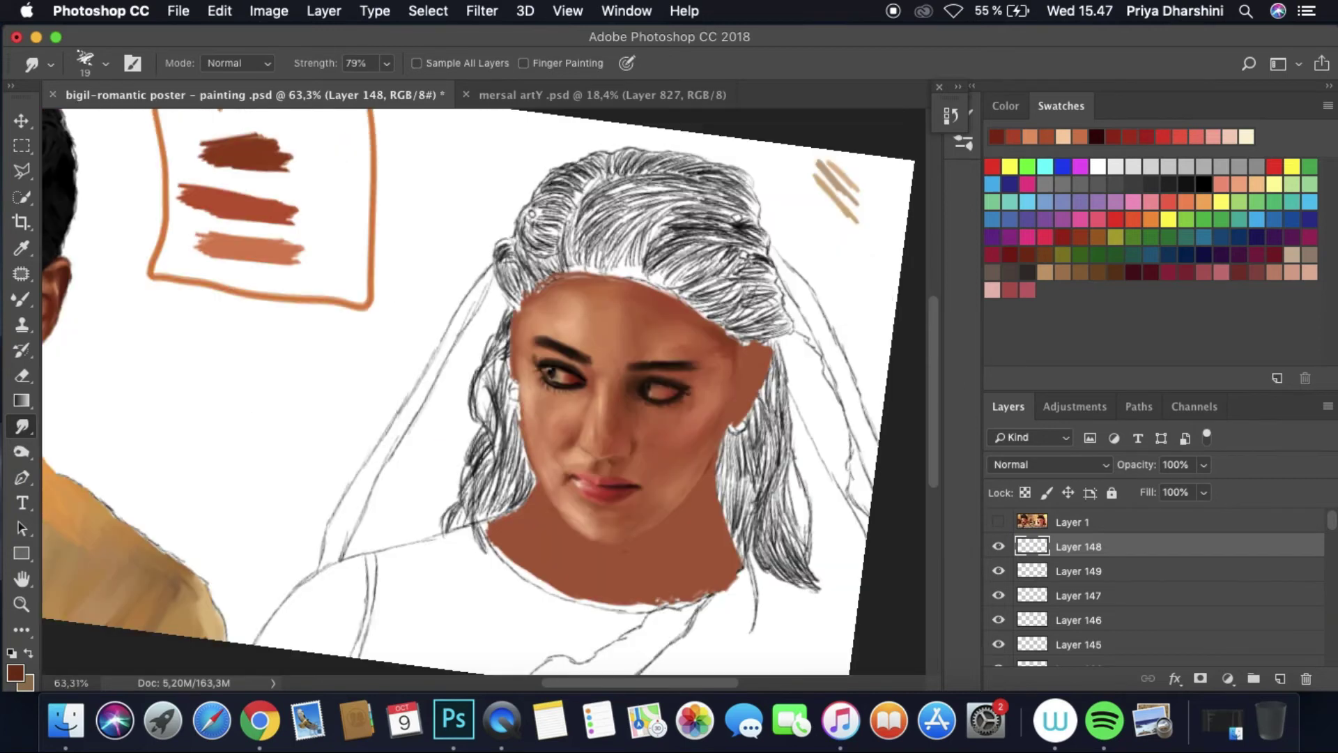
left_click(178, 11)
left_click(208, 191)
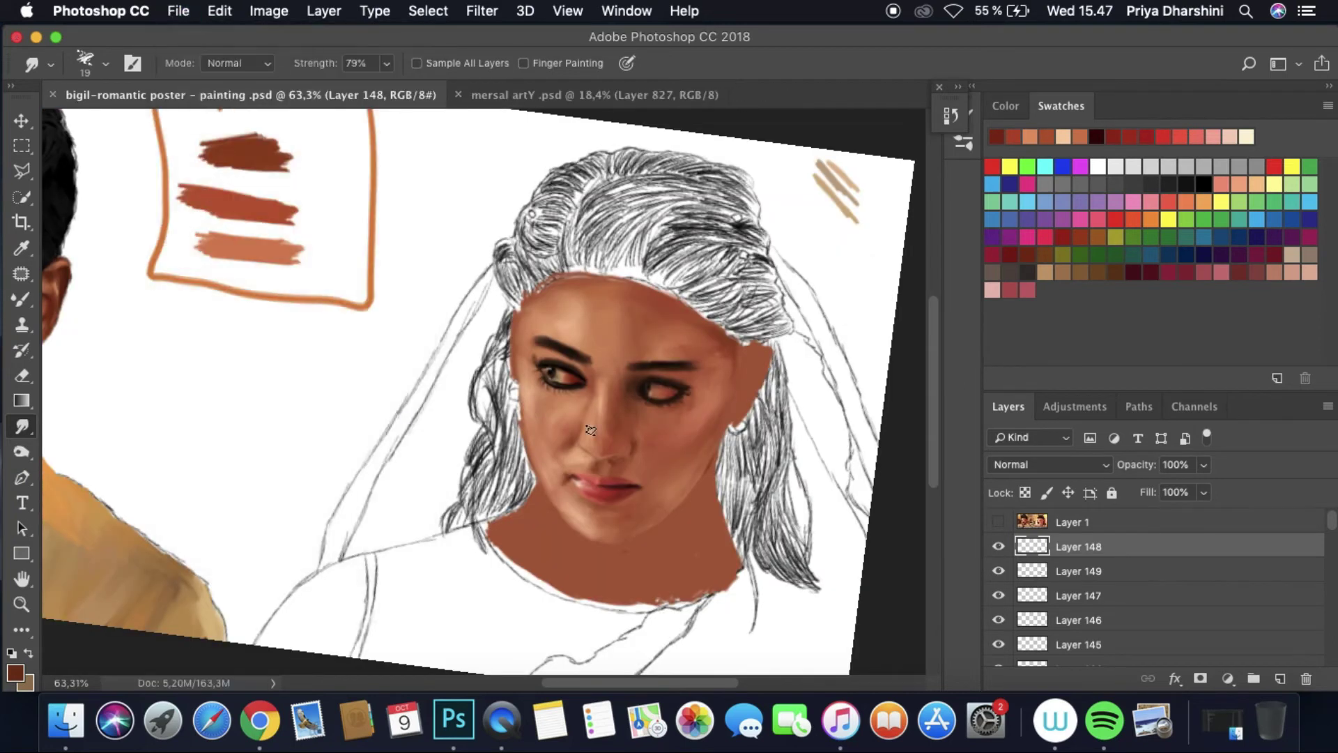
scroll(591, 431, "down", 5)
scroll(571, 333, "up", 3)
scroll(571, 333, "right", 3)
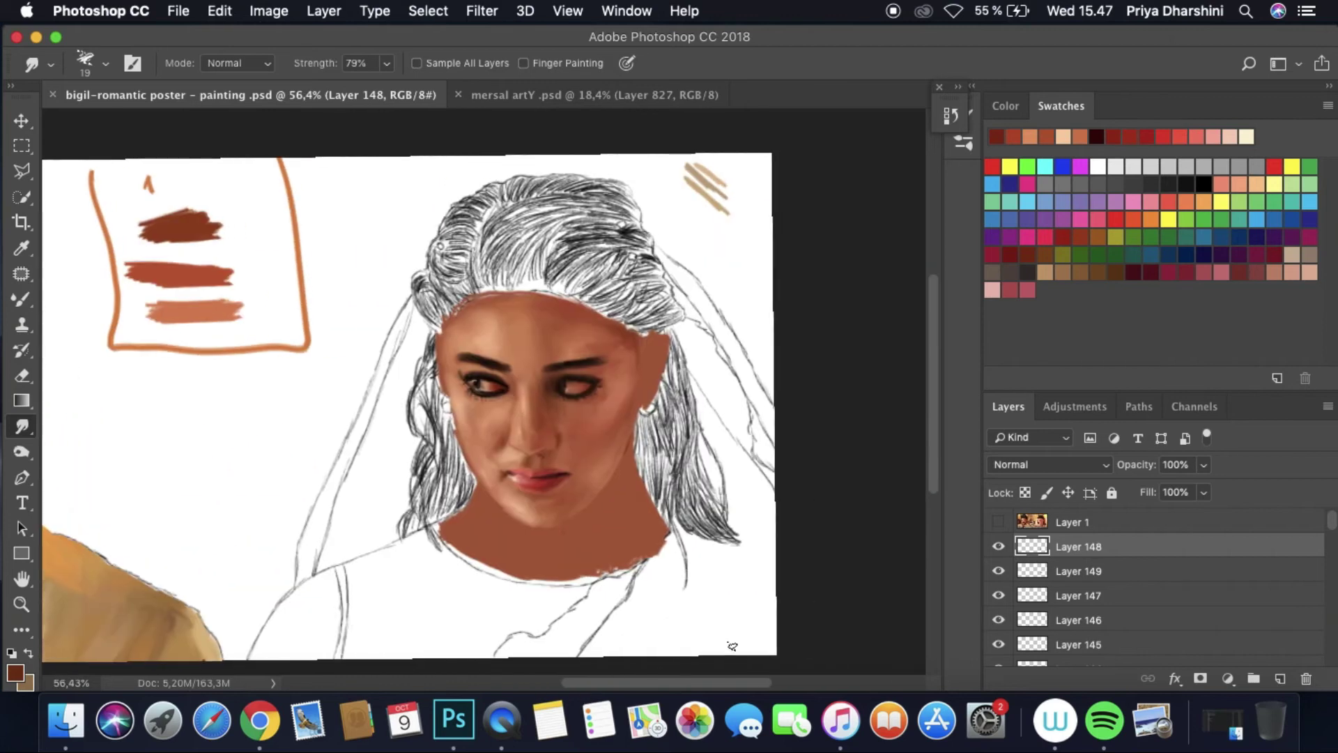
Step: Add Layer 150 above the reference photo and sample a near-black brown from the woman's hair for the Mixer Brush
key("super+shift+alt+n")
left_click(998, 546)
left_click(23, 247)
left_click(478, 213)
key("b")
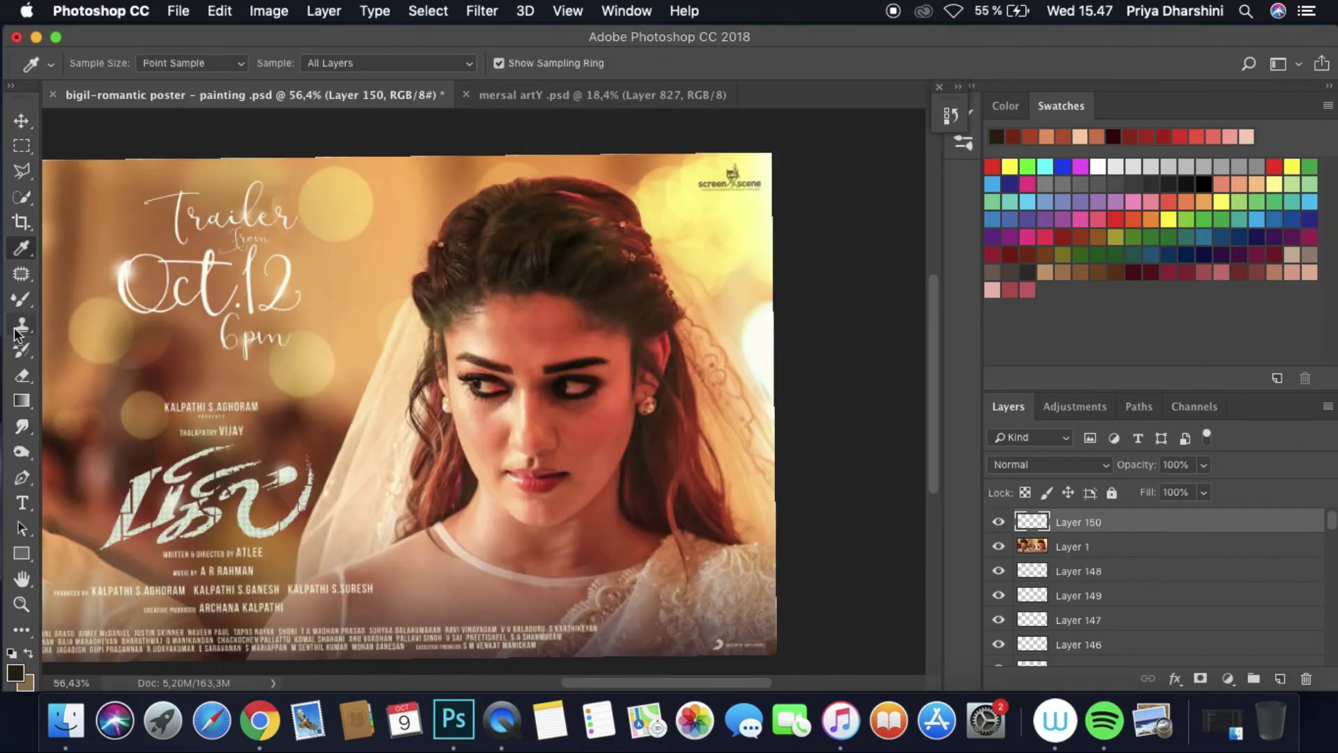
key("super+z")
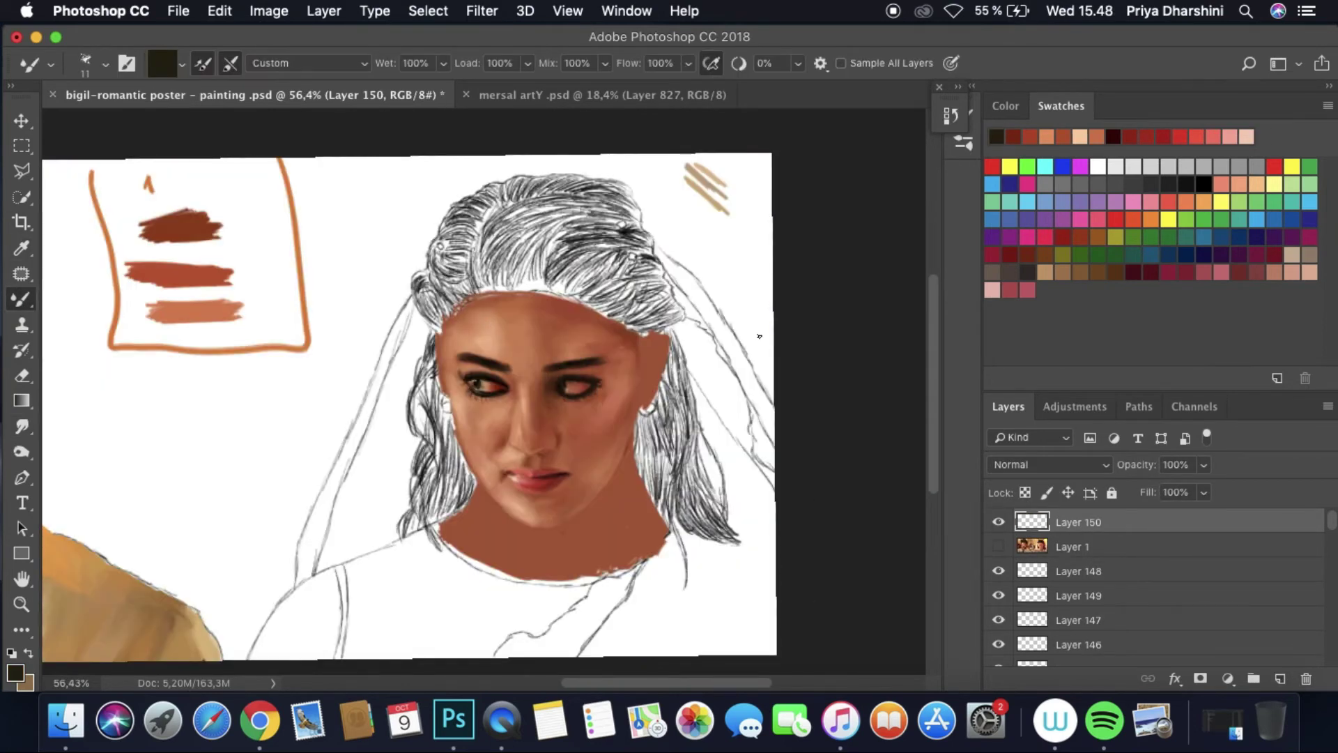
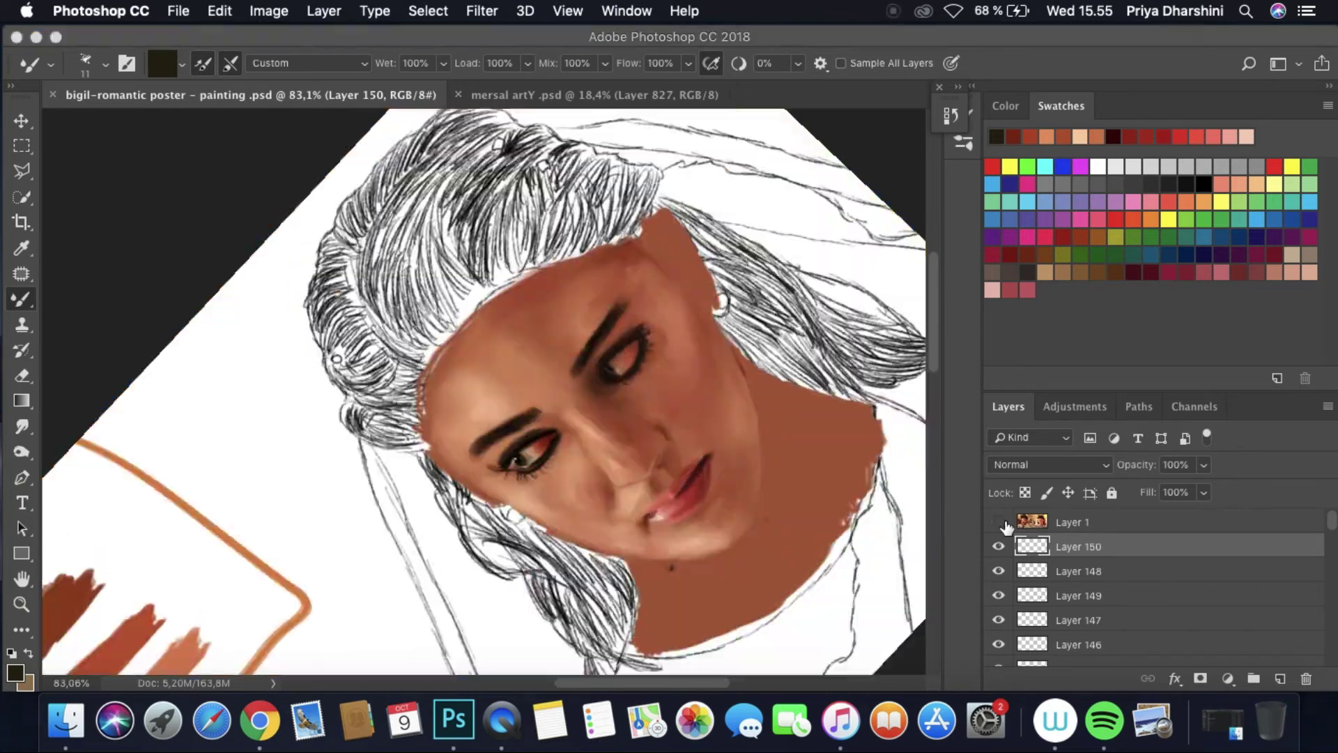
Step: Sample an orange-brown skin tone at the nostril and adjust it to a darker muted brown foreground colour
left_click(998, 522)
left_click(999, 522)
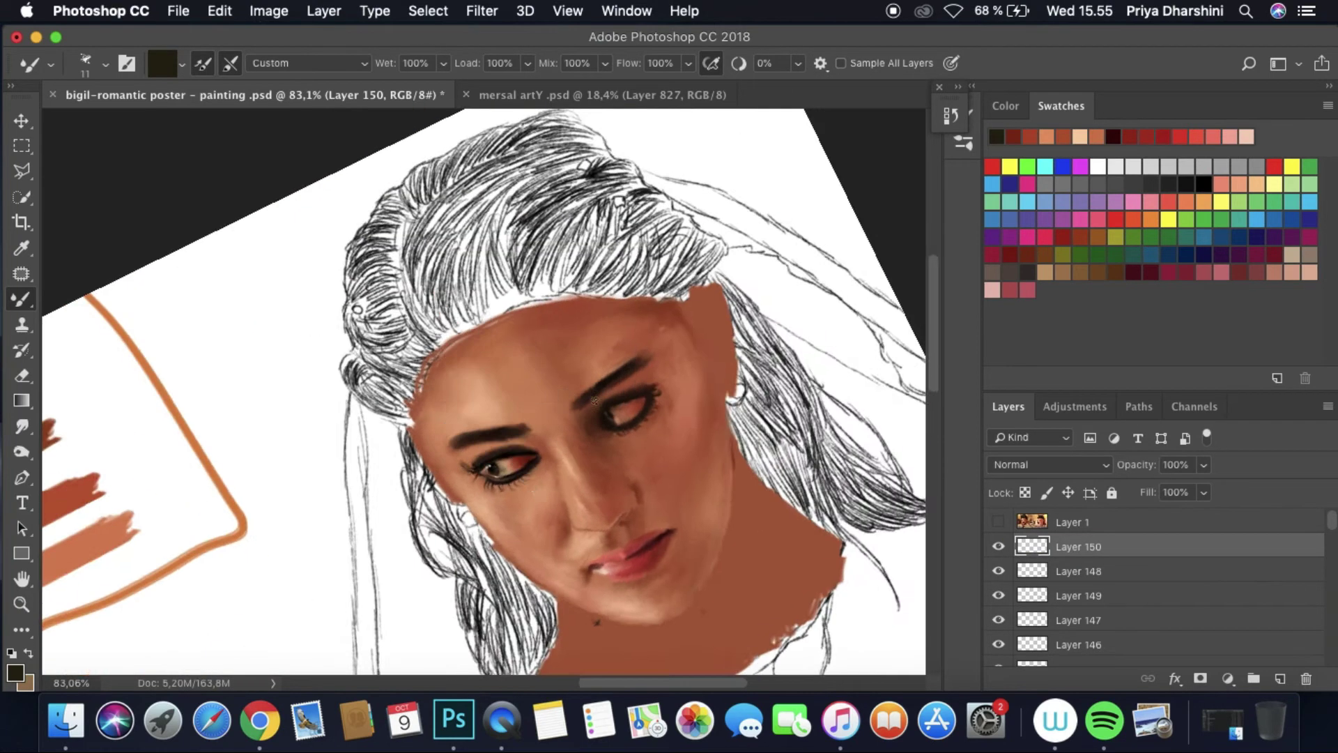
key("super+plus")
left_click(998, 522)
left_click(559, 322, "alt")
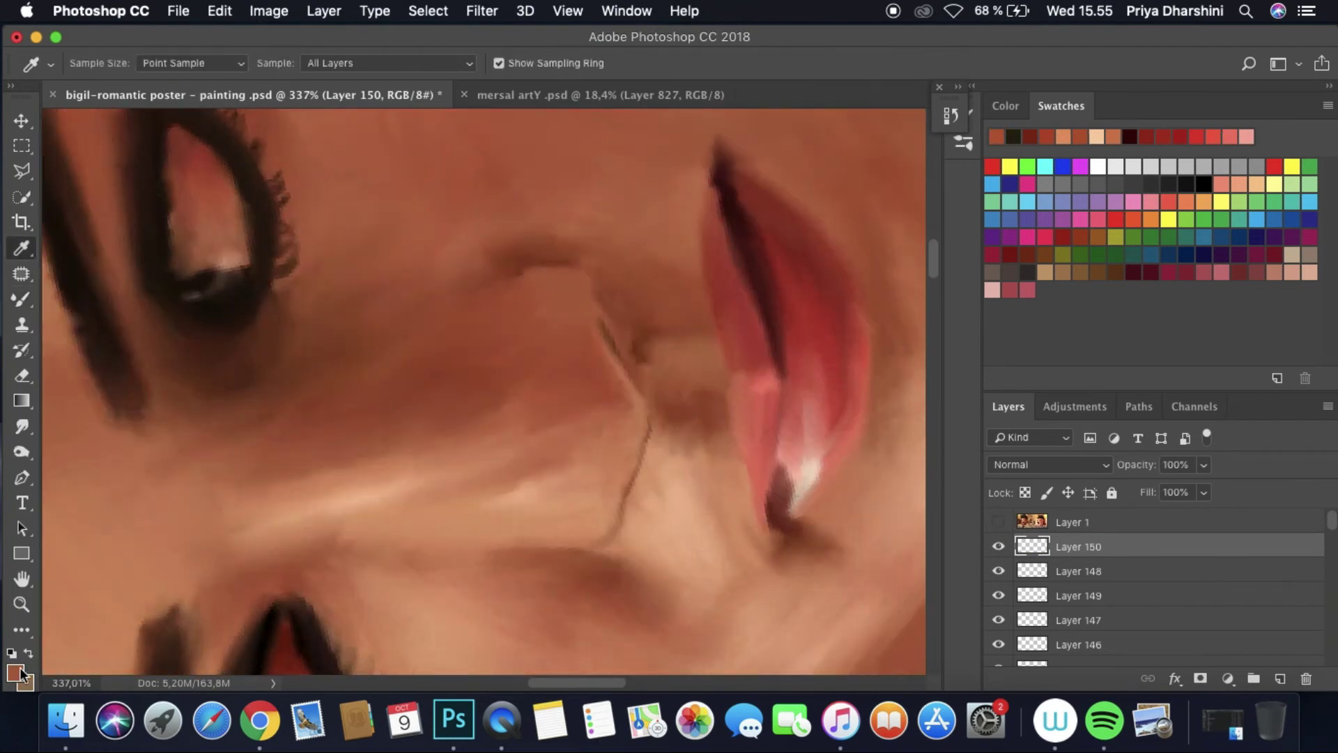
left_click(15, 672)
left_click(1081, 191)
Step: Add Layer 151 above the visible reference photo and set the Mixer Brush size to 3
left_click(1129, 522)
key("super+shift+alt+n")
left_click(999, 547)
left_click(106, 62)
left_click_drag(113, 122, 84, 122)
key("Return")
Step: Trace the nostrils and lower edge of the nose in muted brown over the reference photo, and hide the photo
mouse_move(464, 298)
left_mouse_down()
mouse_move(556, 267)
mouse_move(586, 288)
left_mouse_up()
mouse_move(626, 370)
left_mouse_down()
mouse_move(648, 411)
mouse_move(628, 481)
left_mouse_up()
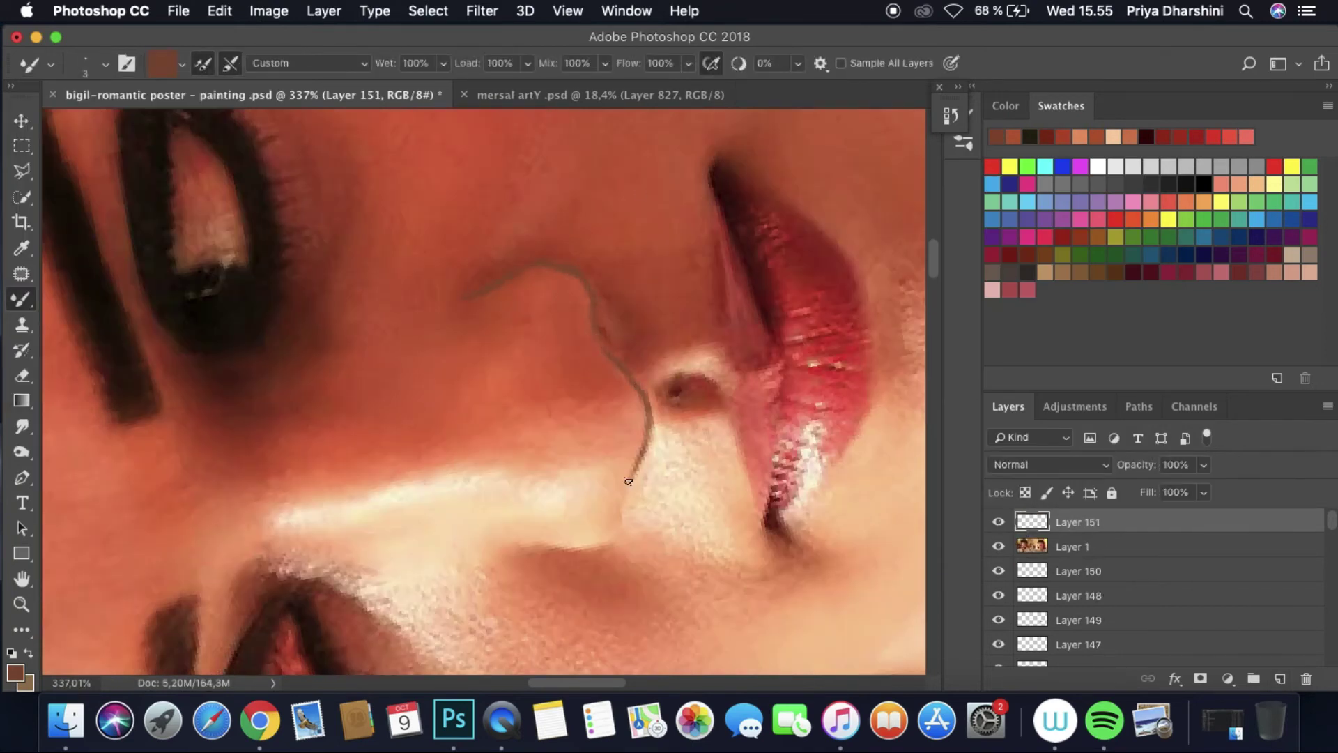
left_click_drag(584, 548, 544, 551)
key("super+minus")
left_click(999, 546)
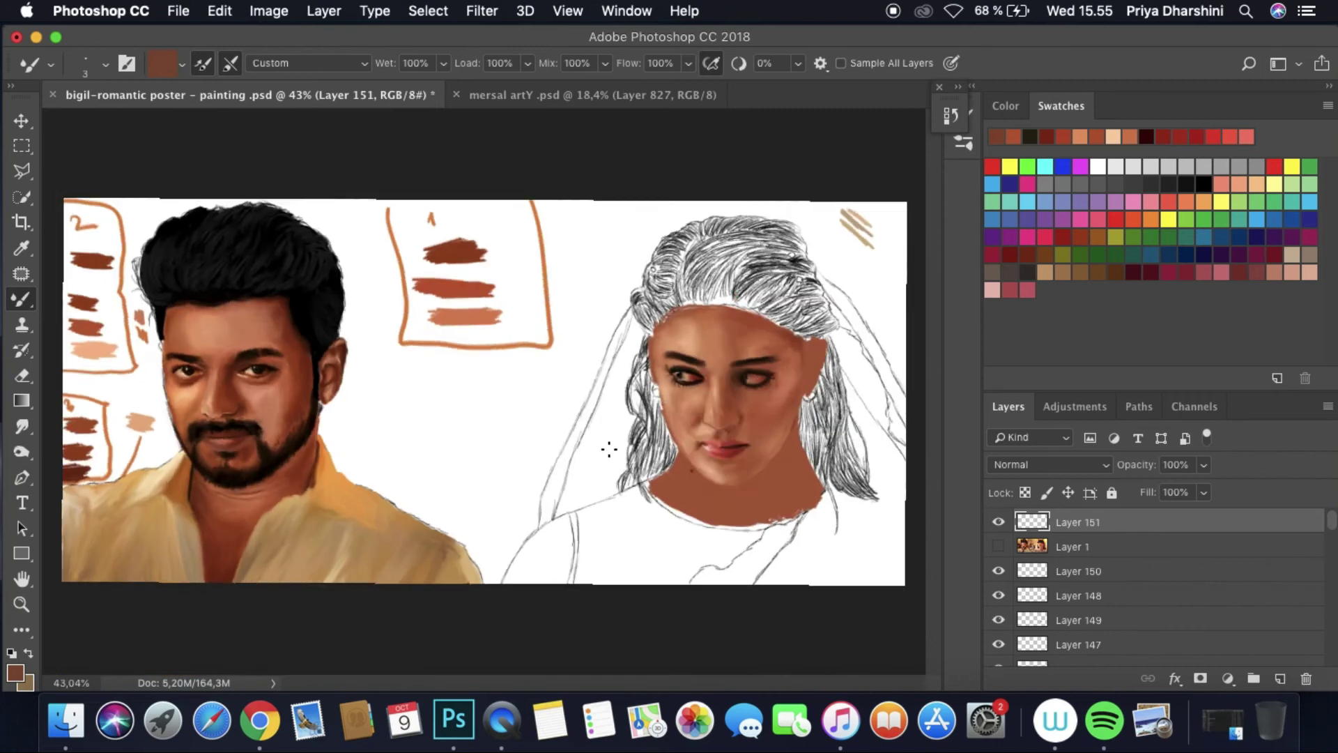
Step: Smudge the traced nose outline into the skin with the brush at 9 px and Sample All Layers enabled
key("super+plus")
left_click(21, 426)
left_click(105, 62)
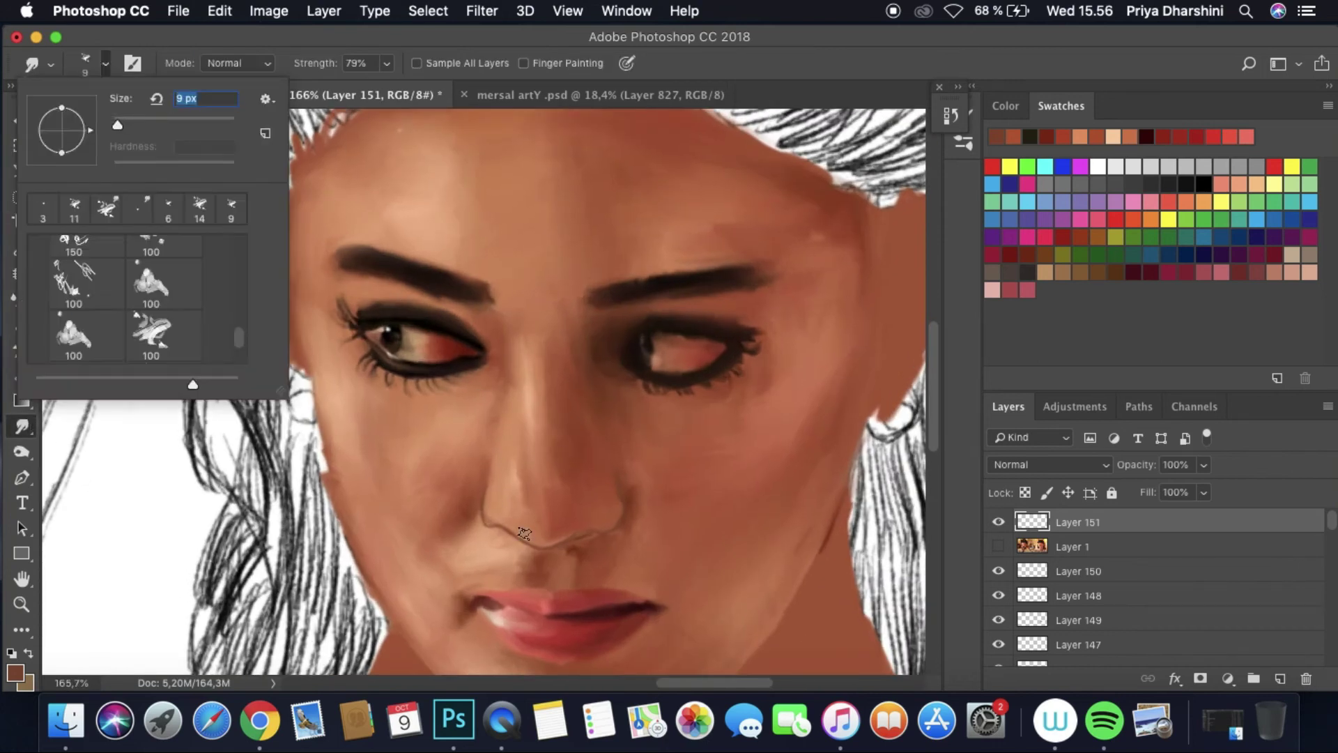
double_click(188, 99)
type("9")
key("Return")
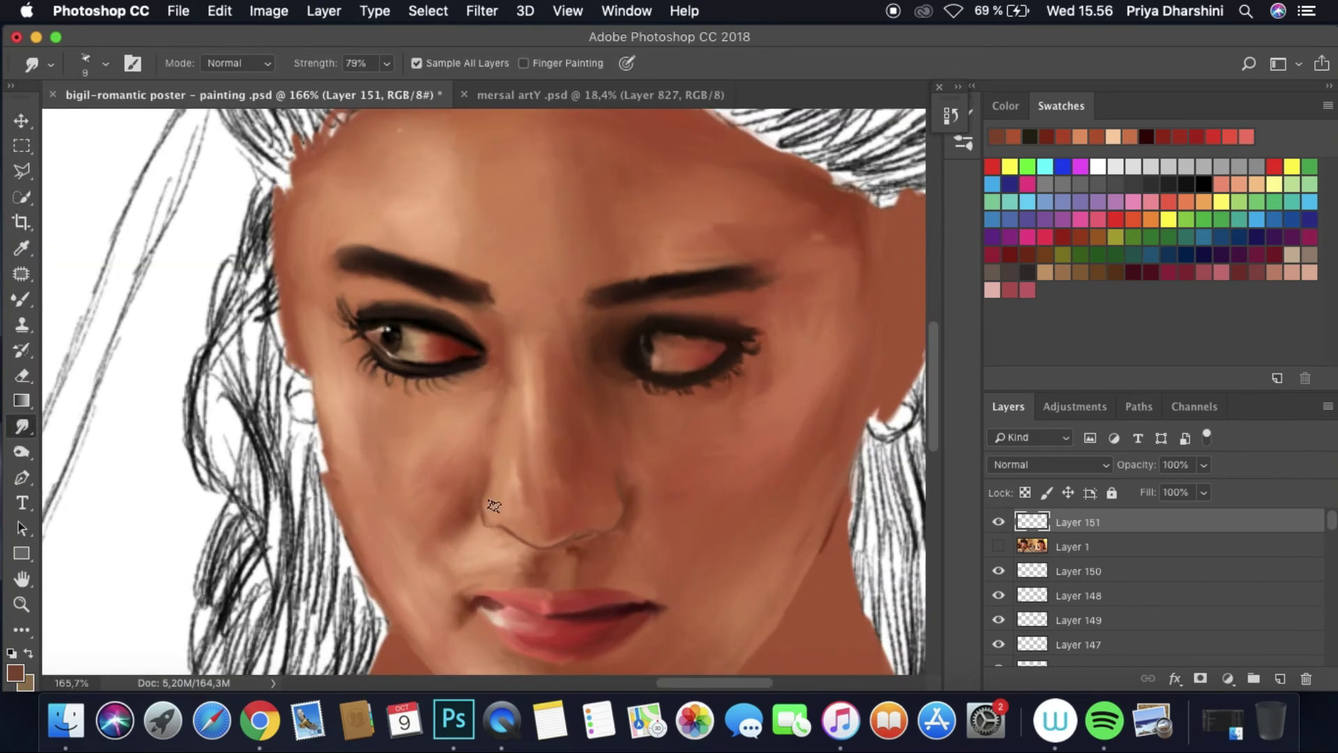
scroll(631, 428, "down", 5)
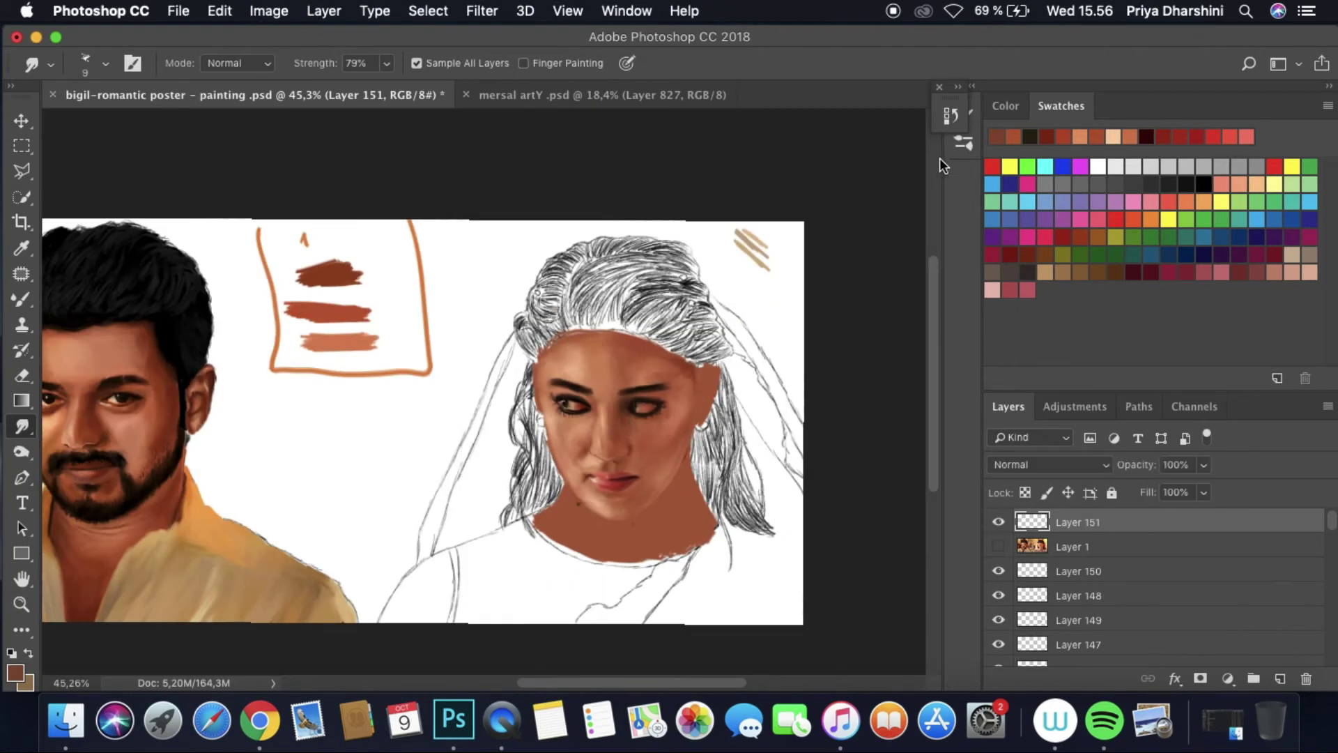
scroll(753, 359, "up", 1)
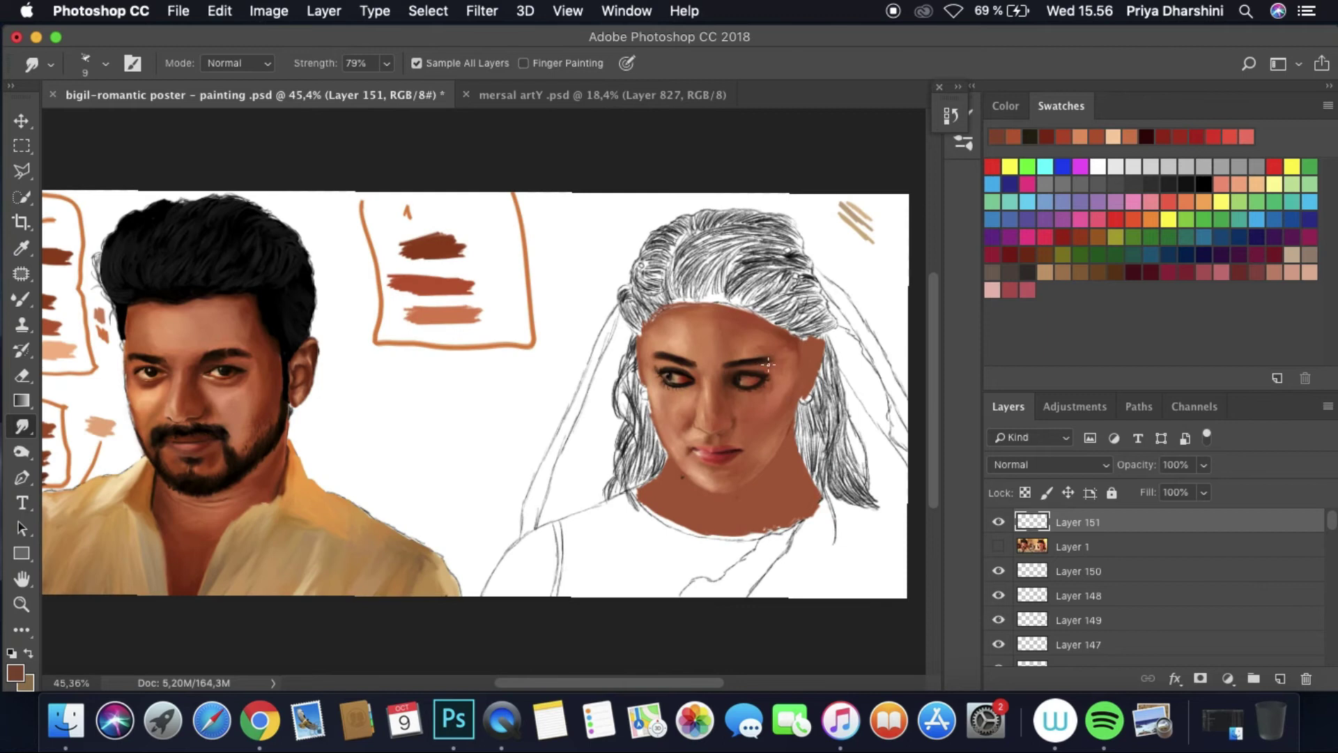
Step: Delete Layer 151 with its smudged nose outline and sample a lighter brown from the face
key("BackSpace")
key("r")
left_click_drag(769, 363, 800, 418)
scroll(800, 418, "up", 10)
key("i")
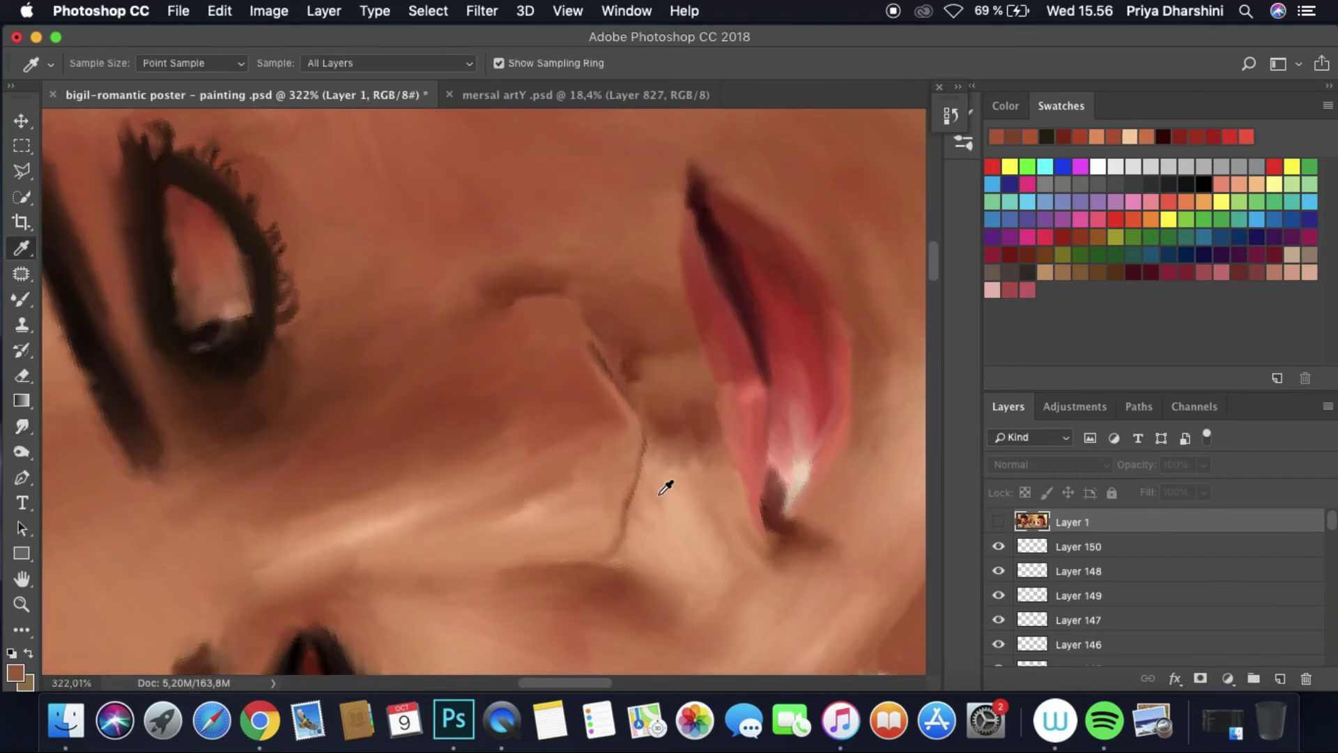
Step: Trace the nose outline with the lighter brown on Layer 151 over the reference photo, and hide the photo
key("super+z")
key("b")
left_click(105, 63)
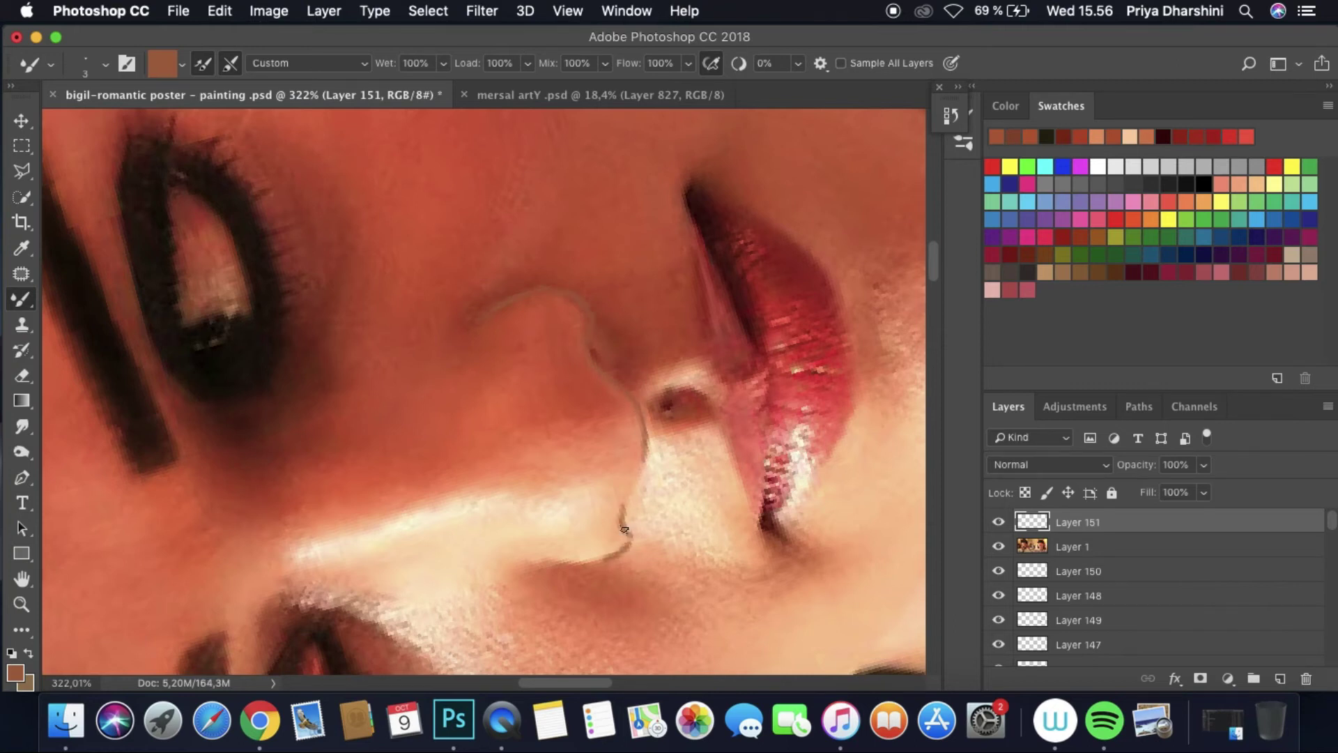
left_click(997, 548)
Step: Move Layer 151 below the reference photo and smudge the shading along the side of the nose, comparing with the photo
left_click(21, 426)
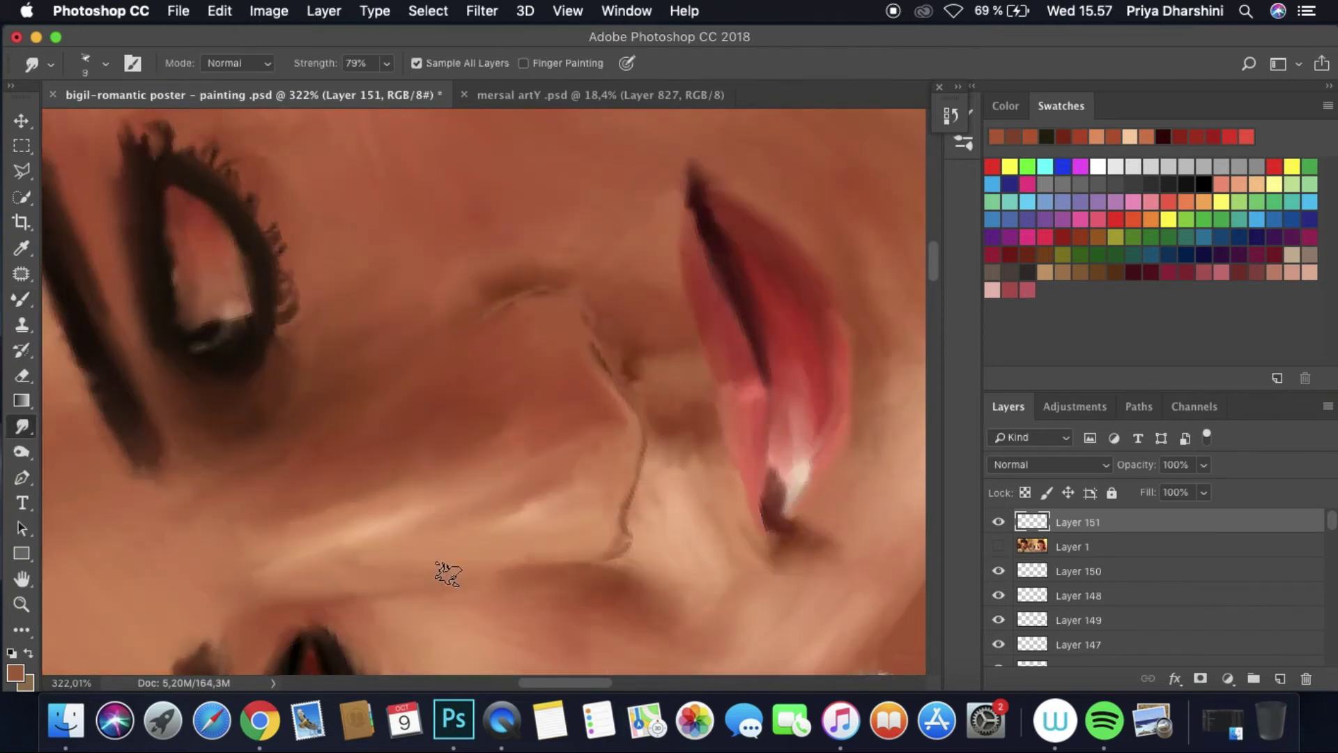
key("super+[")
left_click(997, 522)
left_click(998, 522)
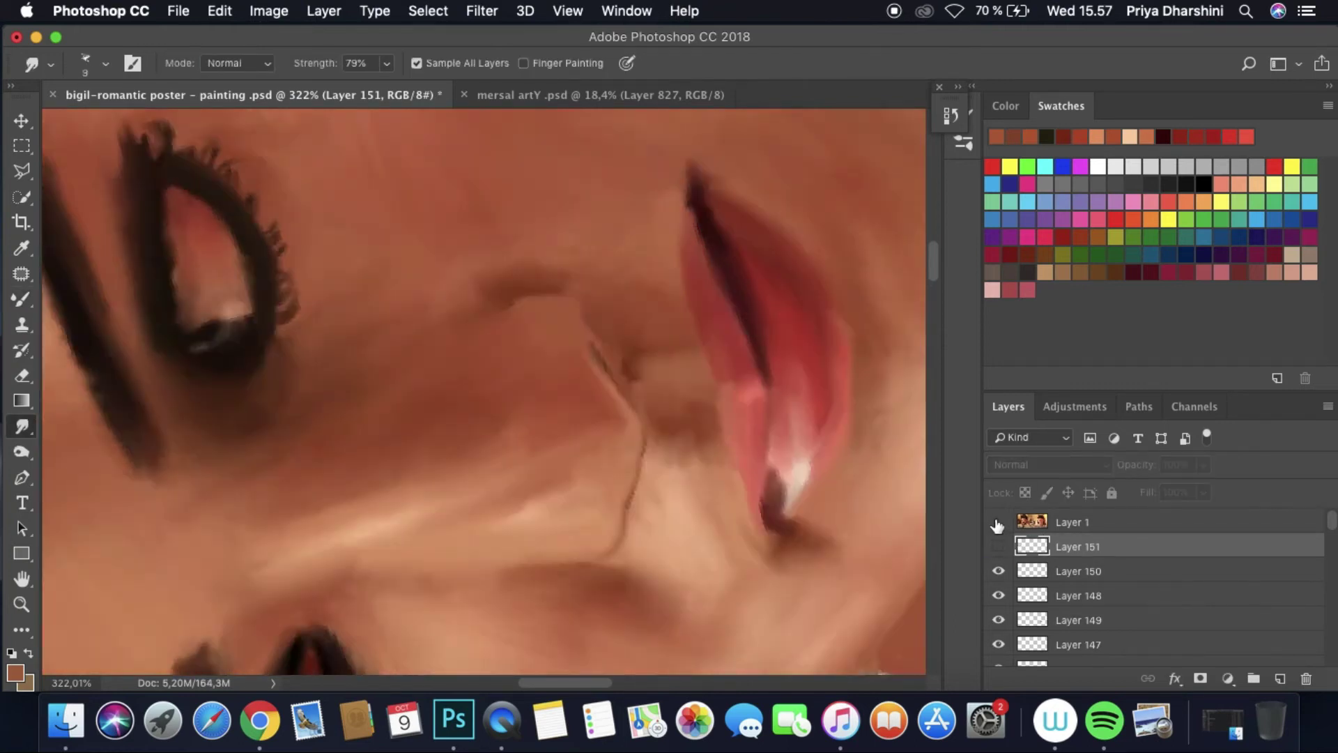
left_click(997, 546)
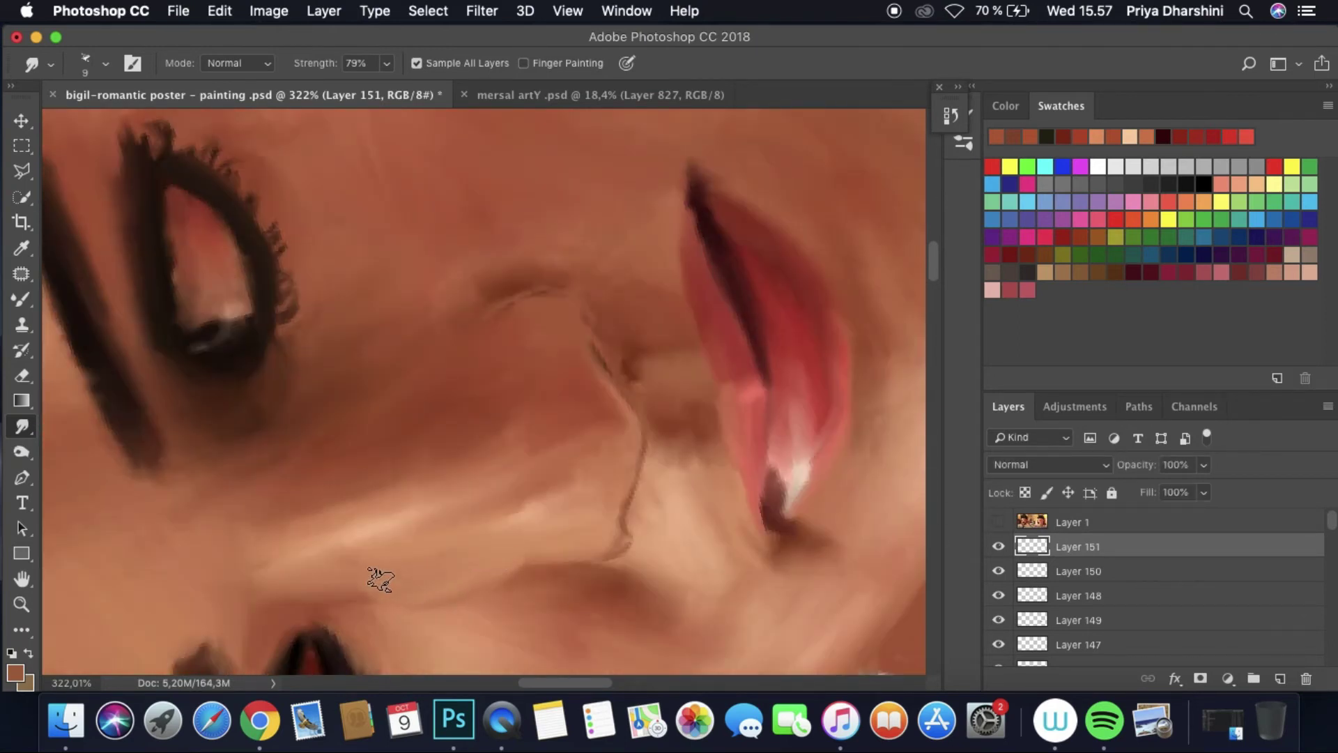
left_click(997, 524)
left_click(998, 524)
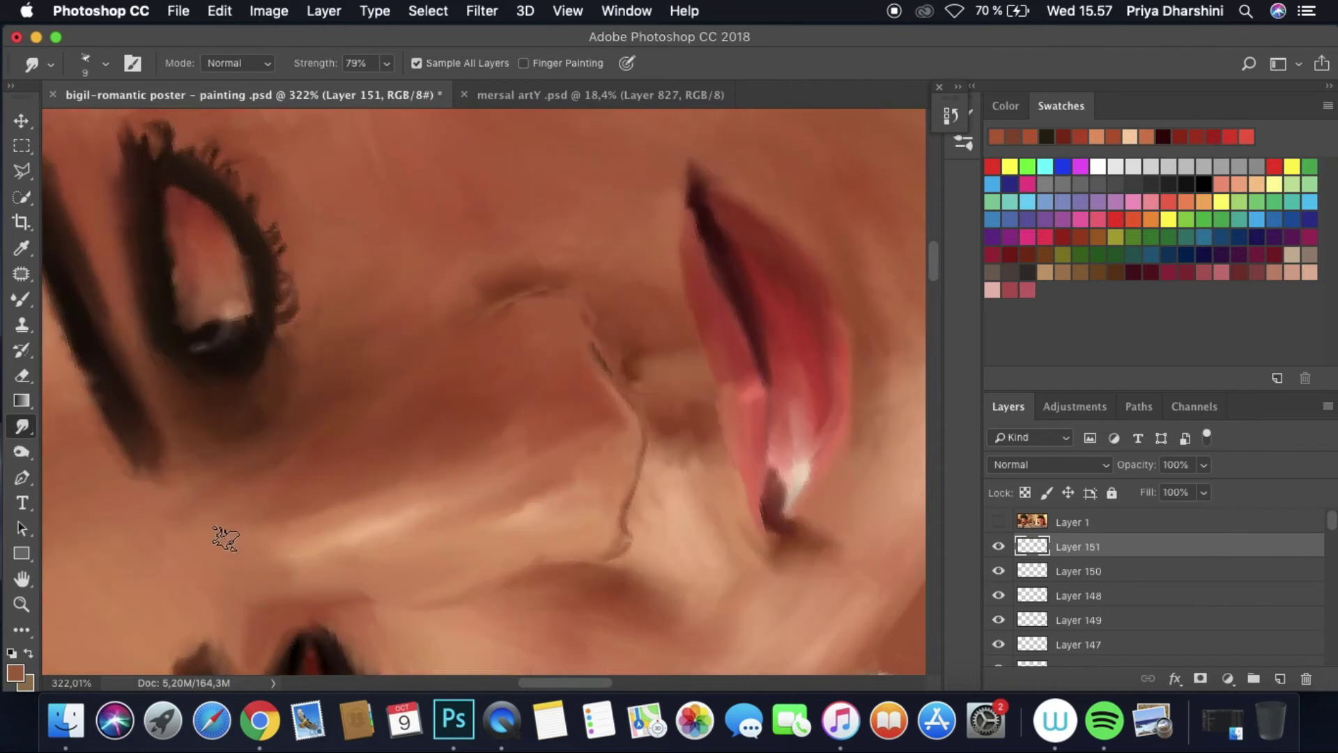
Step: Add Layer 152 and paint peach highlight strokes beside the nose bridge below the inner eye, using the reference photo
scroll(300, 566, "down", 5)
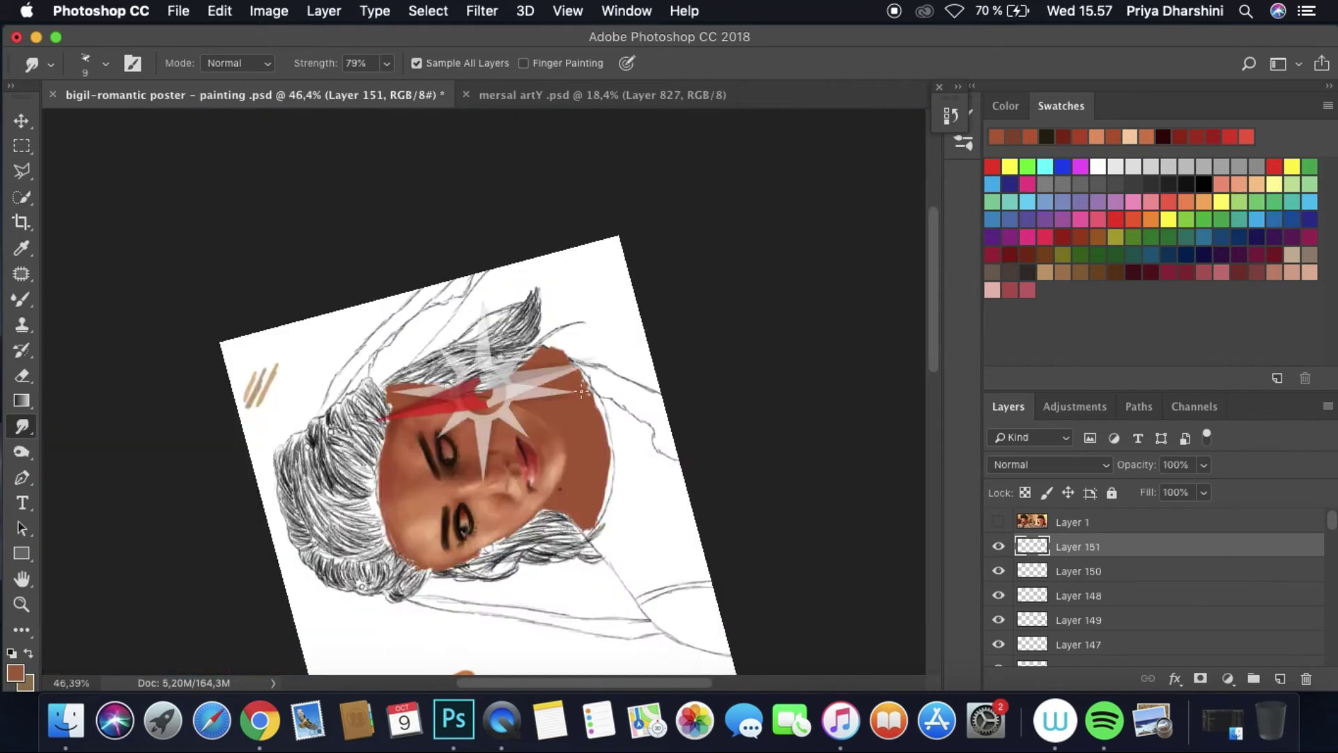
scroll(446, 348, "up", 4)
left_click(1112, 524)
left_click(1280, 679)
left_click(998, 546)
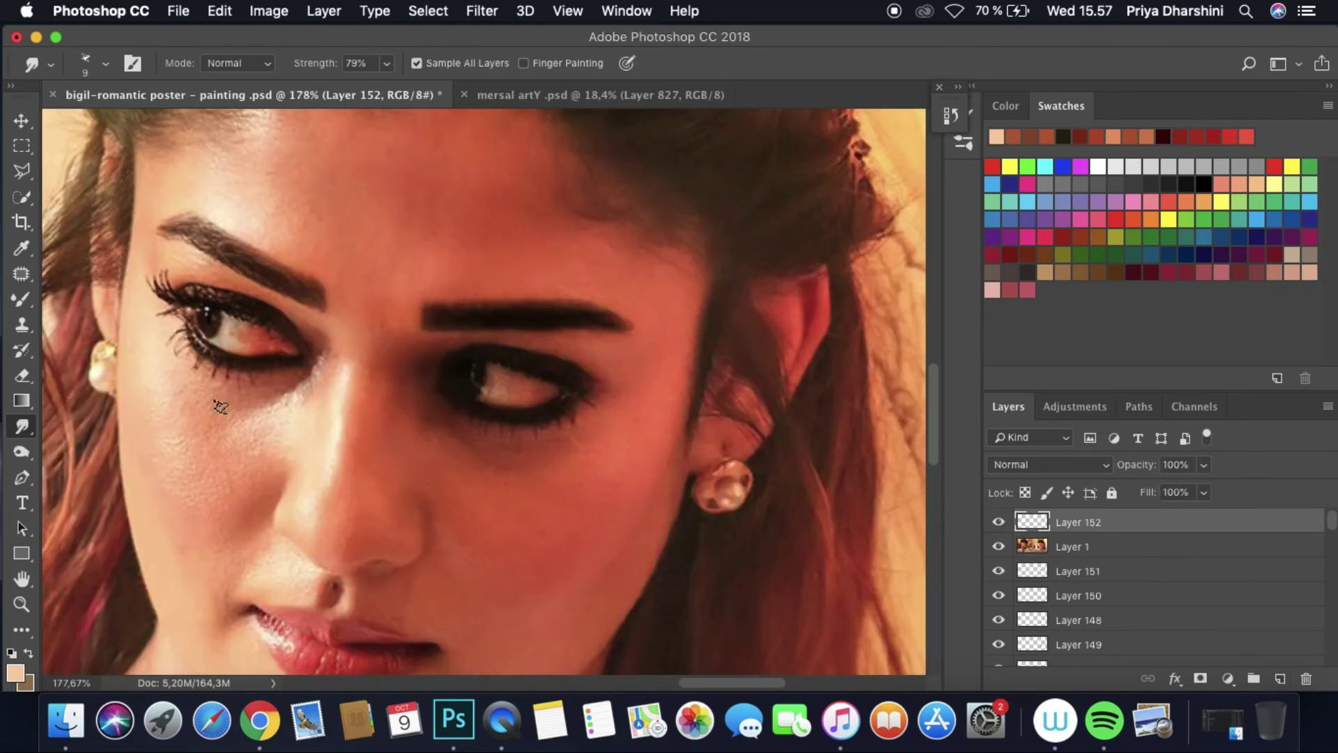
key("b")
left_click_drag(380, 558, 383, 530)
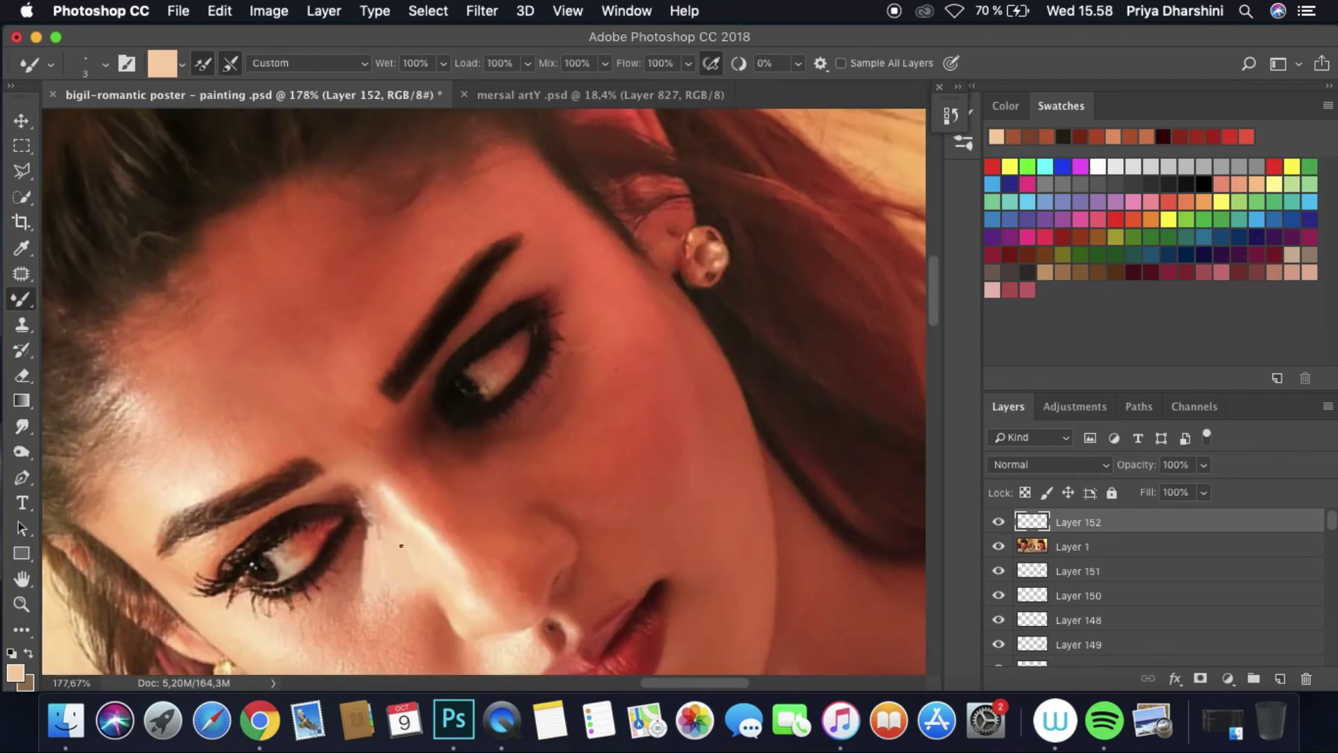
left_click(998, 546)
Step: Try the Screen blend mode on Layer 152 and return it to Normal
left_click(1049, 464)
left_click(1031, 599)
key("r")
scroll(935, 324, "down", 4)
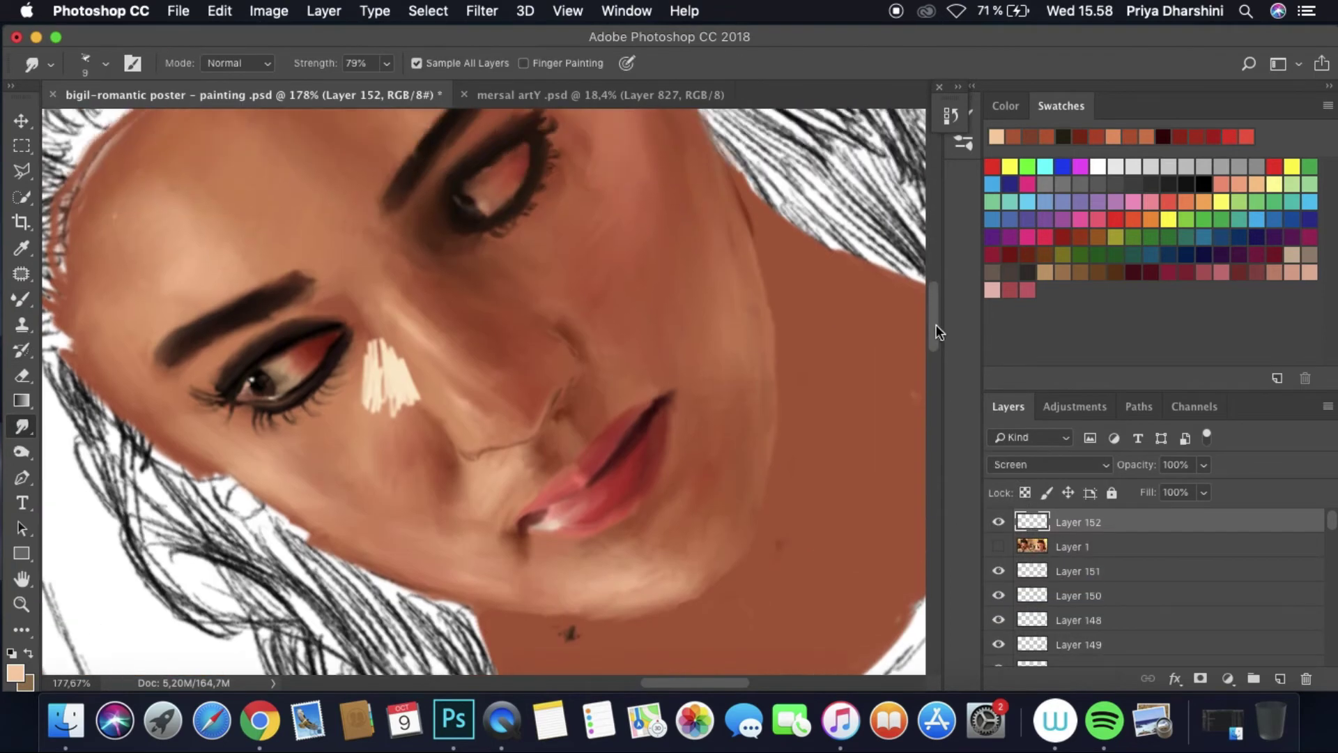
left_click(1049, 464)
left_click(1026, 317)
Step: Smudge the peach highlight beside the nose at brush size 15 with Sample All Layers disabled
left_click(106, 63)
left_click_drag(115, 129, 133, 129)
left_click(416, 63)
mouse_move(394, 366)
left_mouse_down()
mouse_move(395, 427)
mouse_move(373, 379)
mouse_move(370, 409)
mouse_move(397, 389)
mouse_move(408, 396)
left_mouse_up()
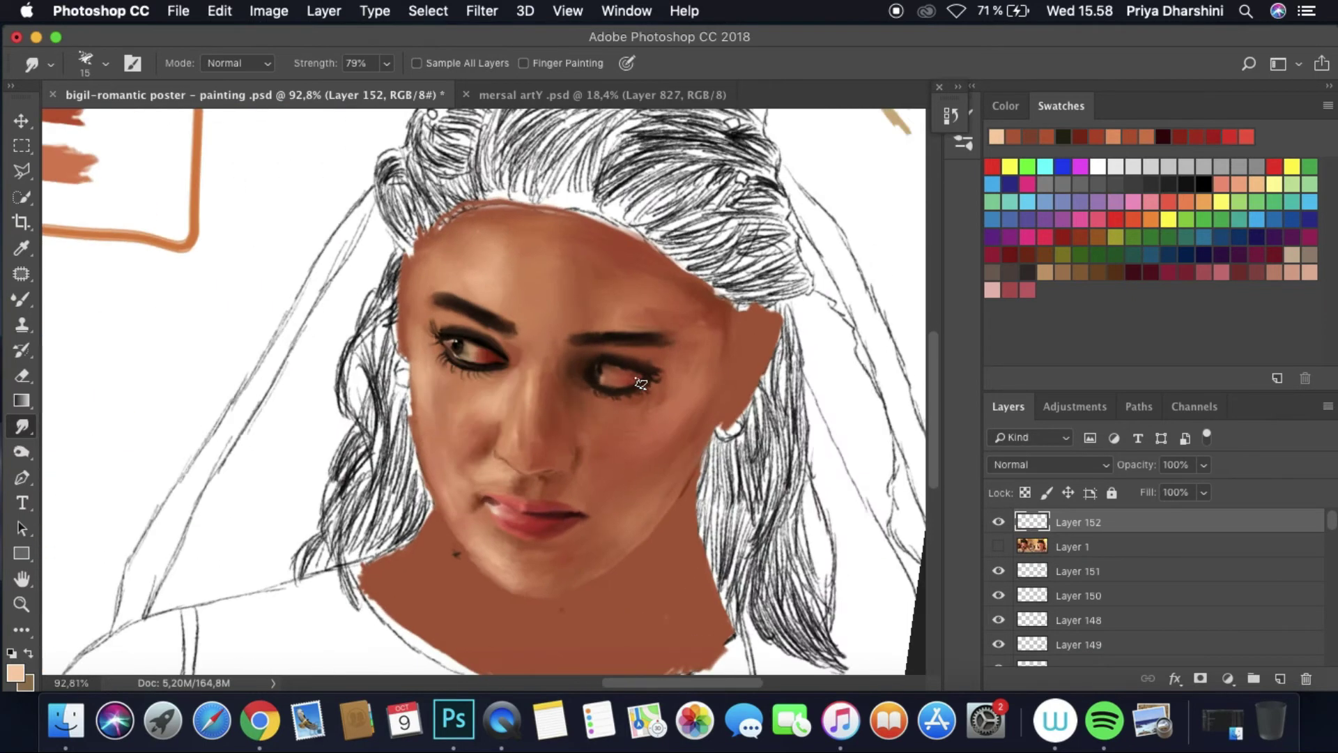
Step: Compare with the reference photo and smudge the outline under the nose at brush size 6 with Sample All Layers enabled
left_click(999, 546)
left_click(999, 546)
scroll(434, 479, "up", 5)
left_click(105, 63)
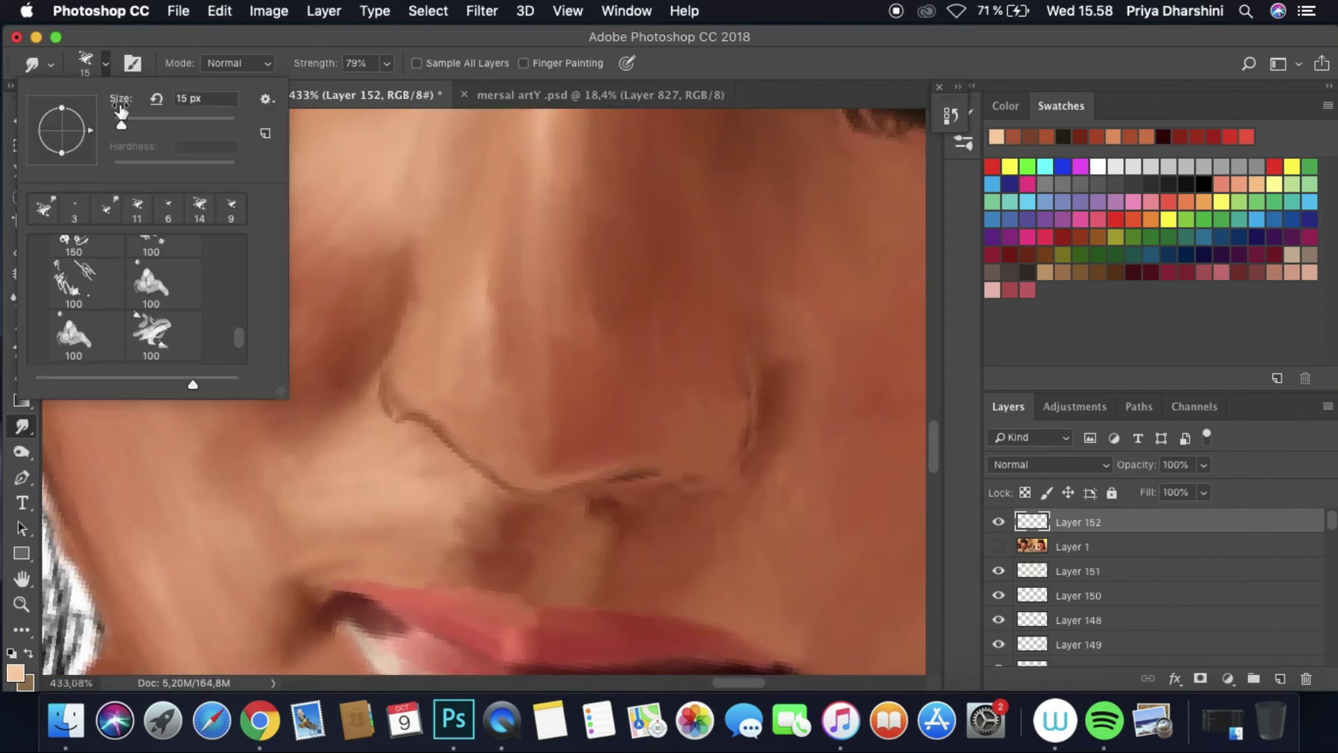
left_click(417, 63)
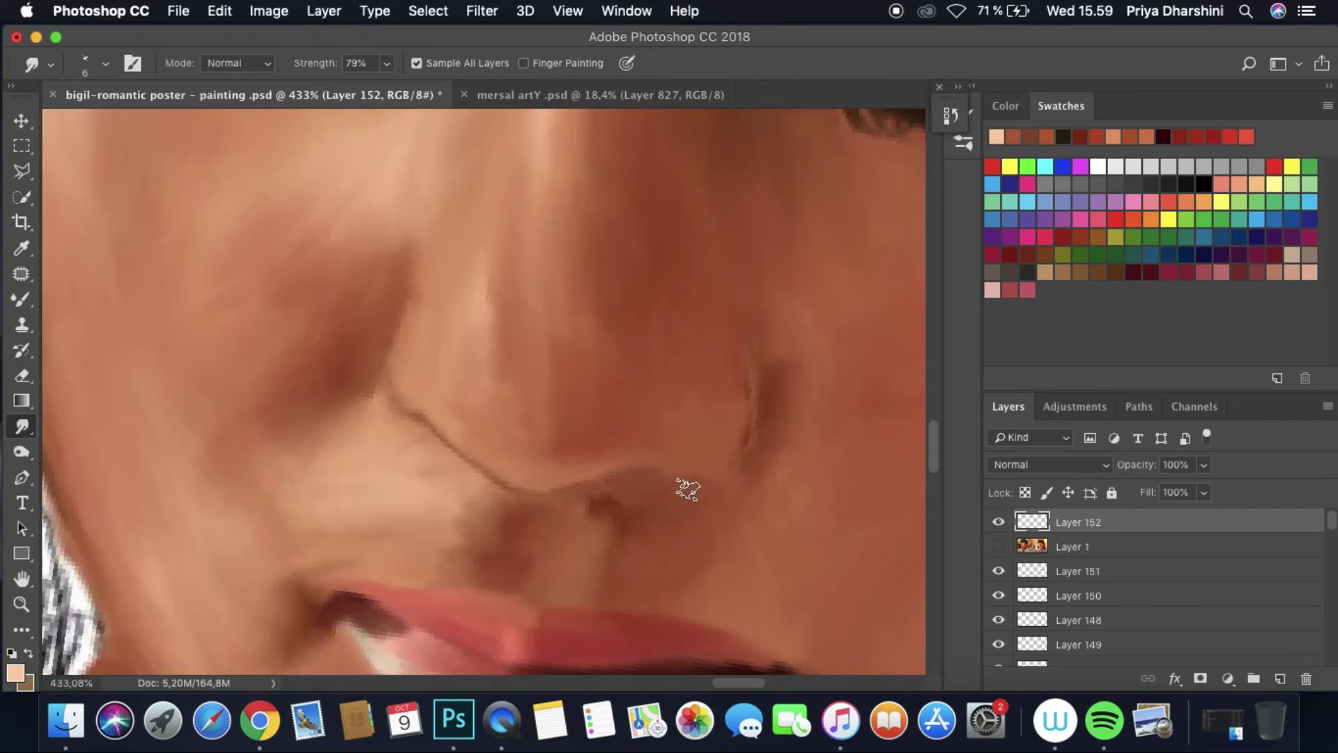
Step: Sample a dark reddish brown from the mersal artY document and return to the poster with the Mixer Brush
key("i")
left_click(627, 94)
left_click(752, 553)
key("ctrl+Tab")
key("b")
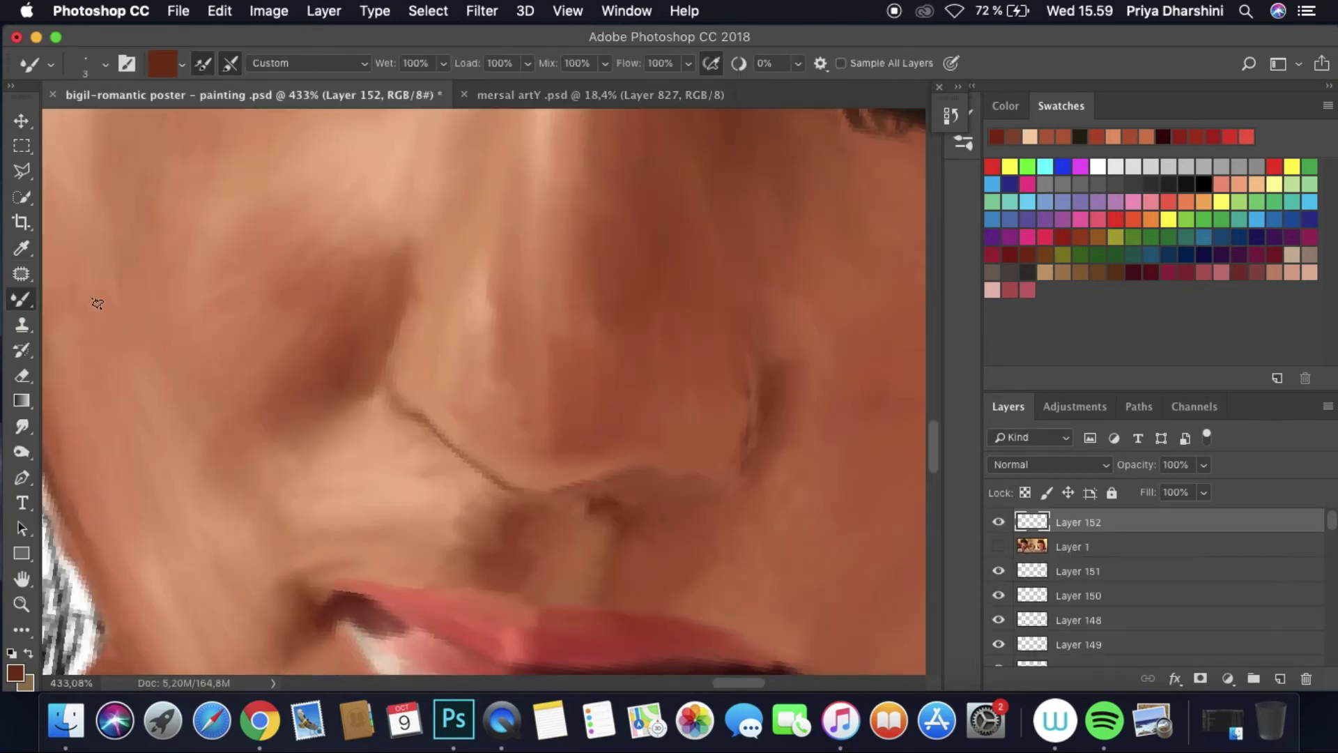
Step: Sample a muted red from the shadow under the nose and paint a small spot there above the upper lip
key("i")
left_click(545, 528)
key("b")
scroll(545, 528, "down", 10)
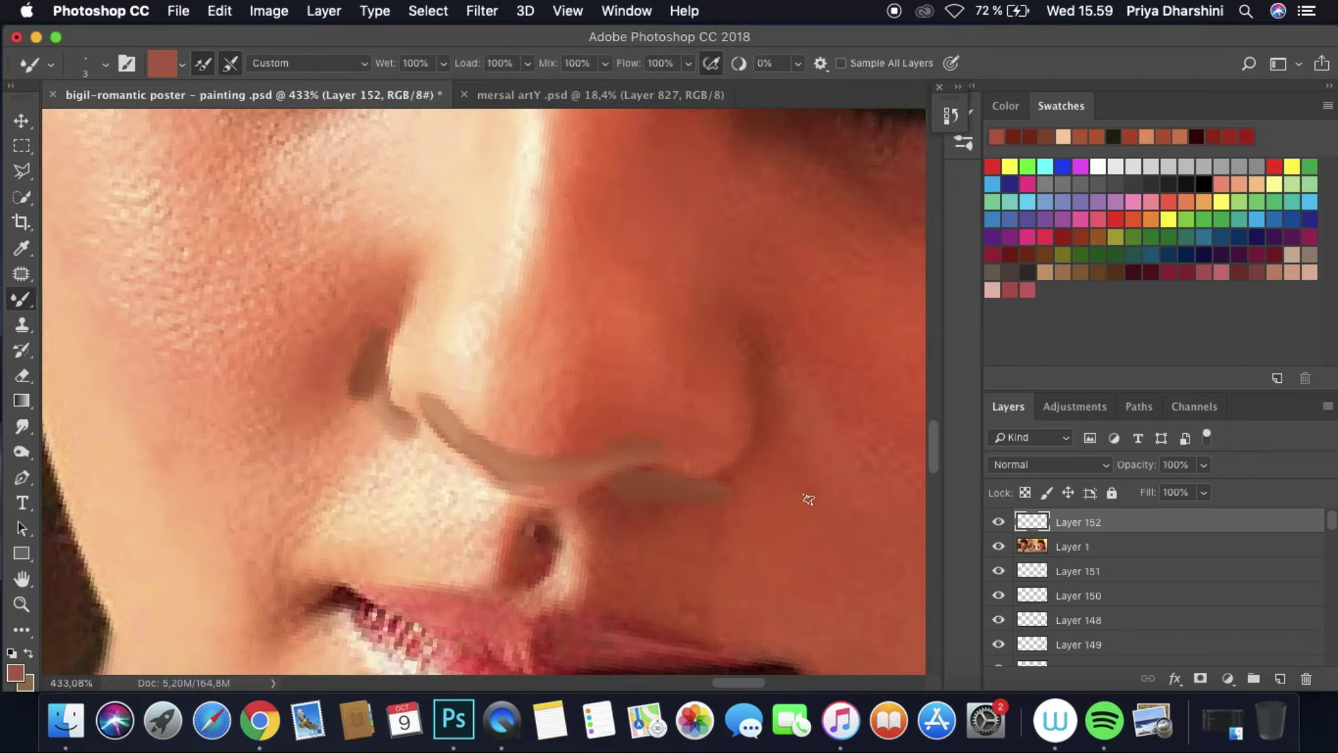
left_click(998, 547)
mouse_move(545, 390)
left_mouse_down()
mouse_move(636, 431)
mouse_move(729, 388)
mouse_move(708, 468)
left_mouse_up()
scroll(635, 430, "up", 5)
scroll(636, 431, "down", 10)
scroll(707, 469, "up", 9)
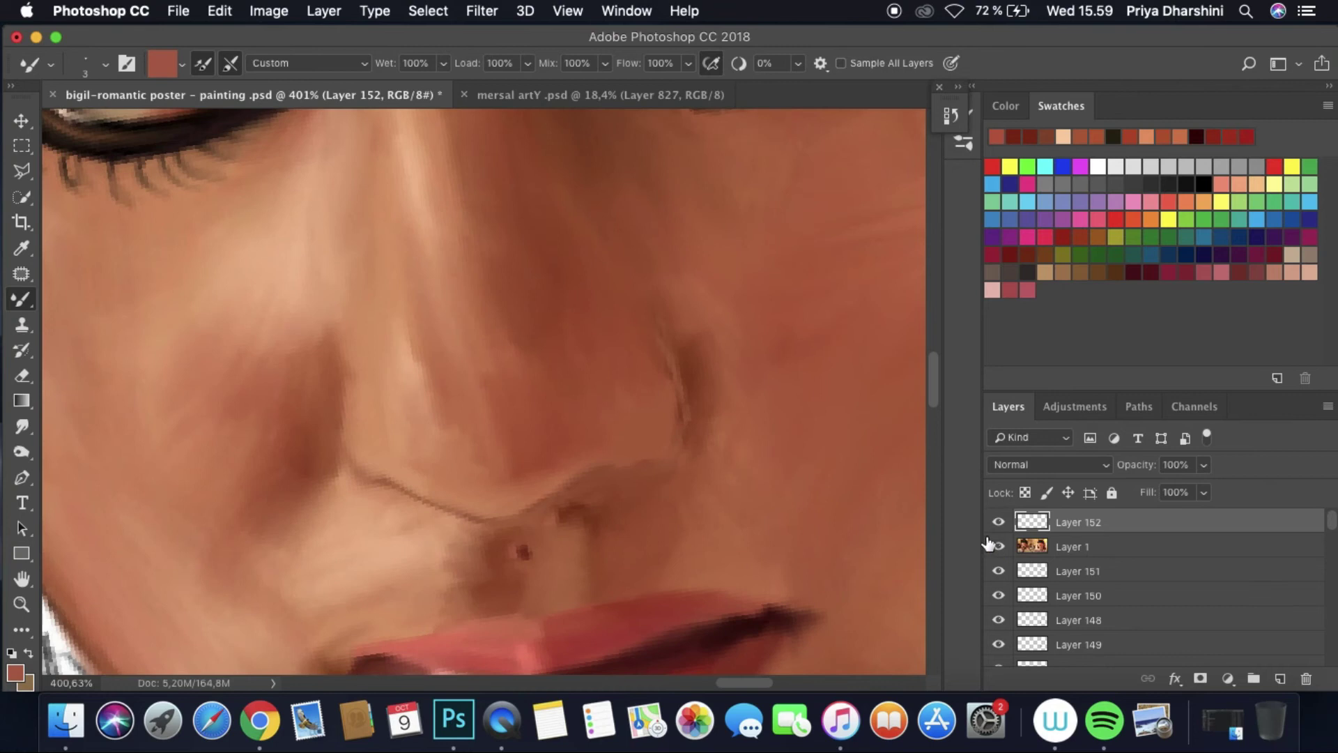
Step: Compare with the reference photo, lock Layer 152 and add Layer 153 above the photo
left_click(998, 546)
left_click(998, 547)
key("slash")
key("alt+shift+super+n")
Step: Choose a very dark reddish brown as the painting colour and set the Mixer Brush size to 2
left_click(1114, 135)
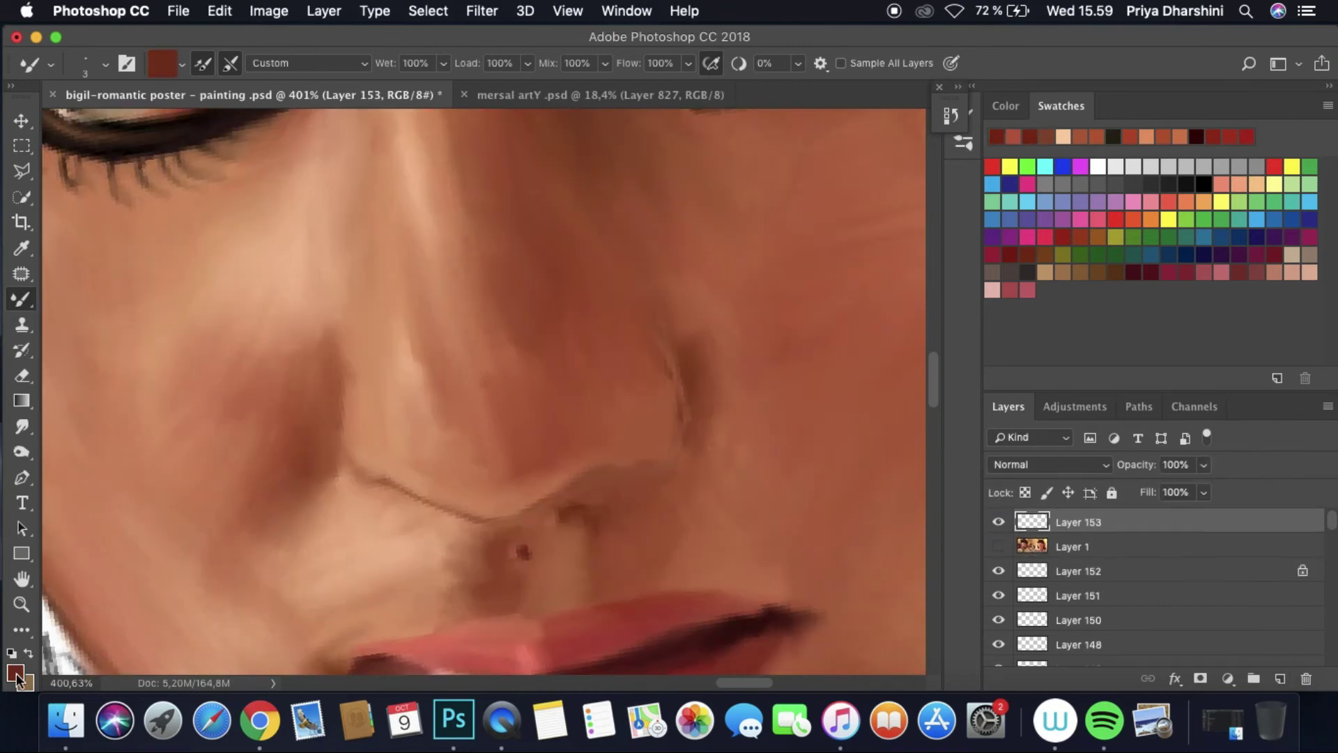
left_click(162, 62)
left_click(1081, 191)
left_click_drag(628, 418, 711, 328)
left_click(105, 63)
type("2")
key("Return")
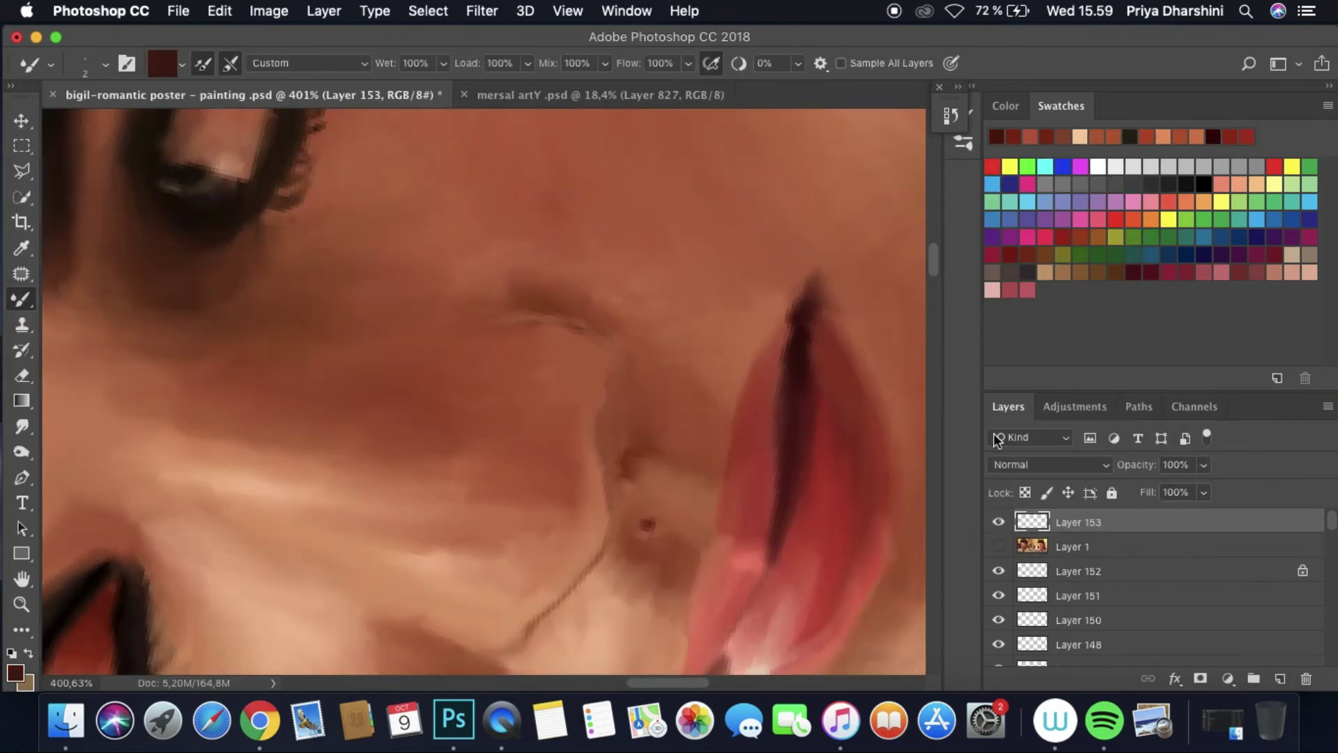
Step: Paint dark accents along the far nostril and underside of the nose over the reference photo, and hide the photo
left_click(998, 546)
left_click_drag(598, 423, 598, 441)
left_click(998, 547)
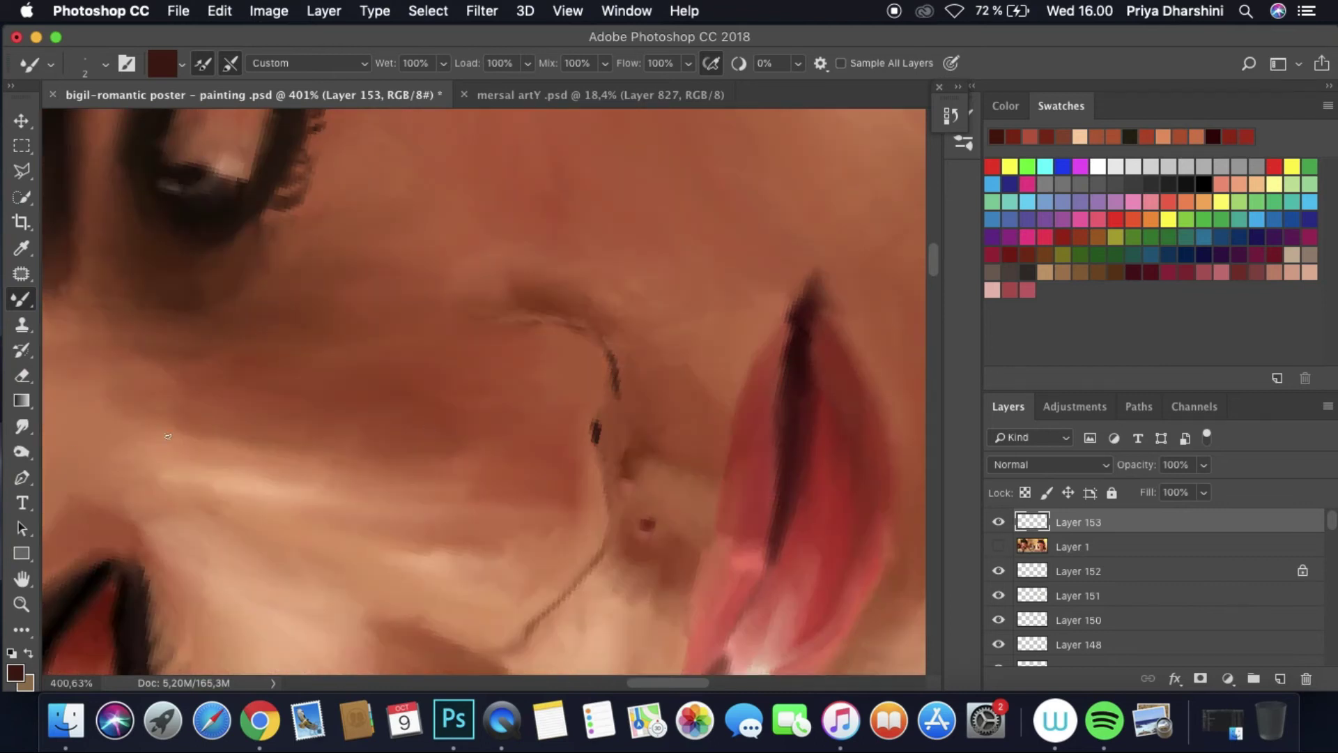
Step: Smudge the dark nostril accents on Layer 153 with the Smudge brush at size 2
left_click(22, 426)
left_click(105, 62)
key("Return")
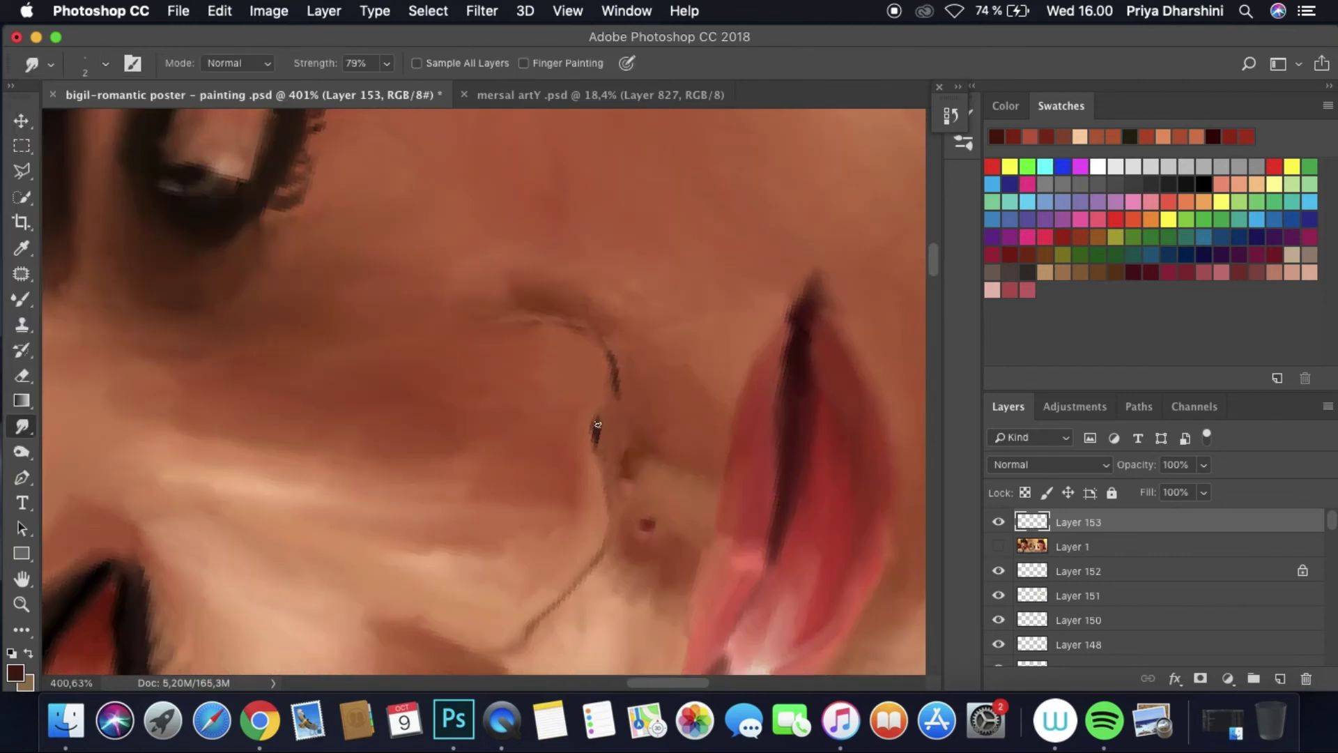
scroll(603, 332, "down", 10)
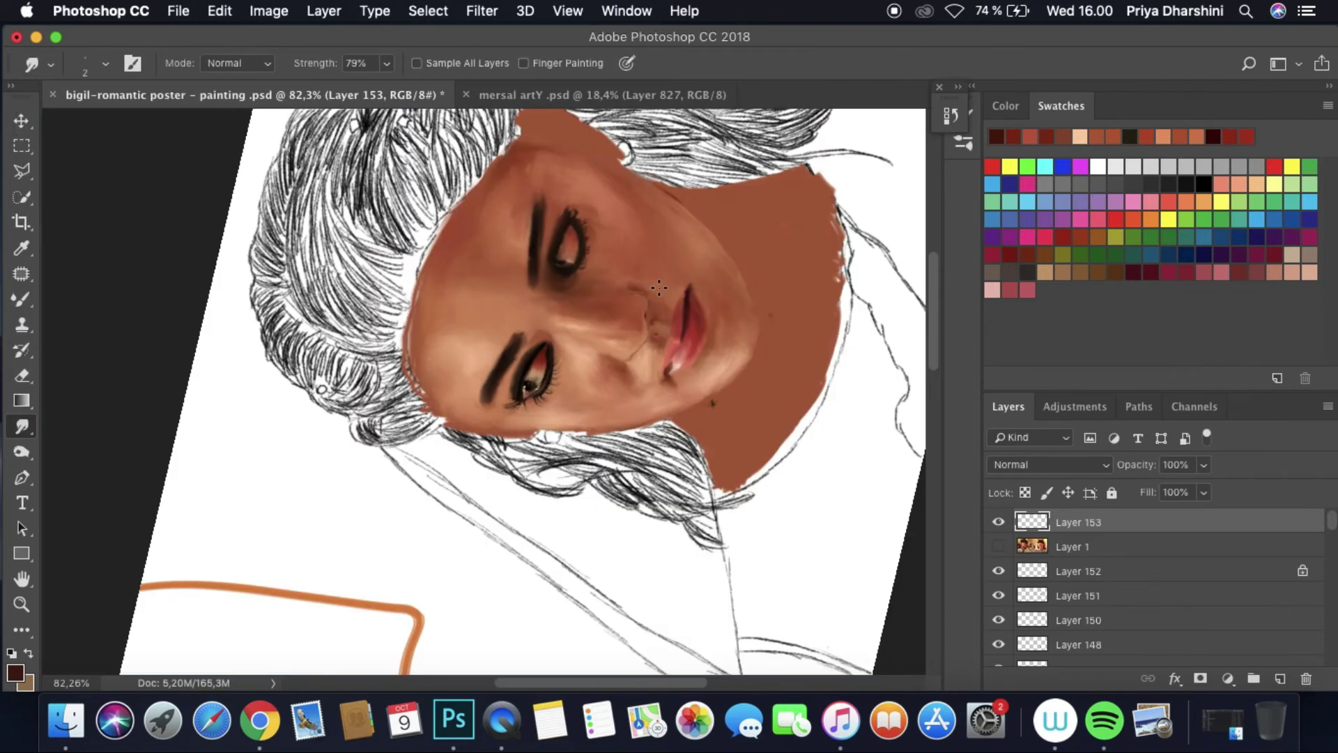
Step: Move the reference photo layer above Layer 153 and compare the nose painting with the photo
scroll(660, 292, "down", 2)
left_click_drag(1036, 538, 1036, 522)
left_click(998, 522)
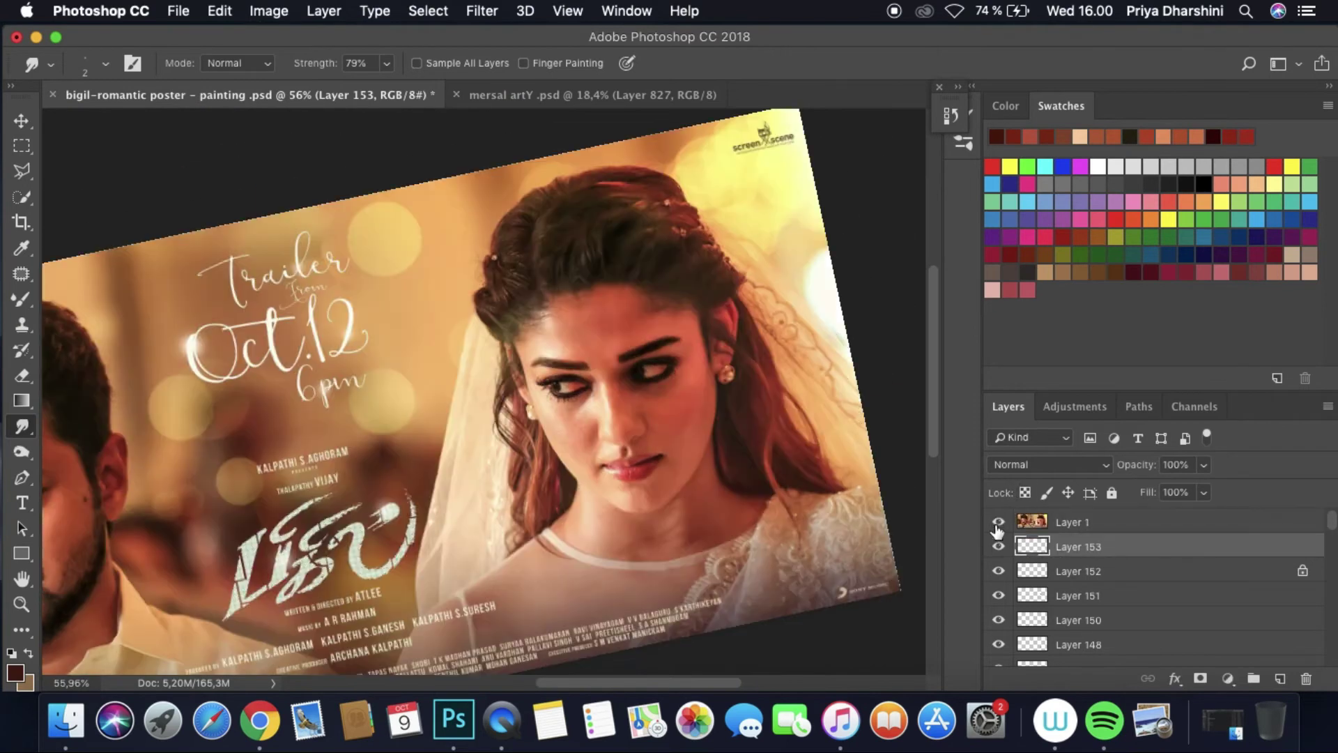
scroll(488, 390, "up", 10)
left_click(998, 522)
left_click(998, 523)
left_click(999, 522)
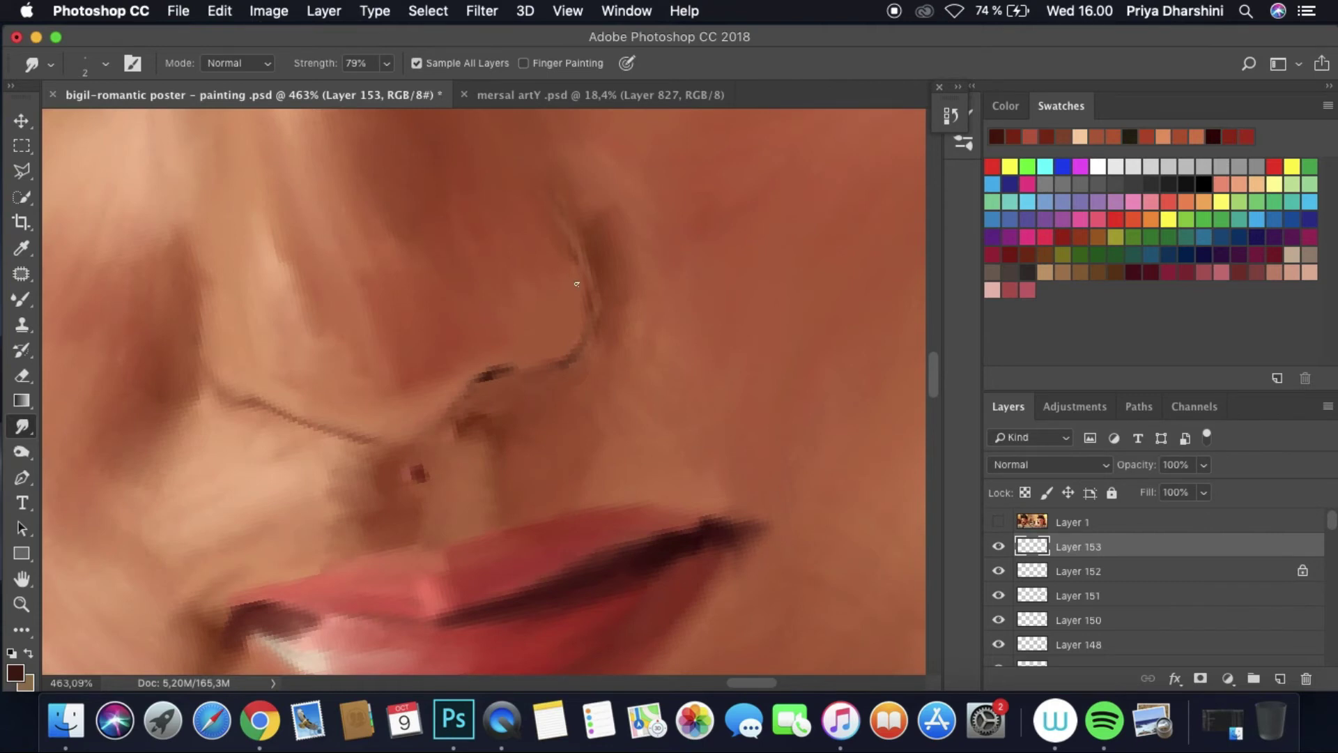
scroll(576, 283, "down", 10)
left_click(998, 522)
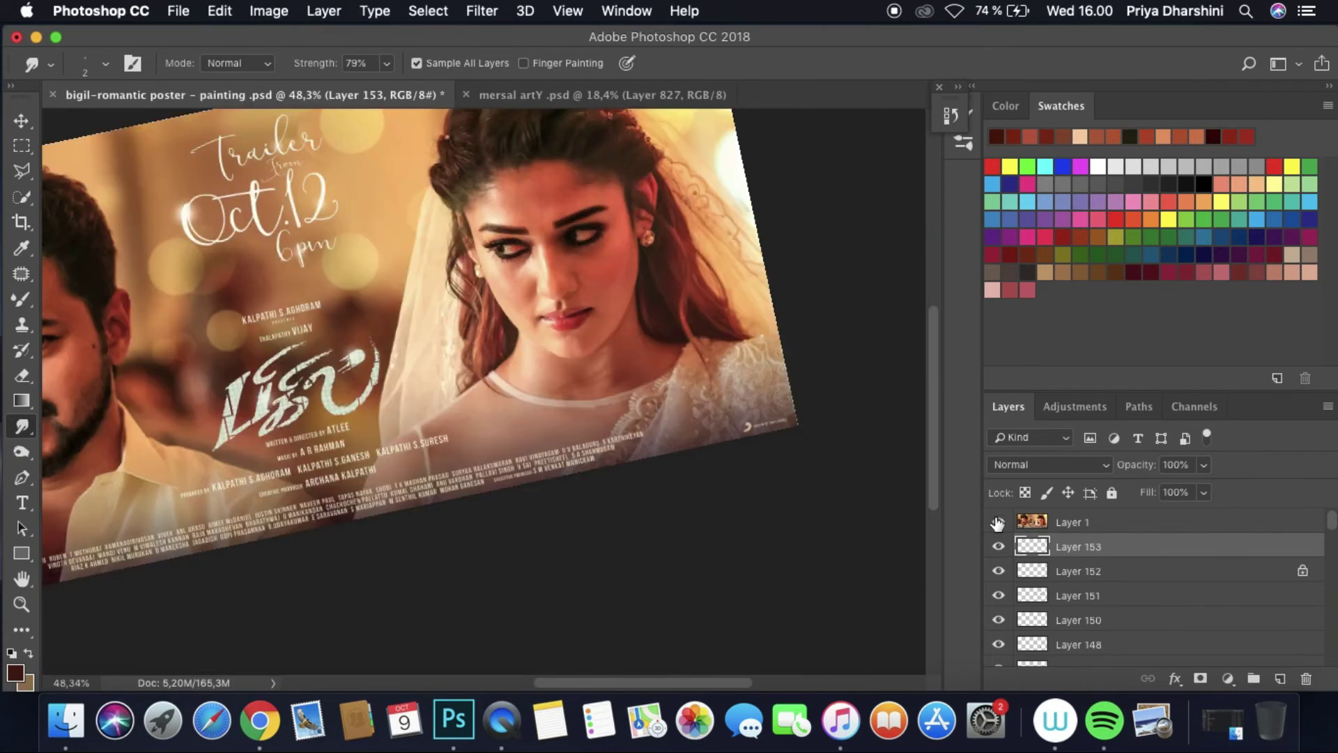
left_click(998, 522)
Step: Sample a skin tone from the face, darken it to a deep reddish brown and add Layer 154 above the photo
scroll(662, 393, "up", 5)
key("i")
left_click(488, 418)
left_click(15, 673)
left_click(802, 340)
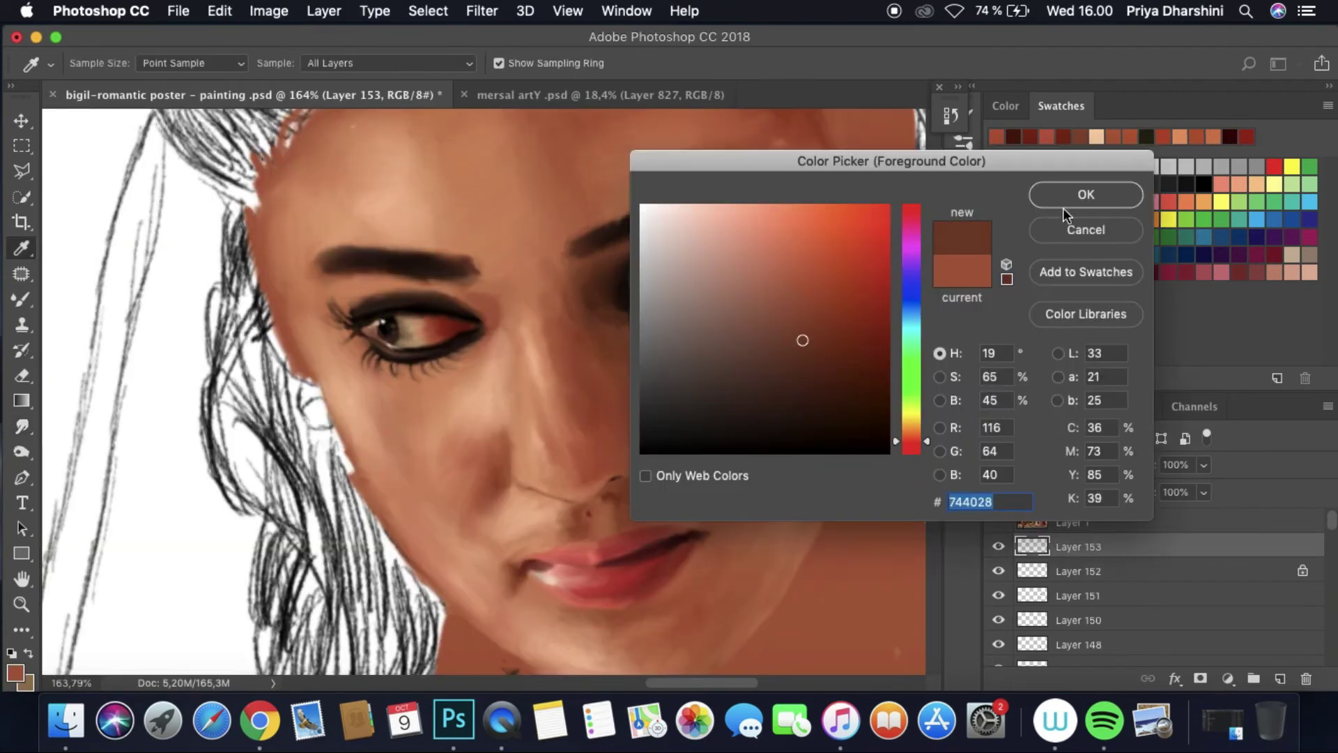
left_click(1065, 209)
key("b")
left_click(1093, 525)
key("super+shift+alt+n")
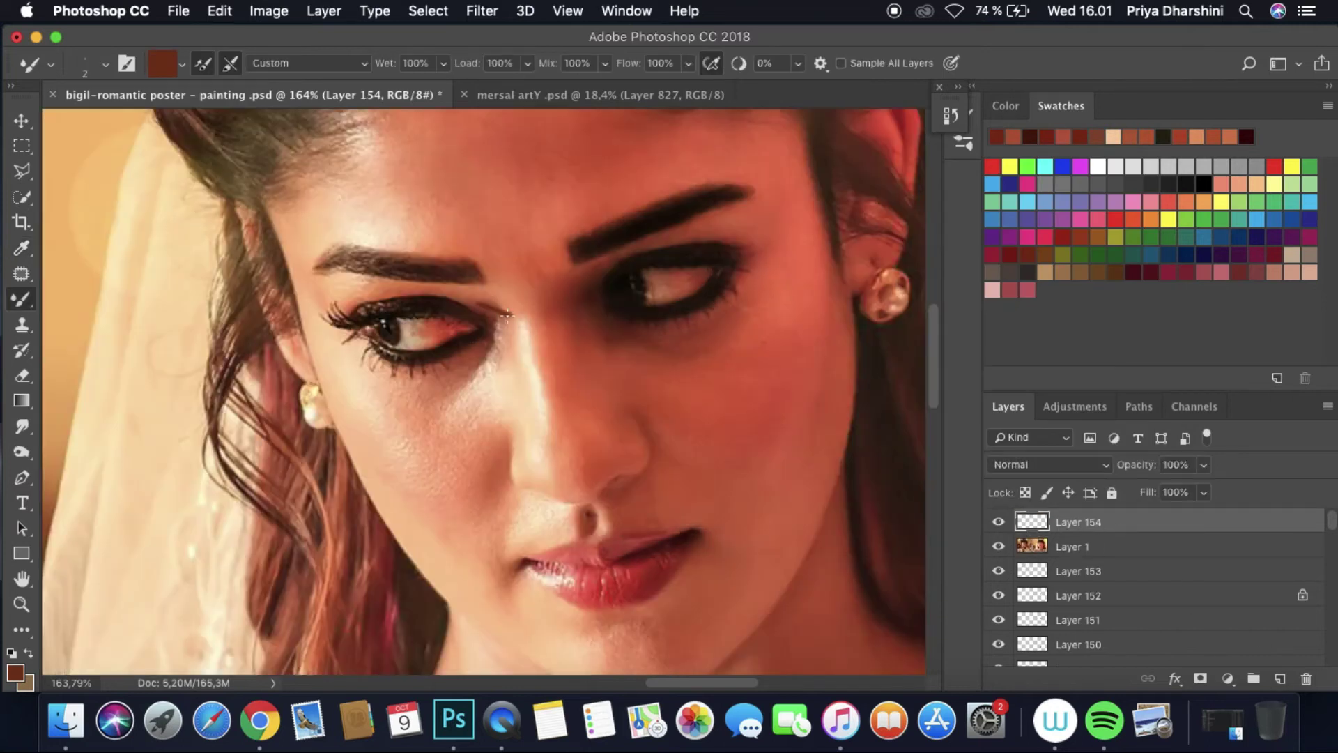
Step: Hide the photo and smudge the dark lines at the near eye's inner corner with the Smudge brush at size 14
left_click(998, 546)
left_click(22, 426)
left_click(89, 66)
left_click(89, 66)
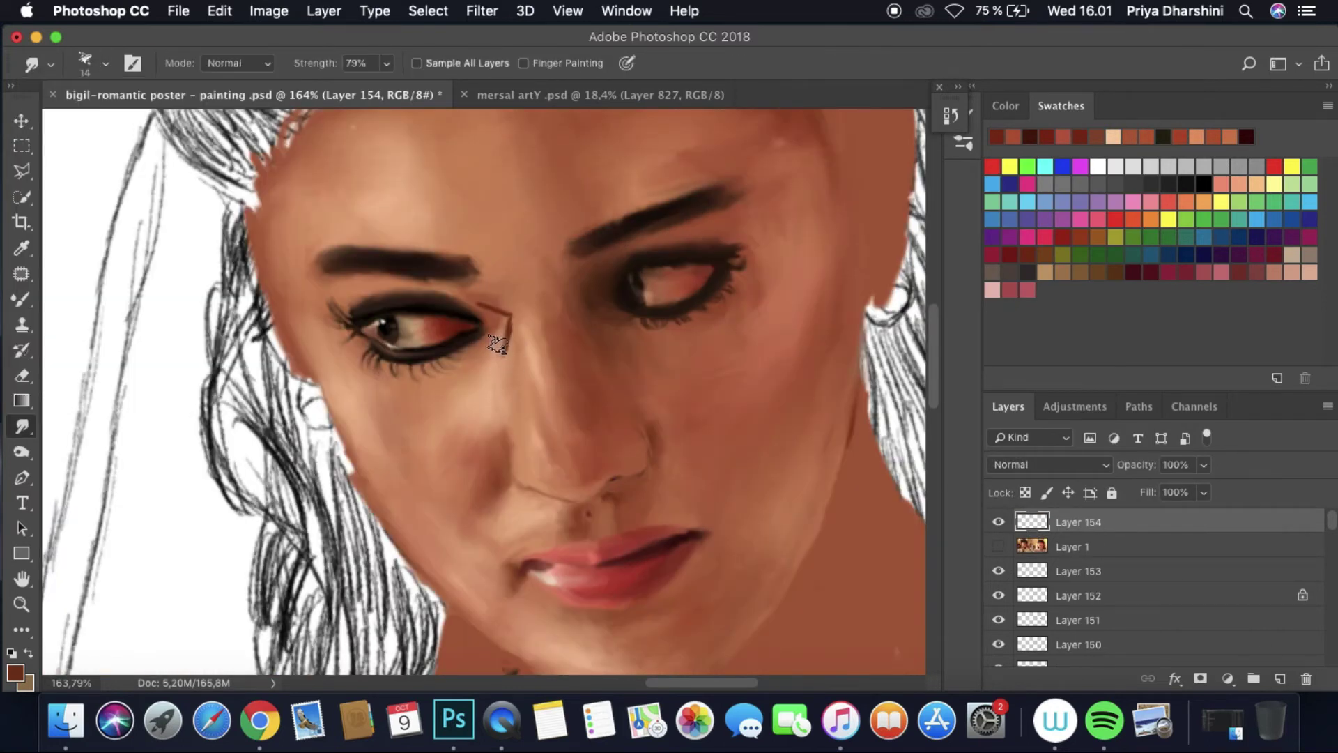
left_click_drag(511, 336, 485, 307)
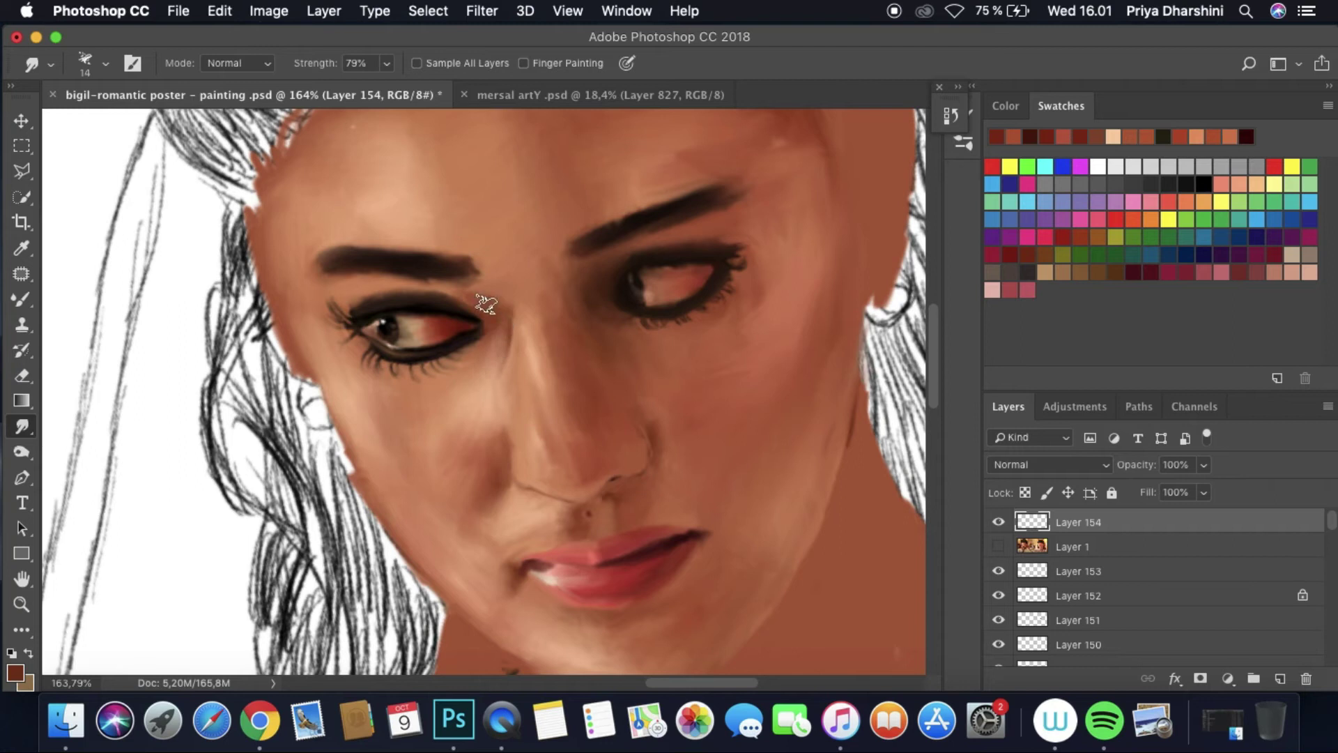
Step: Move the reference photo above Layer 154, sample a skin tone from it and hide the photo
scroll(459, 290, "down", 10)
left_click_drag(1032, 524, 1031, 554)
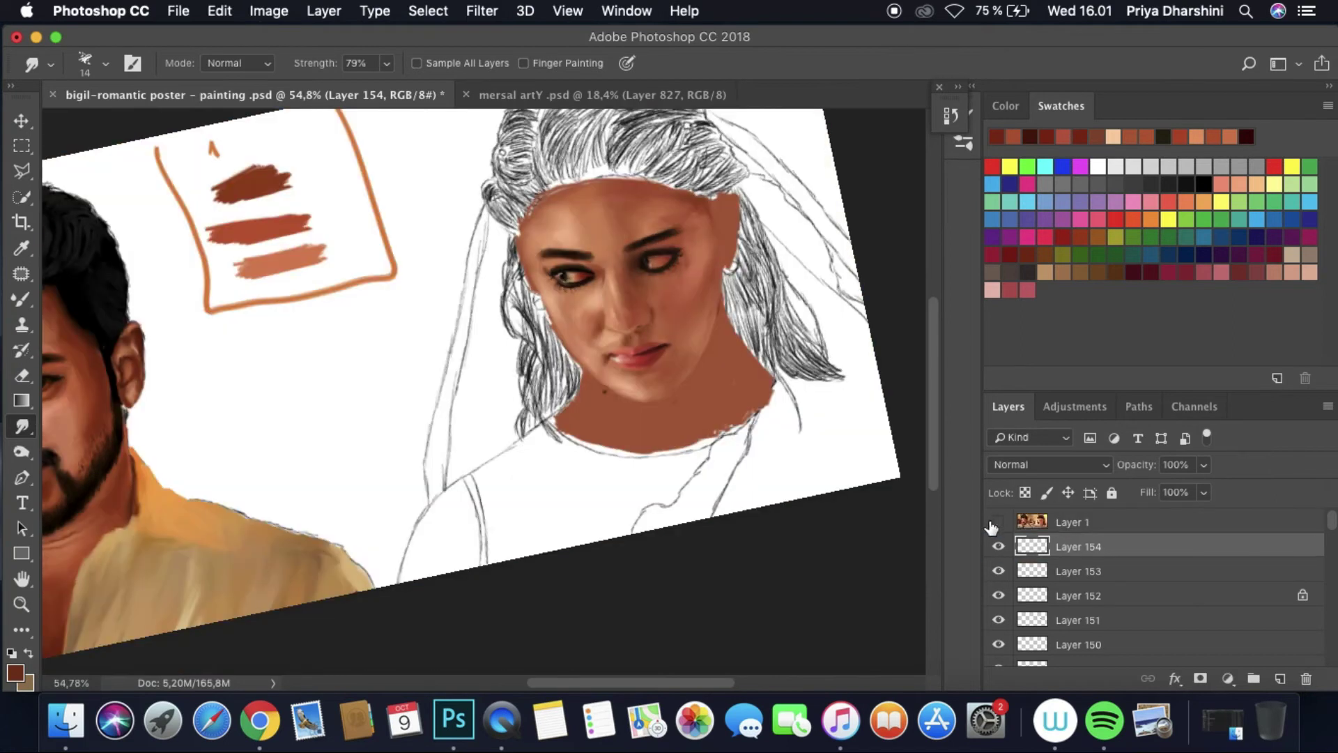
scroll(608, 250, "up", 15)
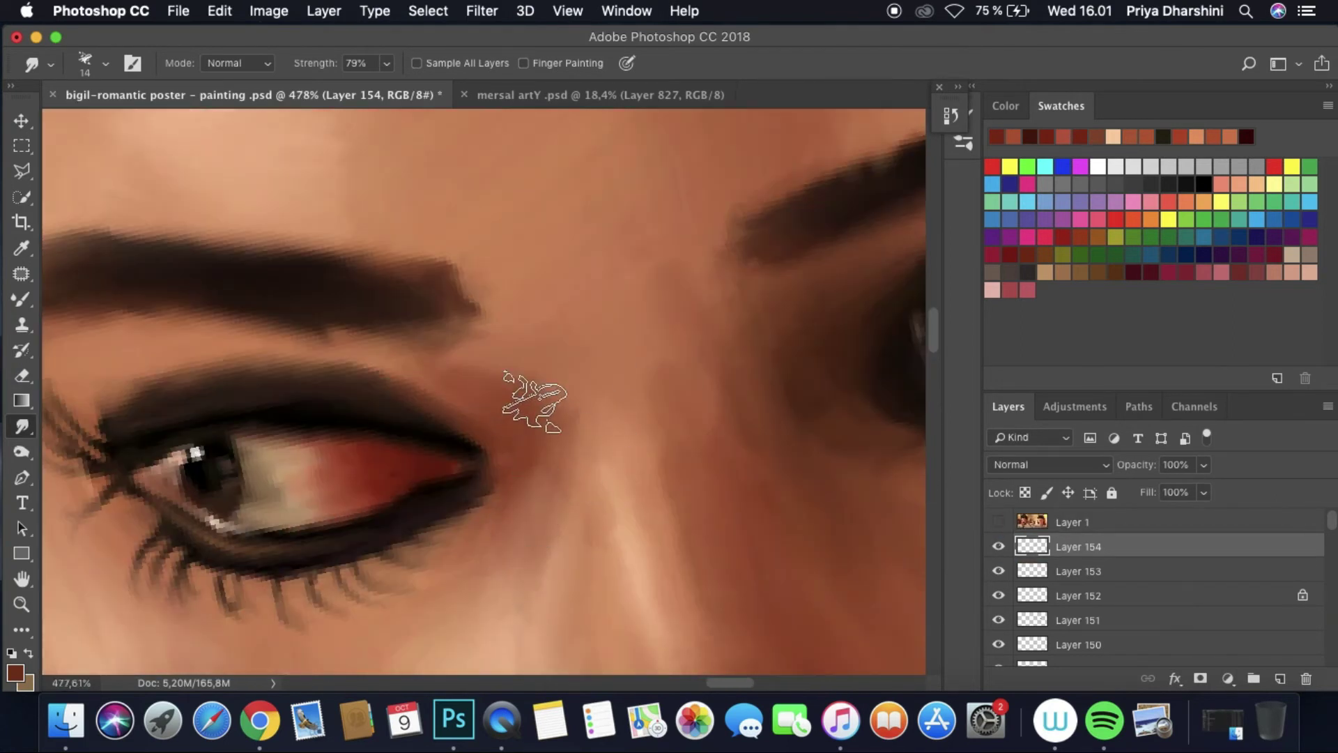
scroll(725, 304, "down", 10)
left_click_drag(590, 683, 638, 684)
left_click(998, 522)
key("i")
left_click(415, 566)
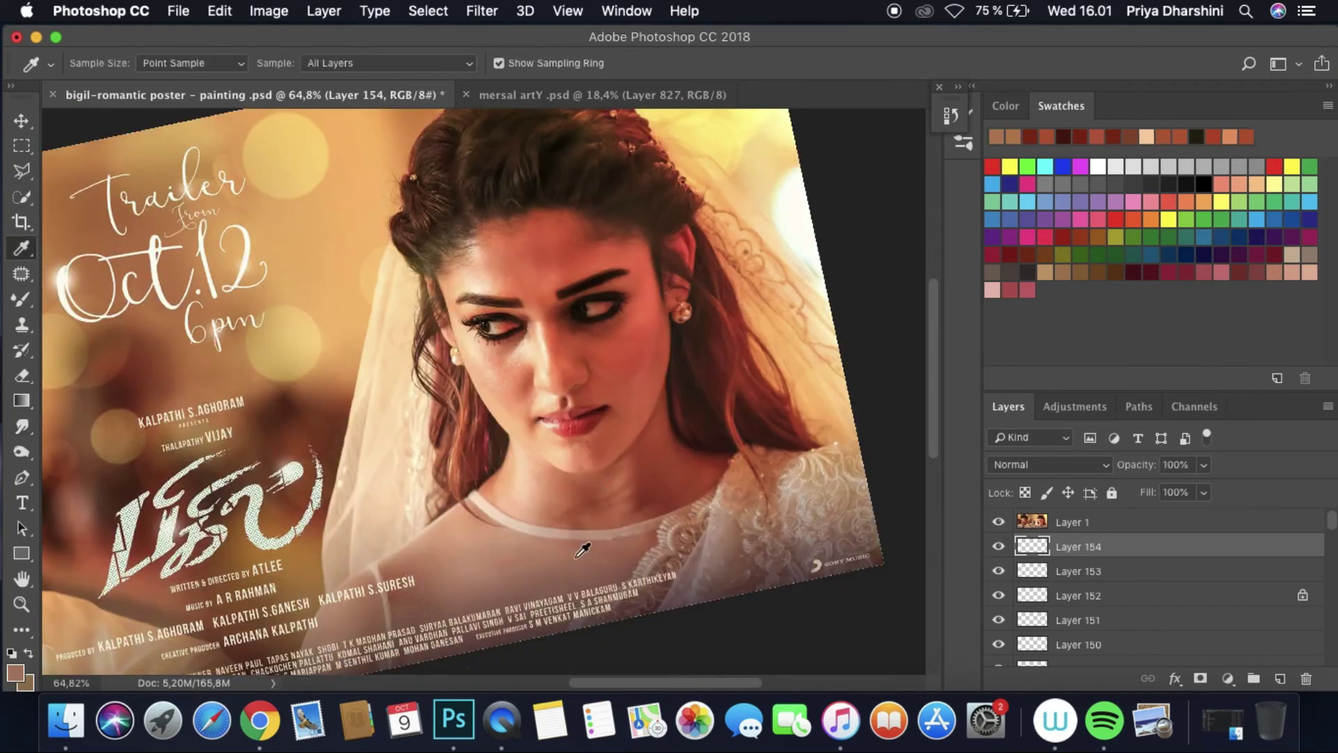
key("r")
left_click(998, 522)
Step: Compare the painting with the photo, sample a light orange skin tone from mersal artY and return to the bigil-romantic poster
mouse_move(627, 362)
left_mouse_down()
mouse_move(693, 388)
mouse_move(571, 343)
left_mouse_up()
scroll(571, 343, "up", 3)
scroll(571, 343, "down", 3)
left_click(998, 522)
left_click(998, 522)
left_click(478, 94)
left_click(230, 94)
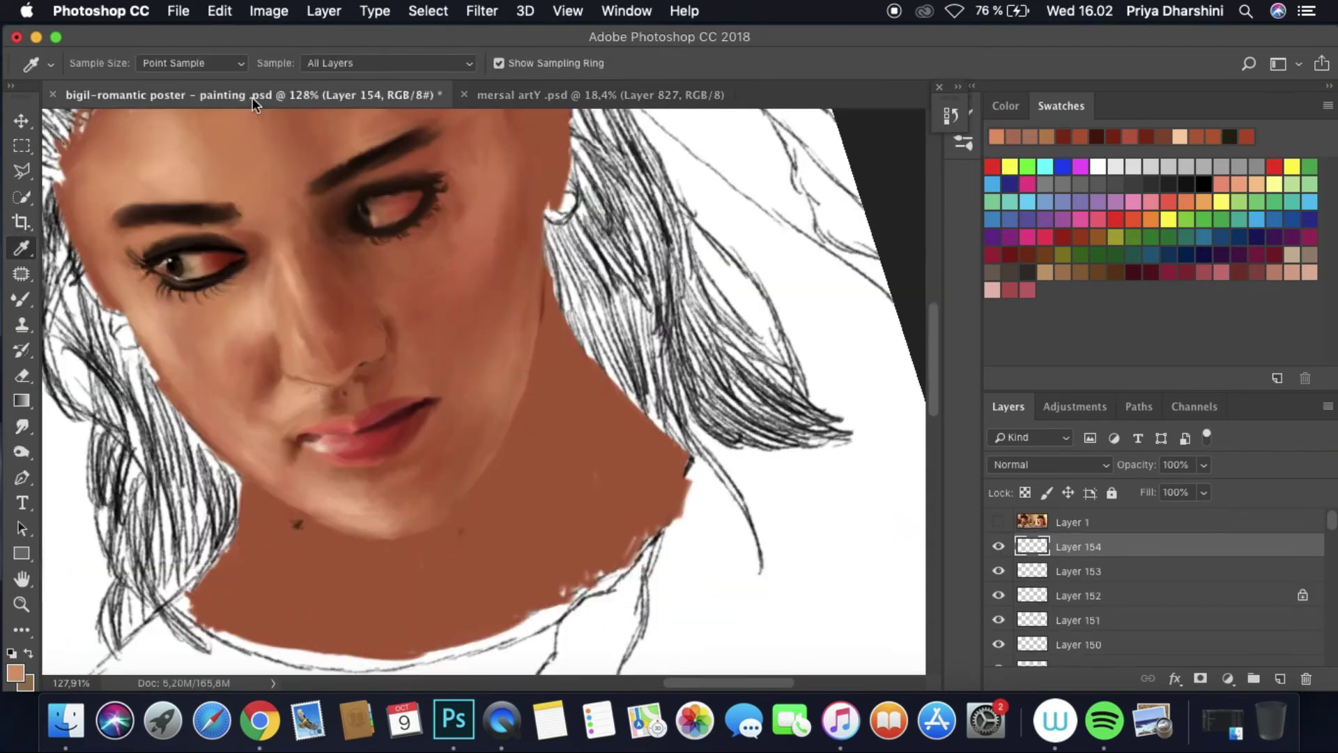
Step: Paint a light orange base across the neck on new Layer 155 over the photo with the Mixer Brush at size 22, and hide the photo
key("b")
left_click(85, 63)
left_click(1092, 530)
left_click(998, 547)
mouse_move(536, 418)
left_mouse_down()
mouse_move(509, 516)
mouse_move(598, 462)
mouse_move(460, 551)
mouse_move(579, 568)
mouse_move(230, 551)
mouse_move(384, 557)
mouse_move(530, 522)
left_mouse_up()
left_click(998, 547)
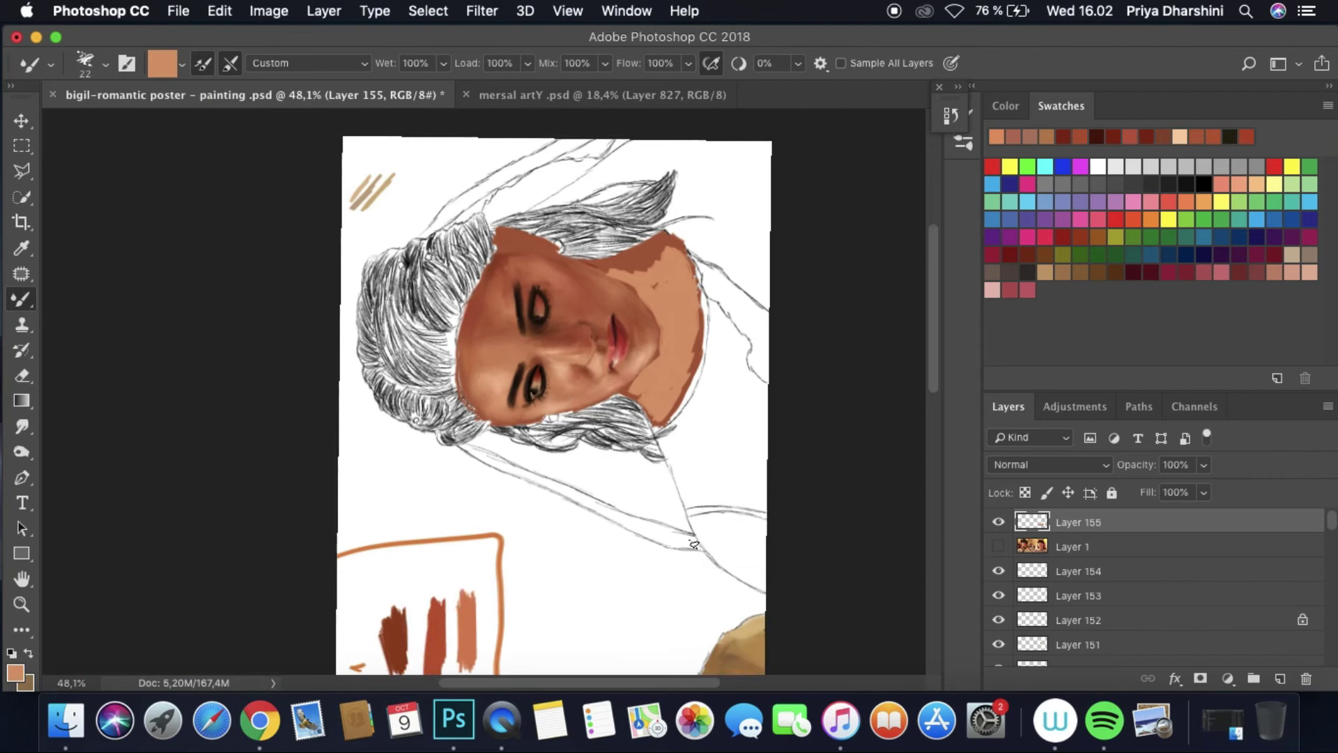
Step: Smudge the light neck colour into the jawline and the lower neckline on Layer 155 with the brush at size 22
left_click_drag(702, 536, 624, 240)
key("r")
left_click(515, 205)
mouse_move(522, 214)
left_mouse_down()
mouse_move(508, 179)
mouse_move(606, 289)
mouse_move(487, 179)
left_mouse_up()
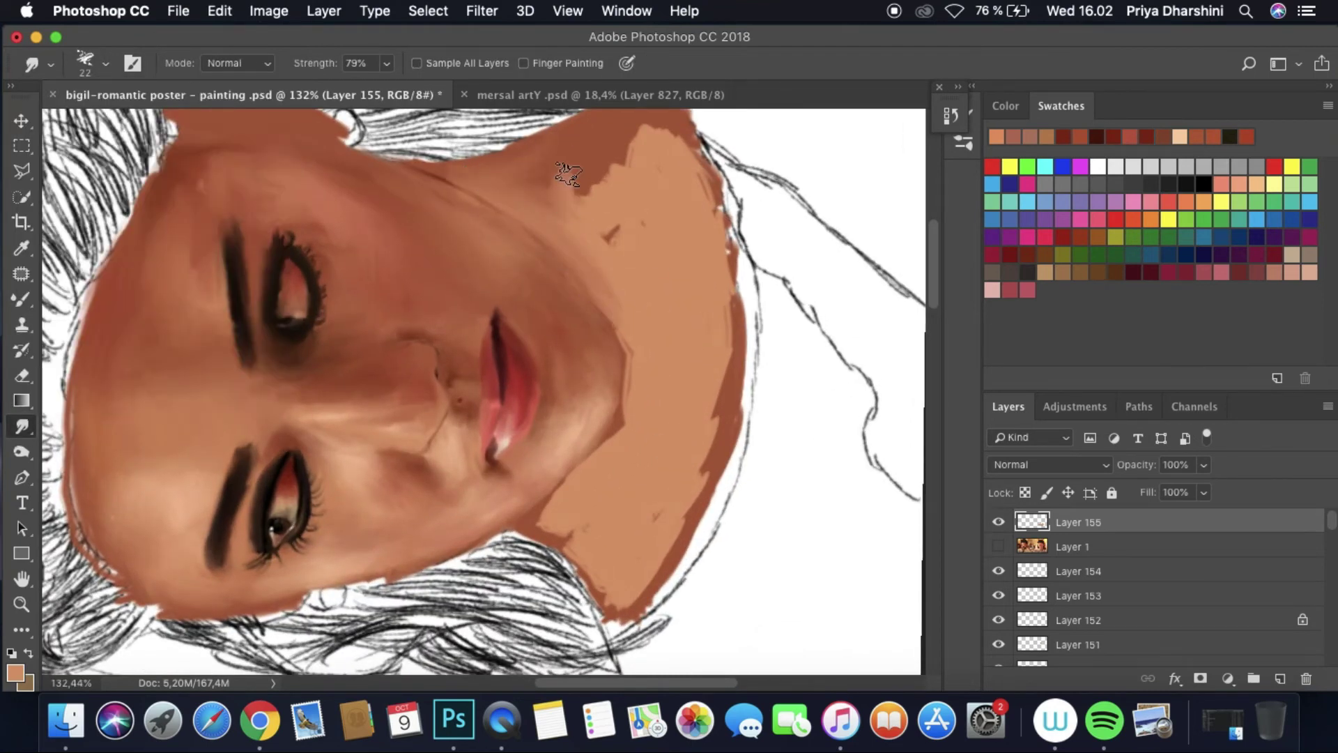
left_click_drag(568, 175, 614, 234)
mouse_move(623, 343)
left_mouse_down()
mouse_move(634, 405)
mouse_move(544, 526)
mouse_move(552, 536)
mouse_move(557, 500)
mouse_move(591, 538)
mouse_move(575, 560)
mouse_move(573, 489)
left_mouse_up()
mouse_move(674, 554)
left_mouse_down()
mouse_move(717, 418)
mouse_move(568, 512)
mouse_move(690, 187)
mouse_move(736, 376)
left_mouse_up()
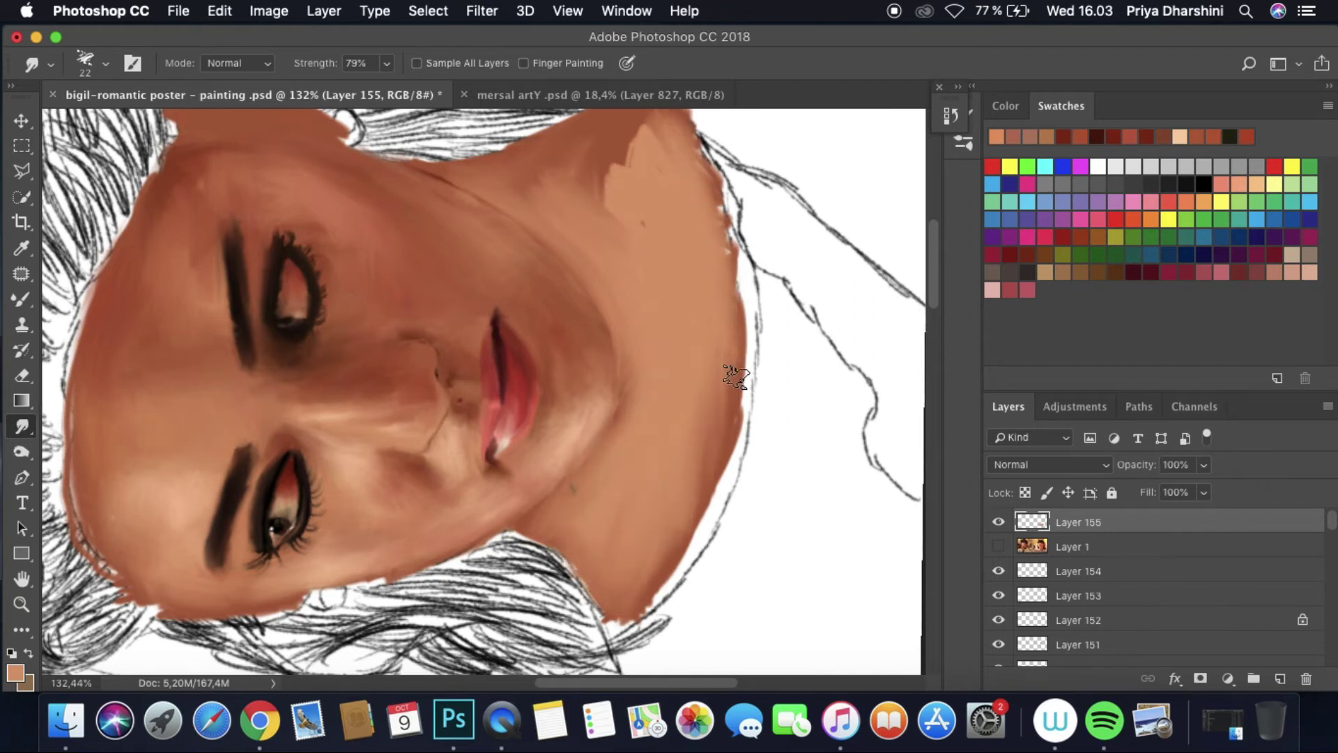
Step: Smudge the remaining hard edges on the far side of the neck beside the hair
left_click_drag(934, 285, 934, 260)
mouse_move(641, 359)
left_mouse_down()
mouse_move(592, 432)
mouse_move(540, 409)
mouse_move(651, 387)
mouse_move(621, 392)
mouse_move(597, 343)
left_mouse_up()
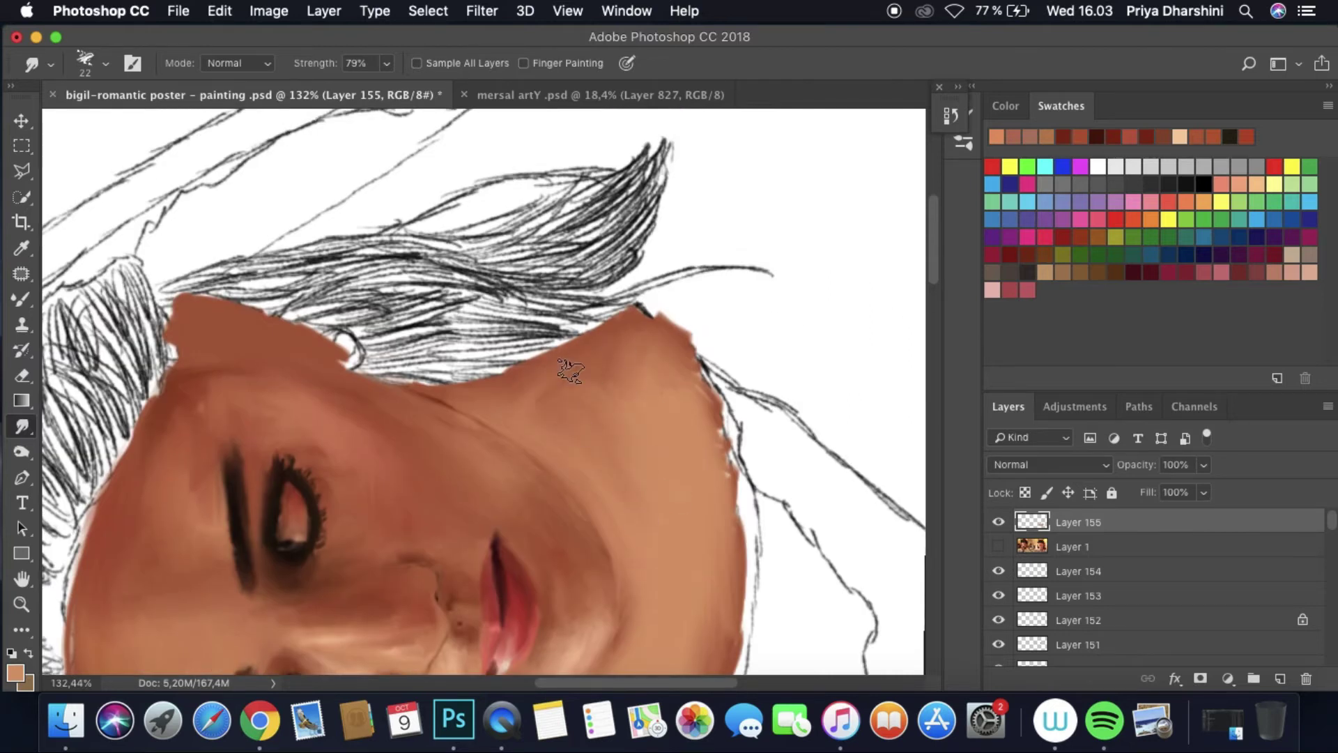
left_click_drag(514, 387, 683, 394)
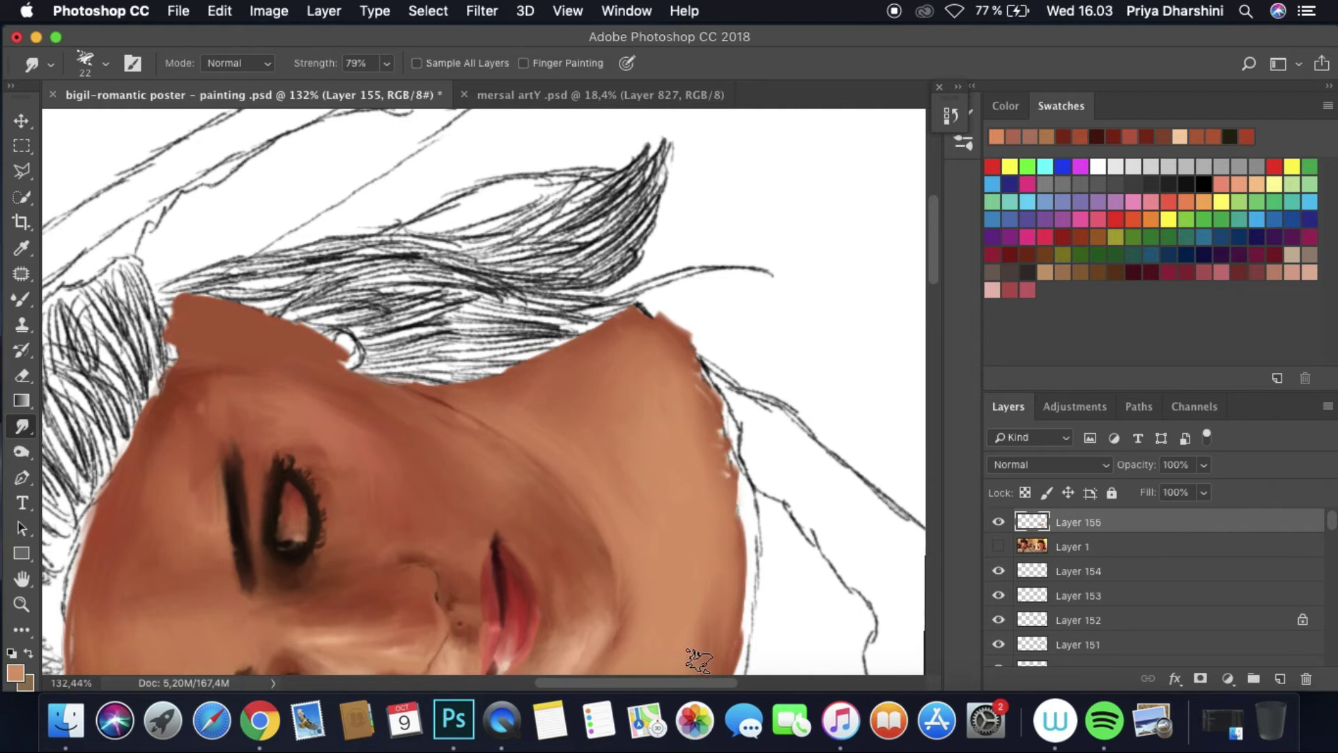
scroll(699, 659, "down", 5)
scroll(762, 484, "up", 4)
Step: Add Layer 156, paint dark brown, reddish and light tan patches on the neck below the far jaw over the photo, and hide it
key("alt+shift+super+n")
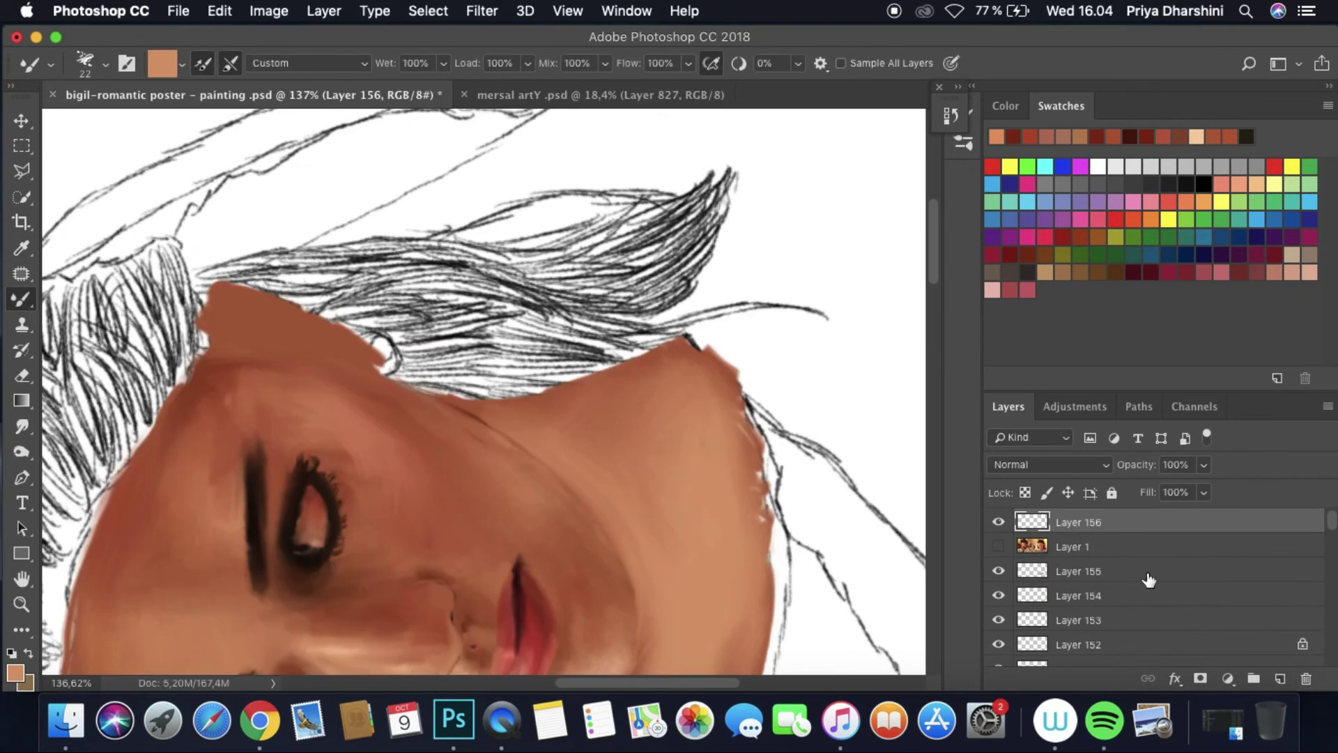
left_click(998, 546)
left_click(642, 434, "alt")
left_click_drag(690, 265, 650, 342)
left_click(596, 351, "alt")
mouse_move(544, 341)
left_mouse_down()
mouse_move(690, 384)
mouse_move(731, 287)
mouse_move(760, 328)
left_mouse_up()
left_click(998, 546)
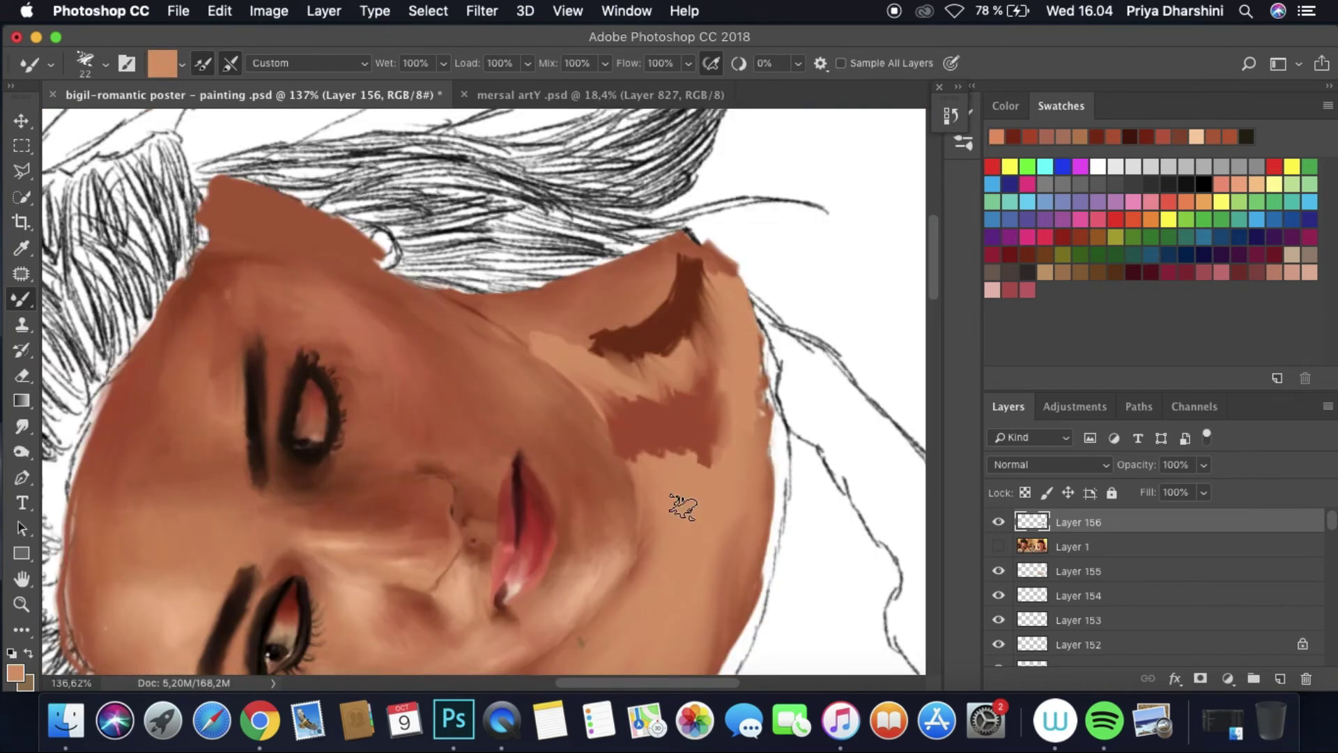
Step: Smudge the dark, reddish and tan neck patches on Layer 156 into smooth shading
key("r")
mouse_move(544, 349)
left_mouse_down()
mouse_move(718, 268)
mouse_move(613, 390)
mouse_move(681, 382)
mouse_move(664, 435)
mouse_move(732, 398)
mouse_move(705, 457)
mouse_move(738, 367)
mouse_move(683, 300)
left_mouse_up()
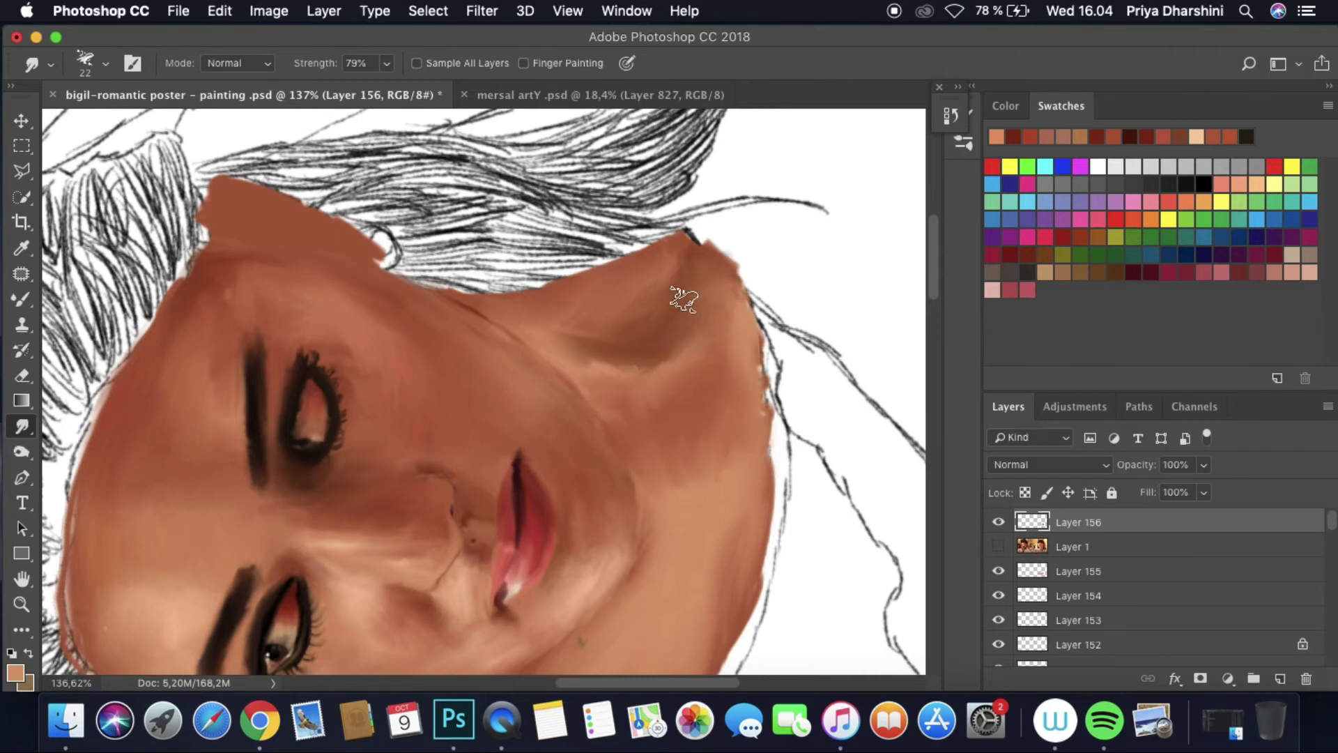
mouse_move(543, 333)
left_mouse_down()
mouse_move(628, 364)
mouse_move(642, 394)
left_mouse_up()
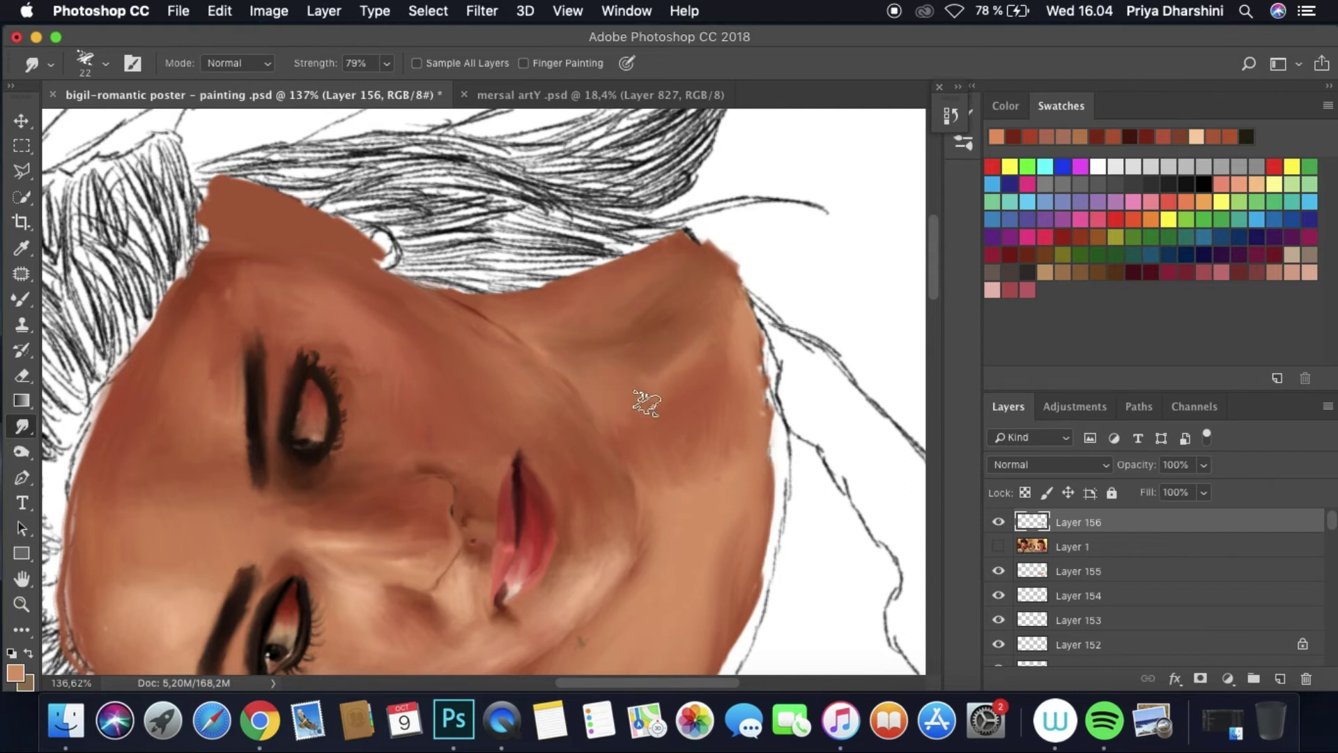
scroll(642, 395, "down", 5)
scroll(646, 452, "up", 5)
Step: Sample a dark skin tone from the mersal artY palette, paint more shading across the neck on Layer 156 and hide the photo
left_click(584, 97)
left_click(22, 248)
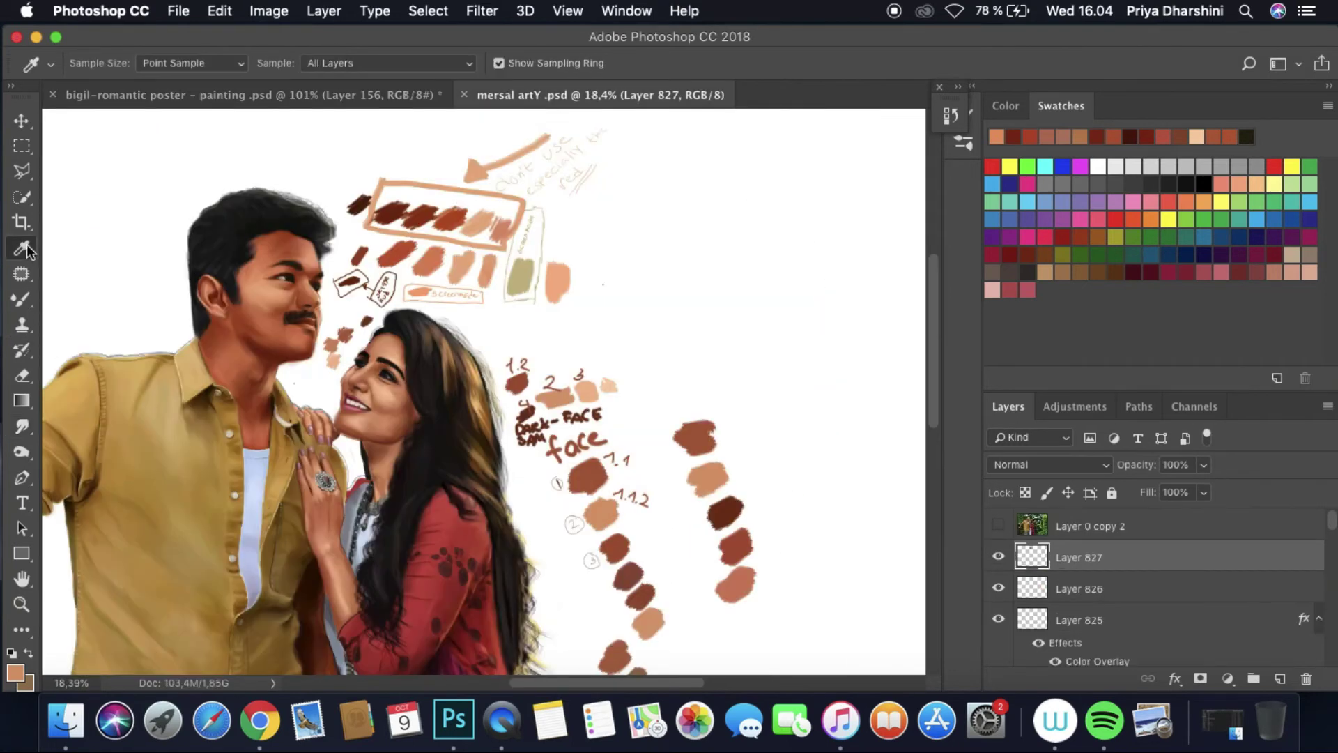
left_click(729, 523)
left_click(244, 95)
key("b")
mouse_move(599, 362)
left_mouse_down()
mouse_move(627, 307)
mouse_move(724, 328)
left_mouse_up()
left_click(558, 376, "alt")
mouse_move(564, 384)
left_mouse_down()
mouse_move(544, 446)
mouse_move(529, 418)
mouse_move(555, 362)
mouse_move(577, 379)
mouse_move(514, 431)
left_mouse_up()
left_click(998, 546)
Step: Blend the added reddish-brown neck shading on Layer 156 with the Smudge tool
key("r")
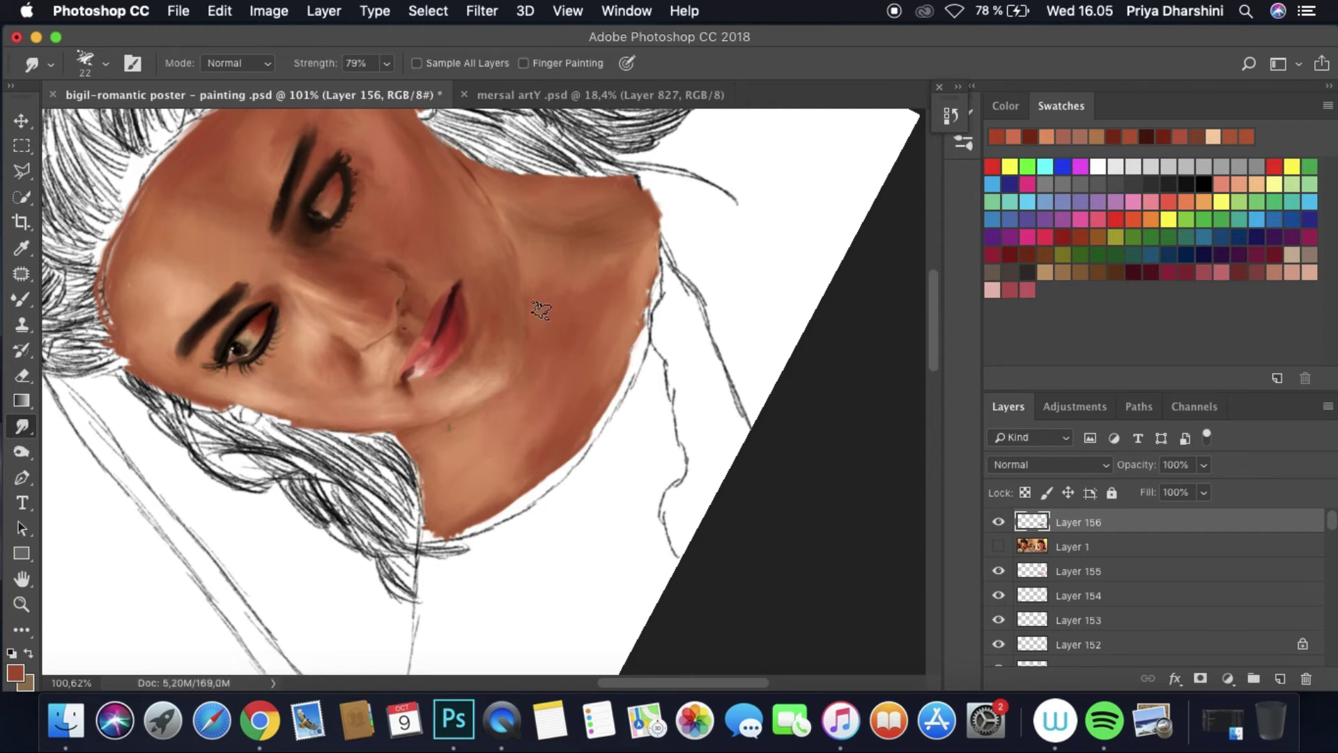
scroll(541, 309, "down", 5)
scroll(488, 348, "up", 5)
Step: Sample a light peach tone from mersal artY and add Layer 157 above the photo in the poster painting
key("ctrl+Tab")
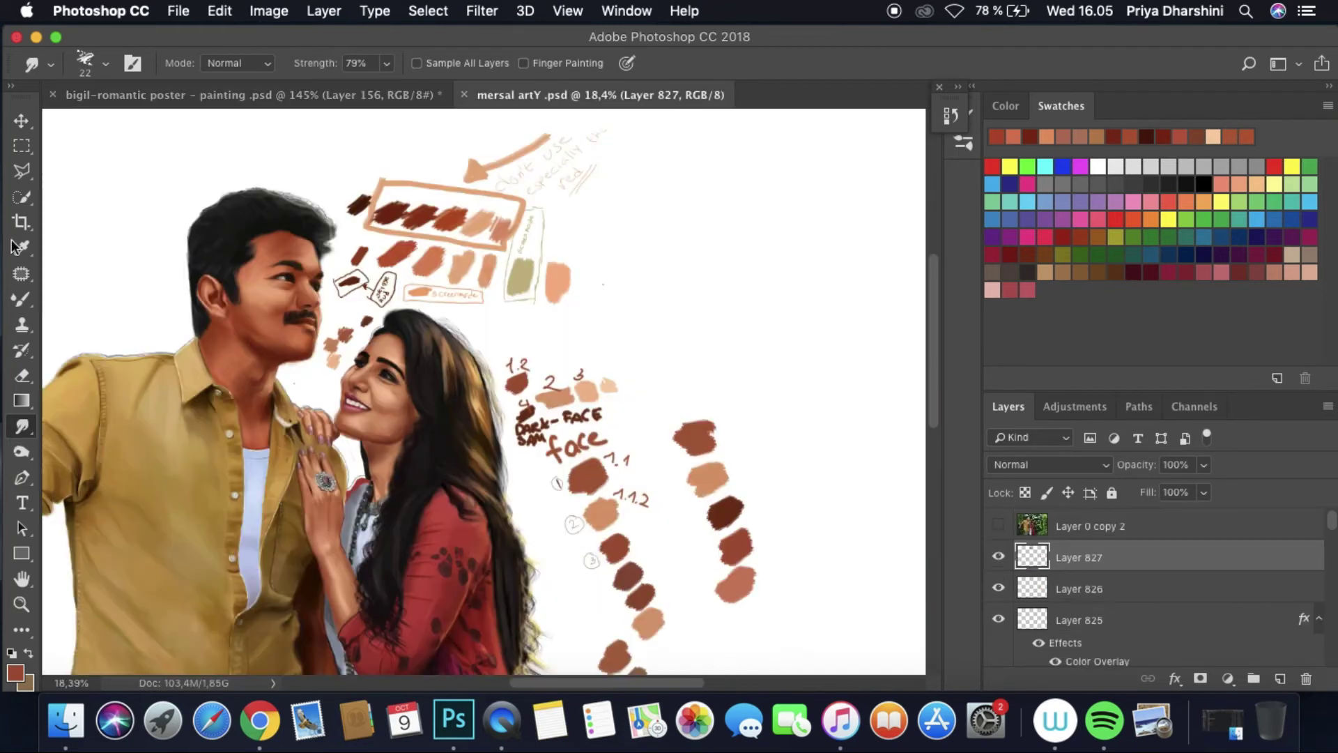
left_click(21, 247)
key("ctrl+Tab")
left_click_drag(374, 307, 446, 390)
key("ctrl+shift+alt+n")
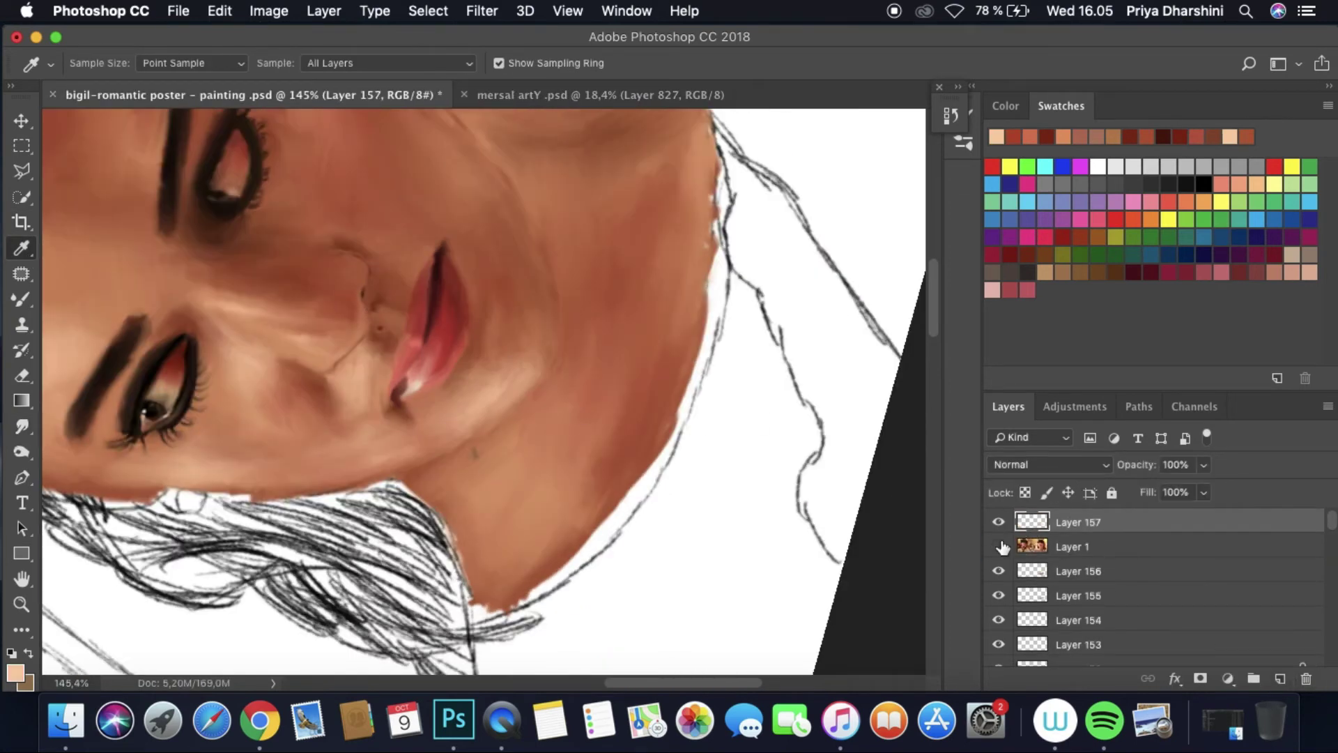
Step: Paint light peach and orange highlights on the near side of the neck over the photo on Layer 157, and hide the photo
left_click(999, 547)
key("b")
mouse_move(487, 460)
left_mouse_down()
mouse_move(488, 506)
mouse_move(570, 474)
mouse_move(558, 486)
mouse_move(608, 486)
left_mouse_up()
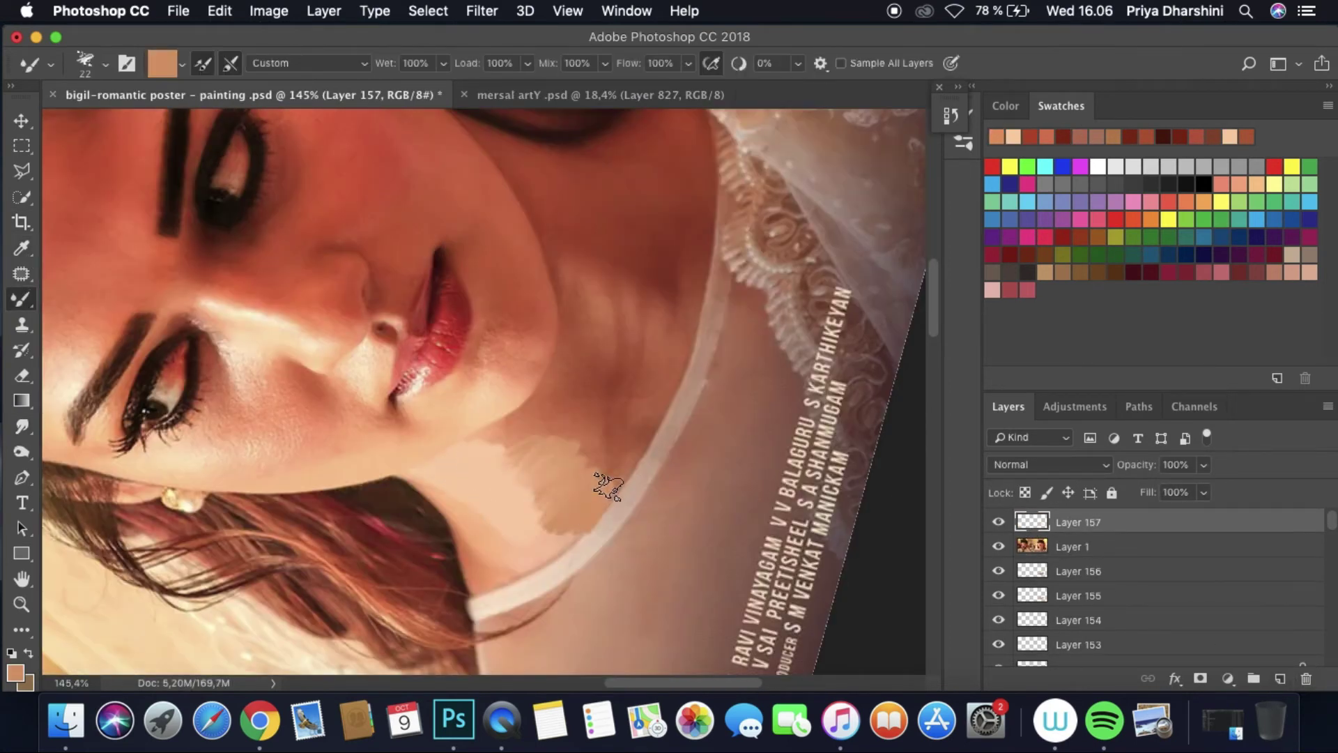
left_click(512, 558, "alt")
mouse_move(488, 515)
left_mouse_down()
mouse_move(514, 564)
mouse_move(488, 592)
left_mouse_up()
left_click(998, 546)
Step: Smudge the light neck highlights on Layer 157 into the surrounding skin
key("r")
mouse_move(428, 429)
left_mouse_down()
mouse_move(449, 476)
mouse_move(502, 443)
mouse_move(561, 435)
mouse_move(558, 509)
mouse_move(598, 442)
mouse_move(510, 457)
mouse_move(466, 513)
mouse_move(446, 497)
mouse_move(531, 540)
mouse_move(497, 479)
mouse_move(544, 498)
mouse_move(491, 542)
left_mouse_up()
mouse_move(513, 605)
left_mouse_down()
mouse_move(549, 530)
mouse_move(536, 523)
mouse_move(565, 546)
mouse_move(452, 470)
mouse_move(508, 544)
mouse_move(508, 448)
mouse_move(600, 423)
mouse_move(622, 473)
mouse_move(553, 398)
mouse_move(597, 433)
mouse_move(486, 544)
mouse_move(588, 514)
left_mouse_up()
key("cmd+0")
scroll(687, 412, "up", 5)
Step: Add Layer 158 and paint a thin light peach highlight along the near jawline with the Mixer Brush at 4 px, tracing the photo
key("cmd+shift+alt+n")
left_click(998, 546)
left_click(999, 547)
scroll(488, 348, "up", 4)
left_click(22, 299)
left_click(105, 63)
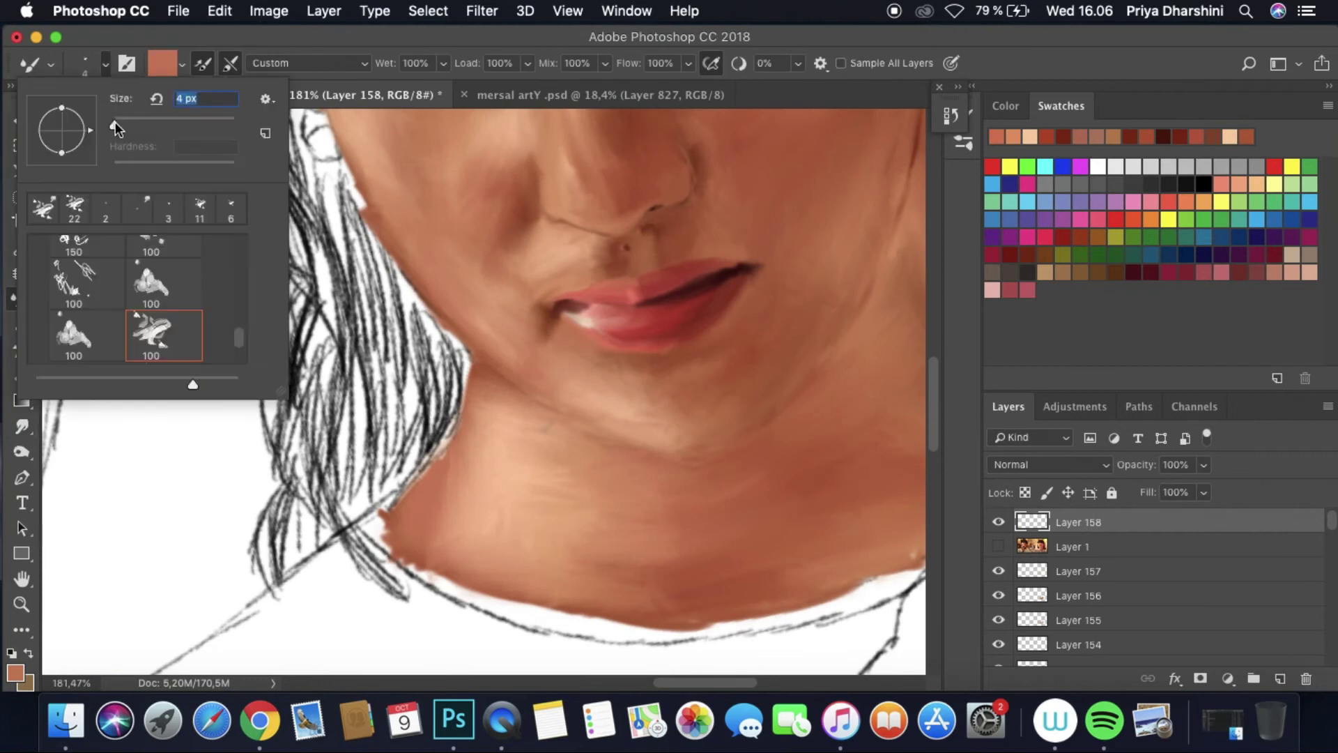
left_click(1030, 136)
left_click(998, 547)
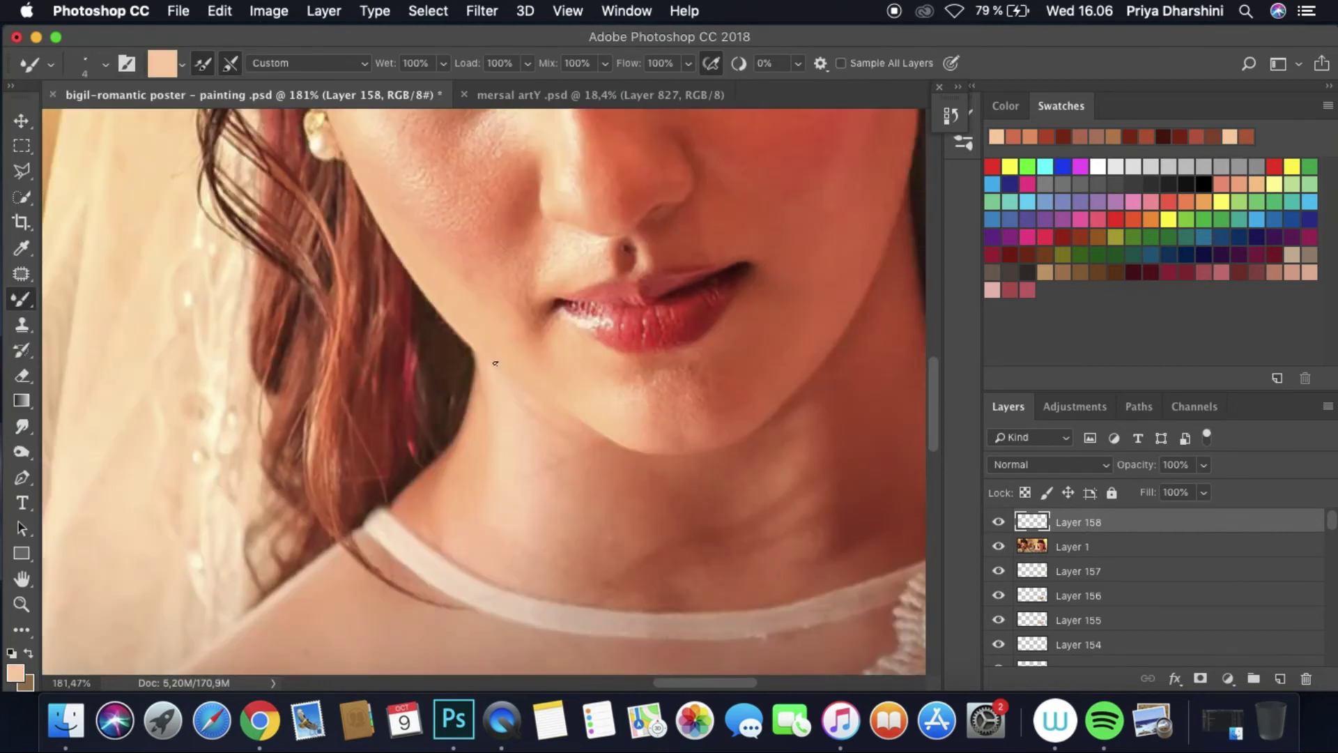
left_click(998, 546)
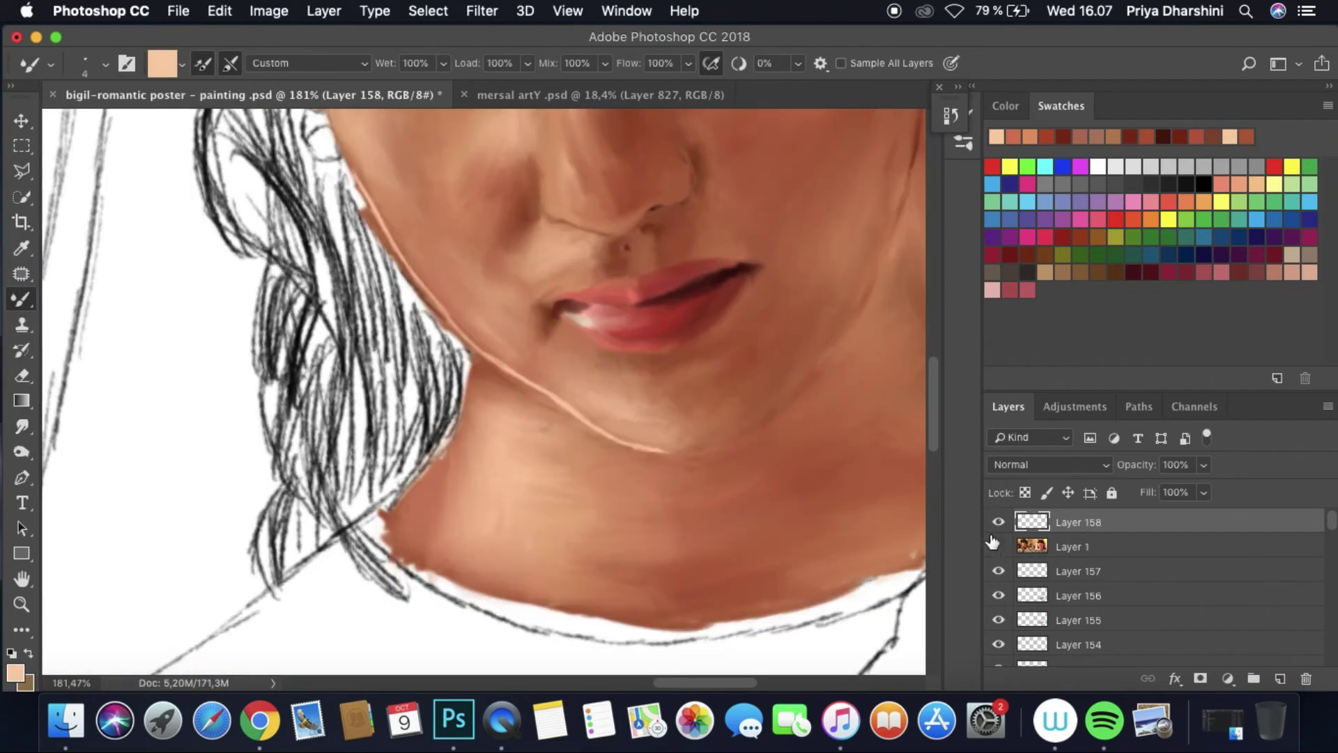
Step: Soften the jawline highlight on Layer 158 with the Smudge brush at size 4
scroll(433, 301, "down", 5)
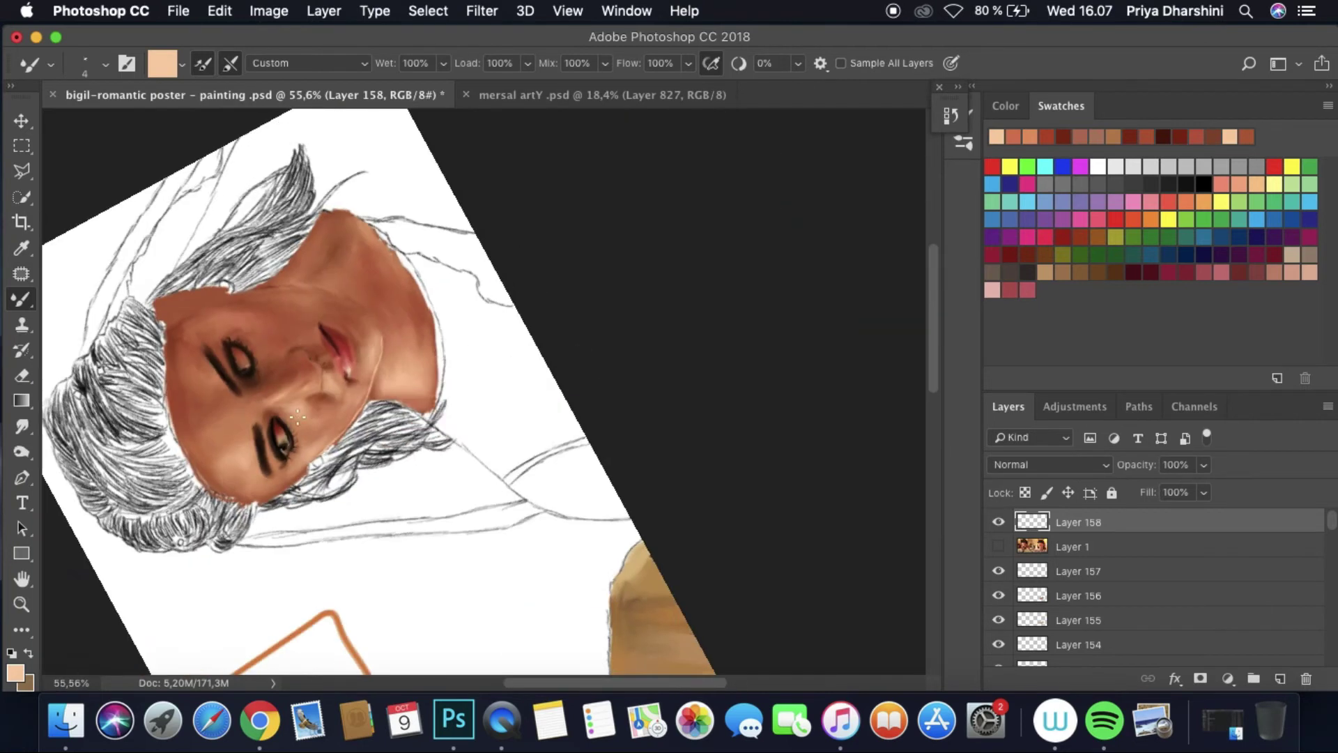
scroll(433, 302, "up", 5)
left_click(22, 426)
left_click(96, 70)
left_click(118, 129)
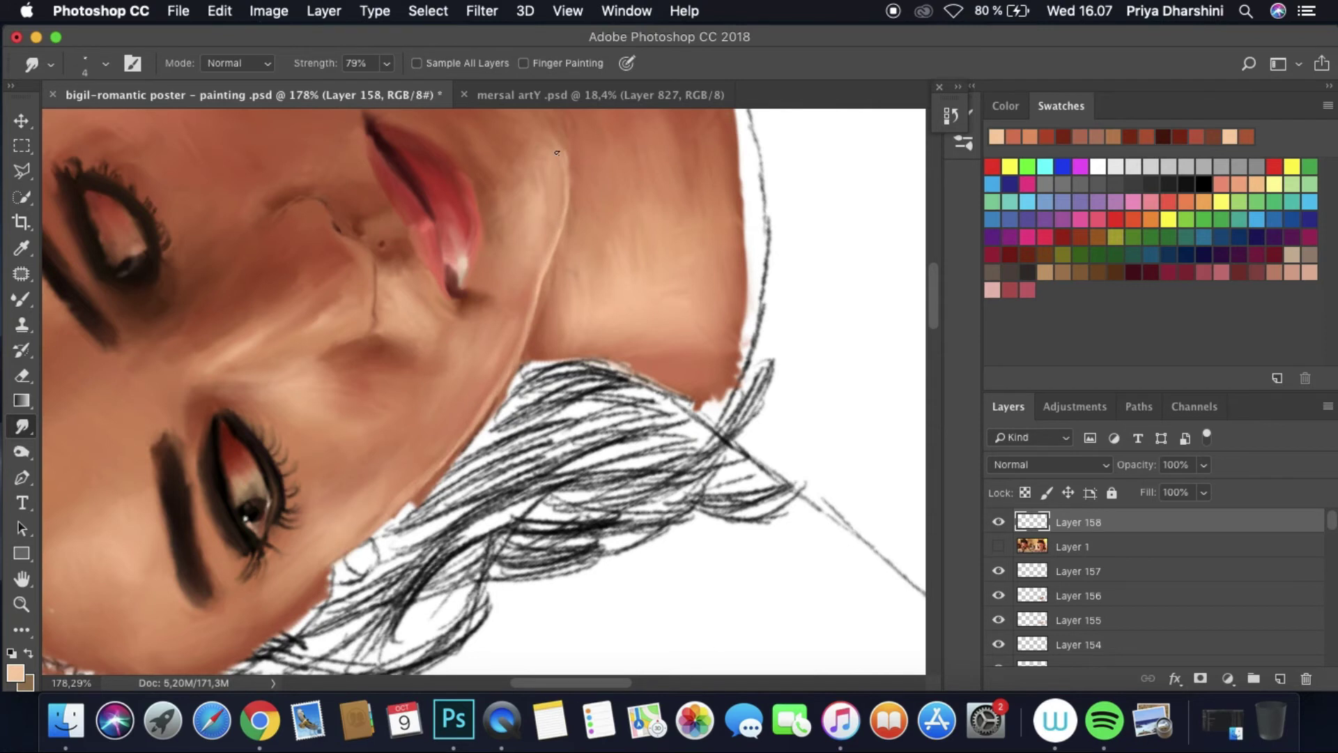
Step: Set Layer 158's blend mode to Screen and move the reference photo layer above it
scroll(538, 304, "down", 5)
left_click(1049, 465)
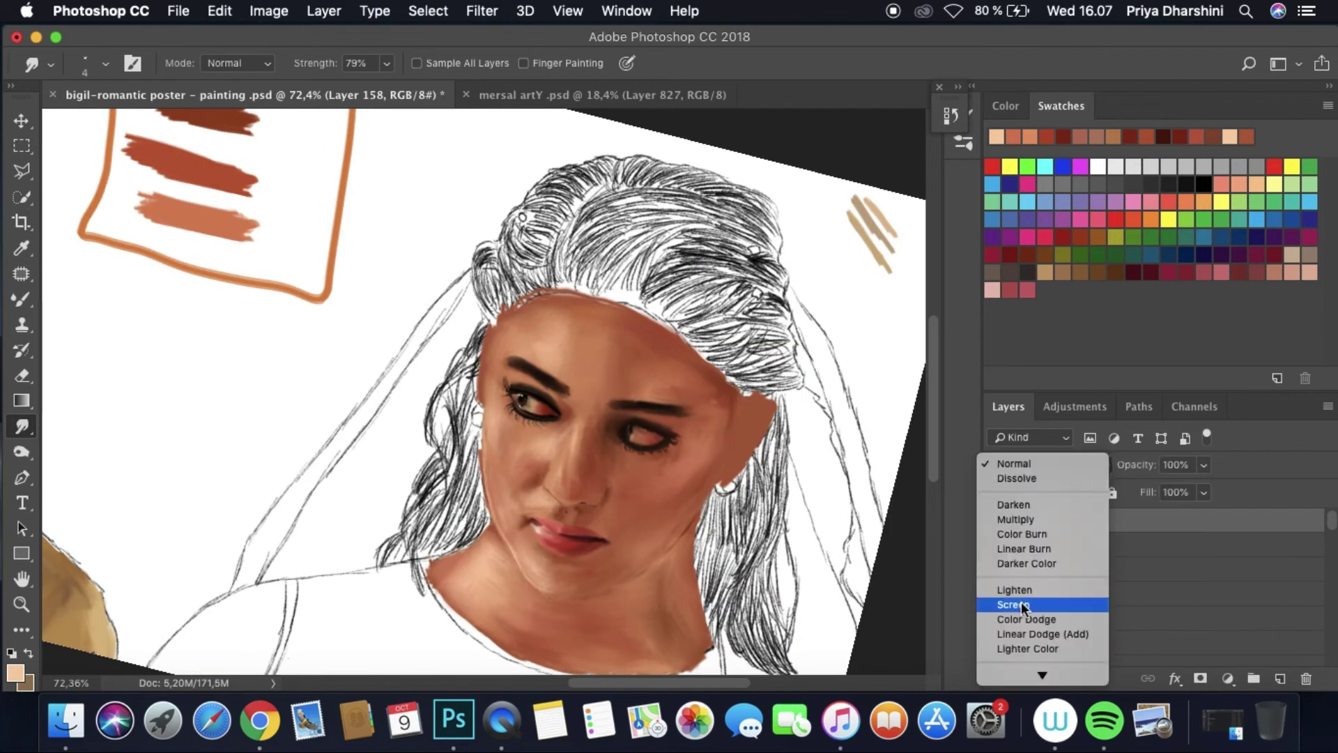
left_click(1010, 601)
scroll(723, 500, "up", 5)
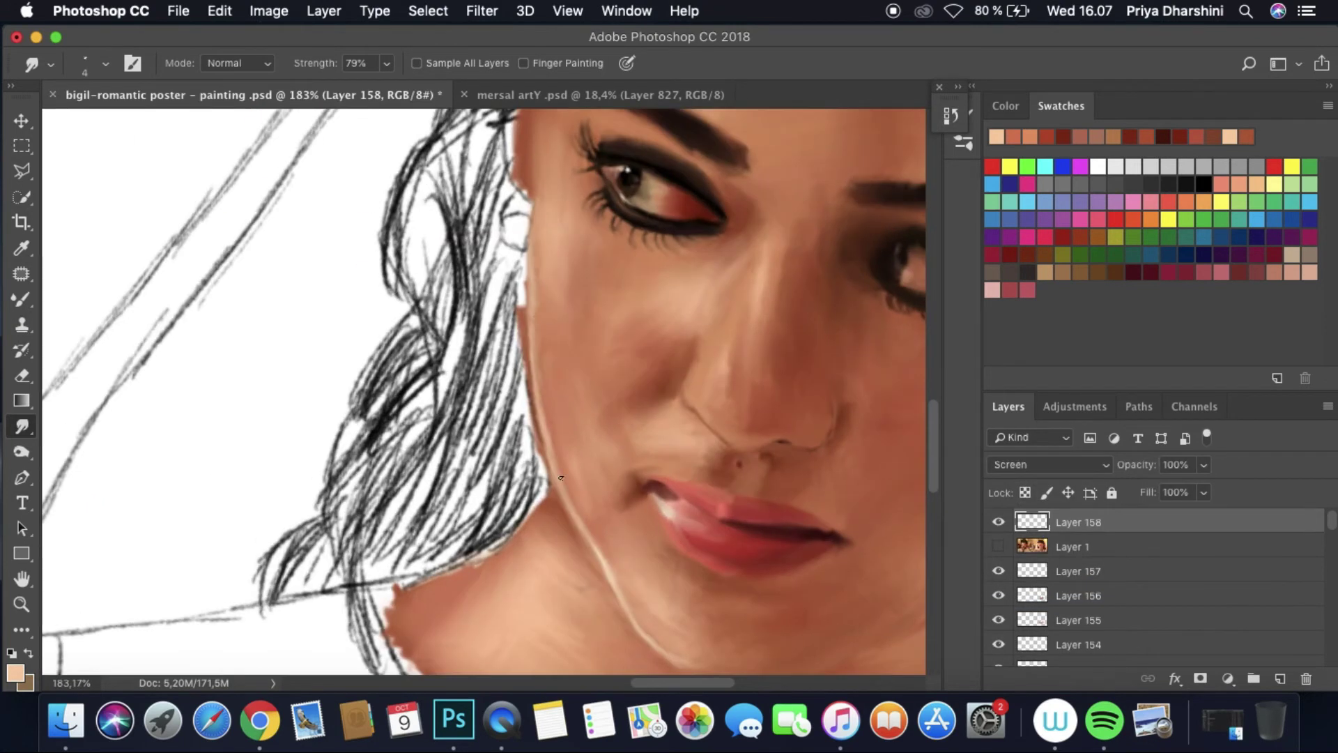
scroll(595, 530, "down", 5)
left_click_drag(594, 531, 692, 365)
scroll(692, 365, "up", 5)
Step: Add Layer 159 above the photo and give it a dark reddish-brown Color Overlay in Normal mode at 100% opacity
key("alt+shift+super+n")
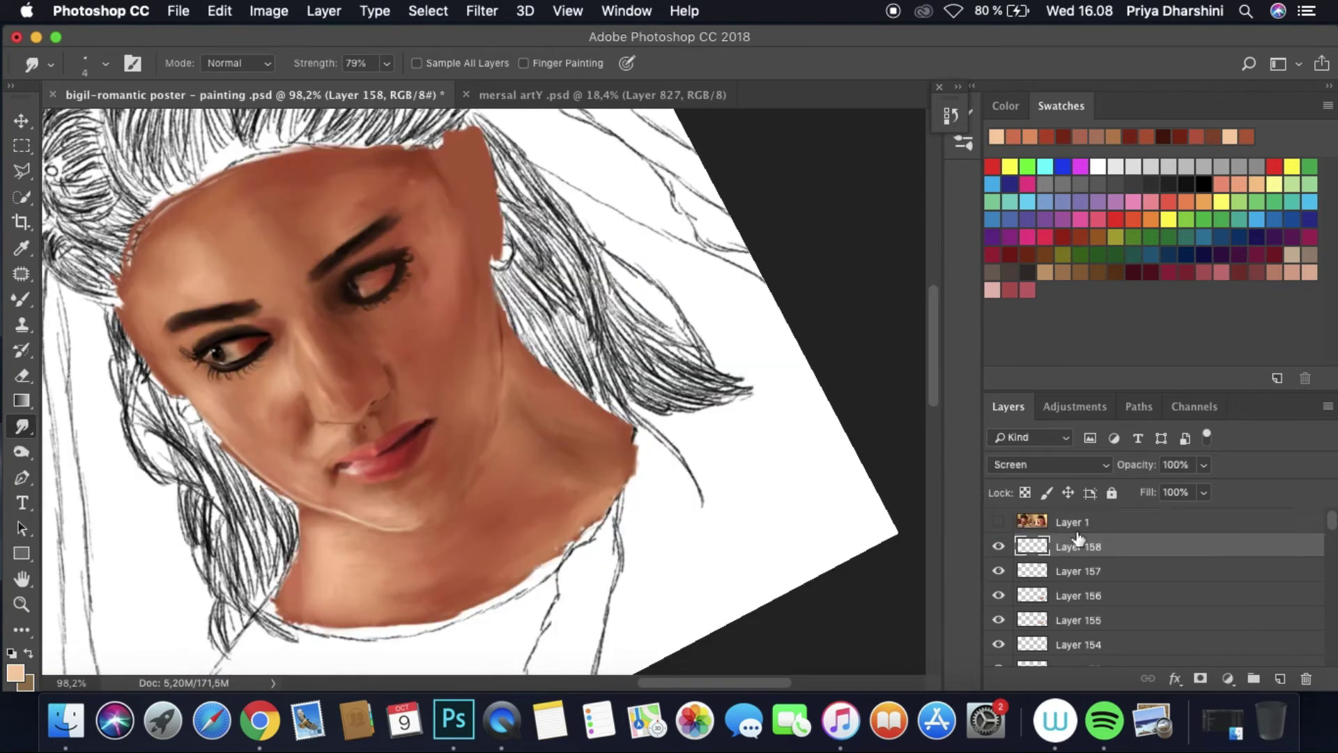
left_click(70, 185, "alt")
key("b")
right_click(278, 185)
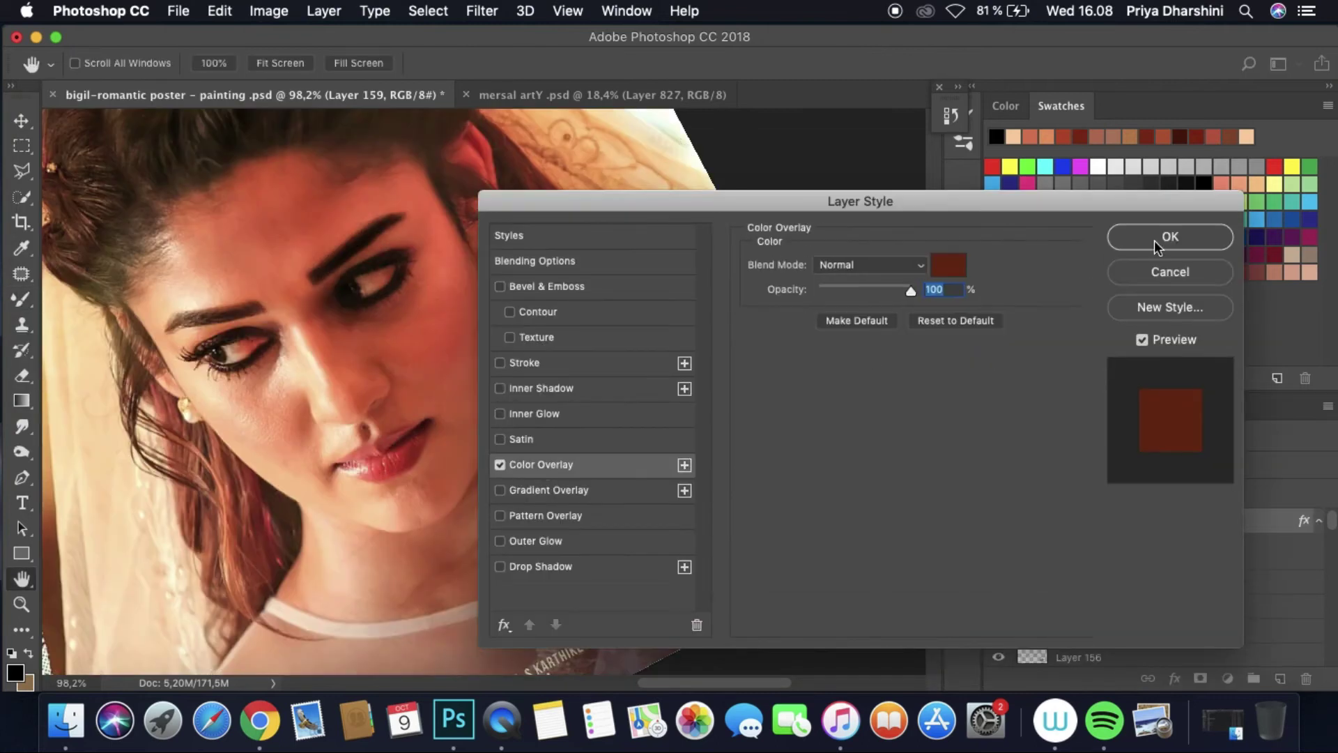
left_click(1157, 247)
Step: Block in the hair over the crown and hairline on Layer 159 with the Mixer Brush at size 19, tracing the photo
mouse_move(628, 313)
left_mouse_down()
mouse_move(530, 265)
mouse_move(298, 284)
mouse_move(307, 438)
mouse_move(285, 261)
mouse_move(313, 254)
mouse_move(202, 283)
mouse_move(185, 342)
mouse_move(171, 241)
mouse_move(201, 212)
mouse_move(349, 153)
left_mouse_up()
scroll(488, 349, "up", 5)
left_click(104, 63)
left_click_drag(149, 119, 104, 118)
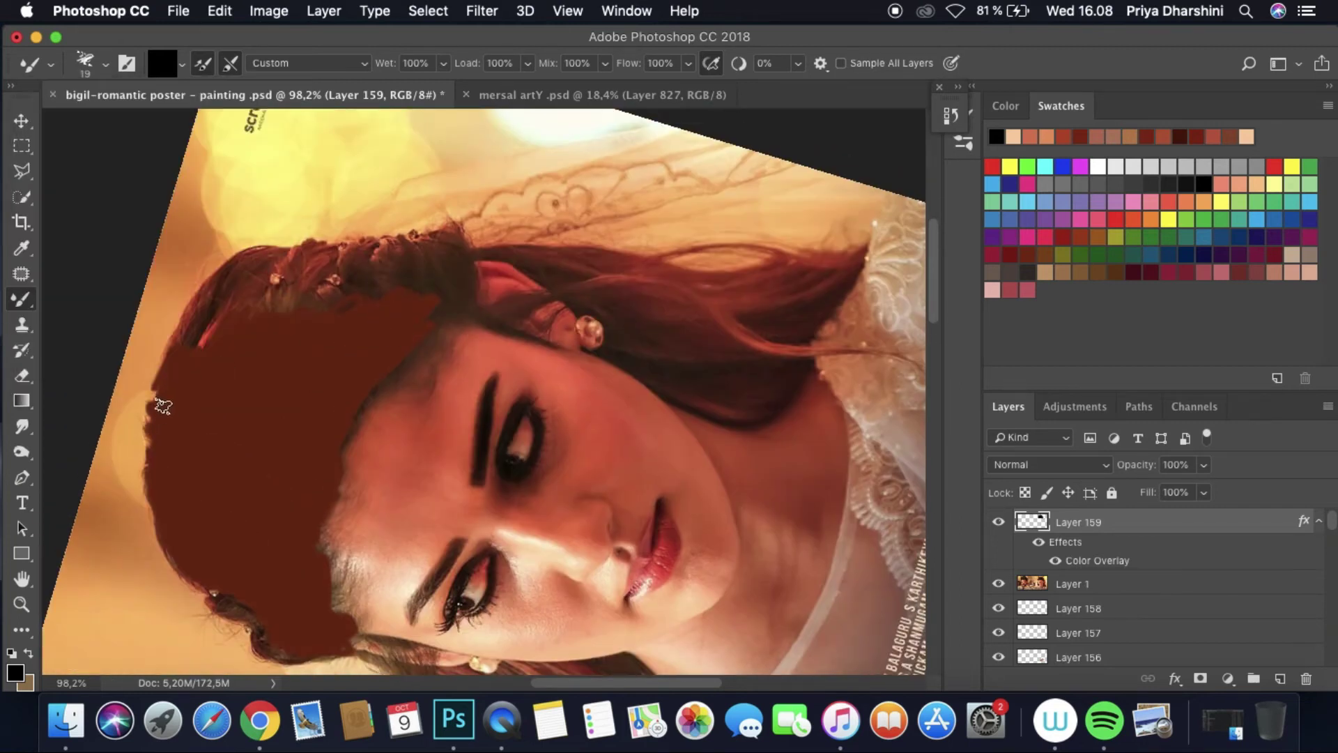
left_click(950, 115)
left_click(773, 159)
mouse_move(157, 455)
left_mouse_down()
mouse_move(175, 348)
mouse_move(189, 401)
left_mouse_up()
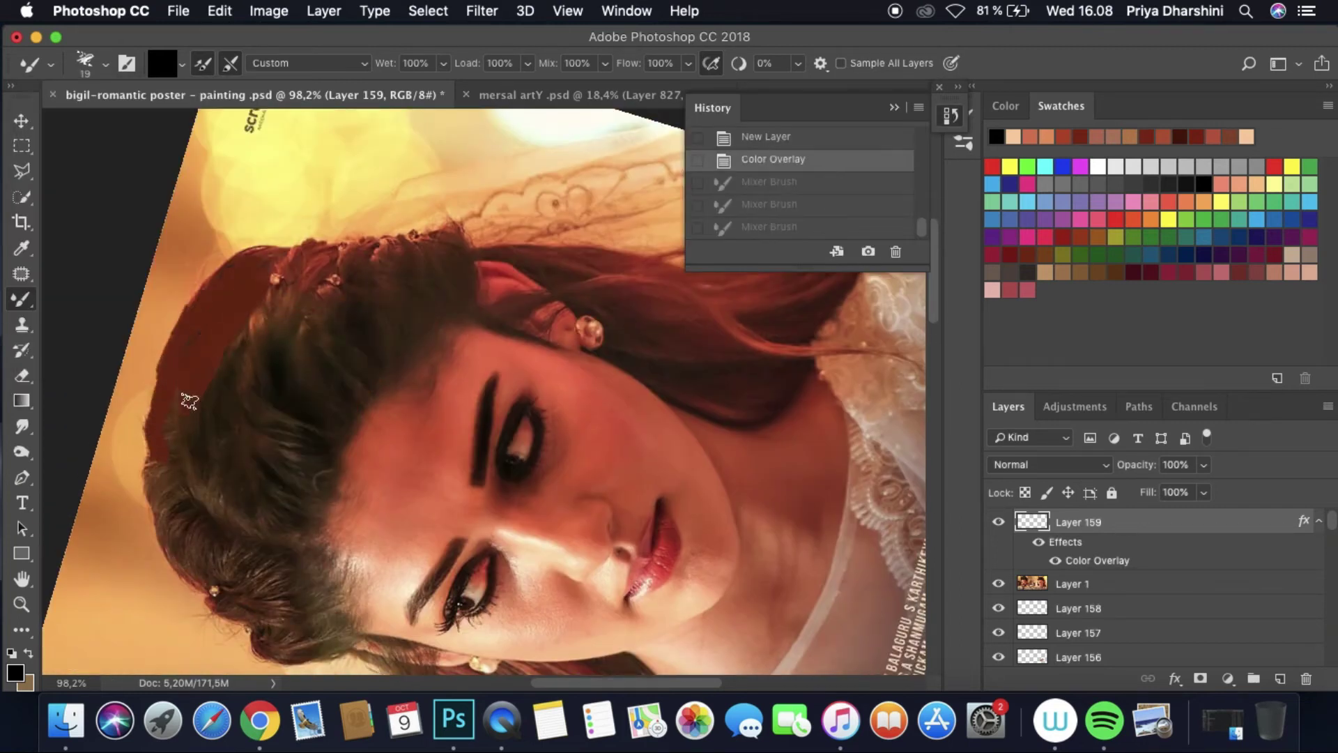
mouse_move(221, 588)
left_mouse_down()
mouse_move(213, 522)
mouse_move(305, 597)
mouse_move(323, 559)
mouse_move(332, 615)
mouse_move(279, 648)
mouse_move(325, 651)
mouse_move(279, 531)
mouse_move(312, 501)
mouse_move(375, 364)
mouse_move(458, 295)
mouse_move(457, 251)
left_mouse_up()
mouse_move(317, 251)
left_mouse_down()
mouse_move(277, 275)
mouse_move(229, 391)
mouse_move(260, 537)
mouse_move(322, 415)
mouse_move(296, 299)
mouse_move(336, 260)
mouse_move(399, 318)
mouse_move(394, 286)
mouse_move(460, 262)
mouse_move(446, 243)
mouse_move(517, 254)
mouse_move(471, 296)
mouse_move(495, 306)
mouse_move(610, 282)
left_mouse_up()
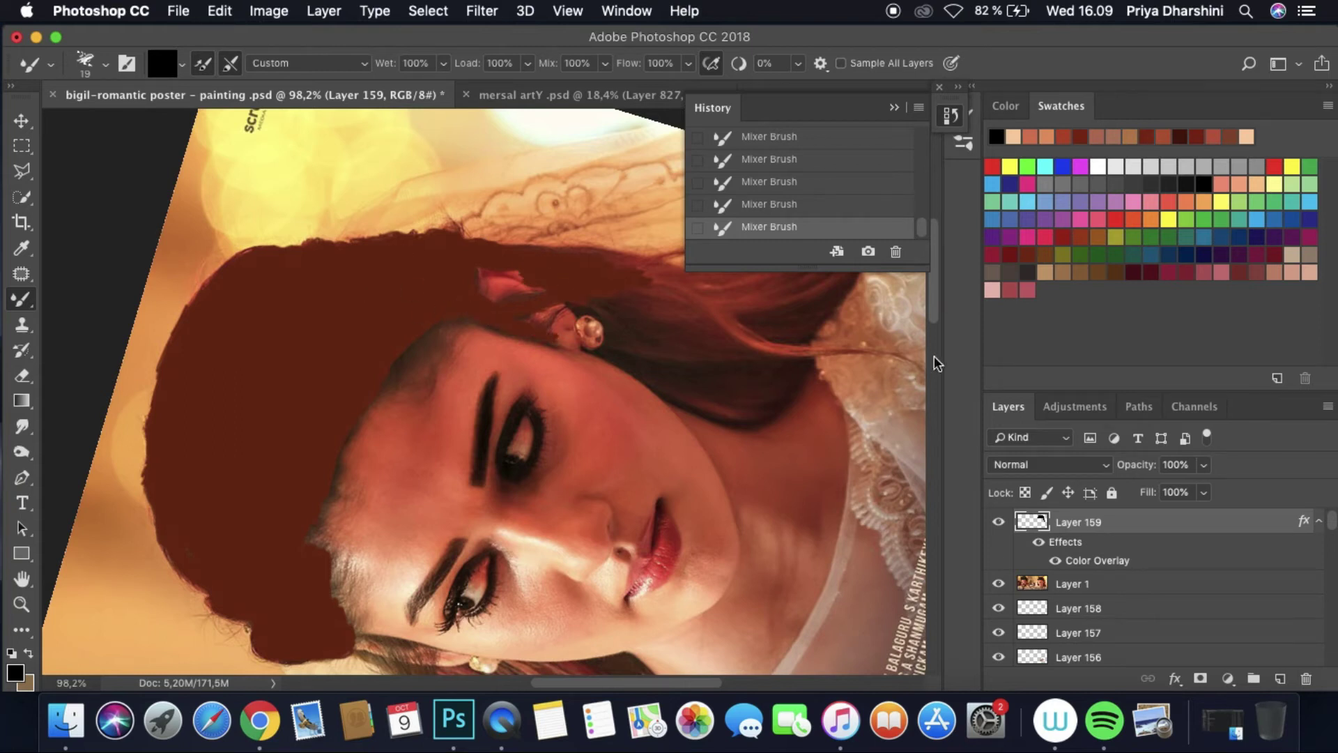
Step: Fill in the hair lengths and loose strands on both sides of the face and neck on Layer 159, following the photo
scroll(767, 370, "up", 3)
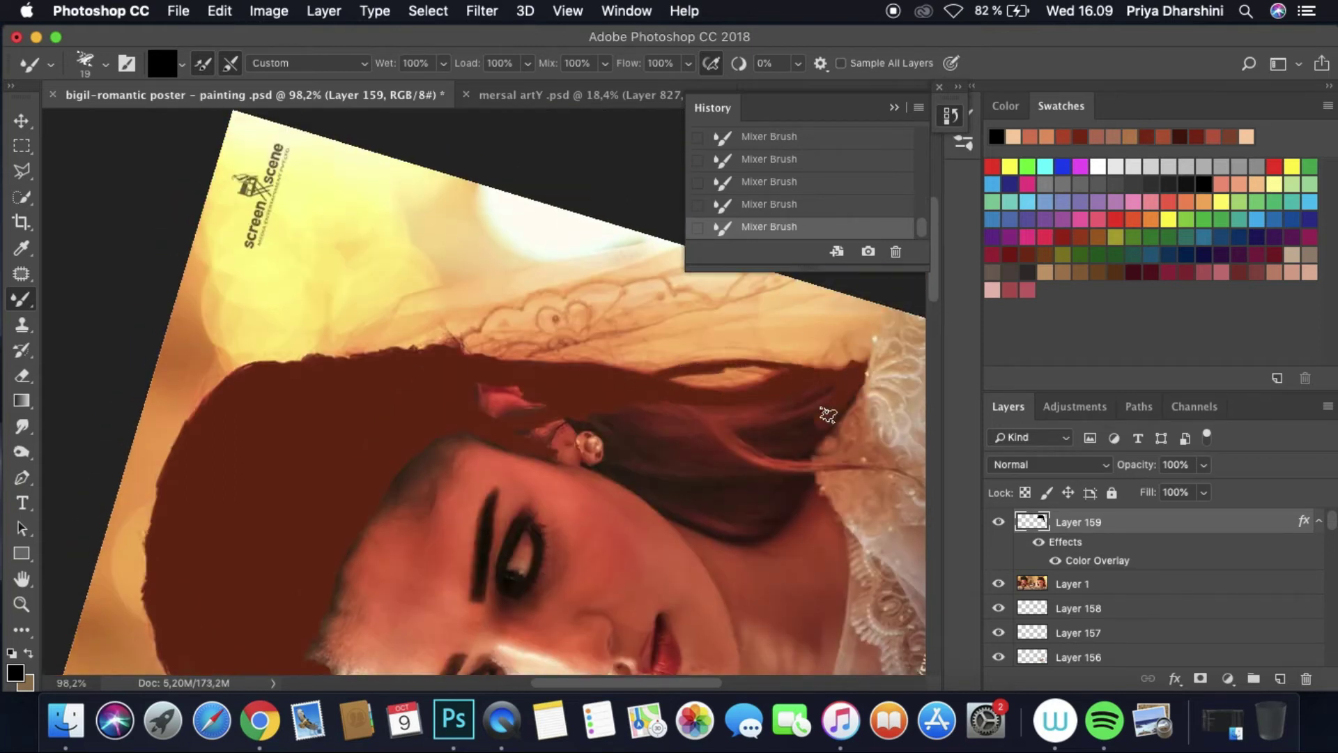
left_click_drag(828, 414, 787, 505)
left_click_drag(596, 466, 725, 533)
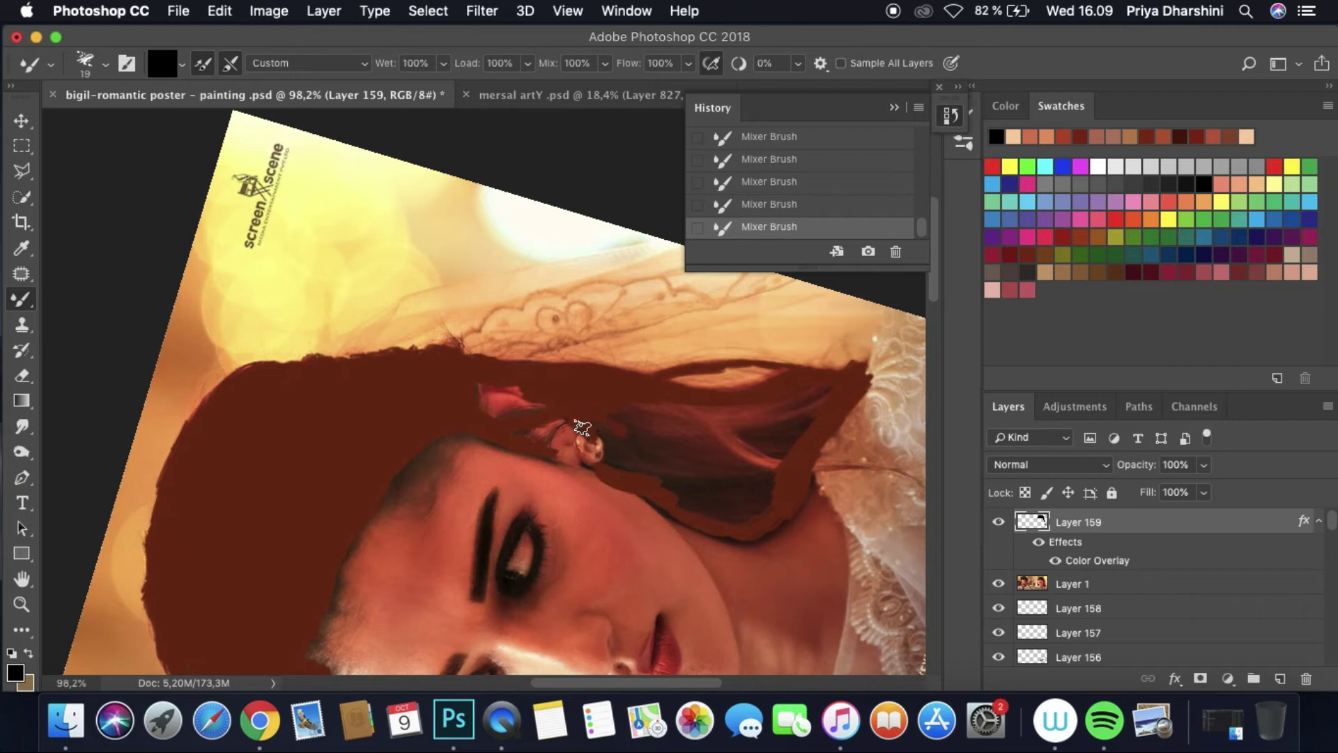
mouse_move(622, 449)
left_mouse_down()
mouse_move(674, 467)
mouse_move(657, 406)
mouse_move(761, 410)
mouse_move(761, 496)
mouse_move(711, 443)
mouse_move(738, 512)
left_mouse_up()
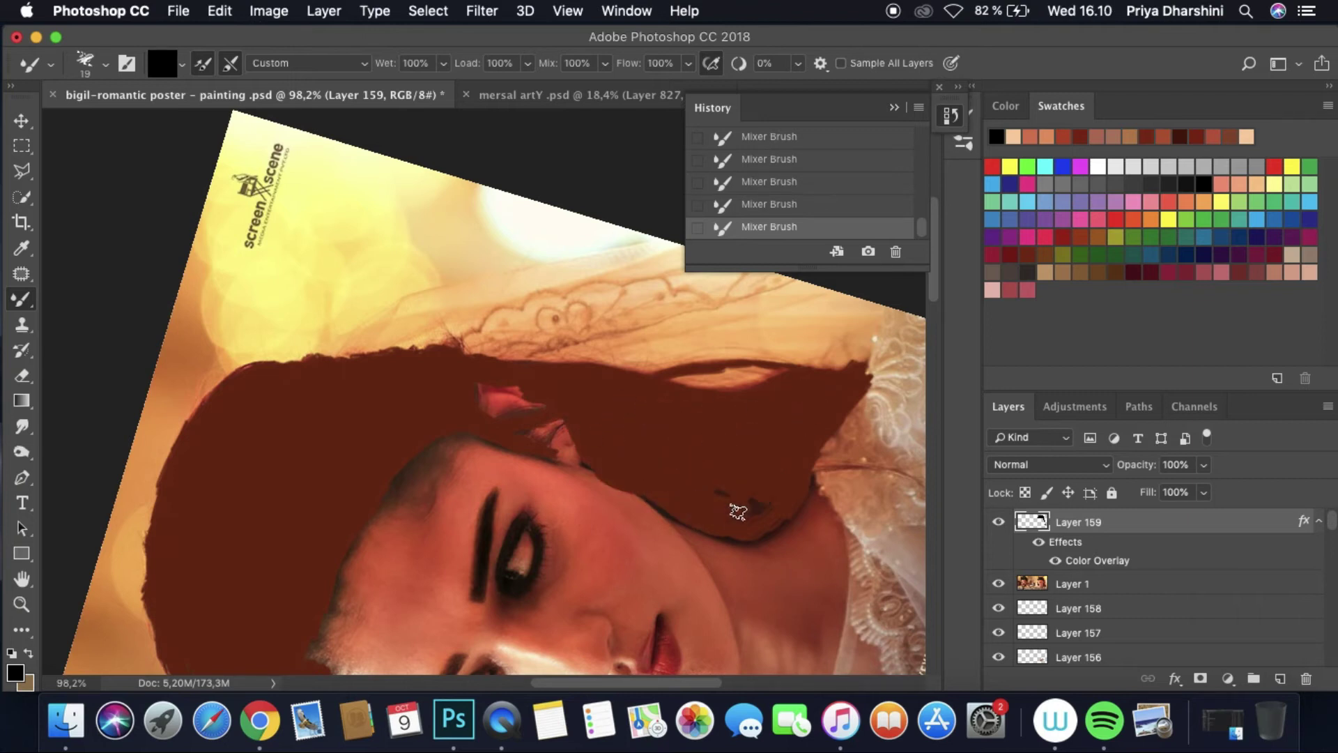
scroll(606, 465, "right", 5)
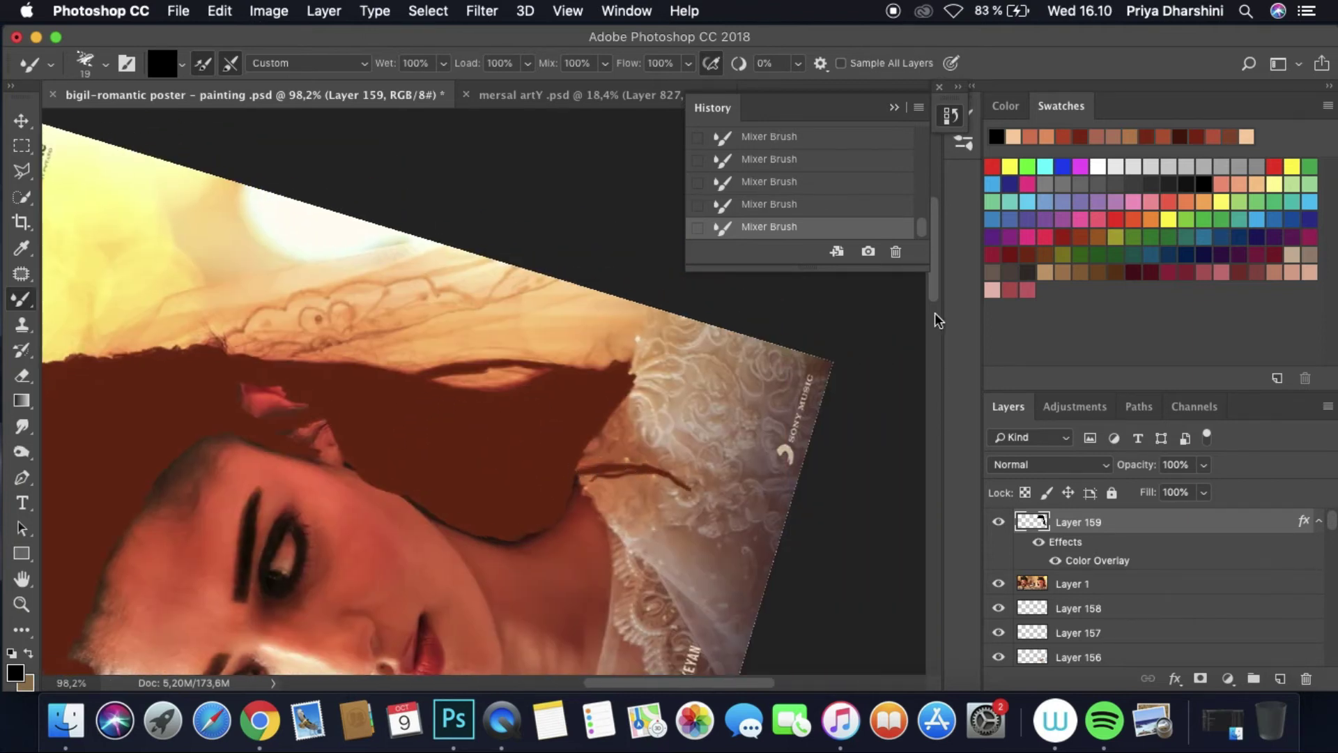
scroll(938, 321, "down", 10)
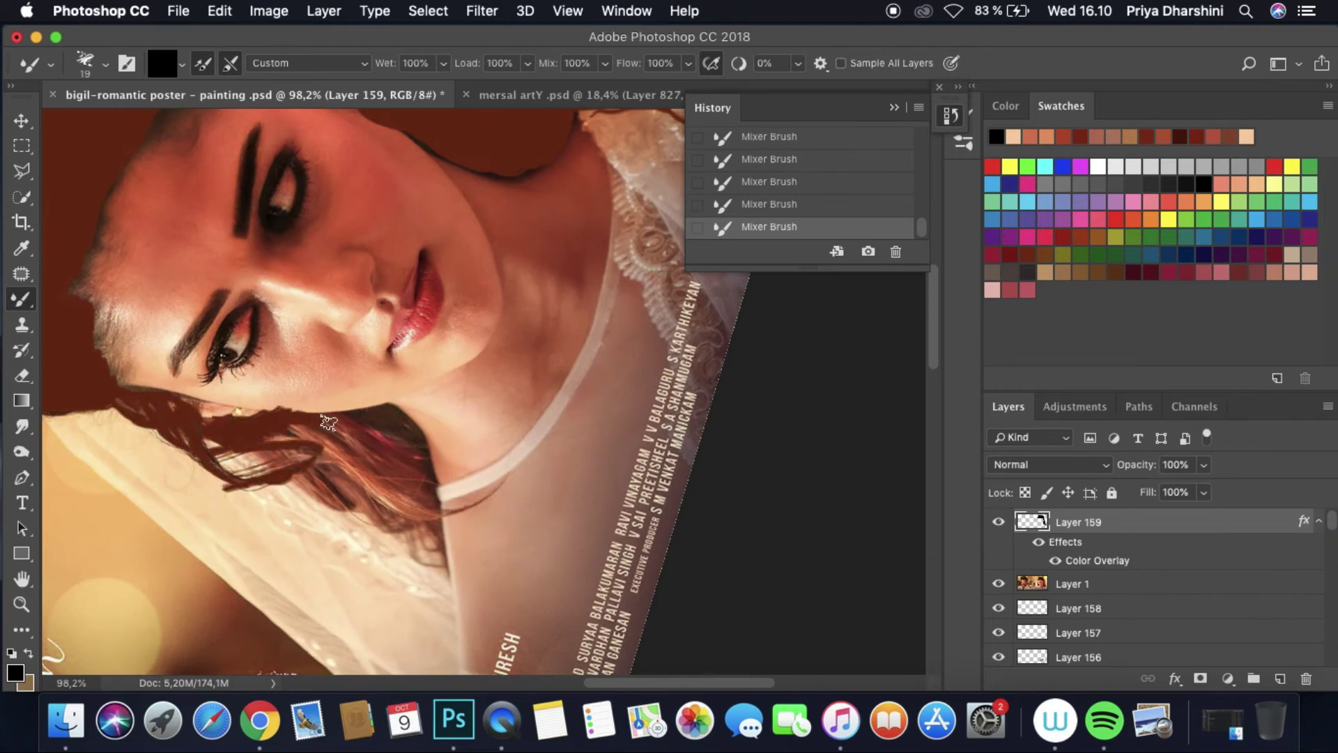
mouse_move(414, 437)
left_mouse_down()
mouse_move(310, 442)
mouse_move(405, 512)
mouse_move(506, 479)
left_mouse_up()
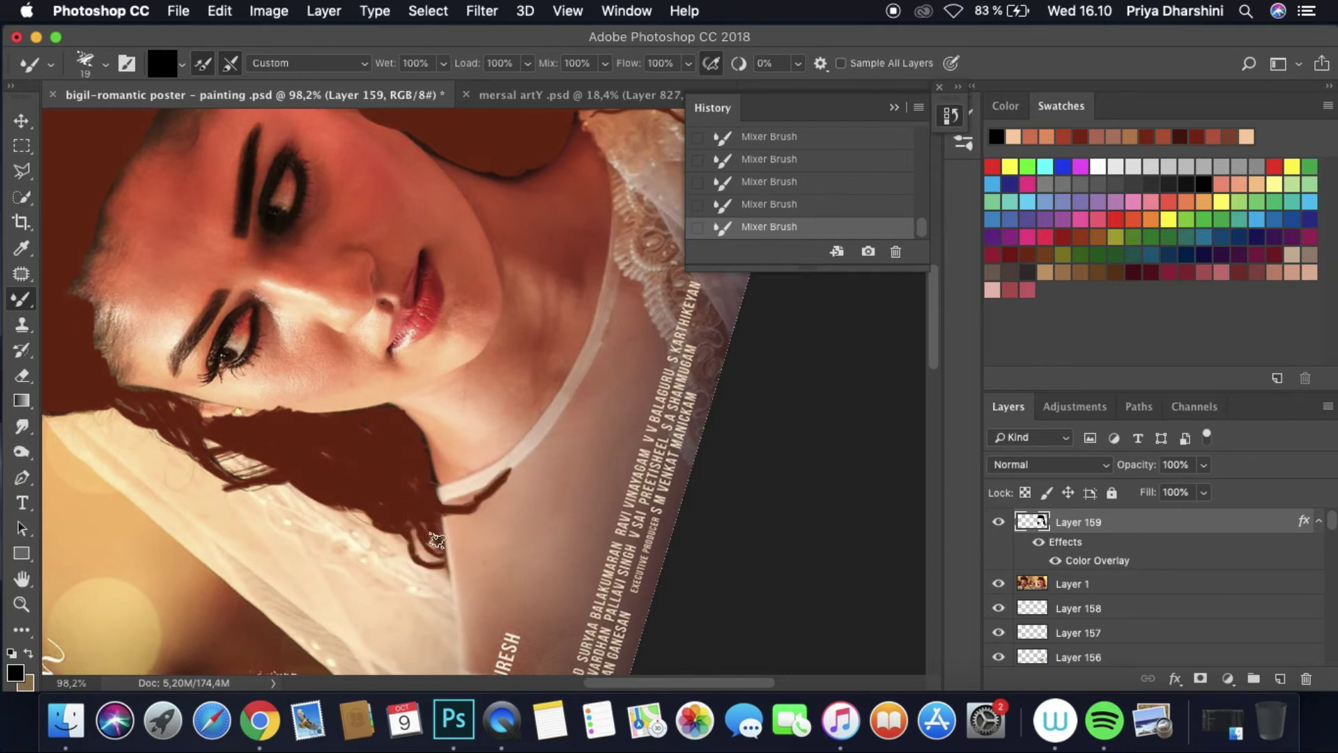
Step: Turn off Layer 159's Color Overlay, hide the reference photo and compare the black hair shape with the photo
left_click(1055, 561)
left_click(998, 583)
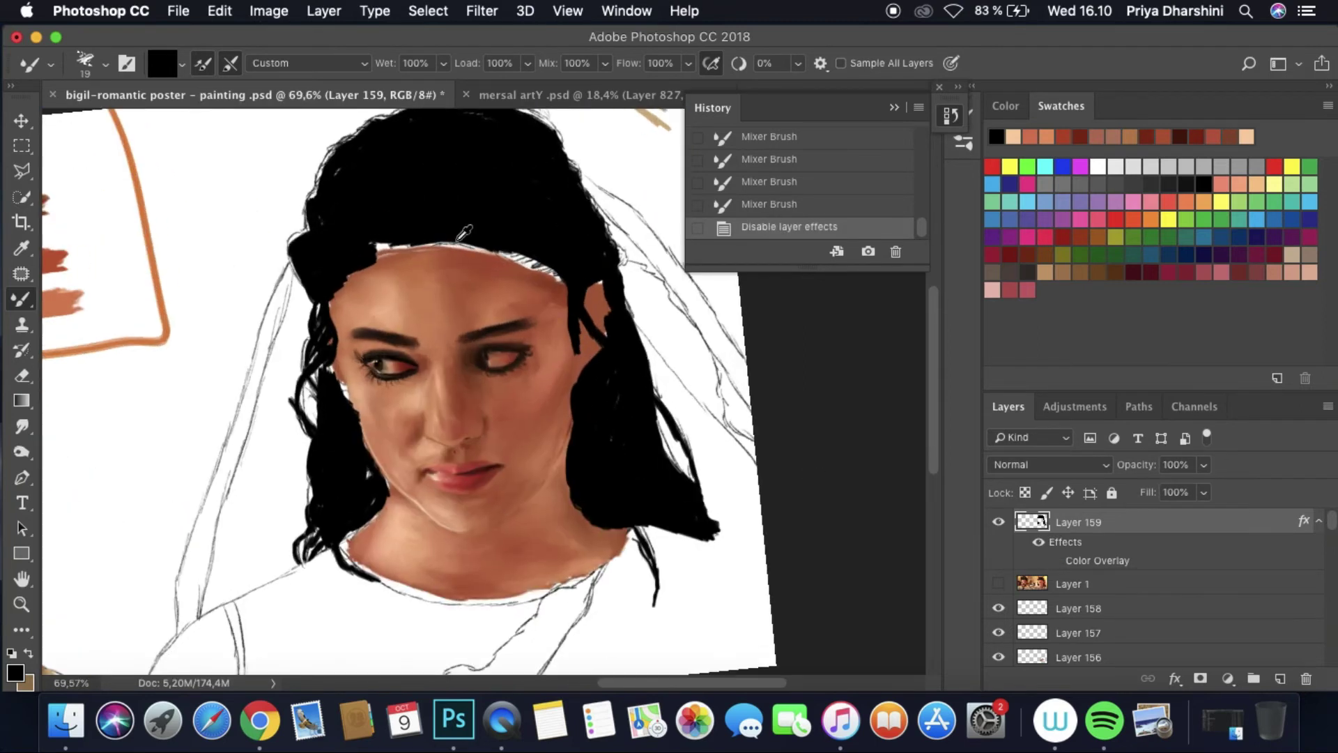
key("r")
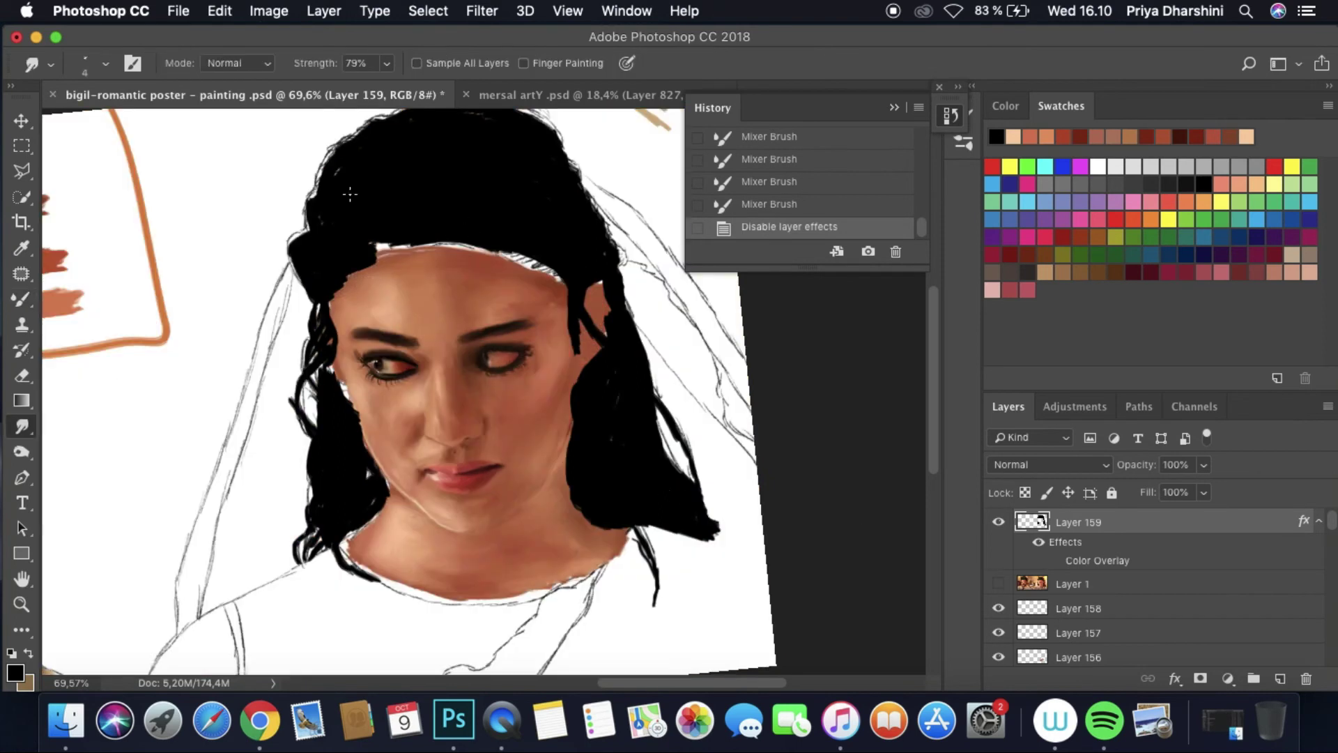
left_click_drag(342, 194, 352, 198)
left_click_drag(345, 192, 353, 199)
left_click(998, 583)
left_click(998, 584)
left_click(998, 584)
left_click(998, 583)
Step: Smudge the forehead skin up to the hairline on Layer 157 at brush size 17 with Sample All Layers enabled
left_click(1115, 608)
left_click(417, 63)
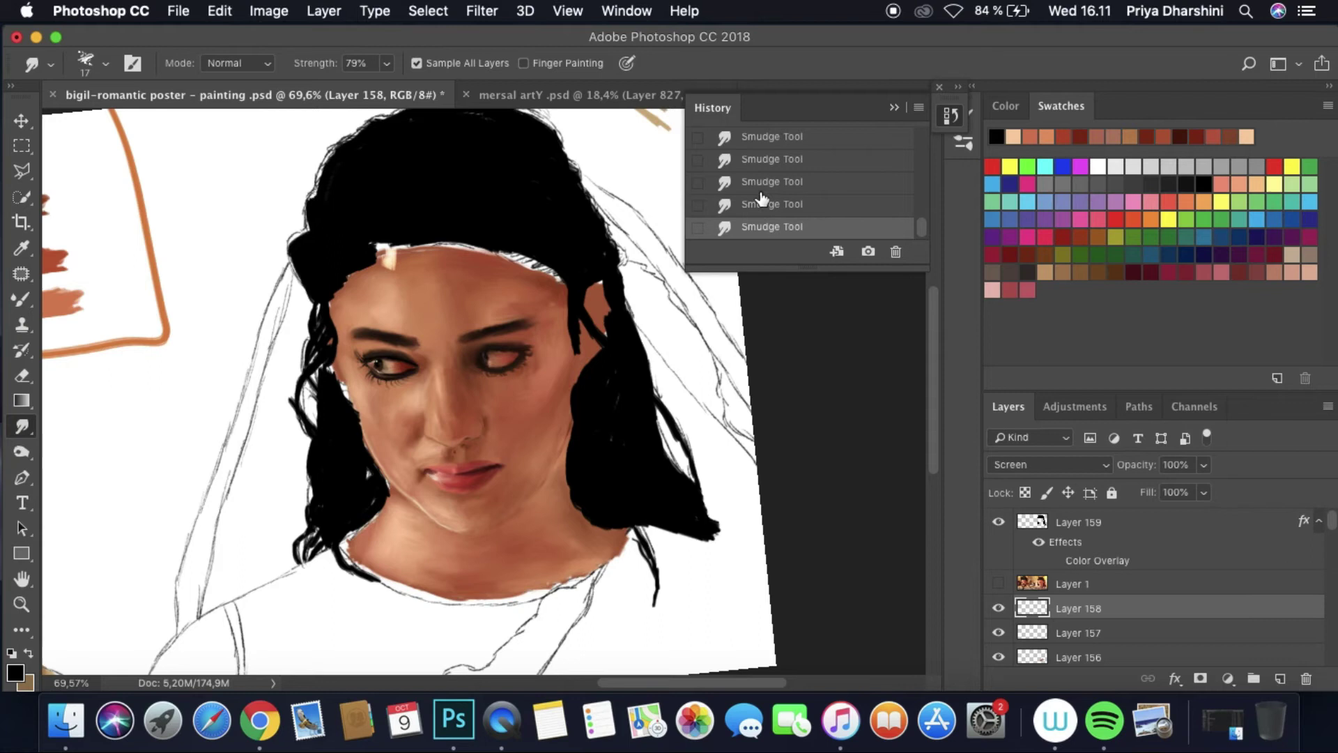
left_click(1066, 633)
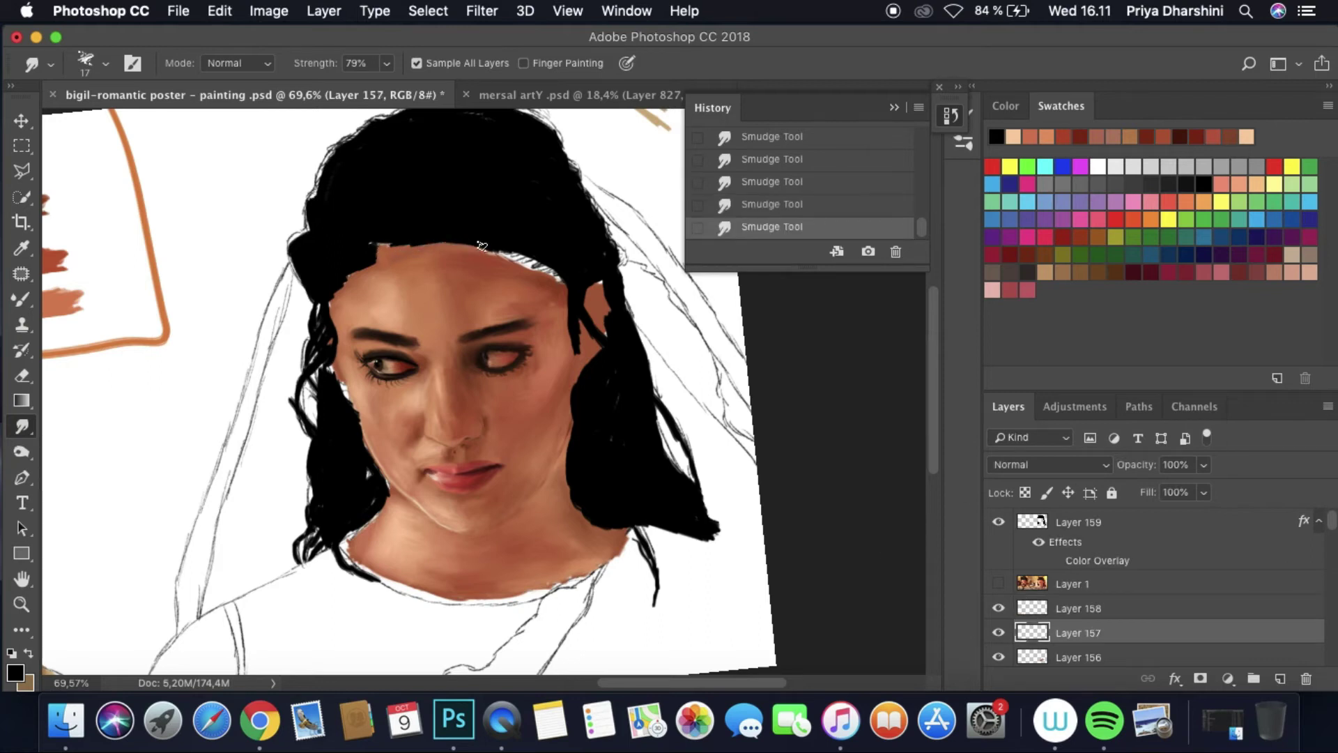
Step: Smudge the hair edges around the forehead on Layer 159 with Sample All Layers off, and move the layer below the reference photo
left_click(1078, 522)
left_click(416, 63)
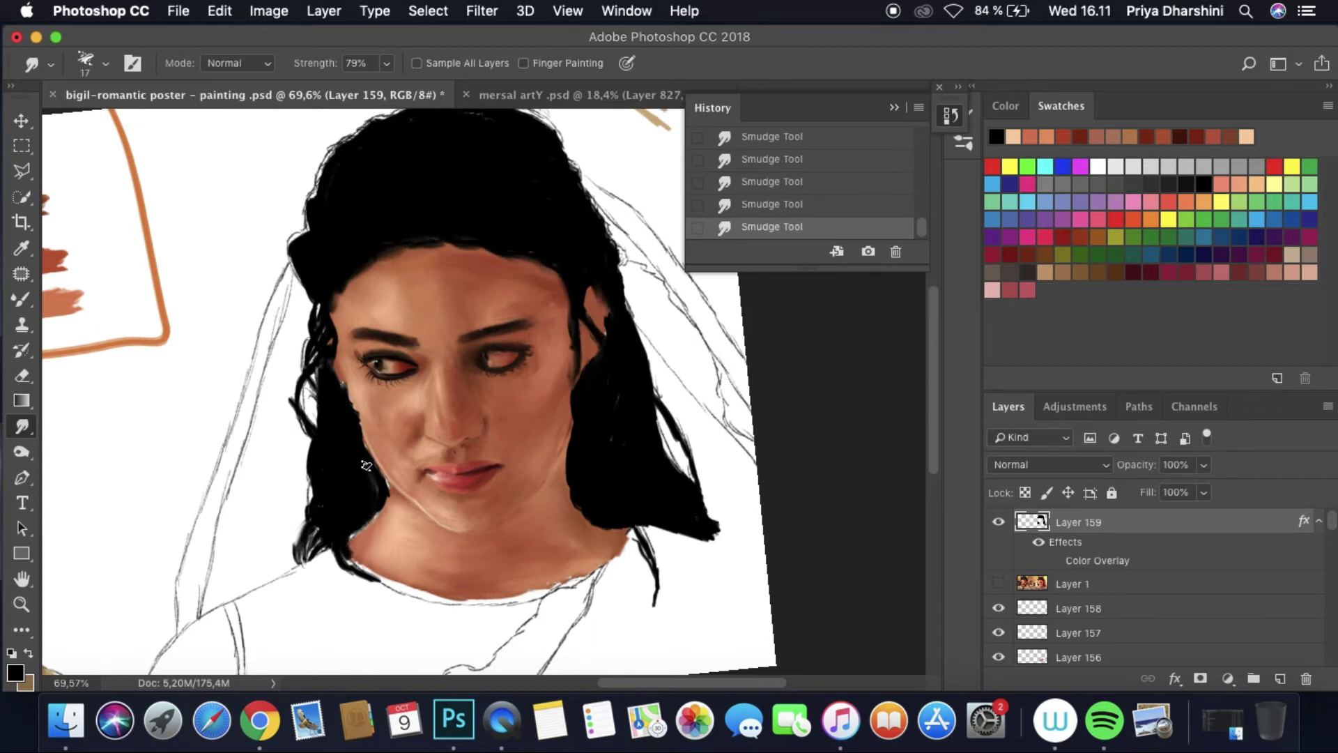
key("super+minus")
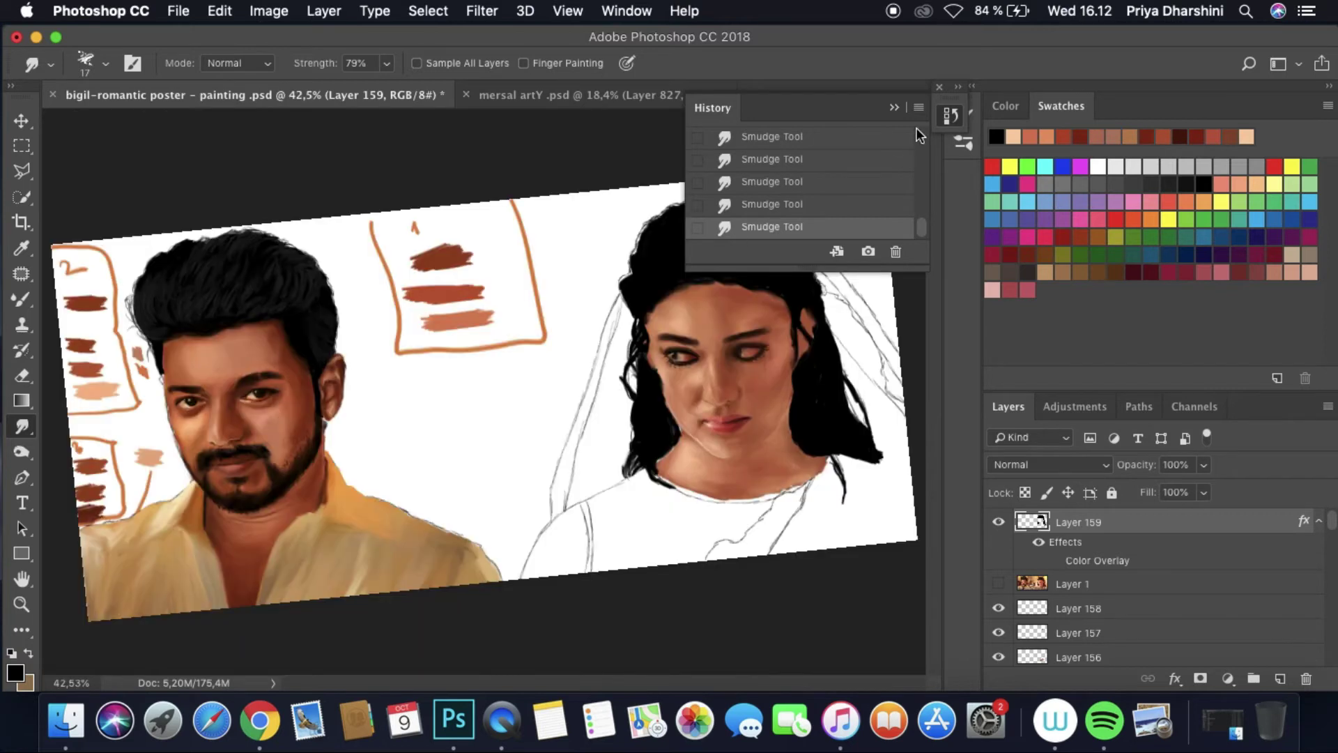
key("super+bracketleft")
Step: Pull soft wisps of hair over the forehead and near temple on Layer 159 with the Smudge brush at size 17
scroll(743, 339, "up", 5)
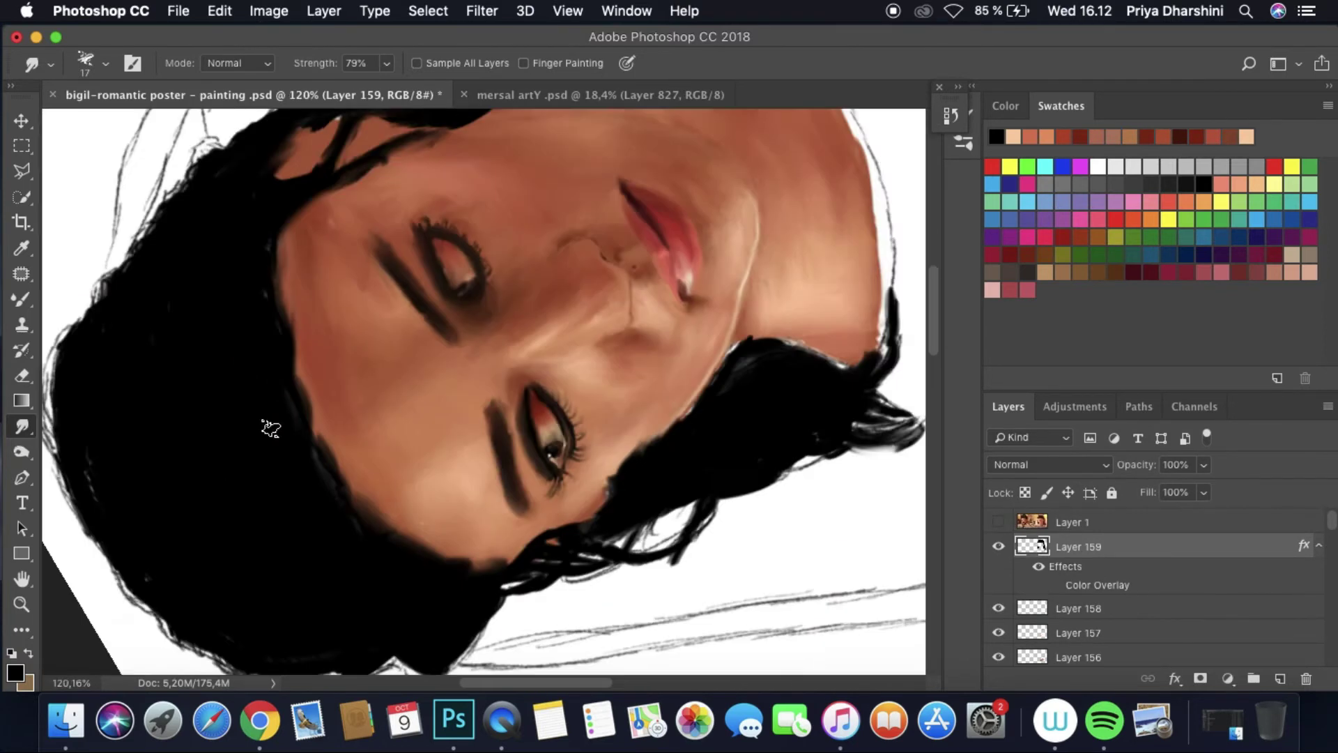
left_click_drag(307, 349, 264, 236)
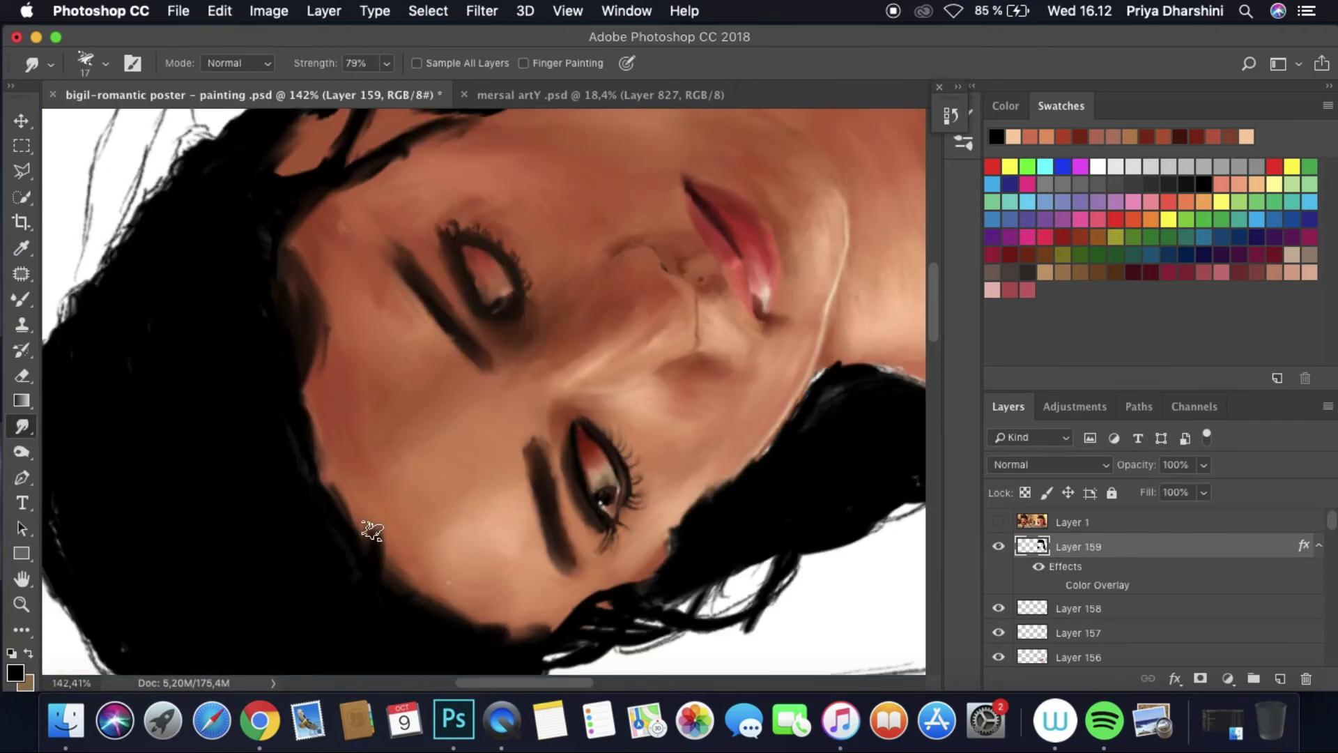
mouse_move(373, 532)
left_mouse_down()
mouse_move(359, 502)
mouse_move(440, 609)
mouse_move(521, 634)
mouse_move(439, 584)
mouse_move(530, 631)
left_mouse_up()
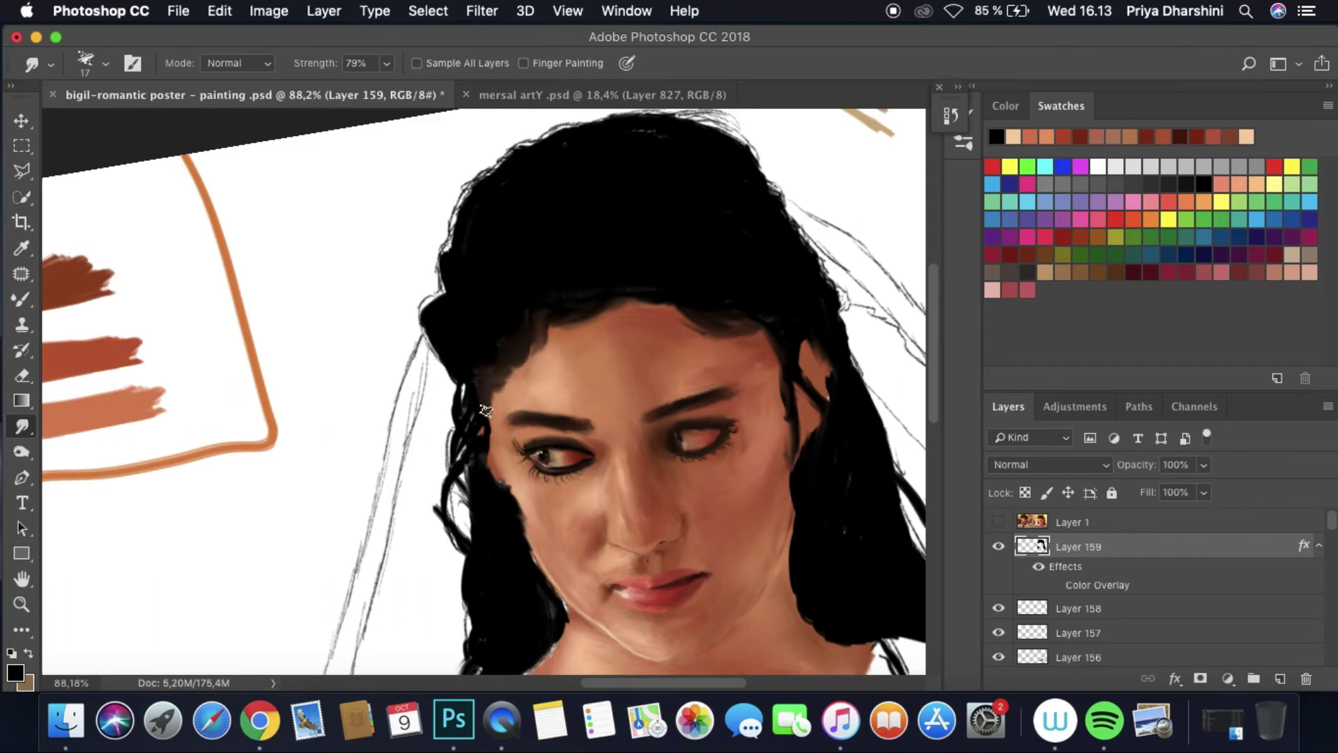
key("super+0")
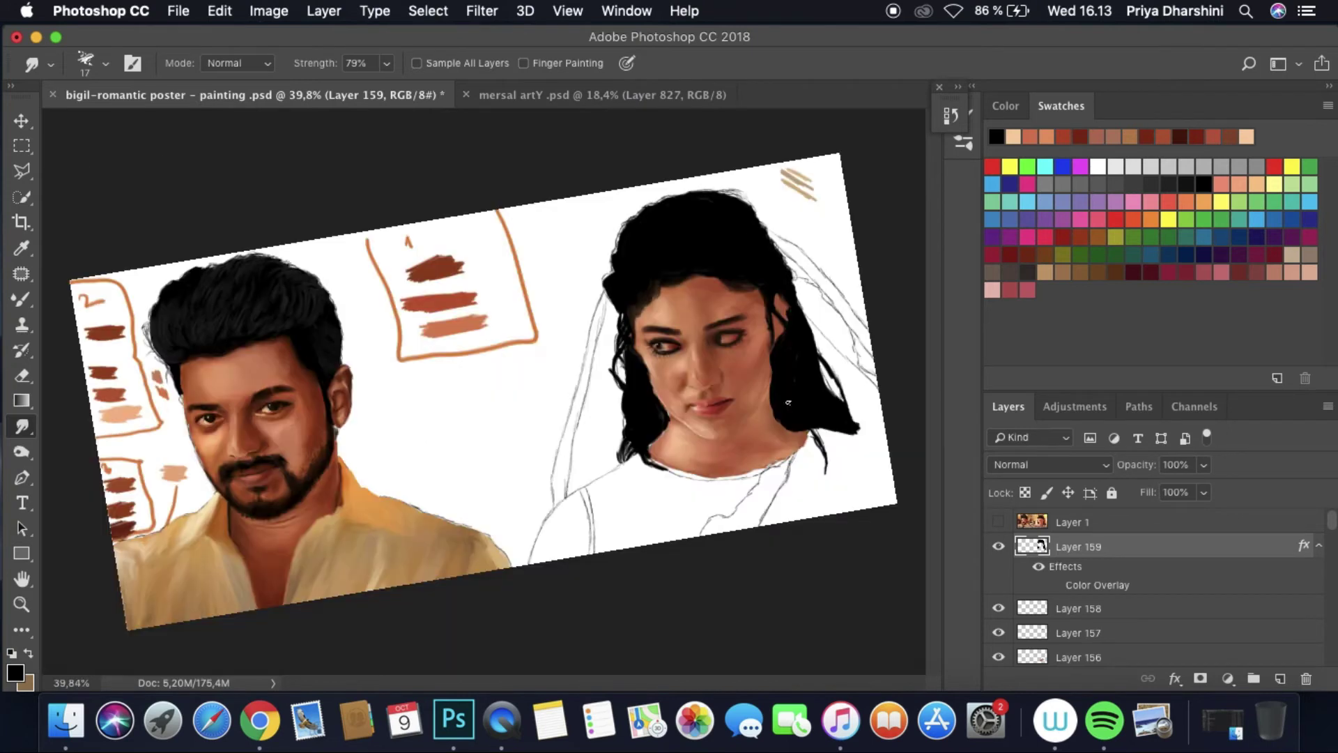
Step: Soften the hair along the near cheek and neck with the Smudge brush, checking it against the reference photo
scroll(697, 349, "up", 5)
left_click(999, 522)
left_click(999, 522)
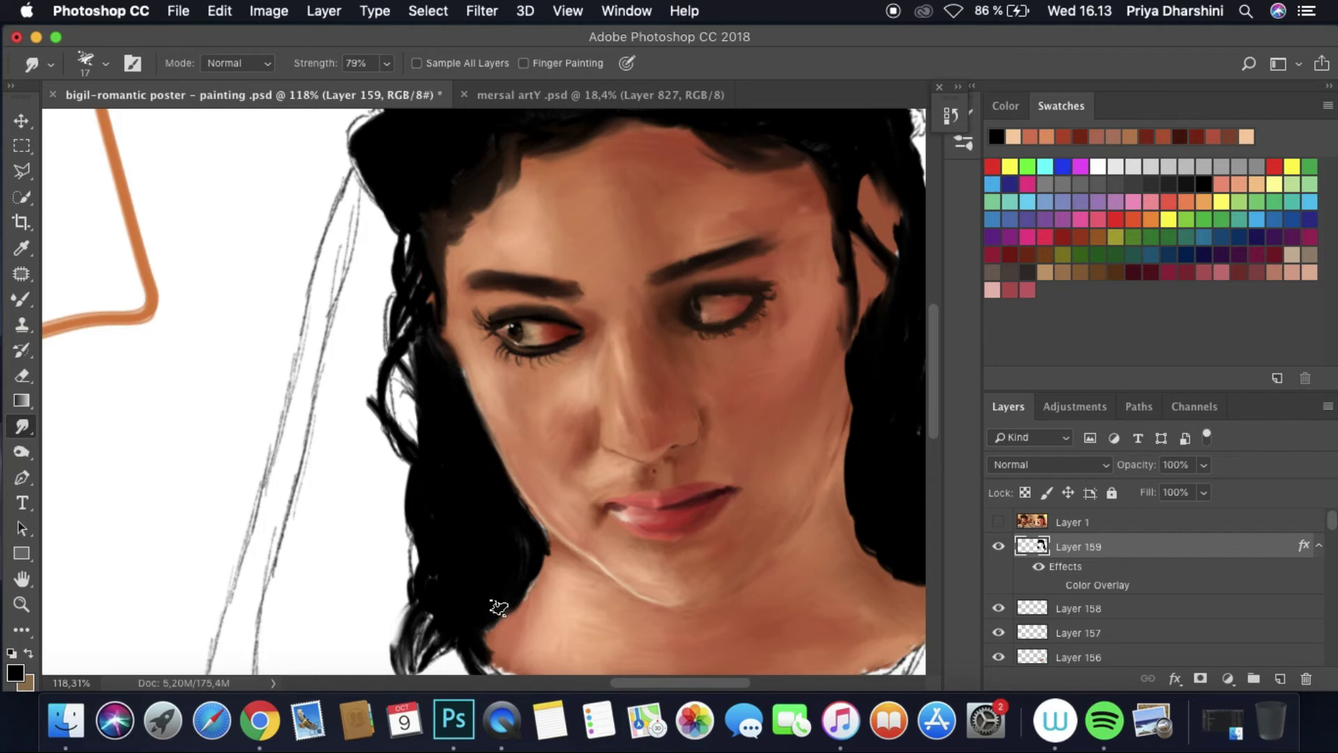
scroll(691, 338, "down", 5)
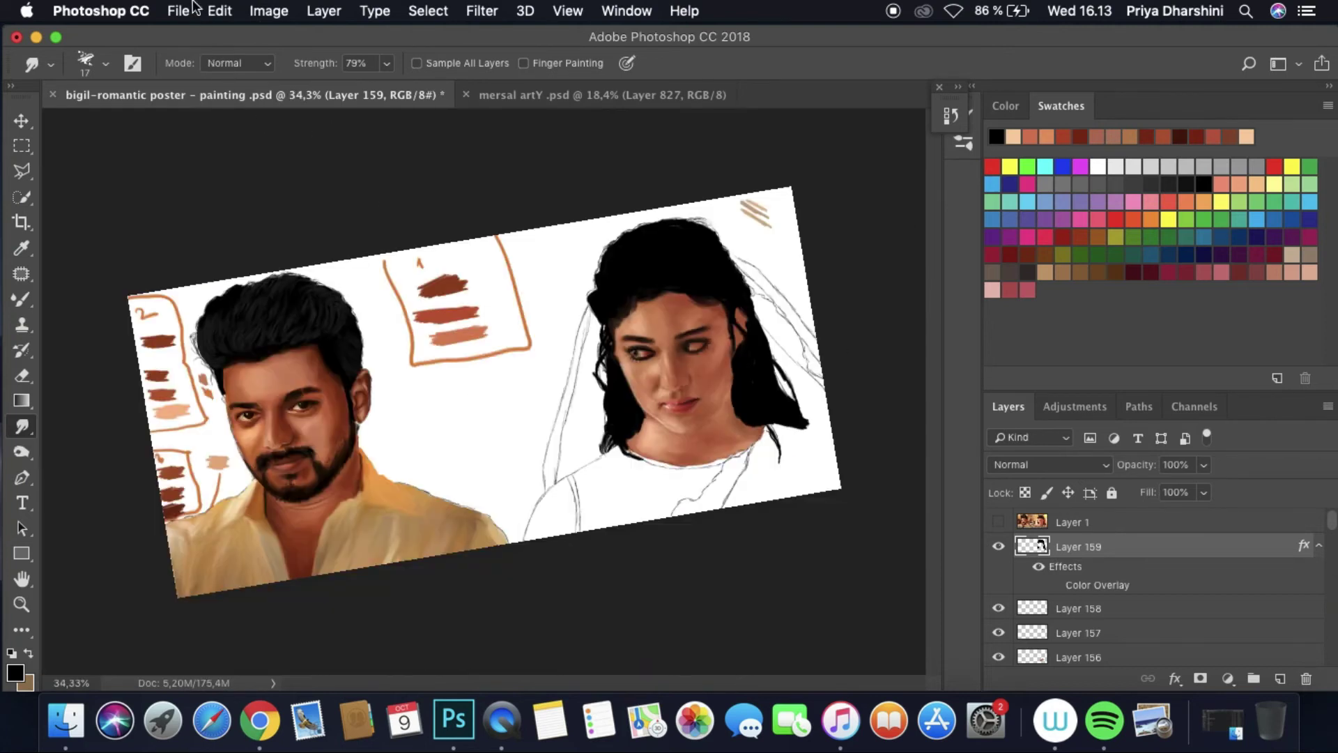
scroll(697, 349, "up", 4)
left_click(999, 522)
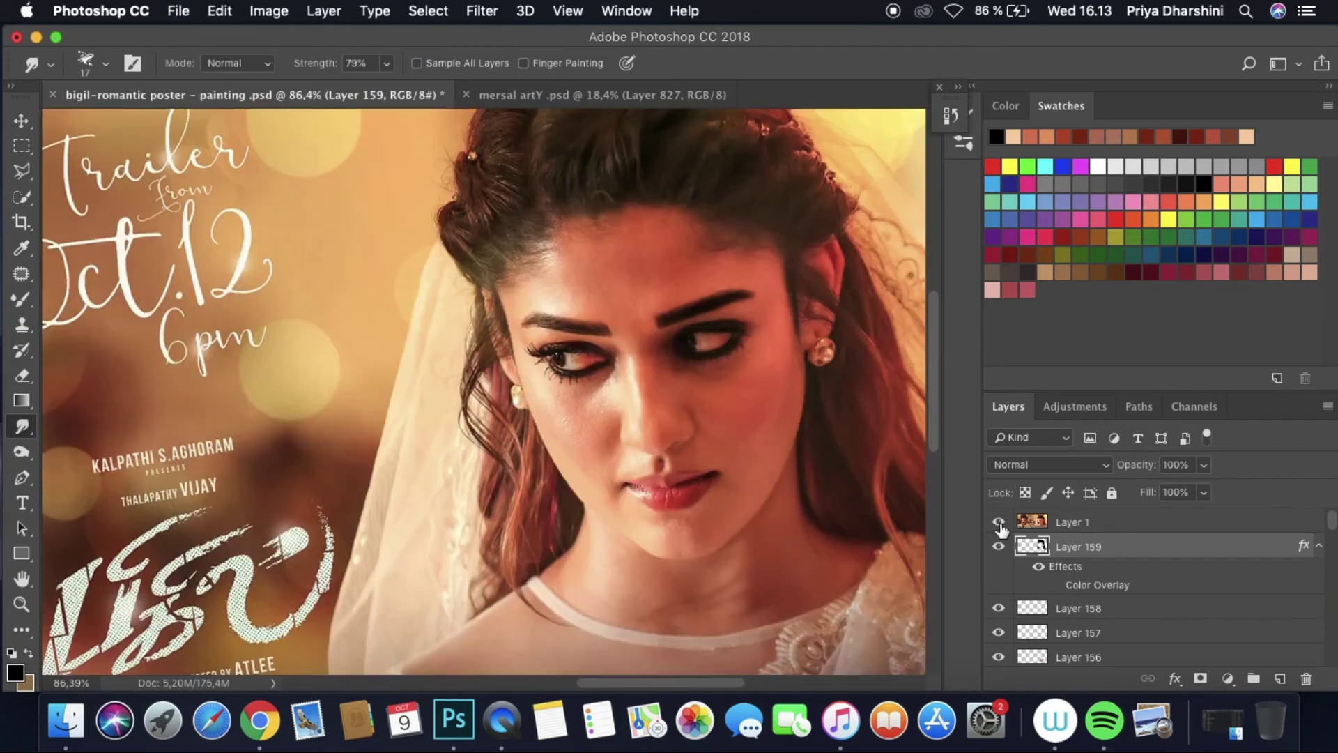
left_click(999, 522)
Step: Add Layer 160 and trace a thin peach highlight along the near cheek edge with the Mixer Brush at size 6
scroll(572, 432, "up", 4)
key("i")
left_click(492, 320)
key("shift+b")
left_click(999, 522)
key("super+alt+shift+n")
left_click(85, 63)
left_click_drag(115, 120, 104, 120)
left_click(450, 224)
left_click_drag(491, 371, 531, 466)
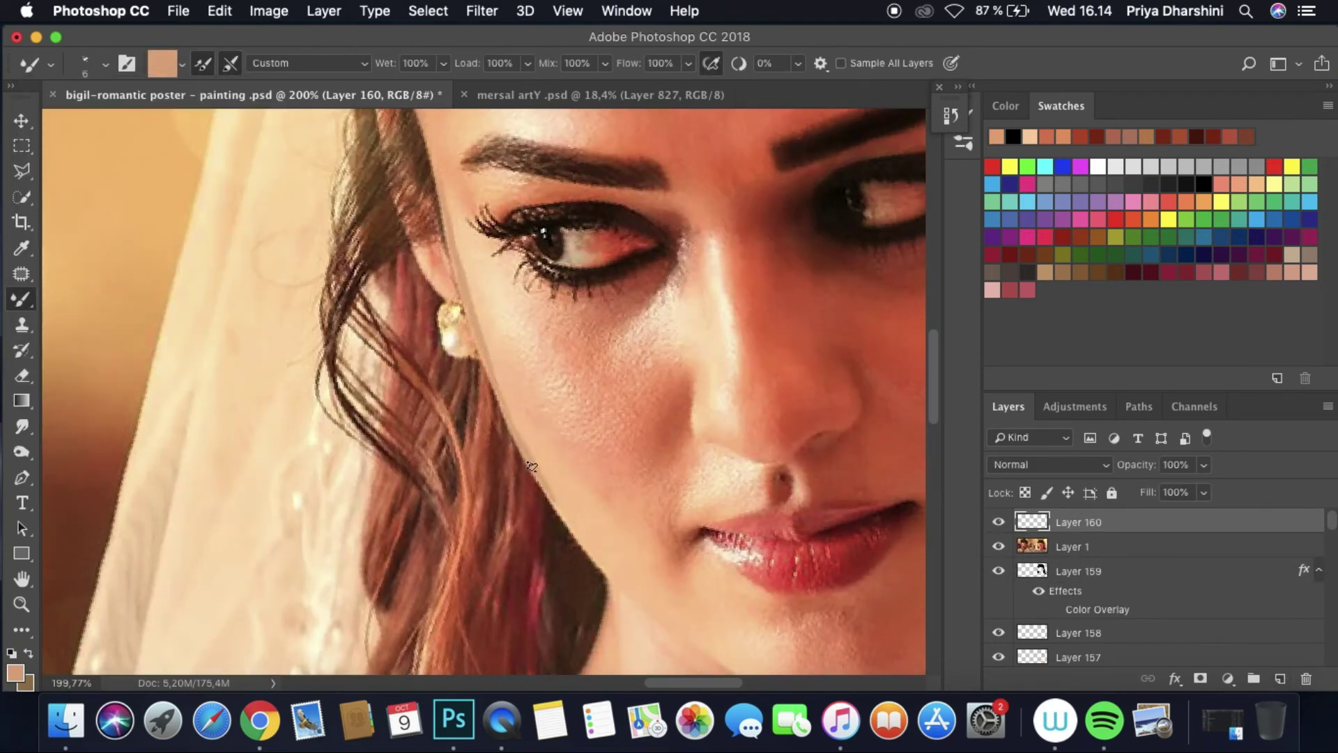
Step: Hide the reference photo and blend the cheek-edge highlight on Layer 160 with the Smudge brush at size 14
left_click(998, 547)
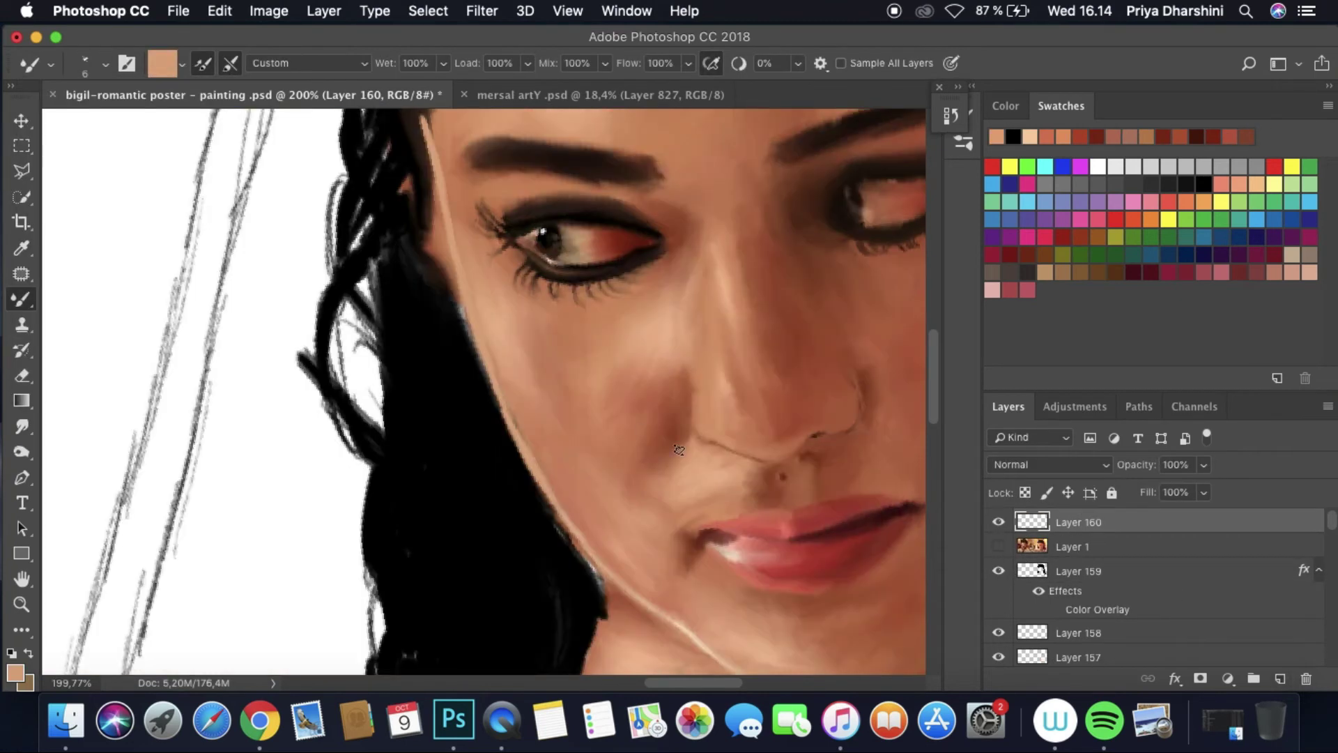
scroll(679, 450, "up", 3)
left_click(22, 427)
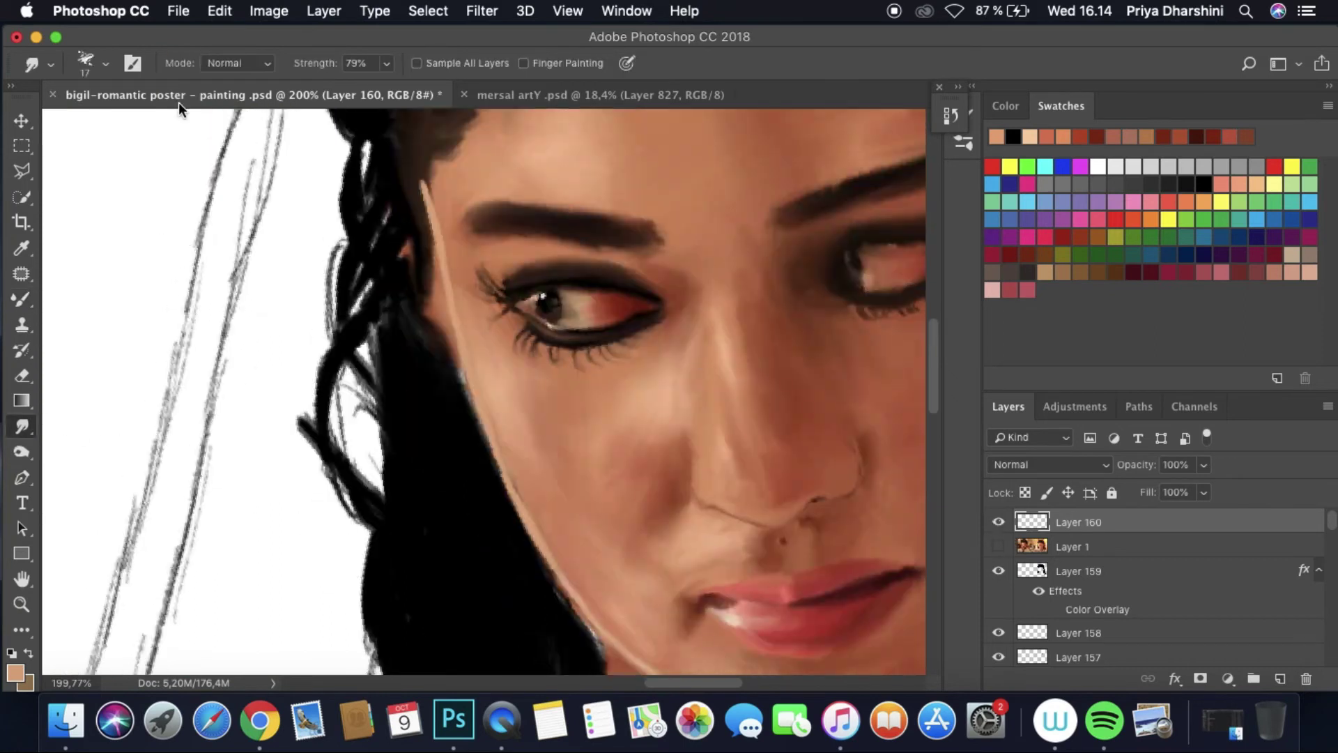
left_click(105, 63)
key("Return")
left_click_drag(426, 183, 432, 221)
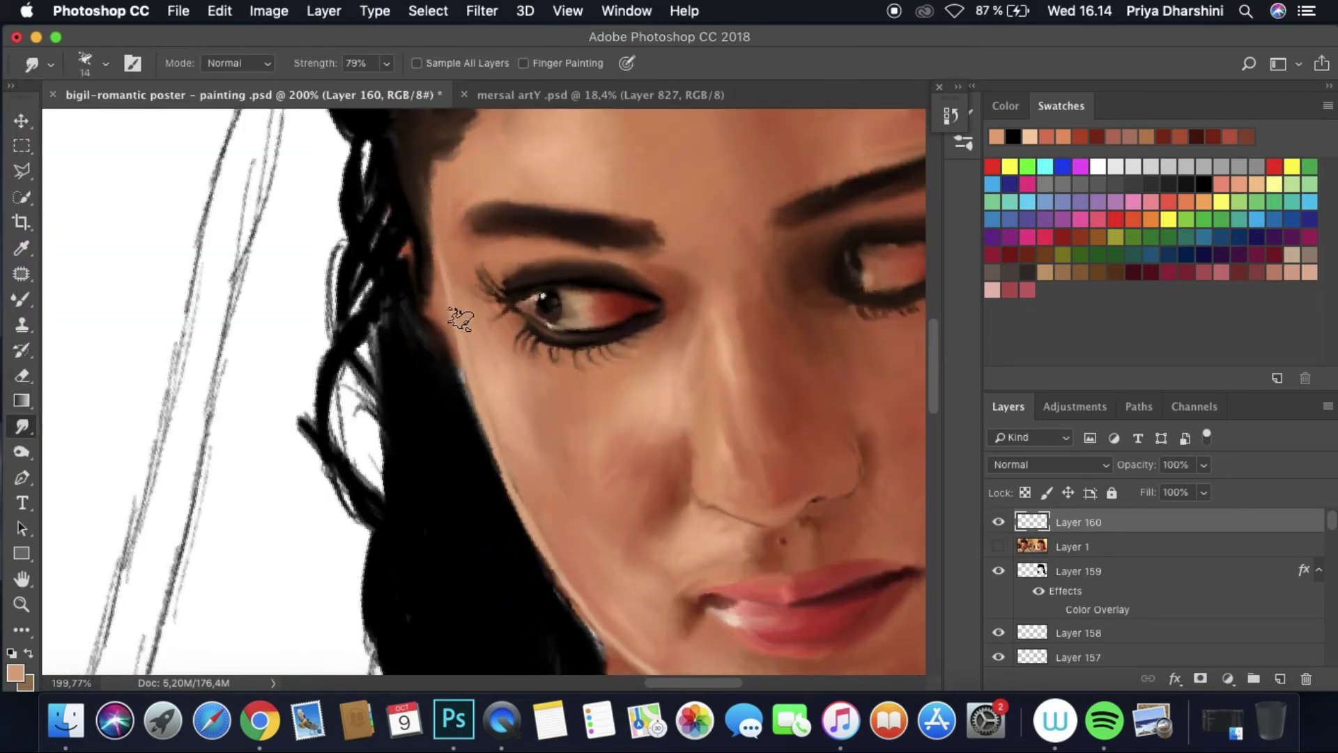
Step: Move Layer 160 below the reference photo and add Layer 161 at the top of the layer stack
scroll(536, 533, "down", 5)
scroll(537, 533, "up", 2)
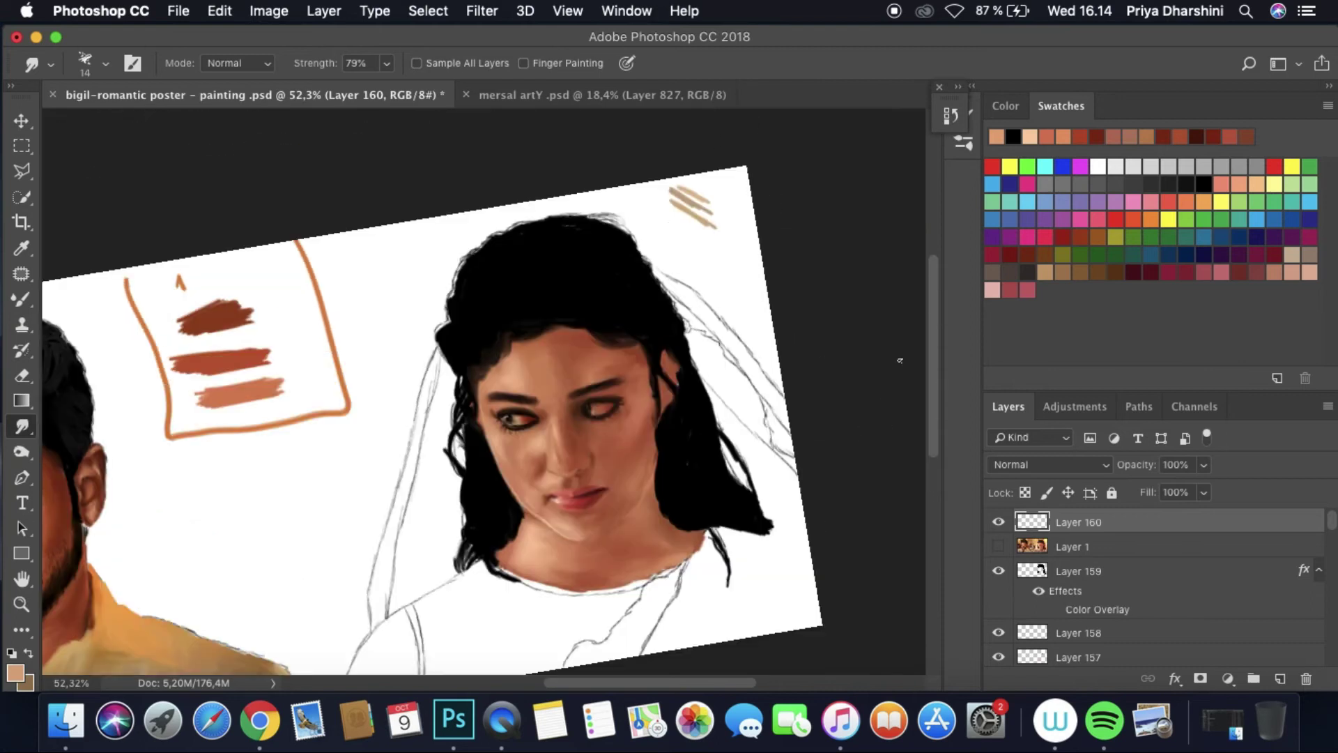
key("super+bracketleft")
left_click(998, 523)
left_click(998, 523)
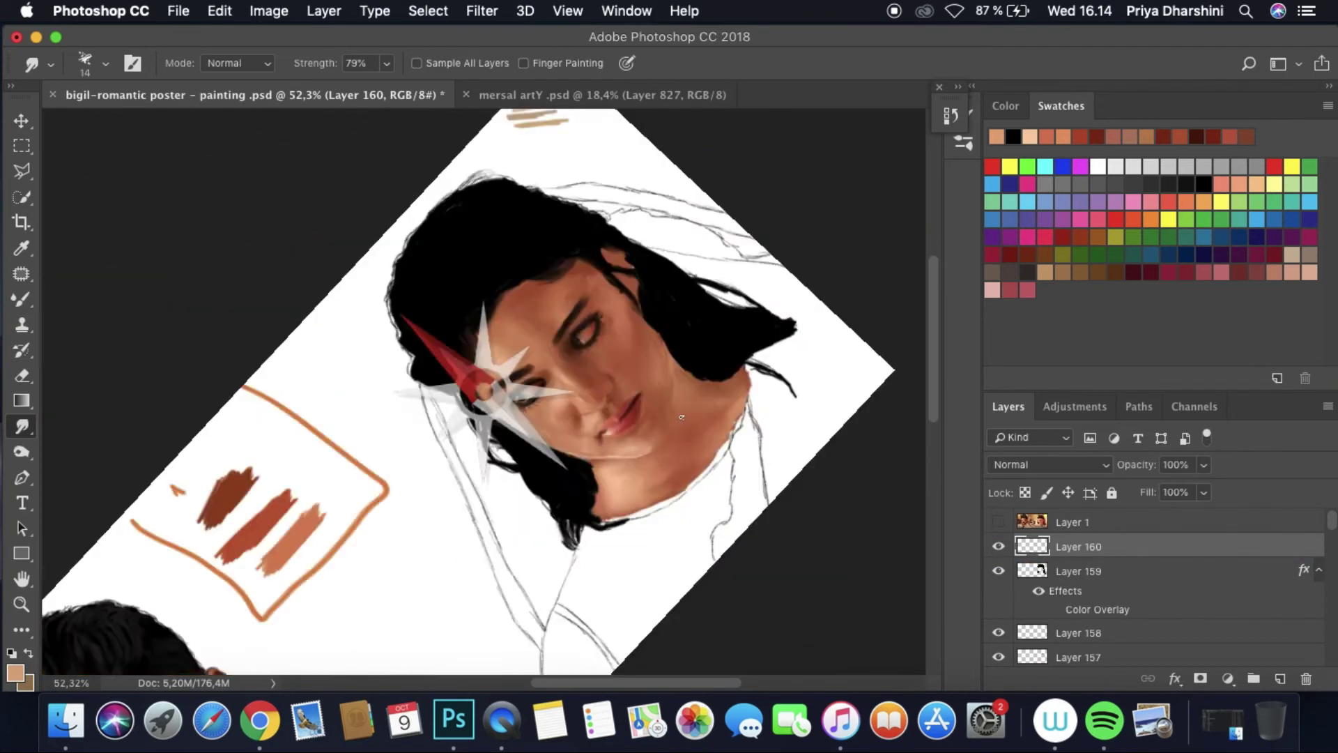
scroll(750, 359, "up", 4)
left_click(1280, 678)
left_click(998, 547)
left_click(998, 548)
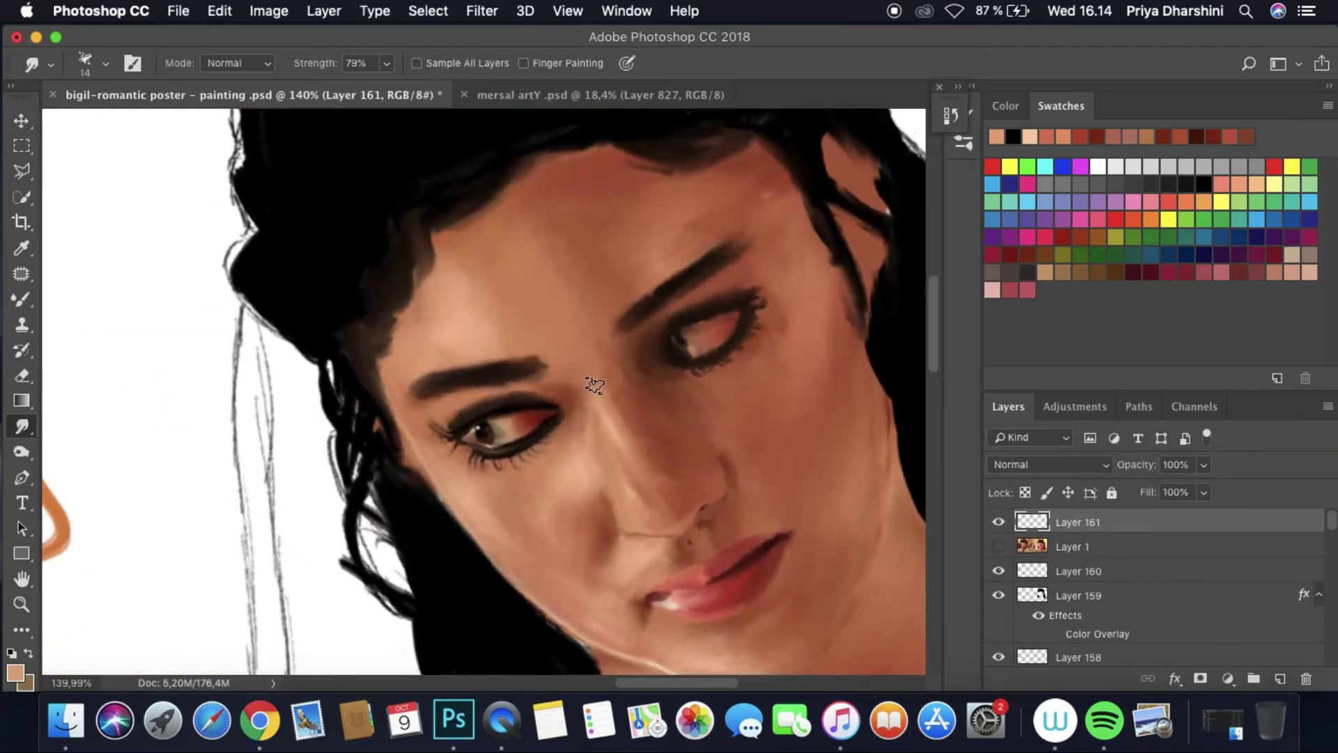
Step: Sample a terracotta skin tone from mersal artY .psd and return to the romantic poster with the Mixer Brush
scroll(288, 463, "down", 3)
scroll(288, 463, "down", 2)
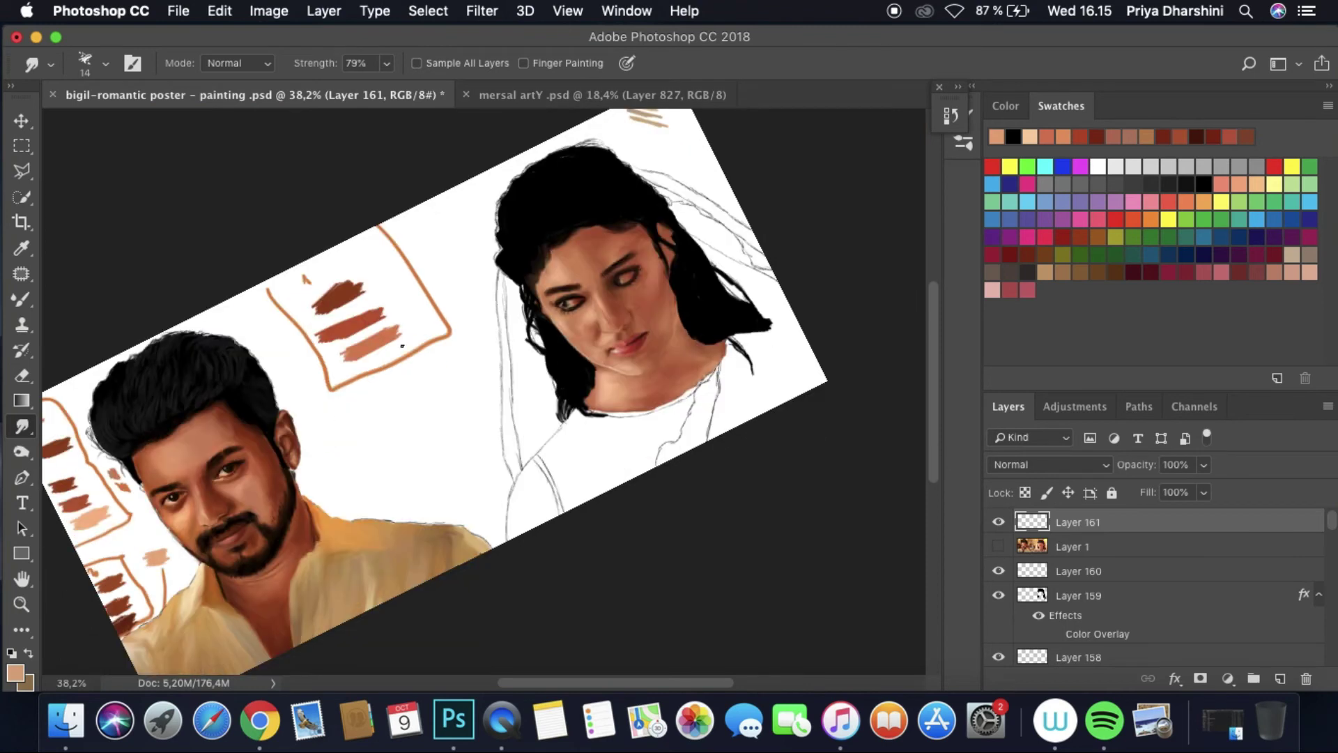
left_click(581, 95)
key("i")
left_click(681, 442)
left_click(251, 94)
key("b")
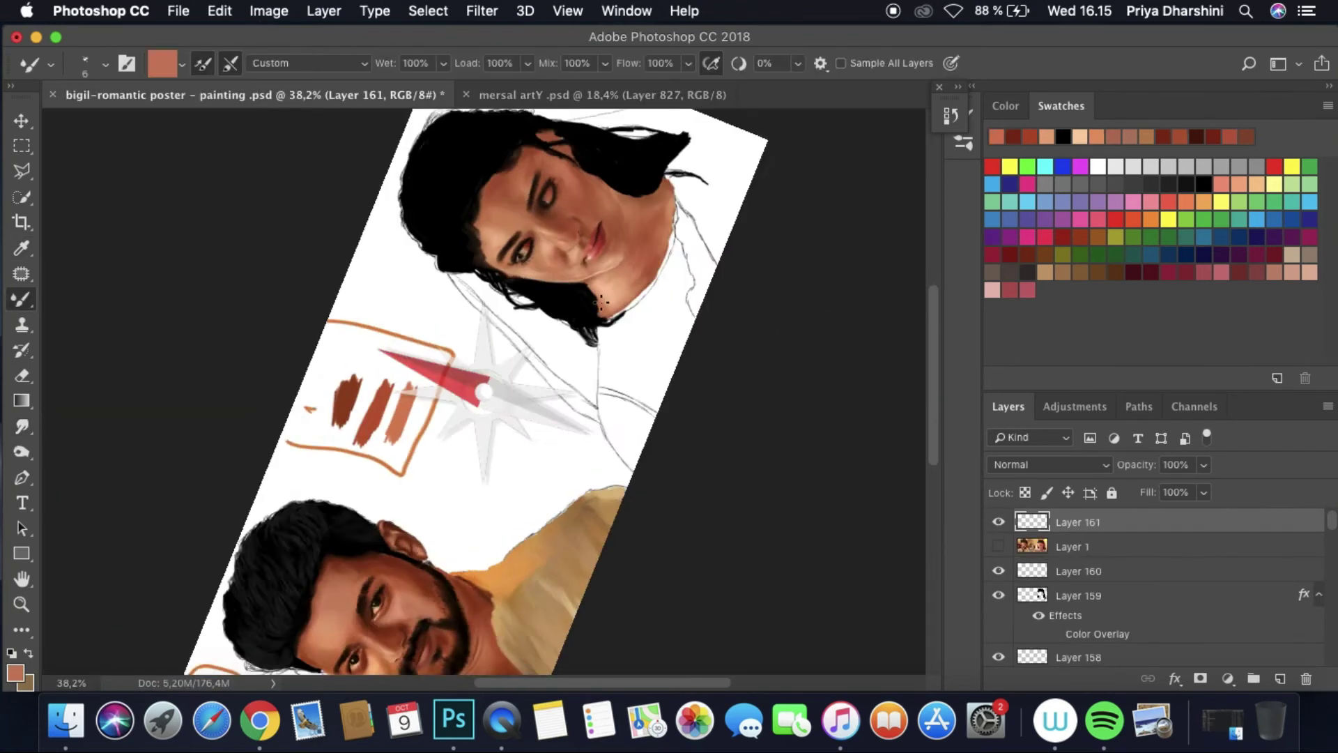
Step: Paint a reddish-brown crease under the near eye's inner corner on Layer 161 at size 6, and soften it with the Smudge tool
scroll(601, 302, "up", 5)
left_click(998, 547)
left_click(585, 334, "alt")
left_click_drag(577, 325, 587, 350)
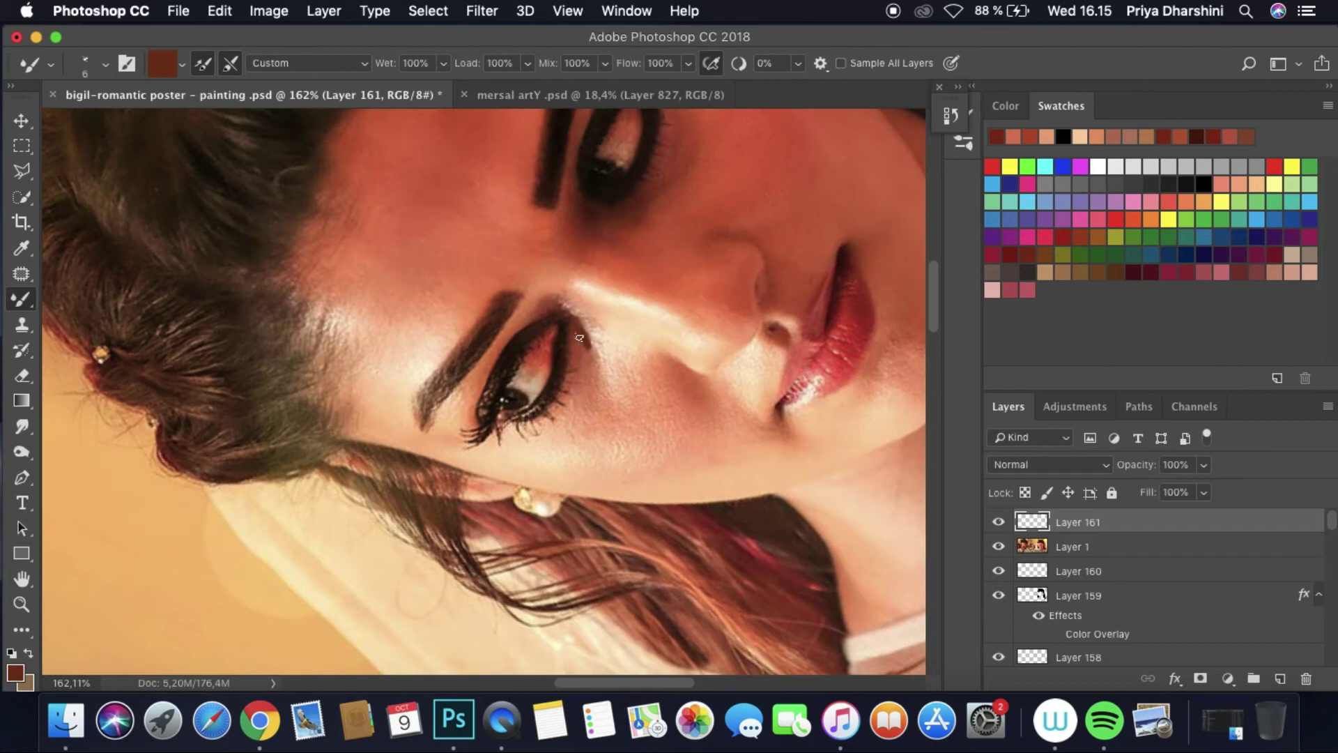
left_click(1032, 143)
left_click(998, 546)
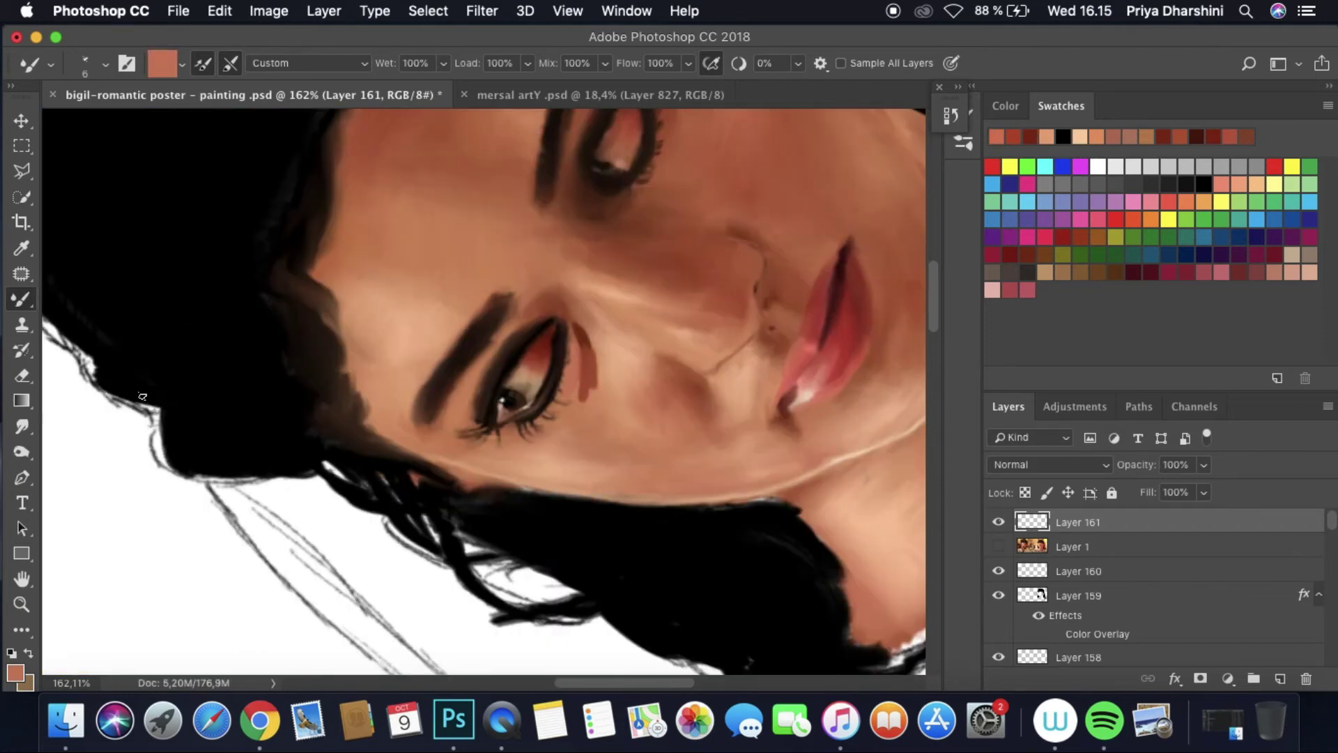
left_click(22, 425)
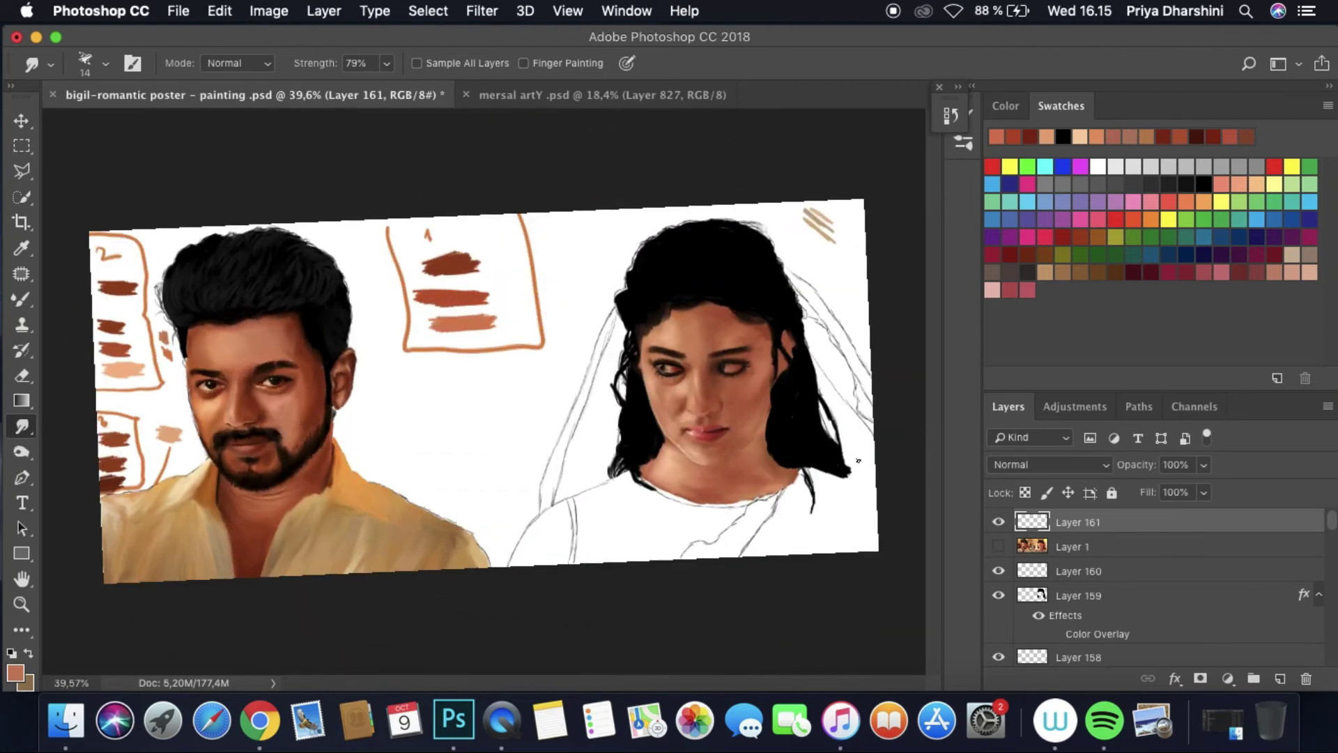
Step: Shade beneath the far eye in dark reddish brown with the Mixer Brush, matching the reference photo, and soften it with the Smudge tool
scroll(704, 339, "up", 3)
key("b")
left_click(999, 546)
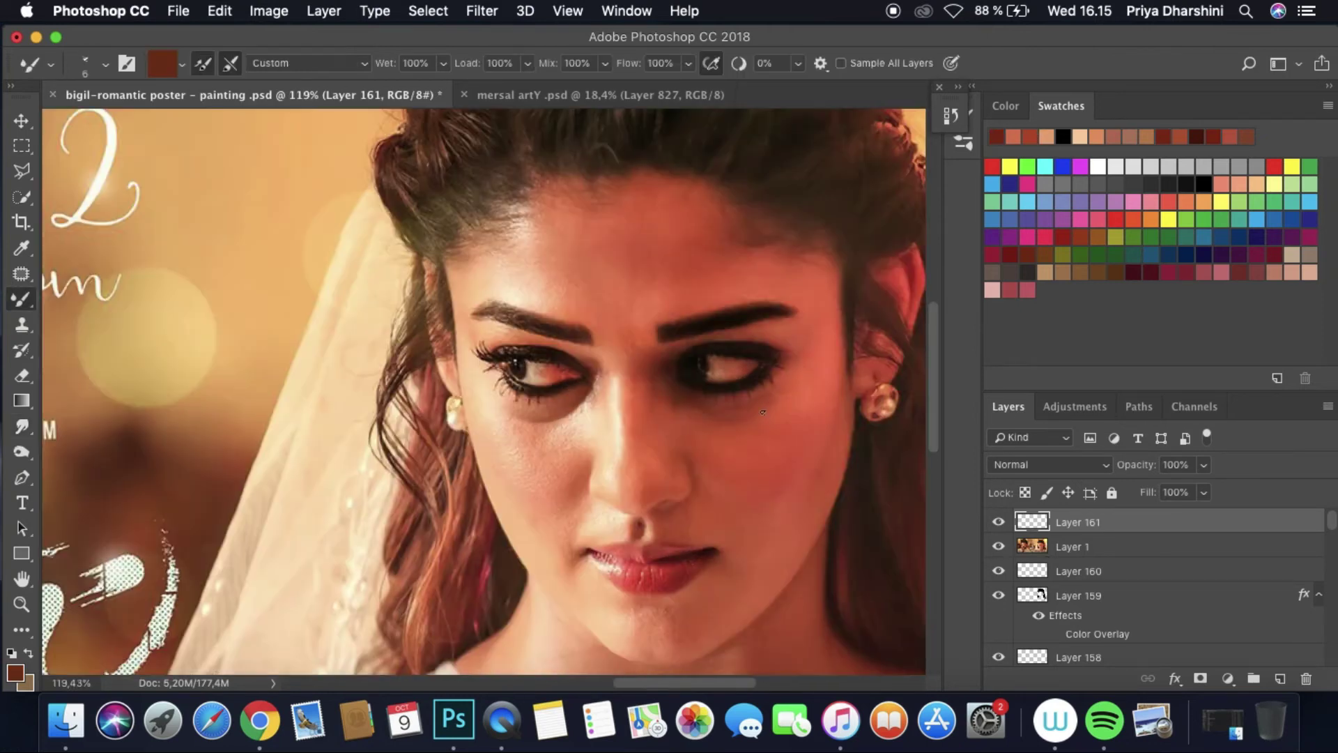
left_click(998, 547)
key("r")
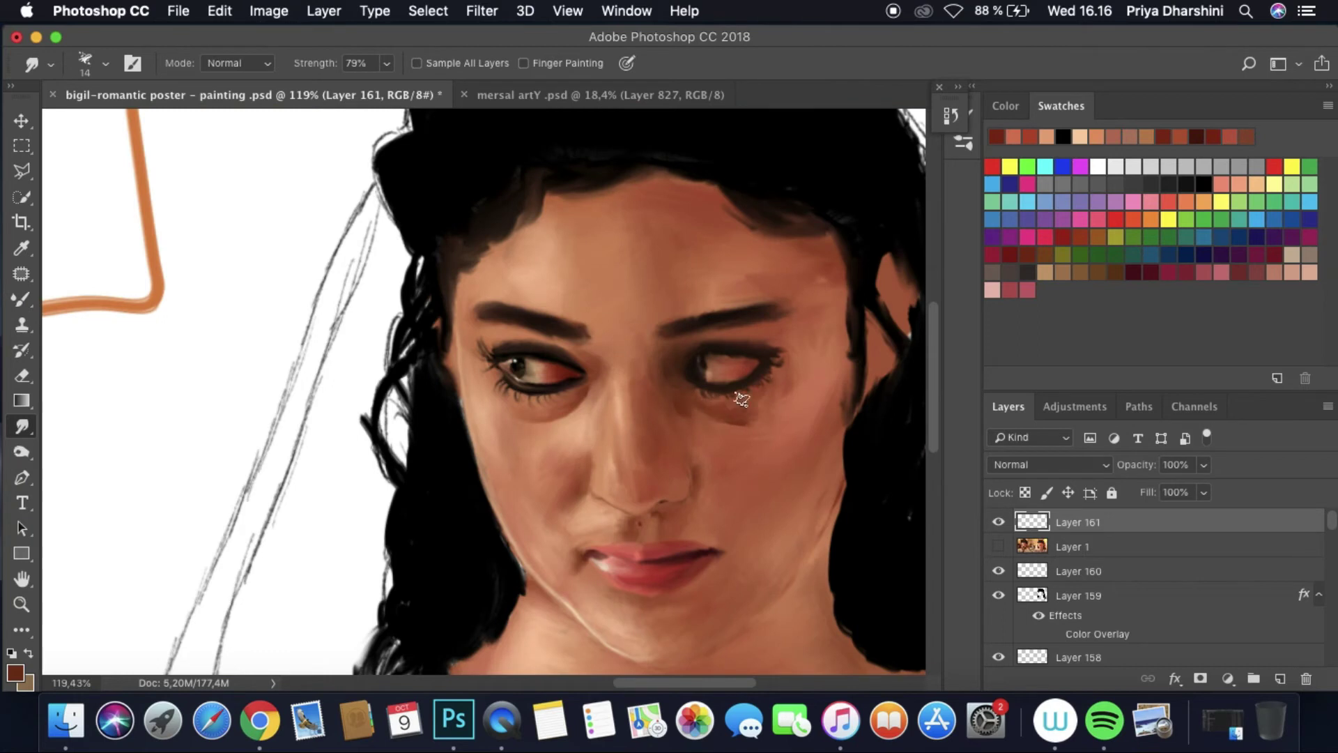
scroll(740, 414, "up", 3)
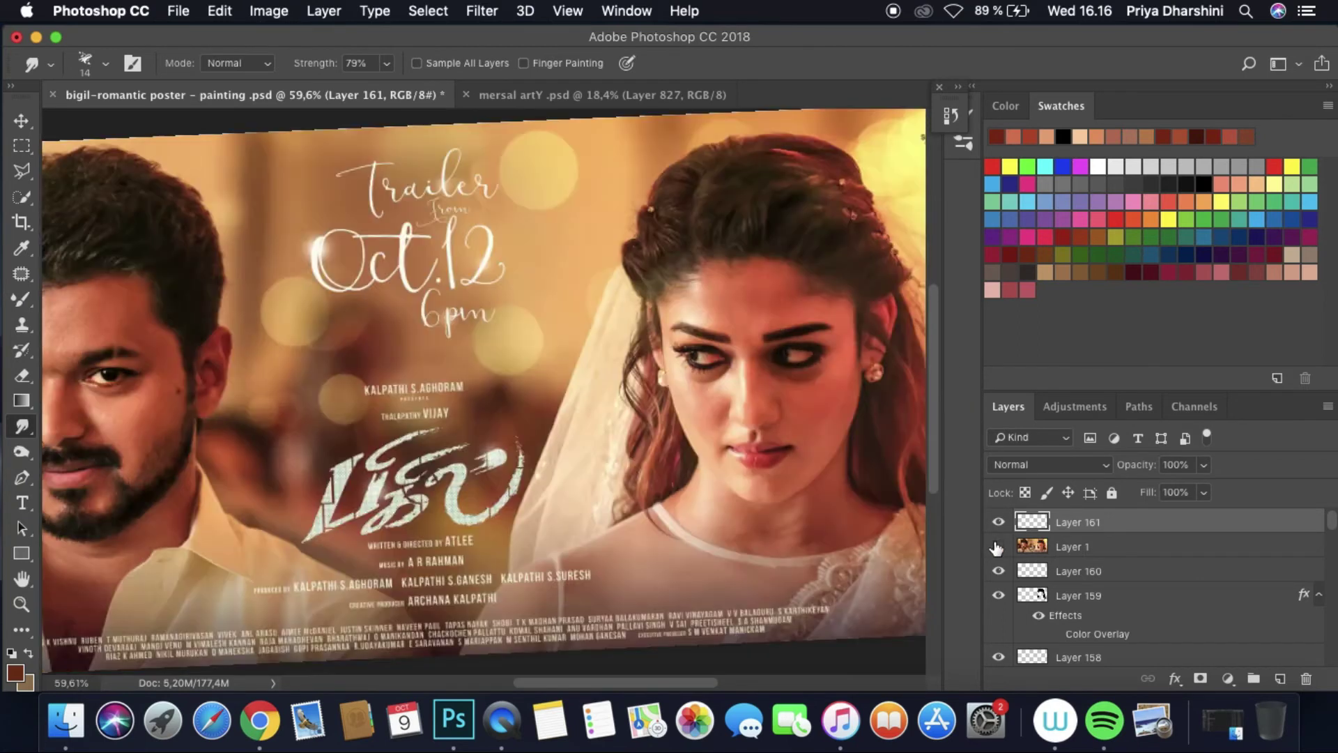
Step: Sample near-black from the eye makeup, darken the far eye's outline with the Mixer Brush, and blend it with the Smudge tool
key("Escape")
key("i")
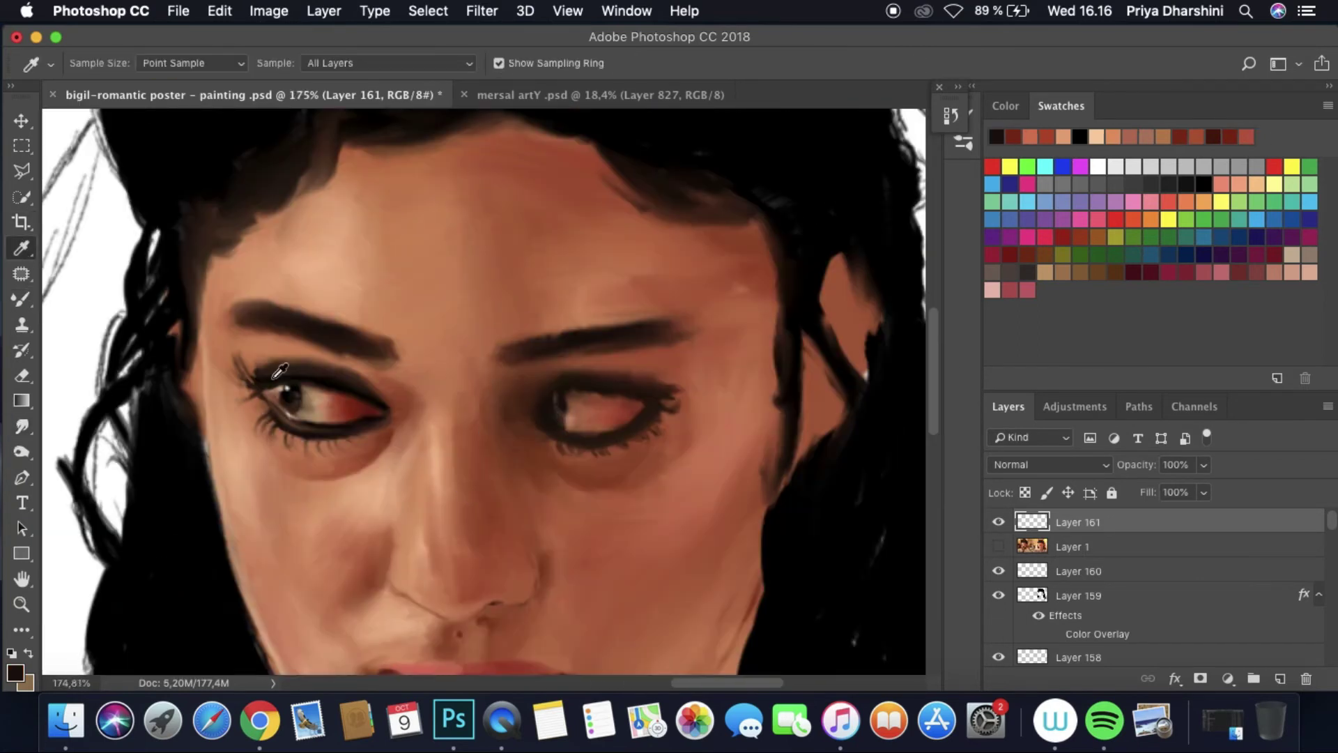
key("b")
left_click(999, 547)
left_click(998, 547)
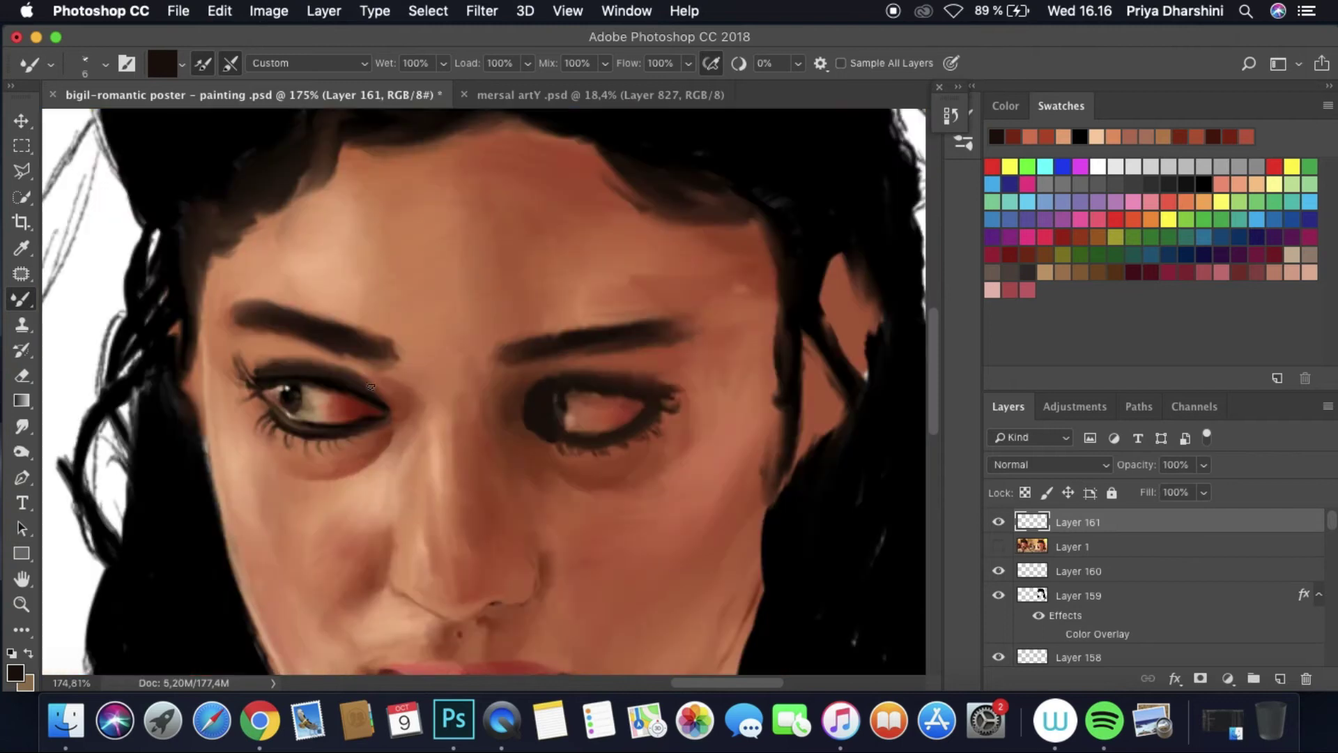
key("r")
scroll(751, 337, "down", 5)
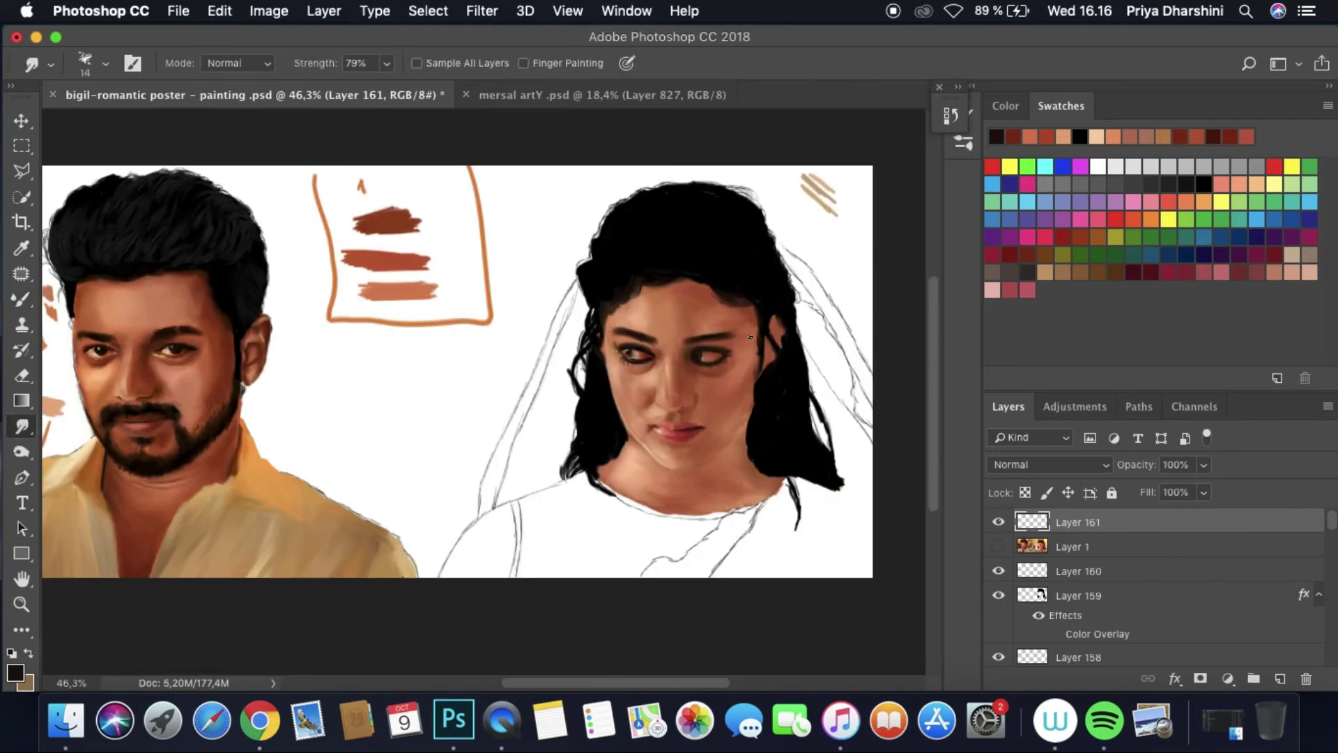
Step: Compare the rotated painting with the reference photo, move Layer 161 below Layer 1, and save the document
left_click_drag(808, 414, 773, 453)
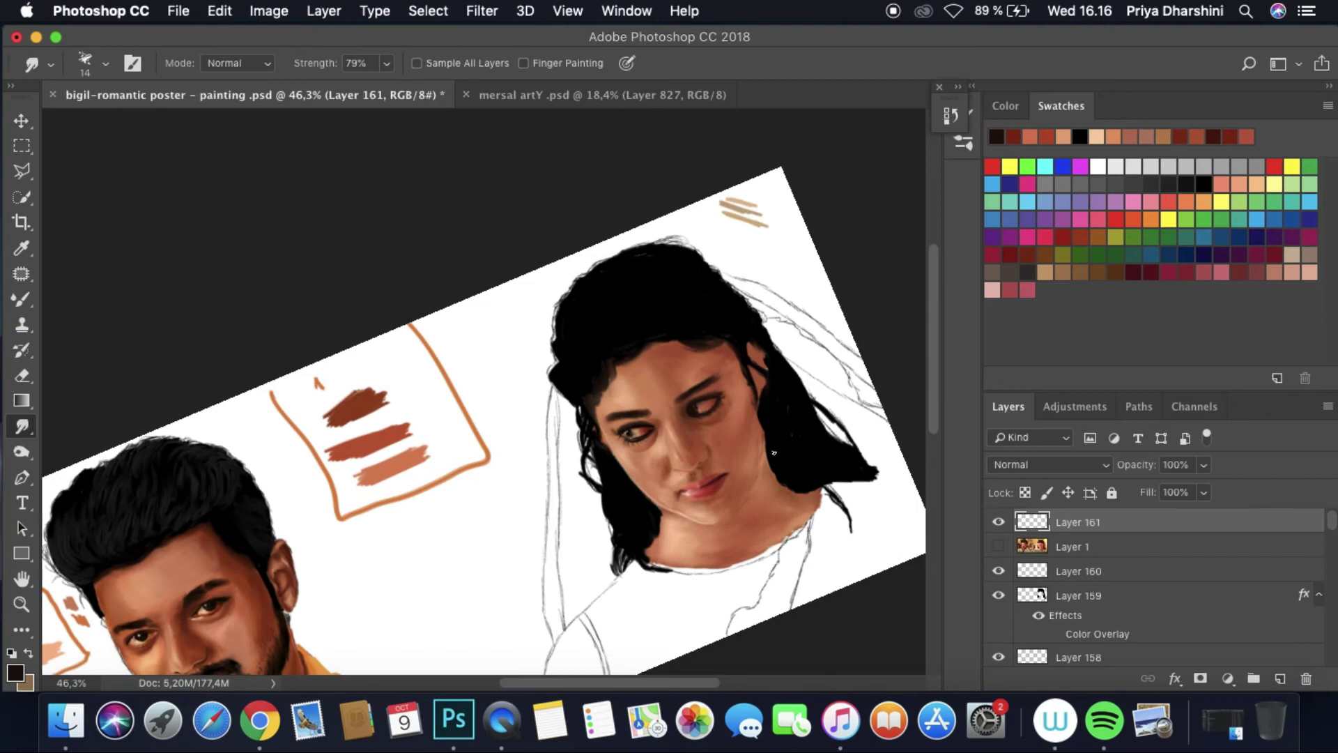
left_click(1006, 545)
left_click(1006, 545)
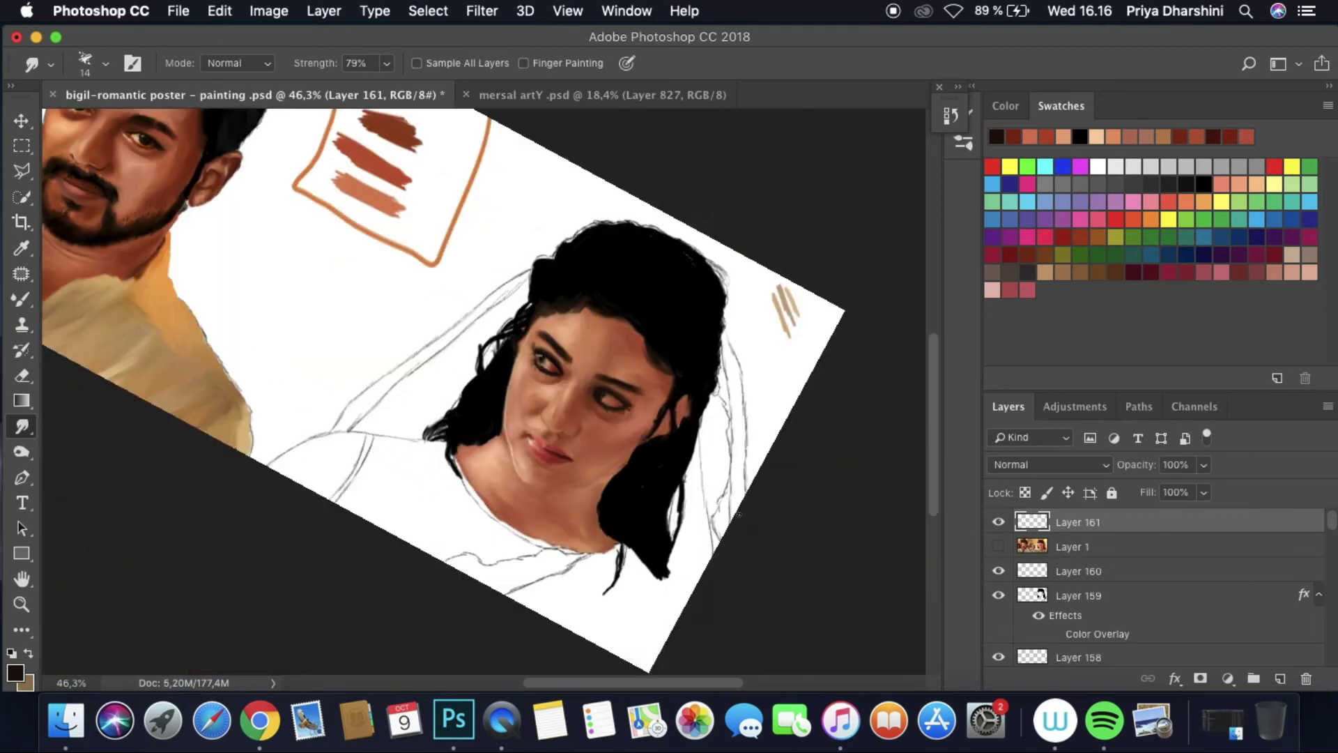
left_click_drag(1030, 554, 1031, 517)
left_click(178, 11)
left_click(191, 201)
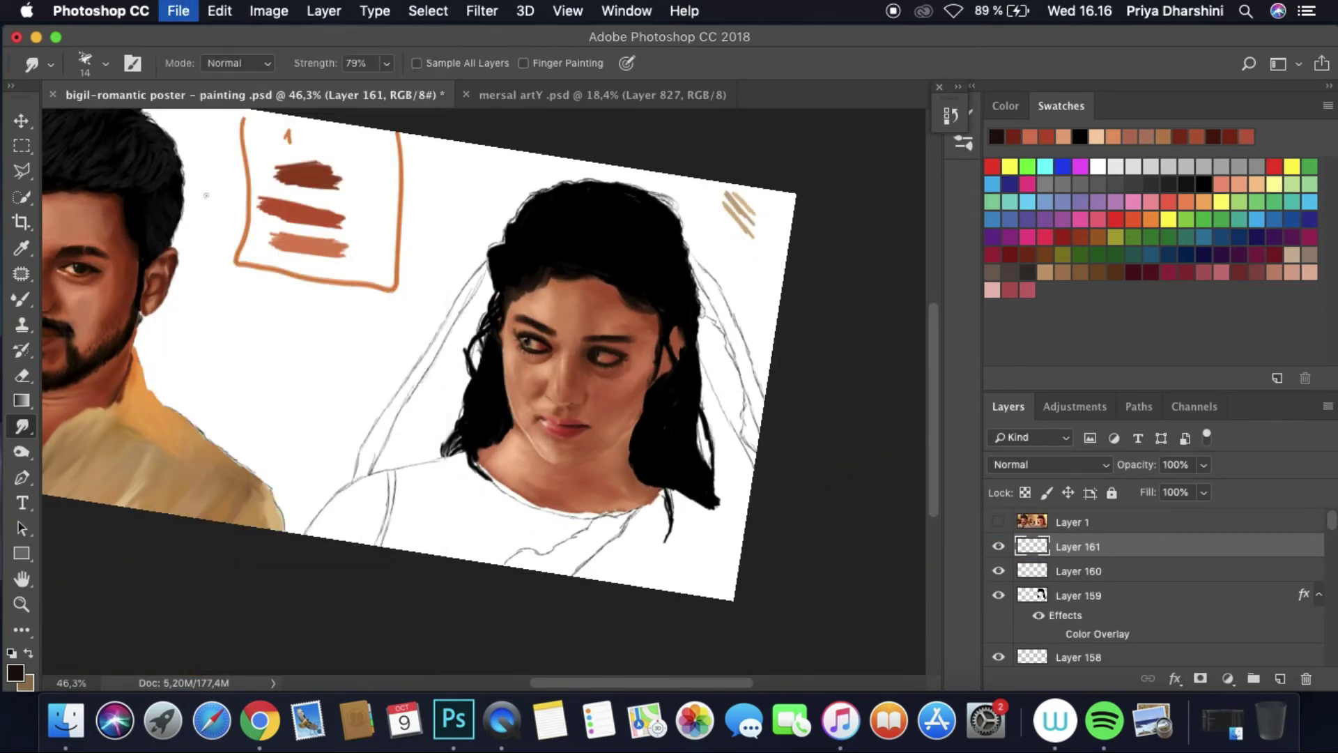
Step: Set the Smudge brush to size 3, add Layer 162 above the reference photo, and enable sampling from all layers
scroll(595, 278, "up", 2)
scroll(594, 279, "up", 3)
left_click(998, 521)
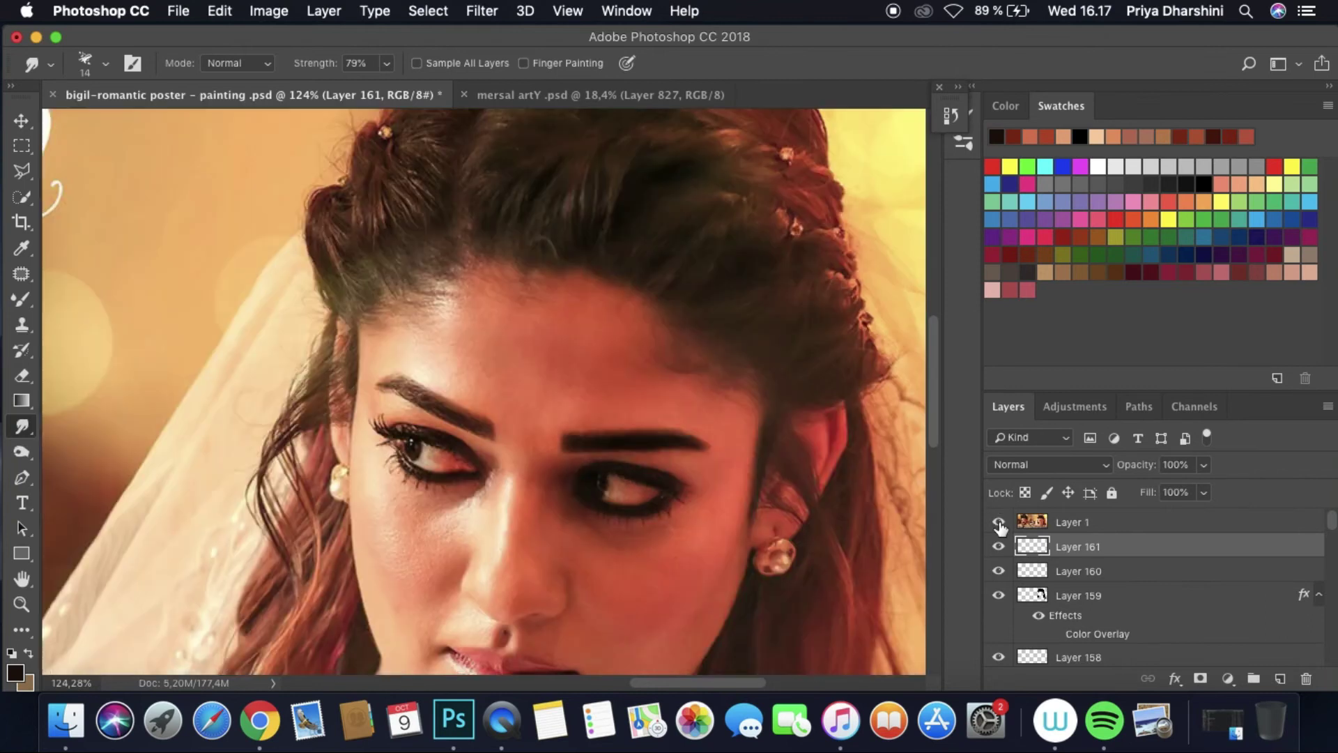
left_click(999, 521)
scroll(410, 516, "up", 4)
left_click(105, 63)
type("3")
key("Return")
left_click(1077, 521)
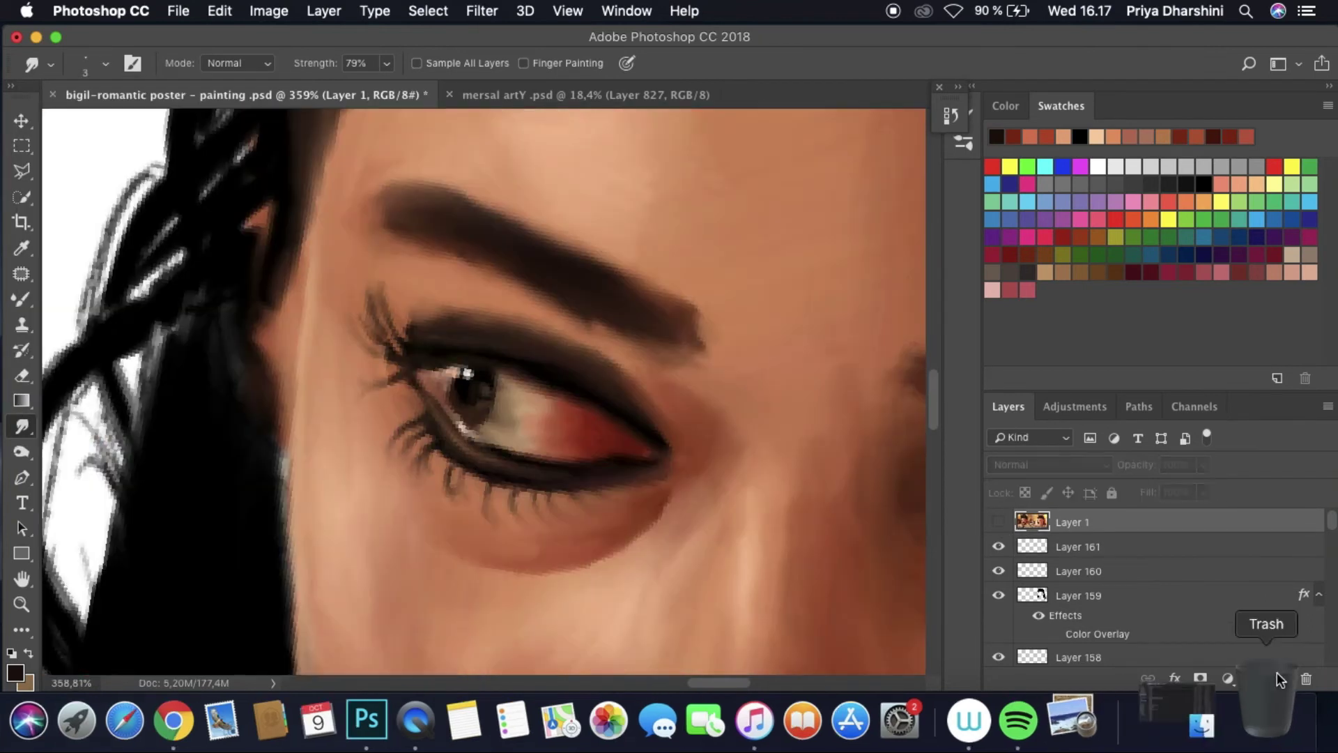
left_click(1279, 678)
left_click(416, 63)
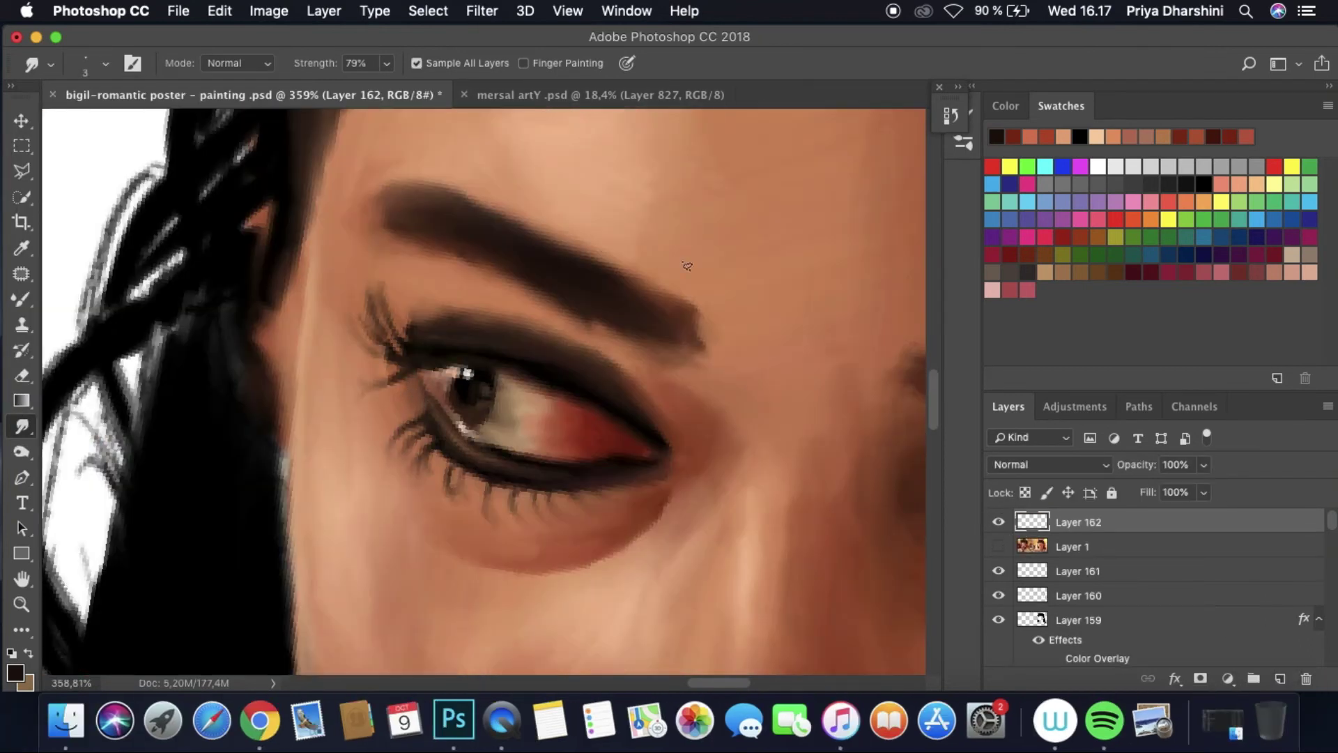
Step: Refine the near eye's lid edges and lashes with the Smudge tool on Layer 162, checking them against the reference photo
scroll(687, 266, "down", 10)
scroll(786, 338, "right", 4)
left_click(998, 546)
left_click(998, 546)
left_click(998, 546)
left_click(998, 546)
scroll(1052, 537, "up", 5)
left_click(998, 546)
left_click(998, 547)
left_click(998, 546)
left_click(998, 546)
Step: Sample black and strengthen the near eye's liner and lashes with the Mixer Brush at size 3, blending with the Smudge tool
left_click(22, 249)
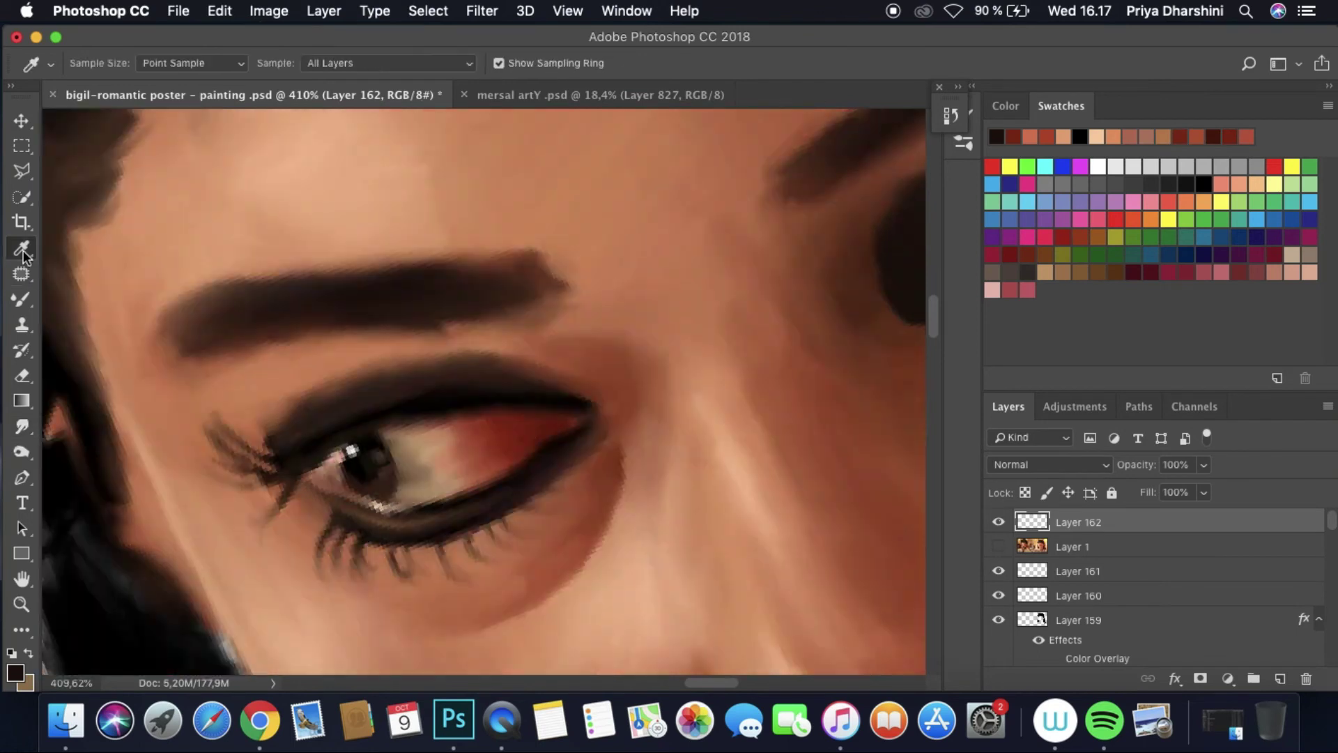
left_click(463, 376)
left_click(999, 546)
key("b")
left_click(105, 63)
key("Escape")
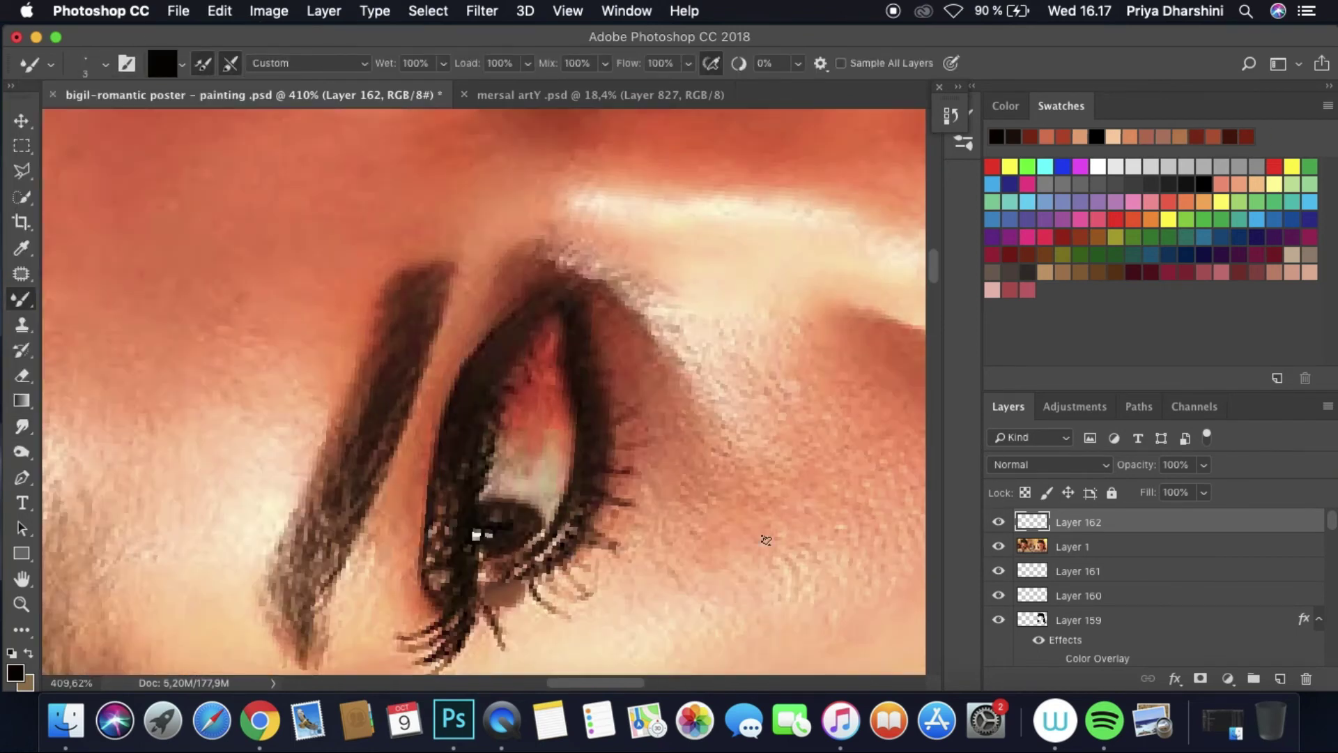
left_click(998, 546)
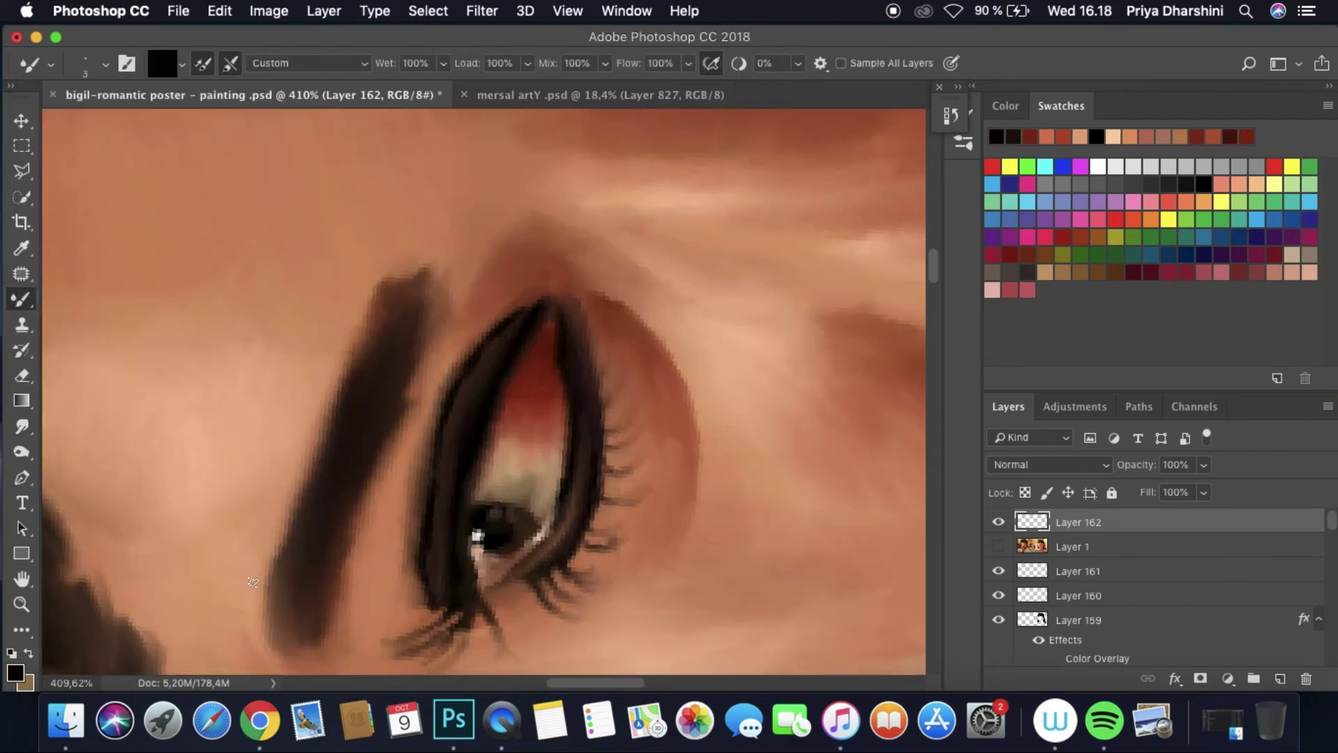
left_click(22, 426)
scroll(425, 544, "down", 10)
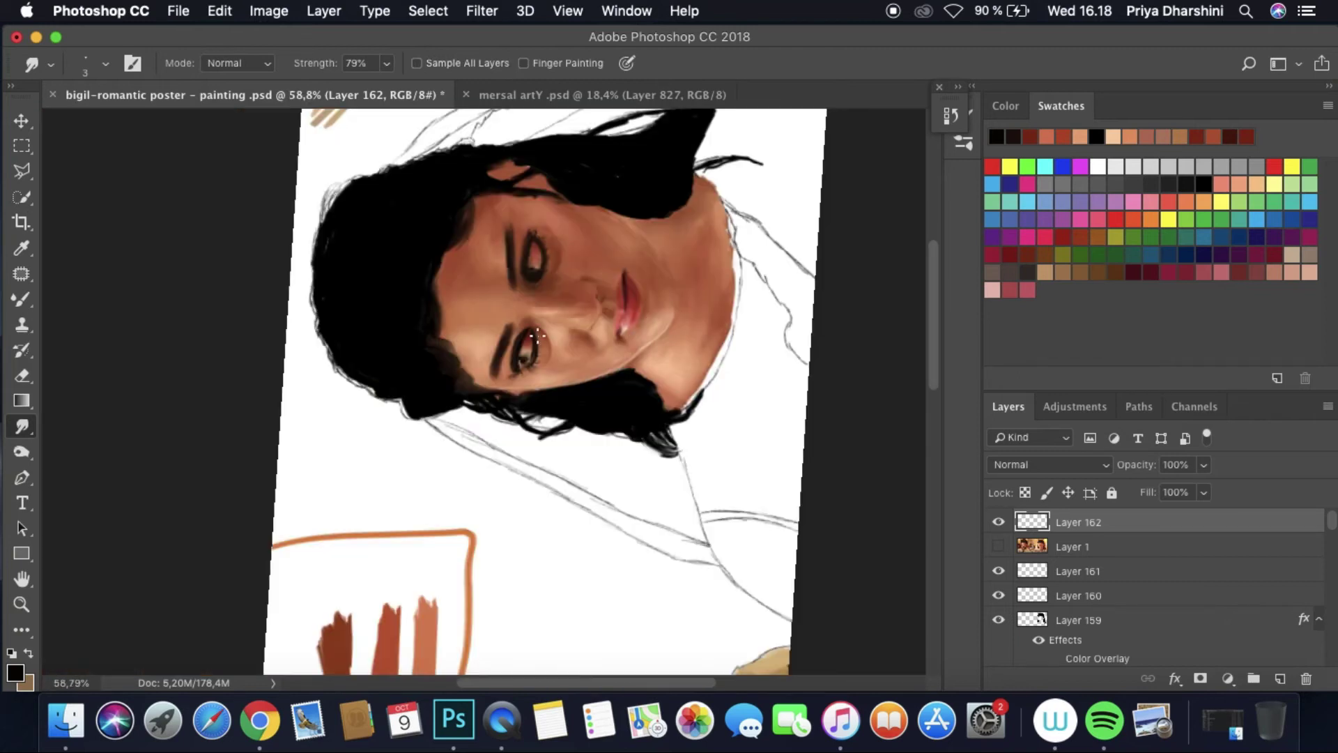
Step: Examine the strands and parting of the woman's hair in the reference photo against the painted black hair
scroll(697, 279, "up", 5)
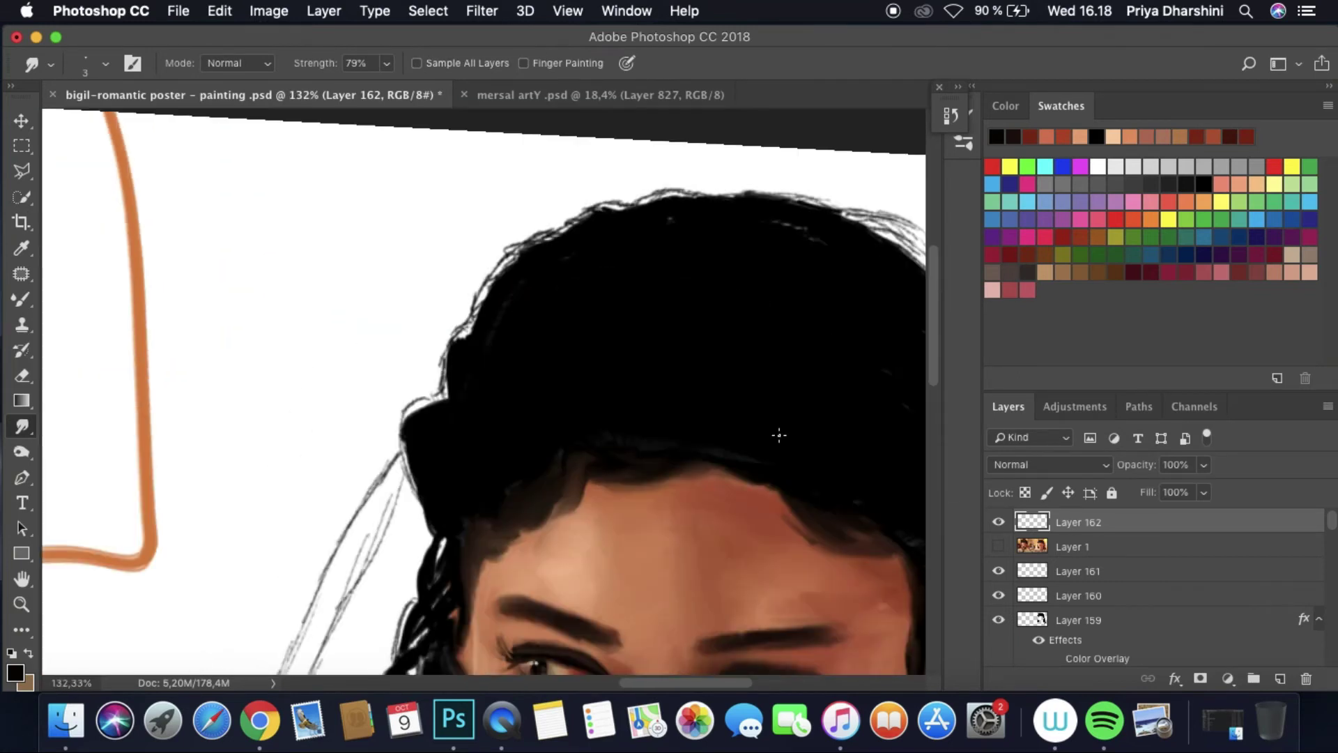
left_click(998, 547)
scroll(504, 428, "up", 3)
scroll(504, 427, "down", 5)
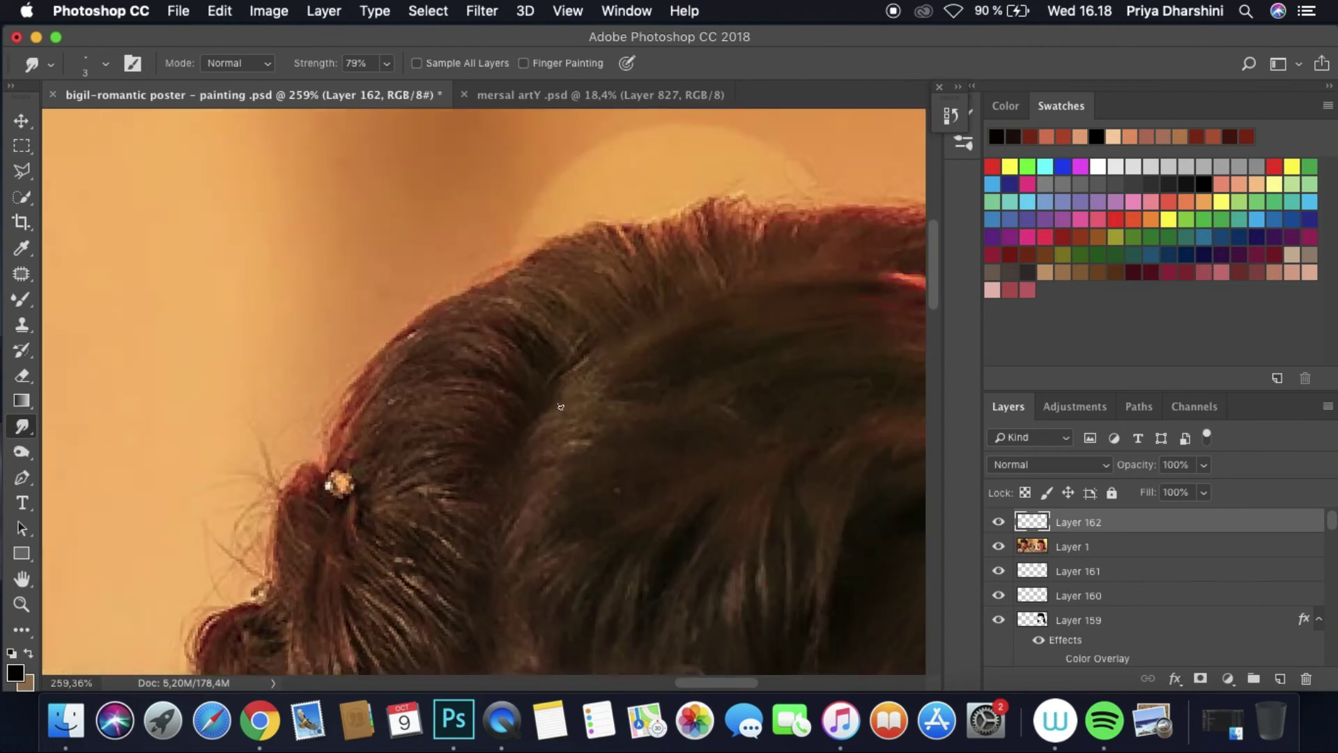
scroll(575, 683, "right", 2)
left_click(998, 546)
scroll(765, 335, "down", 3)
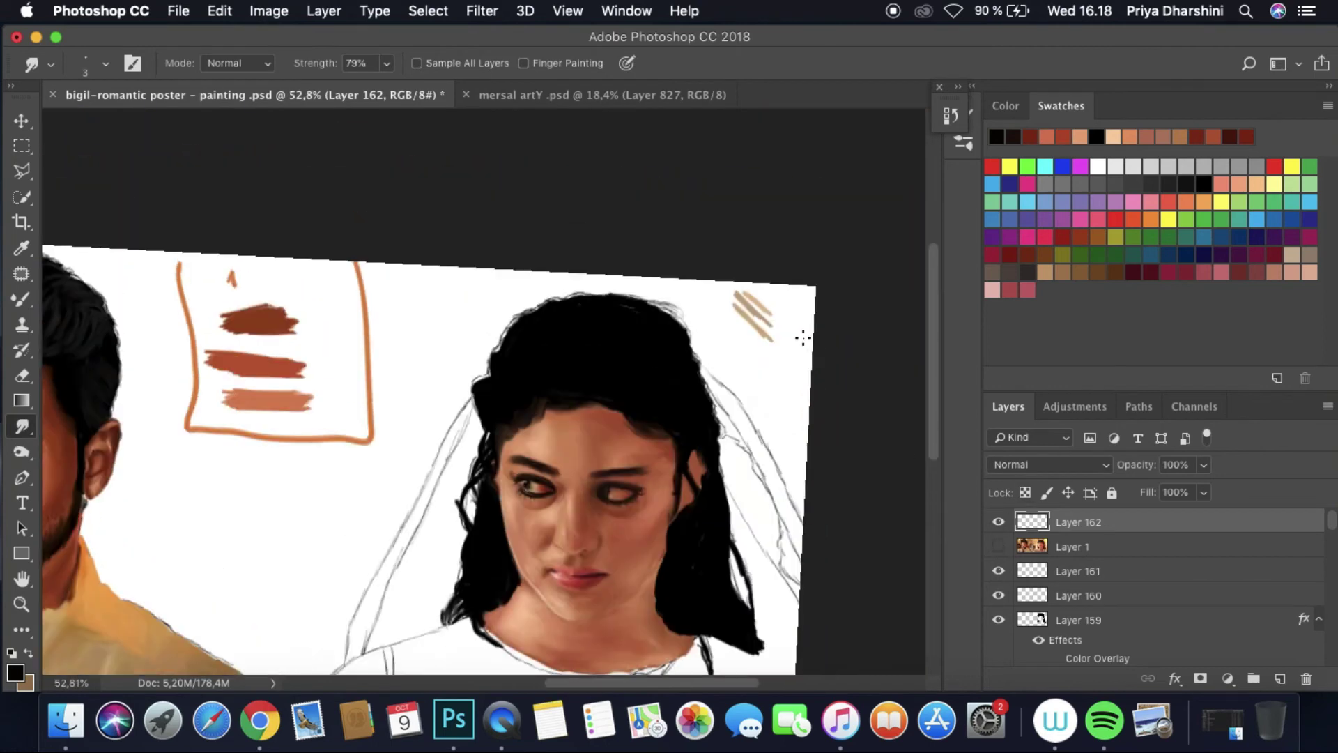
Step: Paint fine dark grey strands along the hair parting on Layer 162 with the Mixer Brush, and soften them with the Smudge tool
left_click(21, 248)
left_click(16, 671)
key("Escape")
scroll(709, 257, "up", 4)
left_click(998, 546)
left_click(33, 296)
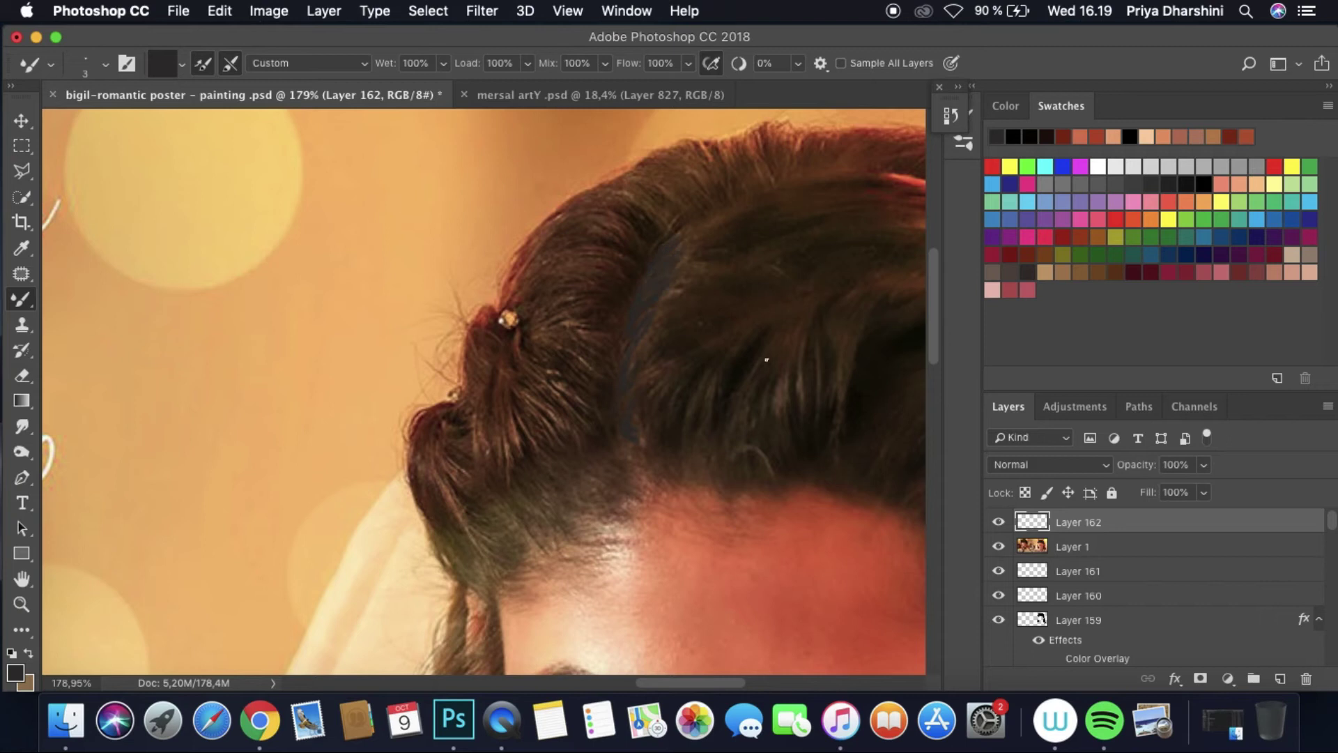
key("super+comma")
scroll(642, 417, "up", 2)
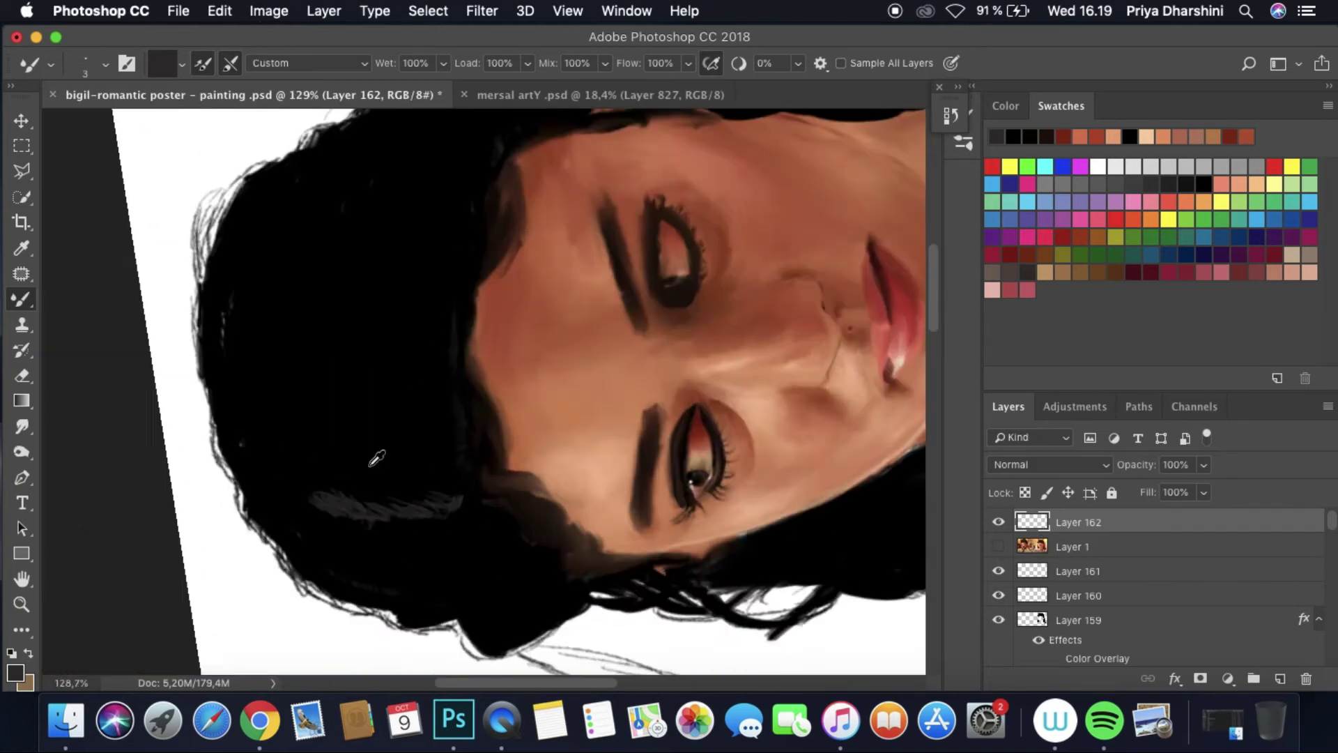
left_click(22, 426)
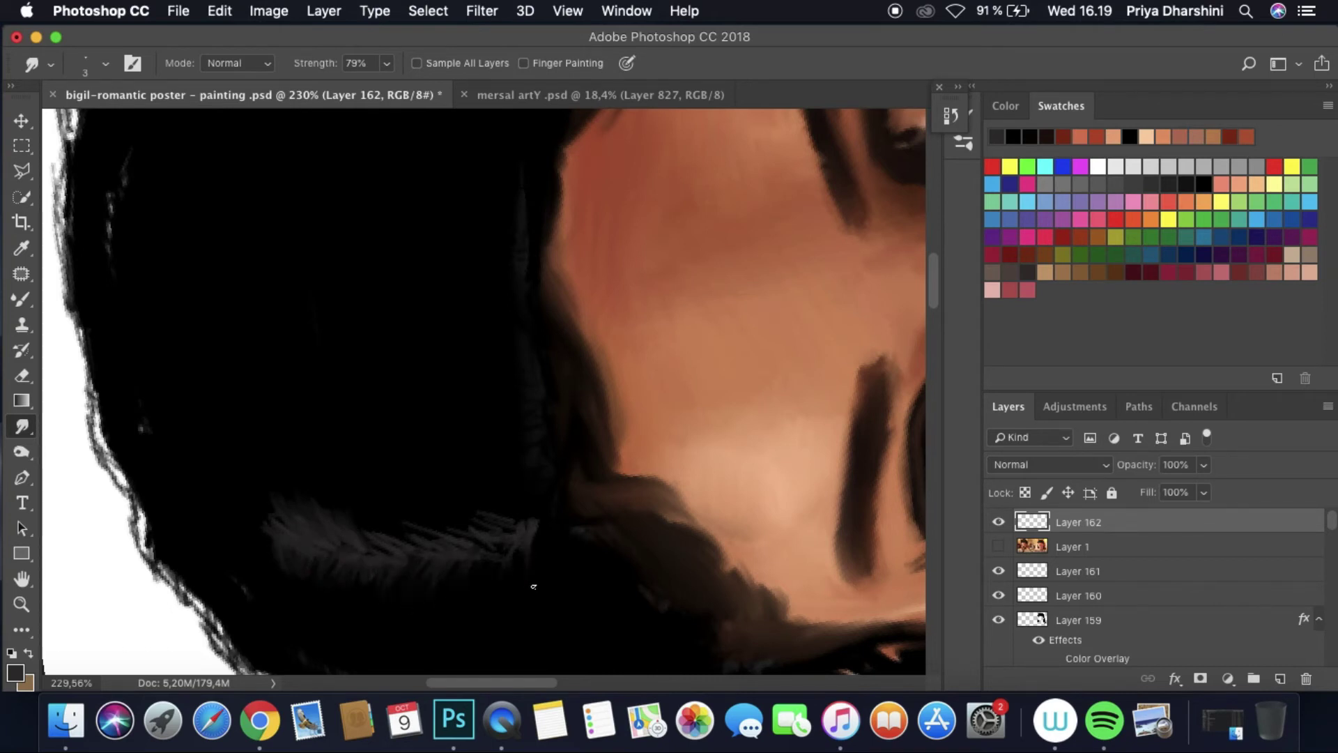
scroll(507, 414, "down", 5)
Step: Move the reference photo above Layer 162, add Layer 163 on top, and show the reference photo
left_click_drag(1077, 546, 1077, 519)
left_click(1280, 678)
left_click(998, 546)
scroll(413, 418, "up", 5)
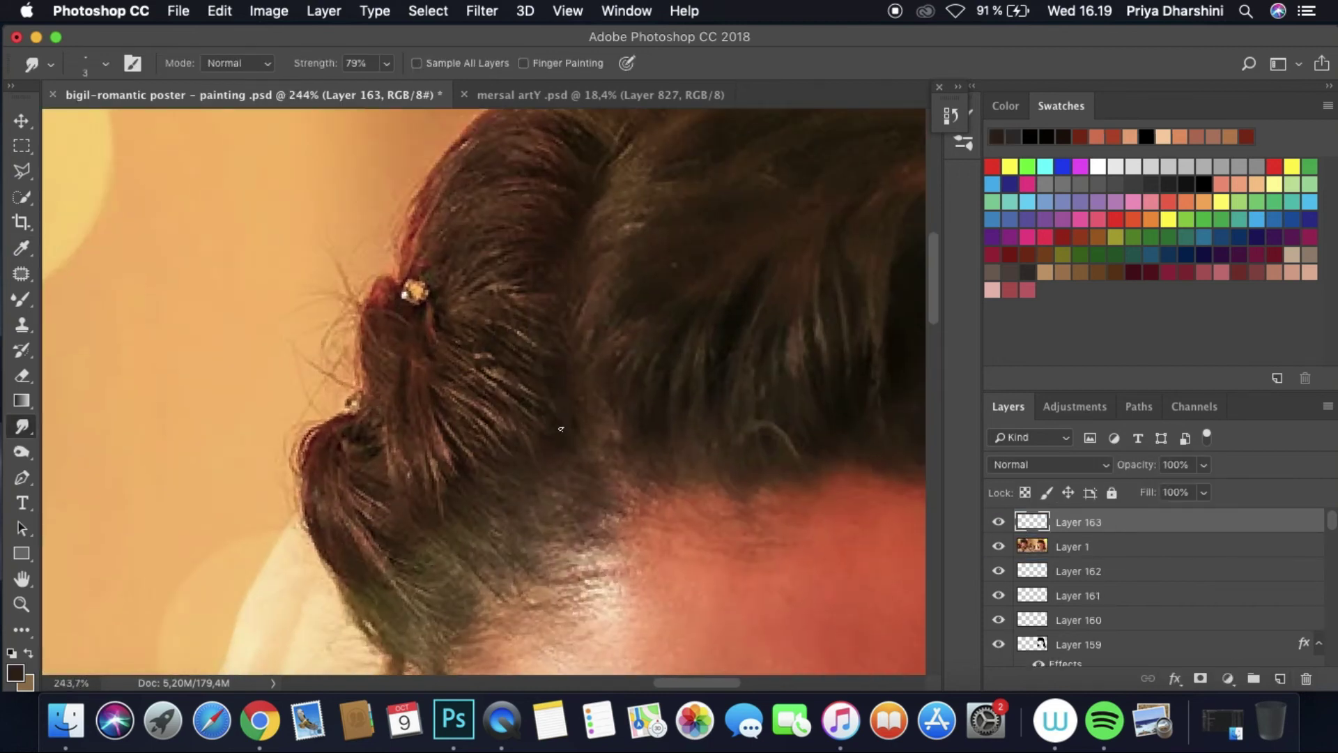
Step: Paint fine strands over the side hair roll on Layer 163 with dark browns sampled from the reference photo
key("b")
left_click(378, 338, "alt")
left_click(493, 418, "alt")
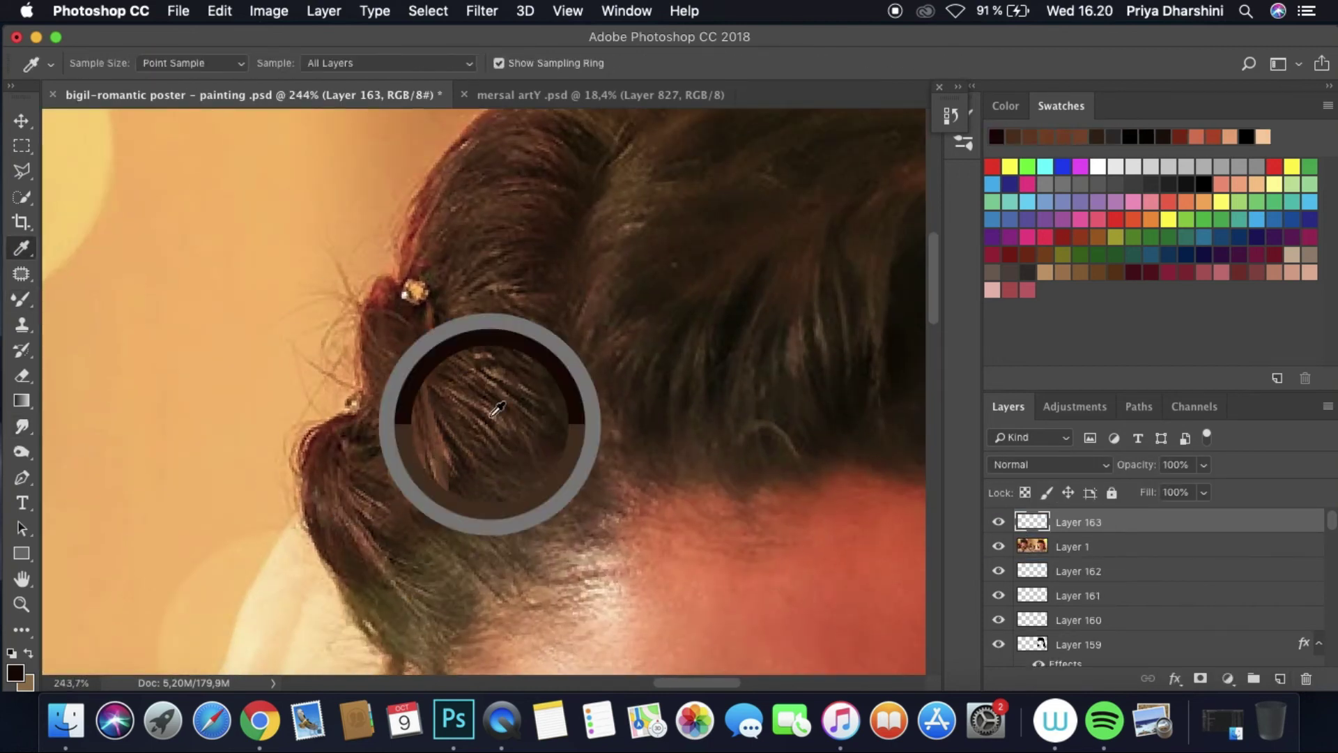
left_click(539, 270, "alt")
mouse_move(491, 251)
left_mouse_down()
mouse_move(525, 215)
mouse_move(506, 186)
mouse_move(518, 160)
mouse_move(596, 153)
left_mouse_up()
Step: Apply a red Color Overlay effect to Layer 163 to make the painted strands stand out against the reference photo
left_click(1175, 678)
left_click(951, 617)
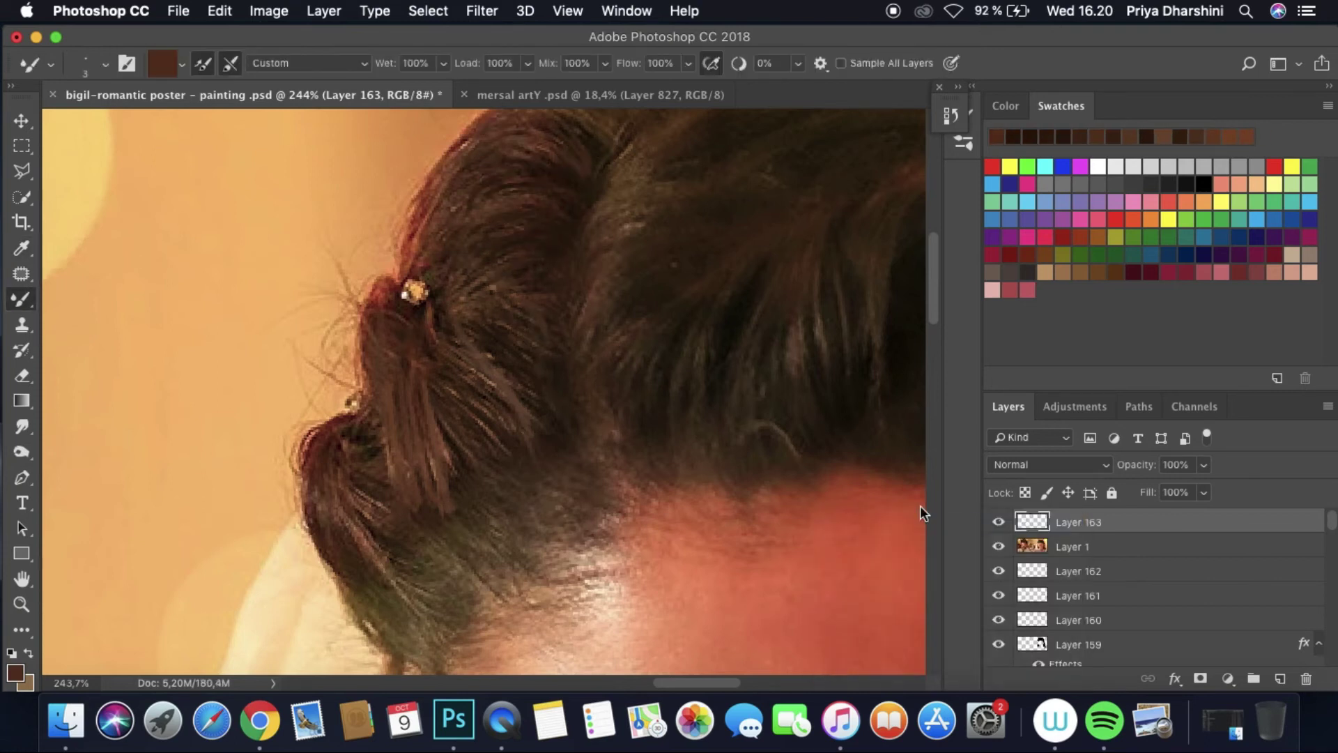
left_click(1168, 234)
Step: Paint more strands through the side roll and lower curl in a sampled brown, and set the foreground colour to #222222
key("i")
left_click(350, 519)
key("b")
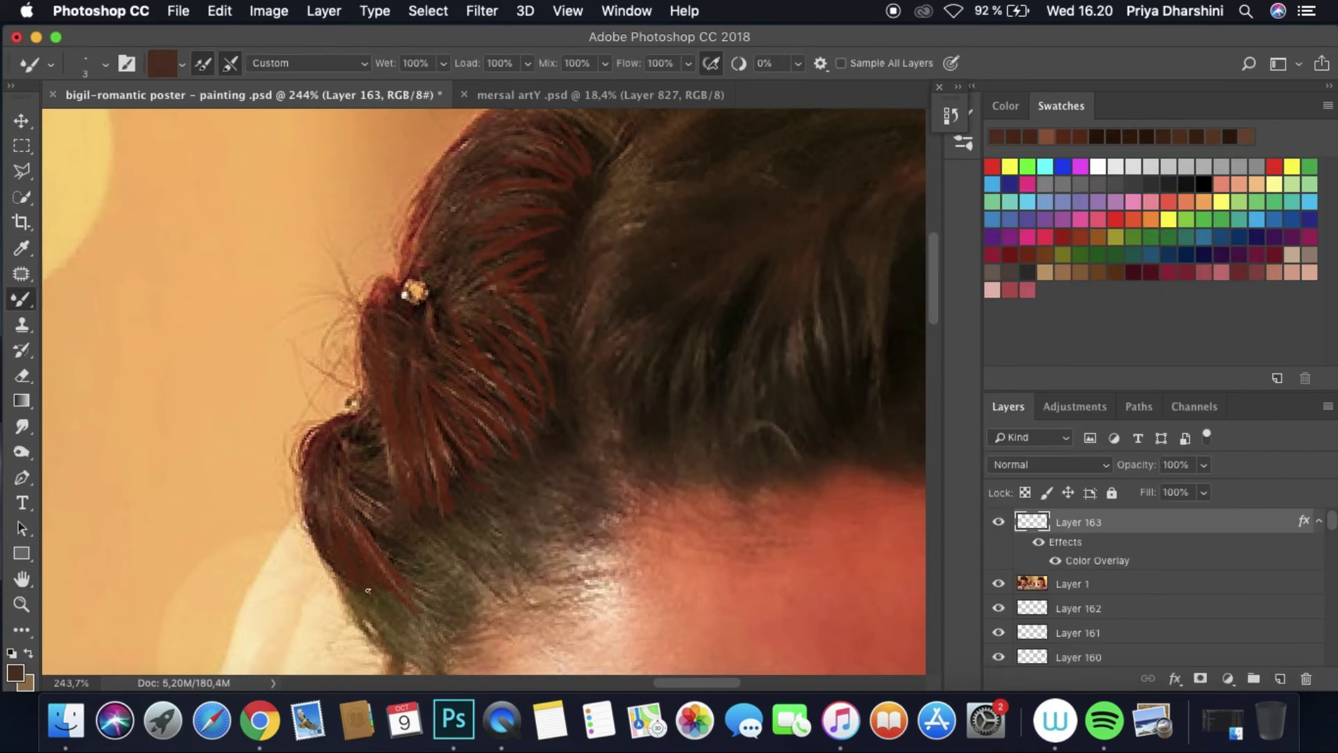
left_click(1174, 183)
left_click(20, 673)
type("222222")
key("Return")
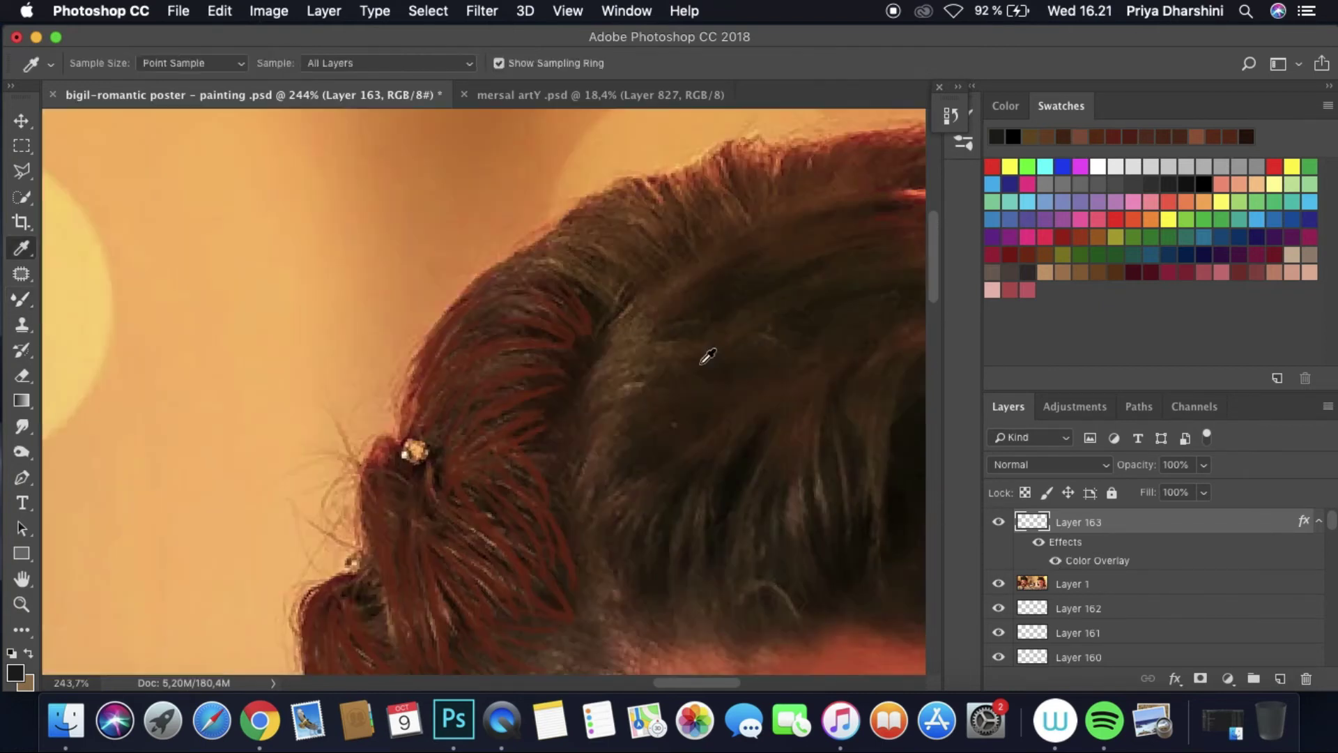
Step: Paint strands along the outer hair edge above the side roll with the Mixer Brush, using browns sampled from the reference photo
key("b")
left_click(634, 254, "alt")
left_click(655, 233, "alt")
left_click(672, 216, "alt")
key("i")
left_click(692, 203)
left_click(619, 388, "alt")
left_click(618, 388, "alt")
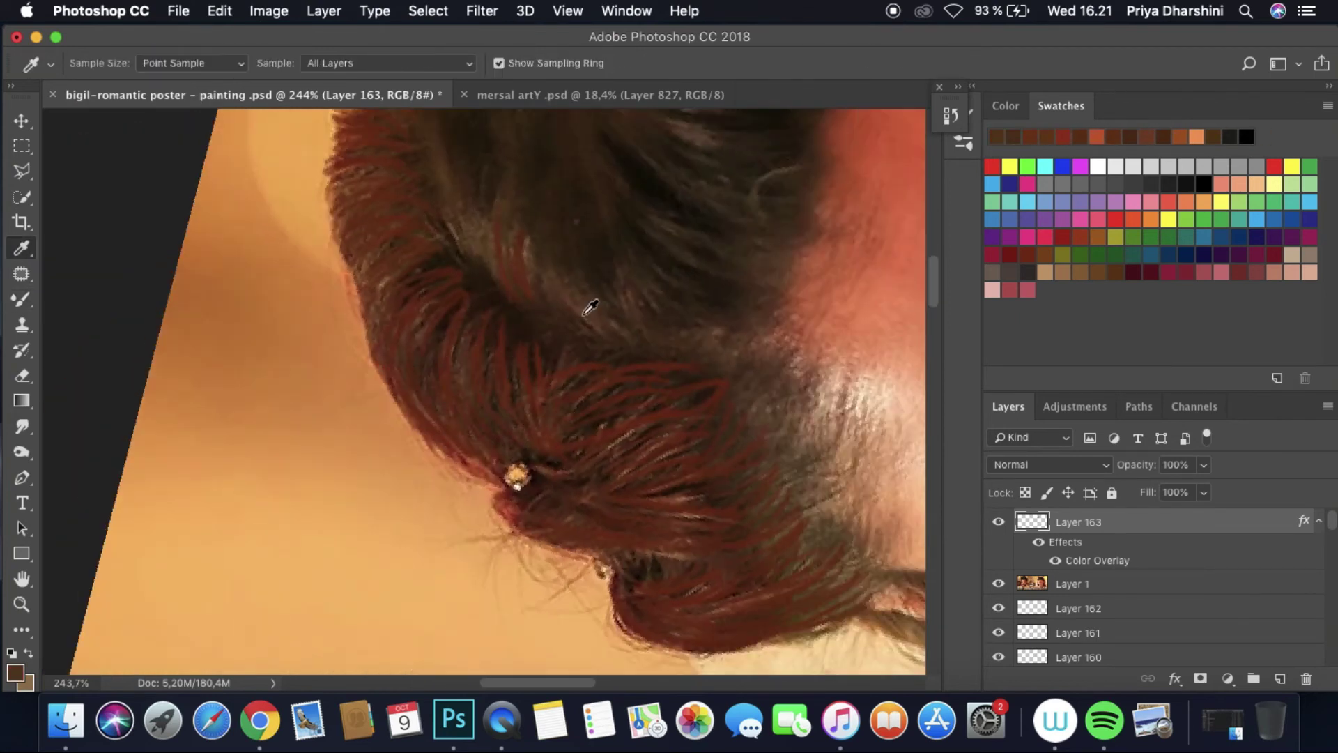
Step: Fan fine strands from the parting toward the forehead on Layer 163, resampling dark browns from the reference photo
left_click(468, 221, "alt")
left_click(469, 220, "alt")
left_click(579, 255, "alt")
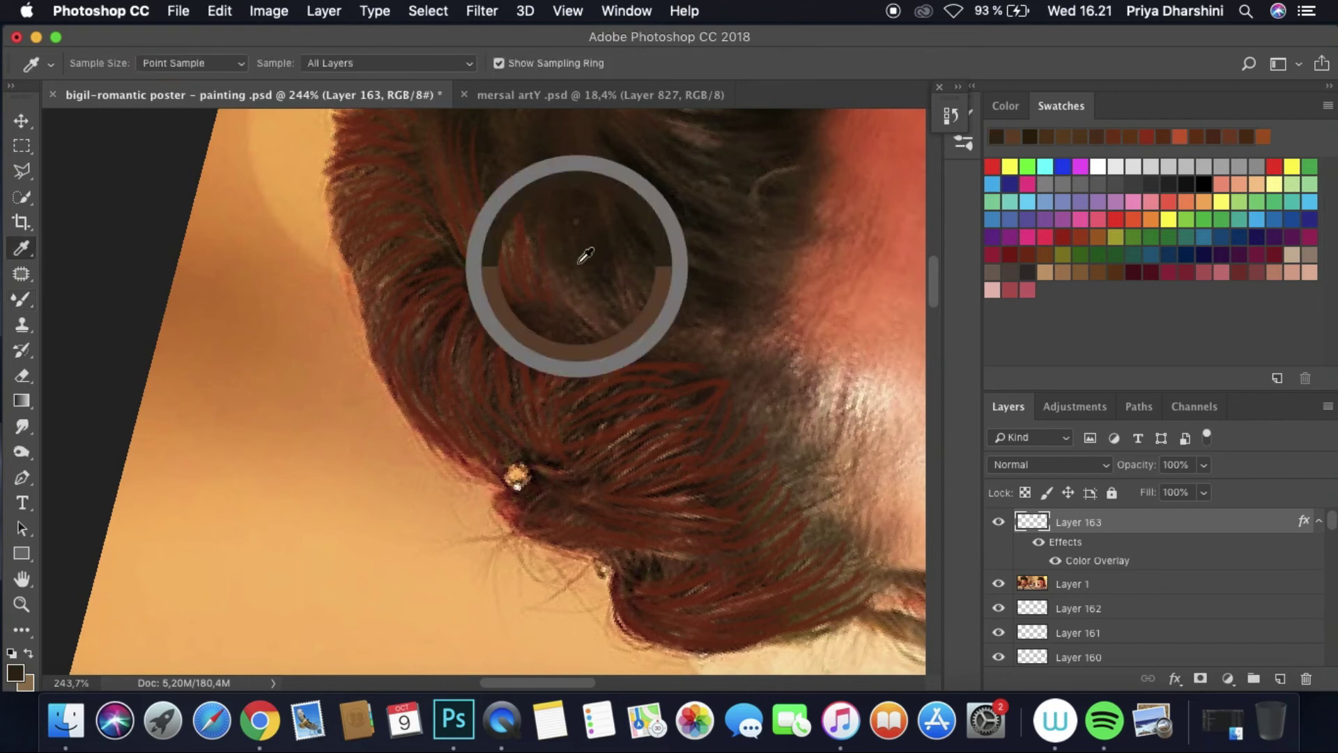
mouse_move(523, 223)
left_mouse_down()
mouse_move(564, 182)
mouse_move(649, 274)
left_mouse_up()
left_click(658, 254, "alt")
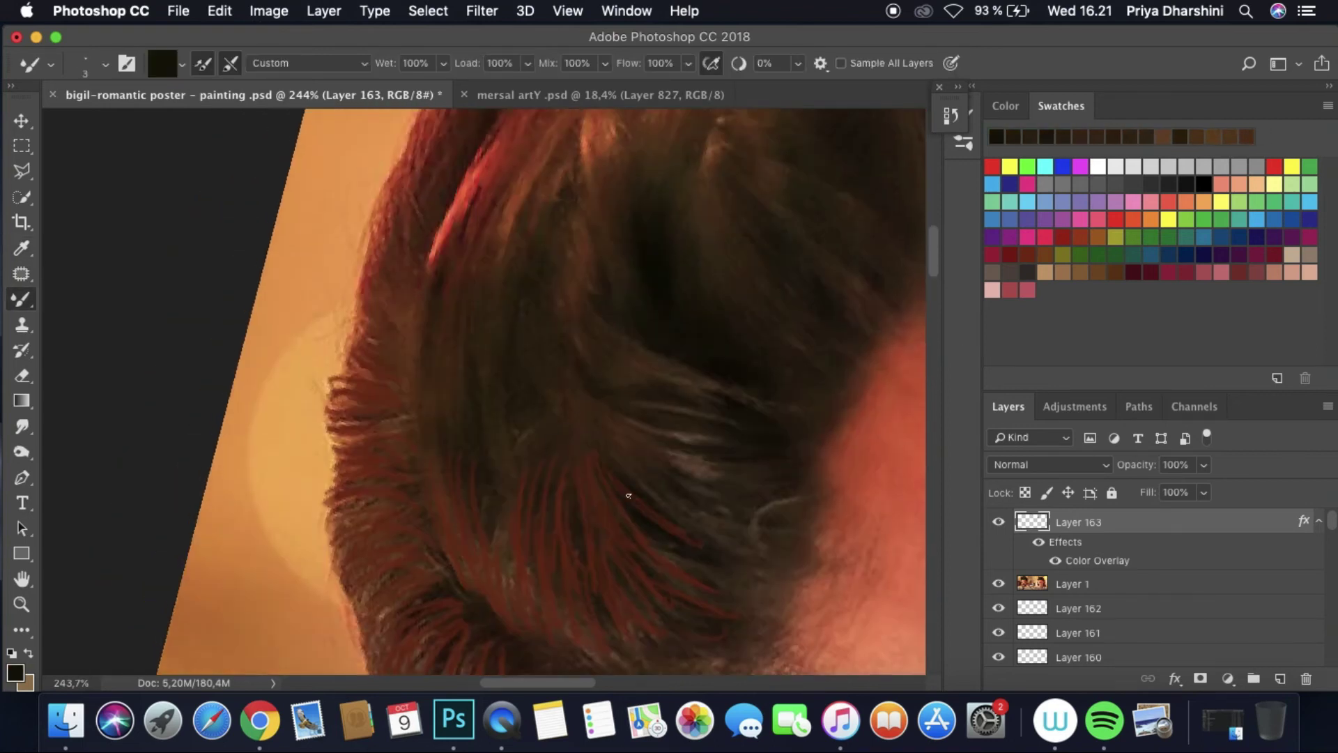
Step: Paint the curved front lock above the forehead and strands along the reddish crown edge with freshly sampled browns
left_click(635, 465, "alt")
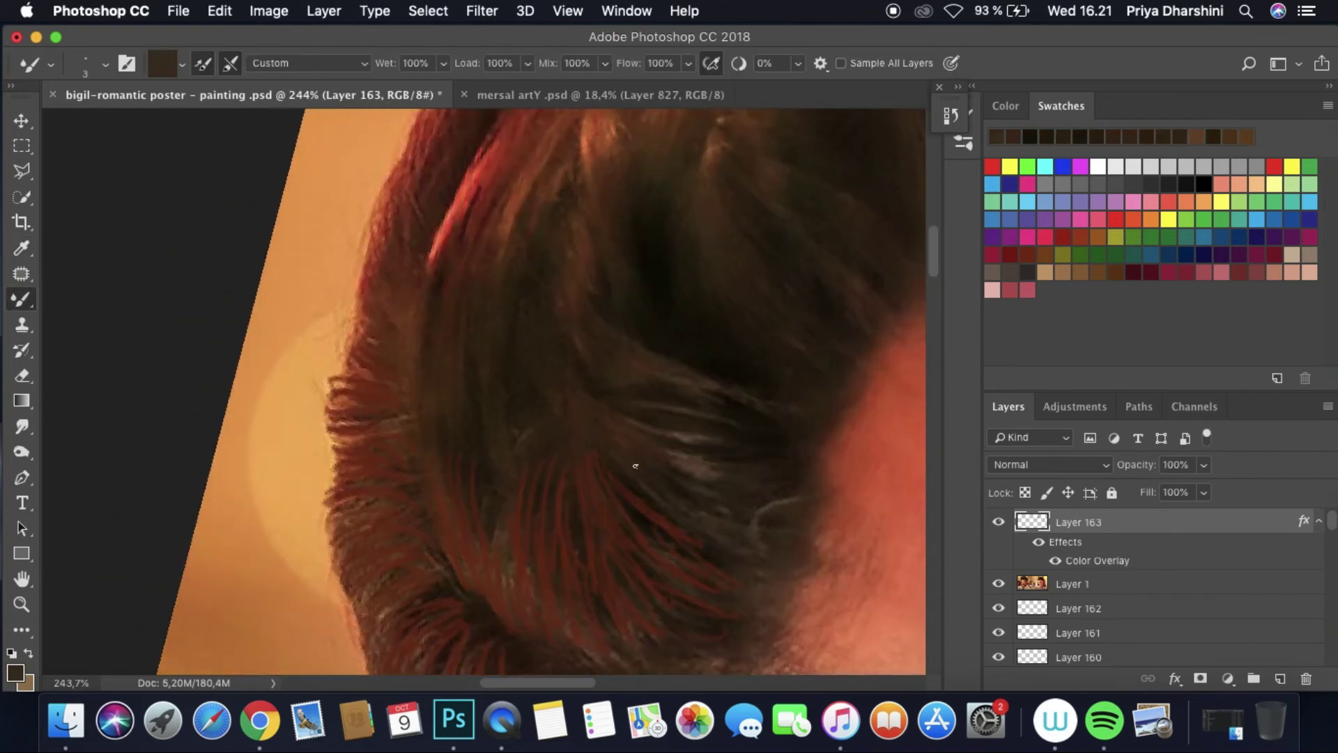
left_click(705, 311, "alt")
left_click_drag(691, 370, 784, 453)
left_click(457, 382, "alt")
left_click_drag(429, 357, 442, 269)
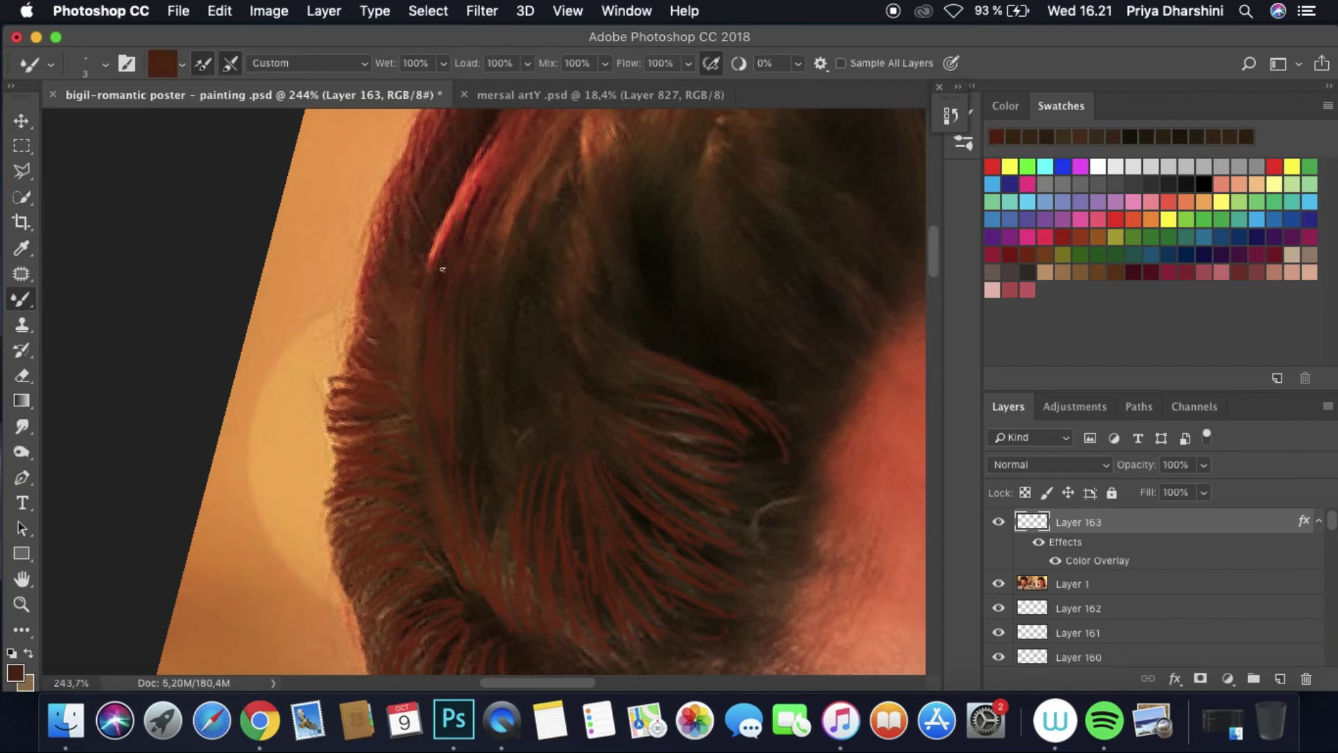
Step: Fill the middle of the crown with long strands sweeping toward the front lock in sampled dark browns
left_click(502, 180, "alt")
left_click(604, 269, "alt")
mouse_move(630, 196)
left_mouse_down()
mouse_move(647, 321)
mouse_move(657, 302)
mouse_move(737, 374)
left_mouse_up()
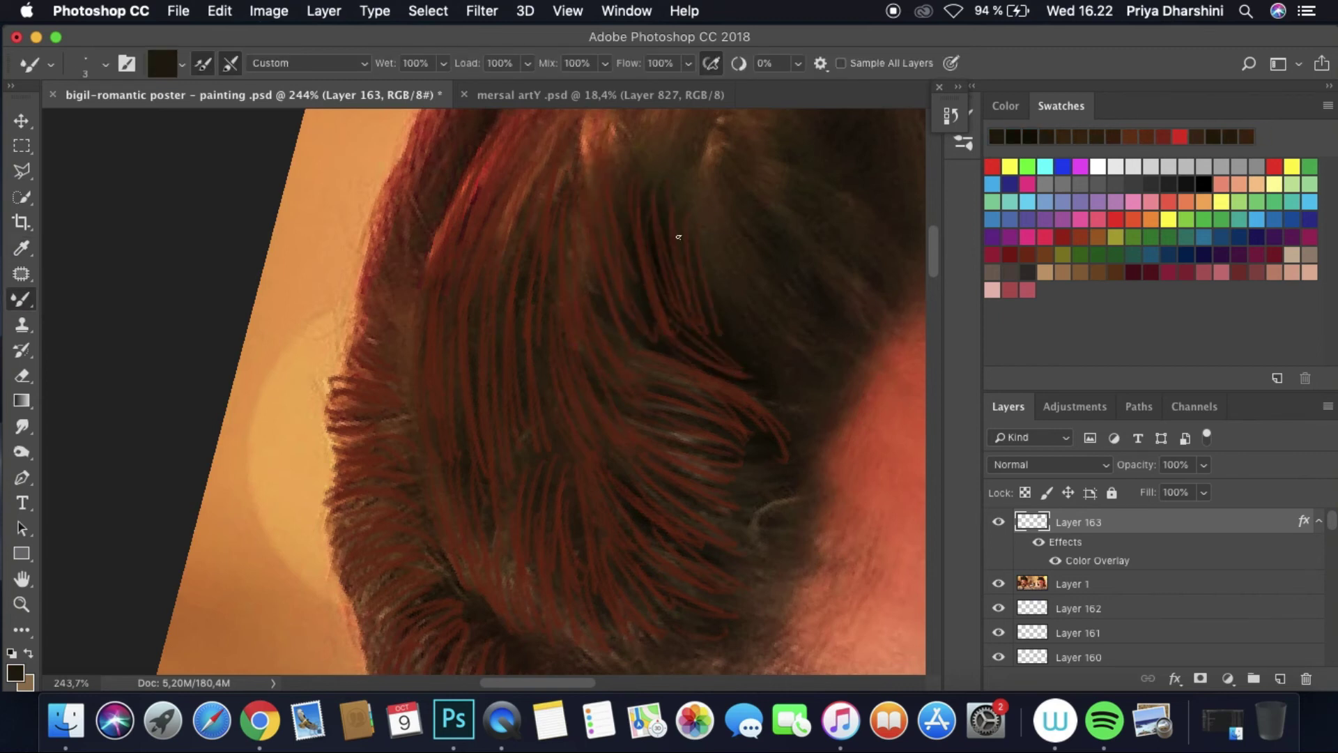
Step: Paint reddish-brown strands over the top of the crown with the Mixer Brush, using colours sampled from the reference photo
scroll(808, 384, "up", 5)
left_click(400, 561, "alt")
left_click(440, 316, "alt")
left_click(488, 356, "alt")
left_click(593, 370, "alt")
key("i")
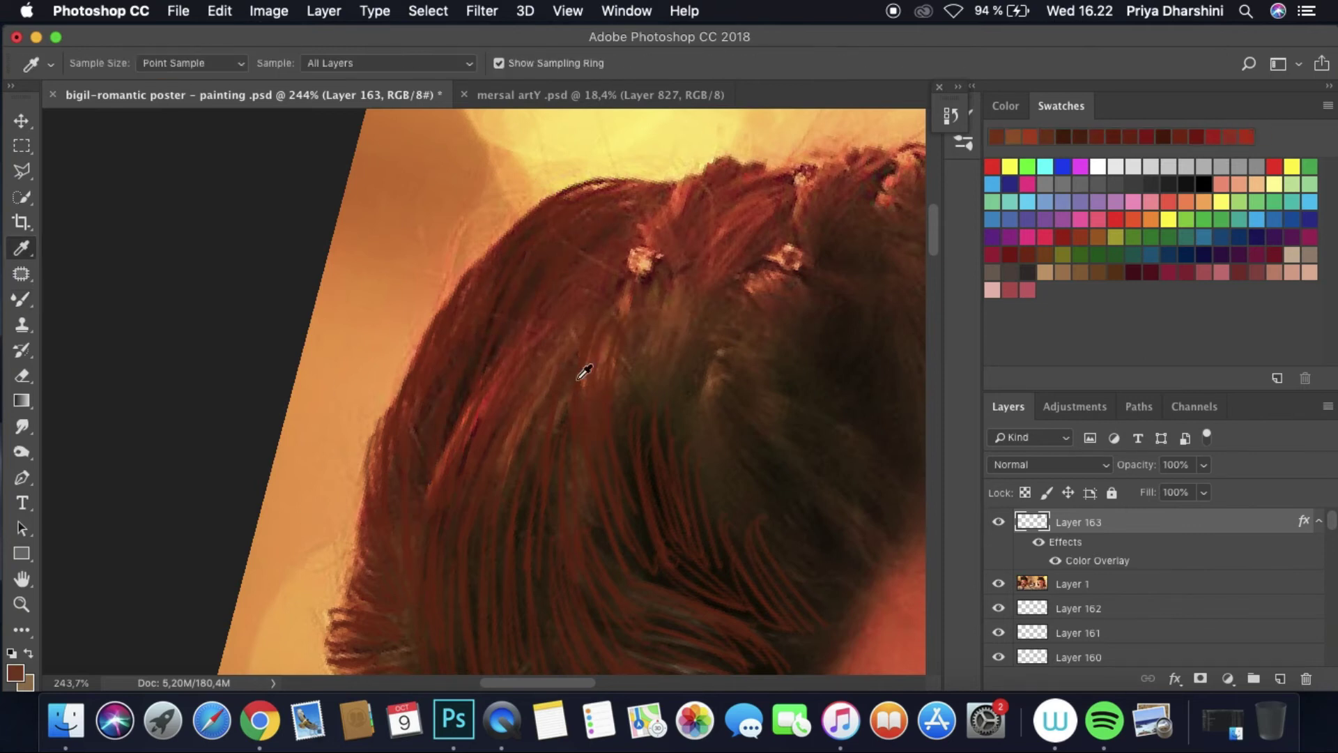
left_click(711, 446, "alt")
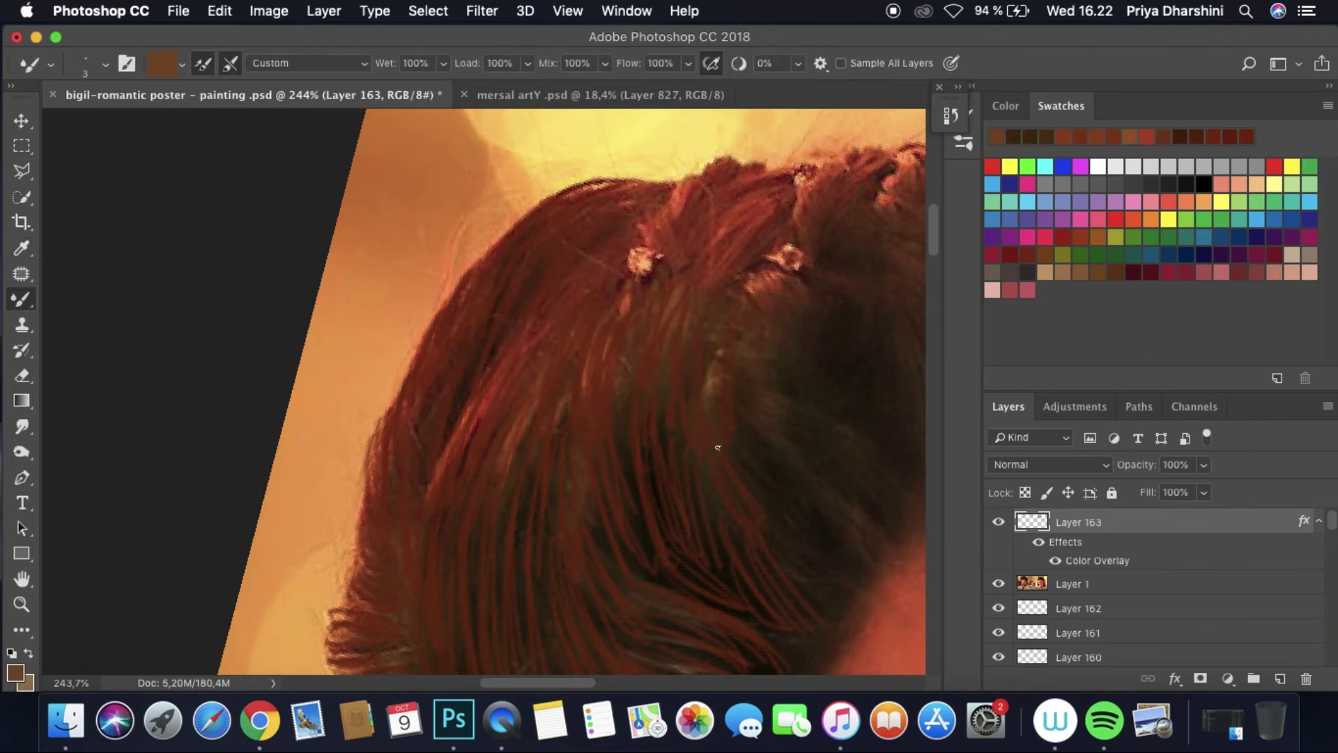
left_click(720, 224, "alt")
left_click_drag(690, 181, 634, 293)
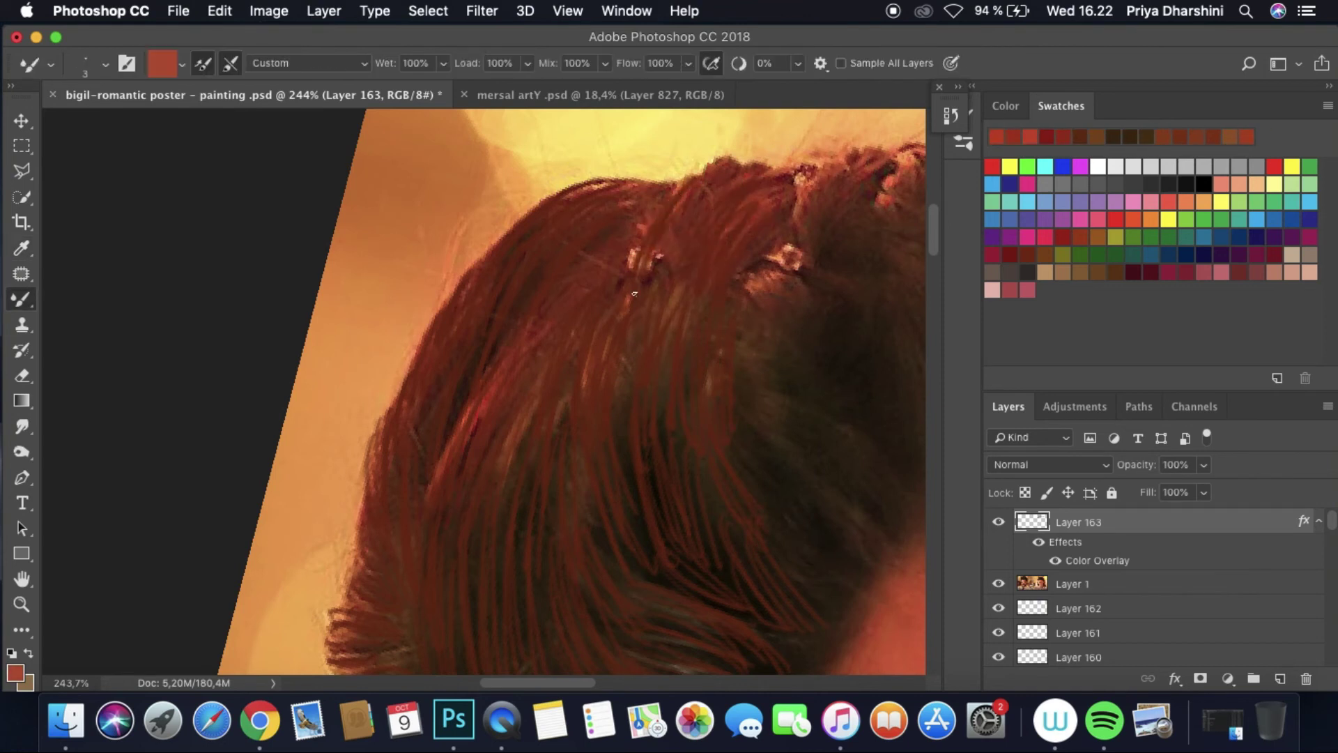
Step: Paint dark brown strands from the crown toward the hairline, and hide the reference photo layer and Layer 163's colour overlay
left_click(813, 469, "alt")
mouse_move(786, 392)
left_mouse_down()
mouse_move(837, 488)
mouse_move(885, 516)
left_mouse_up()
left_click(812, 397, "alt")
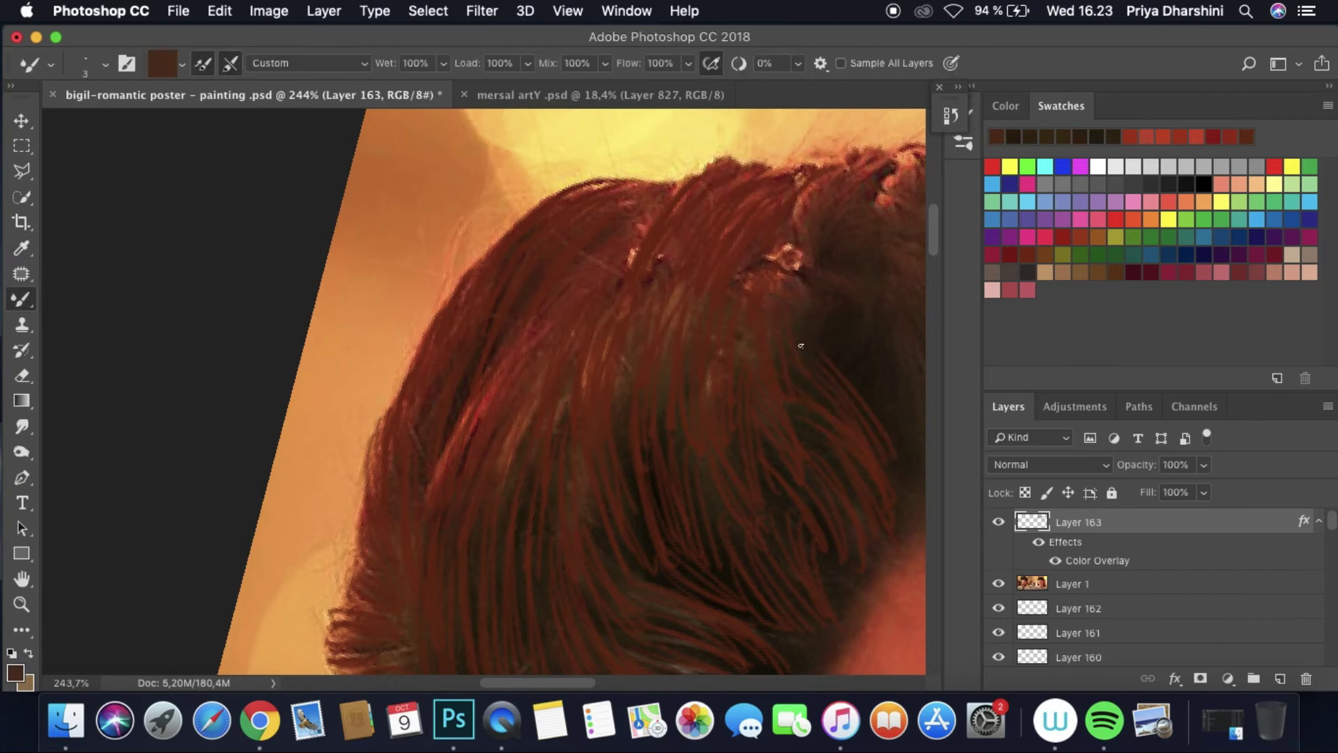
key("super+0")
left_click(998, 584)
left_click(1056, 560)
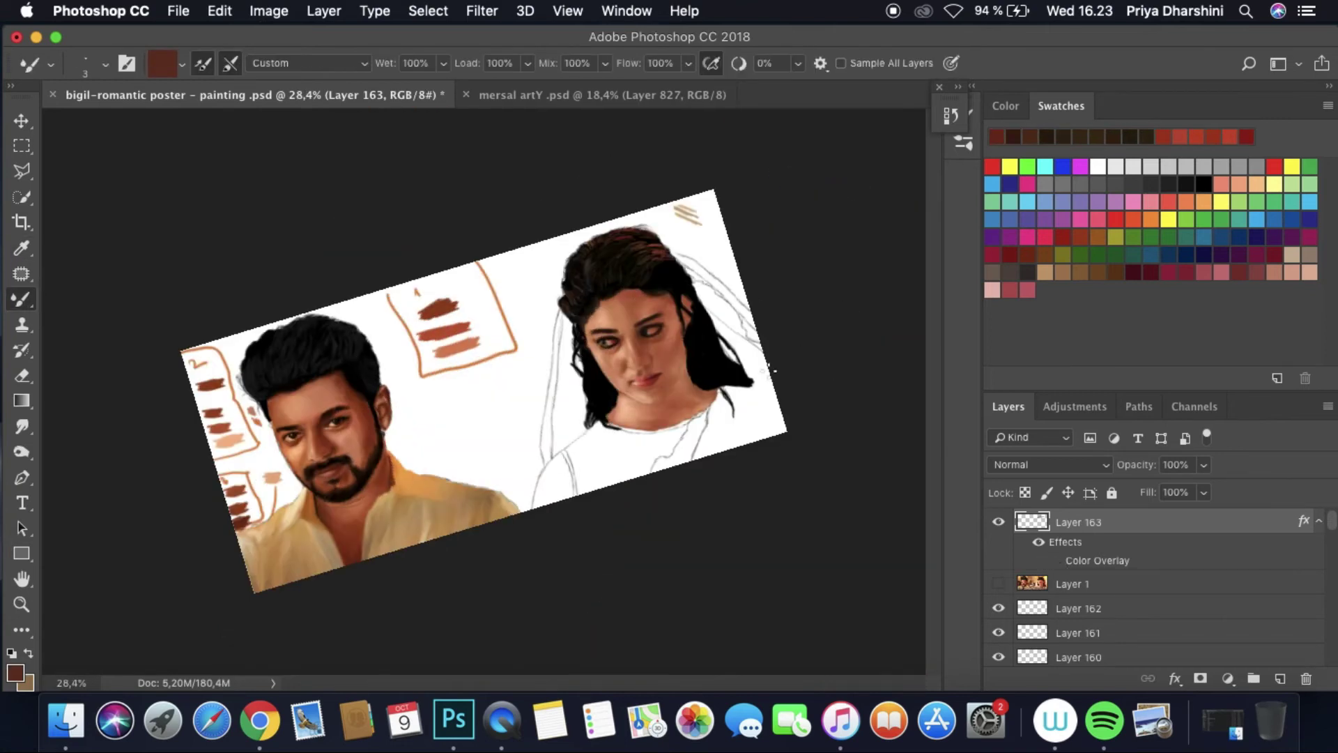
Step: Blend the painted strands of the front lock and crown on Layer 163 with the Smudge tool at 79% strength
scroll(578, 261, "up", 10)
key("r")
right_click(400, 292)
key("Return")
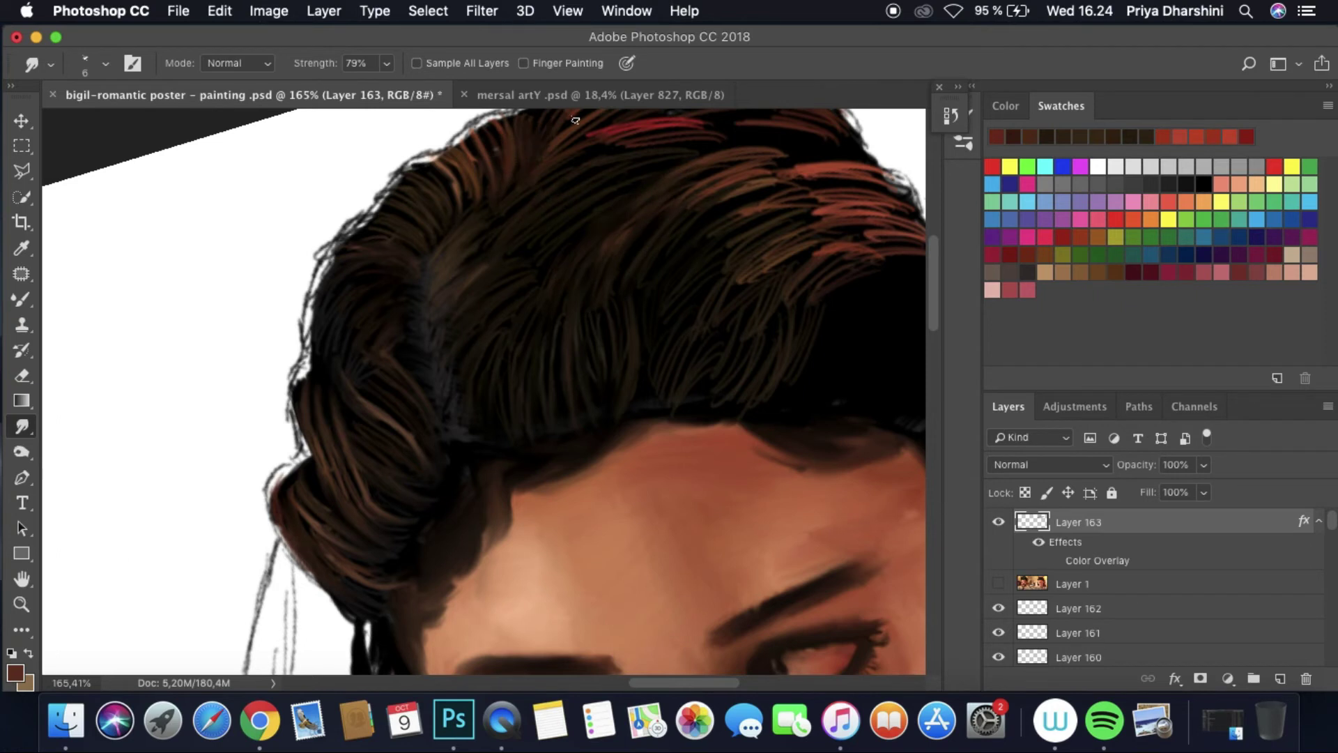
scroll(504, 232, "down", 5)
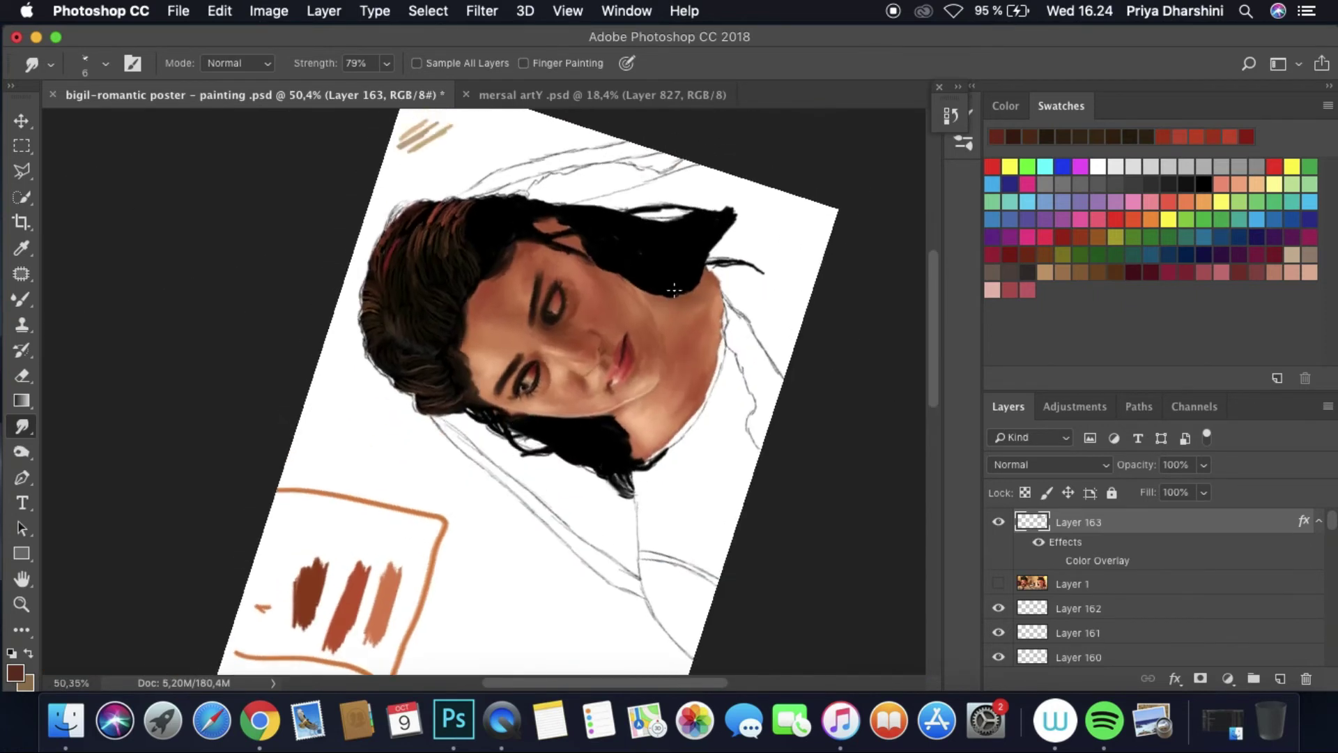
scroll(442, 279, "up", 4)
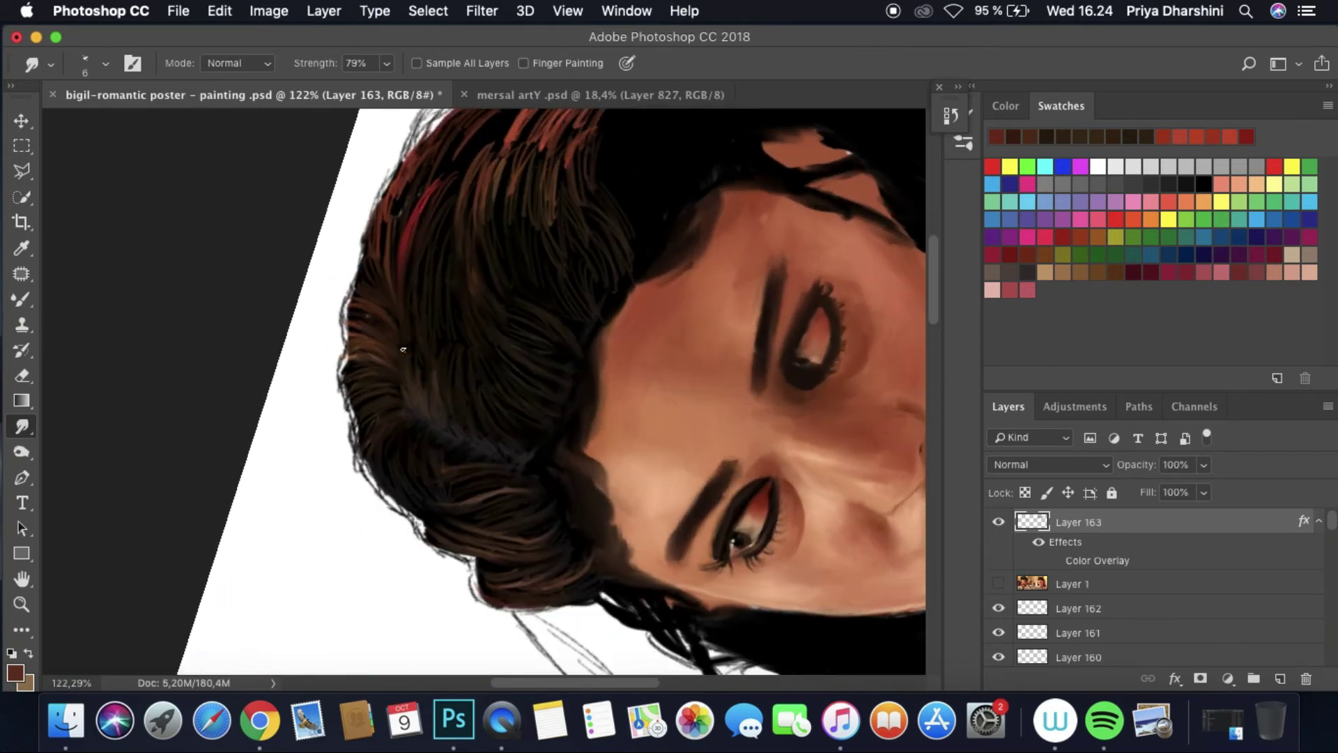
scroll(929, 282, "up", 5)
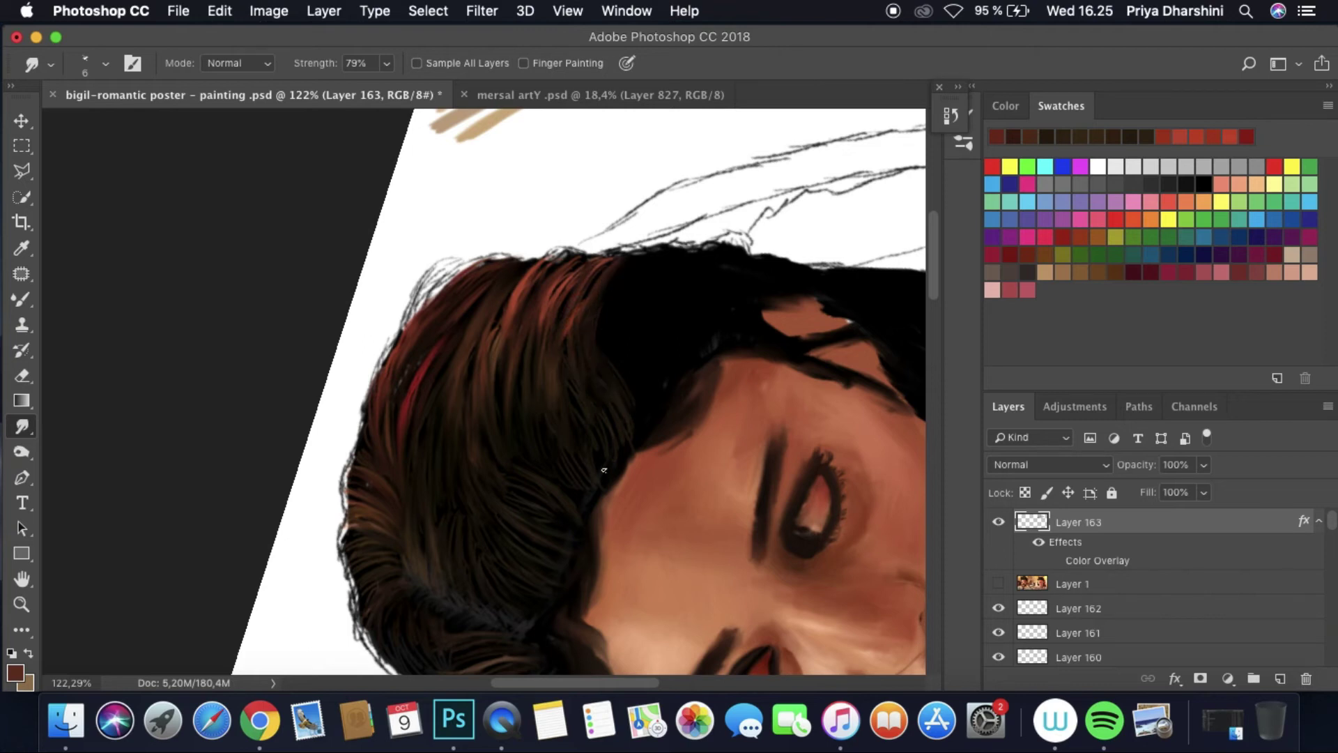
scroll(656, 256, "down", 8)
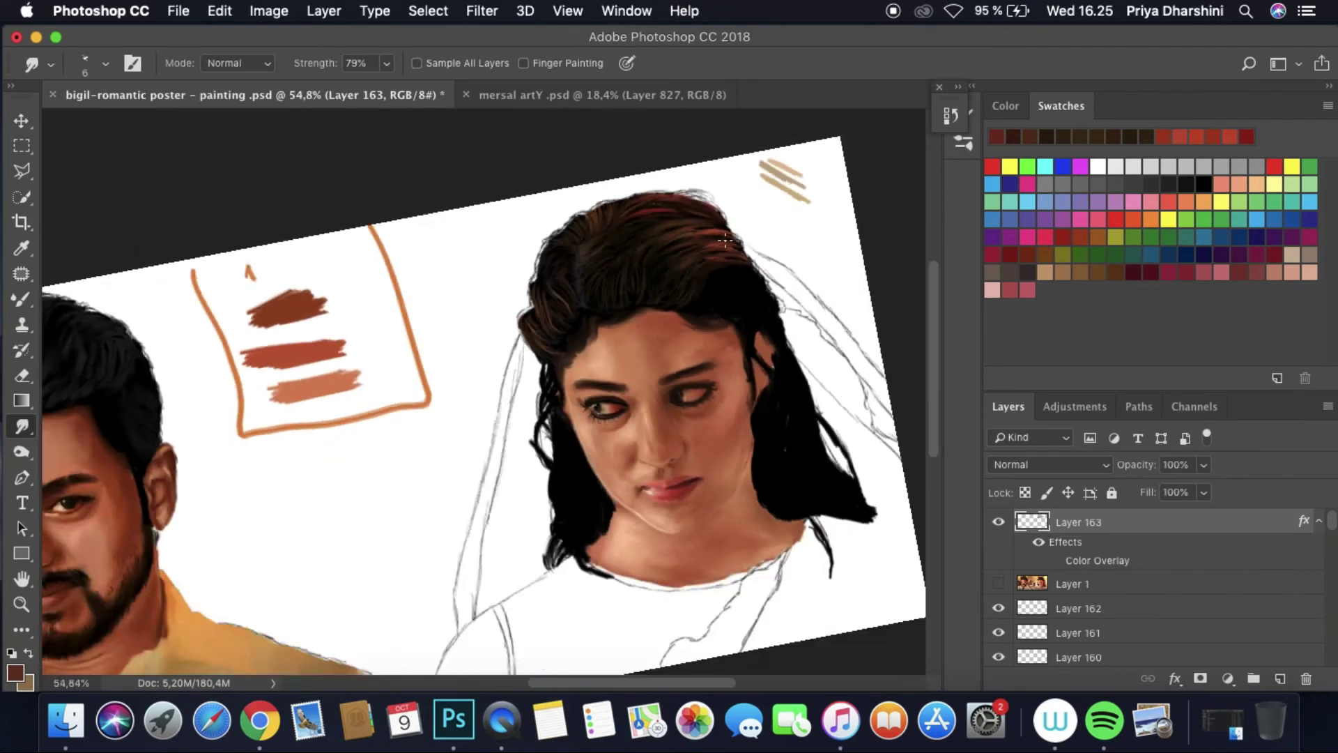
scroll(492, 281, "up", 8)
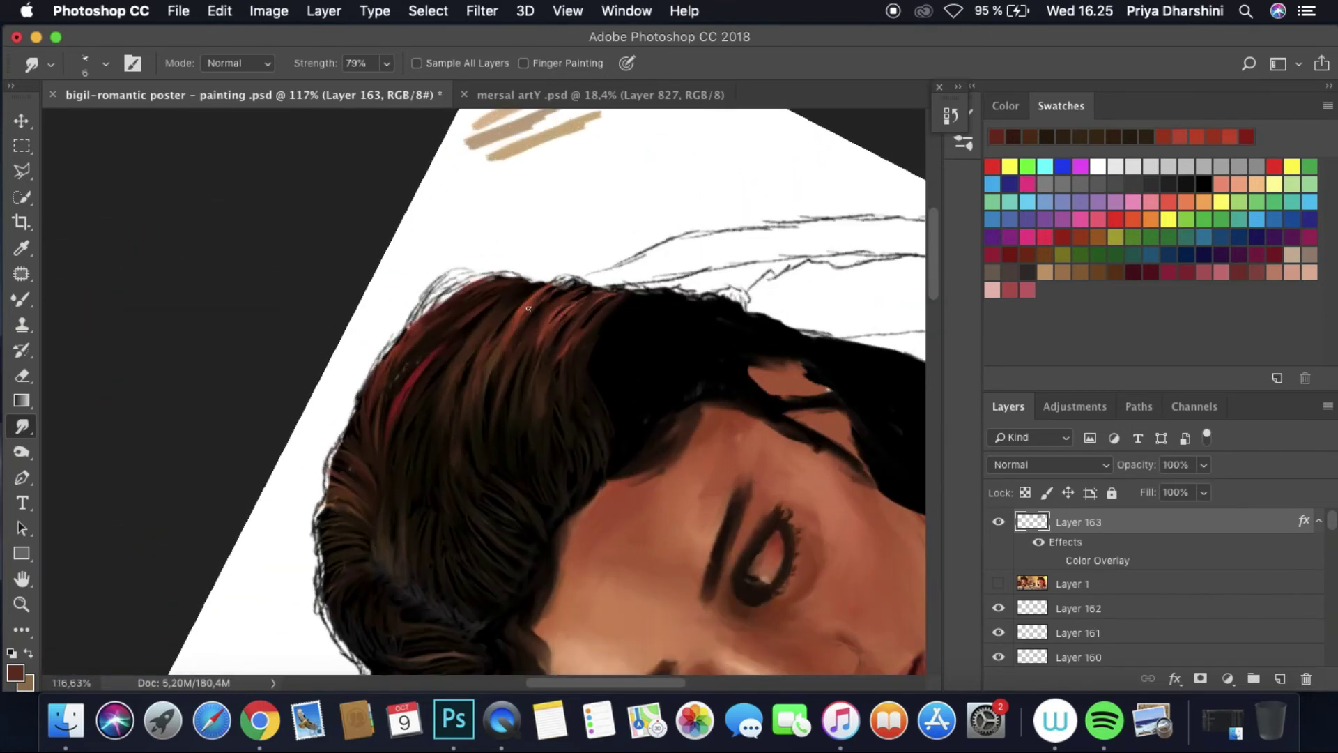
Step: Smudge the red highlight strands at the crown edge on Layer 163 with Sample All Layers on, and save the document
left_click(832, 557, "super")
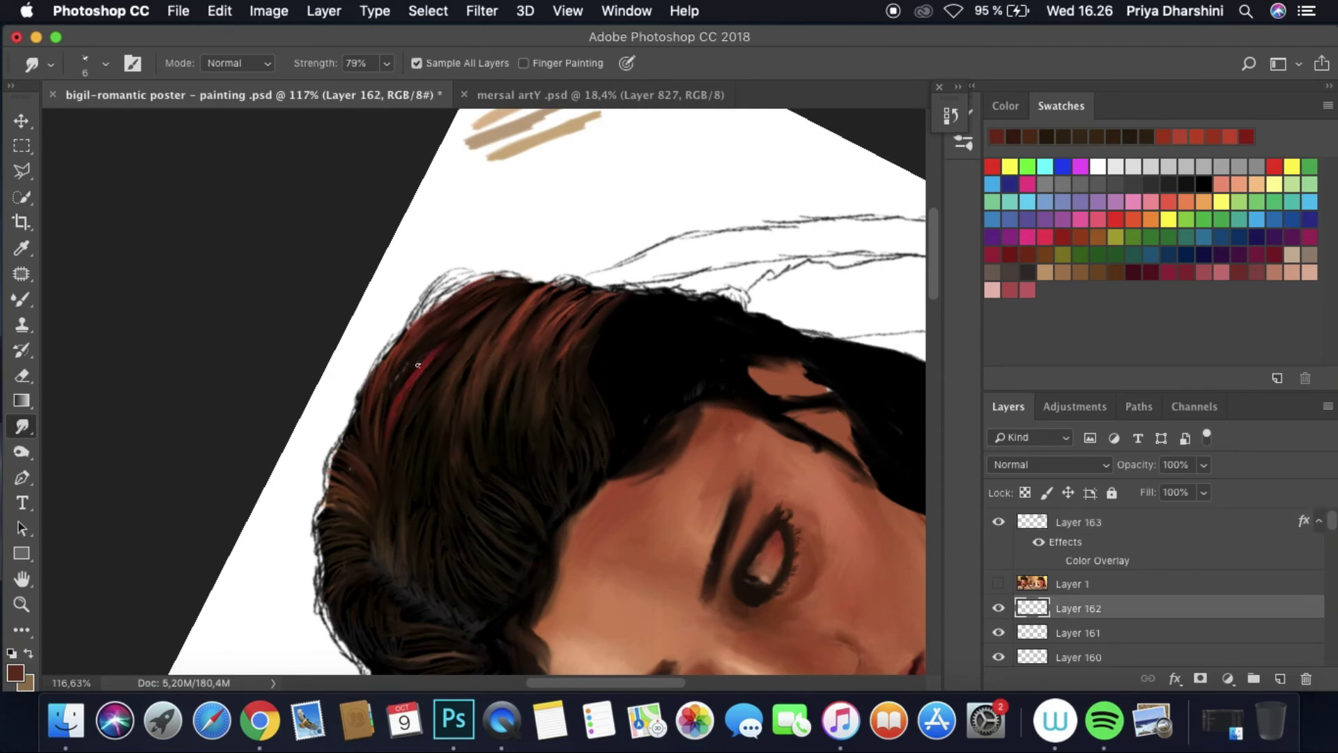
left_click(429, 407, "super")
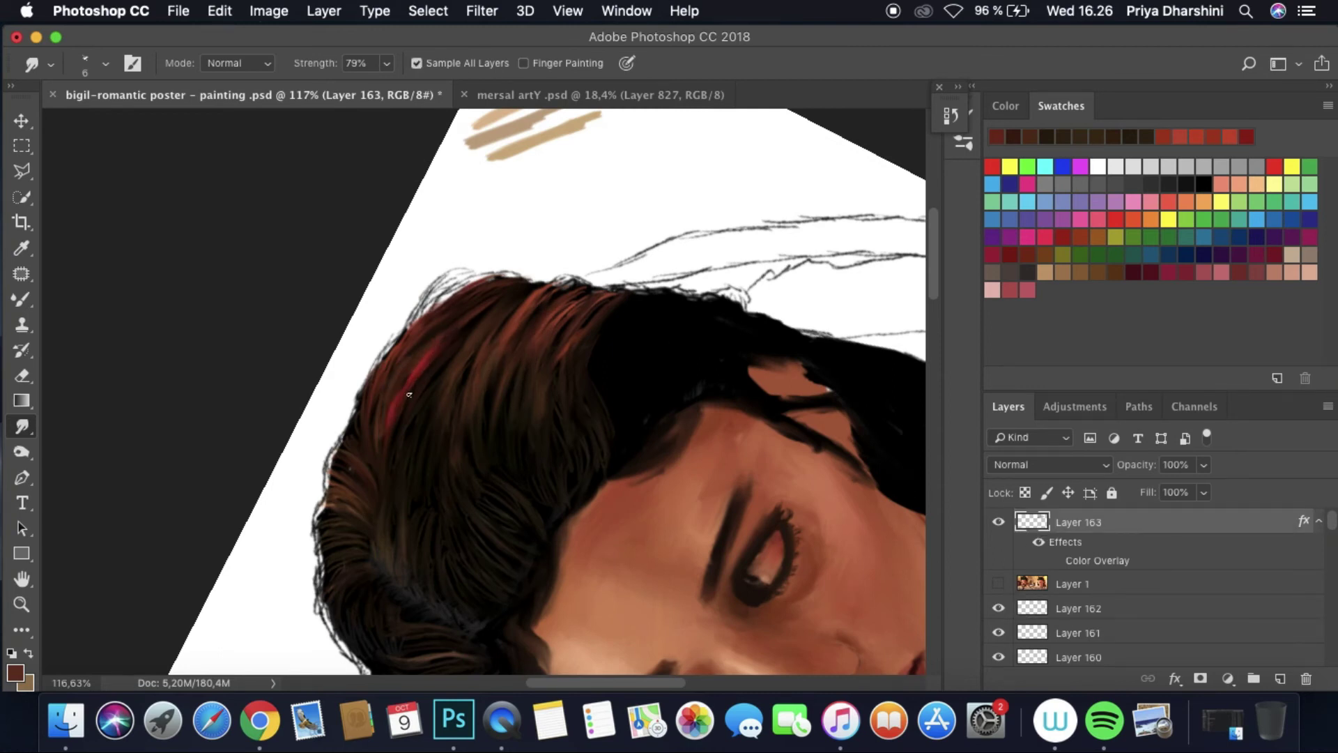
scroll(685, 292, "down", 6)
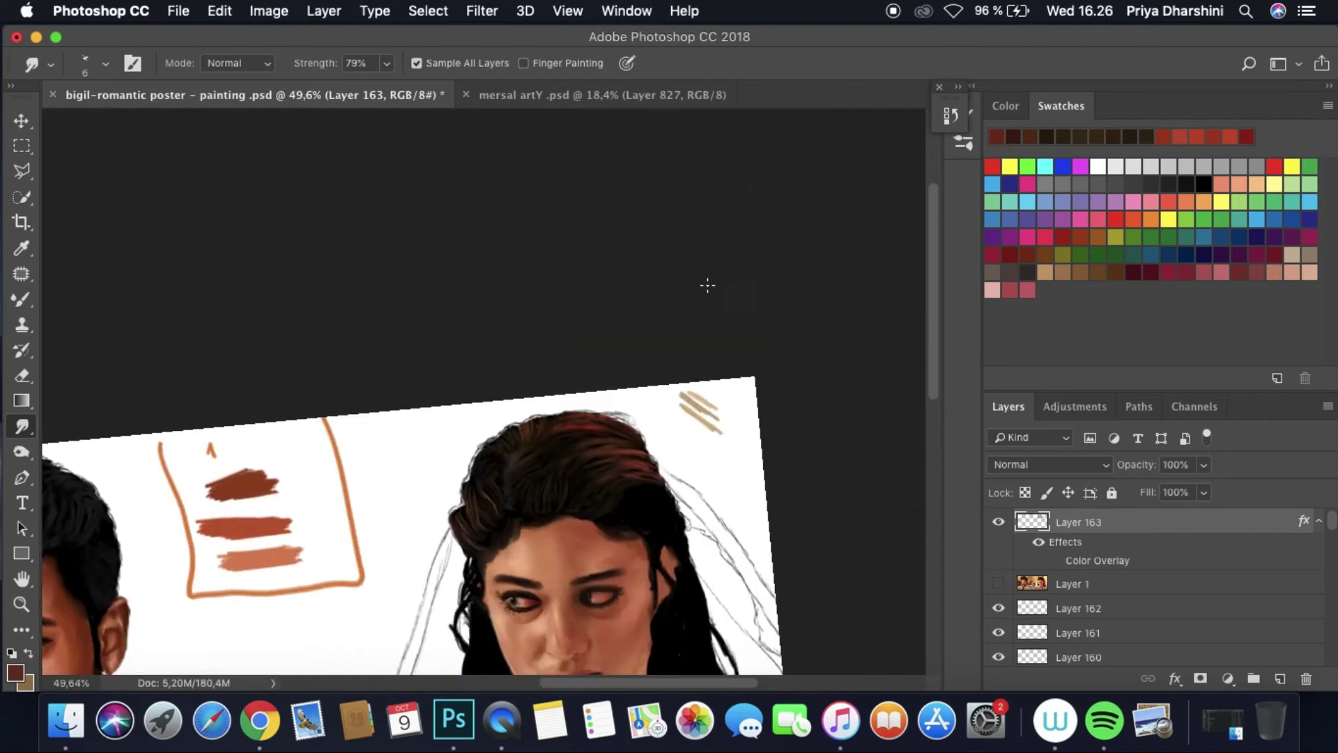
left_click(180, 12)
left_click(205, 181)
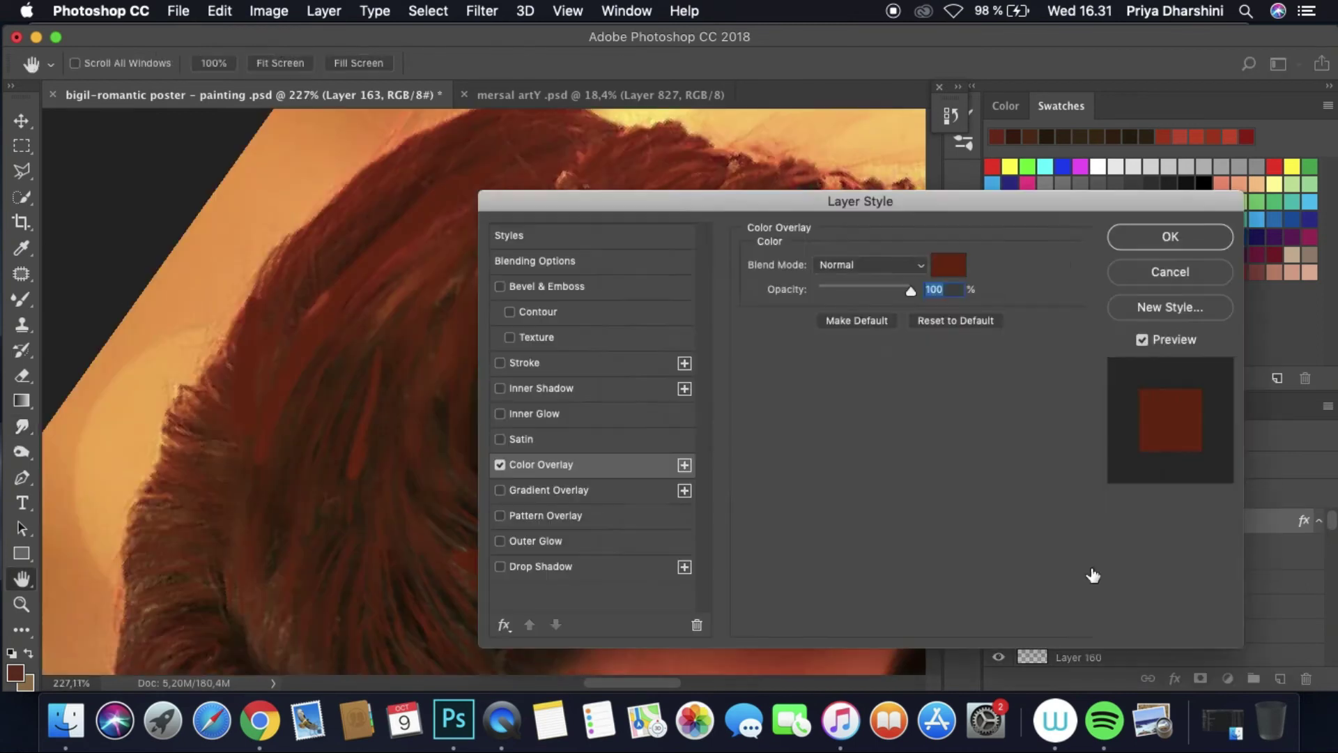
Step: Change Layer 163's colour overlay to light grey and paint sampled-colour strands over the dark crown section above the ear
left_click(950, 262)
left_click(1126, 191)
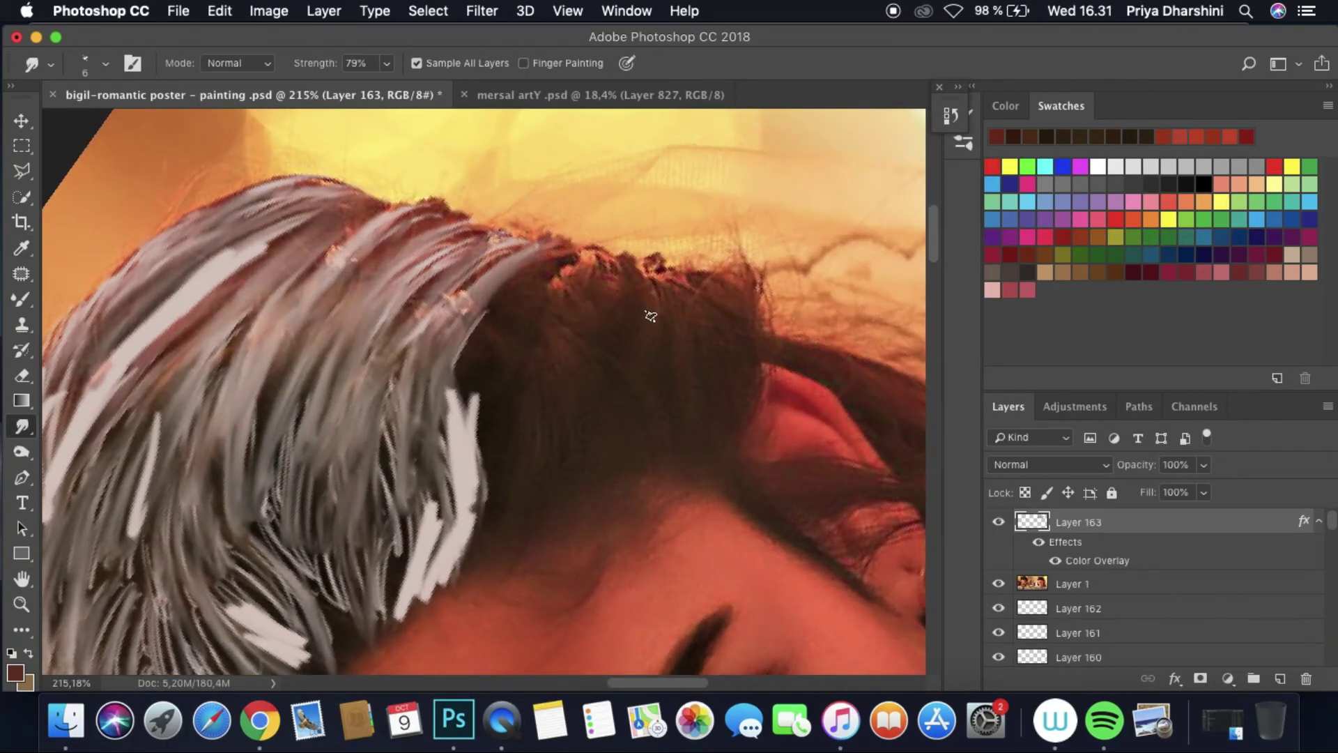
key("i")
left_click(516, 427)
key("b")
mouse_move(488, 519)
left_mouse_down()
mouse_move(524, 488)
mouse_move(543, 388)
mouse_move(519, 331)
mouse_move(540, 278)
left_mouse_up()
mouse_move(481, 370)
left_mouse_down()
mouse_move(545, 296)
mouse_move(586, 300)
mouse_move(536, 258)
mouse_move(641, 279)
mouse_move(575, 426)
mouse_move(606, 349)
mouse_move(638, 335)
mouse_move(690, 348)
mouse_move(722, 288)
mouse_move(739, 418)
mouse_move(697, 453)
left_mouse_up()
mouse_move(748, 494)
left_mouse_down()
mouse_move(350, 481)
mouse_move(667, 536)
left_mouse_up()
Step: Paint fine strands crossing the ear above the round earring and long strands sweeping back behind it
left_click_drag(317, 479, 532, 477)
left_click_drag(387, 517, 551, 540)
mouse_move(327, 345)
left_mouse_down()
mouse_move(446, 380)
mouse_move(558, 478)
left_mouse_up()
left_click_drag(405, 355, 648, 453)
left_click_drag(564, 410, 690, 474)
left_click_drag(446, 391, 697, 488)
left_click_drag(460, 418, 669, 498)
left_click_drag(593, 471, 819, 571)
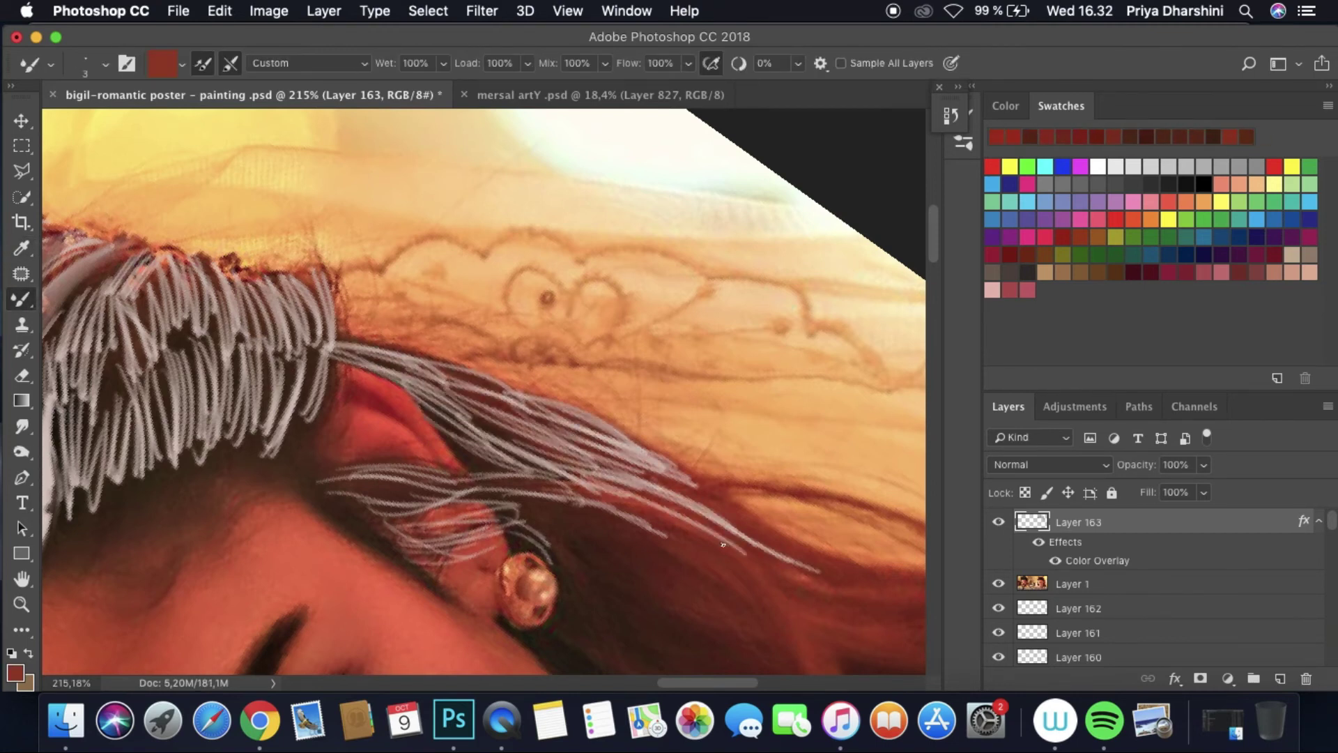
Step: Paint long strands below the round earring along the neck edge and over the outer hair, using sampled dark reds
left_click(592, 597, "alt")
scroll(626, 356, "down", 5)
left_click(746, 467, "alt")
left_click_drag(617, 425, 899, 557)
left_click_drag(543, 327, 837, 488)
left_click_drag(662, 390, 907, 515)
left_click_drag(631, 338, 836, 459)
left_click_drag(774, 424, 906, 488)
left_click_drag(688, 679, 717, 679)
left_click_drag(300, 178, 474, 269)
left_click_drag(334, 206, 495, 307)
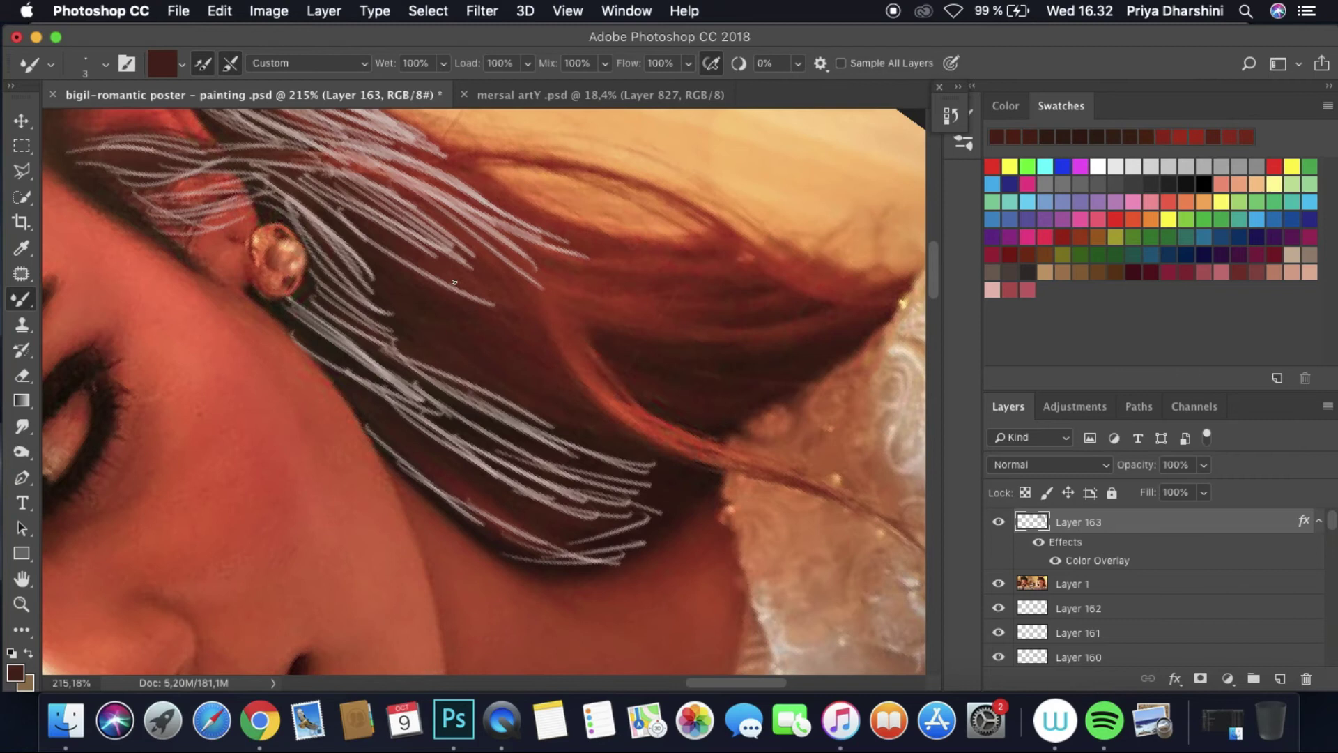
Step: Paint the loose reddish lock curving out of the hair and tapering past the shoulder edge
left_click_drag(390, 223, 578, 348)
left_click_drag(530, 293, 718, 453)
left_click_drag(641, 428, 902, 537)
left_click_drag(488, 300, 643, 434)
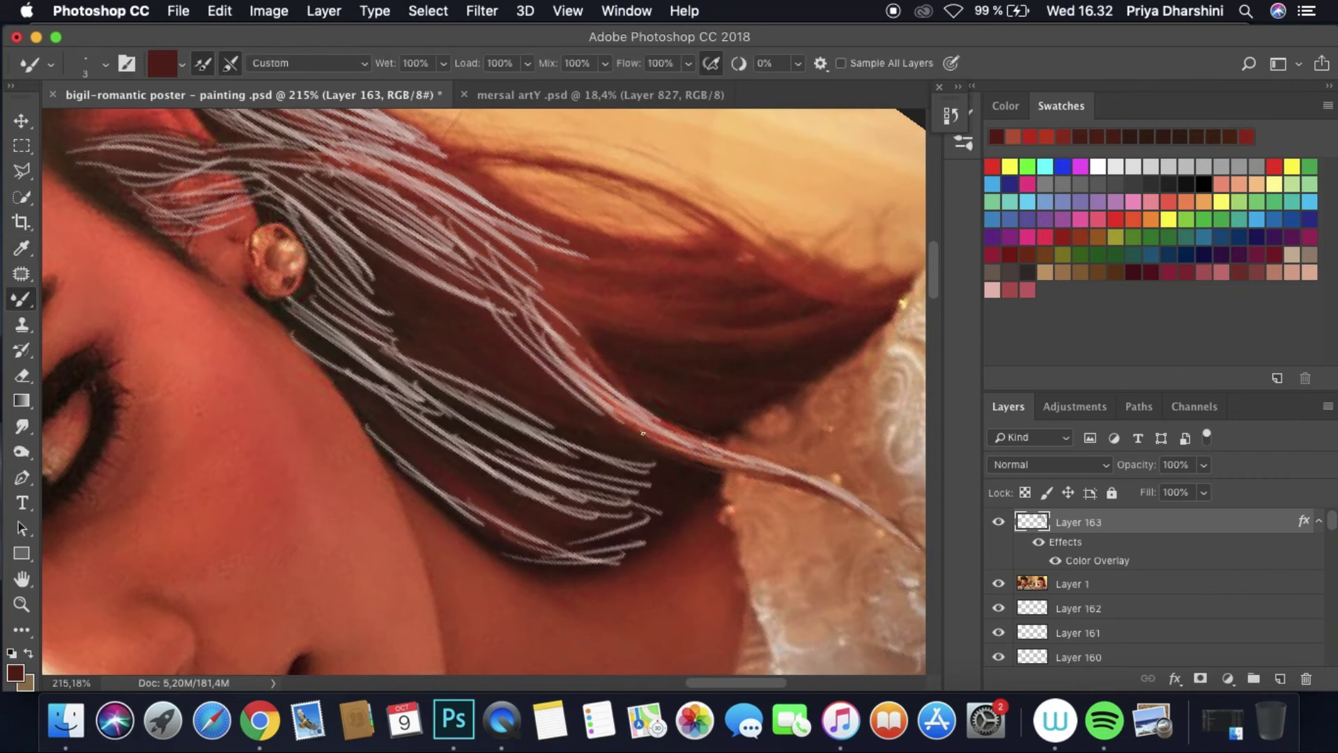
Step: Fill the hair between the round earring and the loose reddish lock with long flowing strands
left_click_drag(531, 343, 704, 471)
left_click_drag(462, 309, 593, 413)
left_click_drag(389, 294, 561, 404)
left_click_drag(633, 484, 697, 514)
left_click_drag(399, 309, 580, 432)
left_click_drag(370, 252, 490, 355)
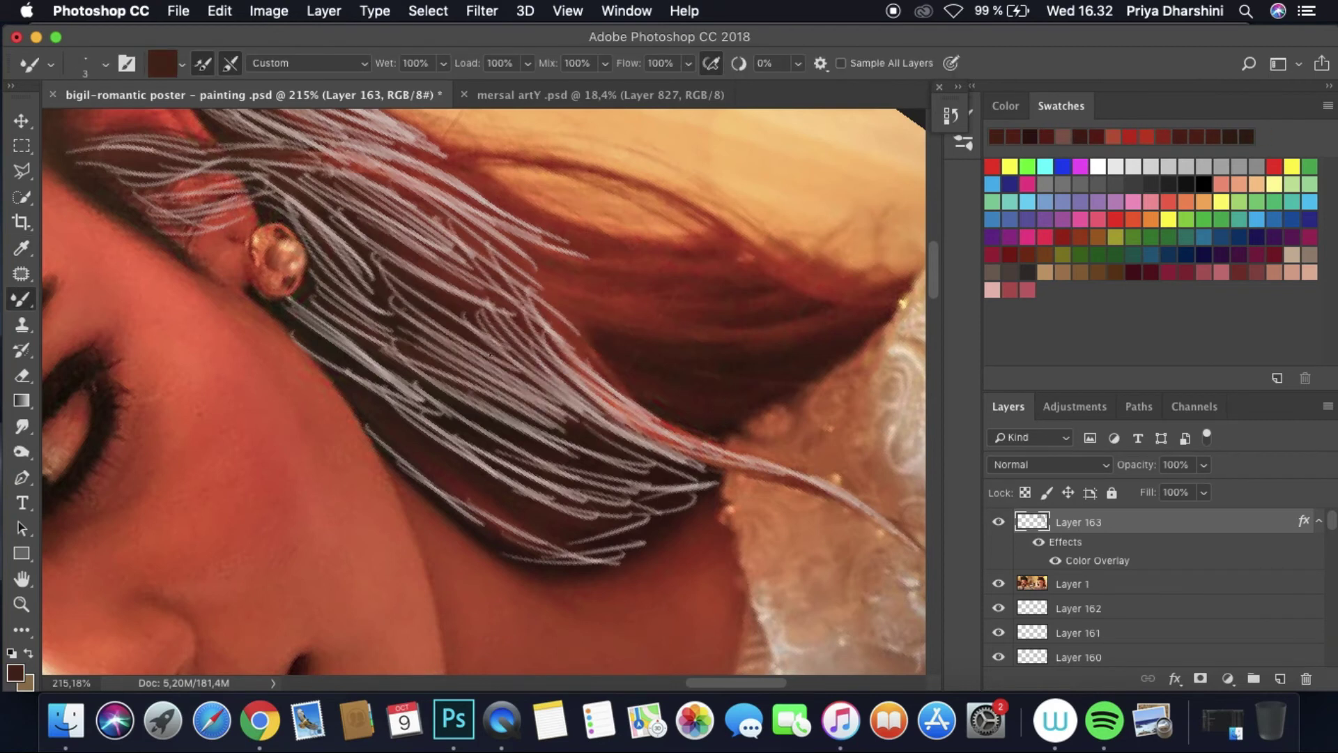
Step: Paint strands over the hair beyond the loose reddish lock, out to the pointed tips and outer wisps
left_click_drag(586, 348, 760, 418)
mouse_move(627, 377)
left_mouse_down()
mouse_move(882, 306)
mouse_move(774, 321)
left_mouse_up()
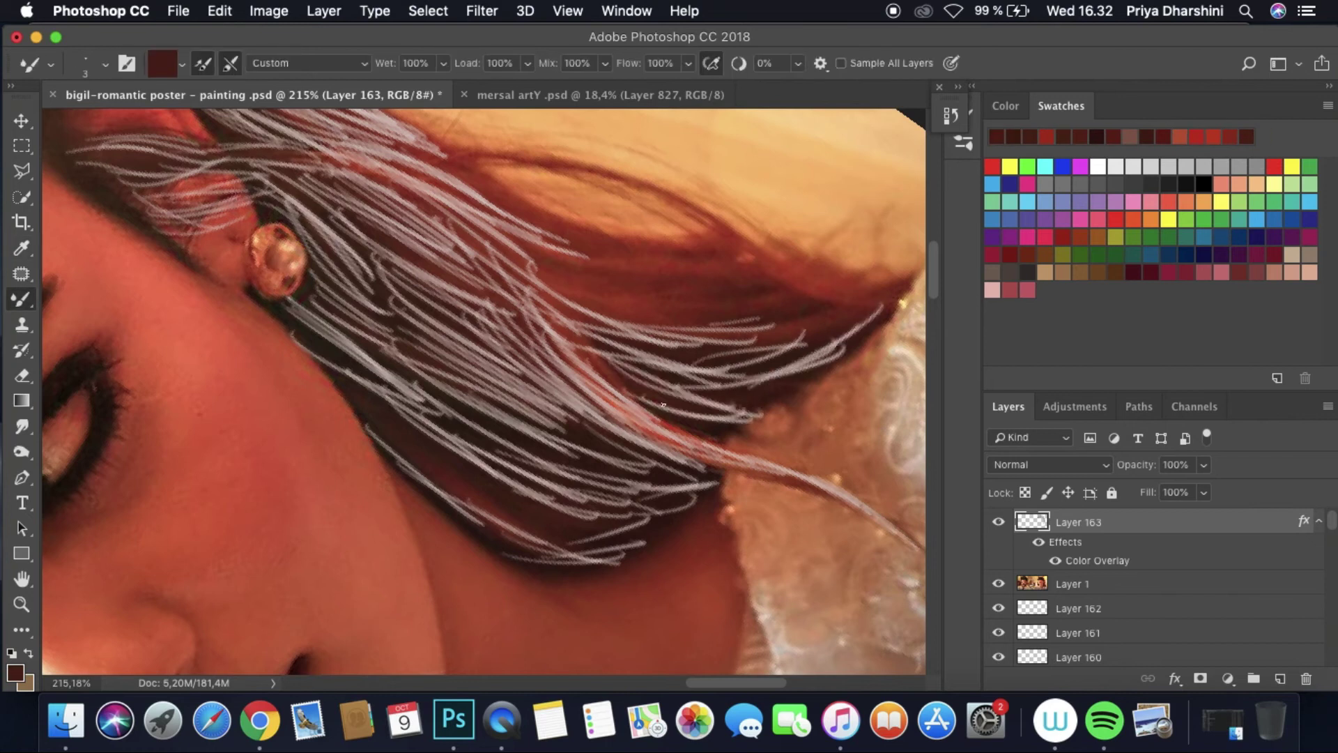
left_click(951, 115)
key("i")
scroll(472, 294, "up", 5)
key("b")
mouse_move(446, 290)
left_mouse_down()
mouse_move(616, 317)
mouse_move(749, 395)
mouse_move(662, 397)
left_mouse_up()
mouse_move(544, 391)
left_mouse_down()
mouse_move(739, 429)
mouse_move(673, 419)
mouse_move(875, 391)
left_mouse_up()
left_click_drag(788, 446, 902, 422)
left_click_drag(885, 439, 800, 481)
Step: Hide the reference photo and colour overlay, and smudge the long strands falling behind the ear into smooth hair
left_click(998, 584)
left_click(1056, 561)
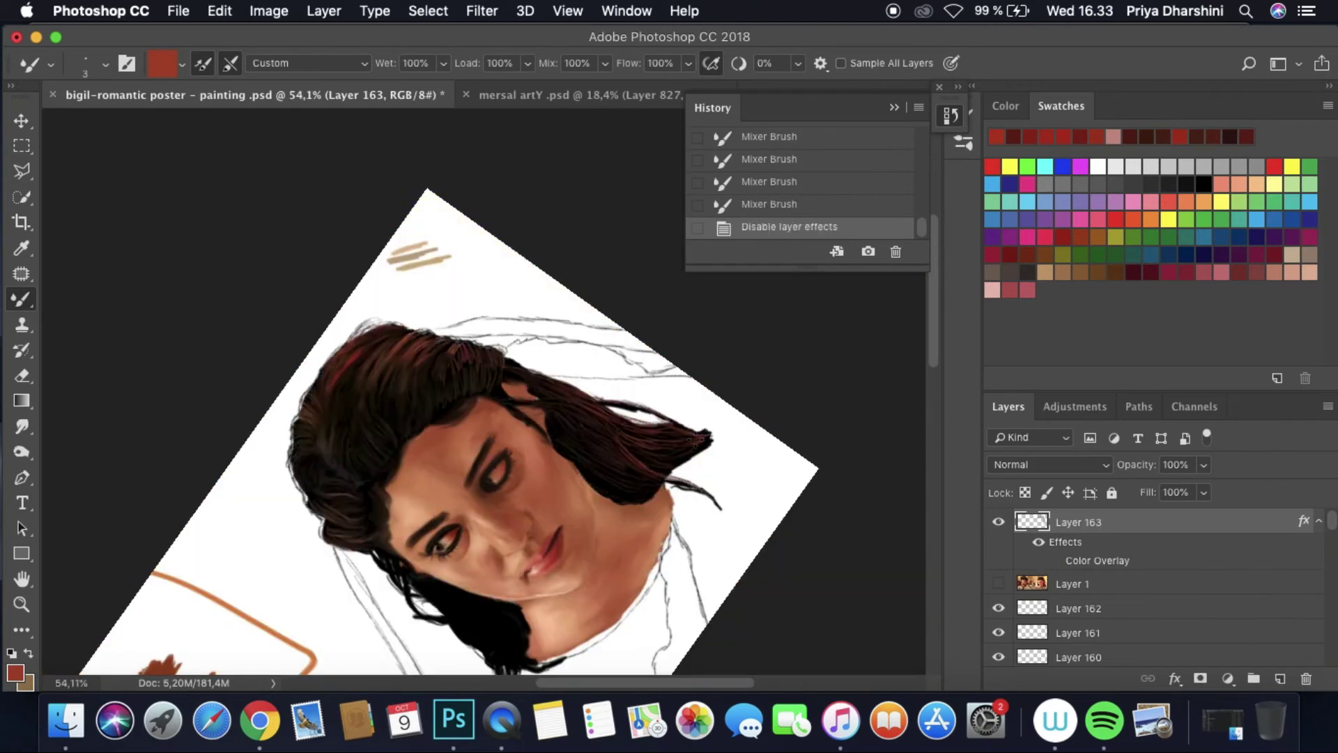
scroll(647, 427, "up", 5)
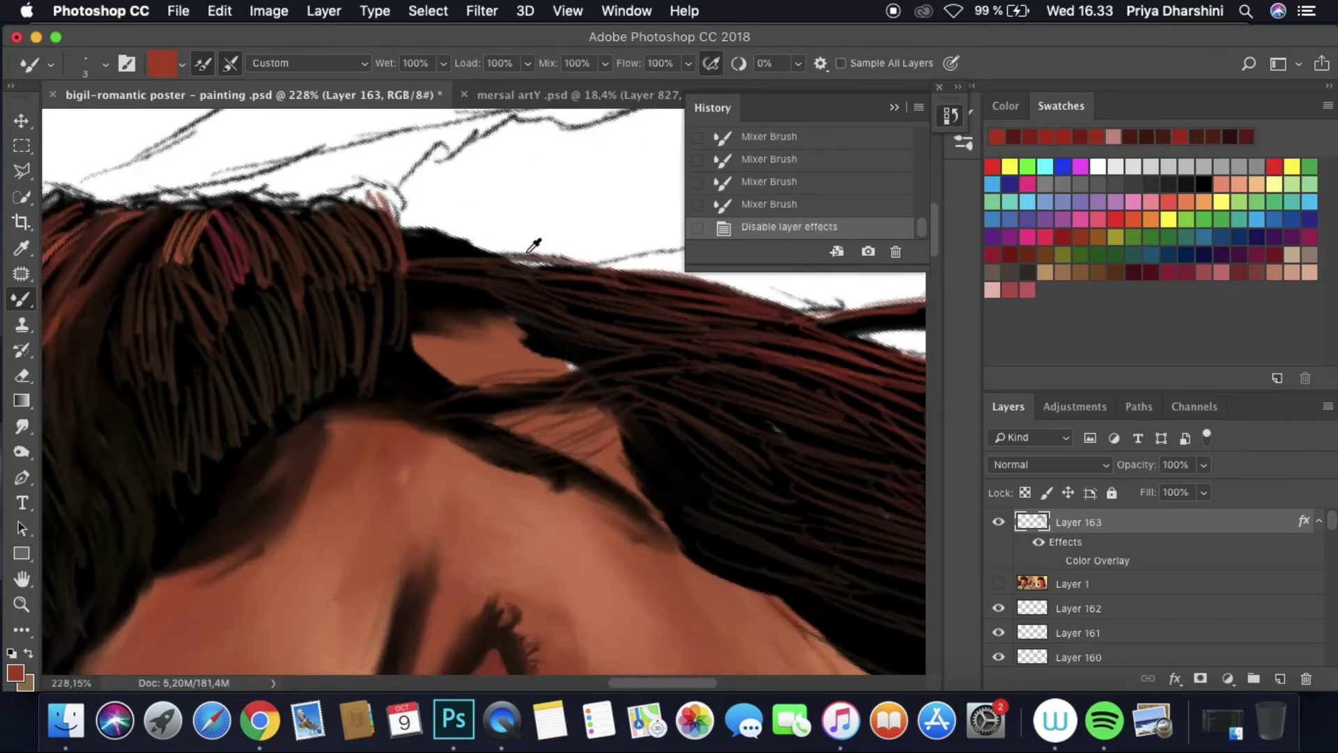
scroll(647, 427, "down", 5)
left_click_drag(675, 388, 627, 314)
scroll(279, 349, "up", 5)
left_click(20, 429)
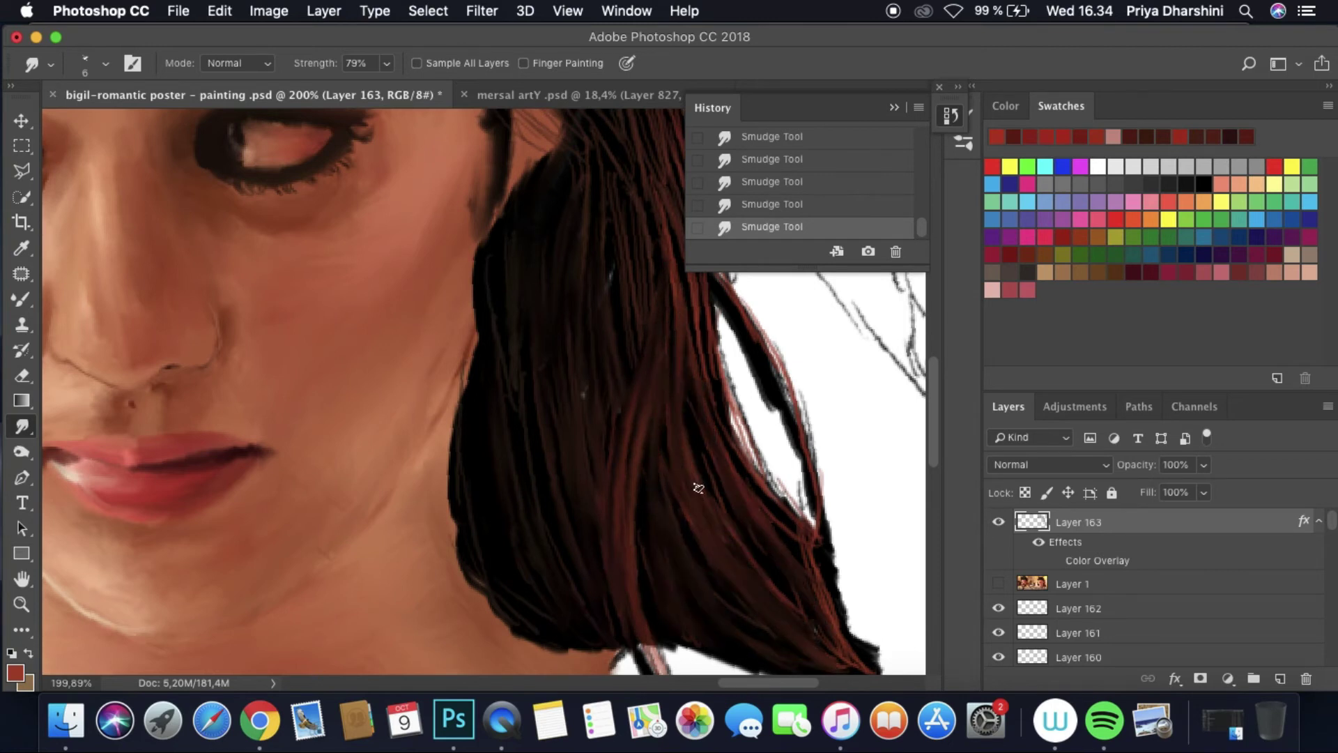
left_click(810, 448)
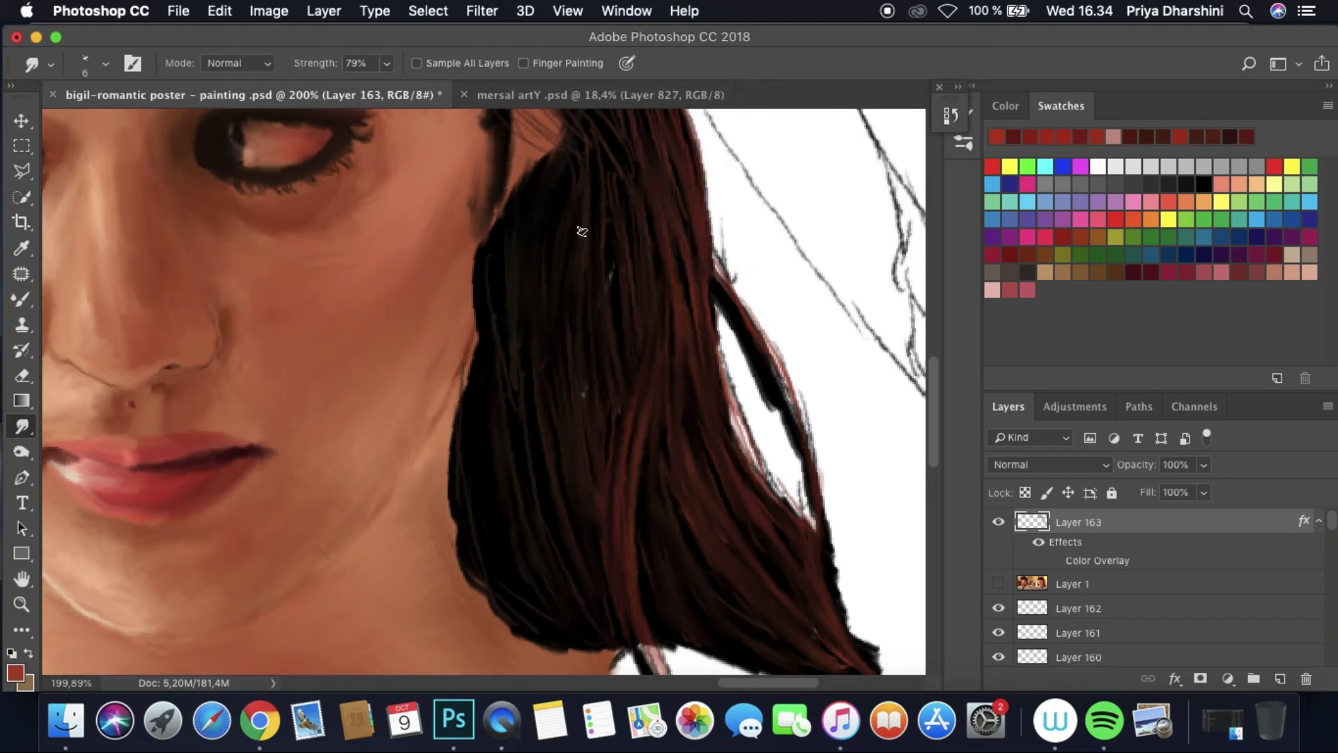
Step: Save the poster document
scroll(609, 603, "down", 5)
left_click(179, 10)
left_click(199, 200)
scroll(1182, 623, "down", 2)
left_click_drag(793, 446, 690, 384)
scroll(739, 418, "up", 3)
scroll(739, 418, "down", 4)
scroll(857, 442, "up", 3)
scroll(857, 442, "down", 3)
scroll(588, 443, "up", 3)
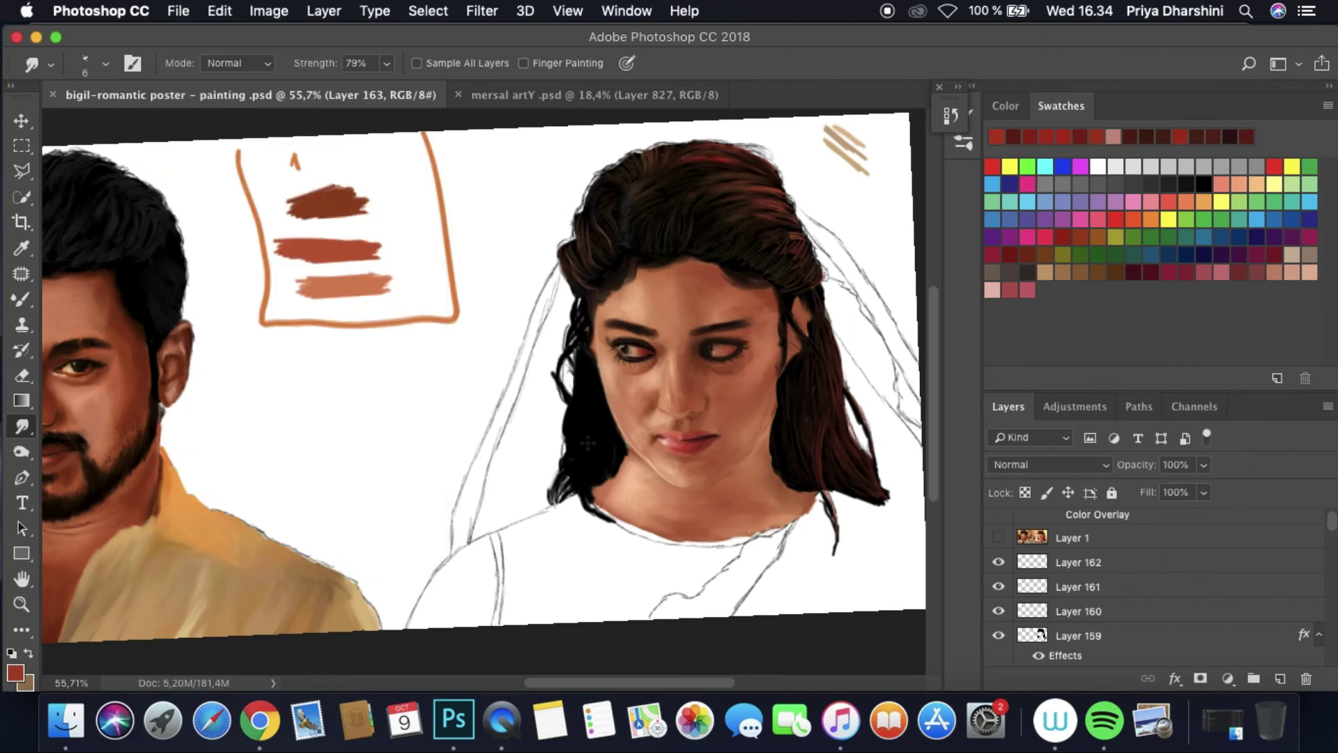
Step: Show the reference photo and colour overlay, and paint loose wavy strands from the temple down past the pearl earring
scroll(588, 443, "up", 4)
key("super+z")
scroll(622, 280, "up", 5)
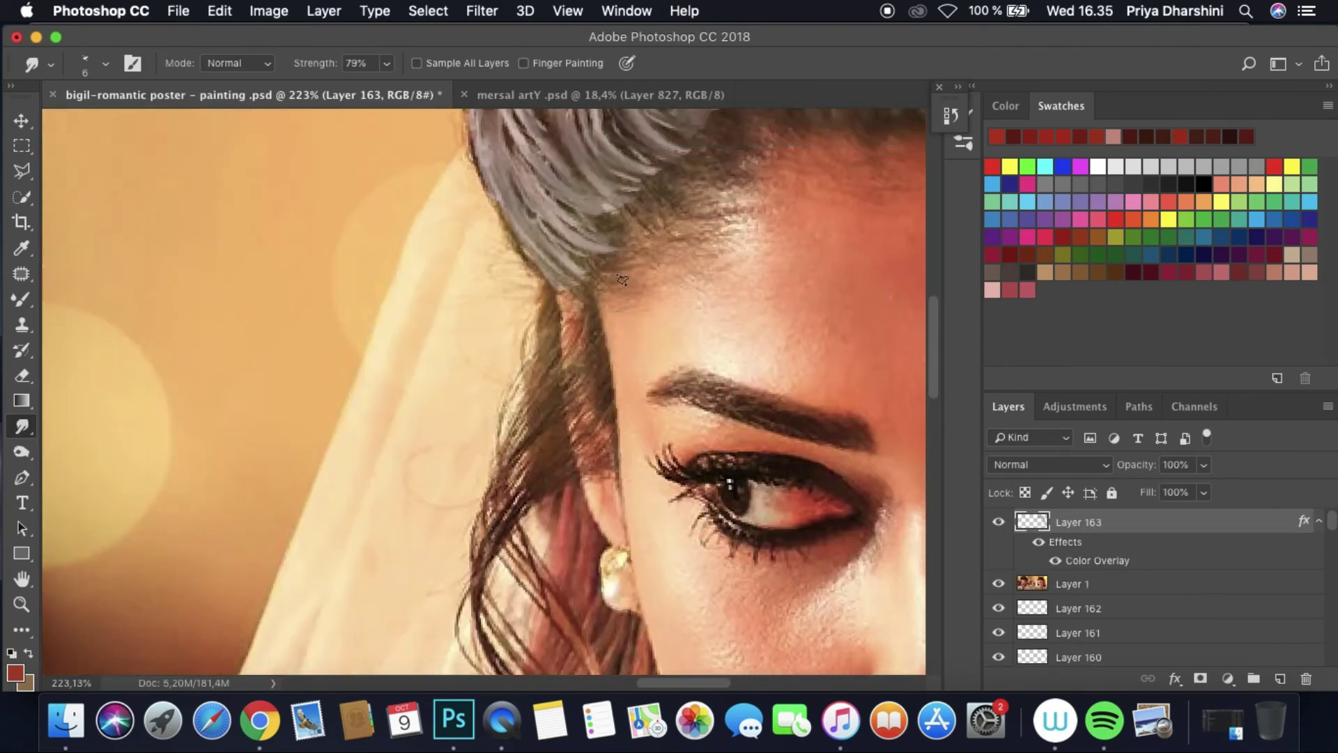
scroll(622, 281, "down", 1)
key("b")
left_click_drag(596, 278, 495, 456)
left_click_drag(547, 307, 491, 484)
left_click_drag(558, 269, 534, 362)
left_click_drag(603, 317, 502, 457)
left_click_drag(603, 390, 481, 536)
Step: Build up the crossing wavy strands beside the pearl earring with the Mixer Brush on Layer 163
left_click_drag(537, 481, 532, 666)
left_click_drag(493, 460, 460, 593)
left_click_drag(596, 471, 516, 666)
left_click_drag(578, 441, 551, 543)
left_click_drag(587, 460, 565, 576)
left_click_drag(601, 485, 578, 601)
scroll(585, 592, "down", 8)
left_click_drag(550, 257, 526, 325)
left_click_drag(571, 273, 491, 476)
mouse_move(554, 392)
left_mouse_down()
mouse_move(503, 487)
mouse_move(491, 551)
left_mouse_up()
left_click_drag(514, 481, 491, 558)
left_click_drag(613, 345, 598, 453)
left_click_drag(608, 261, 591, 362)
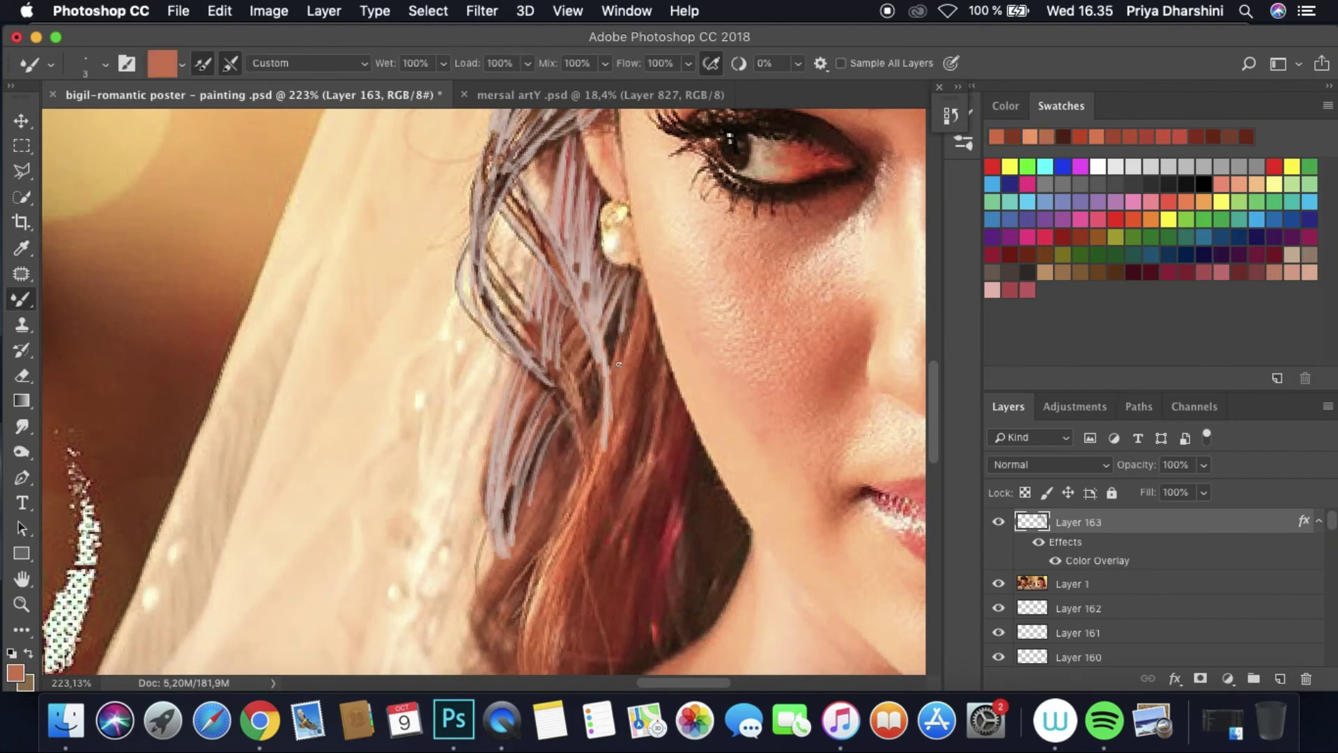
Step: Paint long strands below the pearl earring along the cheek and jaw edge in sampled reddish browns
left_click_drag(631, 289, 606, 474)
left_click_drag(648, 317, 627, 509)
mouse_move(672, 380)
left_mouse_down()
mouse_move(627, 579)
mouse_move(652, 606)
left_mouse_up()
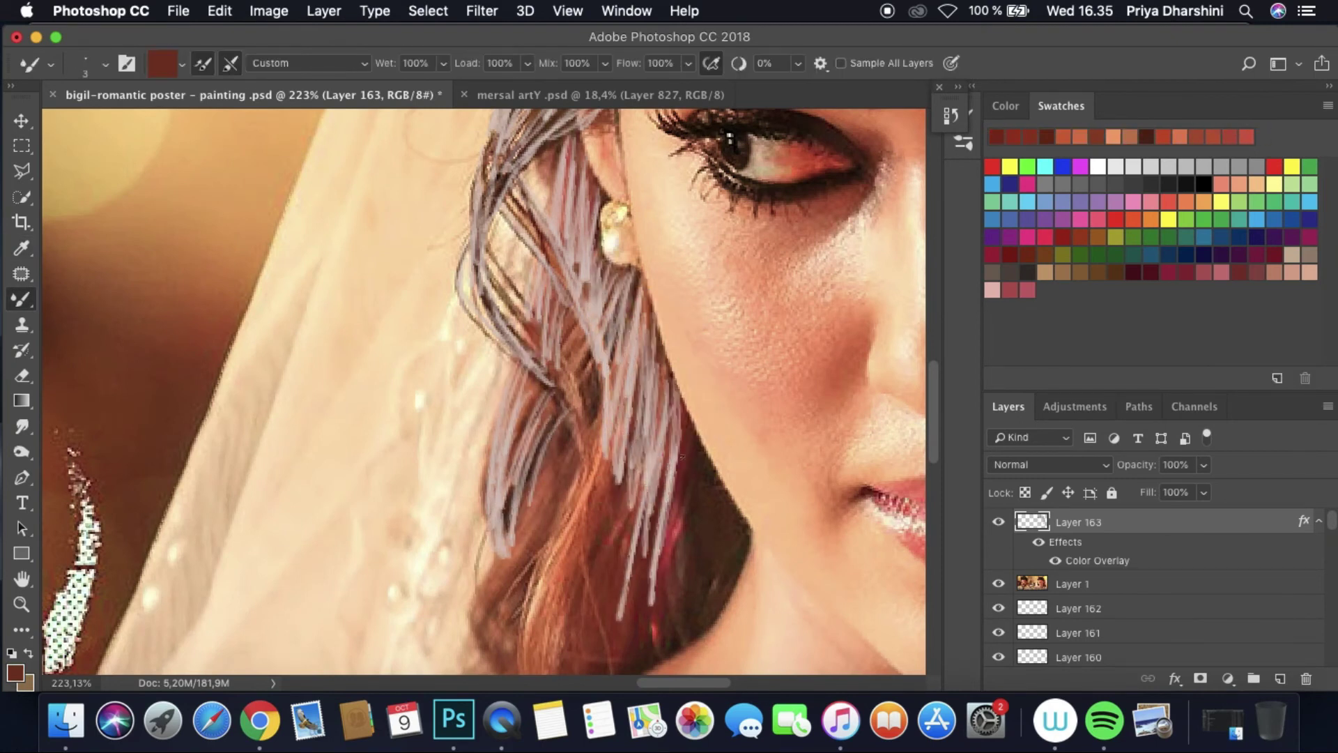
left_click_drag(690, 456, 663, 582)
left_click_drag(688, 453, 648, 641)
left_click_drag(650, 526, 627, 668)
left_click_drag(637, 481, 607, 672)
Step: Fill the lower wavy lock beside the jaw with long strands running down toward the shoulder
mouse_move(623, 481)
left_mouse_down()
mouse_move(597, 673)
mouse_move(594, 514)
mouse_move(564, 653)
left_mouse_up()
left_click_drag(613, 486, 558, 670)
mouse_move(601, 454)
left_mouse_down()
mouse_move(552, 670)
mouse_move(535, 600)
mouse_move(513, 617)
left_mouse_up()
mouse_move(566, 447)
left_mouse_down()
mouse_move(506, 603)
mouse_move(509, 577)
left_mouse_up()
left_click_drag(514, 579, 481, 668)
mouse_move(590, 339)
left_mouse_down()
mouse_move(551, 450)
mouse_move(563, 477)
left_mouse_up()
left_click_drag(589, 314, 558, 395)
left_click_drag(712, 663, 705, 440)
Step: Paint the curled strand over the shoulder, the strands beside the neck and the outer hair ends
left_click_drag(561, 408, 536, 515)
left_click_drag(551, 446, 630, 589)
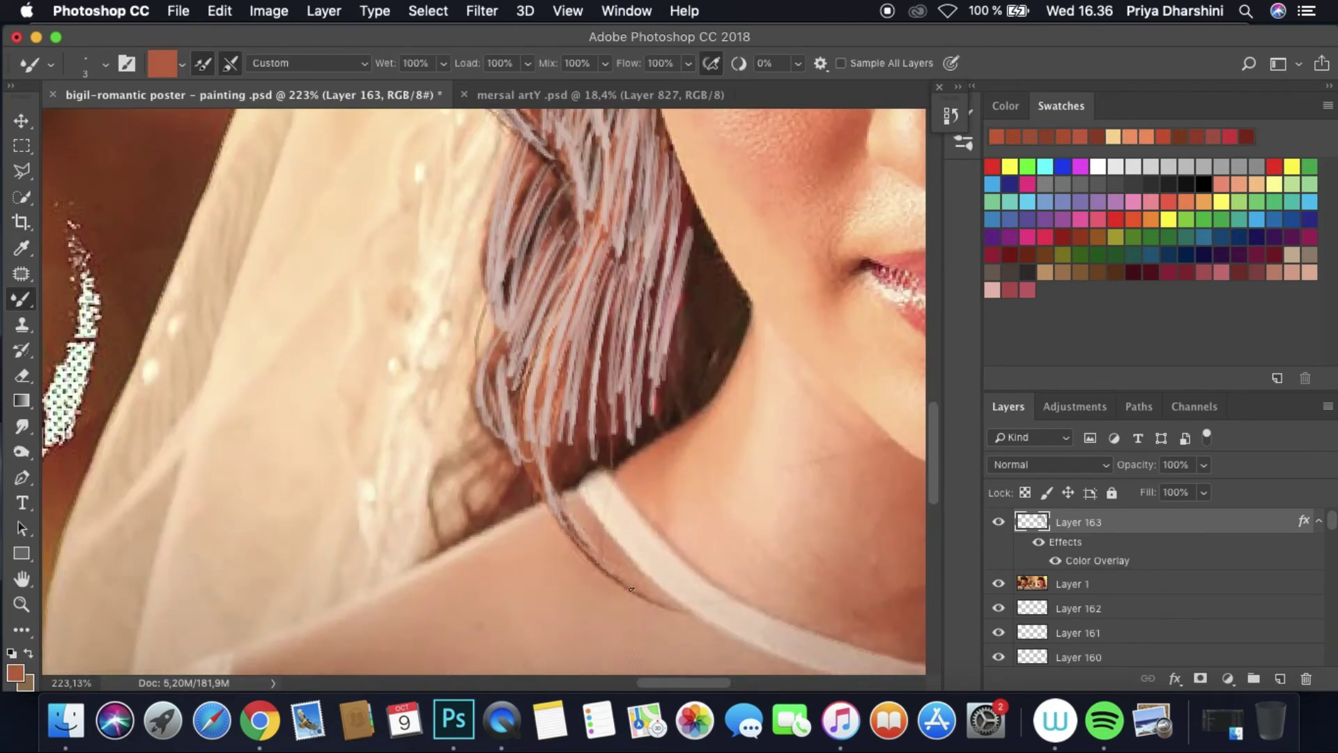
left_click_drag(586, 380, 558, 484)
left_click_drag(676, 352, 622, 456)
left_click_drag(725, 272, 669, 414)
left_click_drag(693, 345, 666, 438)
mouse_move(533, 459)
left_mouse_down()
mouse_move(488, 526)
mouse_move(466, 533)
left_mouse_up()
left_click_drag(488, 444, 473, 469)
left_click_drag(452, 482, 430, 551)
left_click_drag(502, 437, 494, 454)
Step: Hide the reference photo and colour overlay, and smudge the wavy strands beside the cheek and shoulder into smooth hair
left_click(999, 583)
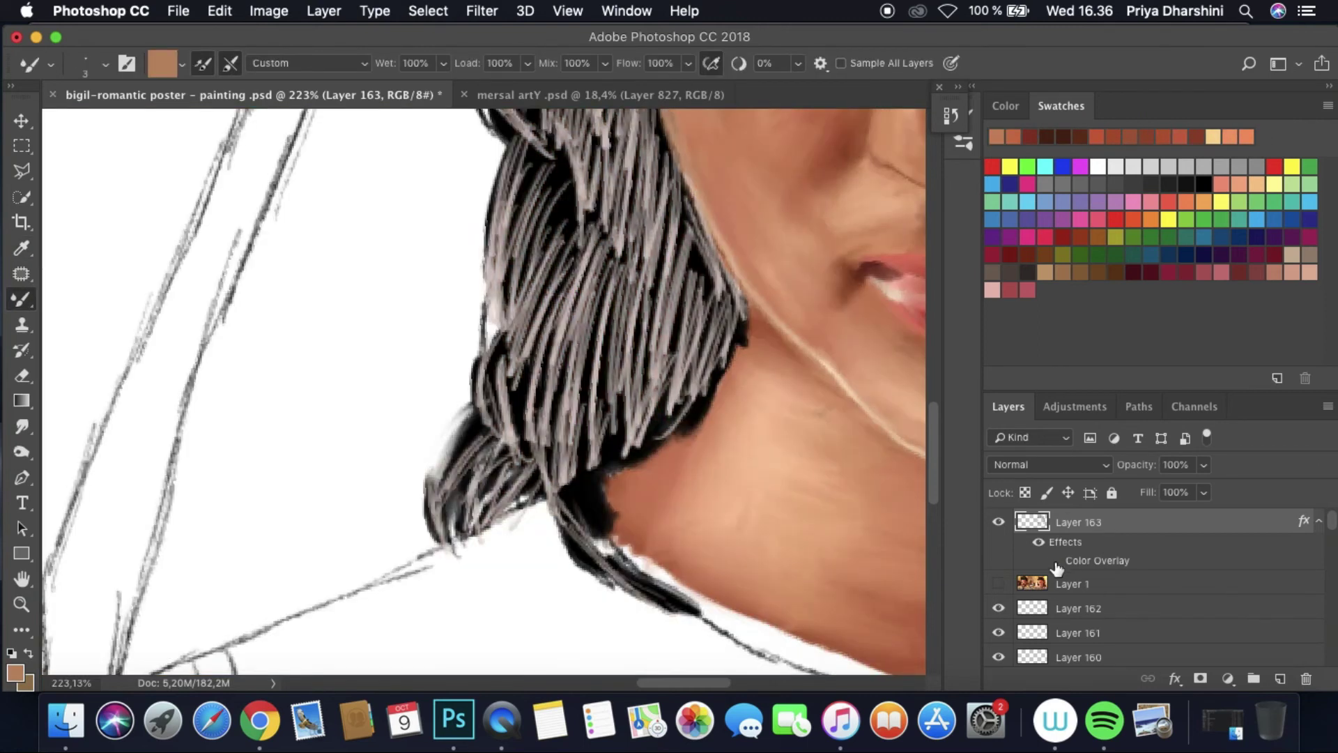
scroll(488, 391, "down", 5)
scroll(488, 390, "up", 5)
left_click(22, 426)
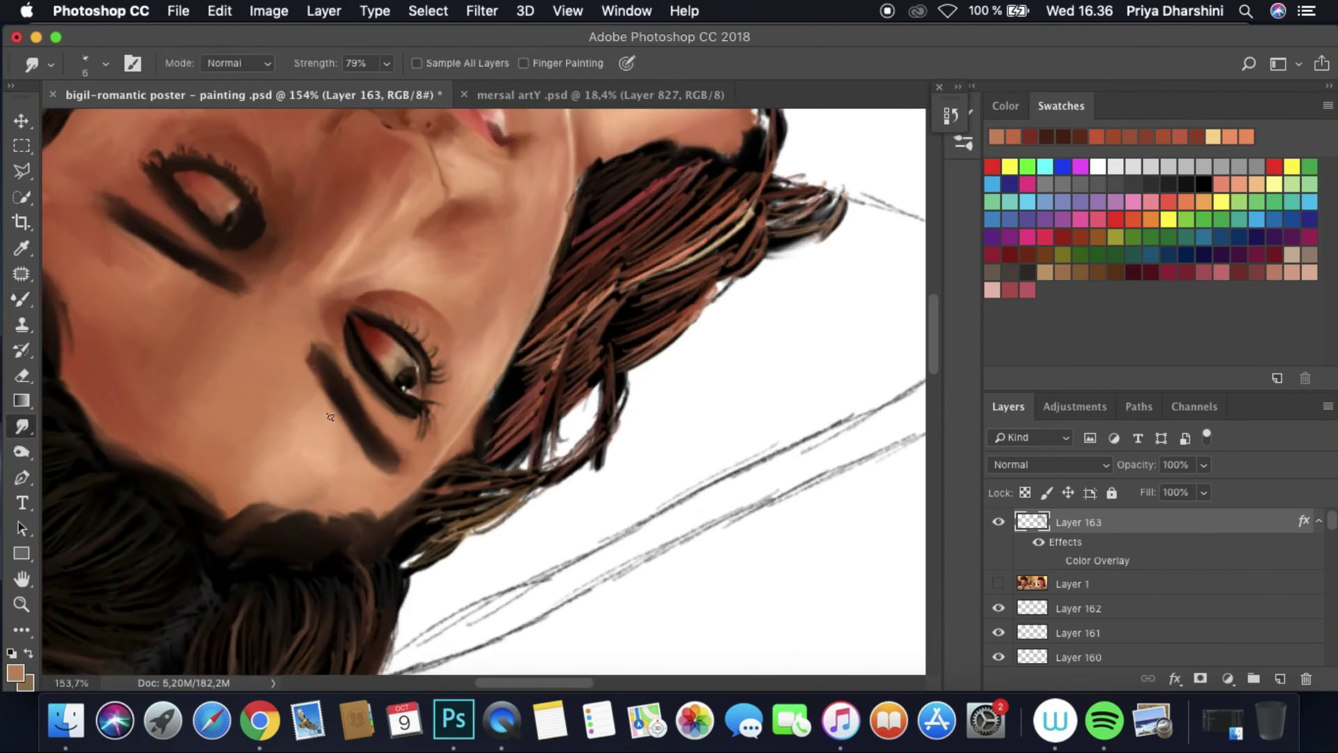
left_click_drag(331, 417, 438, 384)
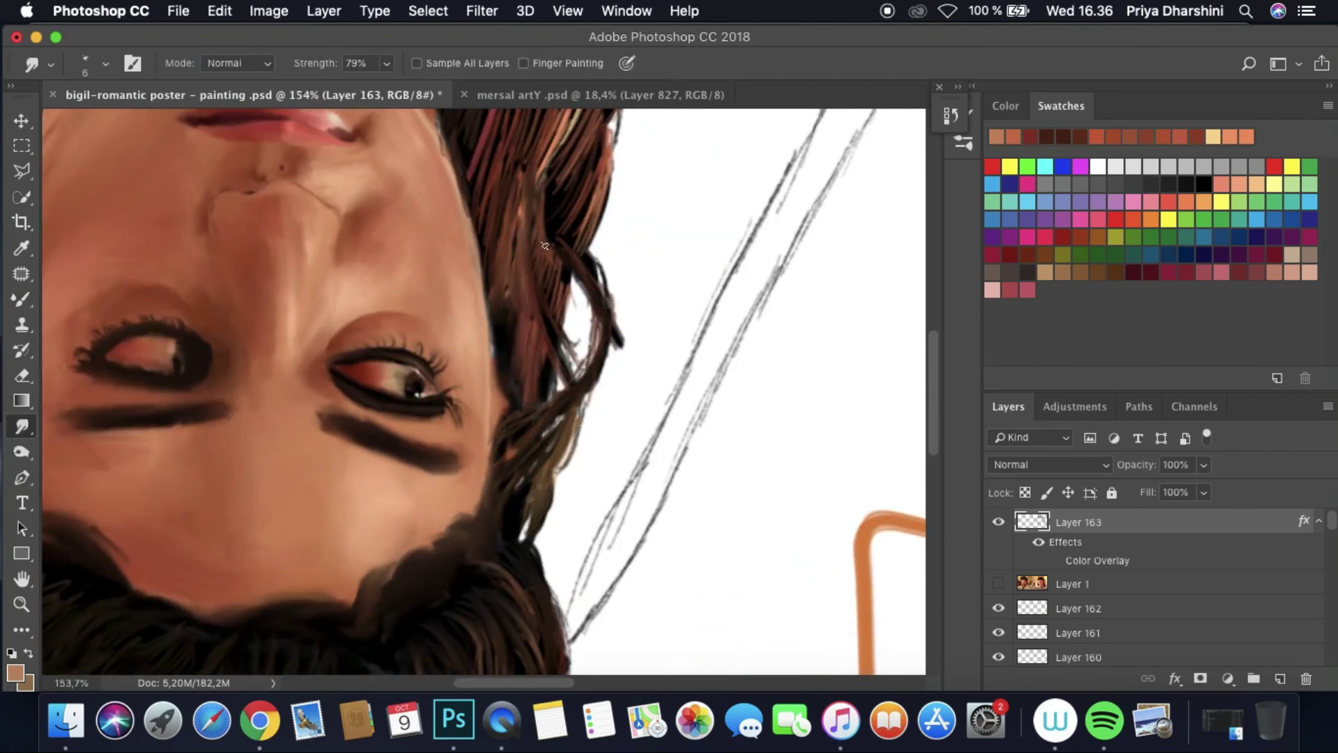
left_click_drag(525, 407, 821, 345)
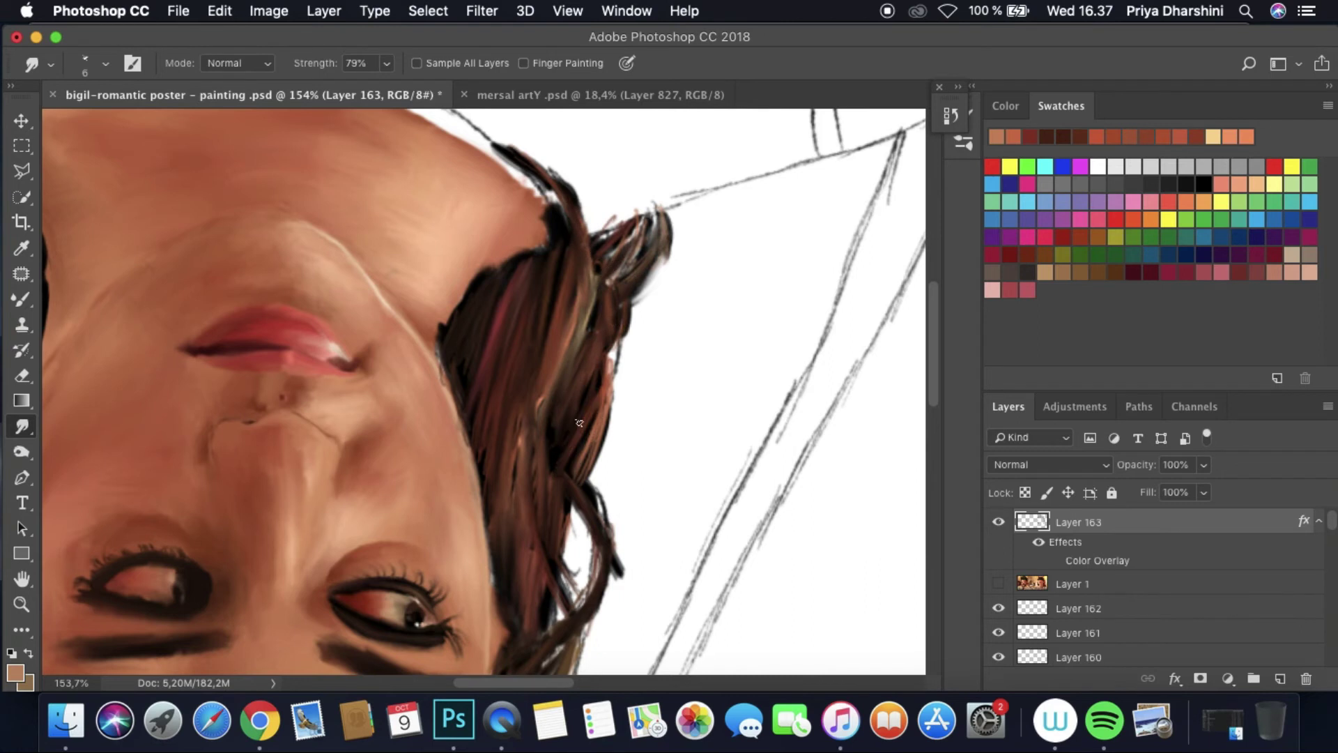
scroll(579, 422, "down", 8)
scroll(652, 310, "up", 4)
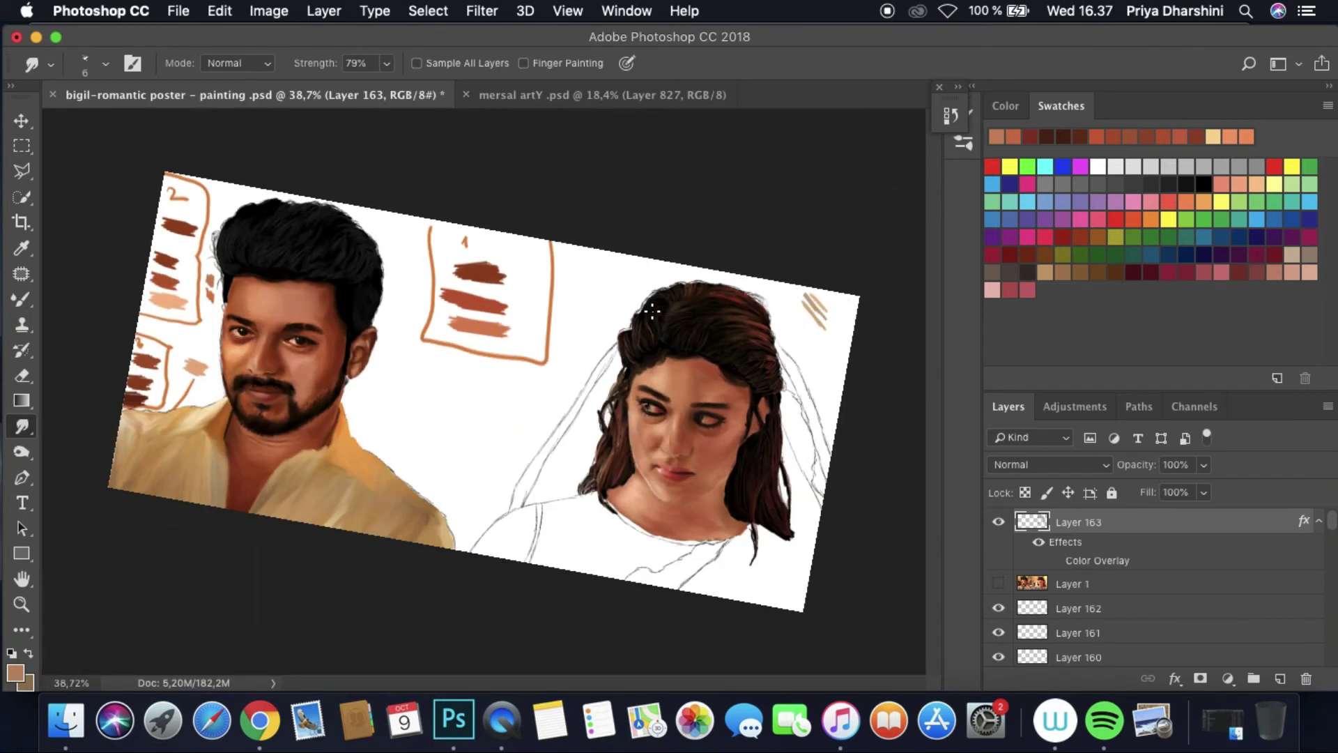
Step: Place the reference photo above the hair layer, add a new layer on top, show the photo and sample a pale background colour
left_click_drag(1047, 527, 1046, 573)
key("super+shift+alt+n")
left_click_drag(362, 307, 308, 354)
key("b")
left_click(998, 546)
left_click(755, 240, "alt")
key("i")
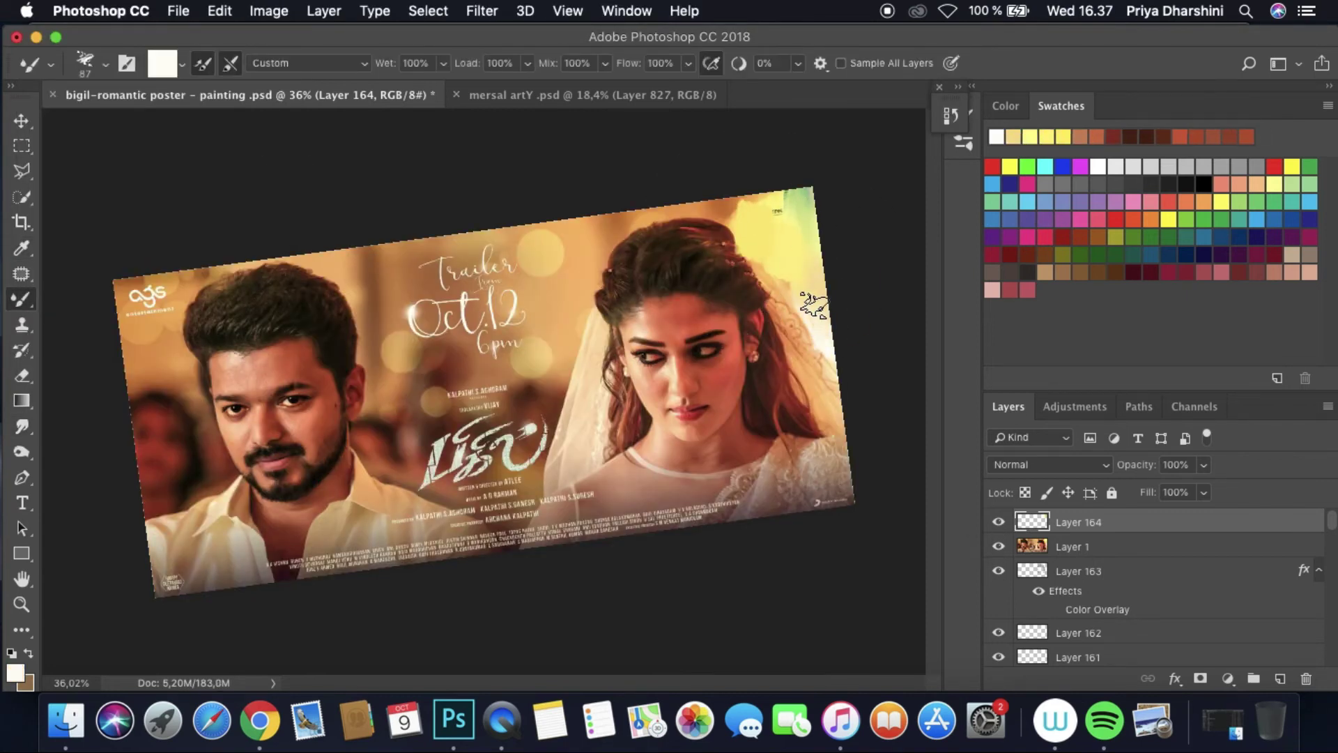
Step: Paint the blurred background around the woman's hair and veil with Mixer Brush strokes in colours sampled from the photo
left_click(829, 378)
key("b")
mouse_move(589, 223)
left_mouse_down()
mouse_move(613, 279)
mouse_move(616, 356)
left_mouse_up()
mouse_move(573, 265)
left_mouse_down()
mouse_move(519, 230)
mouse_move(432, 307)
mouse_move(571, 390)
mouse_move(592, 481)
left_mouse_up()
key("i")
left_click(951, 115)
key("b")
mouse_move(529, 362)
left_mouse_down()
mouse_move(509, 453)
mouse_move(558, 502)
mouse_move(481, 488)
left_mouse_up()
Step: Cover the poster lettering in the middle with long background strokes in sampled warm oranges and browns
key("i")
key("b")
left_click_drag(451, 433, 418, 355)
left_click_drag(481, 460, 446, 292)
mouse_move(418, 362)
left_mouse_down()
mouse_move(488, 293)
mouse_move(516, 300)
left_mouse_up()
Step: Paint the background around the man's hair, down the poster's outer edge and over his shirt in sampled colours
key("i")
key("b")
left_click_drag(370, 251, 300, 363)
left_click_drag(244, 265, 209, 348)
key("i")
mouse_move(186, 284)
left_mouse_down()
mouse_move(144, 298)
mouse_move(199, 417)
mouse_move(168, 515)
left_mouse_up()
key("b")
left_click_drag(209, 398, 307, 516)
Step: Add background strokes close to the man's ear and cheek in newly sampled orange-brown tones
key("i")
left_click(362, 377)
key("b")
mouse_move(384, 390)
left_mouse_down()
mouse_move(390, 481)
mouse_move(391, 391)
left_mouse_up()
key("i")
key("b")
left_click_drag(331, 320, 314, 432)
Step: Move the painted background layer beneath the portrait layers, directly above the white background layer
key("super+bracketleft")
key("super+comma")
mouse_move(1035, 549)
left_mouse_down()
mouse_move(1047, 680)
mouse_move(1044, 616)
left_mouse_up()
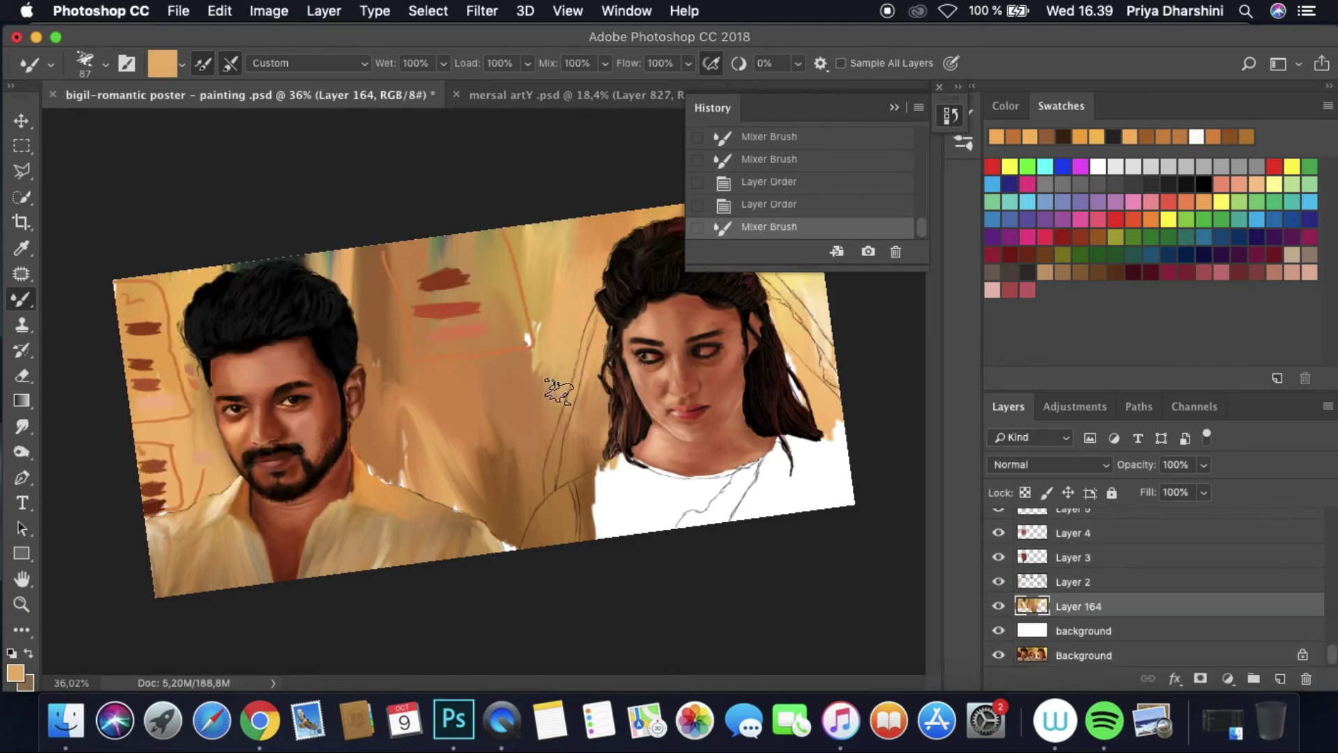
Step: Fill the remaining white gaps between the two figures and beside the woman's hair with background colour, and save the poster
left_click_drag(559, 390, 530, 335)
left_click_drag(782, 349, 788, 397)
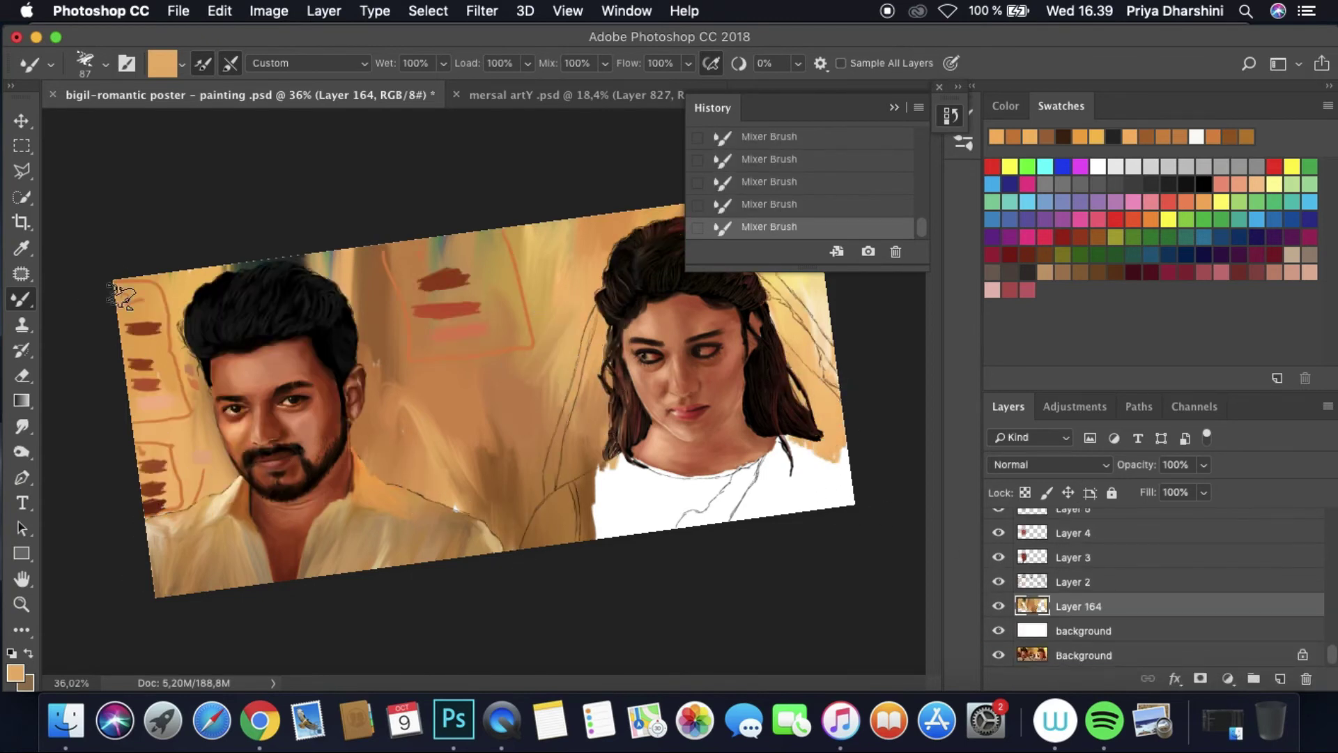
left_click(968, 269)
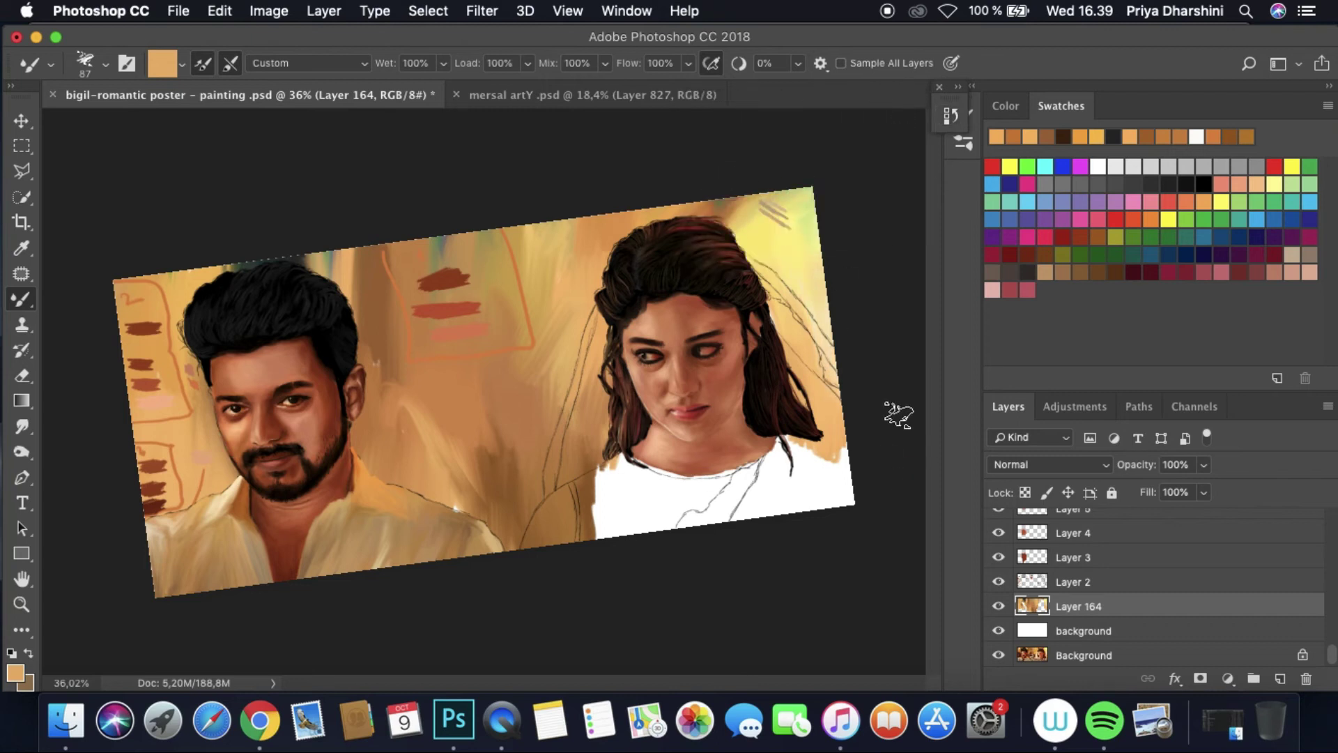
left_click(179, 11)
left_click(202, 174)
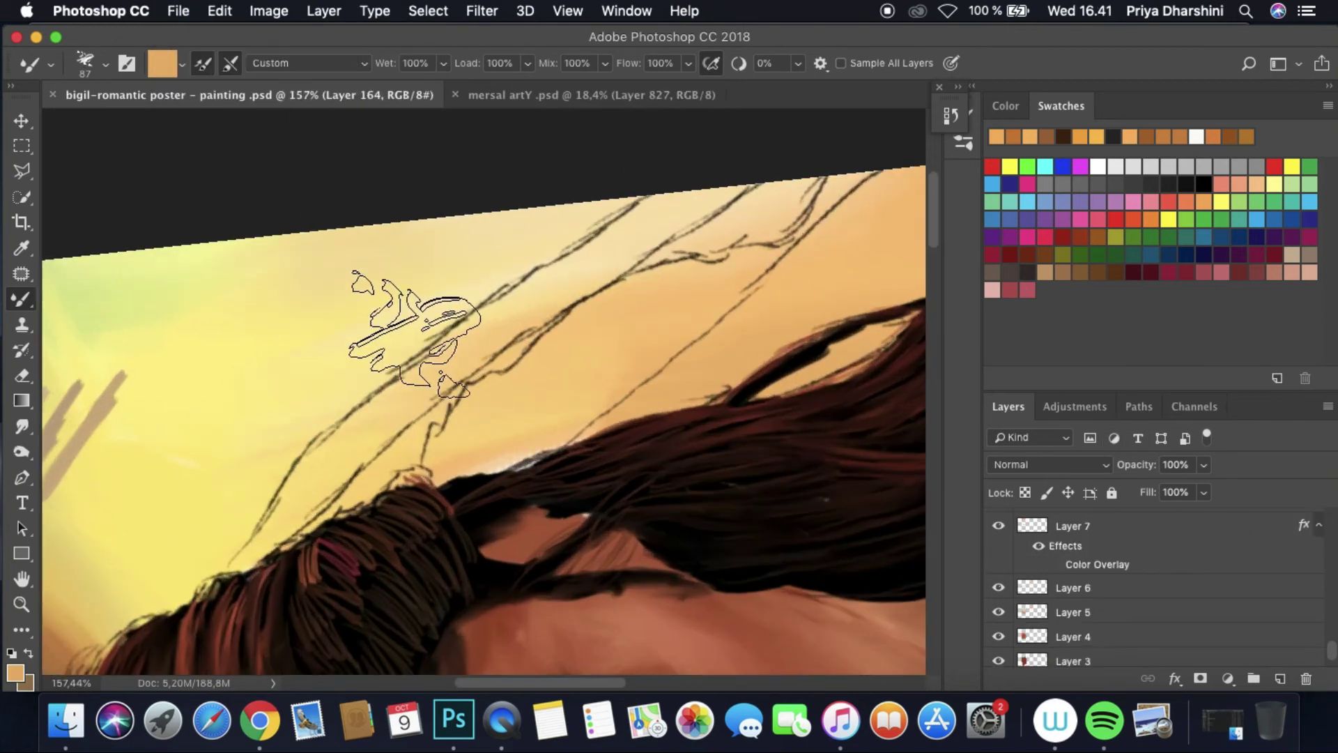
Step: Paint the veil beside the woman's hair on a new layer with a size 14 Mixer Brush in sampled creams and oranges
left_click(105, 63)
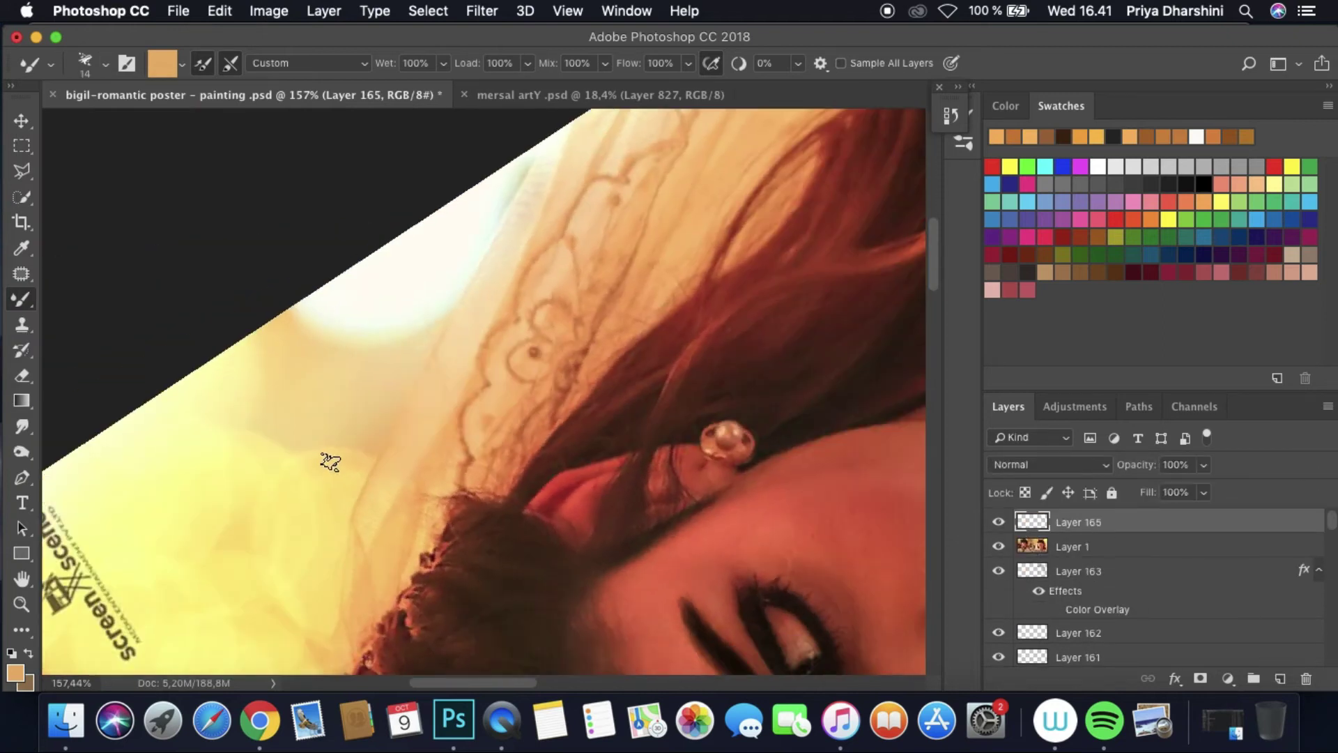
left_click(358, 613, "alt")
left_click(364, 573, "alt")
left_click(453, 386, "alt")
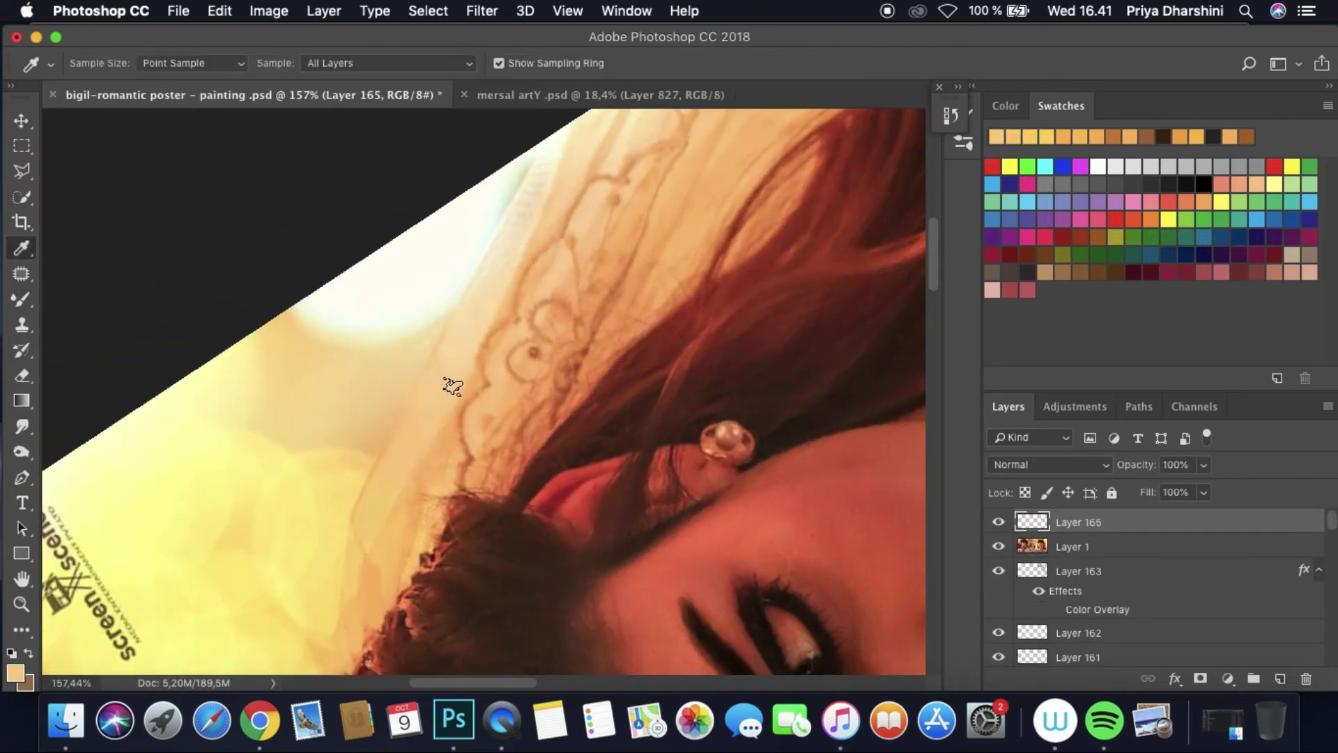
left_click(508, 257, "alt")
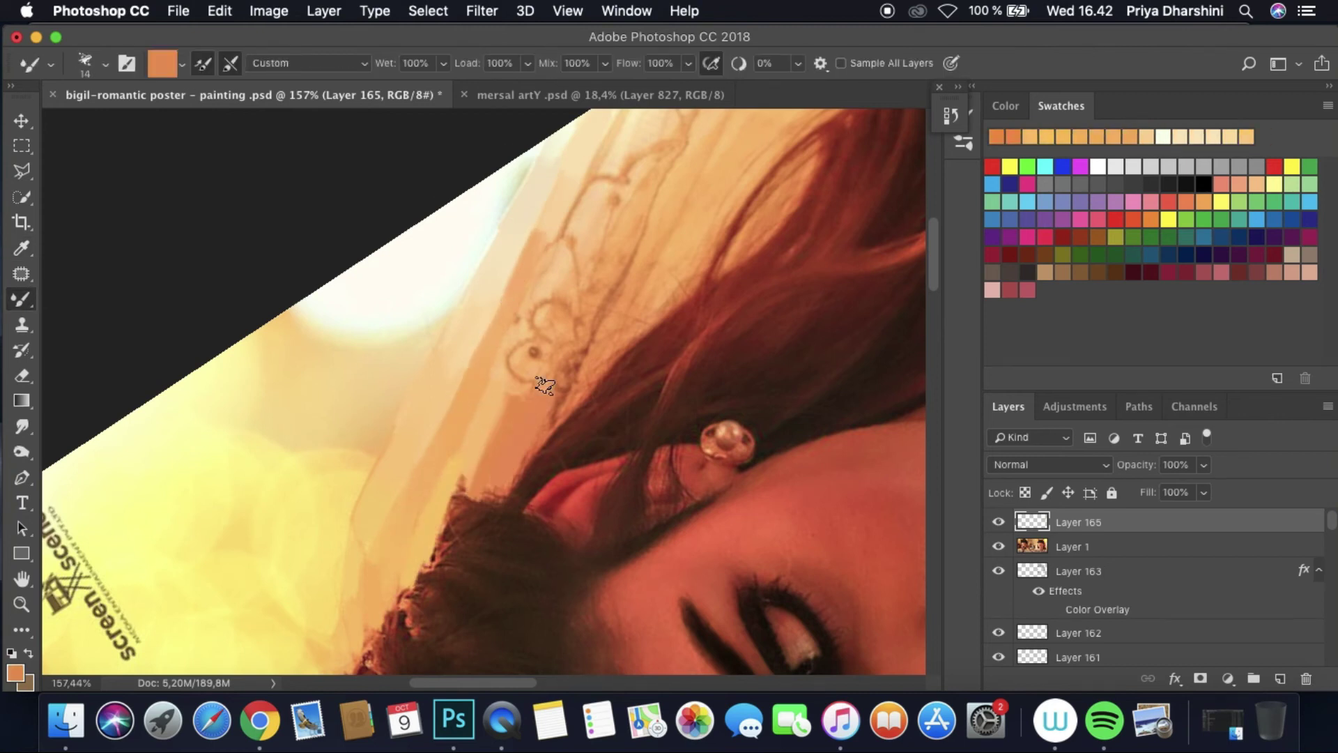
left_click(502, 364, "alt")
left_click_drag(572, 328, 553, 278)
left_click_drag(613, 223, 648, 118)
mouse_move(641, 216)
left_mouse_down()
mouse_move(550, 379)
mouse_move(644, 323)
left_mouse_up()
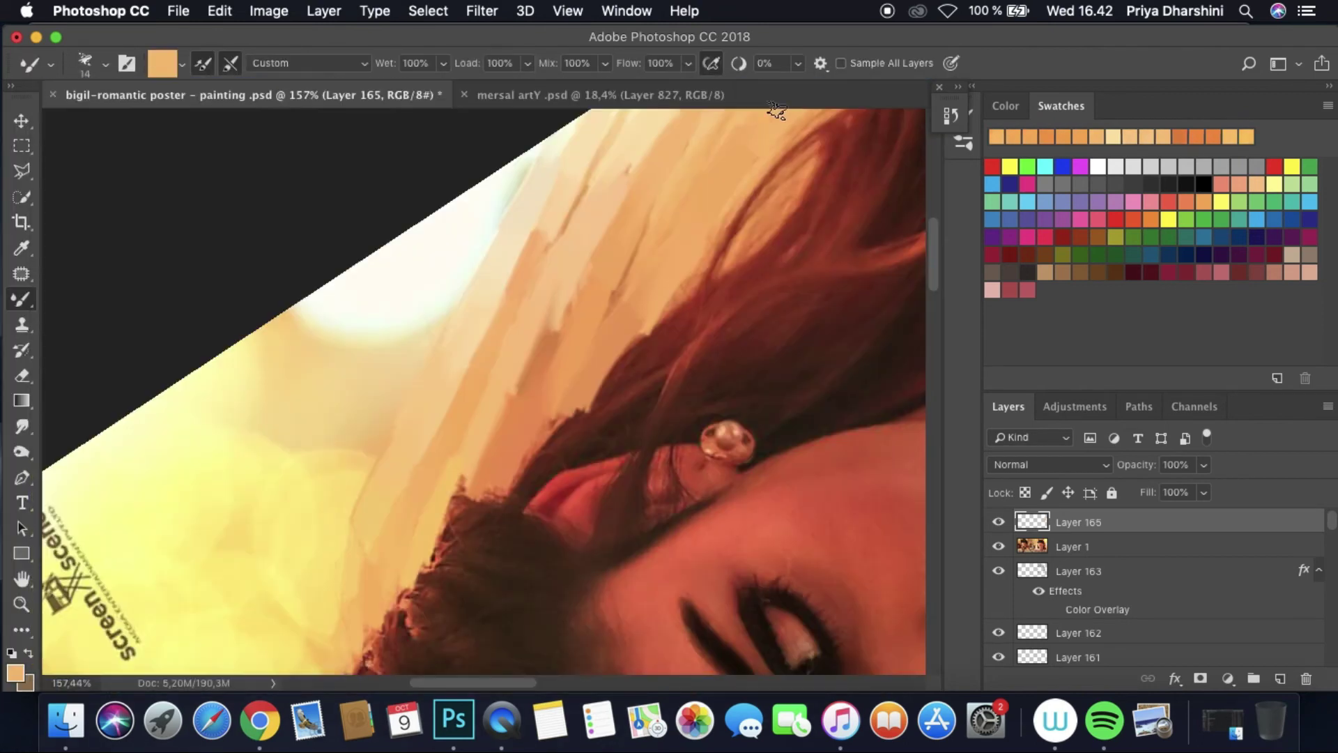
Step: Hide the reference photo, sample the veil's orange, and move the veil layer beneath Layer 158 behind the hair
left_click(999, 547)
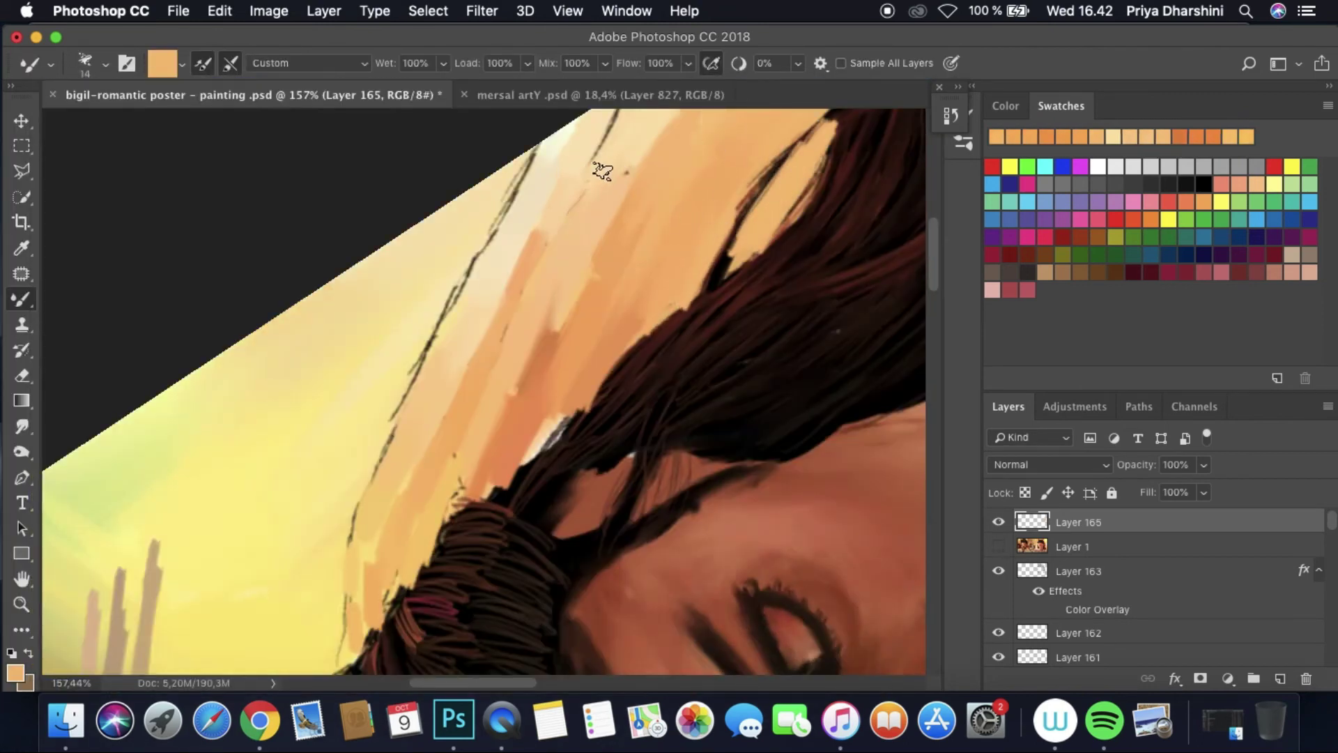
left_click(541, 439, "alt")
scroll(589, 348, "down", 5)
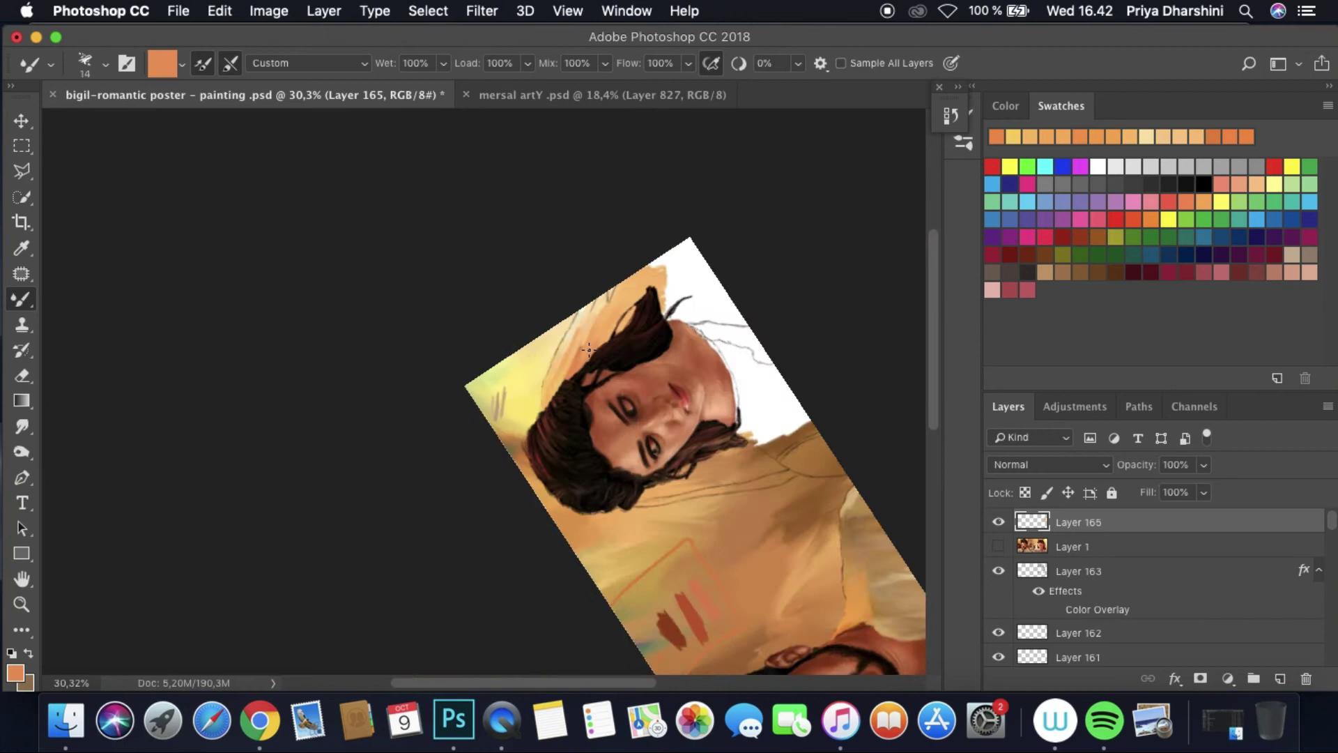
left_click_drag(1030, 526, 1030, 601)
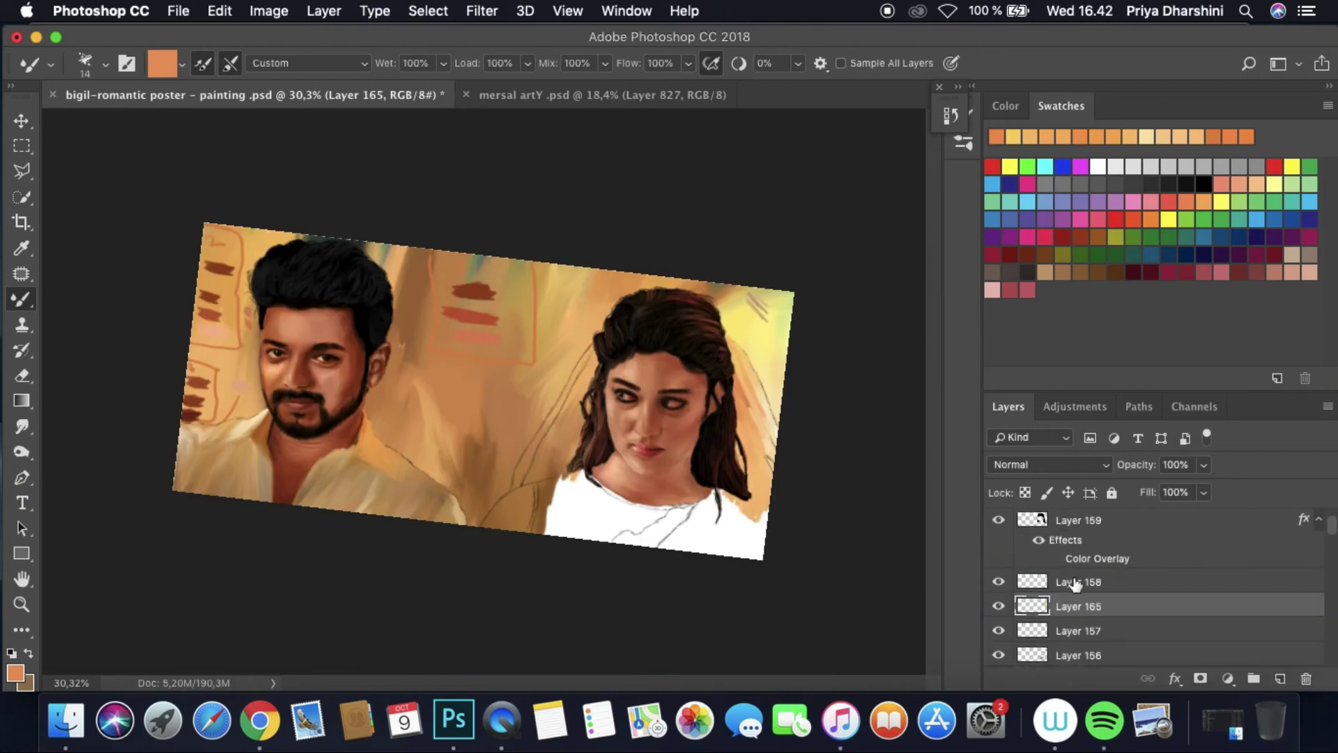
scroll(761, 394, "down", 2)
scroll(577, 284, "up", 6)
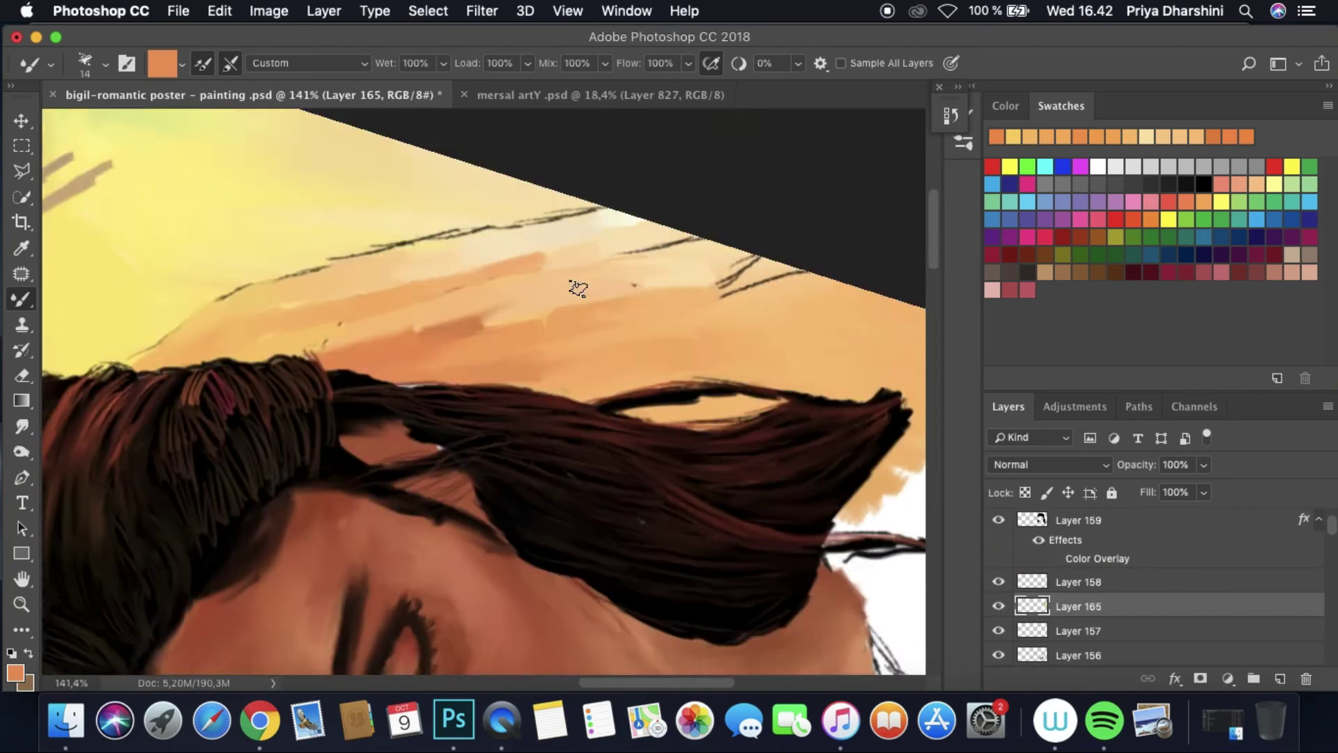
Step: Smudge the veil strokes into smooth folds with a size 20 textured brush
key("r")
scroll(228, 452, "down", 2)
left_click(105, 63)
double_click(84, 188)
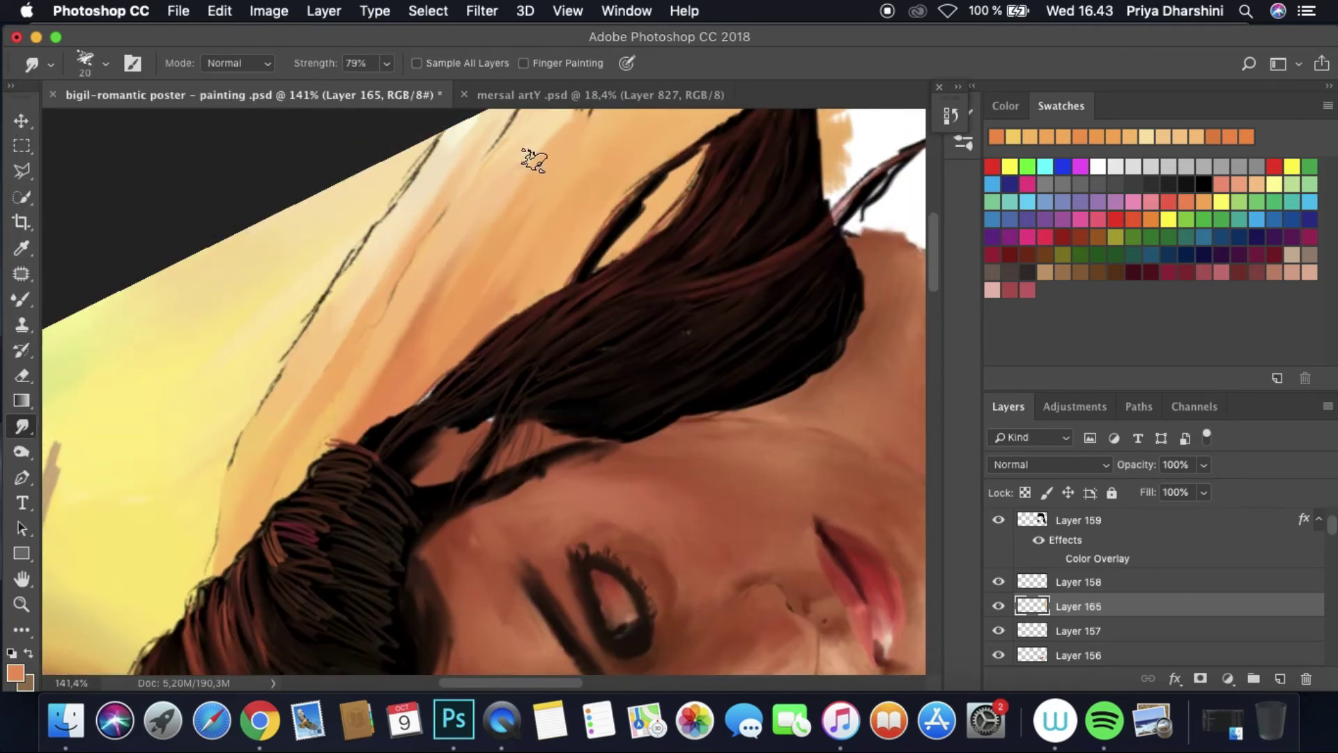
scroll(642, 263, "down", 8)
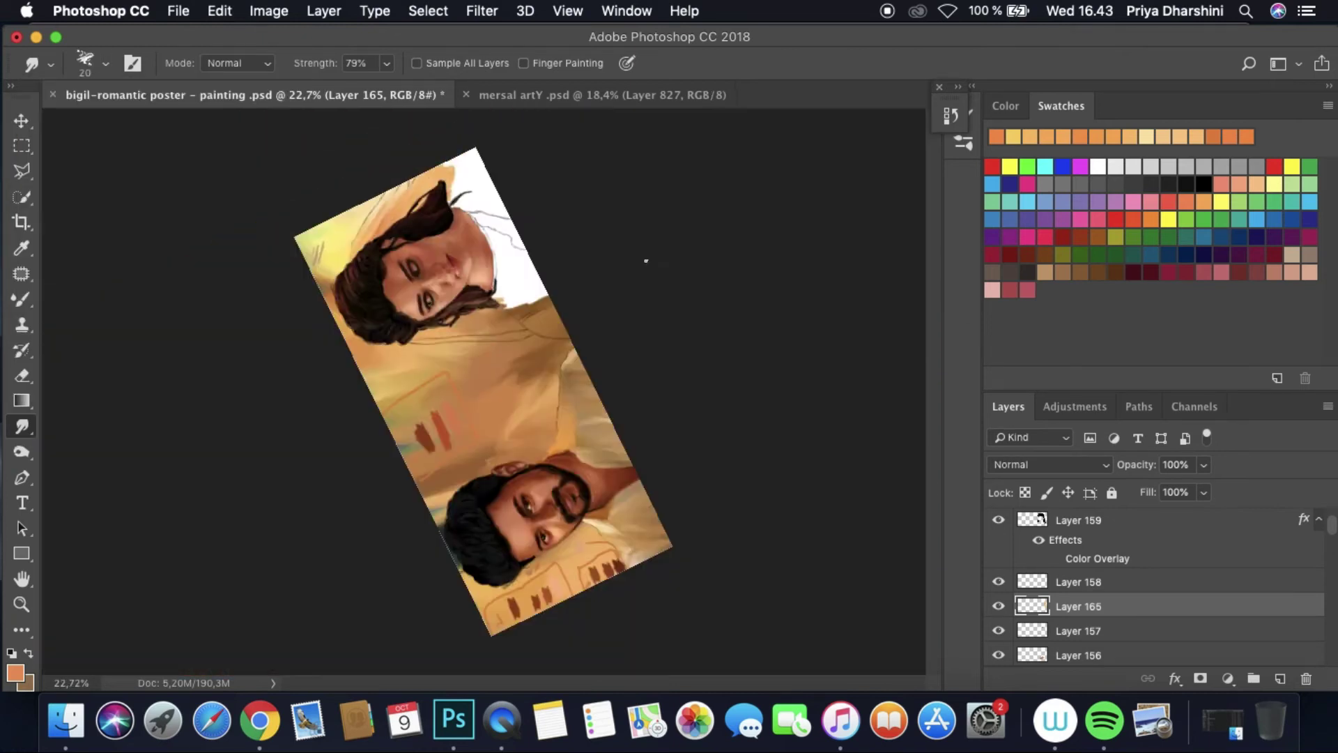
left_click_drag(642, 263, 711, 418)
scroll(711, 419, "up", 3)
scroll(1143, 525, "up", 3)
Step: Show the reference photo and paint the dress yoke below the neckline on a new layer in sampled peach and dusty brown
key("super+shift+alt+n")
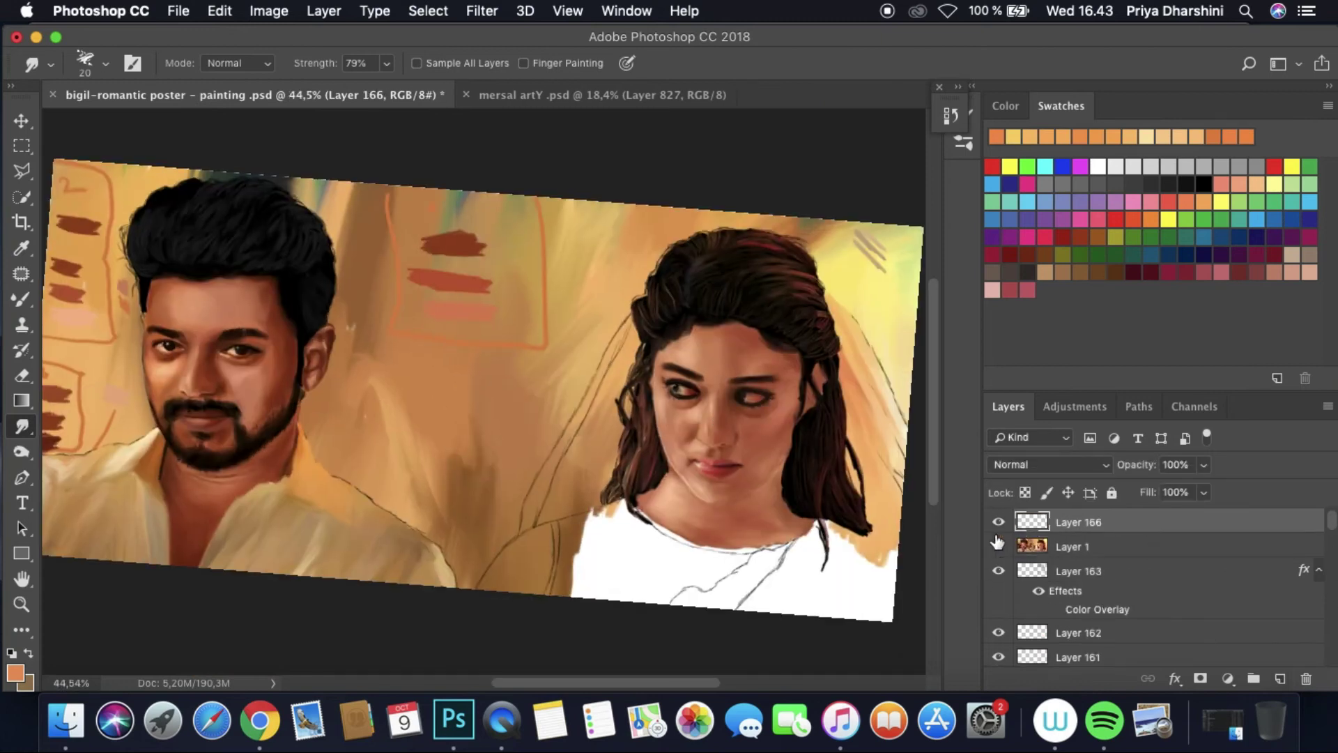
left_click(998, 546)
scroll(802, 547, "up", 5)
key("b")
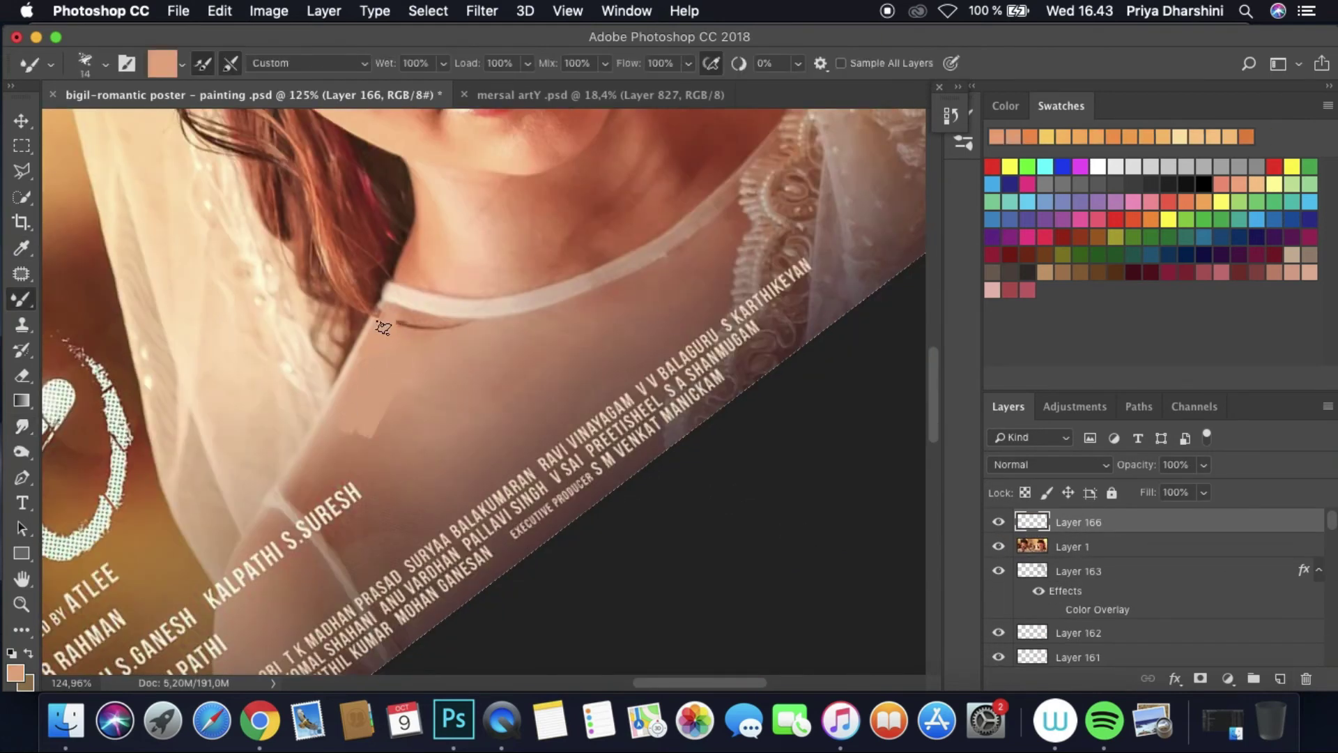
left_click_drag(382, 328, 477, 331)
left_click(477, 331, "alt")
left_click(705, 215, "alt")
mouse_move(728, 286)
left_mouse_down()
mouse_move(697, 321)
mouse_move(592, 355)
left_mouse_up()
left_click_drag(557, 412, 502, 481)
left_click_drag(627, 436, 474, 571)
Step: Step back in the history and fill the shoulder and upper arm with sampled peach and brown strokes over the lettering
left_click(951, 115)
left_click(767, 204)
left_click_drag(432, 446, 397, 551)
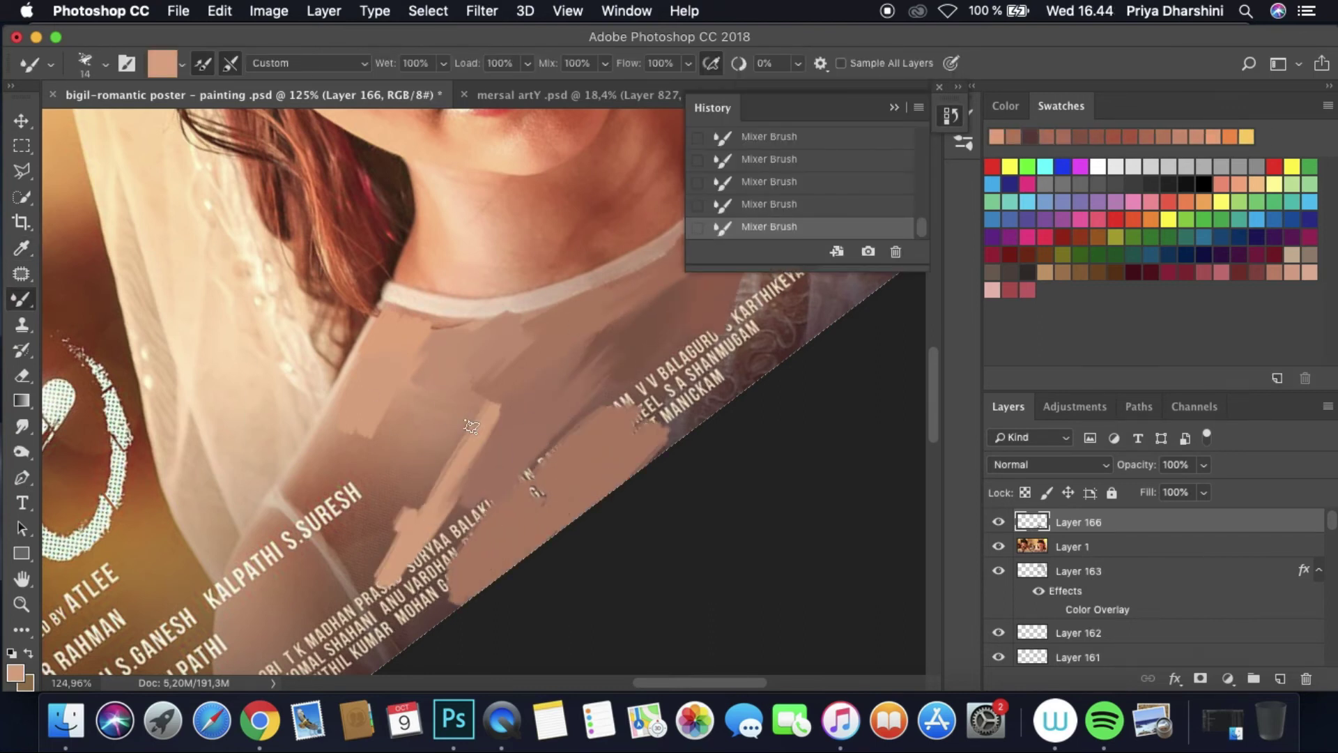
left_click_drag(473, 390, 313, 502)
mouse_move(390, 446)
left_mouse_down()
mouse_move(296, 540)
mouse_move(258, 629)
mouse_move(244, 558)
mouse_move(488, 380)
left_mouse_up()
scroll(488, 418, "down", 3)
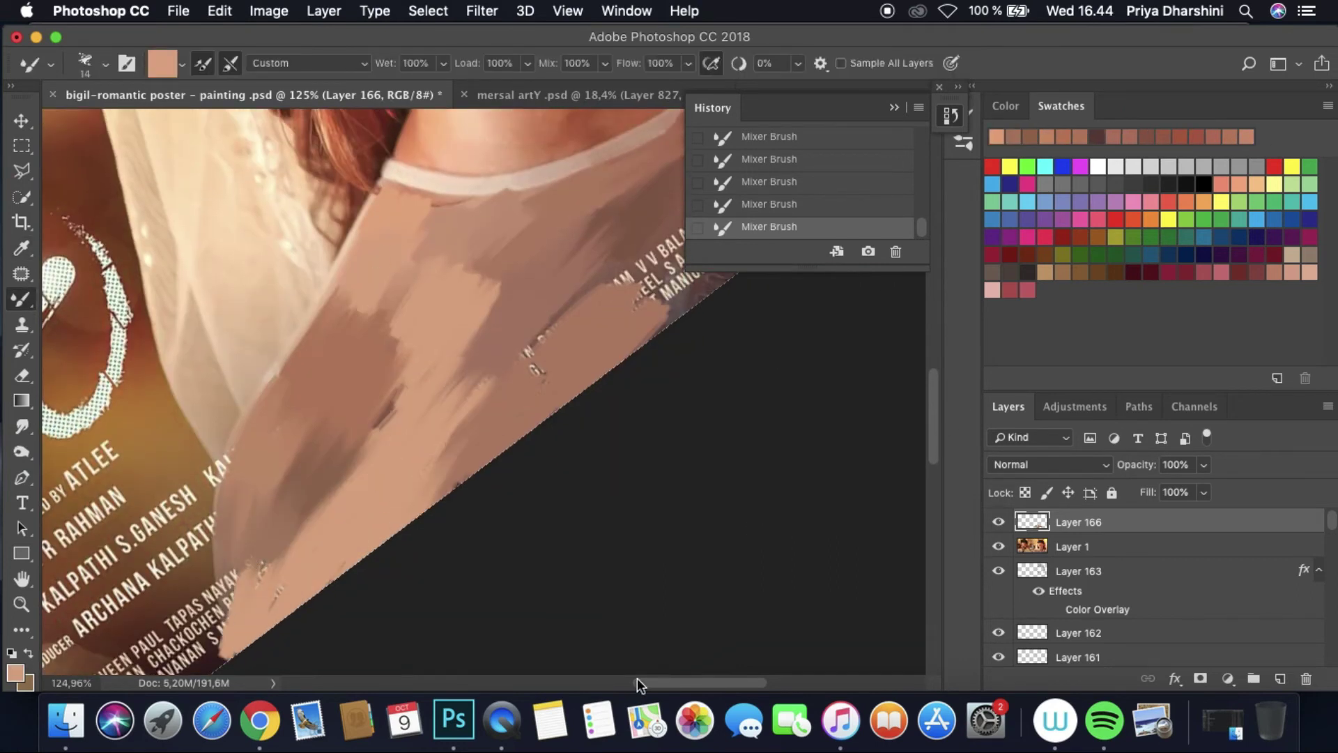
Step: Paint the shaded side of the dress beside the lace in reddish browns, and undo the last dark brown strokes
scroll(640, 685, "up", 5)
left_click_drag(512, 463, 453, 558)
left_click_drag(572, 397, 522, 508)
left_click_drag(578, 293, 509, 453)
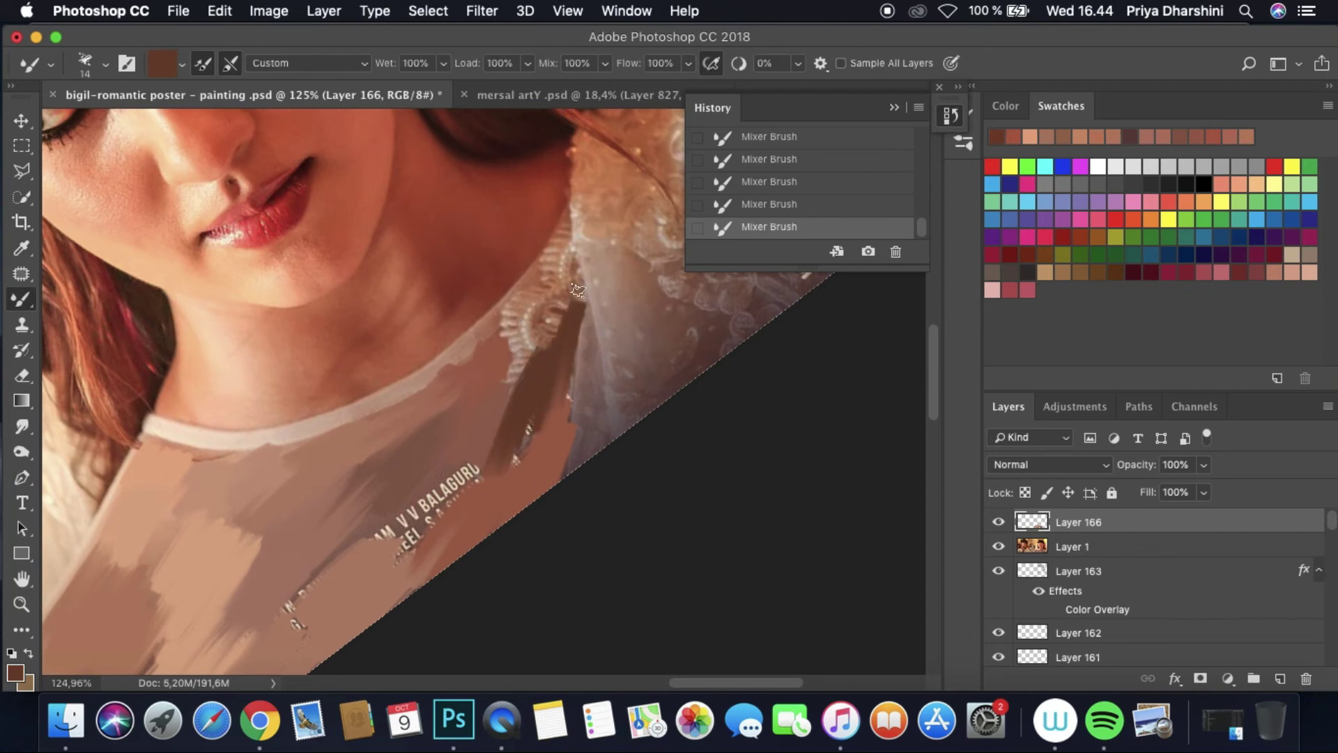
key("super+alt+z")
key("super+alt+z")
Step: Consult the skin swatches in mersal artY .psd, and repaint the shaded strip beside the lace in deep reddish brown
left_click(584, 92)
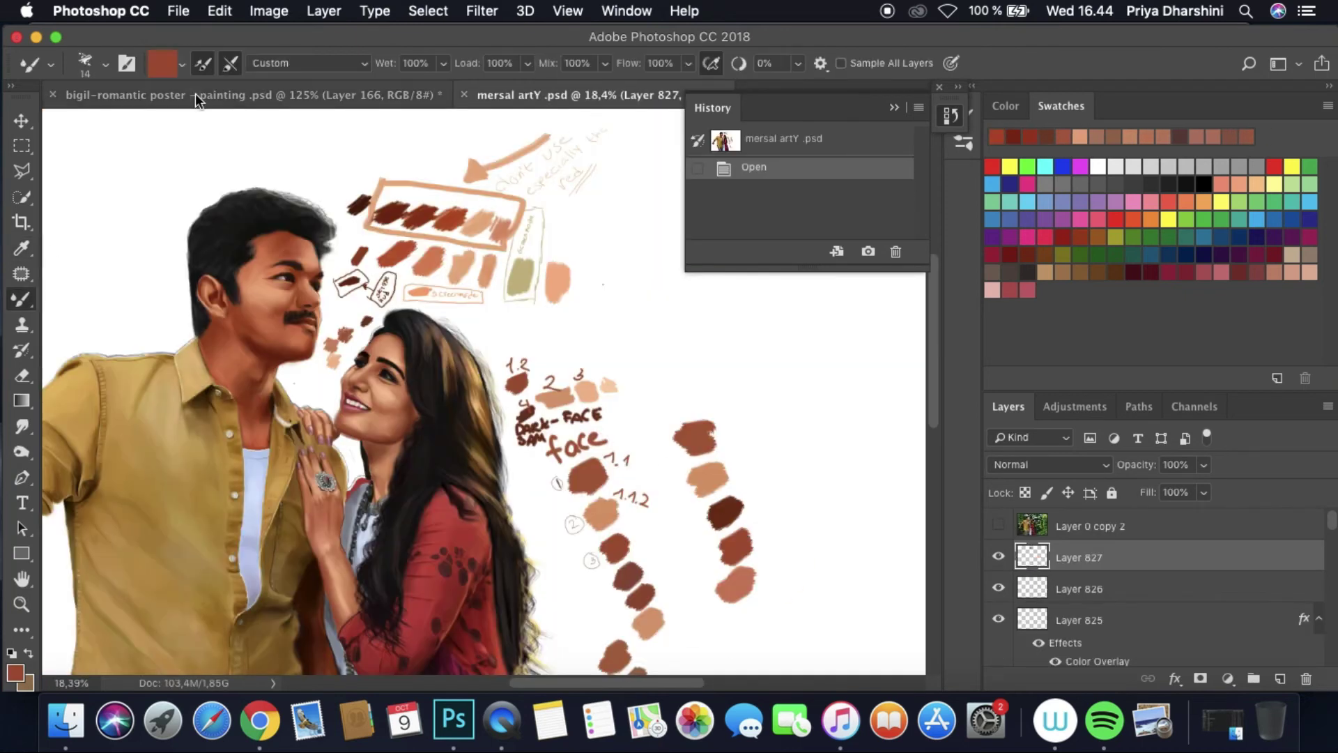
left_click(198, 96)
left_click_drag(544, 356, 502, 456)
left_click_drag(582, 338, 523, 443)
left_click_drag(589, 248, 509, 407)
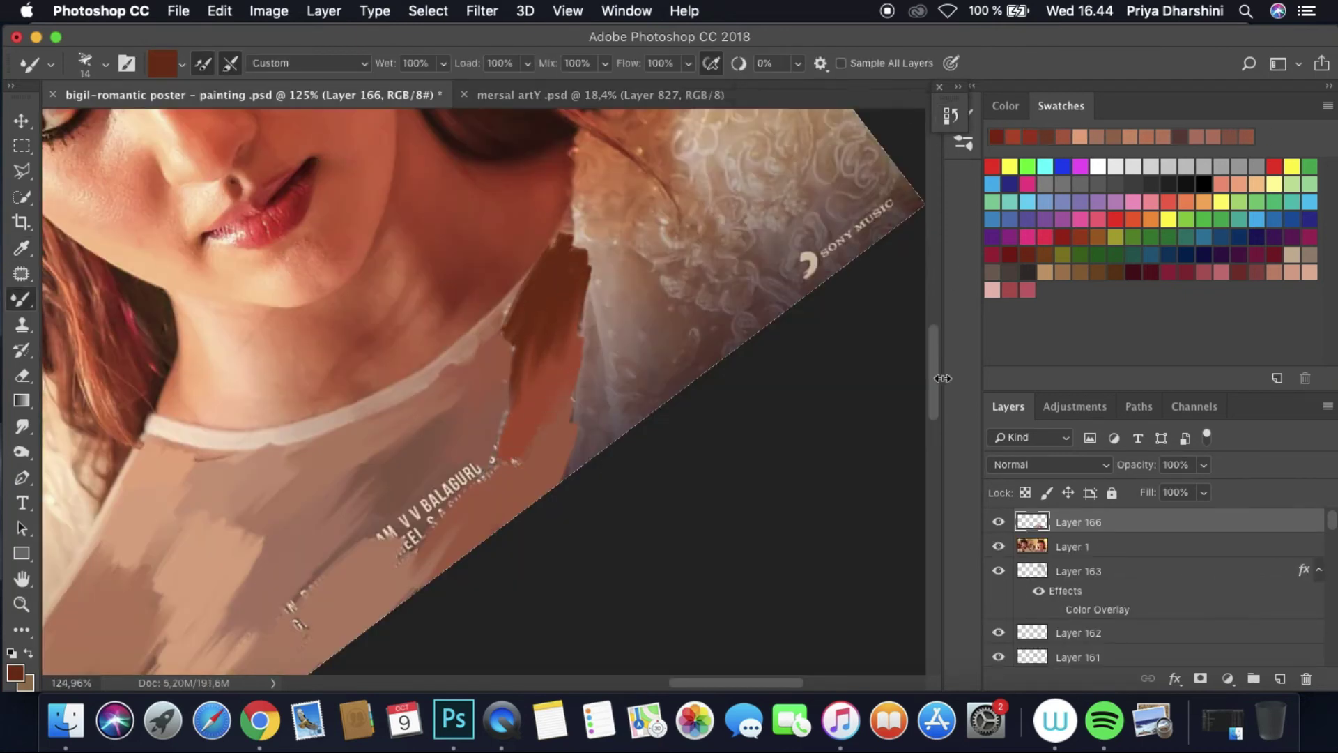
Step: Add a dusty brown patch at the sleeve's lower edge with a sampled colour, and hide the reference photo
left_click(530, 418, "alt")
left_click(998, 547)
scroll(647, 282, "down", 4)
scroll(647, 282, "up", 2)
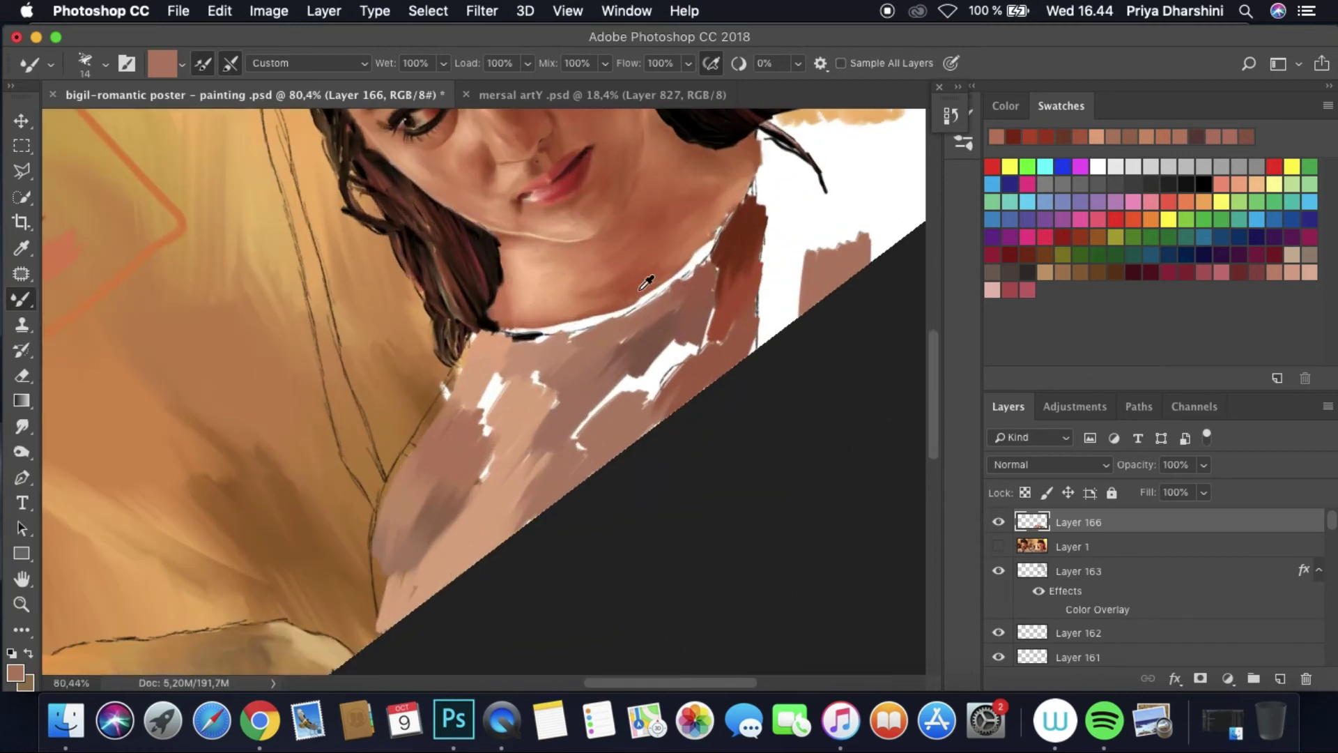
Step: Smudge the dress and shoulder strokes into a smooth surface with a size 31 textured brush, closing the white gaps
left_click(21, 426)
left_click(106, 63)
left_click(387, 573)
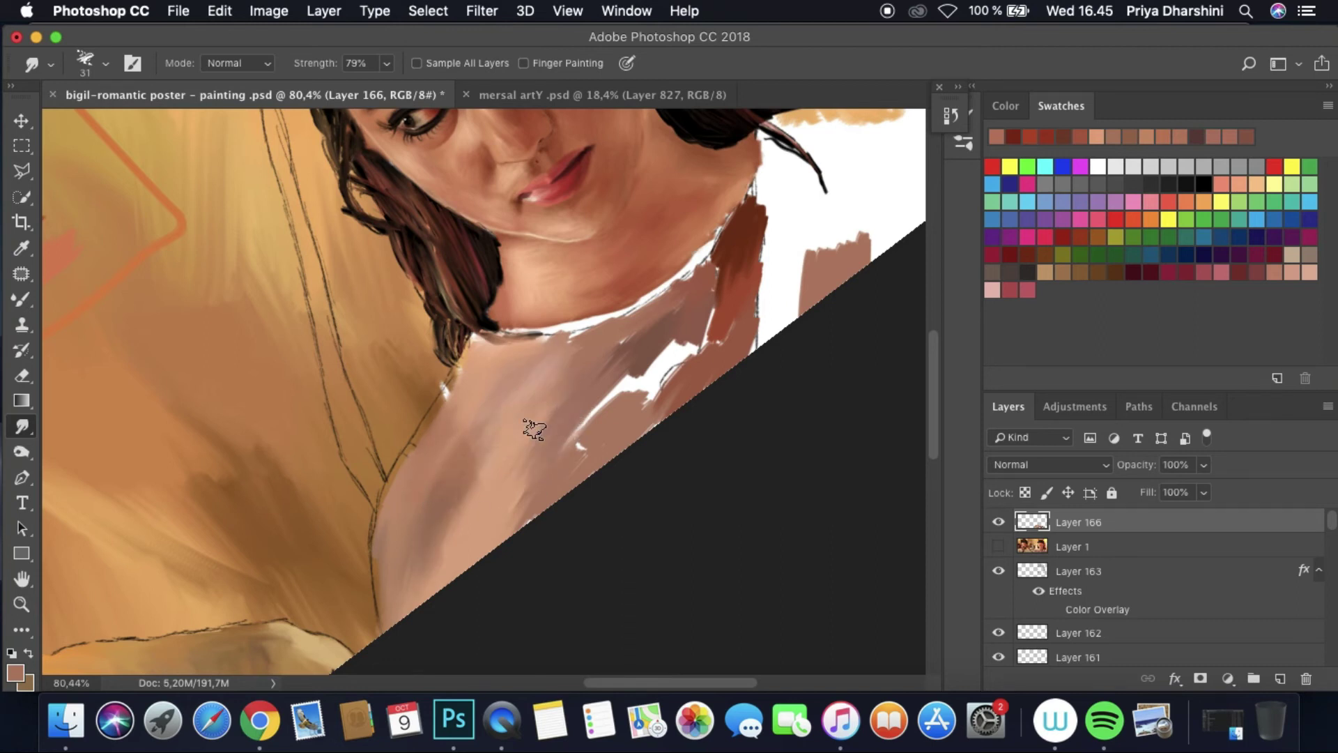
scroll(674, 418, "down", 5)
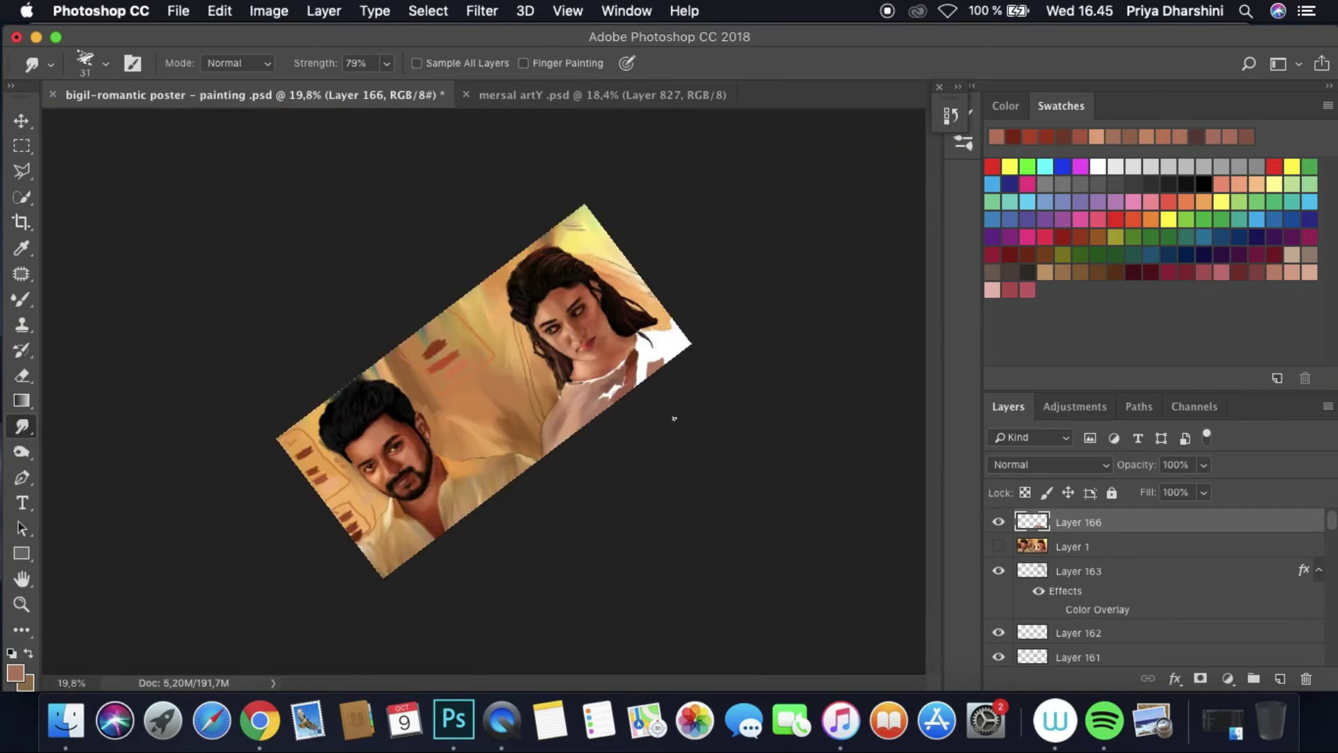
scroll(674, 418, "up", 4)
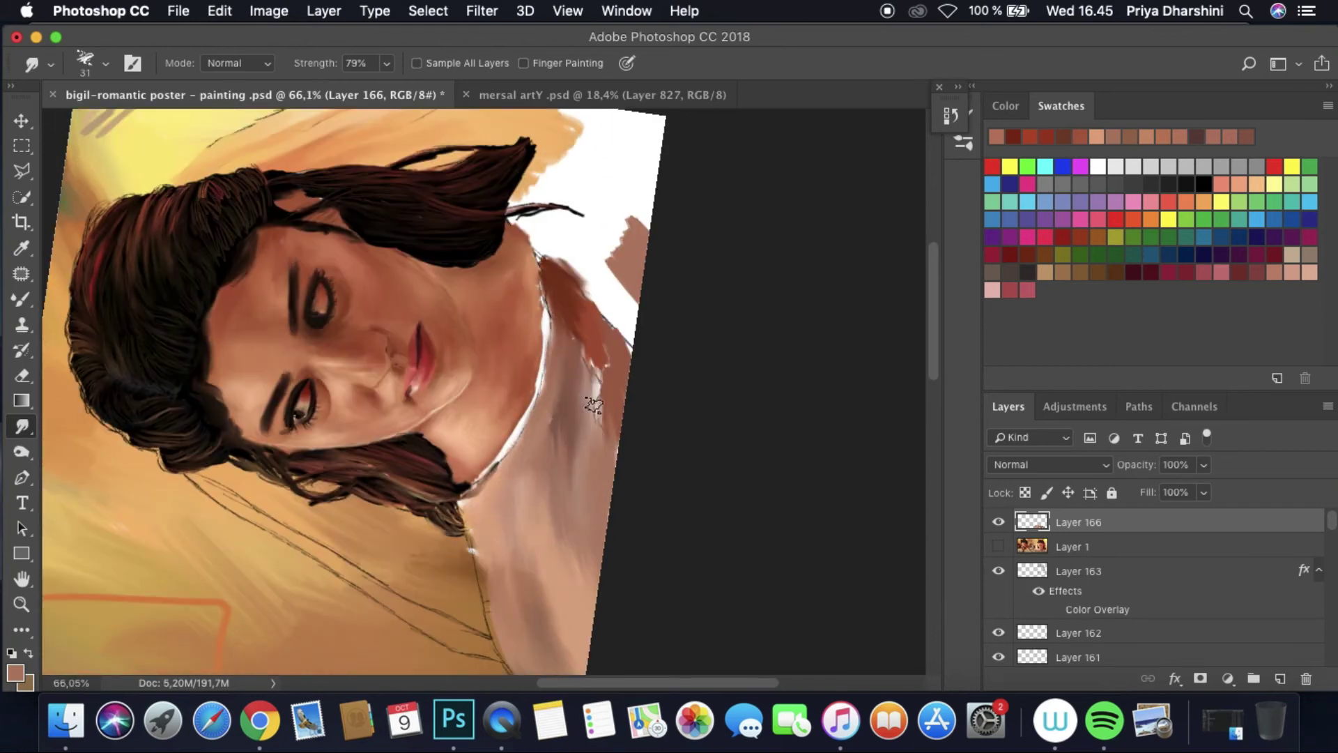
scroll(601, 436, "down", 4)
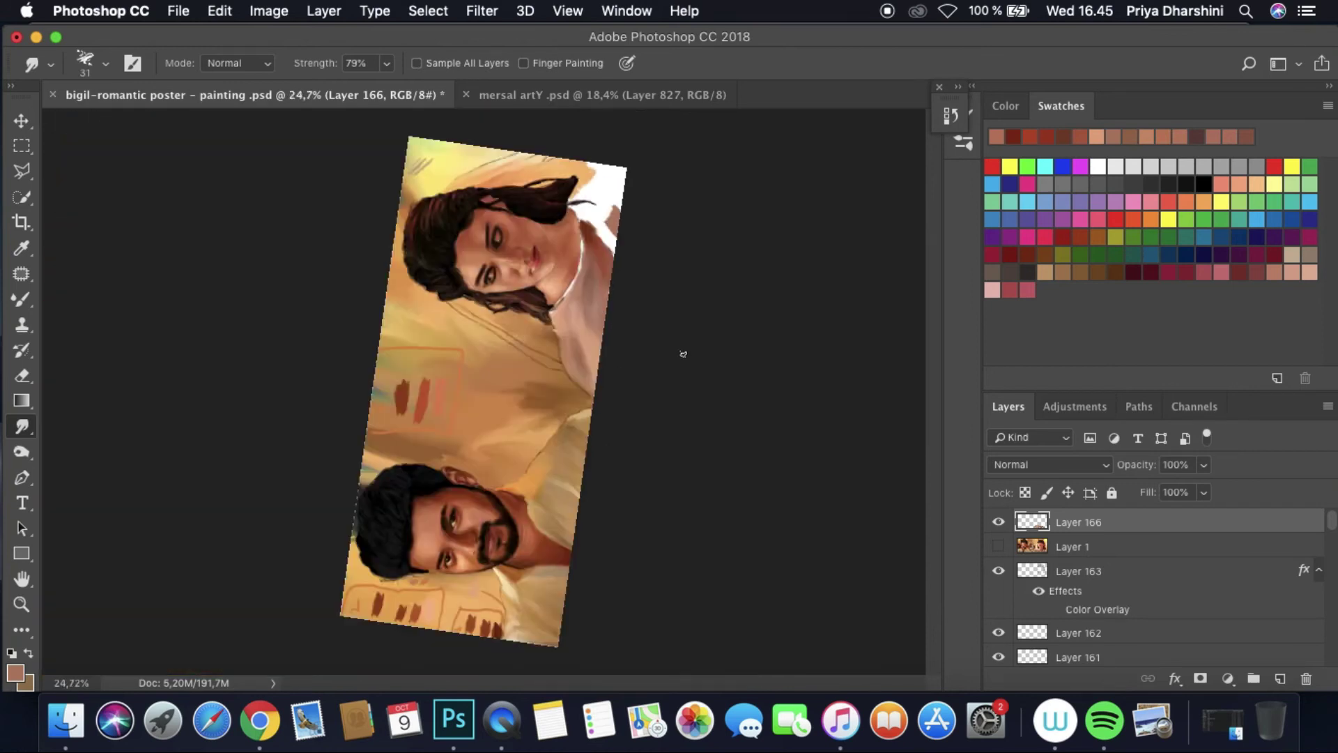
left_click_drag(683, 352, 723, 378)
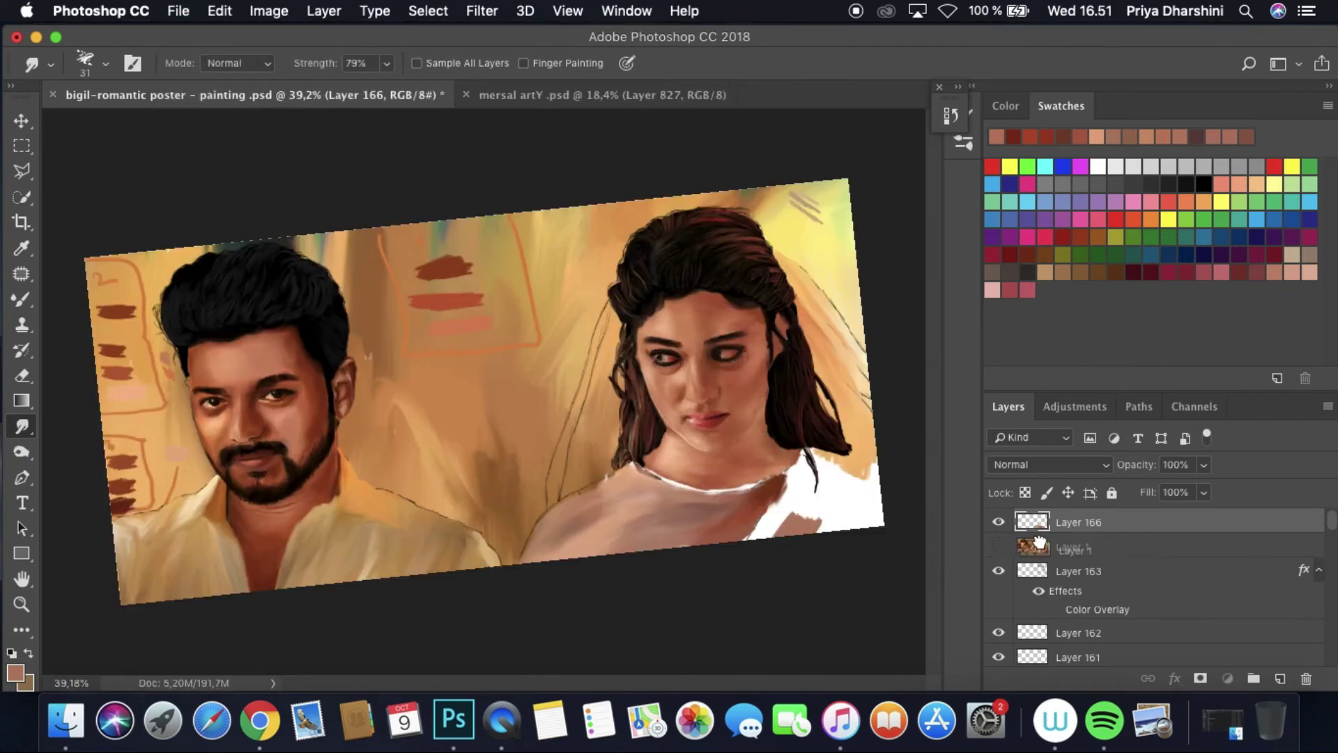
Step: Paint the dress's neckline band, shoulder edge and sleeve seam on a new layer in sampled creams, and hide the reference photo
left_click(1280, 678)
left_click_drag(488, 390, 628, 293)
scroll(692, 326, "up", 4)
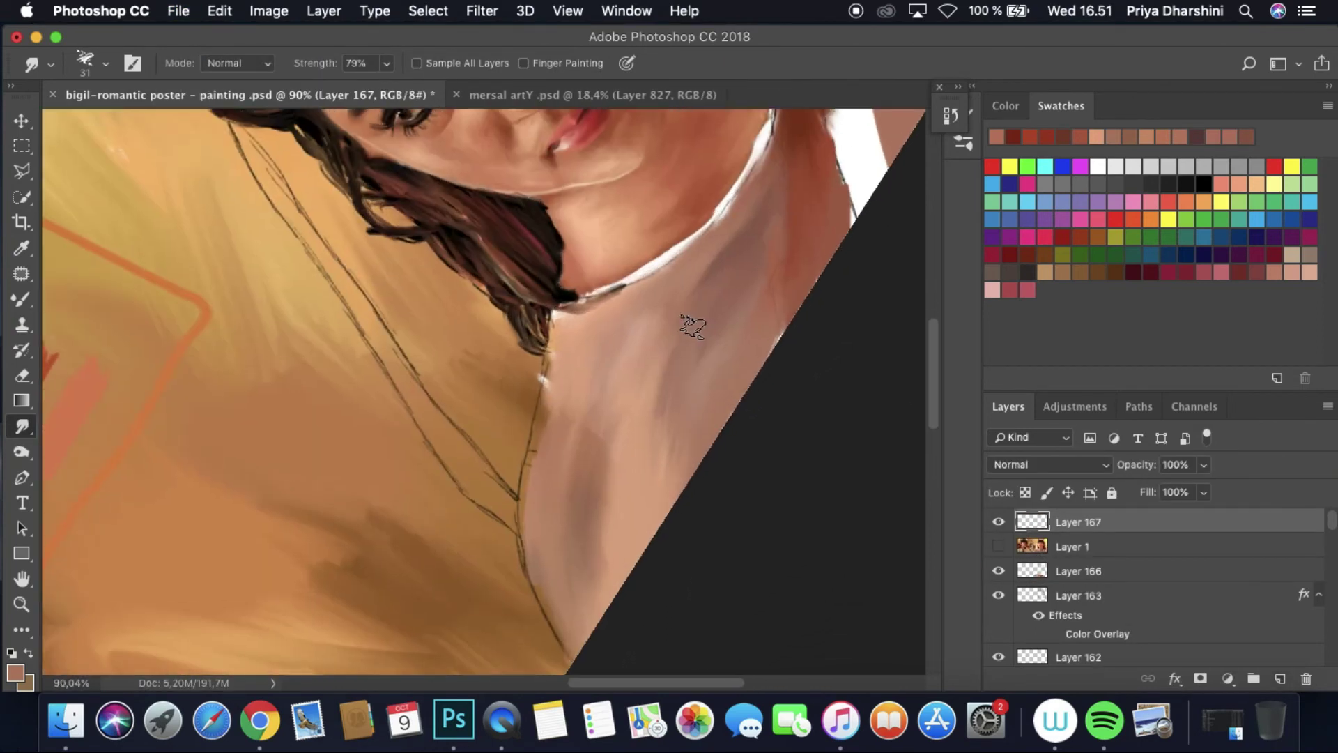
key("i")
left_click(755, 472)
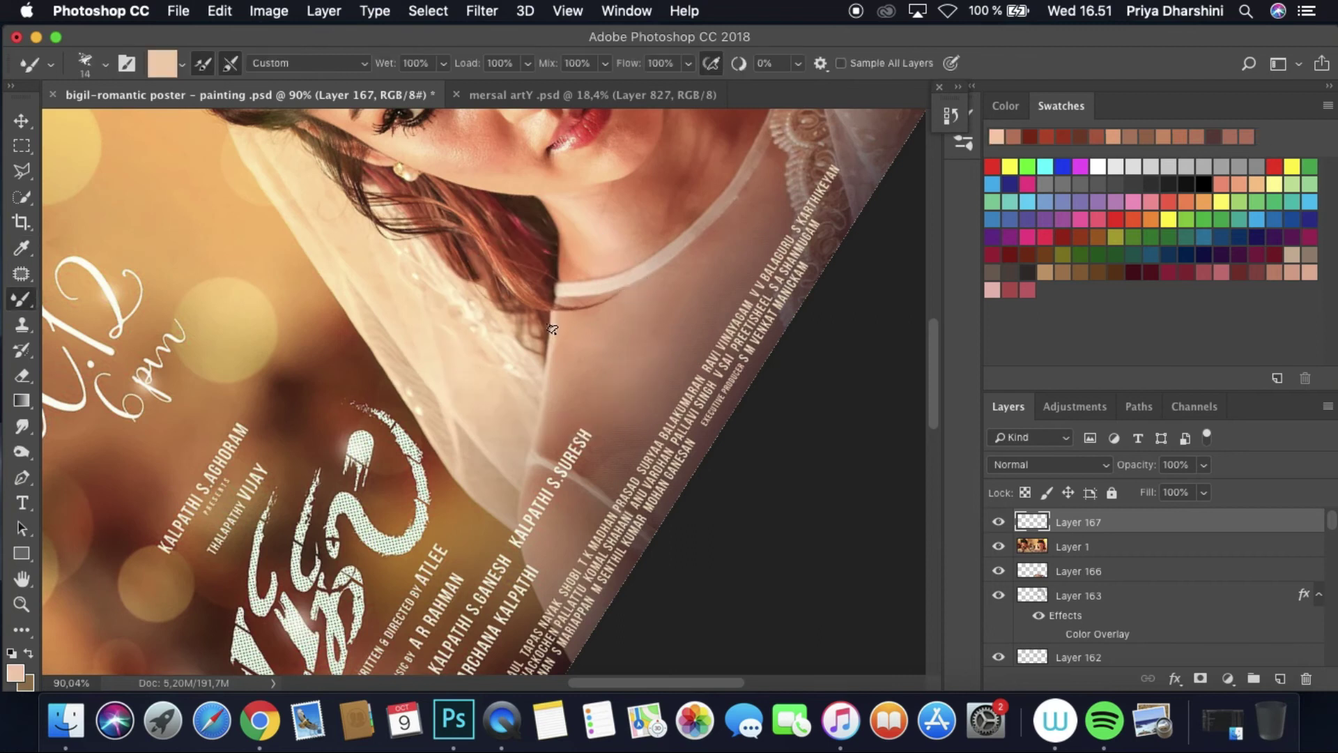
key("b")
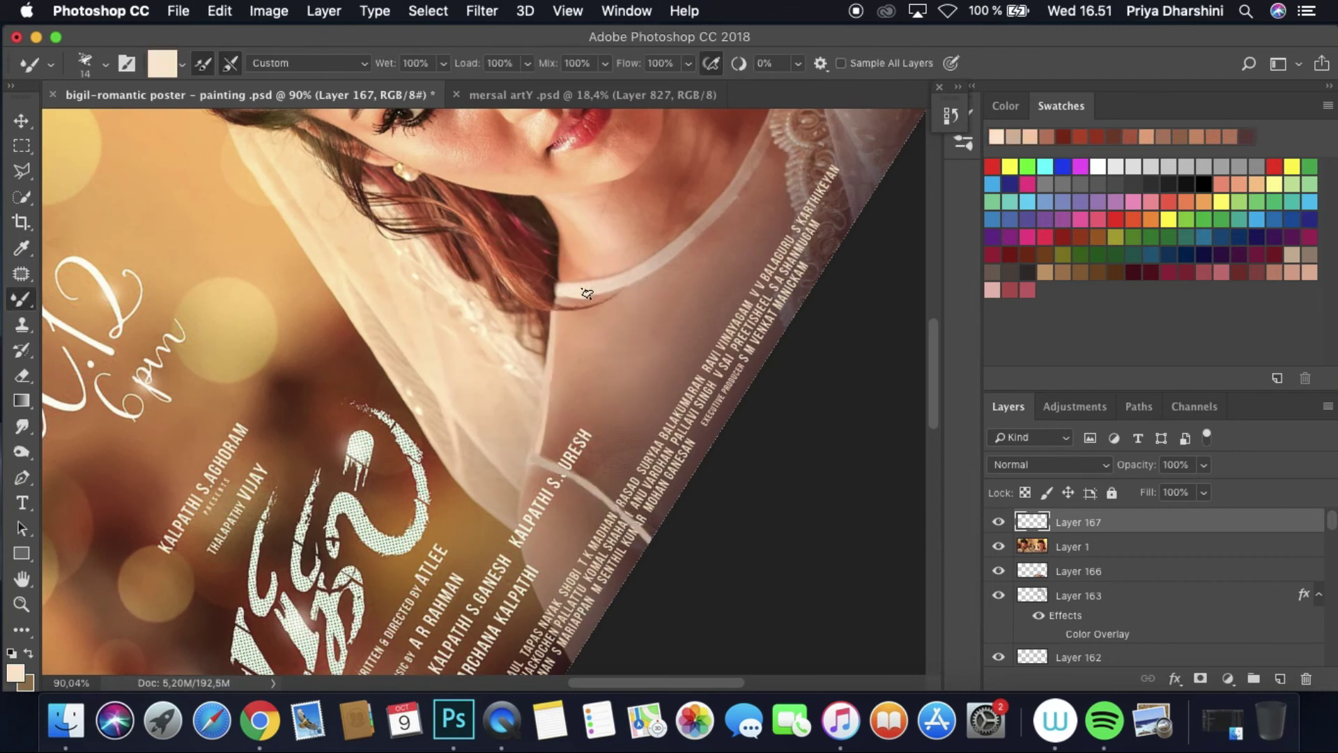
left_click(735, 188, "alt")
left_click(998, 547)
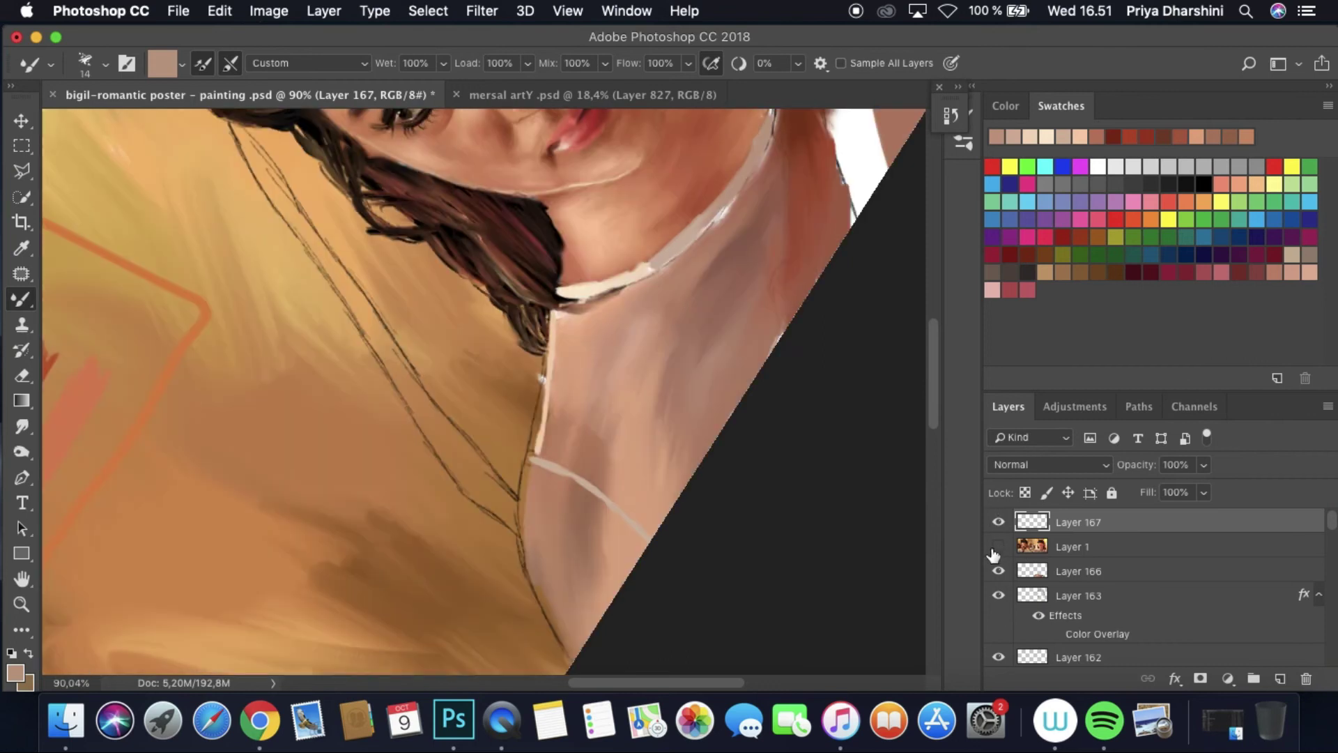
Step: Paint the shoulder and sleeve edge in a cream sampled from the reference photo, and smudge it and the sleeve seam softly into the dress
left_click(998, 546)
left_click(535, 465, "alt")
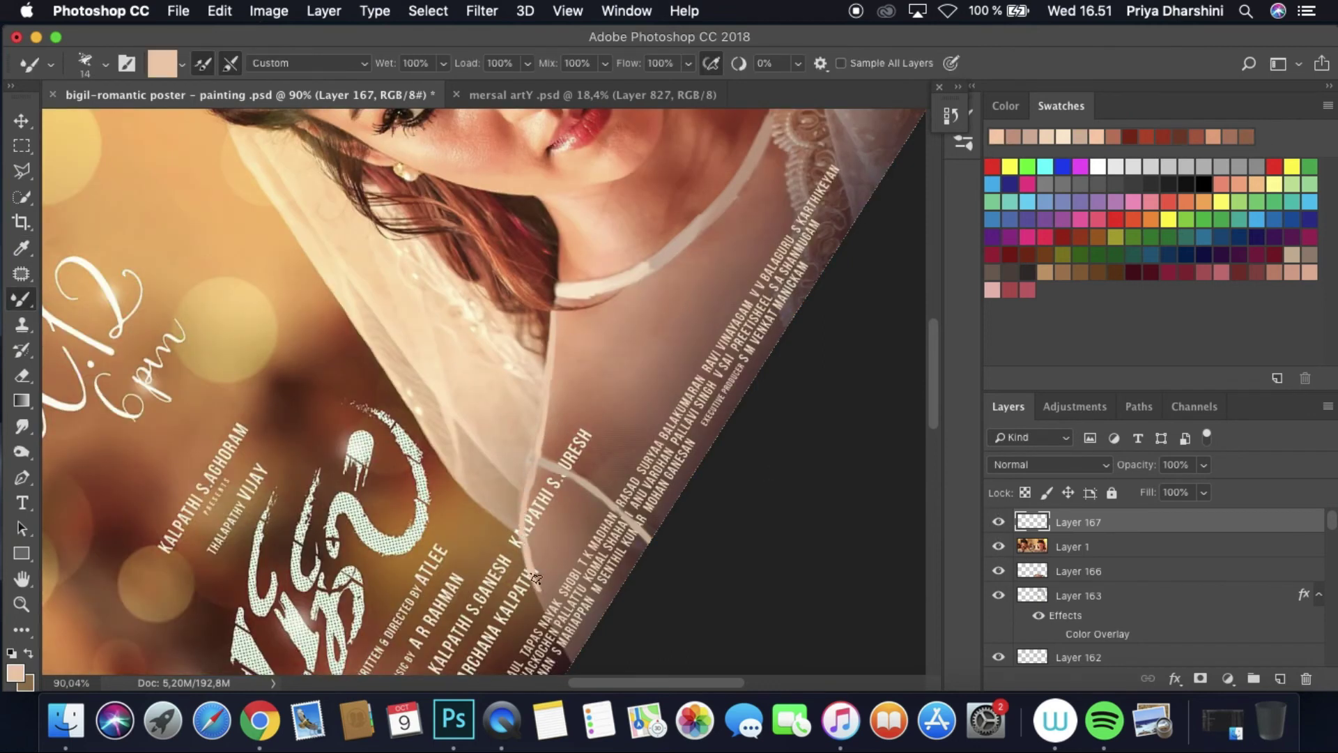
left_click(998, 546)
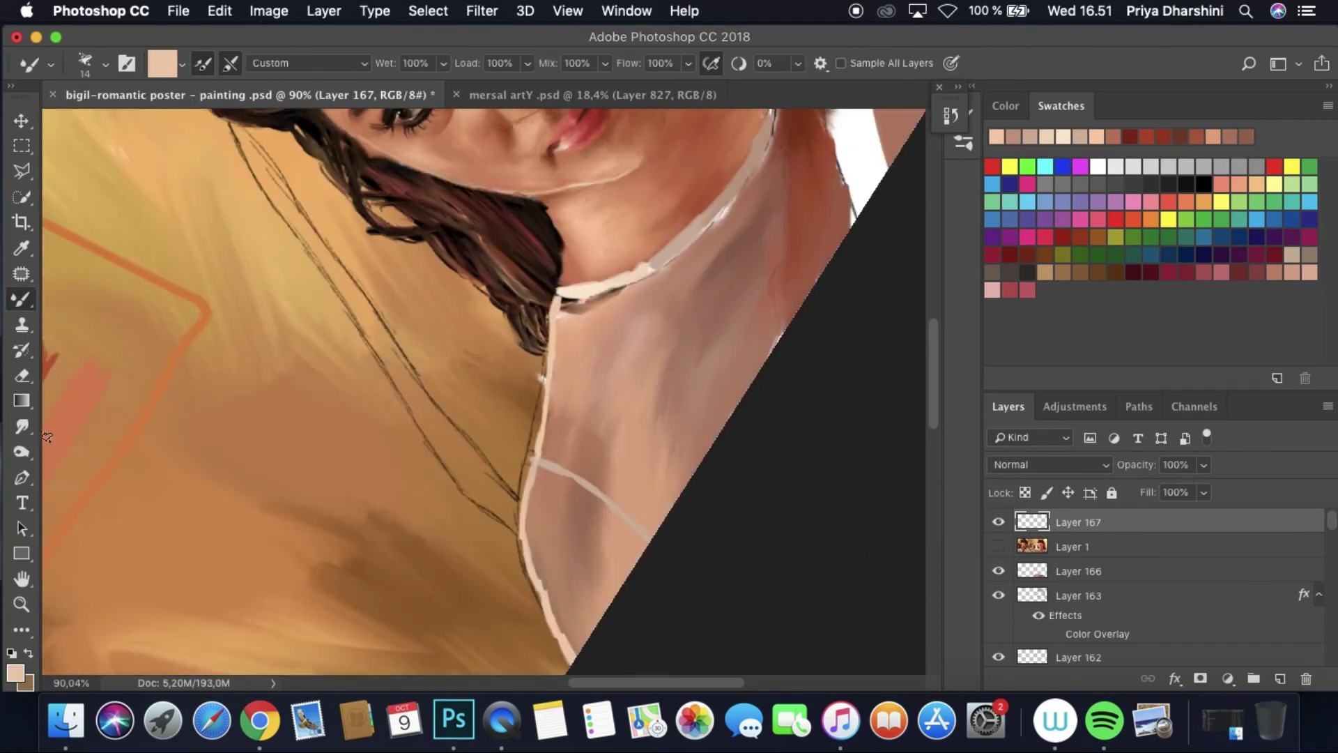
left_click(22, 426)
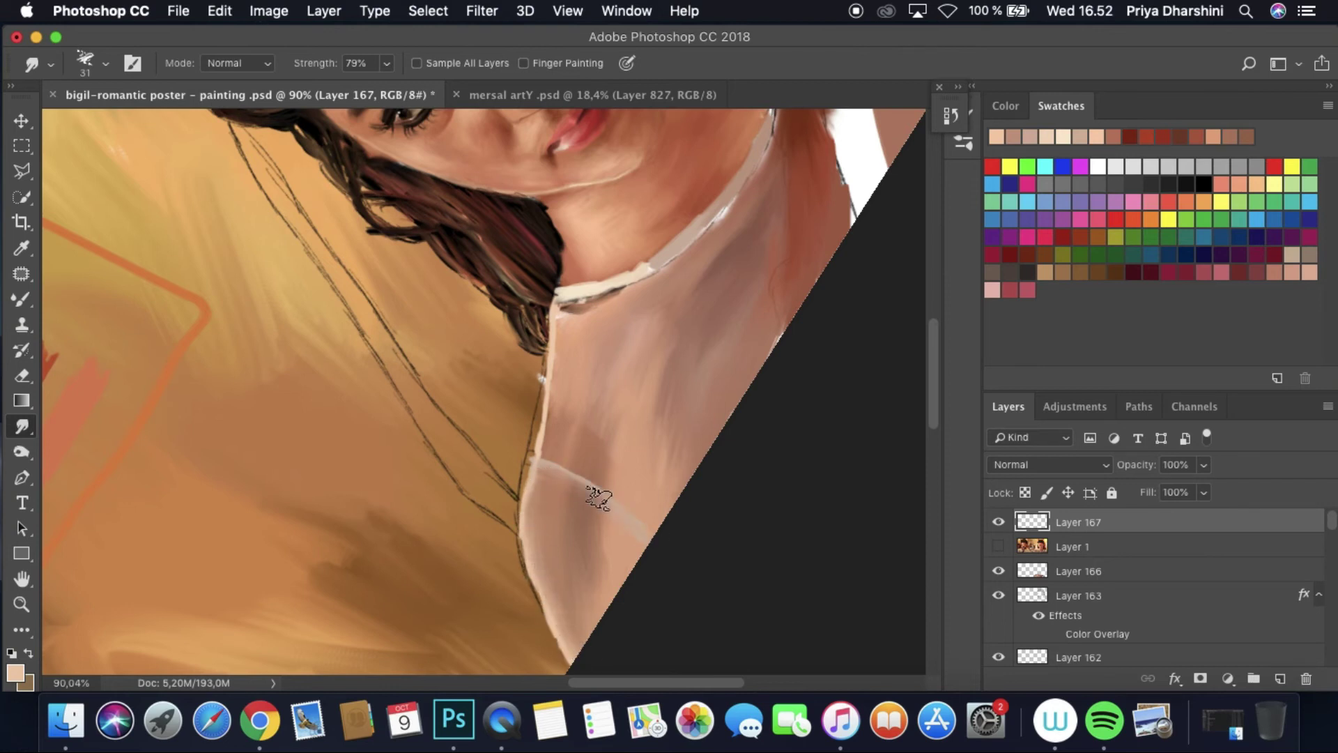
key("alt+bracketleft")
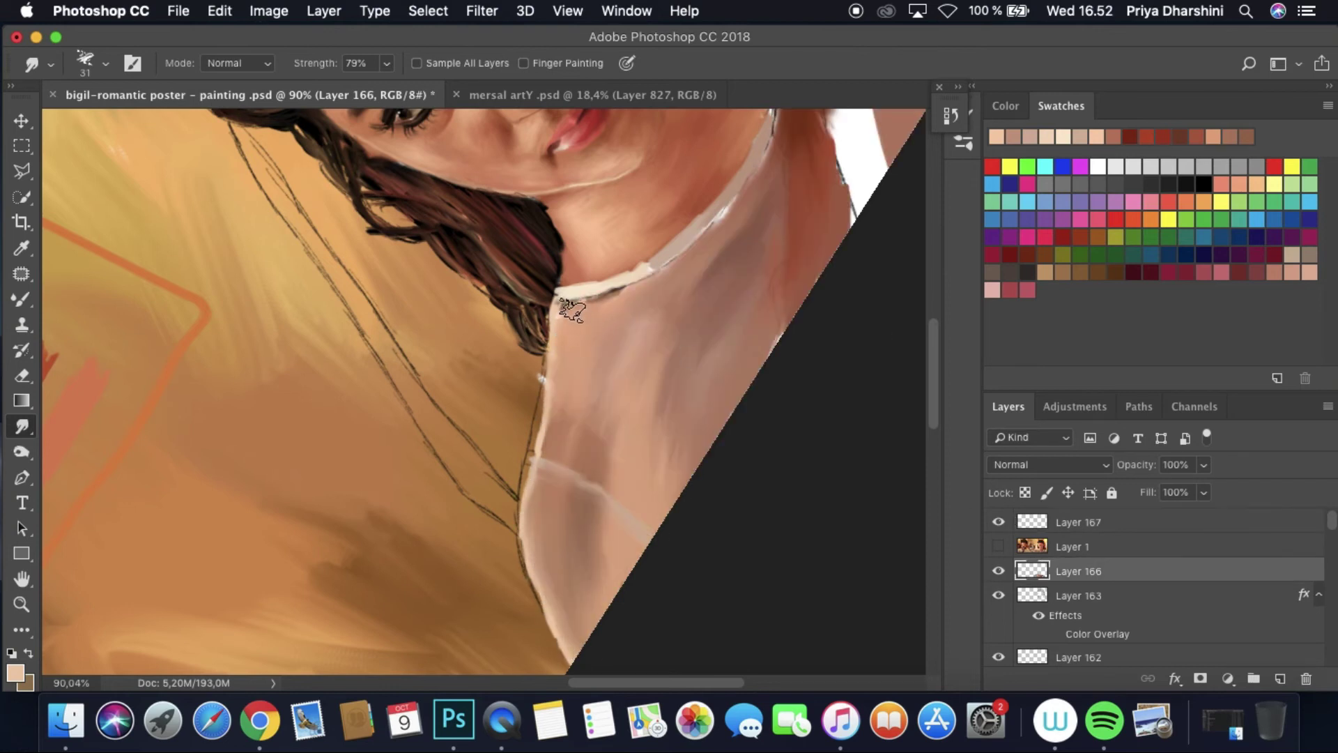
Step: Show the reference photo and move its layer above the dress's neckline layer
scroll(842, 502, "down", 5)
left_click_drag(842, 502, 759, 369)
scroll(760, 369, "up", 4)
left_click(999, 547)
left_click_drag(1073, 547, 1073, 517)
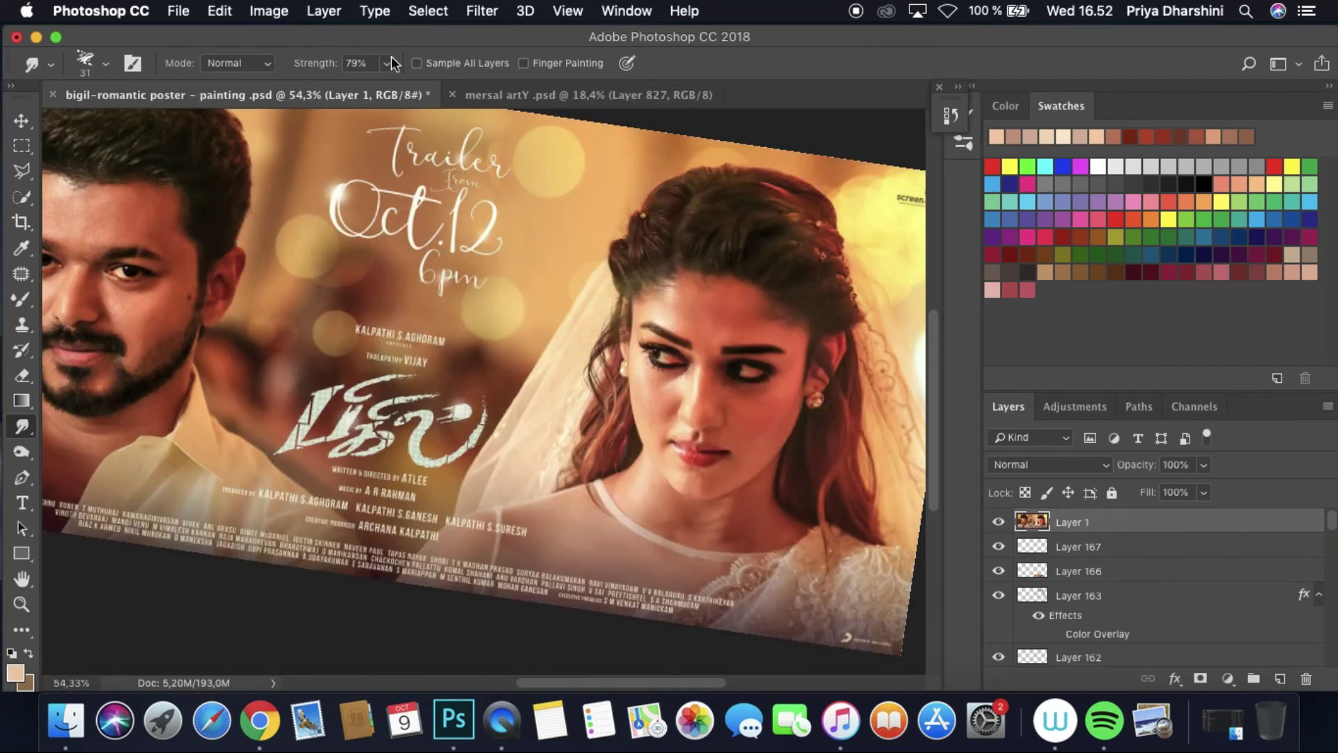
Step: Try overlaying the reference photo as texture by applying the last-used filter and setting its blend mode to Soft Light
left_click(463, 11)
left_click(488, 28)
left_click(1046, 464)
left_click(1019, 587)
scroll(598, 553, "up", 4)
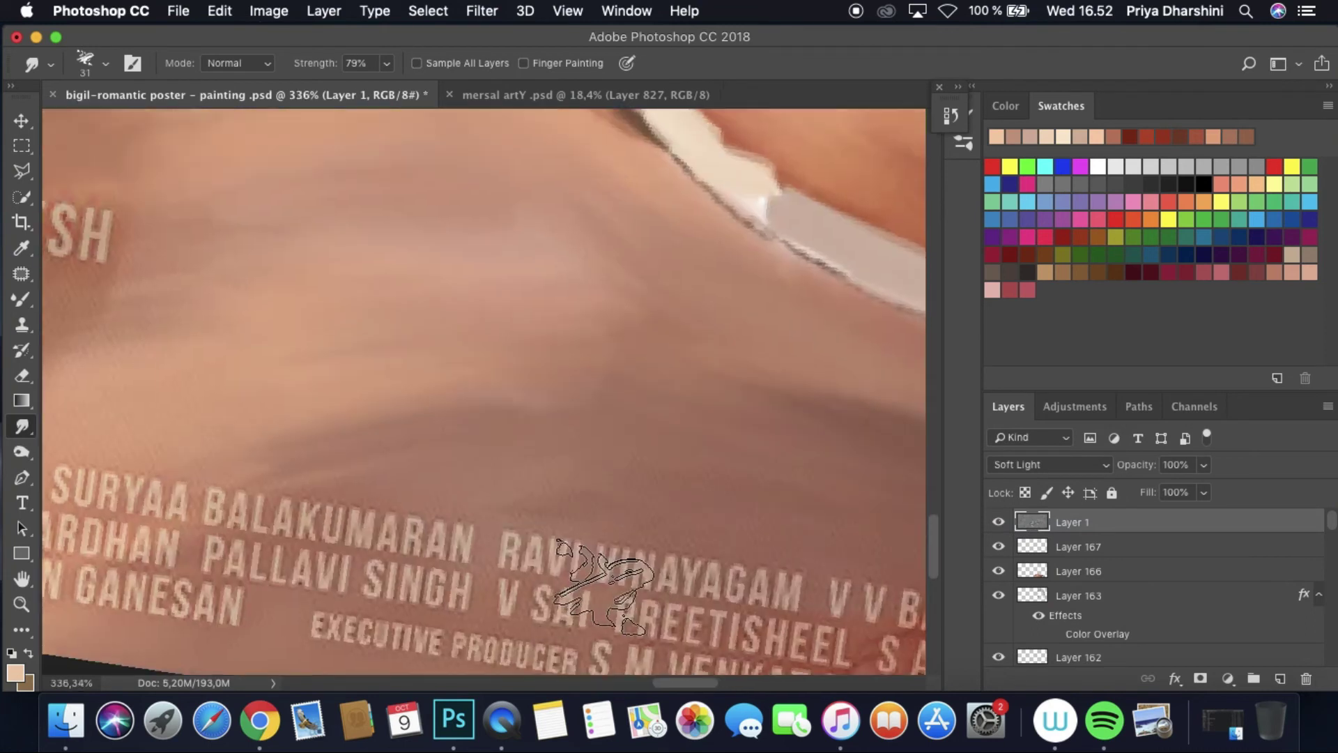
scroll(606, 589, "down", 3)
scroll(606, 537, "up", 1)
scroll(606, 537, "down", 4)
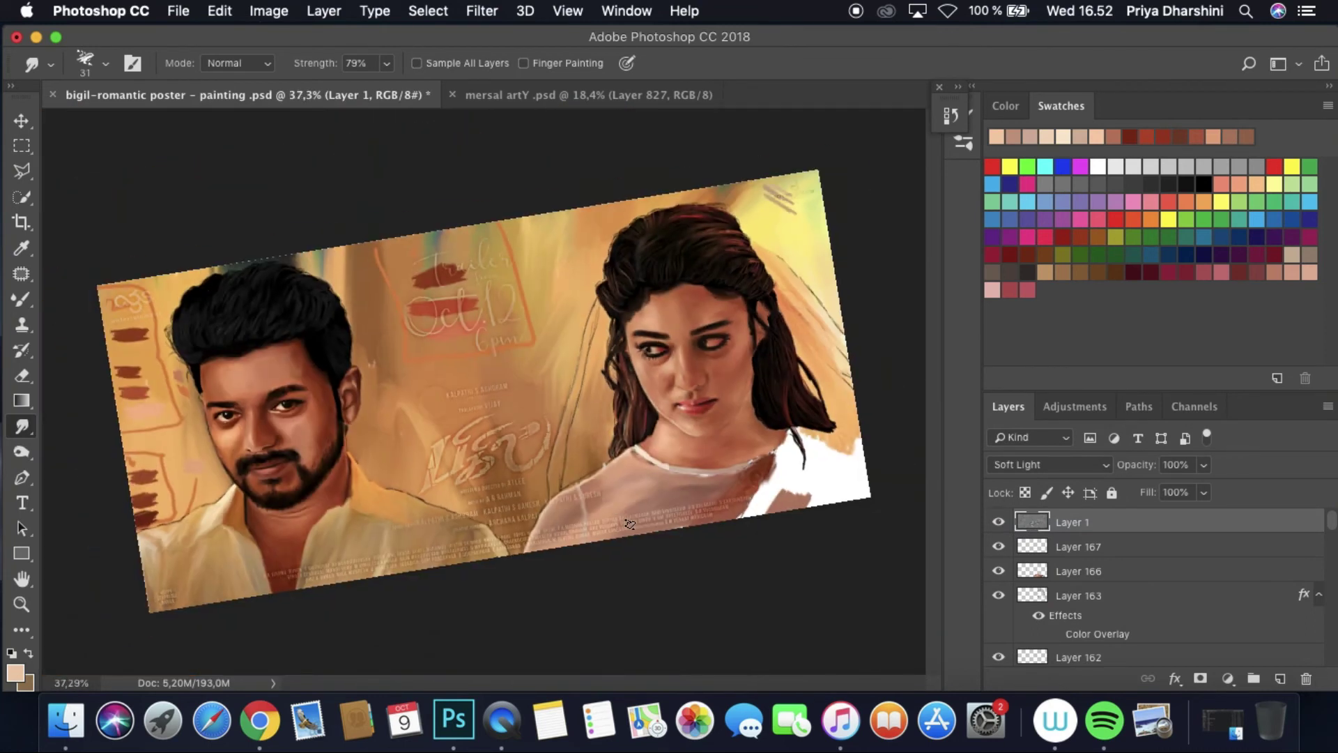
Step: Undo the filter and Soft Light change on the reference photo through the document history
scroll(630, 525, "up", 3)
left_click(951, 114)
left_click(749, 174)
left_click(749, 164)
left_click(951, 114)
left_click_drag(722, 322, 691, 304)
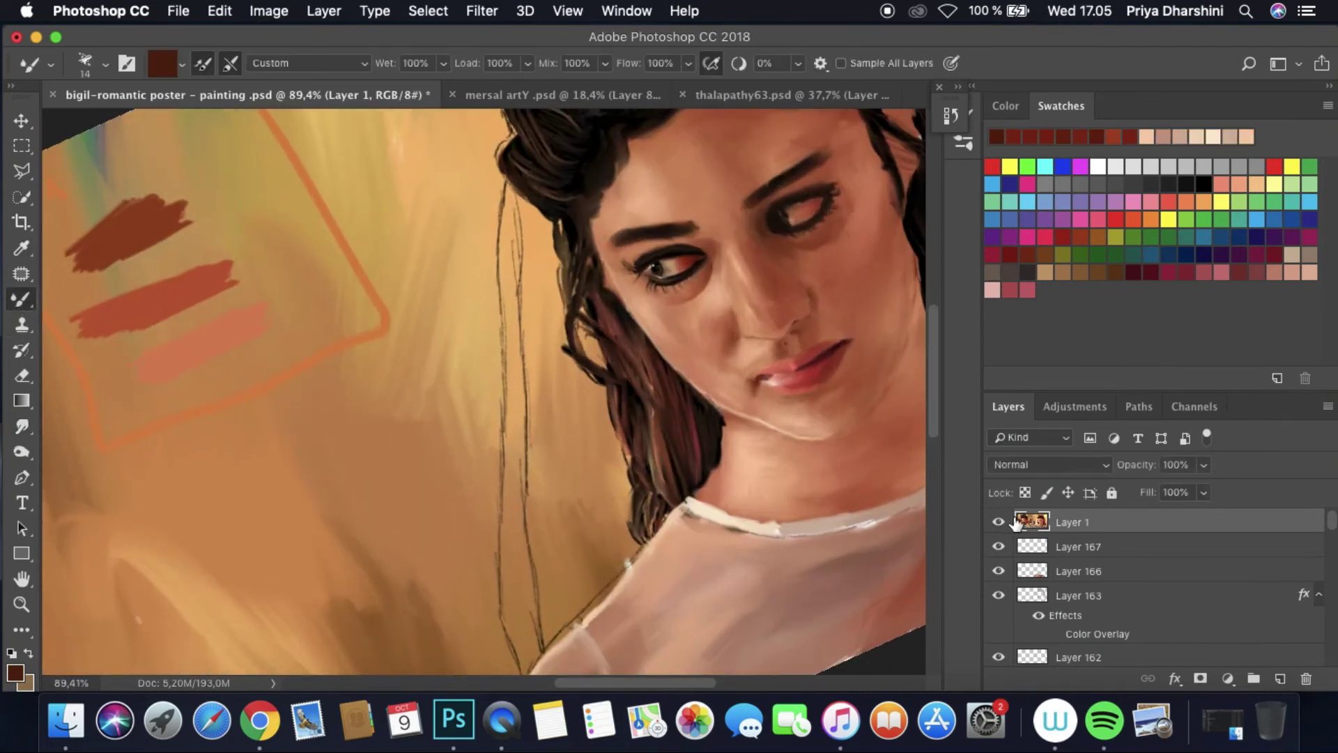
Step: Start painting the veil beside the hair on a new layer above the reference photo, in sampled creams and tans
key("ctrl+v")
key("i")
left_click(506, 208)
key("b")
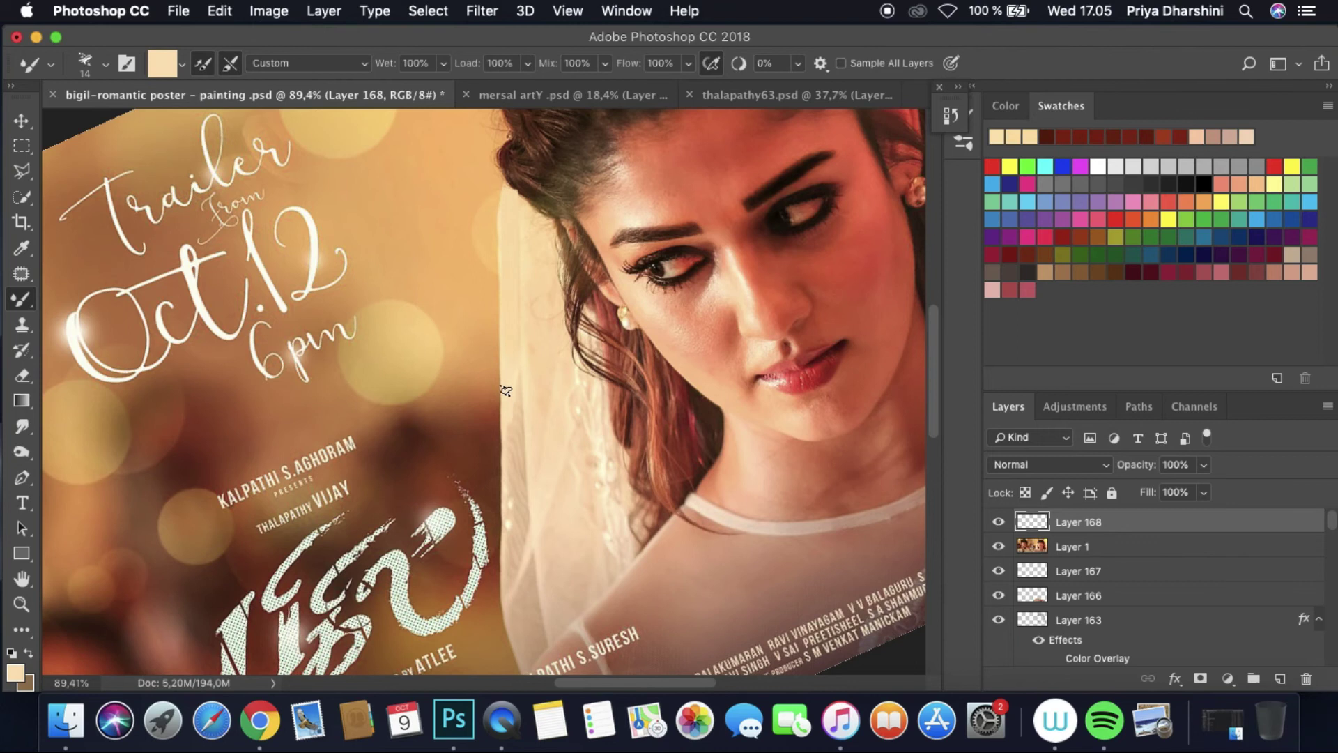
left_click(506, 390, "alt")
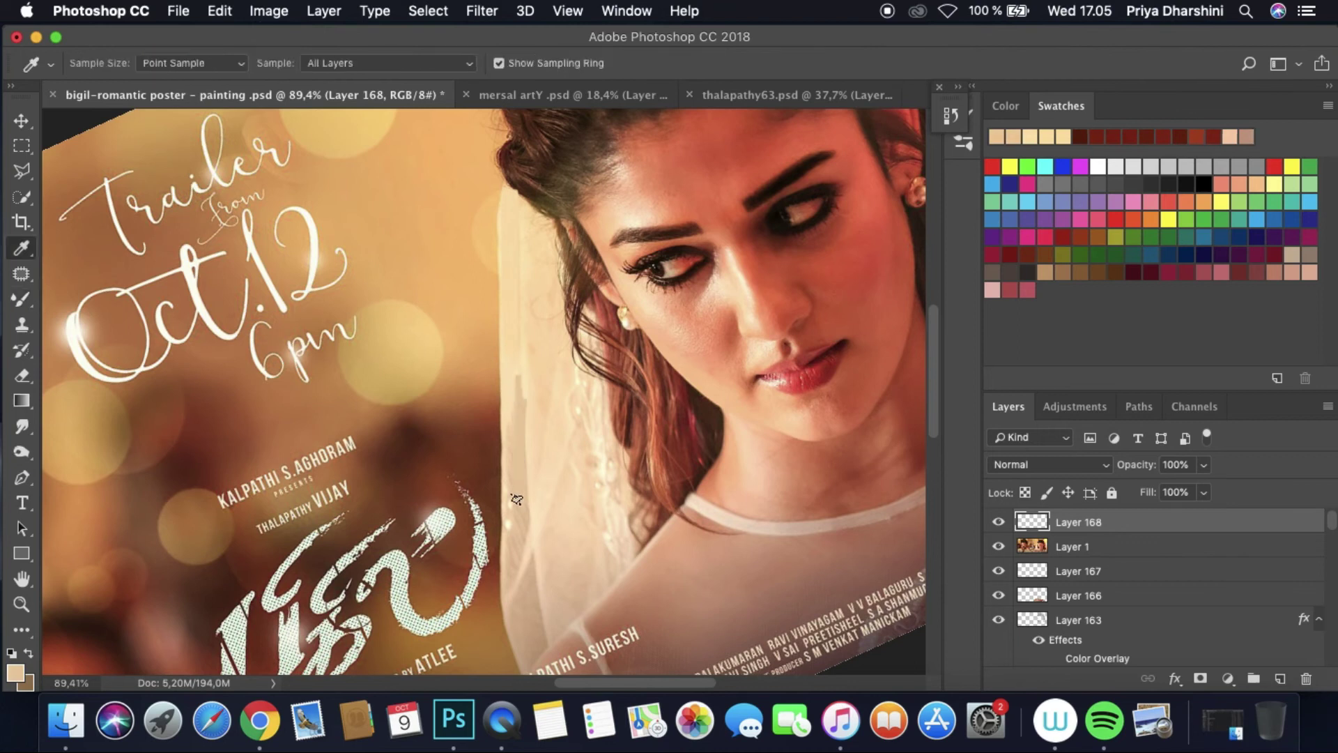
left_click(551, 579, "alt")
left_click(553, 629, "alt")
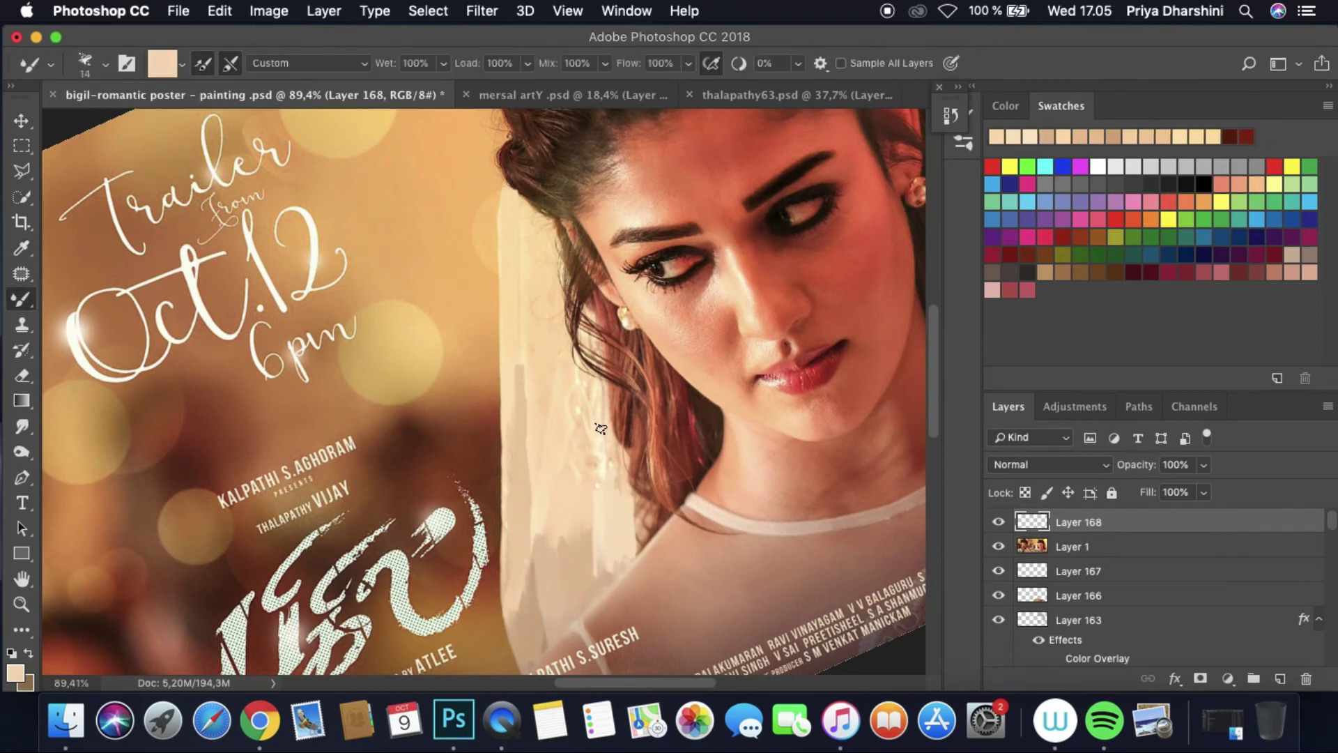
Step: Fill the rest of the veil section with cream and peach strokes, hide the reference photo, and close the remaining gaps
left_click_drag(584, 373, 598, 431)
left_click_drag(547, 353, 540, 290)
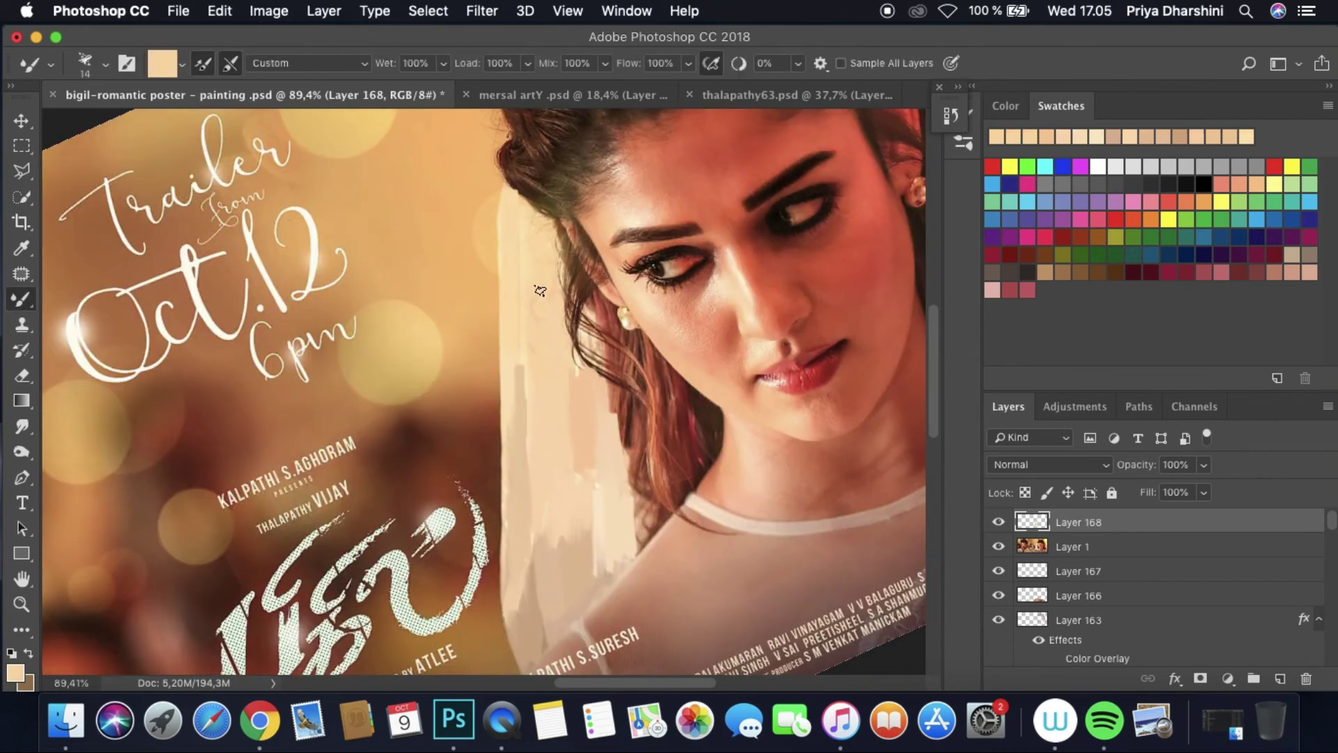
left_click_drag(534, 214, 599, 376)
left_click(998, 547)
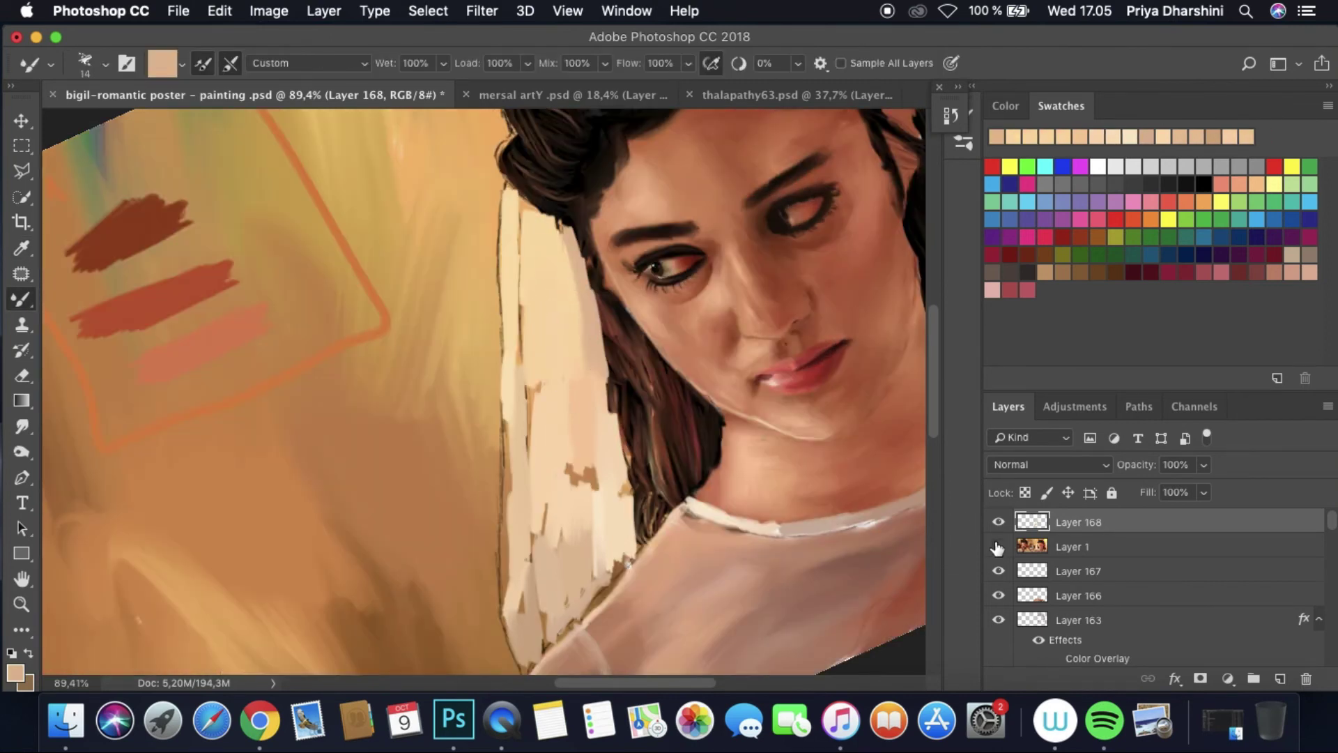
left_click_drag(517, 387, 585, 524)
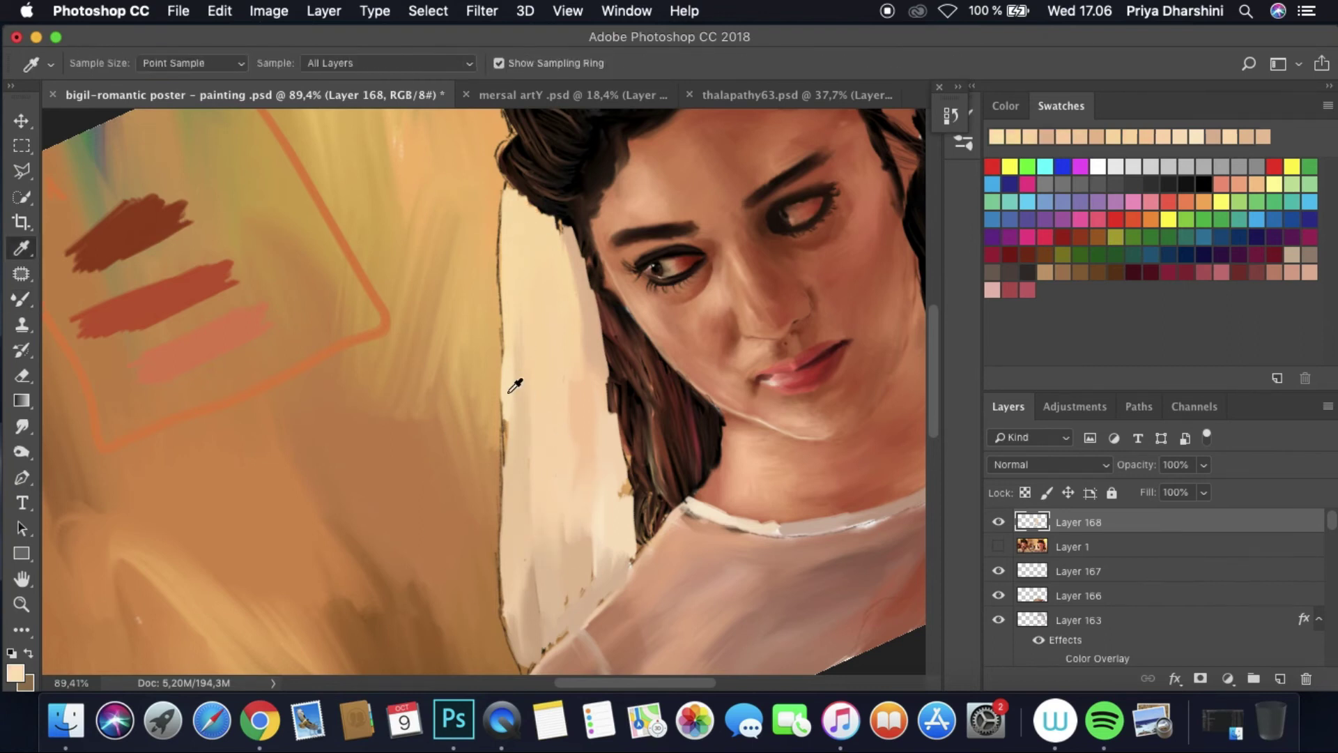
Step: Move the veil layer beneath the hair on Layer 159, and smudge its strokes smooth with the size 31 textured brush
scroll(531, 227, "down", 5)
left_click_drag(1032, 520, 1091, 598)
scroll(621, 315, "up", 4)
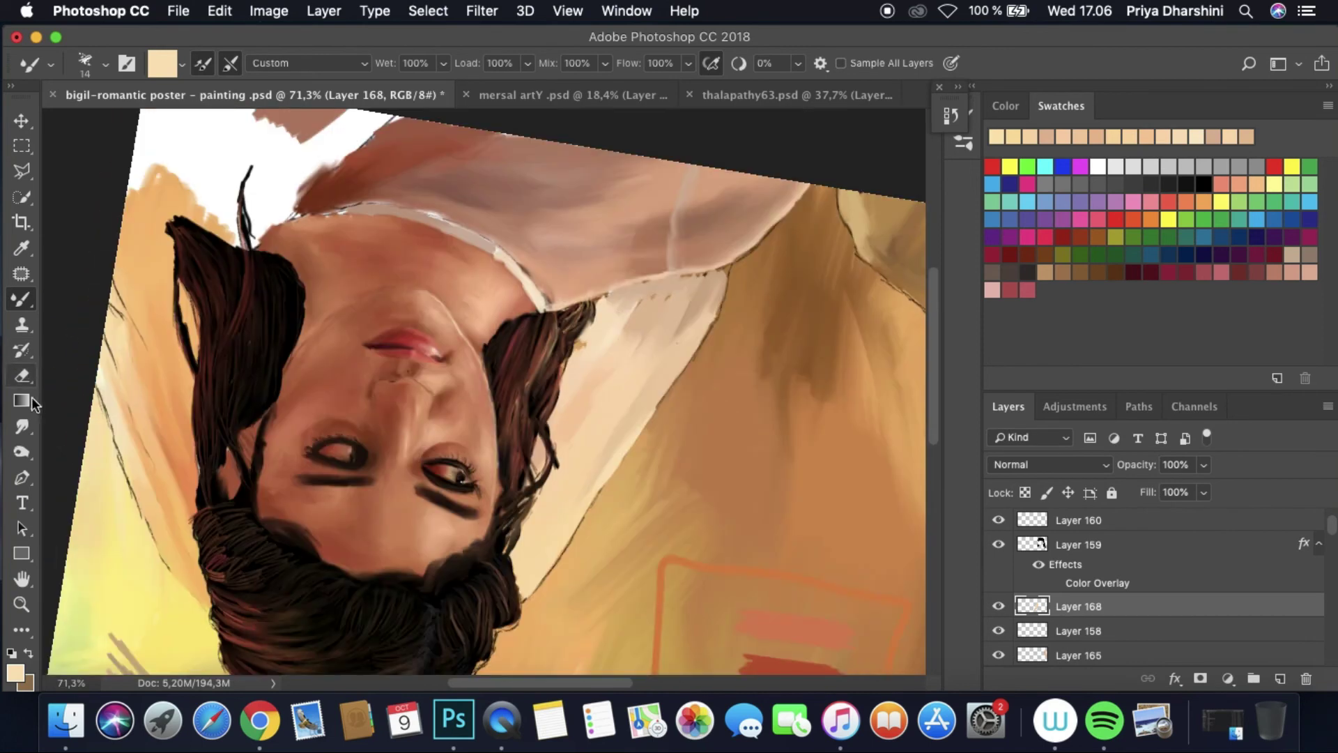
key("r")
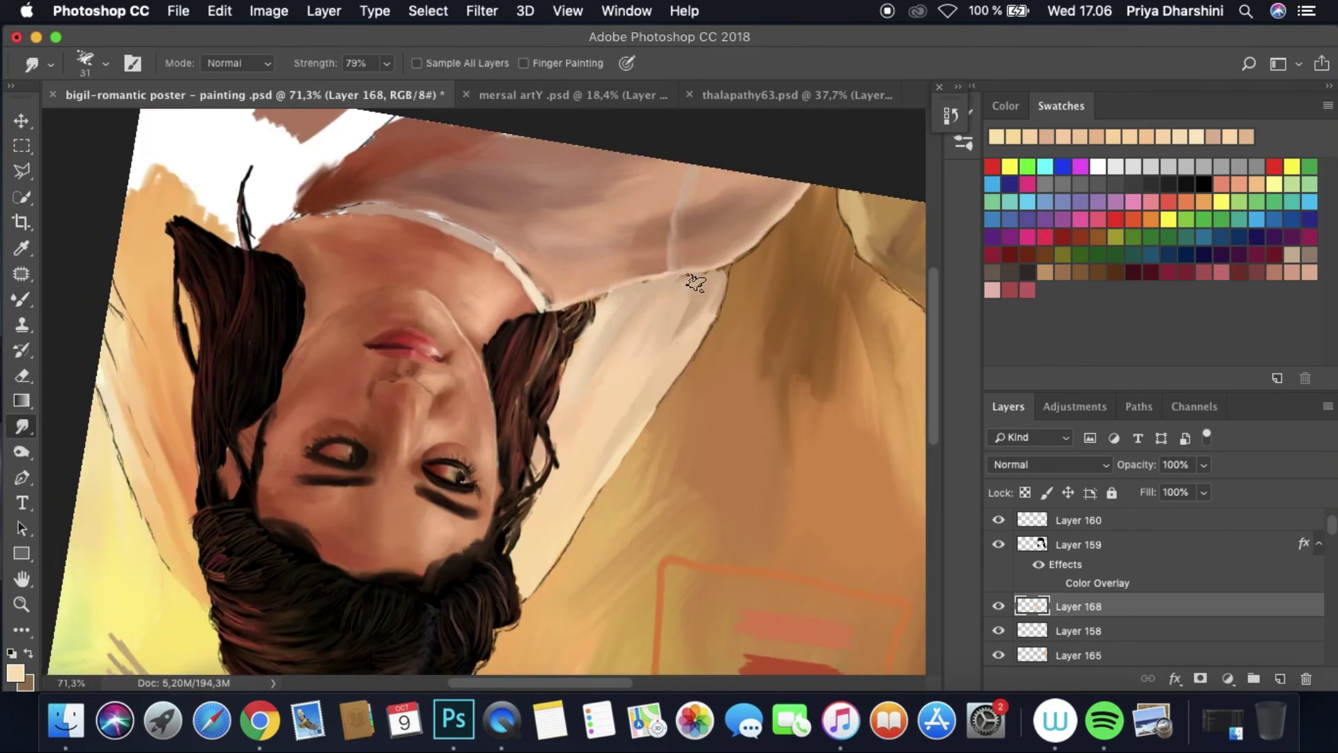
scroll(700, 301, "down", 3)
scroll(669, 363, "up", 4)
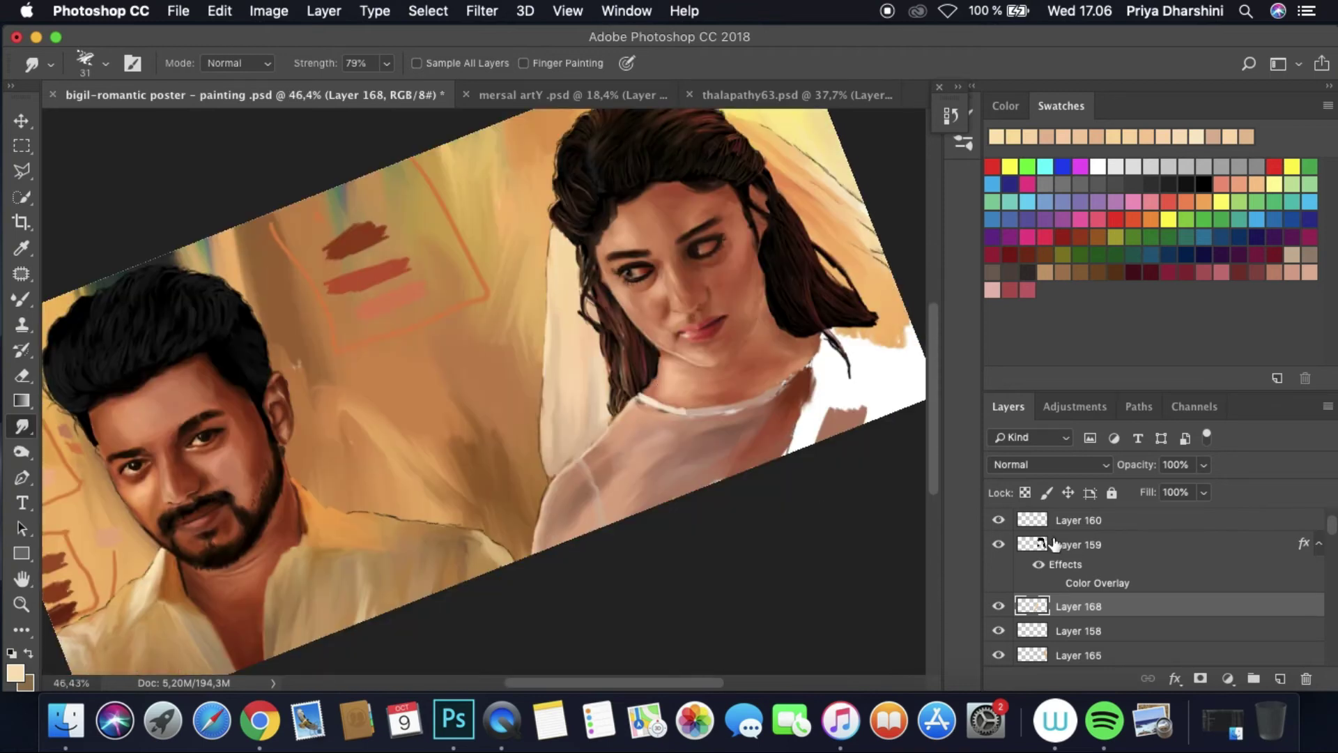
Step: Show the reference photo and begin the veil and lace over the far shoulder on a new layer, in sampled browns
scroll(1054, 545, "up", 2)
left_click(999, 547)
key("b")
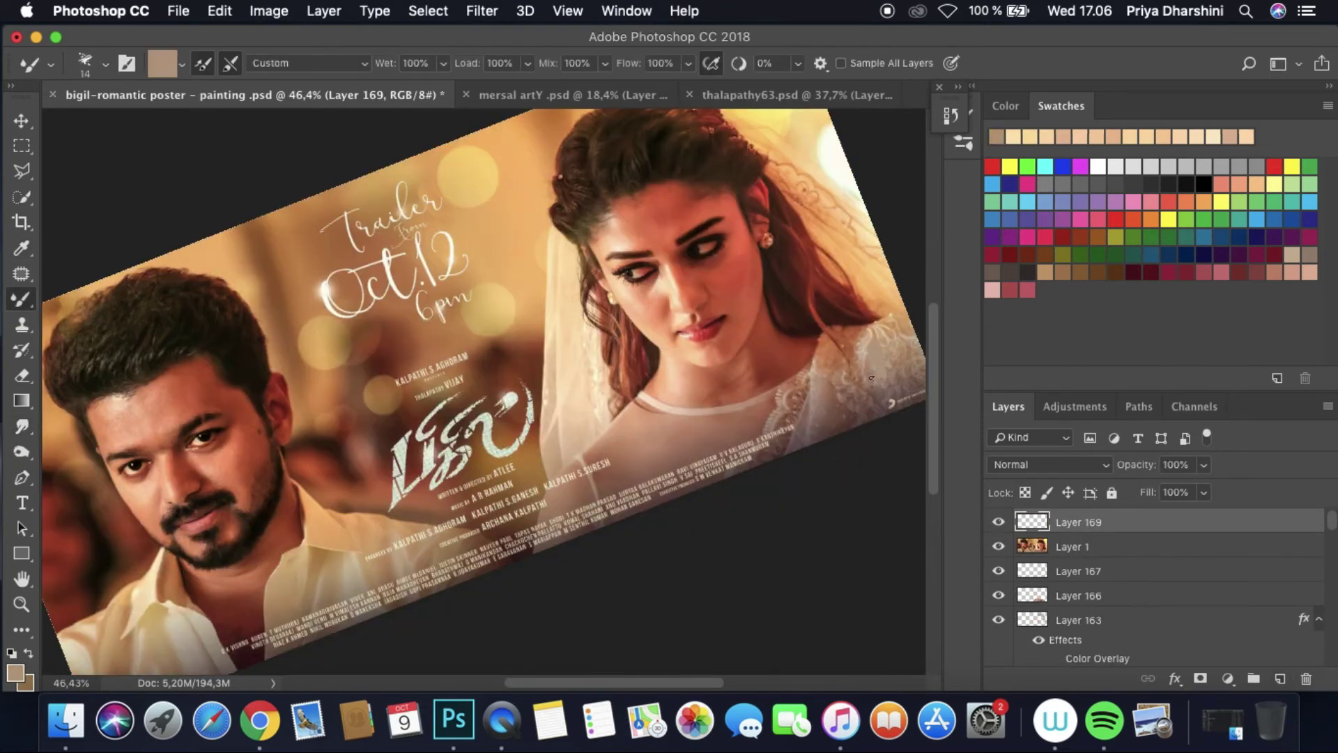
left_click(871, 378, "alt")
left_click_drag(906, 338, 916, 401)
mouse_move(836, 383)
left_mouse_down()
mouse_move(816, 403)
mouse_move(854, 425)
left_mouse_up()
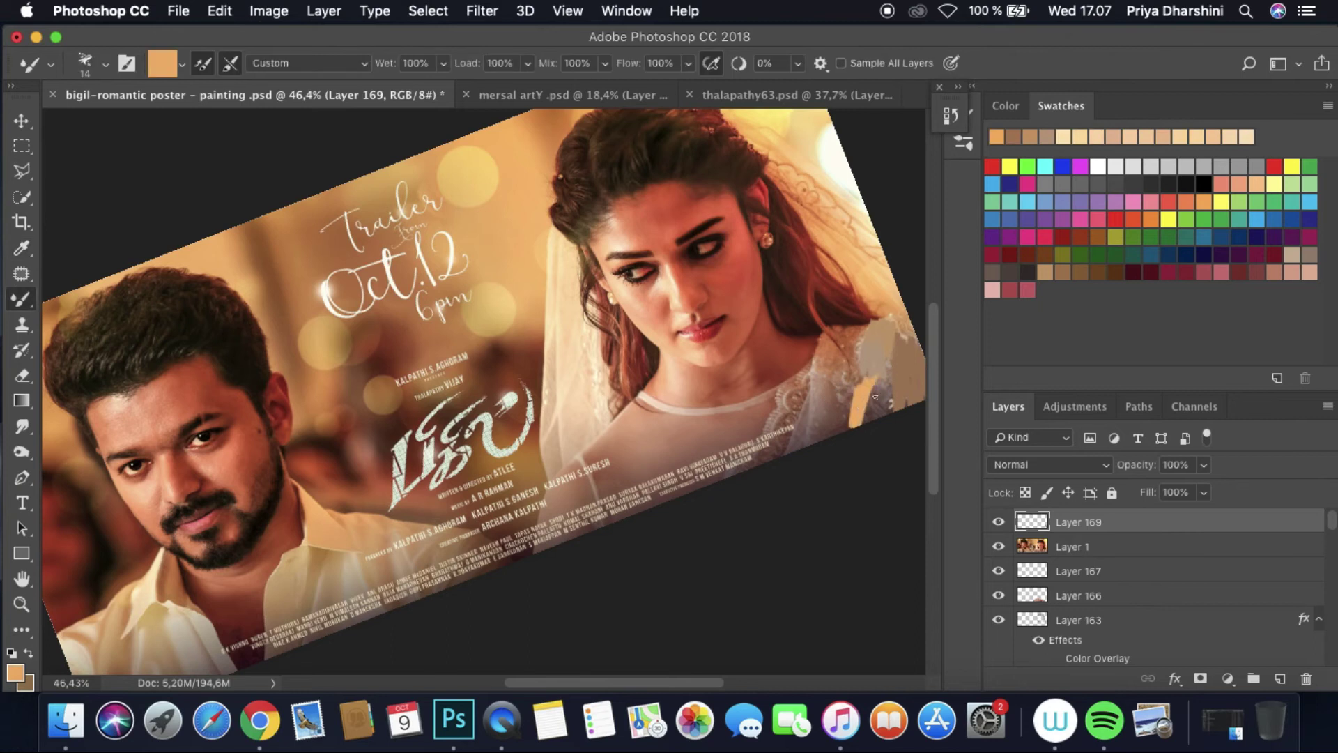
Step: Cover the remaining white area of the lace shoulder with sampled orange, cream and reddish brown strokes, and hide the reference photo
left_click(872, 380, "alt")
mouse_move(847, 372)
left_mouse_down()
mouse_move(876, 401)
mouse_move(828, 400)
mouse_move(819, 428)
mouse_move(828, 364)
mouse_move(846, 384)
mouse_move(804, 382)
mouse_move(776, 447)
left_mouse_up()
left_click(846, 383, "alt")
left_click(805, 387, "alt")
key("ctrl+comma")
left_click(826, 313, "alt")
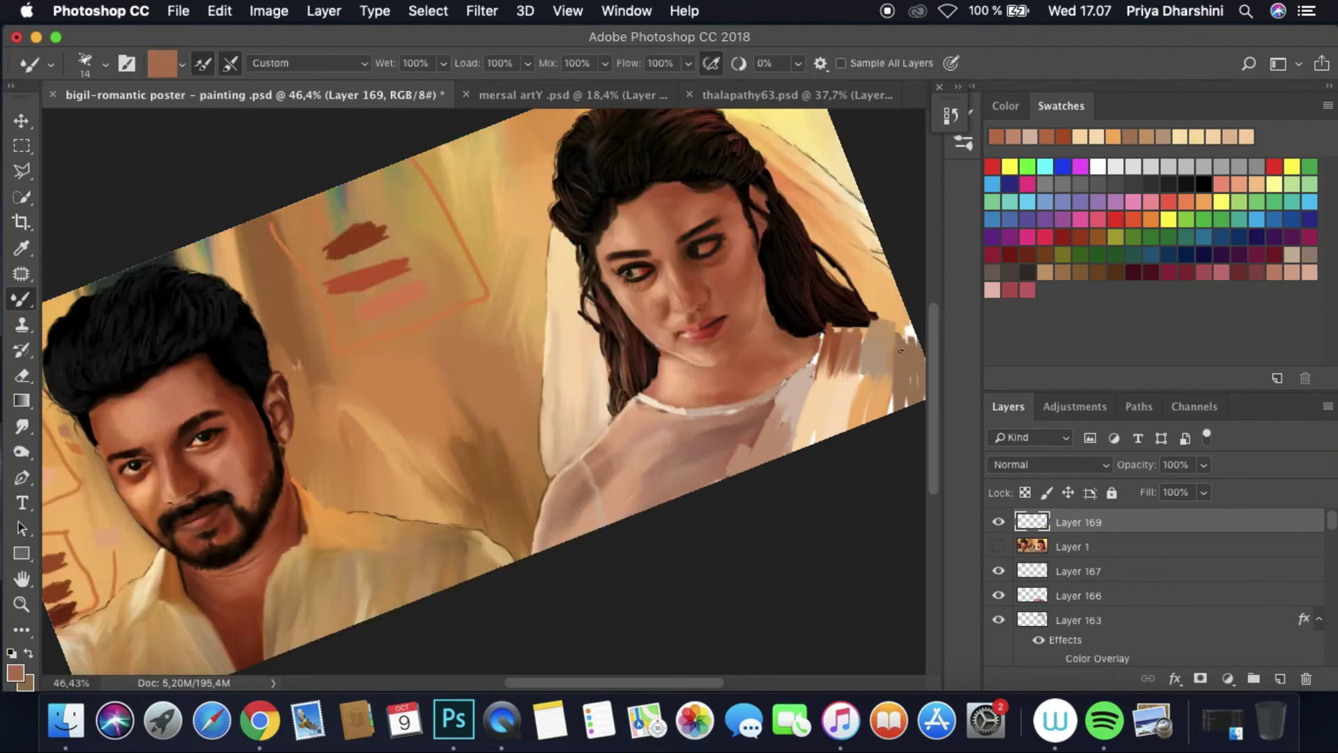
Step: Smudge the lace shoulder strokes into a smooth surface with the size 31 textured brush, and save the poster
scroll(821, 435, "down", 3)
mouse_move(746, 472)
left_mouse_down()
mouse_move(681, 398)
mouse_move(688, 409)
mouse_move(437, 440)
left_mouse_up()
scroll(437, 441, "up", 4)
key("r")
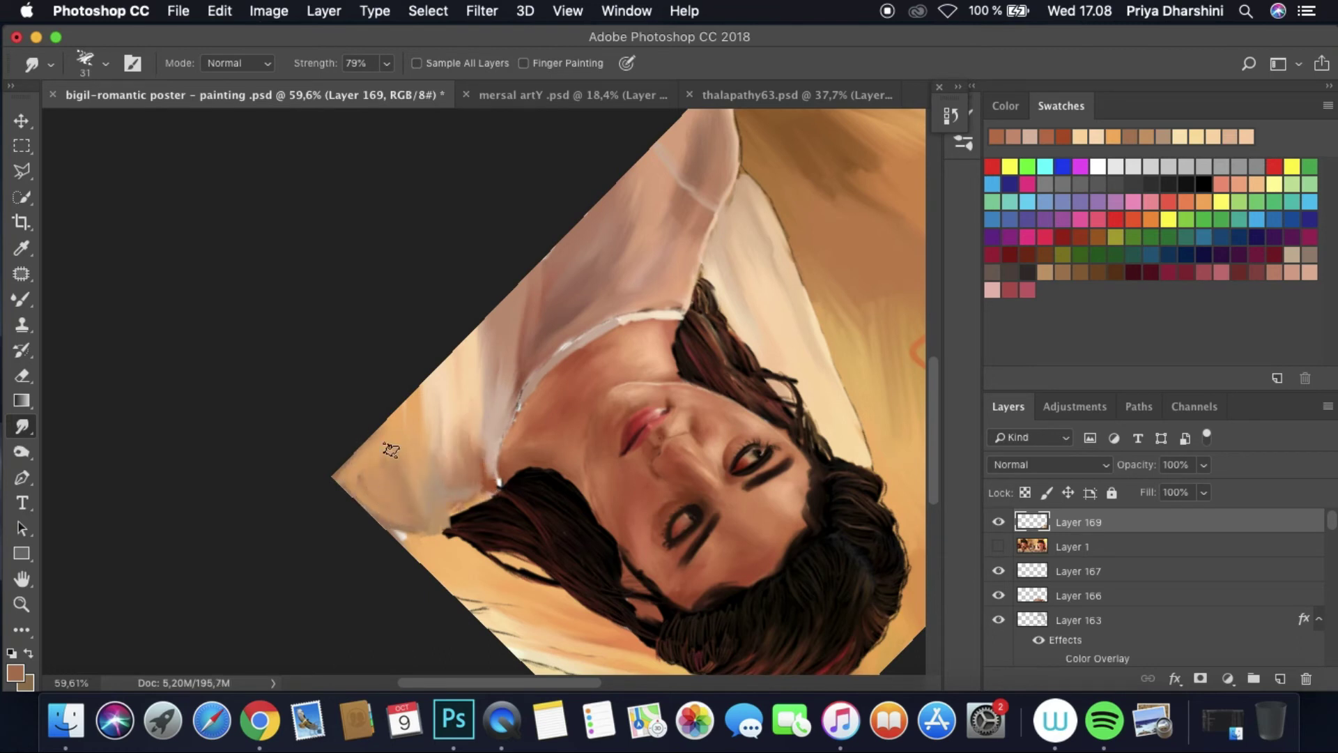
scroll(391, 450, "down", 5)
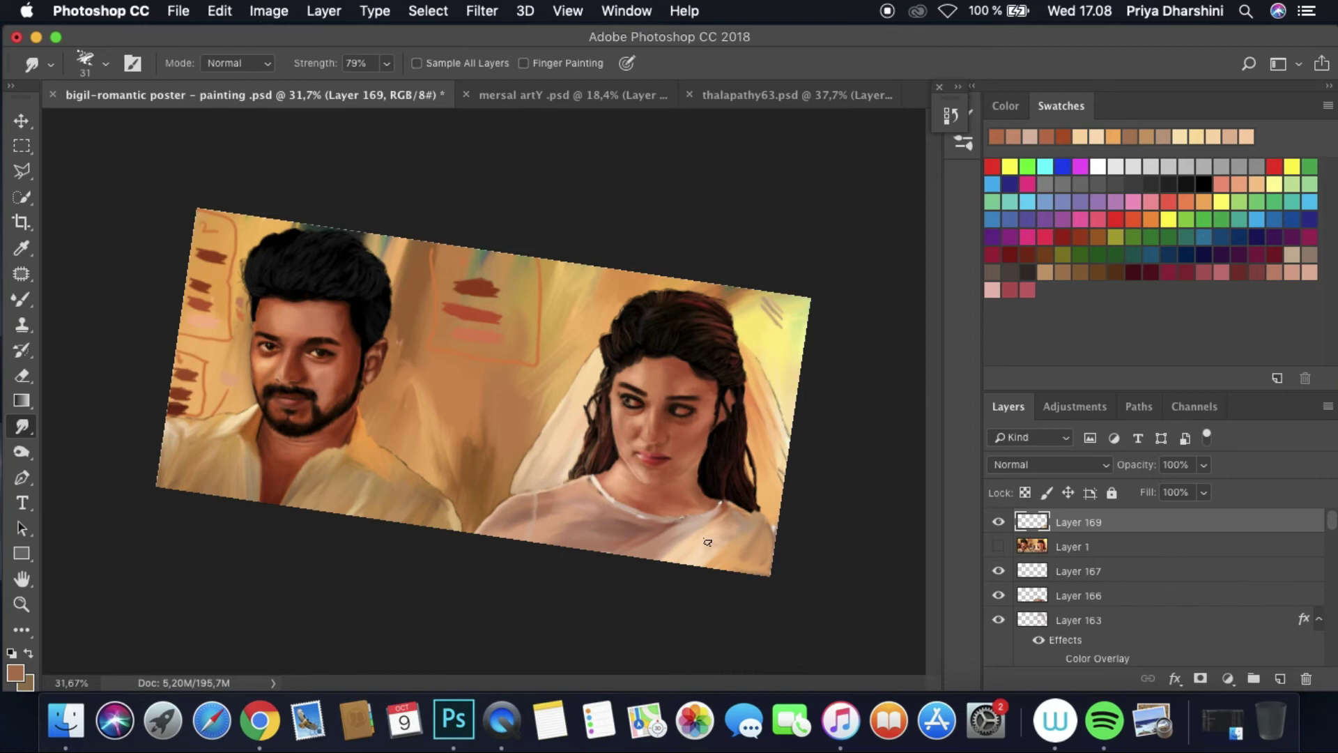
scroll(755, 437, "up", 2)
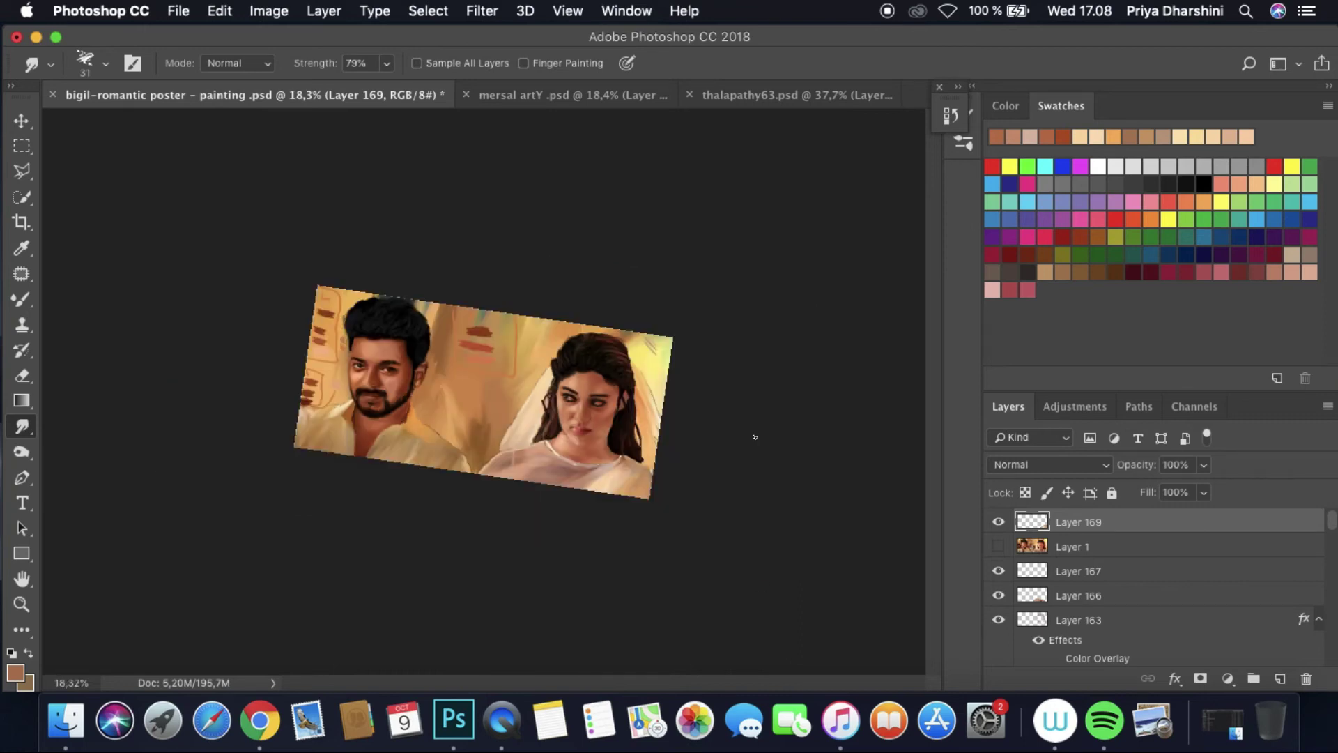
left_click(179, 11)
left_click(213, 192)
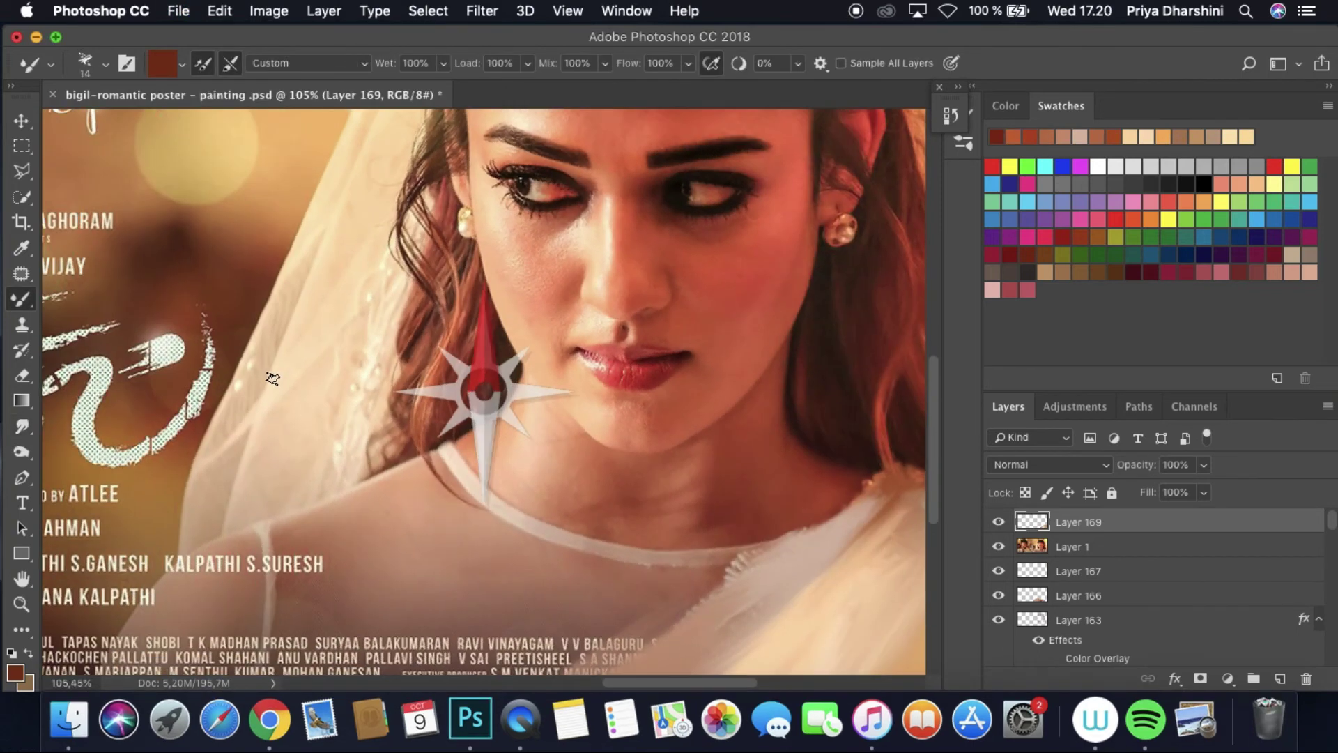
Step: Paint fine strands in the hair beside the neck with a size 1 brush, in a reddish brown sampled from the reference photo
left_click_drag(272, 378, 418, 293)
left_click(104, 64)
left_click(998, 546)
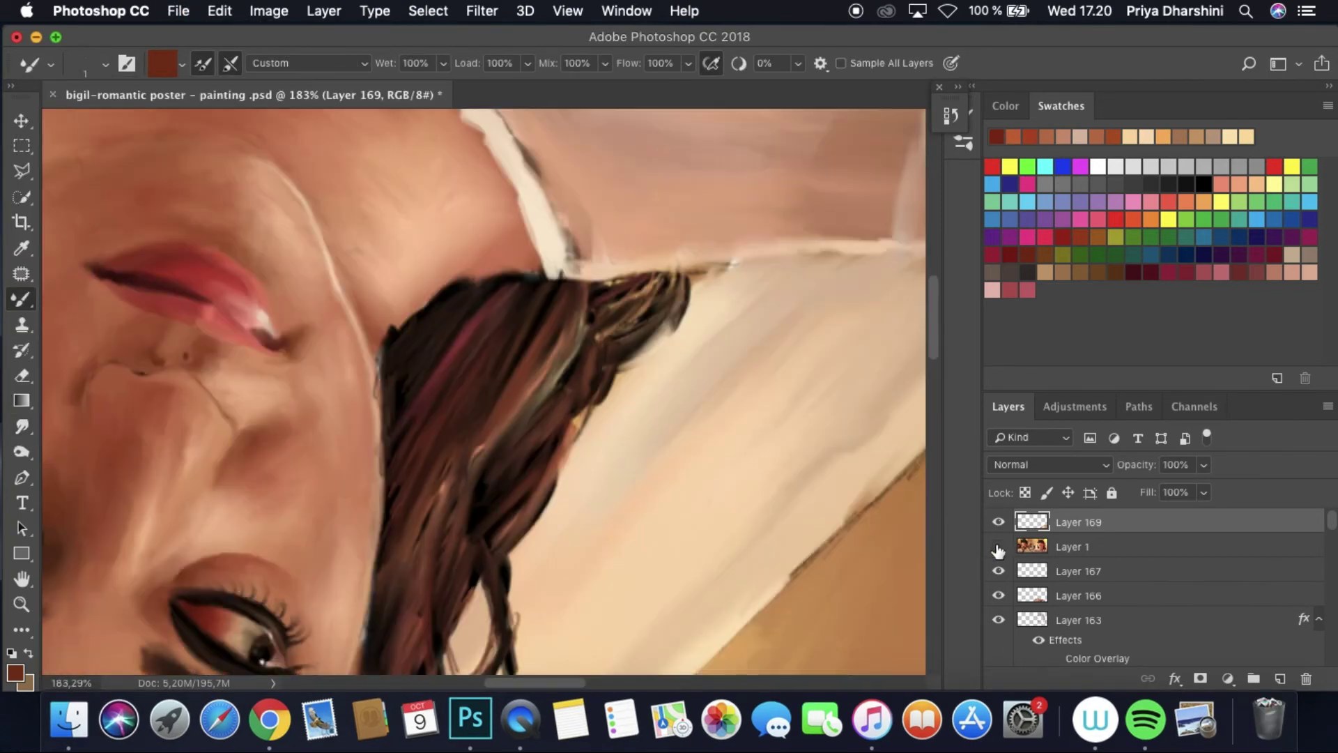
left_click(998, 546)
left_click(998, 547)
scroll(636, 397, "down", 5)
scroll(418, 412, "up", 4)
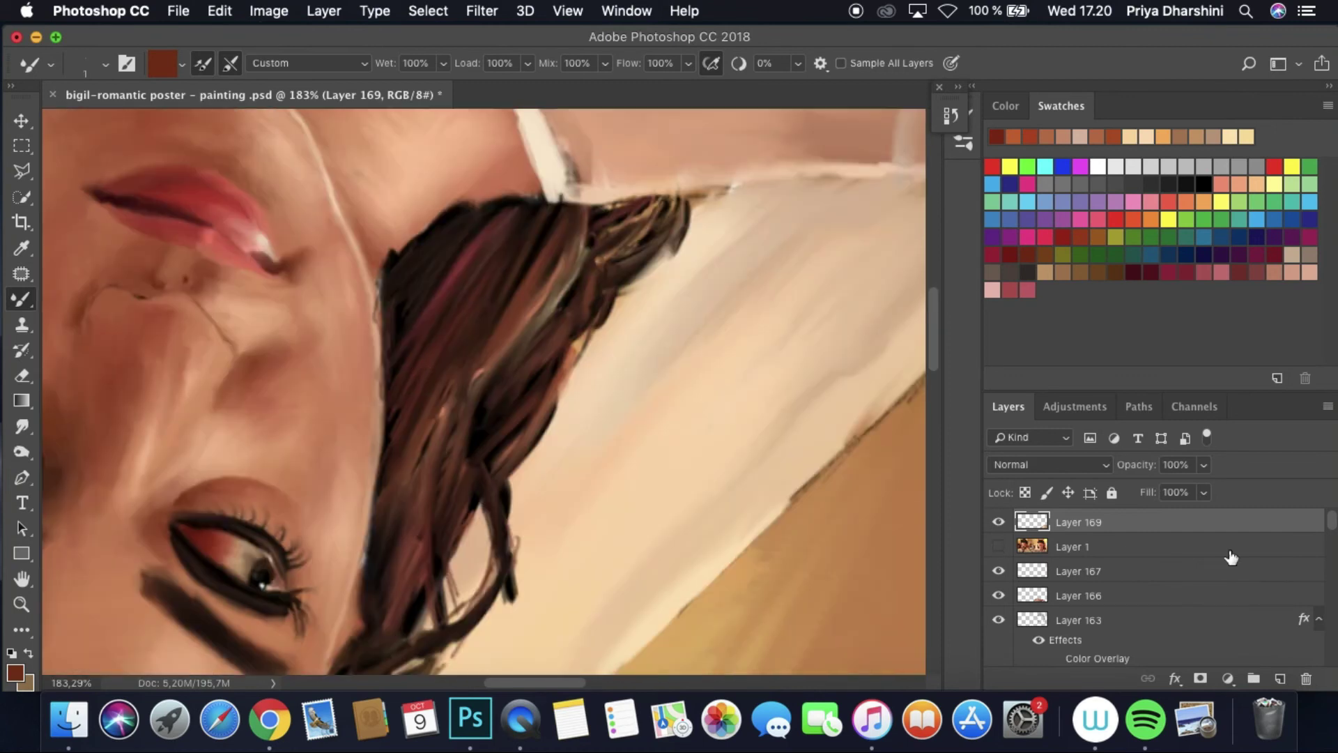
left_click(998, 546)
left_click(433, 429, "alt")
left_click(998, 547)
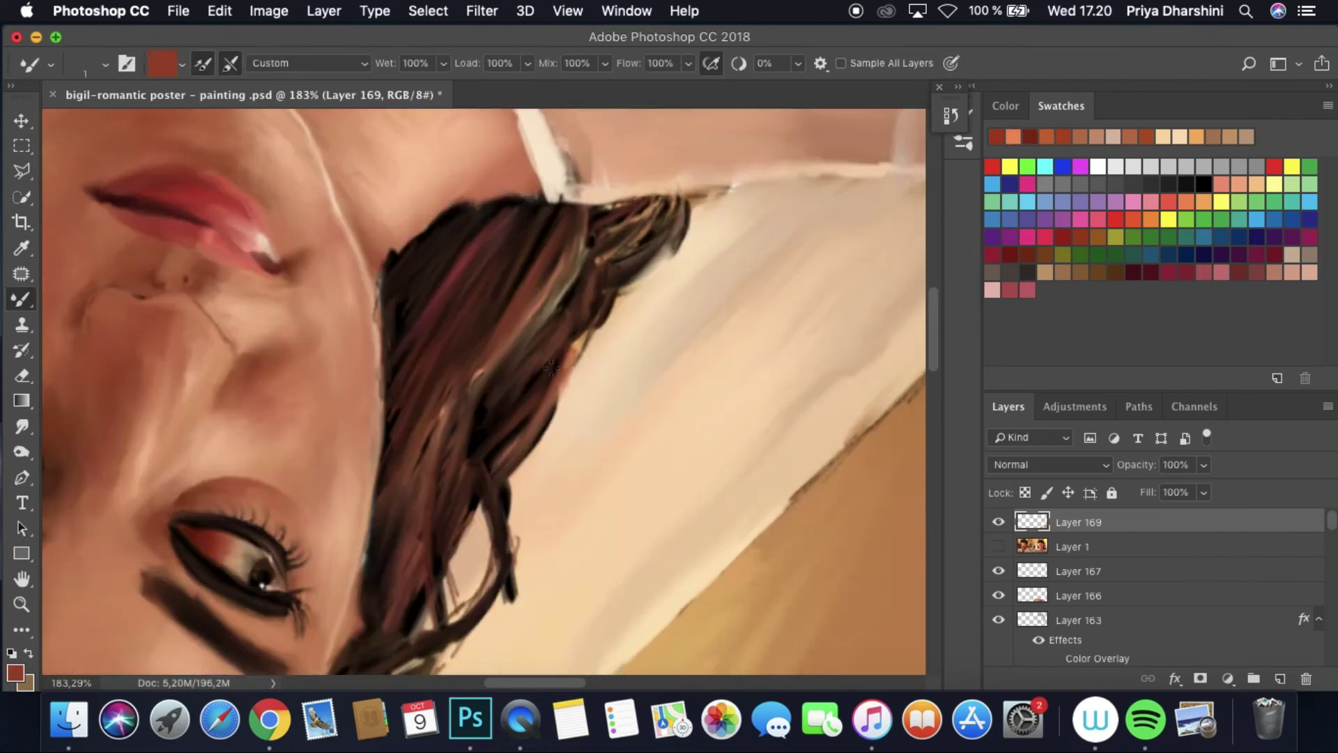
Step: Set the layer's blend mode to Screen, and paint reddish highlight strands throughout the woman's hair with a 3 px brush
left_click(1049, 465)
left_click(1015, 588)
left_click(104, 63)
type("3")
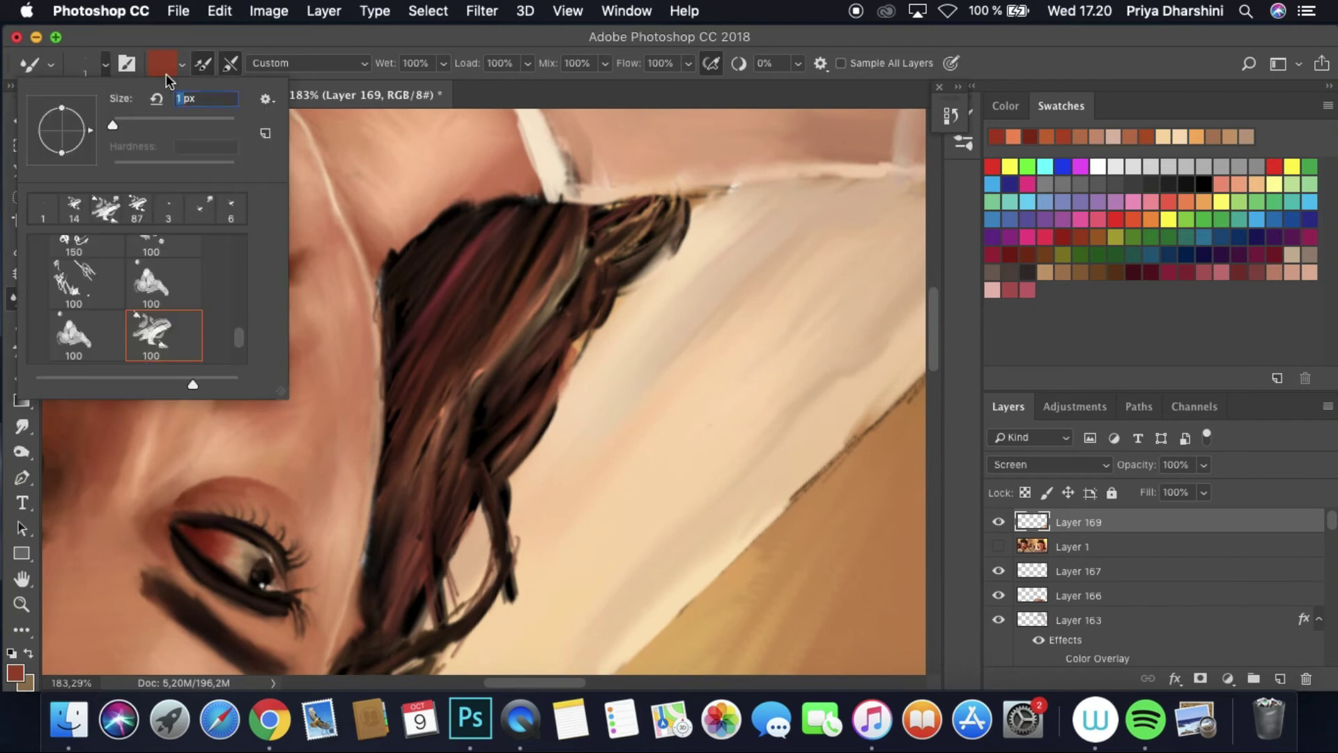
key("Return")
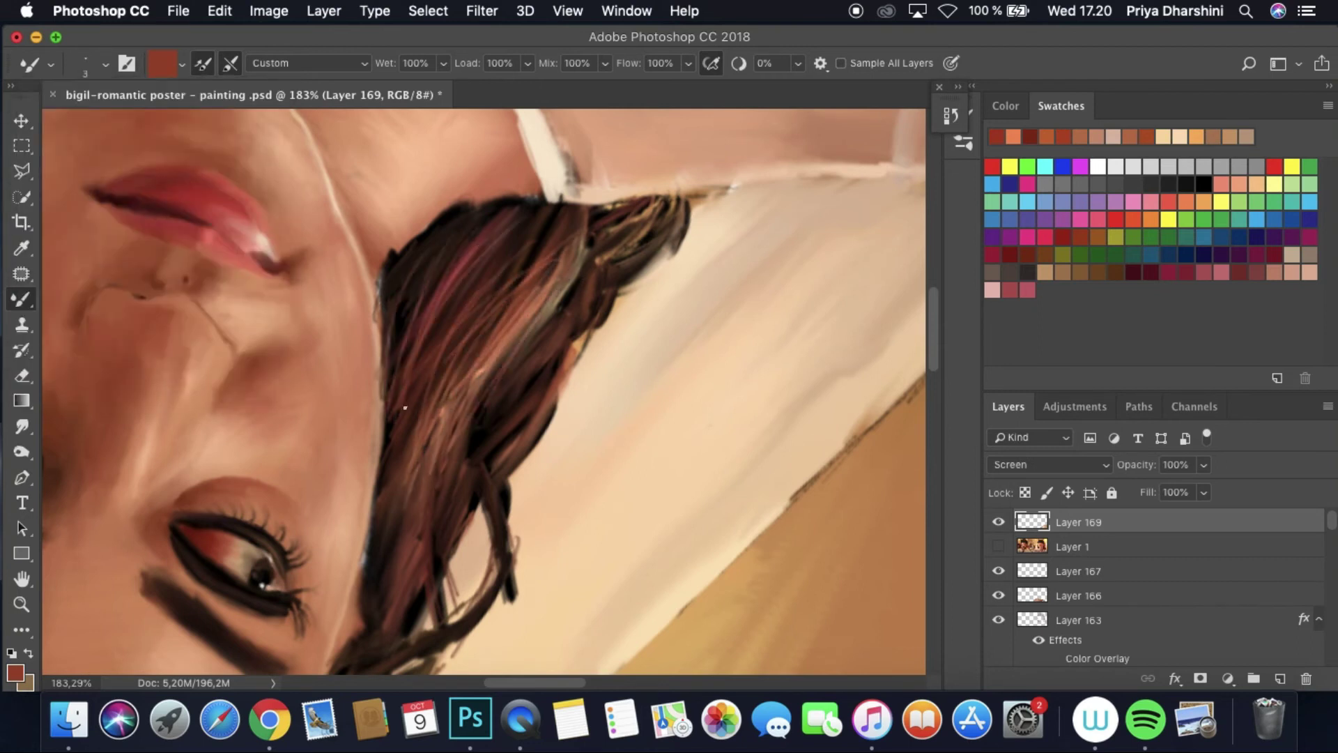
scroll(581, 316, "down", 5)
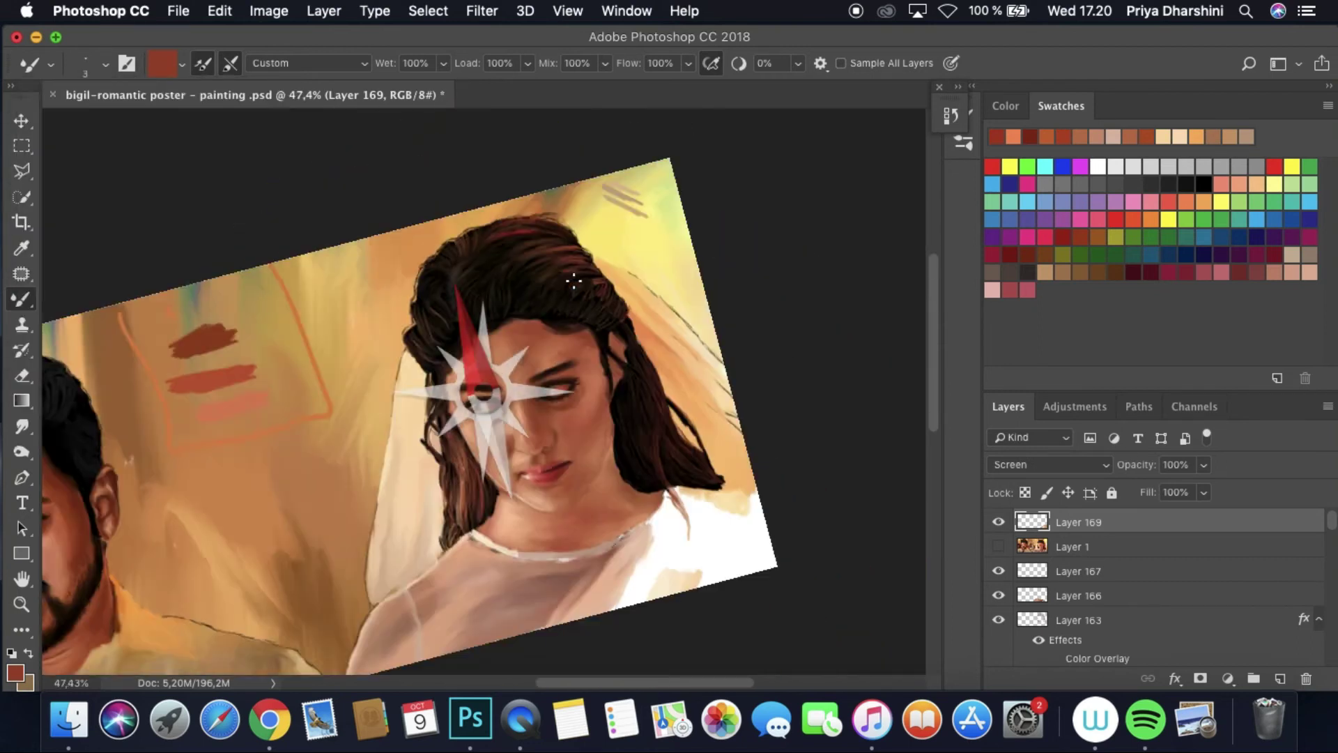
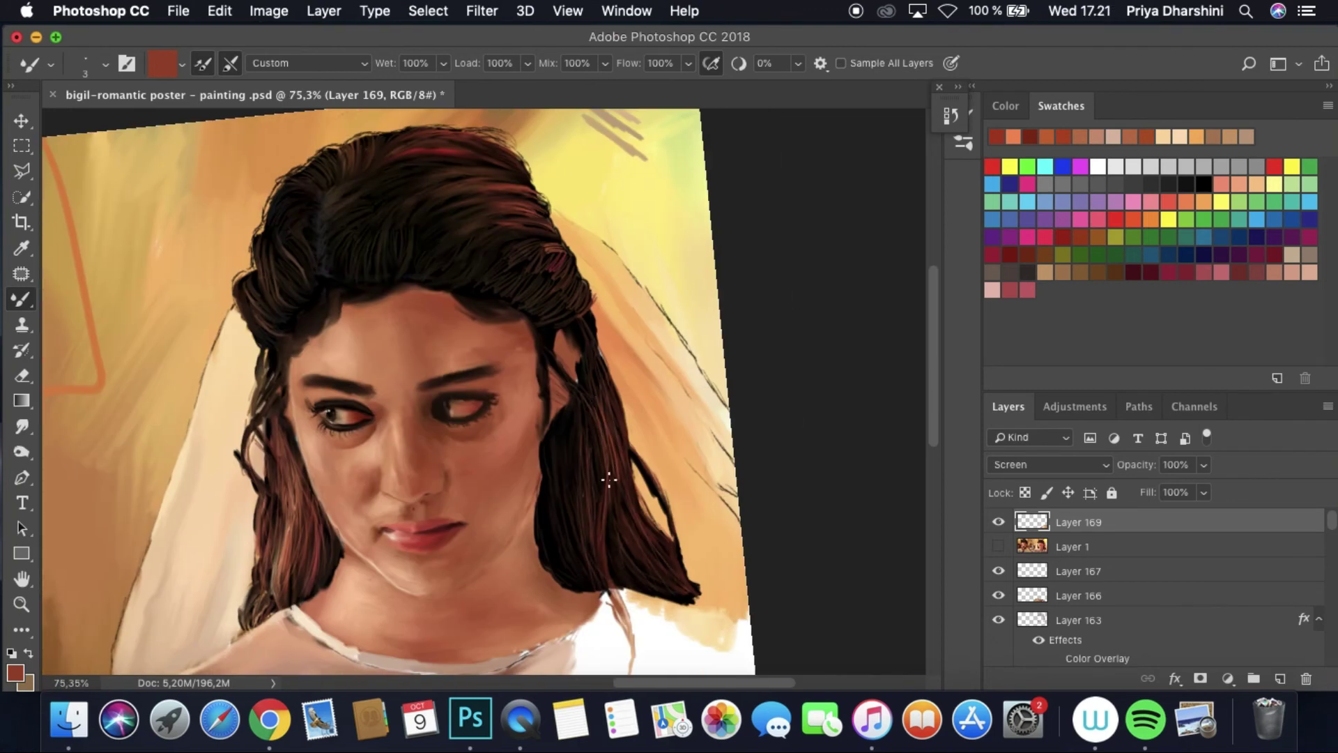
scroll(608, 479, "down", 3)
scroll(608, 478, "up", 2)
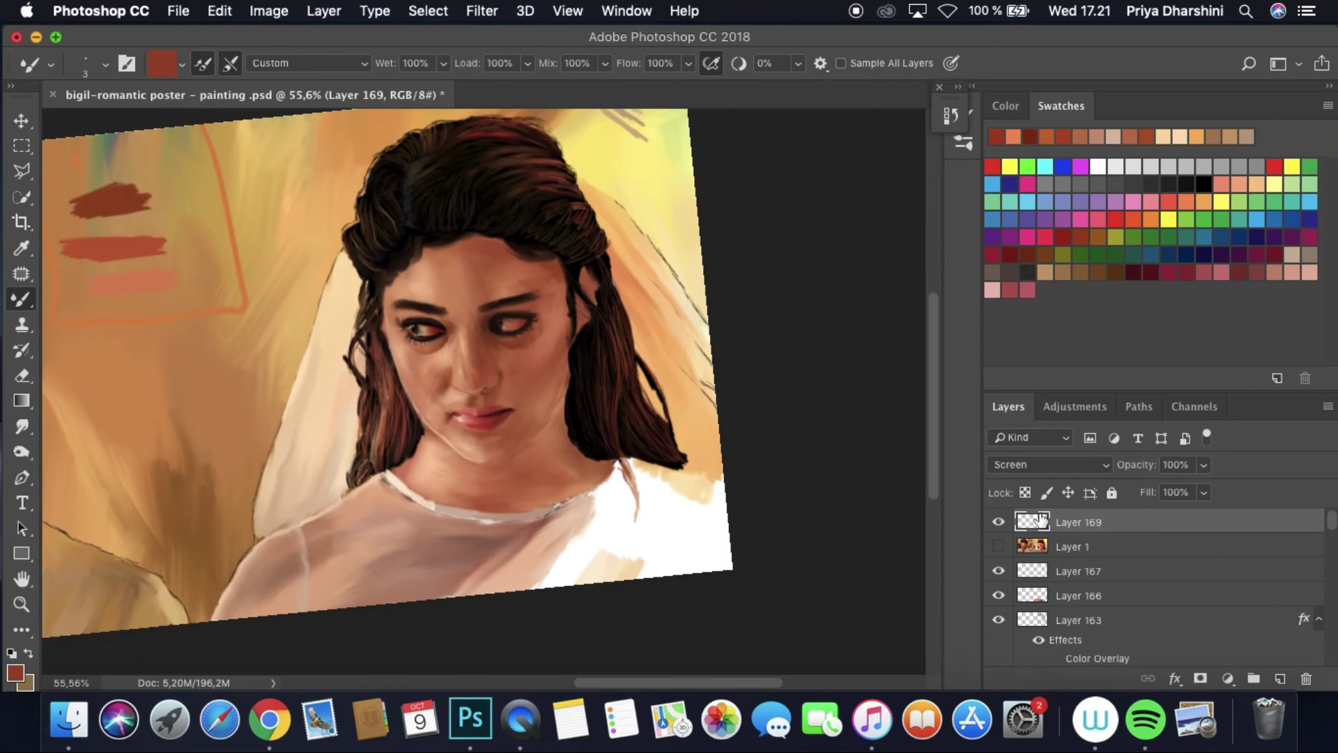
Step: Set up a new layer above the reference photo with a bright red Color Overlay for tracking the painted strokes
right_click(1083, 525)
left_click(1087, 528)
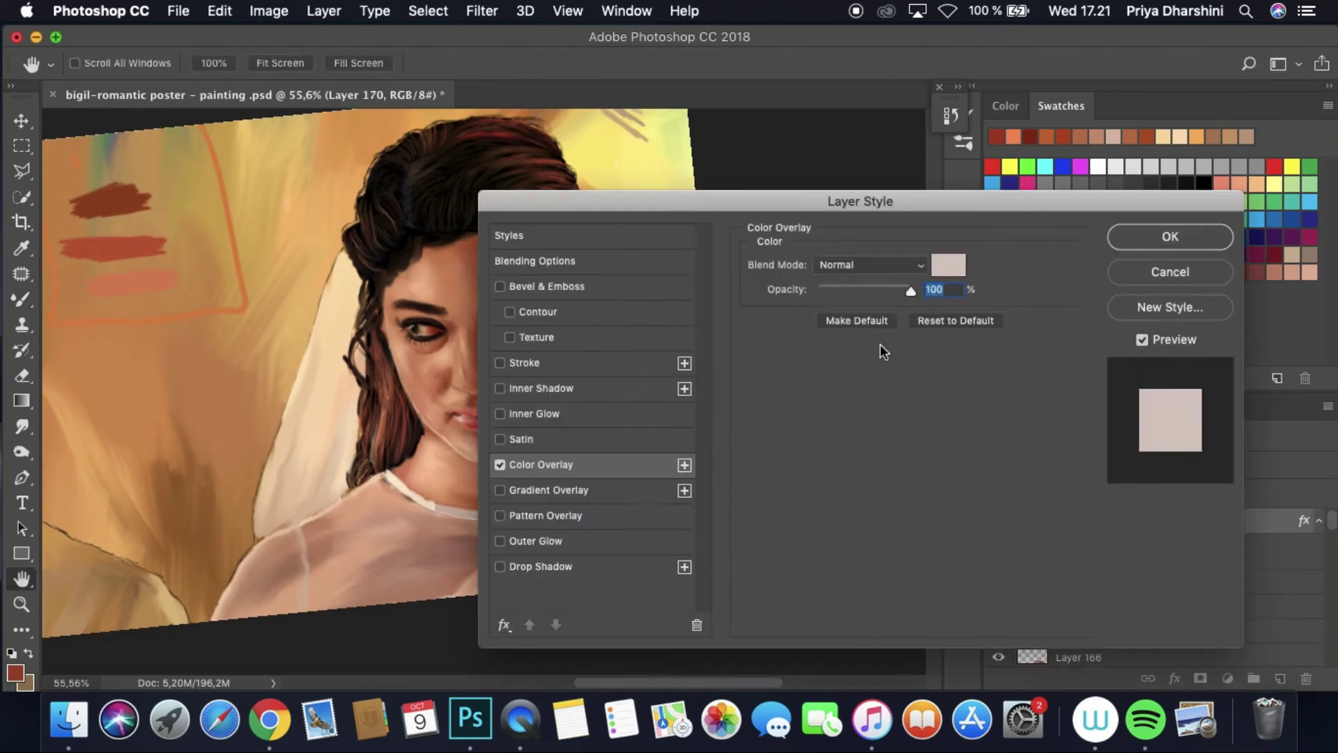
left_click(950, 263)
left_click(1056, 194)
key("Return")
scroll(335, 269, "up", 8)
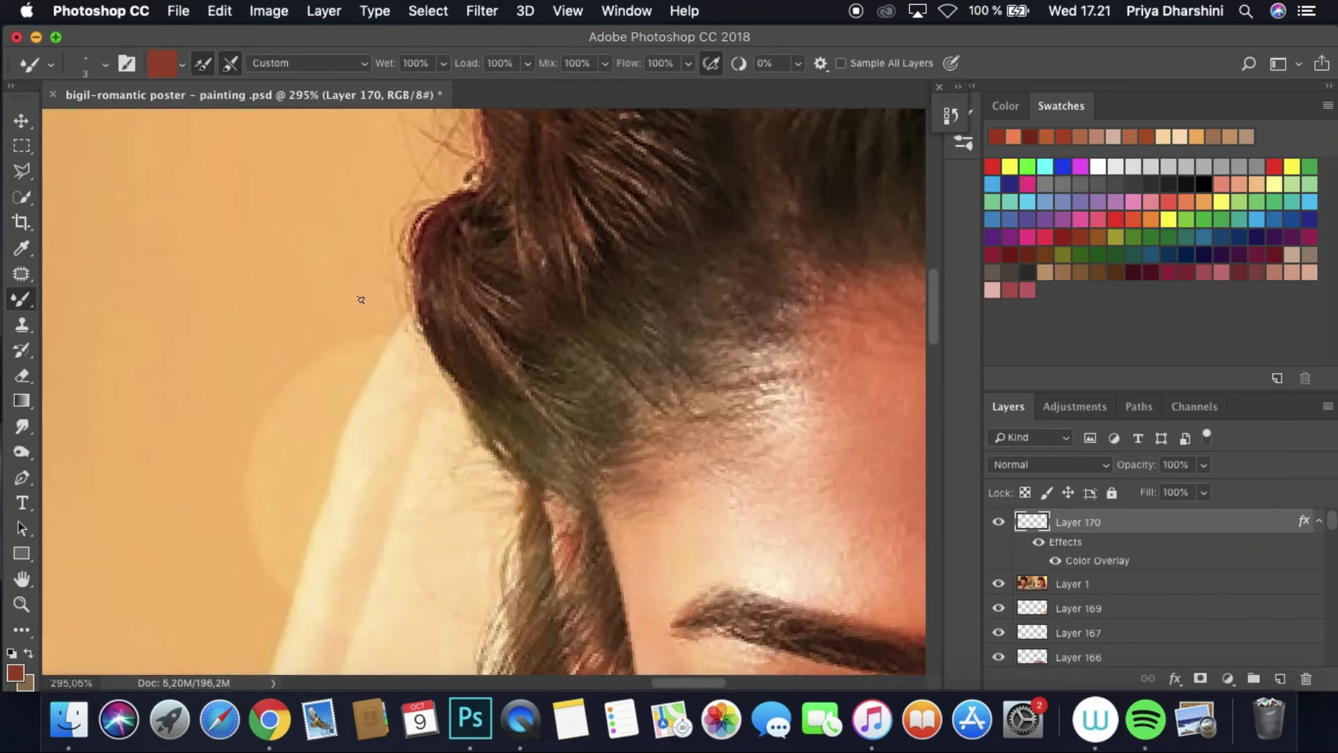
Step: Paint fine size 3 strokes over the veil's top beside the hair, in creams sampled from the reference photo
mouse_move(537, 361)
left_mouse_down()
mouse_move(446, 544)
mouse_move(550, 370)
left_mouse_up()
left_click_drag(555, 474, 503, 616)
key("i")
left_click(552, 416)
key("b")
mouse_move(565, 412)
left_mouse_down()
mouse_move(516, 490)
mouse_move(529, 631)
left_mouse_up()
left_click(596, 500, "alt")
left_click(450, 566, "alt")
mouse_move(453, 523)
left_mouse_down()
mouse_move(412, 662)
mouse_move(502, 523)
left_mouse_up()
key("alt")
left_click_drag(540, 479, 509, 631)
Step: Paint size 3 strokes down the veil's upper part beside the woman's hair, in creams sampled from the reference photo
scroll(513, 488, "down", 5)
mouse_move(613, 224)
left_mouse_down()
mouse_move(578, 370)
mouse_move(425, 579)
left_mouse_up()
left_click_drag(418, 530, 397, 669)
left_click(463, 418, "alt")
left_click_drag(460, 391, 432, 537)
left_click(418, 418, "alt")
mouse_move(359, 557)
left_mouse_down()
mouse_move(408, 416)
mouse_move(431, 463)
left_mouse_up()
mouse_move(474, 535)
left_mouse_down()
mouse_move(573, 385)
mouse_move(505, 560)
mouse_move(619, 324)
mouse_move(609, 293)
left_mouse_up()
mouse_move(612, 359)
left_mouse_down()
mouse_move(619, 503)
mouse_move(643, 465)
mouse_move(619, 415)
mouse_move(570, 492)
mouse_move(601, 424)
mouse_move(544, 592)
left_mouse_up()
scroll(715, 428, "down", 5)
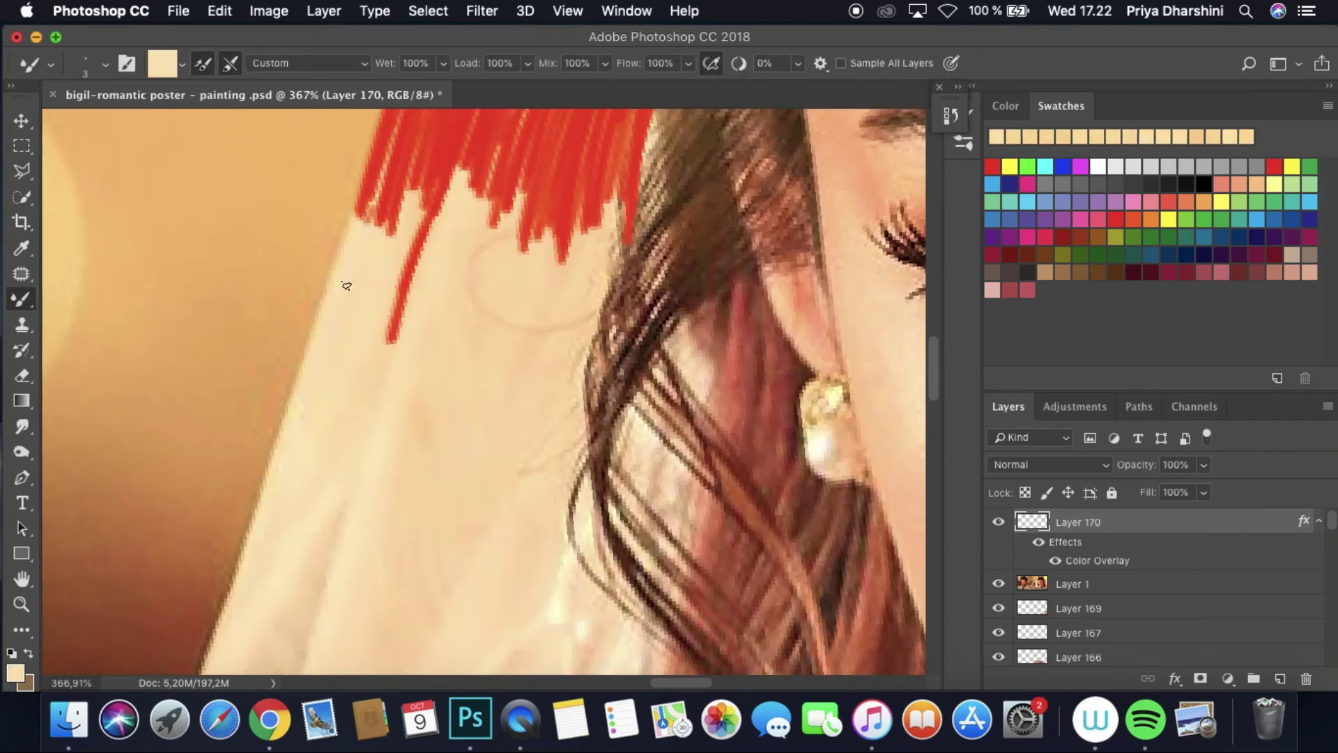
Step: Extend the fine strokes down the veil's outer edge and between the loose hair strands, in sampled creams and tans
mouse_move(305, 374)
left_mouse_down()
mouse_move(241, 613)
mouse_move(328, 558)
mouse_move(397, 379)
mouse_move(385, 345)
mouse_move(425, 182)
mouse_move(300, 558)
mouse_move(453, 182)
mouse_move(529, 446)
mouse_move(558, 237)
mouse_move(586, 418)
mouse_move(606, 220)
mouse_move(599, 550)
mouse_move(613, 258)
mouse_move(669, 293)
mouse_move(649, 537)
left_mouse_up()
scroll(935, 387, "down", 1)
scroll(935, 387, "down", 5)
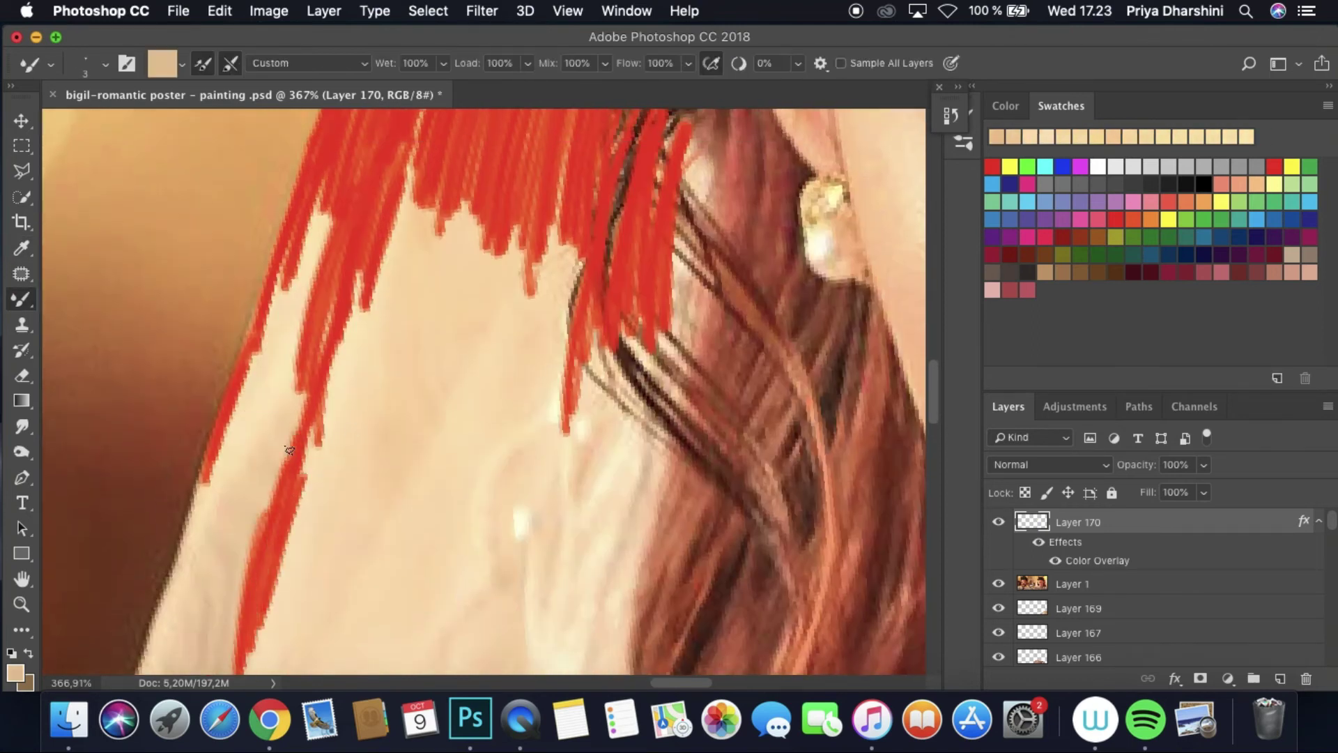
key("i")
left_click(567, 472)
key("b")
left_click_drag(566, 418, 582, 438)
mouse_move(585, 391)
left_mouse_down()
mouse_move(627, 453)
mouse_move(543, 293)
mouse_move(557, 418)
left_mouse_up()
Step: Rotate the canvas nearly upside down and paint peach strokes along the veil's inner edge, beside the loose strands of hair
scroll(557, 418, "down", 10)
left_click(999, 584)
left_click(999, 583)
key("r")
left_click_drag(448, 432, 463, 362)
scroll(462, 361, "up", 5)
key("b")
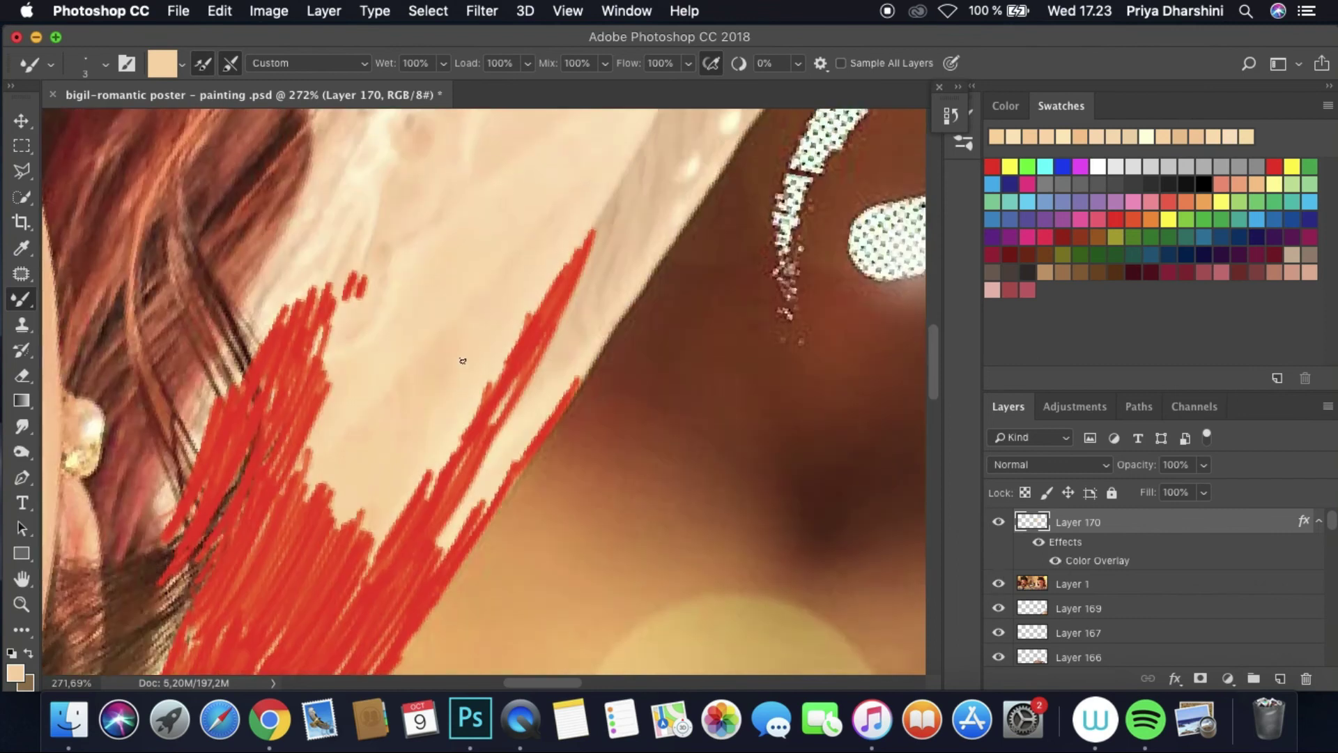
key("i")
key("b")
left_click_drag(288, 281, 339, 180)
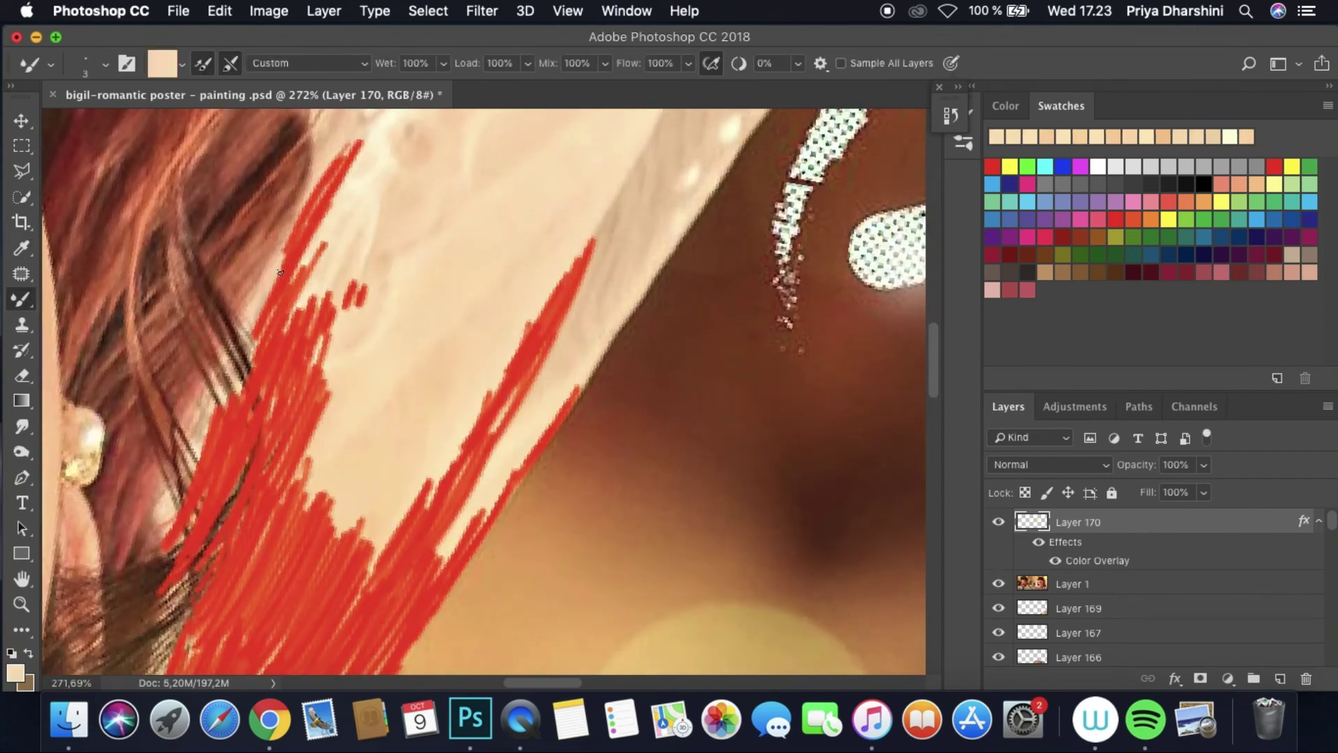
Step: Paint short strokes over the veil's beaded folds next to the hair, in pale creams sampled from the reference photo
key("i")
left_click(353, 284)
key("b")
left_click_drag(328, 306, 362, 216)
key("i")
left_click(409, 179)
key("b")
mouse_move(419, 180)
left_mouse_down()
mouse_move(367, 321)
mouse_move(331, 330)
mouse_move(363, 348)
mouse_move(384, 276)
left_mouse_up()
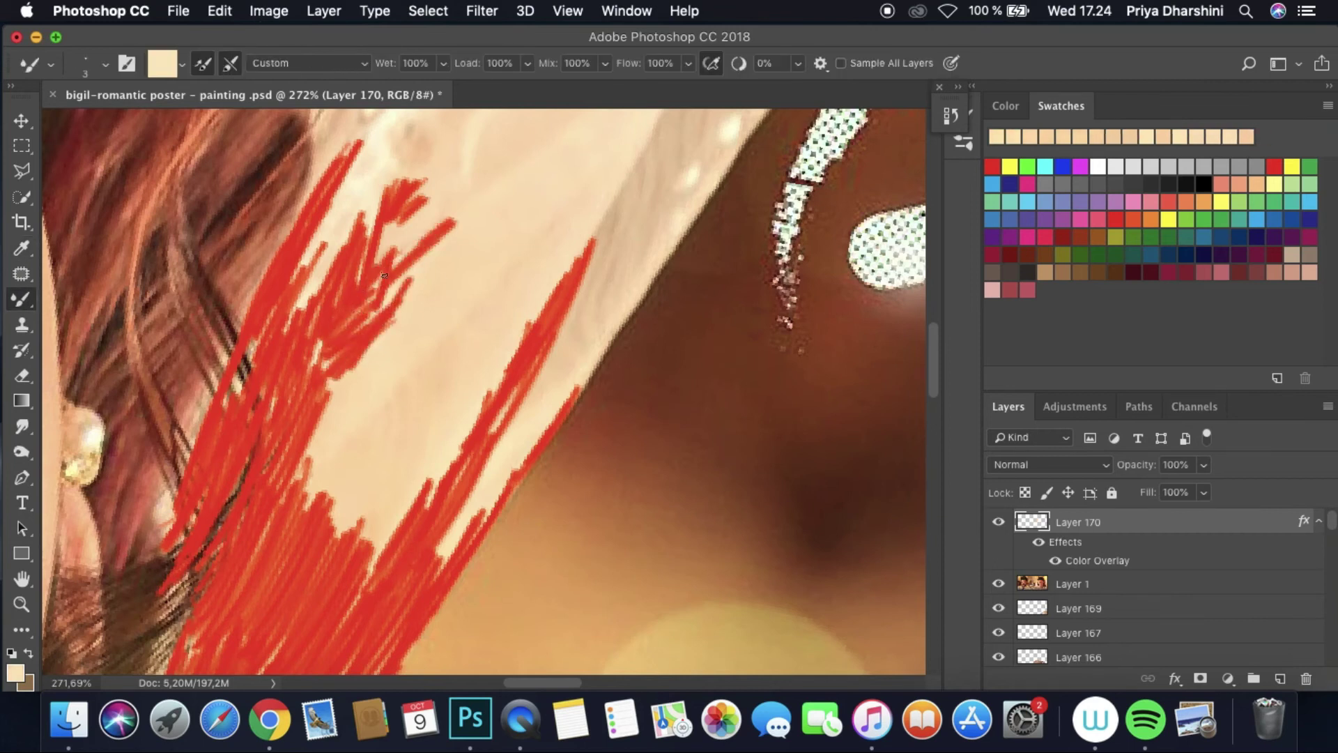
Step: Fill the middle of the veil up to its outer edge with dense fine strokes in sampled cream tones
key("i")
left_click(409, 370)
key("b")
mouse_move(411, 369)
left_mouse_down()
mouse_move(401, 396)
mouse_move(376, 393)
mouse_move(345, 515)
mouse_move(418, 384)
mouse_move(365, 509)
mouse_move(450, 415)
mouse_move(399, 536)
mouse_move(515, 423)
left_mouse_up()
key("i")
left_click(517, 457)
key("b")
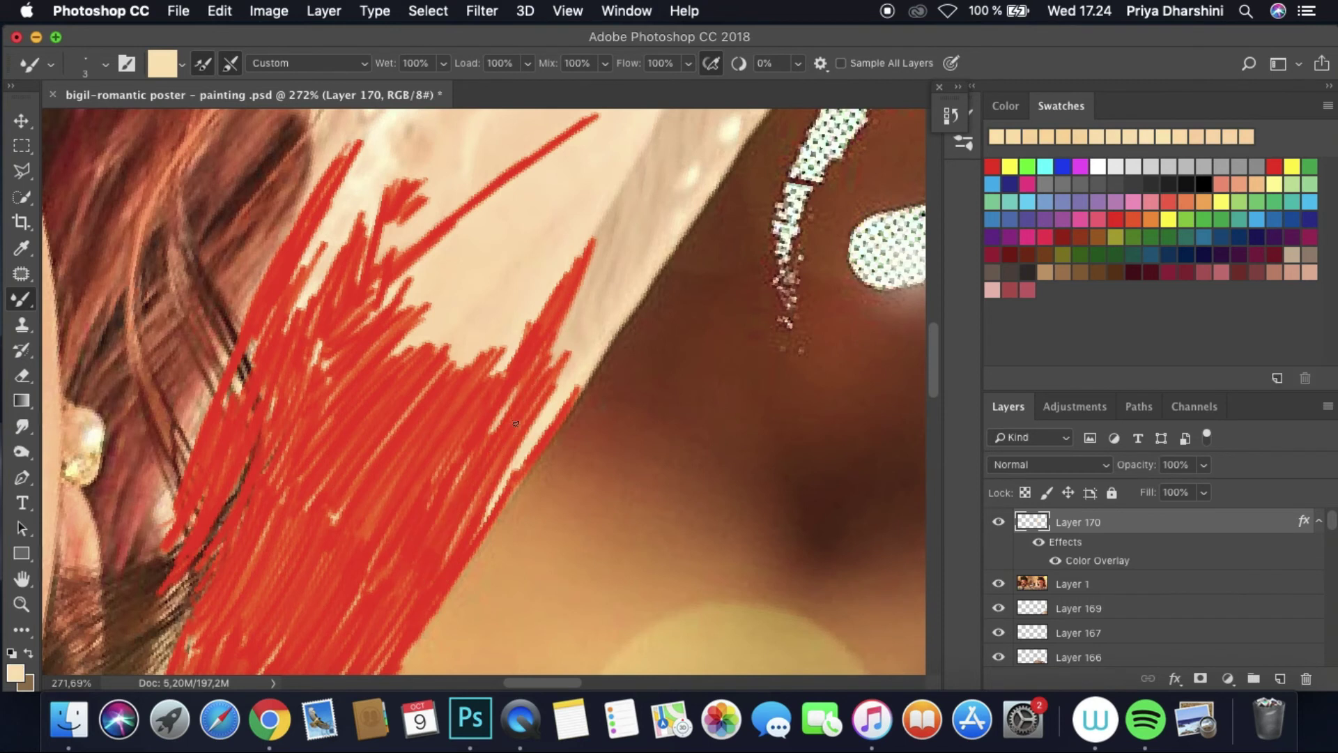
mouse_move(939, 363)
left_mouse_down()
mouse_move(952, 276)
mouse_move(950, 338)
left_mouse_up()
Step: Paint the veil's pearl trim along the hair with short strokes in light creams sampled from the reference photo
key("i")
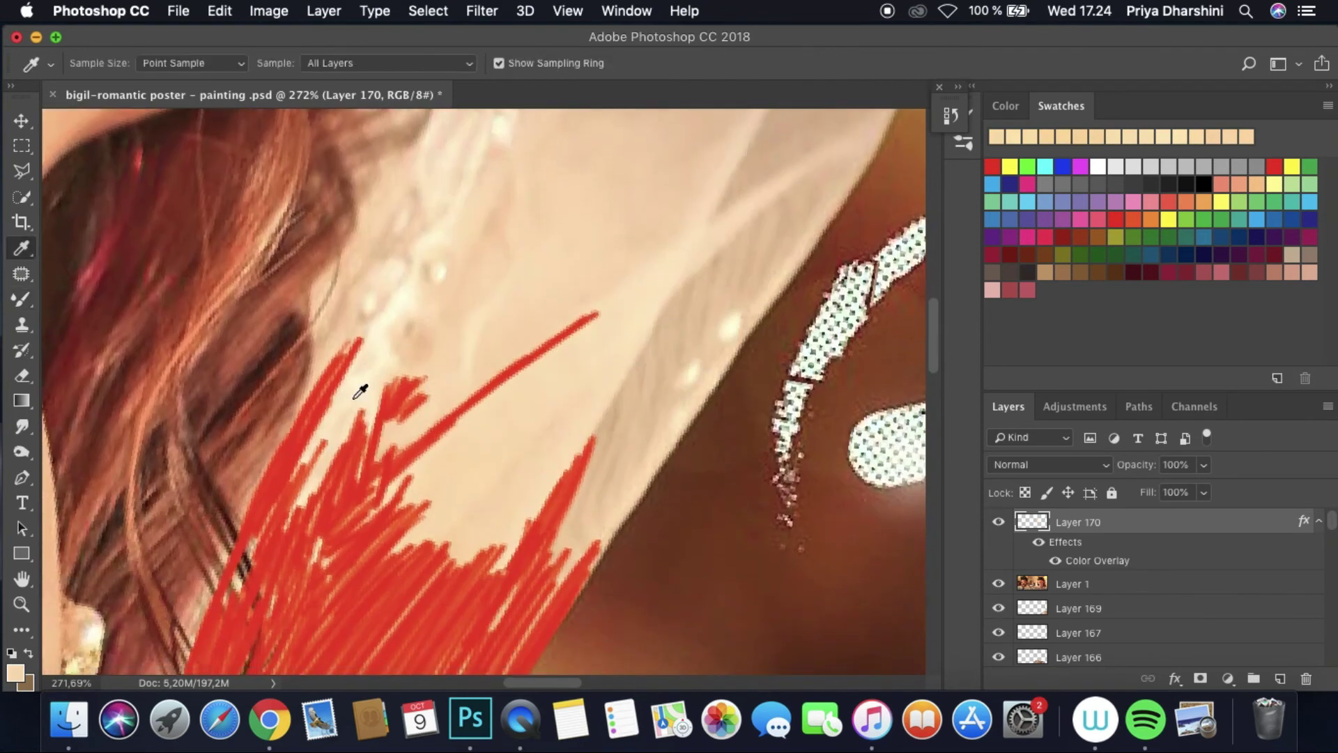
left_click(400, 274)
key("b")
mouse_move(400, 275)
left_mouse_down()
mouse_move(359, 319)
mouse_move(343, 317)
mouse_move(395, 260)
left_mouse_up()
left_click_drag(386, 348, 432, 279)
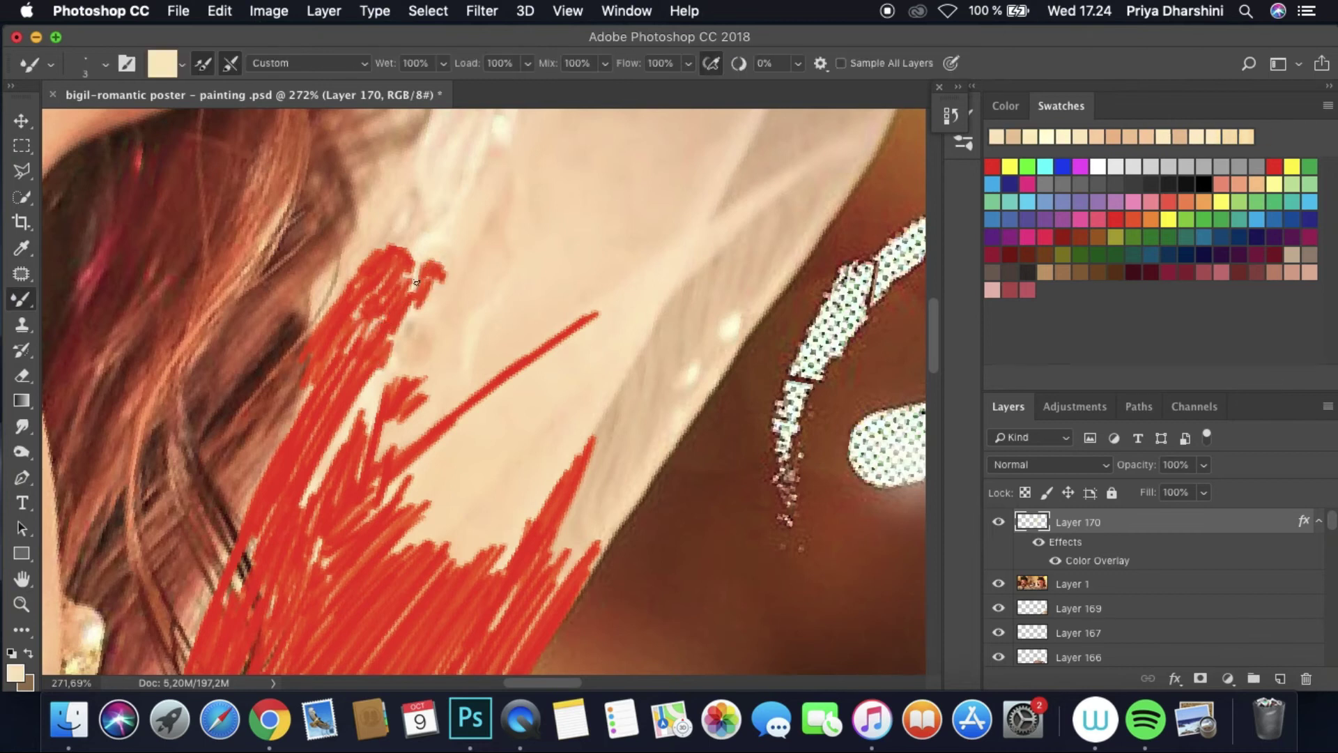
Step: Paint the veil's diagonal fold line and the shaded band between it and the outer edge in sampled beige
mouse_move(425, 325)
left_mouse_down()
mouse_move(421, 412)
mouse_move(367, 447)
mouse_move(514, 352)
left_mouse_up()
left_click_drag(613, 313, 829, 155)
mouse_move(604, 352)
left_mouse_down()
mouse_move(718, 231)
mouse_move(523, 516)
mouse_move(488, 593)
left_mouse_up()
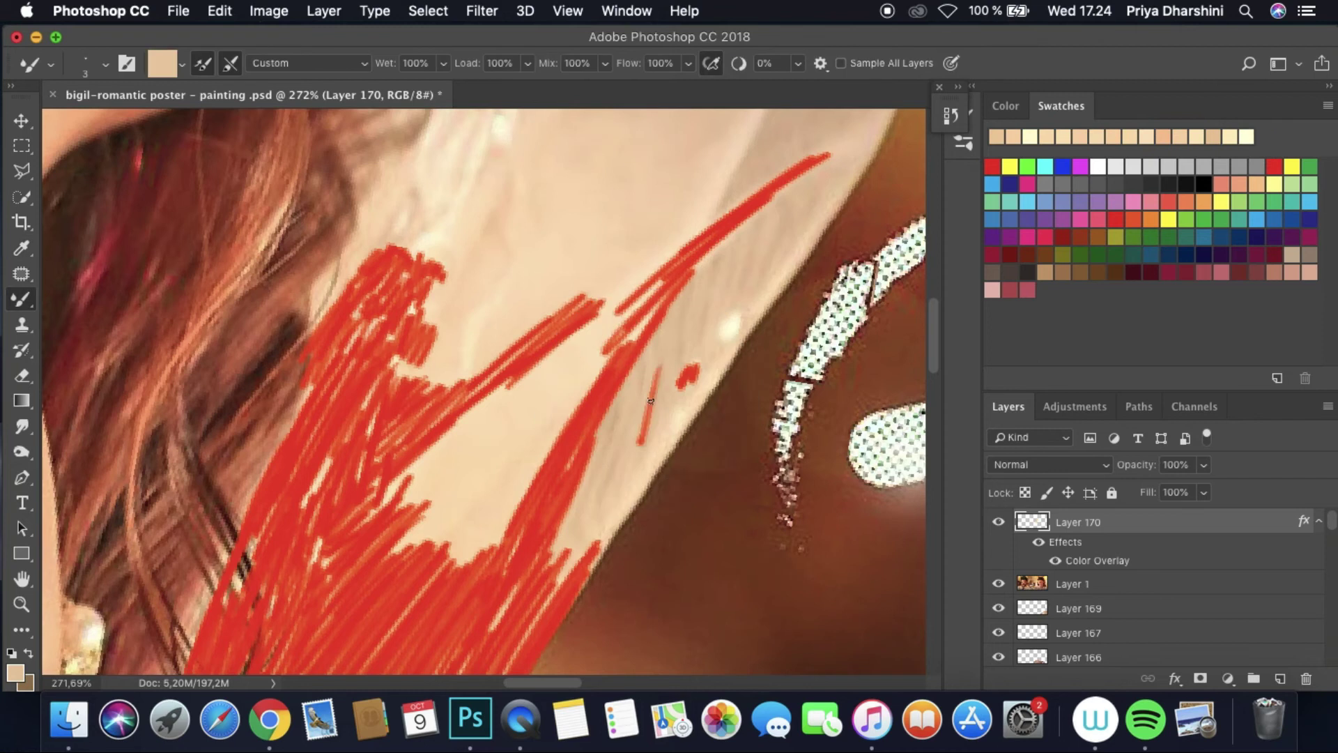
left_click_drag(648, 359, 644, 460)
left_click_drag(627, 355, 630, 418)
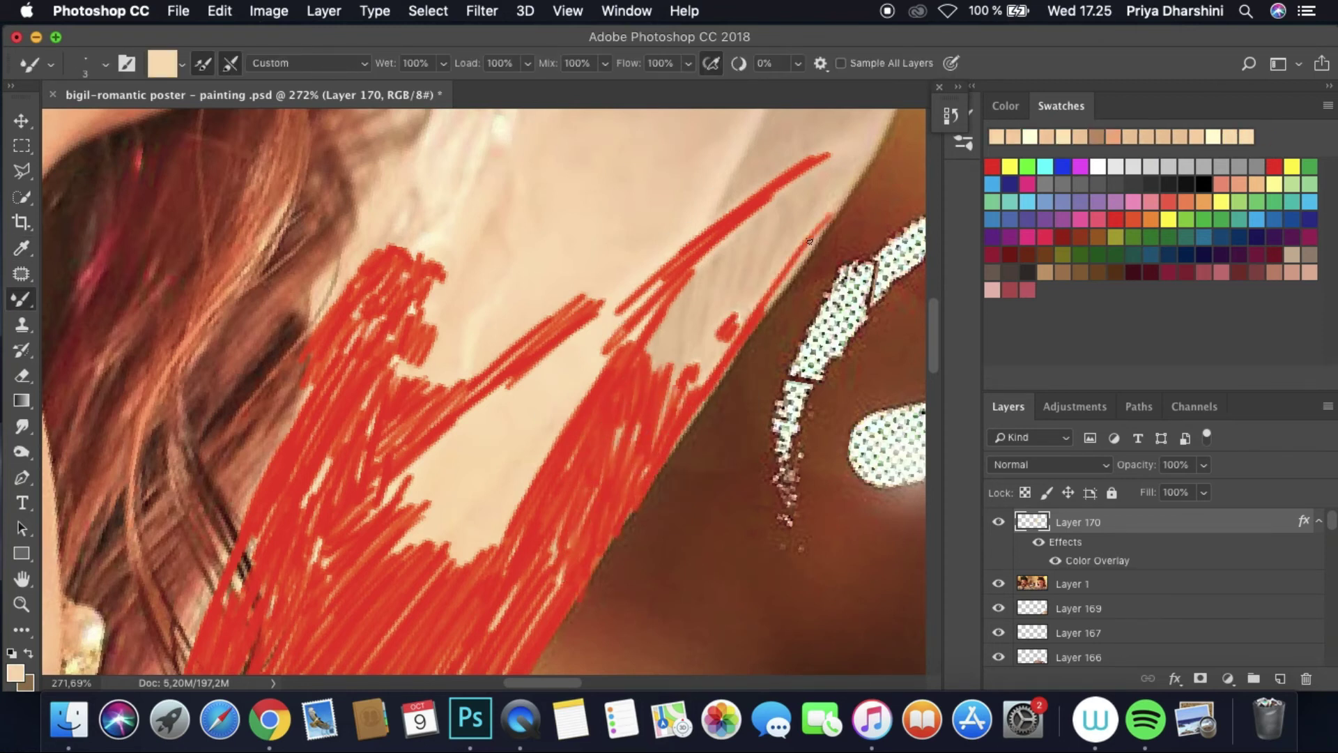
Step: Paint the veil's outer edge and fill the grey-beige area inside the diagonal fold with colours sampled from the reference photo
left_click(777, 203, "alt")
left_click_drag(738, 261, 881, 126)
left_click(951, 115)
left_click(950, 115)
key("i")
left_click(724, 242)
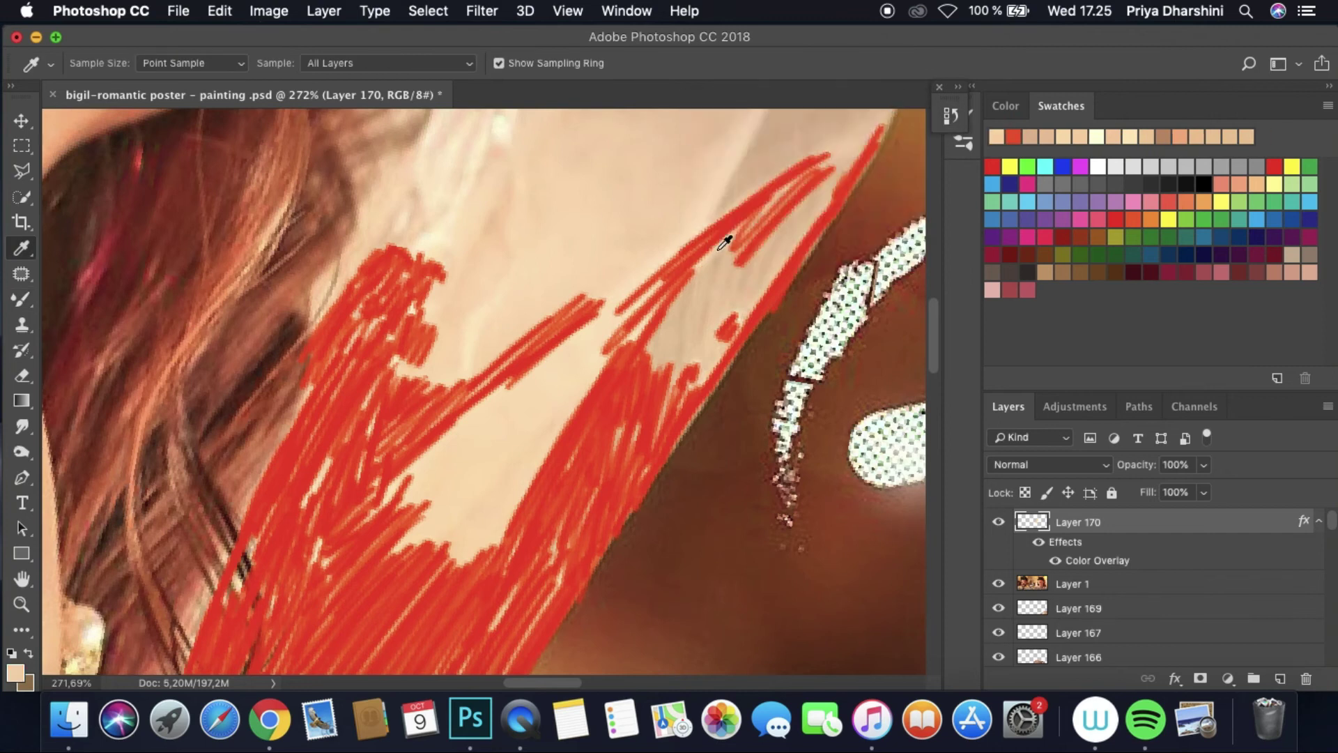
key("b")
left_click_drag(689, 377, 670, 300)
left_click(686, 268, "alt")
left_click_drag(697, 390, 787, 221)
Step: Fill the gap beneath the diagonal fold and paint the veil beside the hair up to the shoulder in sampled peach tones
left_click(488, 419, "alt")
mouse_move(432, 488)
left_mouse_down()
mouse_move(447, 430)
mouse_move(438, 541)
mouse_move(489, 451)
mouse_move(546, 455)
mouse_move(649, 292)
left_mouse_up()
scroll(352, 433, "up", 5)
left_click(353, 433, "alt")
left_click_drag(376, 390, 328, 487)
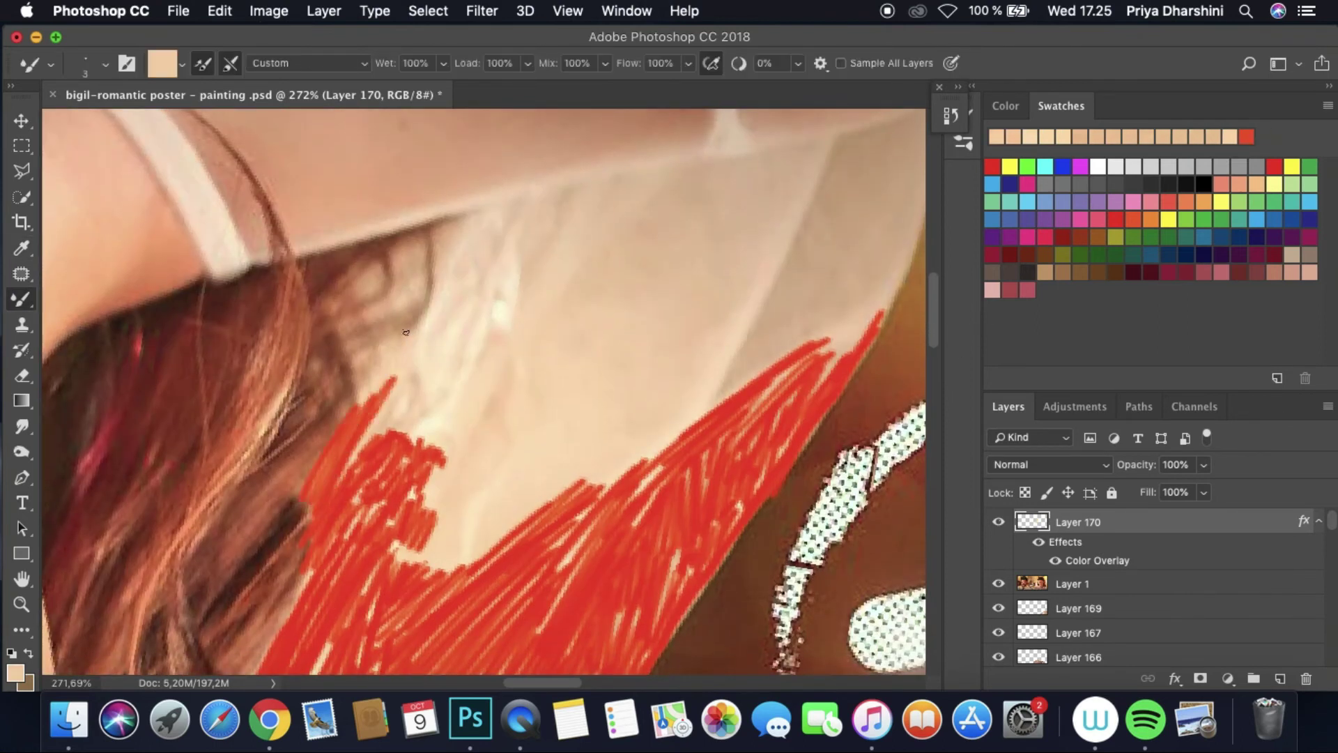
left_click_drag(348, 418, 354, 362)
left_click_drag(432, 300, 425, 341)
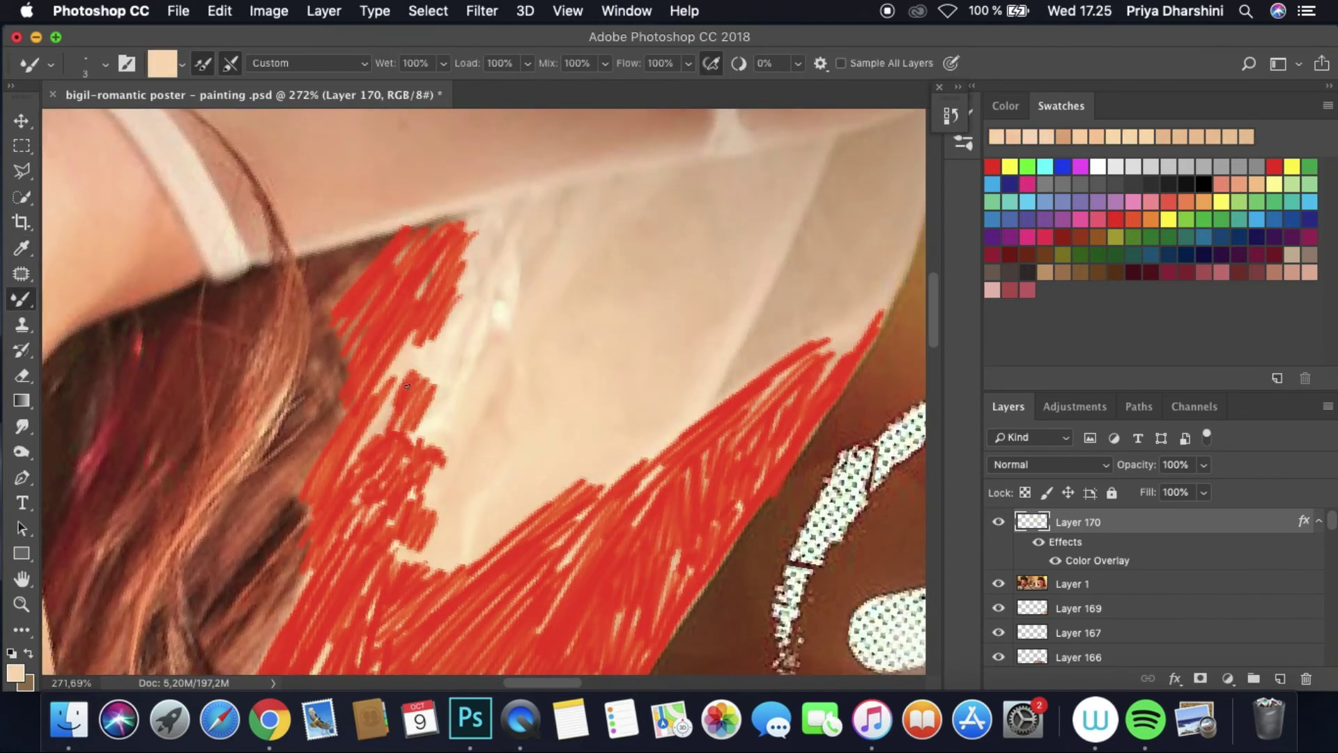
left_click_drag(407, 386, 464, 279)
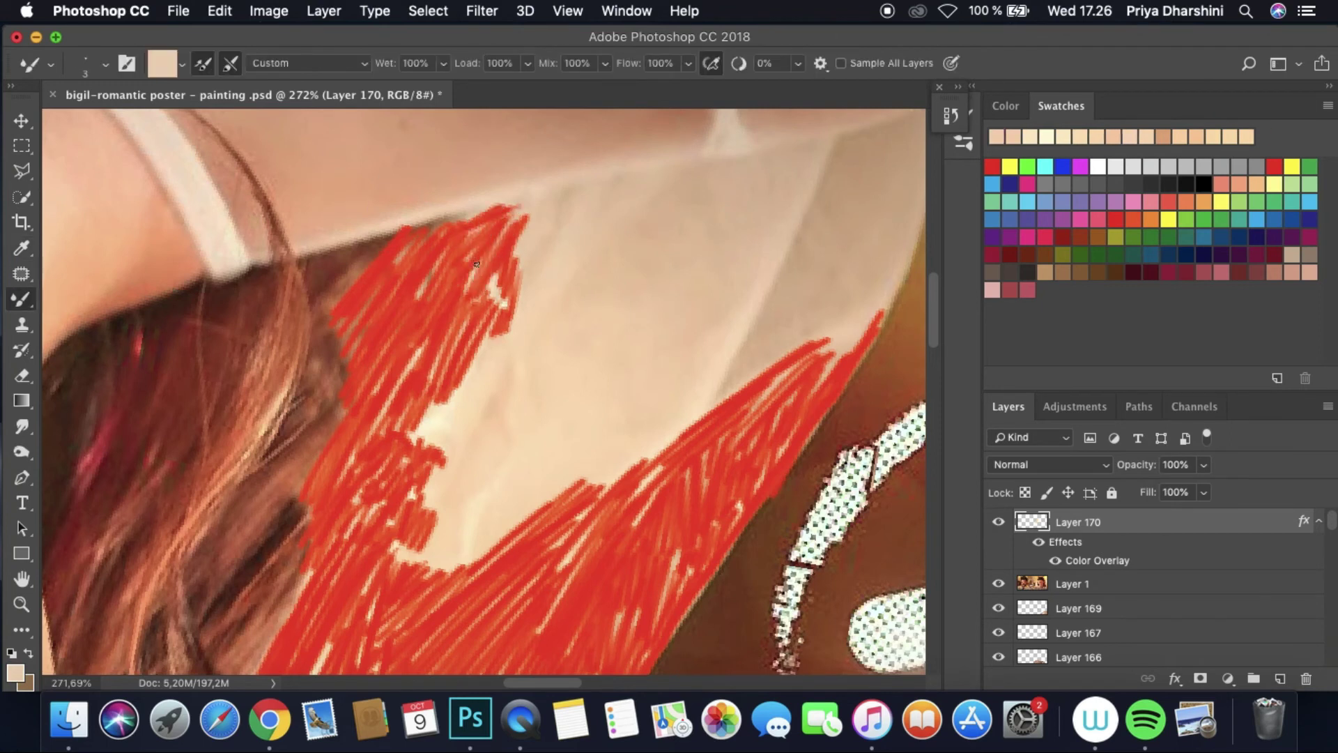
Step: Fill the veil's centre between the pearl trim and the long fold, up to the shoulder line, in sampled beige tones
mouse_move(427, 442)
left_mouse_down()
mouse_move(515, 389)
mouse_move(480, 391)
mouse_move(459, 512)
mouse_move(526, 473)
mouse_move(527, 406)
mouse_move(765, 309)
left_mouse_up()
mouse_move(697, 425)
left_mouse_down()
mouse_move(767, 237)
mouse_move(672, 370)
left_mouse_up()
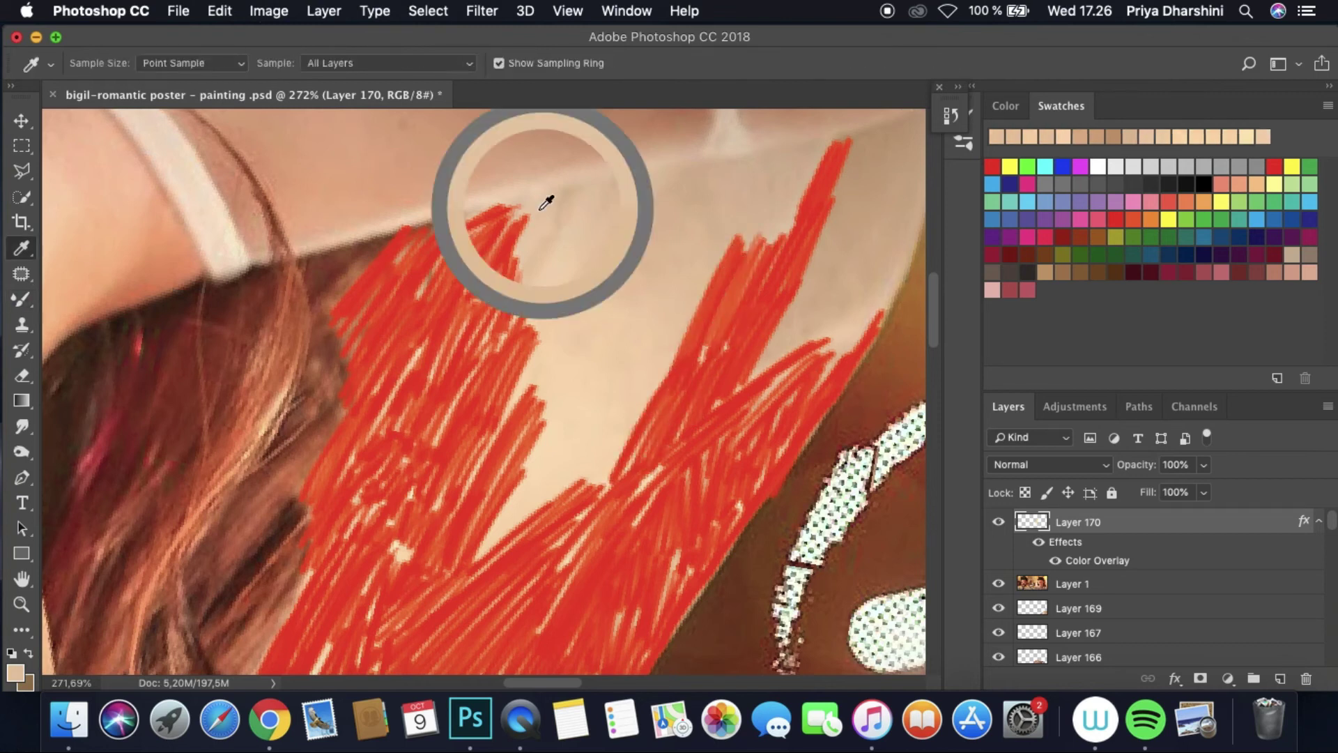
left_click_drag(546, 194, 523, 282)
mouse_move(649, 184)
left_mouse_down()
mouse_move(516, 419)
mouse_move(530, 530)
mouse_move(642, 337)
mouse_move(560, 469)
mouse_move(697, 314)
mouse_move(678, 175)
left_mouse_up()
left_click_drag(745, 229, 704, 223)
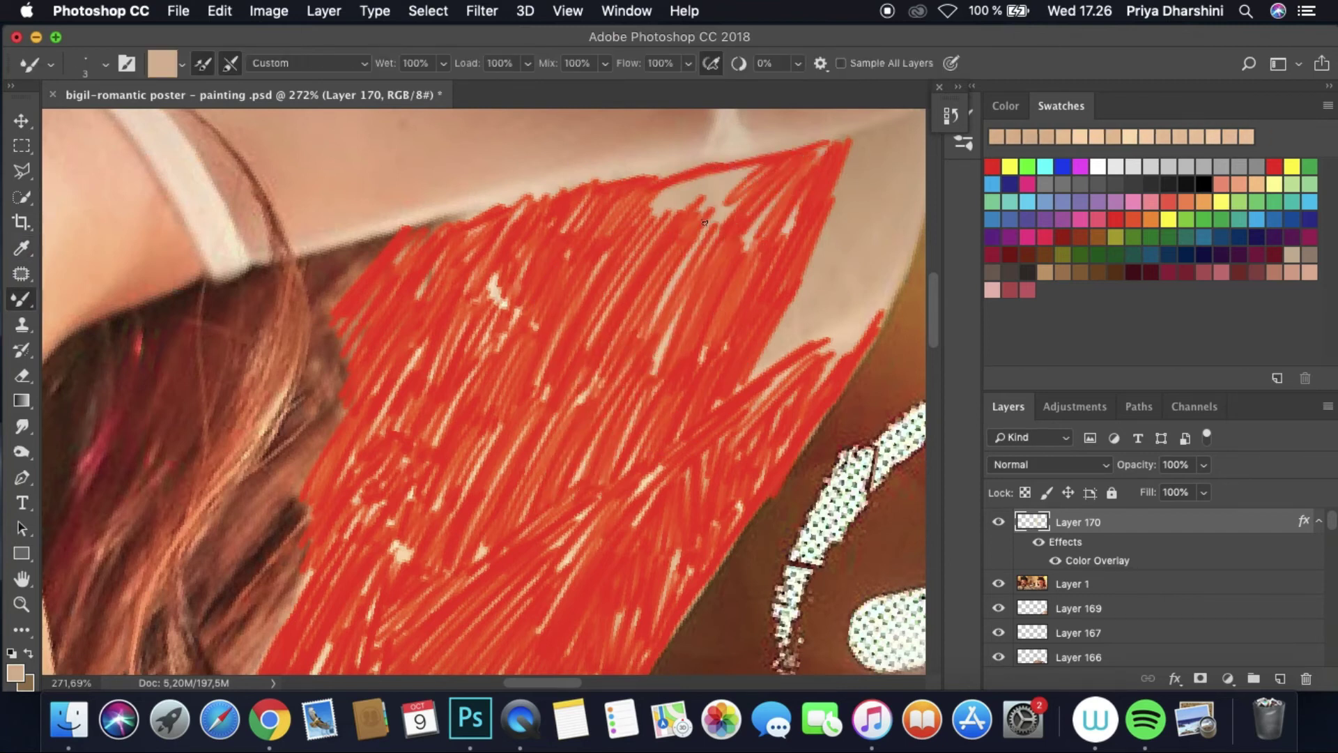
Step: Paint the remaining darker section of the veil at its outer corner by the shoulder, in sampled tan tones
scroll(571, 662, "right", 10)
scroll(488, 362, "up", 5)
left_click_drag(454, 446, 492, 346)
mouse_move(470, 257)
left_mouse_down()
mouse_move(432, 313)
mouse_move(390, 432)
mouse_move(419, 460)
left_mouse_up()
left_click(481, 334, "alt")
left_click_drag(481, 334, 505, 279)
Step: Fit the whole poster in view, and hide the reference photo and the veil layer's Color Overlay
key("super+0")
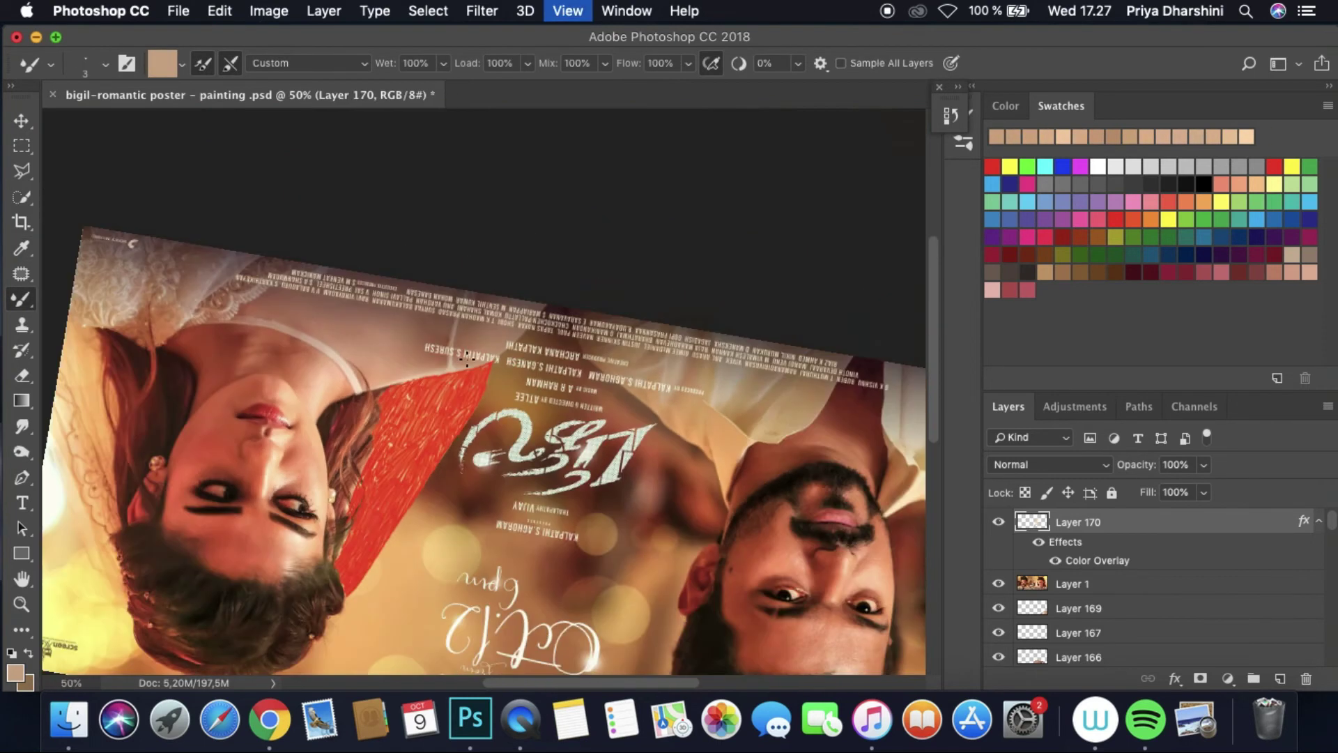
left_click(998, 583)
left_click(1055, 561)
Step: Move the painted veil layer down the stack beneath Layer 159, and save the poster
left_click_drag(1078, 522, 1090, 630)
left_click(178, 11)
left_click(225, 195)
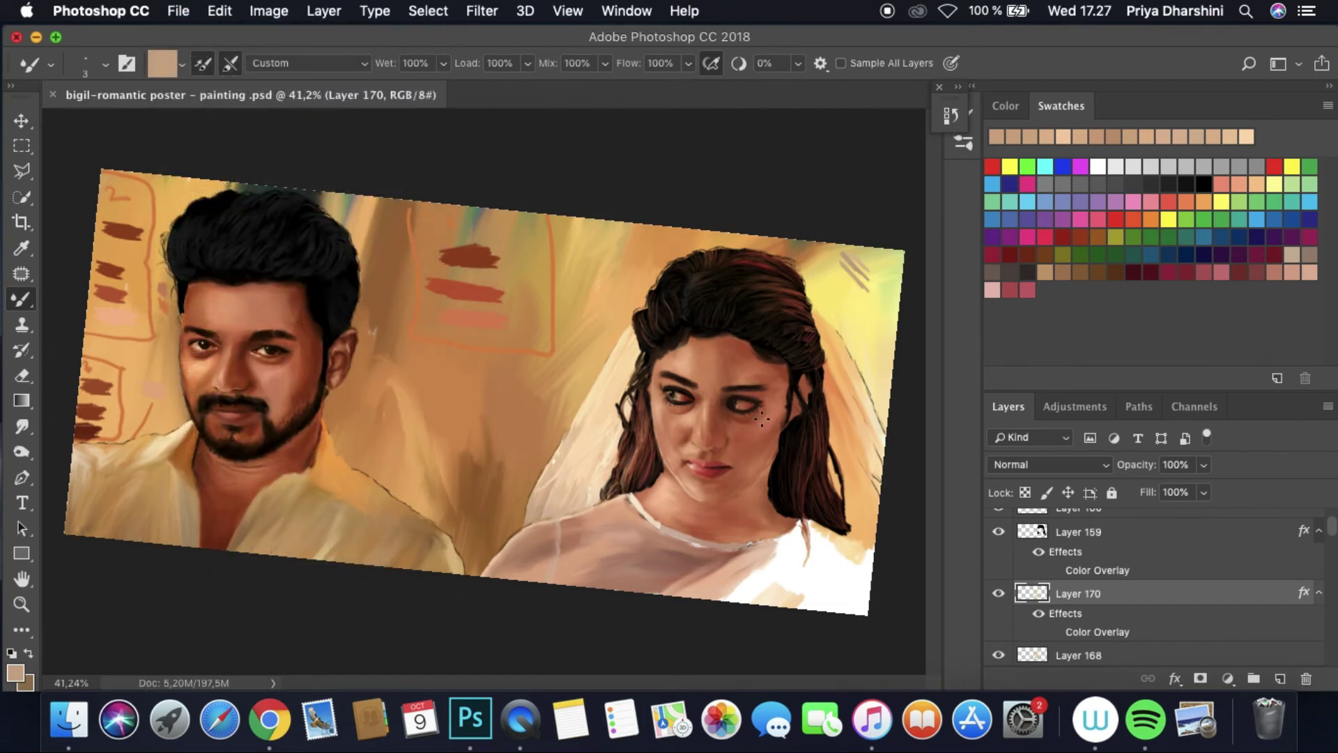
Step: Set up a new layer above the reference photo with a red Color Overlay, and show the reference photo again
scroll(1310, 558, "up", 5)
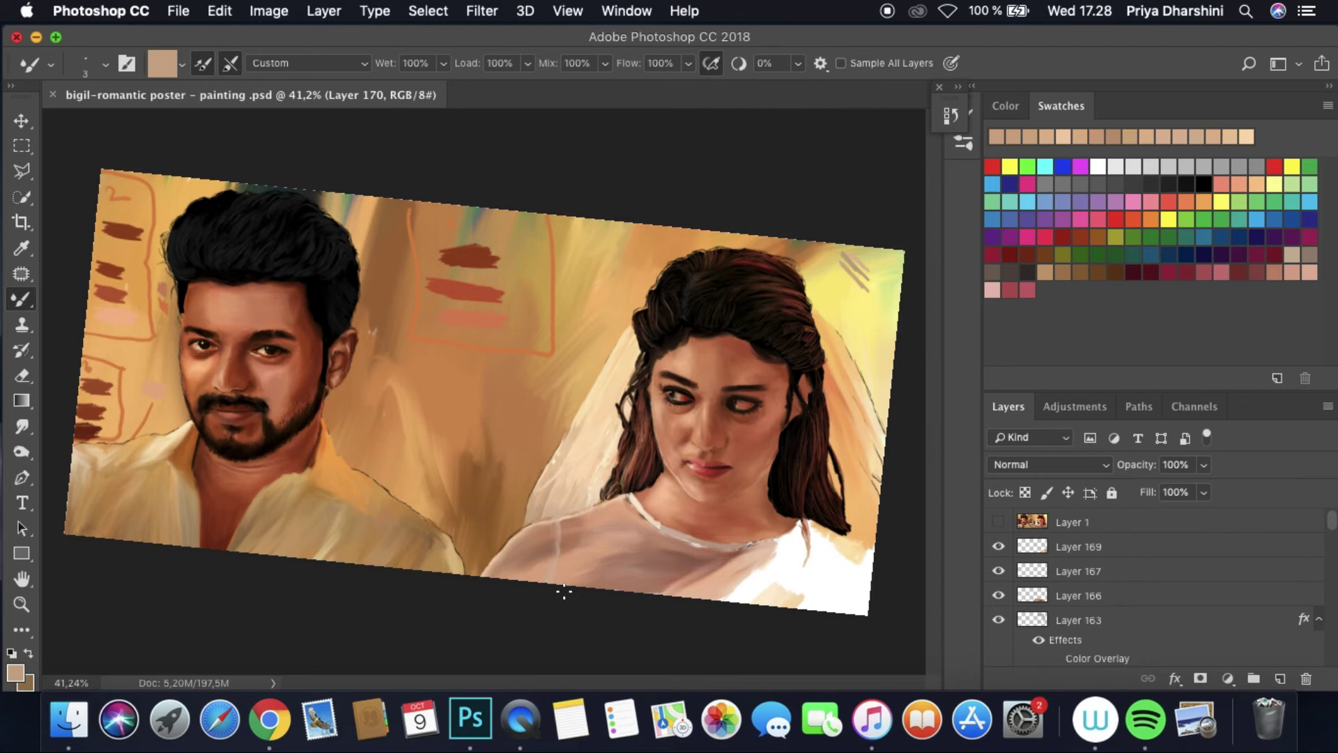
scroll(565, 591, "up", 5)
left_click_drag(675, 388, 524, 419)
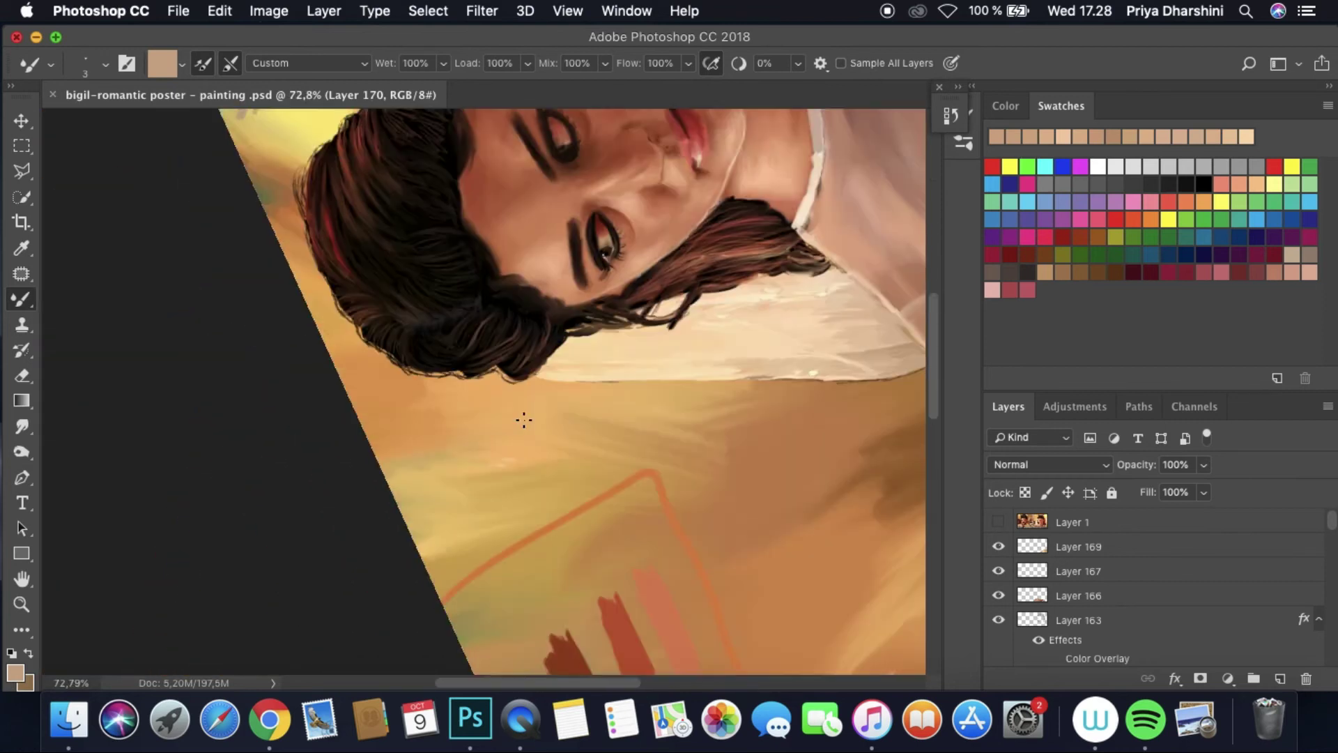
scroll(524, 420, "up", 5)
key("super+shift+alt+n")
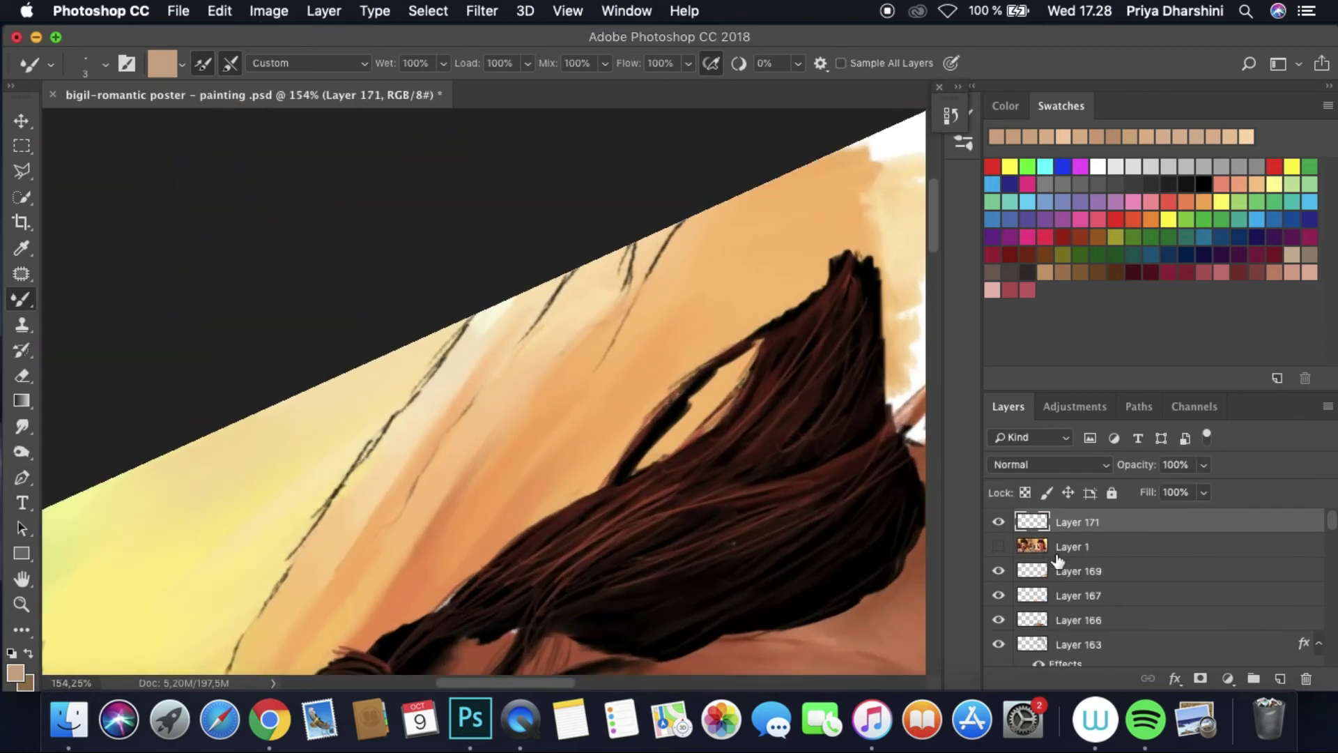
double_click(1091, 522)
left_click(551, 471)
key("Return")
left_click(998, 583)
Step: Paint fine strokes over the other side's veil beside the crown of the hair, in yellows and oranges sampled from the reference
left_click_drag(215, 568, 215, 605)
left_click(240, 460, "alt")
mouse_move(289, 386)
left_mouse_down()
mouse_move(244, 488)
mouse_move(275, 512)
left_mouse_up()
left_click(237, 568, "alt")
left_click_drag(237, 568, 232, 592)
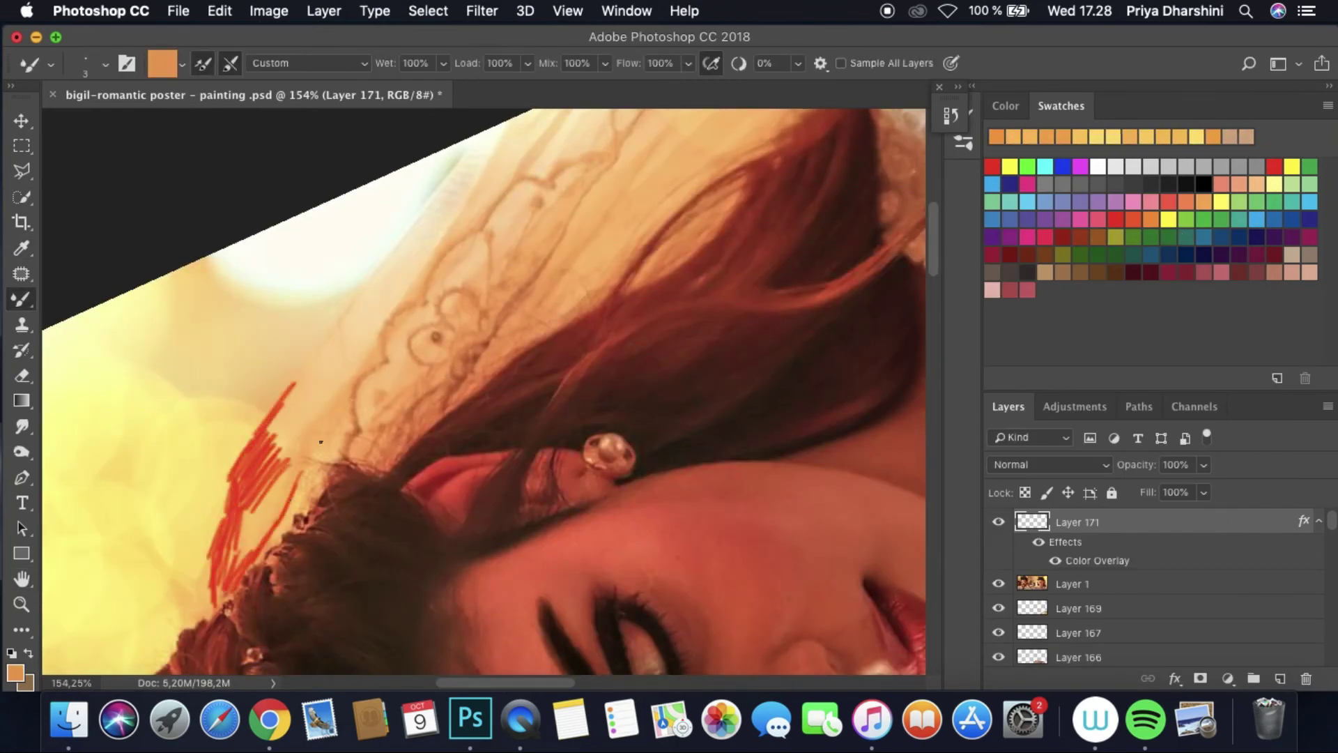
left_click_drag(271, 478, 237, 550)
left_click(302, 506, "alt")
left_click_drag(301, 507, 359, 385)
Step: Extend the strokes along the veil towards the lace border and behind the ear, in sampled cream and orange tones
left_click(346, 446, "alt")
left_click(400, 307, "alt")
mouse_move(419, 302)
left_mouse_down()
mouse_move(344, 409)
mouse_move(328, 352)
left_mouse_up()
left_click(359, 299, "alt")
mouse_move(358, 301)
left_mouse_down()
mouse_move(361, 335)
mouse_move(417, 283)
left_mouse_up()
left_click(382, 437, "alt")
left_click_drag(382, 438, 370, 454)
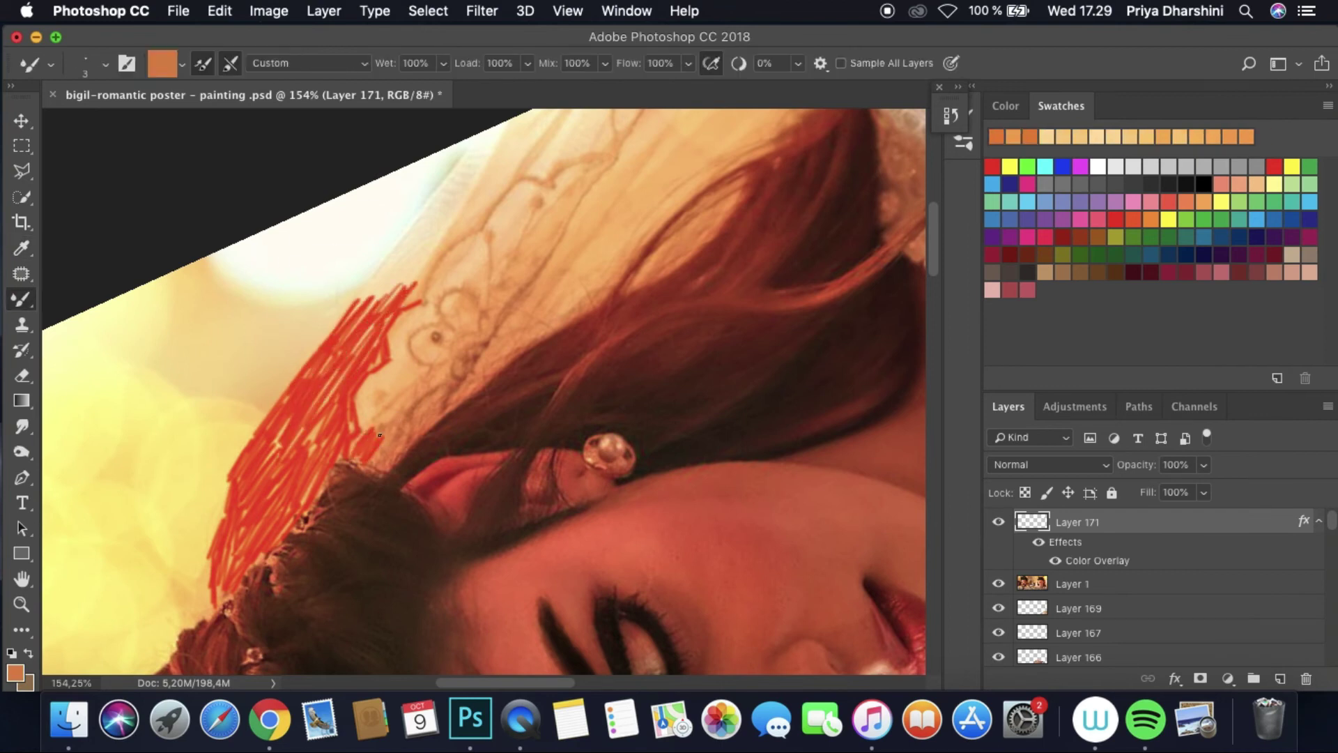
Step: Trace the veil's lace border line and its round floral motif in oranges sampled from the reference photo
left_click(478, 352, "alt")
left_click_drag(457, 379, 632, 131)
left_click(436, 338, "alt")
left_click_drag(442, 321, 453, 348)
left_click(411, 345, "alt")
mouse_move(472, 296)
left_mouse_down()
mouse_move(437, 287)
mouse_move(459, 279)
left_mouse_up()
left_click(437, 287, "alt")
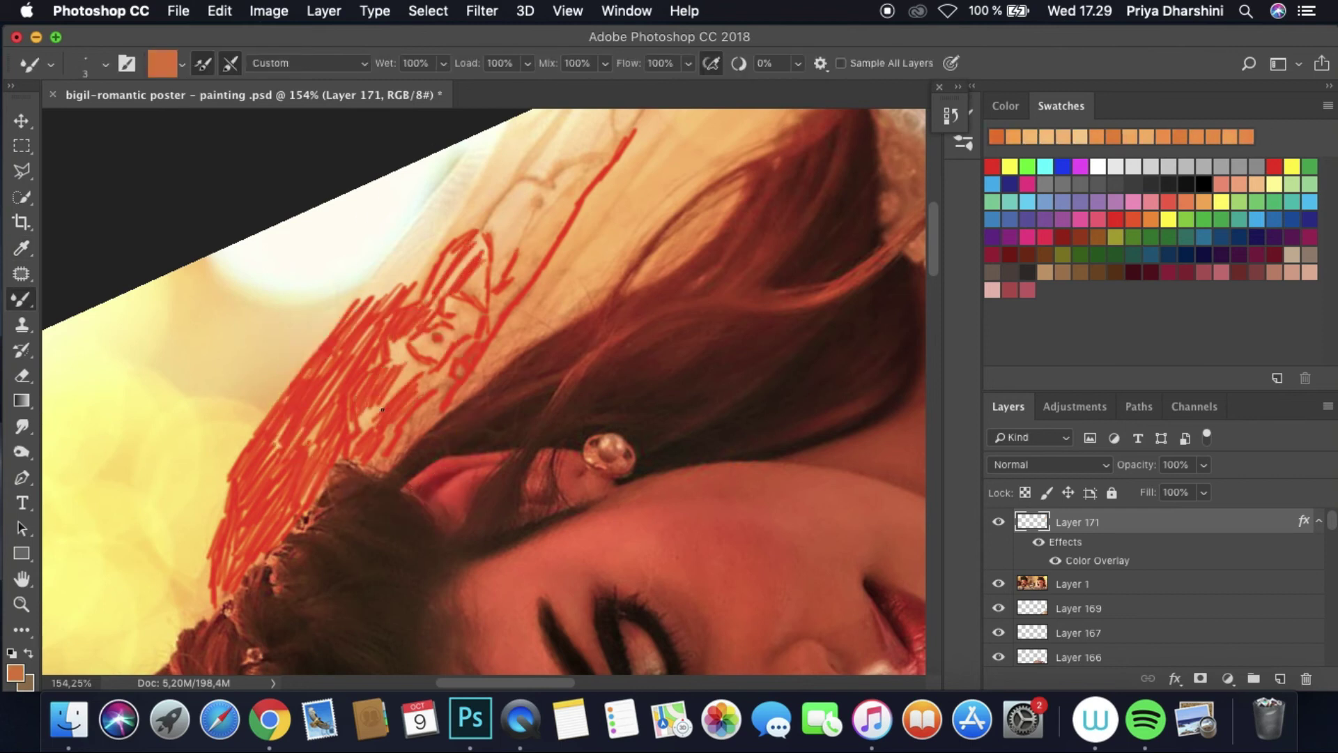
Step: Paint the veil's pale outer edge and fill around the lace motifs in sampled cream and light orange
left_click_drag(416, 223, 487, 129)
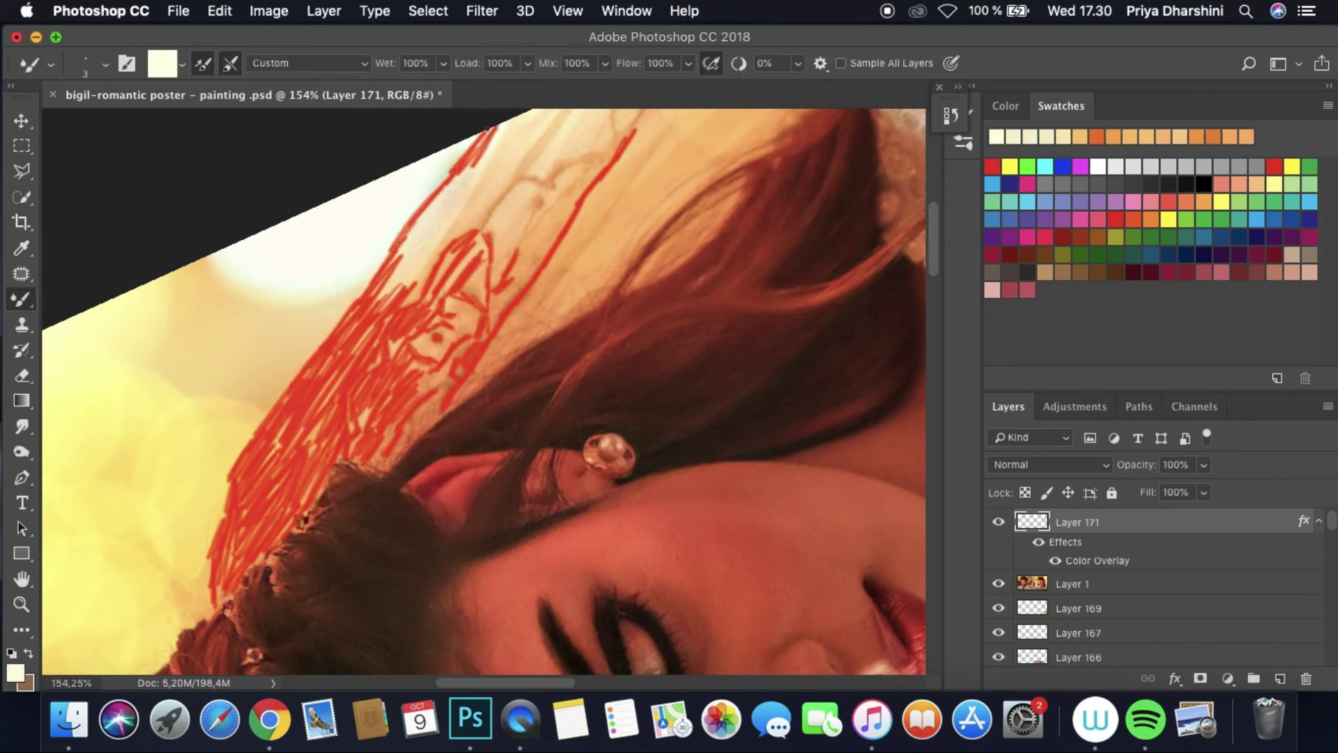
left_click(418, 209, "alt")
left_click_drag(432, 223, 506, 193)
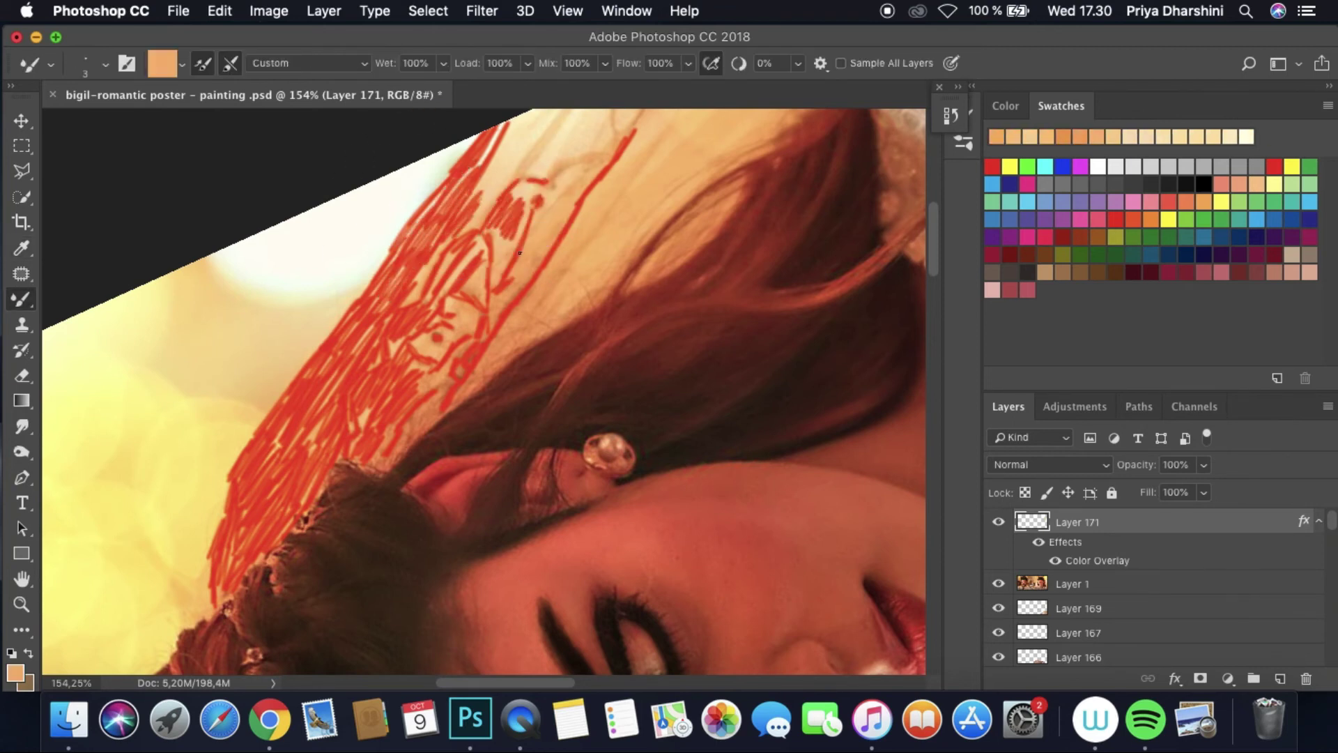
left_click(479, 269, "alt")
left_click_drag(481, 272, 477, 311)
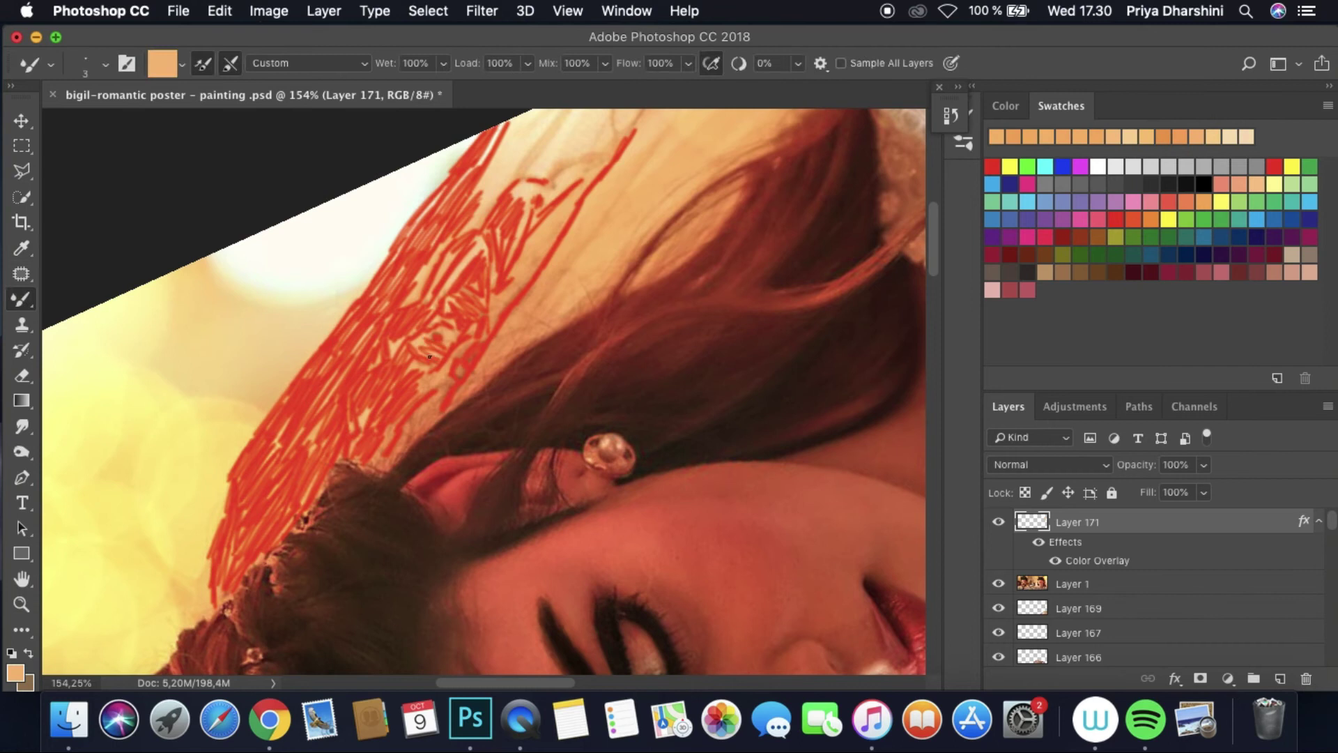
Step: Paint the veil between the lace and the hair, and continue the lace border up to the canvas edge in sampled oranges
left_click_drag(559, 285, 498, 349)
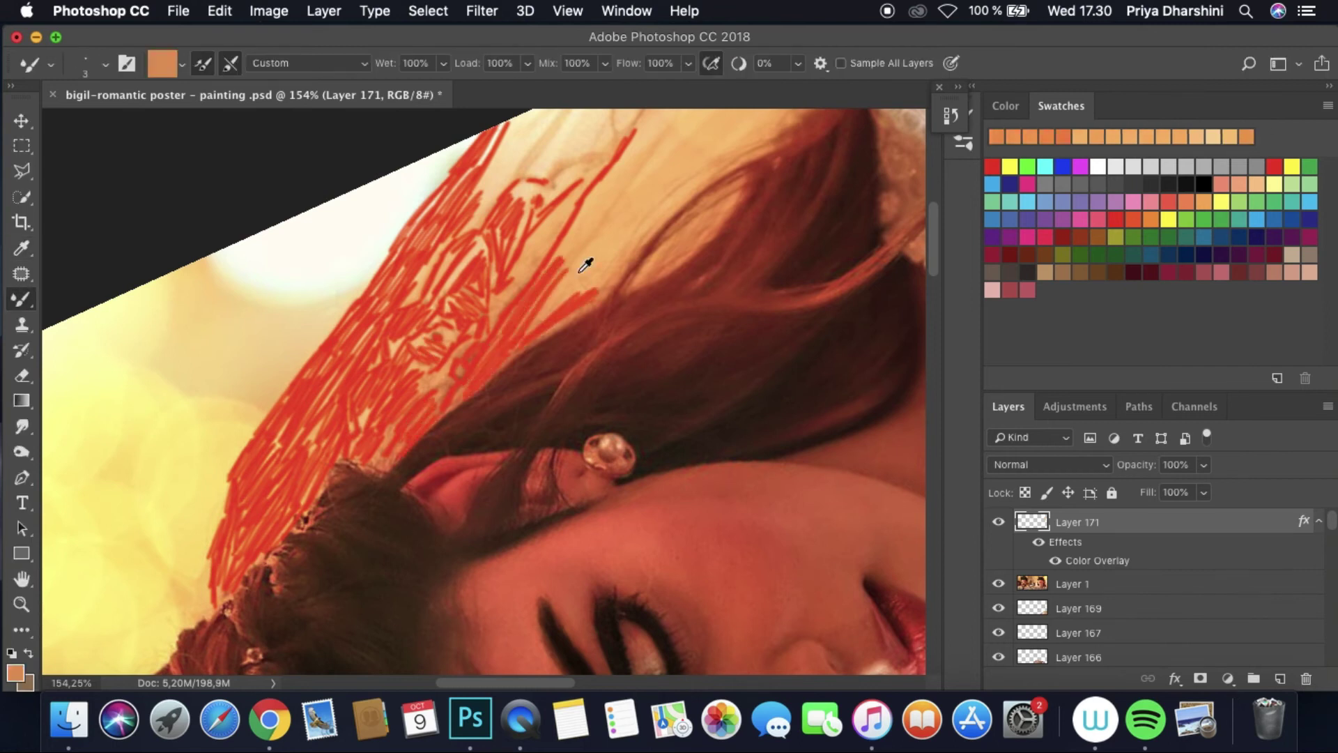
scroll(586, 265, "up", 5)
left_click(531, 304, "alt")
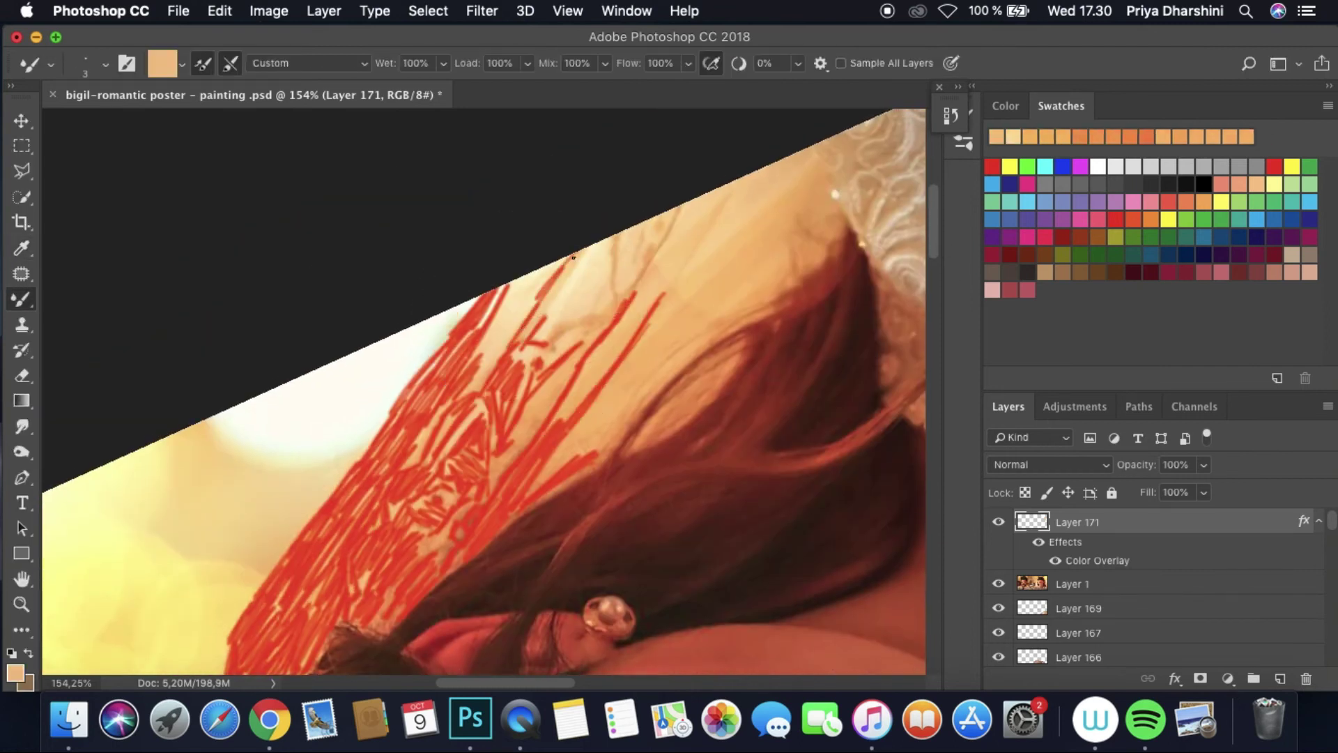
mouse_move(590, 254)
left_mouse_down()
mouse_move(485, 369)
mouse_move(521, 315)
mouse_move(595, 326)
mouse_move(533, 348)
mouse_move(526, 436)
mouse_move(593, 335)
left_mouse_up()
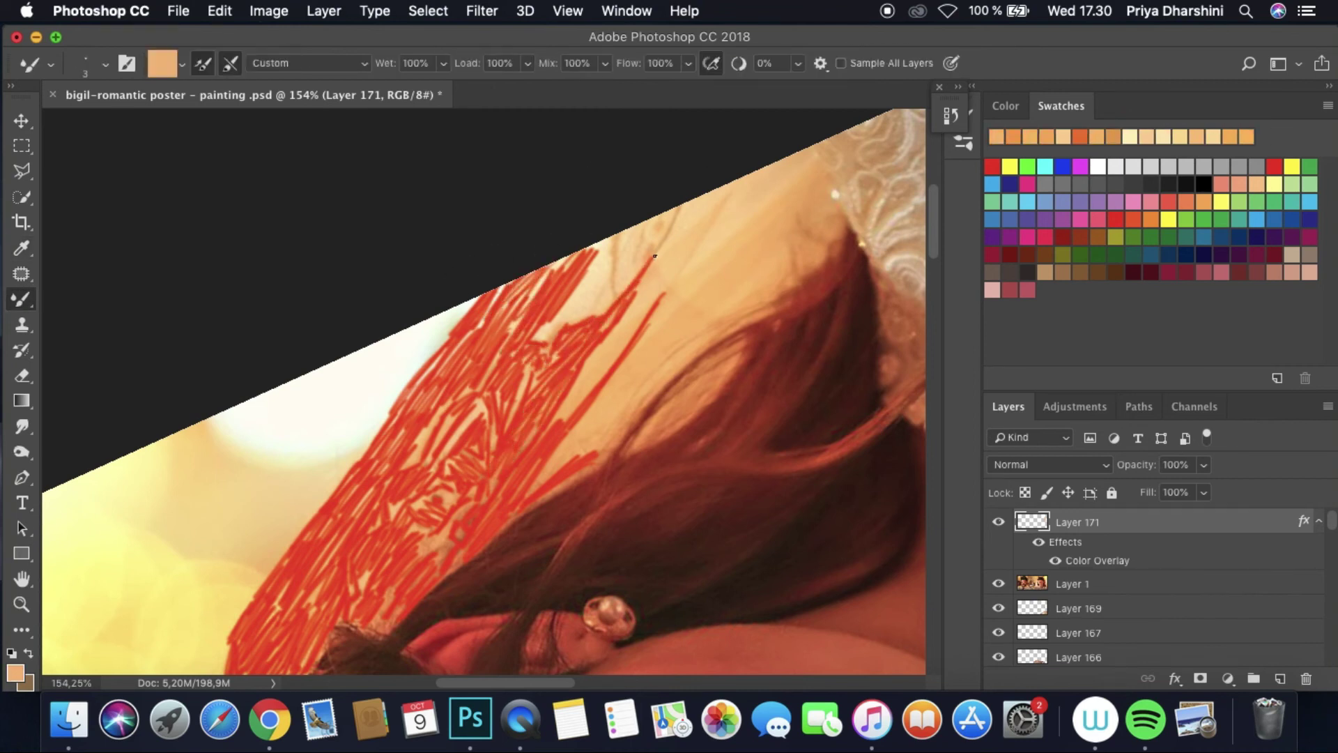
left_click_drag(660, 224, 635, 234)
mouse_move(599, 288)
left_mouse_down()
mouse_move(607, 240)
mouse_move(638, 230)
mouse_move(628, 272)
left_mouse_up()
Step: Fill the rest of the veil above the long hair towards the lace shoulder, in light oranges sampled from the reference photo
left_click(637, 334, "alt")
mouse_move(637, 335)
left_mouse_down()
mouse_move(605, 337)
mouse_move(717, 215)
left_mouse_up()
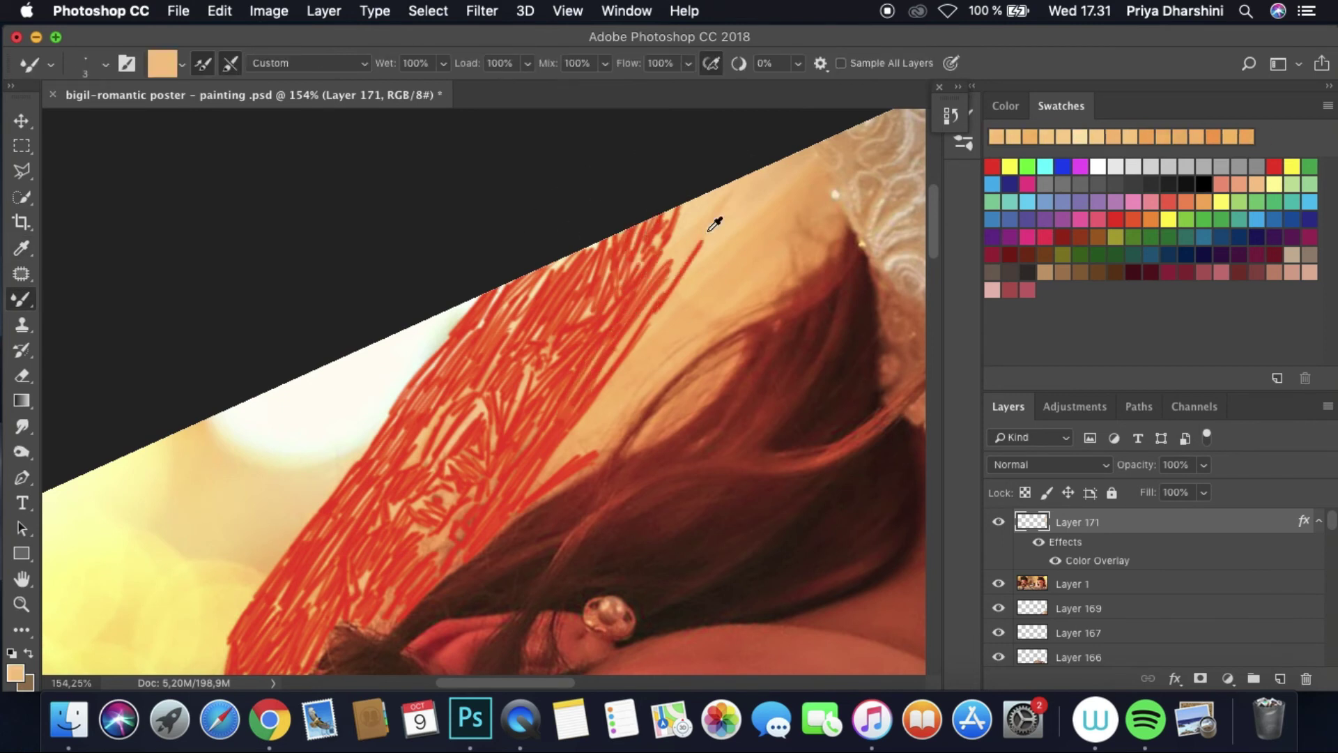
left_click(691, 222, "alt")
left_click(599, 423, "alt")
mouse_move(598, 423)
left_mouse_down()
mouse_move(732, 349)
mouse_move(683, 278)
mouse_move(759, 187)
mouse_move(808, 202)
mouse_move(823, 244)
left_mouse_up()
left_click(725, 327, "alt")
left_click(771, 290, "alt")
mouse_move(771, 290)
left_mouse_down()
mouse_move(700, 315)
mouse_move(771, 262)
mouse_move(734, 266)
mouse_move(794, 279)
left_mouse_up()
Step: Hide the reference photo and the layer's Color Overlay to show the full painting, and save the poster
left_click(998, 583)
left_click(1056, 561)
key("super+0")
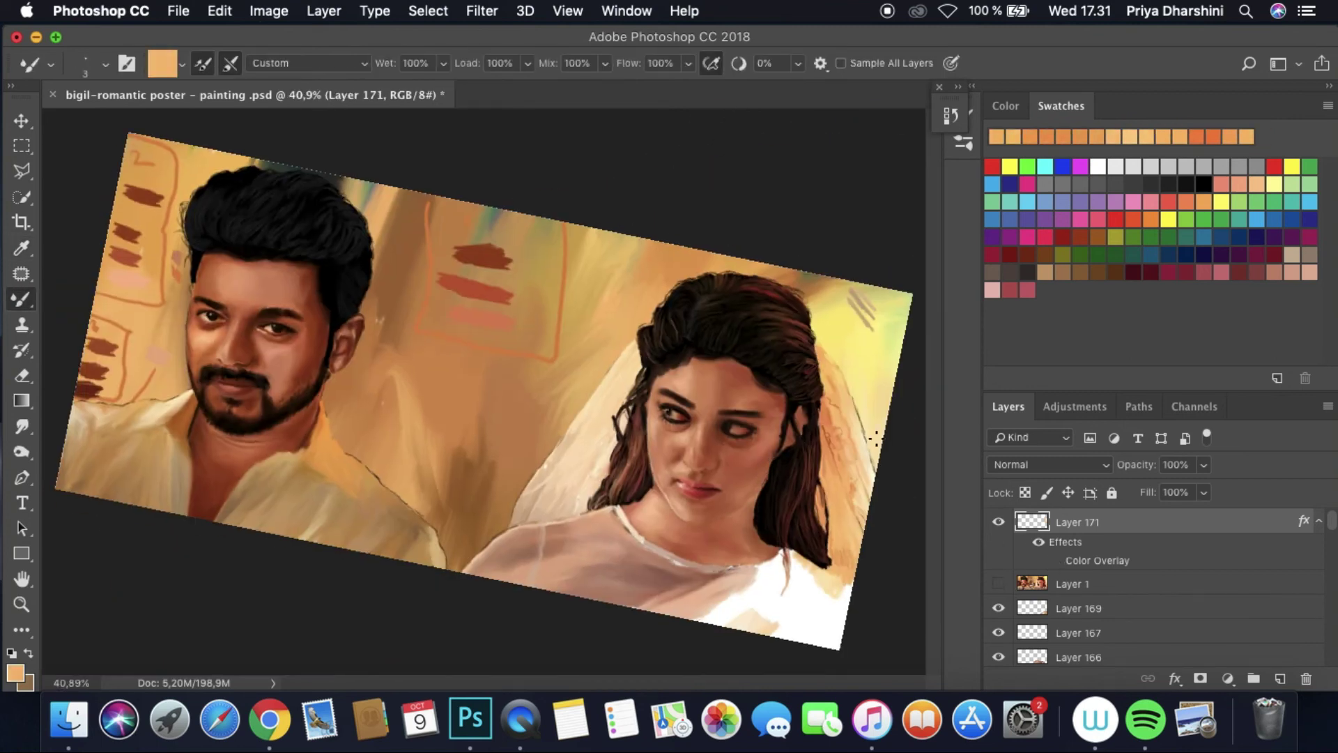
left_click(178, 11)
left_click(202, 177)
Step: Show the reference photo and the layer's red Color Overlay again for painting at the crown of the hair
scroll(695, 330, "up", 5)
left_click(998, 583)
left_click(1056, 561)
scroll(418, 450, "up", 5)
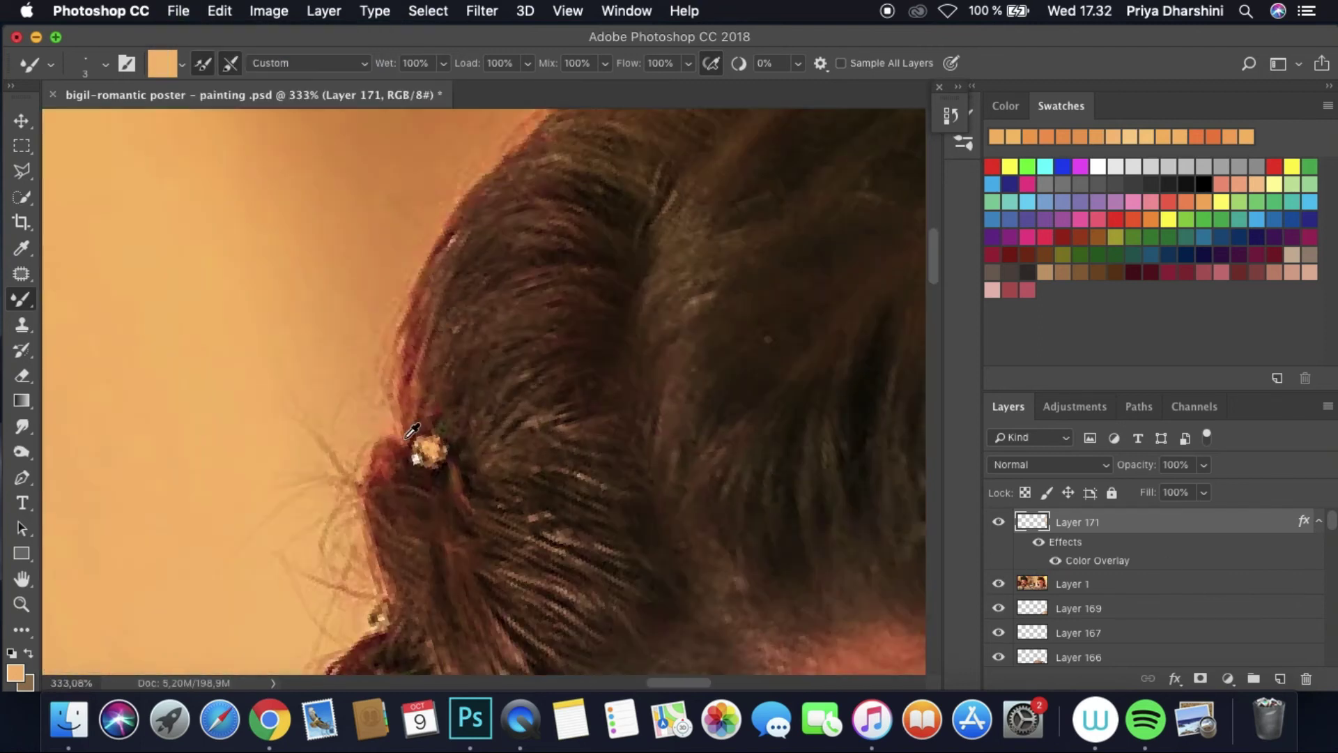
Step: Paint the bead in the side twist of the woman's hair in sampled orange-browns, checking it with the reference photo hidden
left_click(416, 458, "alt")
left_click(427, 450)
left_click(436, 446, "alt")
left_click(998, 583)
left_click(1055, 560)
scroll(654, 511, "down", 5)
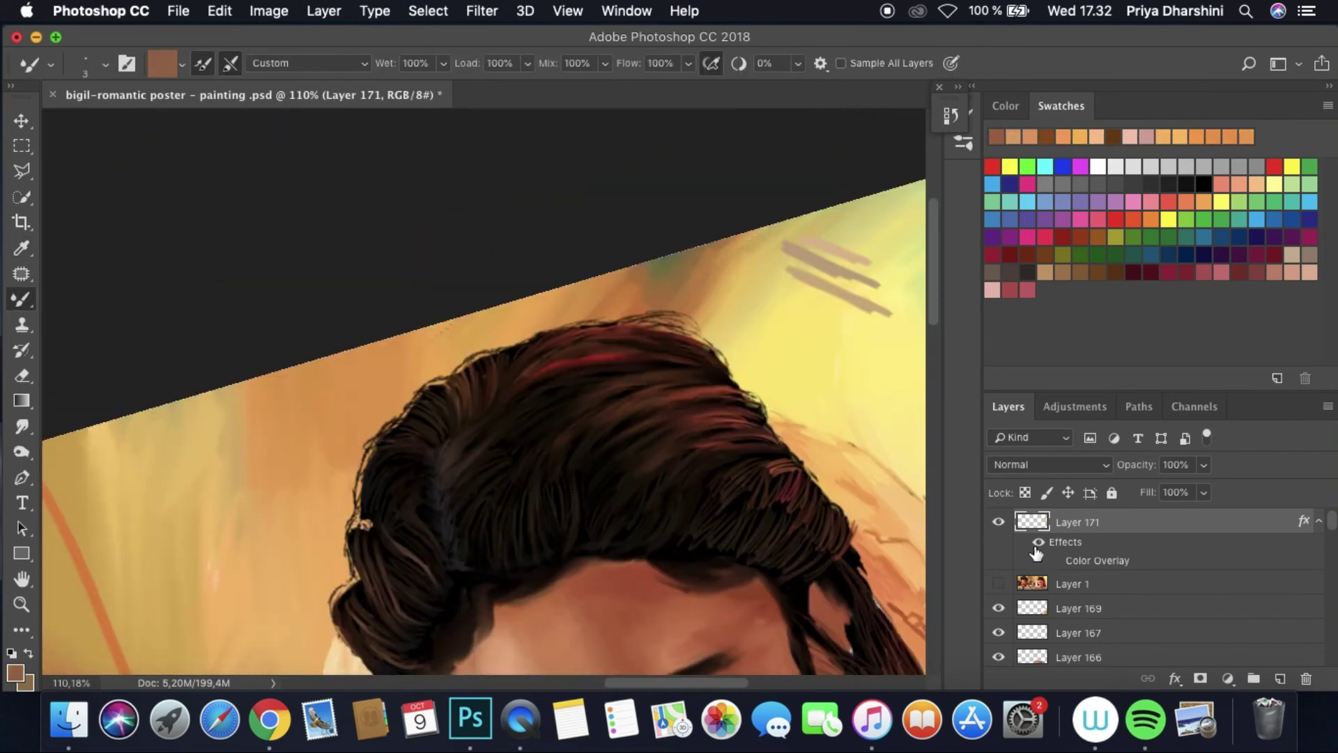
left_click(1055, 561)
left_click(998, 584)
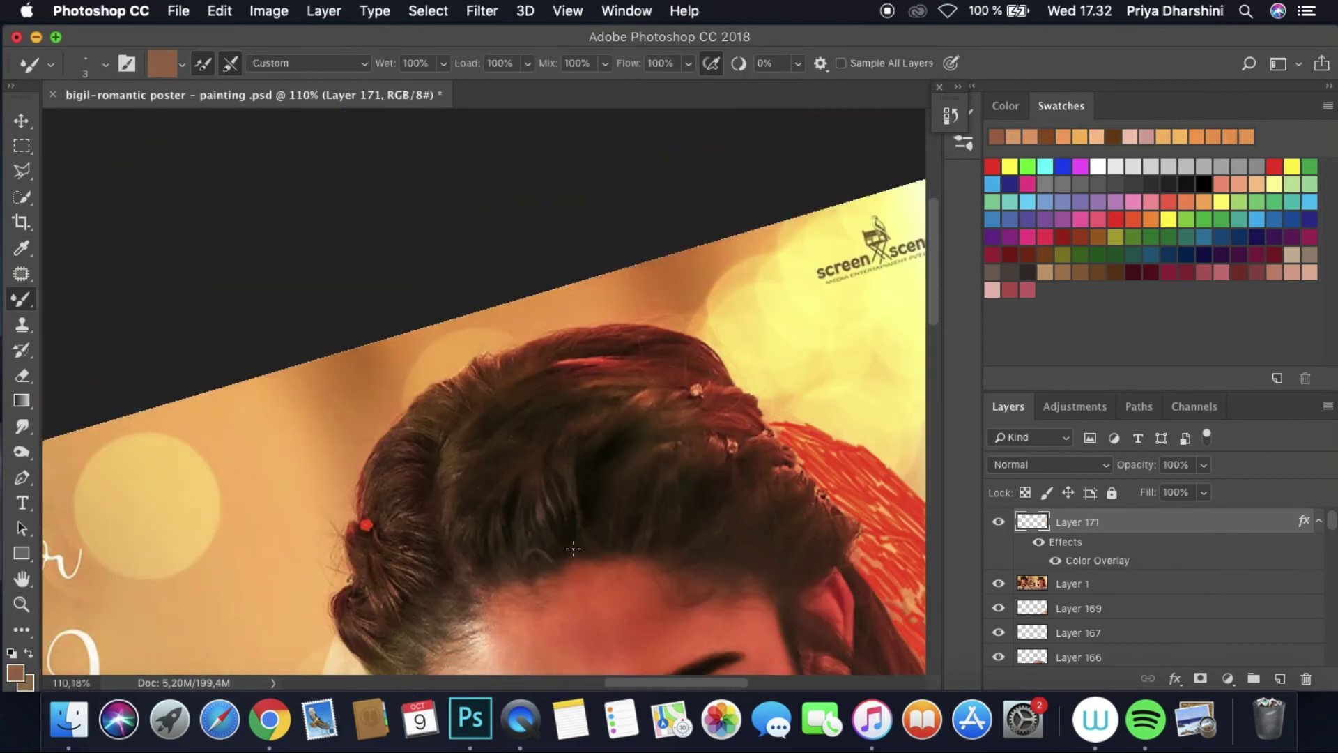
Step: Paint the two beads on the crown of the woman's hair in light oranges sampled from the reference photo
scroll(755, 425, "up", 5)
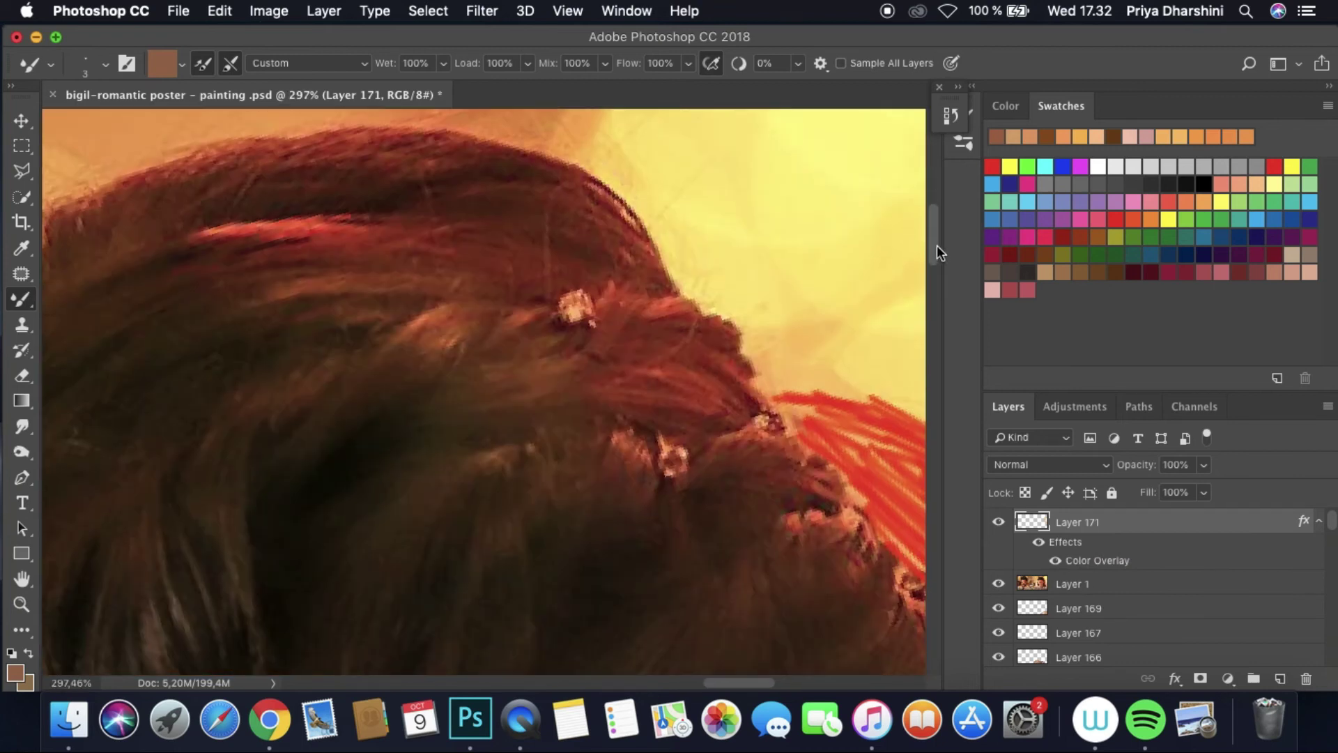
left_click(584, 297, "alt")
left_click_drag(584, 298, 571, 310)
left_click(673, 453, "alt")
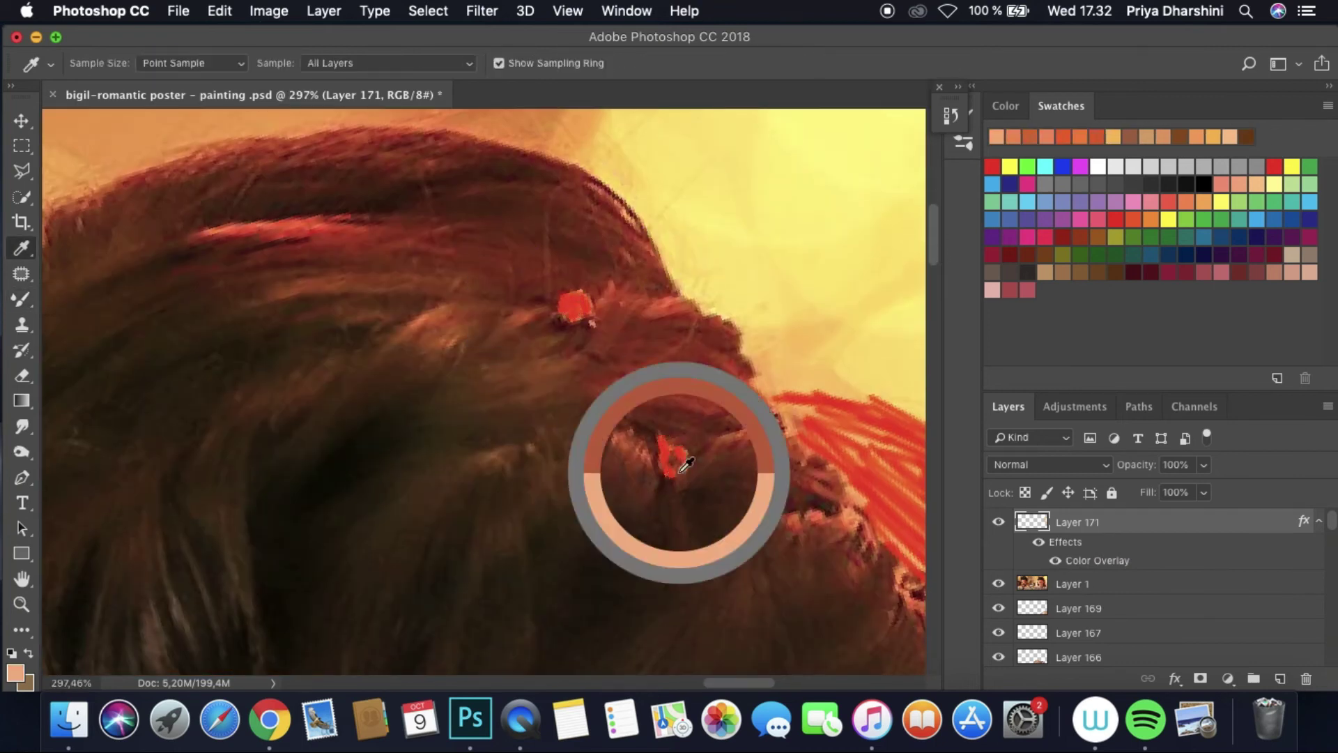
left_click_drag(674, 453, 675, 469)
left_click(772, 418, "alt")
Step: Paint the remaining hair ornaments along the veil-side edge of the hair in sampled oranges and reds
scroll(773, 418, "right", 10)
left_click(594, 594, "alt")
left_click(487, 517, "alt")
mouse_move(460, 523)
left_mouse_down()
mouse_move(521, 527)
mouse_move(521, 491)
left_mouse_up()
scroll(521, 491, "down", 10)
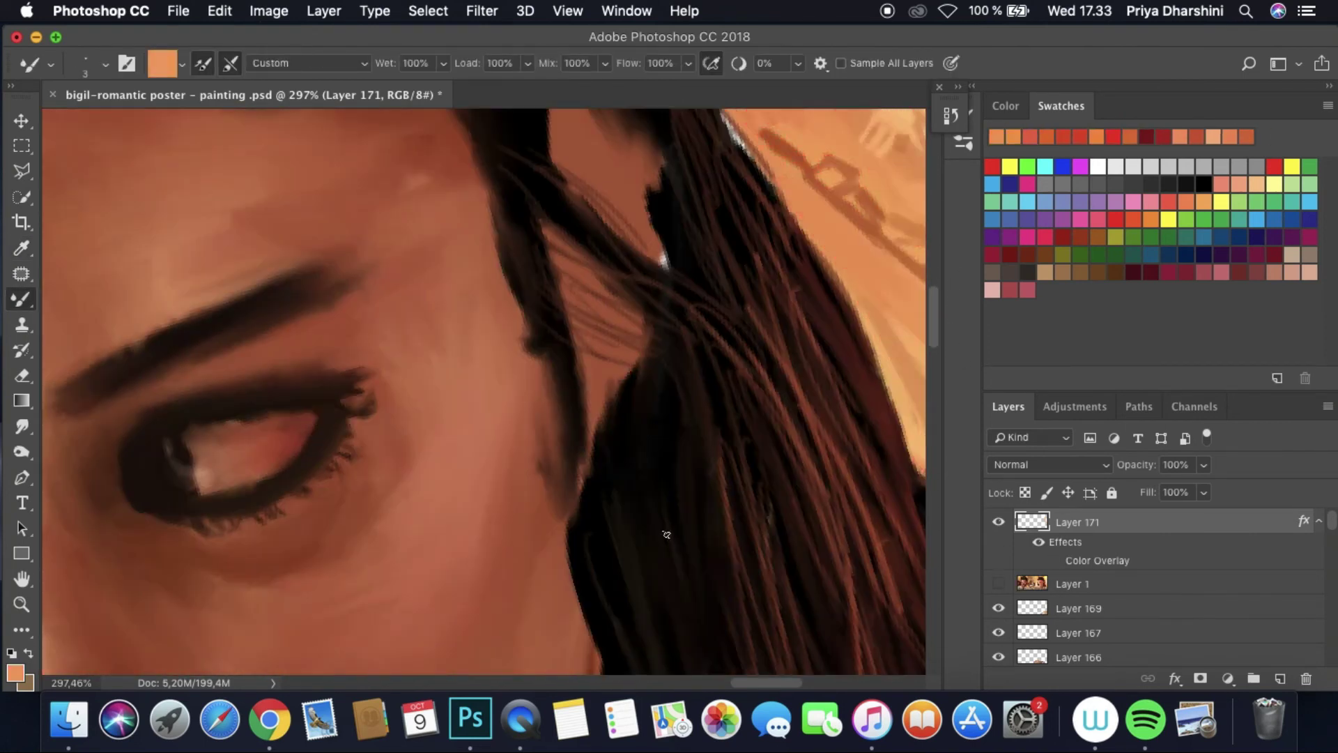
Step: Check the painted hair beads without the reference photo and save the poster
scroll(665, 533, "down", 3)
scroll(634, 419, "up", 10)
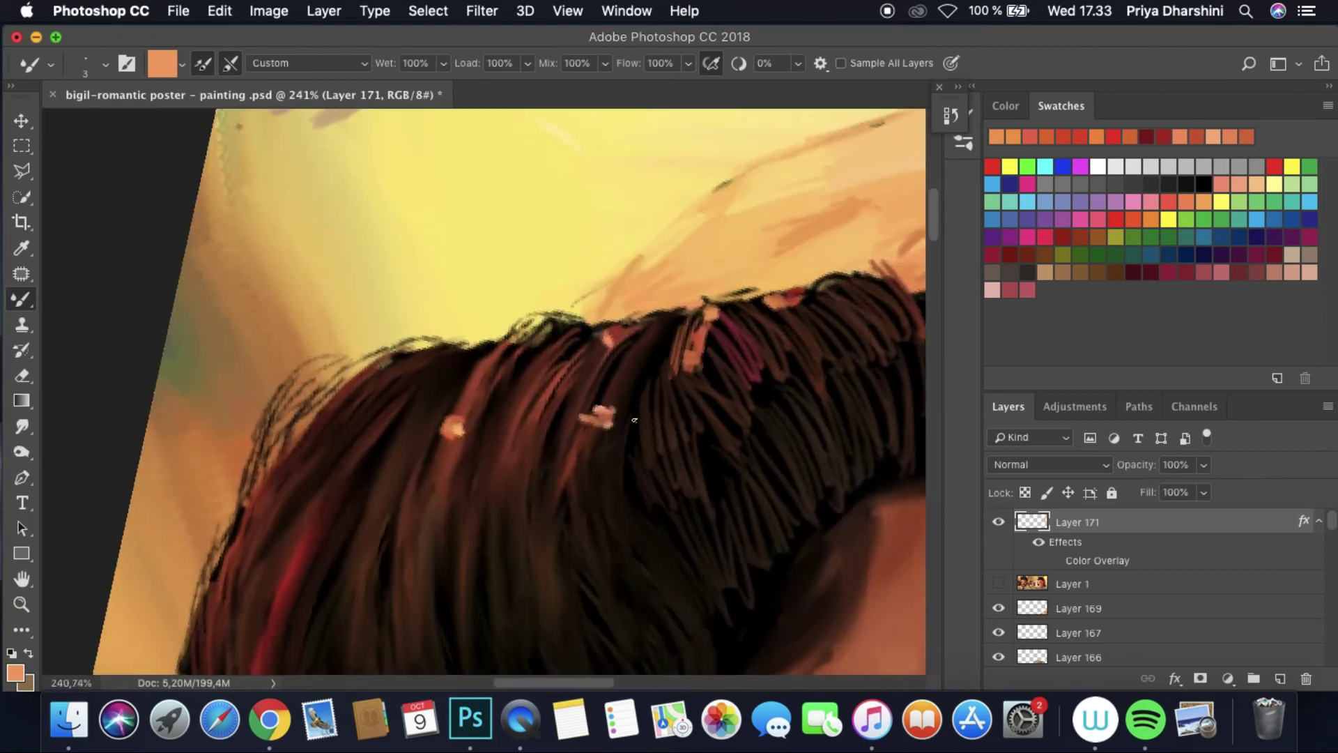
scroll(675, 361, "down", 5)
scroll(718, 390, "up", 2)
left_click(178, 10)
left_click(209, 195)
Step: Move Layer 171 below the reference photo layer and select the photo layer
left_click_drag(1031, 521, 1031, 599)
mouse_move(545, 680)
left_mouse_down()
mouse_move(601, 682)
mouse_move(535, 666)
left_mouse_up()
left_click(1082, 526)
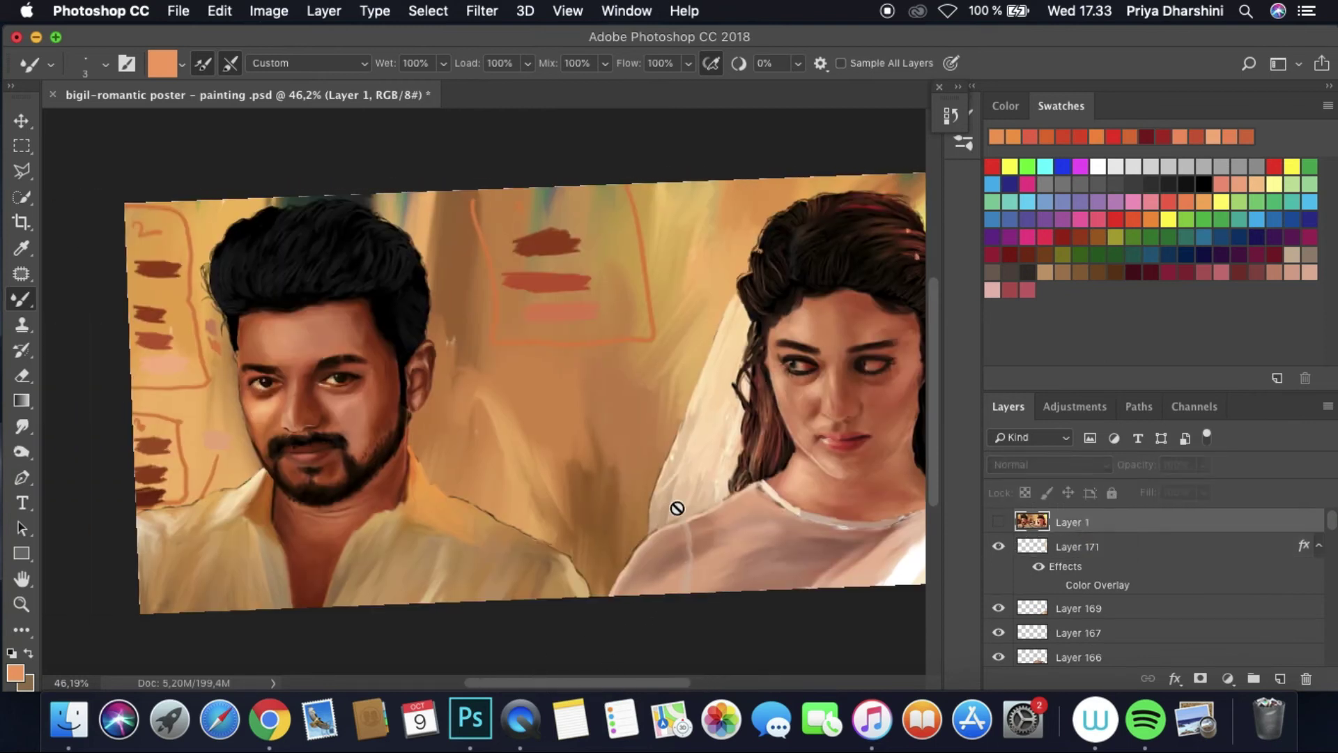
scroll(676, 508, "right", 5)
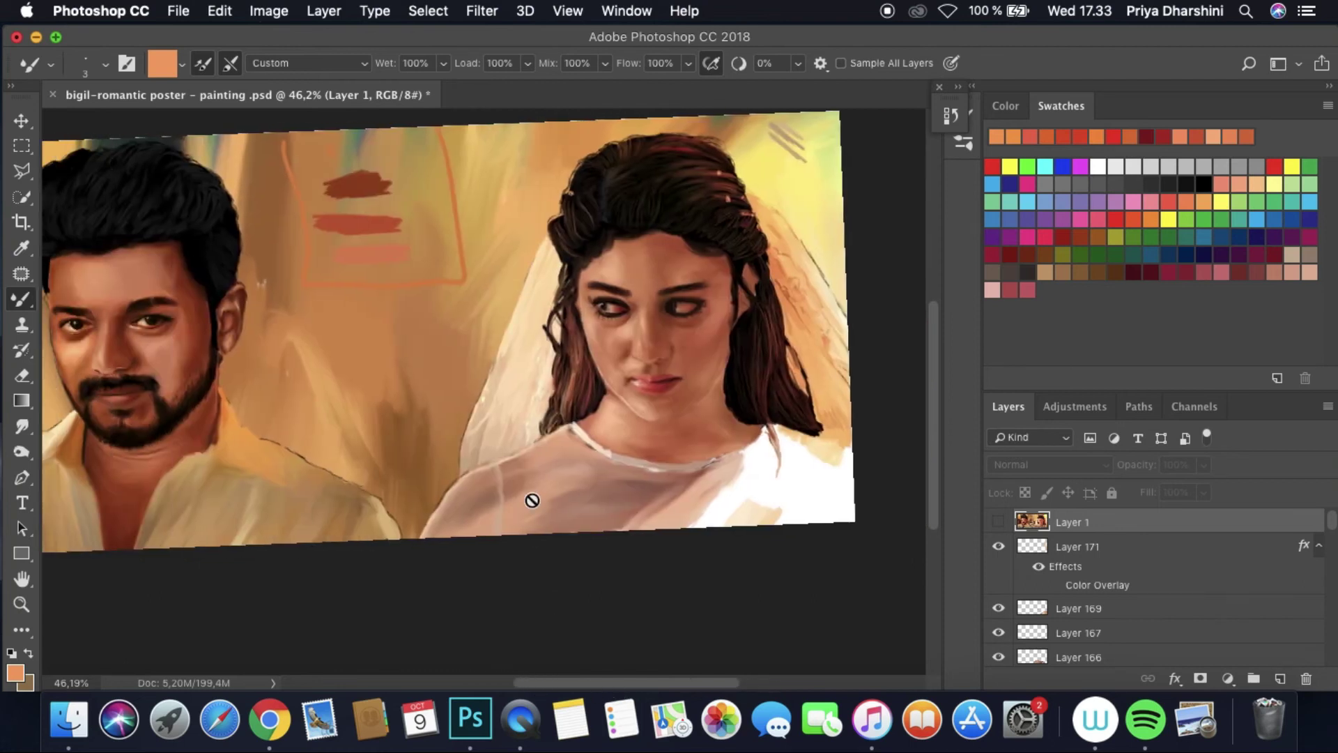
scroll(537, 503, "up", 2)
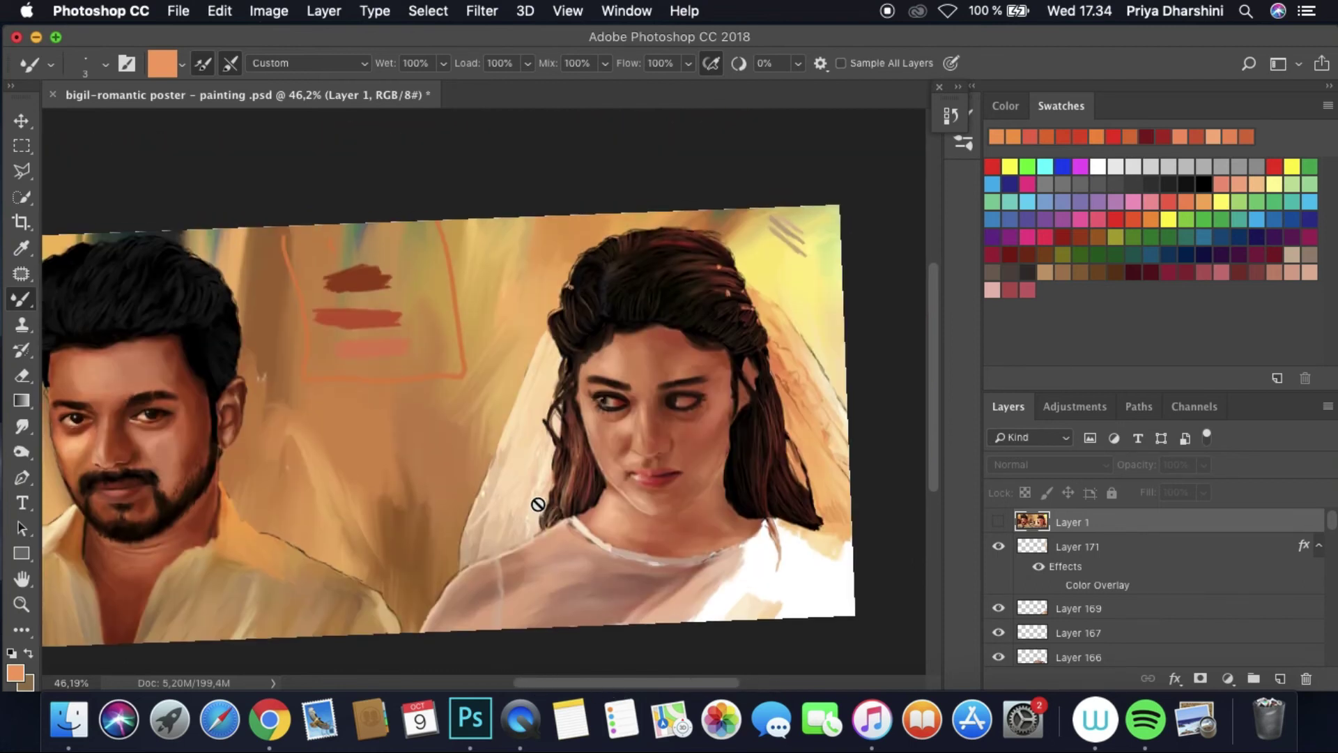
Step: Add a new layer above the reference photo, apply the Color Overlay style to it, and keep the photo hidden
left_click(998, 522)
right_click(1036, 521)
left_click(1066, 274)
key("Return")
left_click(998, 583)
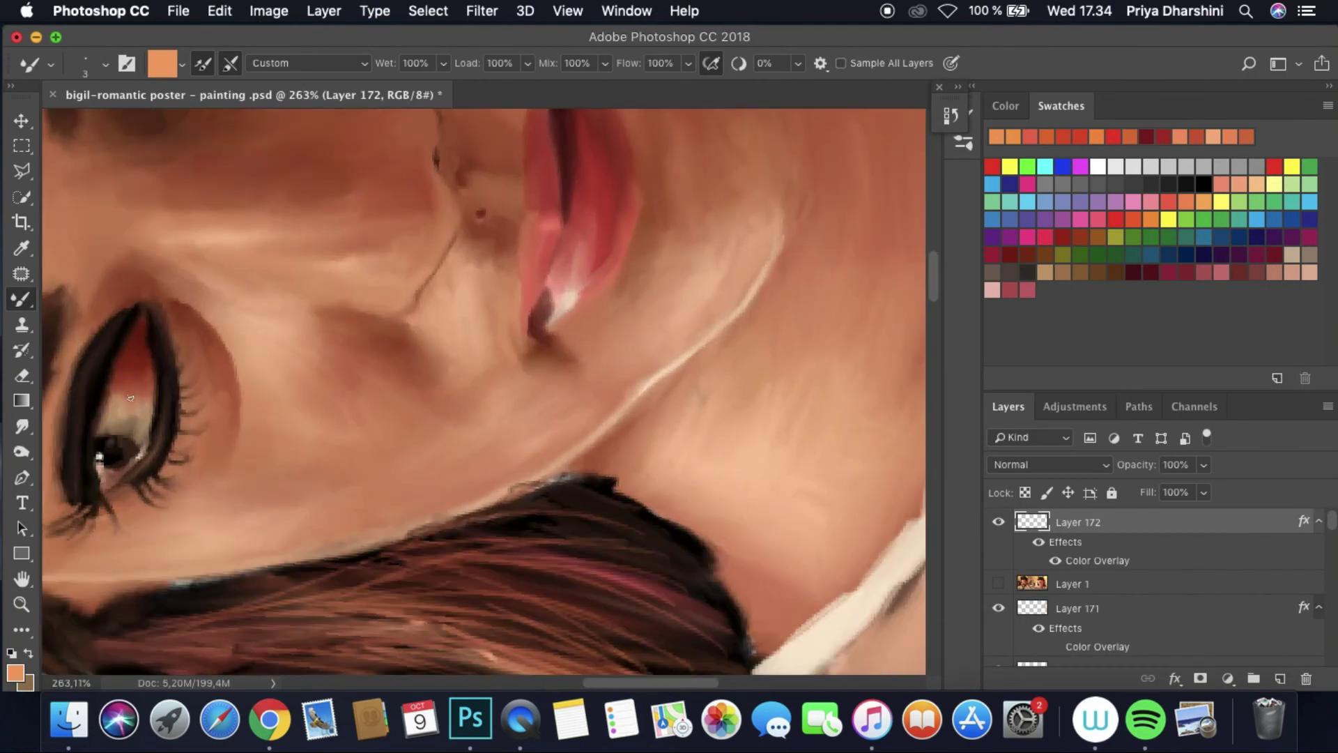
Step: Set up the Smudge tool with Sample All Layers on a new layer, place that layer below the reference photo, and show the photo
left_click(22, 427)
left_click(1280, 679)
left_click(105, 63)
left_click_drag(128, 127, 112, 127)
left_click(416, 62)
scroll(508, 300, "down", 10)
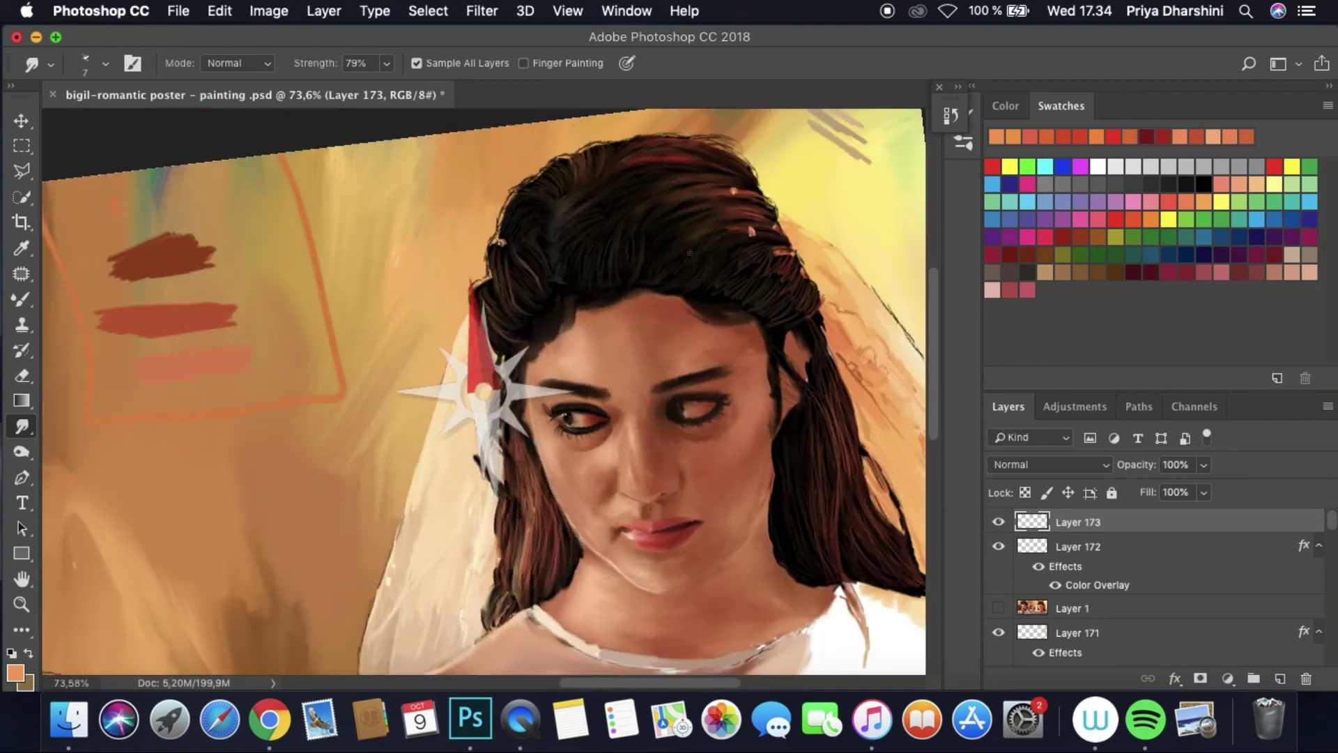
left_click_drag(1033, 633, 1032, 627)
left_click(998, 583)
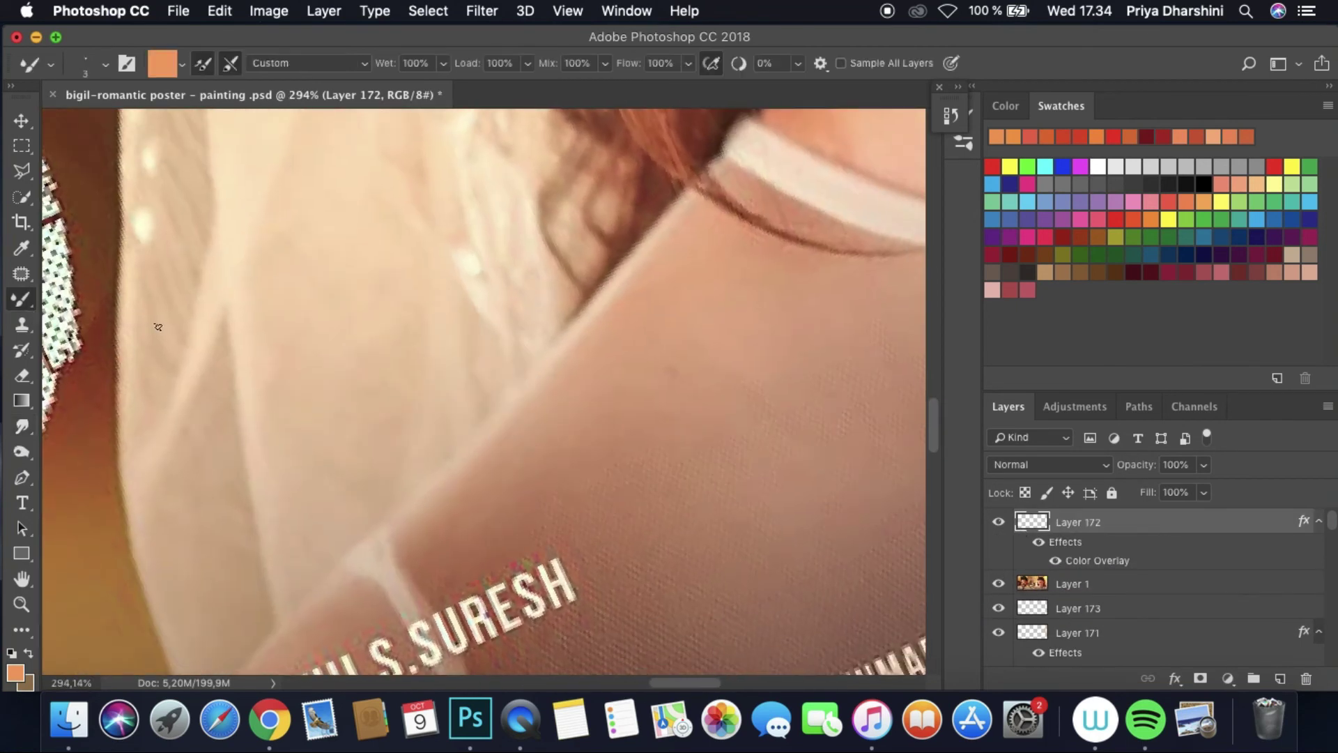
Step: On Layer 172, paint the dress's shoulder edge from the collar down the arm to the canvas edge in sampled skin tones
left_click(663, 218, "alt")
mouse_move(725, 160)
left_mouse_down()
mouse_move(553, 368)
mouse_move(411, 508)
left_mouse_up()
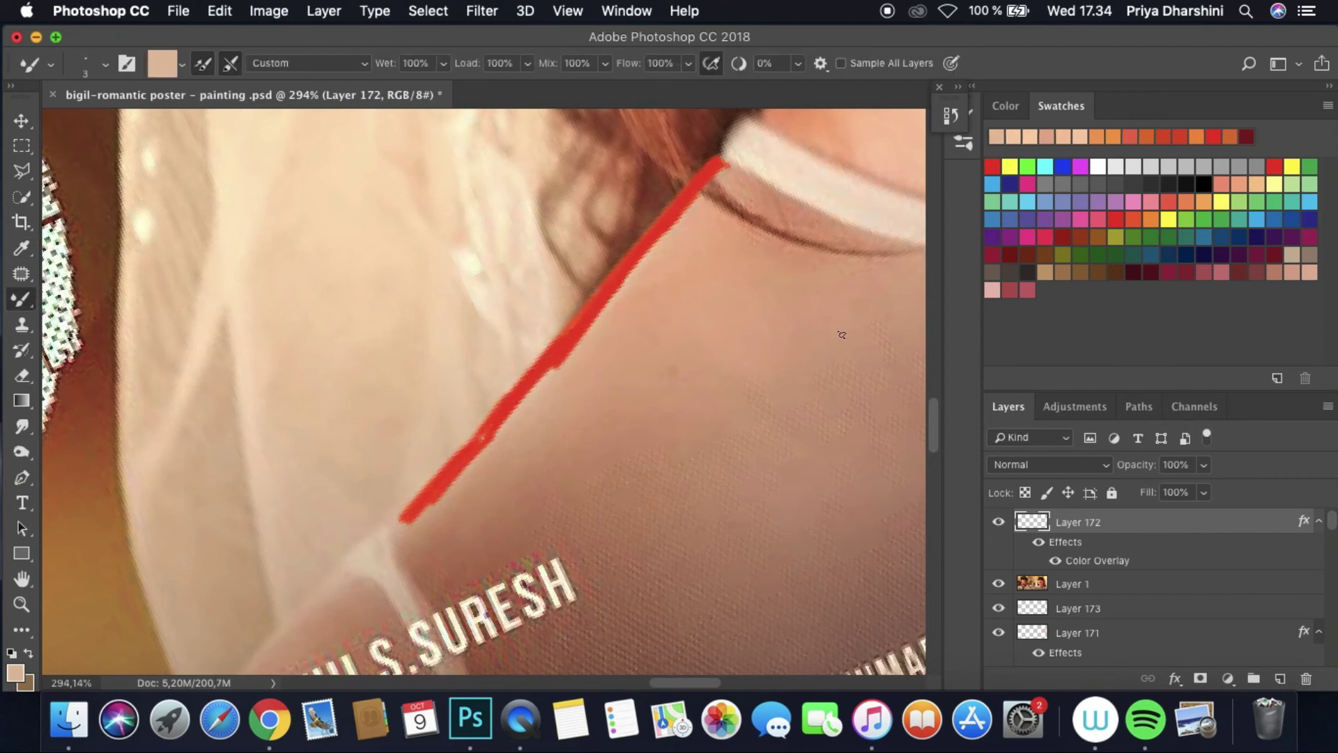
scroll(410, 508, "down", 5)
mouse_move(397, 271)
left_mouse_down()
mouse_move(250, 415)
mouse_move(185, 537)
mouse_move(150, 673)
left_mouse_up()
scroll(150, 672, "down", 5)
key("i")
left_click_drag(146, 439, 132, 672)
left_click_drag(935, 464, 935, 448)
Step: Paint the dress's sleeve seam from the shoulder down to the canvas edge in sampled browns
key("i")
mouse_move(403, 254)
left_mouse_down()
mouse_move(403, 297)
mouse_move(463, 365)
mouse_move(432, 343)
mouse_move(483, 411)
mouse_move(496, 473)
mouse_move(502, 439)
mouse_move(495, 467)
mouse_move(541, 600)
mouse_move(503, 539)
mouse_move(564, 672)
left_mouse_up()
key("i")
left_click(460, 373)
key("i")
left_click(507, 434)
key("b")
scroll(714, 505, "down", 6)
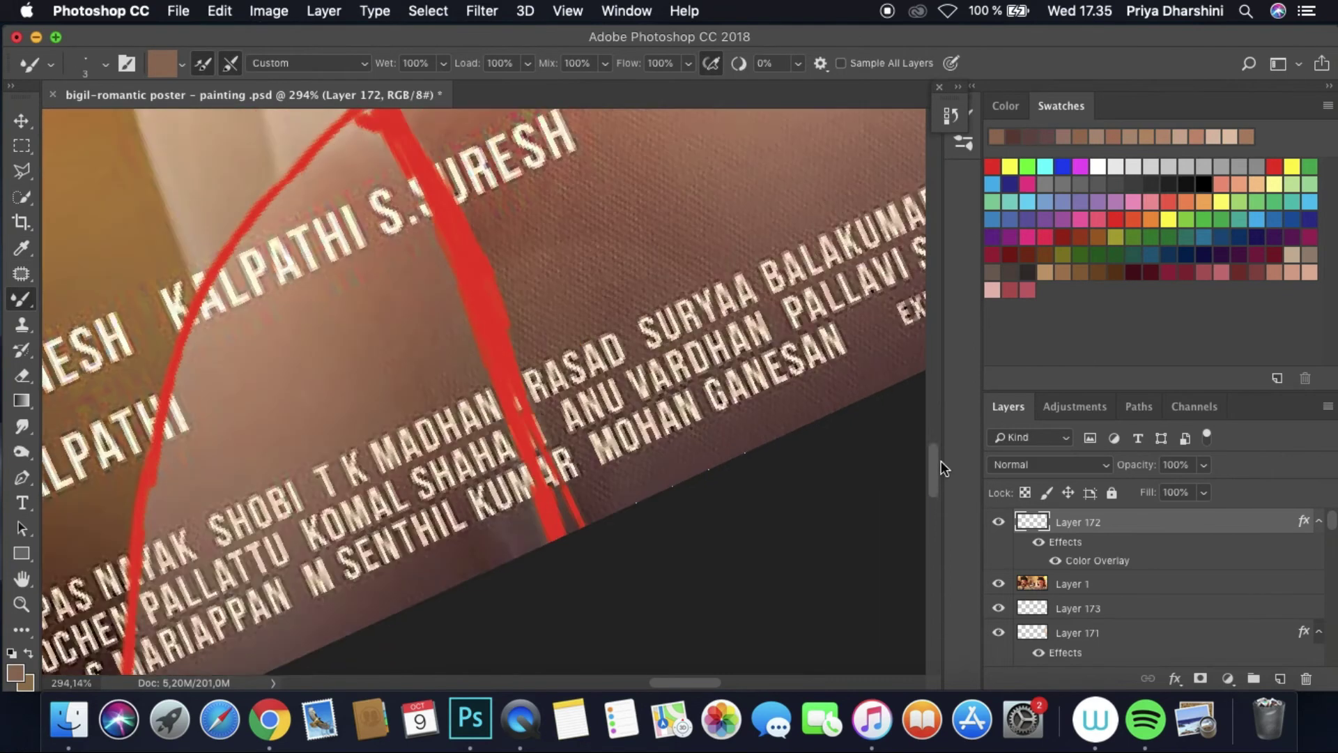
Step: Hide the reference photo and the red Color Overlay, and move the photo layer to the top of the stack
left_click(999, 584)
left_click(1056, 561)
scroll(714, 506, "down", 4)
scroll(715, 506, "up", 5)
left_click_drag(1073, 584, 1077, 520)
Step: Add a new layer and soften the painted shoulder and sleeve seam of the dress with the Smudge tool
left_click(1280, 676)
scroll(446, 627, "up", 5)
key("alt")
mouse_move(541, 554)
left_mouse_down()
mouse_move(725, 307)
mouse_move(648, 376)
mouse_move(474, 593)
left_mouse_up()
key("r")
left_click_drag(690, 314, 556, 483)
scroll(477, 572, "down", 8)
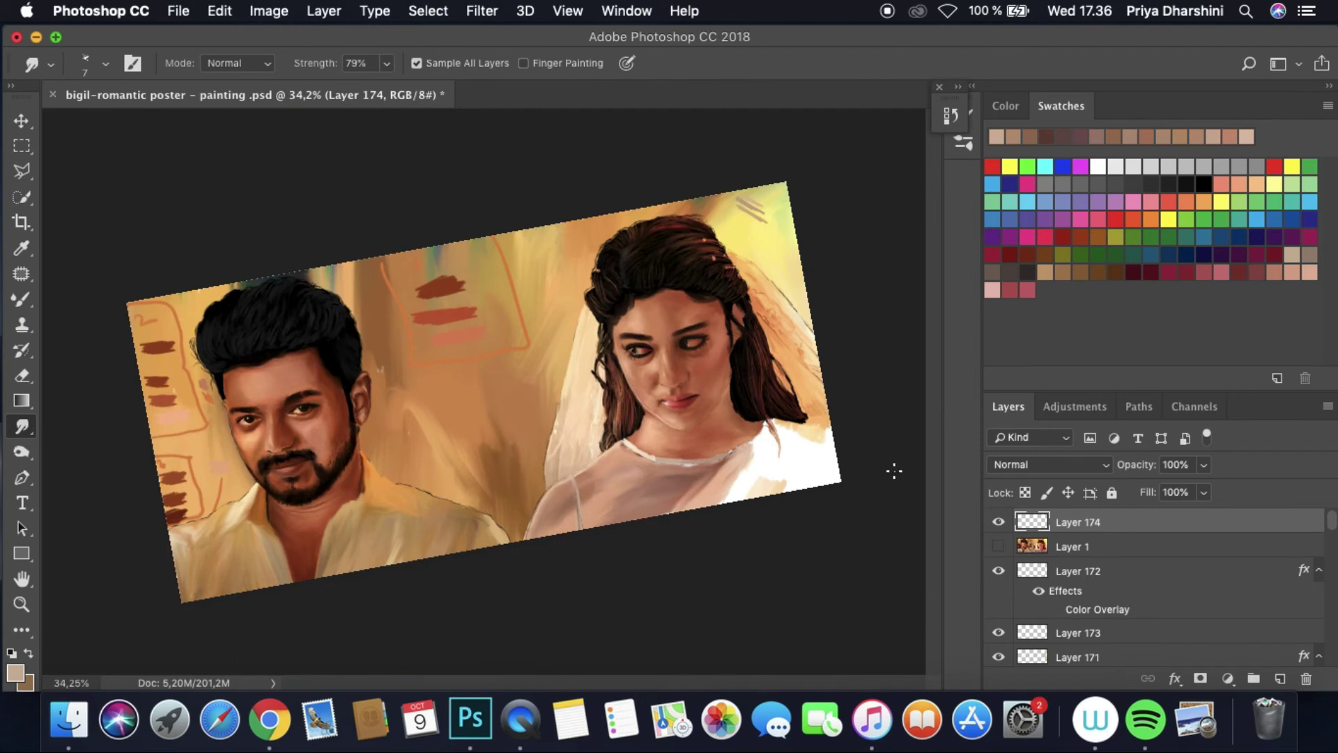
Step: Move Layer 174 below the reference photo and merge it down into Layer 172
left_click_drag(1060, 522, 1057, 547)
right_click(1057, 547)
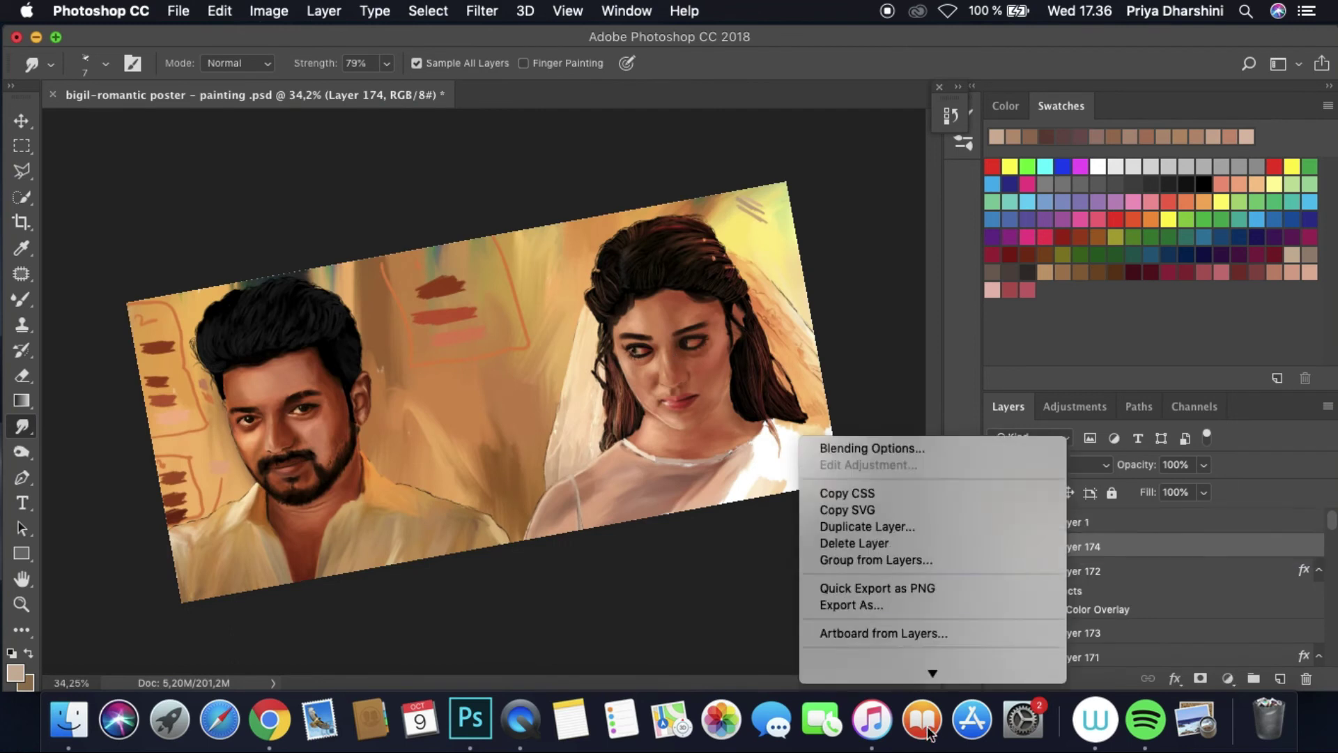
left_click(850, 508)
Step: On a new layer, paint sampled background brown along the dark outline of the woman's sleeve, and save the poster
scroll(493, 554, "up", 6)
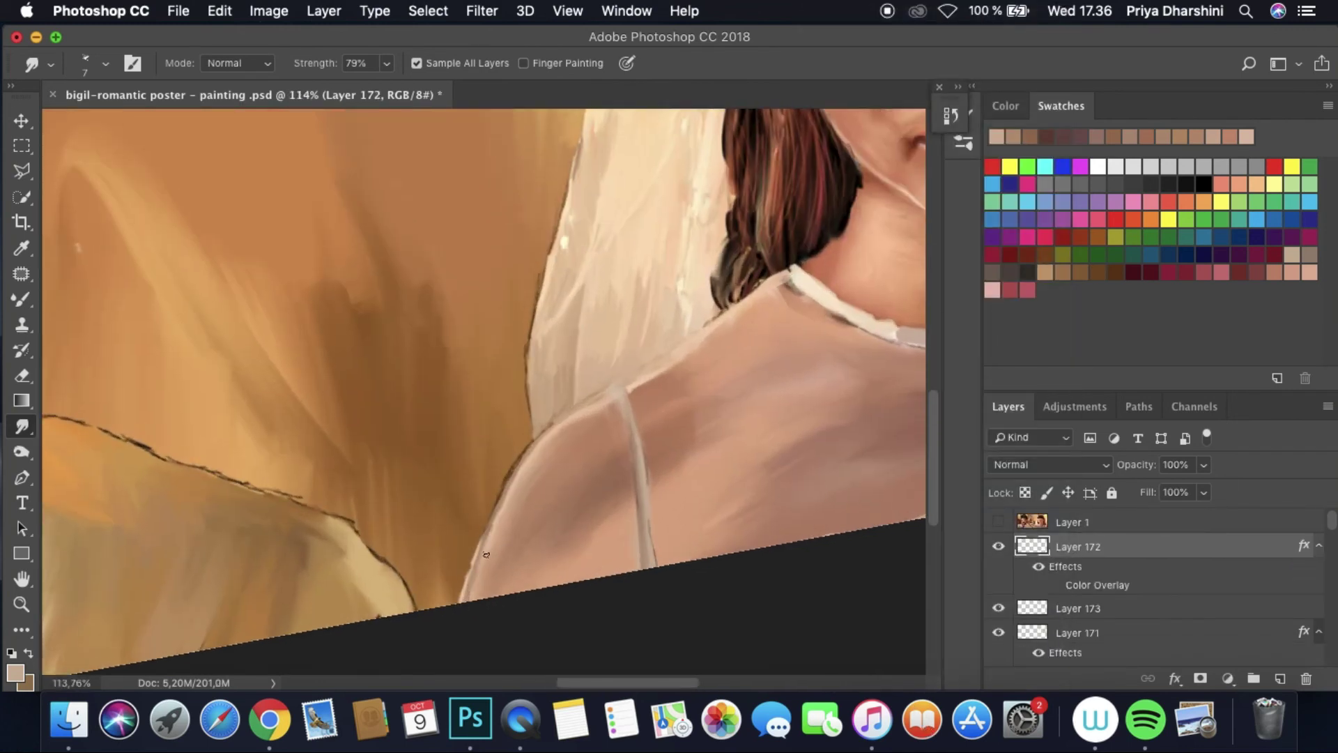
scroll(502, 529, "down", 6)
scroll(452, 581, "up", 7)
key("b")
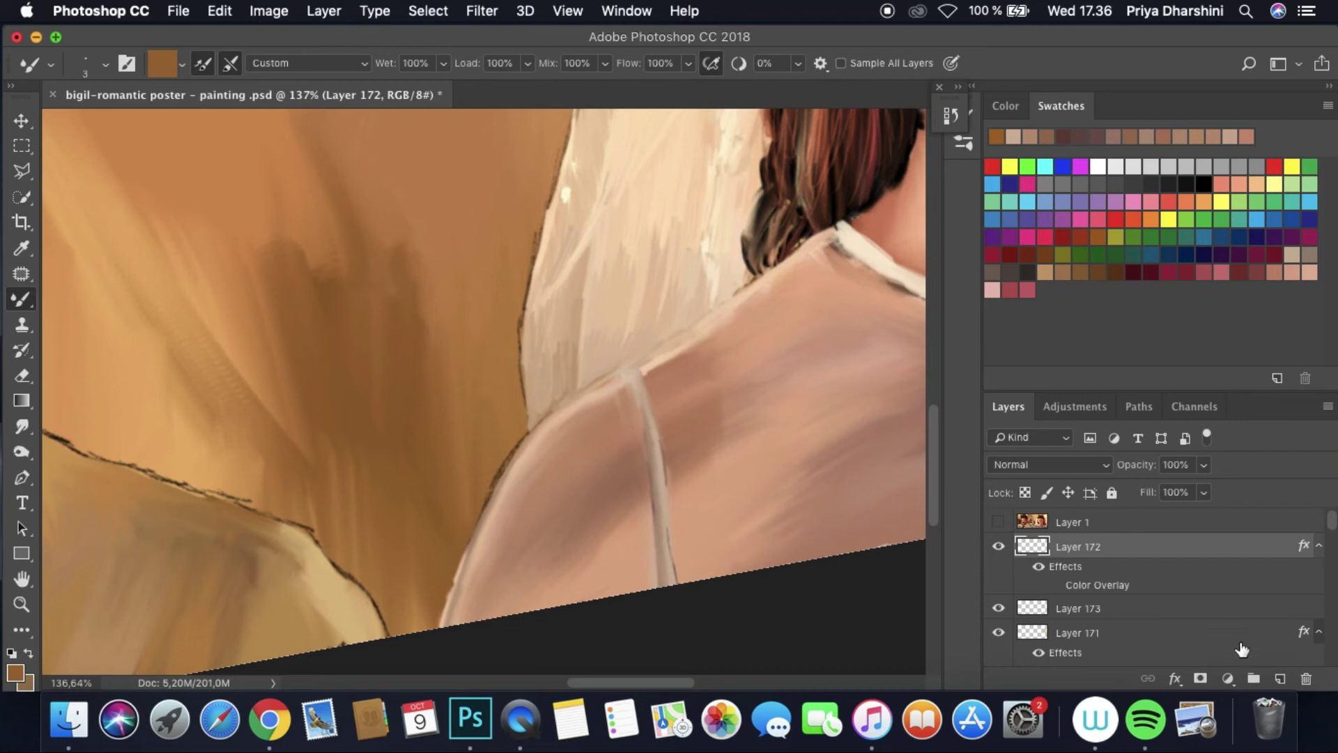
key("super+alt+shift+n")
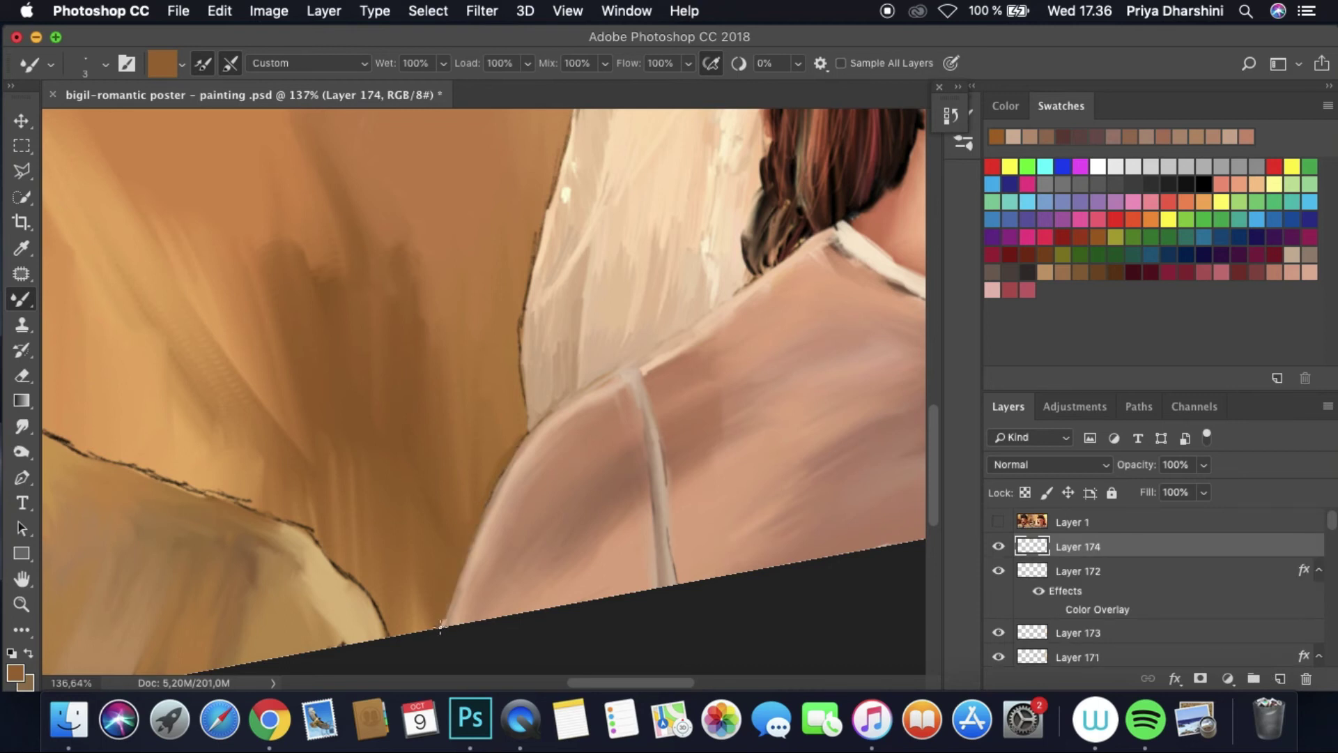
scroll(482, 482, "down", 6)
scroll(737, 425, "up", 3)
left_click(179, 10)
left_click(209, 185)
Step: Smudge the outer edges of the woman's hair on Layer 159, from the loose curls beside the face up to the crown
scroll(618, 589, "up", 5)
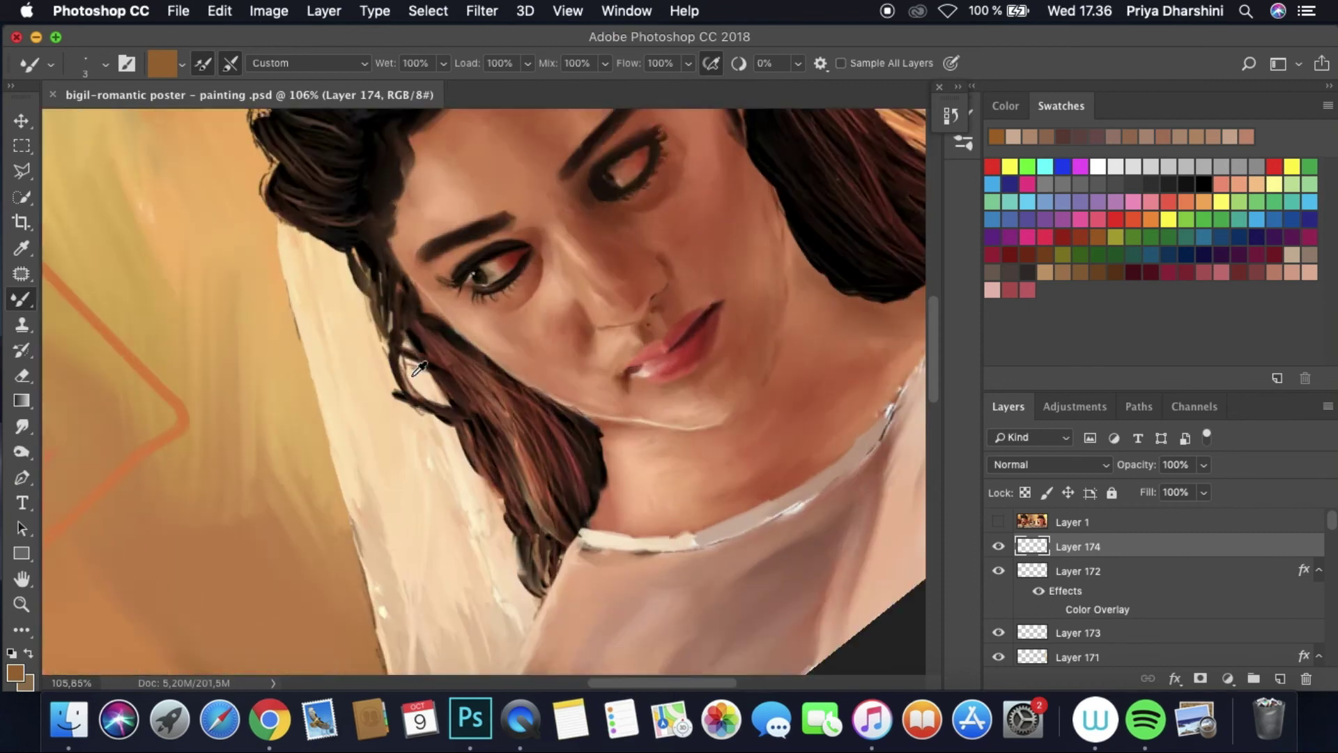
left_click(106, 424, "super")
key("r")
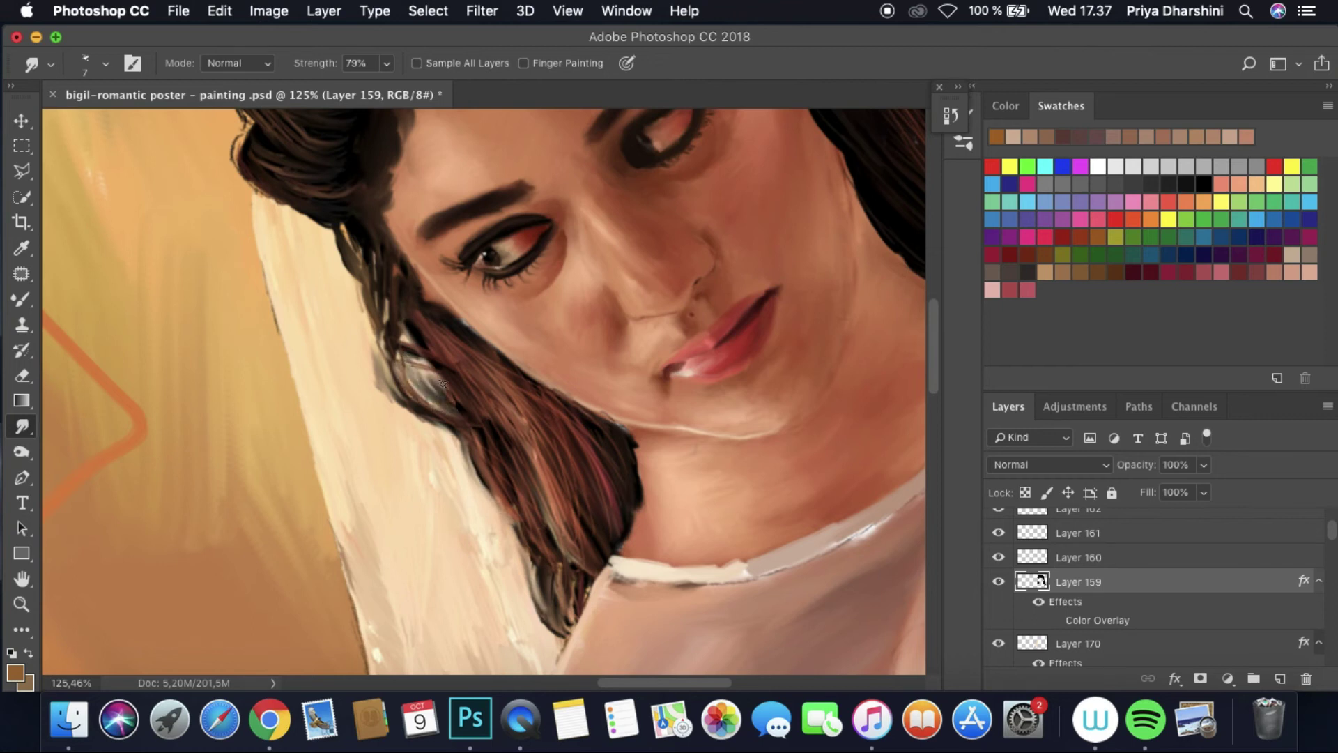
scroll(373, 339, "down", 4)
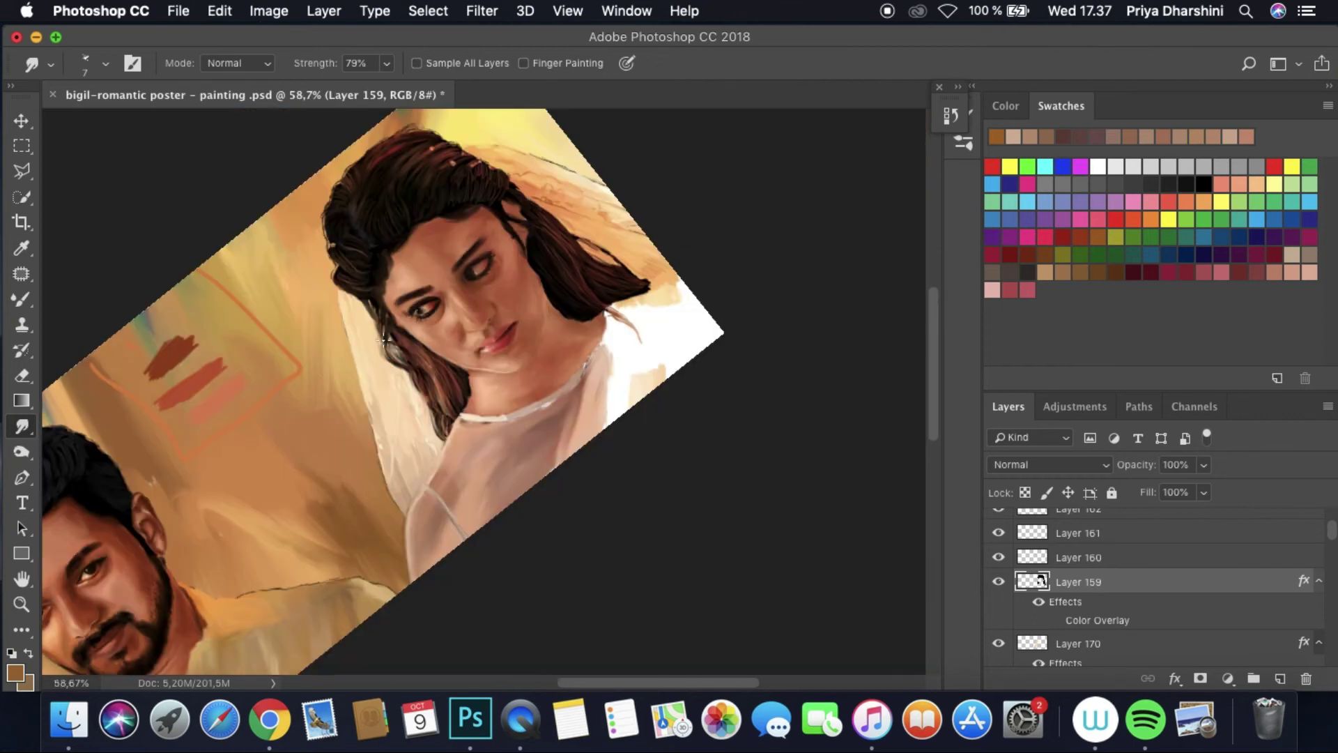
scroll(333, 222, "up", 5)
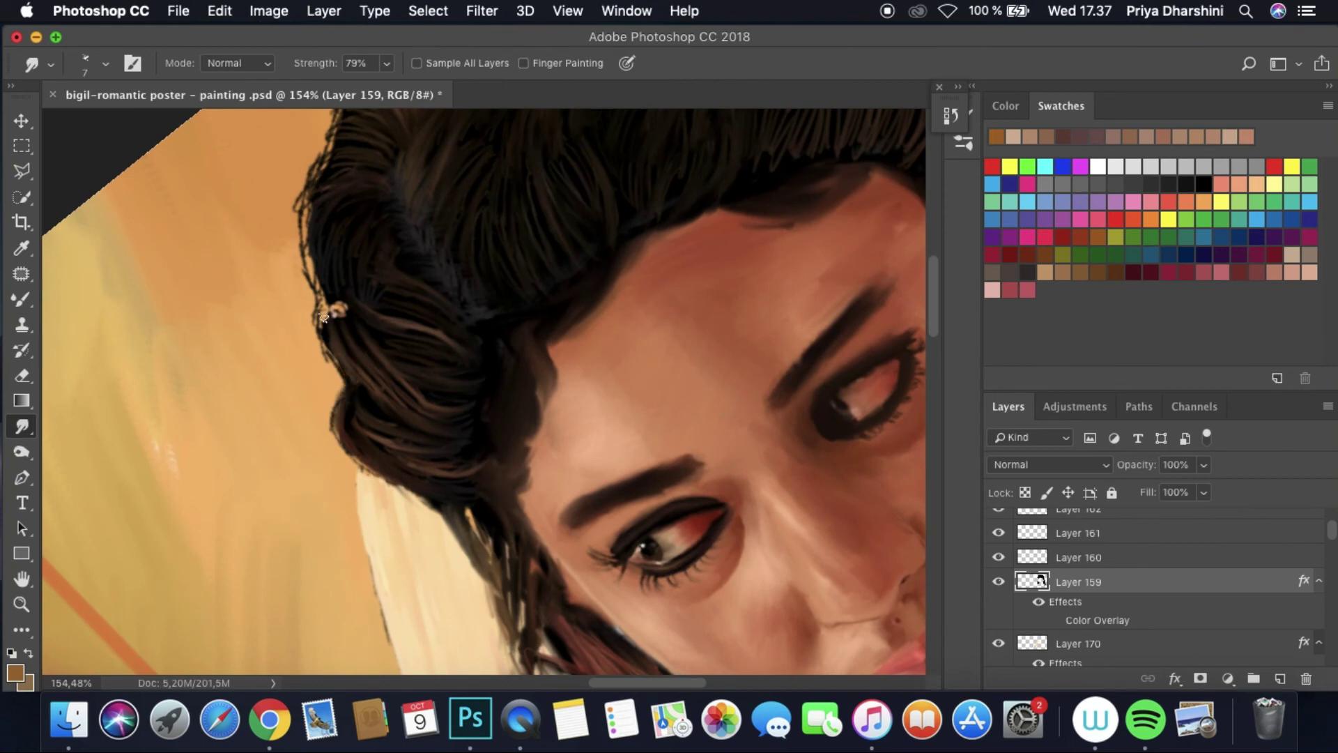
scroll(410, 463, "up", 5)
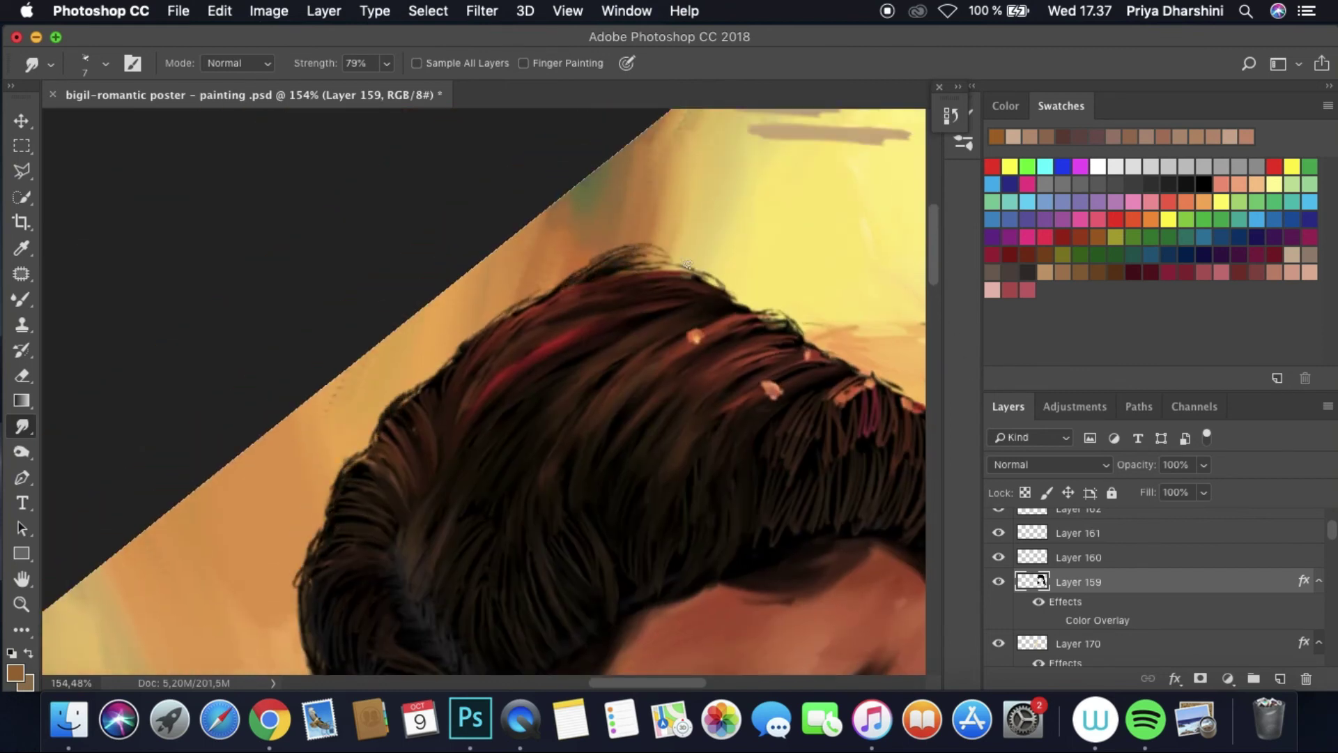
Step: Smudge the edges of the long hair on the lace veil side, including the loose strand near its tip, with Sample All Layers
scroll(785, 322, "down", 5)
left_click_drag(782, 380, 628, 418)
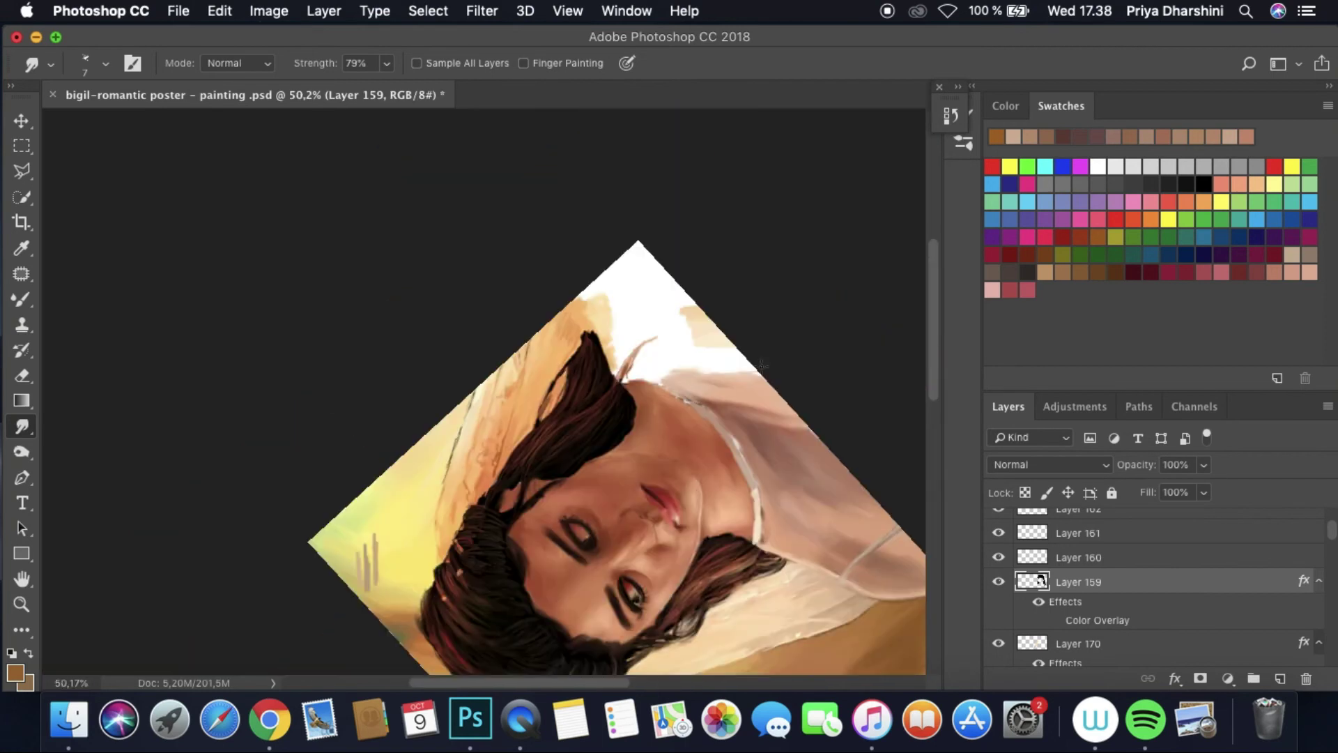
scroll(515, 472, "up", 6)
left_click_drag(434, 367, 233, 367)
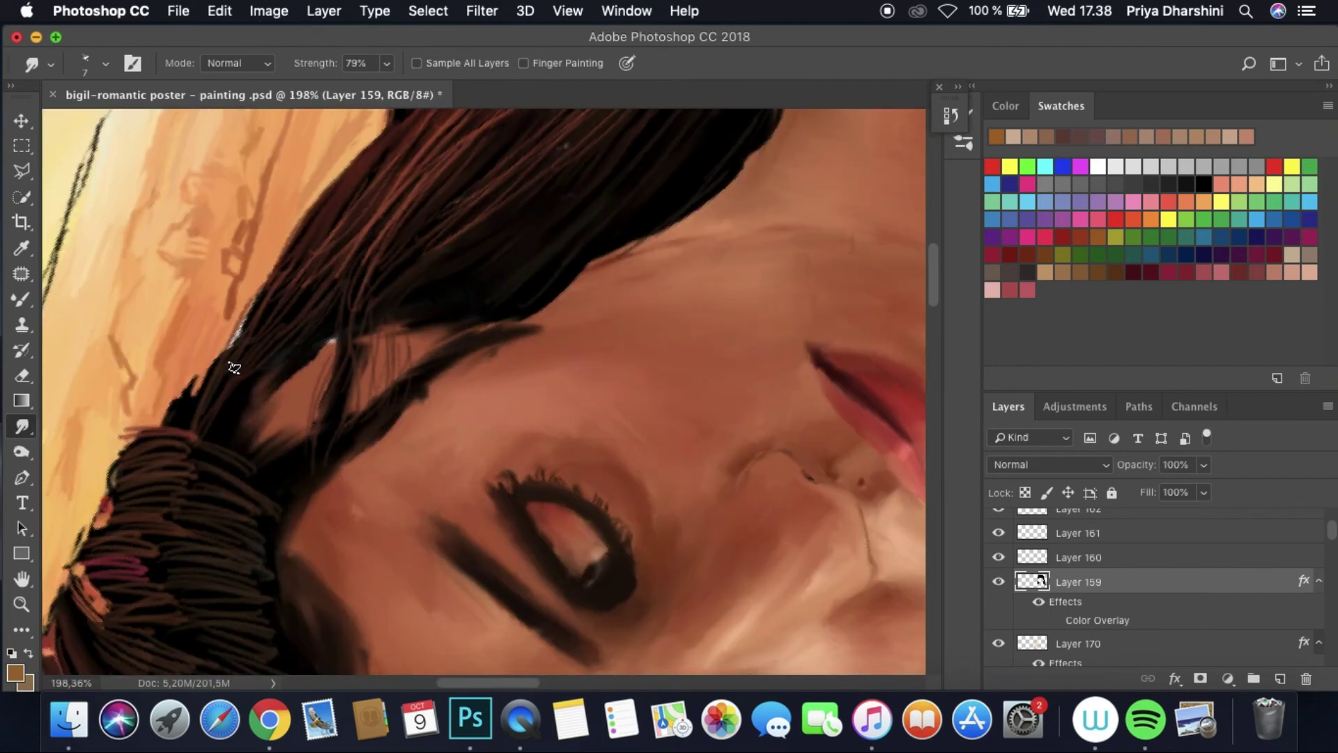
scroll(616, 246, "up", 5)
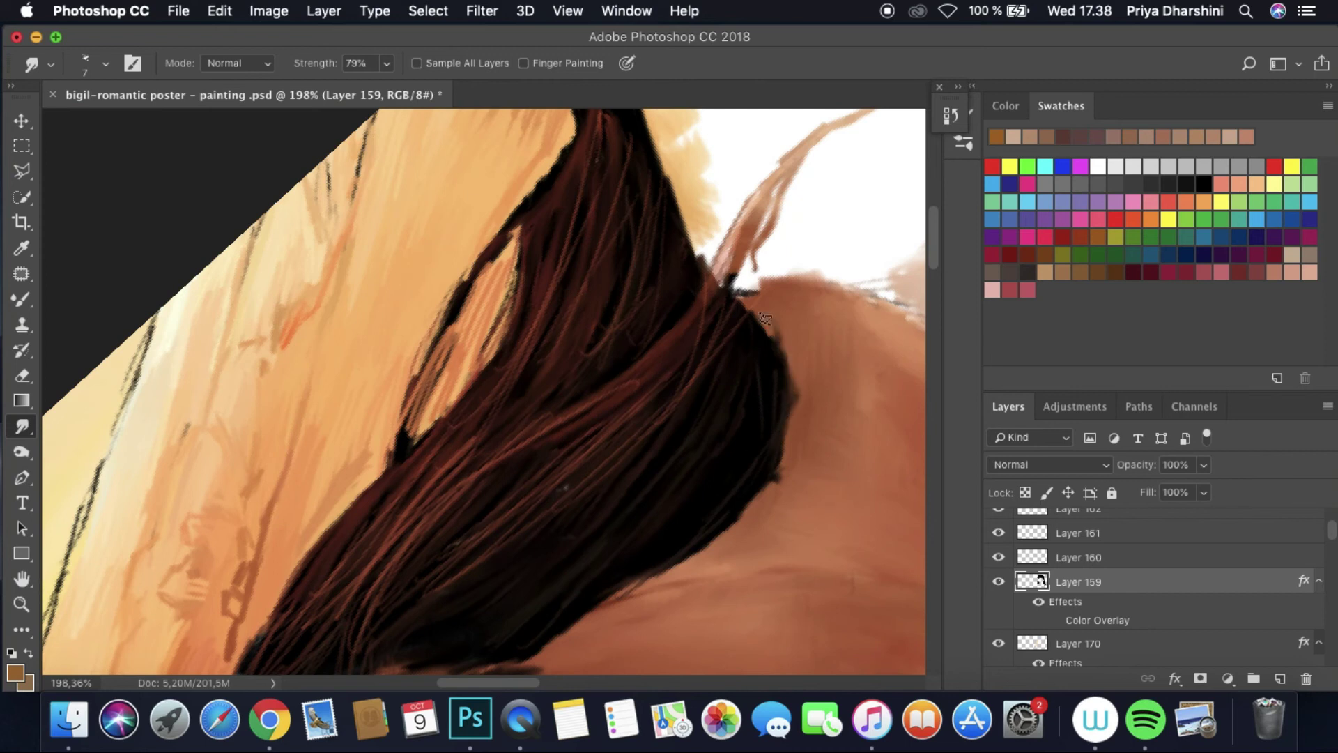
left_click_drag(522, 221, 579, 118)
scroll(687, 323, "down", 5)
left_click_drag(688, 322, 654, 341)
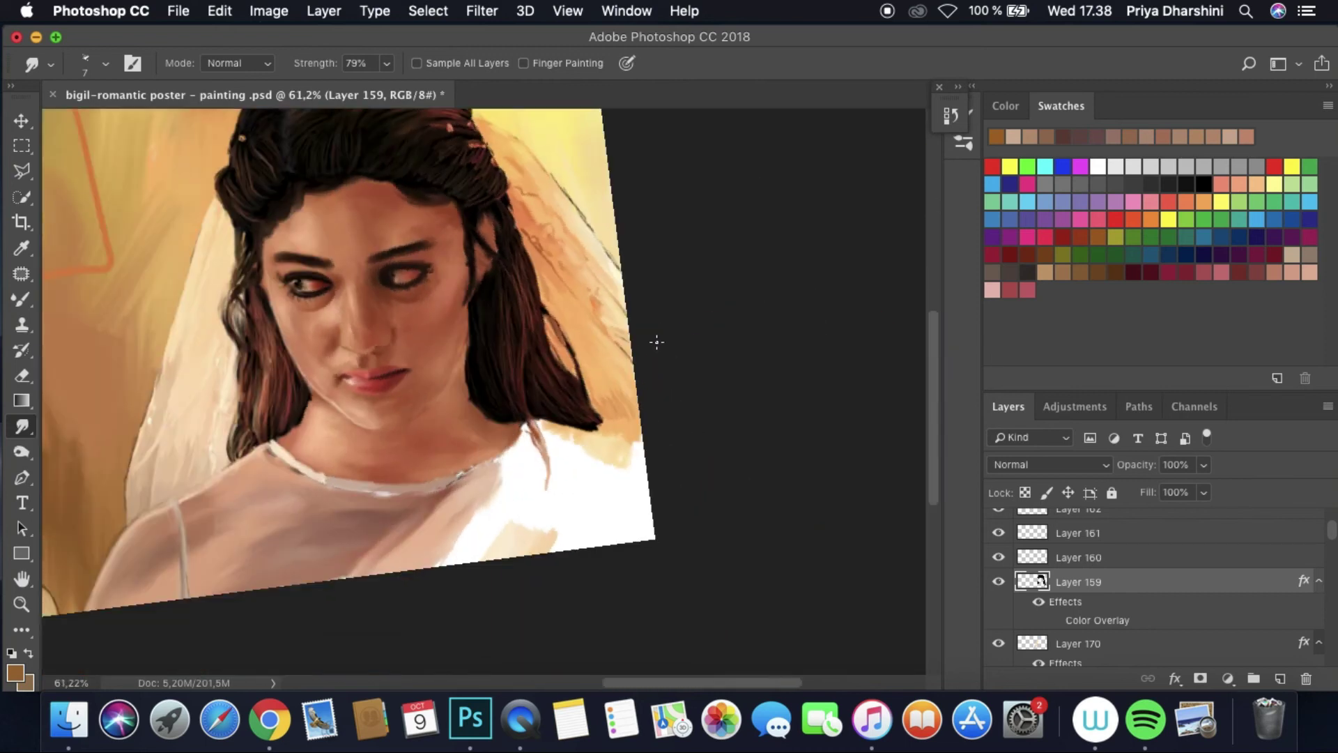
scroll(517, 260, "up", 5)
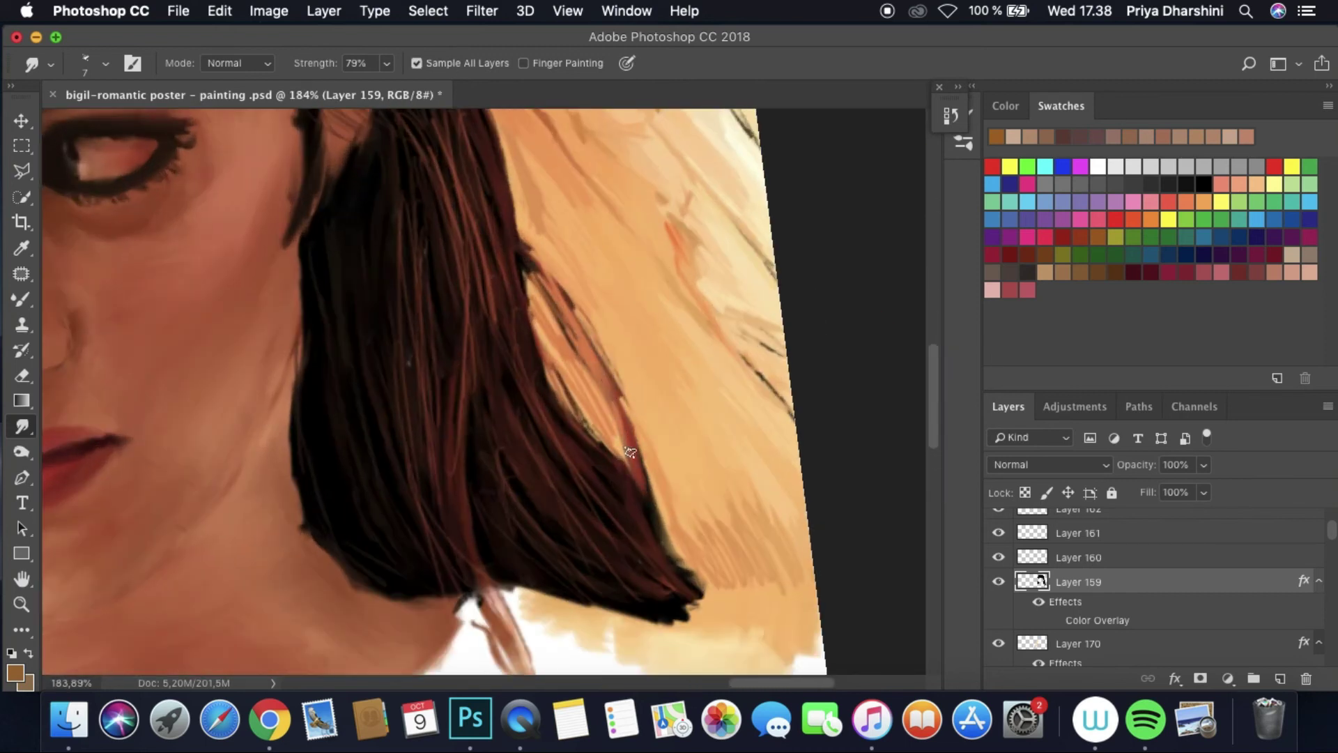
Step: View the whole figure of the woman and save the poster with the blended hair
scroll(578, 323, "down", 5)
left_click(178, 11)
left_click(202, 173)
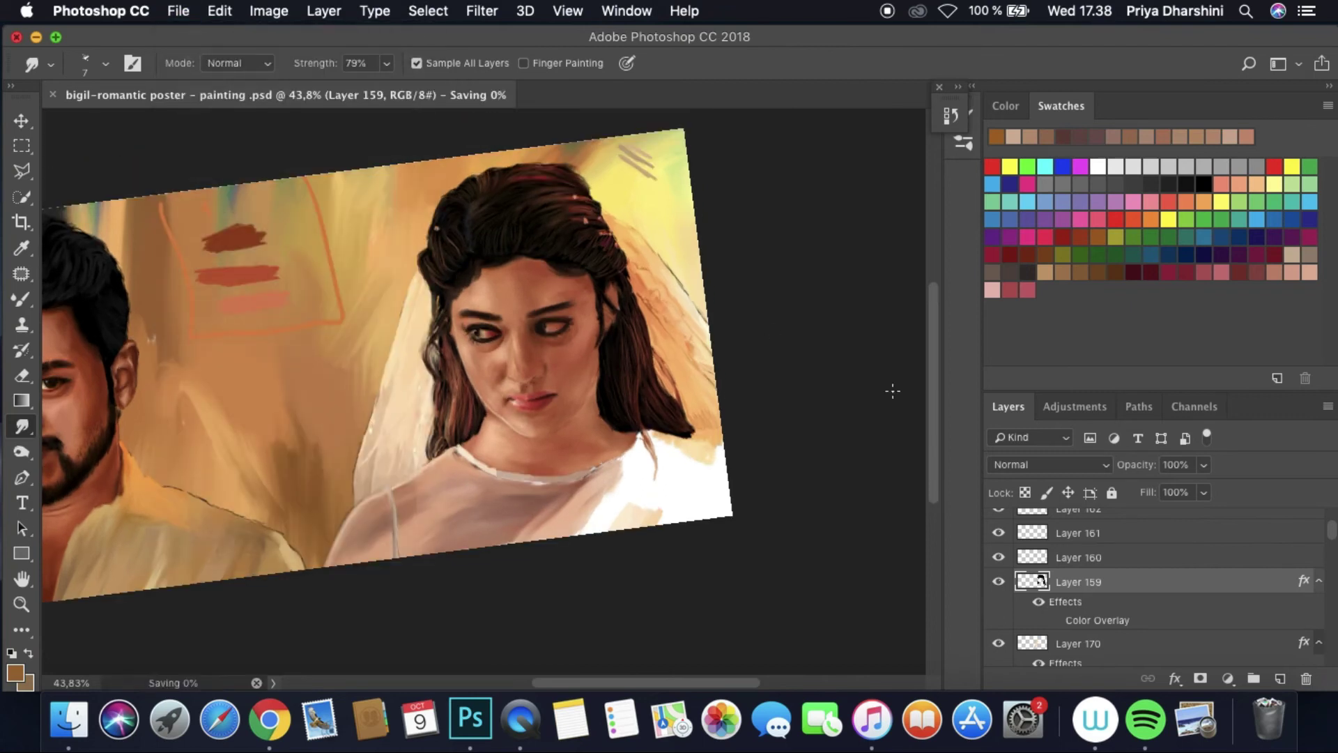
Step: Add a new layer on top of the stack and show the reference photo on Layer 1
scroll(1249, 555, "up", 5)
left_click(1280, 678)
left_click(998, 546)
Step: Sample the light orange background beside the woman's hair for the Mixer Brush and set the new layer to Screen blending
key("i")
scroll(513, 161, "up", 5)
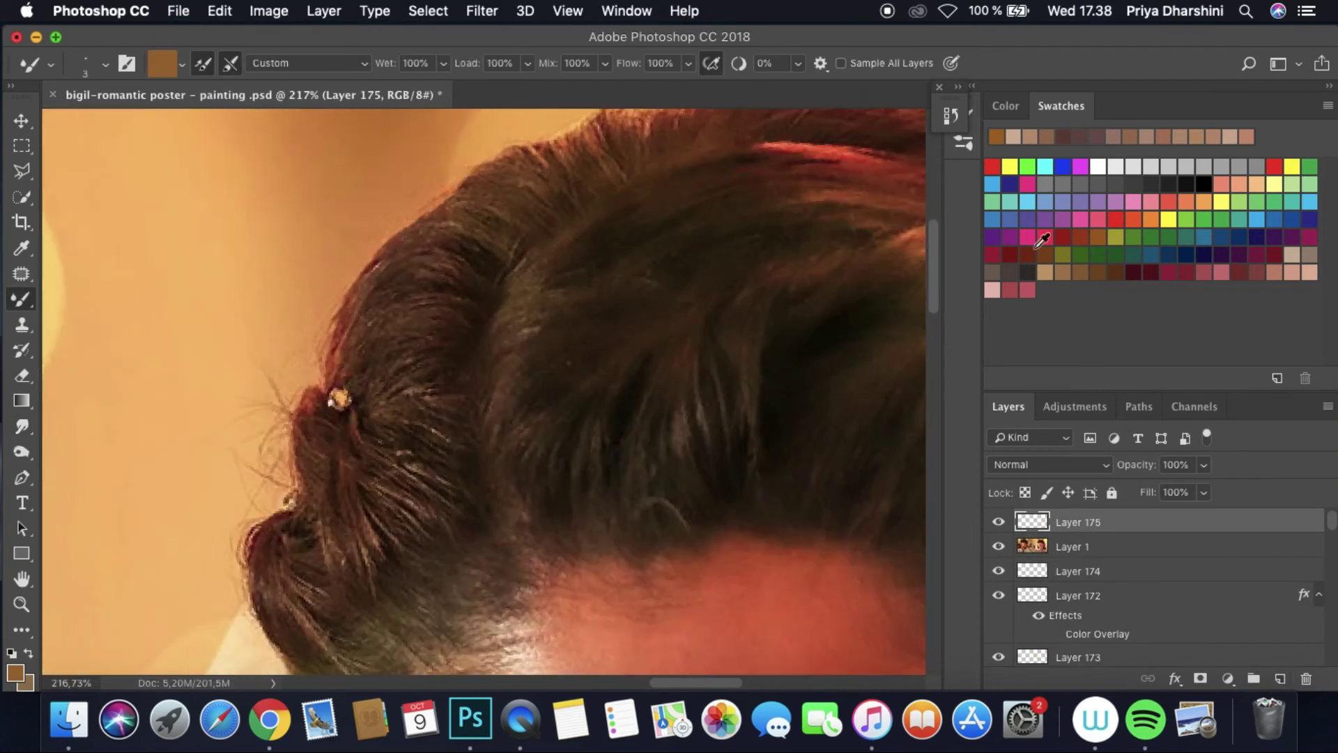
left_click(245, 413)
key("b")
left_click(1049, 464)
left_click(1032, 606)
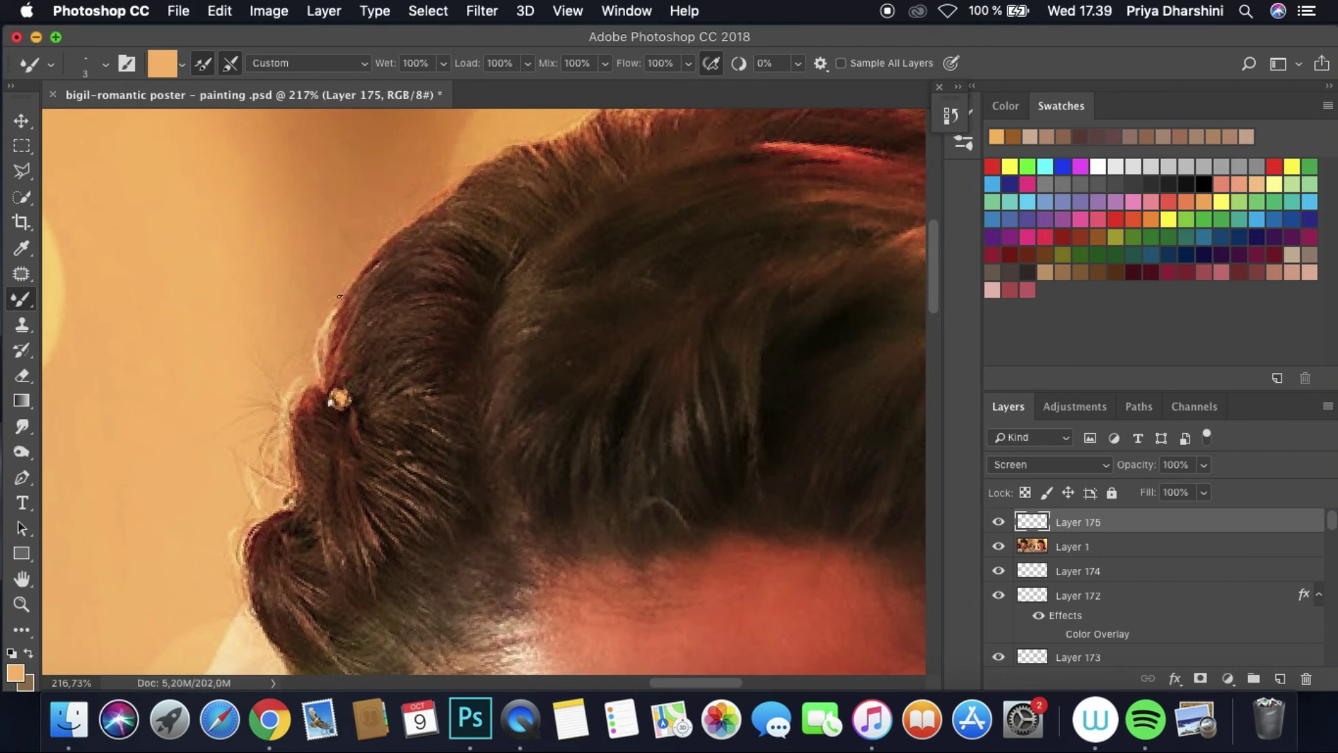
Step: Hide Layer 1 and paint fine light-orange rim strands along the woman's hair outline, from the crown down to the ends
left_click(998, 547)
scroll(397, 412, "up", 5)
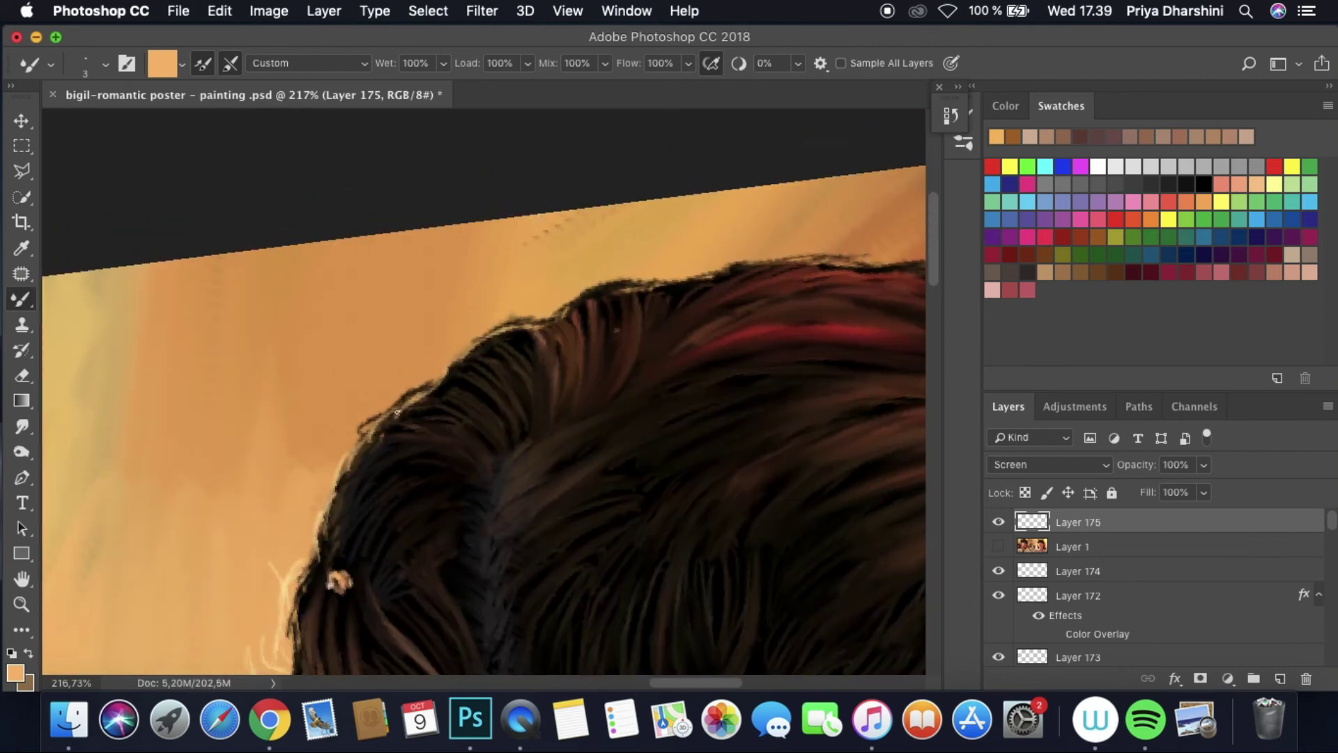
scroll(440, 272, "right", 10)
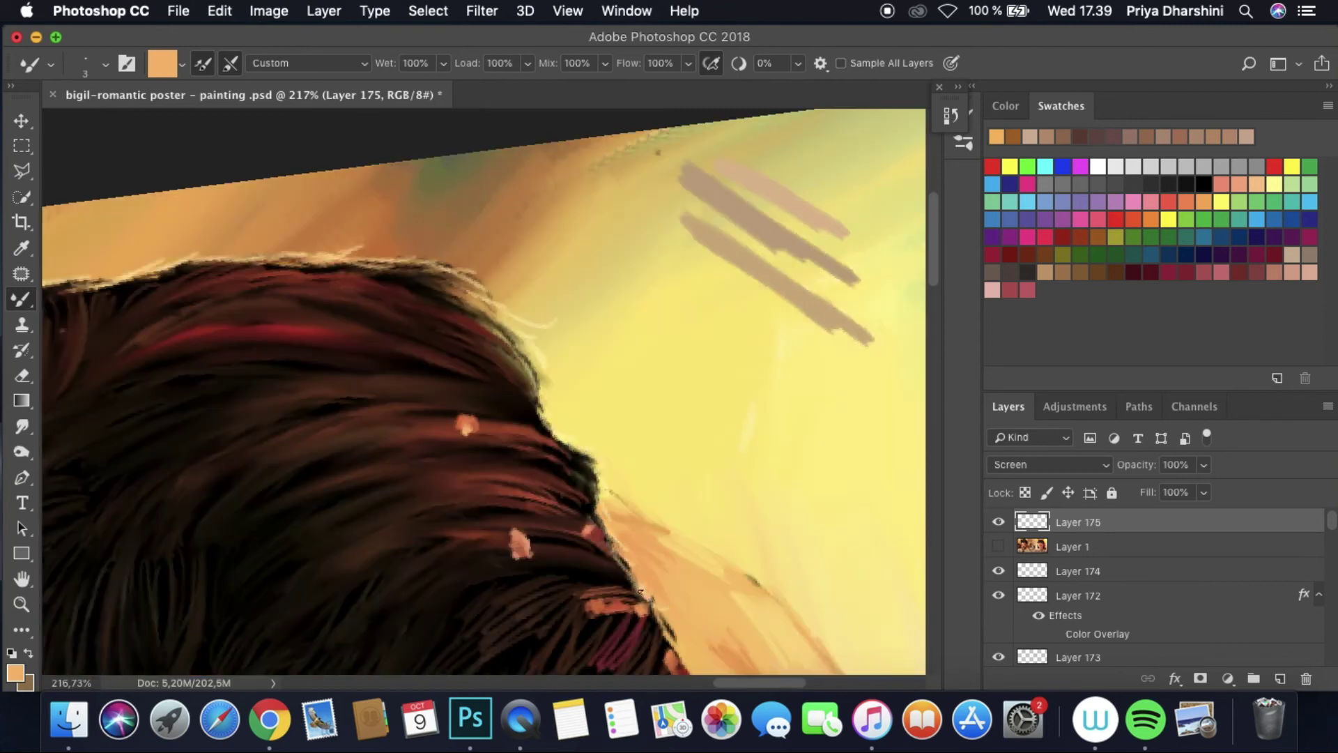
scroll(728, 482, "down", 8)
scroll(765, 609, "down", 10)
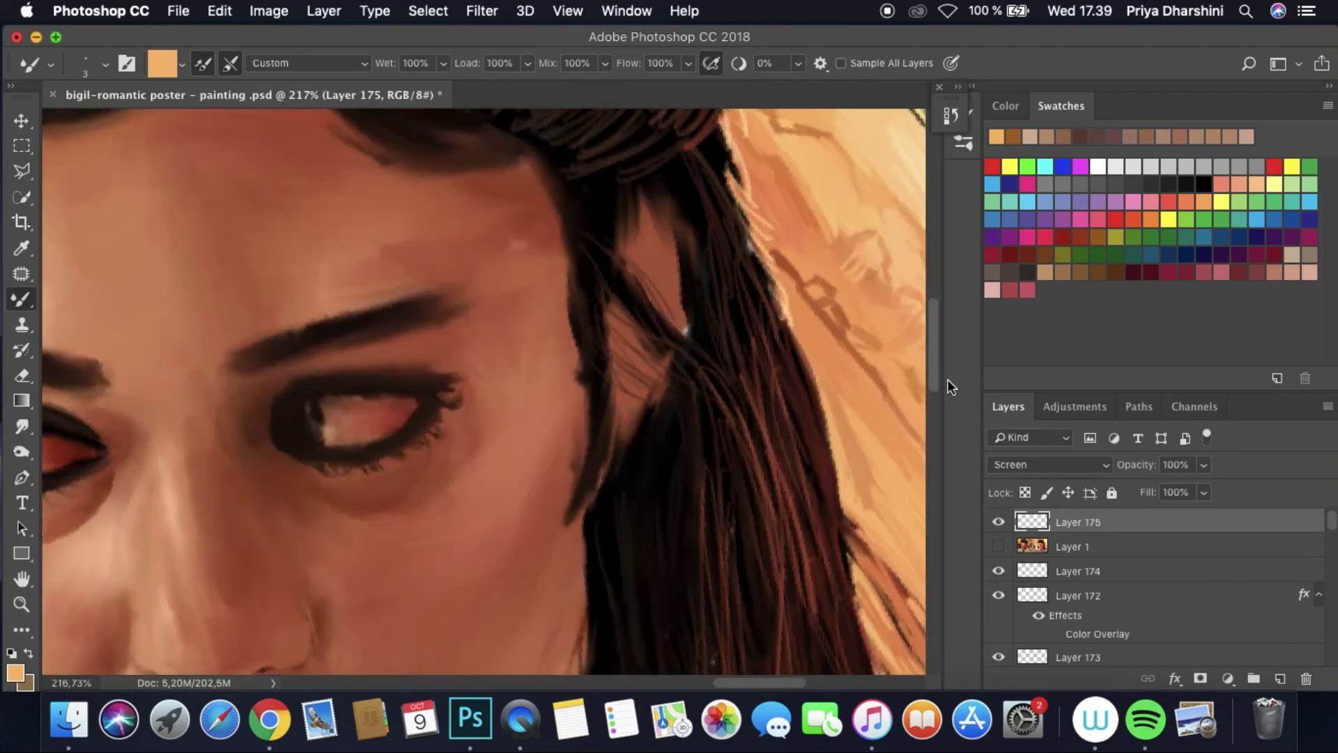
scroll(747, 655, "right", 6)
scroll(729, 658, "down", 10)
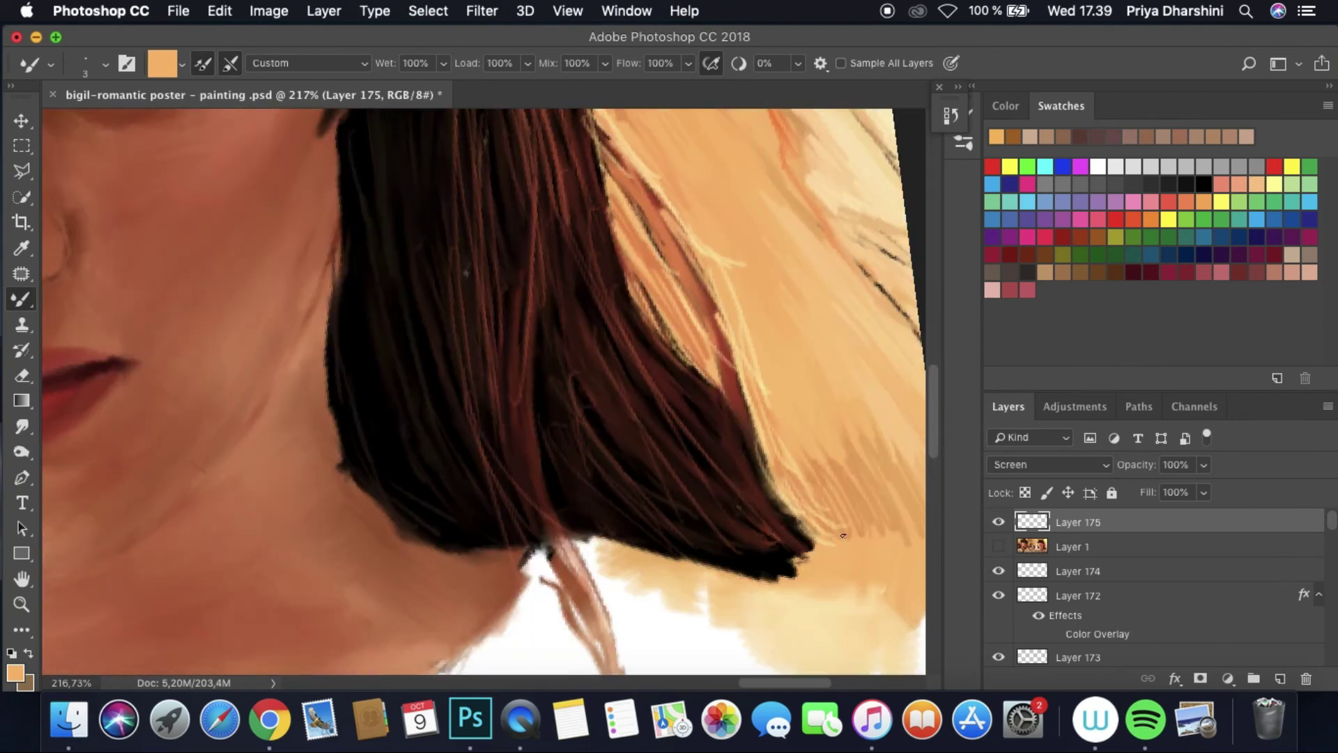
Step: View the whole painting and save the document
key("super+0")
scroll(484, 391, "up", 2)
scroll(485, 390, "down", 1)
left_click(178, 11)
left_click(194, 201)
Step: Paint fine light-orange rim strands around the outline of the man's hair and save the document
scroll(604, 391, "up", 5)
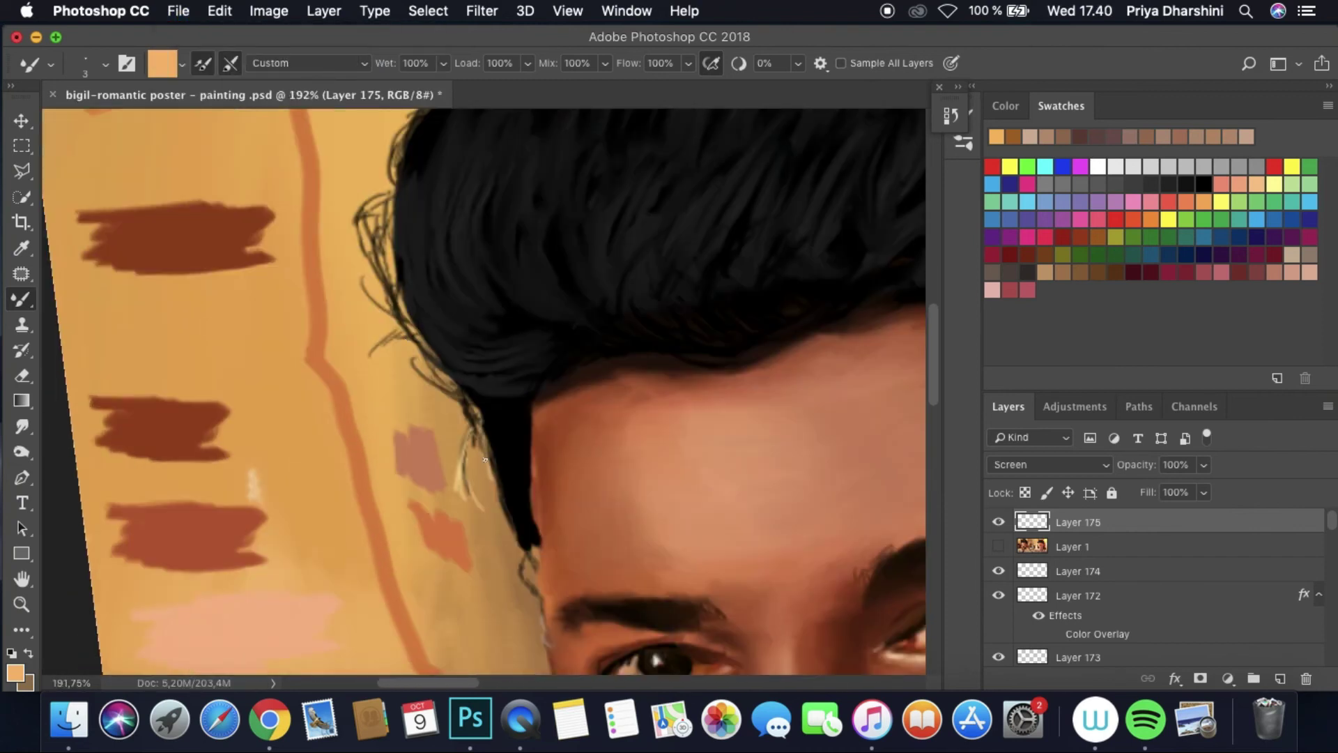
scroll(408, 394, "up", 5)
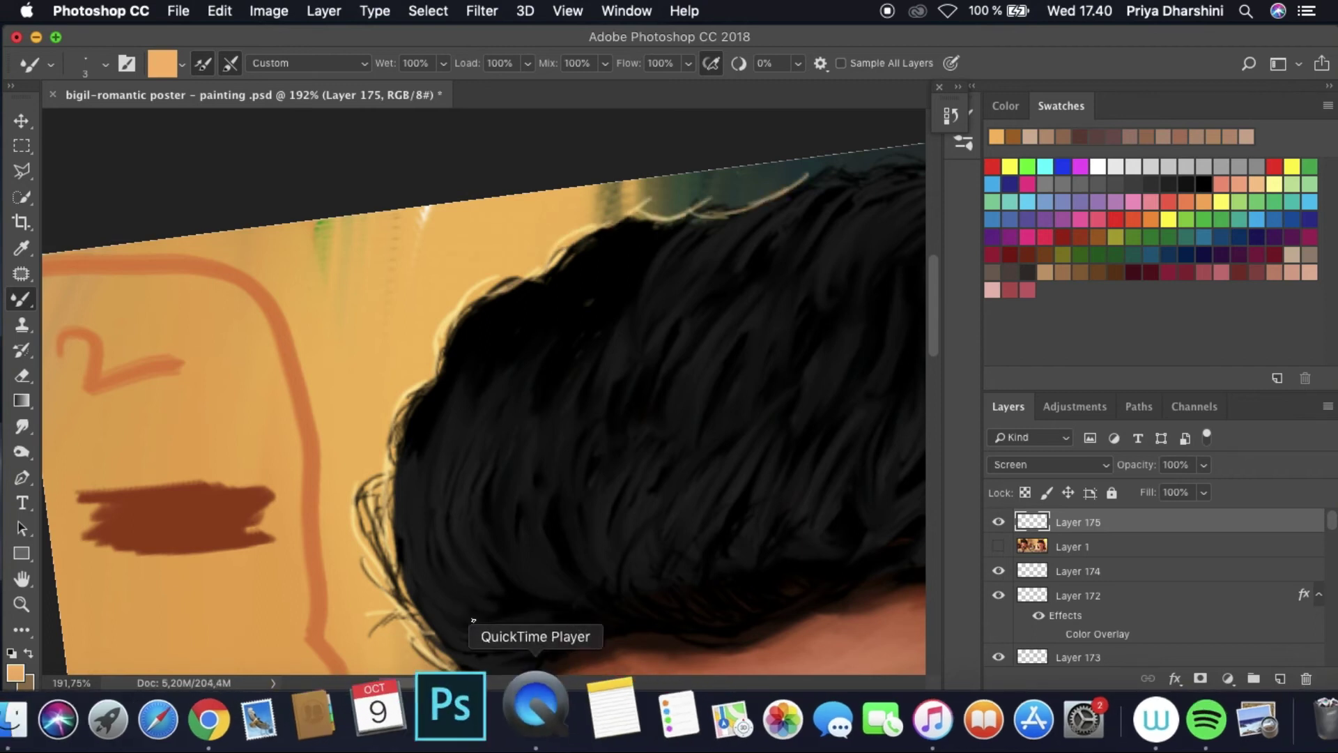
scroll(595, 222, "right", 8)
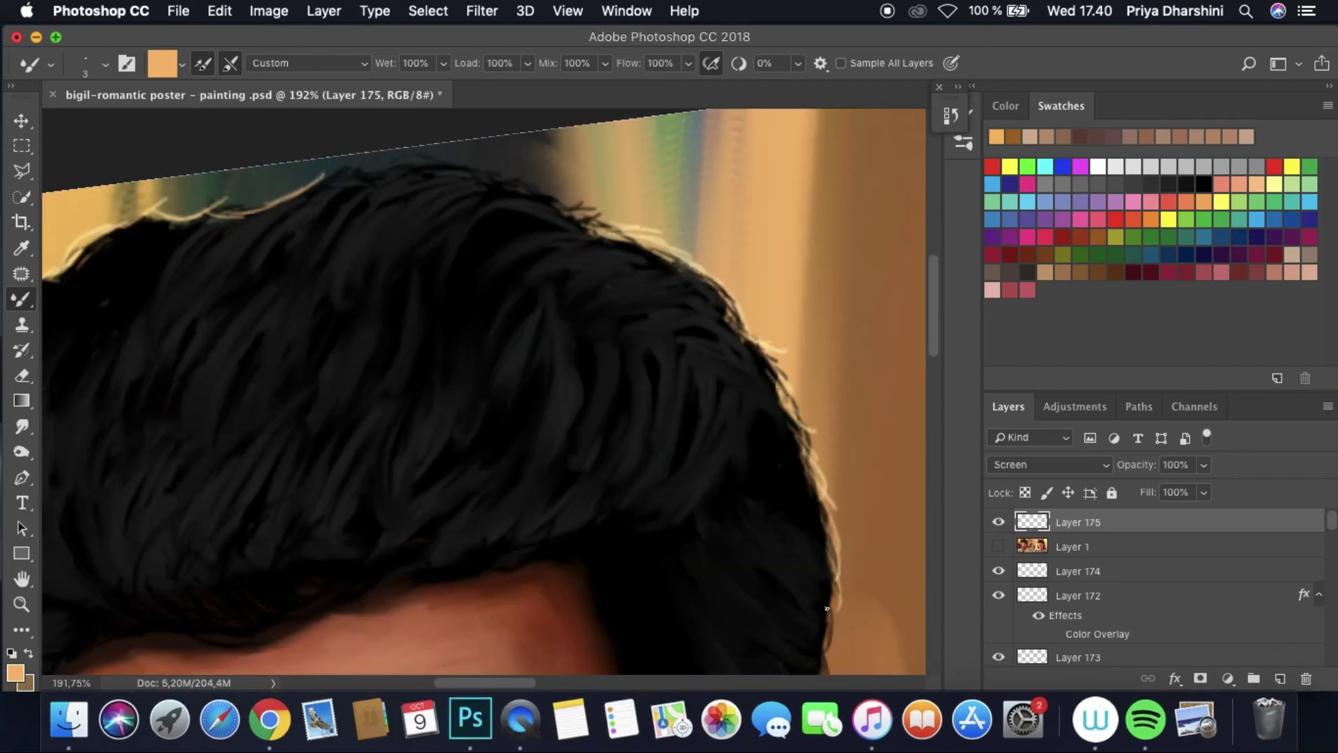
scroll(826, 609, "down", 6)
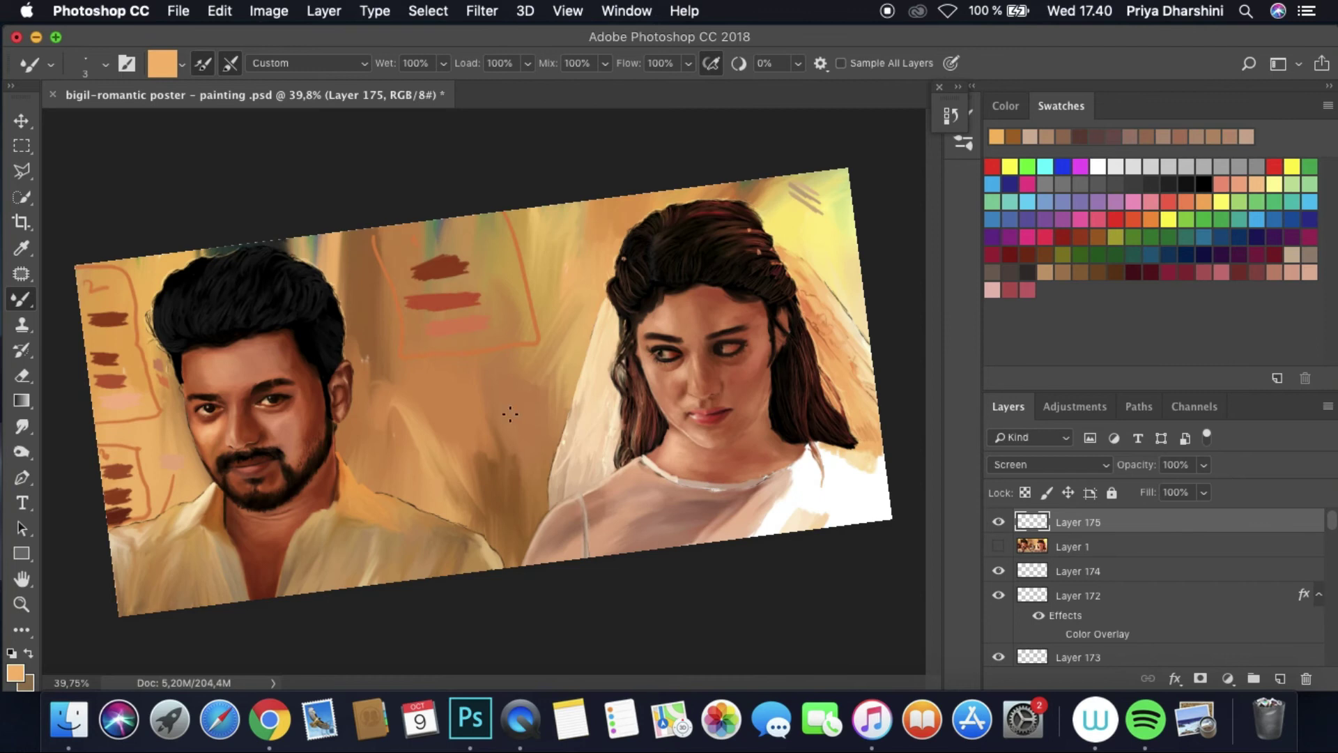
left_click(180, 13)
left_click(224, 191)
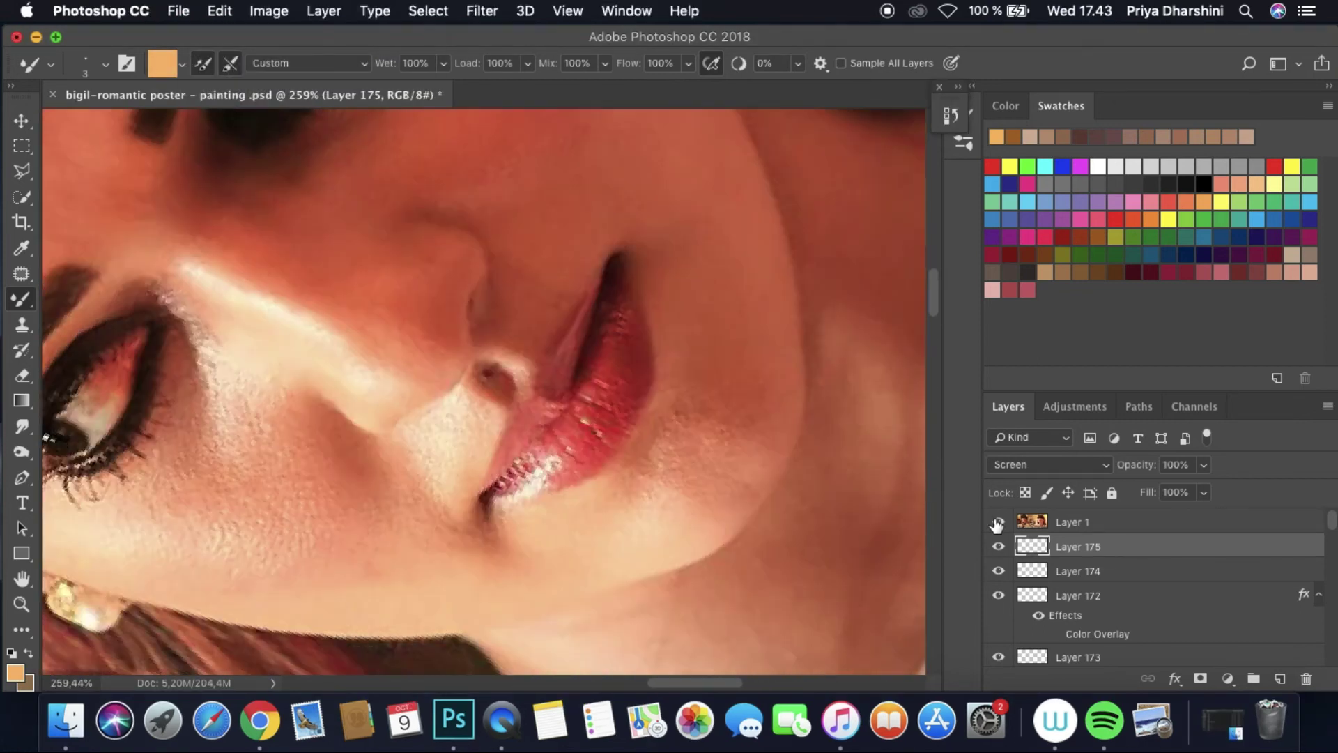
Step: Hide Layer 1 and try blending the corner of the woman's lips using the Smudge tool with a size 4 brush
left_click(997, 523)
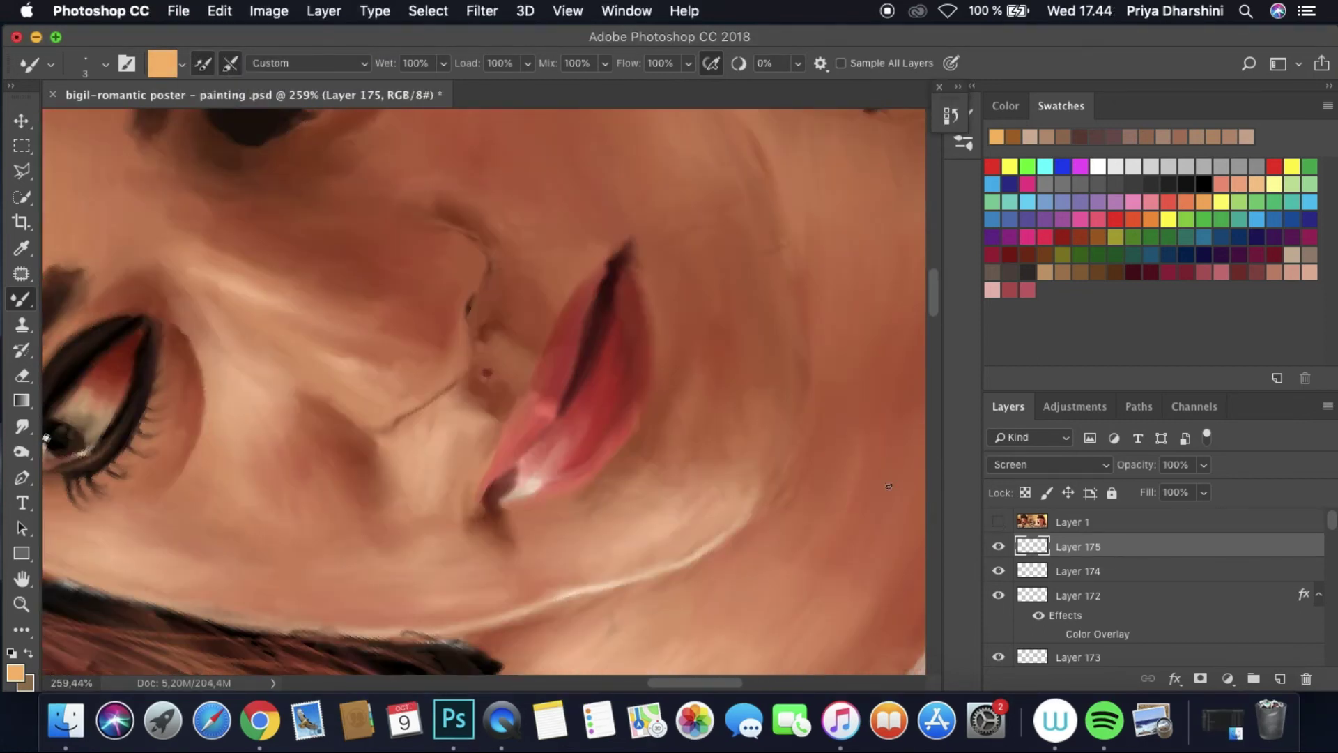
left_click(21, 425)
left_click(105, 63)
left_click(997, 523)
left_click(998, 523)
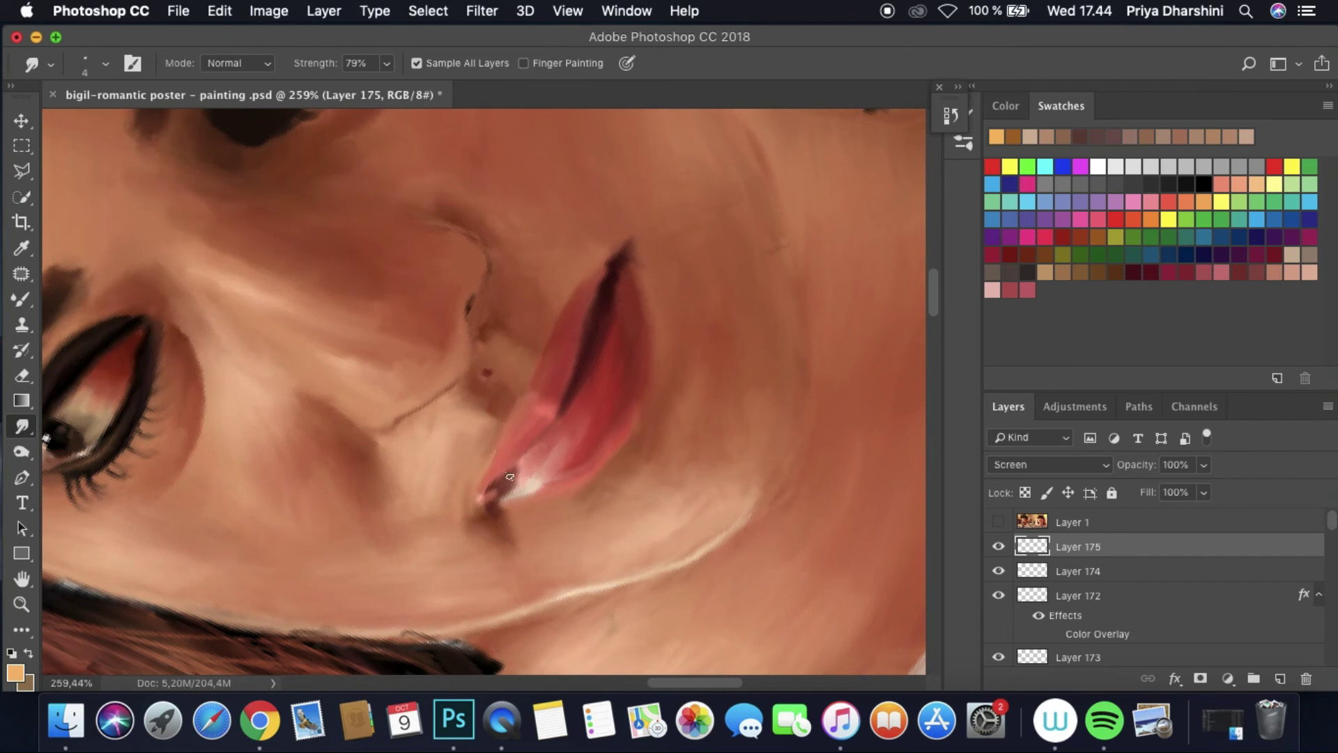
Step: Undo the lip smudging and place a new layer directly below the reference Layer 1
left_click(950, 116)
left_click(896, 179)
key("super+shift+z")
key("super+shift+z")
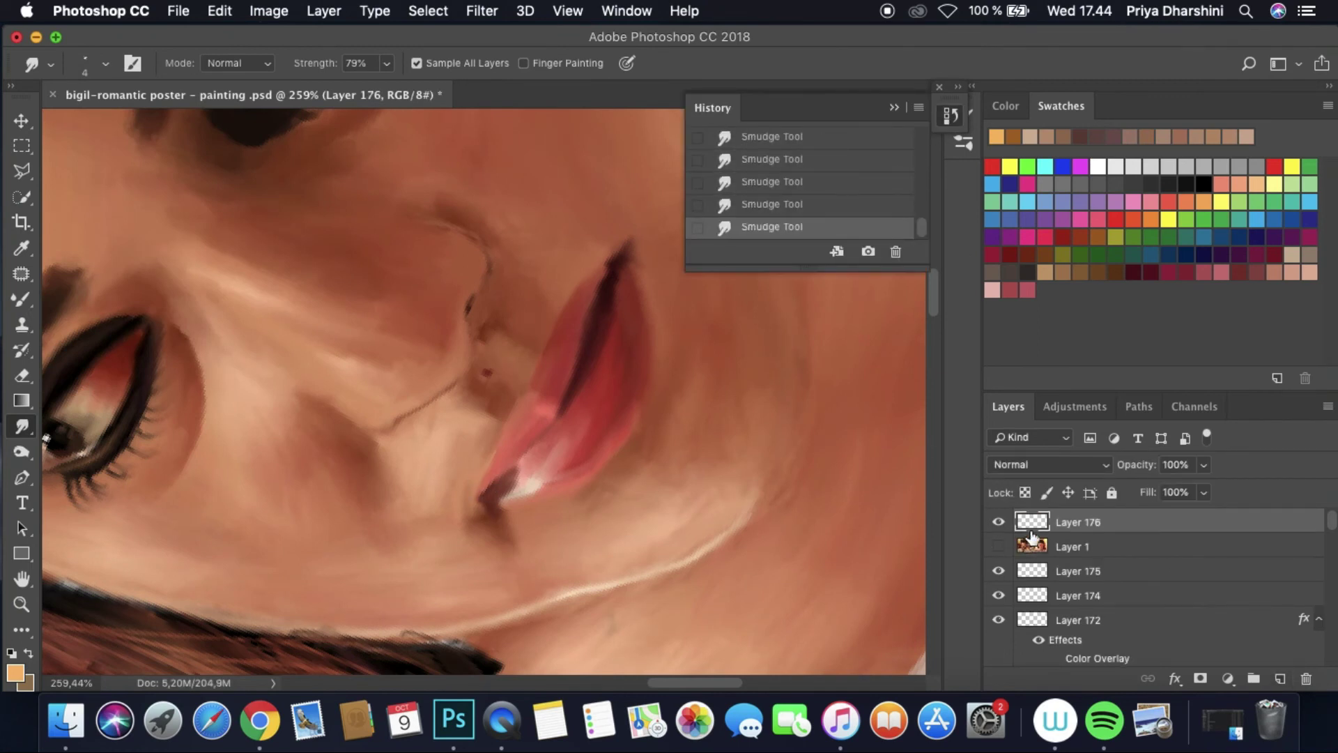
left_click_drag(1032, 534, 1032, 557)
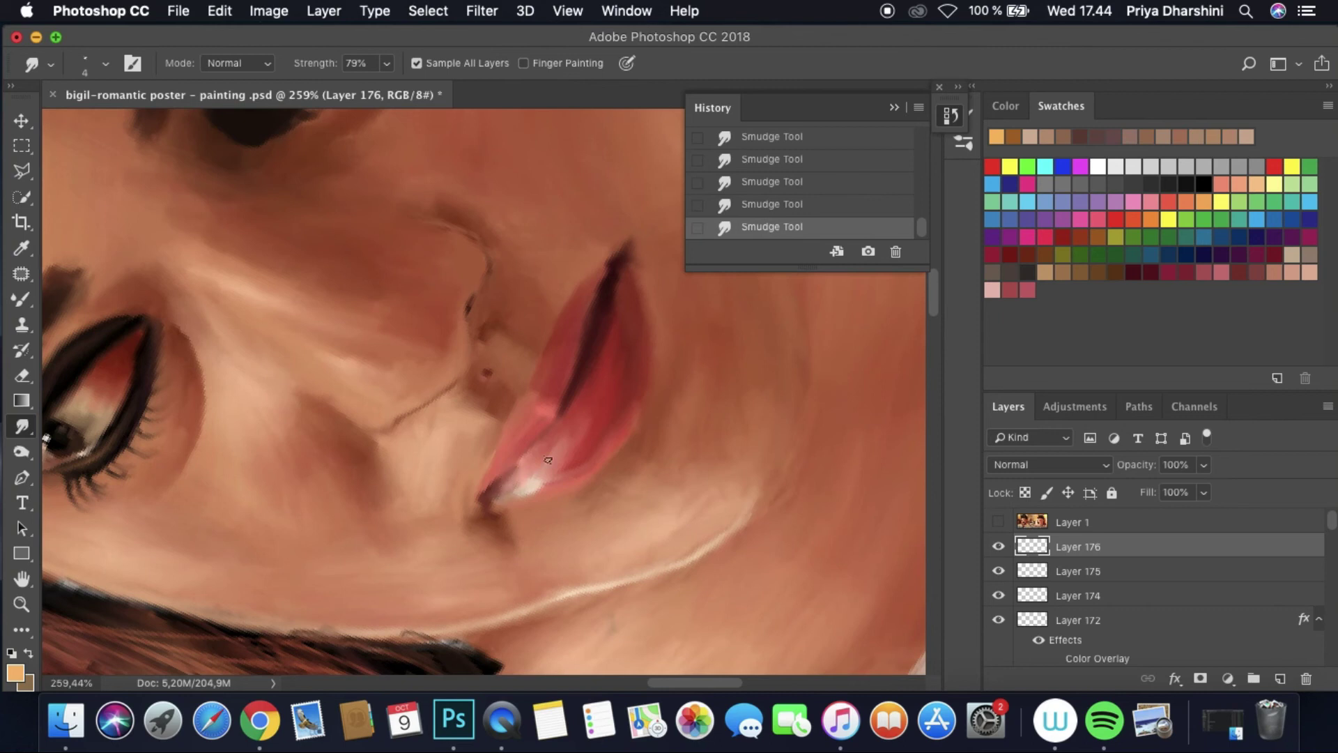
Step: Smudge the woman's lips and blend the lower lip's edge with a textured size 15 brush, comparing against Layer 1
left_click(997, 523)
left_click(998, 523)
left_click(104, 63)
double_click(124, 132)
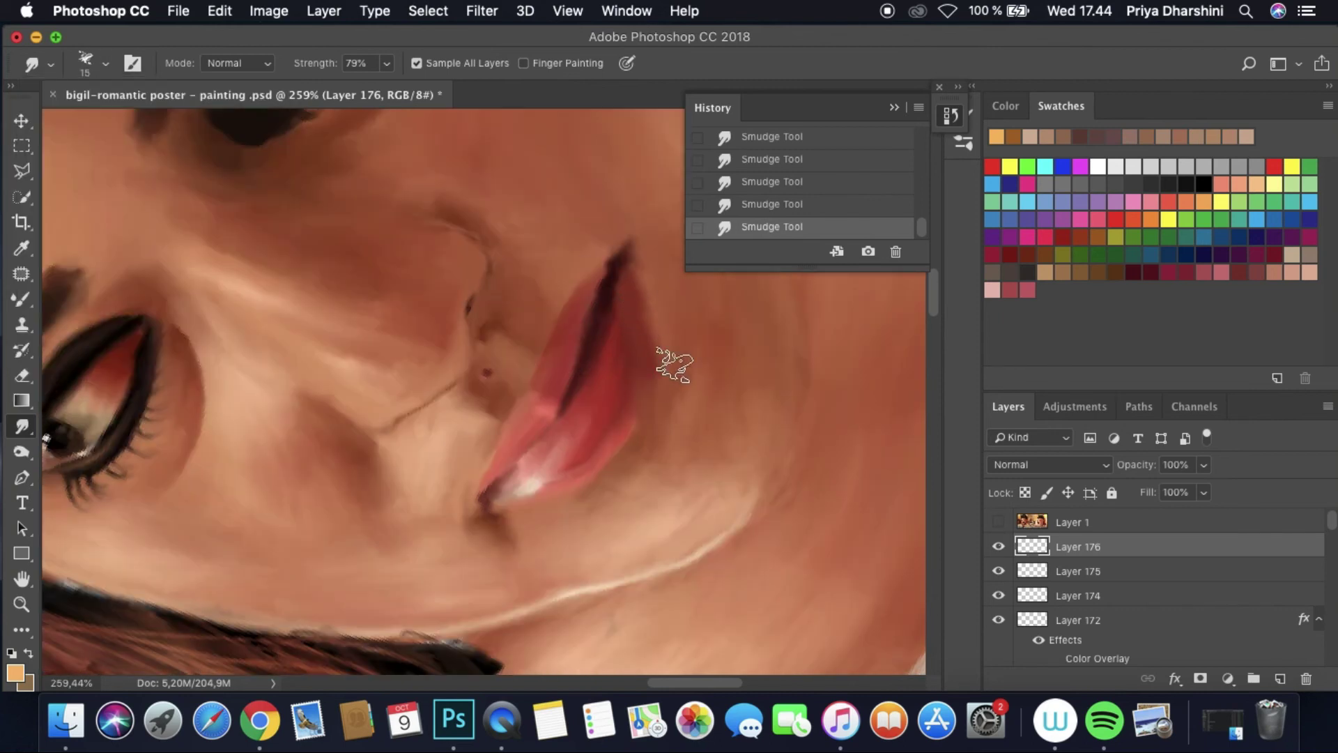
left_click(998, 522)
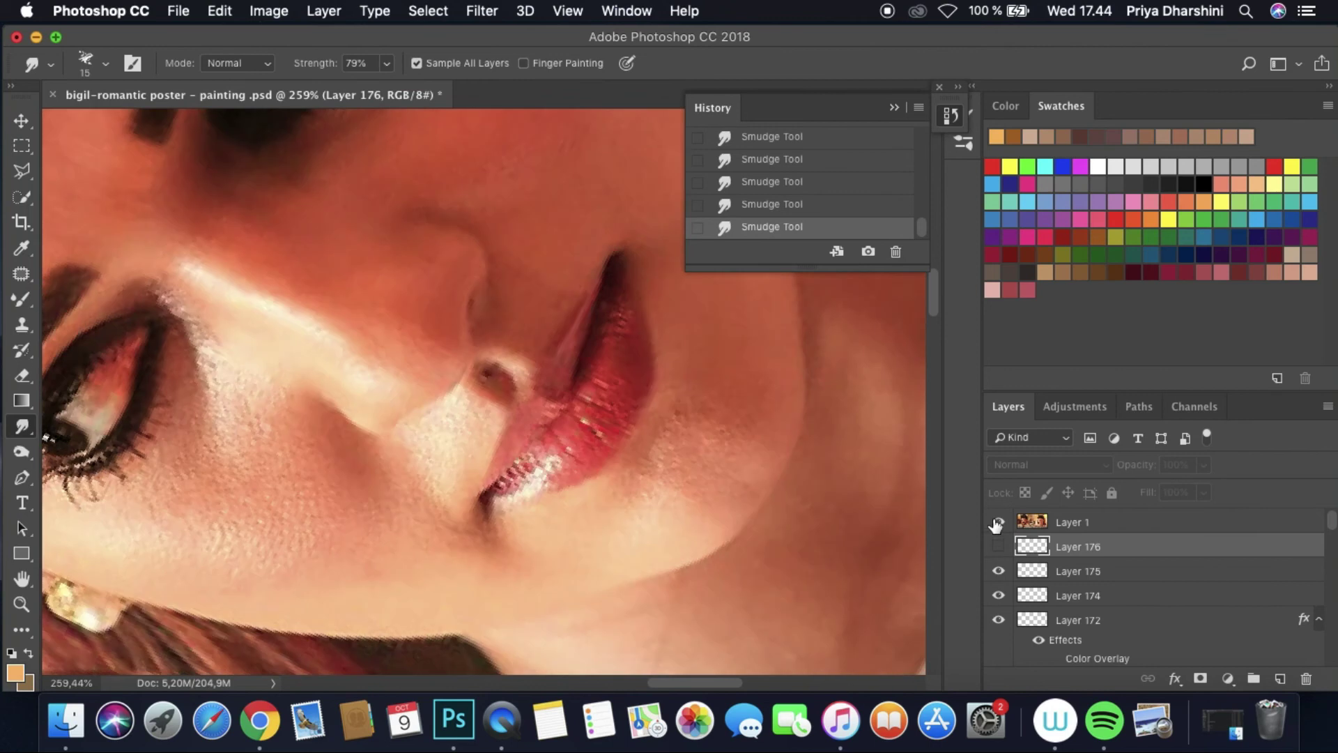
left_click(996, 524)
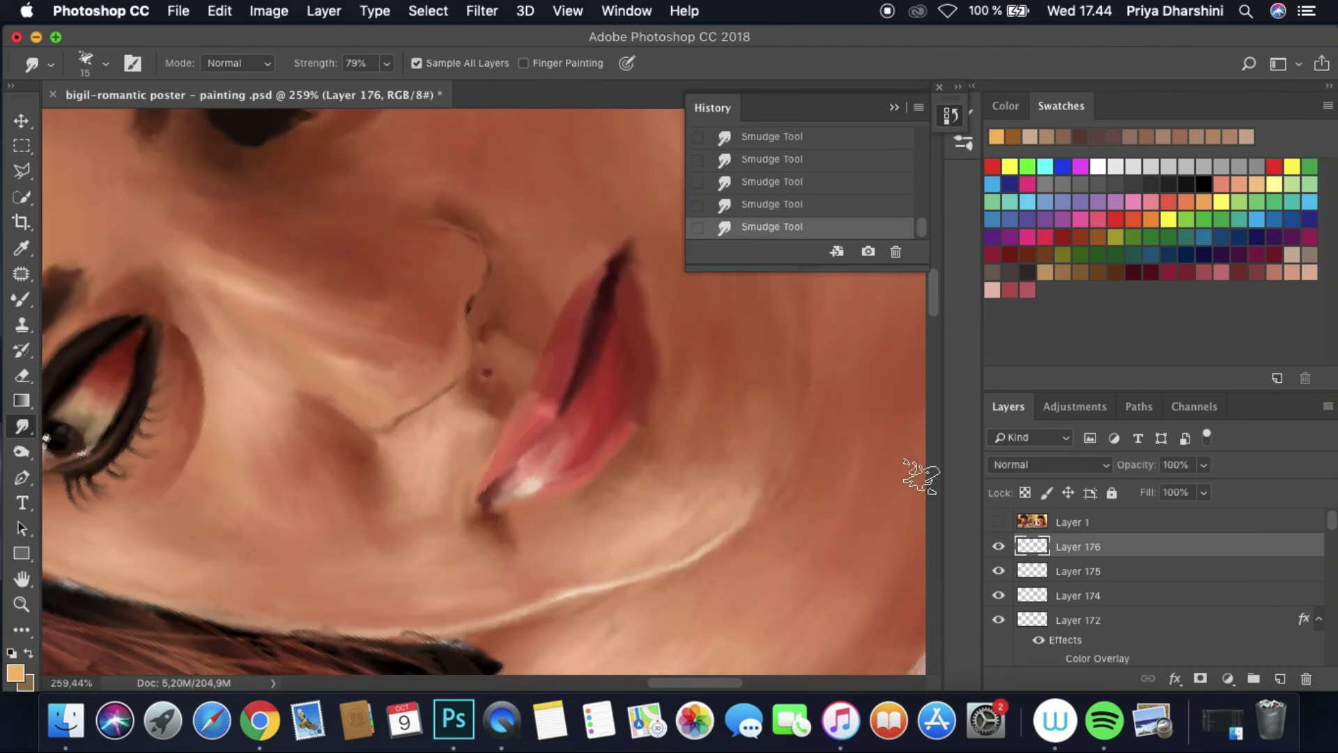
Step: Refine the shading of the woman's lower lip with the Smudge tool, check it against Layer 1, and save the document
scroll(651, 433, "down", 10)
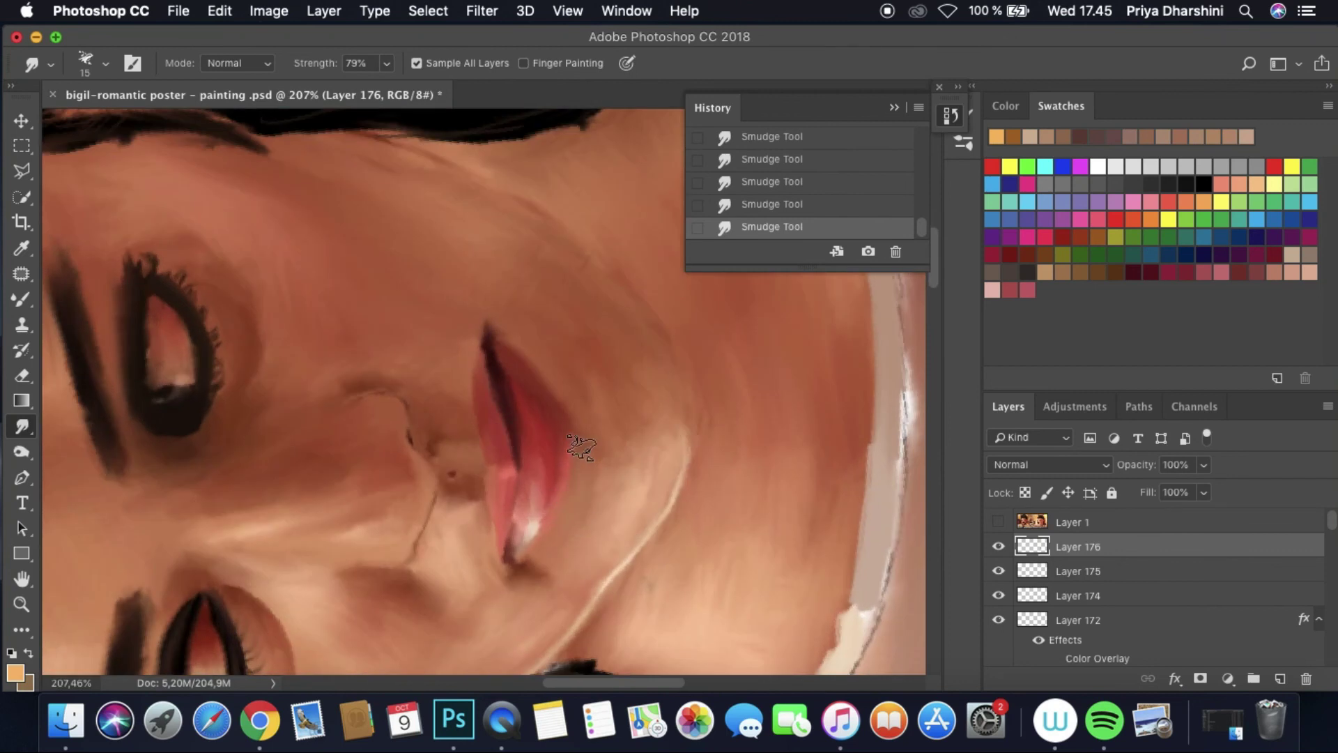
left_click(998, 522)
left_click(998, 522)
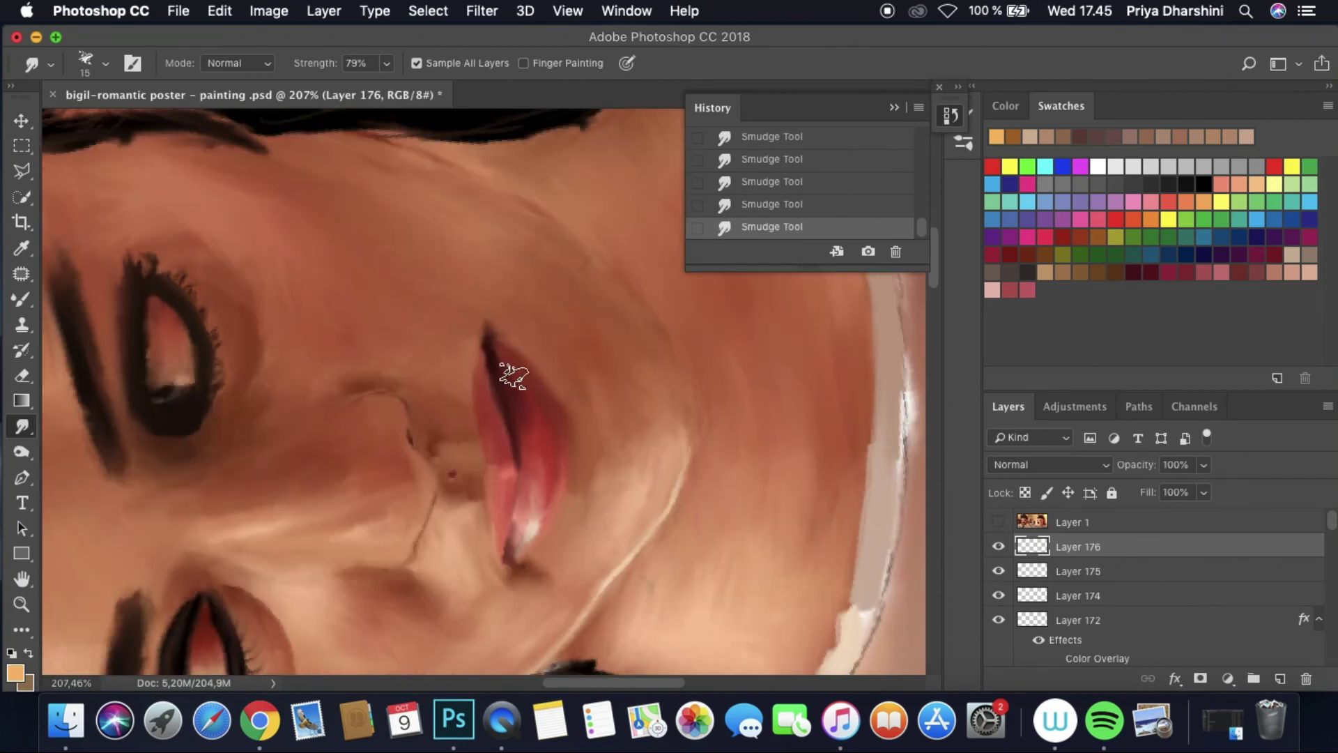
scroll(576, 411, "down", 8)
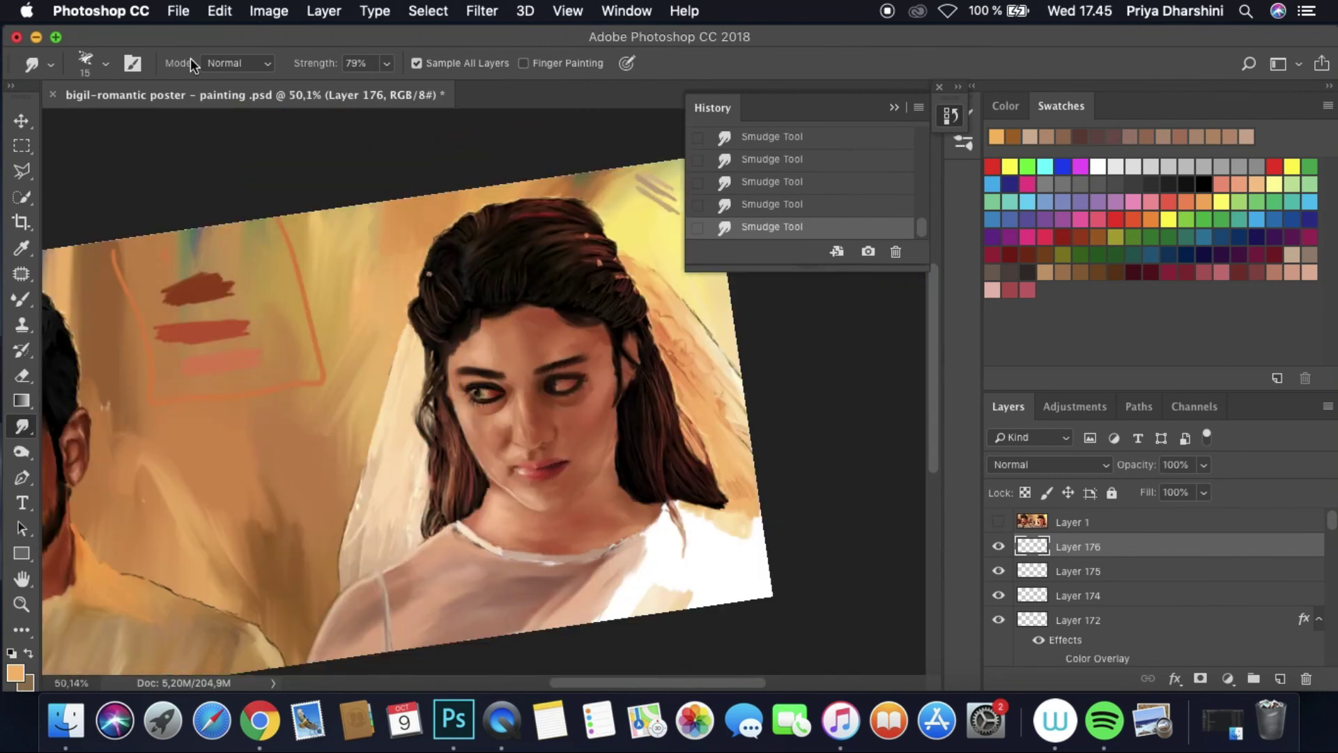
left_click(179, 10)
left_click(209, 223)
Step: Smudge the edge of the woman's cheek into the dark hair below her ear, comparing it with Layer 1
left_click(998, 522)
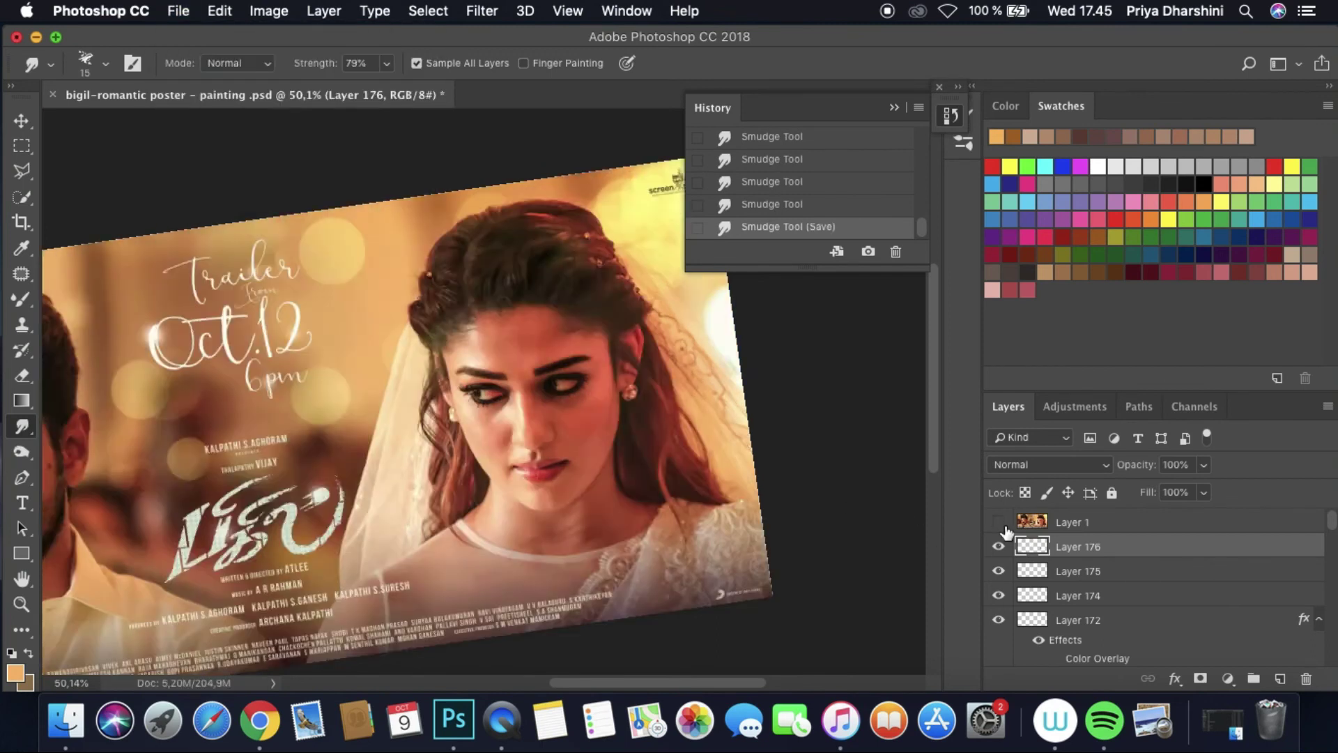
left_click(998, 522)
scroll(650, 476, "up", 8)
scroll(716, 399, "up", 5)
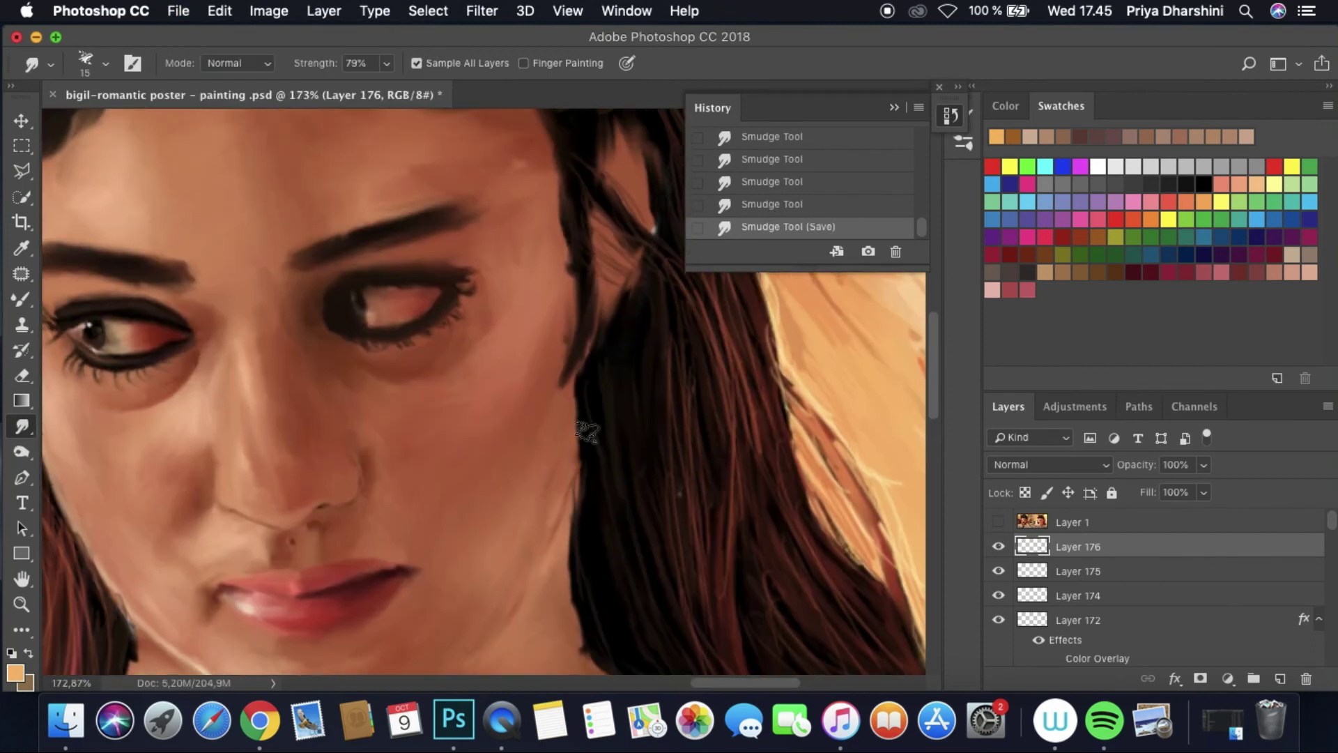
left_click_drag(587, 432, 585, 377)
left_click(998, 522)
left_click(998, 522)
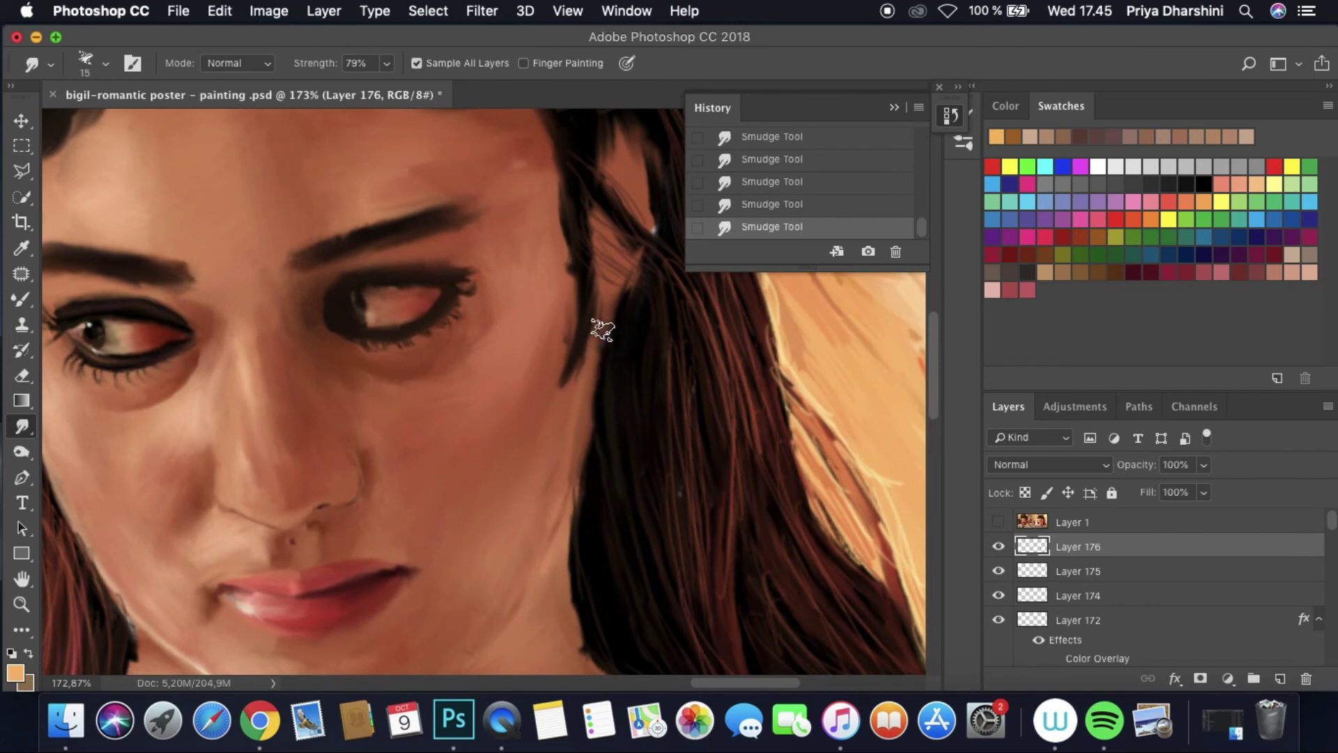
Step: Sample the black of the woman's hair for the Mixer Brush, add a new layer, and show the reference Layer 1
key("r")
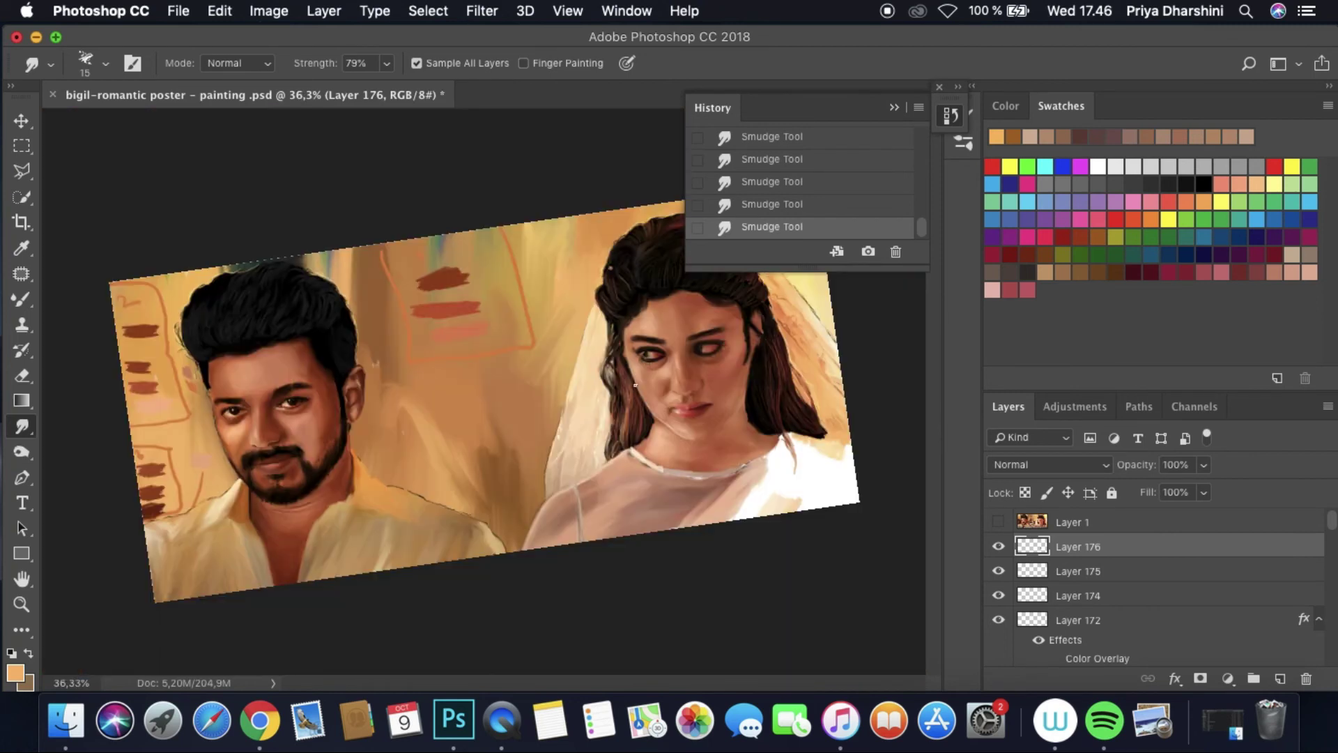
left_click_drag(599, 444, 478, 374)
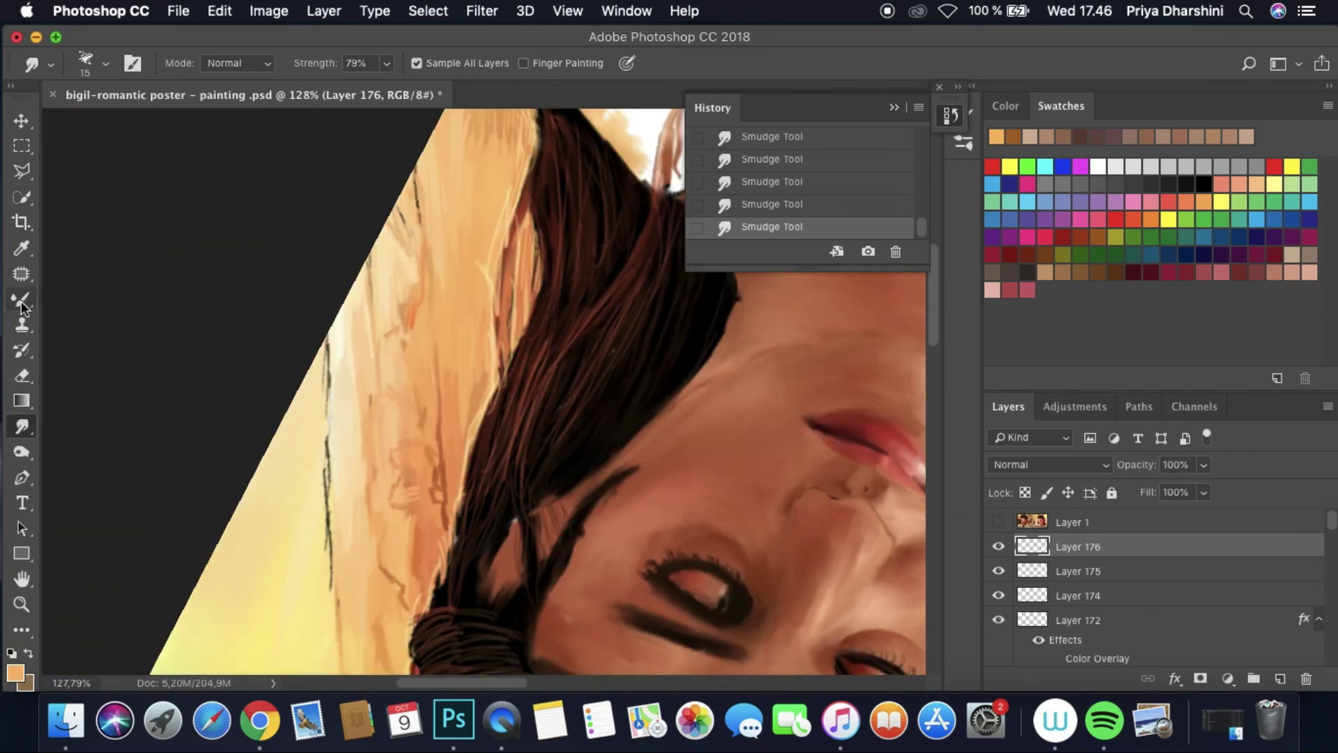
left_click(22, 300)
left_click(618, 423, "alt")
left_click(1280, 678)
left_click(998, 523)
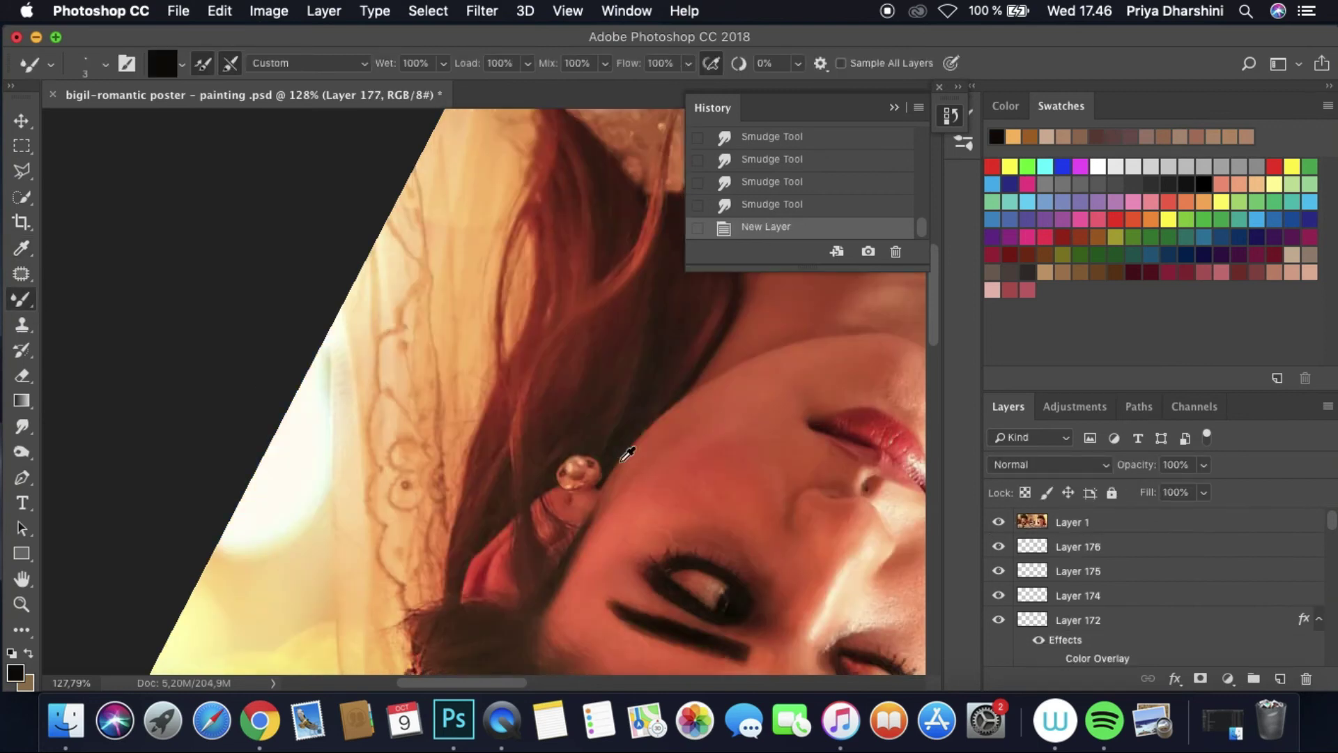
Step: Paint black strands along the inner edge of the woman's hair beside her cheek and jaw, checking against Layer 1
left_click(702, 368)
left_click(999, 522)
key("r")
left_click_drag(701, 357, 652, 391)
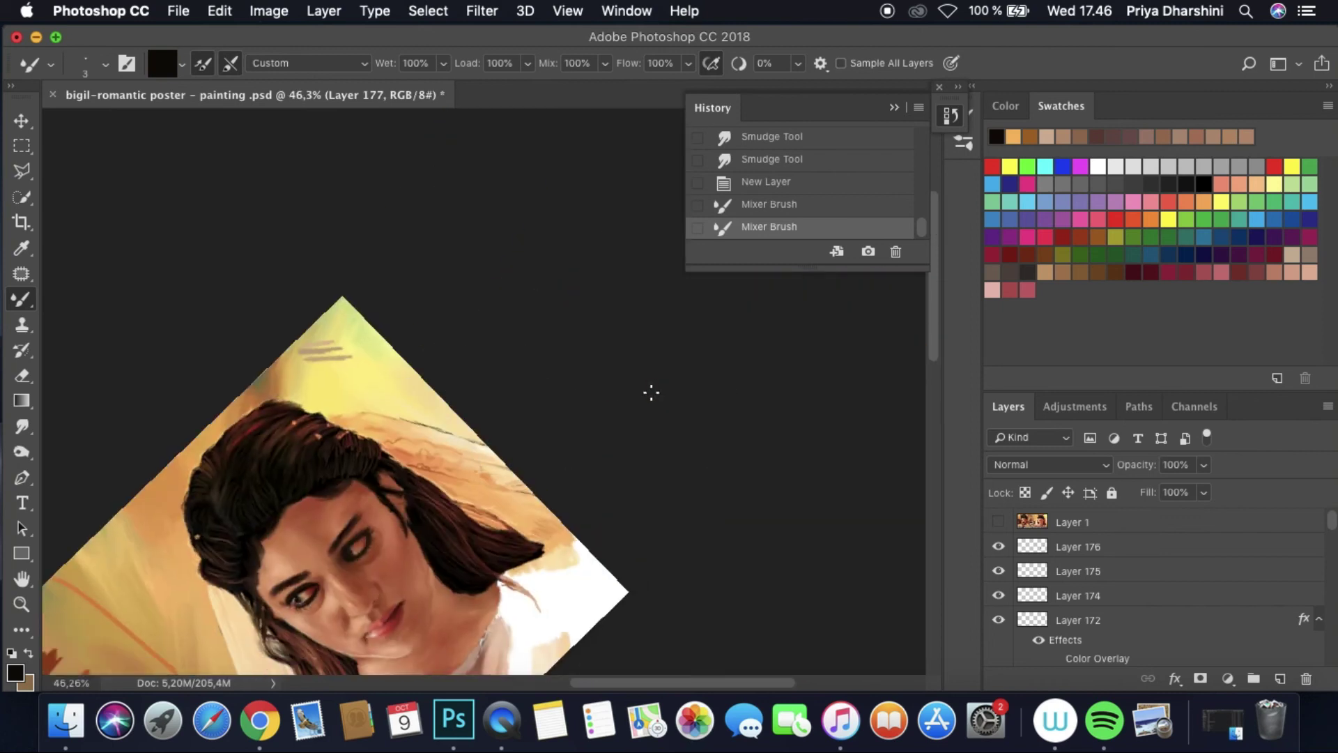
left_click(998, 522)
left_click(999, 523)
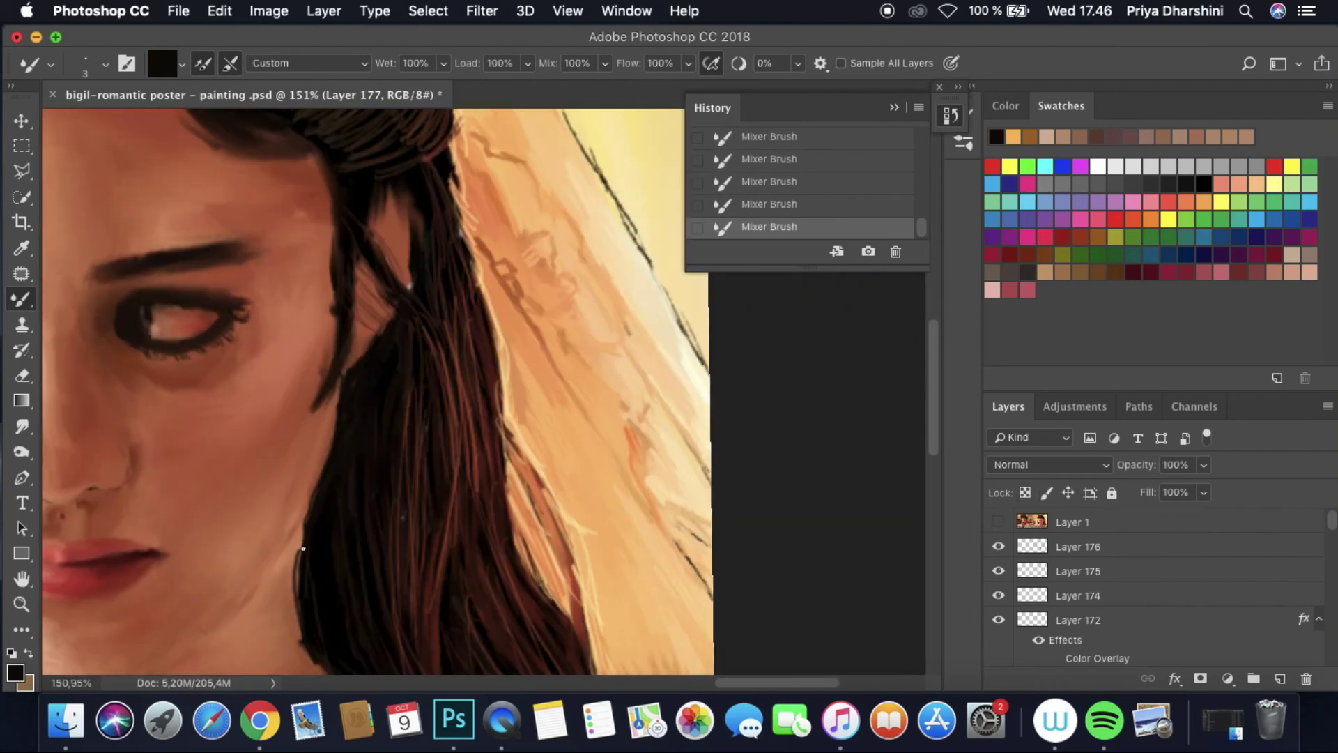
scroll(380, 476, "down", 5)
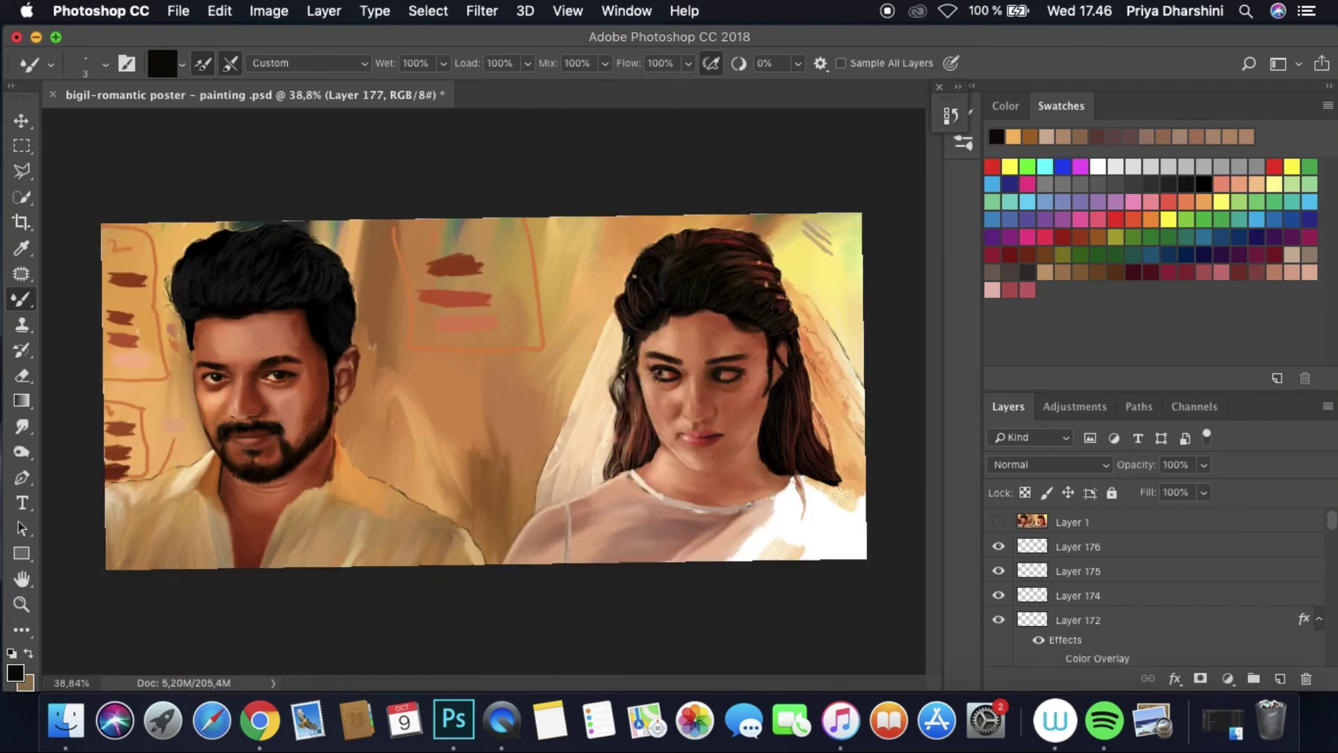
Step: Add a new layer above Layer 1, paint the woman's jawline in a sampled reddish brown, and blend it with the Smudge tool
scroll(488, 391, "up", 5)
left_click(44, 300, "alt")
left_click(1115, 522)
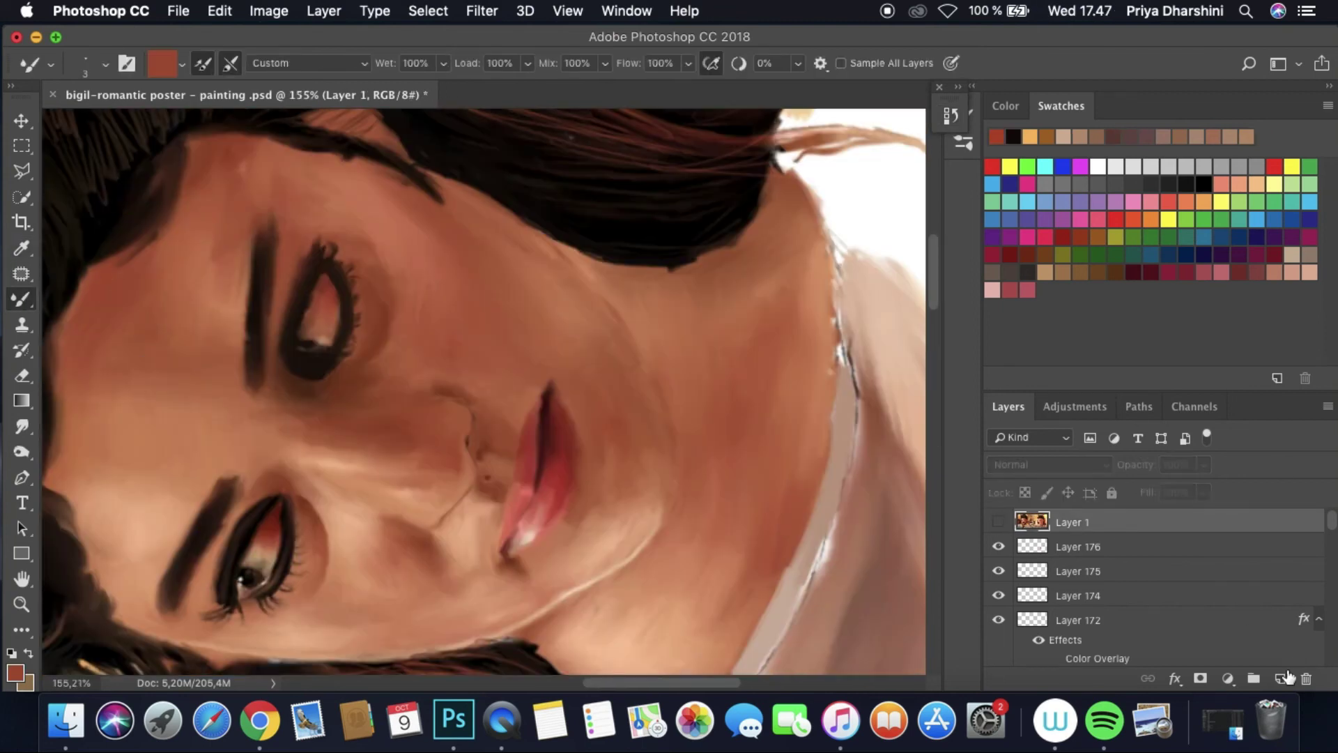
left_click(1281, 679)
left_click(999, 547)
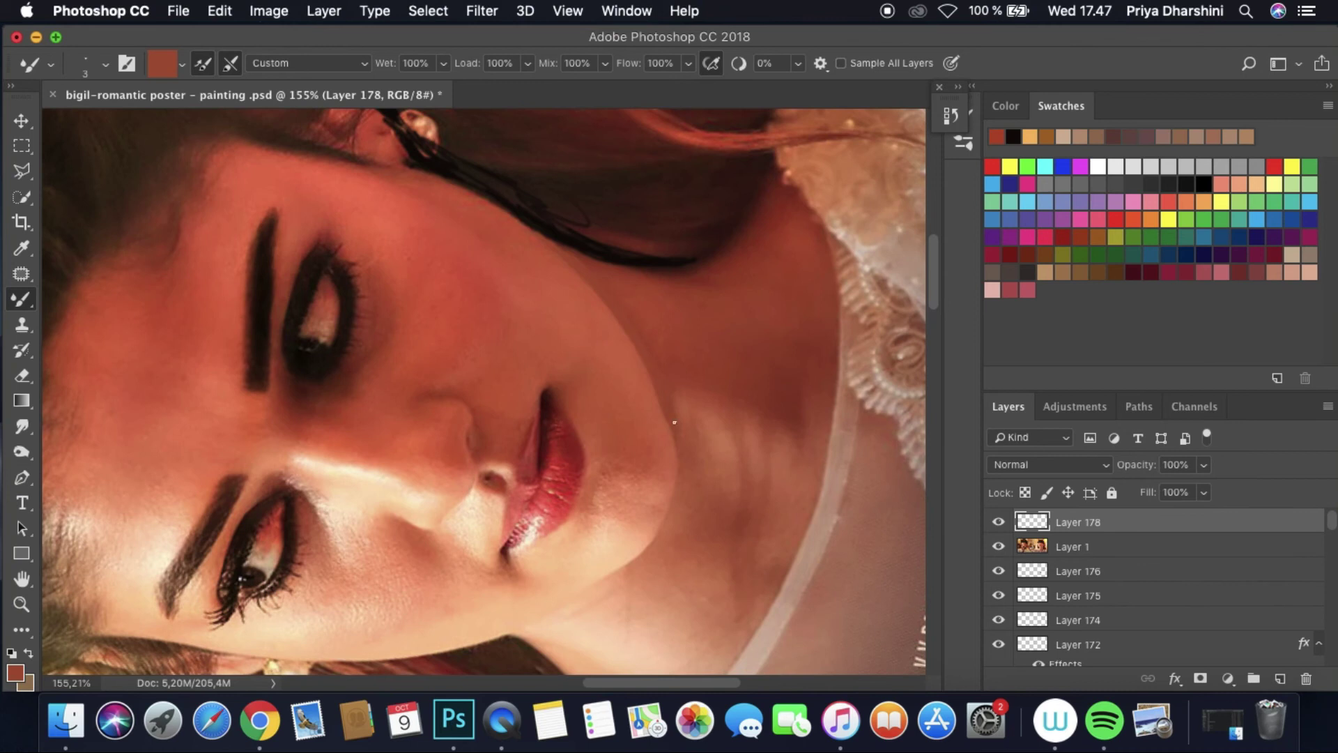
left_click(999, 546)
left_click(22, 426)
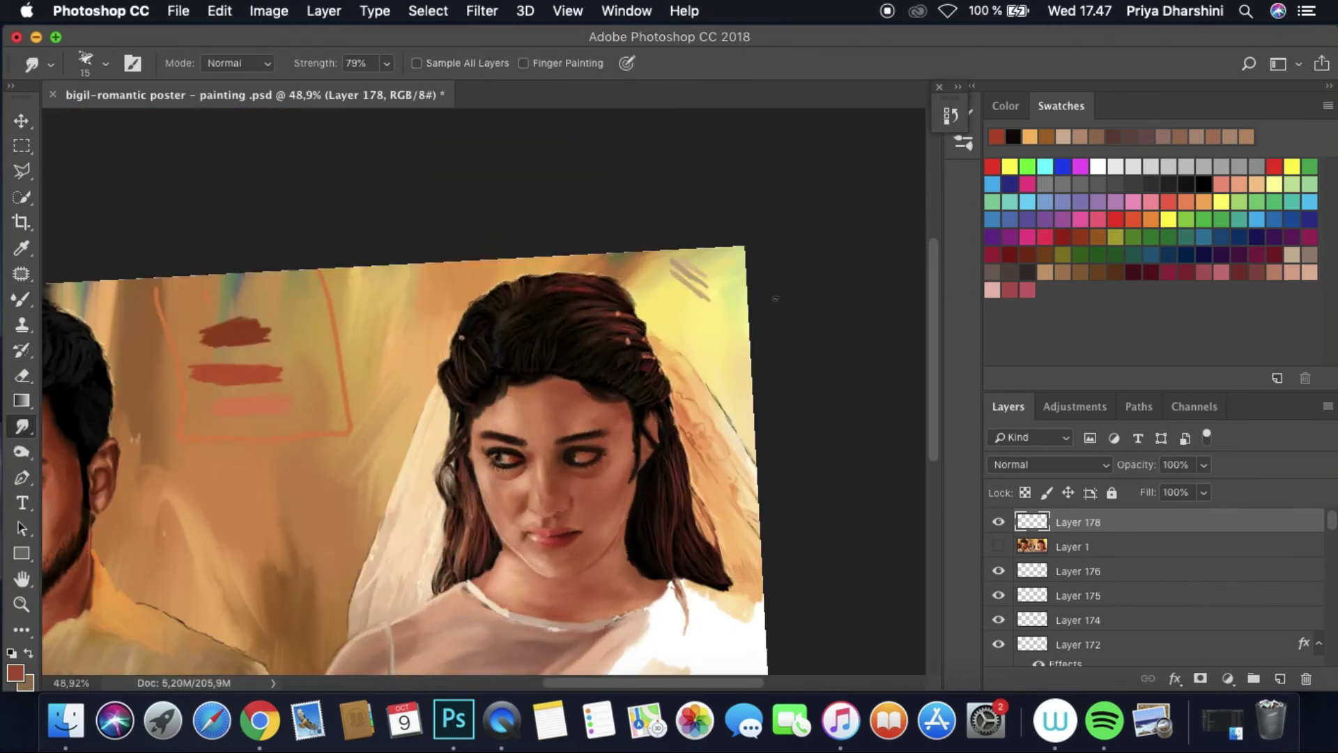
key("h")
left_click_drag(536, 481, 690, 664)
right_click(1136, 546)
left_click(927, 528)
left_click(553, 460)
key("Return")
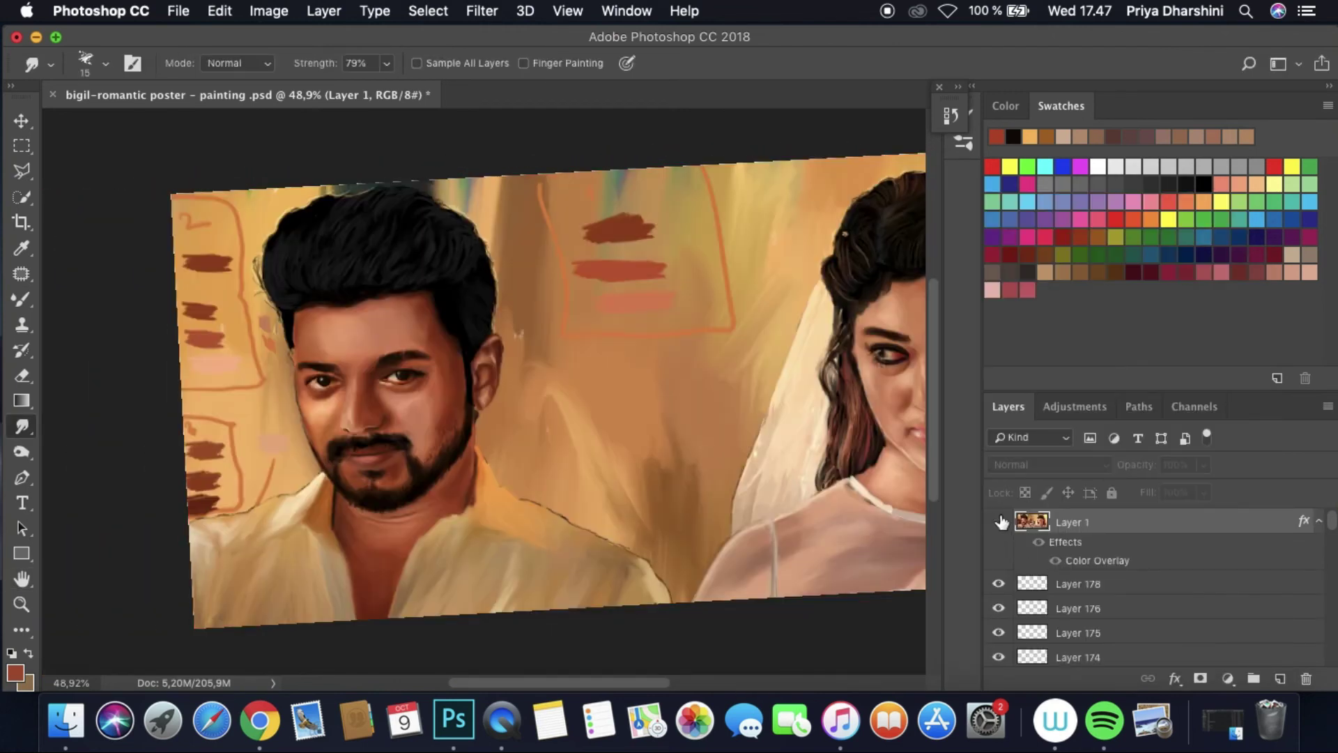
left_click(950, 115)
left_click(780, 166)
Step: Add a new layer above Layer 1 and give it a red Color Overlay at 100% opacity
key("super+alt+shift+n")
right_click(1129, 523)
left_click(930, 534)
left_click(541, 464)
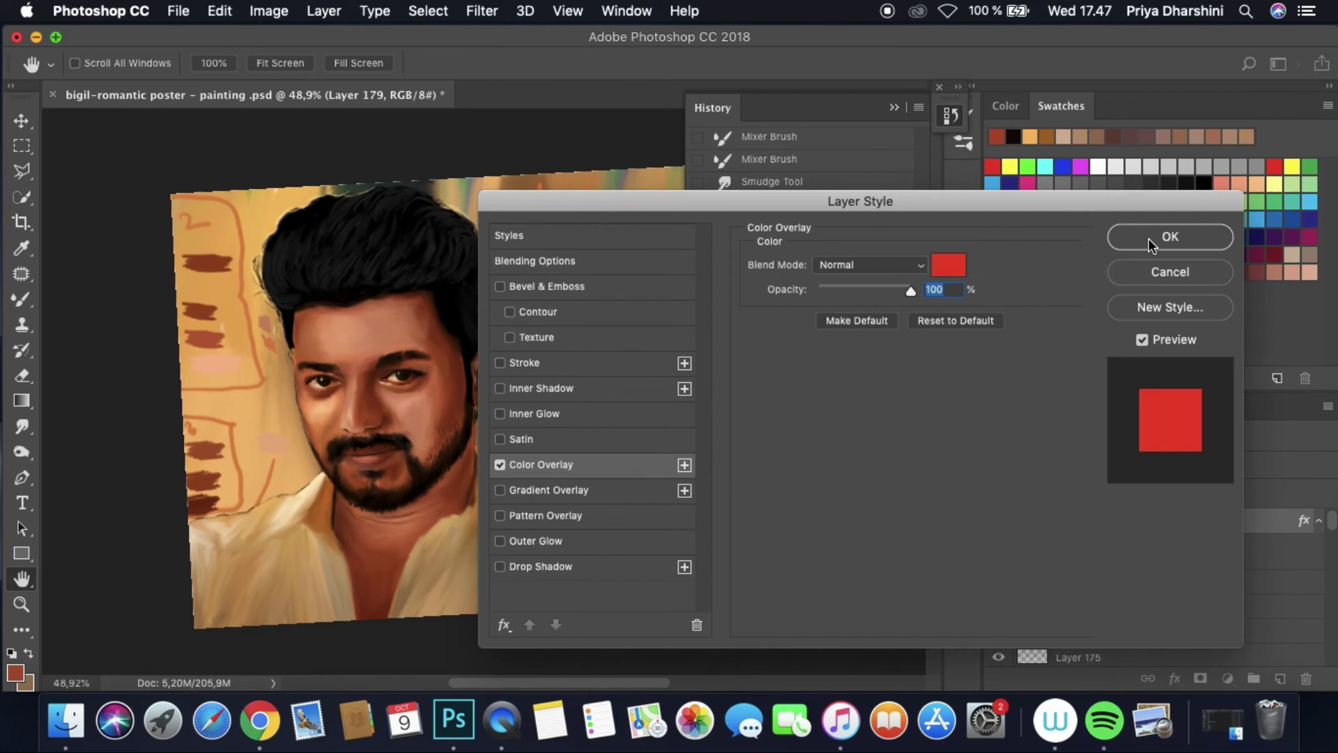
left_click(1170, 237)
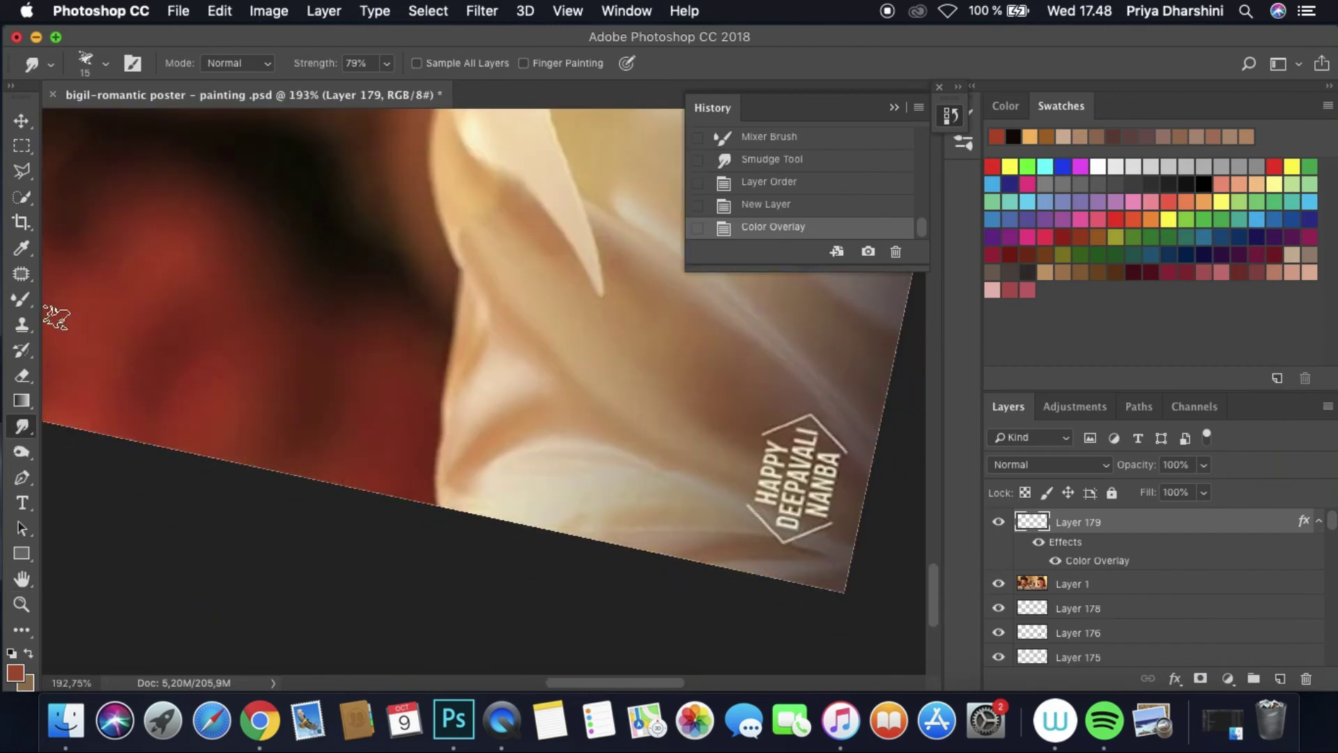
Step: Paint along the outer edge of the man's shirt with the Mixer Brush in colours sampled from the reference
key("b")
left_click(441, 474, "alt")
mouse_move(439, 503)
left_mouse_down()
mouse_move(468, 295)
mouse_move(443, 156)
left_mouse_up()
left_click(473, 288, "alt")
scroll(681, 448, "up", 5)
Step: Paint the edges of the man's pointed collar flap in sampled cream tones, from its tip up to the jaw
left_click(551, 424, "alt")
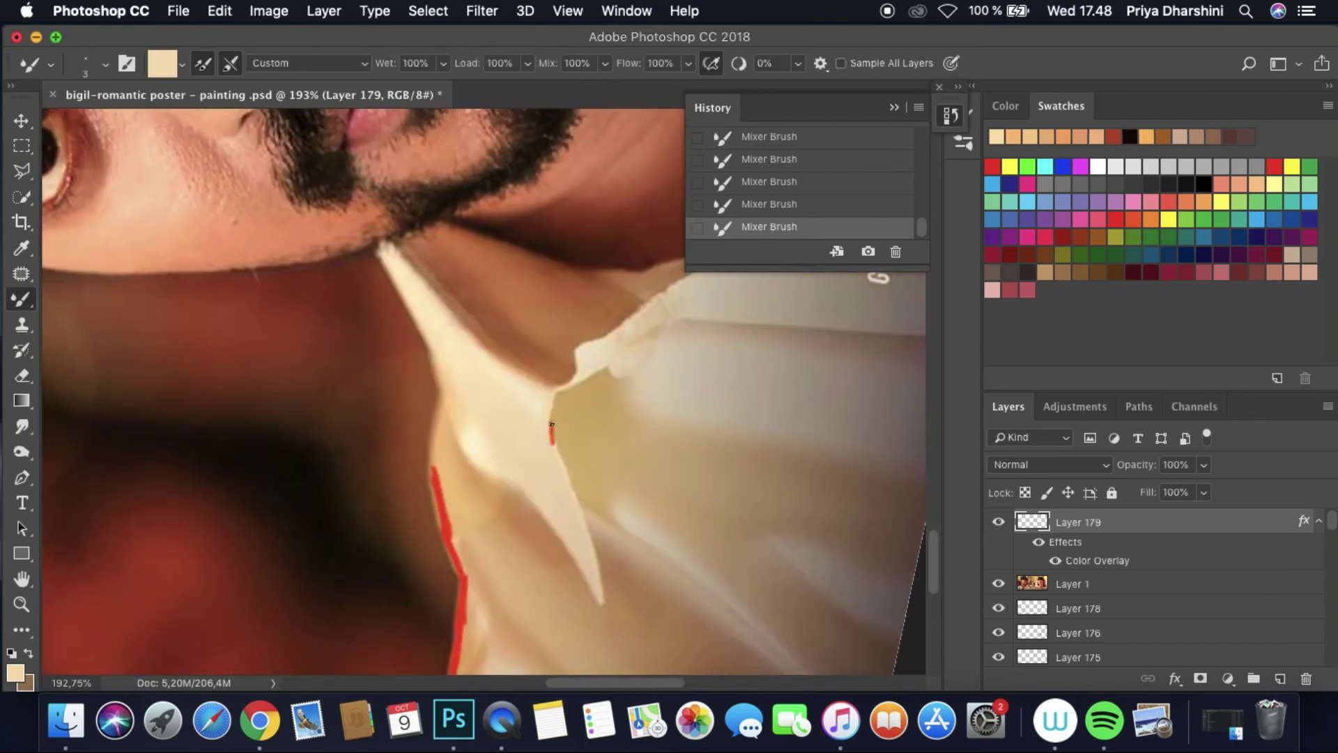
left_click(597, 555, "alt")
mouse_move(597, 555)
left_mouse_down()
mouse_move(499, 477)
mouse_move(443, 396)
left_mouse_up()
left_click(442, 269, "alt")
mouse_move(404, 247)
left_mouse_down()
mouse_move(541, 378)
mouse_move(481, 348)
mouse_move(422, 282)
left_mouse_up()
Step: Paint the inner collar edge and the folded corner of the shirt opening in tones sampled from the reference
left_click(541, 379, "alt")
left_click(578, 373, "alt")
left_click_drag(573, 385, 672, 284)
left_click(589, 368, "alt")
mouse_move(610, 366)
left_mouse_down()
mouse_move(666, 346)
mouse_move(676, 320)
left_mouse_up()
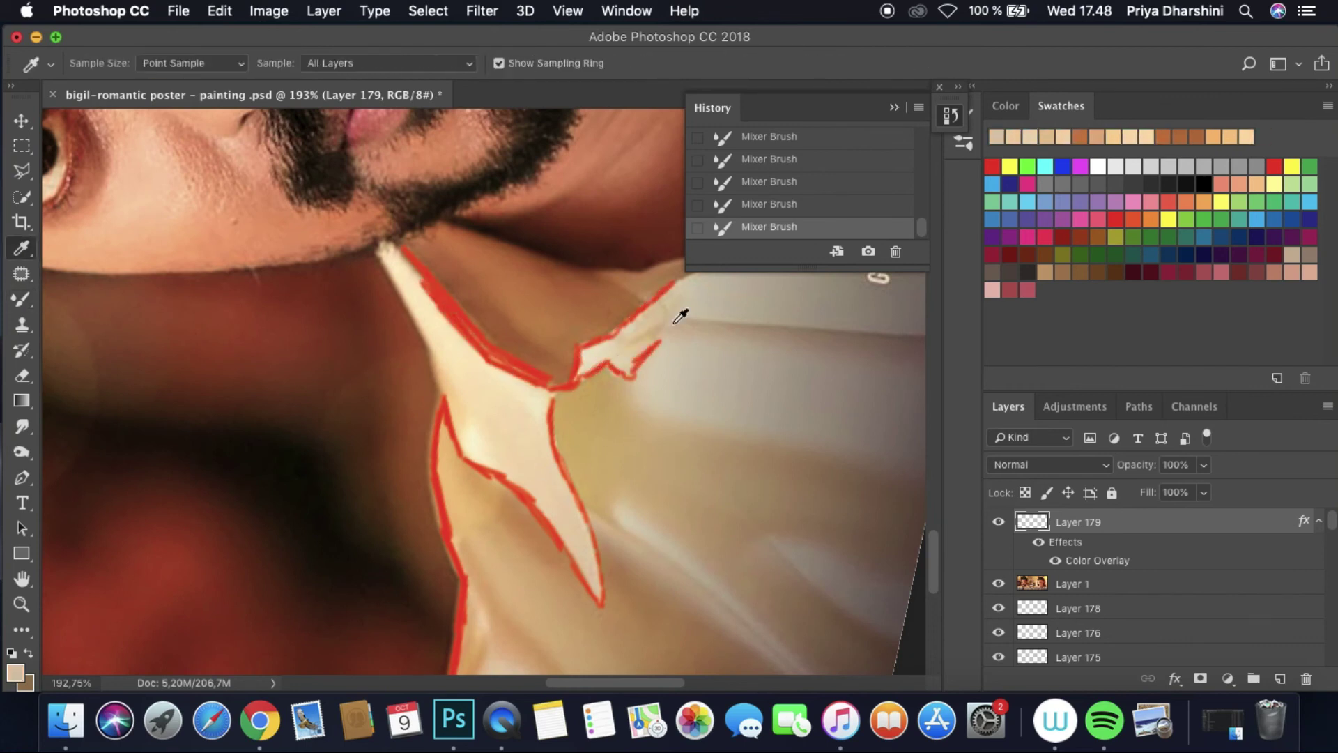
left_click(757, 309, "alt")
scroll(756, 309, "down", 2)
left_click(614, 362, "alt")
left_click_drag(582, 373, 668, 306)
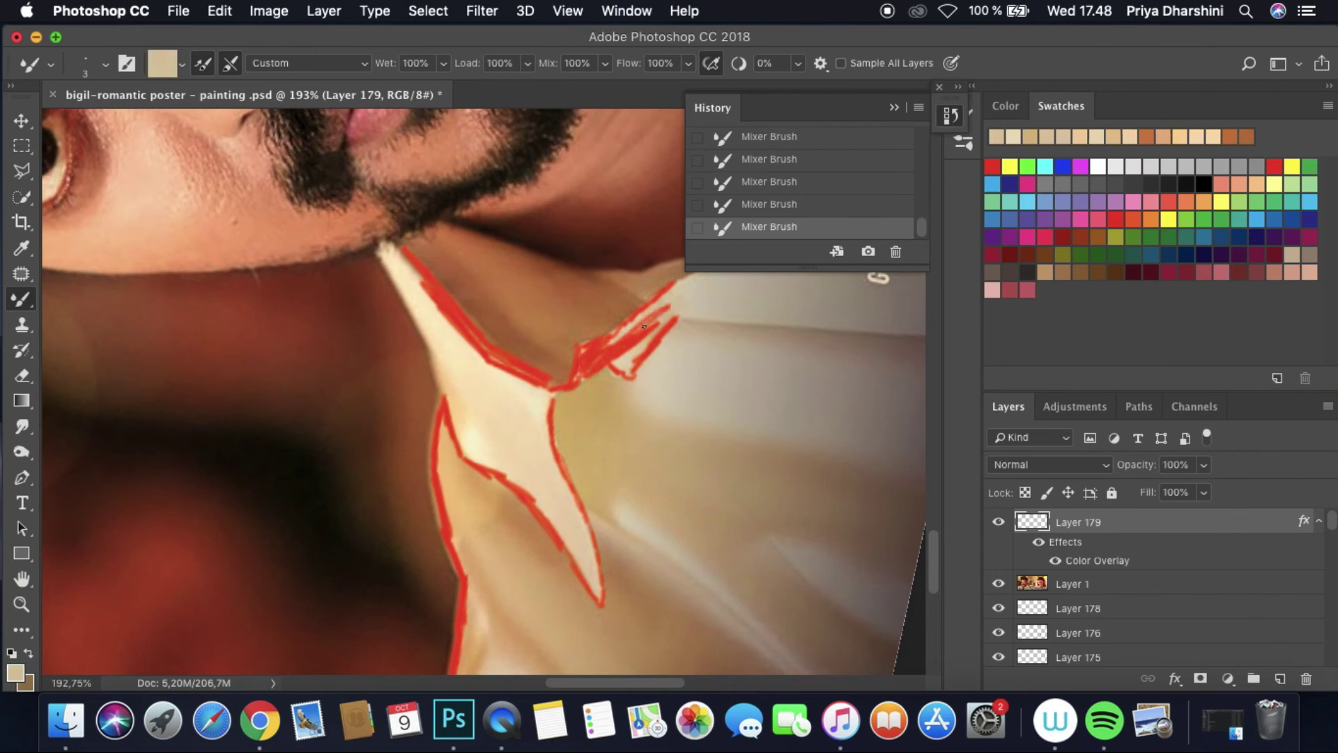
left_click_drag(607, 349, 670, 297)
Step: Paint the shirt opening's edge and its inner seam in a sampled beige, and check the strokes without the Color Overlay and Layer 1
scroll(648, 360, "down", 10)
scroll(599, 307, "up", 14)
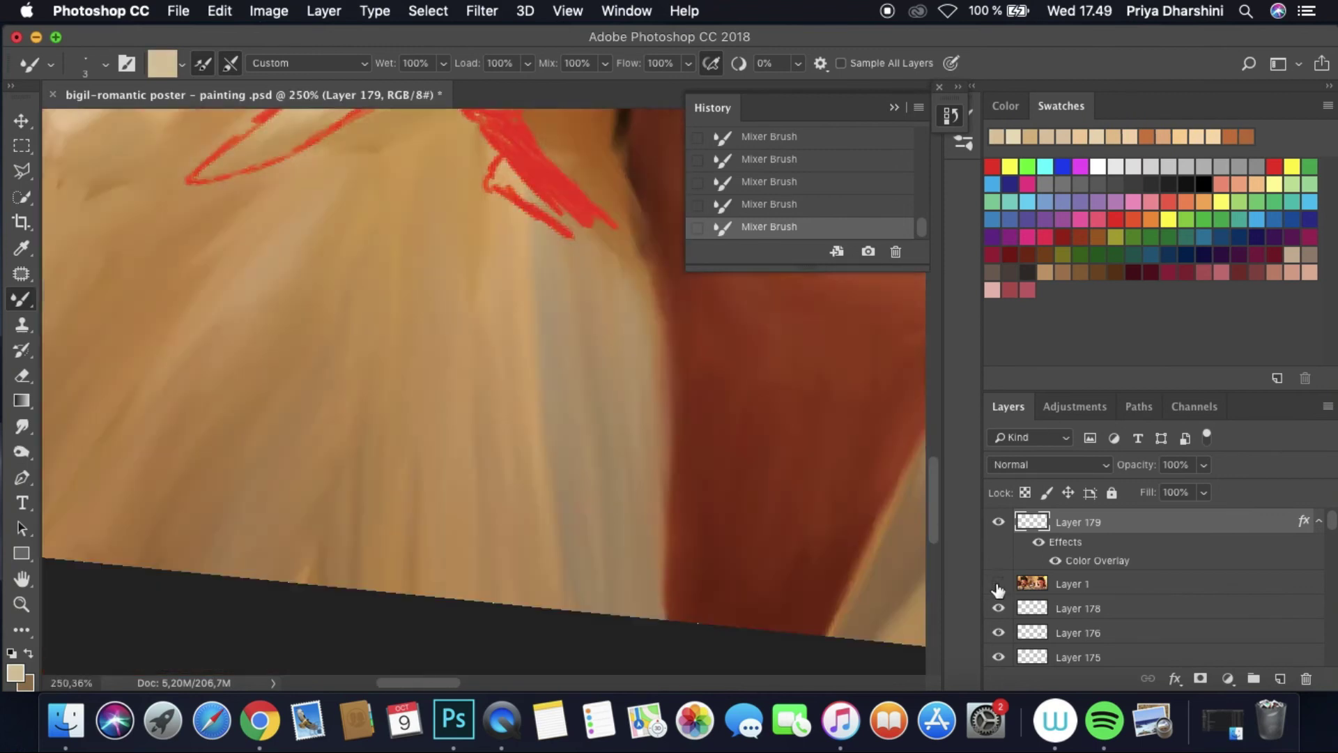
left_click(575, 287, "alt")
mouse_move(566, 230)
left_mouse_down()
mouse_move(584, 537)
mouse_move(649, 284)
left_mouse_up()
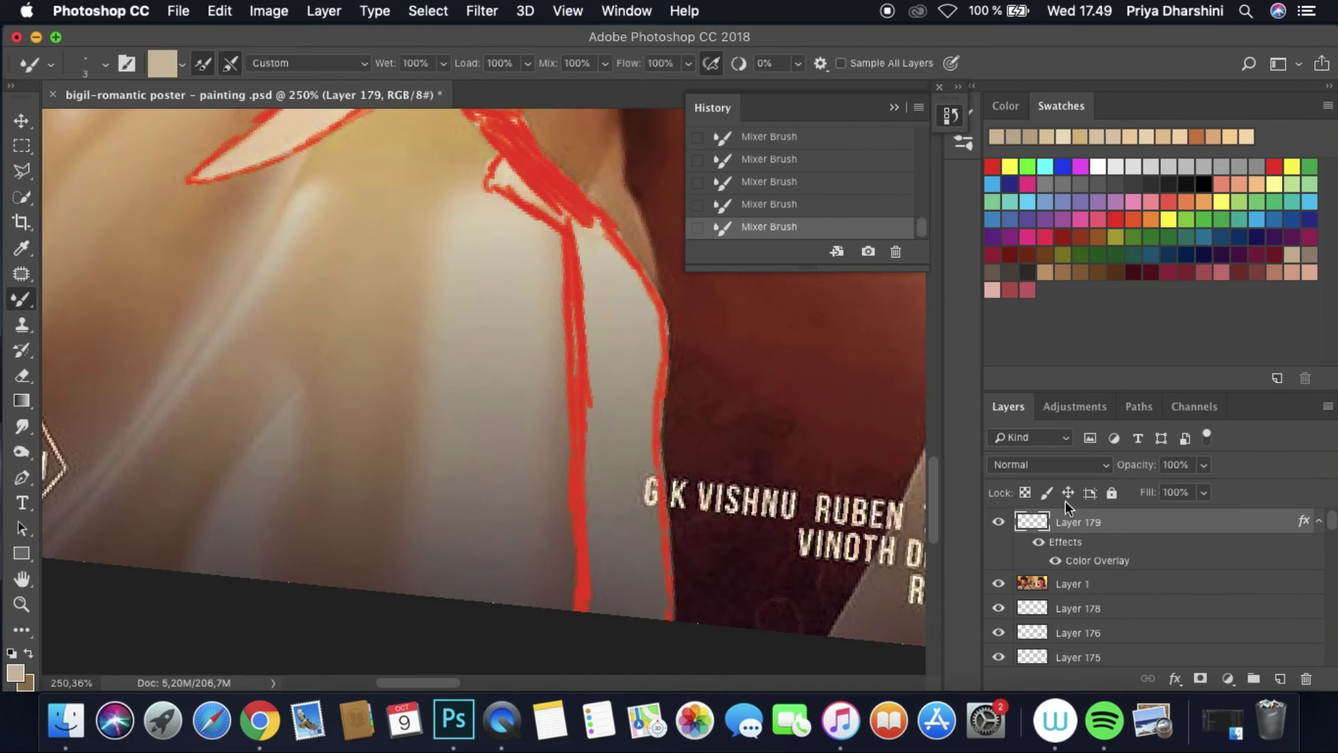
left_click(1054, 560)
left_click(998, 584)
scroll(488, 384, "down", 8)
left_click_drag(488, 384, 681, 548)
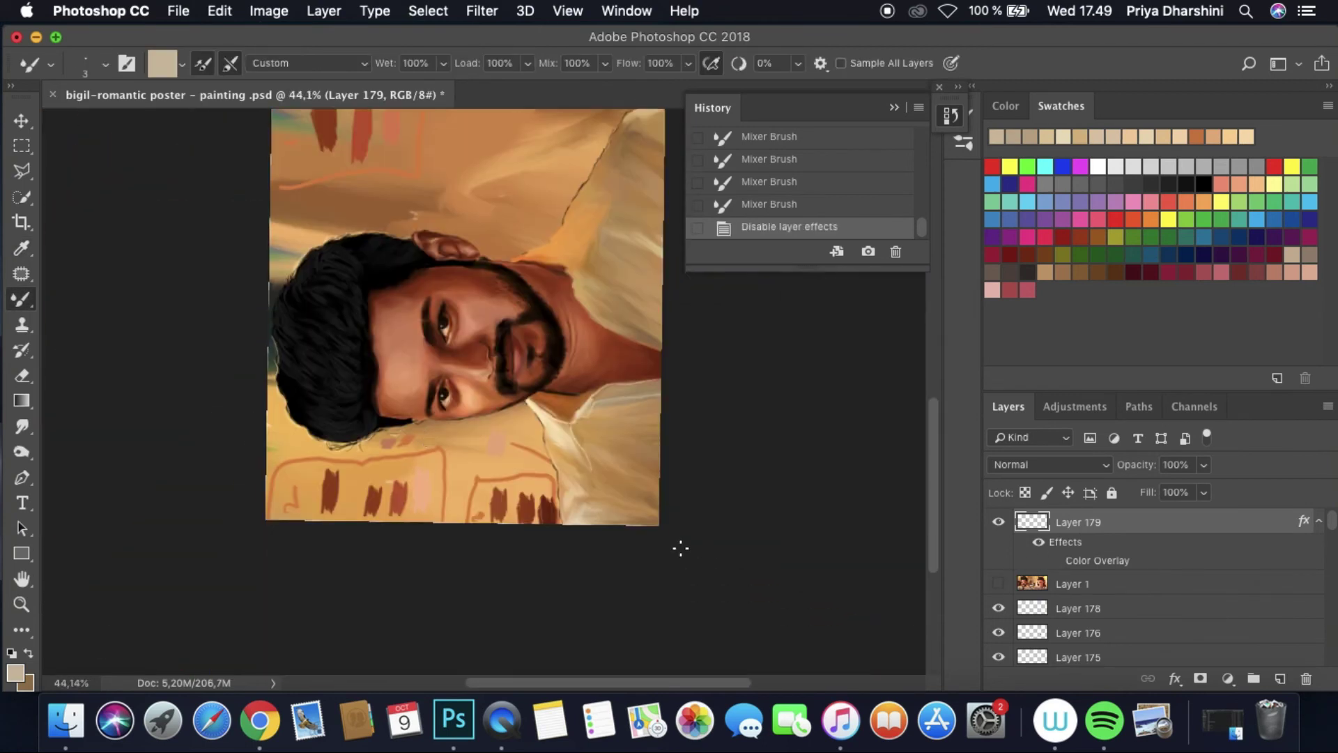
Step: Show the Color Overlay and Layer 1 again and paint a long fold in the shirt below the collar tip
scroll(481, 555, "up", 8)
left_click(1054, 560)
left_click(998, 583)
mouse_move(613, 365)
left_mouse_down()
mouse_move(627, 579)
mouse_move(596, 422)
left_mouse_up()
left_click(358, 452, "alt")
left_click_drag(608, 473, 585, 322)
left_click(358, 451, "alt")
left_click_drag(592, 387, 569, 265)
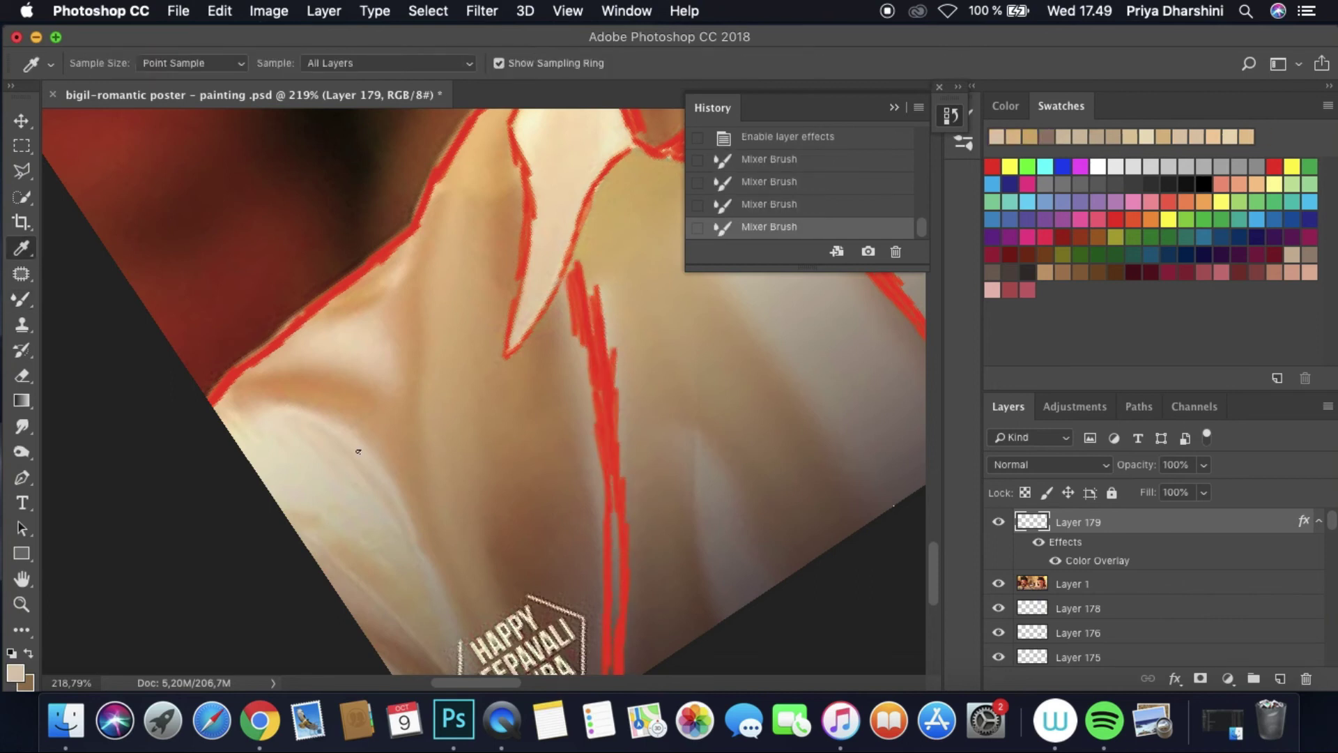
Step: Paint the curved creases on the man's shirt shoulder and sleeve in sampled tones
left_click_drag(268, 410, 453, 662)
left_click(252, 395, "alt")
mouse_move(220, 419)
left_mouse_down()
mouse_move(279, 381)
mouse_move(314, 392)
left_mouse_up()
left_click(307, 367, "alt")
left_click_drag(319, 540, 418, 648)
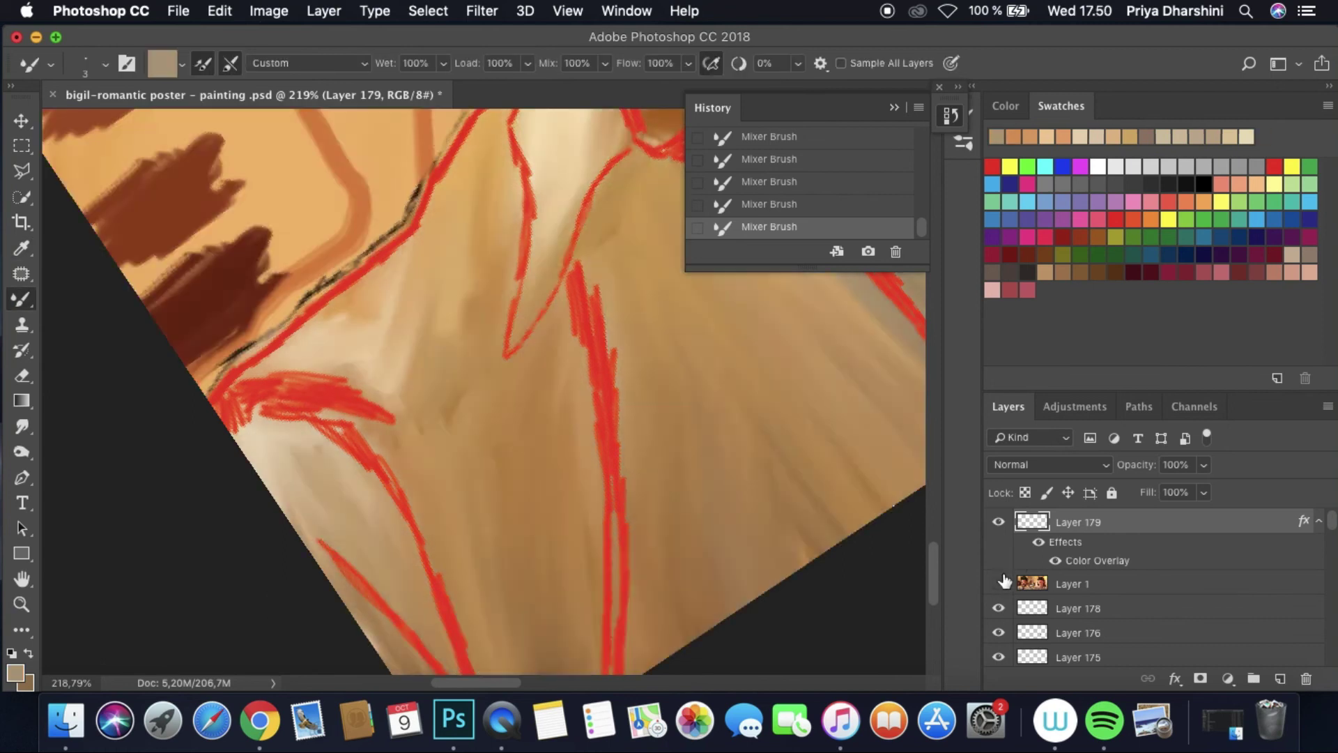
Step: Paint a broad light fold on the shirt front and add crease strokes between the shoulder and collar in sampled colours
left_click(567, 226, "alt")
left_click_drag(722, 603, 699, 440)
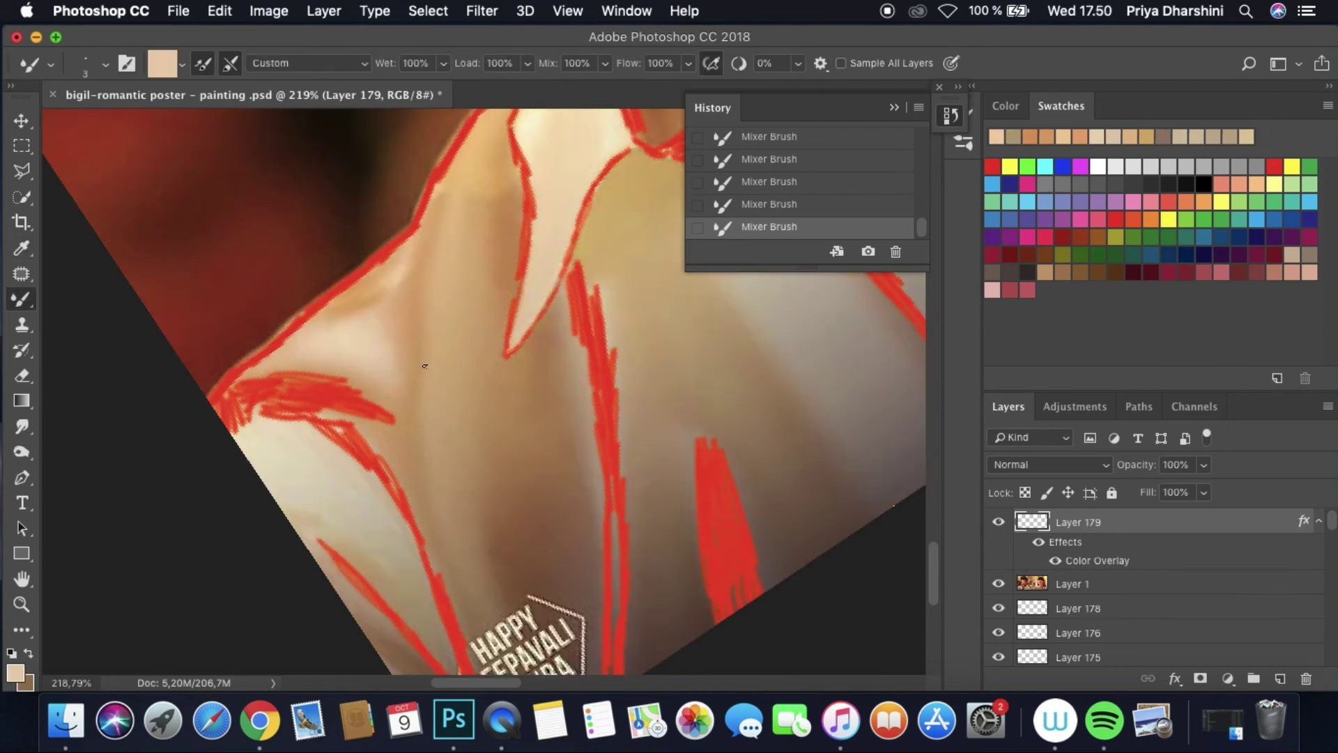
left_click_drag(380, 314, 349, 390)
left_click(418, 258, "alt")
left_click_drag(418, 265, 440, 600)
left_click_drag(405, 370, 453, 621)
Step: Hide Layer 1 and the Color Overlay, and blend the collar and shirt fold strokes with the Smudge tool
scroll(418, 279, "down", 10)
left_click(998, 583)
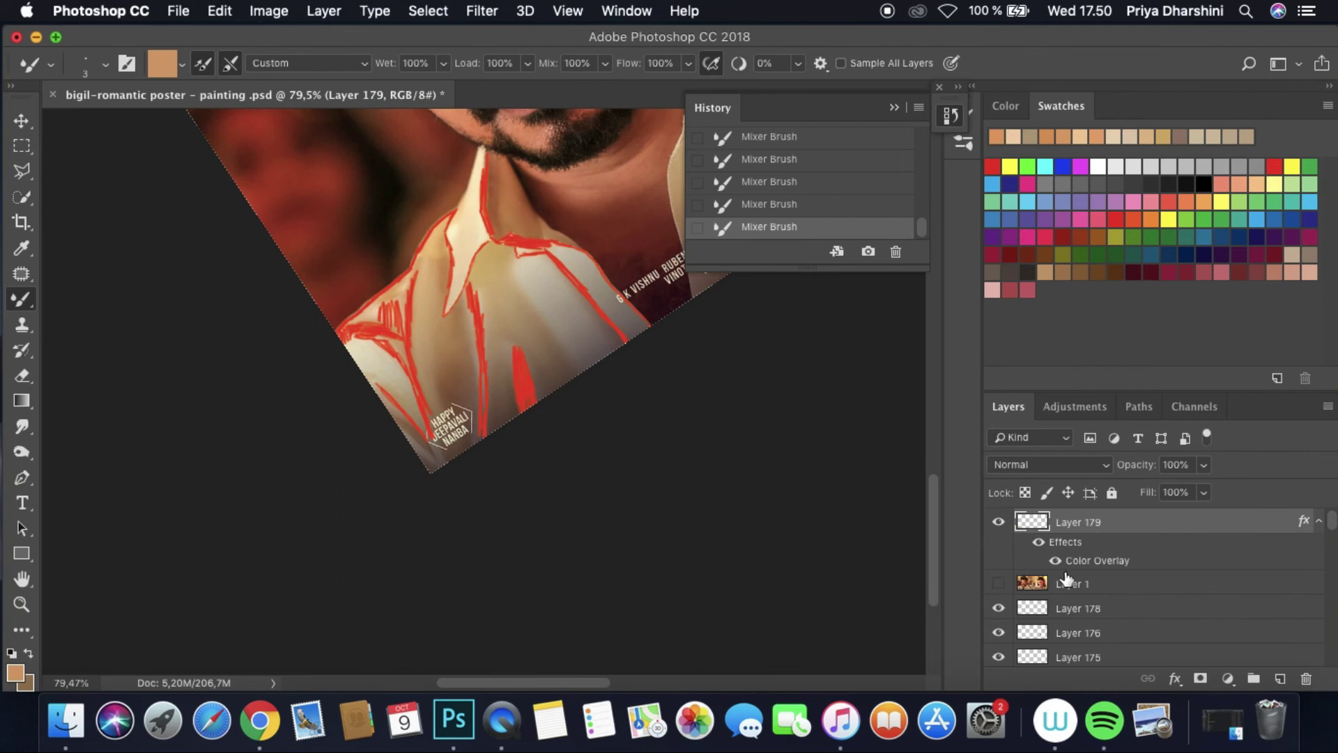
left_click(1055, 560)
scroll(418, 348, "up", 5)
left_click(23, 426)
left_click_drag(631, 244, 592, 338)
left_click_drag(599, 366, 498, 474)
left_click_drag(491, 474, 527, 447)
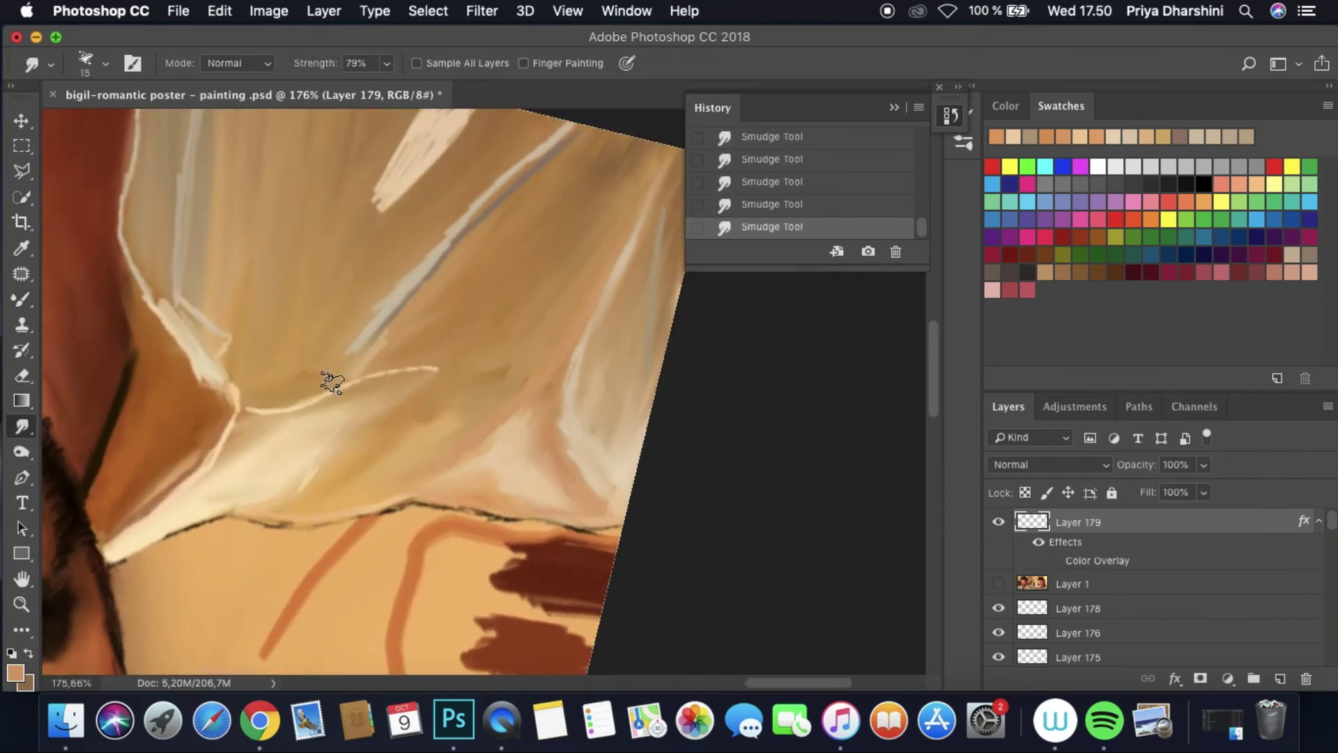
left_click_drag(380, 310, 495, 179)
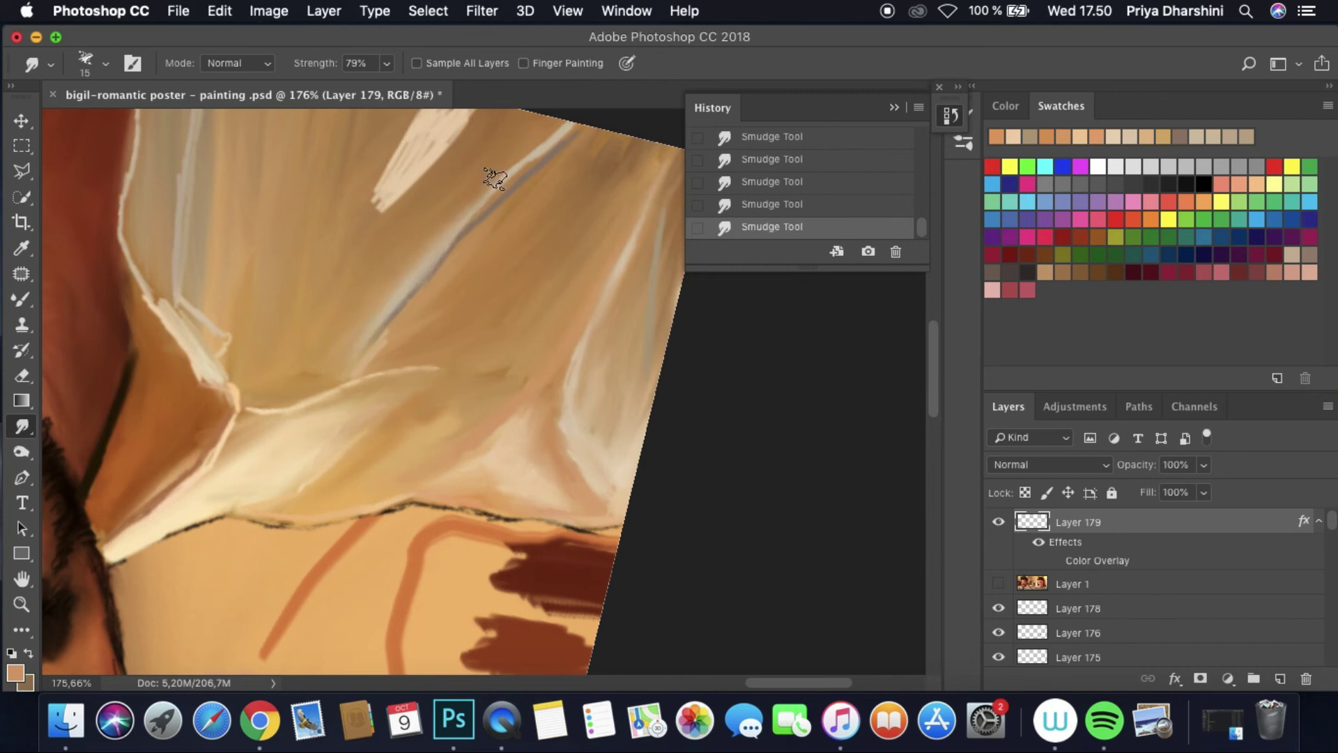
Step: Show Layer 1 and paint the opposite shirt opening edge and collar outline with the Mixer Brush in sampled light tones
scroll(506, 209, "down", 5)
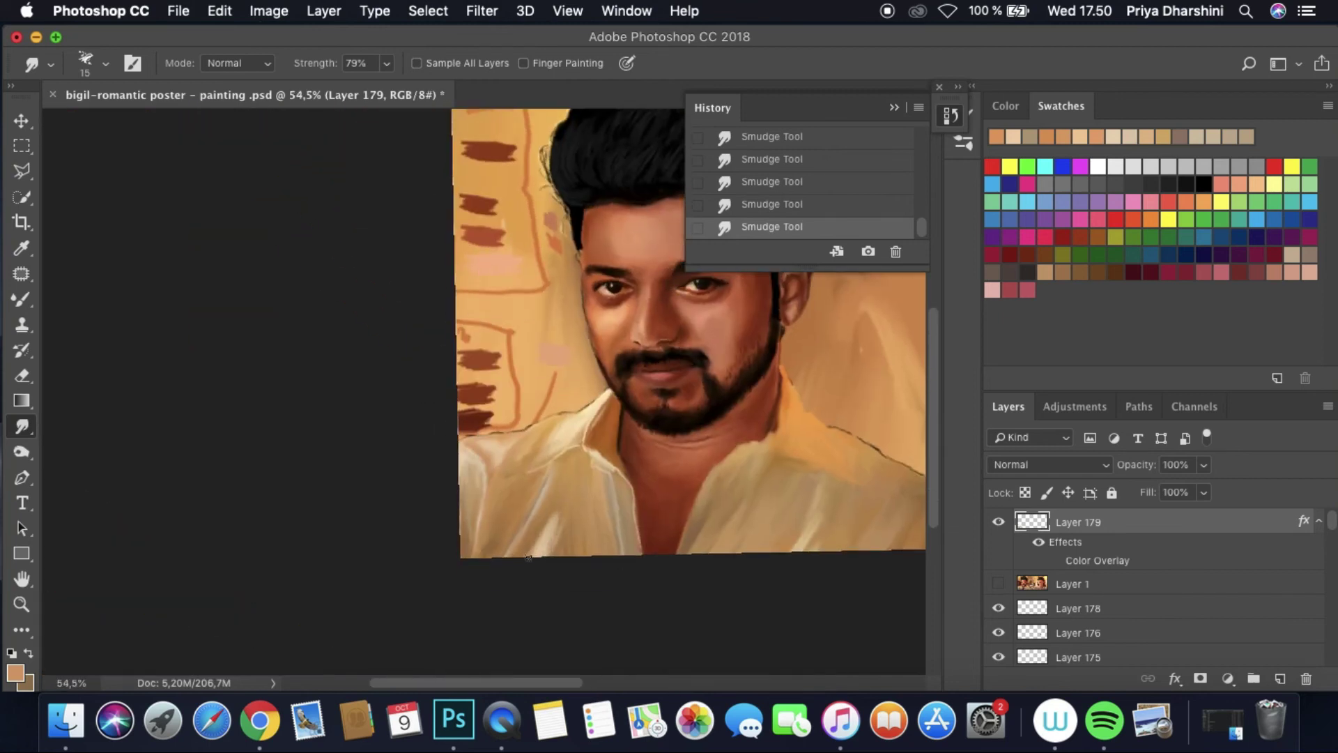
scroll(666, 485, "down", 3)
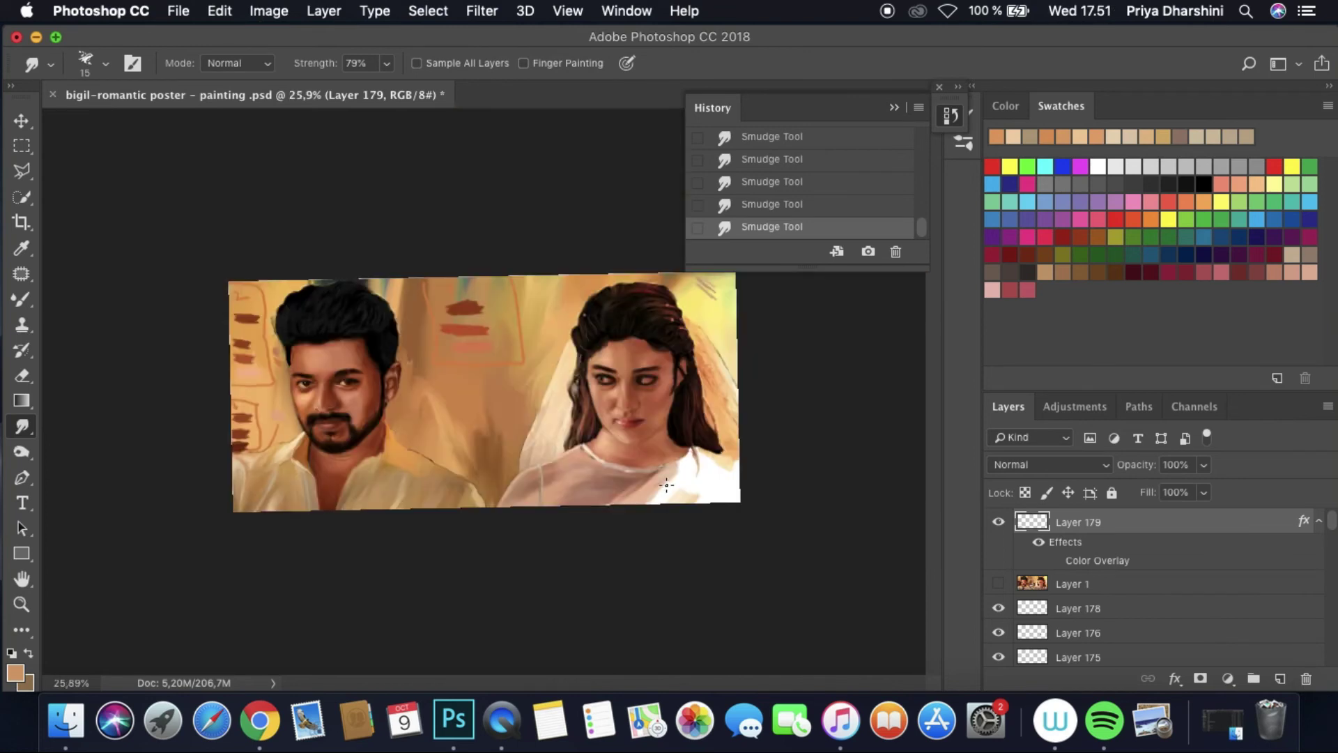
left_click_drag(628, 488, 530, 558)
scroll(334, 573, "up", 5)
scroll(333, 573, "up", 4)
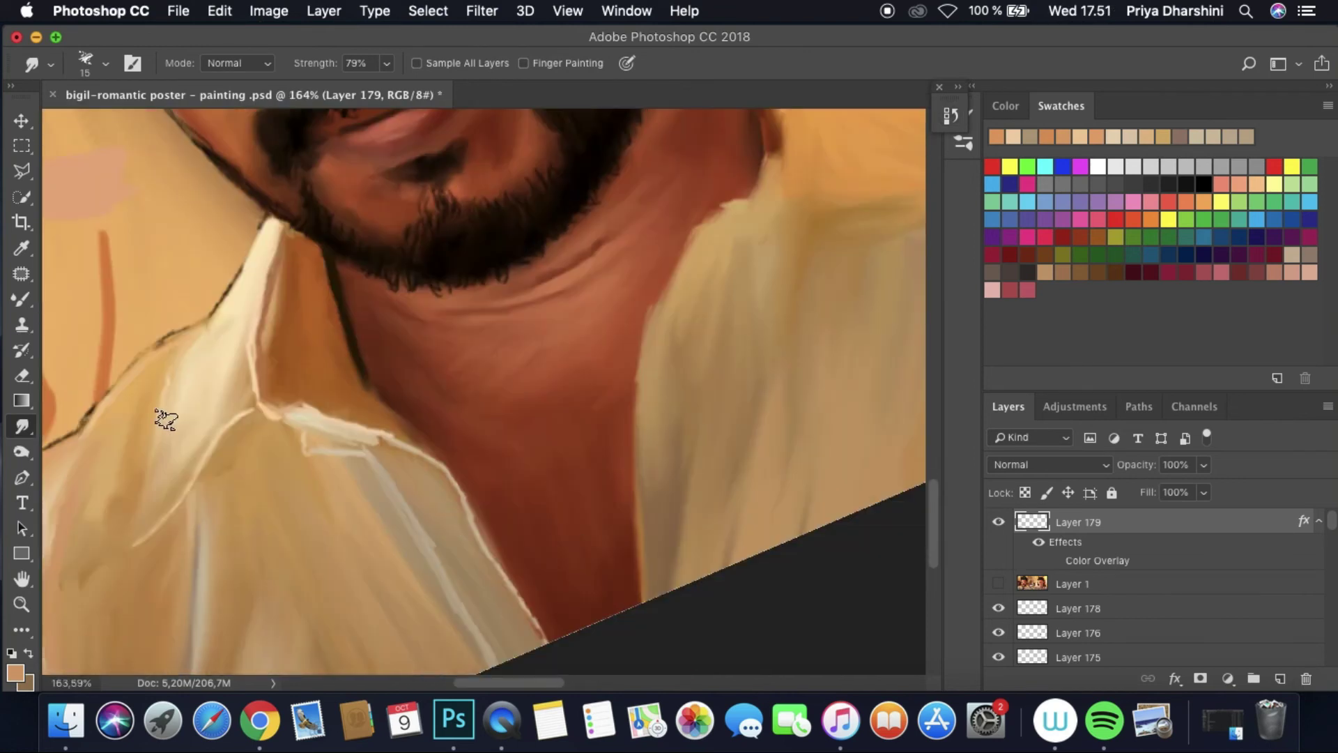
key("b")
left_click(998, 584)
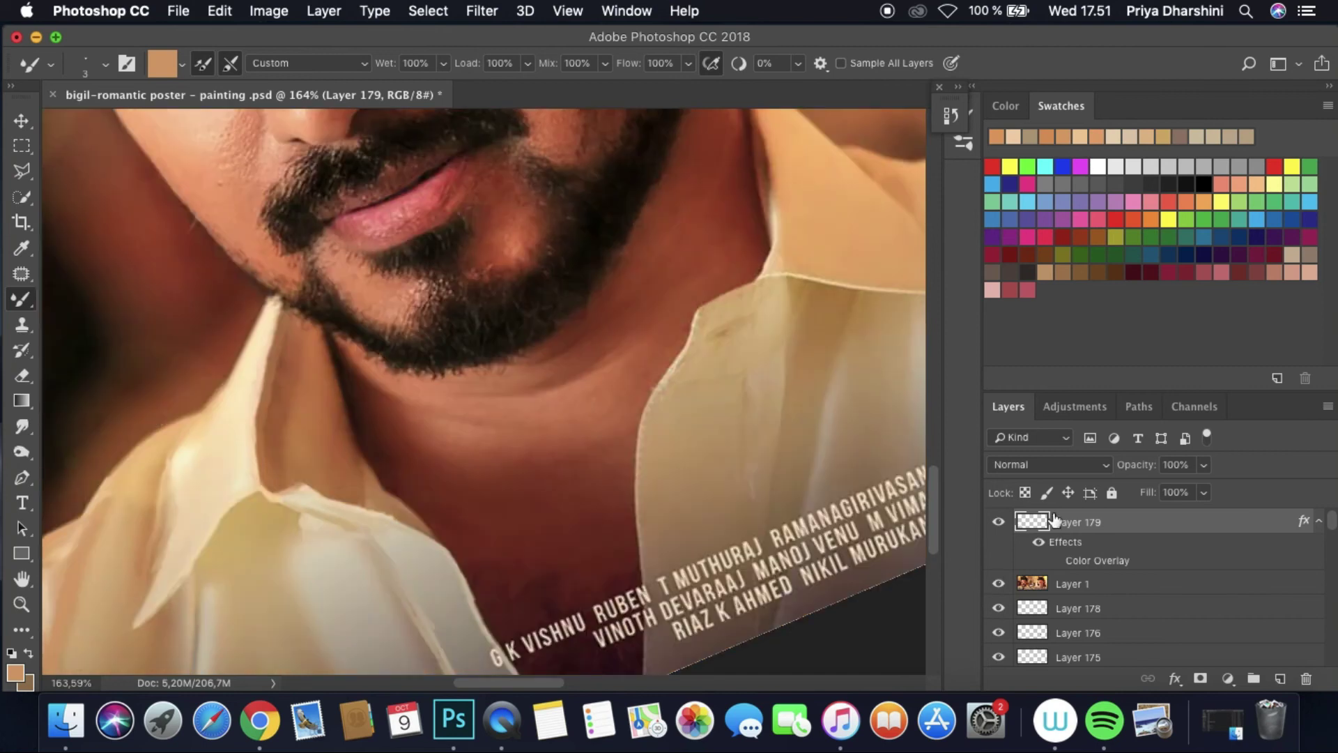
left_click(666, 377, "alt")
left_click(776, 275, "alt")
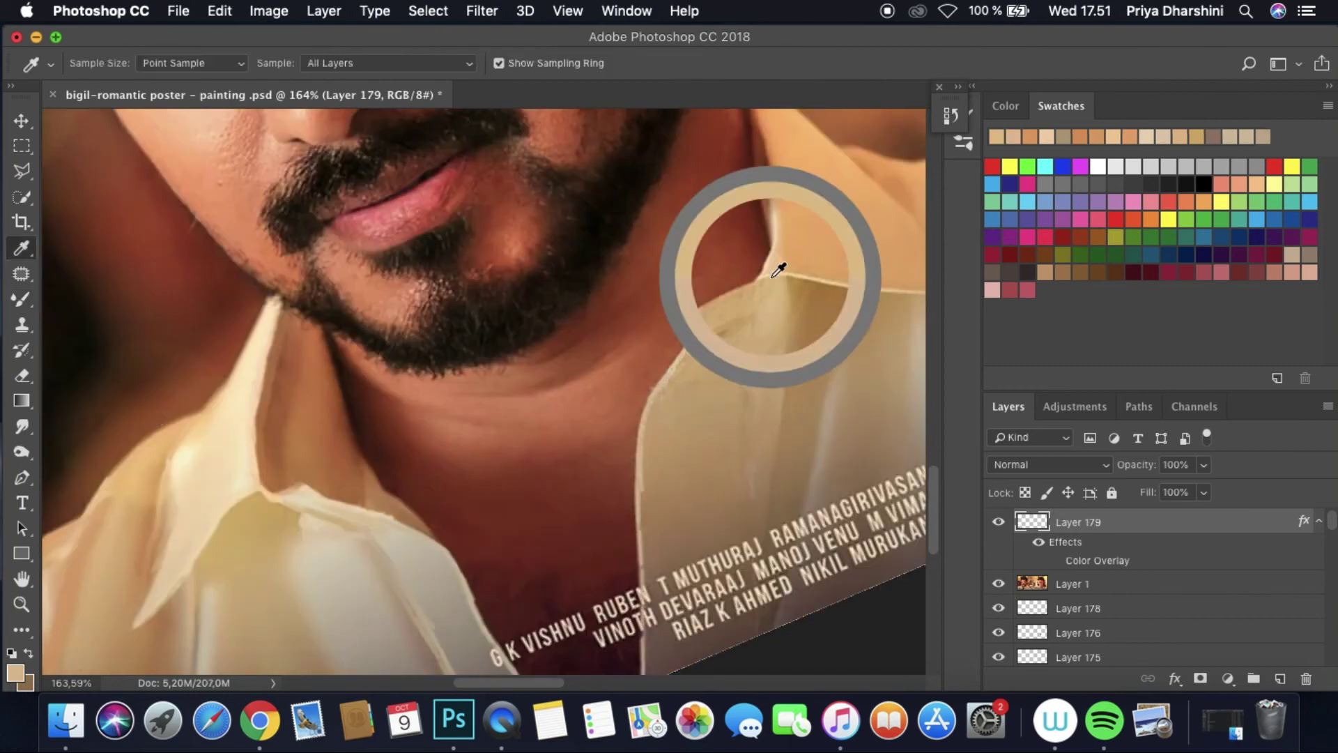
left_click(852, 280, "alt")
left_click_drag(562, 681, 604, 672)
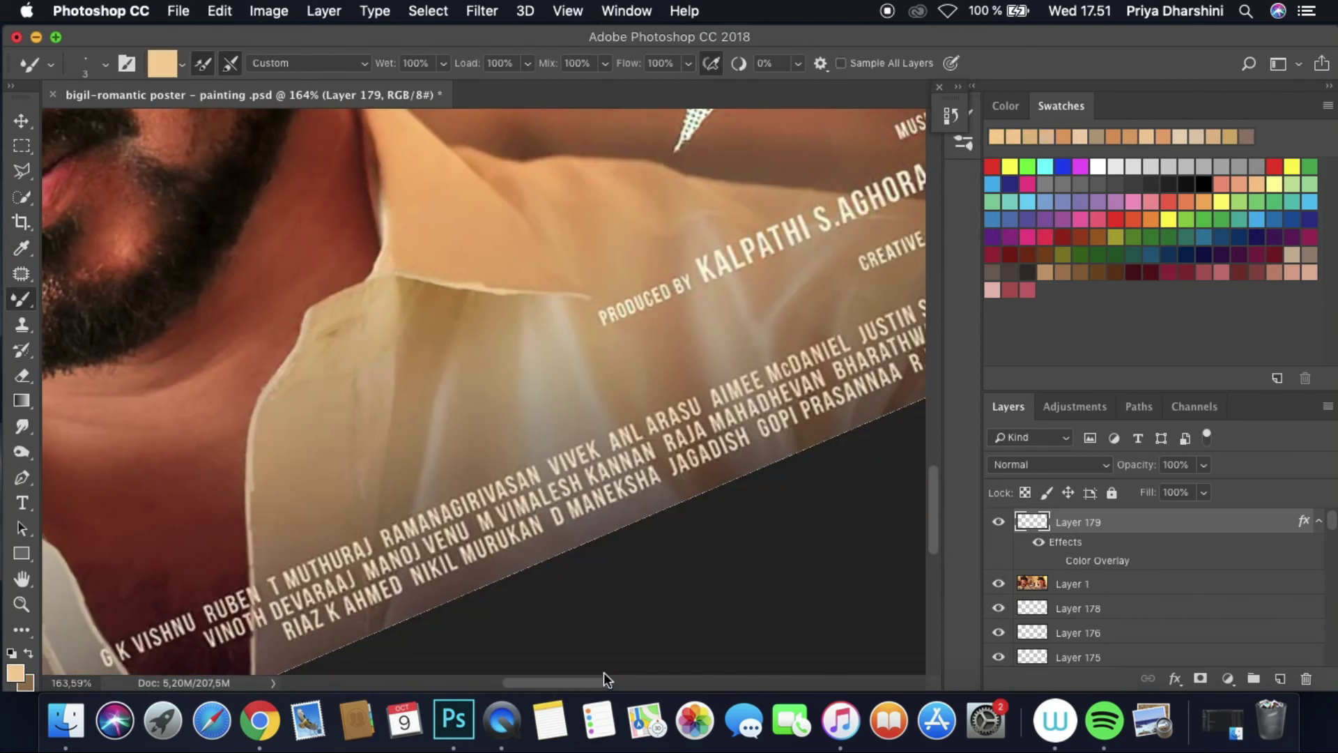
left_click(556, 246, "alt")
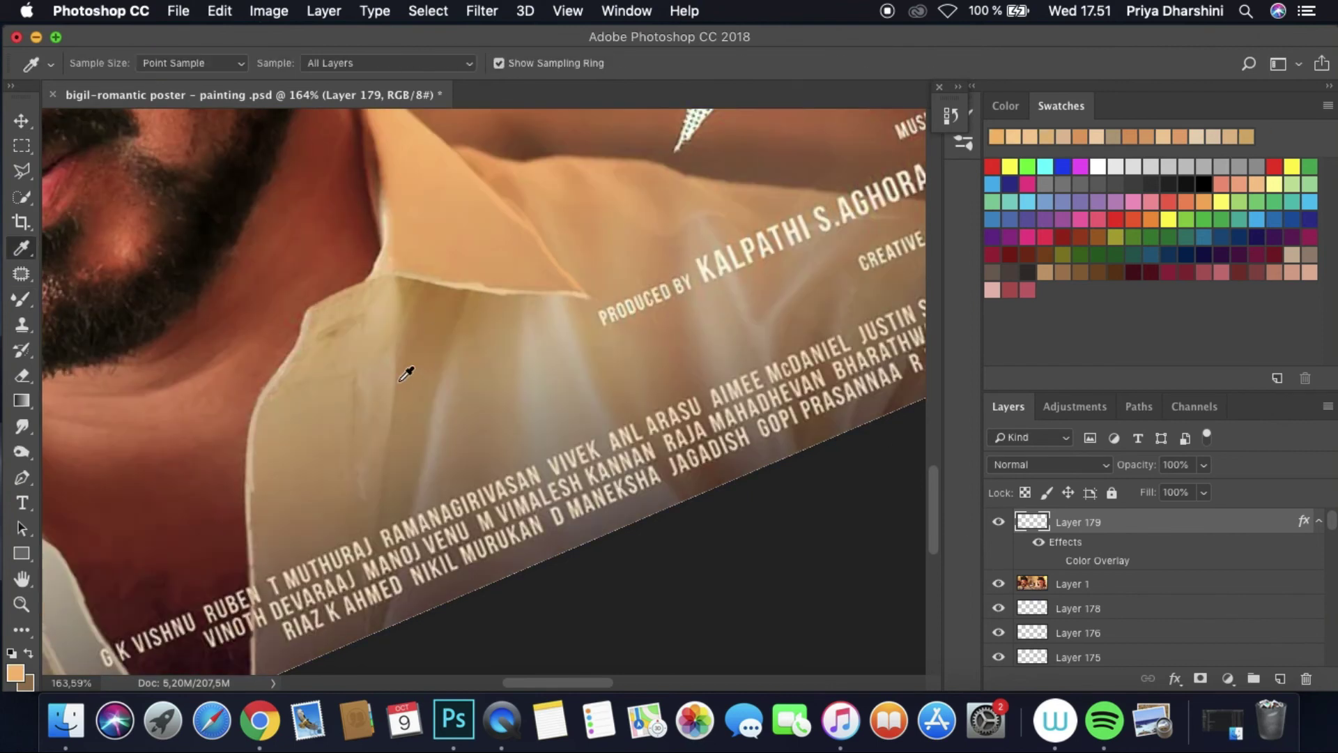
Step: Paint the shading and folds beneath the opposite collar in tan and brown tones sampled from the reference
left_click(404, 463, "alt")
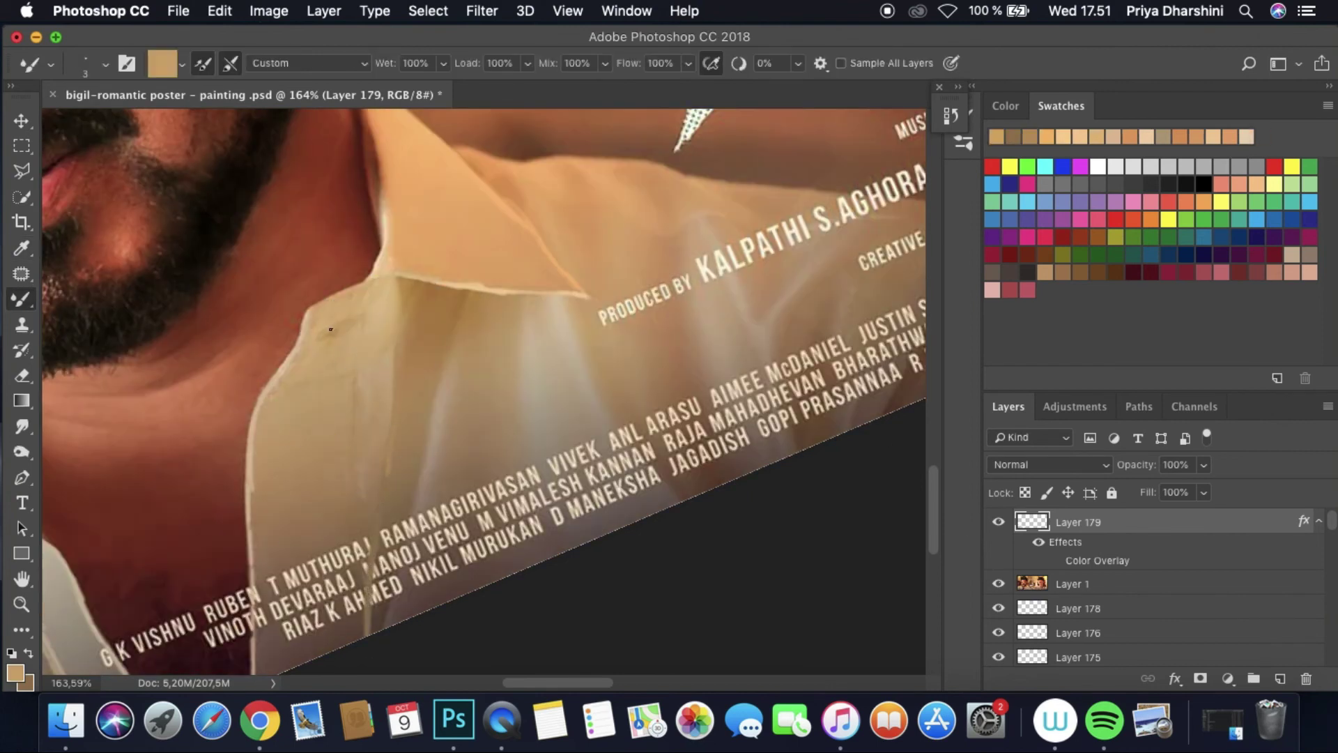
left_click(341, 376, "alt")
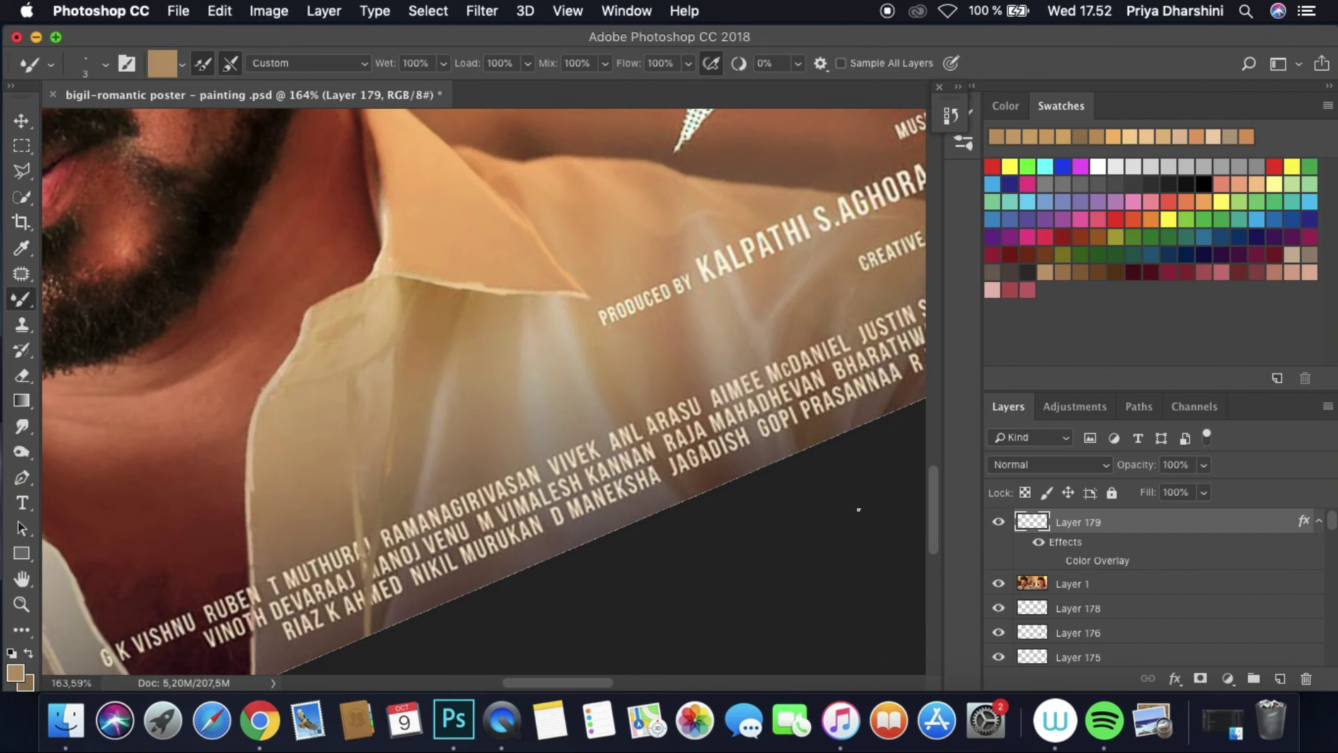
left_click(363, 296, "alt")
left_click(332, 313, "alt")
left_click(442, 301, "alt")
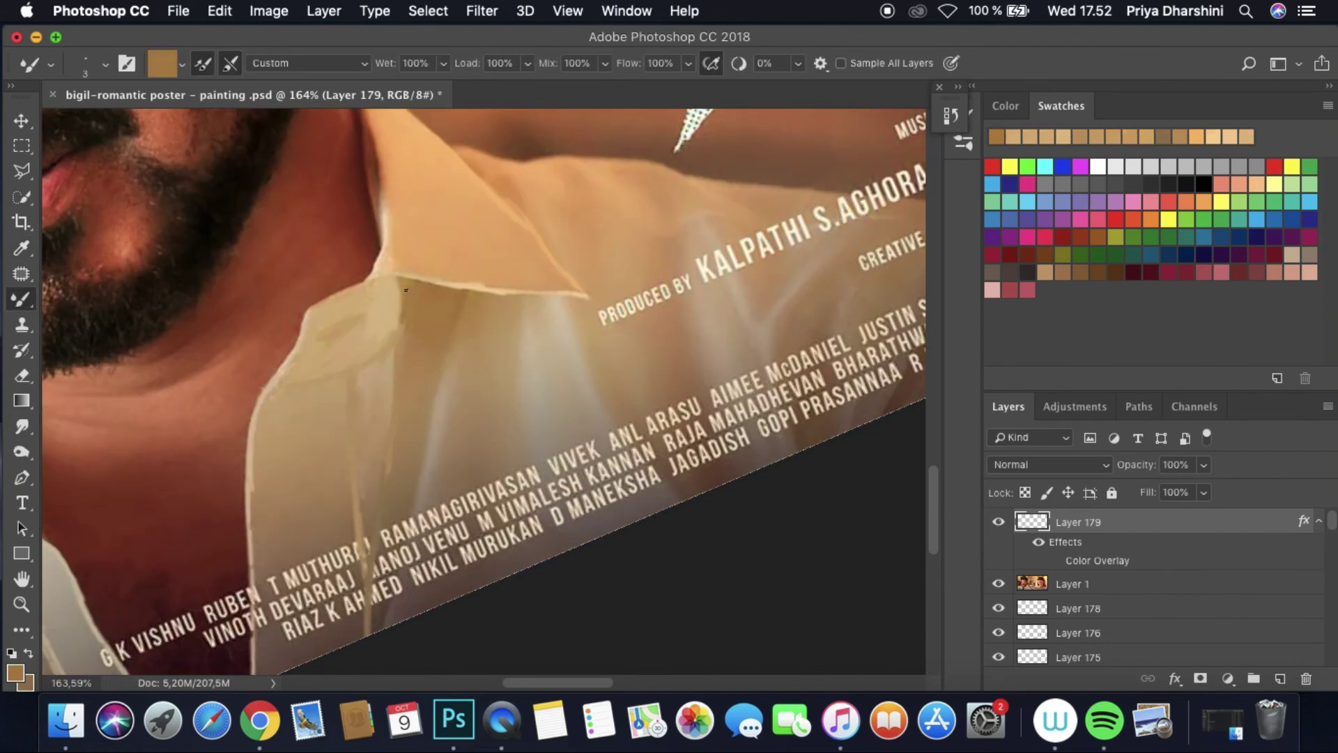
left_click(402, 464, "alt")
left_click_drag(390, 526, 403, 586)
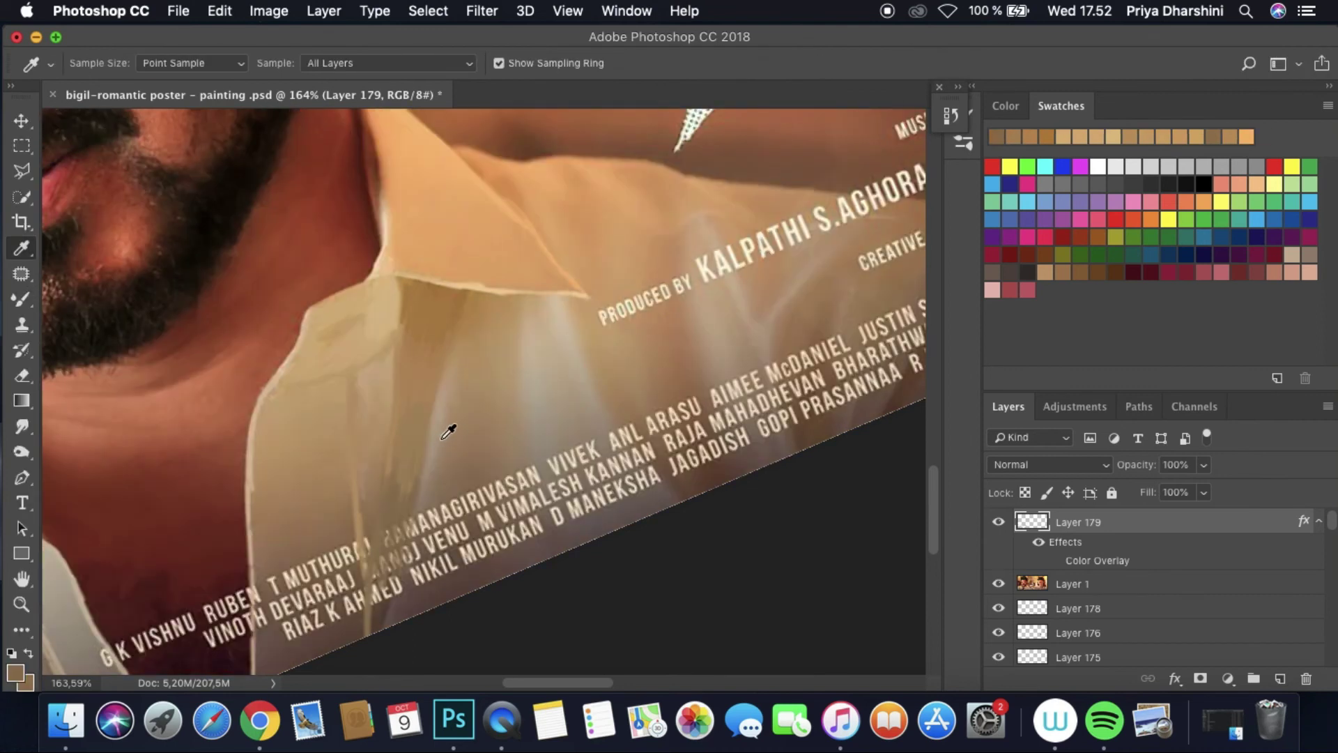
Step: Add pale fold highlights to the shirt below the collar and a sampled orange tan stroke along the shoulder
left_click(455, 372, "alt")
left_click(586, 358, "alt")
left_click_drag(558, 314, 582, 432)
left_click(657, 215, "alt")
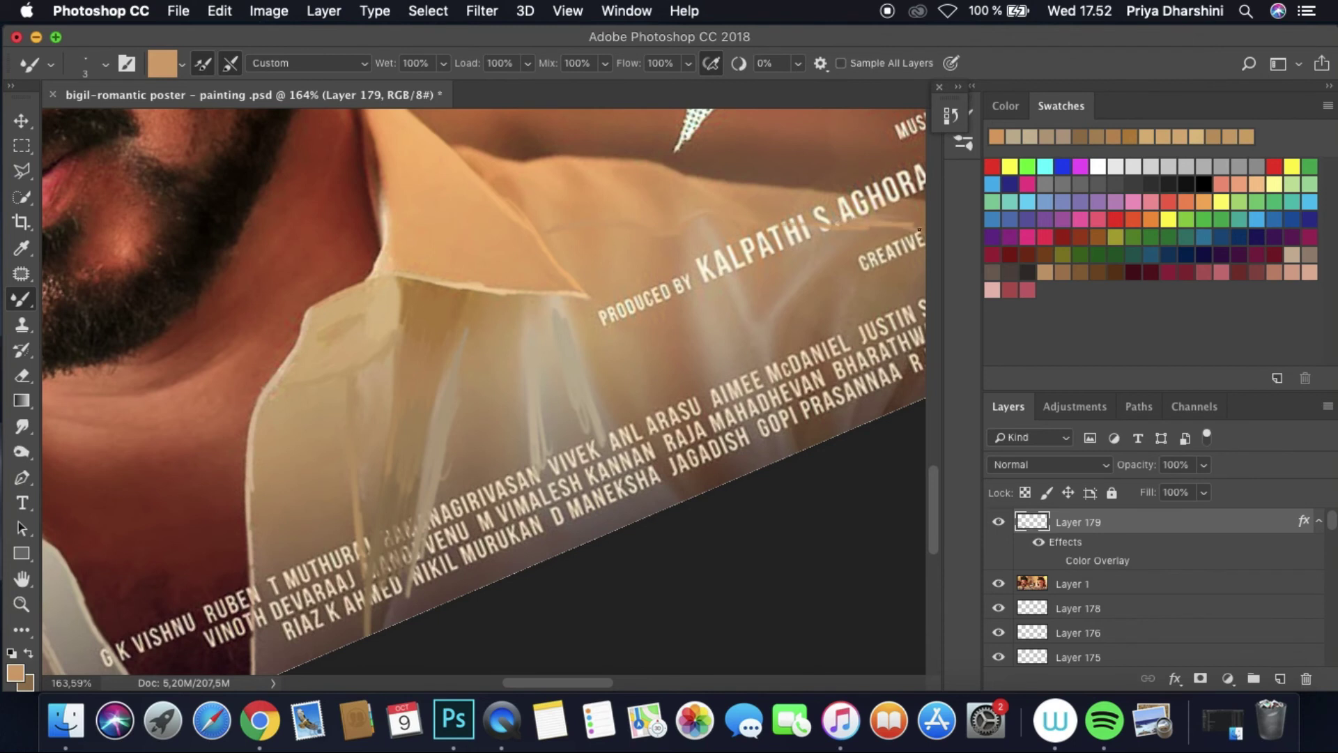
Step: Hide Layer 1, blend the new collar and fold strokes with the Smudge tool, and save the file
left_click(998, 584)
left_click(22, 426)
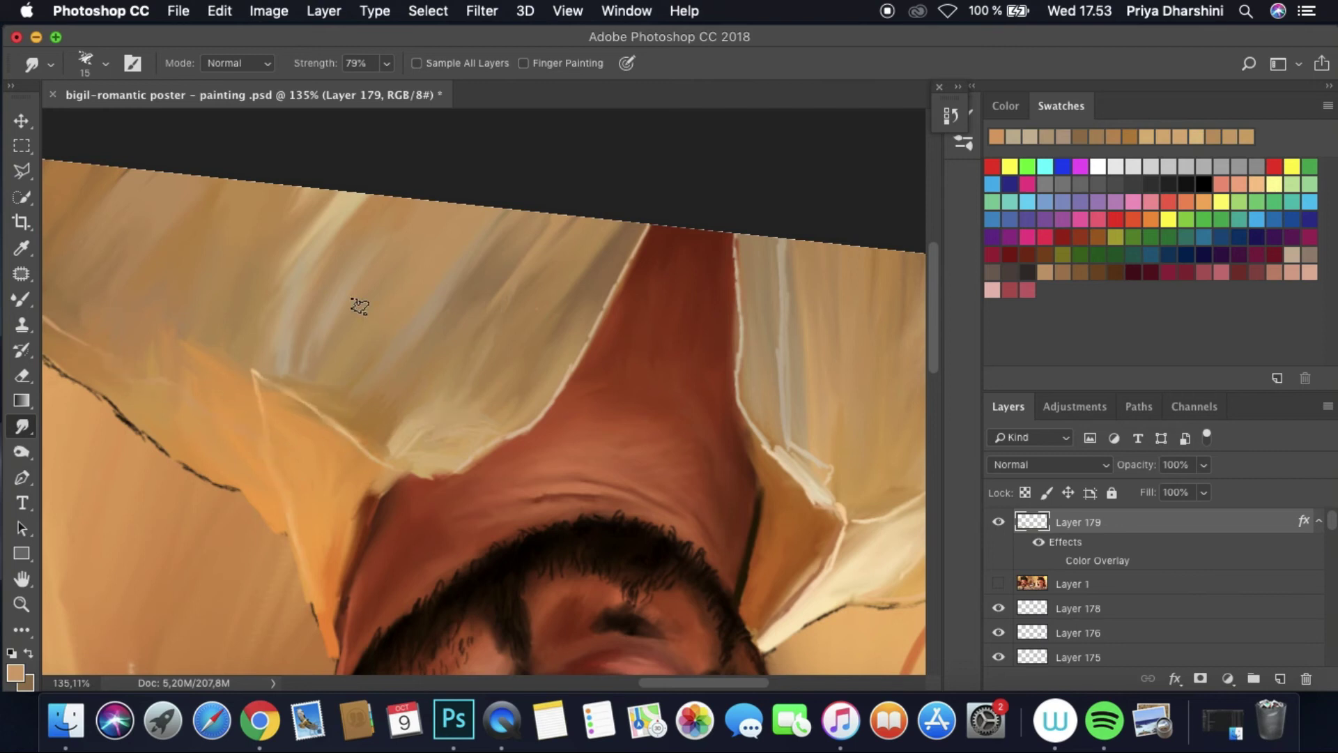
scroll(360, 306, "down", 5)
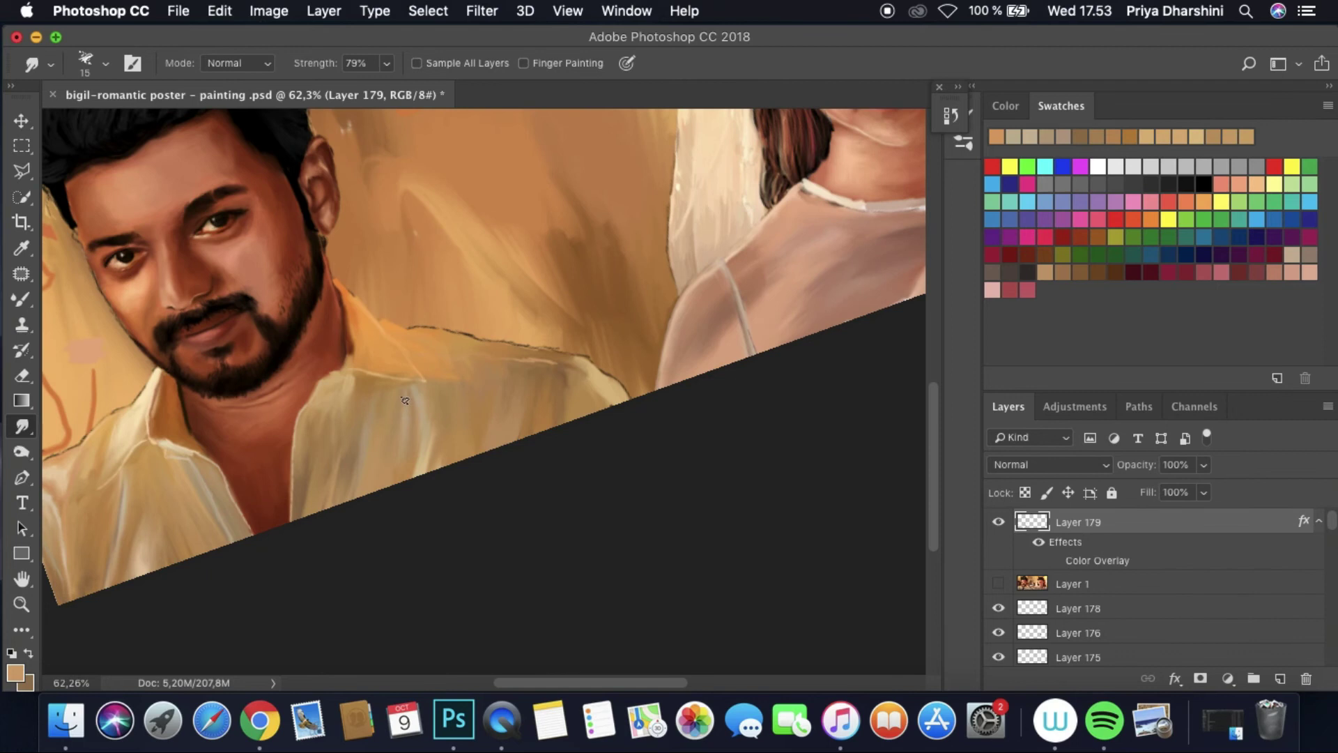
scroll(495, 261, "down", 3)
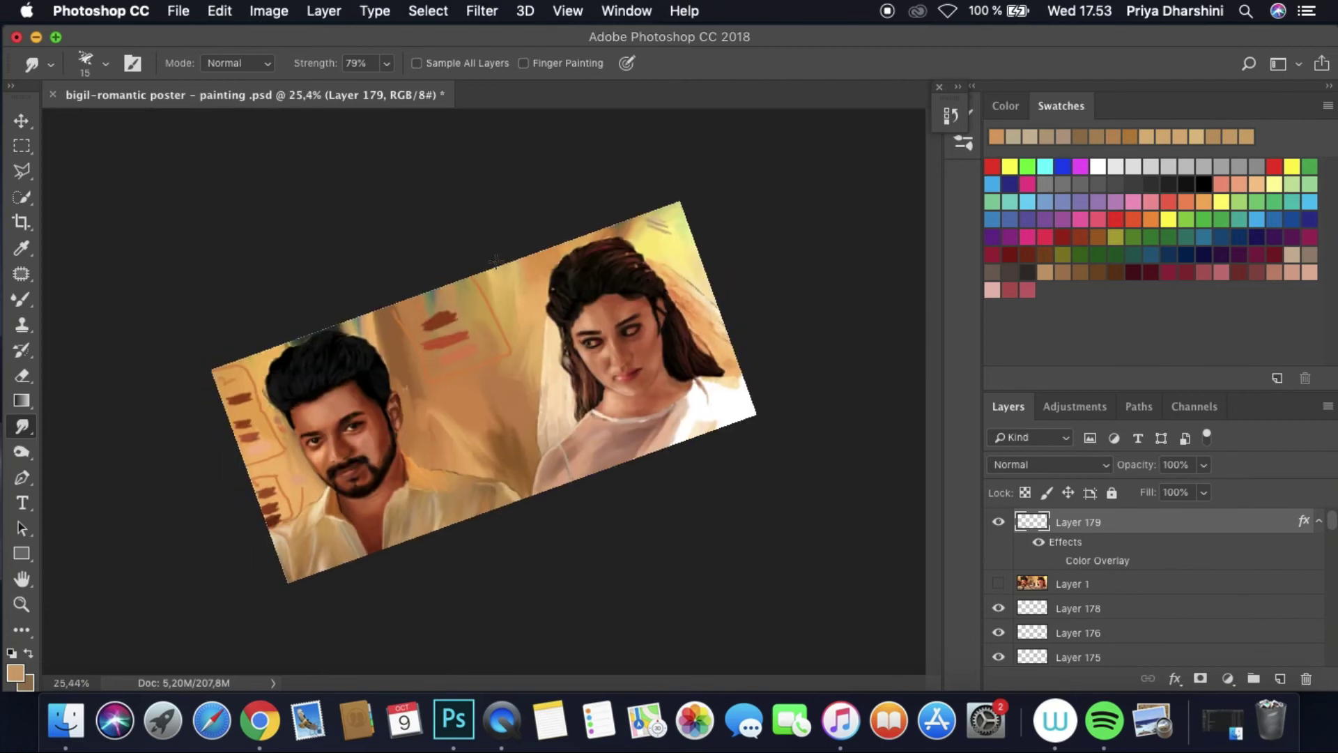
key("super+s")
Step: Paint the man's shoulder beside the collar in tones sampled from Layer 1, and blend them with the Smudge tool
scroll(443, 442, "up", 6)
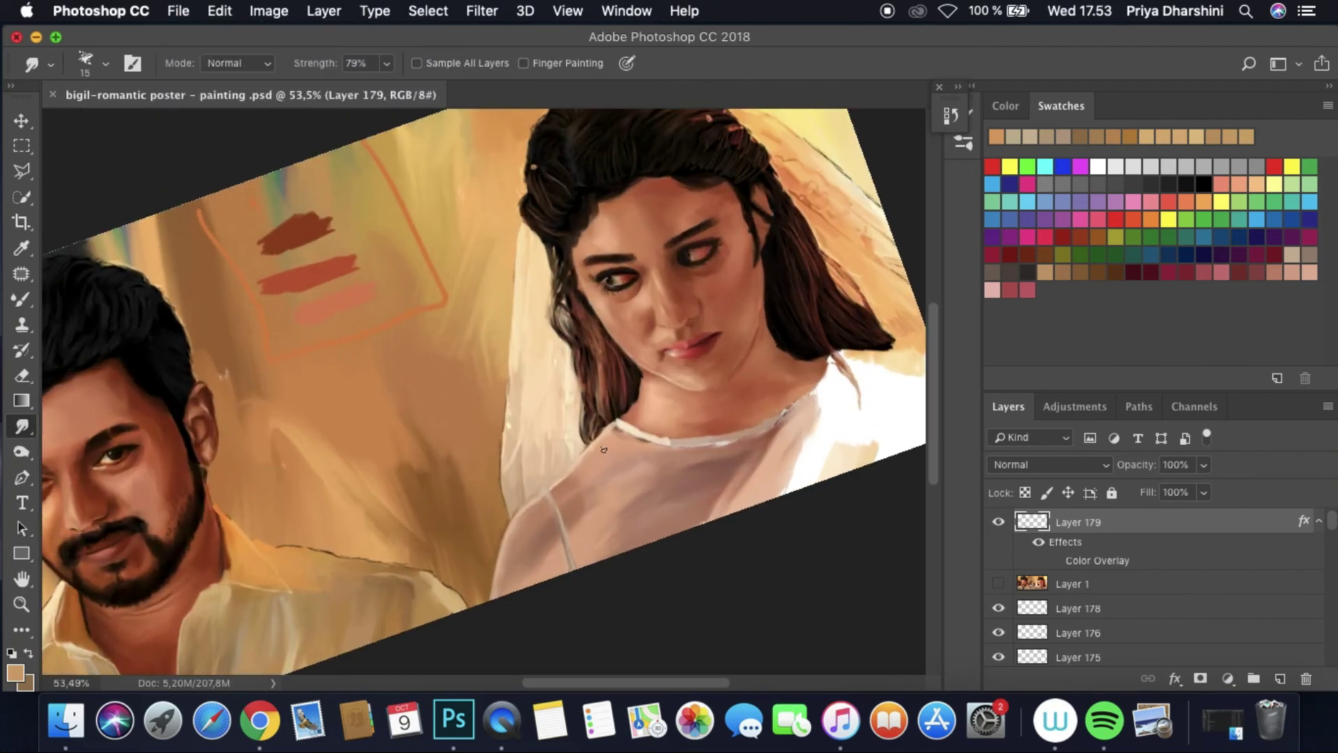
left_click(998, 583)
key("i")
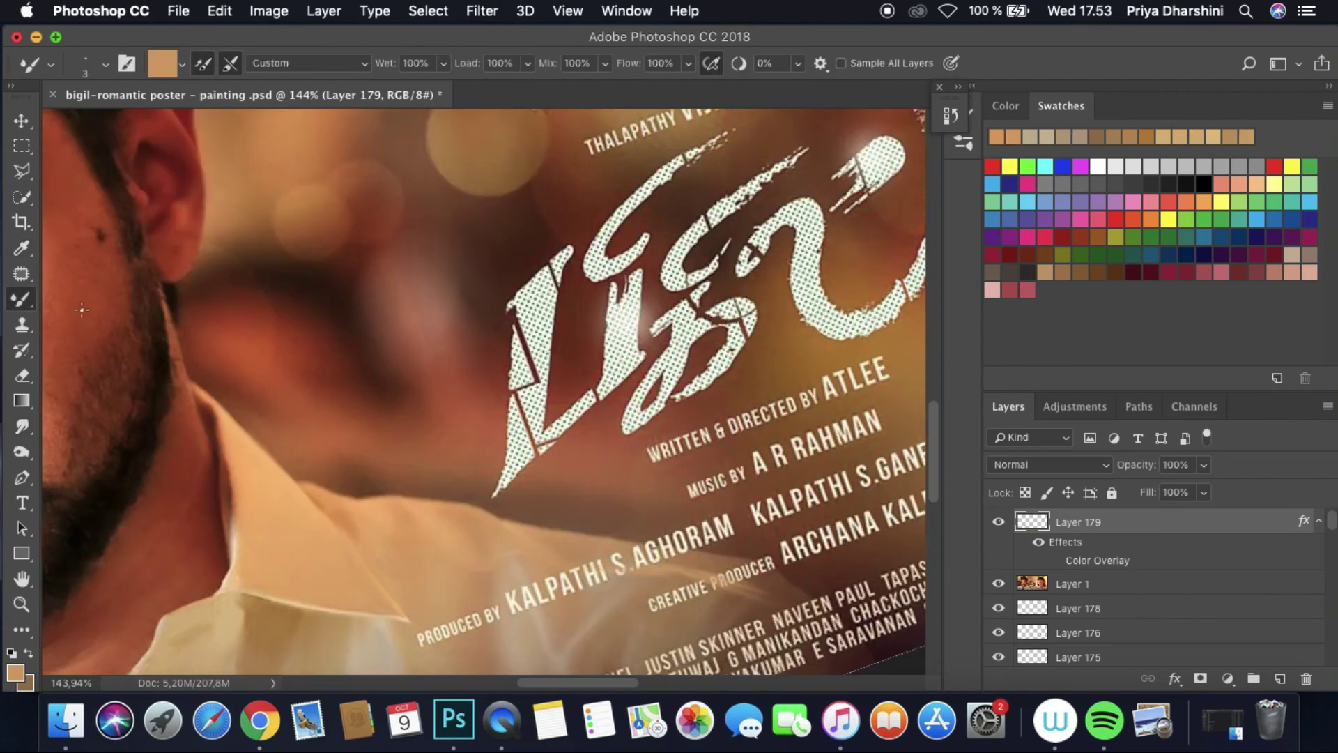
left_click(355, 515)
key("b")
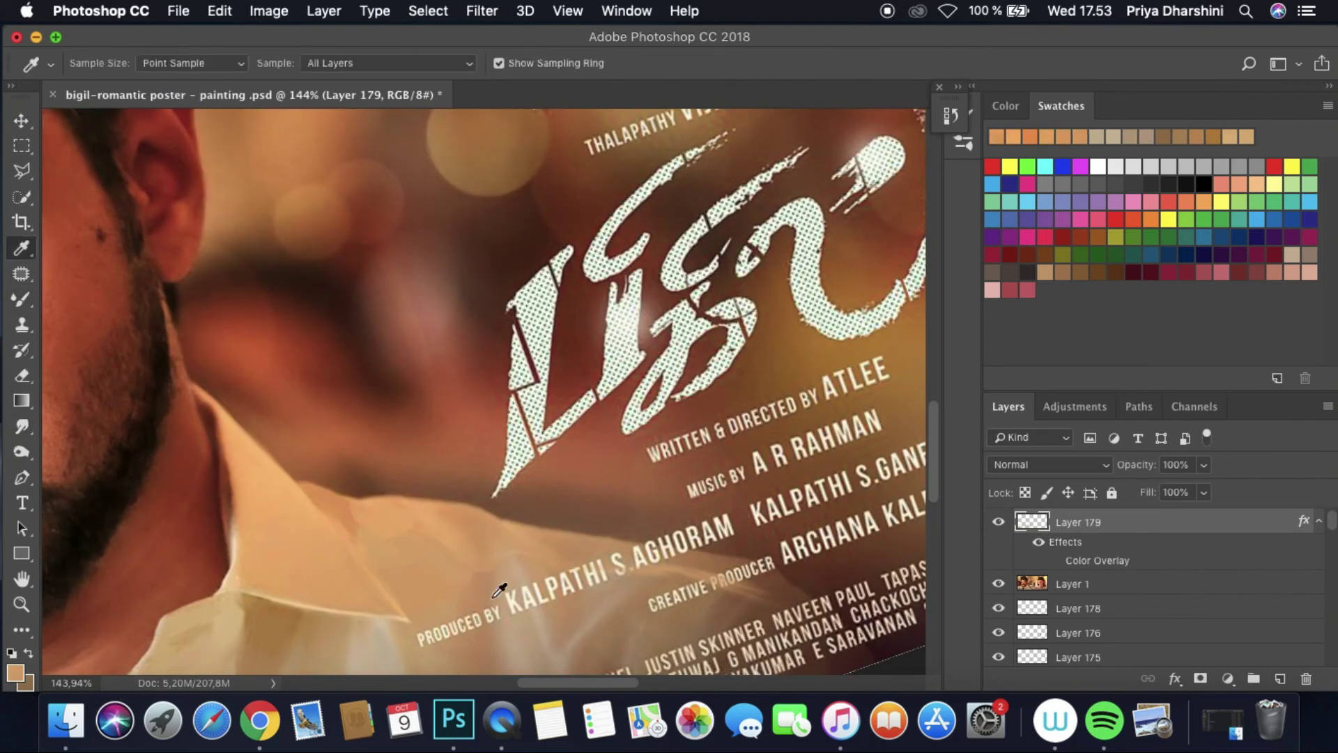
key("super+z")
left_click(28, 423)
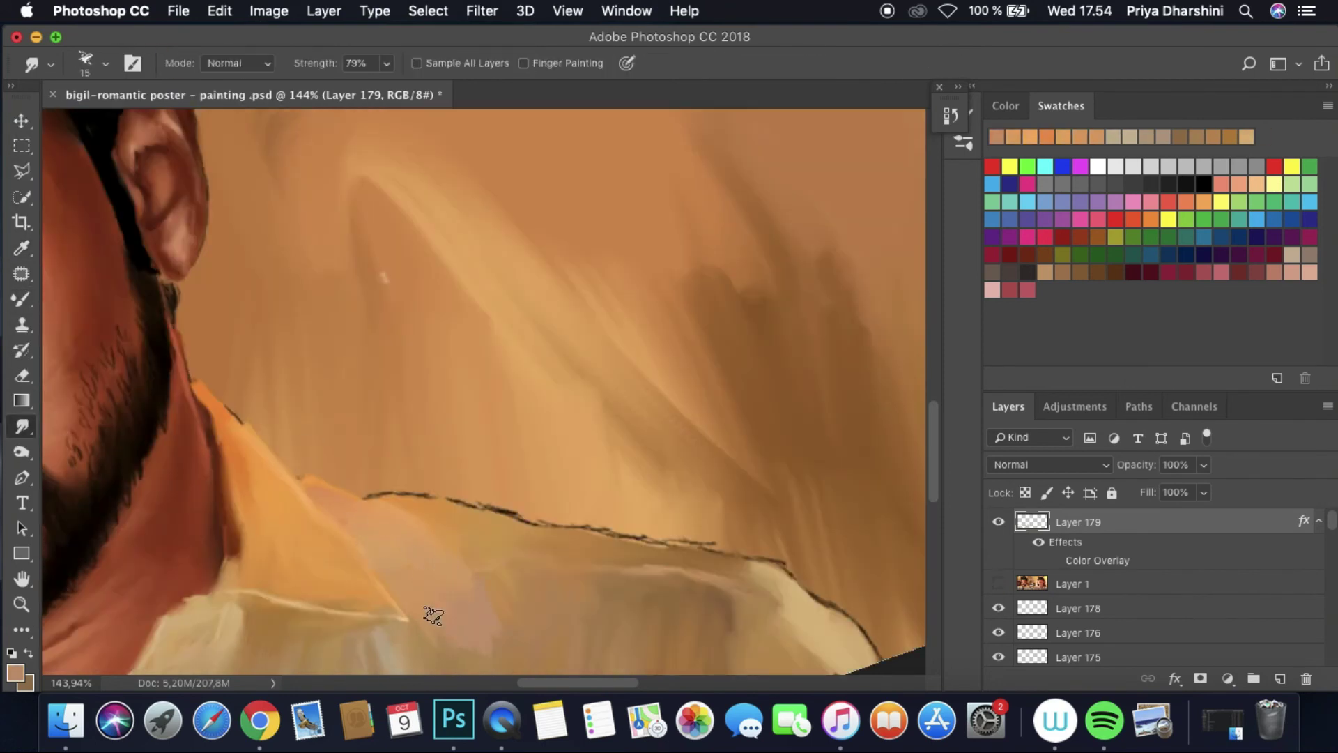
Step: Examine the whole painting and the woman's face, comparing them with the reference in Layer 1
scroll(449, 545, "down", 5)
scroll(479, 388, "up", 5)
scroll(485, 377, "down", 5)
scroll(486, 377, "up", 3)
left_click_drag(485, 377, 503, 406)
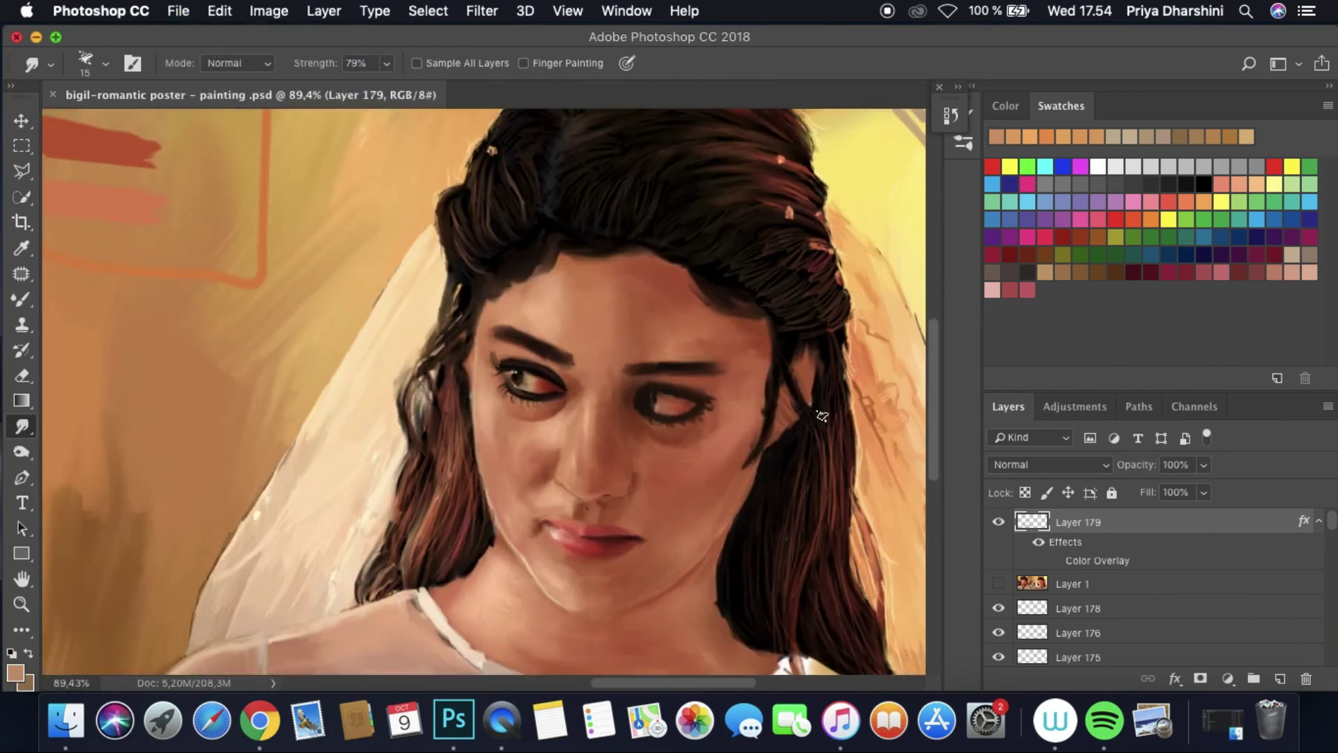
left_click(999, 583)
left_click(999, 584)
scroll(567, 513, "down", 4)
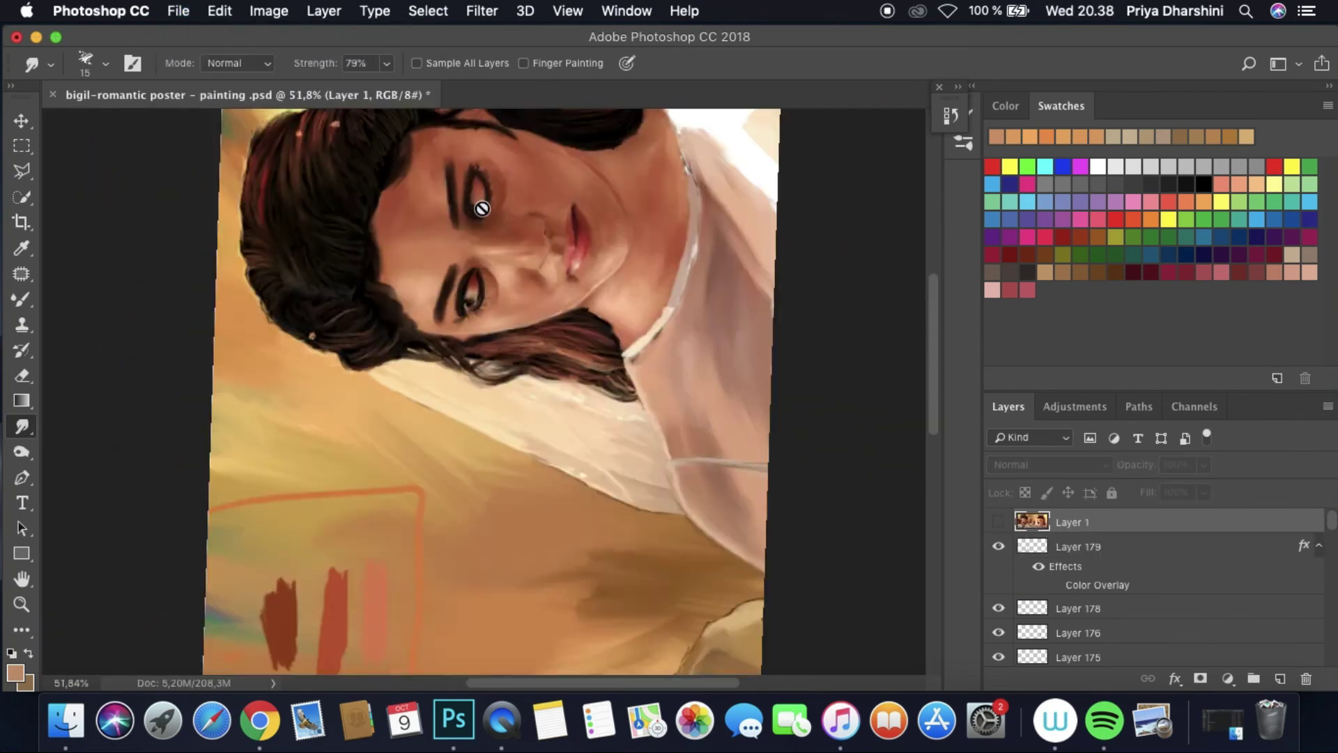
Step: Add a new layer above Layer 1 and paint the woman's shadowed iris with the Mixer Brush in black sampled from the reference
scroll(460, 230, "up", 6)
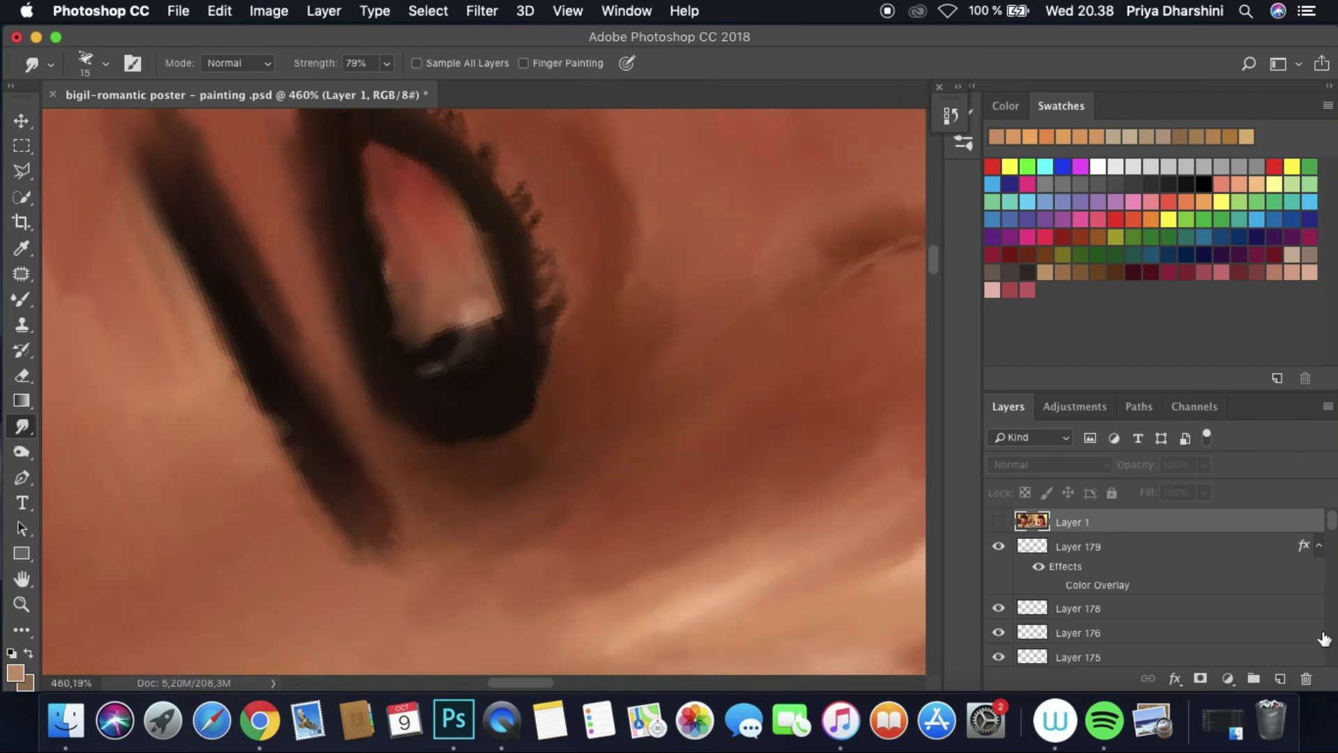
key("super+shift+alt+n")
left_click(999, 547)
key("shift+b")
left_click(105, 63)
left_click(202, 68)
left_click(105, 64)
left_click(106, 63)
left_click(418, 350, "alt")
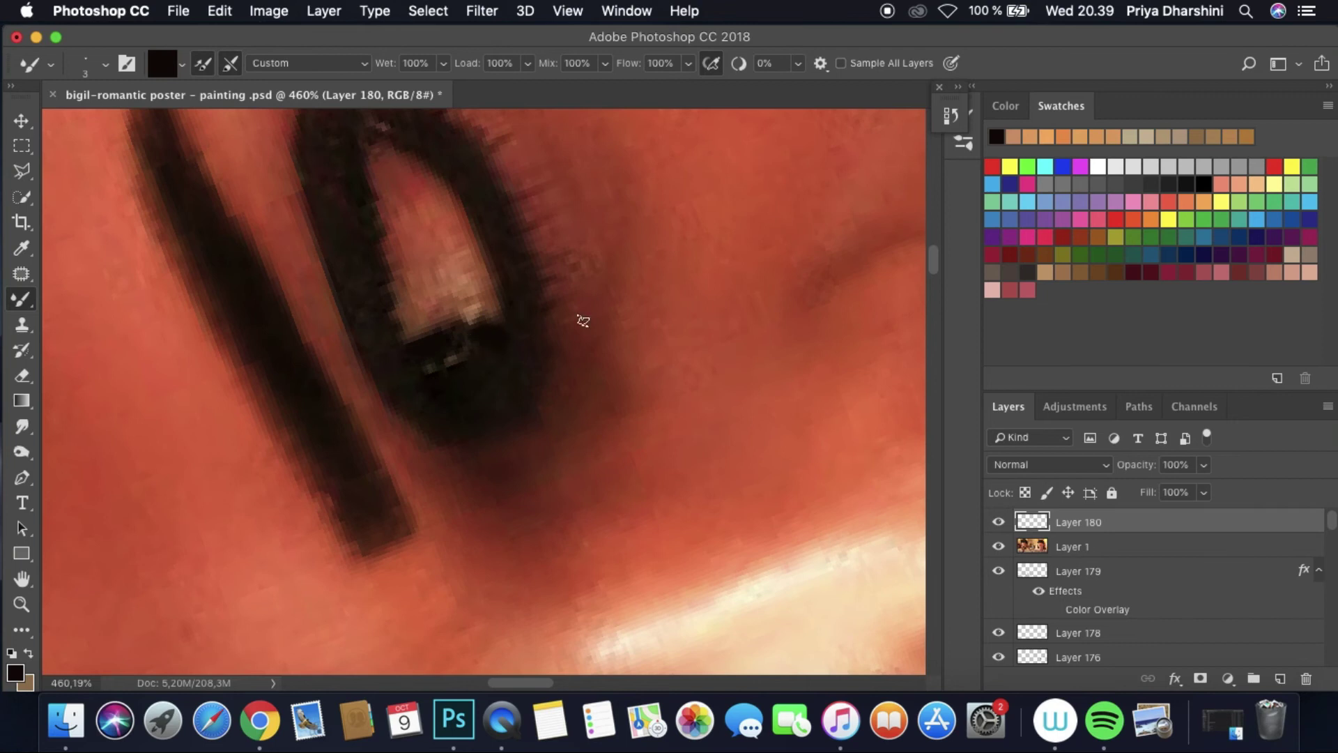
Step: Check the painted iris and dark eye outline against the reference in Layer 1, and leave Layer 1 hidden
left_click(999, 549)
left_click(999, 550)
left_click(1000, 549)
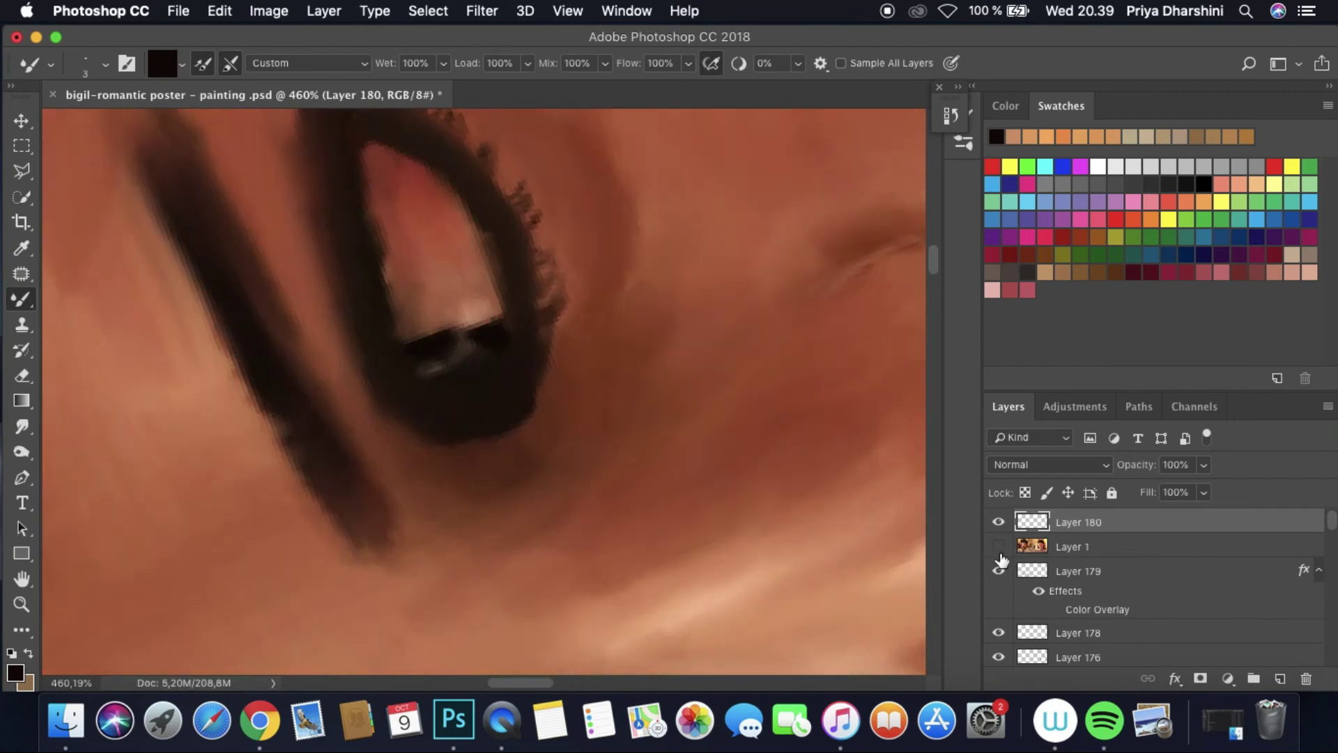
left_click(1000, 550)
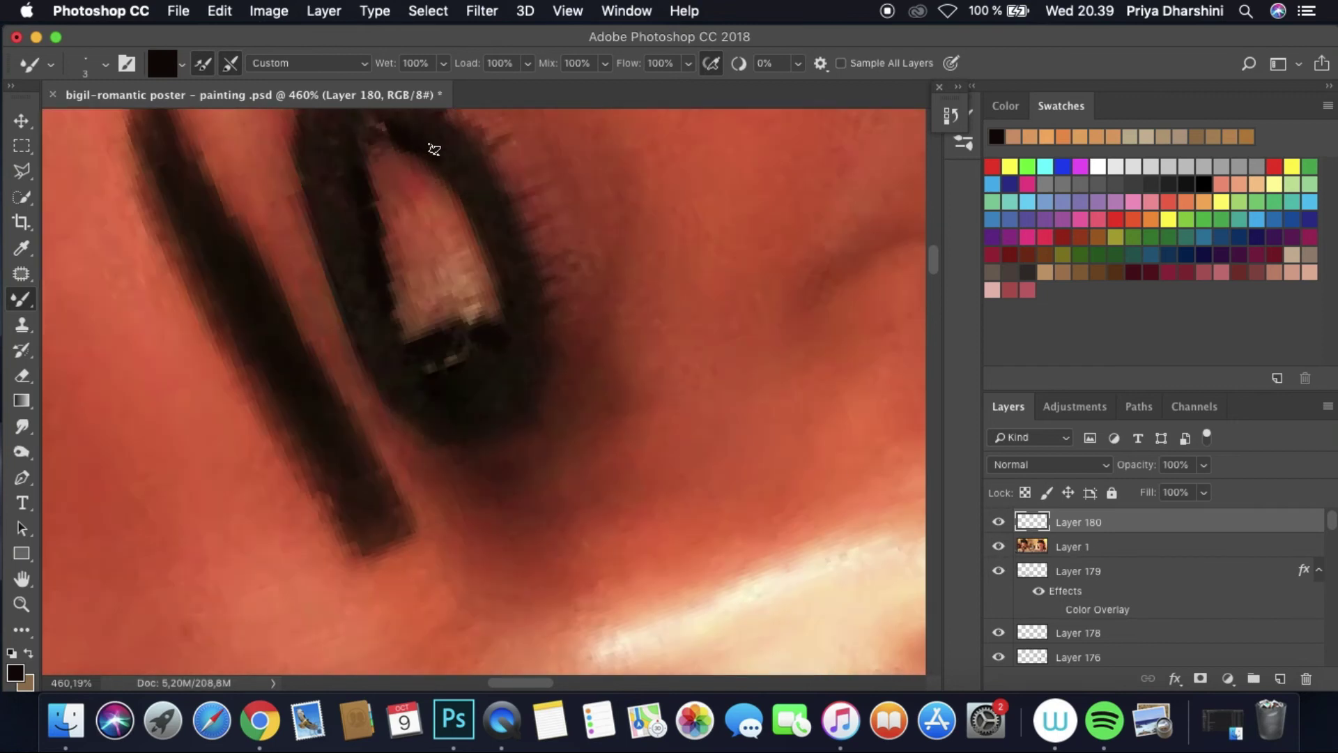
scroll(795, 555, "down", 10)
left_click(999, 546)
scroll(457, 456, "up", 6)
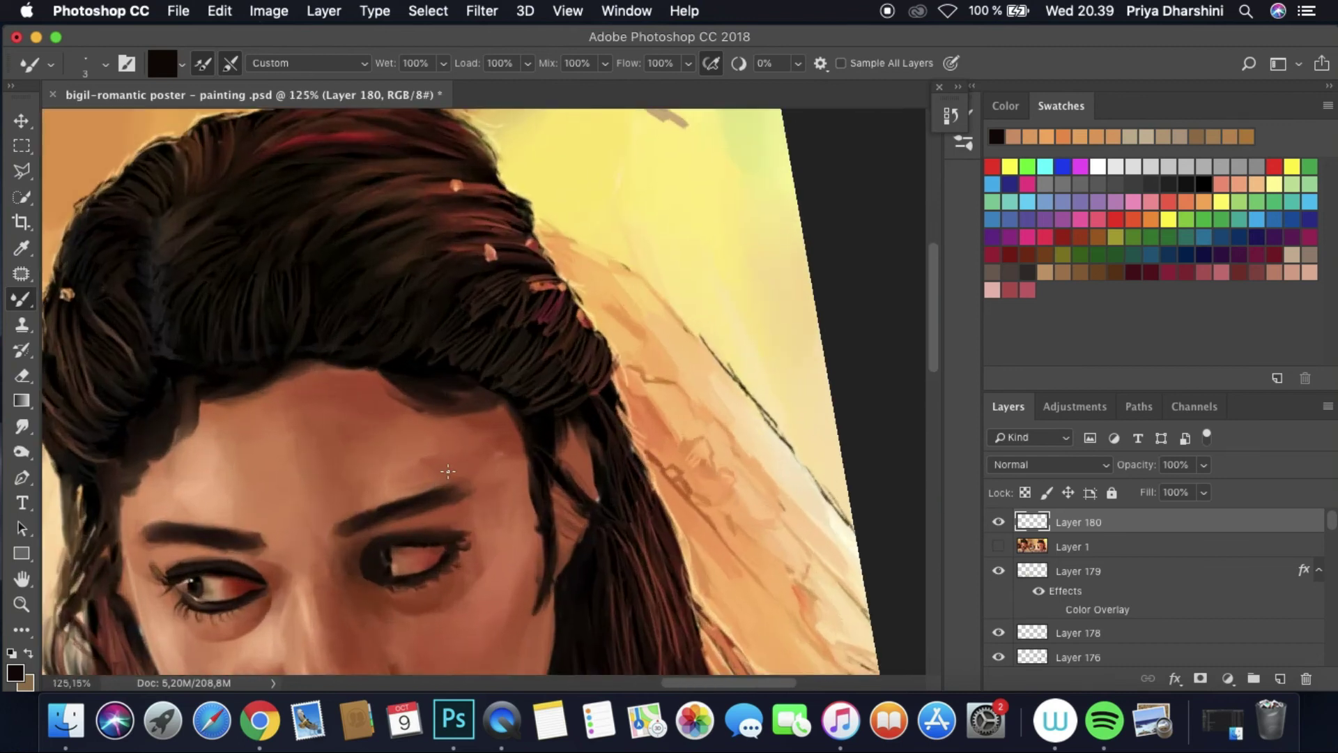
Step: Blend the woman's shadowed eye using the Smudge tool with Sample All Layers on, and save the file
left_click(22, 426)
left_click(105, 63)
left_click(333, 415)
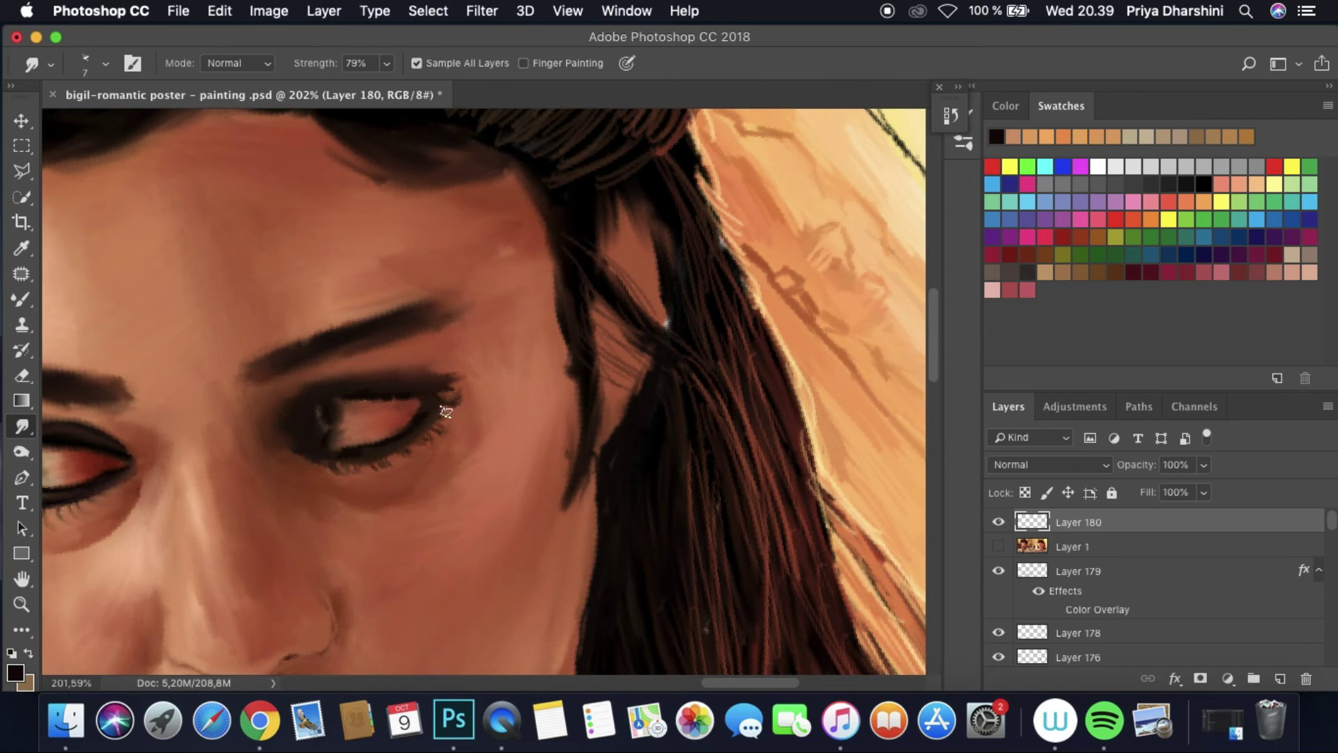
scroll(375, 443, "down", 10)
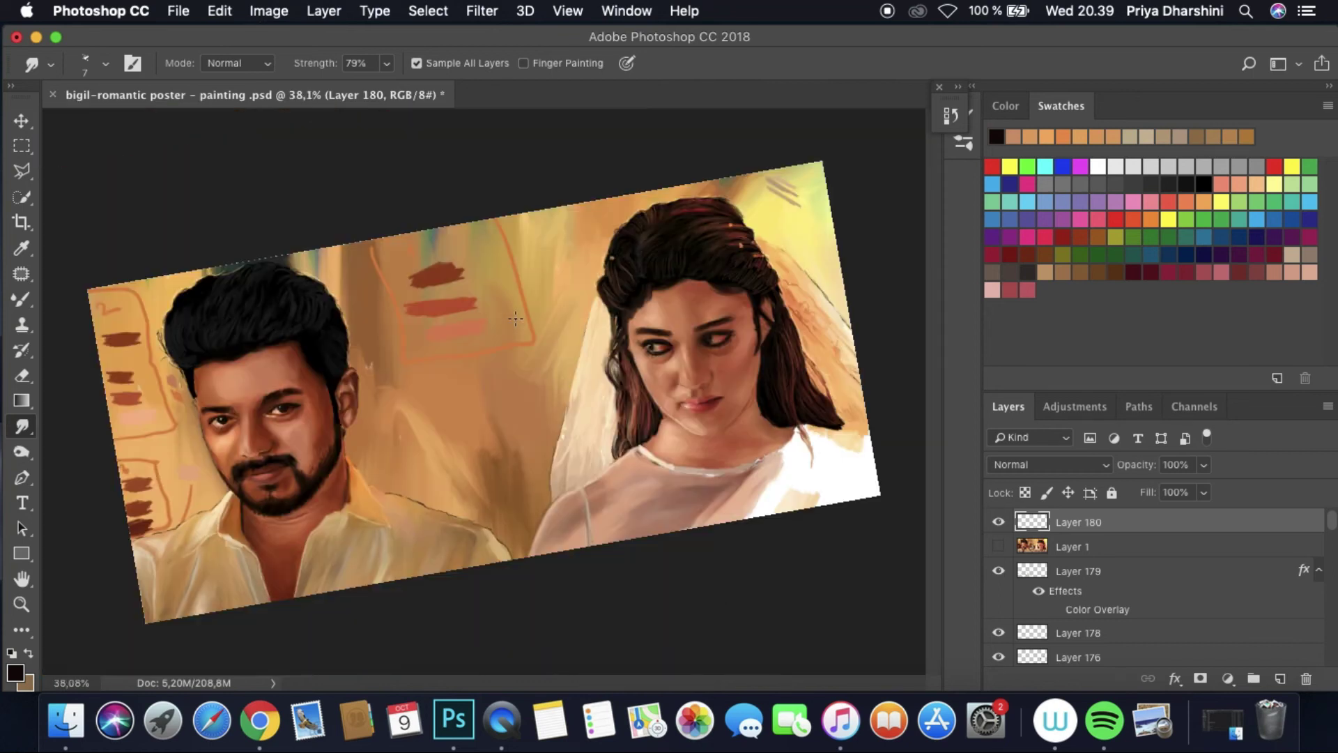
key("super+s")
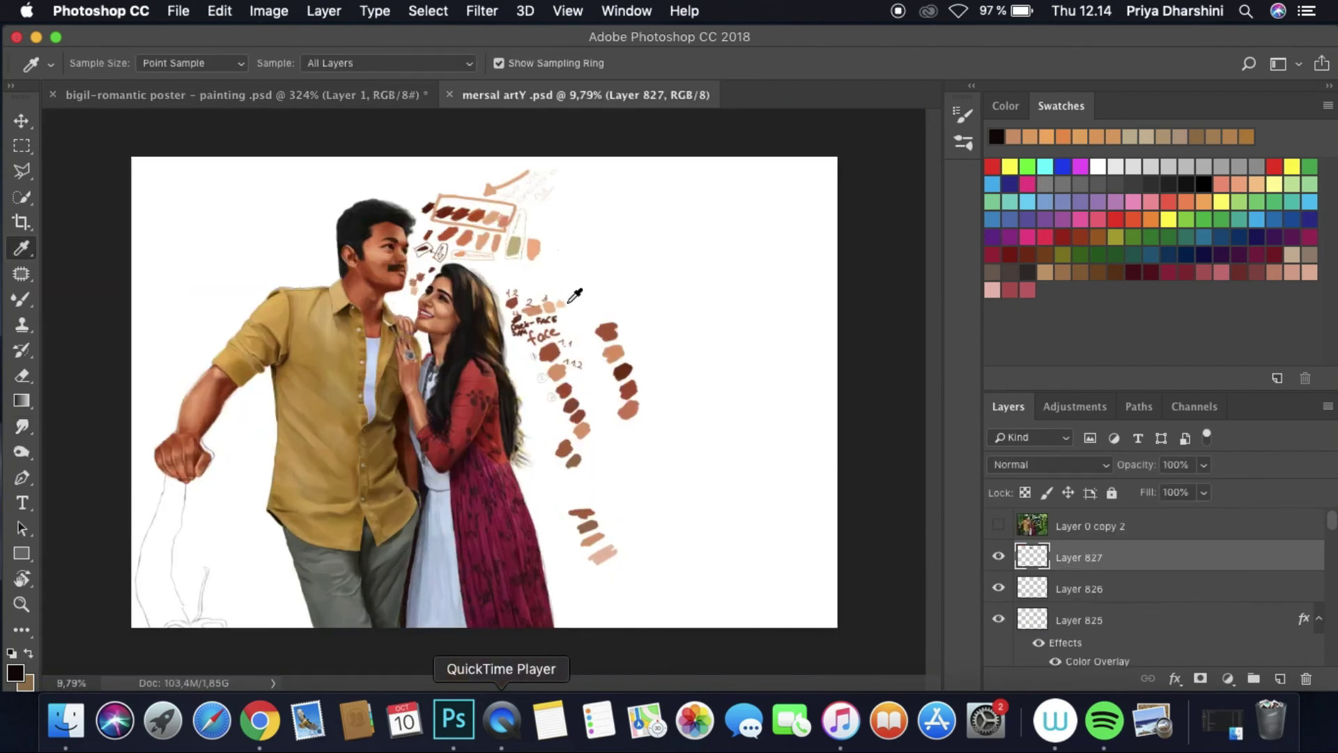
Step: Sample the pale peach skin swatch in the mersal artY document and return to the romantic poster painting
scroll(575, 296, "up", 5)
left_click(597, 263)
left_click(177, 97)
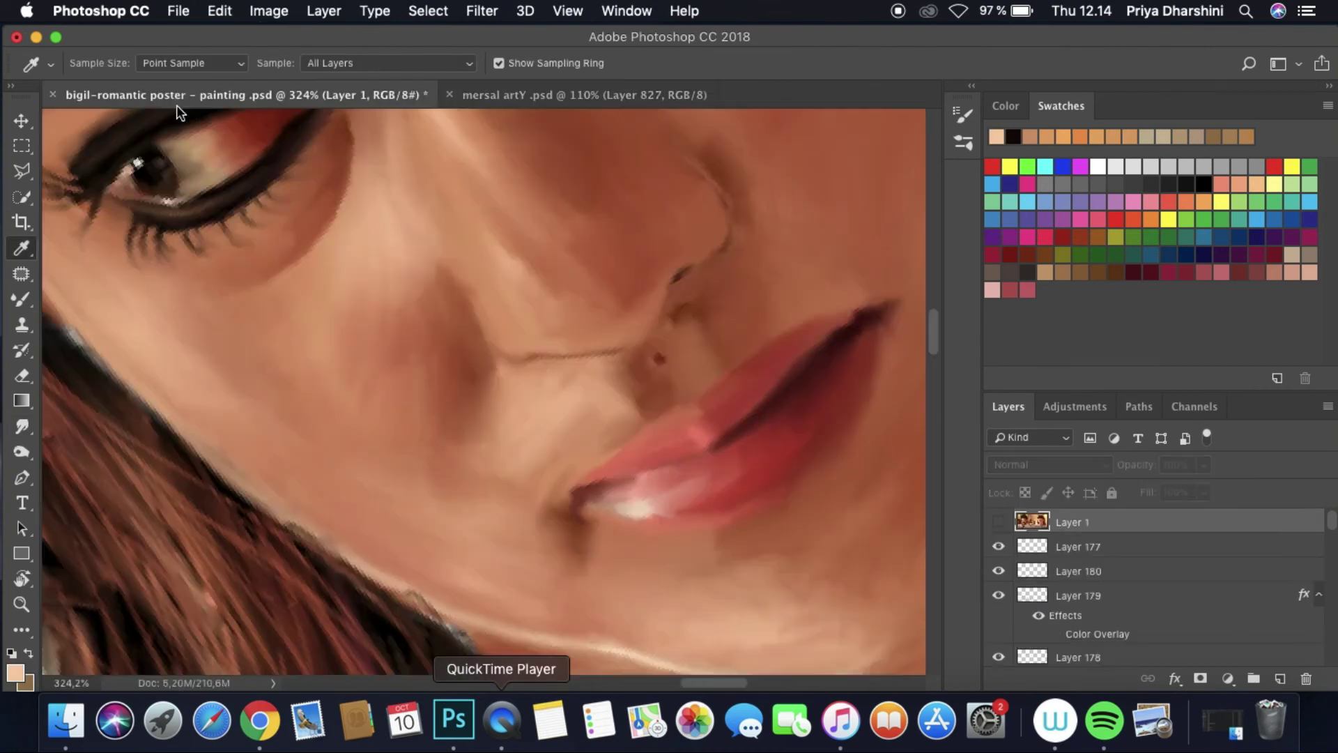
Step: Paint a thin pale peach highlight along the lower edge of the woman's nose on a new layer, guided by Layer 1
key("b")
key("super+alt+shift+n")
left_click(999, 546)
left_click(998, 547)
left_click(998, 547)
left_click(999, 546)
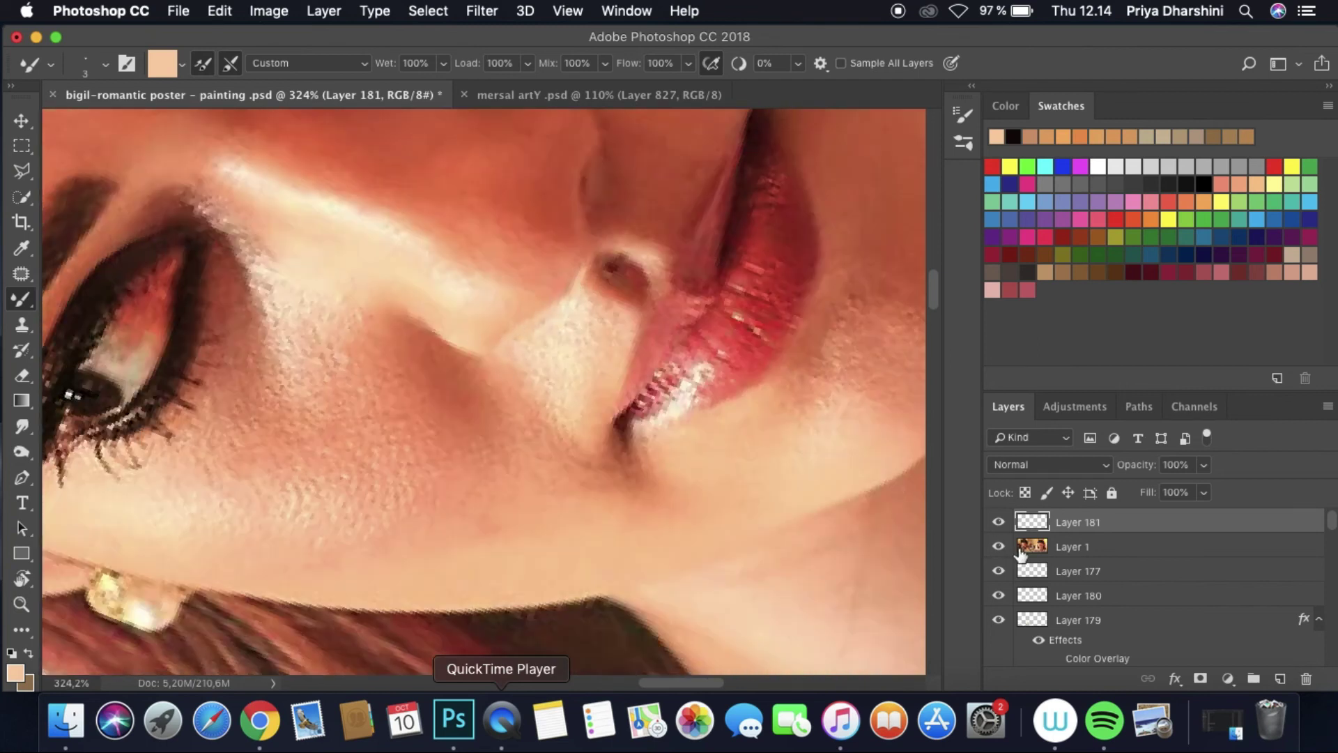
left_click(998, 547)
left_click(998, 546)
left_click(998, 546)
Step: Soften the new highlight beneath the woman's nose with the Smudge tool at 79% strength
left_click(18, 426)
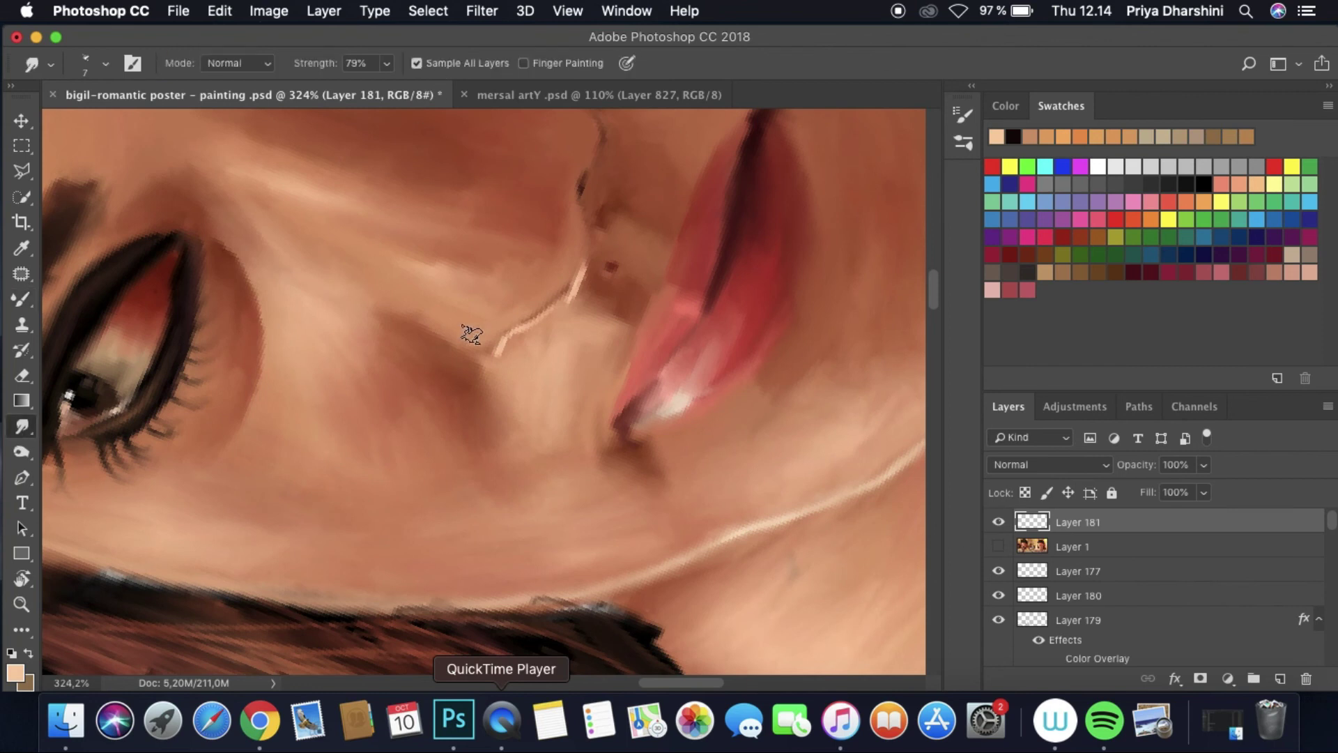
scroll(637, 380, "down", 8)
scroll(637, 380, "up", 8)
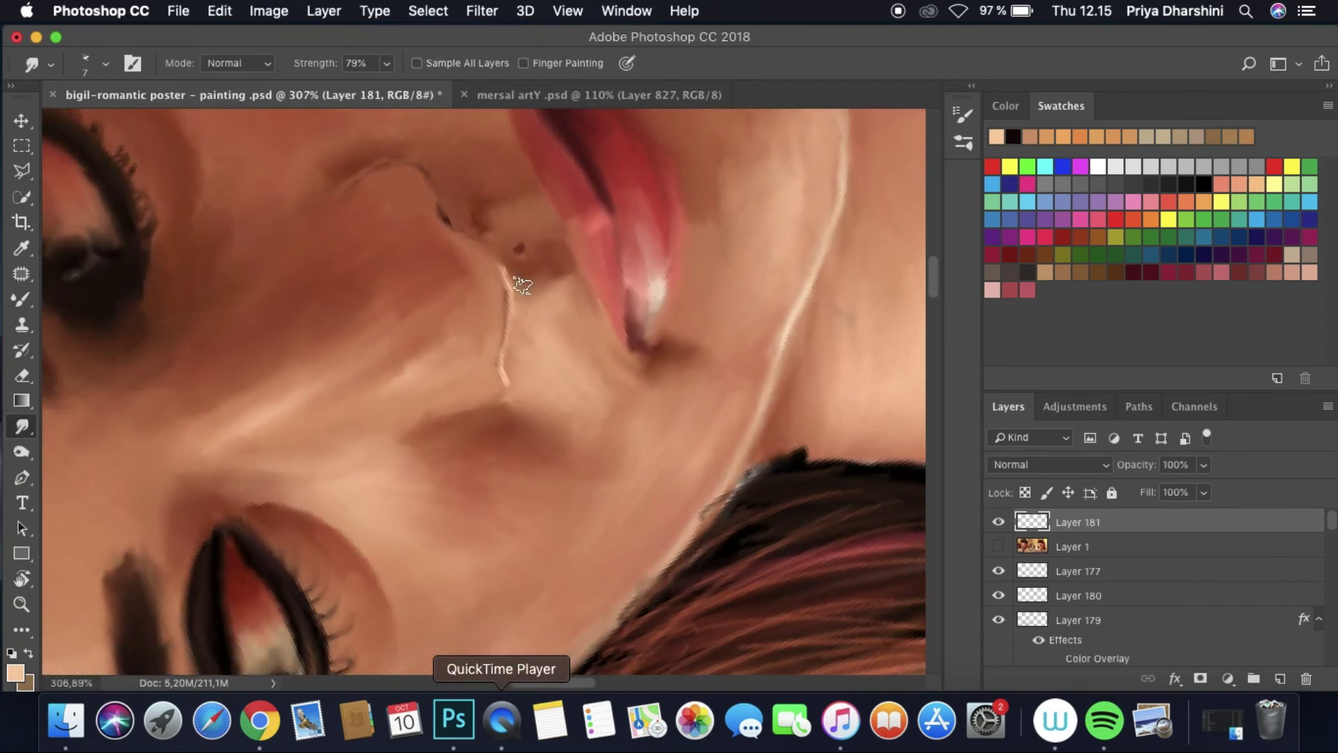
scroll(585, 217, "down", 10)
Step: Try the Screen blending mode on the nose highlight layer and undo the change
left_click(1024, 465)
left_click(1014, 607)
scroll(606, 333, "up", 5)
left_click(964, 113)
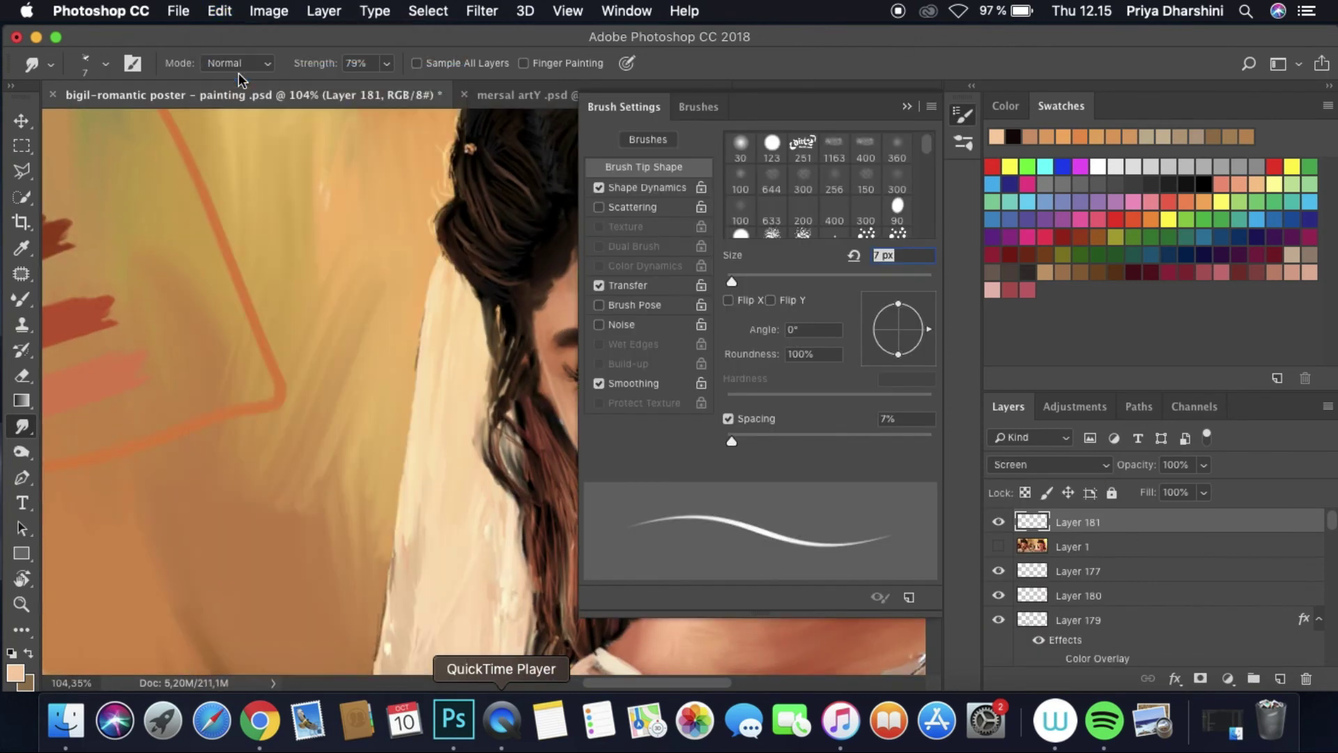
key("super+z")
Step: Thin and blend the nose highlight into the surrounding cheek with the Smudge tool, comparing it with Layer 1
scroll(488, 391, "down", 4)
scroll(854, 402, "up", 8)
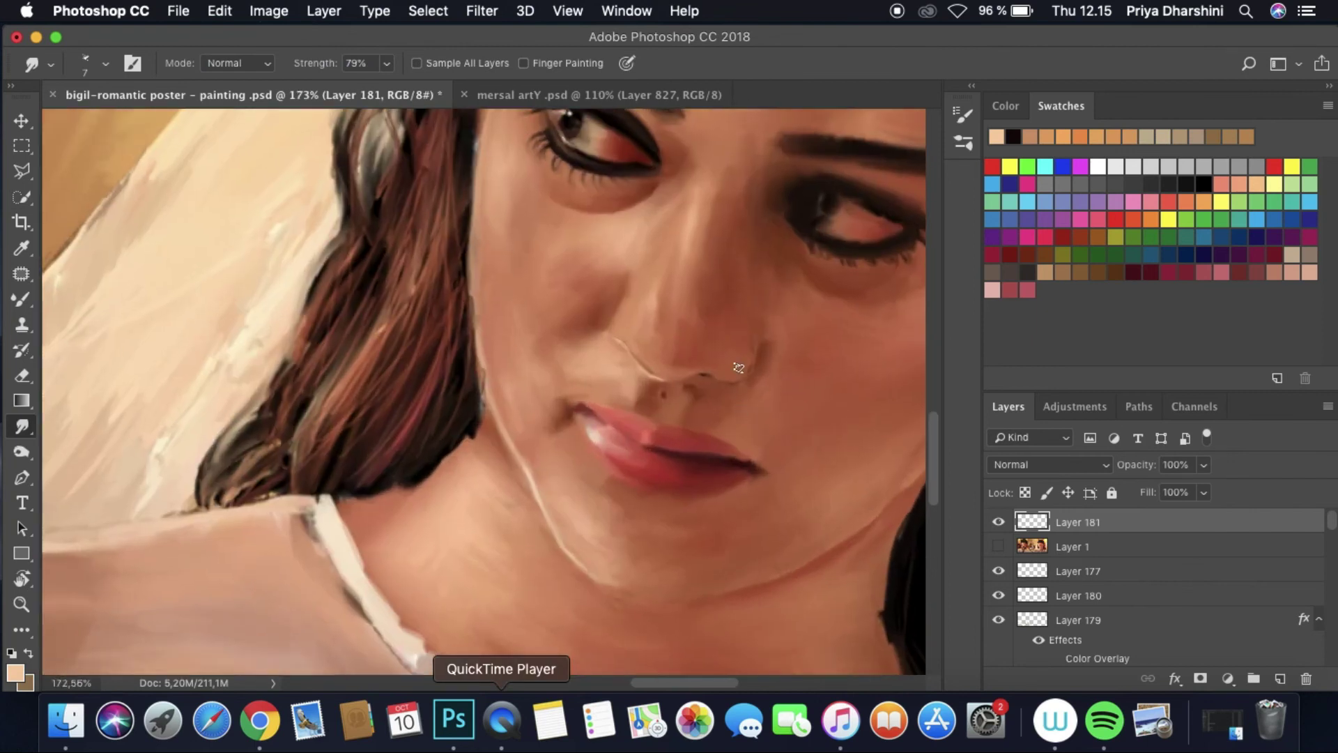
left_click(998, 547)
left_click(998, 547)
scroll(633, 301, "up", 3)
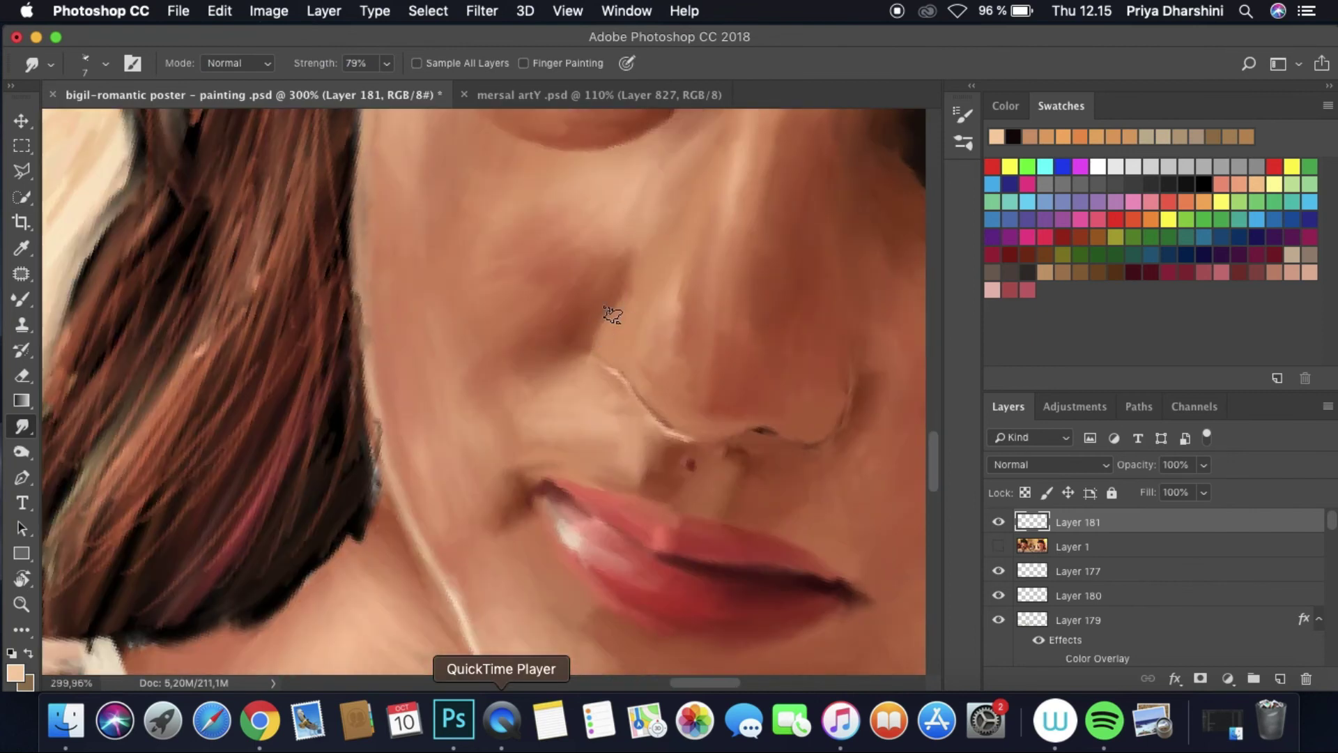
scroll(701, 245, "down", 5)
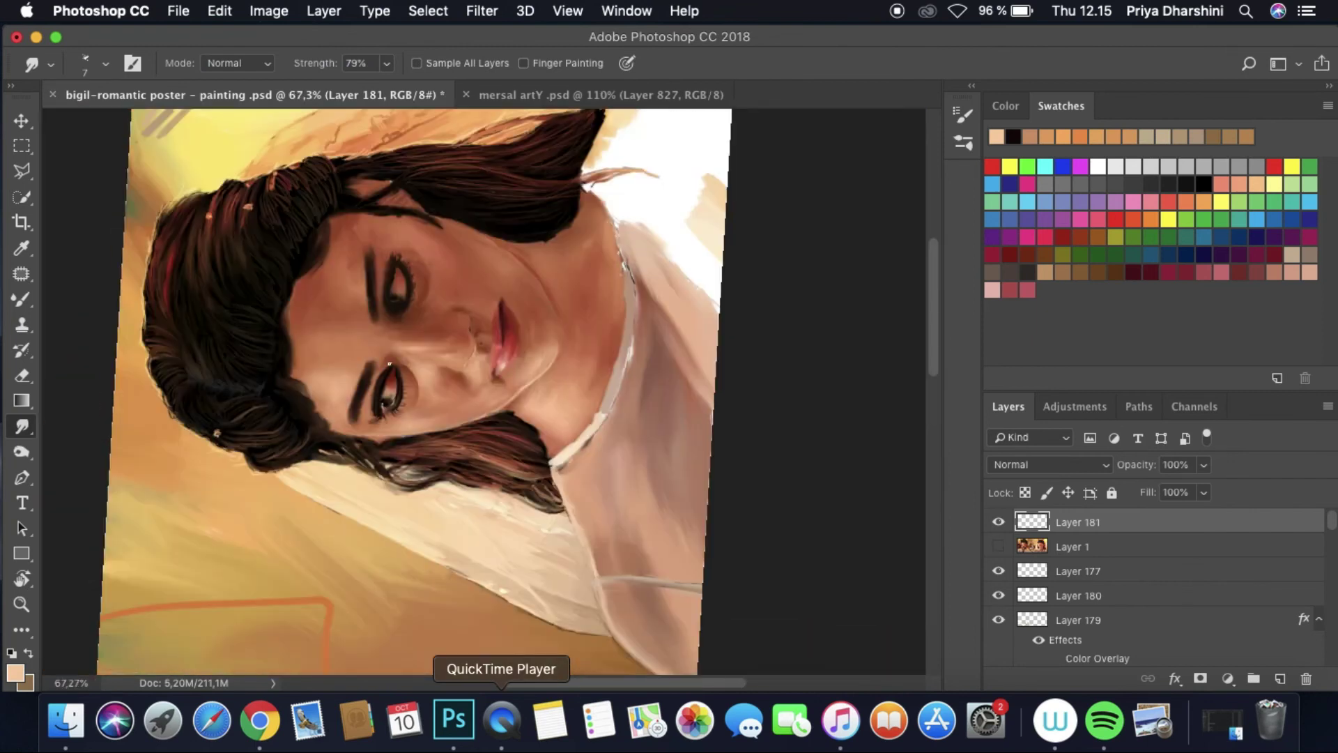
scroll(488, 418, "up", 6)
left_click(998, 547)
left_click(998, 547)
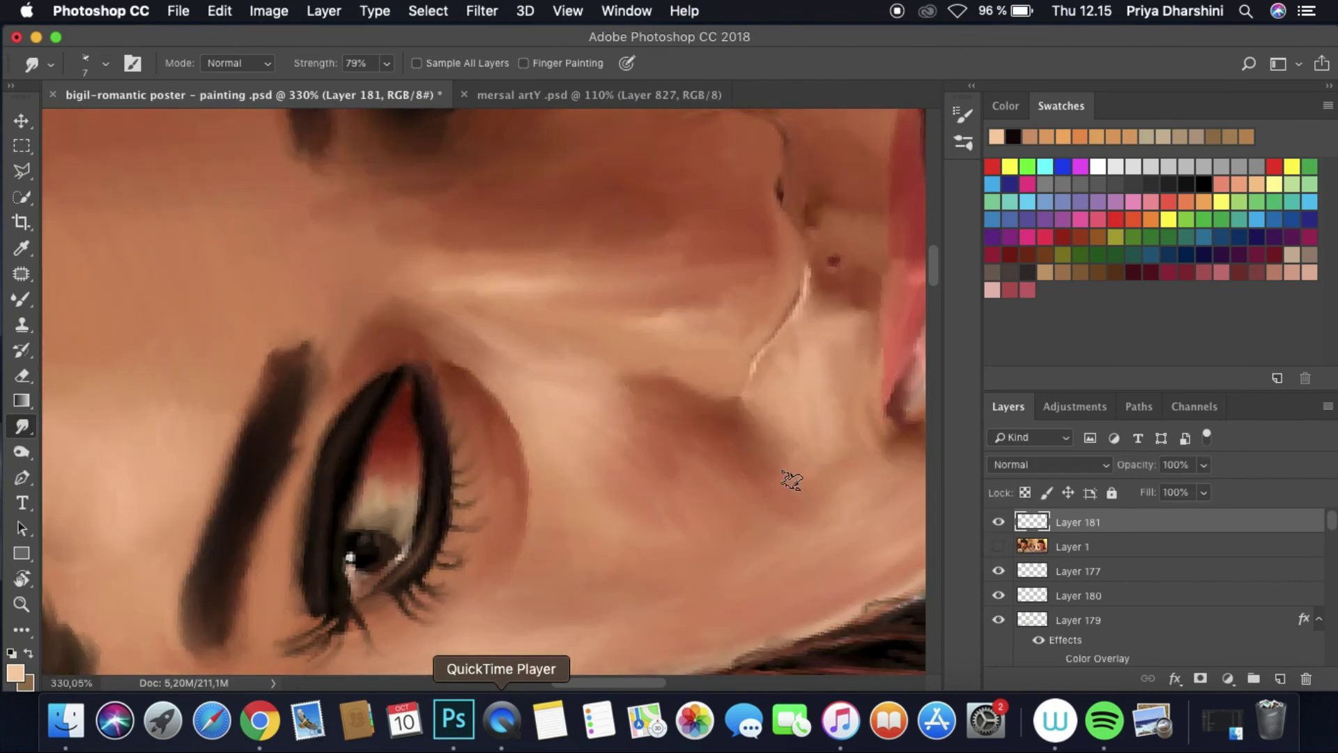
scroll(431, 372, "down", 6)
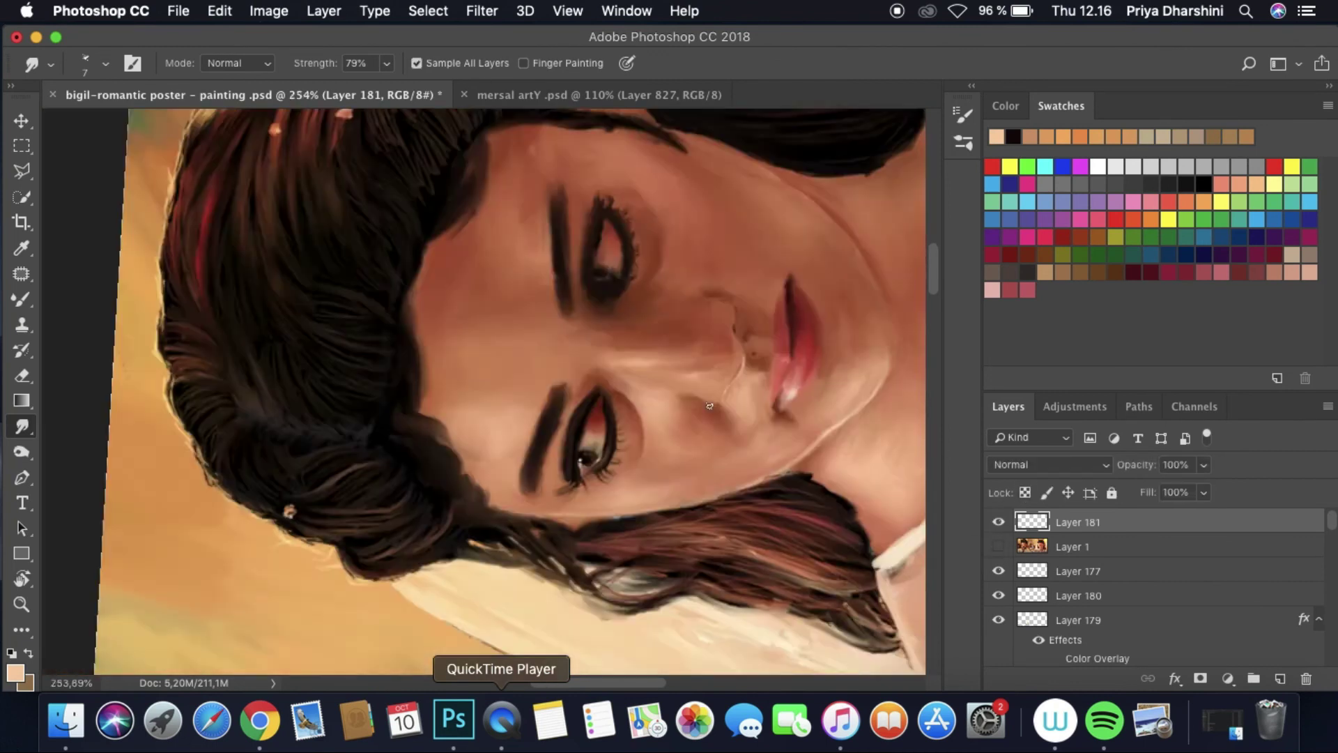
Step: Sample the tan and brown face swatches in the mersal artY document and return to the poster painting
key("ctrl+Tab")
scroll(801, 495, "down", 5)
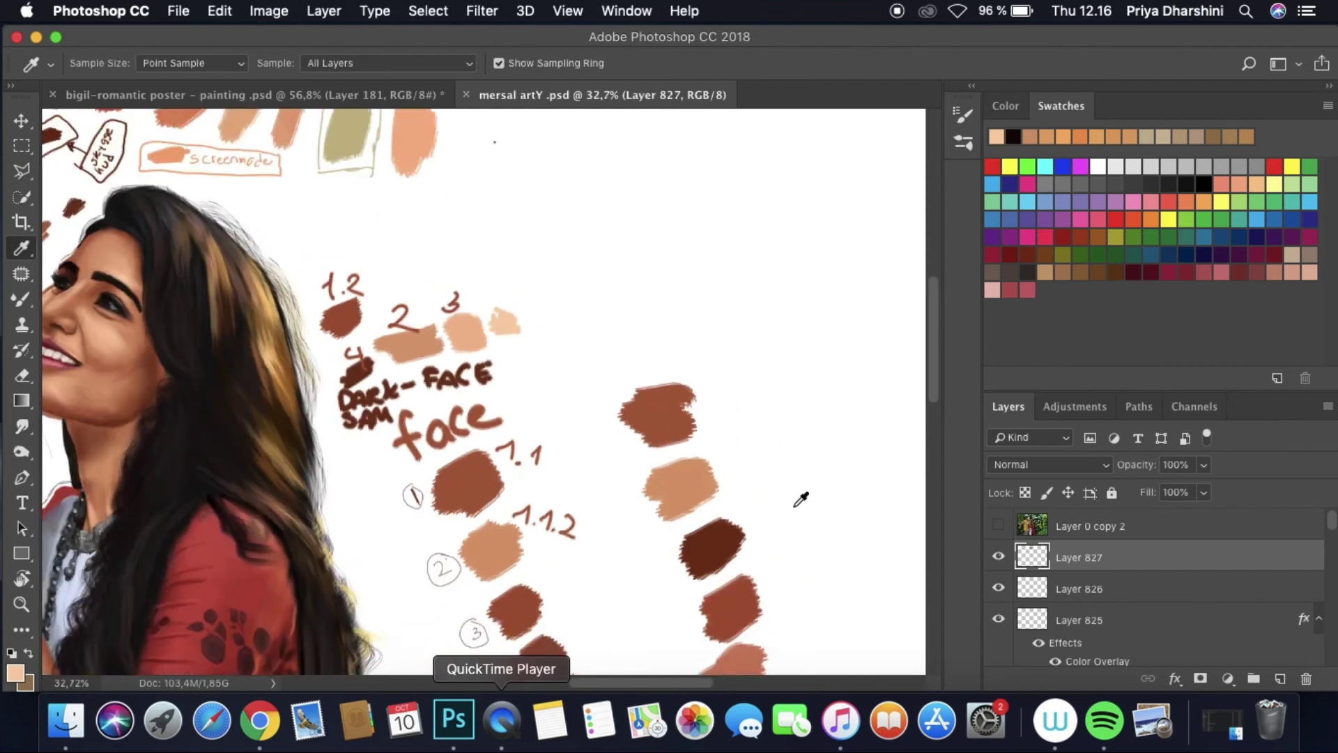
key("b")
key("ctrl+Tab")
Step: Paint the woman's ear in tan, dark brown and reddish tones on a new layer, and move that layer directly above Layer 159
scroll(603, 411, "up", 6)
left_click_drag(1077, 547, 1077, 524)
left_click(1280, 678)
left_click(998, 548)
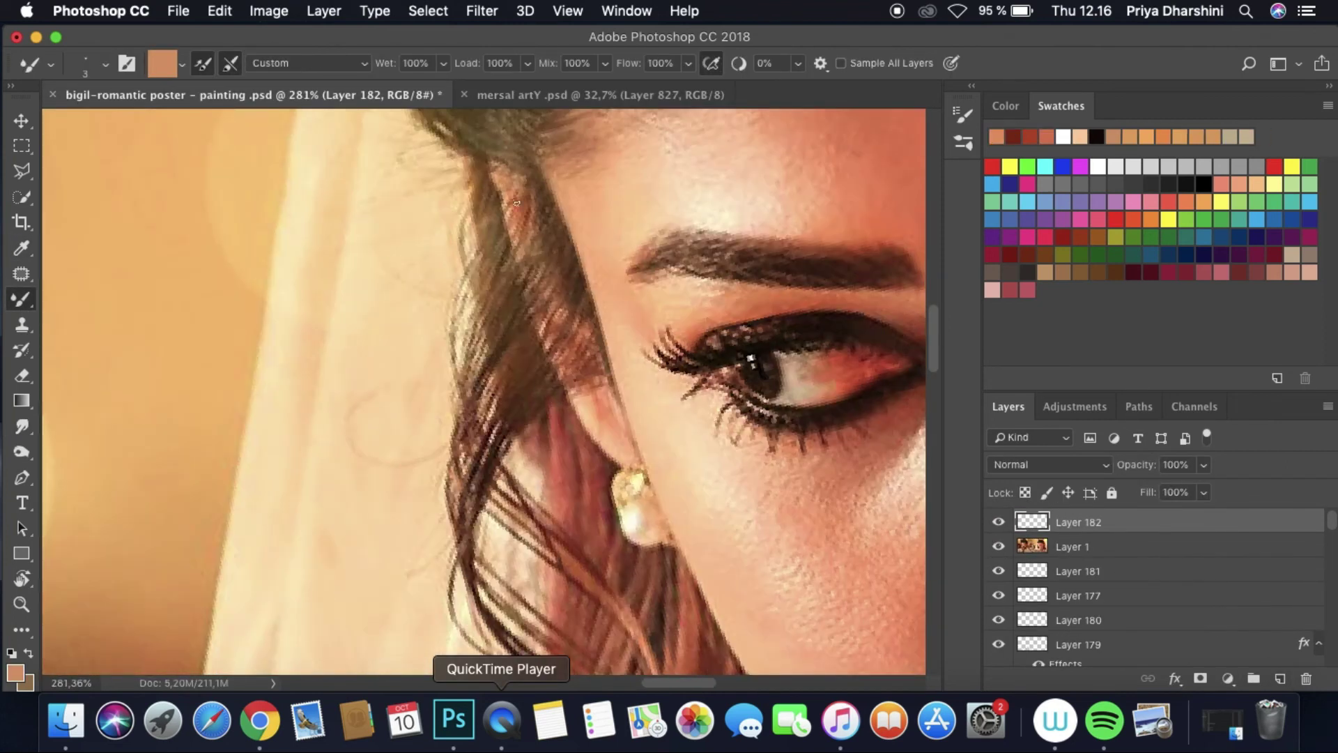
left_click_drag(522, 265, 582, 399)
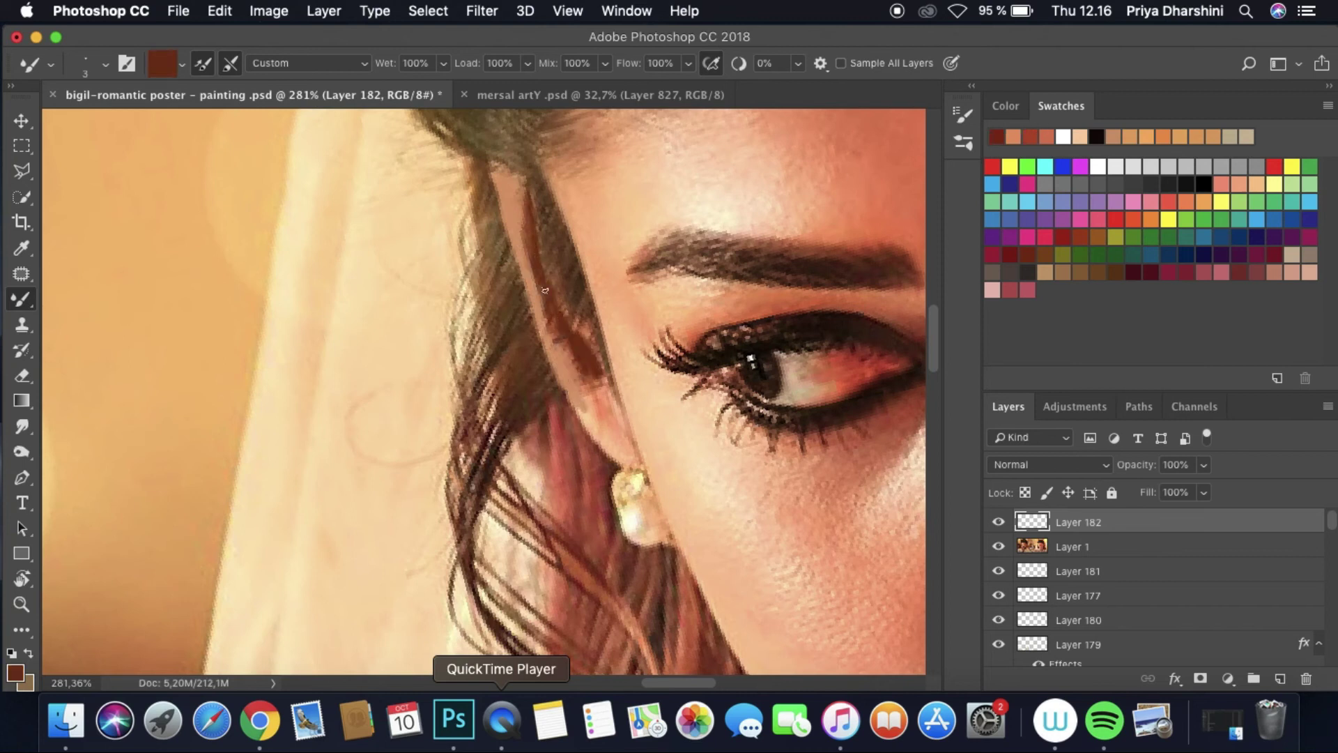
left_click(918, 204, "alt")
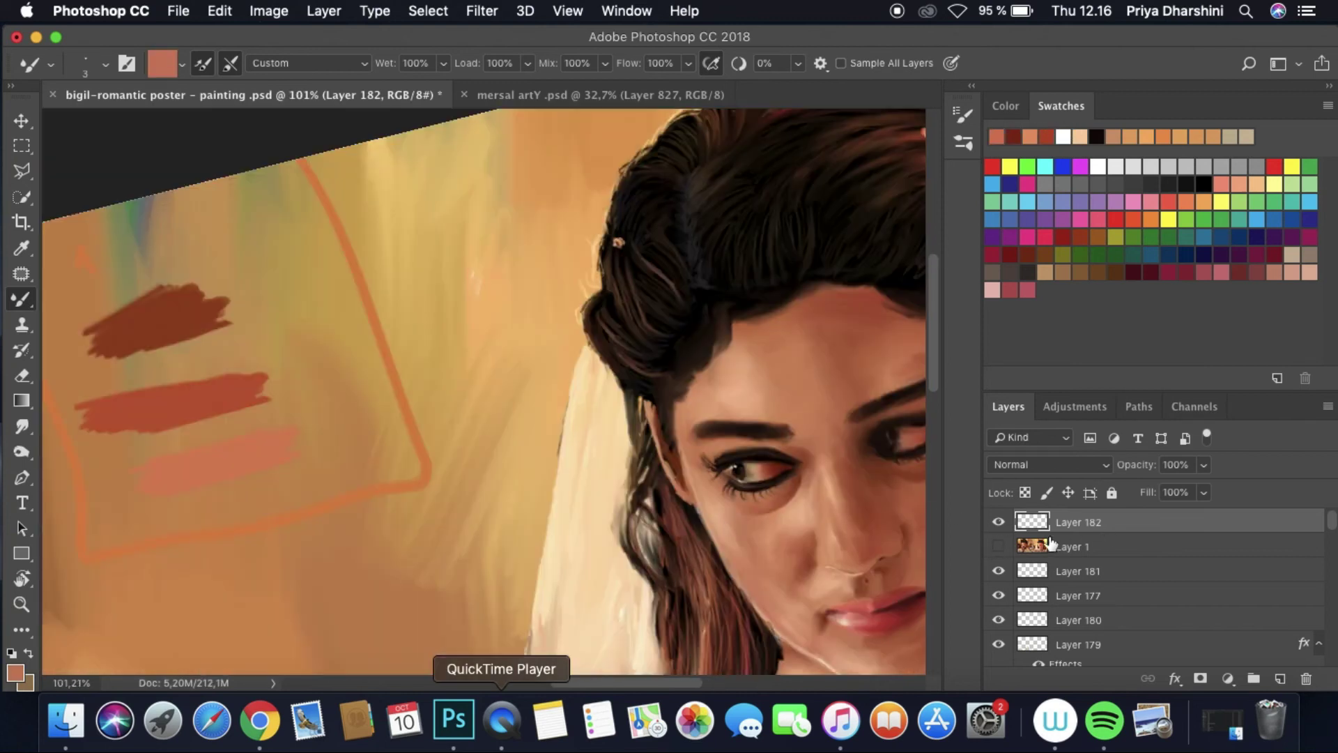
mouse_move(1051, 544)
left_mouse_down()
mouse_move(1021, 659)
mouse_move(1017, 558)
mouse_move(1001, 589)
mouse_move(1053, 522)
left_mouse_up()
Step: Blend the painted ear into the surrounding hair and face with the Smudge tool, and save the file
scroll(685, 473, "up", 4)
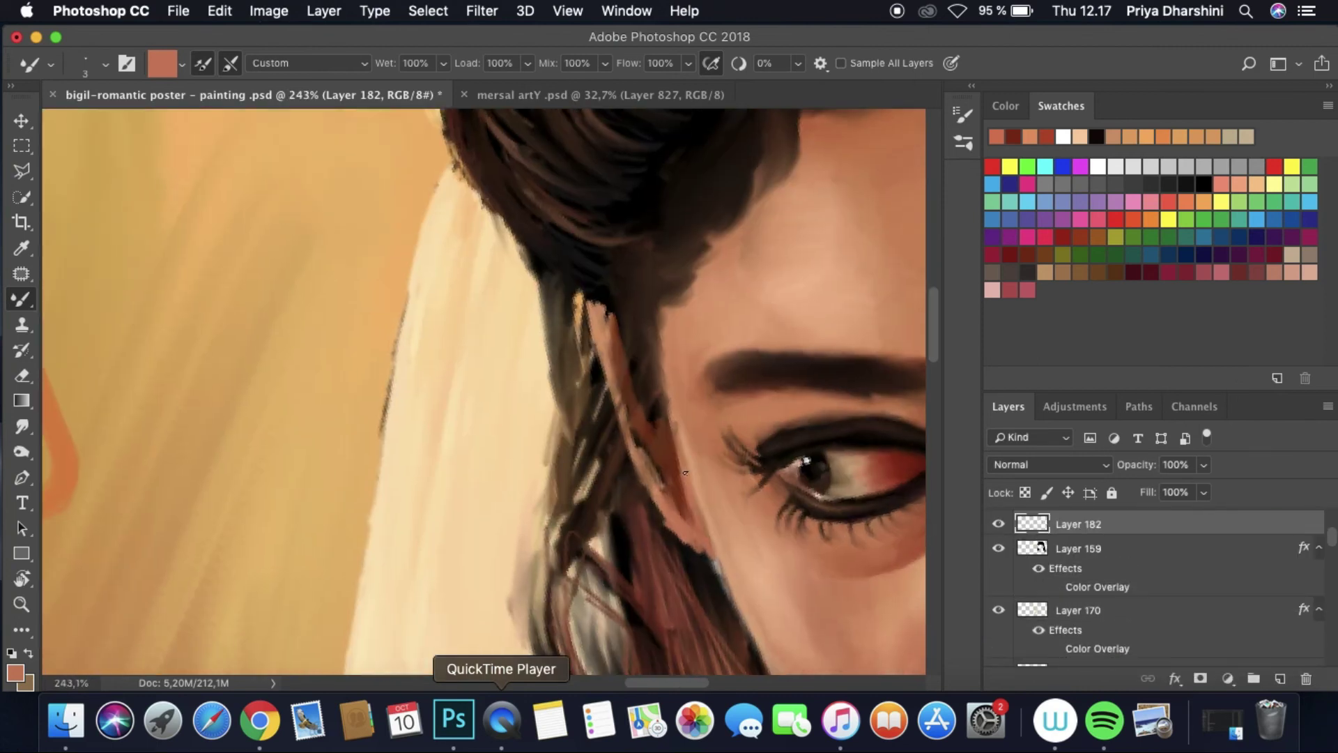
key("r")
left_click_drag(614, 295, 588, 332)
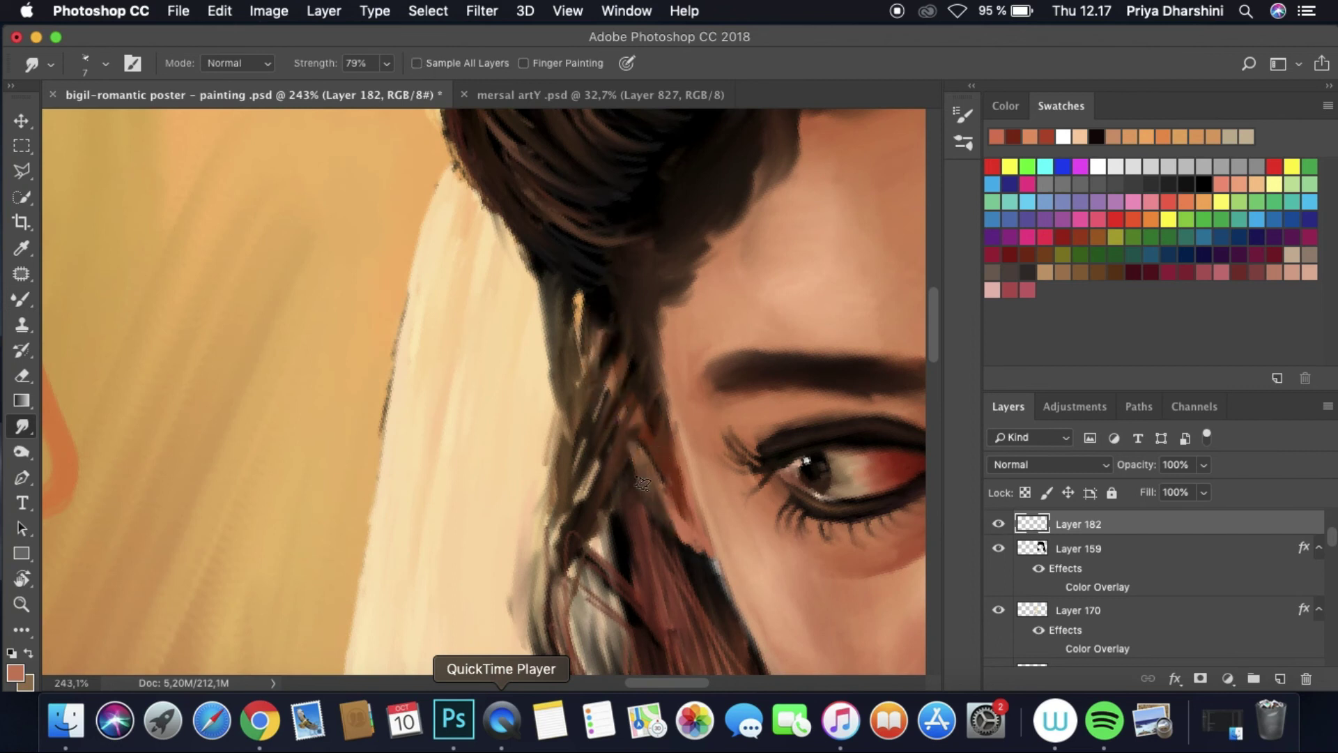
key("super+minus")
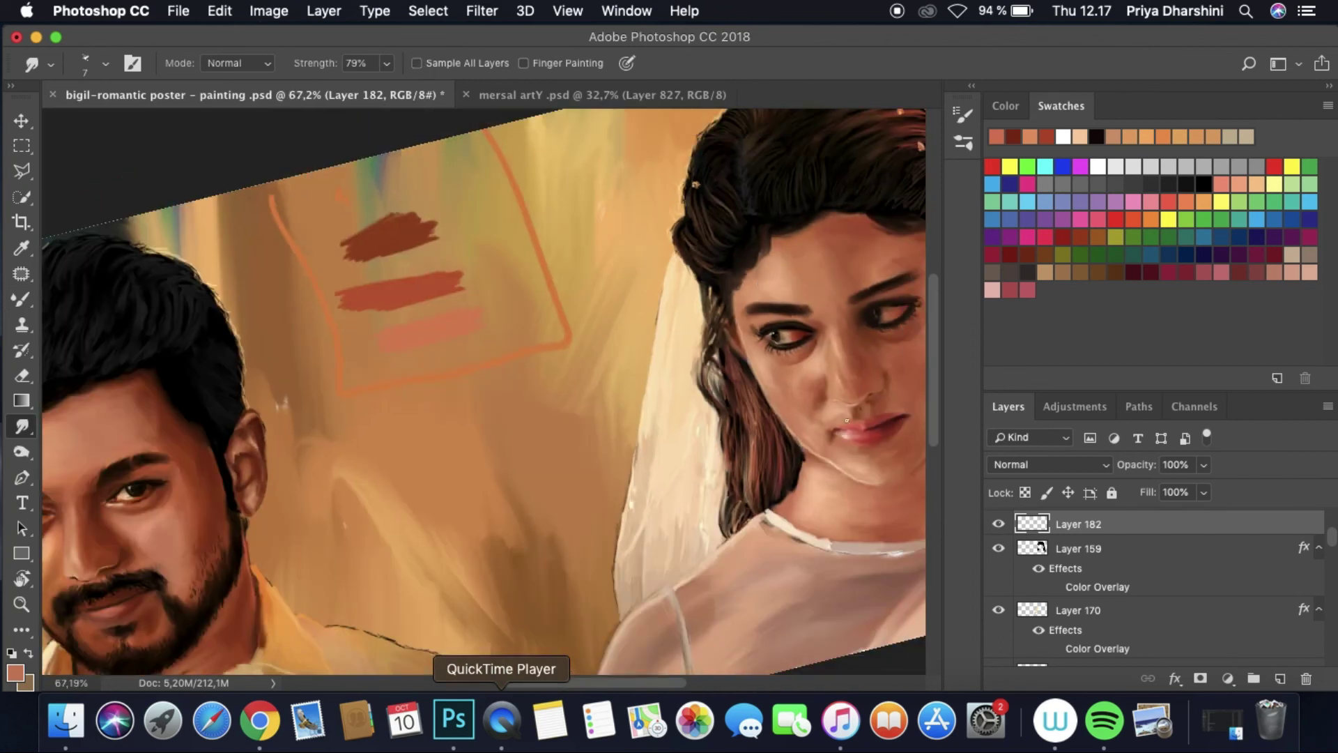
key("super+s")
Step: Add a new layer above Layer 1 and paint the woman's earring in gold, cream and peach tones sampled from the reference
scroll(437, 351, "up", 5)
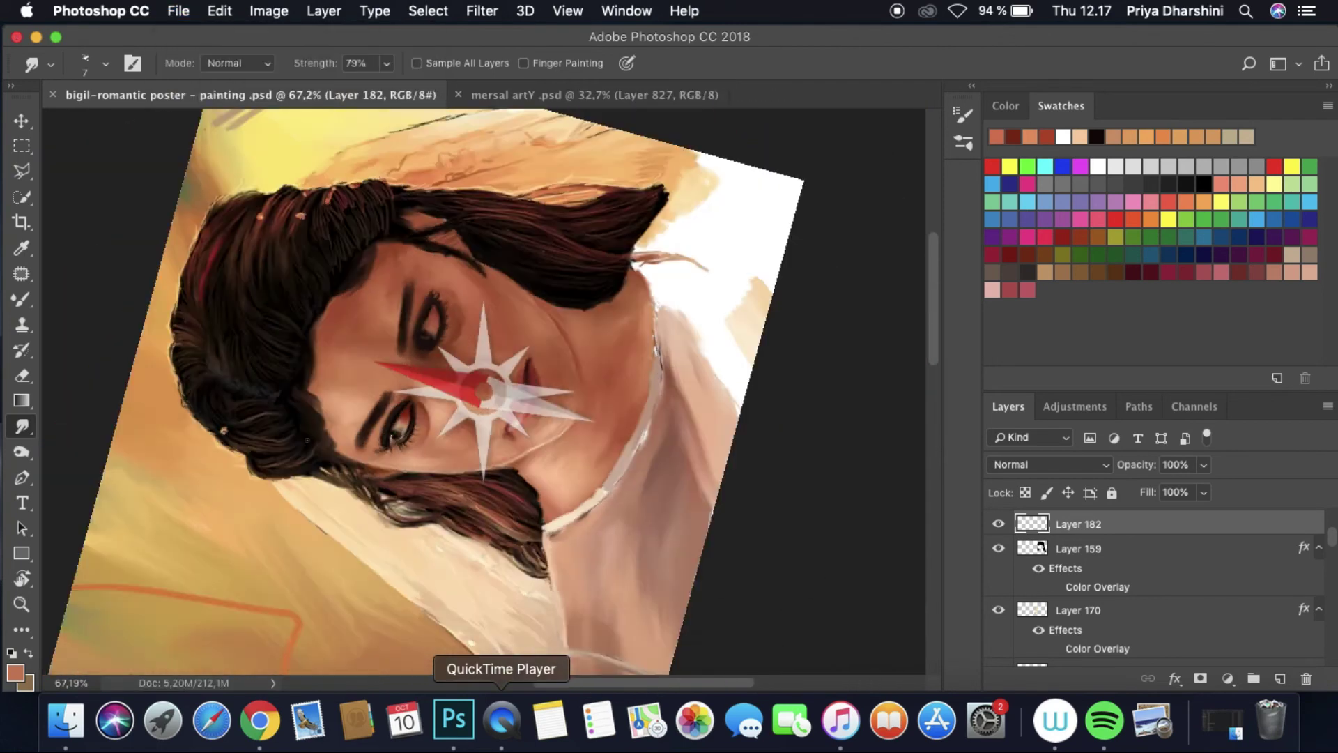
left_click(1280, 680)
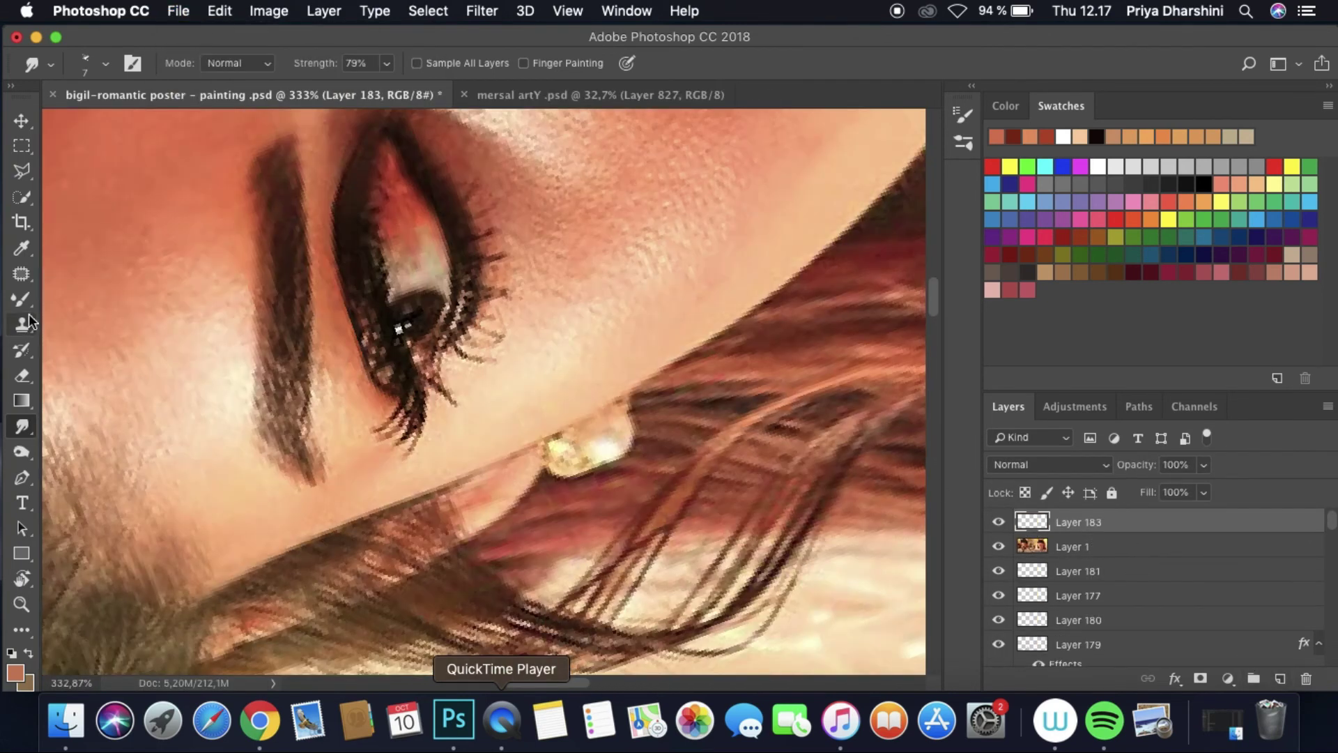
left_click(24, 301)
key("alt")
left_click(554, 437, "alt")
left_click(558, 442, "alt")
left_click(582, 453, "alt")
left_click(604, 461, "alt")
left_click(603, 461, "alt")
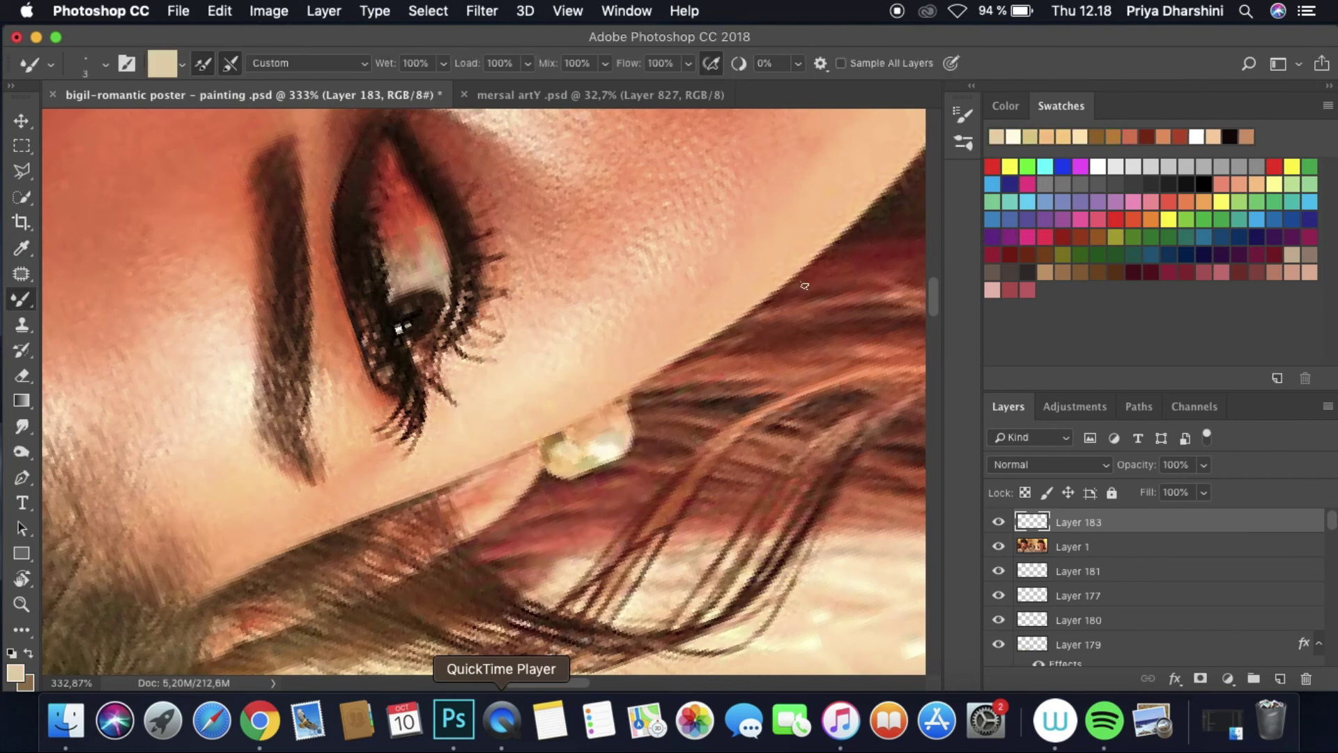
left_click(622, 419, "alt")
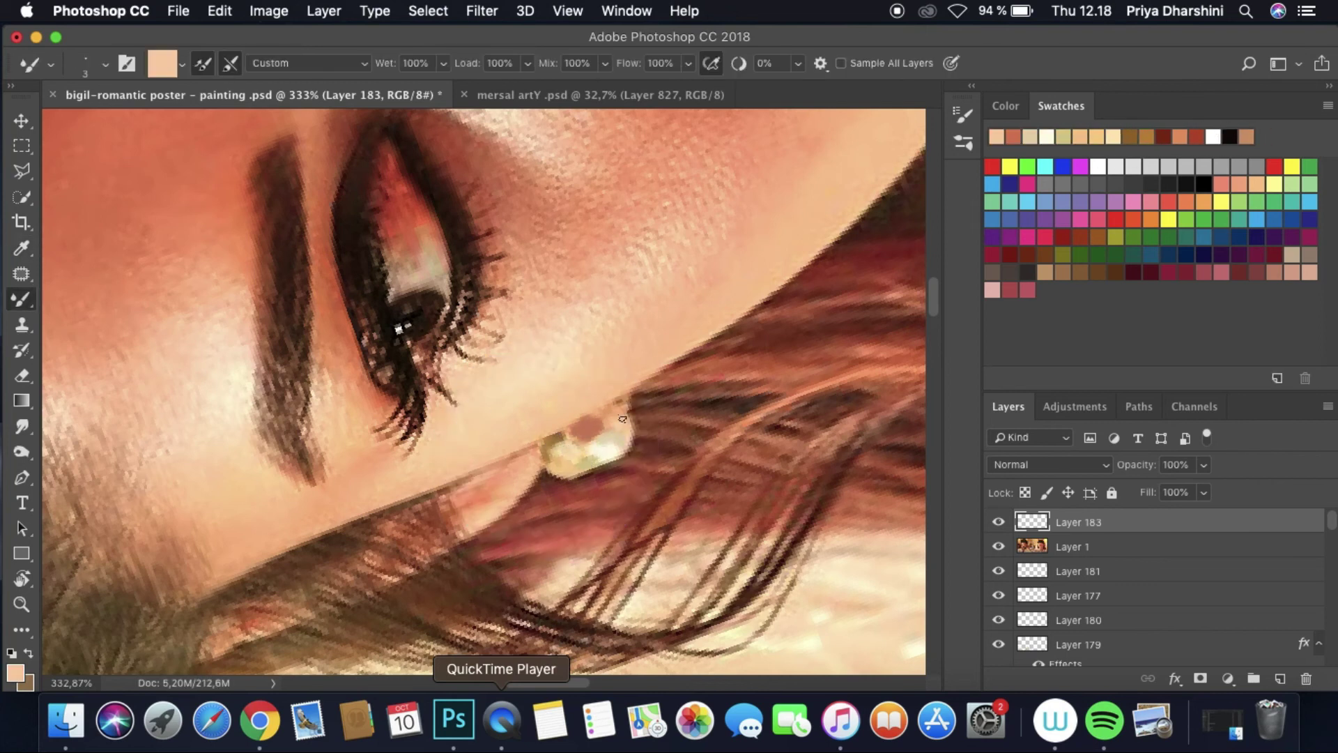
Step: Hide Layer 1 and blend the painted earring with the Smudge tool
scroll(609, 406, "down", 5)
scroll(325, 487, "up", 4)
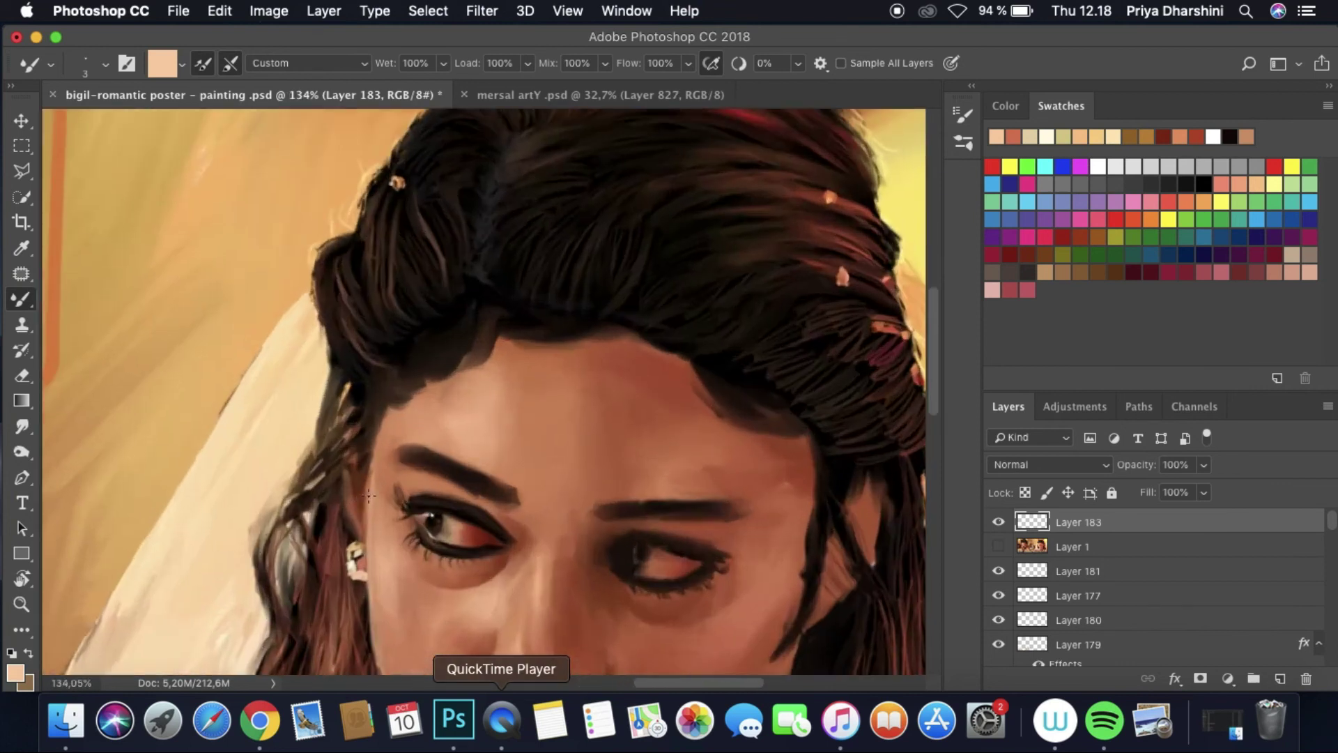
key("r")
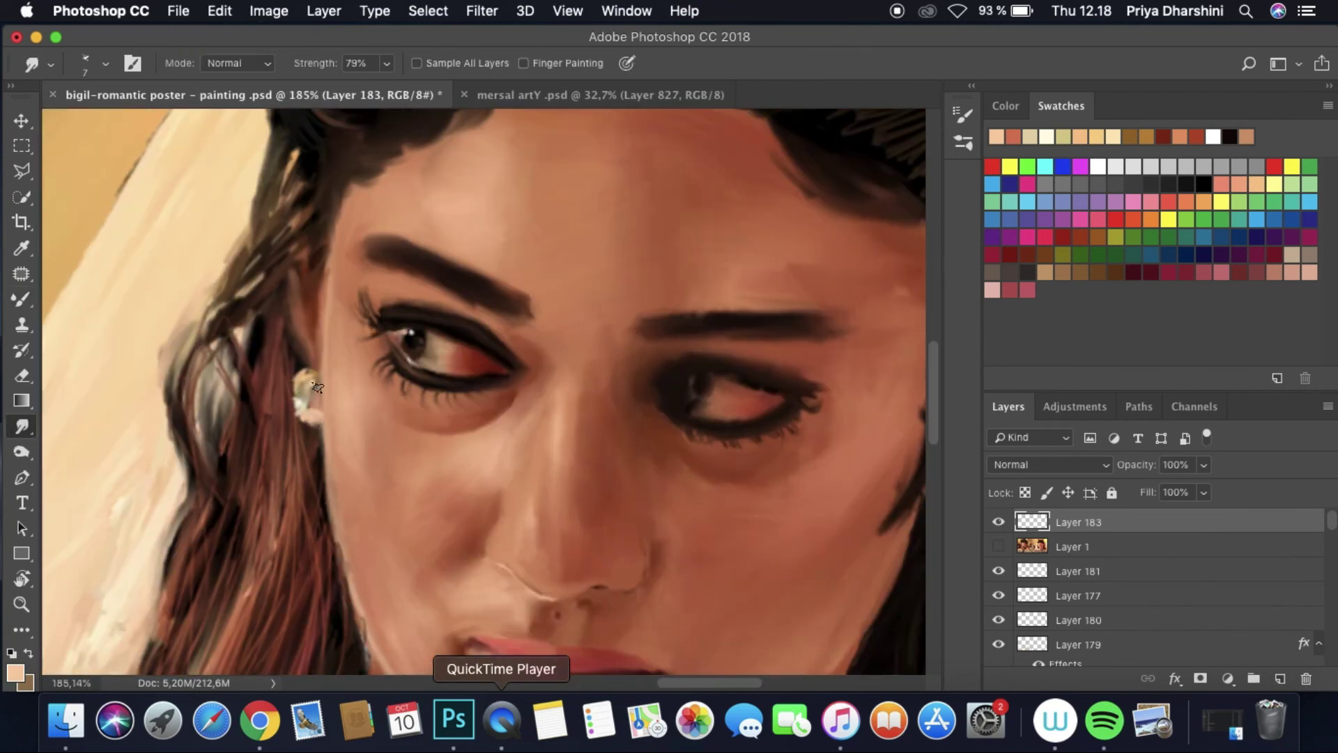
scroll(357, 272, "down", 5)
scroll(558, 390, "up", 4)
left_click_drag(627, 362, 725, 424)
Step: Paint the lower hair edge where it meets the neck on Layer 183 in sampled reddish skin and dark brown tones, with Layer 1 hidden
scroll(725, 424, "up", 5)
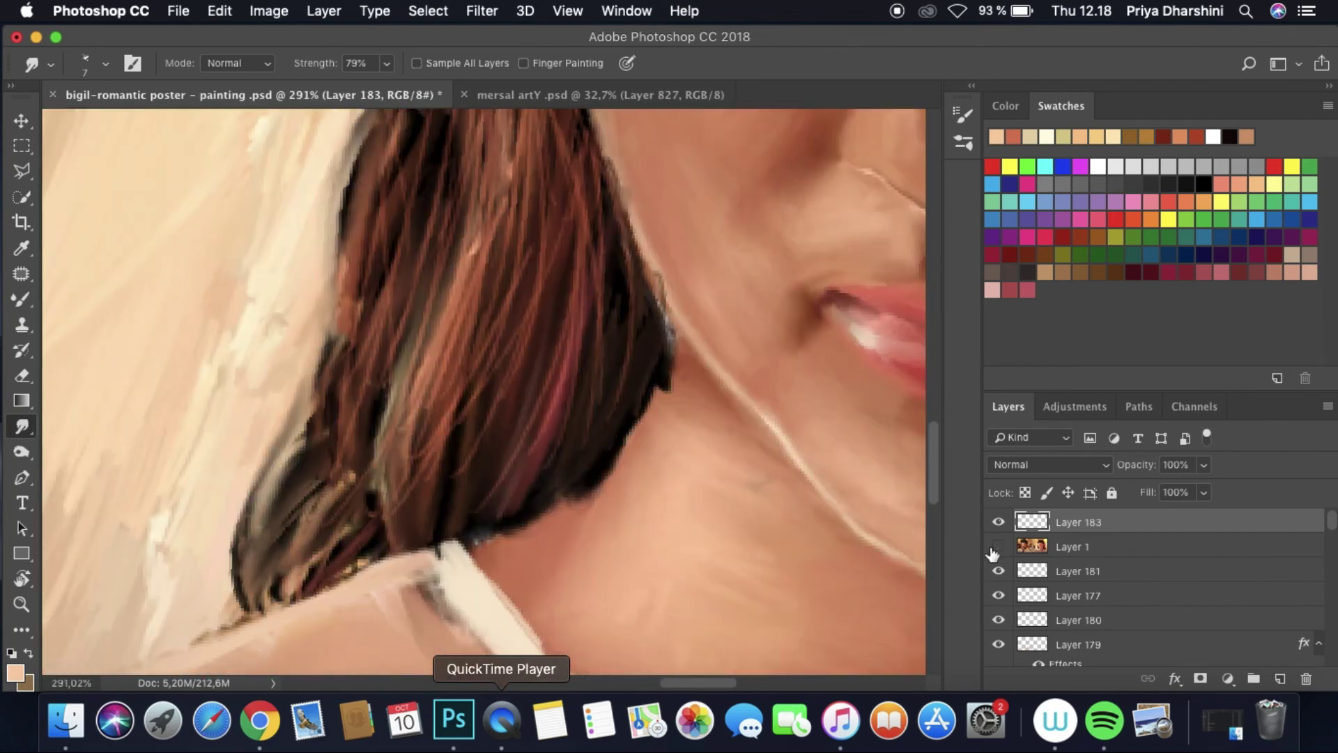
left_click(998, 547)
key("b")
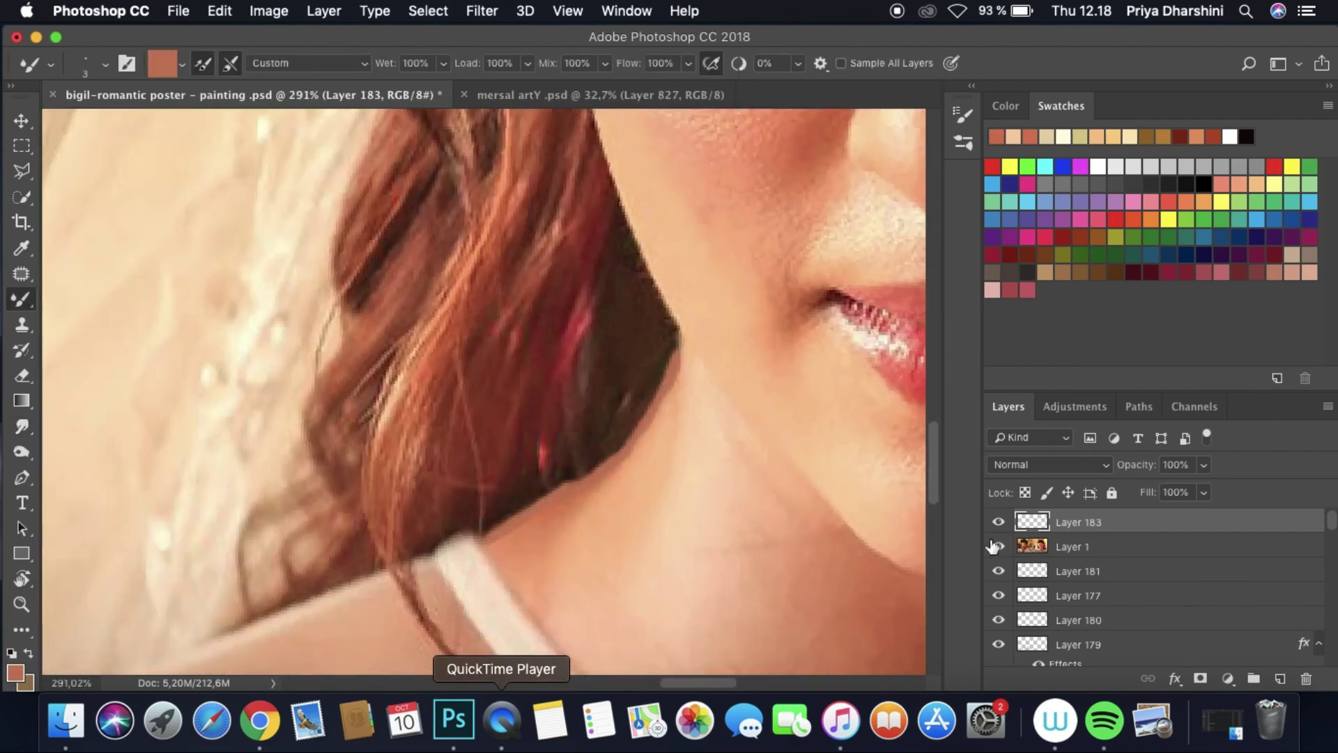
left_click(998, 546)
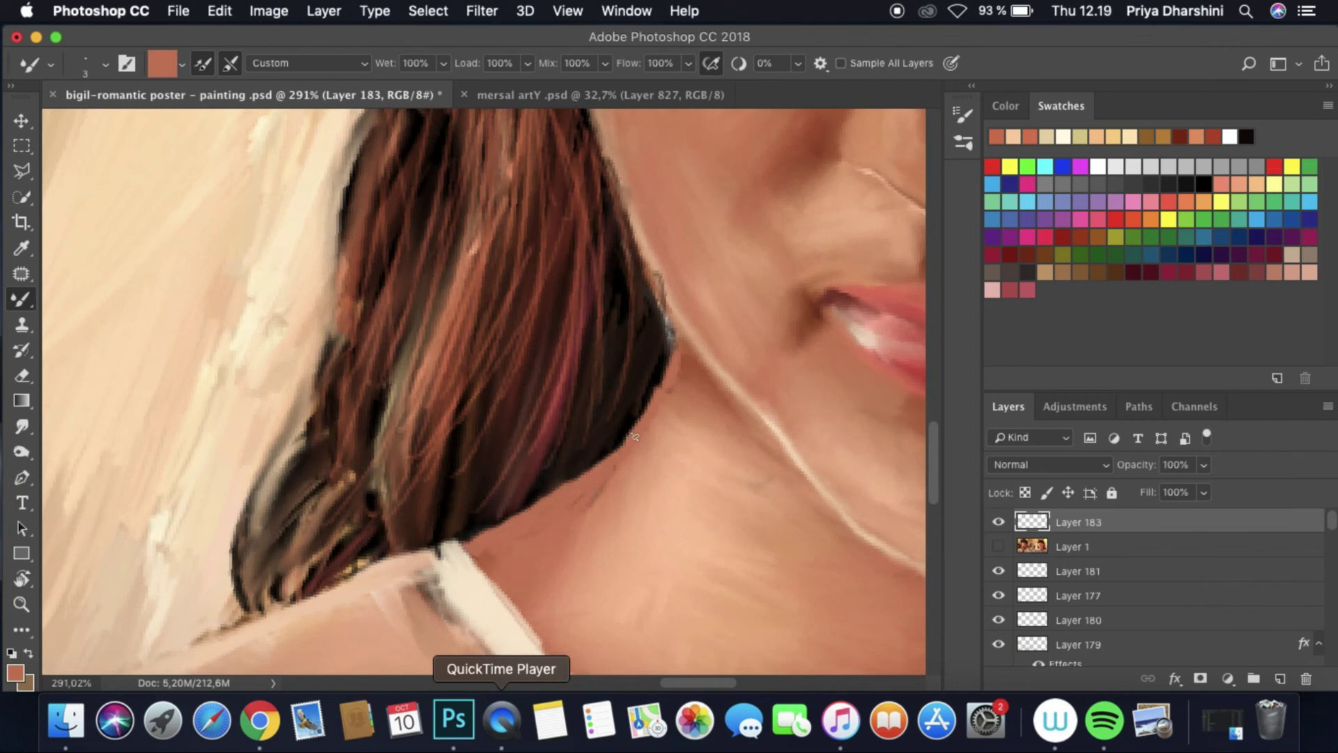
left_click(662, 322, "alt")
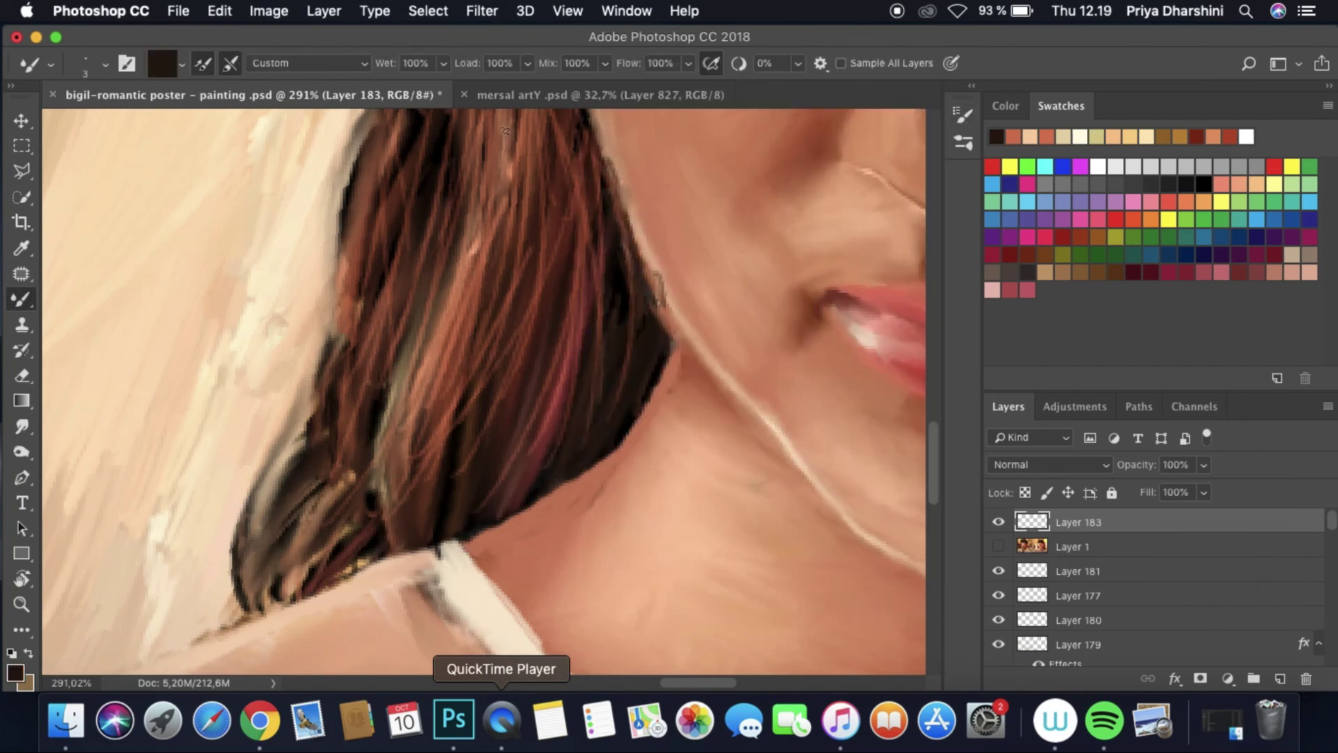
Step: Blend the hair edges into the neck and shoulder with the Smudge tool at 79% strength, sampling all layers
key("r")
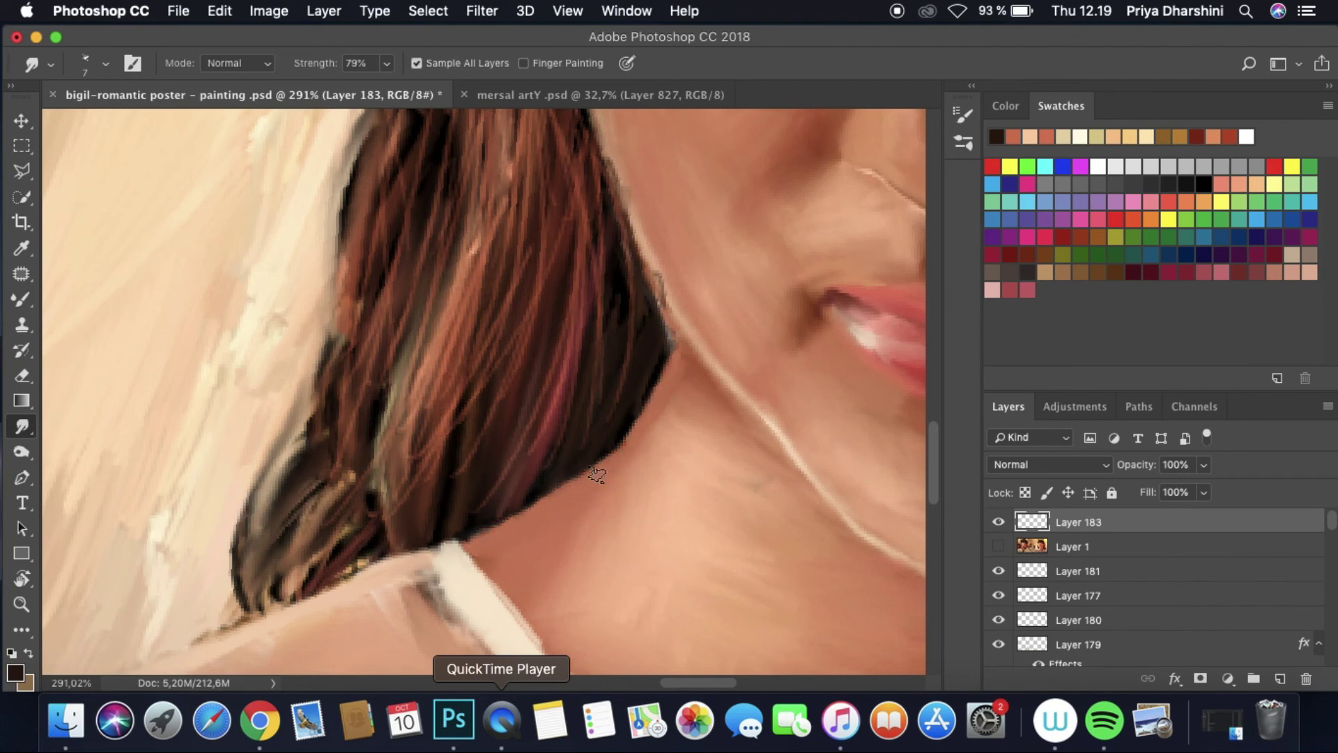
scroll(680, 318, "down", 10)
left_click_drag(483, 390, 495, 373)
scroll(503, 372, "up", 5)
scroll(503, 371, "up", 3)
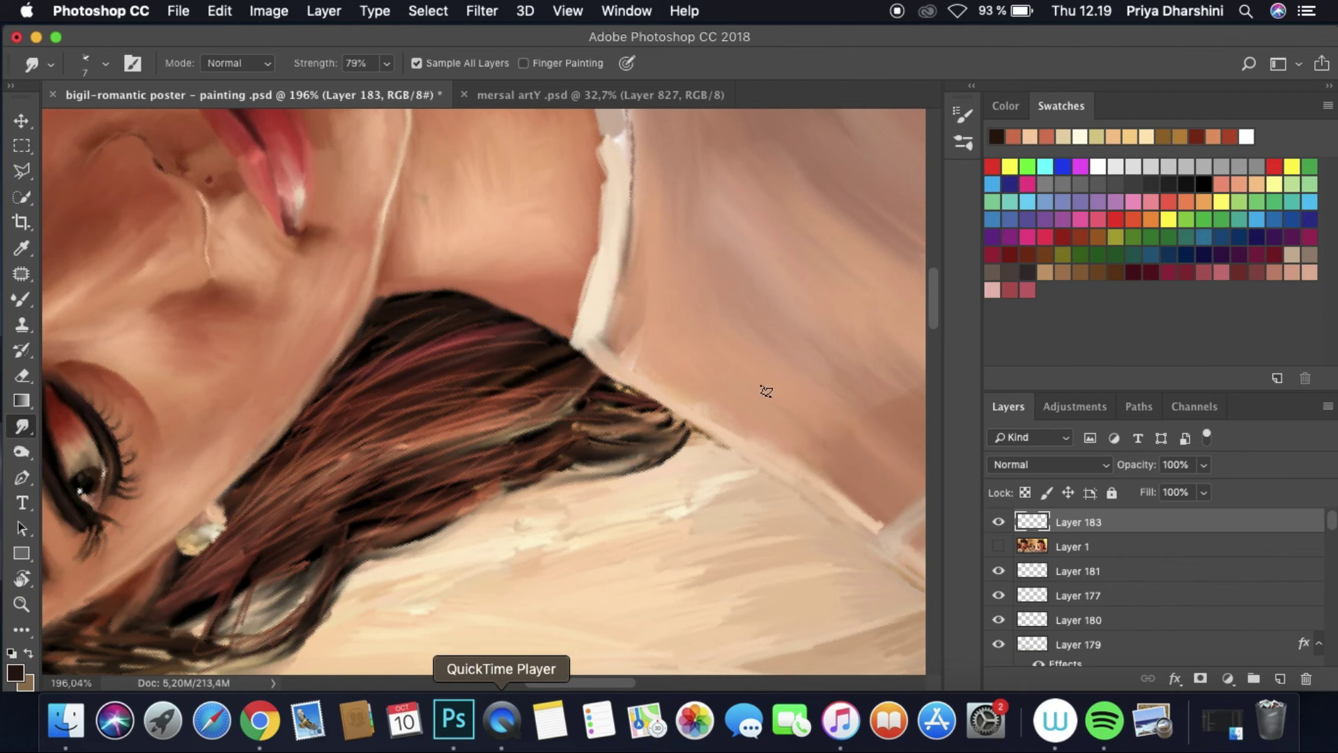
scroll(725, 440, "up", 8)
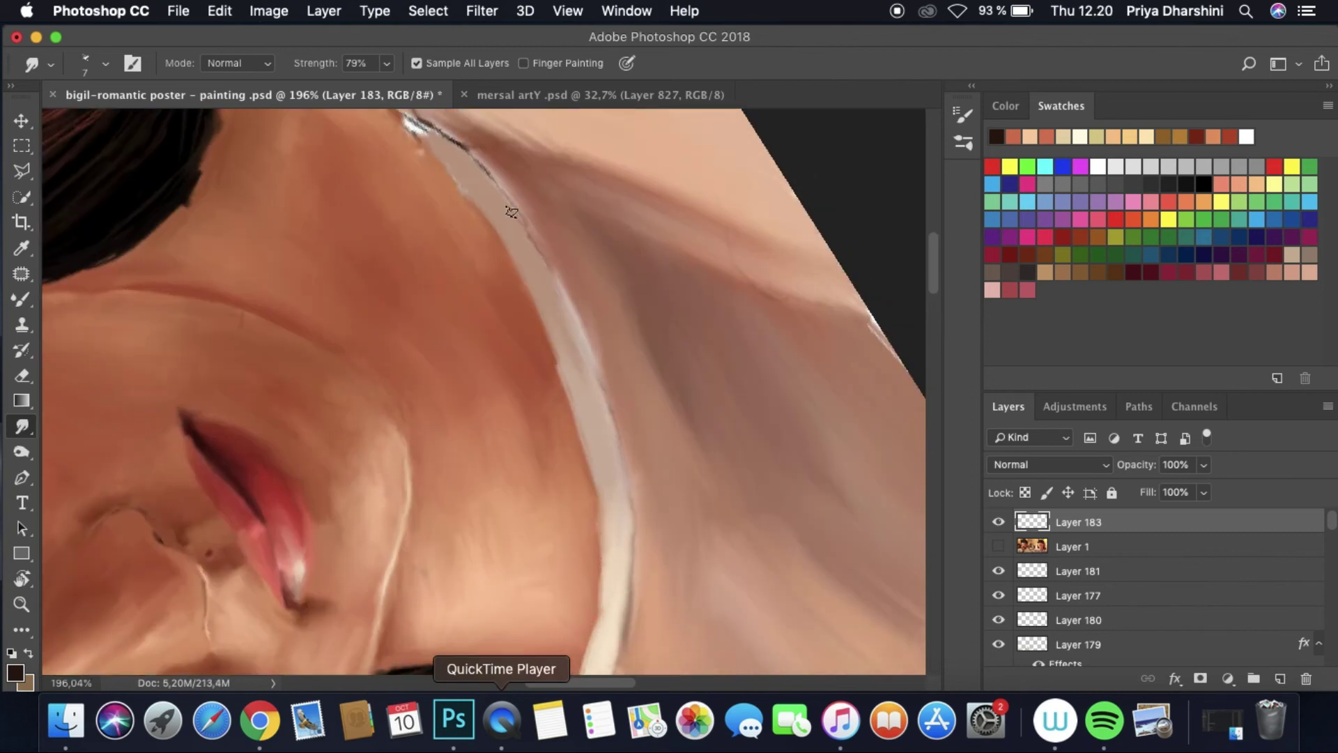
scroll(525, 290, "up", 6)
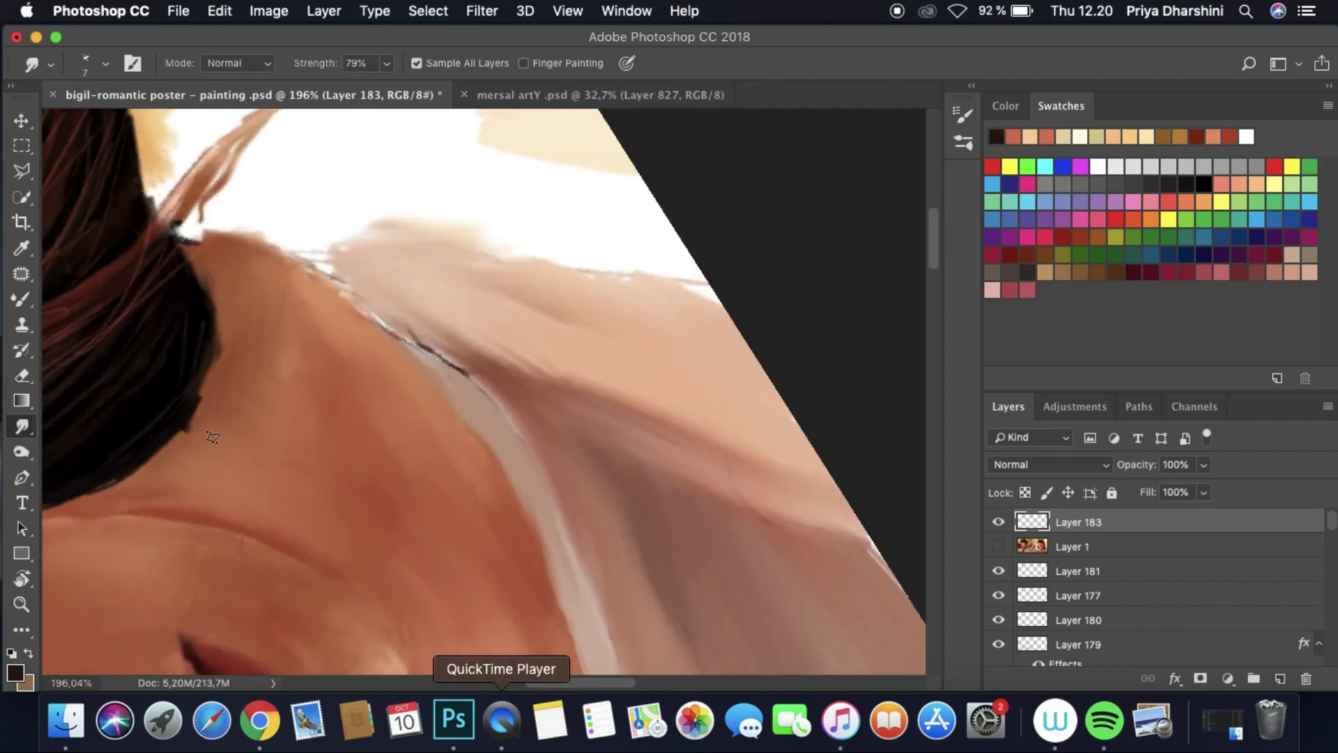
scroll(204, 414, "down", 5)
scroll(488, 391, "up", 3)
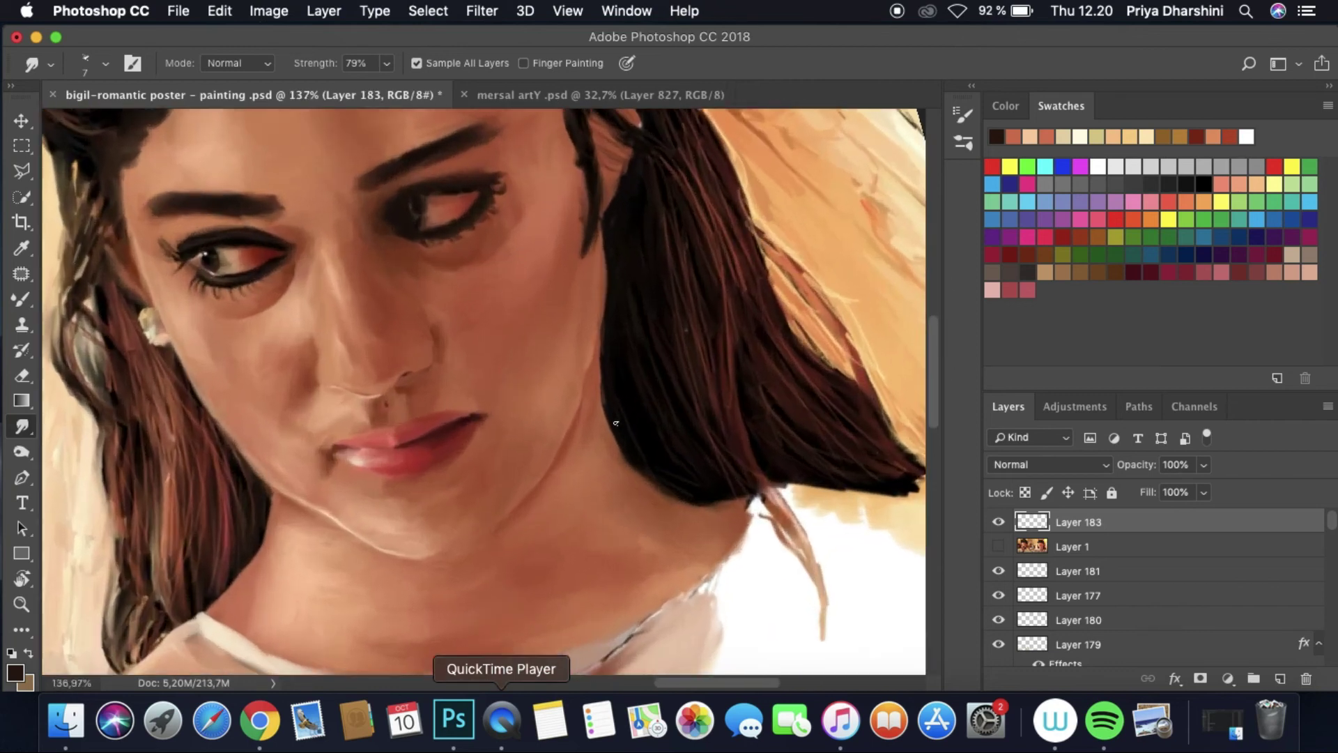
Step: Add a new layer above Layer 1 and give it a red Color Overlay effect
left_click(998, 546)
scroll(484, 391, "up", 1)
left_click(963, 115)
left_click(963, 115)
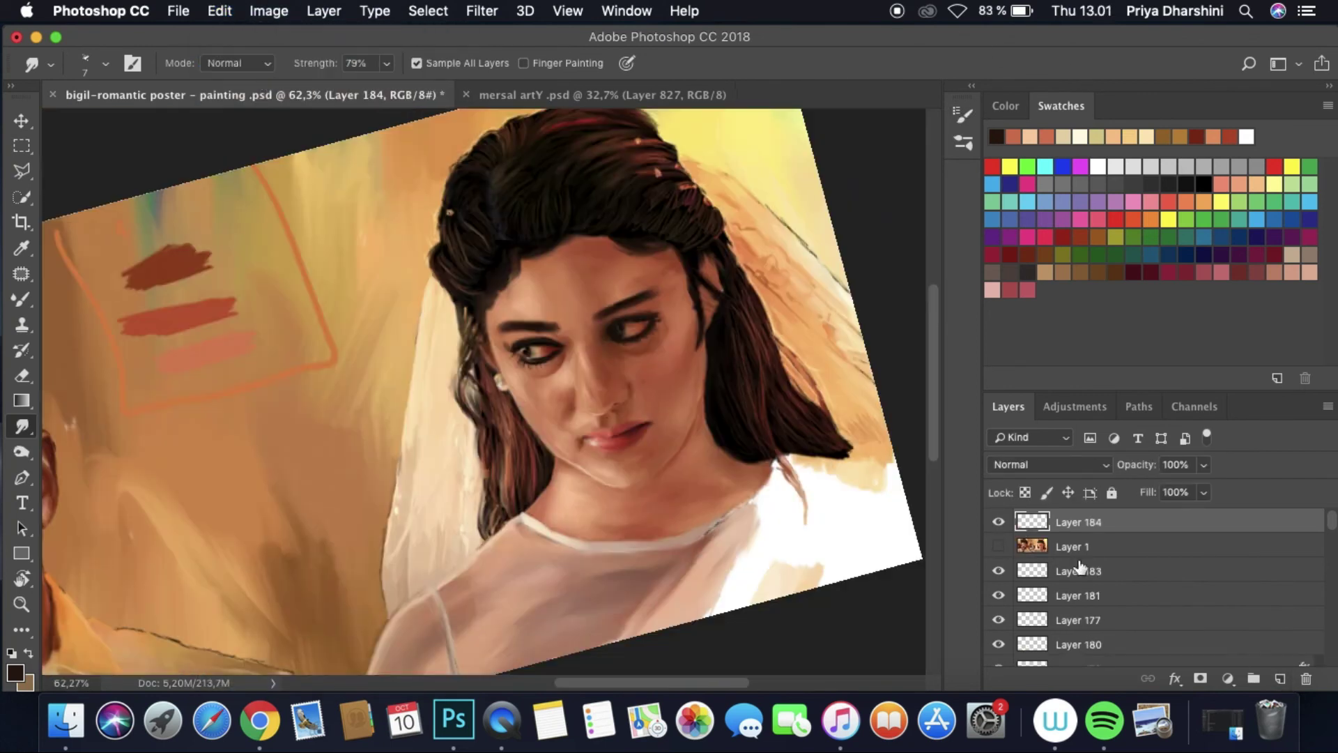
right_click(1065, 522)
left_click(907, 533)
left_click(514, 547)
left_click(1171, 236)
Step: Paint the first strokes over the unpainted white shoulder of the woman's dress with the 20 px Mixer Brush, using tones sampled from the reference
key("b")
left_click(91, 62)
key("Escape")
left_click_drag(809, 470, 728, 603)
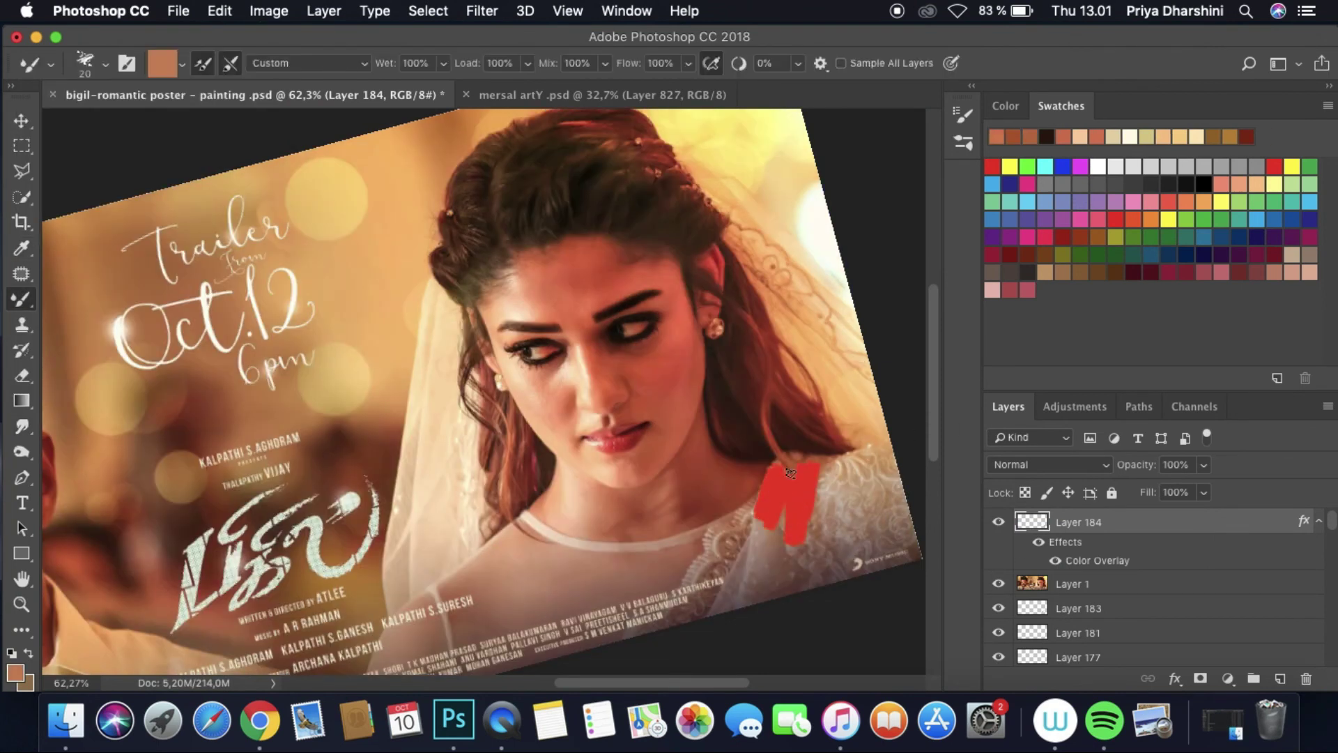
key("i")
left_click(684, 10)
type("hi")
left_click(809, 230)
left_click(998, 583)
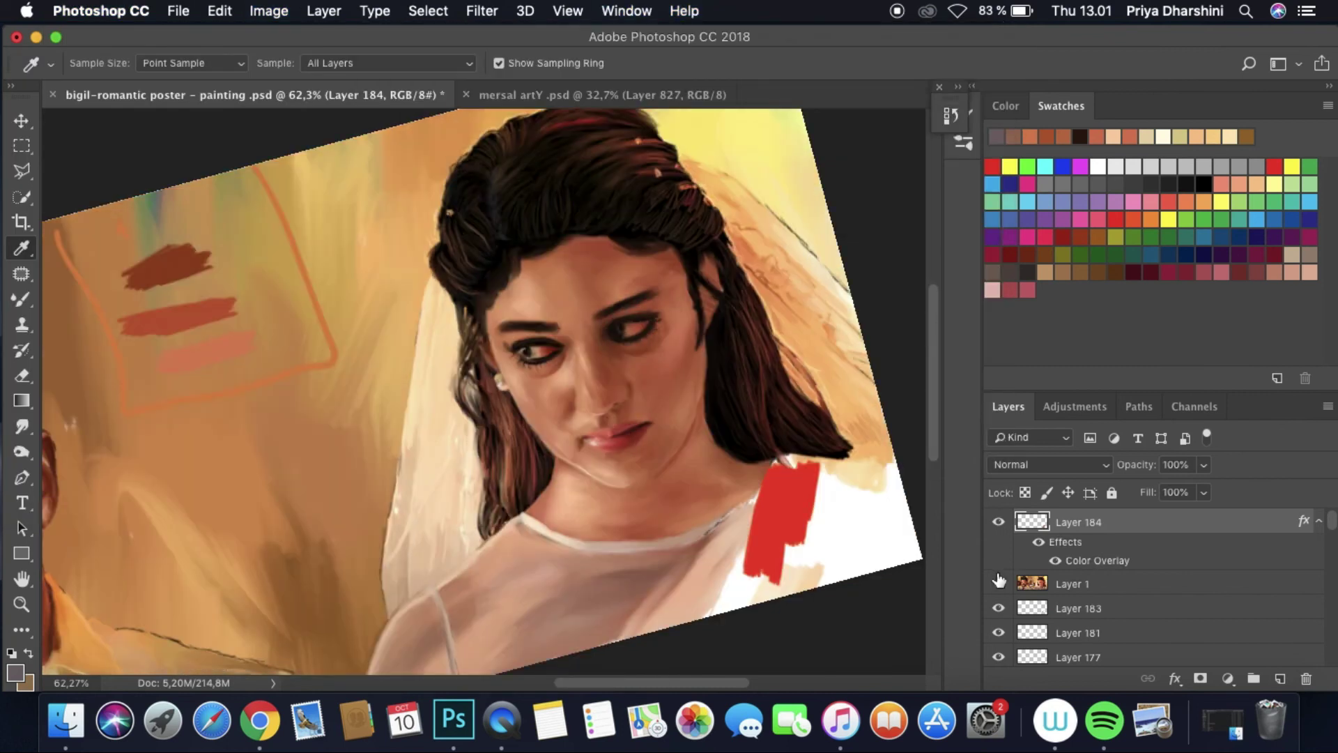
Step: Cover the rest of the woman's white shoulder area out to the canvas corner in sampled tan and brown tones, with Layer 1 shown
key("b")
left_click(998, 583)
mouse_move(718, 619)
left_mouse_down()
mouse_move(830, 557)
mouse_move(854, 481)
mouse_move(871, 488)
mouse_move(862, 452)
mouse_move(871, 537)
left_mouse_up()
left_click(1049, 139)
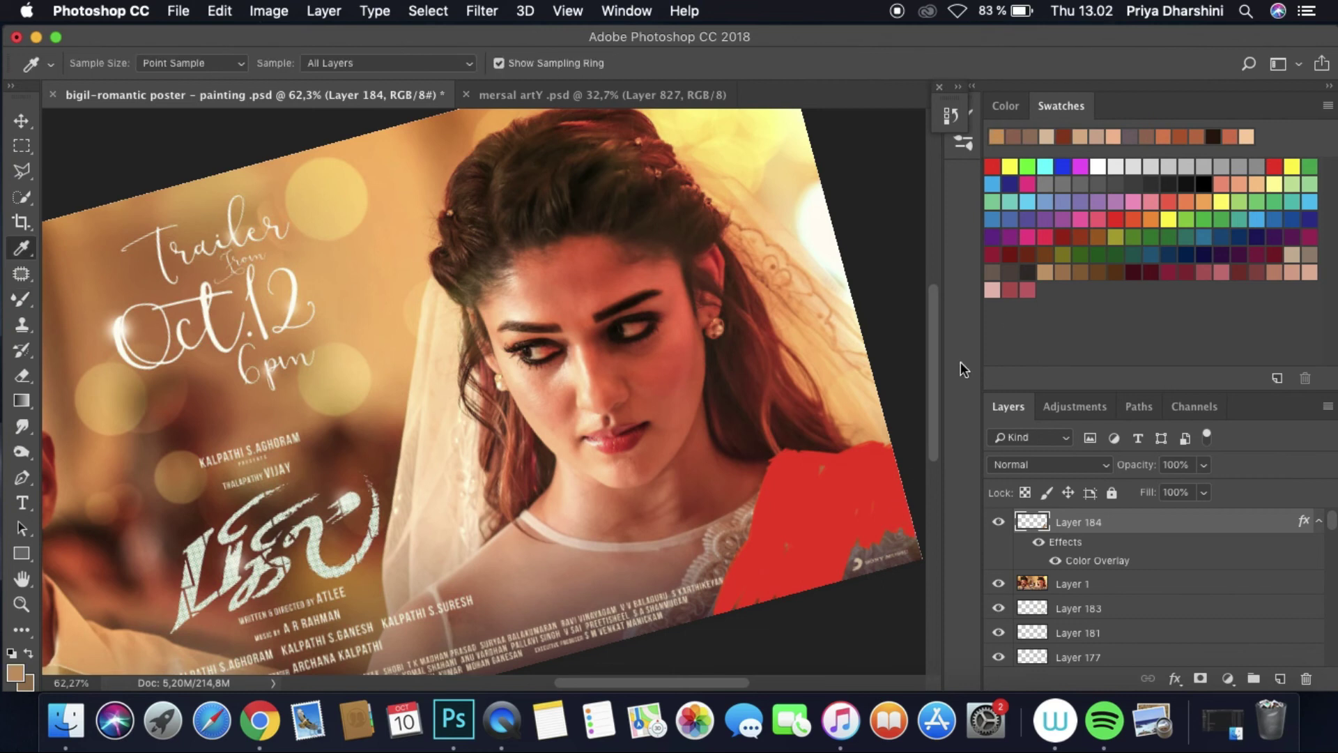
Step: Hide Layer 1 and Layer 184's Color Overlay, and blend the painted shoulder with the Smudge tool
left_click(998, 583)
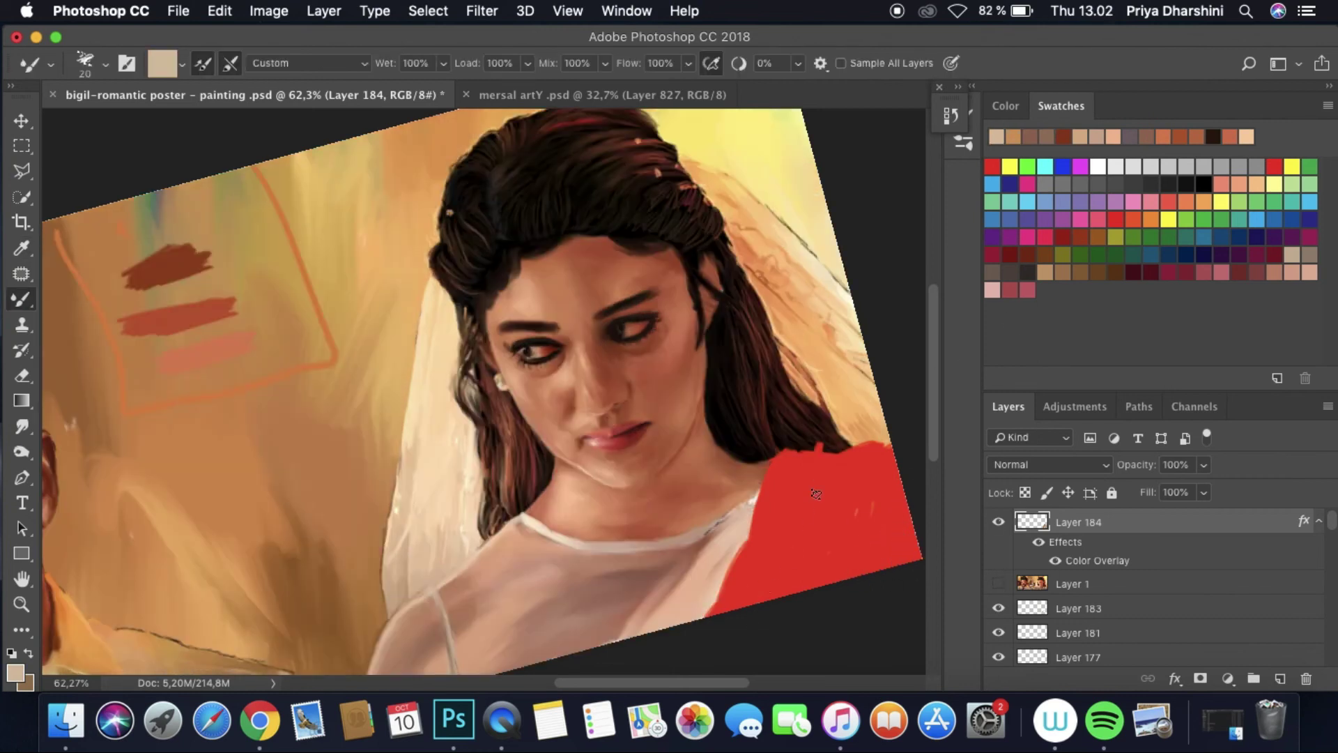
left_click(1055, 560)
key("r")
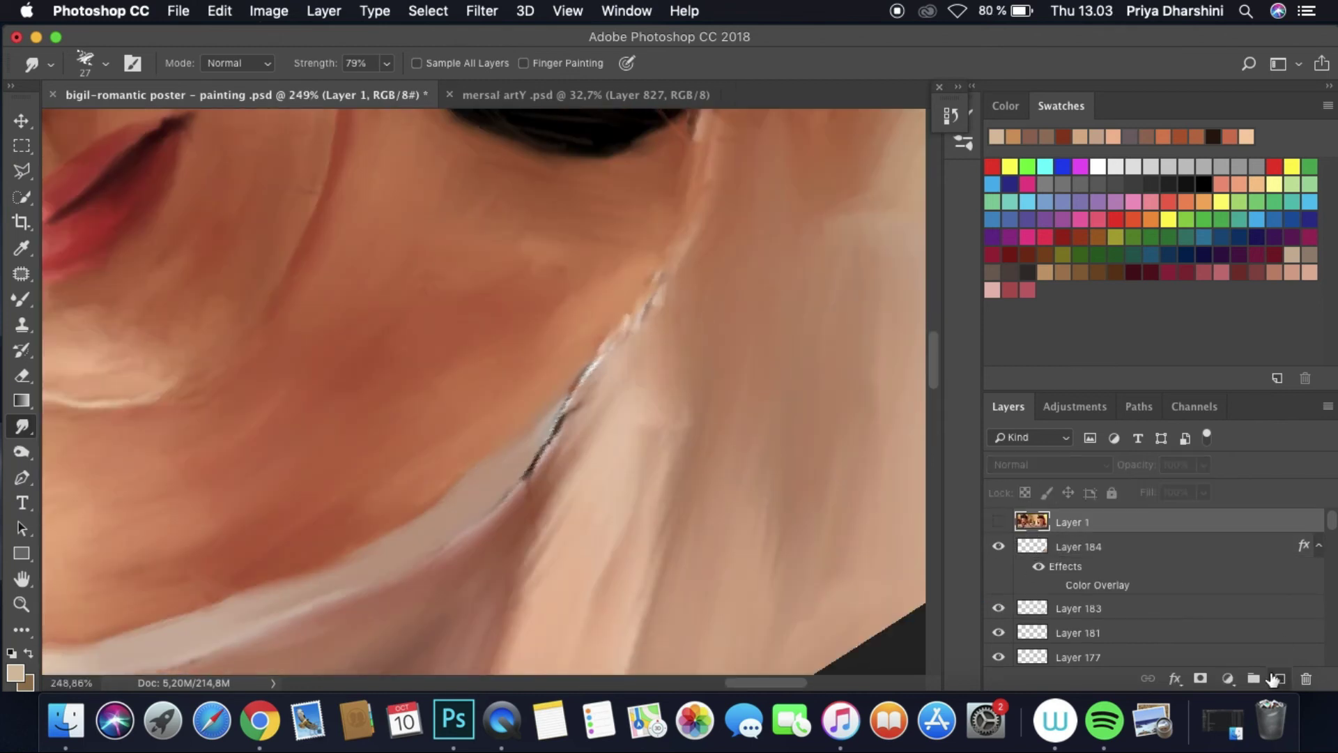
Step: Paint the dark jagged neckline edge in sampled pinkish-brown tones on a new layer above Layer 1, and smudge it into the dress
left_click(1279, 678)
left_click(998, 522)
key("b")
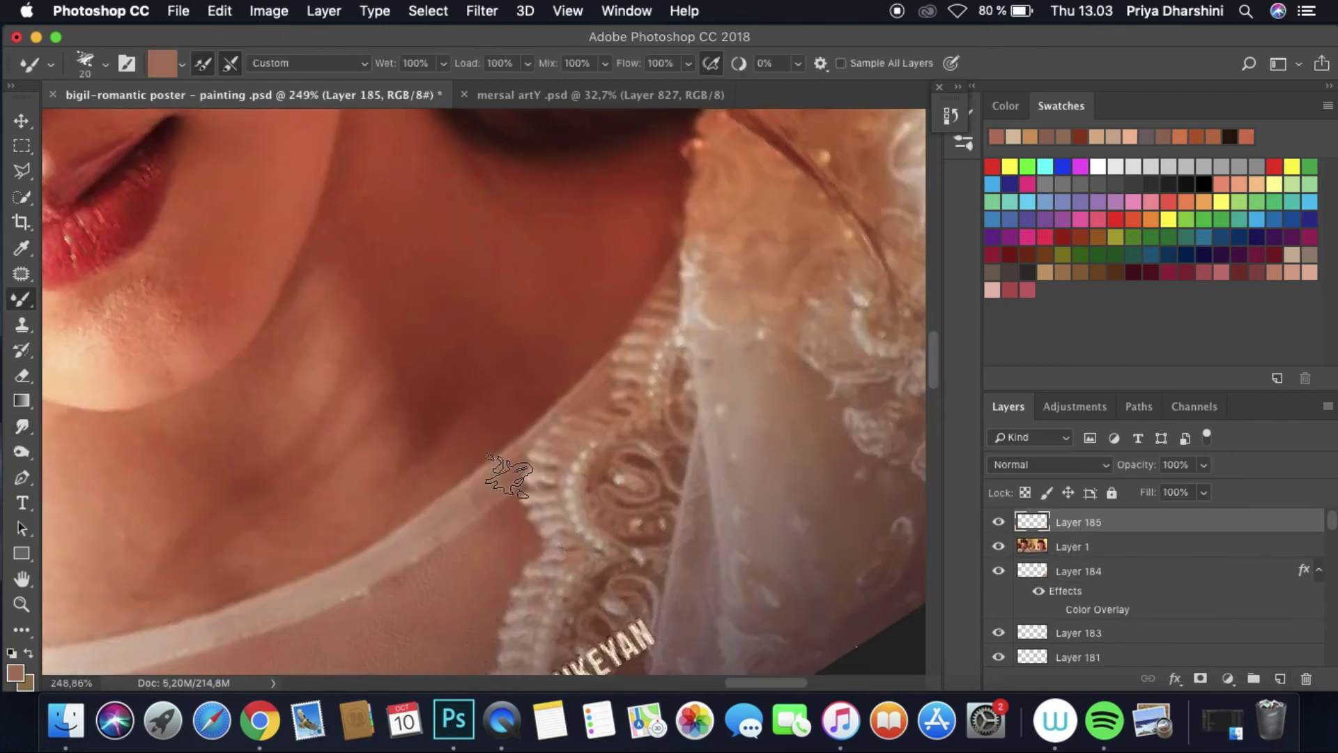
left_click(998, 546)
key("r")
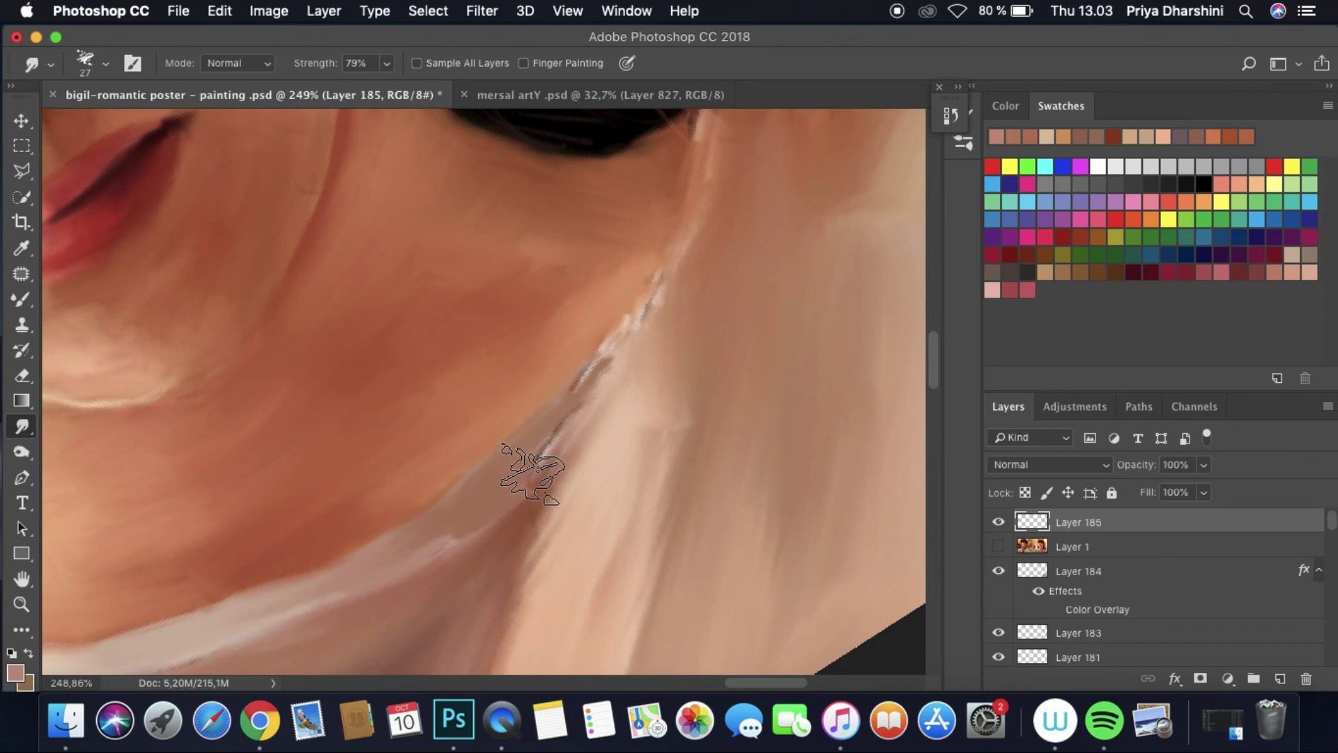
left_click_drag(534, 416, 664, 350)
Step: Move Layer 1 above Layer 185 and add a new layer on top with a red Color Overlay effect
left_click_drag(1073, 547, 1084, 524)
right_click(1085, 524)
left_click(897, 523)
key("Return")
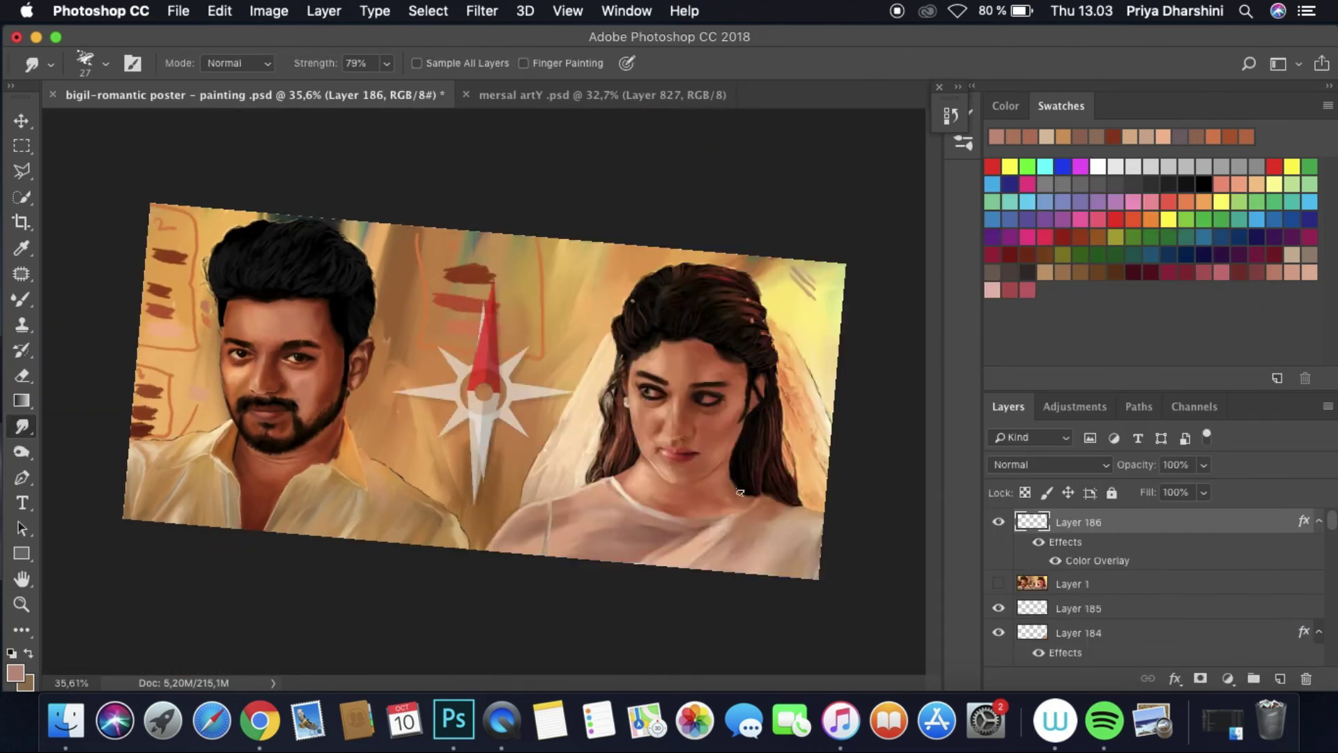
Step: Set the Mixer Brush size to 2 px and trace the first lace curl near the shoulder's canvas corner in colours sampled from Layer 1
scroll(658, 483, "up", 5)
left_click(998, 583)
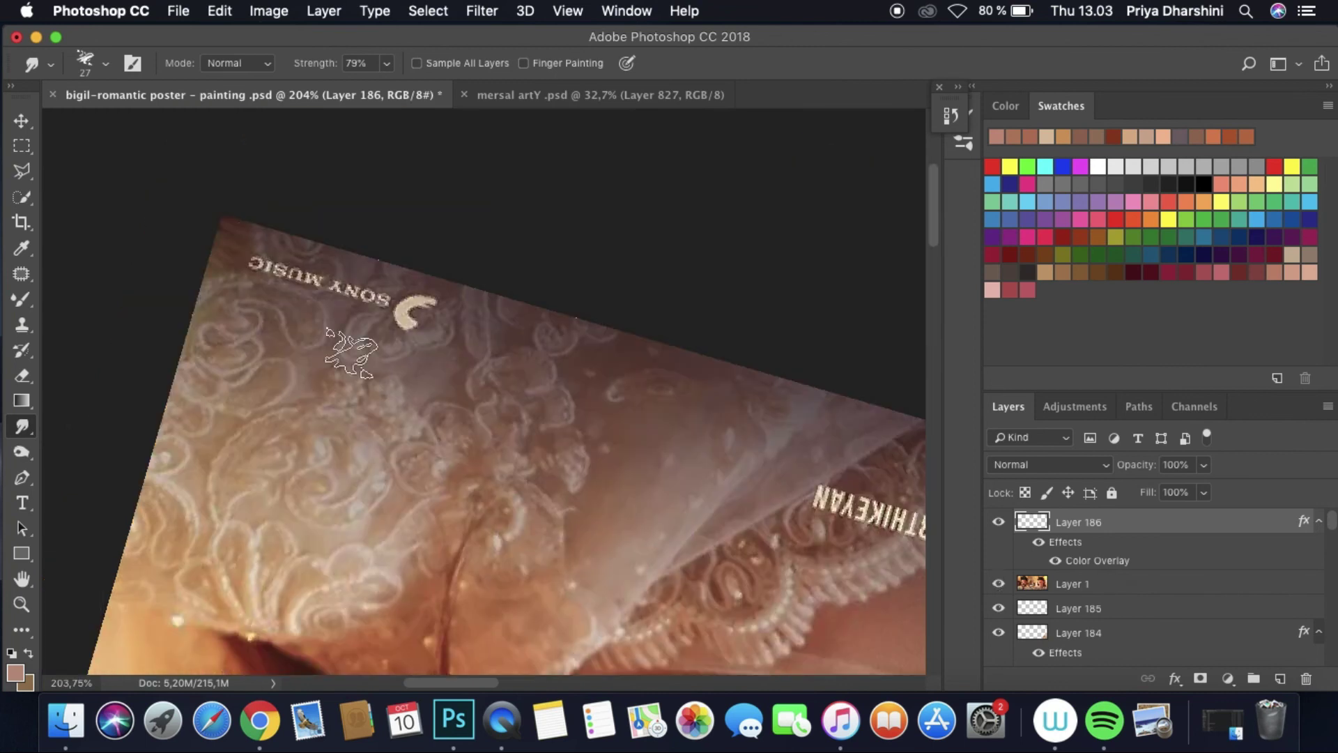
left_click(21, 300)
left_click(105, 64)
type("9")
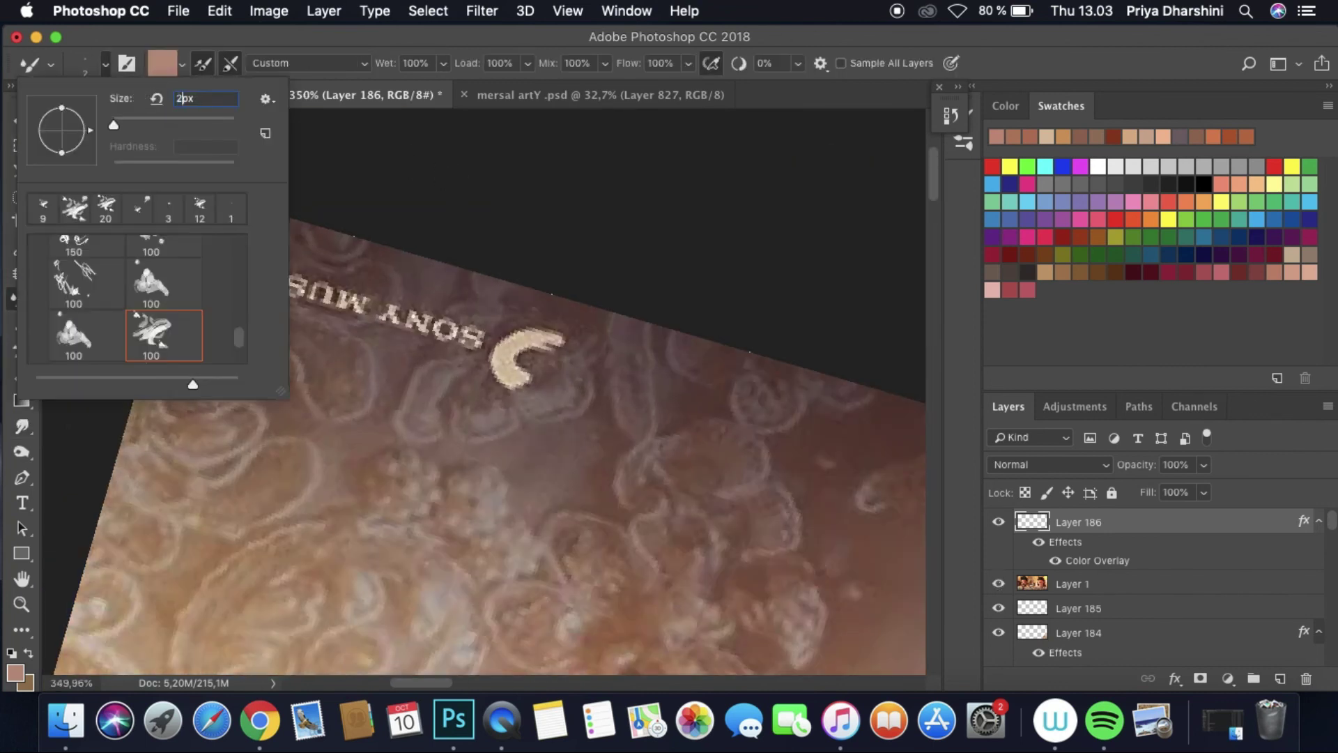
key("Return")
left_click(309, 401, "alt")
left_click_drag(301, 380, 237, 342)
left_click(228, 345, "alt")
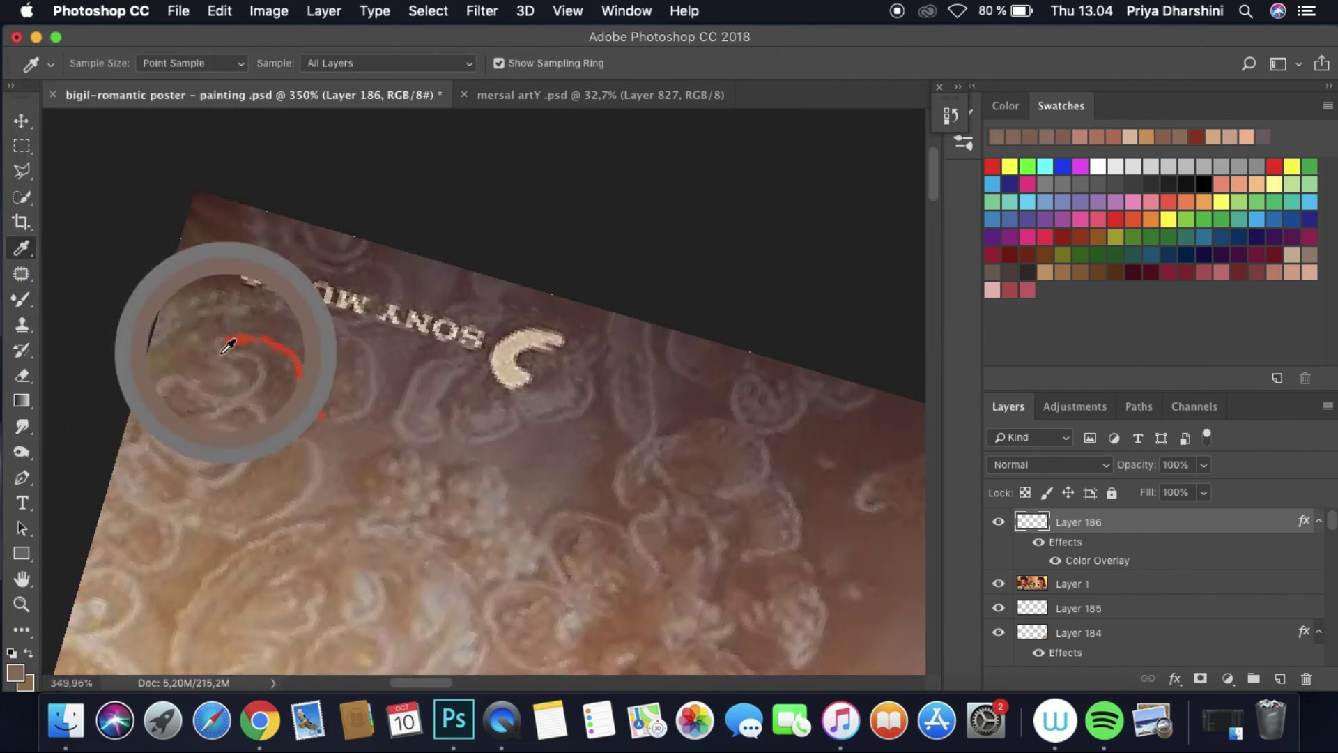
left_click(1000, 583)
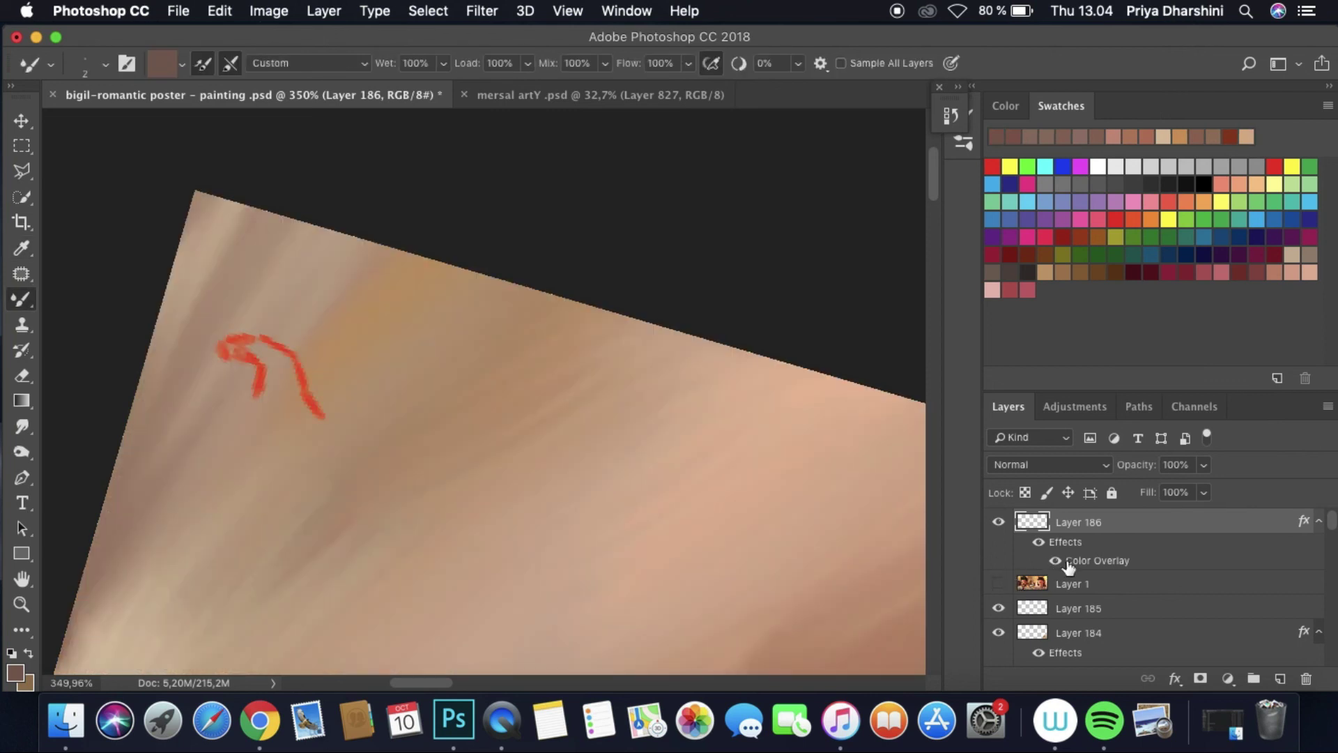
Step: Trace the outer curve and remaining swirls of the corner lace motif in sampled brown and pink tones, and hide Layer 1
left_click(1000, 583)
left_click(183, 301, "alt")
mouse_move(159, 329)
left_mouse_down()
mouse_move(213, 292)
mouse_move(293, 314)
left_mouse_up()
key("alt")
left_click_drag(376, 352, 316, 428)
mouse_move(259, 391)
left_mouse_down()
mouse_move(227, 404)
mouse_move(263, 390)
left_mouse_up()
left_click(224, 451, "alt")
left_click_drag(224, 451, 146, 447)
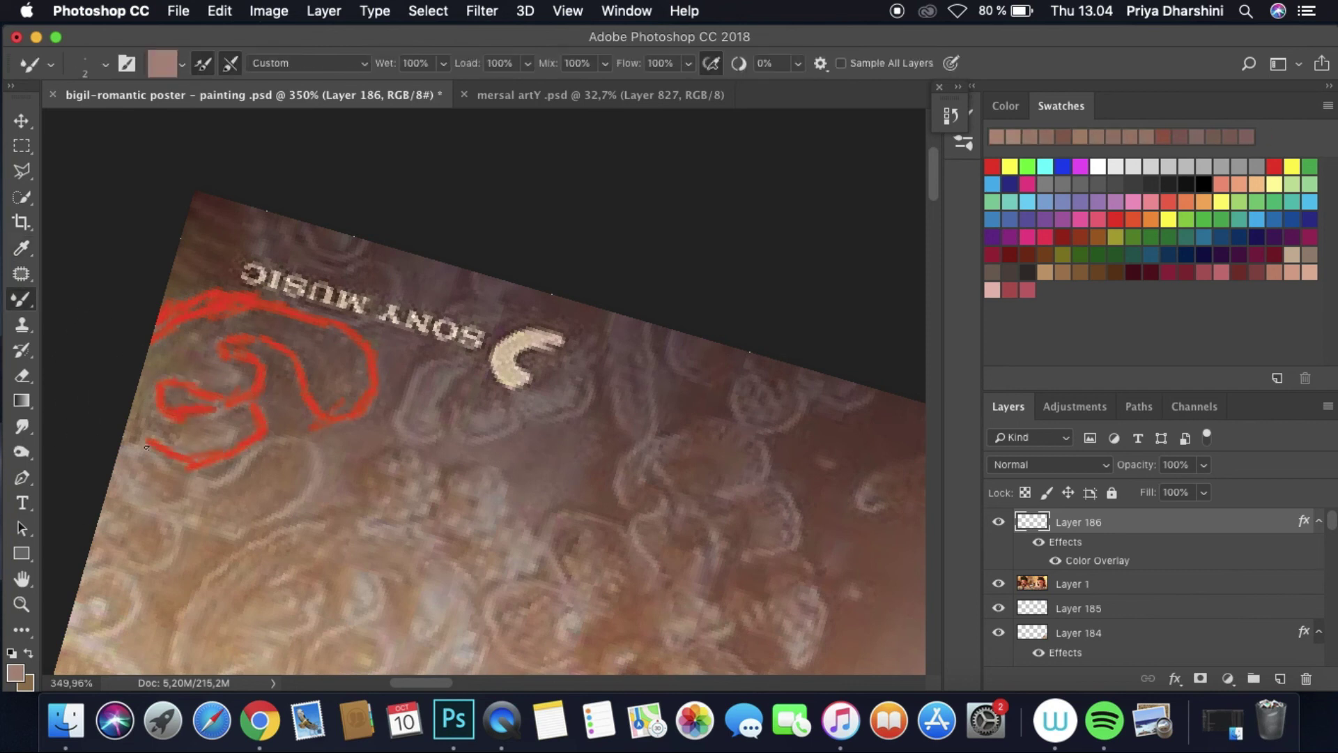
left_click(203, 450, "alt")
left_click(998, 583)
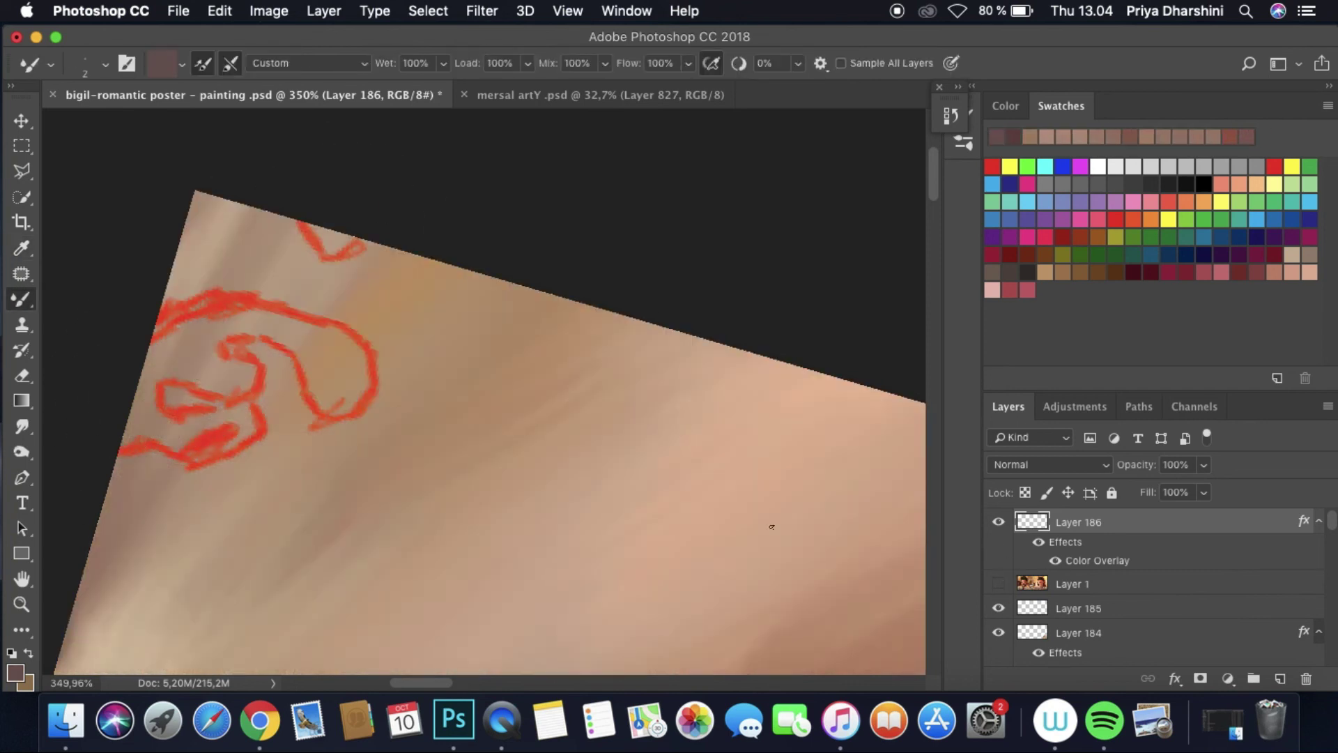
Step: Start tracing the scalloped lace below the neckline and draw the long straight edge of the sheer drape on Layer 186
scroll(655, 448, "down", 5)
scroll(655, 448, "up", 3)
scroll(759, 532, "down", 3)
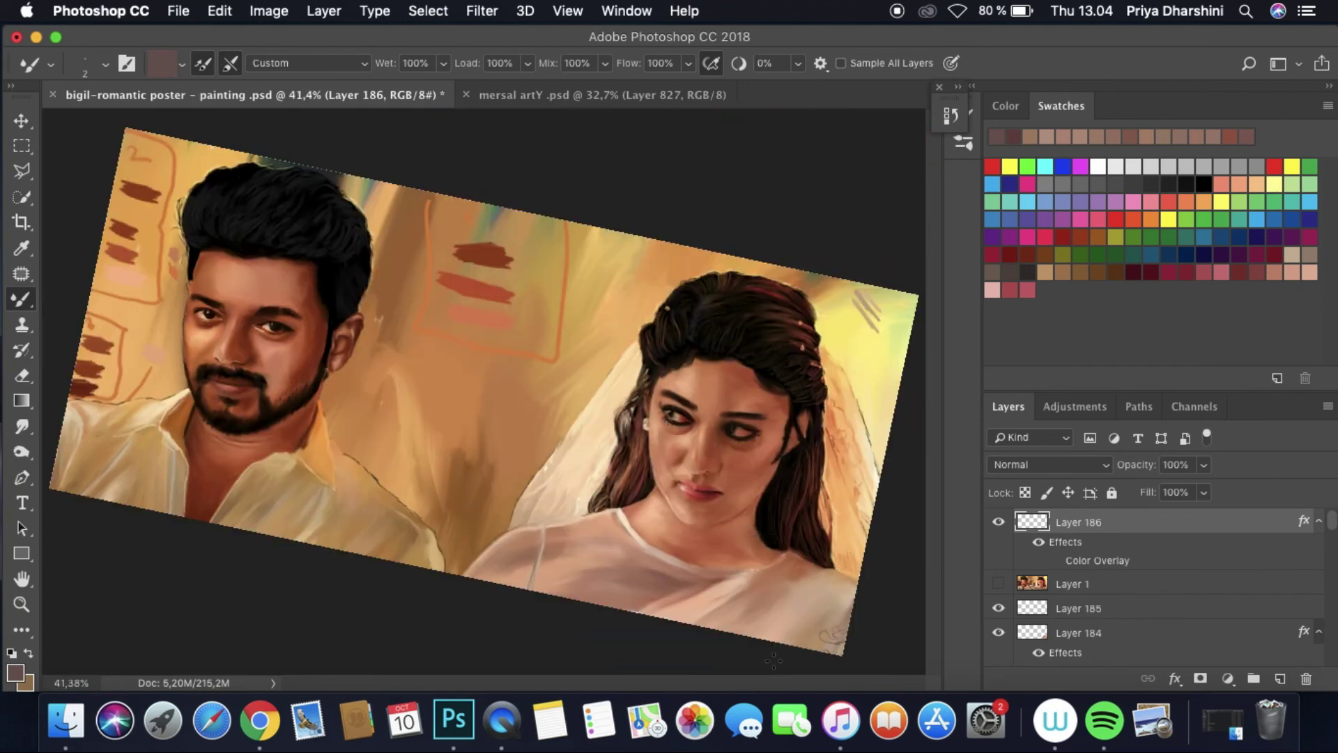
scroll(685, 547, "up", 8)
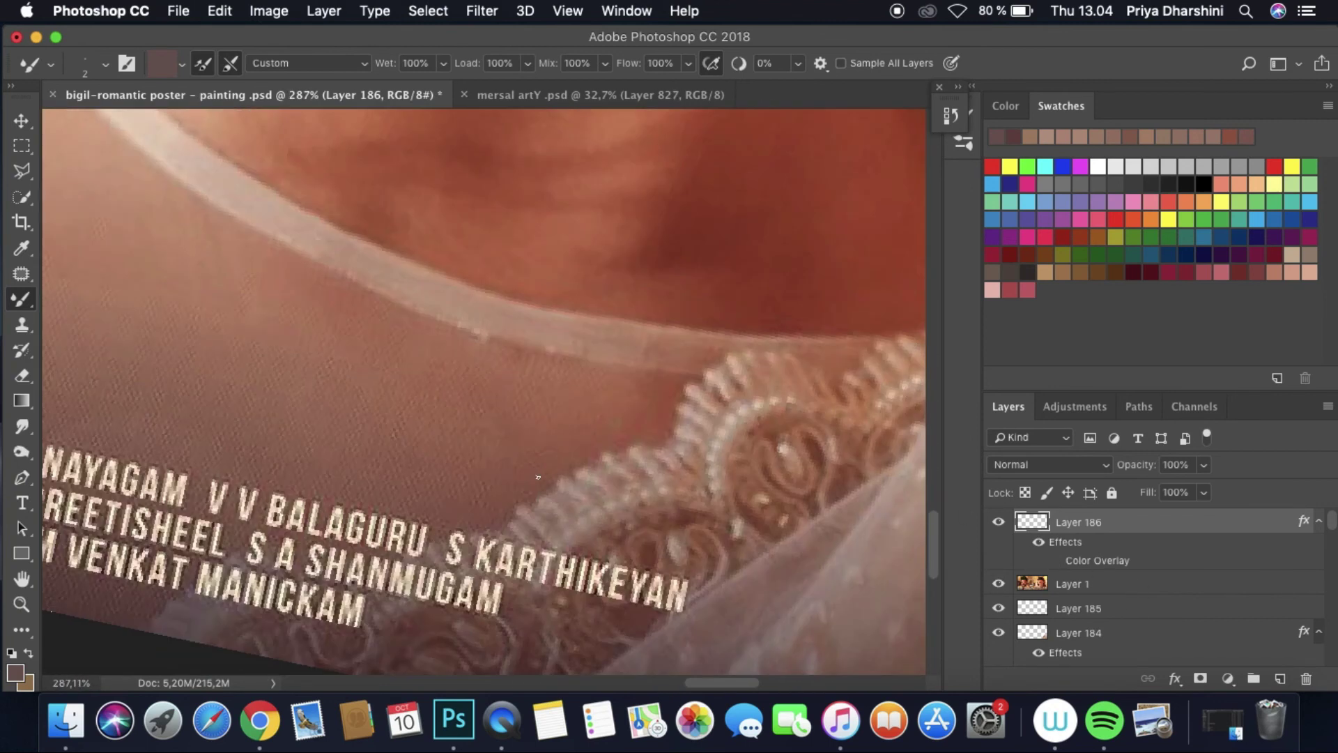
left_click(550, 503)
left_click_drag(562, 482, 594, 500)
left_click_drag(557, 558, 769, 548)
left_click_drag(769, 548, 906, 453)
Step: Trace the round and teardrop lace motifs along the canvas edge and extend the fringe strokes of the scalloped lace
scroll(899, 456, "down", 5)
mouse_move(440, 491)
left_mouse_down()
mouse_move(467, 492)
mouse_move(418, 442)
mouse_move(401, 481)
left_mouse_up()
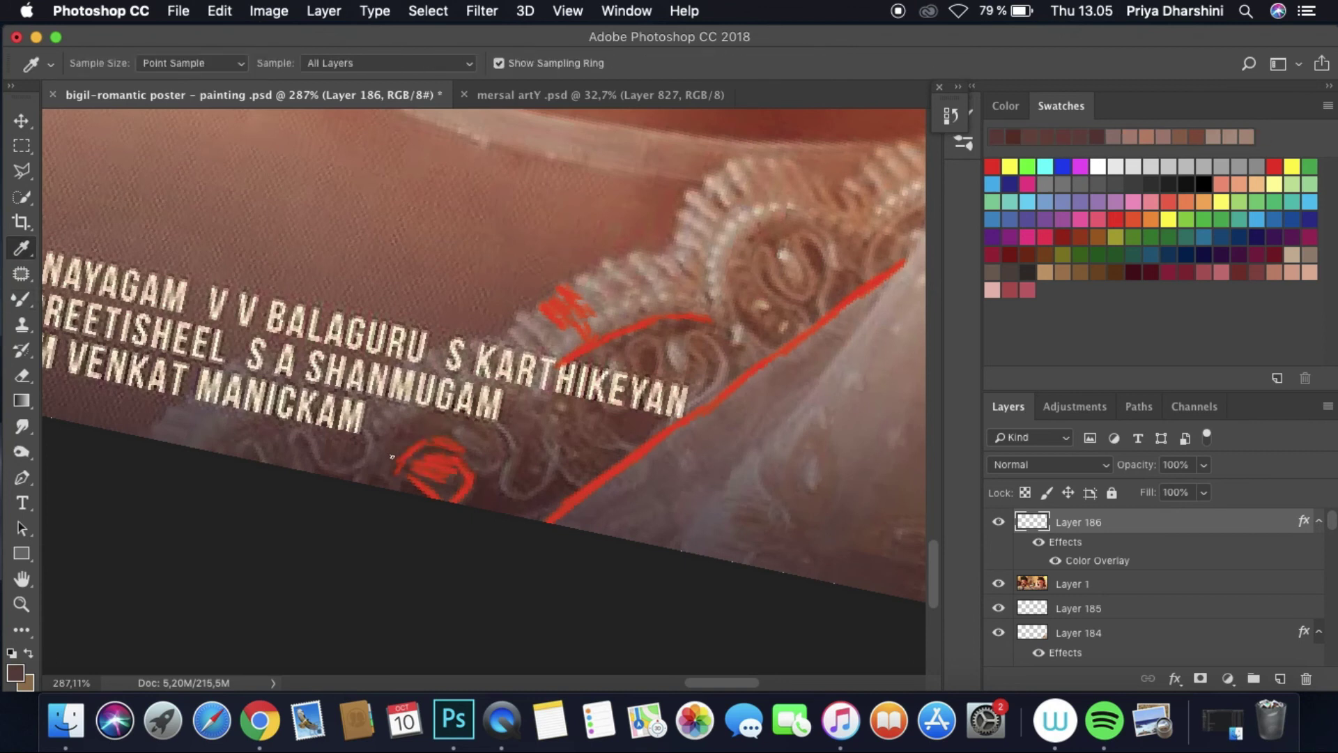
left_click_drag(371, 433, 326, 464)
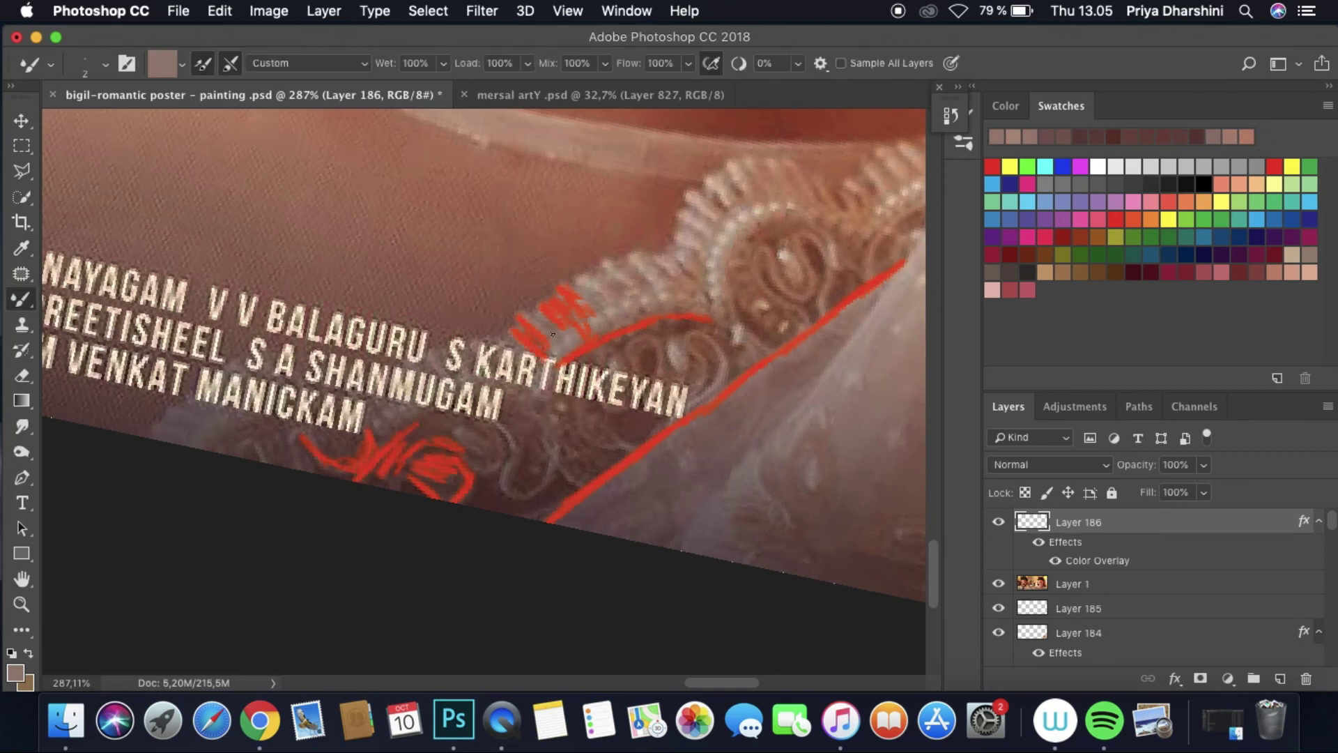
left_click_drag(516, 349, 583, 329)
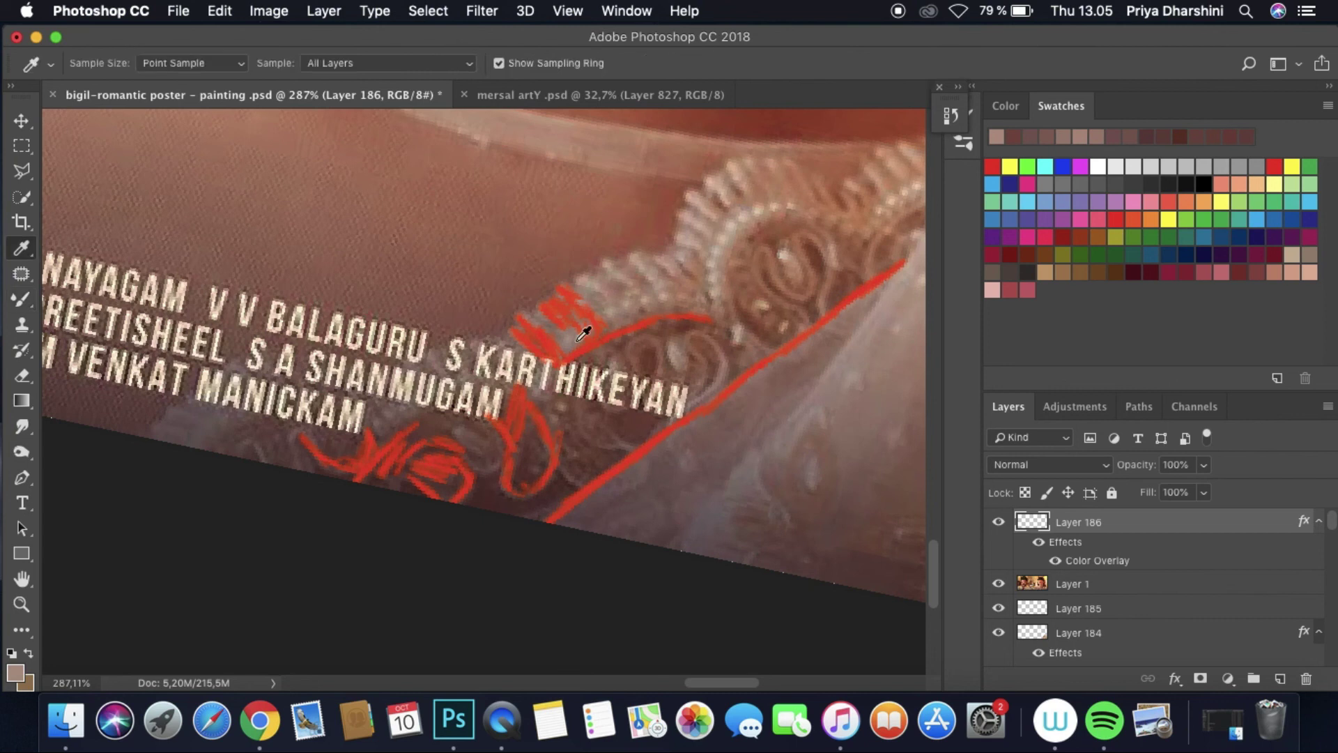
left_click_drag(603, 282, 616, 265)
Step: Paint the fold lines and shaded patches of the sheer drape beside the lace in sampled mauve and brown tones
left_click_drag(810, 454, 808, 487)
left_click_drag(771, 446, 853, 351)
left_click_drag(805, 401, 901, 270)
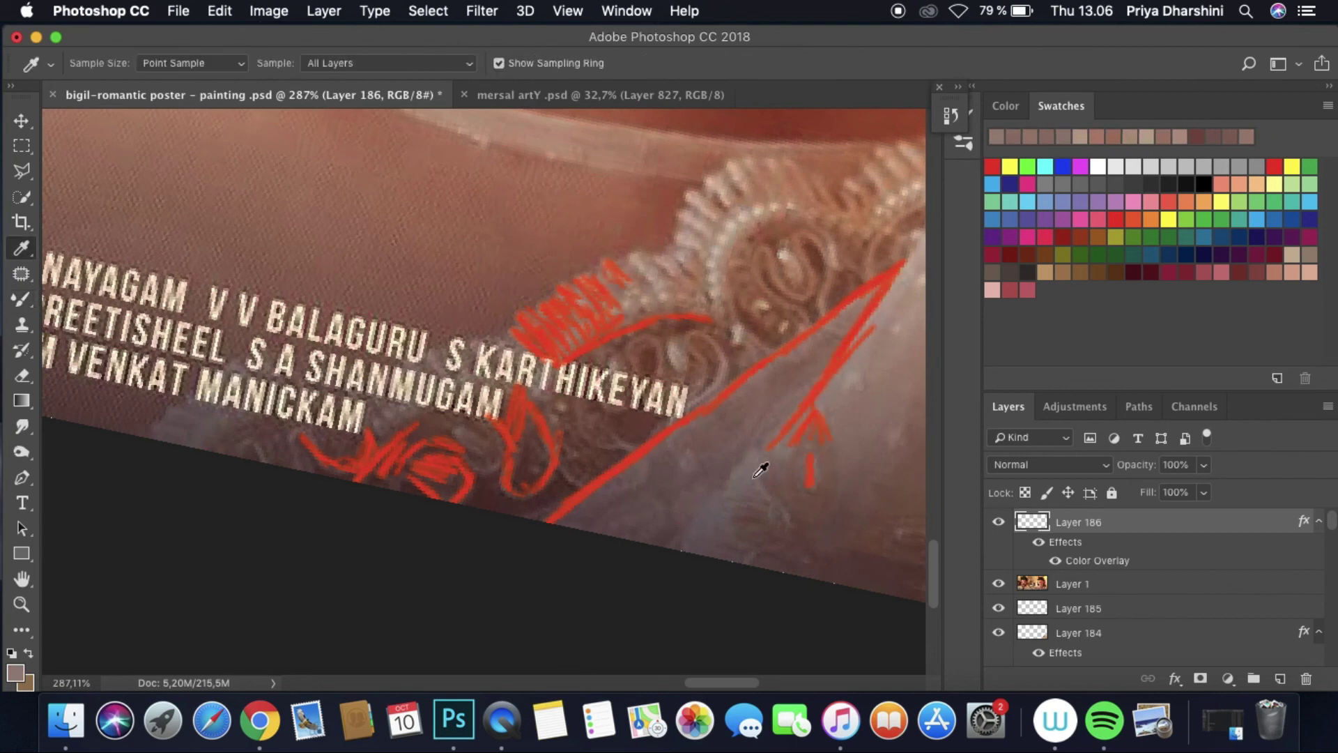
left_click_drag(739, 488, 788, 525)
mouse_move(749, 463)
left_mouse_down()
mouse_move(708, 516)
mouse_move(716, 552)
left_mouse_up()
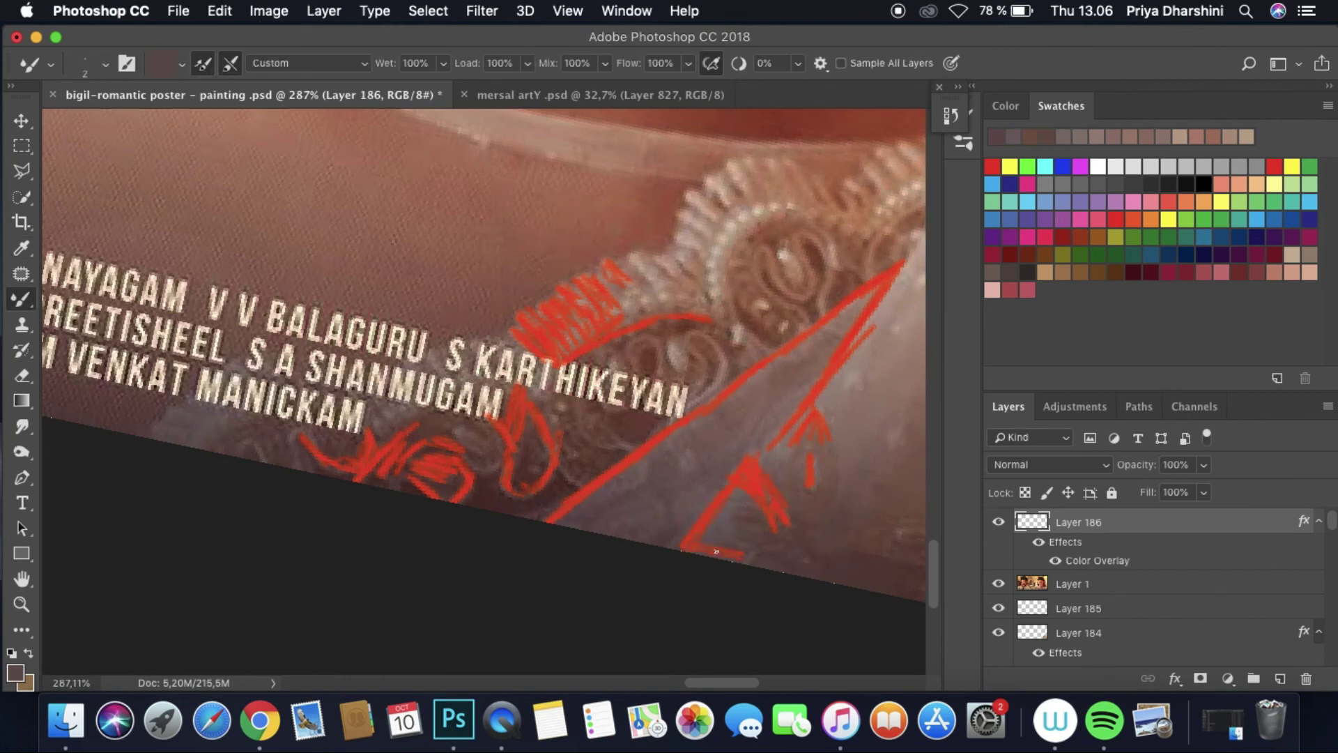
left_click(736, 397, "alt")
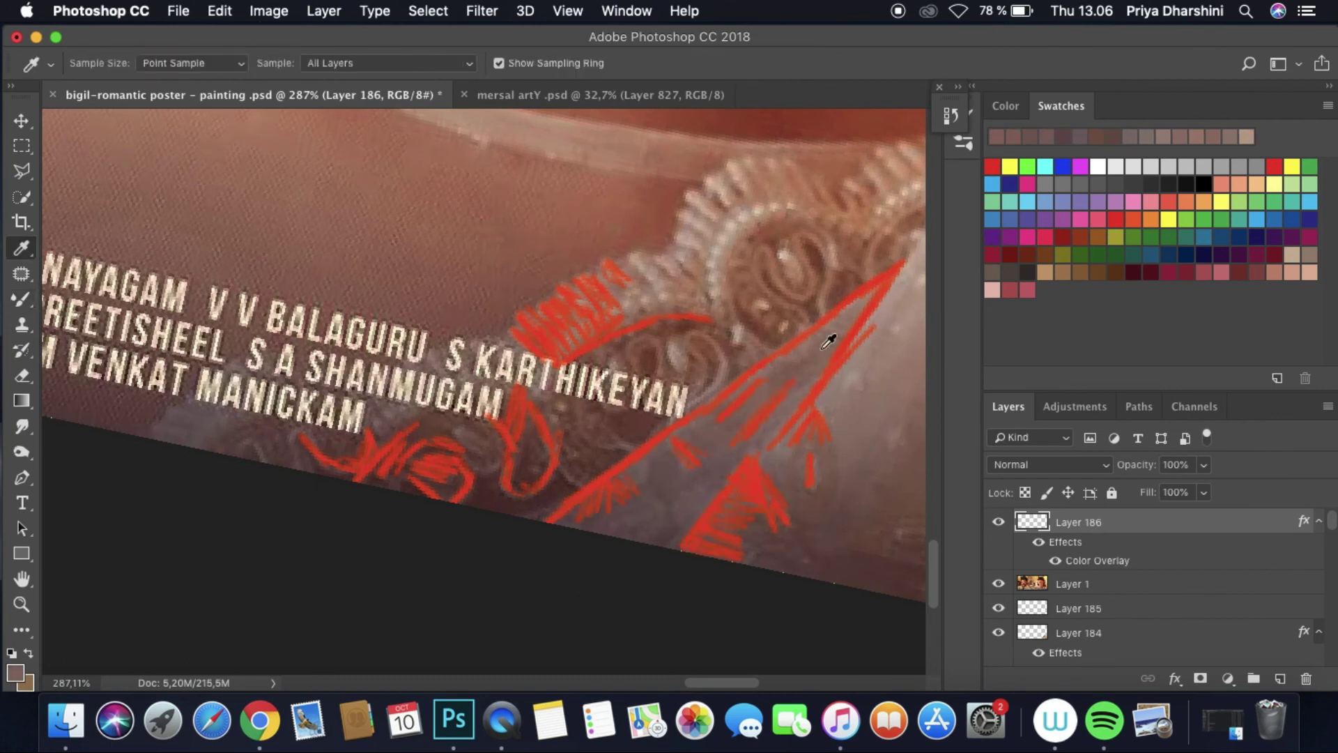
left_click(653, 533, "alt")
left_click(651, 283, "alt")
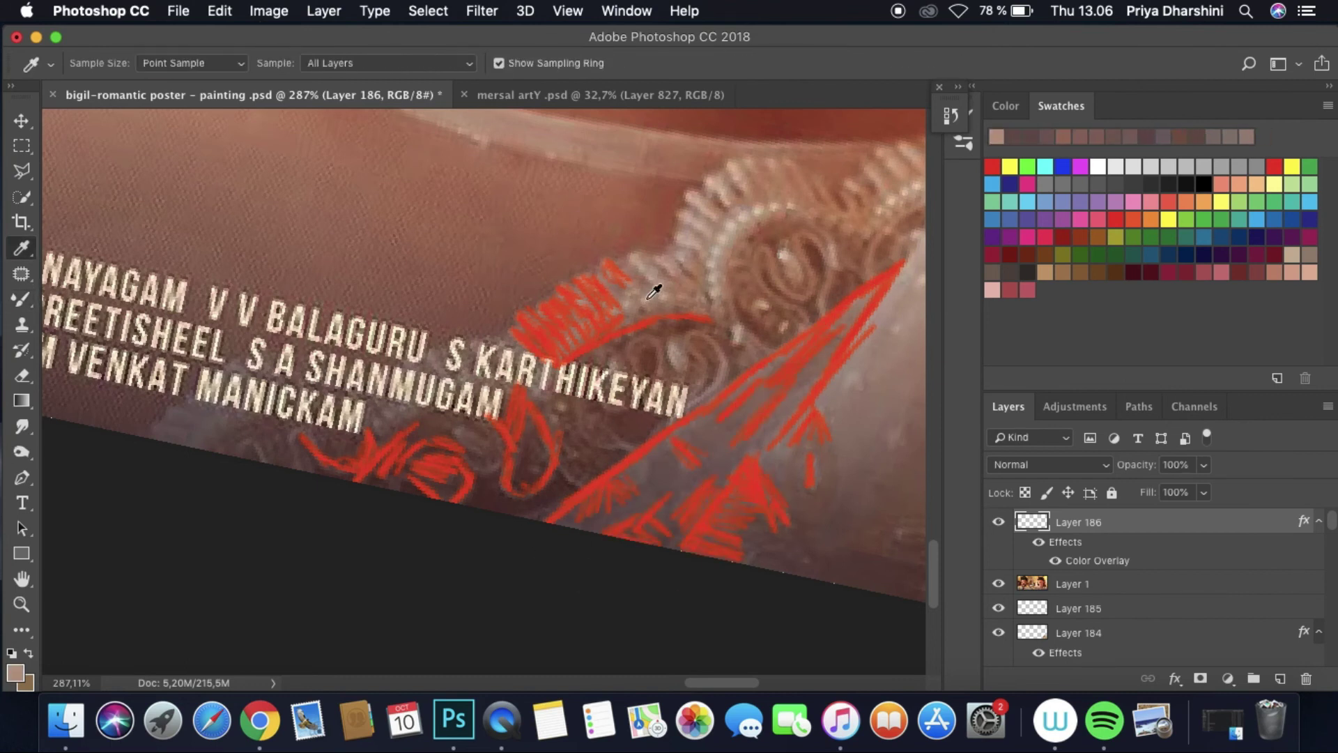
Step: Trace the fringe and swirls of the scalloped lace along the canvas edge and around the credit text in sampled beige and brown tones
mouse_move(153, 425)
left_mouse_down()
mouse_move(183, 430)
mouse_move(244, 385)
mouse_move(237, 410)
left_mouse_up()
left_click(245, 370, "alt")
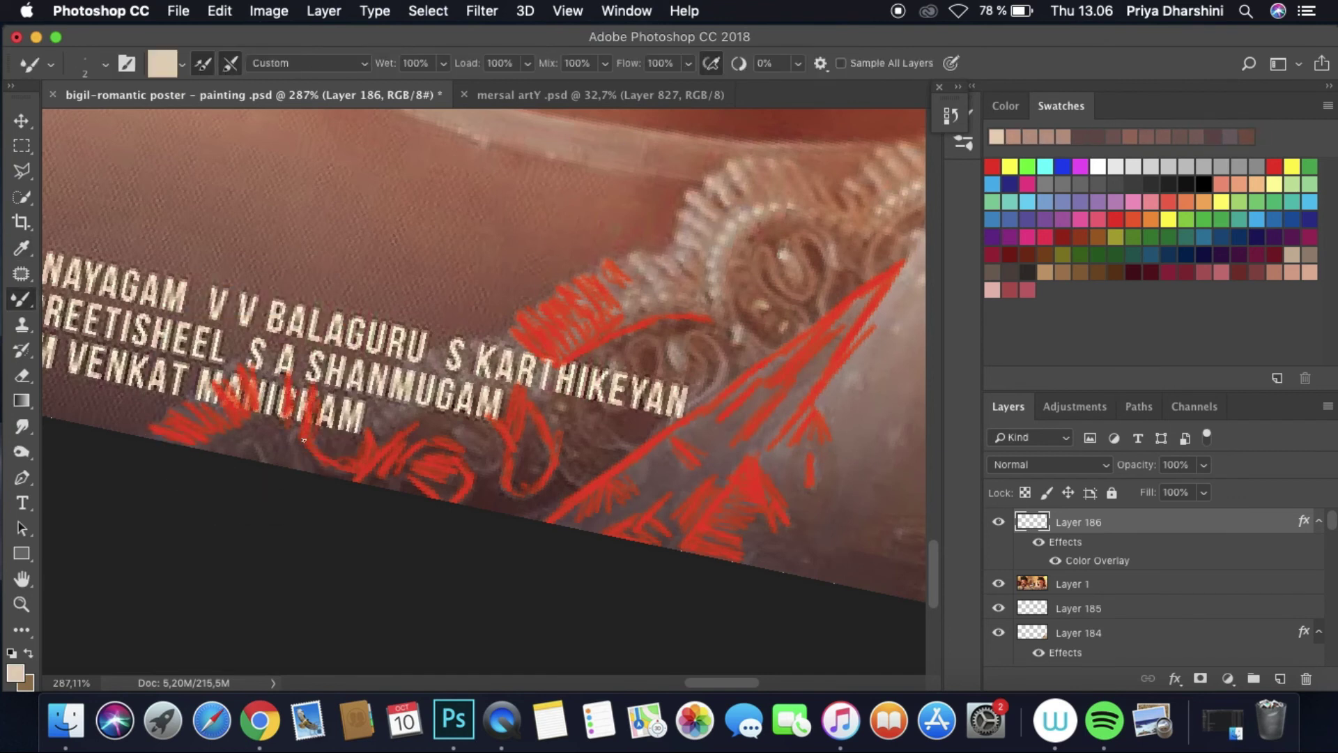
left_click(396, 414, "alt")
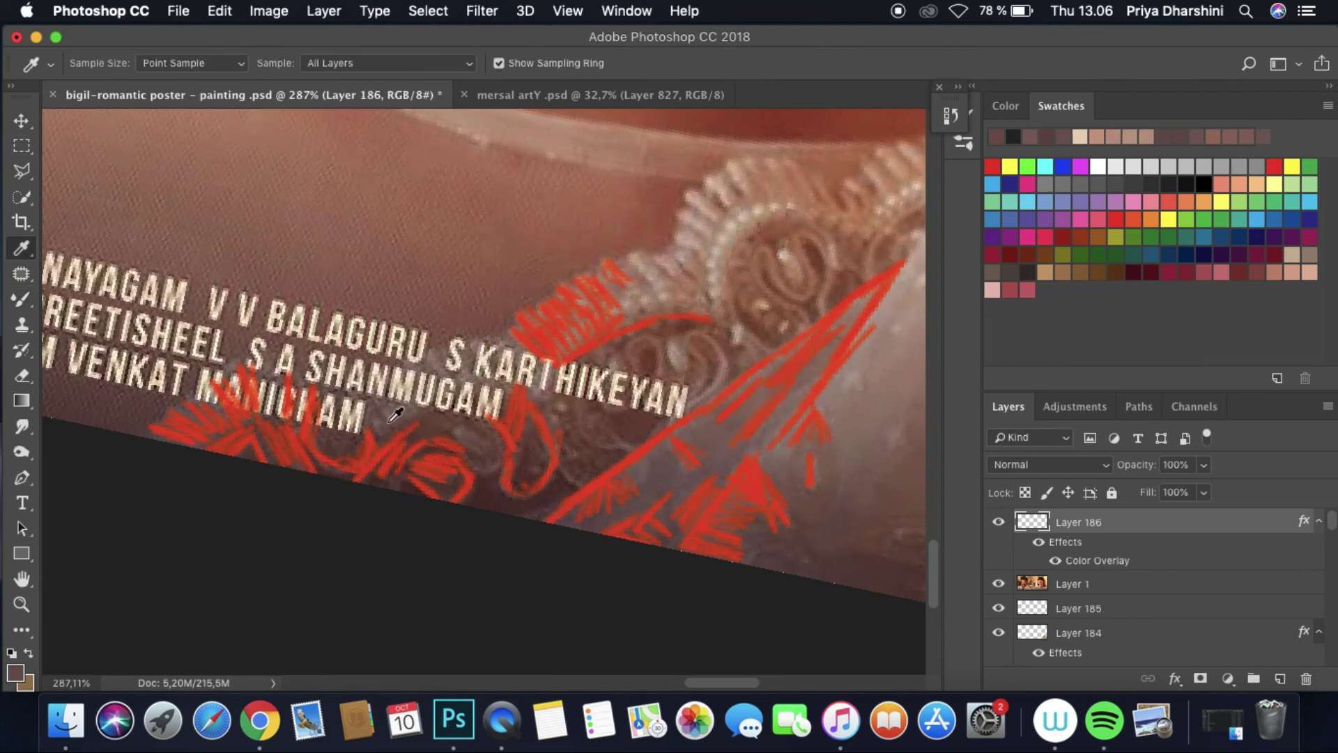
left_click(652, 291, "alt")
left_click_drag(300, 419, 420, 373)
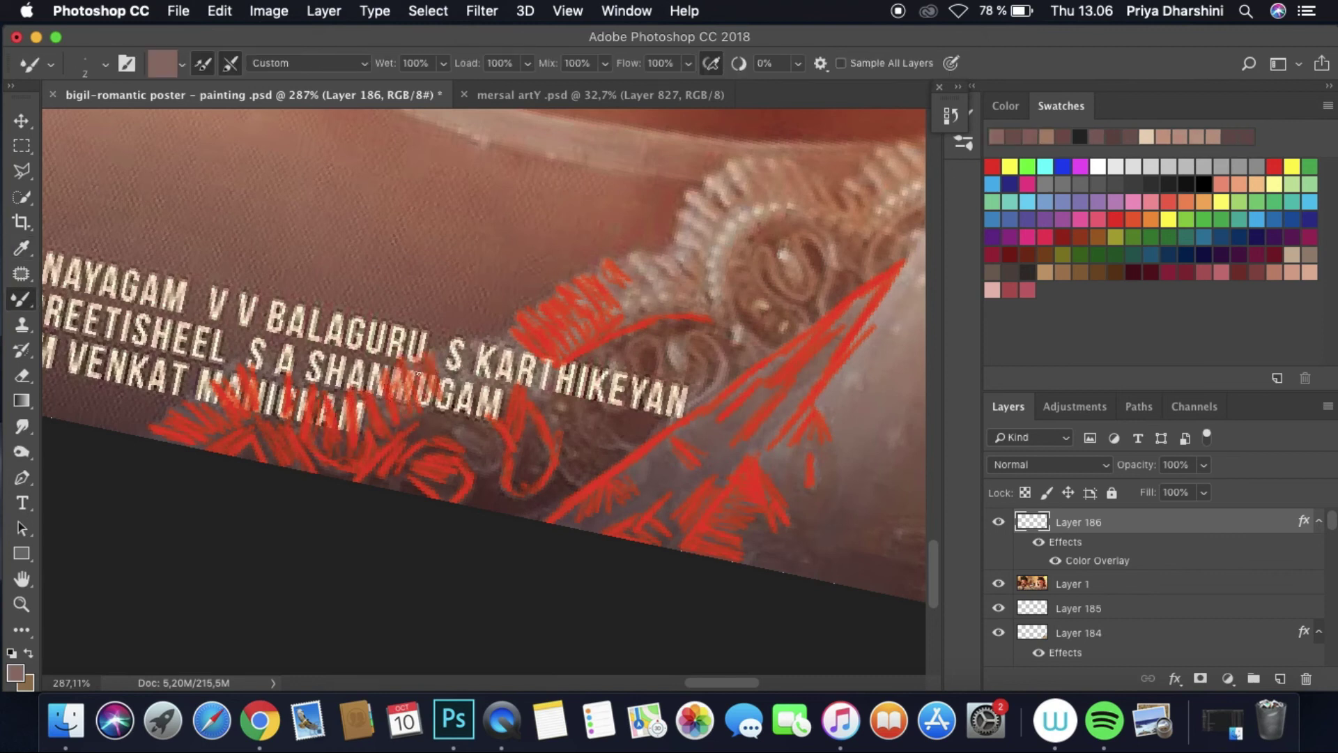
left_click(481, 476, "alt")
left_click_drag(500, 446, 506, 335)
left_click(506, 335, "alt")
left_click(540, 388, "alt")
scroll(627, 547, "down", 5)
Step: Hide Layer 1 and smudge the lace fringe strokes on Layer 186 at 79% strength
left_click(998, 583)
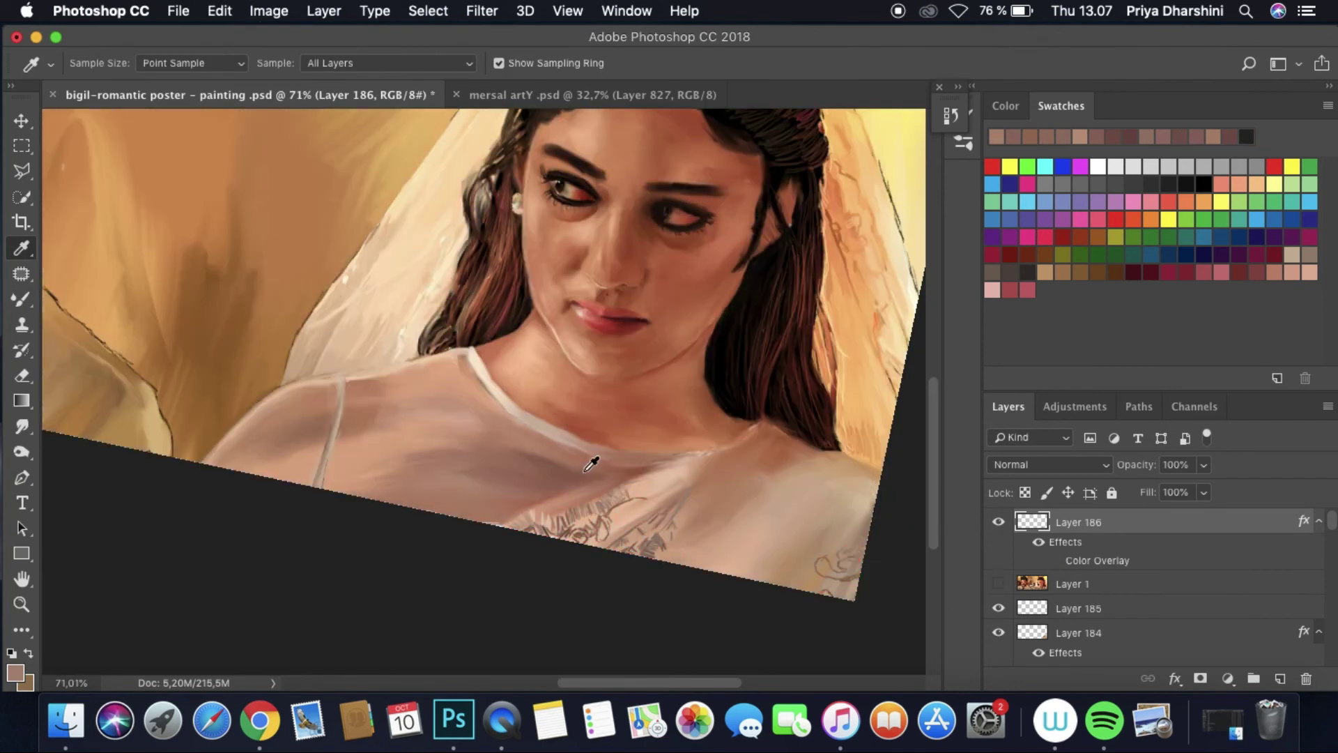
scroll(591, 464, "up", 5)
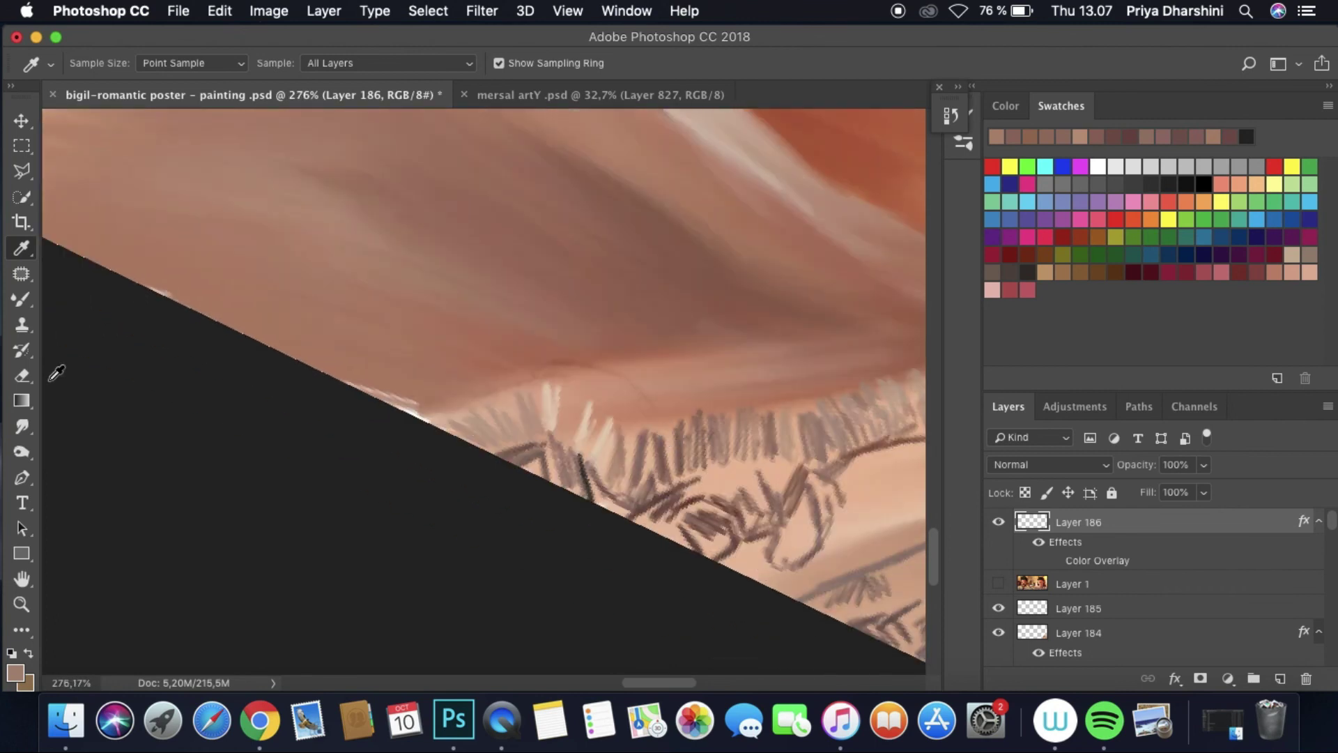
left_click(22, 426)
left_click(105, 63)
left_click(483, 435)
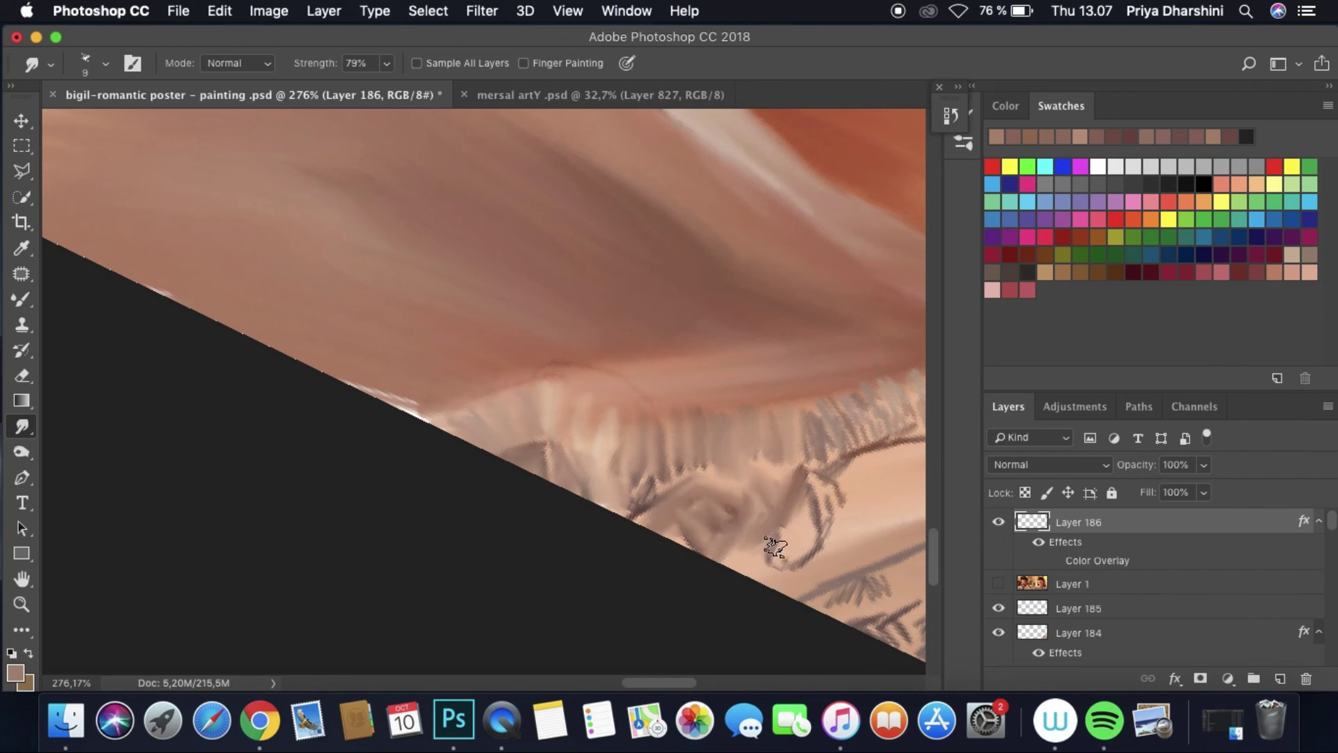
Step: Delete the layer holding the smudged lace strokes and save the painting
scroll(874, 412, "down", 6)
key("r")
left_click_drag(801, 453, 543, 659)
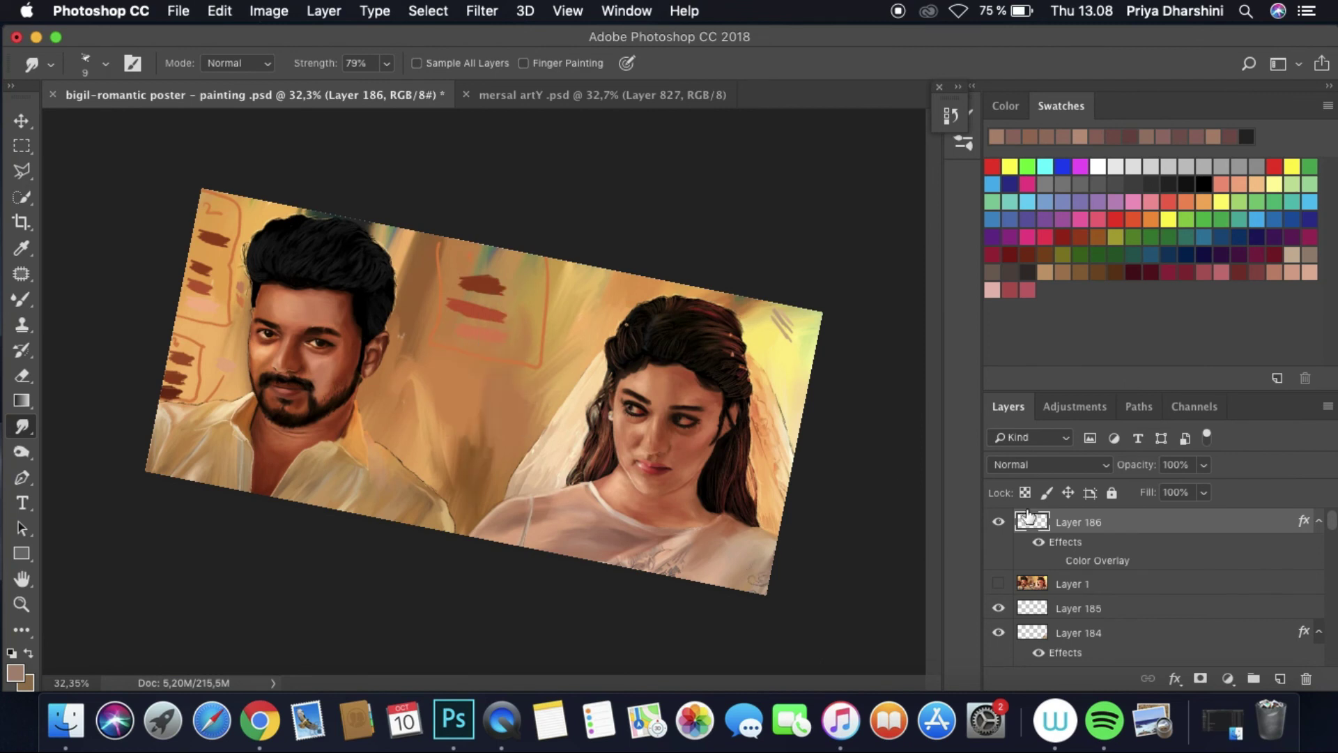
key("BackSpace")
key("super+s")
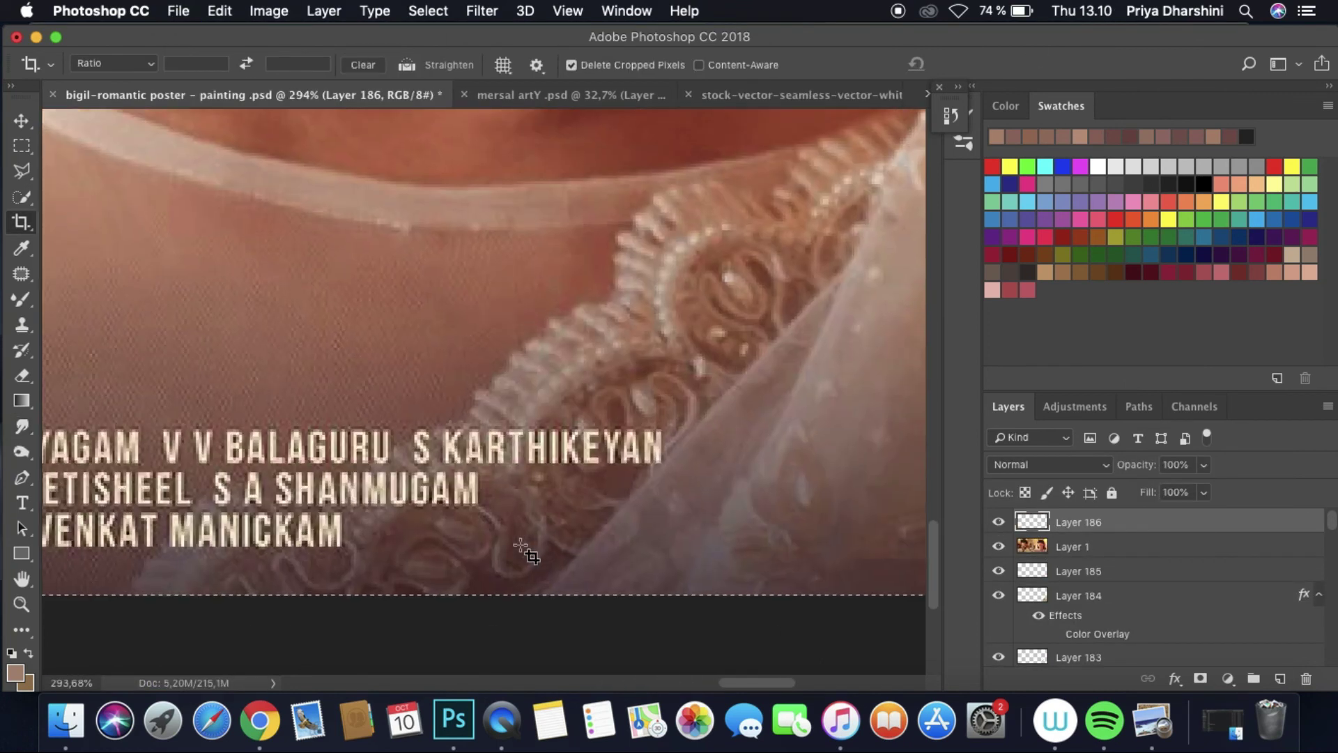
Step: Paint the thin edge lines of the sheer drape up to the shoulder on Layer 186 in sampled beige and pink tones
key("b")
key("i")
left_click(256, 168)
key("b")
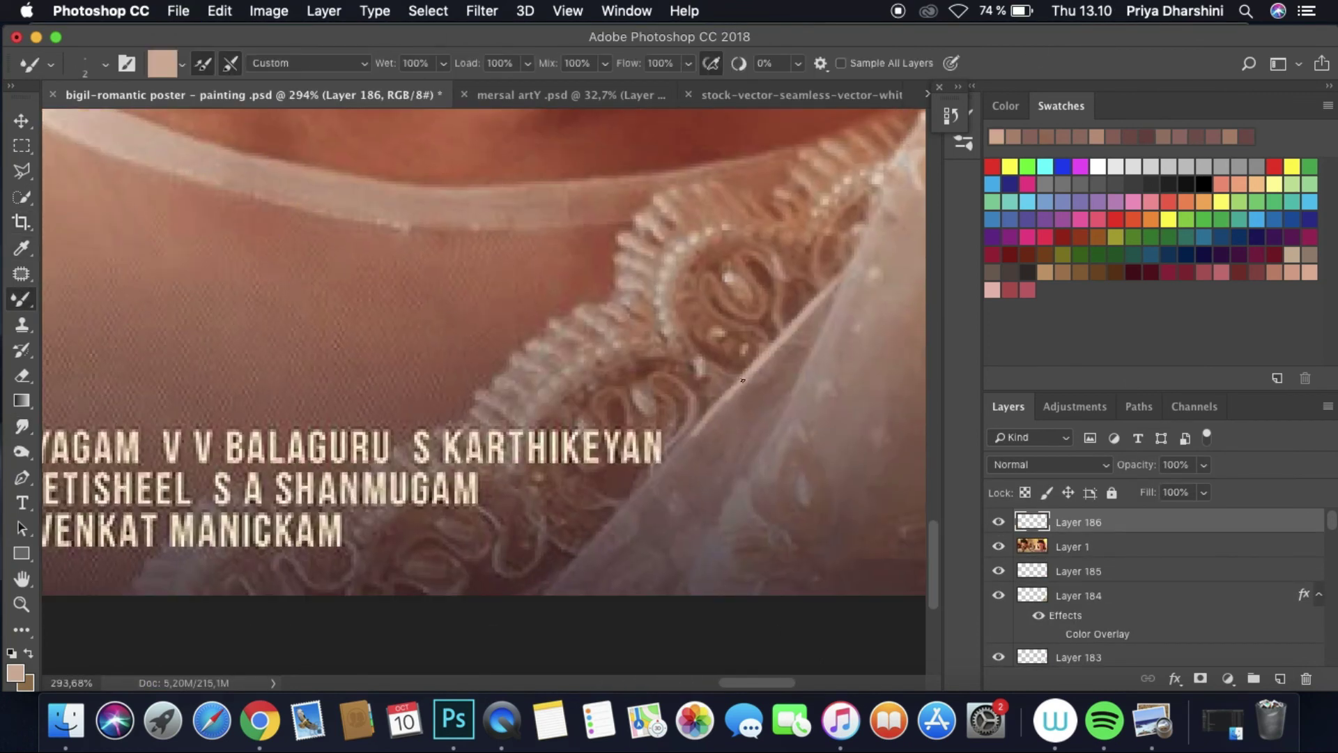
scroll(703, 609, "right", 10)
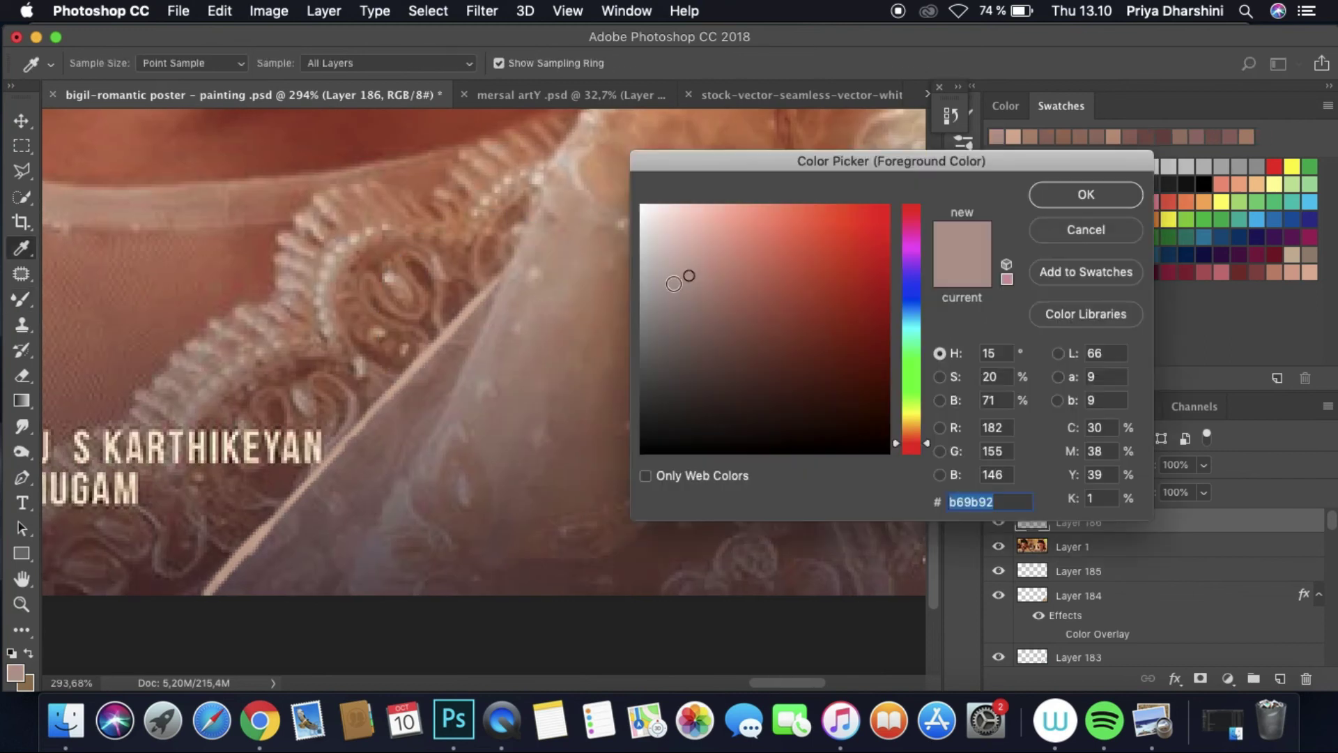
left_click(504, 277)
key("Return")
scroll(537, 500, "up", 8)
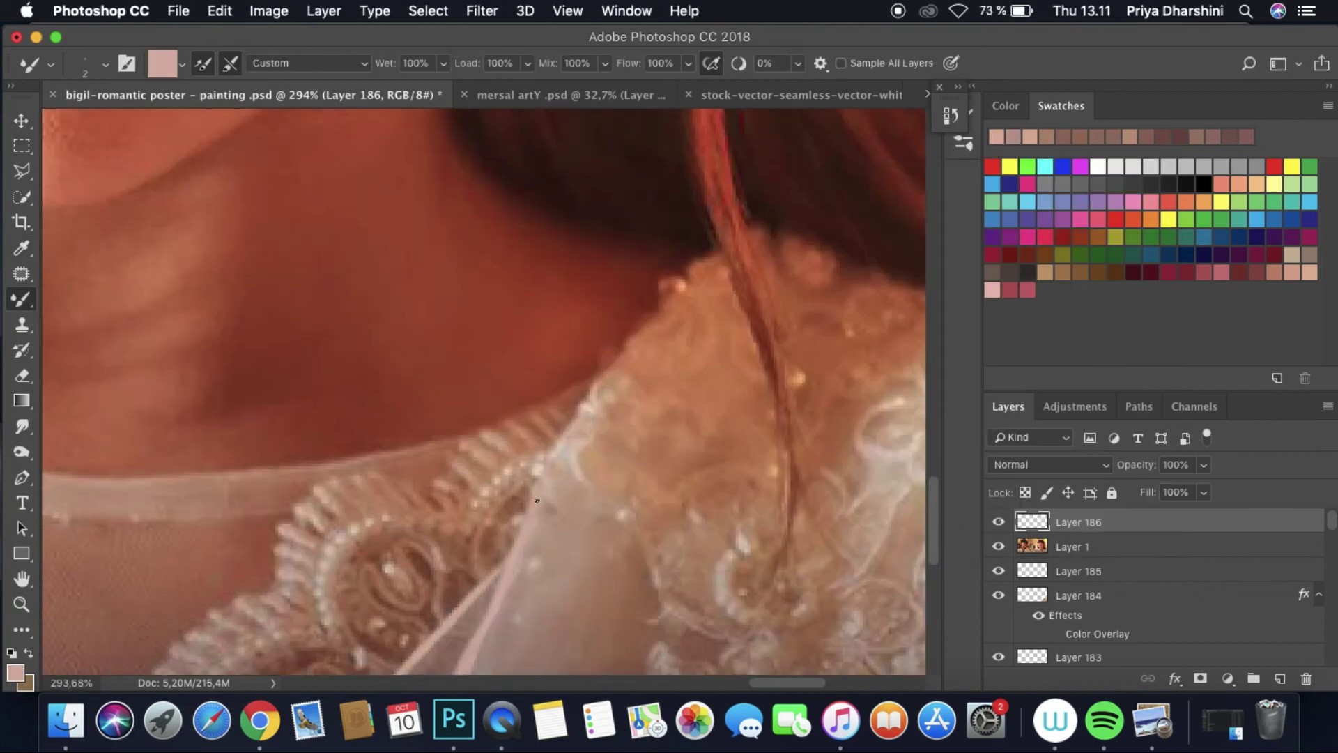
Step: Hide Layer 1, soften the drape's edge lines with the Smudge tool, and set Layer 186 to the Screen blend mode
left_click(998, 546)
key("r")
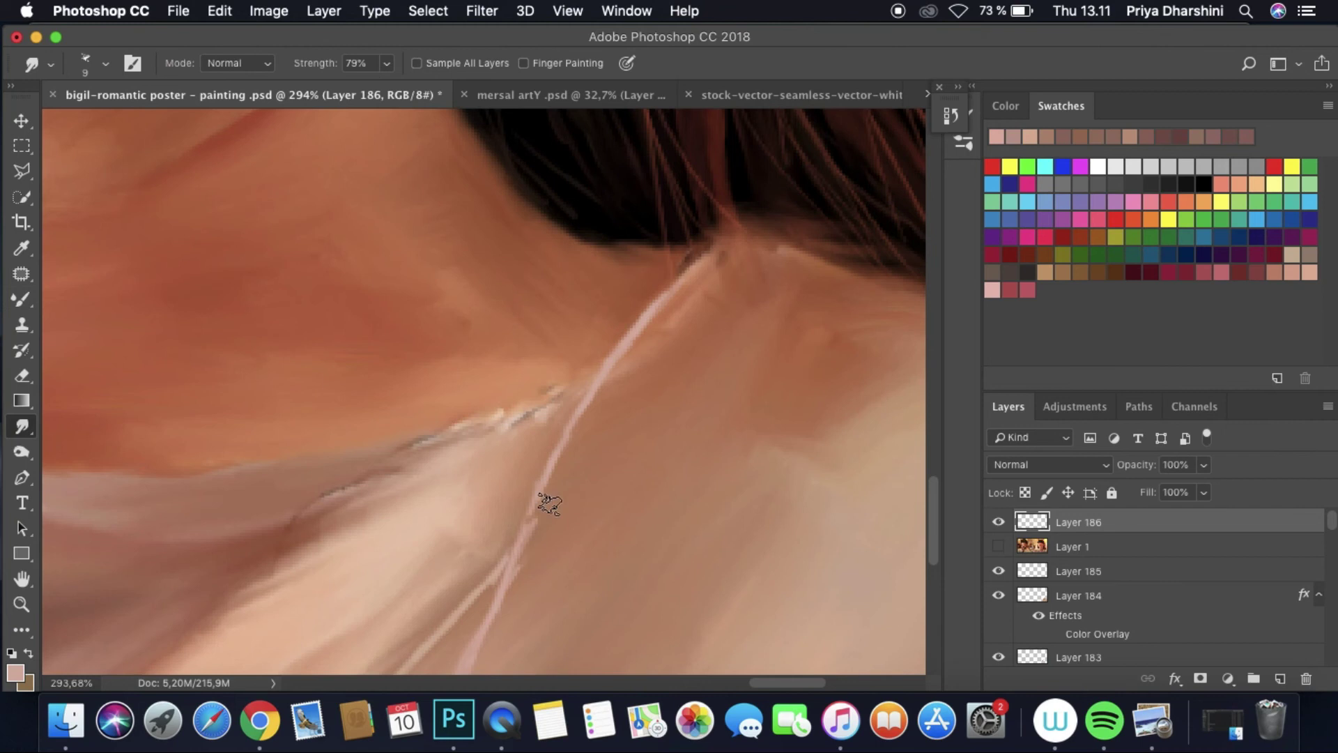
key("super+0")
left_click(1049, 464)
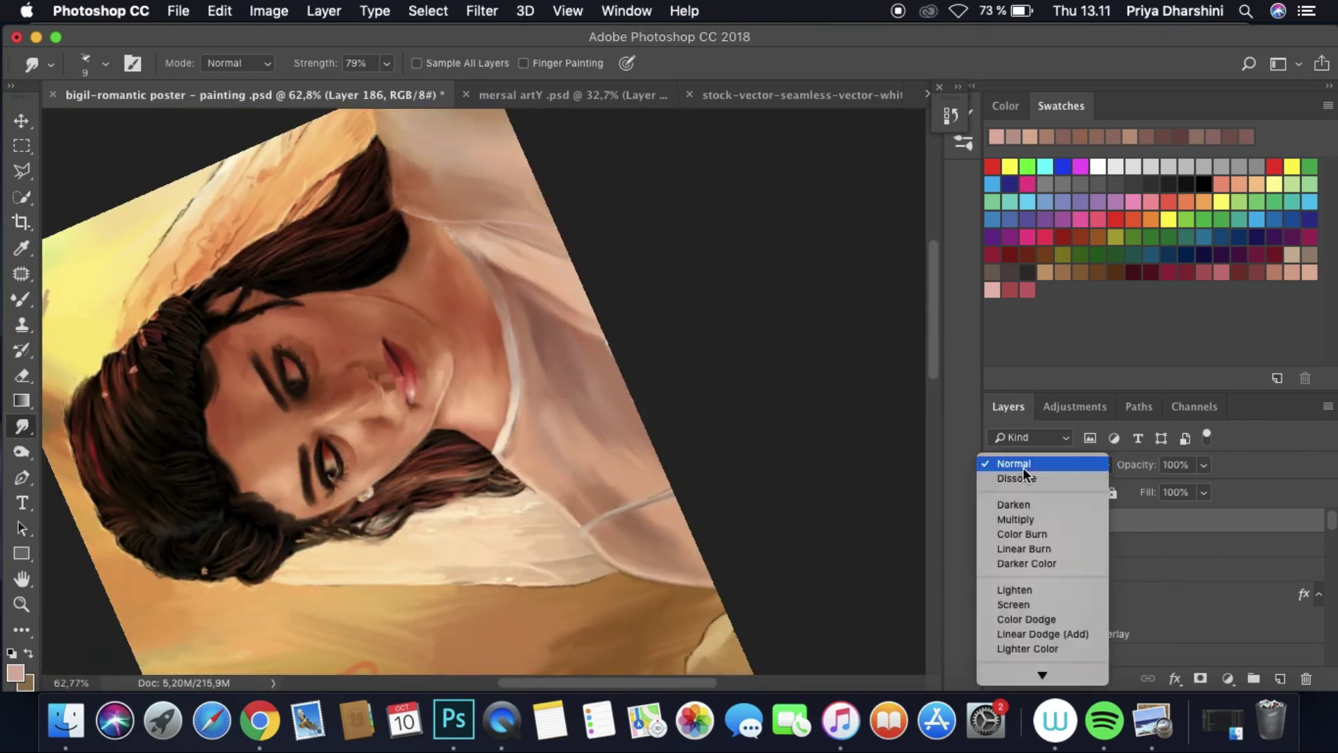
left_click(1028, 604)
scroll(425, 317, "up", 5)
scroll(426, 317, "up", 2)
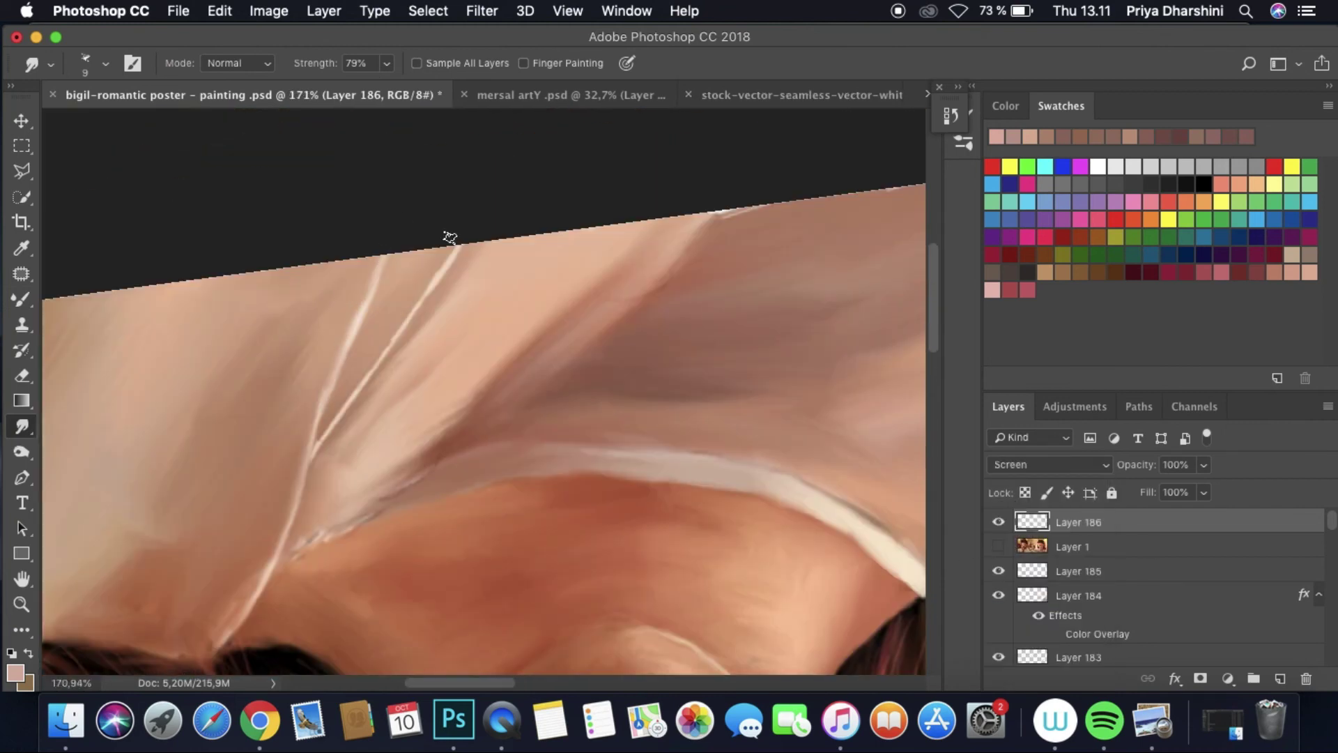
Step: Bring the stock lace pattern into the poster, scale it to about 15%, rotate it -89°, and place it near the woman's neckline
key("super+0")
key("super+alt+shift+e")
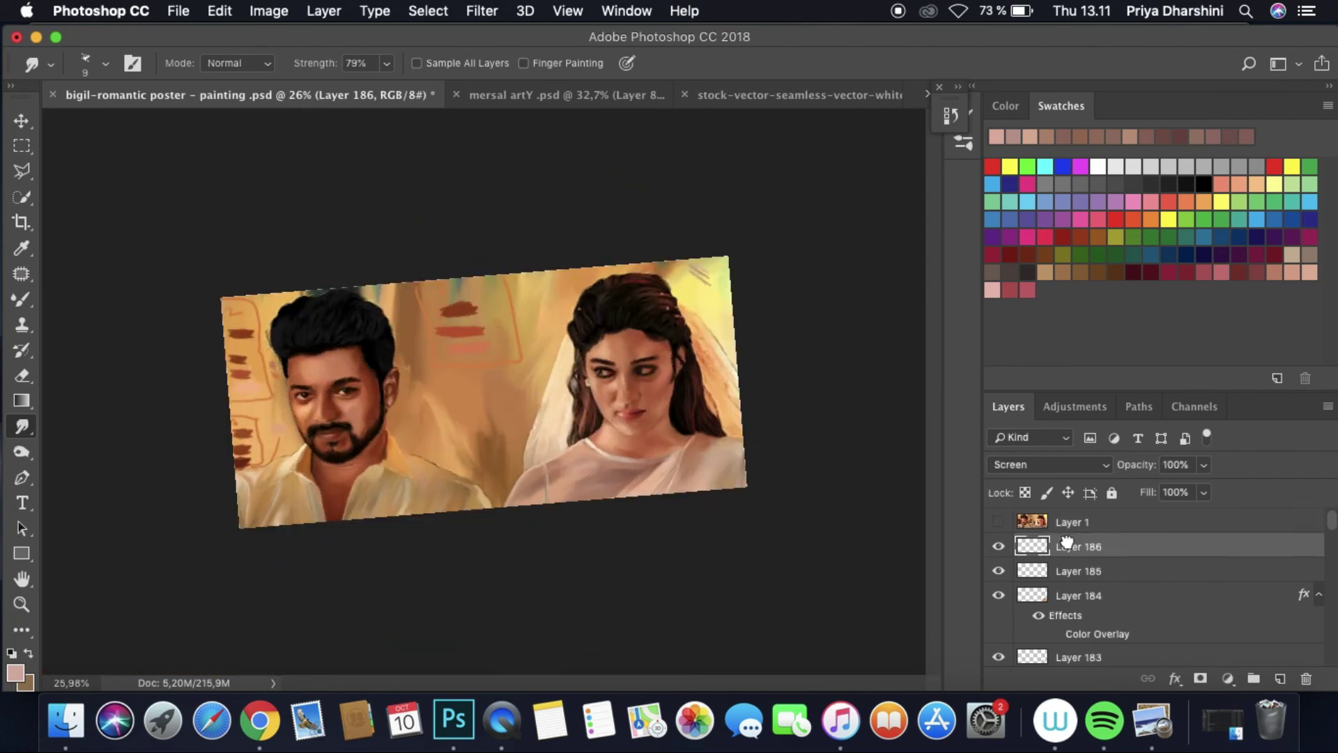
left_click(802, 95)
key("v")
left_click_drag(514, 273, 161, 95)
key("super+t")
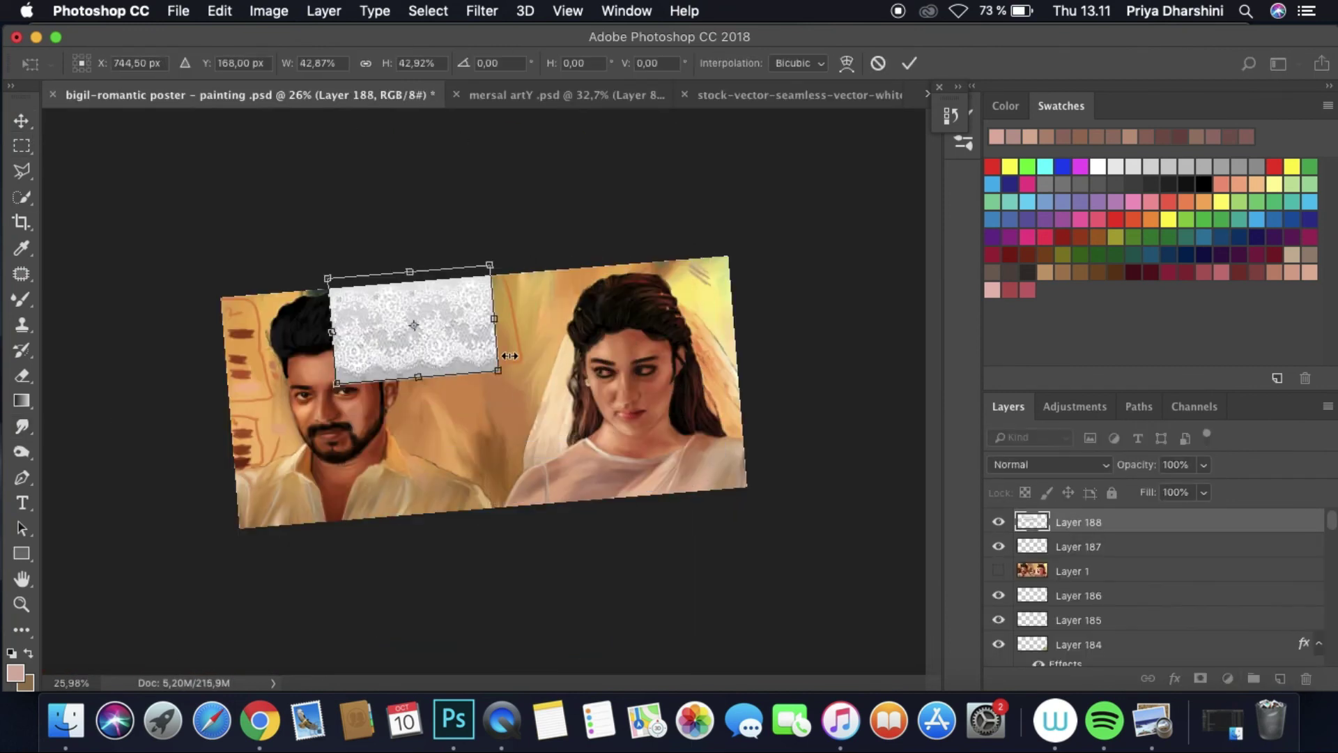
left_click_drag(463, 403, 802, 411)
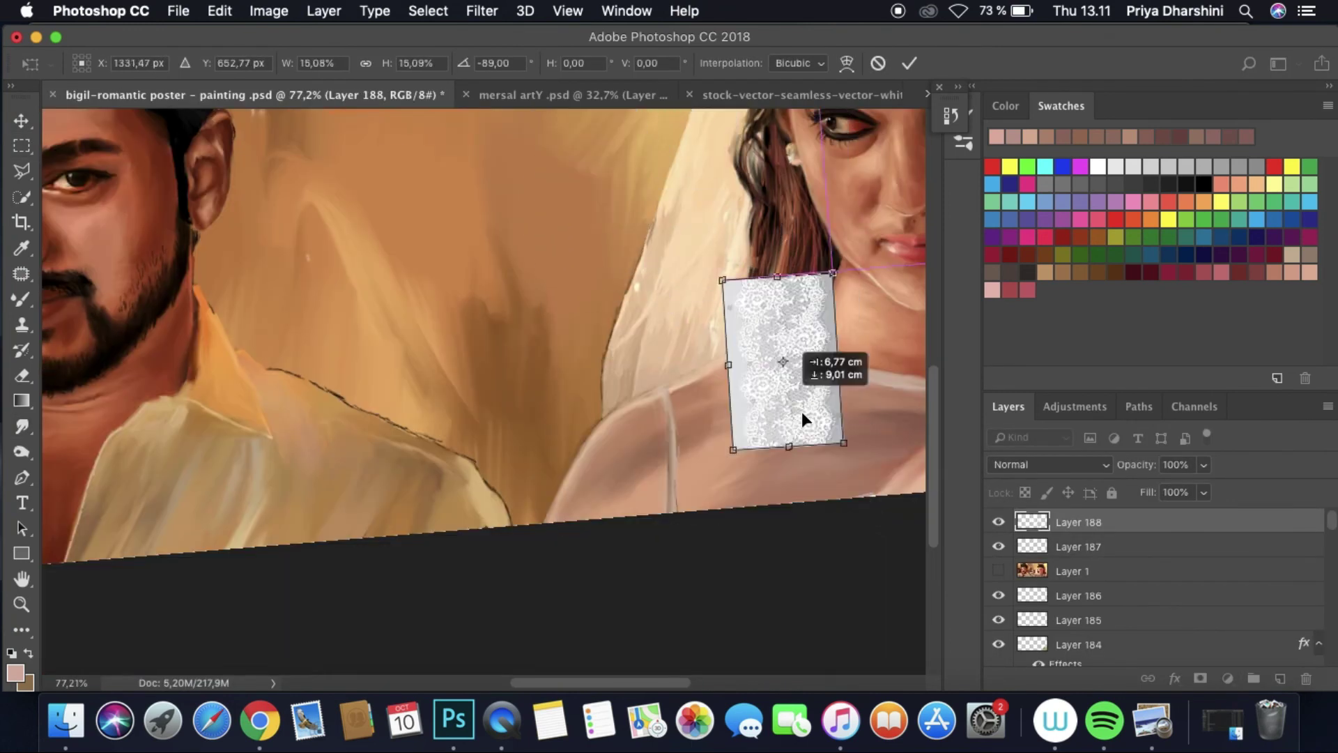
scroll(488, 418, "right", 5)
Step: Try another blend mode on the lace pattern and move Layer 1 directly below Layer 188
left_click(1049, 464)
scroll(1022, 611, "down", 3)
left_click(1021, 531)
left_click_drag(274, 381, 666, 401)
left_click_drag(1046, 579, 1045, 537)
left_click(999, 546)
left_click(999, 547)
Step: Rotate the lace pattern diagonally and position it over the lace area below the woman's neckline
left_click_drag(572, 345, 755, 359)
left_click(1049, 464)
left_click(1011, 248)
left_click_drag(641, 402, 511, 428)
left_click_drag(610, 351, 631, 373)
left_click_drag(536, 429, 613, 477)
left_click(911, 64)
Step: Set the lace pattern to Overlay above the reference photo and scale it to 104.91% wide by 102.64% high
left_click(999, 547)
left_click(1049, 465)
left_click(1014, 577)
scroll(545, 428, "up", 5)
left_click_drag(267, 649, 239, 619)
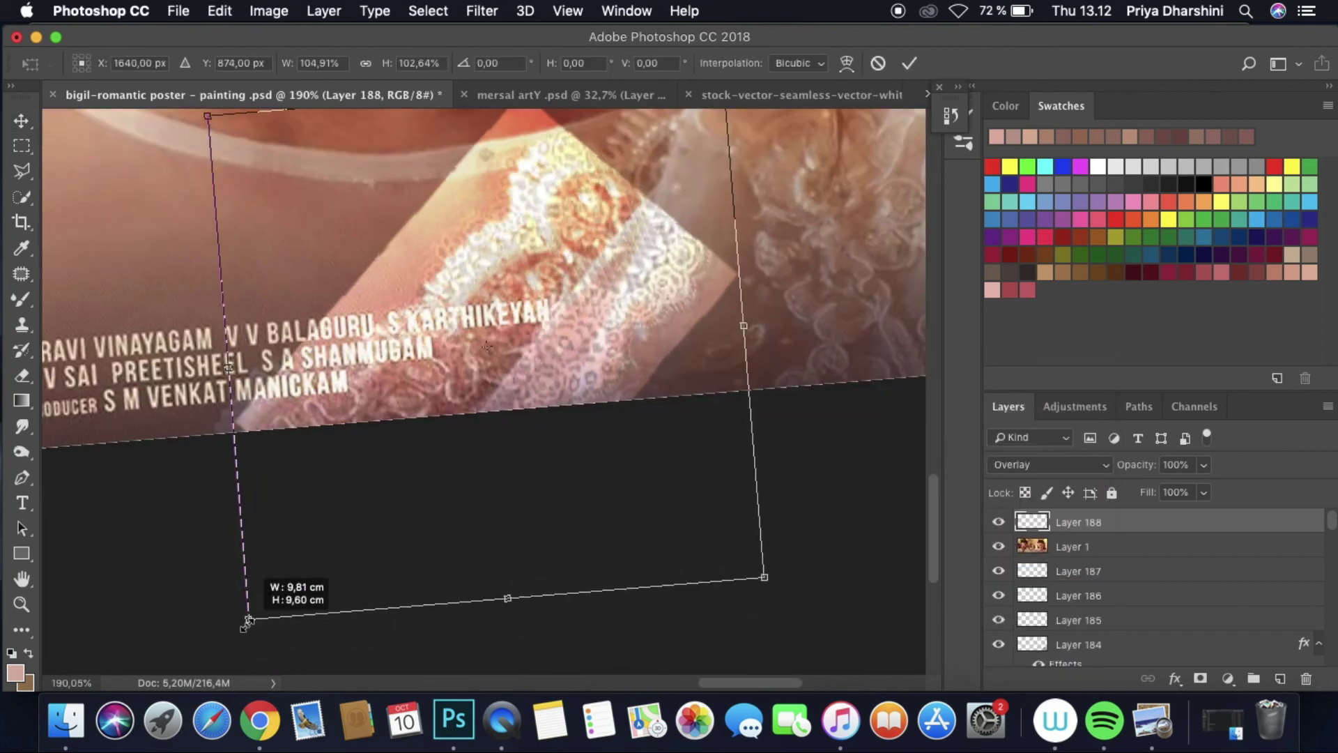
left_click_drag(331, 502, 596, 312)
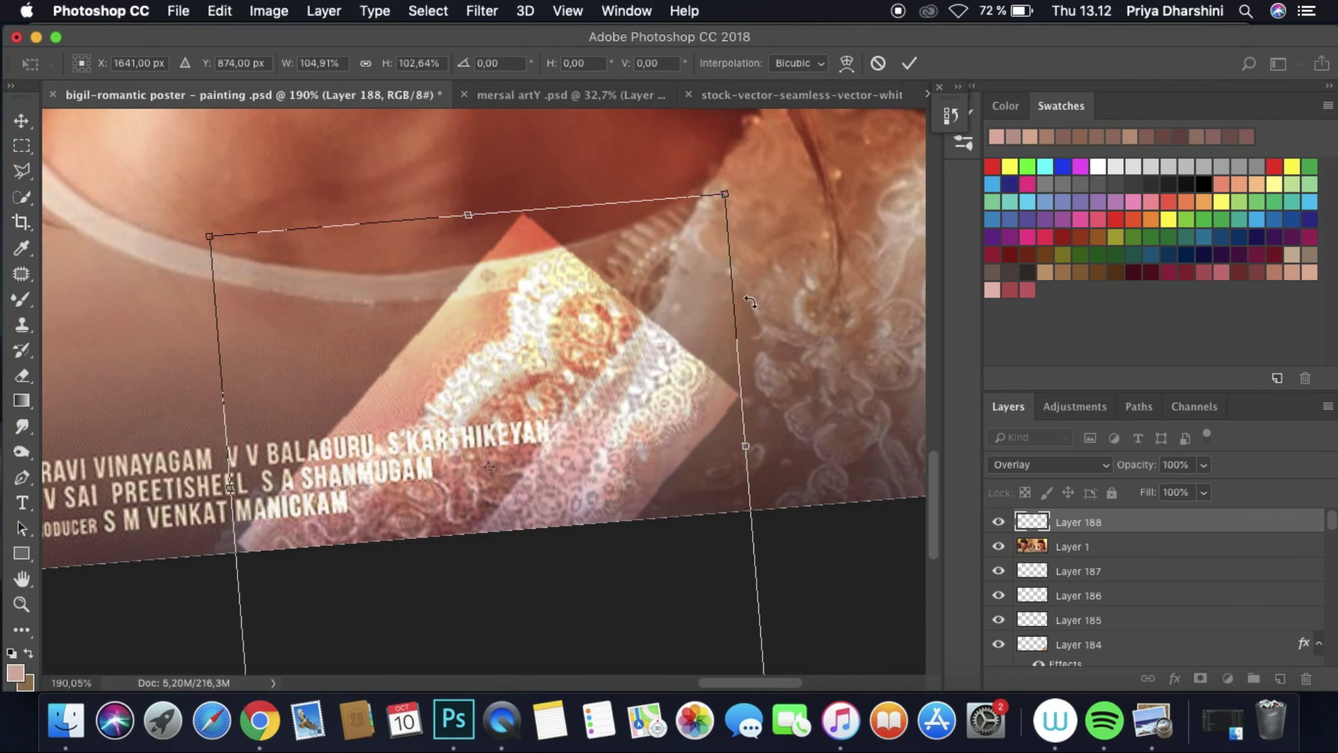
left_click(910, 64)
Step: Nudge the lace pattern into alignment with the reference lace and set Layer 188 to the Normal blend mode
left_click(998, 522)
left_click(998, 523)
left_click_drag(601, 376, 633, 399)
left_click(1046, 464)
left_click(1028, 244)
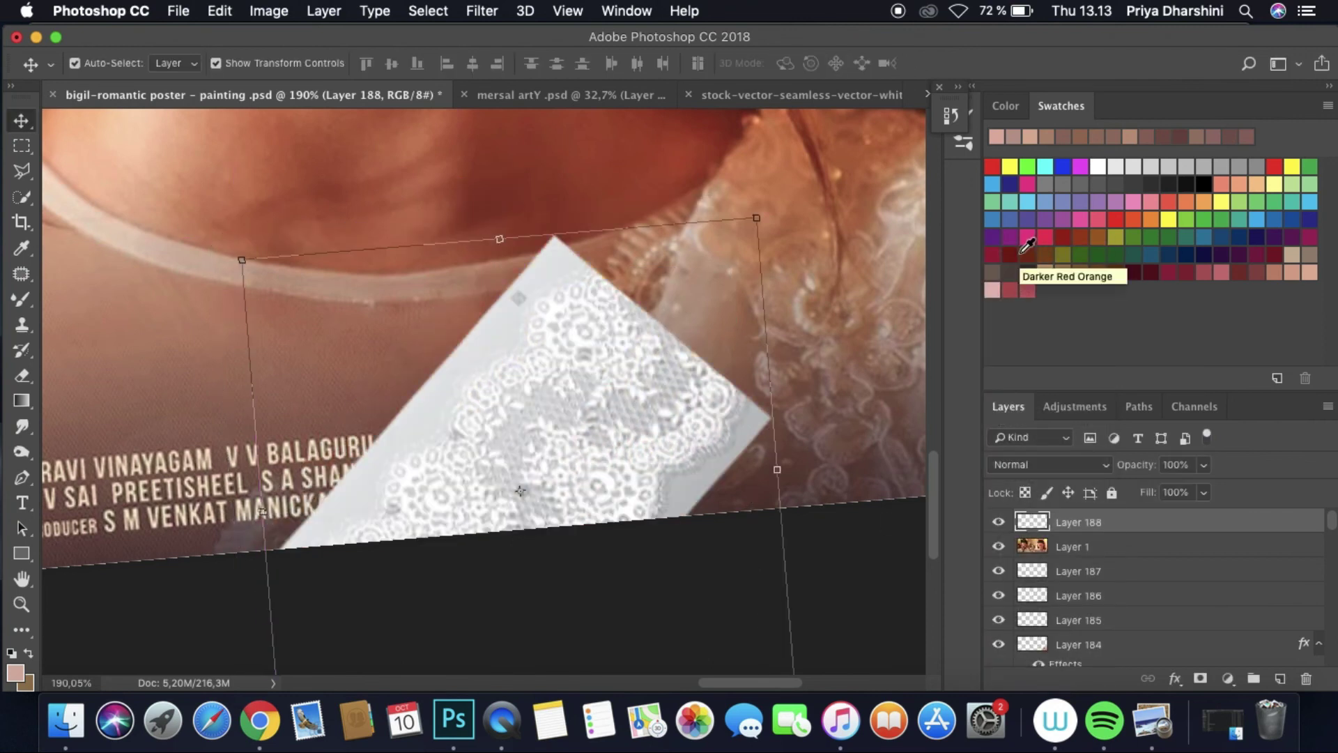
Step: Create Layer 189 above the lace pattern with a red Color Overlay effect for tracing
scroll(538, 485, "up", 5)
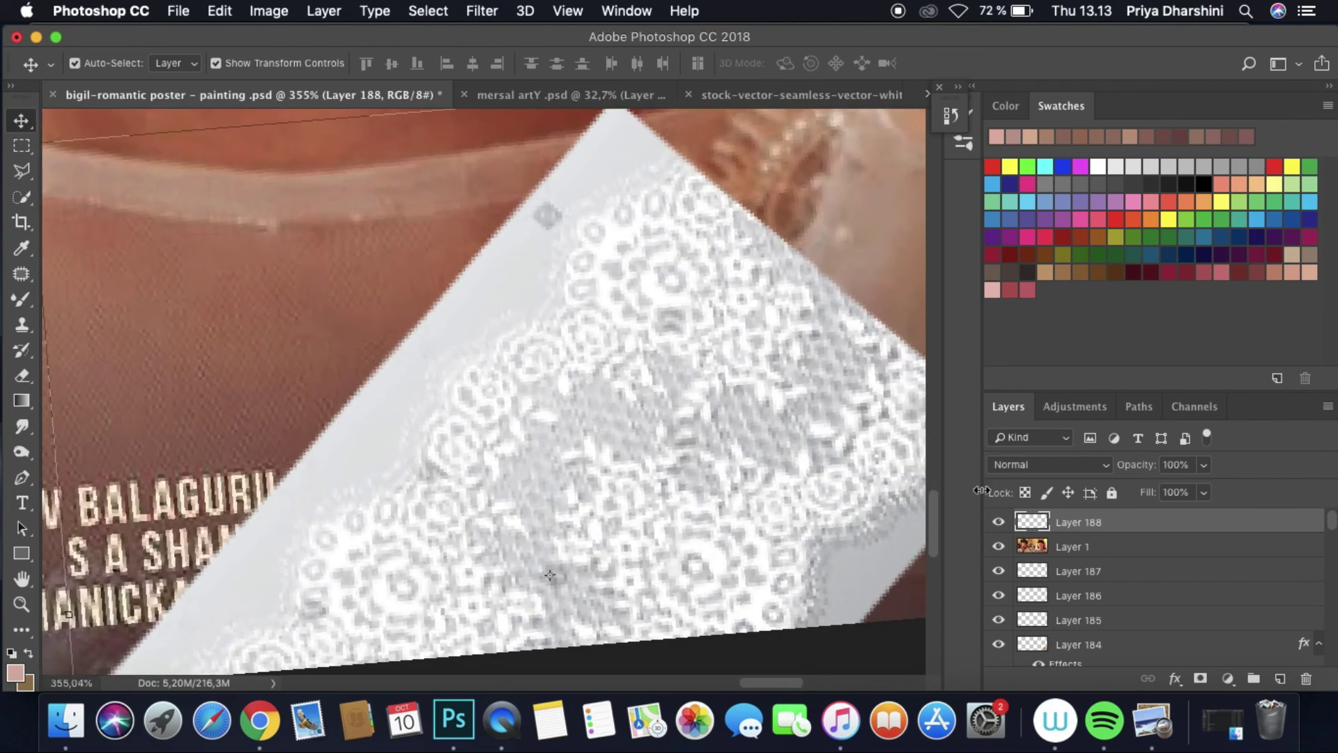
left_click(1277, 678)
right_click(856, 529)
left_click(1171, 237)
key("b")
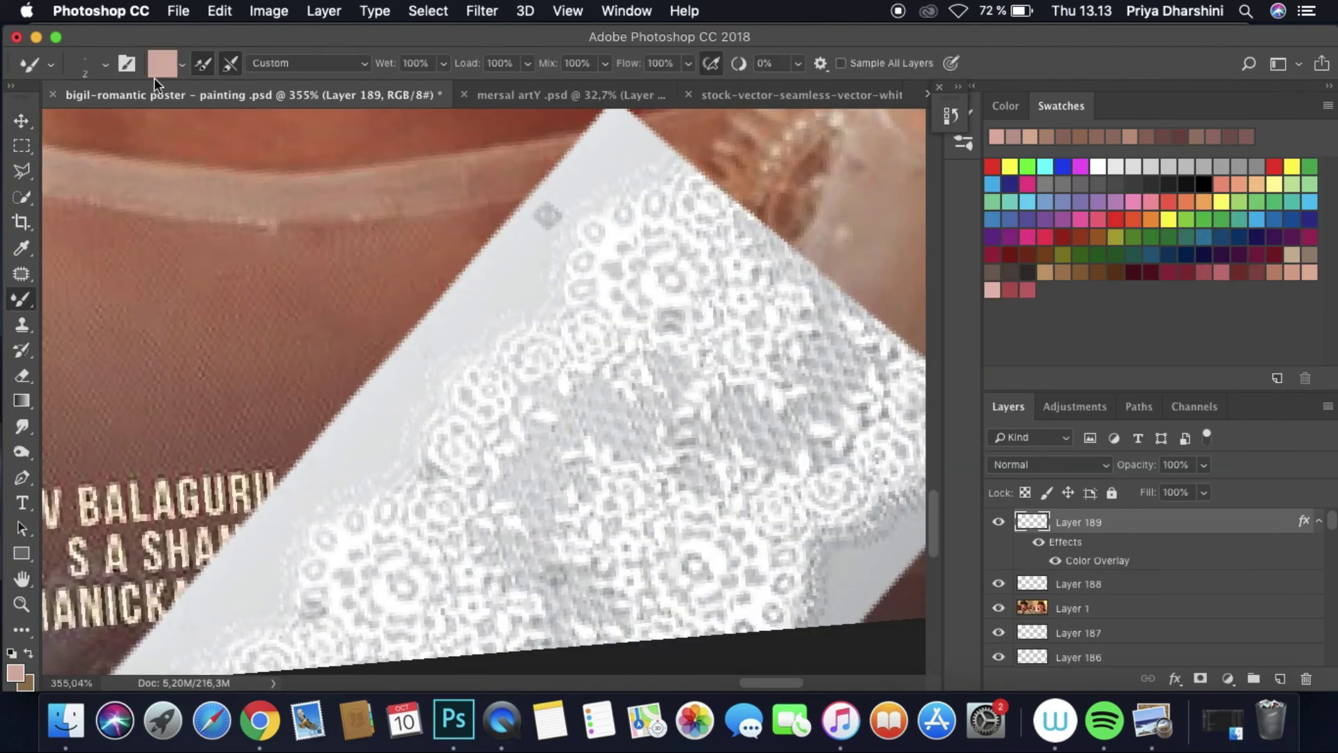
Step: Sample white from the lace pattern and trace the flower motif at its upper corner with dots around the edge
left_click(603, 251, "alt")
left_click_drag(584, 222, 627, 232)
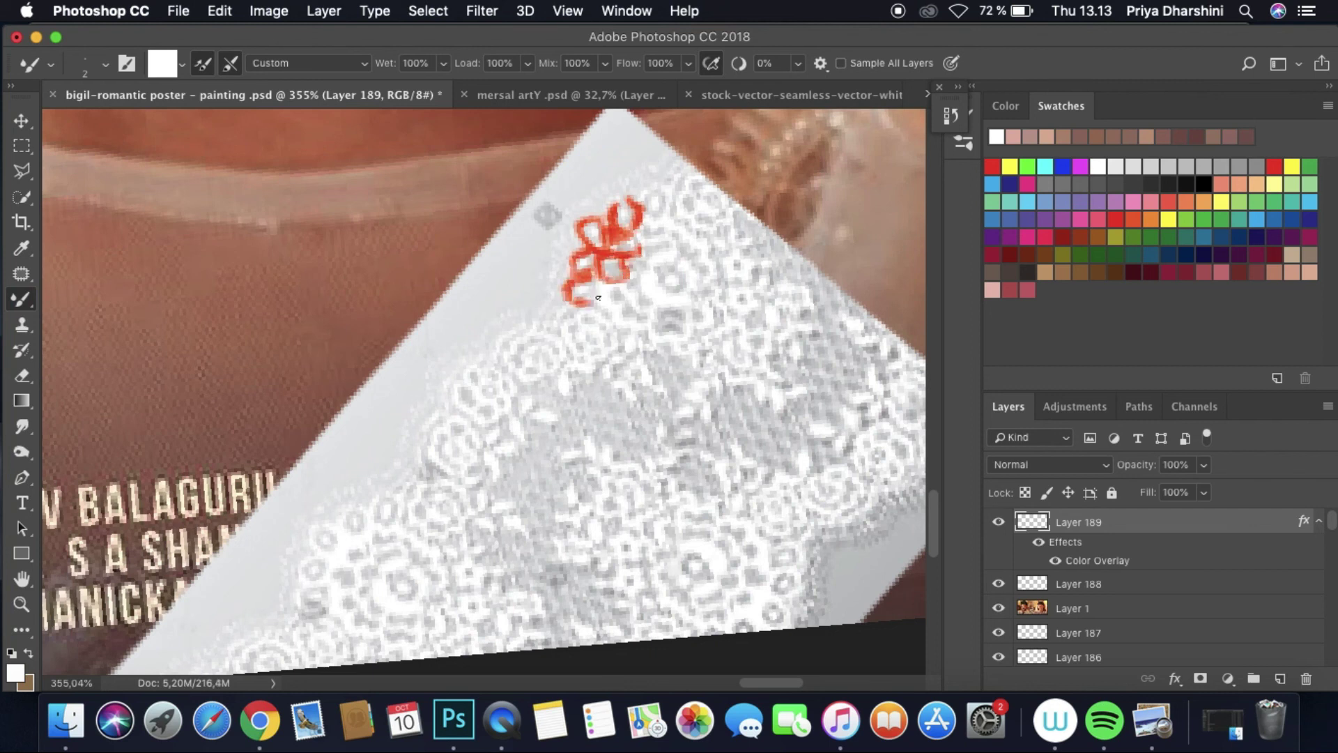
left_click_drag(639, 282, 682, 299)
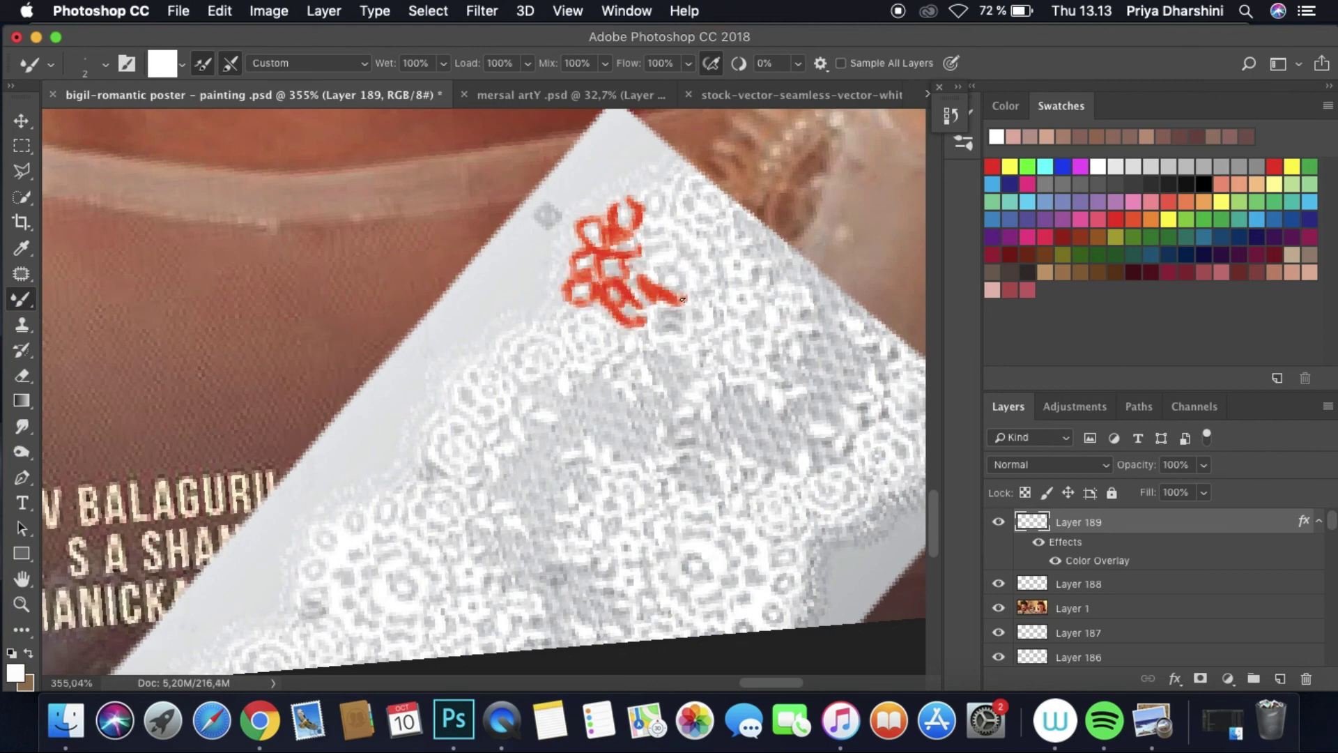
mouse_move(667, 238)
left_mouse_down()
mouse_move(707, 279)
mouse_move(669, 209)
mouse_move(684, 167)
left_mouse_up()
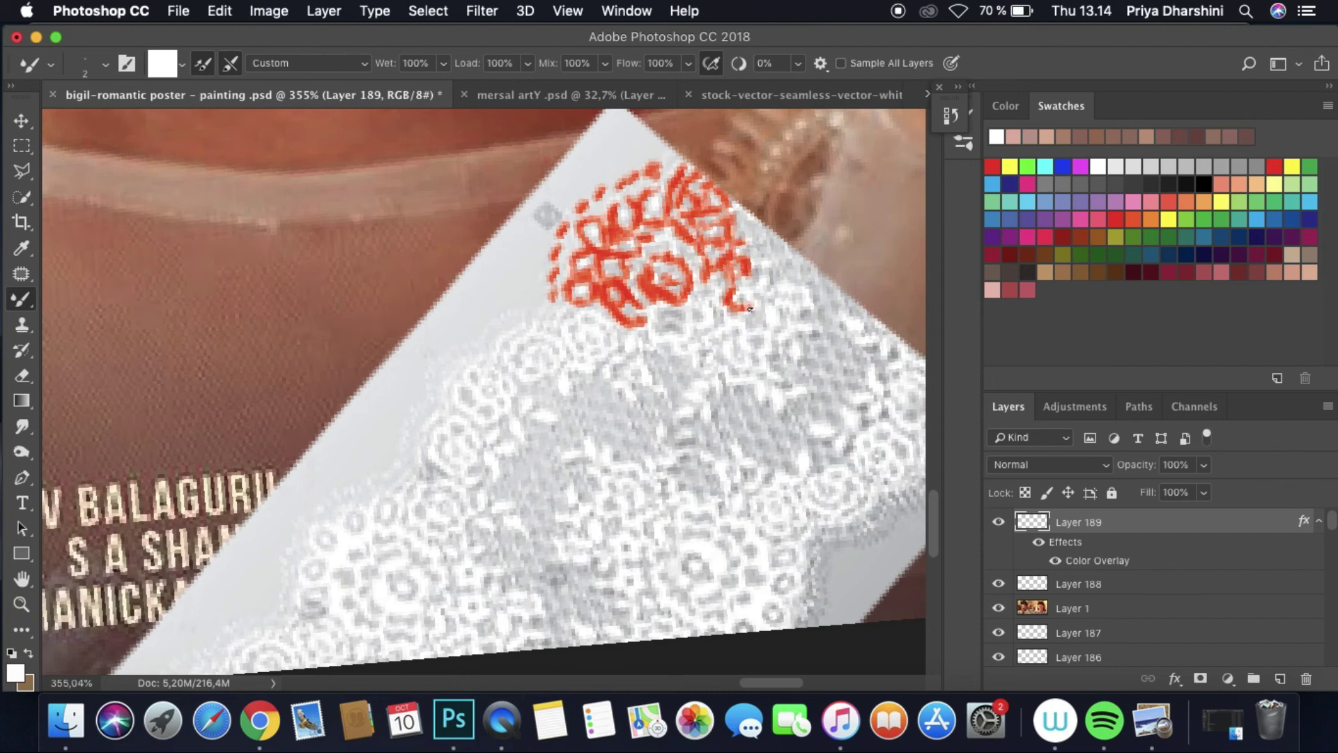
Step: Preview the traced flower on the painting without the Color Overlay and reference layers, and restore the overlay and lace pattern
left_click(1055, 561)
left_click_drag(998, 583, 998, 607)
scroll(755, 493, "down", 5)
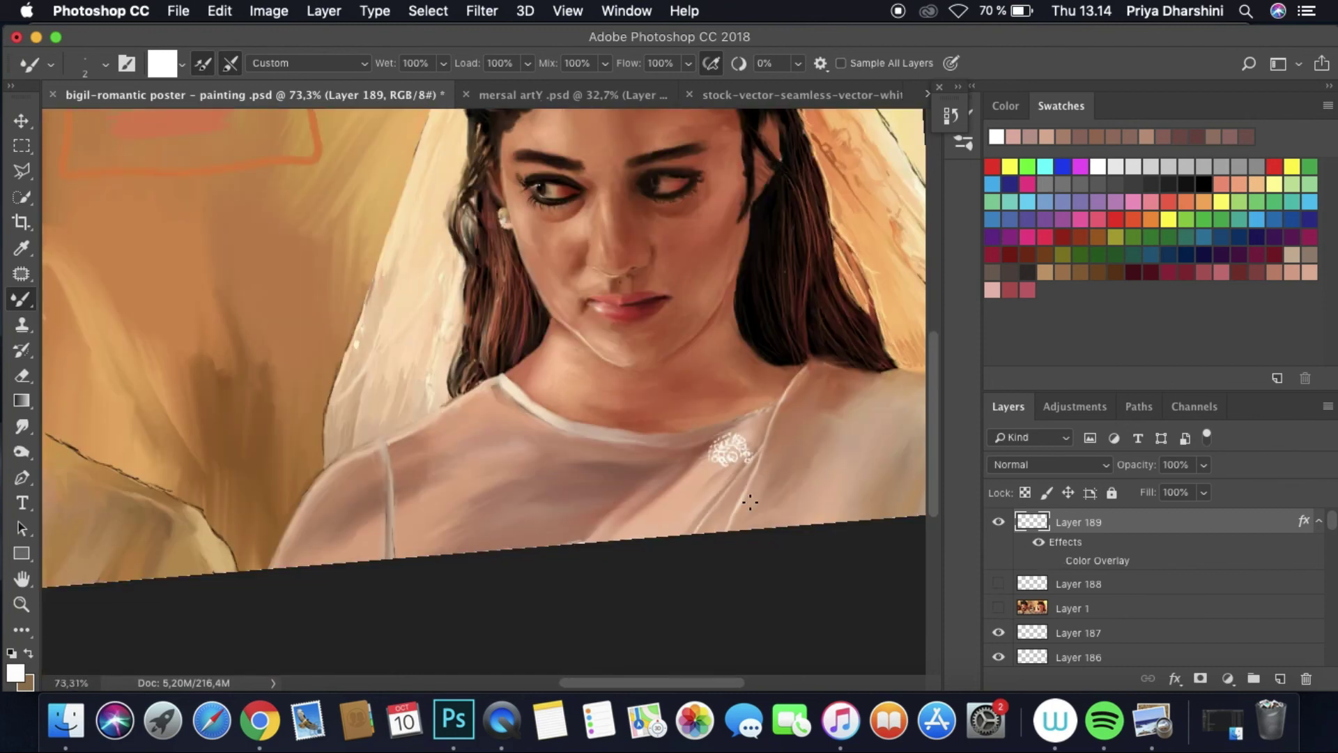
scroll(762, 493, "up", 3)
scroll(687, 486, "up", 5)
left_click(1055, 560)
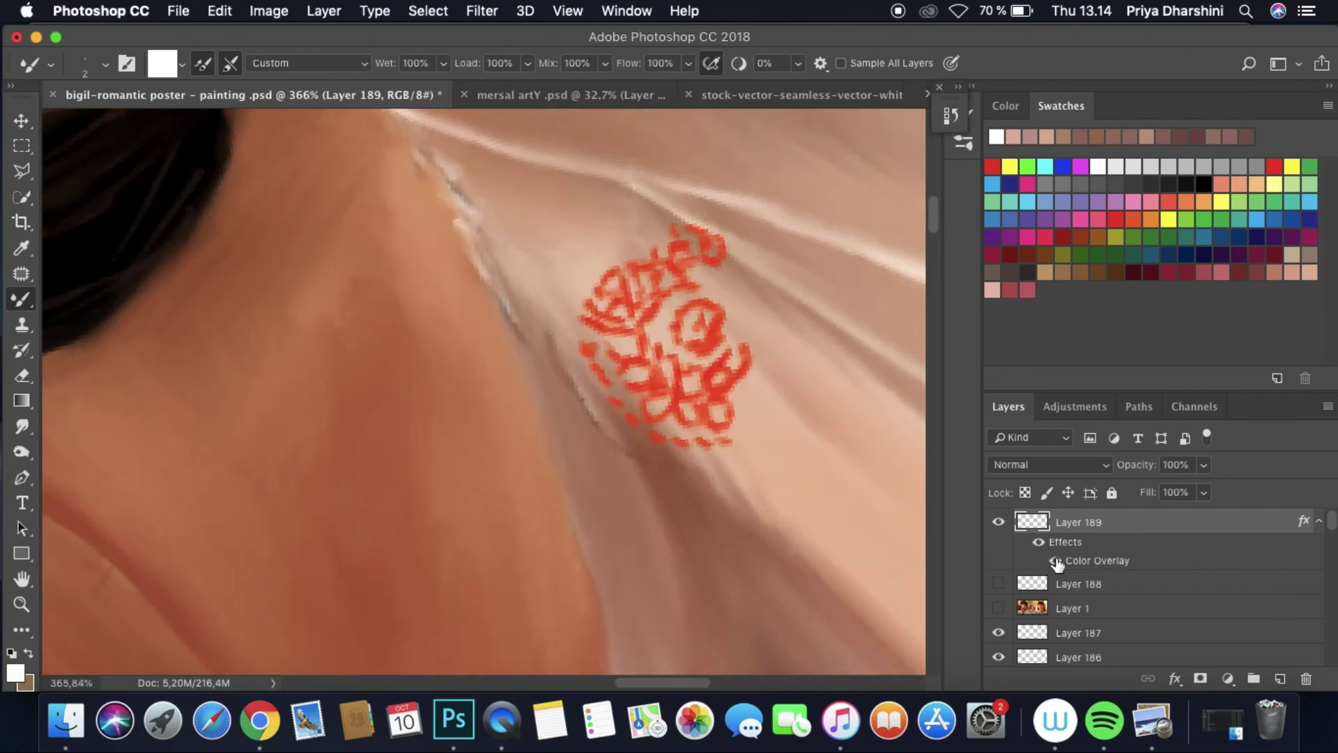
left_click(999, 584)
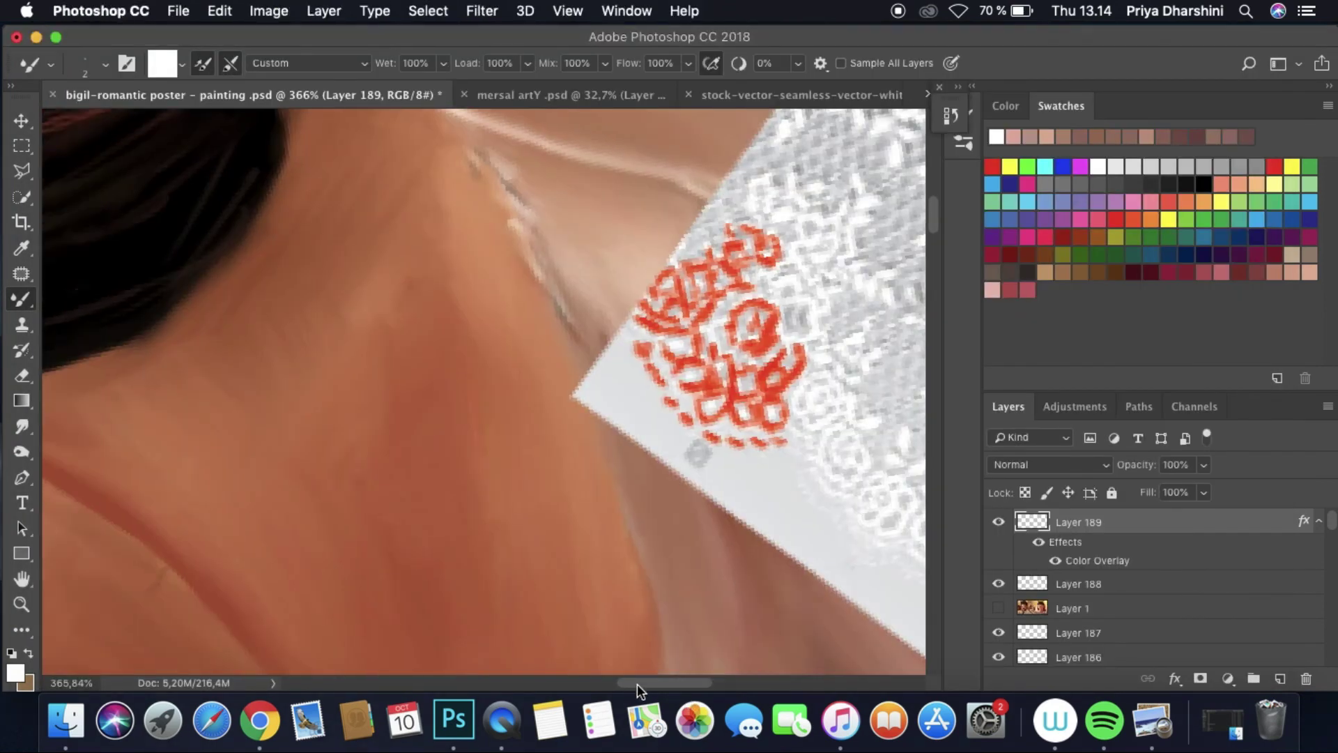
left_click_drag(638, 683, 674, 683)
left_click(999, 583)
left_click(998, 583)
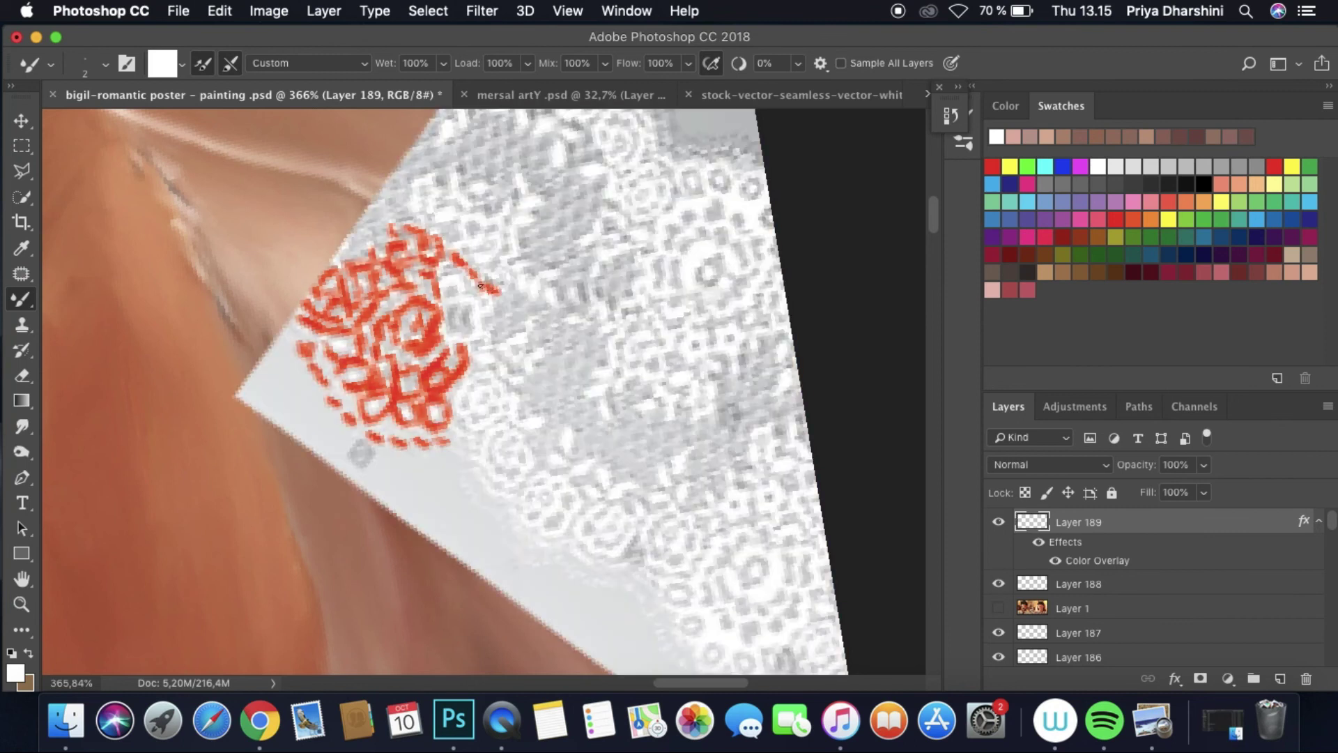
Step: Finish tracing the flower motif and follow the small rosettes and dotted scalloped border of the lace on Layer 189
mouse_move(453, 305)
left_mouse_down()
mouse_move(463, 335)
mouse_move(493, 310)
mouse_move(483, 364)
mouse_move(506, 374)
mouse_move(537, 359)
mouse_move(528, 332)
mouse_move(499, 318)
mouse_move(502, 392)
mouse_move(457, 405)
mouse_move(466, 383)
mouse_move(497, 382)
left_mouse_up()
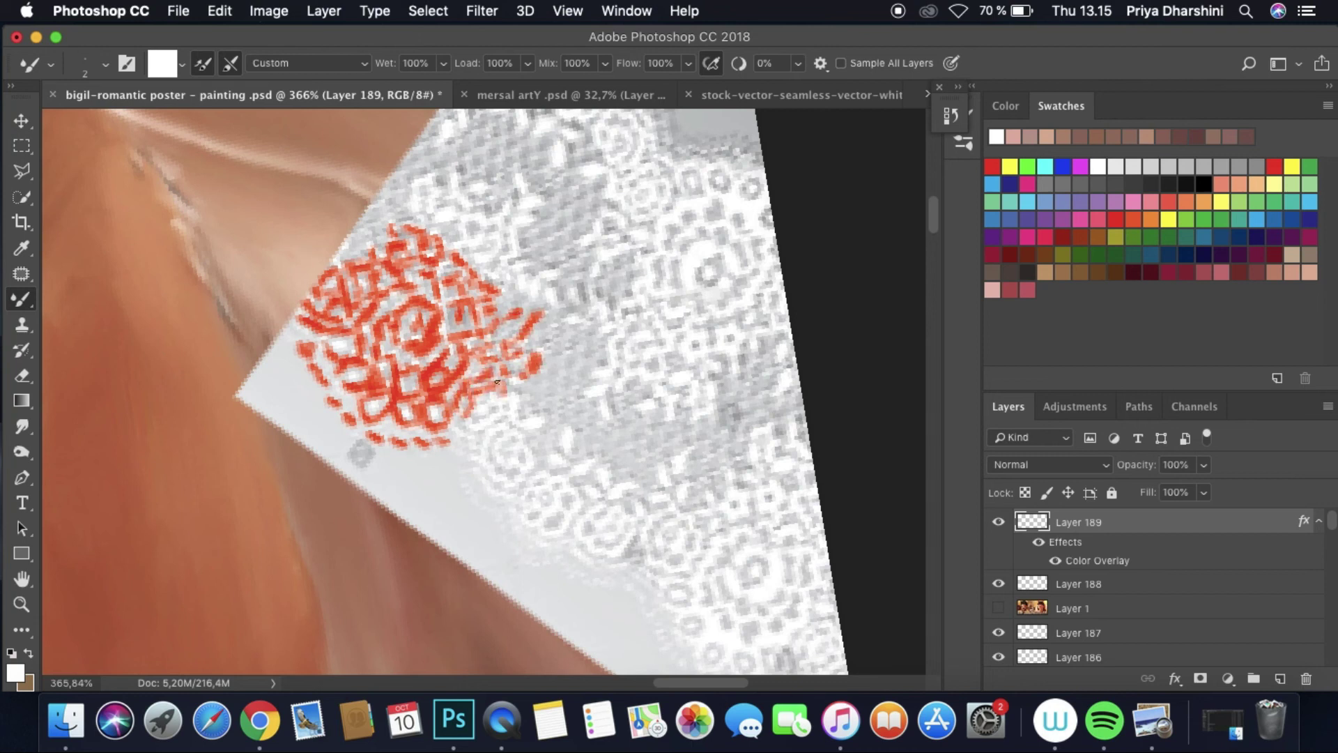
mouse_move(458, 434)
left_mouse_down()
mouse_move(512, 400)
mouse_move(490, 436)
left_mouse_up()
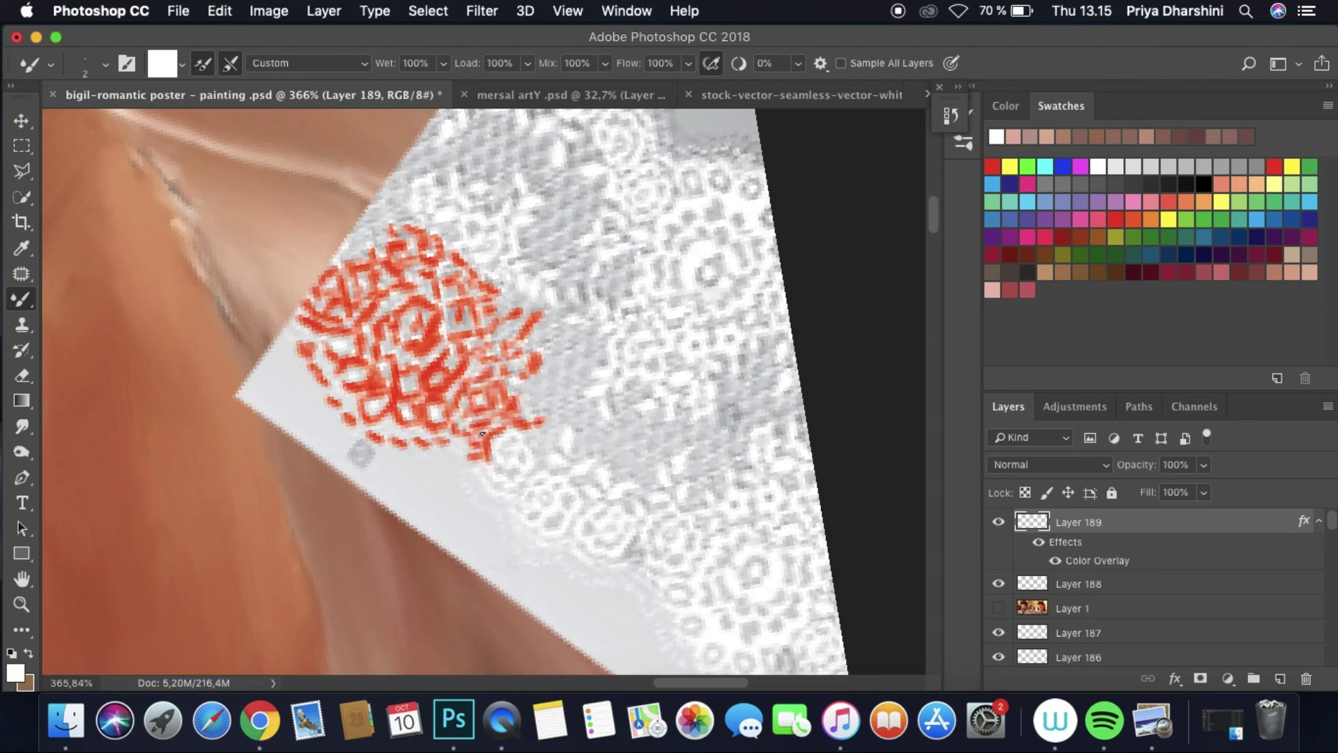
mouse_move(526, 521)
left_mouse_down()
mouse_move(573, 437)
mouse_move(595, 493)
mouse_move(561, 514)
left_mouse_up()
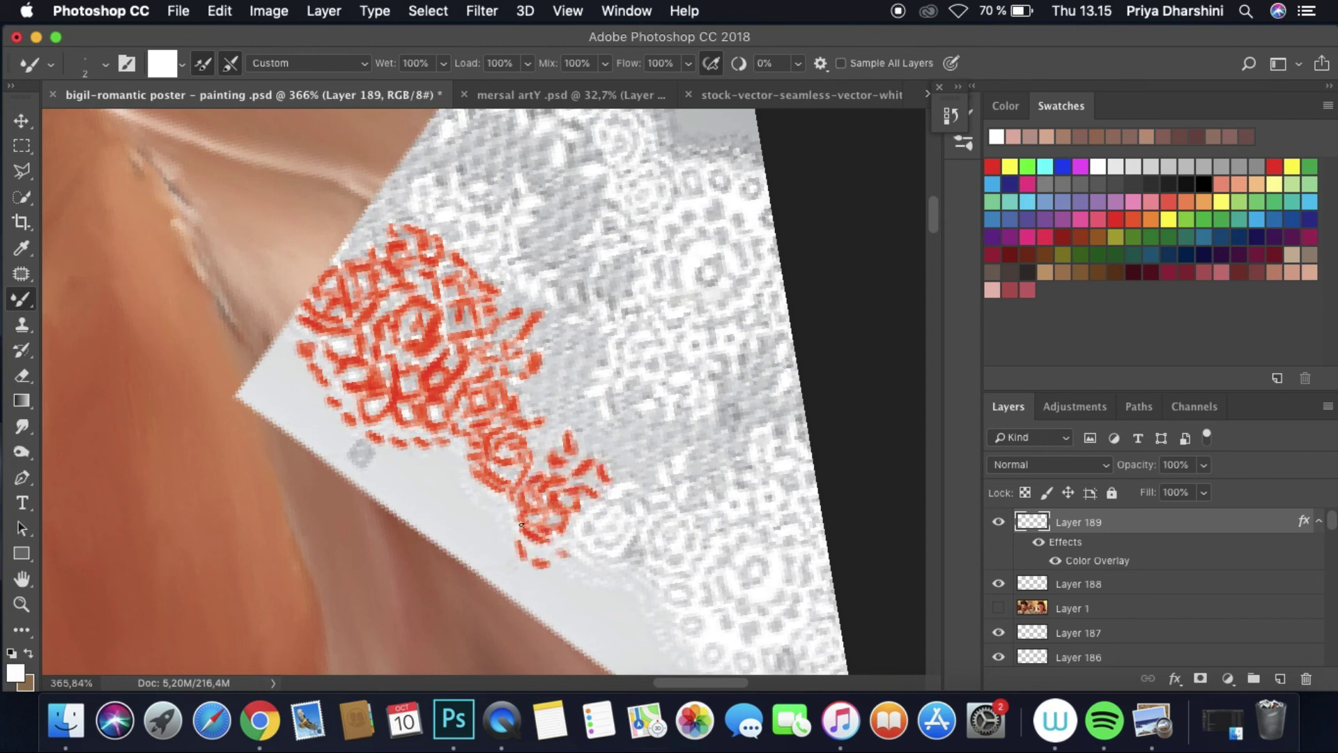
mouse_move(621, 489)
left_mouse_down()
mouse_move(643, 516)
mouse_move(608, 518)
mouse_move(629, 523)
mouse_move(603, 547)
mouse_move(612, 572)
mouse_move(590, 563)
mouse_move(624, 561)
mouse_move(557, 562)
left_mouse_up()
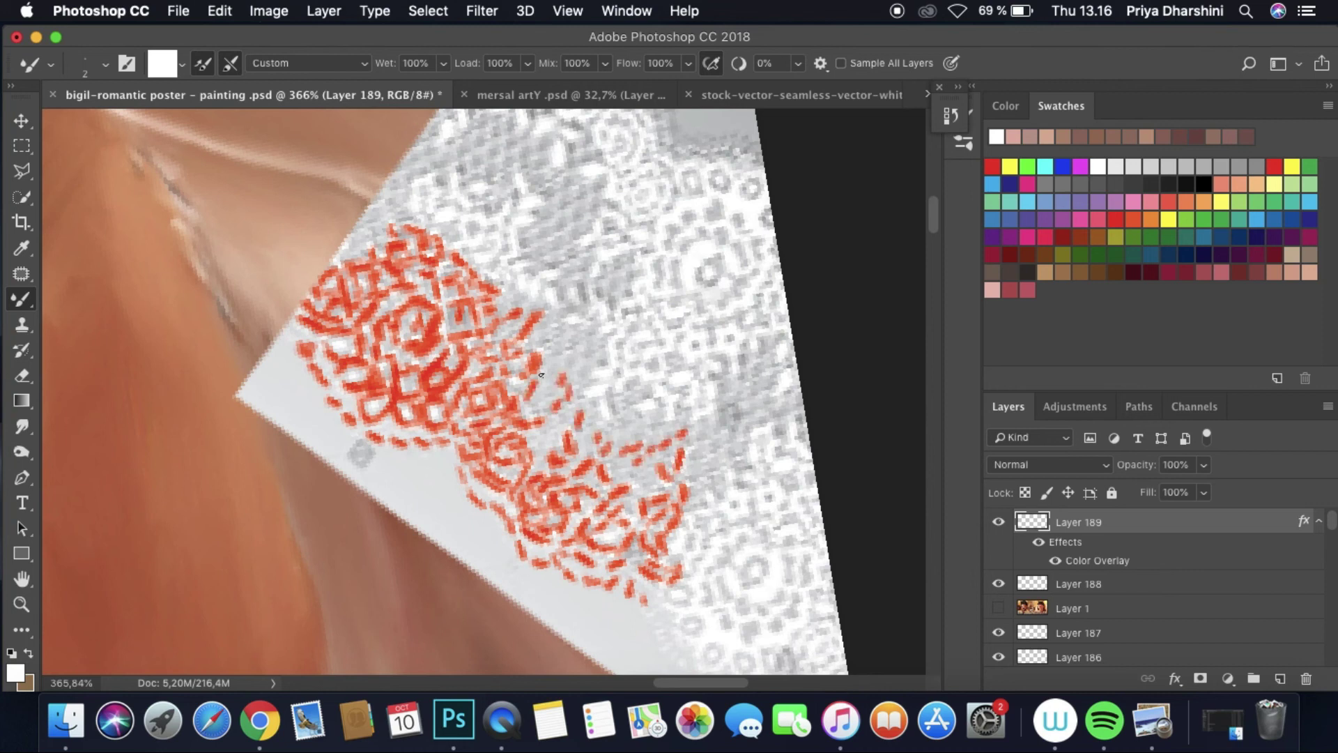
Step: Trace the dotted lace texture on Layer 189 across the middle section between the two flower motifs and along the inner edge
left_click_drag(597, 395, 615, 338)
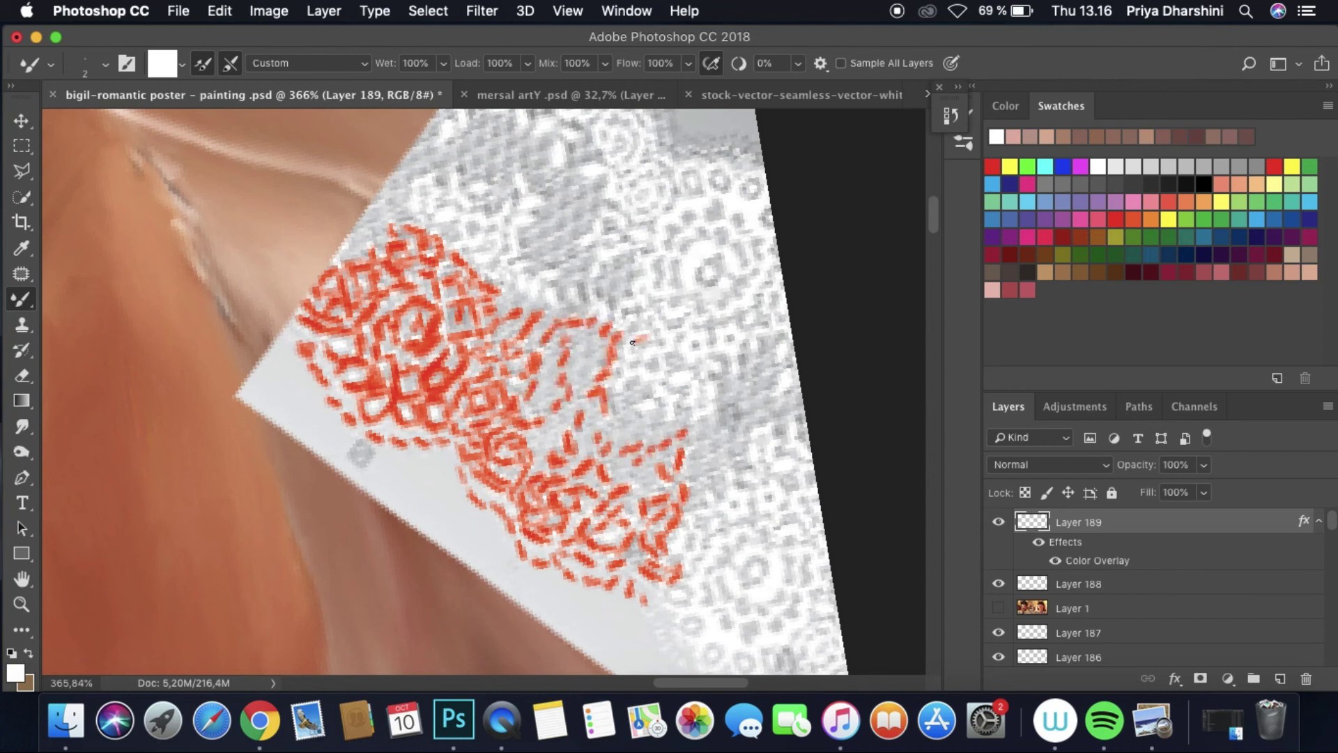
mouse_move(666, 406)
left_mouse_down()
mouse_move(628, 397)
mouse_move(624, 425)
left_mouse_up()
left_click_drag(712, 414, 714, 383)
mouse_move(933, 215)
left_mouse_down()
mouse_move(943, 239)
mouse_move(934, 230)
left_mouse_up()
mouse_move(697, 324)
left_mouse_down()
mouse_move(736, 278)
mouse_move(771, 320)
mouse_move(714, 363)
left_mouse_up()
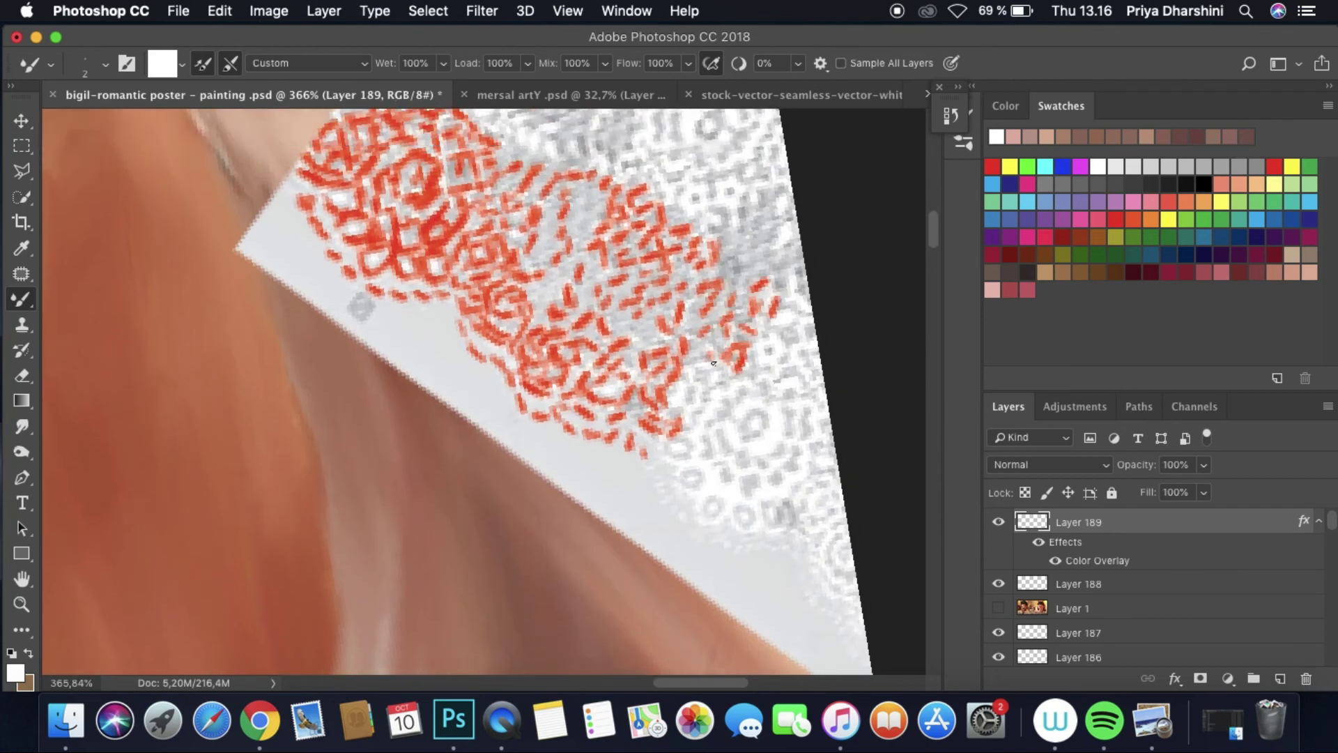
Step: Trace the second flower motif and its scalloped border out to the canvas edge, and preview it without the Color Overlay and lace pattern
mouse_move(694, 412)
left_mouse_down()
mouse_move(718, 390)
mouse_move(672, 463)
mouse_move(676, 494)
left_mouse_up()
mouse_move(774, 530)
left_mouse_down()
mouse_move(731, 517)
mouse_move(709, 461)
mouse_move(693, 491)
mouse_move(697, 477)
mouse_move(718, 492)
mouse_move(697, 518)
mouse_move(718, 502)
mouse_move(749, 516)
mouse_move(791, 487)
mouse_move(807, 403)
mouse_move(780, 410)
mouse_move(771, 444)
mouse_move(746, 407)
mouse_move(761, 413)
mouse_move(720, 433)
mouse_move(787, 324)
mouse_move(800, 351)
left_mouse_up()
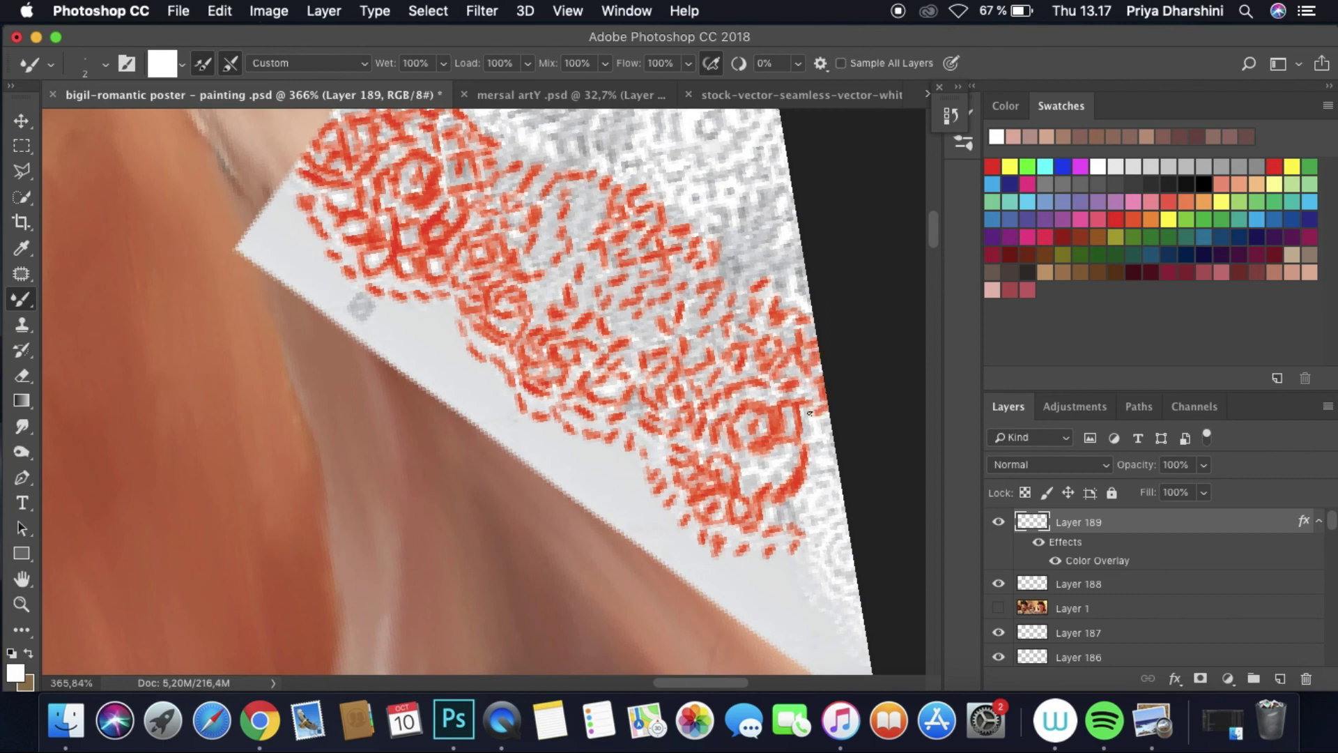
mouse_move(824, 441)
left_mouse_down()
mouse_move(771, 468)
mouse_move(822, 481)
left_mouse_up()
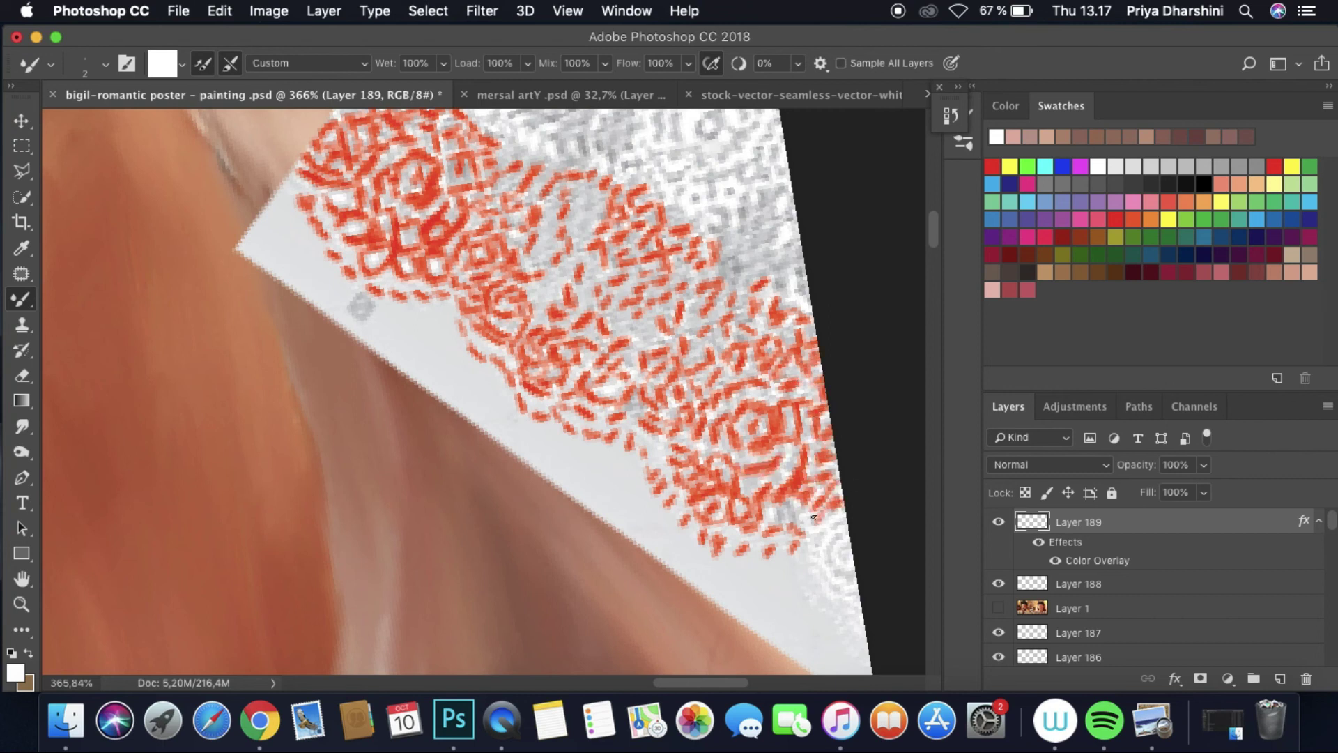
mouse_move(843, 625)
left_mouse_down()
mouse_move(862, 605)
mouse_move(831, 591)
mouse_move(854, 588)
mouse_move(854, 544)
left_mouse_up()
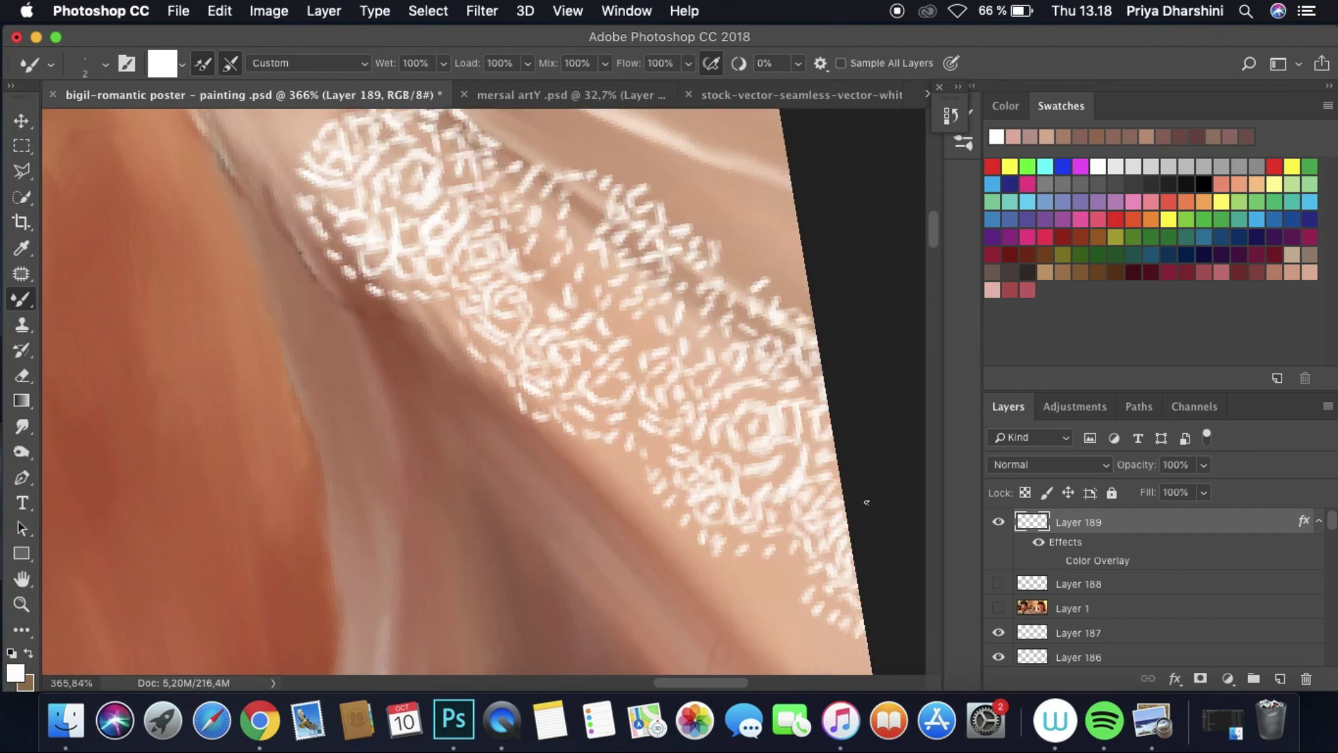
key("super+0")
scroll(675, 427, "up", 5)
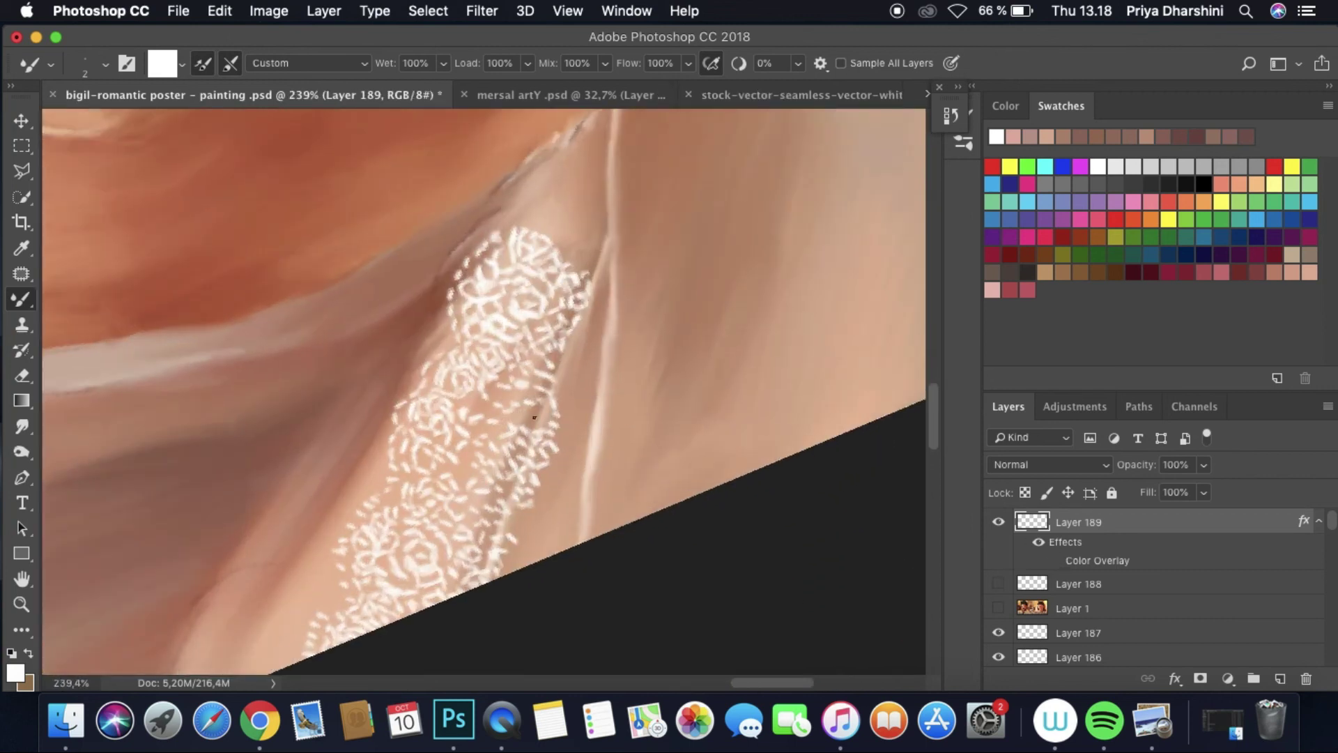
Step: Create Layer 190 between the traced lace and the lace pattern layer, and choose a pale lilac-grey paint colour
scroll(538, 419, "up", 3)
left_click(1079, 583)
key("super+shift+alt+n")
left_click(14, 672)
key("Return")
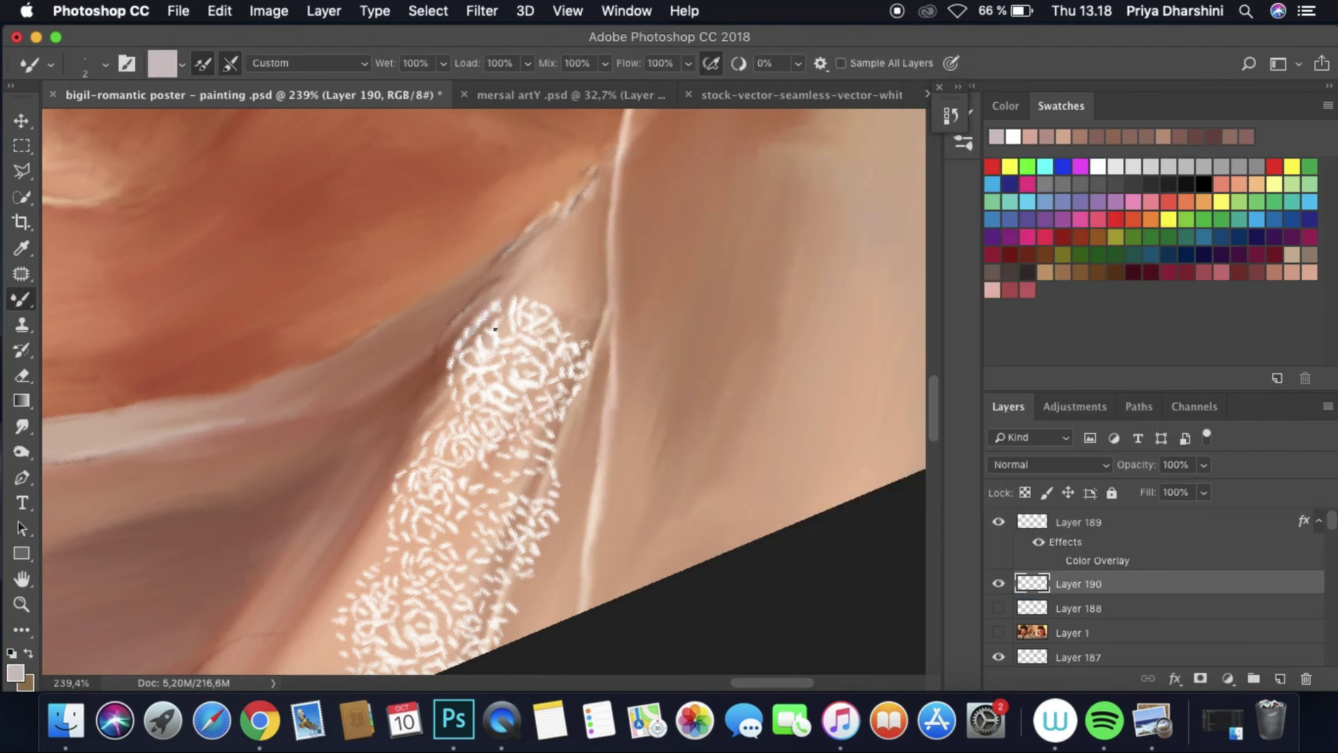
Step: Paint a solid backing behind the traced lace on Layer 190 and soften it with a size 27 textured Smudge brush
mouse_move(488, 328)
left_mouse_down()
mouse_move(502, 377)
mouse_move(418, 591)
left_mouse_up()
scroll(453, 488, "down", 5)
key("r")
right_click(142, 398)
key("Return")
scroll(749, 460, "up", 5)
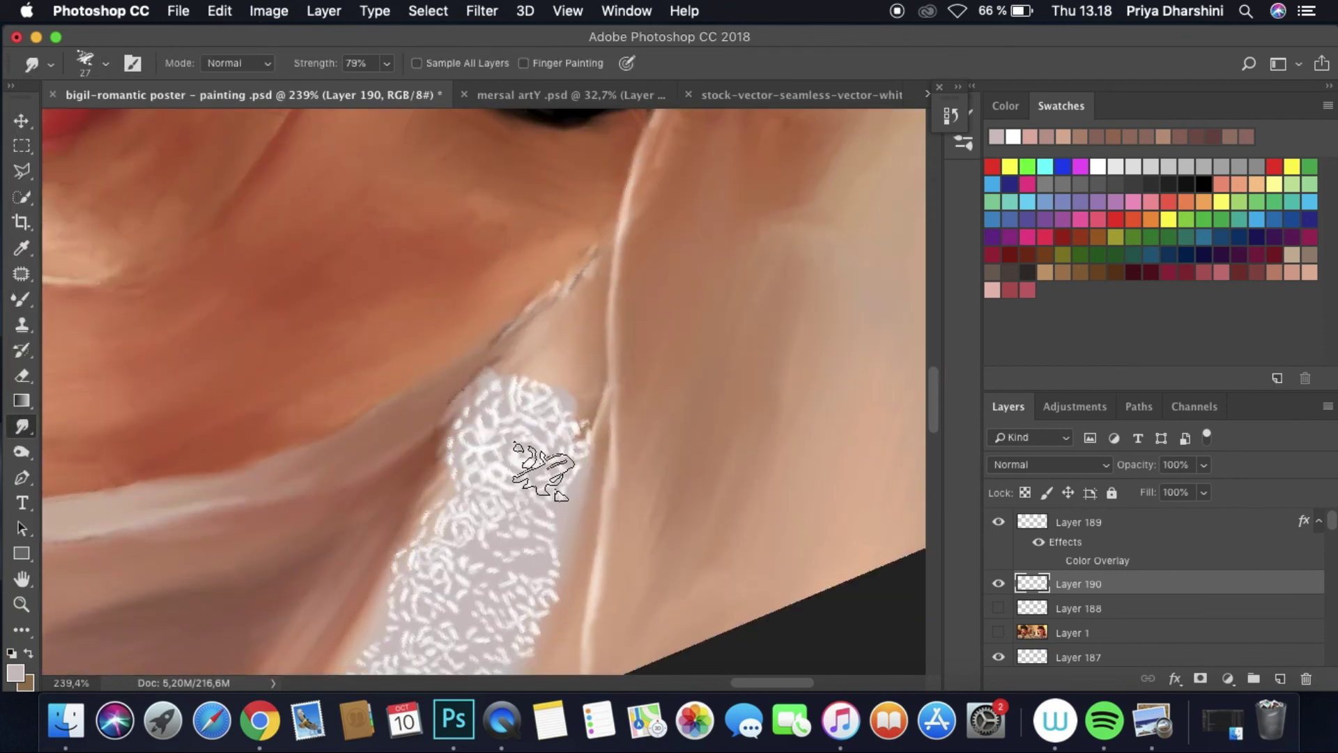
Step: Add a Color Overlay effect in skin brown c88d6e to the lace backing on Layer 190
scroll(613, 465, "down", 5)
scroll(614, 466, "down", 3)
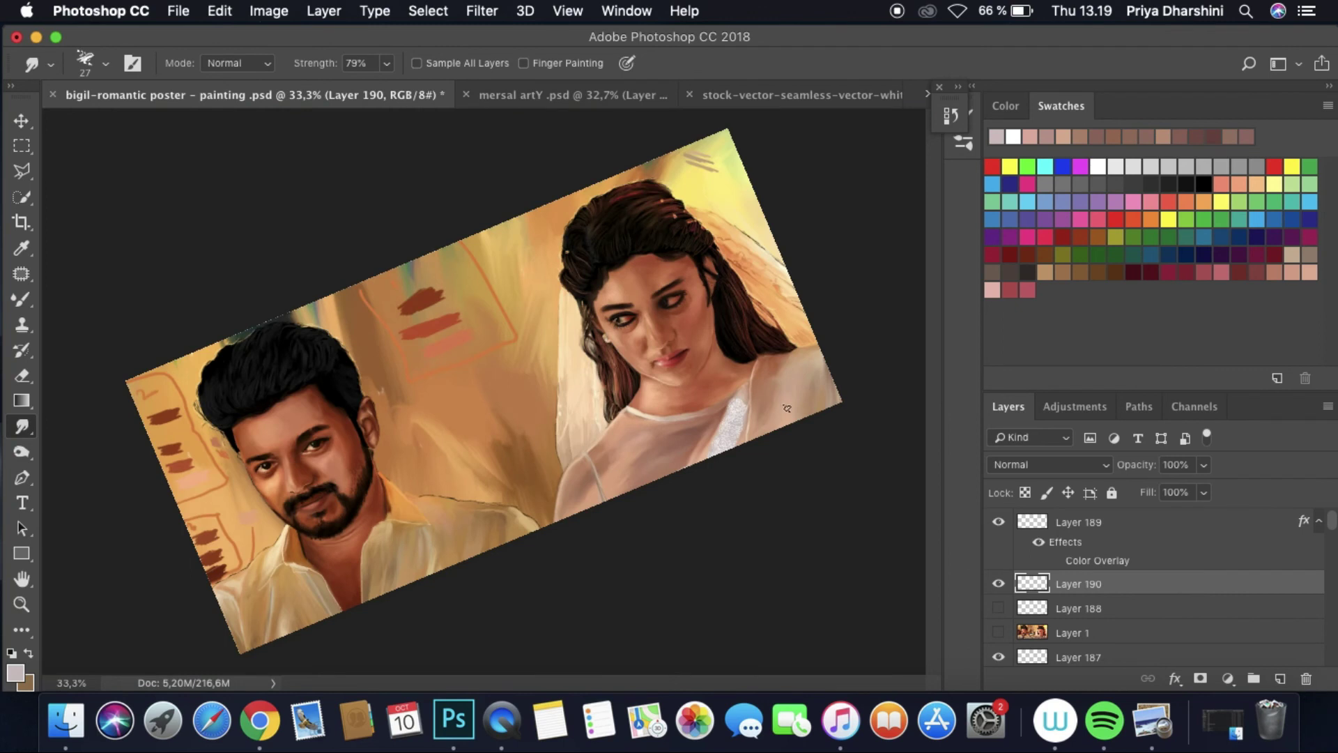
scroll(614, 465, "up", 2)
right_click(1077, 583)
left_click(965, 578)
left_click(568, 467)
left_click(950, 266)
left_click(672, 478)
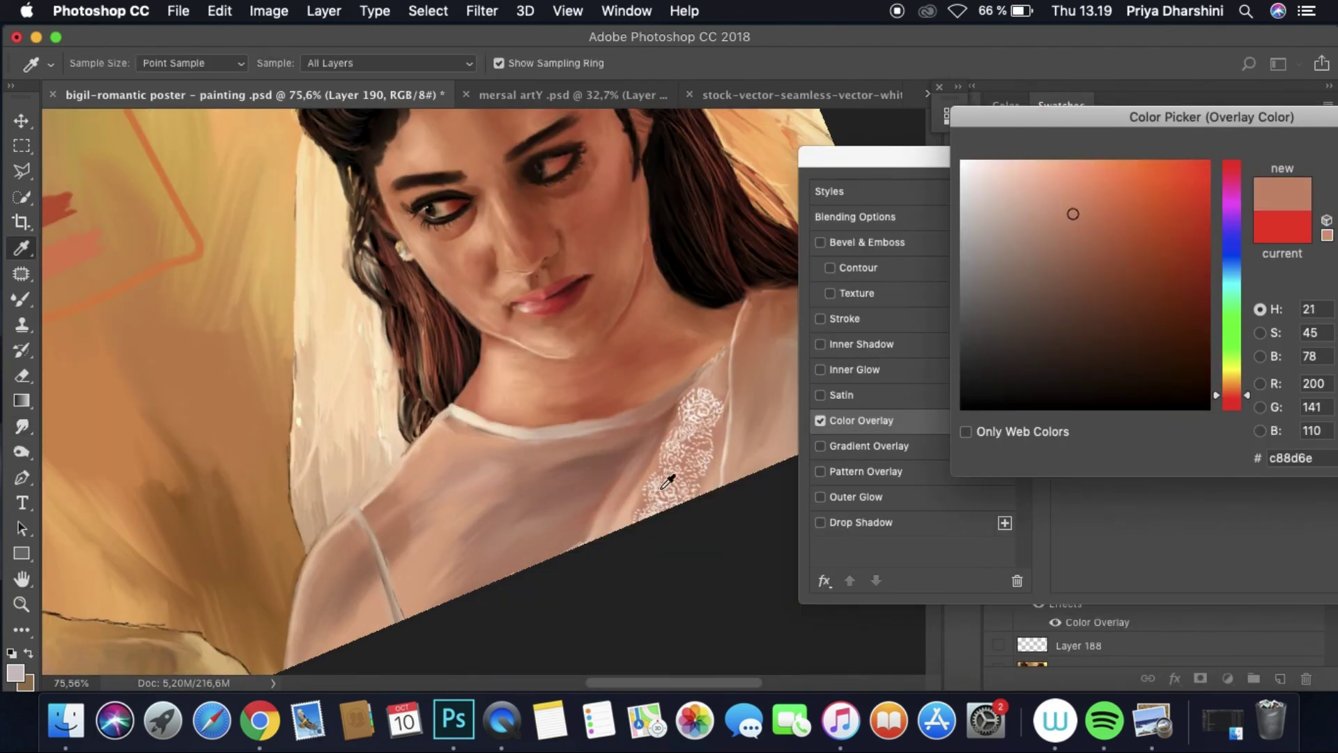
key("Return")
key("Return")
Step: Change the Color Overlay of the traced lace on Layer 189 to pale pink fdd4c4
double_click(1097, 540)
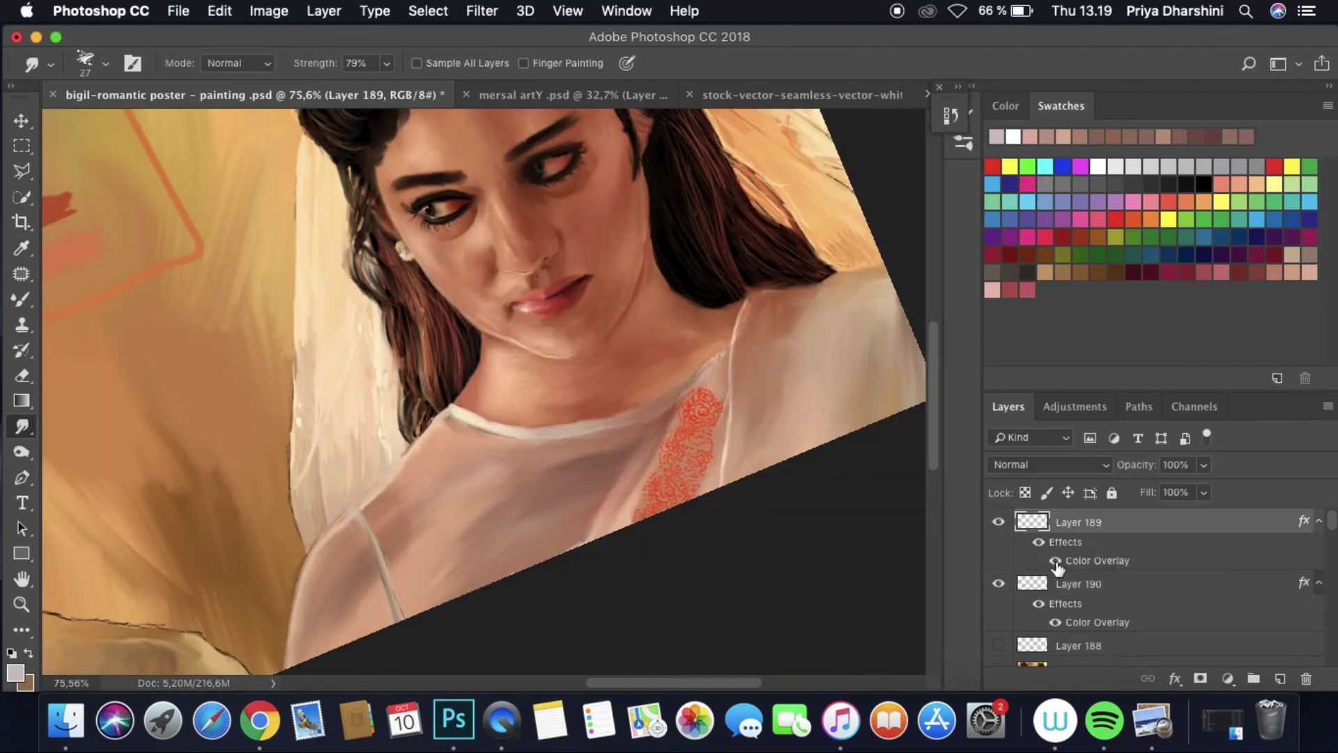
left_click_drag(662, 199, 972, 200)
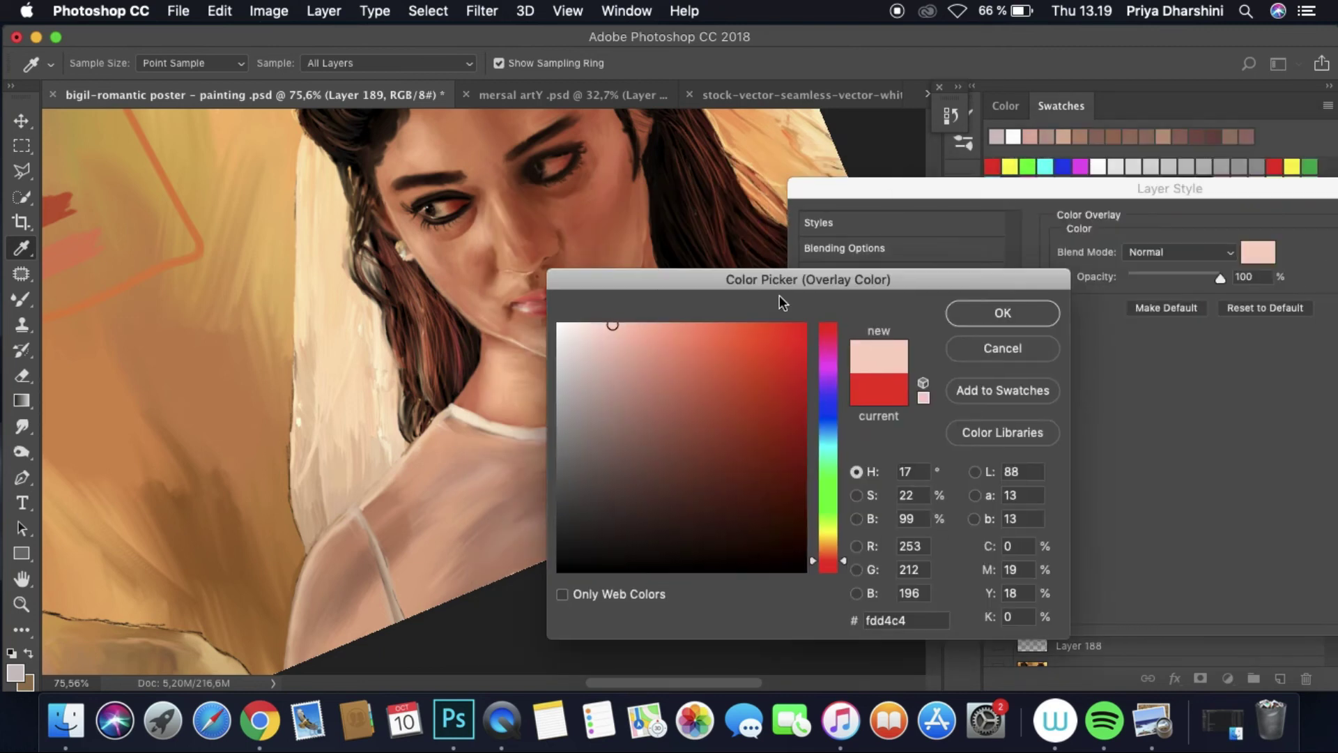
key("Return")
key("Return")
Step: Sample a pink tone and extend the lace with small size 3 dashes into the narrow corner below the neckline
scroll(796, 423, "up", 5)
left_click(105, 64)
double_click(179, 329)
left_click(615, 366, "alt")
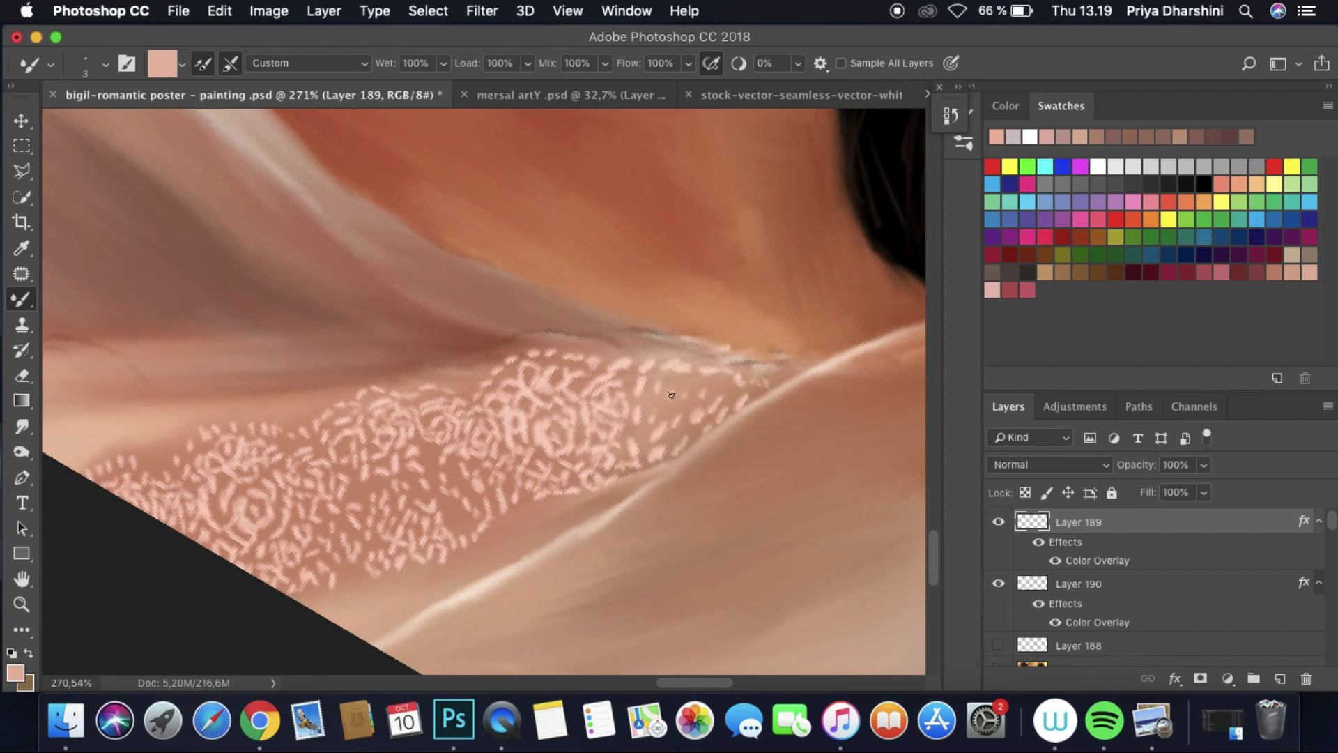
left_click_drag(736, 393, 636, 375)
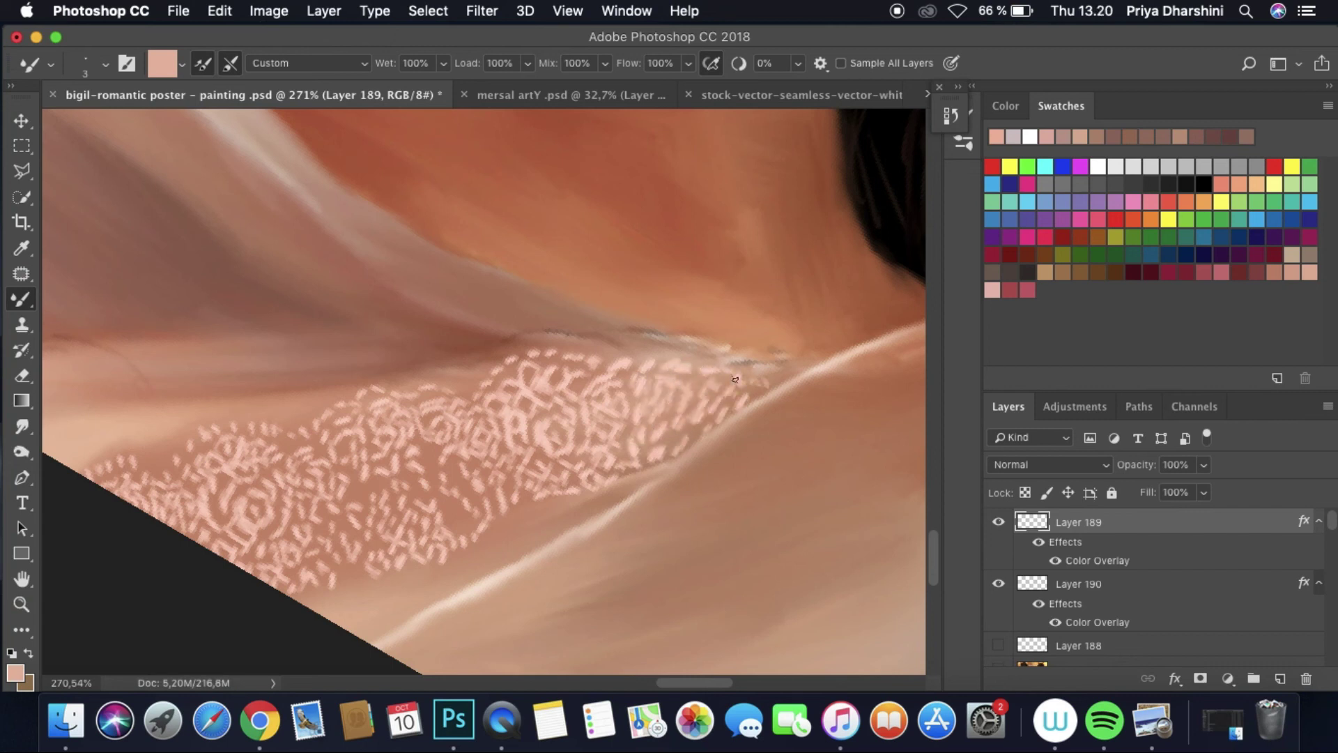
Step: Duplicate Layer 189 and recolour the lower lace layer's Color Overlay to a muted grey-brown as a shadow
scroll(762, 310, "down", 5)
key("super+j")
double_click(1098, 561)
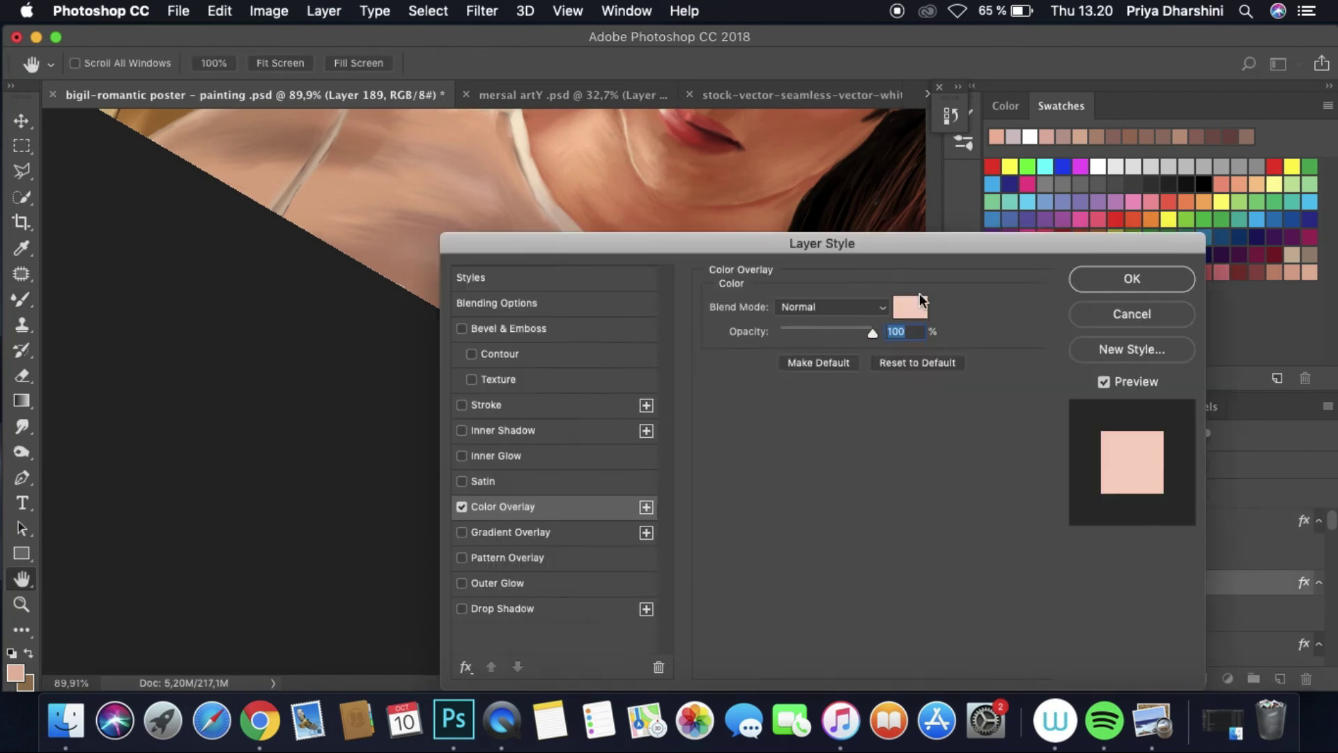
left_click(905, 304)
left_click(625, 416)
left_click_drag(611, 250, 980, 187)
key("Return")
left_click(1081, 279)
key("b")
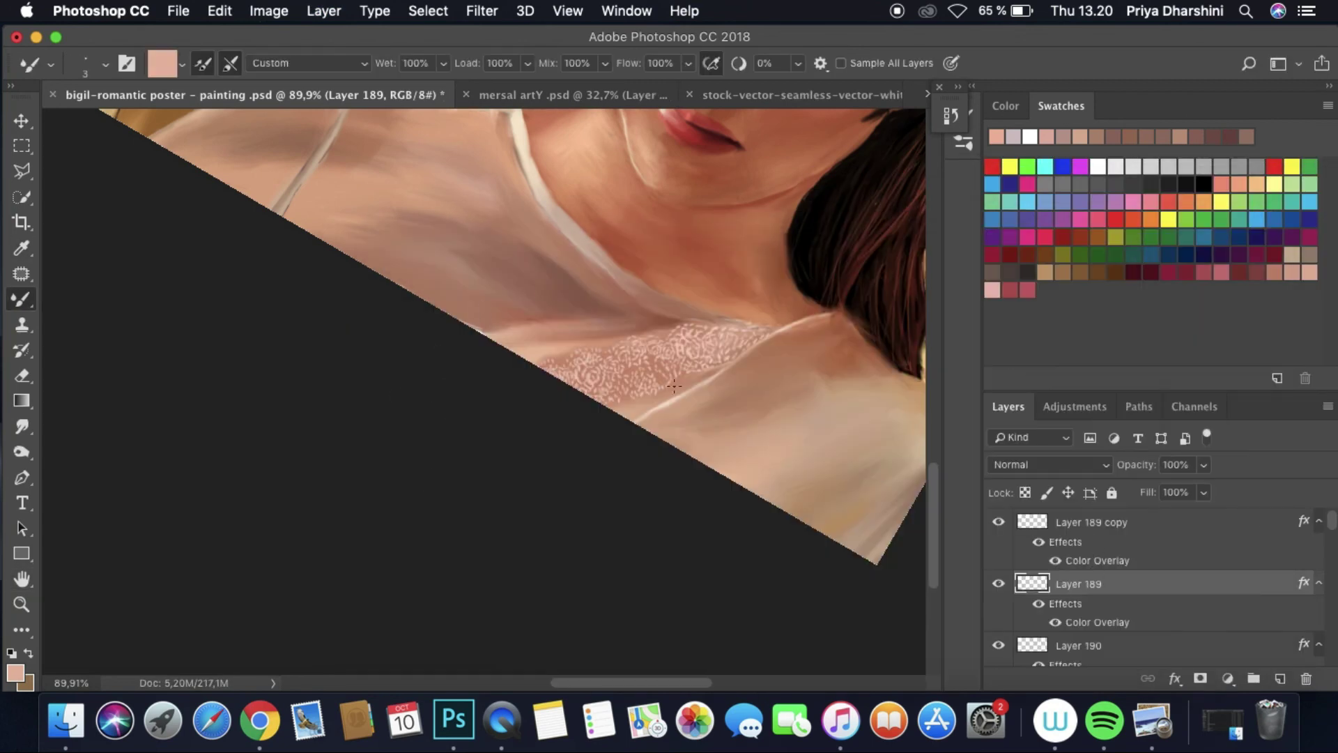
Step: Hide the pink lace copy, soften the grey-brown lace dashes on Layer 189 with a size 3 Smudge brush, and show the copy again
scroll(676, 377, "up", 5)
left_click(998, 521)
left_click(21, 425)
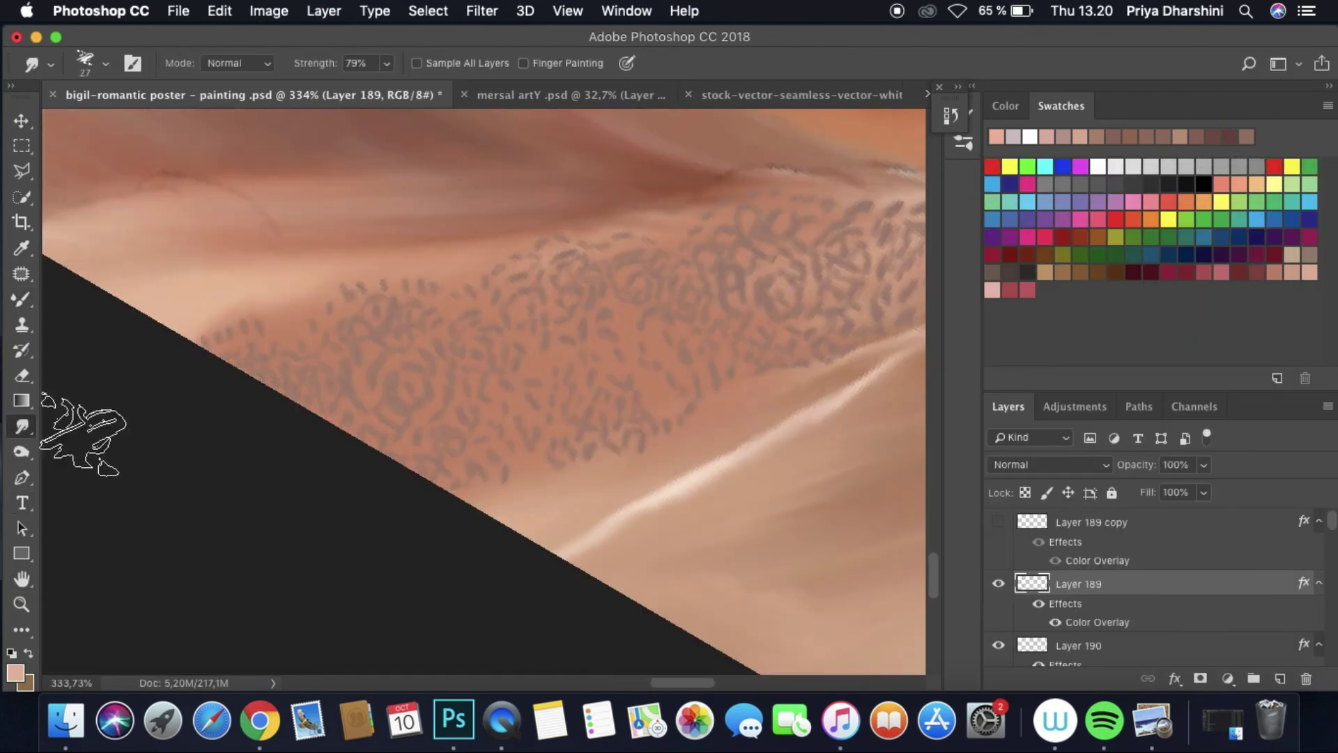
left_click(105, 63)
left_click_drag(129, 119, 113, 126)
type("3")
key("Return")
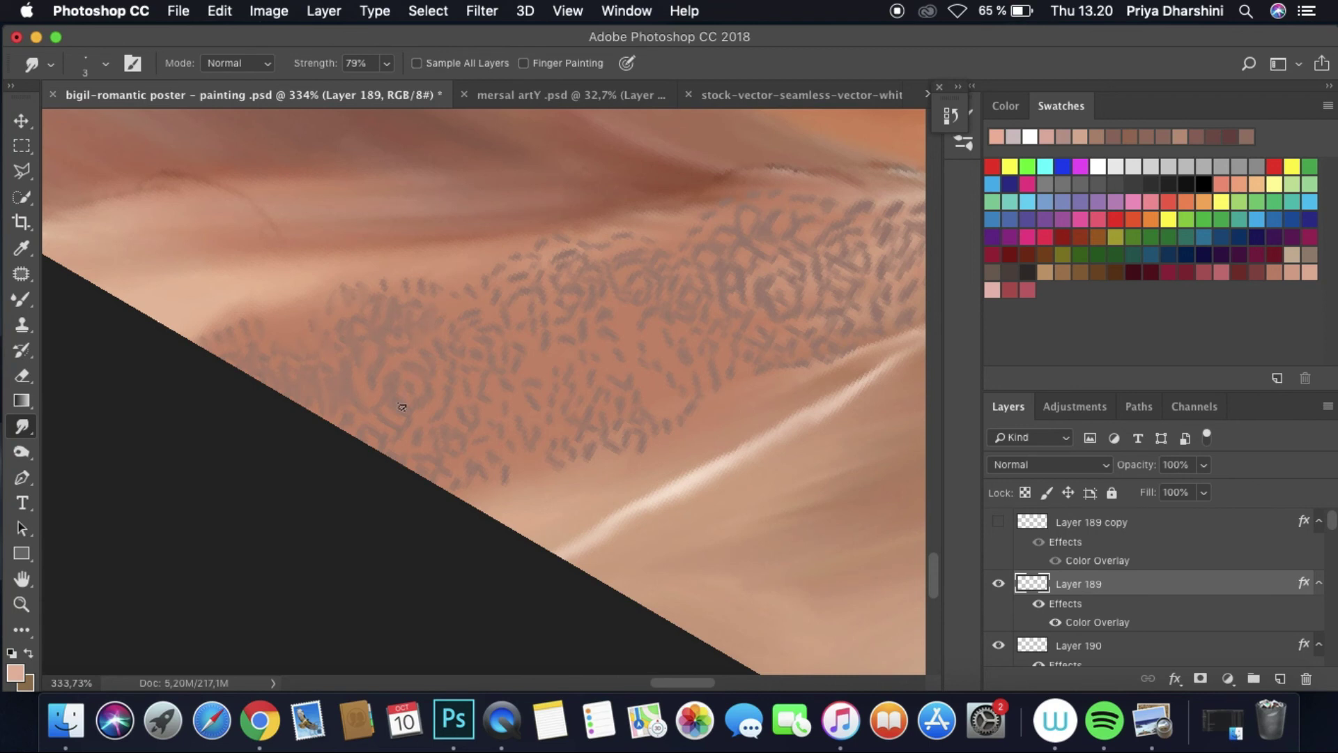
left_click(998, 521)
left_click(998, 521)
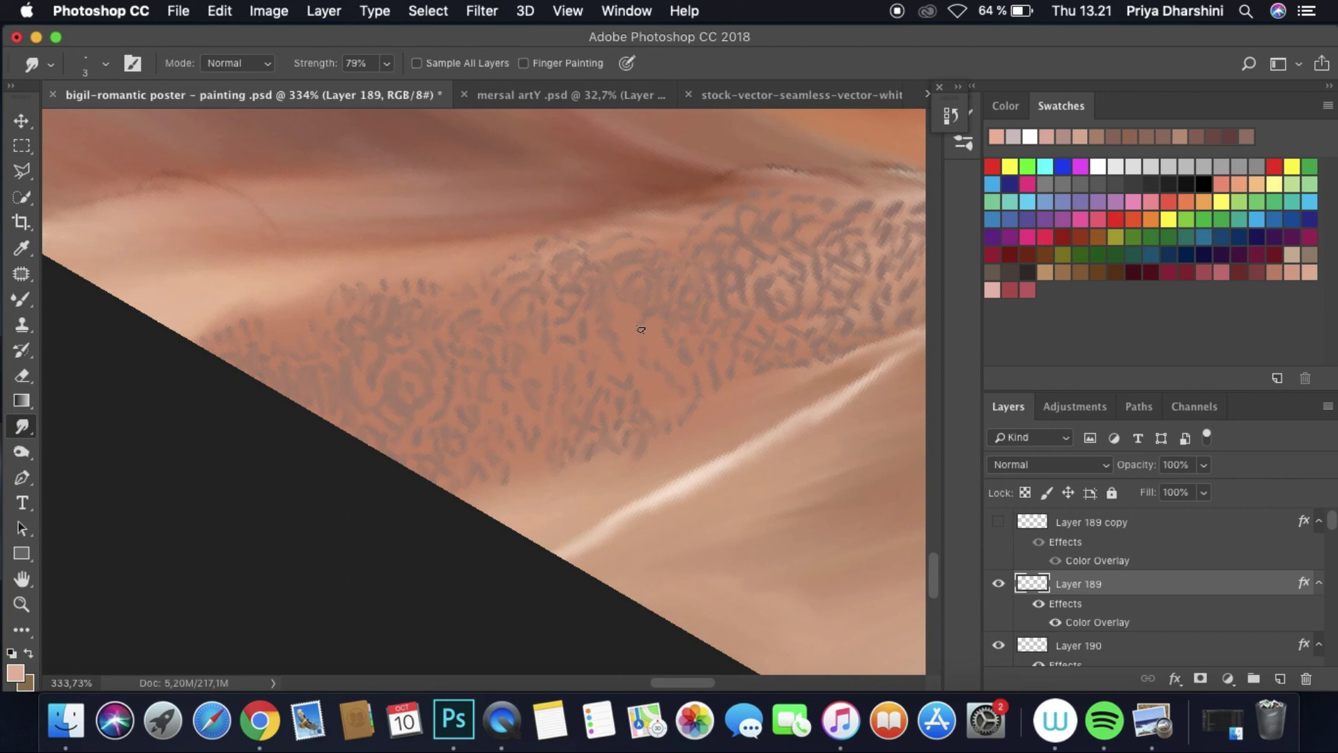
scroll(723, 393, "right", 5)
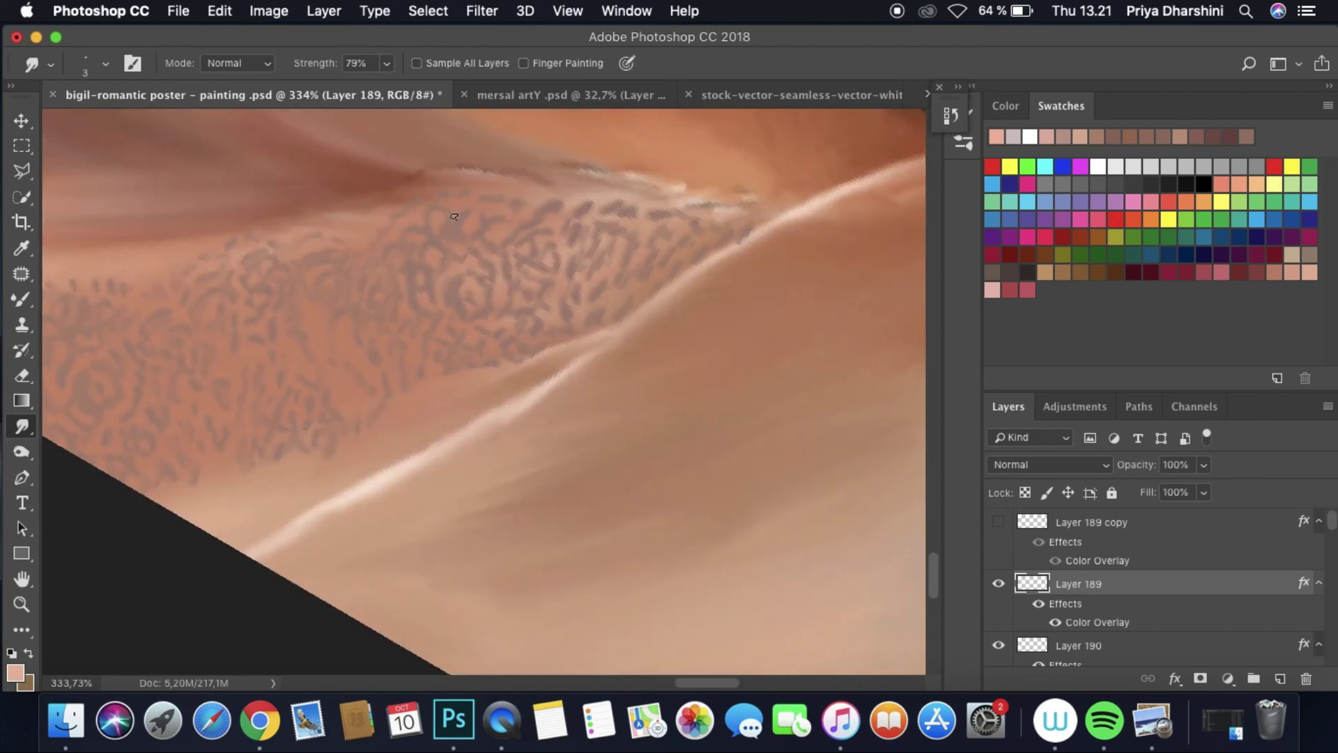
scroll(637, 488, "down", 10)
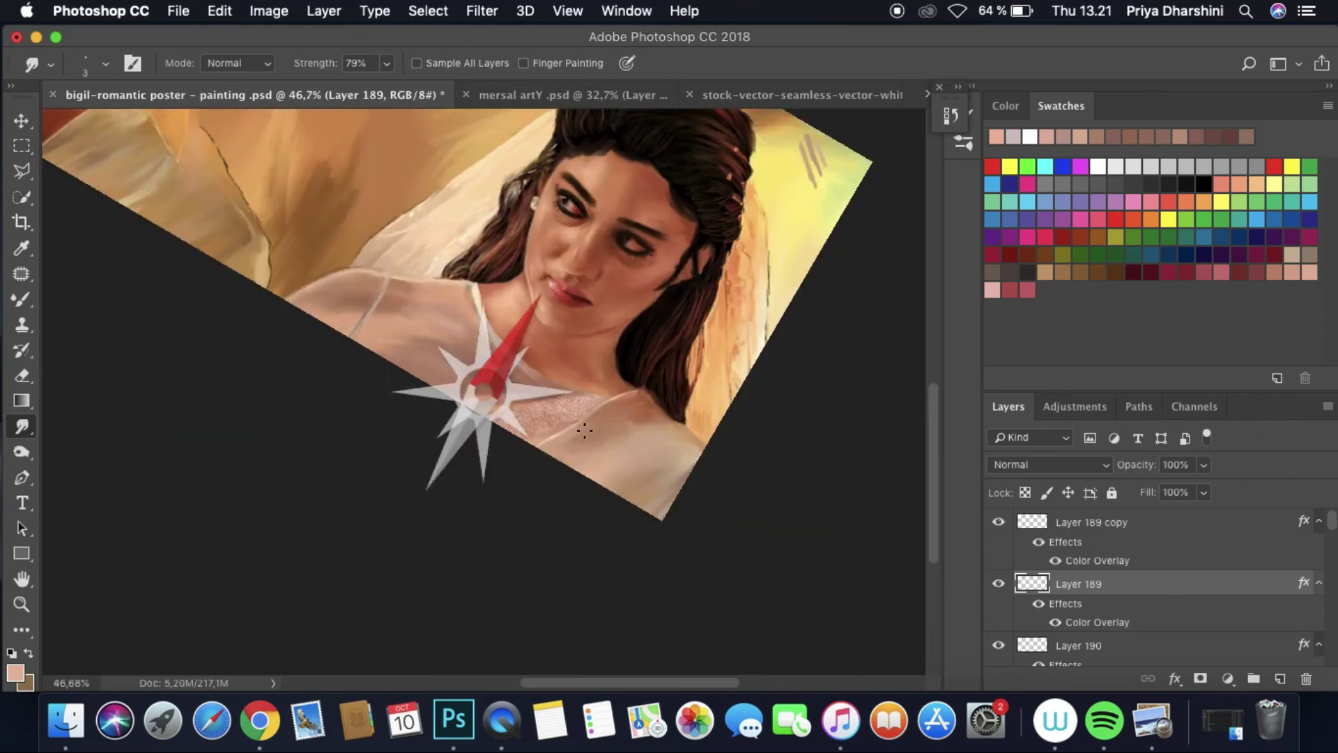
Step: Merge the pink lace copy into Layer 189 and turn off the layer's Color Overlay effect
scroll(637, 488, "up", 5)
left_click(1064, 528)
right_click(1065, 528)
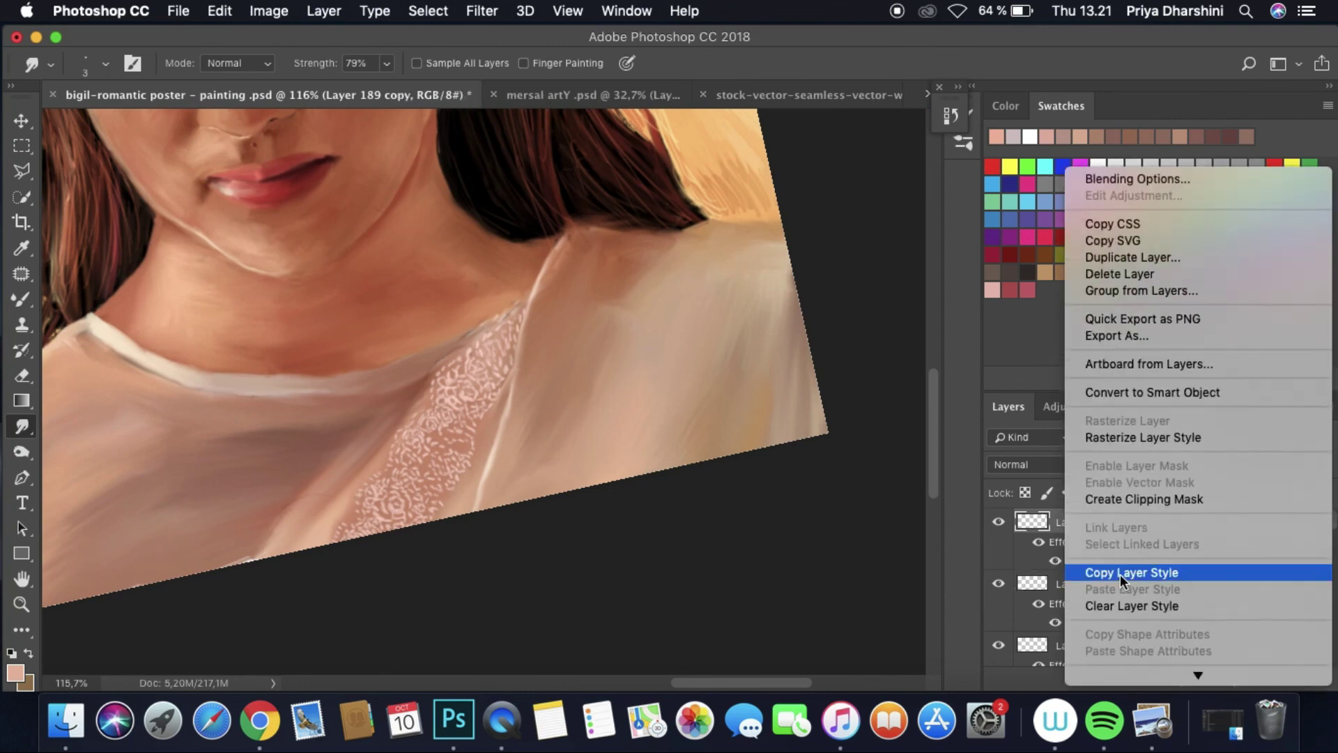
left_click(1129, 293)
left_click(998, 522)
left_click(999, 522)
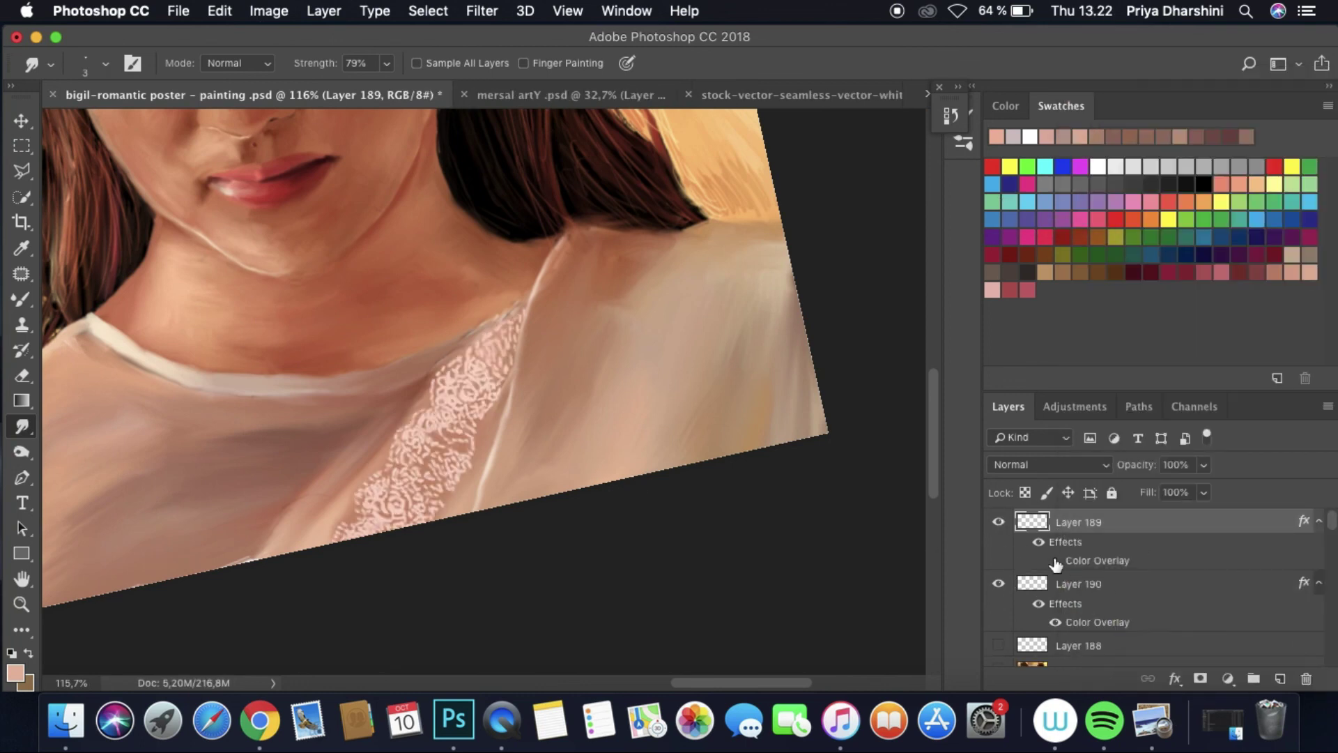
Step: Smudge the pink lace dashes on Layer 189 along the whole strip to soften the pattern and its outer edges
scroll(406, 527, "up", 6)
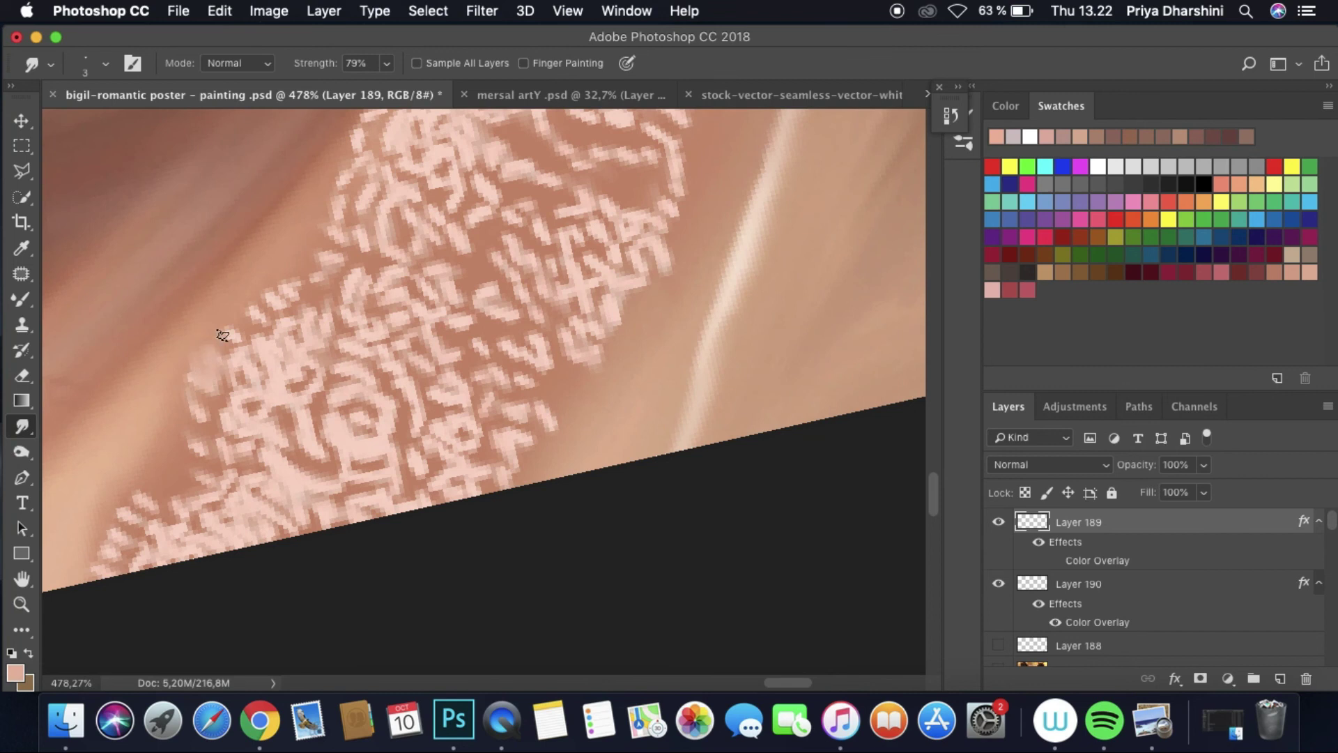
mouse_move(111, 541)
left_mouse_down()
mouse_move(188, 488)
mouse_move(248, 418)
mouse_move(308, 454)
mouse_move(280, 522)
mouse_move(544, 365)
mouse_move(537, 319)
mouse_move(469, 292)
mouse_move(453, 352)
mouse_move(324, 284)
mouse_move(344, 383)
mouse_move(334, 411)
left_mouse_up()
scroll(880, 474, "up", 5)
mouse_move(589, 437)
left_mouse_down()
mouse_move(651, 451)
mouse_move(638, 393)
mouse_move(567, 404)
mouse_move(510, 379)
mouse_move(467, 312)
mouse_move(436, 296)
mouse_move(382, 409)
left_mouse_up()
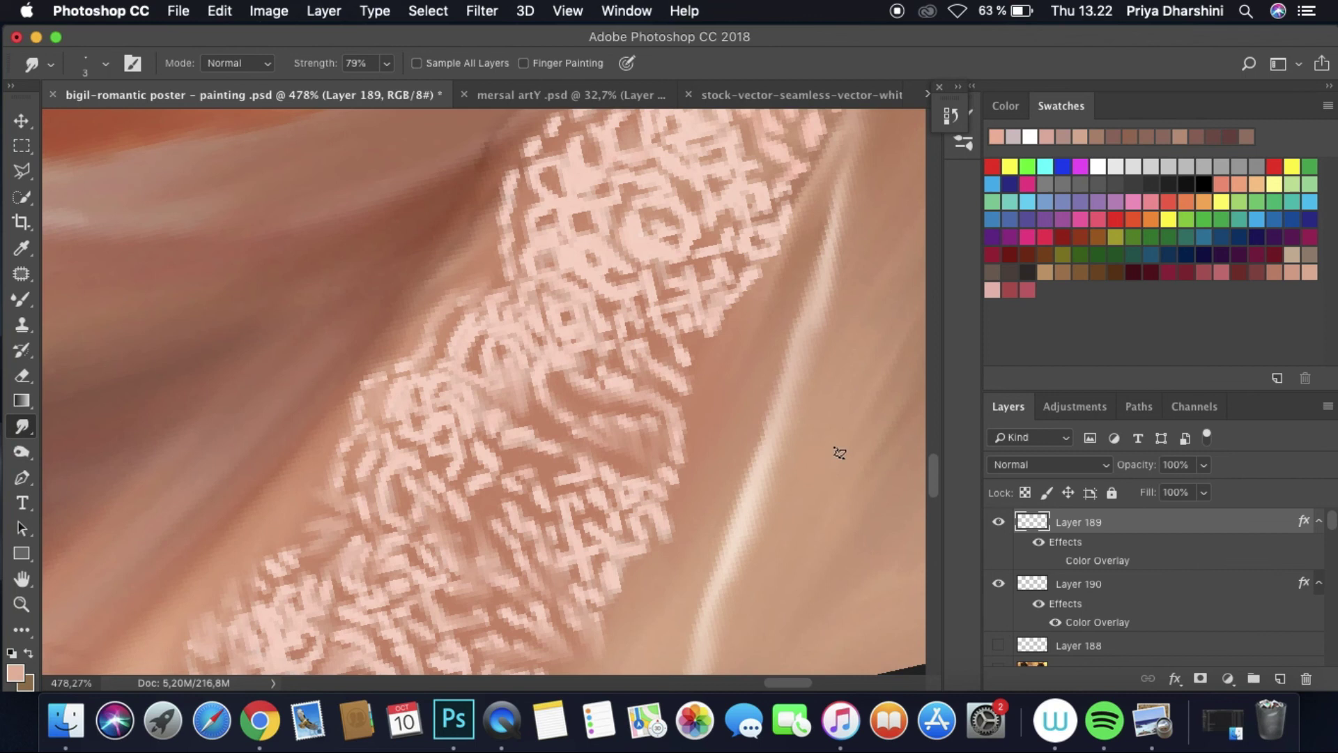
scroll(839, 451, "up", 5)
mouse_move(493, 469)
left_mouse_down()
mouse_move(583, 338)
mouse_move(581, 369)
mouse_move(684, 492)
mouse_move(709, 571)
mouse_move(787, 457)
left_mouse_up()
Step: Compare the painting with the reference image and move Layer 1 and Layer 188 above the lace on Layer 189
scroll(812, 655, "down", 8)
scroll(812, 655, "right", 5)
left_click(999, 645)
left_click(999, 645)
key("Delete")
left_click(1000, 586)
left_click(1000, 589)
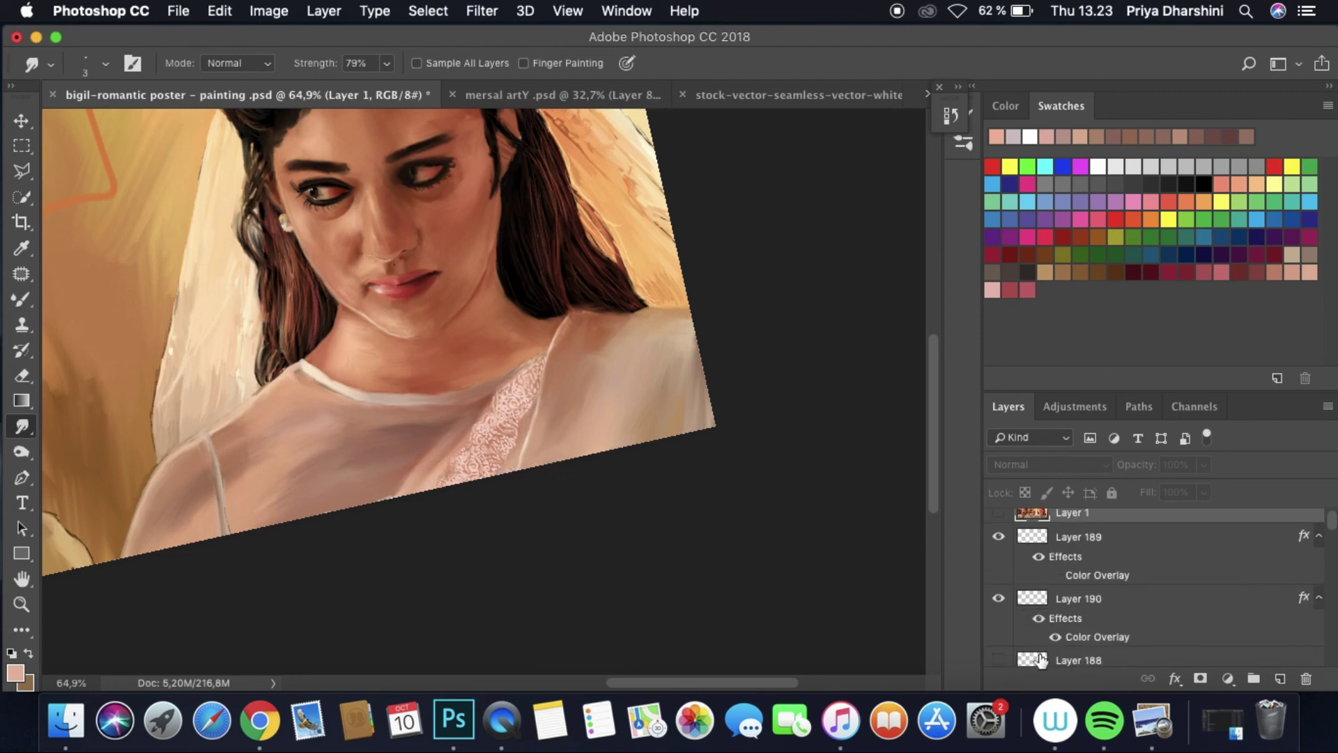
scroll(1115, 586, "up", 2)
left_click(999, 522)
left_click(1008, 522)
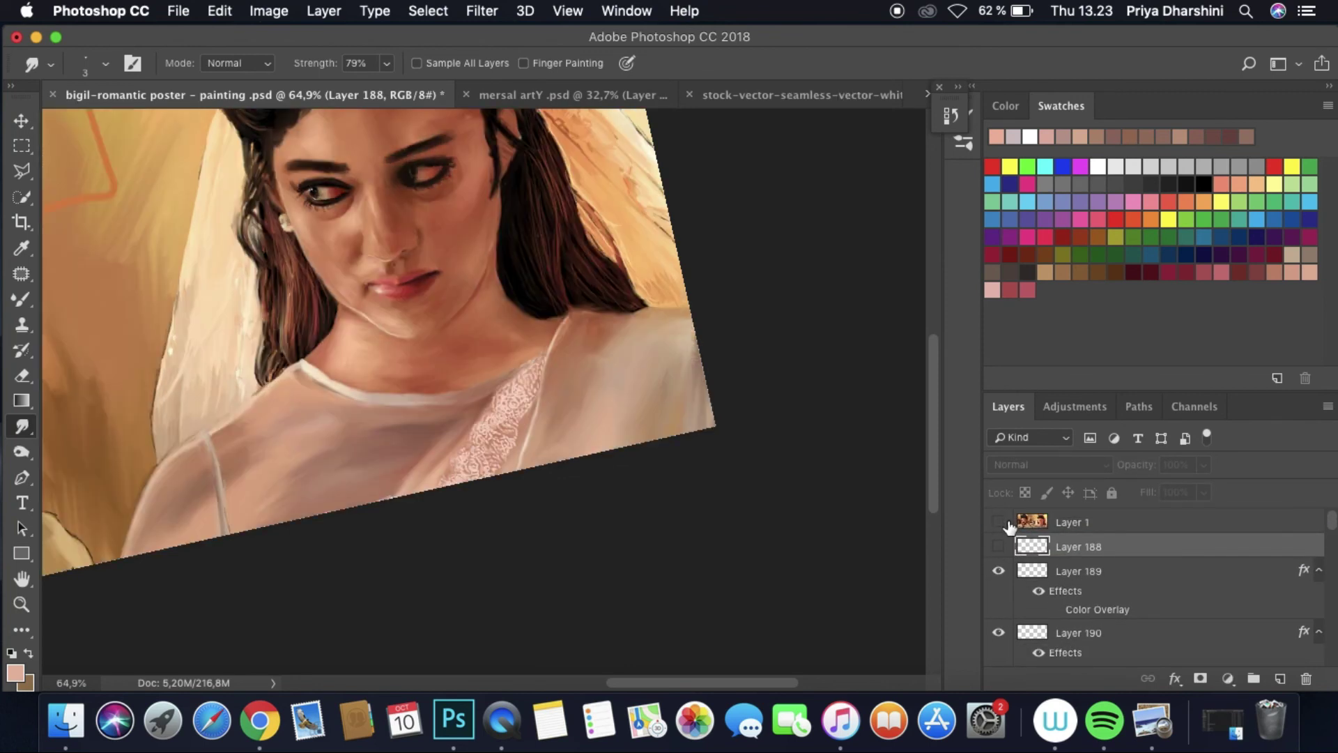
Step: Create Layer 191 above the reference layer and paint muted beige-pink strokes between the lace and the drape's edge line
scroll(534, 446, "up", 5)
key("b")
left_click(1073, 523)
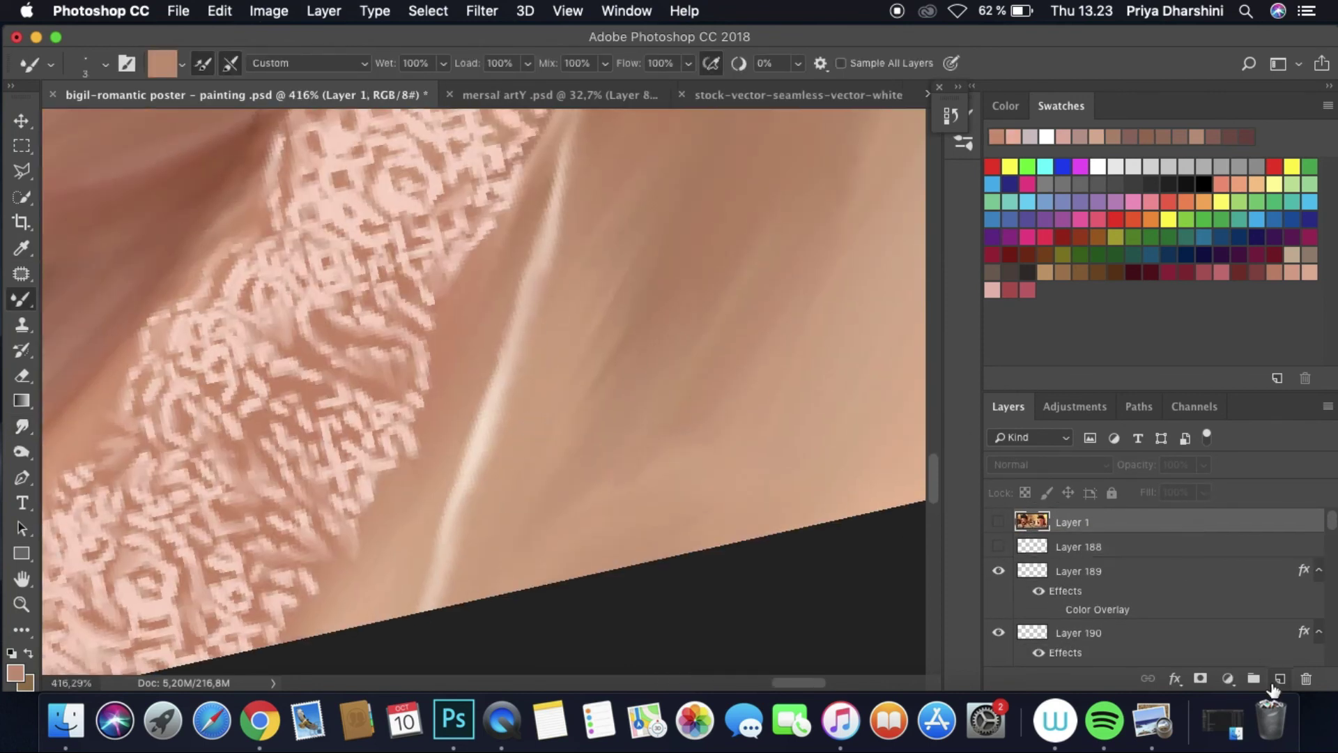
key("super+alt+shift+n")
left_click(161, 63)
left_click(550, 409)
key("Return")
left_click_drag(536, 209, 495, 298)
left_click(16, 671)
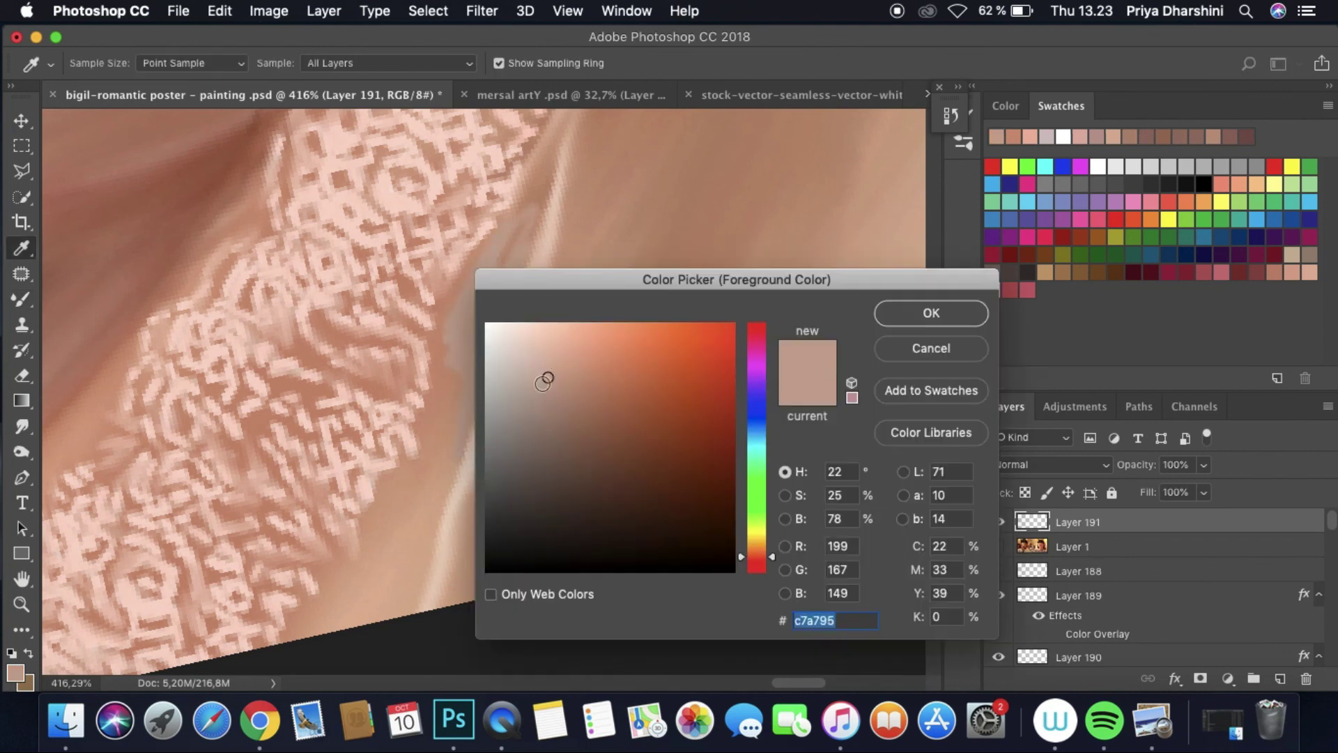
left_click(546, 373)
key("Return")
mouse_move(446, 377)
left_mouse_down()
mouse_move(363, 571)
mouse_move(307, 624)
left_mouse_up()
Step: Paint a very pale pink highlight beside the lace and move Layer 191 directly below Layer 189
left_click(15, 671)
left_click(530, 313)
key("Return")
key("super+alt+shift+n")
mouse_move(401, 512)
left_mouse_down()
mouse_move(306, 628)
mouse_move(453, 408)
left_mouse_up()
right_click(1118, 521)
left_click(1021, 677)
left_click_drag(1066, 523, 1063, 644)
Step: Blend the pale fold beside the lace on Layer 191 with a size 9 textured Smudge brush
key("r")
left_click(105, 62)
left_click(433, 502)
mouse_move(432, 502)
left_mouse_down()
mouse_move(404, 493)
mouse_move(425, 382)
mouse_move(458, 391)
left_mouse_up()
key("super+0")
scroll(820, 500, "up", 5)
key("r")
left_click_drag(820, 500, 453, 498)
scroll(563, 300, "down", 2)
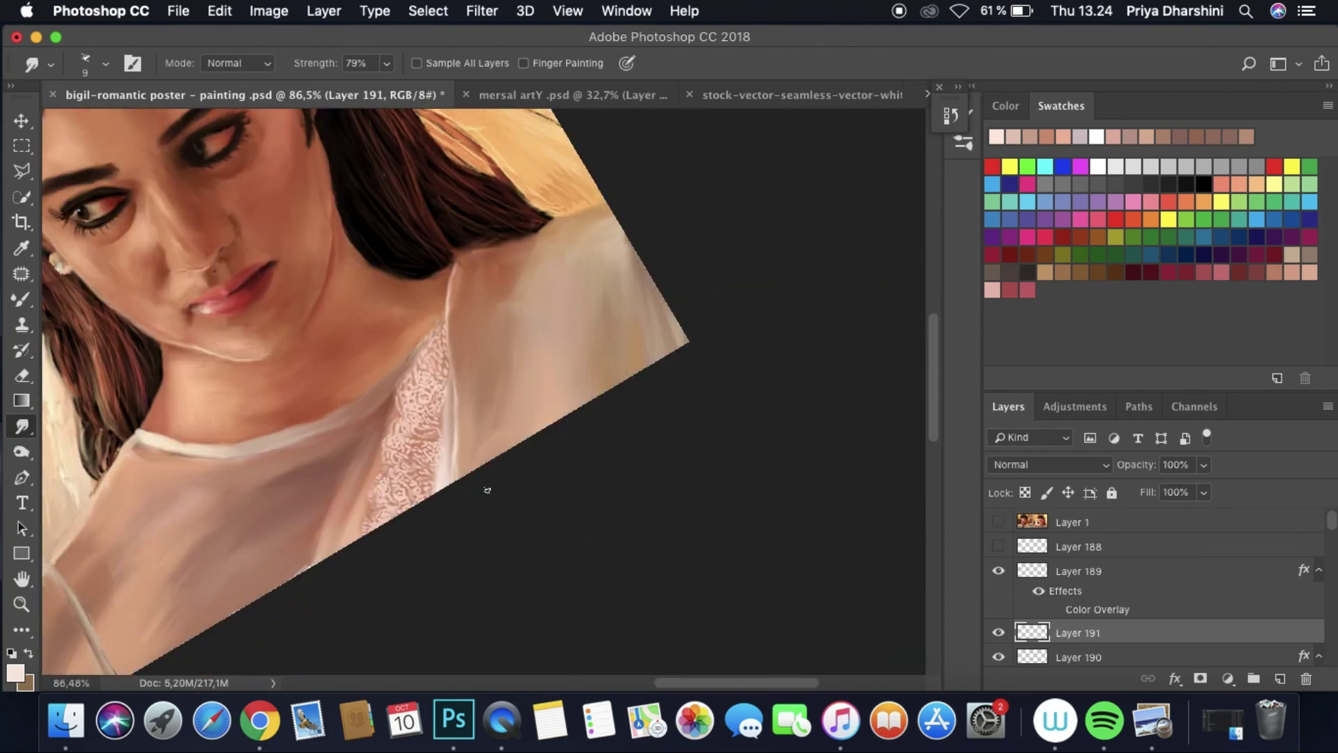
Step: Raise Layer 191 above the lace on Layer 189 and smudge the fold up along the lace's outer edge
scroll(487, 484, "up", 4)
mouse_move(321, 200)
left_mouse_down()
mouse_move(282, 435)
mouse_move(266, 462)
mouse_move(304, 268)
mouse_move(261, 500)
mouse_move(344, 166)
mouse_move(325, 216)
left_mouse_up()
key("super+bracketright")
scroll(349, 398, "down", 6)
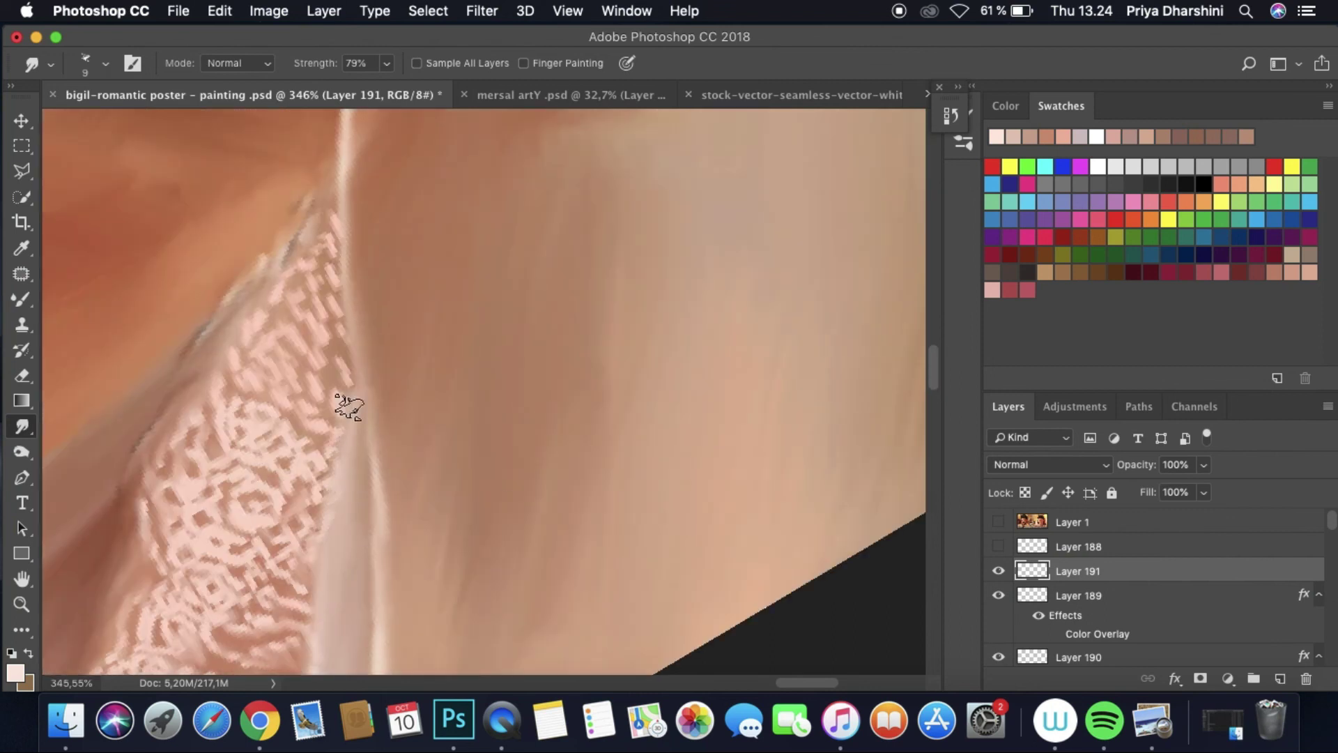
left_click_drag(480, 416, 488, 390)
scroll(376, 279, "up", 4)
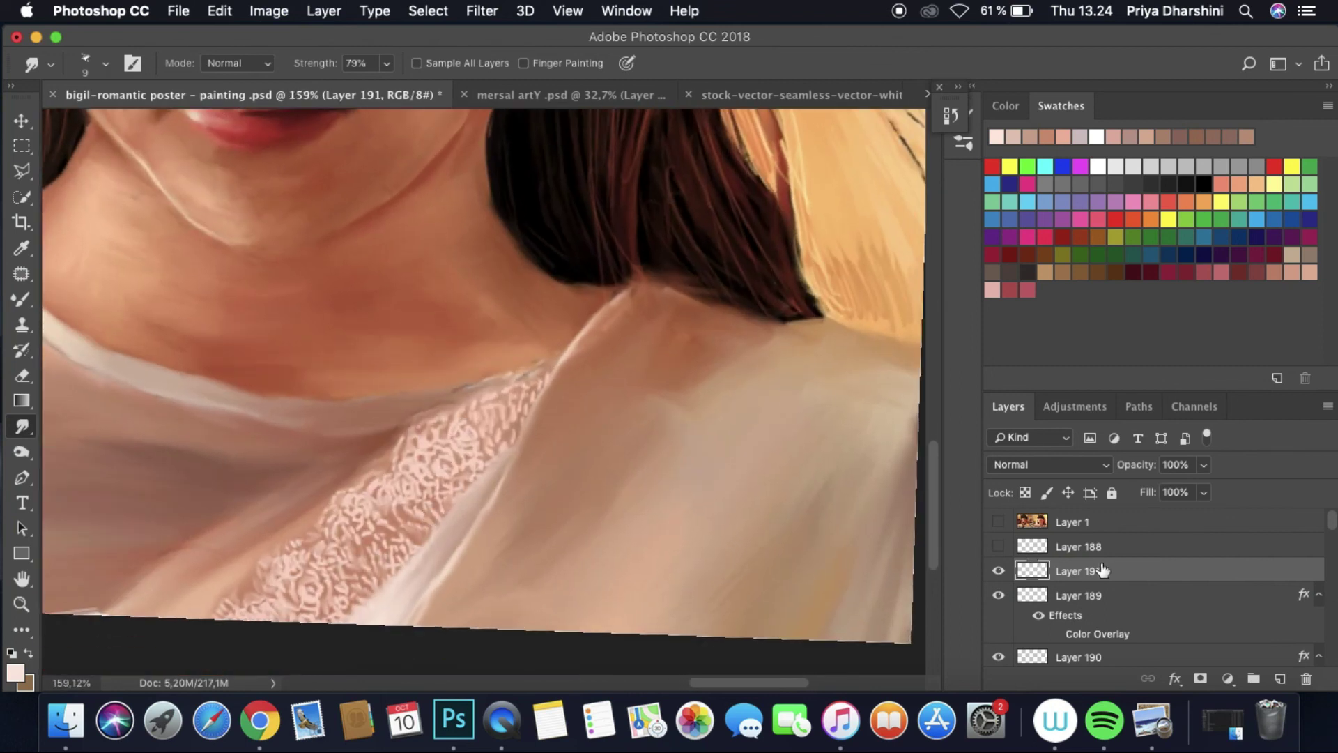
Step: Create Layer 192 above Layer 1 and check the dress against the reference image
left_click(1074, 524)
left_click(1280, 678)
left_click(999, 546)
left_click(998, 547)
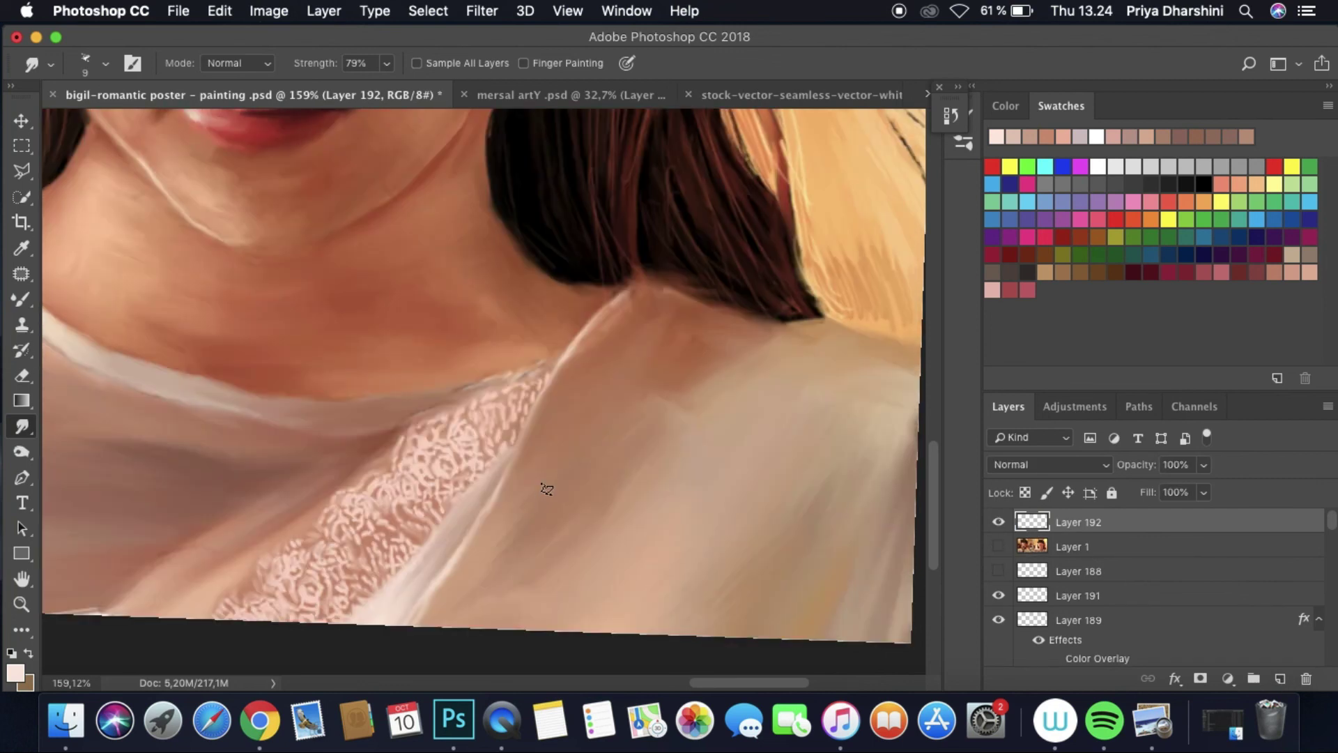
Step: Paint broad pale strokes on Layer 192 down the sheer drape beside the lace, using the reference image for colour
key("b")
left_click(106, 63)
left_click_drag(49, 115, 54, 115)
left_click(998, 547)
mouse_move(550, 390)
left_mouse_down()
mouse_move(516, 488)
mouse_move(565, 502)
mouse_move(542, 534)
left_mouse_up()
left_click_drag(515, 481, 481, 607)
left_click_drag(480, 509, 432, 621)
left_click_drag(529, 544, 515, 628)
left_click(998, 547)
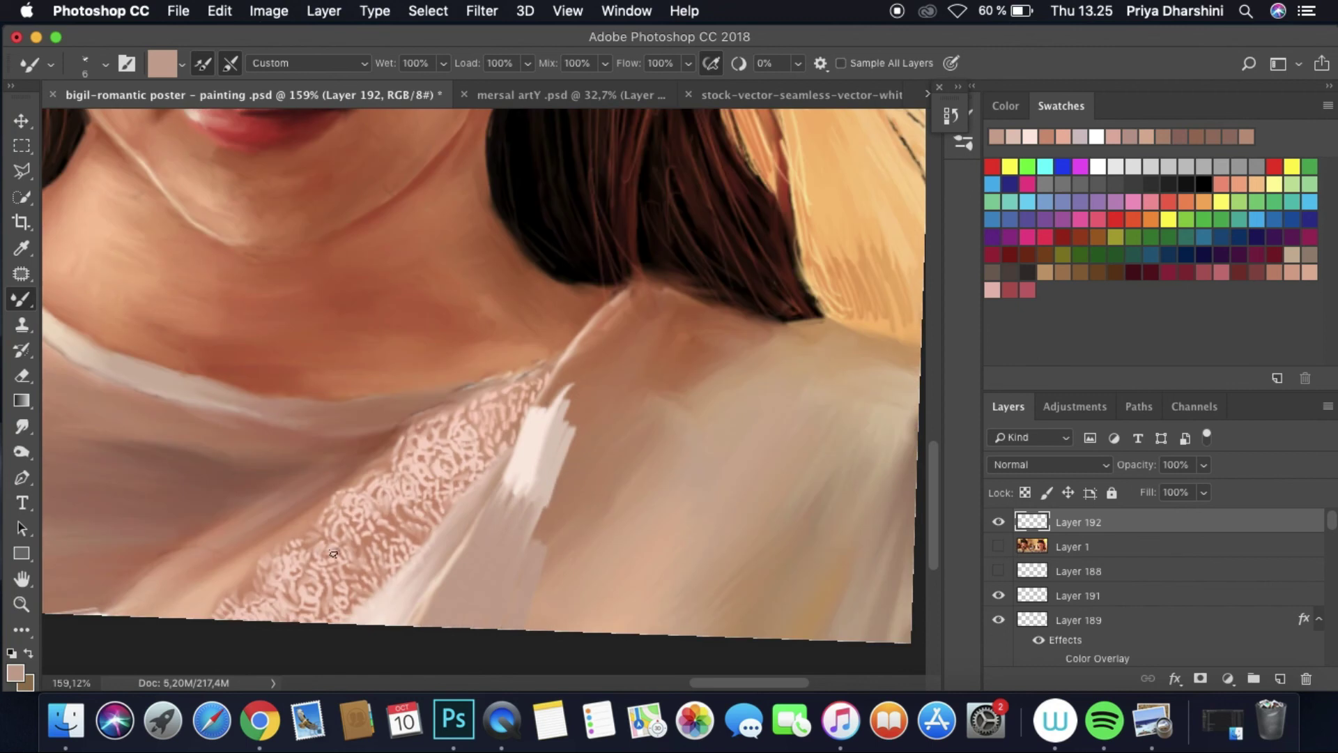
Step: Blend the pale drape strokes on Layer 192 into the dress with a size 20 textured Smudge brush
left_click(22, 426)
left_click(85, 63)
mouse_move(537, 538)
left_mouse_down()
mouse_move(544, 422)
mouse_move(547, 512)
mouse_move(615, 323)
mouse_move(571, 480)
mouse_move(526, 503)
mouse_move(593, 432)
mouse_move(566, 414)
mouse_move(621, 403)
mouse_move(537, 501)
mouse_move(561, 414)
mouse_move(586, 400)
mouse_move(589, 446)
mouse_move(609, 374)
mouse_move(685, 291)
mouse_move(662, 304)
mouse_move(604, 452)
mouse_move(555, 486)
left_mouse_up()
scroll(688, 344, "down", 5)
key("r")
left_click_drag(717, 442, 558, 557)
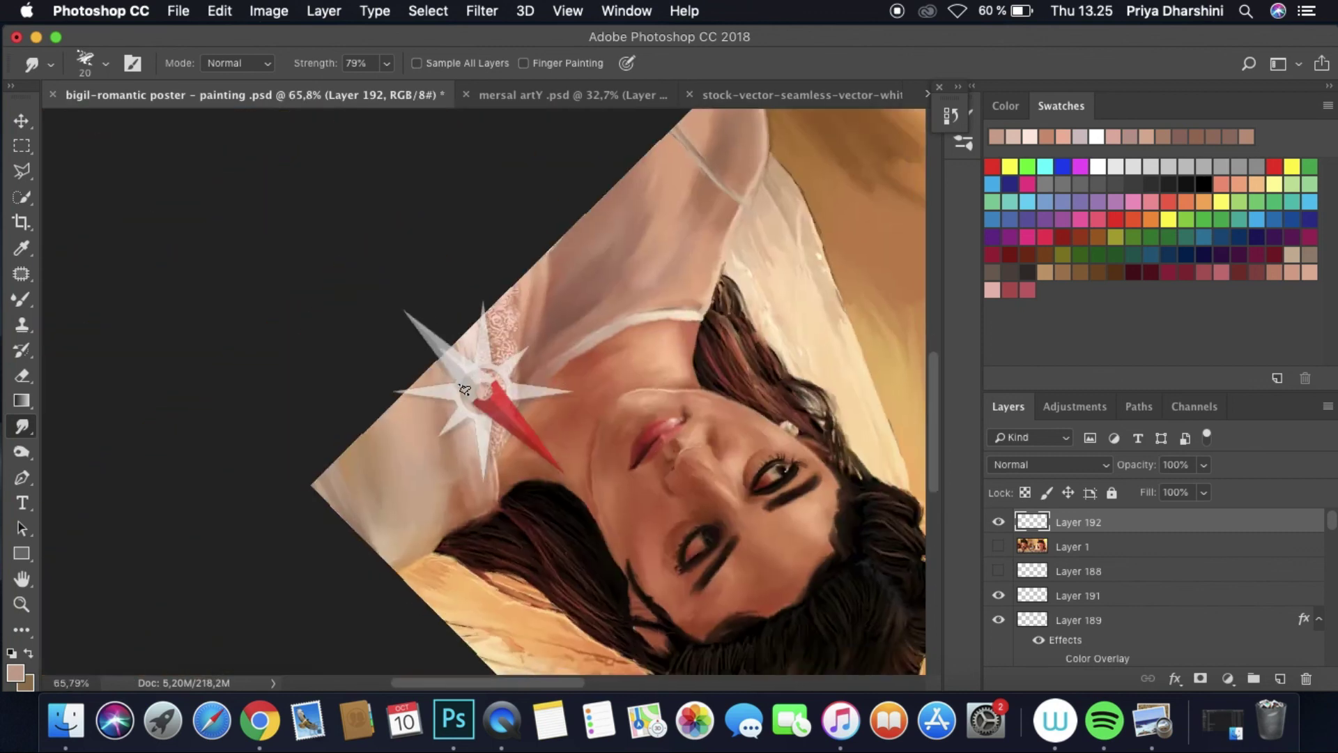
Step: Check the blended drape folds against the Layer 1 reference image and save the document
scroll(627, 418, "up", 5)
left_click(998, 546)
left_click(998, 547)
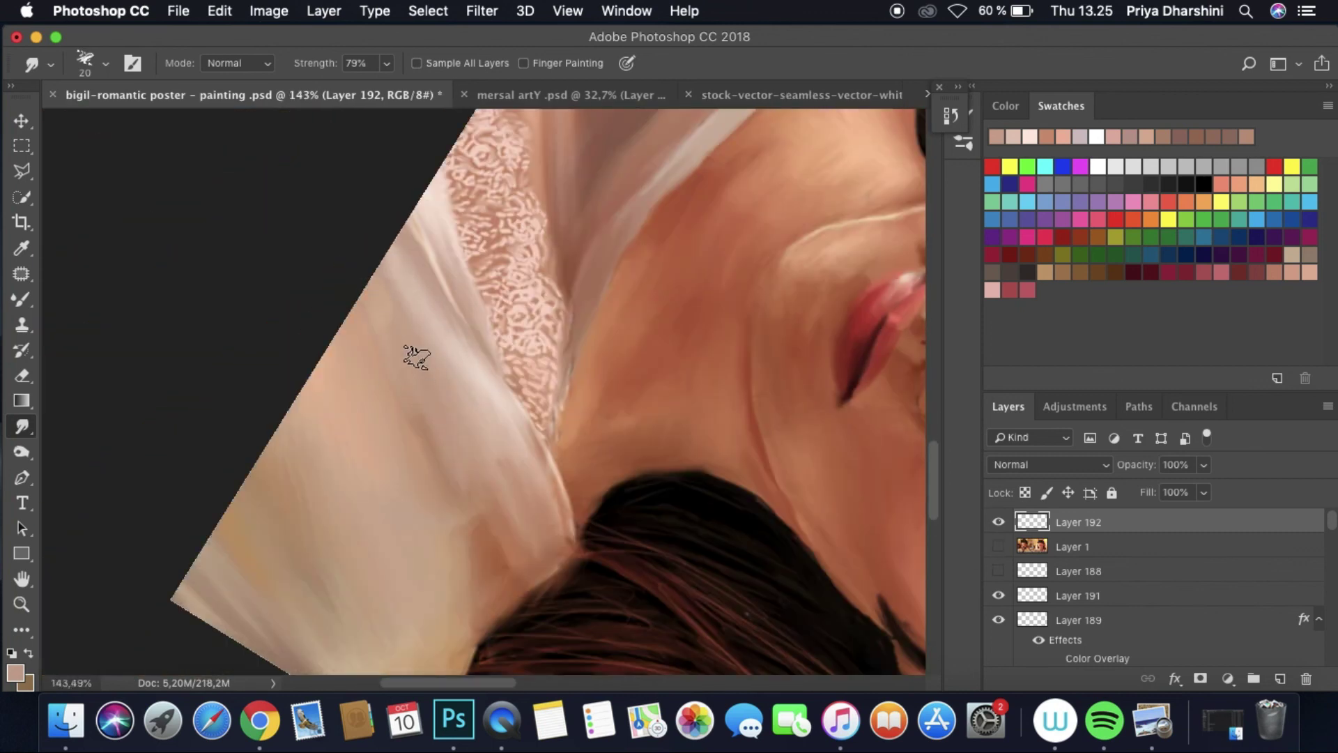
scroll(523, 619, "down", 5)
key("r")
left_click_drag(530, 432, 598, 335)
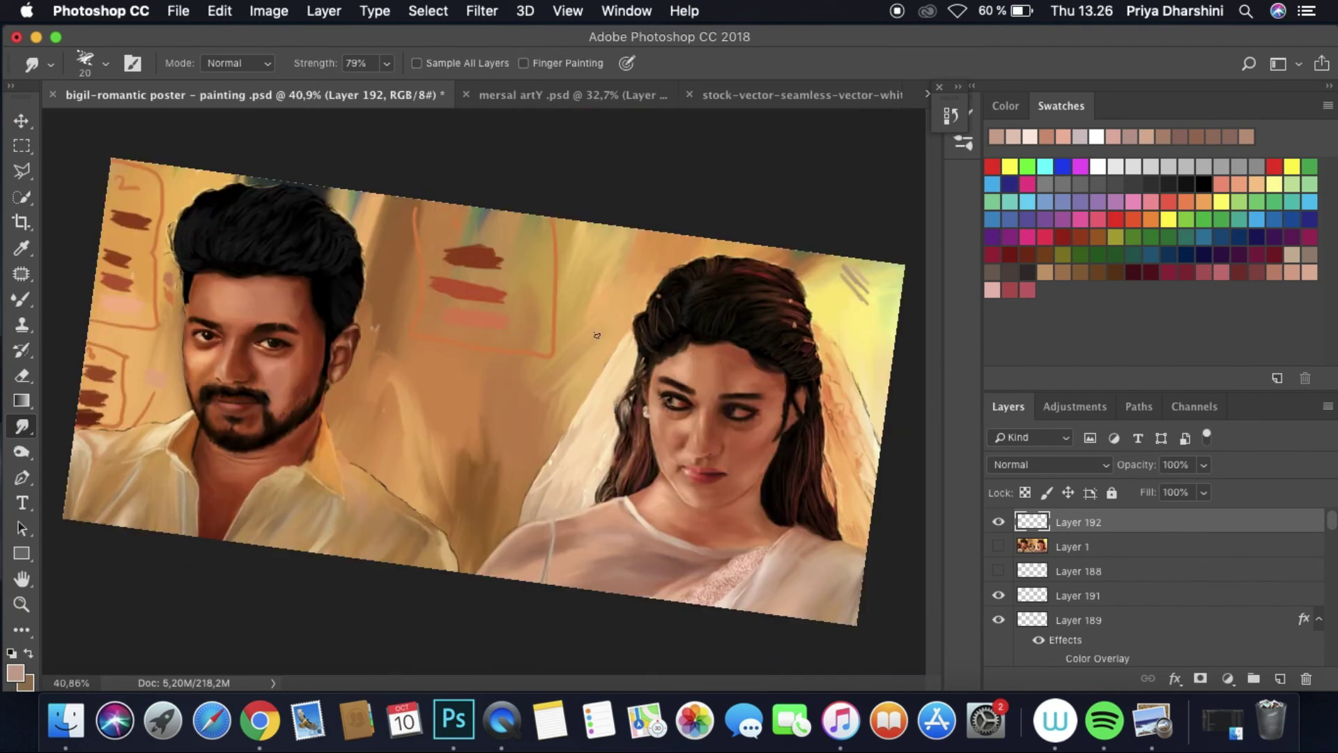
left_click(179, 11)
left_click(186, 191)
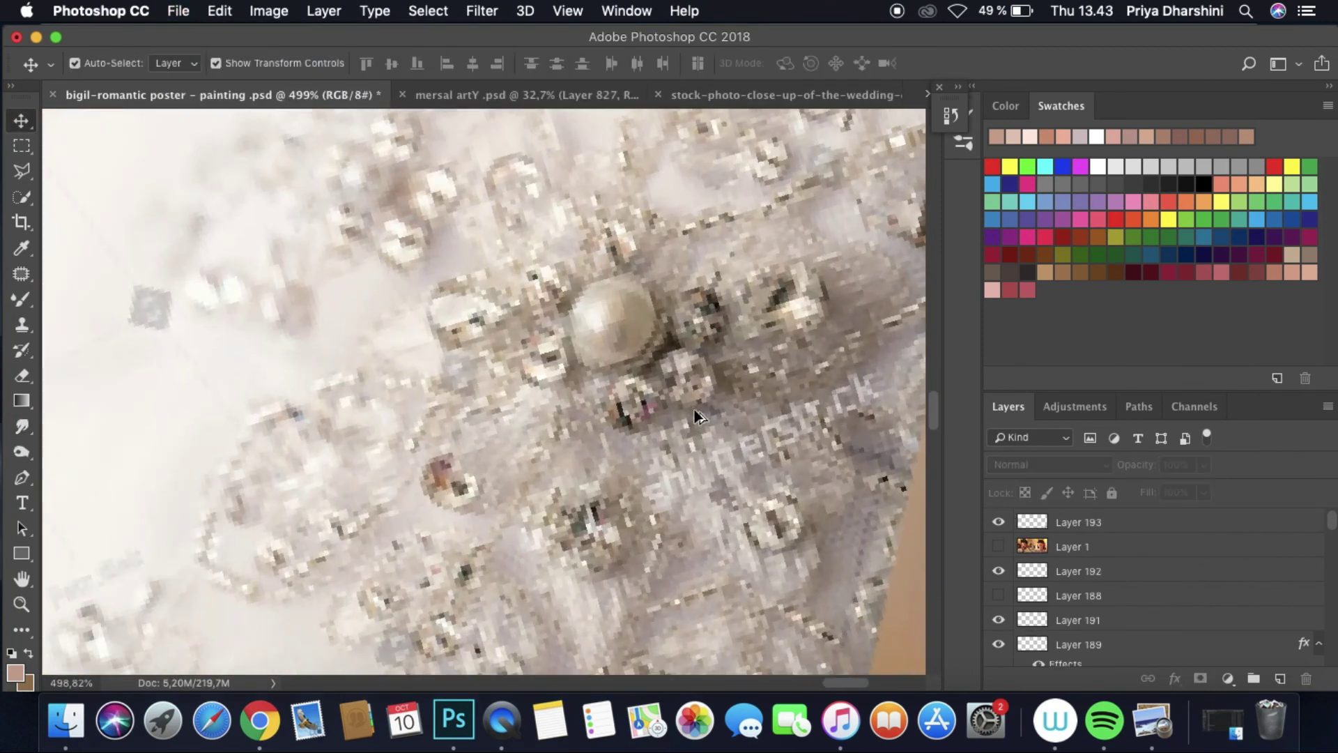
Step: Set up a size 3 Mixer Brush over the embroidery photo for tracing its beads
key("r")
left_click_drag(693, 409, 851, 436)
key("b")
left_click(94, 63)
left_click(157, 97)
key("Return")
Step: Create Layer 194 above the embroidery photo on Layer 193 and give it a Color Overlay effect
left_click(1280, 678)
right_click(1090, 530)
left_click(892, 532)
left_click(443, 508)
left_click(1105, 278)
left_click(998, 583)
left_click(998, 584)
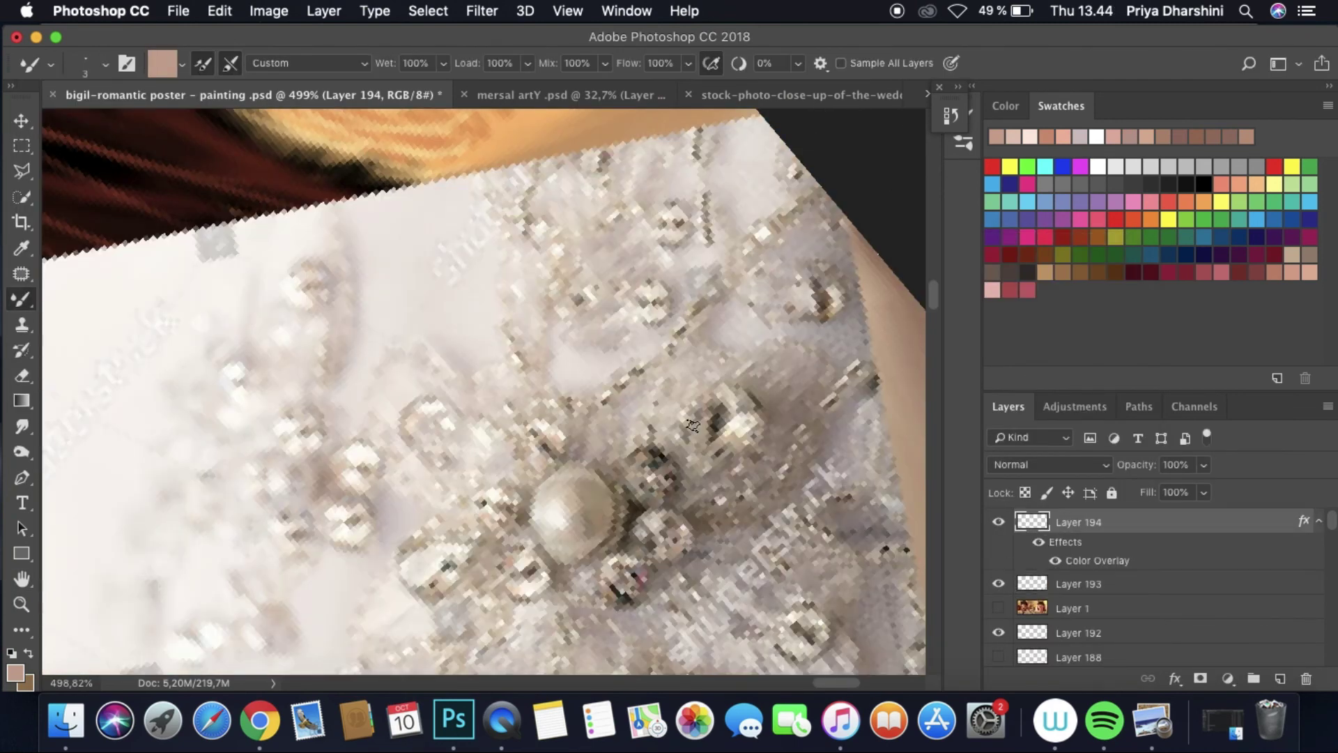
Step: Trace the bead strand nearest the photo's upper edge on Layer 194 with colours sampled from the photo
left_click(555, 279, "alt")
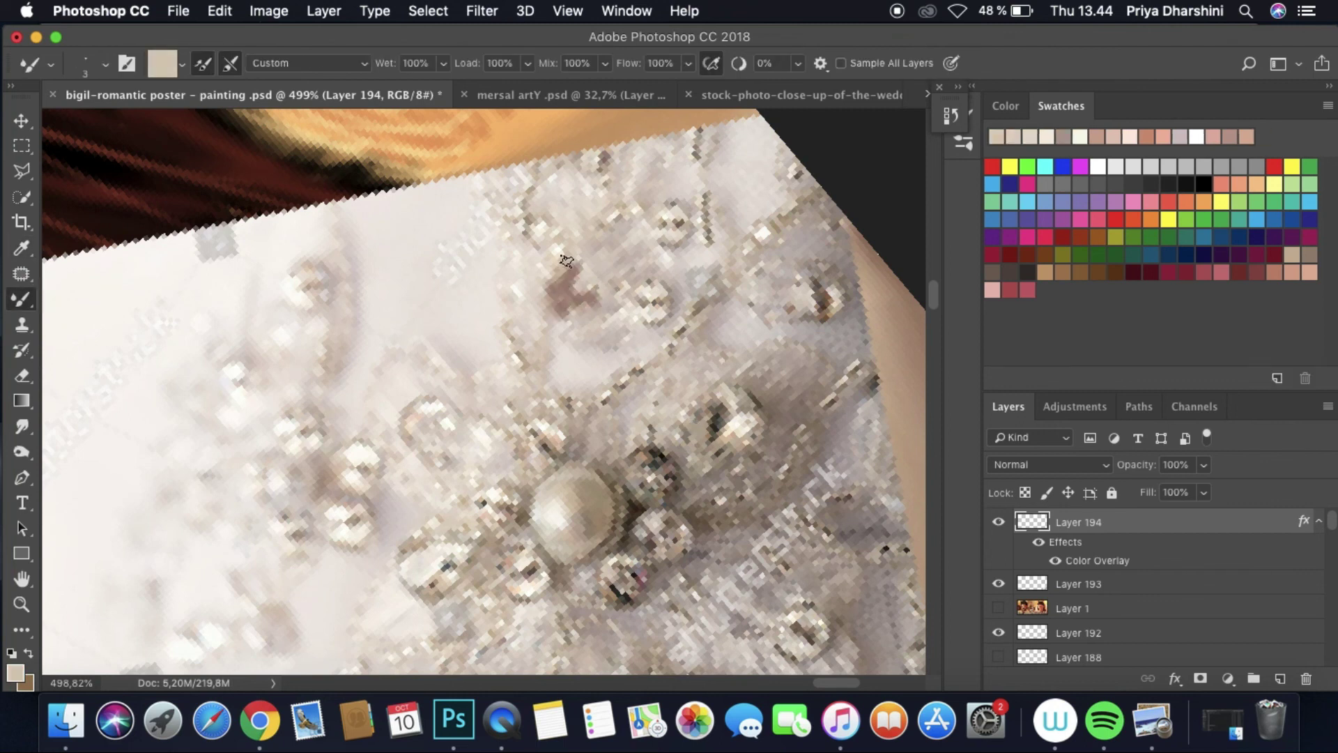
left_click_drag(593, 300, 542, 239)
left_click(531, 227, "alt")
key("b")
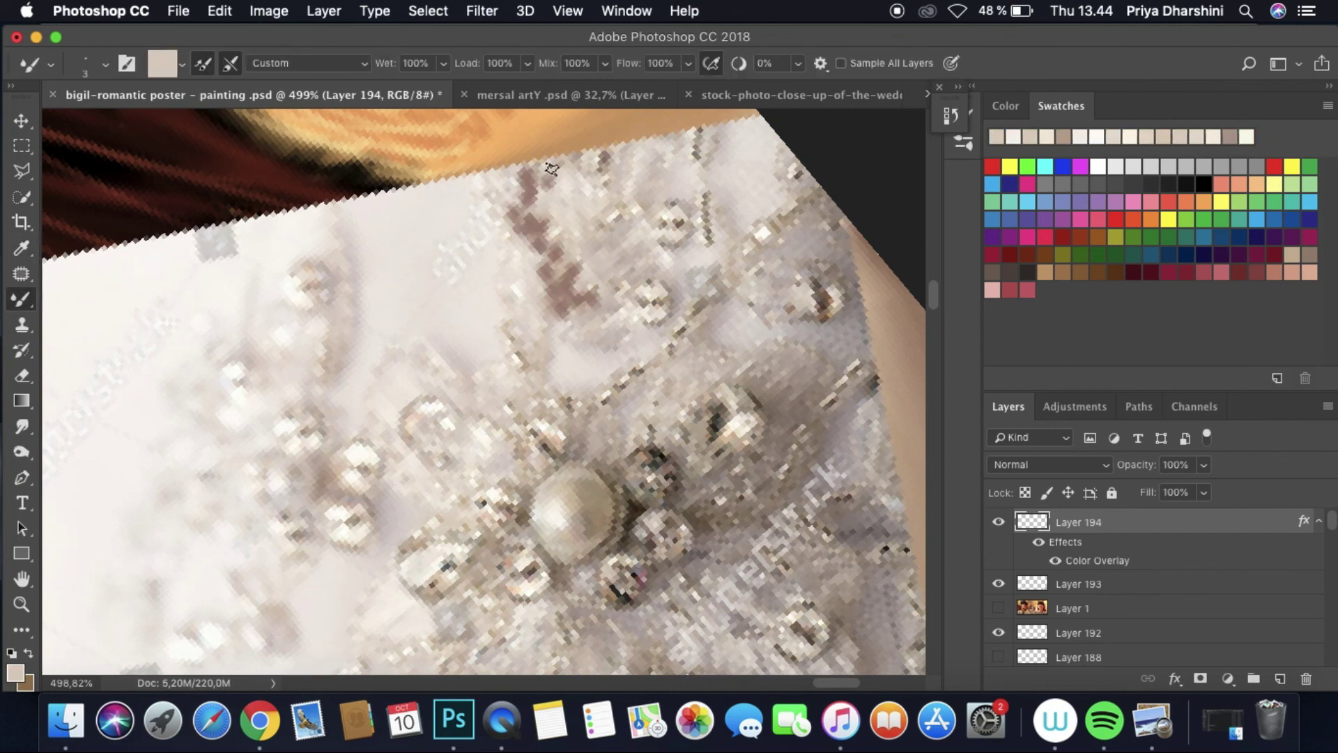
Step: Paint the small gems and the second curved bead strand around them on Layer 194, sampling each colour from the photo
left_click(665, 230, "alt")
left_click(662, 310, "alt")
left_click(627, 289, "alt")
left_click(514, 333)
left_click(502, 300, "alt")
left_click_drag(507, 284, 514, 227)
left_click(517, 343, "alt")
left_click_drag(518, 349, 531, 383)
left_click(706, 300, "alt")
left_click(706, 215, "alt")
left_click(706, 218)
left_click(699, 156, "alt")
Step: Check the beadwork on the dress, restore the embroidery photo and Layer 194's Color Overlay, and reduce the Mixer Brush to size 2
scroll(801, 169, "down", 6)
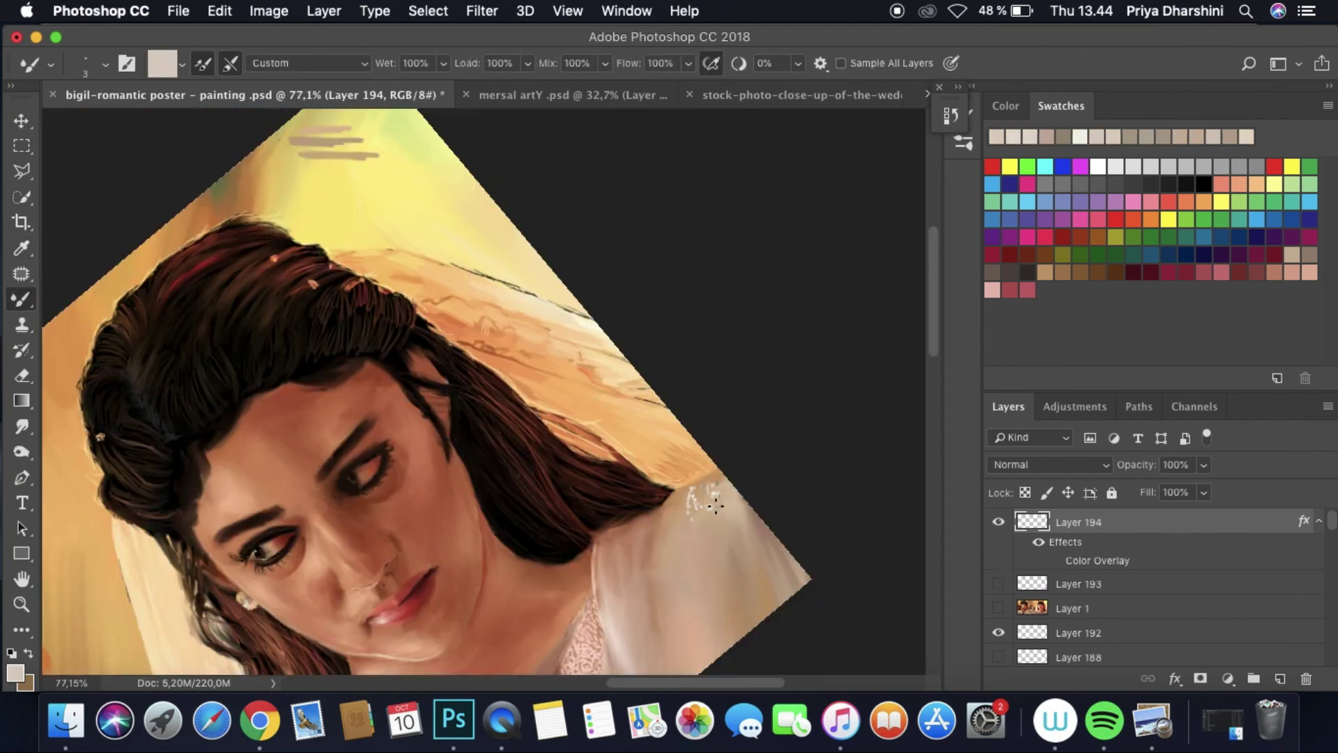
left_click_drag(708, 499, 538, 364)
scroll(625, 314, "up", 4)
scroll(625, 314, "up", 2)
left_click(998, 583)
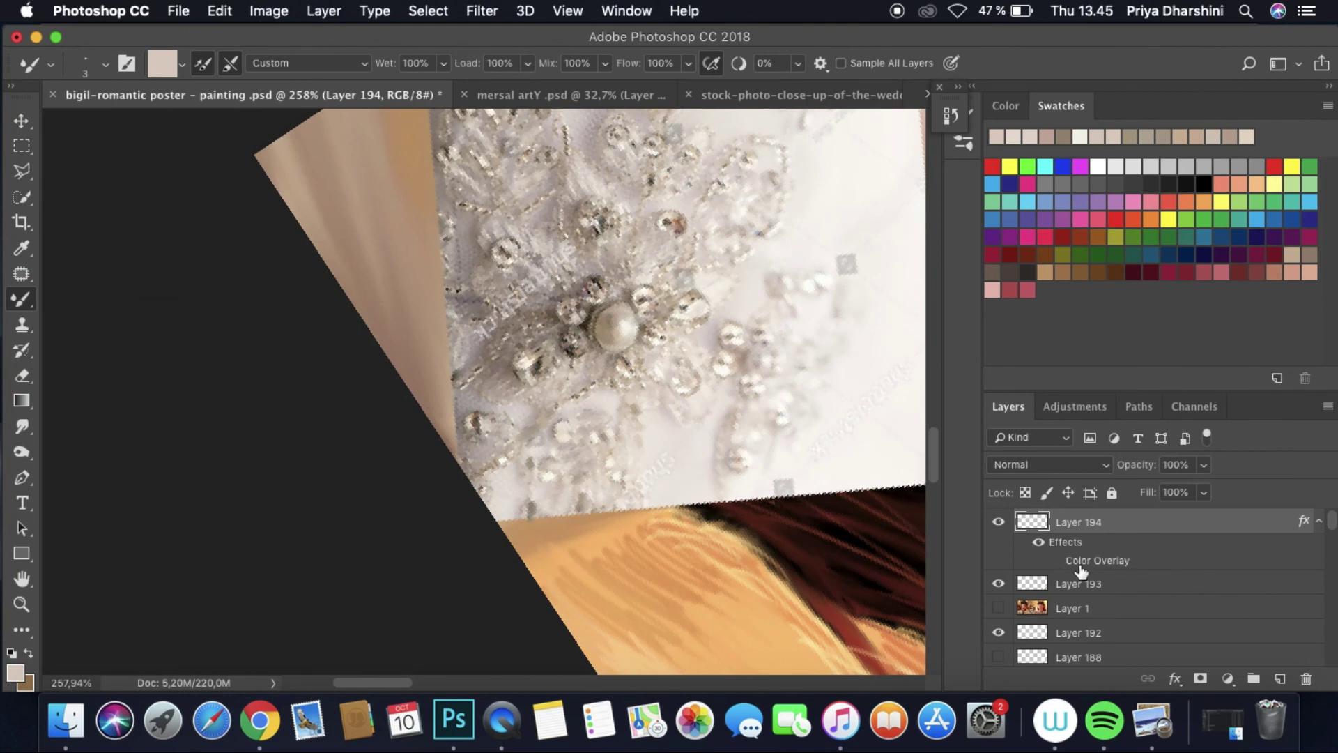
left_click(1055, 560)
scroll(619, 486, "up", 3)
left_click(619, 487, "alt")
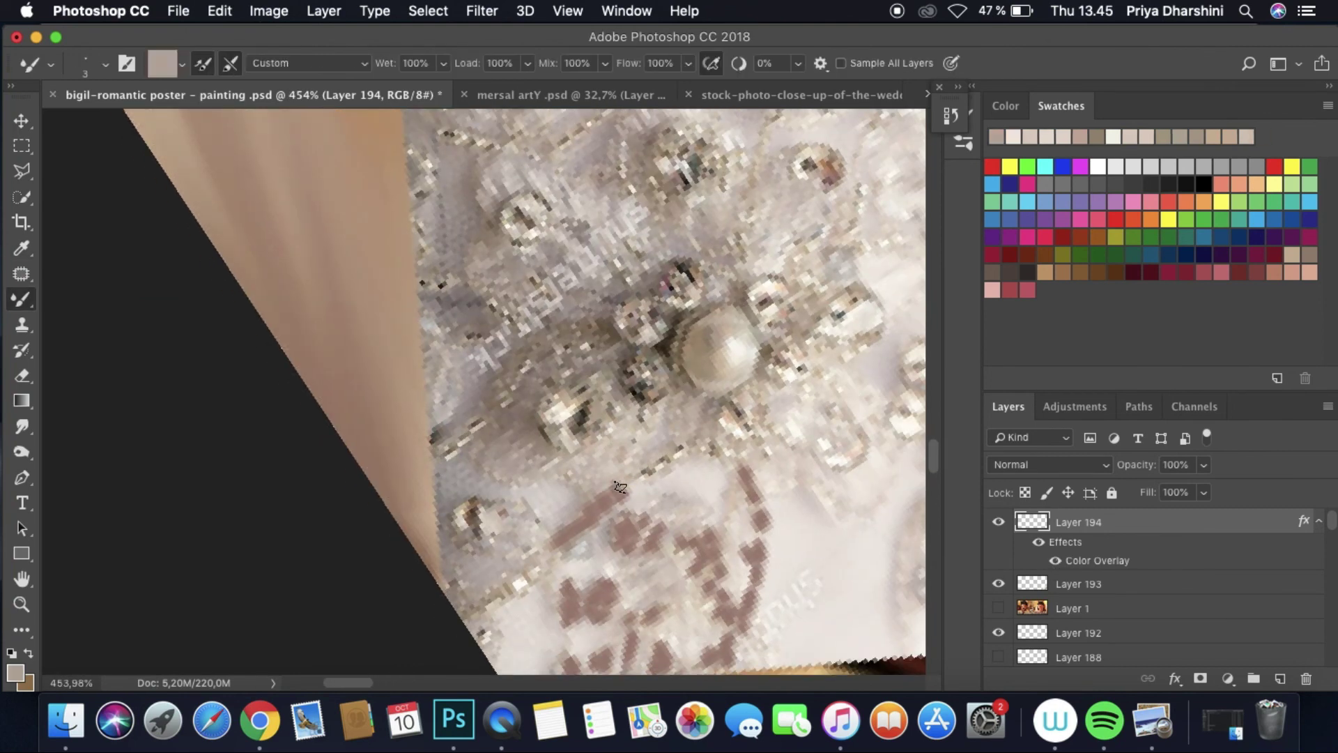
left_click(105, 63)
left_click_drag(70, 119, 64, 119)
Step: Extend the bead chain toward the pearl and paint the beaded leaf by the photo's edge on Layer 194 with sampled colours
left_click(675, 456, "alt")
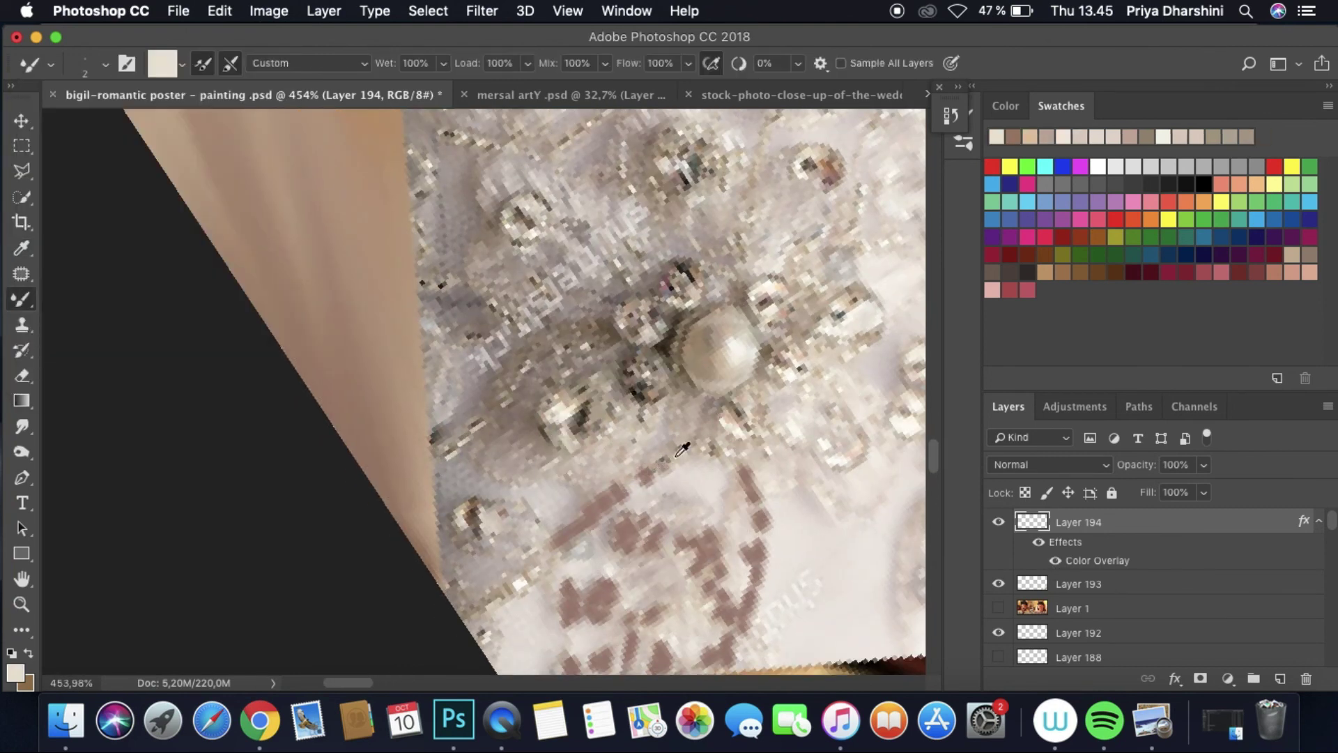
left_click(520, 478, "alt")
left_click_drag(519, 478, 507, 458)
left_click(437, 434, "alt")
left_click(499, 400, "alt")
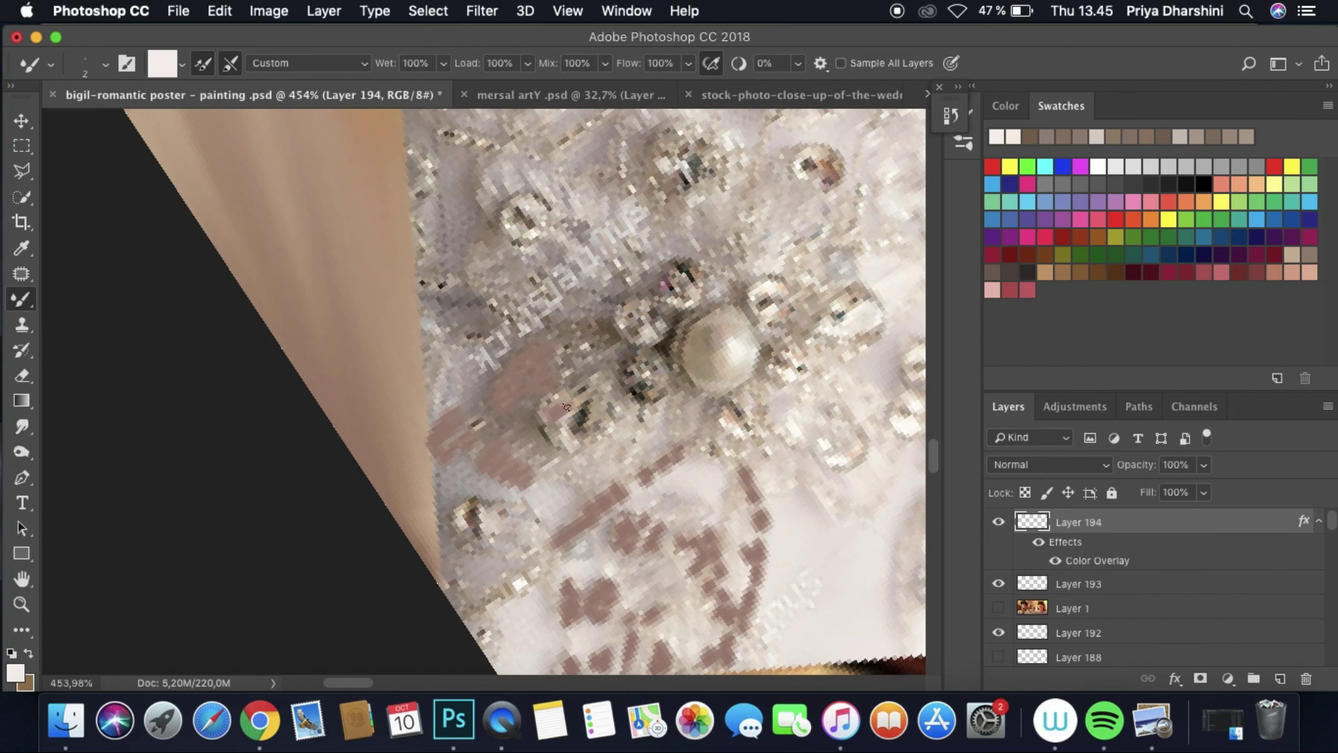
Step: Change Layer 194's Color Overlay to a bright orange-red
double_click(1097, 560)
left_click(836, 307)
key("Return")
key("Return")
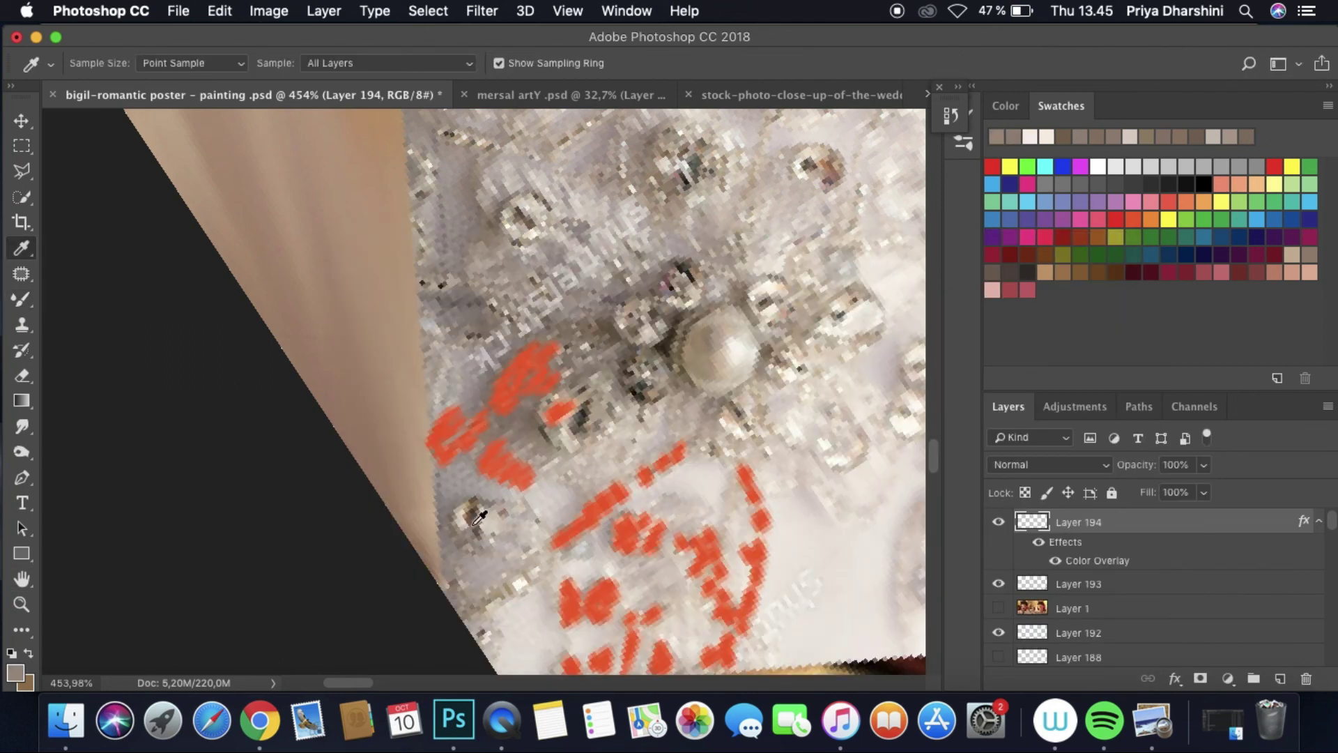
Step: Trace the round gem and the short bead strand at the photo's outer edge on Layer 194
key("b")
mouse_move(468, 503)
left_mouse_down()
mouse_move(489, 544)
mouse_move(517, 520)
left_mouse_up()
key("i")
mouse_move(543, 513)
left_mouse_down()
mouse_move(450, 579)
mouse_move(470, 601)
mouse_move(522, 574)
left_mouse_up()
key("b")
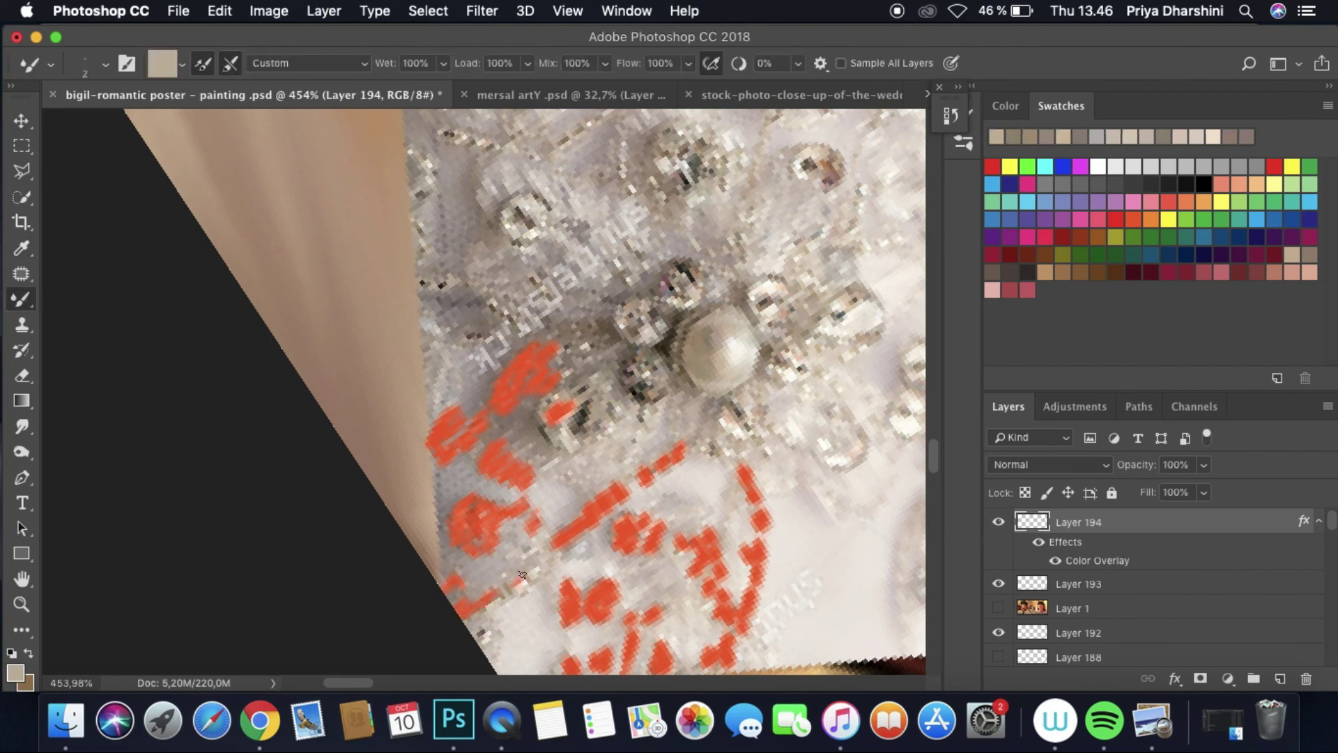
Step: Paint the central pearl and start the small bead beside it on Layer 194 with sampled colours
left_click_drag(673, 436, 297, 432)
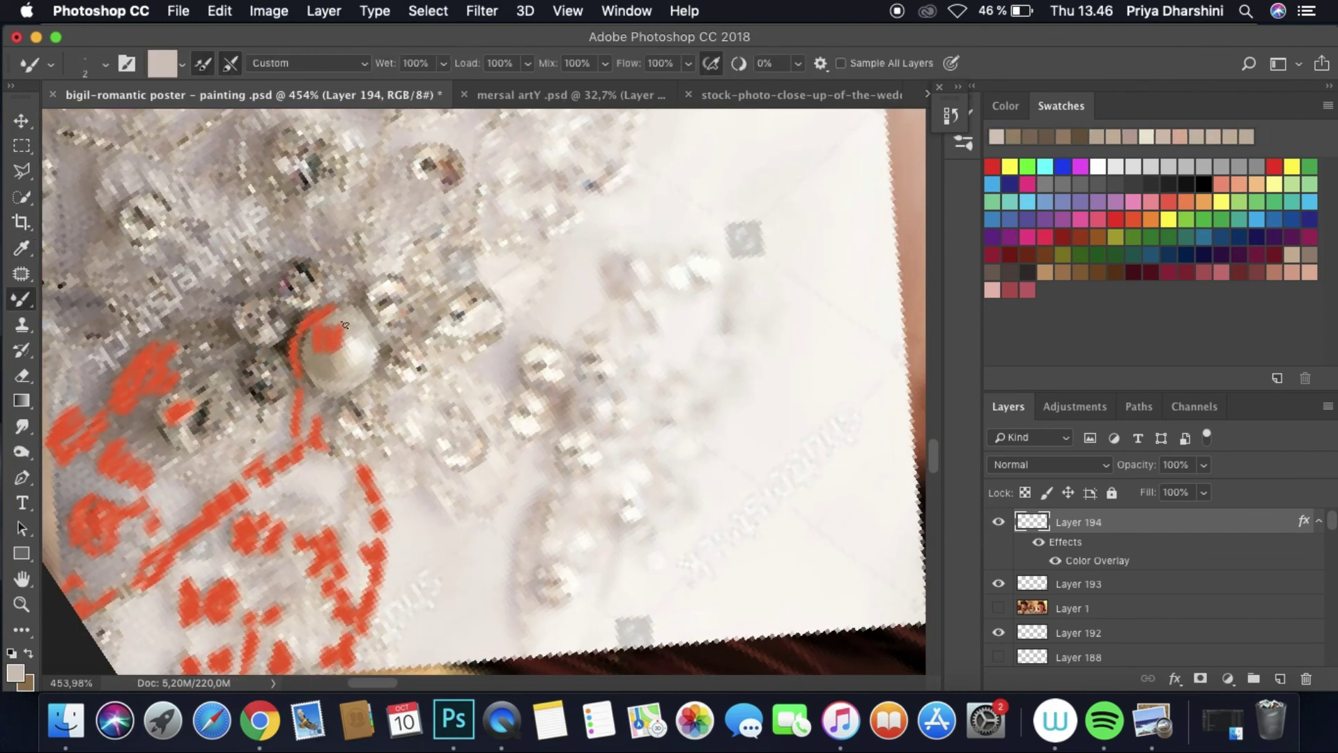
mouse_move(353, 315)
left_mouse_down()
mouse_move(352, 353)
mouse_move(305, 356)
left_mouse_up()
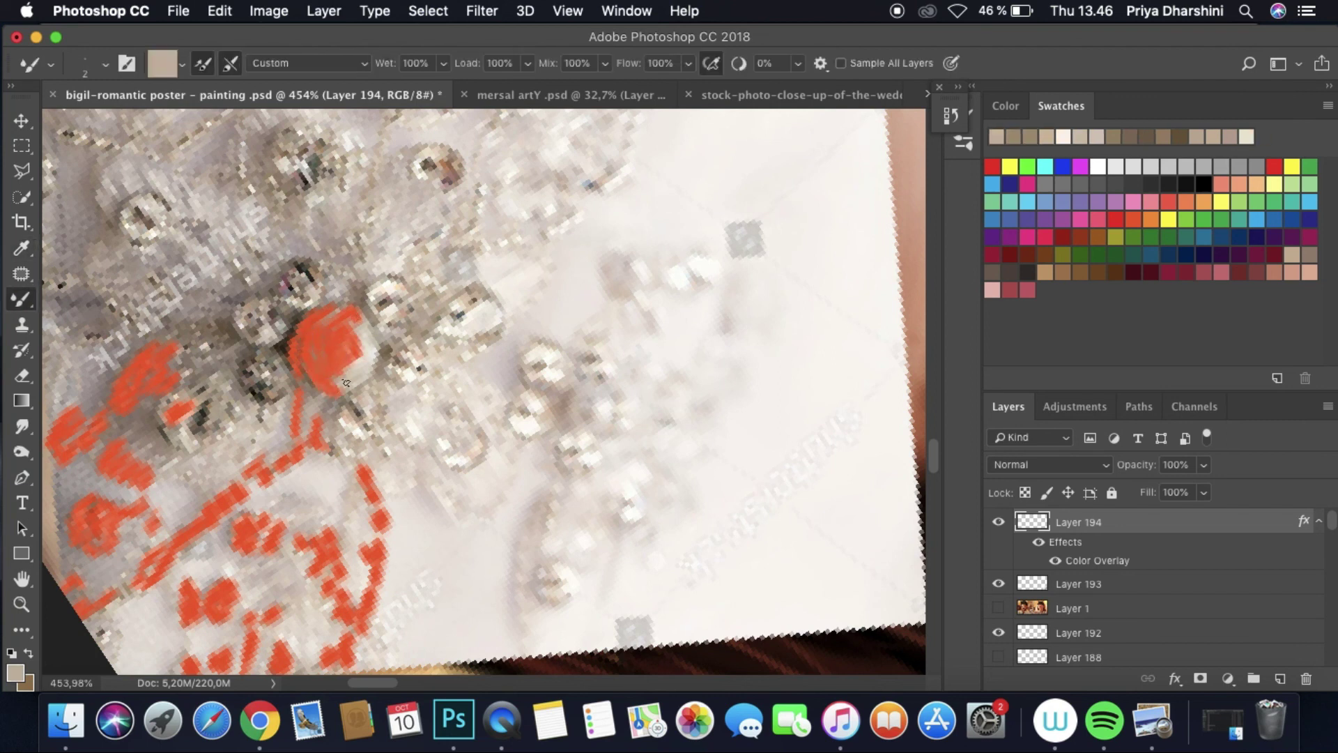
left_click(355, 290, "alt")
left_click_drag(355, 290, 303, 265)
left_click(307, 286, "alt")
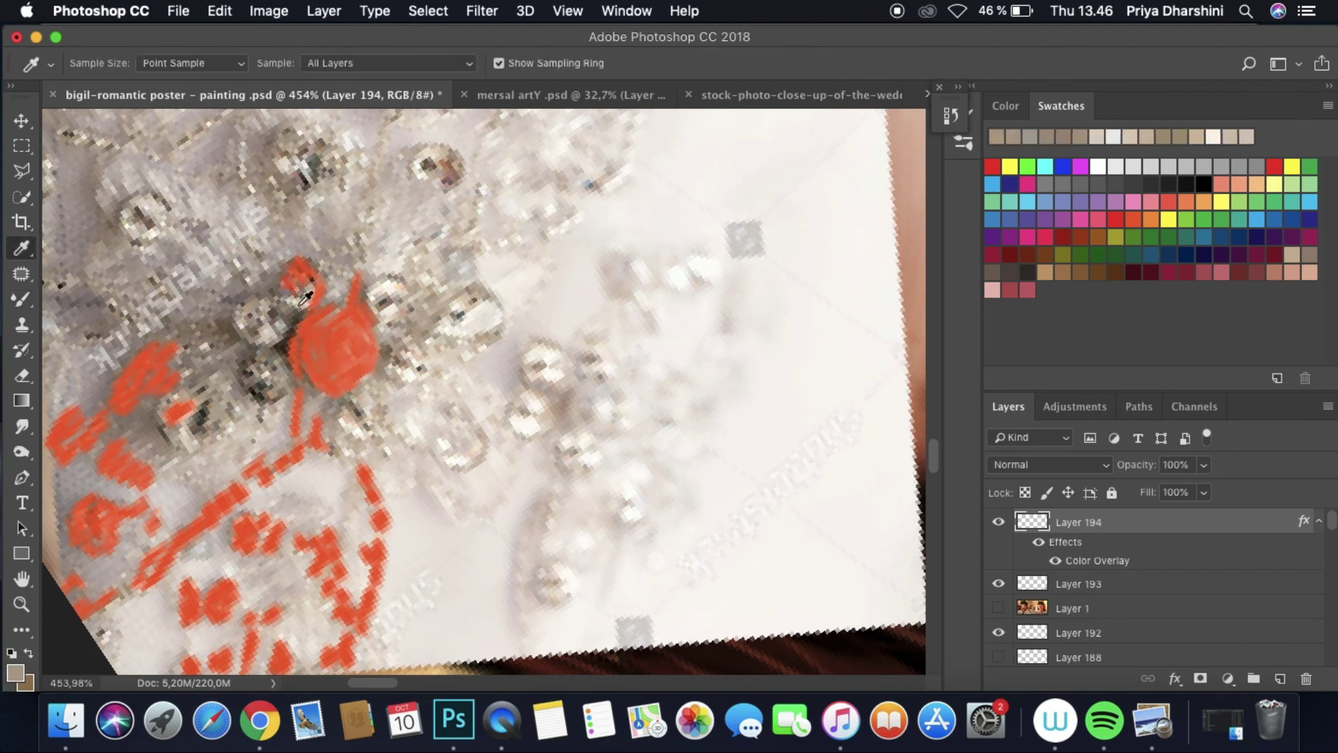
Step: Paint the remaining dark beads around the pearl, the large gem and the leaf arching over it on Layer 194
left_click(949, 117)
left_click(257, 368, "alt")
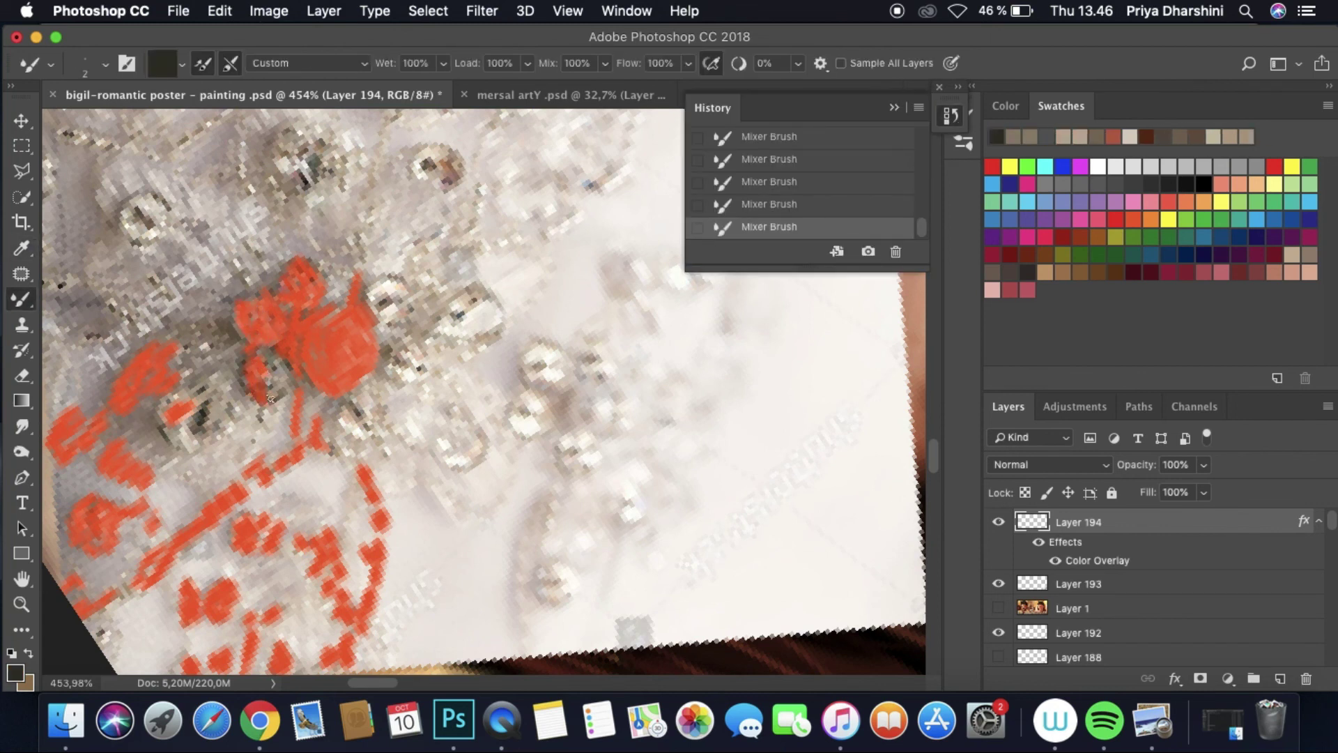
left_click(183, 419, "alt")
left_click_drag(198, 419, 230, 412)
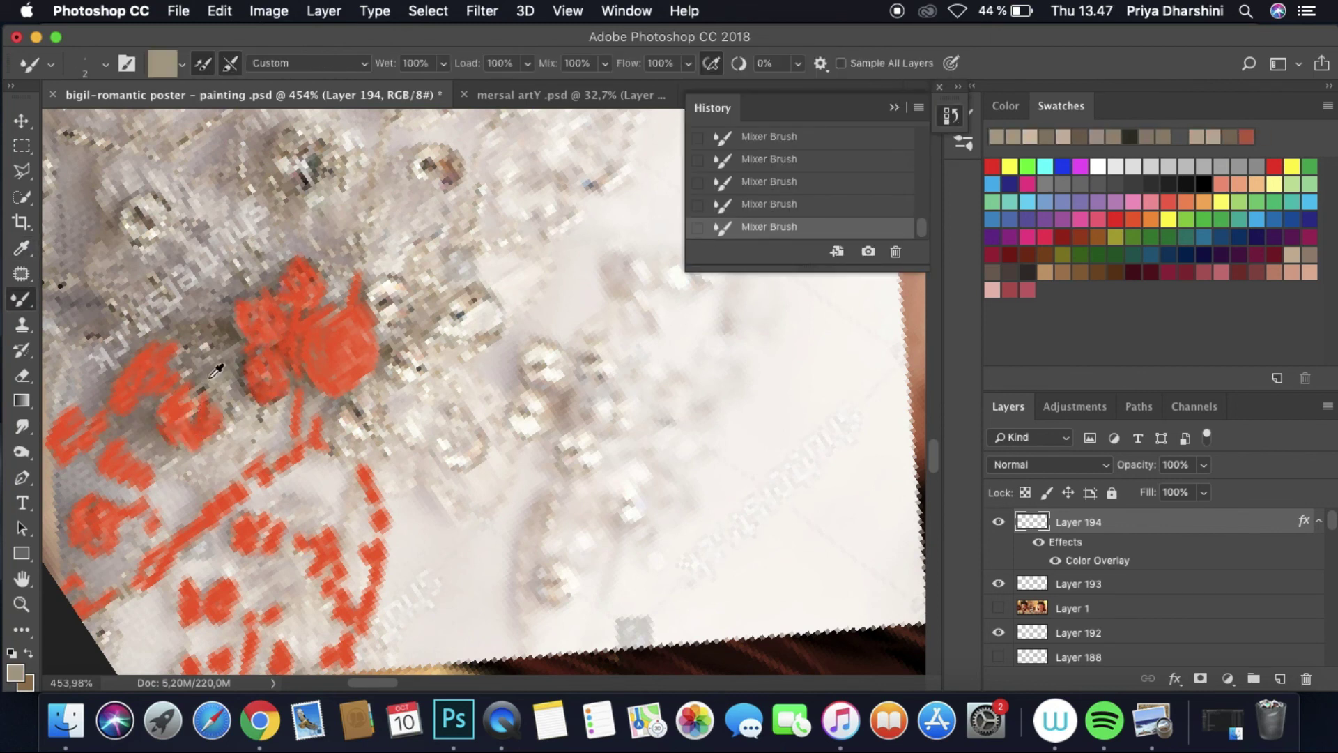
left_click(186, 358, "alt")
Step: Examine the beadwork on the shoulder with the embroidery photo and Color Overlay off, and turn both back on
scroll(612, 377, "down", 10)
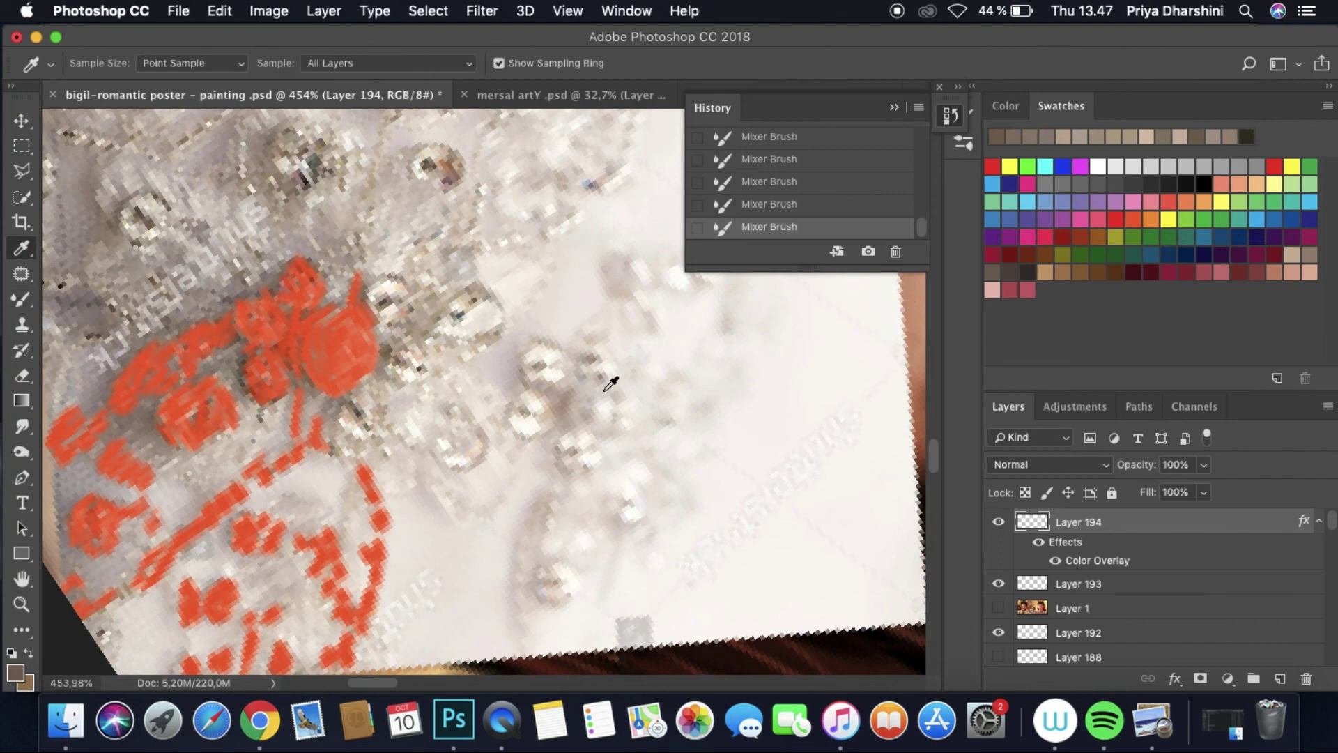
left_click(999, 607)
left_click_drag(999, 608, 999, 584)
left_click(1055, 561)
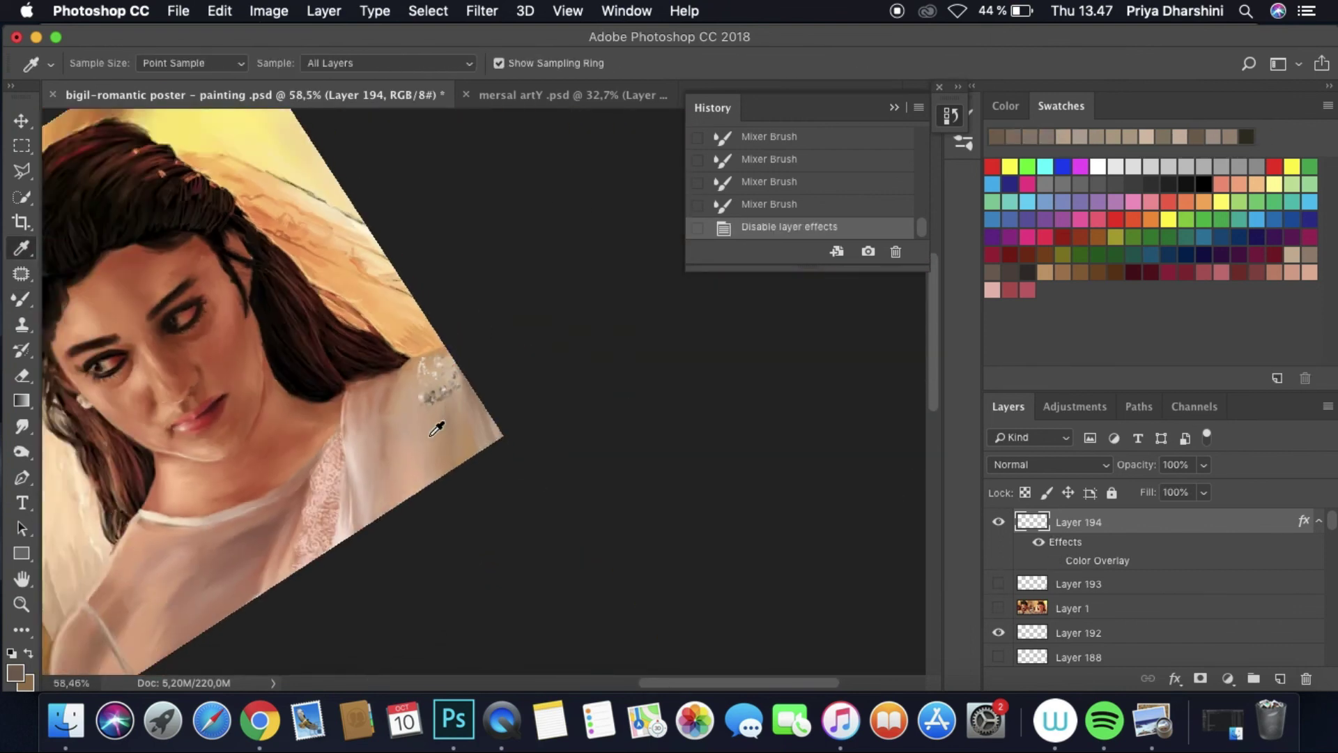
scroll(439, 421, "down", 5)
left_click_drag(439, 421, 851, 522)
scroll(903, 518, "up", 10)
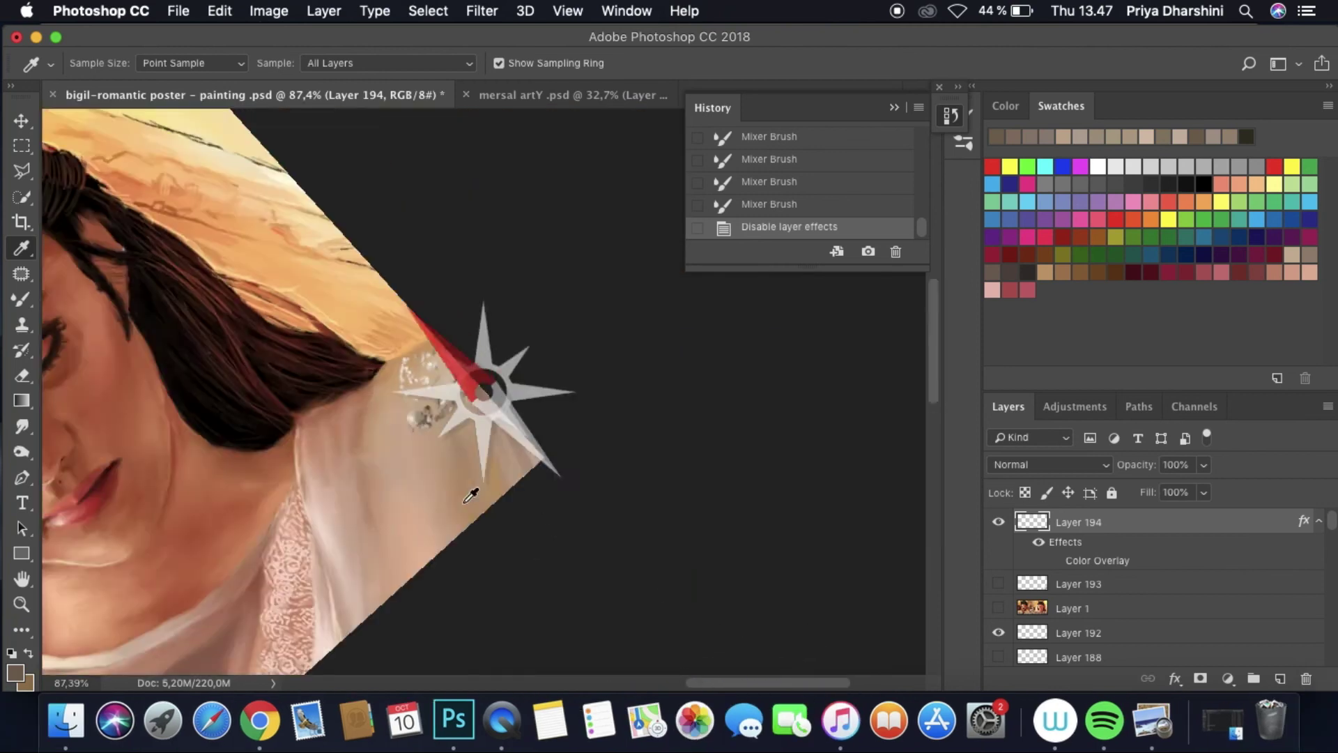
left_click_drag(837, 683, 799, 685)
left_click(999, 583)
left_click(1054, 561)
scroll(530, 430, "up", 2)
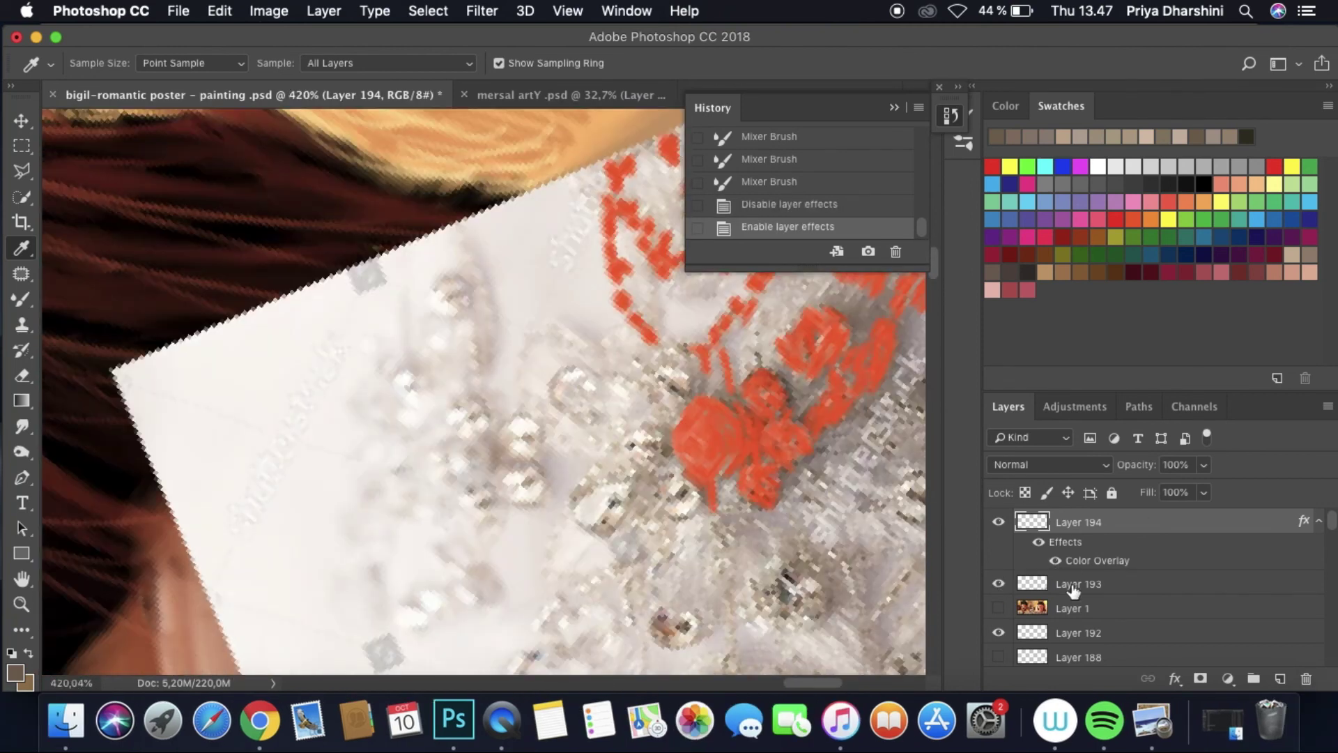
Step: Try the Overlay blend mode on the embroidery photo in Layer 193
left_click(1077, 584)
left_click(1049, 464)
left_click(1041, 606)
left_click(1079, 522)
left_click(1049, 465)
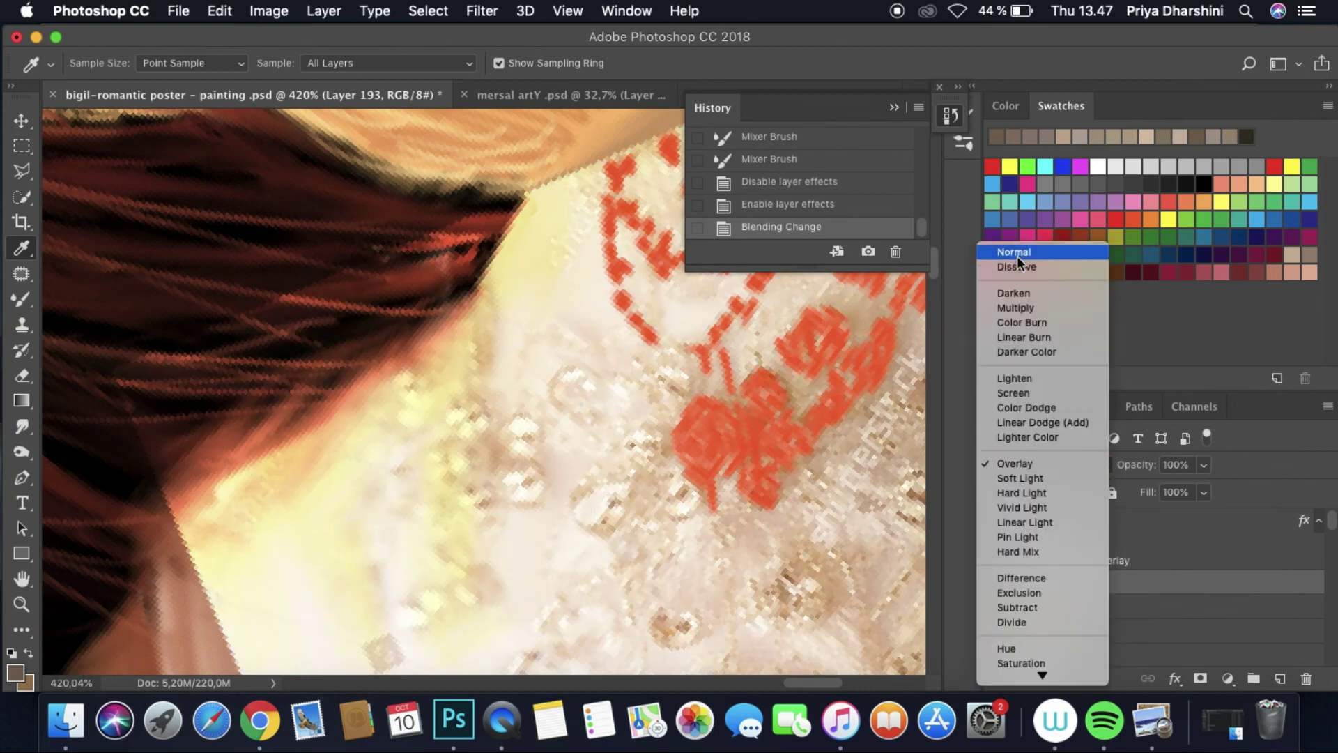
left_click(1011, 258)
Step: Trace the short stem and bead cluster on the pale side of the pearl on Layer 194 with sampled colours
mouse_move(481, 415)
left_mouse_down()
mouse_move(463, 422)
mouse_move(481, 401)
mouse_move(470, 419)
mouse_move(485, 311)
left_mouse_up()
left_click(484, 373, "alt")
left_click(500, 447, "alt")
mouse_move(491, 439)
left_mouse_down()
mouse_move(439, 447)
mouse_move(480, 505)
mouse_move(521, 479)
mouse_move(497, 460)
mouse_move(517, 433)
left_mouse_up()
left_click(481, 486, "alt")
left_click(523, 418, "alt")
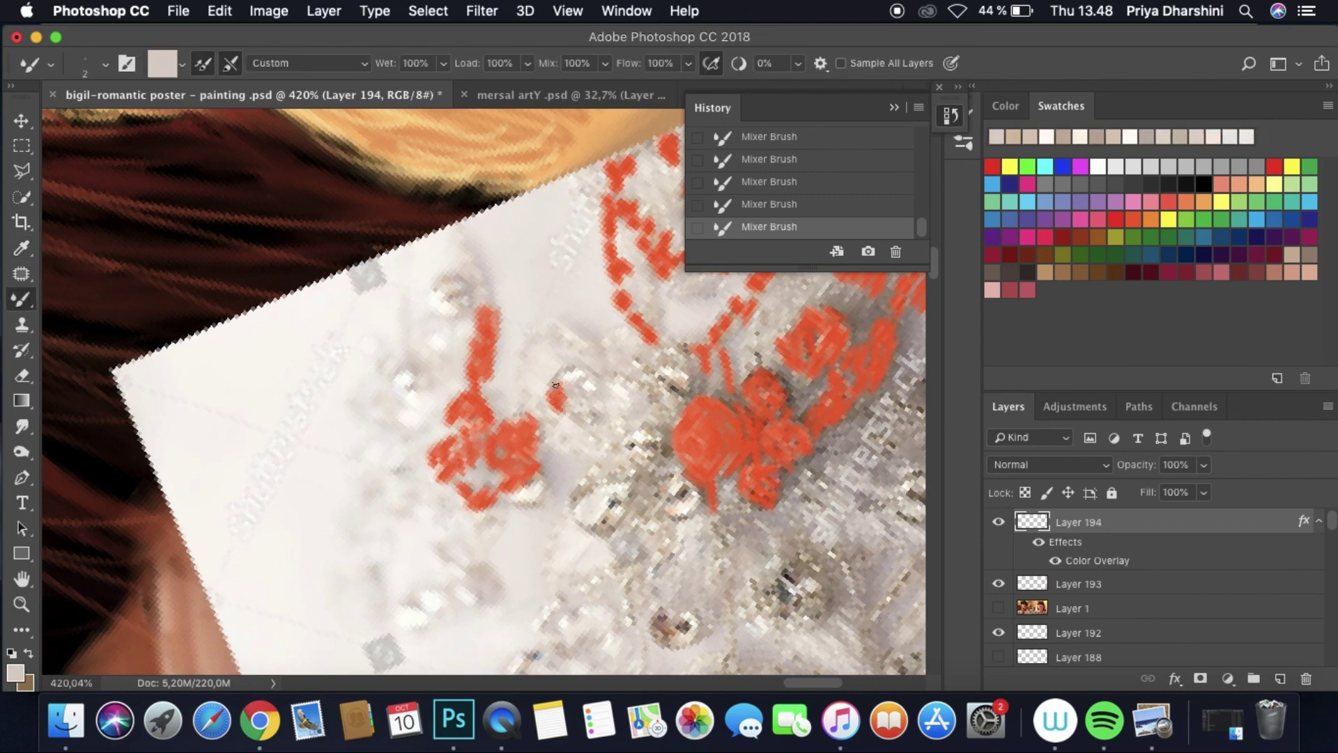
Step: Paint the oval gem, the beads joining it to the pearl and the small strands below it on Layer 194
left_click(592, 383, "alt")
left_click_drag(599, 387, 671, 350)
left_click(652, 362, "alt")
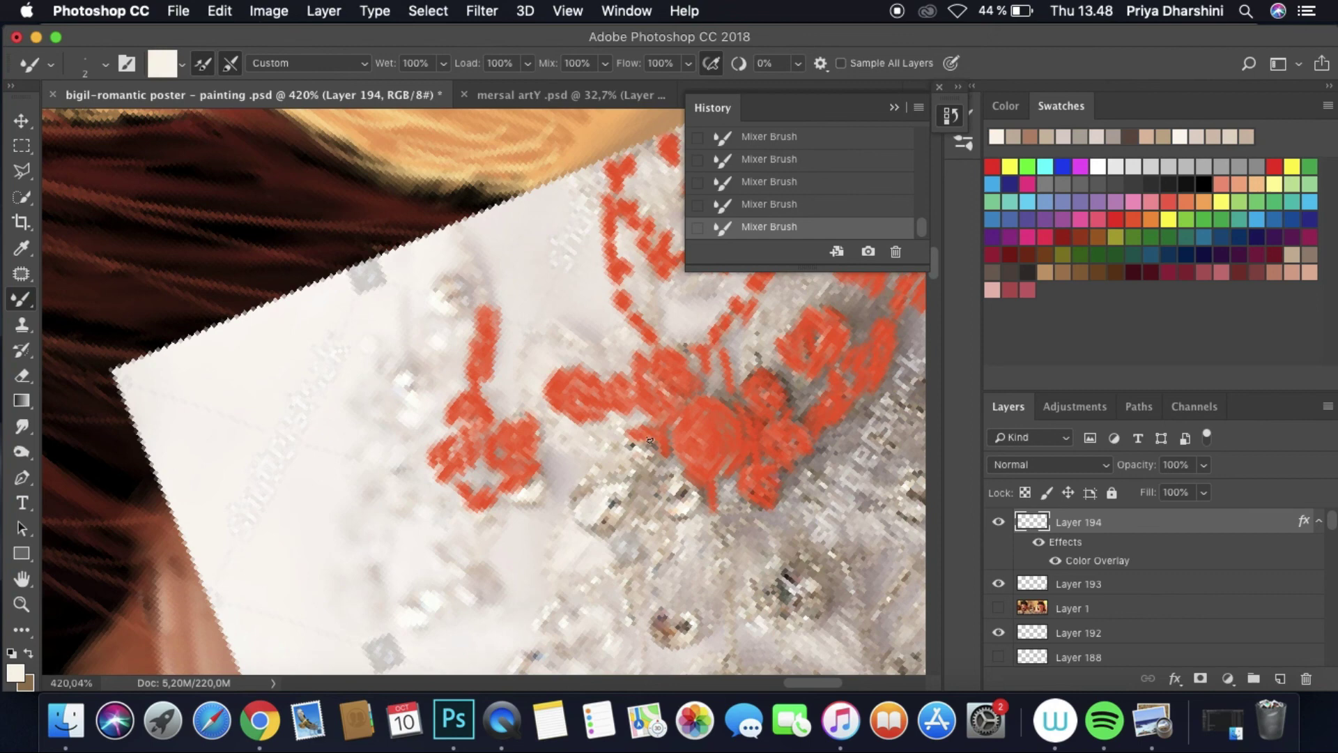
left_click(547, 472, "alt")
left_click_drag(596, 443, 572, 405)
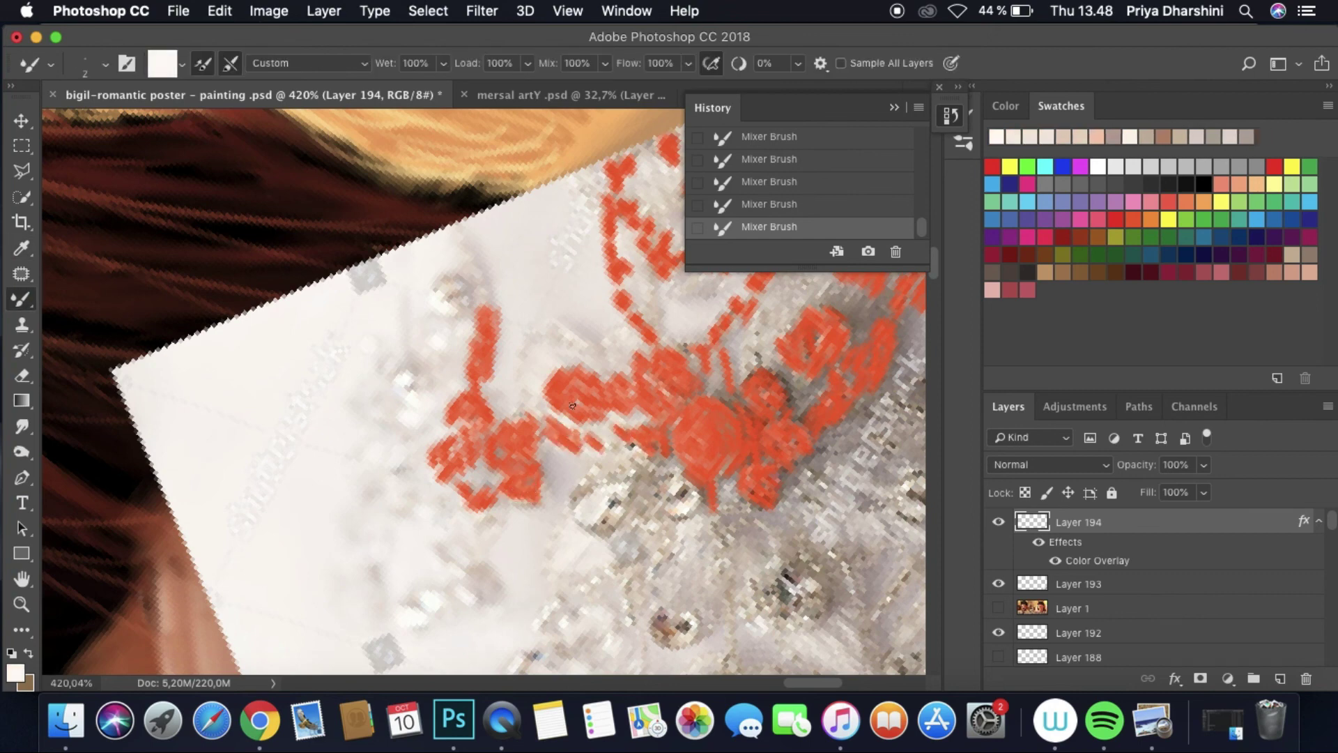
Step: Paint the remaining large gem beside the pearl and the bead strand extending from it on Layer 194
scroll(572, 405, "down", 5)
scroll(471, 424, "up", 5)
scroll(471, 424, "down", 1)
left_click(418, 418, "alt")
mouse_move(387, 432)
left_mouse_down()
mouse_move(368, 397)
mouse_move(396, 369)
mouse_move(399, 397)
mouse_move(428, 378)
mouse_move(449, 395)
mouse_move(401, 433)
mouse_move(374, 428)
mouse_move(485, 418)
mouse_move(489, 432)
mouse_move(445, 442)
mouse_move(427, 479)
mouse_move(336, 504)
mouse_move(308, 528)
mouse_move(368, 498)
left_mouse_up()
left_click(386, 406, "alt")
left_click(484, 417, "alt")
left_click(418, 486, "alt")
Step: Examine the traced beadwork against the whole portrait by switching the photo and reference layers on and off
left_click(998, 607)
scroll(1158, 607, "down", 3)
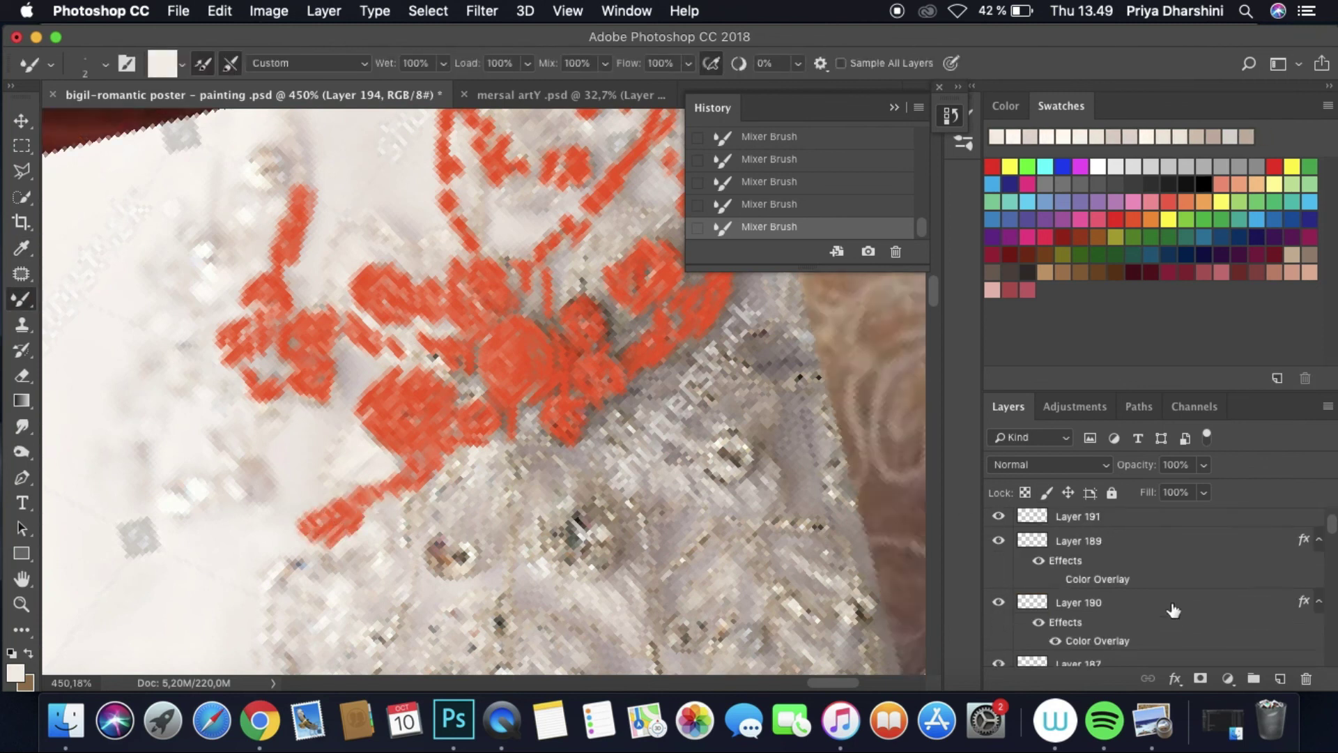
left_click(1001, 579)
scroll(1071, 564, "up", 3)
key("super+minus")
left_click(998, 583)
key("super+0")
left_click(998, 608)
left_click(998, 656)
Step: Label Layer 188 and Layer 193 with the orange layer colour
scroll(1077, 629, "down", 2)
right_click(1080, 583)
left_click(906, 620)
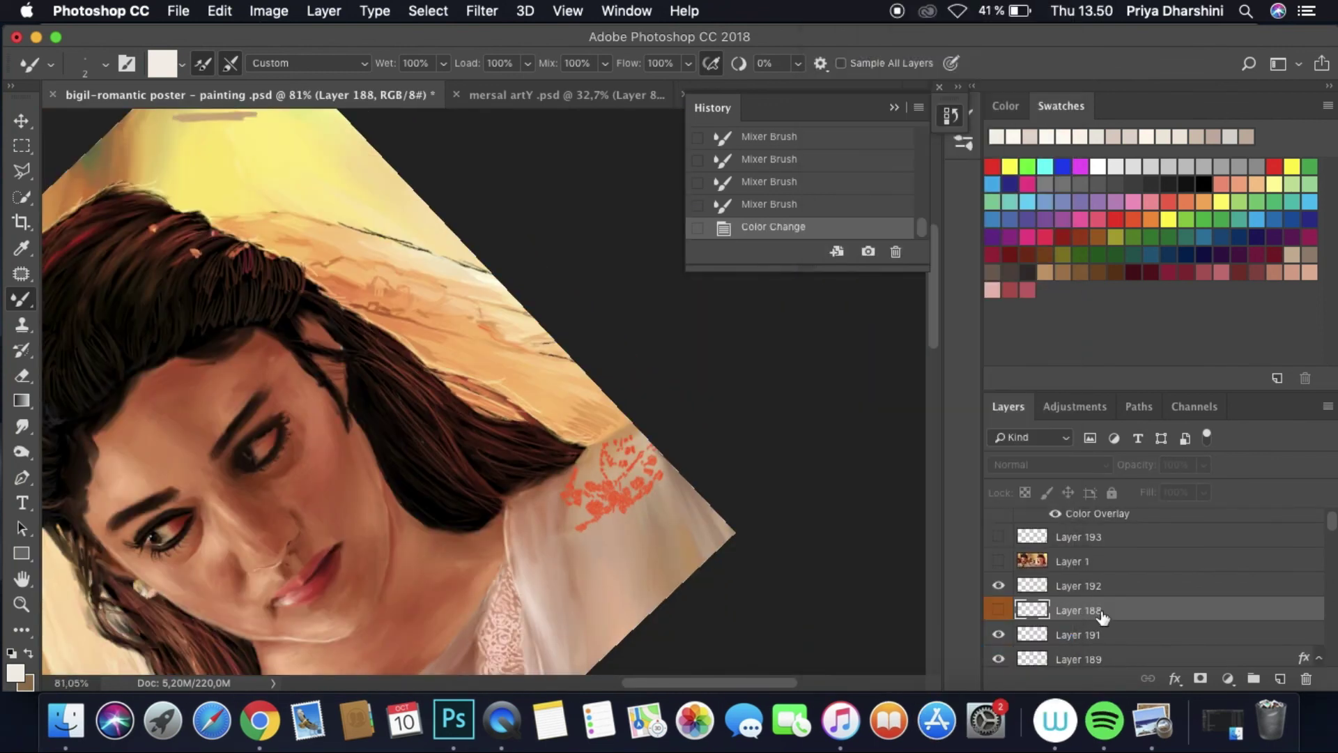
right_click(1087, 541)
left_click(935, 620)
Step: Compare the beadwork with its Color Overlay off and on, and show the embroidery photo on Layer 193 again
left_click(1039, 561)
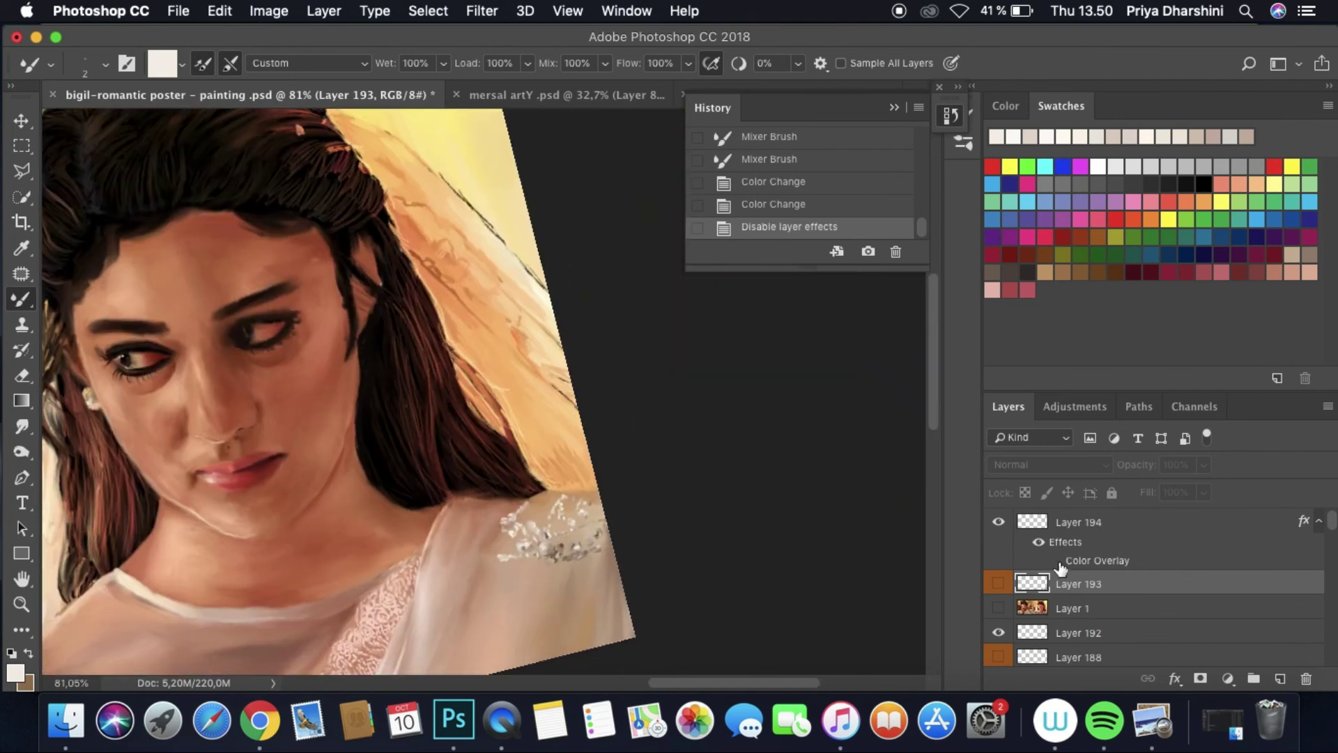
left_click(1056, 560)
left_click(998, 584)
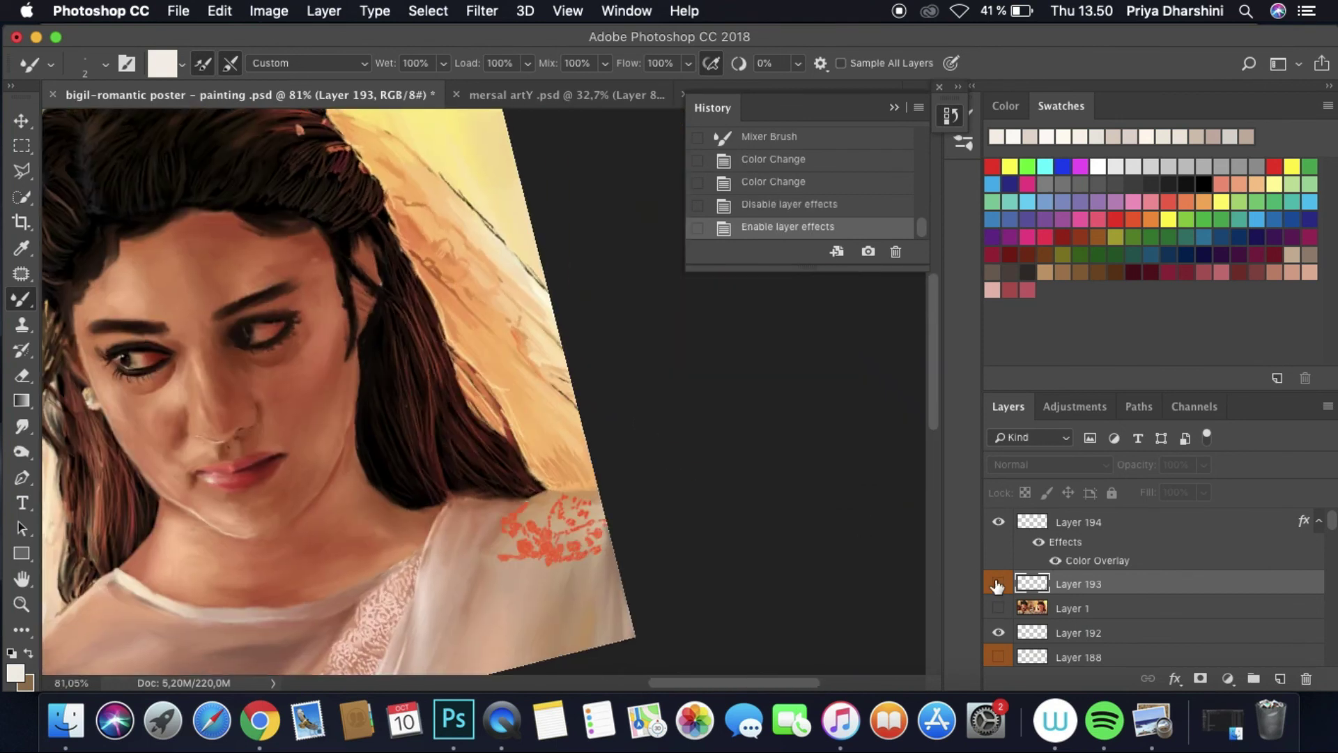
scroll(522, 550, "up", 5)
left_click(399, 483)
left_click(400, 483)
left_click(788, 181)
Step: Trace the blurred floral spray on the pale side of the embroidery photo on Layer 194 with sampled colours
left_click(469, 457, "alt")
mouse_move(436, 455)
left_mouse_down()
mouse_move(421, 423)
mouse_move(447, 426)
mouse_move(481, 391)
left_mouse_up()
left_click(428, 426, "alt")
mouse_move(394, 411)
left_mouse_down()
mouse_move(422, 446)
mouse_move(404, 439)
left_mouse_up()
mouse_move(345, 420)
left_mouse_down()
mouse_move(352, 380)
mouse_move(403, 333)
mouse_move(396, 383)
mouse_move(372, 363)
mouse_move(401, 350)
mouse_move(446, 268)
left_mouse_up()
left_click(393, 376, "alt")
left_click(404, 310, "alt")
left_click_drag(463, 293, 558, 234)
left_click(547, 255, "alt")
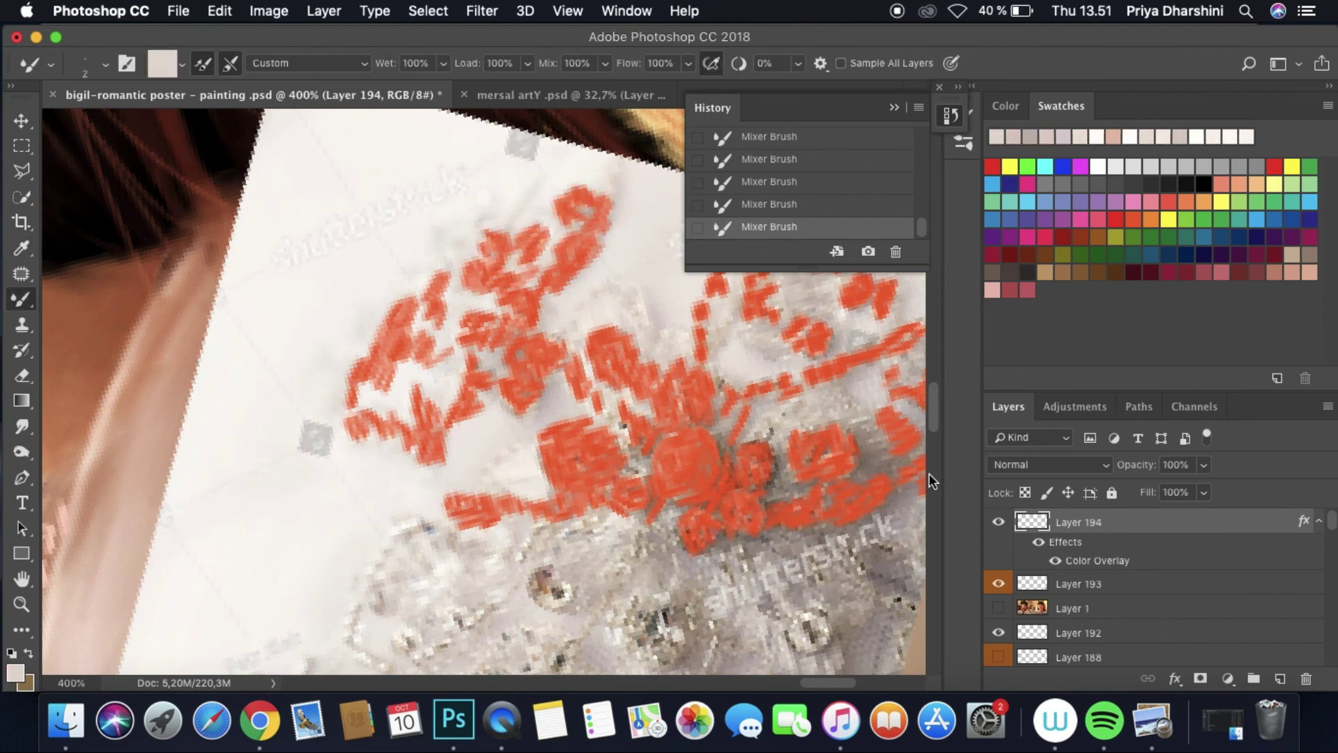
Step: Paint the petal outline around the oval gem and fill the beaded gaps around the pearl and large gem on Layer 194
left_click(577, 322, "alt")
left_click_drag(572, 348, 631, 300)
left_click(690, 342, "alt")
mouse_move(704, 349)
left_mouse_down()
mouse_move(747, 320)
mouse_move(814, 383)
mouse_move(792, 349)
mouse_move(807, 406)
mouse_move(774, 439)
left_mouse_up()
left_click(869, 462, "alt")
Step: Trace the upper beaded outline of the next petal below the pale floral spray on Layer 194
scroll(852, 394, "down", 5)
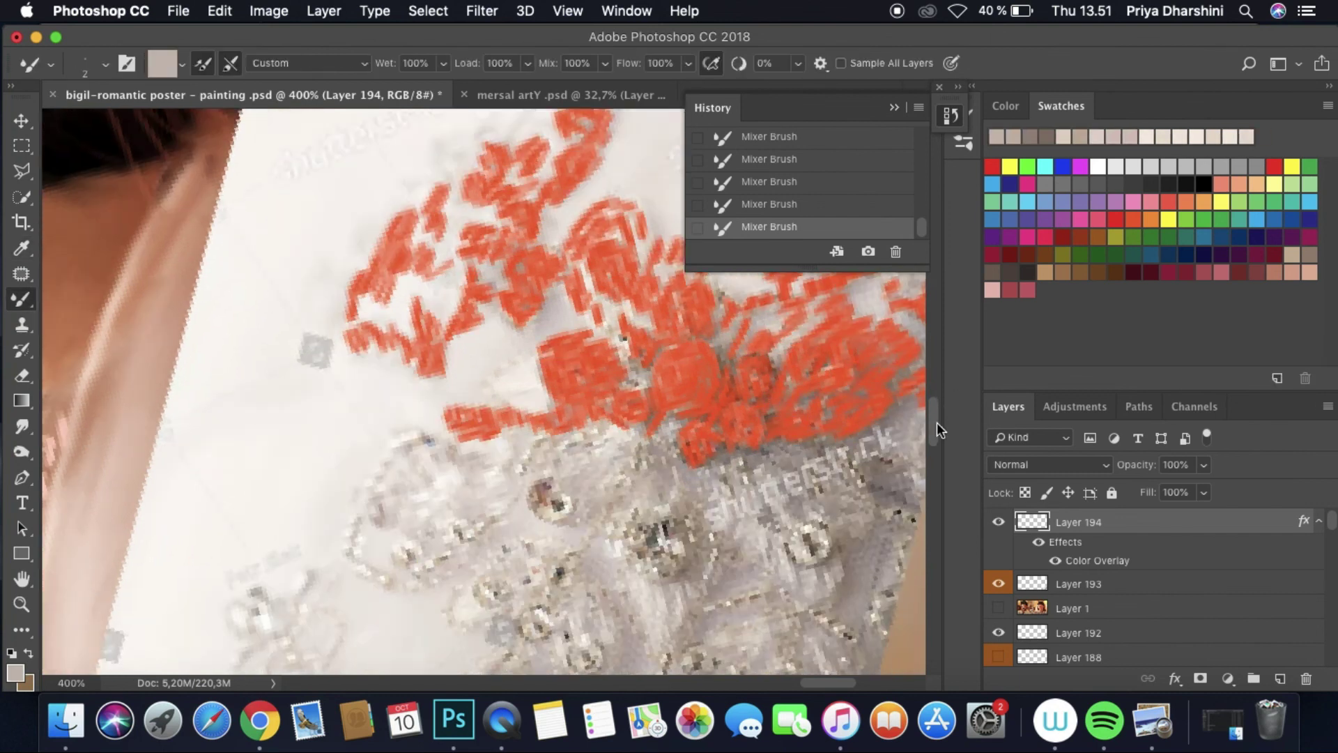
left_click_drag(418, 302, 359, 368)
mouse_move(425, 311)
left_mouse_down()
mouse_move(353, 388)
mouse_move(348, 424)
left_mouse_up()
mouse_move(424, 346)
left_mouse_down()
mouse_move(461, 331)
mouse_move(530, 331)
left_mouse_up()
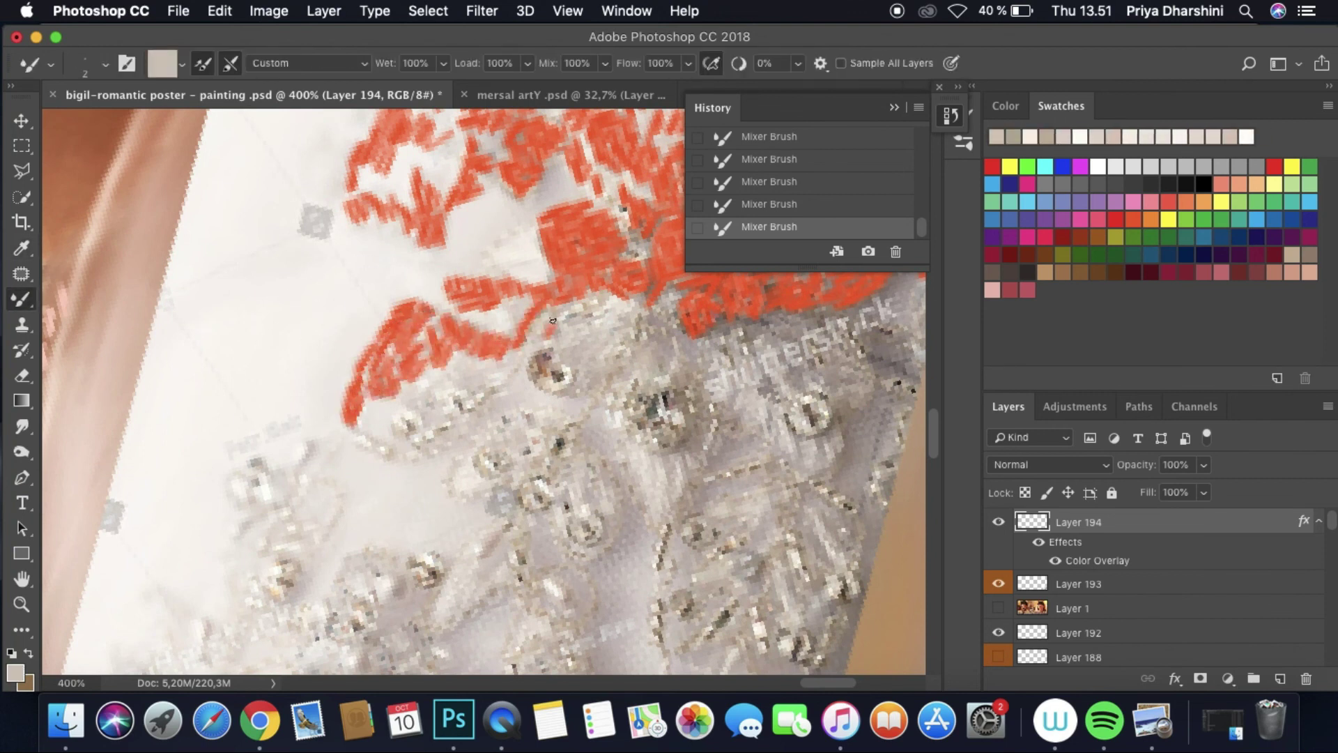
Step: Paint the petal's inner beads, close its lower outline and fill the small round gem beside it with colours sampled from the photo
left_click(481, 384, "alt")
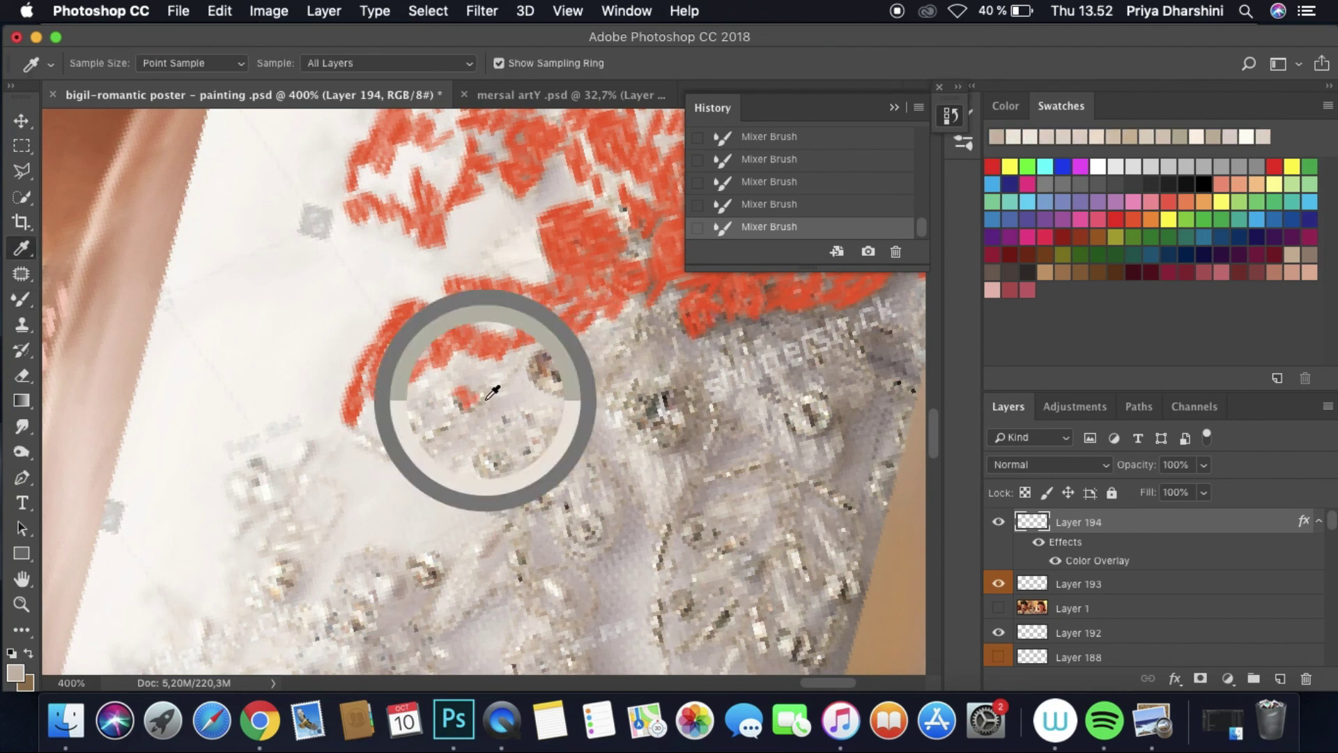
left_click_drag(506, 364, 440, 411)
key("i")
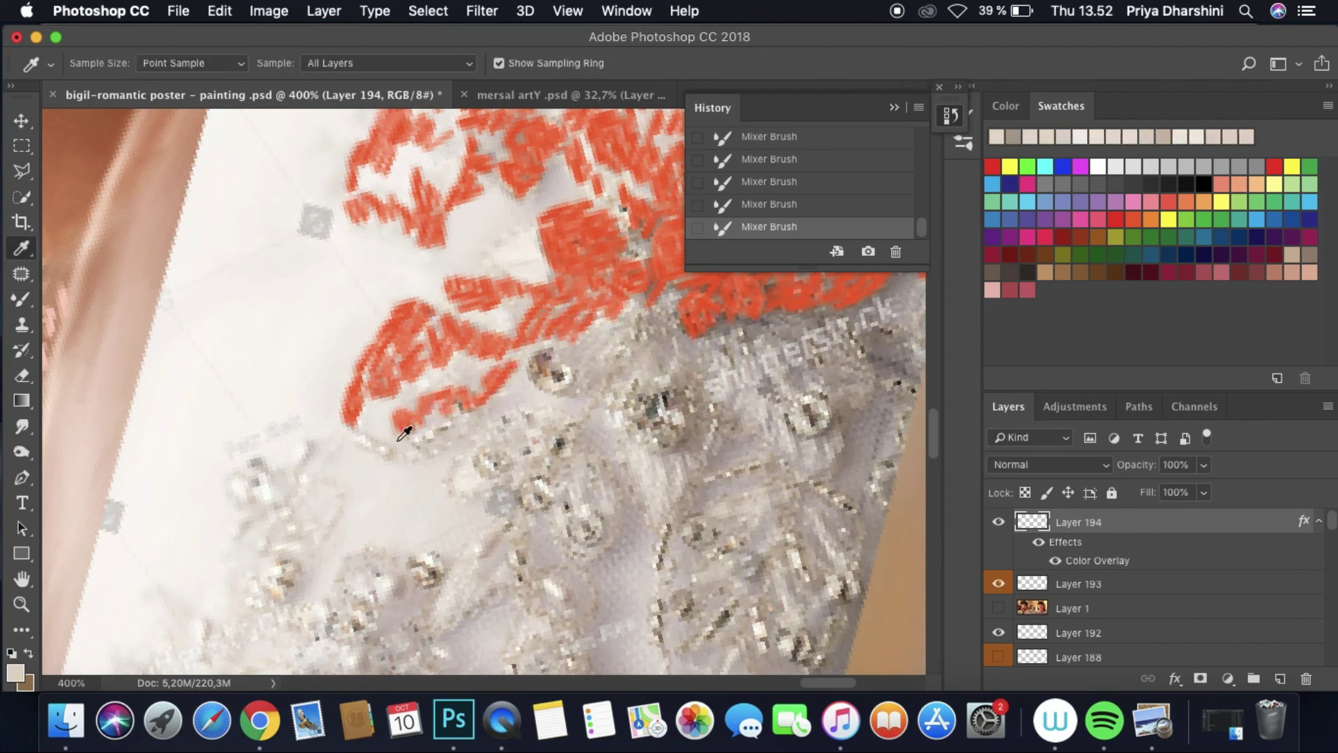
left_click(432, 425)
key("b")
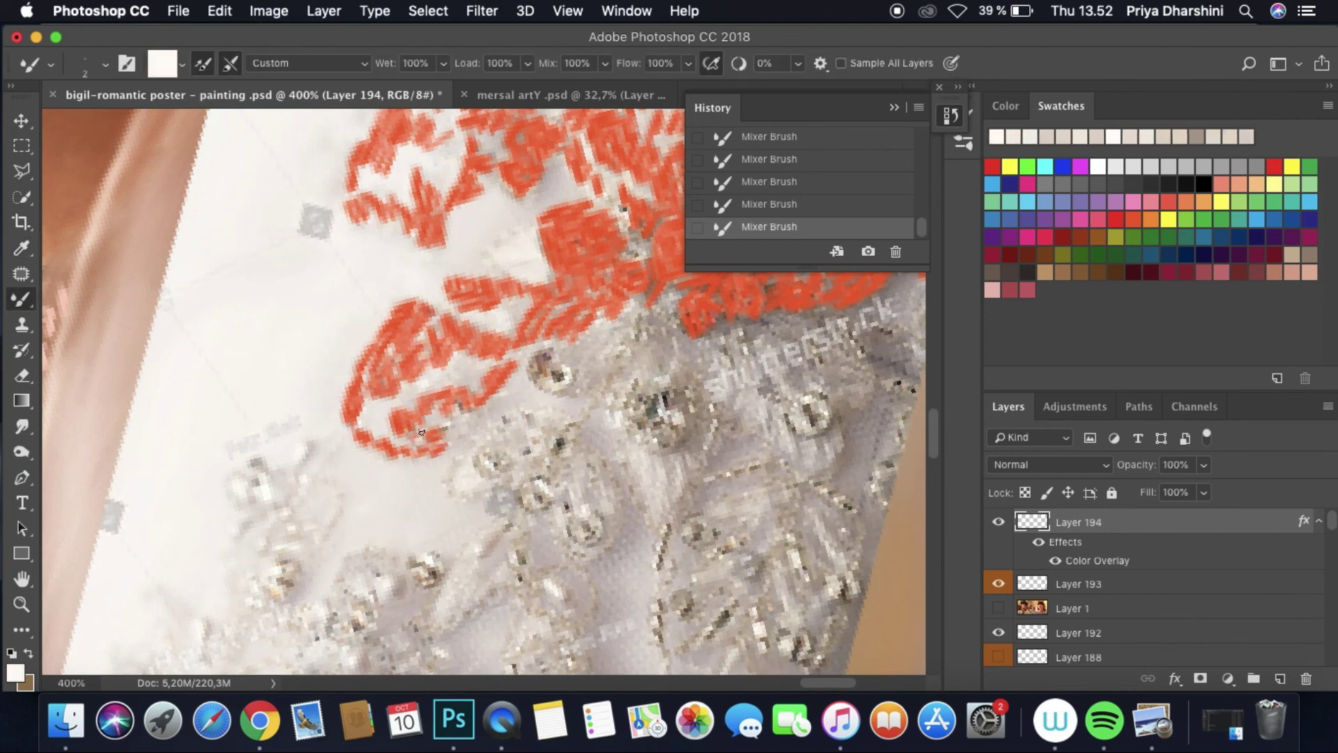
left_click(536, 377, "alt")
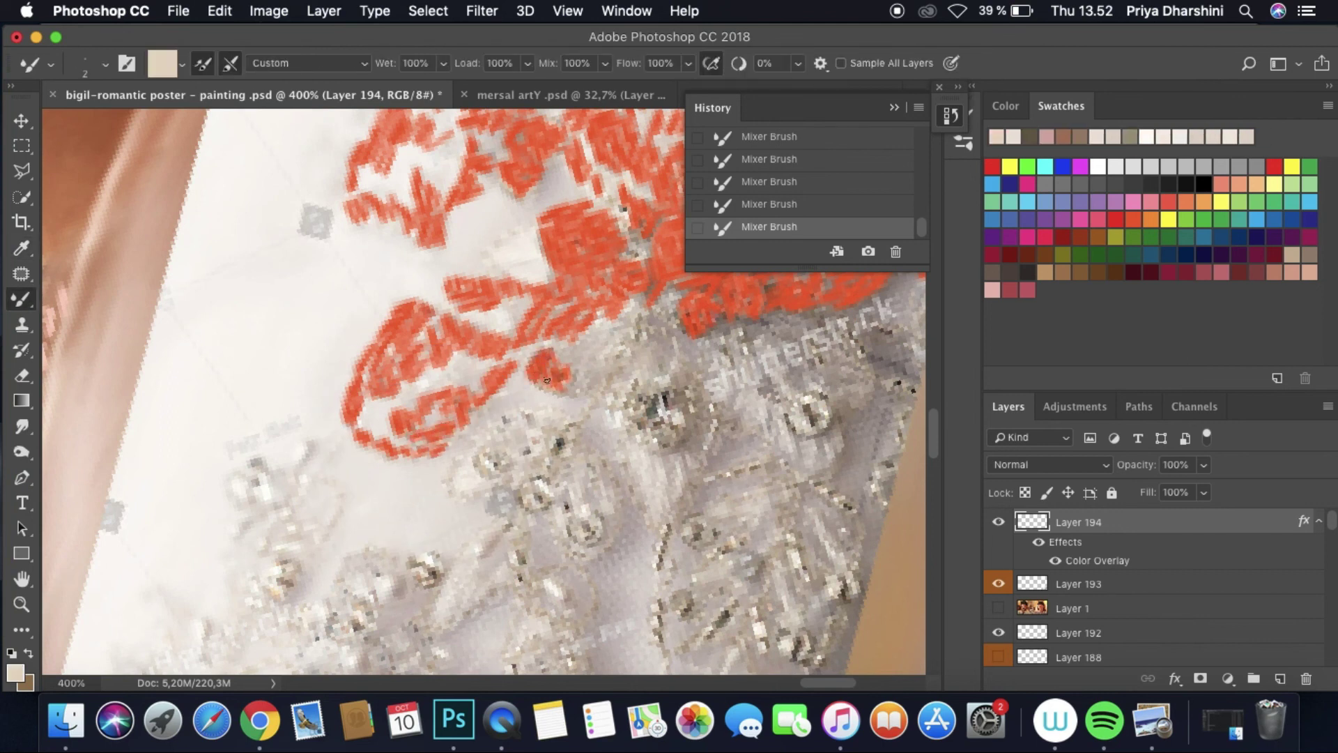
Step: Trace the beaded petals along the shaded edge of the embroidery photo on Layer 194 with sampled colours
scroll(360, 436, "down", 3)
scroll(360, 437, "up", 3)
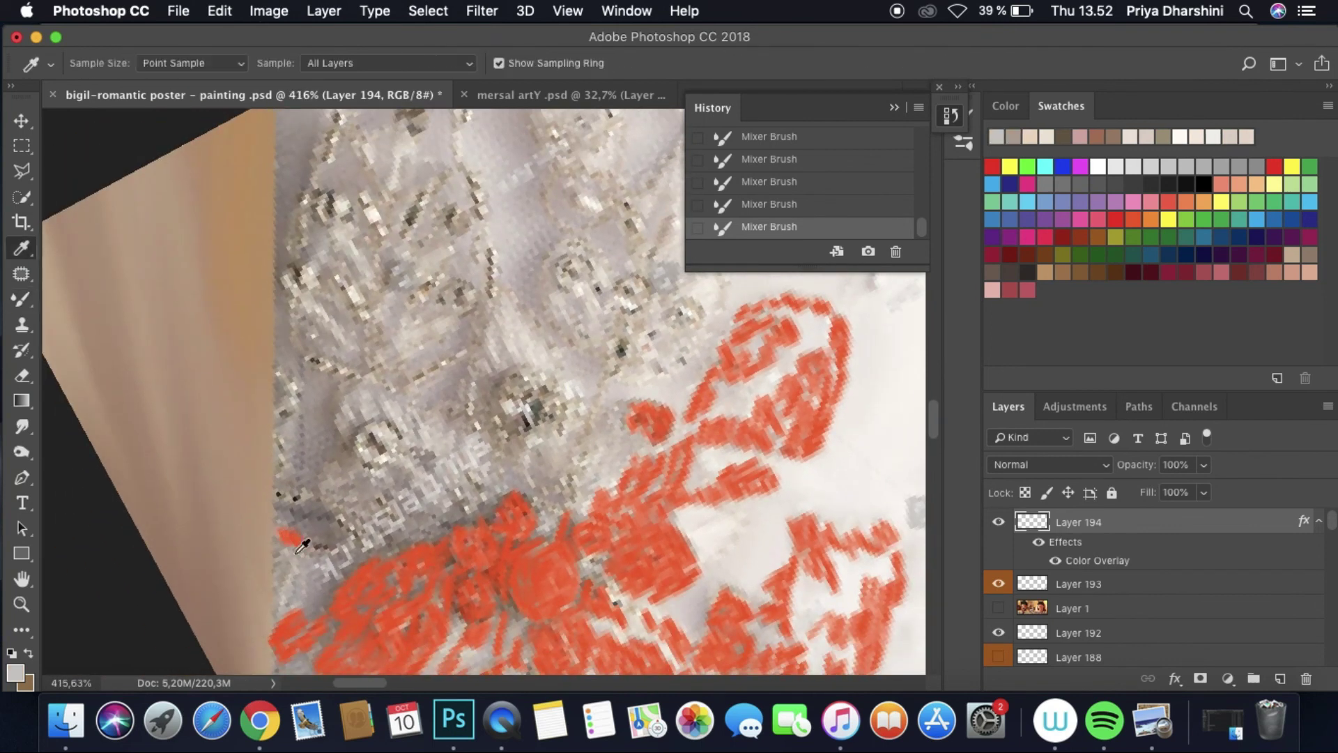
left_click_drag(287, 533, 297, 607)
left_click(323, 555, "alt")
left_click(317, 492, "alt")
left_click_drag(281, 491, 291, 378)
left_click(283, 421, "alt")
left_click(287, 371, "alt")
mouse_move(359, 457)
left_mouse_down()
mouse_move(395, 424)
mouse_move(352, 433)
mouse_move(348, 369)
mouse_move(329, 366)
mouse_move(318, 380)
mouse_move(443, 409)
mouse_move(414, 439)
mouse_move(396, 415)
mouse_move(393, 426)
mouse_move(456, 491)
mouse_move(424, 530)
mouse_move(347, 538)
left_mouse_up()
left_click(367, 433, "alt")
left_click(335, 362, "alt")
left_click(464, 516, "alt")
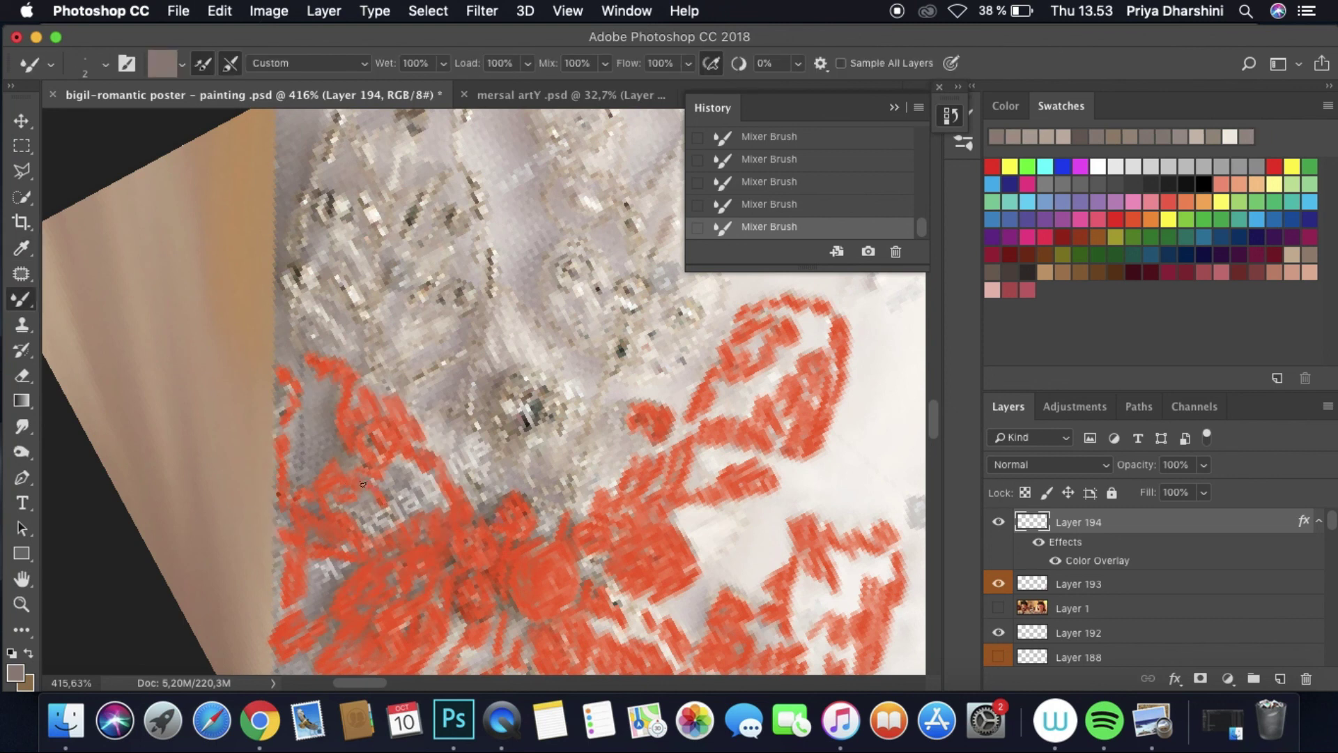
Step: Fill the beads beside the shaded petals and outline the large gem above the flower centre with sampled colours
left_click(439, 432, "alt")
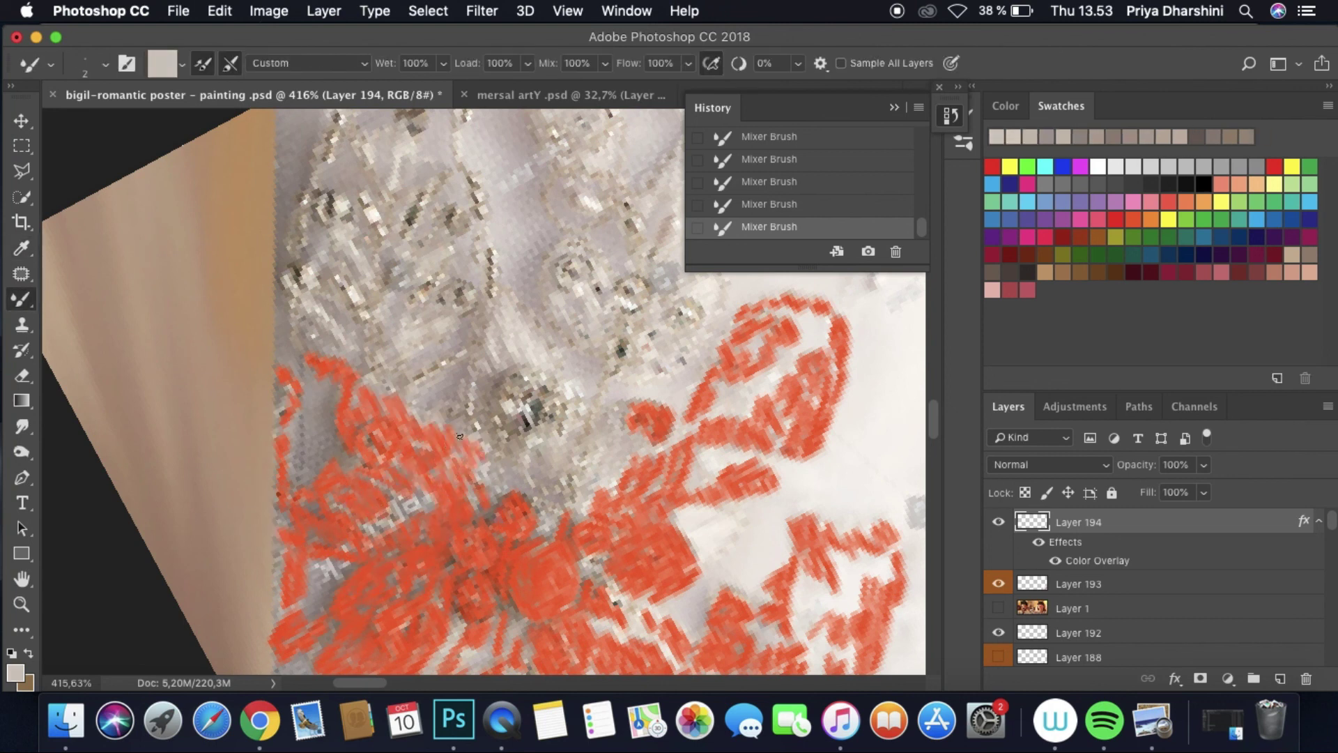
left_click(483, 407, "alt")
left_click_drag(476, 380, 469, 420)
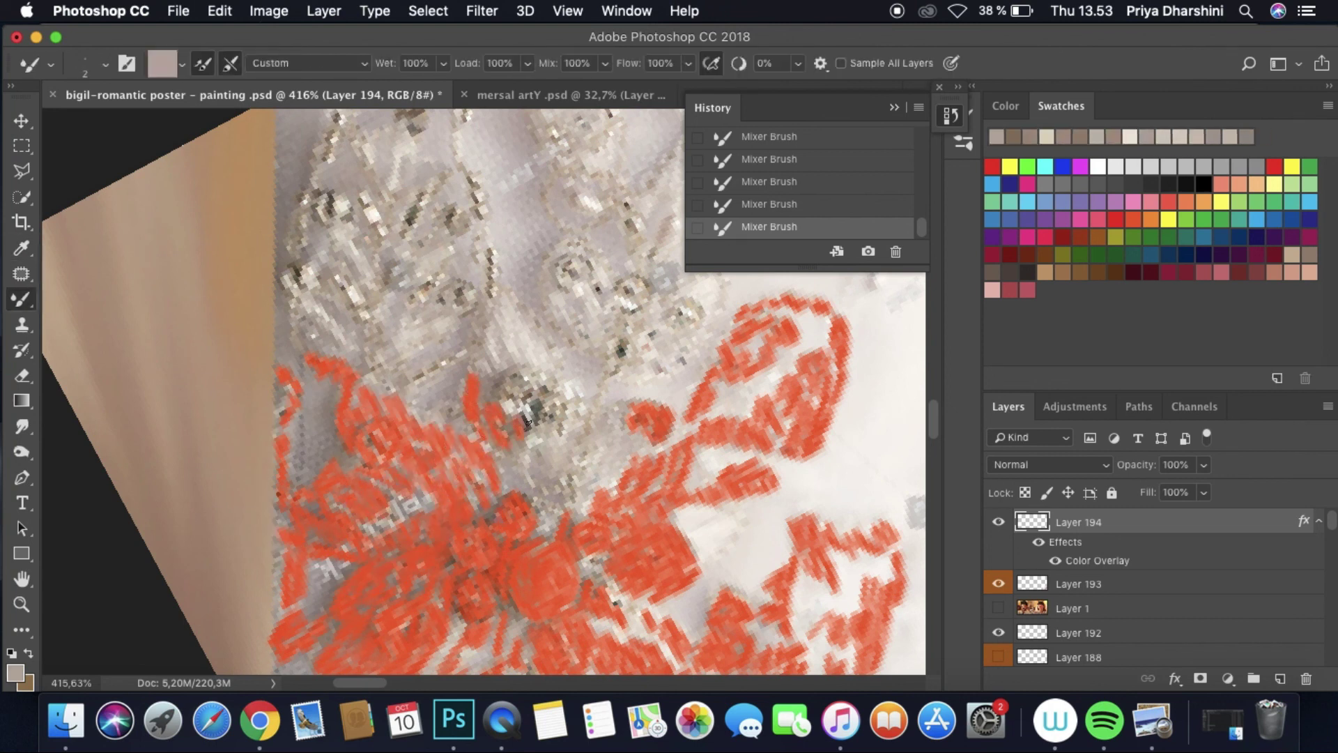
left_click(516, 389, "alt")
left_click(538, 492, "alt")
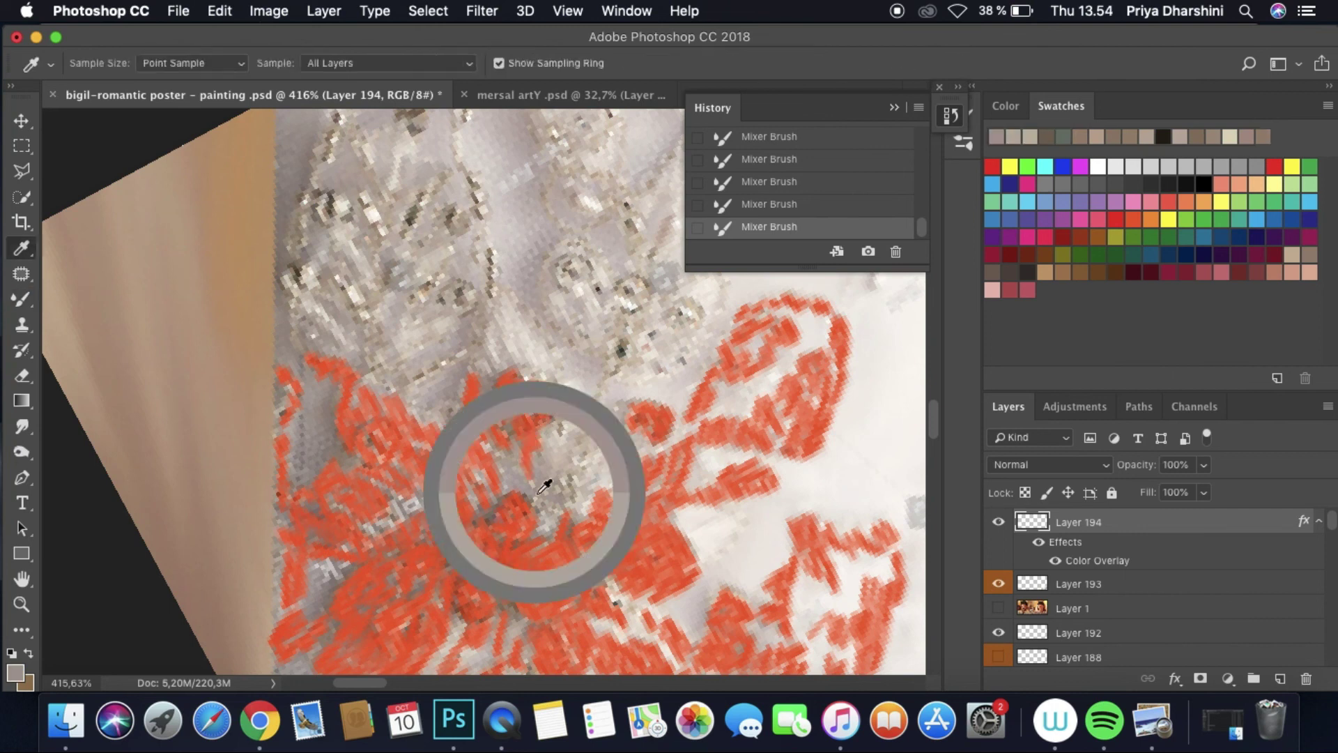
left_click(582, 461, "alt")
left_click(586, 450, "alt")
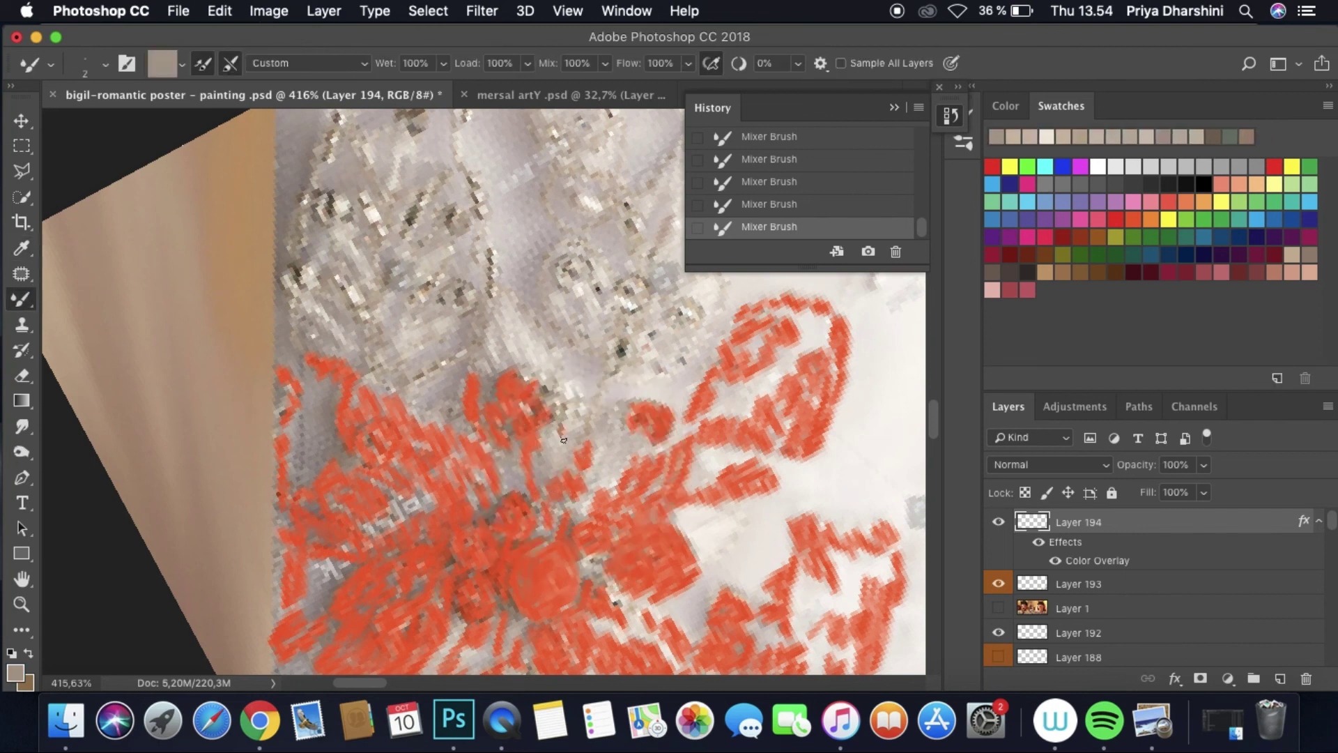
left_click(582, 418, "alt")
left_click(586, 441, "alt")
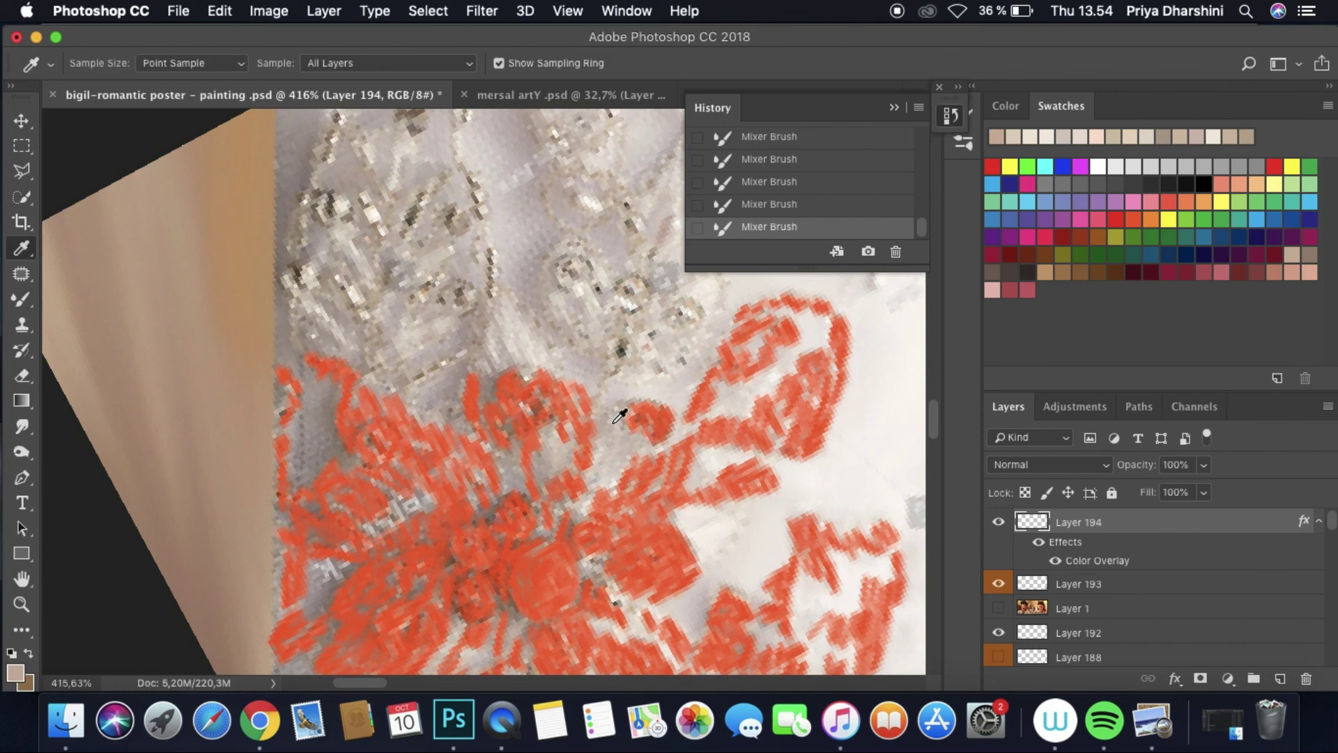
Step: Hide the embroidery photo on Layer 193 and turn off the Color Overlay on Layer 194
scroll(585, 461, "down", 3)
left_click(998, 583)
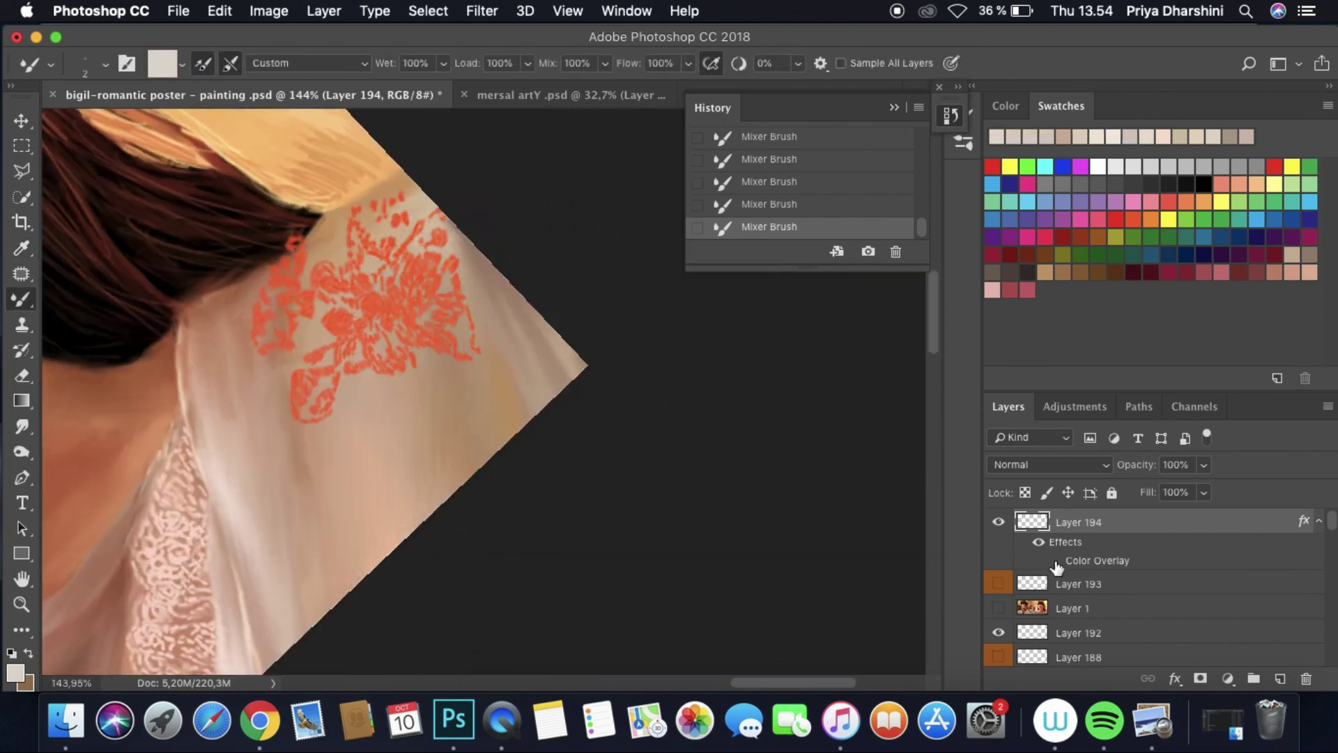
left_click(1055, 561)
scroll(824, 532, "up", 3)
scroll(825, 532, "up", 5)
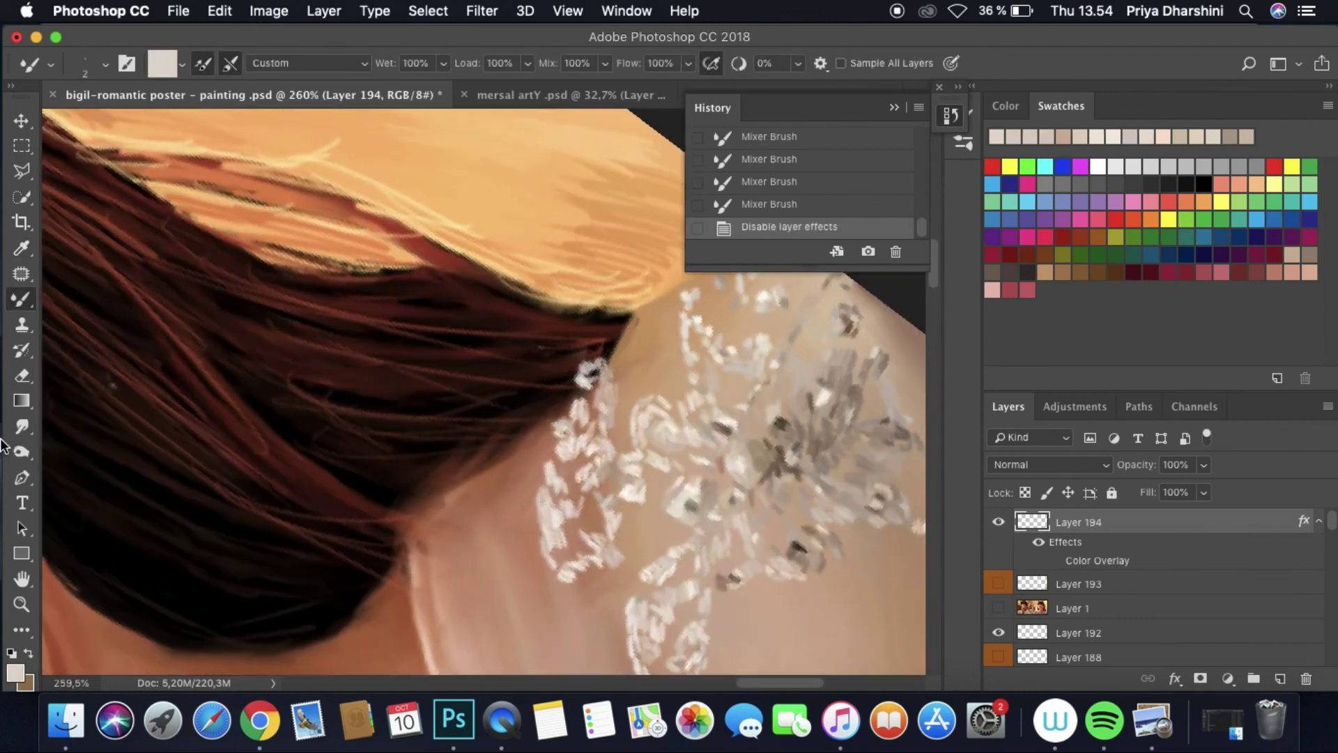
Step: Smudge the beadwork next to the hair tips into the drape with an 11 px brush
left_click(22, 426)
left_click(105, 62)
left_click(118, 128)
left_click(573, 384)
left_click_drag(573, 383, 567, 374)
scroll(820, 496, "down", 5)
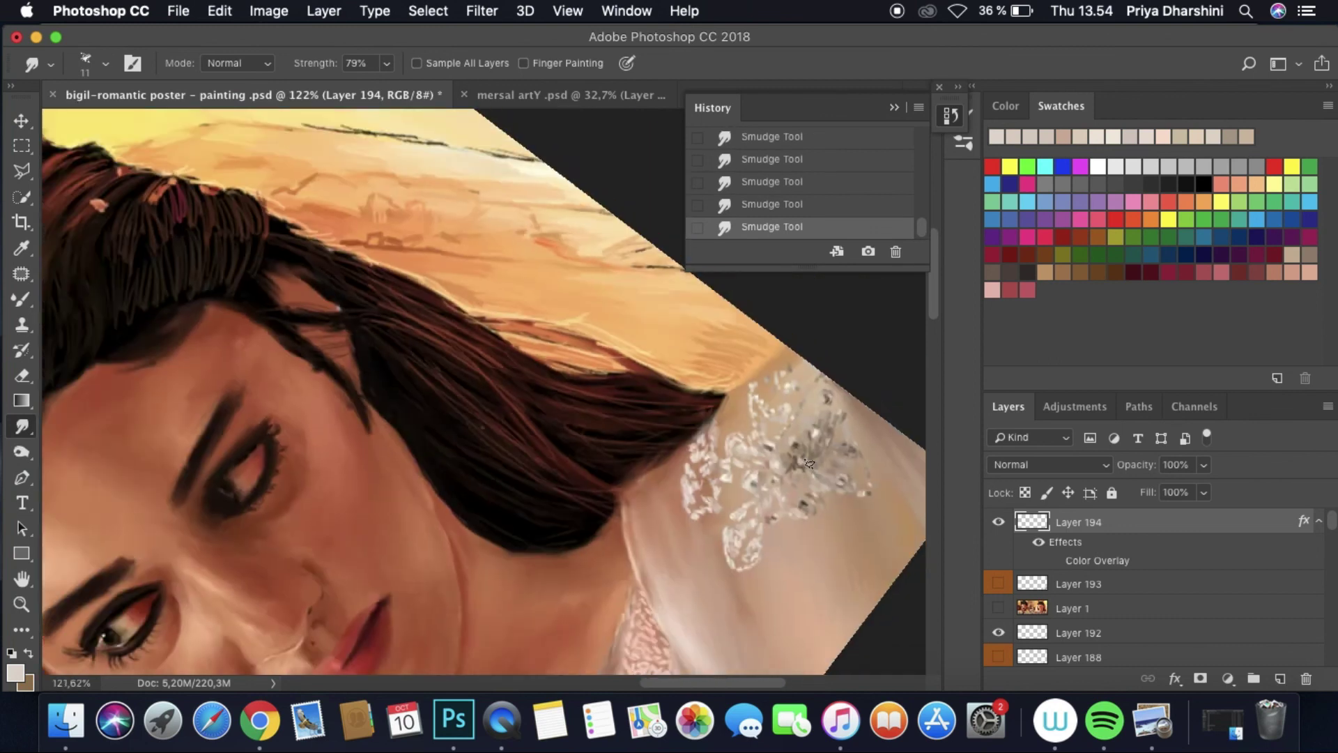
scroll(801, 495, "up", 8)
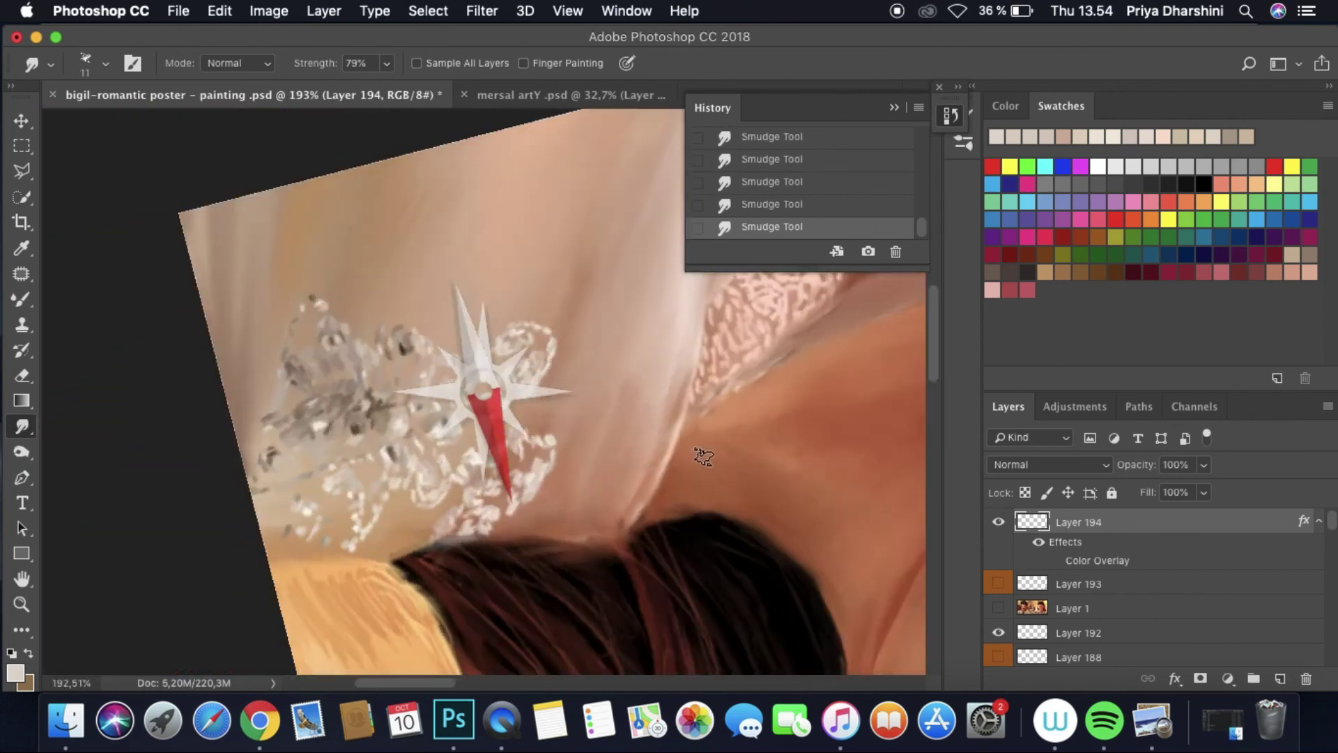
Step: Pick a 4 px smudge brush, then duplicate Layer 194 and merge the copy down into it
left_click(105, 62)
key("Return")
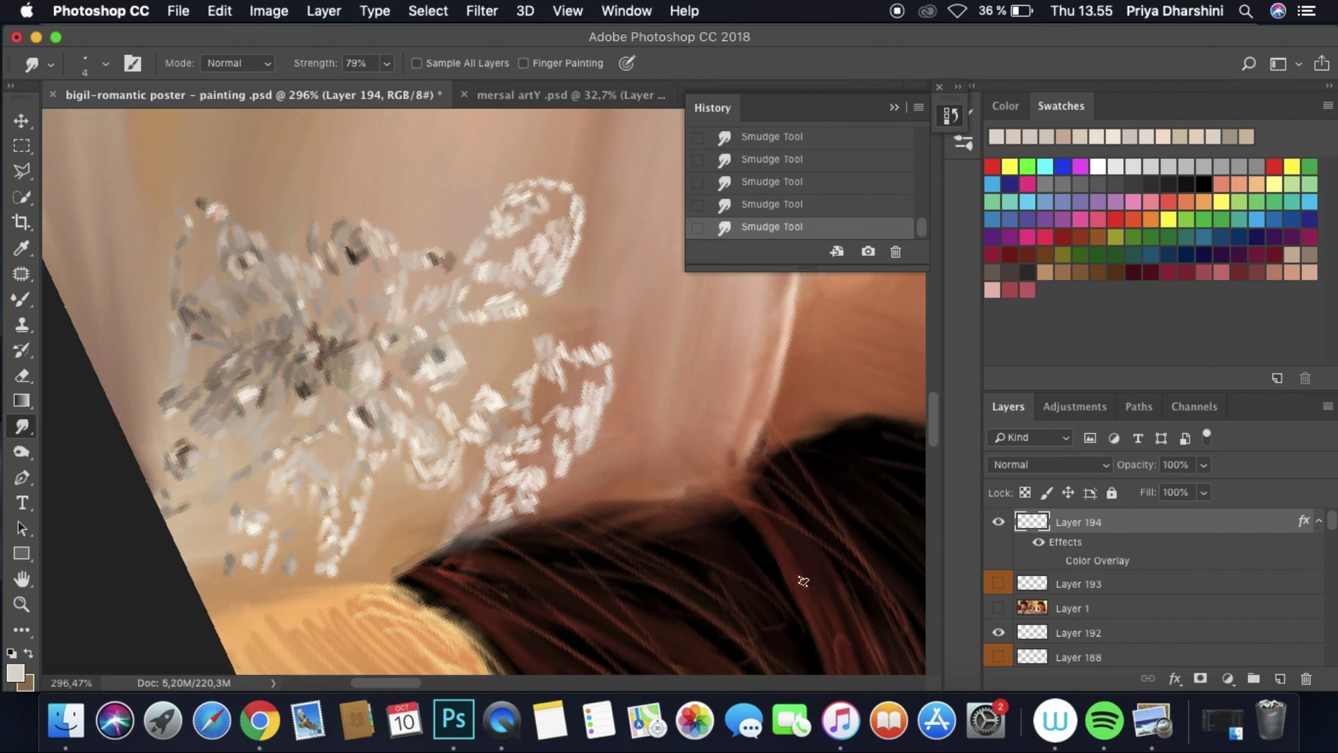
key("super+j")
key("alt+bracketleft")
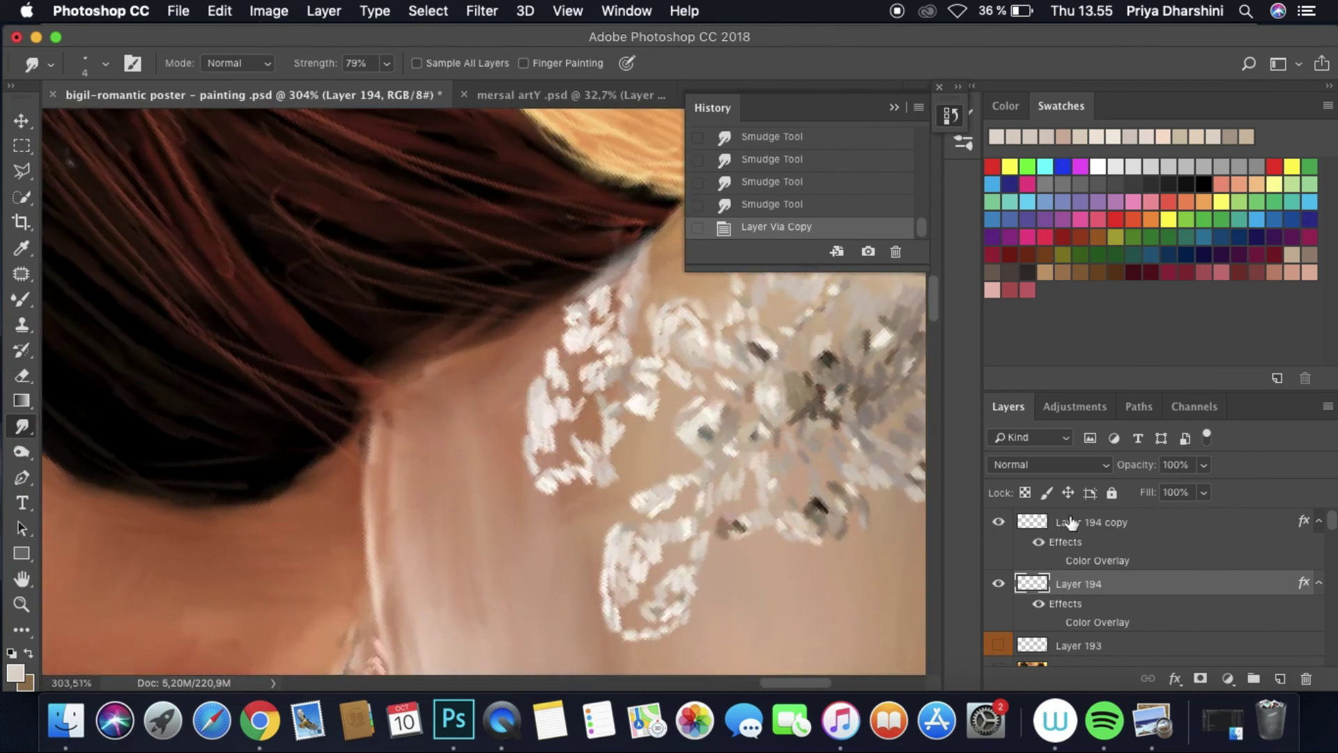
right_click(1072, 523)
left_click(906, 652)
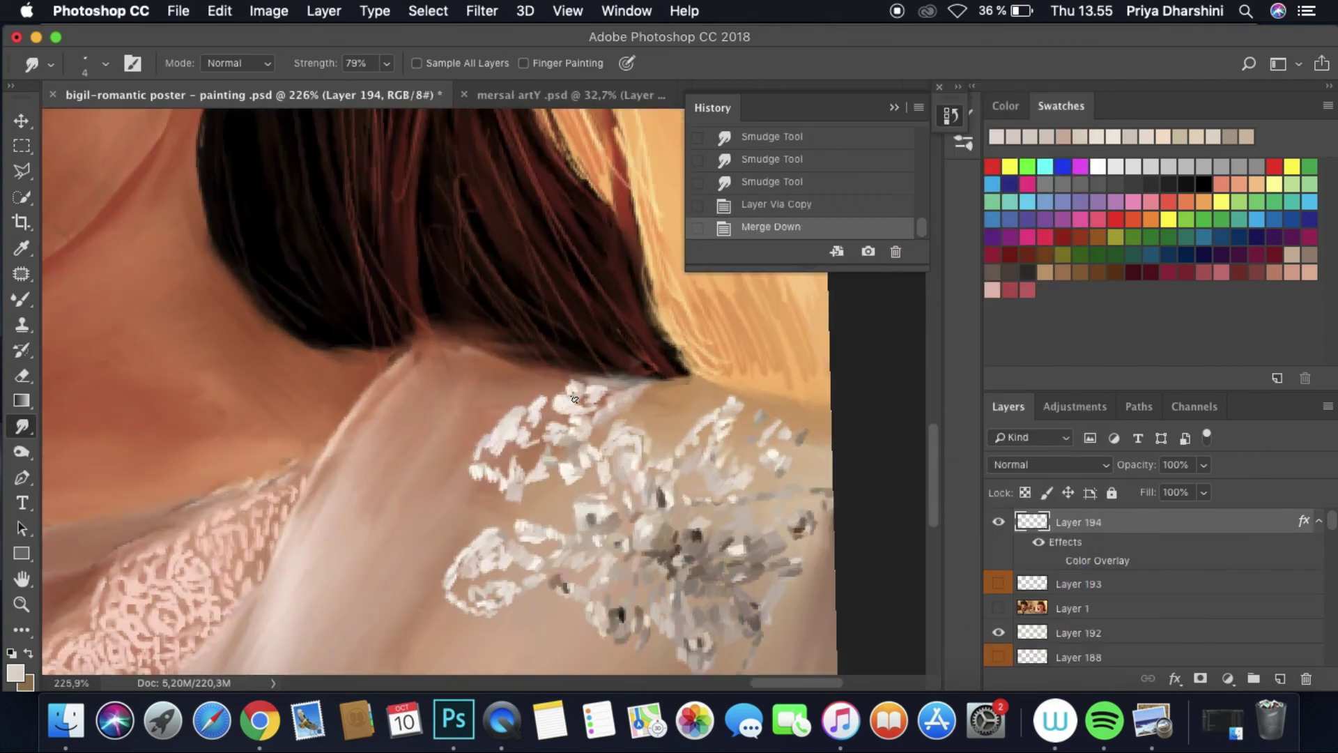
Step: Smudge the bead strokes of the petals and flower centre on Layer 194 into soft embroidery texture
left_click_drag(530, 401, 516, 411)
left_click_drag(526, 404, 509, 418)
left_click_drag(520, 407, 504, 416)
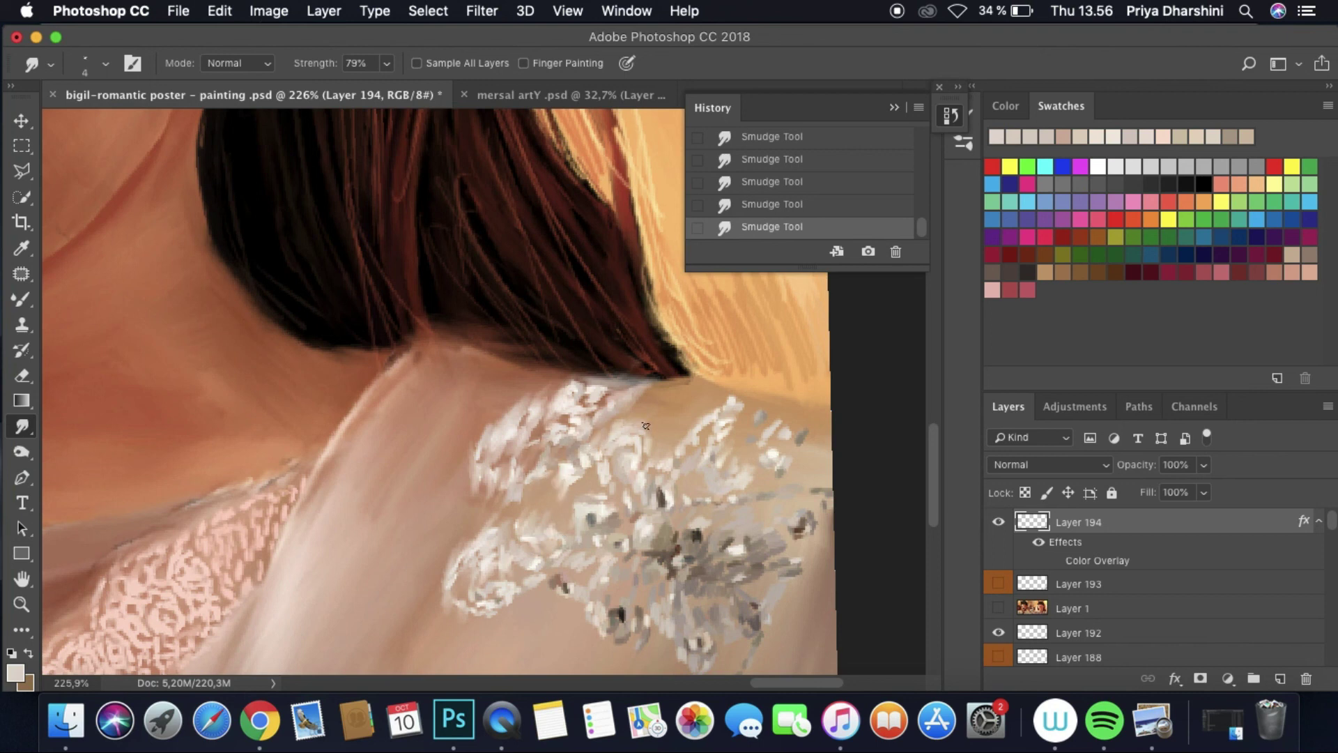
left_click_drag(592, 410, 489, 572)
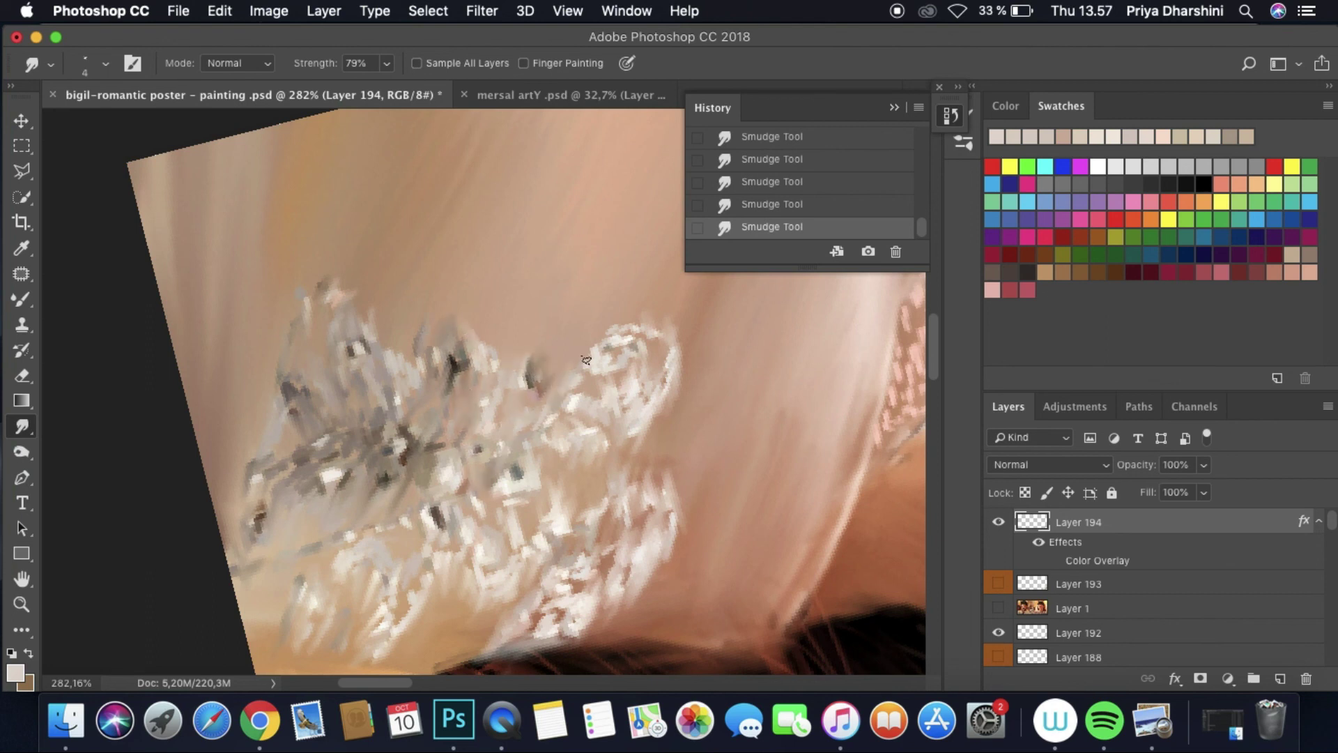
Step: Set the Color Overlay of Layer 194 to the pale cream colour f0e2dc
scroll(591, 363, "down", 5)
scroll(568, 559, "up", 3)
right_click(1060, 522)
left_click(906, 528)
left_click(433, 588)
left_click(786, 307)
left_click(920, 352)
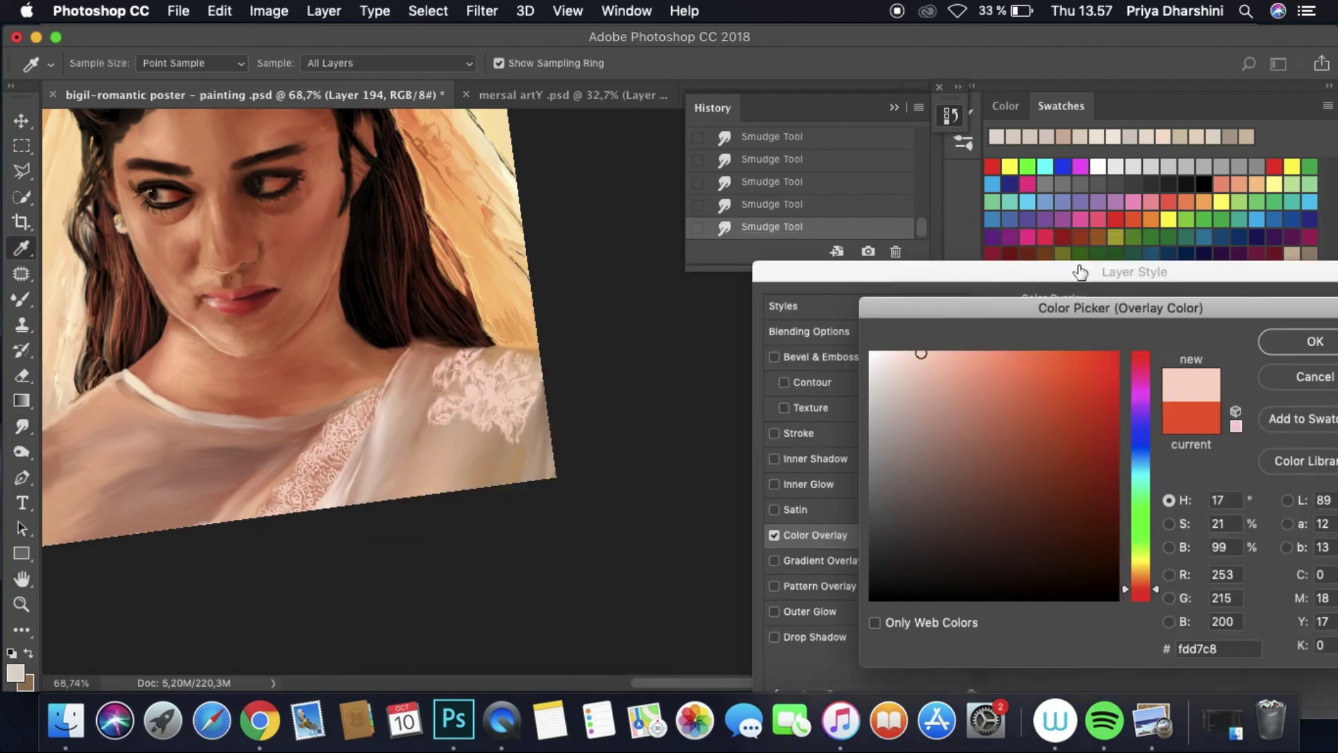
left_click(824, 416)
left_click(673, 320)
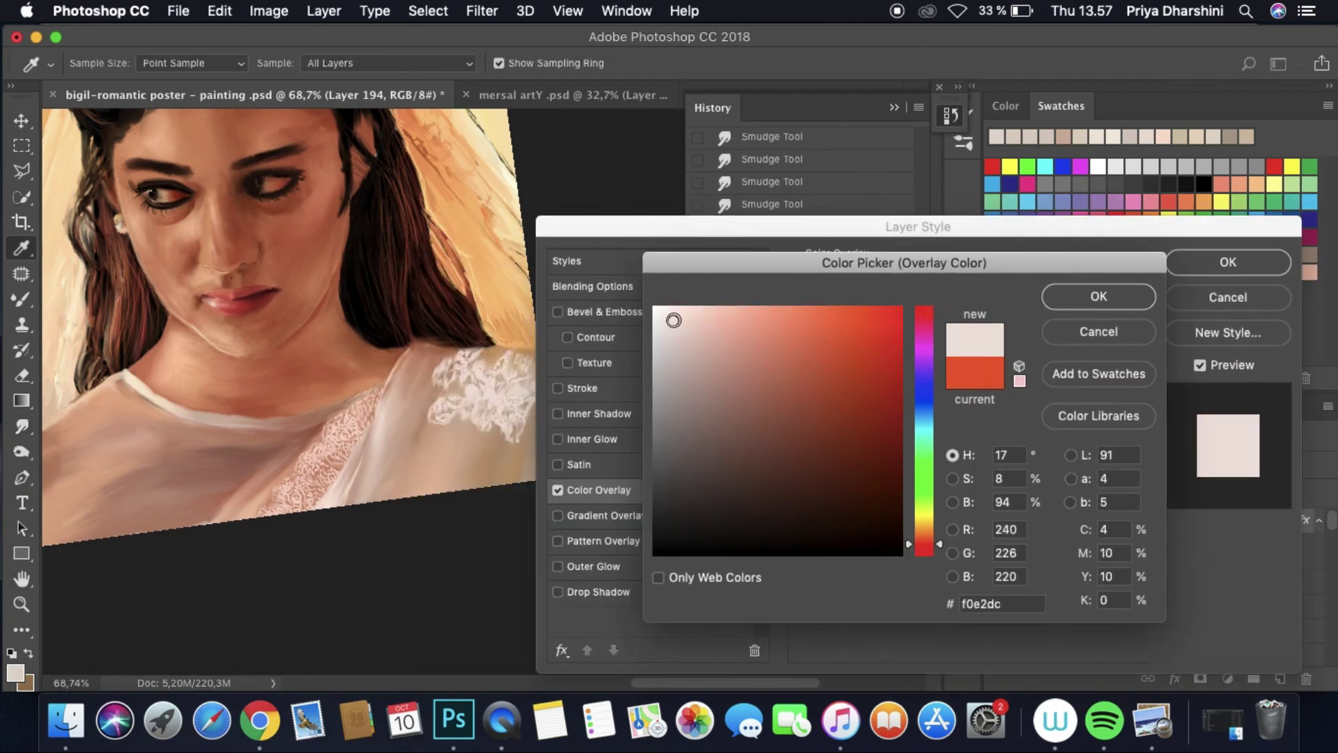
left_click(1098, 297)
left_click(1228, 261)
Step: Duplicate Layer 194 and use Free Transform to place the copy lower on the shoulder drape
key("r")
scroll(446, 391, "down", 3)
scroll(446, 390, "up", 6)
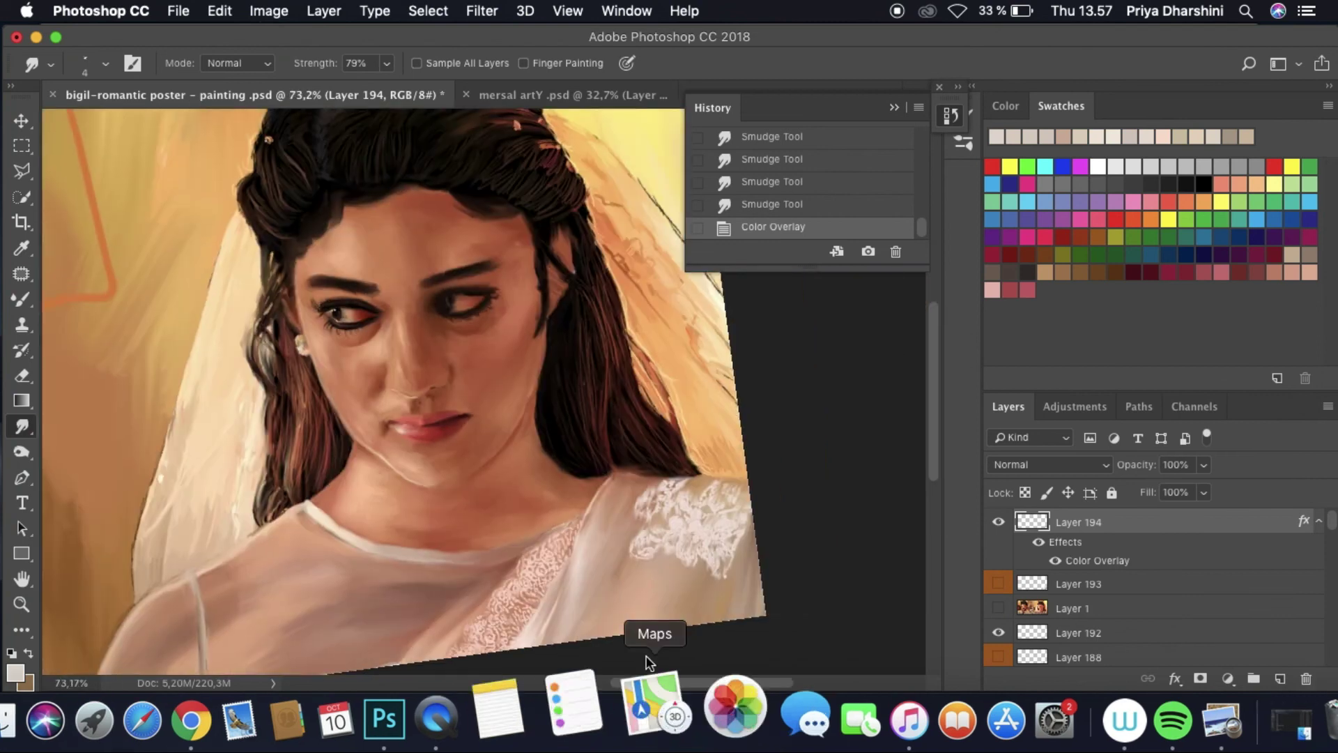
key("super+j")
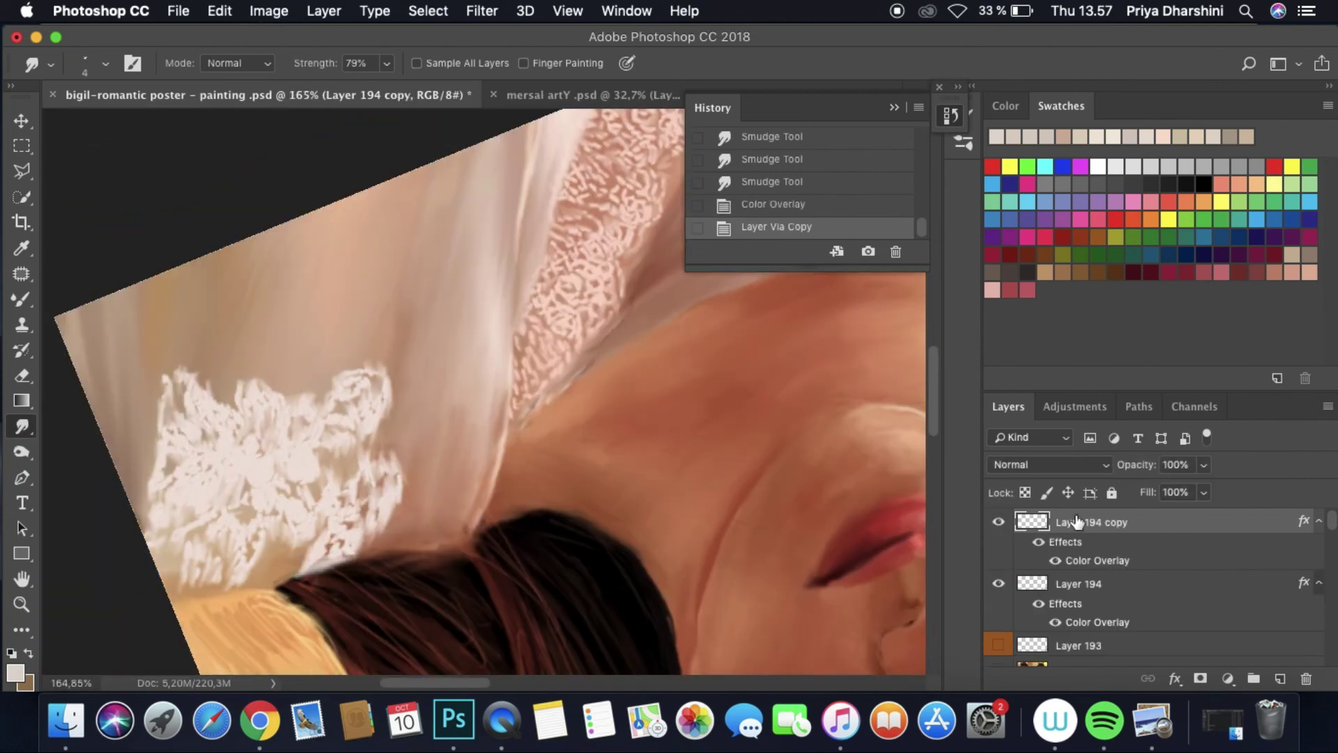
key("v")
left_click_drag(275, 352, 279, 387)
key("super+z")
key("super+t")
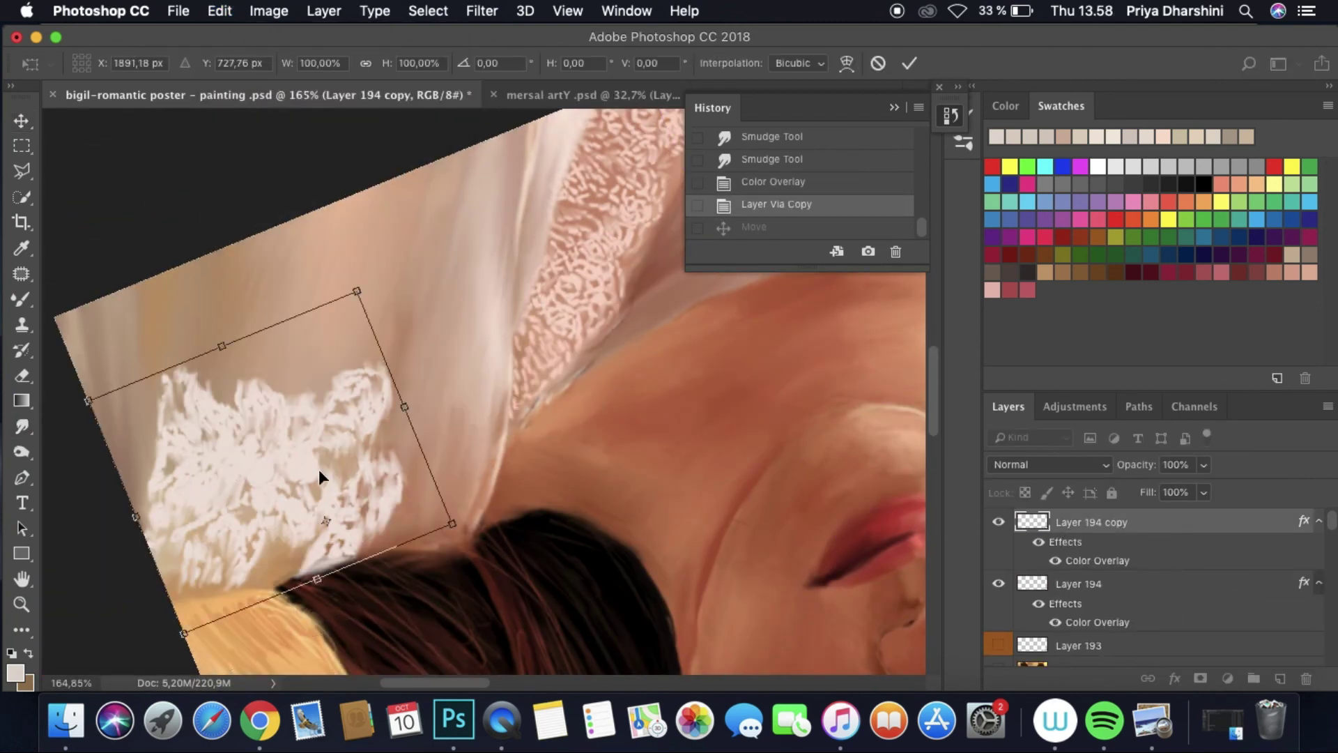
left_click_drag(319, 290, 421, 278)
left_click(908, 63)
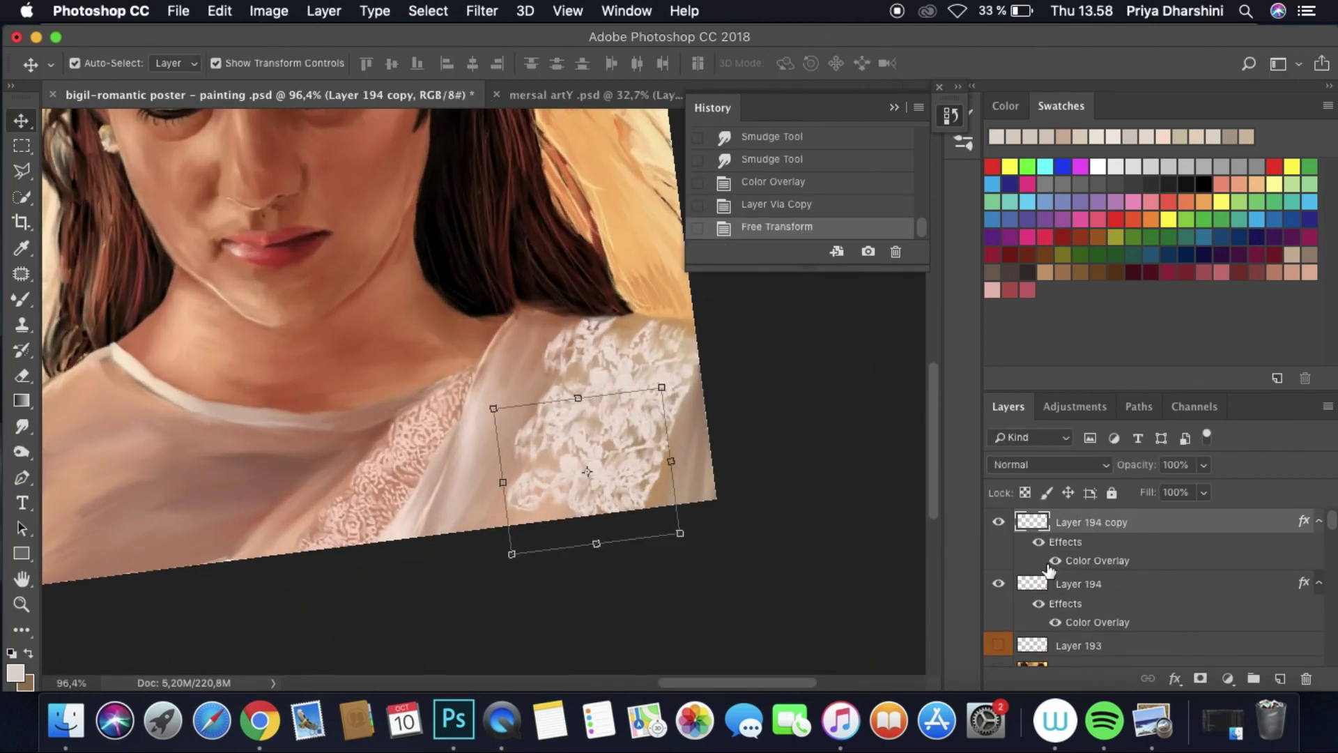
Step: Turn off the Color Overlay effects on Layer 194 and Layer 194 copy
left_click(1051, 624)
left_click(1050, 625)
left_click(904, 630)
scroll(905, 630, "down", 5)
scroll(811, 491, "left", 5)
scroll(811, 490, "right", 5)
key("super+1")
Step: Reposition the copied embroidery on the drape and set the blend mode of Layer 194 copy to Screen
left_click_drag(769, 534, 686, 528)
left_click(1047, 464)
left_click(1022, 620)
left_click(1046, 464)
left_click(1019, 388)
Step: Transform the original embroidery on Layer 194 to fit the shoulder and set its blend mode to Screen
left_click_drag(713, 456, 760, 416)
left_click(1101, 580)
left_click(917, 68)
left_click(1045, 464)
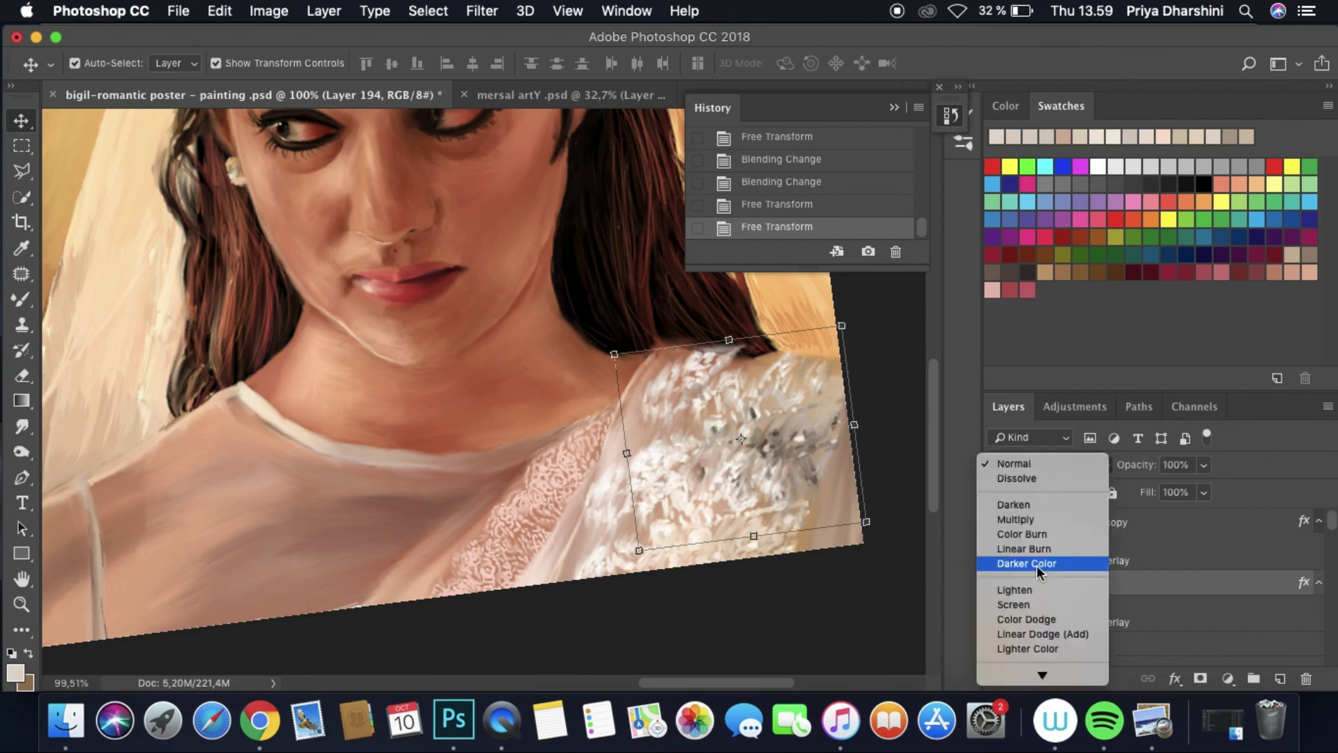
left_click(1021, 562)
left_click(845, 619)
key("super+0")
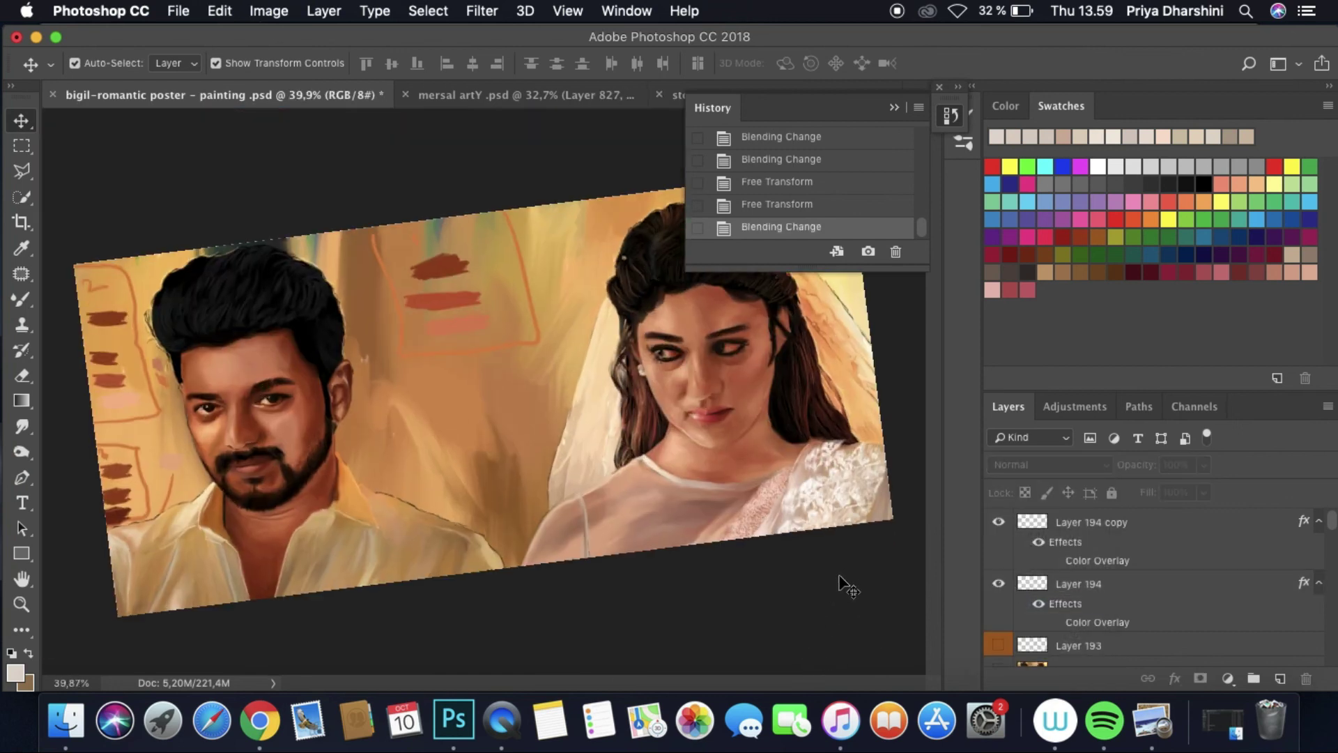
left_click(844, 585)
Step: Smudge the embroidery edge on Layer 194 beside the hair with a 14 px brush
scroll(845, 589, "up", 5)
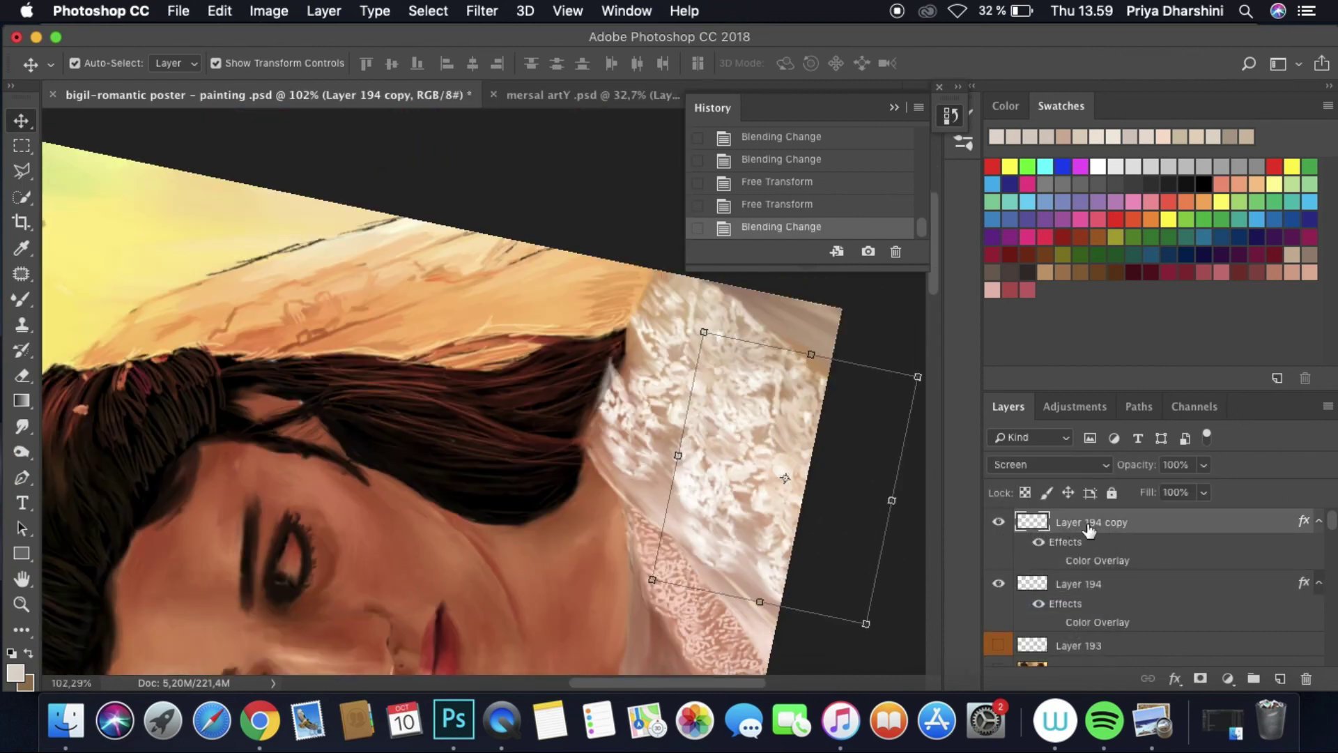
left_click(1077, 584)
left_click(23, 425)
left_click(105, 63)
type("14")
key("Return")
left_click_drag(589, 393, 610, 364)
scroll(587, 402, "down", 6)
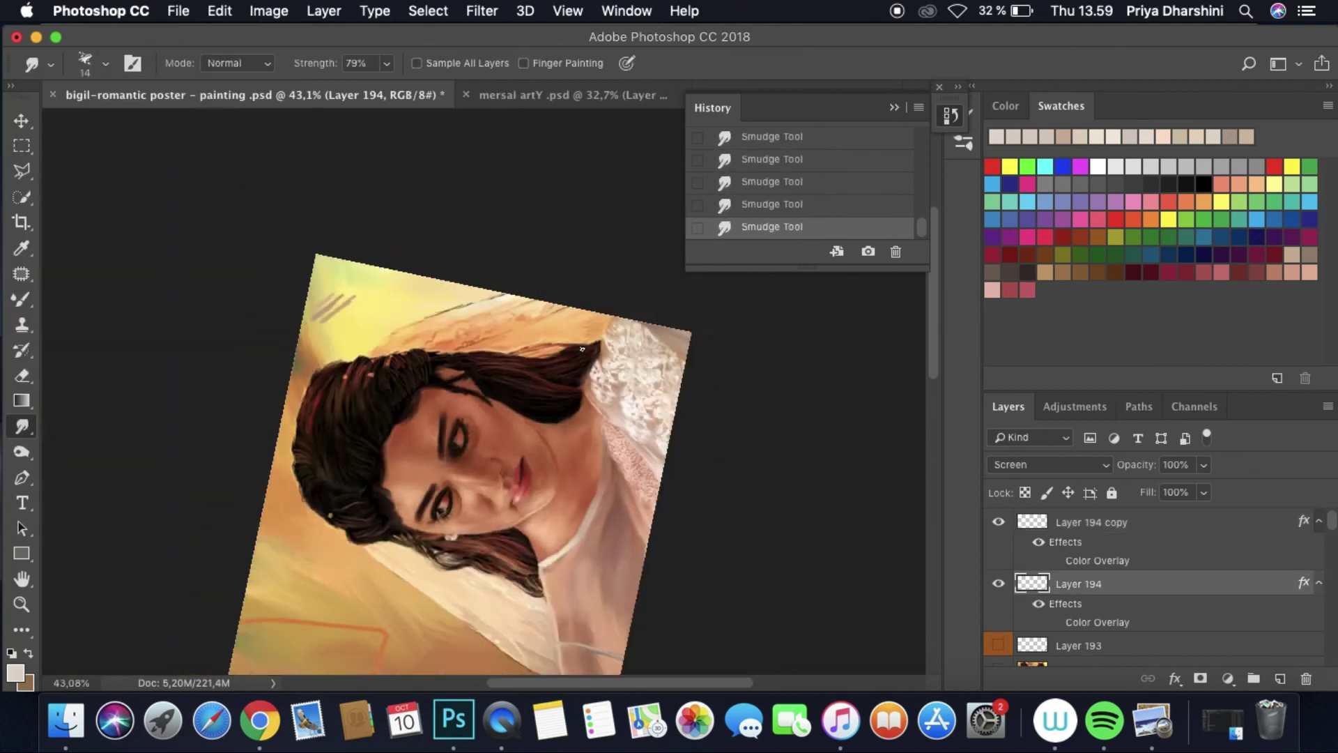
Step: Show the embroidery photo on Layer 193 and move it to the top of the layer stack
scroll(771, 447, "up", 1)
scroll(597, 561, "up", 5)
left_click(998, 646)
left_click_drag(1078, 646, 1078, 523)
Step: Try another blend mode on Layer 193, then return it to Normal
left_click(1049, 465)
left_click(1018, 724)
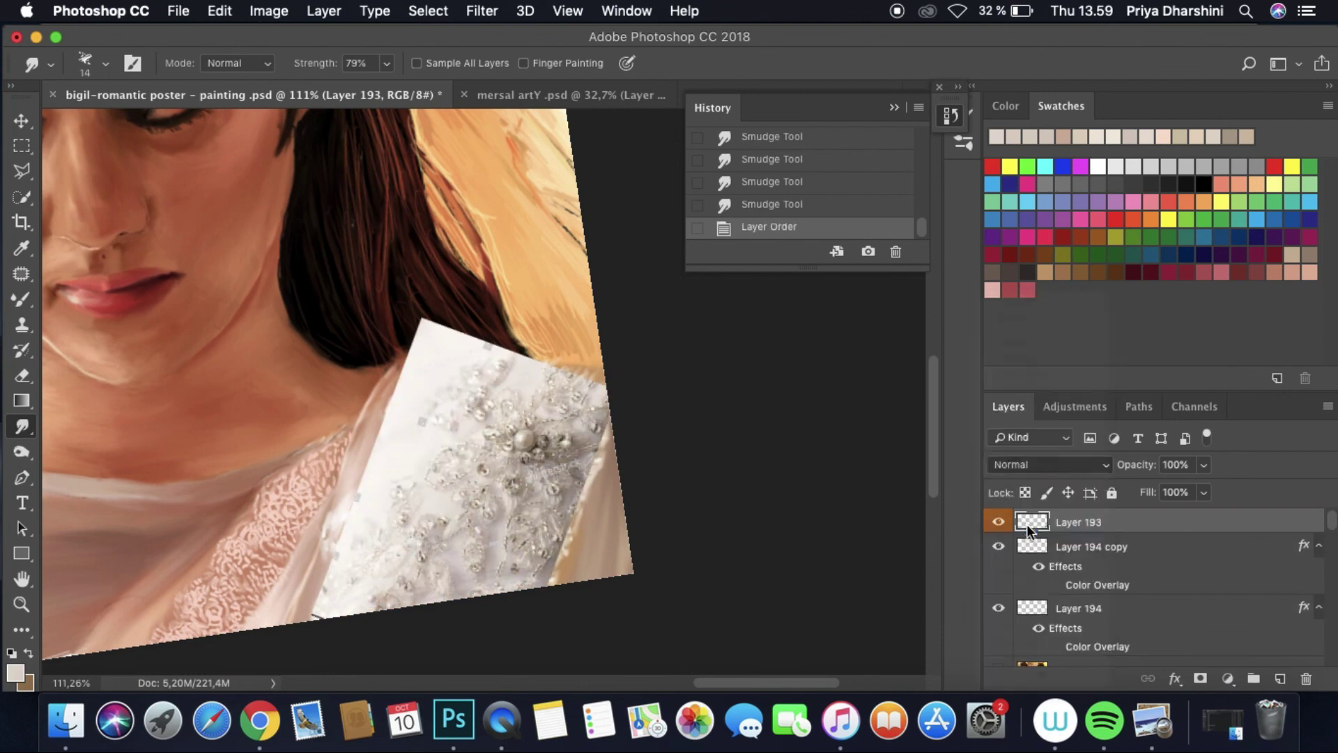
left_click(1032, 464)
left_click(1018, 234)
Step: Apply a High Pass filter to Layer 193 and set its blend mode to Soft Light
left_click(481, 11)
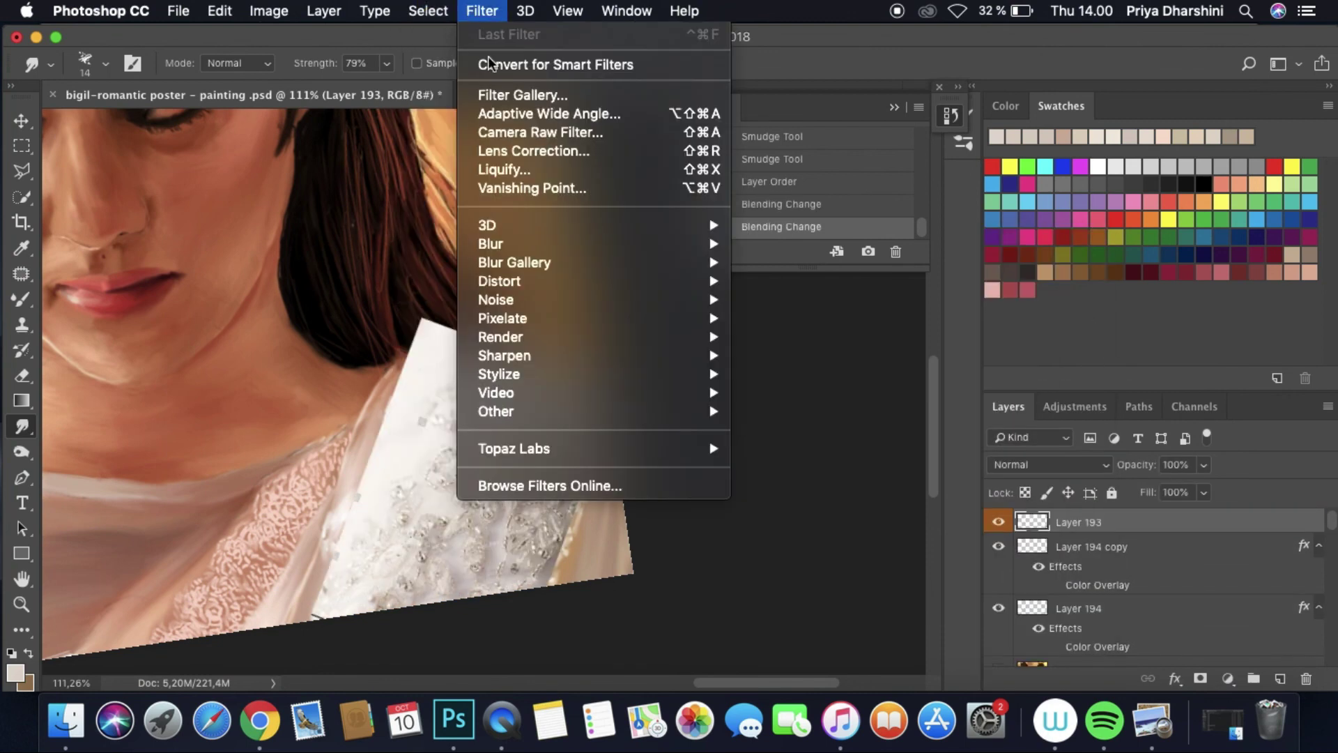
left_click(766, 425)
key("Return")
left_click(1017, 467)
left_click(1022, 626)
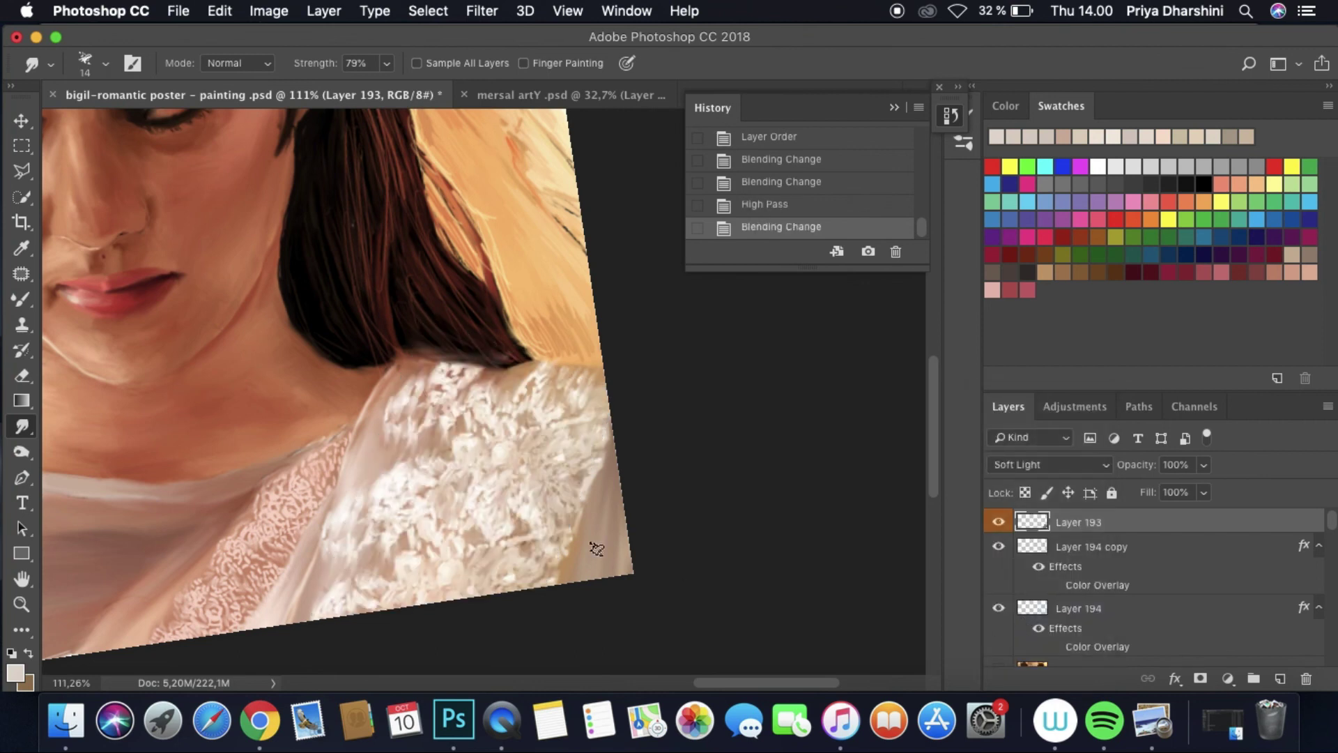
Step: Change the blend mode of Layer 194 copy, set Layer 194 to Normal, and smudge the embroidery on Layer 194
scroll(597, 548, "up", 3)
scroll(442, 454, "down", 3)
left_click(1091, 546)
left_click(1049, 464)
left_click(1031, 481)
left_click(1079, 608)
left_click(1049, 464)
left_click(1025, 321)
left_click_drag(575, 519, 589, 509)
scroll(544, 512, "down", 2)
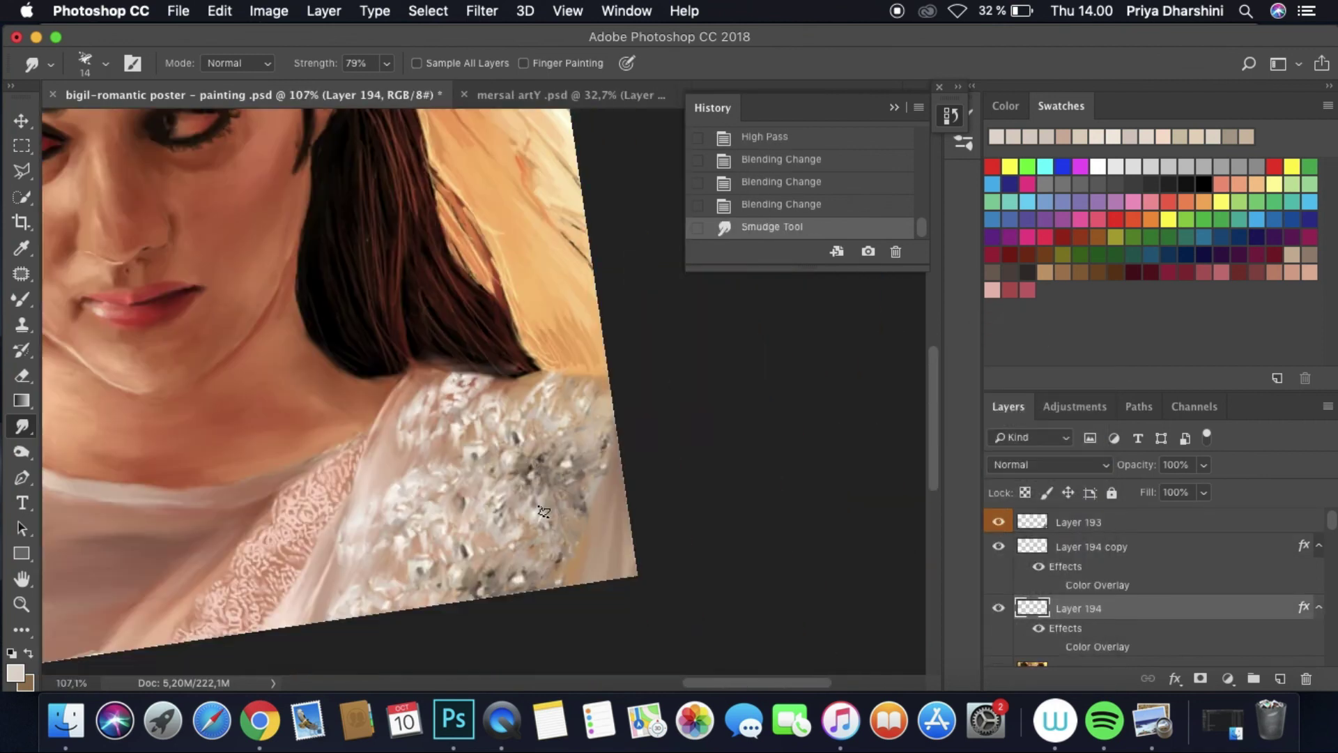
Step: Hide Layer 194 copy and Layer 194, and duplicate the Soft Light embroidery on Layer 193
left_click(998, 547)
left_click(998, 608)
left_click(1060, 522)
key("cmd+j")
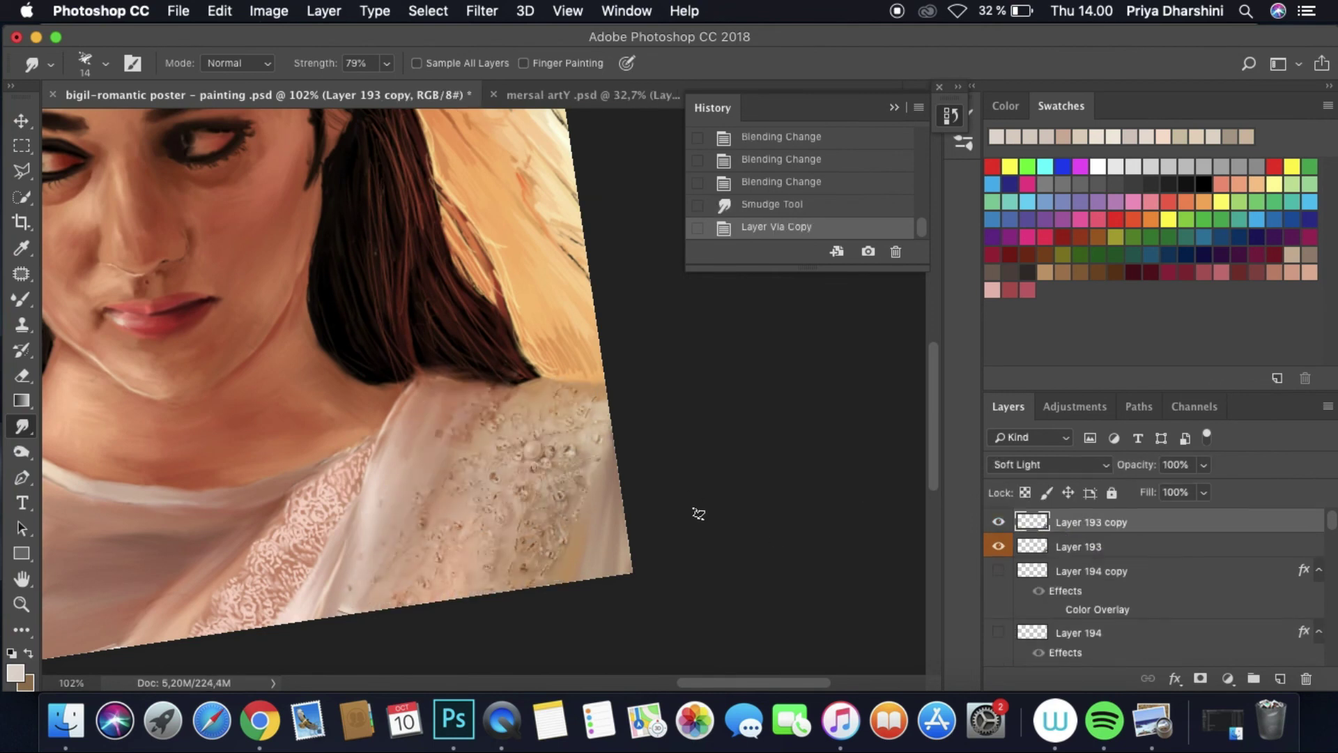
scroll(698, 513, "down", 4)
scroll(588, 446, "up", 5)
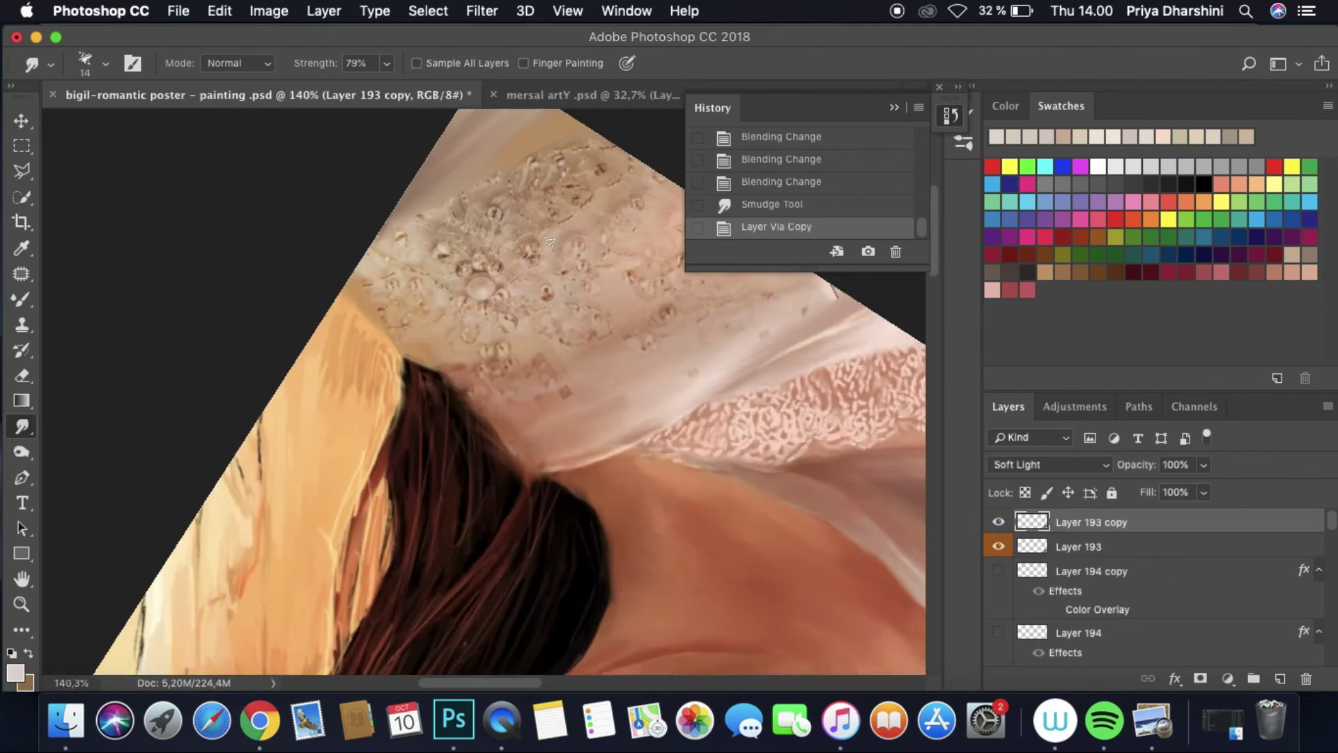
scroll(745, 385, "down", 3)
Step: Show Layer 194 copy and Layer 194 again and change their blend modes, using Screen for the copy
left_click(998, 571)
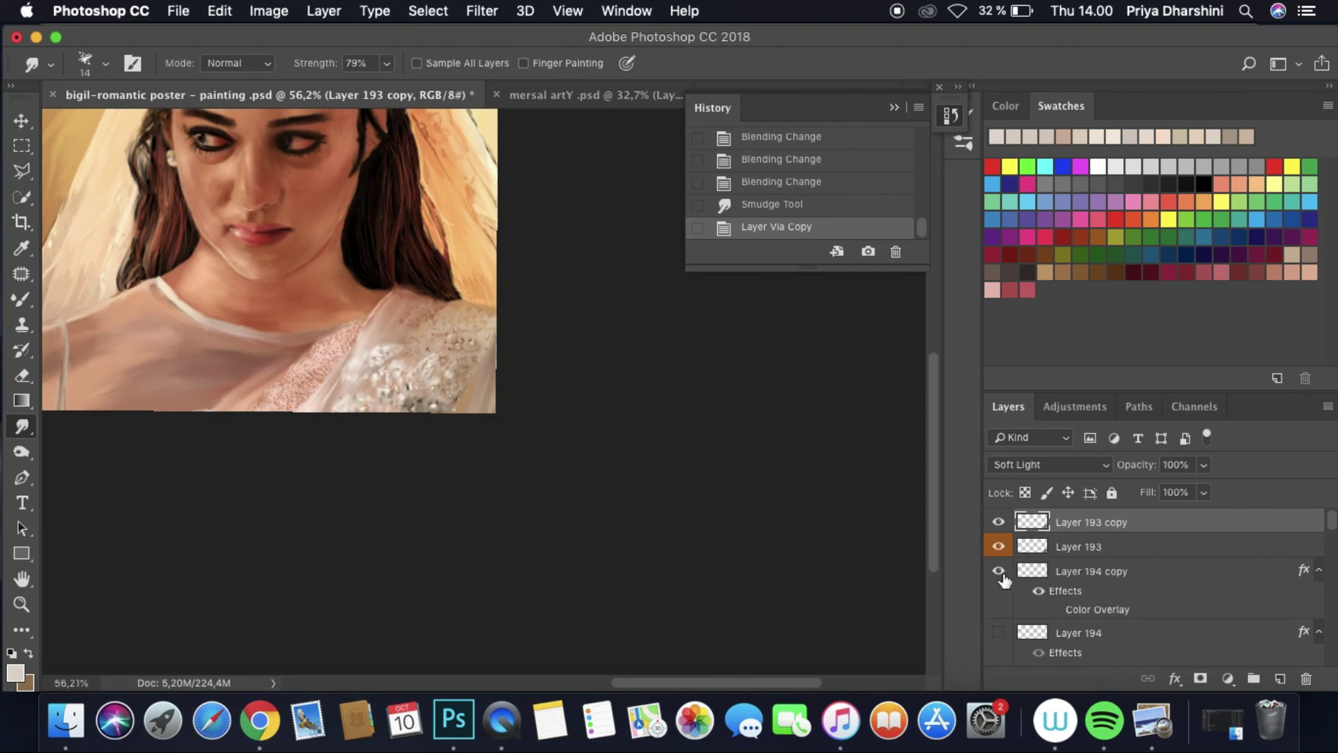
left_click(1038, 571)
left_click(1034, 460)
left_click(1037, 603)
left_click(998, 632)
left_click(1036, 633)
left_click(1049, 465)
left_click(1037, 604)
Step: Smudge the embroidery at the woman's shoulder with the 14 px brush
left_click_drag(653, 408, 665, 410)
scroll(425, 312, "up", 6)
left_click(425, 311)
scroll(1150, 557, "up", 1)
Step: Move Layer 193 above Layer 193 copy and duplicate it
left_click_drag(1079, 546, 999, 528)
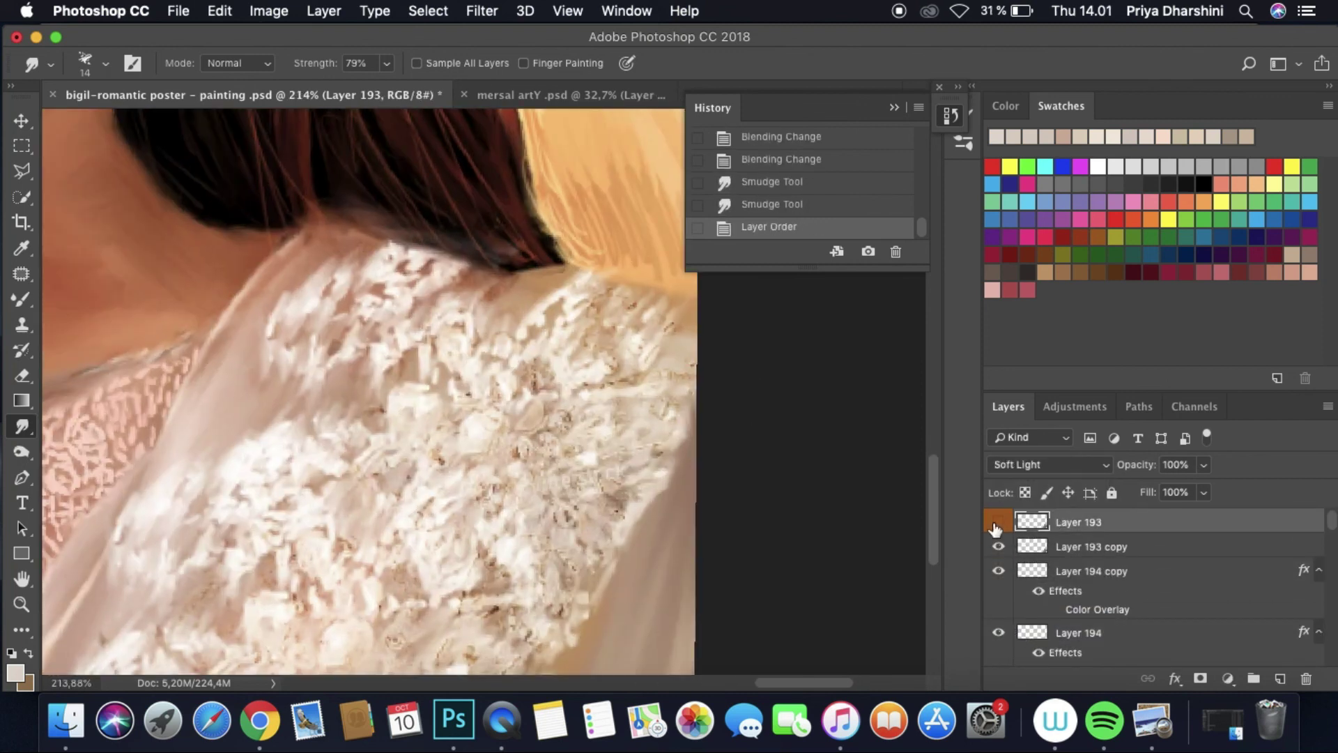
key("super+j")
scroll(444, 342, "down", 6)
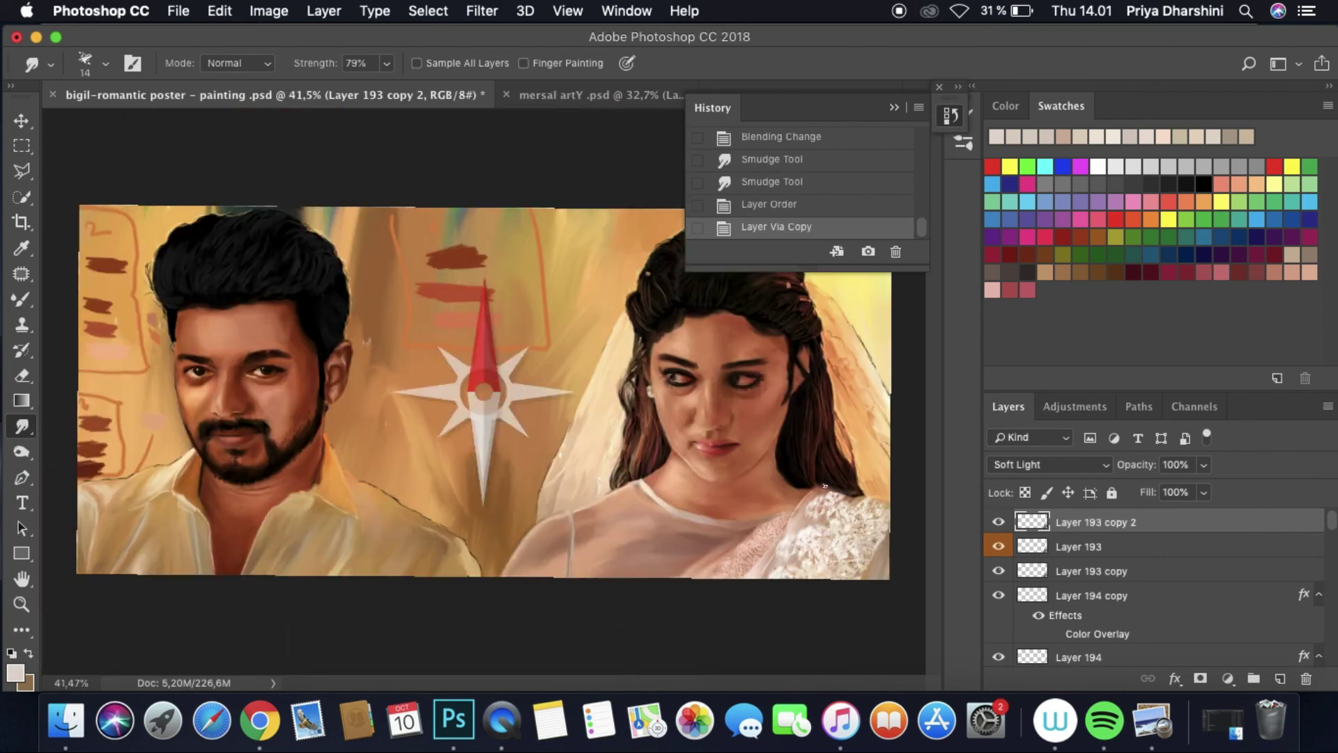
Step: Smudge the embroidery details on Layer 193 copy 2
scroll(728, 589, "up", 3)
left_click(727, 588)
scroll(727, 589, "up", 5)
left_click(519, 318)
scroll(636, 463, "down", 10)
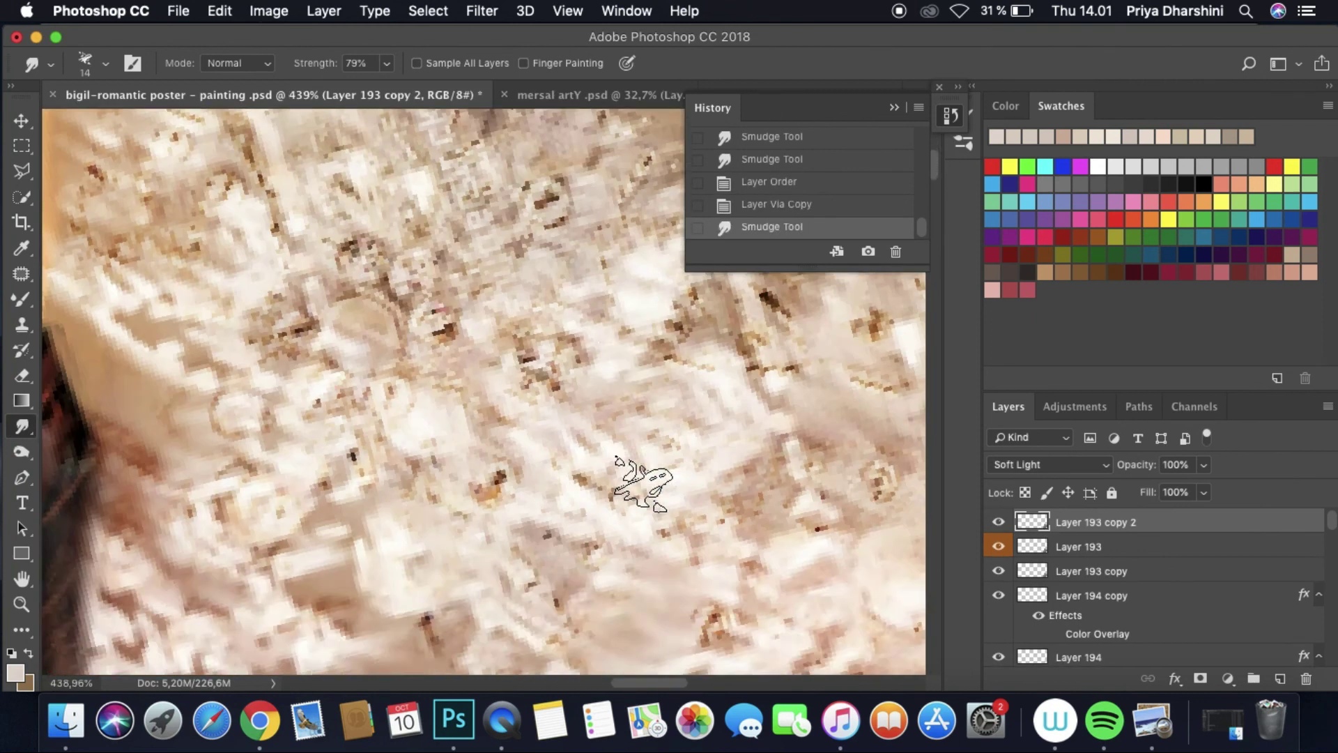
scroll(634, 627, "up", 4)
Step: Merge Layer 193 copy 2 down into Layer 193 and make the merged layer visible
right_click(1115, 522)
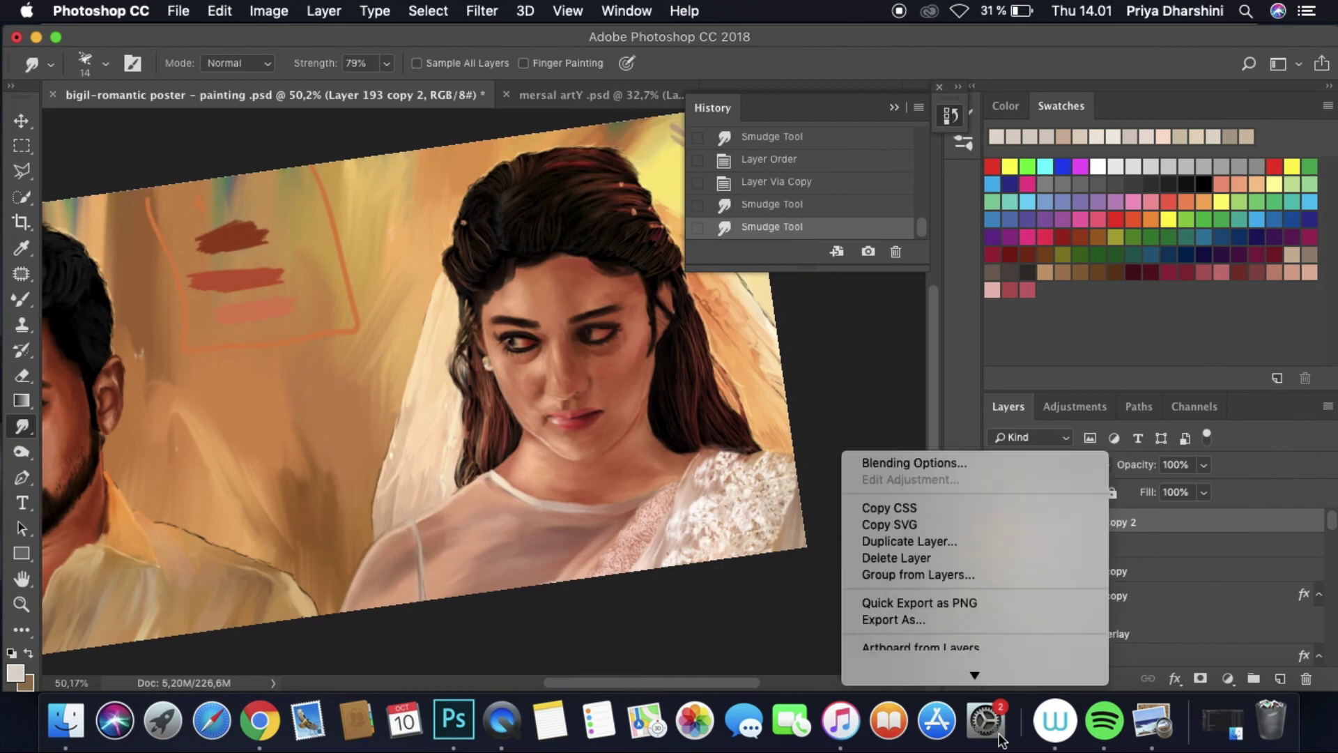
left_click(910, 454)
scroll(842, 493, "up", 3)
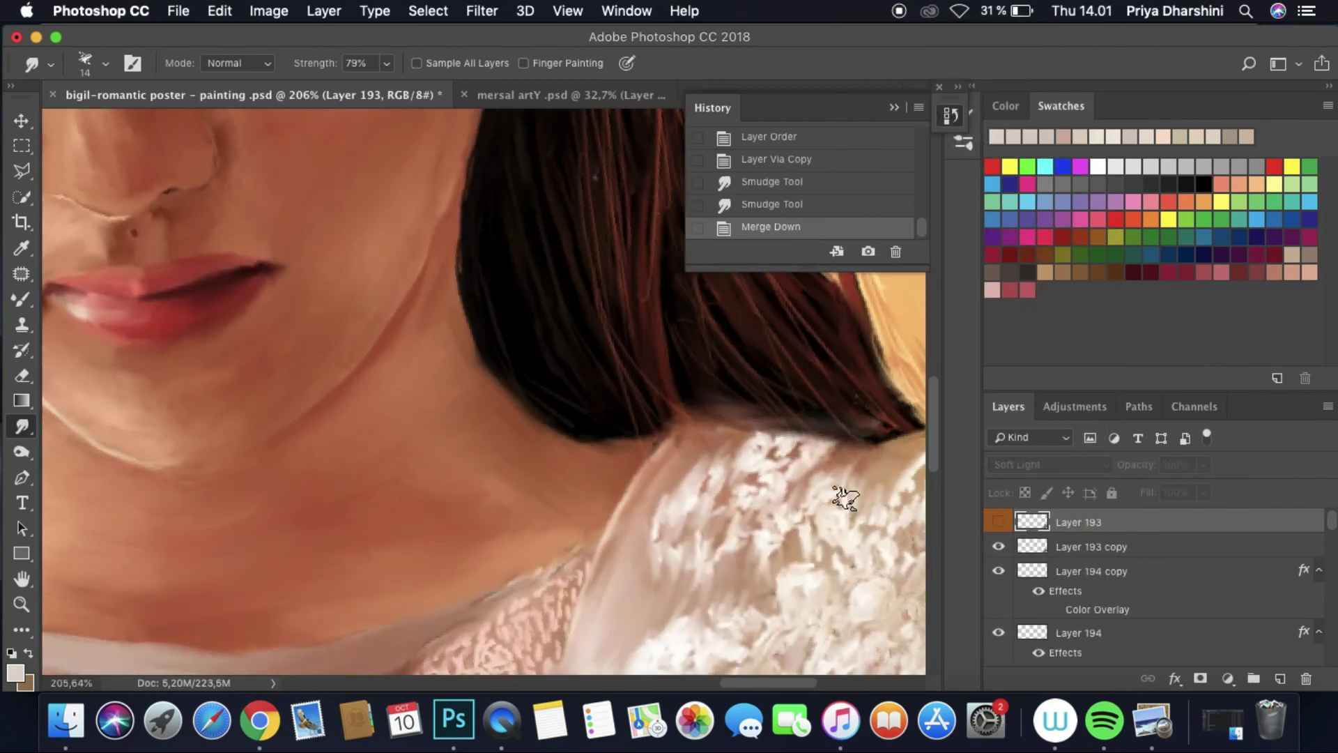
scroll(842, 493, "down", 3)
left_click(998, 522)
scroll(880, 592, "down", 2)
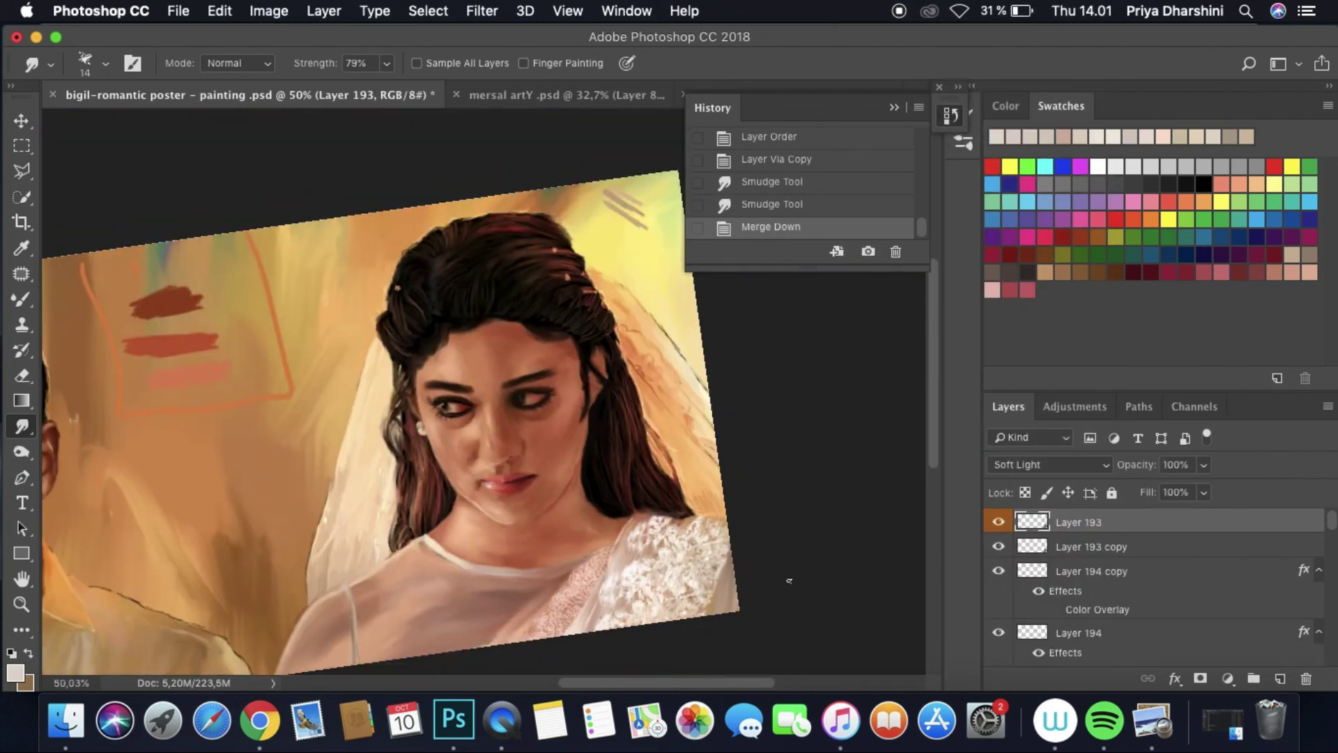
scroll(674, 363, "up", 3)
scroll(676, 364, "down", 3)
scroll(682, 366, "up", 1)
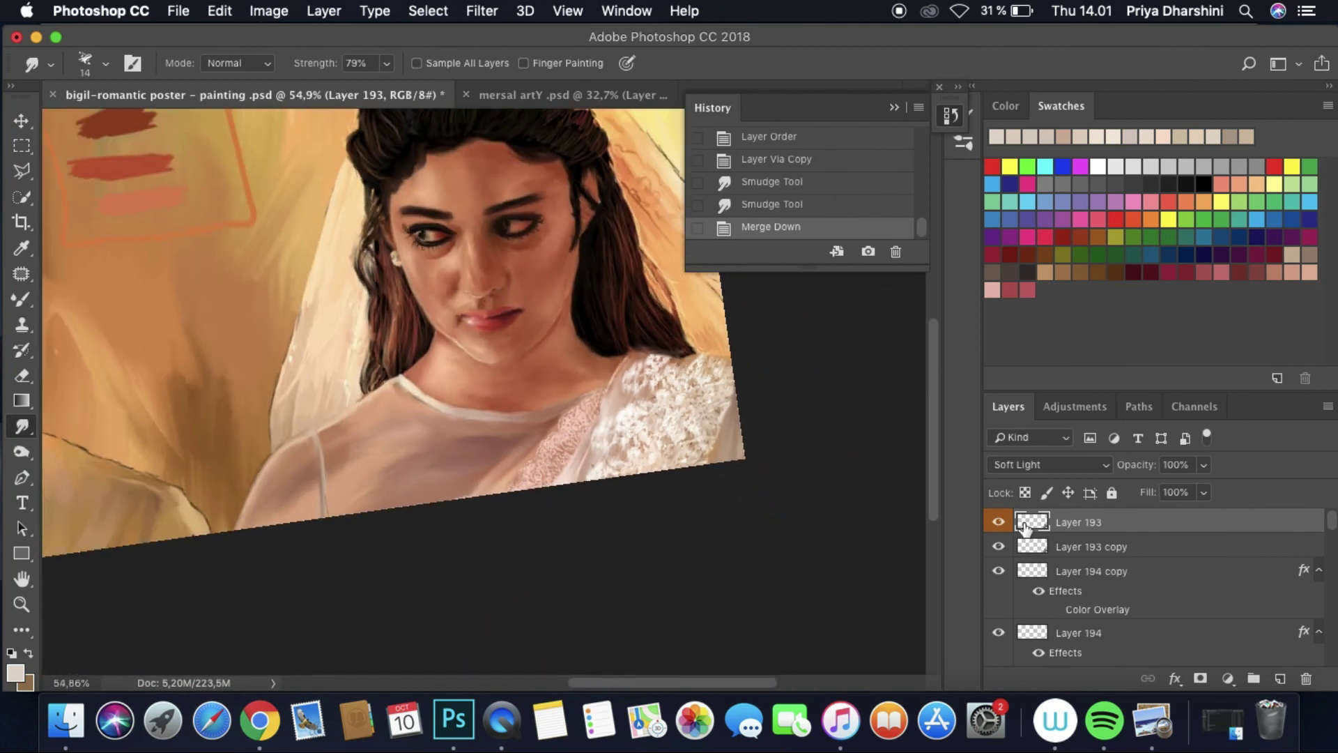
Step: On a new layer above reference Layer 1, trace dark red hair strands falling over the shoulder with the Mixer Brush, then hide Layer 1
left_click(1279, 678)
scroll(544, 348, "up", 5)
key("b")
left_click(544, 349, "alt")
left_click_drag(1132, 640, 994, 556)
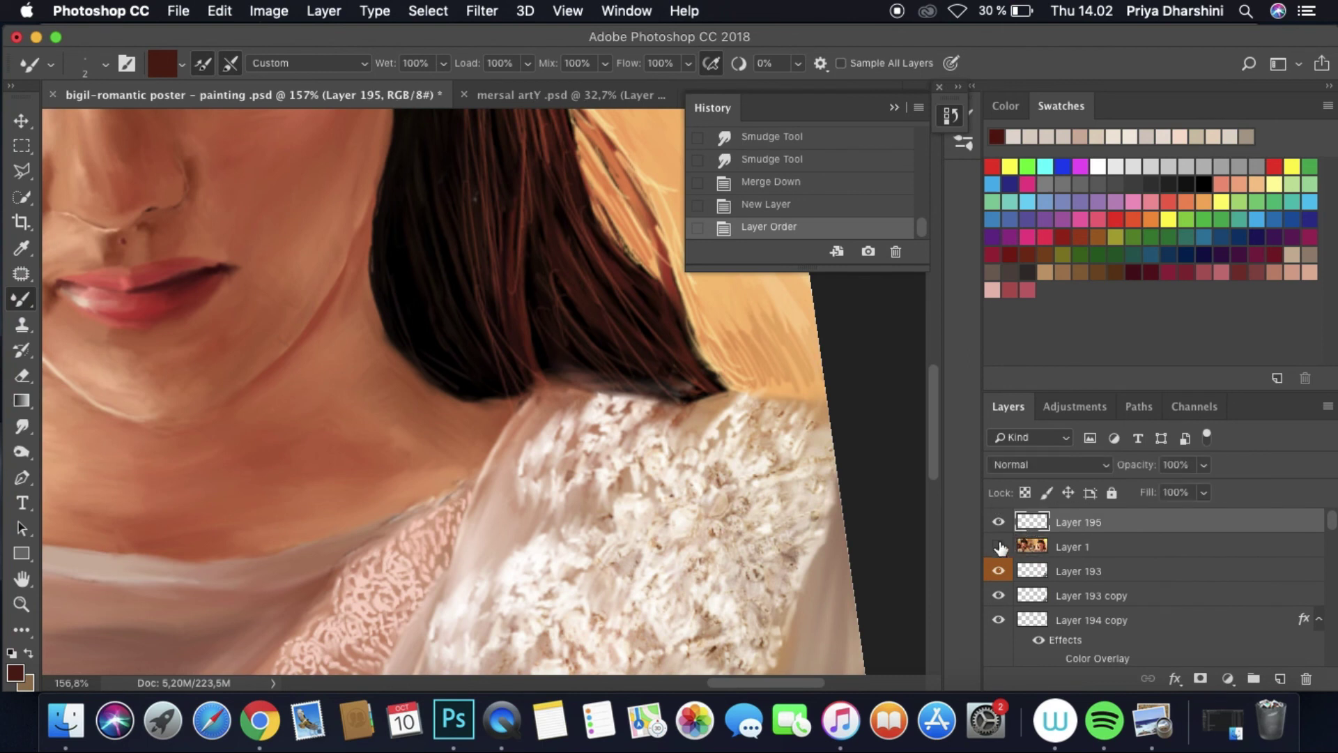
left_click(1001, 549)
left_click_drag(519, 234, 537, 378)
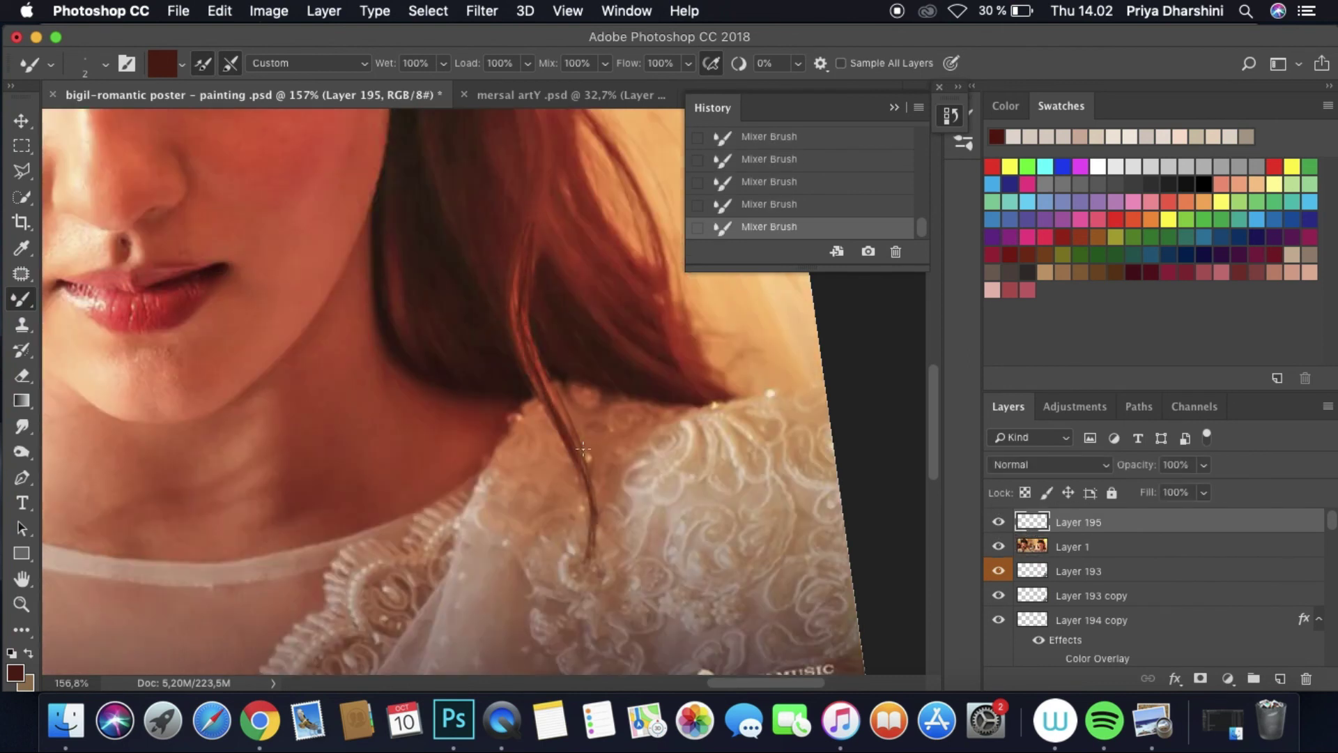
left_click(998, 546)
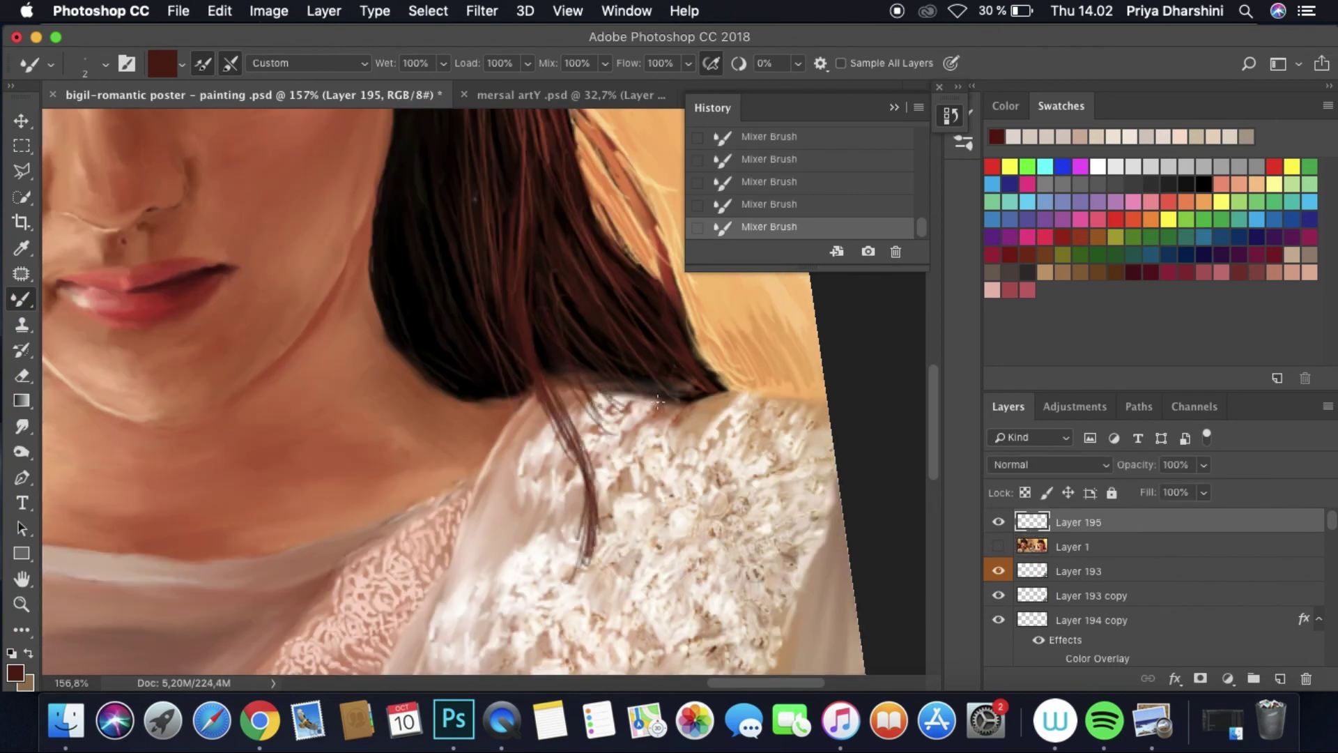
Step: Paint fine black strands at the hair ends over the shoulder on Layer 195
left_click(1204, 184)
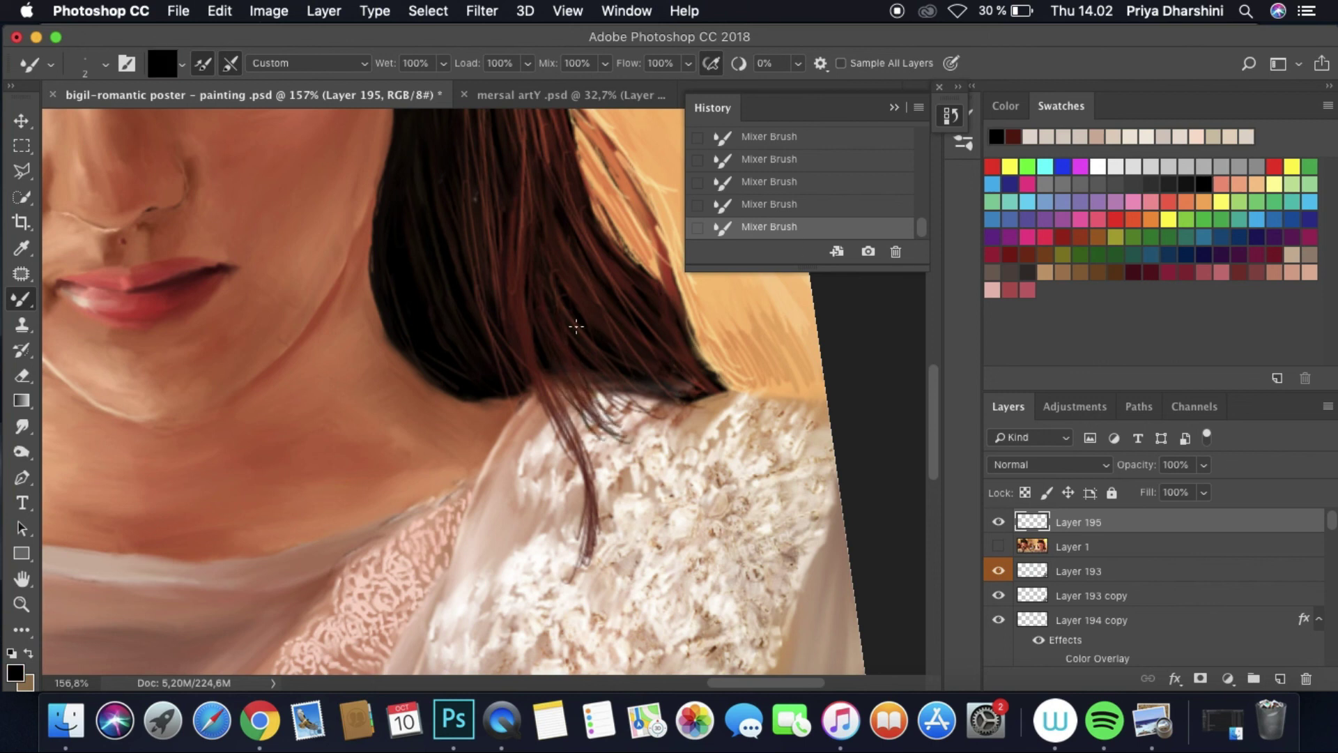
scroll(618, 258, "down", 5)
left_click_drag(617, 258, 713, 382)
scroll(592, 481, "up", 5)
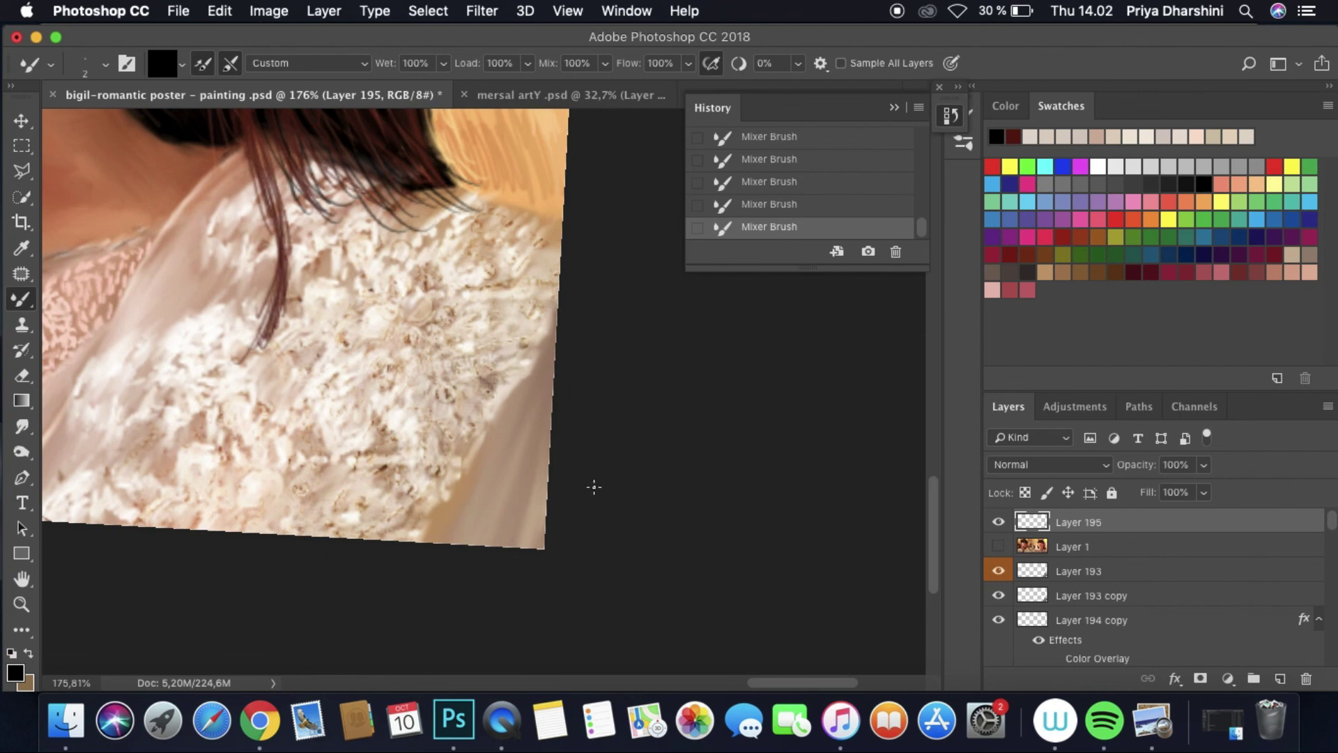
Step: Hide Layer 193 and Layer 193 copy, and adjust the embroidery on Layer 194 with Free Transform
left_click_drag(995, 568, 1001, 621)
scroll(1001, 621, "down", 1)
left_click(999, 611)
left_click(1079, 611)
key("super+t")
left_click_drag(573, 531, 590, 549)
left_click(898, 64)
Step: Enlarge the embroidery on Layer 194 copy with Free Transform to 119.76% width and 119.63% height
left_click(999, 549)
left_click(1079, 549)
key("super+t")
left_click_drag(252, 491, 77, 212)
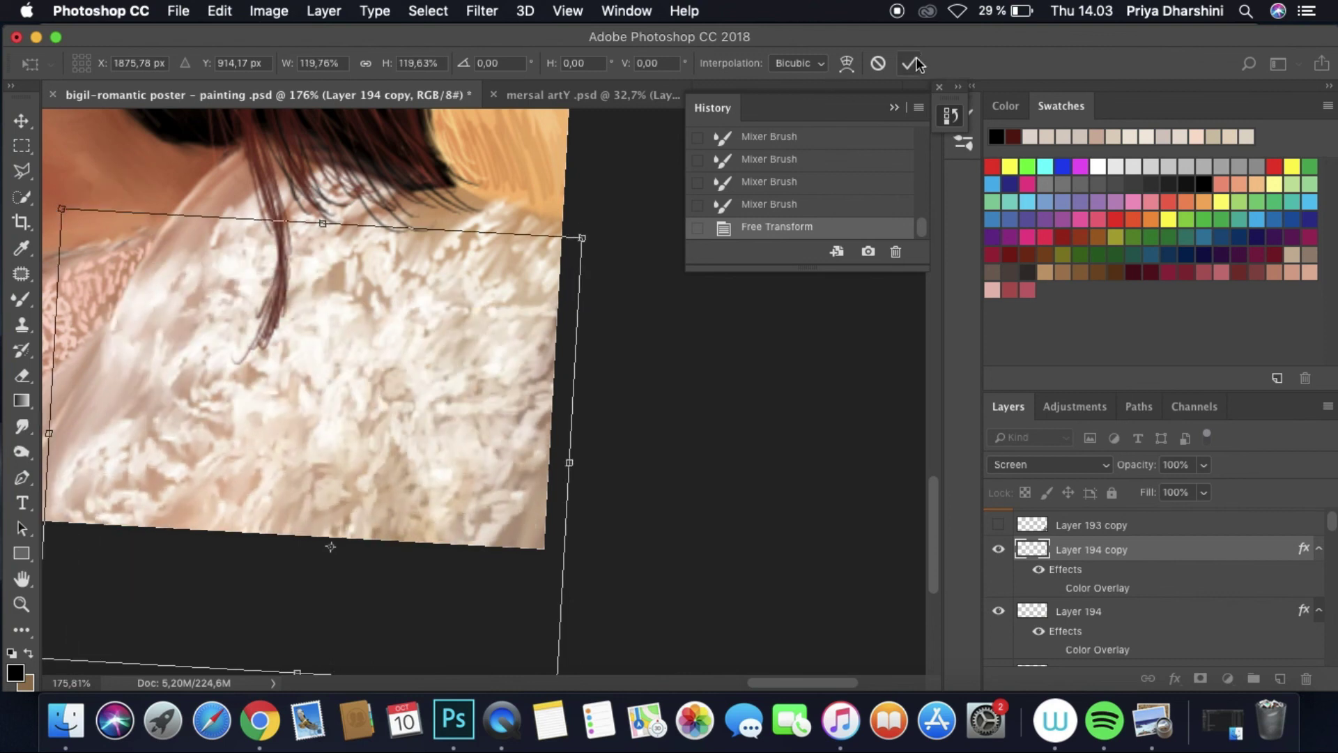
left_click(909, 63)
Step: Show Layer 193 copy and Layer 193 again over the enlarged embroidery
left_click(998, 525)
scroll(1093, 552, "up", 2)
left_click(998, 570)
key("super+minus")
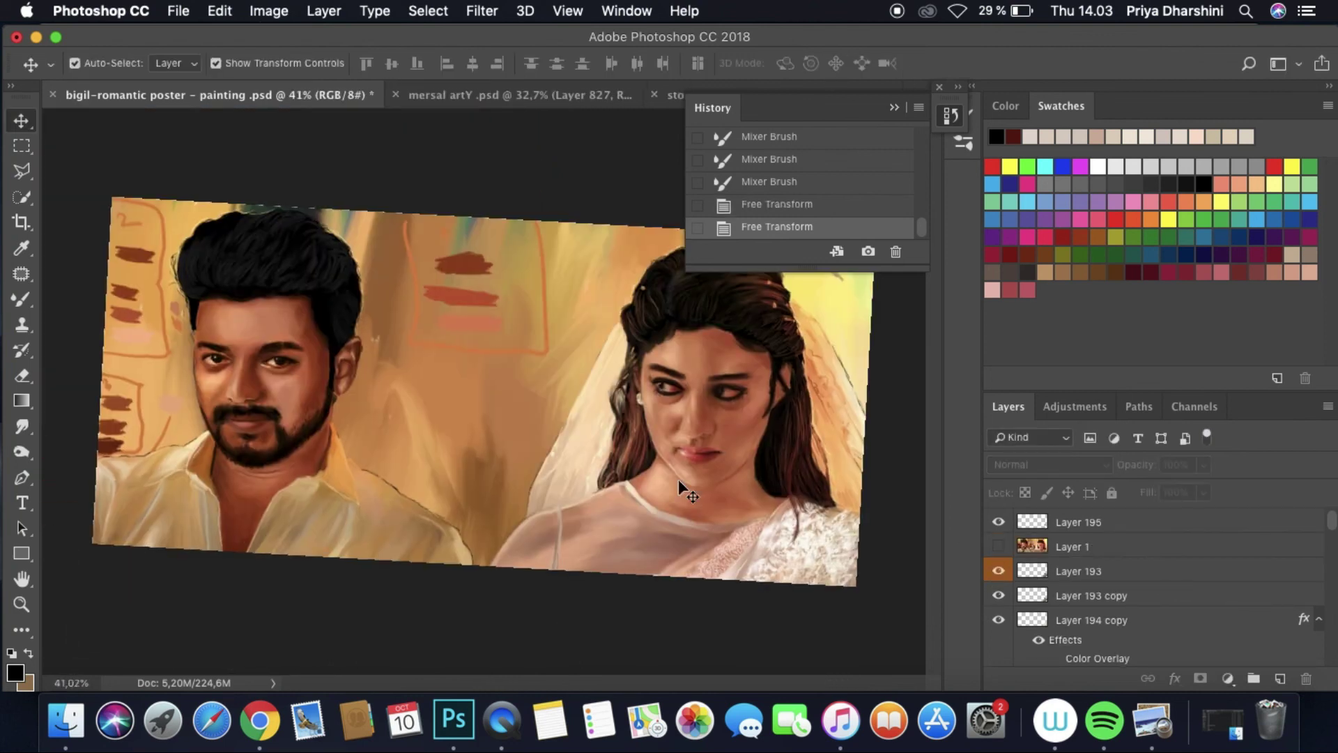
key("super+plus")
scroll(697, 557, "right", 5)
scroll(697, 523, "down", 4)
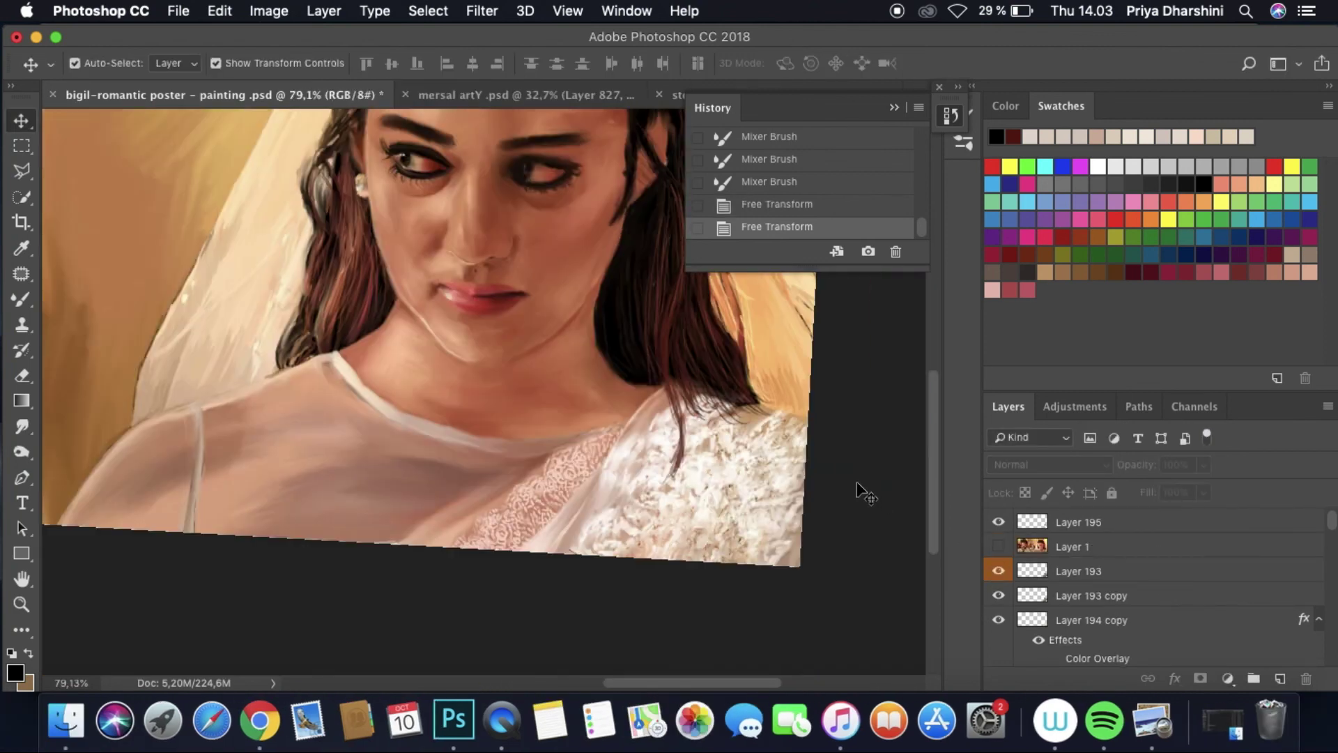
scroll(700, 481, "down", 3)
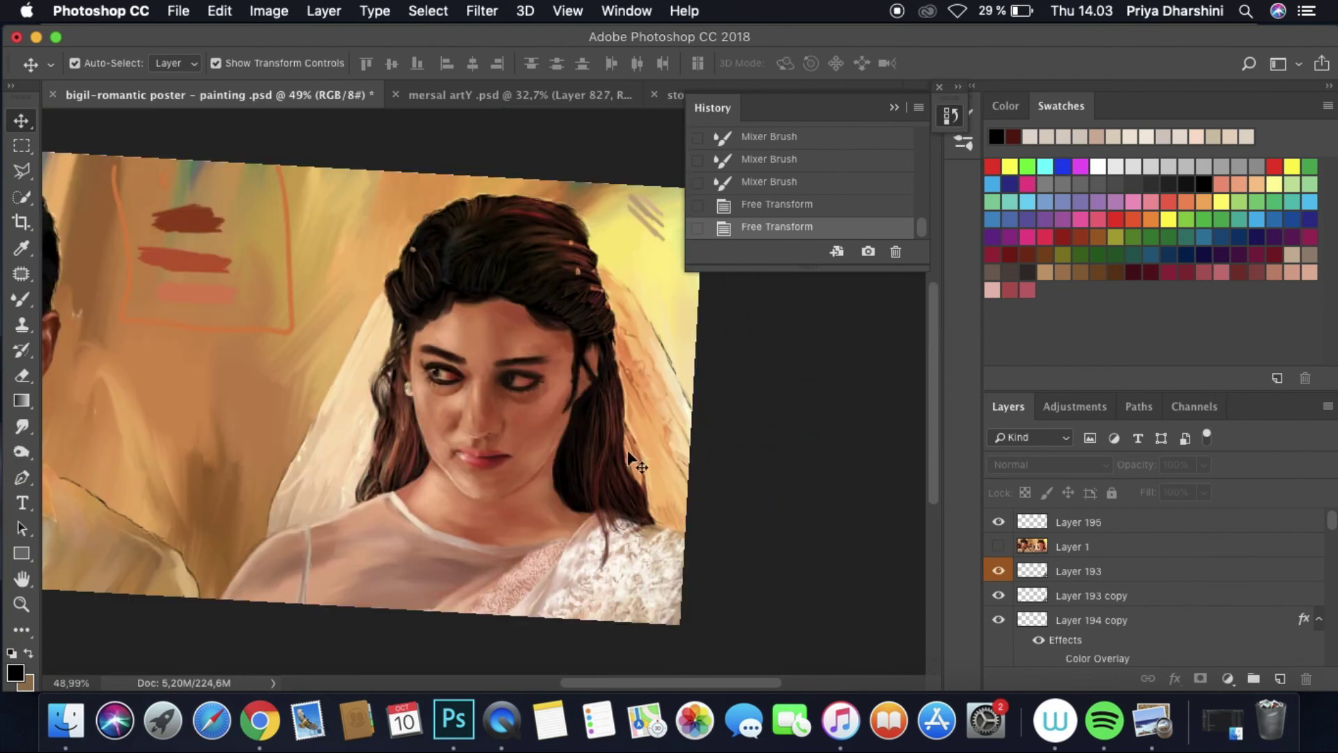
Step: Sample orange beside the woman's hair and paint it over the shoulder embroidery on a new layer beneath Layer 193
key("i")
left_click(631, 460)
key("b")
key("super+[")
key("super+shift+alt+n")
left_click(105, 63)
left_click(140, 328)
left_click_drag(662, 550, 690, 572)
Step: Try other blend modes on Layer 196, then return it to Normal
left_click(1045, 464)
left_click(1033, 503)
left_click(1033, 464)
left_click(1017, 492)
left_click(1011, 467)
left_click(1011, 251)
Step: Smudge the orange tint on Layer 196 into the shoulder embroidery with a 47 px brush
key("r")
left_click(104, 64)
type("47")
key("Return")
key("super+[")
left_click_drag(599, 547, 660, 554)
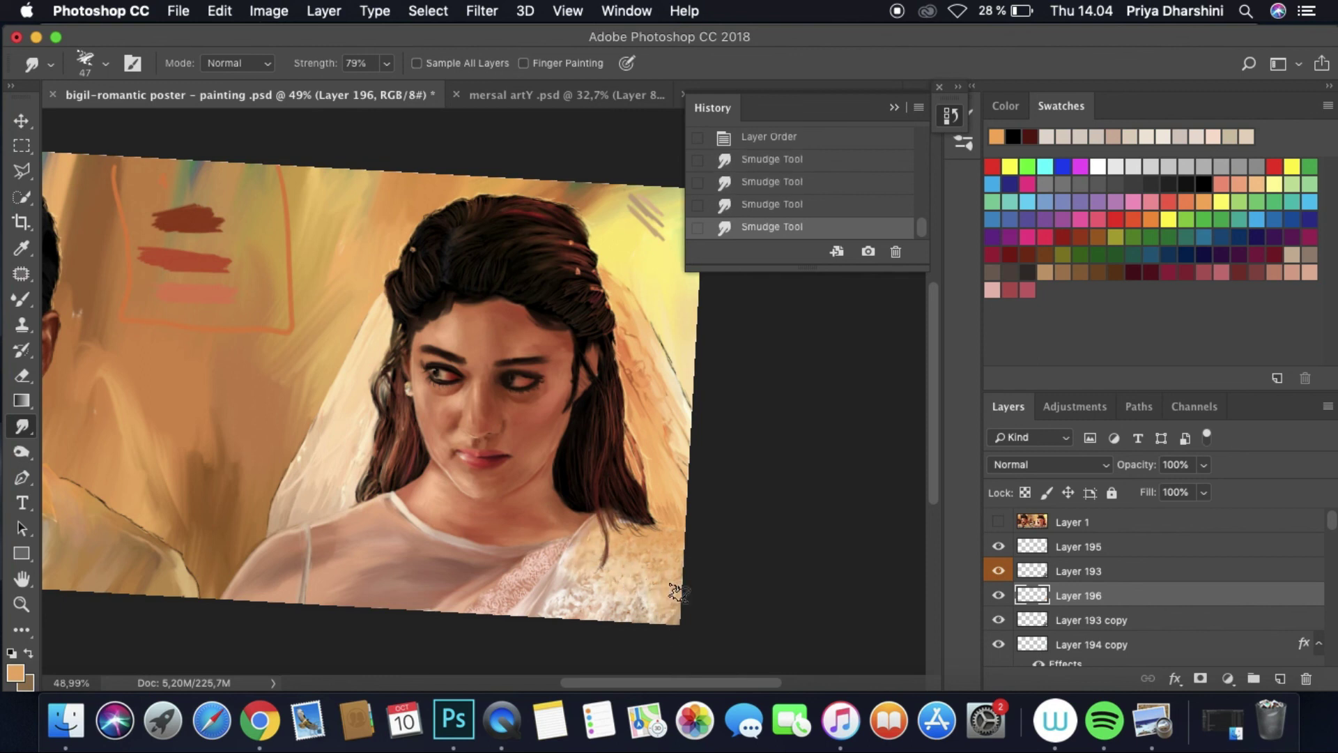
Step: Hide the High Pass embroidery on Layer 193
scroll(782, 493, "down", 2)
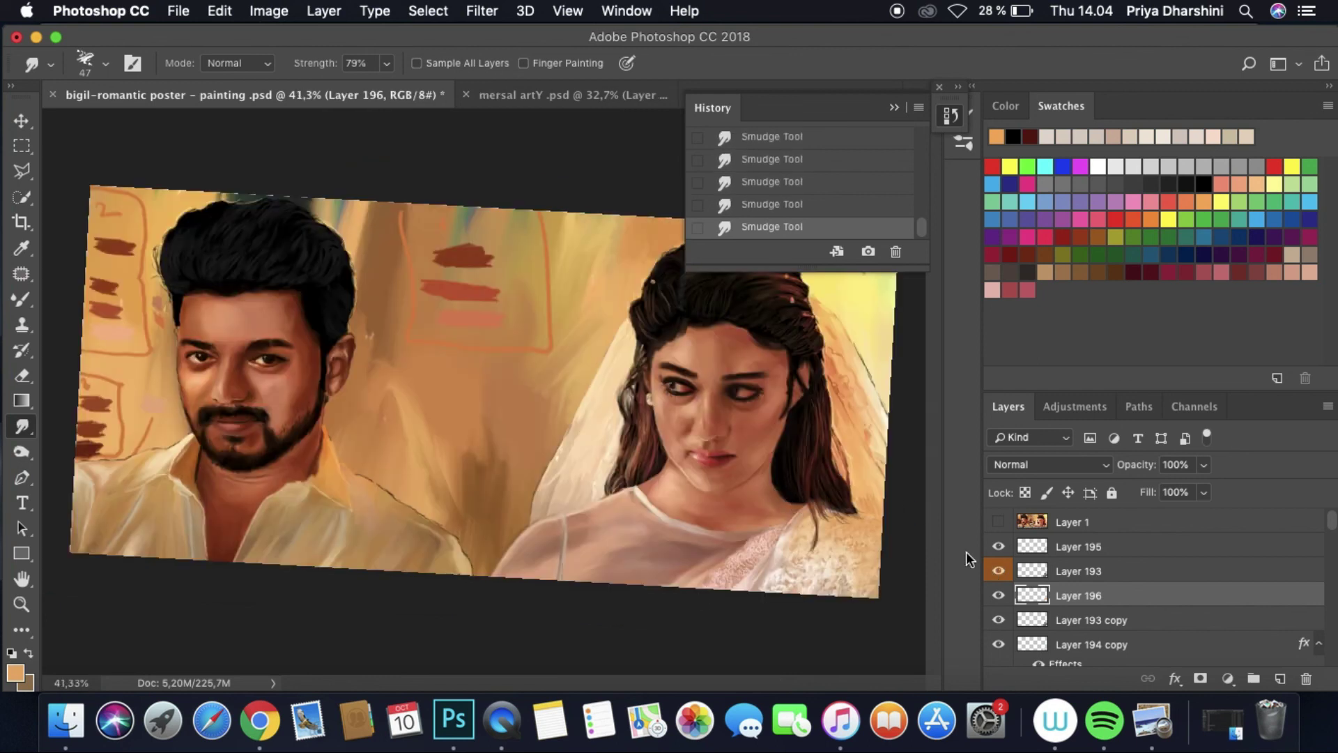
scroll(899, 551, "up", 3)
scroll(899, 550, "down", 1)
left_click(998, 571)
scroll(906, 542, "down", 2)
left_click_drag(906, 541, 864, 380)
scroll(864, 379, "left", 5)
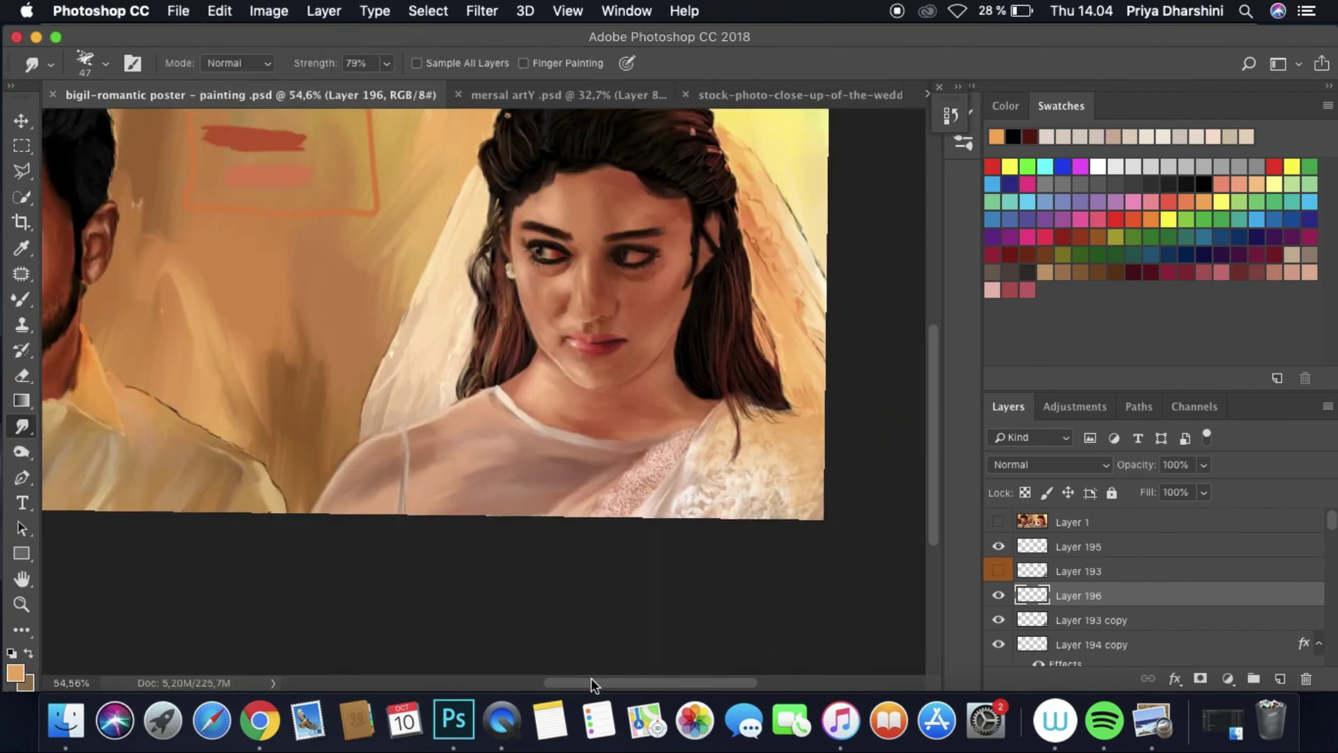
left_click(178, 10)
key("Escape")
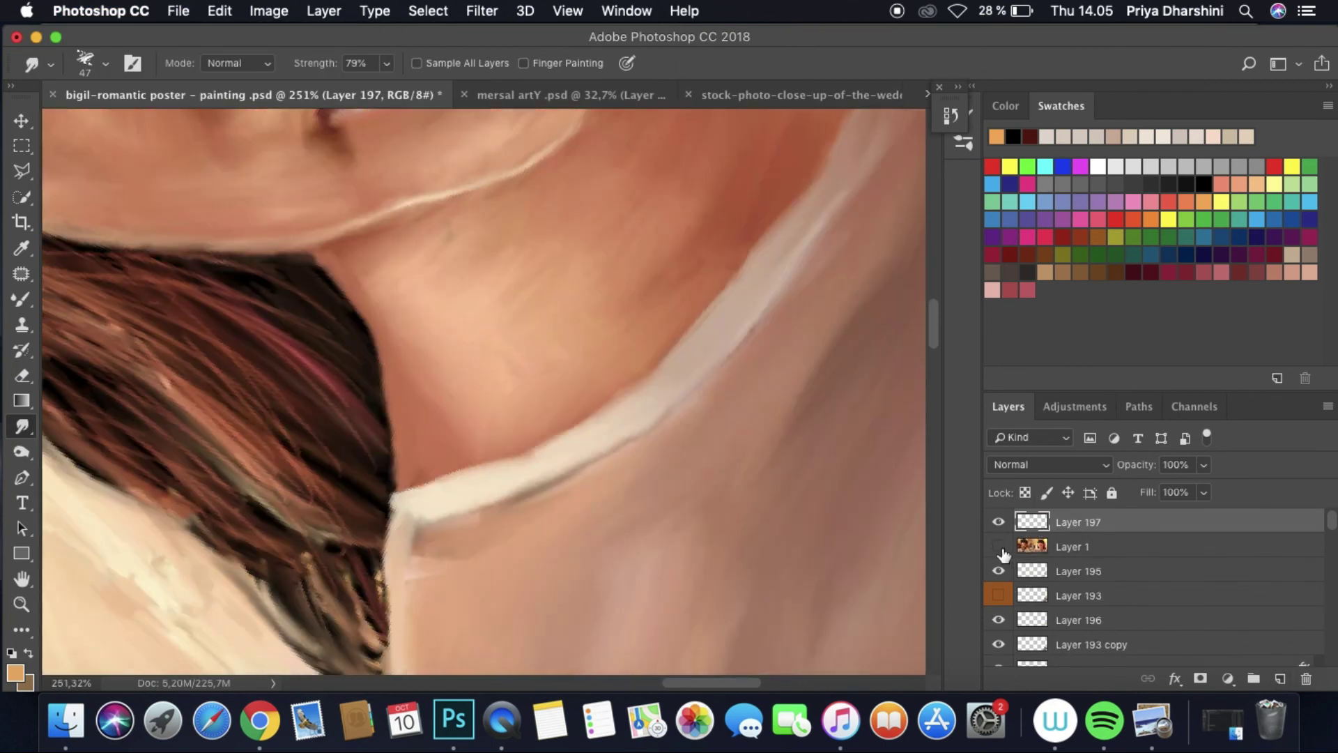
Step: Sample cream from the collar and paint the neckline trim's edges on Layer 197 with a 3 px Mixer Brush, using Layer 1 as reference
key("b")
left_click(105, 63)
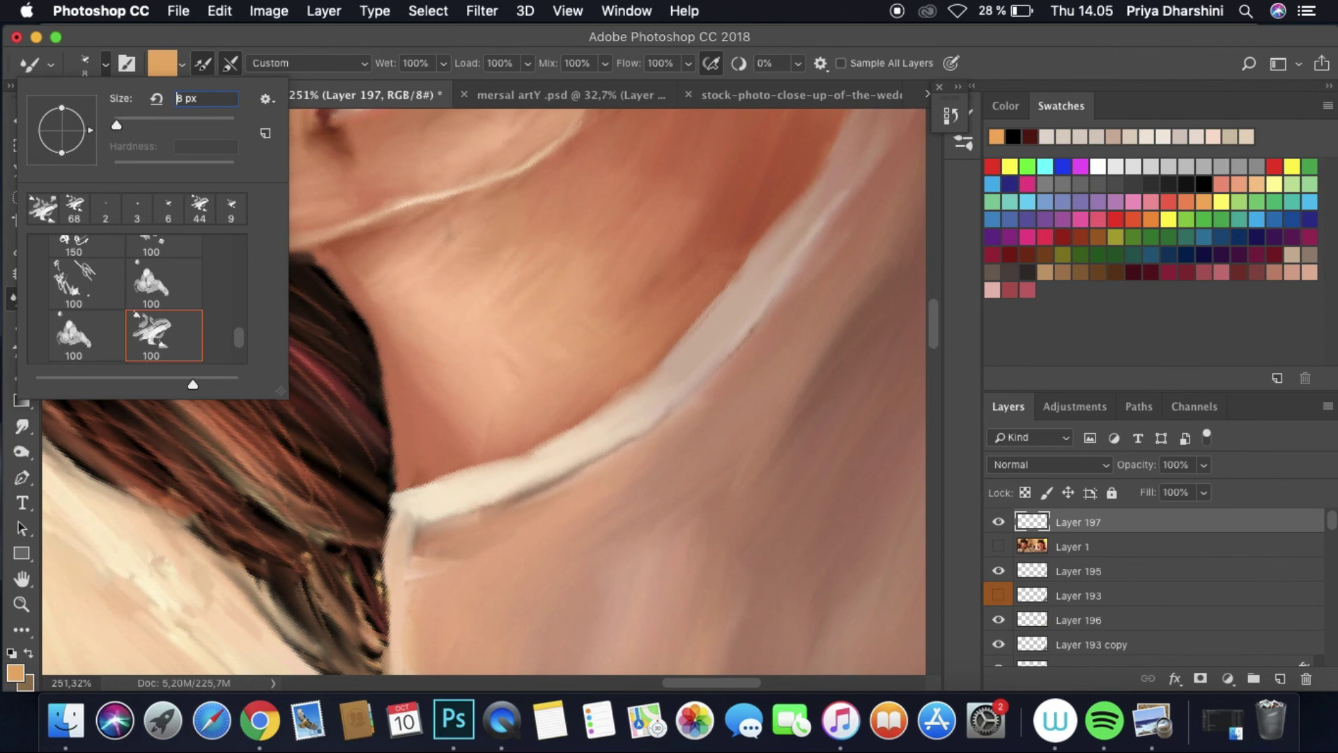
key("i")
left_click(998, 546)
left_click(998, 546)
left_click_drag(998, 522, 998, 547)
left_click(406, 496)
key("b")
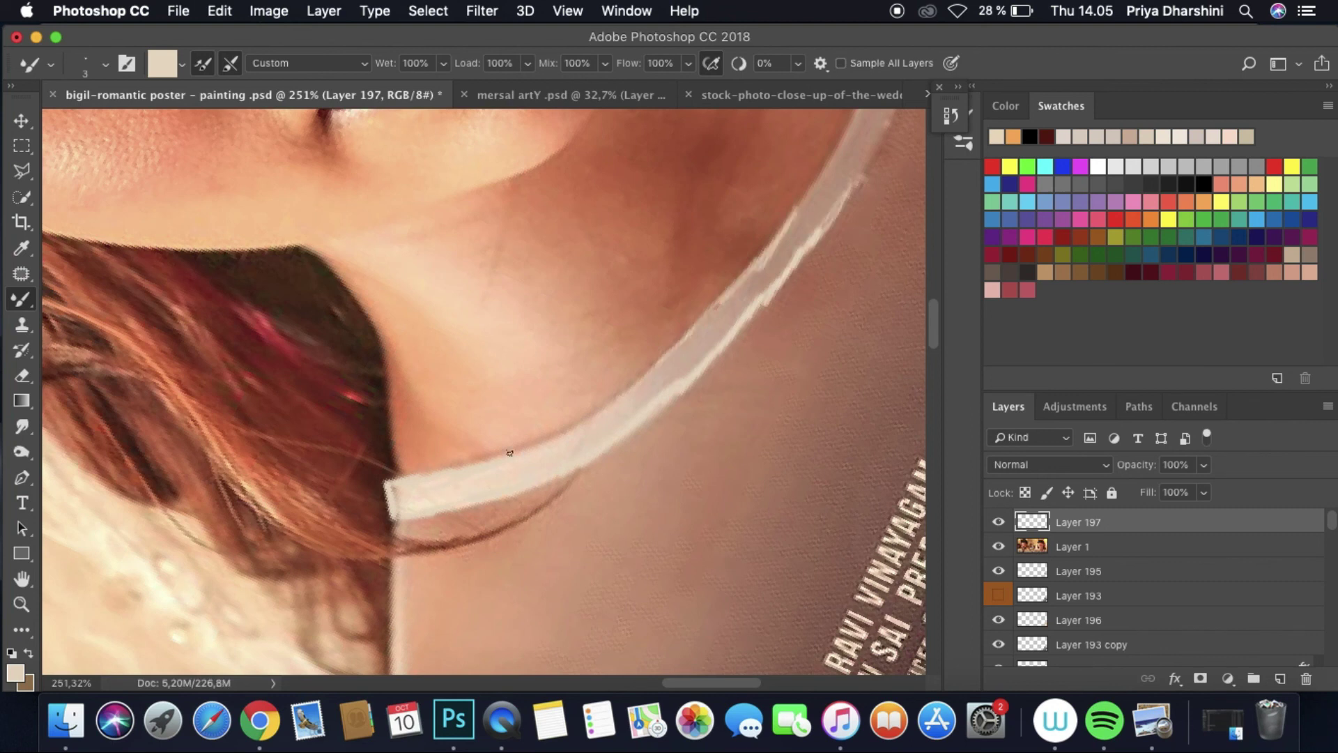
left_click(998, 546)
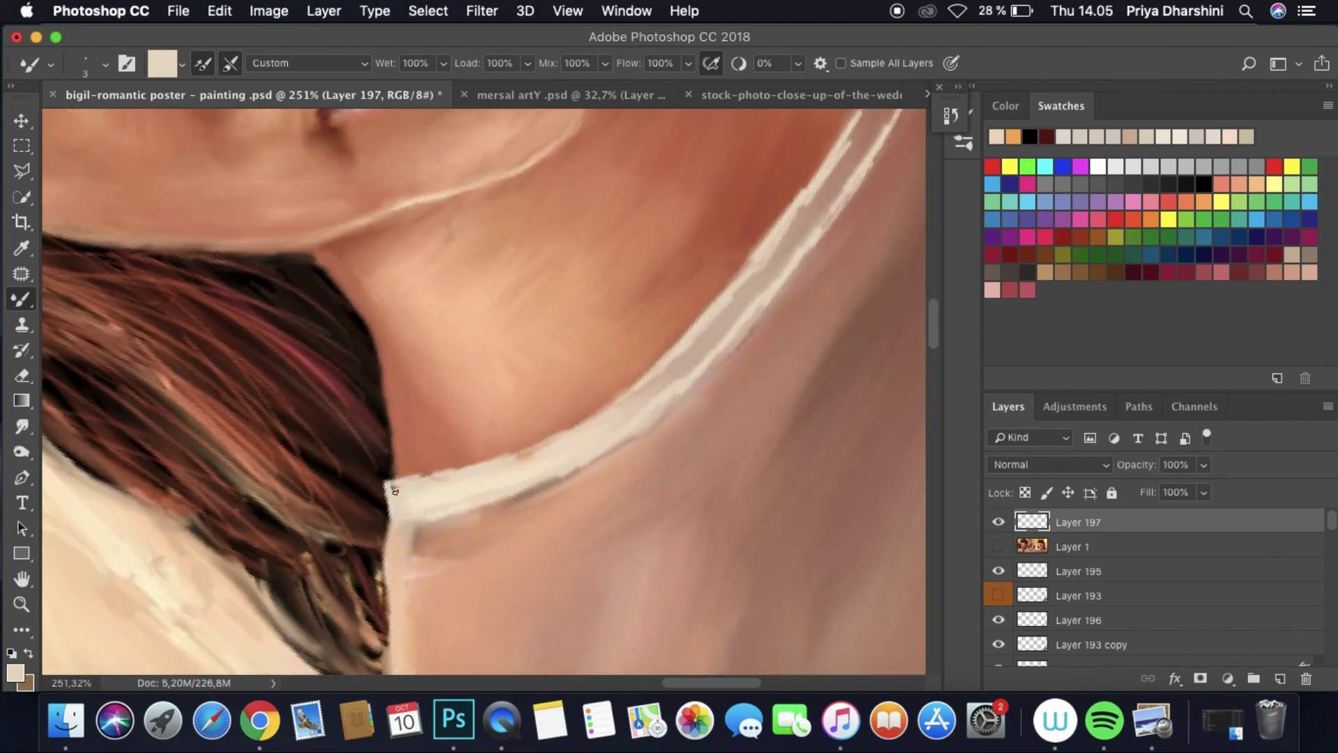
scroll(758, 272, "down", 5)
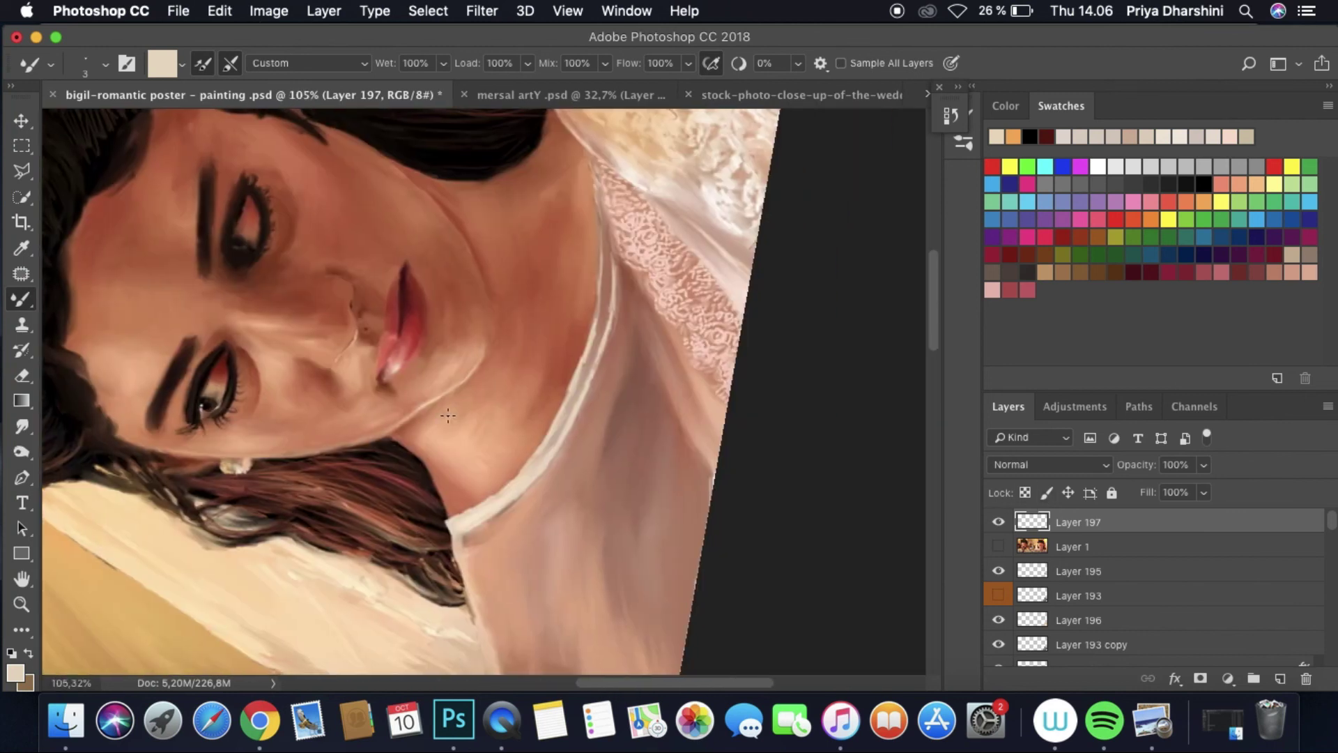
Step: Set the Smudge tool to 19 px for blending the neckline trim on Layer 197
left_click(21, 426)
left_click(105, 63)
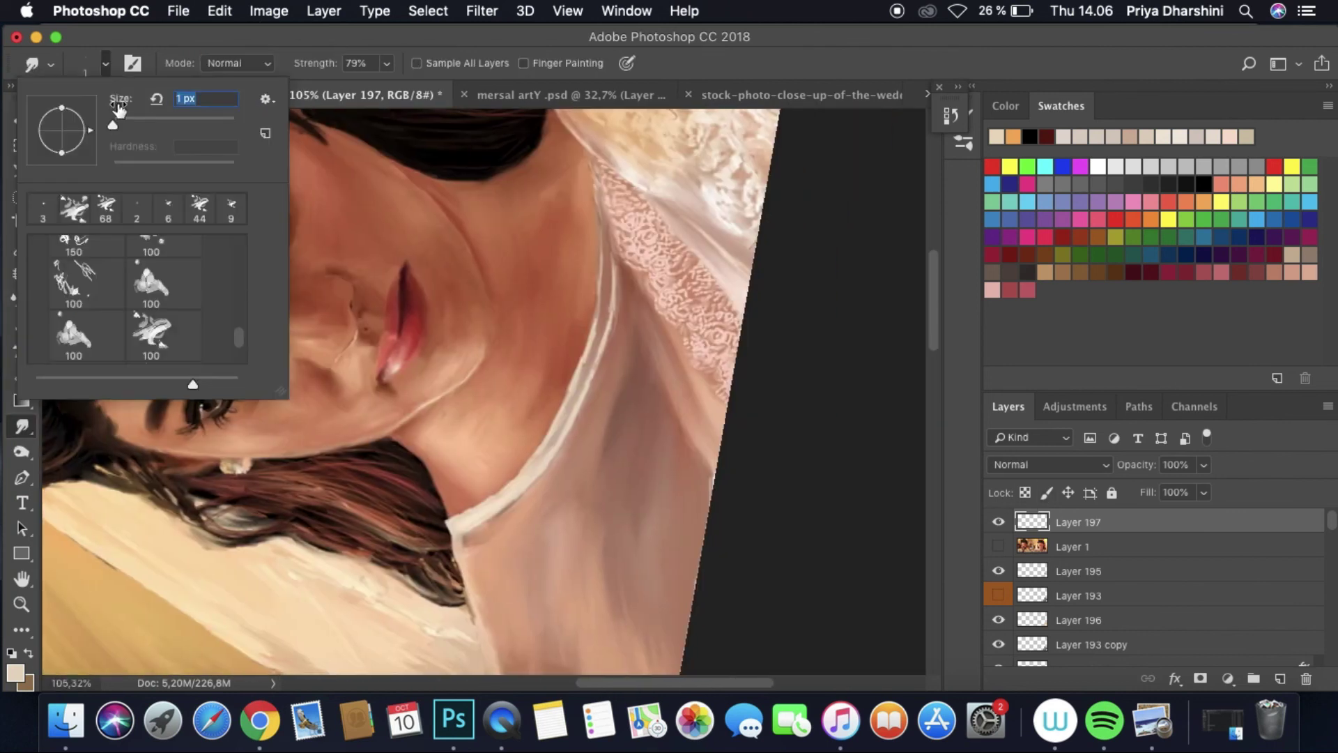
type("19")
key("Return")
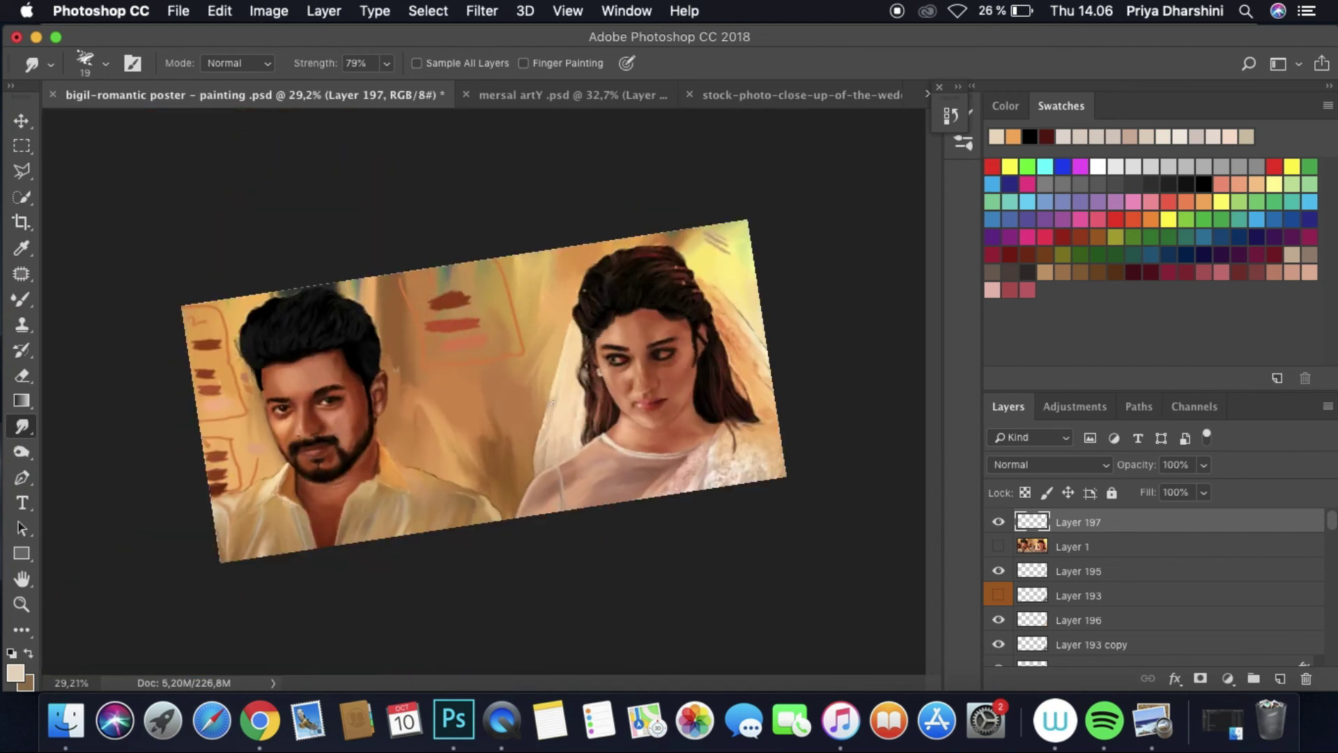
Step: Save the painting
left_click(178, 10)
left_click(202, 193)
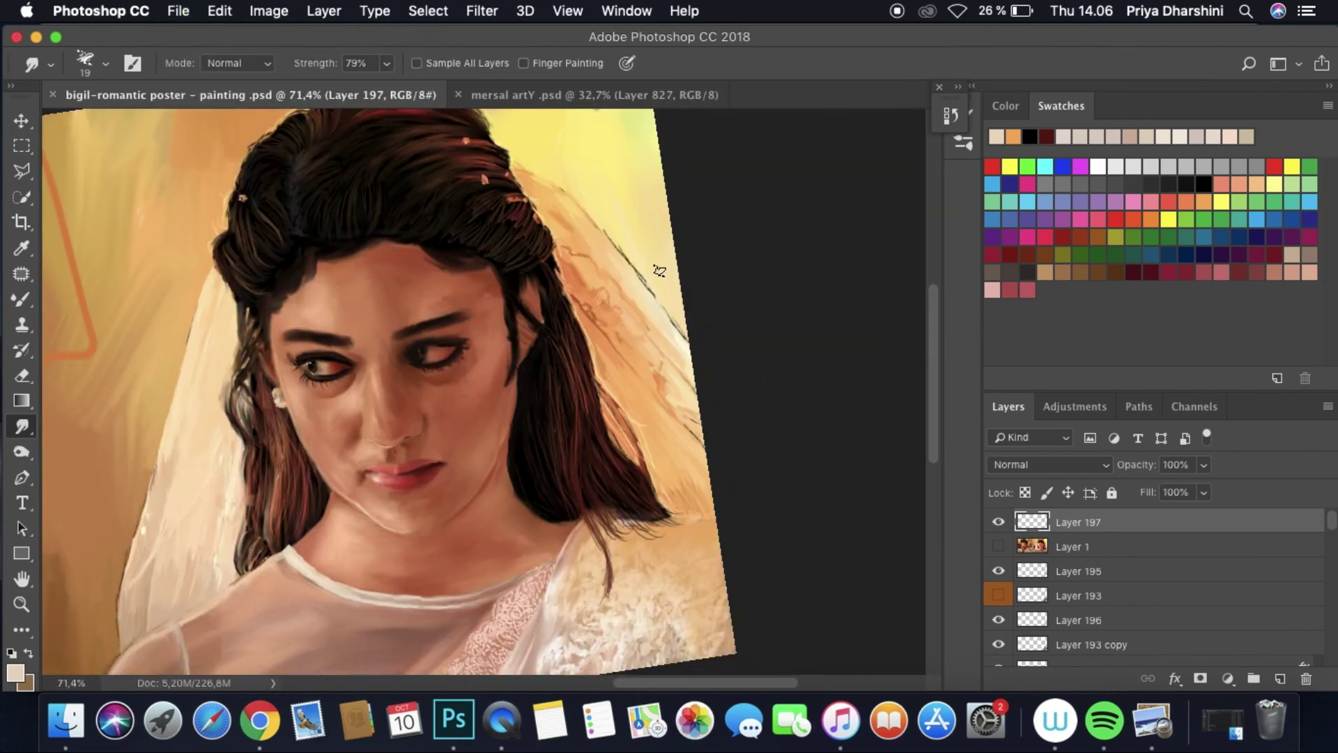
key("ctrl+Tab")
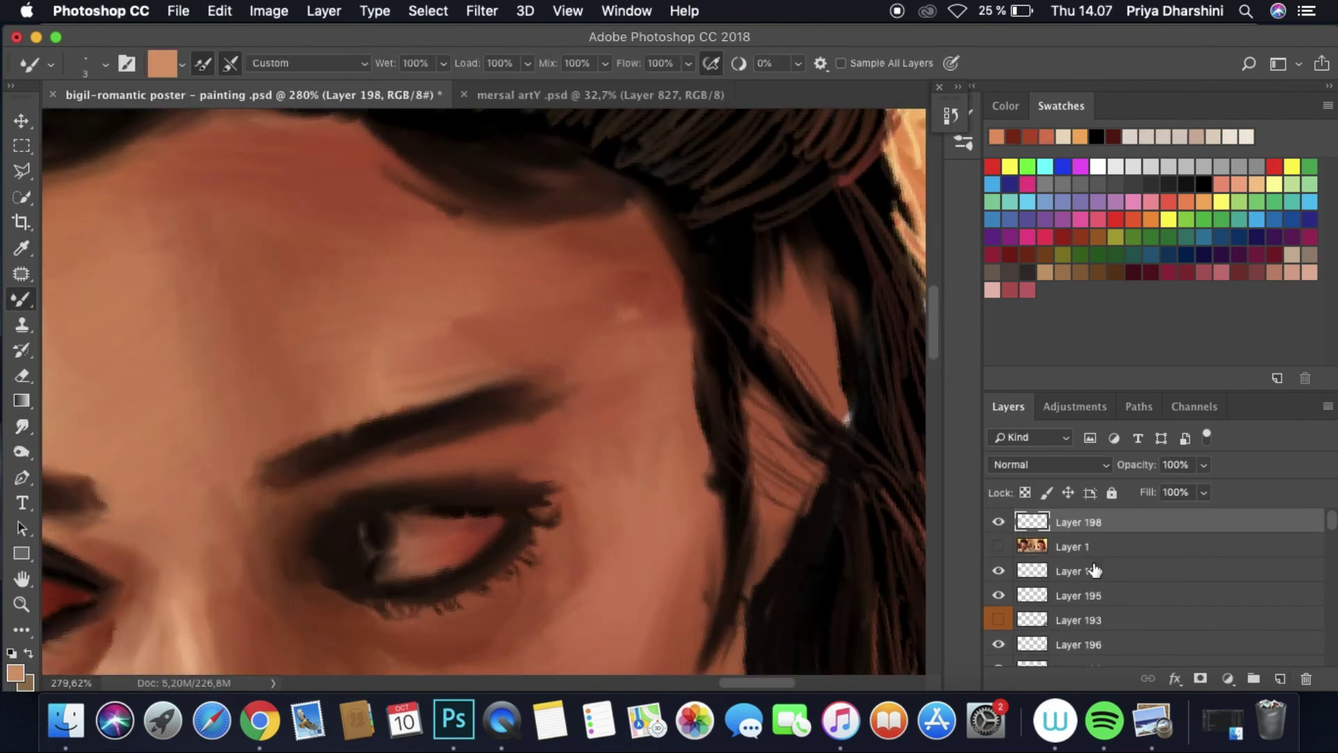
Step: Paint the woman's ear on Layer 198 in peach and dark reddish brown with a 4 px Mixer Brush, tracing Layer 1, then hide the reference
left_click(999, 546)
left_click(105, 64)
left_click(856, 292)
left_click_drag(798, 524, 737, 540)
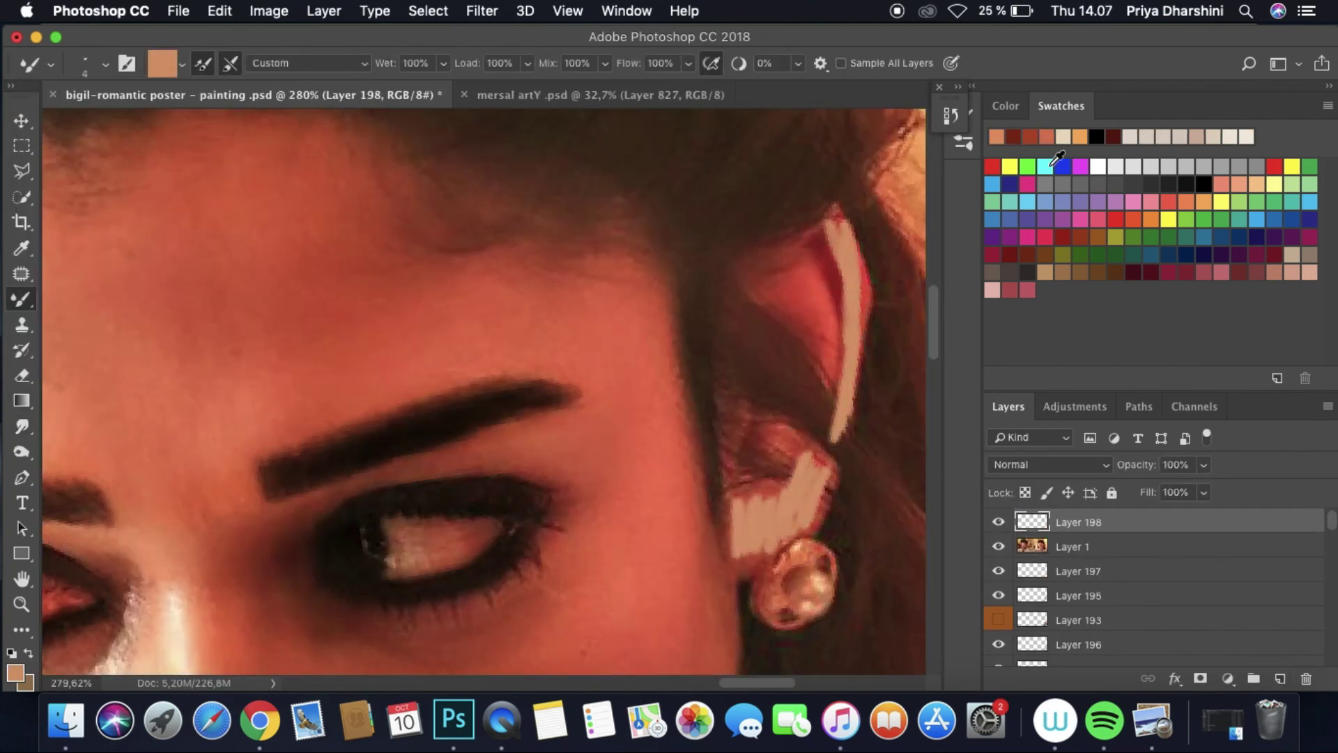
left_click_drag(738, 254, 759, 314)
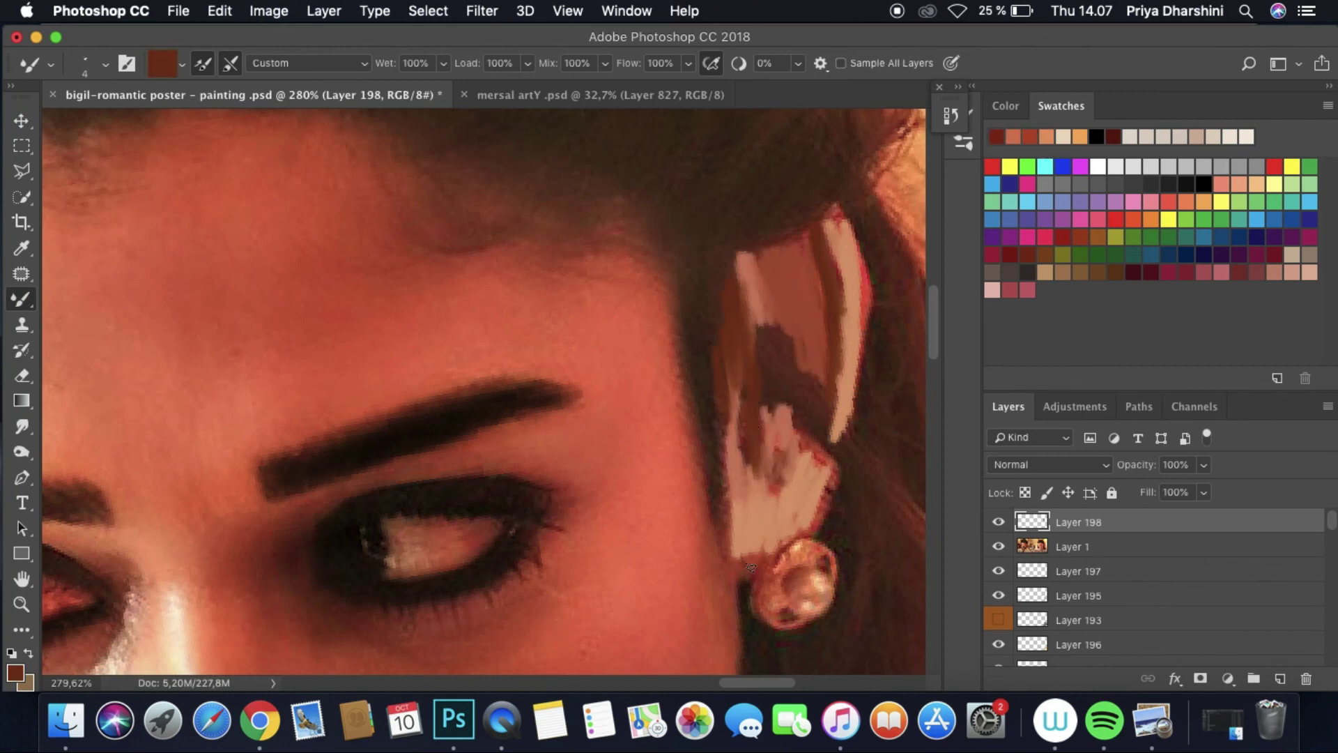
left_click(998, 546)
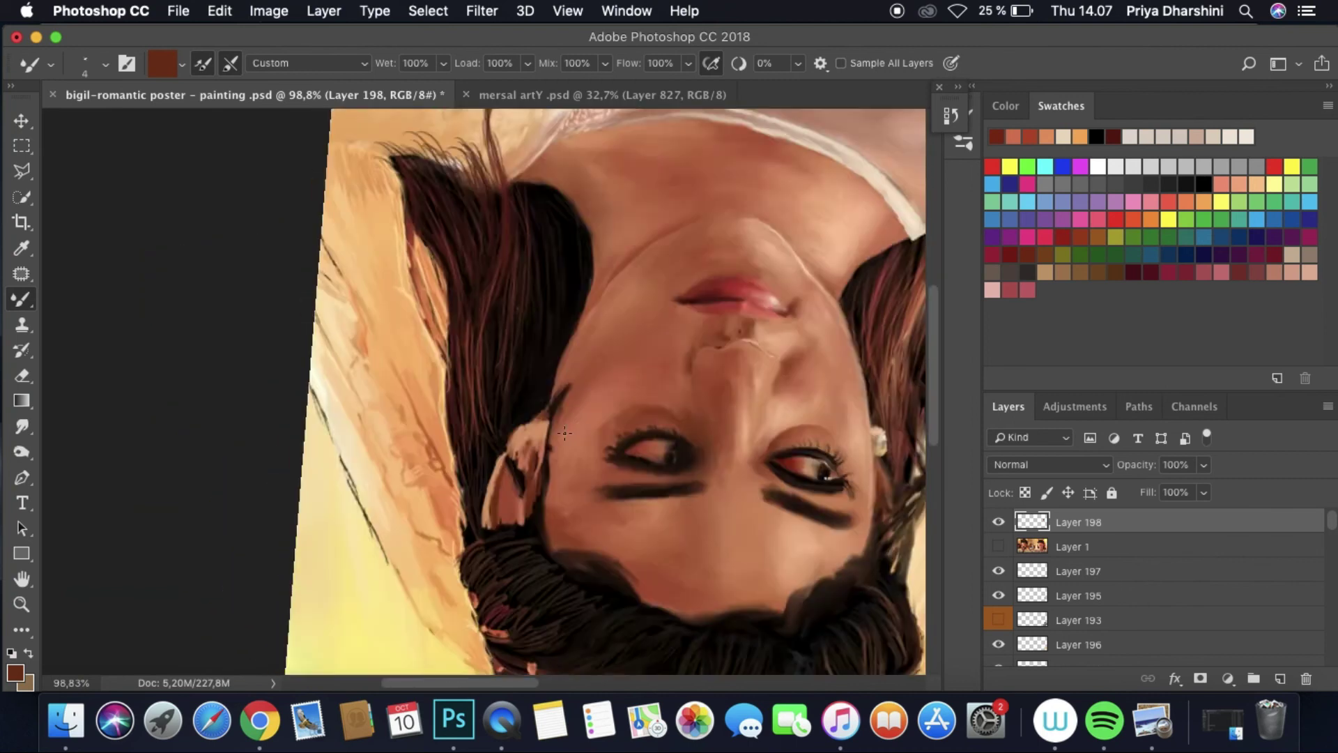
Step: Move Layer 198 below Layer 1 and smudge the ear's edges into the surrounding hair at 14 px and 79% strength
left_click(22, 426)
scroll(84, 435, "down", 5)
right_click(127, 127)
left_click_drag(480, 488, 493, 219)
key("super+bracketleft")
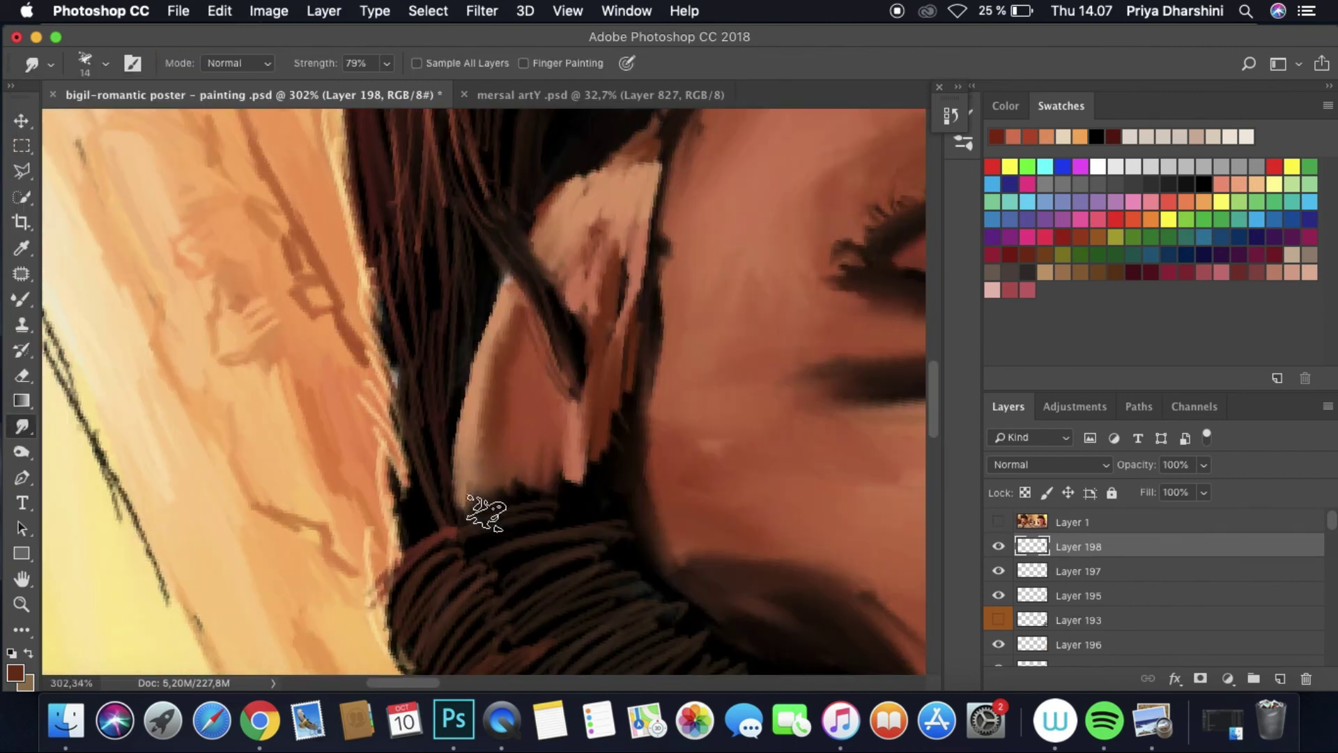
mouse_move(477, 463)
left_mouse_down()
mouse_move(463, 358)
mouse_move(480, 333)
left_mouse_up()
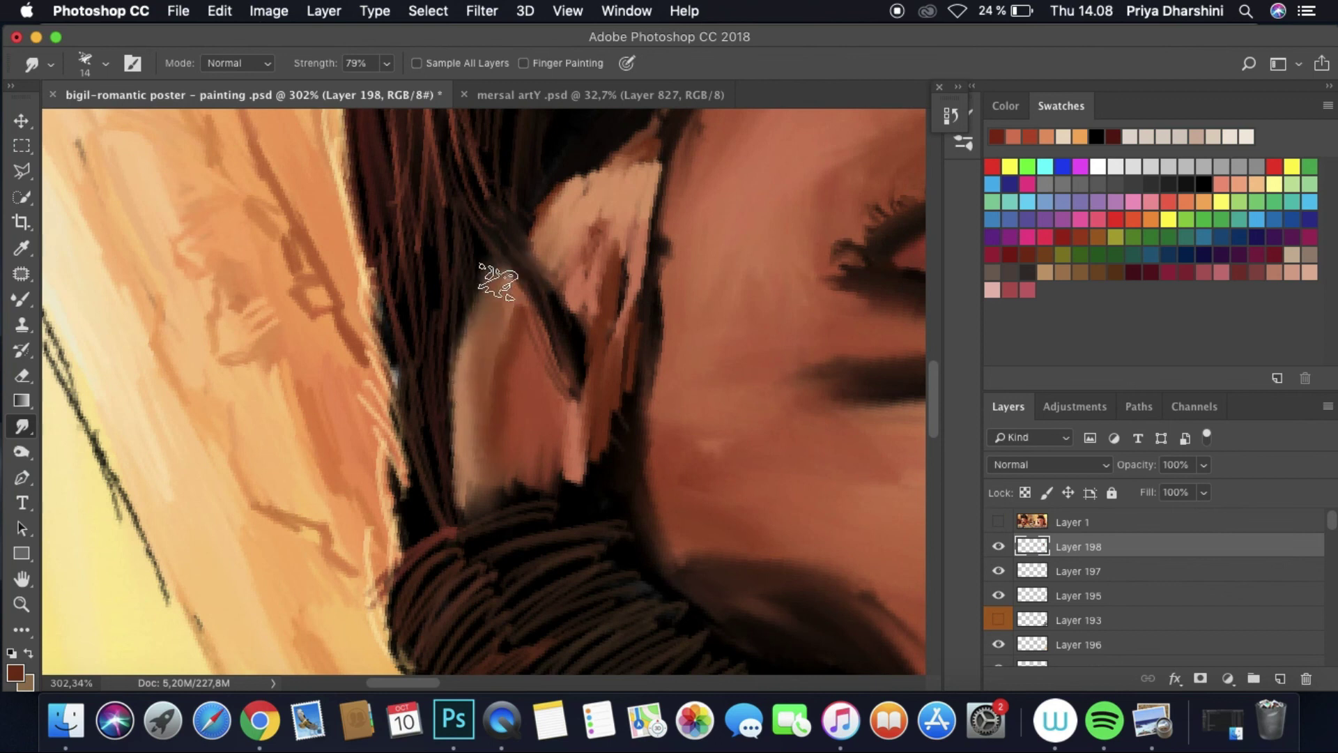
mouse_move(558, 530)
left_mouse_down()
mouse_move(523, 472)
mouse_move(612, 418)
mouse_move(478, 487)
mouse_move(456, 550)
left_mouse_up()
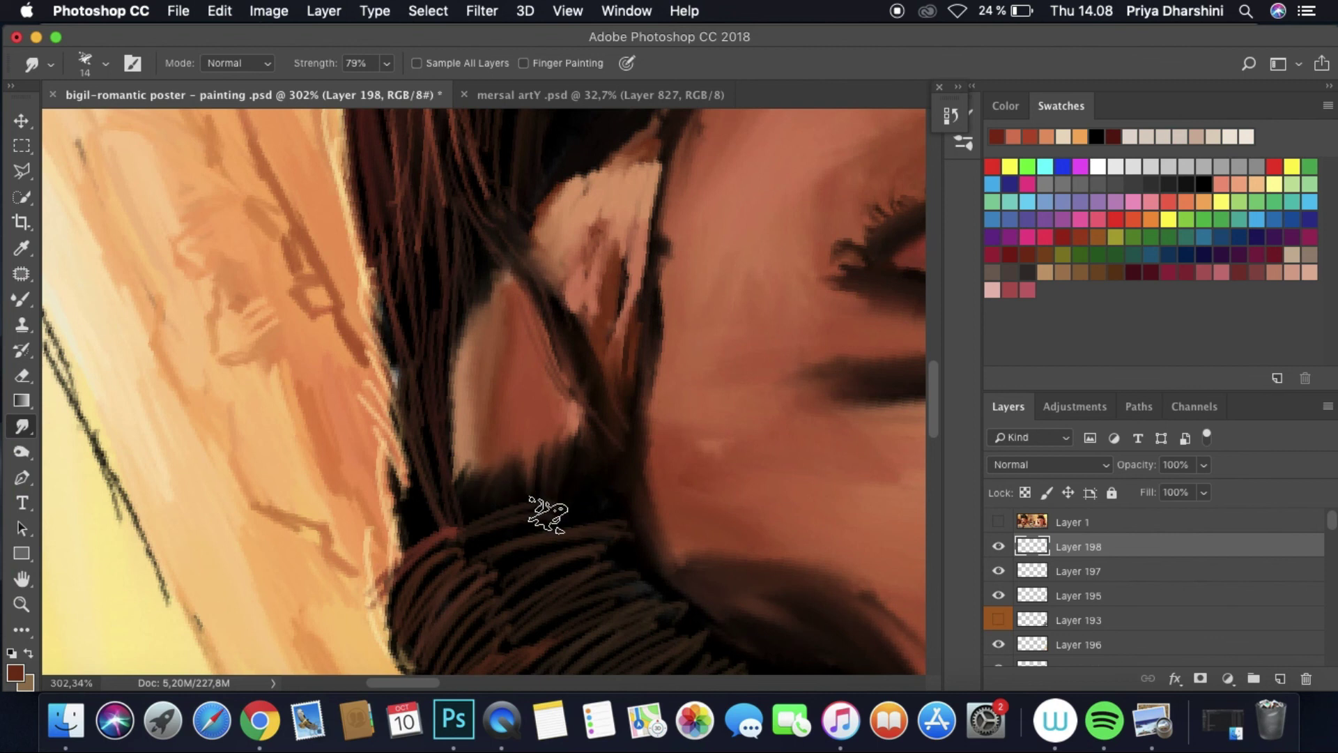
Step: Blend the ear's inner folds and upper rim on Layer 198 with Sample All Layers enabled, comparing against the Layer 1 reference
scroll(601, 457, "down", 5)
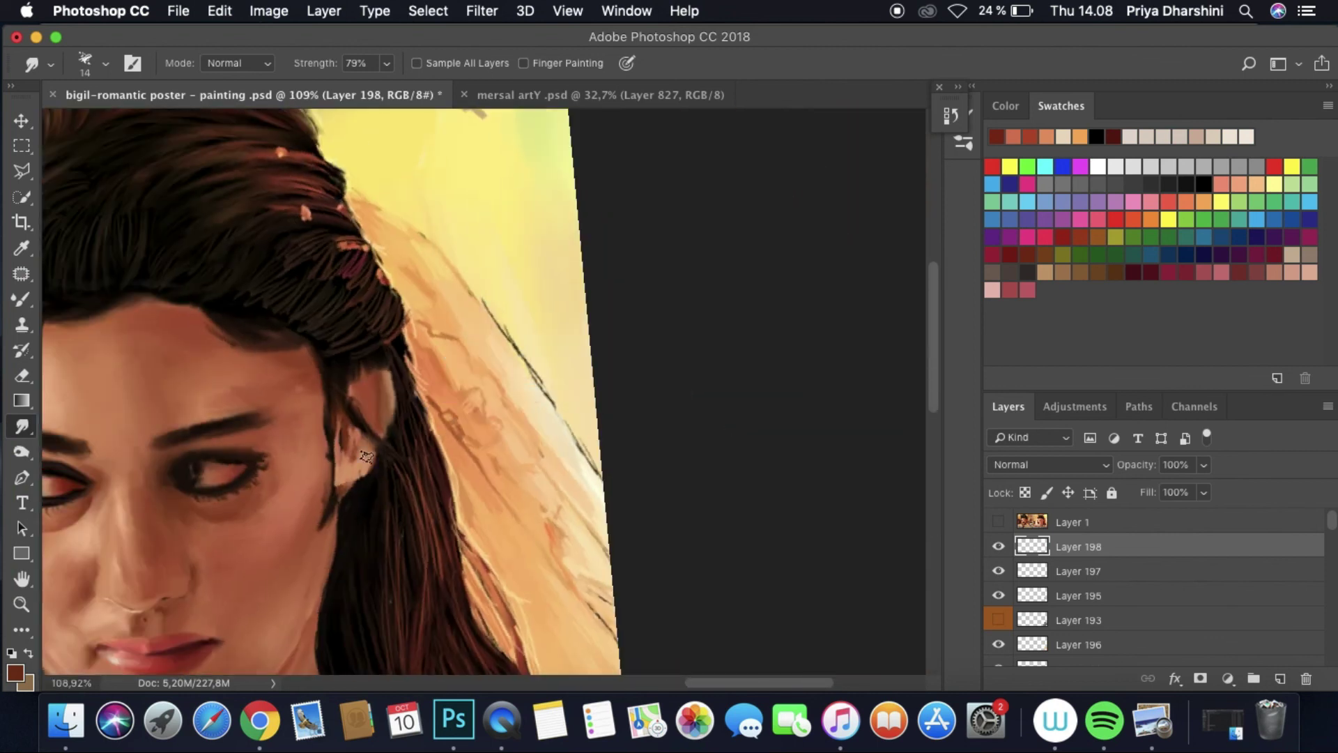
scroll(353, 143, "up", 5)
mouse_move(279, 571)
left_mouse_down()
mouse_move(247, 542)
mouse_move(241, 420)
mouse_move(255, 588)
mouse_move(301, 534)
mouse_move(305, 443)
mouse_move(365, 515)
mouse_move(346, 490)
left_mouse_up()
scroll(347, 490, "down", 5)
scroll(759, 377, "up", 4)
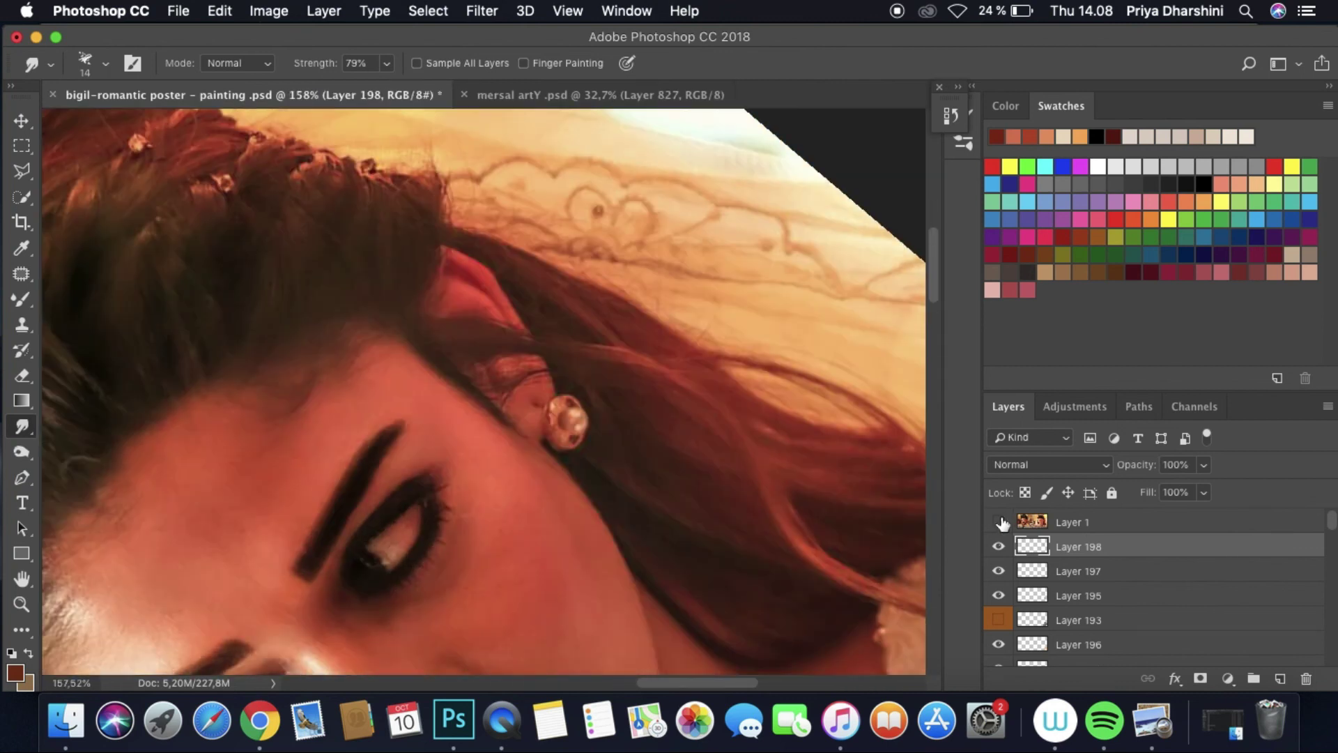
left_click(1000, 522)
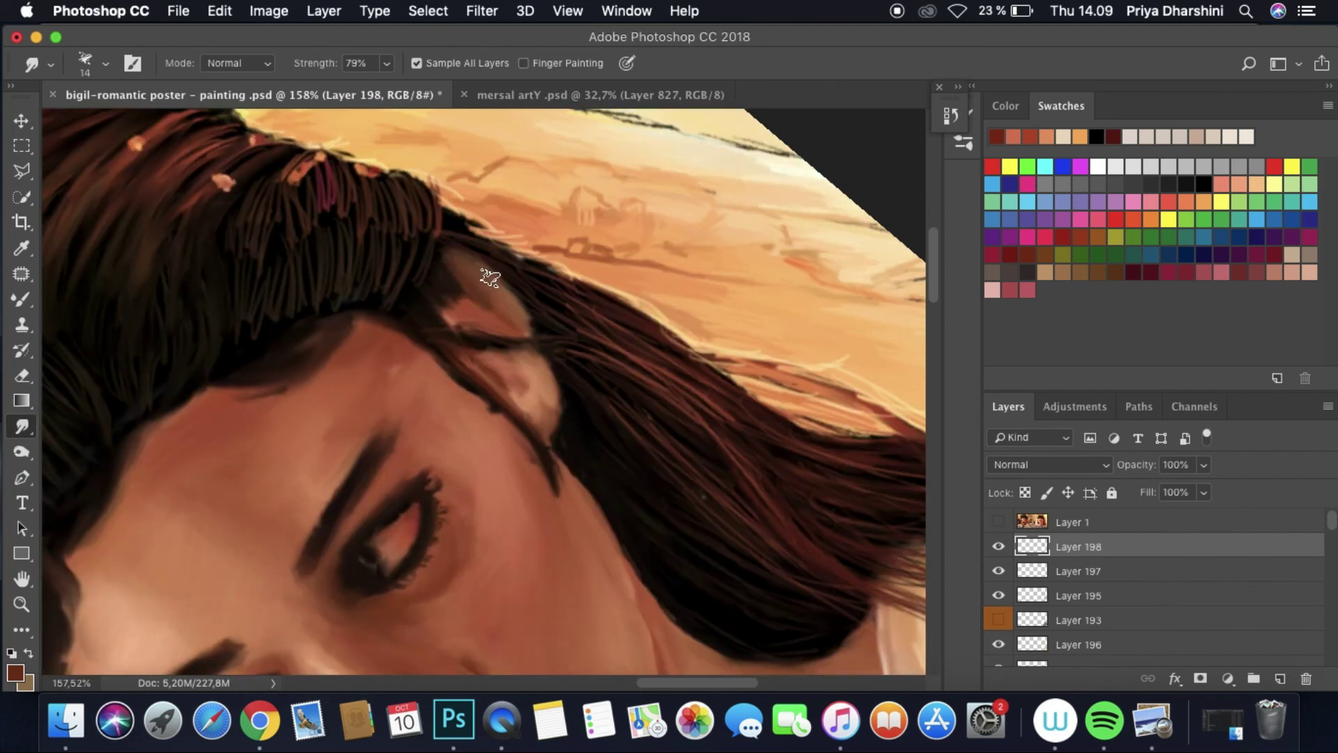
left_click(1000, 522)
left_click(1000, 522)
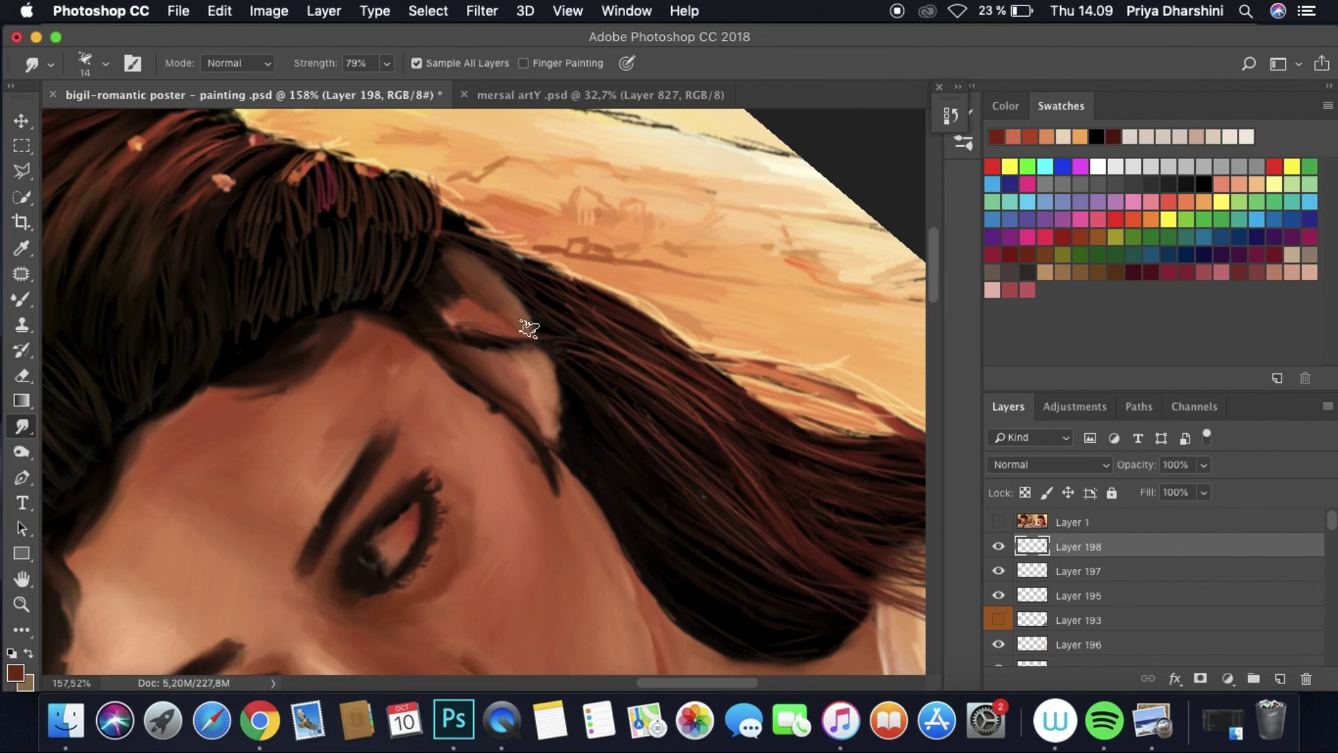
key("super+minus")
key("super+minus")
key("super+minus")
key("super+minus")
left_click(999, 522)
left_click(1000, 522)
scroll(615, 418, "up", 6)
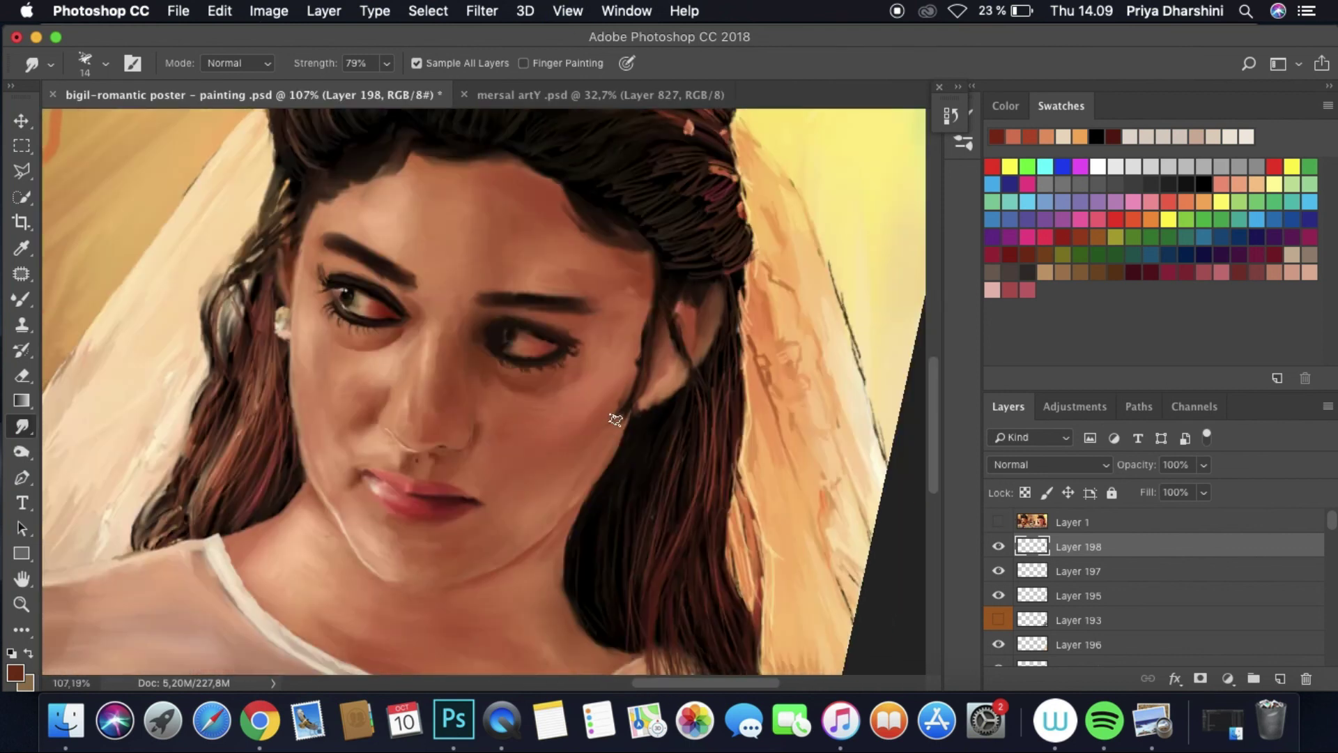
Step: Create Layer 199 above the reference, paint the earlobe in peach with a 4 px Mixer Brush, then hide the reference for smudging
key("alt+bracketright")
key("super+shift+alt+n")
key("b")
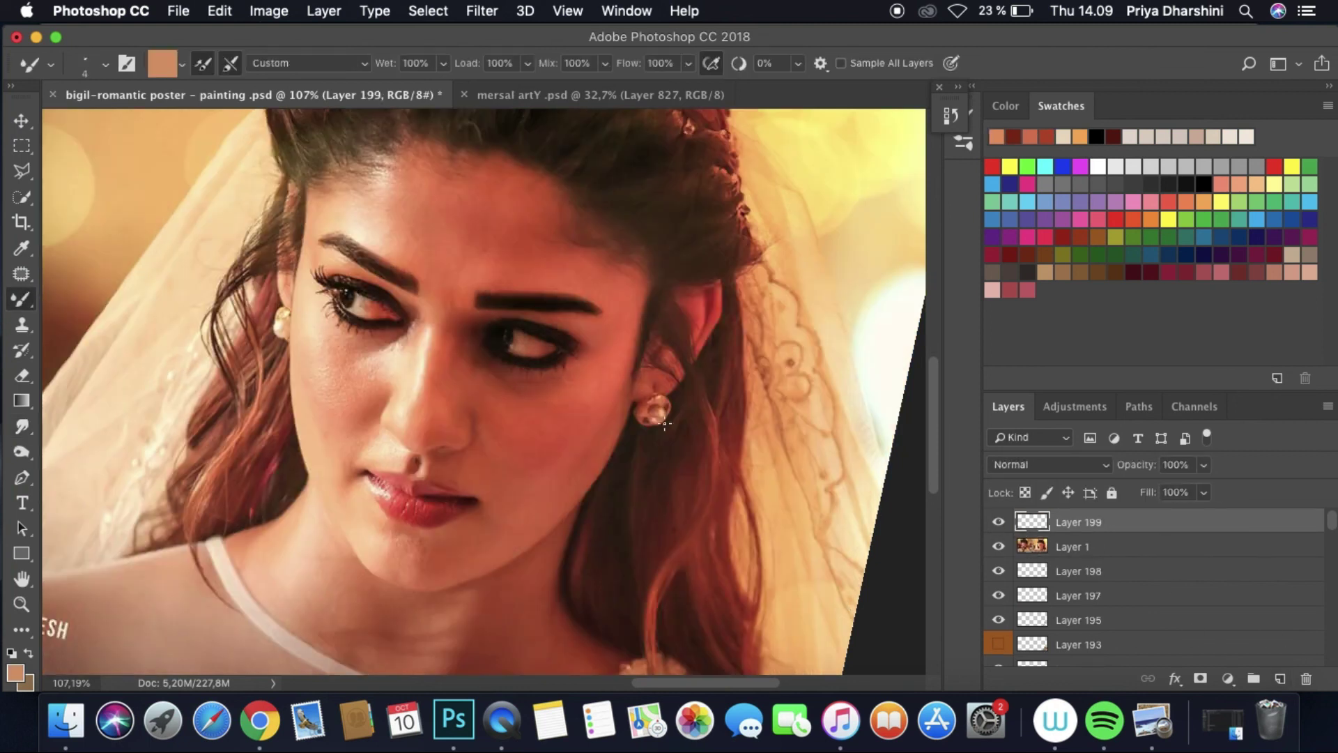
key("super+comma")
key("super+comma")
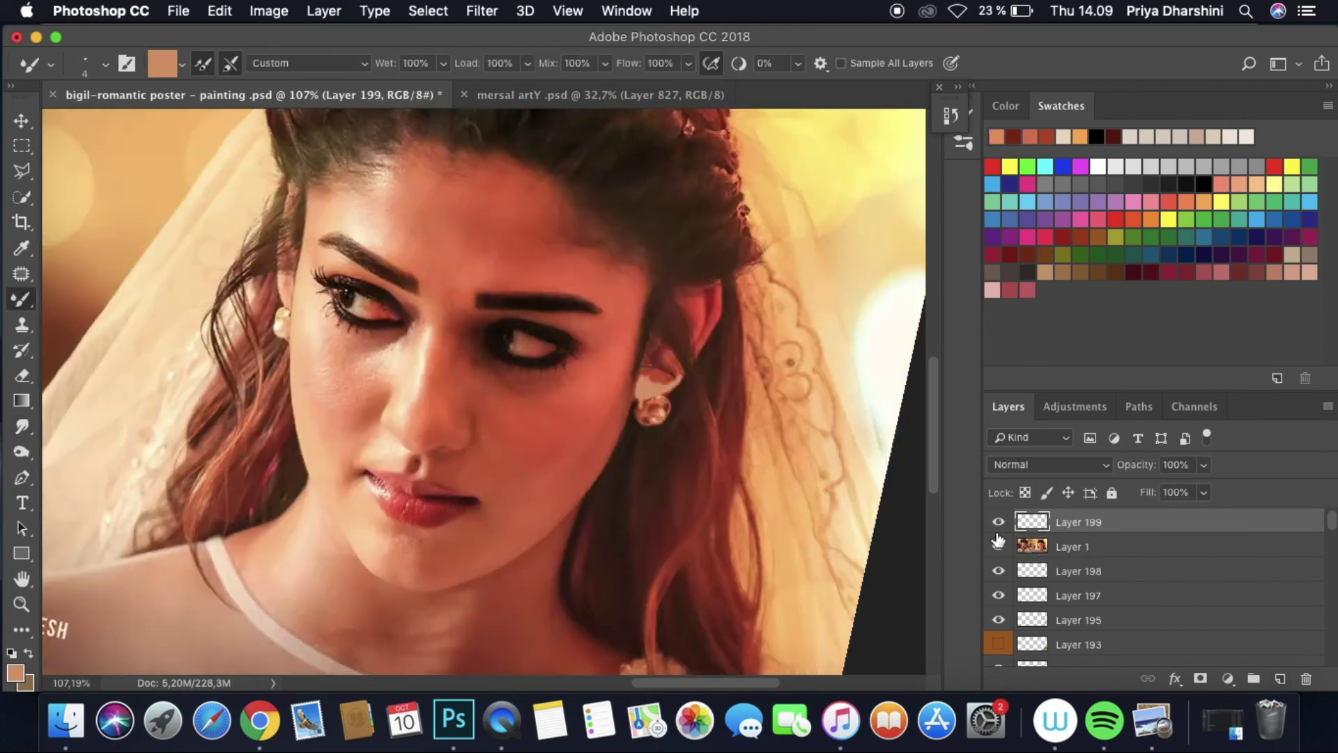
key("super+comma")
left_click(22, 426)
left_click(1001, 522)
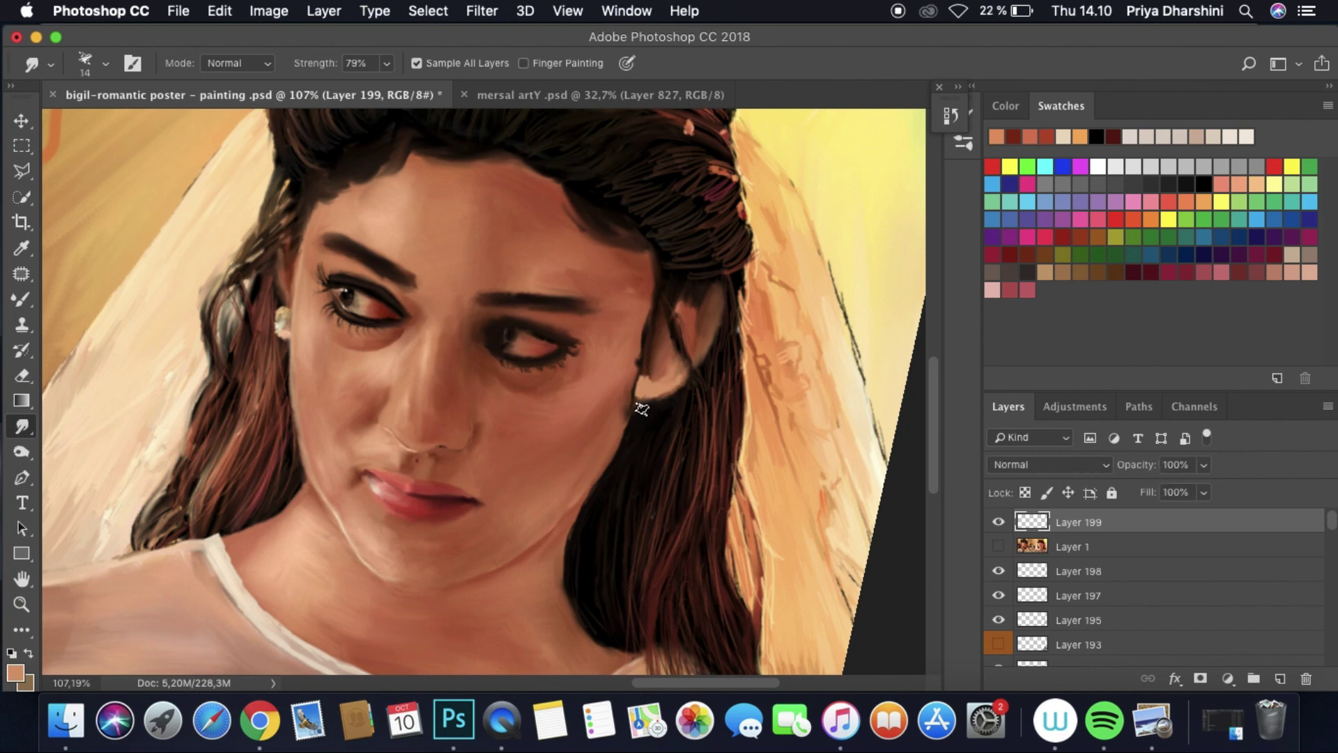
Step: Place Layer 1 above Layer 199, create Layer 200 on top and paint the inner ear's shadow in dark reddish brown for smudging
key("alt+bracketleft")
key("super+bracketright")
key("super+comma")
key("super+shift+alt+n")
key("b")
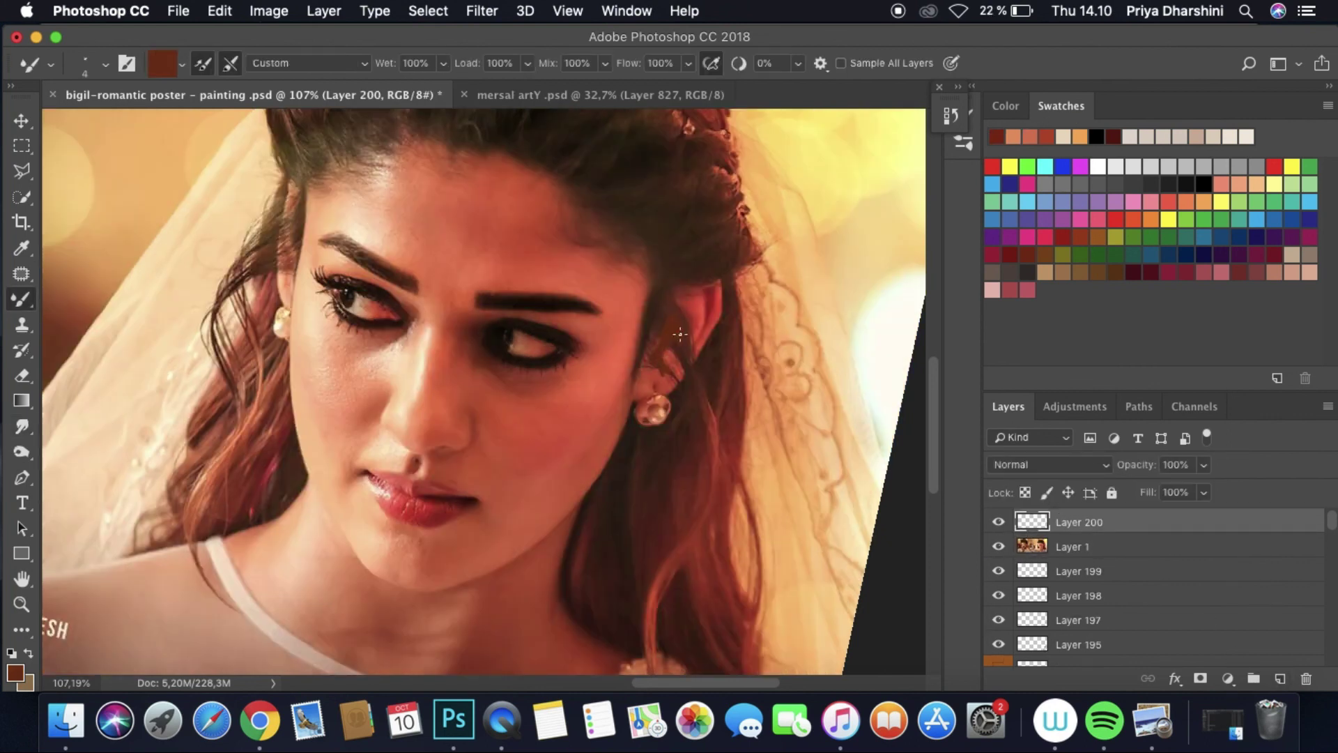
key("super+comma")
key("r")
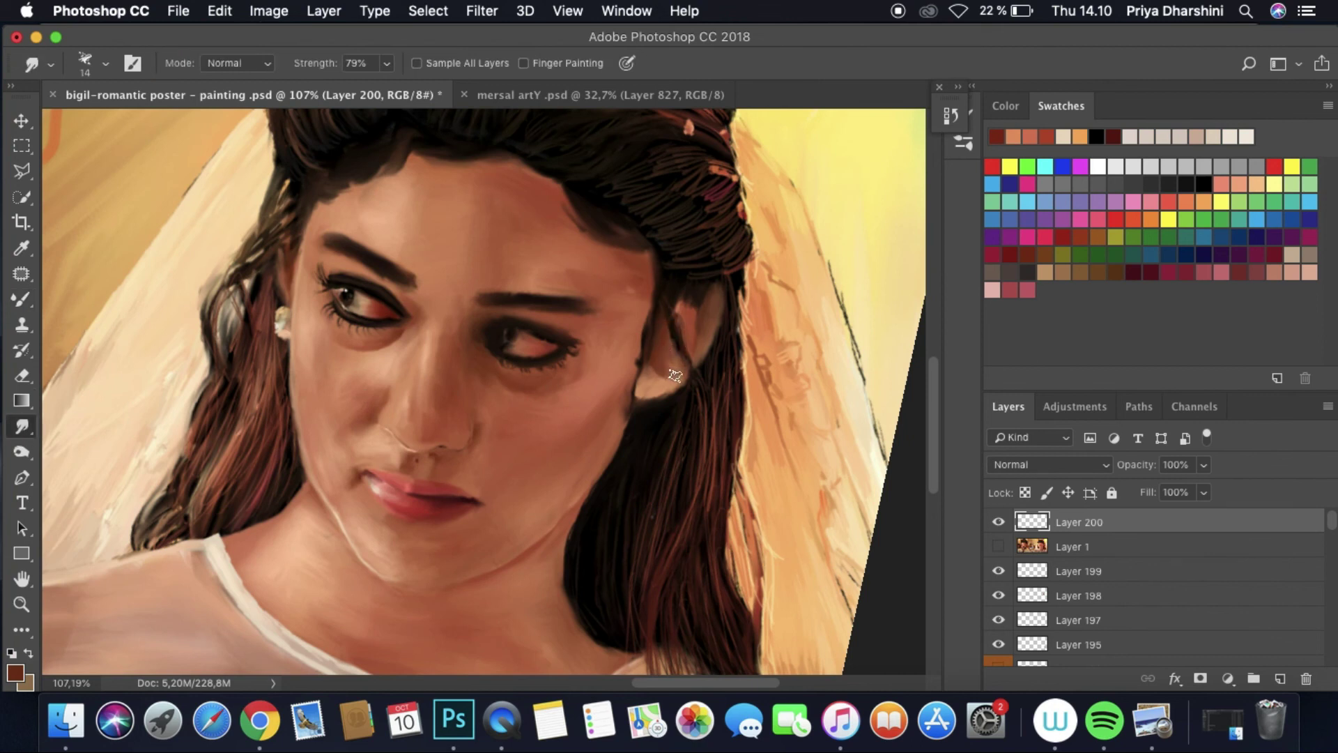
Step: Paint the upper ear's inner surface on Layer 200 in peach and reddish brown over the reference, then blend it with the reference hidden
left_click(998, 548)
key("super+comma")
key("b")
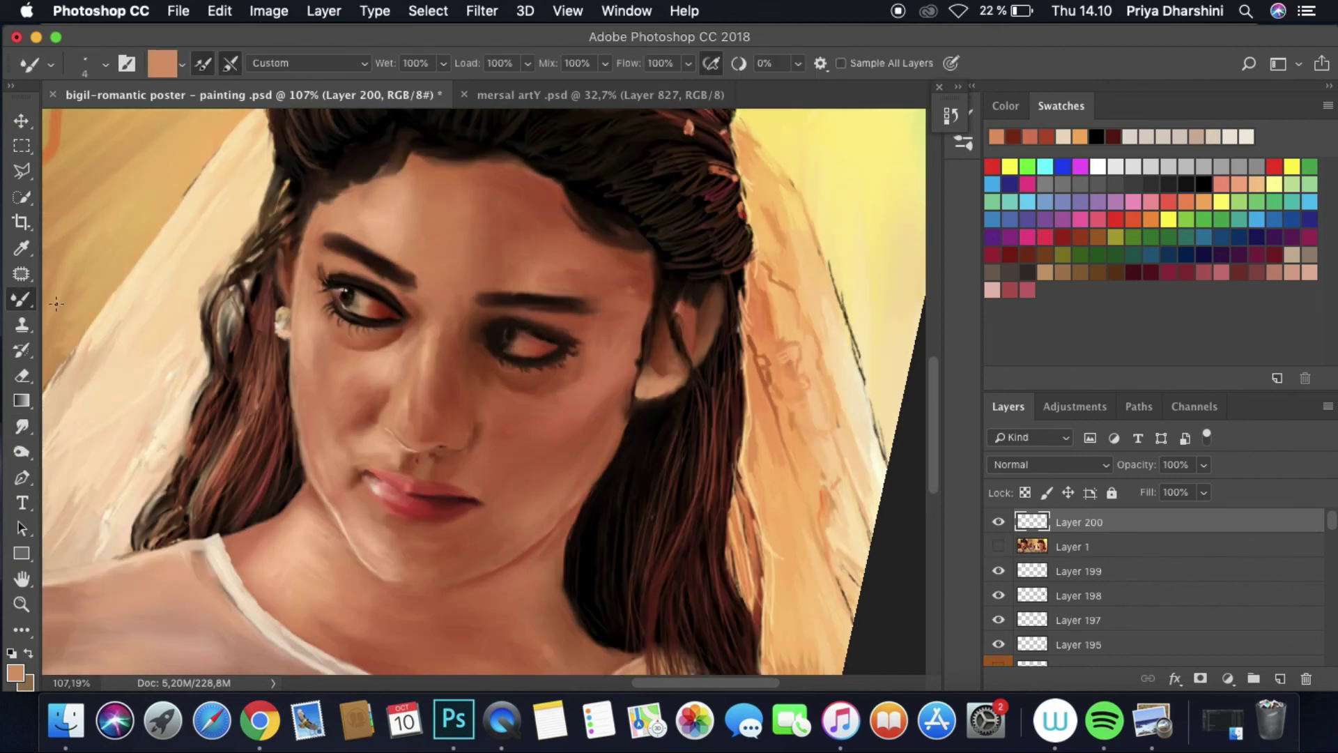
key("super+comma")
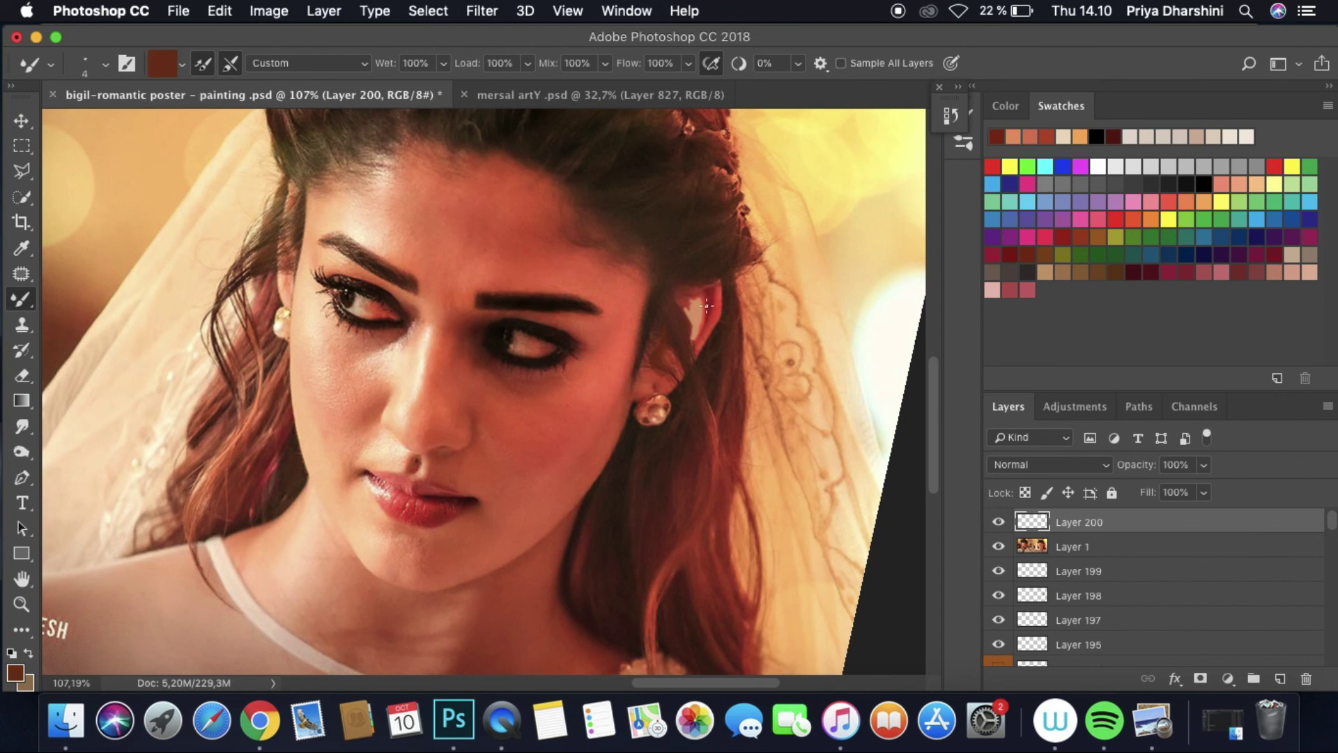
key("super+comma")
left_click(23, 425)
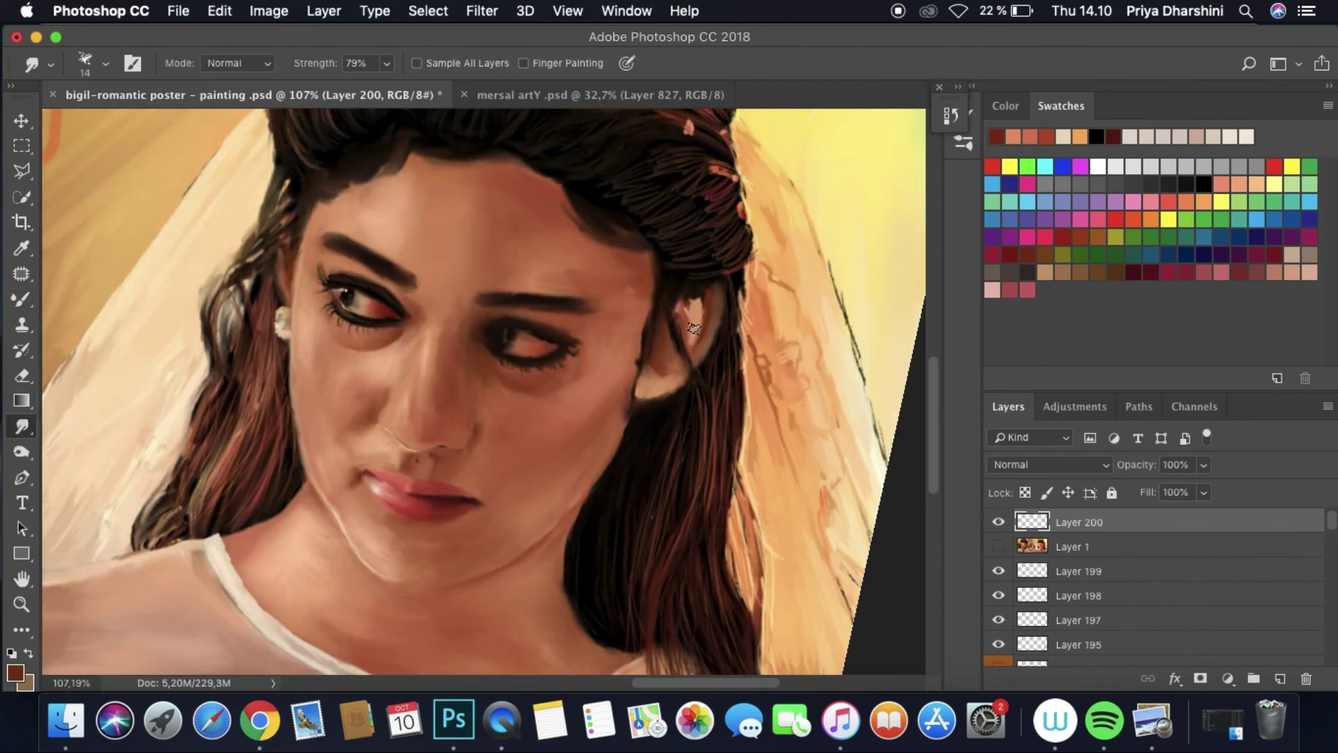
Step: Create Layer 201 and paint black hair strands across the ear with the Mixer Brush
left_click(1280, 678)
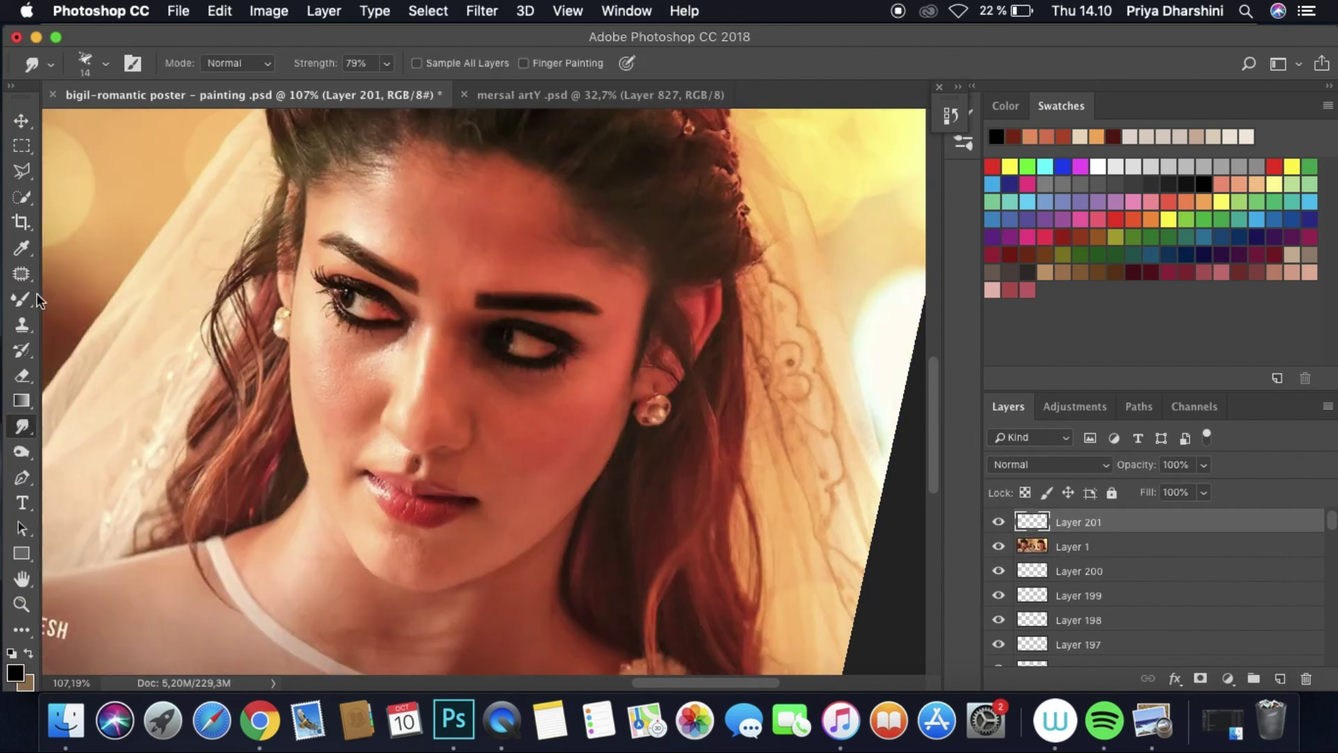
key("b")
key("r")
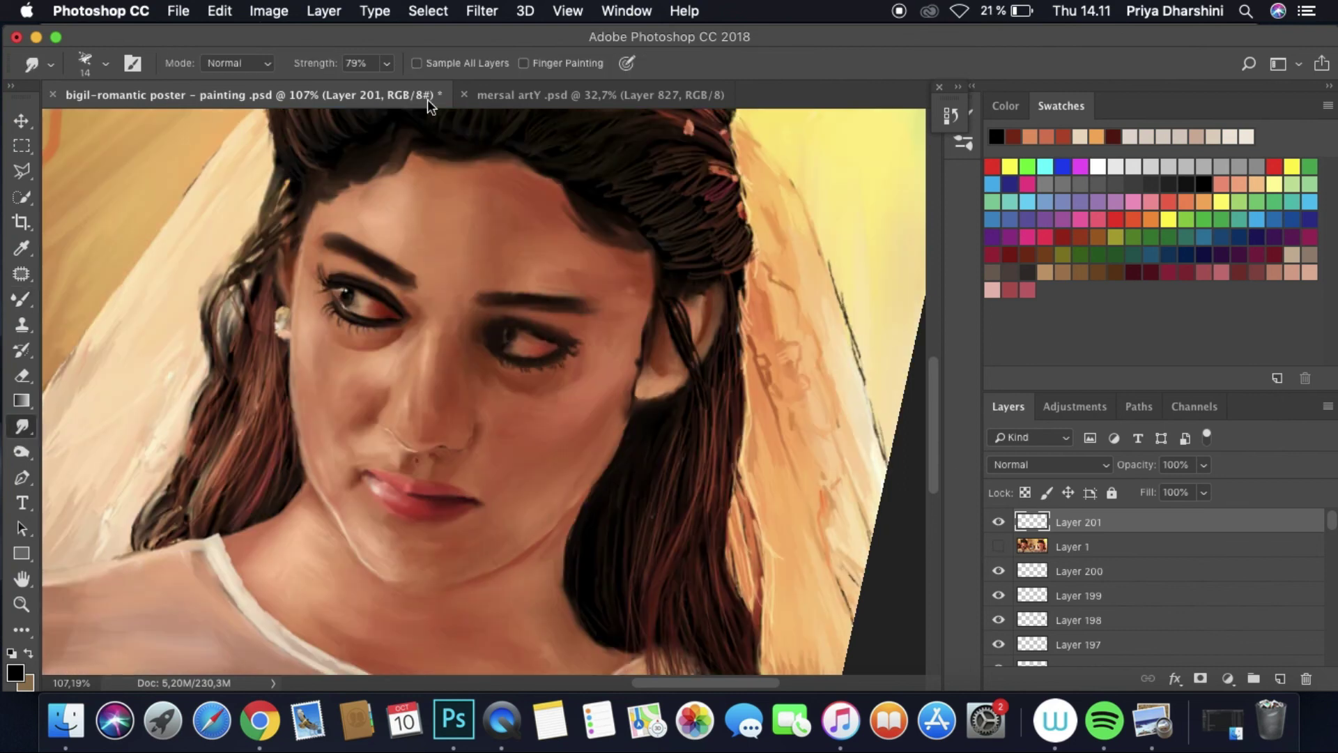
Step: Outline the ear and earlobe in black on Layer 201 with a 4 px Mixer Brush, checking the shape against Layer 1
scroll(803, 240, "down", 5)
left_click_drag(803, 240, 706, 487)
scroll(373, 410, "up", 8)
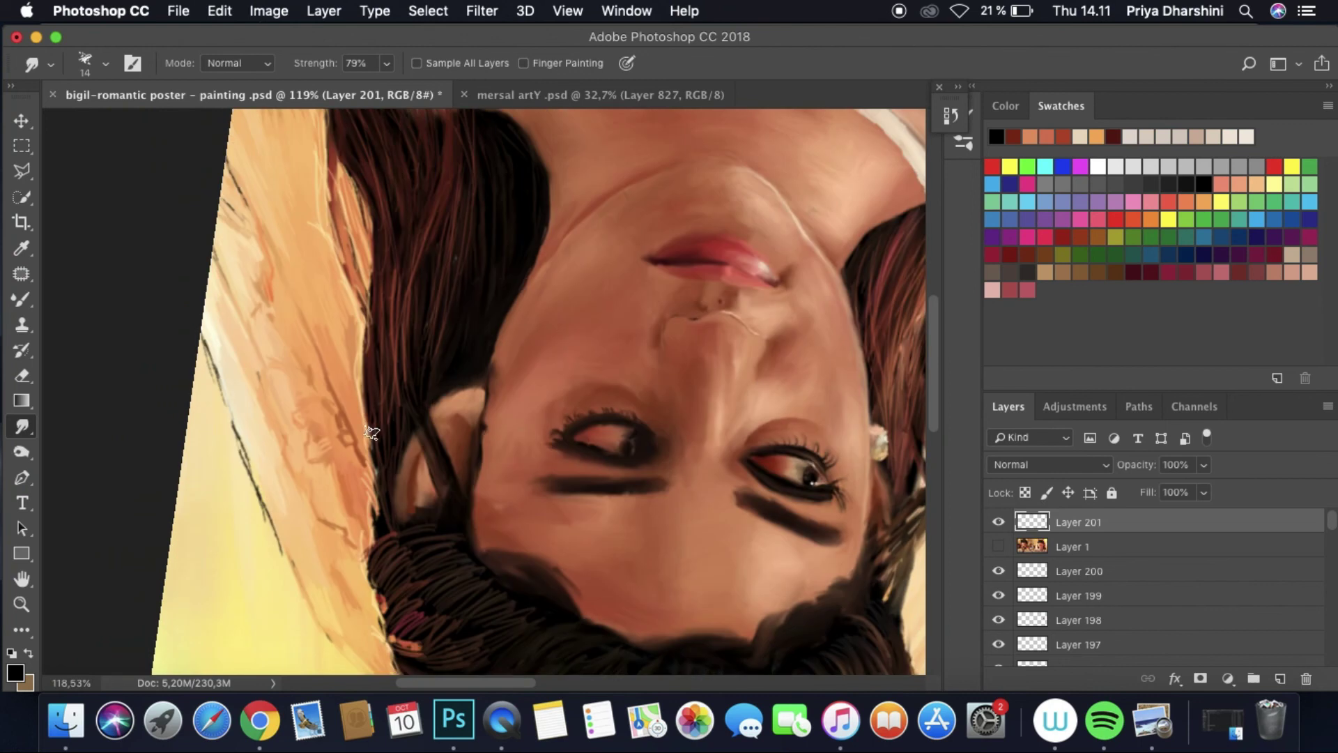
key("b")
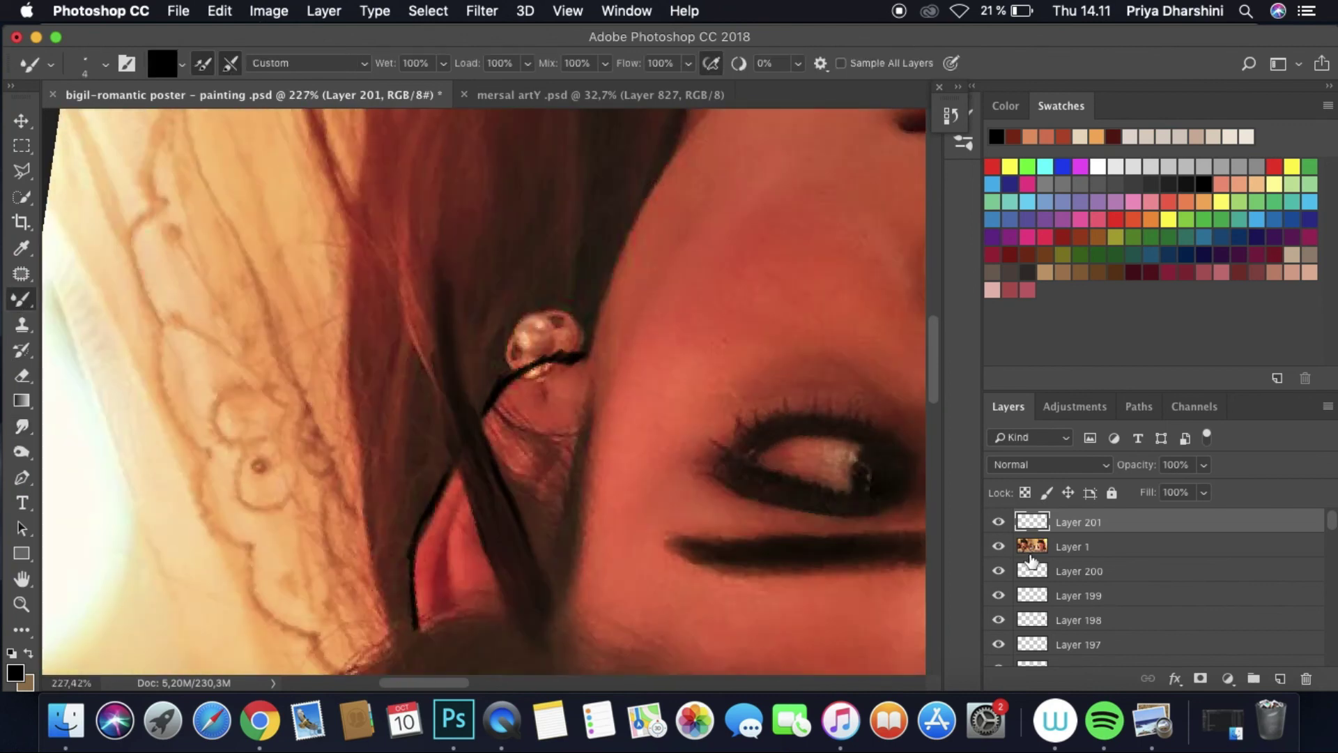
left_click(999, 546)
left_click(998, 547)
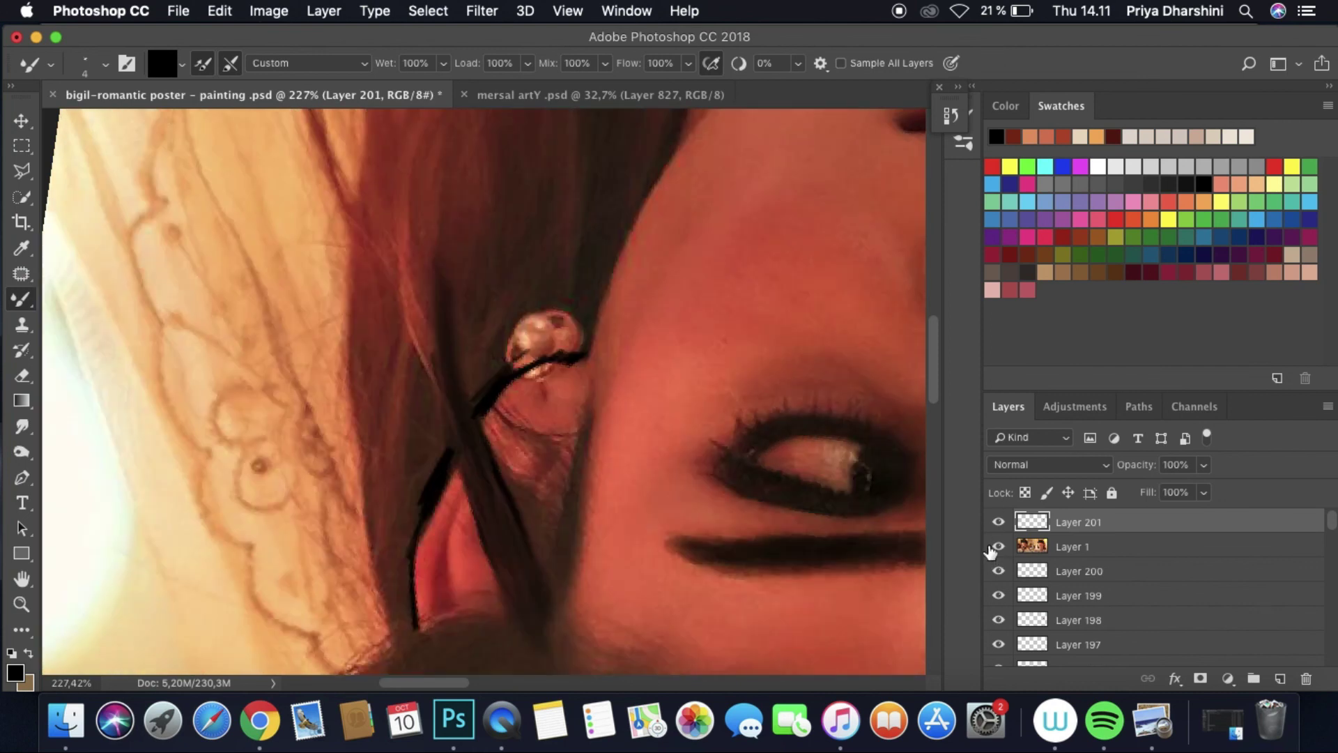
left_click(998, 548)
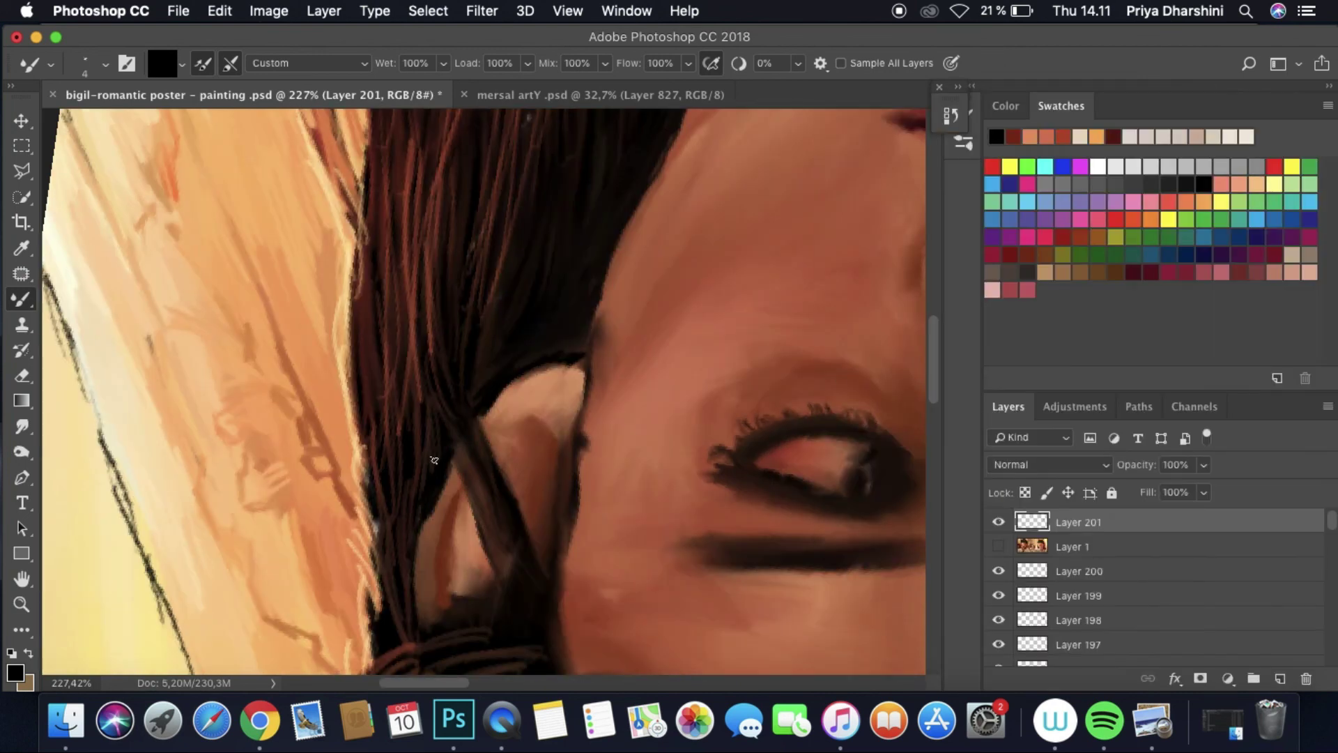
Step: Set the Smudge tool to a 6 px brush with Sample All Layers and smooth the dark strand crossing the ear
key("shift+r")
left_click(105, 63)
key("Escape")
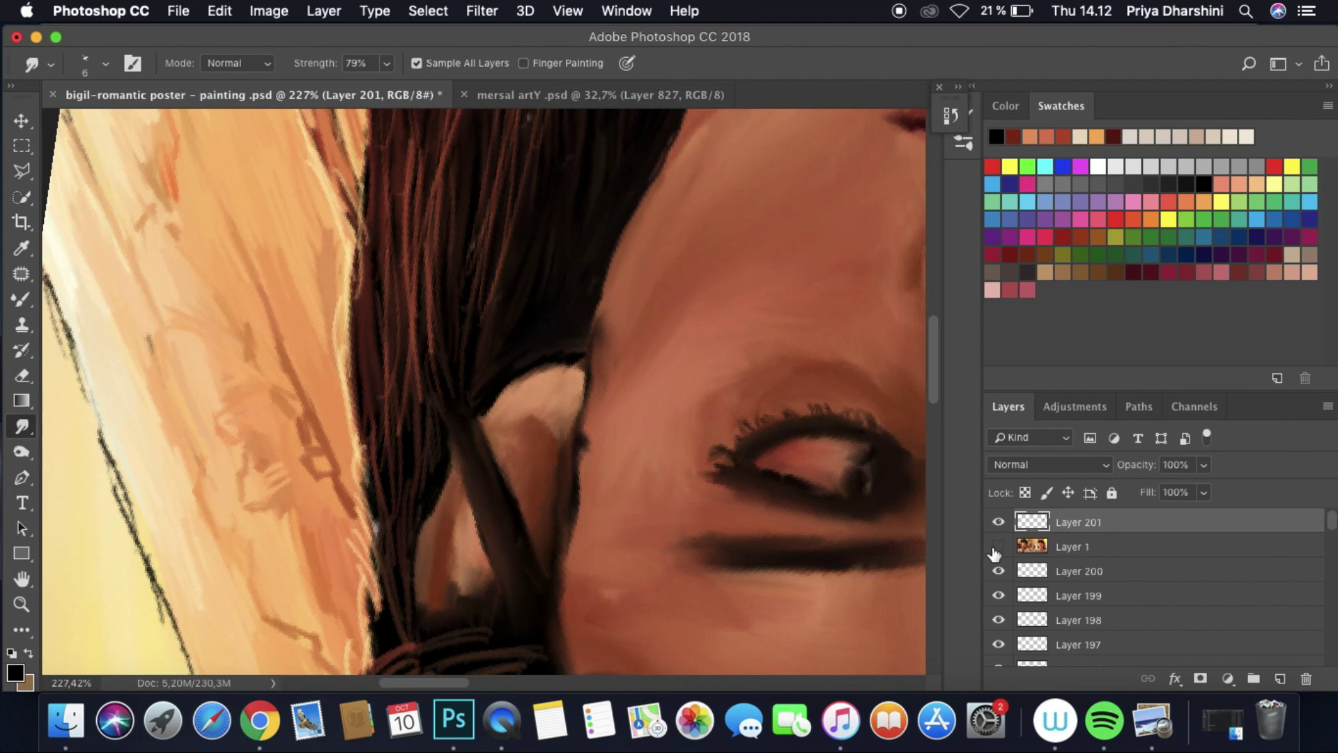
Step: Sample dark brown from the ear and paint the inner fold's shadow on Layer 201, then blend it with the Smudge tool
key("i")
left_click(537, 472)
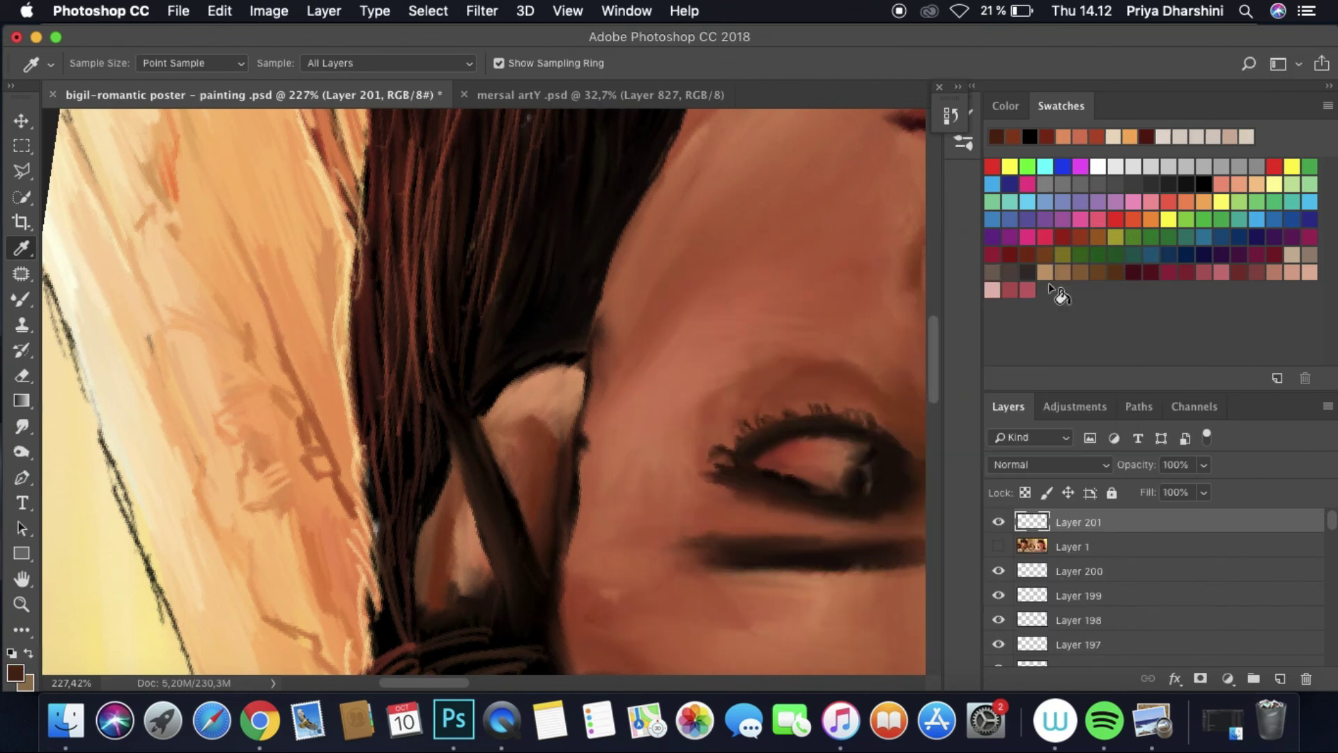
key("b")
left_click(998, 547)
left_click(998, 548)
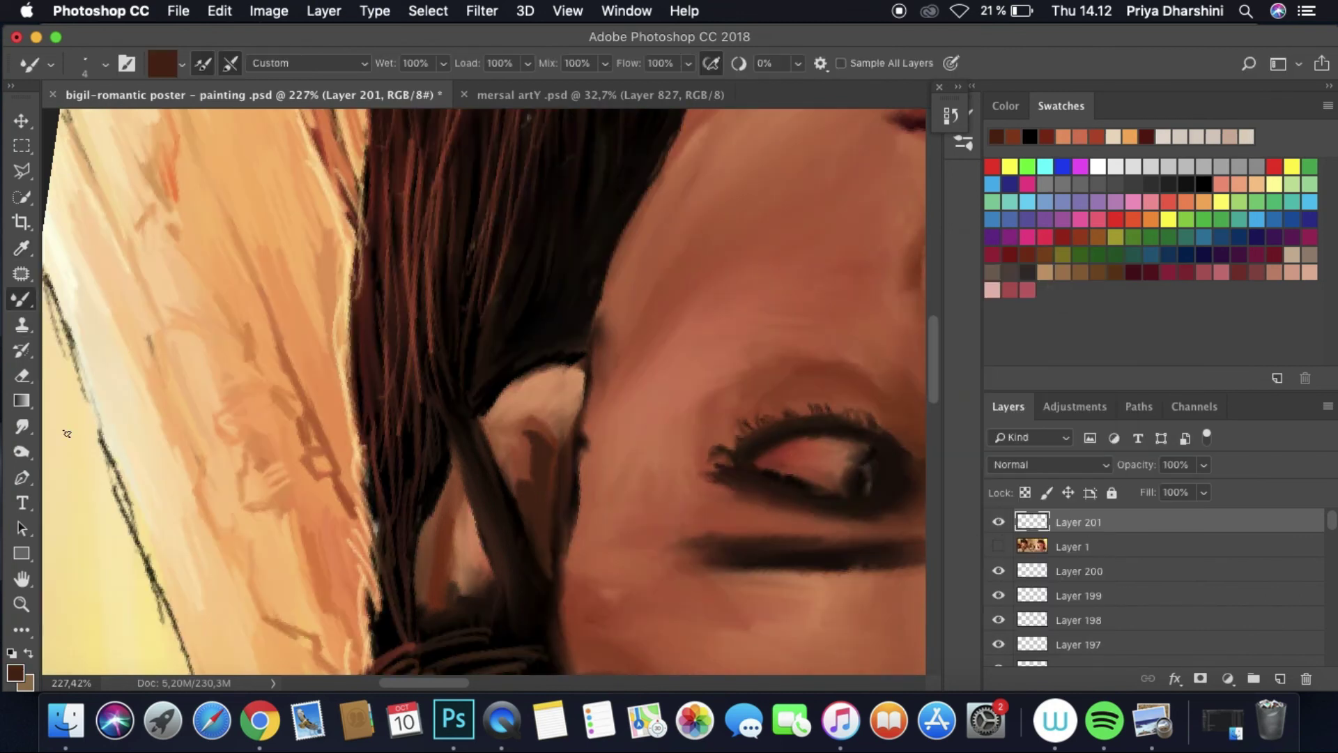
key("r")
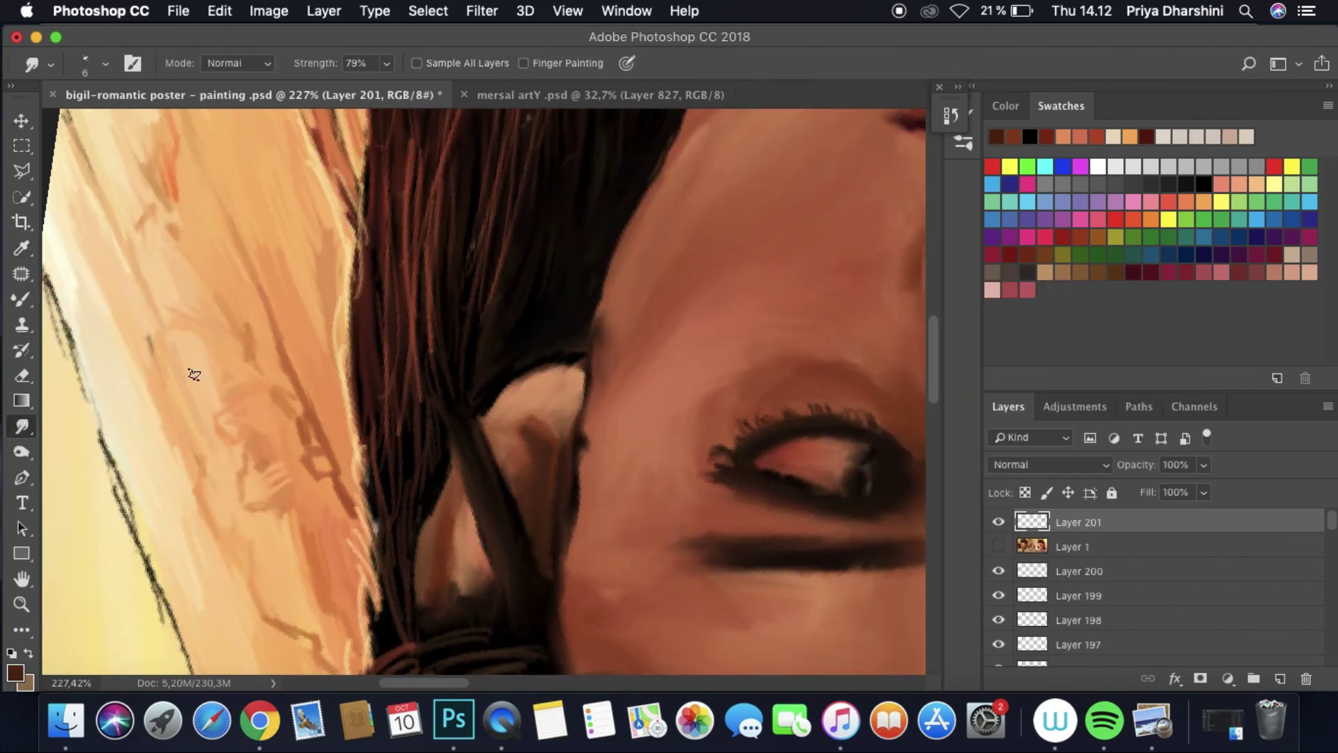
Step: Sample a lighter brown and paint accents on the earlobe and the ear's upper rim on Layer 201, comparing with the reference
key("i")
left_click(253, 532)
key("b")
left_click(998, 547)
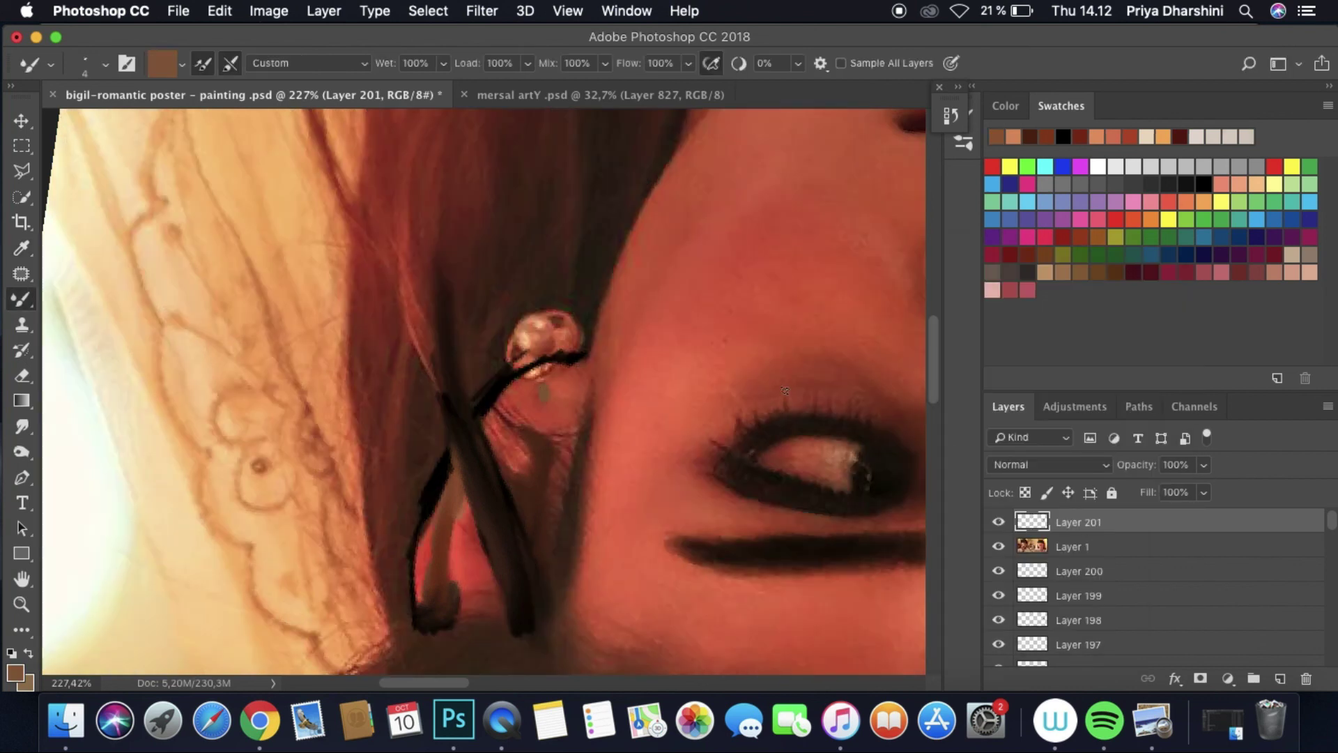
left_click(998, 547)
key("r")
key("b")
left_click(998, 548)
left_click(998, 547)
Step: Sample peach tones and start painting around the pearl earring on Layer 201, with Layer 1 shown as reference
mouse_move(456, 681)
left_mouse_down()
mouse_move(548, 680)
mouse_move(432, 682)
left_mouse_up()
key("i")
left_click(488, 467)
key("b")
left_click(998, 547)
left_click(365, 348, "alt")
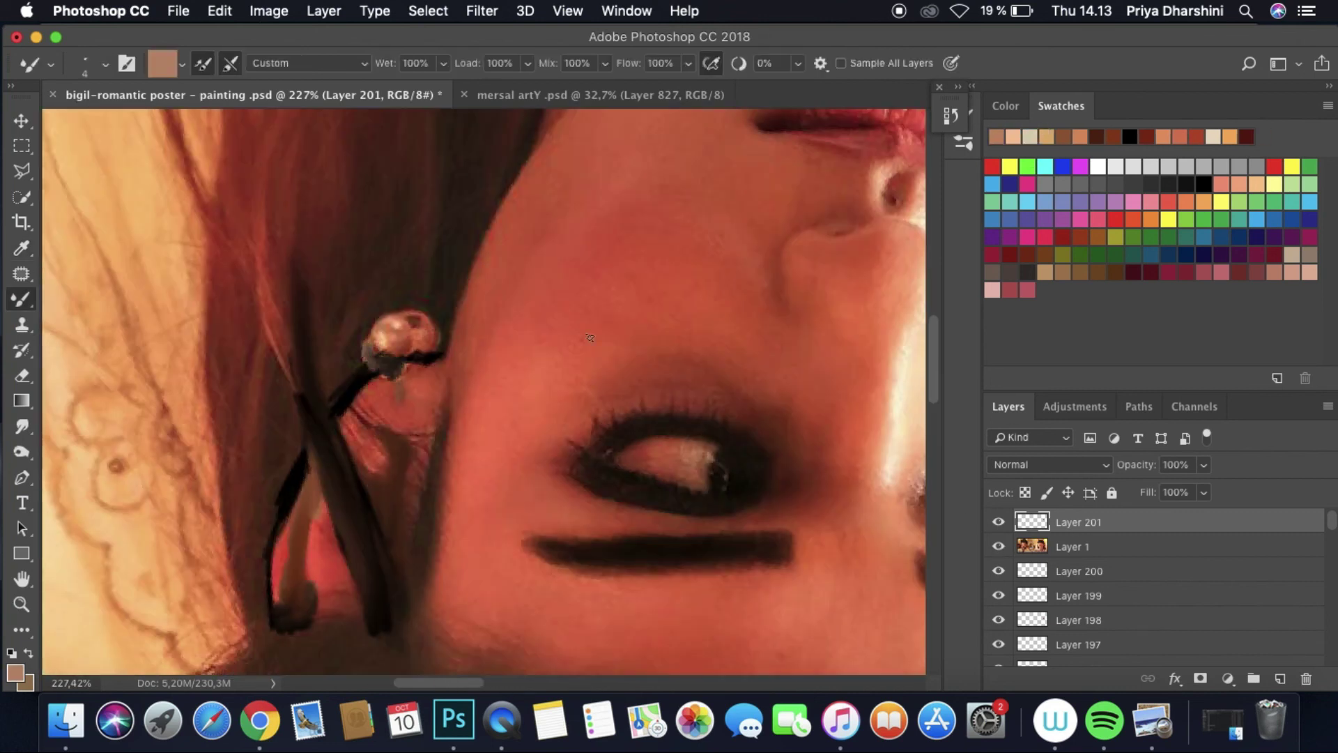
Step: Create Layer 202 above Layer 1 and paint the pearl earring in pale cream, brown and light peach with the Mixer Brush
left_click(952, 115)
key("super+shift+alt+n")
left_click_drag(385, 362, 425, 345)
left_click(416, 339, "alt")
left_click(622, 286, "alt")
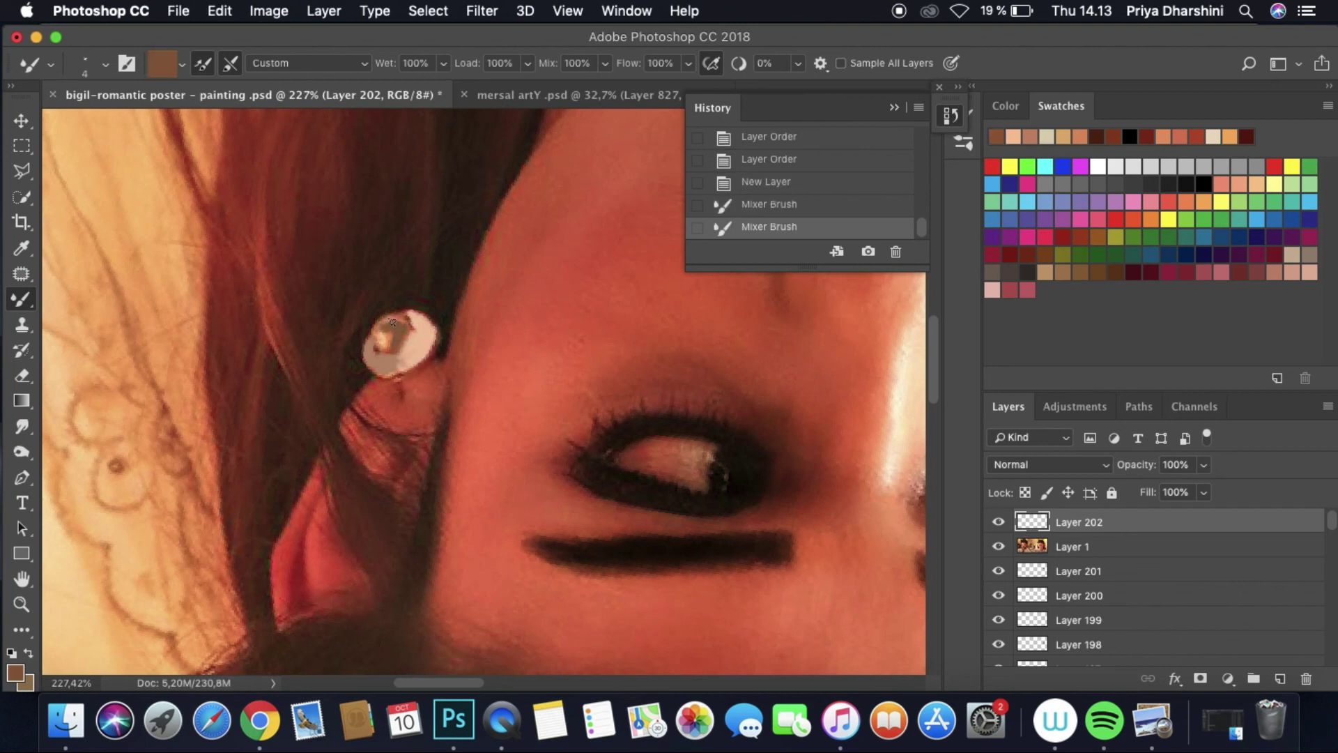
left_click(392, 322)
left_click(1010, 137)
left_click(378, 333)
Step: Hide the Layer 1 reference, check the whole poster and save the painting
key("super+0")
left_click_drag(446, 453, 808, 511)
scroll(808, 511, "up", 5)
scroll(808, 511, "down", 8)
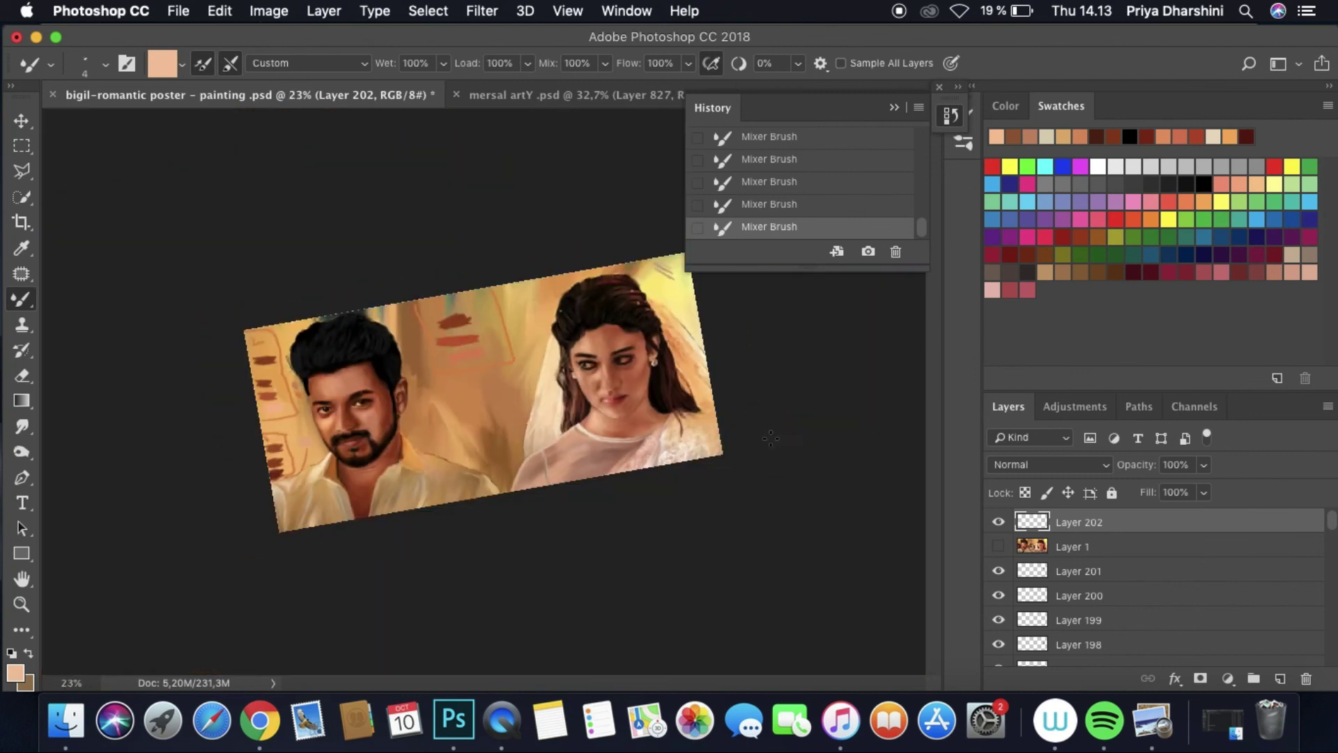
scroll(559, 562, "up", 2)
left_click(178, 10)
left_click(218, 195)
Step: Smudge the ear's folds and the hair around it with a 6 px Smudge brush at 79% strength, sampling all layers
scroll(566, 675, "up", 5)
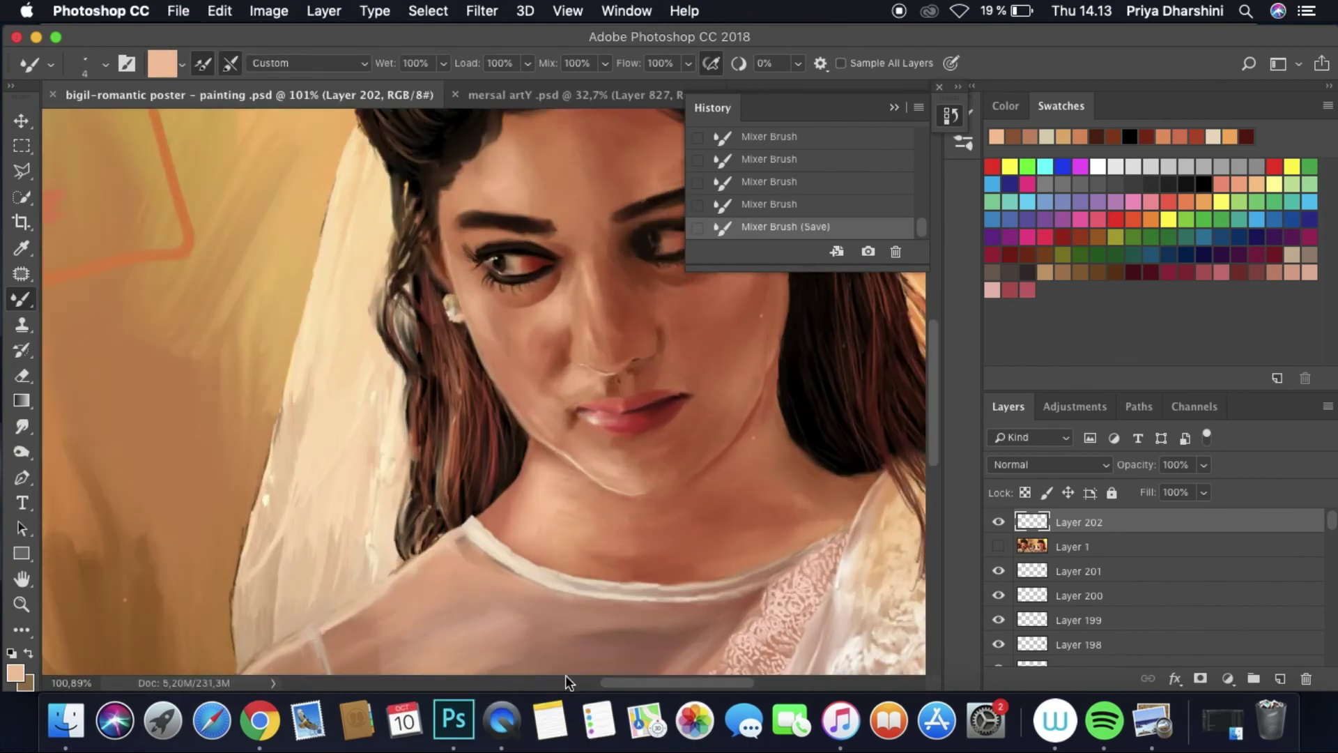
scroll(511, 534, "right", 2)
scroll(511, 534, "up", 2)
scroll(511, 534, "up", 5)
key("shift+r")
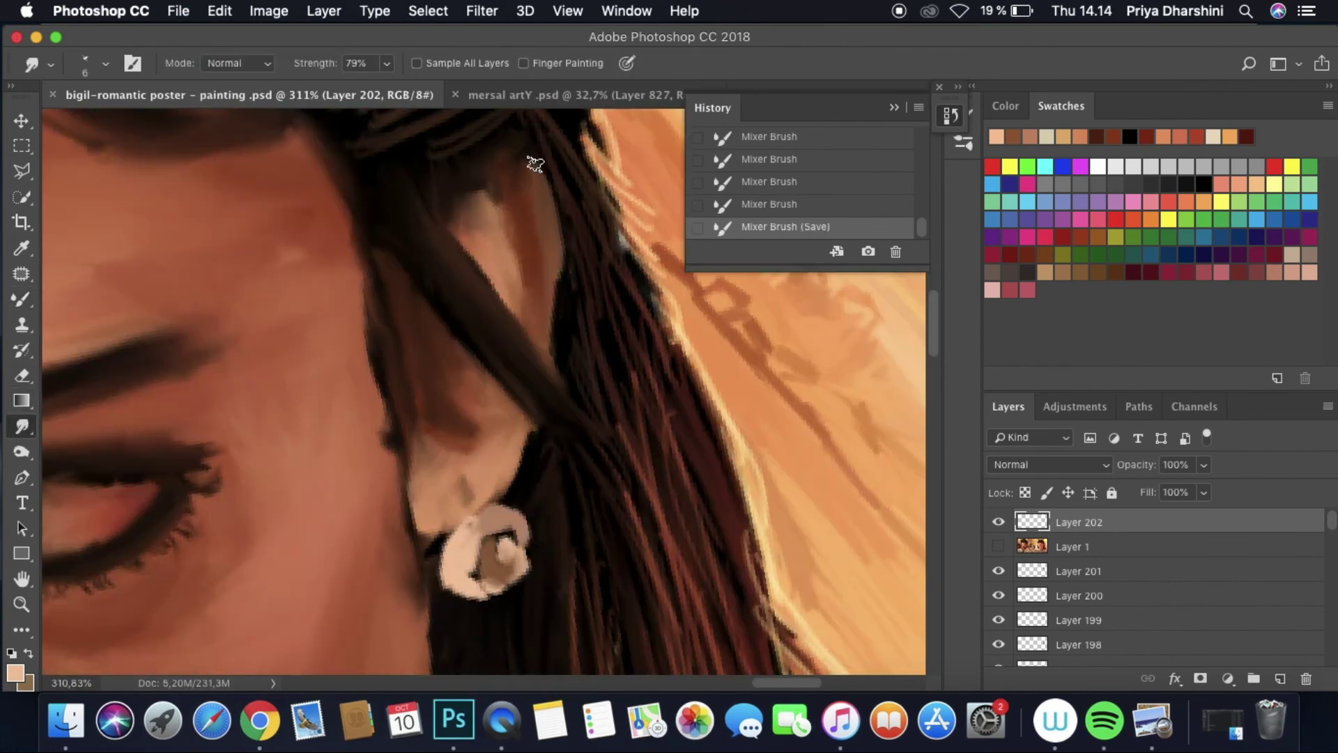
mouse_move(507, 139)
left_mouse_down()
mouse_move(512, 254)
mouse_move(456, 186)
mouse_move(462, 241)
mouse_move(476, 162)
mouse_move(518, 285)
mouse_move(545, 183)
mouse_move(555, 356)
mouse_move(524, 274)
mouse_move(438, 449)
mouse_move(422, 472)
left_mouse_up()
mouse_move(517, 467)
left_mouse_down()
mouse_move(519, 411)
mouse_move(435, 418)
mouse_move(407, 382)
left_mouse_up()
key("super+0")
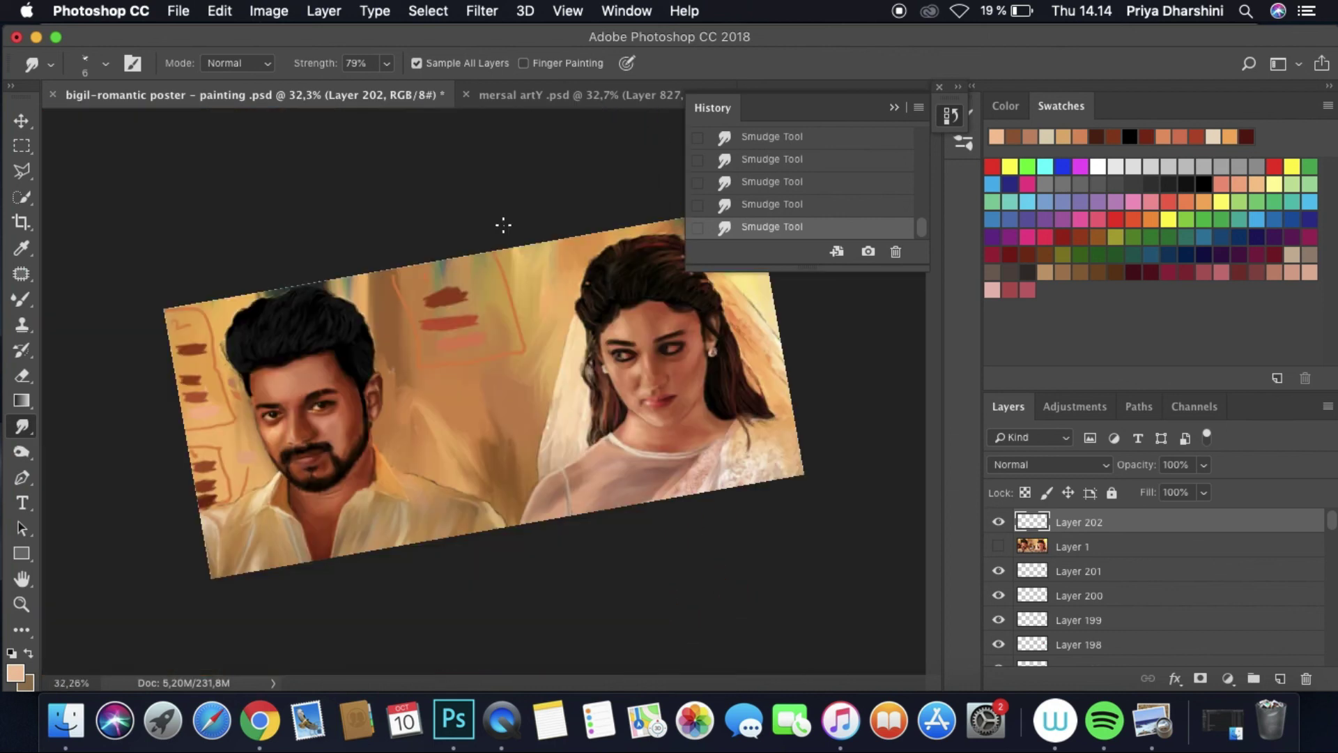